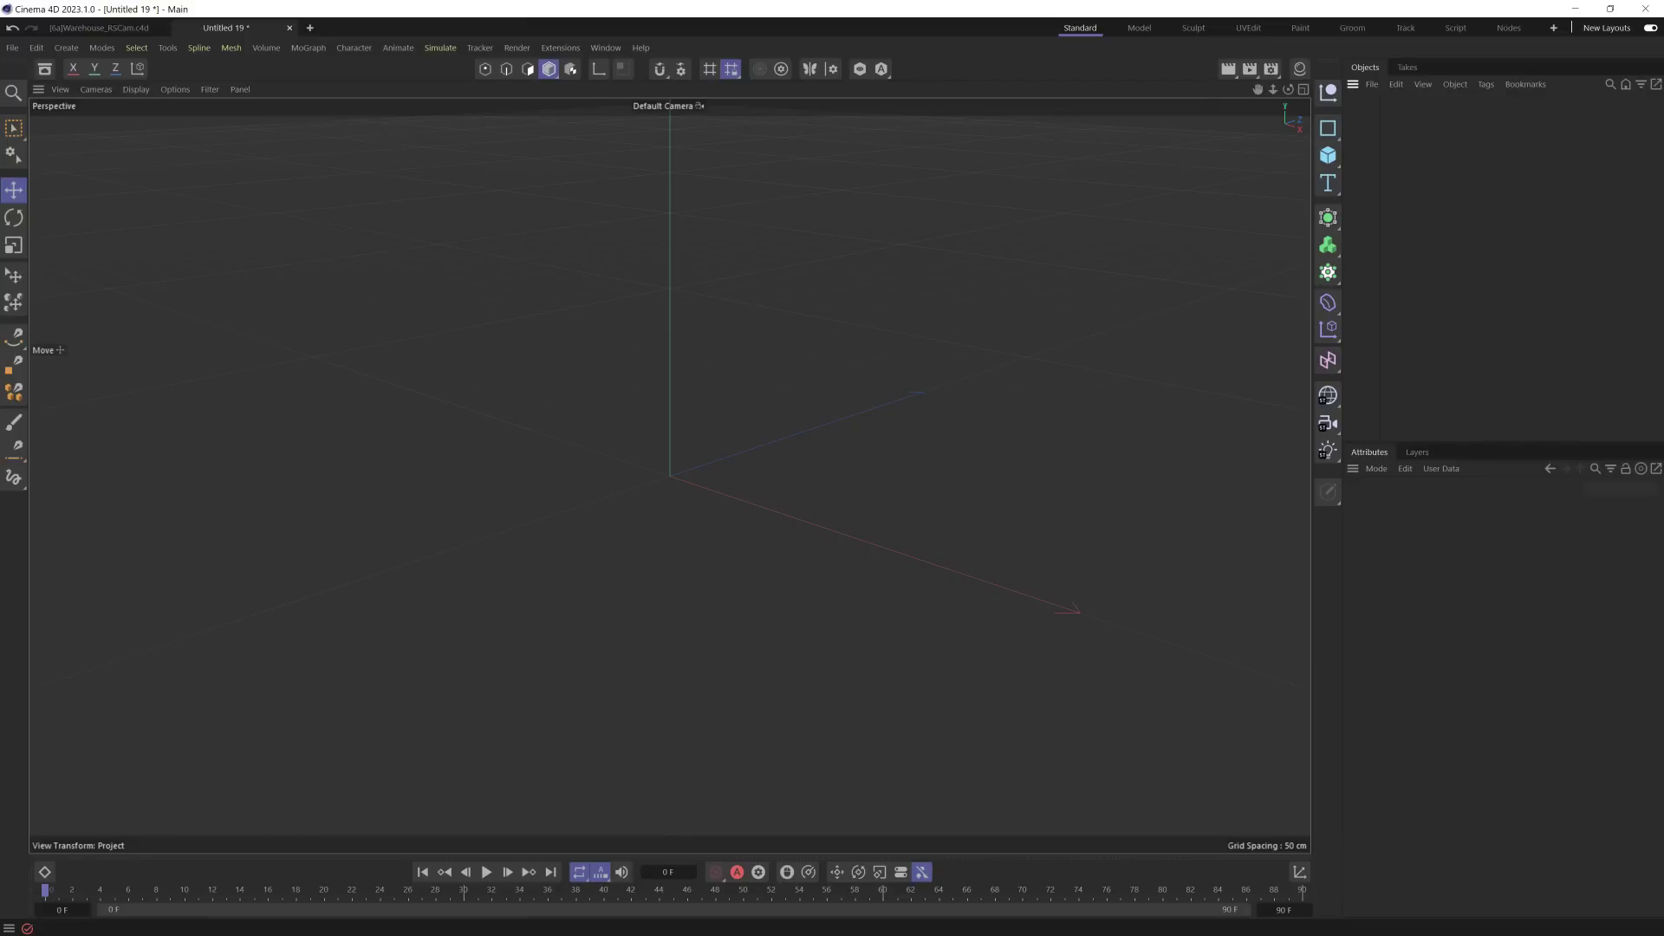
# Step: Add a Disc with 12 rotation segments, make it editable, and switch to Edges mode
pyautogui.click(1327, 155)
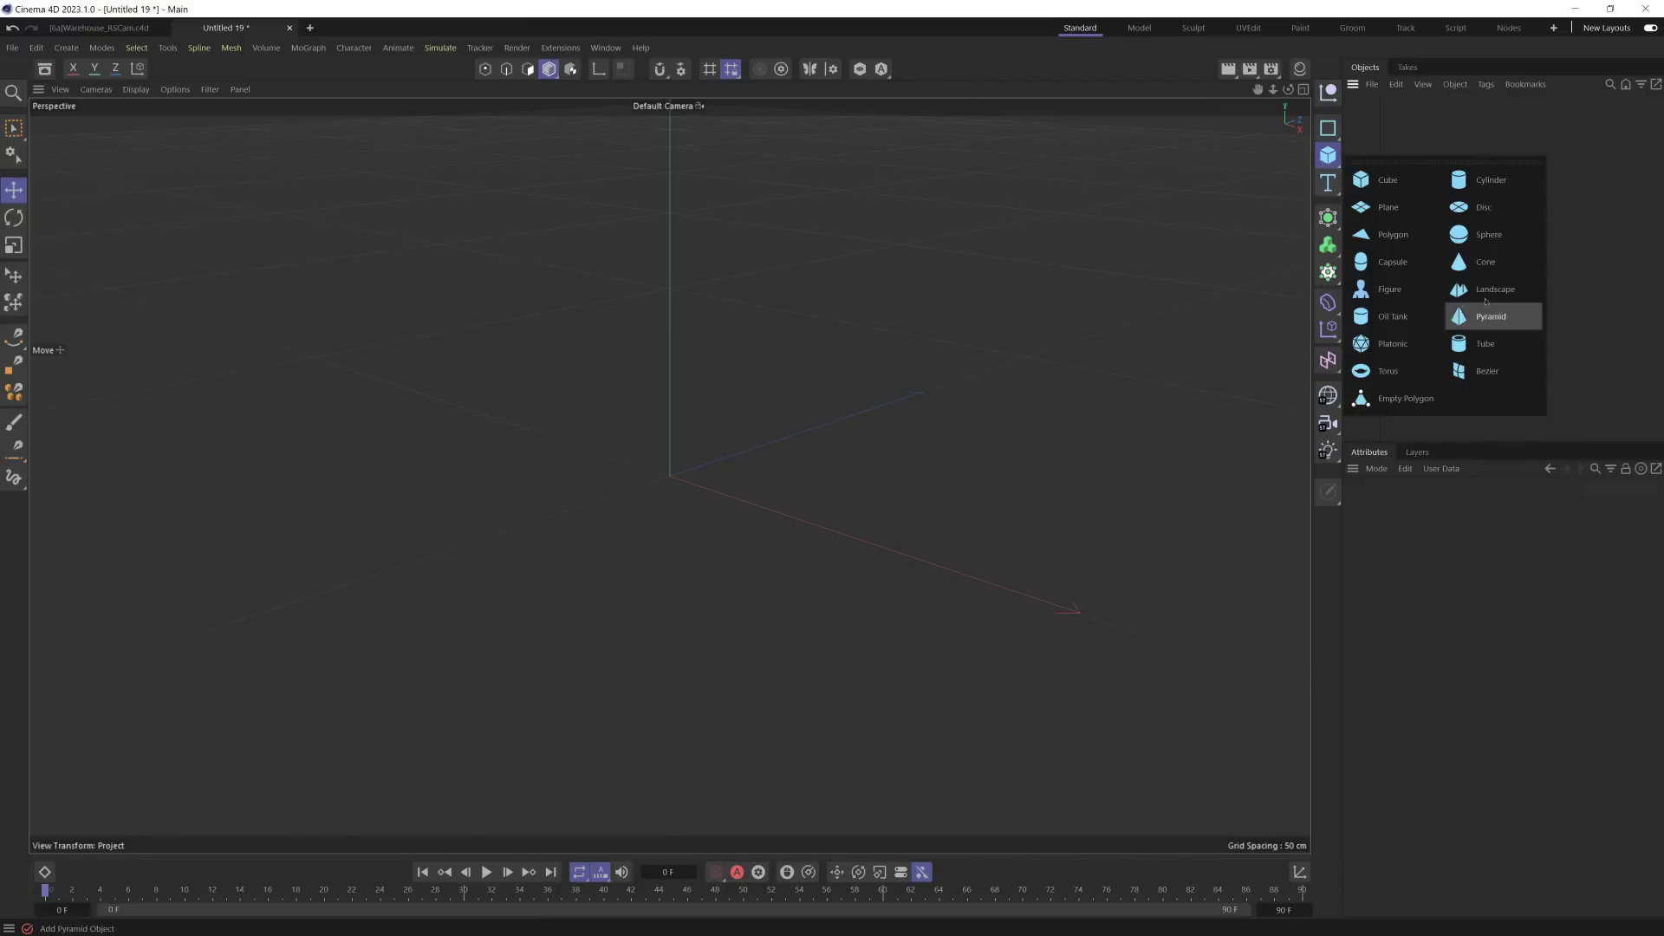
pyautogui.click(1448, 220)
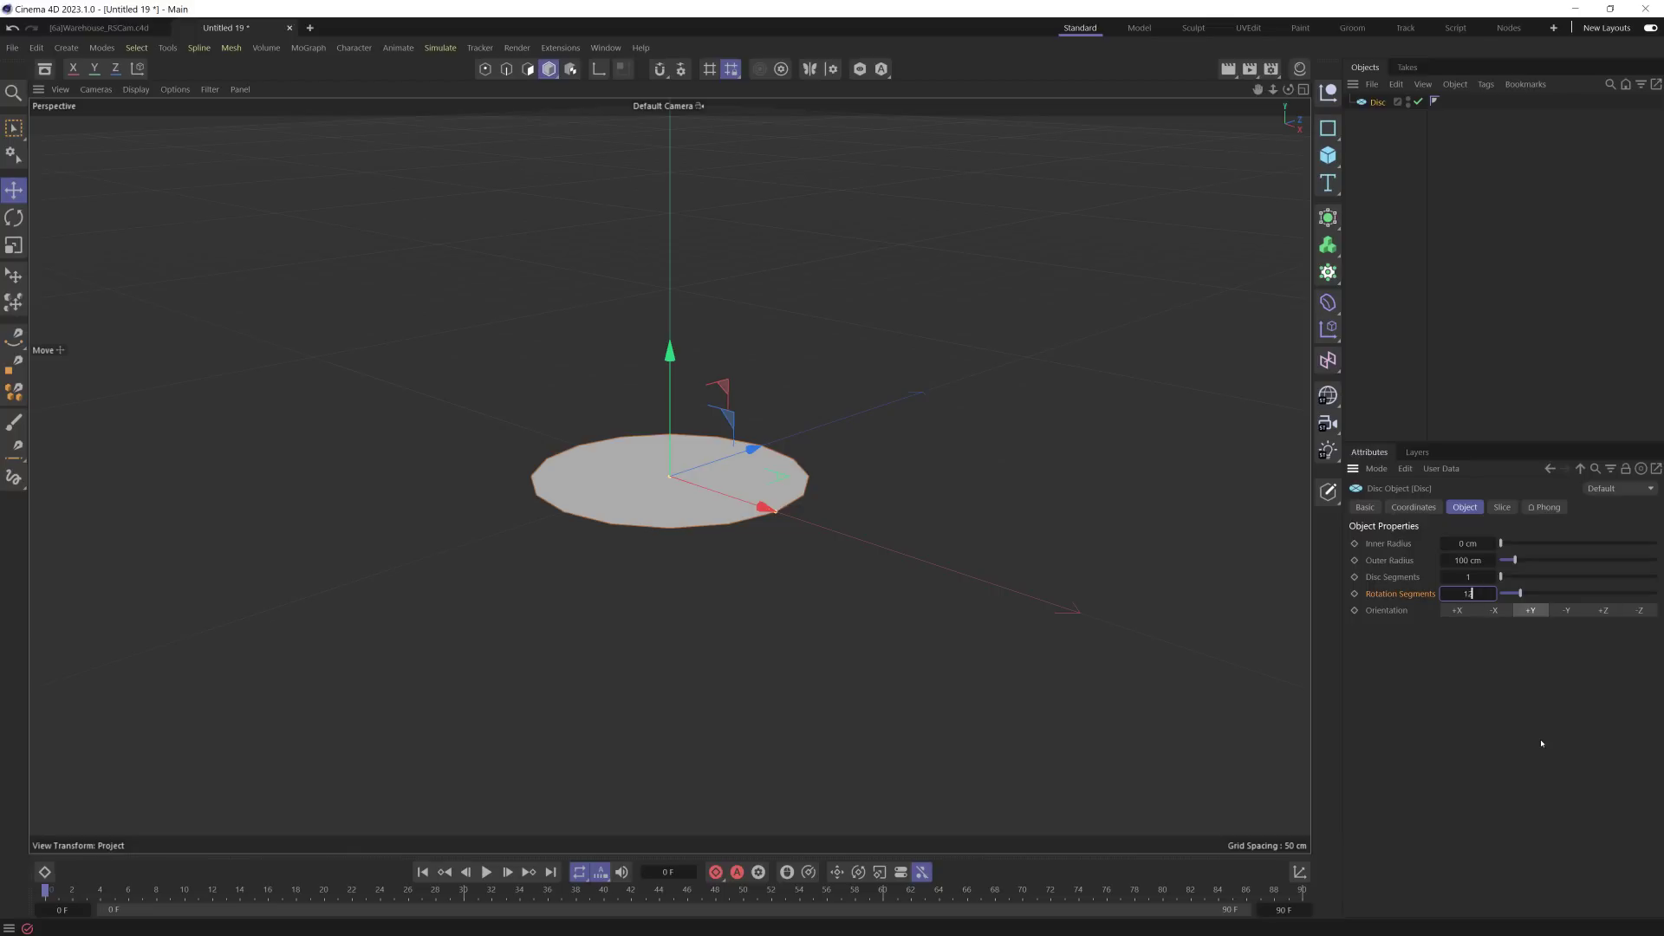
pyautogui.write('2')
pyautogui.press('Return')
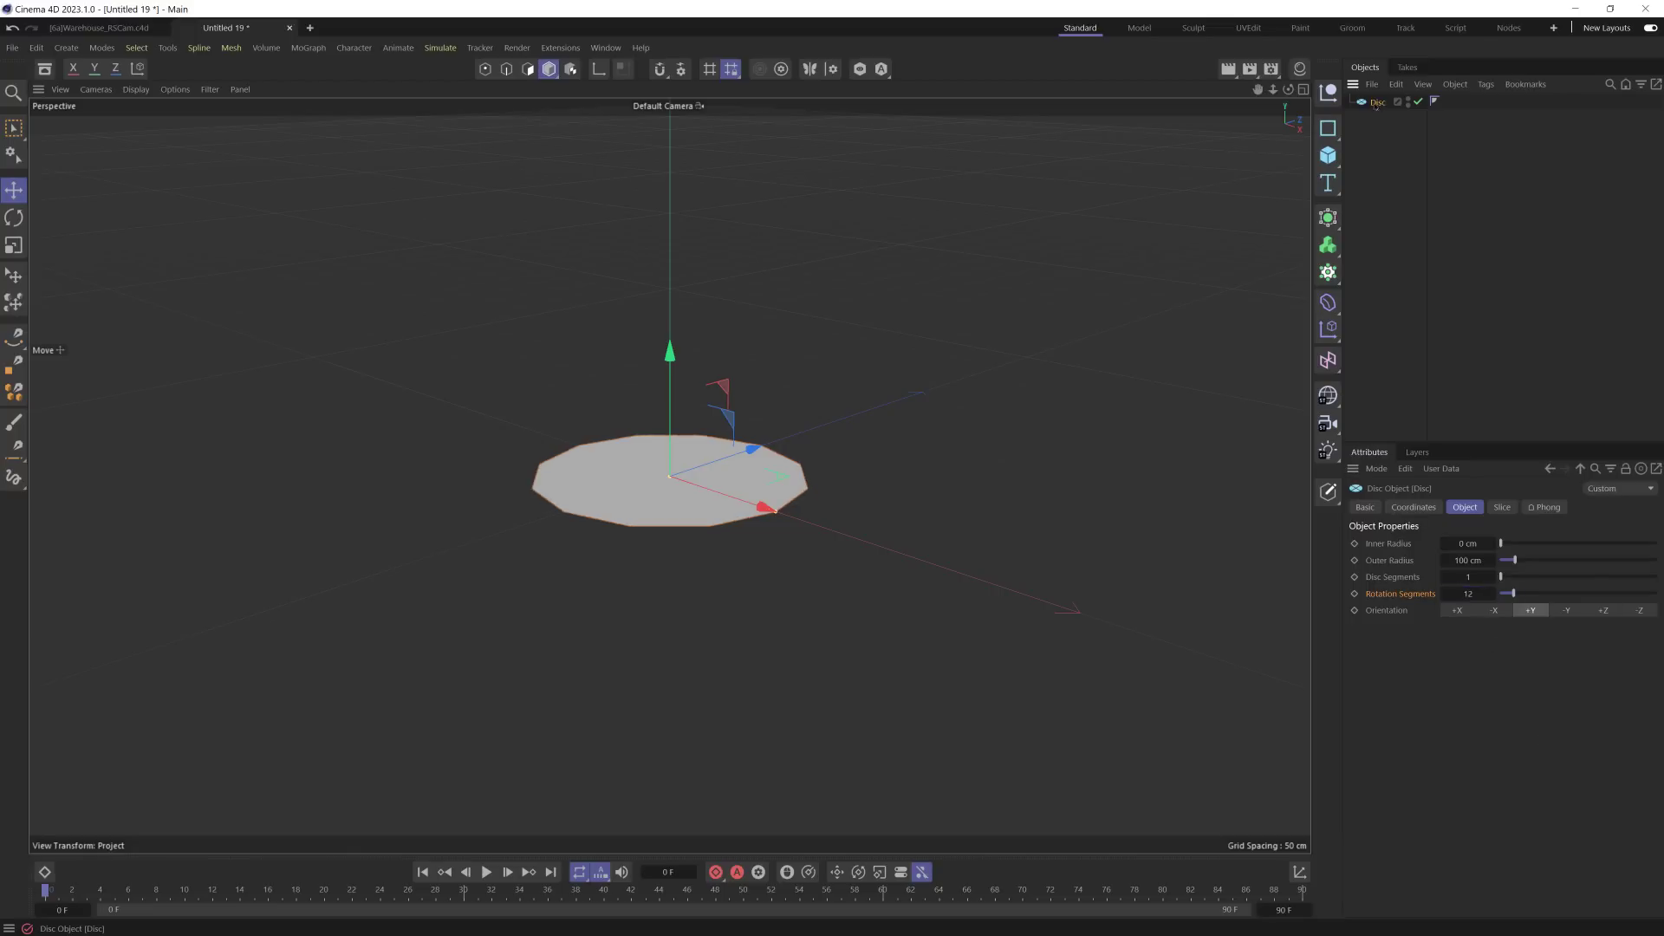
pyautogui.press('c')
pyautogui.scroll(4, 808, 254)
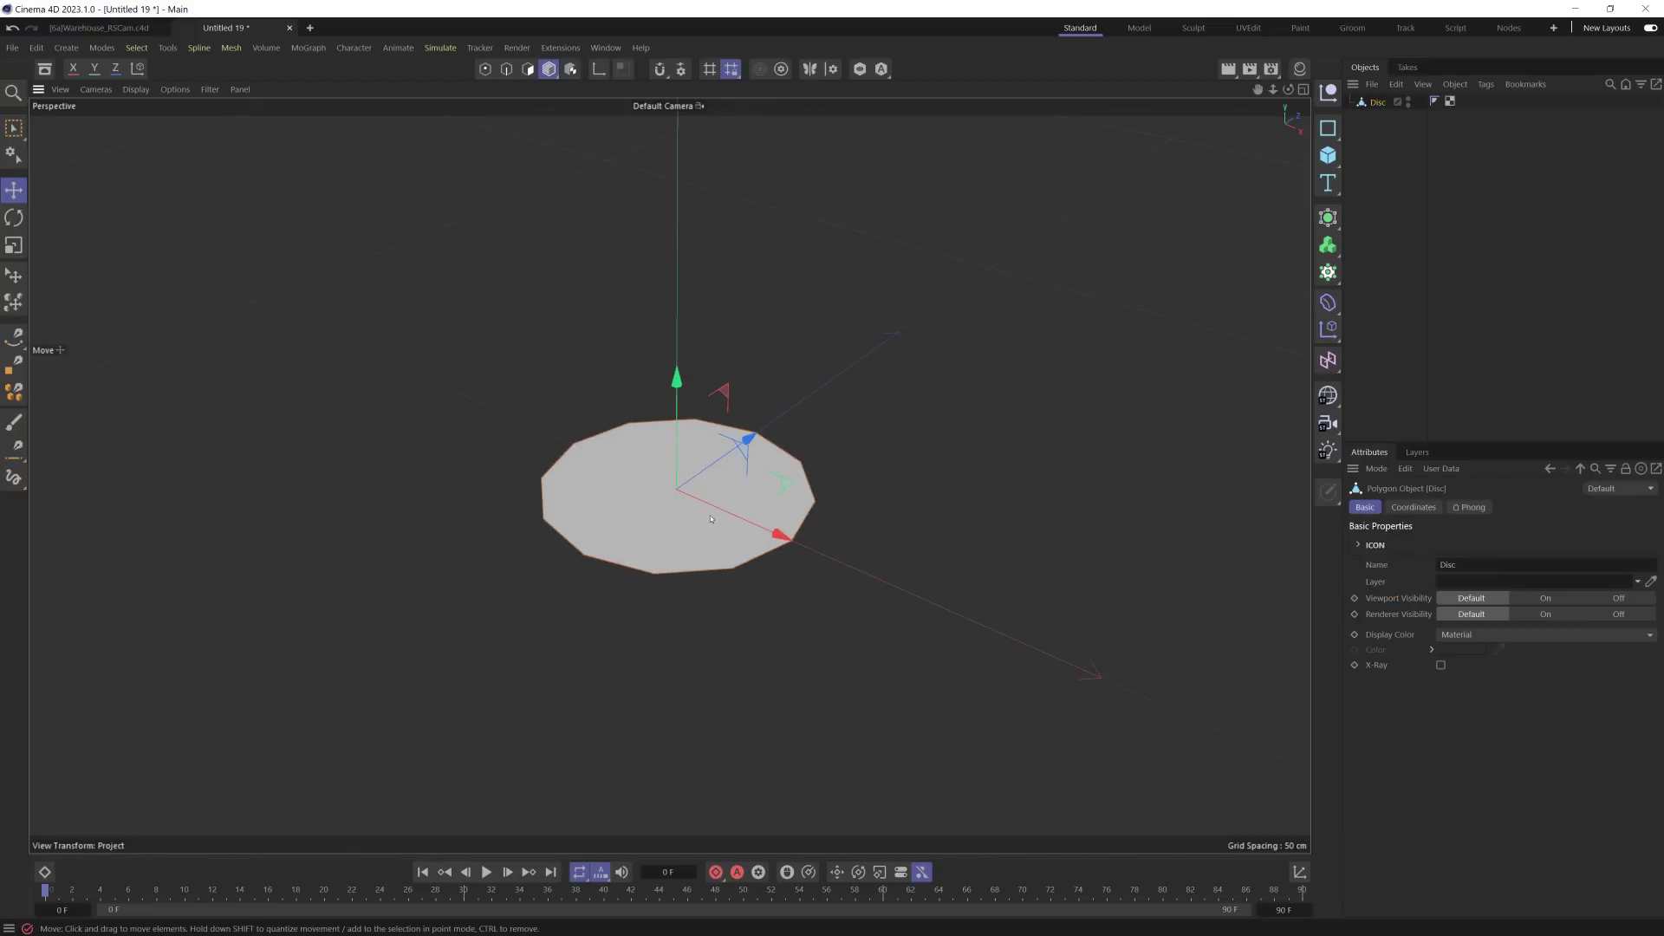
pyautogui.click(507, 69)
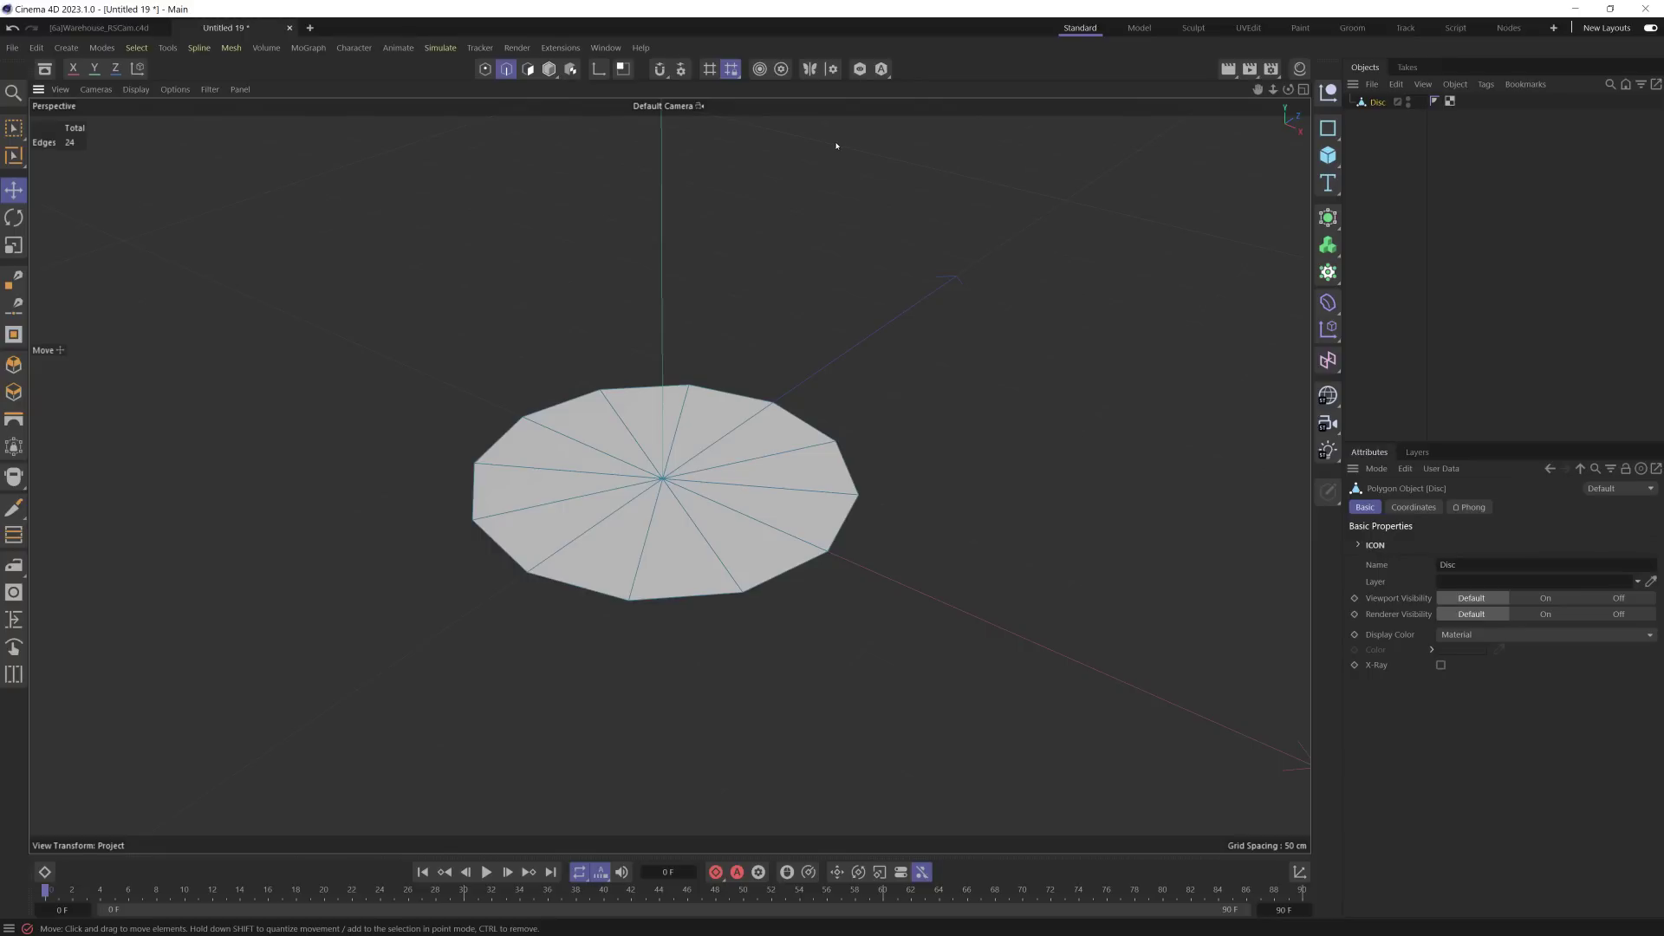
# Step: In the Symmetry Hub, enable Radial symmetry with Show Planes on and Mirror off
pyautogui.click(831, 70)
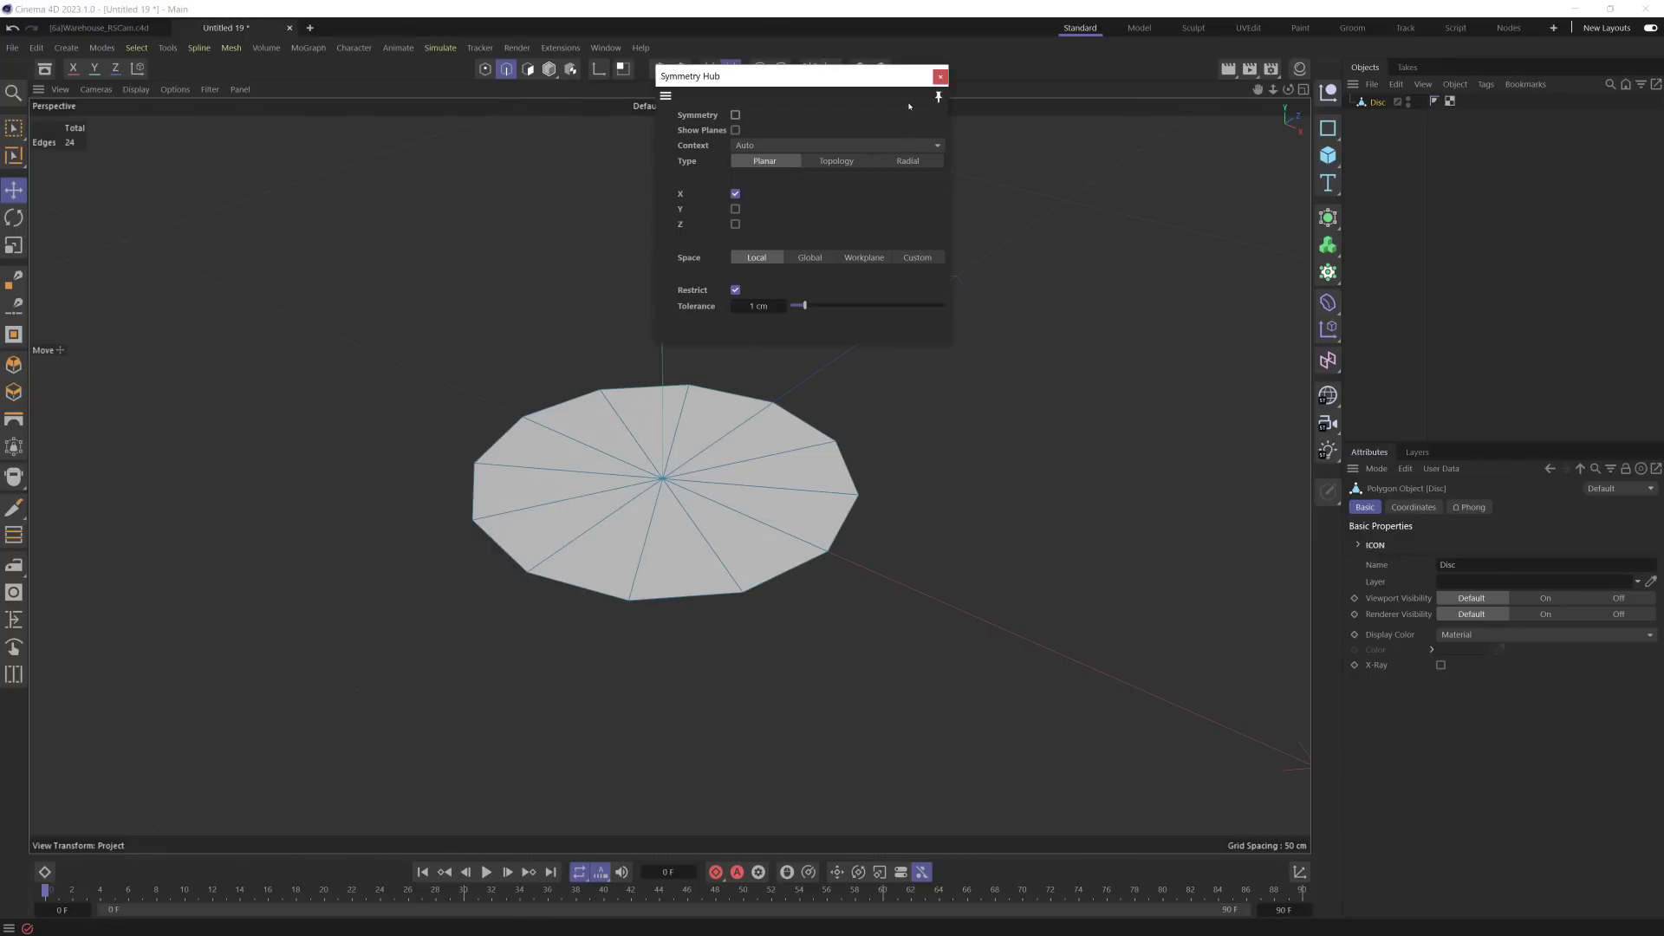
pyautogui.moveTo(856, 84); pyautogui.dragTo(1142, 156)
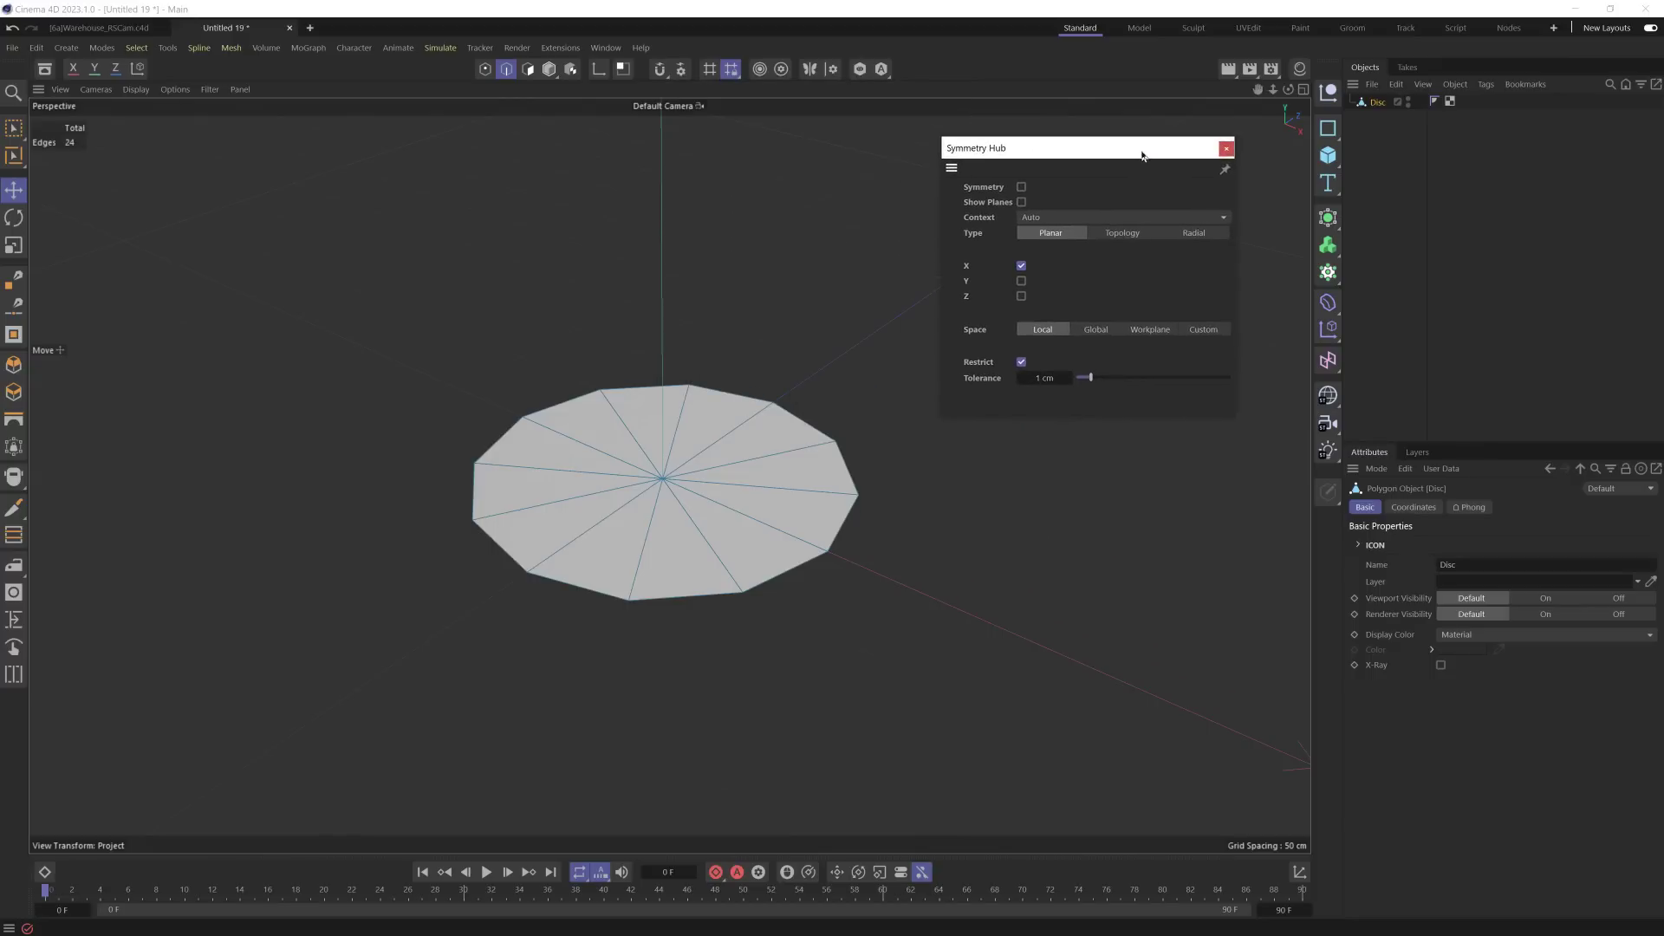
pyautogui.click(1021, 187)
pyautogui.click(1202, 235)
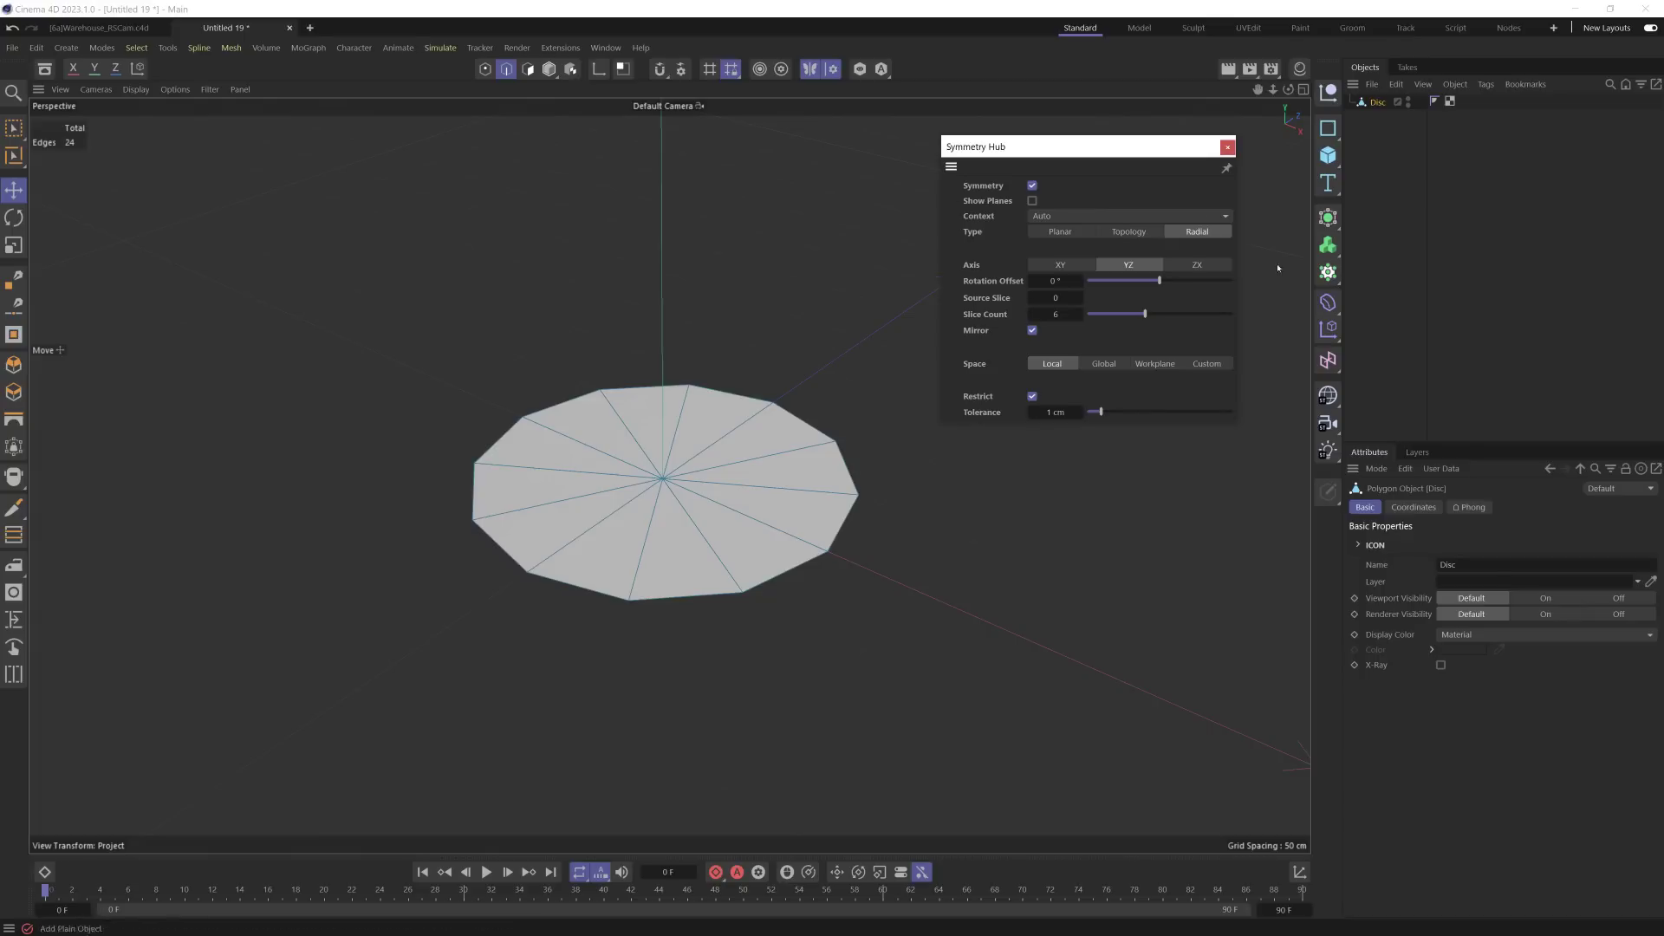
pyautogui.click(1031, 201)
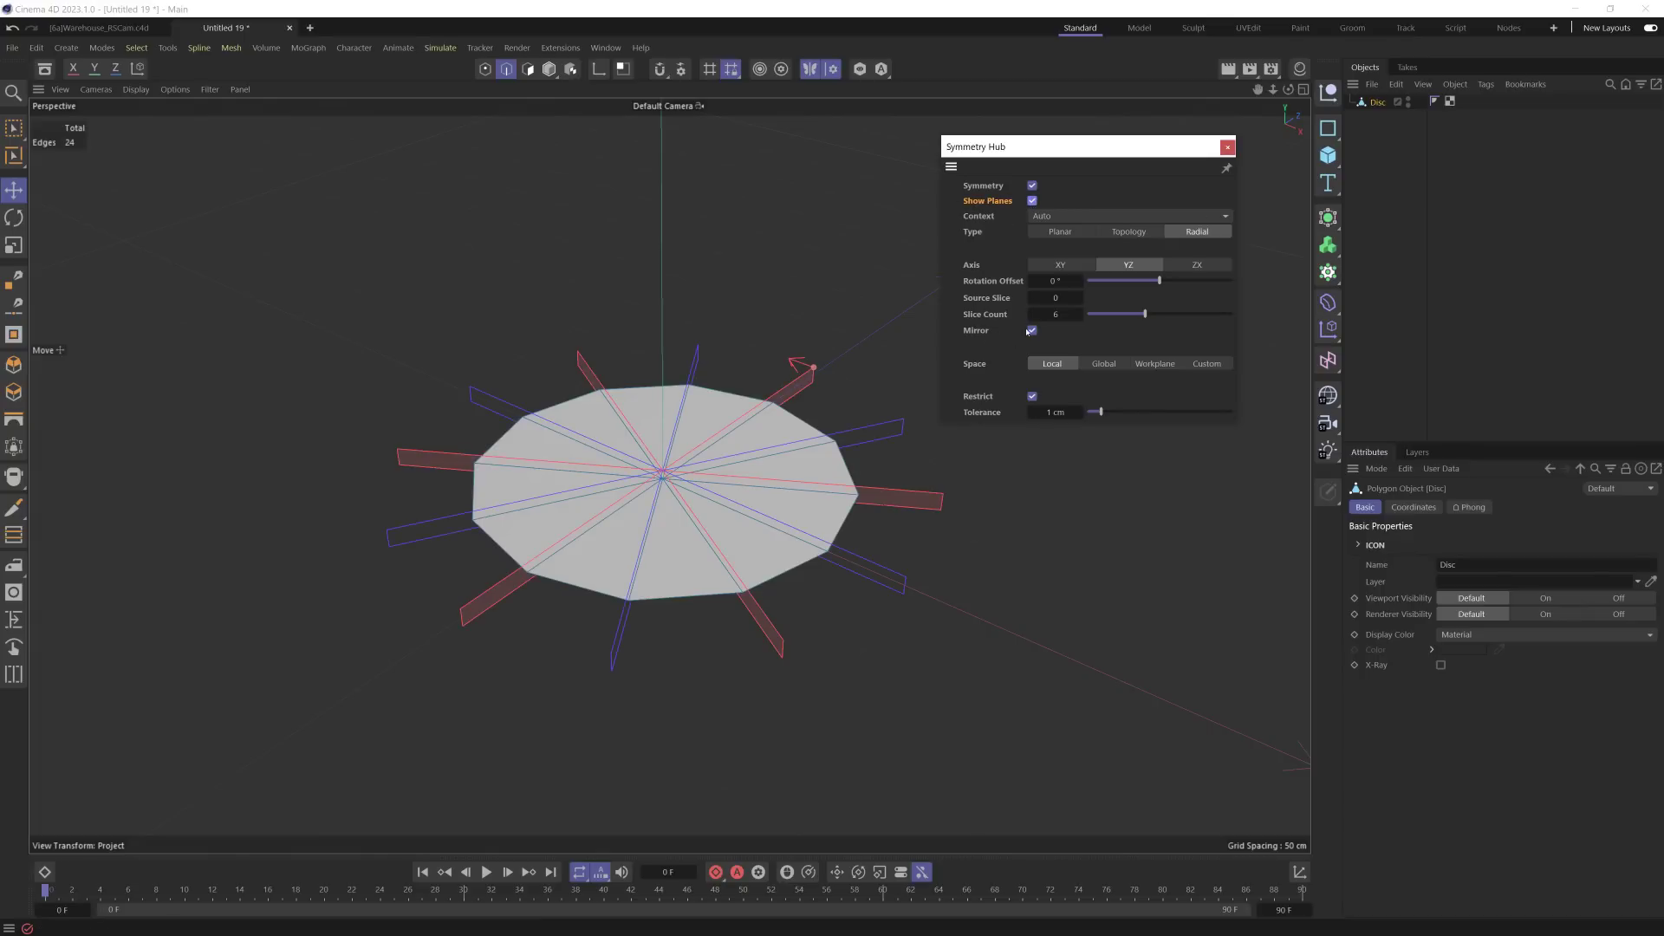
pyautogui.click(1031, 330)
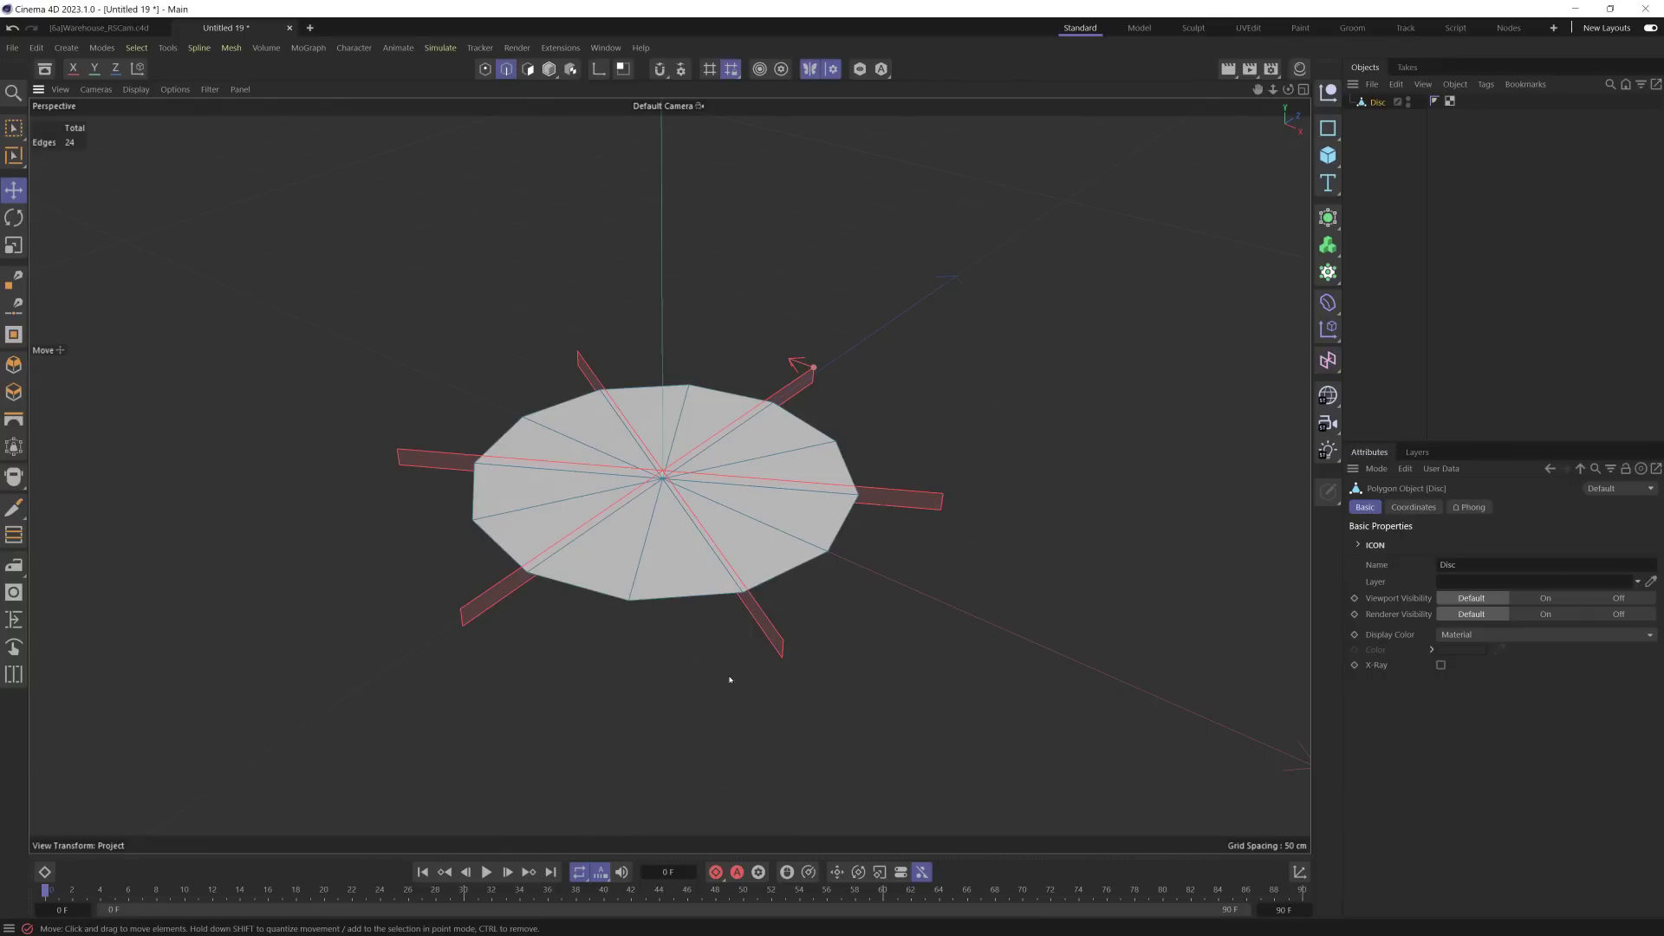
# Step: Select an outer rim edge and extrude it outward into flaps
pyautogui.click(694, 598)
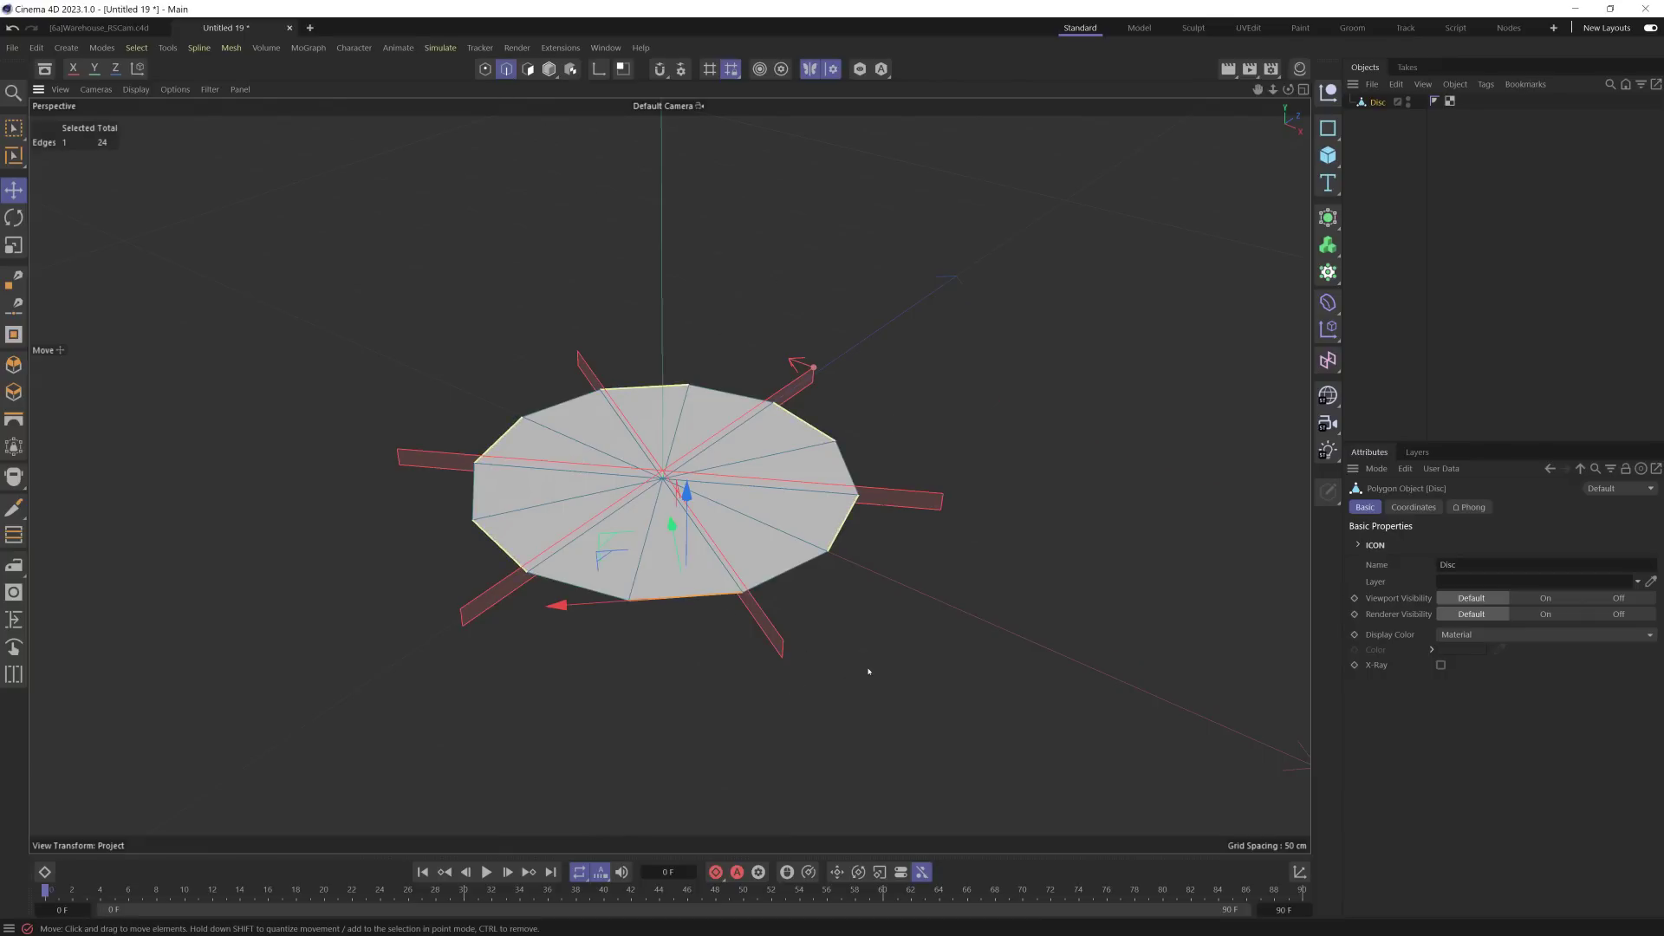
pyautogui.press('d')
pyautogui.moveTo(782, 690); pyautogui.dragTo(1082, 374)
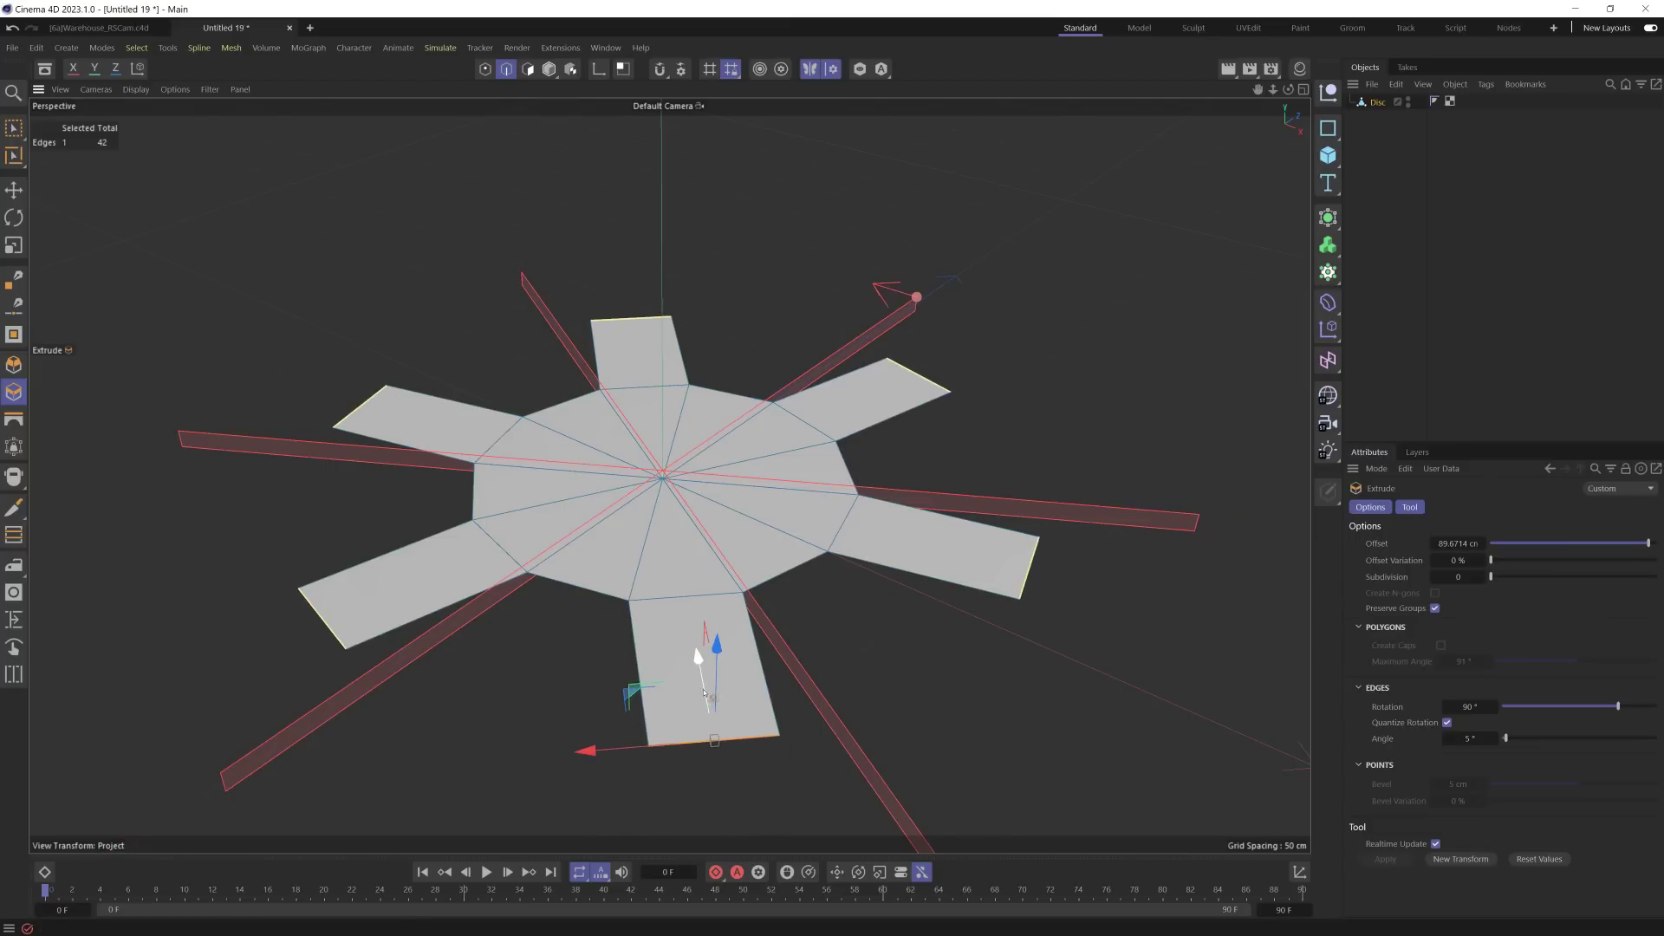
# Step: Weld each flap's end points together into star tips
pyautogui.rightClick(437, 524)
pyautogui.click(520, 705)
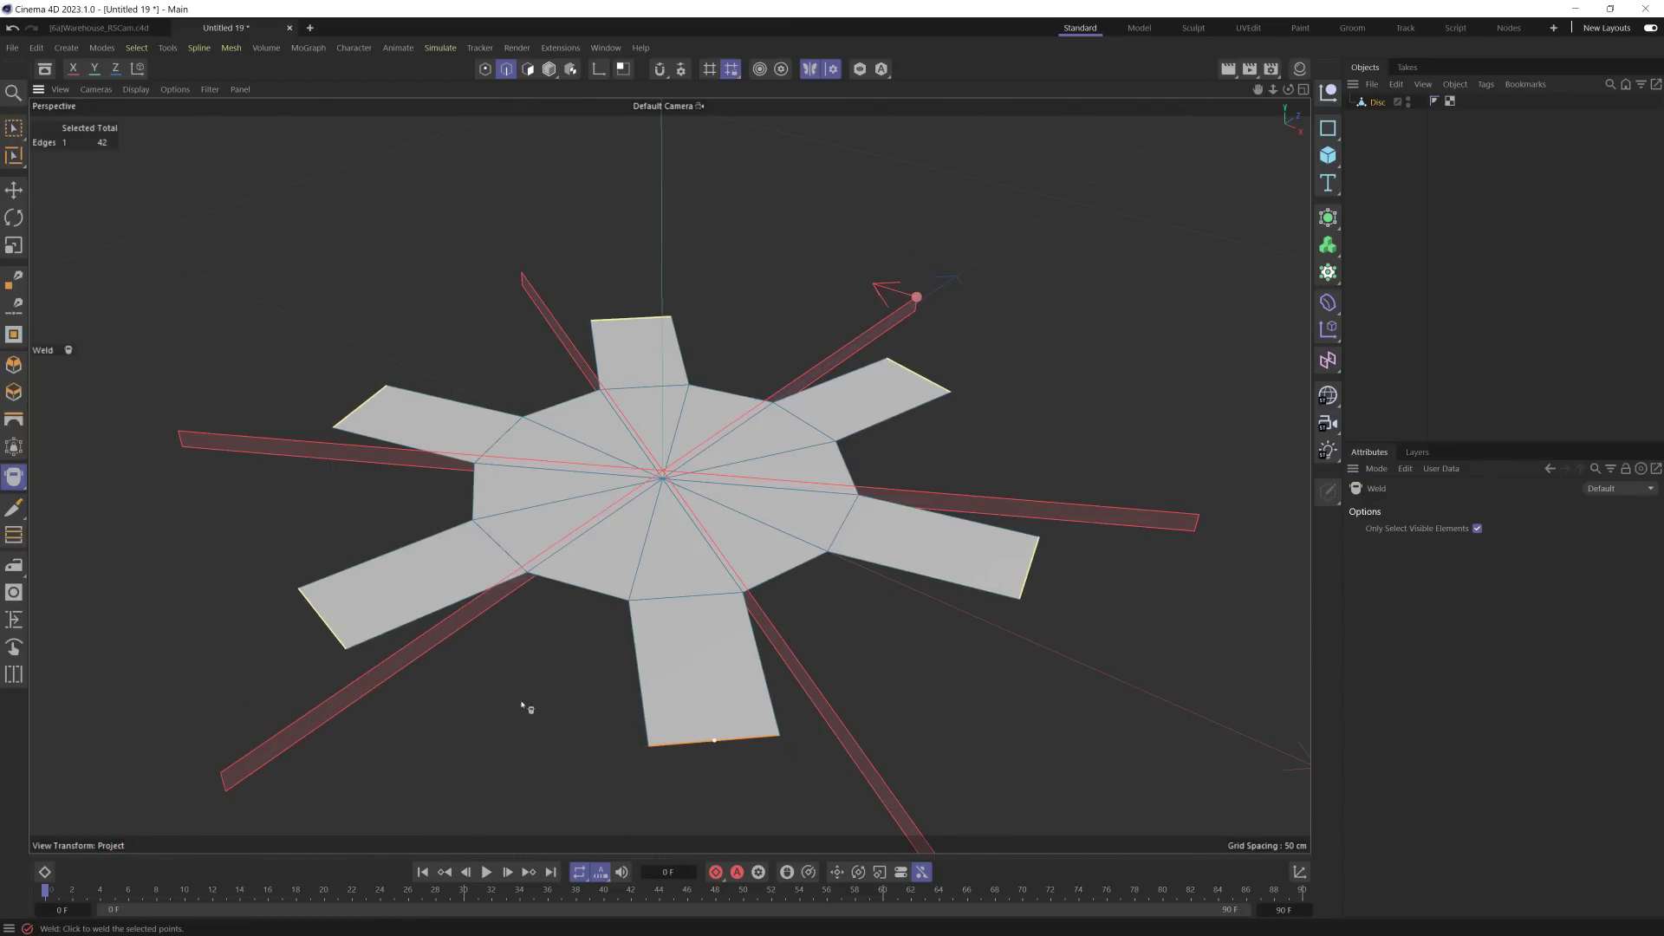
pyautogui.click(713, 741)
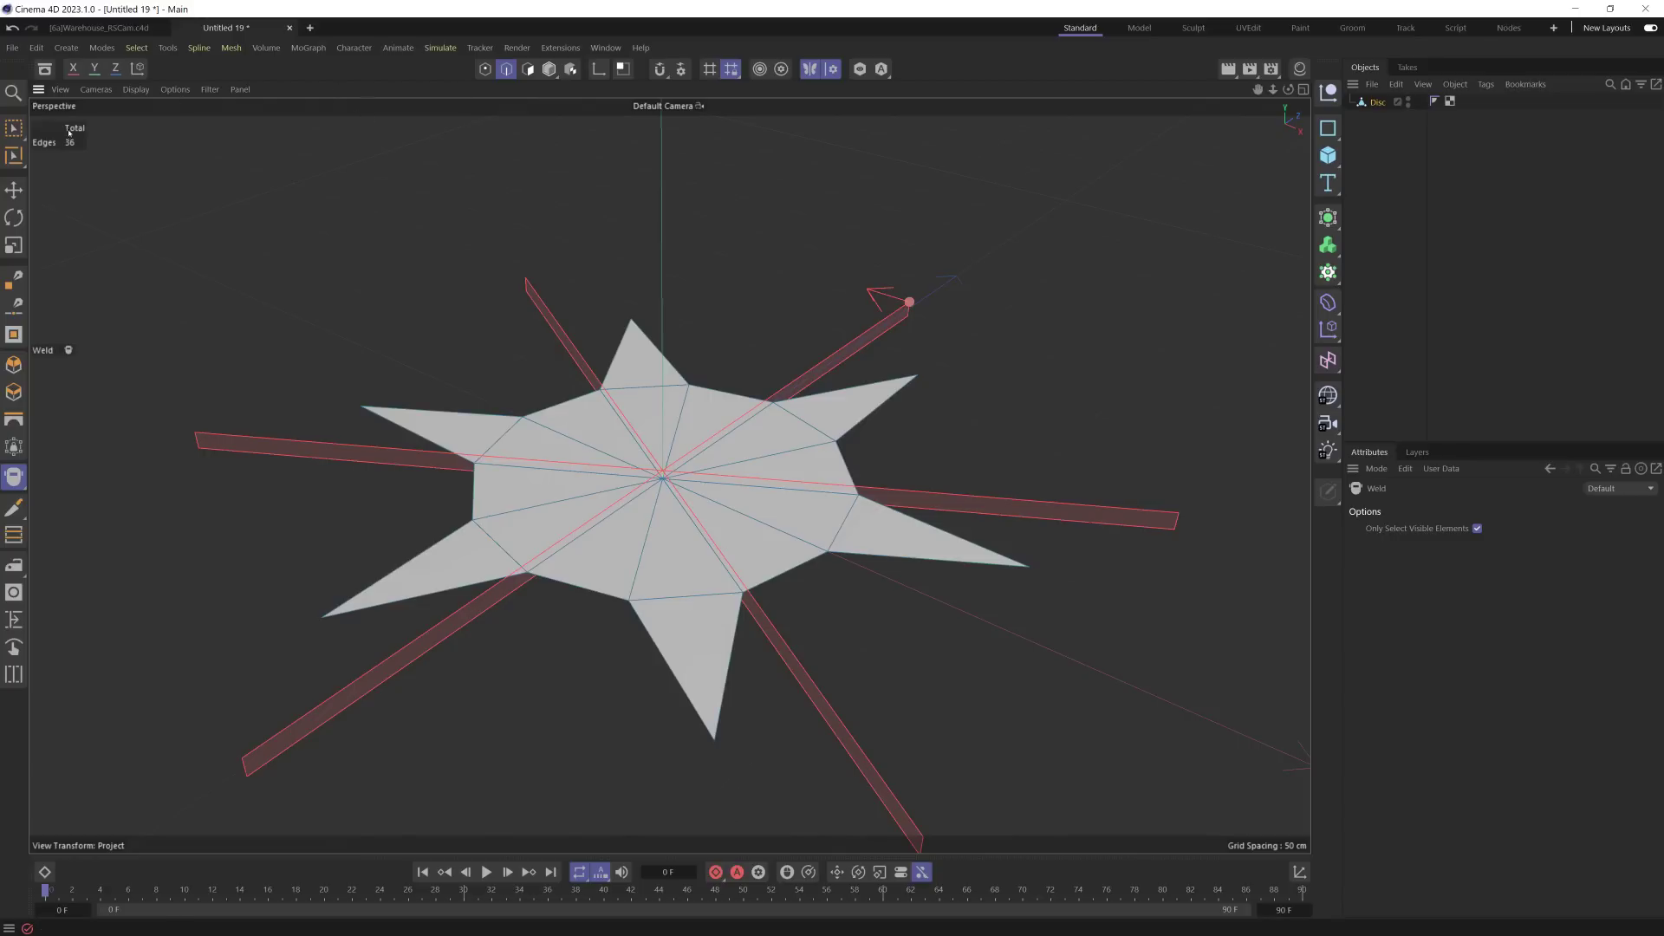
# Step: Brush-select a star point's edges and Edge Cut them with 5 subdivisions
pyautogui.press('9')
pyautogui.click(676, 433)
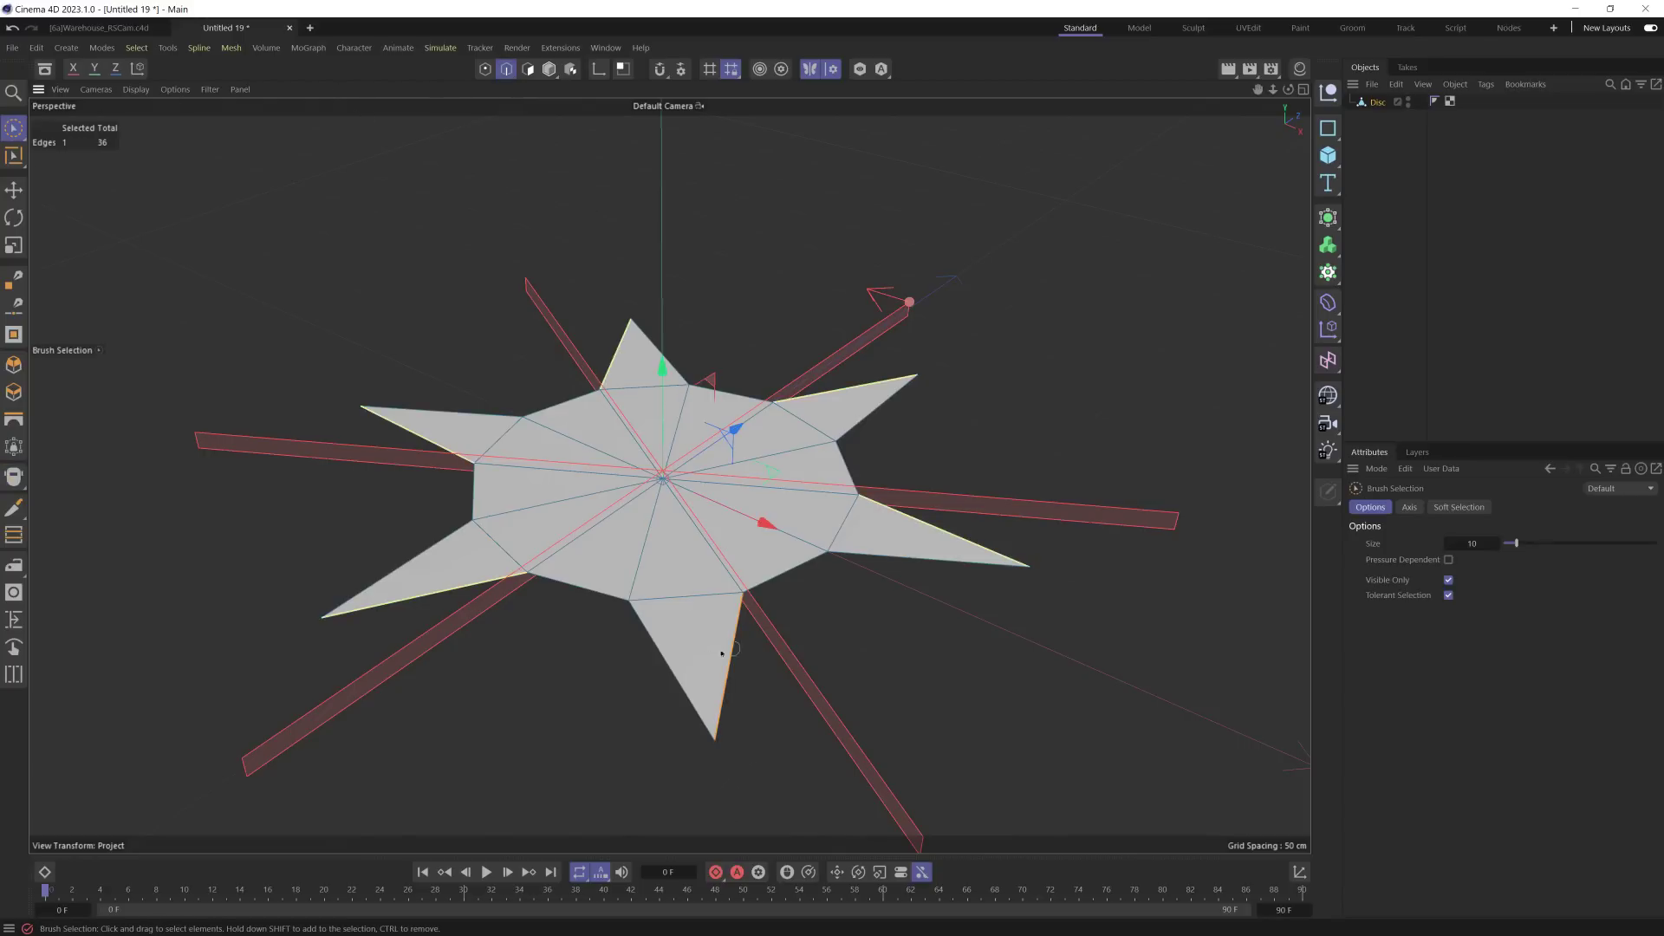
pyautogui.click(646, 662)
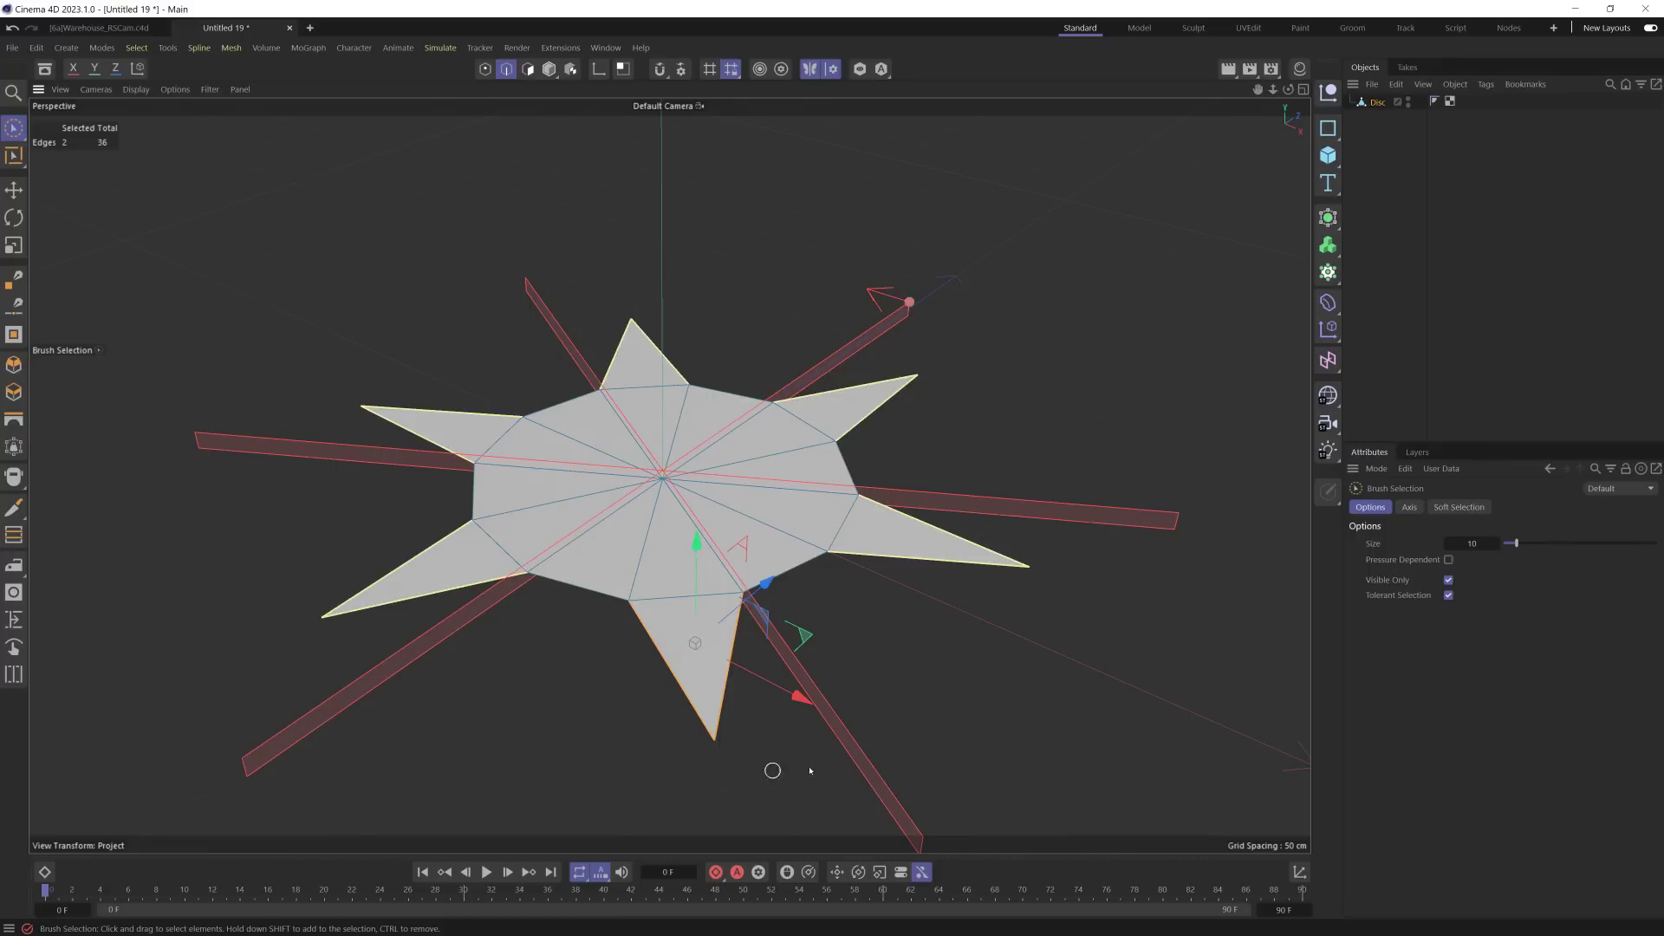
pyautogui.rightClick(877, 754)
pyautogui.click(889, 763)
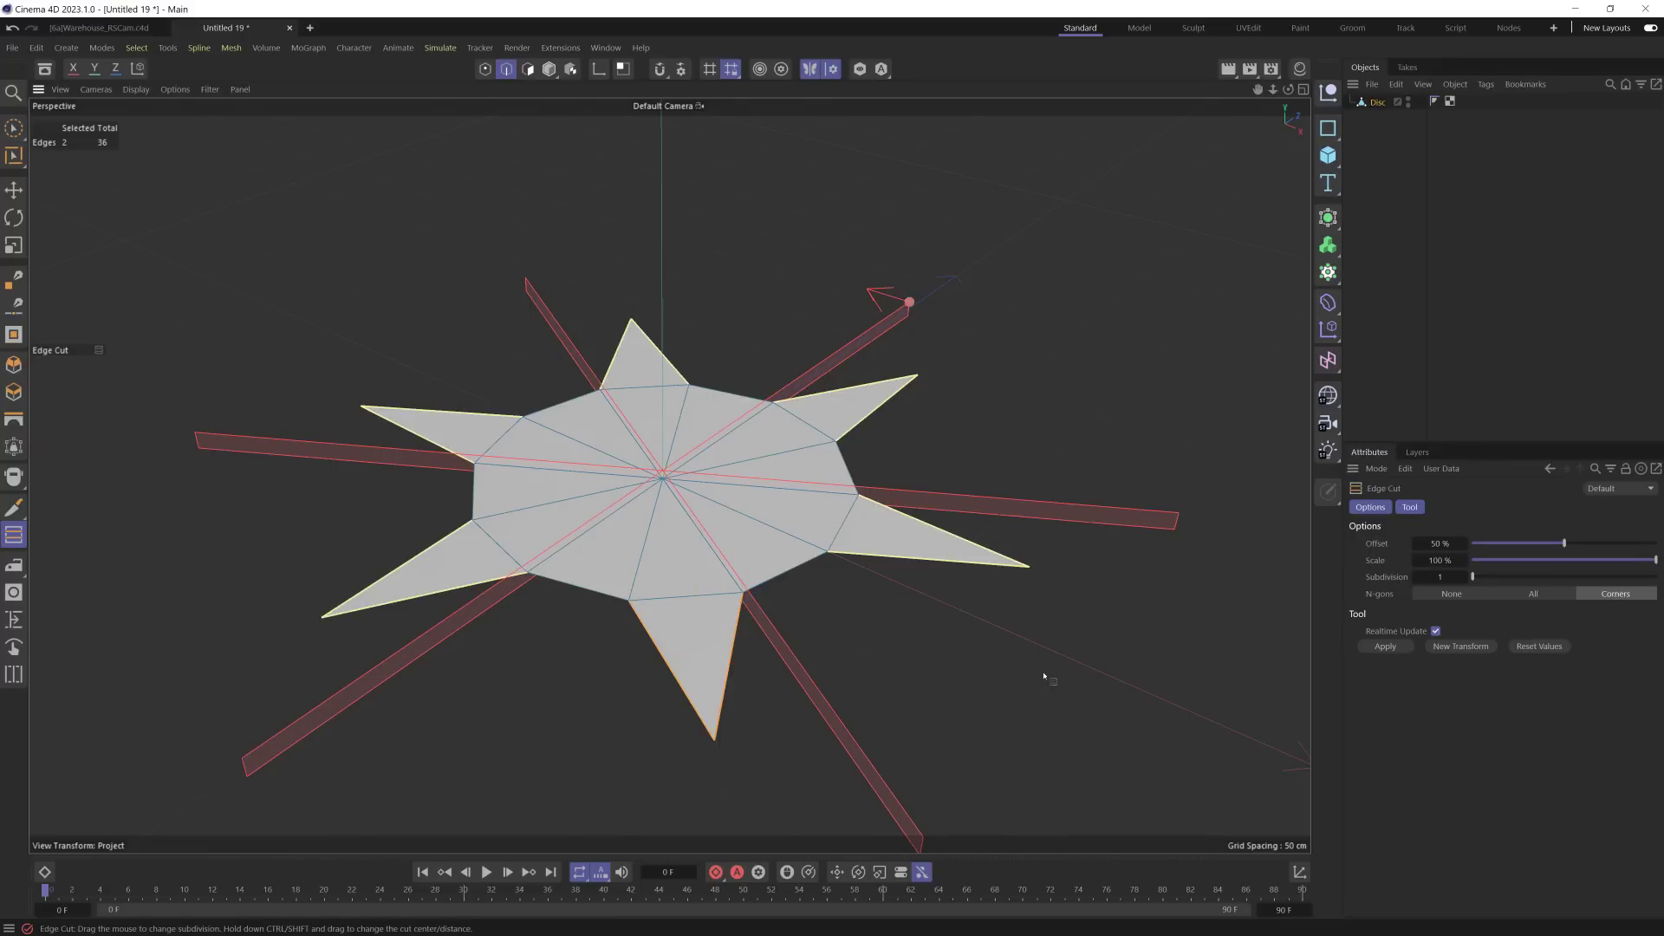
pyautogui.click(1377, 650)
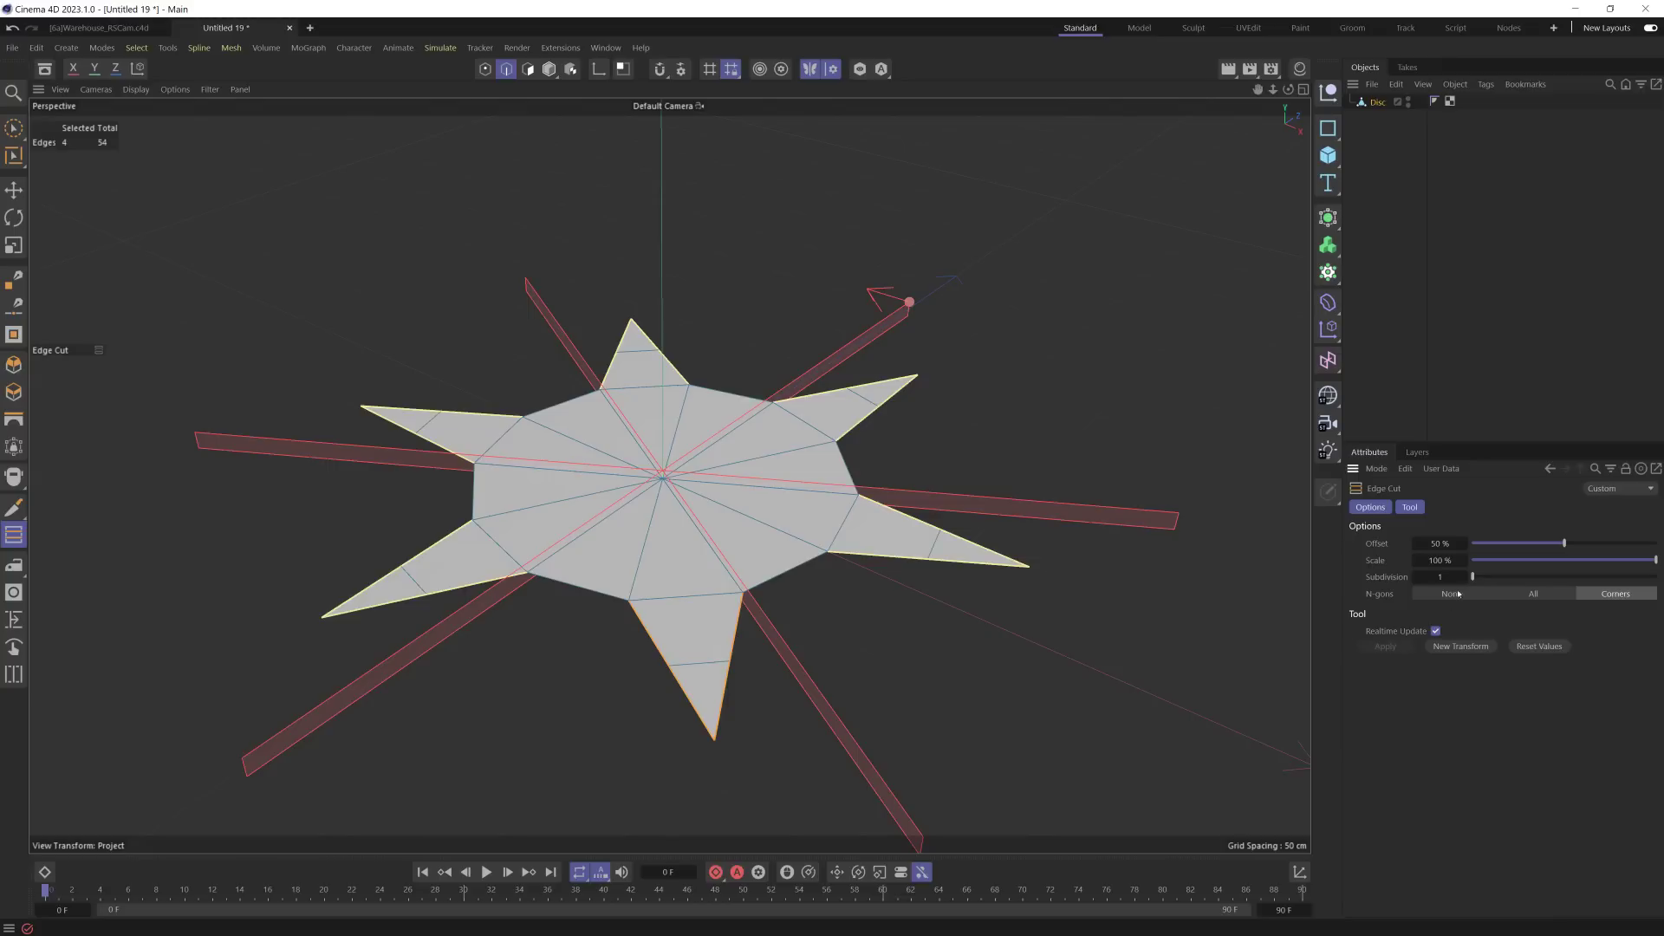
pyautogui.moveTo(1475, 576); pyautogui.dragTo(1553, 576)
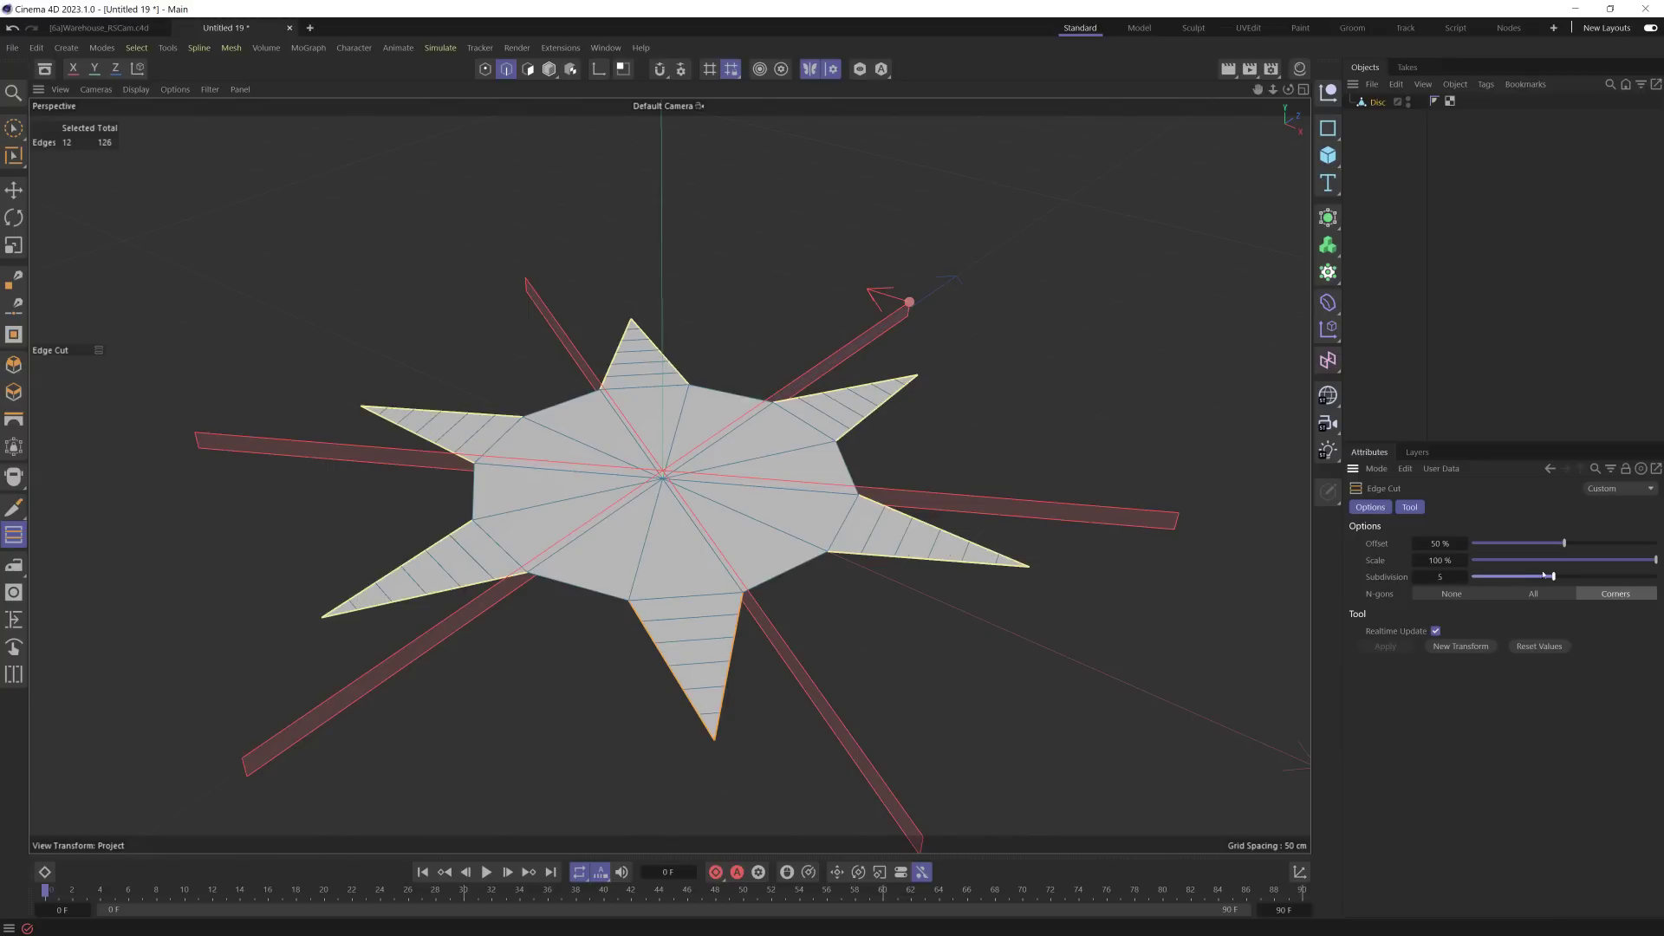
# Step: Brush-select the new cut edges along the lower star tip
pyautogui.click(13, 129)
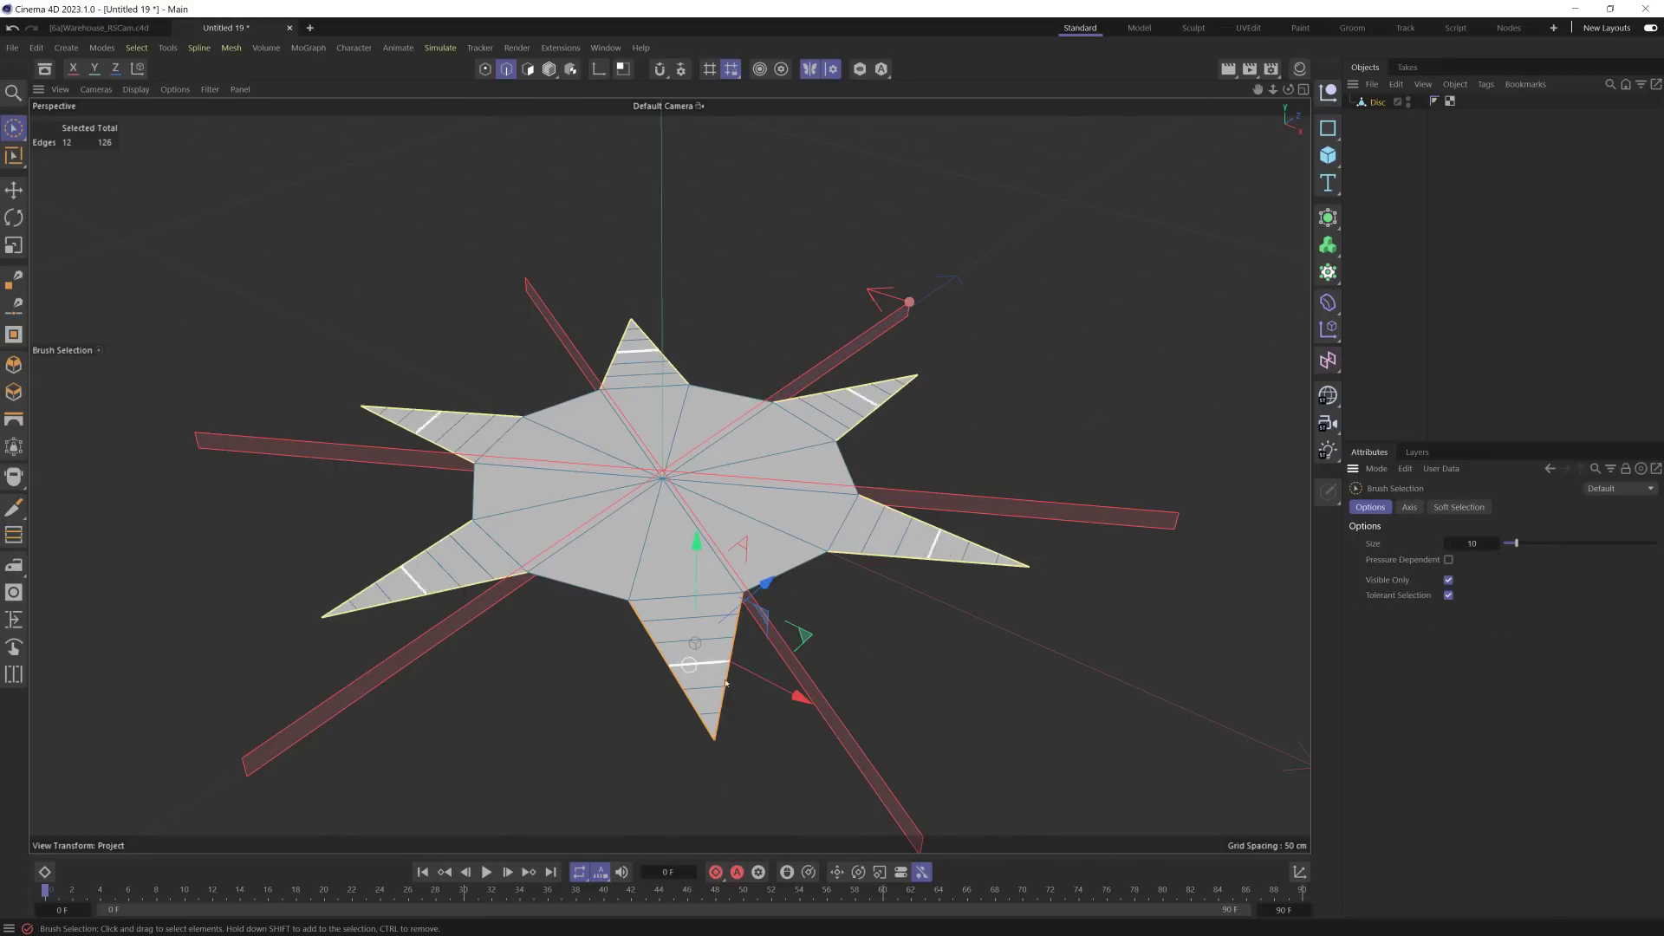
pyautogui.click(718, 635)
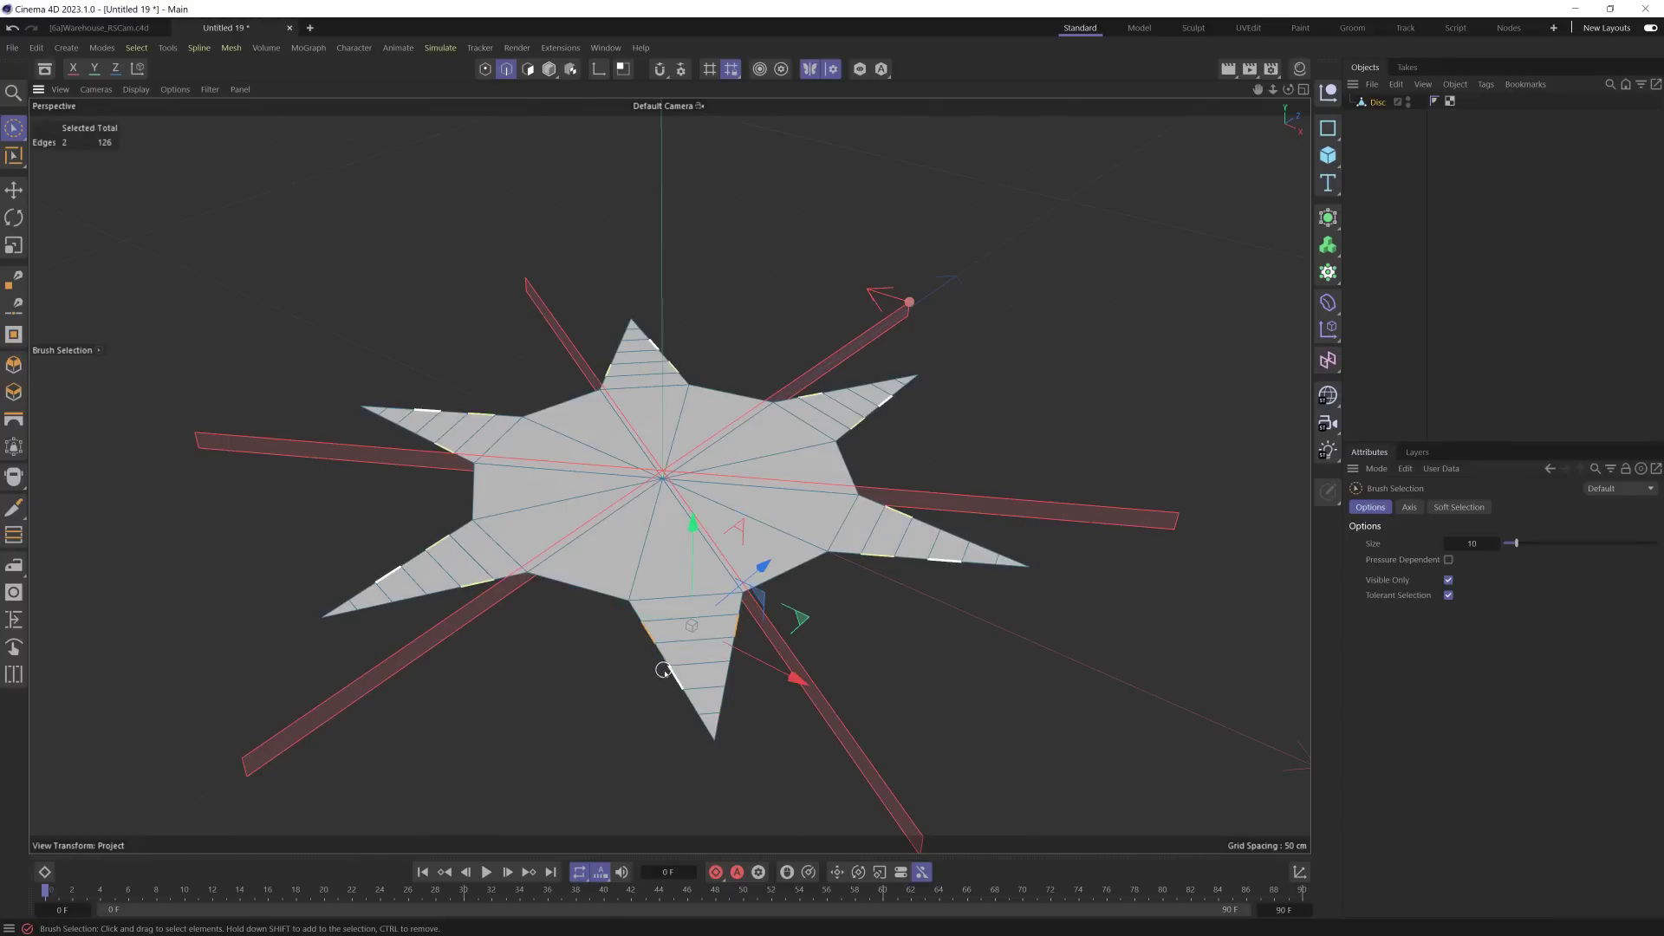
pyautogui.moveTo(733, 680); pyautogui.dragTo(722, 722)
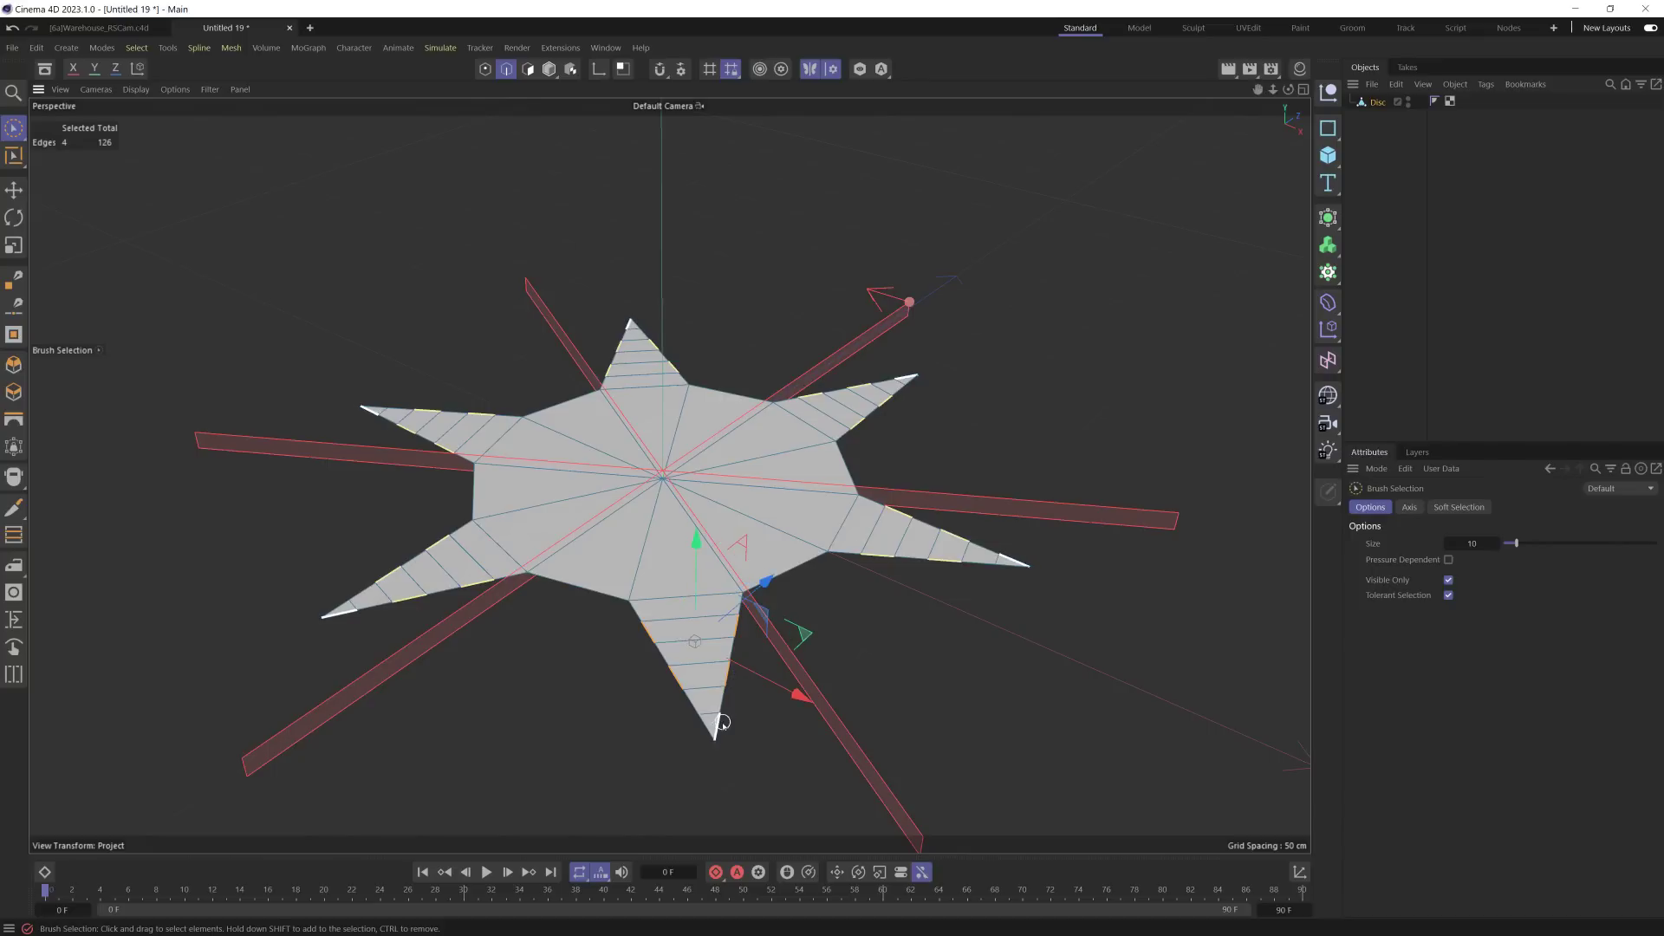
# Step: Extrude the selected cut edges into fins about 30 cm long
pyautogui.press('d')
pyautogui.moveTo(858, 464); pyautogui.dragTo(1059, 438)
pyautogui.moveTo(725, 551)
pyautogui.keyDown('alt'); pyautogui.mouseDown()
pyautogui.moveTo(780, 555)
pyautogui.moveTo(710, 537)
pyautogui.moveTo(741, 525)
pyautogui.moveTo(732, 546)
pyautogui.mouseUp(); pyautogui.keyUp('alt')
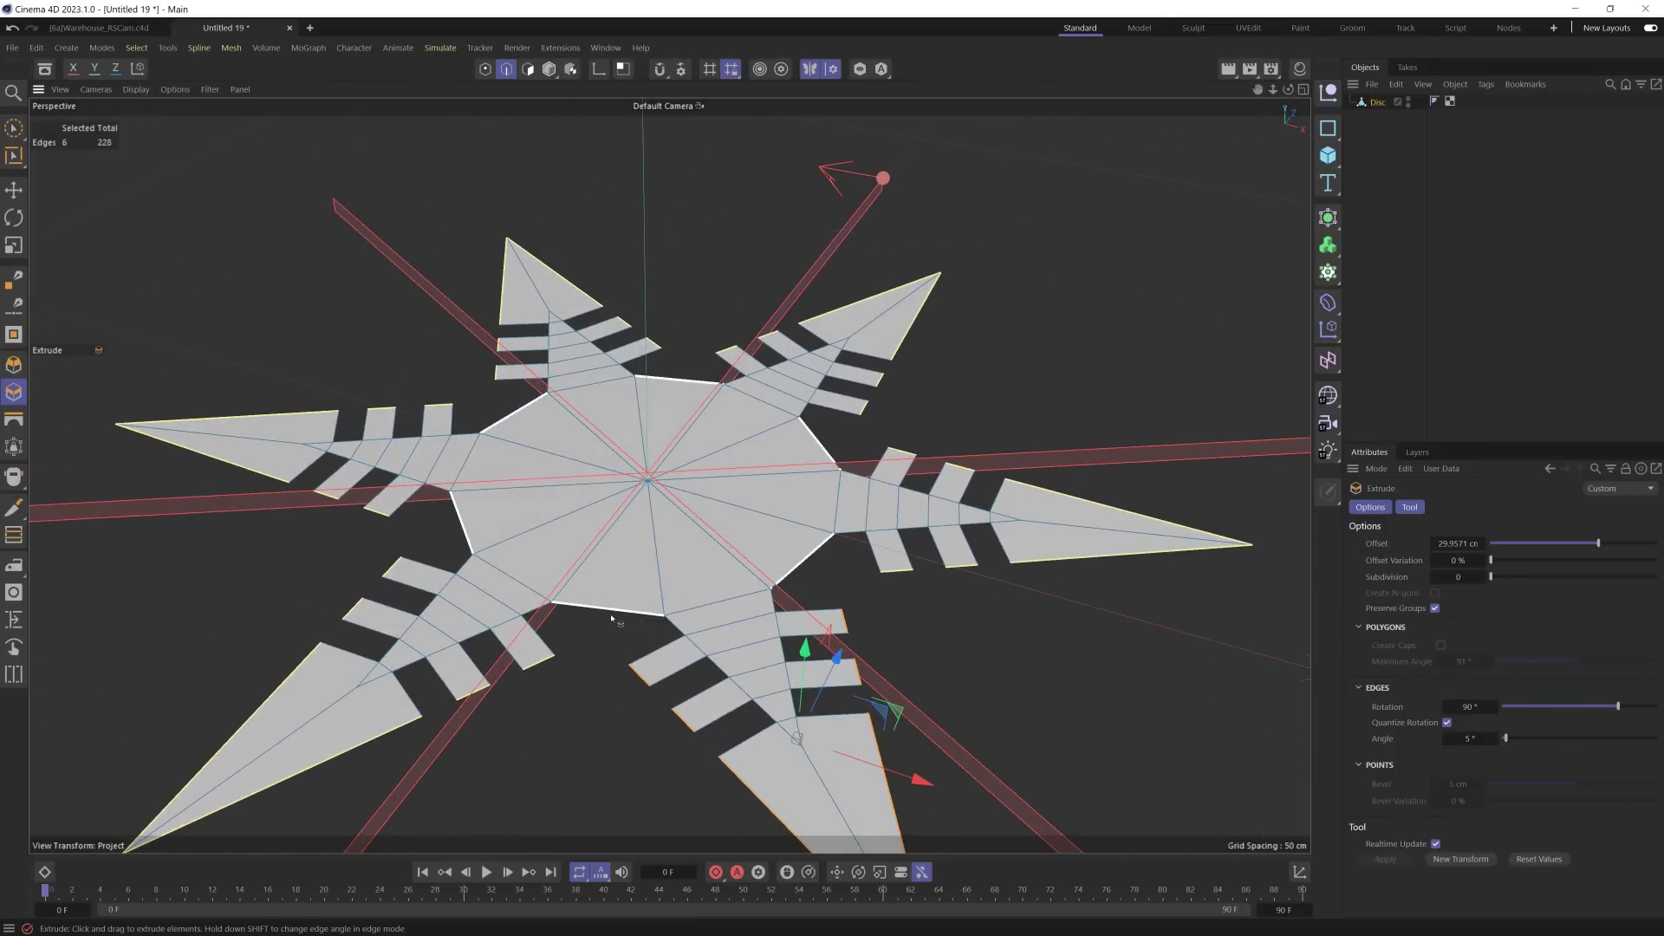
pyautogui.keyDown('alt'); pyautogui.moveTo(700, 623); pyautogui.dragTo(591, 256); pyautogui.keyUp('alt')
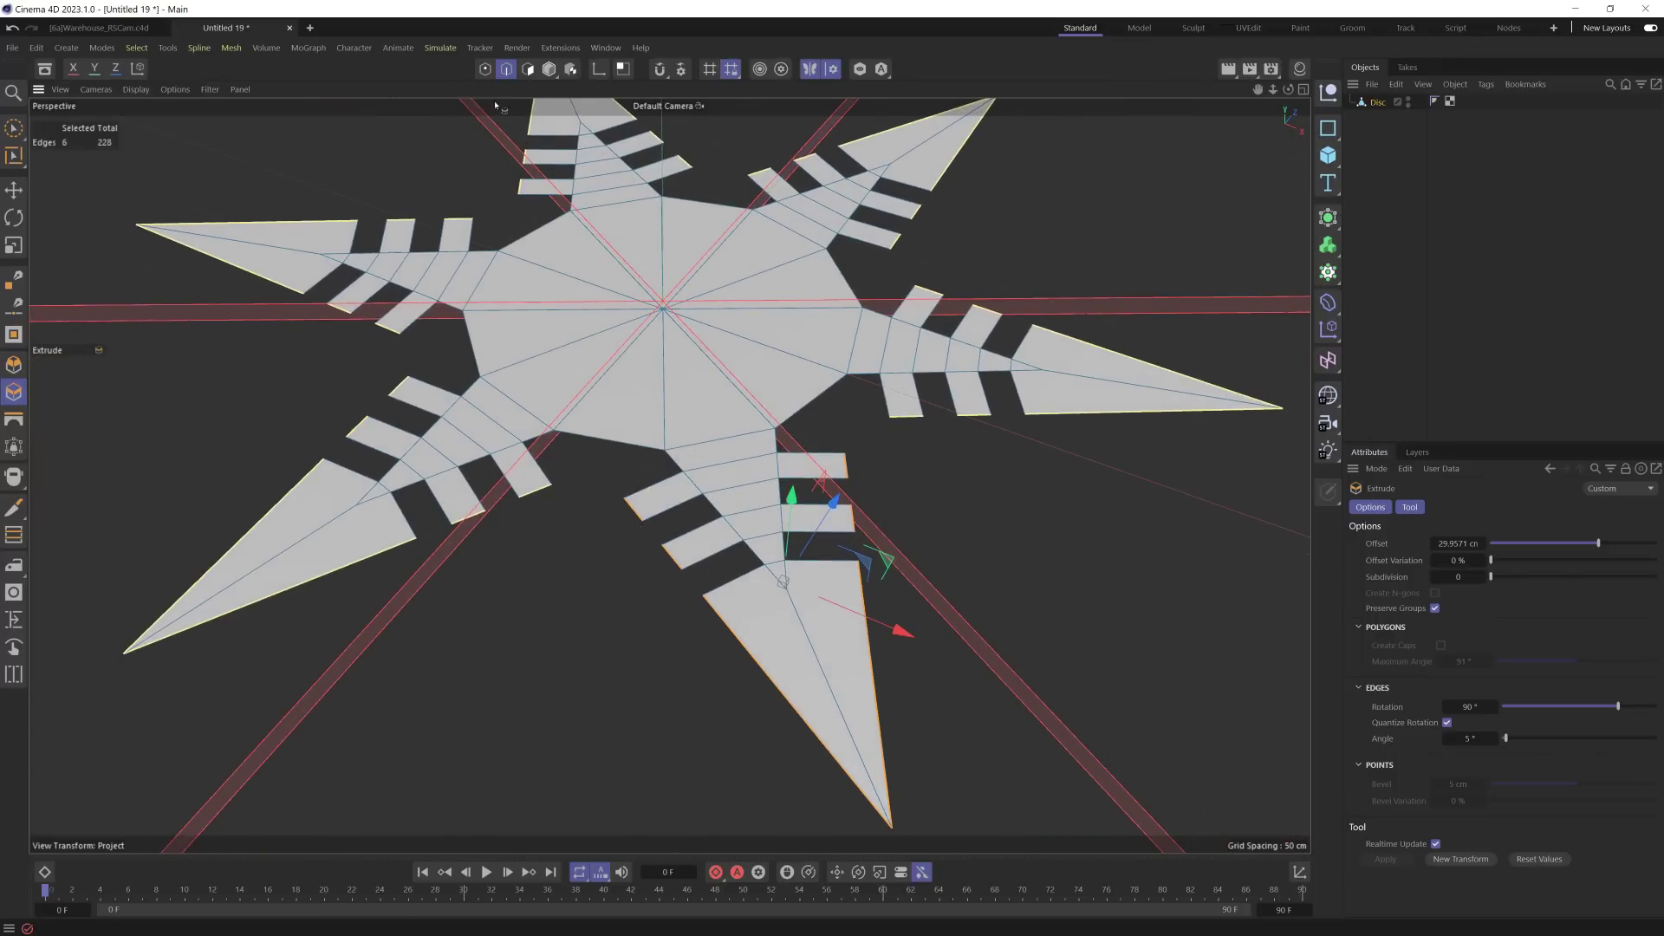
# Step: Scale the lower star point's fin points inward, then select a pair of fin edges
pyautogui.press('9')
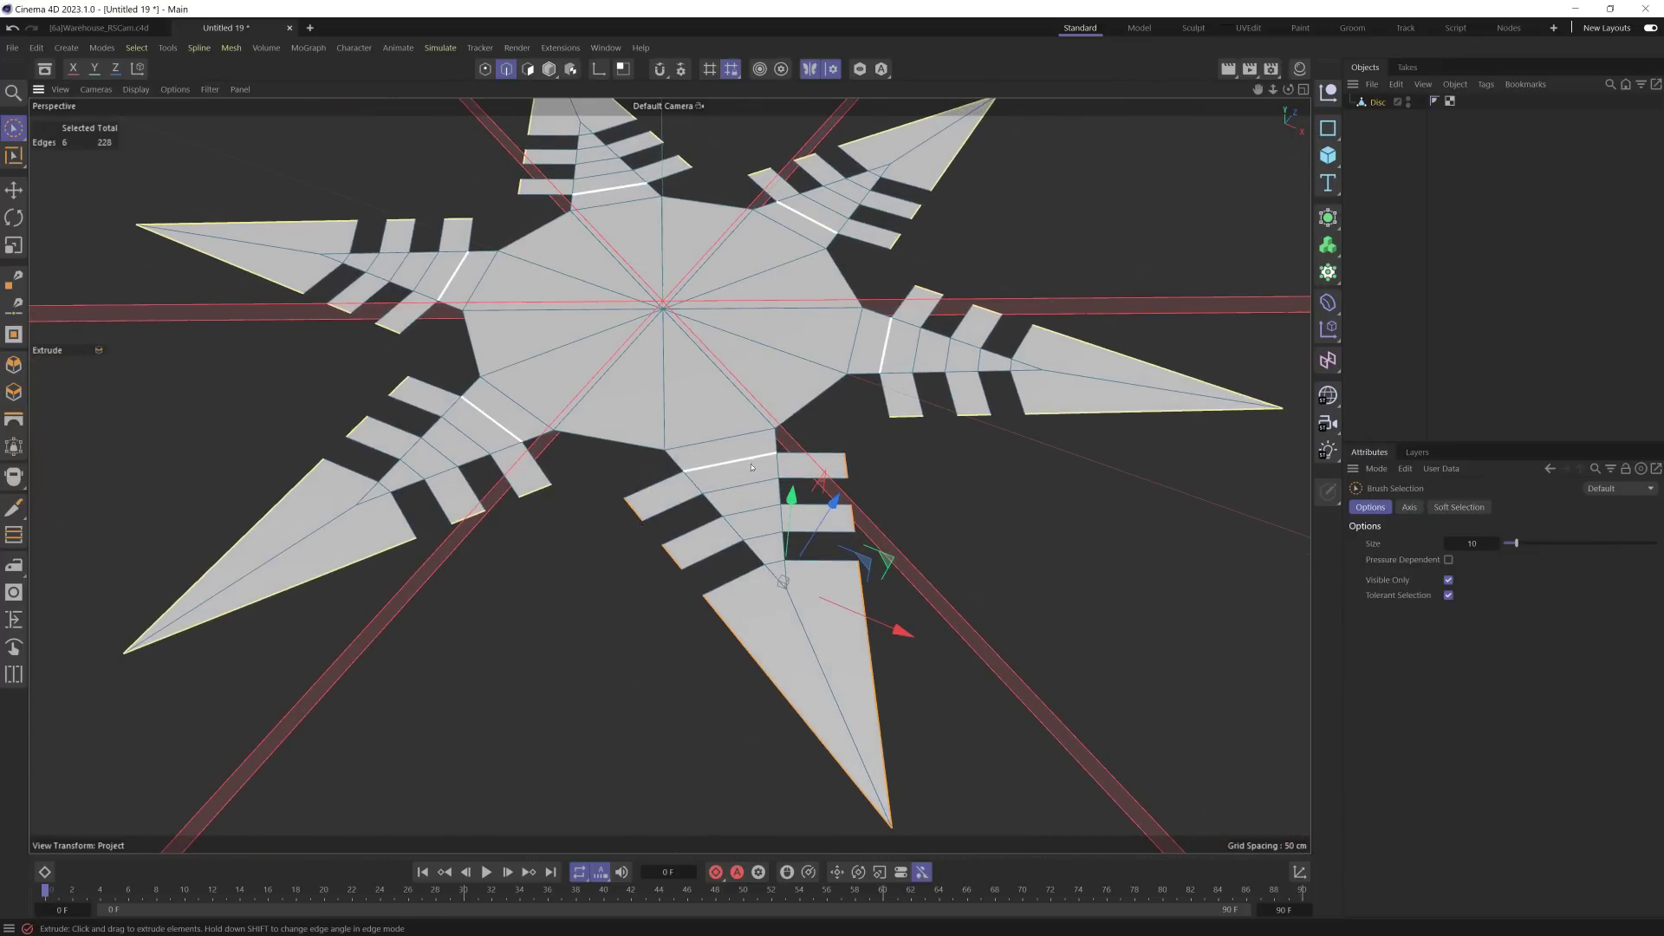
pyautogui.press('Return')
pyautogui.press('Return')
pyautogui.moveTo(723, 483); pyautogui.dragTo(790, 492)
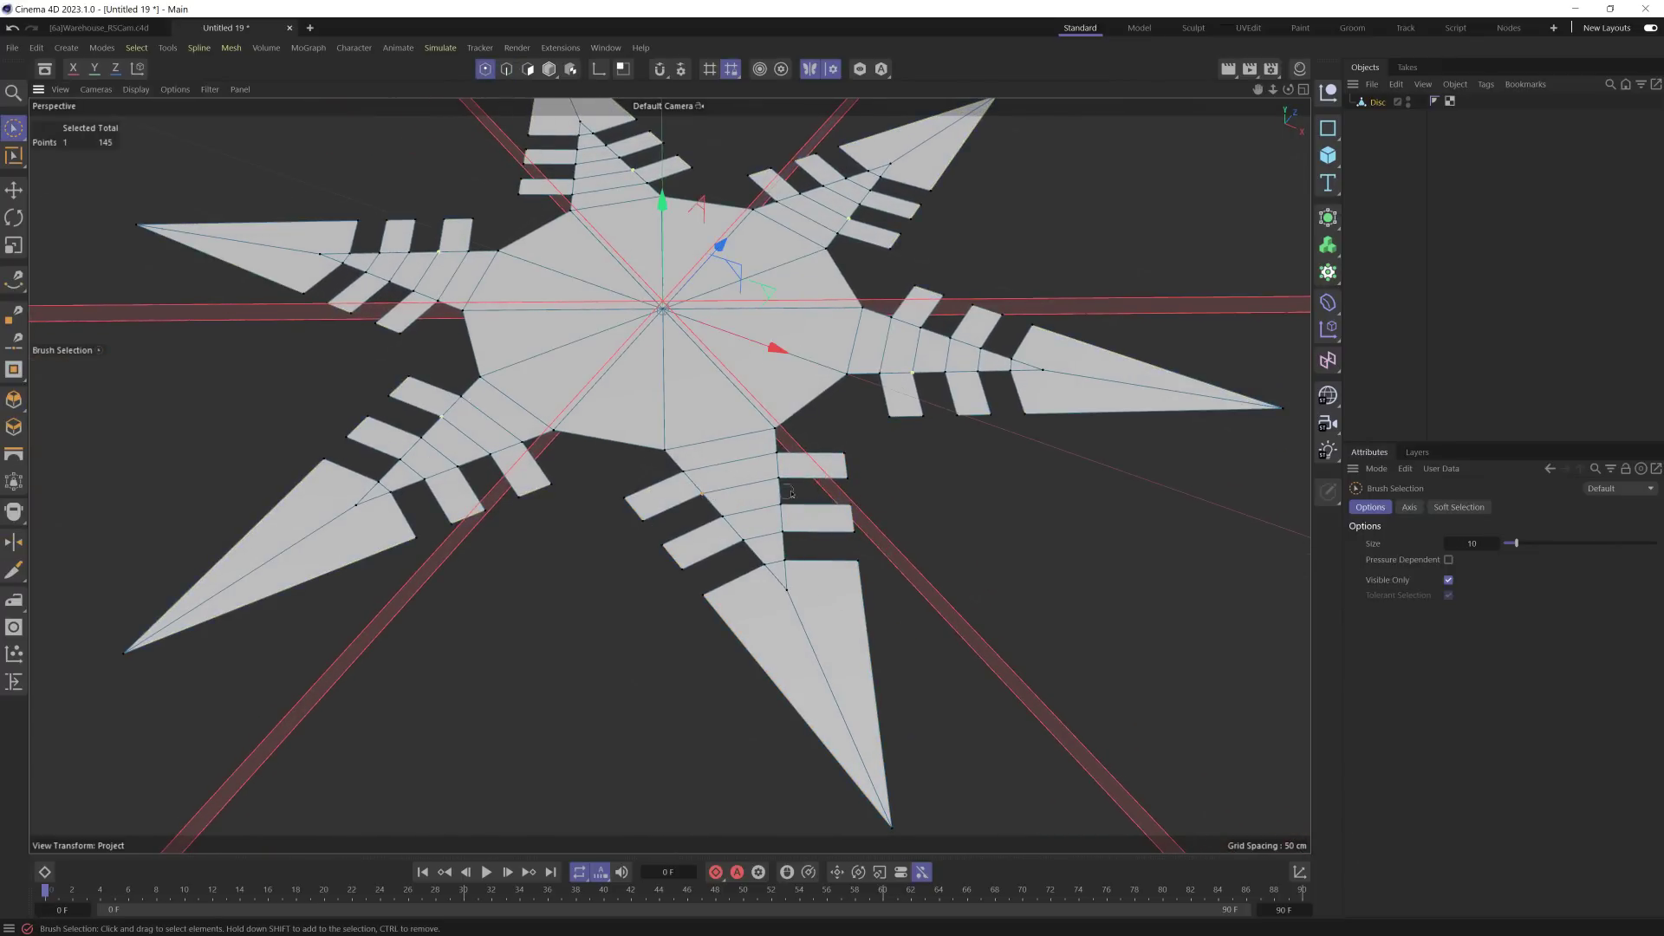
pyautogui.click(780, 492)
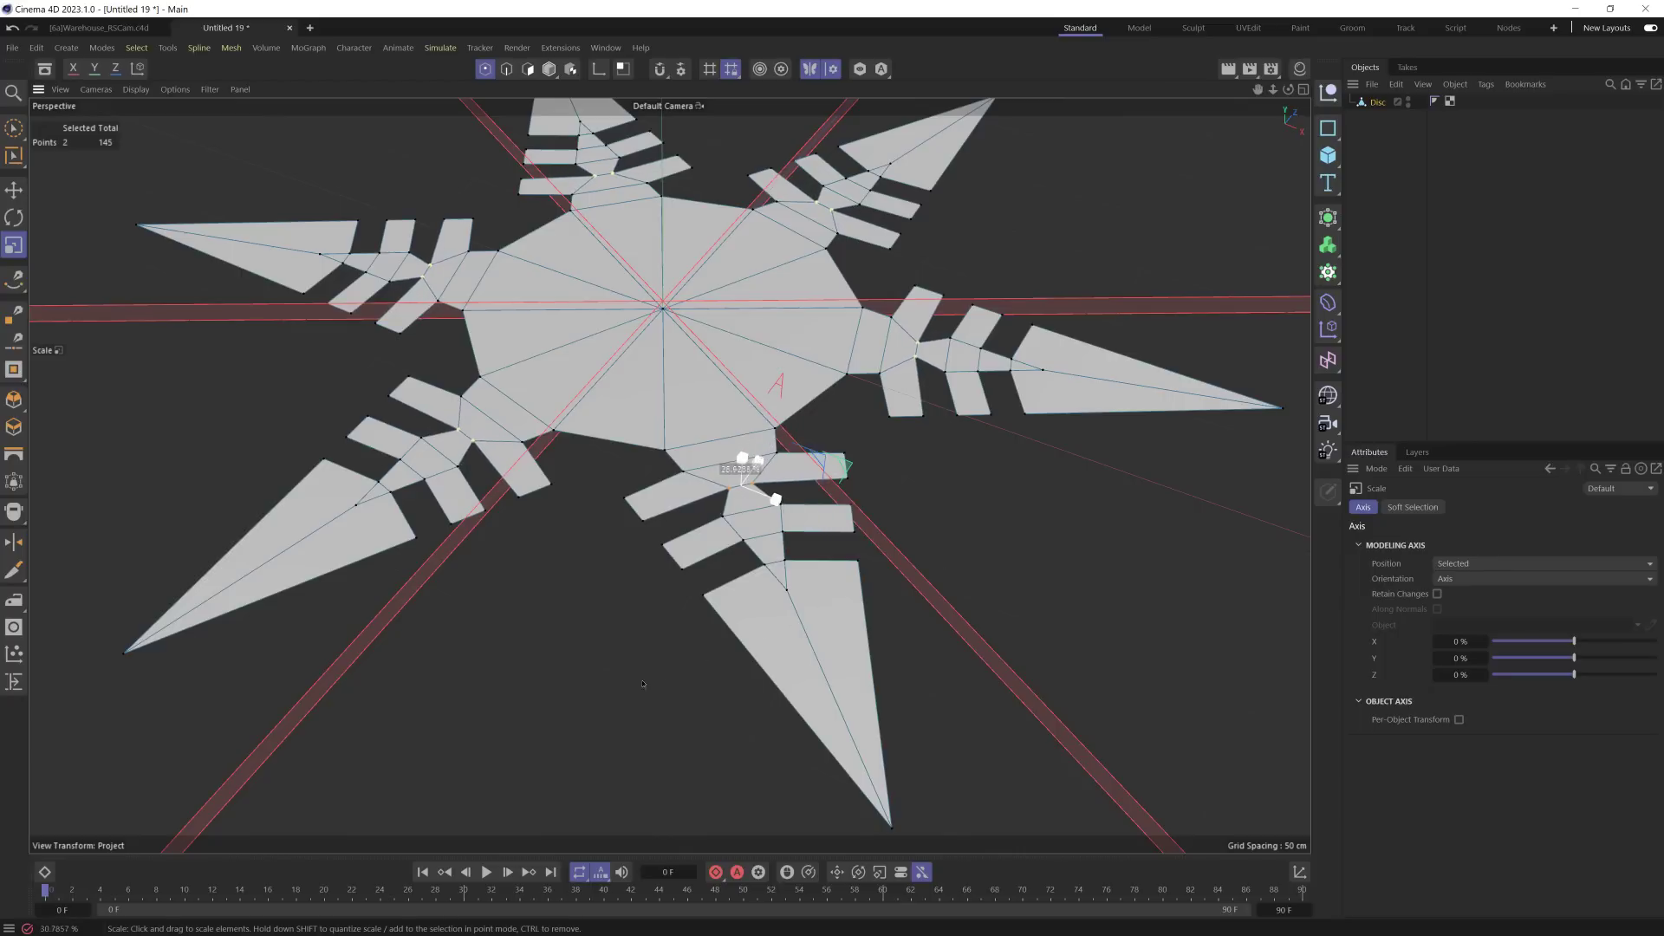
pyautogui.press('t')
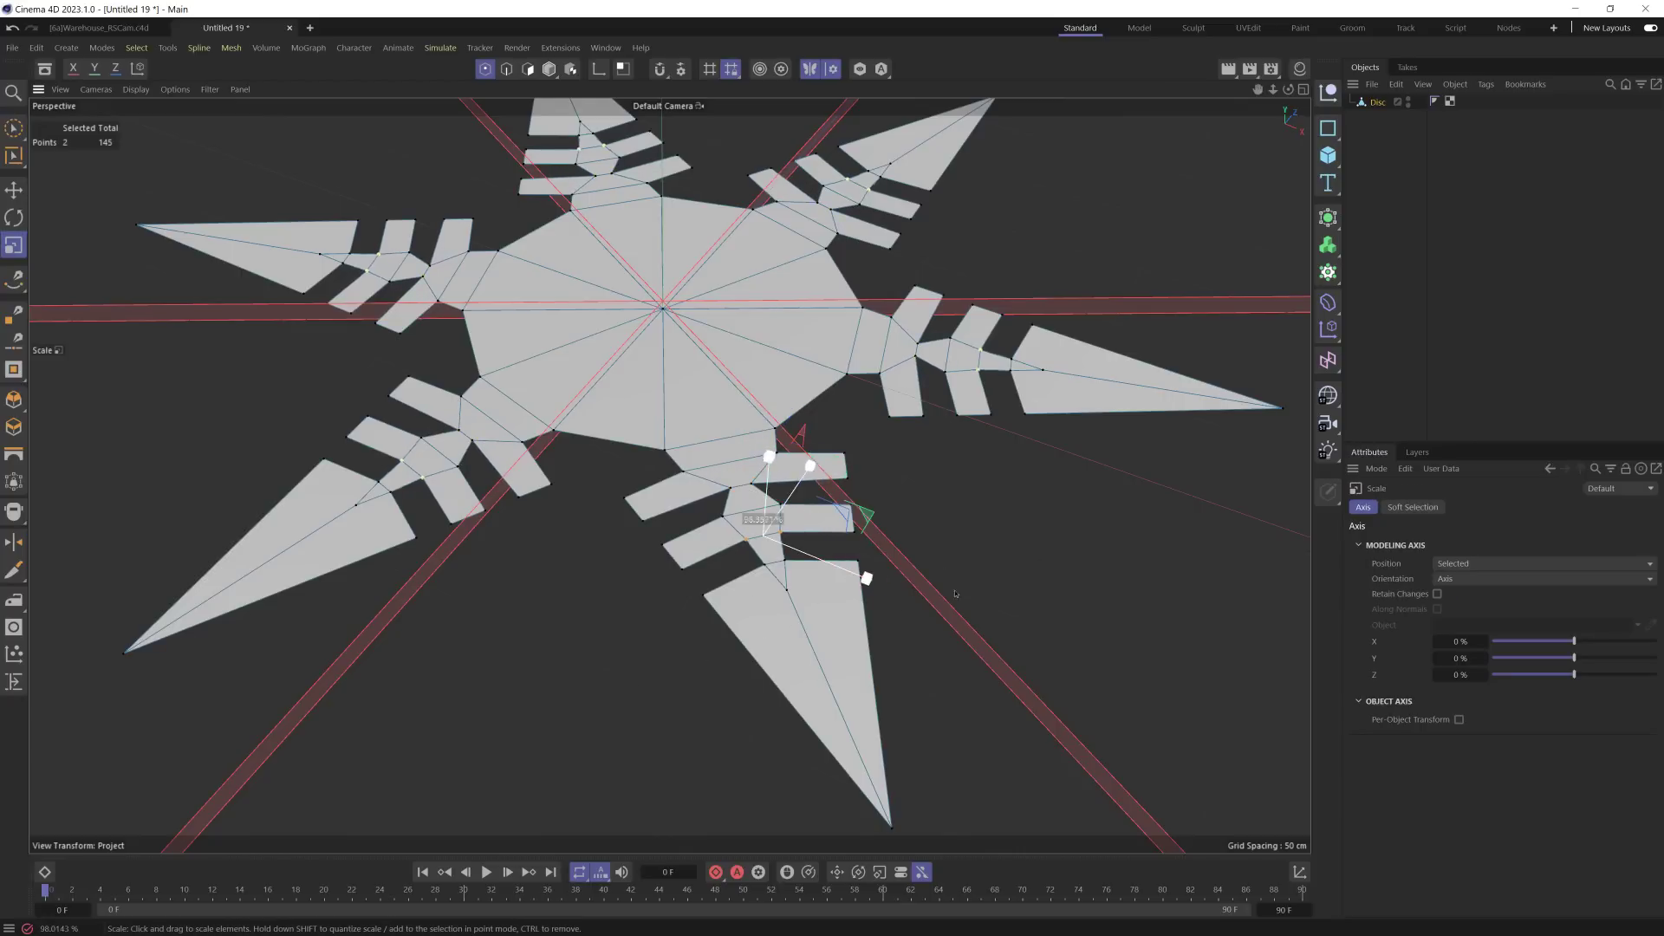
pyautogui.moveTo(865, 576)
pyautogui.mouseDown()
pyautogui.moveTo(802, 557)
pyautogui.moveTo(705, 591)
pyautogui.mouseUp()
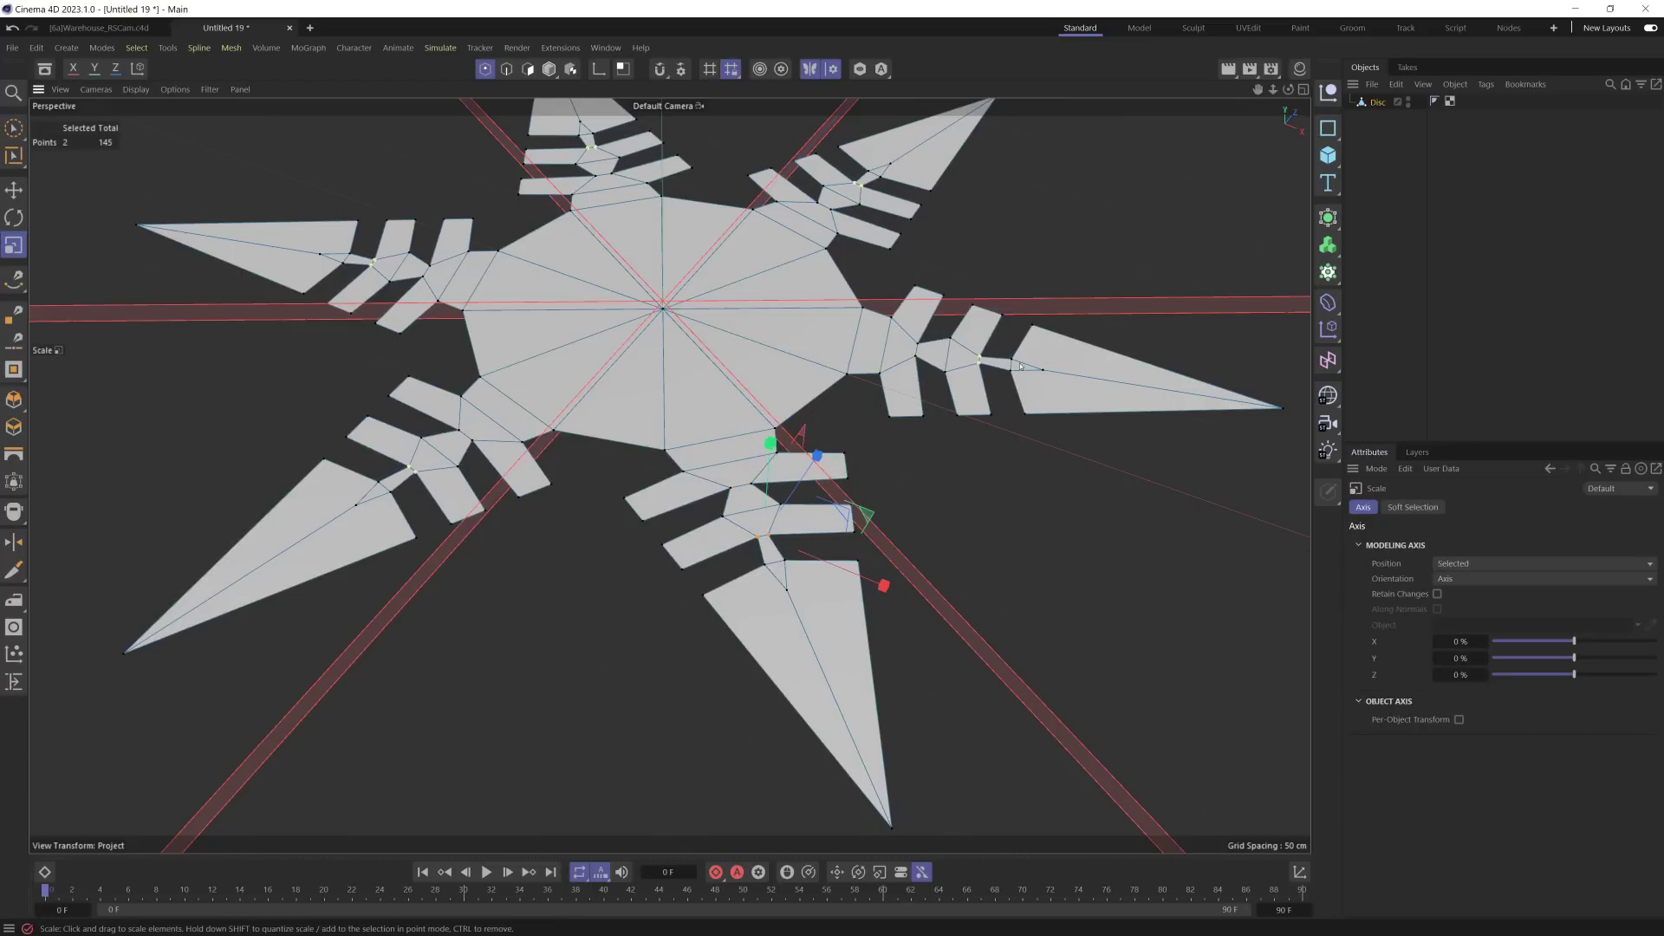
pyautogui.press('Return')
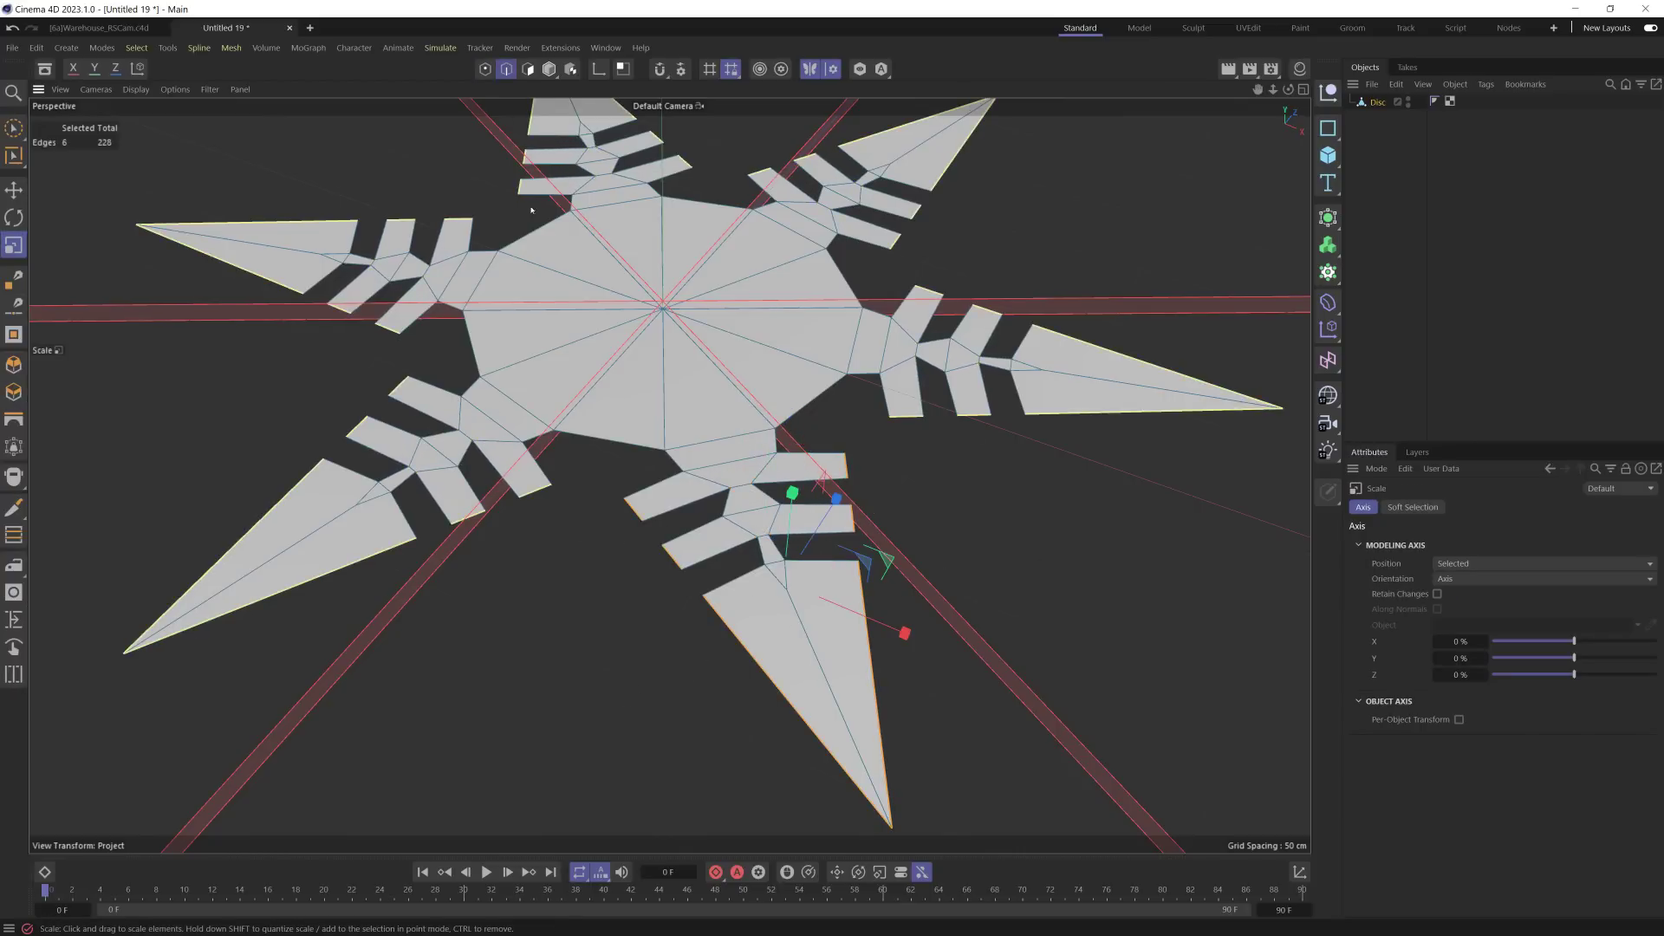
pyautogui.click(643, 518)
# Step: Bridge a pair of fin edges into an inner ring around the disc
pyautogui.keyDown('shift'); pyautogui.click(534, 493); pyautogui.keyUp('shift')
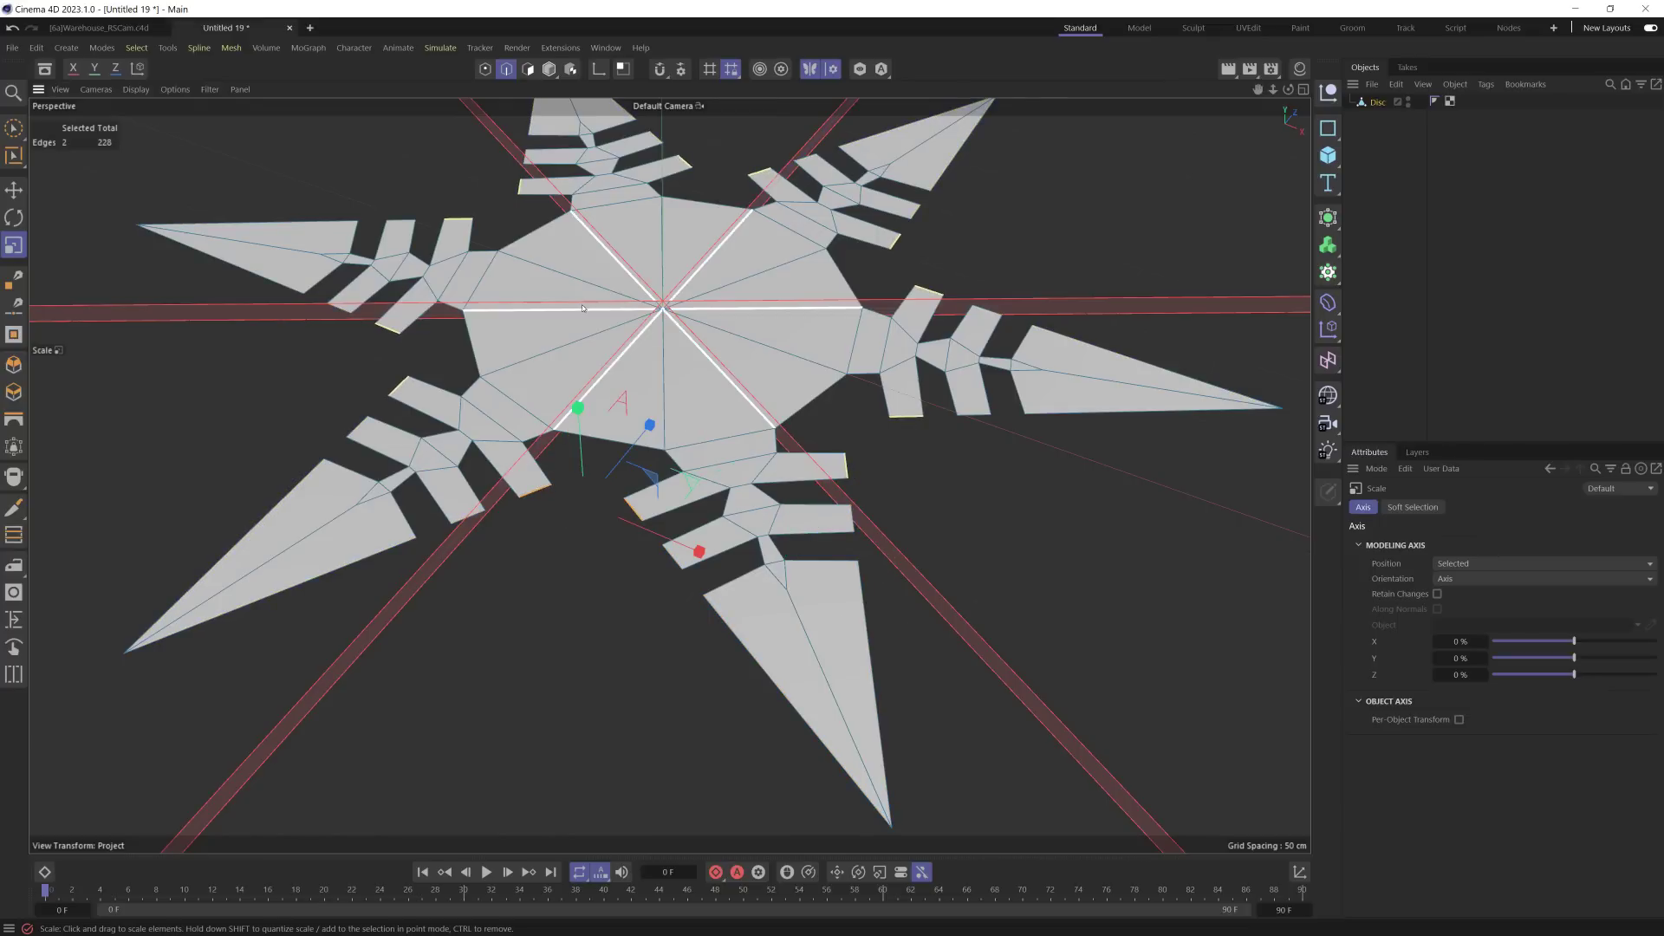
pyautogui.press('m')
pyautogui.press('b')
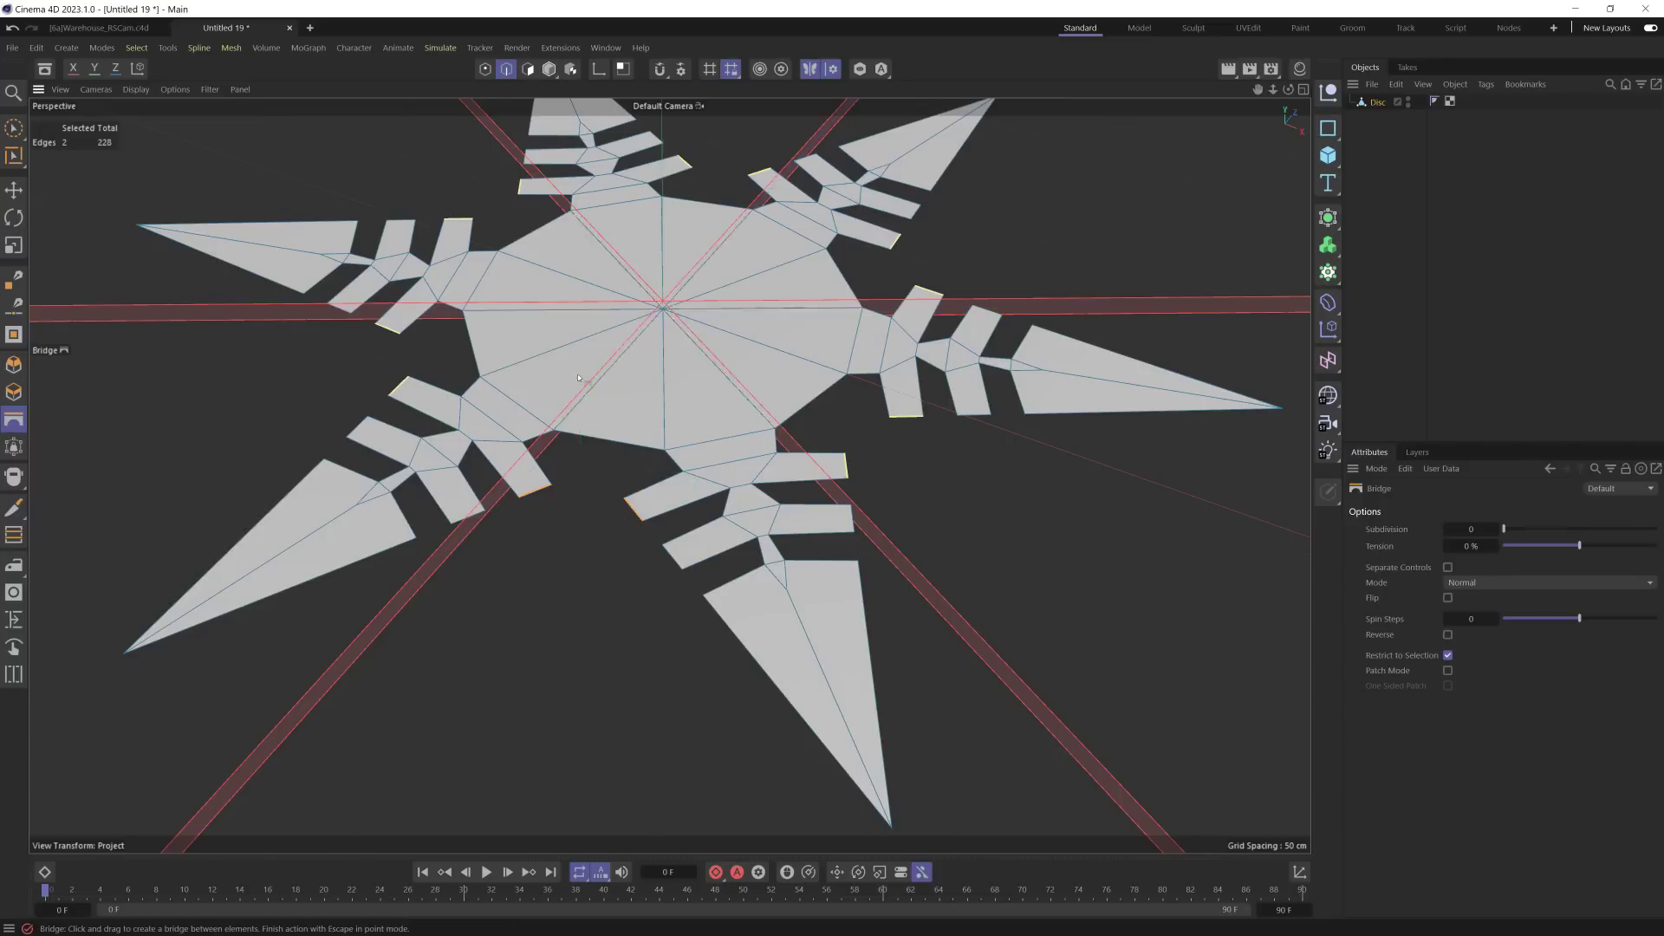
pyautogui.moveTo(617, 507); pyautogui.dragTo(531, 491)
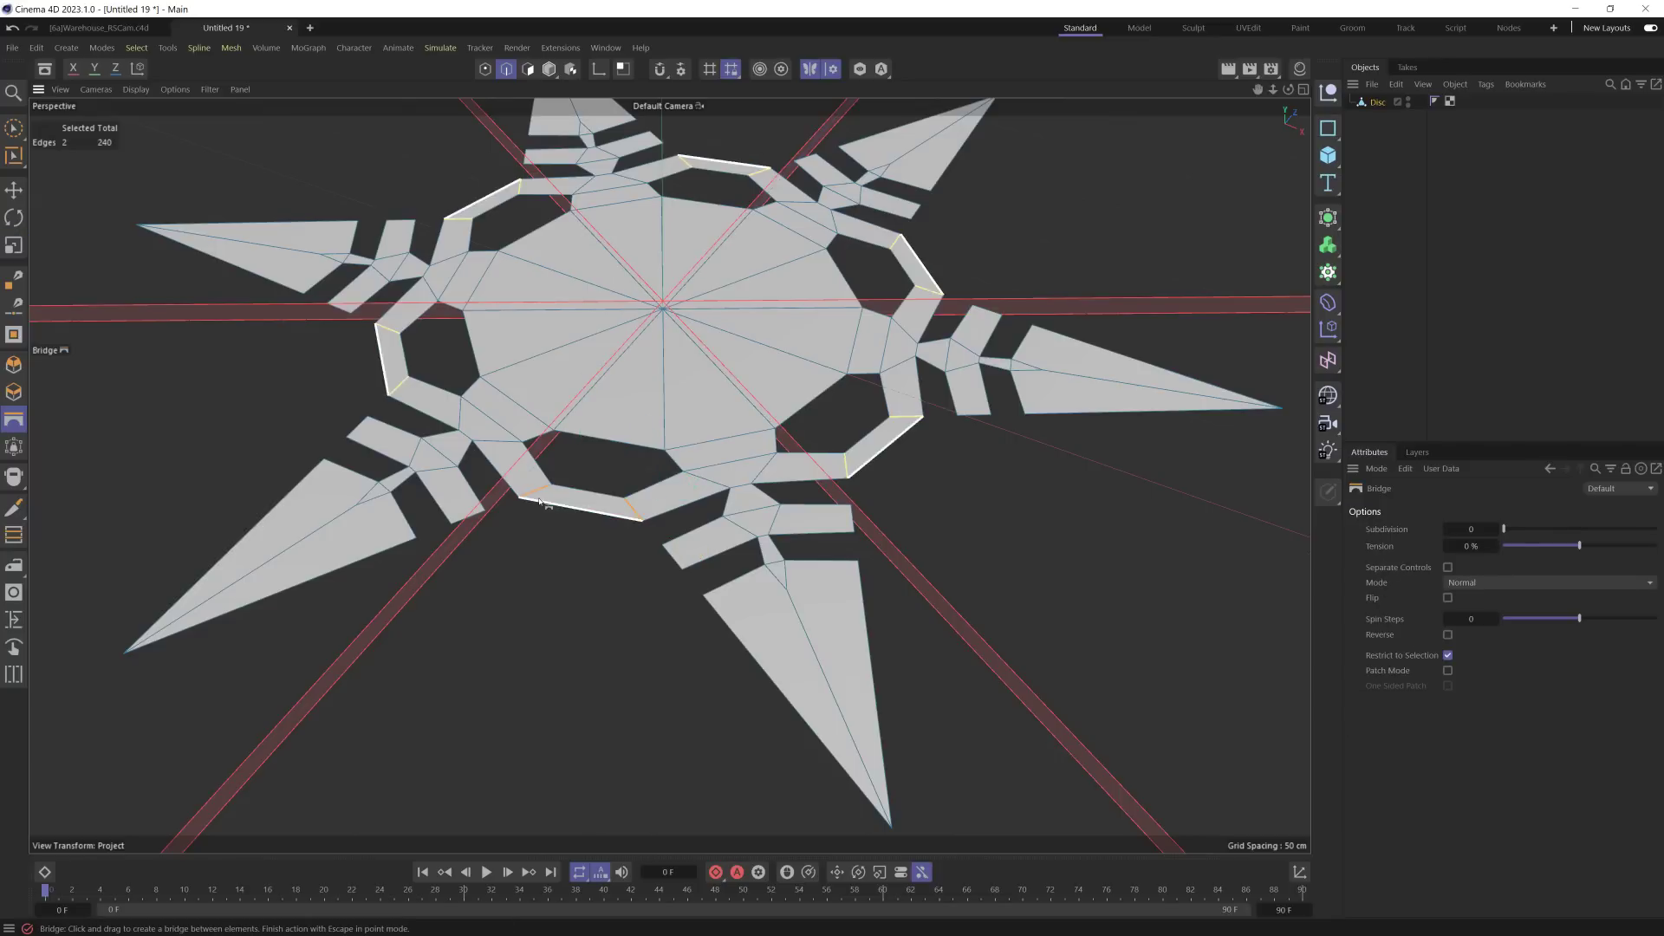
# Step: Select two more fin edges and bridge them into an outer ring
pyautogui.press('9')
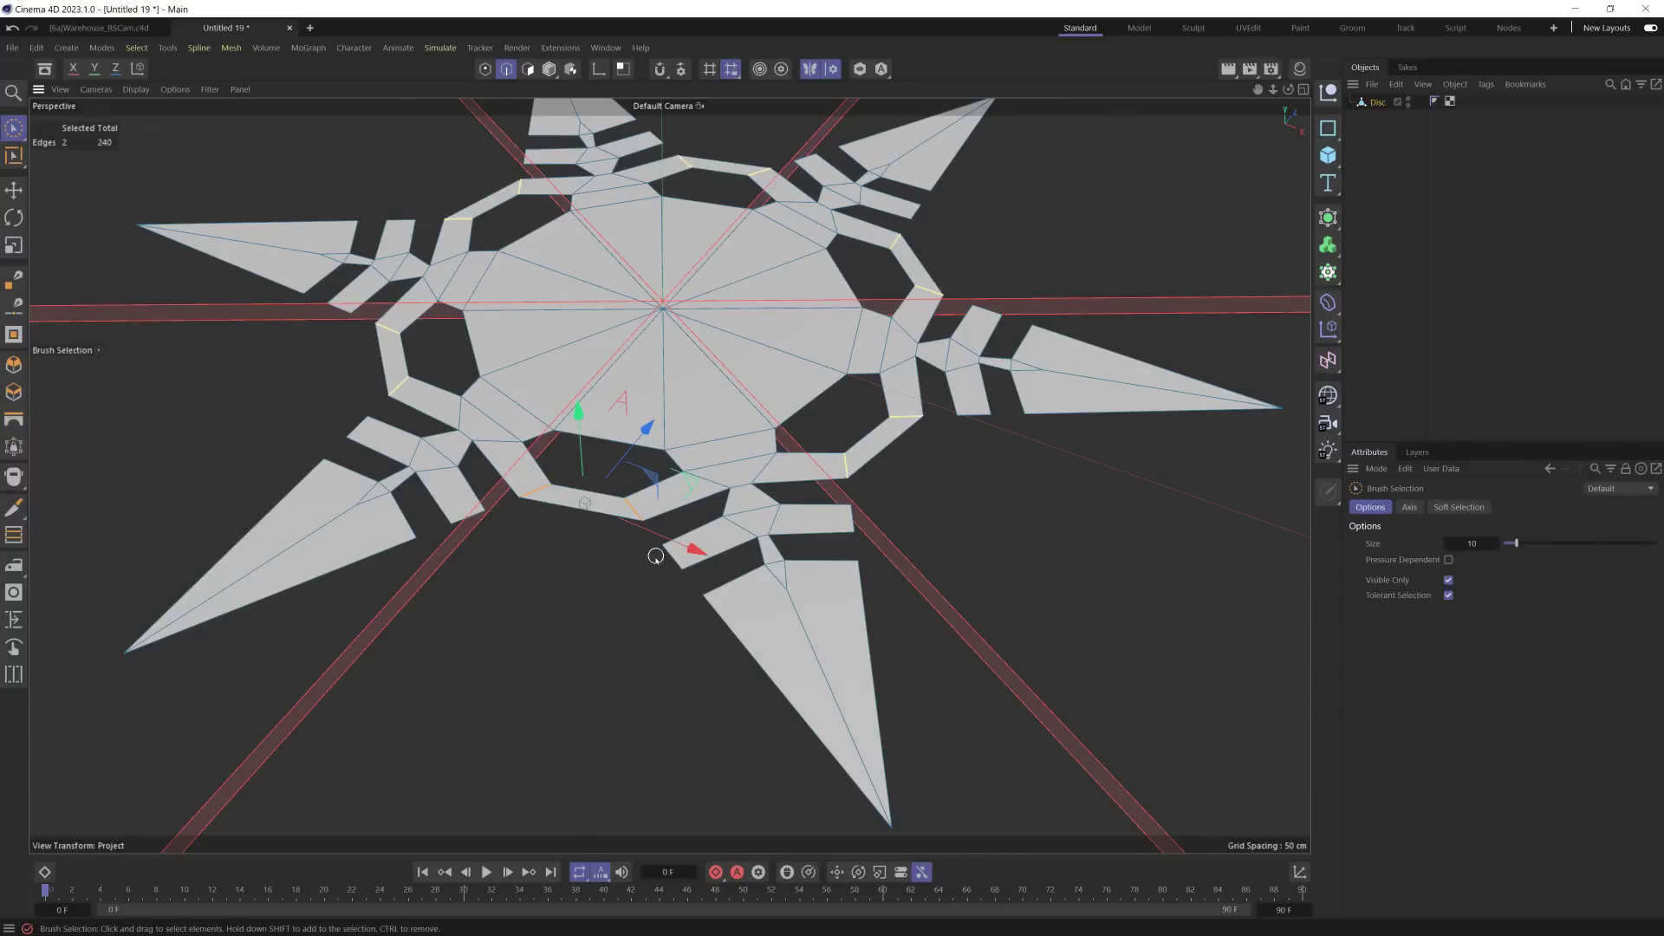
pyautogui.click(670, 555)
pyautogui.hotkey('ctrl', 'z')
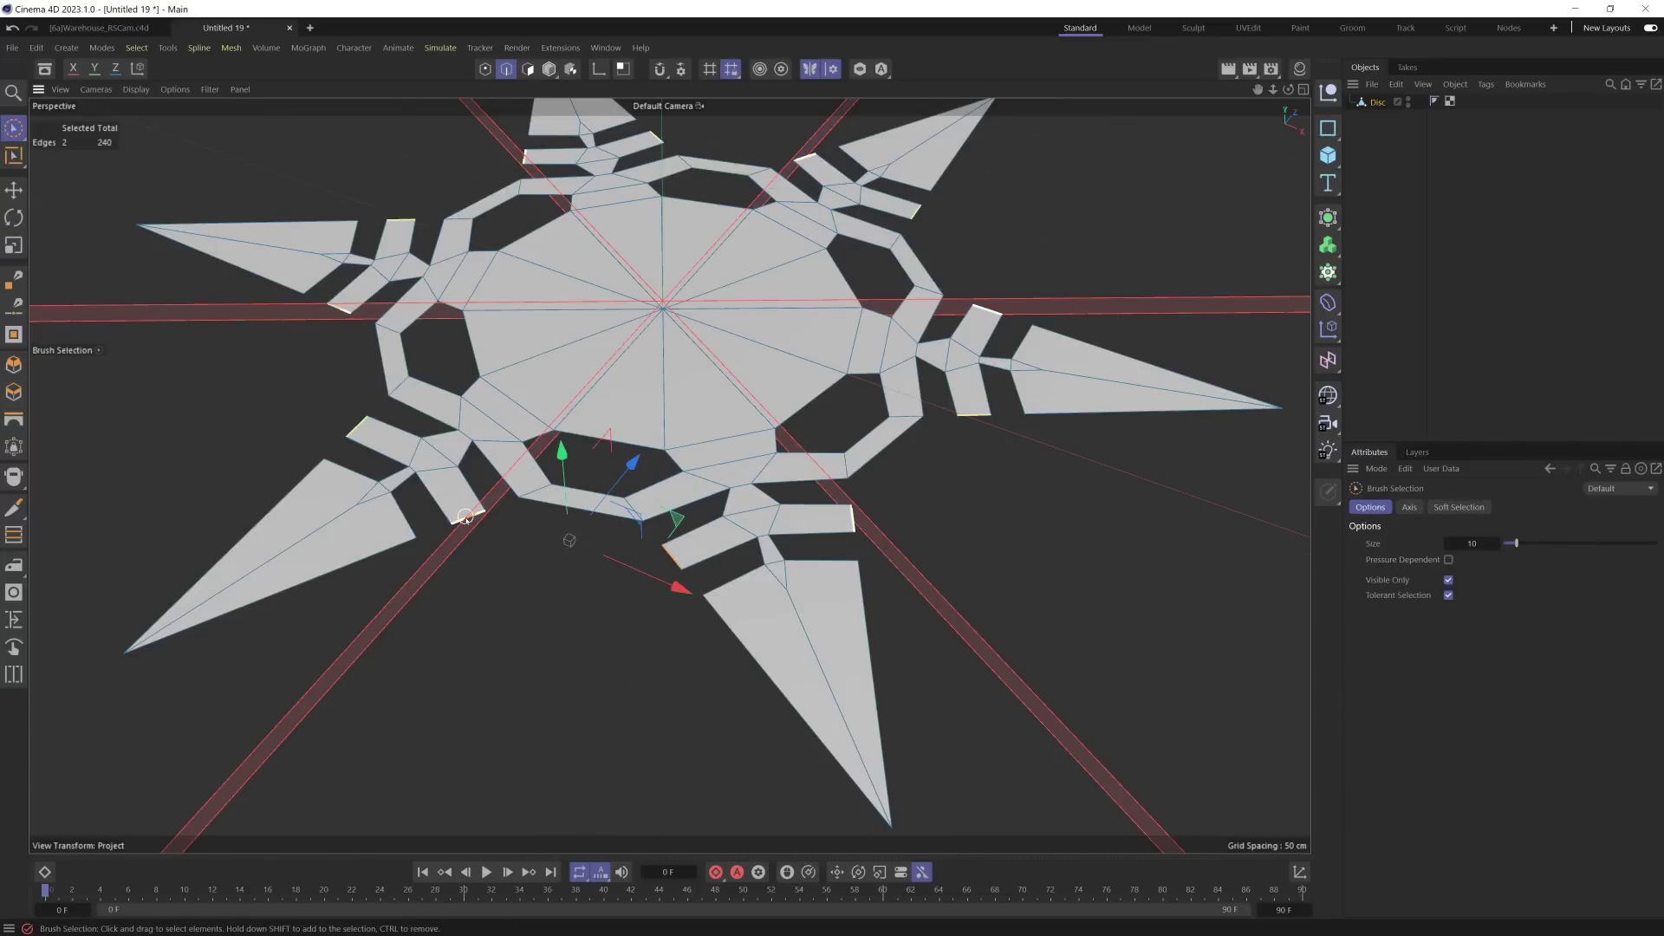
pyautogui.press('m')
pyautogui.press('b')
pyautogui.moveTo(676, 562); pyautogui.dragTo(478, 535)
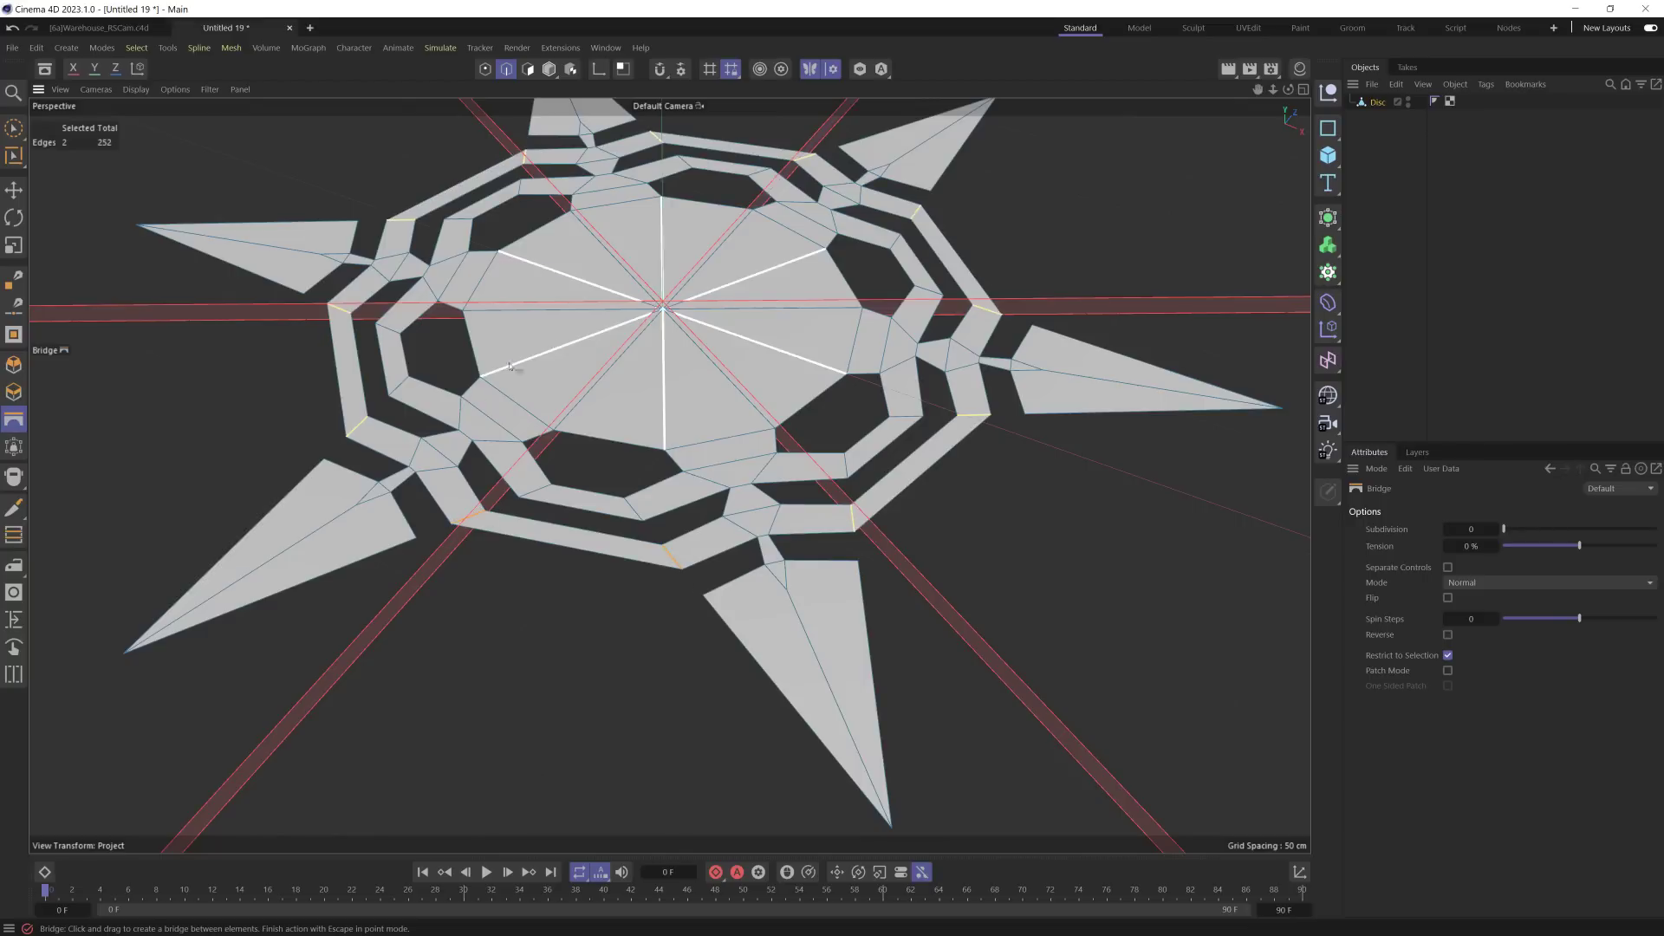
pyautogui.keyDown('alt'); pyautogui.moveTo(719, 390); pyautogui.dragTo(719, 473); pyautogui.keyUp('alt')
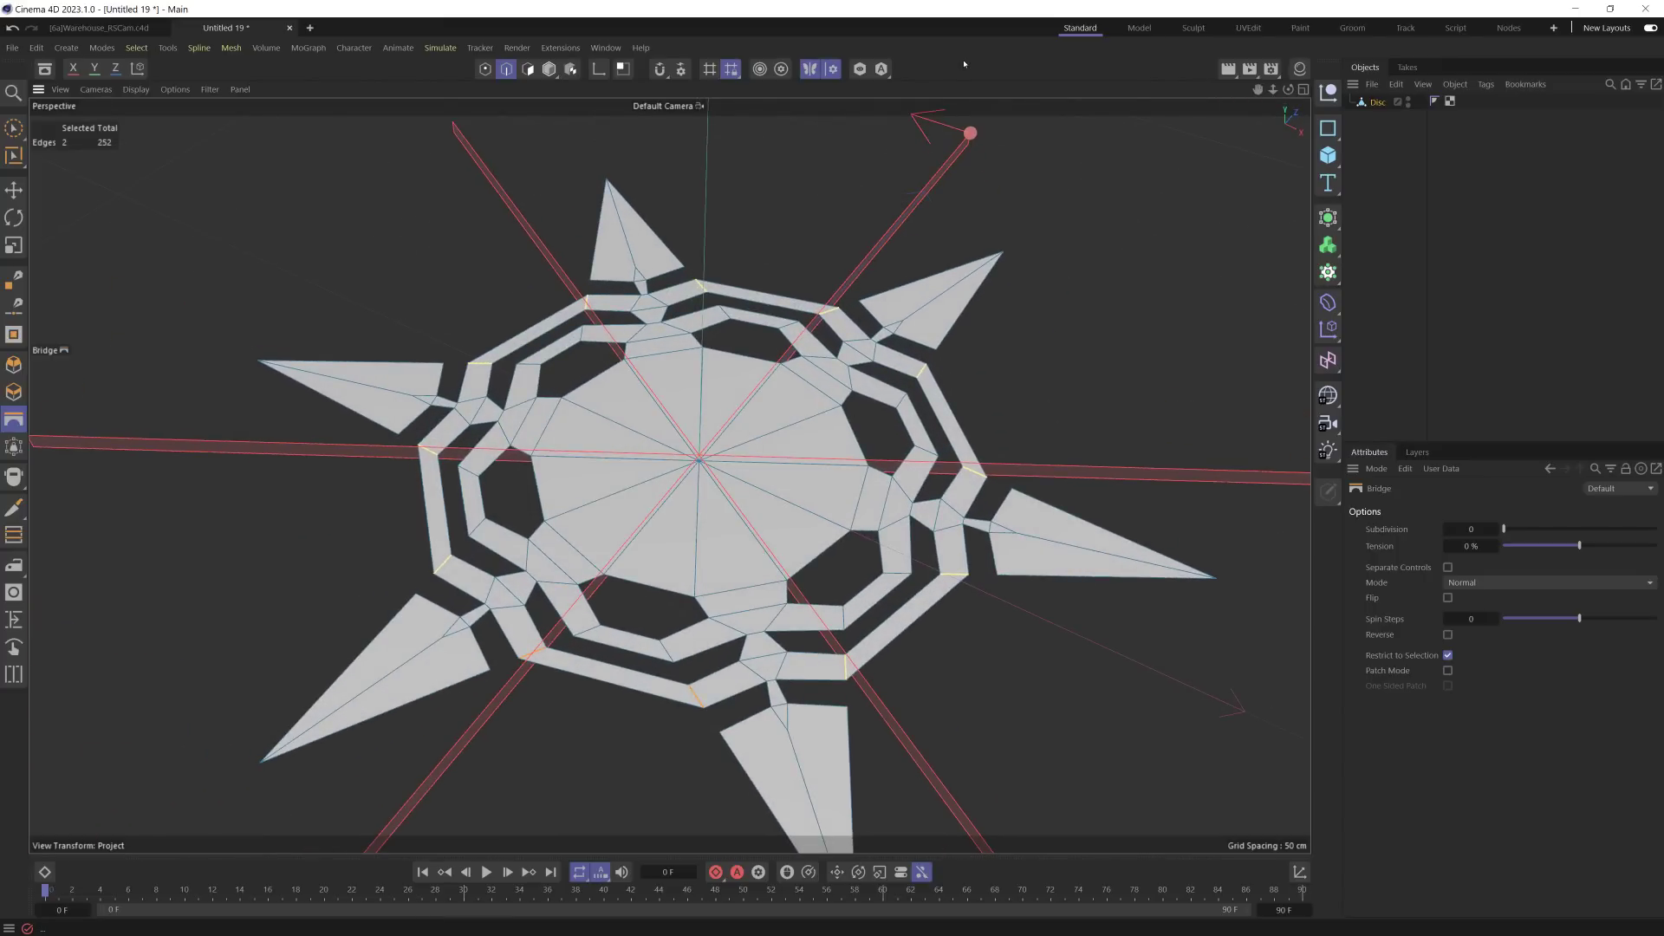
# Step: Start a new project and enable Radial symmetry in the Symmetry Hub
pyautogui.hotkey('ctrl', 'n')
pyautogui.click(832, 69)
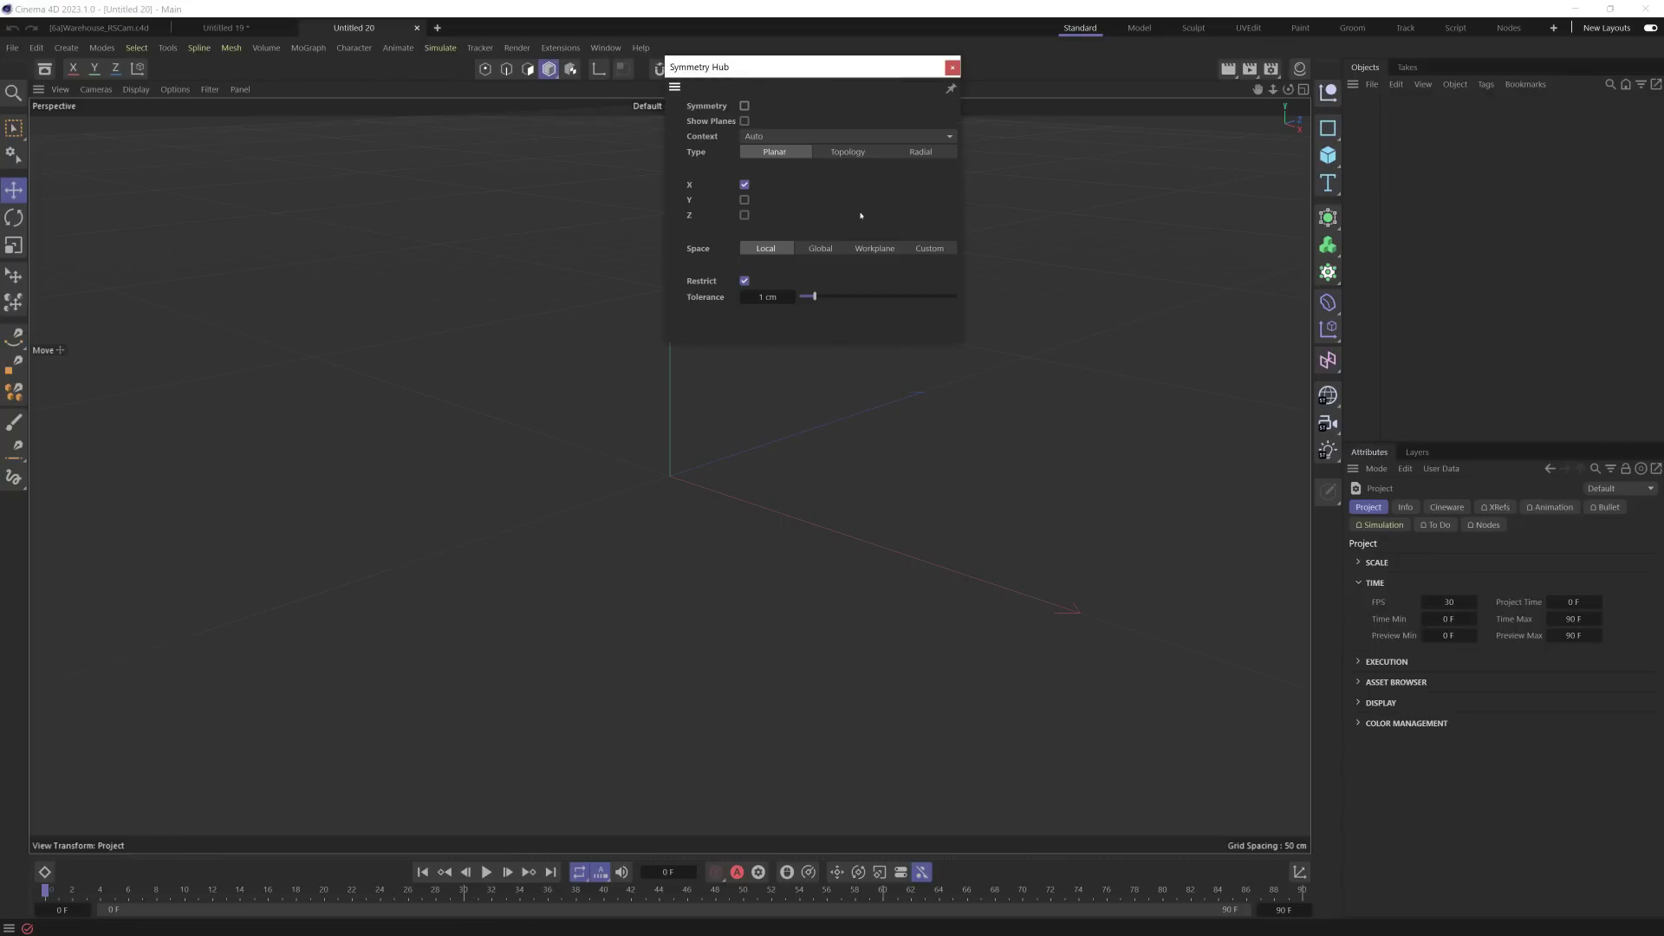
pyautogui.moveTo(753, 98); pyautogui.dragTo(1009, 164)
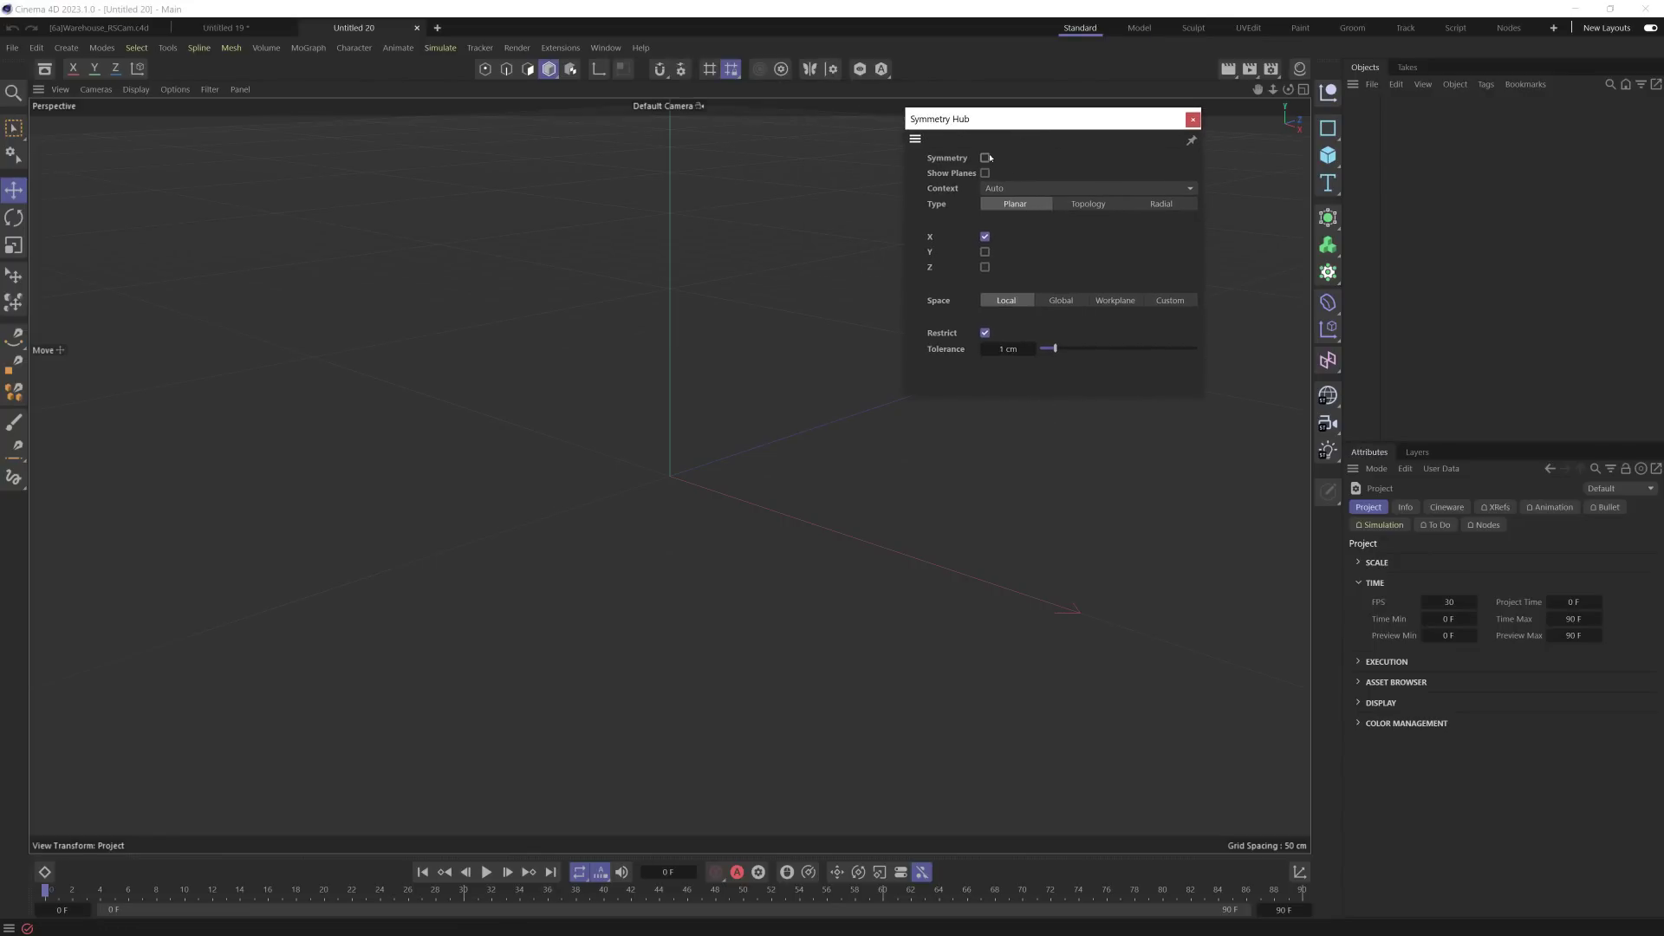
pyautogui.click(985, 157)
pyautogui.click(1160, 205)
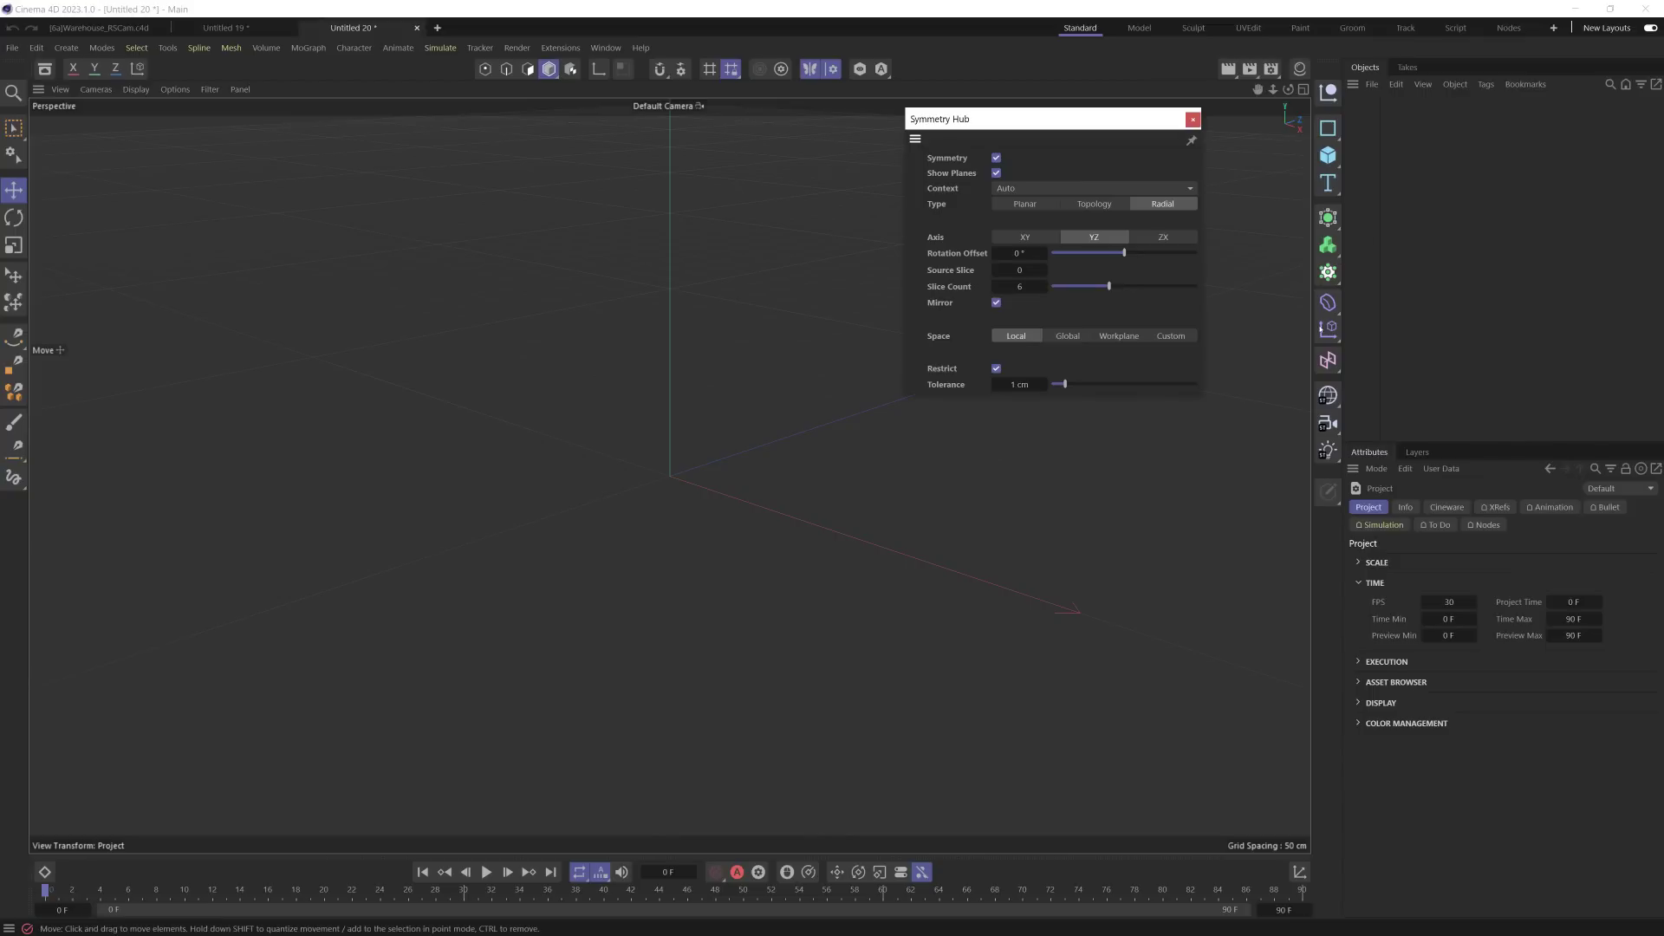
pyautogui.click(1193, 119)
# Step: Add a Tube and set its Rotation Segments to 24
pyautogui.click(1327, 155)
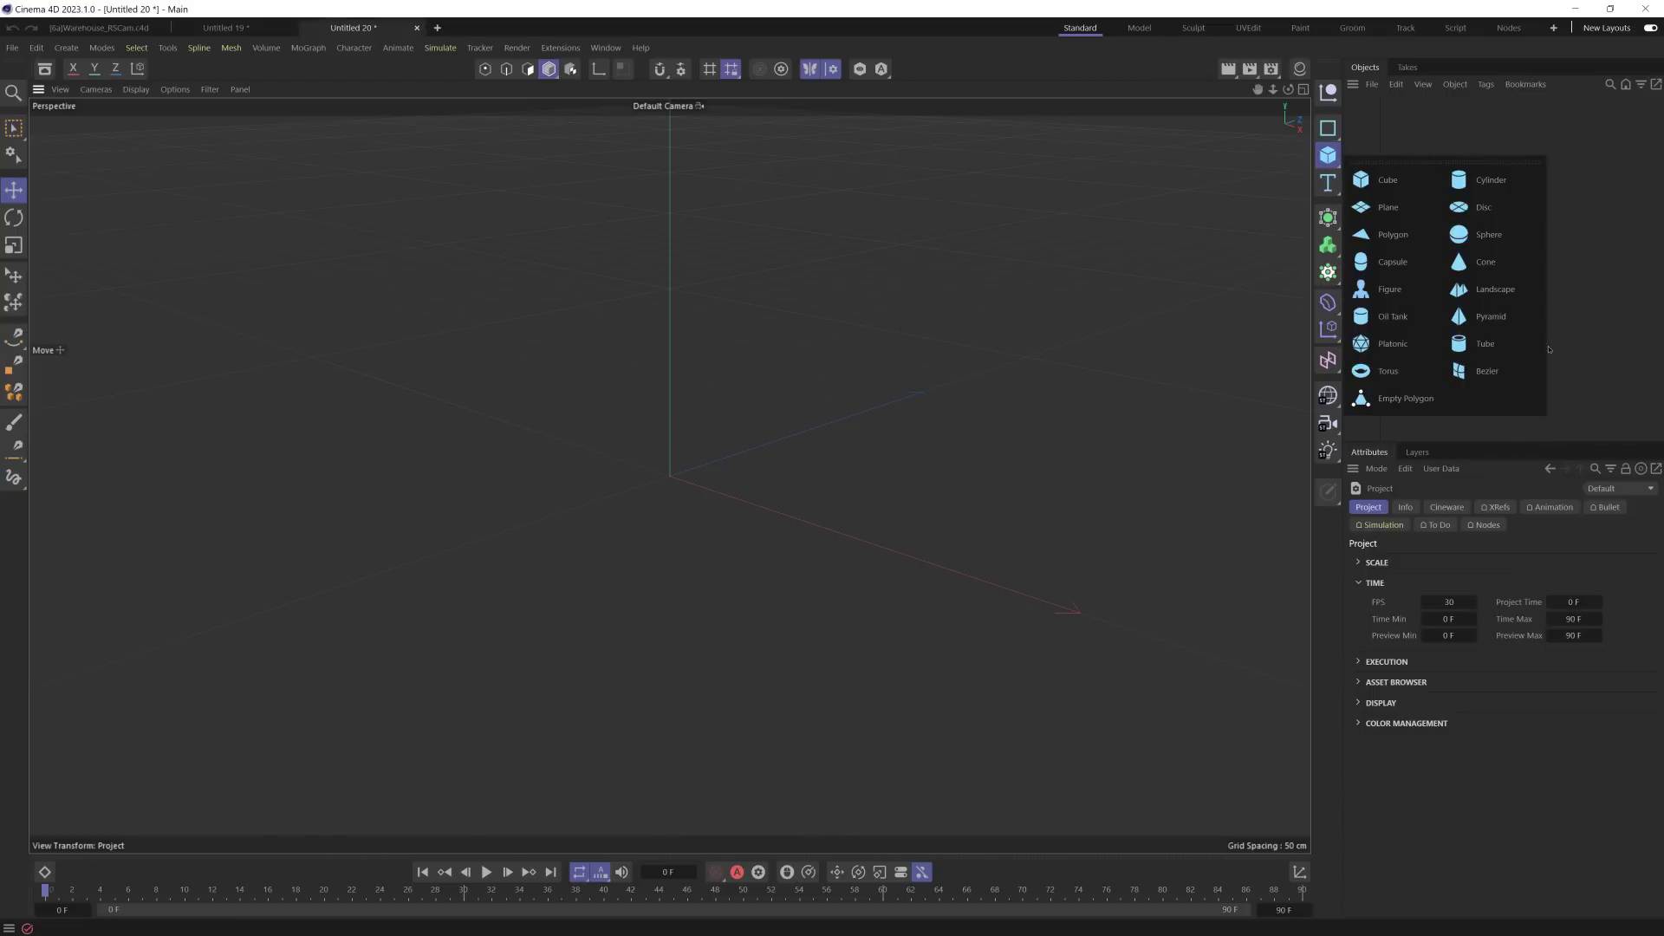
pyautogui.click(1511, 347)
pyautogui.keyDown('alt'); pyautogui.moveTo(778, 428); pyautogui.dragTo(726, 475); pyautogui.keyUp('alt')
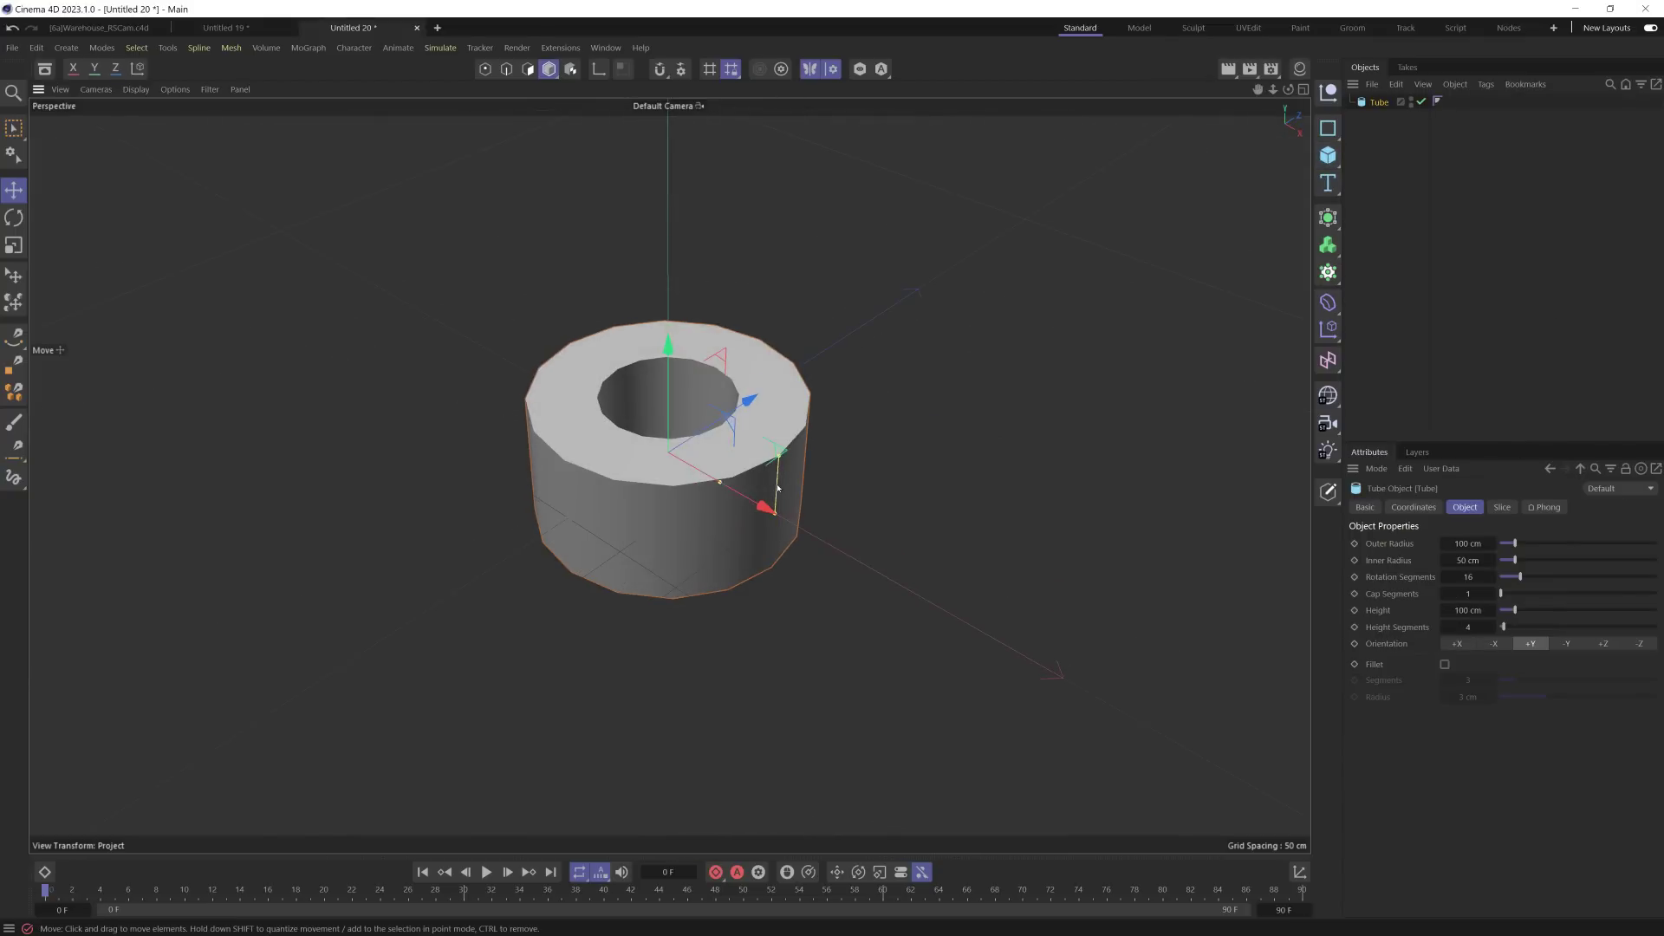
pyautogui.click(1469, 576)
pyautogui.write('24')
pyautogui.press('Return')
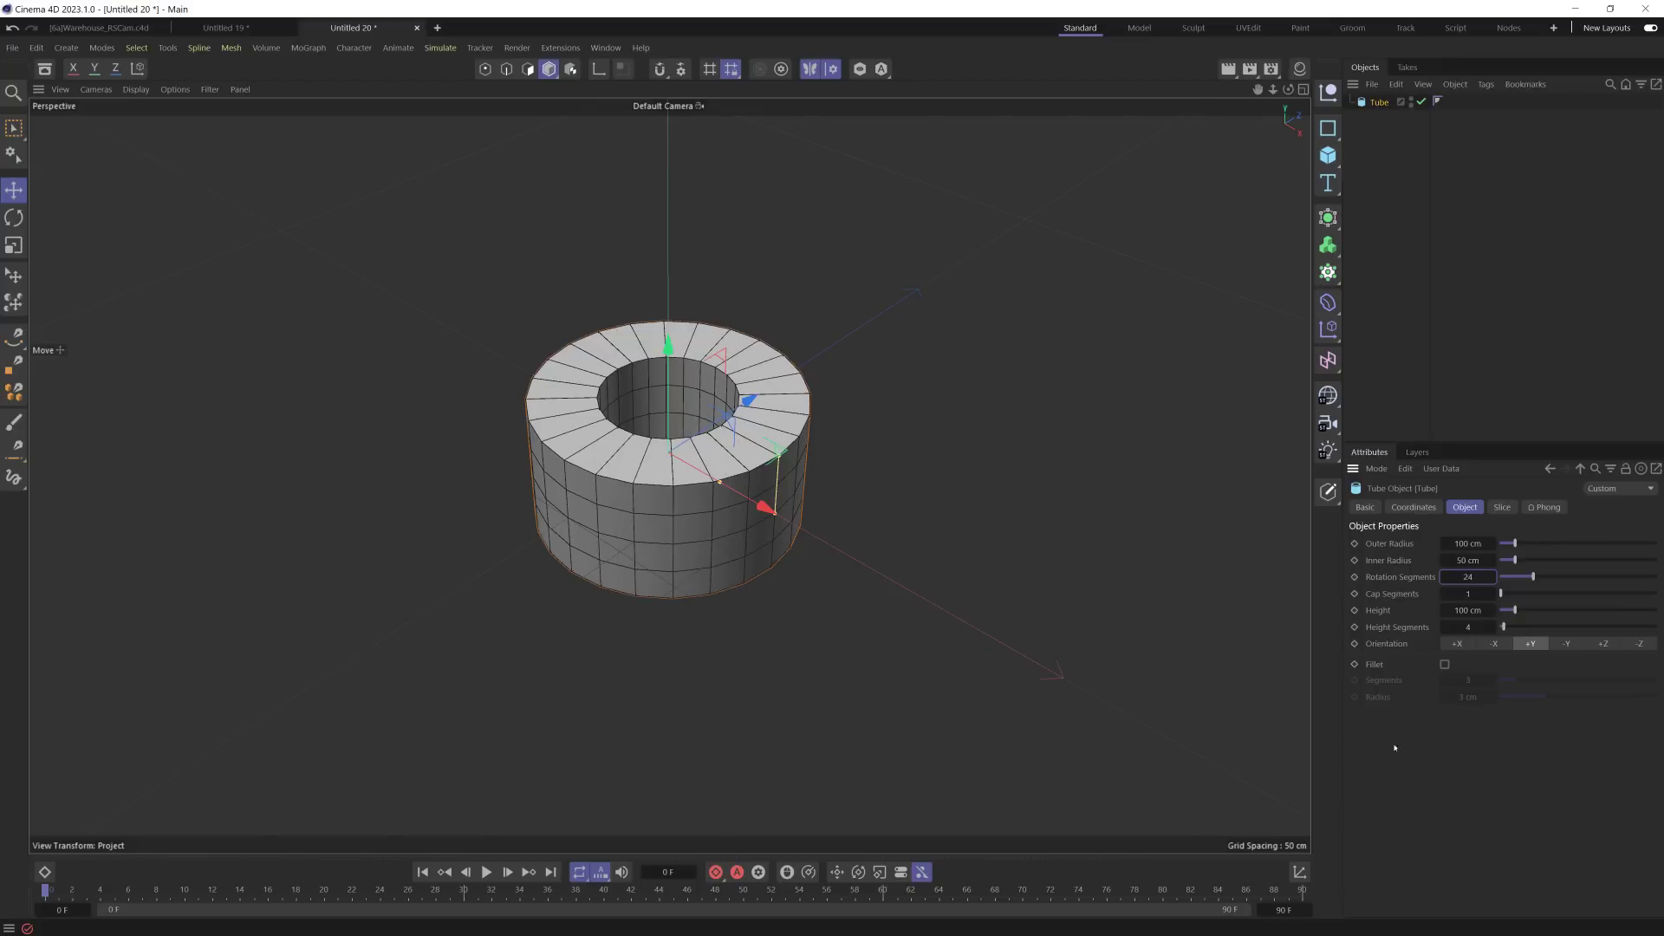
# Step: Make the tube editable, switch to Polygons, turn Mirror off, and select a top-ring polygon
pyautogui.click(832, 69)
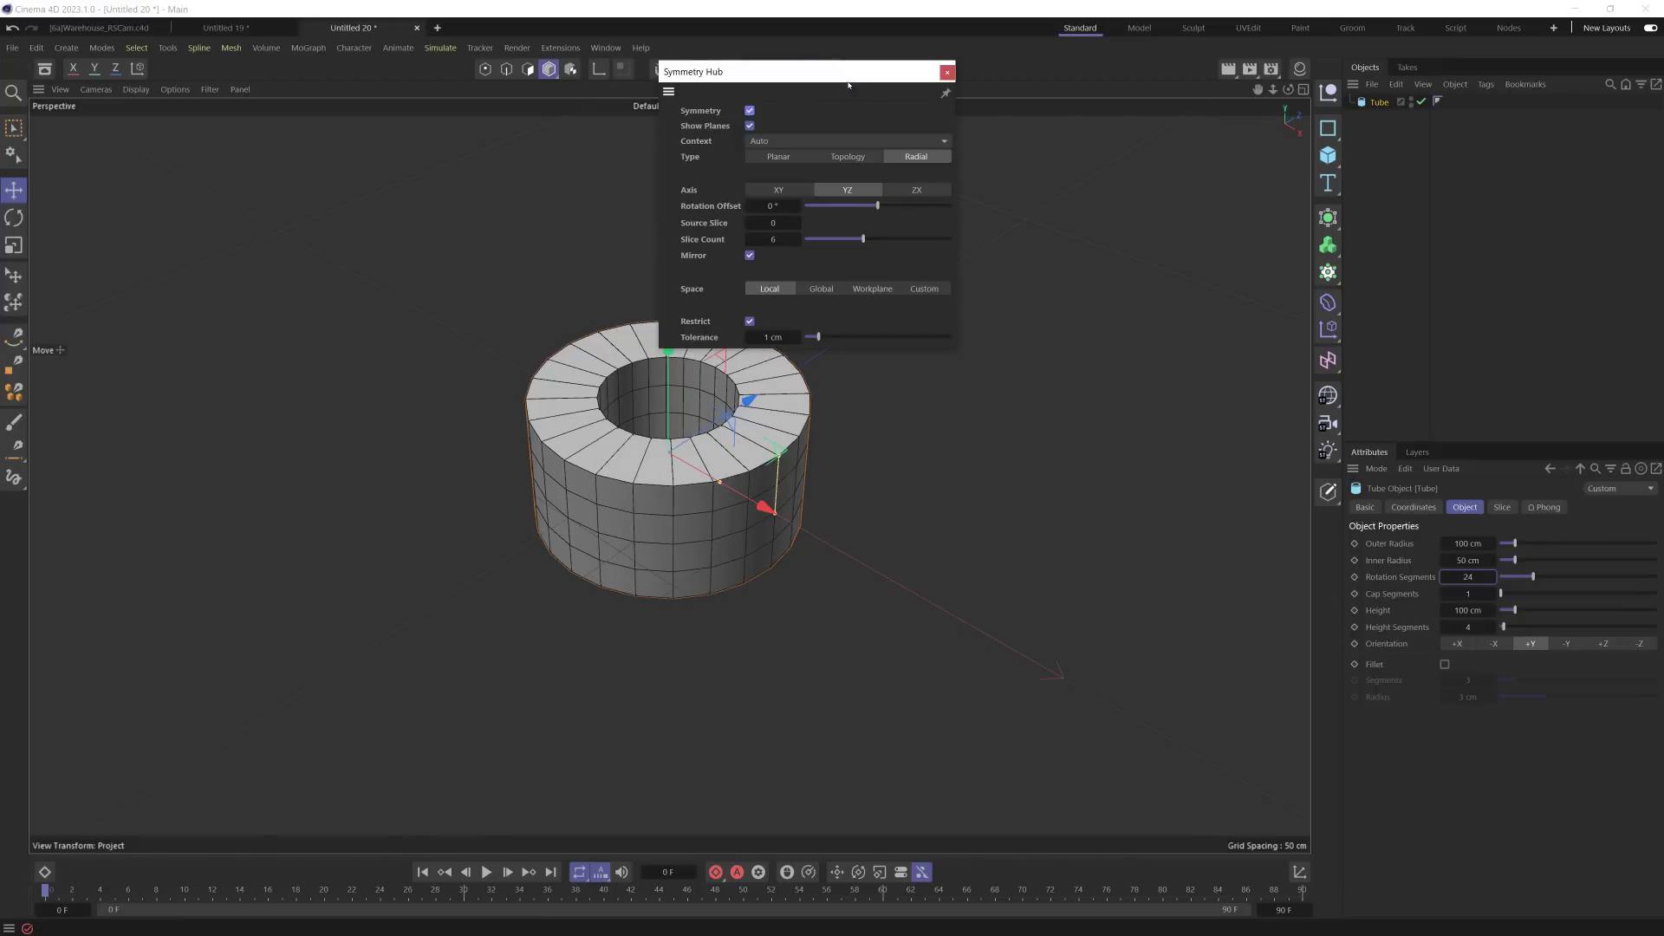
pyautogui.moveTo(874, 76); pyautogui.dragTo(1126, 113)
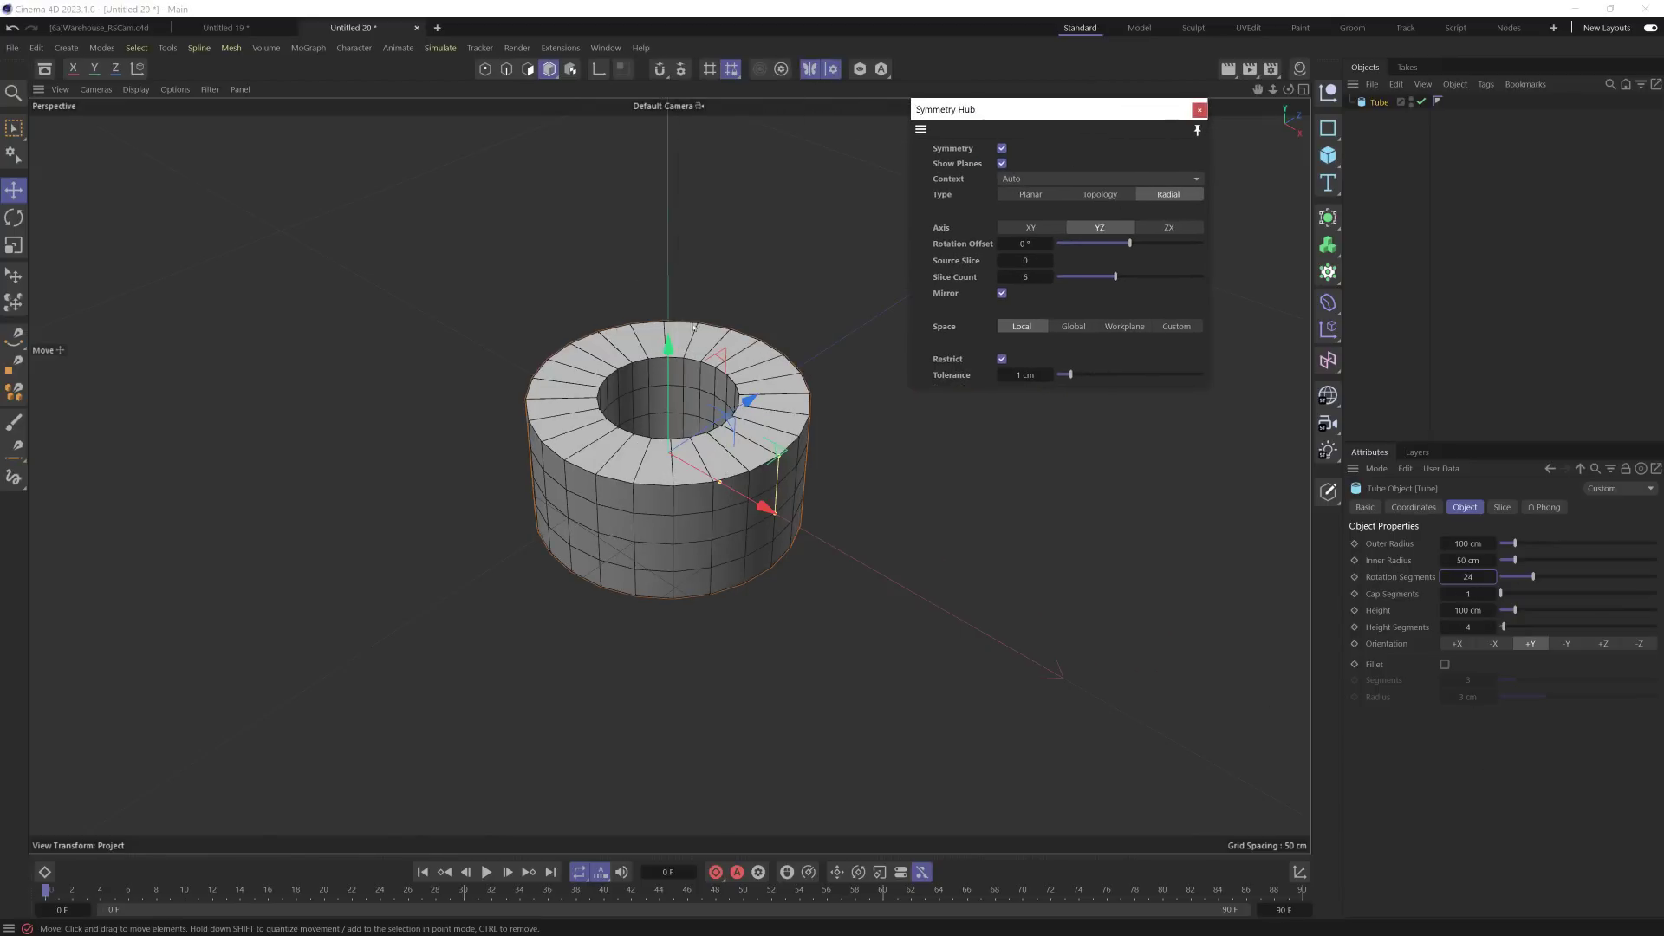
pyautogui.press('c')
pyautogui.press('Return')
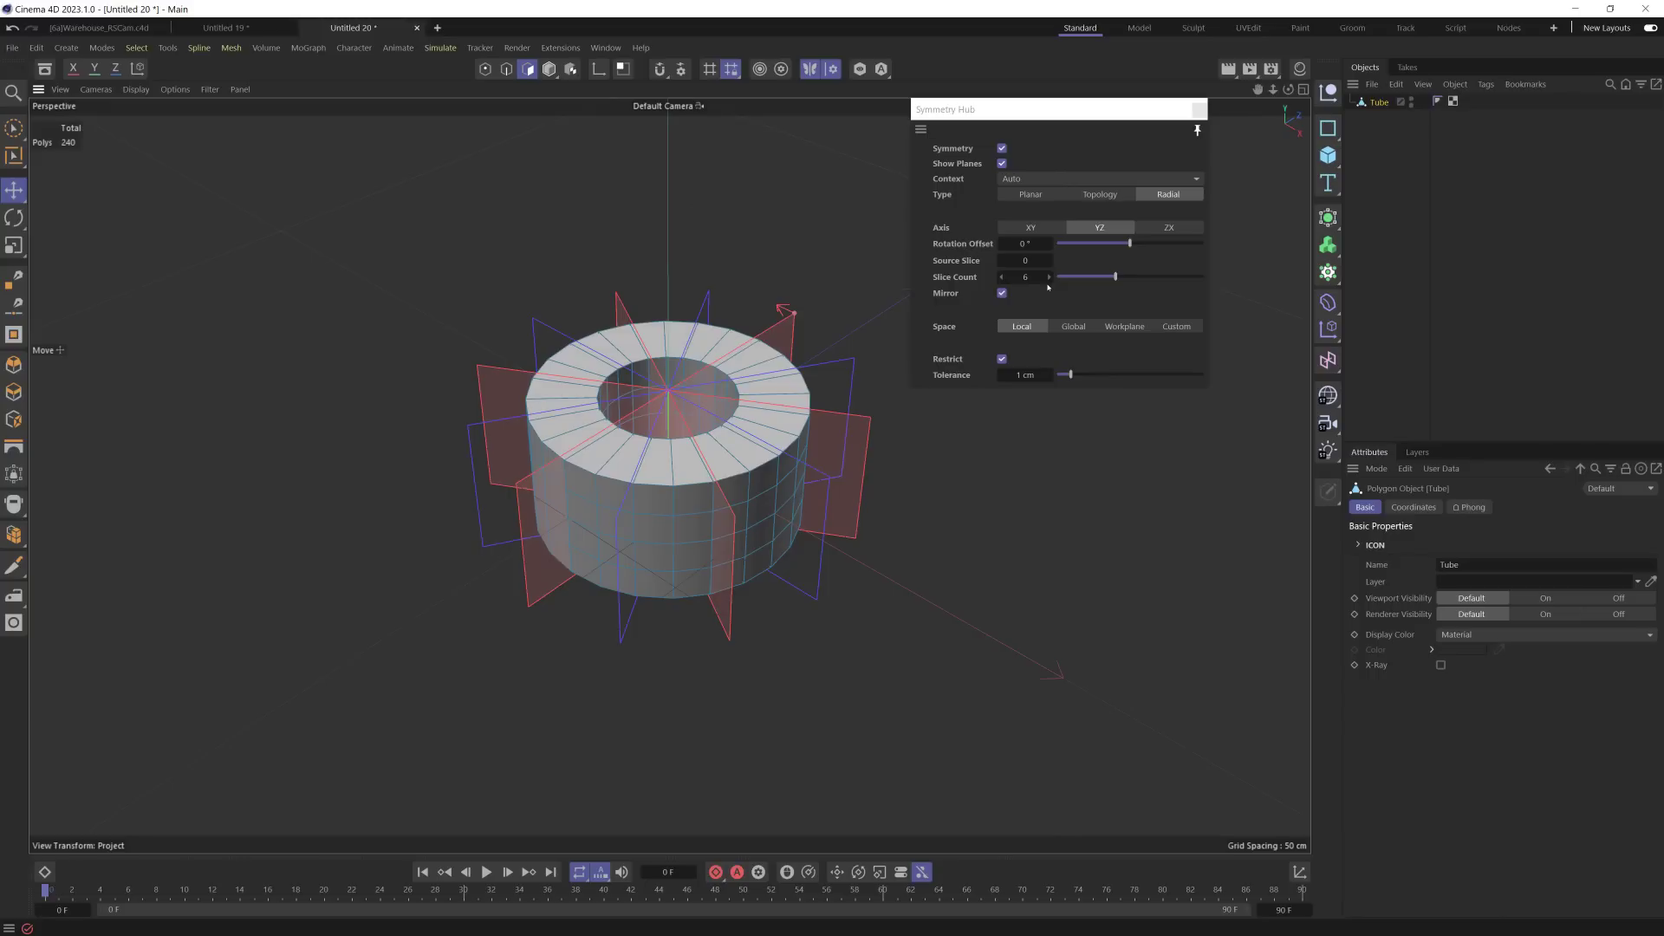
pyautogui.click(1002, 293)
pyautogui.keyDown('alt'); pyautogui.moveTo(709, 485); pyautogui.dragTo(690, 442); pyautogui.keyUp('alt')
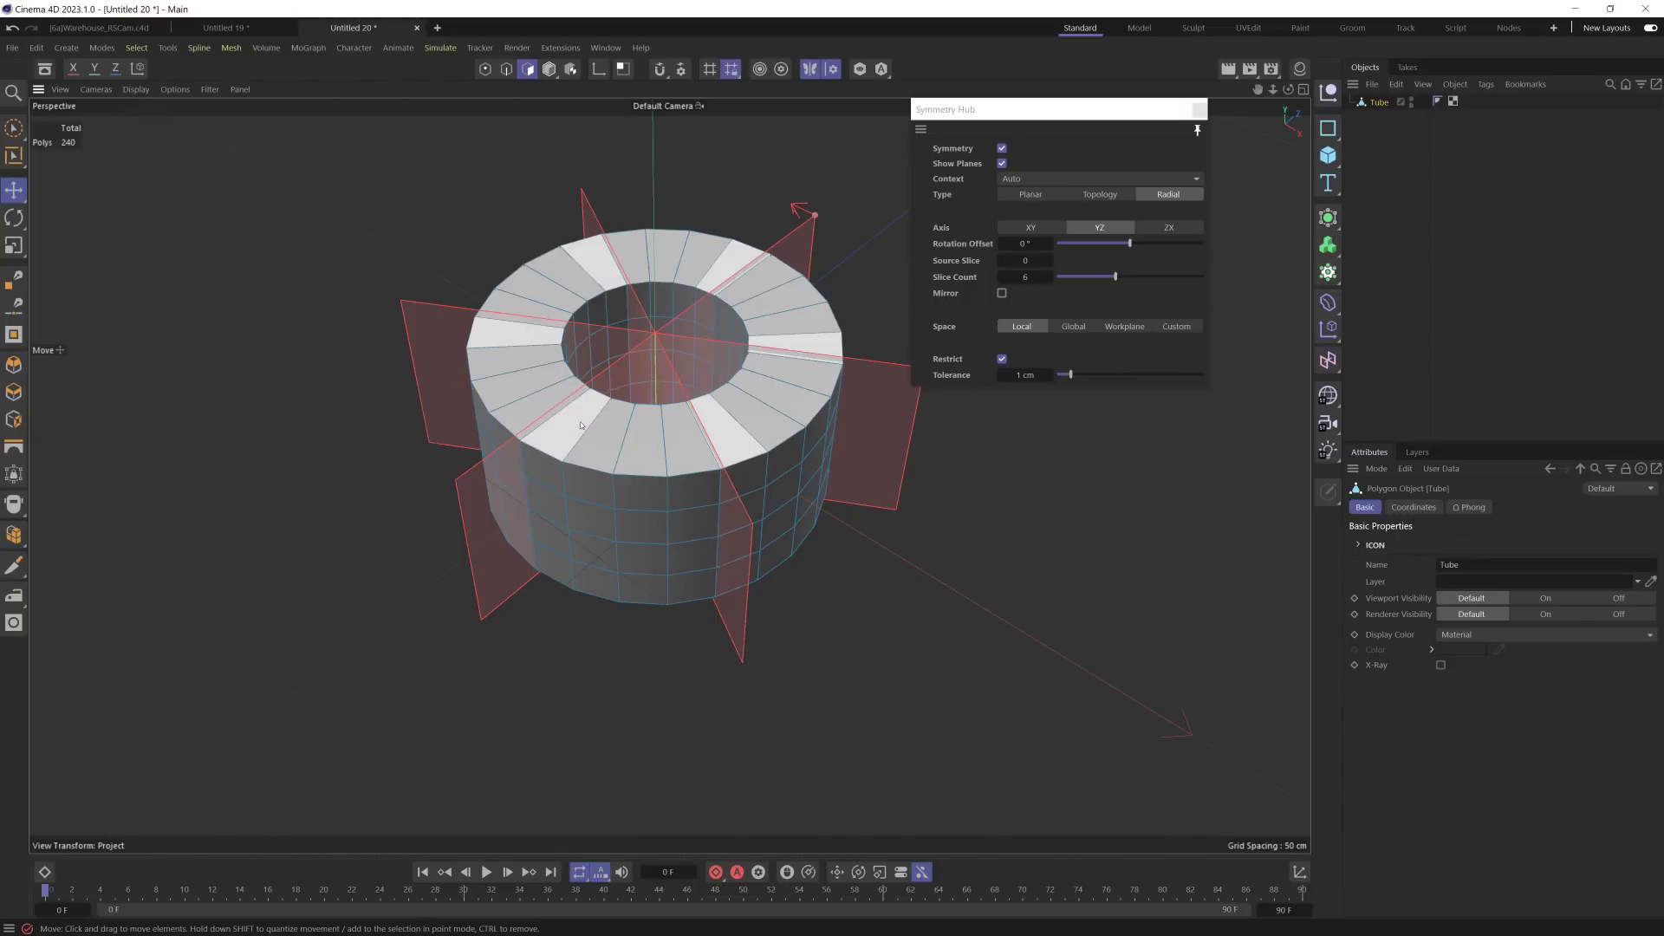
pyautogui.click(688, 453)
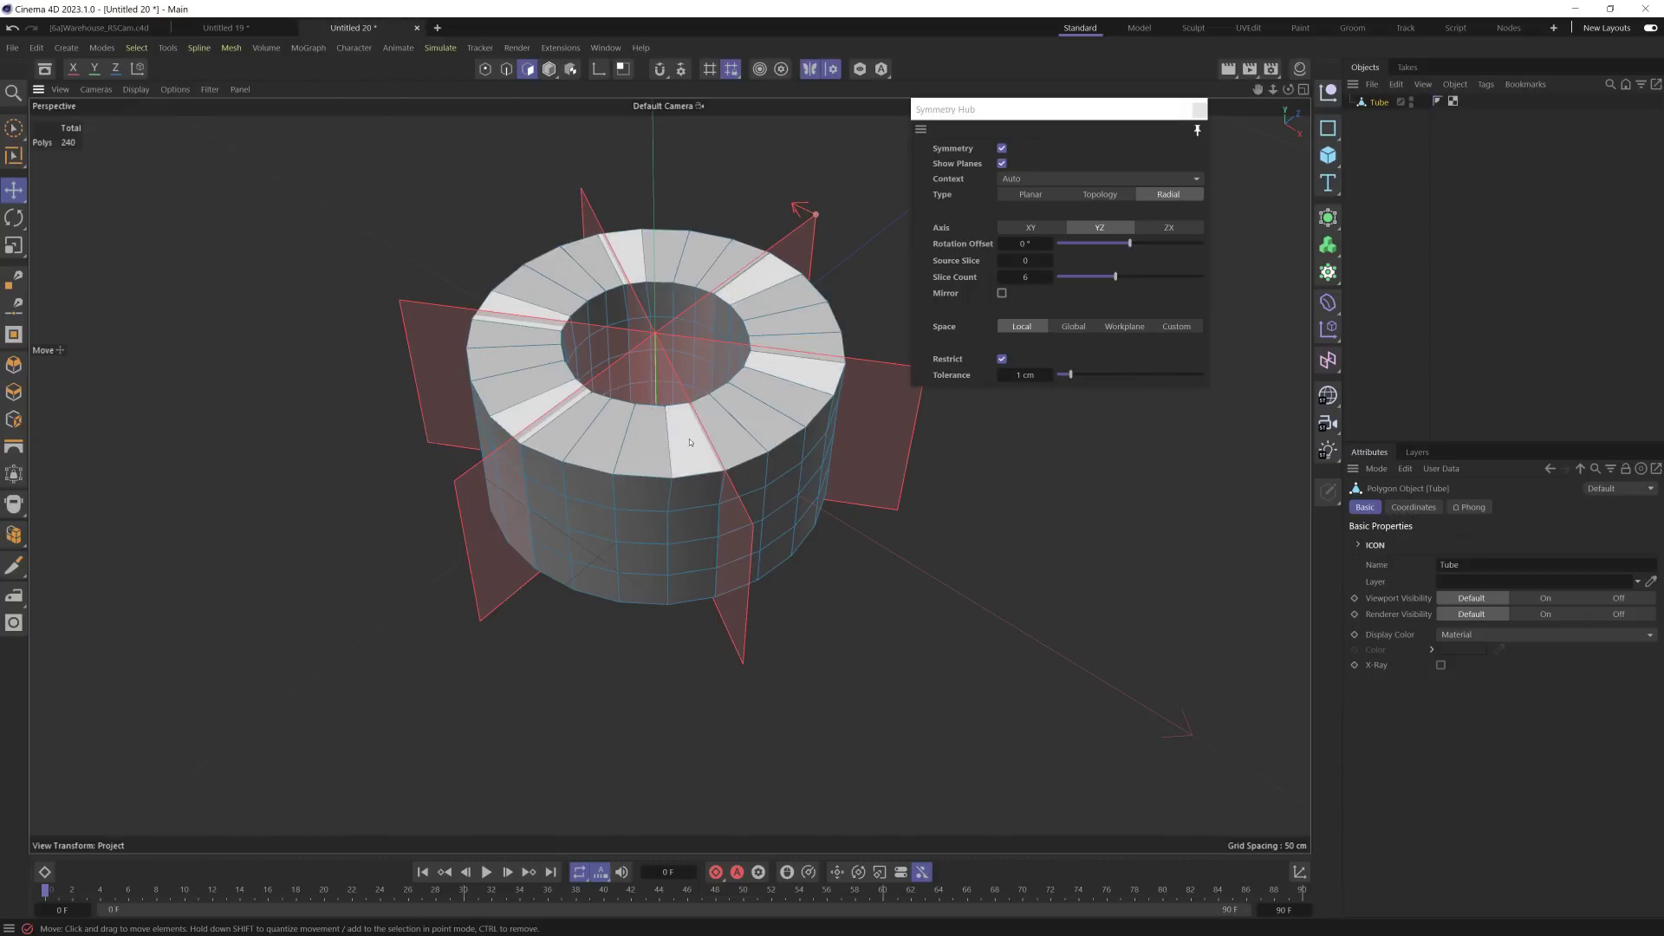
pyautogui.keyDown('alt'); pyautogui.moveTo(663, 436); pyautogui.dragTo(718, 453); pyautogui.keyUp('alt')
pyautogui.keyDown('shift'); pyautogui.click(718, 452); pyautogui.keyUp('shift')
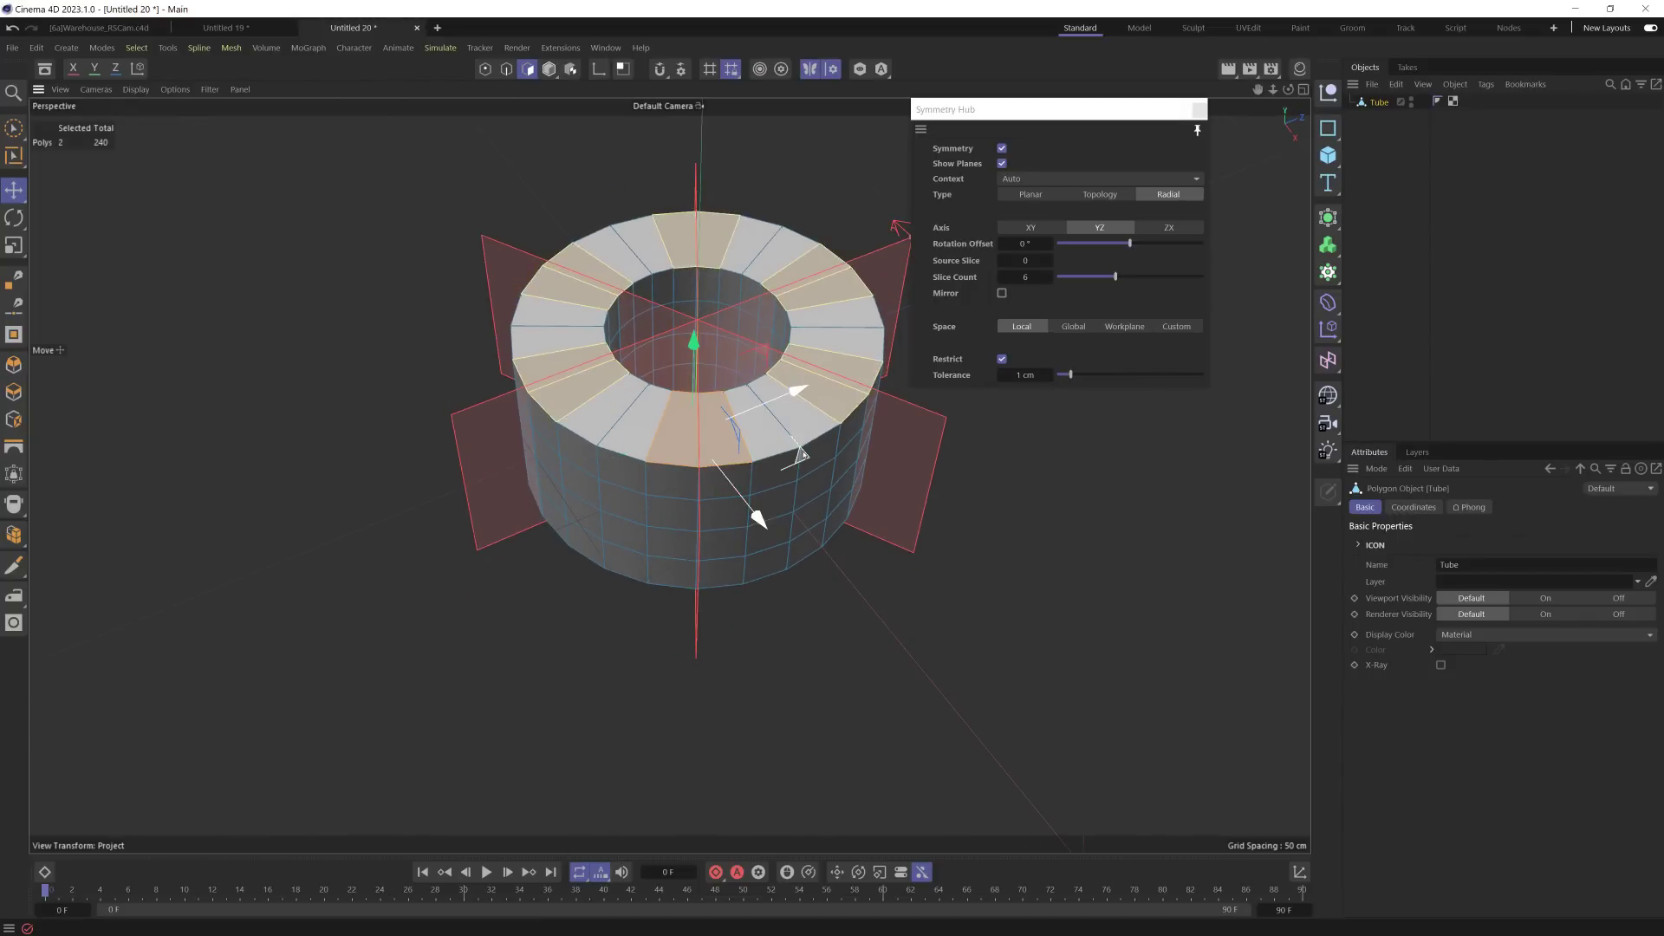
pyautogui.press('i')
pyautogui.moveTo(784, 507); pyautogui.dragTo(774, 520)
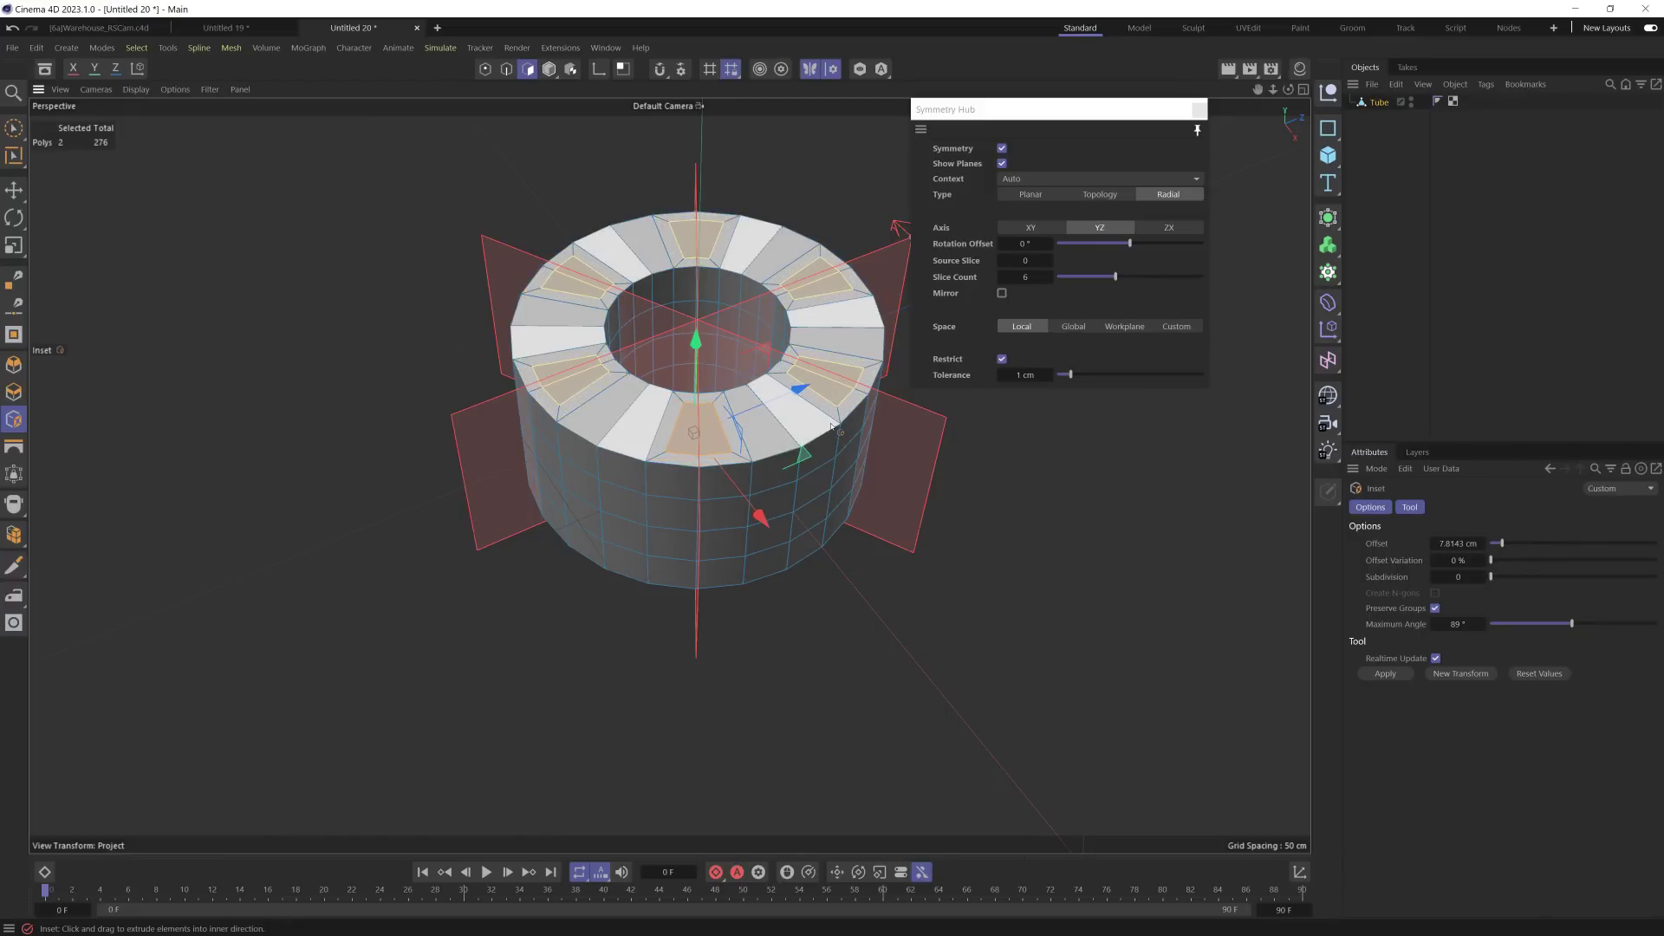
pyautogui.press('d')
pyautogui.moveTo(831, 426)
pyautogui.mouseDown()
pyautogui.moveTo(804, 432)
pyautogui.moveTo(833, 402)
pyautogui.mouseUp()
pyautogui.scroll(2, 833, 402)
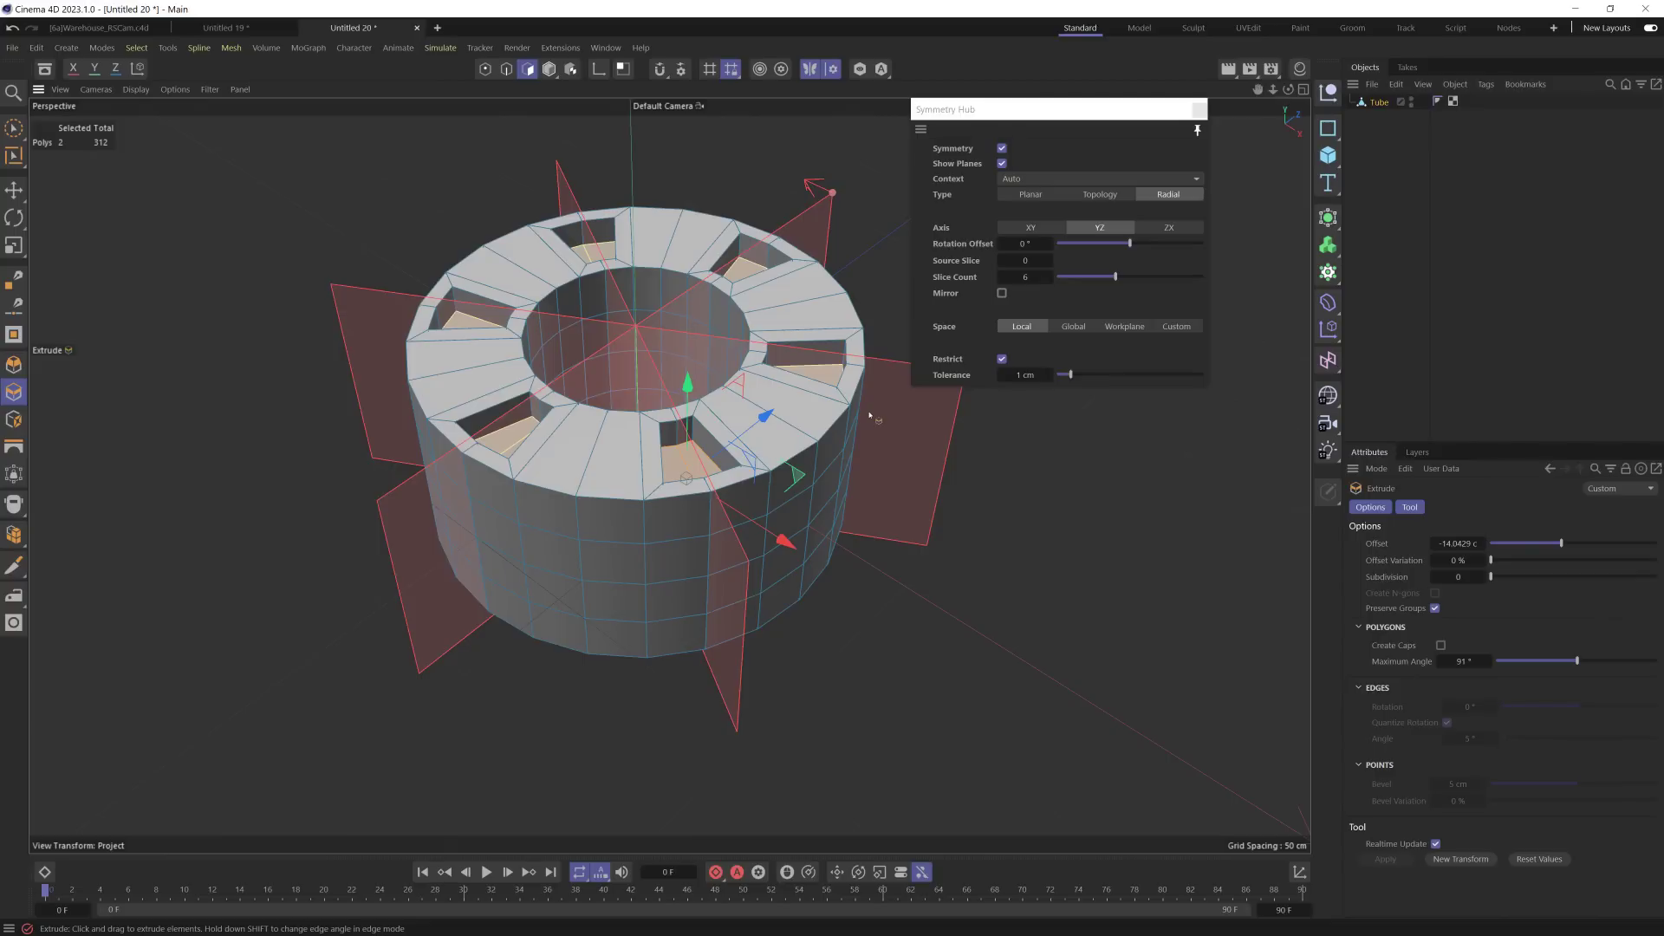
pyautogui.moveTo(706, 472)
pyautogui.keyDown('alt'); pyautogui.mouseDown()
pyautogui.moveTo(677, 472)
pyautogui.moveTo(705, 484)
pyautogui.mouseUp(); pyautogui.keyUp('alt')
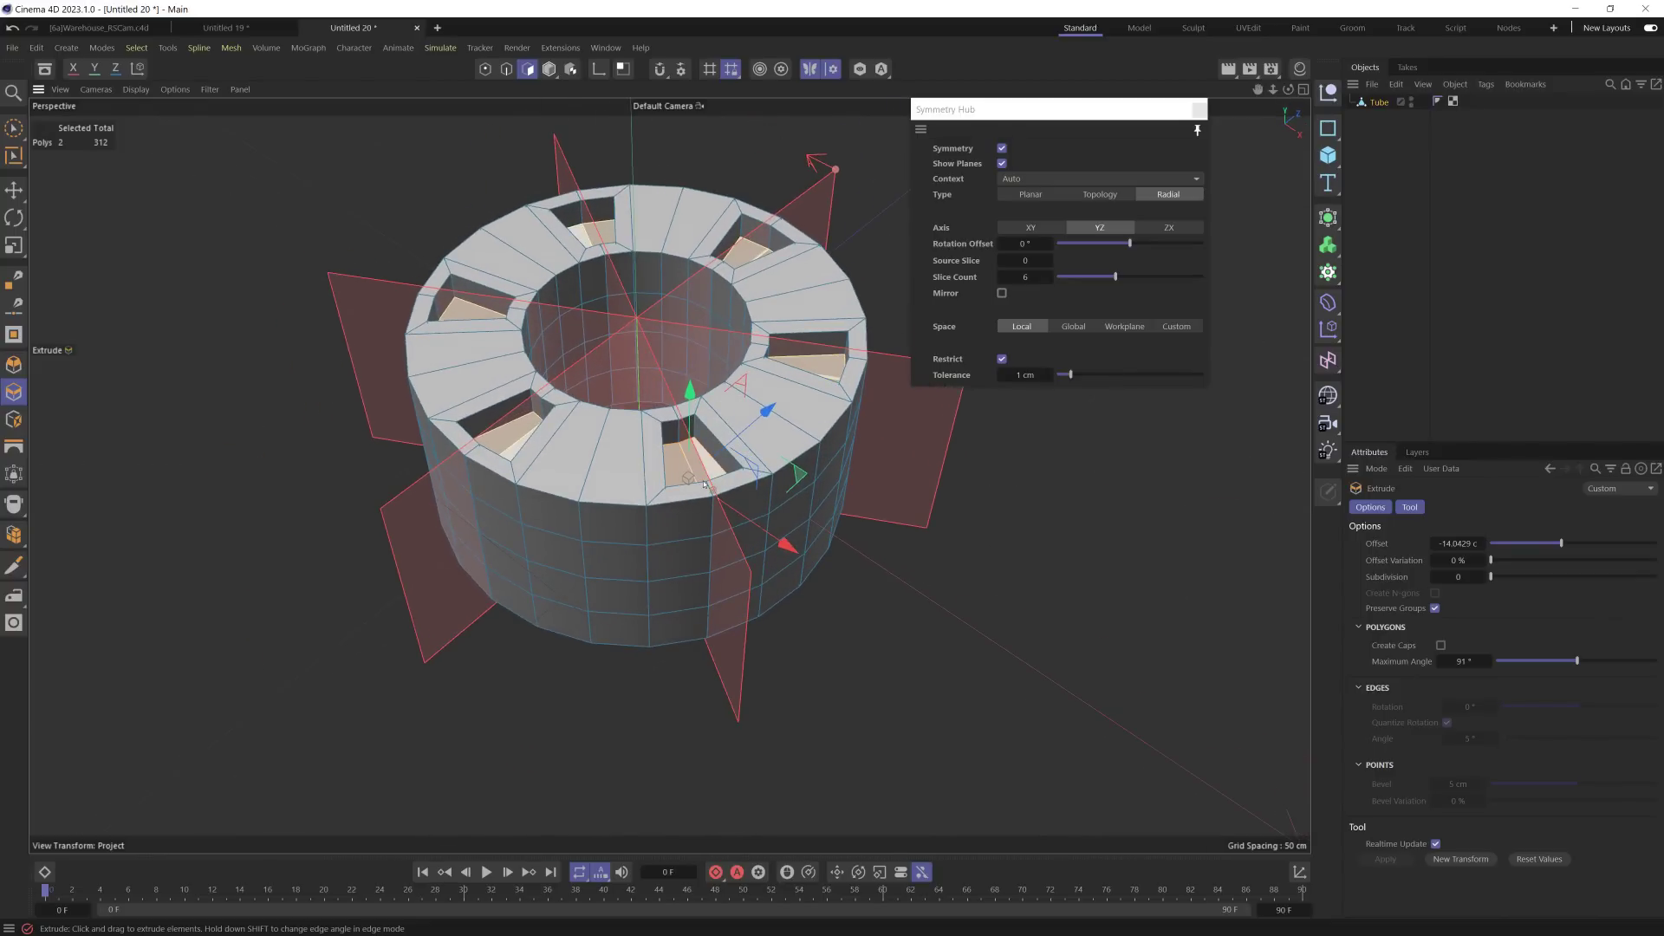
pyautogui.hotkey('ctrl', 'z')
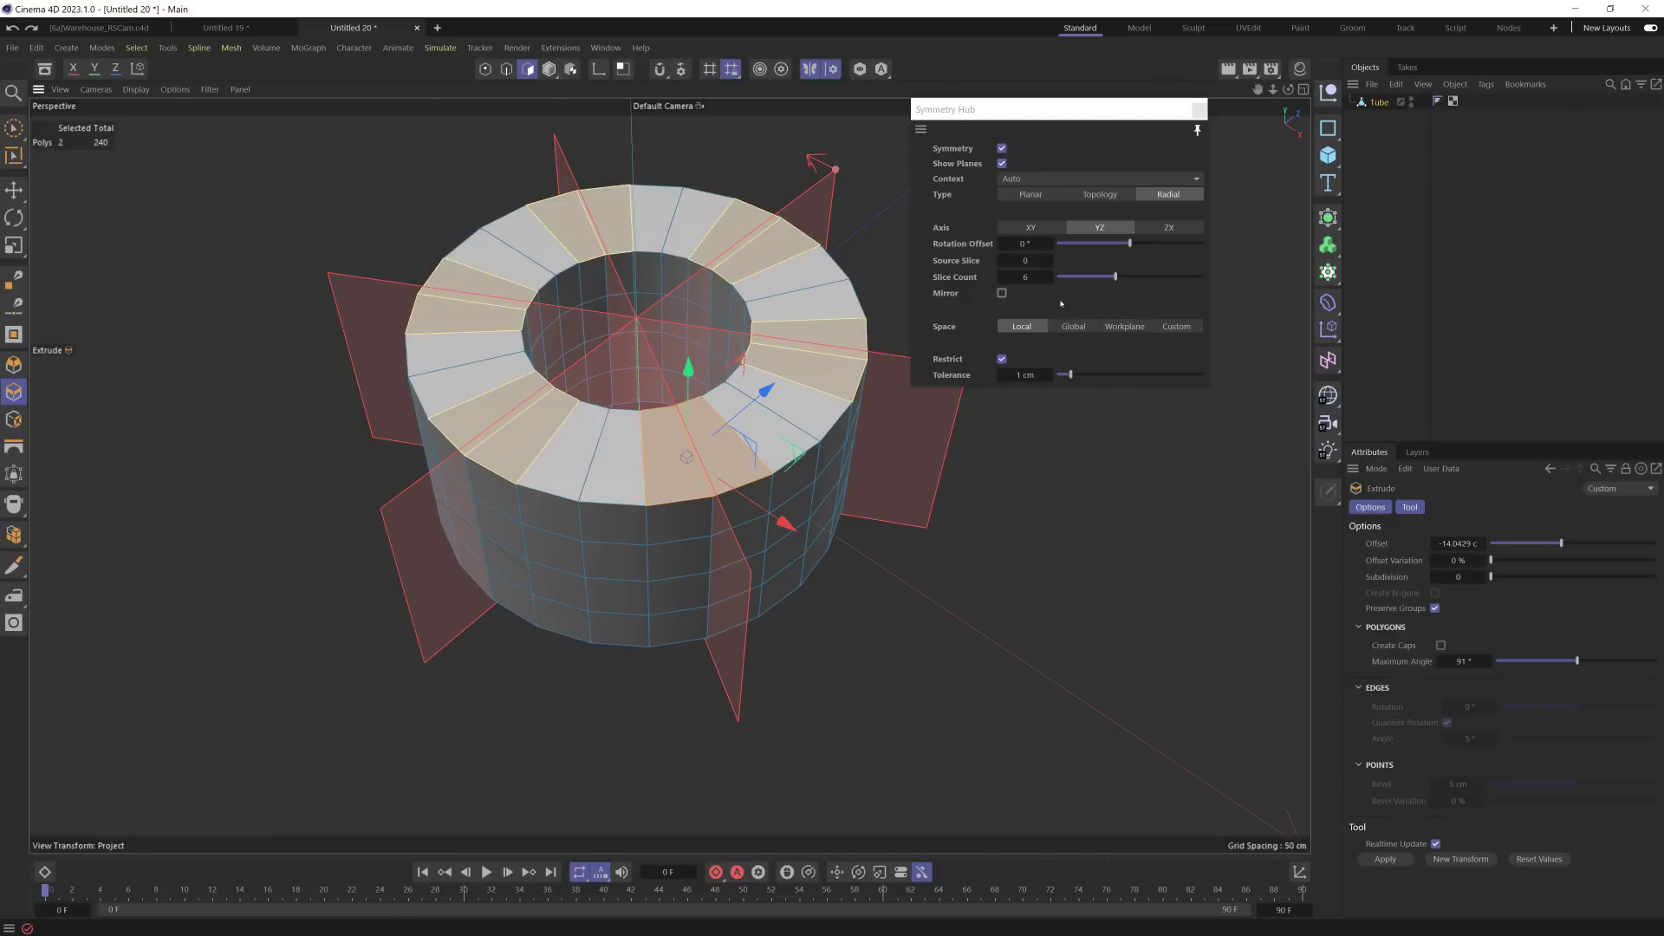
# Step: Turn Mirror on, select a top-ring polygon, and extrude it slightly
pyautogui.click(1001, 293)
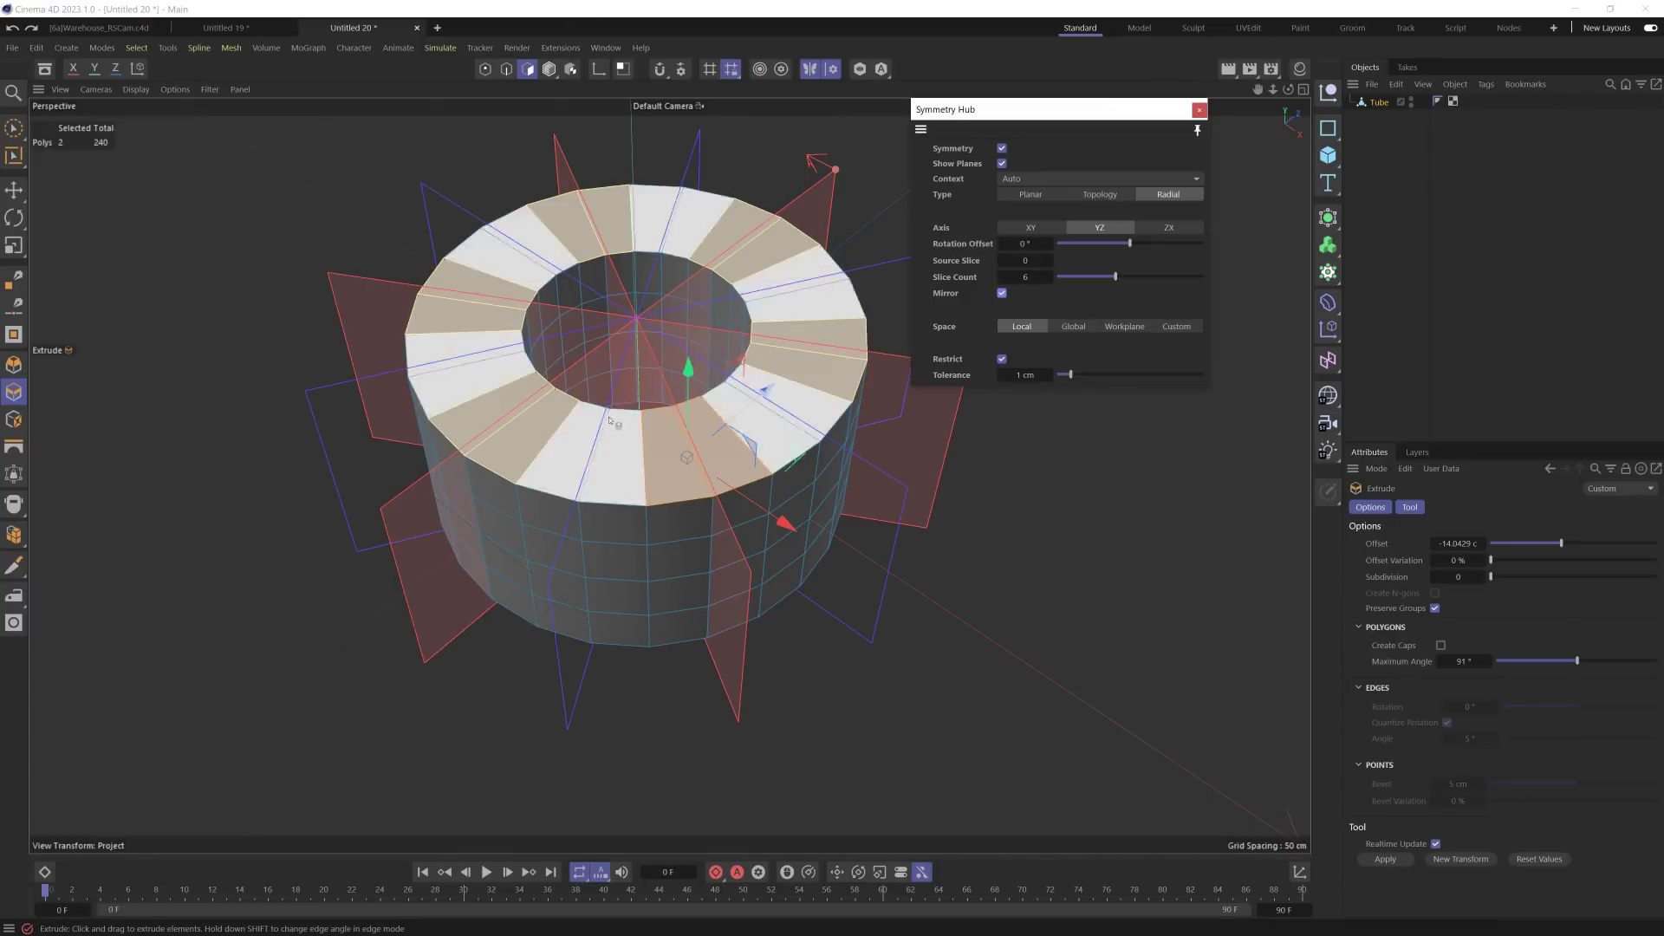
pyautogui.hotkey('ctrl', 'z')
pyautogui.click(667, 467)
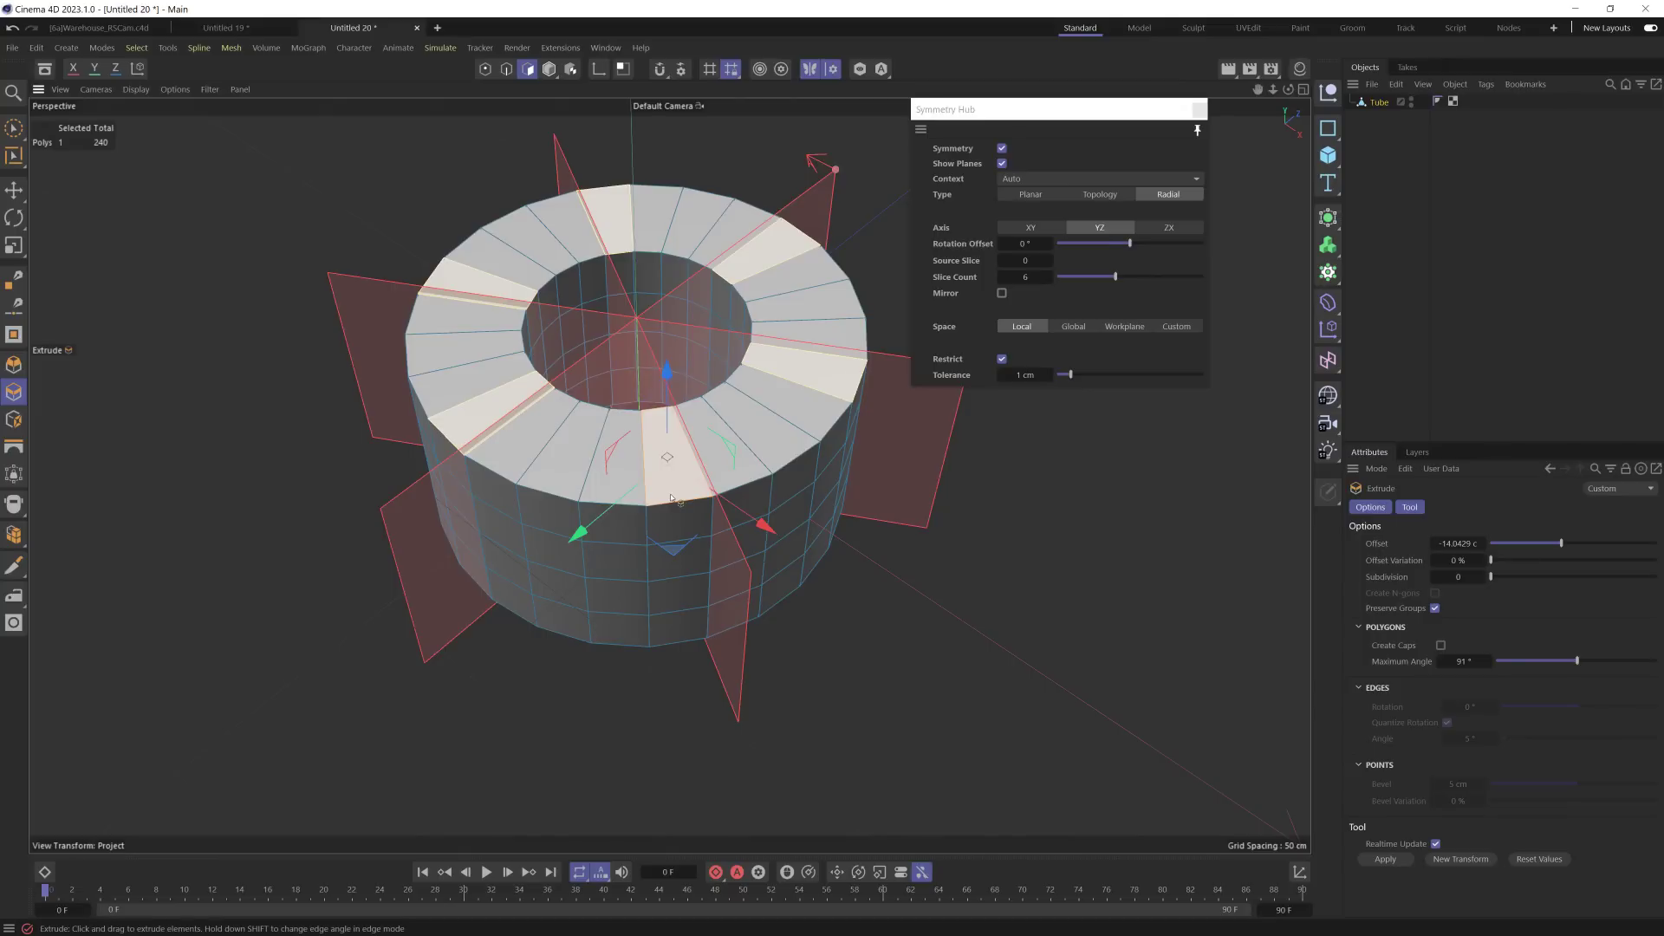
pyautogui.click(1002, 294)
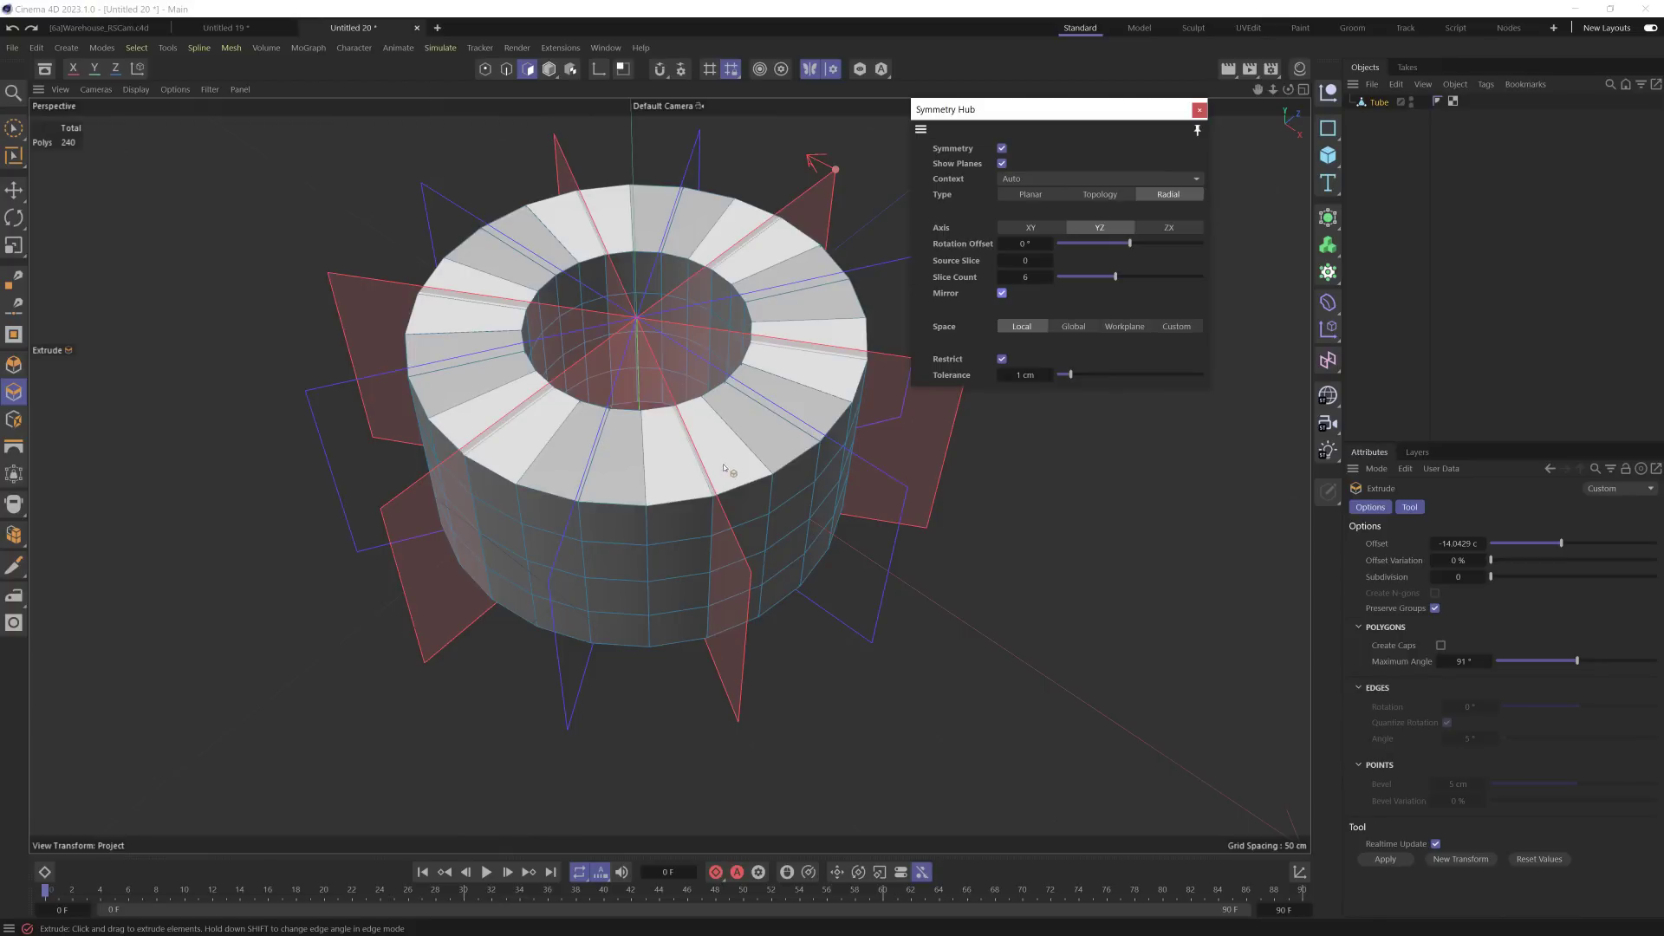
pyautogui.moveTo(676, 474)
pyautogui.mouseDown()
pyautogui.moveTo(711, 472)
pyautogui.moveTo(676, 482)
pyautogui.mouseUp()
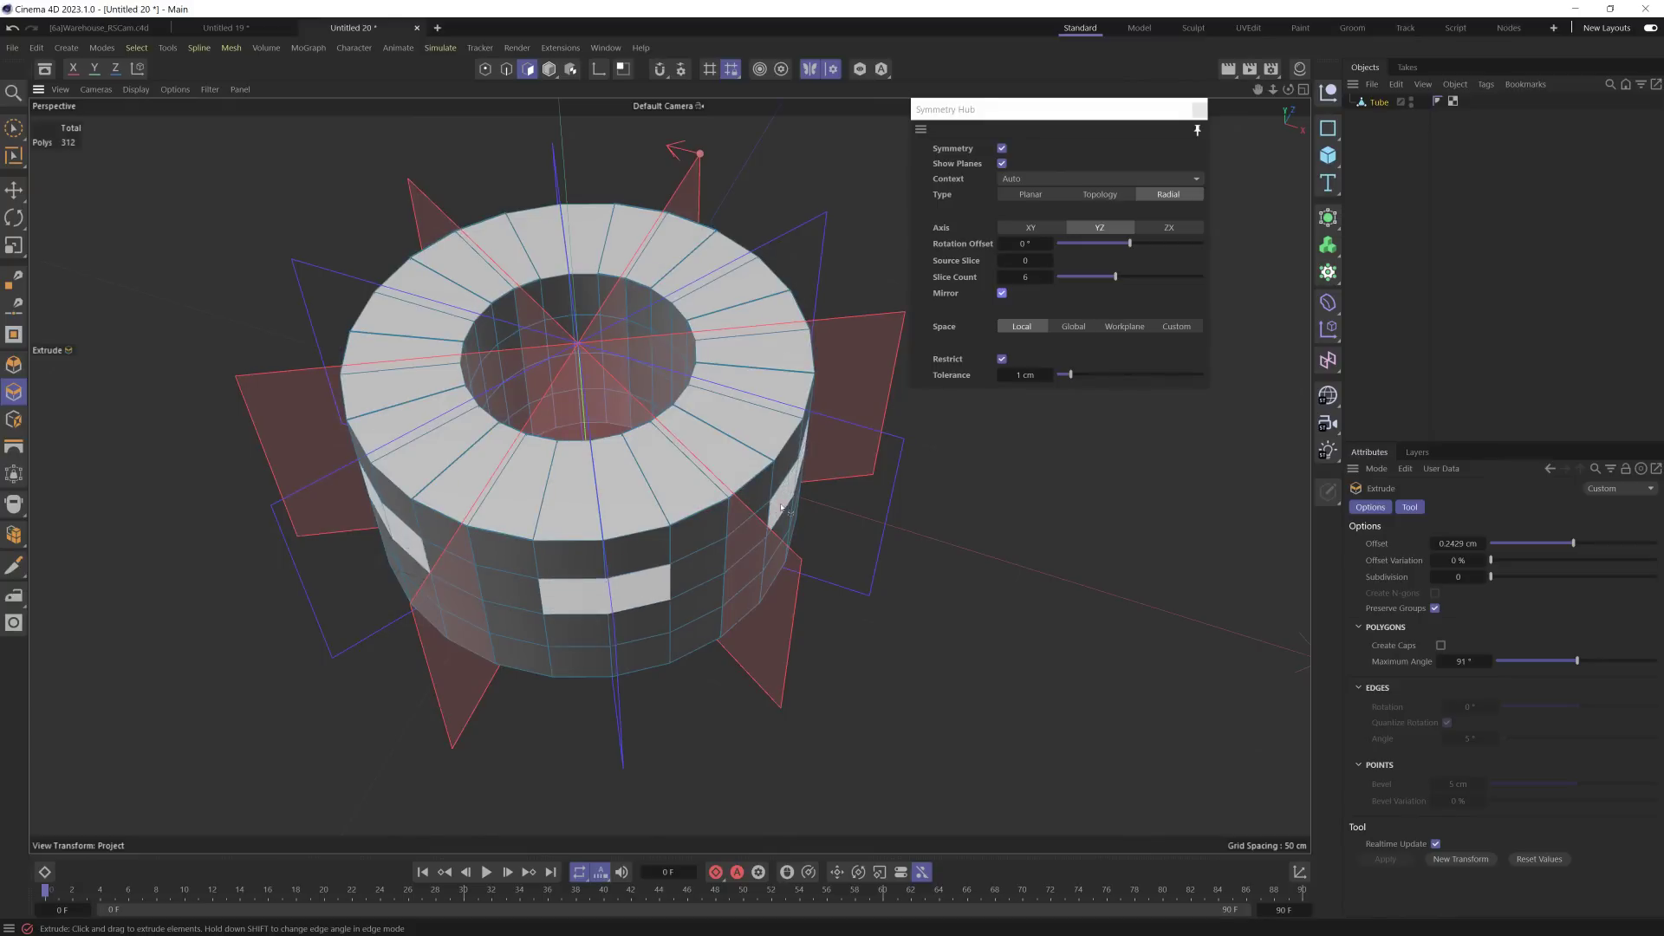
# Step: Inset a top-ring polygon, then extrude the inset inward with a negative offset
pyautogui.press('9')
pyautogui.click(697, 490)
pyautogui.press('i')
pyautogui.moveTo(697, 490)
pyautogui.mouseDown()
pyautogui.moveTo(823, 449)
pyautogui.moveTo(885, 450)
pyautogui.moveTo(880, 404)
pyautogui.mouseUp()
pyautogui.press('d')
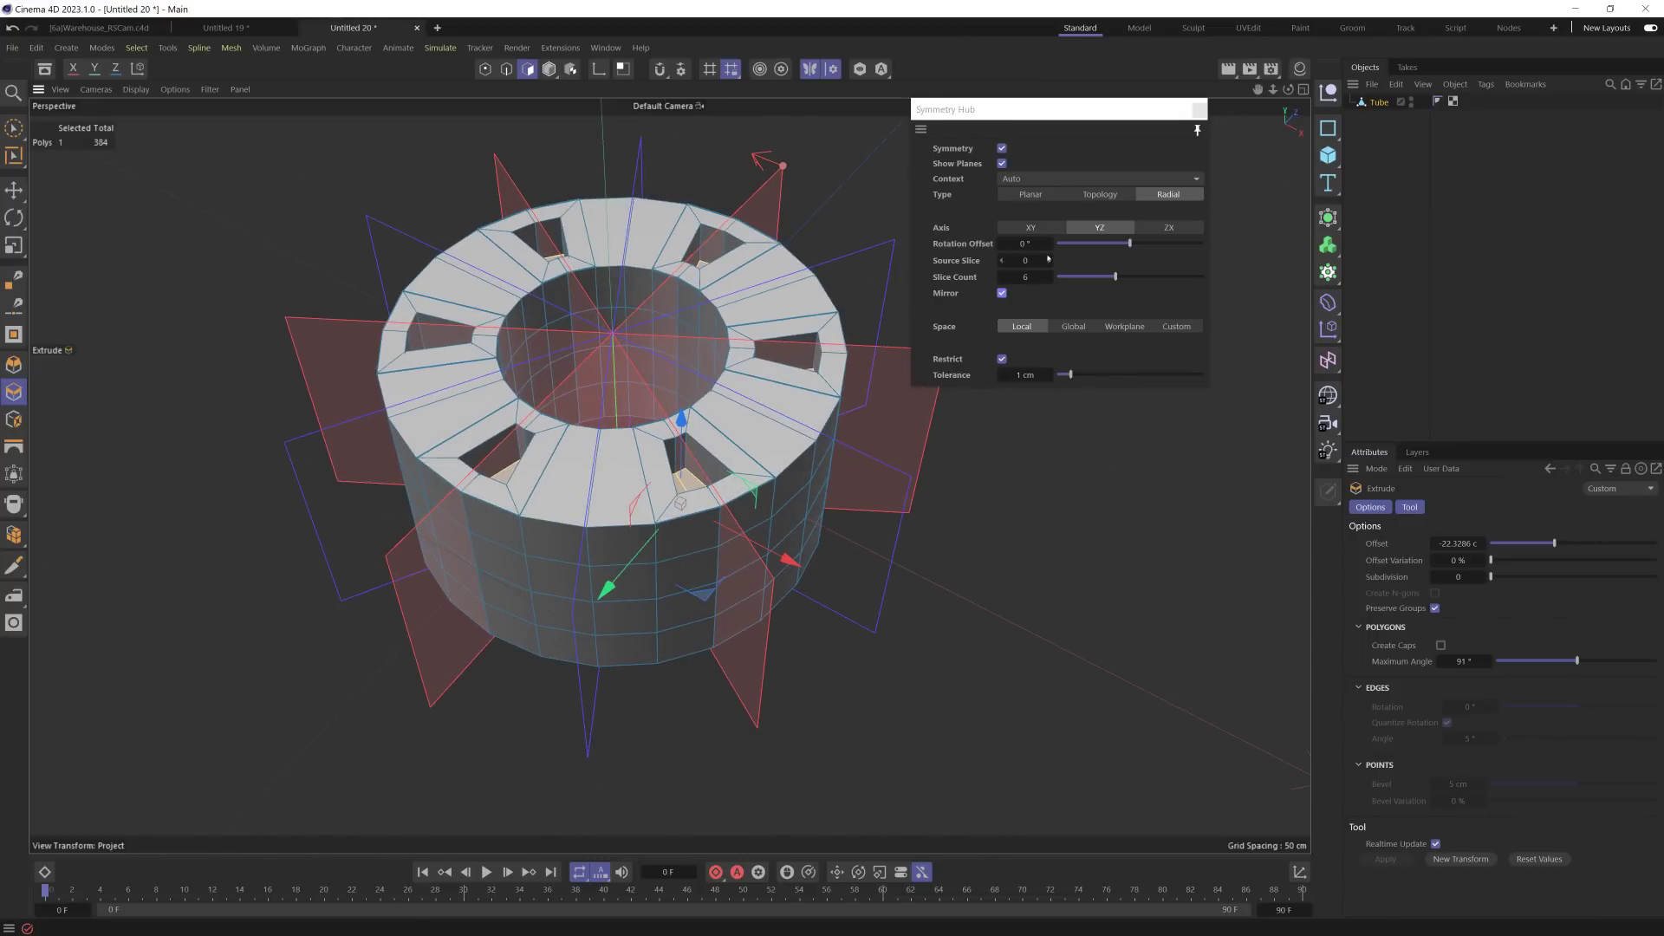
# Step: Set the symmetry Rotation Offset to -58° and step Source Slice up six times
pyautogui.moveTo(1066, 247); pyautogui.dragTo(1119, 252)
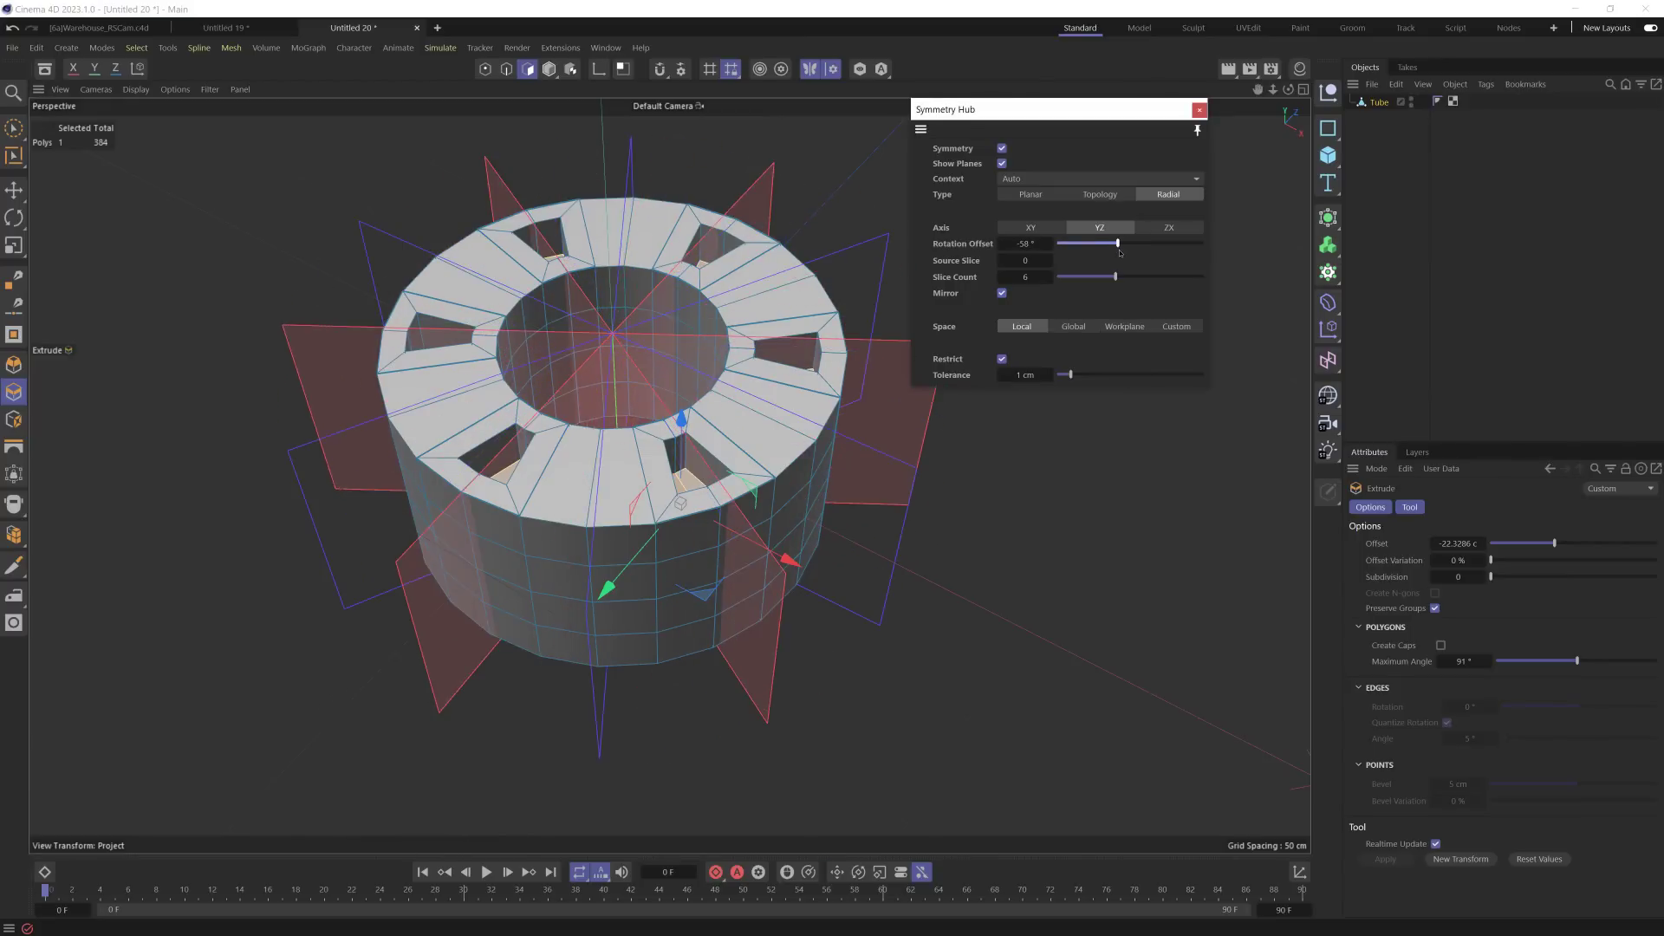
pyautogui.click(1049, 261)
pyautogui.click(1049, 261)
pyautogui.click(1049, 261)
pyautogui.click(1050, 261)
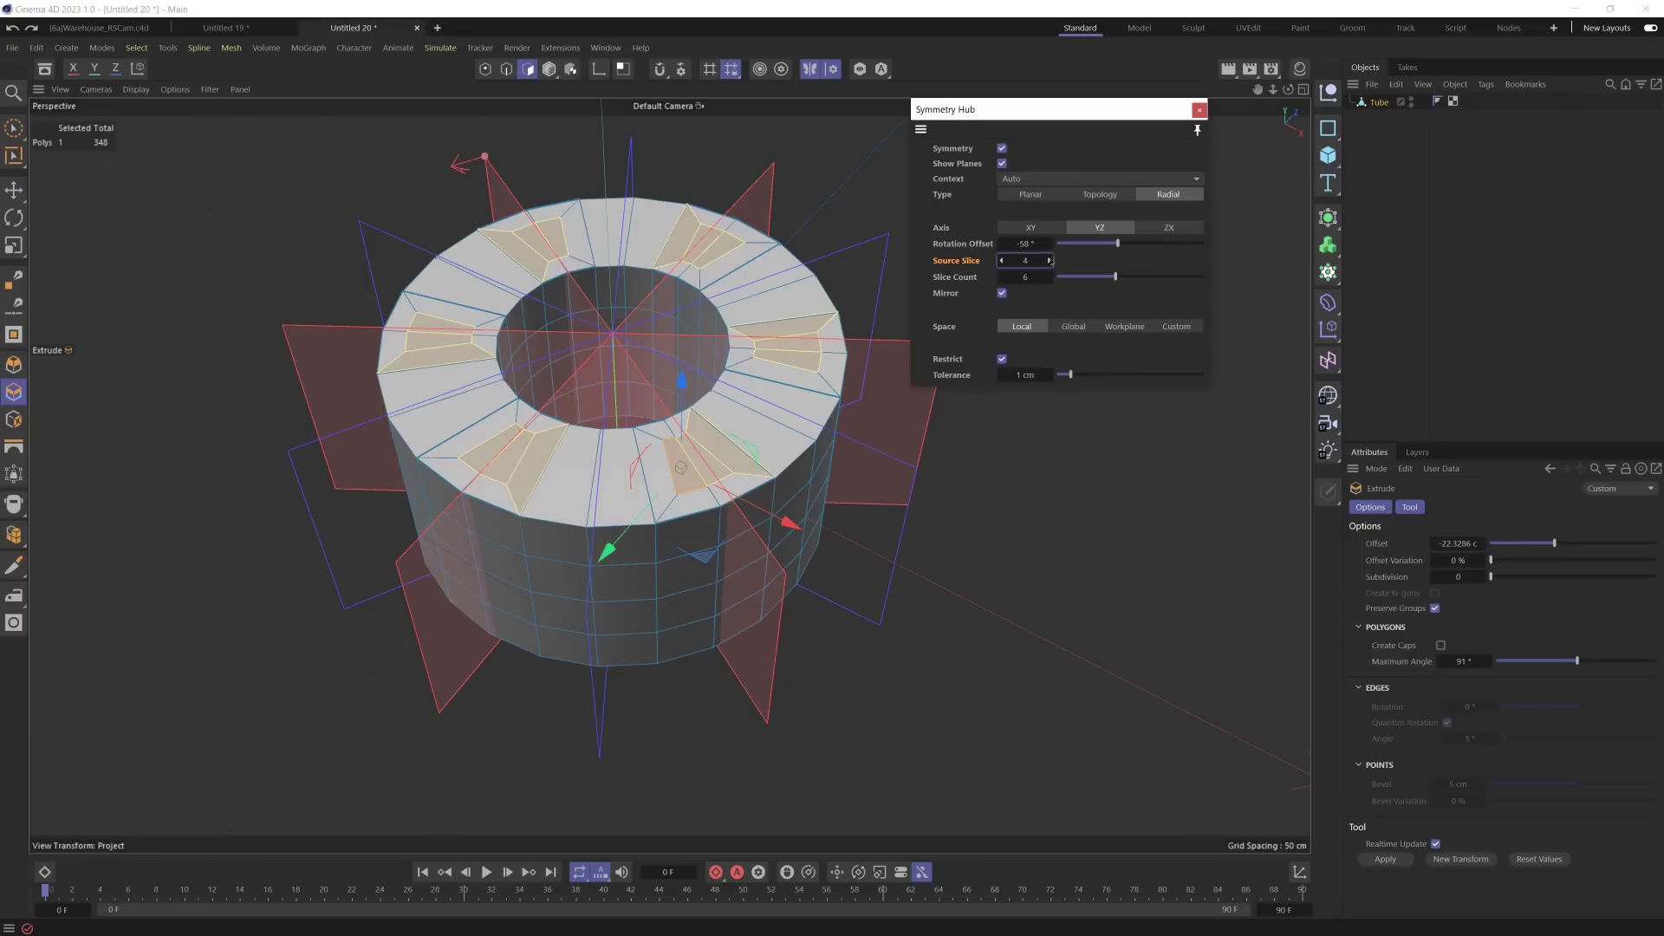
pyautogui.click(1050, 261)
pyautogui.click(1050, 261)
pyautogui.click(1050, 261)
pyautogui.click(1050, 261)
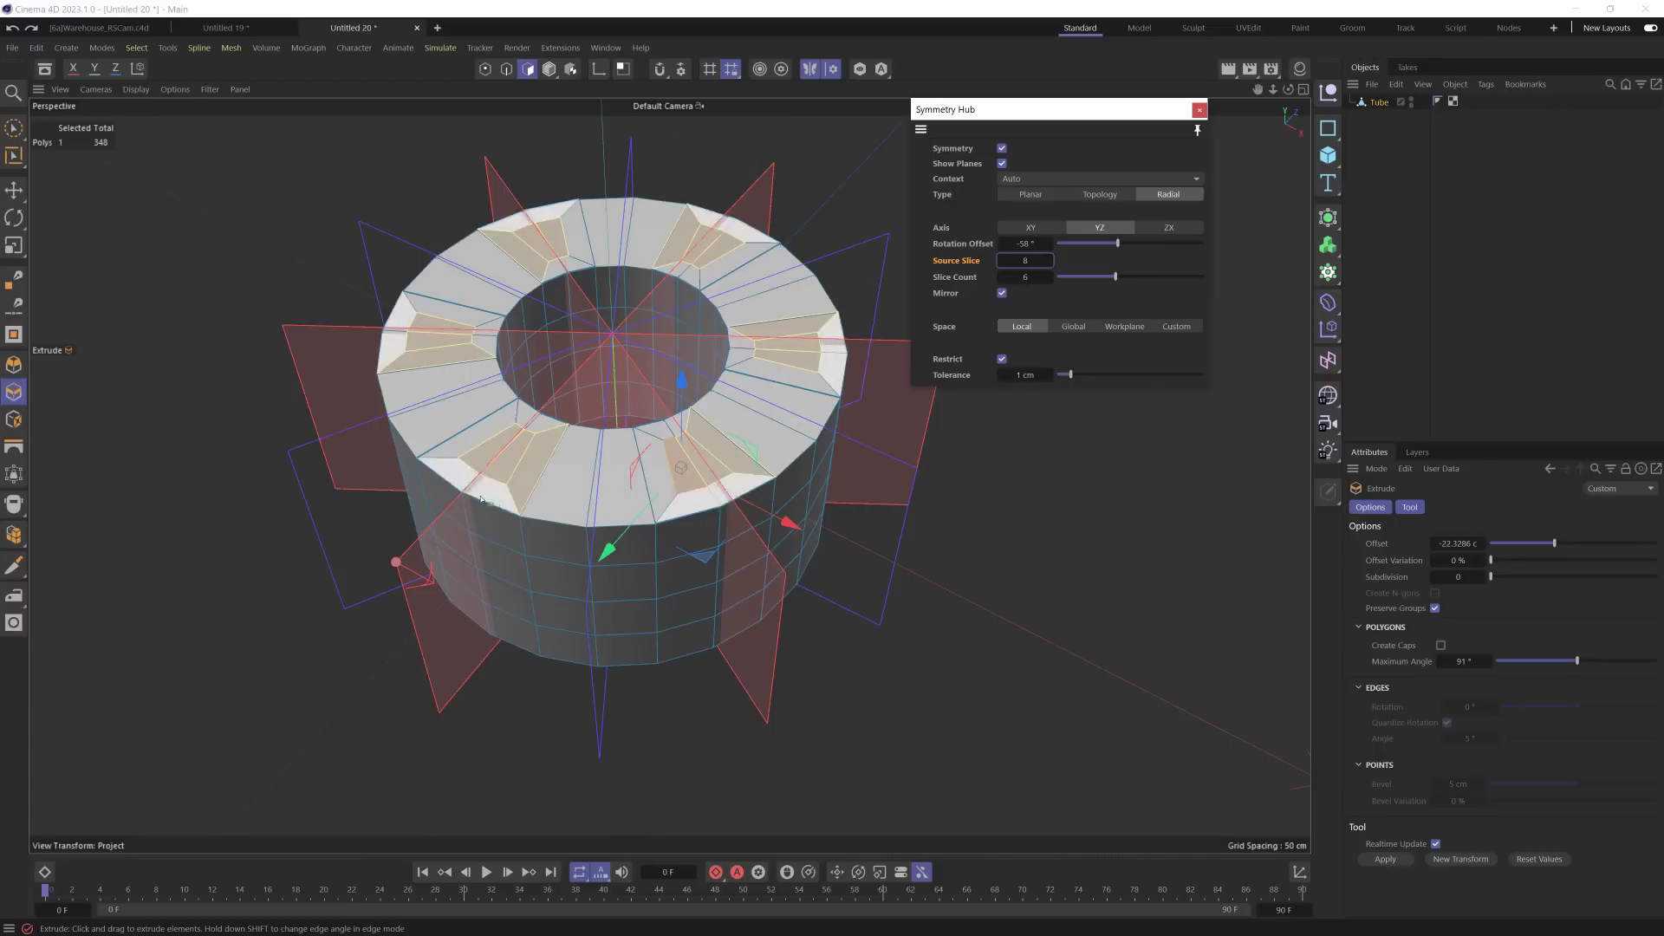
# Step: Reset Source Slice to 0 and close the Symmetry Hub
pyautogui.rightClick(1052, 261)
pyautogui.click(1093, 271)
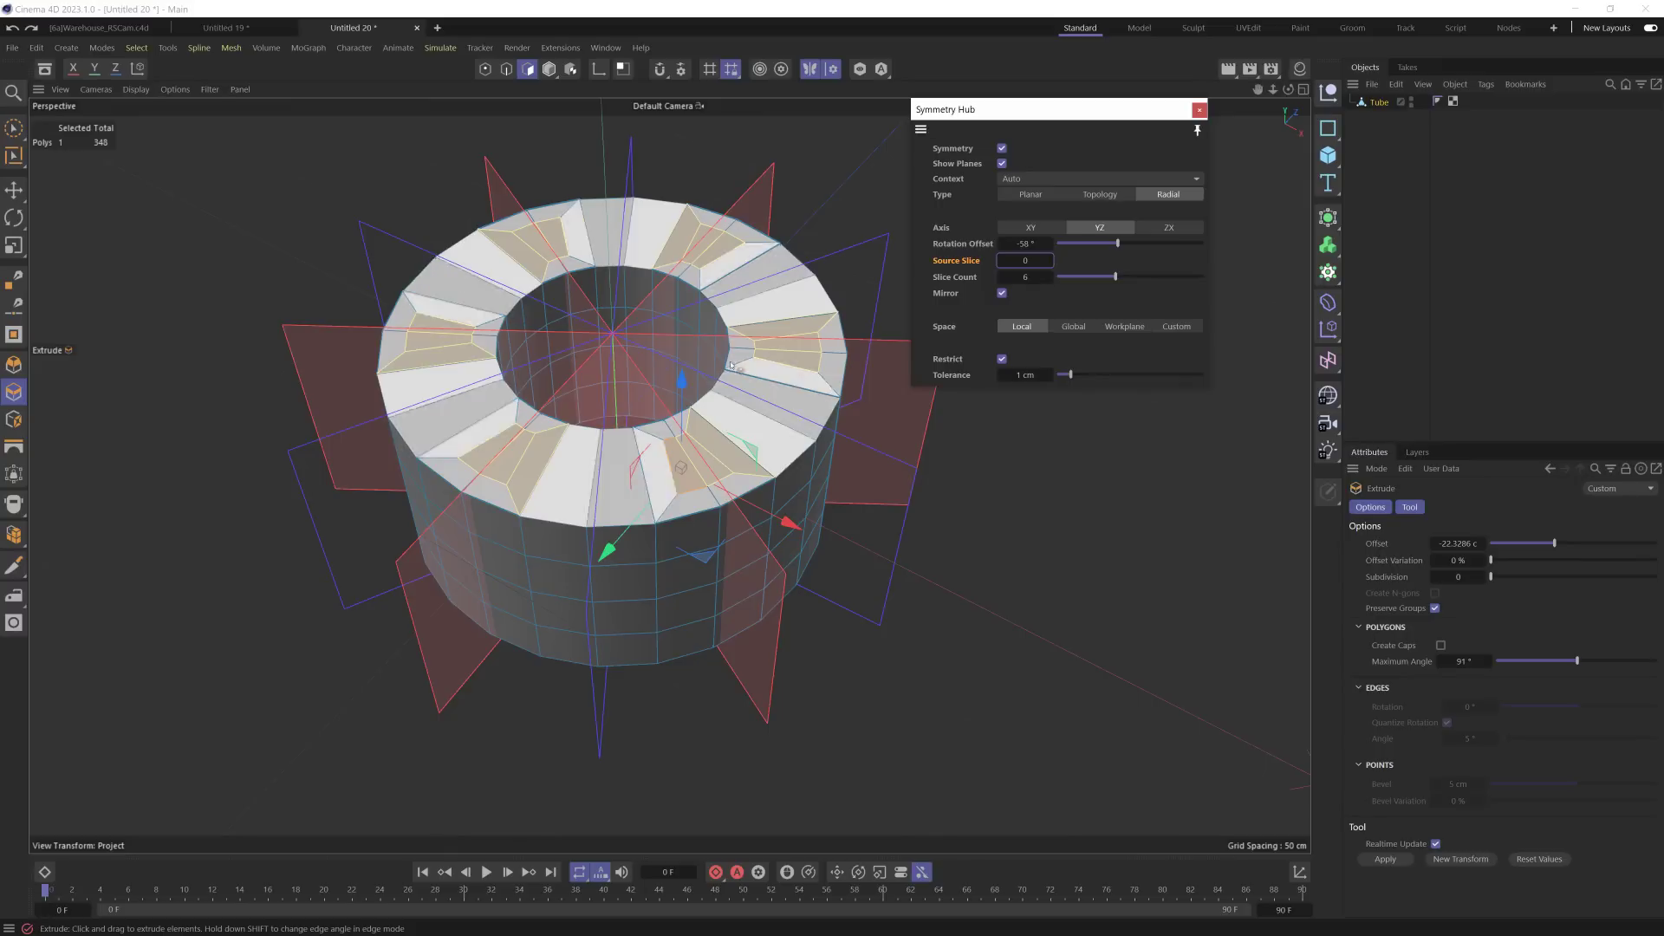
pyautogui.click(1197, 110)
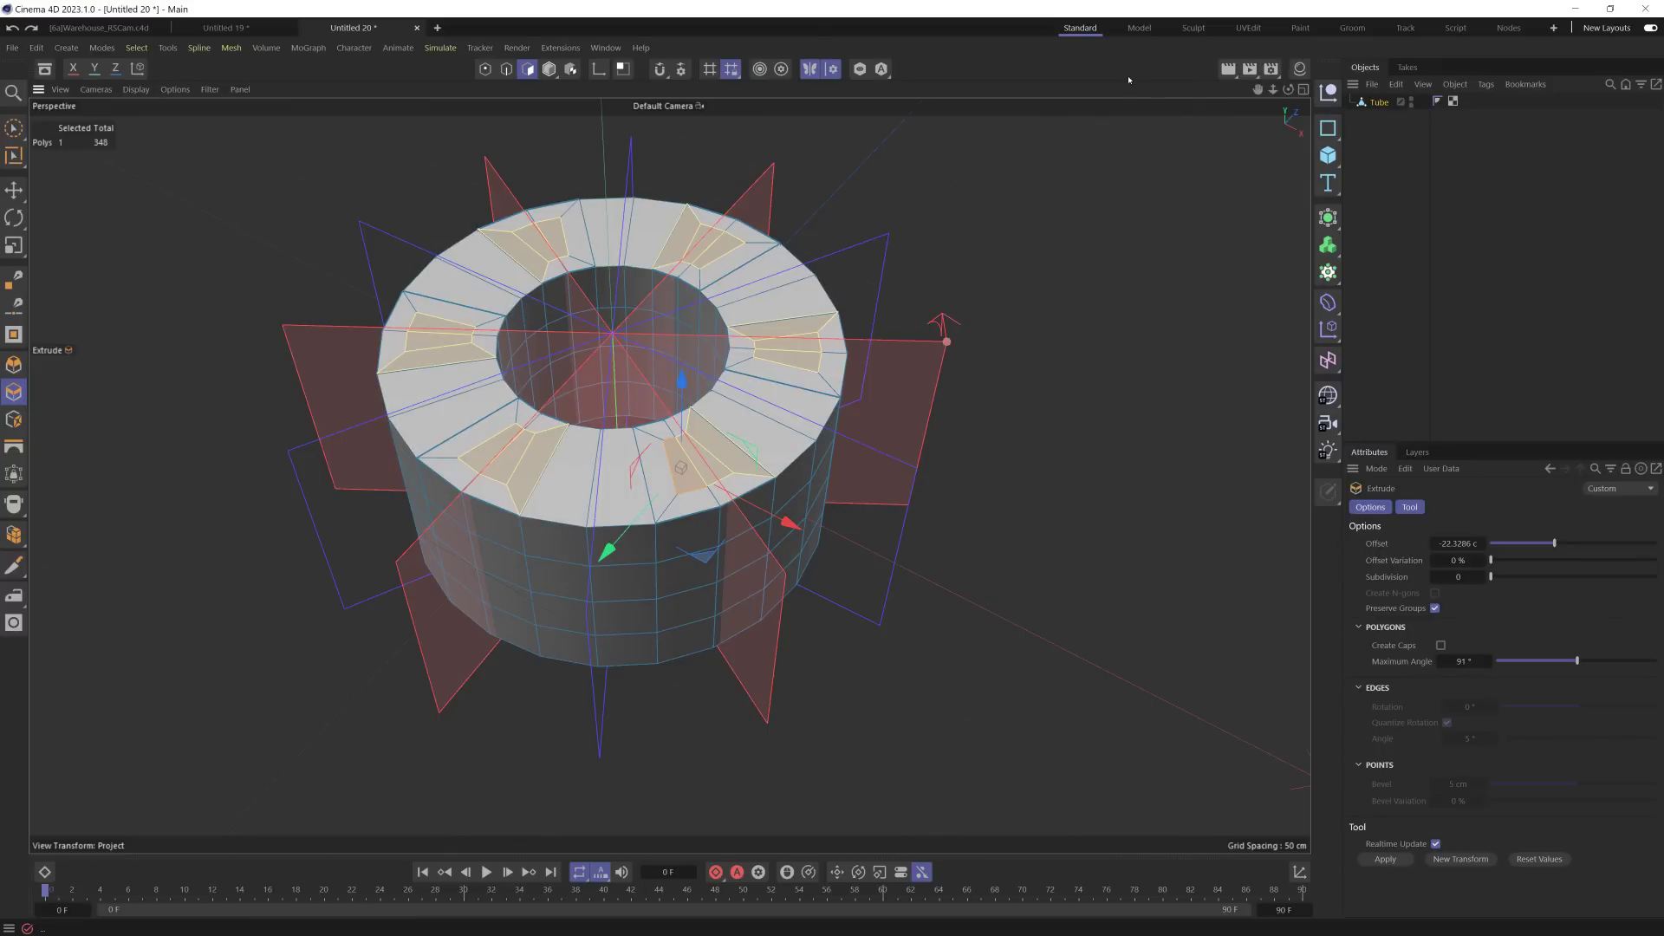
# Step: In a new project, add a Sphere, make it editable, and switch to Polygons mode
pyautogui.hotkey('ctrl', 'n')
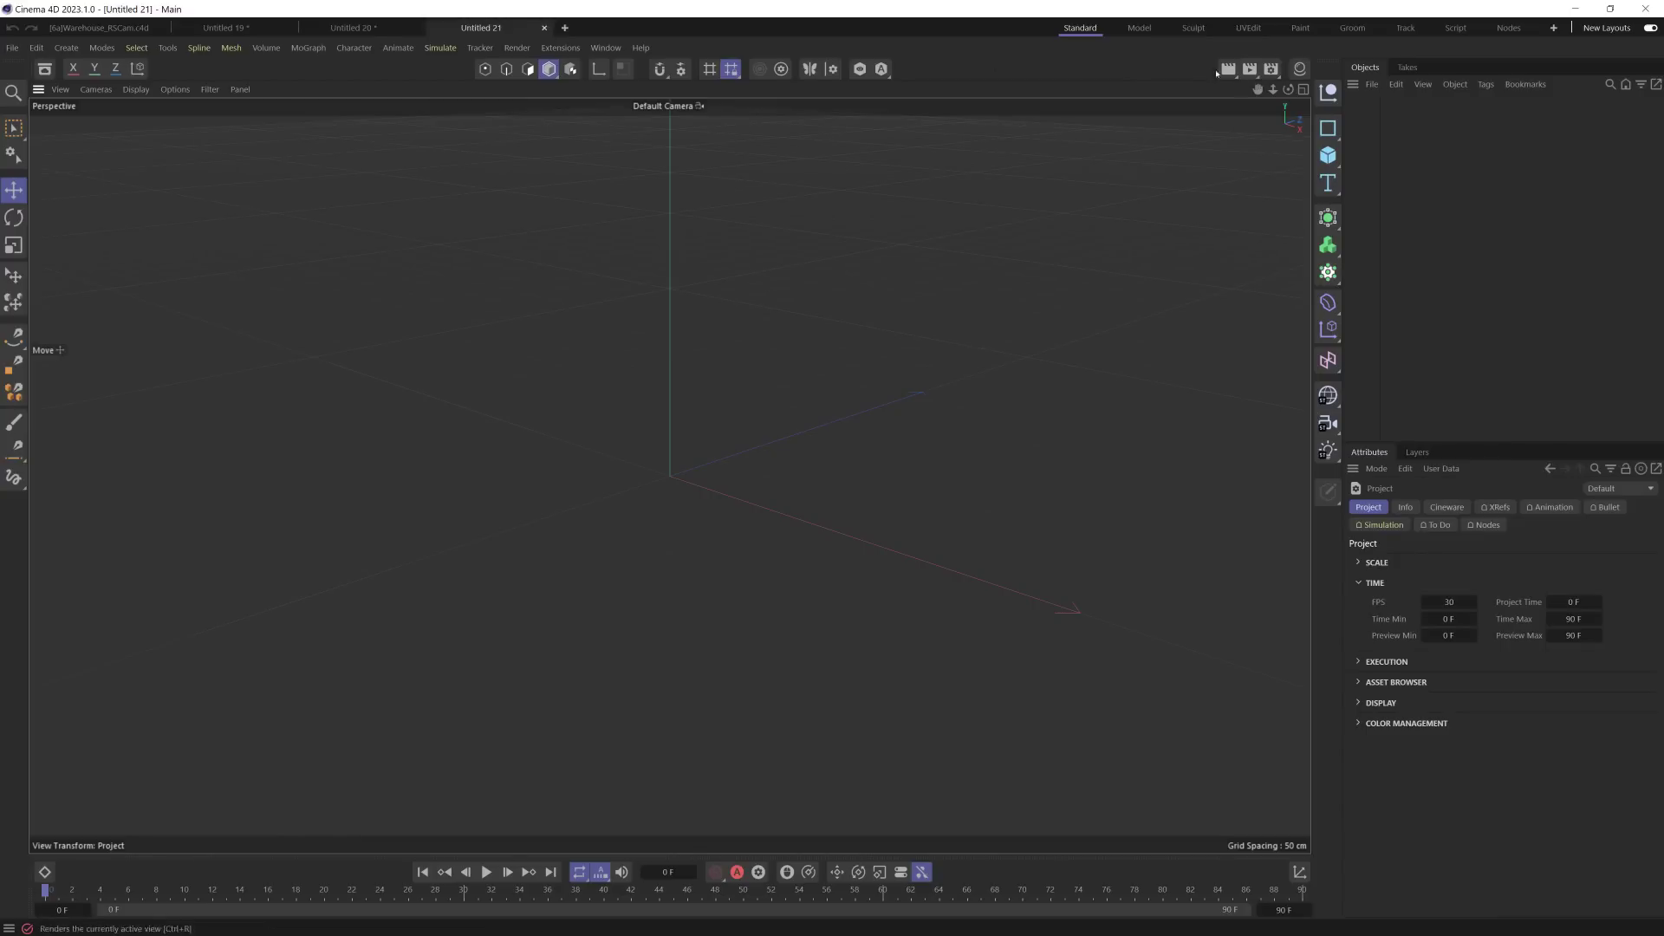
pyautogui.keyDown('alt'); pyautogui.moveTo(716, 438); pyautogui.dragTo(668, 472); pyautogui.keyUp('alt')
pyautogui.click(1336, 158)
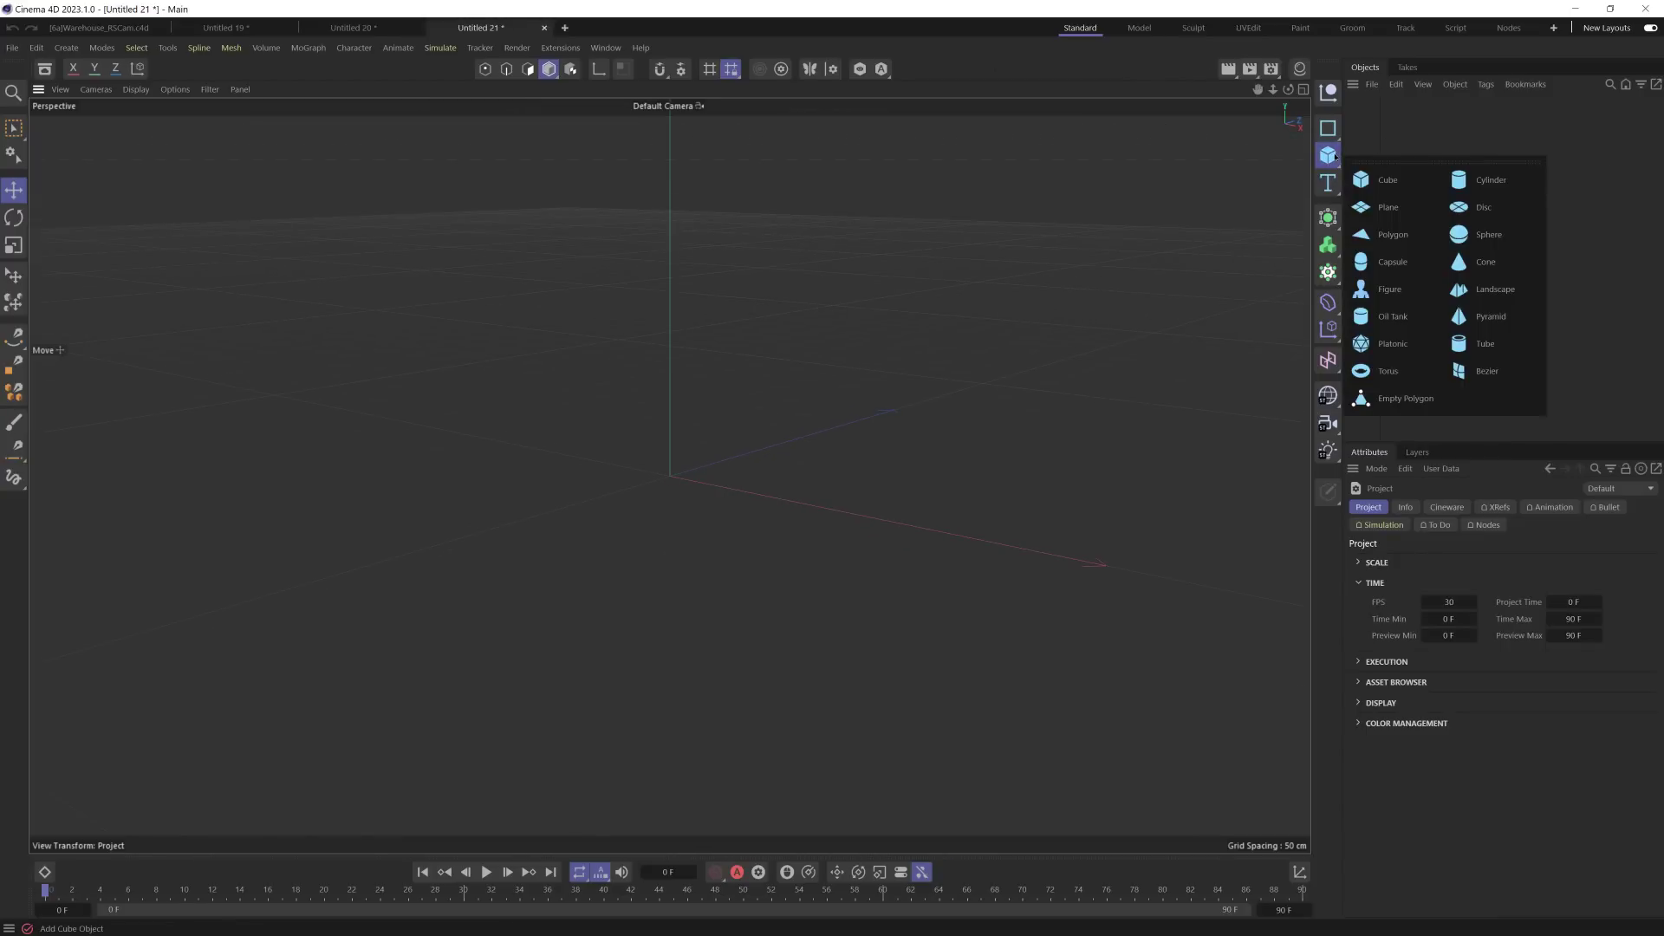
pyautogui.click(1473, 235)
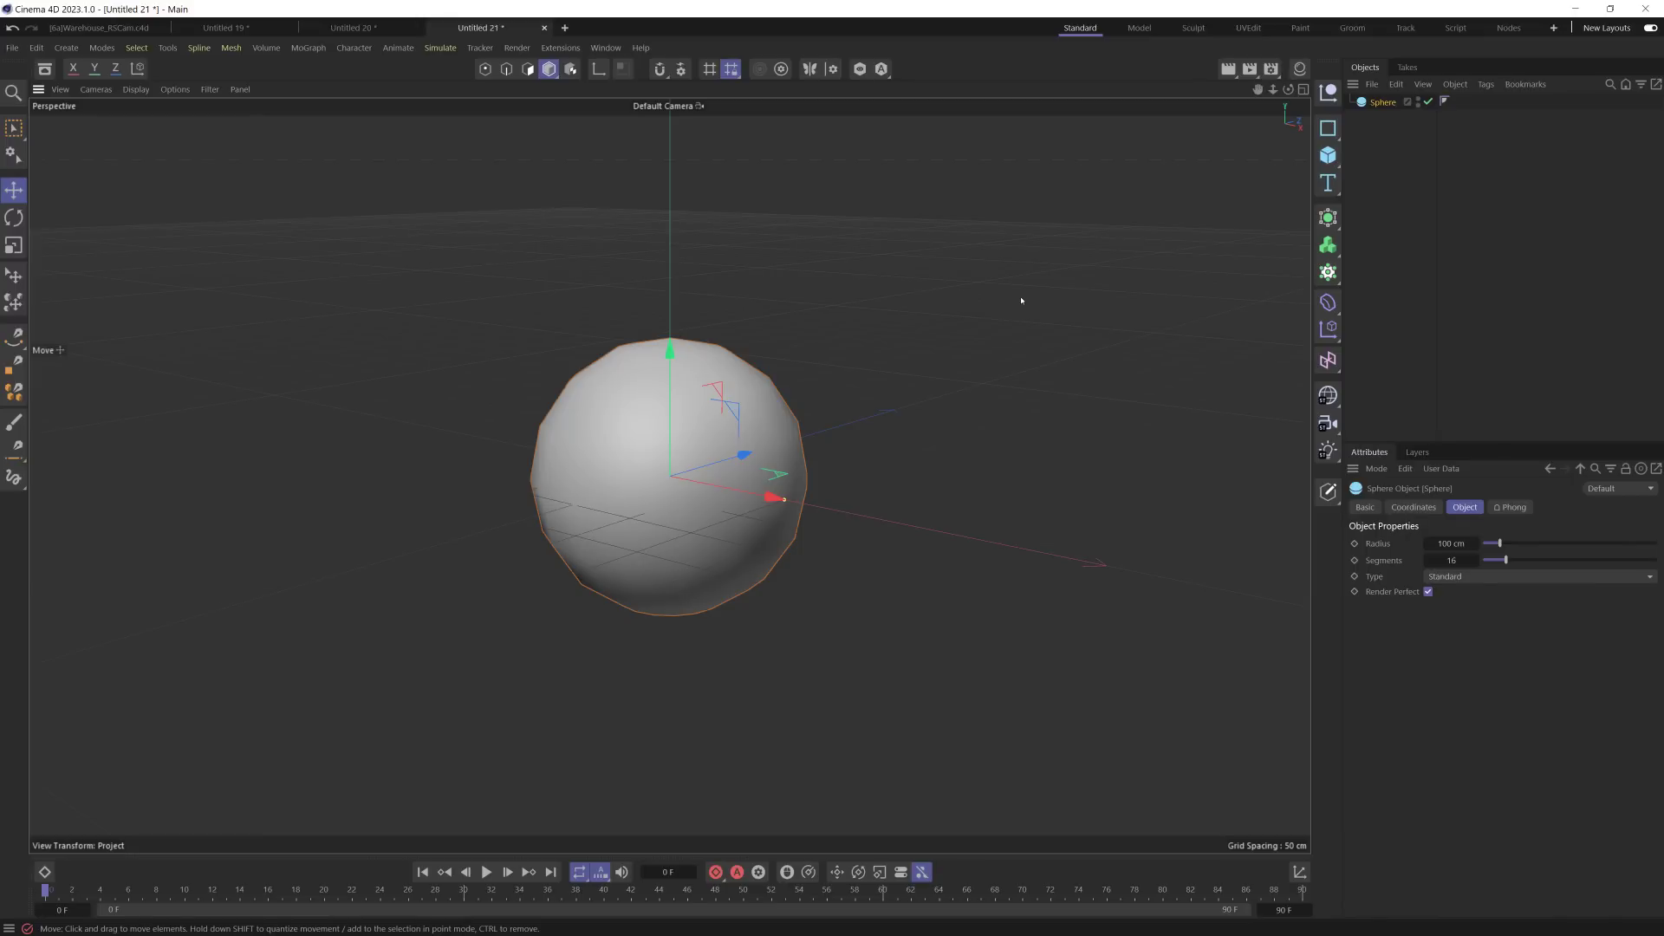
pyautogui.press('c')
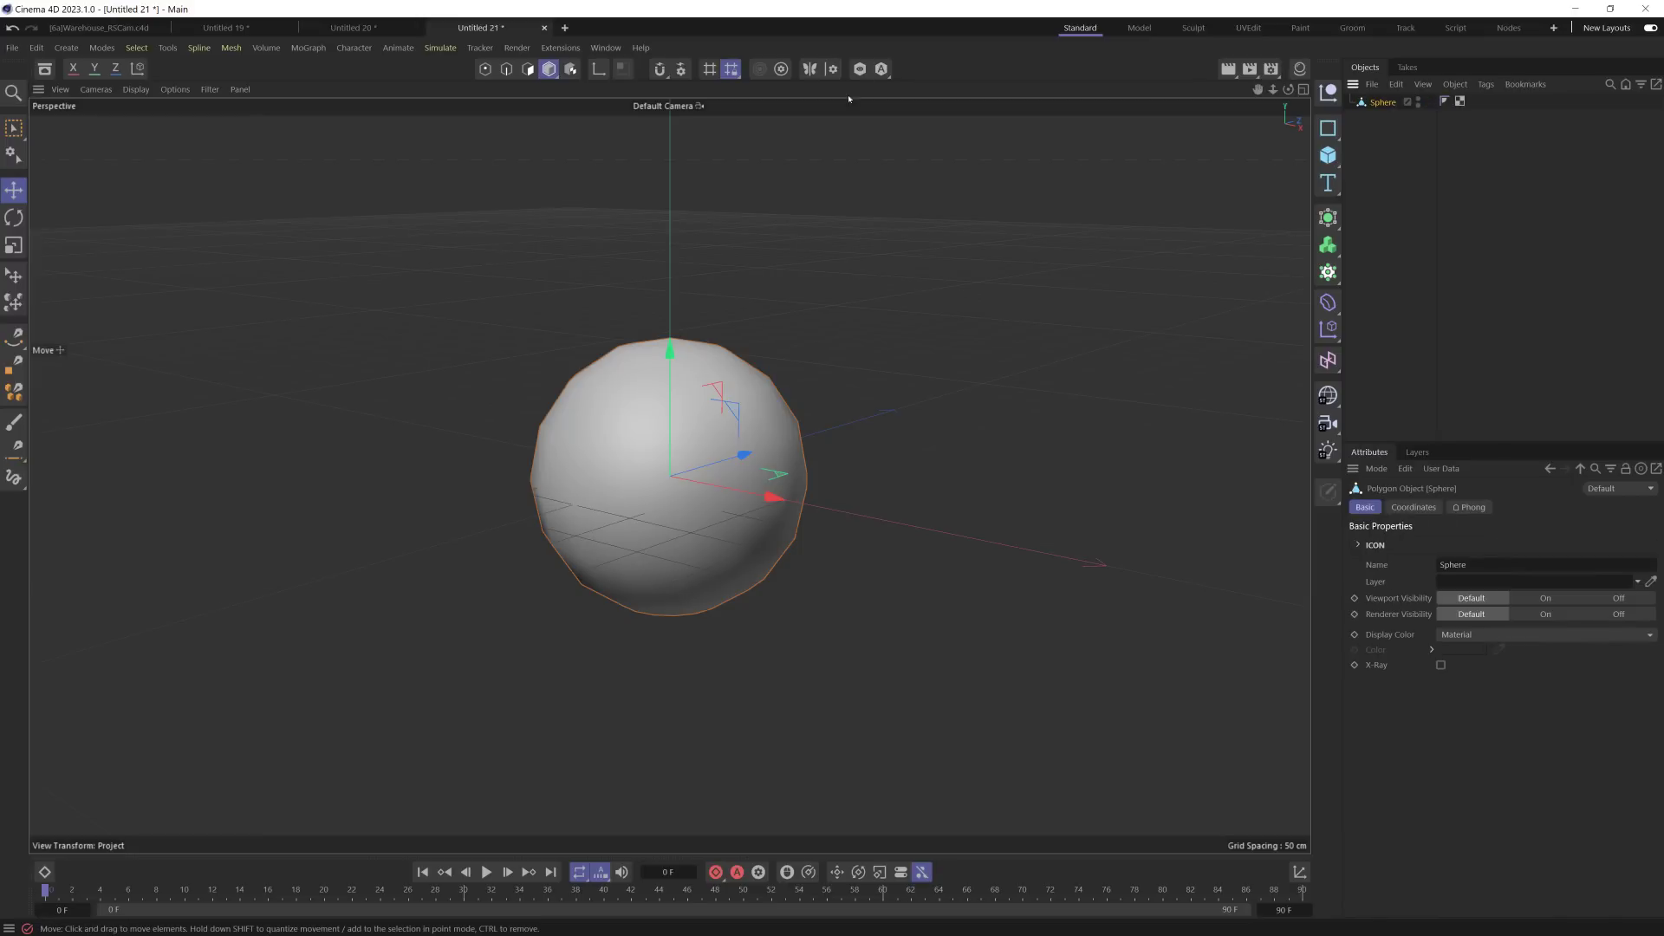
pyautogui.press('Return')
# Step: Loop-select a polygon ring and fill-select the sphere's entire lower half
pyautogui.press('u')
pyautogui.press('l')
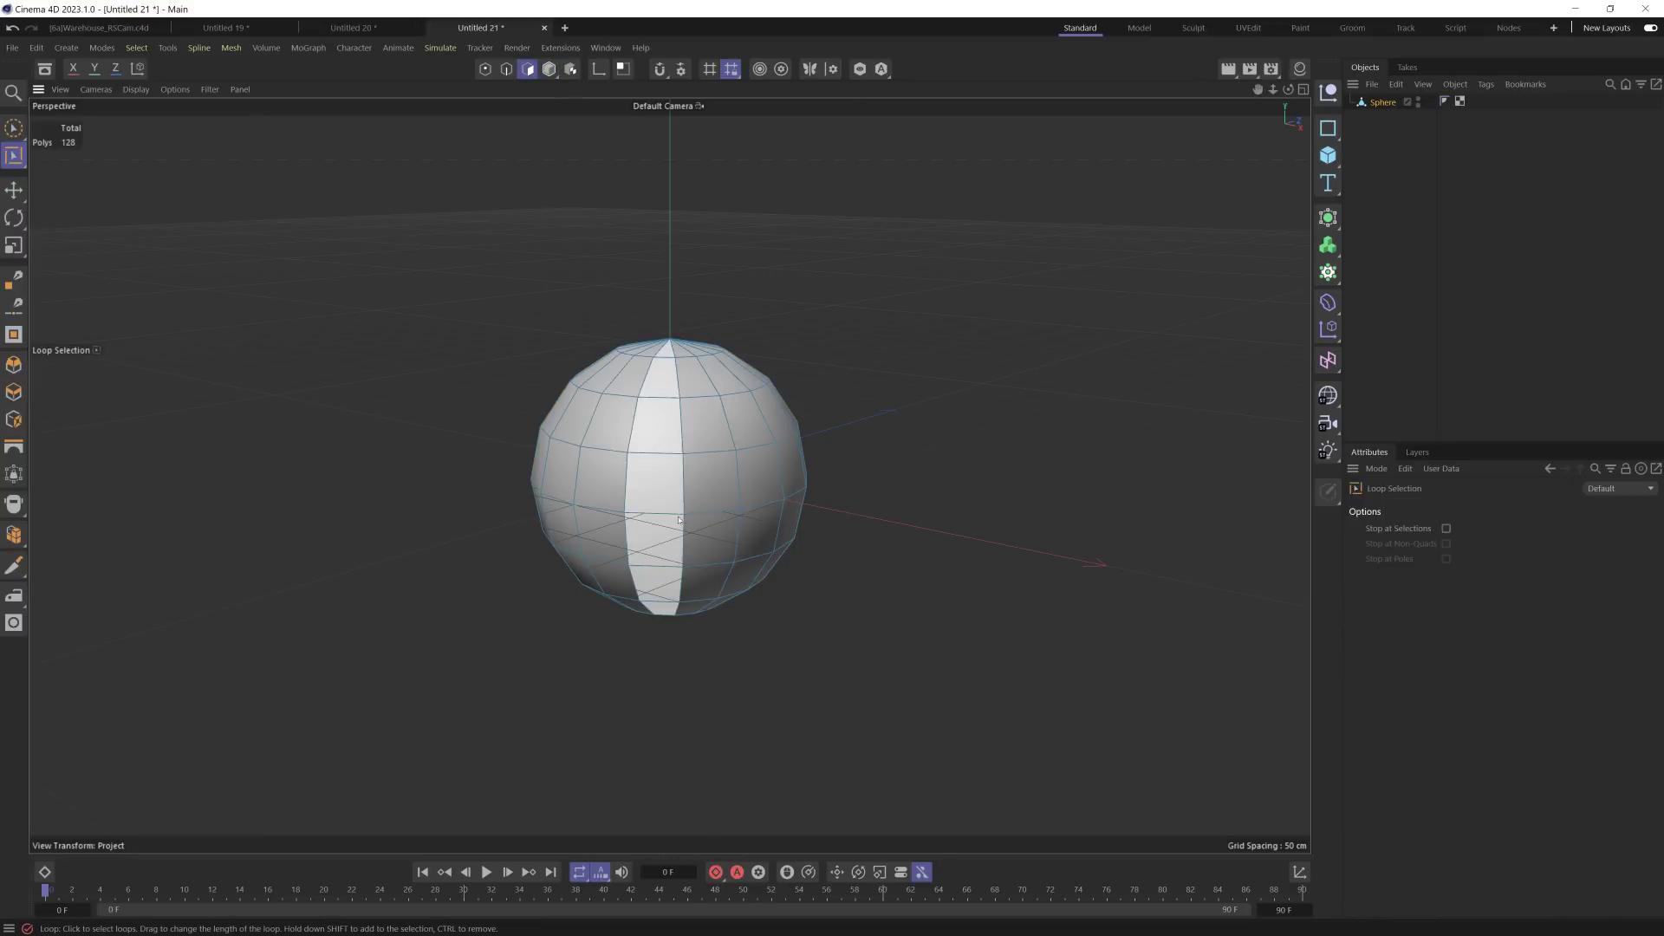
pyautogui.click(709, 518)
pyautogui.rightClick(709, 517)
pyautogui.click(745, 554)
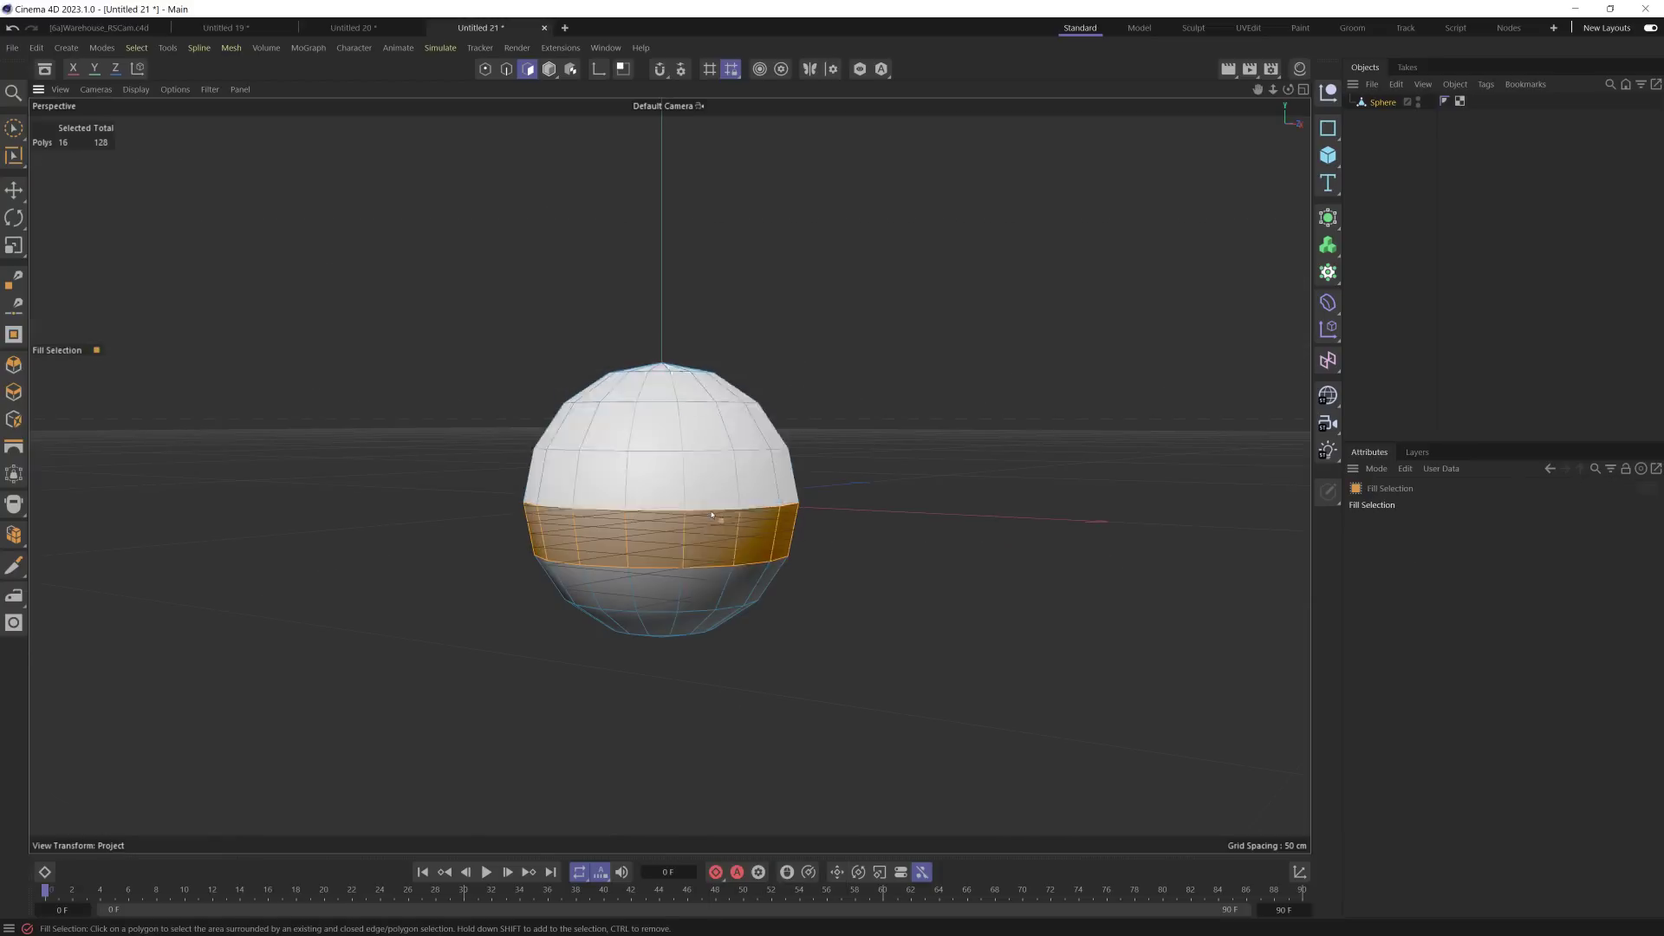
pyautogui.click(725, 576)
# Step: Add the top cap to the selection, delete it all, and start Close Polygon Hole (M > D)
pyautogui.press('u')
pyautogui.press('l')
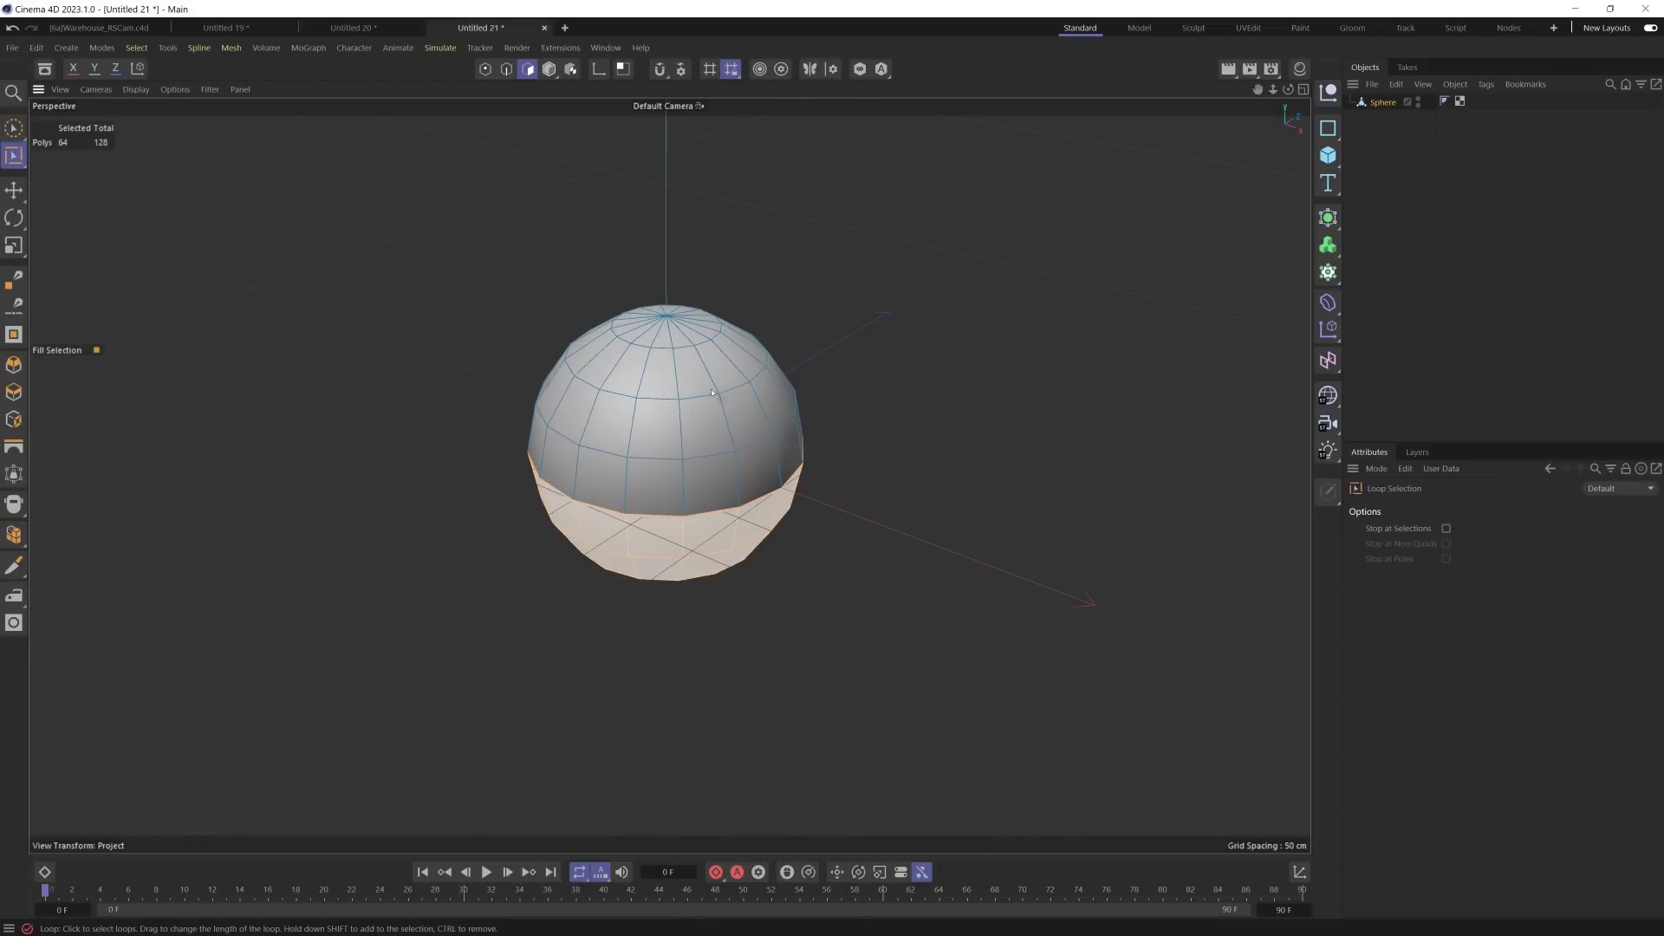
pyautogui.keyDown('shift'); pyautogui.click(675, 338); pyautogui.keyUp('shift')
pyautogui.press('Delete')
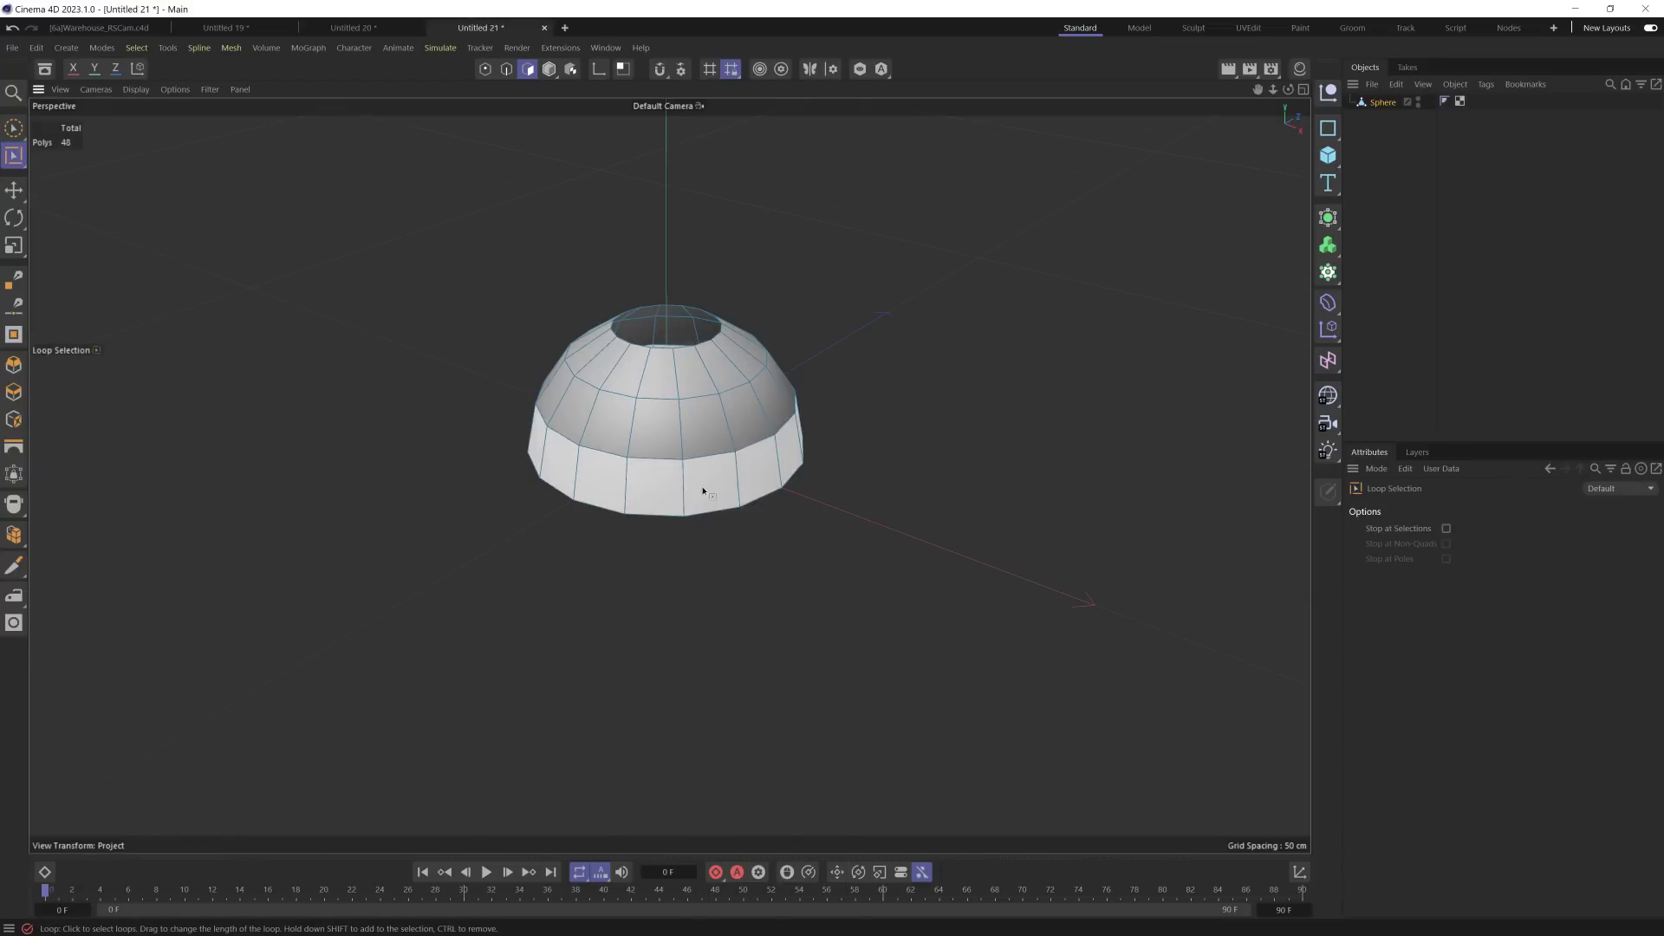
pyautogui.keyDown('alt'); pyautogui.moveTo(702, 486); pyautogui.dragTo(726, 518); pyautogui.keyUp('alt')
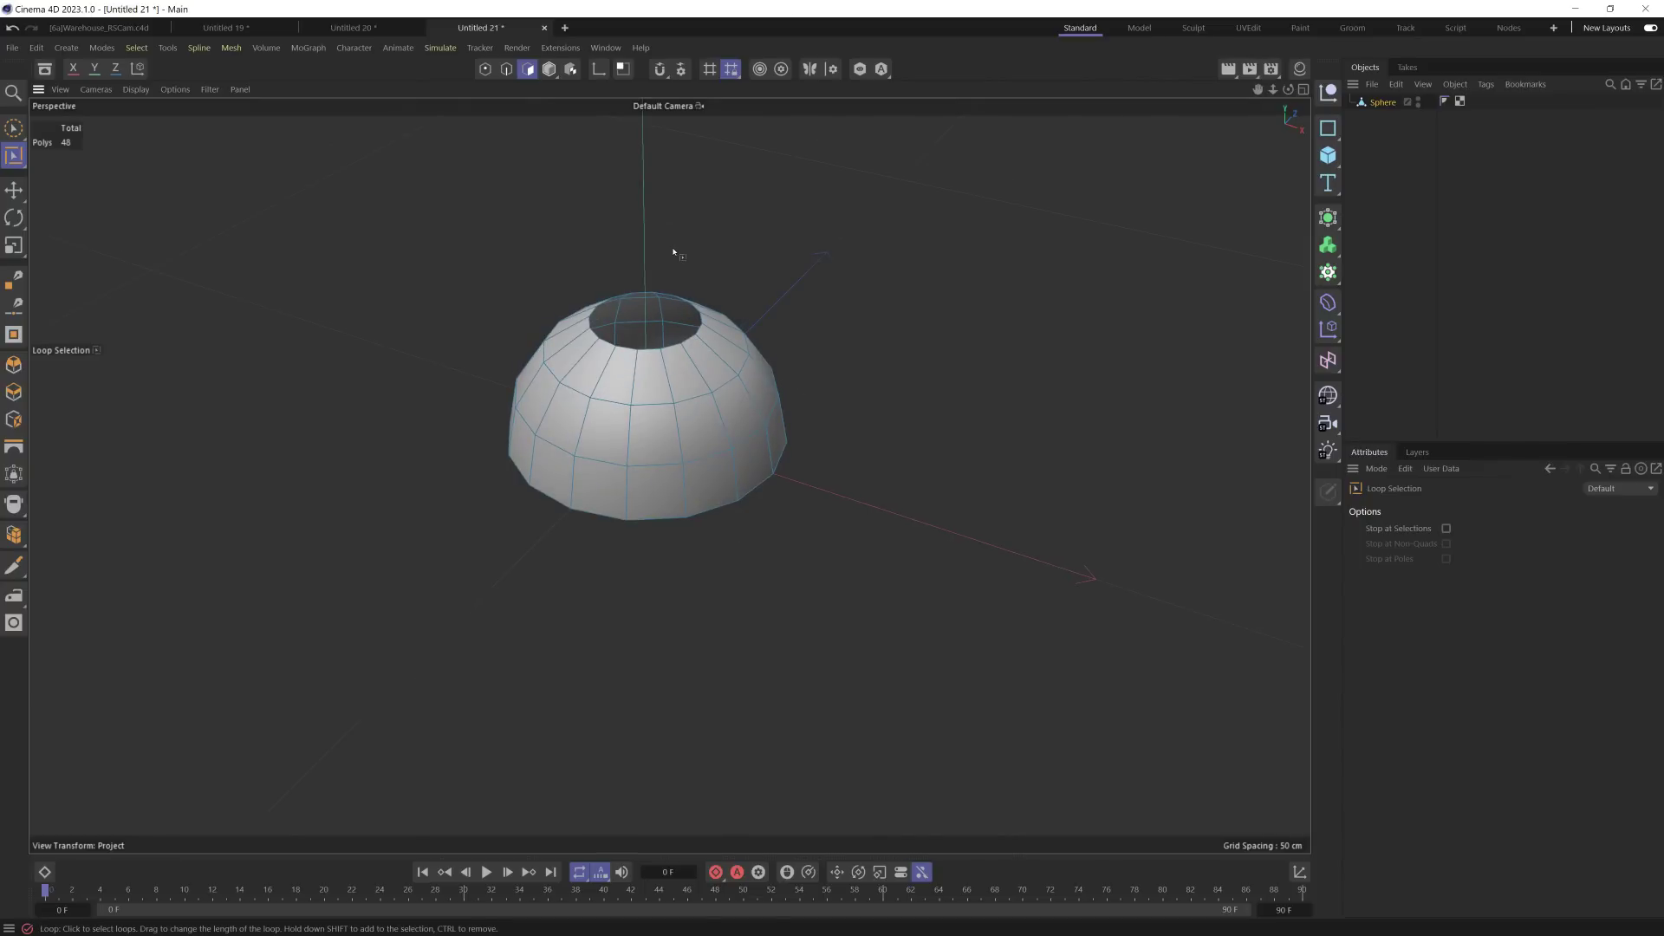
pyautogui.press('m')
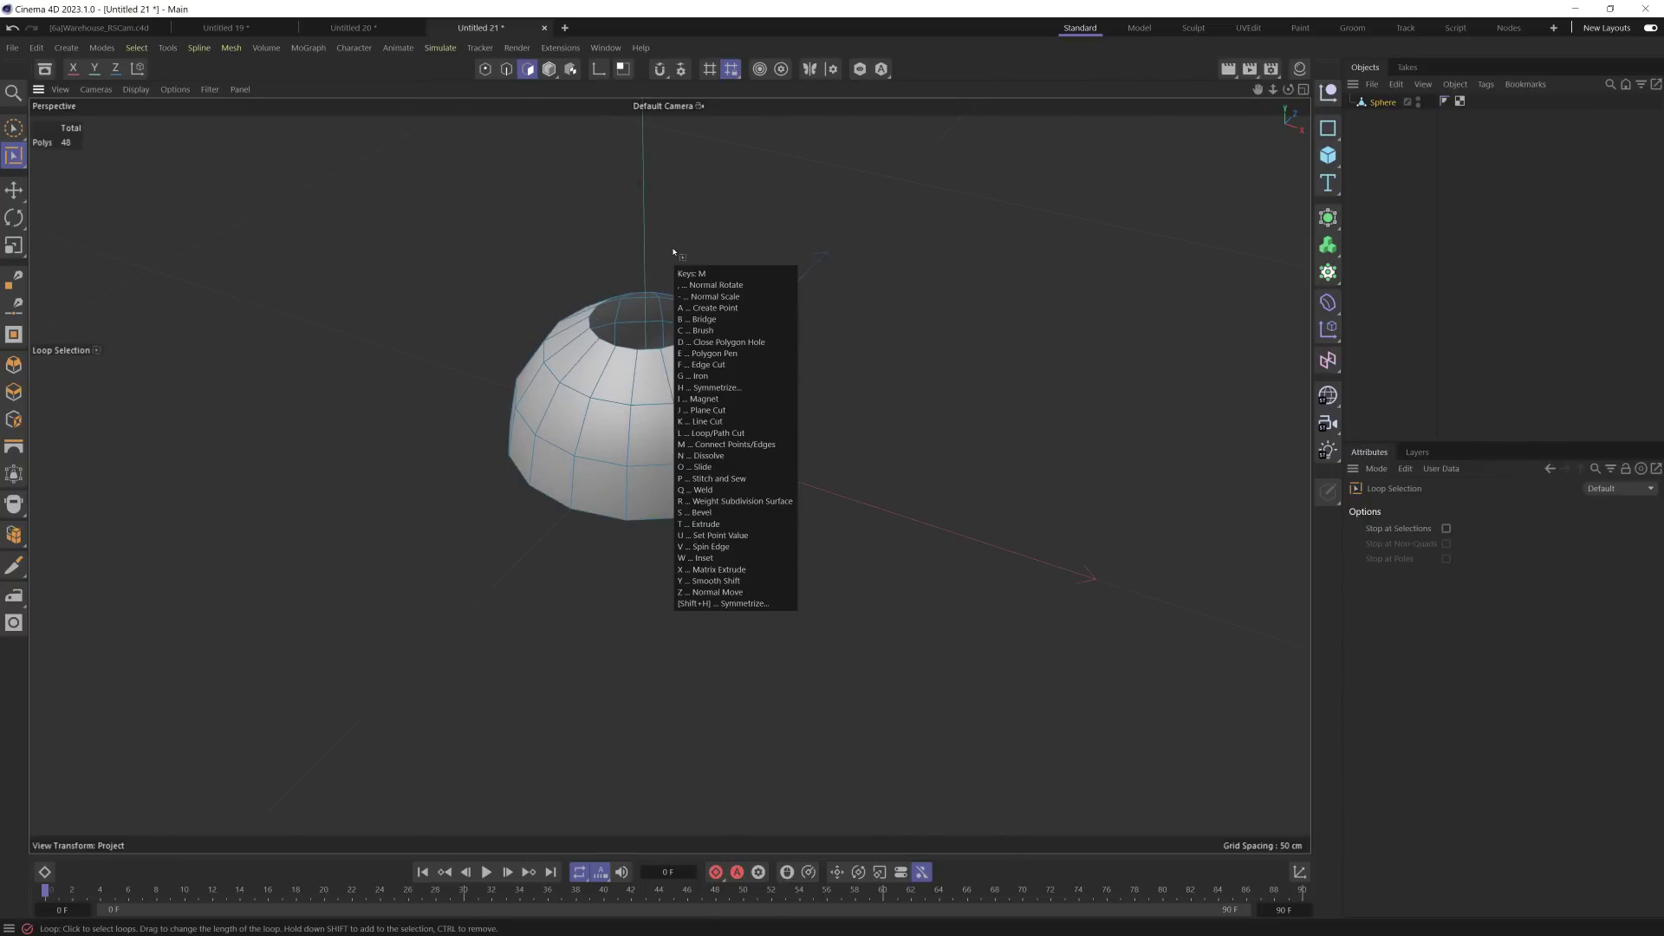
pyautogui.press('d')
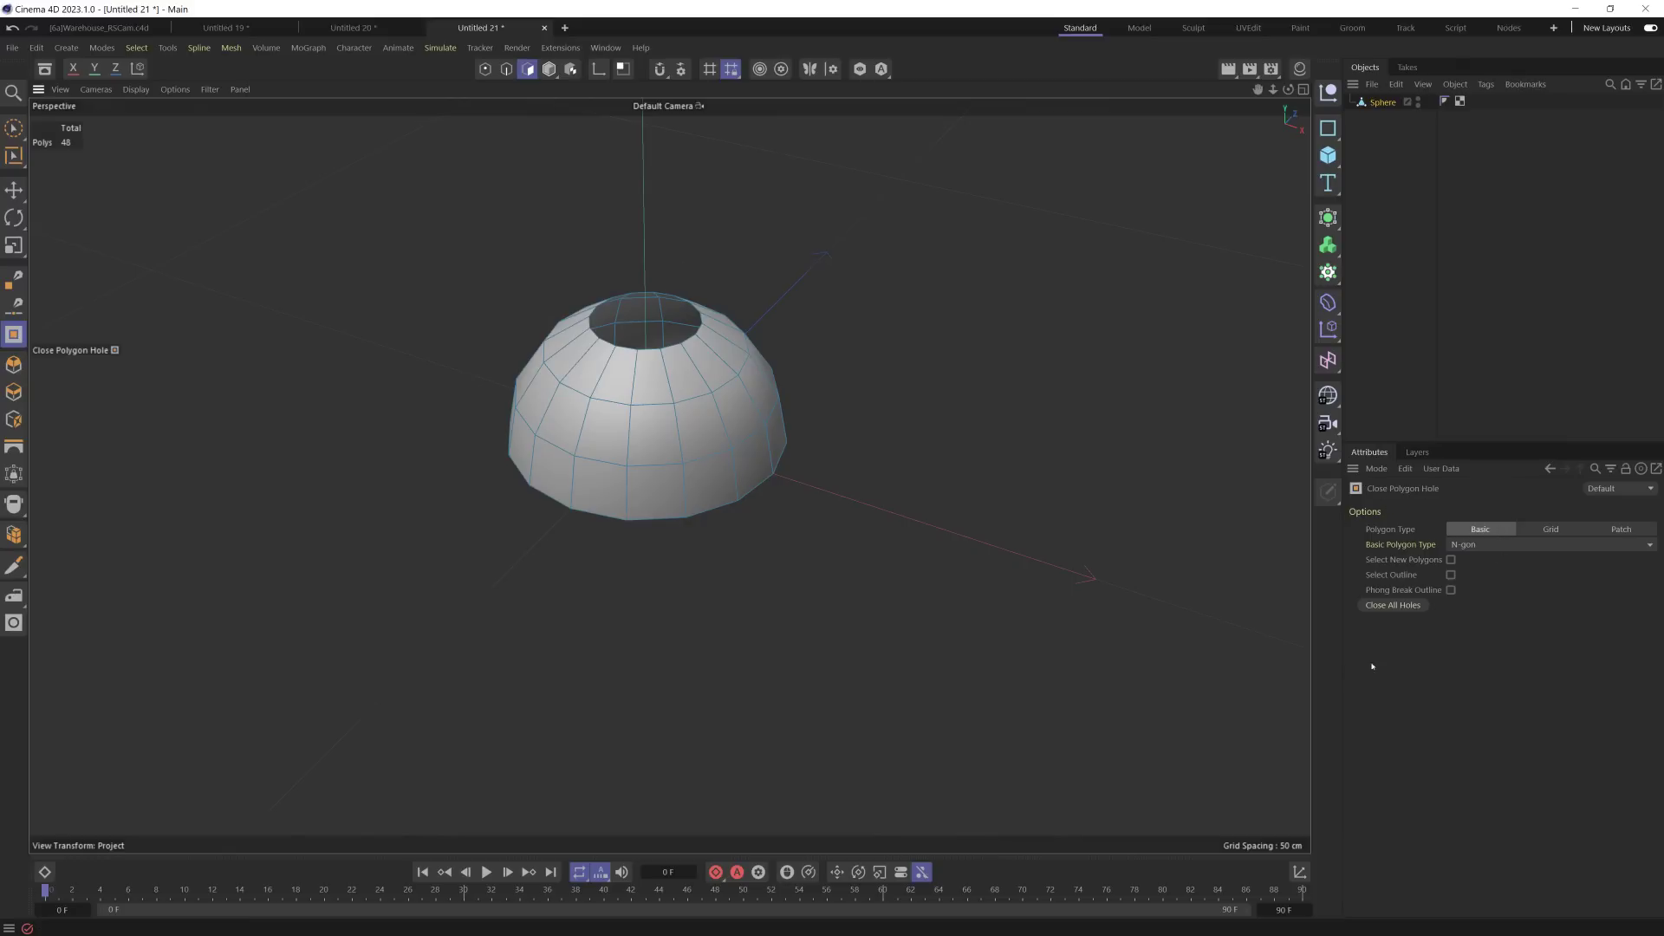
# Step: Try capping all the dome's holes with the default N-gon fill, then undo it
pyautogui.click(1404, 606)
pyautogui.keyDown('alt'); pyautogui.moveTo(685, 315); pyautogui.dragTo(711, 510); pyautogui.keyUp('alt')
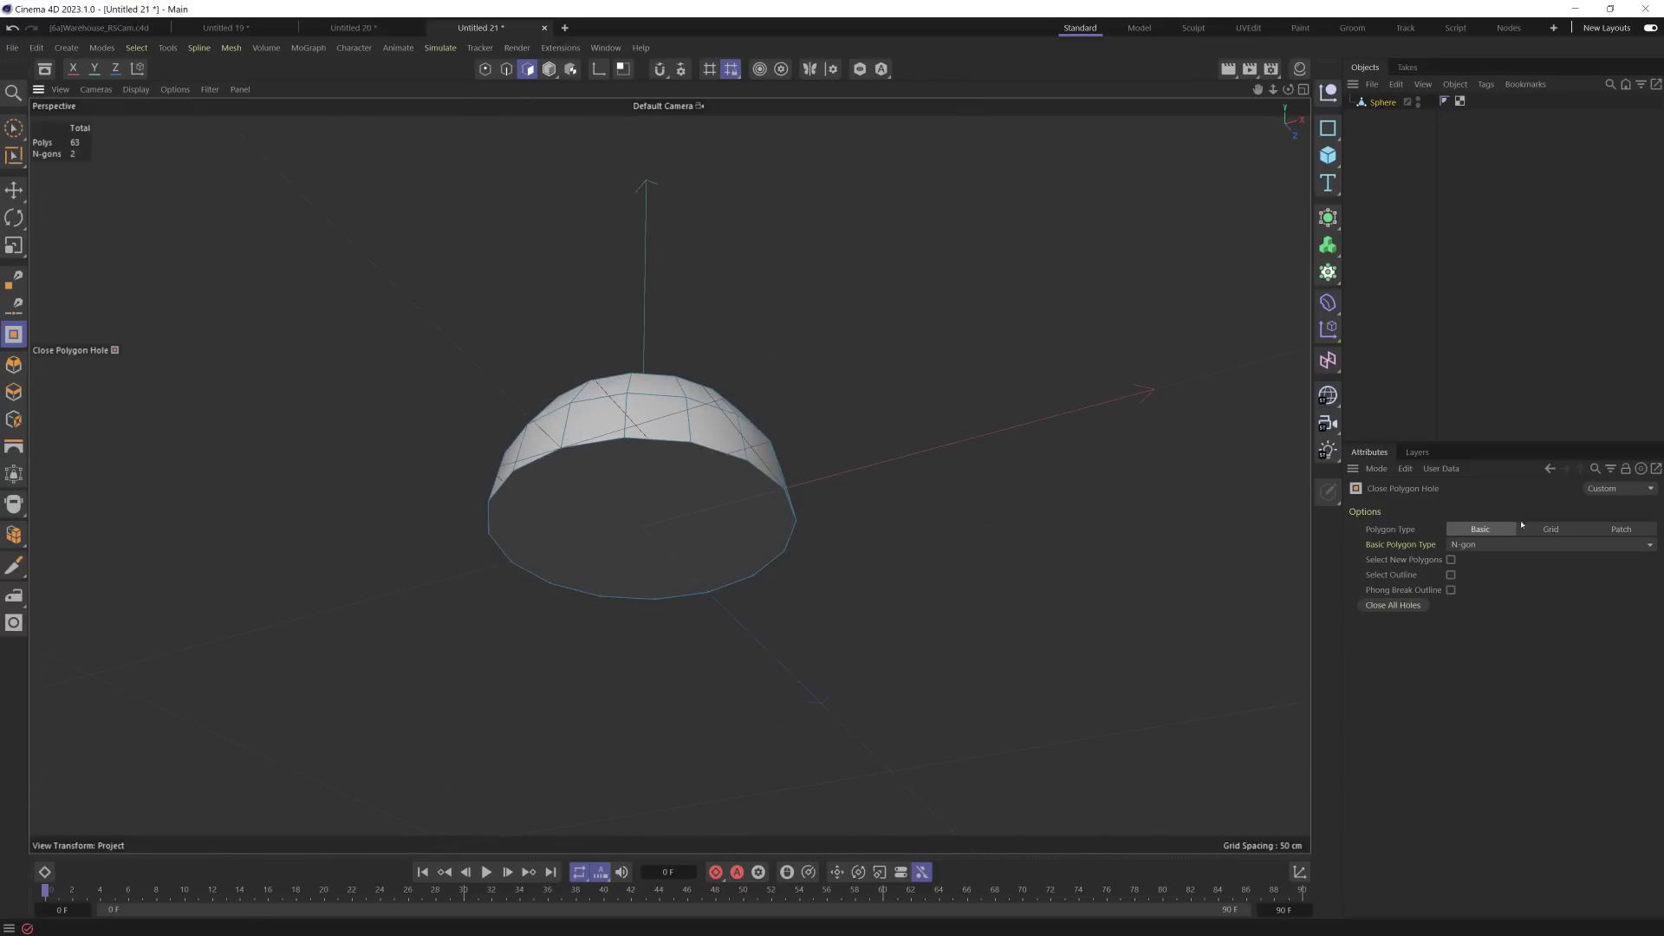
pyautogui.hotkey('ctrl', 'z')
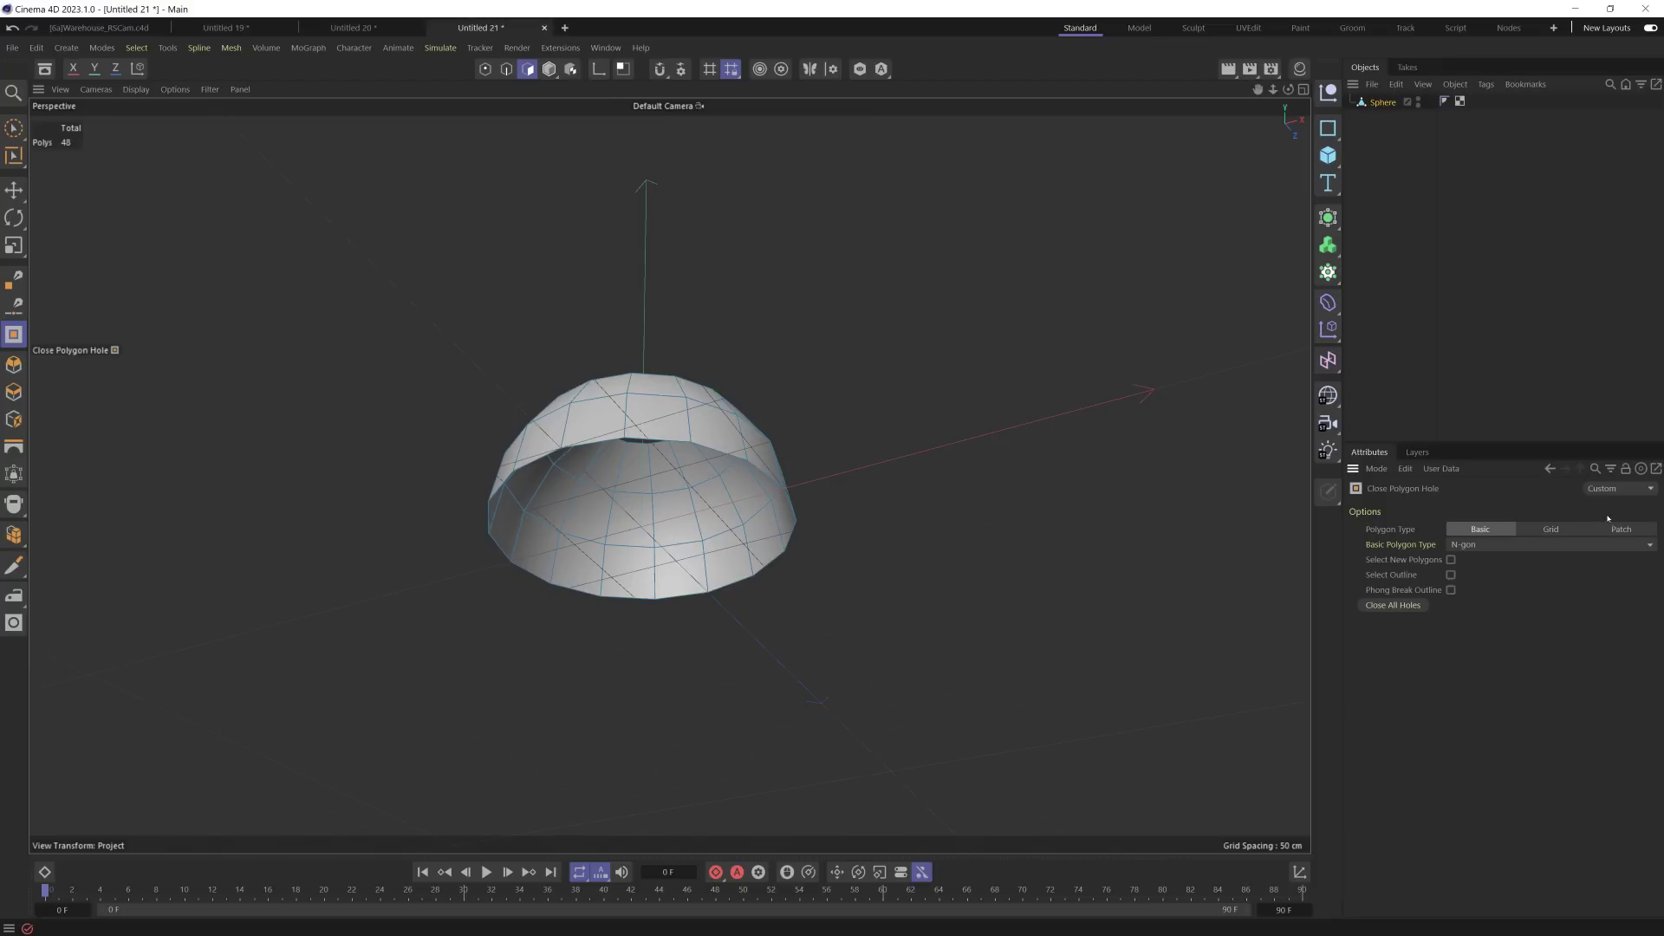
# Step: Try a Grid polygon-type fill on the holes, inspect it, and undo it
pyautogui.click(1555, 530)
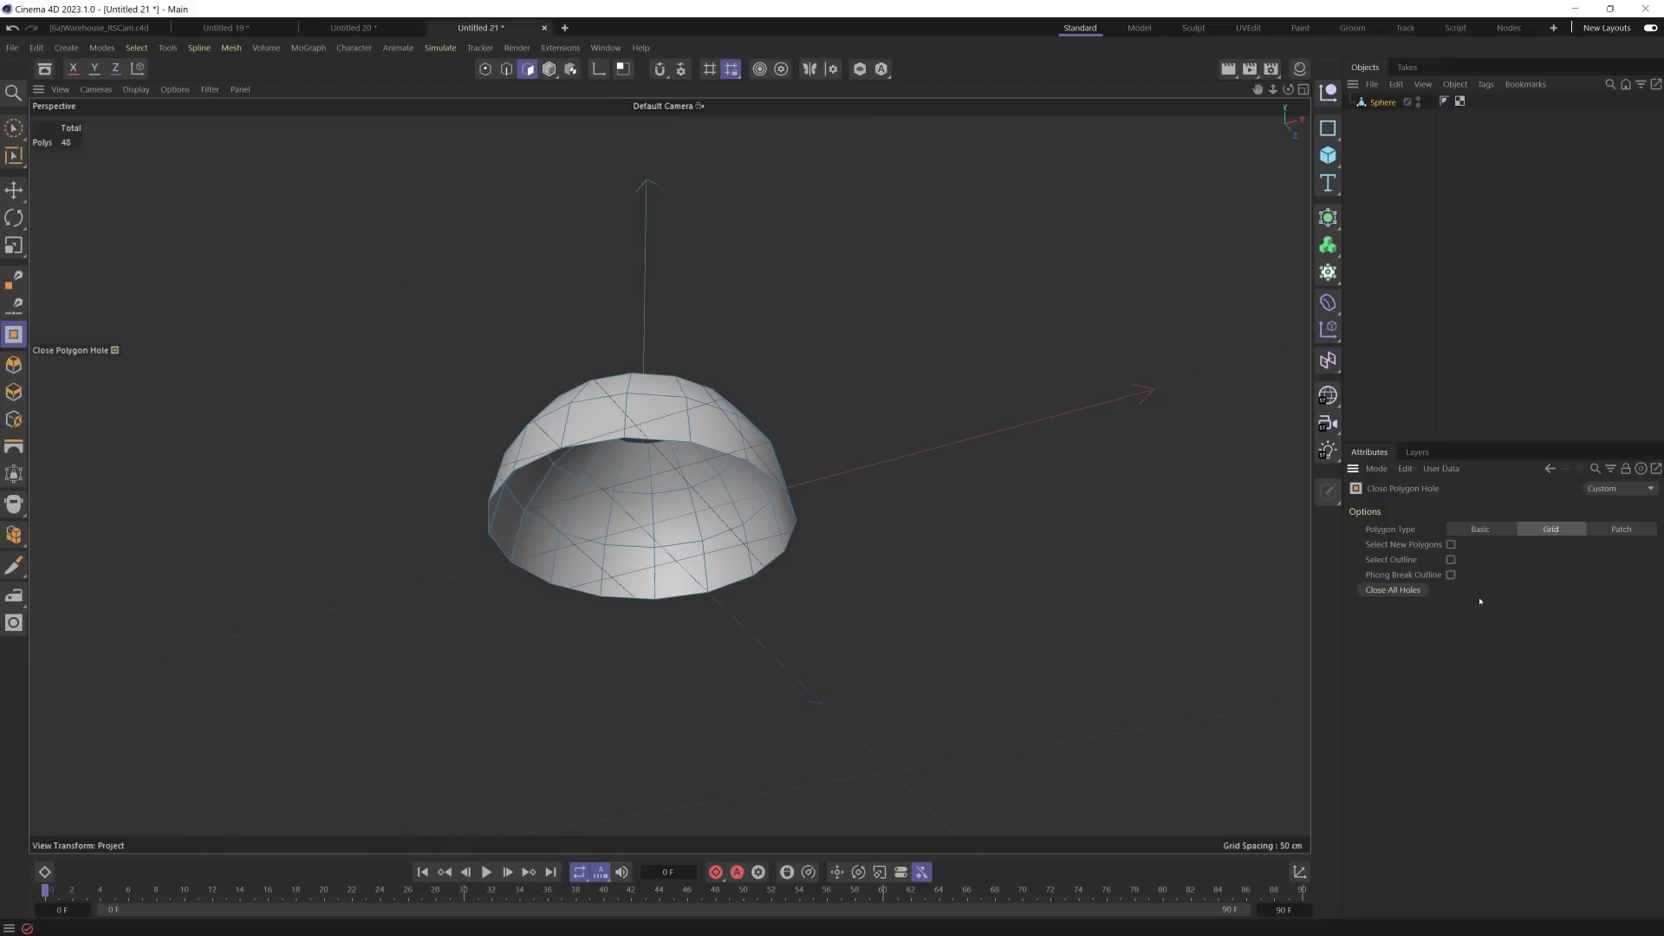
pyautogui.click(1393, 591)
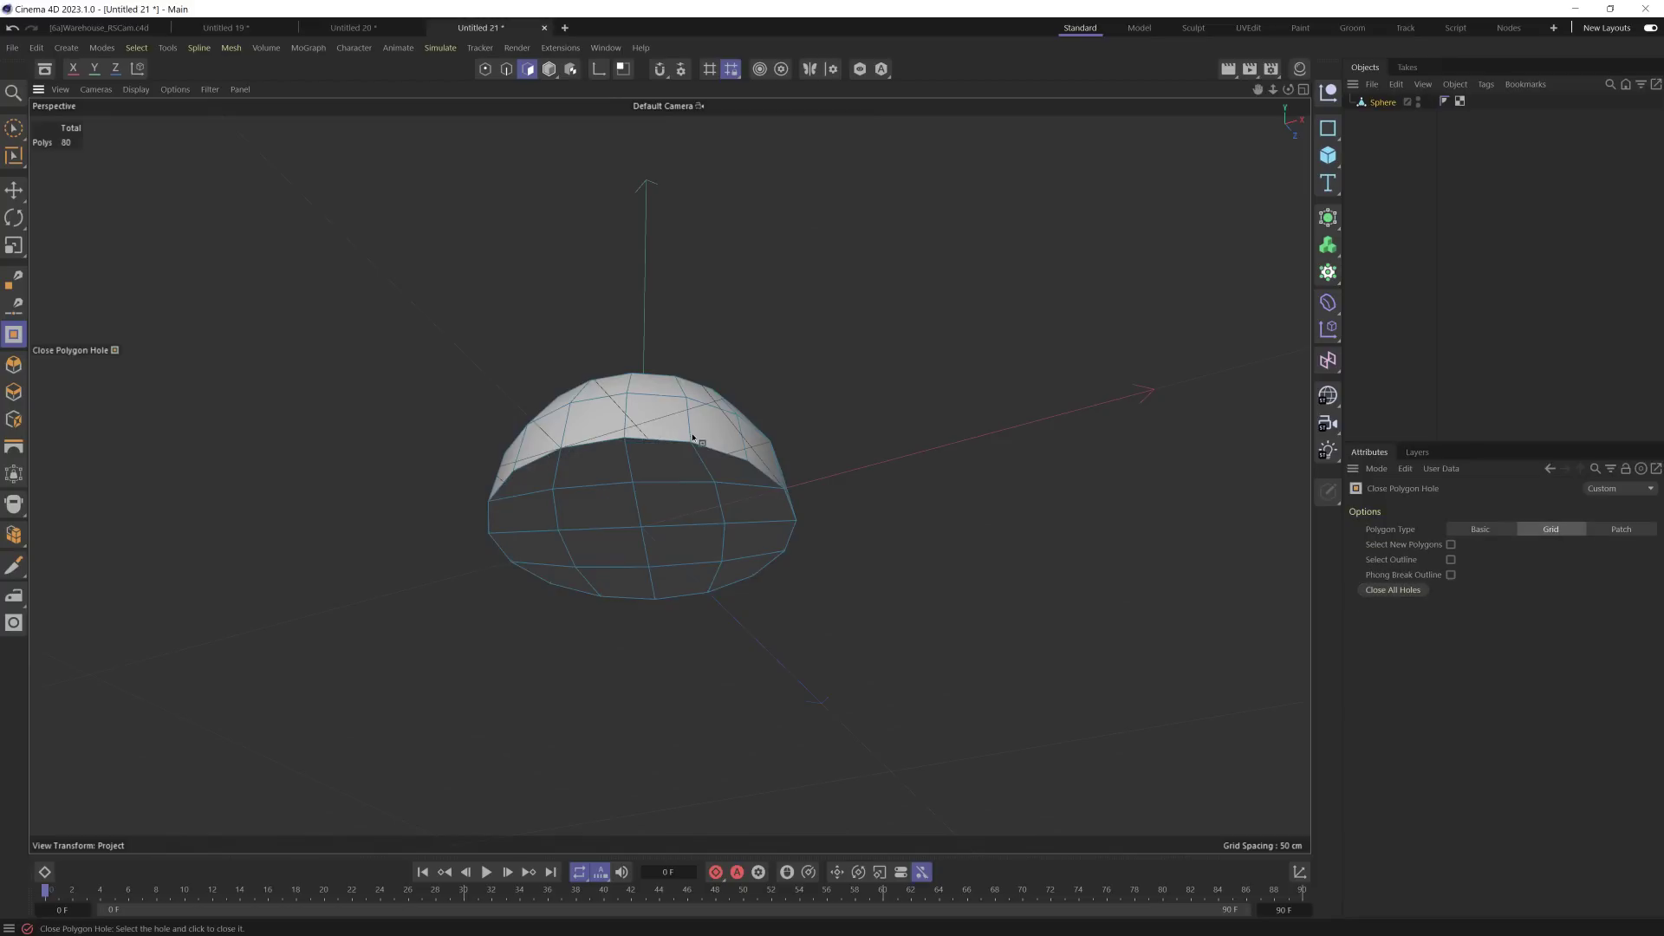
pyautogui.keyDown('alt'); pyautogui.moveTo(691, 438); pyautogui.dragTo(871, 431); pyautogui.keyUp('alt')
pyautogui.hotkey('ctrl', 'z')
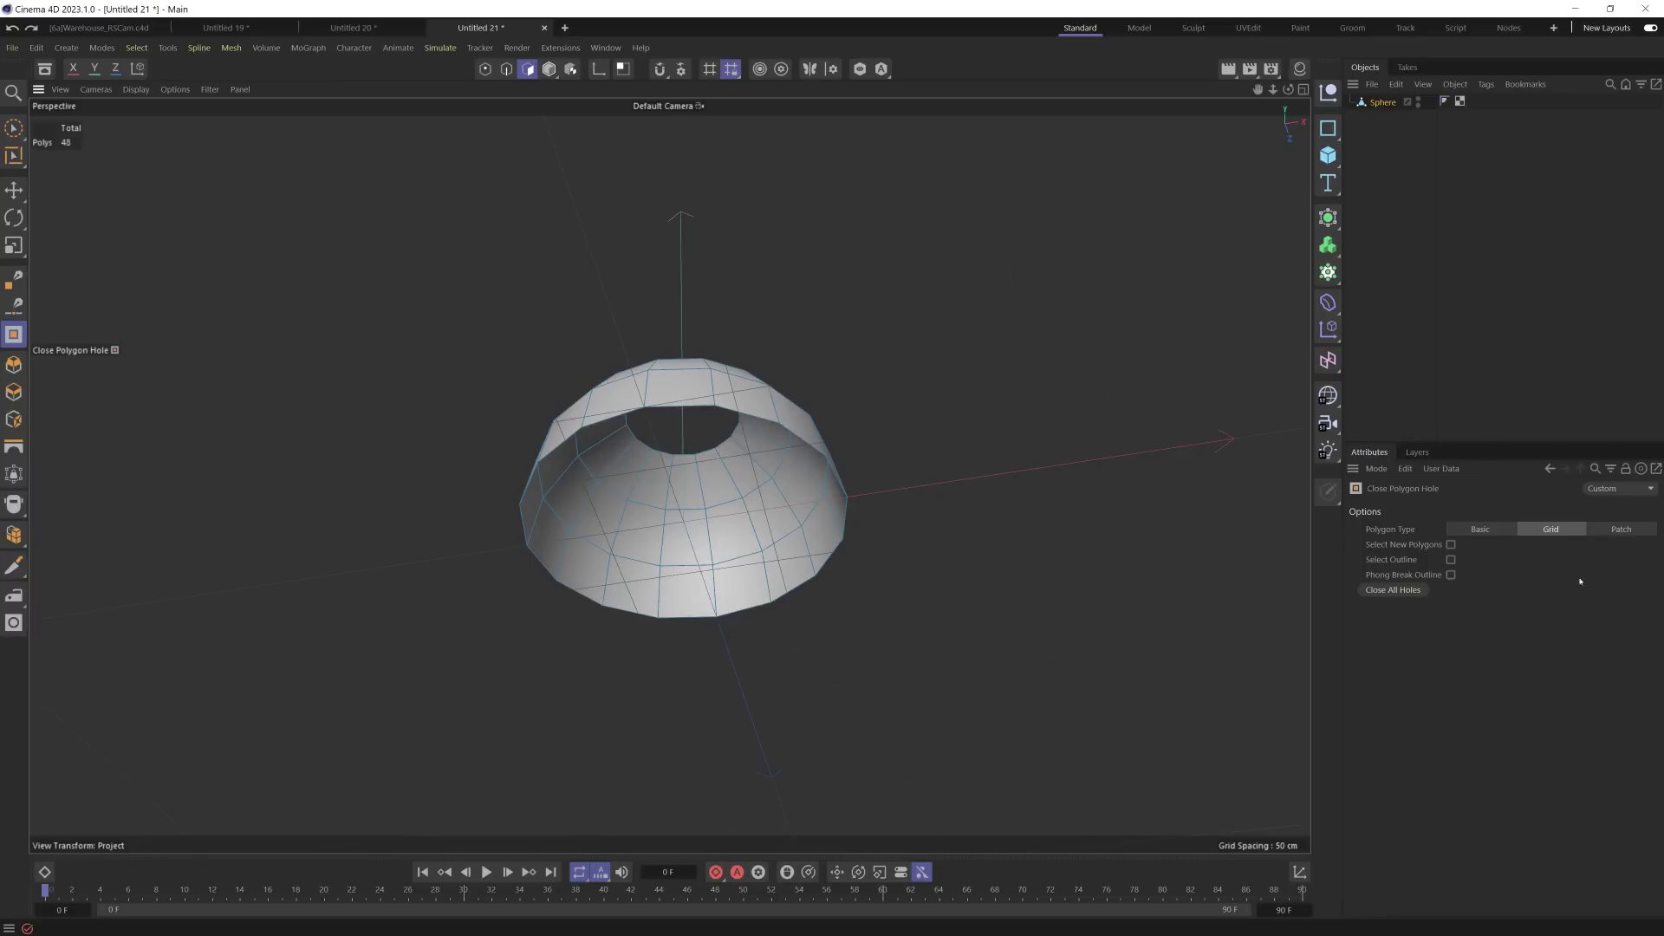
# Step: Cap the dome's opening with a Patch-type fill
pyautogui.click(1614, 531)
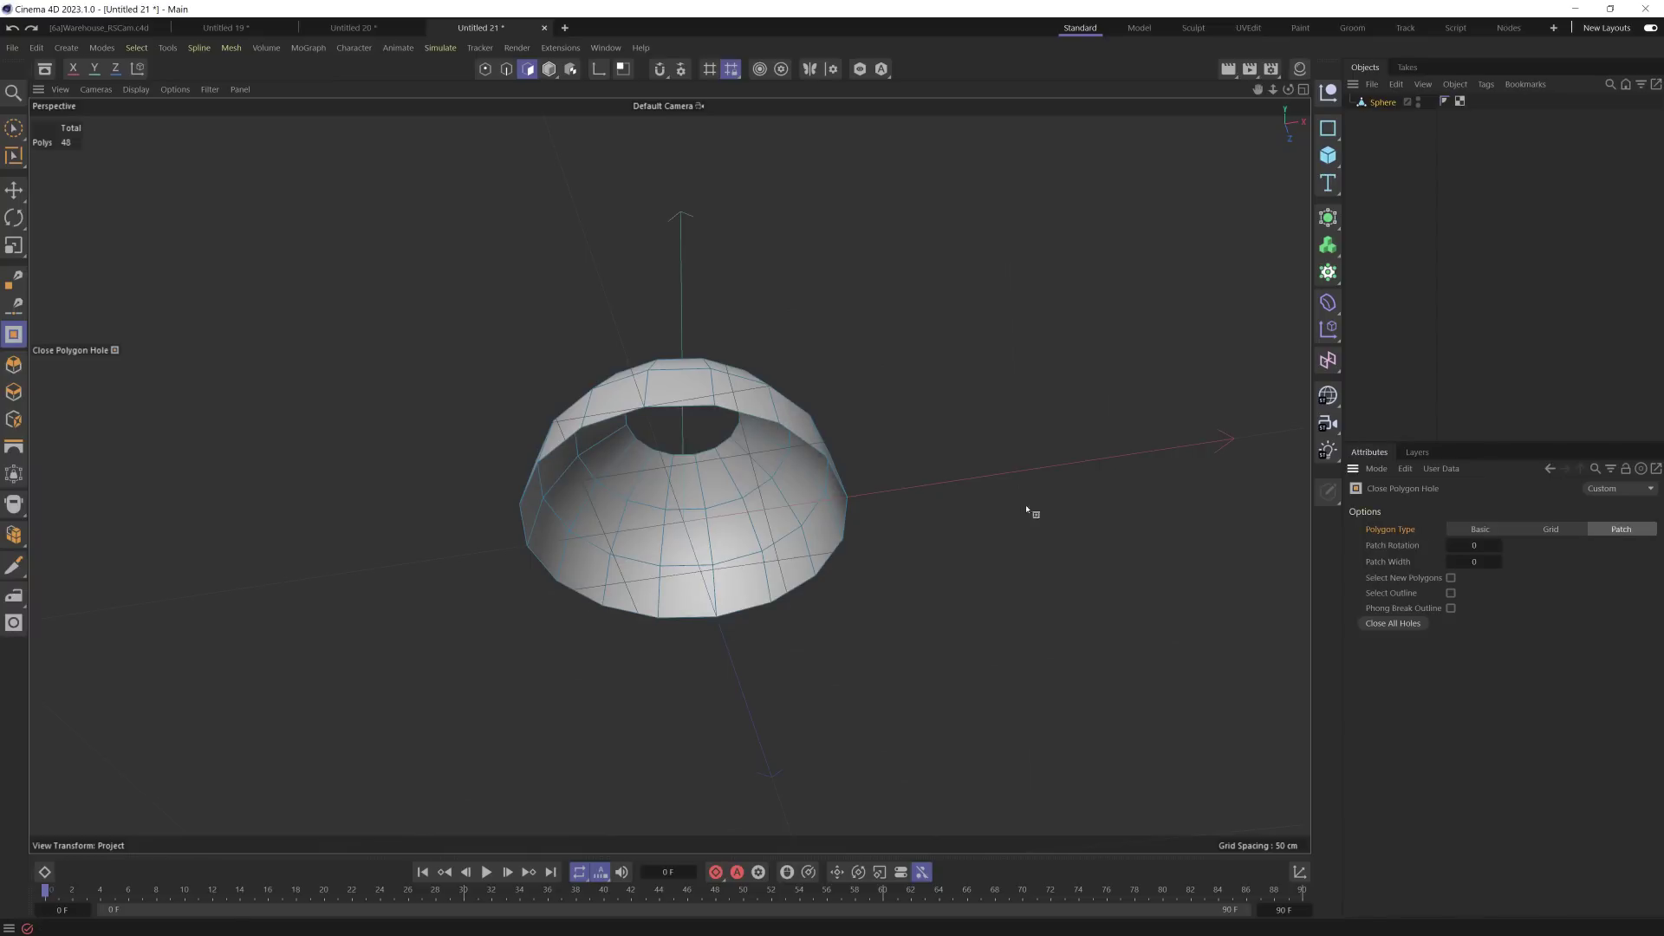
pyautogui.click(796, 442)
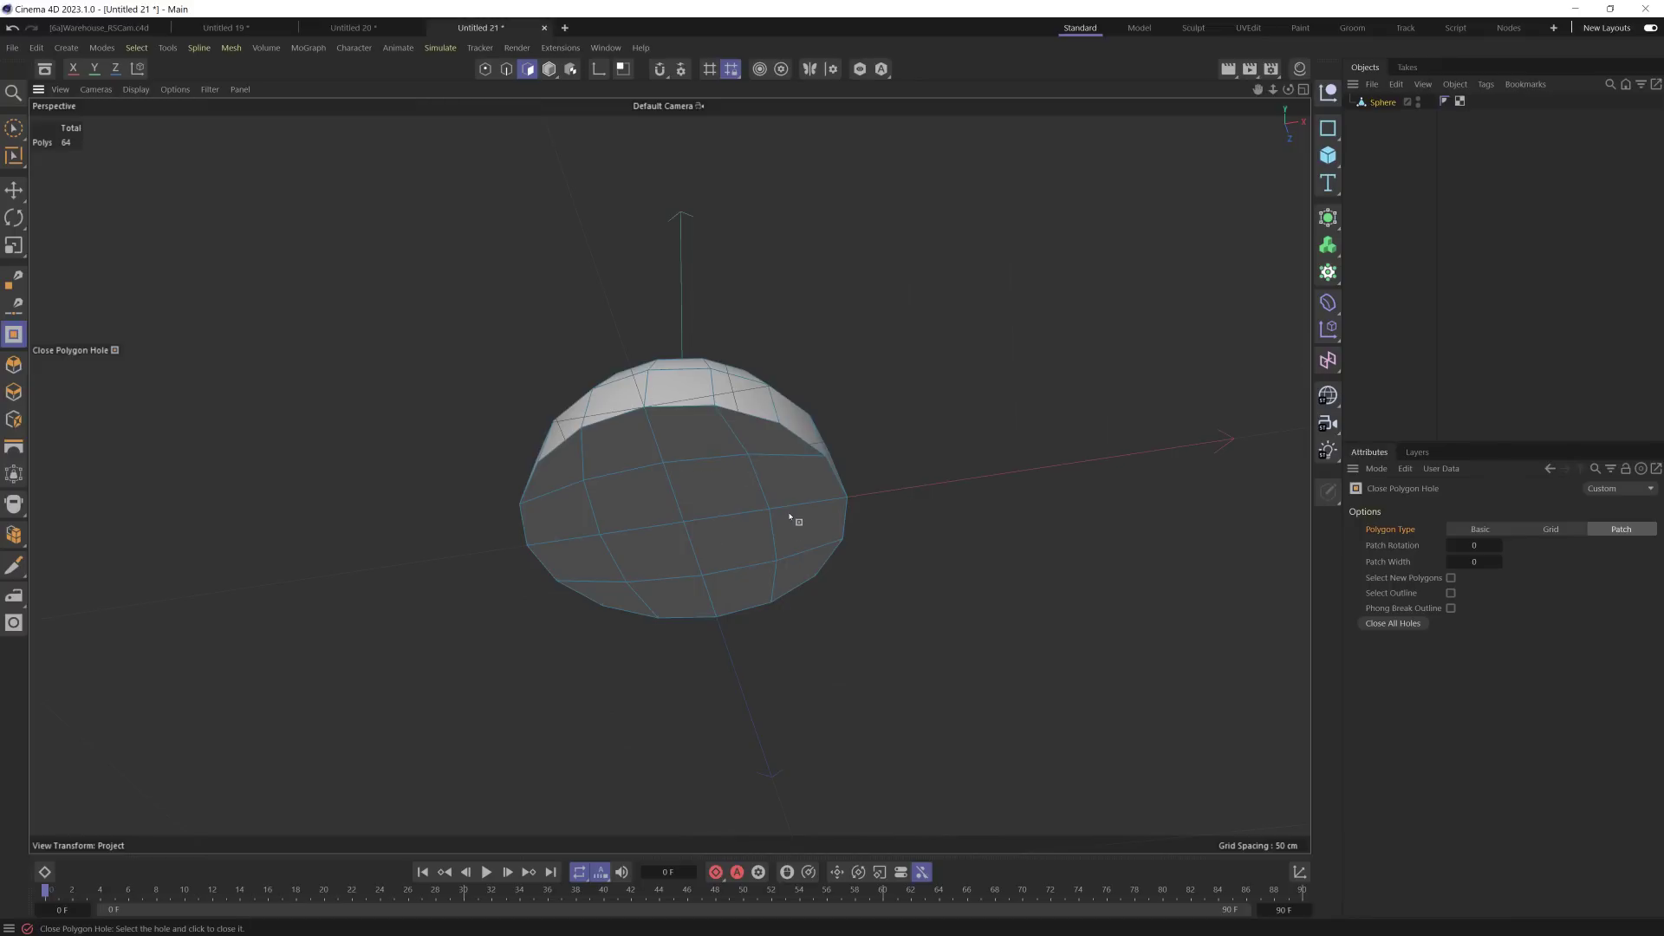
pyautogui.keyDown('alt'); pyautogui.moveTo(791, 520); pyautogui.dragTo(742, 465); pyautogui.keyUp('alt')
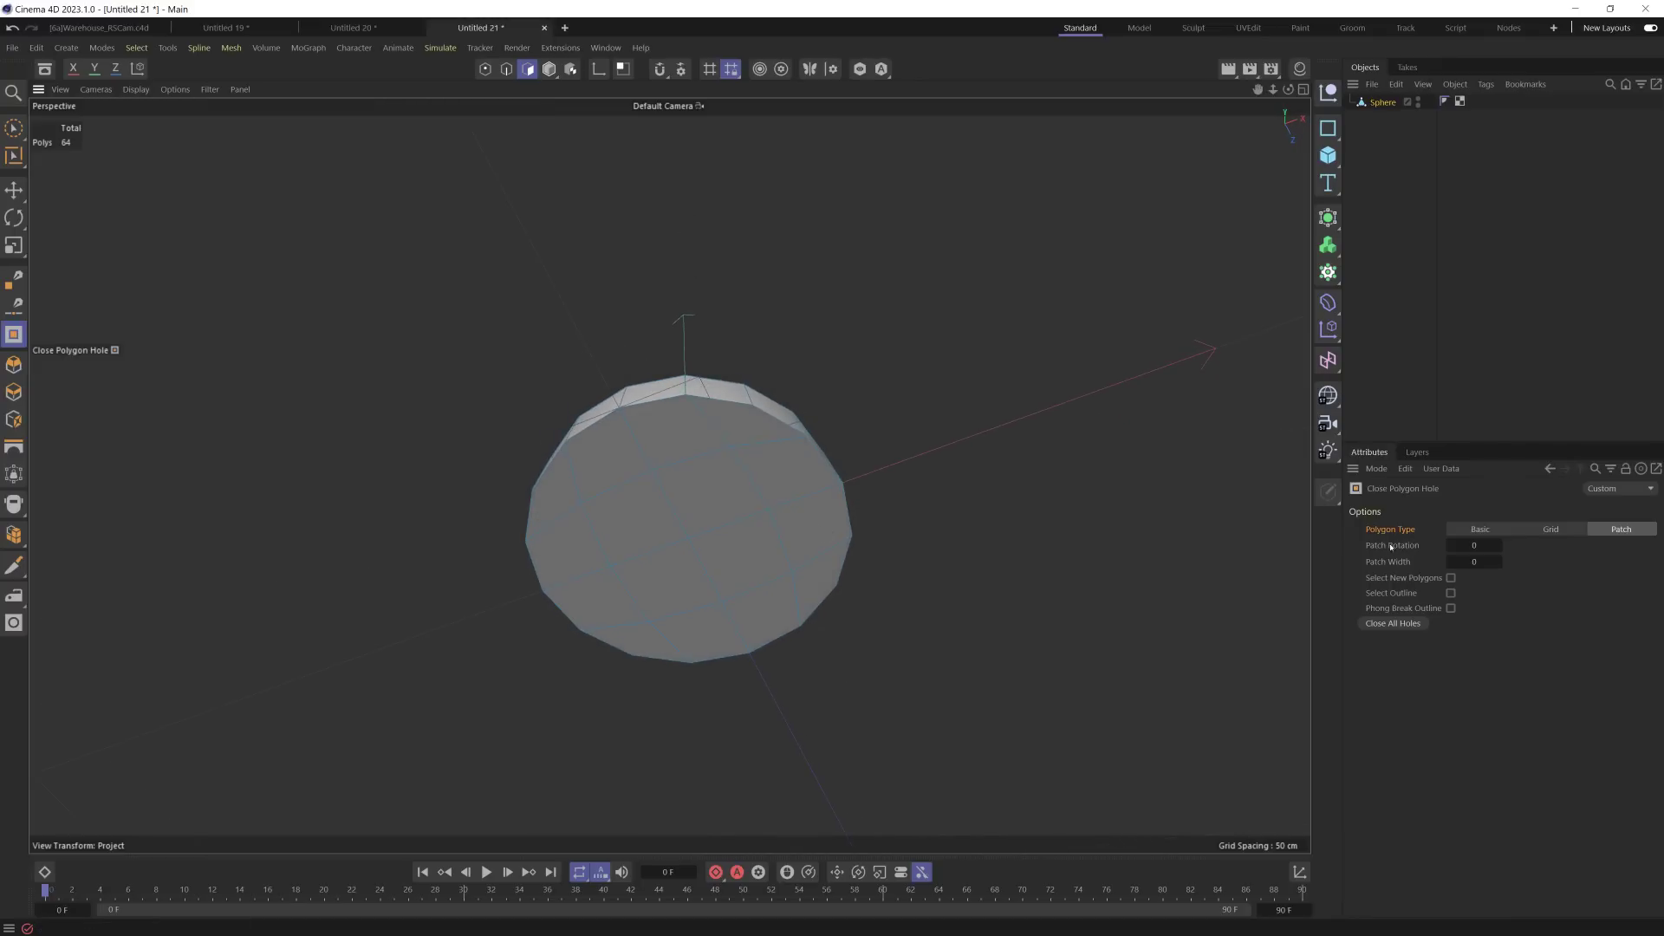
# Step: Adjust the patch to Patch Width 2 and Patch Rotation 1
pyautogui.moveTo(1501, 548); pyautogui.dragTo(1505, 539)
pyautogui.scroll(3, 720, 497)
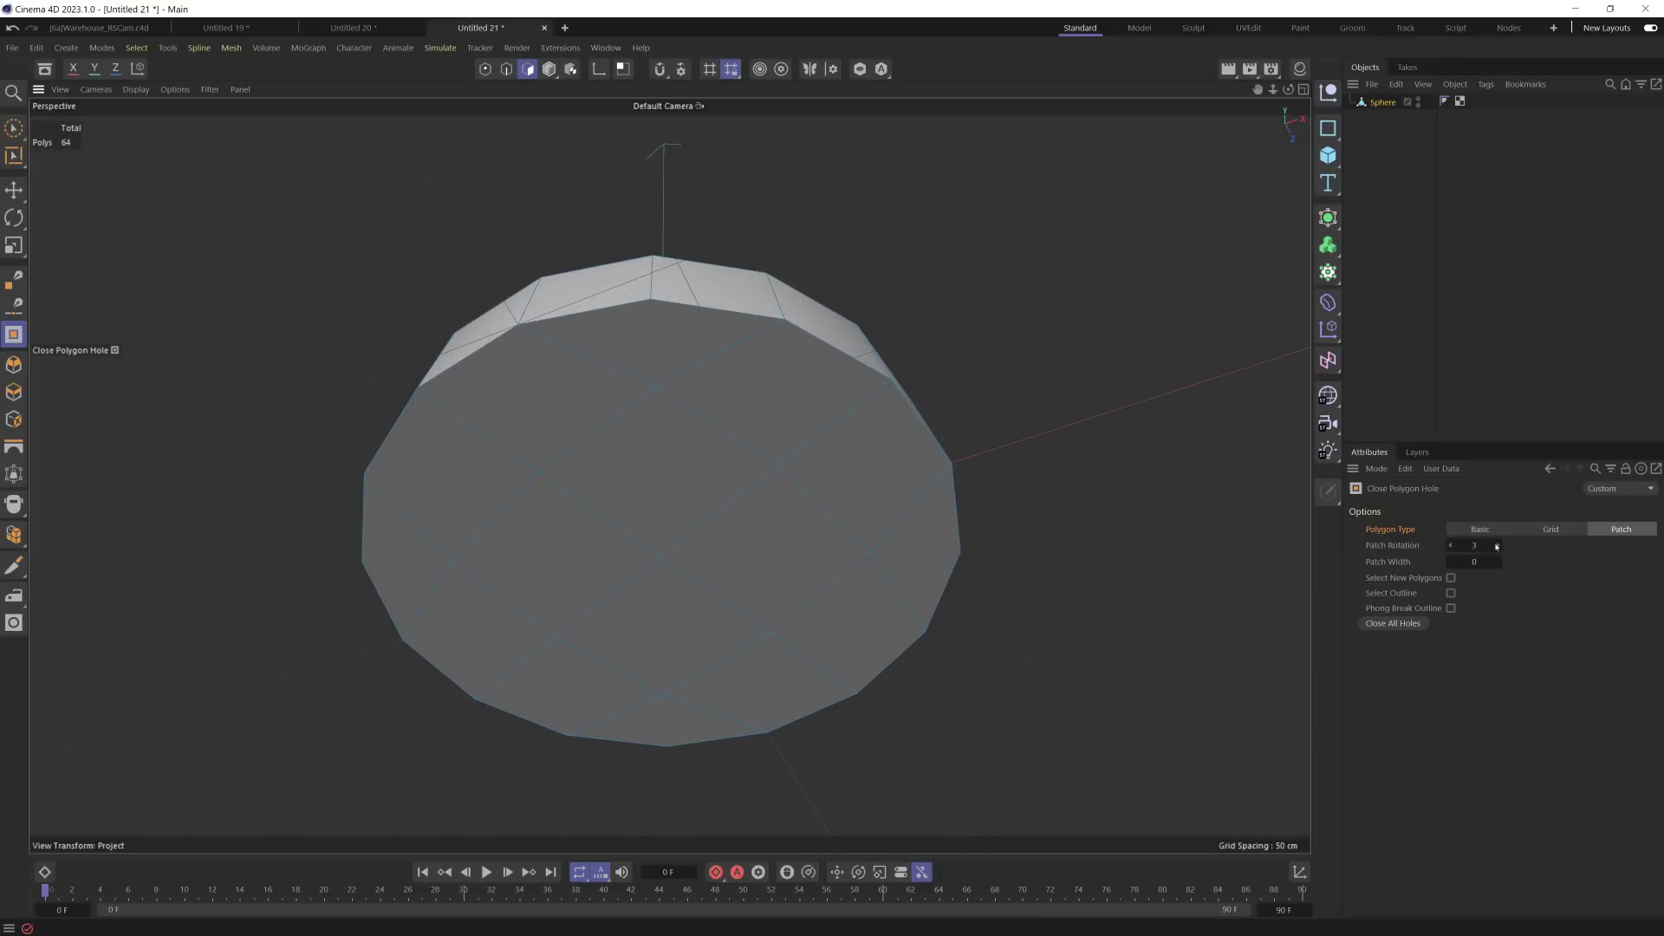
pyautogui.click(1497, 544)
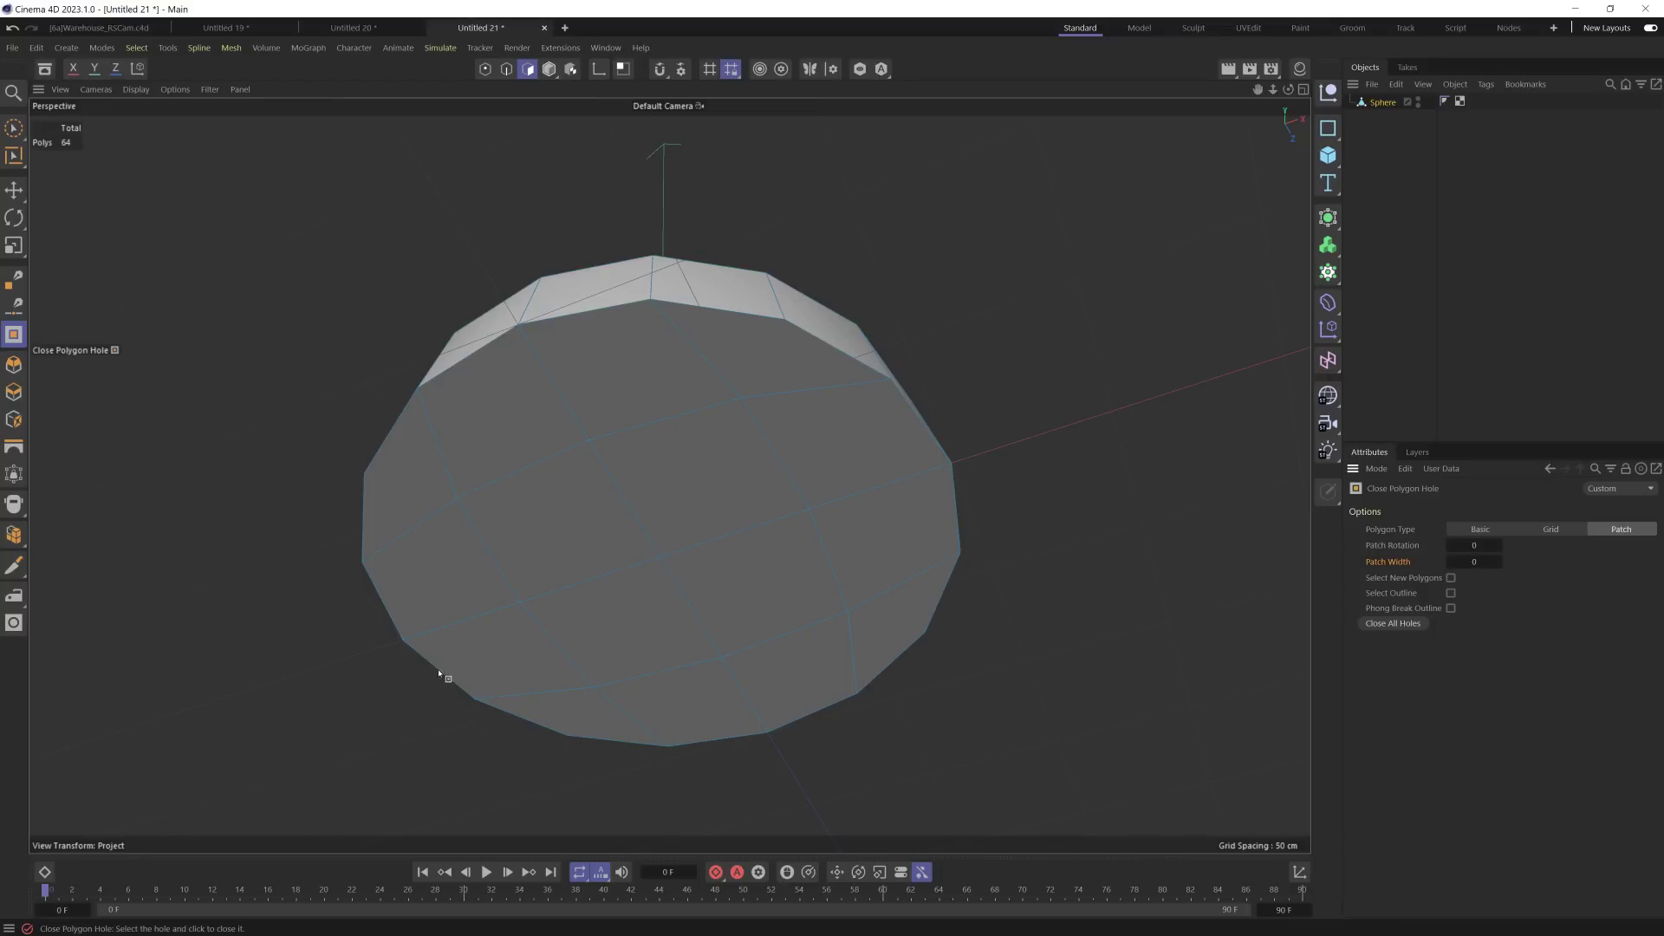
pyautogui.click(1497, 562)
pyautogui.click(1499, 550)
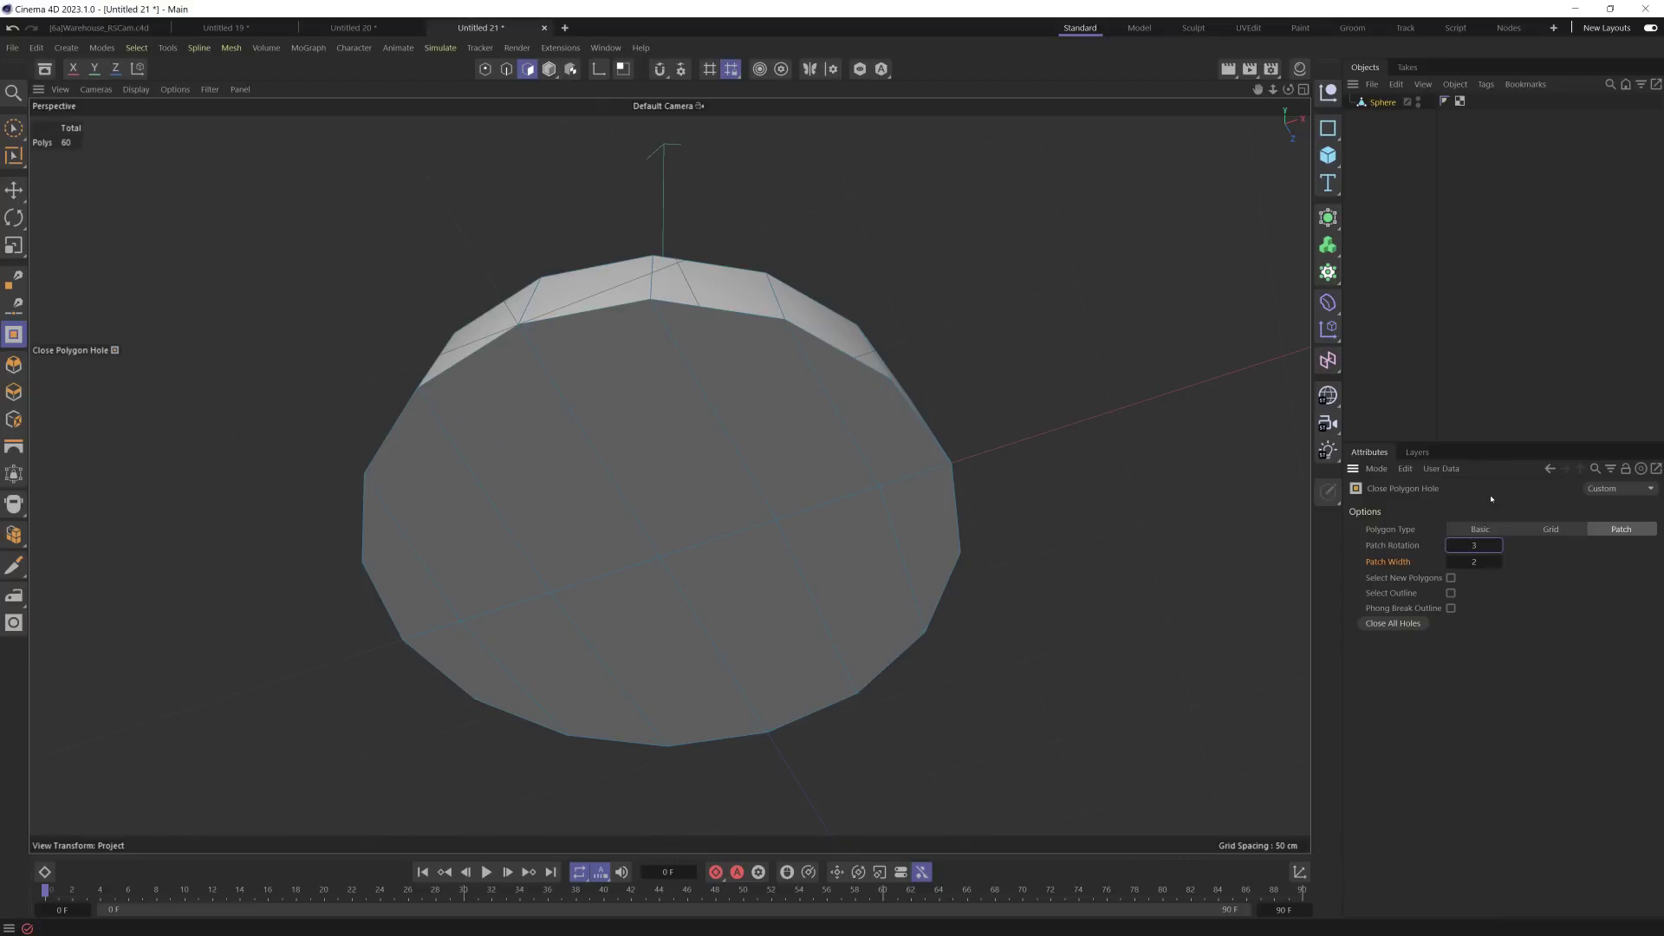
# Step: Start a new scene and add a default 200 cm Cube
pyautogui.hotkey('ctrl', 'n')
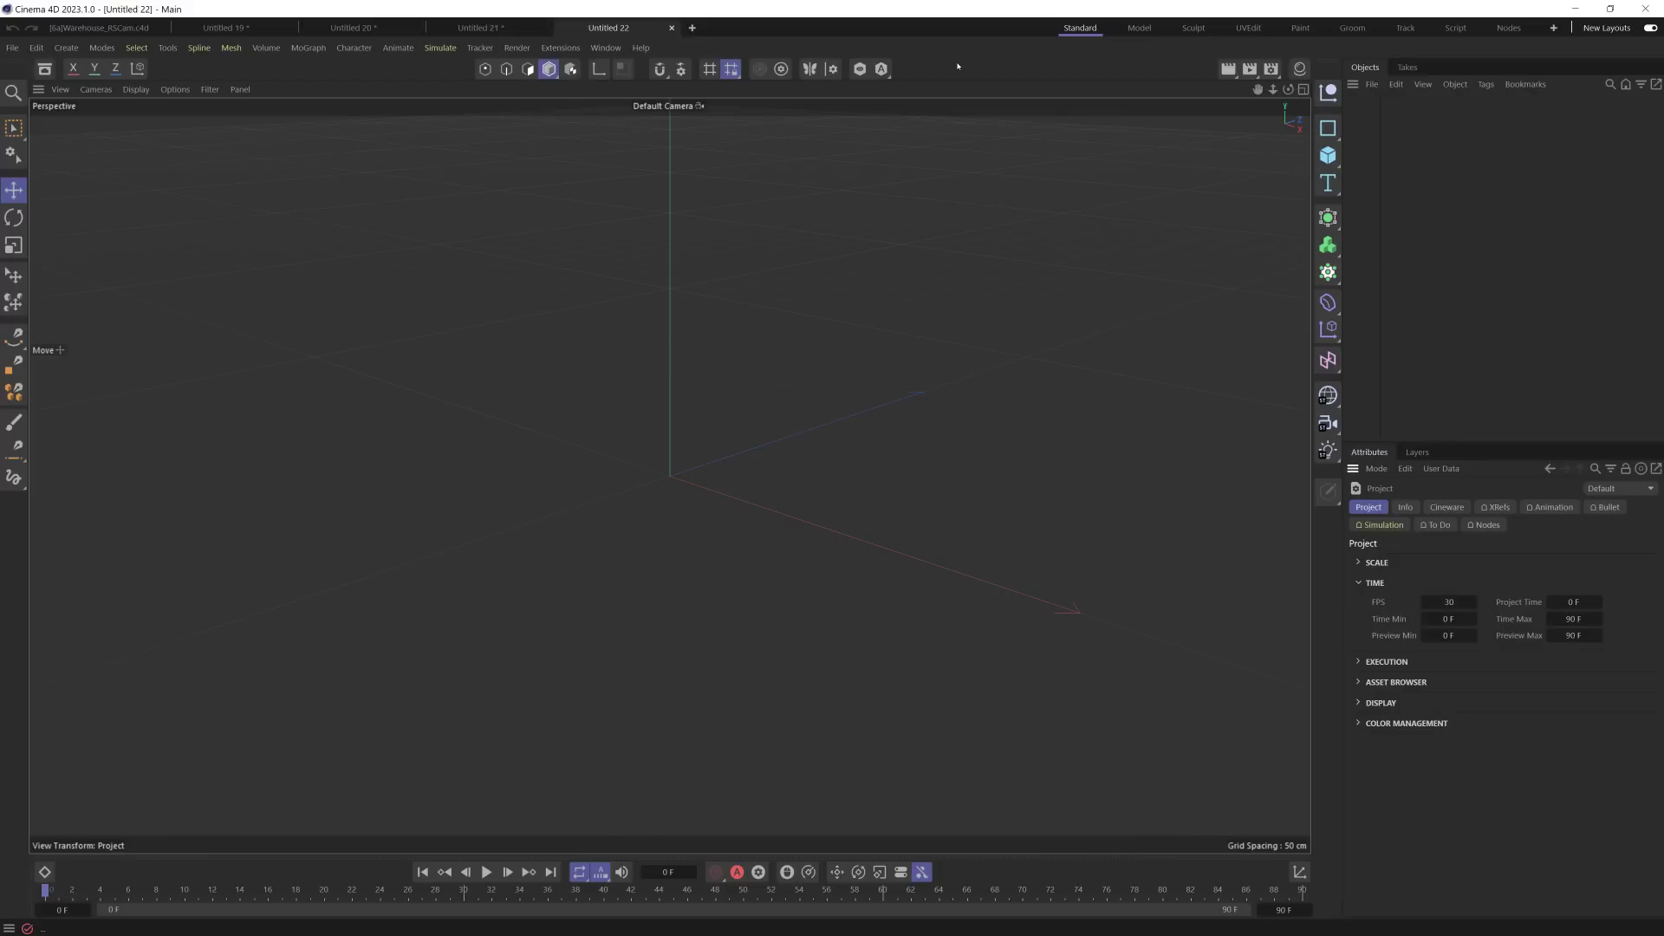
pyautogui.click(1328, 155)
pyautogui.click(1391, 176)
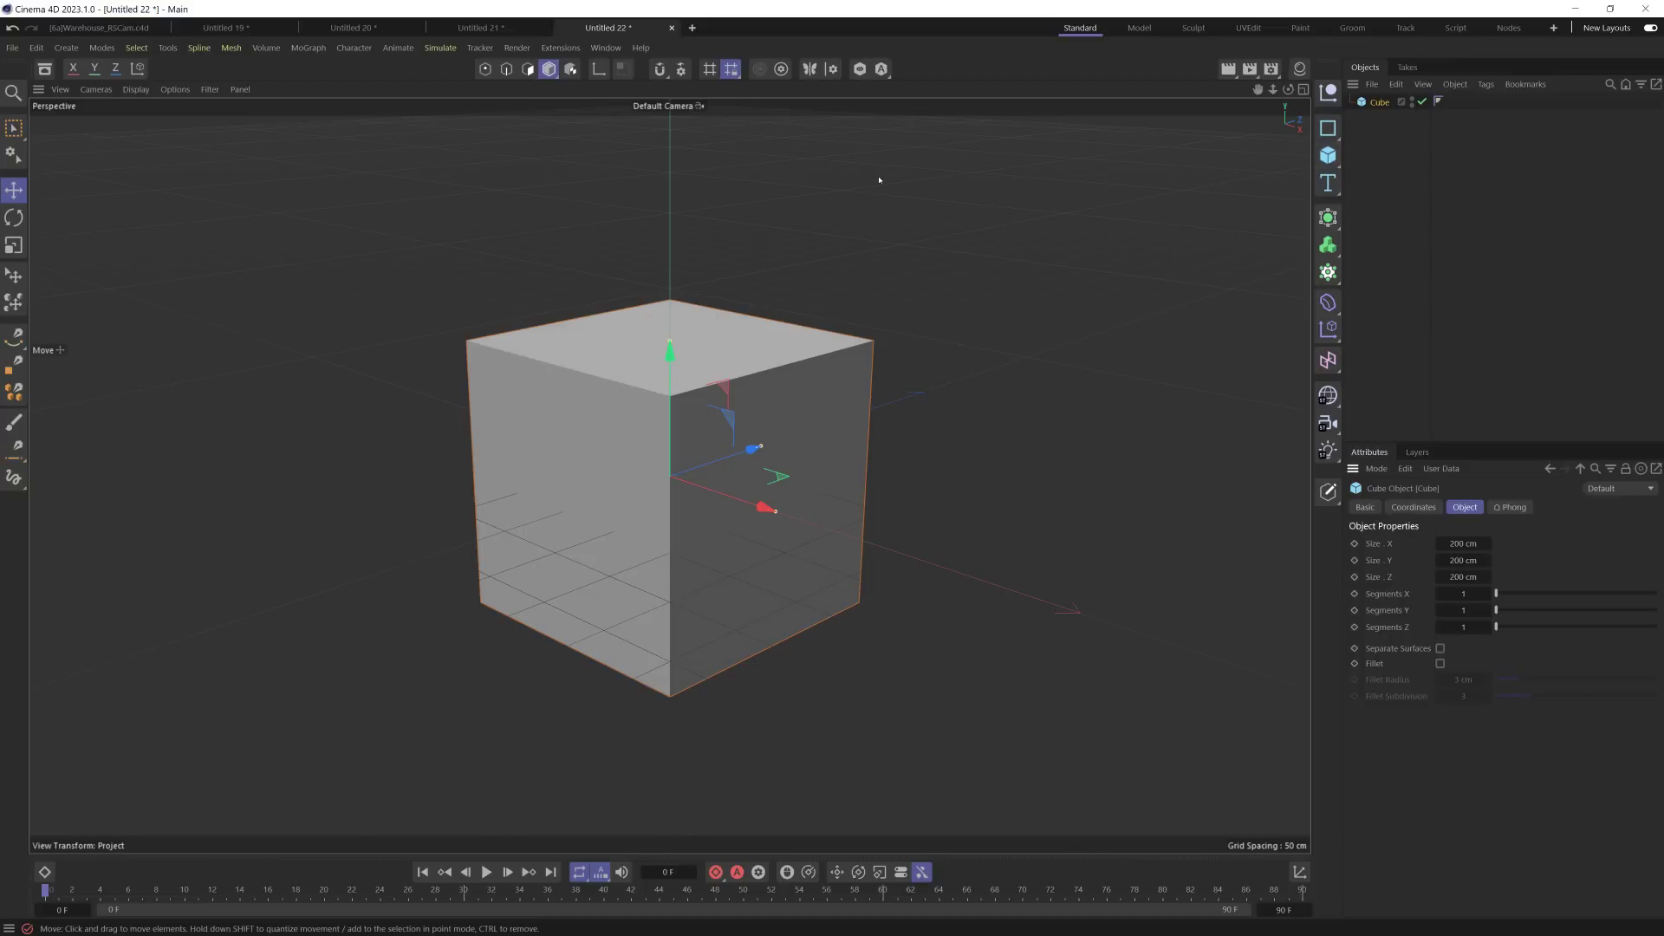
# Step: Tear off the cube's Rigging Tags submenu into a floating palette placed up and left
pyautogui.rightClick(1380, 105)
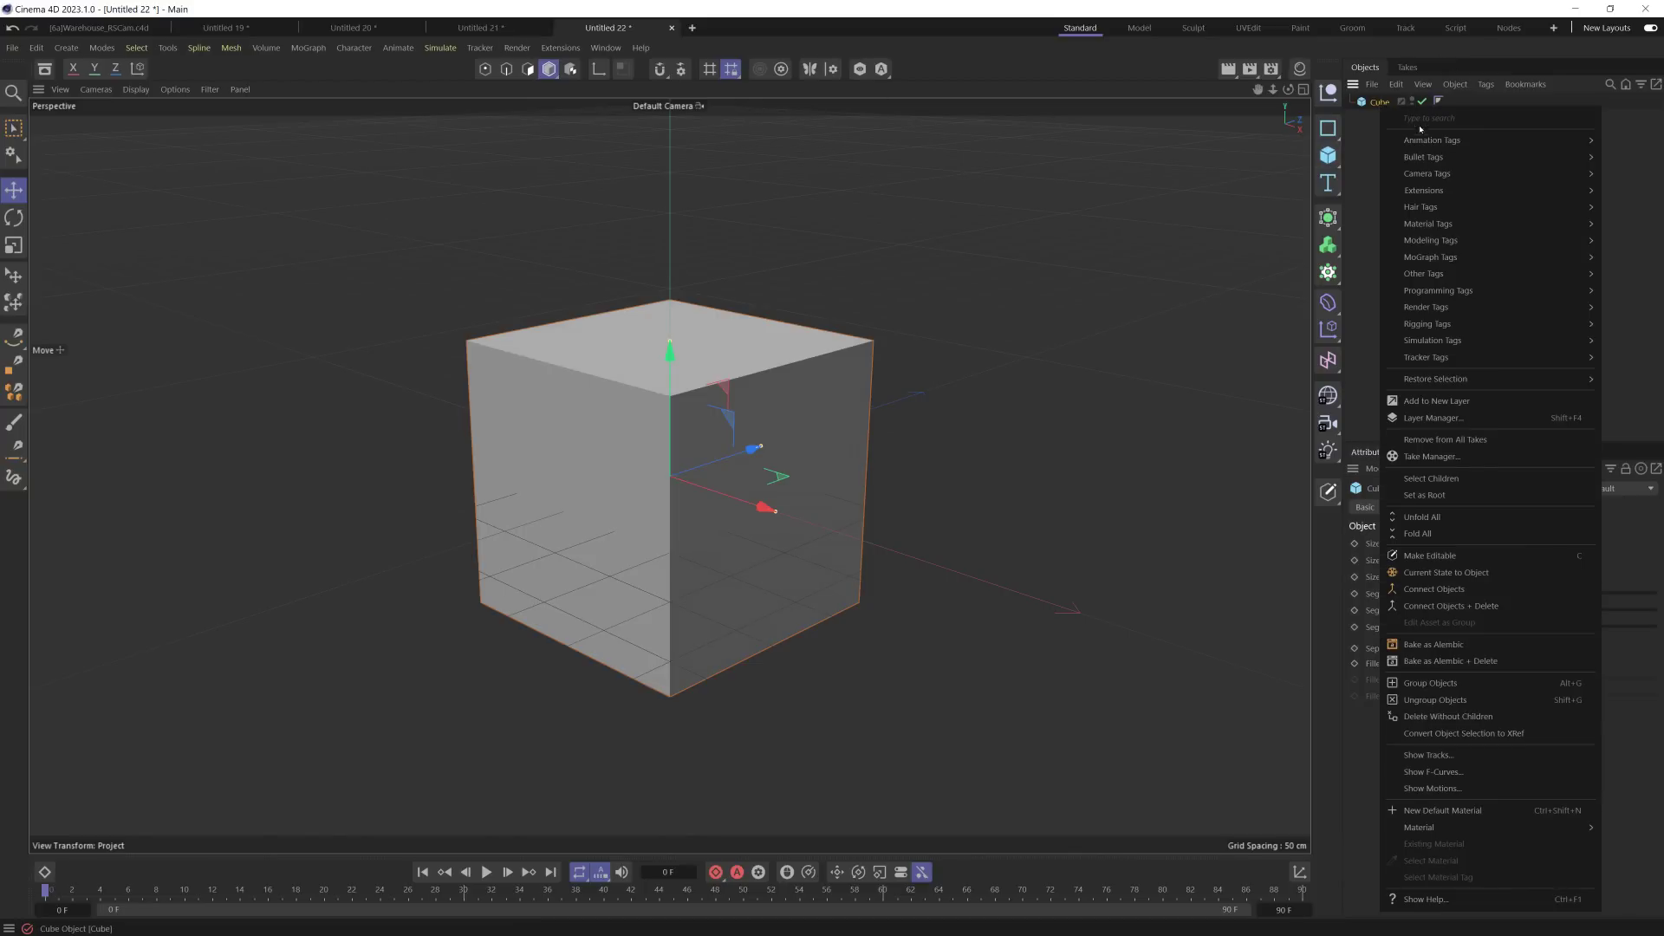
pyautogui.moveTo(1477, 347)
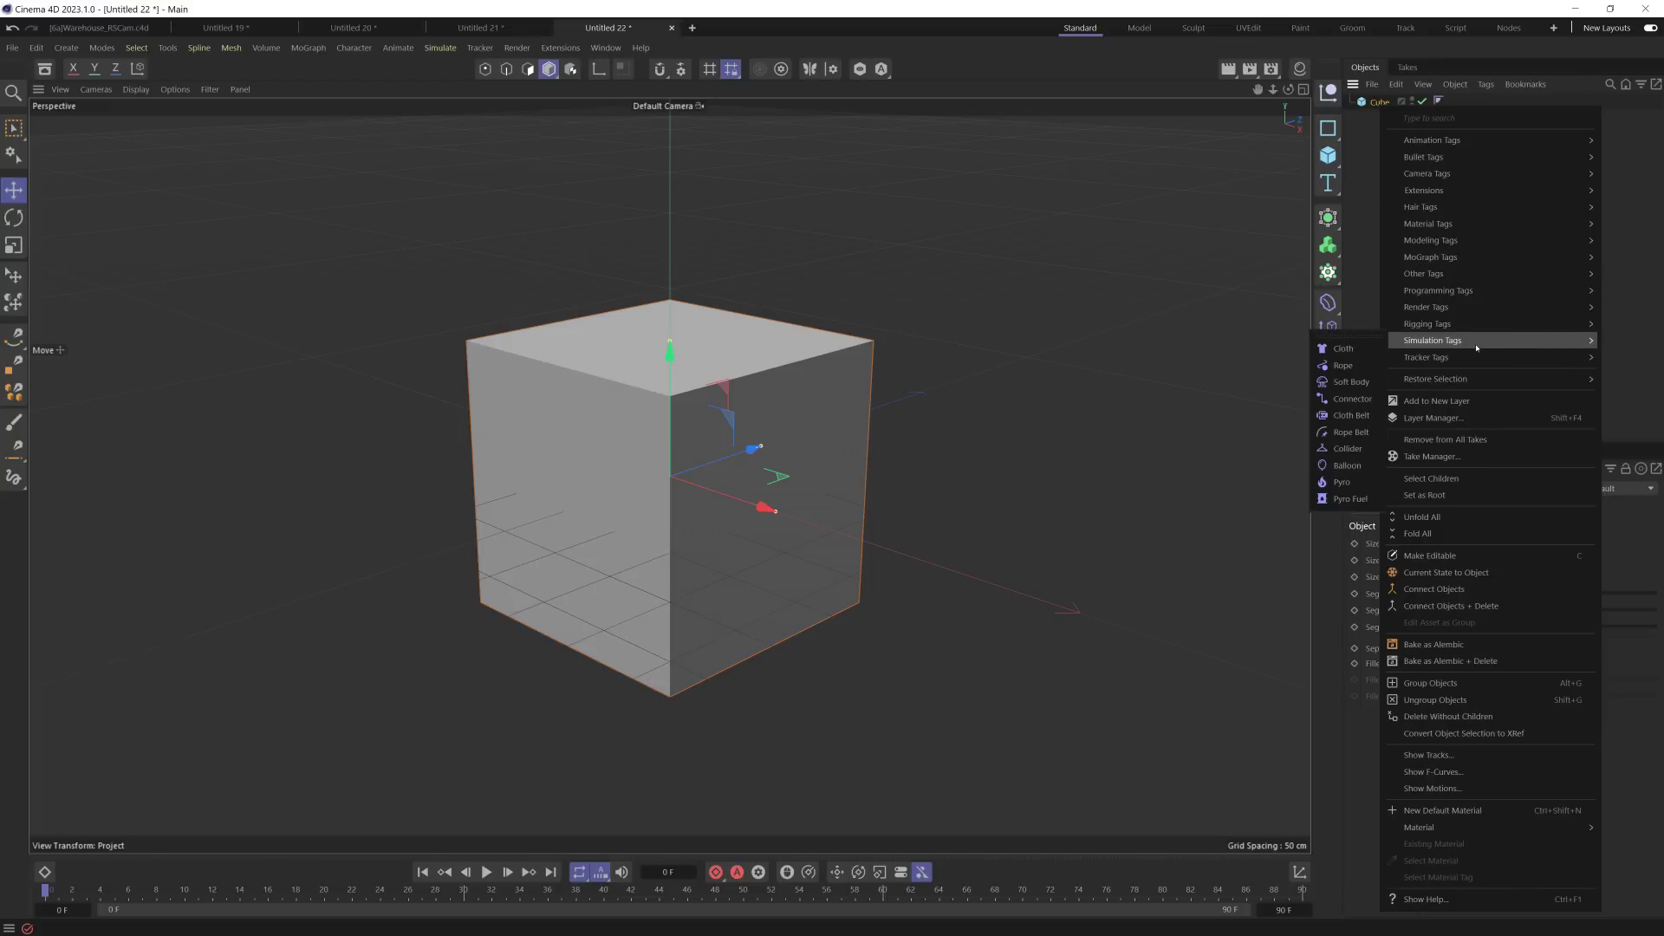
pyautogui.moveTo(1439, 155)
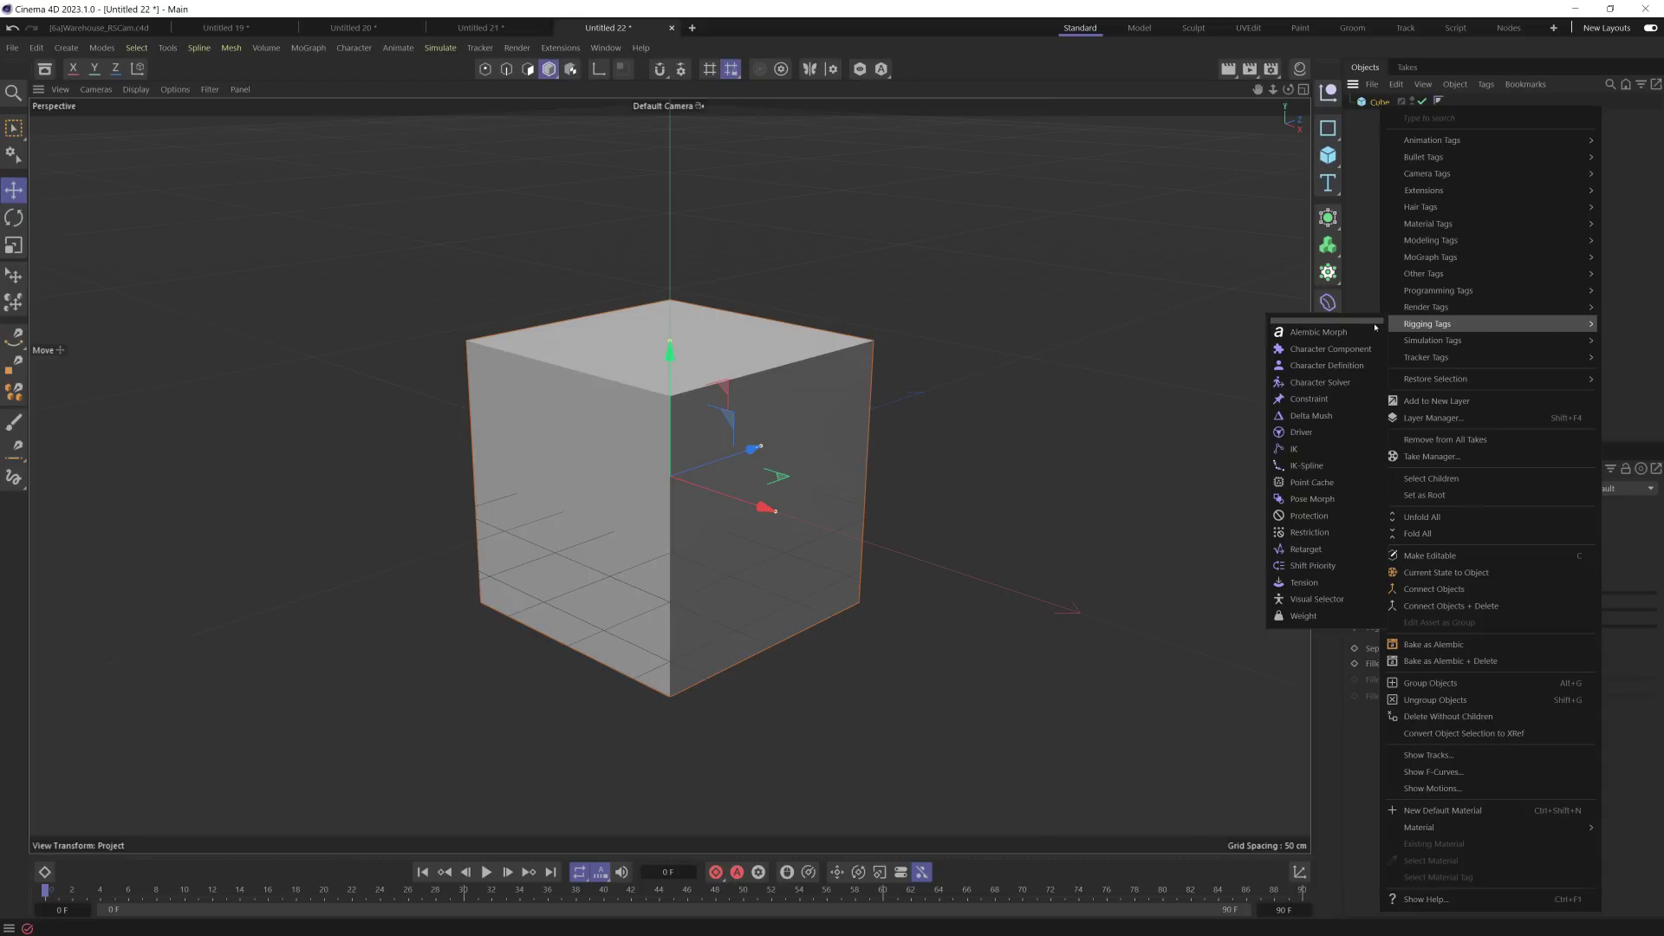
pyautogui.click(1347, 323)
pyautogui.moveTo(1312, 303); pyautogui.dragTo(1260, 132)
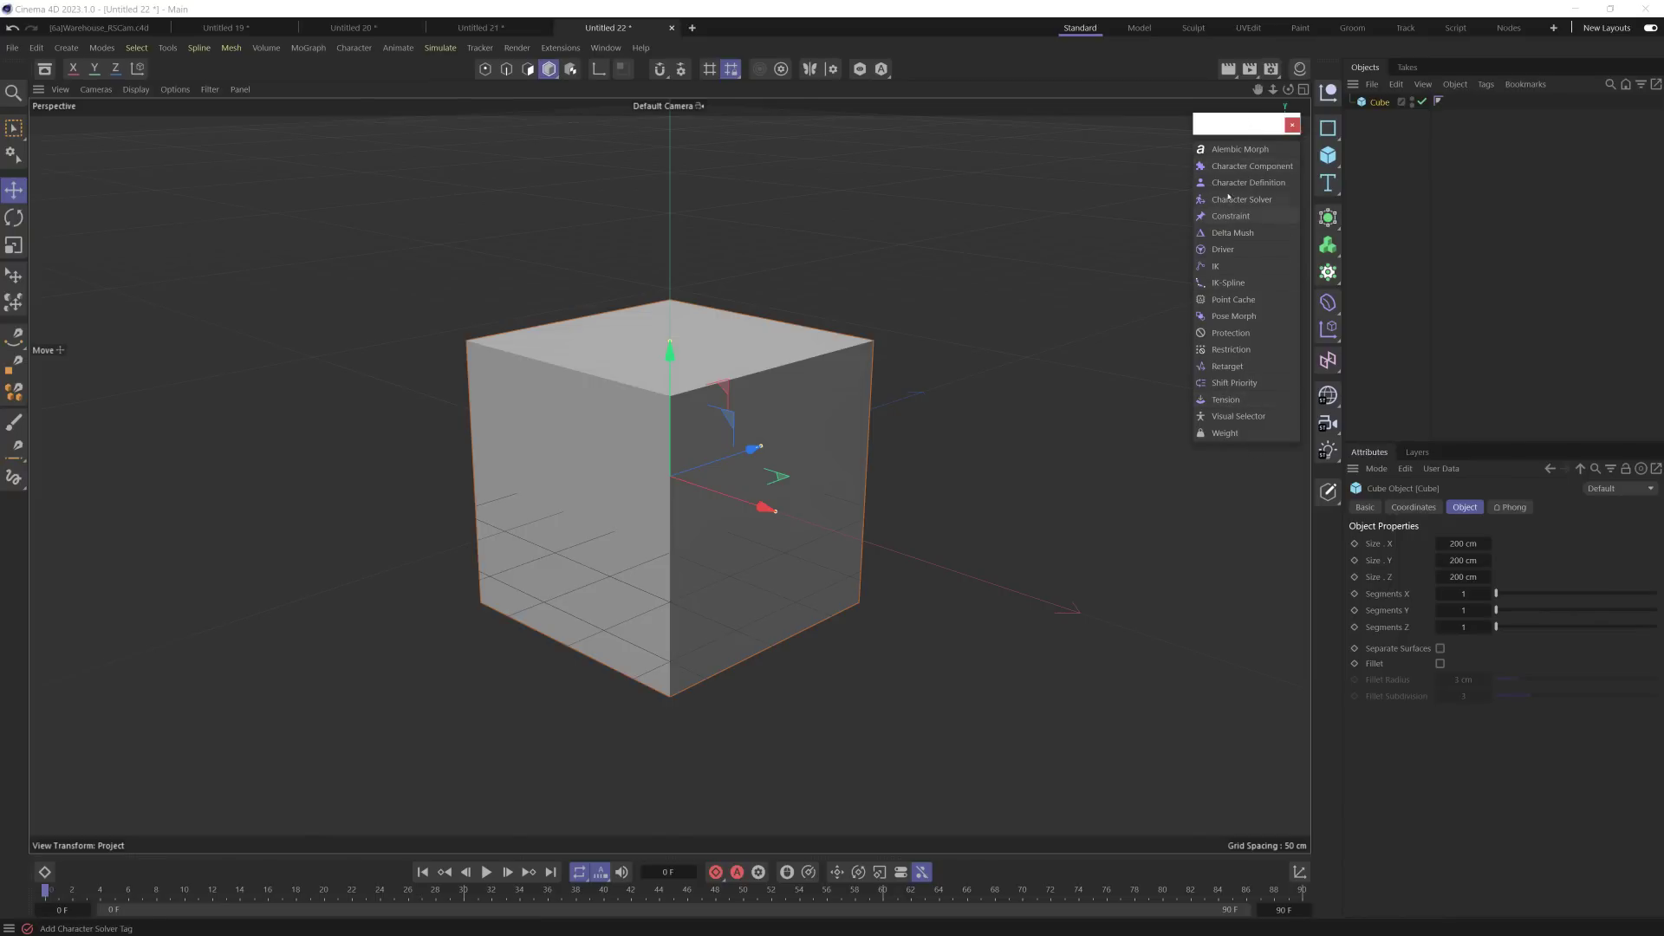
# Step: Reselect the cube and fold the floating tag palette into a single icon
pyautogui.click(1472, 290)
pyautogui.hotkey('ctrl', 'z')
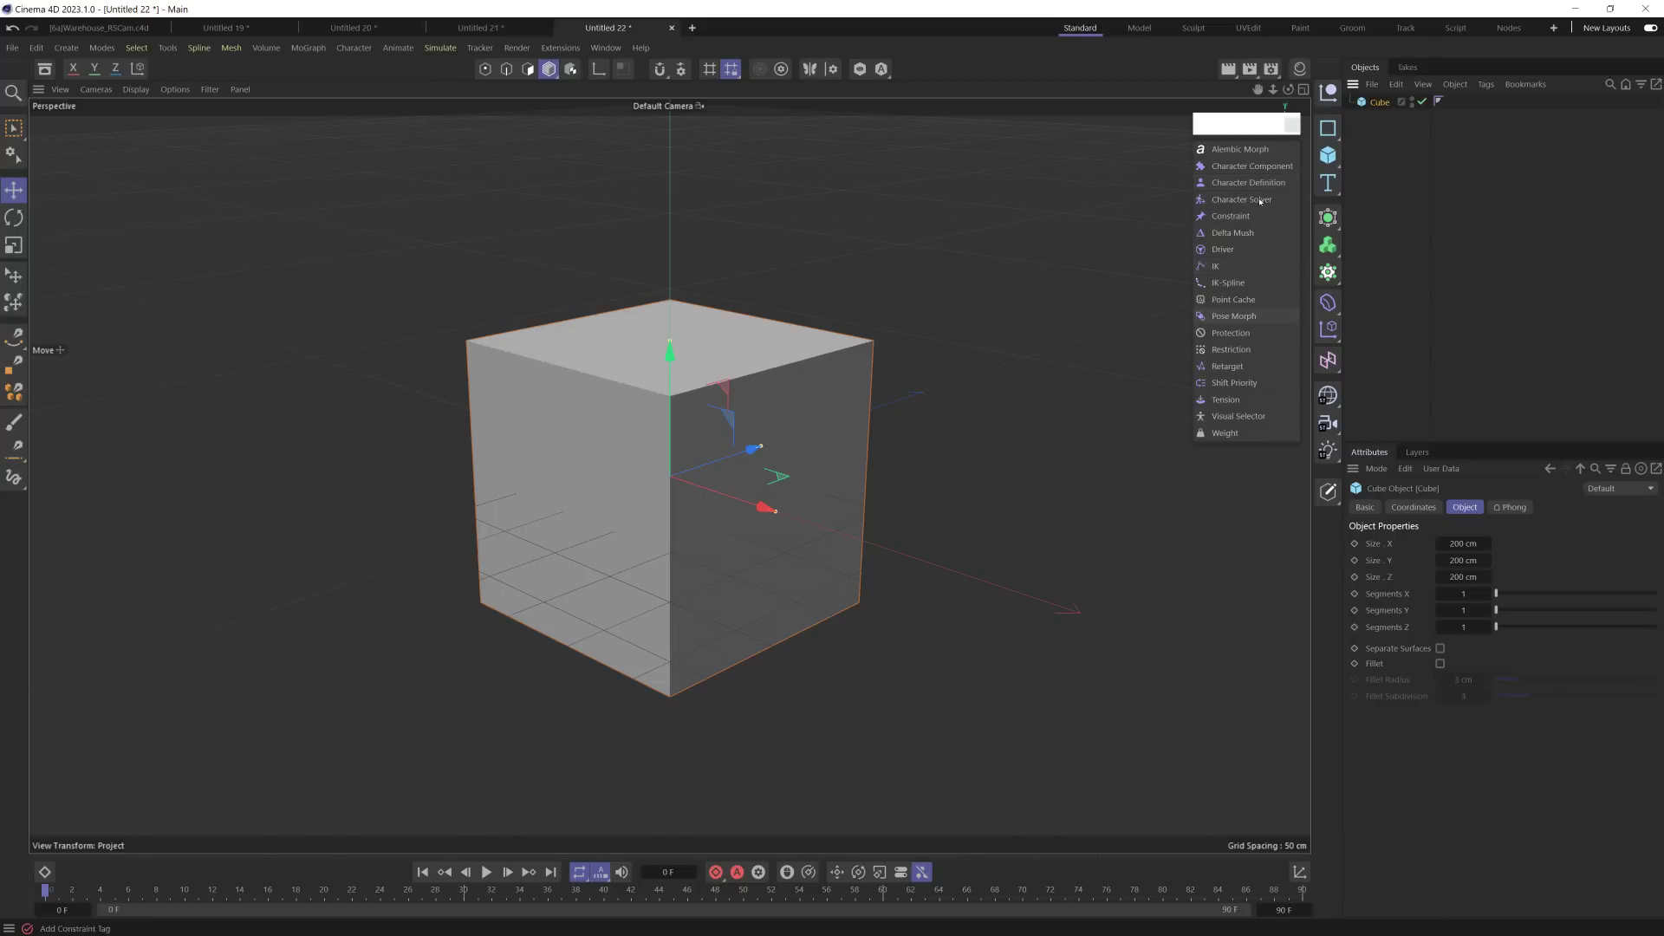
pyautogui.rightClick(1231, 151)
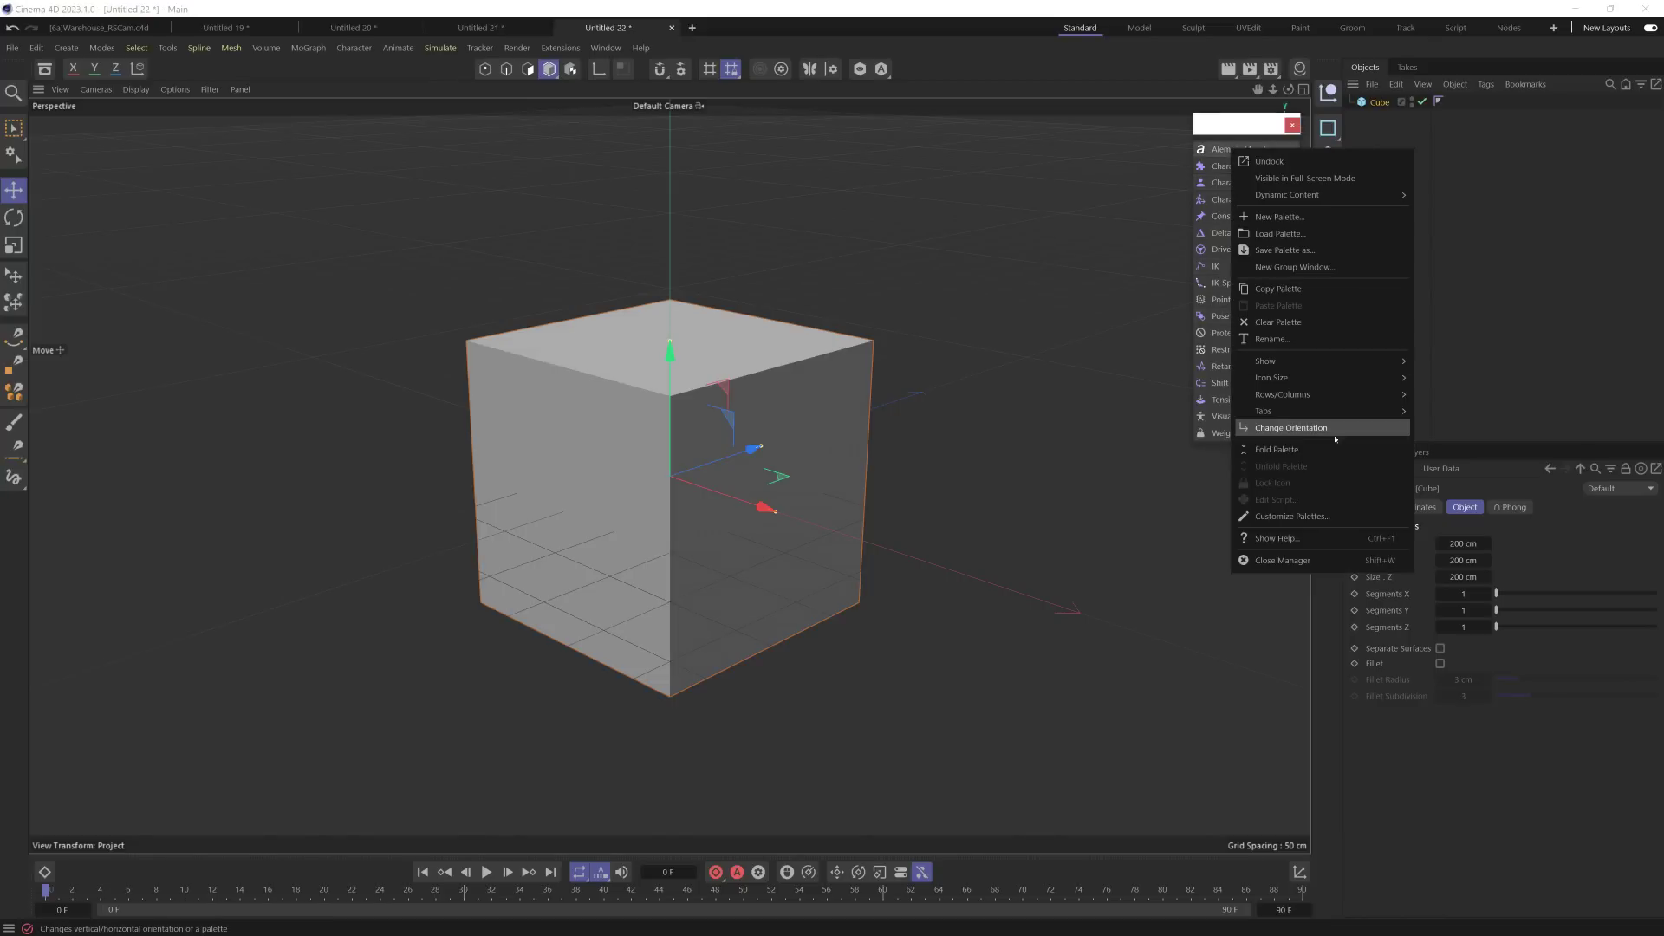
pyautogui.click(1286, 451)
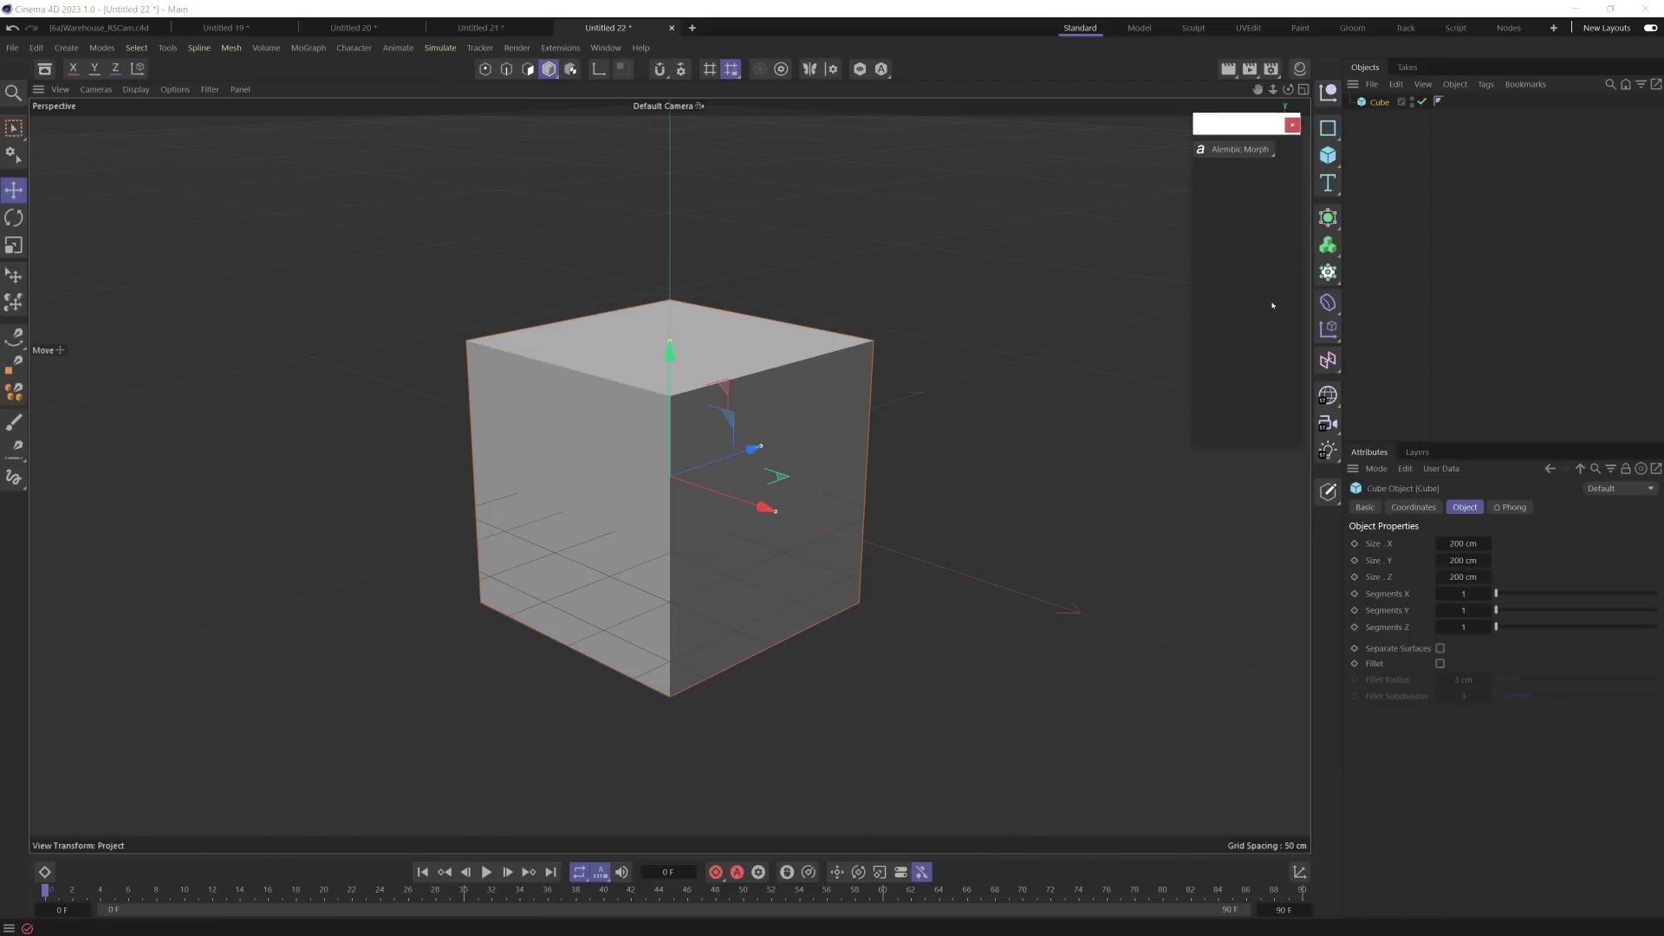
pyautogui.click(1239, 149)
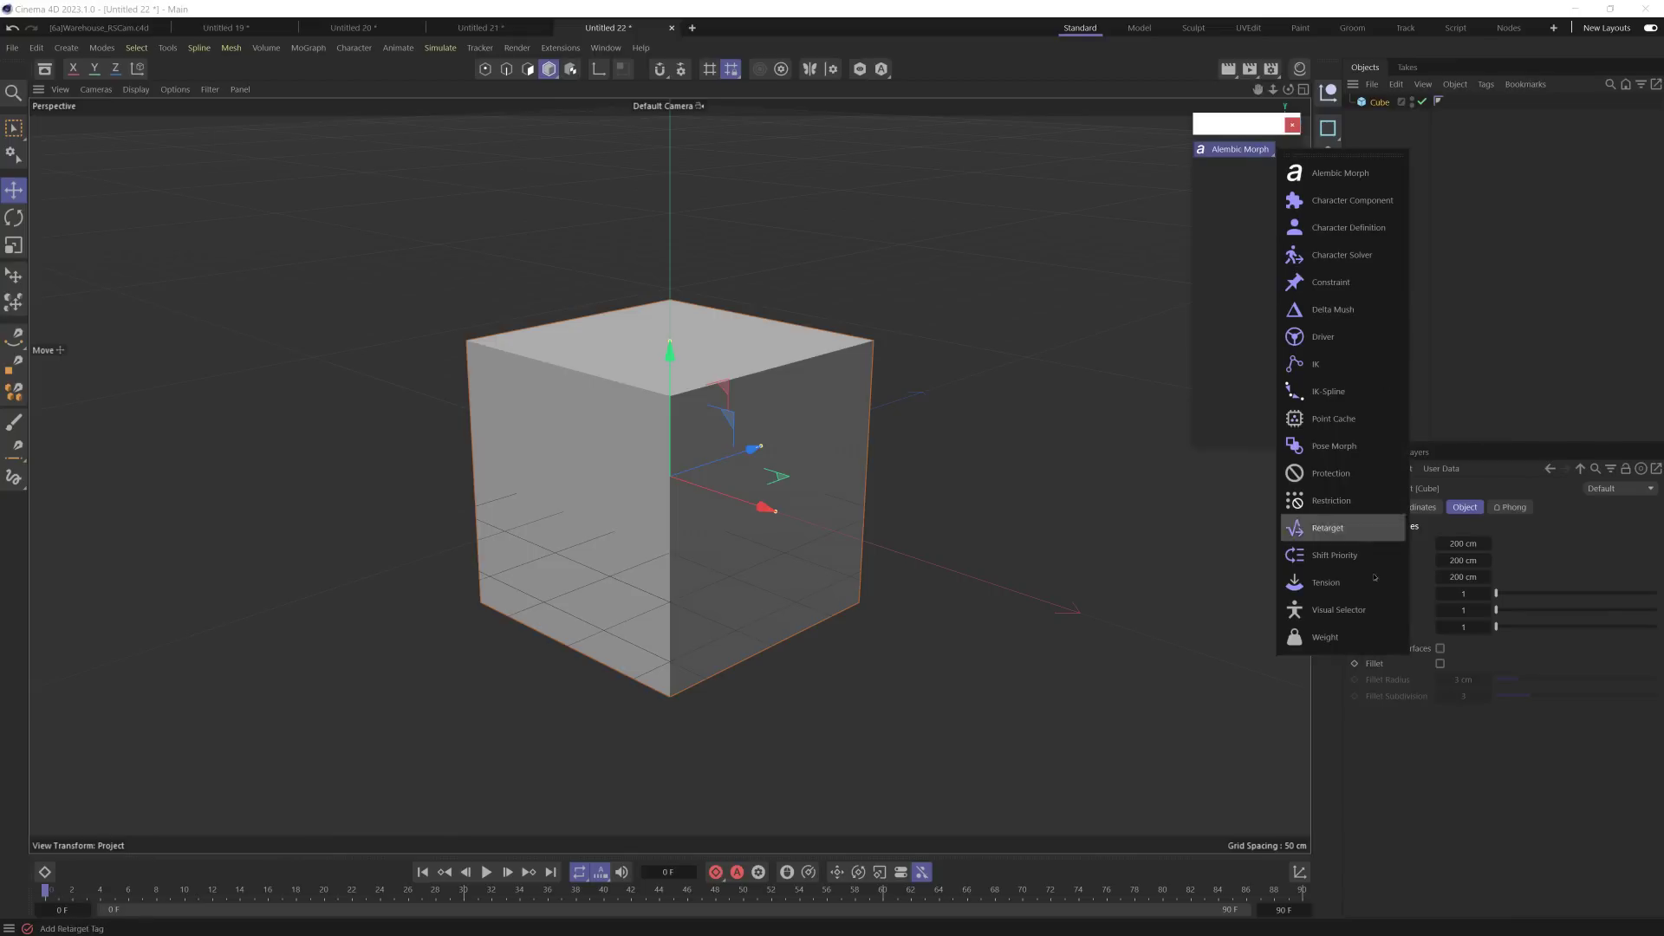
pyautogui.click(1201, 151)
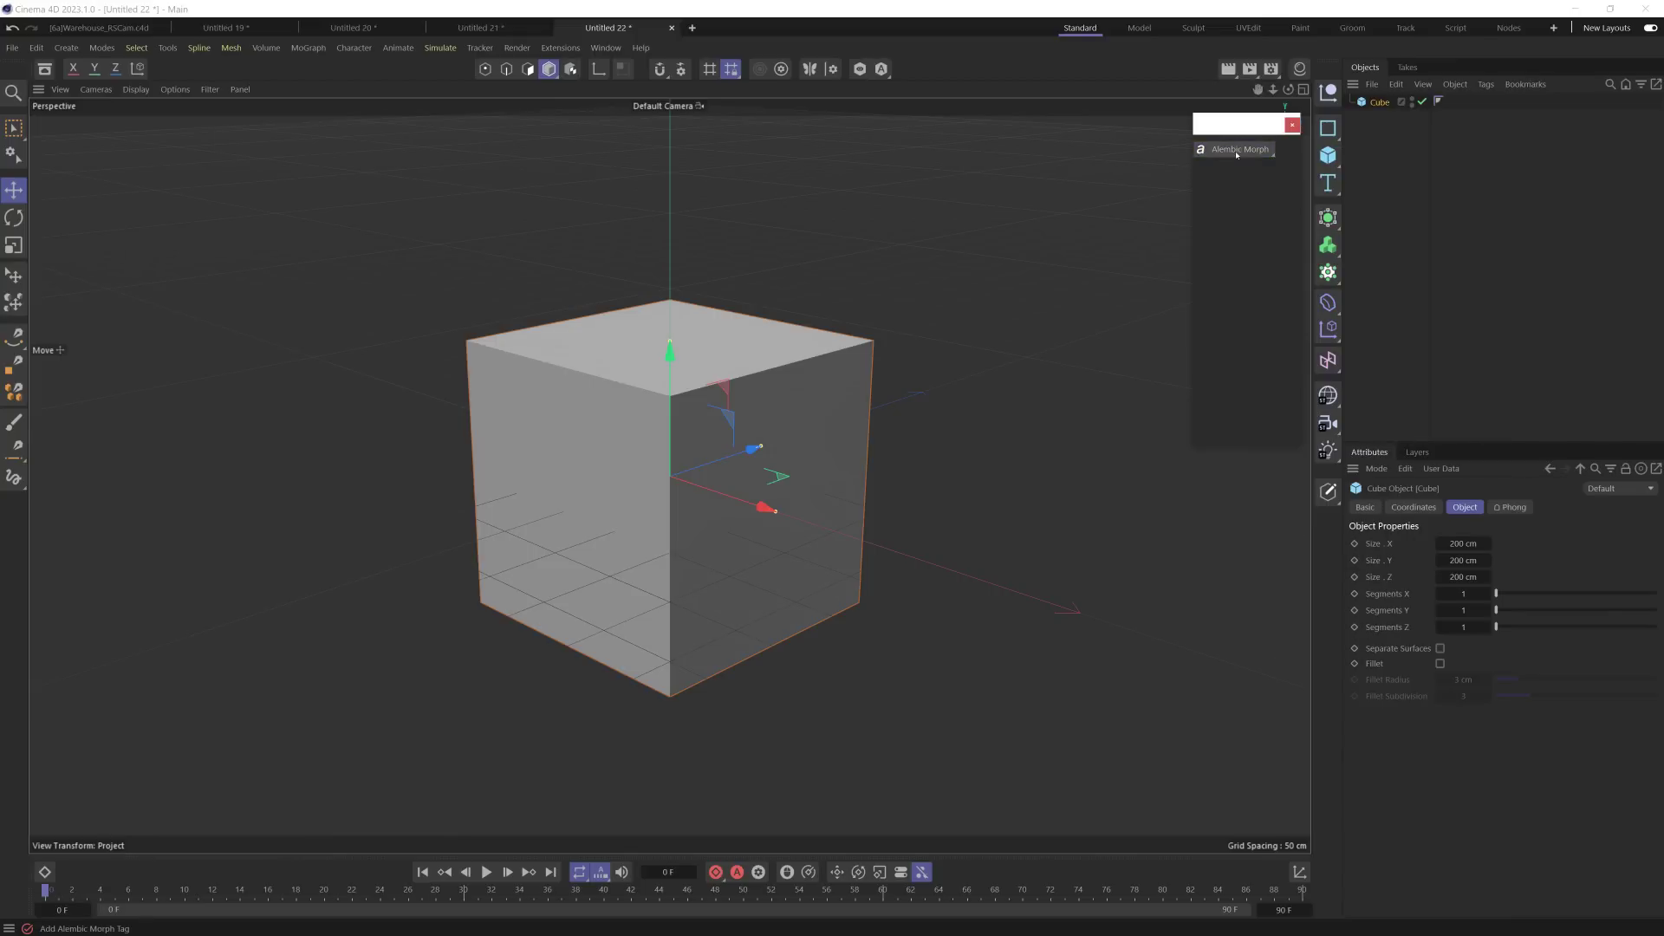
# Step: Move the Alembic Morph command onto the top toolbar and close the empty floating palette
pyautogui.rightClick(1237, 155)
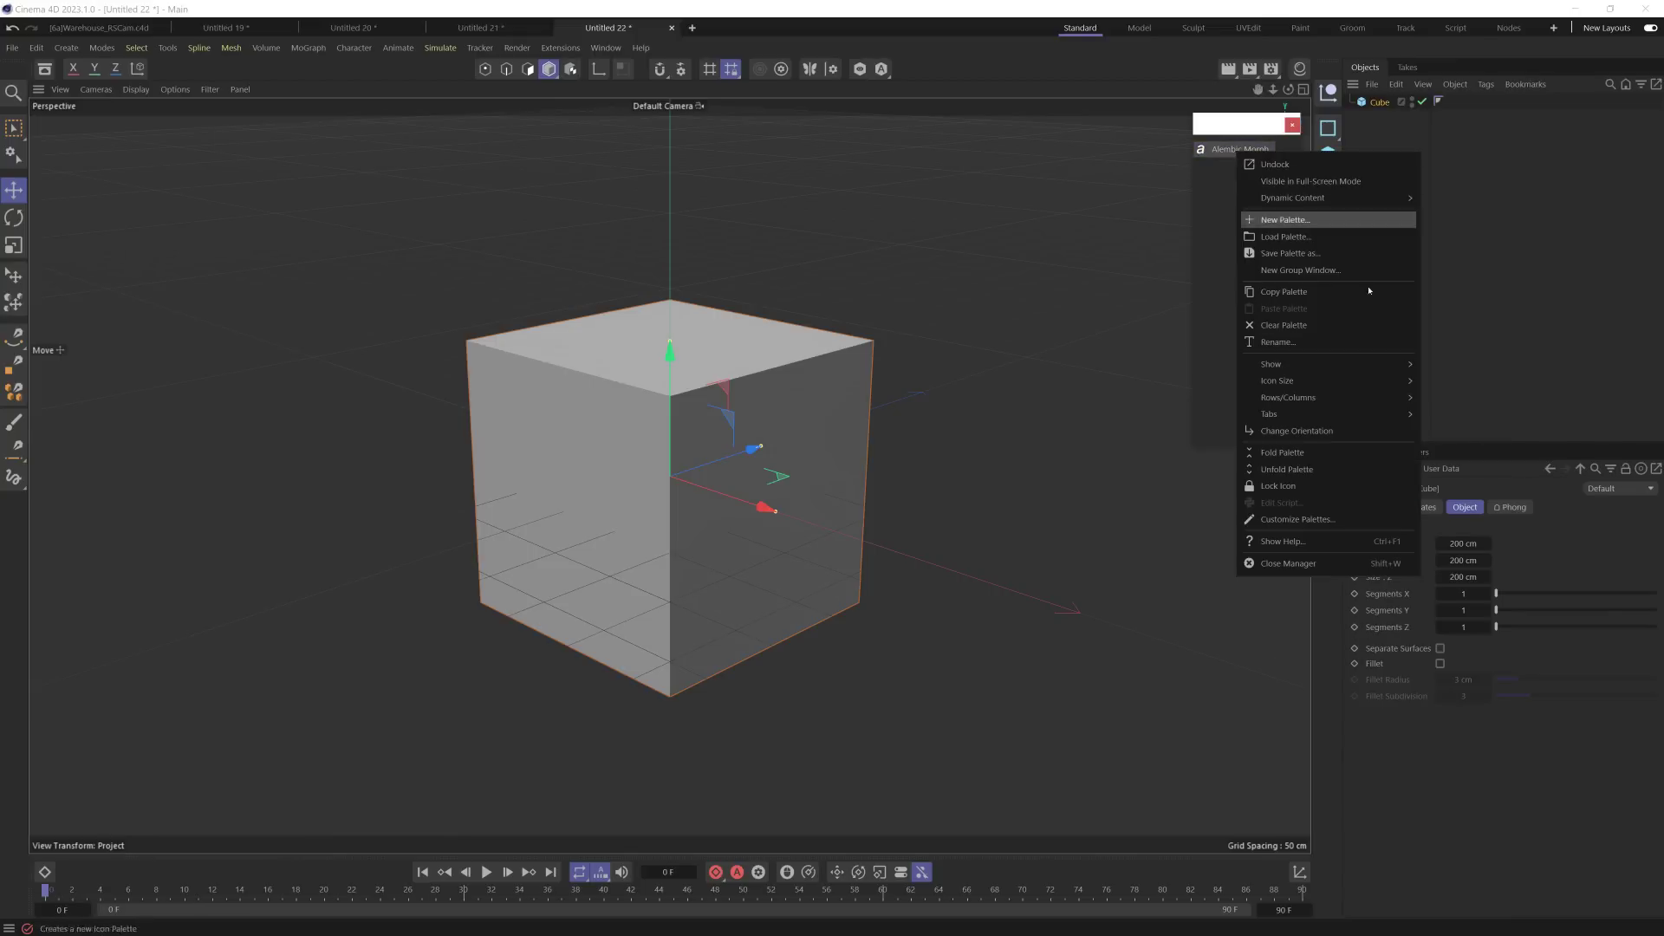
pyautogui.click(1308, 520)
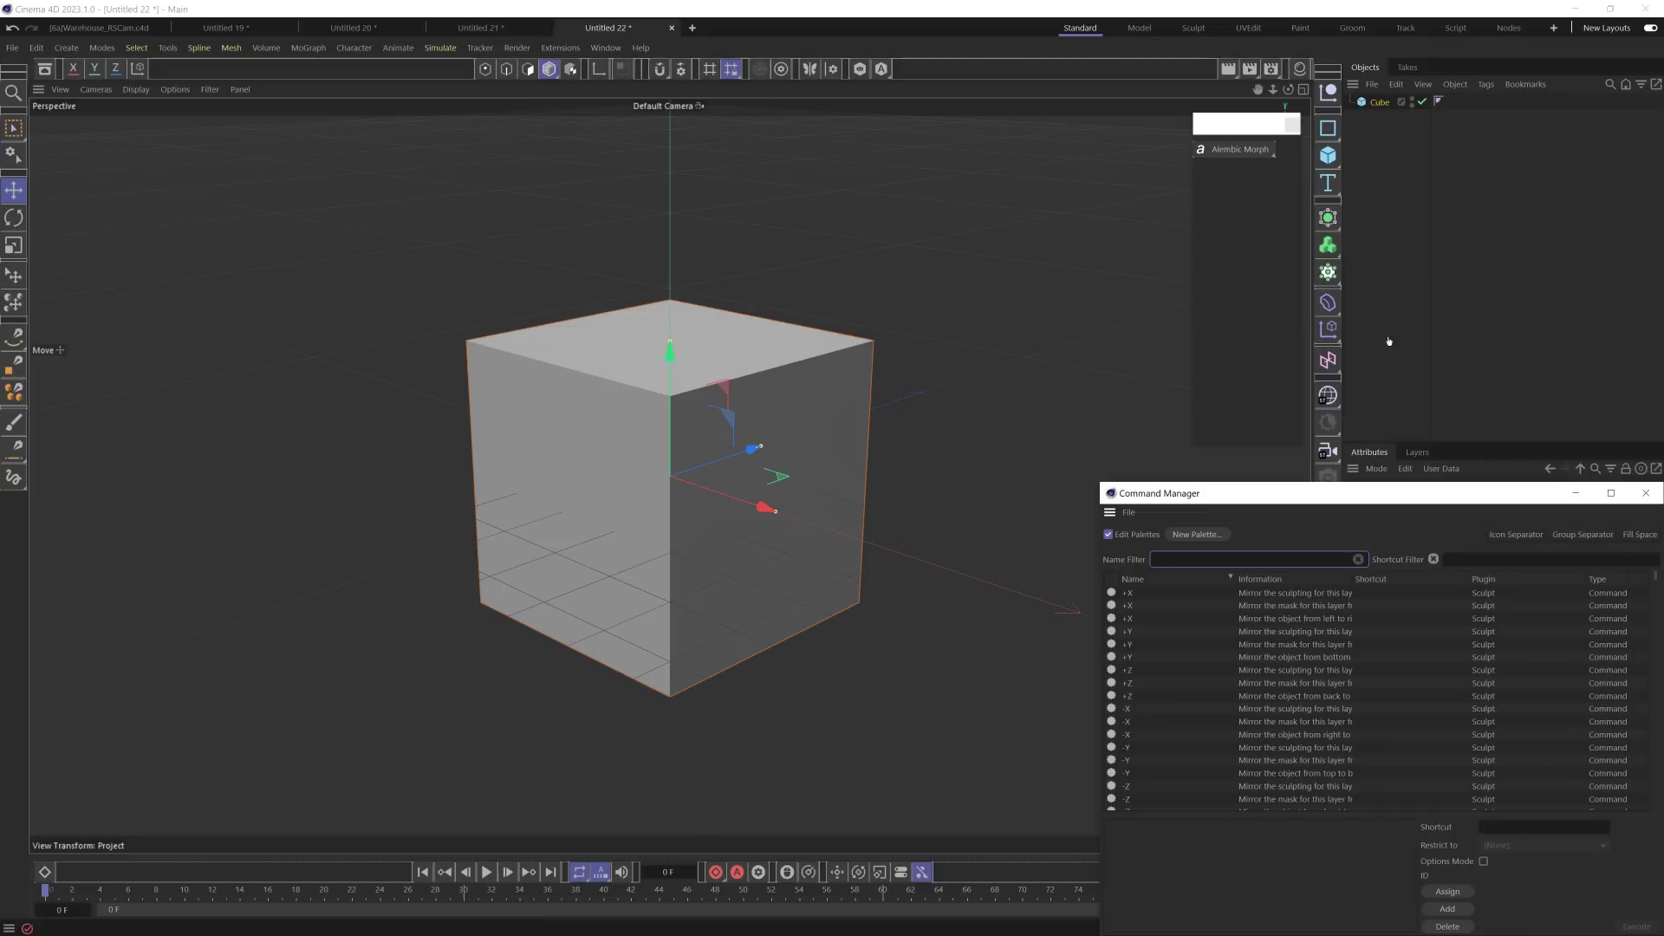
pyautogui.click(1233, 153)
pyautogui.moveTo(1225, 87); pyautogui.dragTo(893, 69)
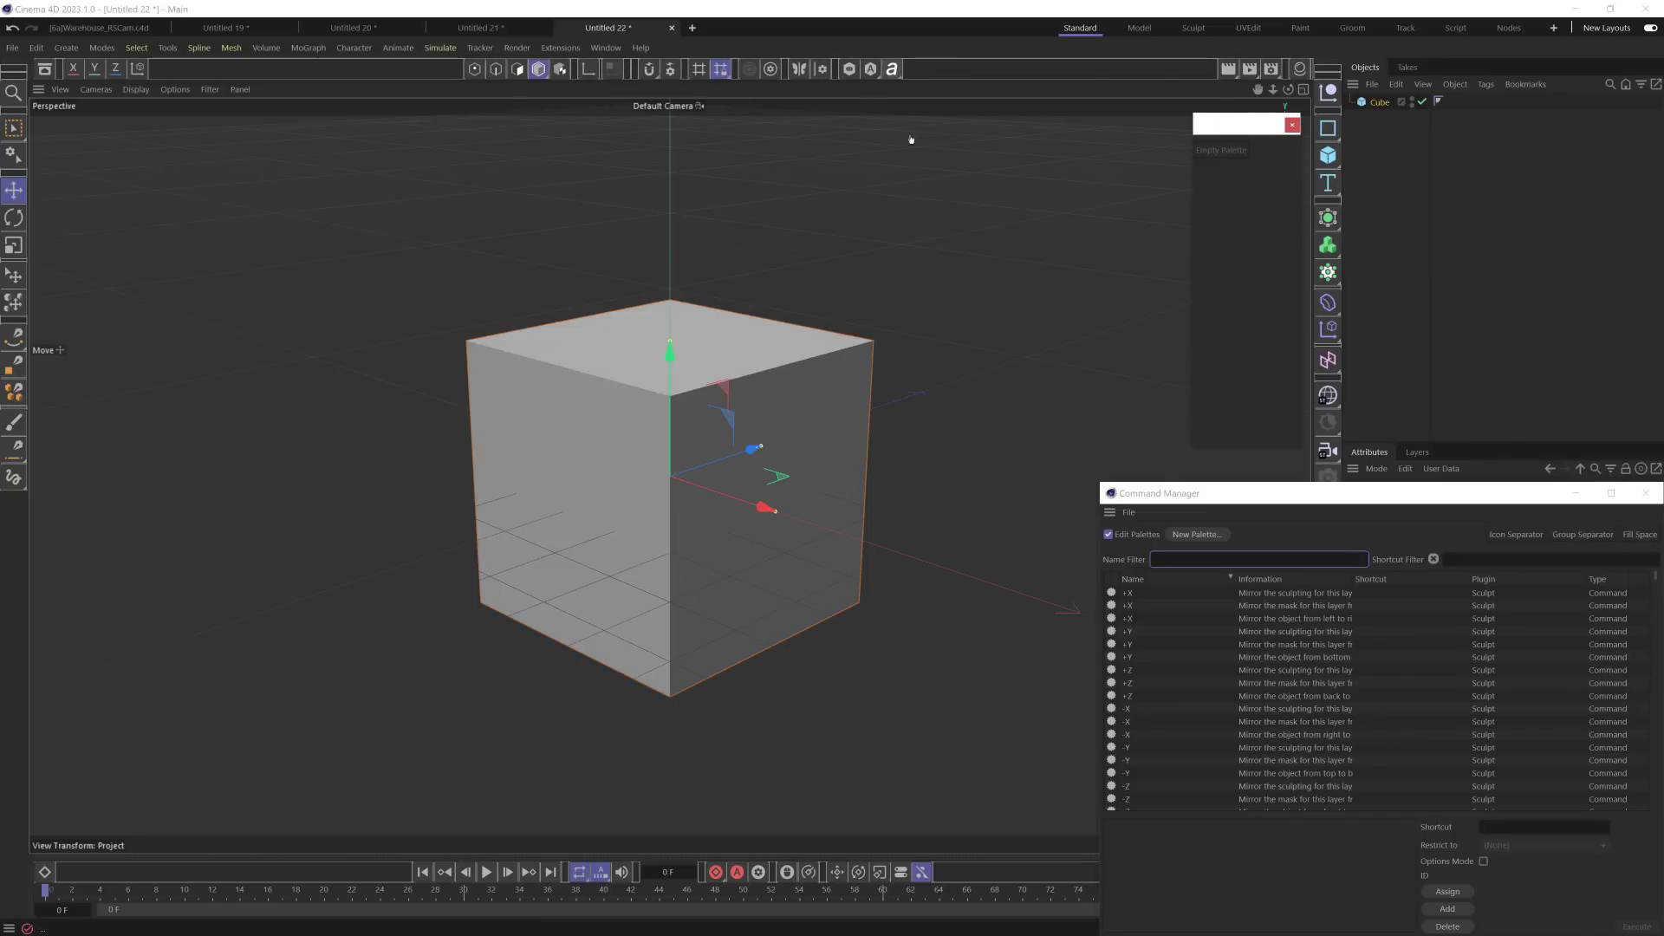
pyautogui.click(1646, 493)
pyautogui.click(1292, 124)
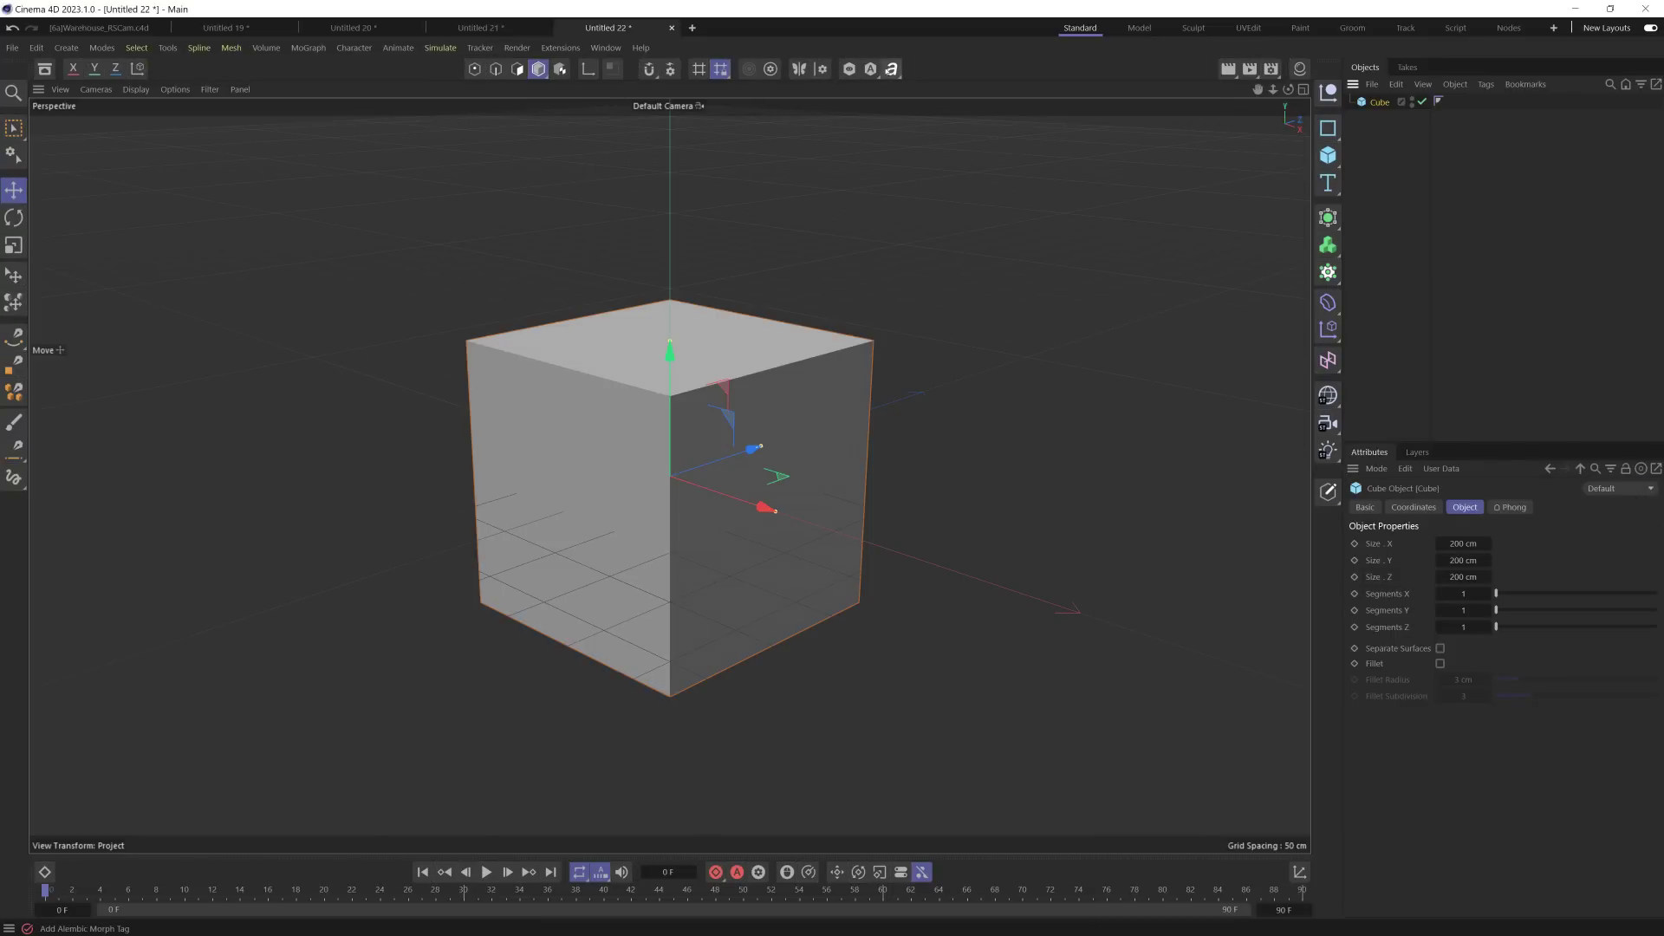
# Step: Remove the Alembic Morph command from the top toolbar via Customize Palettes
pyautogui.click(892, 70)
pyautogui.rightClick(893, 69)
pyautogui.click(971, 484)
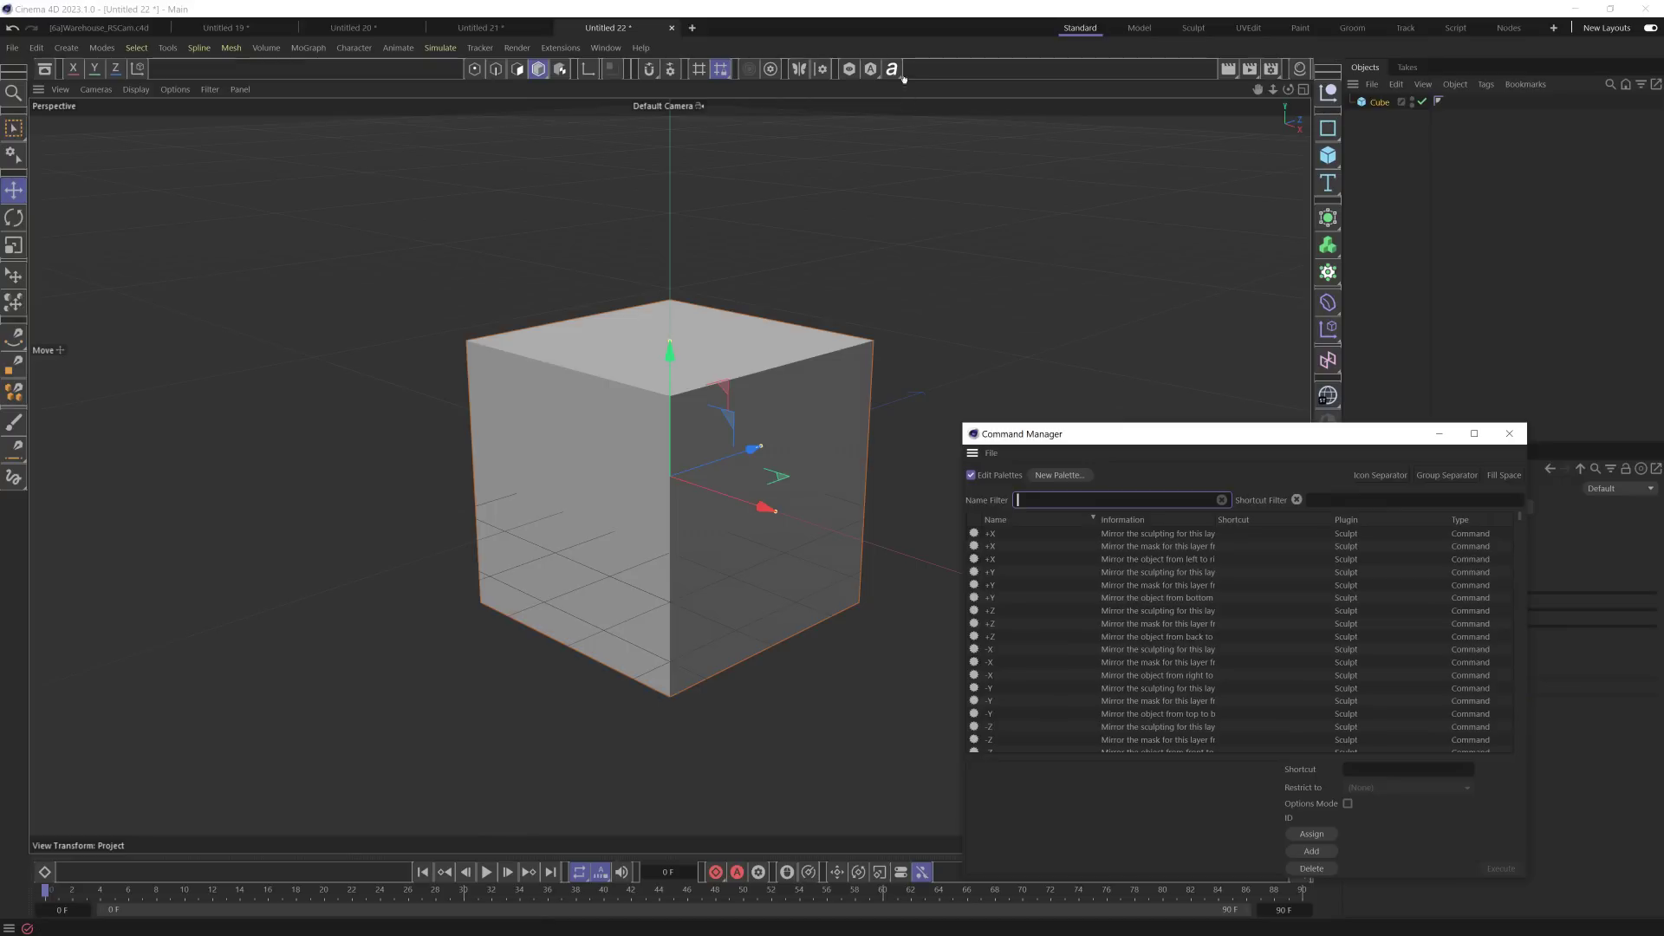
pyautogui.moveTo(892, 69); pyautogui.dragTo(902, 260)
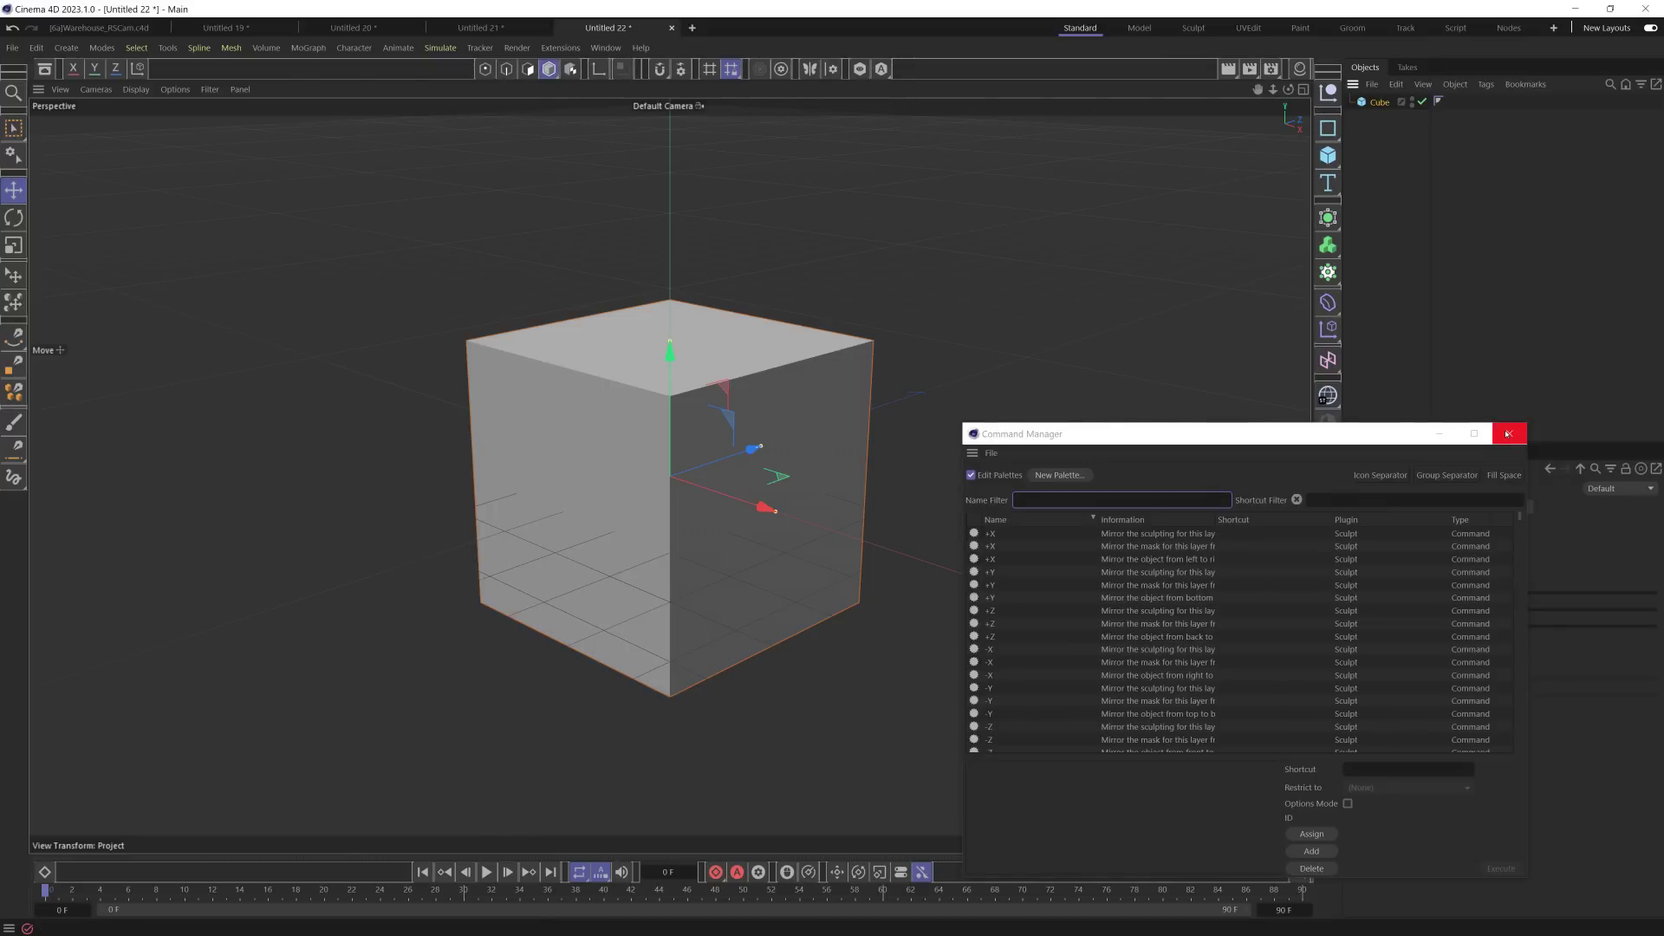
pyautogui.click(1507, 433)
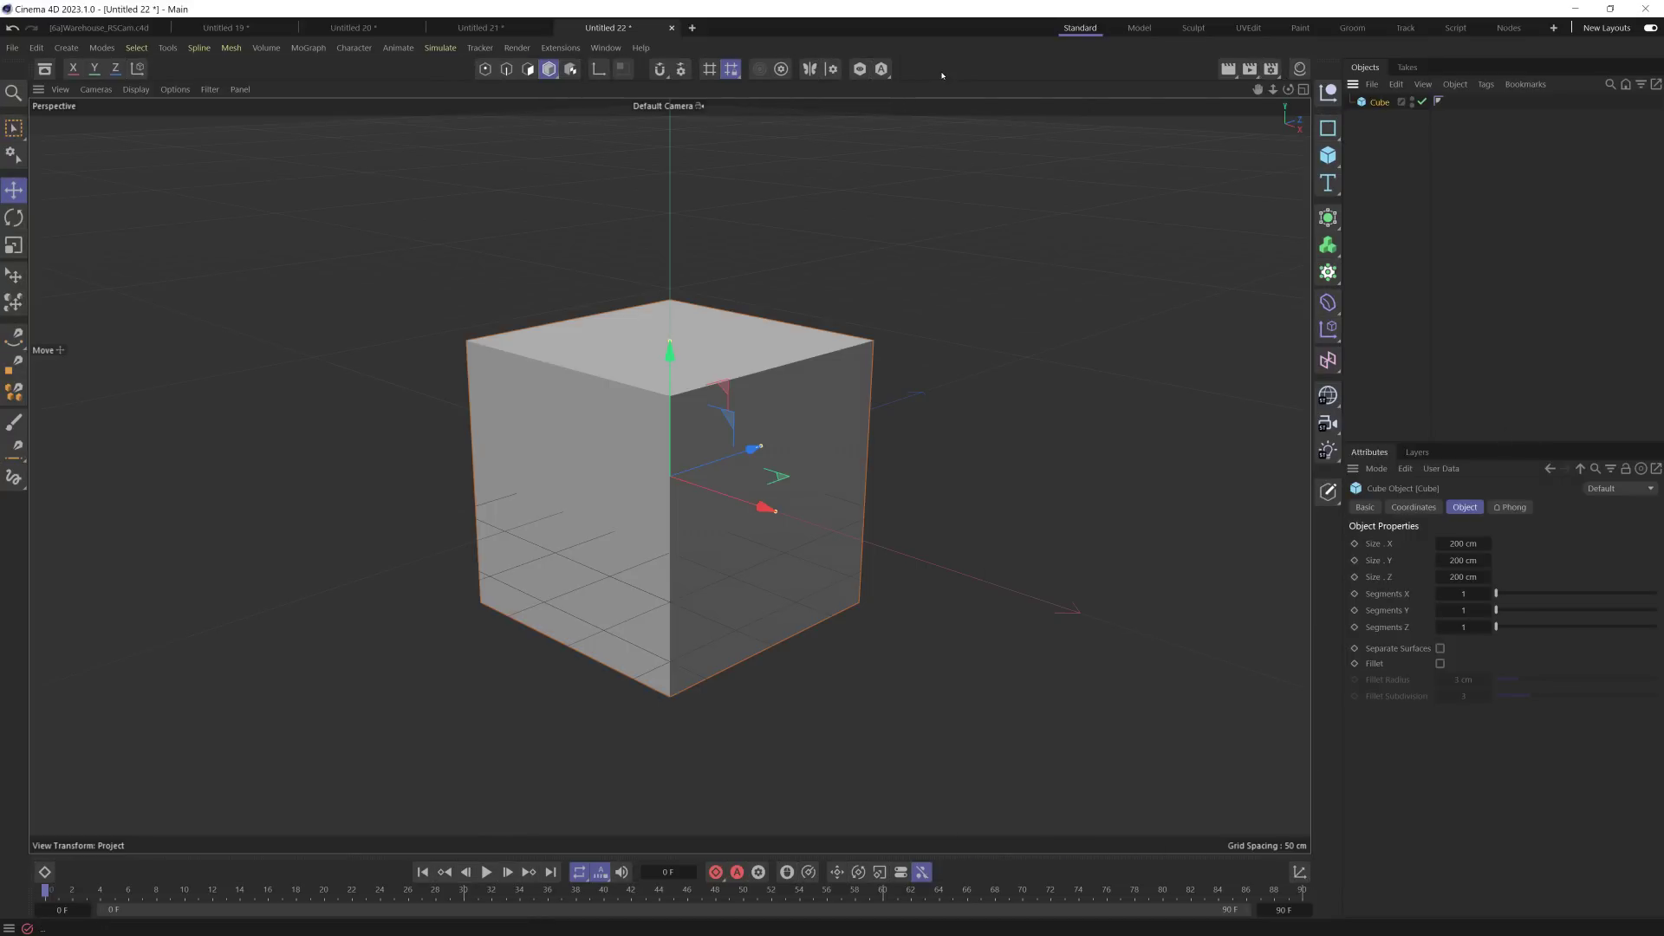
pyautogui.click(14, 48)
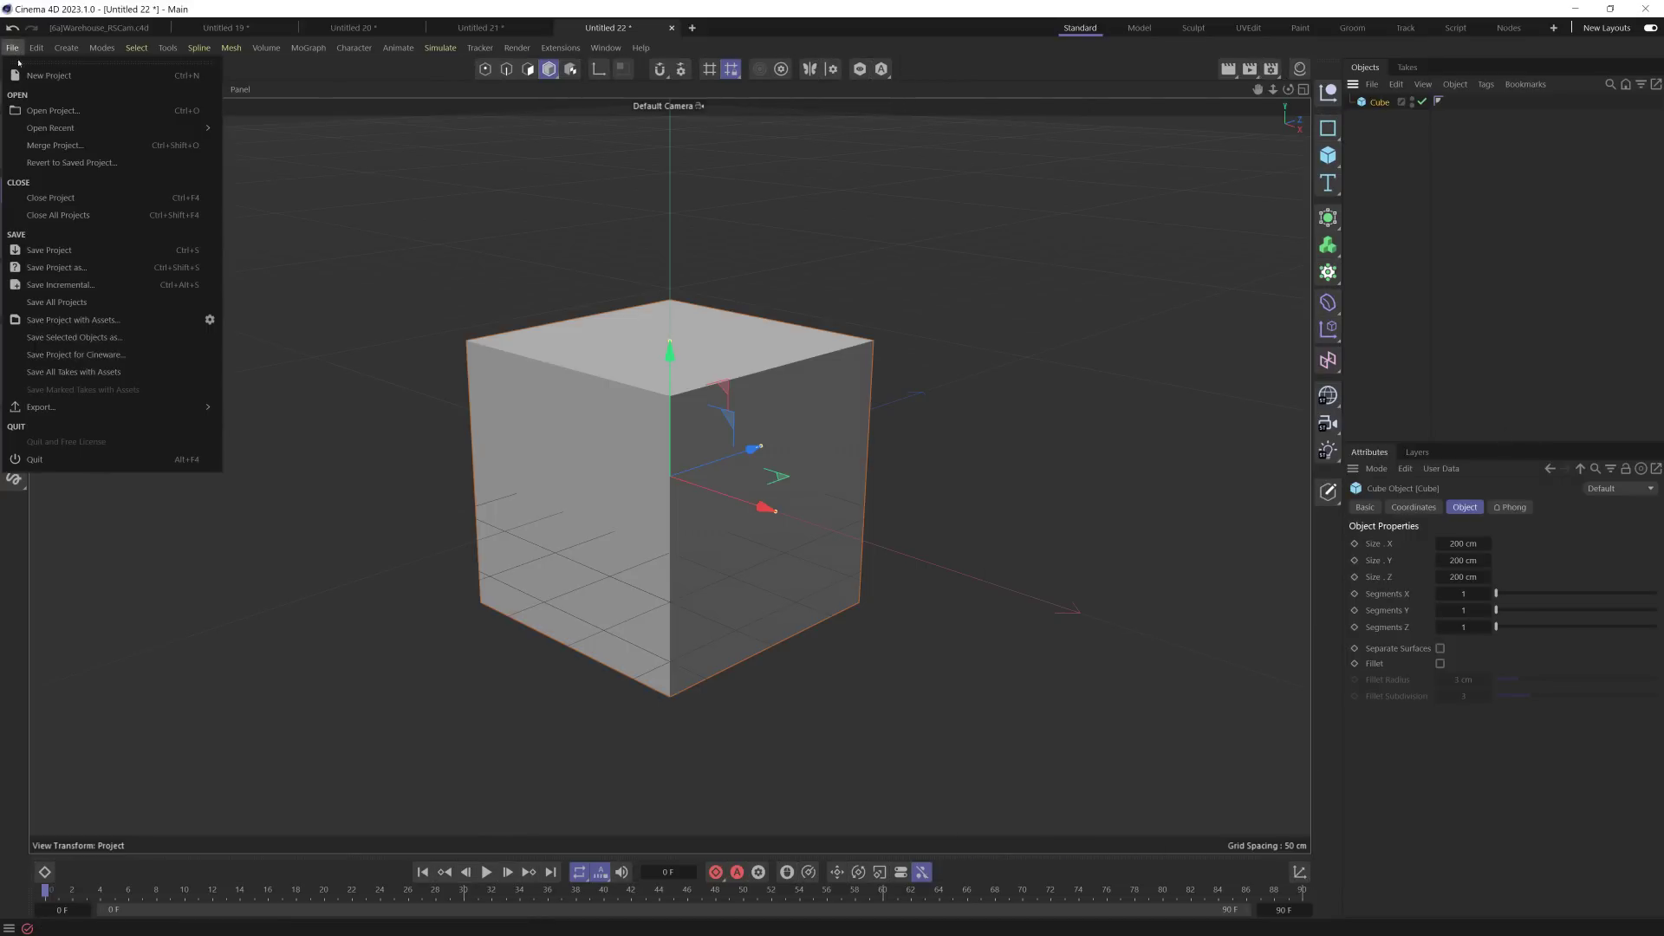
pyautogui.moveTo(100, 412)
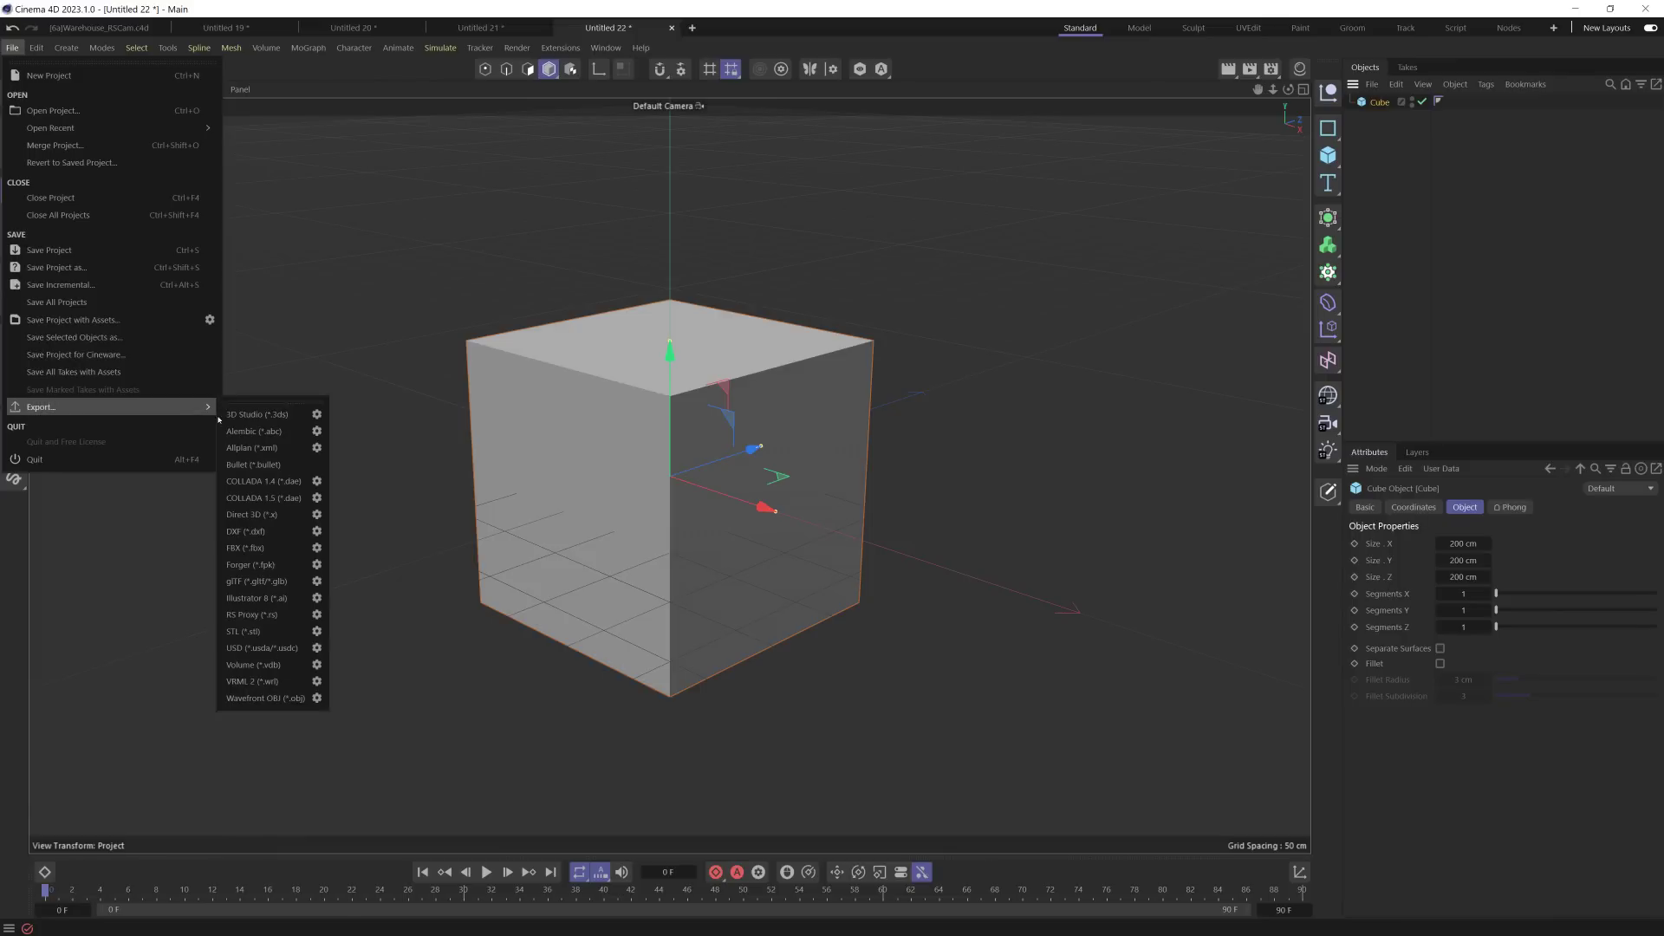
pyautogui.click(260, 402)
pyautogui.moveTo(260, 390); pyautogui.dragTo(102, 496)
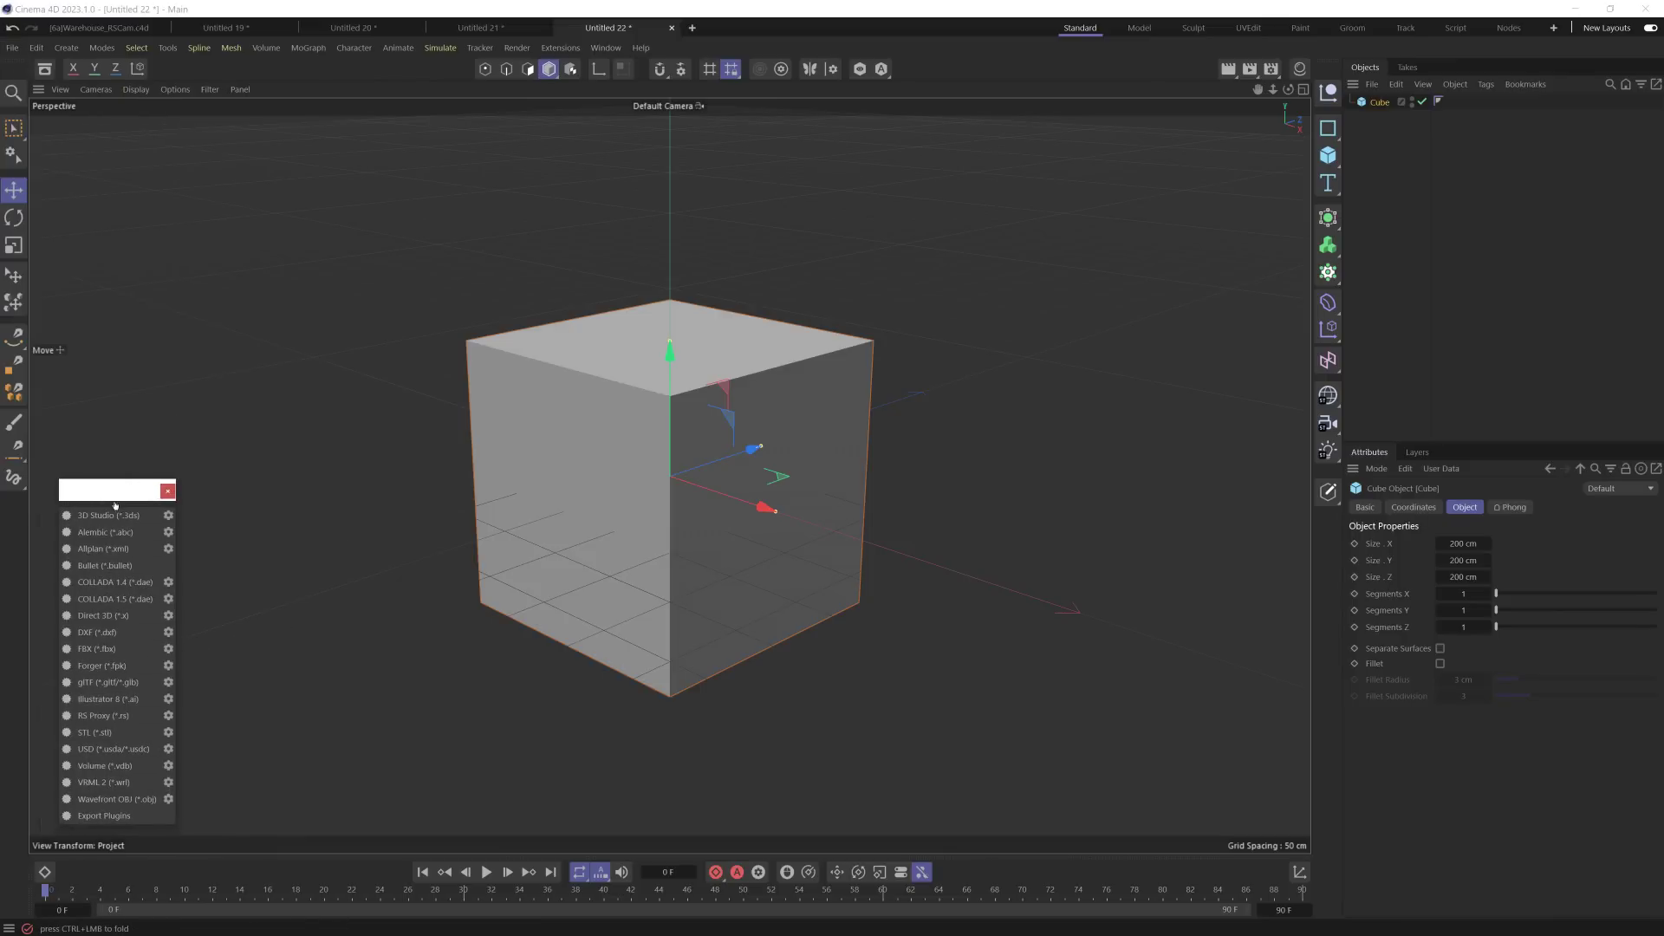
pyautogui.moveTo(105, 510); pyautogui.dragTo(28, 485)
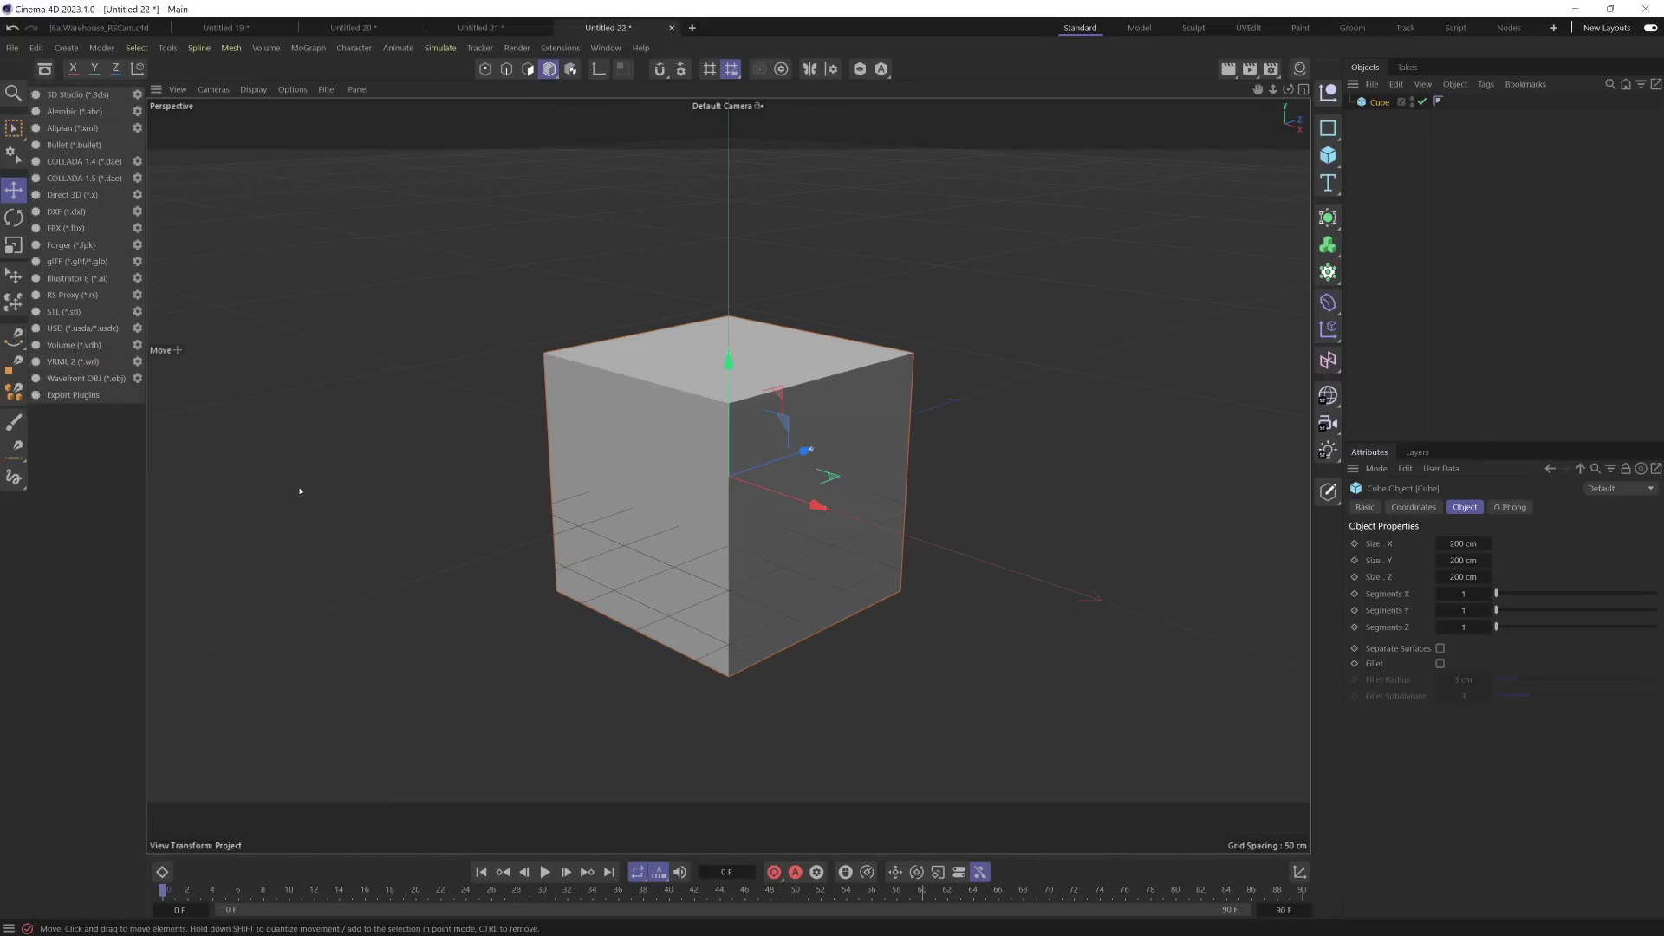
pyautogui.click(1079, 27)
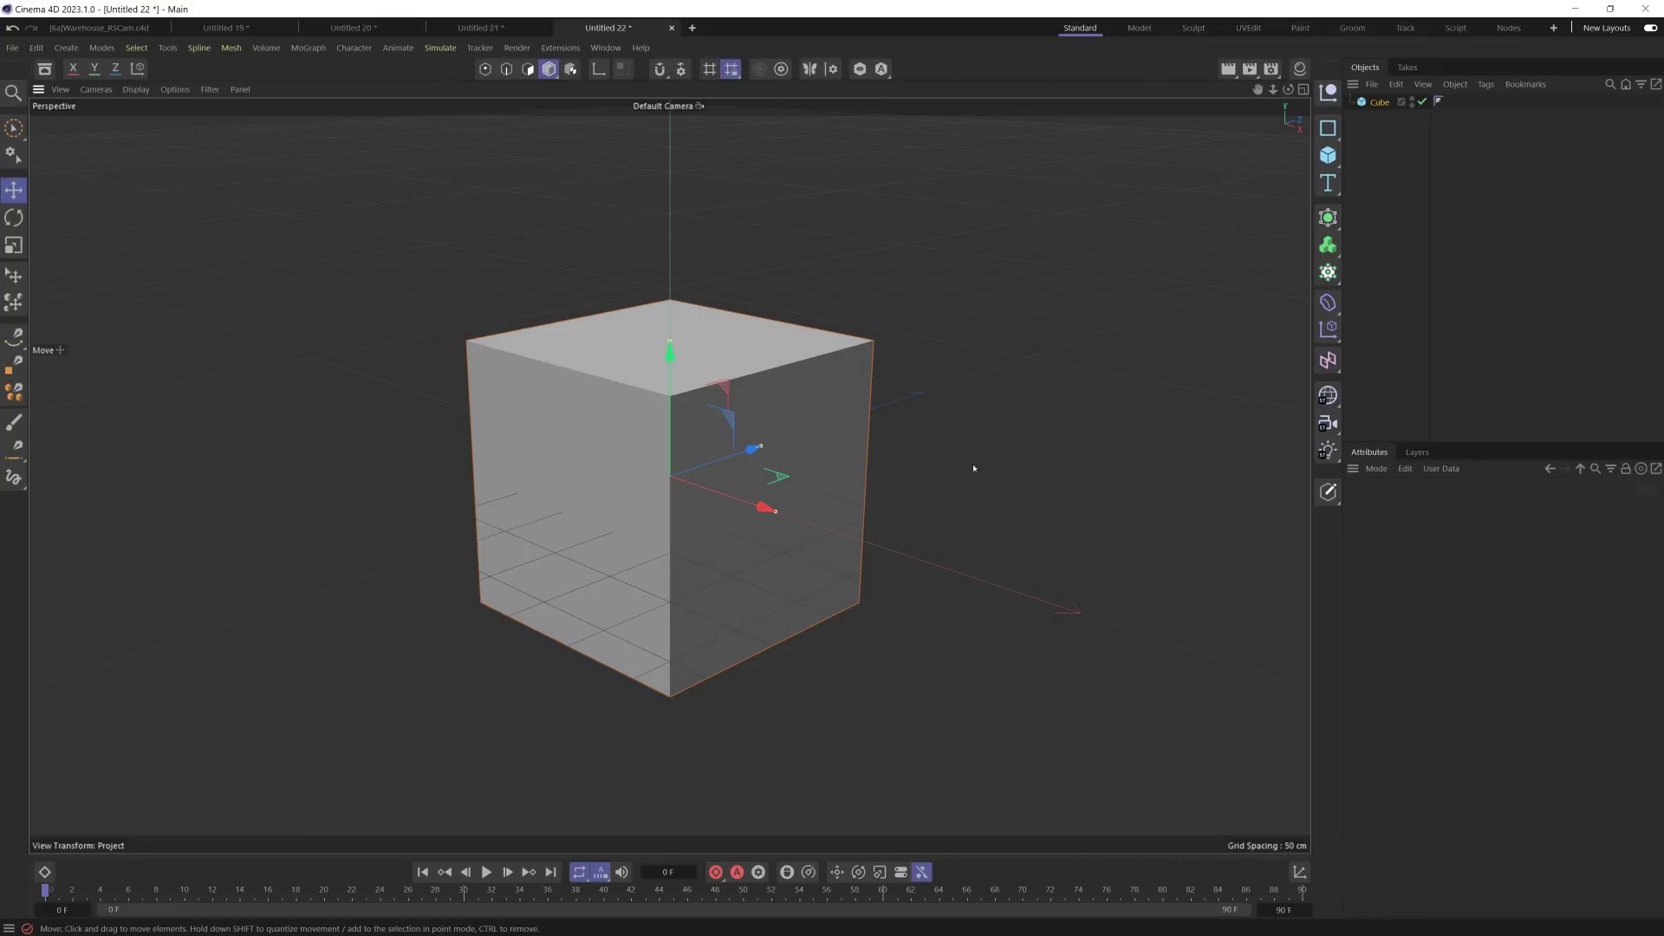
# Step: Bring the Warehouse_RSCam project to the front, collapse Walls.1, and clear the selection
pyautogui.click(58, 33)
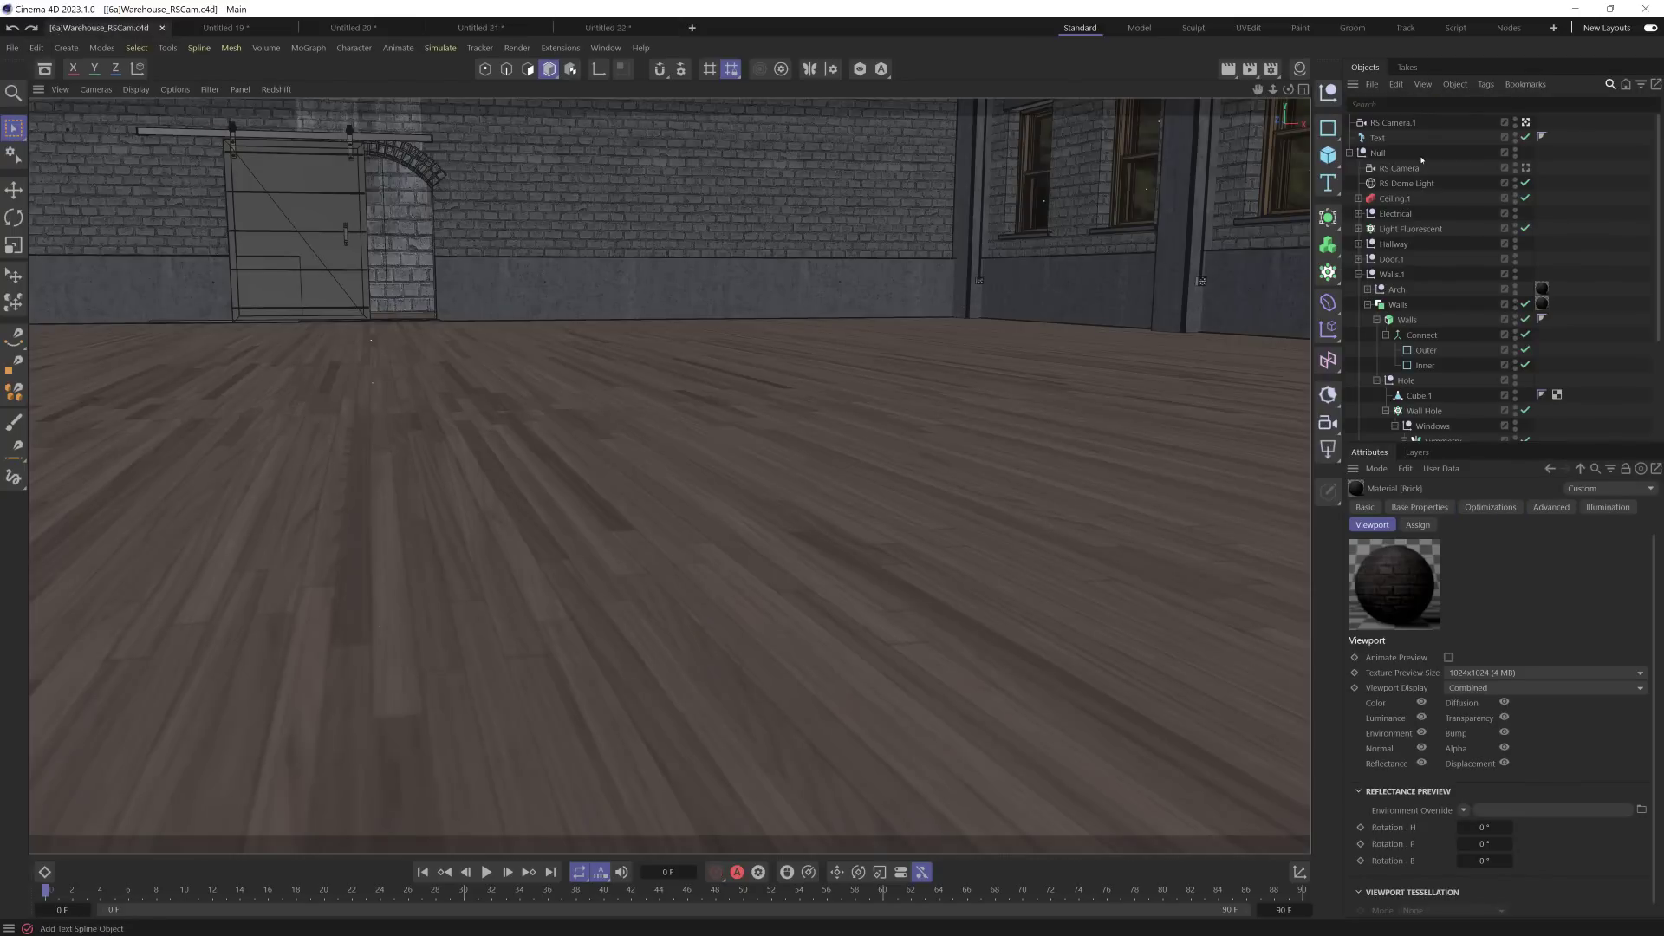
pyautogui.click(1359, 275)
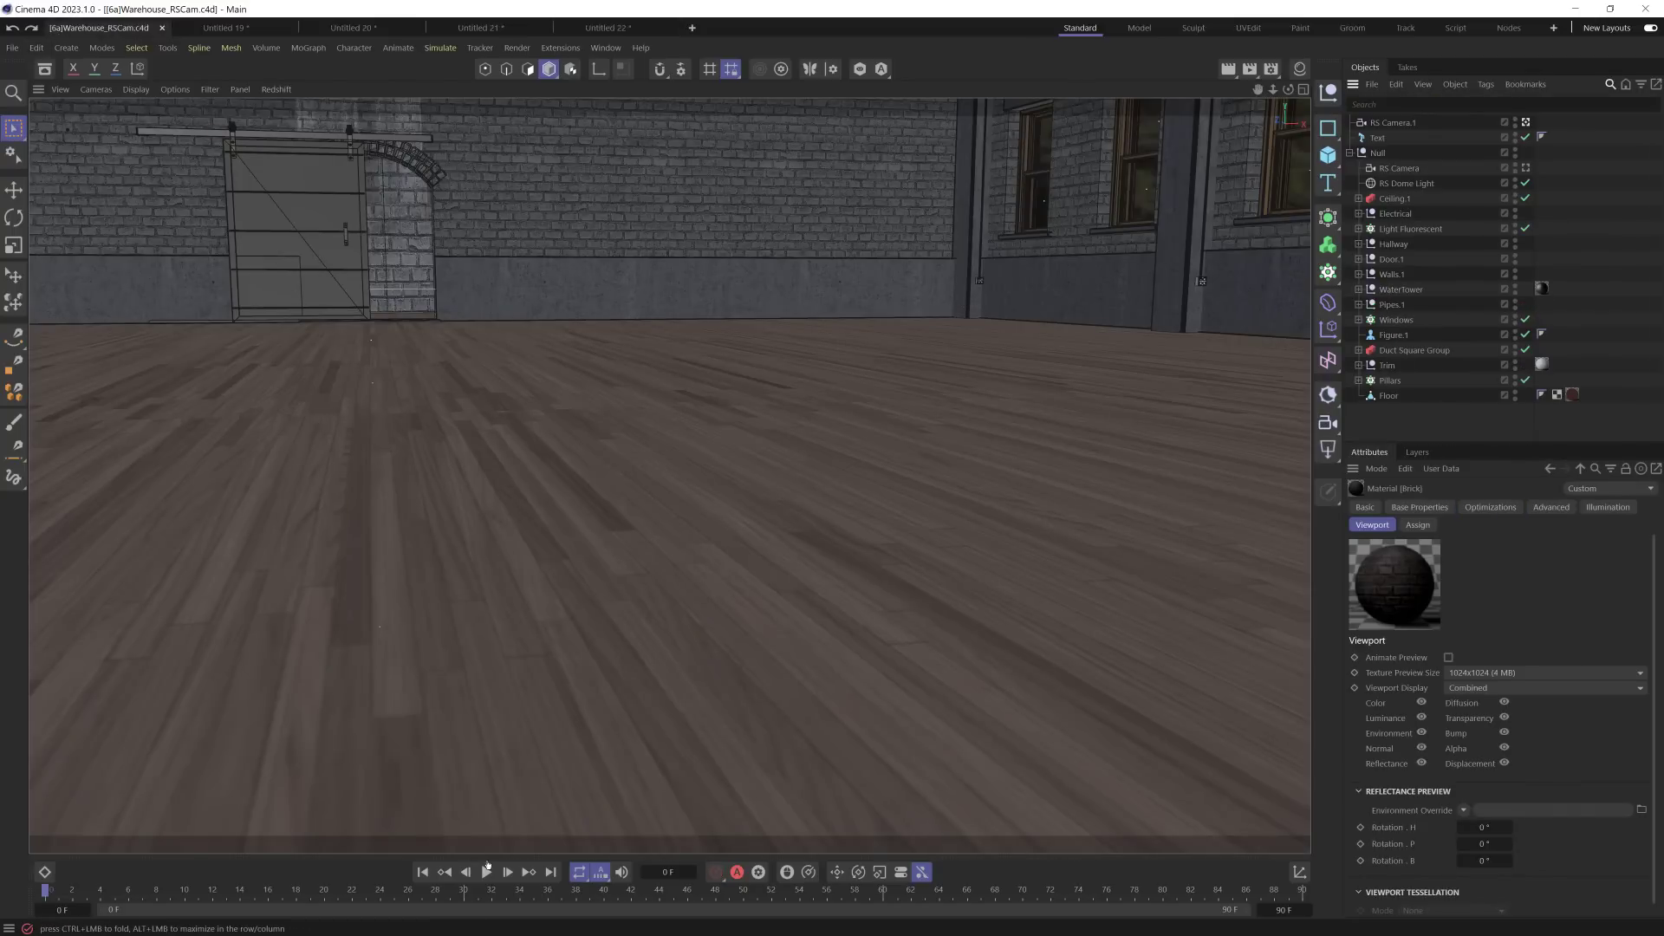
pyautogui.click(1399, 134)
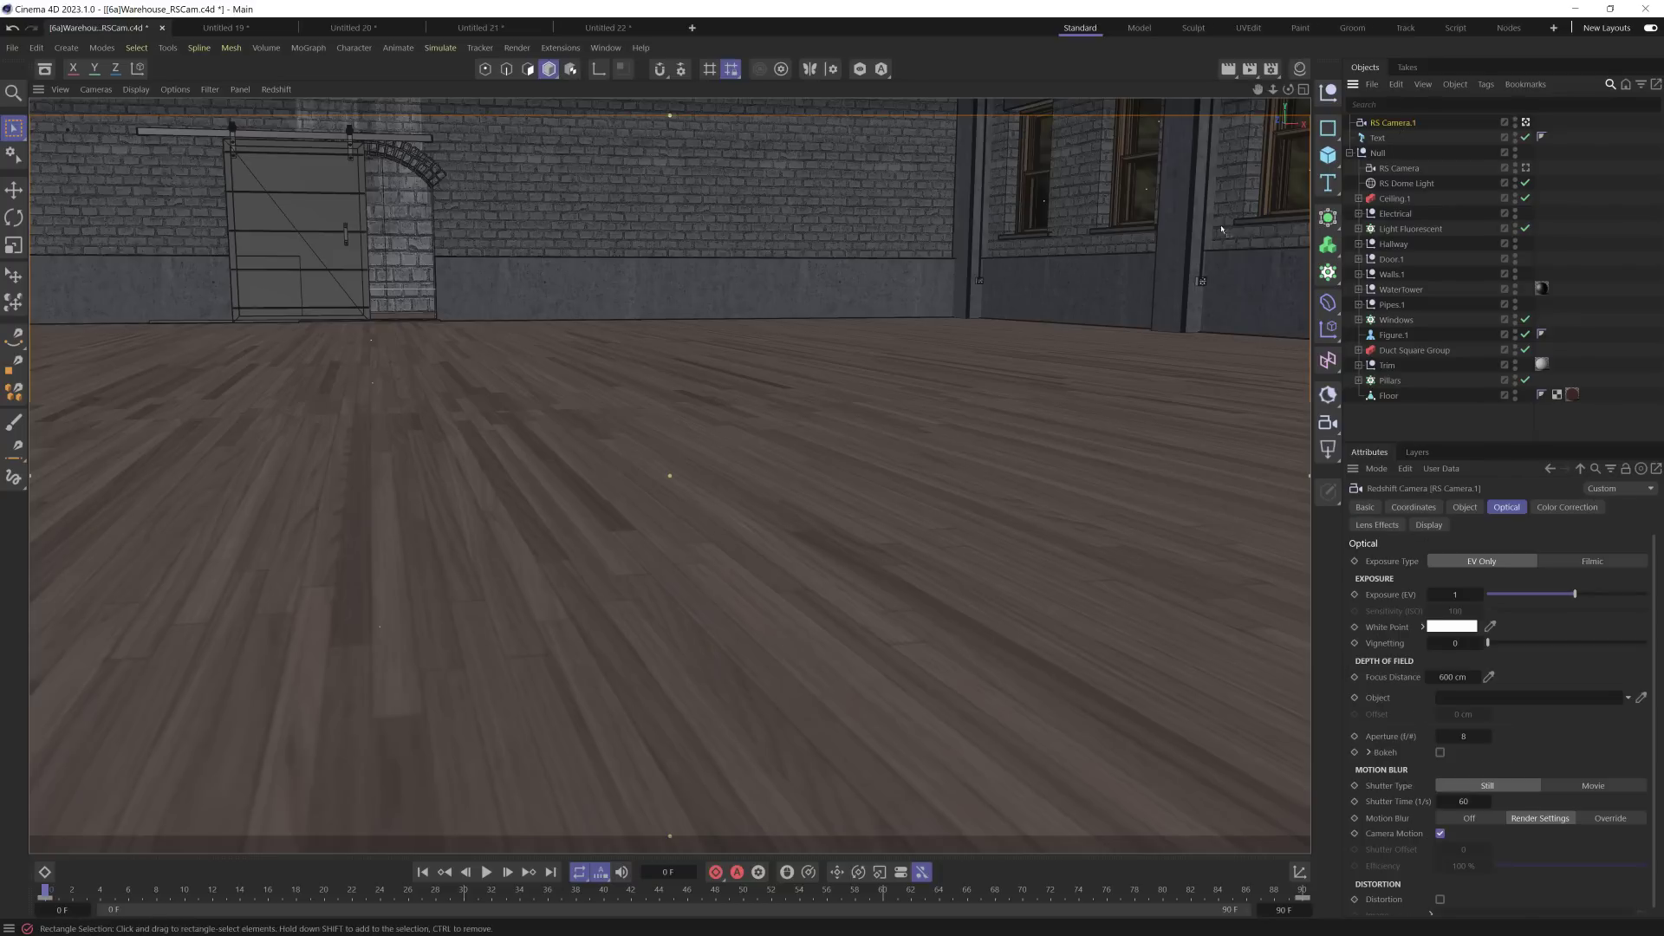
pyautogui.hotkey('ctrl', 'shift', 'a')
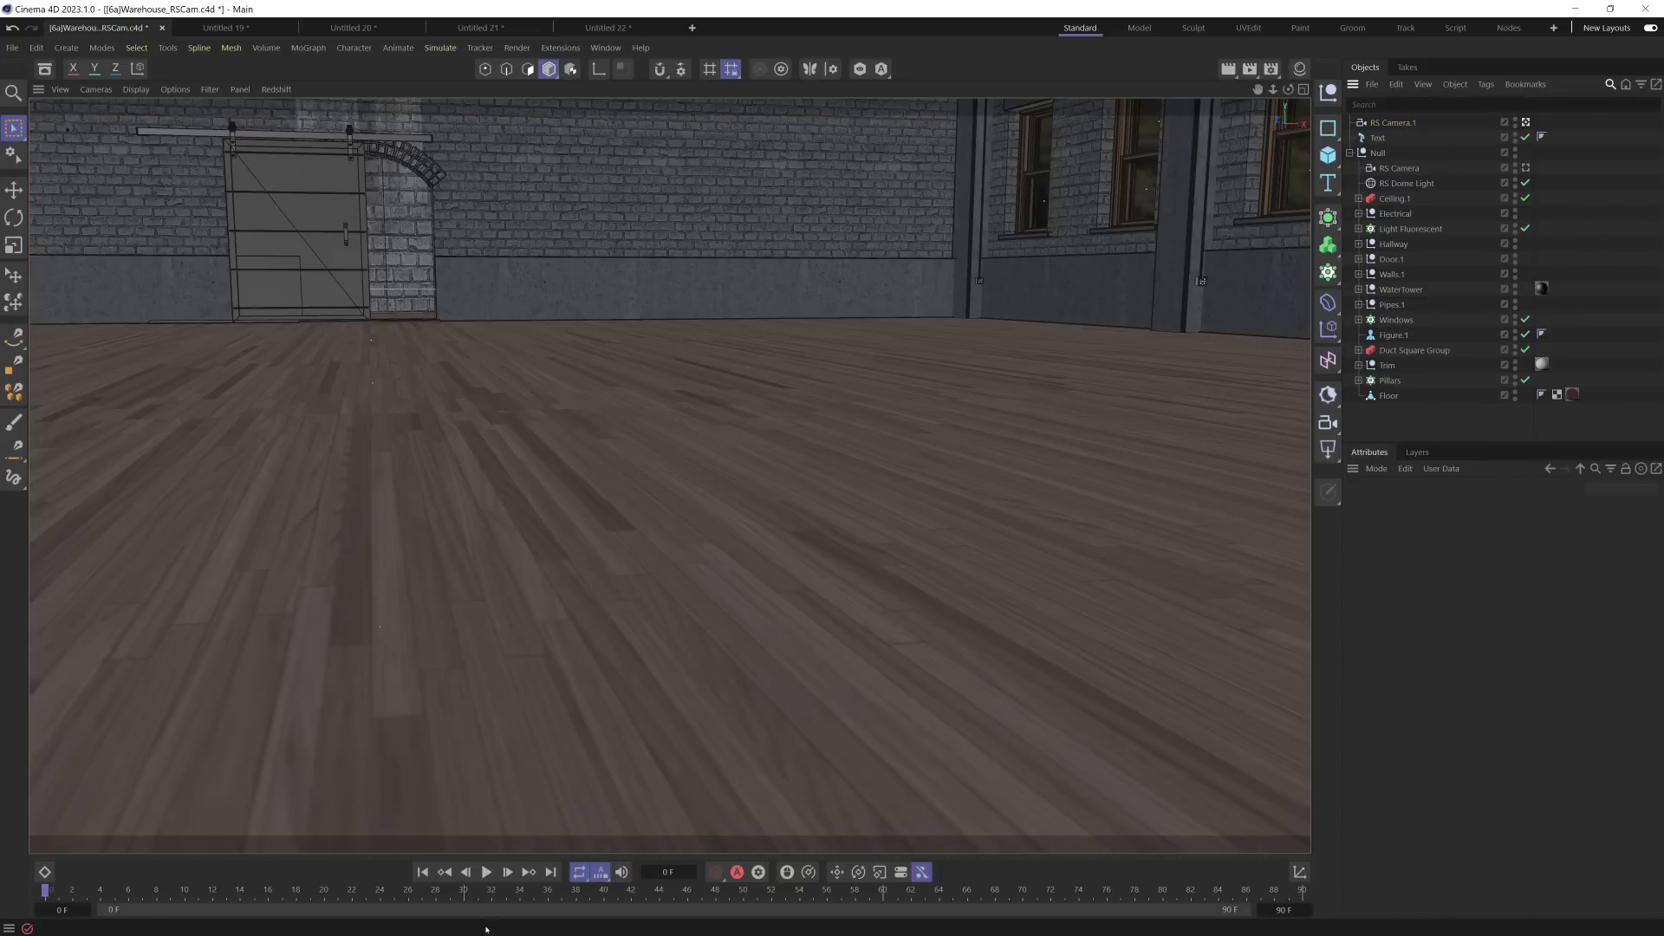
# Step: Preview the camera animation, stop at frame 19, and open Render Settings
pyautogui.click(487, 873)
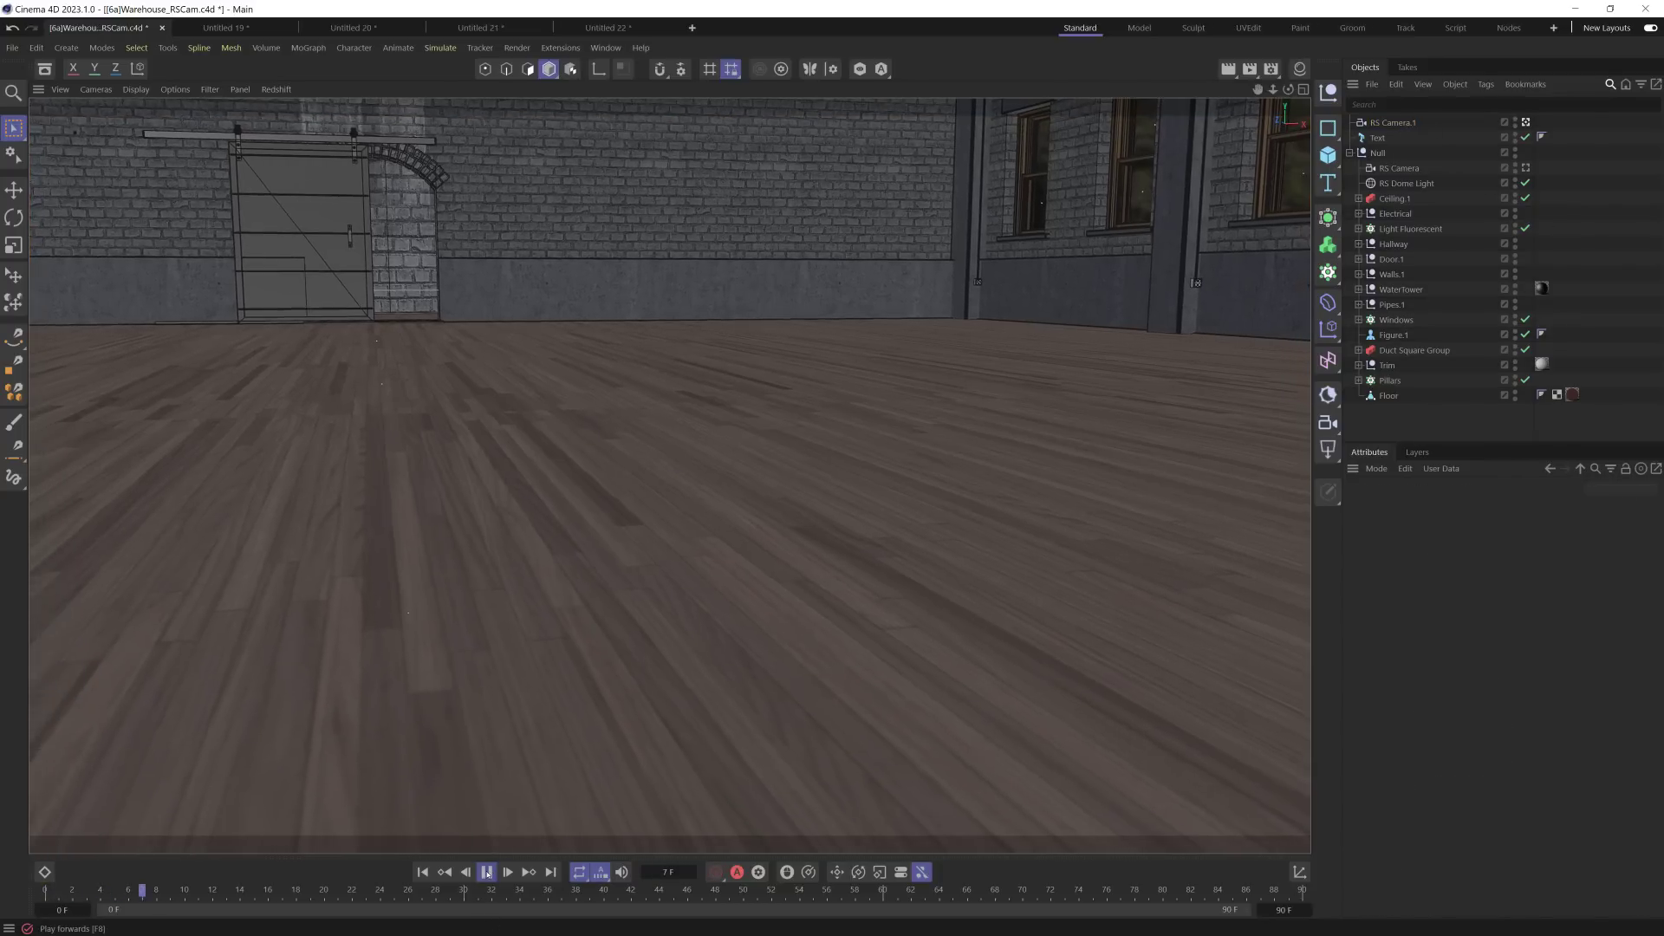
pyautogui.click(487, 873)
pyautogui.moveTo(310, 894); pyautogui.dragTo(728, 901)
pyautogui.press('F8')
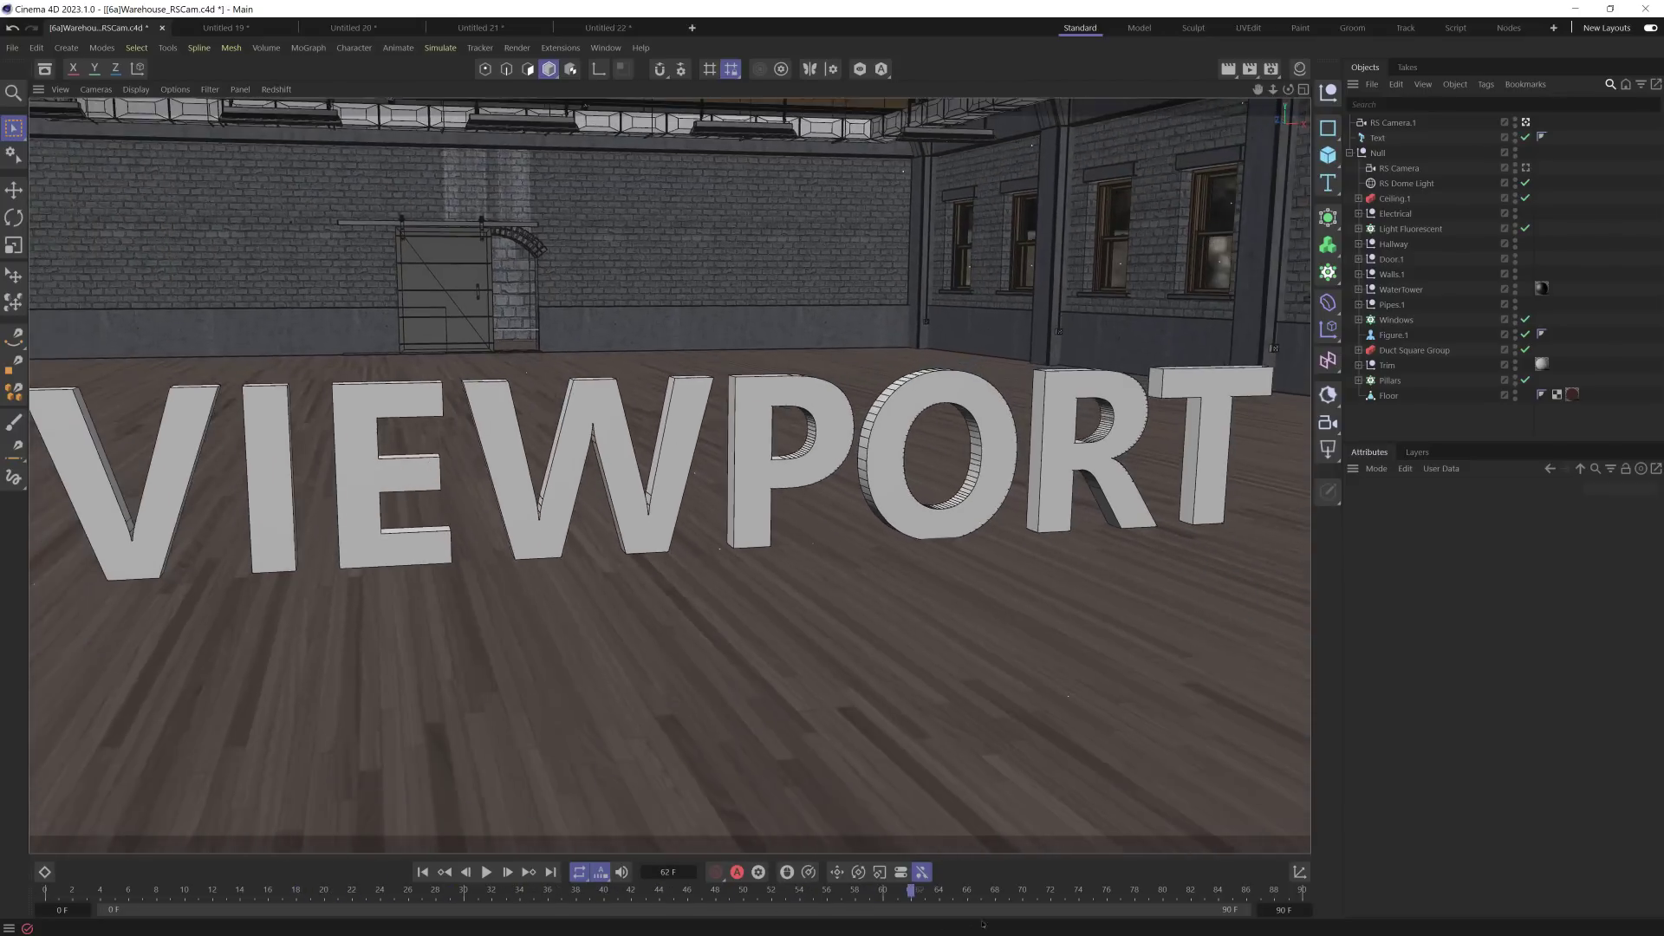
pyautogui.hotkey('shift', 'f')
pyautogui.press('F8')
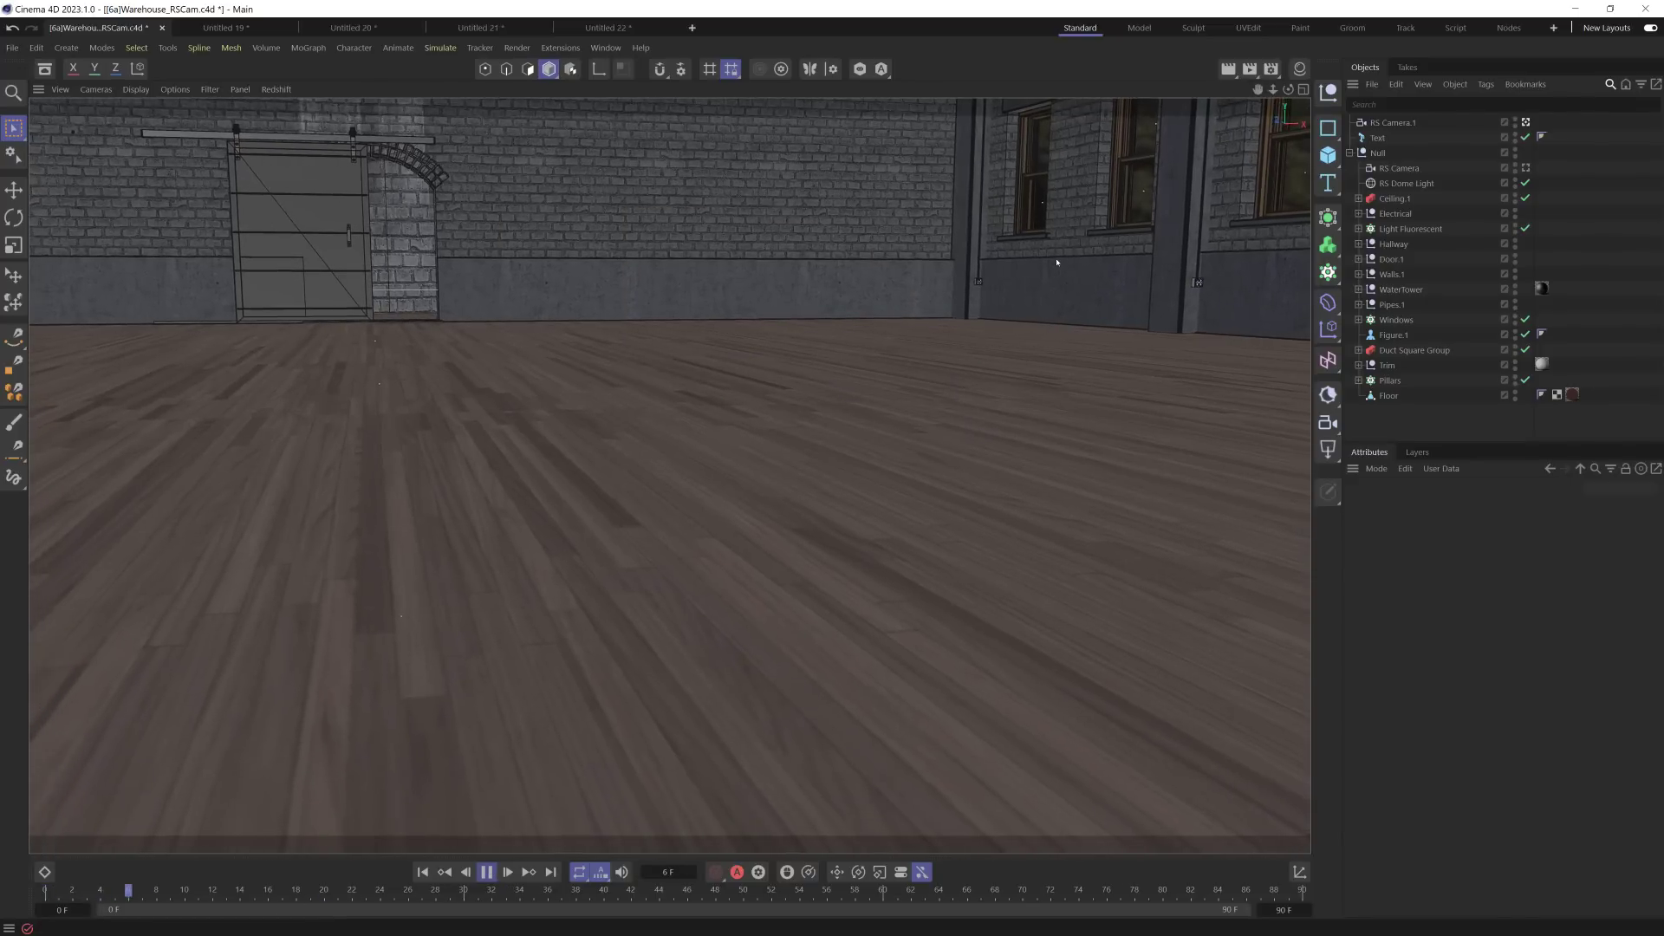
pyautogui.press('F8')
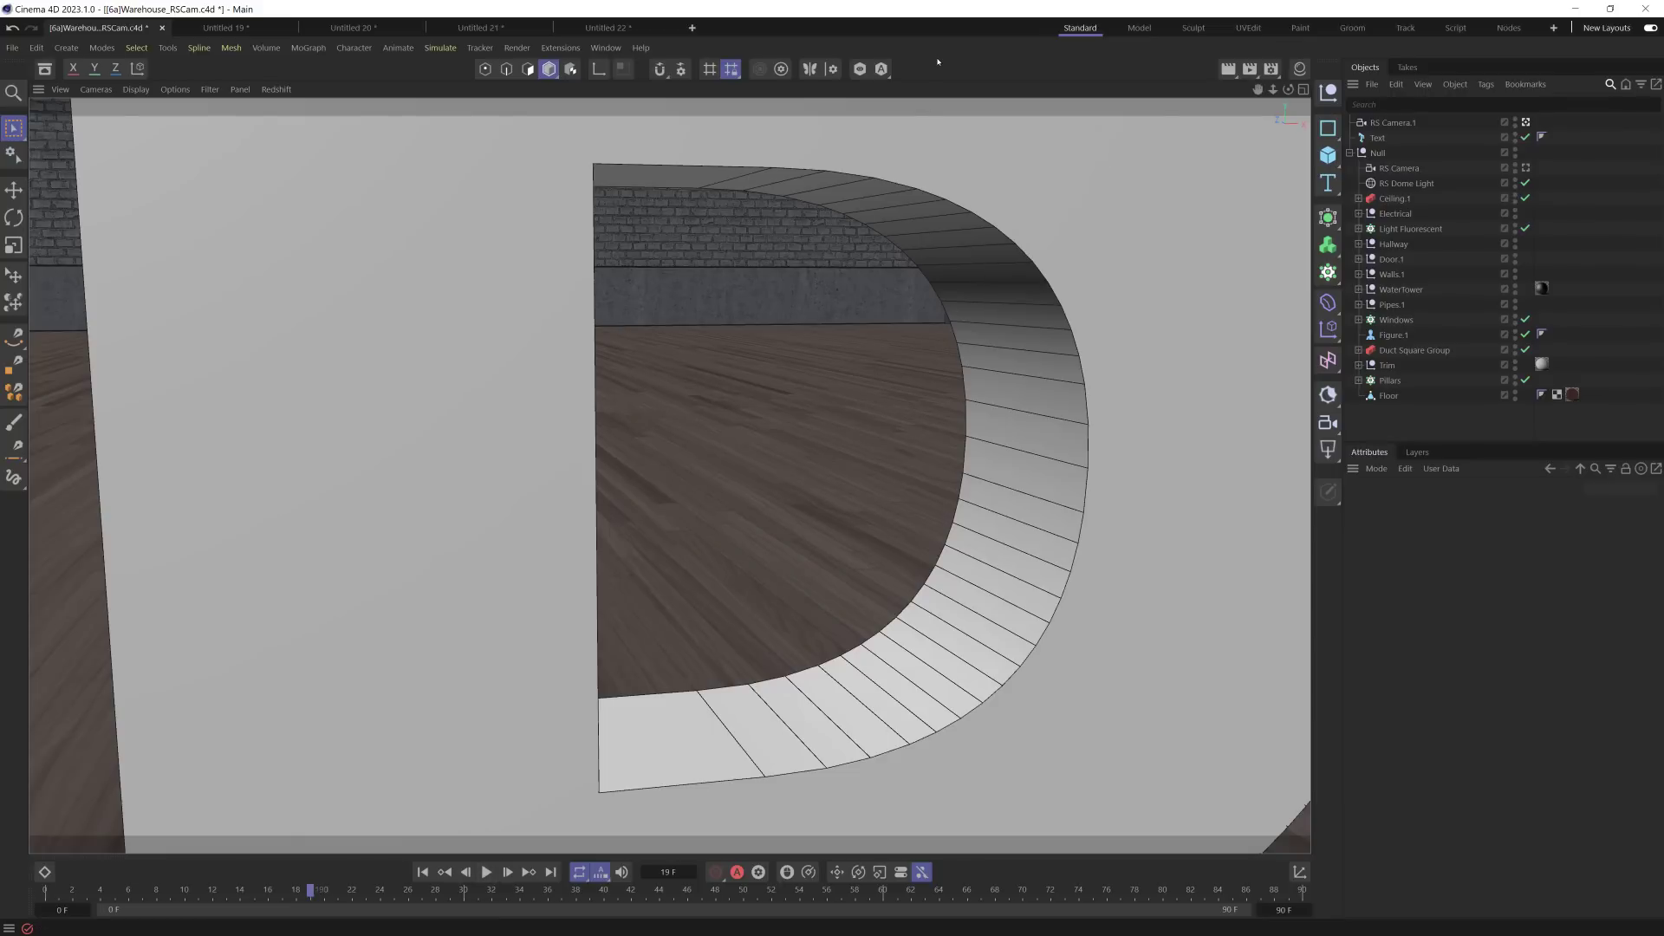
pyautogui.hotkey('ctrl', 'b')
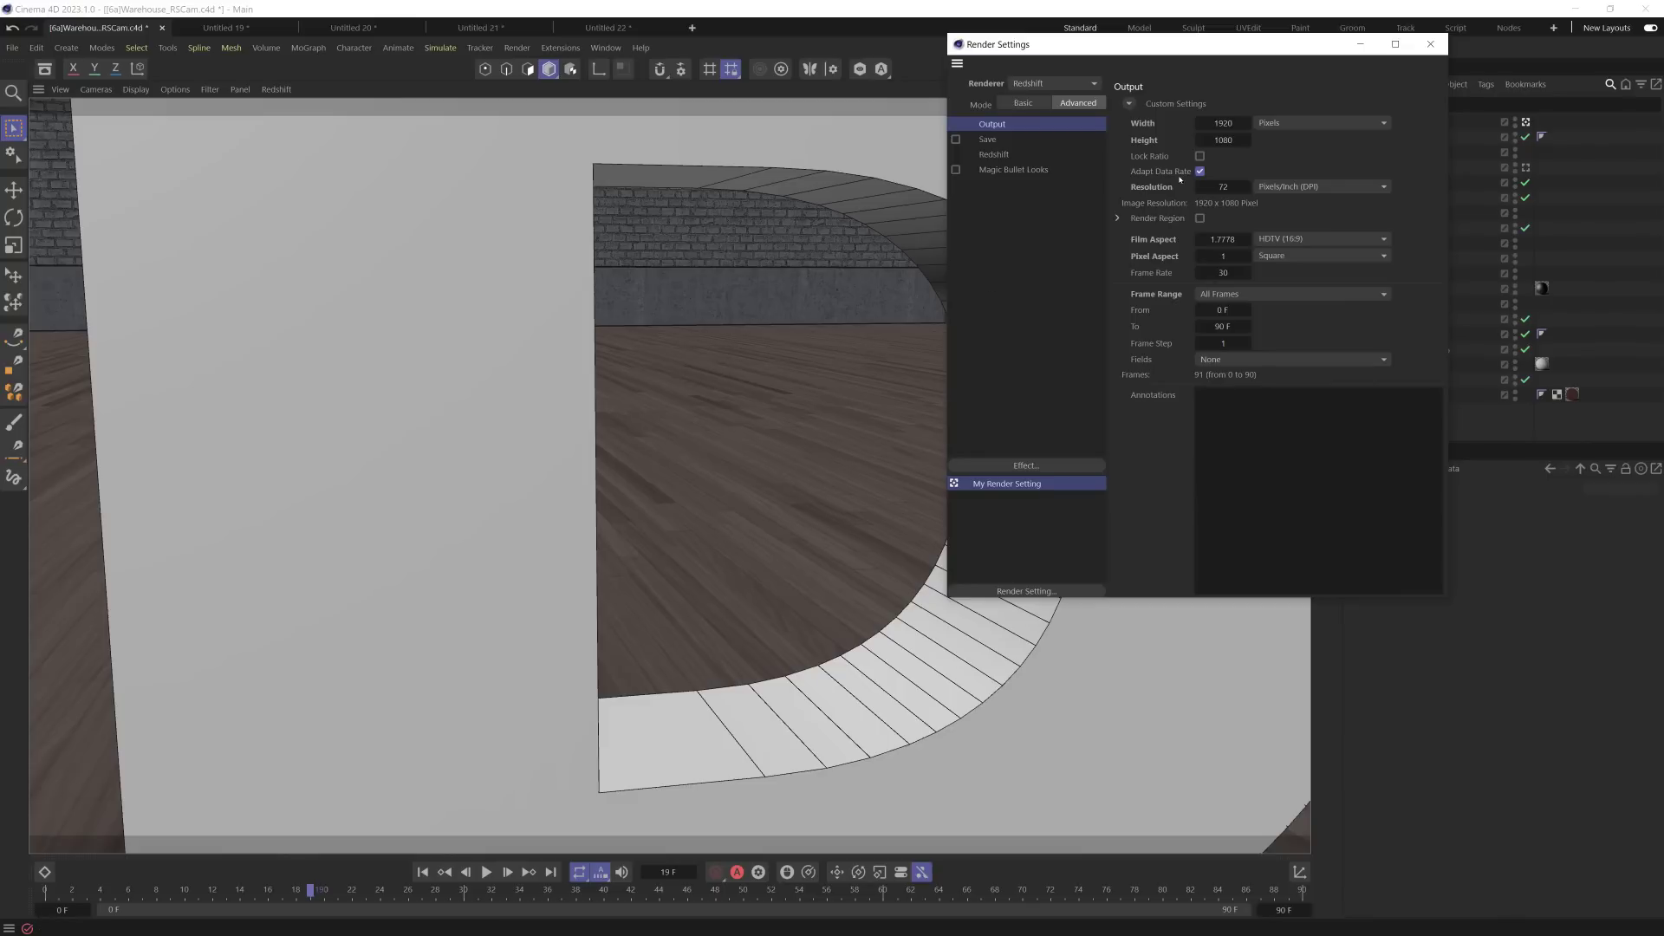
# Step: Set the renderer to Viewport Renderer and enable Save
pyautogui.click(1047, 85)
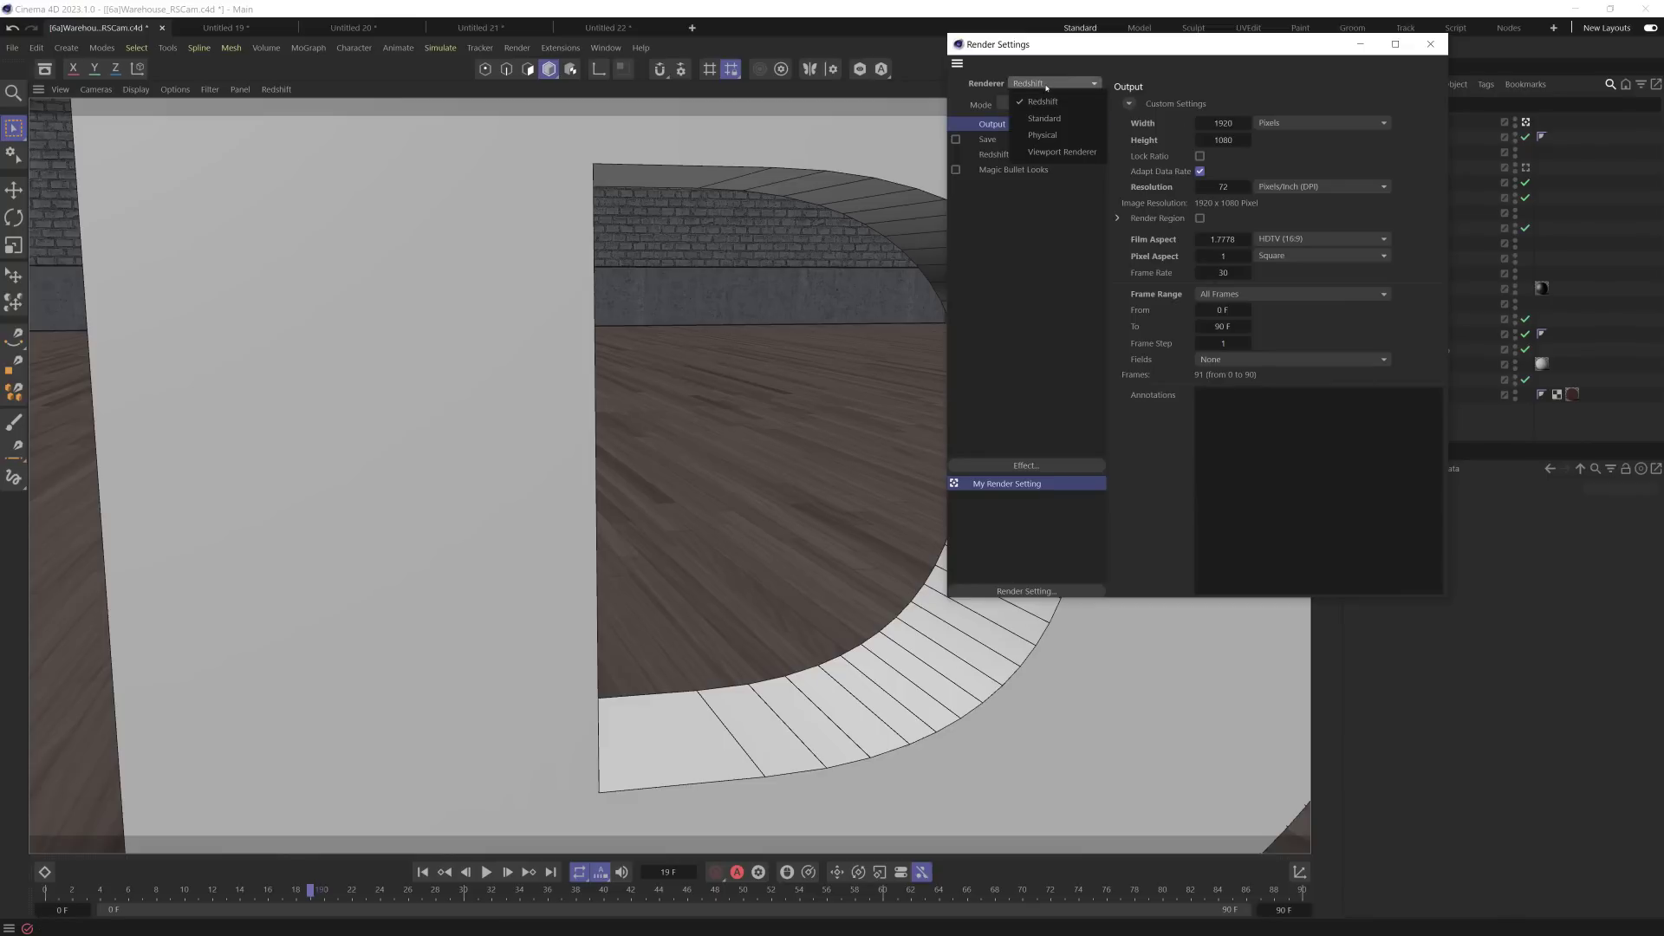
pyautogui.click(1093, 154)
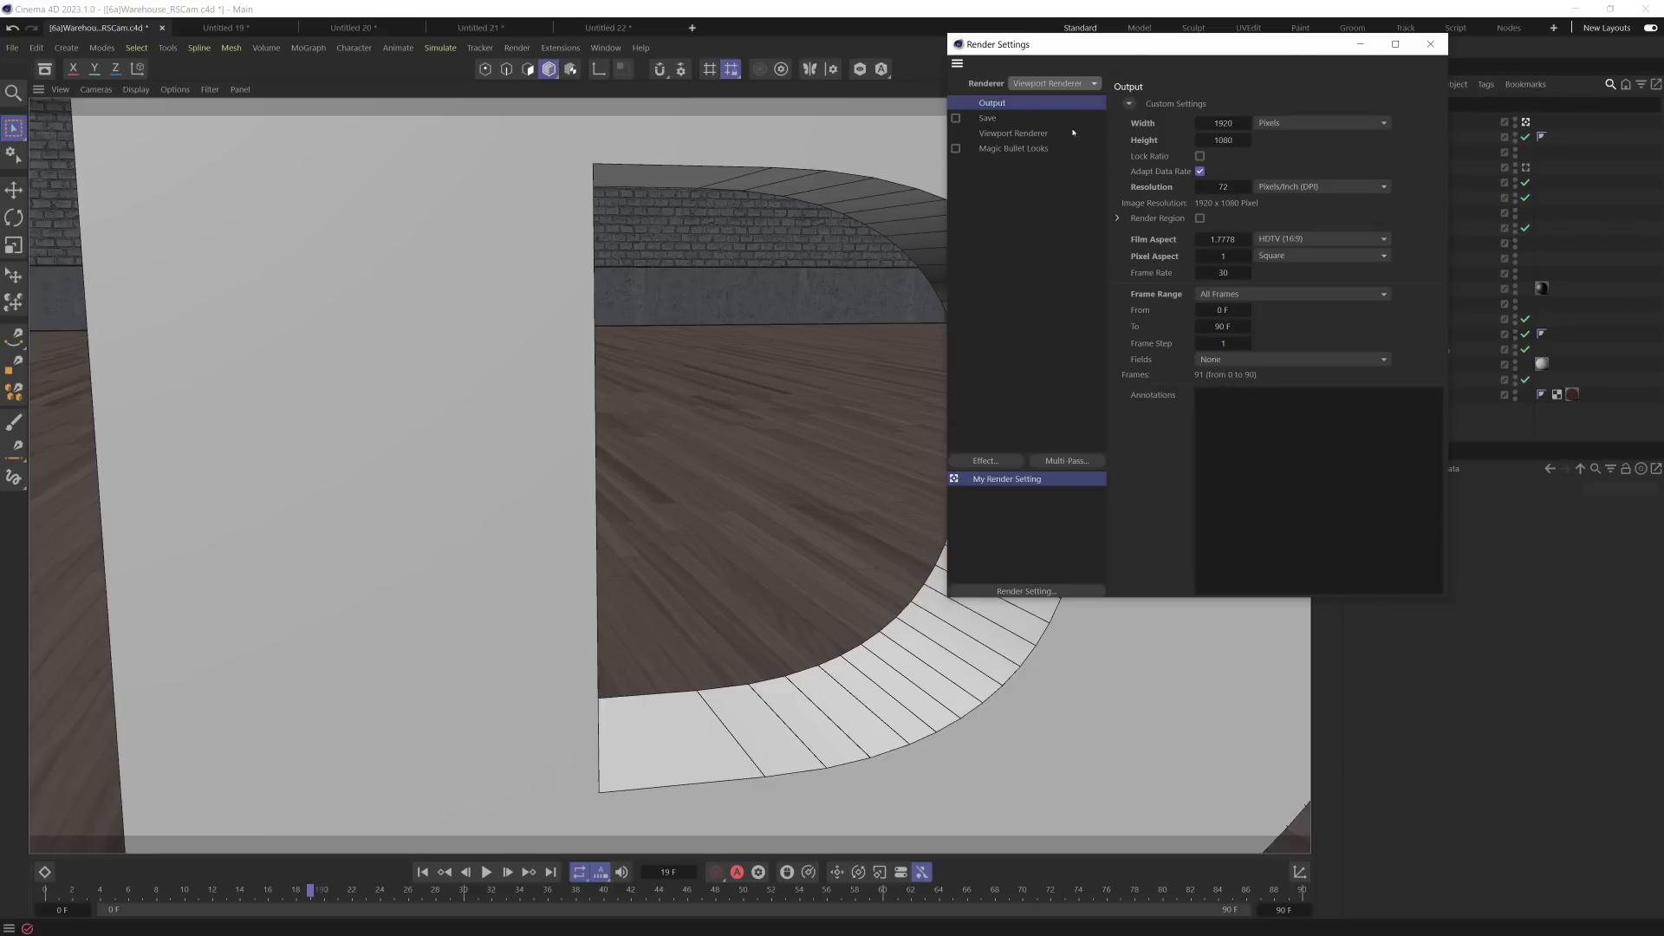
pyautogui.click(956, 118)
pyautogui.moveTo(1261, 59); pyautogui.dragTo(862, 201)
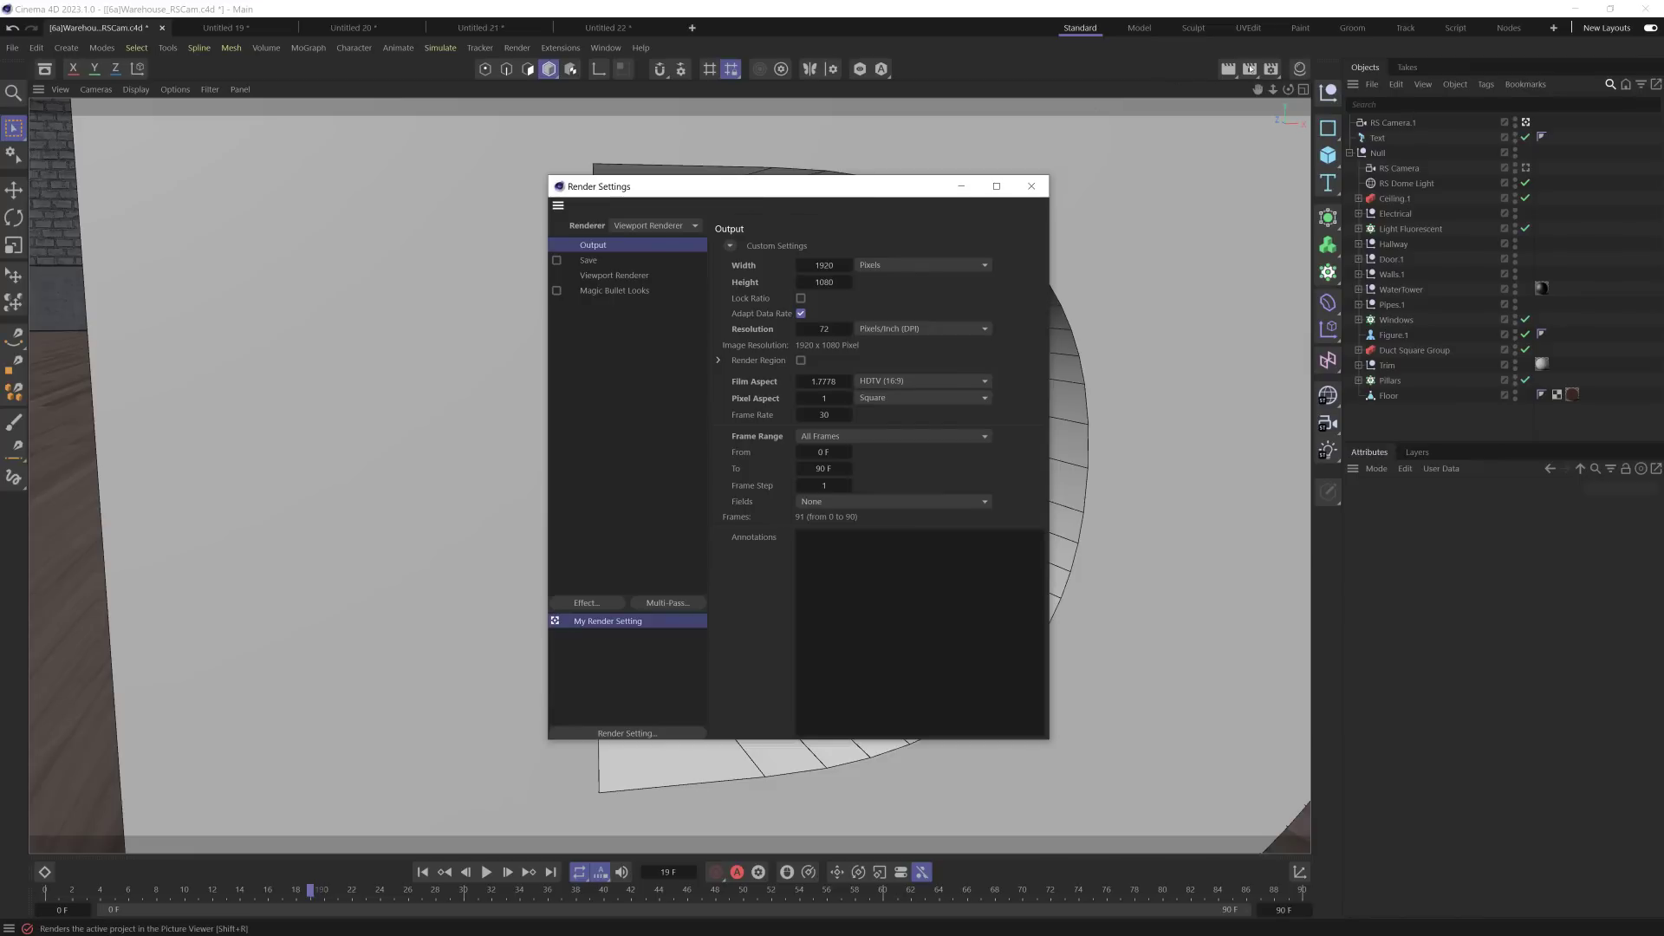
# Step: Render the animation to the Picture Viewer without a file name, play it back, then close it
pyautogui.click(1249, 69)
pyautogui.click(880, 530)
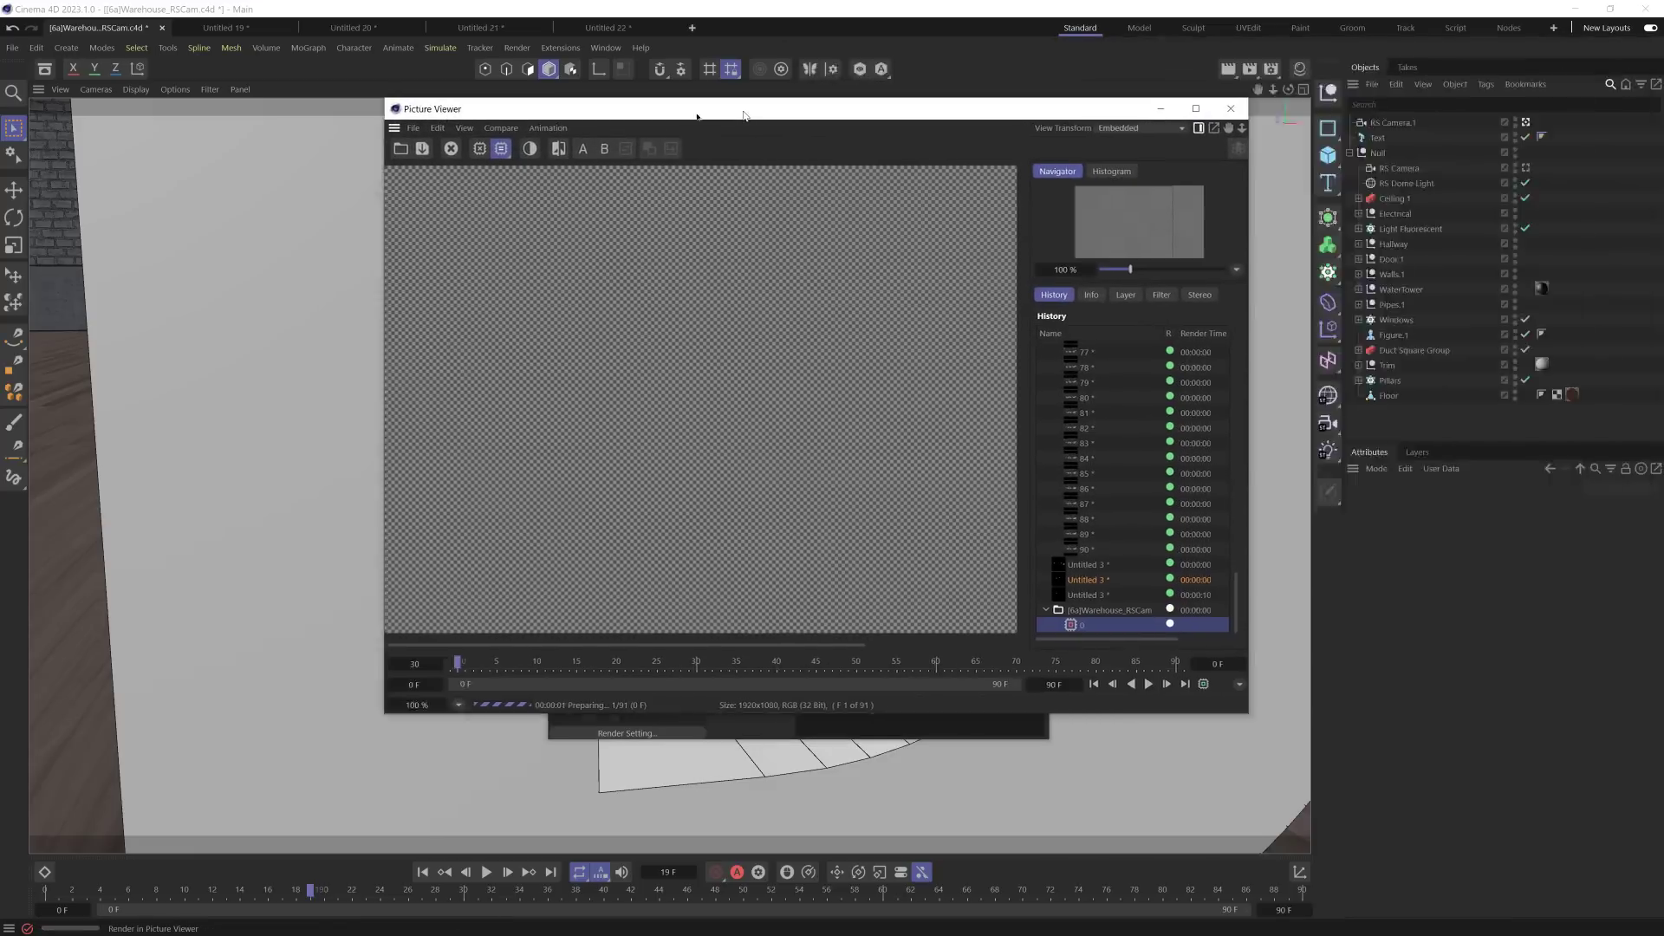
pyautogui.moveTo(744, 115); pyautogui.dragTo(557, 110)
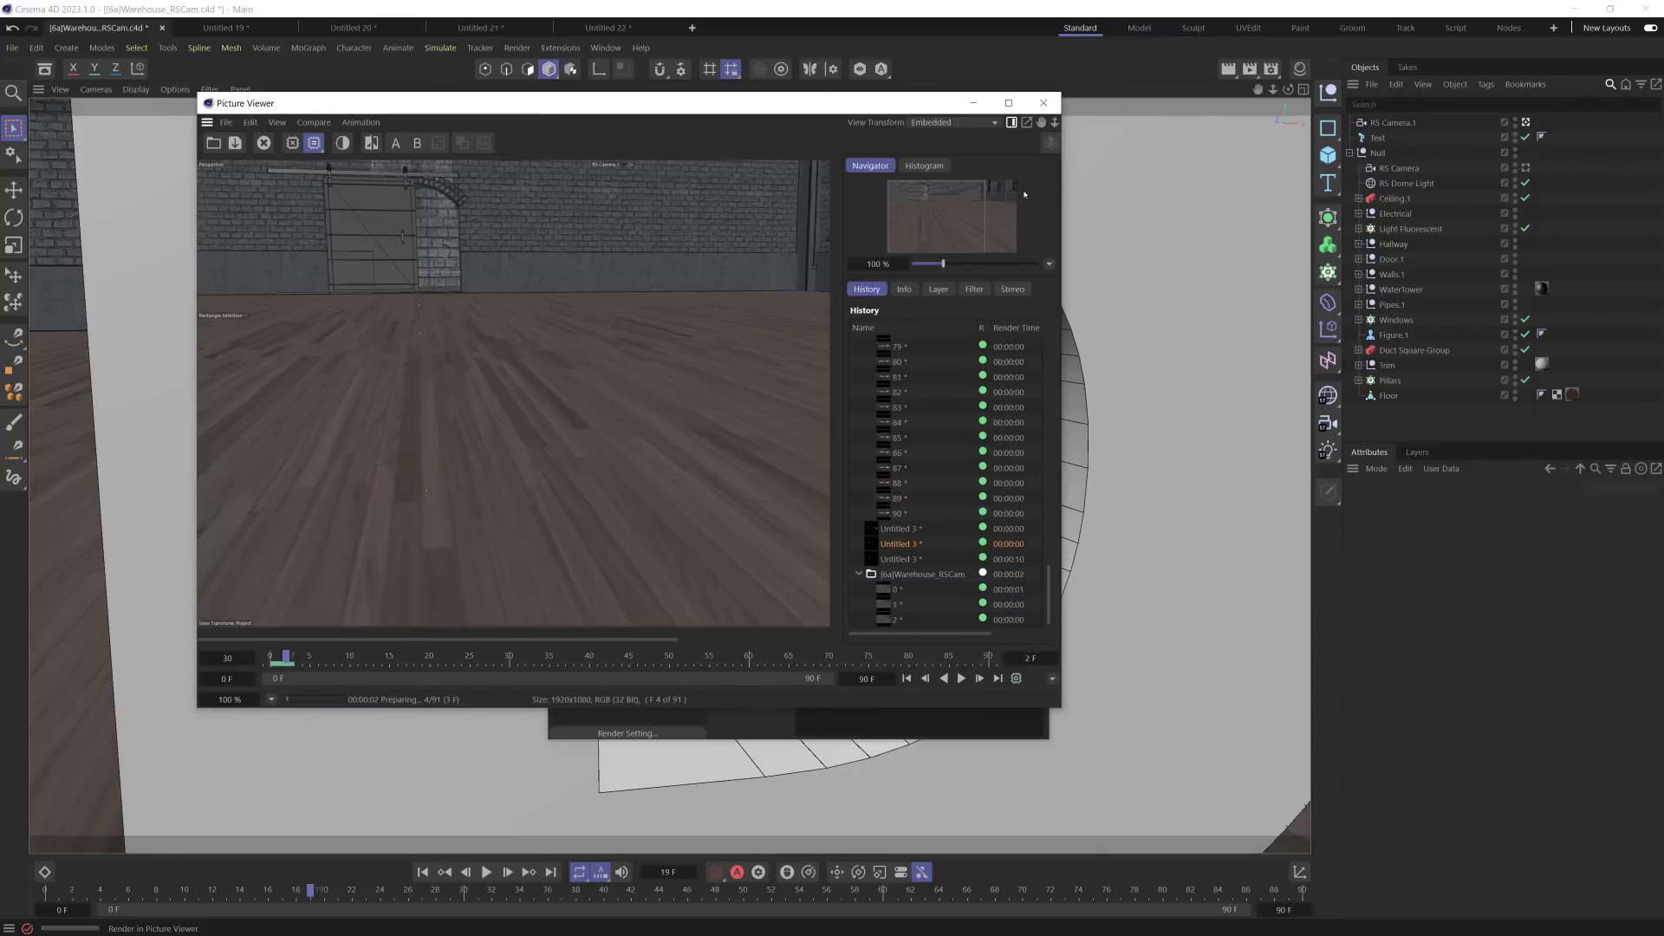
pyautogui.moveTo(1058, 191); pyautogui.dragTo(1512, 191)
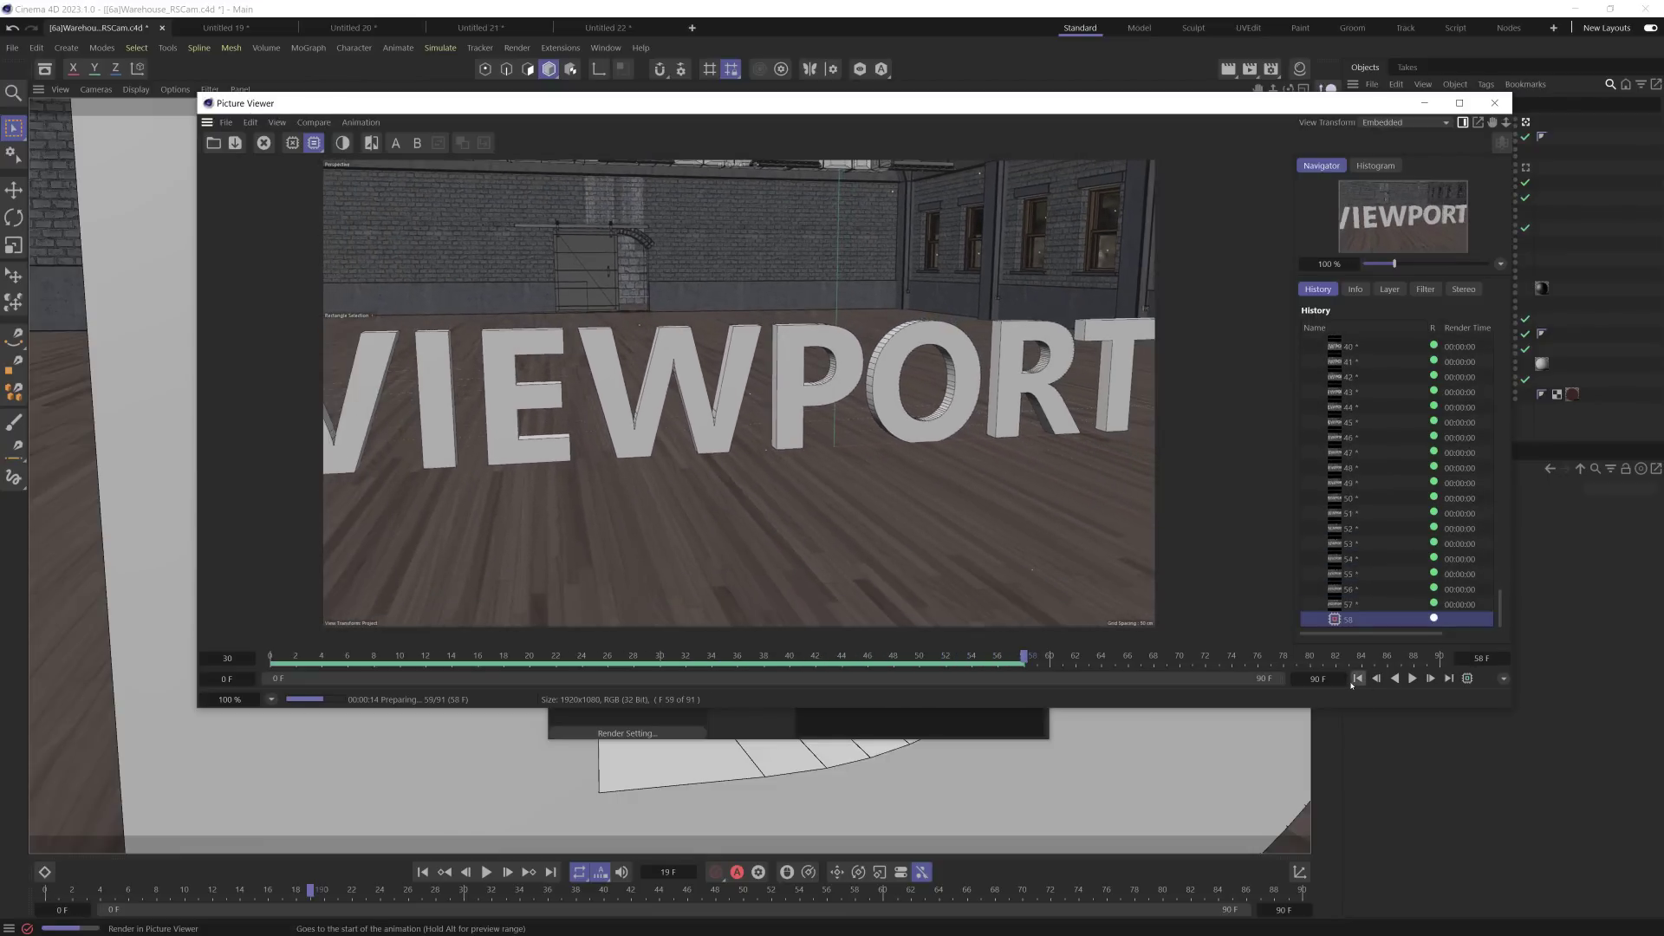
pyautogui.click(1411, 678)
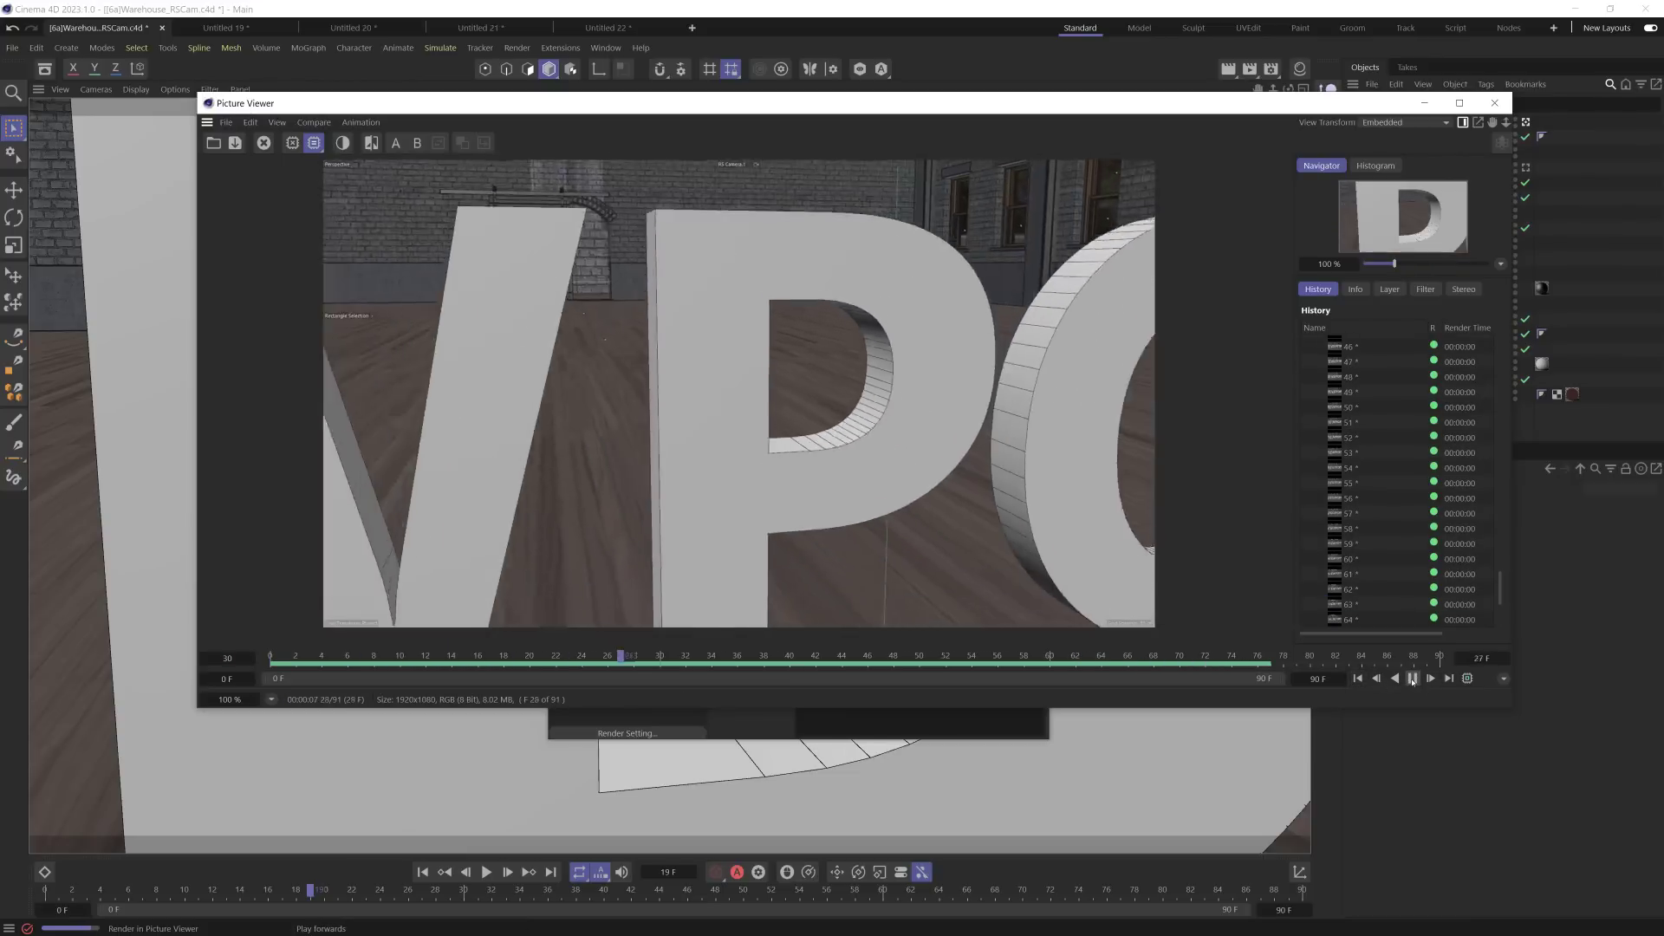
pyautogui.click(1412, 678)
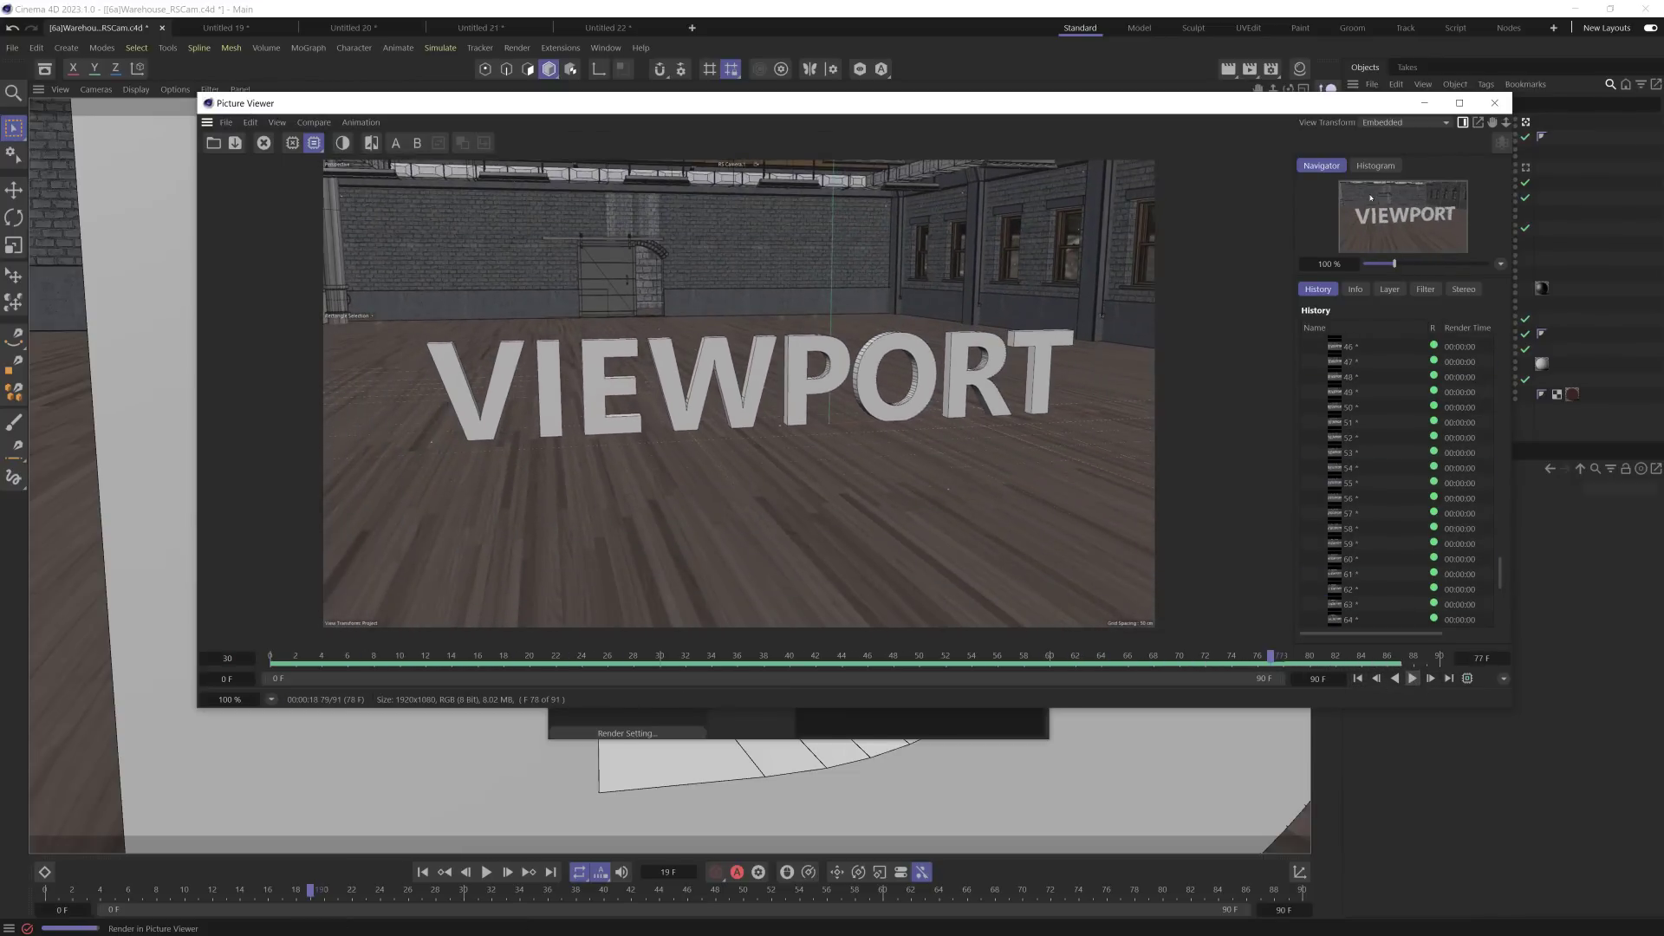
pyautogui.click(1493, 105)
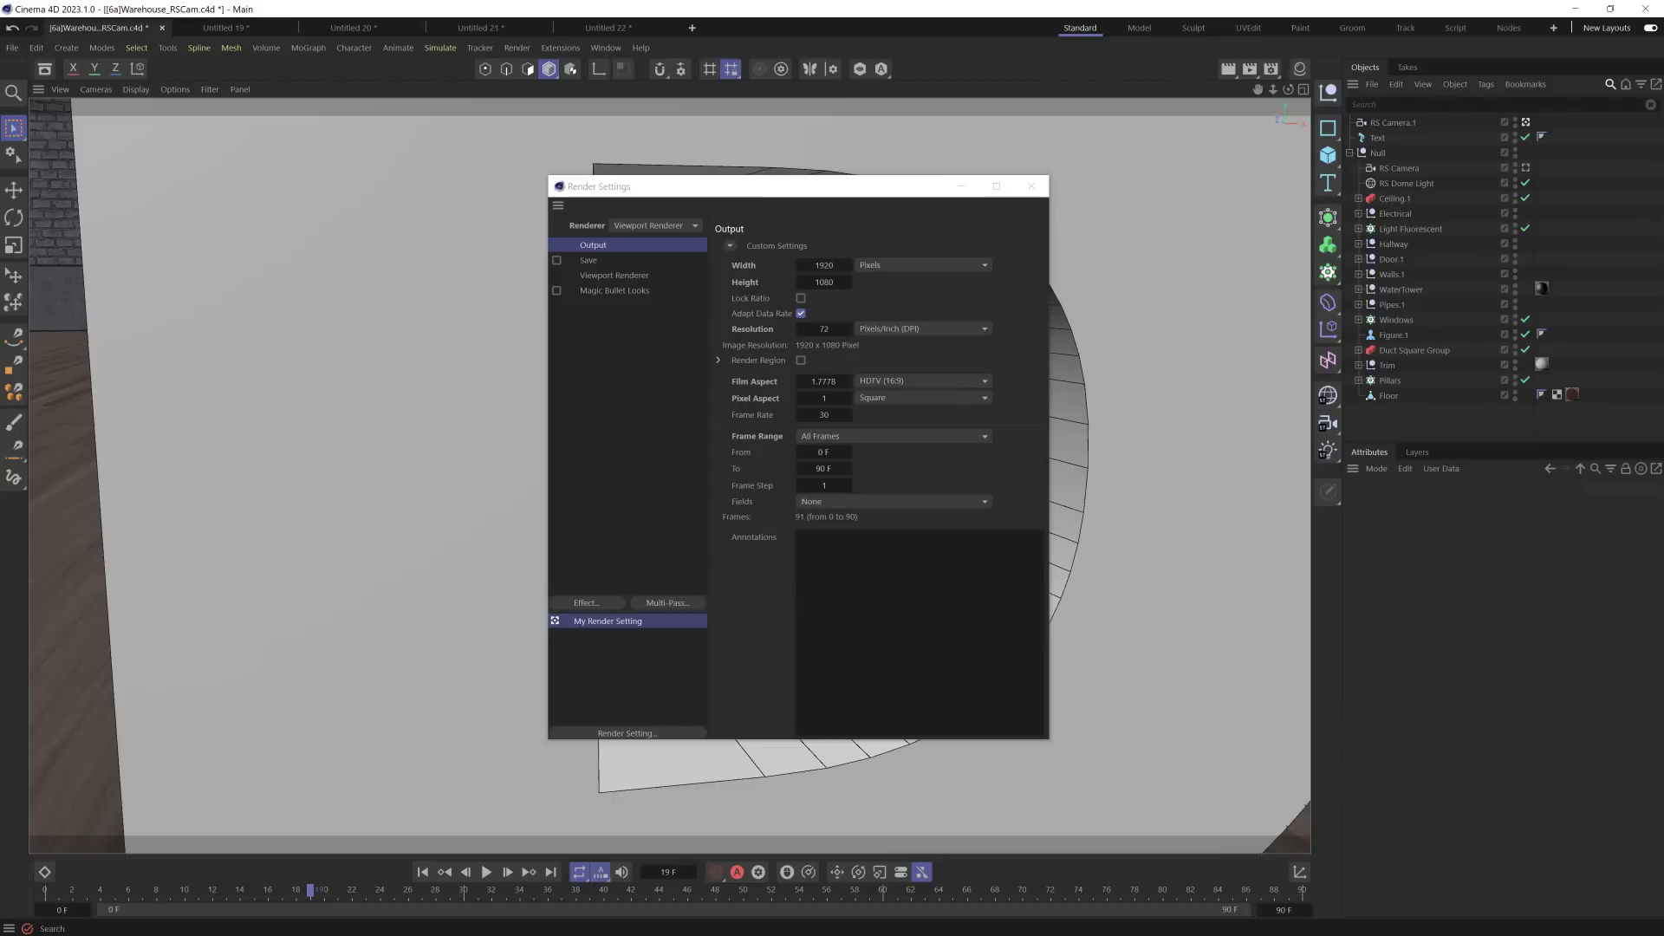
# Step: Close Render Settings and toggle the Material Manager panel
pyautogui.click(1032, 186)
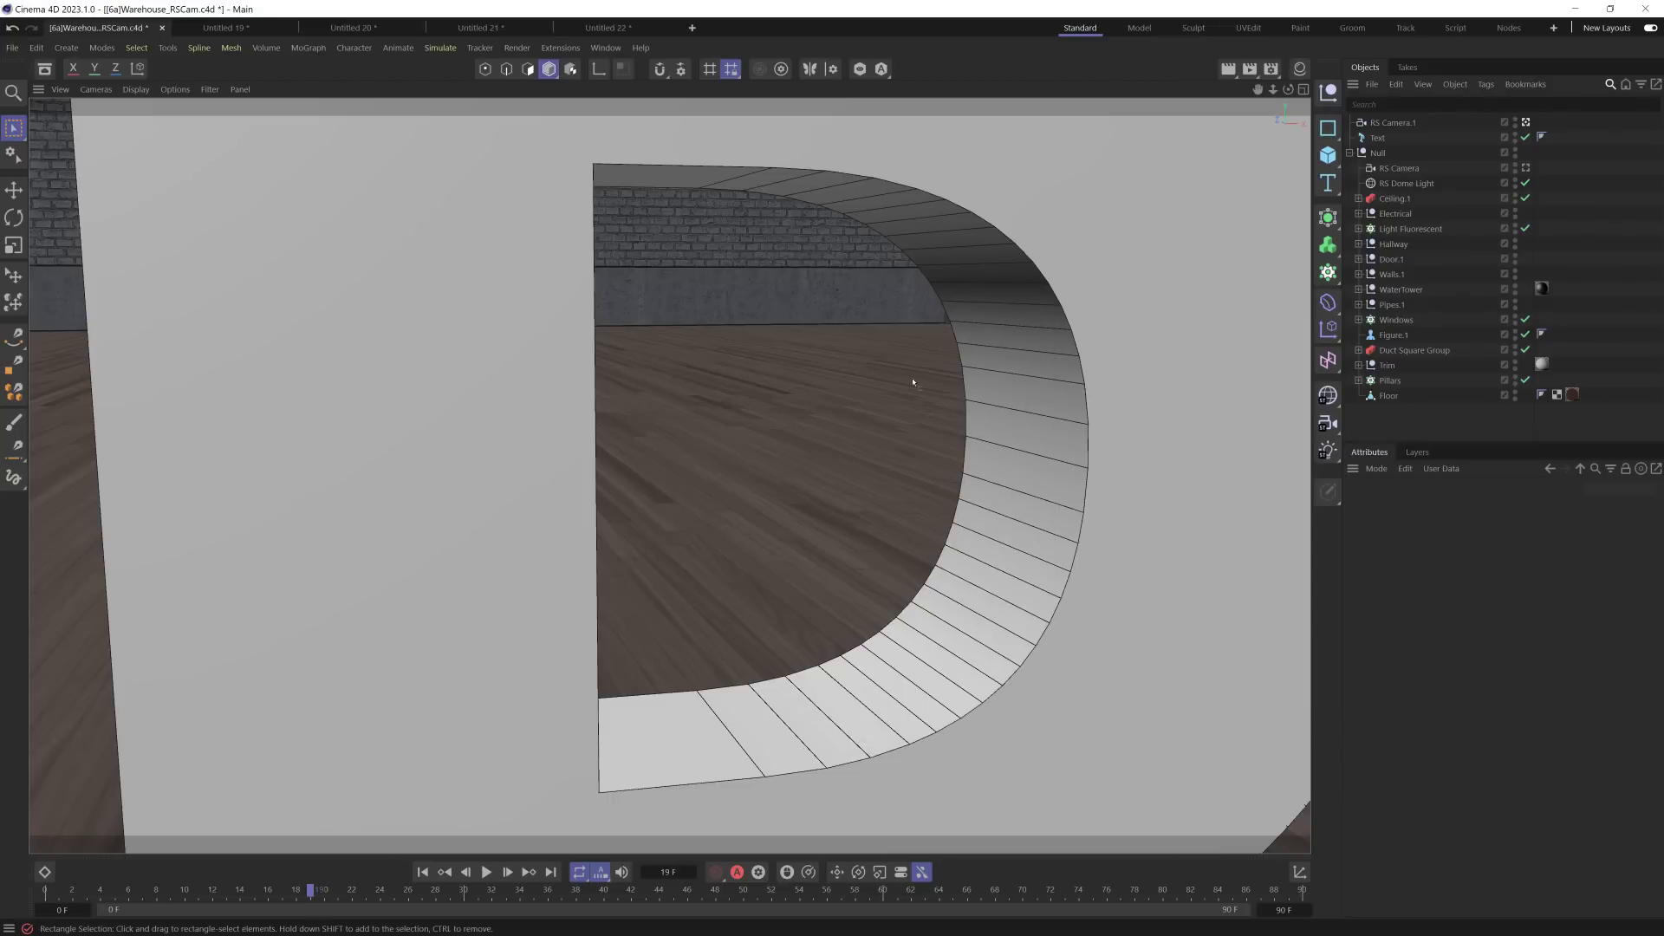
pyautogui.click(1300, 69)
pyautogui.scroll(-10, 846, 399)
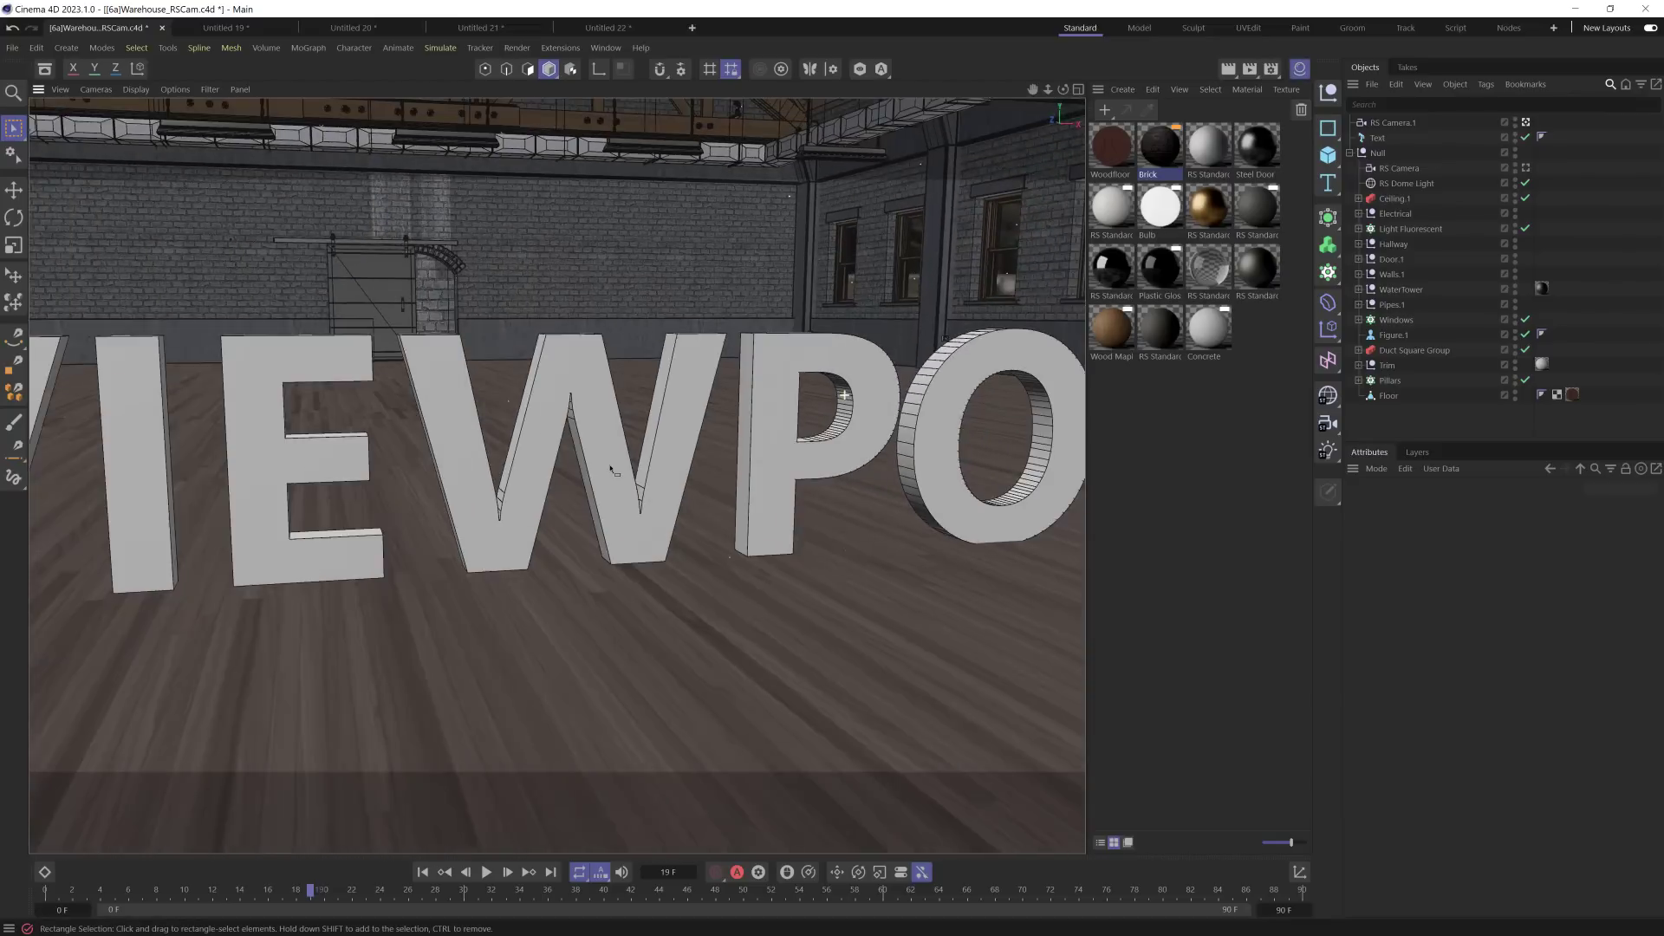
pyautogui.scroll(5, 630, 446)
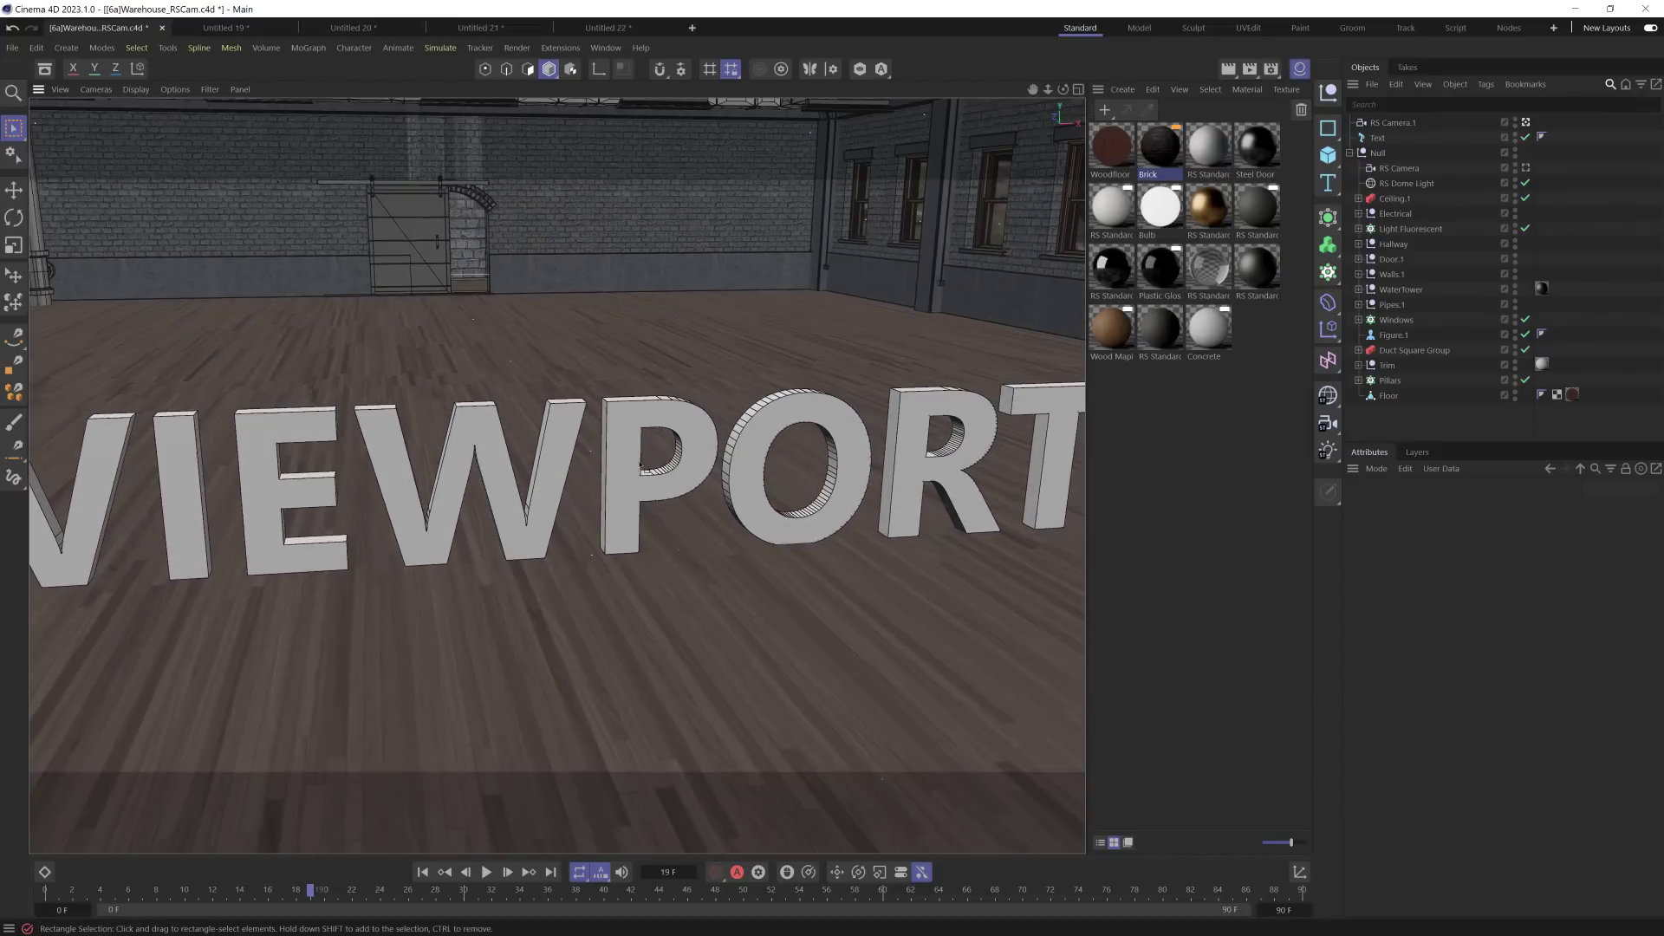
# Step: Add a Plane, raise it above the VIEWPORT letters, and give it 55 width and height segments
pyautogui.click(1328, 154)
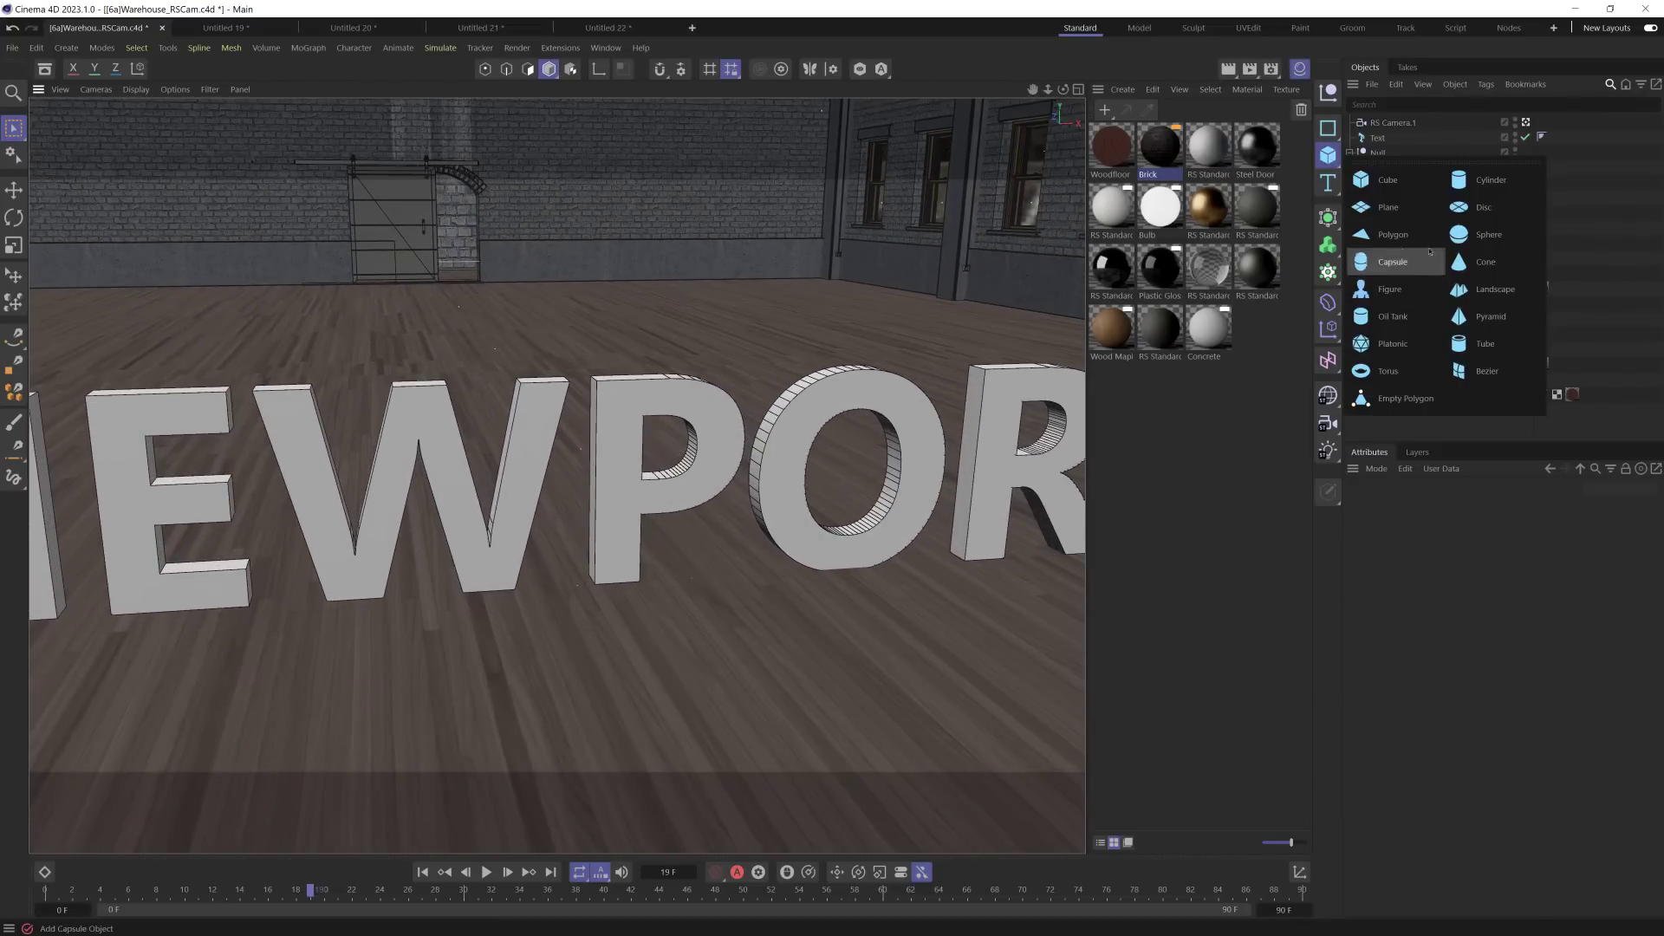
pyautogui.click(1385, 207)
pyautogui.click(1300, 69)
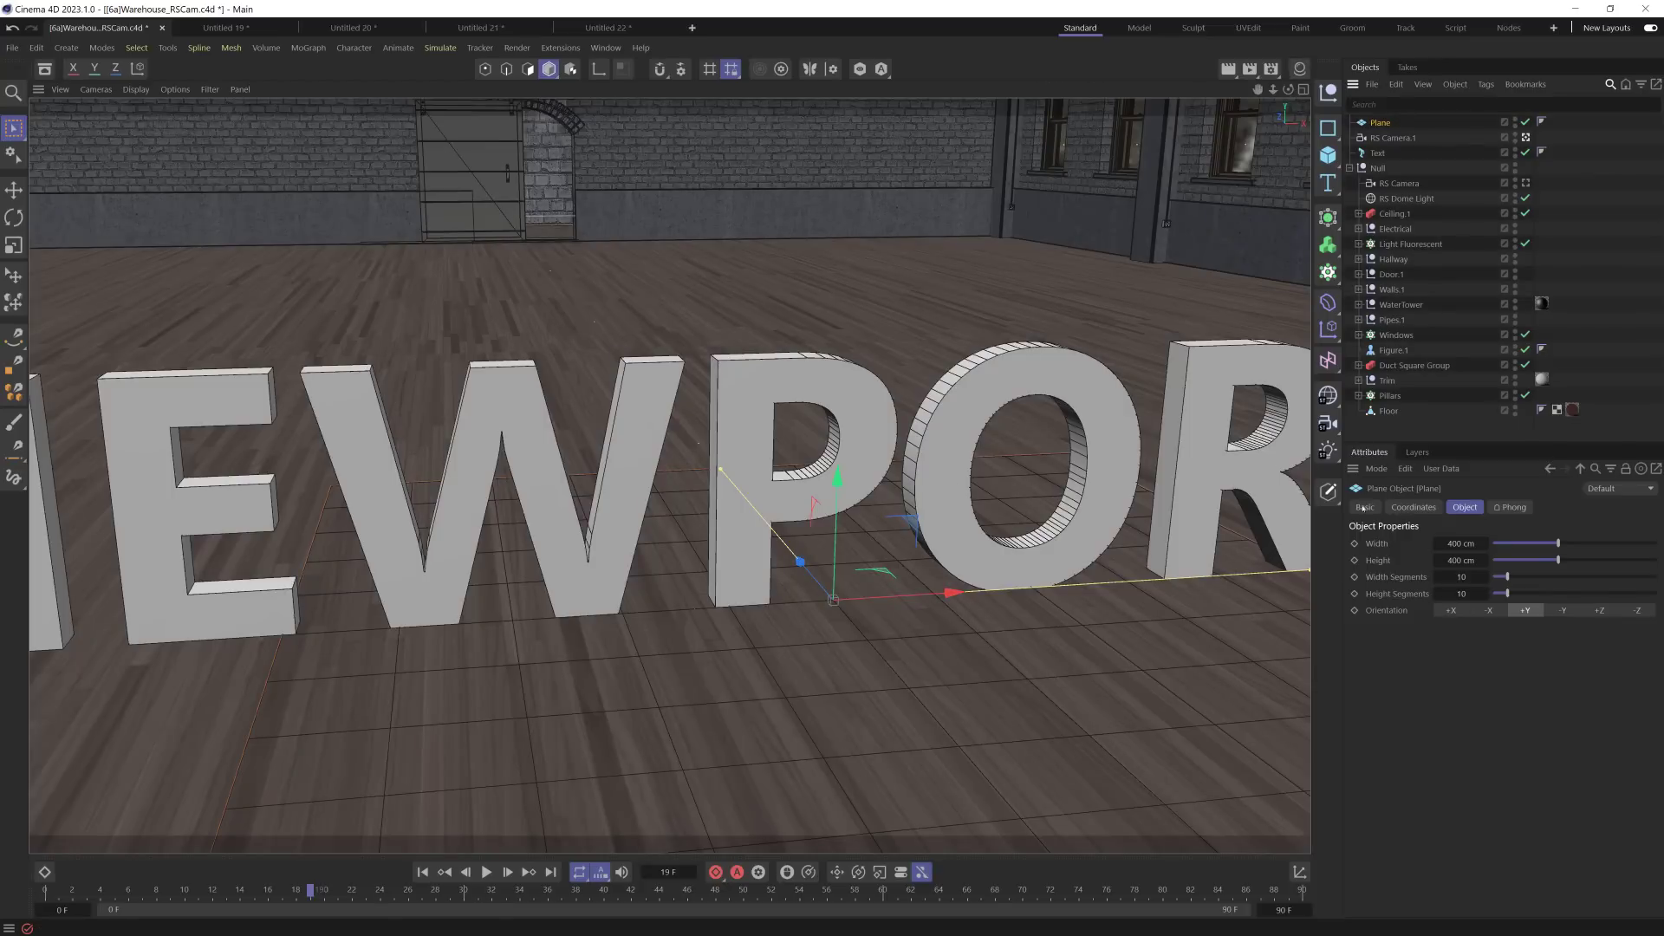
pyautogui.moveTo(837, 477); pyautogui.dragTo(865, 238)
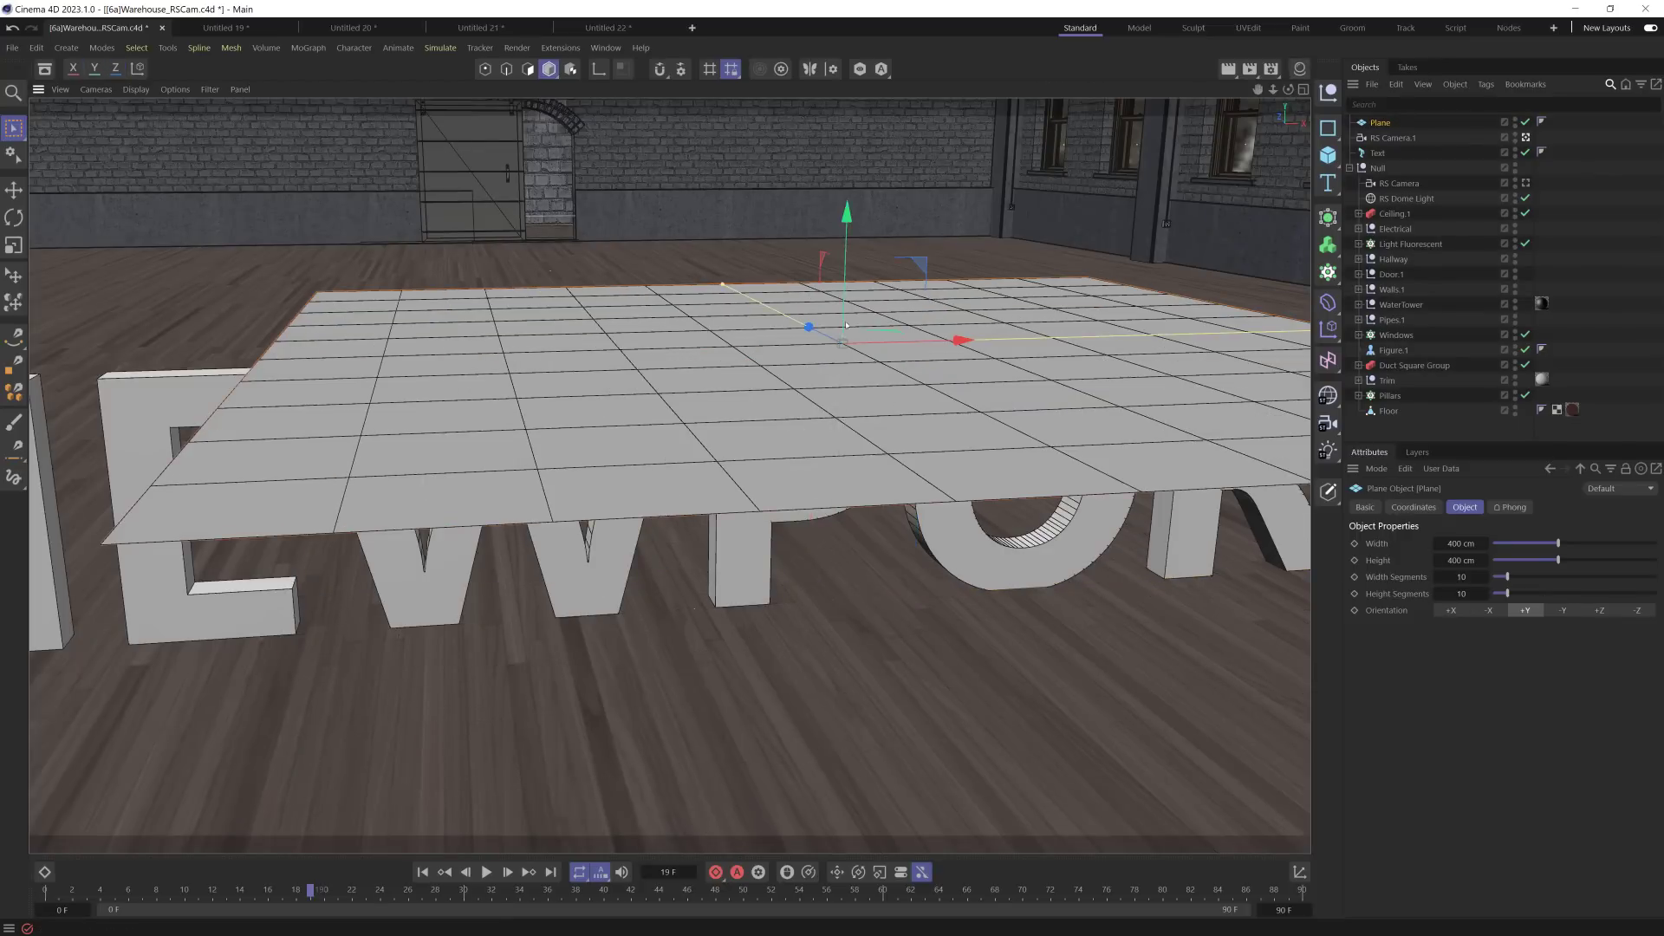
pyautogui.scroll(3, 869, 321)
pyautogui.scroll(1, 869, 322)
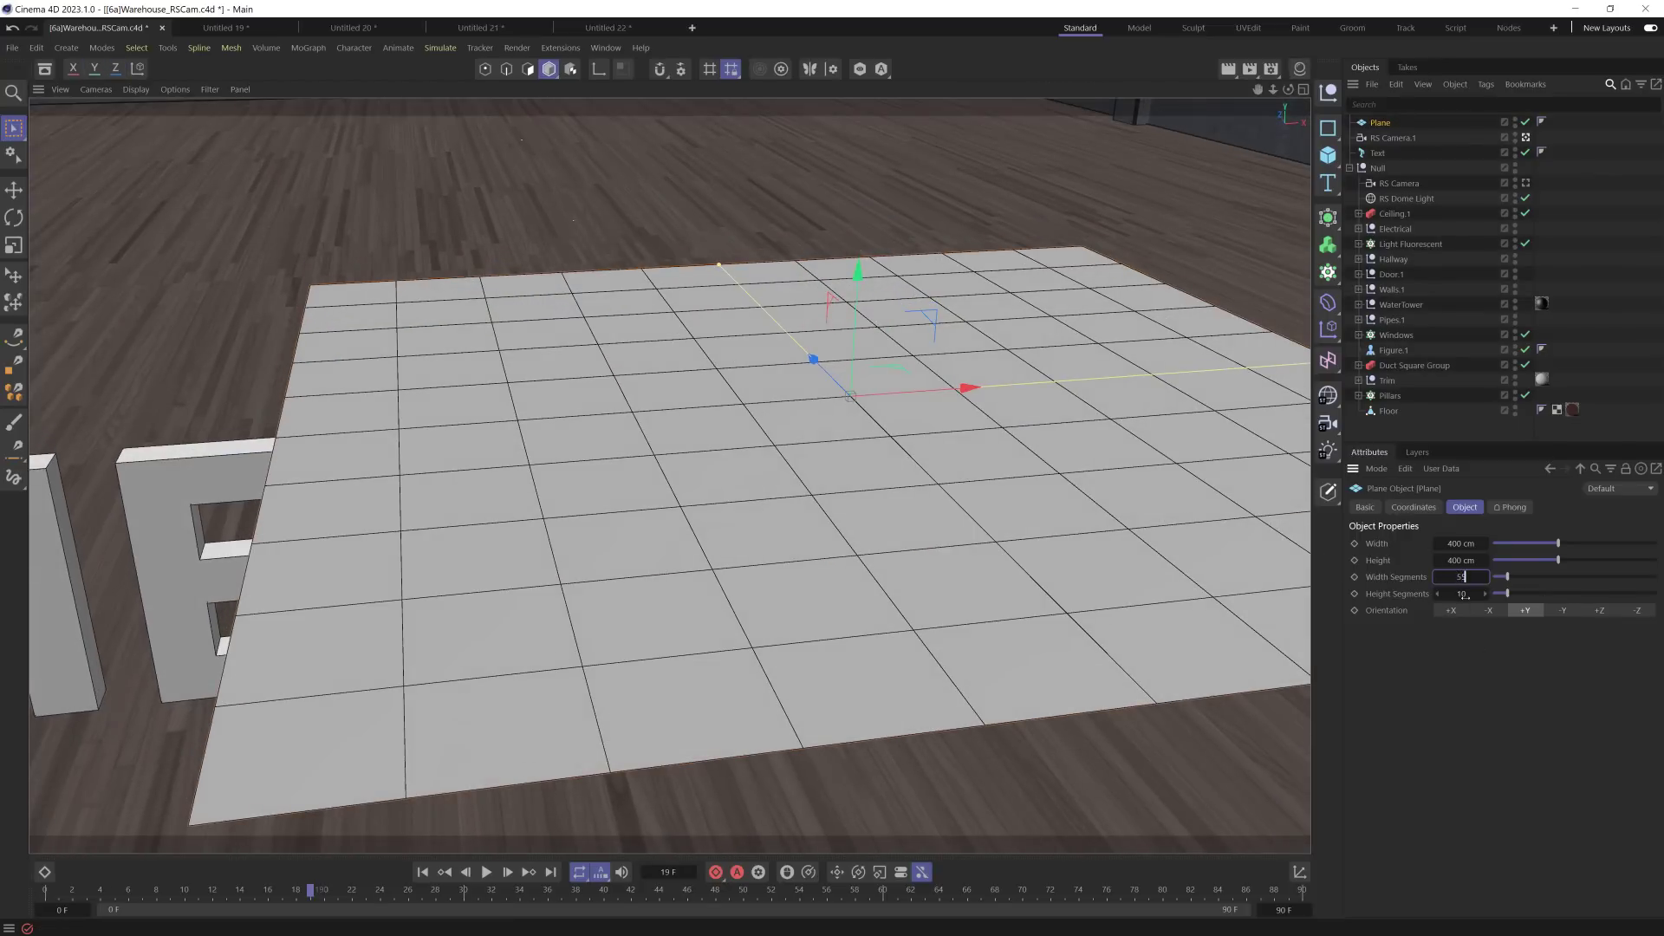
pyautogui.press('Tab')
pyautogui.write('55')
pyautogui.press('Return')
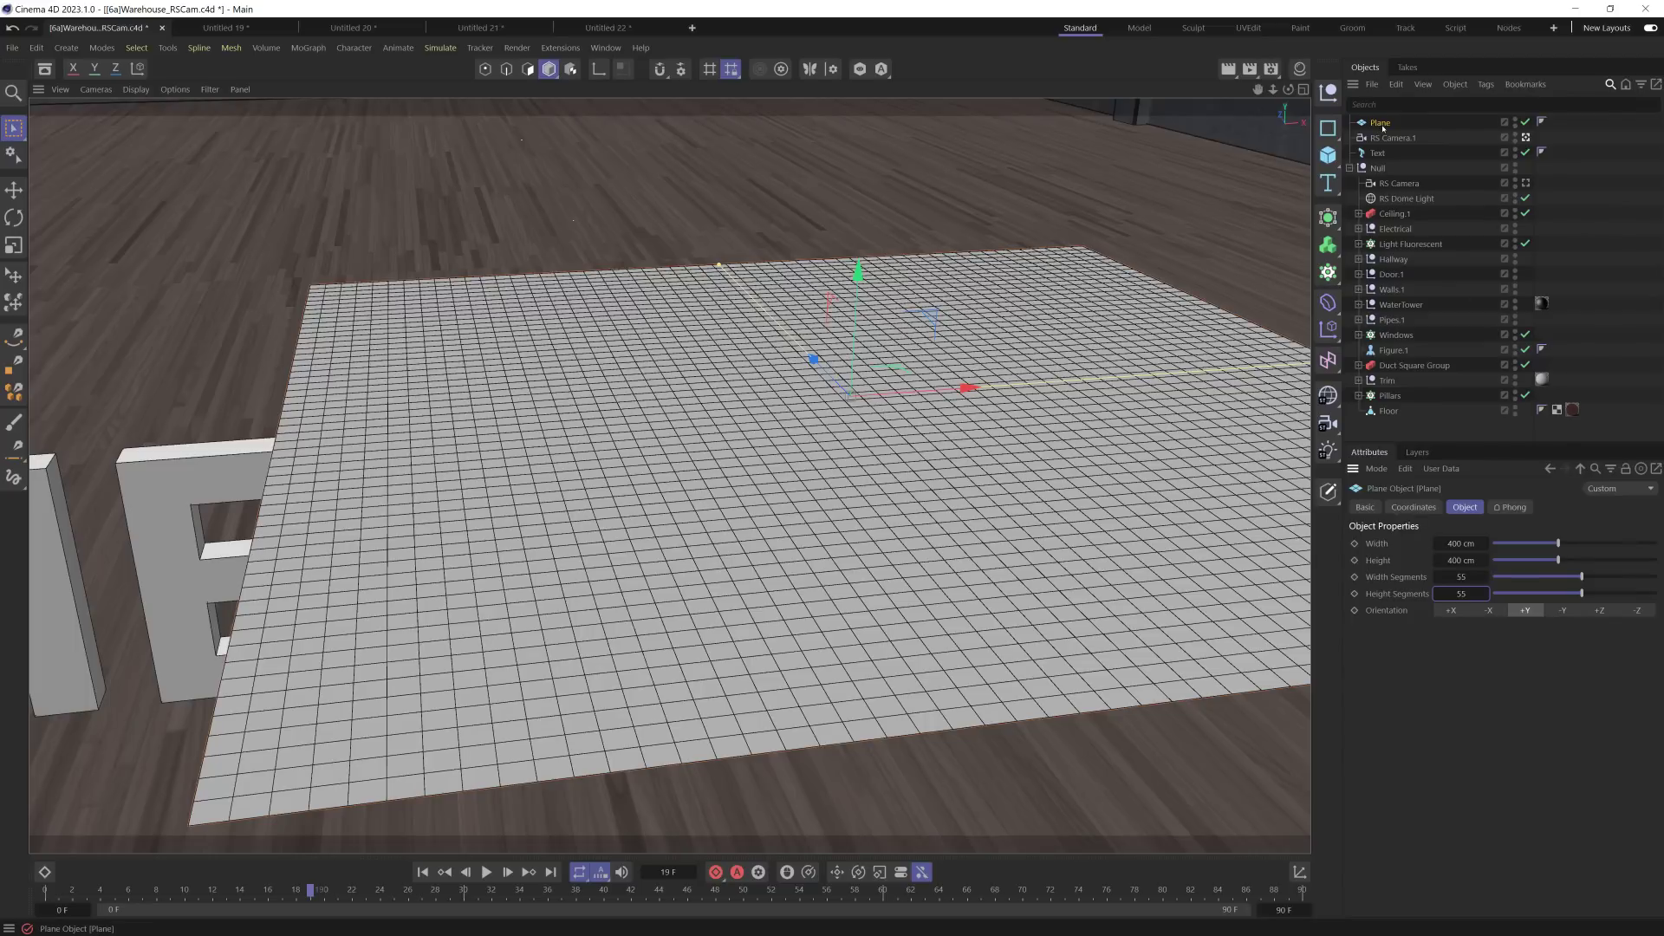
# Step: Add a Vertex Map tag to the Plane from Other Tags
pyautogui.rightClick(1381, 124)
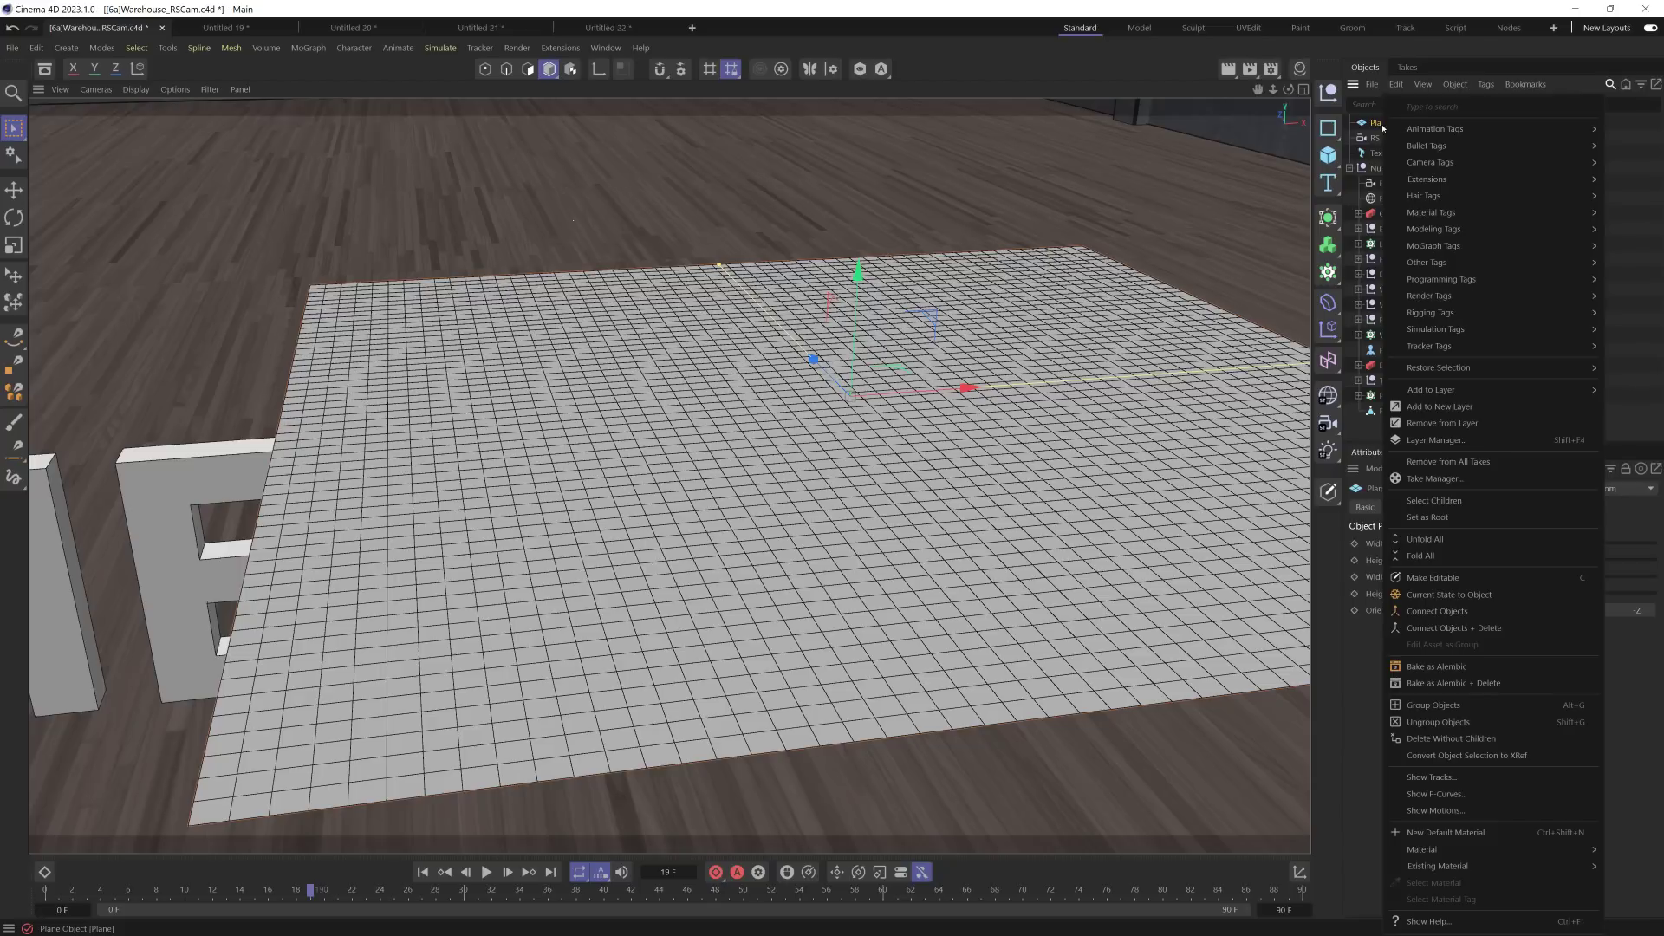
pyautogui.moveTo(1395, 261)
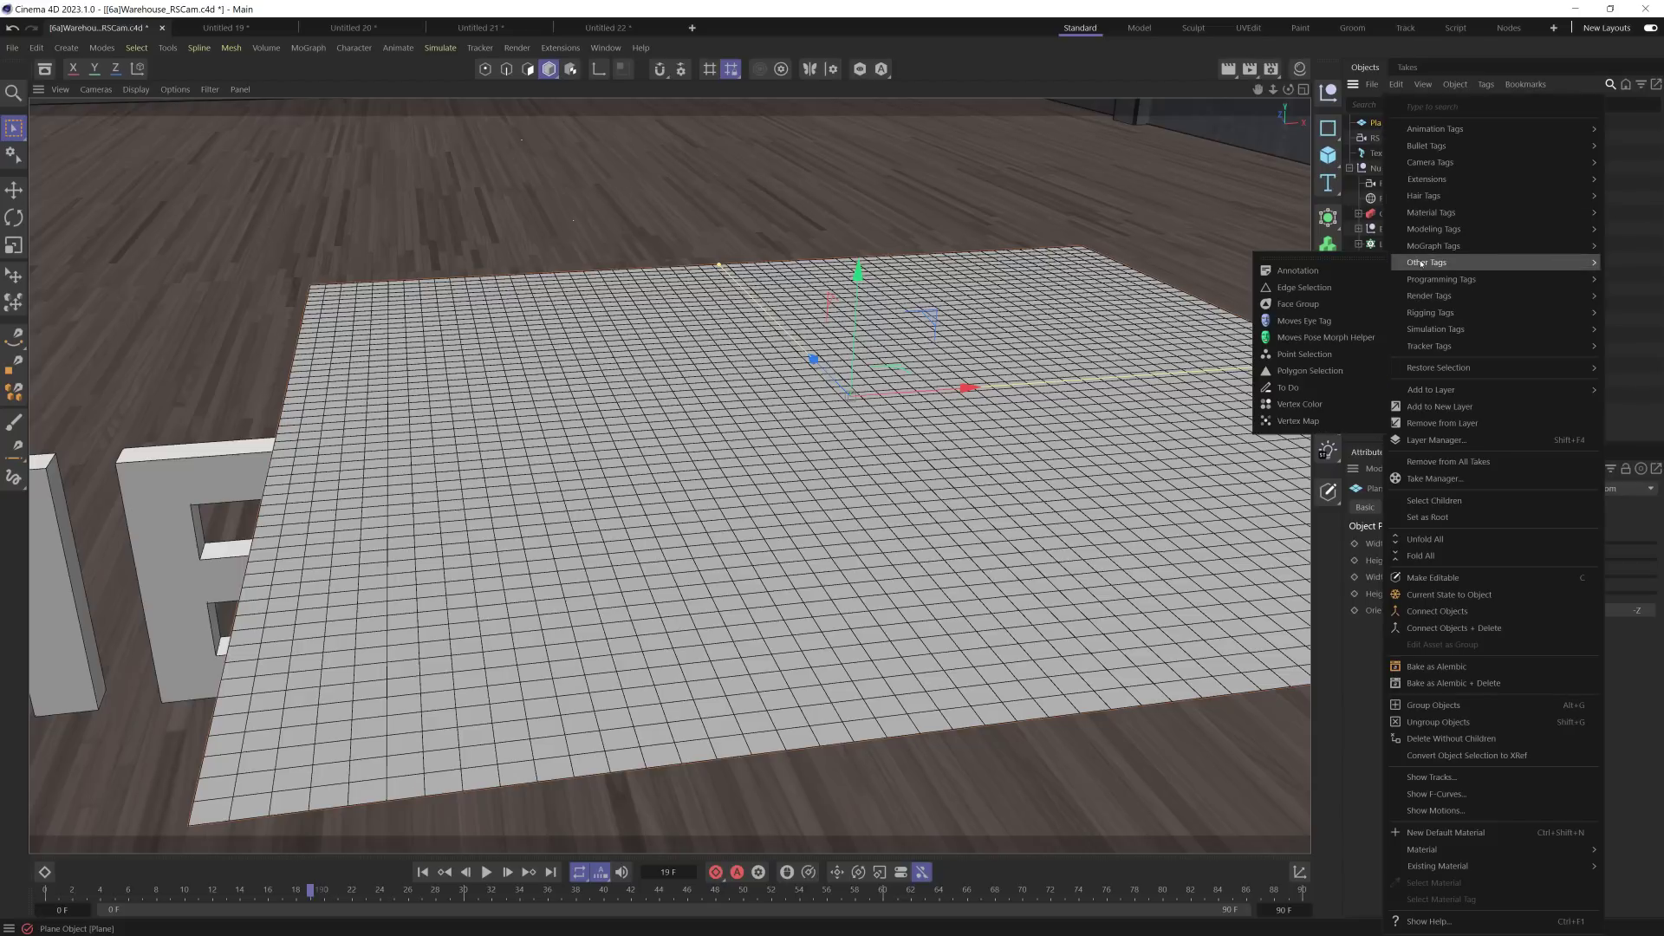
pyautogui.click(1310, 421)
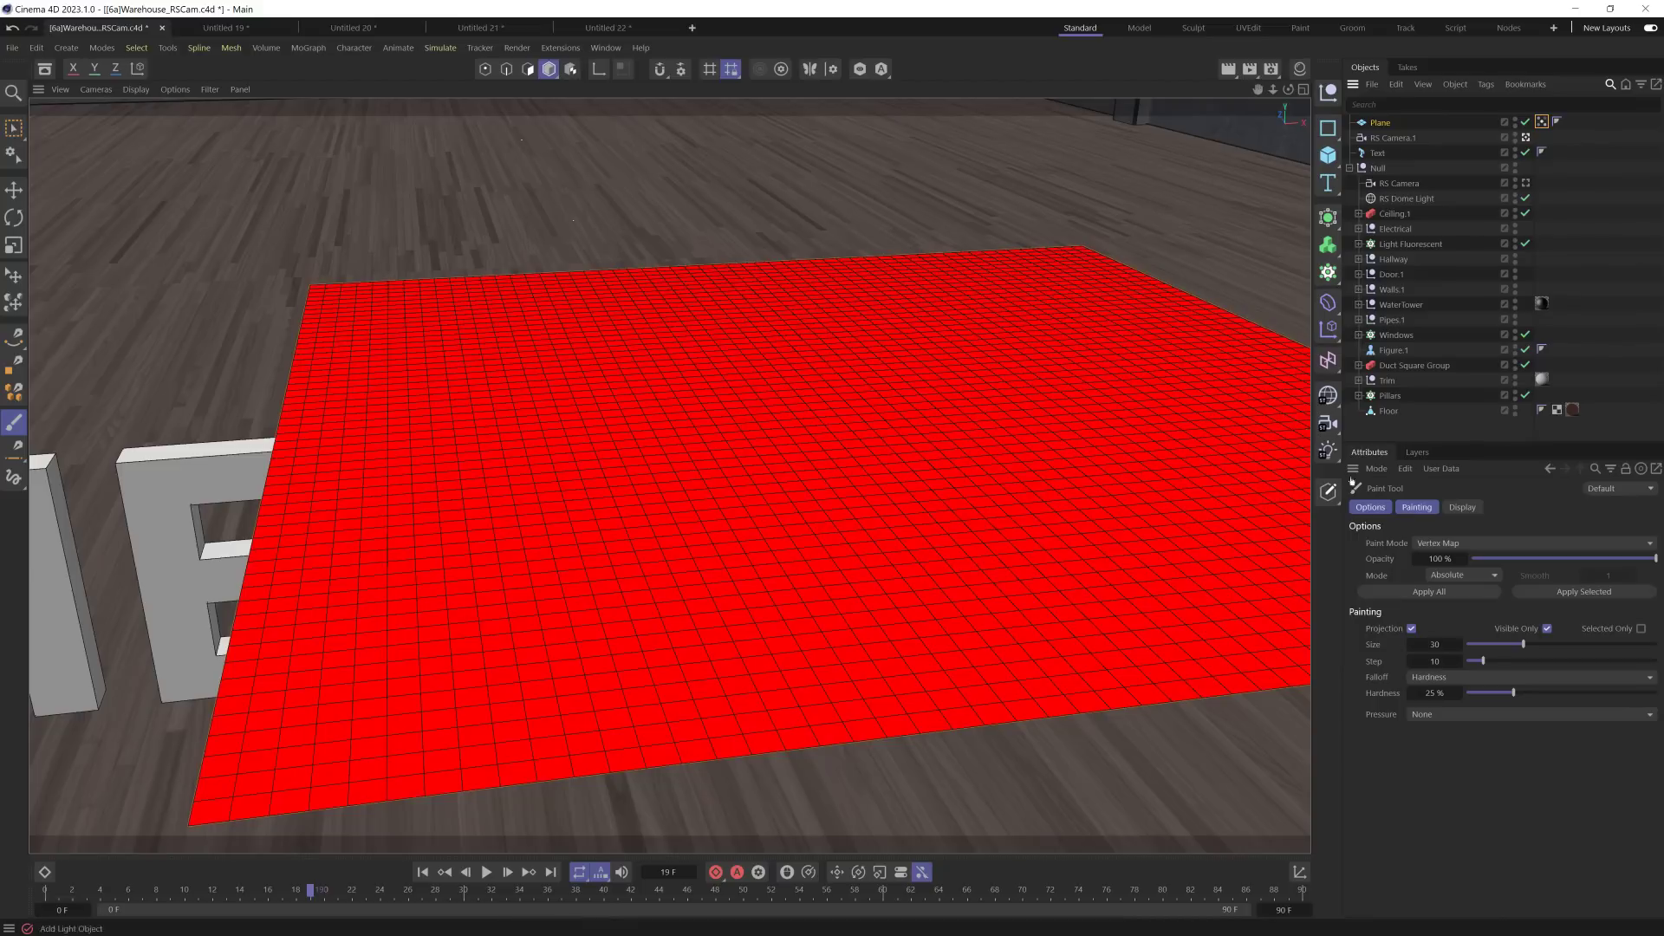
# Step: Drive the Vertex Map with a Spherical Field scaled up to about 152 cm
pyautogui.click(1541, 122)
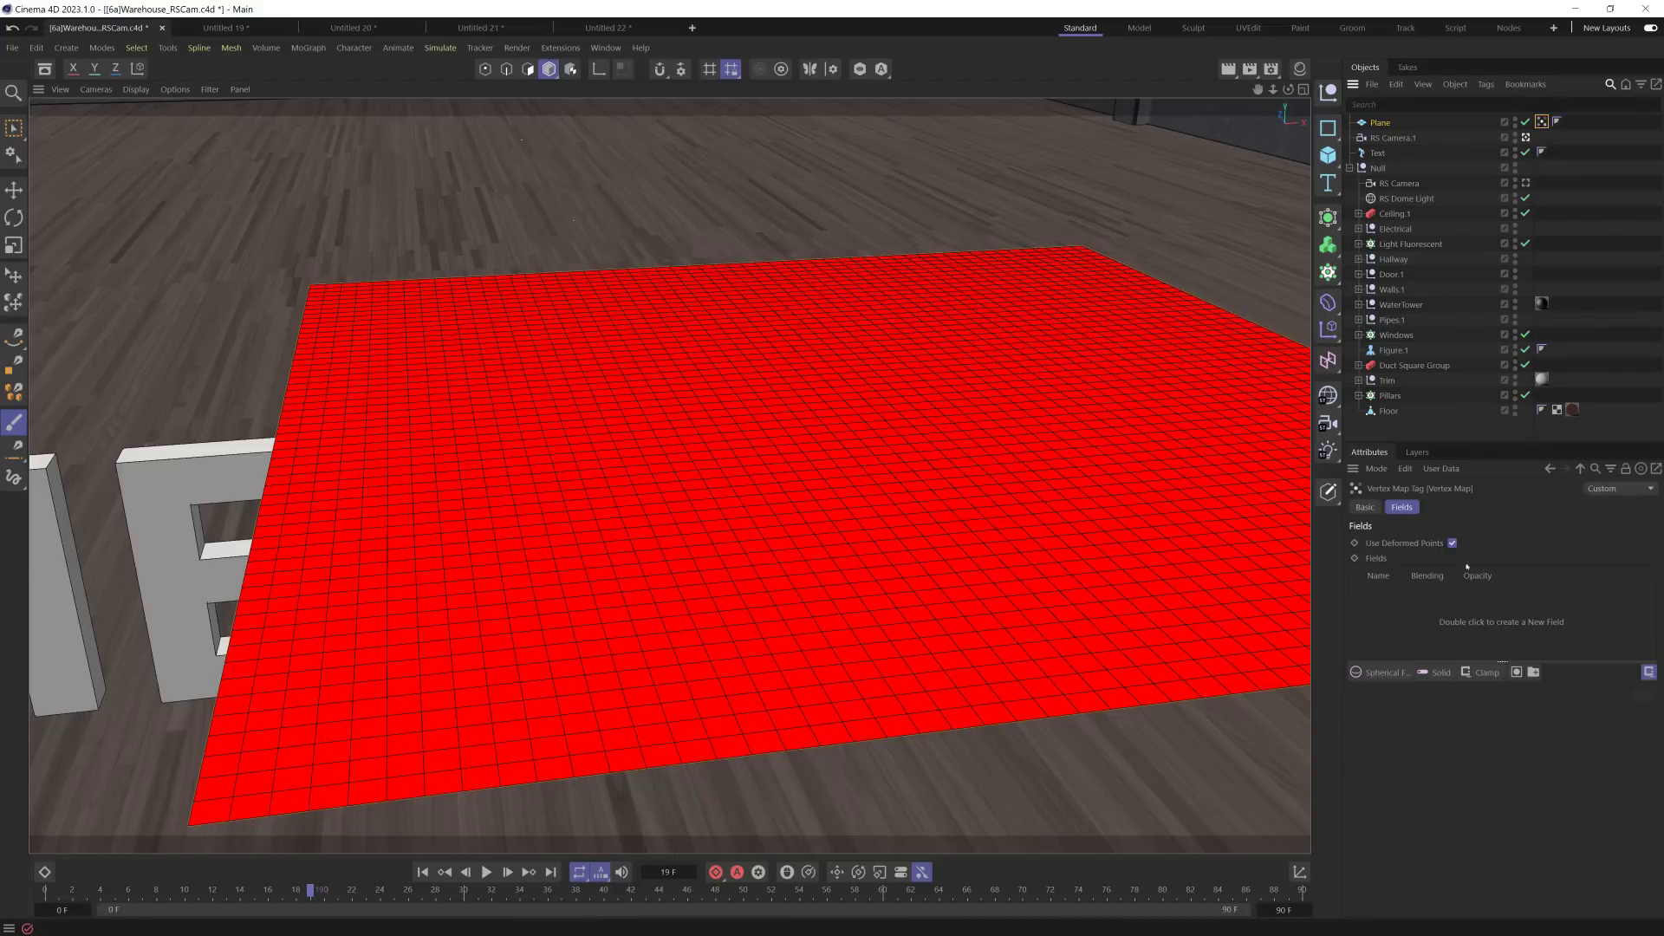
pyautogui.click(1370, 679)
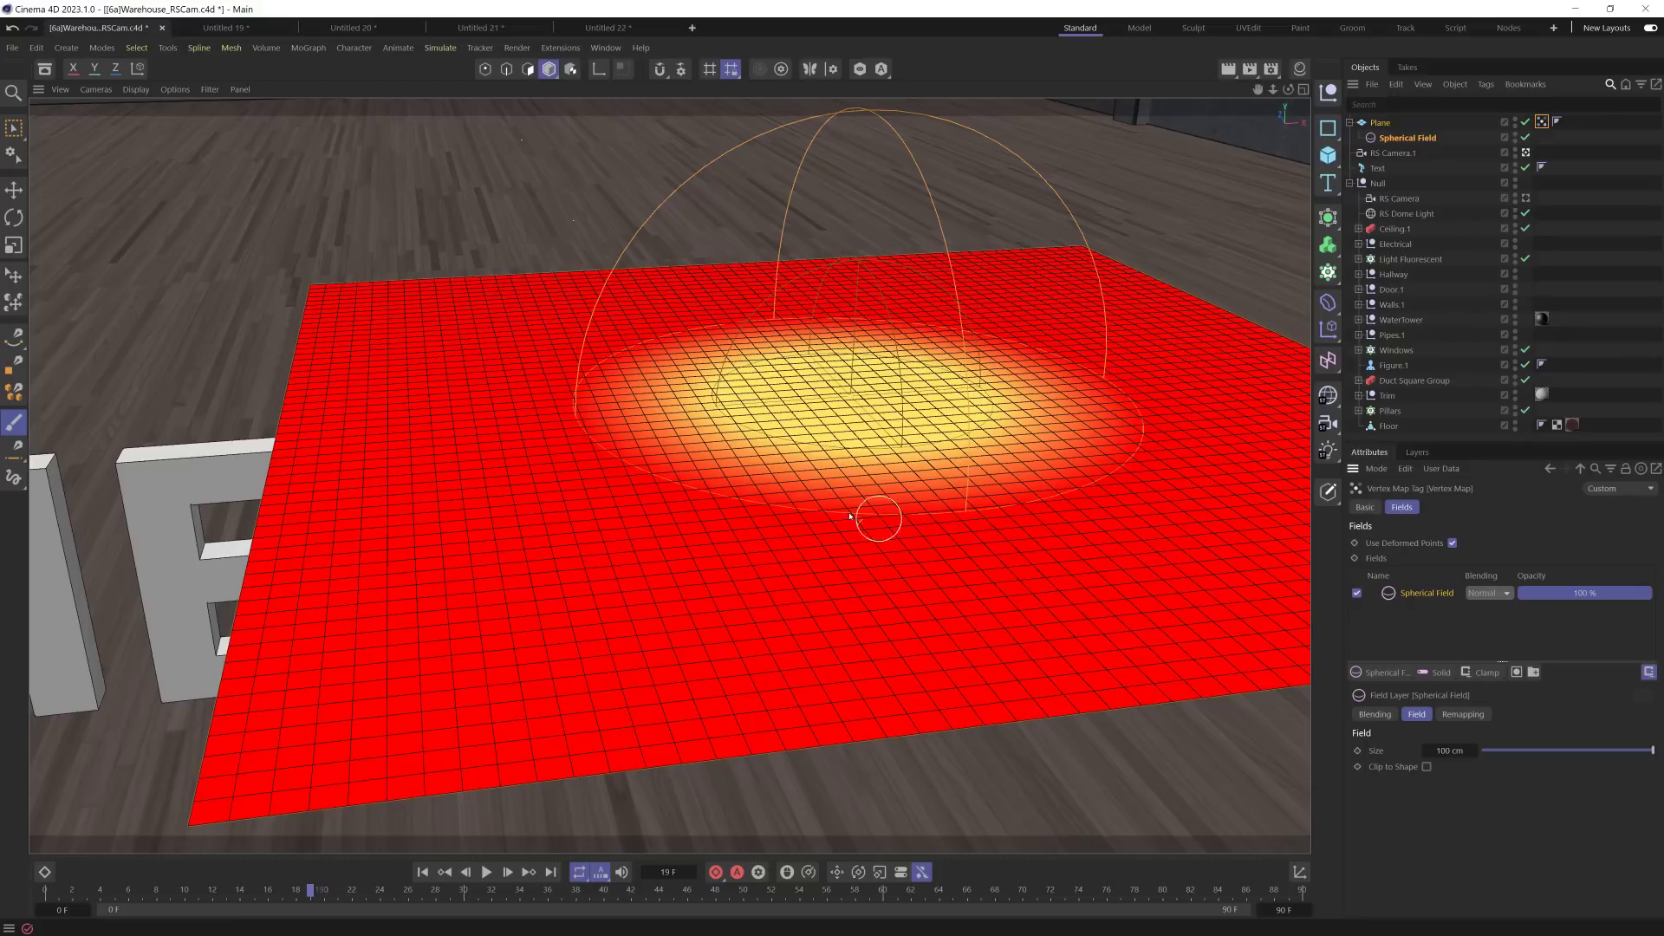
pyautogui.press('t')
pyautogui.moveTo(819, 515); pyautogui.dragTo(443, 445)
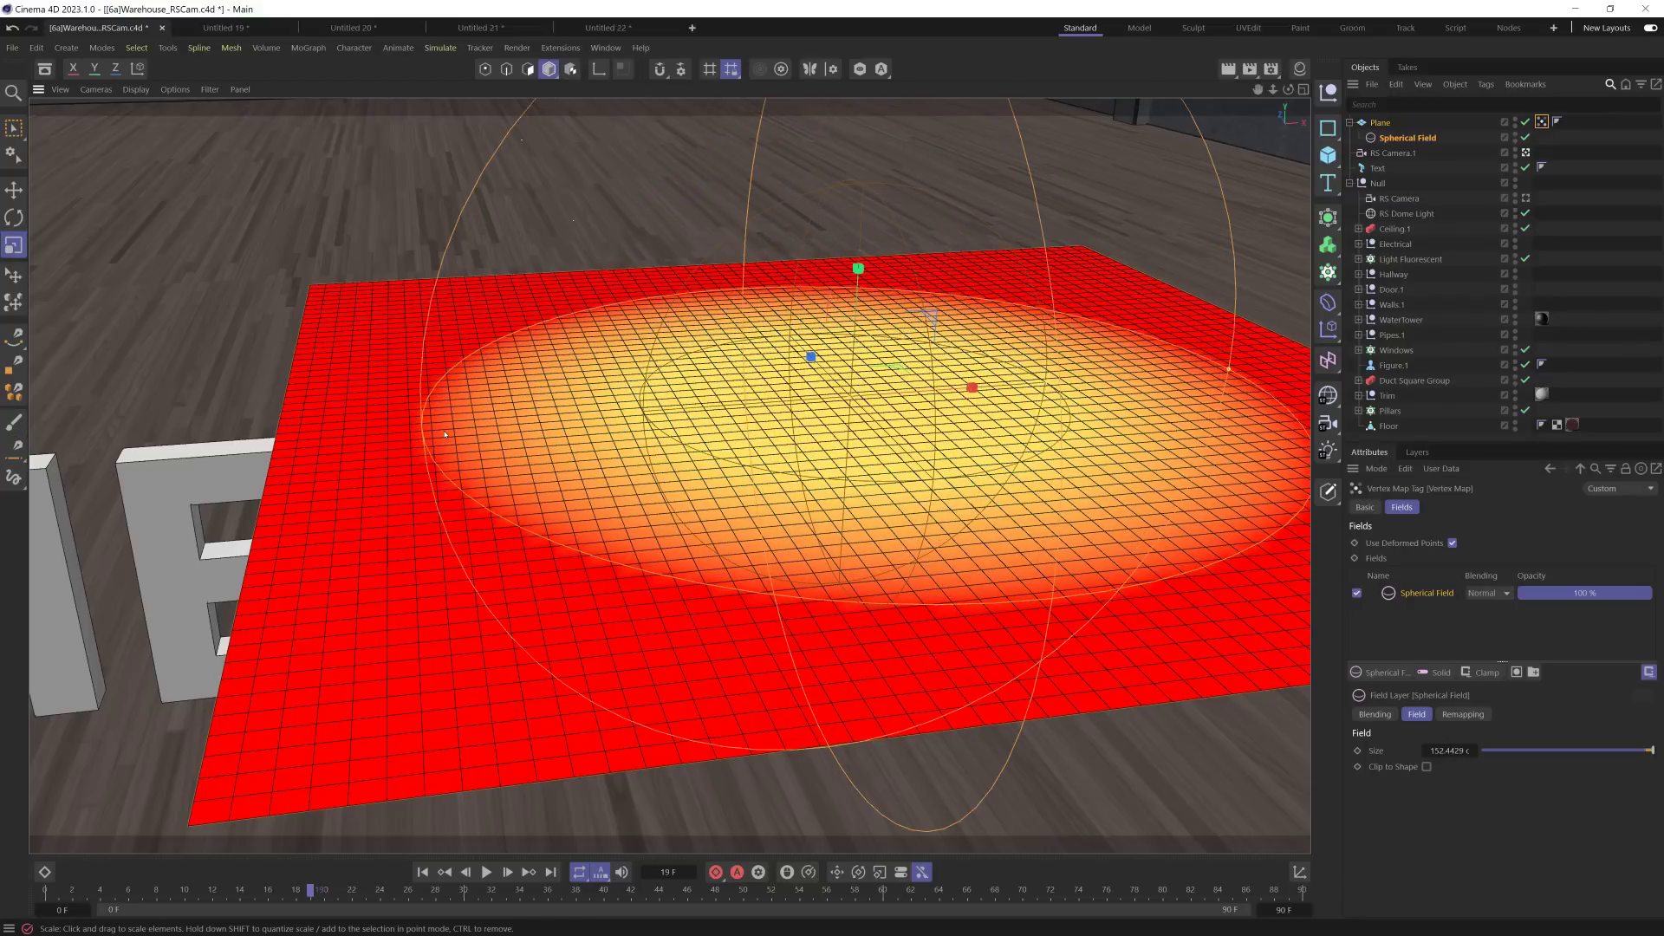
pyautogui.click(1191, 153)
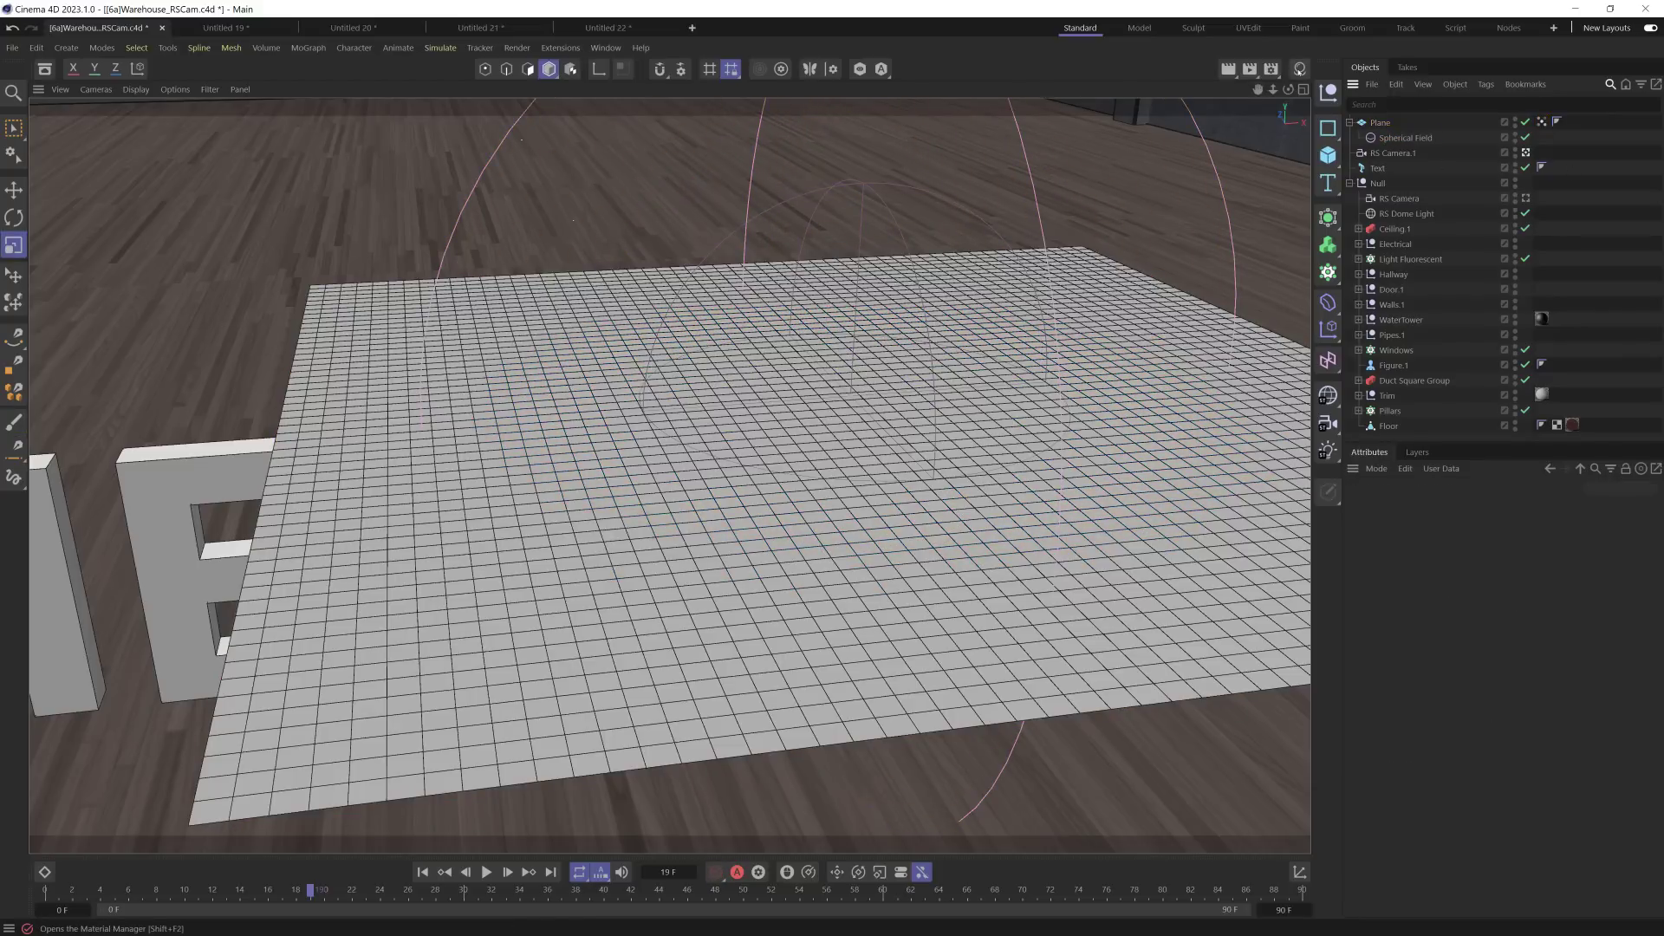
# Step: Show the Material Manager again and switch the renderer back to Redshift in Render Settings
pyautogui.click(1299, 68)
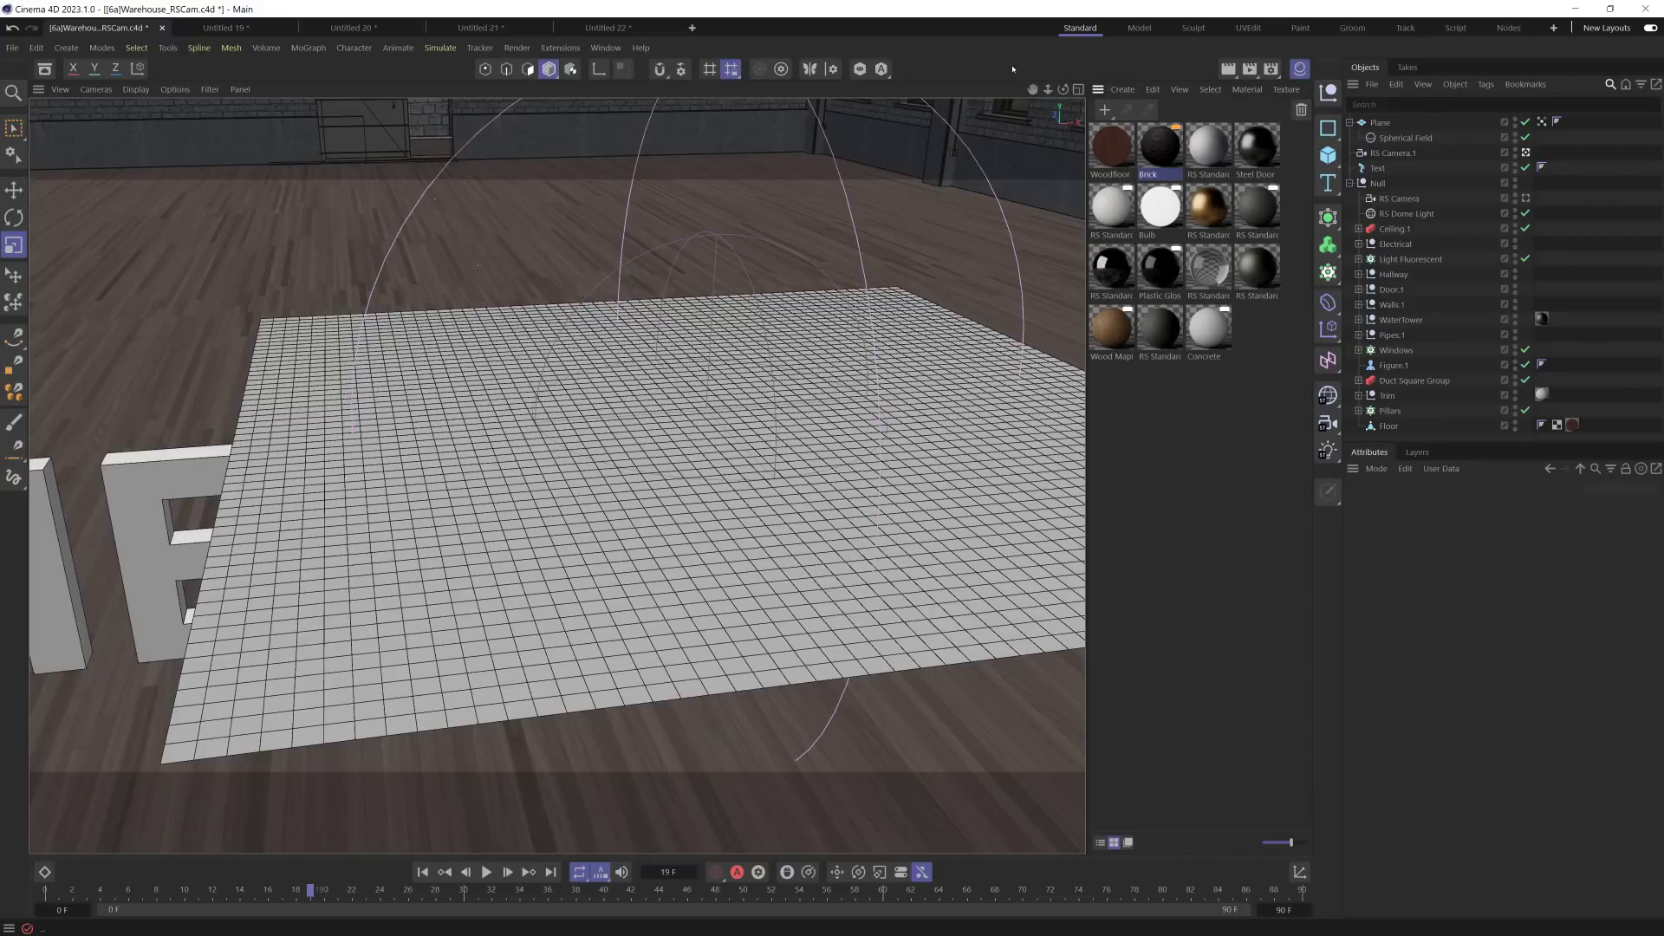
pyautogui.hotkey('ctrl', 'b')
pyautogui.click(1111, 93)
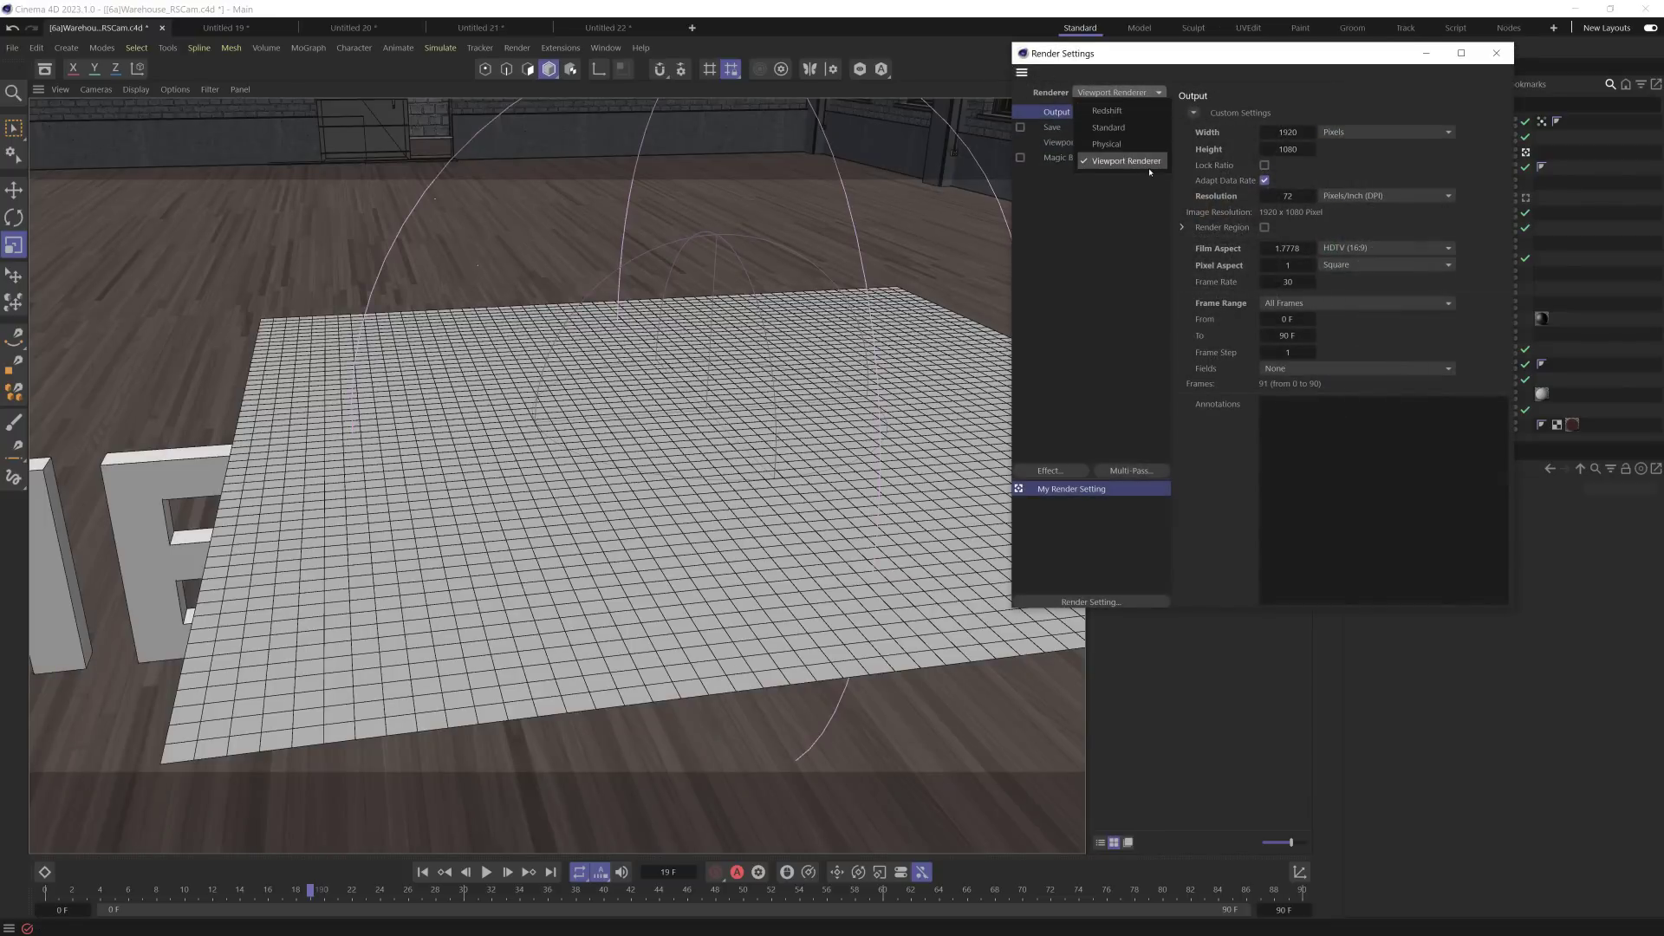
pyautogui.click(1117, 111)
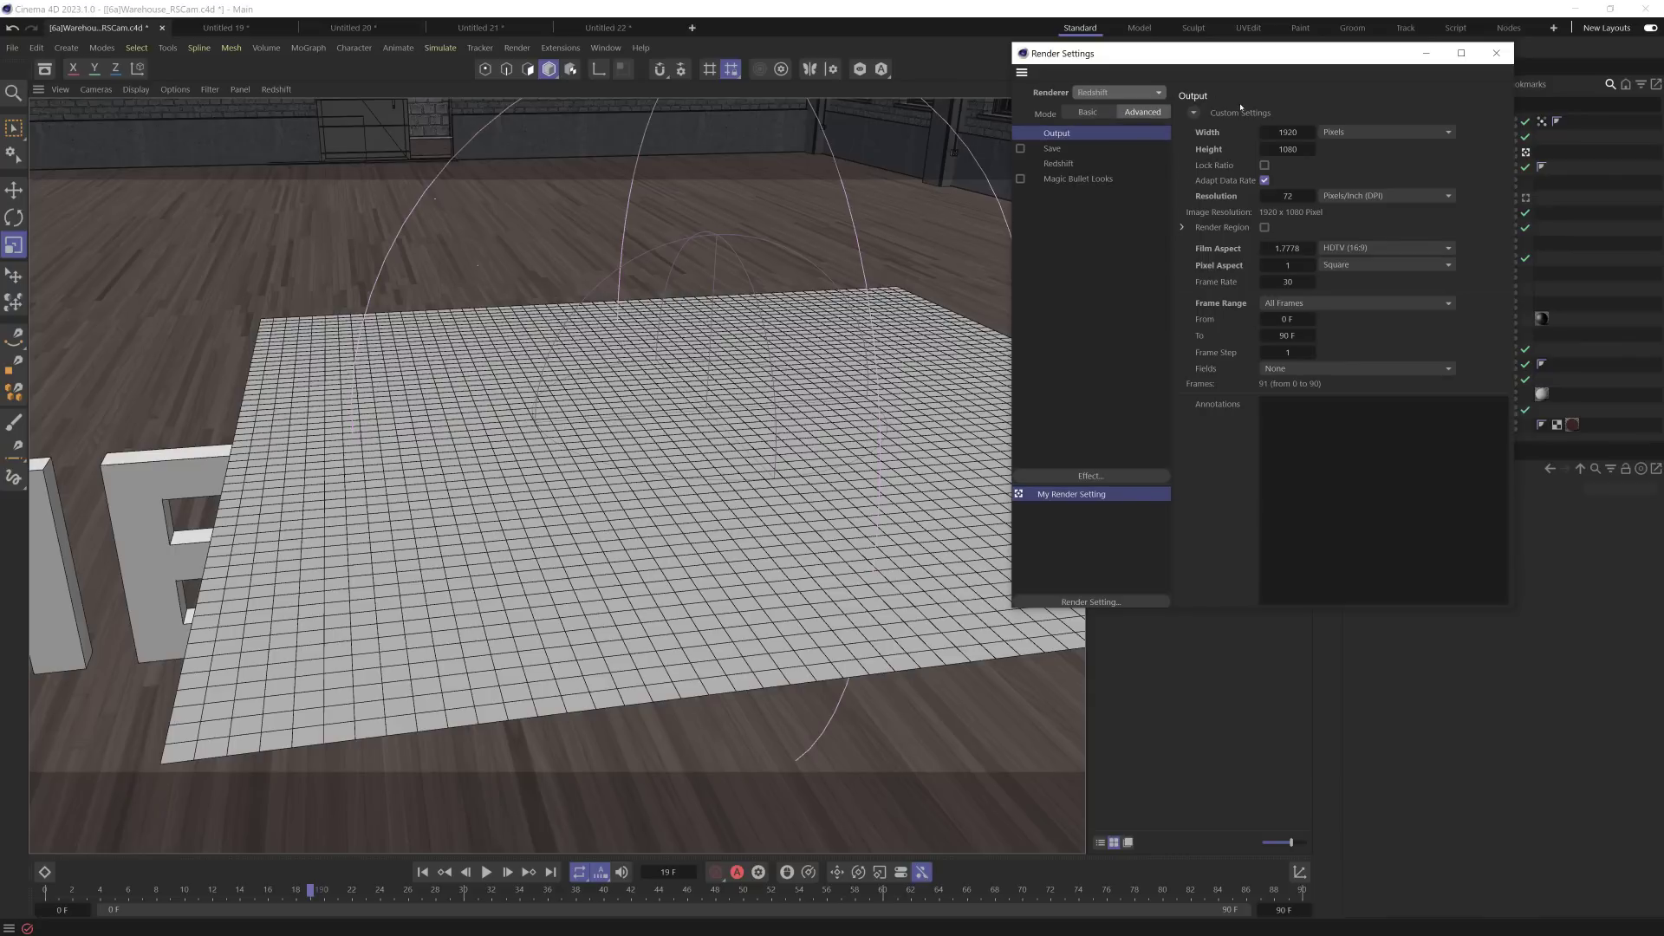
pyautogui.click(1495, 53)
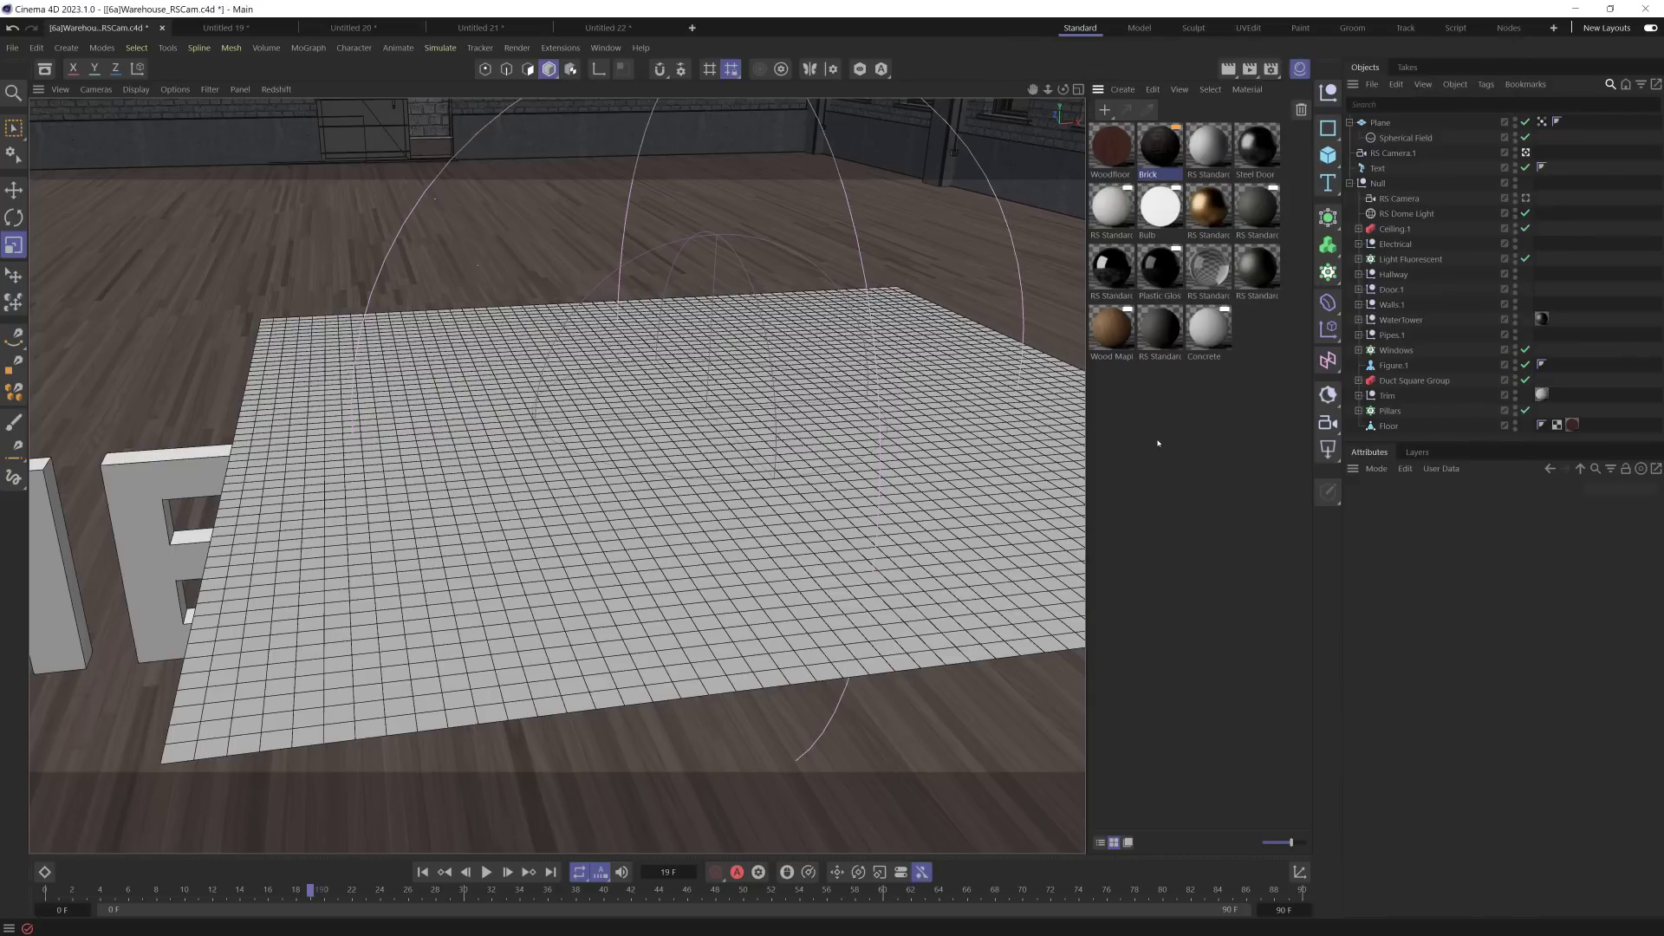
# Step: Create a new material Mat, apply it to the Plane, and open its RS Standard node graph
pyautogui.doubleClick(1157, 441)
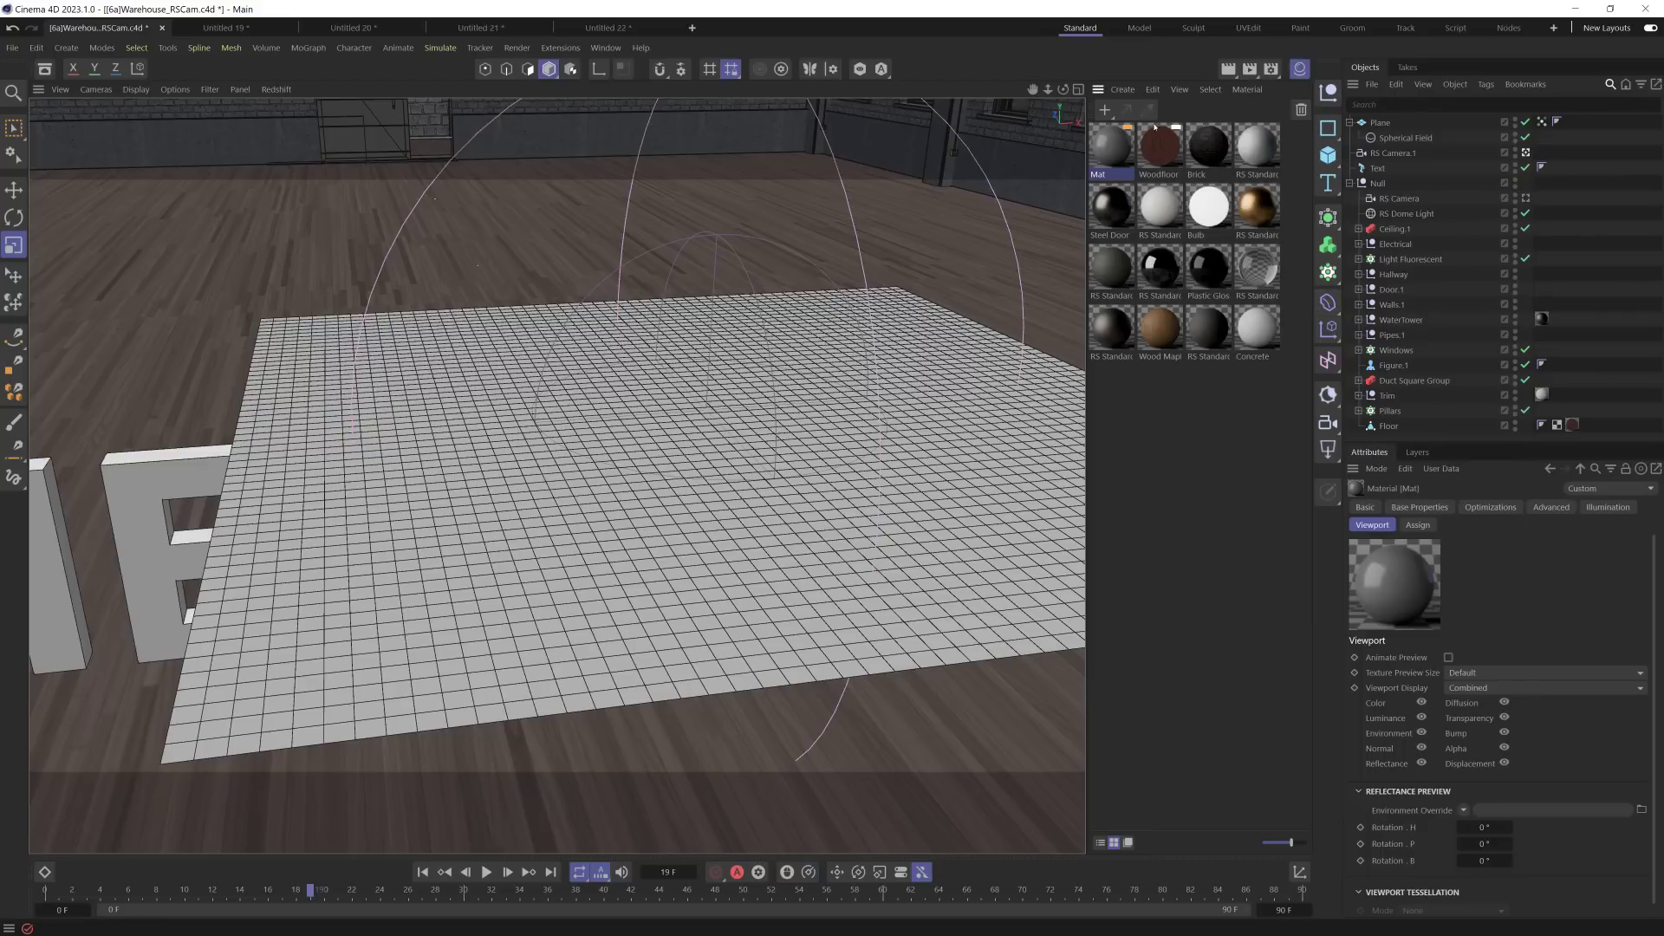
pyautogui.moveTo(1115, 149)
pyautogui.mouseDown()
pyautogui.moveTo(1384, 170)
pyautogui.moveTo(1384, 123)
pyautogui.mouseUp()
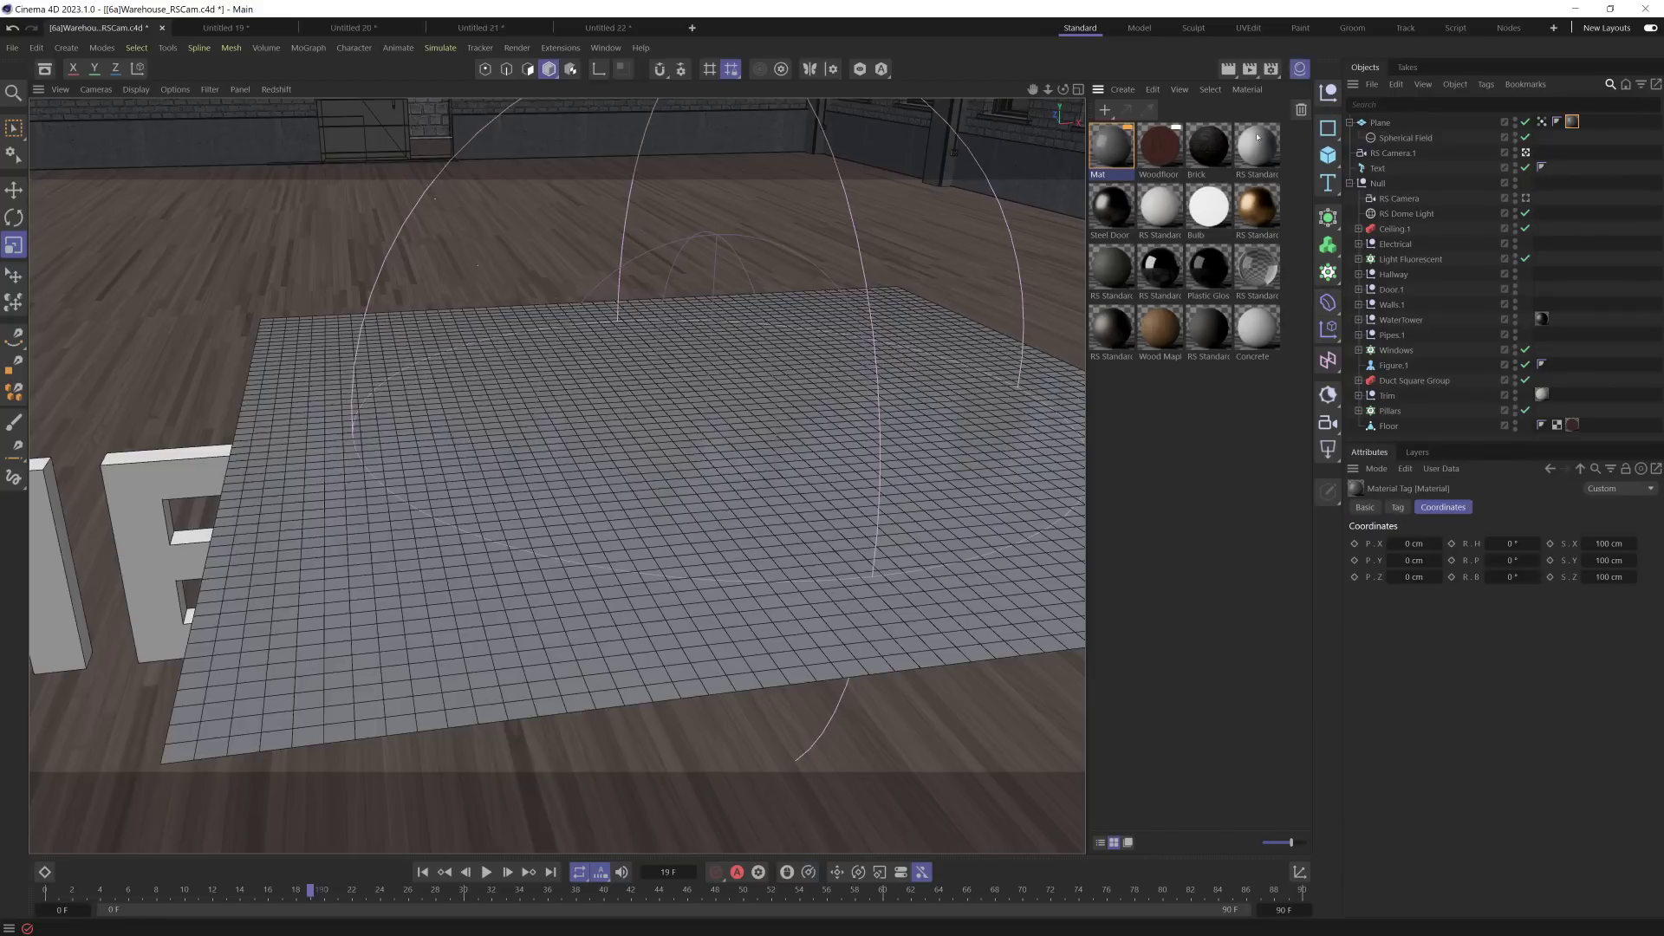
pyautogui.doubleClick(1111, 148)
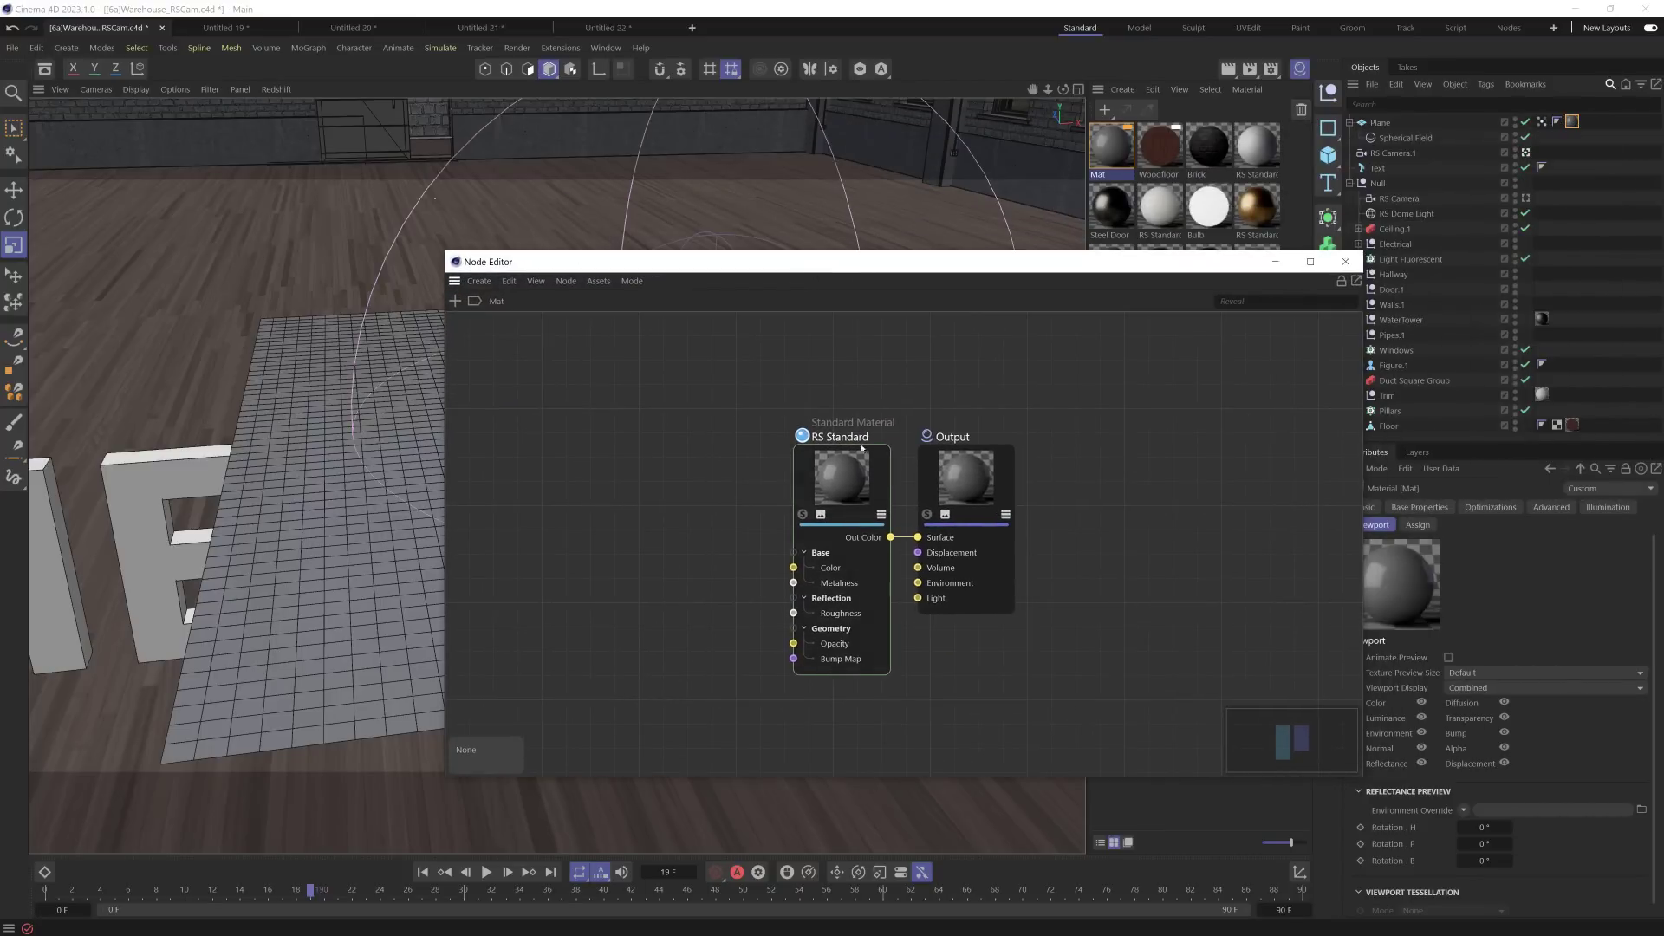
pyautogui.moveTo(917, 263); pyautogui.dragTo(1047, 258)
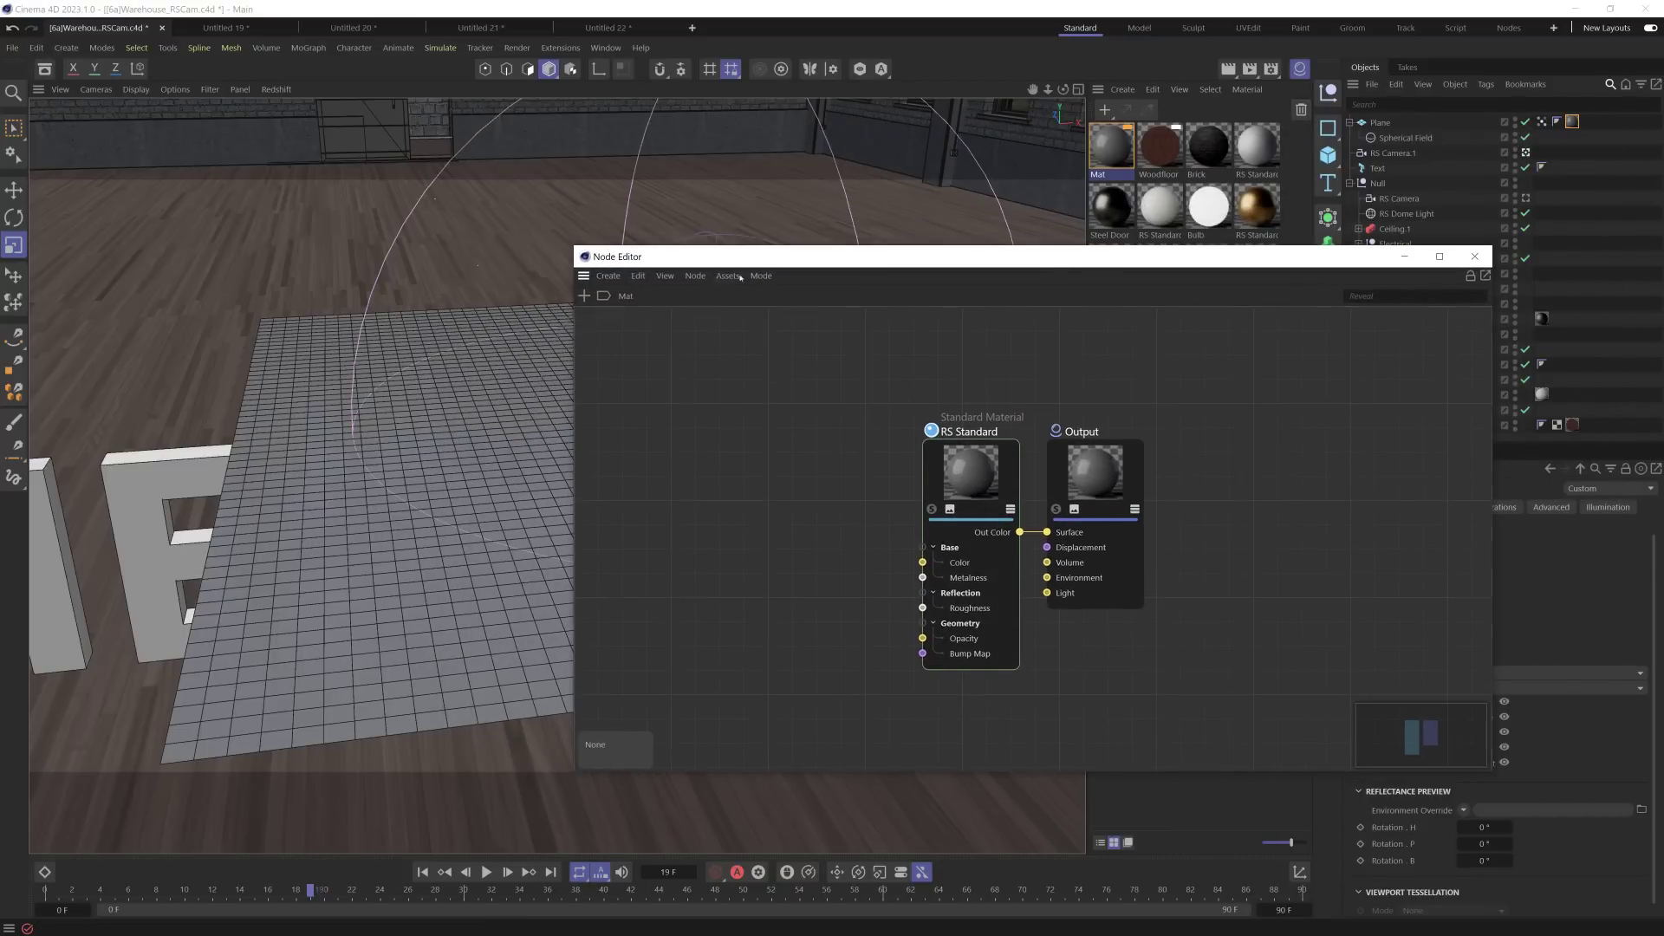
pyautogui.moveTo(752, 265); pyautogui.dragTo(762, 385)
# Step: Add a Vertex Attribute node and wire its Out Color into RS Standard's Color
pyautogui.doubleClick(649, 561)
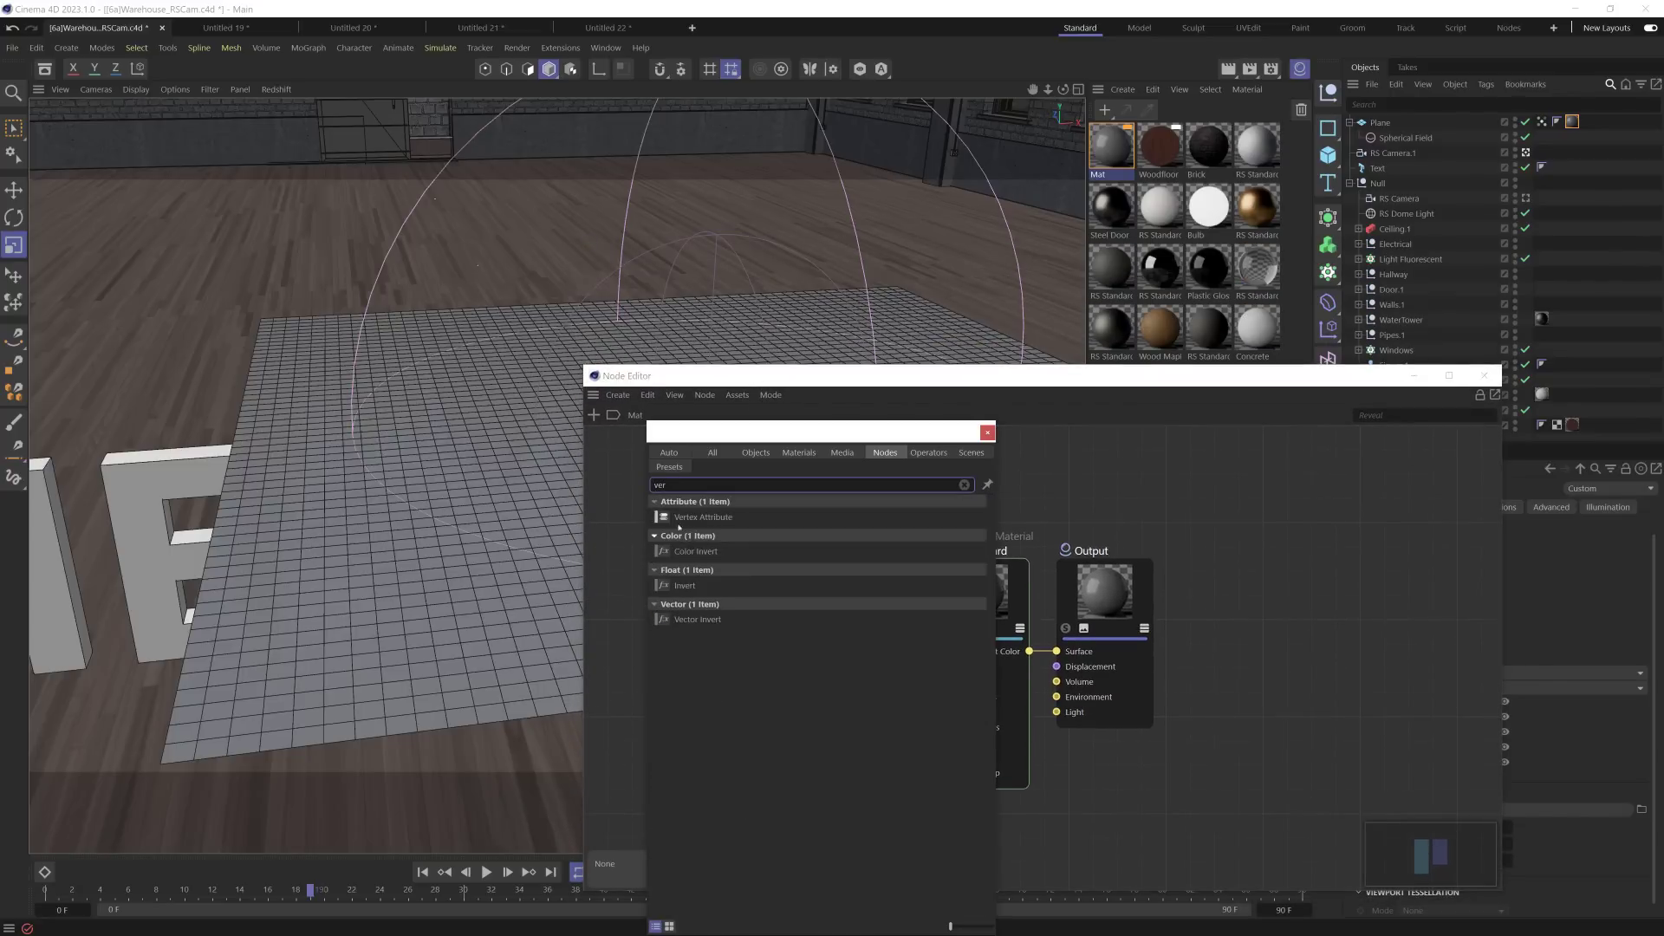
pyautogui.doubleClick(683, 524)
pyautogui.moveTo(1045, 641); pyautogui.dragTo(768, 582)
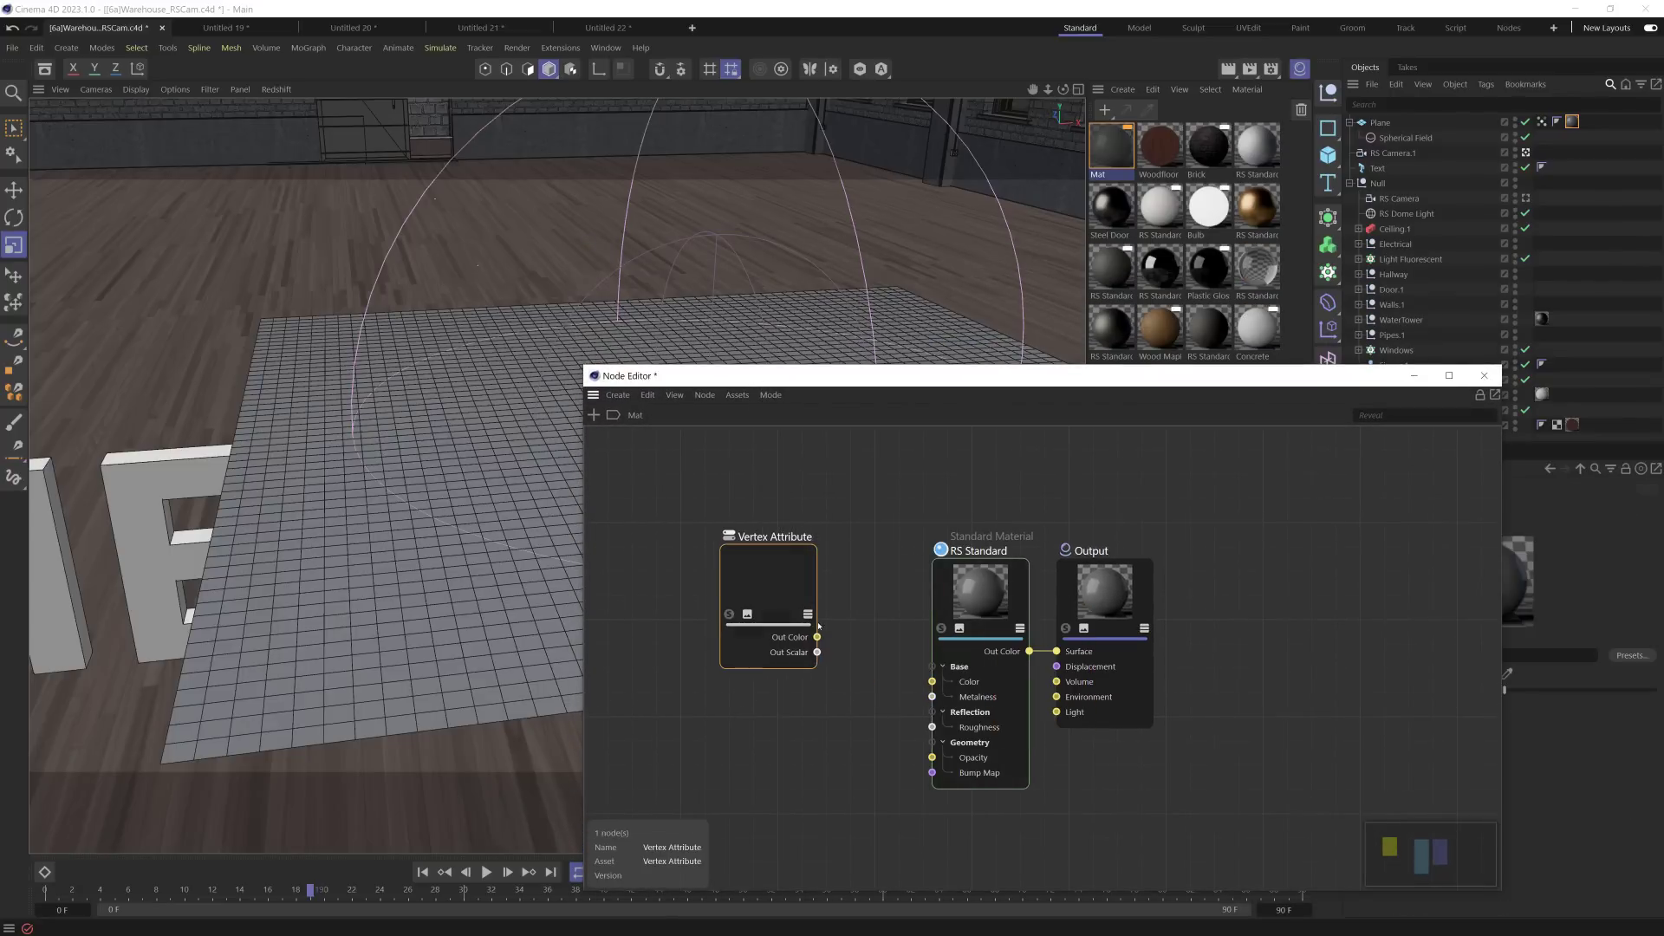
pyautogui.moveTo(817, 638); pyautogui.dragTo(932, 681)
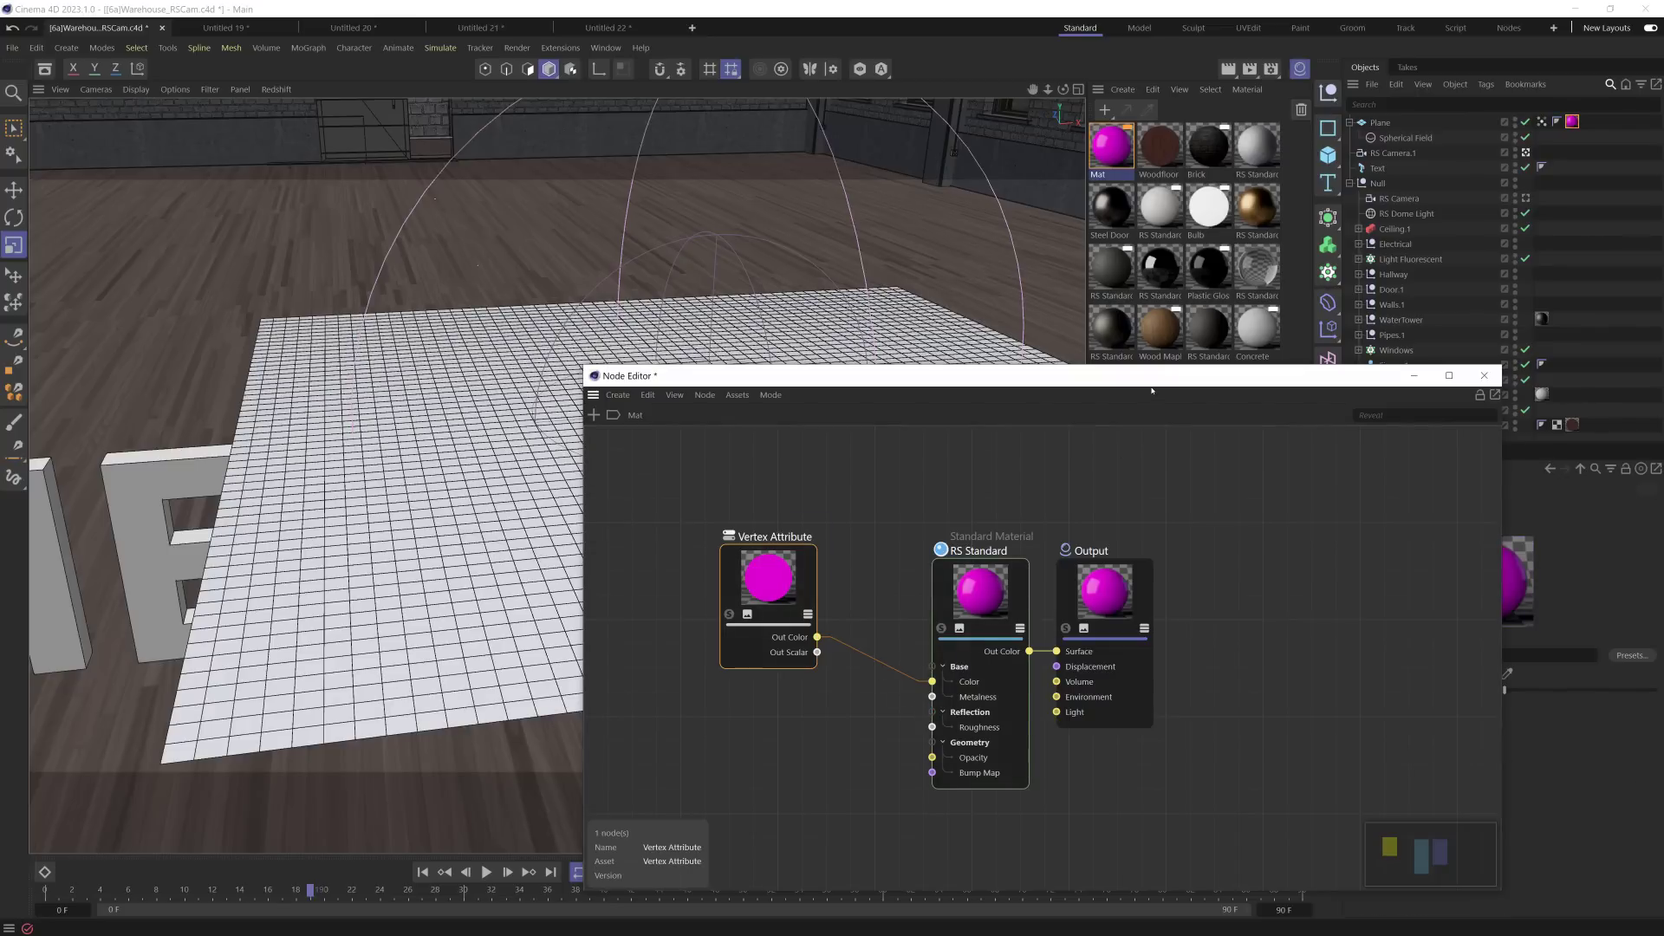
# Step: Set the Vertex Attribute to read the plane's Vertex Map, then search the graph for 'ramp'
pyautogui.moveTo(780, 376); pyautogui.dragTo(421, 484)
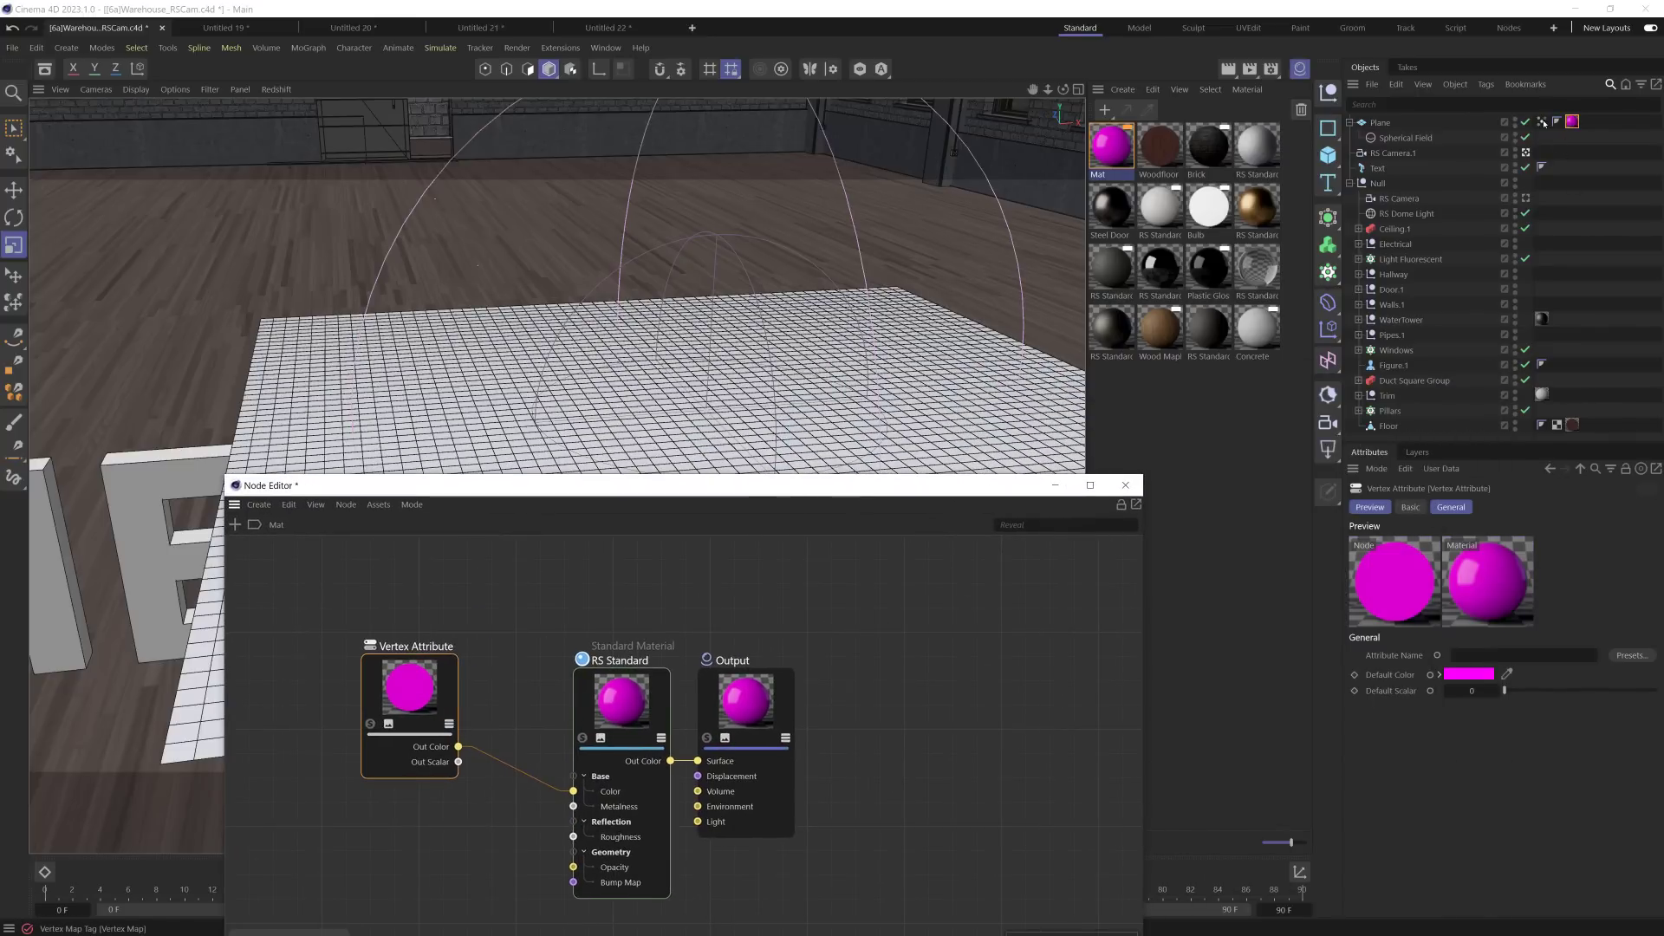
pyautogui.moveTo(1572, 122); pyautogui.dragTo(1512, 655)
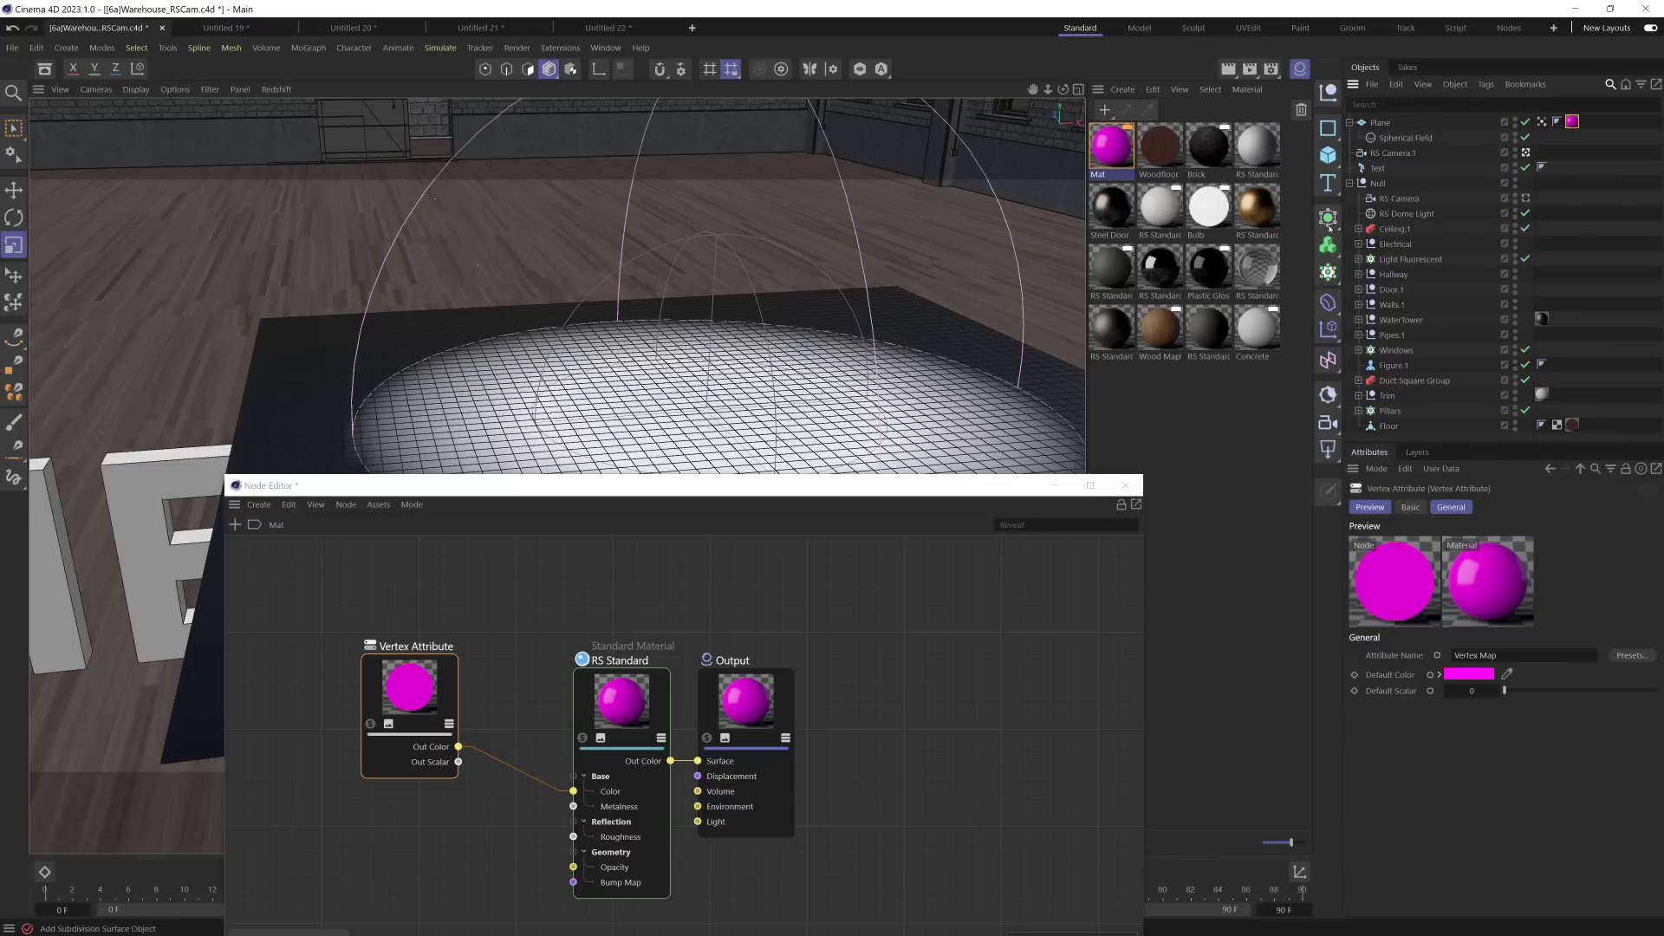
pyautogui.moveTo(872, 493); pyautogui.dragTo(964, 623)
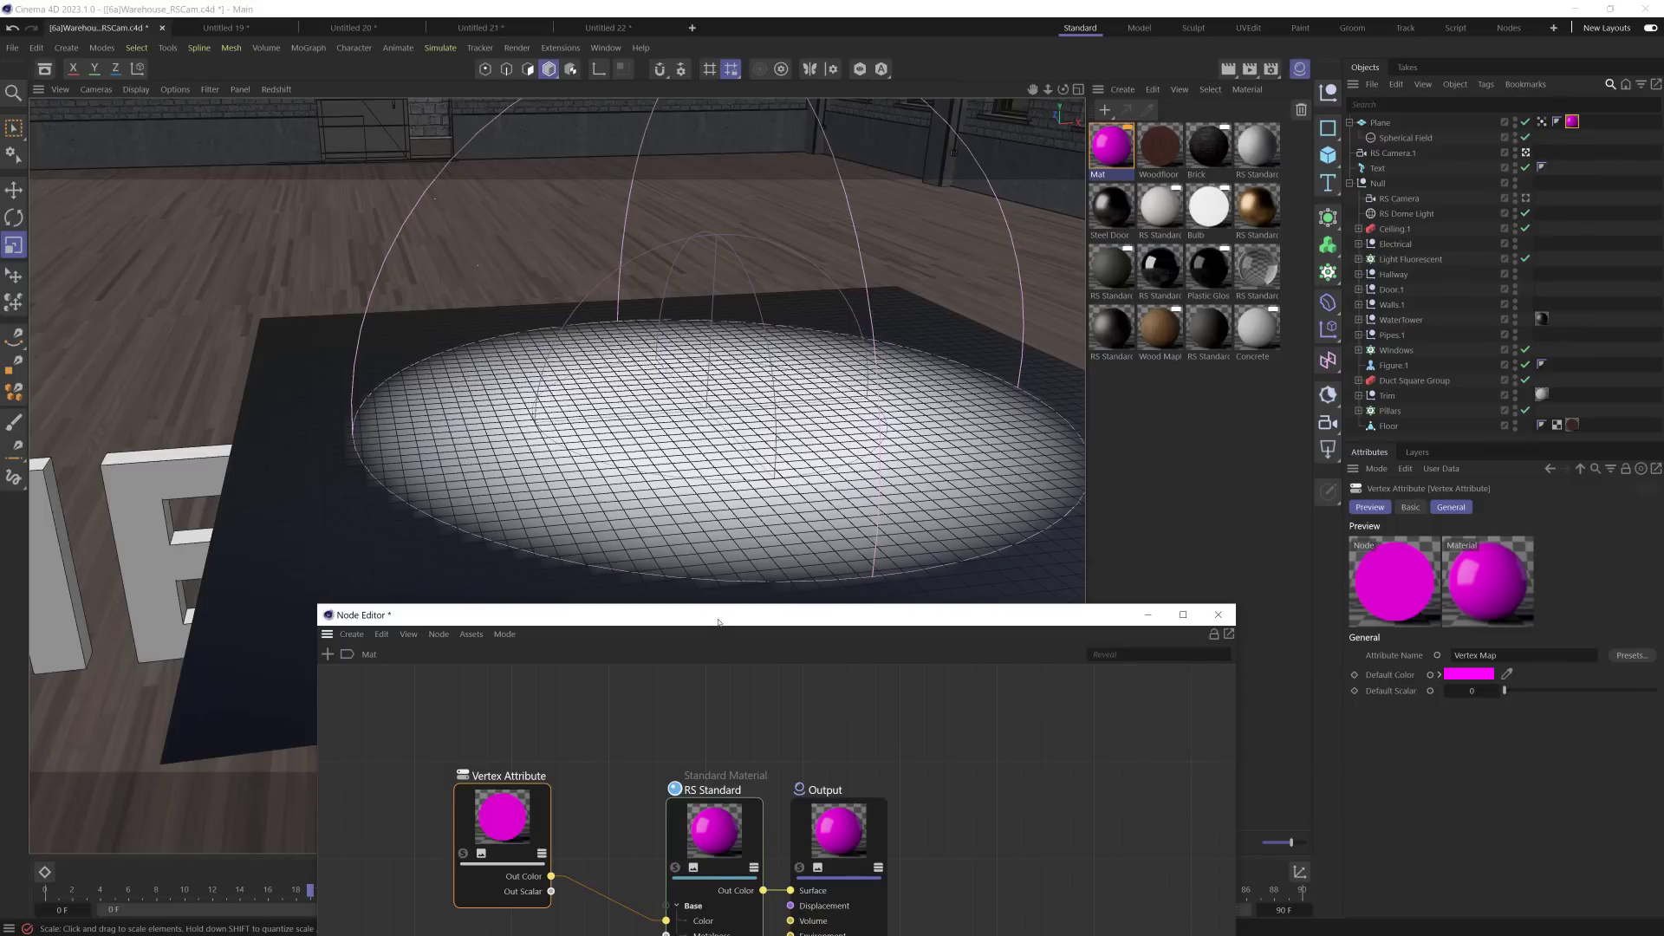
pyautogui.moveTo(722, 620); pyautogui.dragTo(1160, 367)
pyautogui.moveTo(968, 562); pyautogui.dragTo(813, 567)
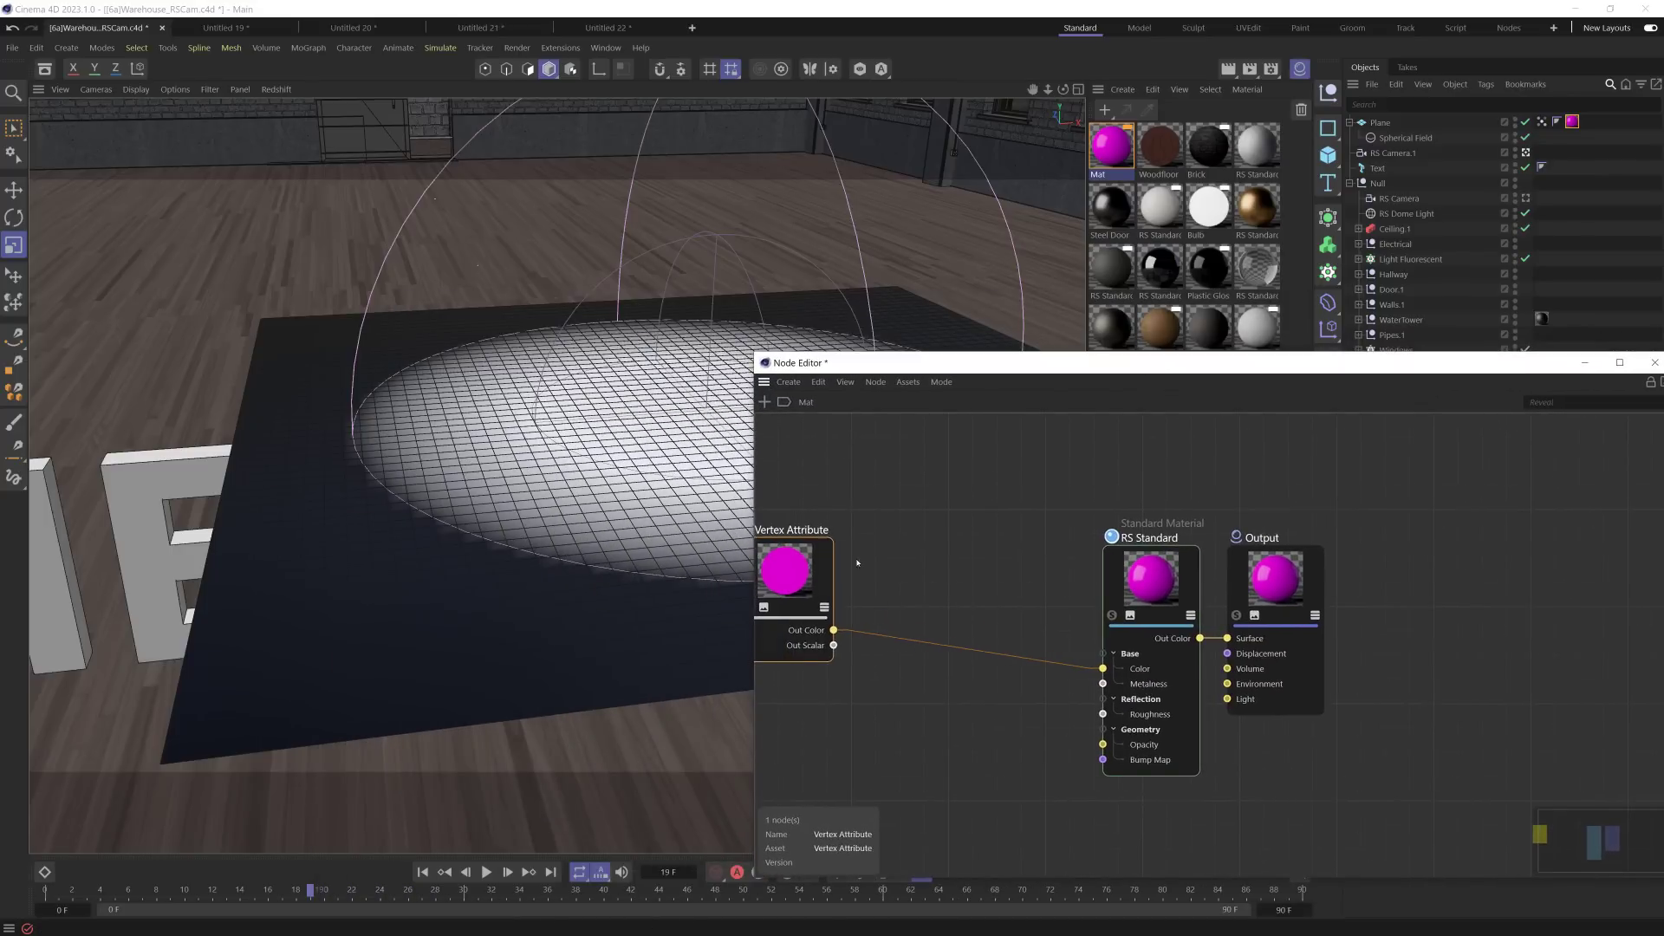
pyautogui.moveTo(775, 589); pyautogui.dragTo(880, 564, button='middle')
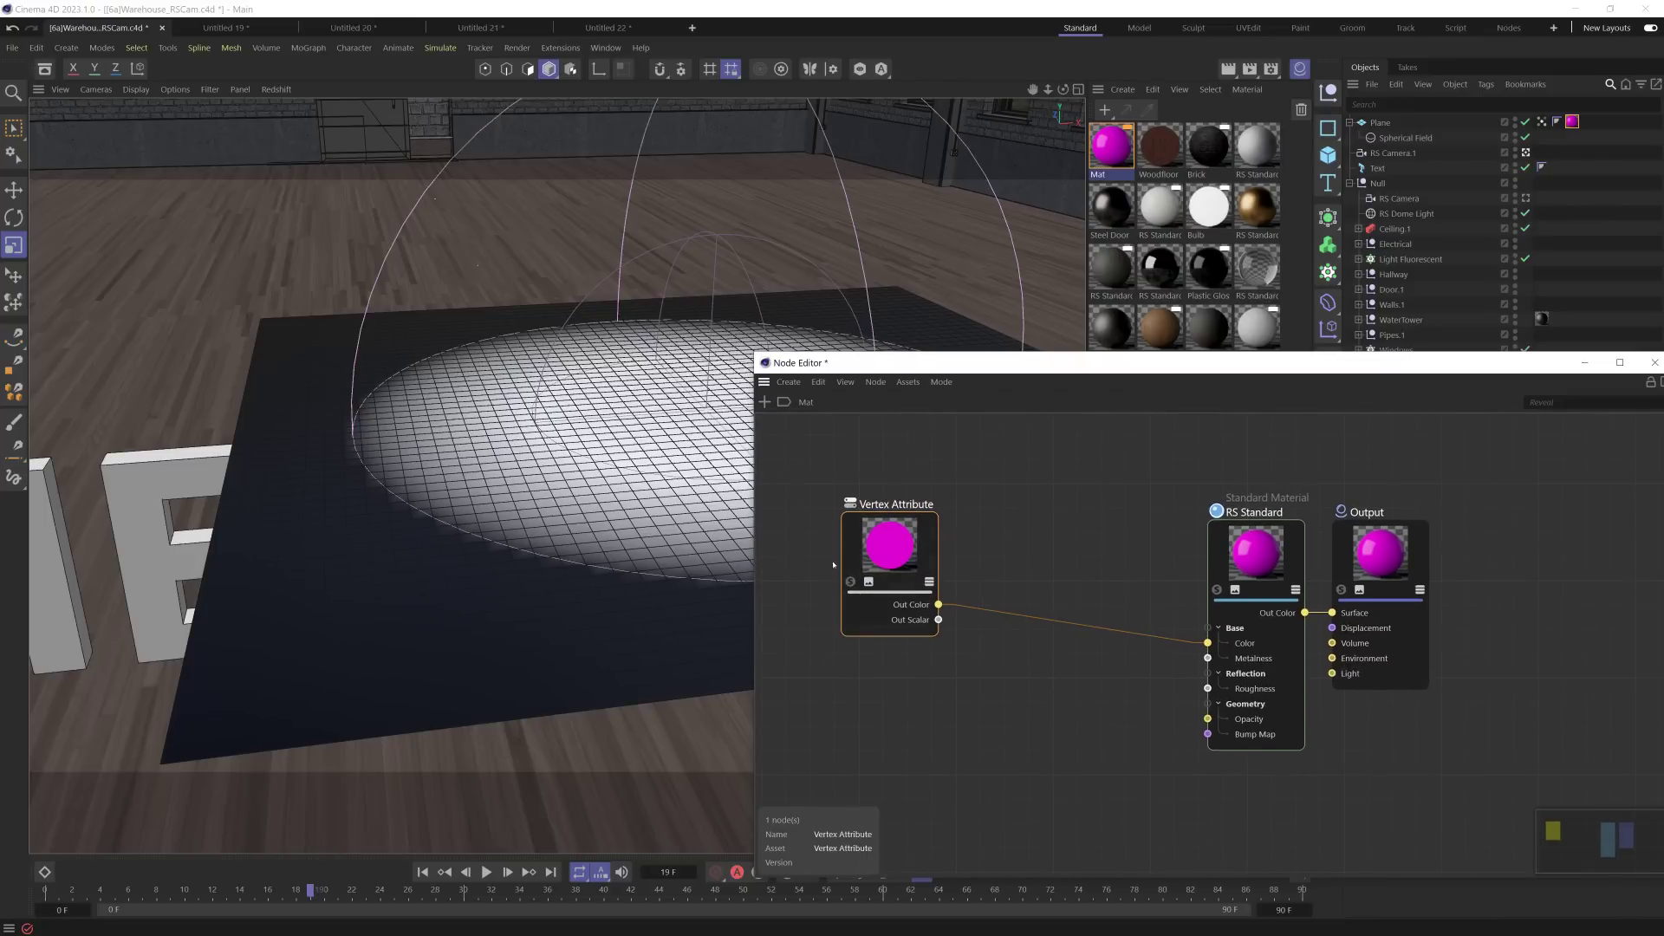
pyautogui.doubleClick(1008, 506)
pyautogui.write('ramp')
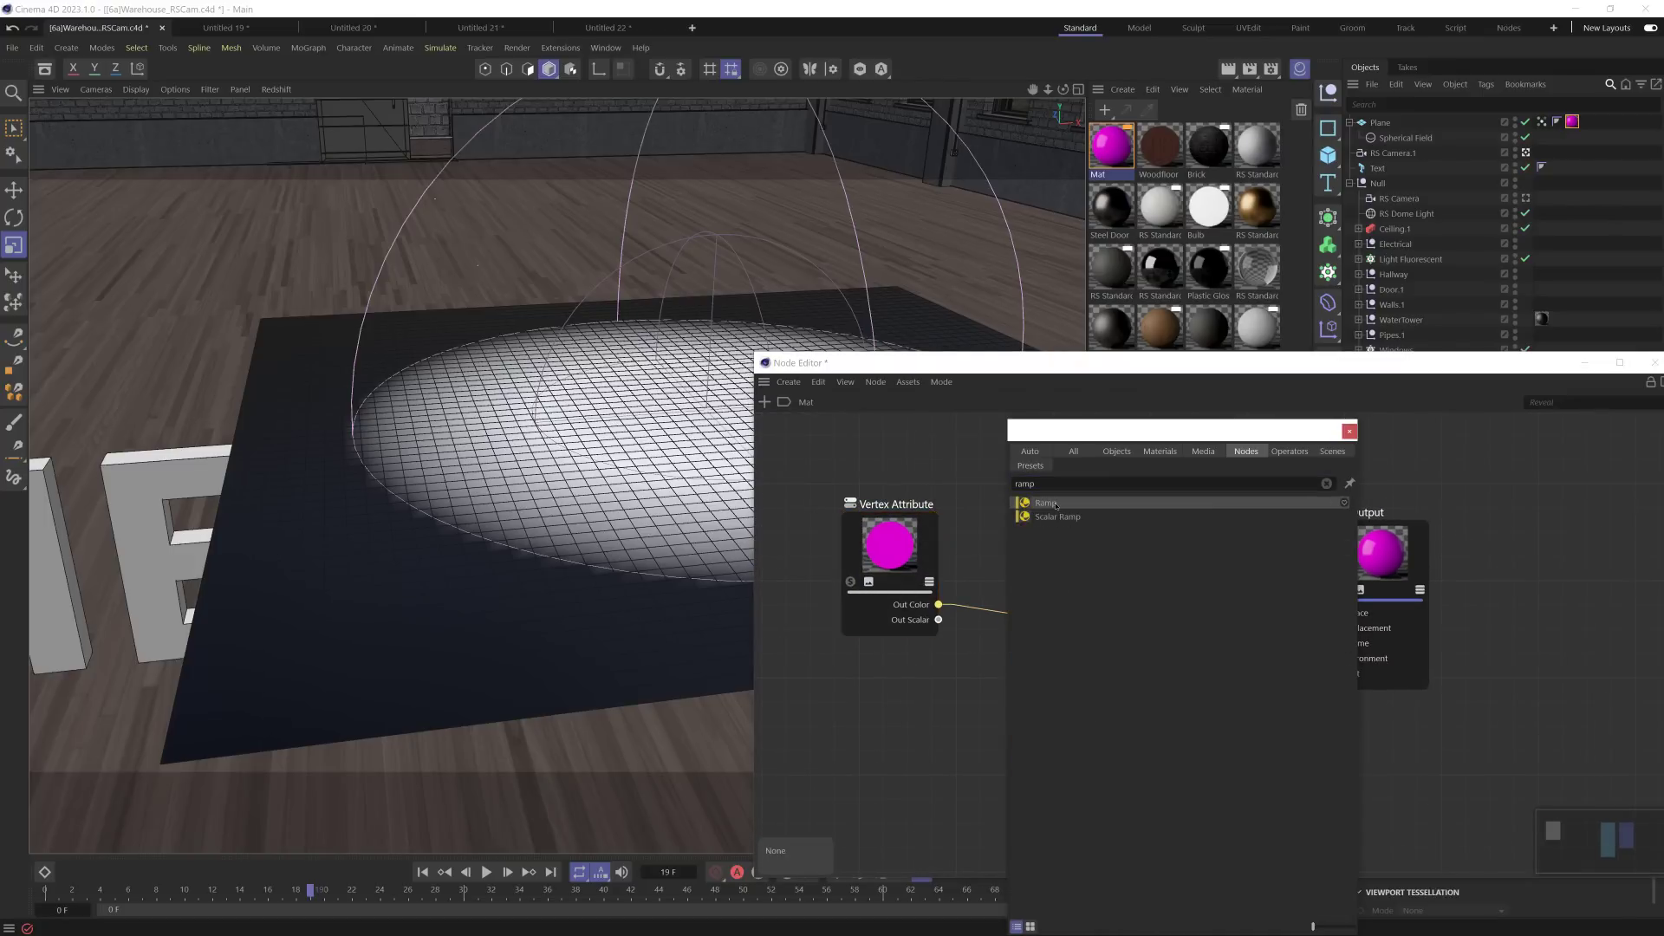
# Step: Insert a Ramp node into the Vertex Attribute–Color connection
pyautogui.click(1048, 503)
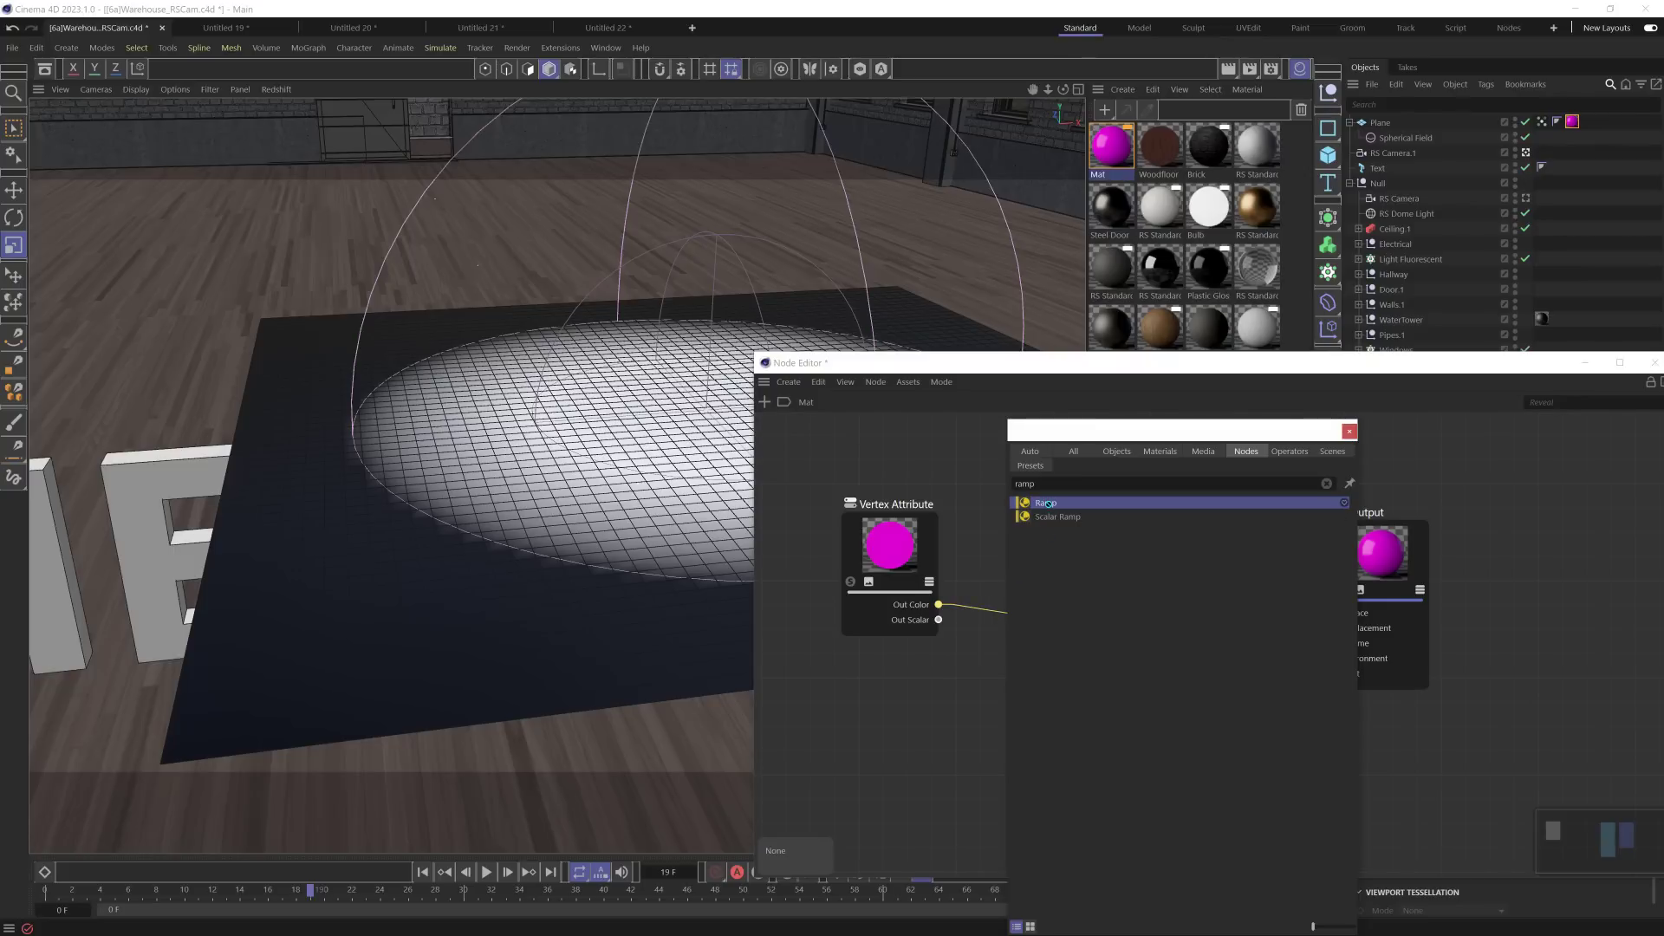
pyautogui.press('Return')
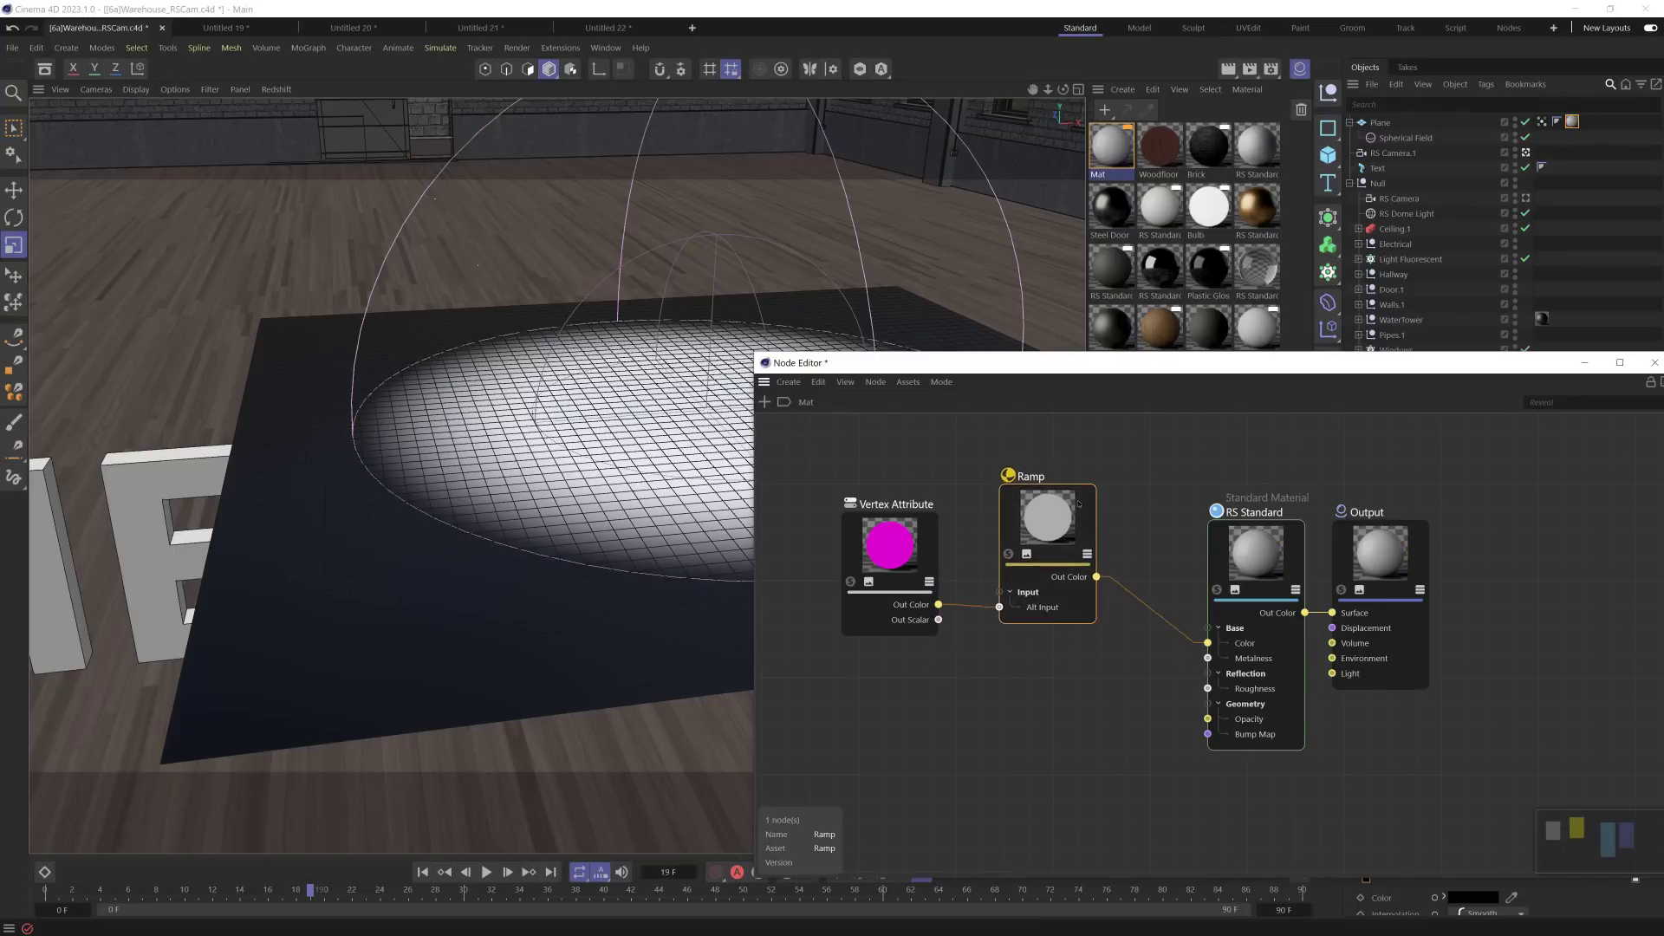
pyautogui.moveTo(1088, 372); pyautogui.dragTo(447, 456)
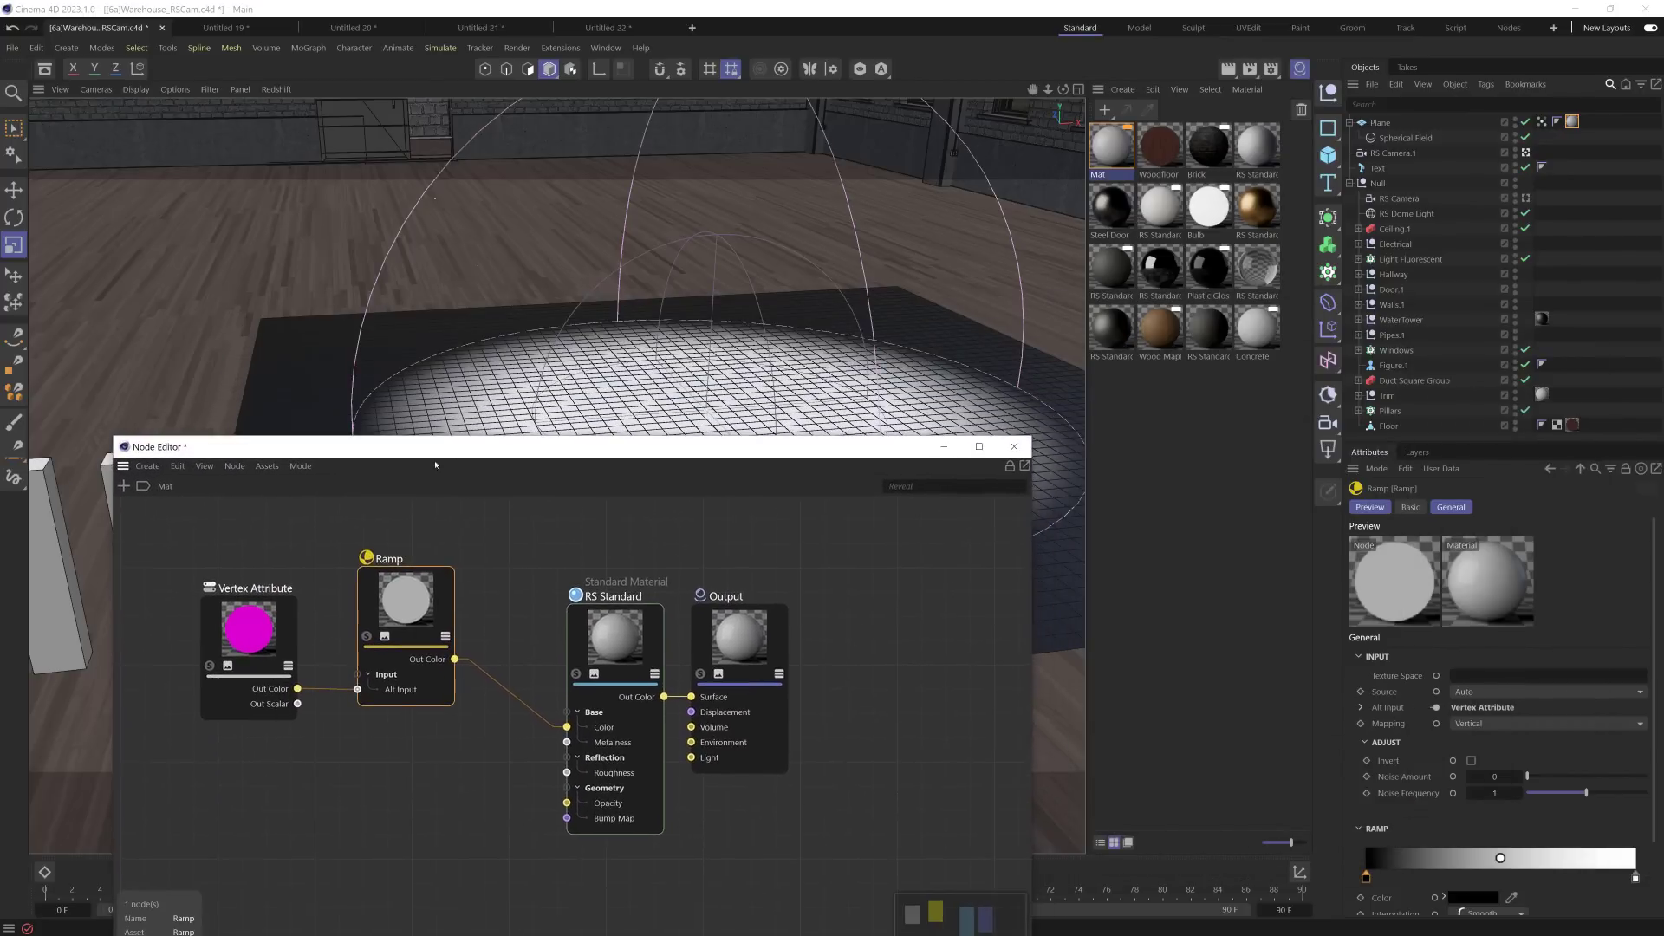
# Step: Invert the ramp gradient and make its left knot pink
pyautogui.rightClick(1465, 860)
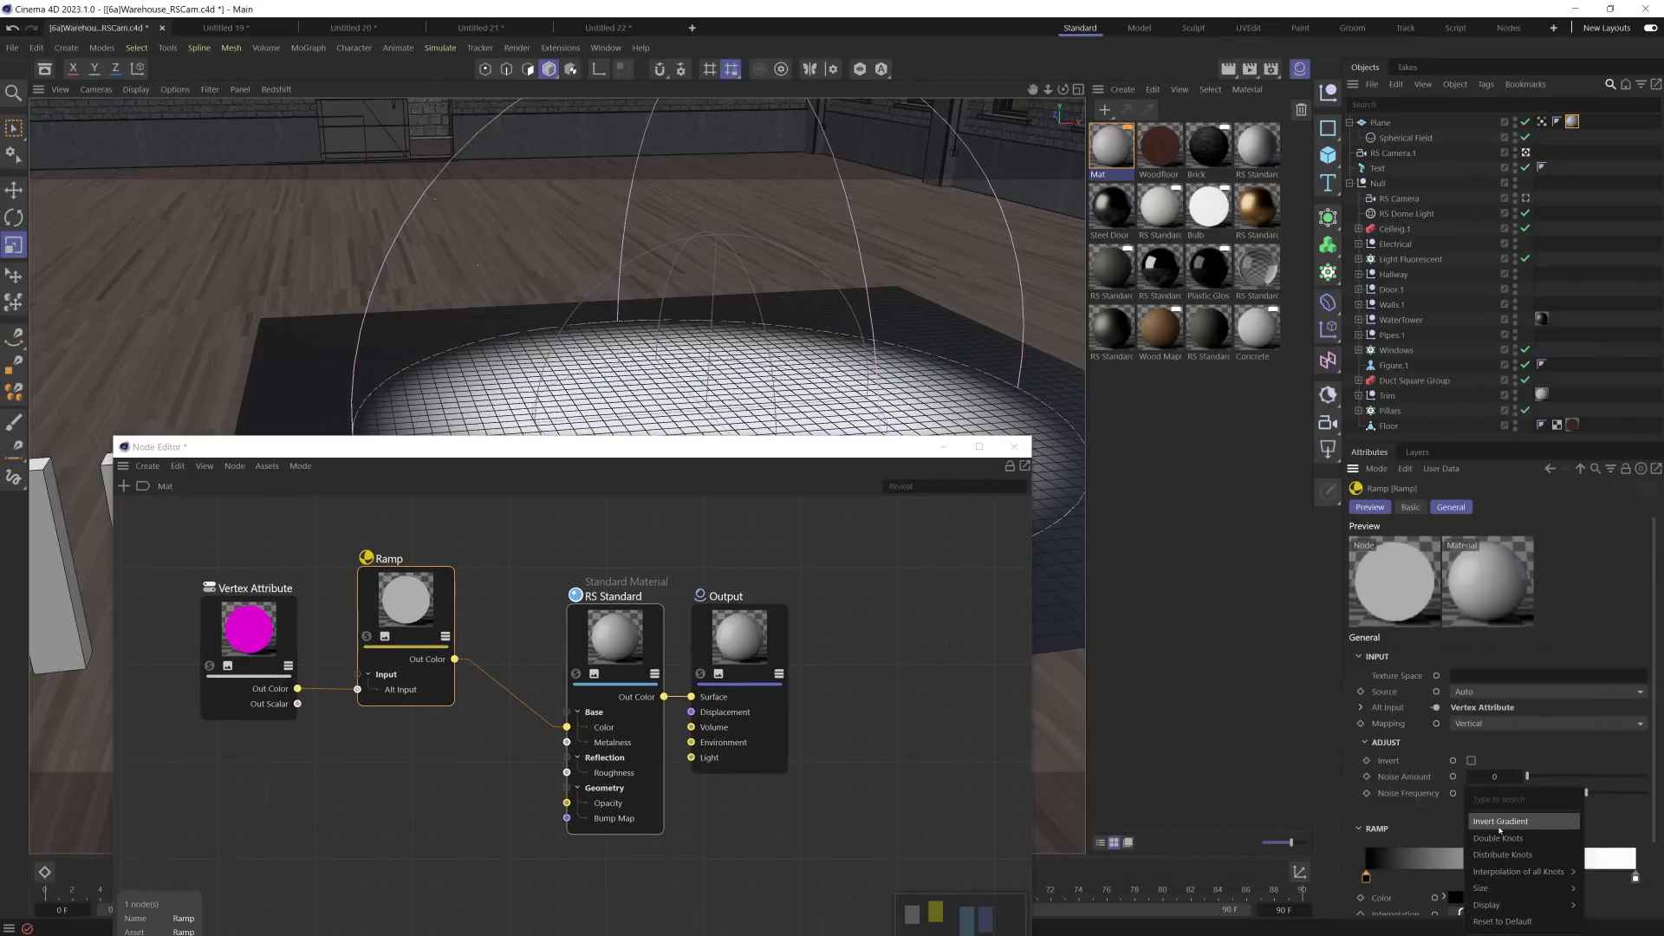
pyautogui.click(1512, 823)
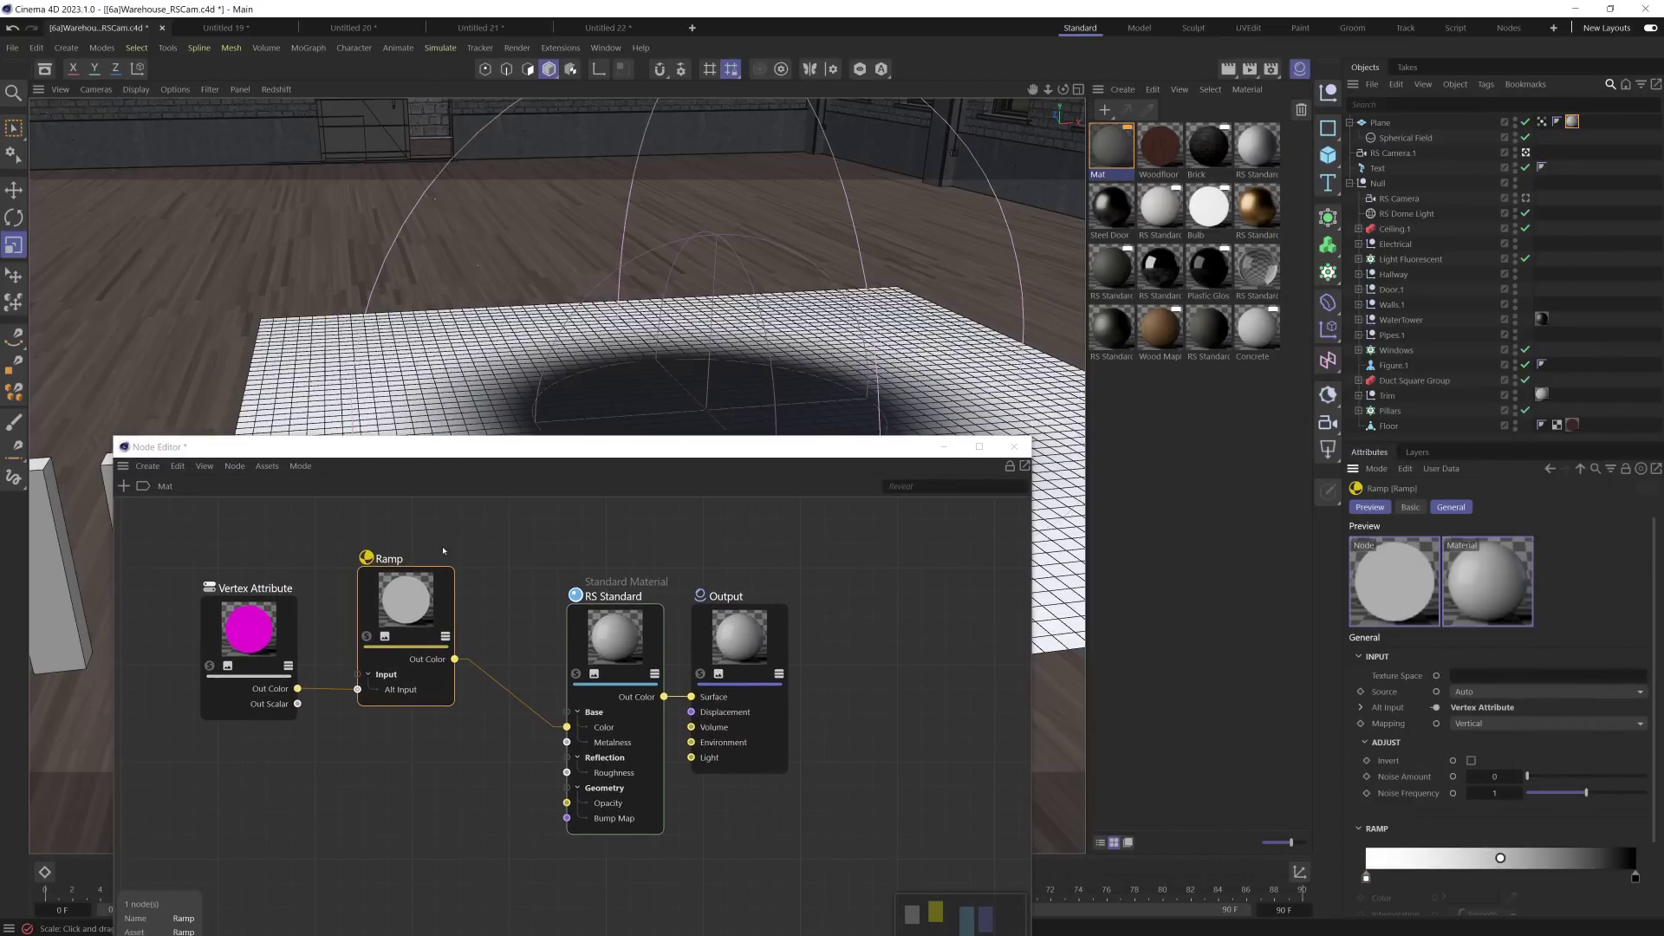
pyautogui.doubleClick(1366, 877)
pyautogui.moveTo(1399, 860); pyautogui.dragTo(1458, 860)
pyautogui.moveTo(1245, 877); pyautogui.dragTo(1472, 894)
pyautogui.click(1305, 920)
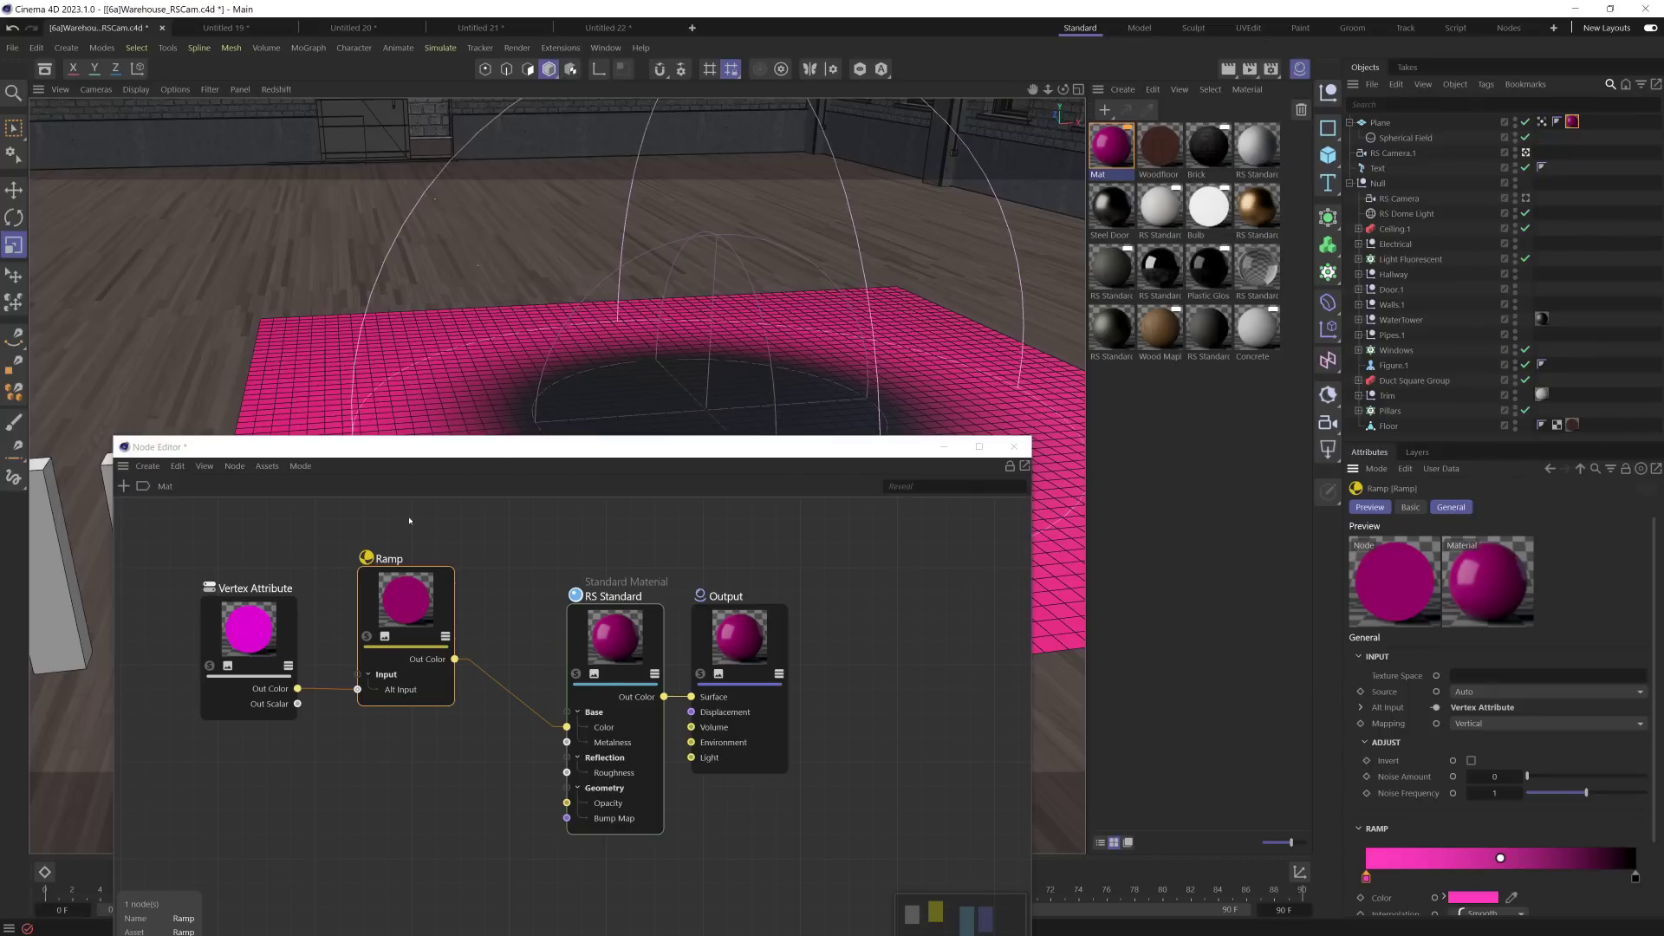
# Step: Select the Vertex Attribute and Ramp nodes in the graph
pyautogui.moveTo(413, 535); pyautogui.dragTo(509, 552, button='middle')
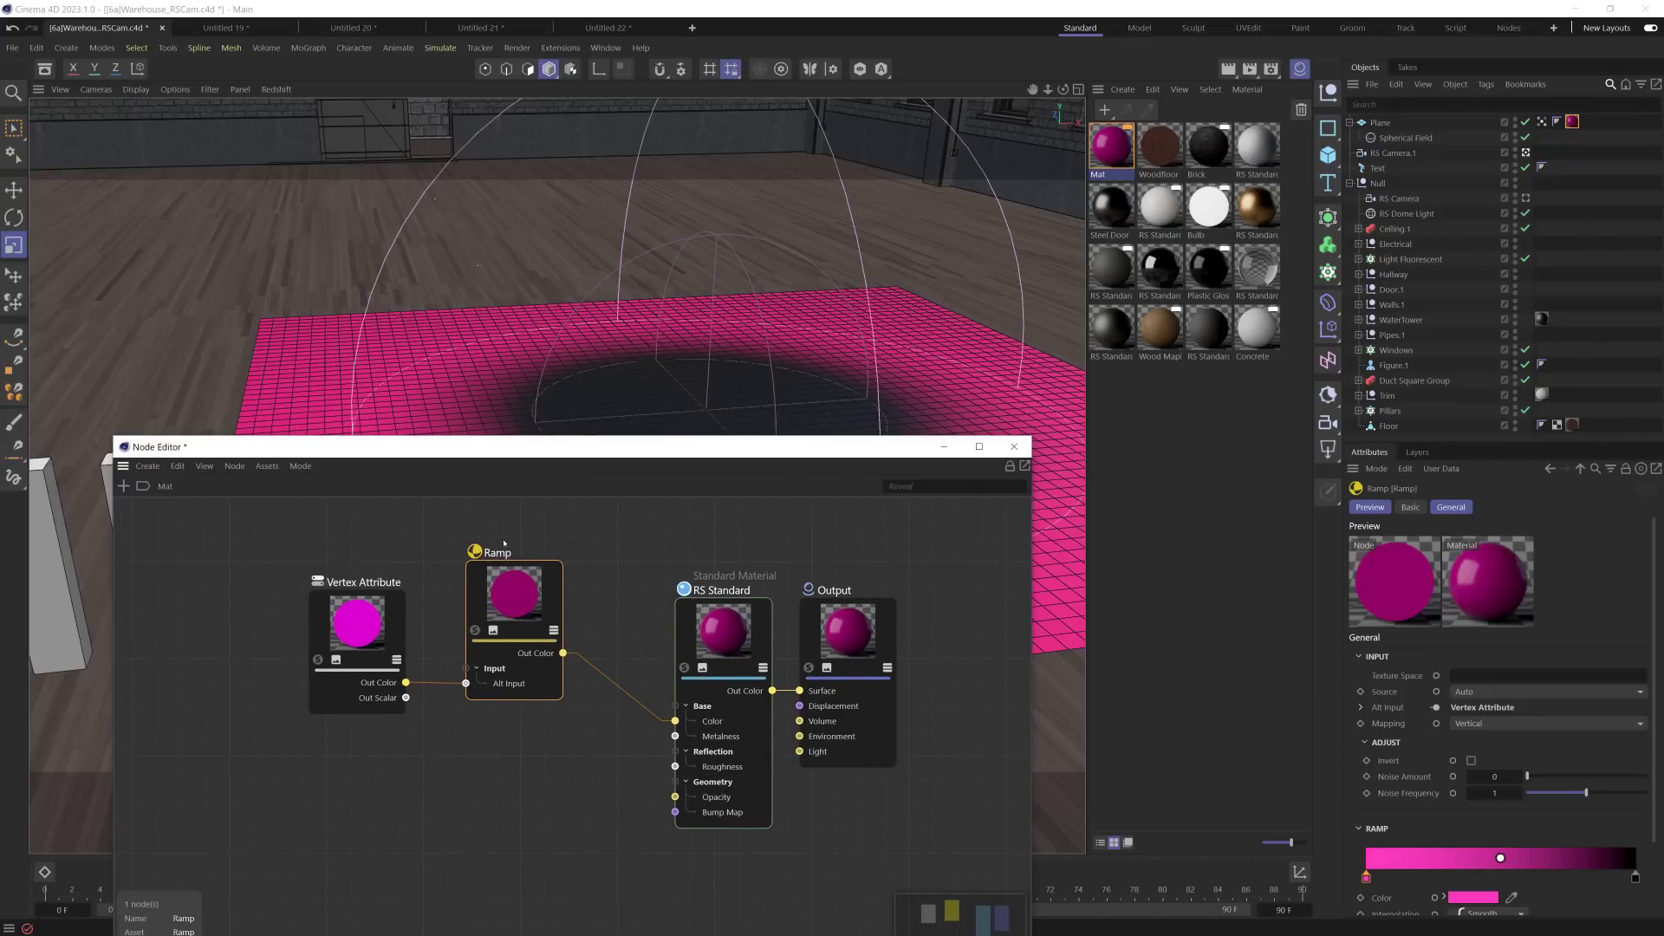
pyautogui.moveTo(973, 451); pyautogui.dragTo(1226, 241)
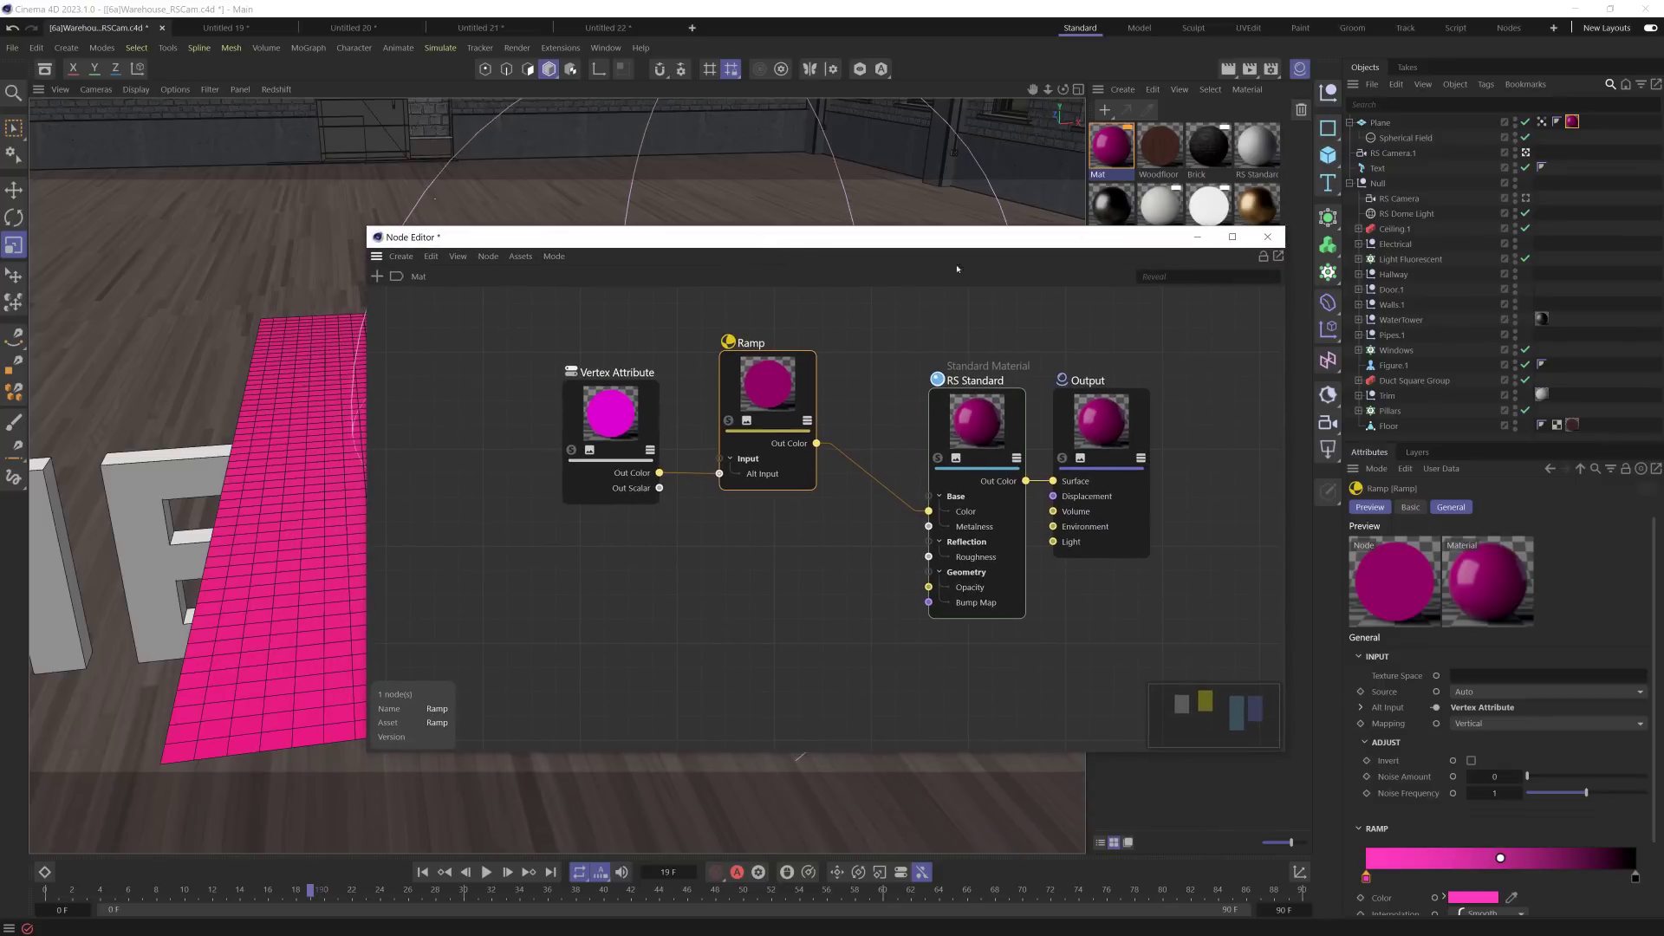
pyautogui.moveTo(542, 316); pyautogui.dragTo(814, 606)
# Step: Delete the Vertex Attribute and Ramp nodes so the plane turns plain grey
pyautogui.press('Delete')
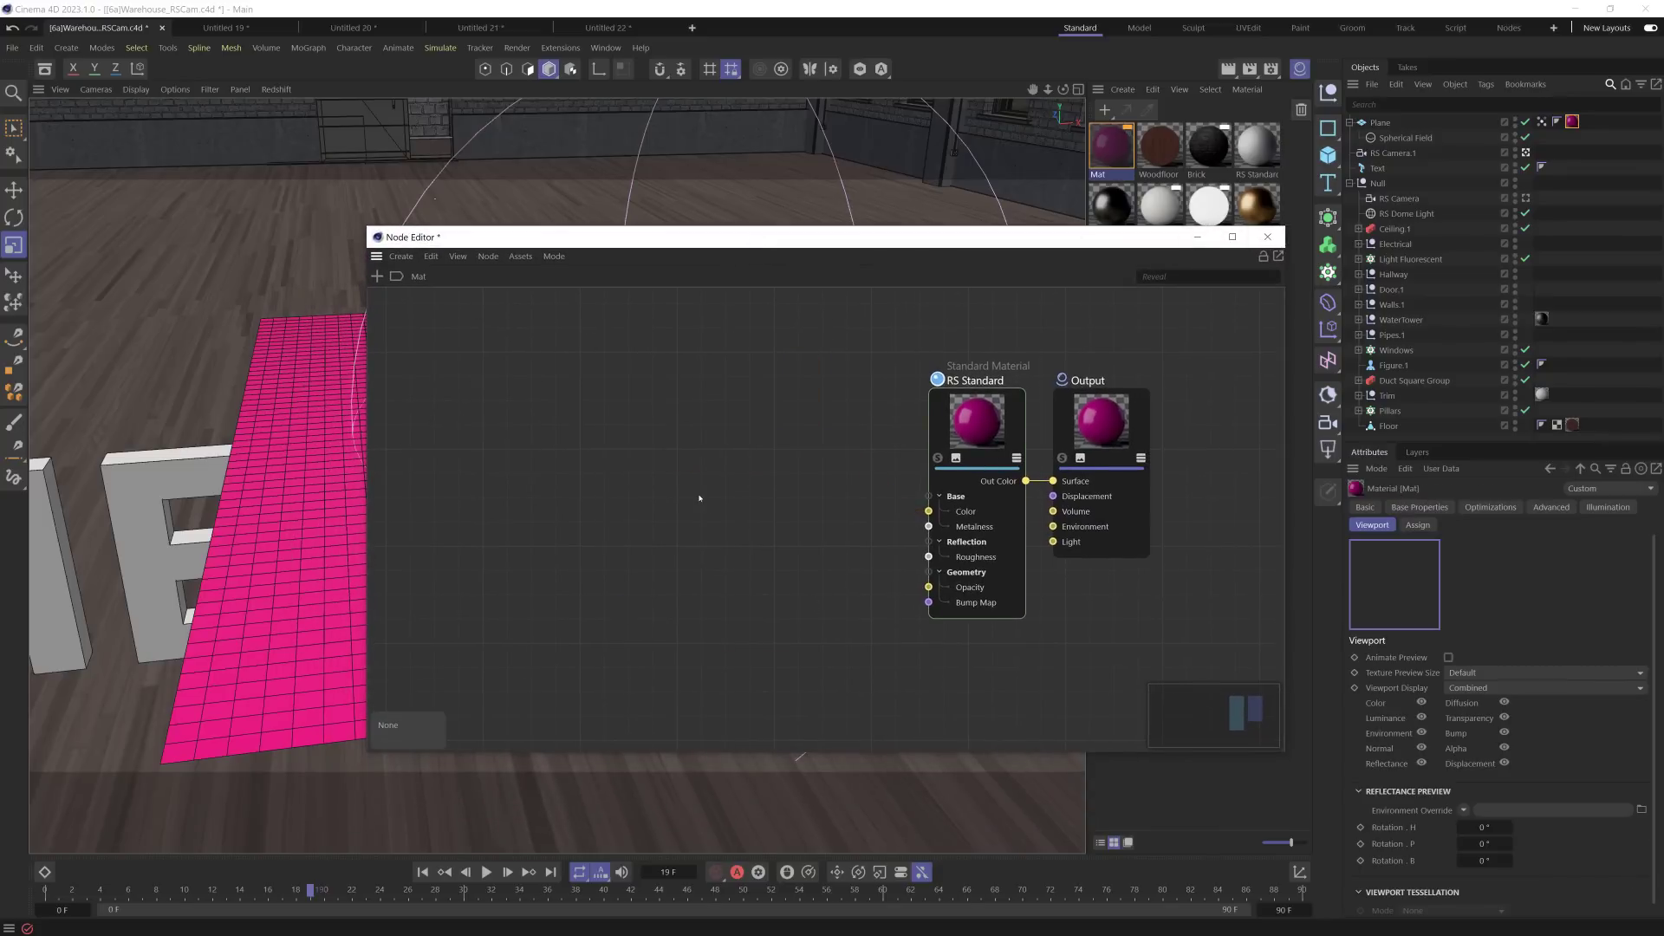
pyautogui.moveTo(673, 238); pyautogui.dragTo(1002, 271)
pyautogui.keyDown('alt'); pyautogui.moveTo(520, 433); pyautogui.dragTo(561, 473); pyautogui.keyUp('alt')
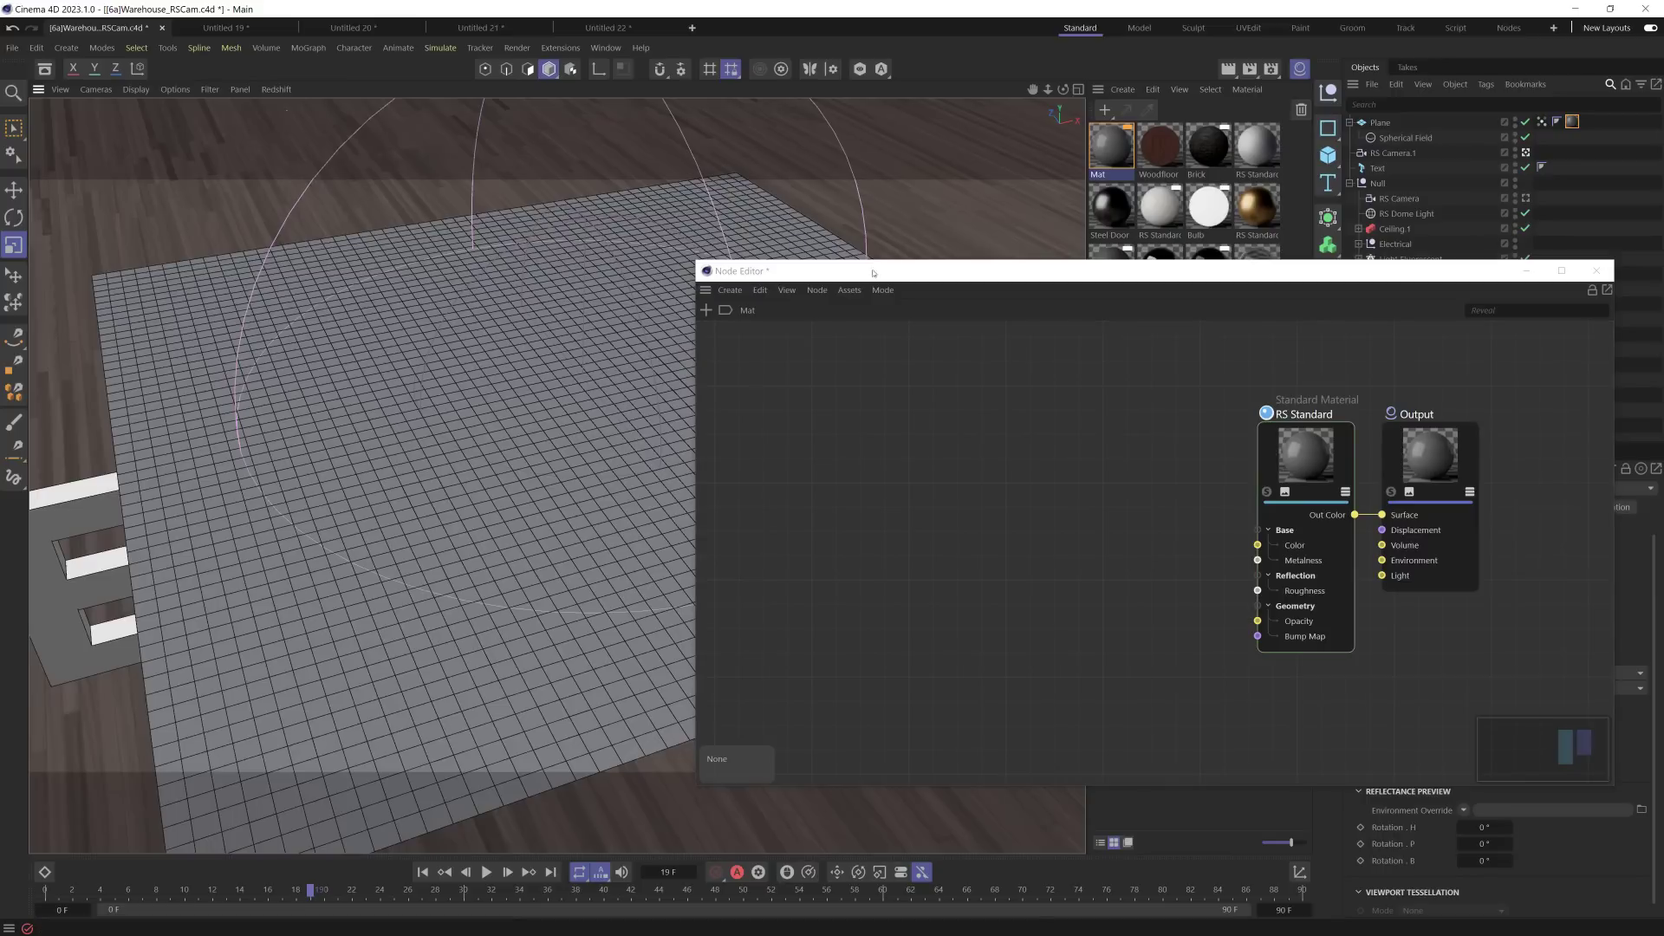
# Step: Bring up File Explorer showing the Geo_Arc_B1 images over the node graph
pyautogui.moveTo(1001, 279); pyautogui.dragTo(740, 268)
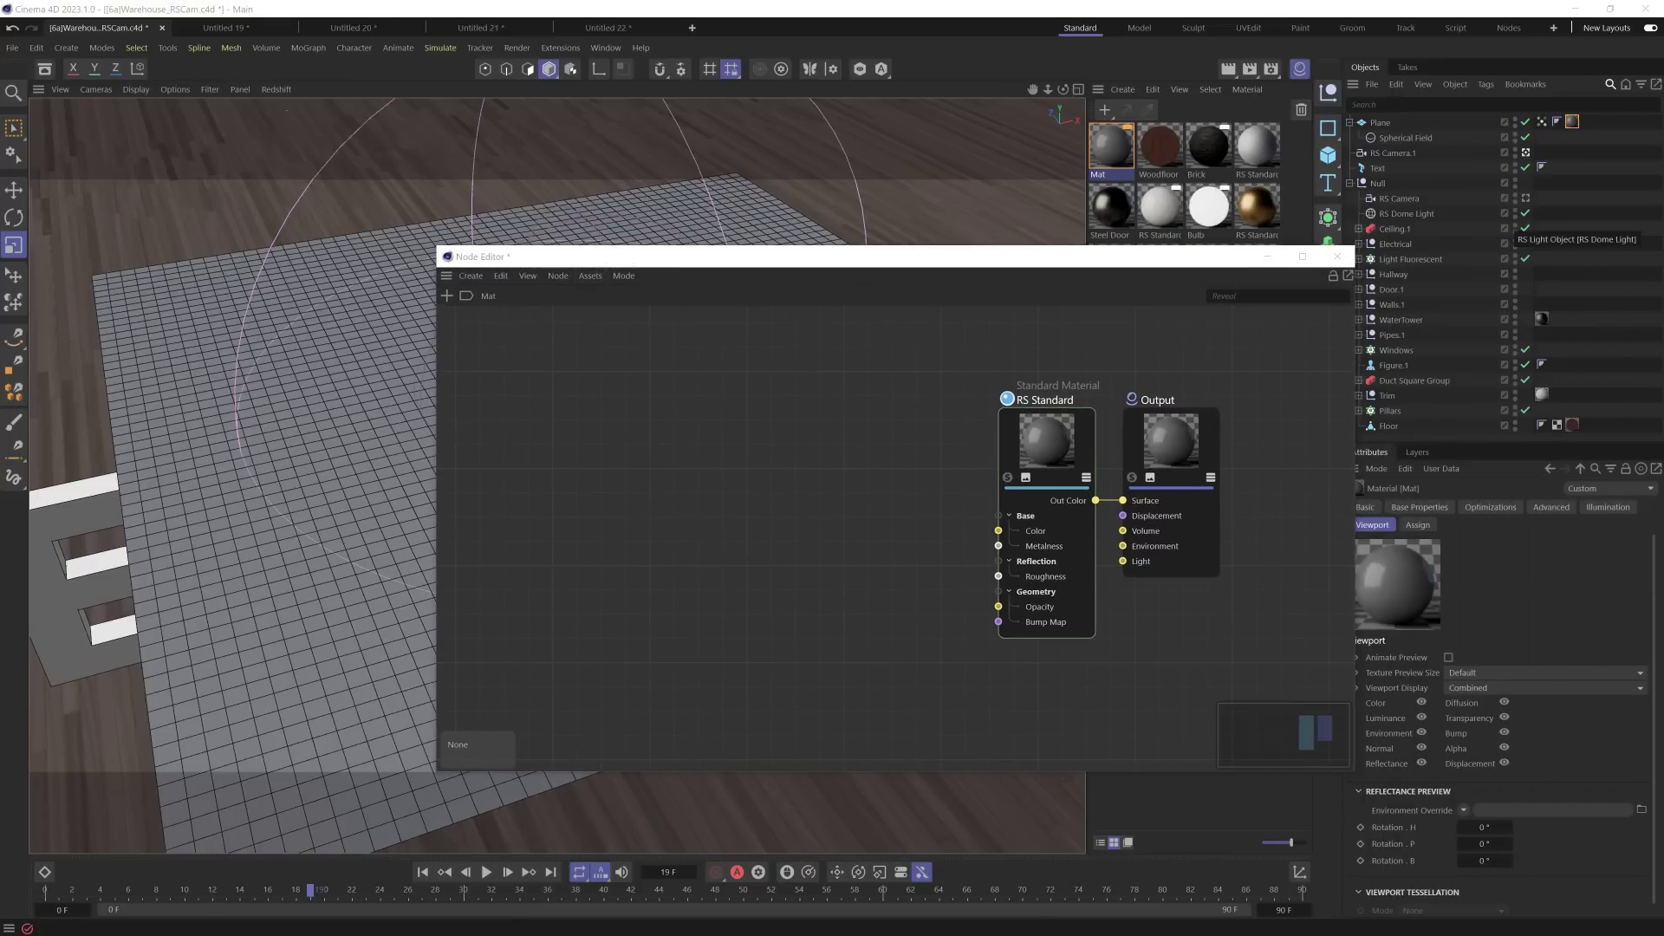
pyautogui.hotkey('alt', 'Tab')
pyautogui.moveTo(1629, 138); pyautogui.dragTo(400, 199)
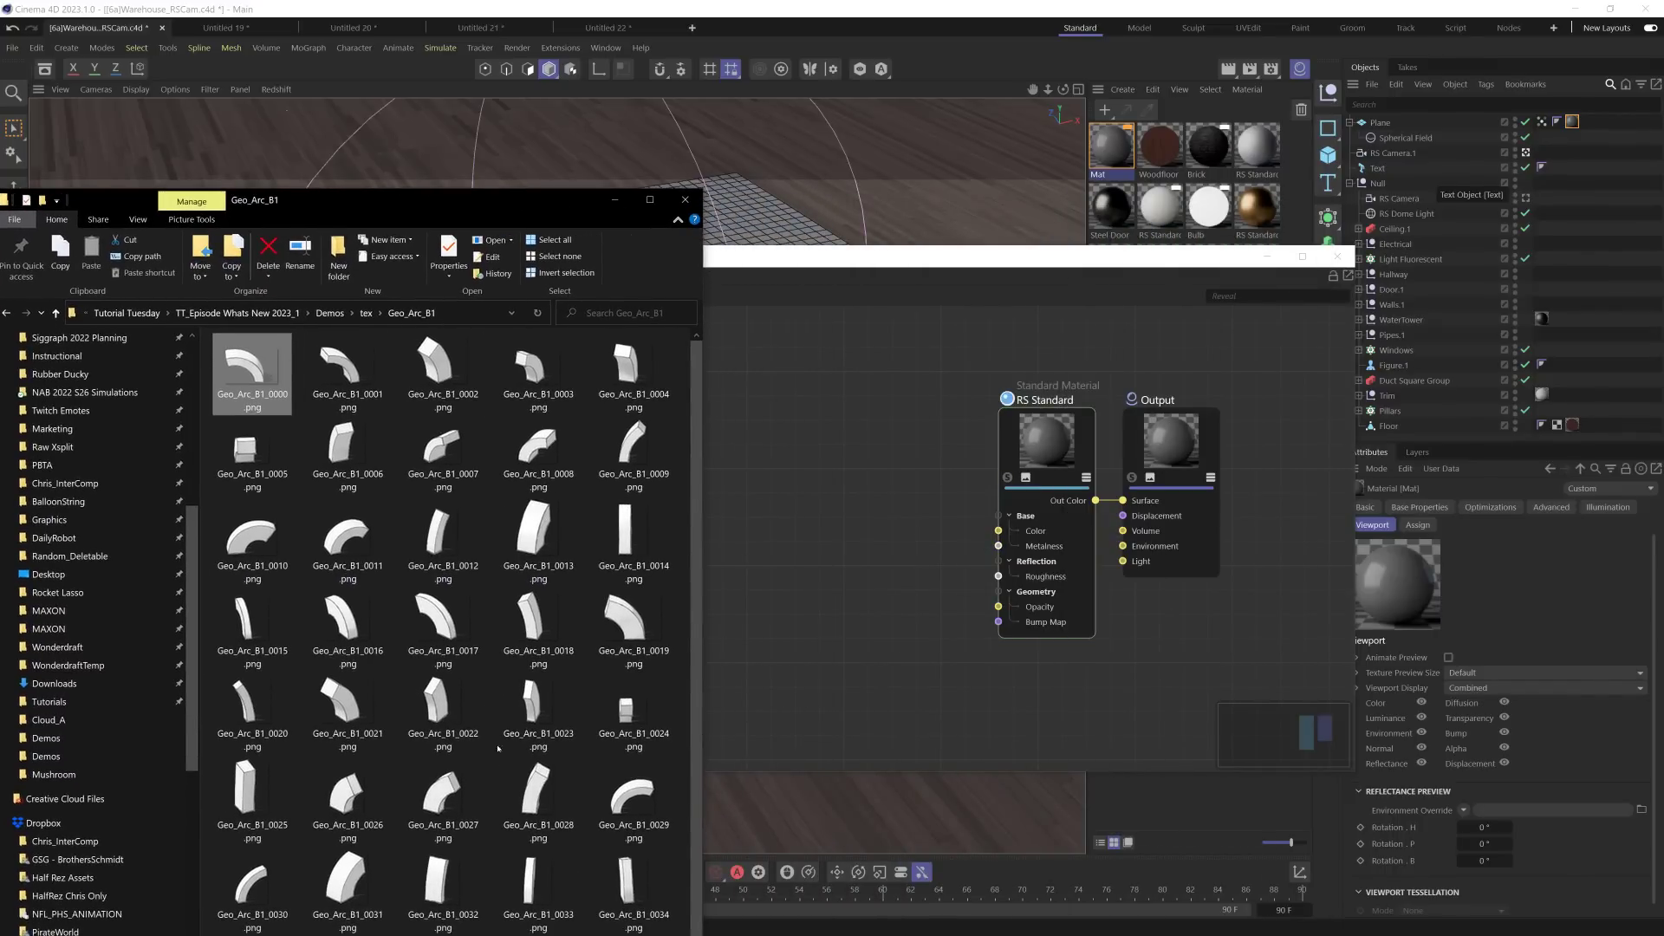
# Step: Add Geo_Arc_B1_0000.png from File Explorer to the Mat graph as a Texture node
pyautogui.scroll(-1, 444, 620)
pyautogui.scroll(1, 463, 635)
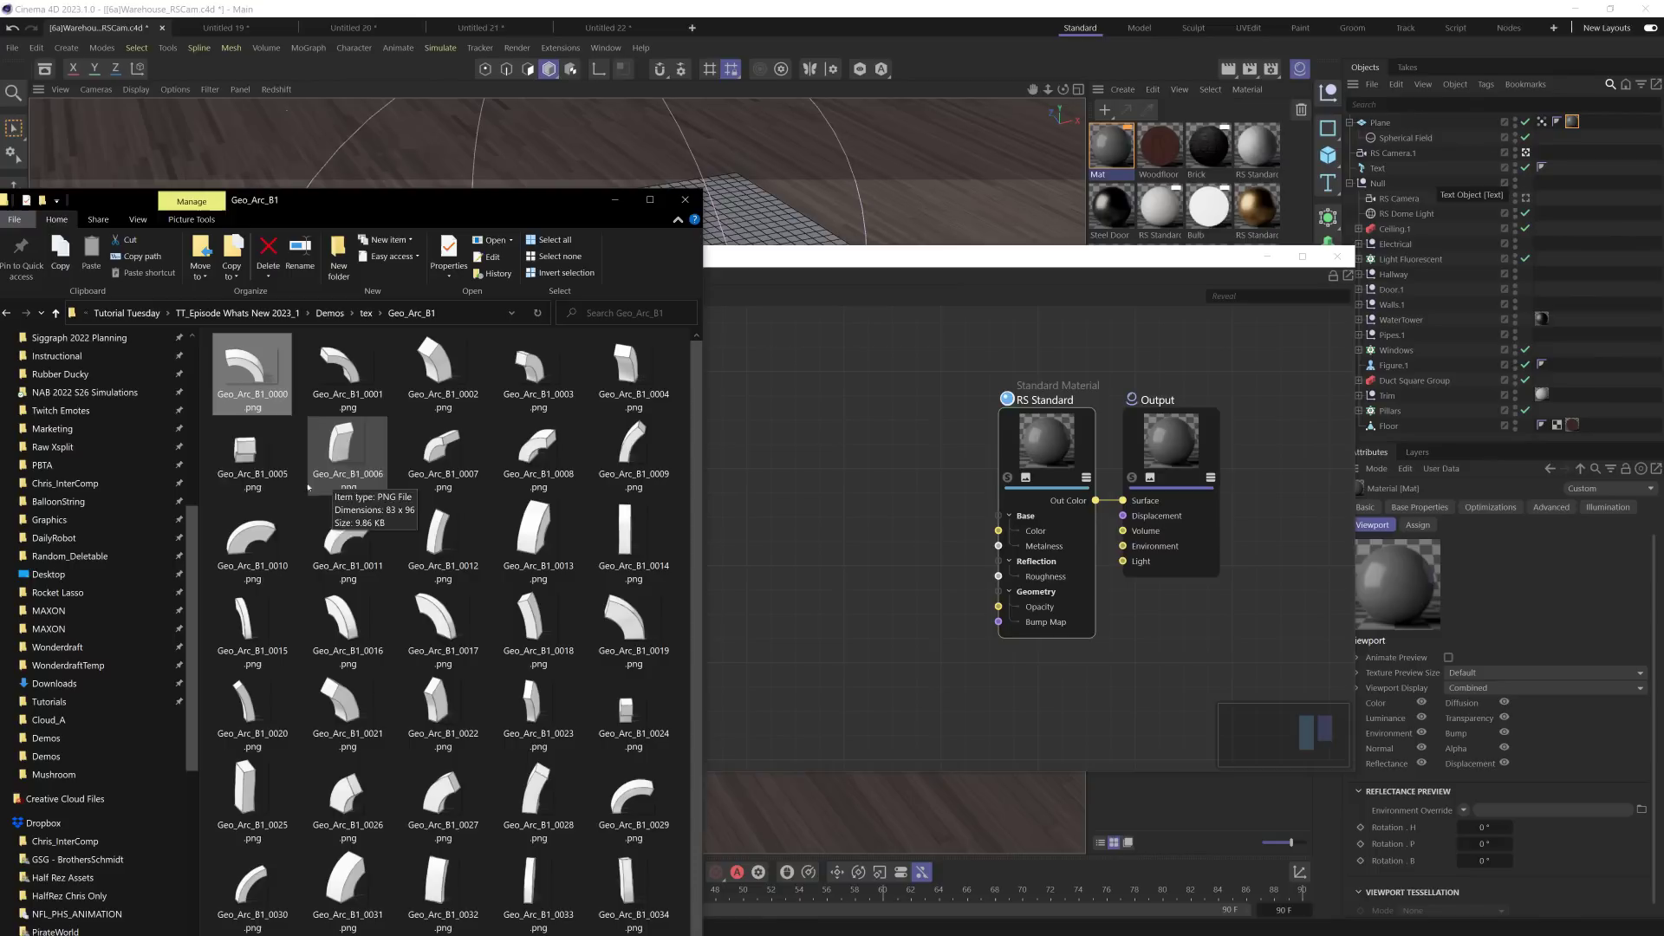
pyautogui.moveTo(808, 432); pyautogui.dragTo(808, 432)
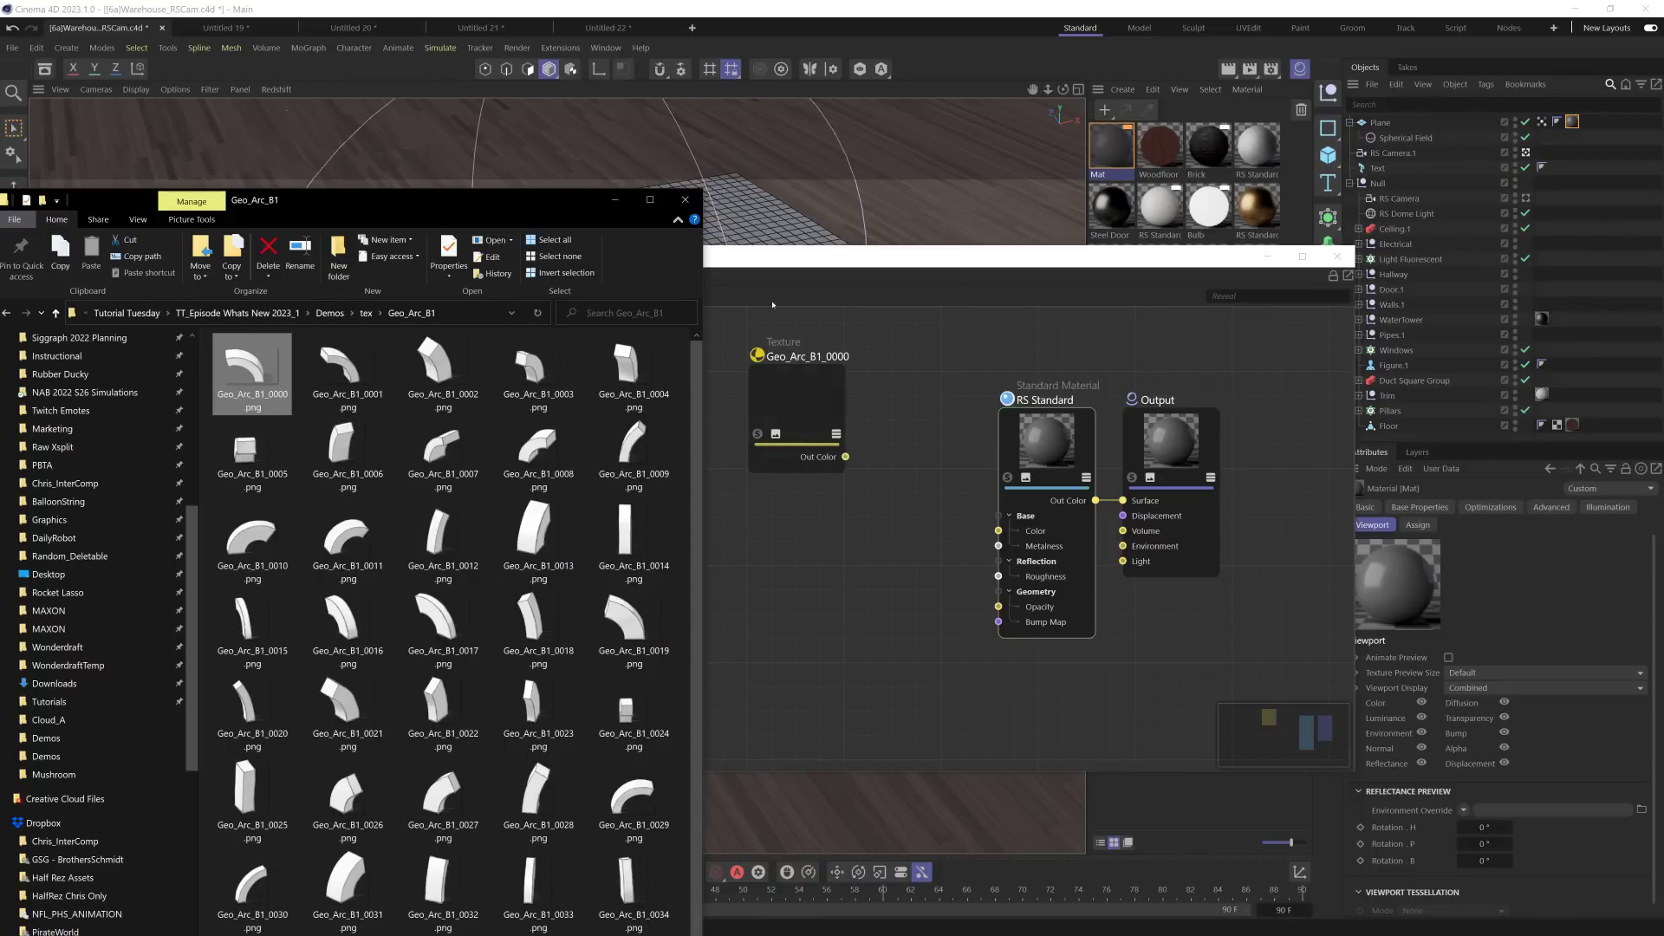
pyautogui.click(965, 177)
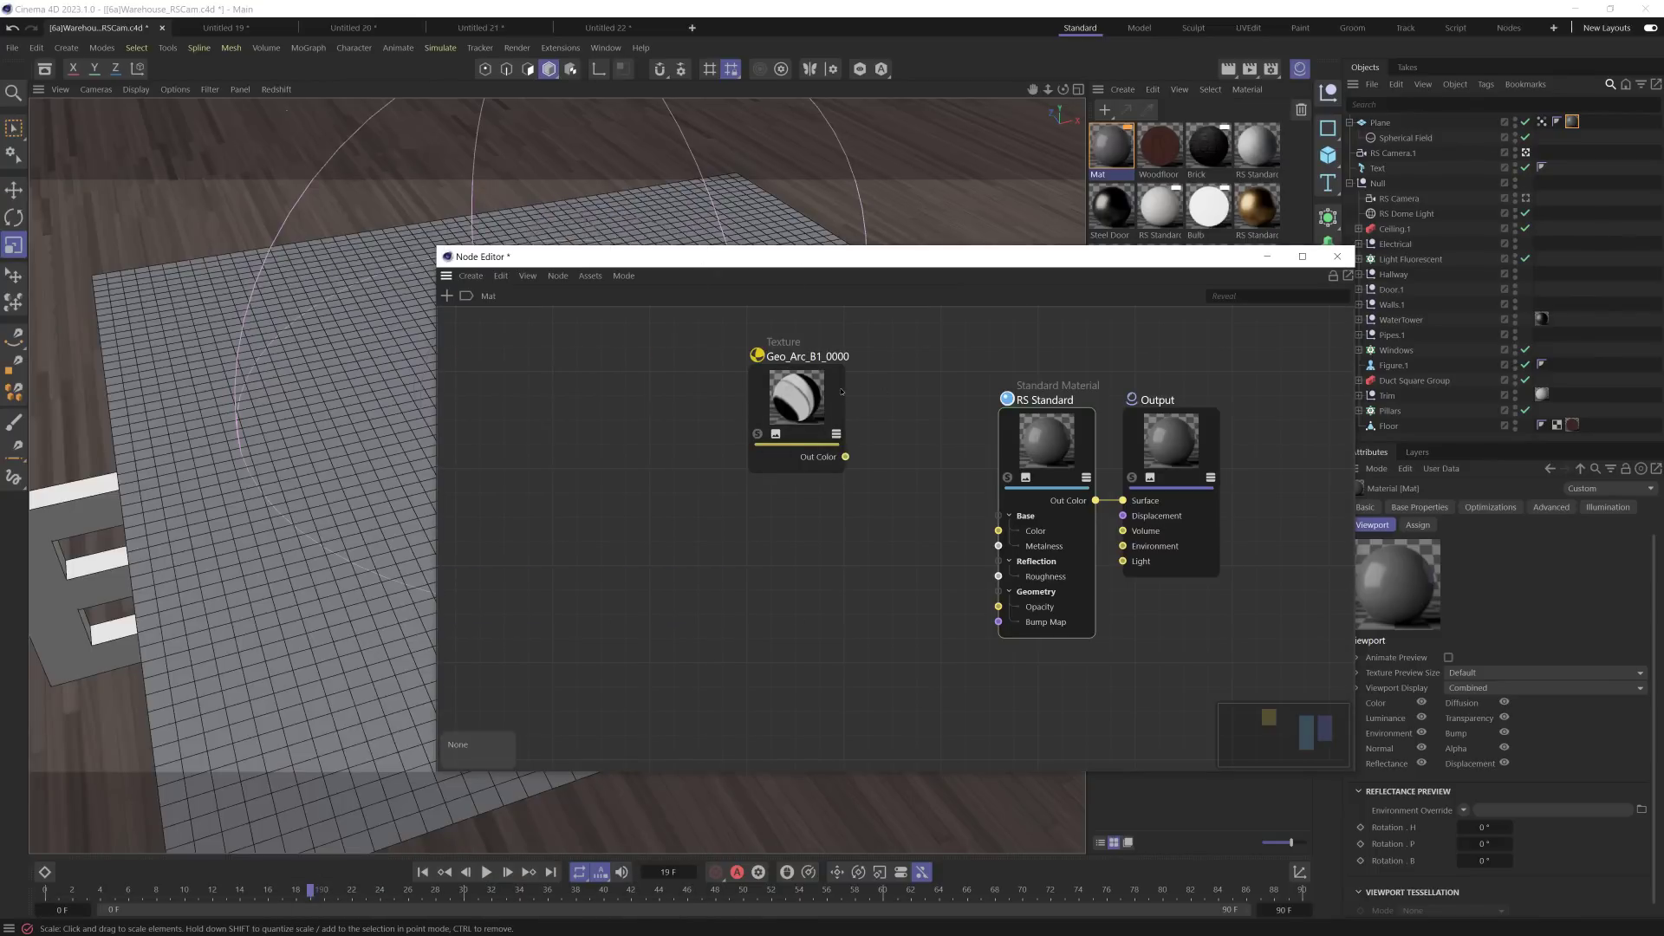
# Step: Wire the texture into RS Standard's Color and set its animation mode to Simple
pyautogui.moveTo(797, 407); pyautogui.dragTo(746, 434)
pyautogui.moveTo(795, 484); pyautogui.dragTo(1018, 533)
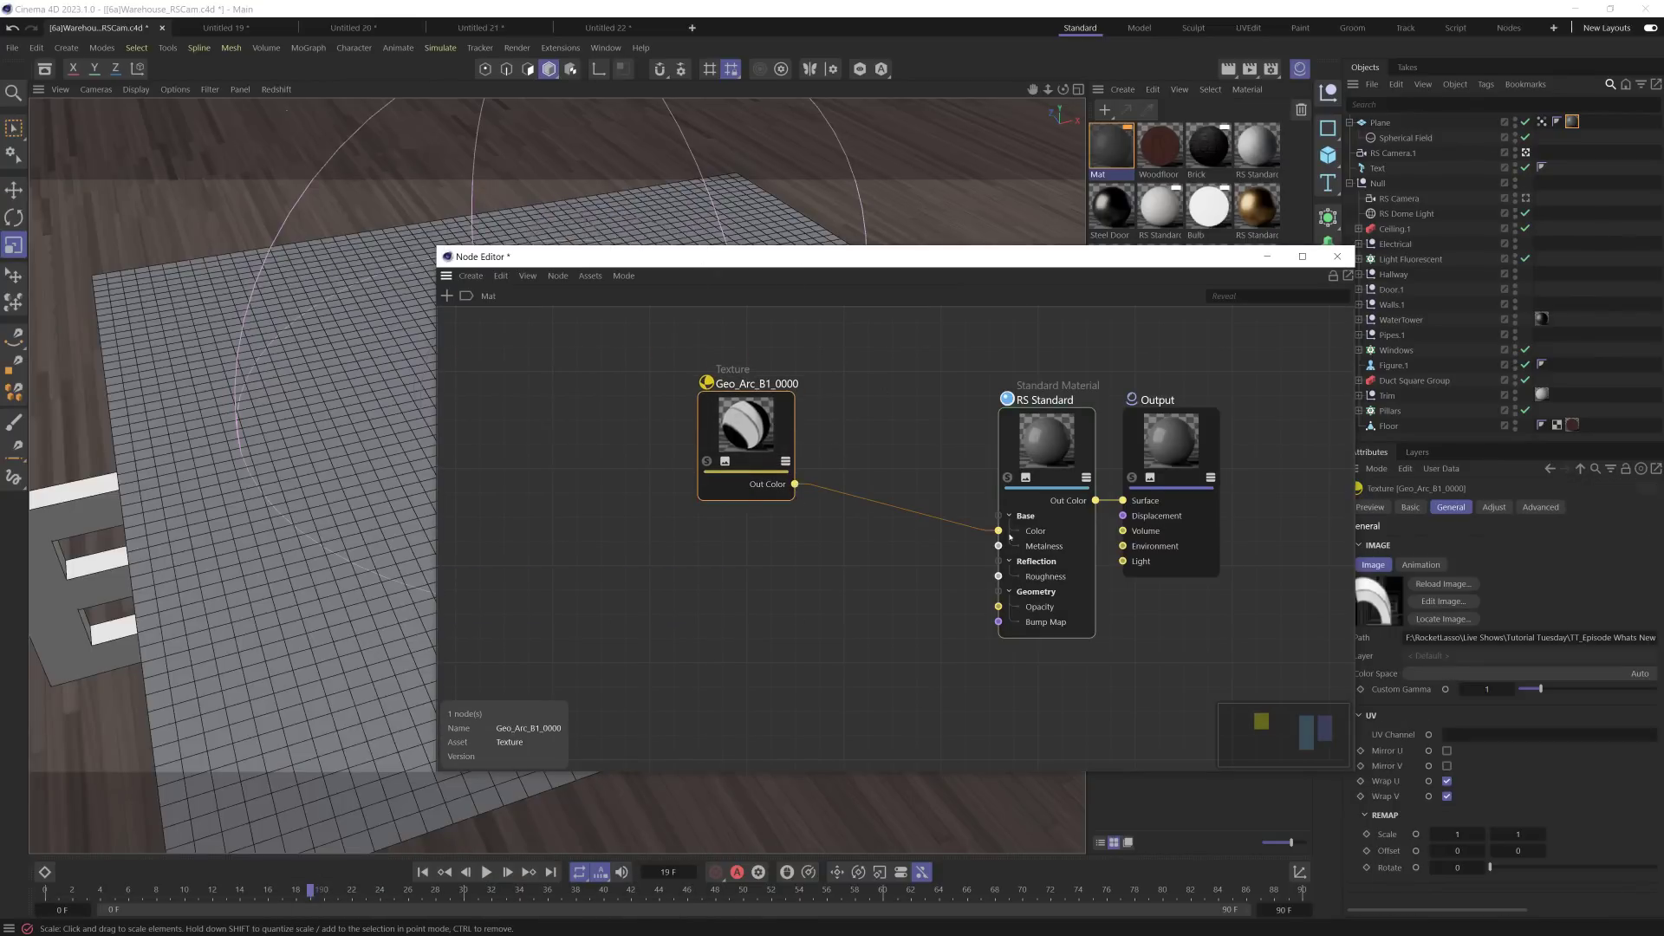
pyautogui.moveTo(744, 263); pyautogui.dragTo(624, 298)
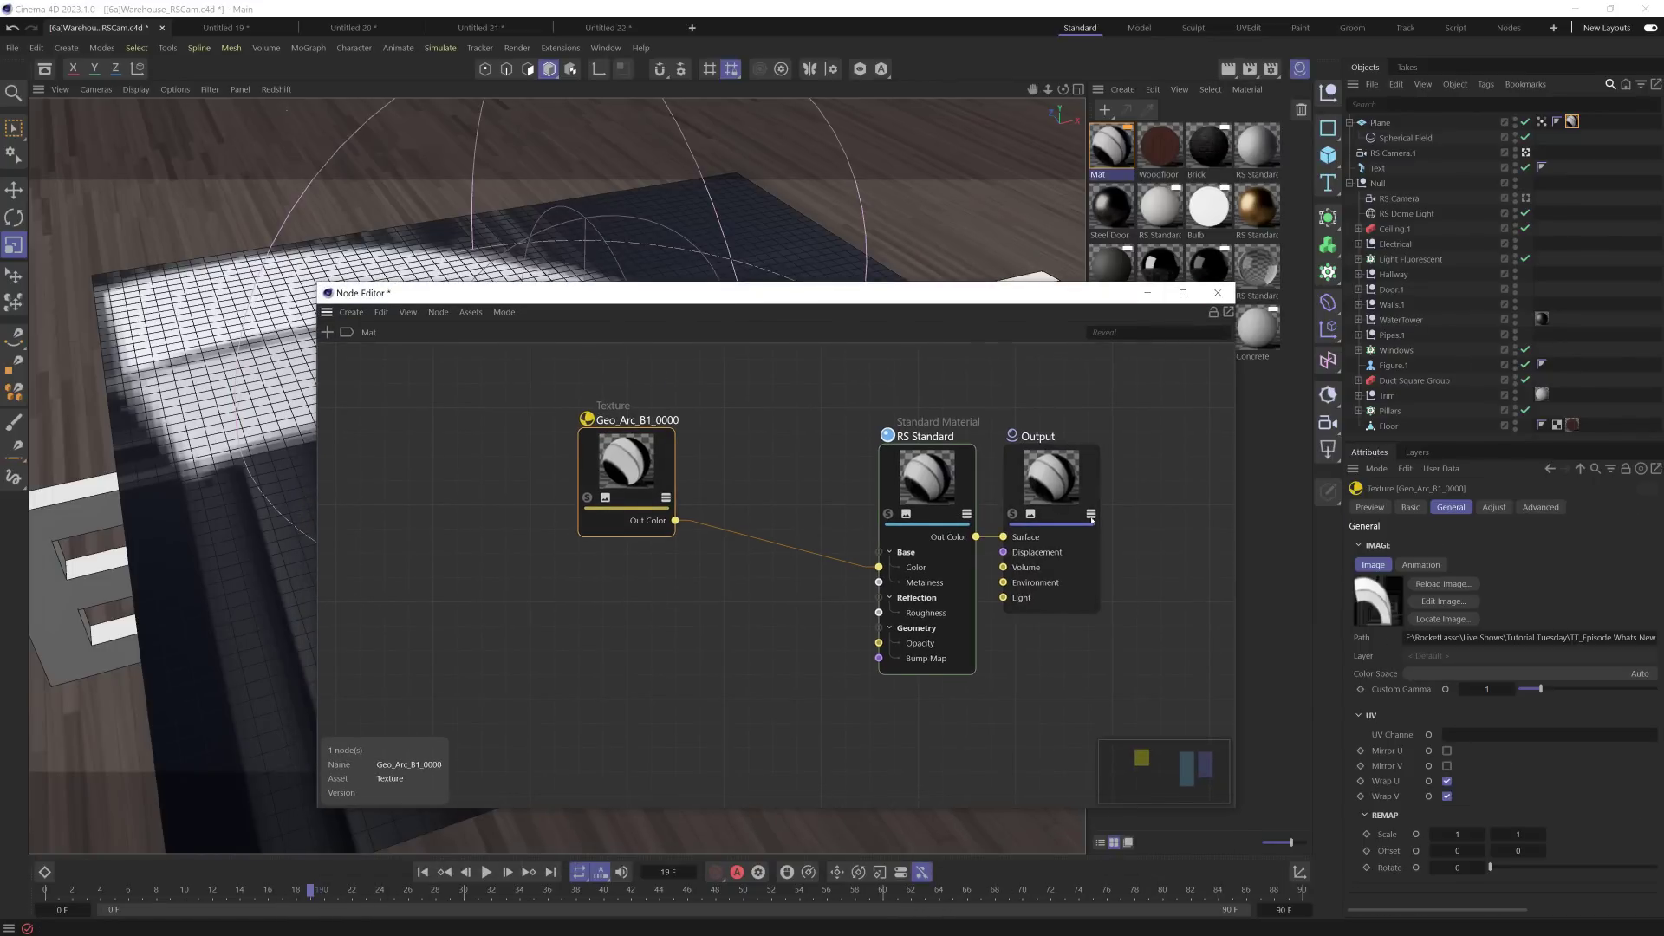
pyautogui.click(1420, 565)
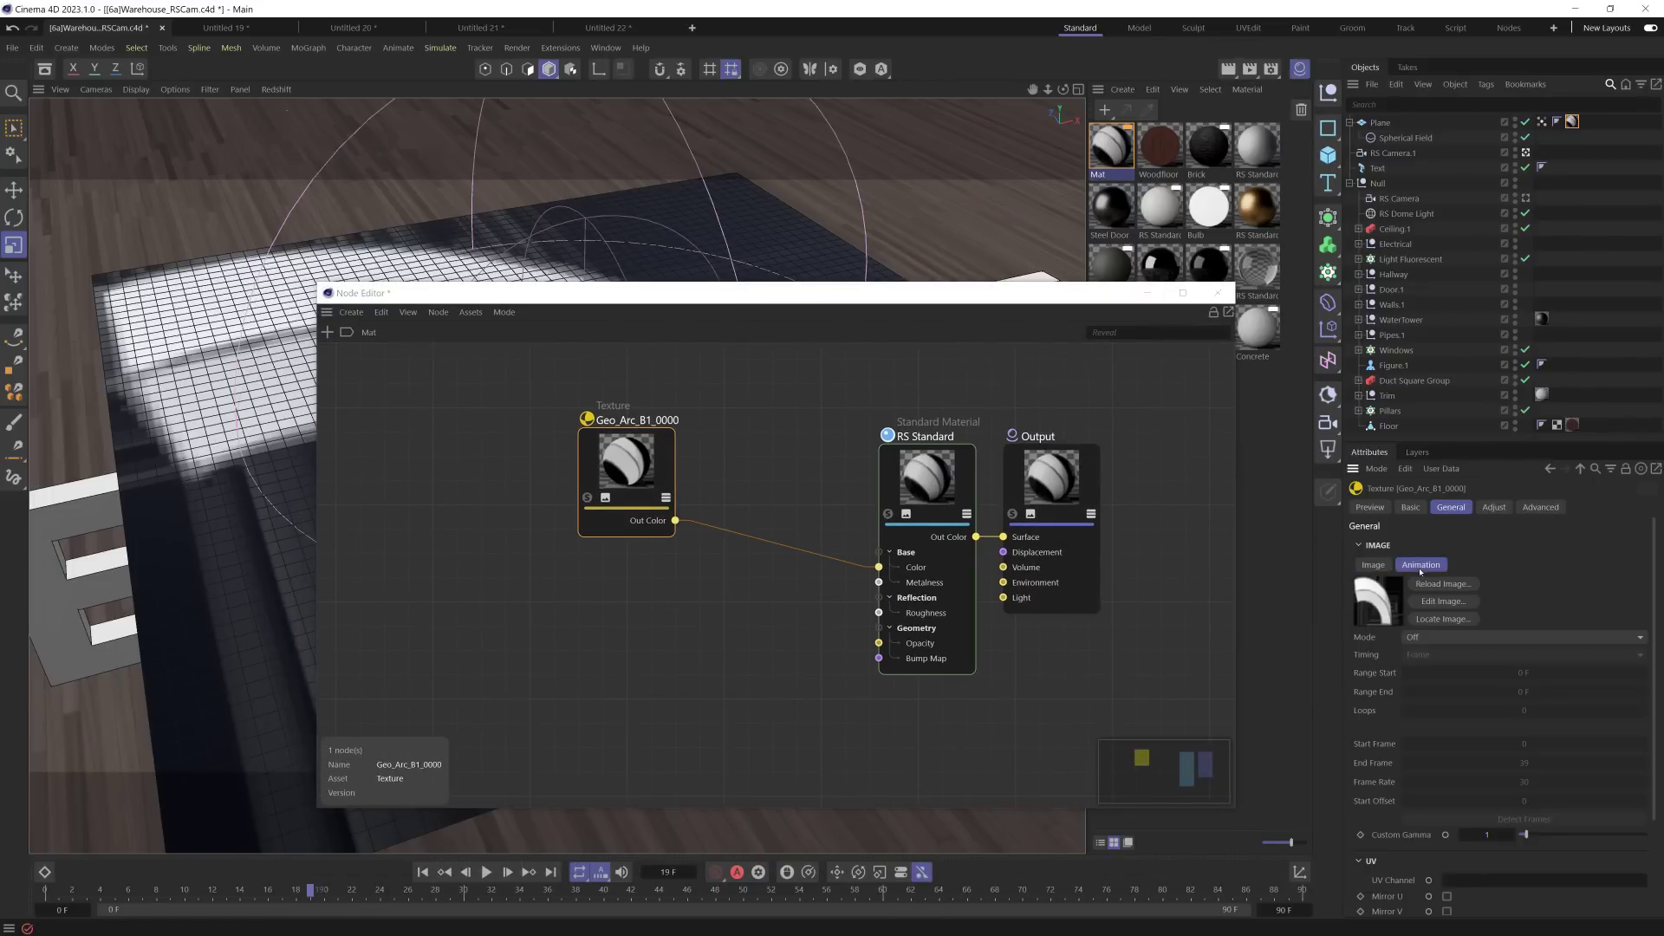
pyautogui.click(1570, 638)
pyautogui.click(1434, 677)
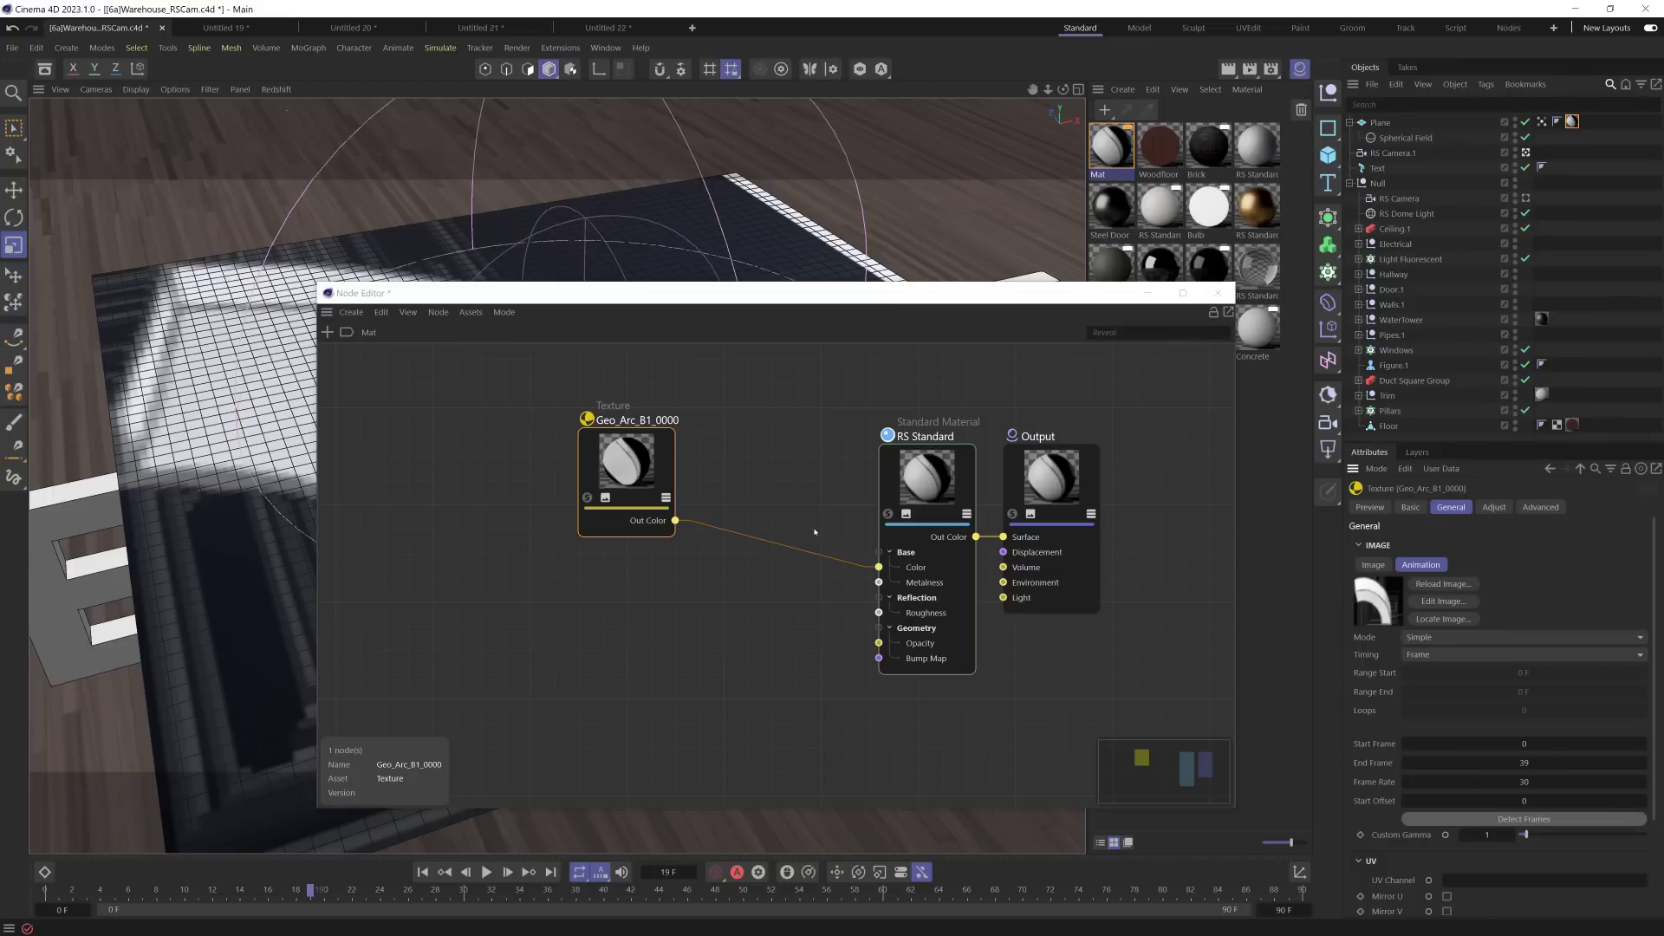
# Step: Enable Animate Preview on the Mat material
pyautogui.click(1105, 145)
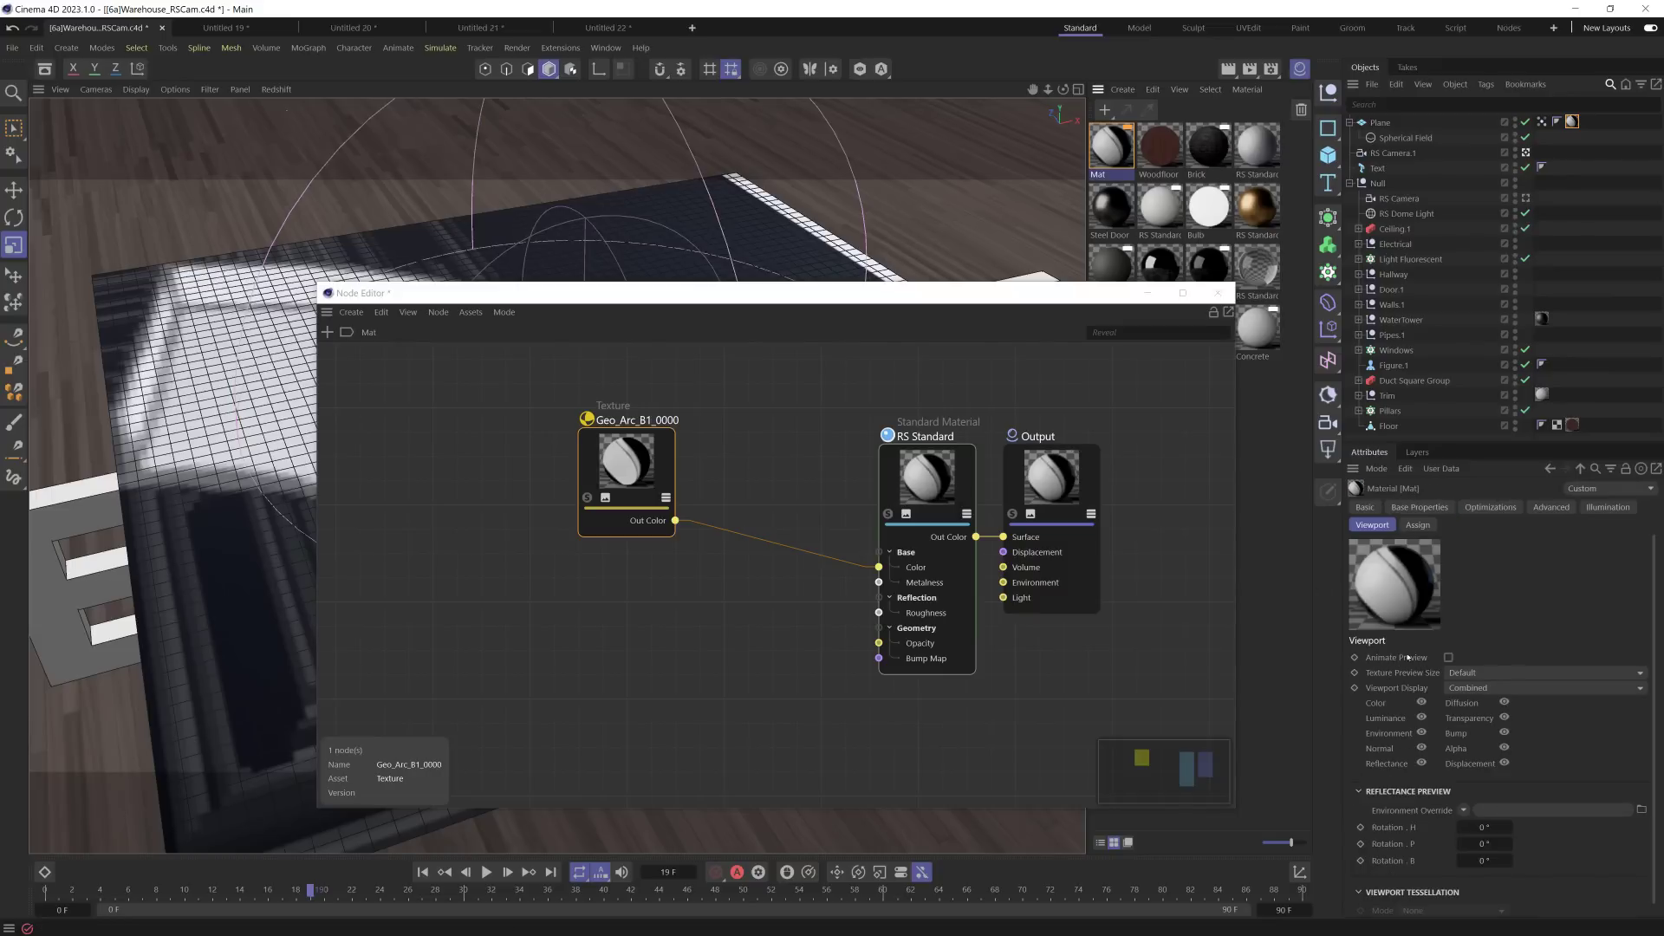
pyautogui.click(1448, 658)
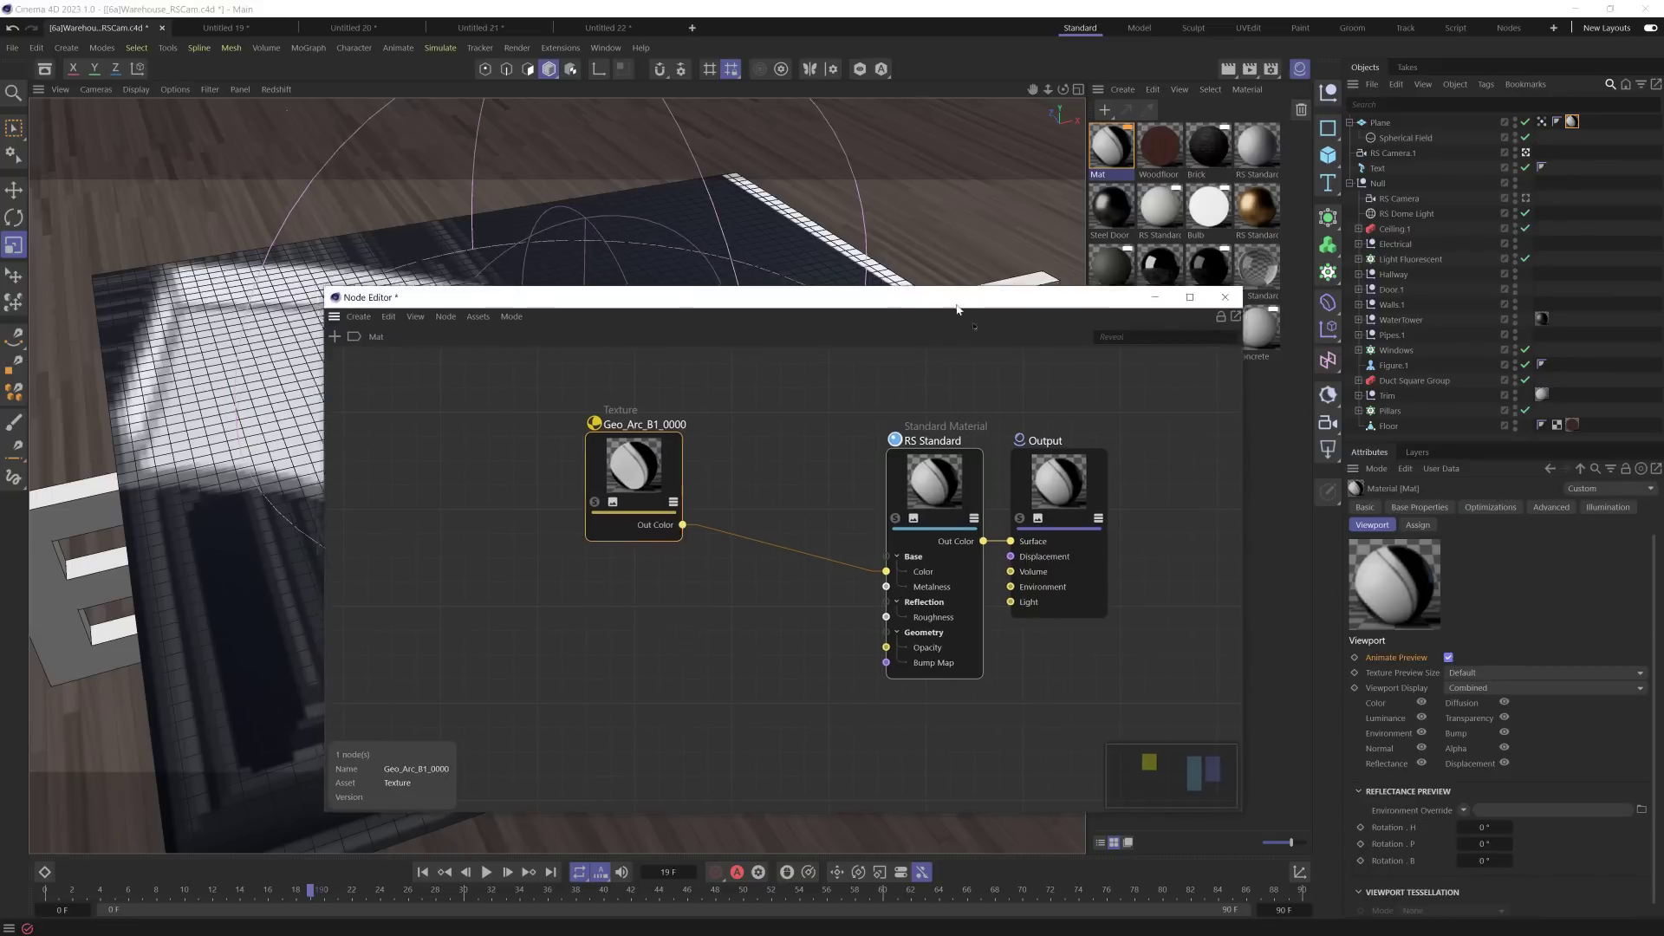
pyautogui.moveTo(693, 293); pyautogui.dragTo(1260, 605)
pyautogui.click(244, 902)
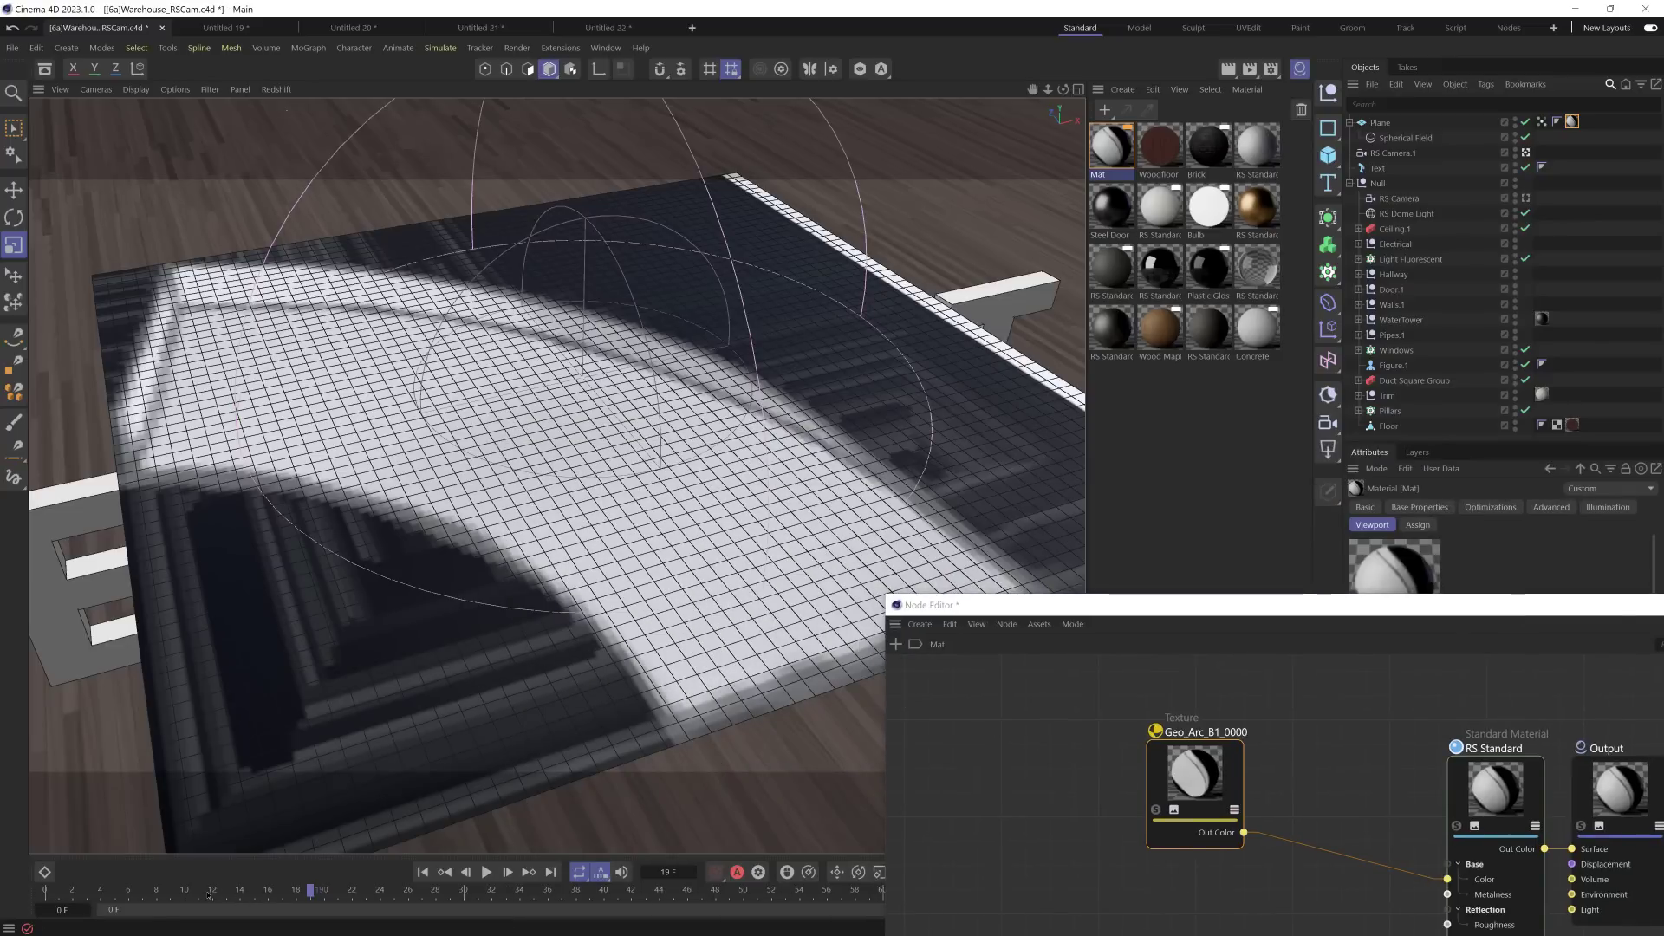
# Step: Scrub the timeline from frame 12 to 41 to check the texture animation
pyautogui.click(210, 894)
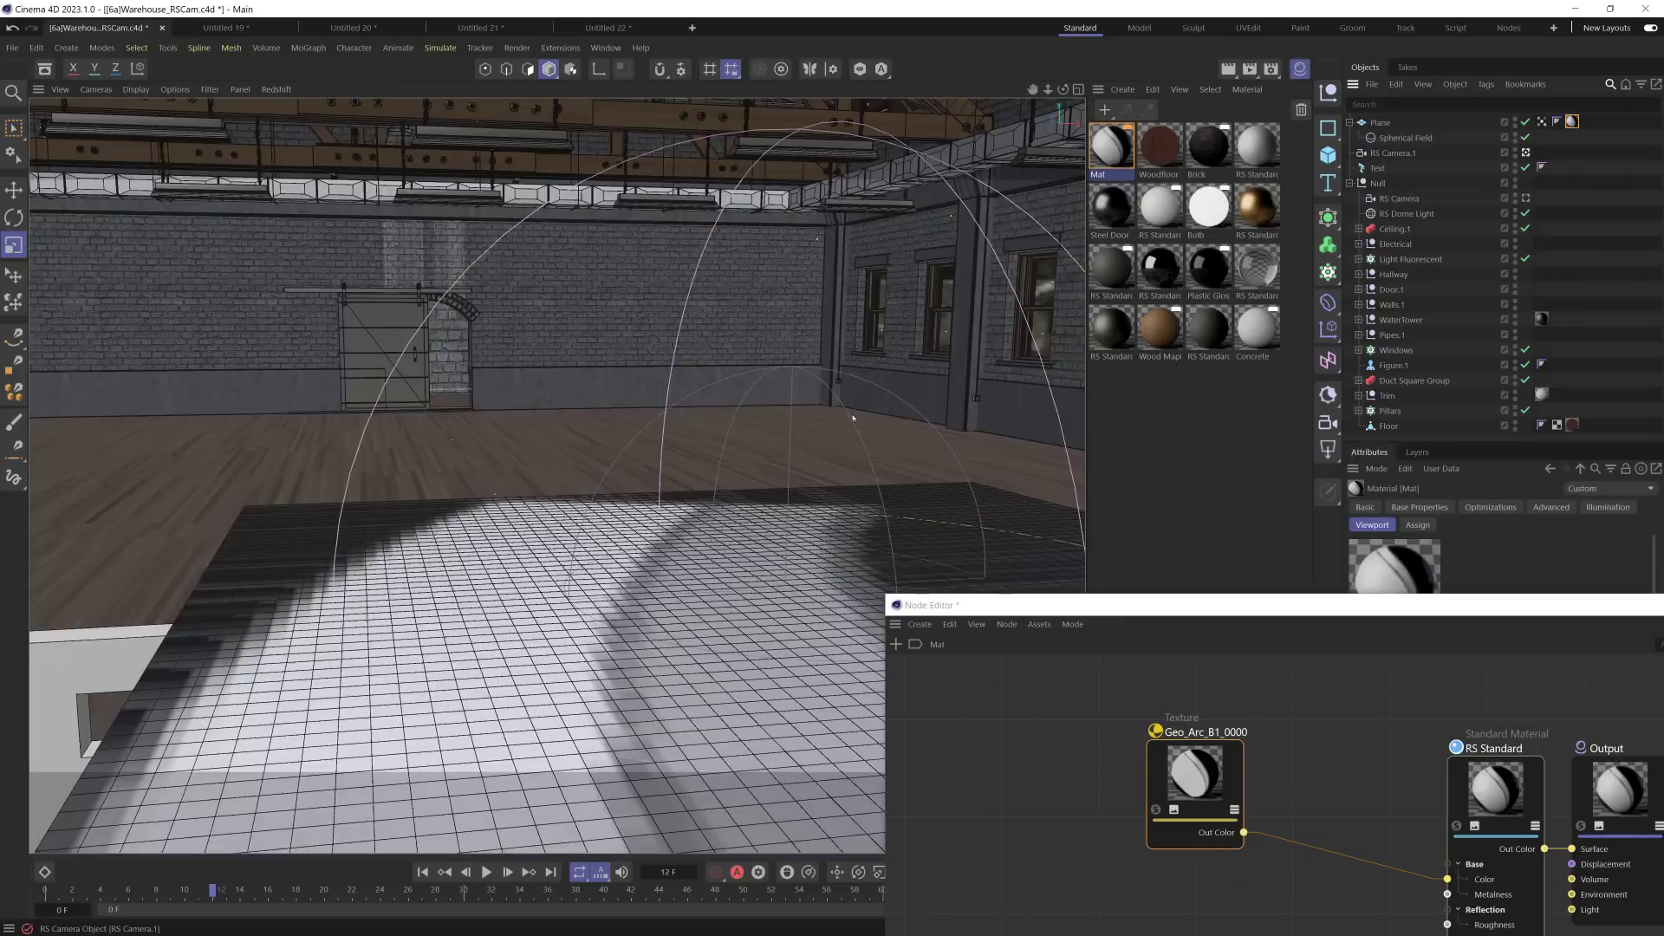
pyautogui.keyDown('alt'); pyautogui.moveTo(853, 418); pyautogui.dragTo(520, 762); pyautogui.keyUp('alt')
pyautogui.moveTo(397, 889); pyautogui.dragTo(617, 889)
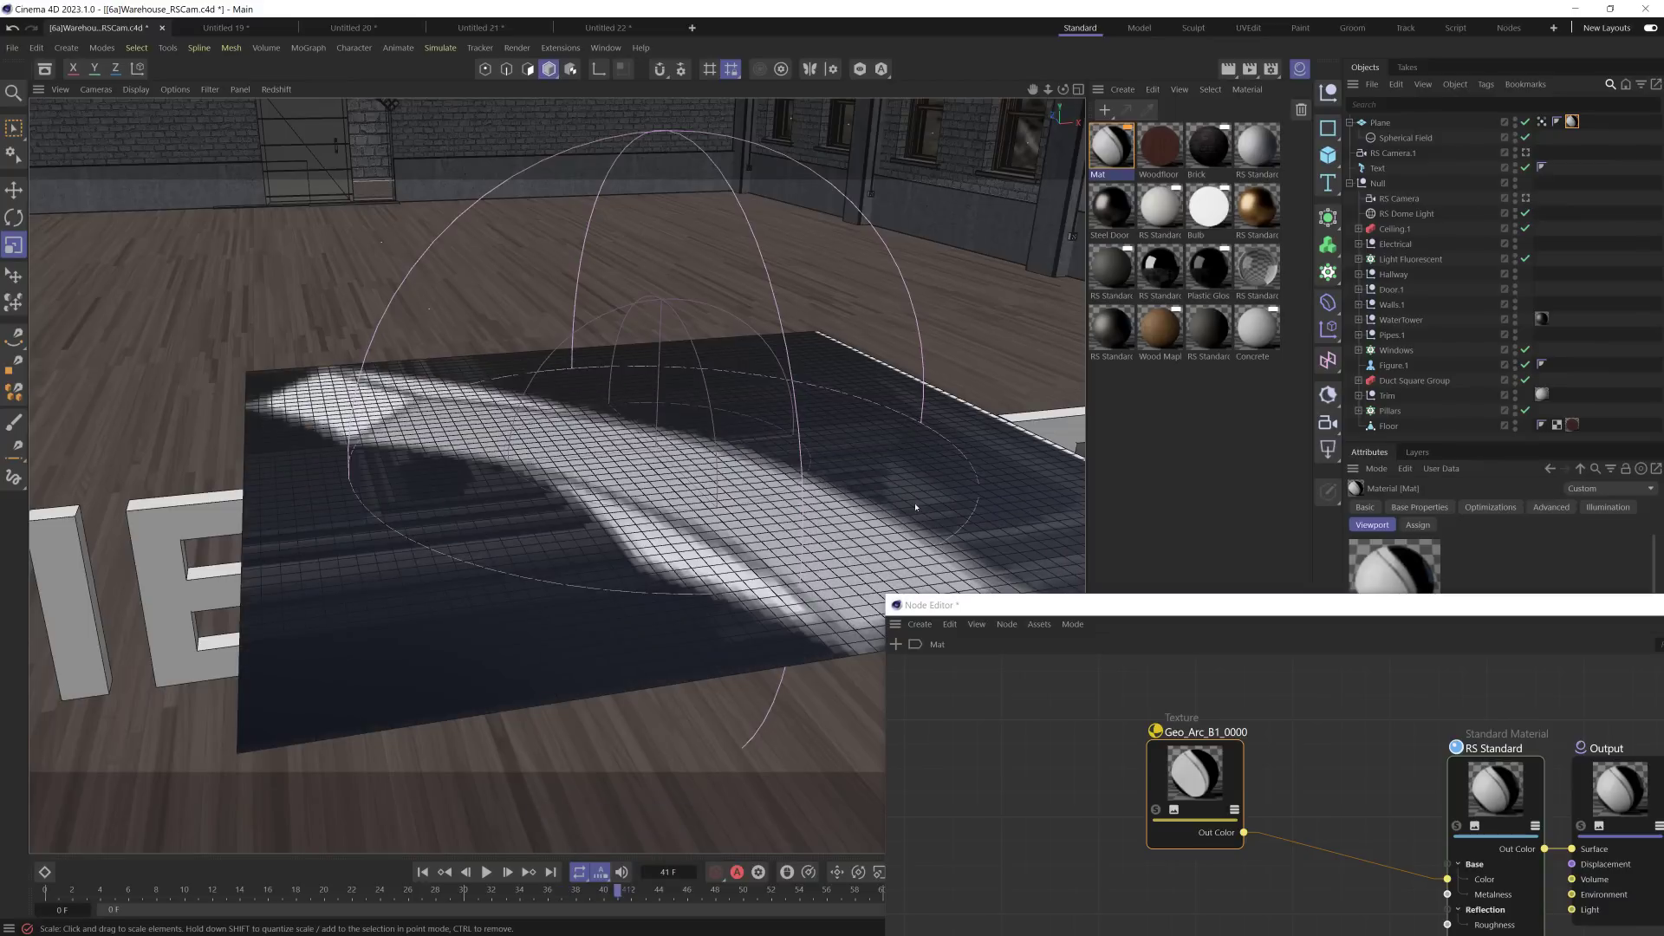
pyautogui.moveTo(997, 605); pyautogui.dragTo(508, 498)
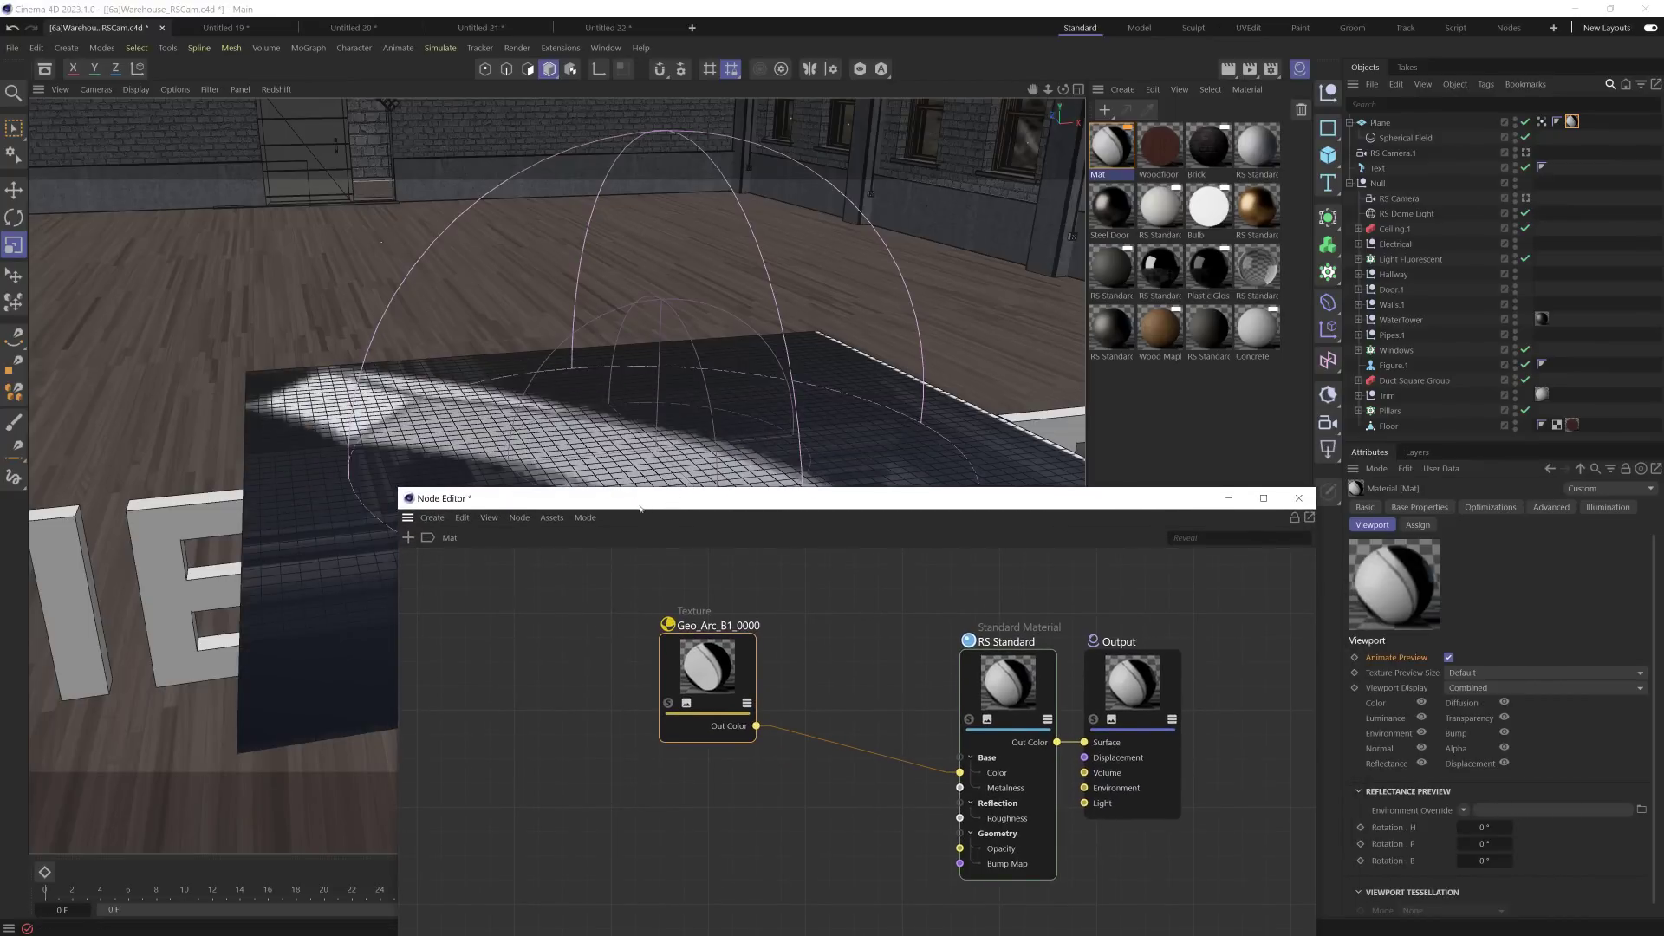
pyautogui.moveTo(641, 509); pyautogui.dragTo(524, 331)
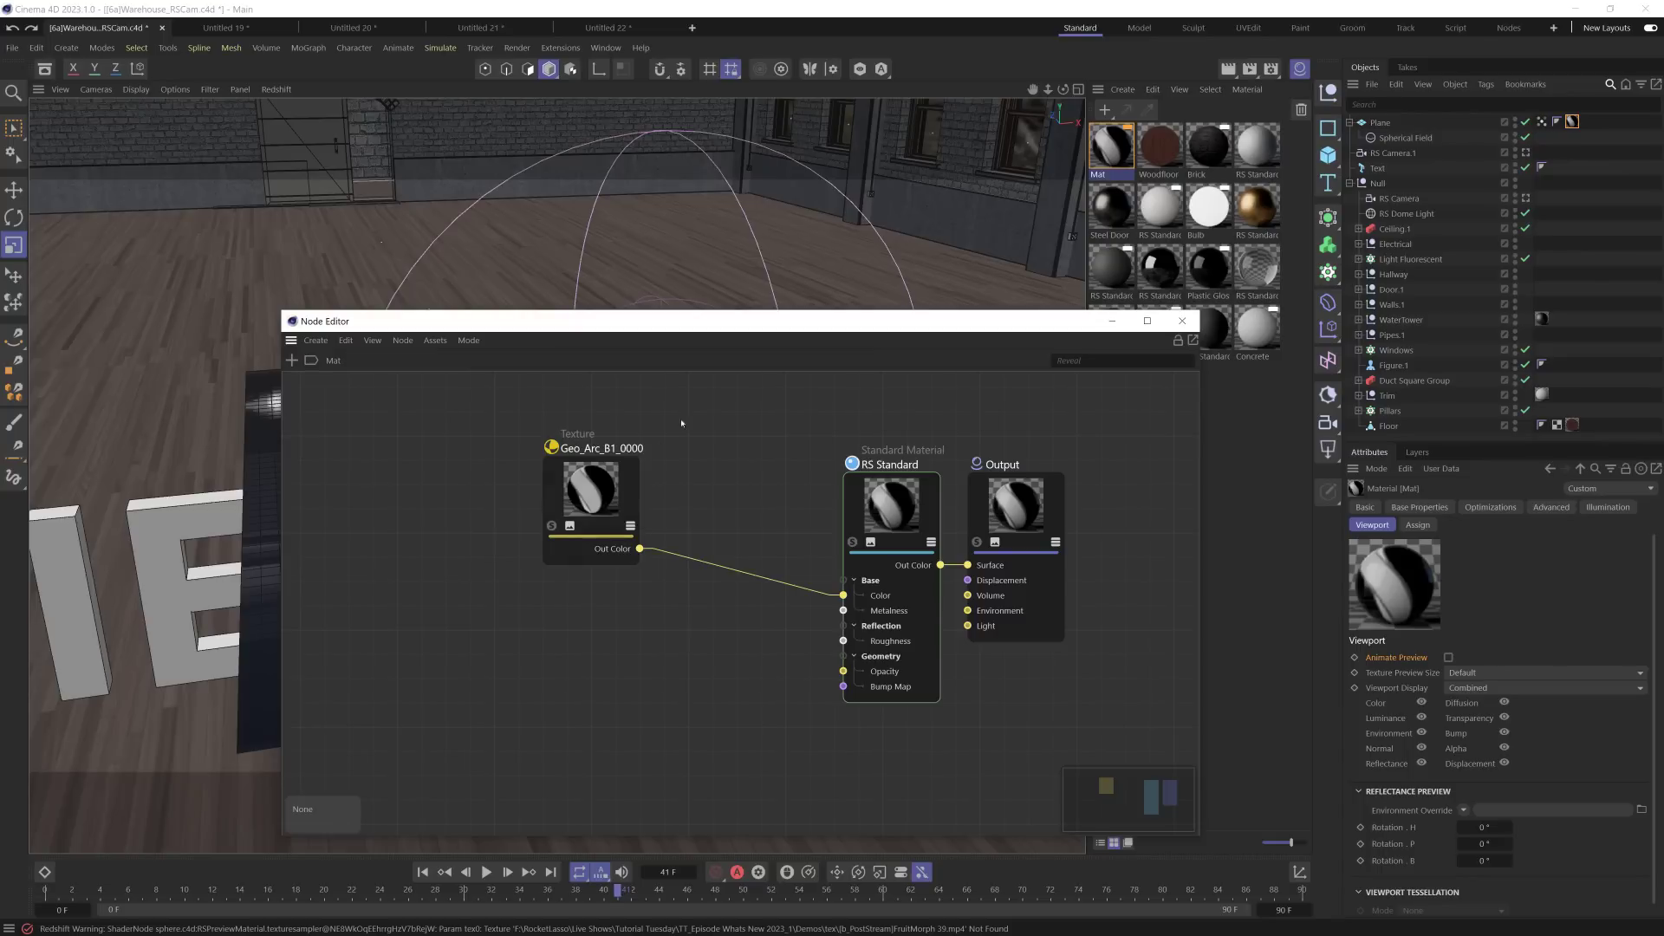
# Step: Swap the Texture node's image for Fui_Ring_Icon.png from File Explorer
pyautogui.click(607, 516)
pyautogui.hotkey('alt', 'Tab')
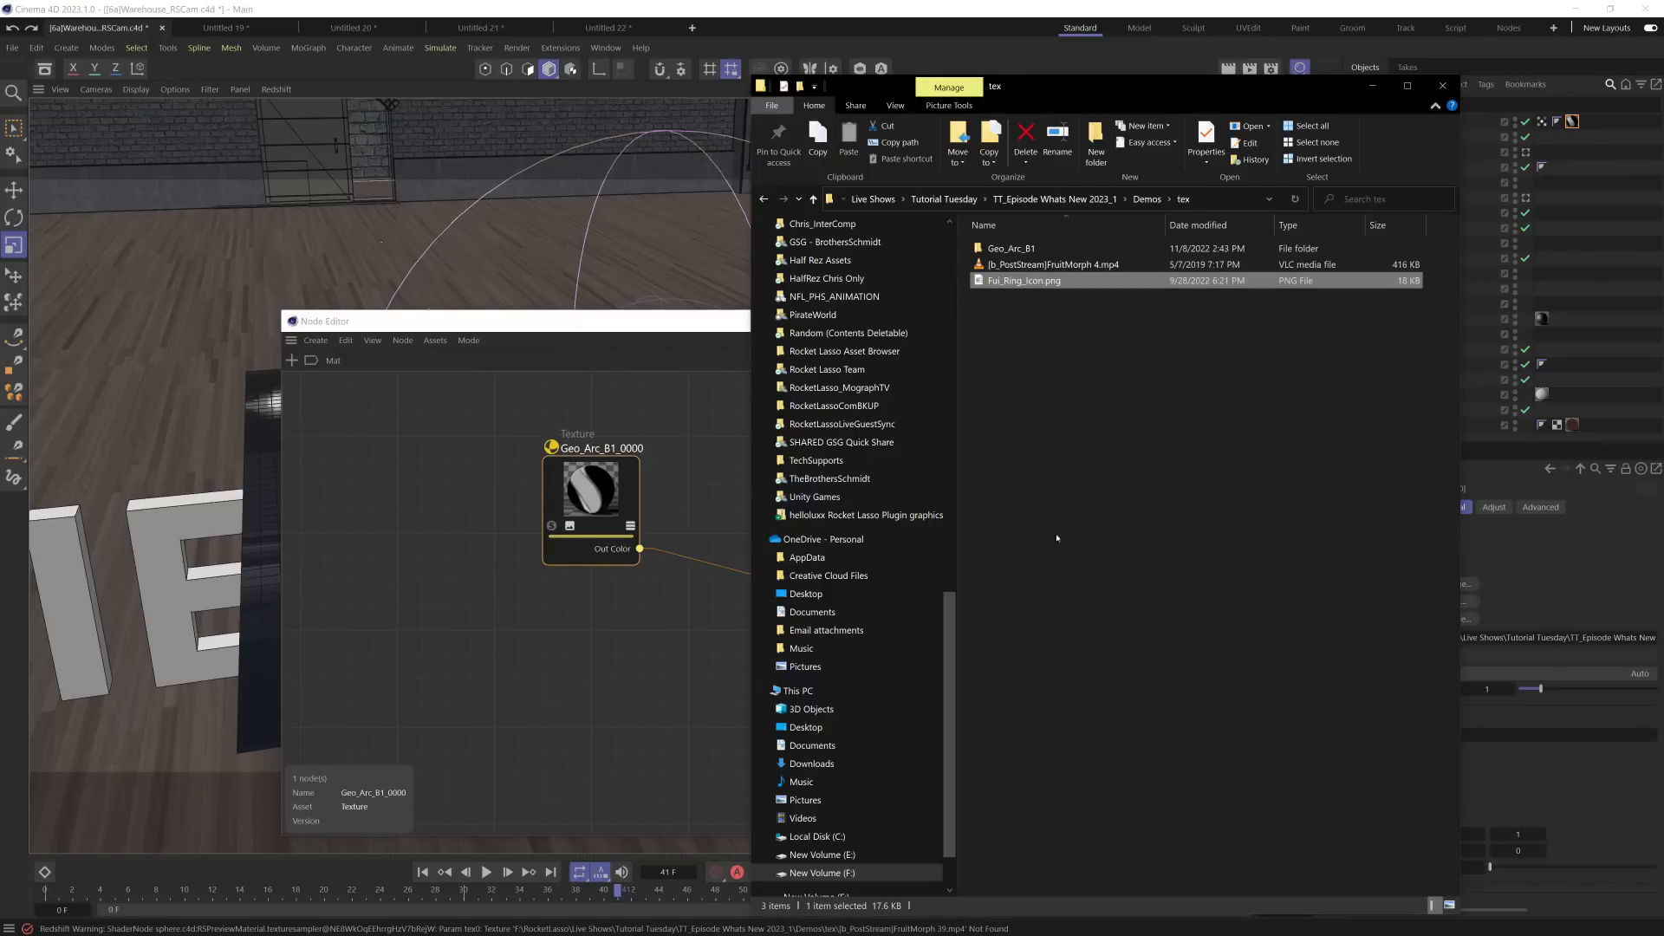
pyautogui.moveTo(1034, 84); pyautogui.dragTo(763, 234)
pyautogui.moveTo(757, 431); pyautogui.dragTo(1464, 632)
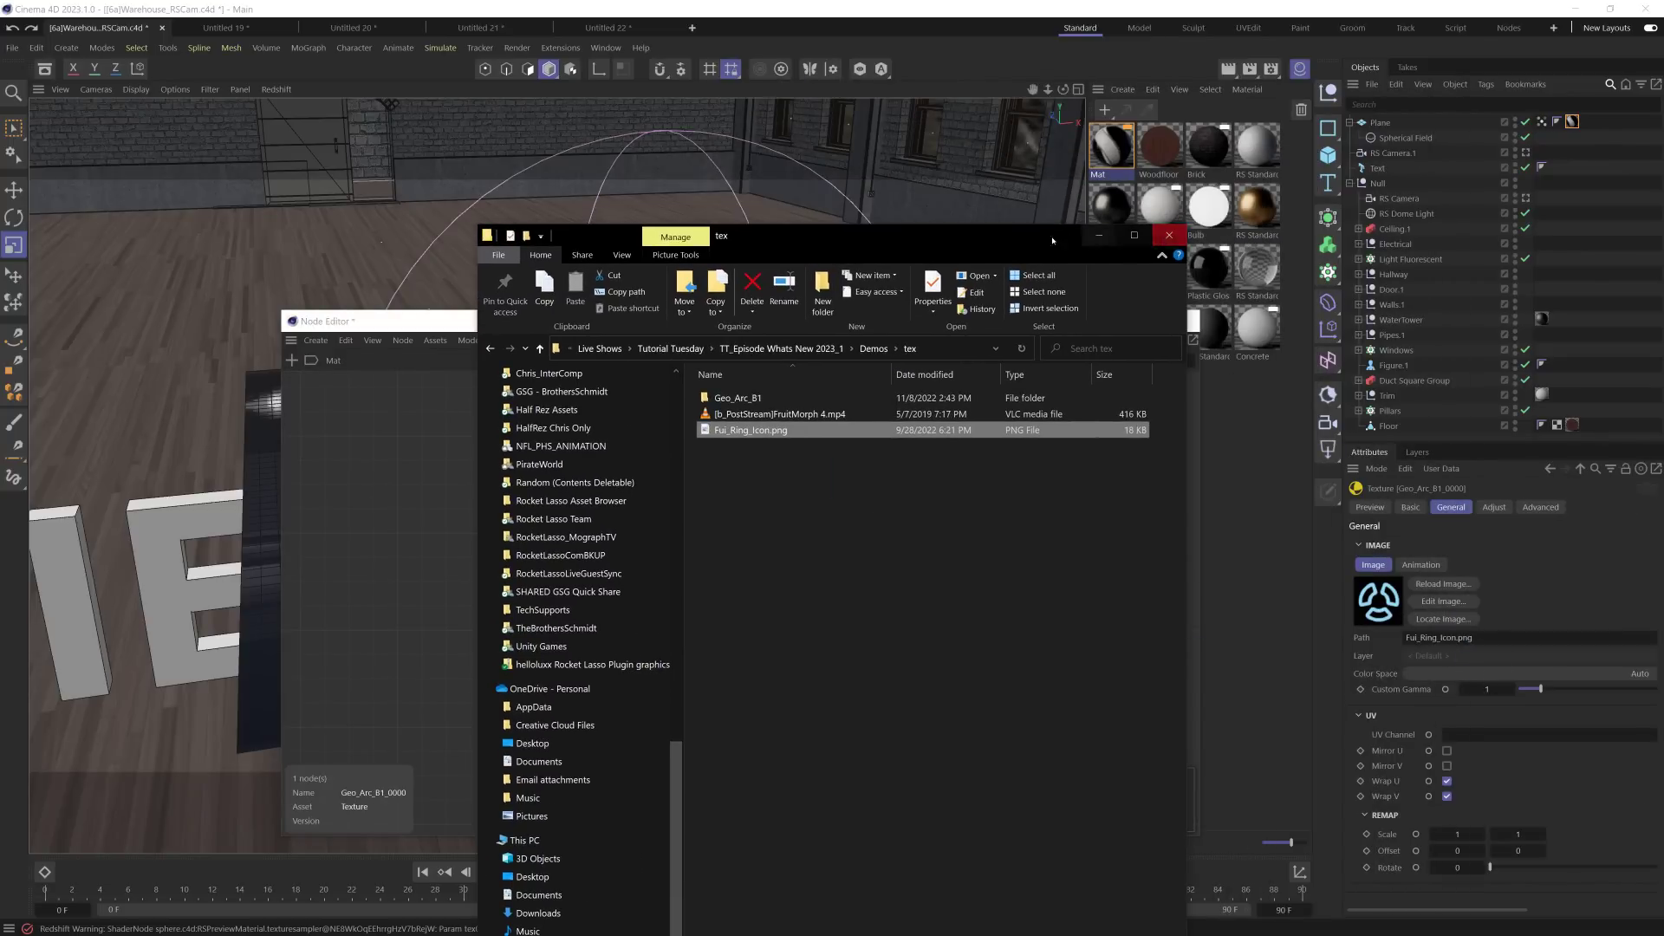
pyautogui.click(1098, 235)
pyautogui.moveTo(692, 333); pyautogui.dragTo(687, 484)
# Step: Turn the texture's animation mode off
pyautogui.click(1420, 564)
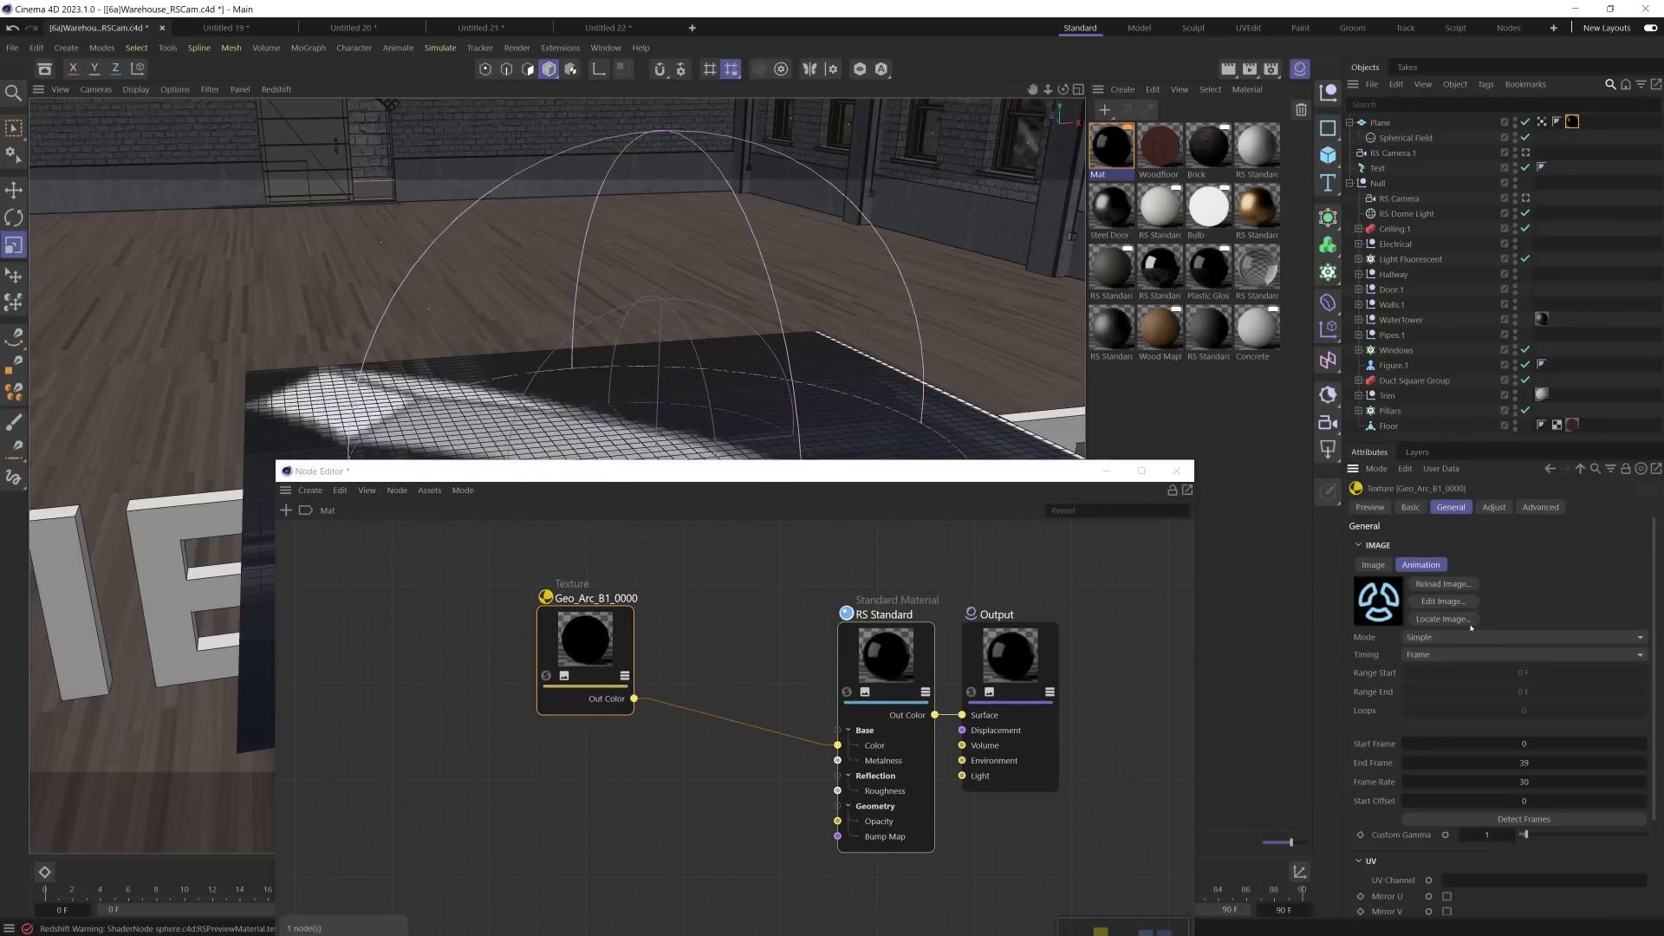
pyautogui.click(1459, 641)
pyautogui.click(1438, 638)
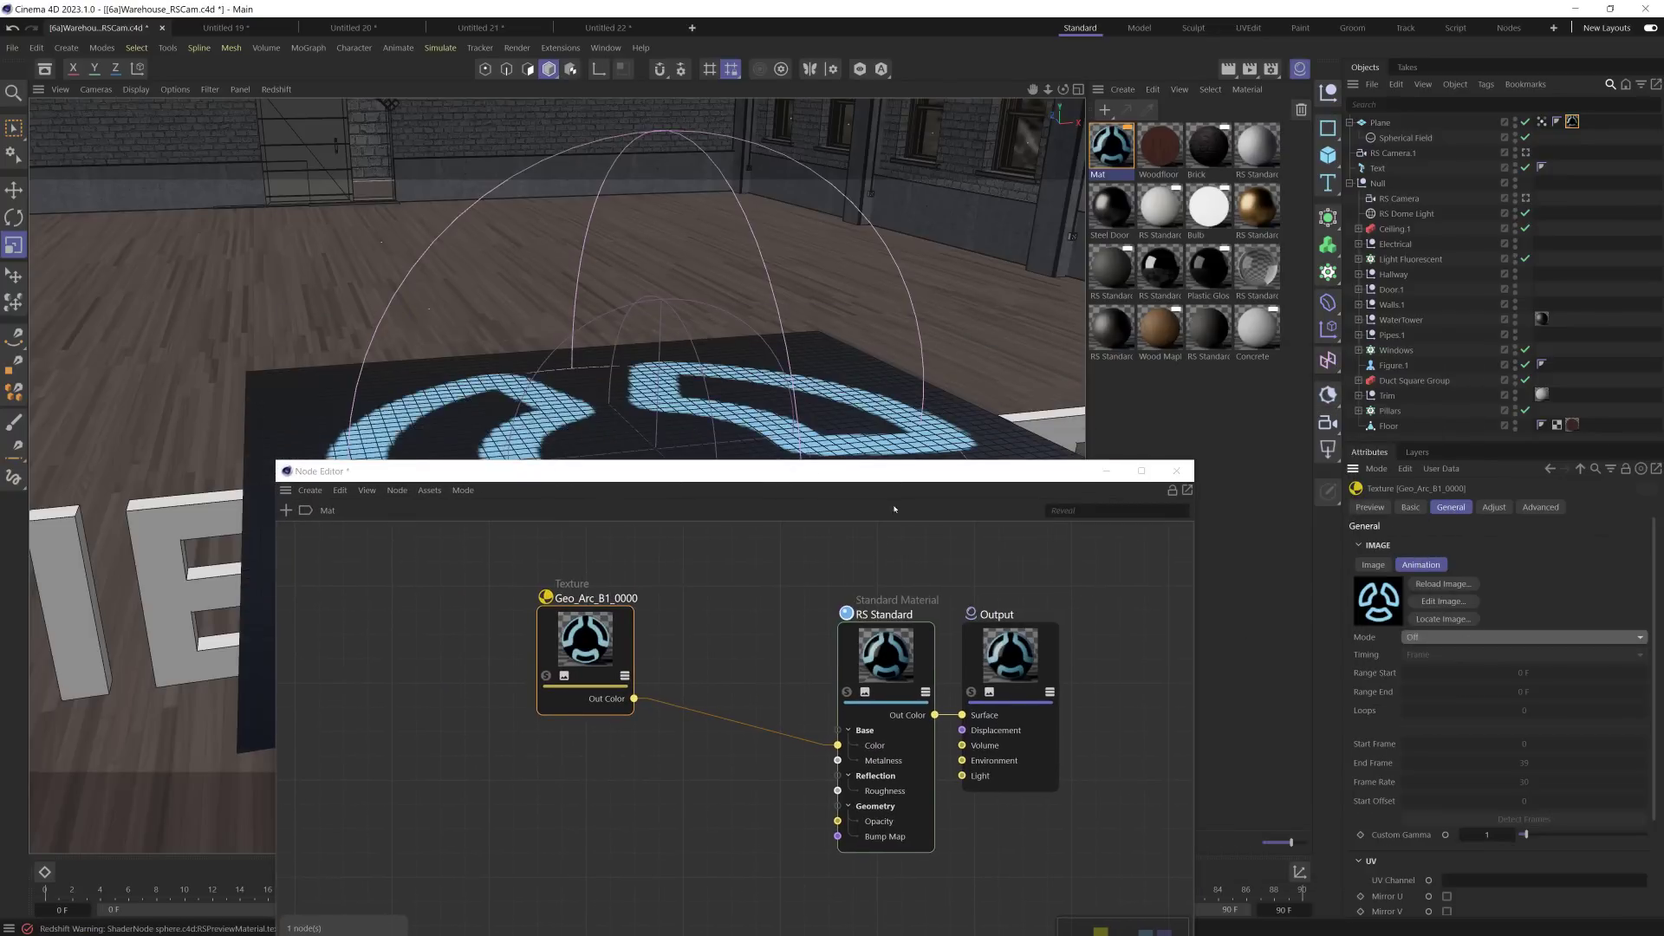
pyautogui.moveTo(762, 480); pyautogui.dragTo(1255, 248)
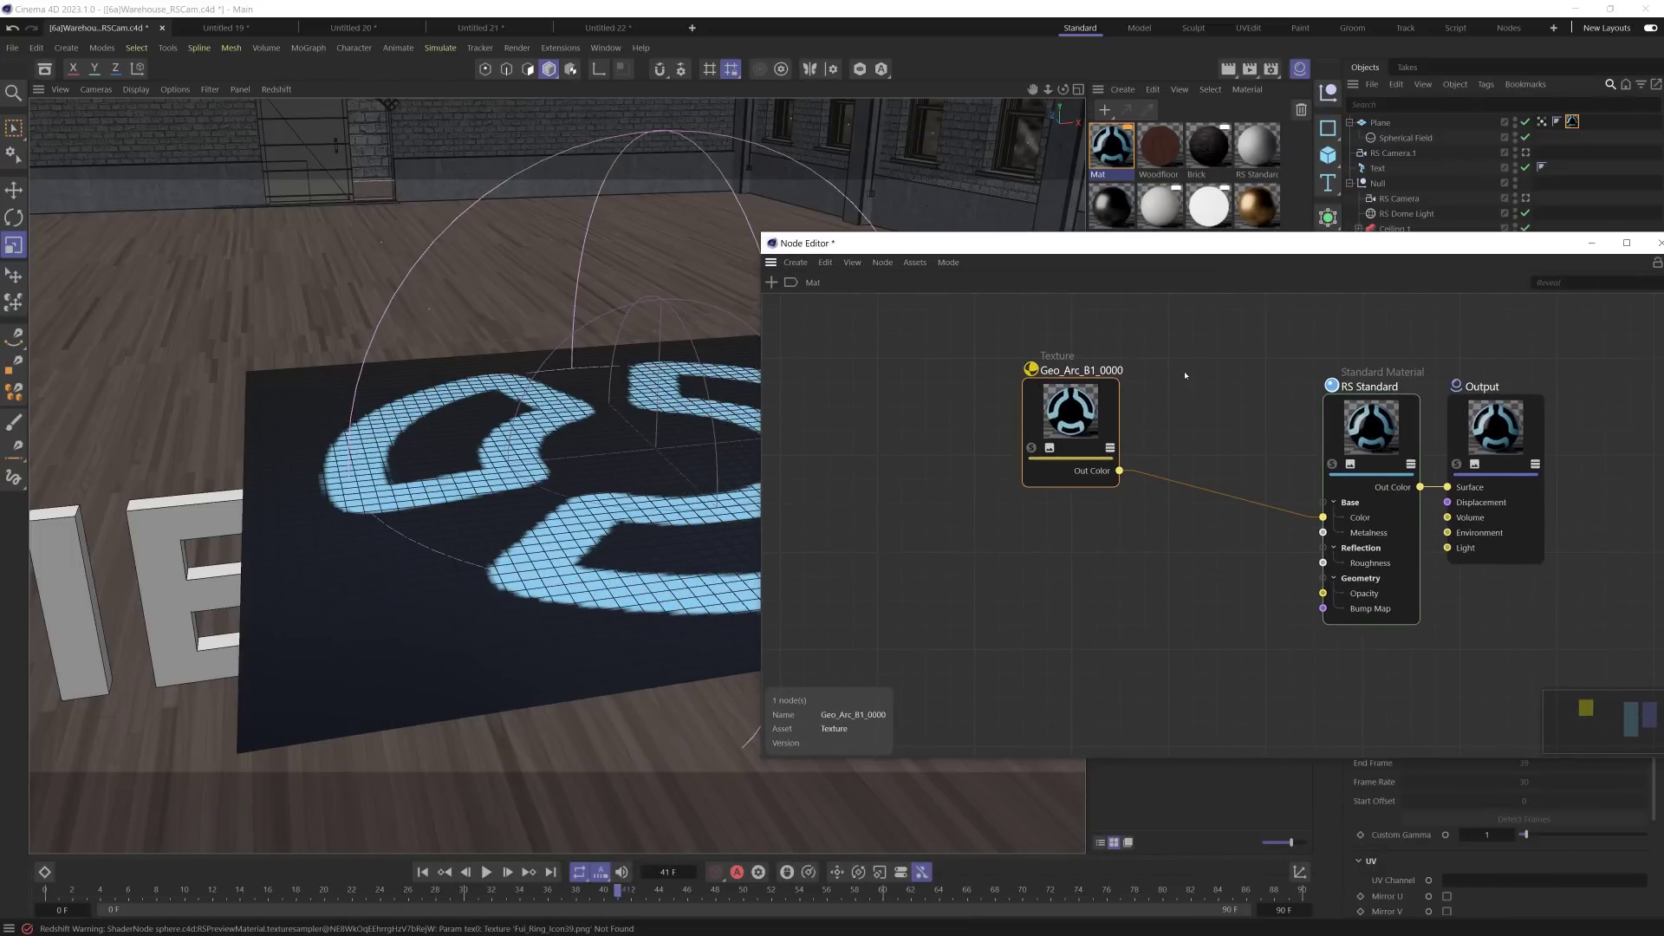
# Step: Insert a Color Correct node between the texture and RS Standard
pyautogui.doubleClick(1185, 375)
pyautogui.write('corr')
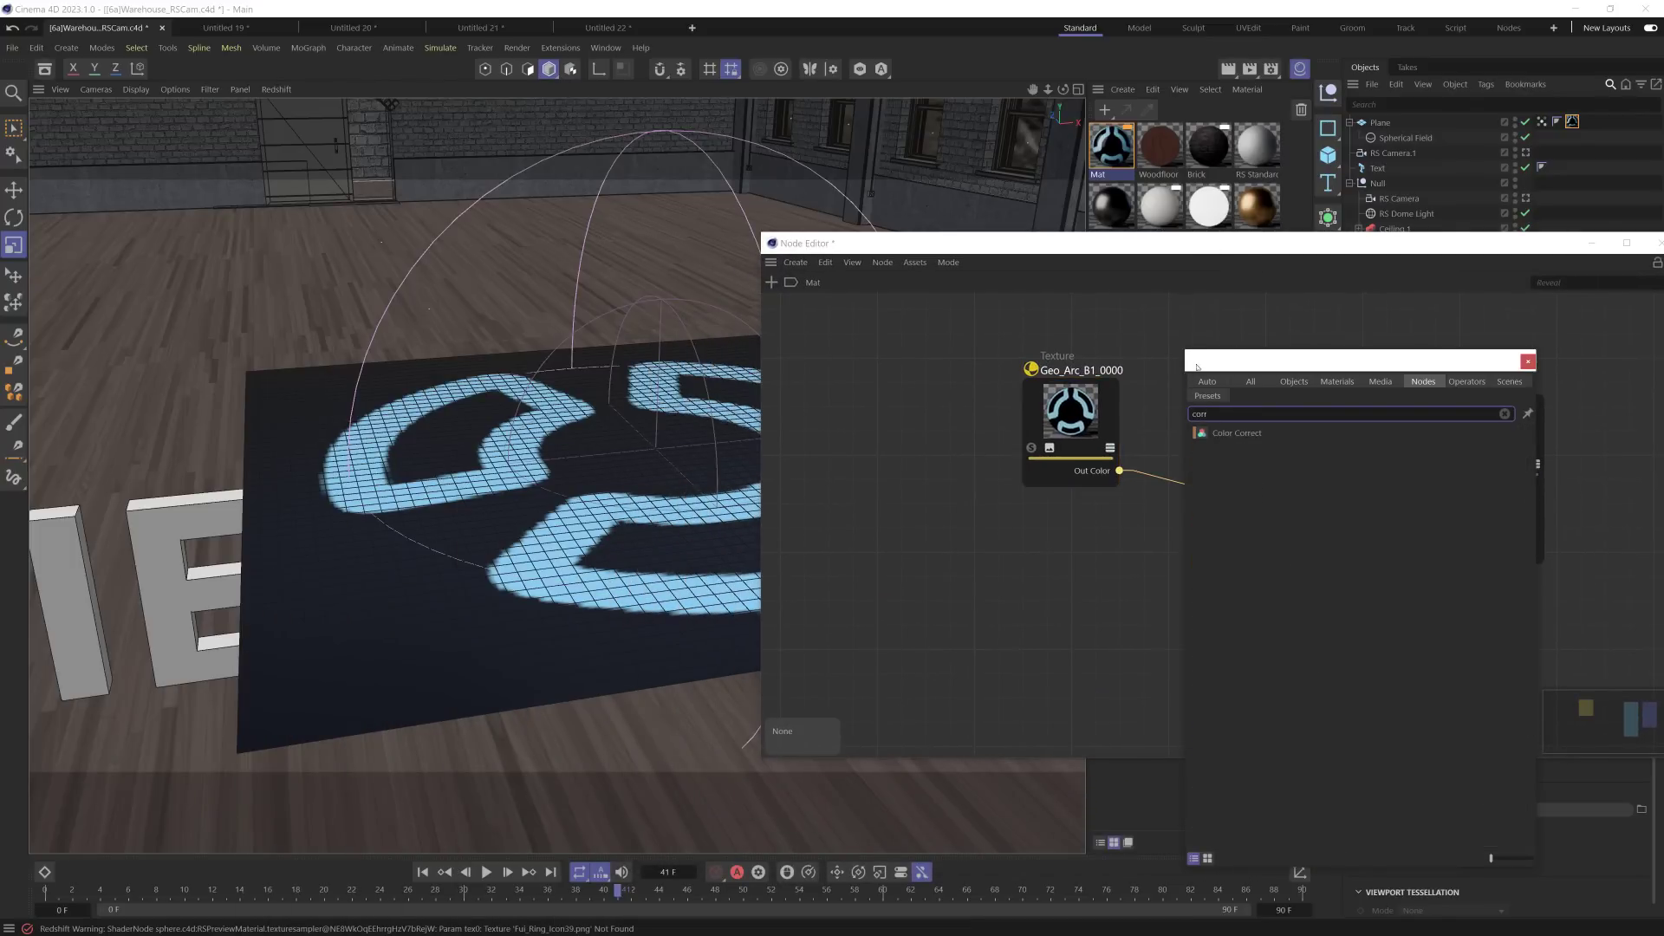
pyautogui.press('Down')
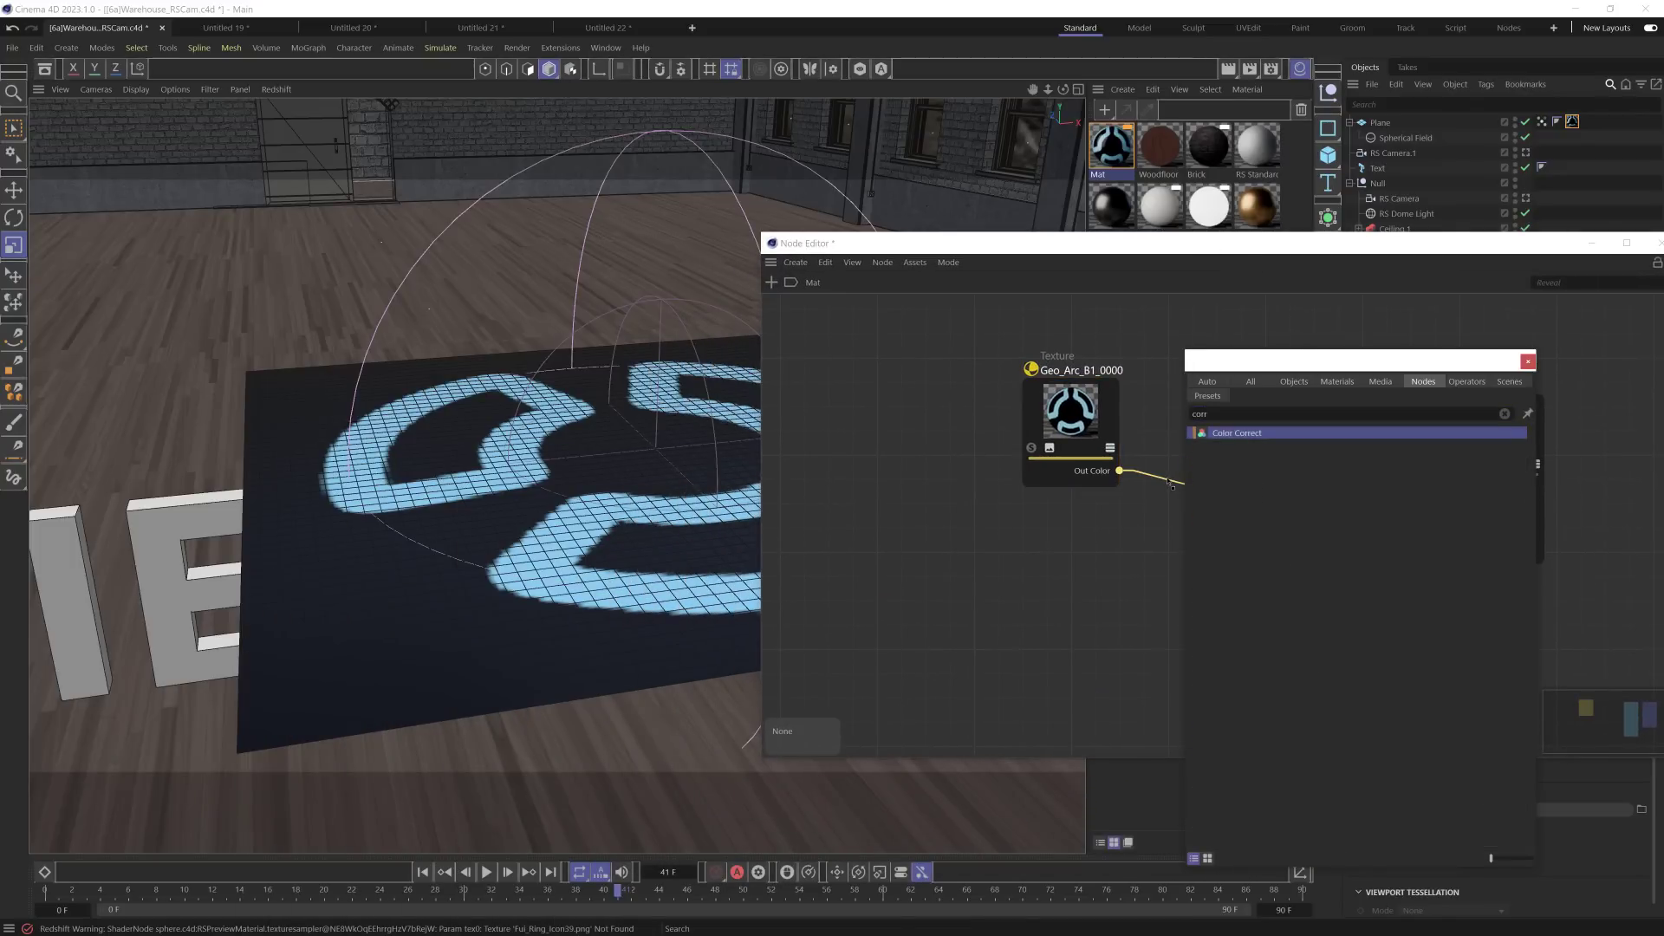
pyautogui.press('Return')
pyautogui.moveTo(1213, 422); pyautogui.dragTo(1291, 379)
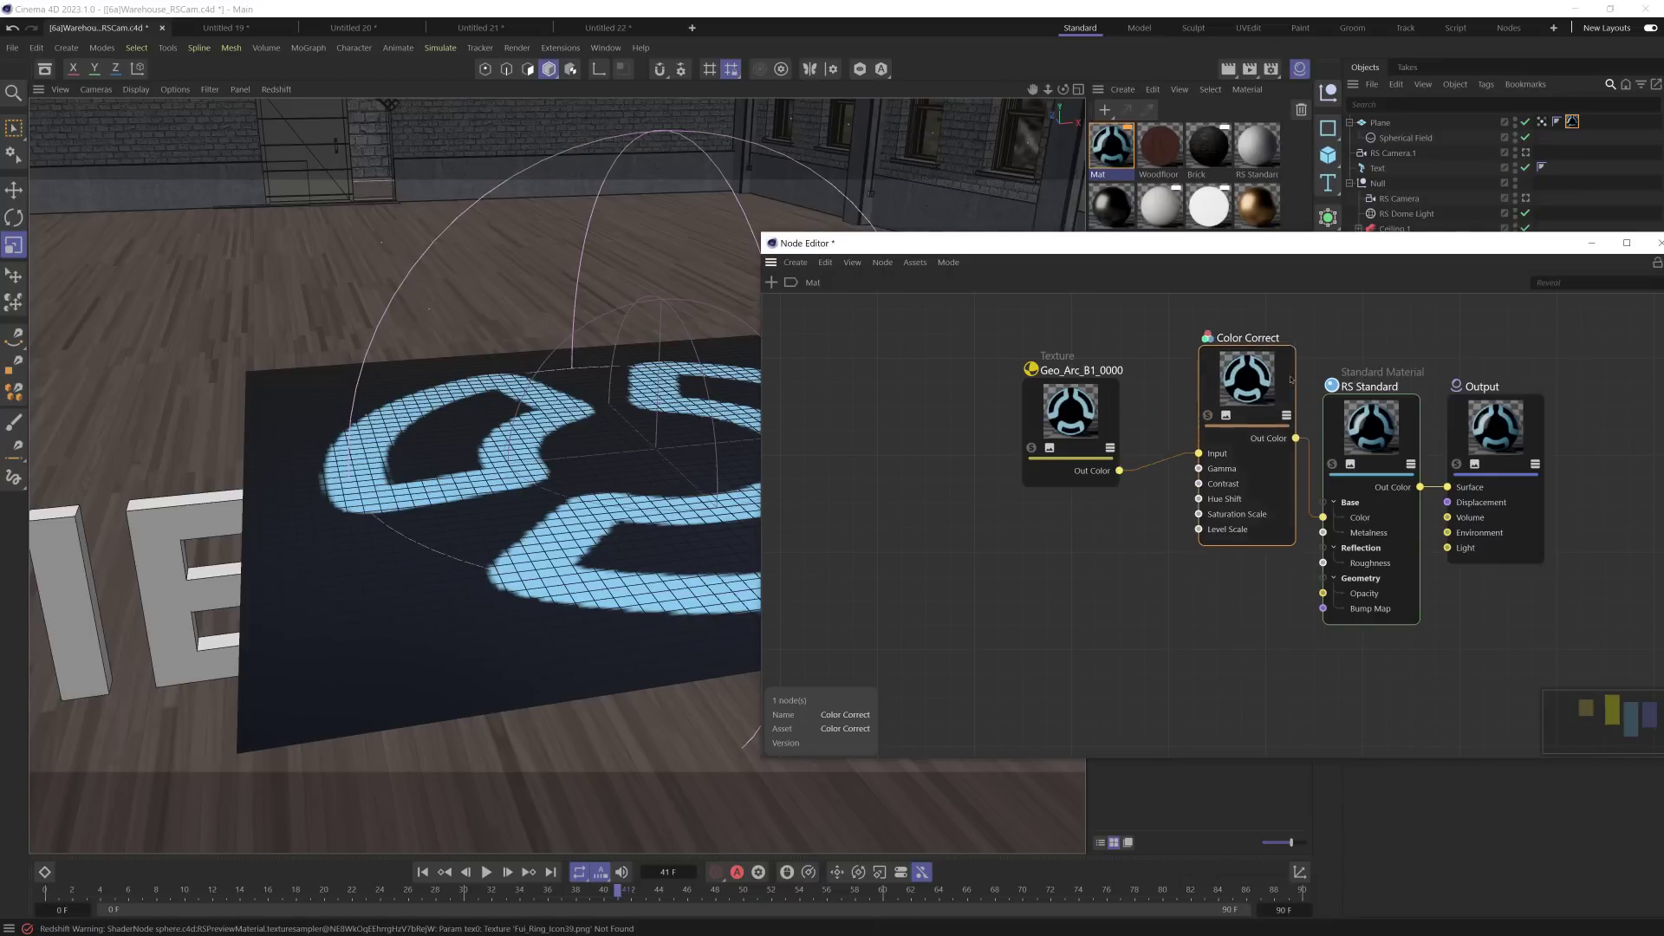
pyautogui.moveTo(997, 242); pyautogui.dragTo(389, 595)
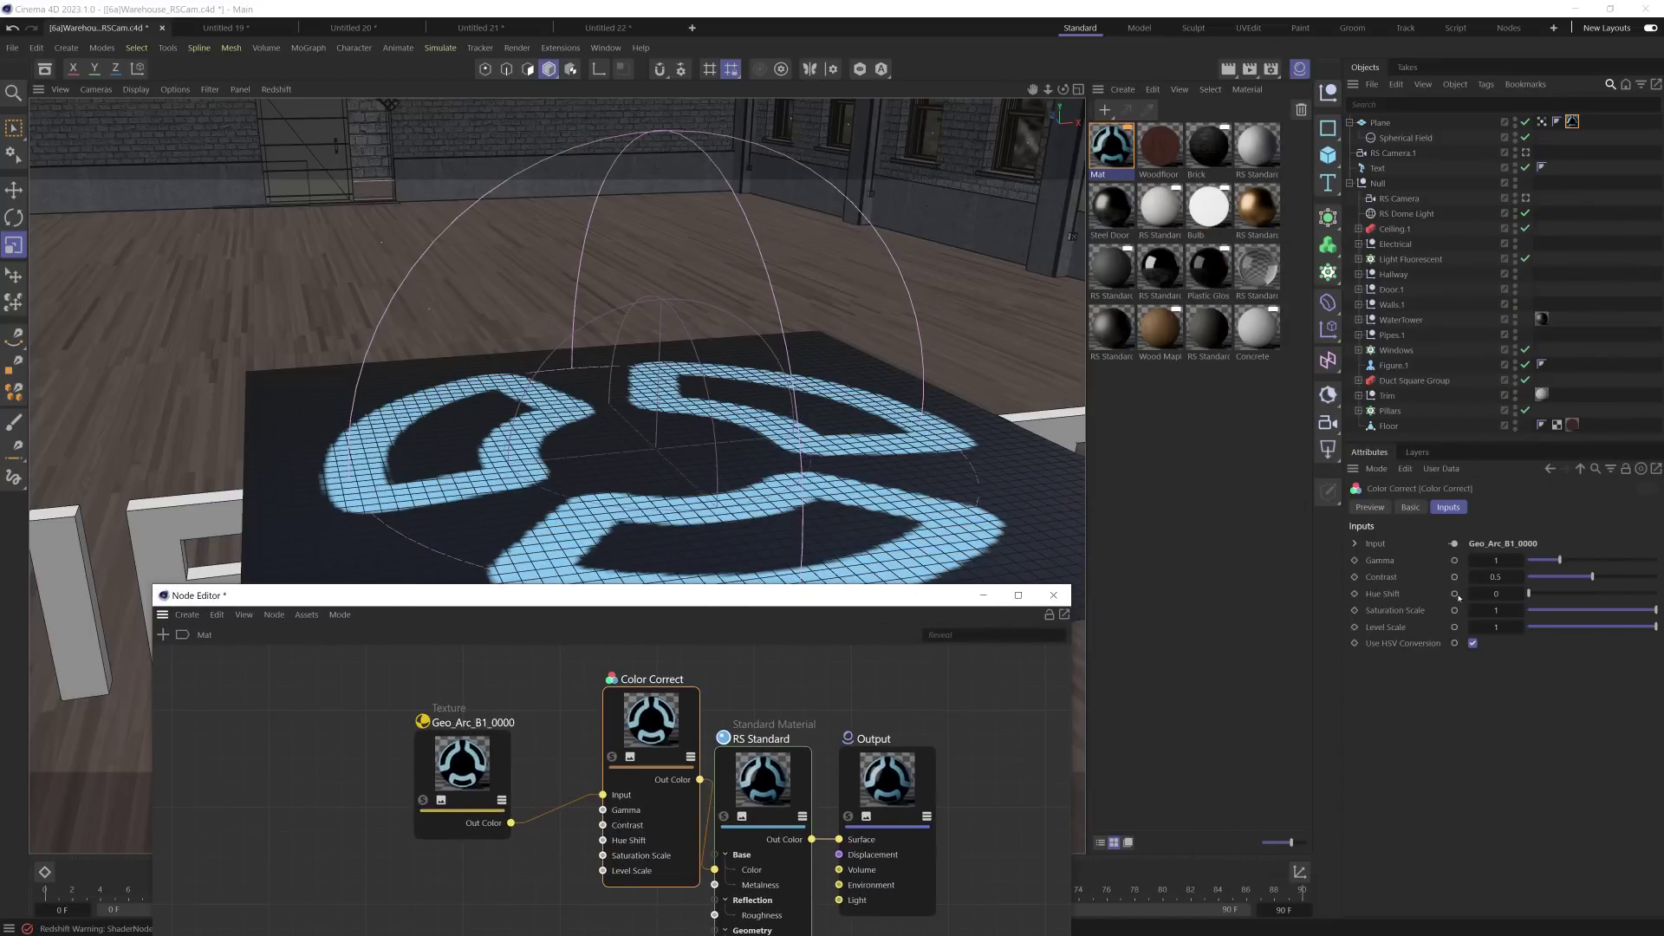
# Step: Set Color Correct gamma to 0.384, shift the hue to magenta, and saturation to about 0.42
pyautogui.click(1598, 560)
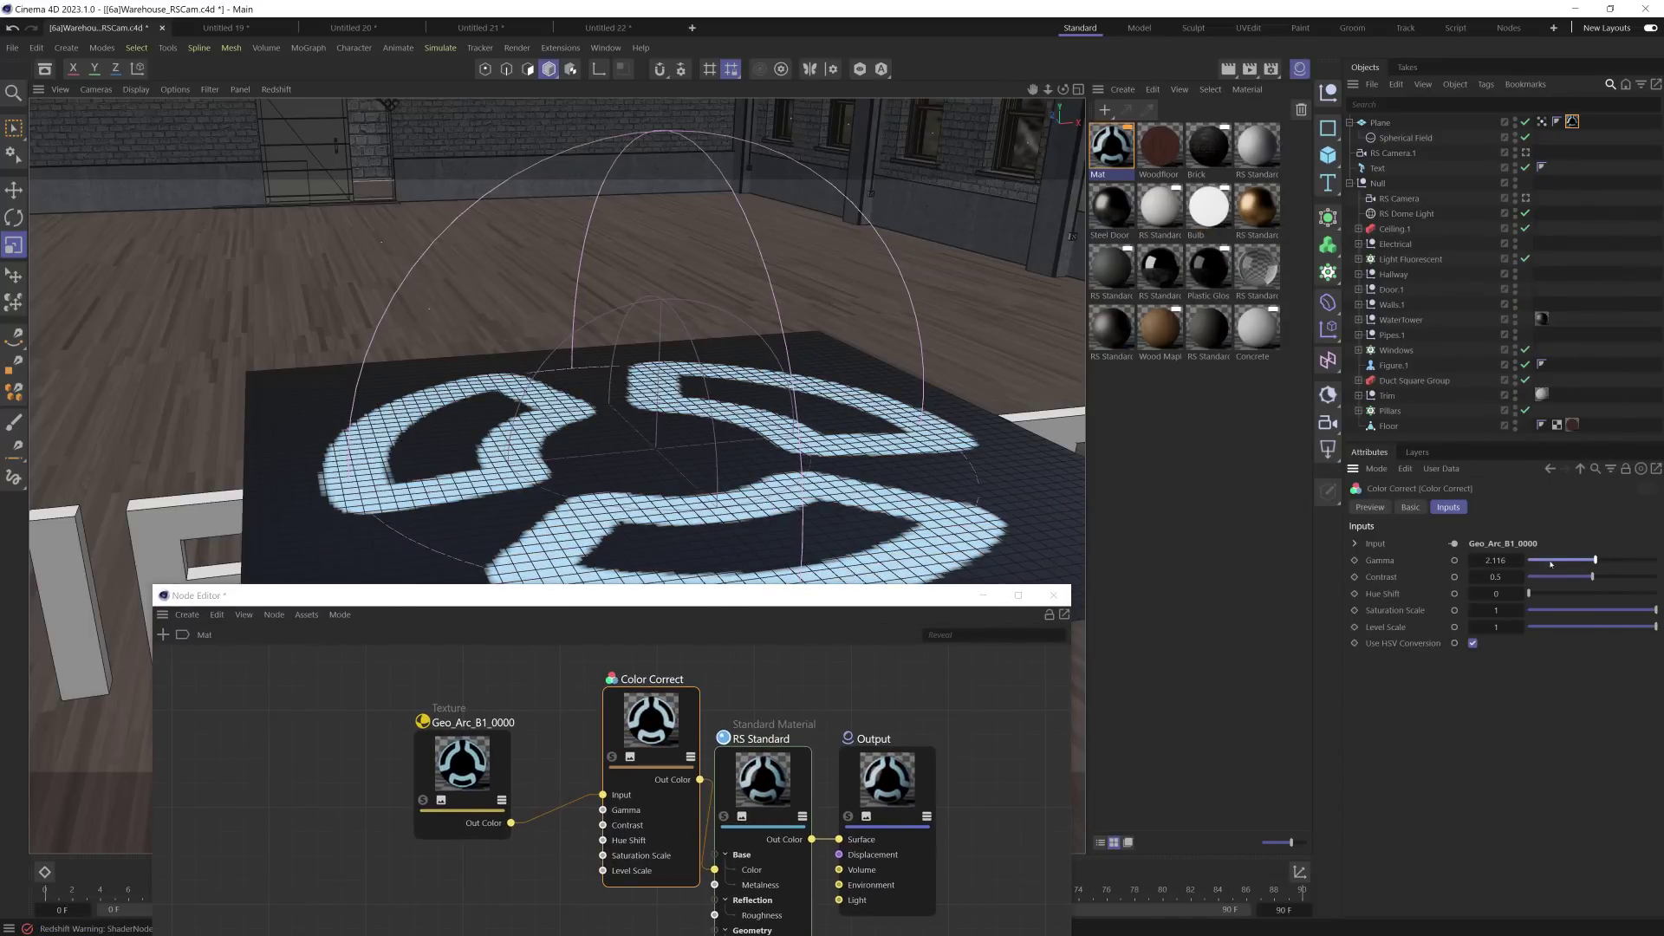
pyautogui.moveTo(1551, 564); pyautogui.dragTo(1540, 561)
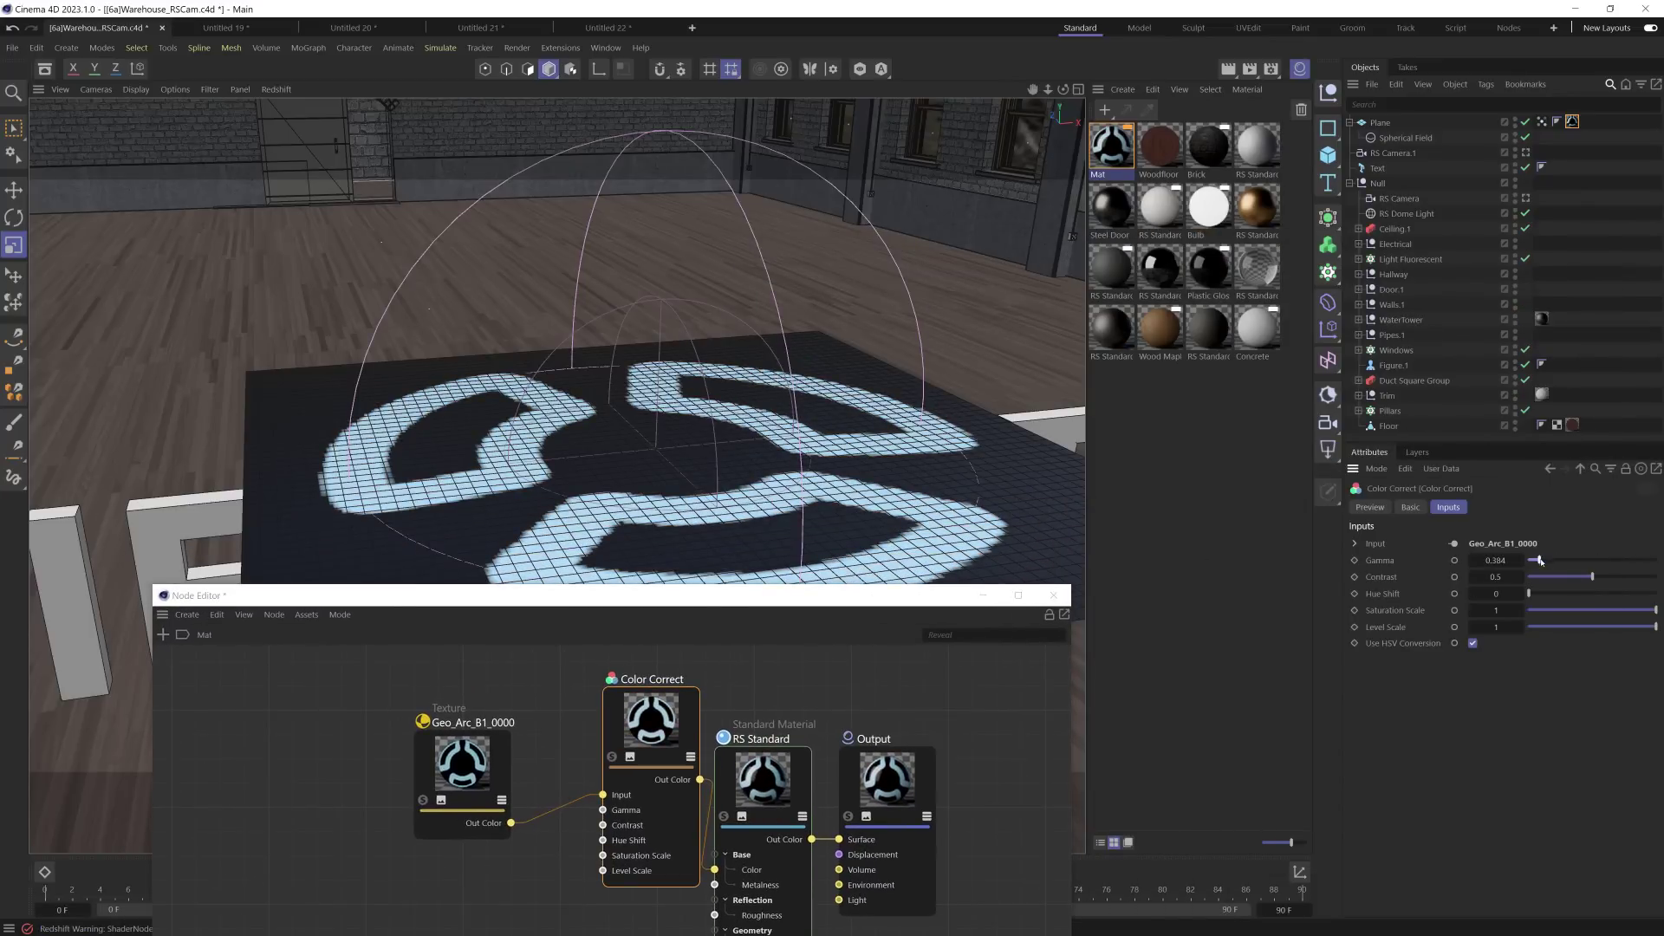
pyautogui.click(1568, 596)
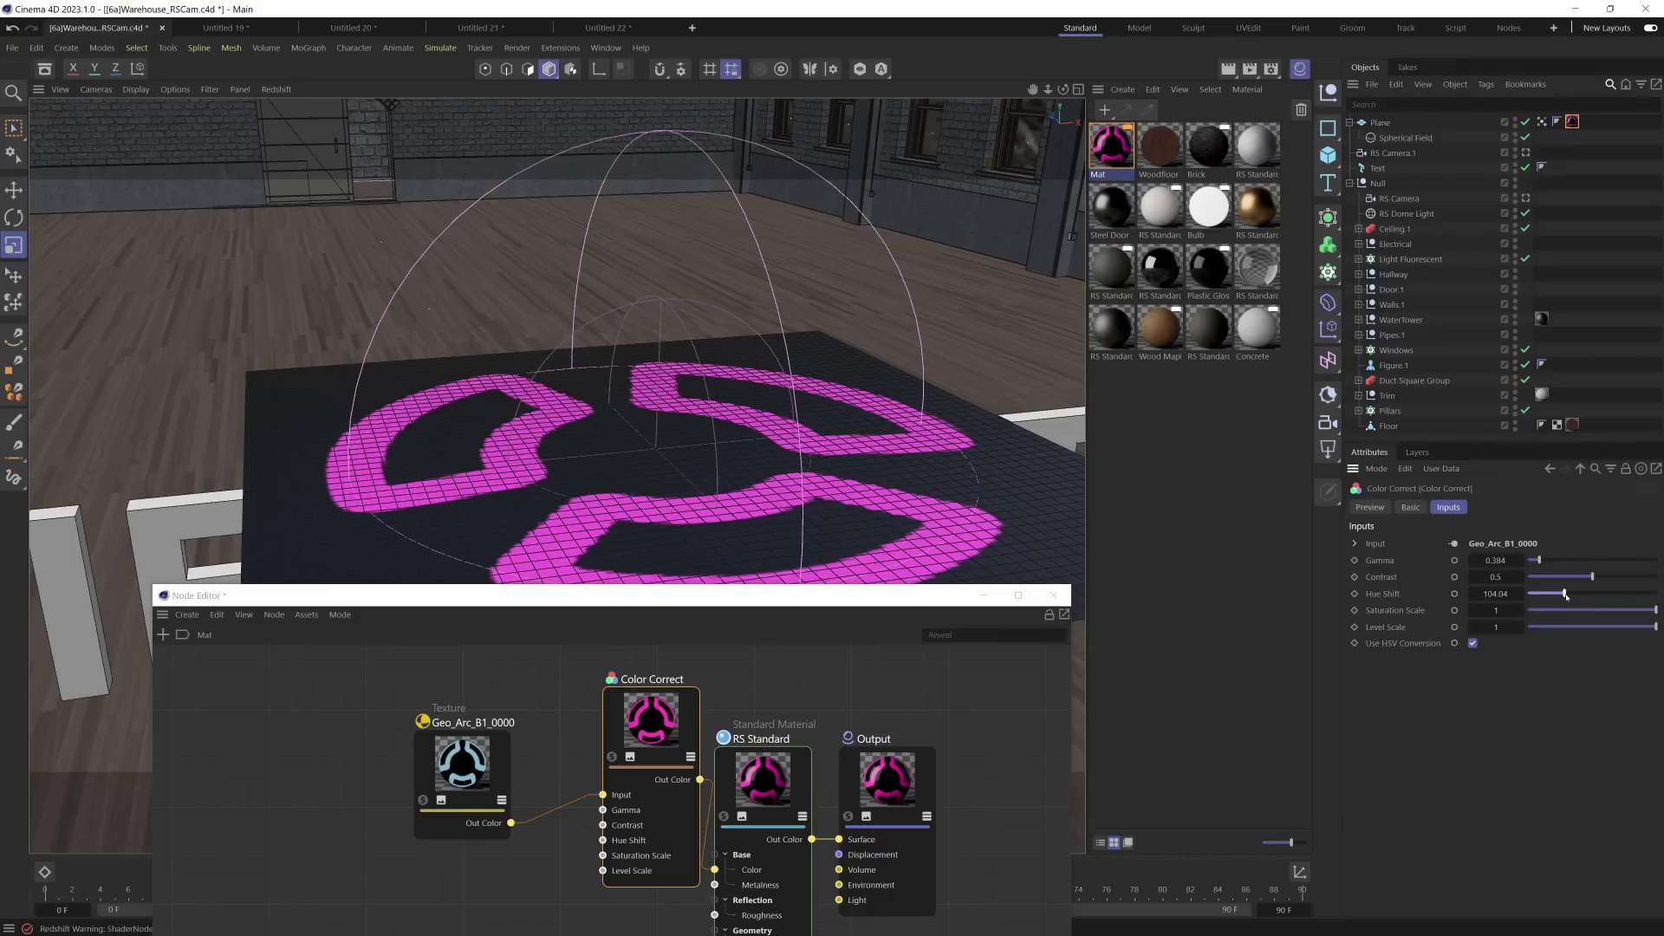
pyautogui.moveTo(1571, 612); pyautogui.dragTo(1535, 611)
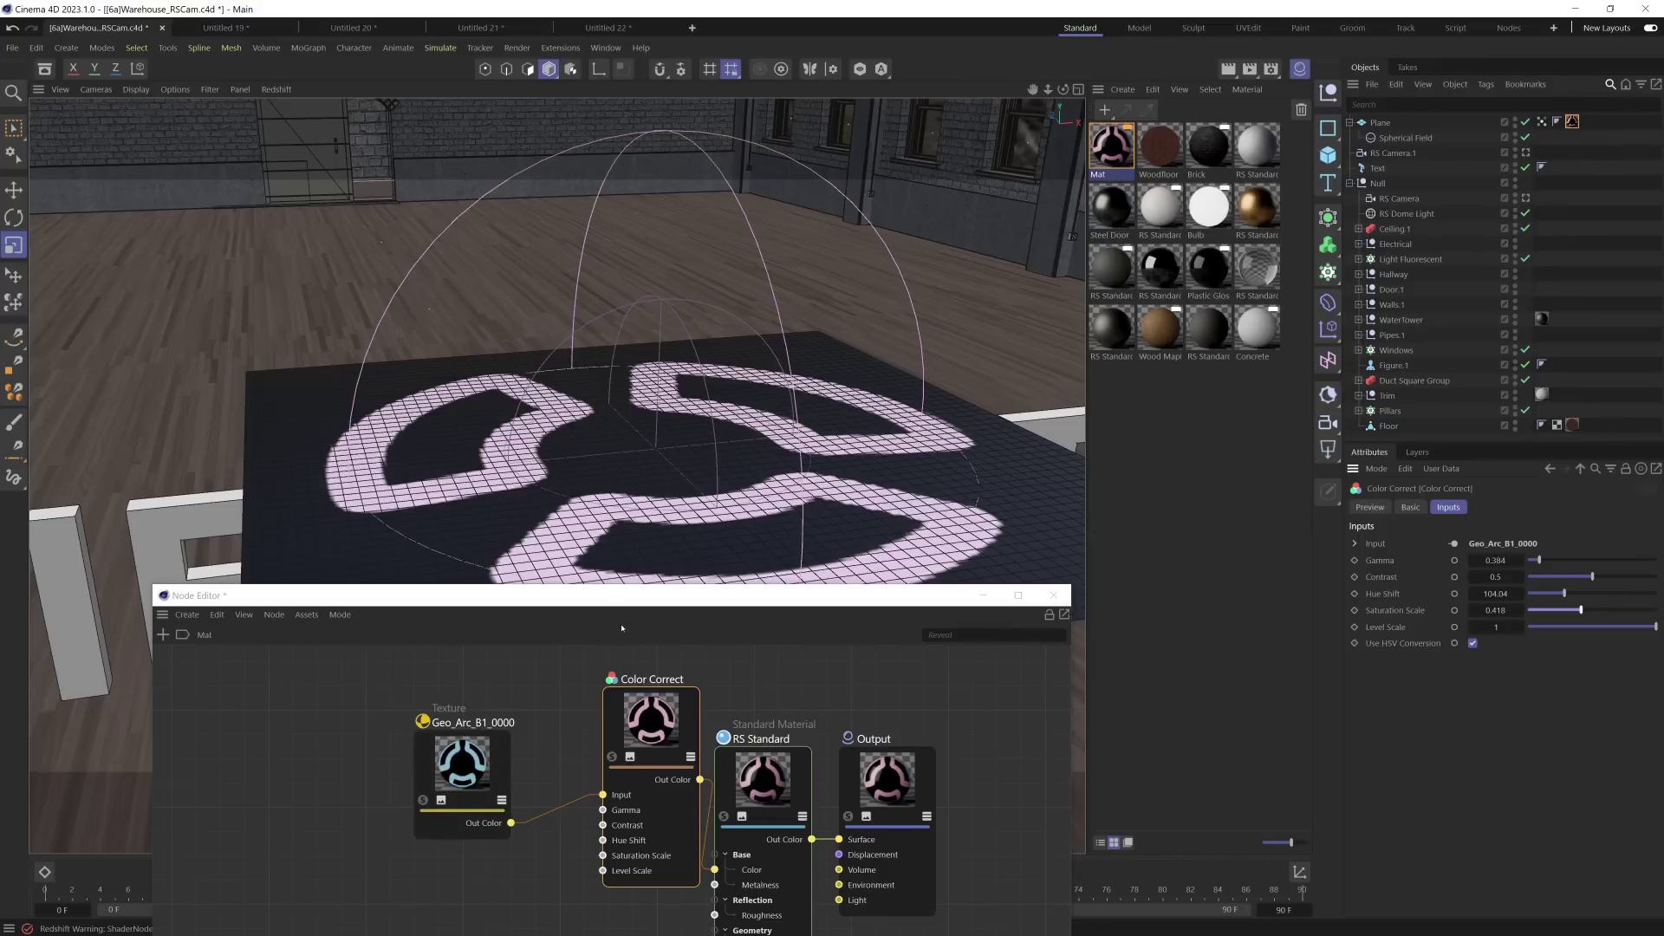
# Step: Move the texture and Color Correct nodes left together
pyautogui.moveTo(617, 602); pyautogui.dragTo(614, 430)
pyautogui.moveTo(549, 512); pyautogui.dragTo(452, 605)
pyautogui.keyDown('shift'); pyautogui.click(599, 561); pyautogui.keyUp('shift')
pyautogui.moveTo(598, 562); pyautogui.dragTo(503, 534)
pyautogui.click(555, 518)
# Step: Add a second Color Correct with hue 93.6, then delete both Color Correct nodes
pyautogui.hotkey('shift', 'c')
pyautogui.write('con')
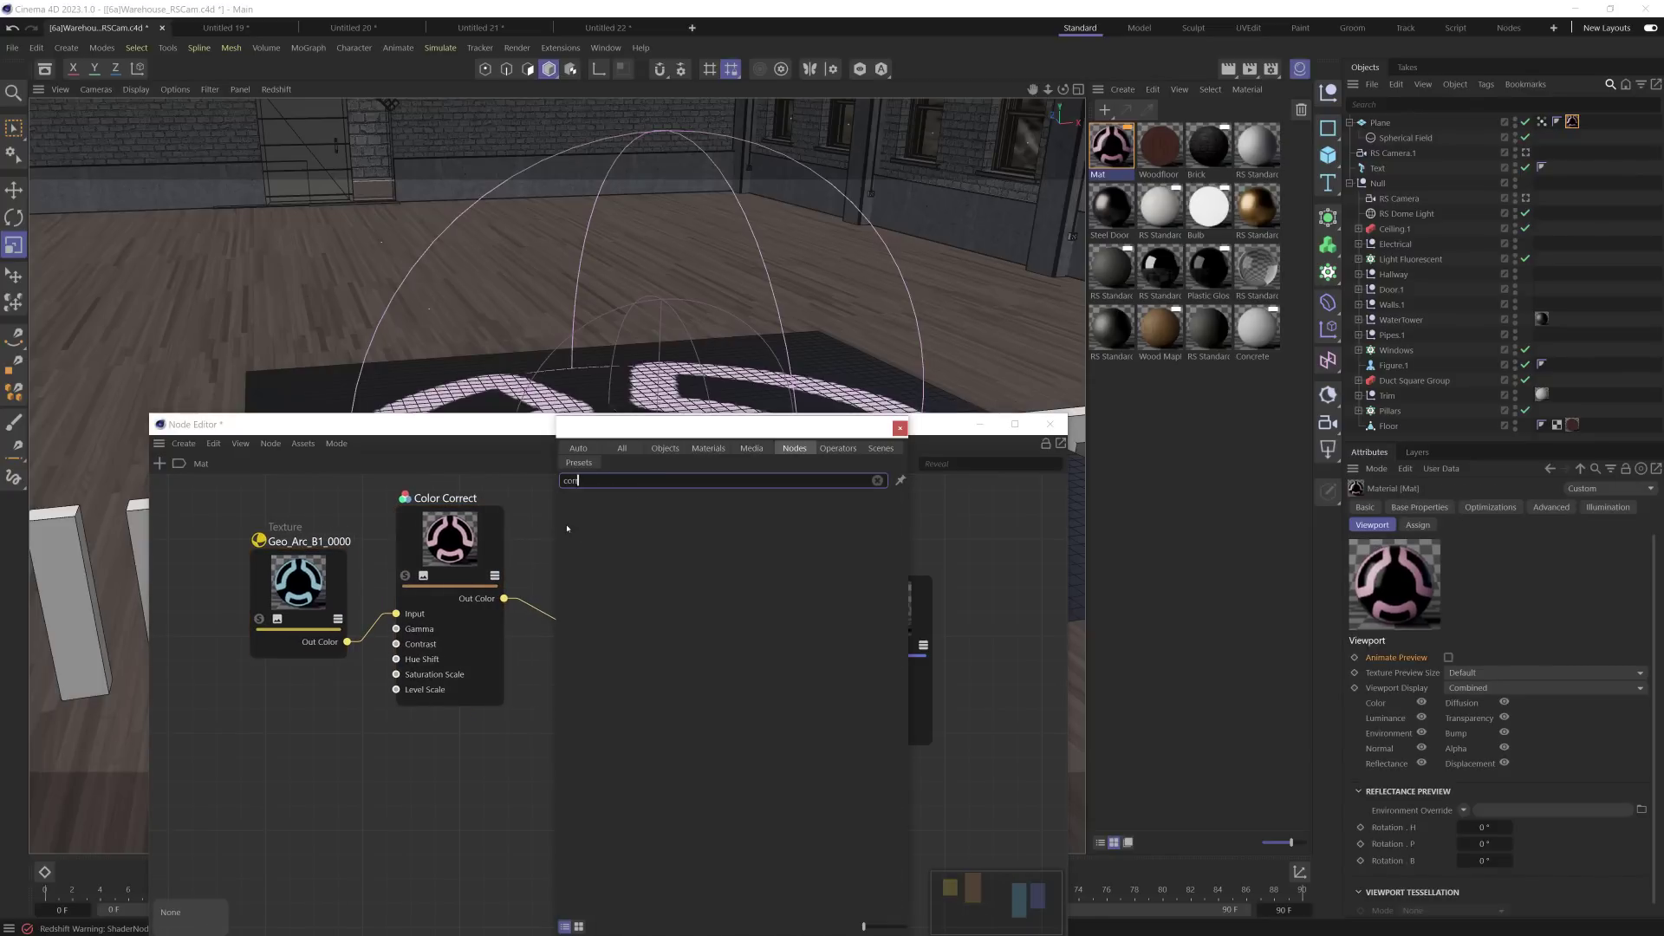
pyautogui.write('rr')
pyautogui.doubleClick(730, 501)
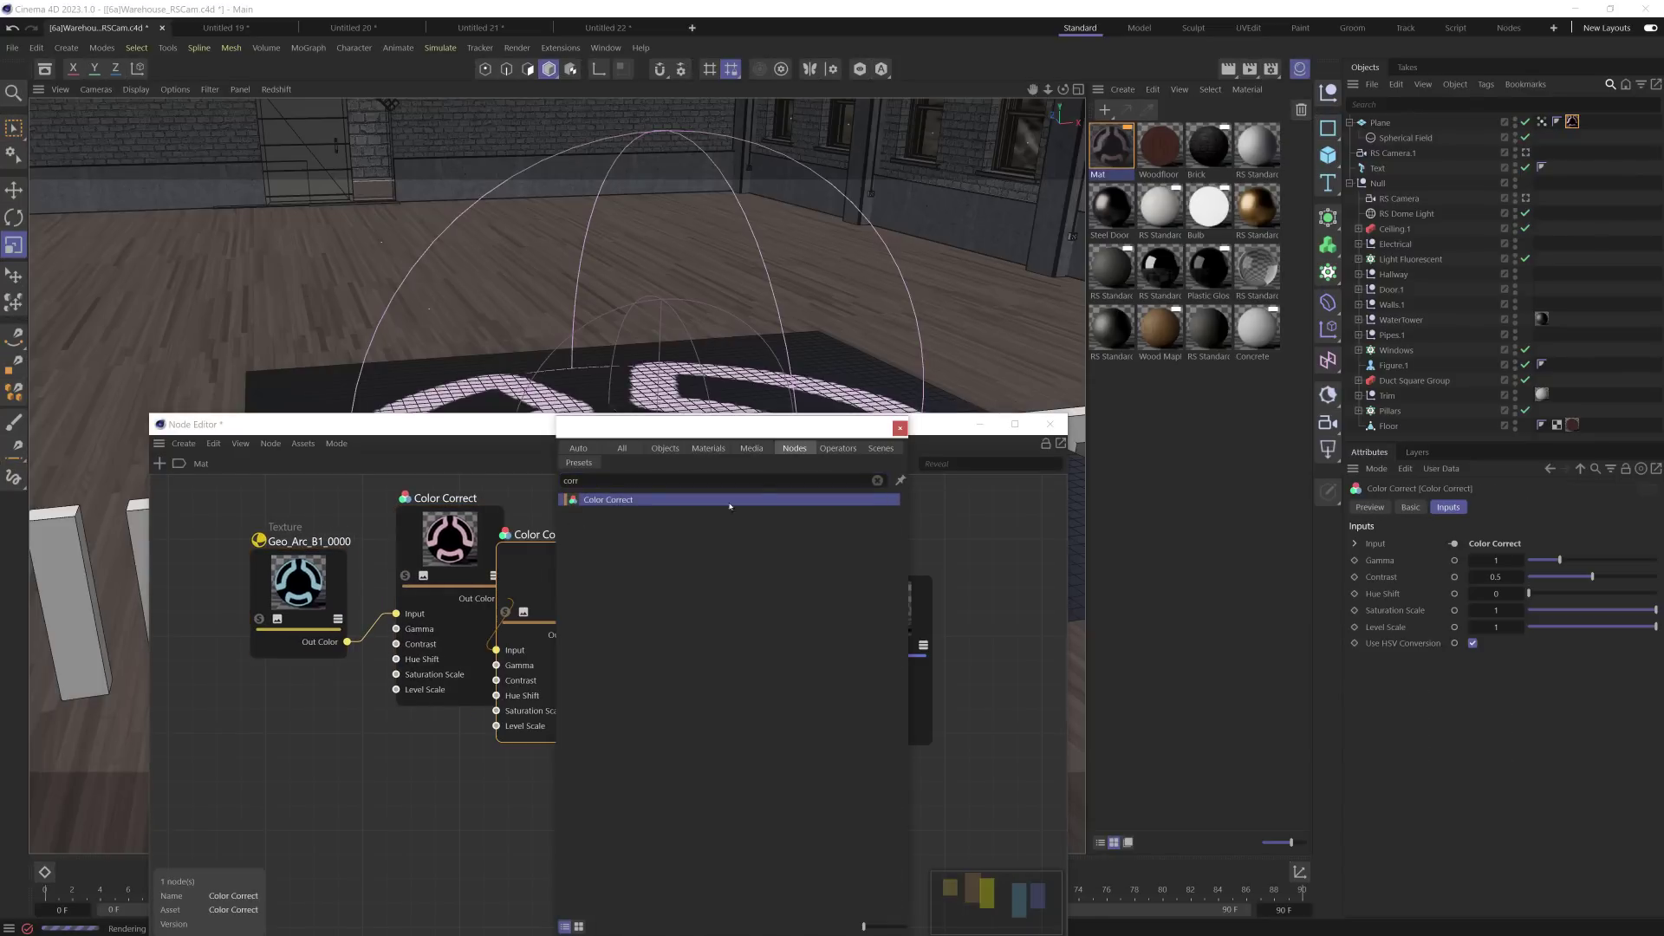
pyautogui.click(622, 523)
pyautogui.moveTo(605, 550); pyautogui.dragTo(606, 548)
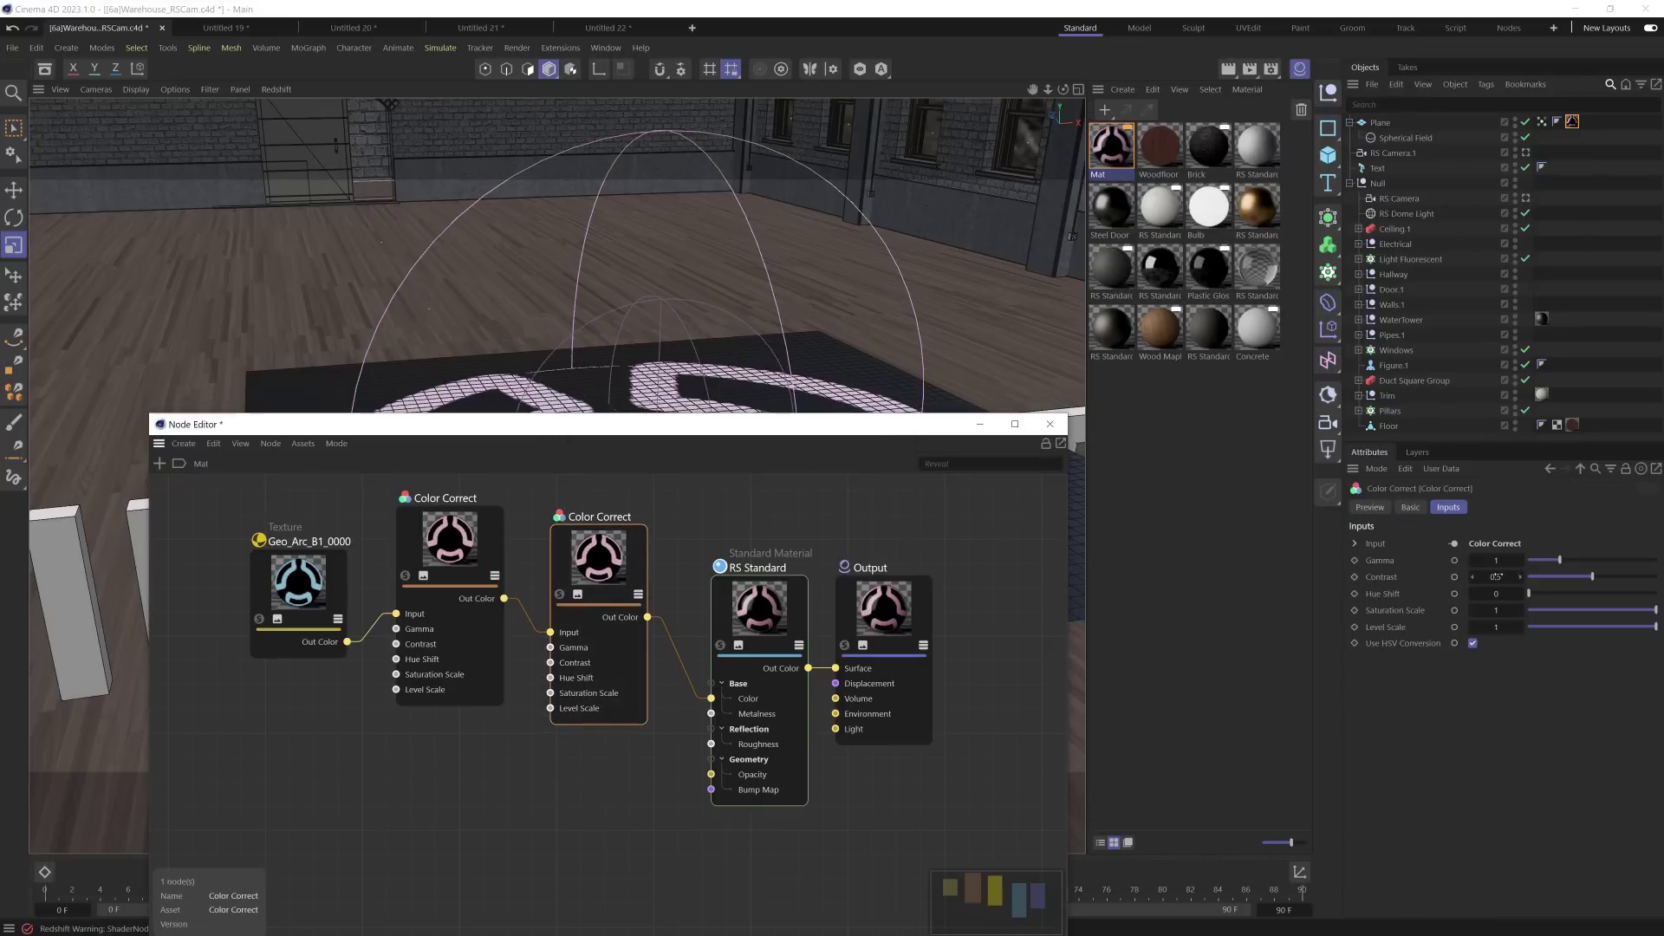
pyautogui.click(1561, 594)
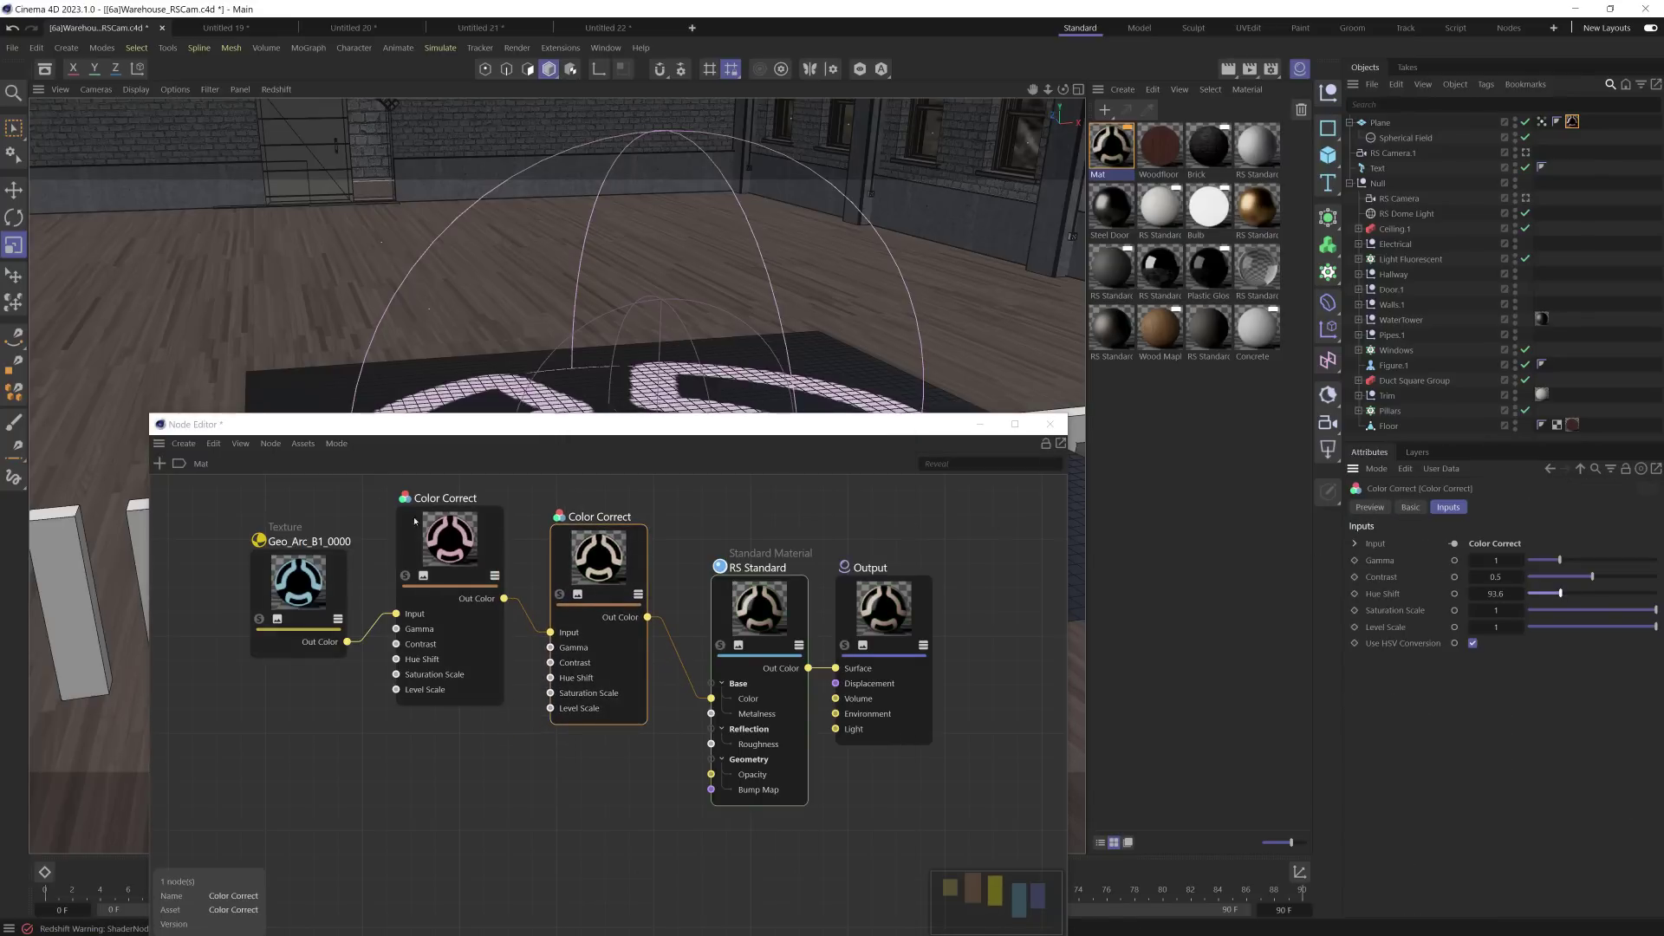
pyautogui.moveTo(381, 486); pyautogui.dragTo(659, 724)
pyautogui.press('Delete')
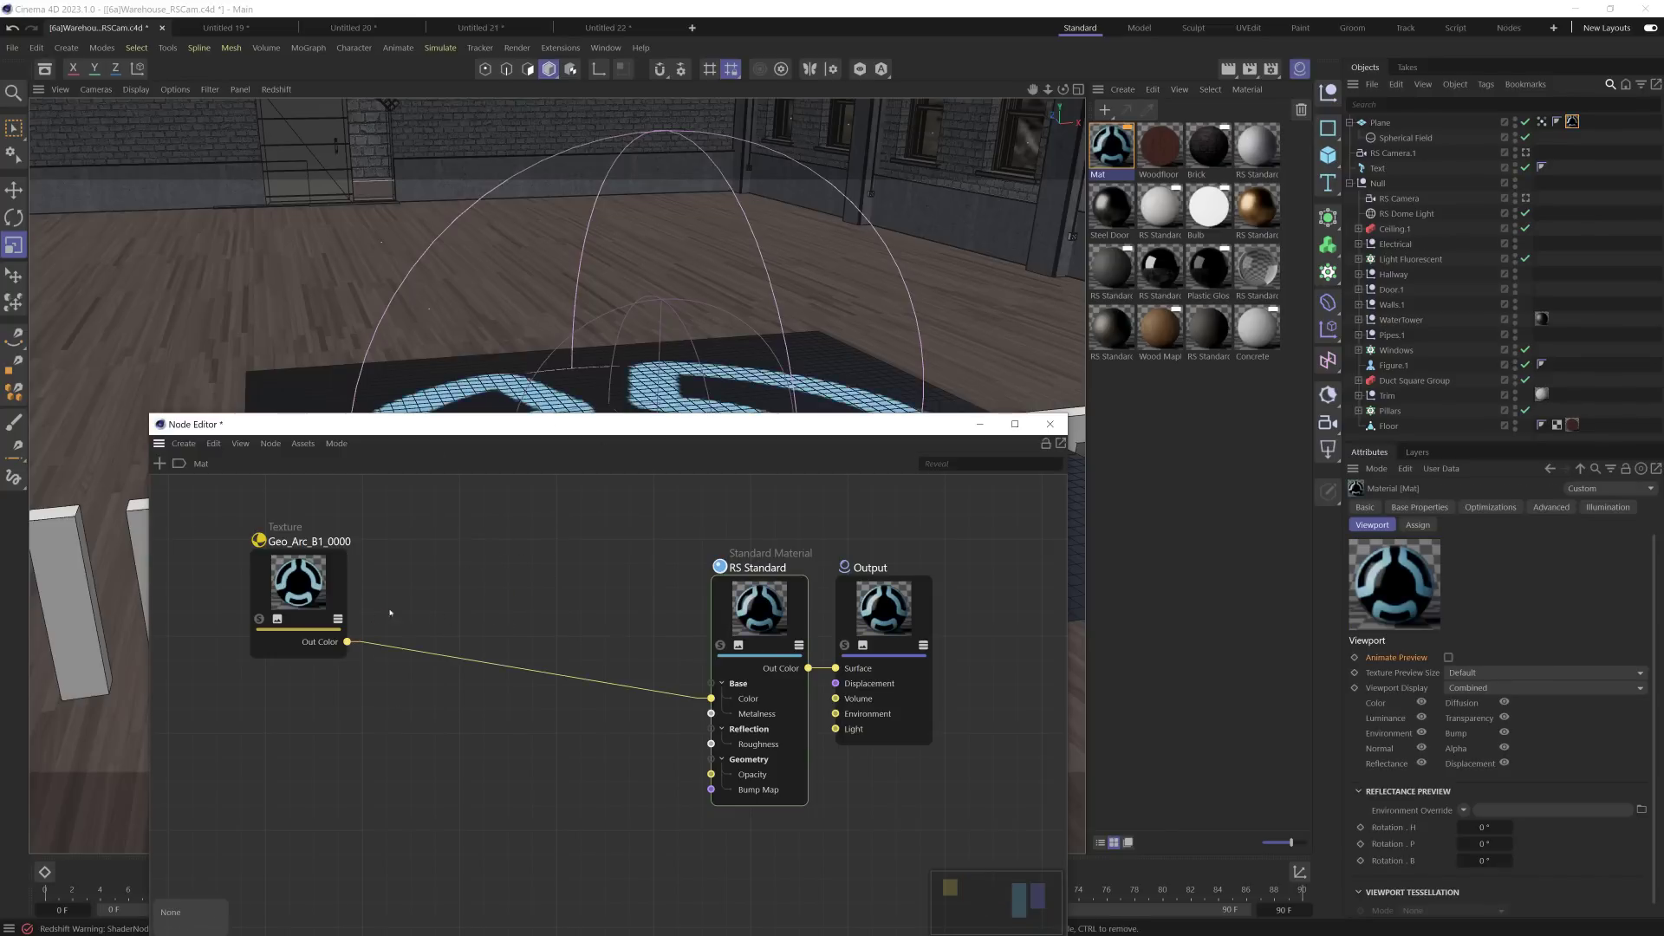
# Step: Add a Color Composite node and feed the texture into its Base Color
pyautogui.doubleClick(457, 574)
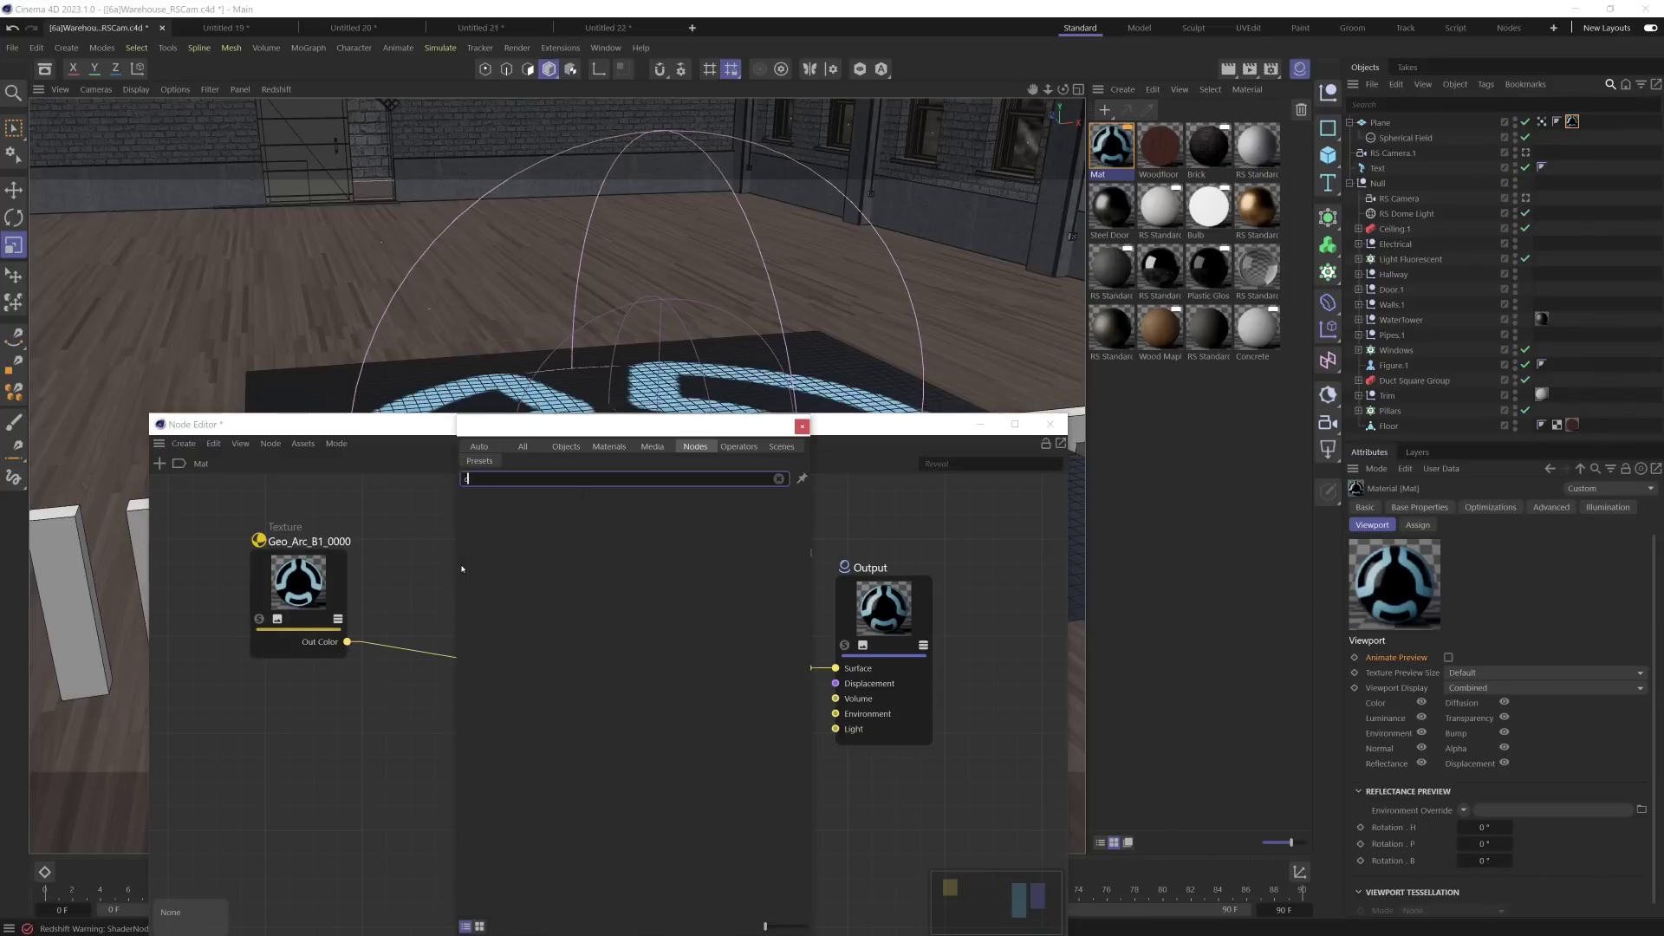
pyautogui.write('com')
pyautogui.click(538, 498)
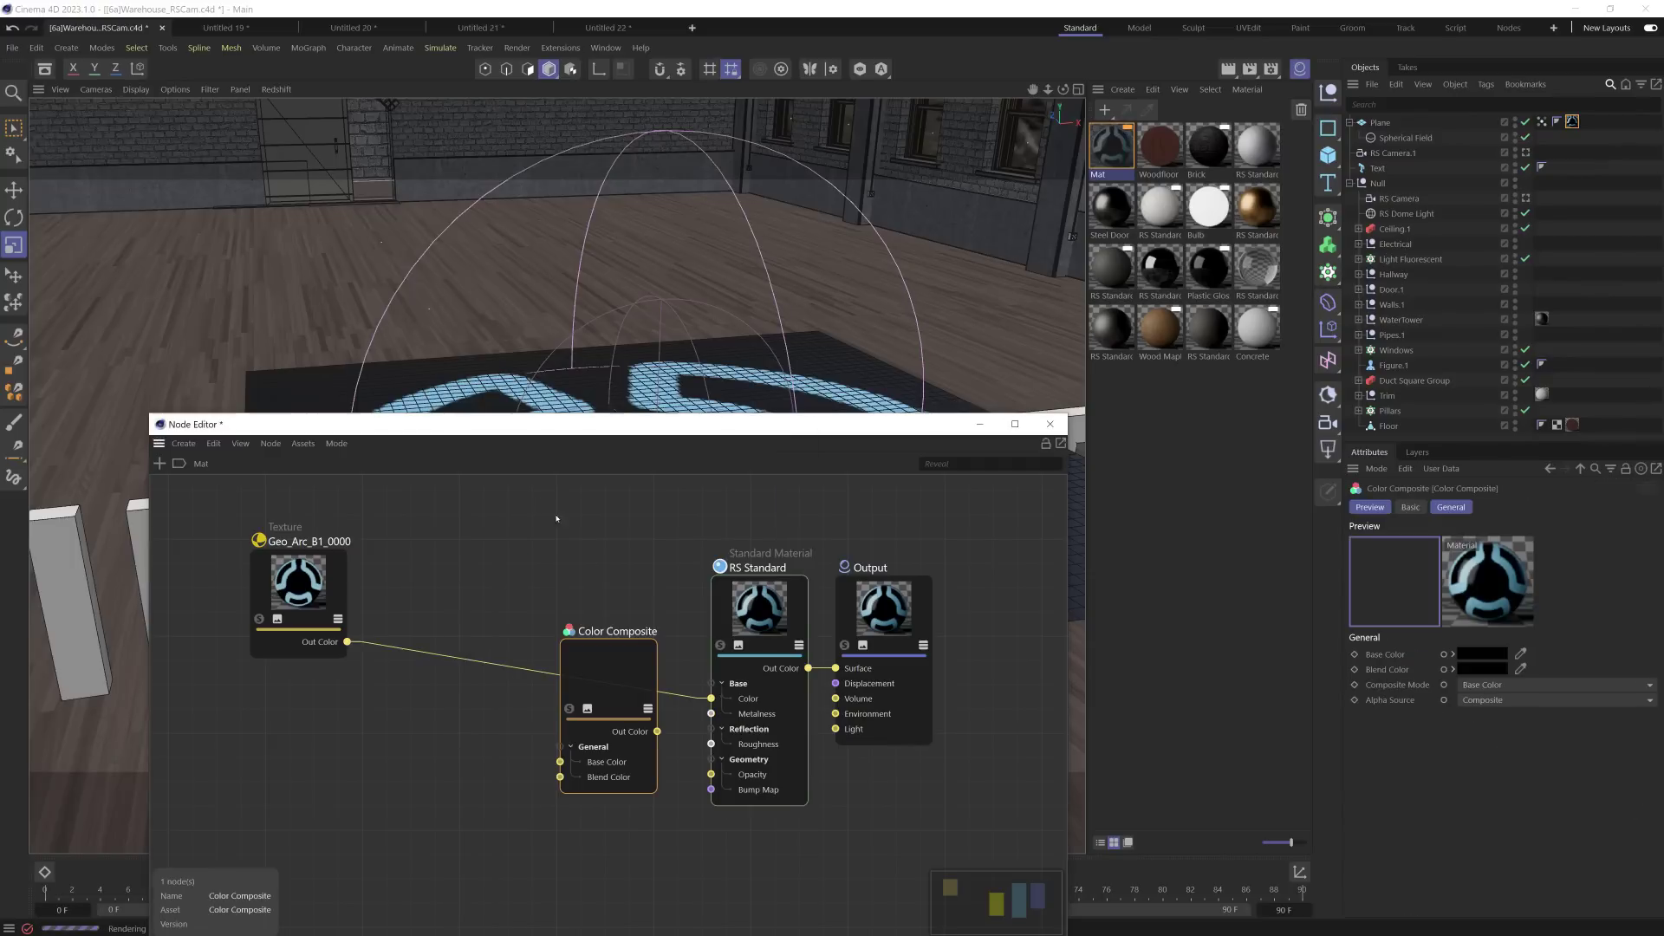
pyautogui.moveTo(607, 676); pyautogui.dragTo(532, 520)
pyautogui.moveTo(347, 641); pyautogui.dragTo(476, 614)
# Step: Add a deep red Color node wired into the Composite's Blend Color
pyautogui.doubleClick(364, 741)
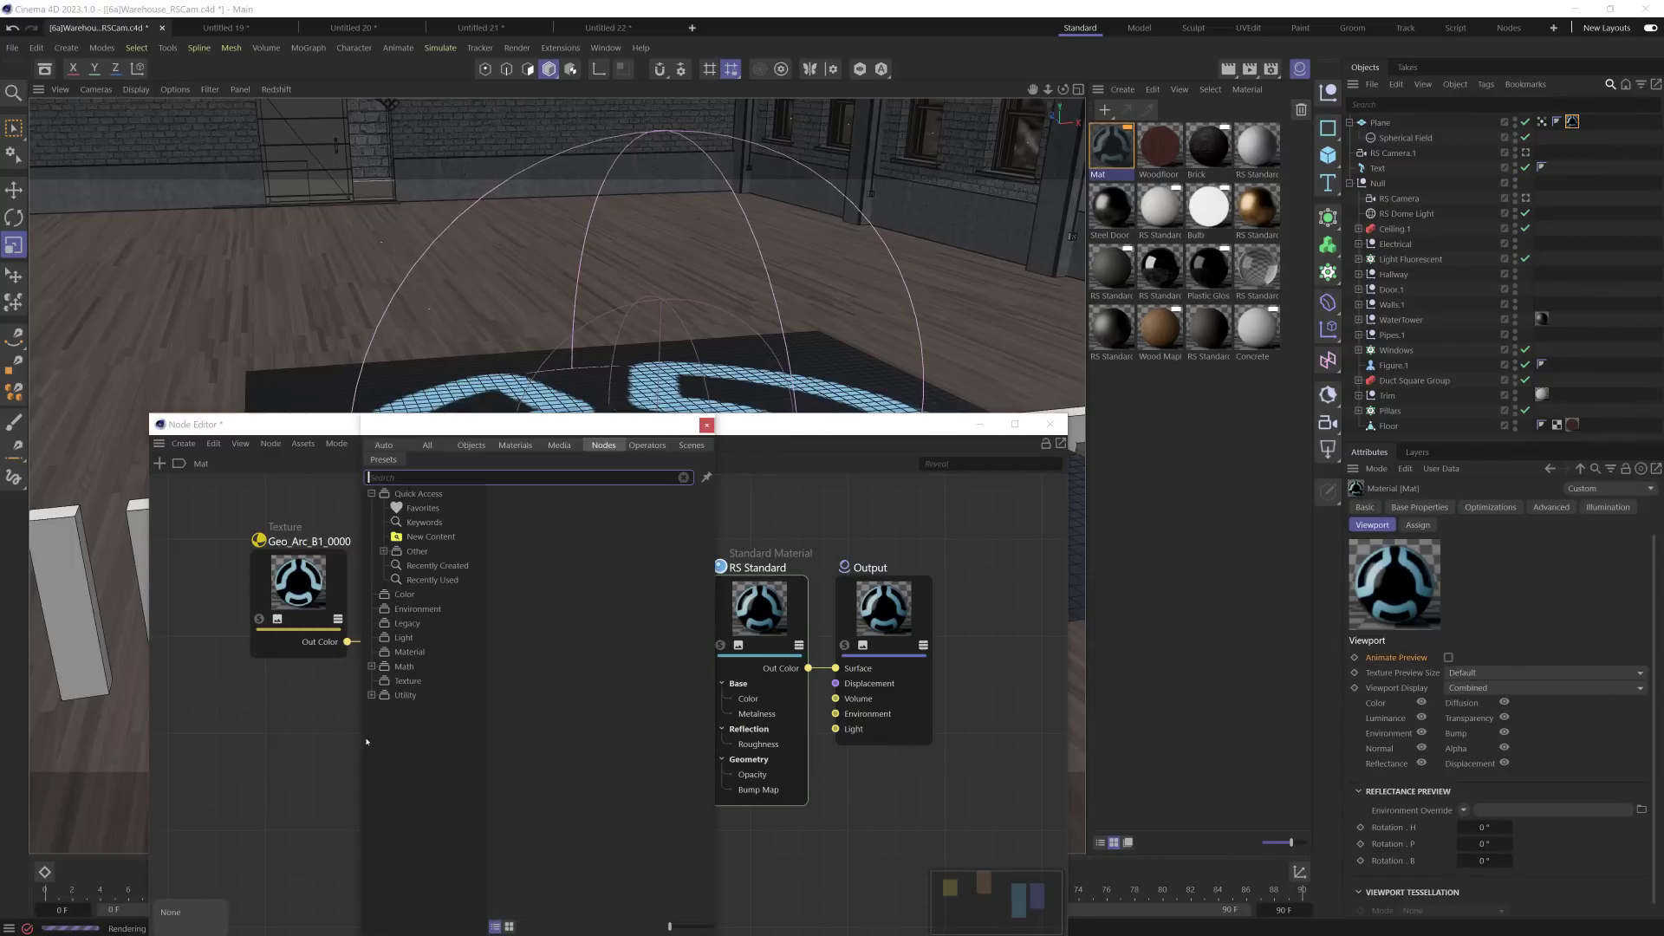
pyautogui.press('Escape')
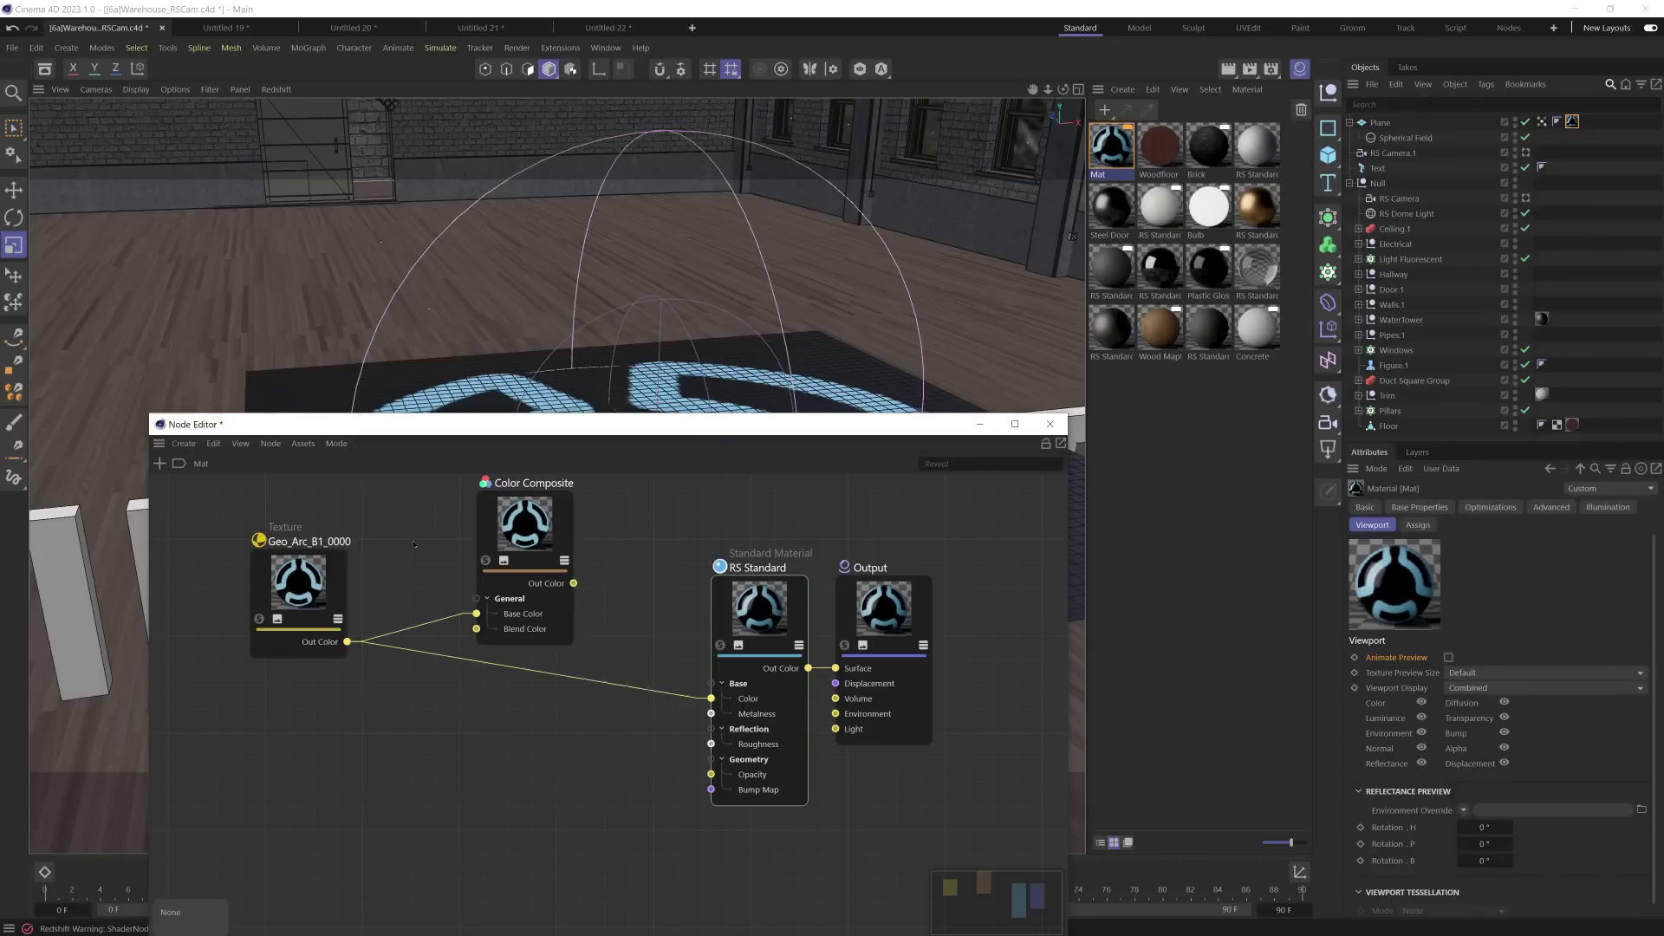
pyautogui.moveTo(611, 714); pyautogui.dragTo(369, 756)
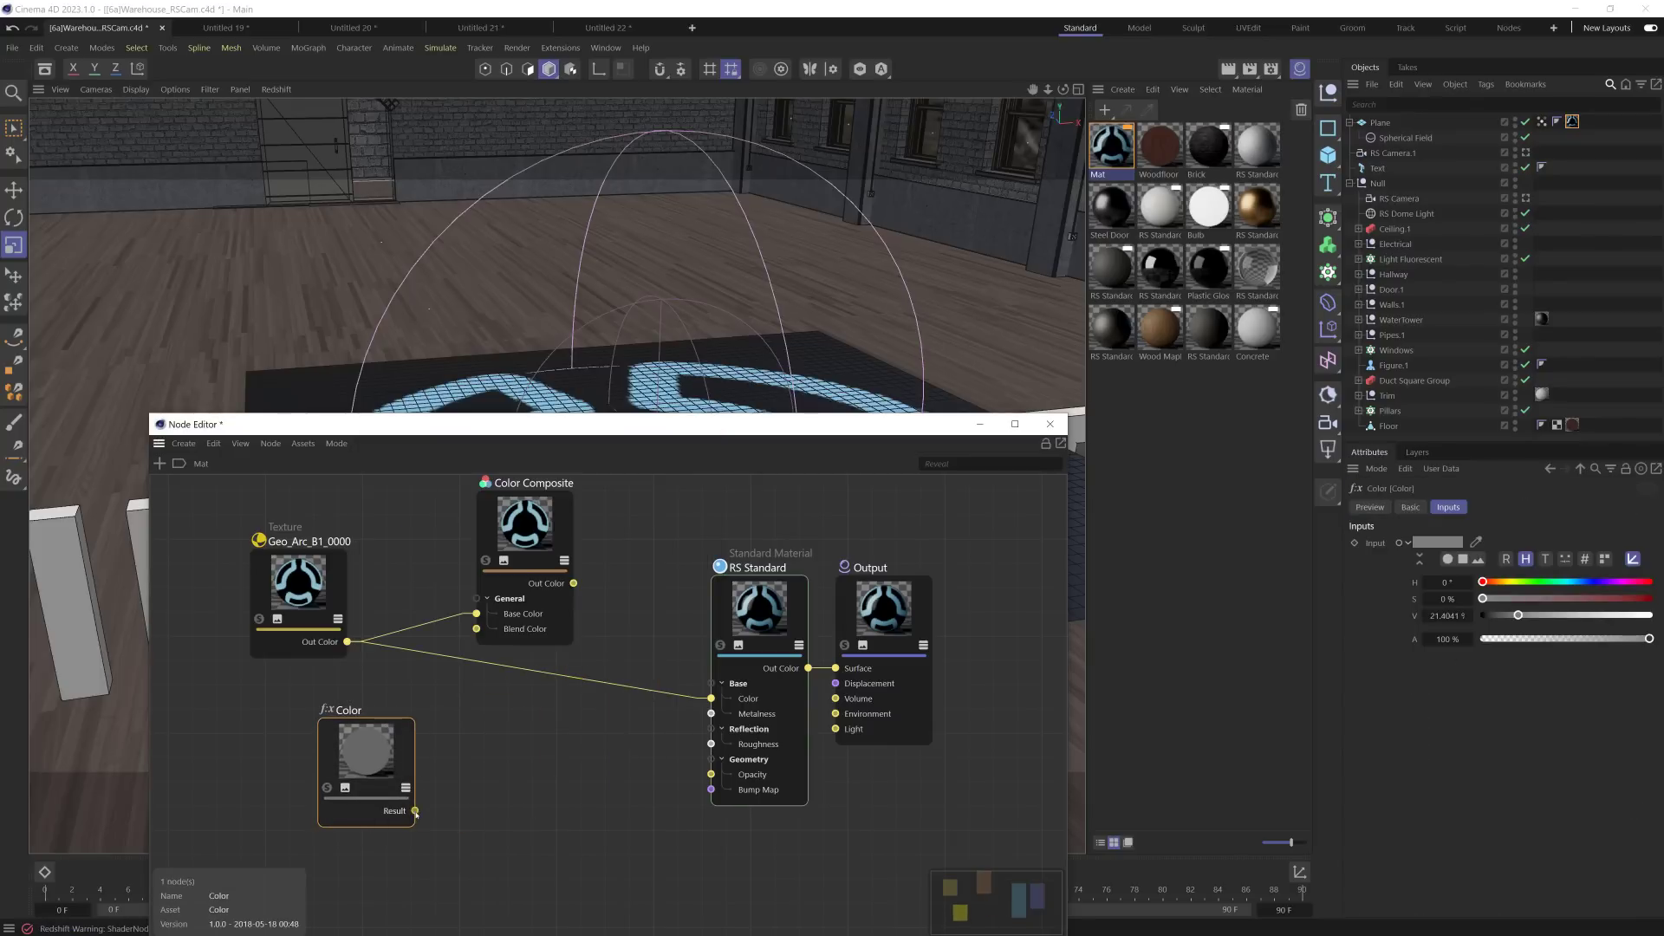
pyautogui.moveTo(415, 811); pyautogui.dragTo(477, 628)
pyautogui.click(1644, 598)
pyautogui.click(1602, 616)
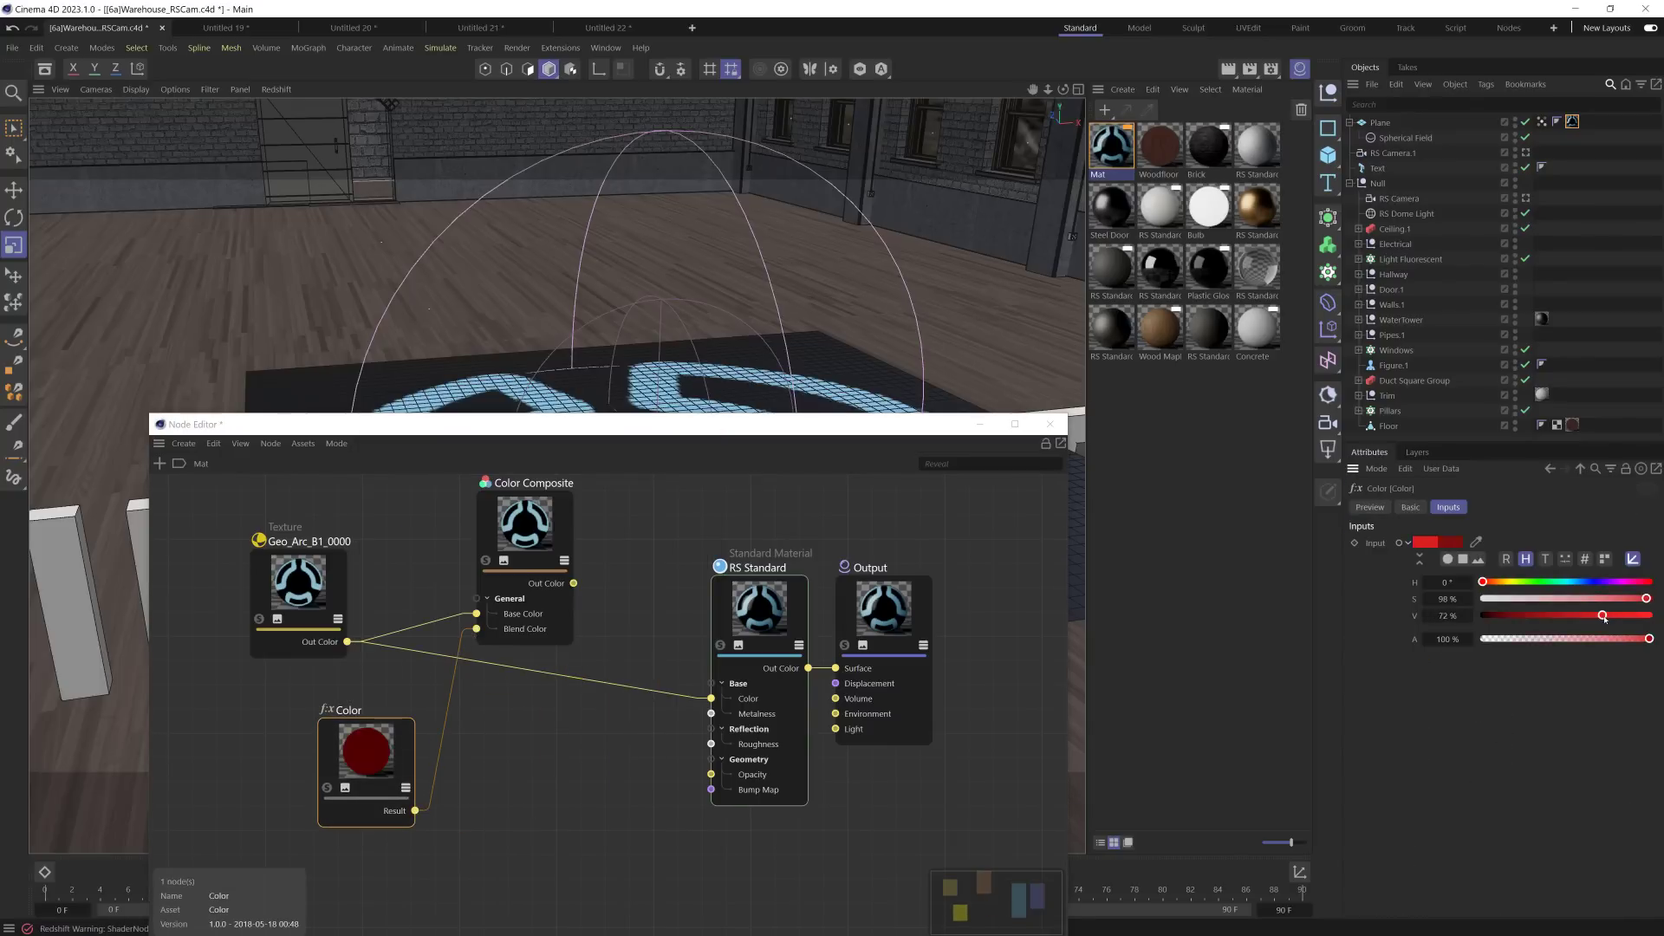
# Step: Set the Composite Mode to Multiply and connect its Out Color to RS Standard Color
pyautogui.click(525, 522)
pyautogui.click(1489, 688)
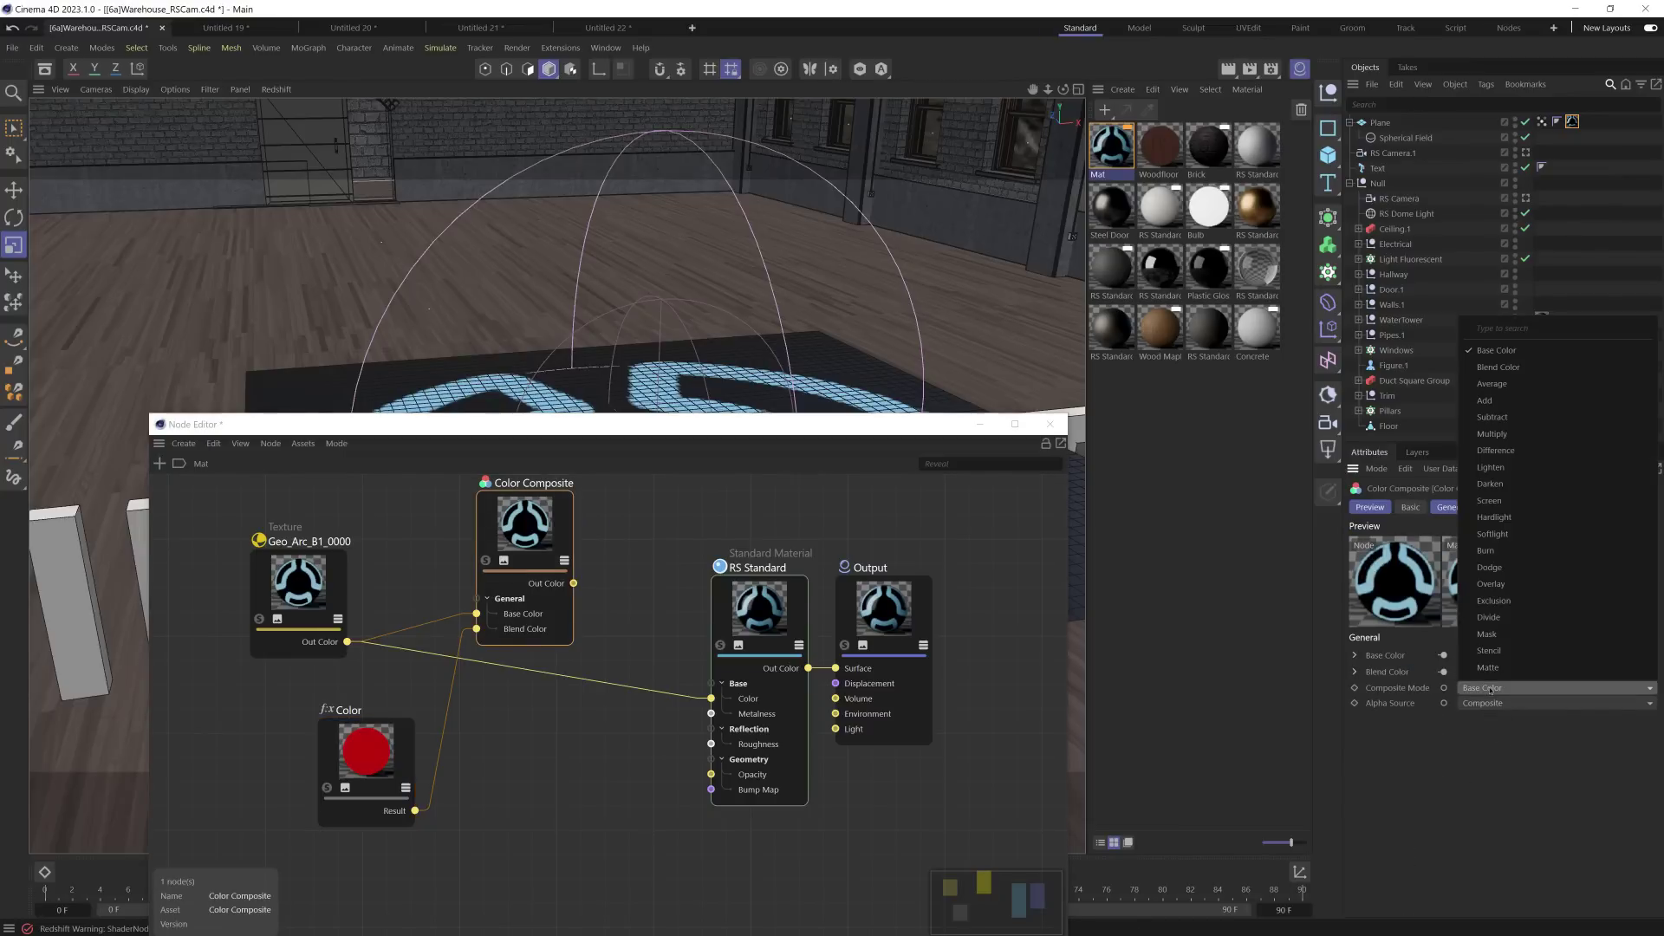
pyautogui.click(1492, 433)
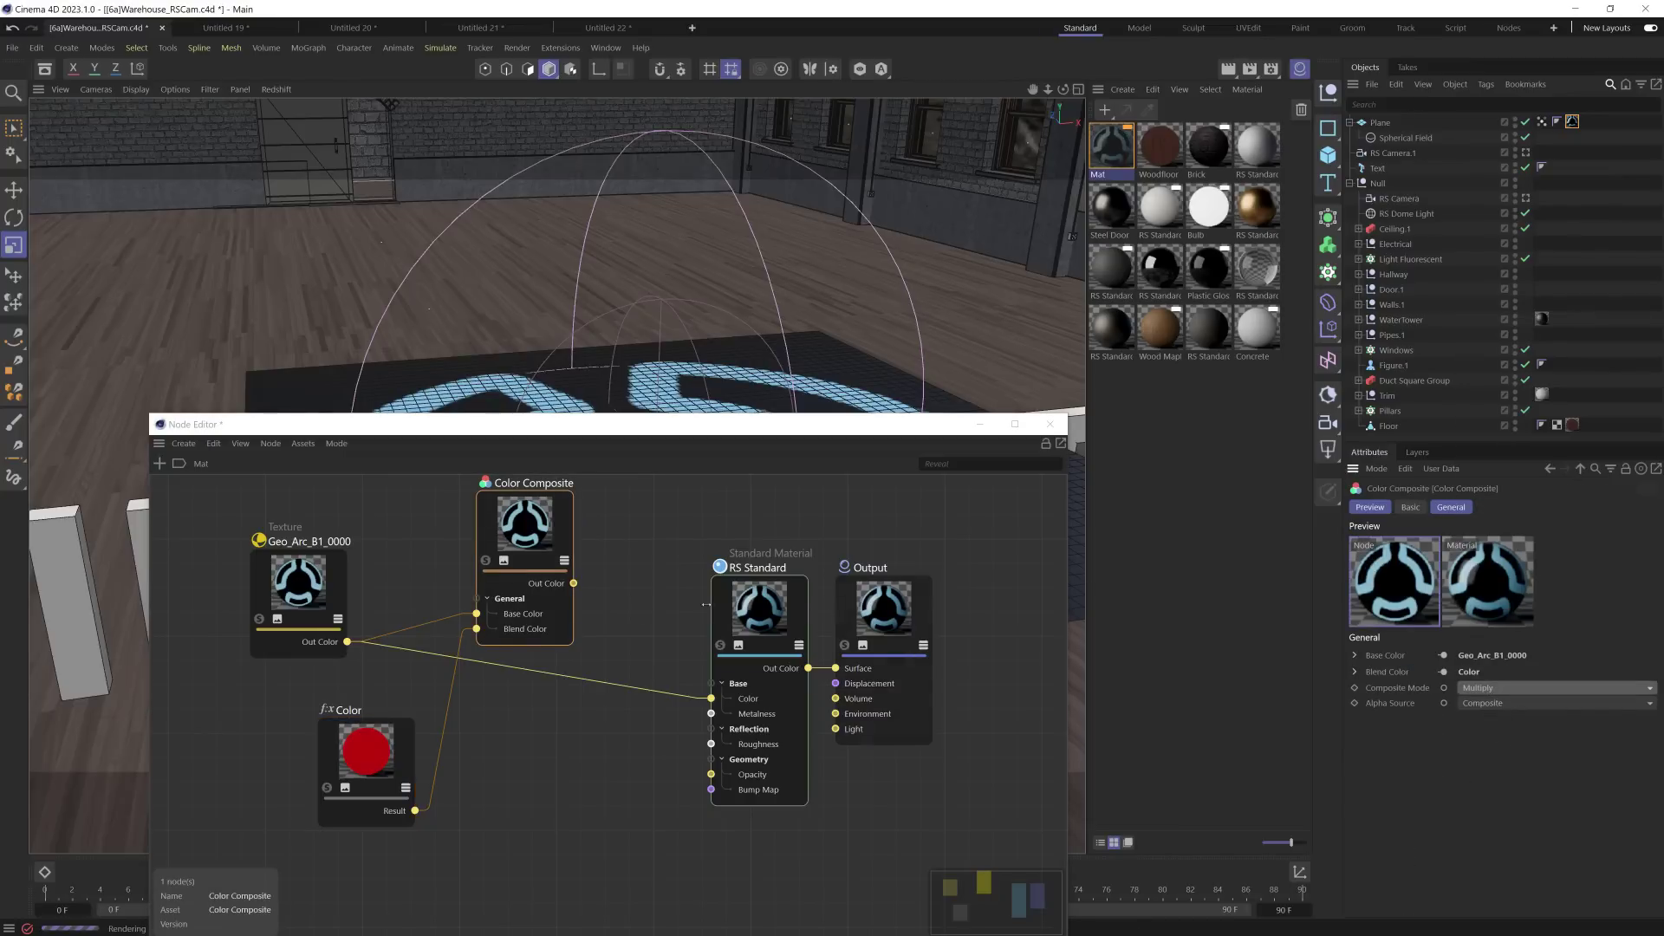
pyautogui.moveTo(574, 586); pyautogui.dragTo(711, 699)
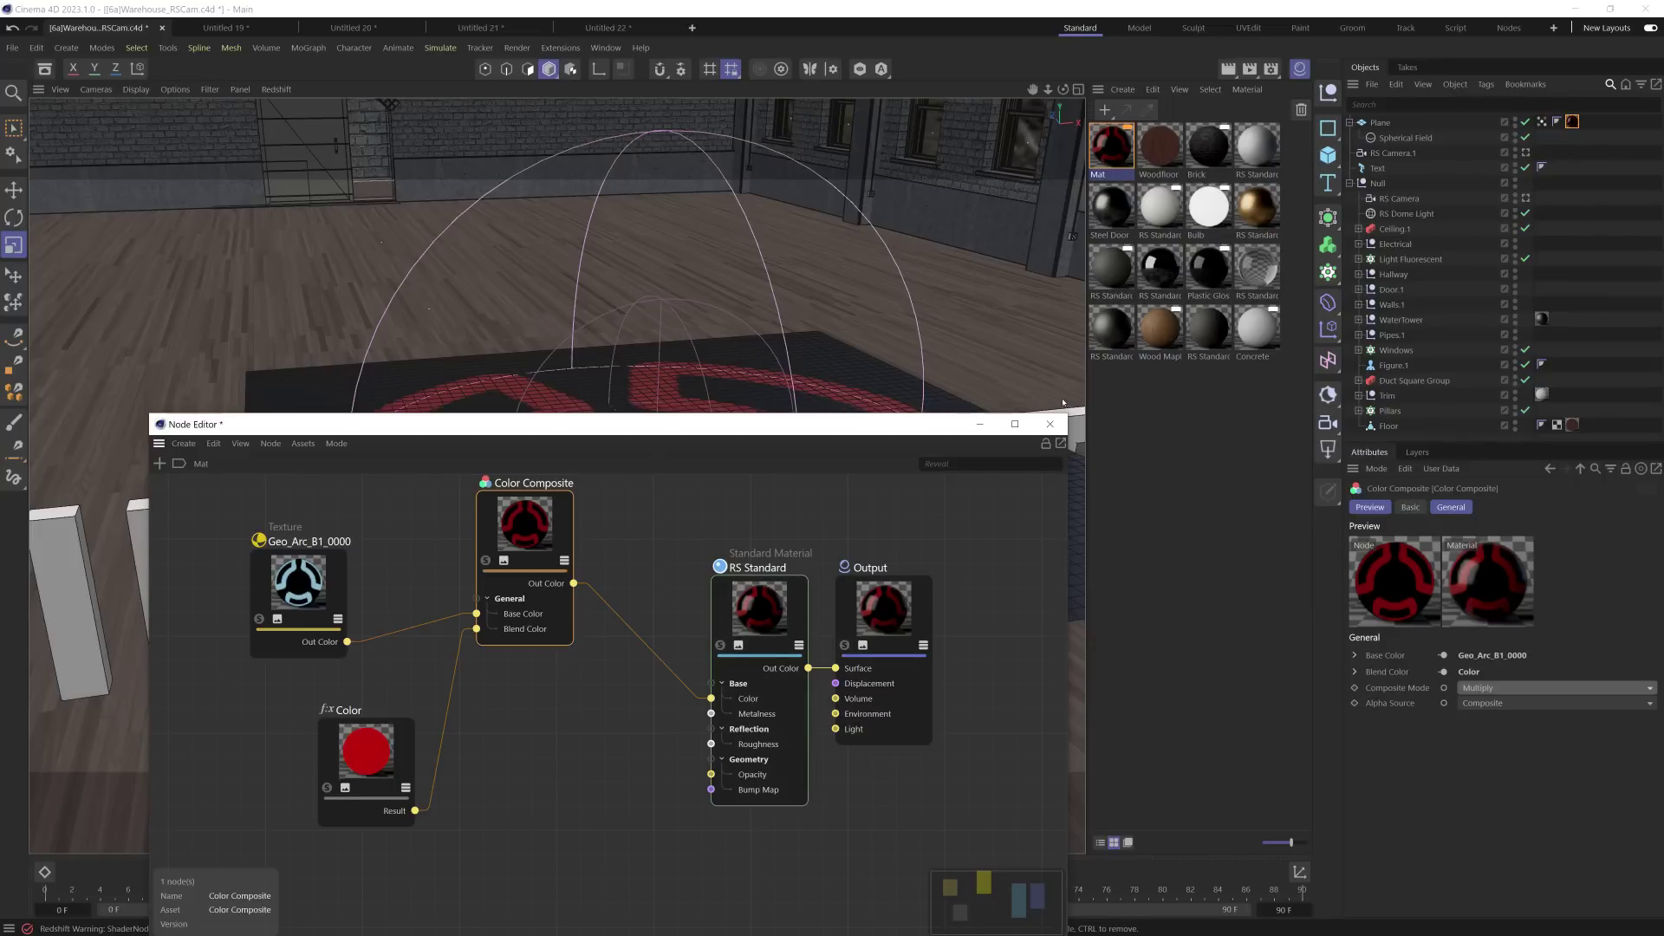
# Step: Close the Node Editor and Material Manager and frame the VIEWPORT lettering
pyautogui.click(1050, 424)
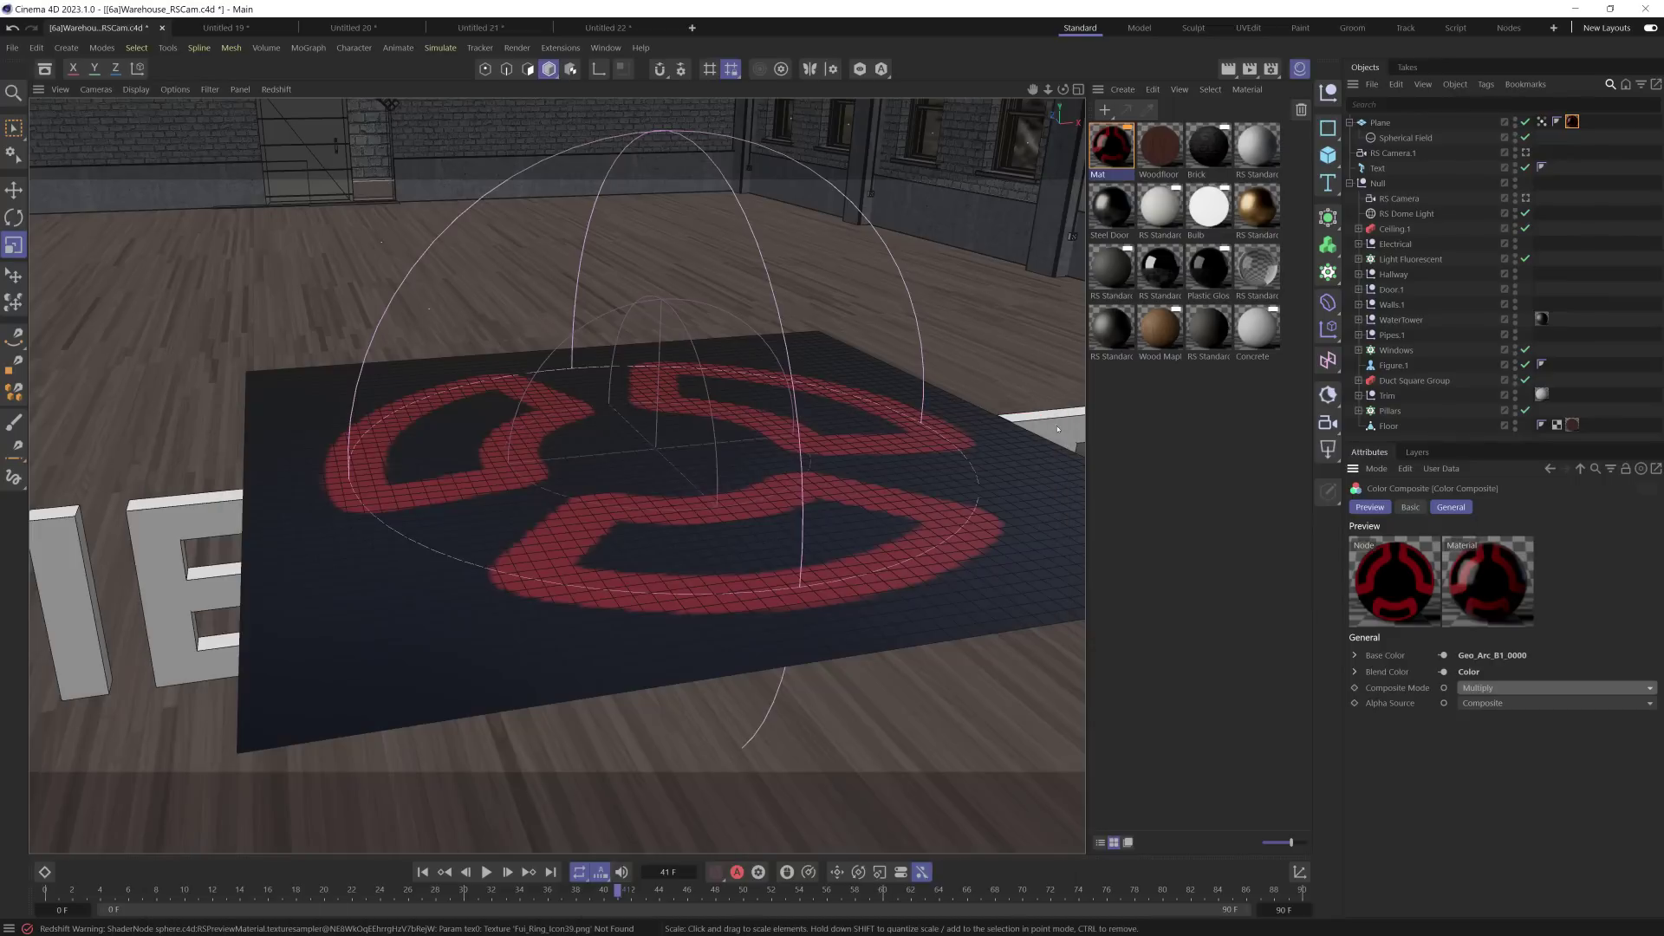
pyautogui.click(1299, 69)
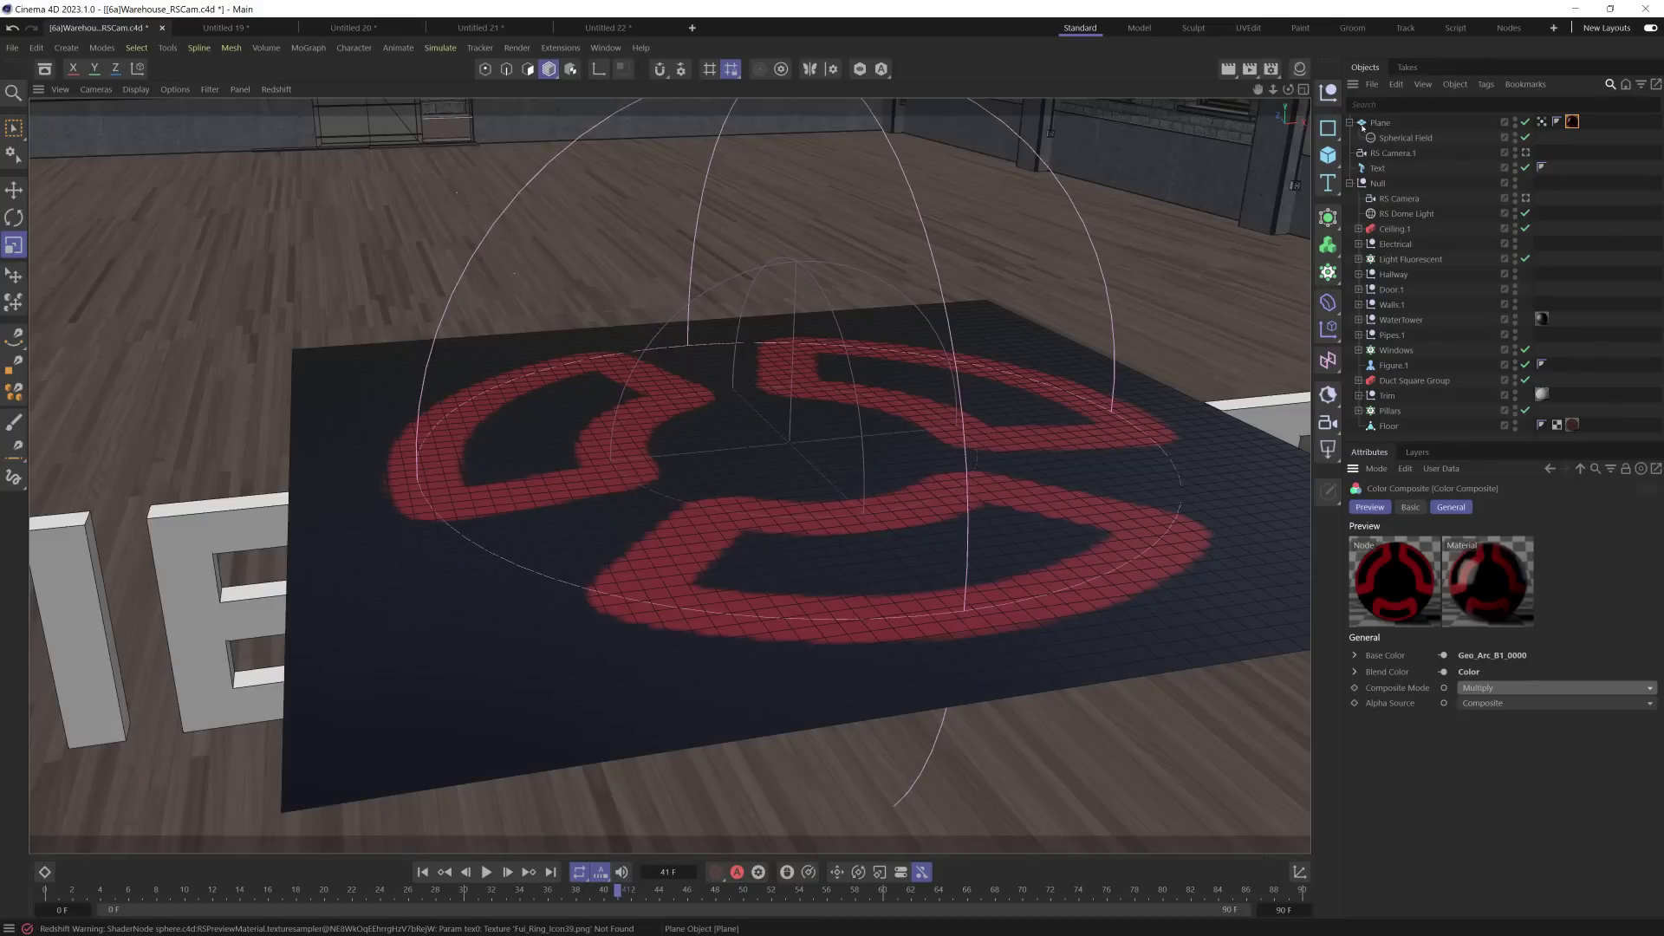
pyautogui.click(1362, 124)
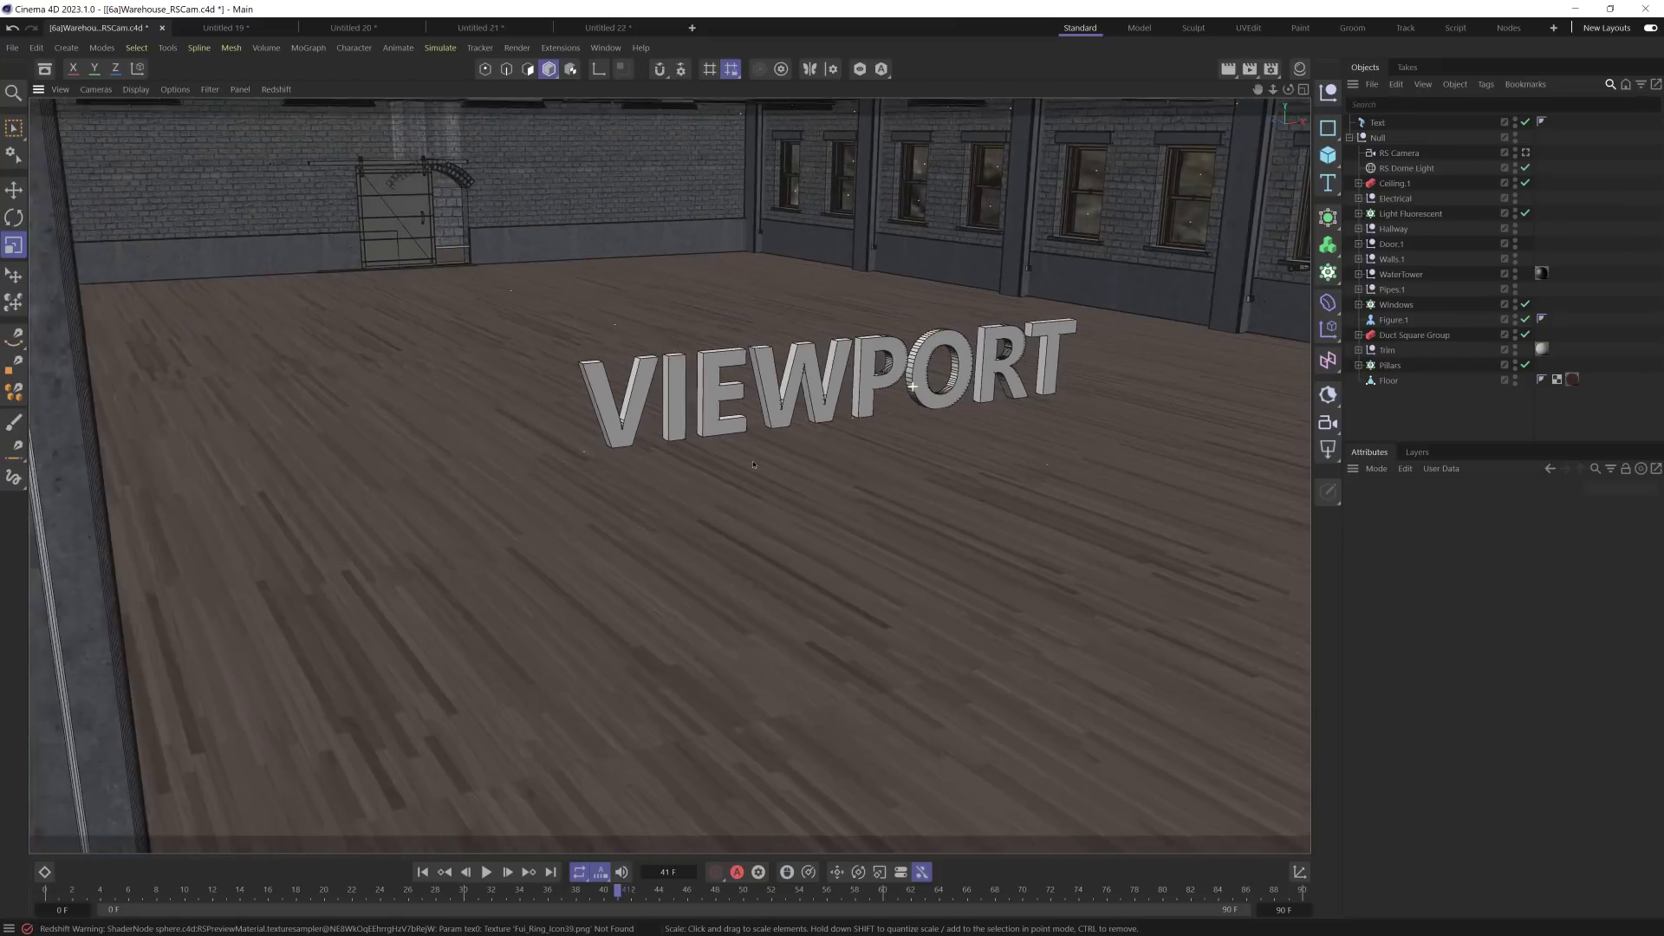
pyautogui.keyDown('alt'); pyautogui.moveTo(753, 465); pyautogui.dragTo(743, 627); pyautogui.keyUp('alt')
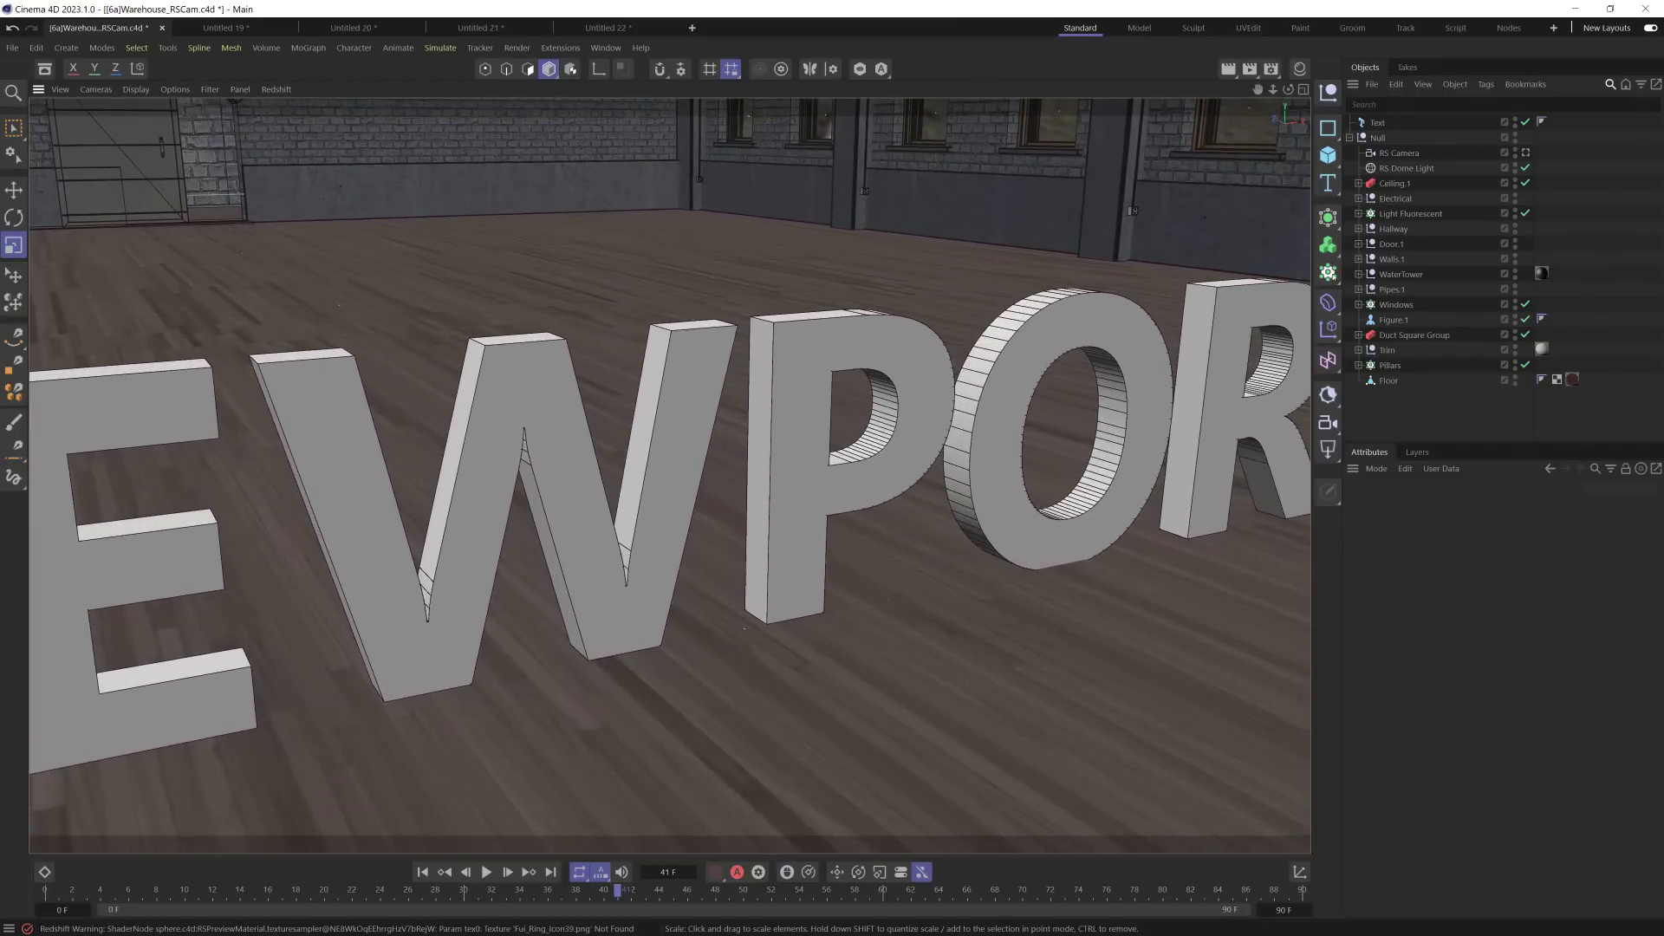
# Step: Create Redshift camera RS Camera.1 from this view, checking Render Settings along the way
pyautogui.click(1328, 422)
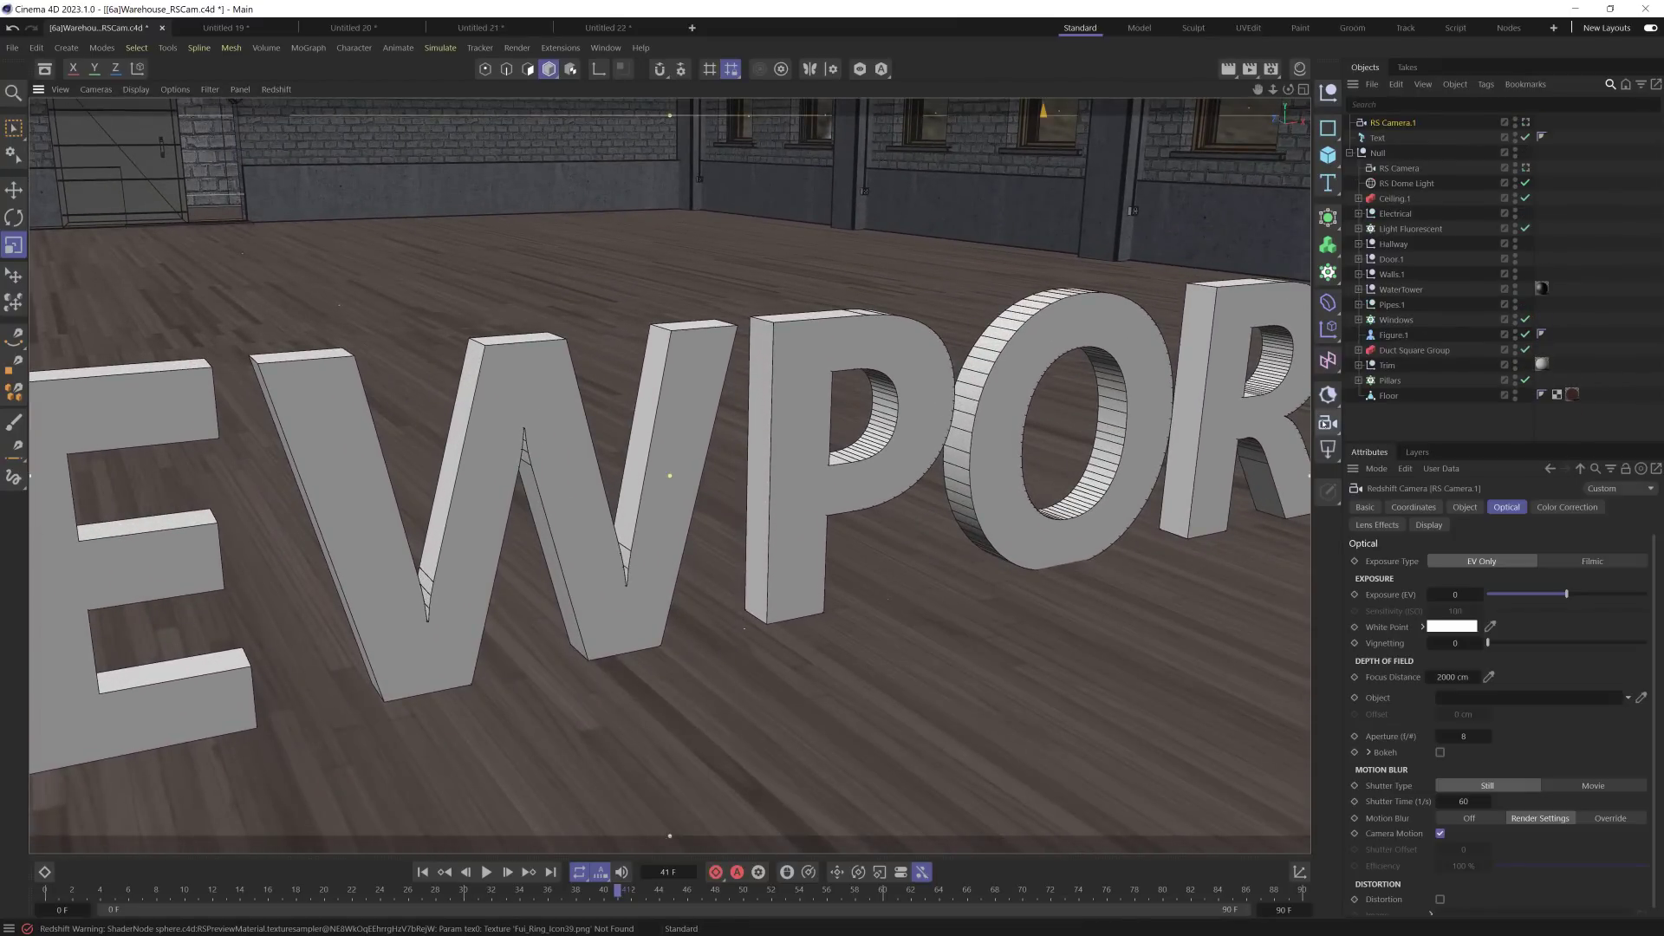
pyautogui.hotkey('ctrl', 'b')
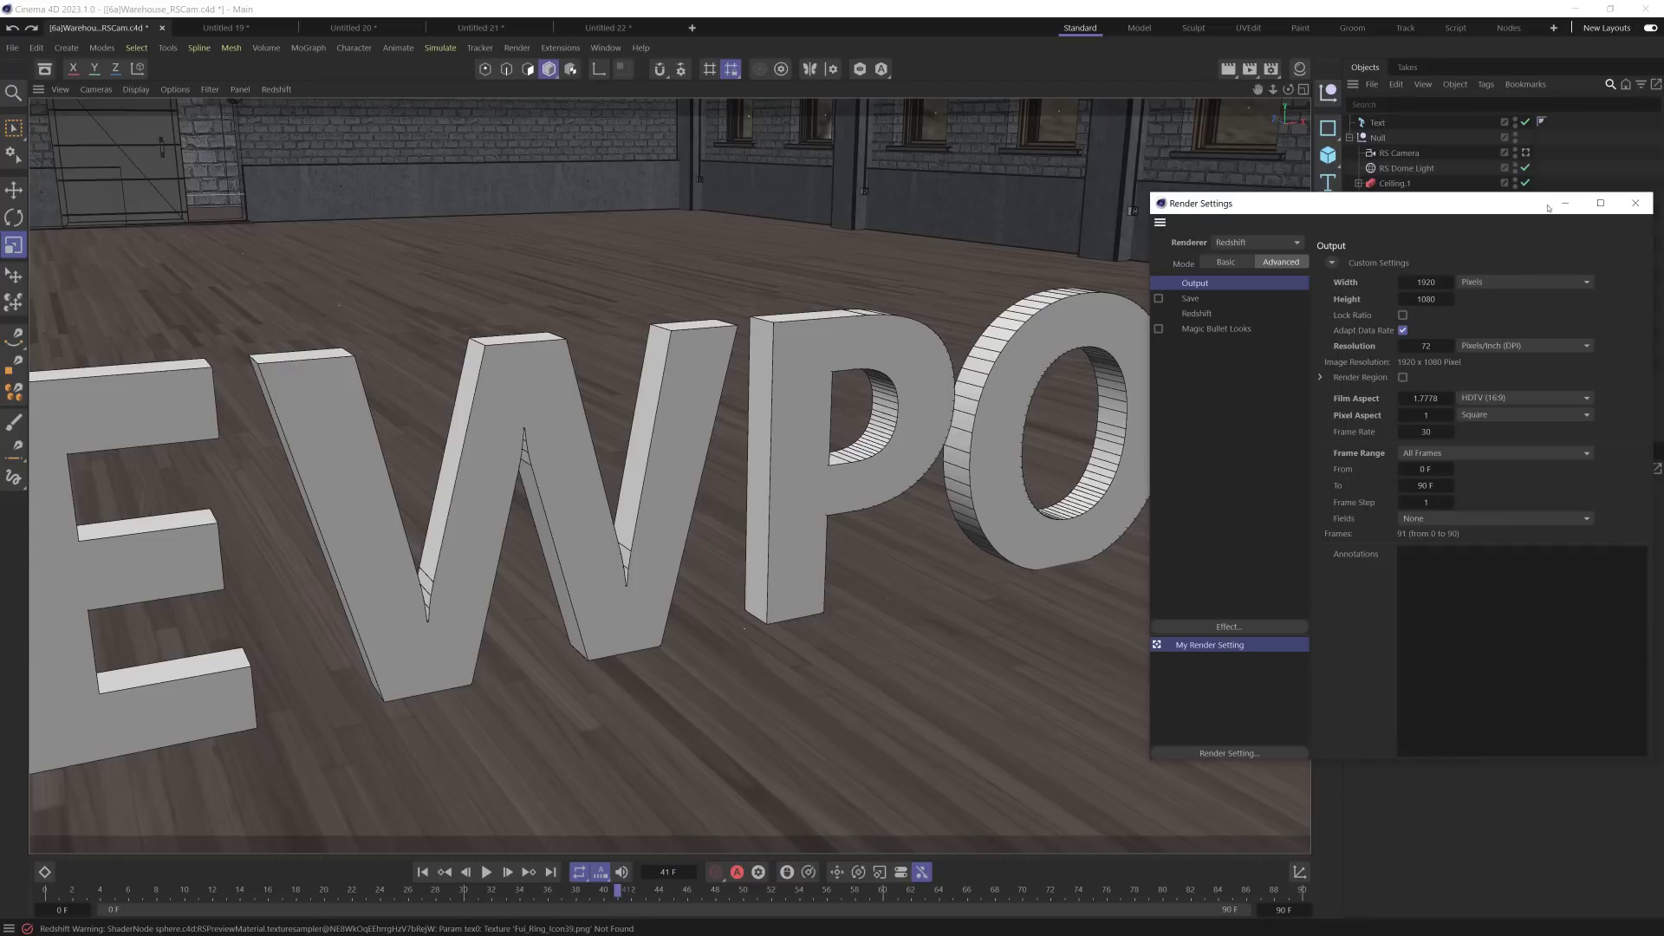
pyautogui.click(1635, 203)
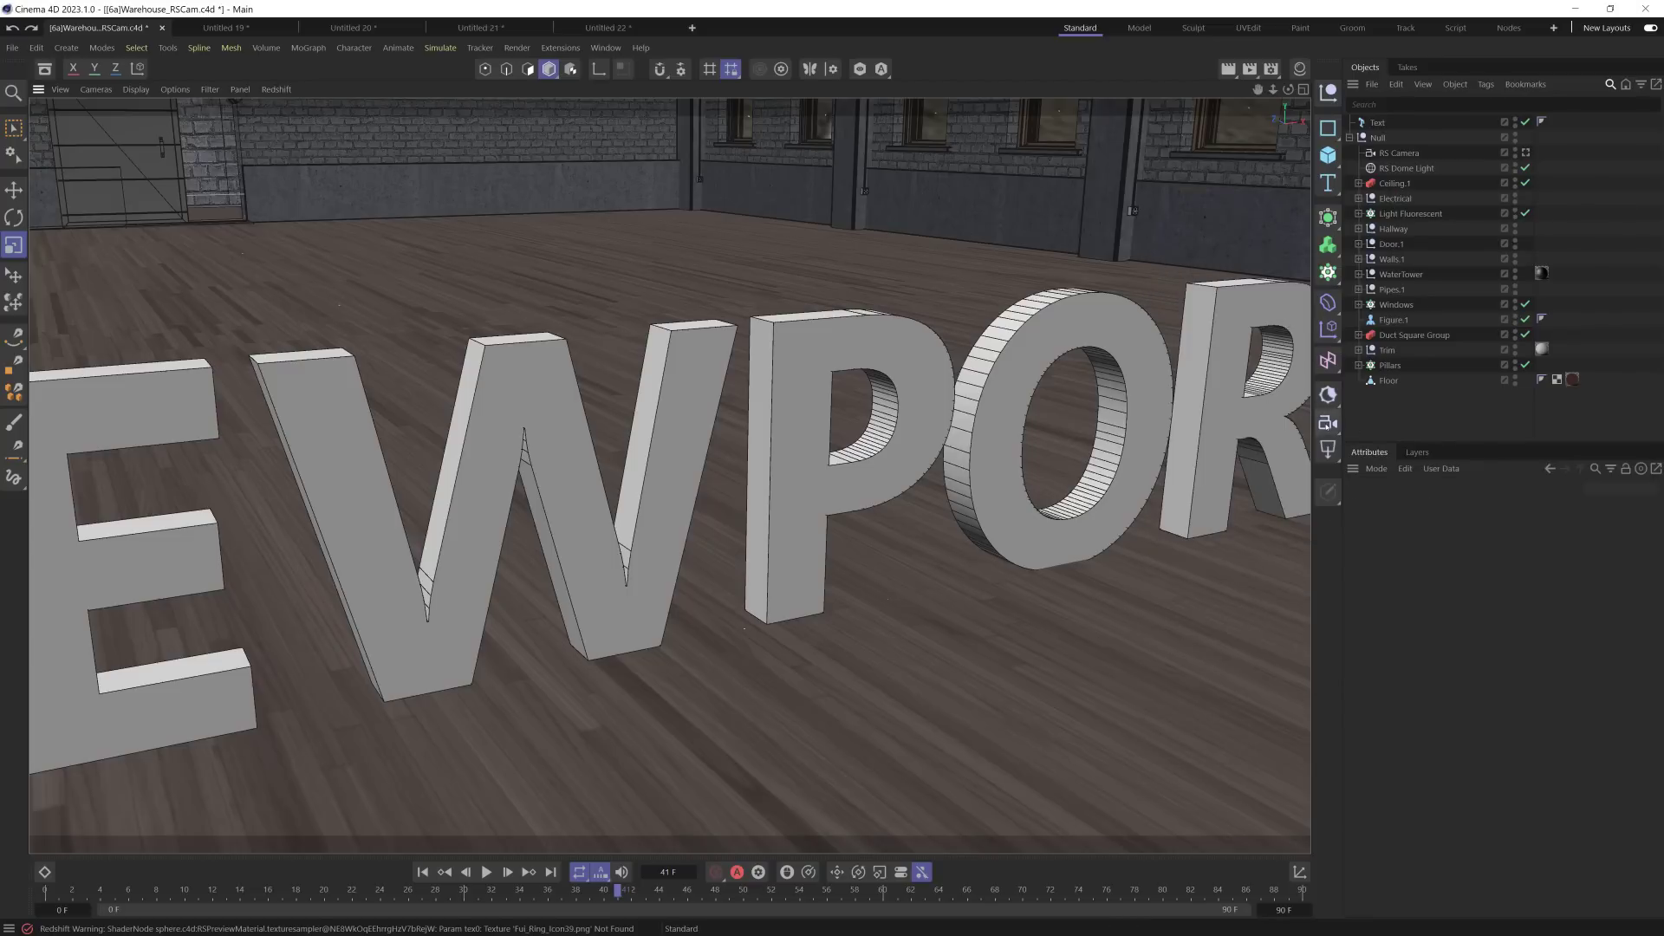
pyautogui.click(1327, 422)
pyautogui.scroll(-5, 669, 475)
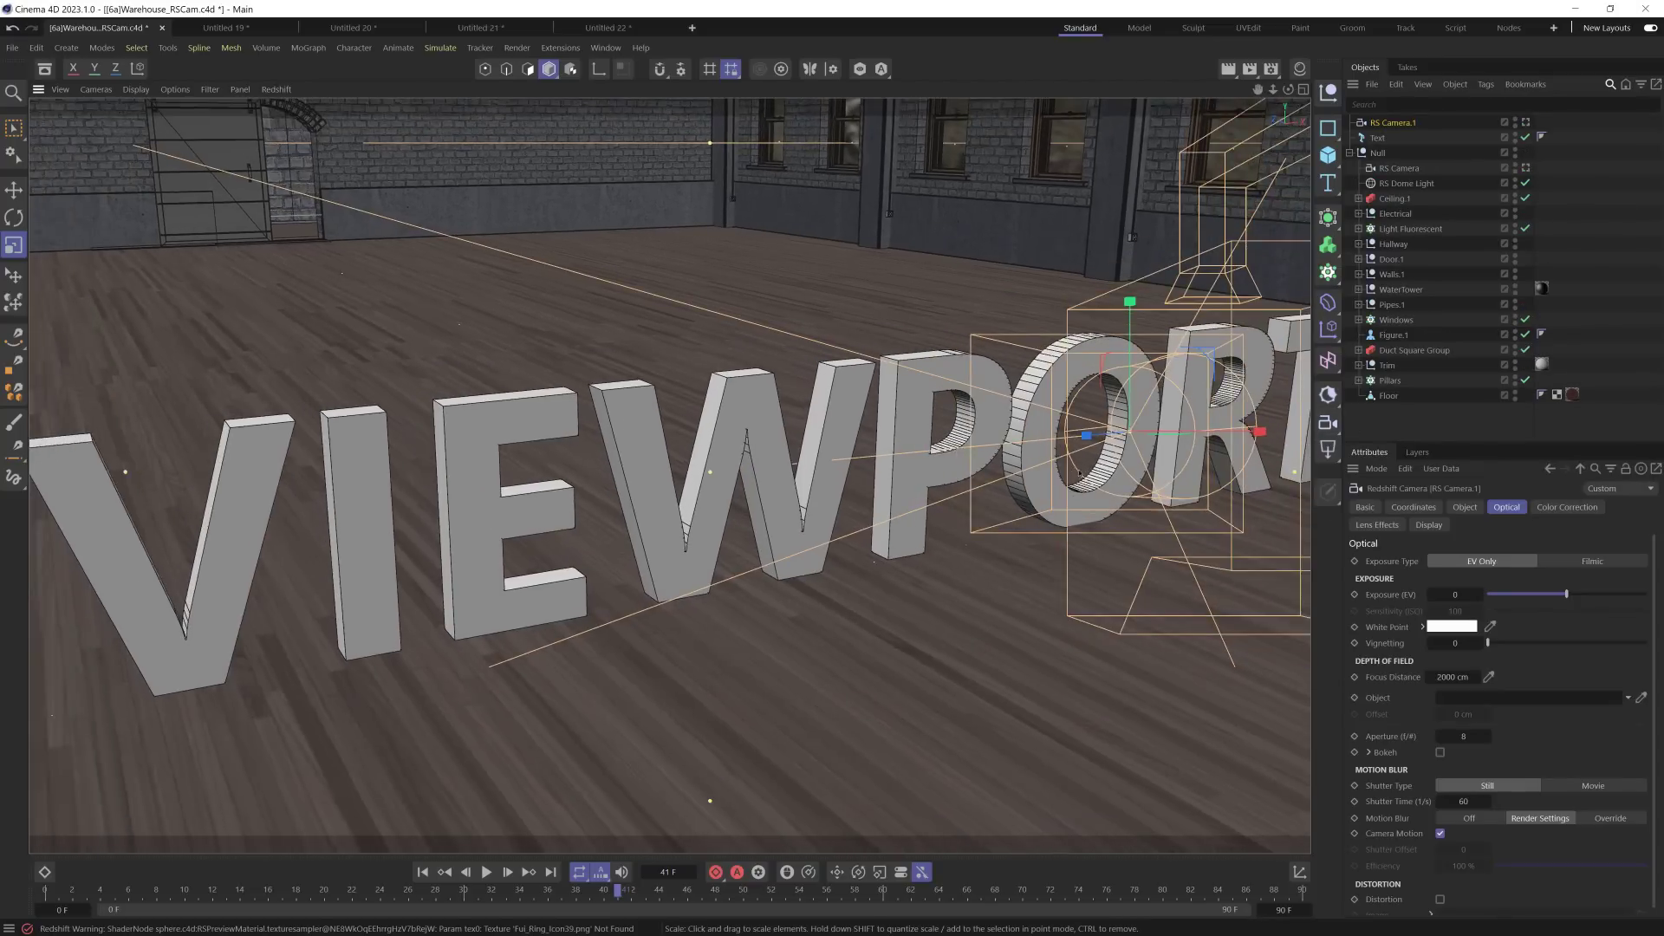
pyautogui.scroll(-3, 669, 475)
pyautogui.keyDown('alt'); pyautogui.moveTo(669, 475); pyautogui.dragTo(1164, 508); pyautogui.keyUp('alt')
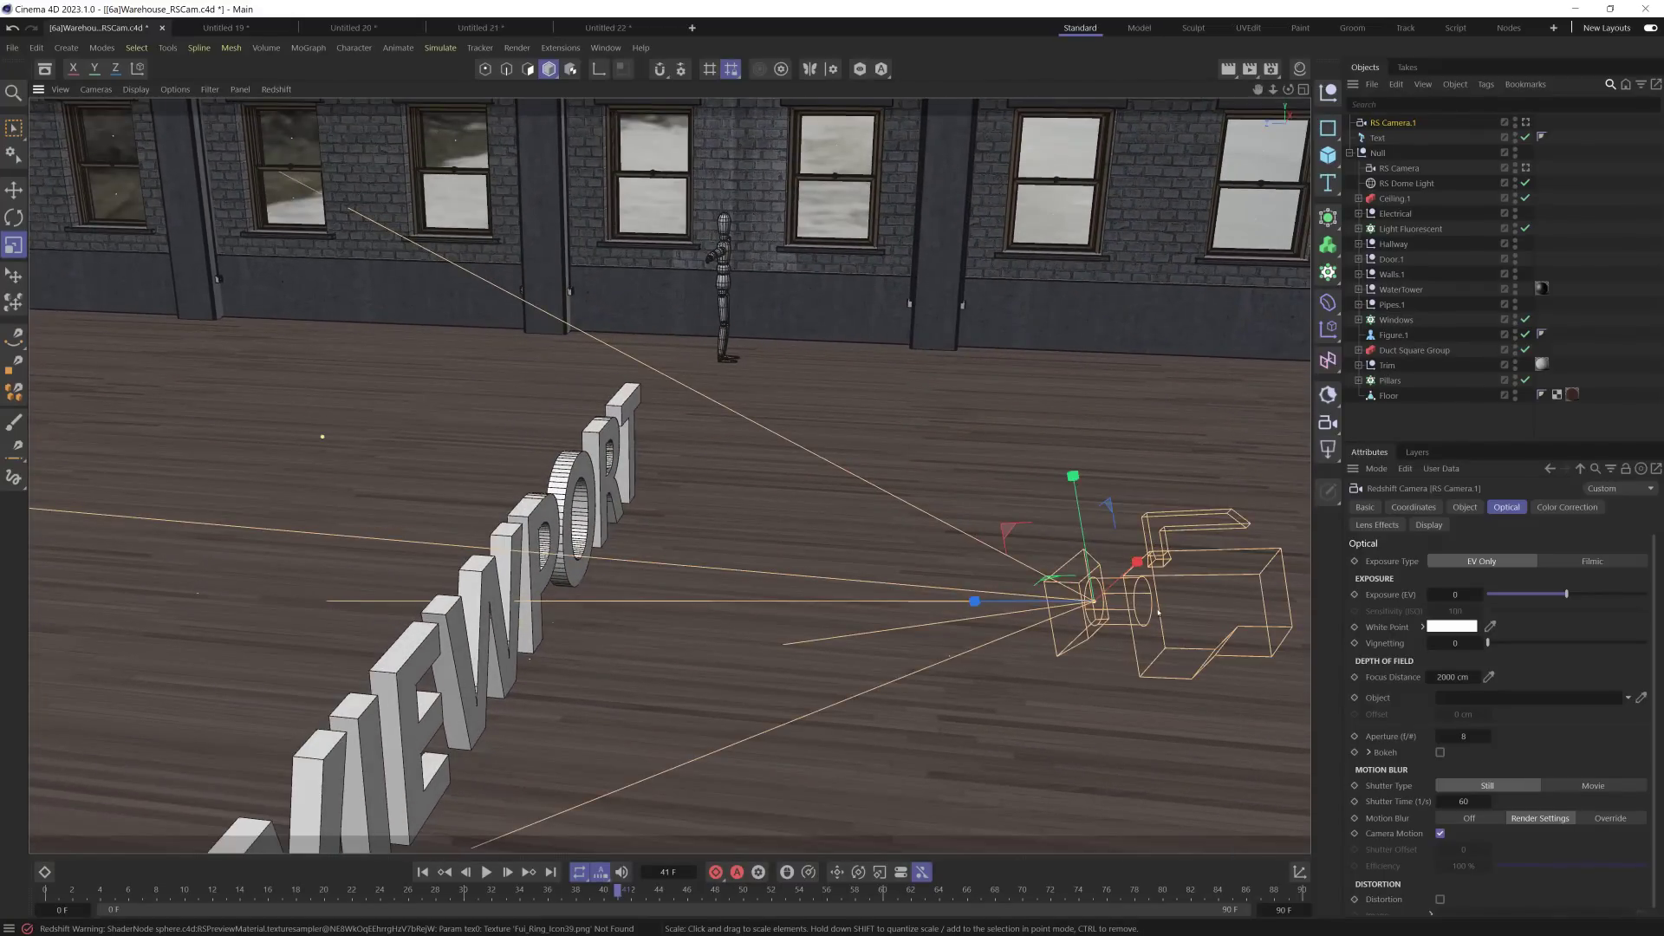
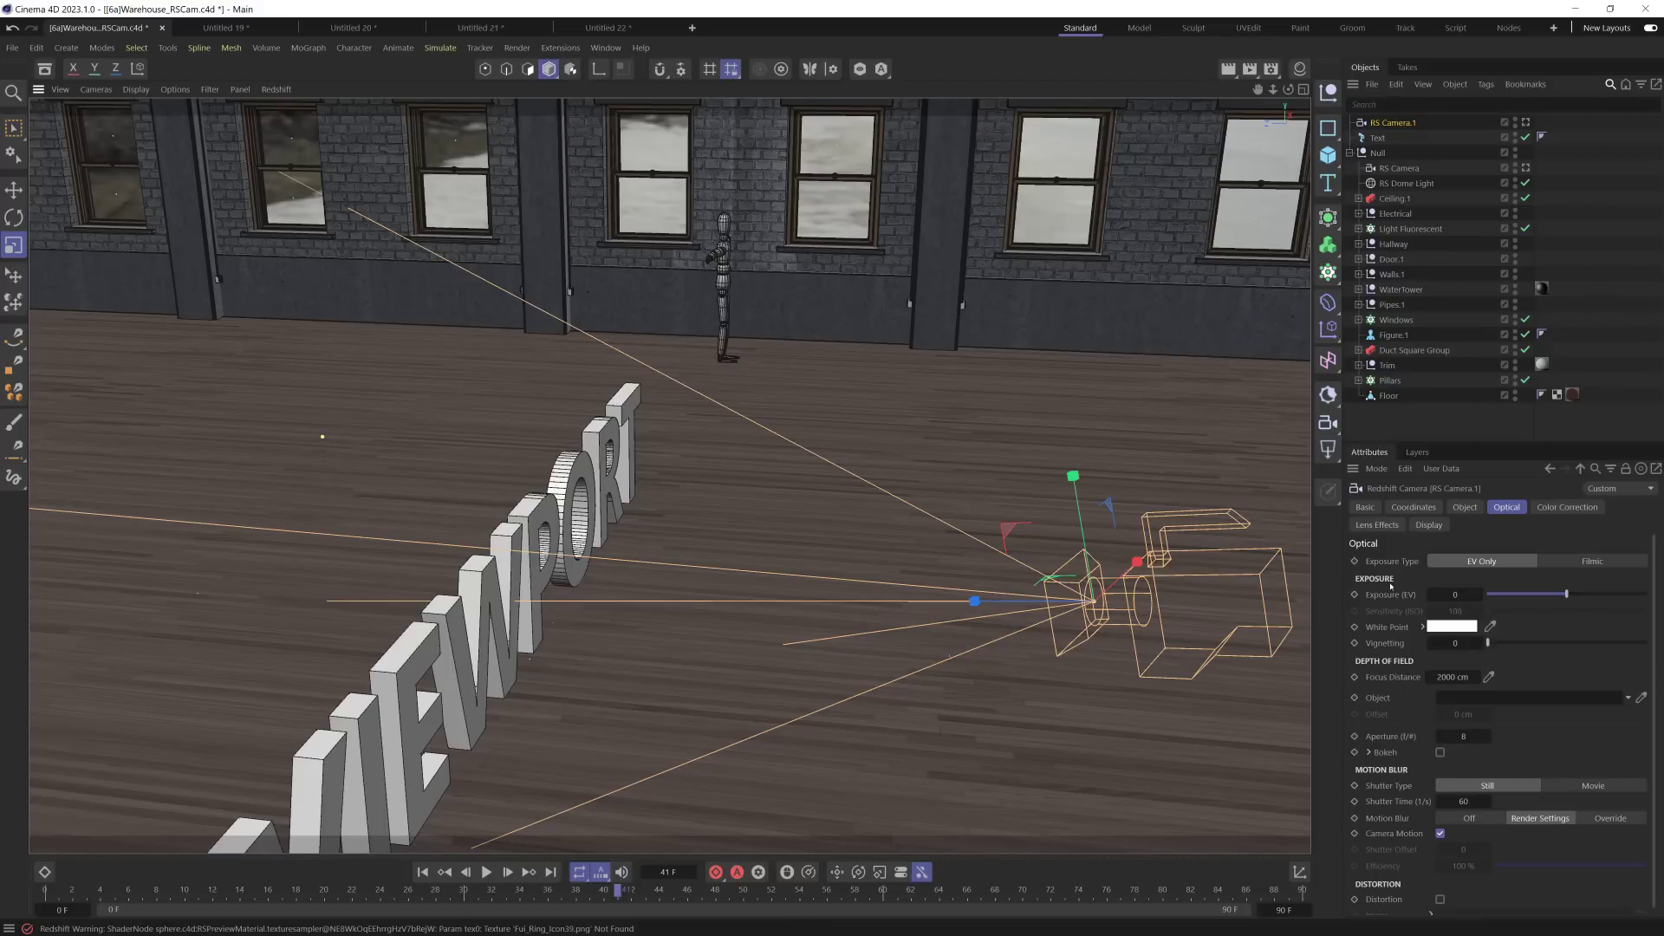
# Step: Look through RS Camera.1 in the viewport with its projection and clipping settings shown
pyautogui.click(1464, 507)
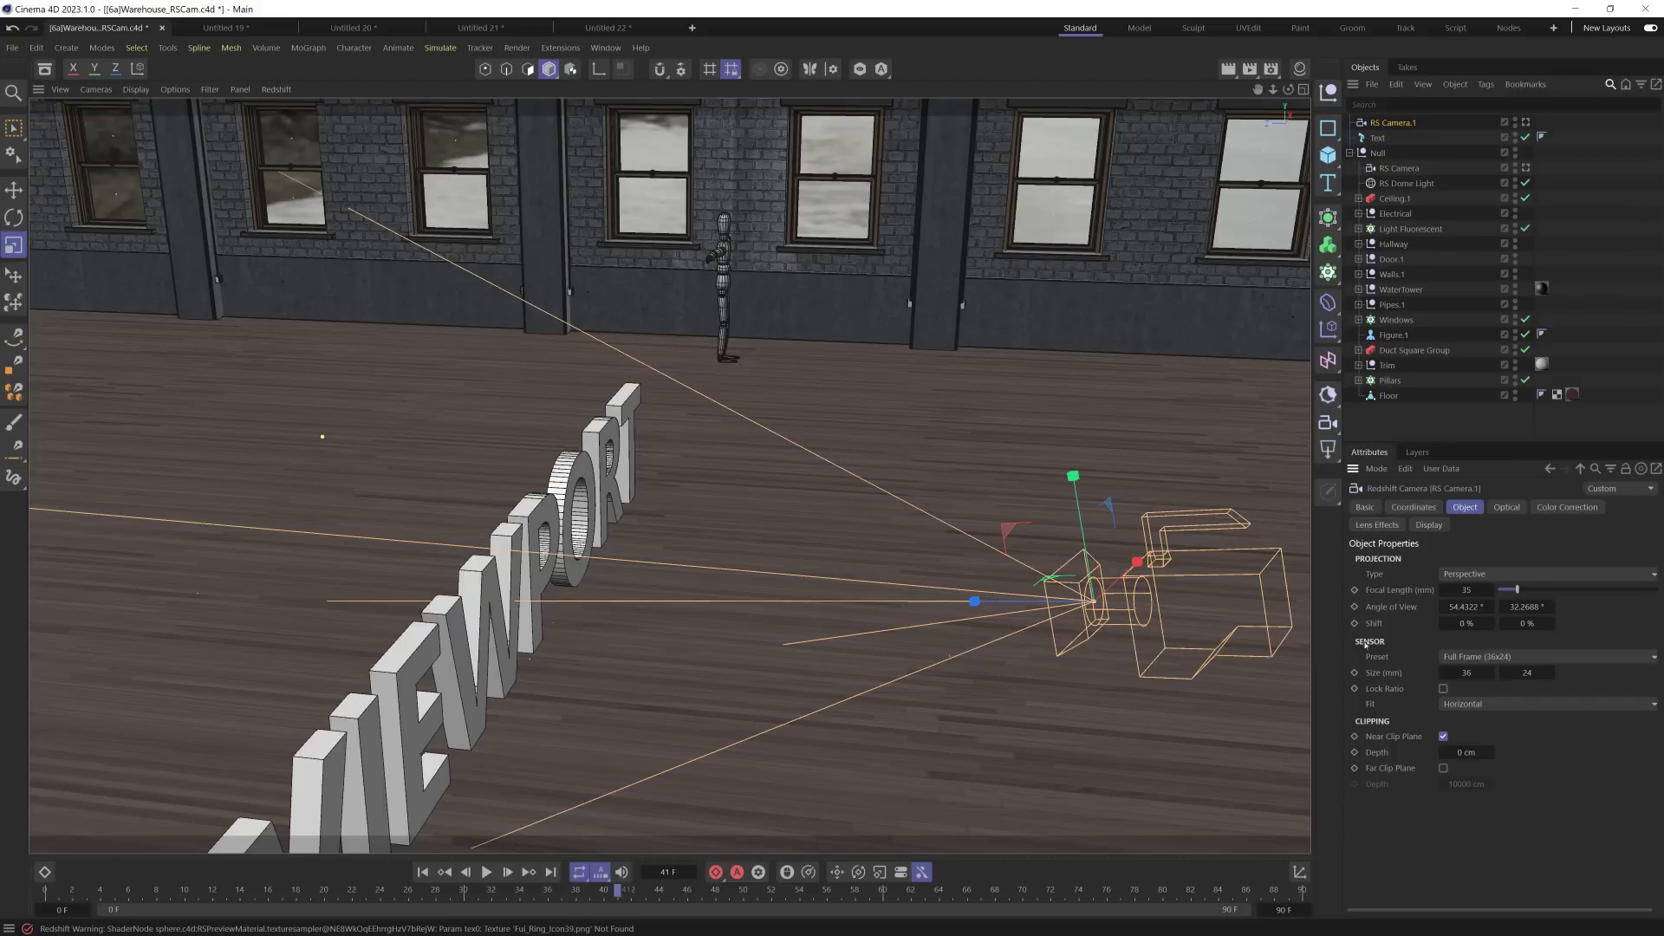
pyautogui.keyDown('alt'); pyautogui.moveTo(1265, 611); pyautogui.dragTo(1146, 604); pyautogui.keyUp('alt')
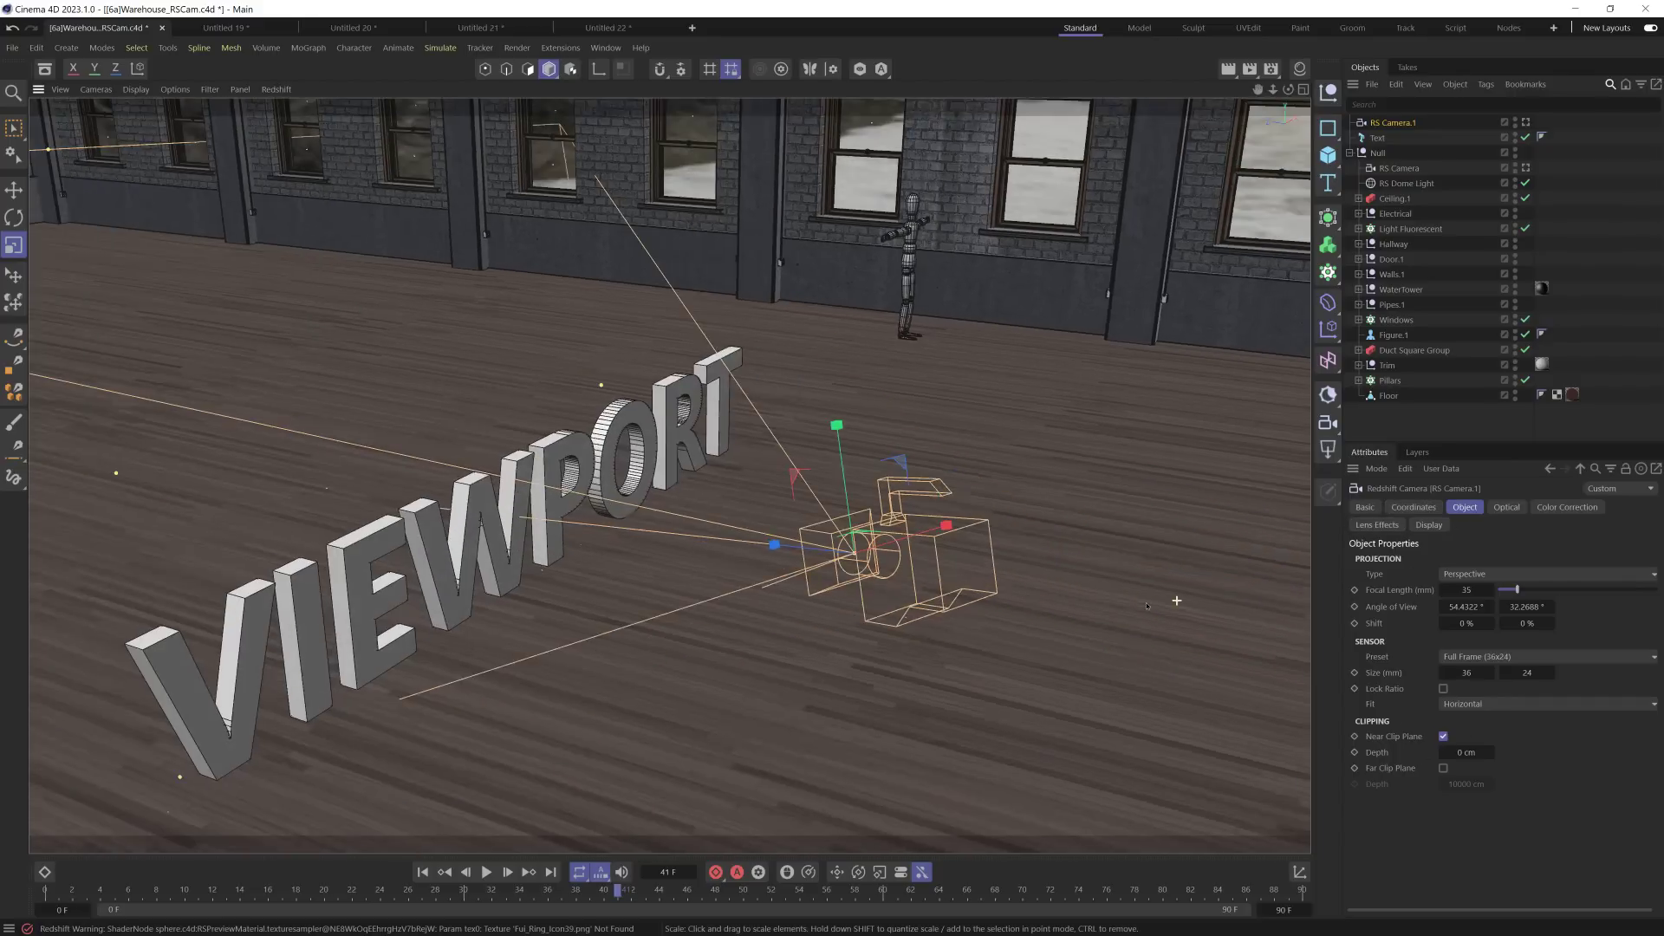
pyautogui.click(1526, 122)
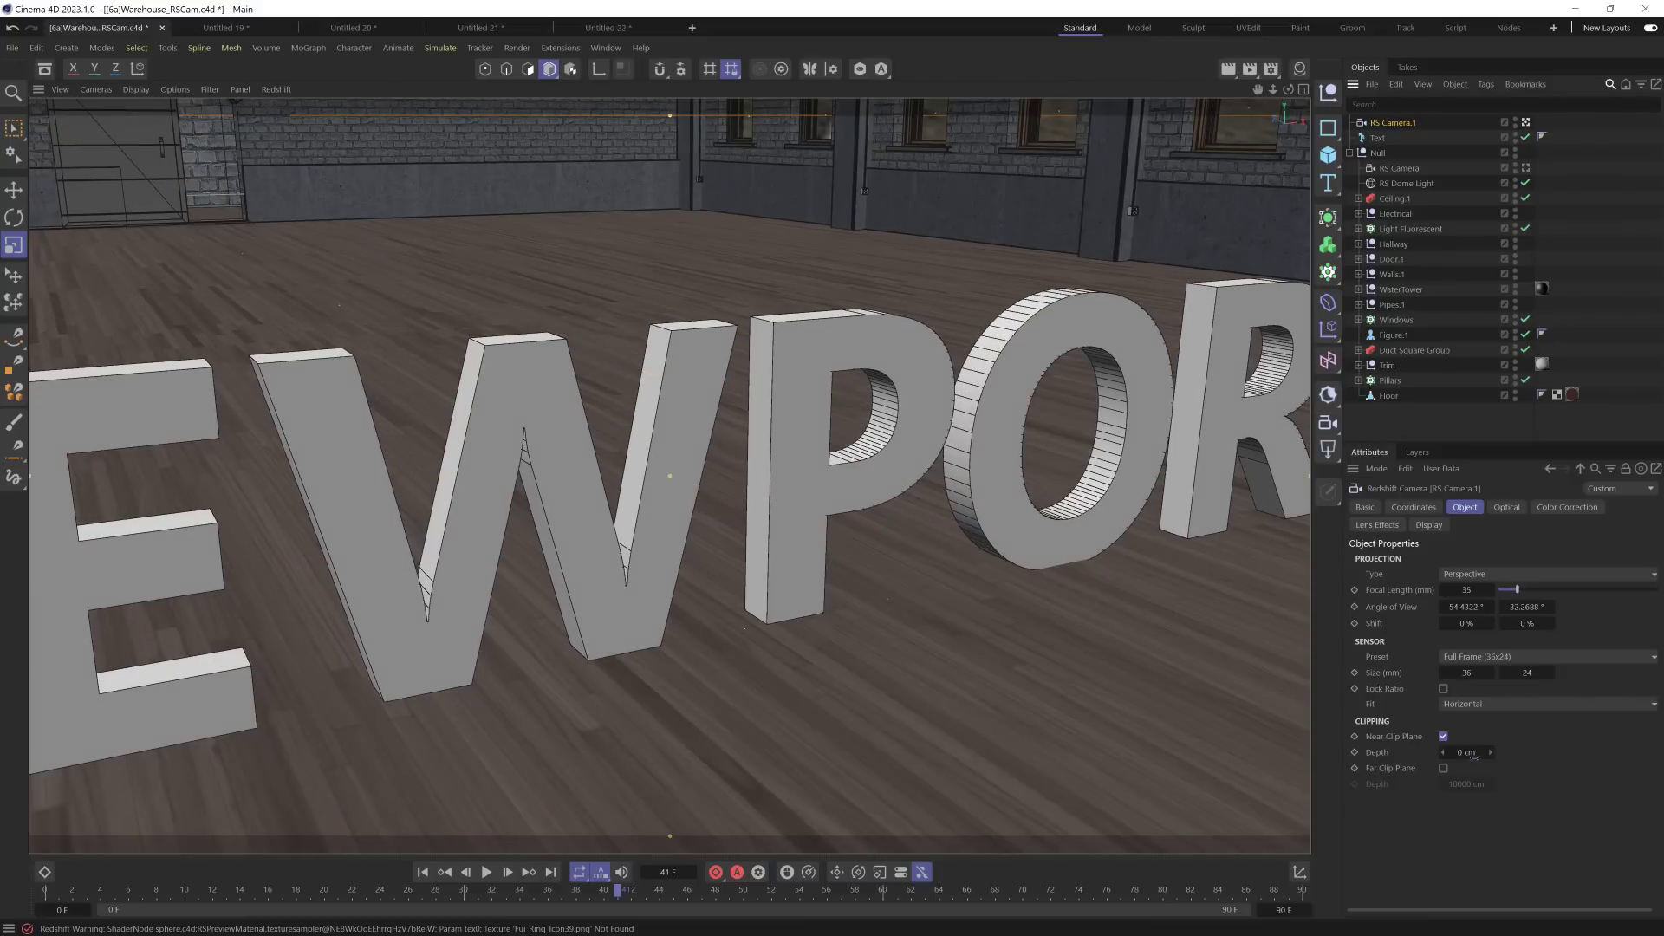
# Step: Set Near Clip Depth to 0 cm and enable the far clip plane at 10000 cm
pyautogui.moveTo(1474, 754)
pyautogui.mouseDown()
pyautogui.moveTo(1586, 764)
pyautogui.moveTo(1475, 755)
pyautogui.mouseUp()
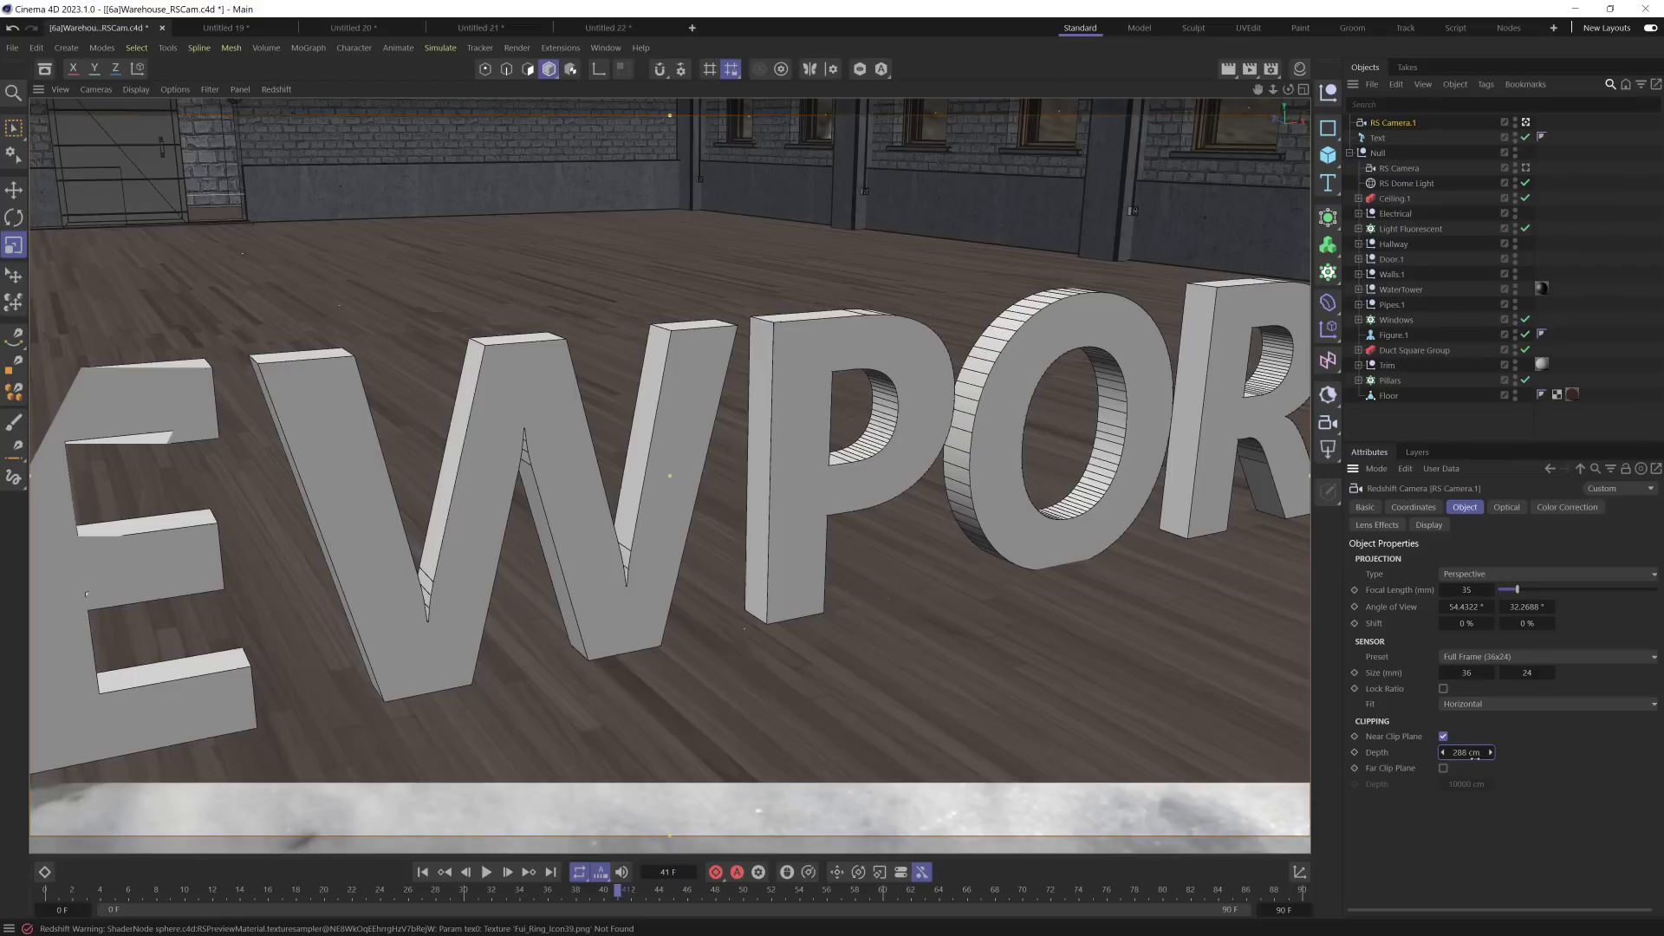
pyautogui.doubleClick(1473, 752)
pyautogui.write('0')
pyautogui.press('Return')
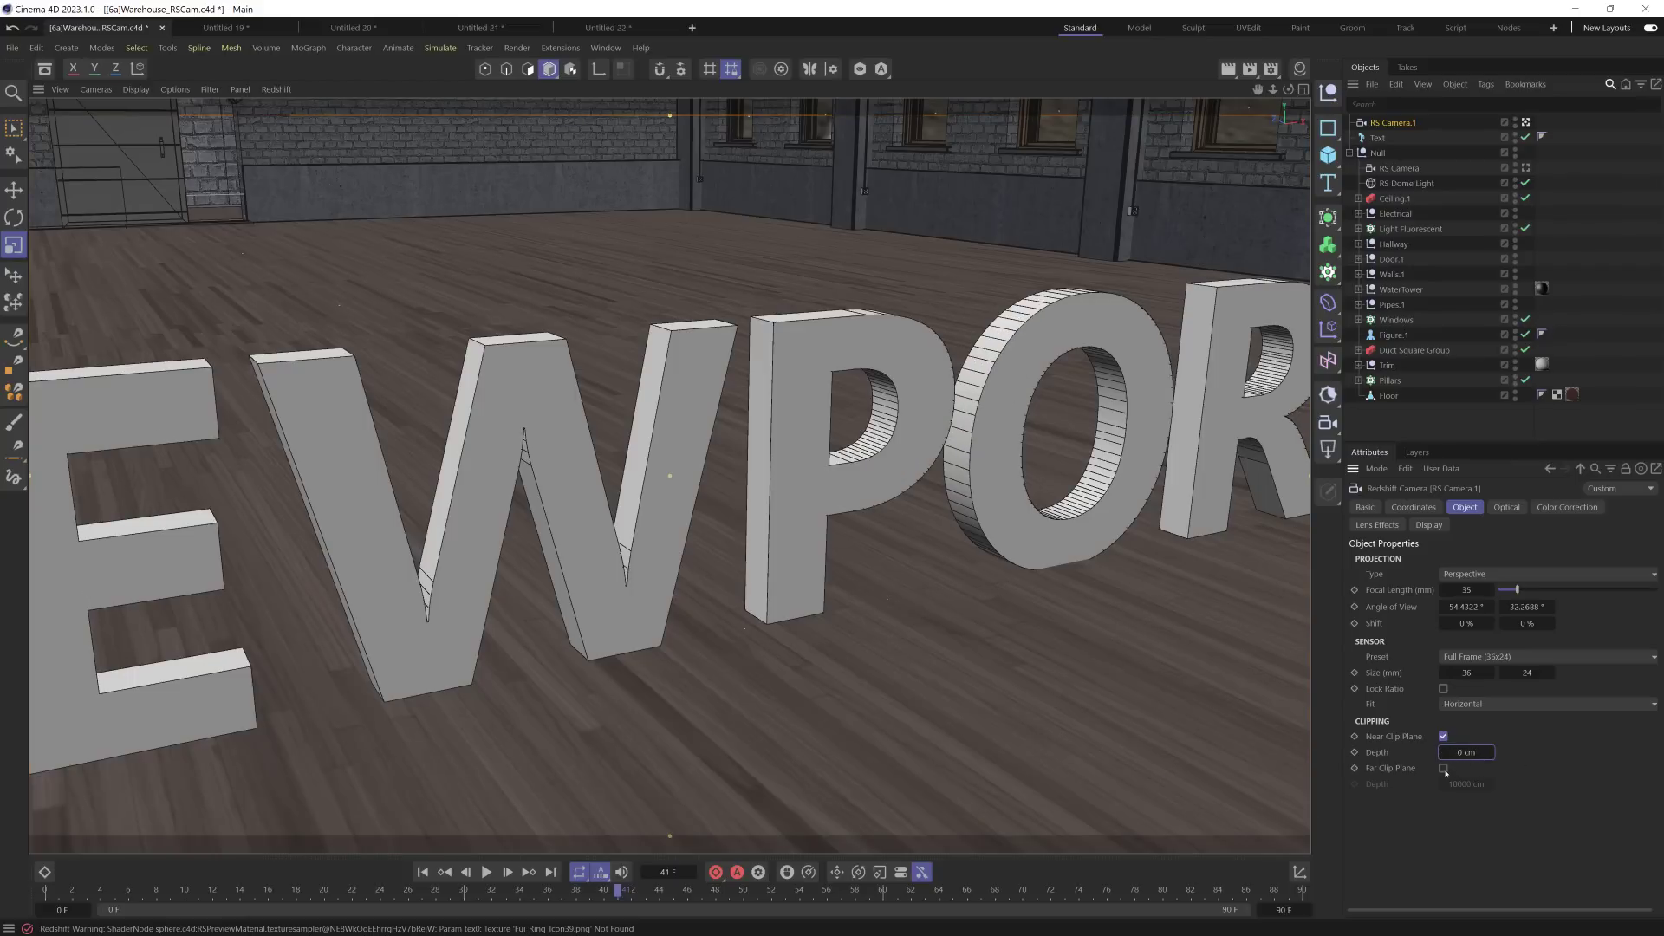
pyautogui.click(1443, 769)
pyautogui.middleClick(957, 387)
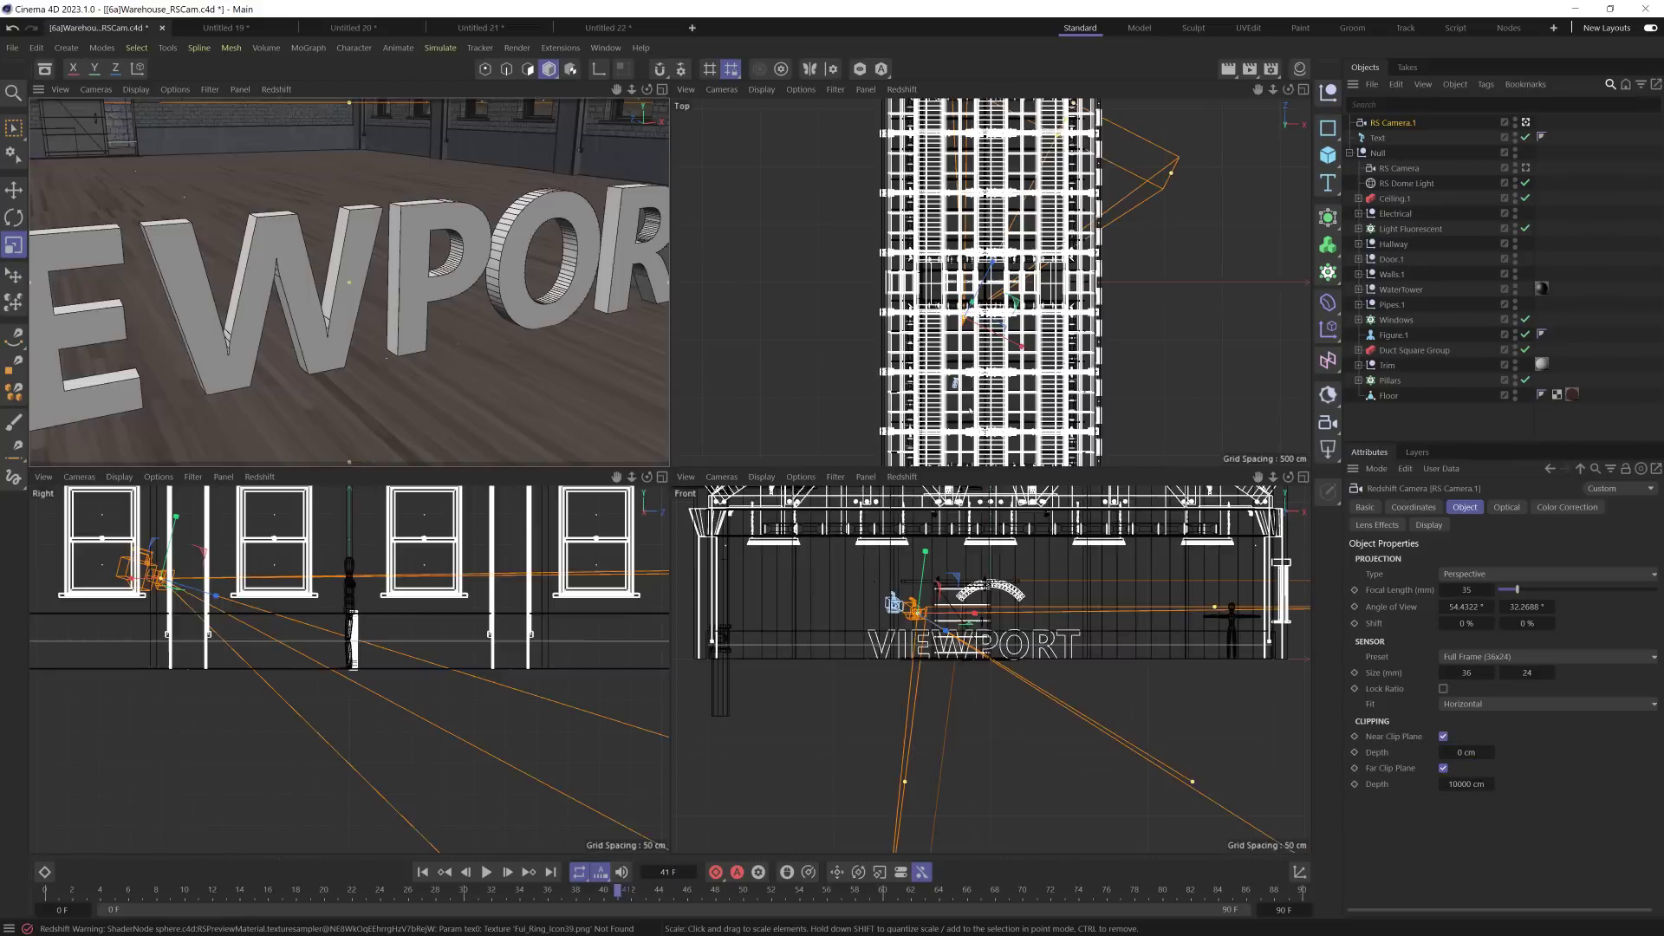
# Step: Maximize the Top view, raise Near Clip Depth to 229 cm, and turn on the camera's Focus Plane
pyautogui.middleClick(958, 388)
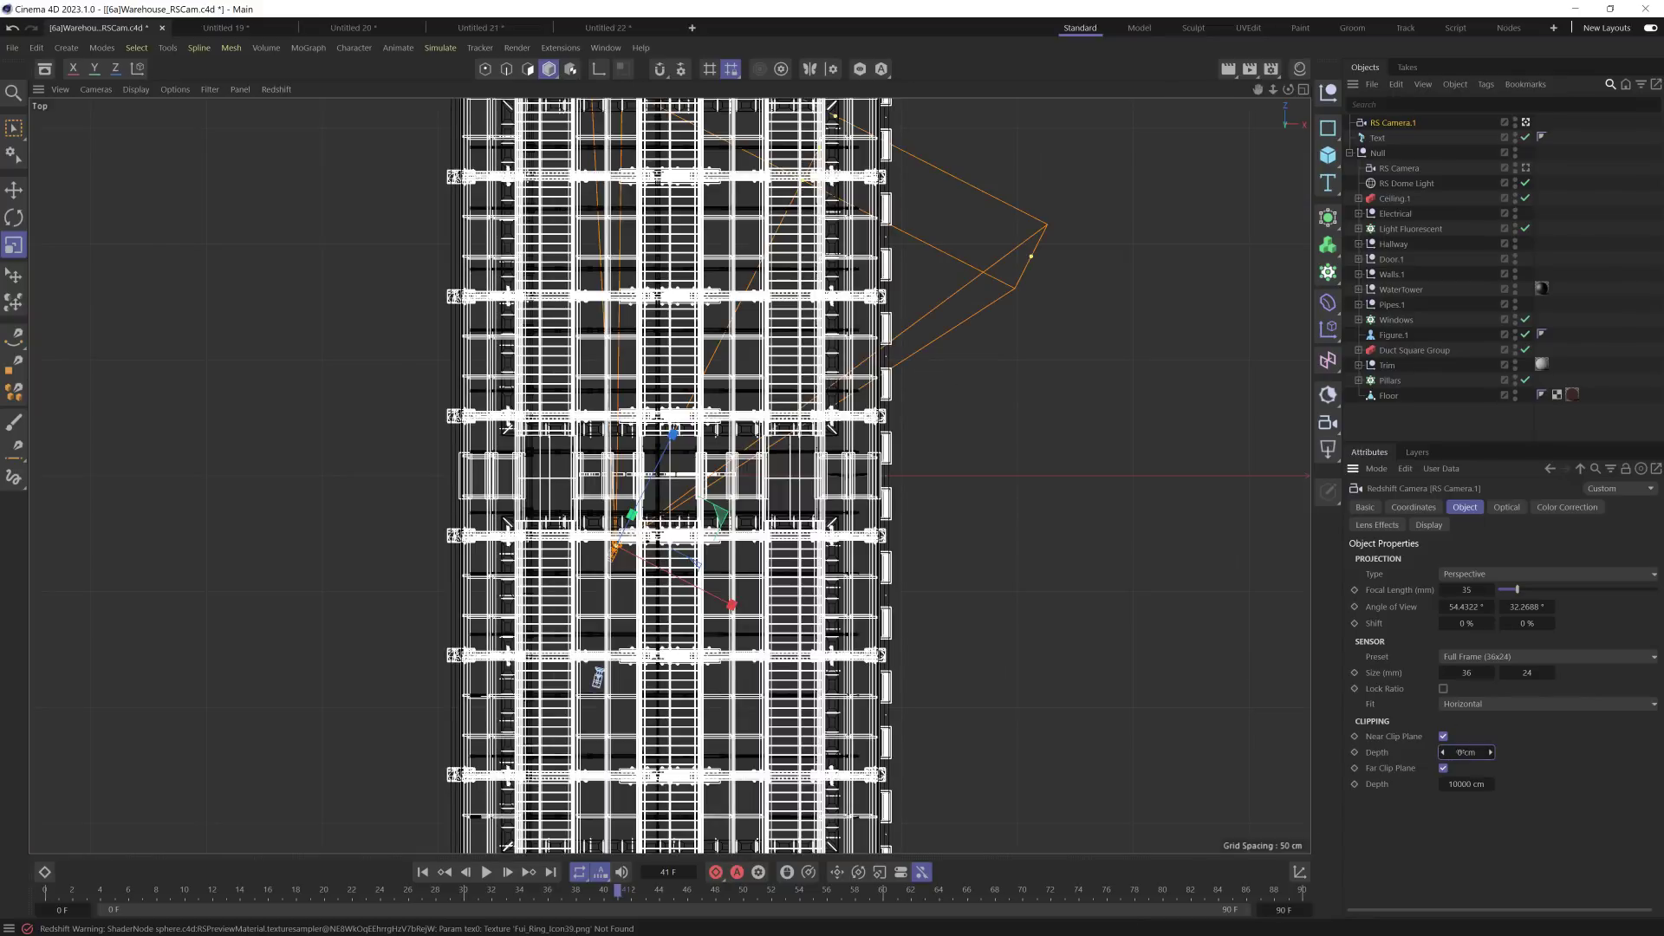
pyautogui.moveTo(1474, 752); pyautogui.dragTo(1475, 752)
pyautogui.click(1442, 526)
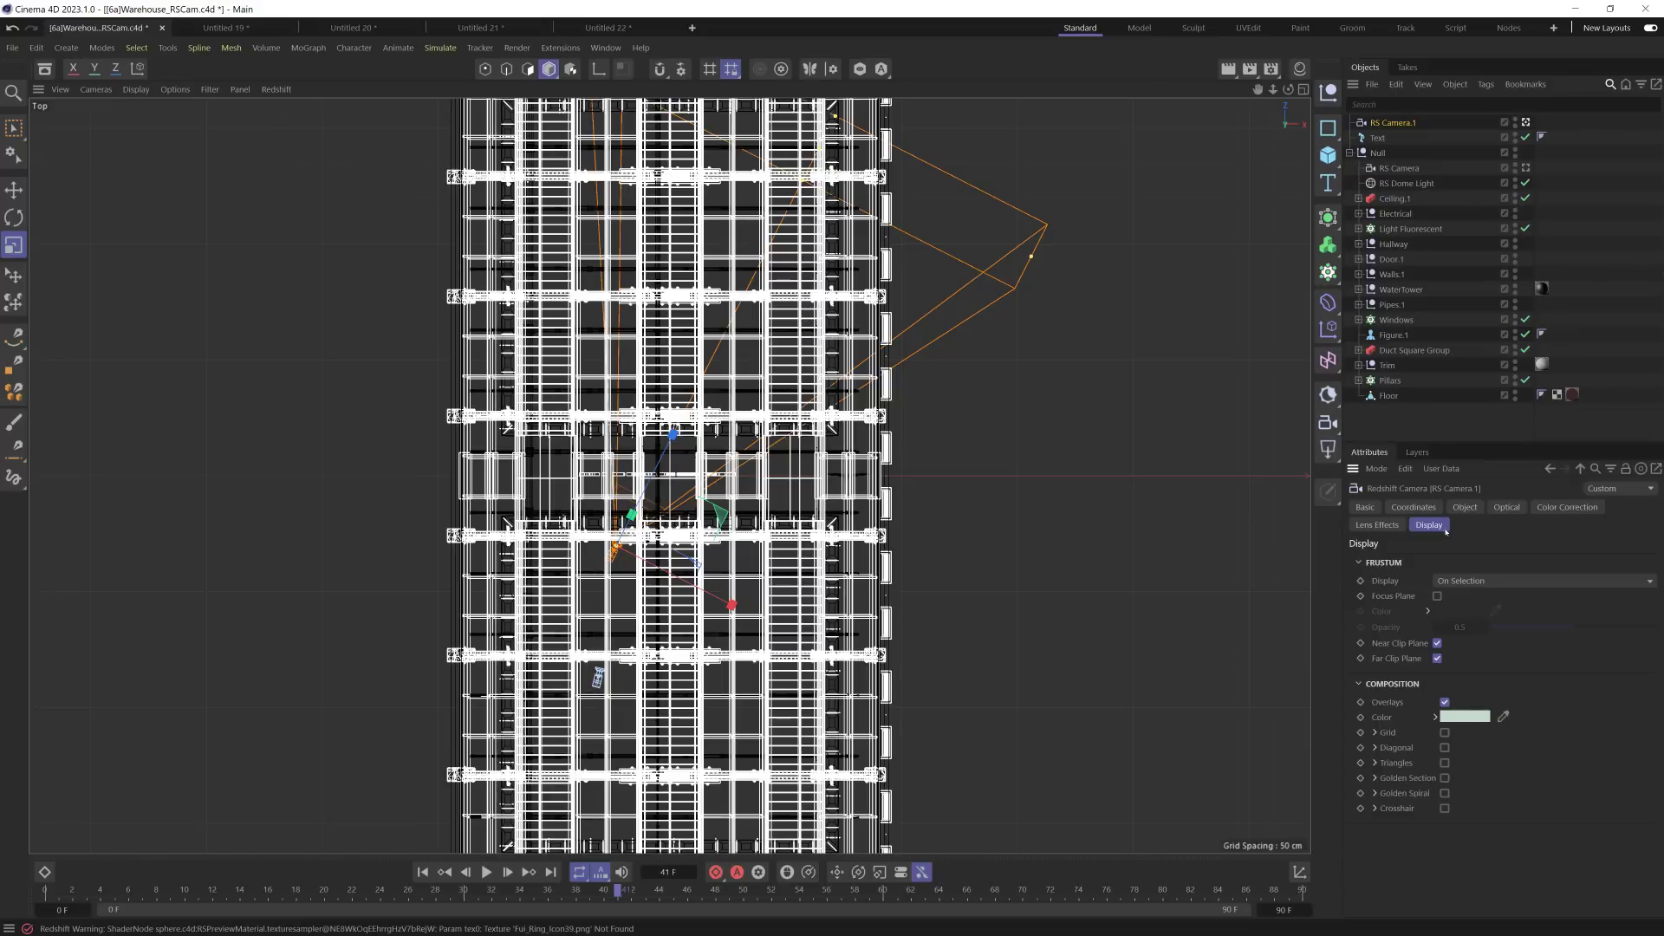
pyautogui.click(1437, 596)
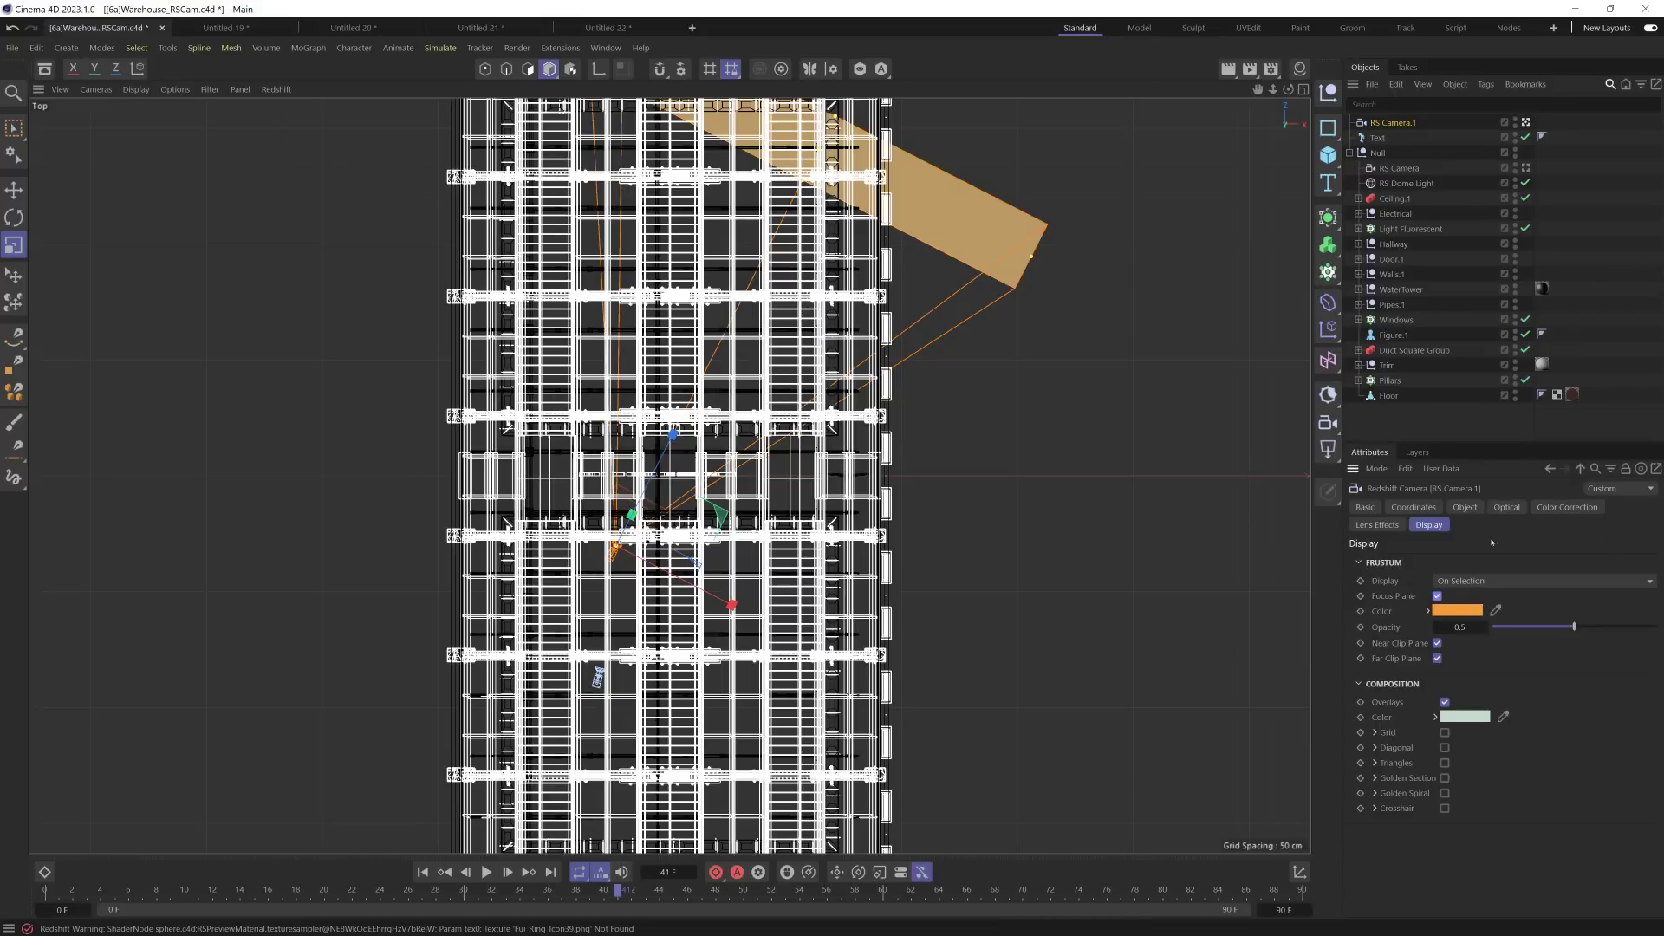
pyautogui.click(1507, 507)
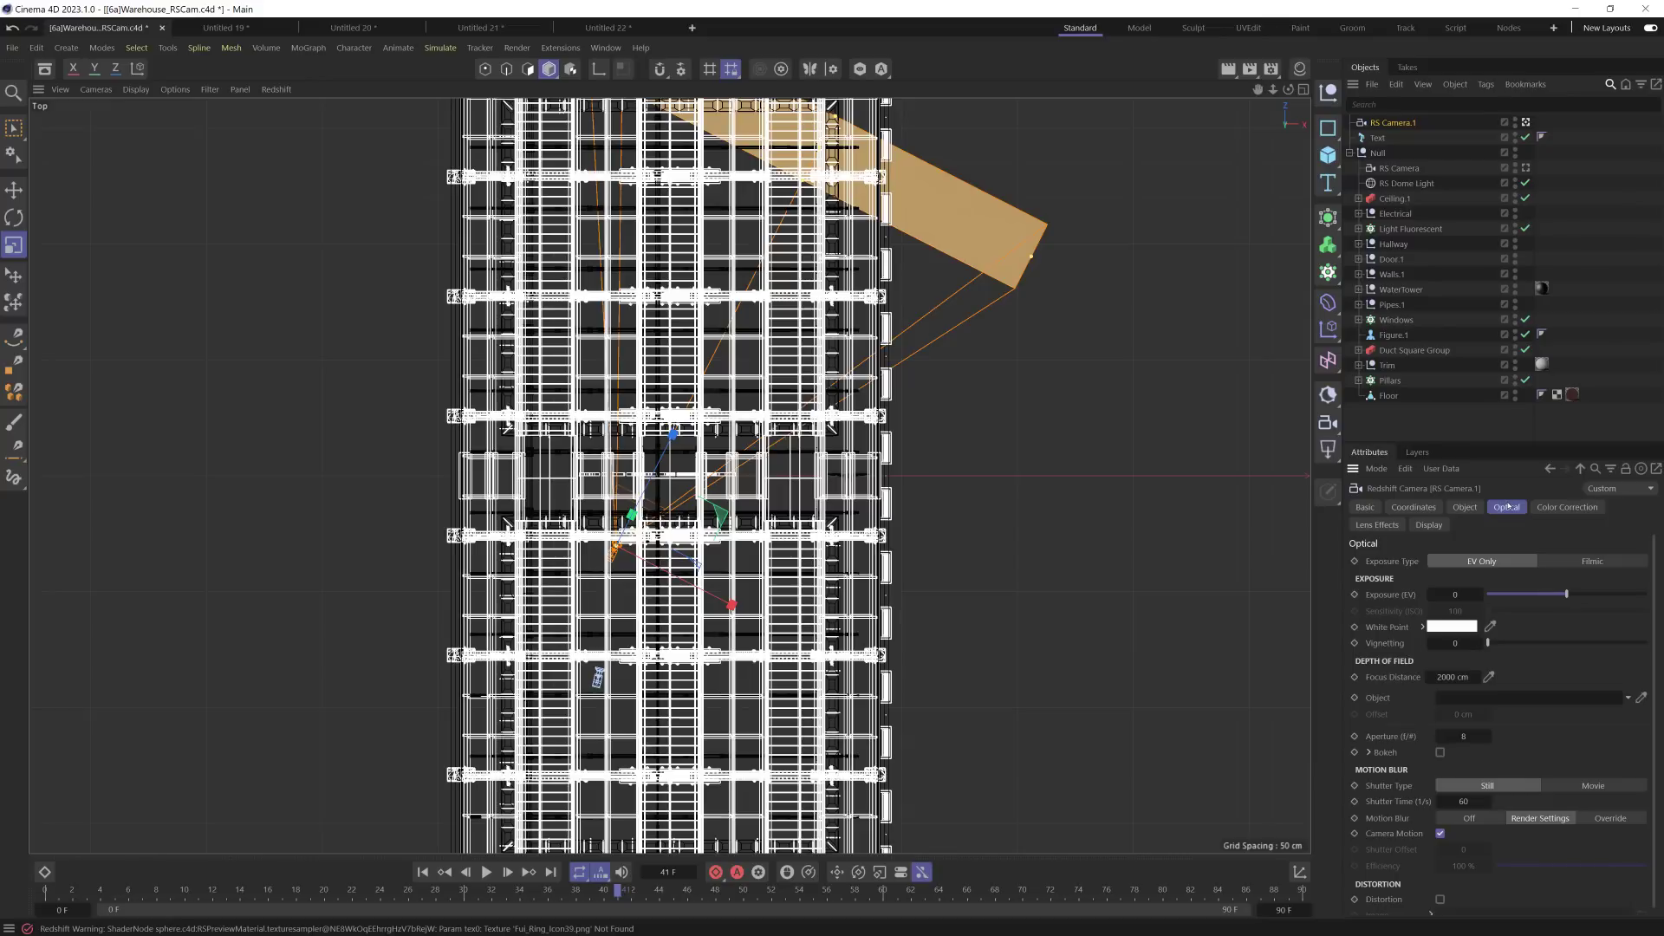
# Step: Set the camera's Focus Distance to 500 cm and maximize the camera perspective view
pyautogui.click(1449, 677)
pyautogui.write('500')
pyautogui.press('Return')
pyautogui.middleClick(600, 342)
pyautogui.middleClick(600, 343)
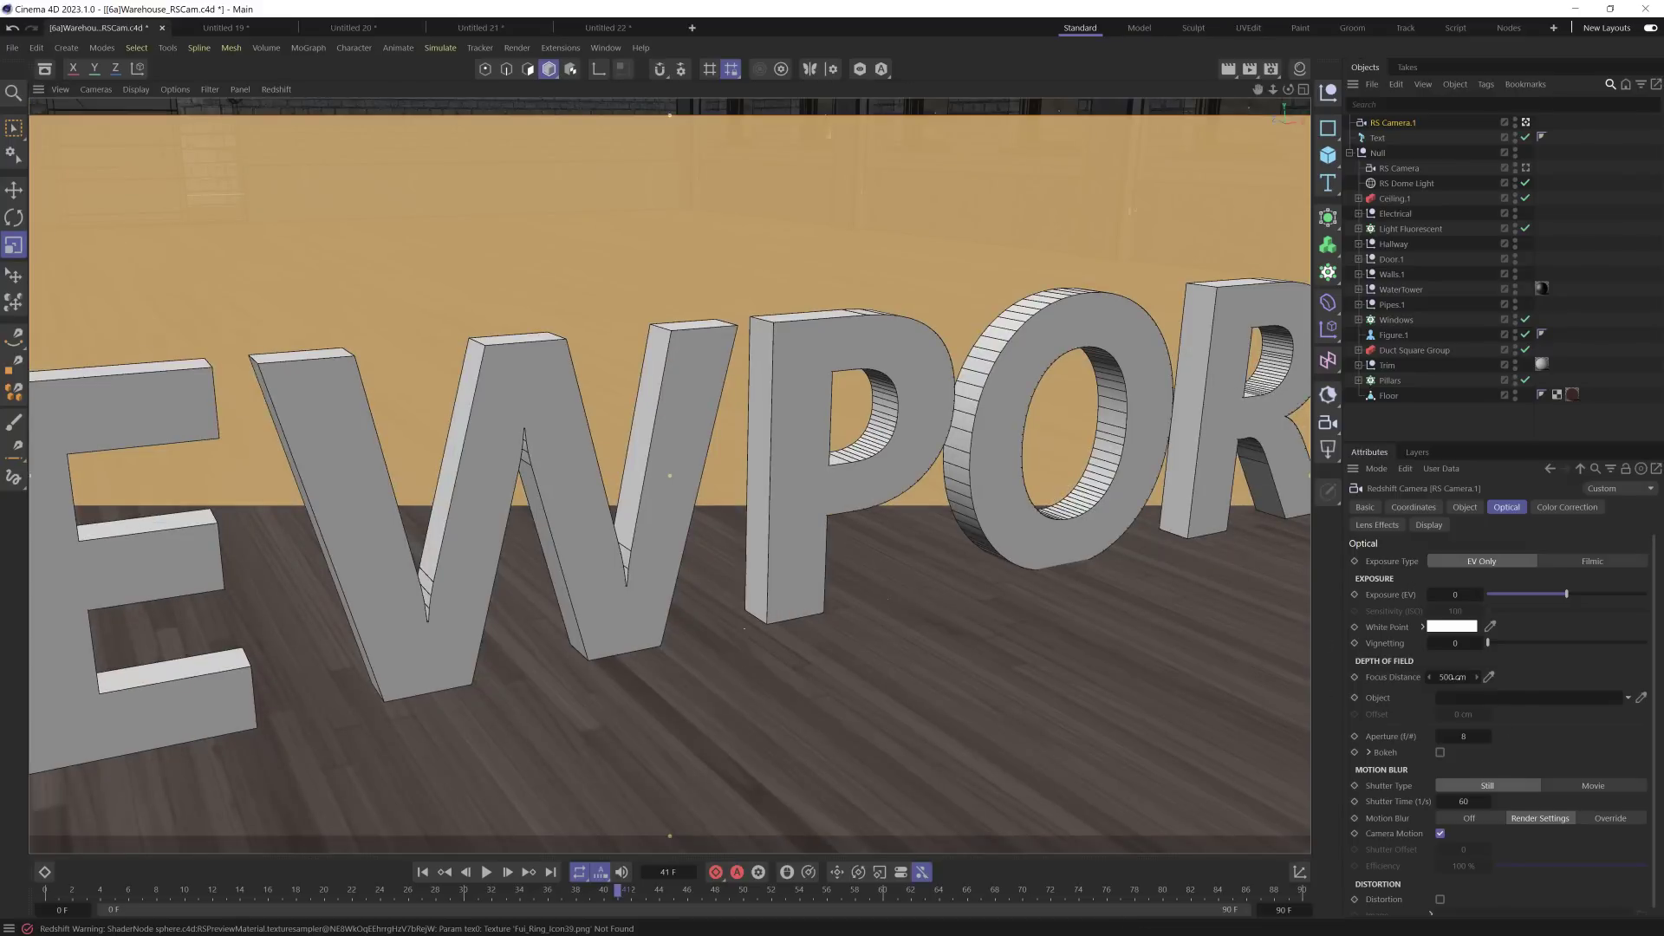
# Step: Pull the focus distance in across the letters and lower Frustum Opacity to 0.3
pyautogui.moveTo(1456, 677)
pyautogui.mouseDown()
pyautogui.moveTo(1432, 677)
pyautogui.moveTo(1453, 677)
pyautogui.mouseUp()
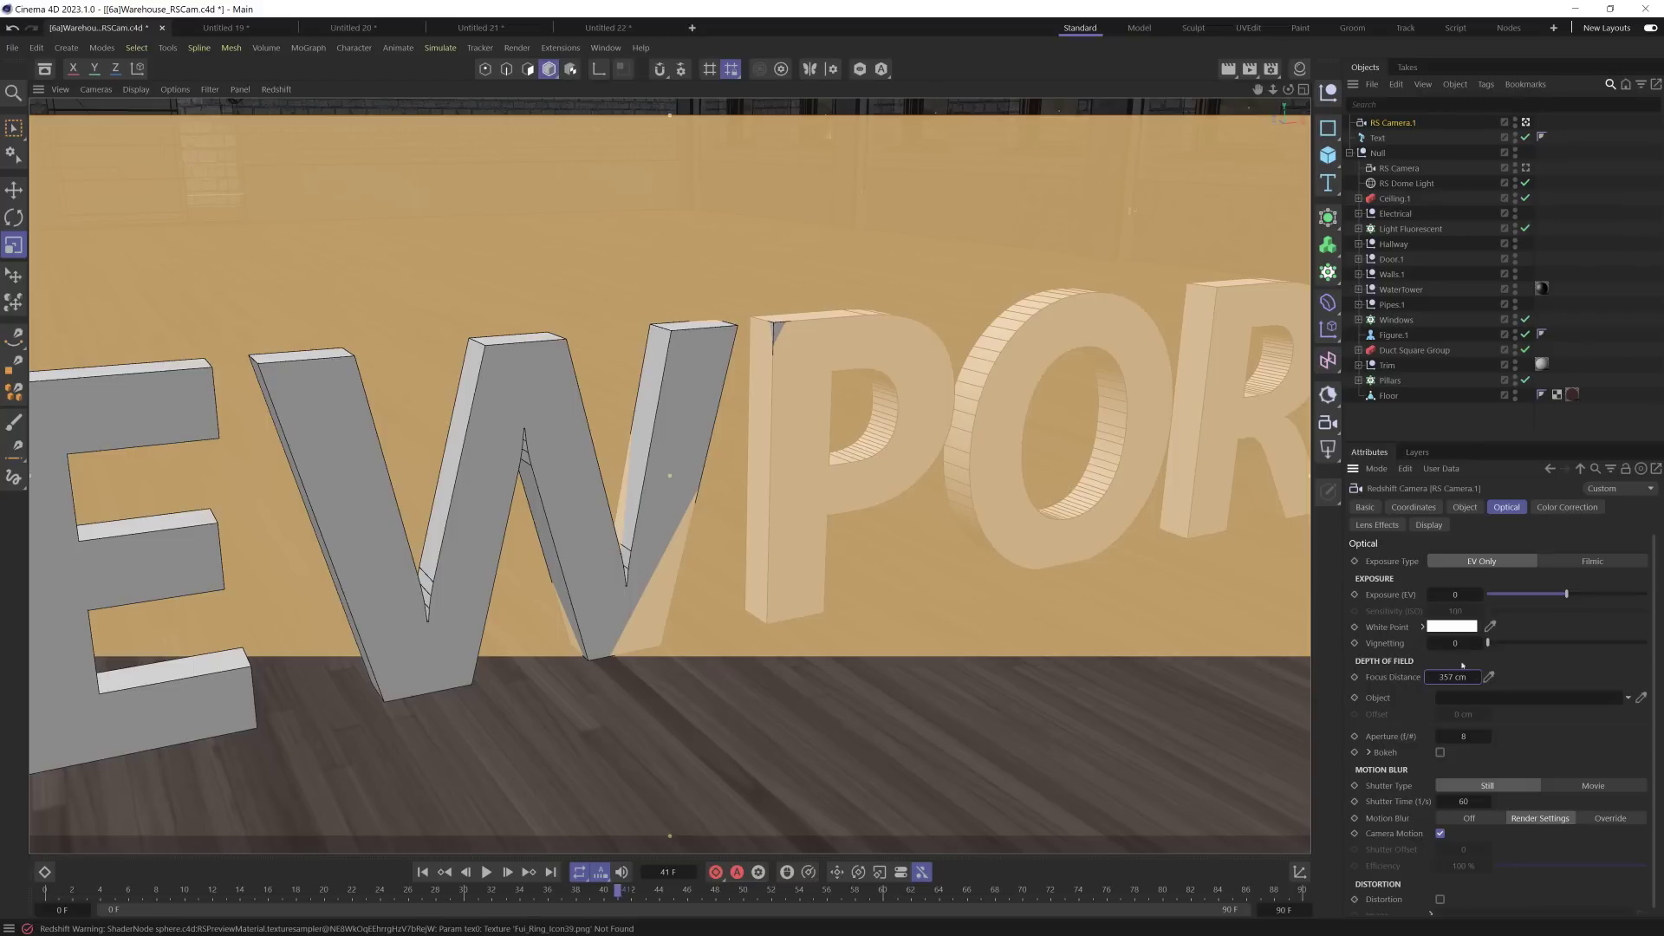
pyautogui.click(1430, 525)
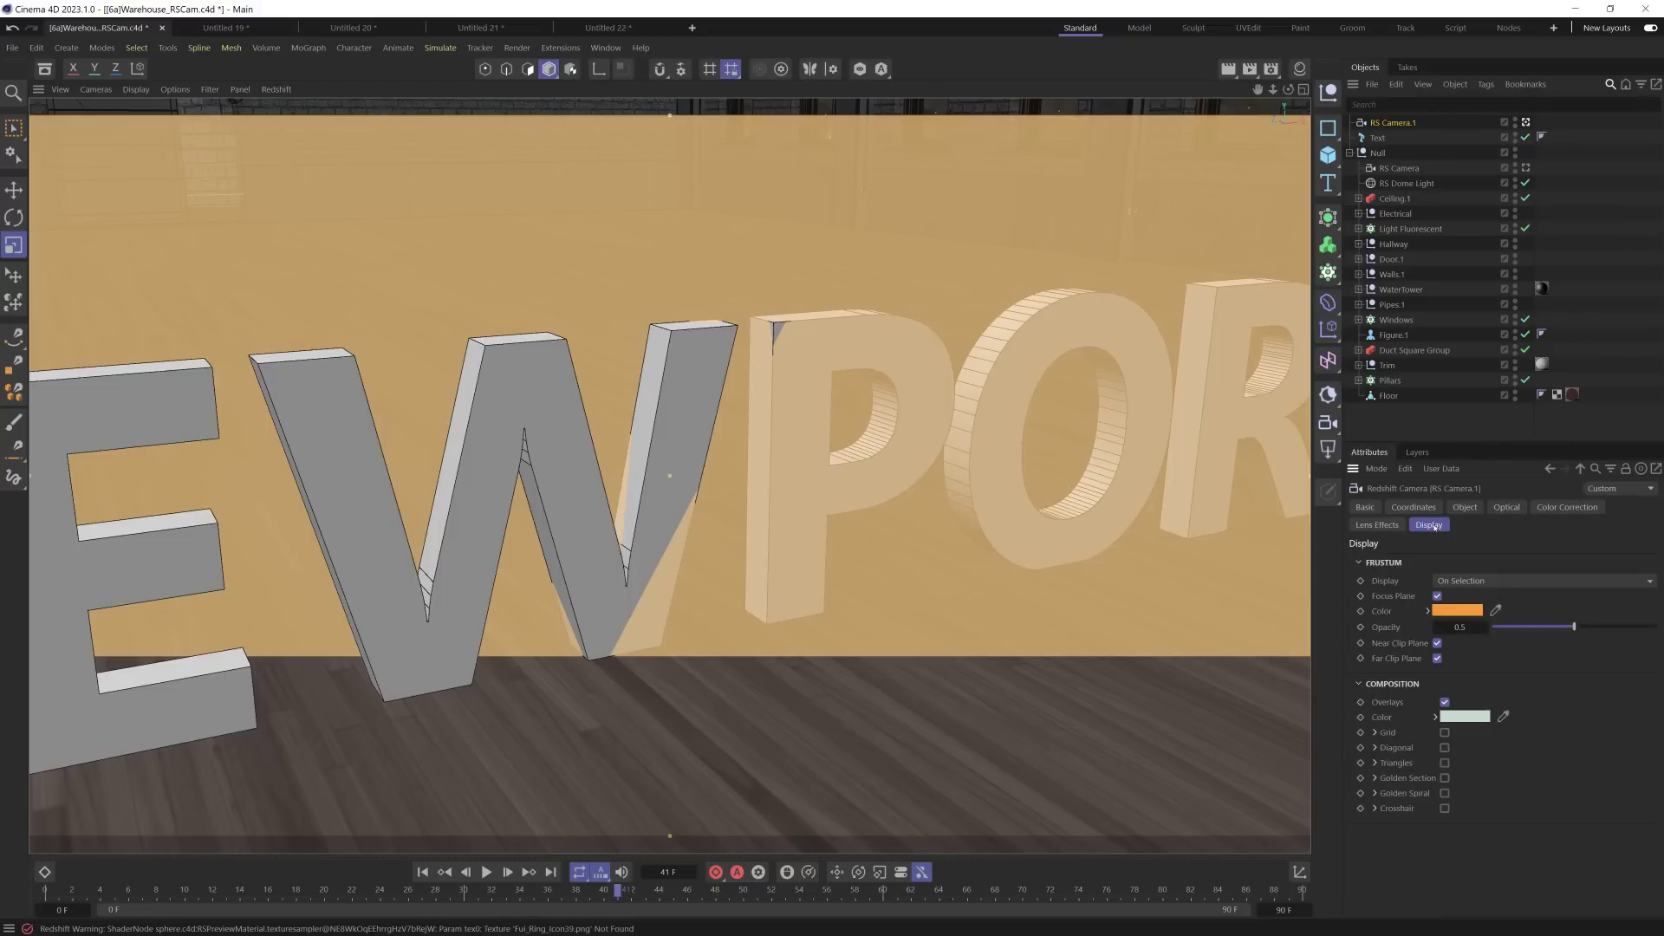
pyautogui.moveTo(1520, 629)
pyautogui.mouseDown()
pyautogui.moveTo(1497, 630)
pyautogui.moveTo(1541, 632)
pyautogui.mouseUp()
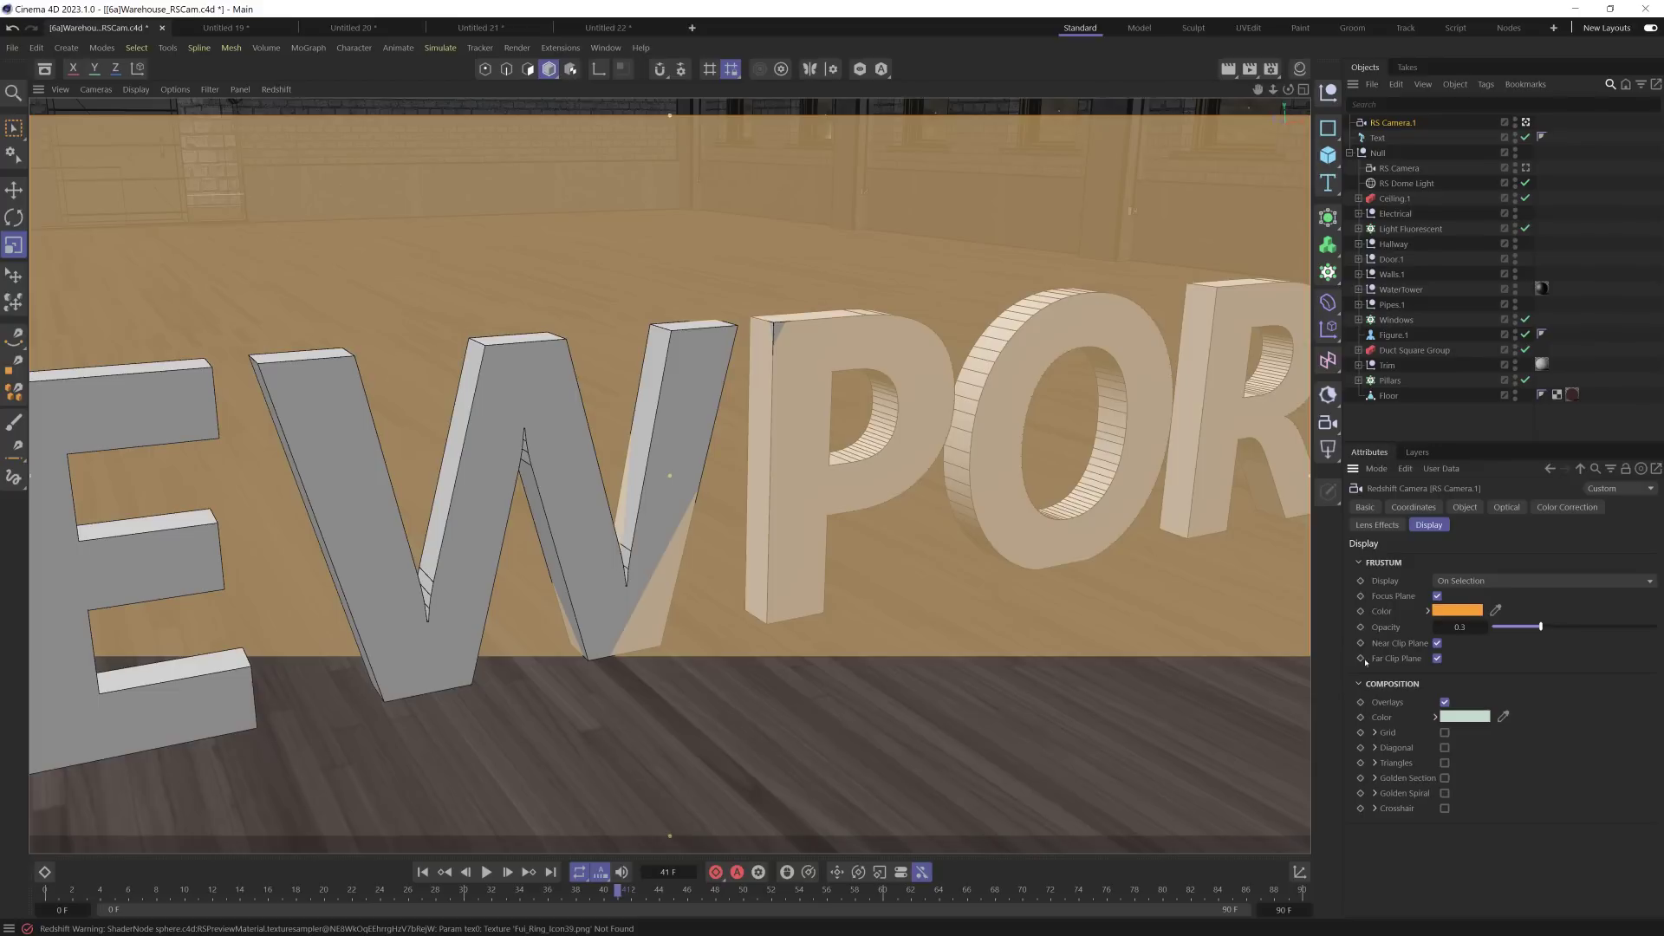
# Step: Try the Grid composition overlay, then a Golden Spiral mirrored in X and Y
pyautogui.click(1445, 732)
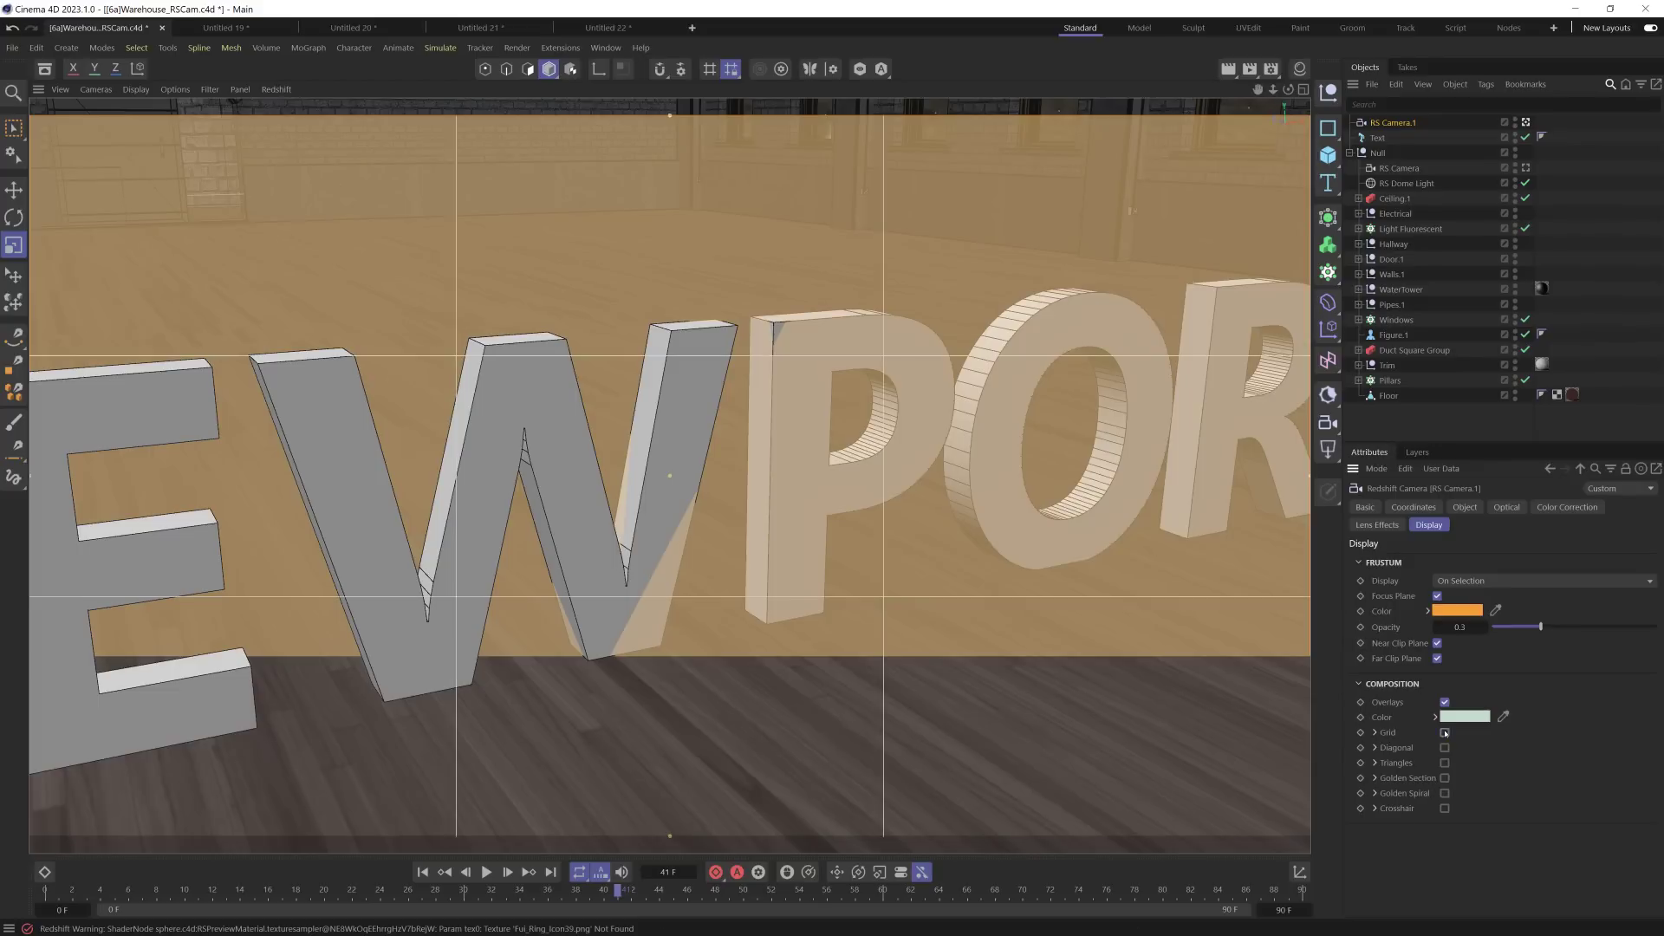
pyautogui.click(1444, 732)
pyautogui.click(1444, 794)
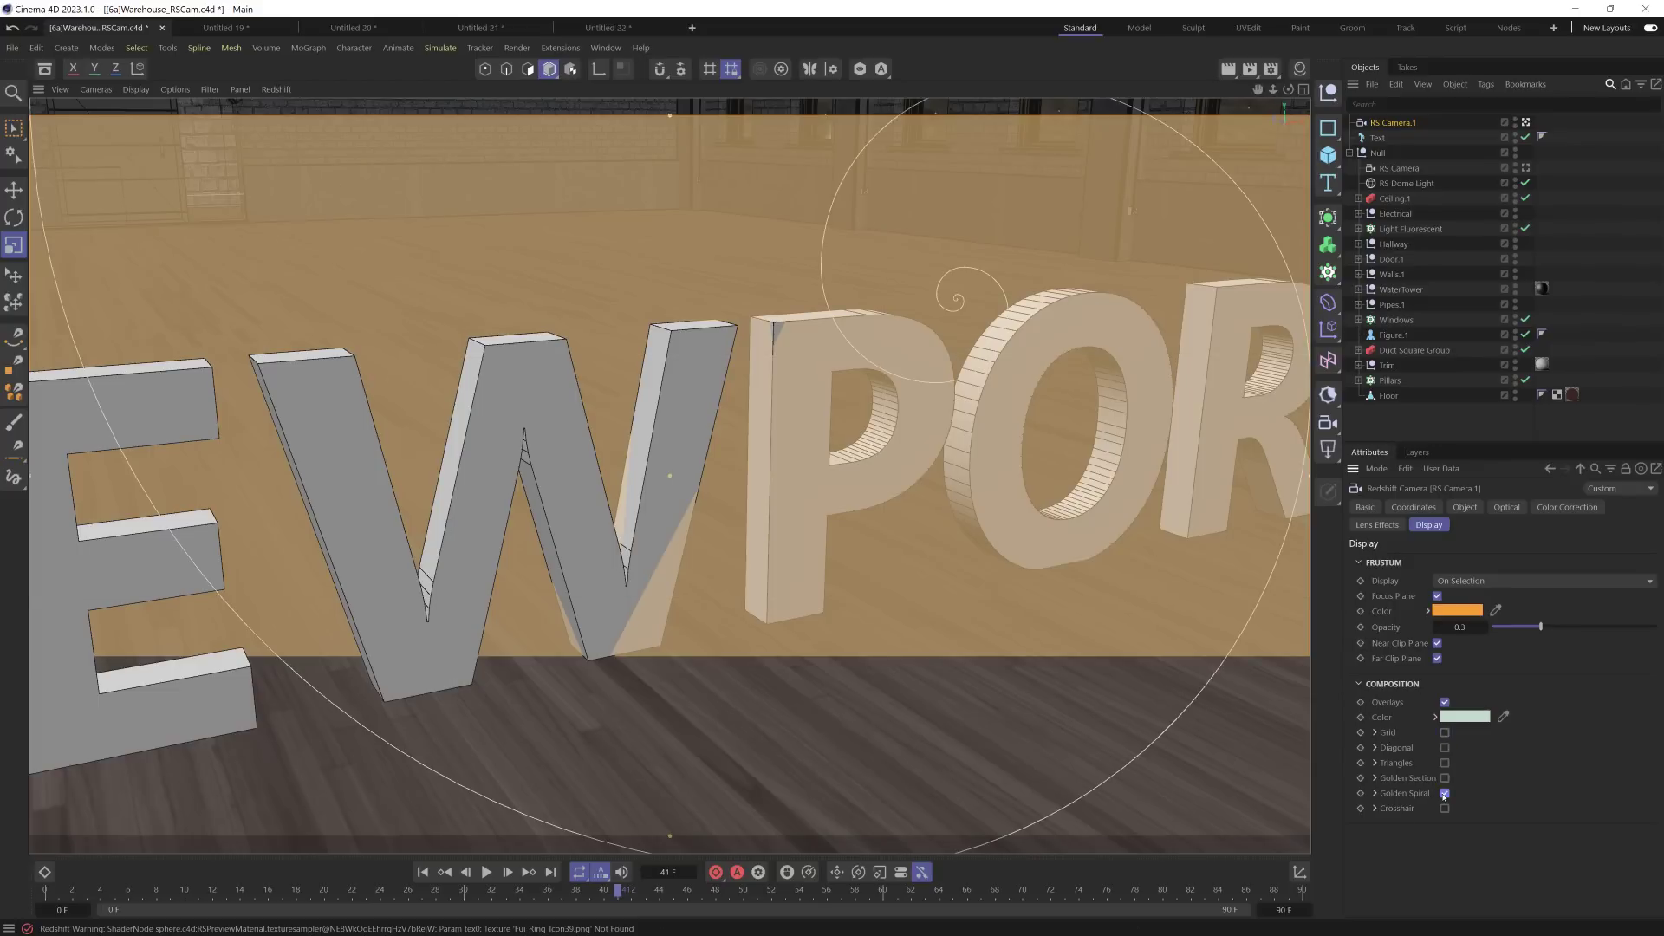
pyautogui.click(1376, 794)
pyautogui.click(1445, 807)
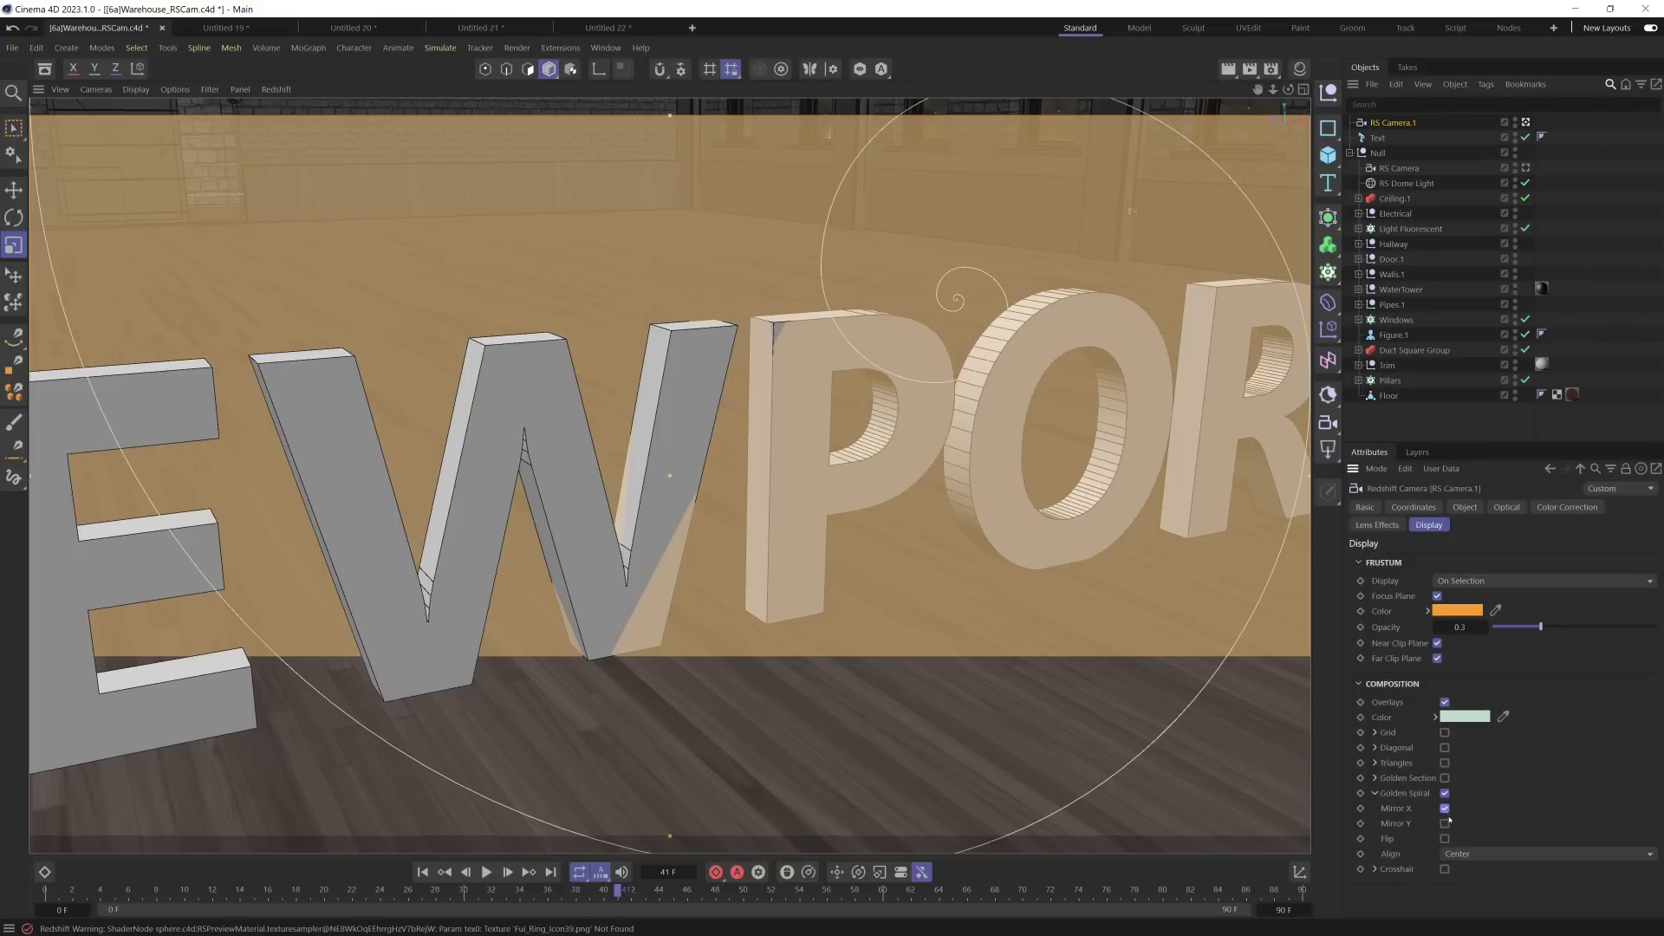
pyautogui.click(1445, 823)
# Step: Remove the spiral's mirroring, collapse its options, and switch off all composition overlays
pyautogui.click(1444, 807)
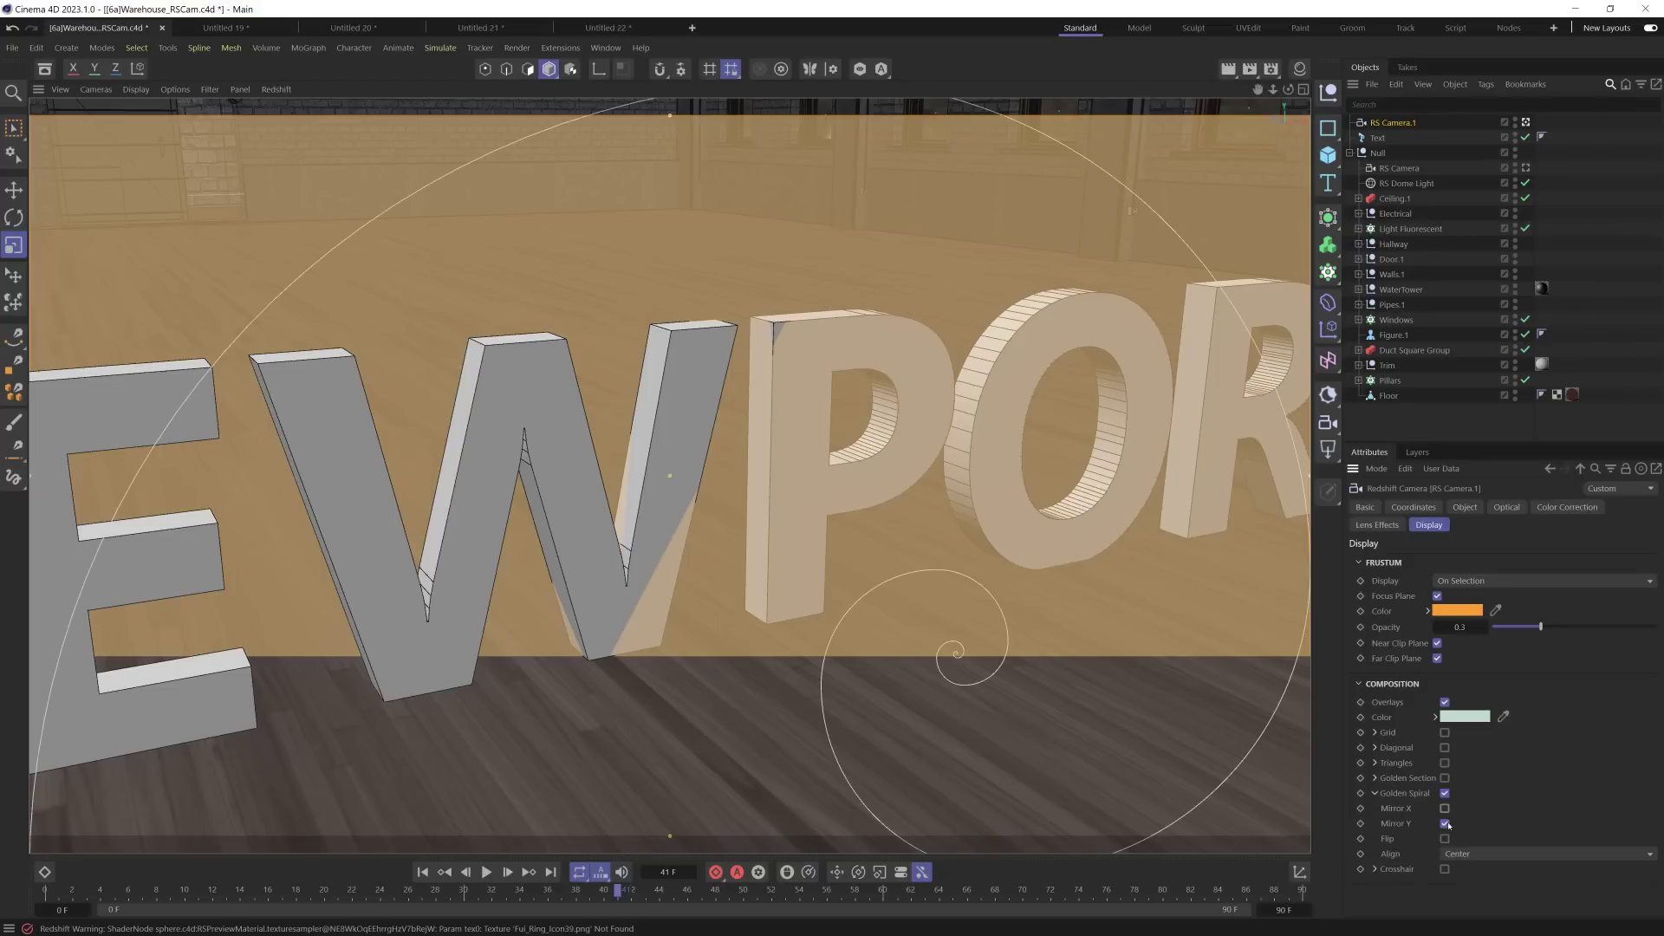
pyautogui.click(1445, 823)
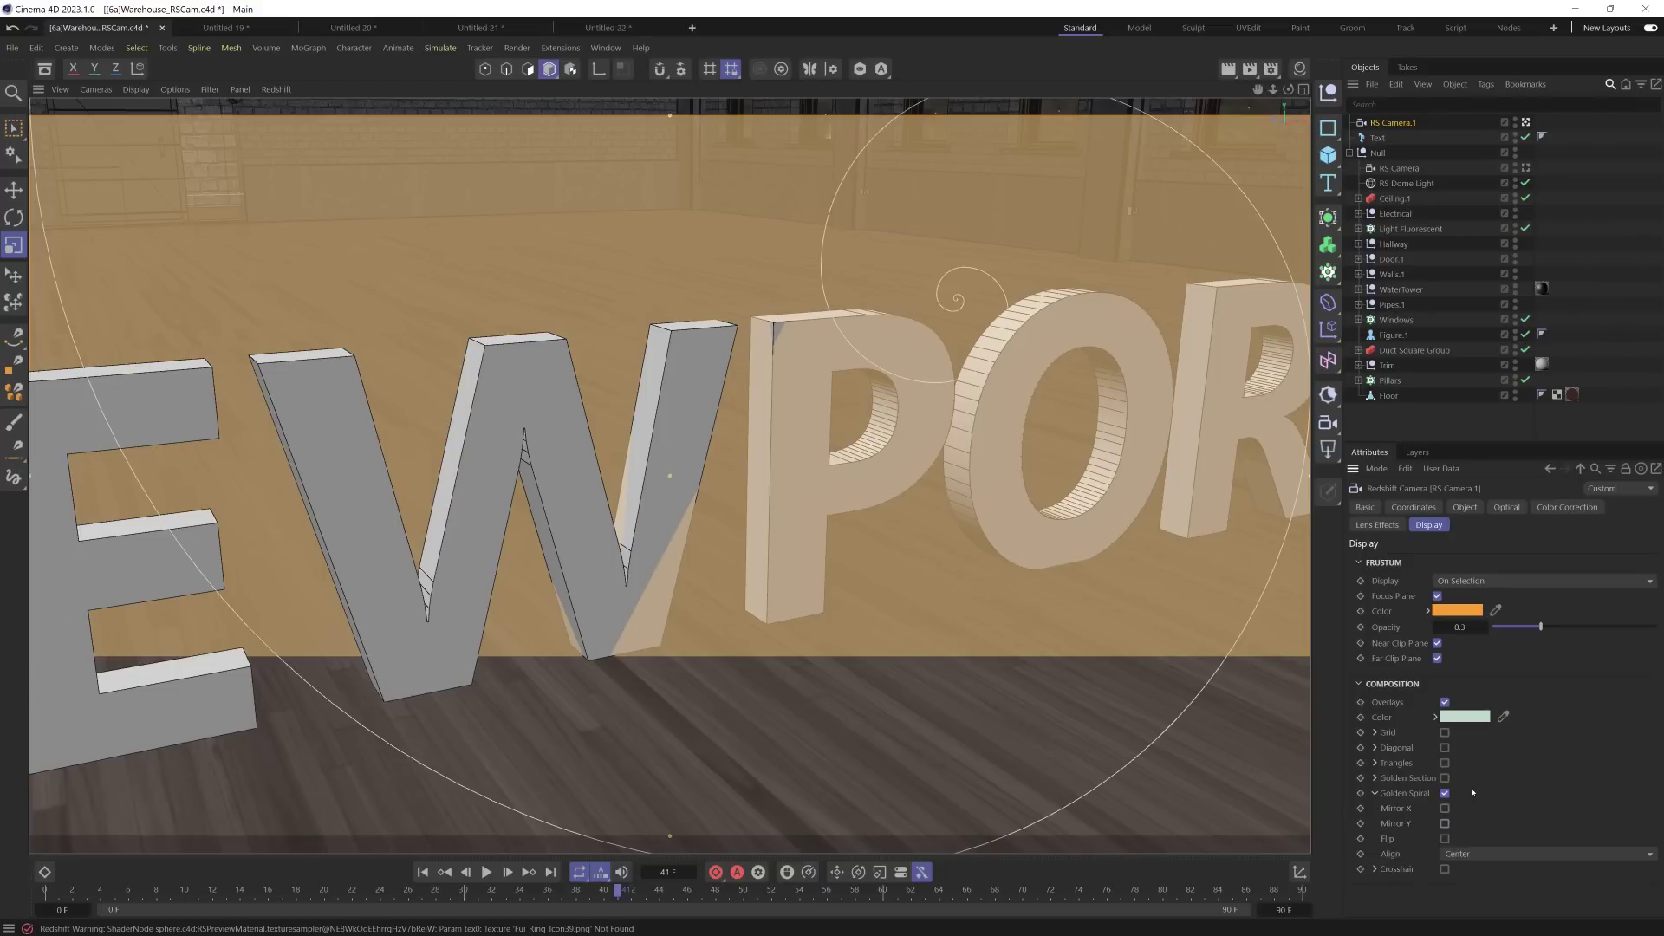
pyautogui.click(1375, 793)
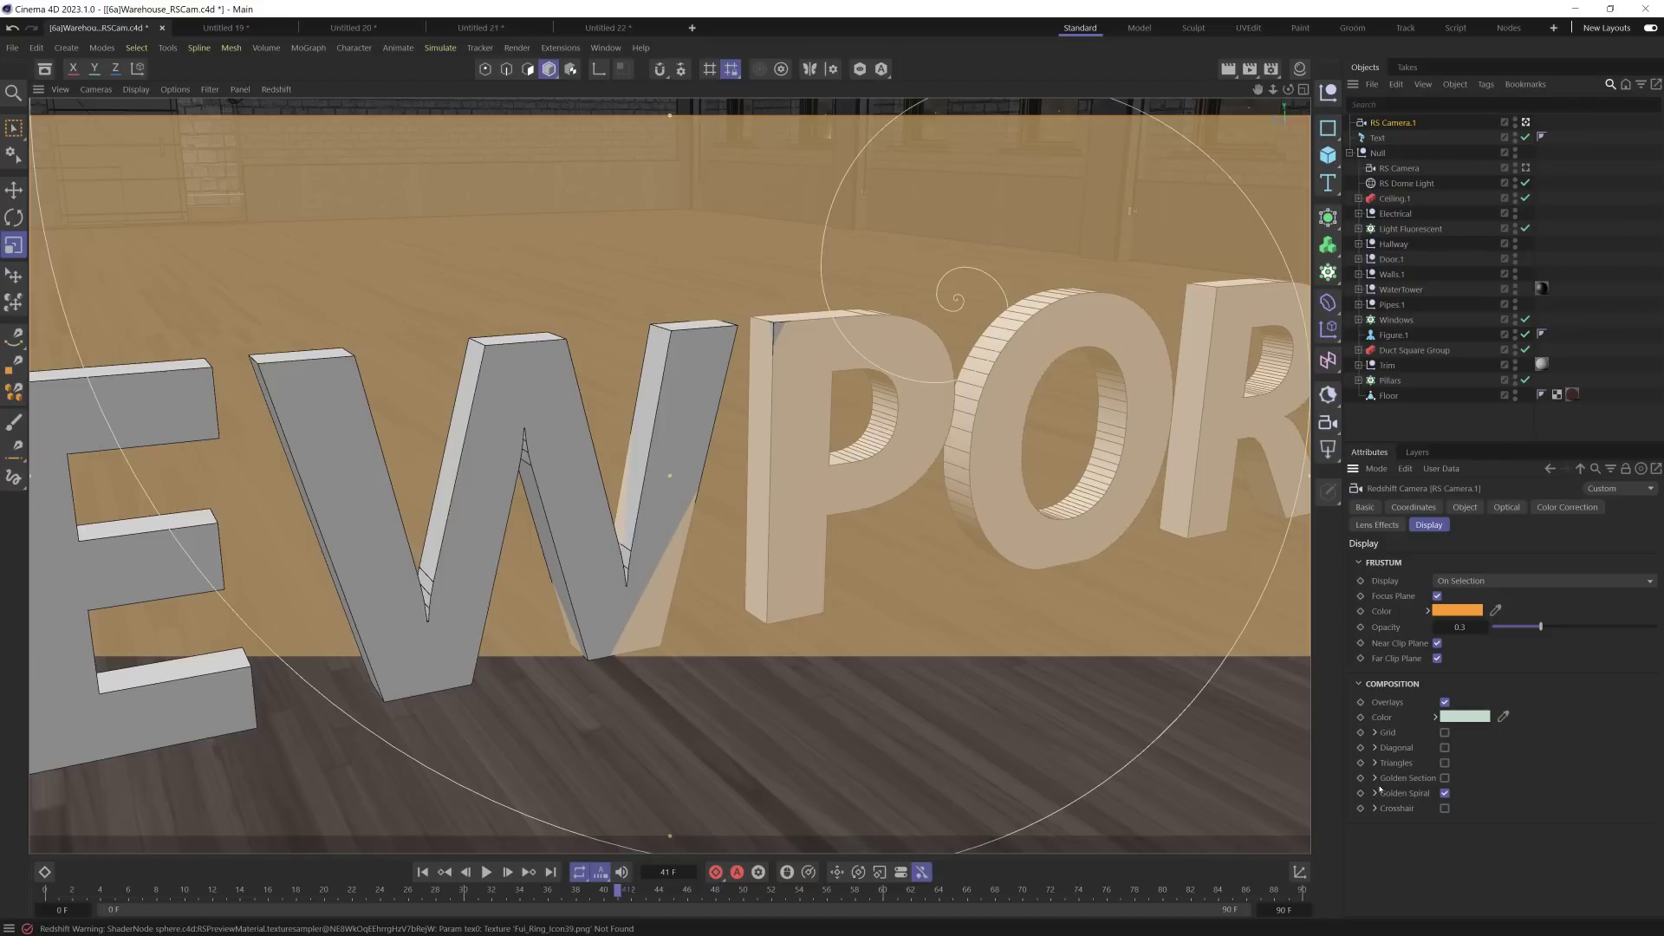
pyautogui.click(1444, 702)
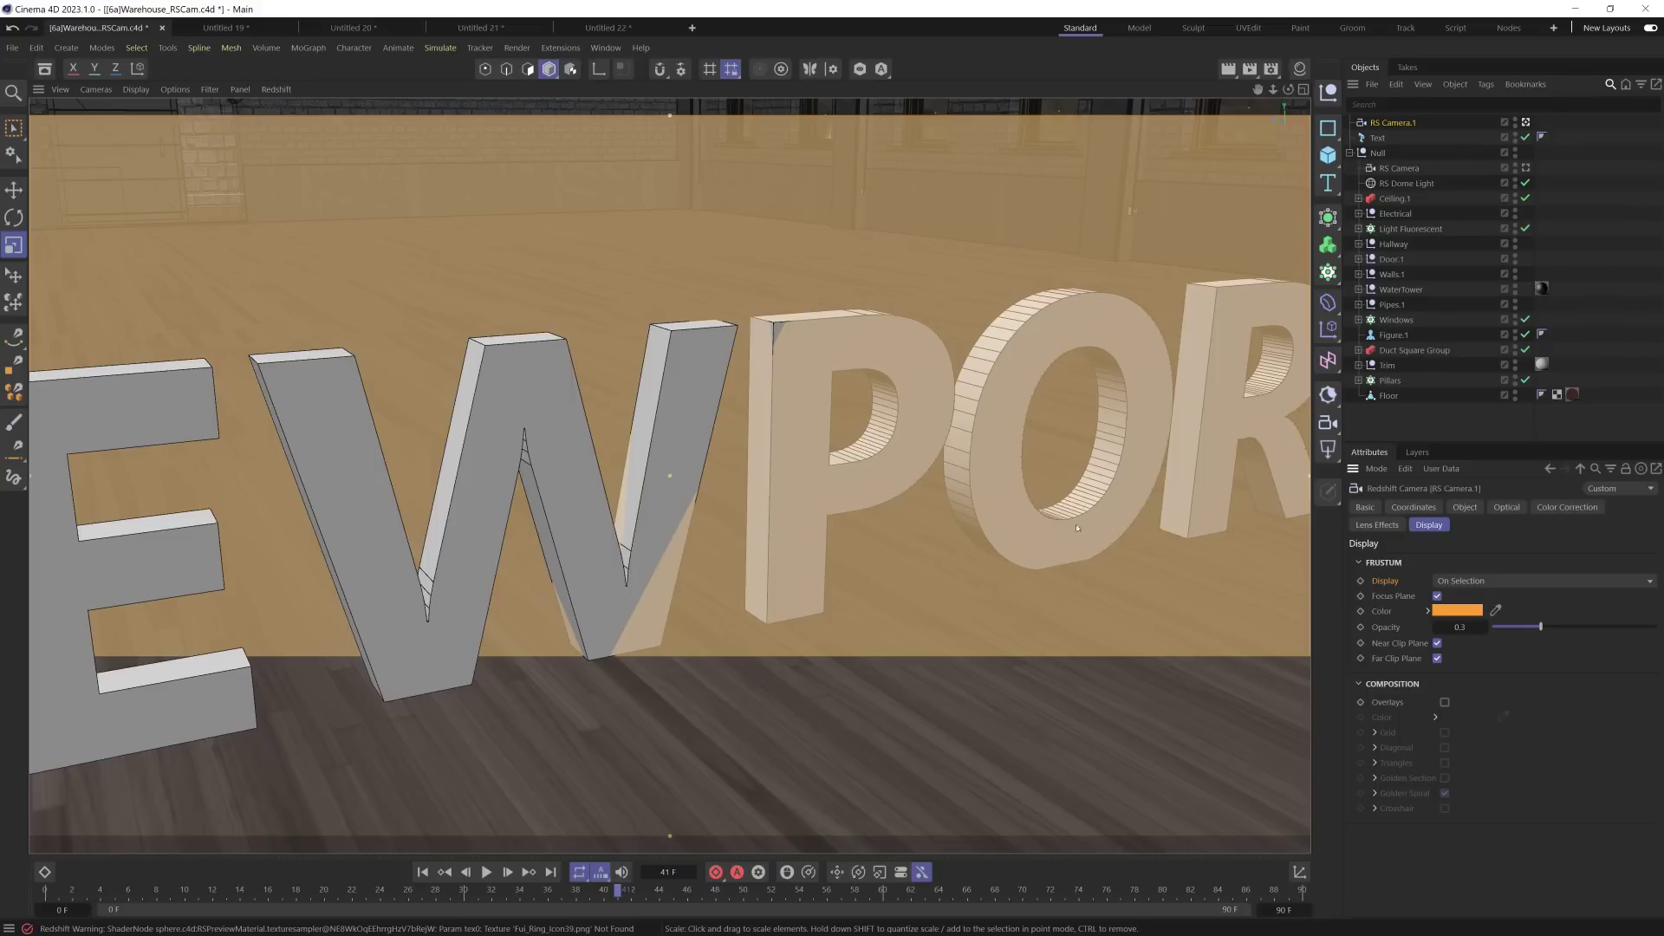
# Step: Stop looking through RS Camera.1, orbit the editor view slightly, and deselect the camera
pyautogui.click(1525, 122)
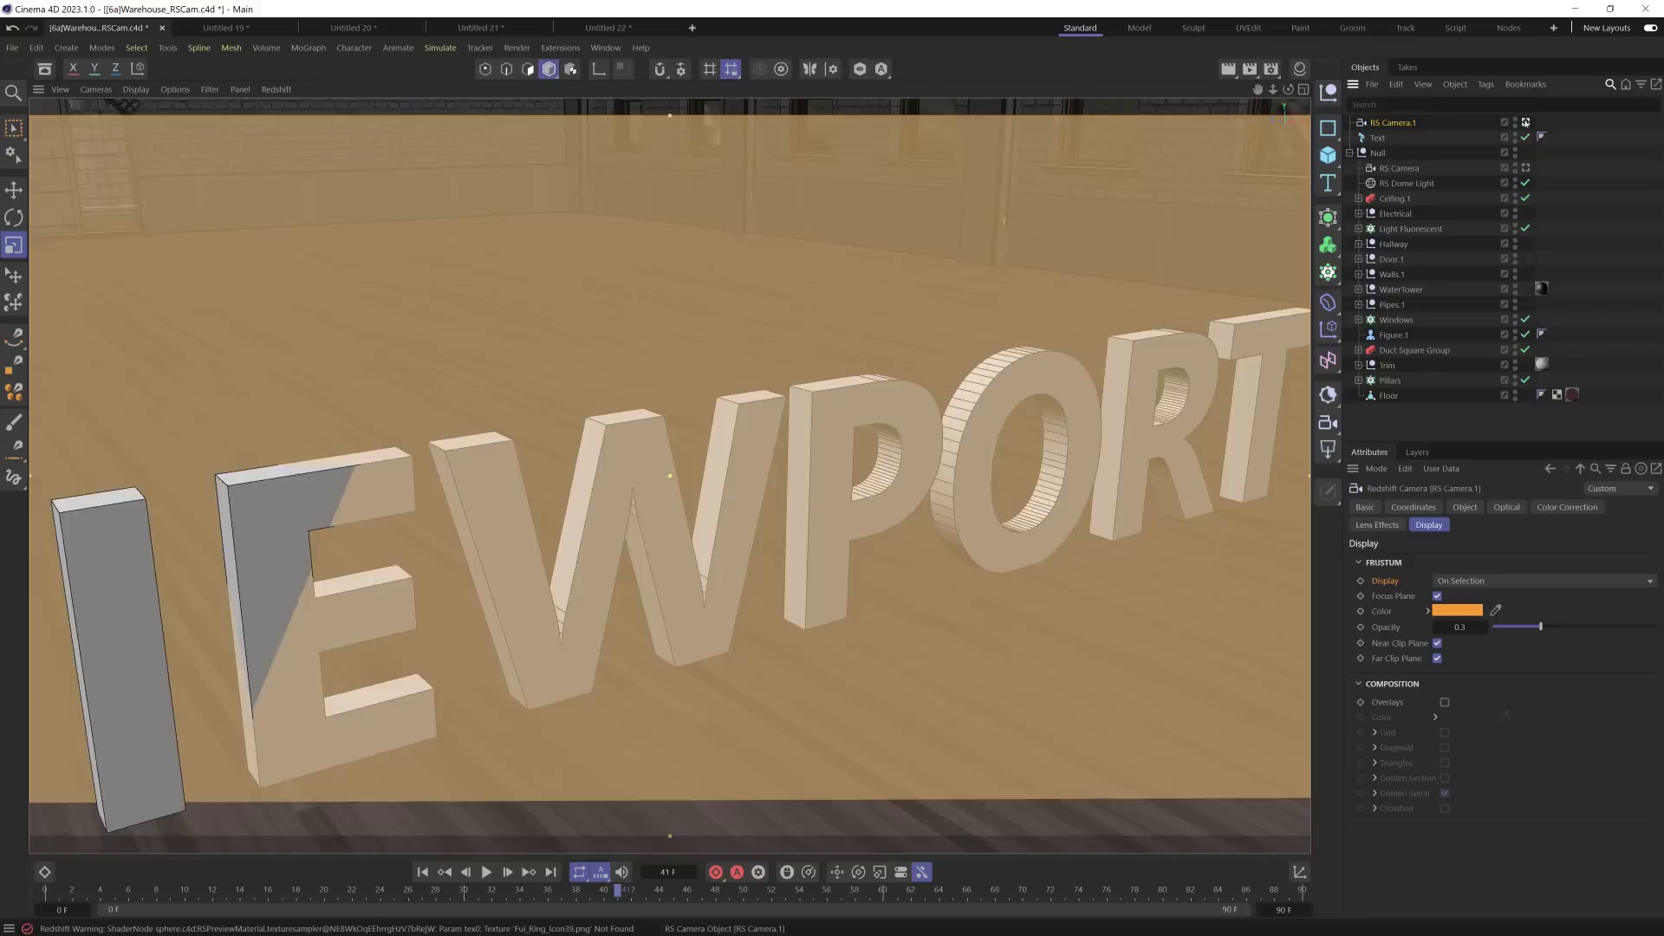
pyautogui.click(1525, 122)
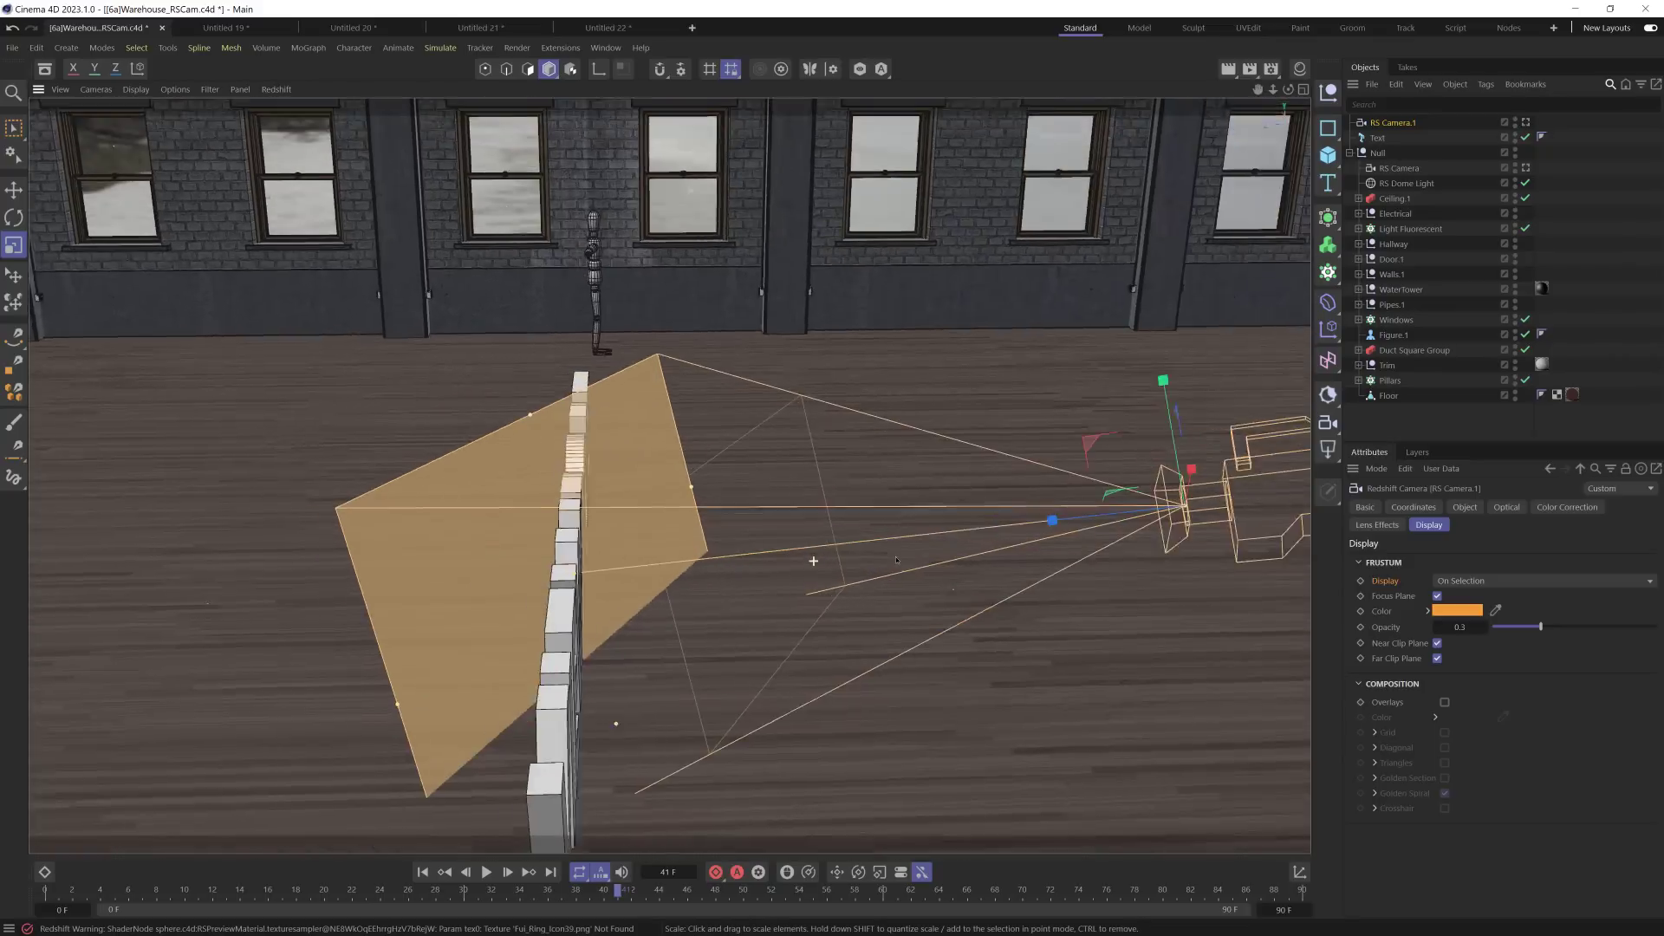
pyautogui.keyDown('alt'); pyautogui.moveTo(896, 559); pyautogui.dragTo(943, 550); pyautogui.keyUp('alt')
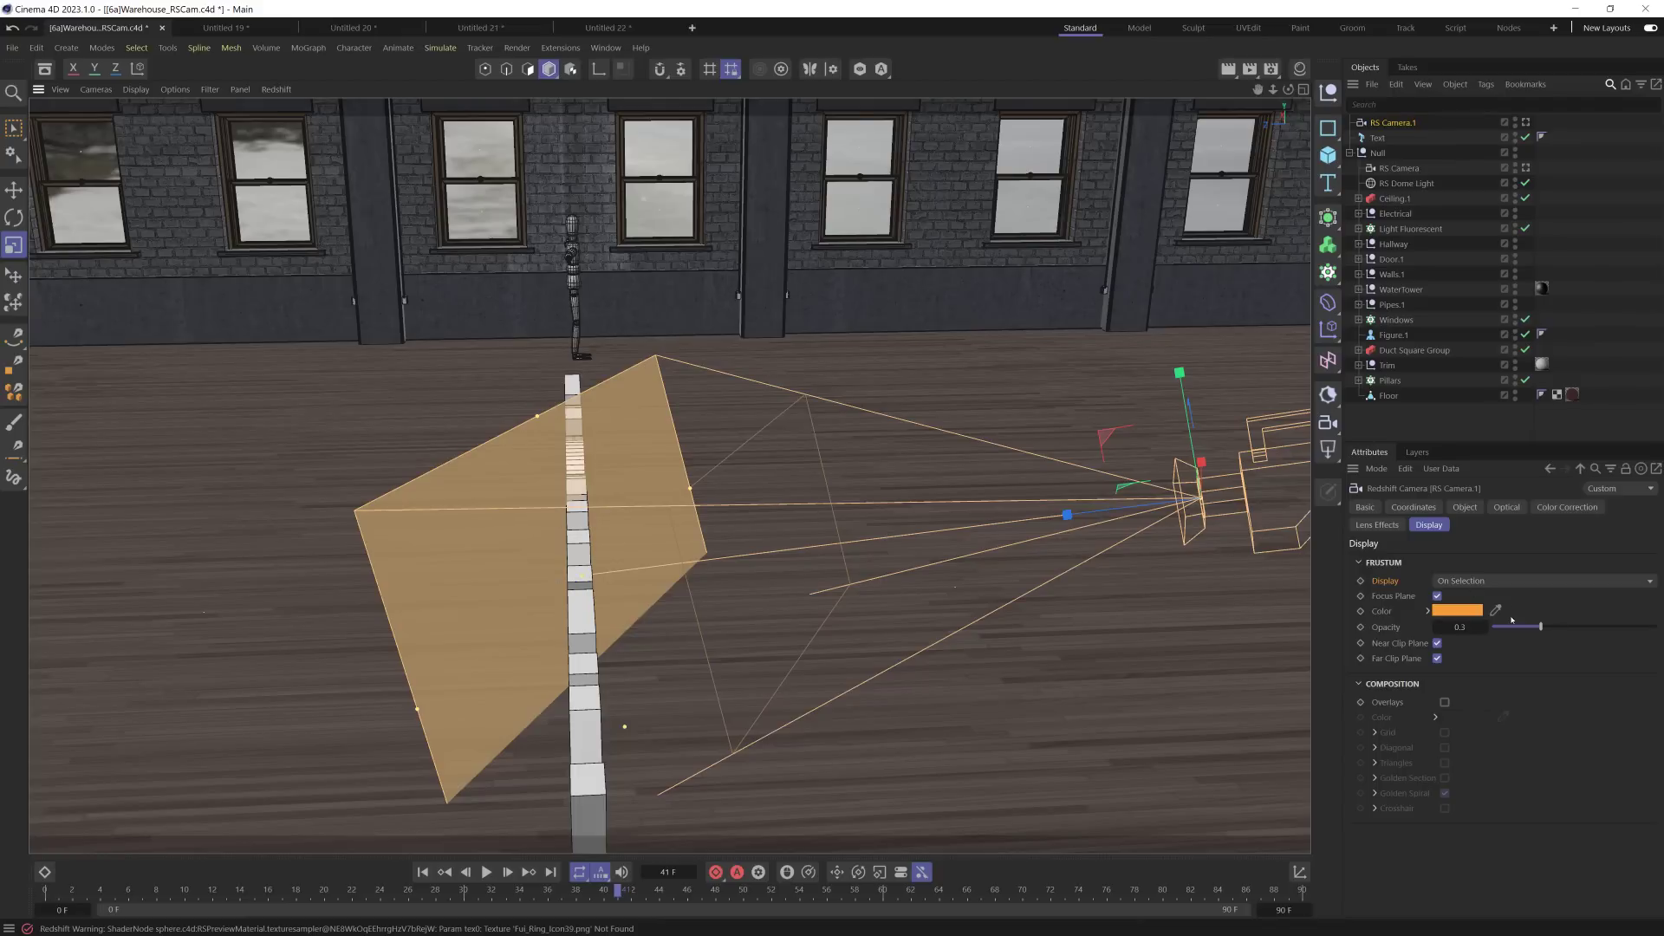
pyautogui.click(1591, 194)
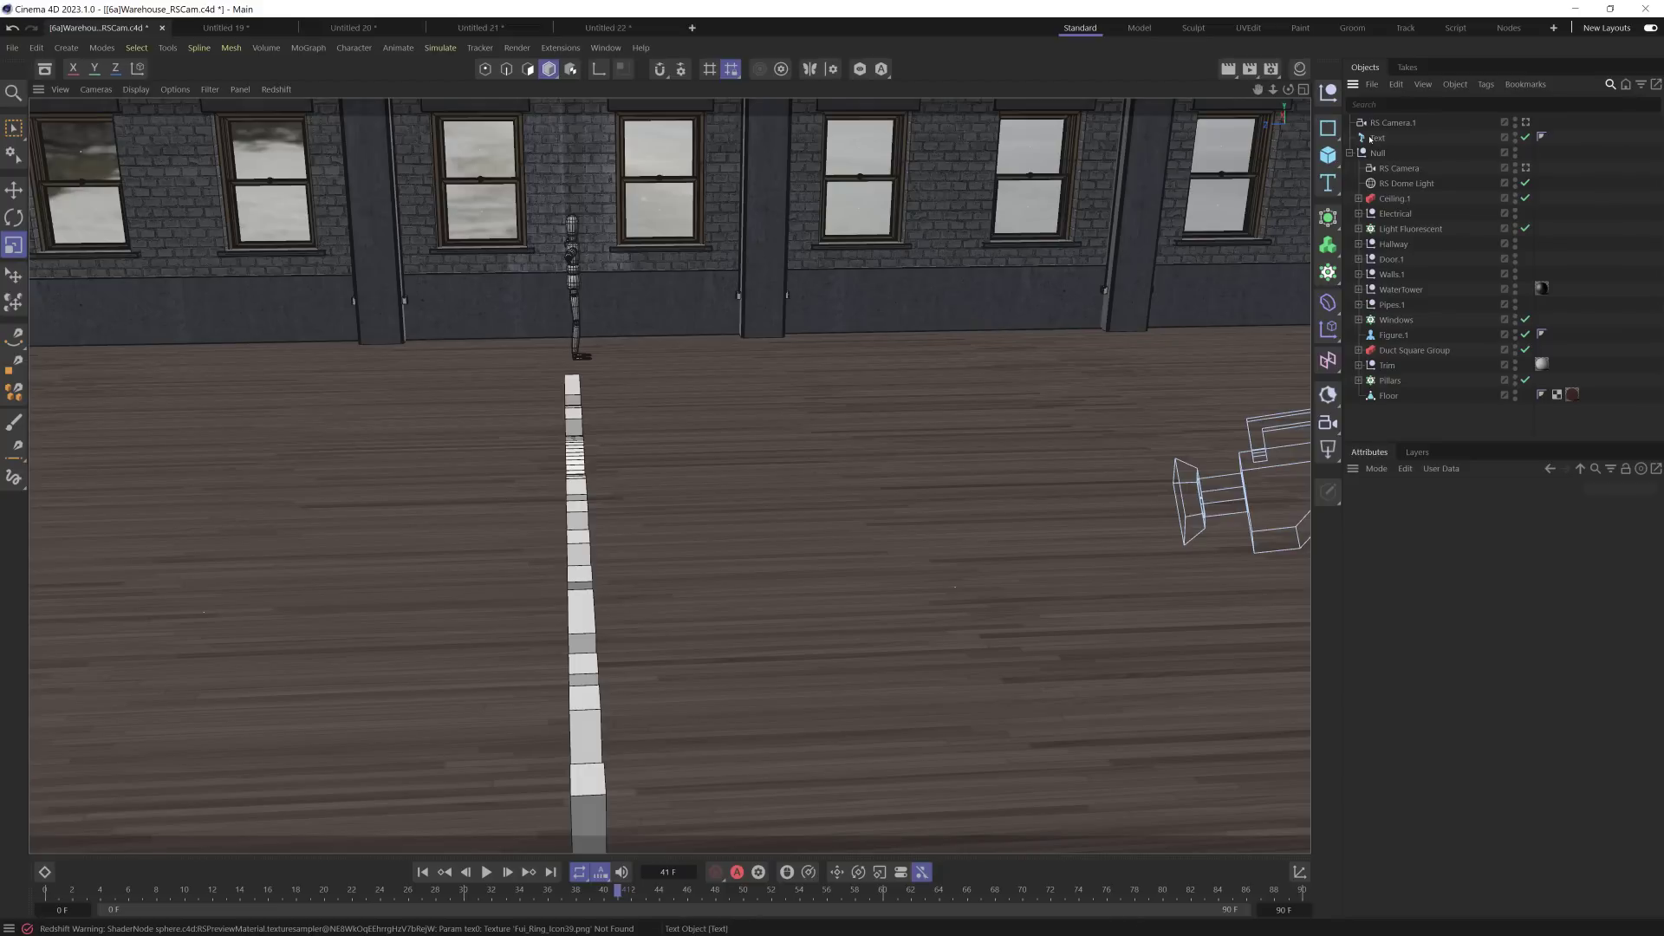
# Step: Set RS Camera.1's frustum display to always shown, checking it with the camera deselected
pyautogui.click(1189, 501)
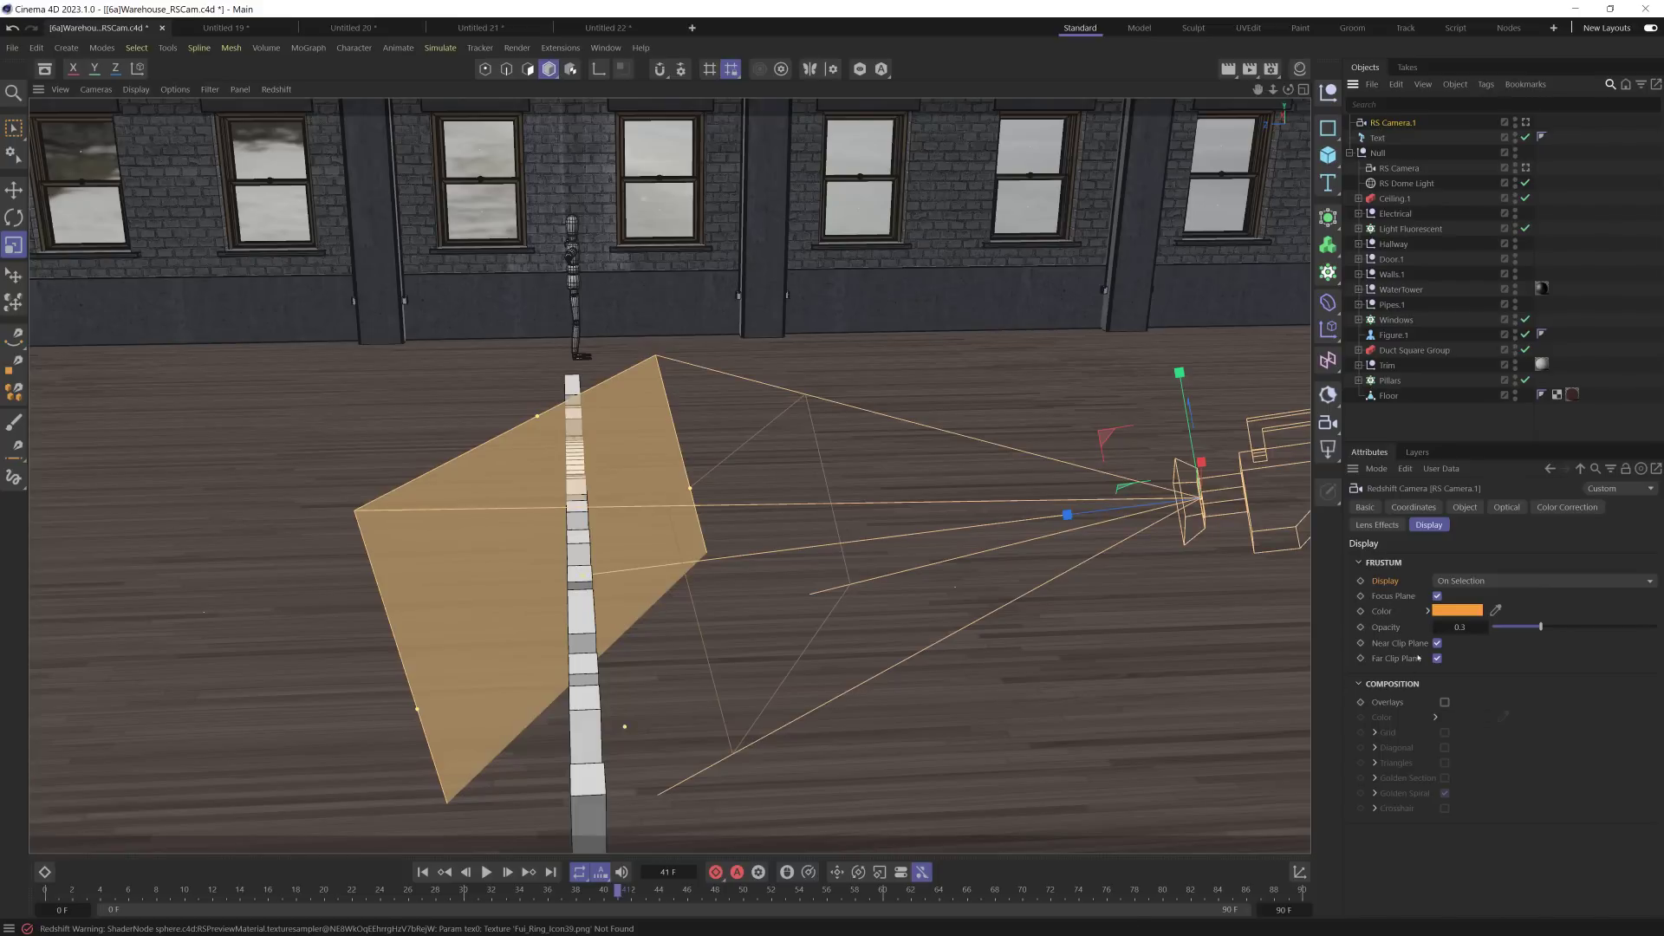
pyautogui.click(1445, 582)
pyautogui.click(1462, 600)
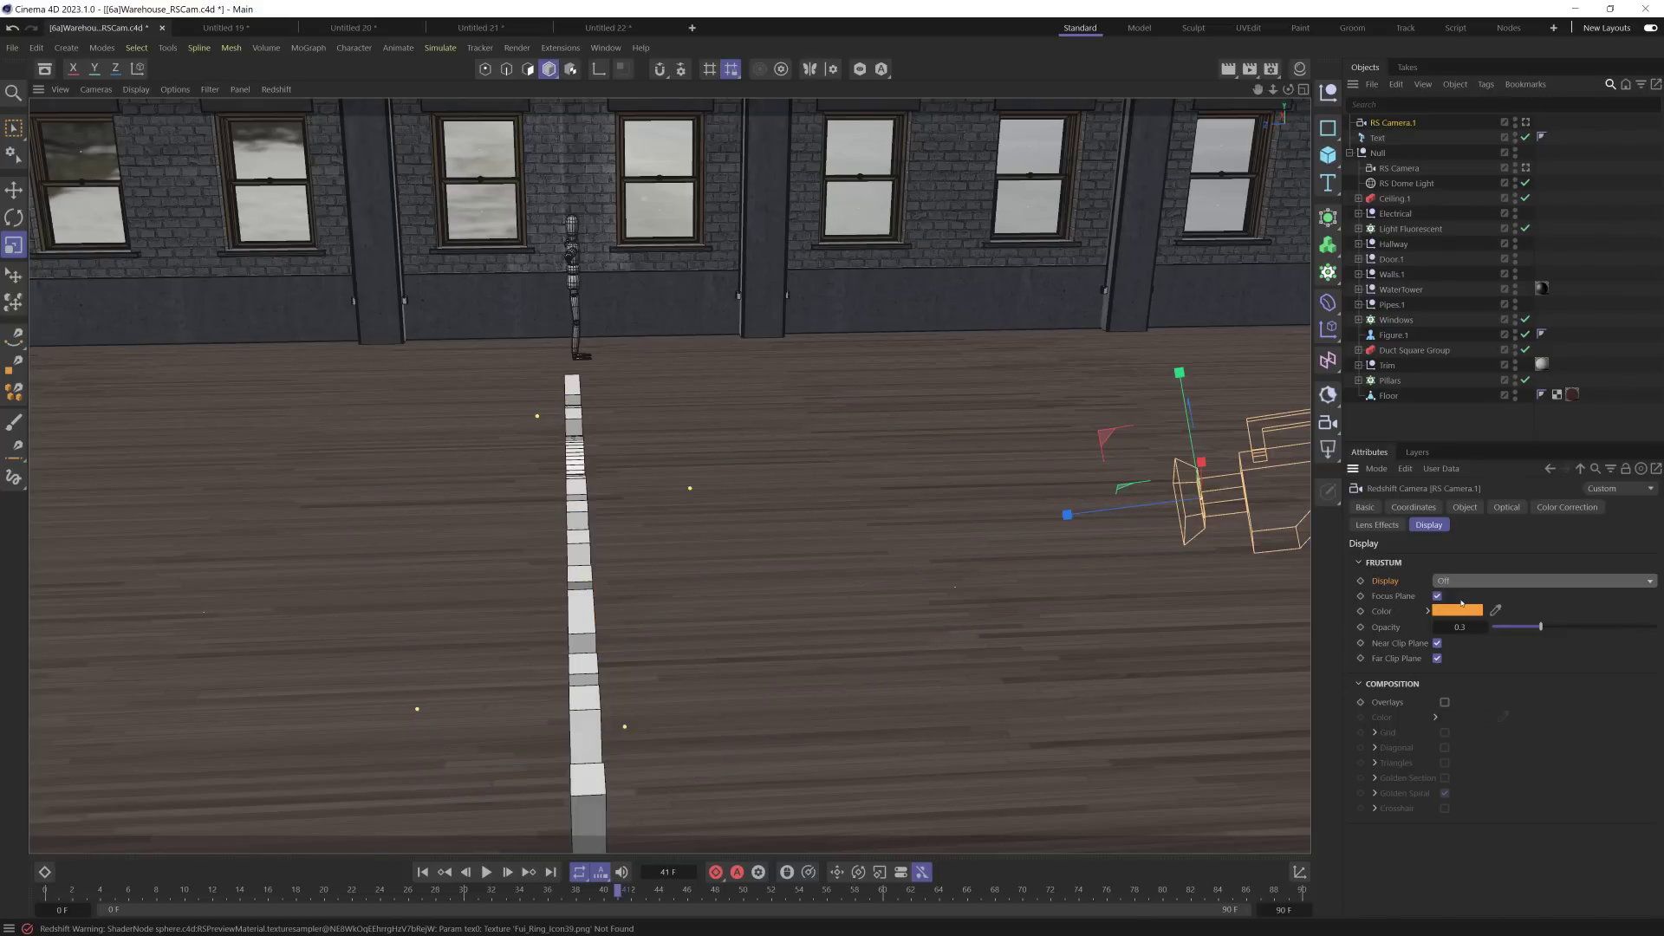
pyautogui.click(1482, 580)
pyautogui.click(1473, 631)
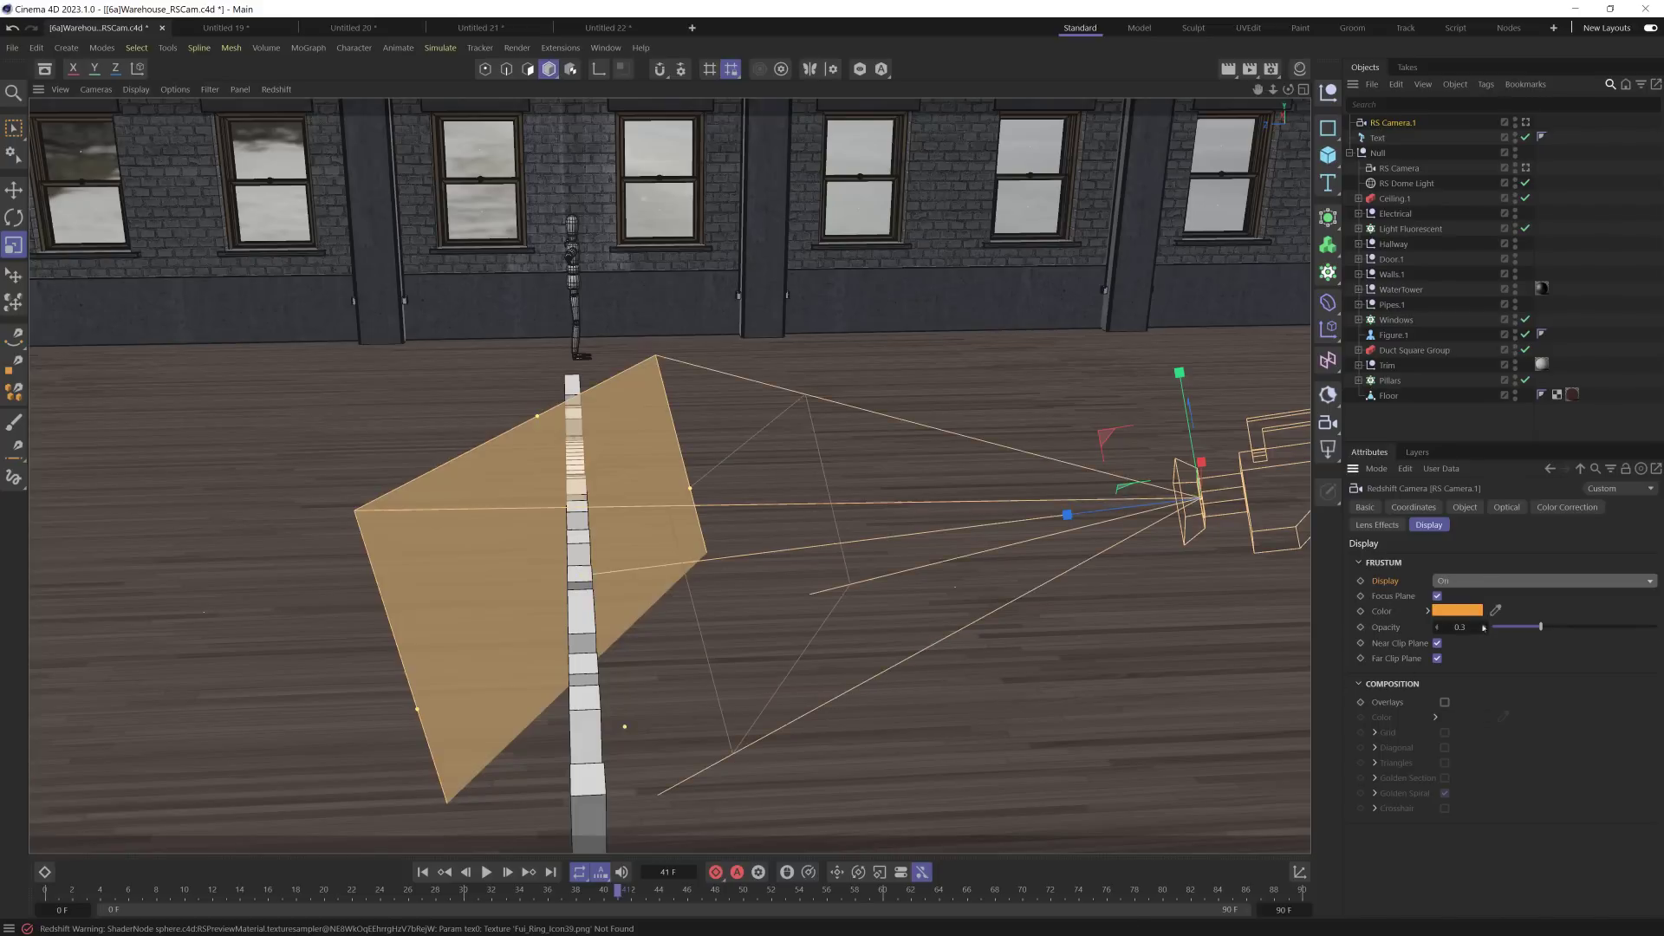
pyautogui.click(1566, 201)
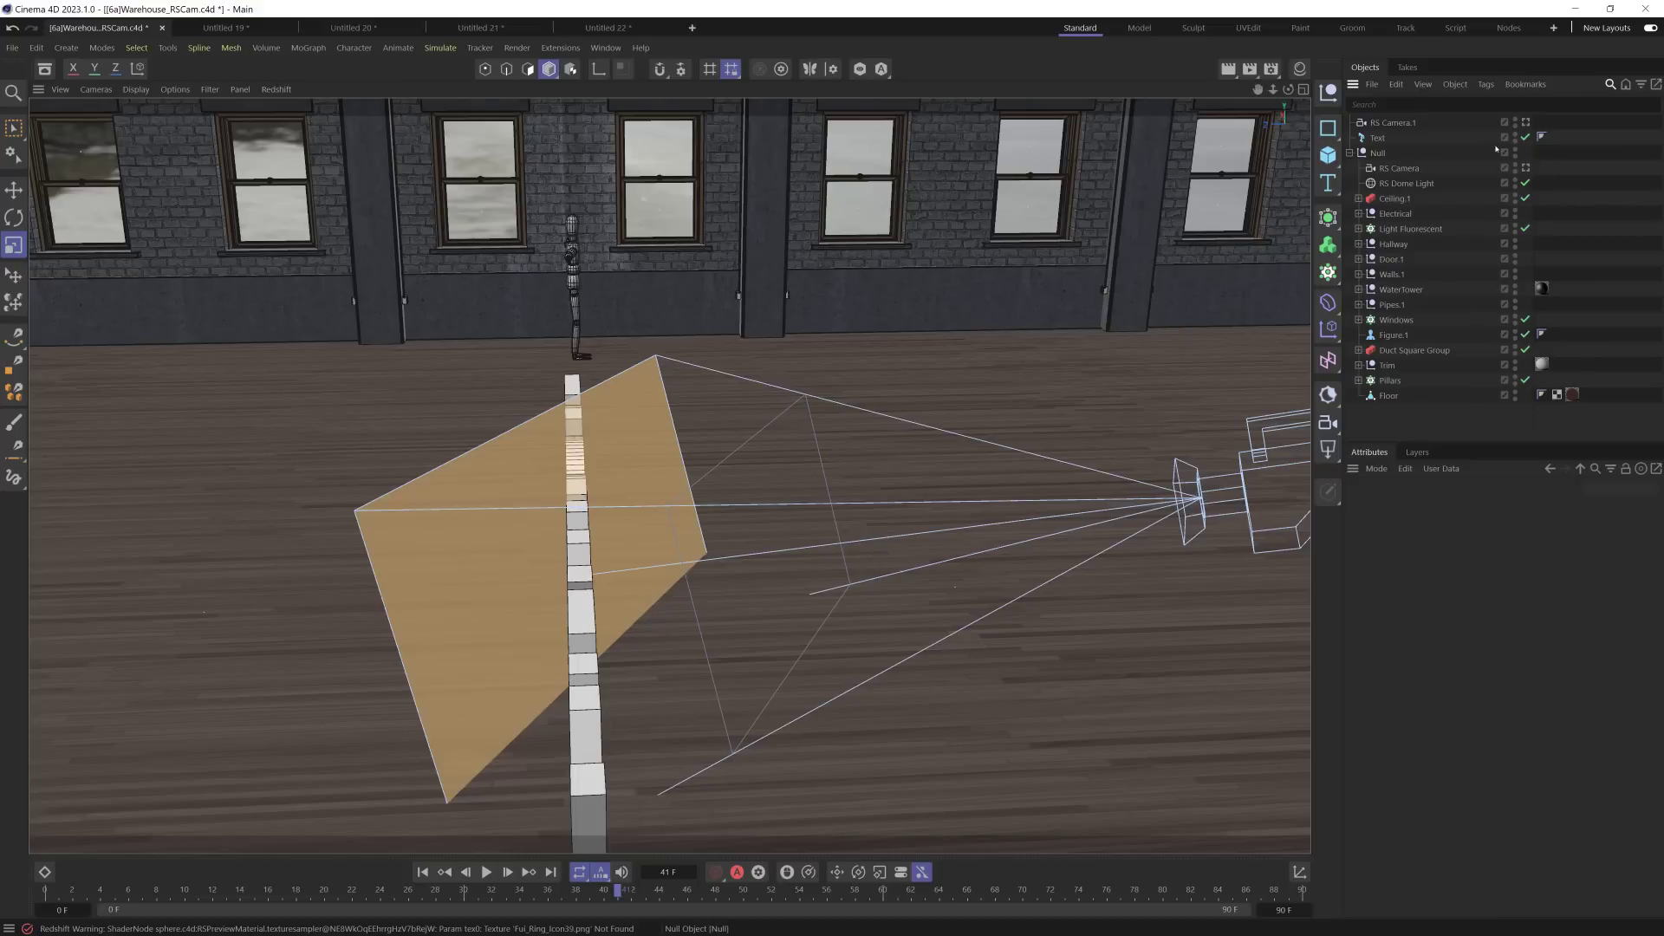
pyautogui.click(1568, 122)
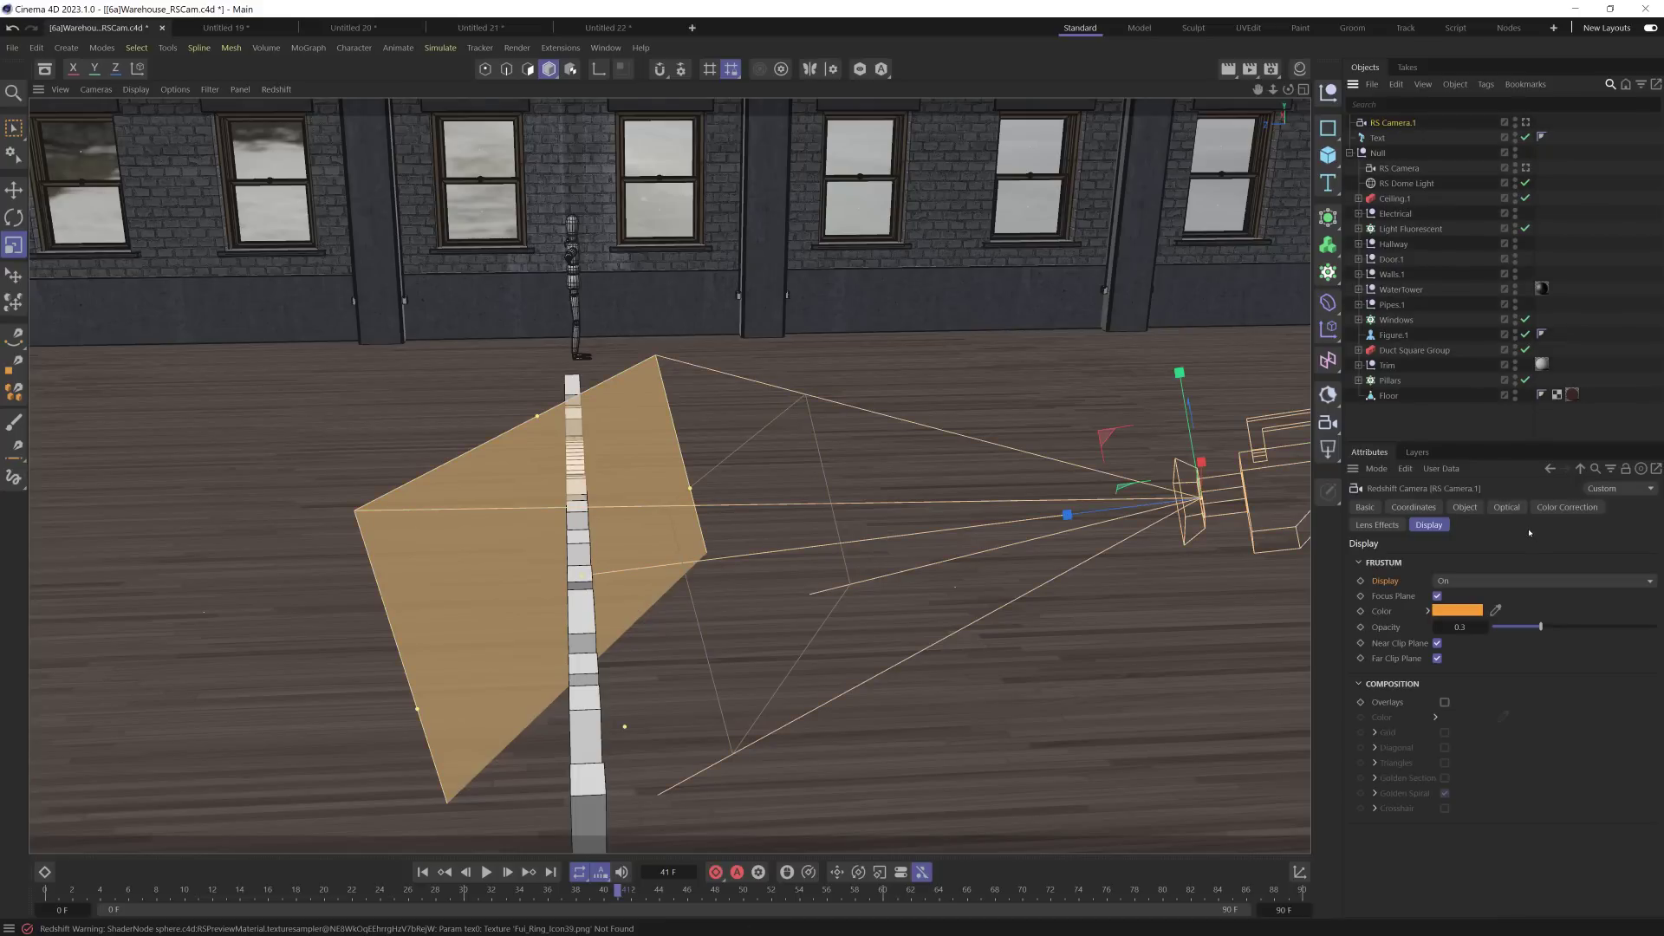
# Step: Look through RS Camera.1, turn off Focus Plane, and frame the VIEWPORT text head-on
pyautogui.click(1465, 508)
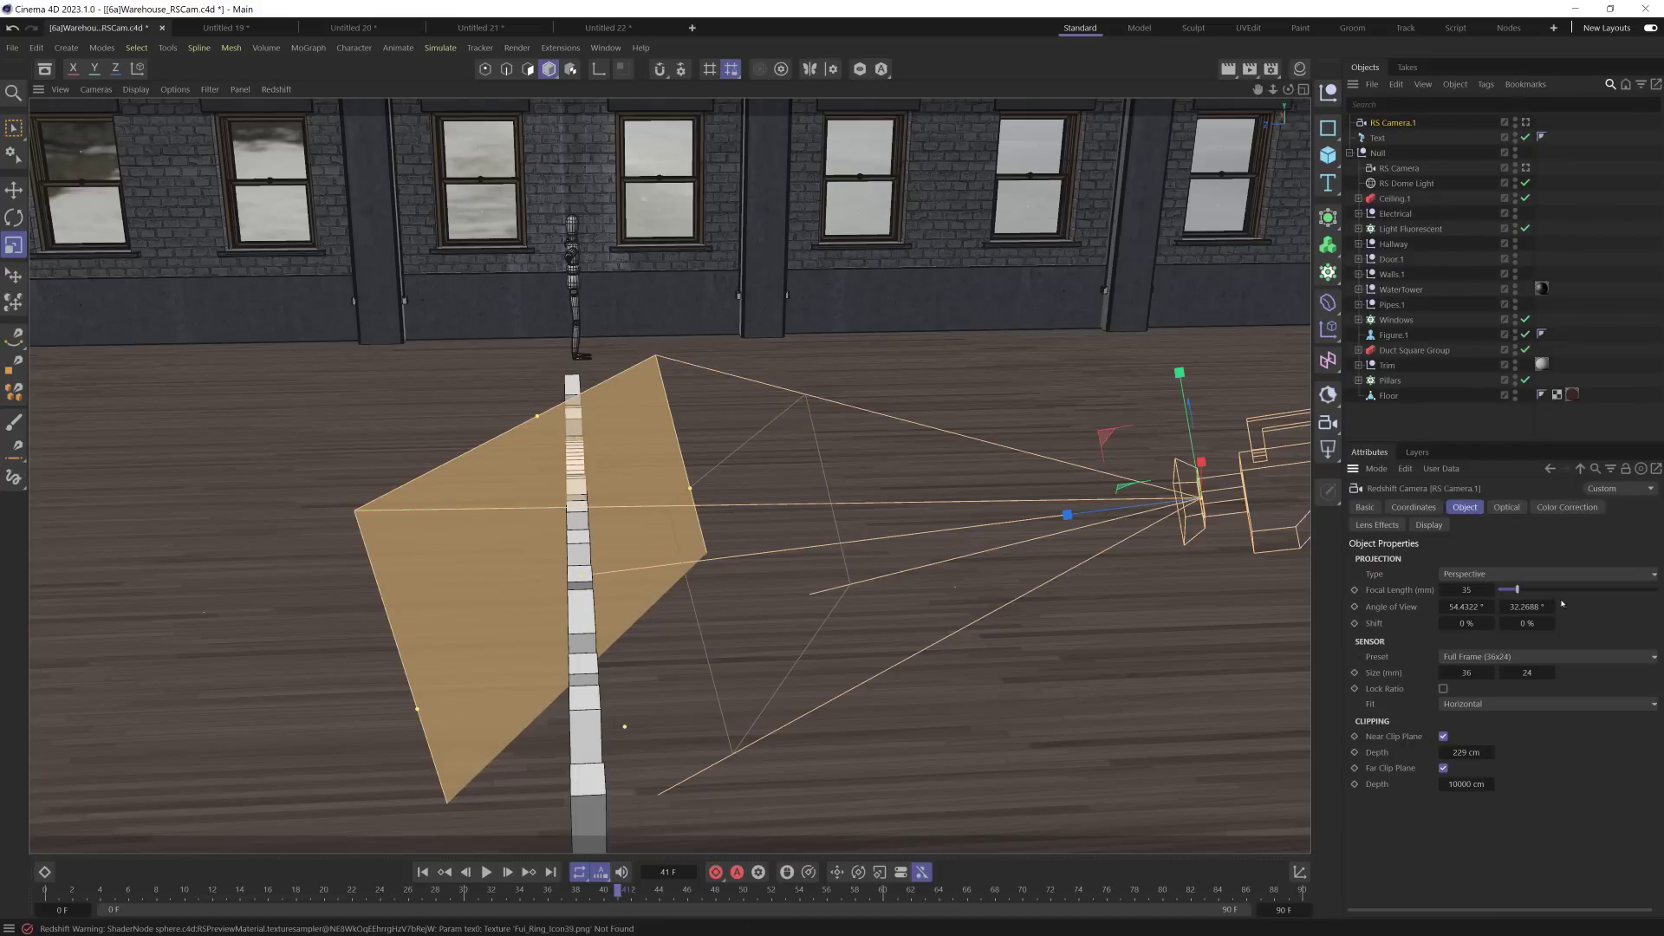
pyautogui.click(1525, 122)
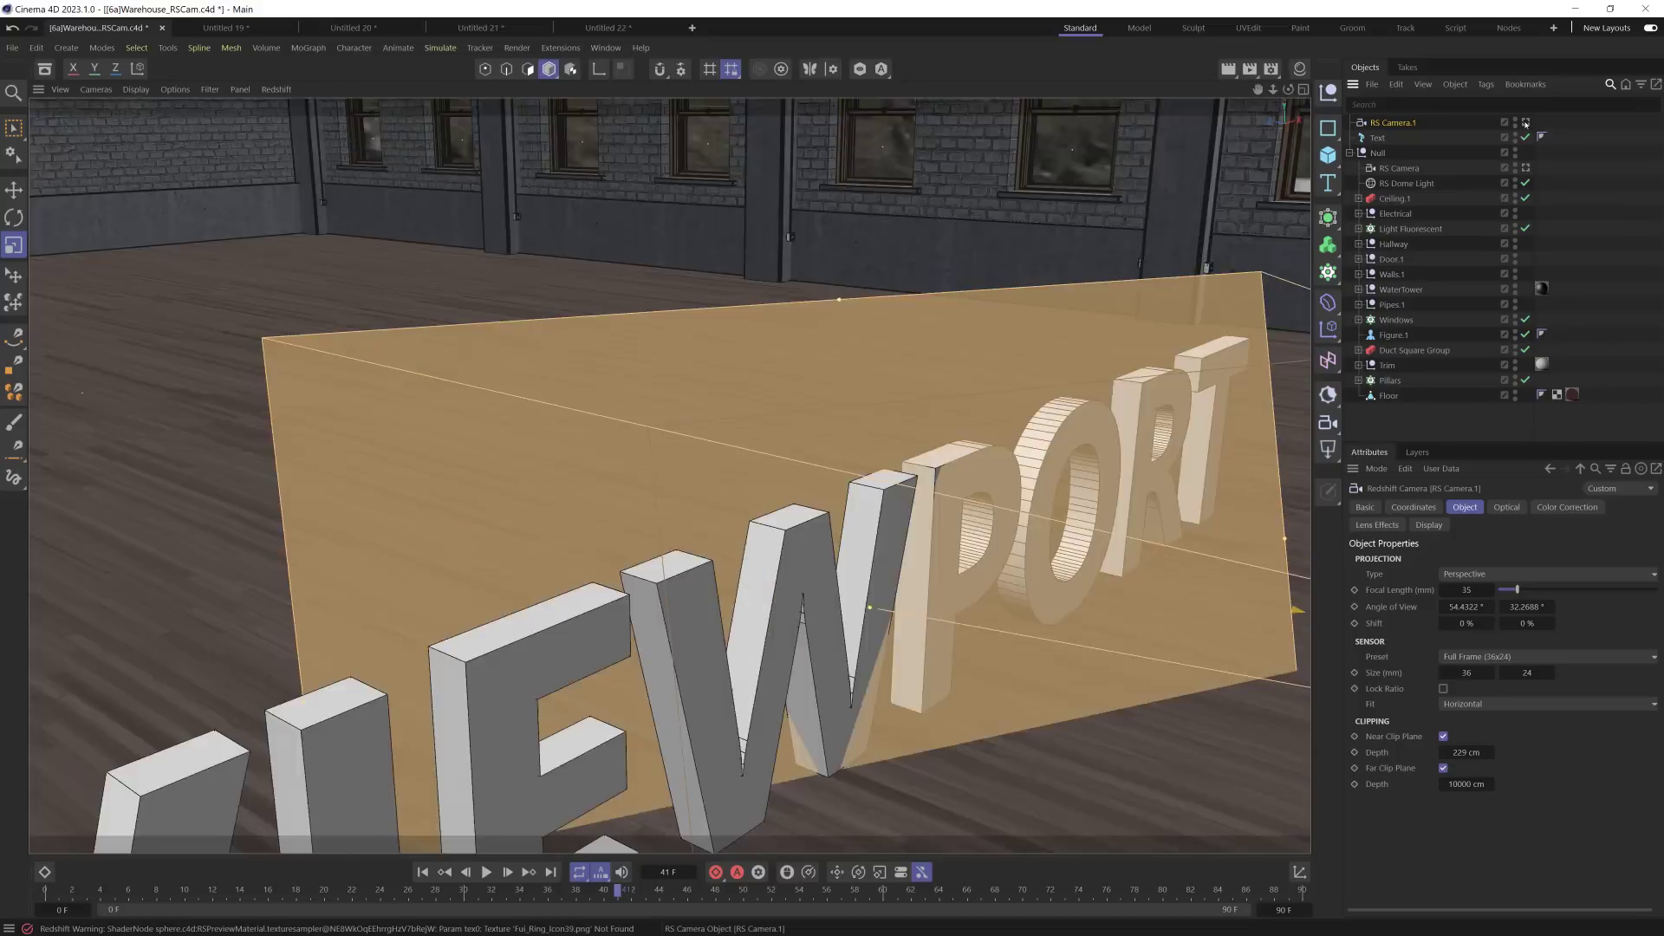
pyautogui.click(1431, 526)
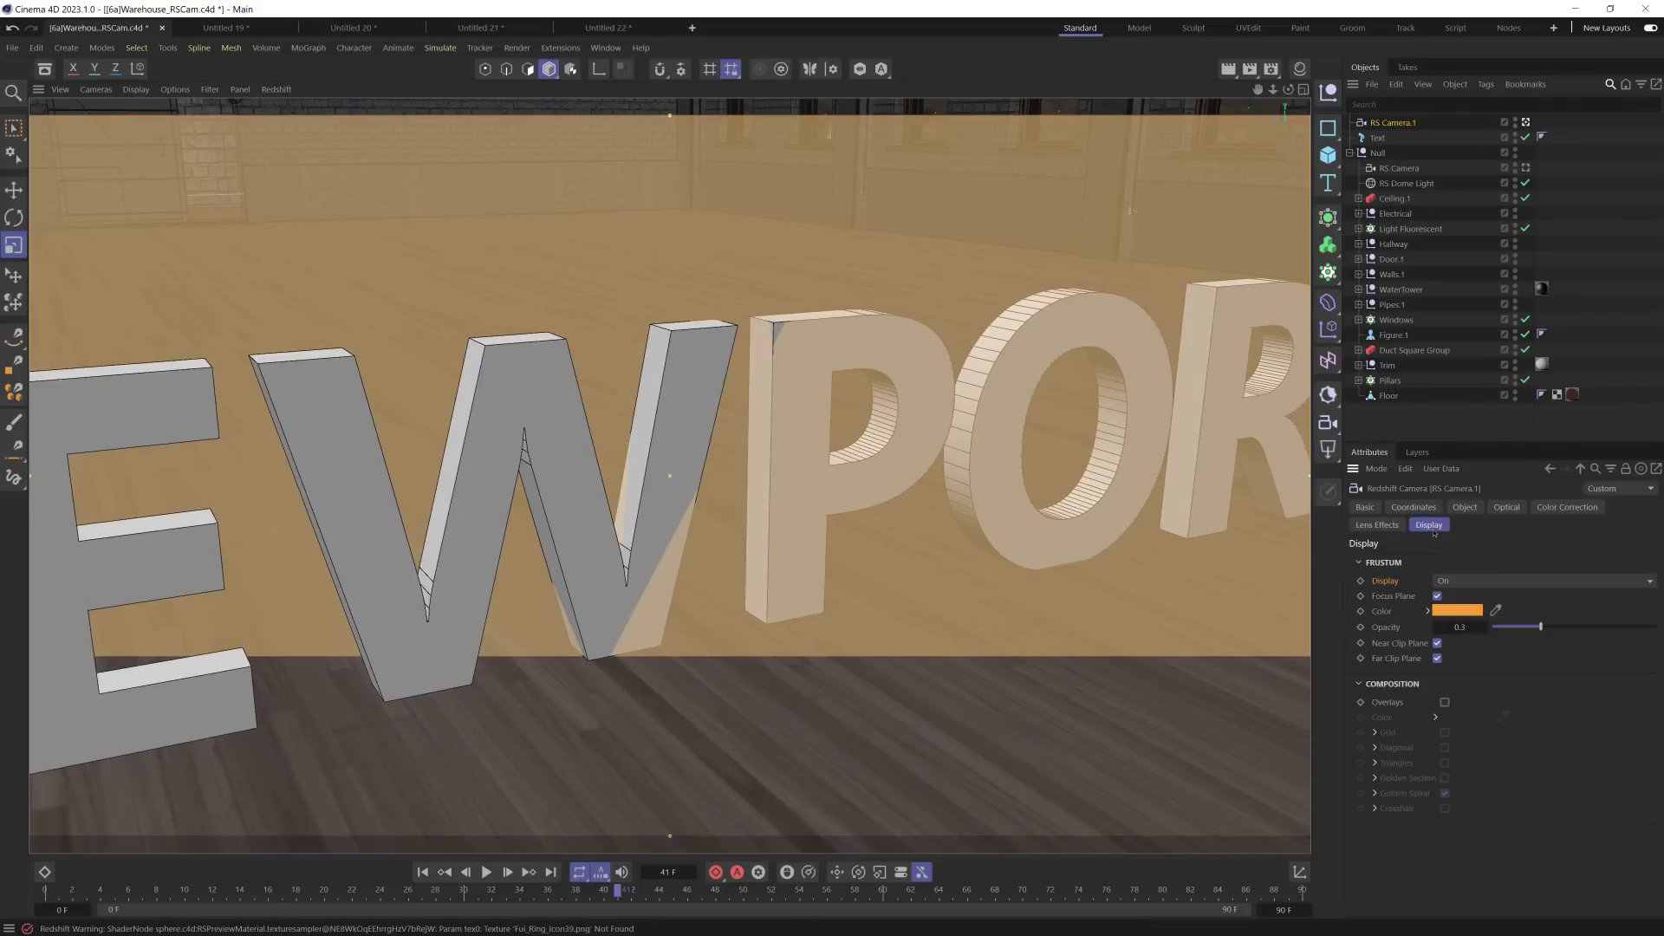
pyautogui.click(1437, 596)
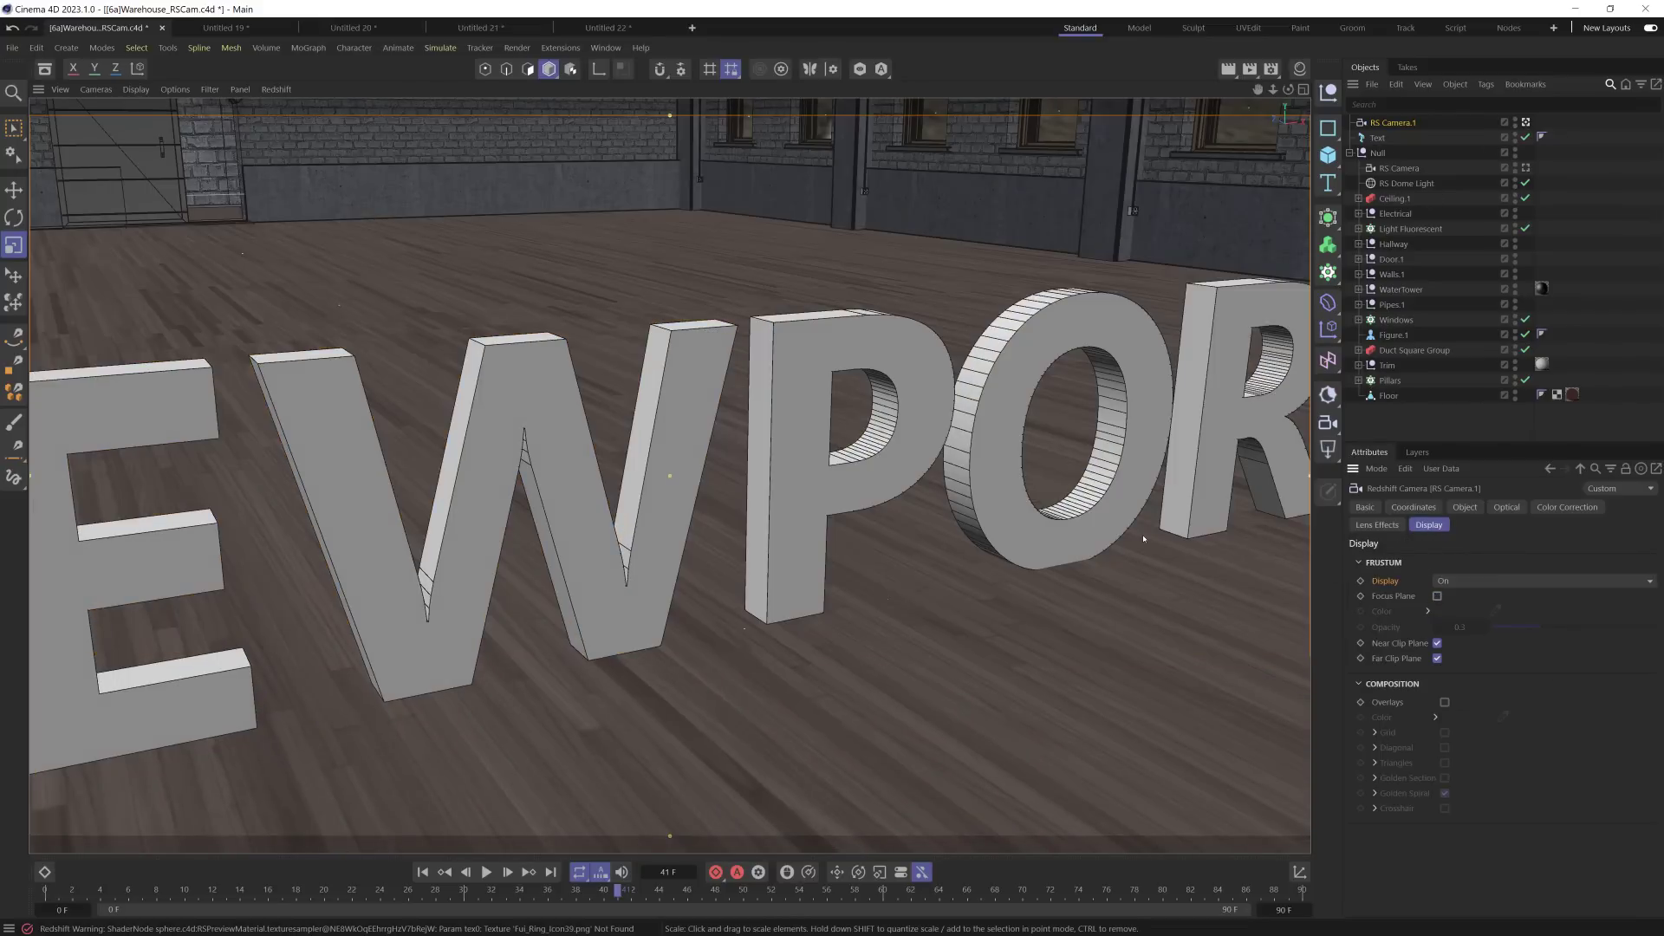
pyautogui.keyDown('alt'); pyautogui.moveTo(858, 406); pyautogui.dragTo(773, 480); pyautogui.keyUp('alt')
pyautogui.keyDown('alt'); pyautogui.moveTo(773, 480); pyautogui.dragTo(793, 420, button='right'); pyautogui.keyUp('alt')
# Step: Disable RS Camera.1's near and far clip planes, set Fit to Fill - Crop, and open Render Settings
pyautogui.click(1465, 507)
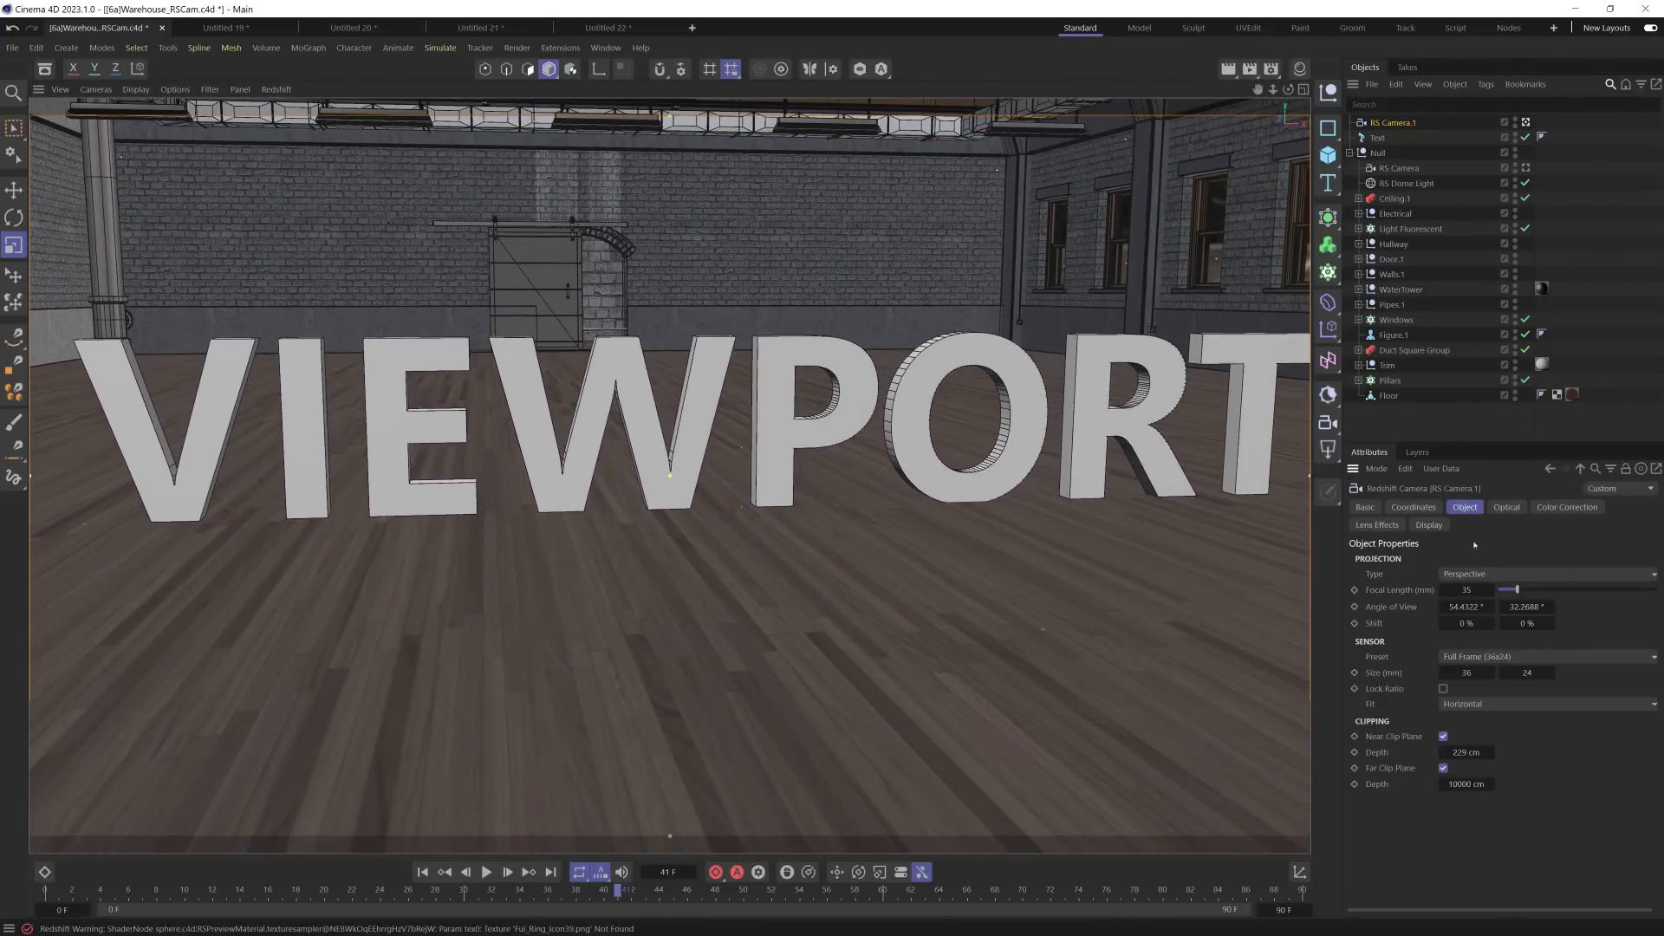
pyautogui.click(1443, 737)
pyautogui.click(1443, 768)
pyautogui.click(1454, 704)
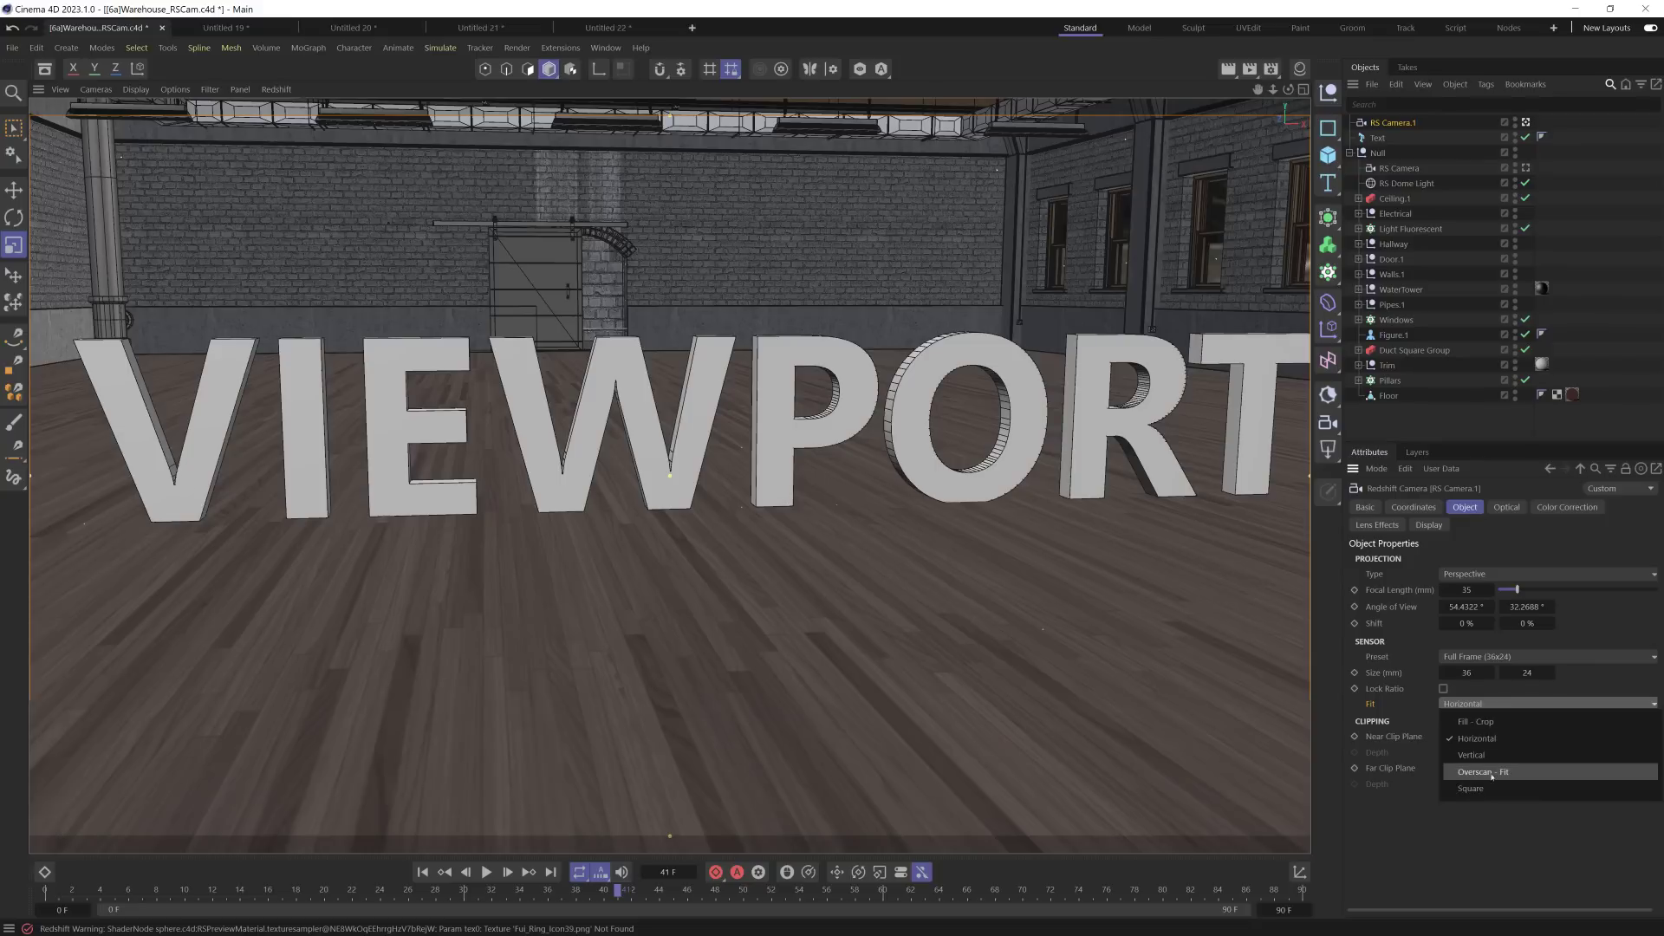
pyautogui.click(1473, 724)
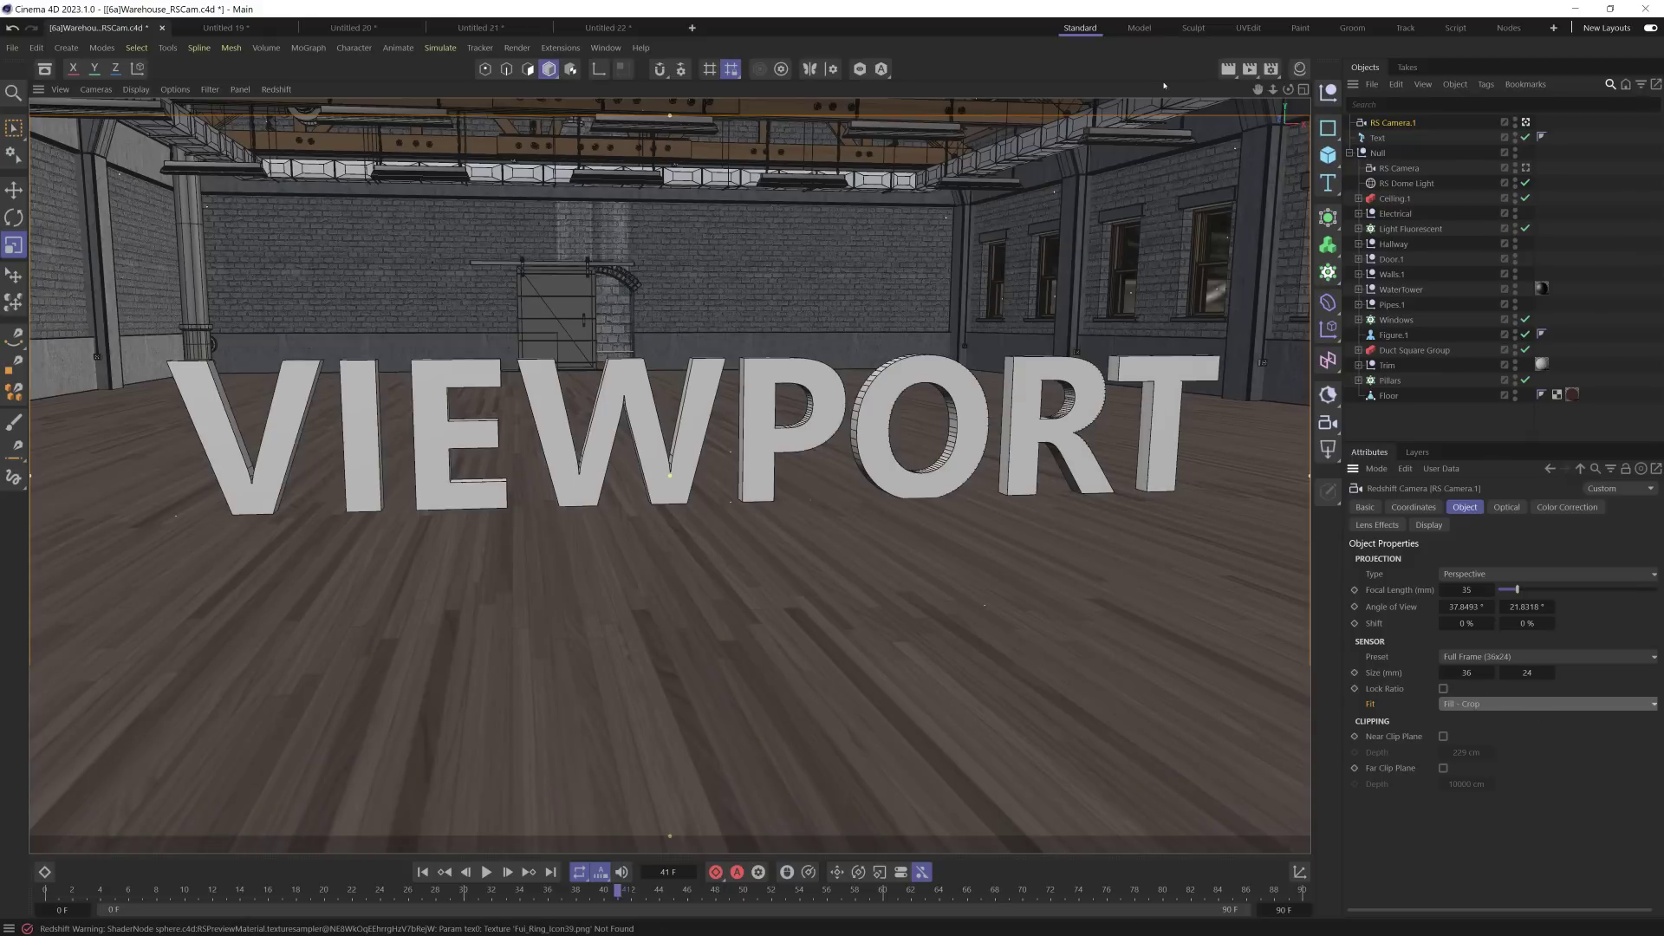
pyautogui.hotkey('ctrl', 'b')
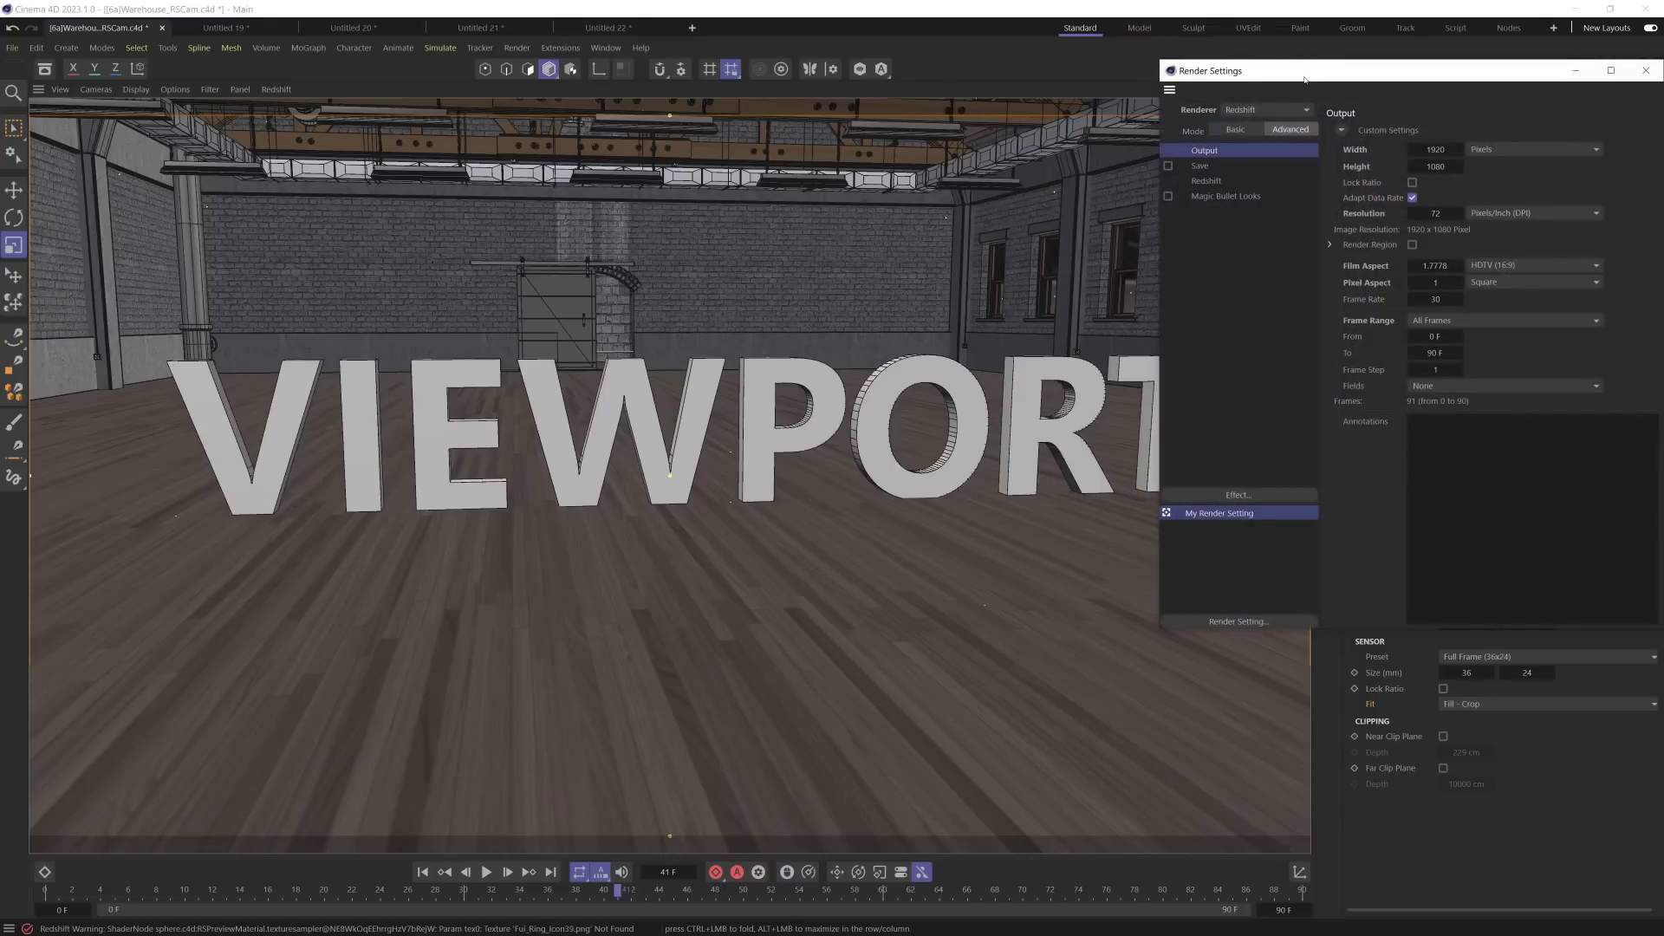
# Step: Move Render Settings aside and test other render widths, returning Width to 1920
pyautogui.moveTo(1305, 79); pyautogui.dragTo(777, 471)
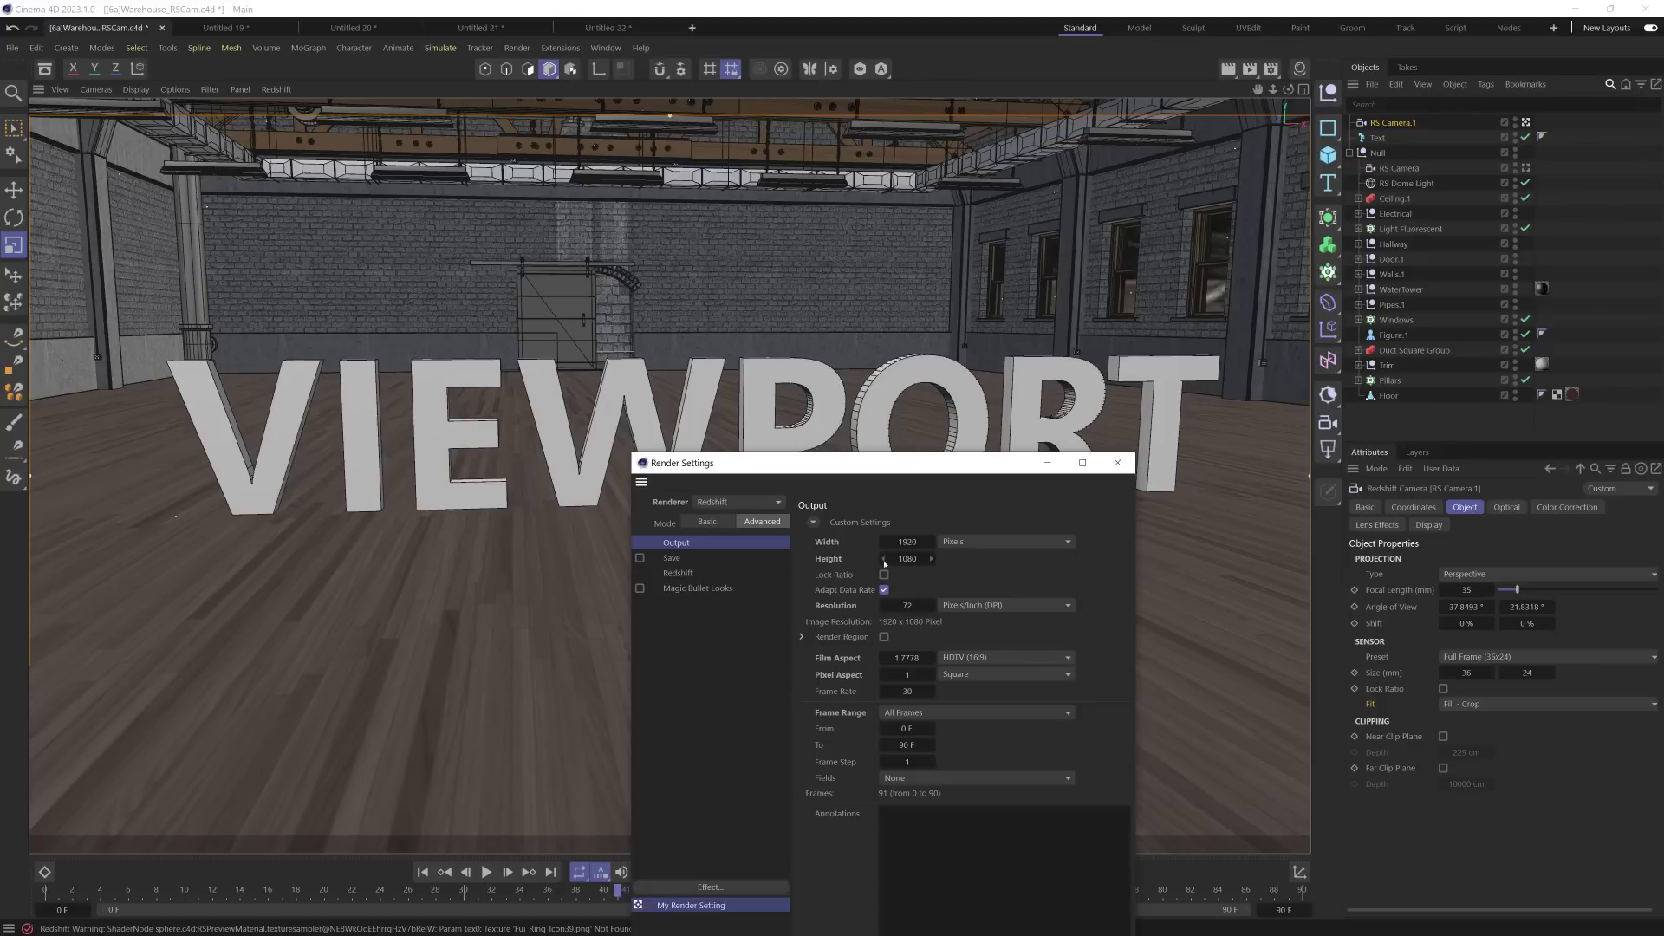
pyautogui.moveTo(856, 468); pyautogui.dragTo(845, 569)
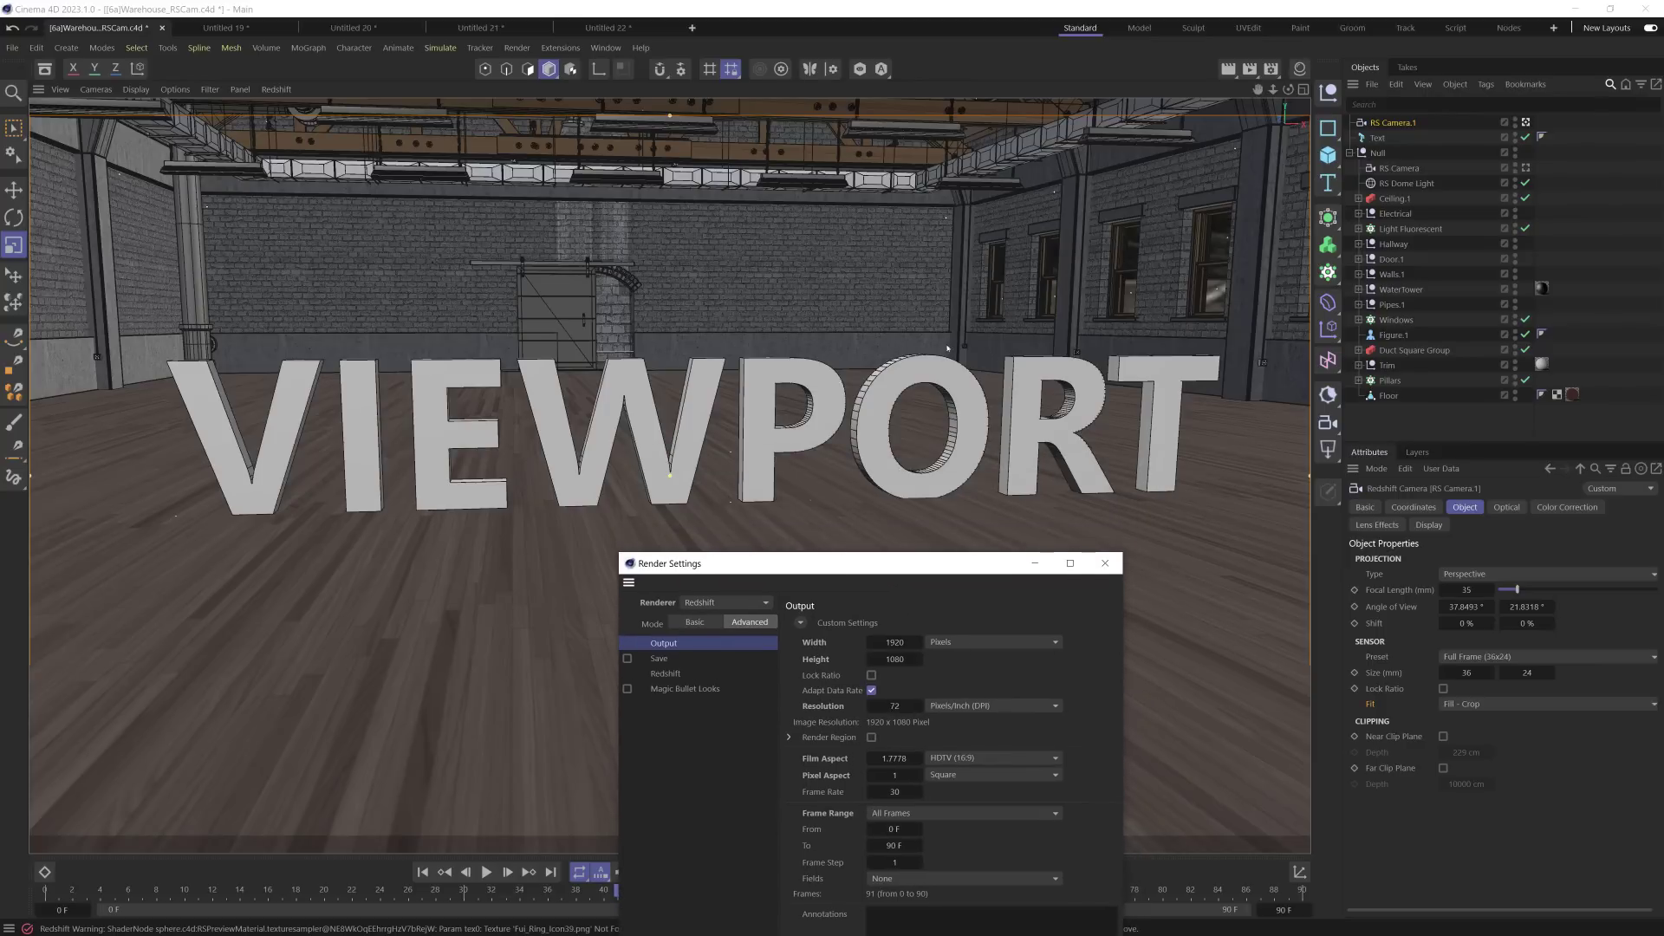
pyautogui.moveTo(897, 642)
pyautogui.mouseDown()
pyautogui.moveTo(364, 665)
pyautogui.moveTo(898, 643)
pyautogui.moveTo(865, 627)
pyautogui.moveTo(900, 643)
pyautogui.mouseUp()
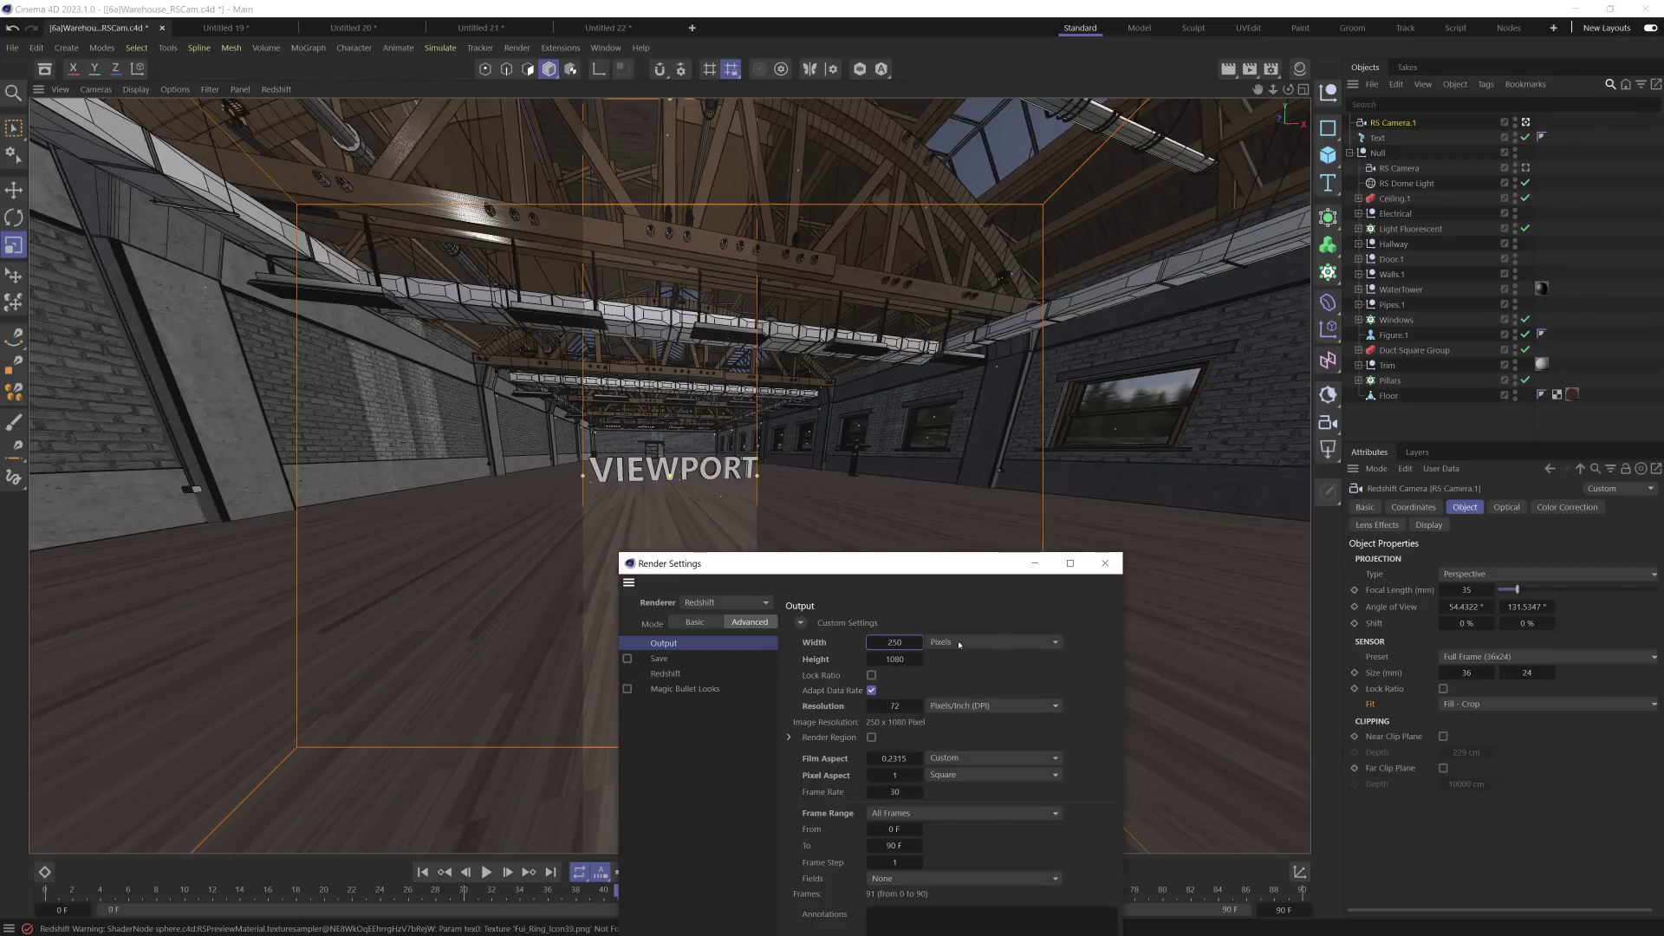
pyautogui.write('1920')
pyautogui.press('Return')
pyautogui.moveTo(918, 642)
pyautogui.mouseDown()
pyautogui.moveTo(1312, 648)
pyautogui.moveTo(900, 643)
pyautogui.mouseUp()
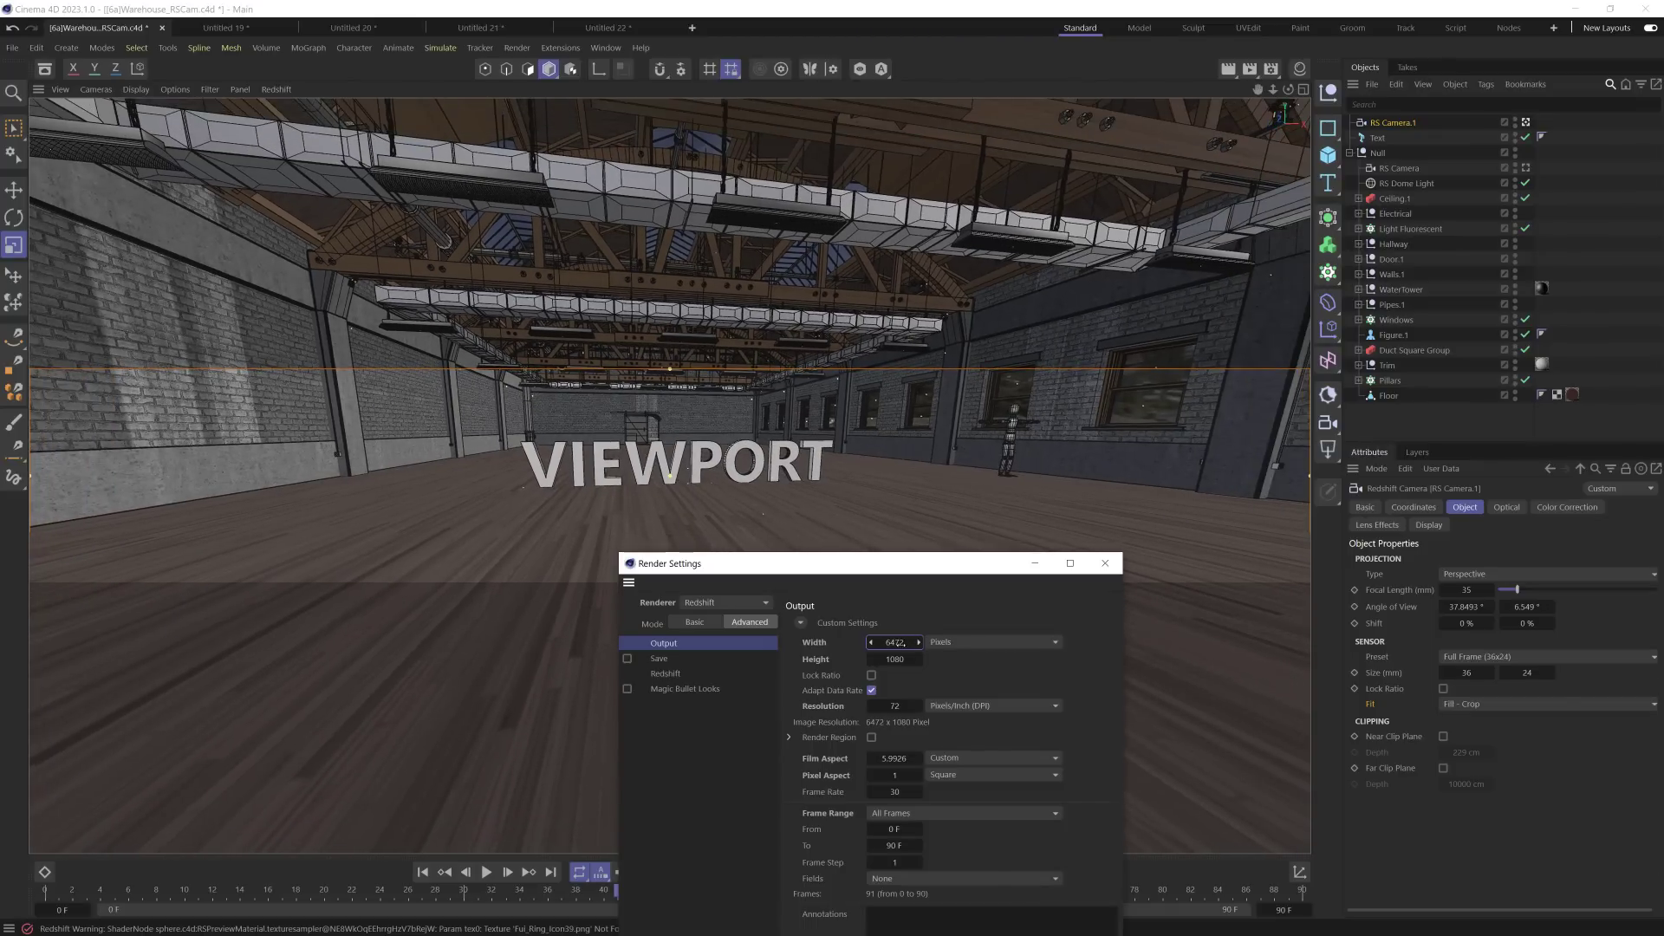
pyautogui.hotkey('ctrl', 'z')
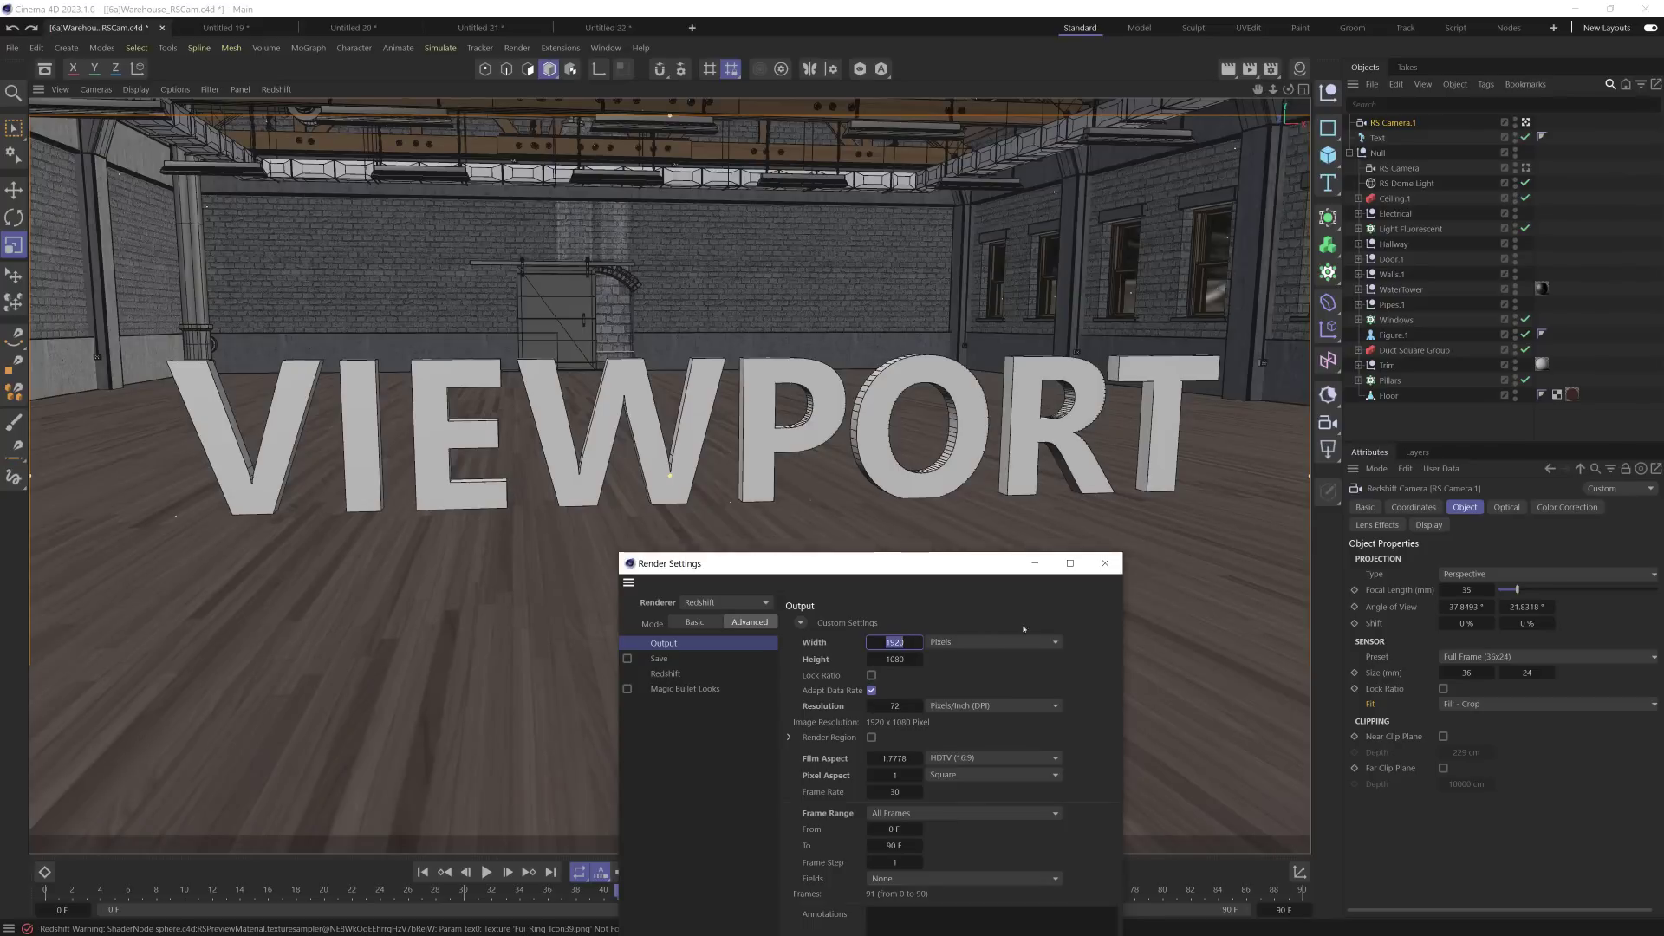
# Step: Set the camera's sensor Fit to Overscan - Fit
pyautogui.click(1398, 713)
pyautogui.click(1473, 703)
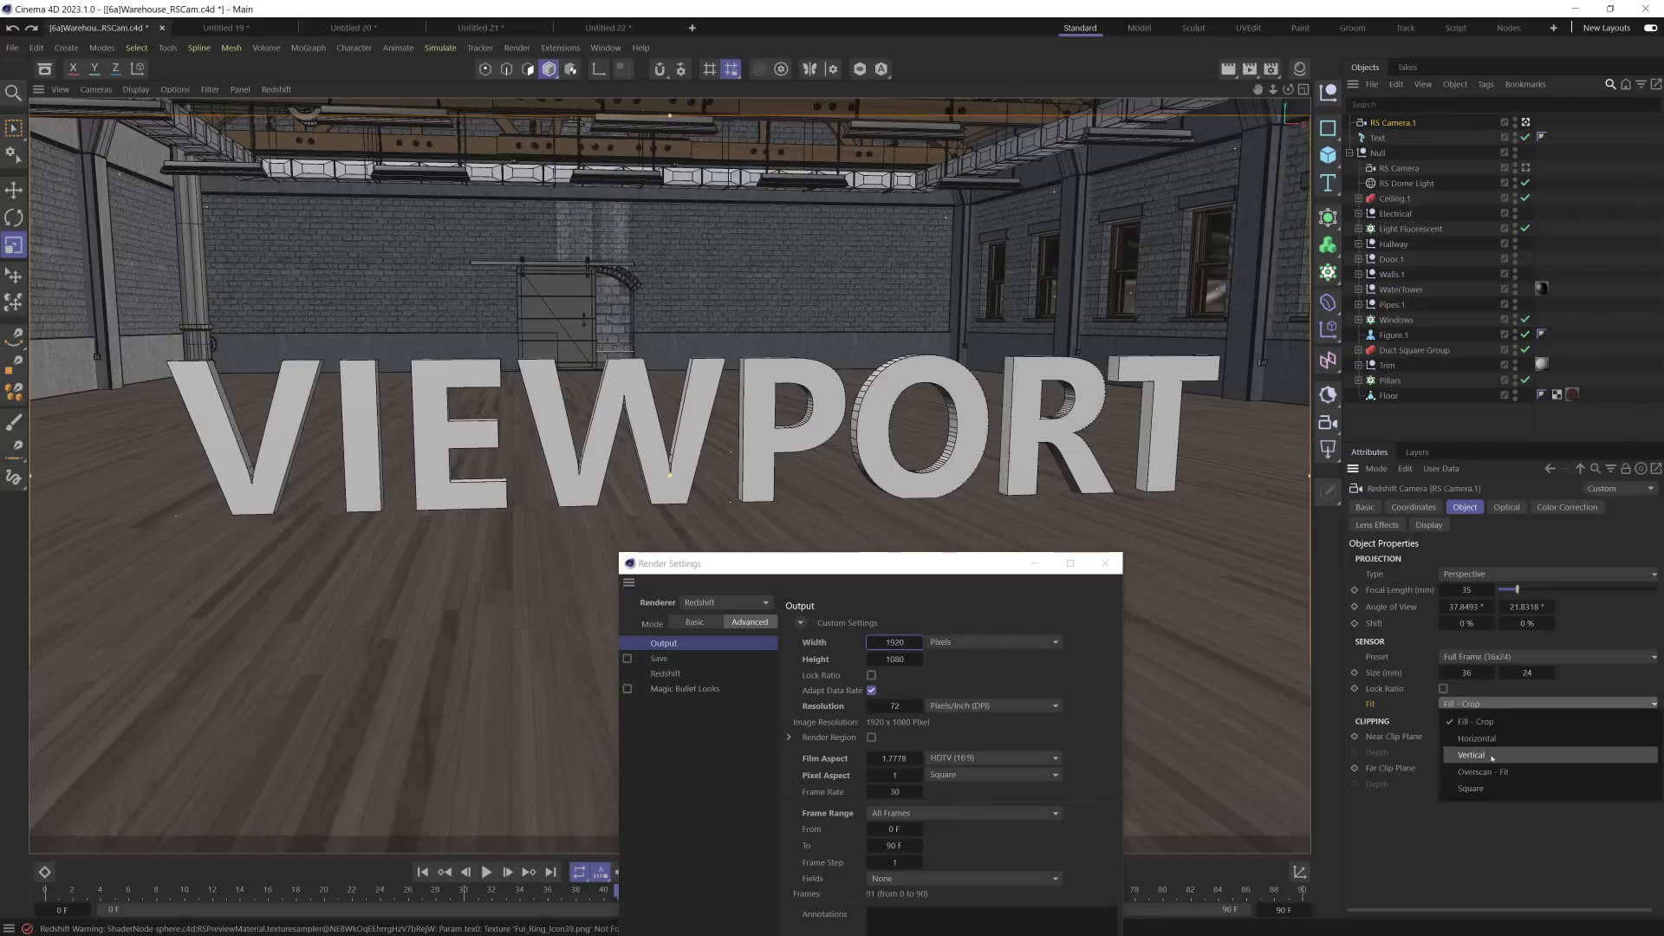
pyautogui.click(1530, 774)
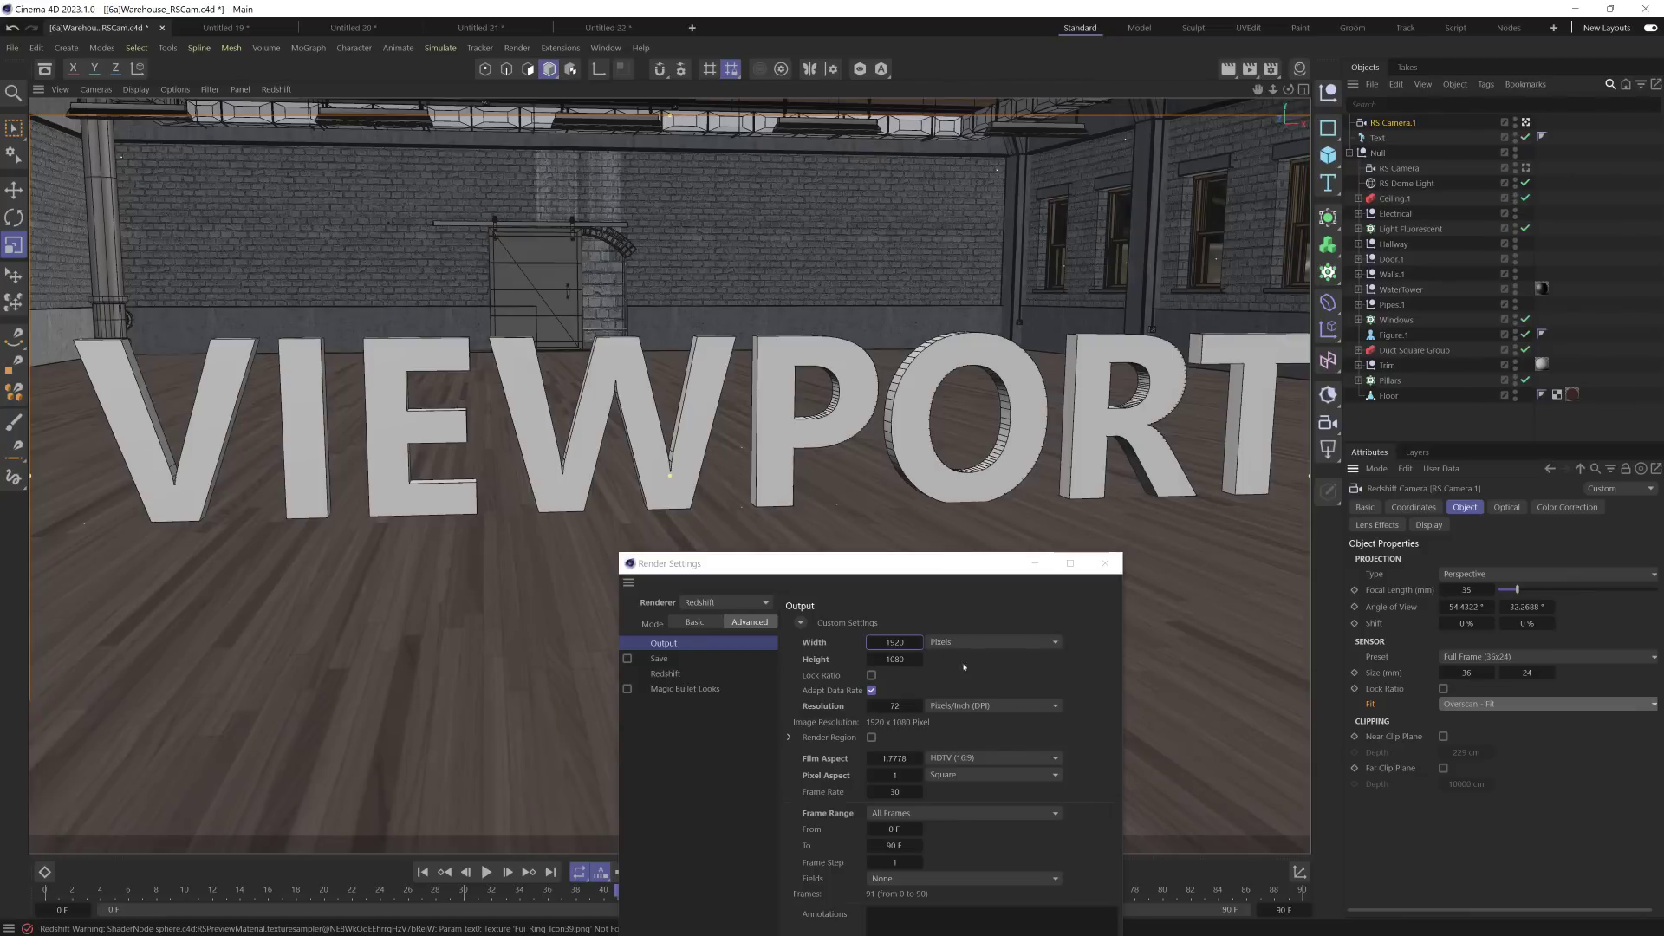
# Step: Compare framing at other widths, restore Width to 1920, and close Render Settings
pyautogui.click(893, 643)
pyautogui.moveTo(1032, 660); pyautogui.dragTo(853, 643)
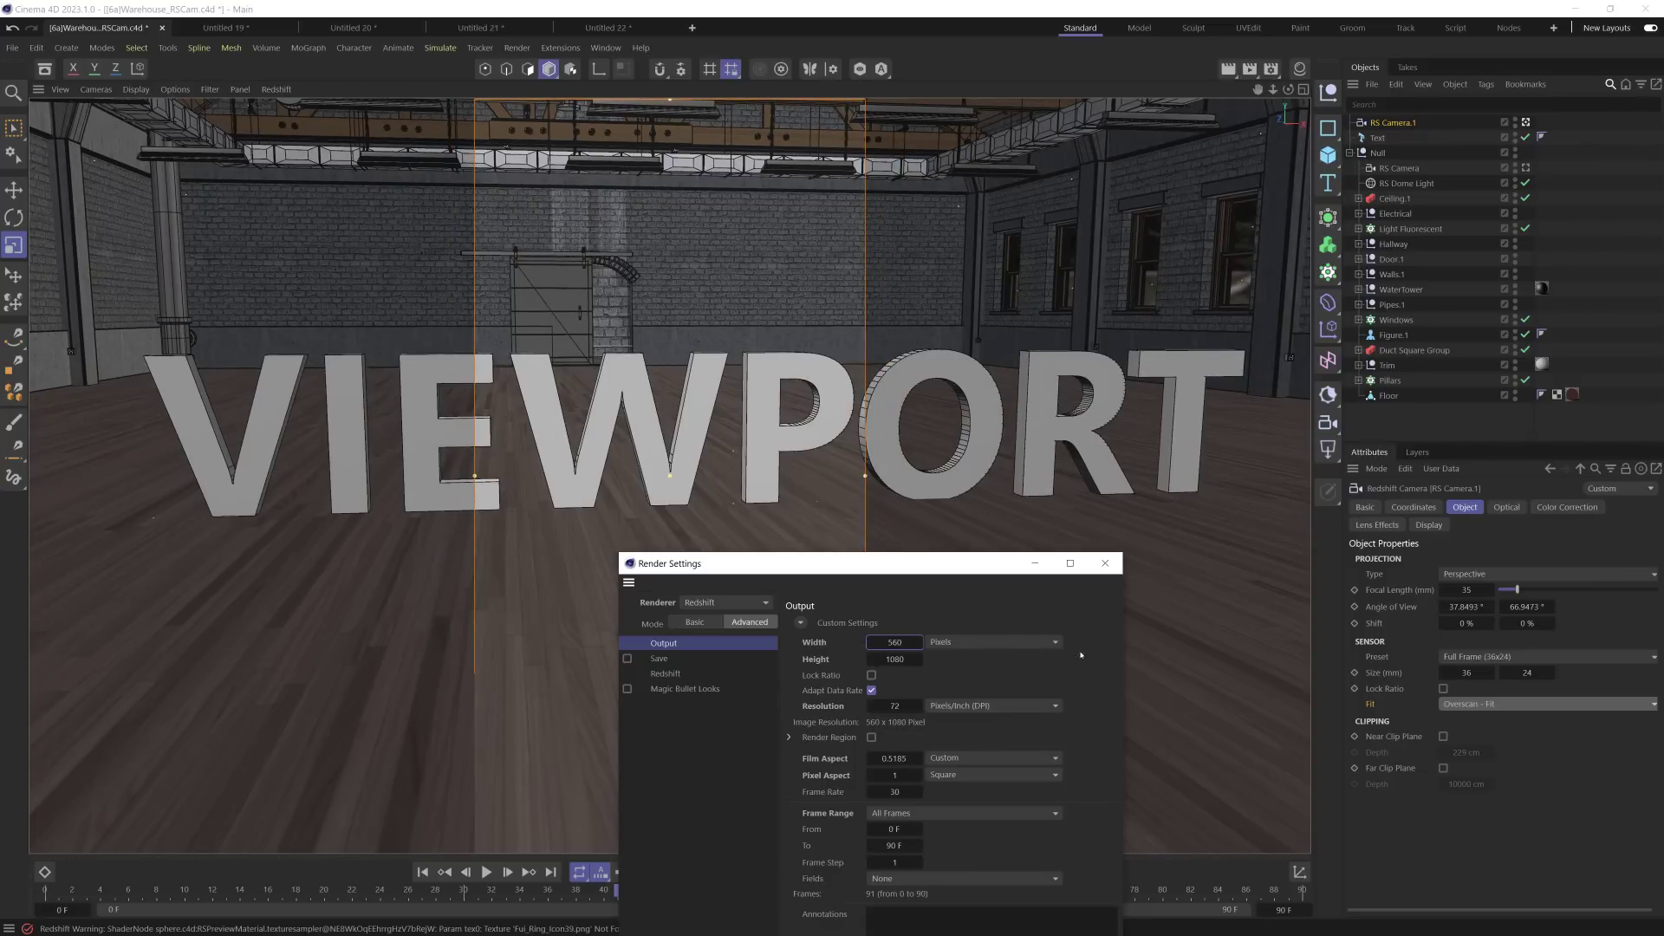
pyautogui.hotkey('ctrl', 'z')
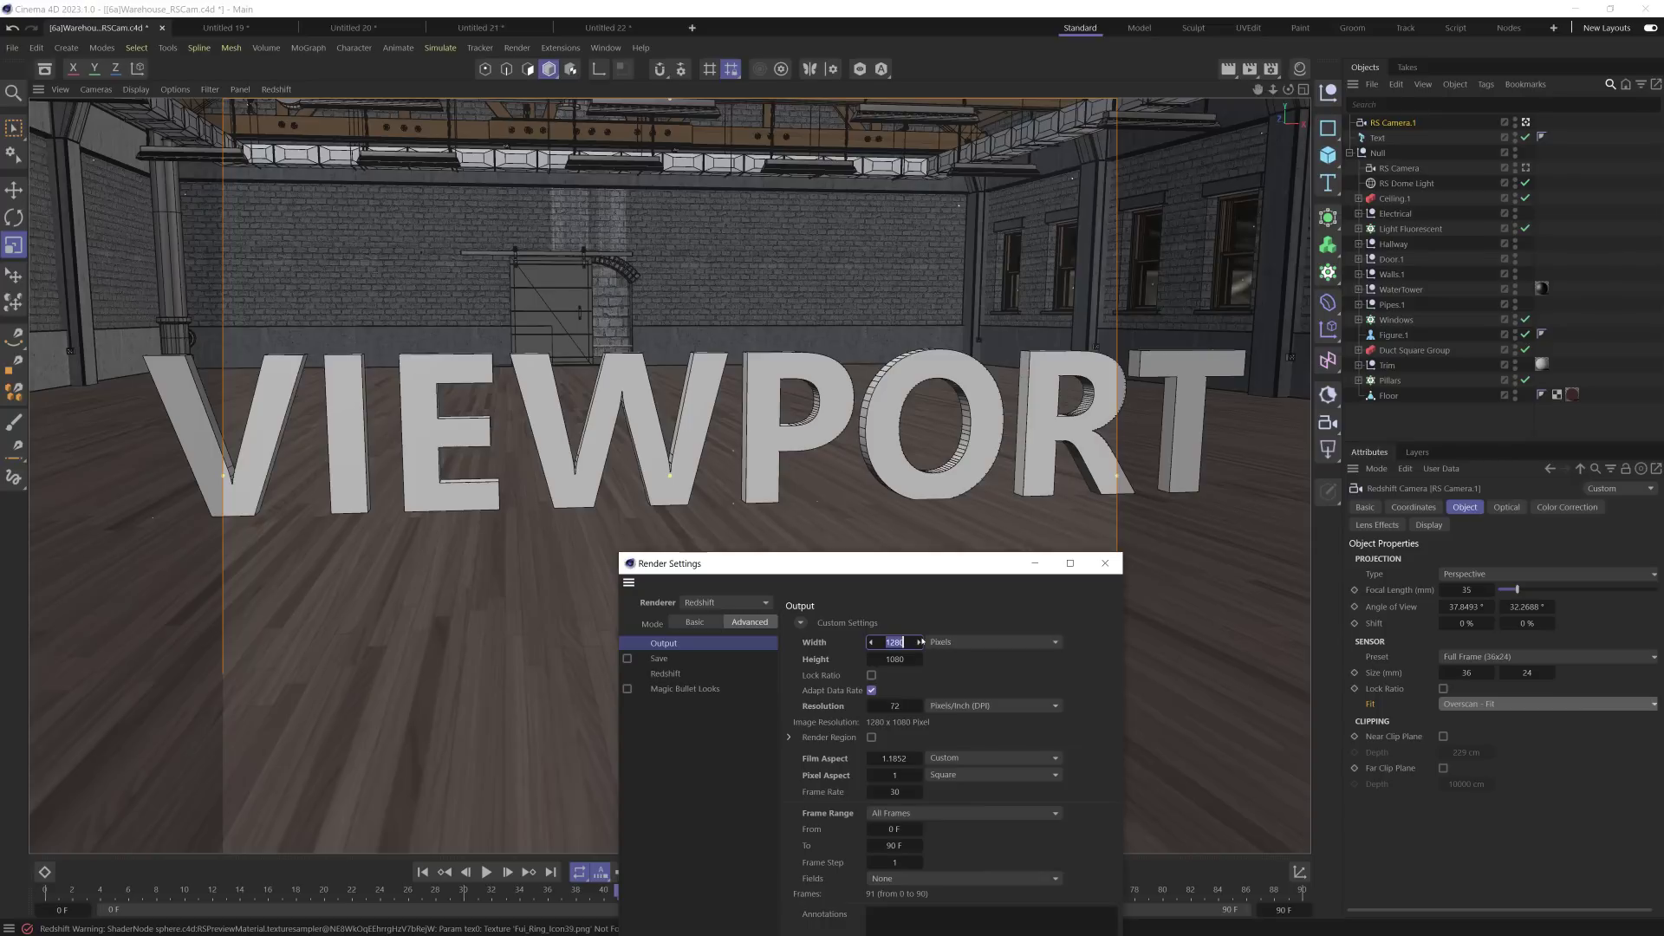
pyautogui.write('1920')
pyautogui.press('Return')
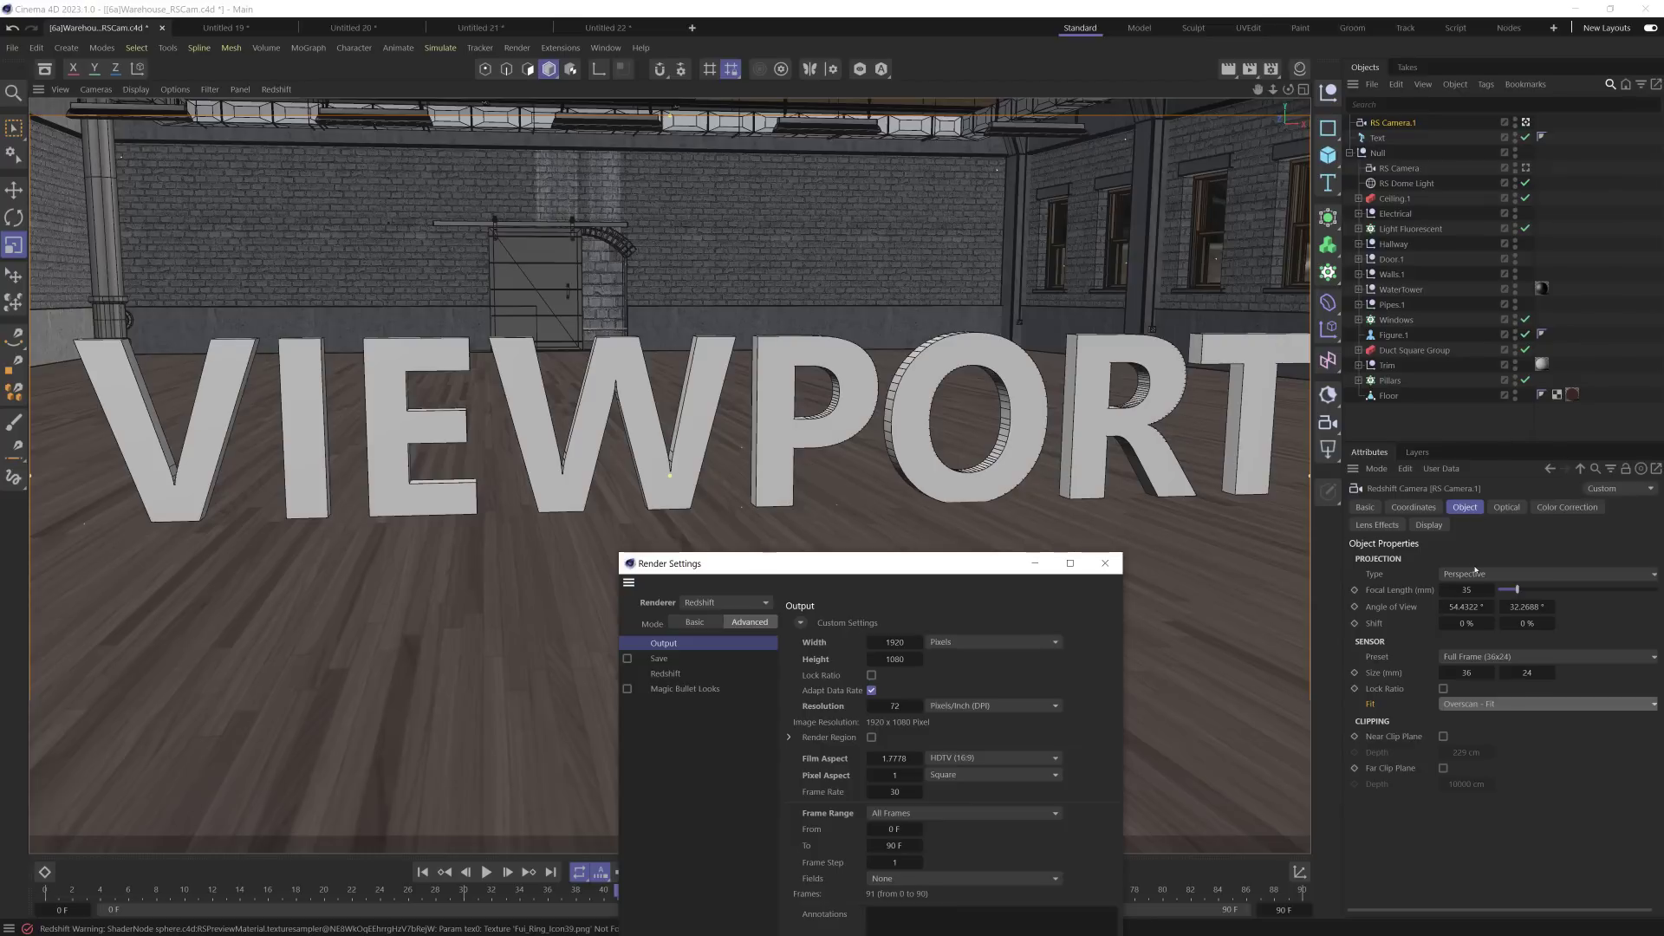
pyautogui.click(1390, 574)
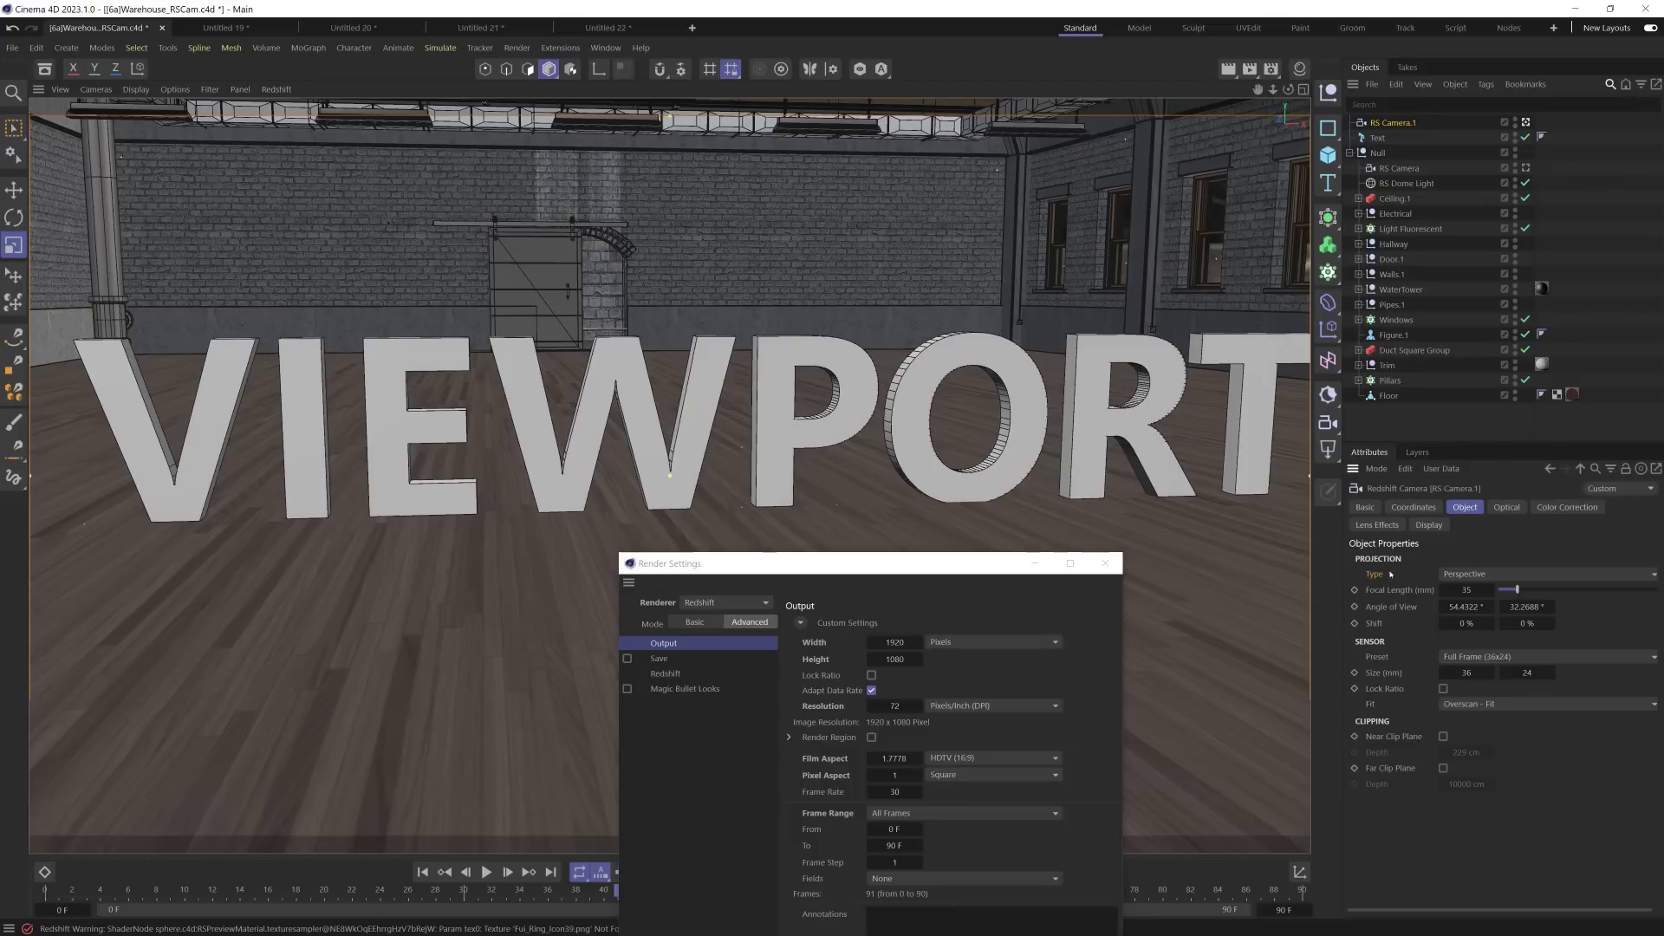
pyautogui.click(1105, 563)
# Step: Switch RS Camera.1 to Fisheye projection and orbit and dolly it around the warehouse
pyautogui.click(1516, 575)
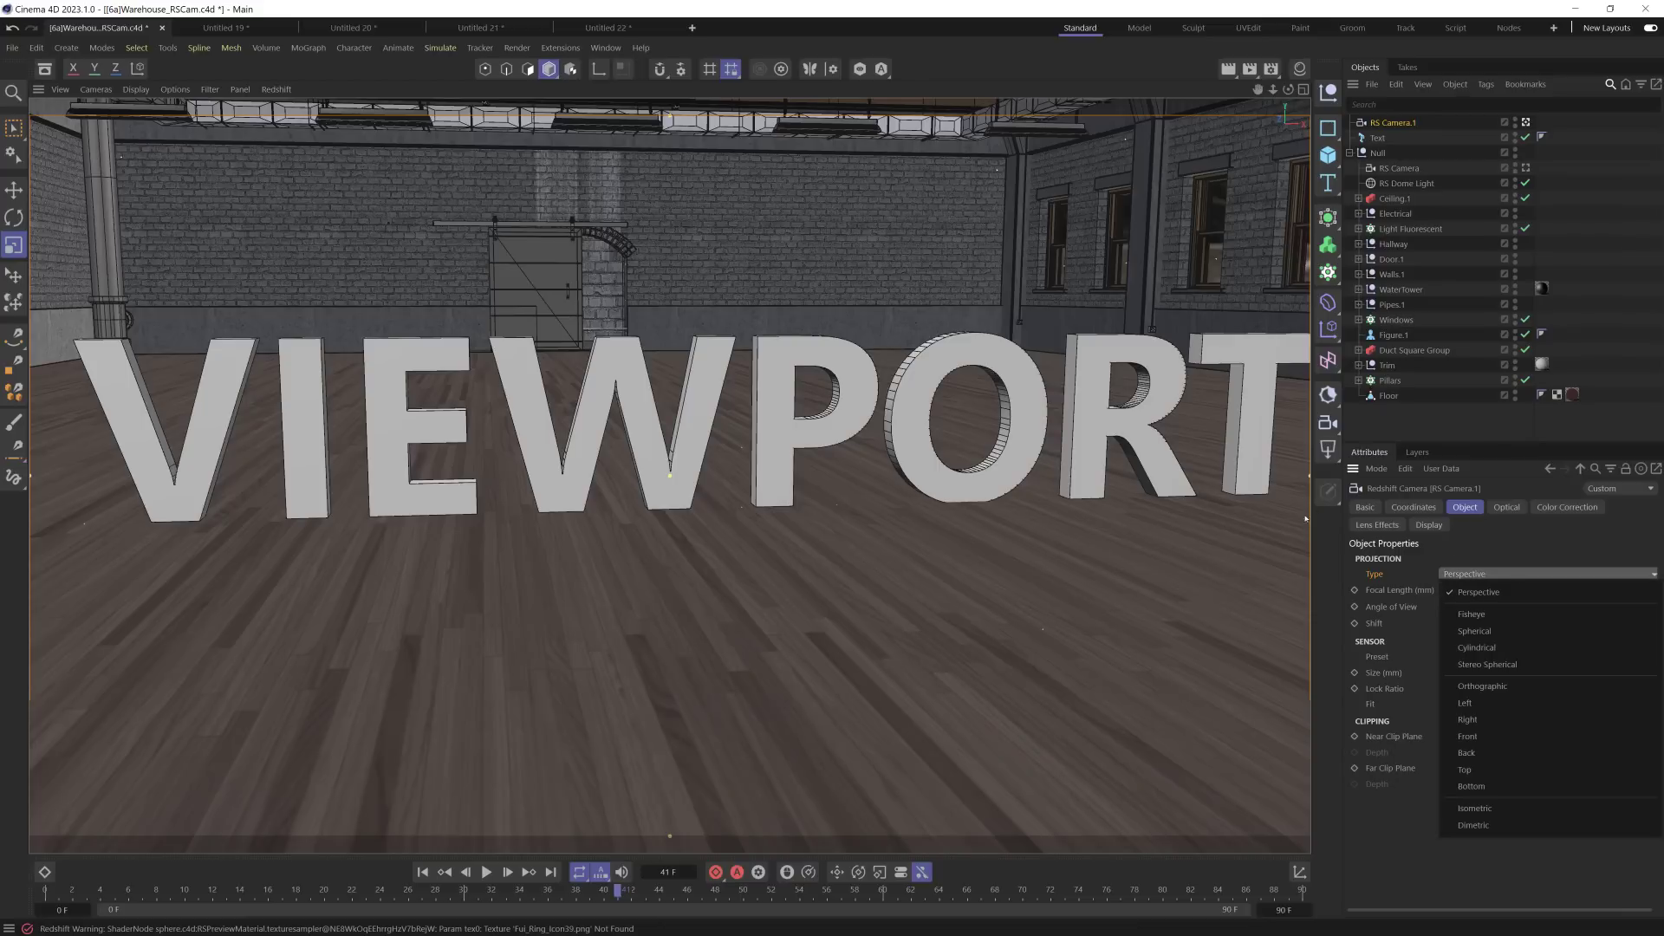
pyautogui.click(1496, 612)
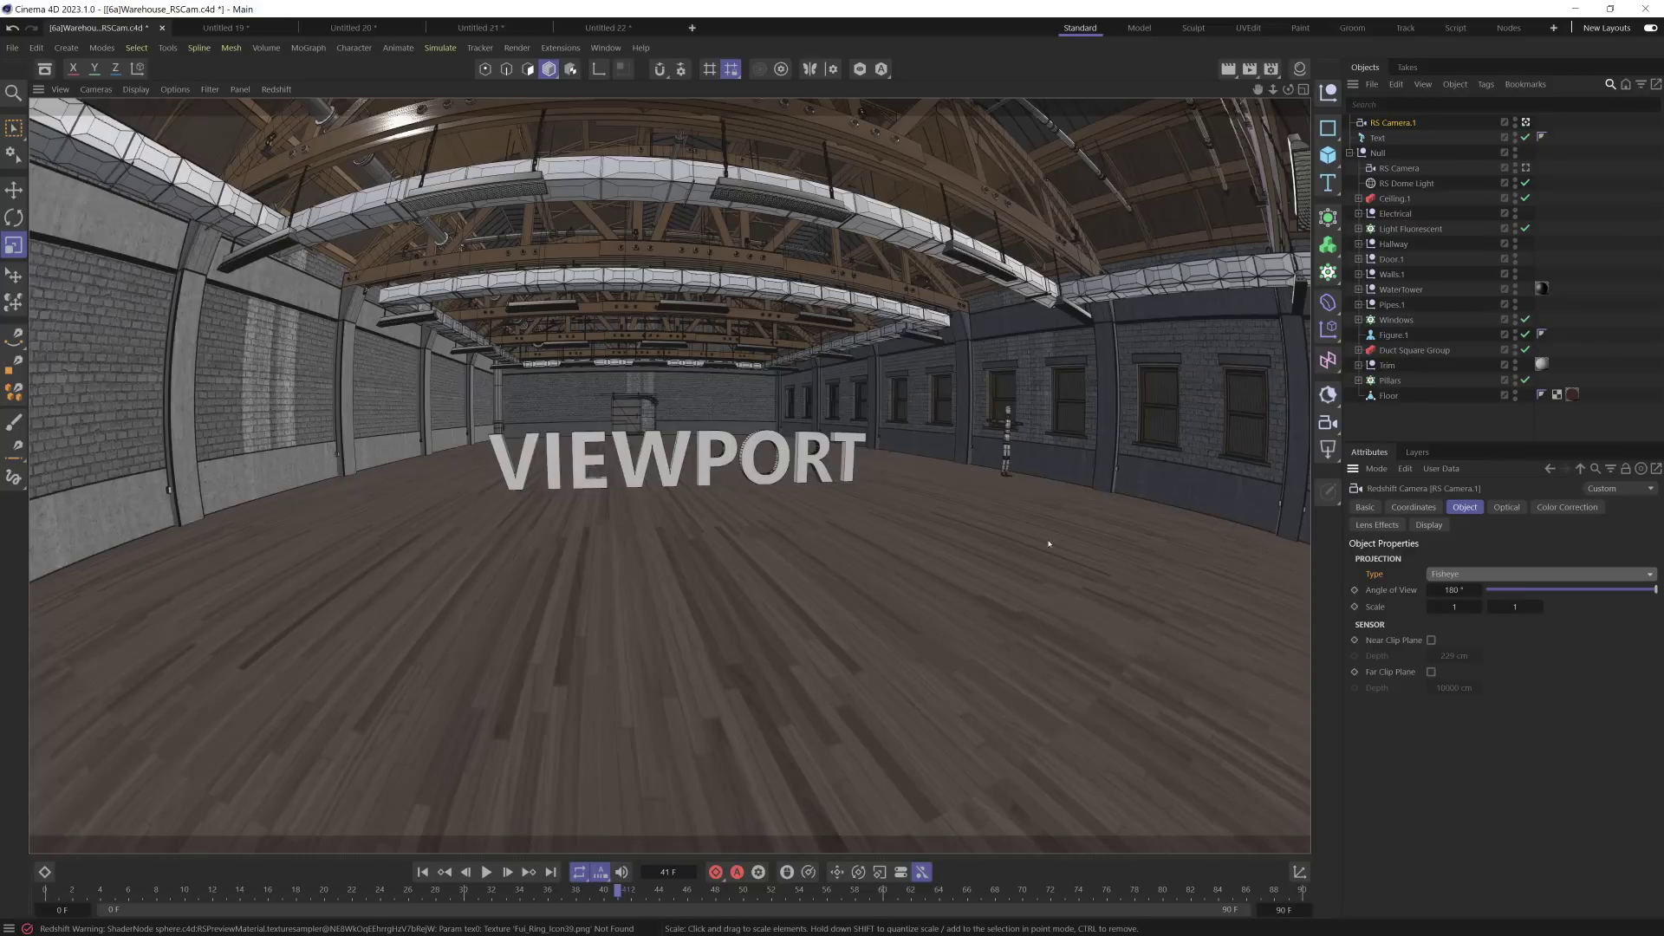
pyautogui.keyDown('alt'); pyautogui.moveTo(674, 464); pyautogui.dragTo(1097, 461, button='right'); pyautogui.keyUp('alt')
pyautogui.scroll(3, 1097, 461)
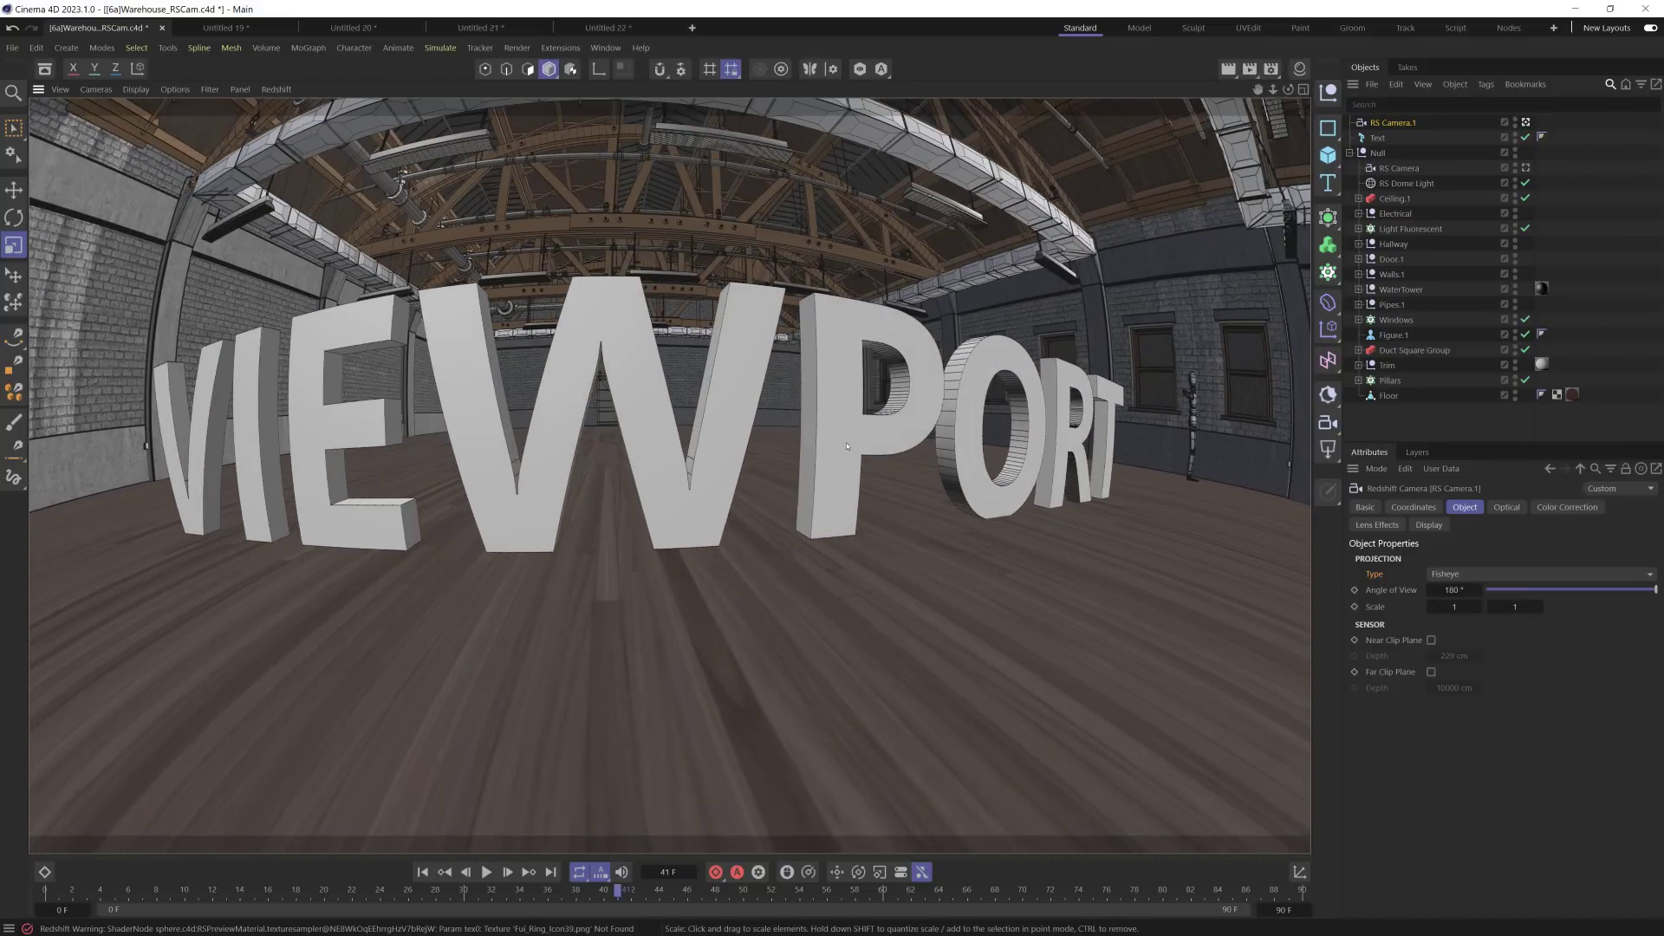
pyautogui.keyDown('alt'); pyautogui.moveTo(736, 359); pyautogui.dragTo(705, 433); pyautogui.keyUp('alt')
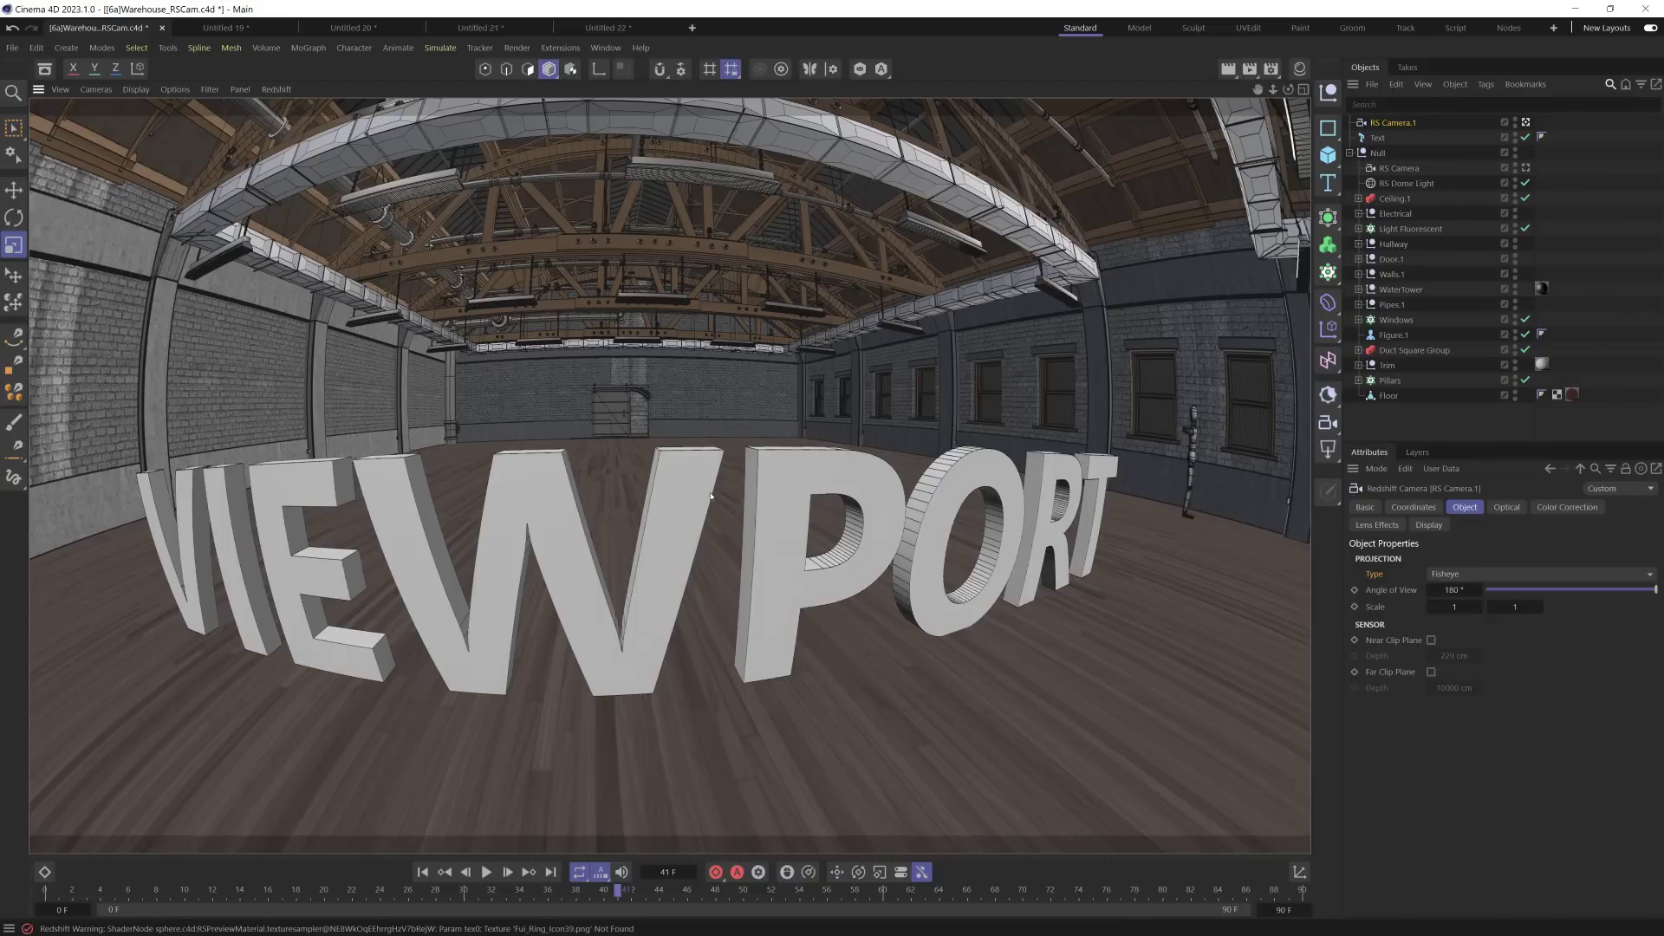
pyautogui.moveTo(686, 504)
pyautogui.keyDown('alt'); pyautogui.mouseDown()
pyautogui.moveTo(676, 513)
pyautogui.moveTo(703, 507)
pyautogui.mouseUp(); pyautogui.keyUp('alt')
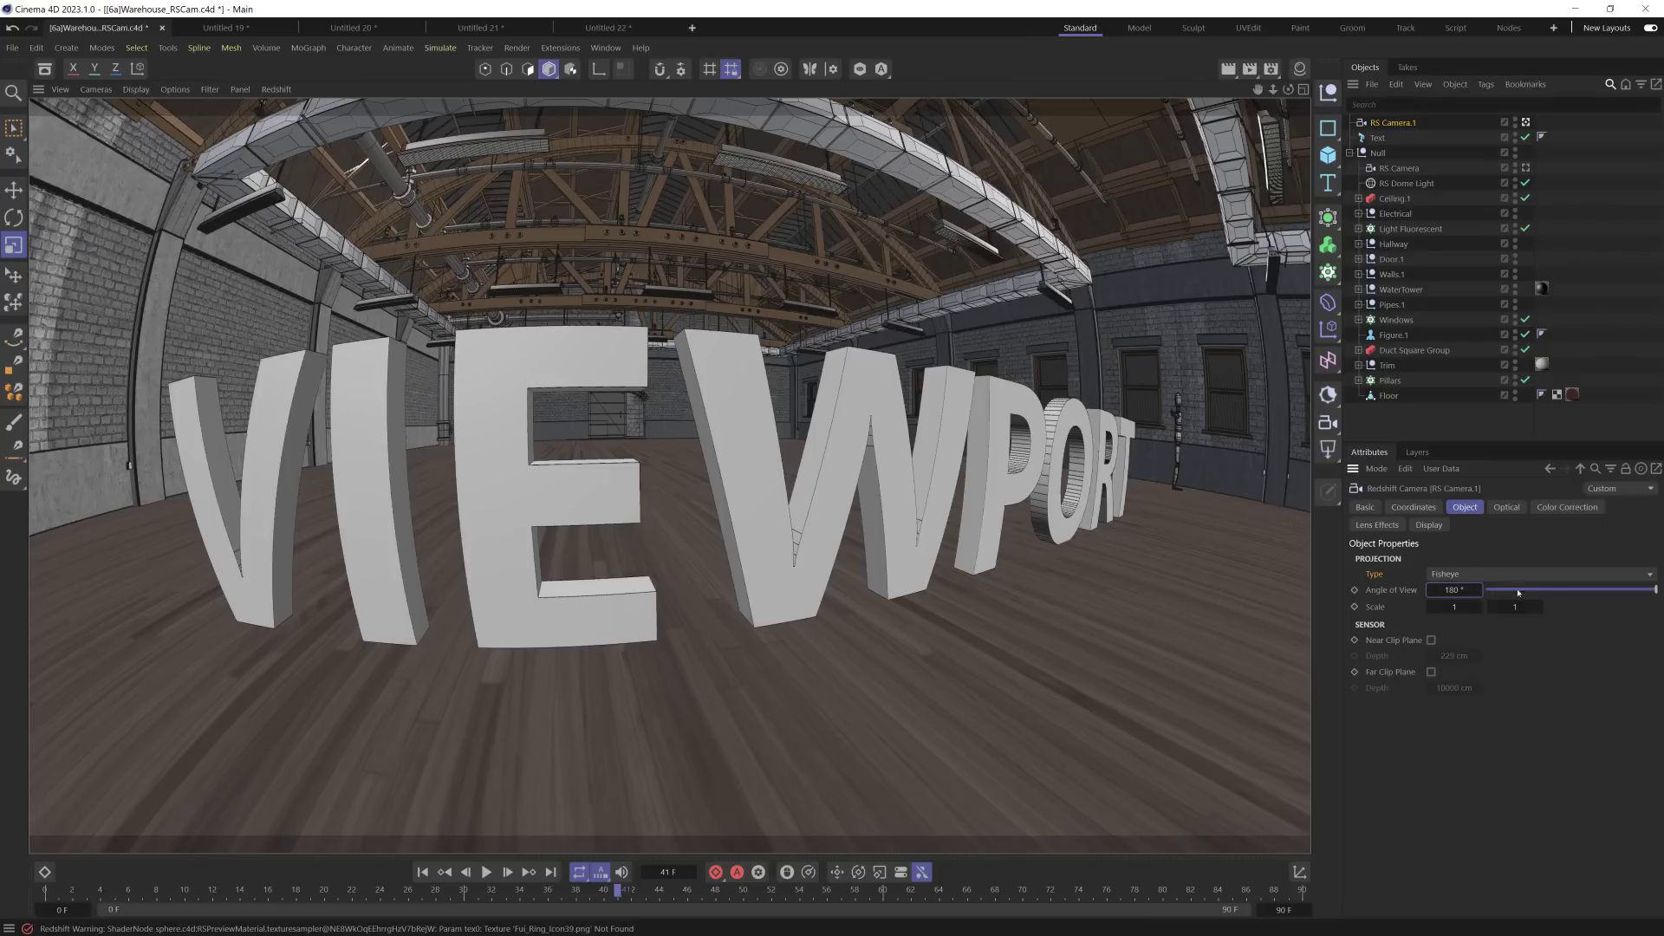
# Step: Narrow the fisheye Angle of View to 72°, then switch the projection to Spherical
pyautogui.moveTo(1635, 593)
pyautogui.mouseDown()
pyautogui.moveTo(1569, 599)
pyautogui.moveTo(1651, 596)
pyautogui.mouseUp()
pyautogui.click(1525, 574)
pyautogui.click(1473, 626)
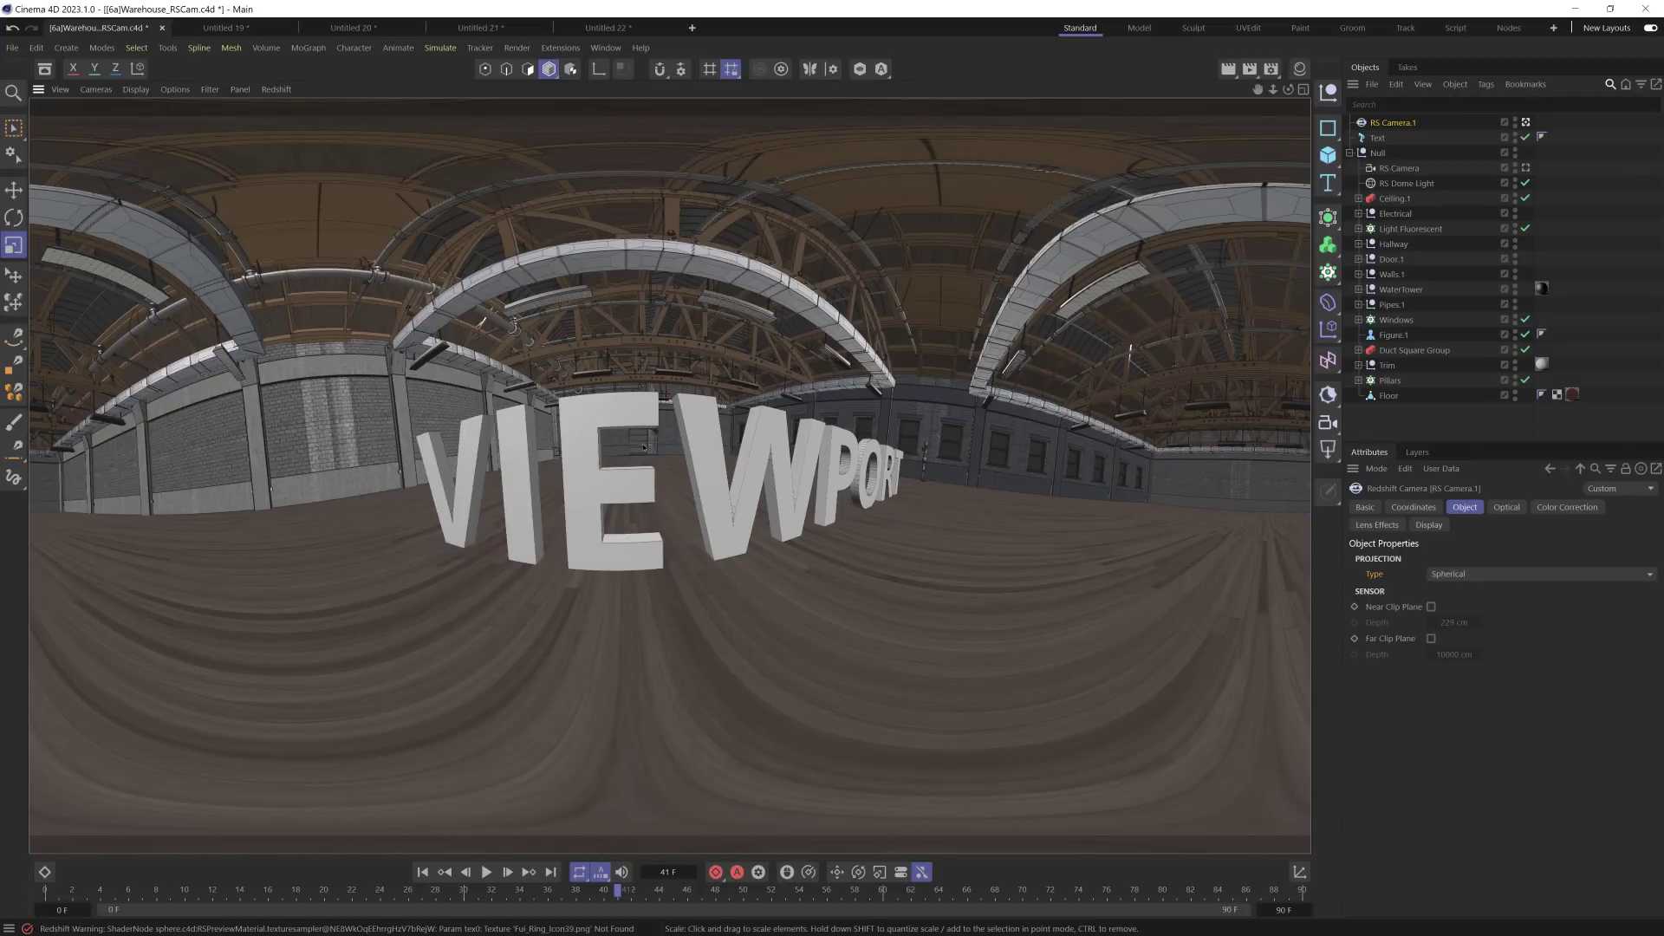
# Step: Restore the earlier camera view facing VIEWPORT and switch the projection to Cylindrical
pyautogui.scroll(5, 647, 446)
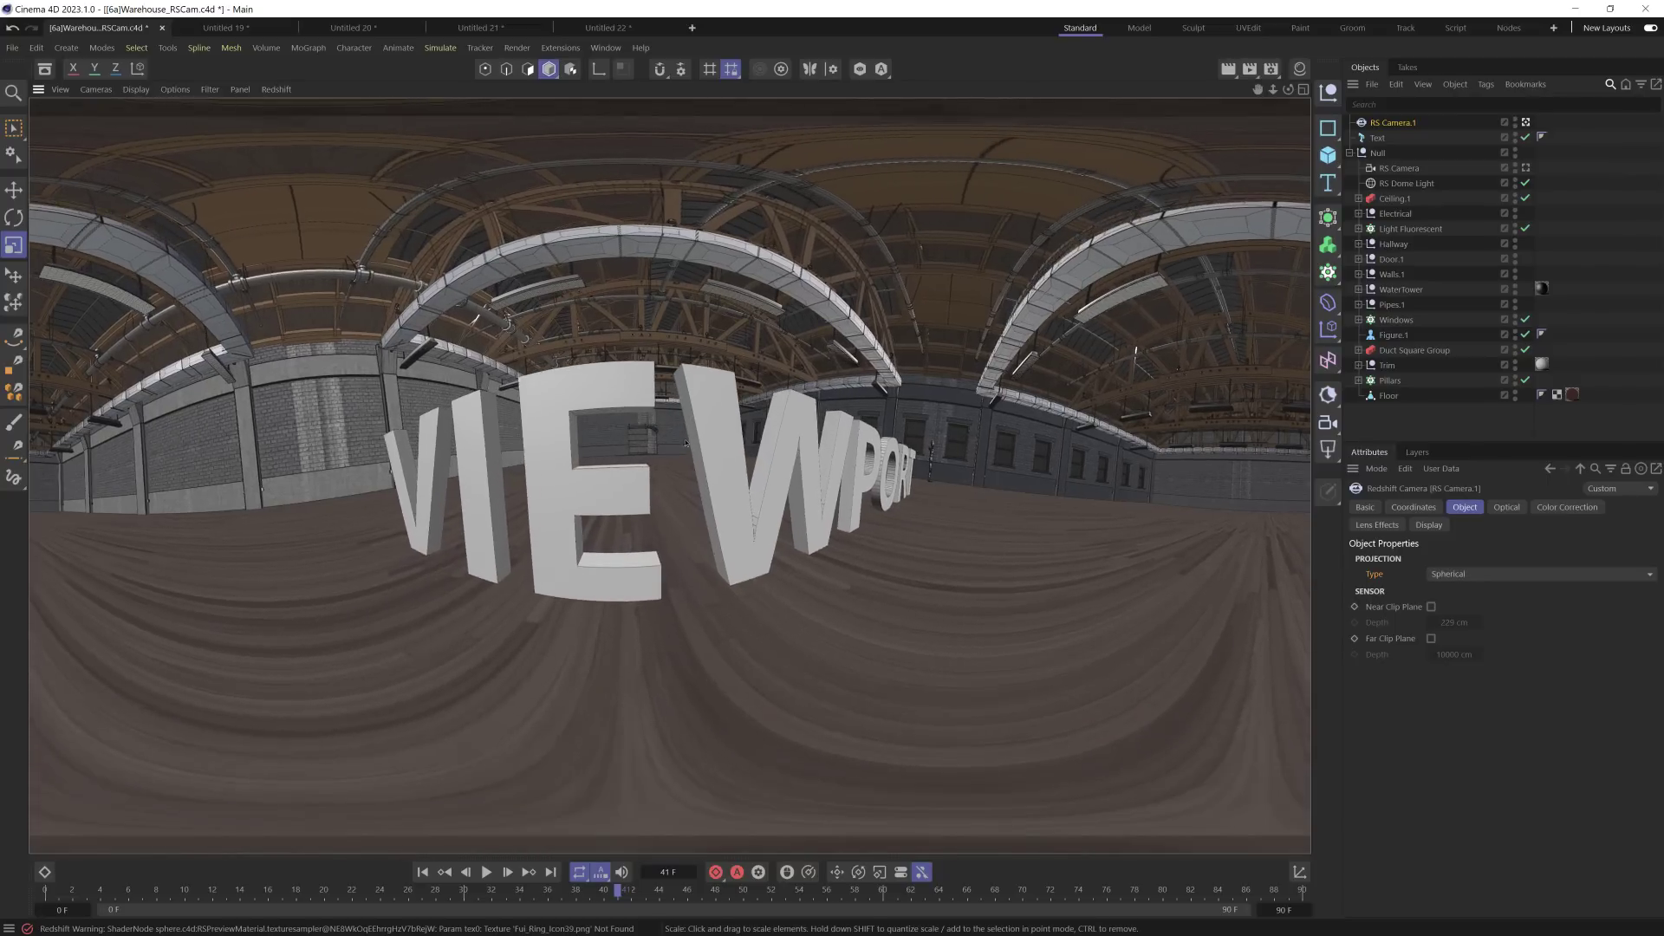
pyautogui.scroll(8, 708, 442)
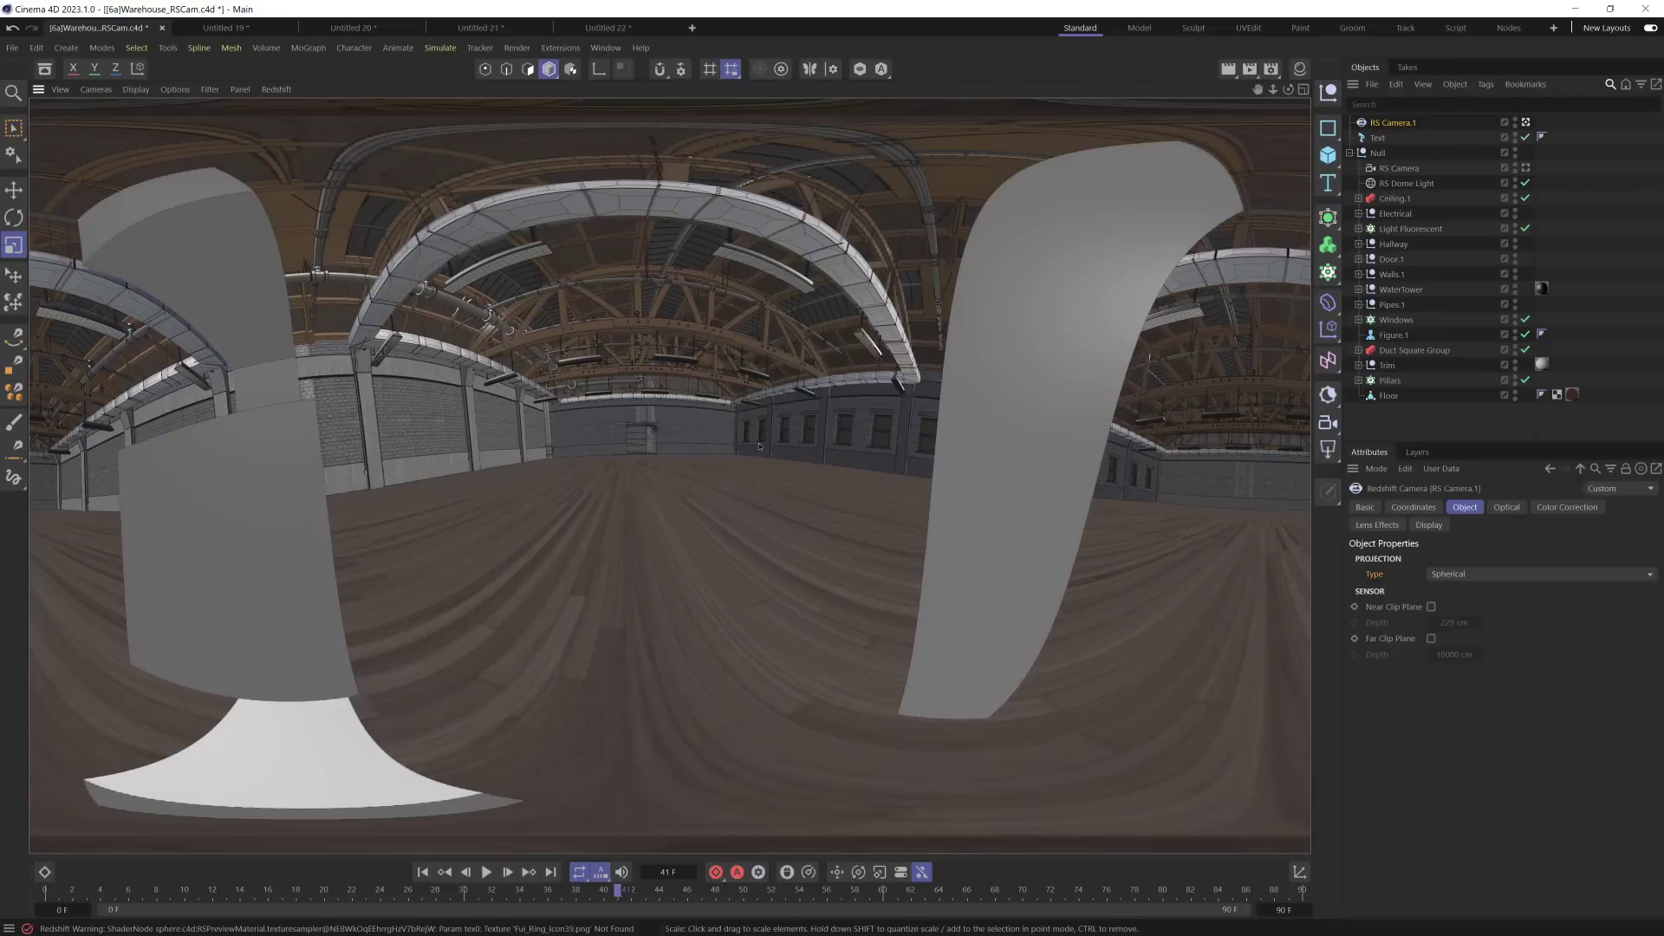
pyautogui.scroll(5, 774, 448)
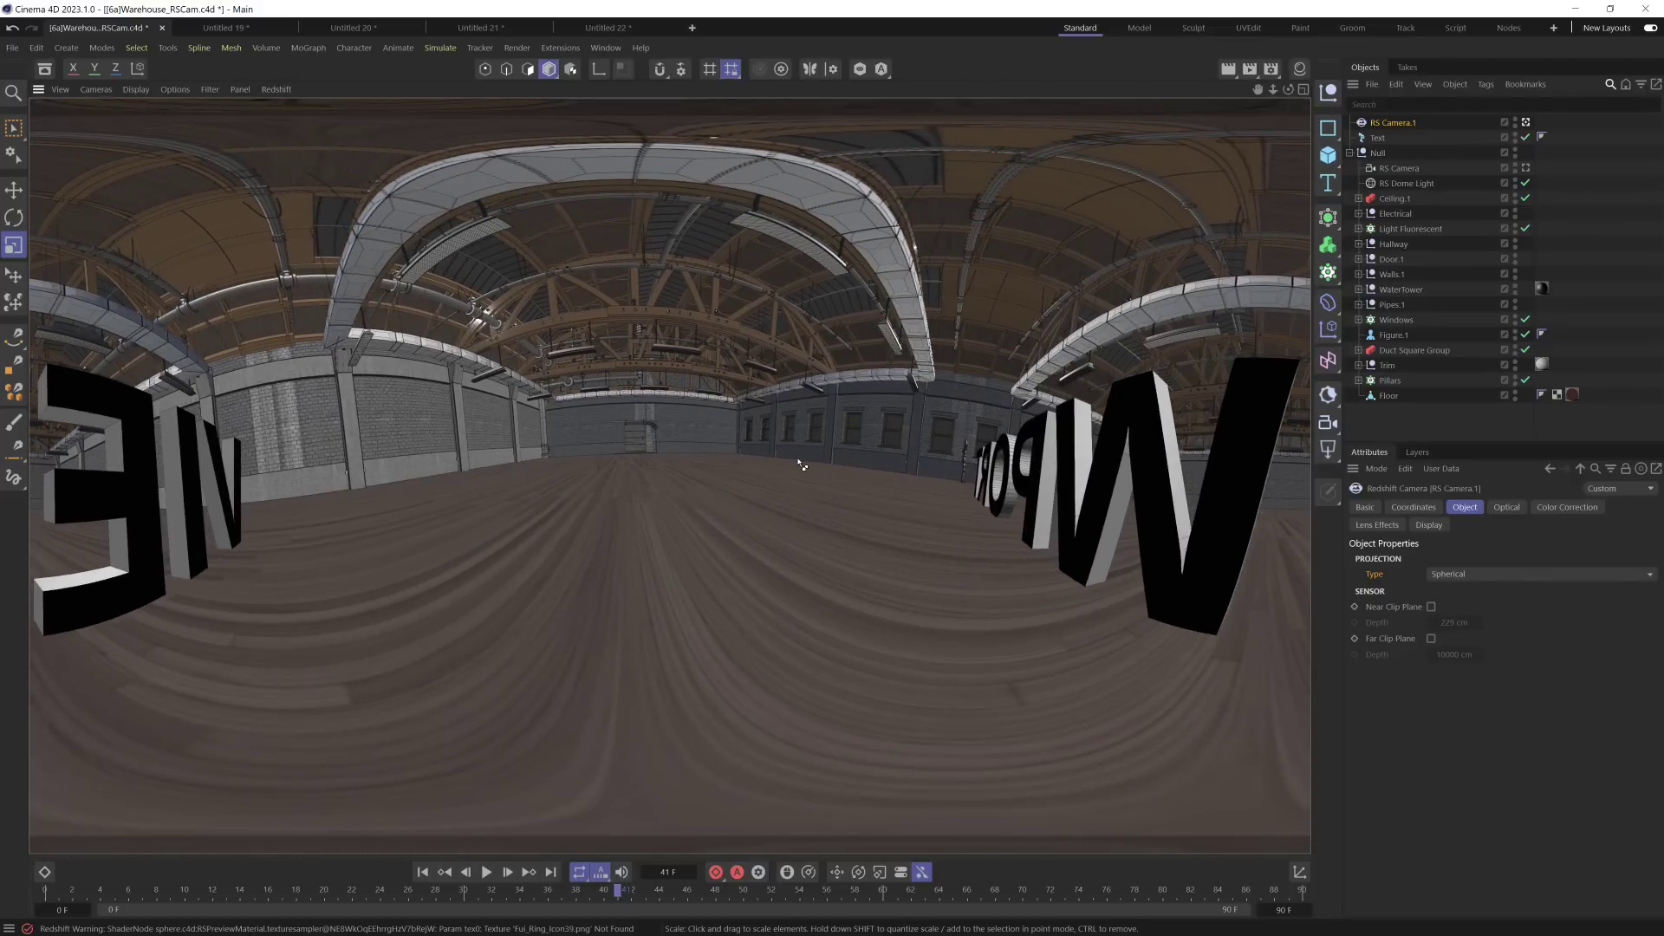
pyautogui.hotkey('ctrl', 'shift', 'z')
pyautogui.click(1490, 573)
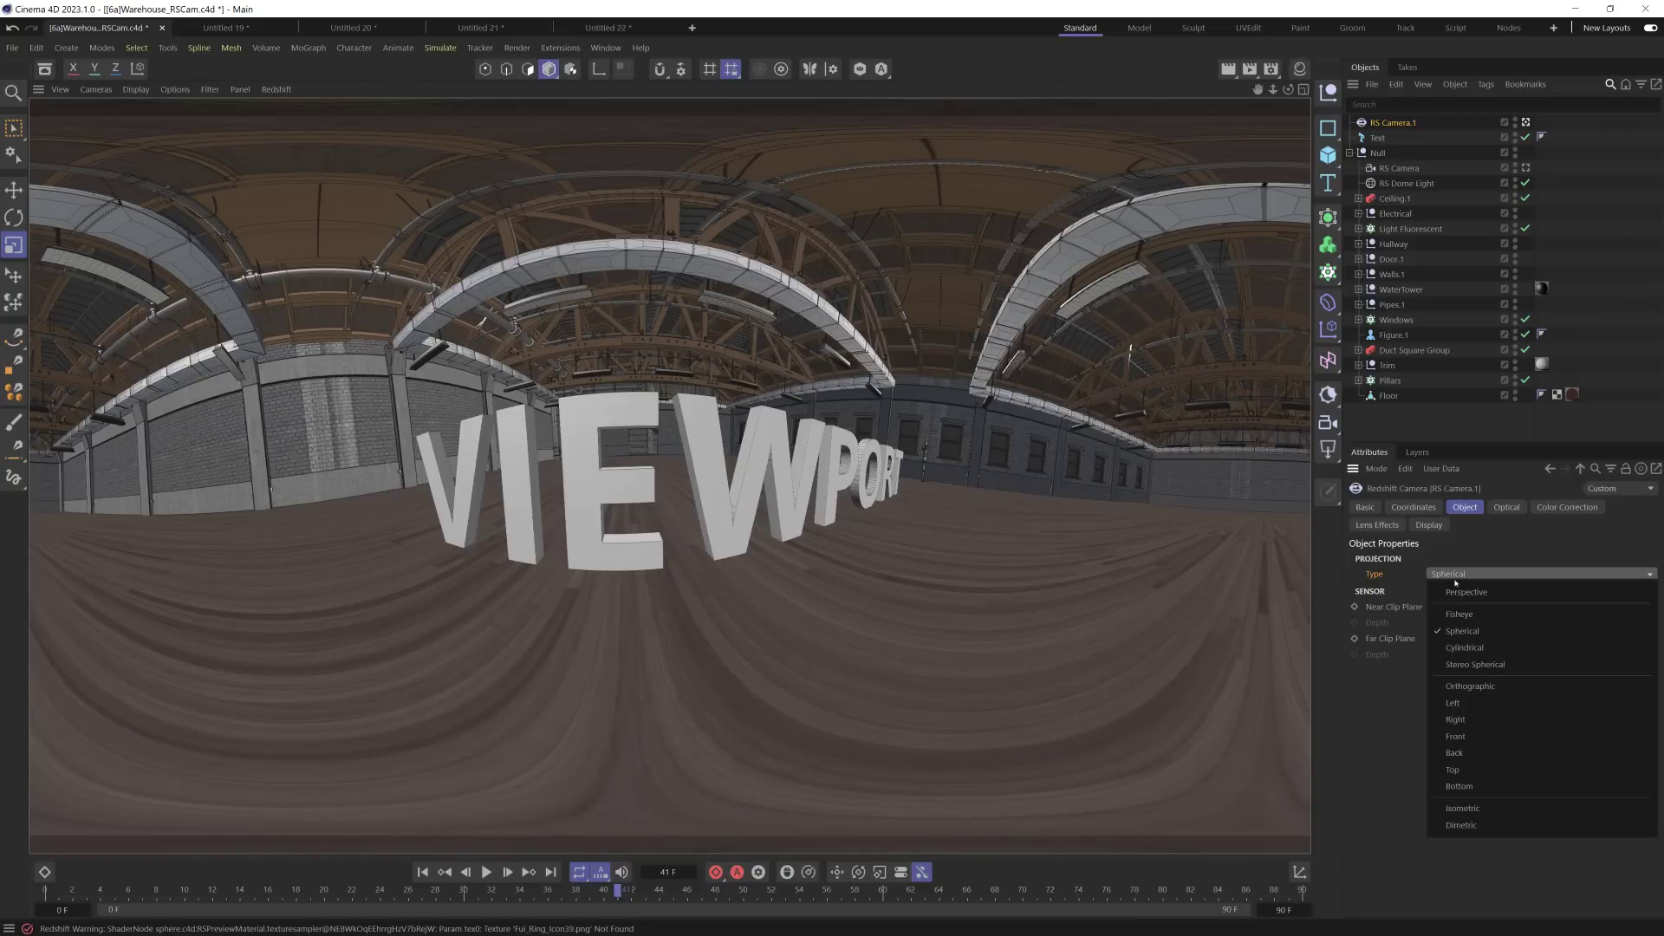
pyautogui.click(1466, 648)
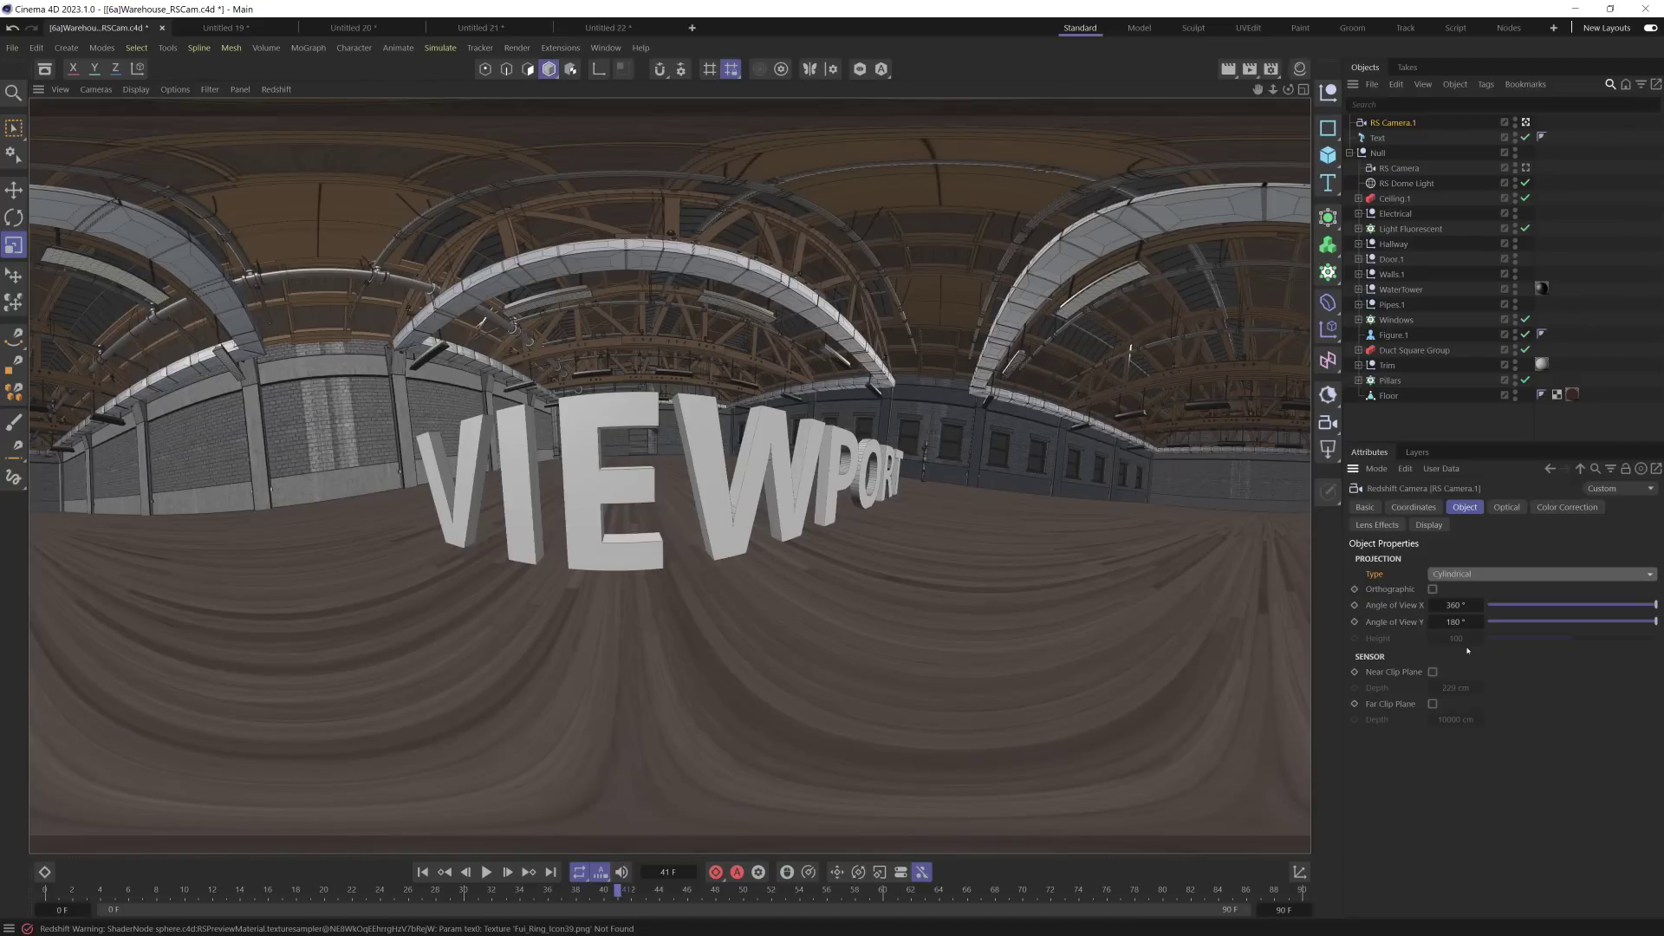
# Step: Set the horizontal angle of view to 168° and vertical to 89°, then choose Stereo Spherical
pyautogui.click(1390, 609)
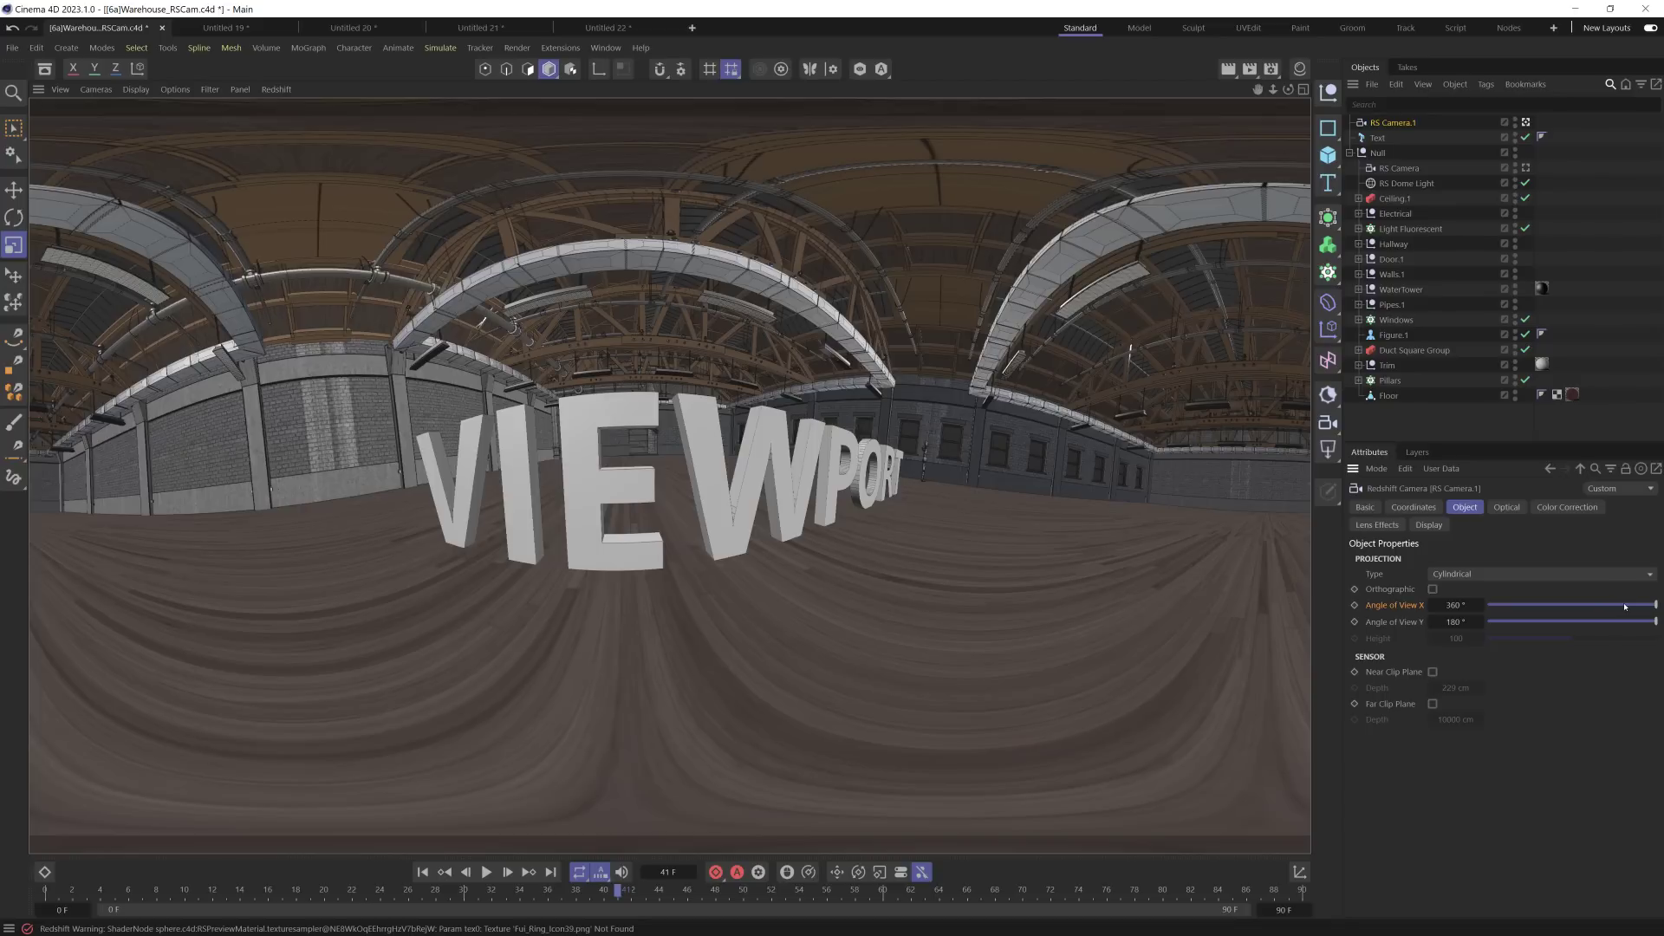
pyautogui.moveTo(1622, 607); pyautogui.dragTo(1482, 605)
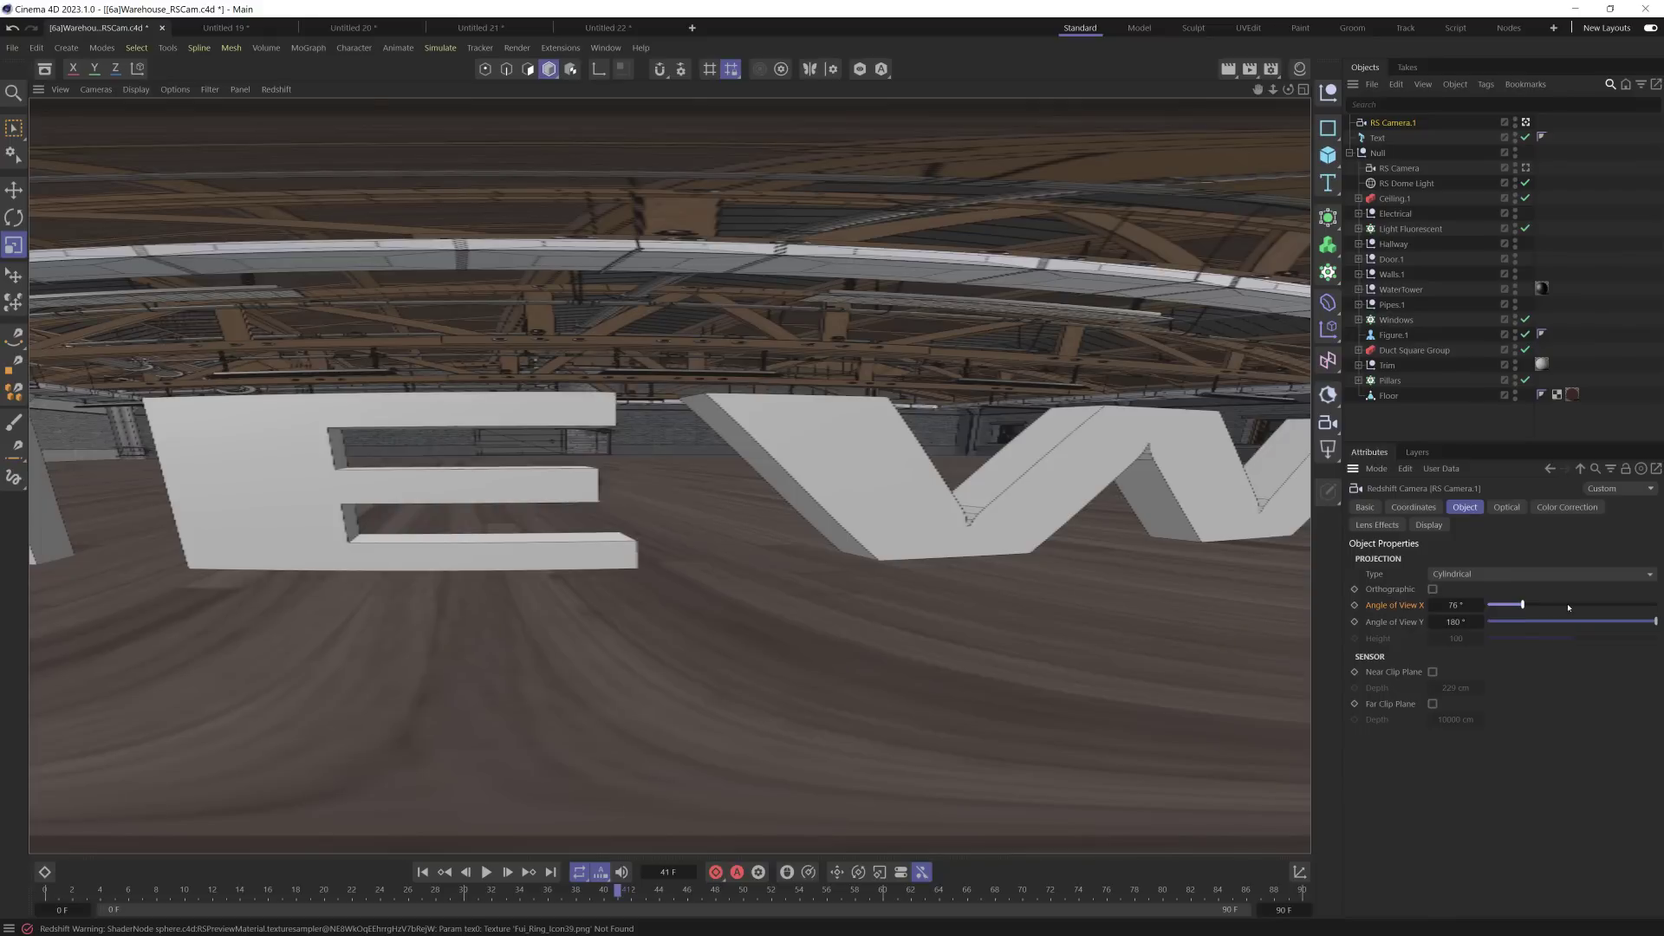
pyautogui.click(1567, 605)
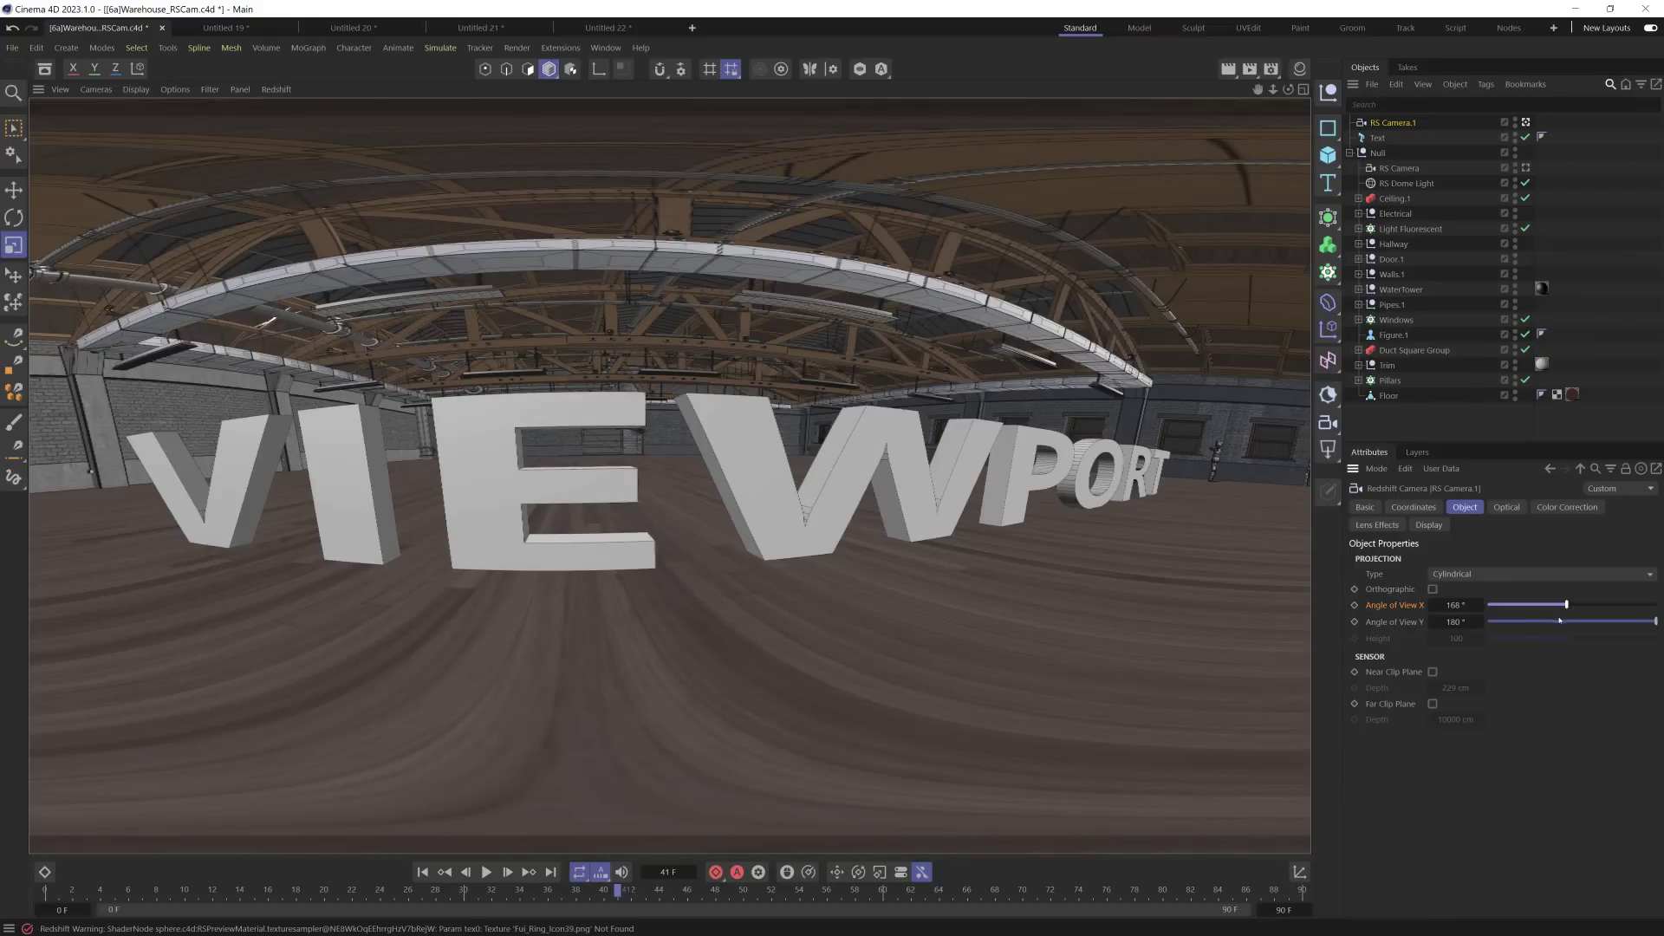
pyautogui.click(1572, 621)
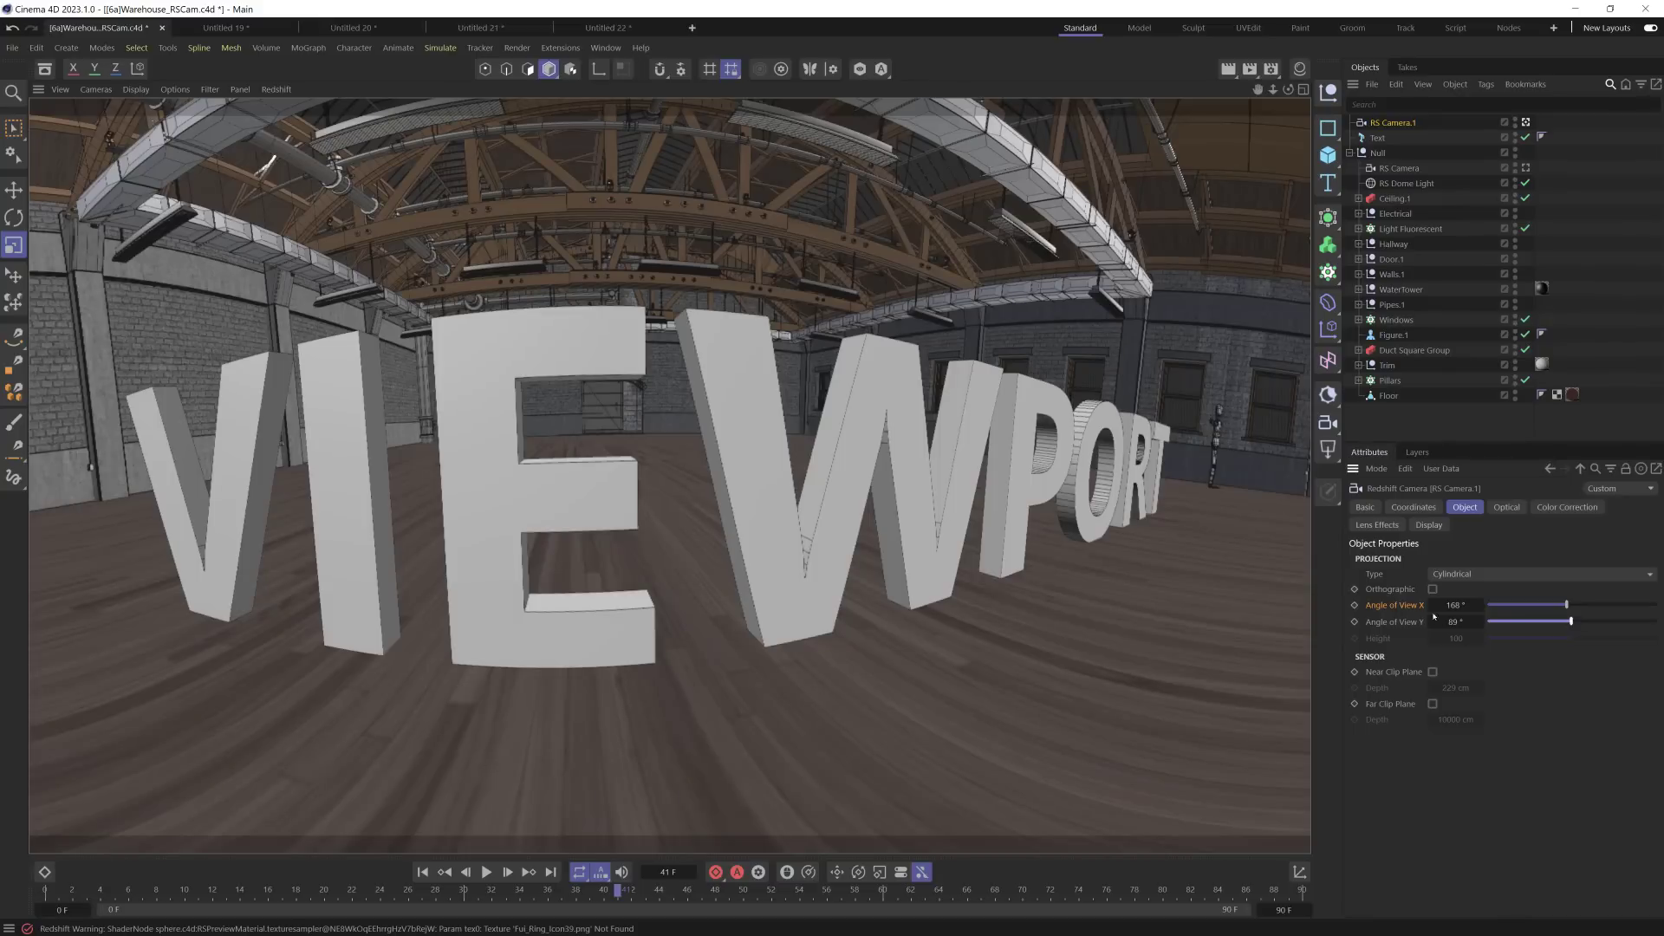
pyautogui.click(1453, 573)
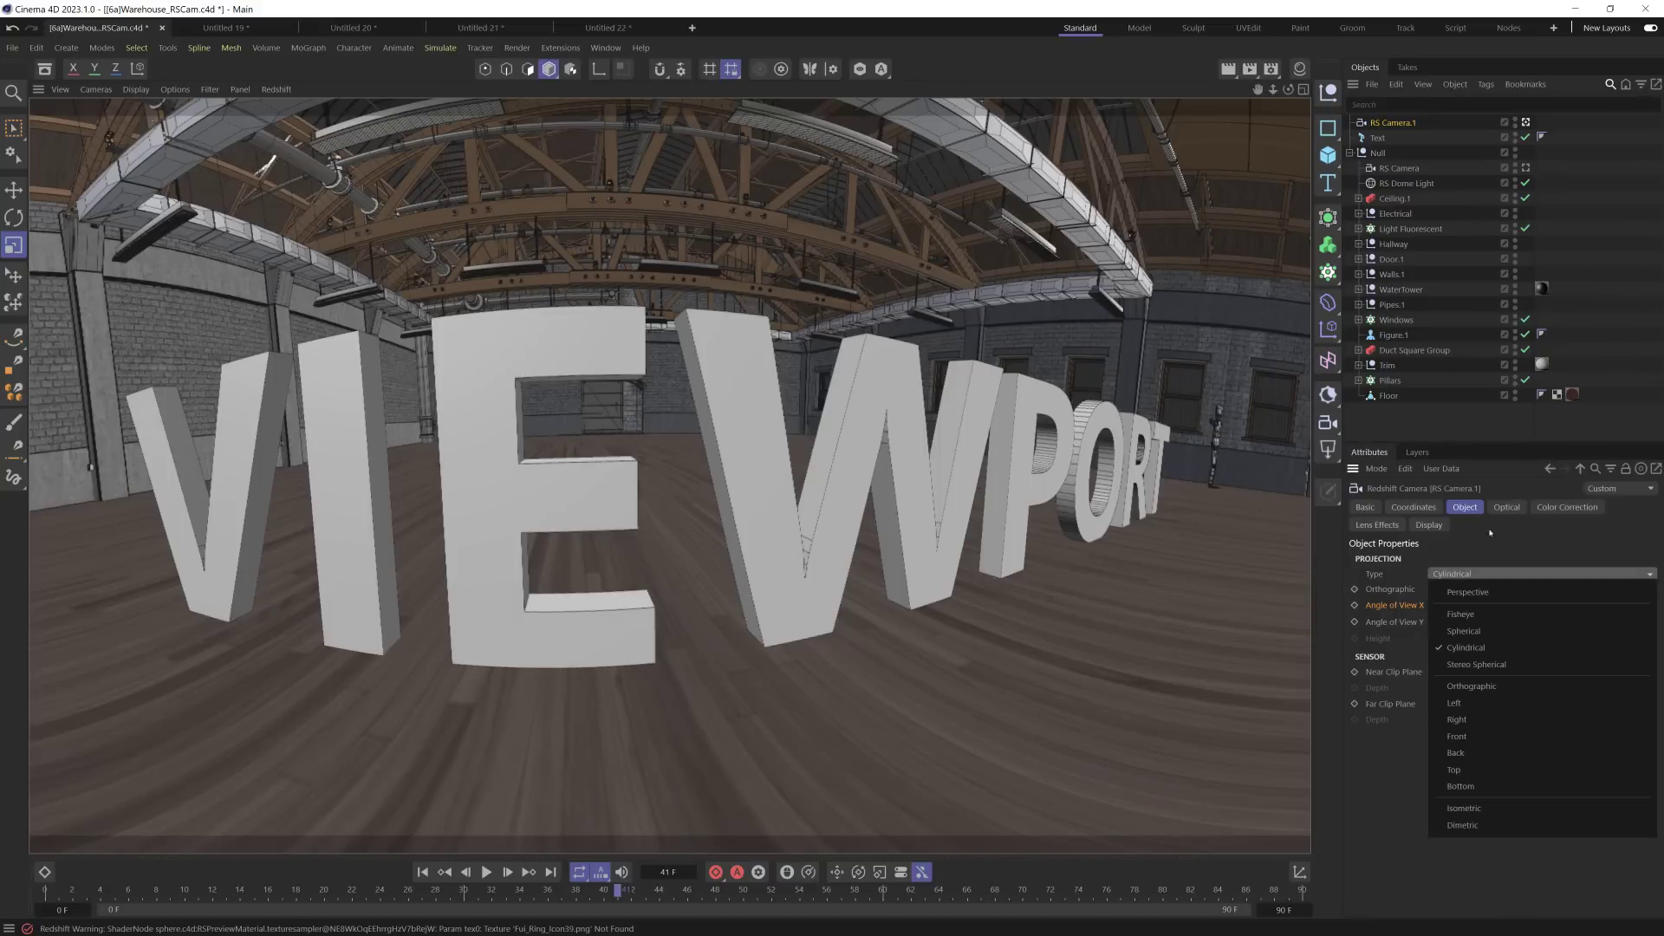
pyautogui.click(1508, 664)
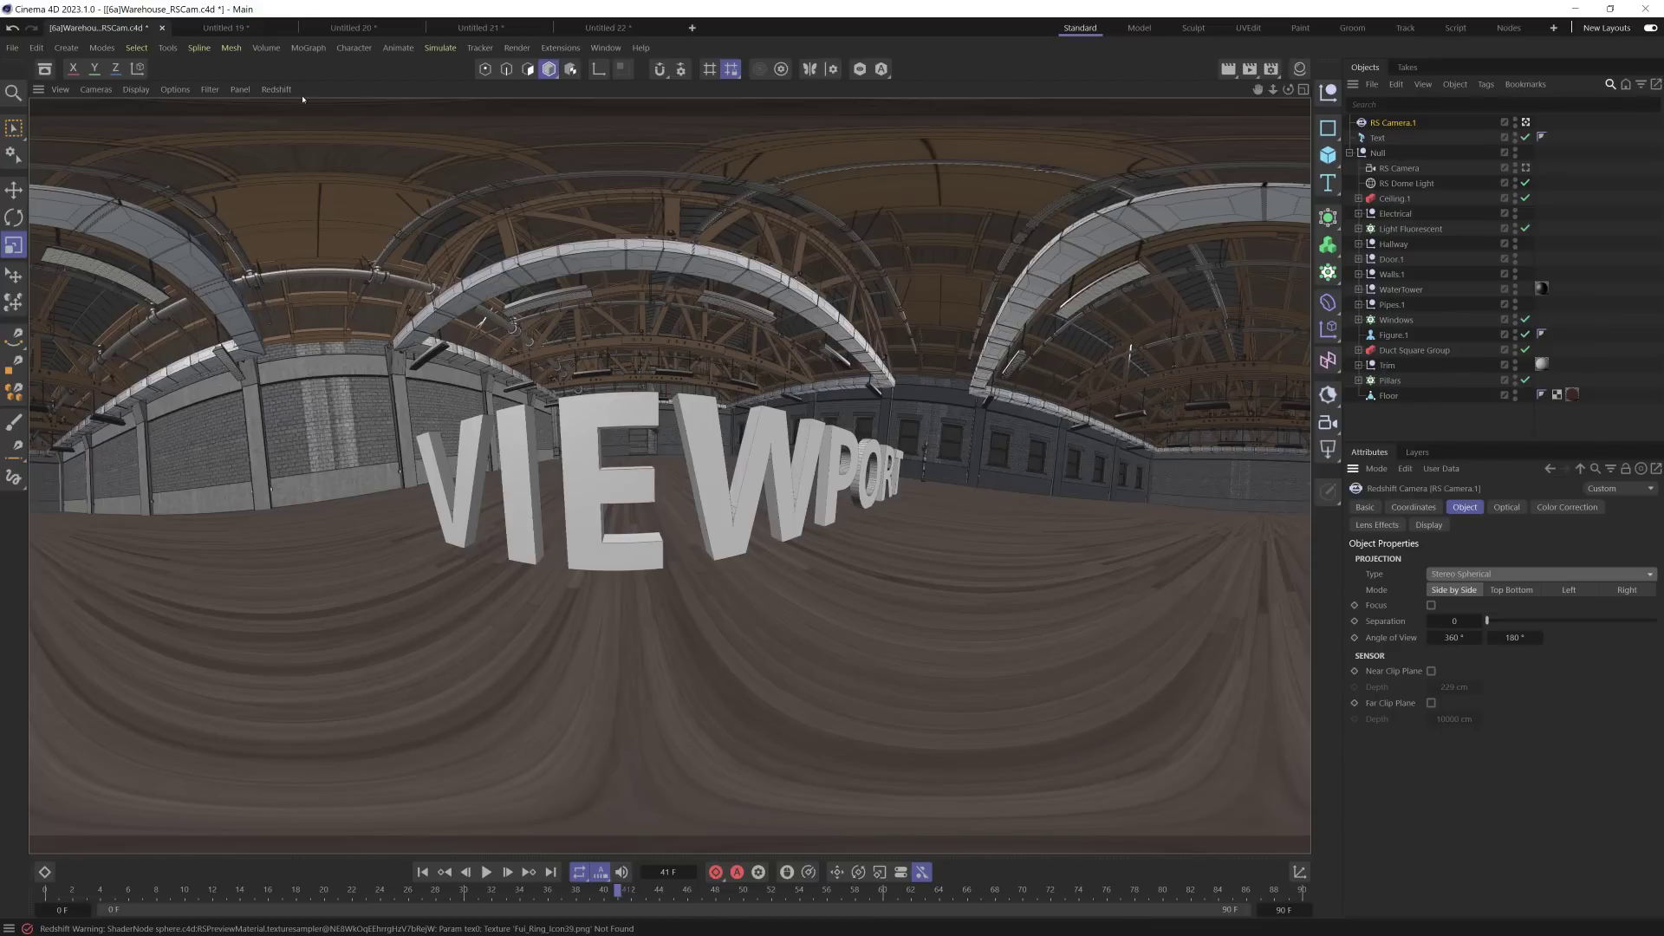
# Step: Load the [4a]RSCam.c4d scene from the Demos folder into Cinema 4D
pyautogui.hotkey('alt', 'Tab')
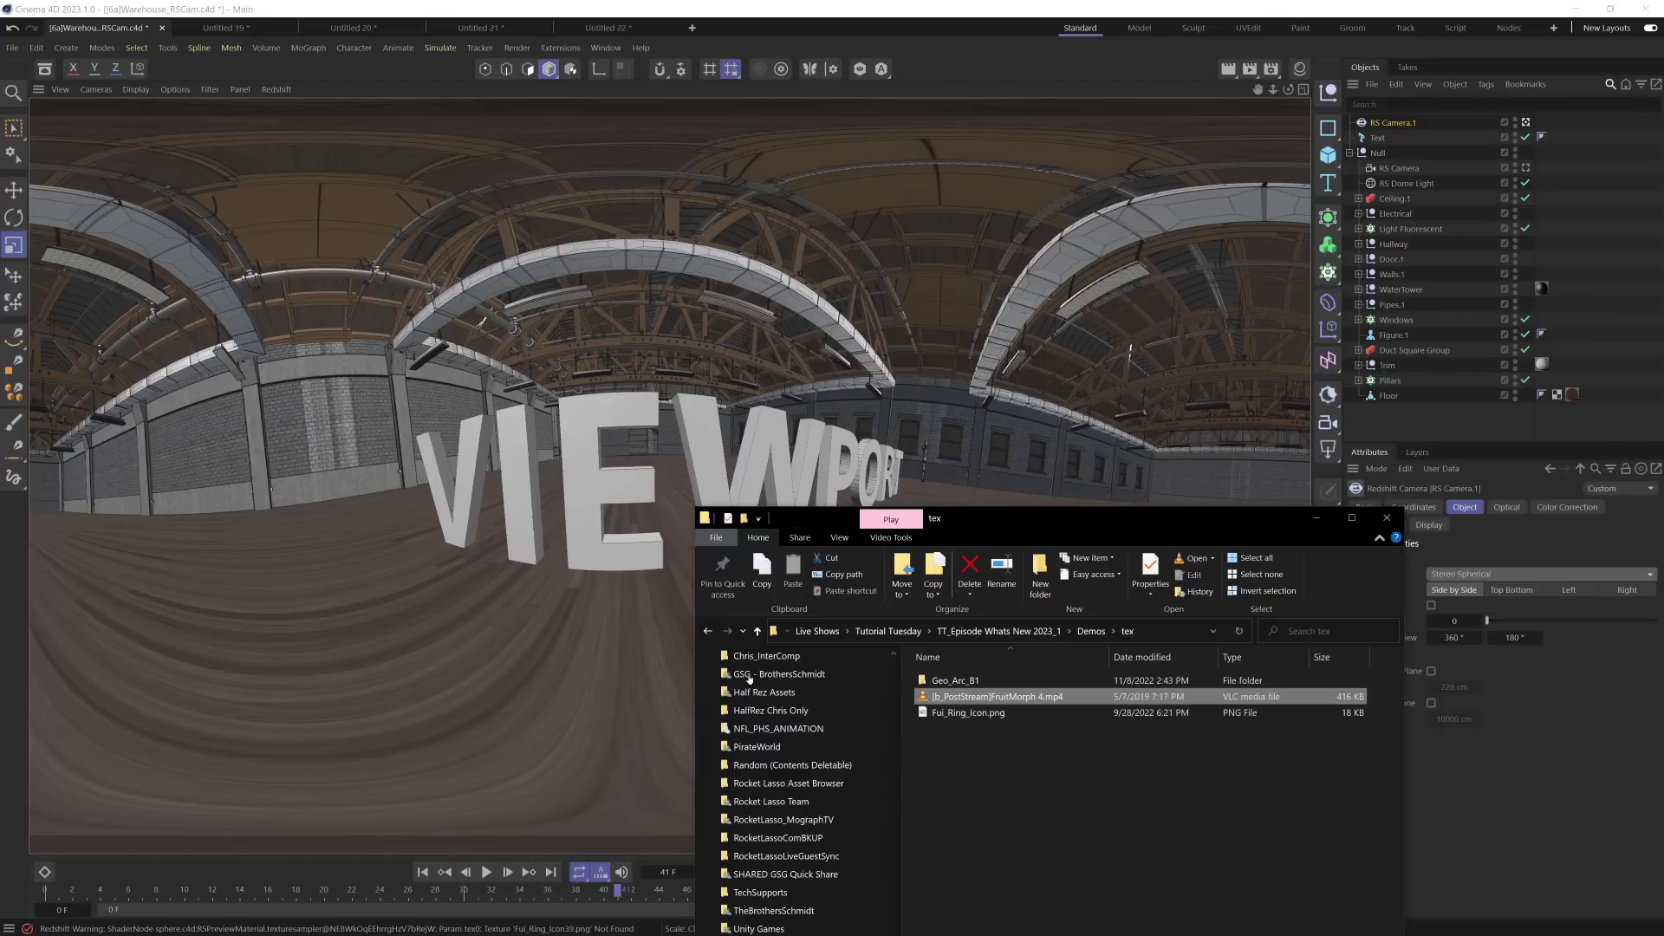
pyautogui.click(1091, 631)
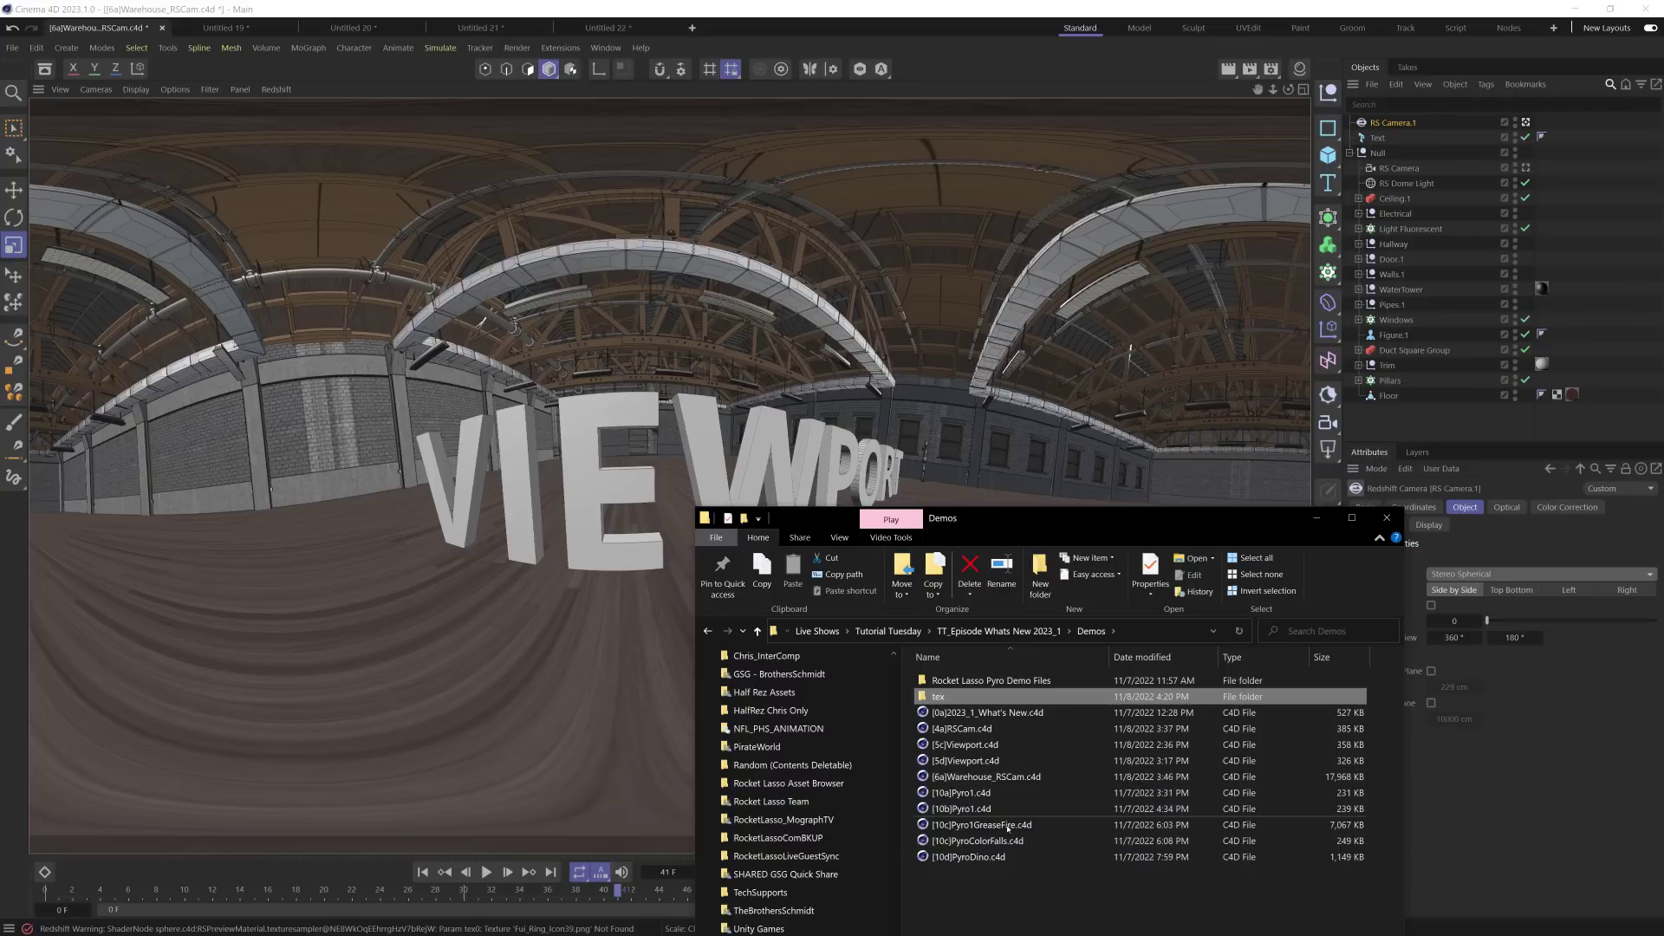
pyautogui.moveTo(962, 728); pyautogui.dragTo(1001, 58)
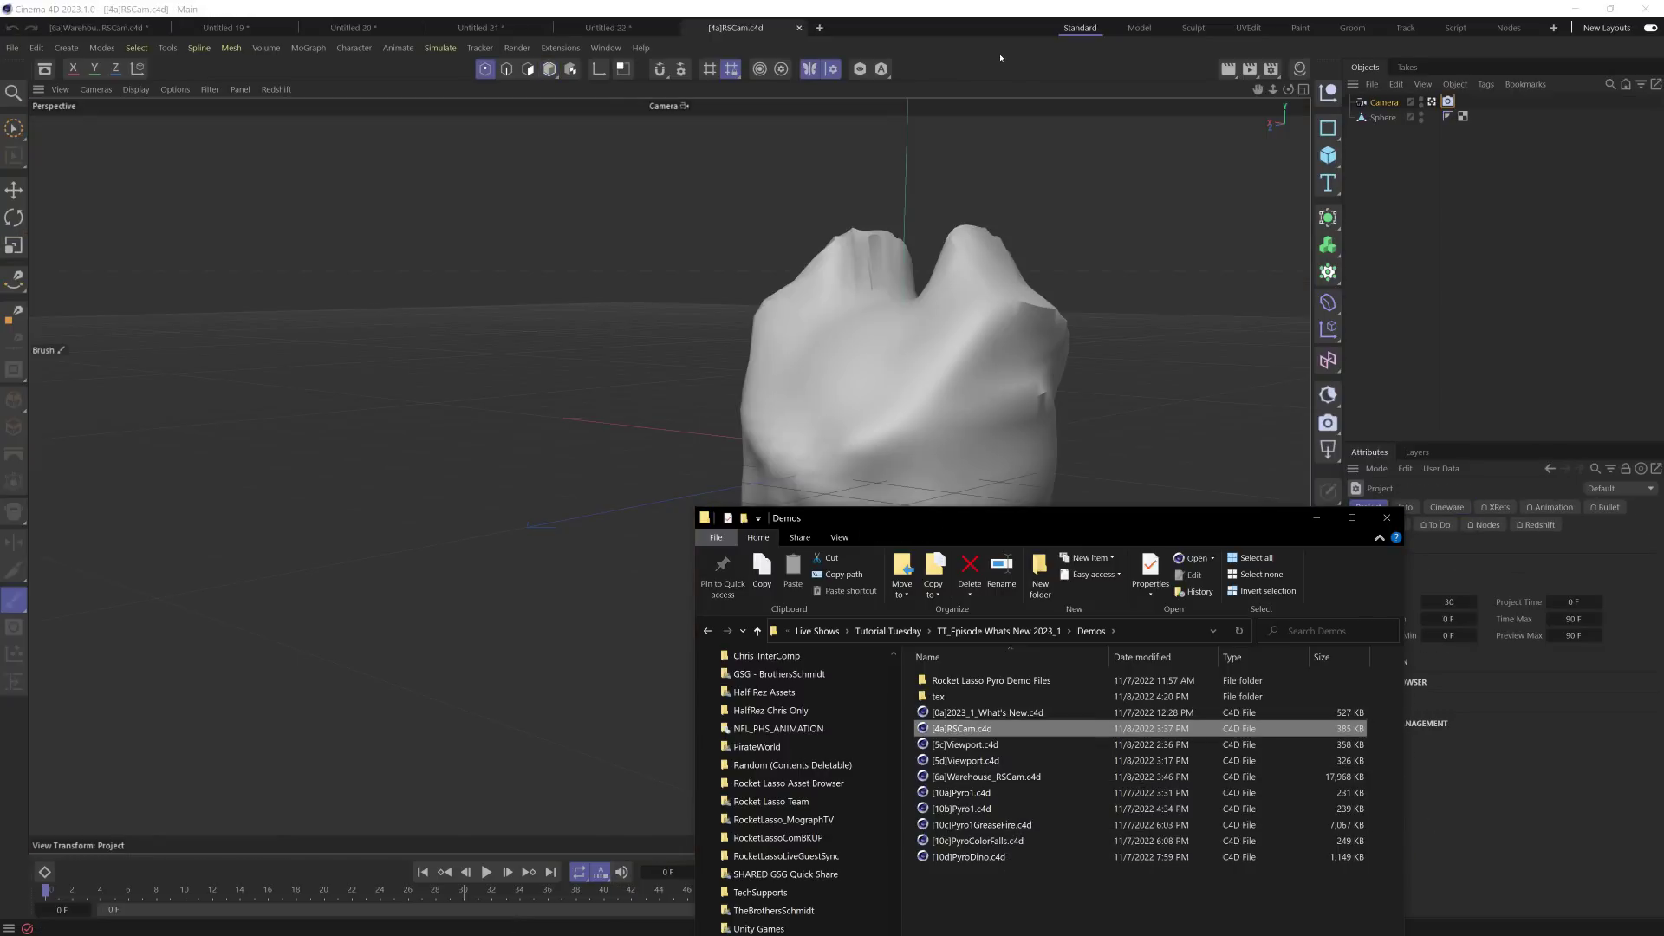
# Step: Inspect the Camera's Redshift Camera tag, select Camera and Sphere together, and switch to Model mode
pyautogui.click(1384, 102)
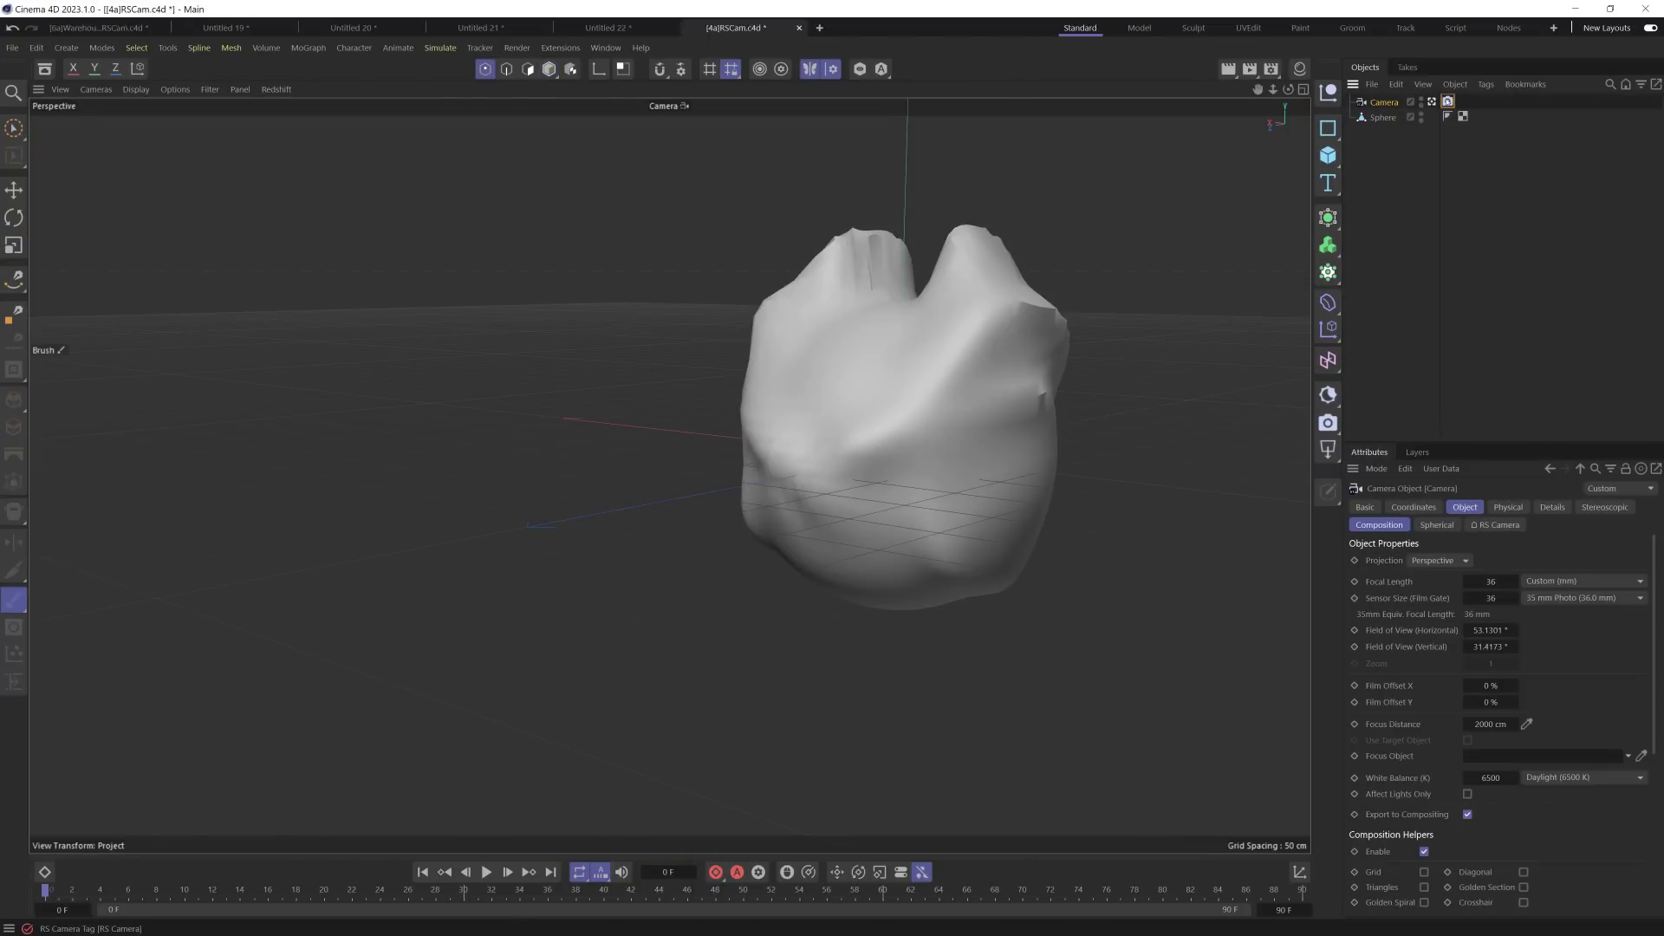
pyautogui.click(1448, 102)
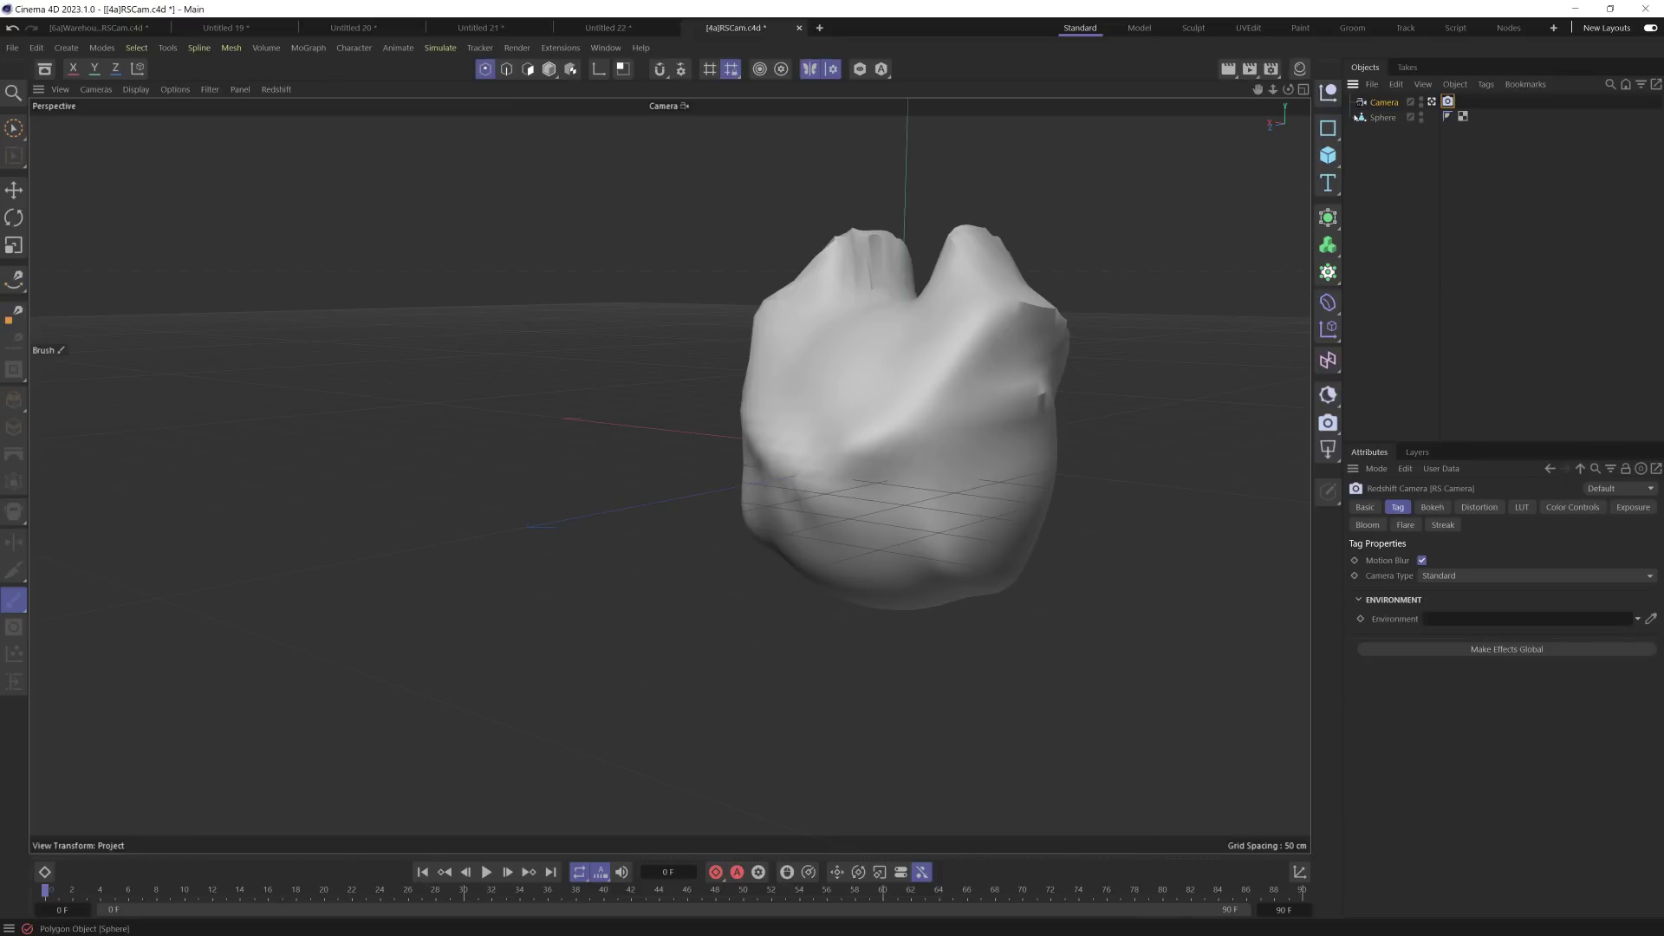
pyautogui.click(1381, 102)
pyautogui.keyDown('ctrl'); pyautogui.click(1381, 117); pyautogui.keyUp('ctrl')
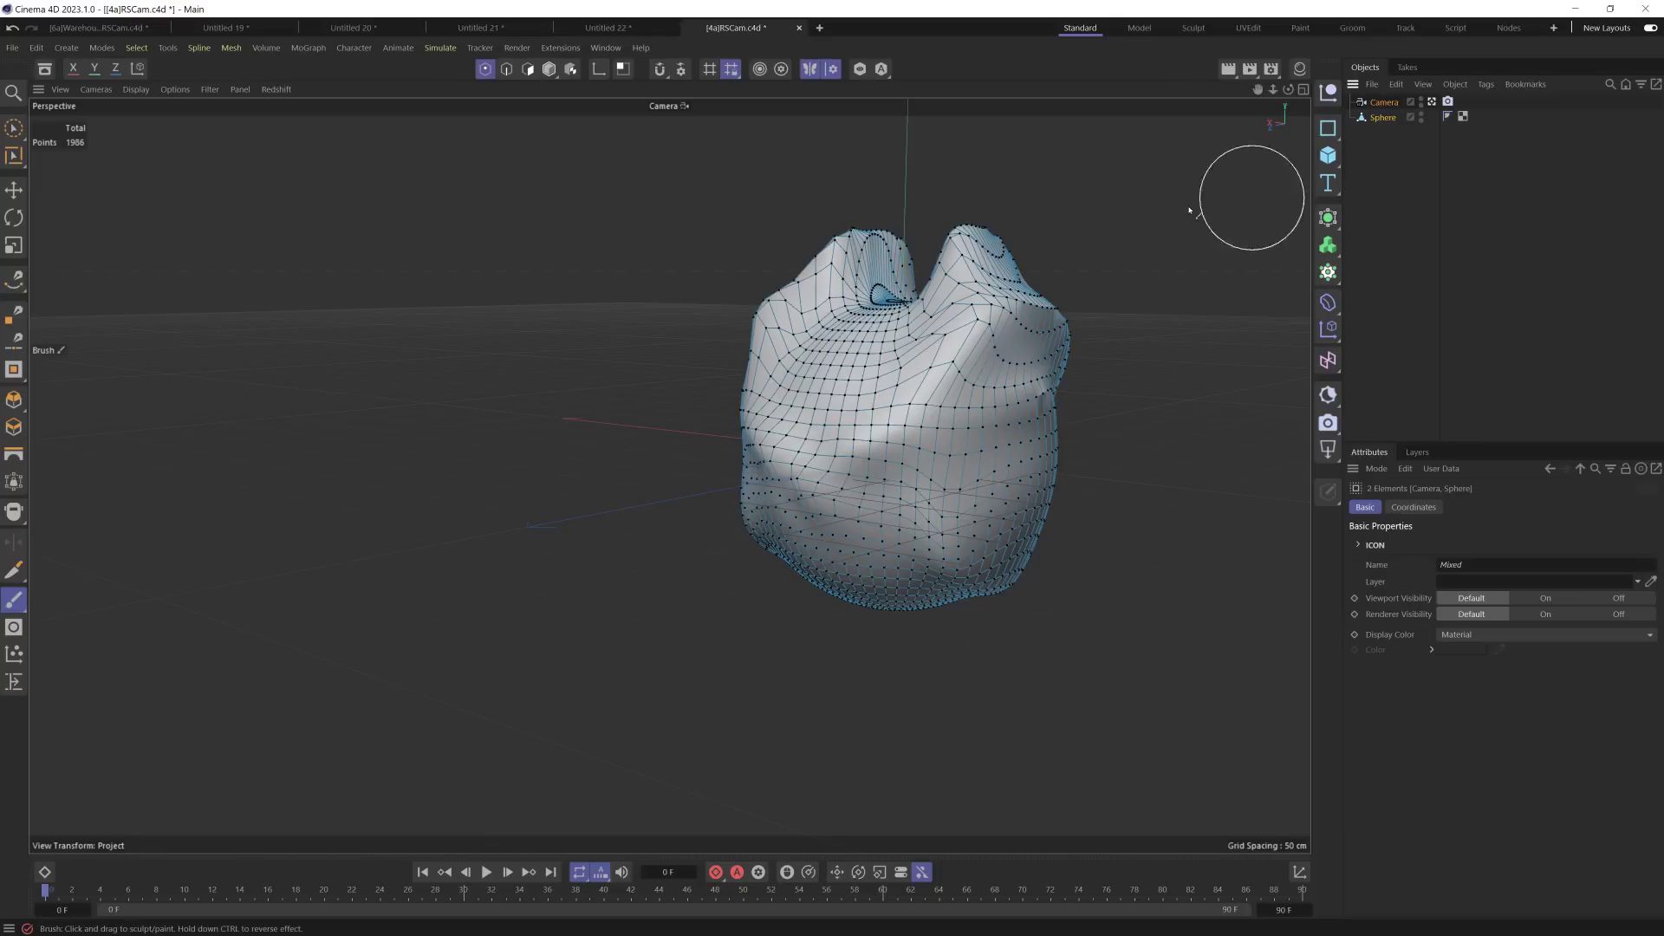
pyautogui.click(549, 69)
pyautogui.click(598, 88)
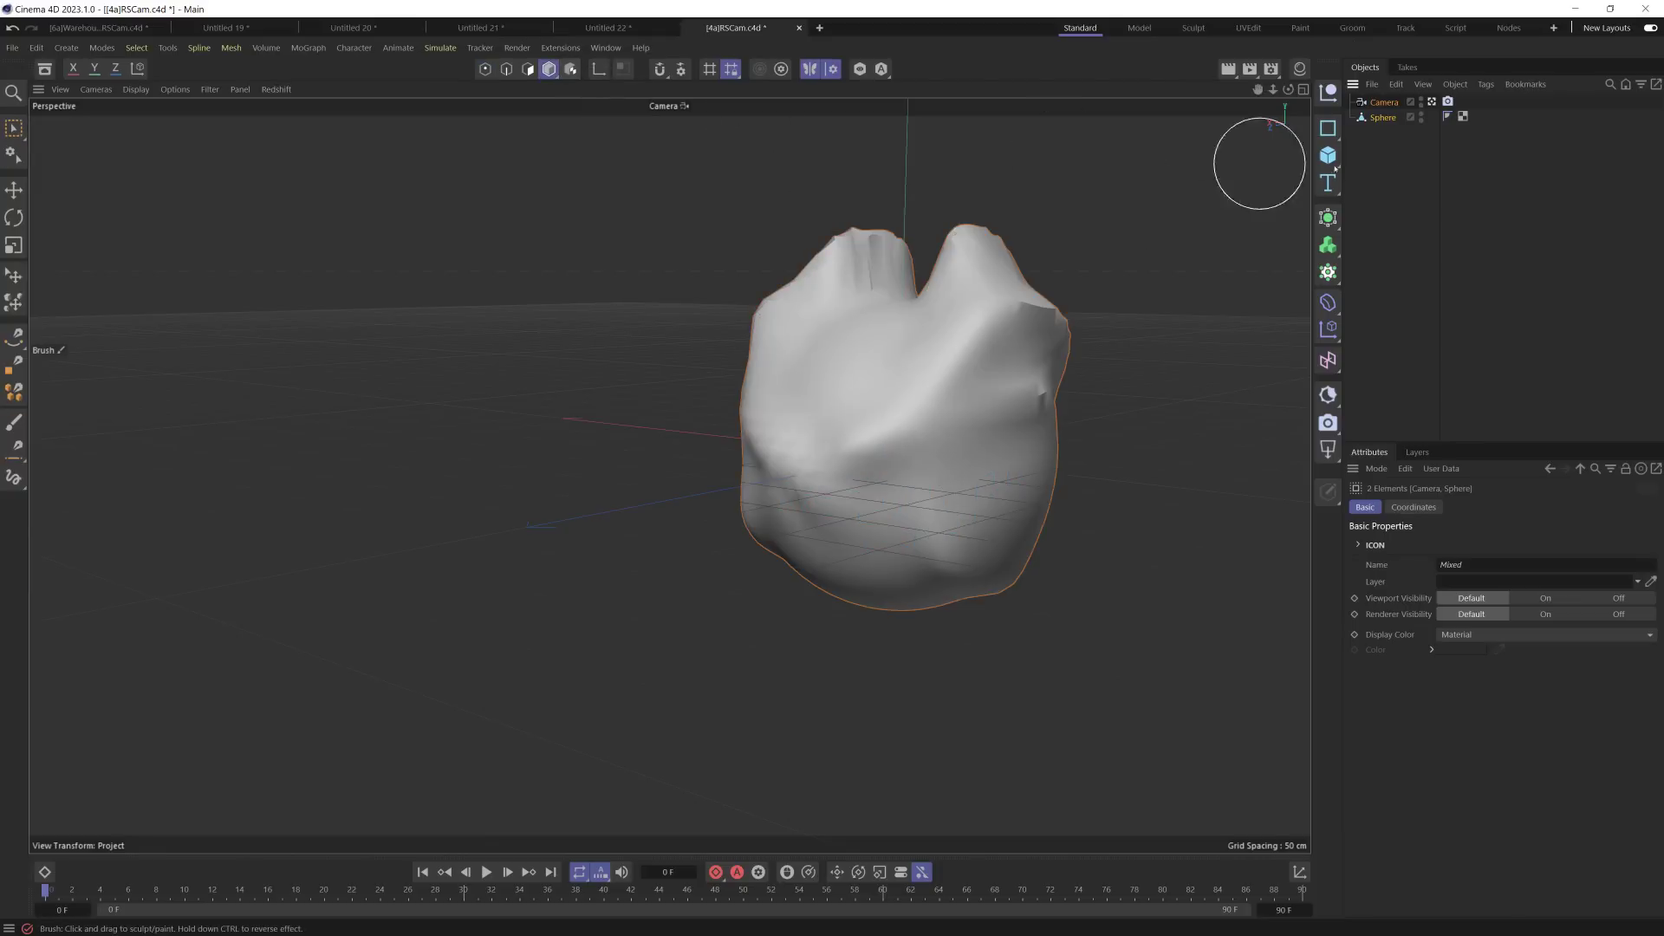
# Step: Start a new document and paste the Camera and Sphere into it
pyautogui.hotkey('ctrl', 'n')
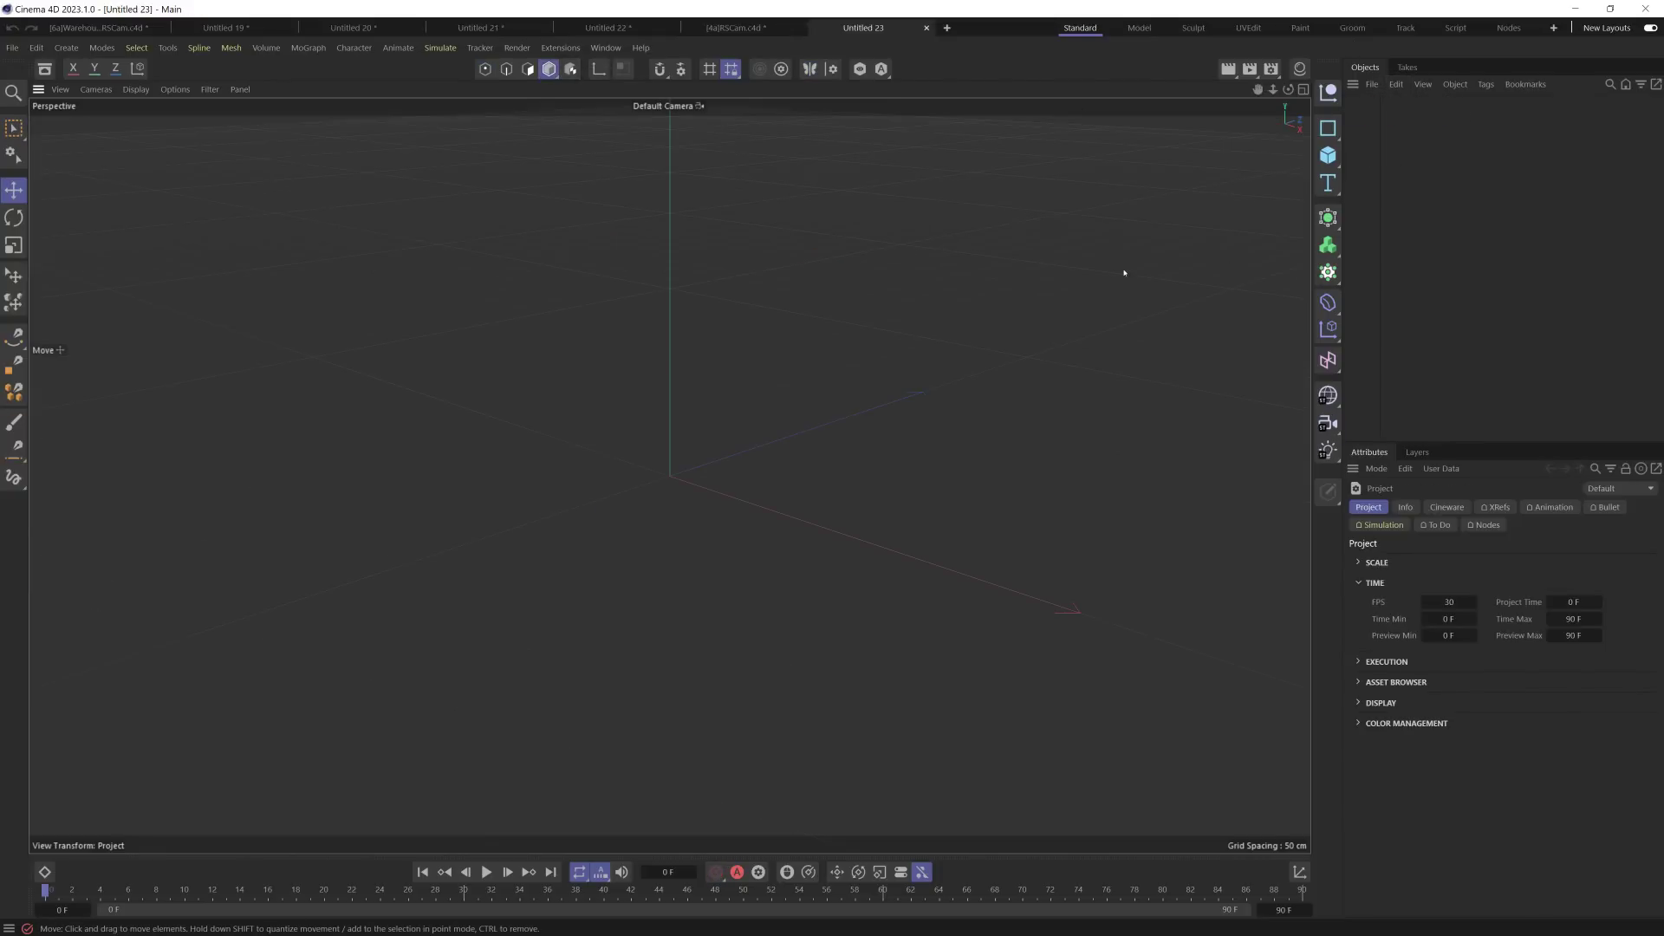
pyautogui.hotkey('ctrl', 'v')
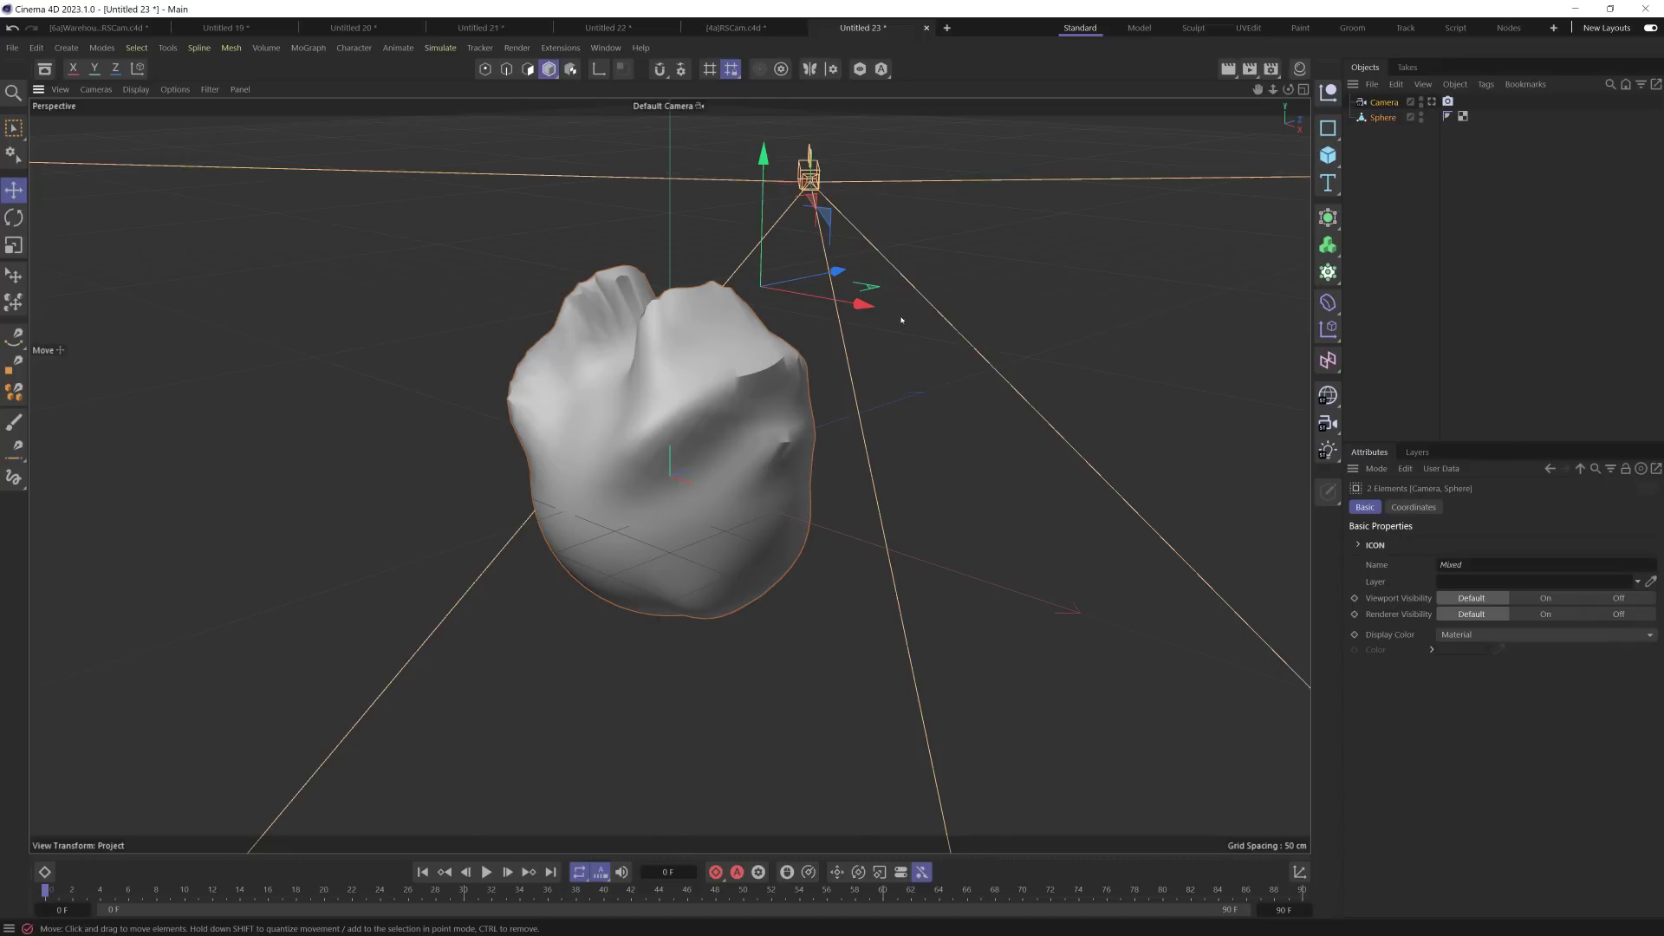
pyautogui.keyDown('alt'); pyautogui.moveTo(901, 320); pyautogui.dragTo(962, 323); pyautogui.keyUp('alt')
# Step: Convert the Camera's RS Camera tag into a Redshift camera object
pyautogui.click(1447, 102)
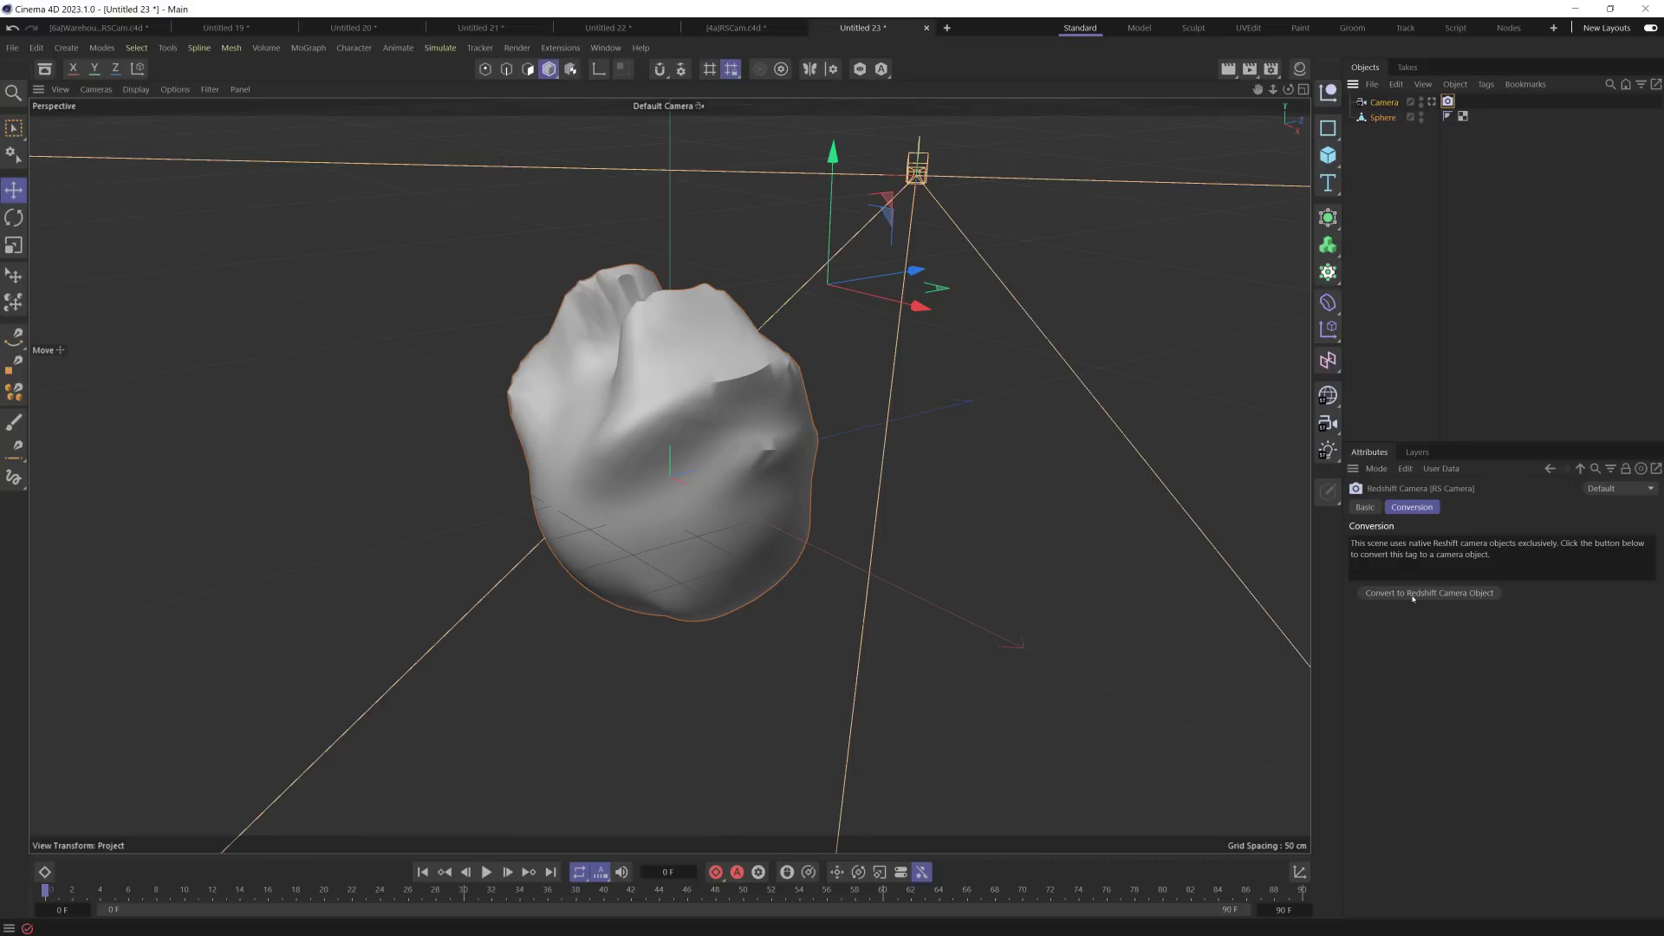
pyautogui.click(1460, 595)
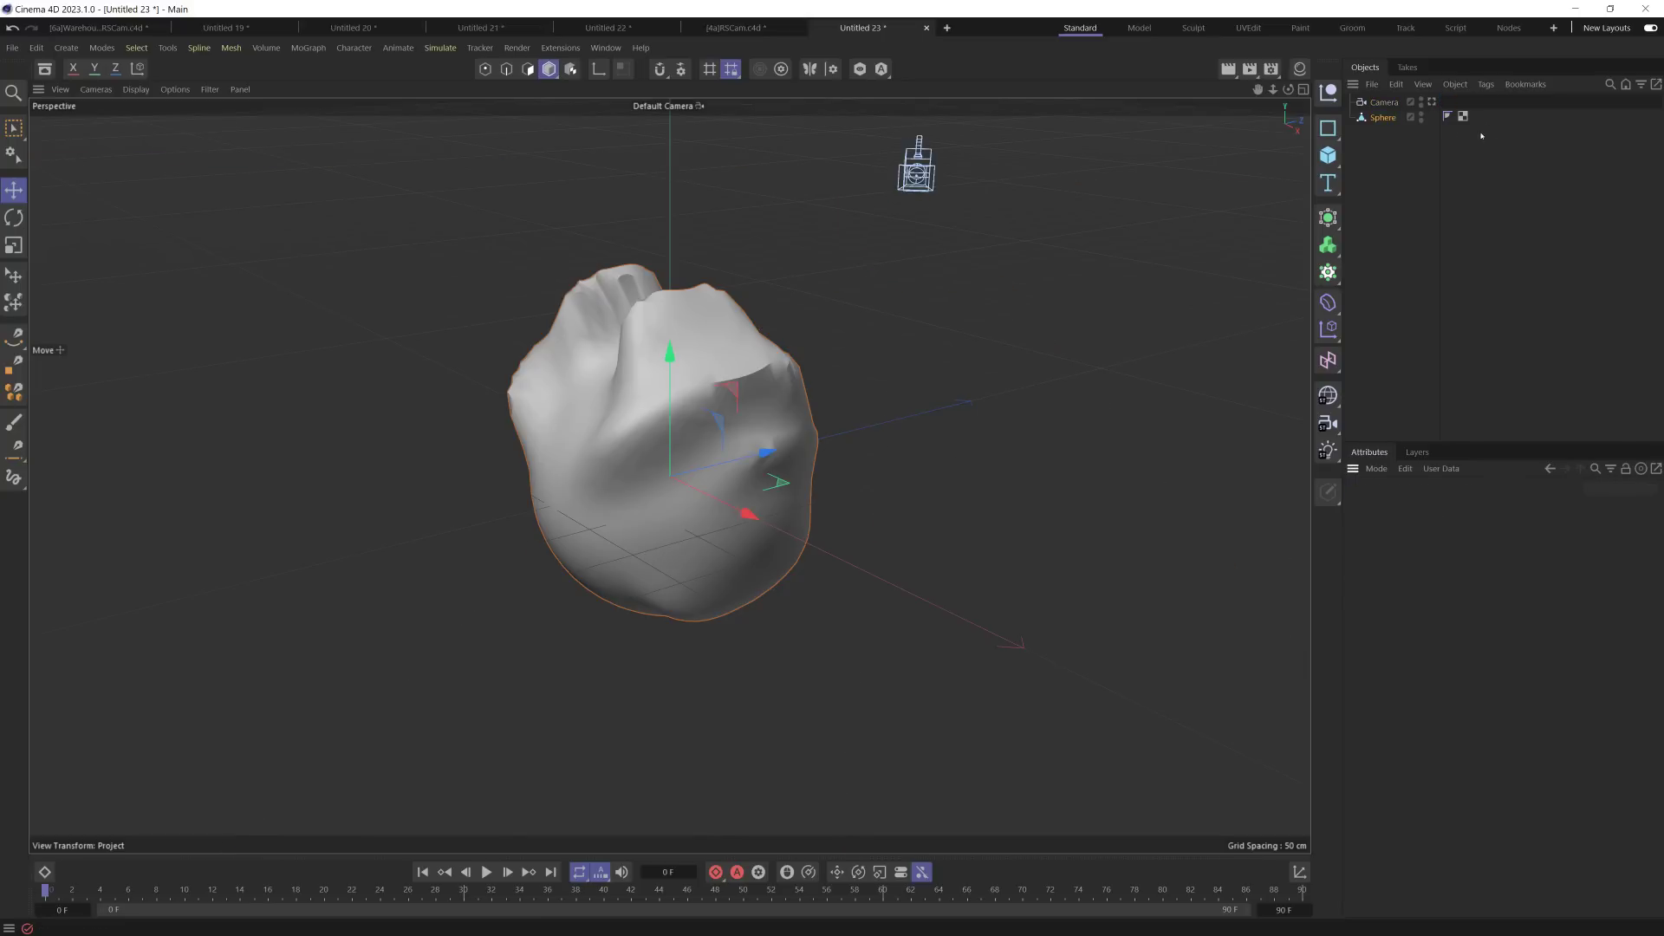
pyautogui.click(1388, 106)
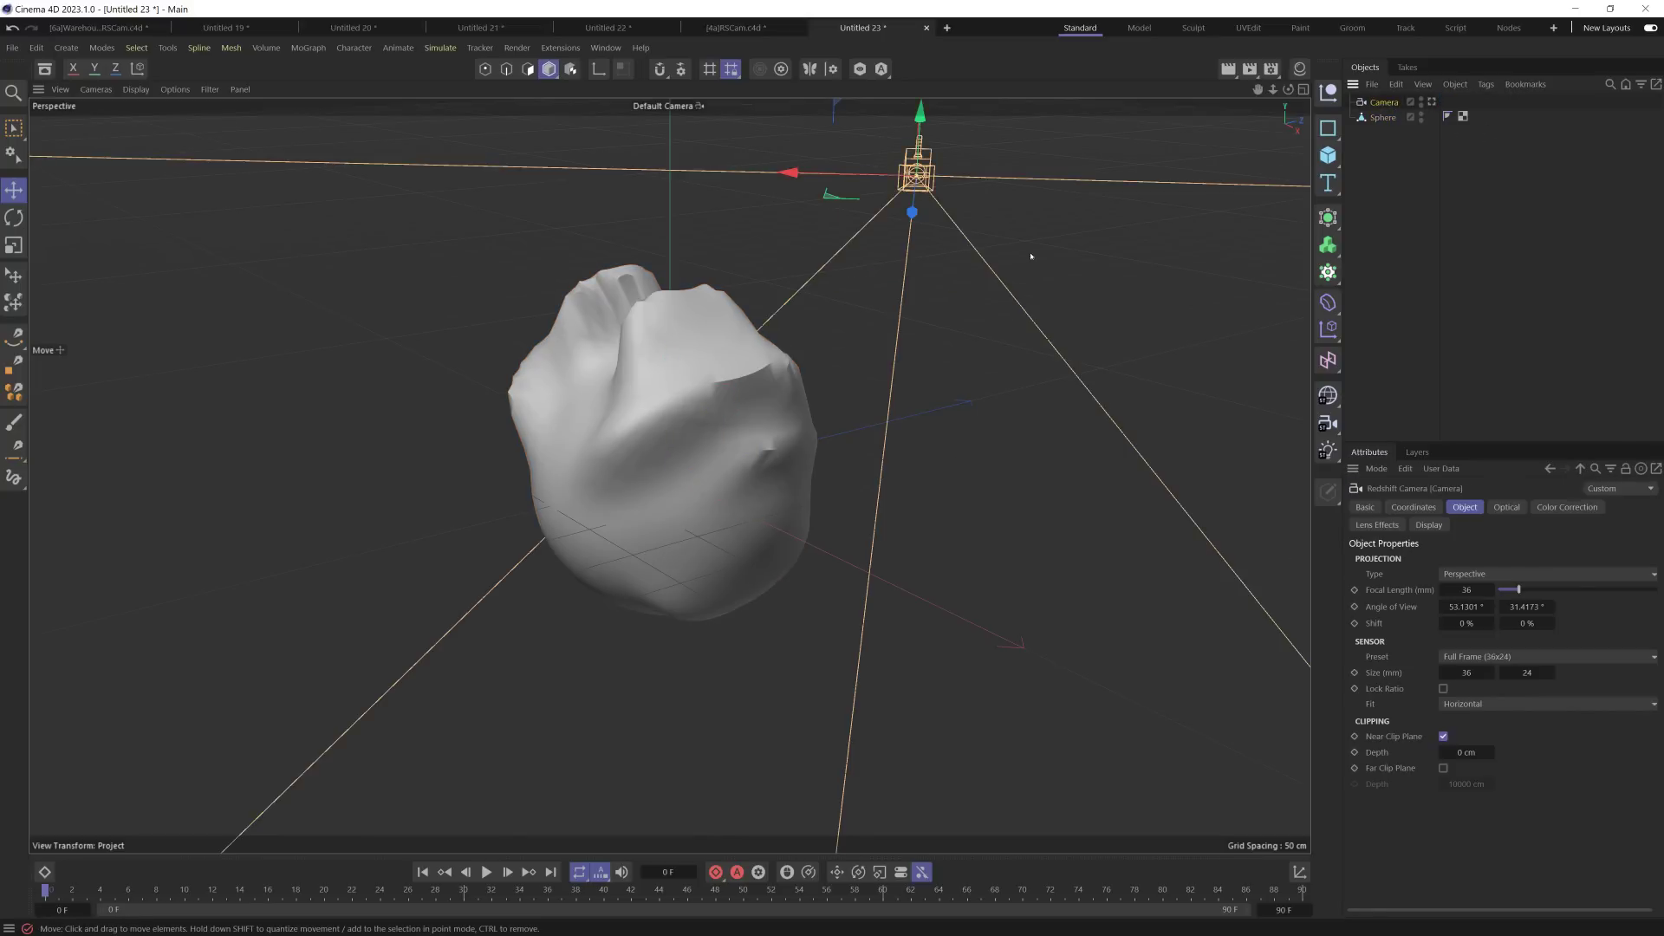
pyautogui.keyDown('alt'); pyautogui.moveTo(745, 390); pyautogui.dragTo(1130, 302); pyautogui.keyUp('alt')
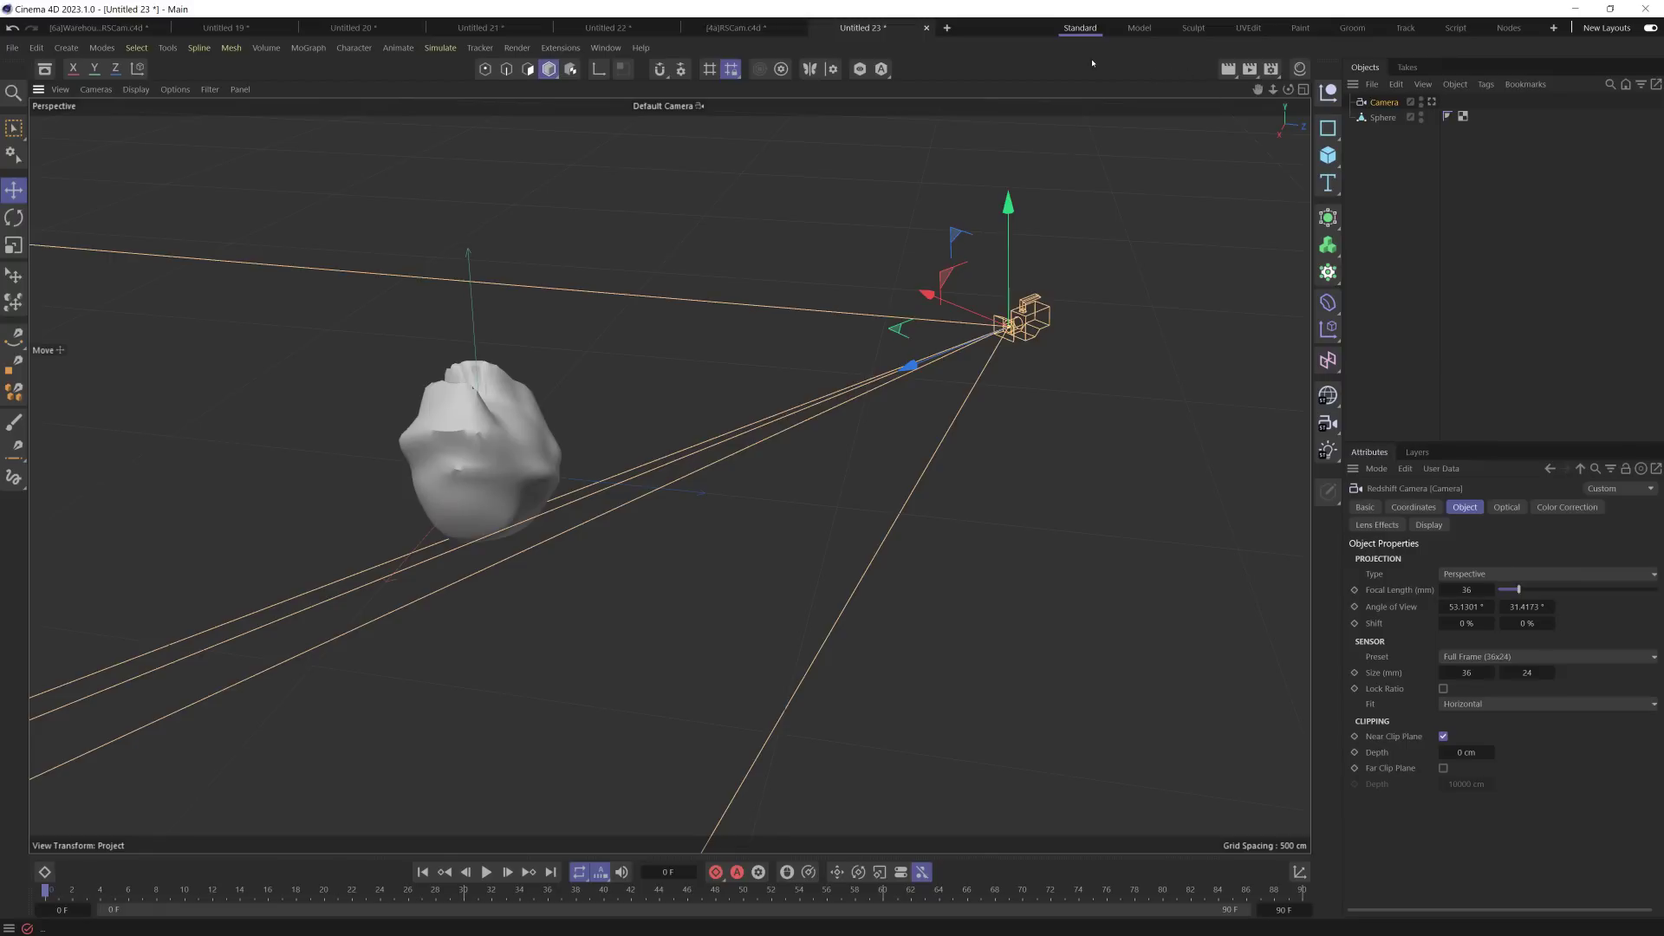
# Step: Add a new standard camera, Camera.1, beside the Redshift camera
pyautogui.click(1270, 68)
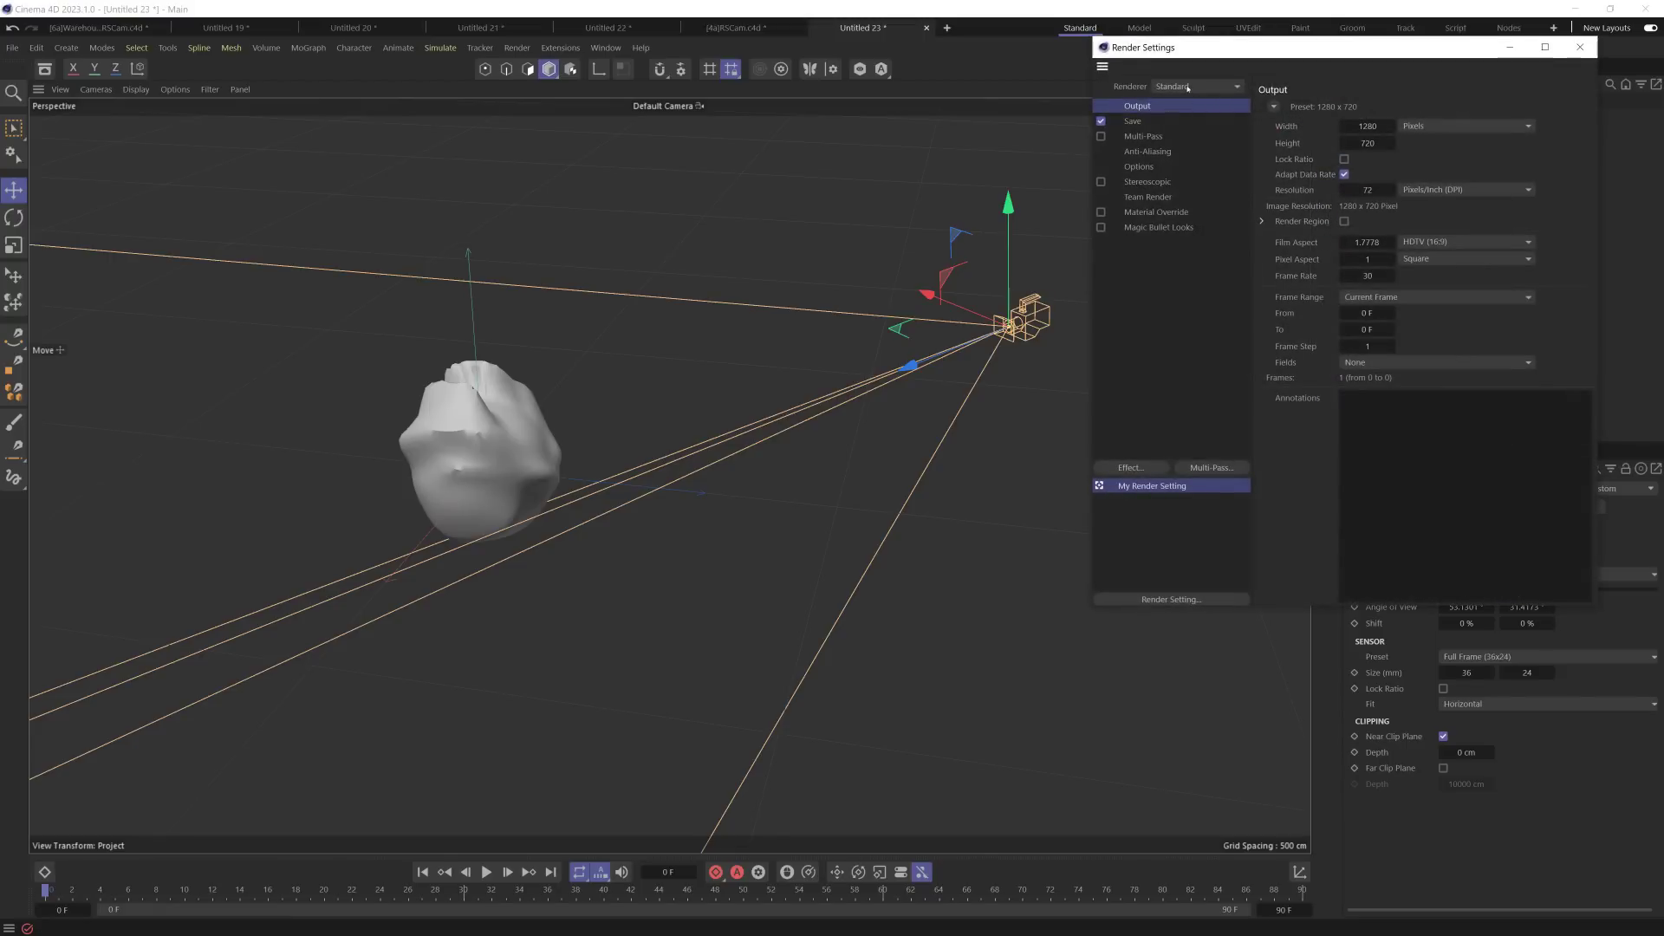
pyautogui.click(1582, 44)
pyautogui.click(1327, 423)
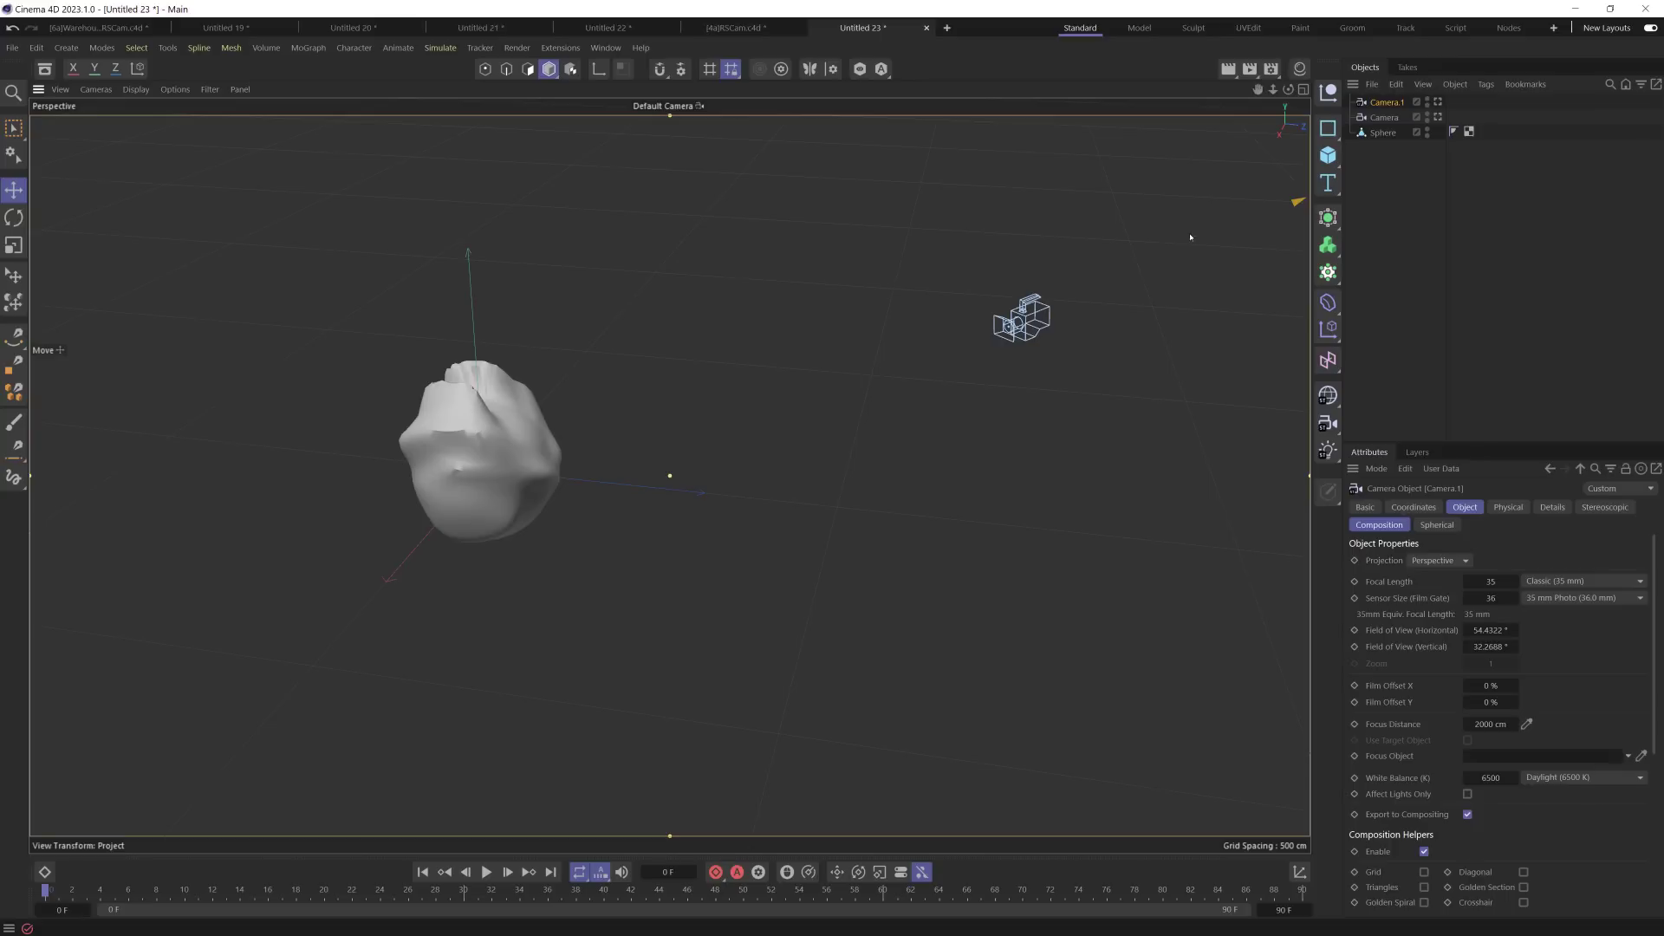
pyautogui.scroll(-5, 975, 458)
pyautogui.keyDown('alt'); pyautogui.moveTo(975, 457); pyautogui.dragTo(1073, 420); pyautogui.keyUp('alt')
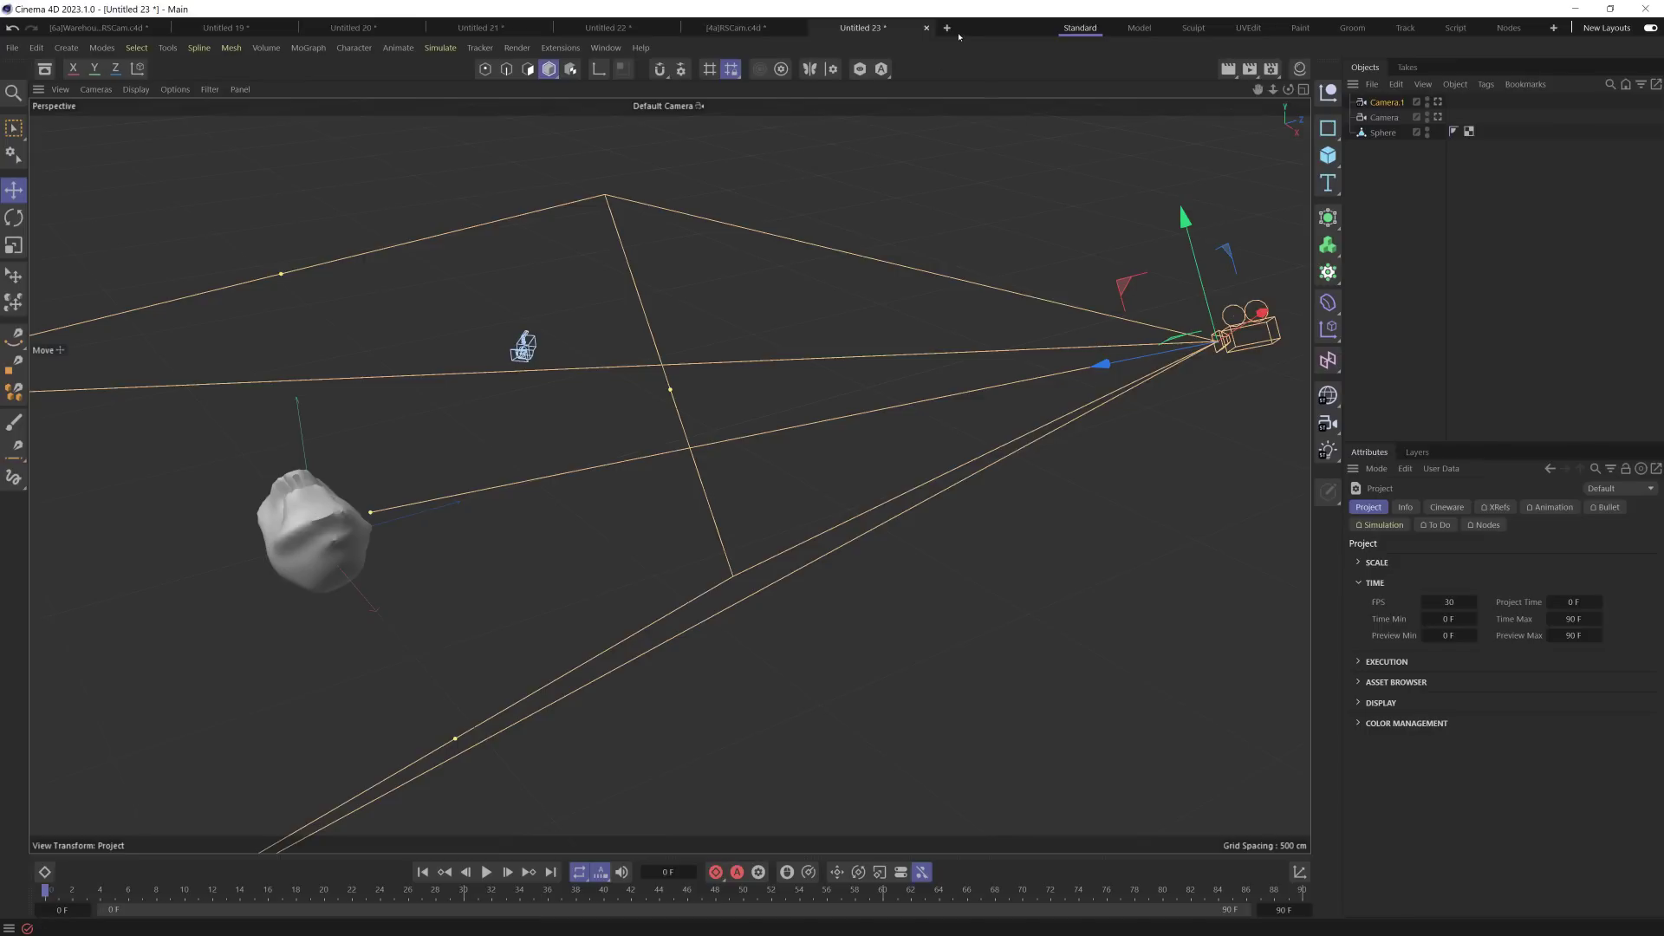
# Step: Create a fresh empty document, Untitled 26, for the capsule primitives topic
pyautogui.hotkey('ctrl', 'n')
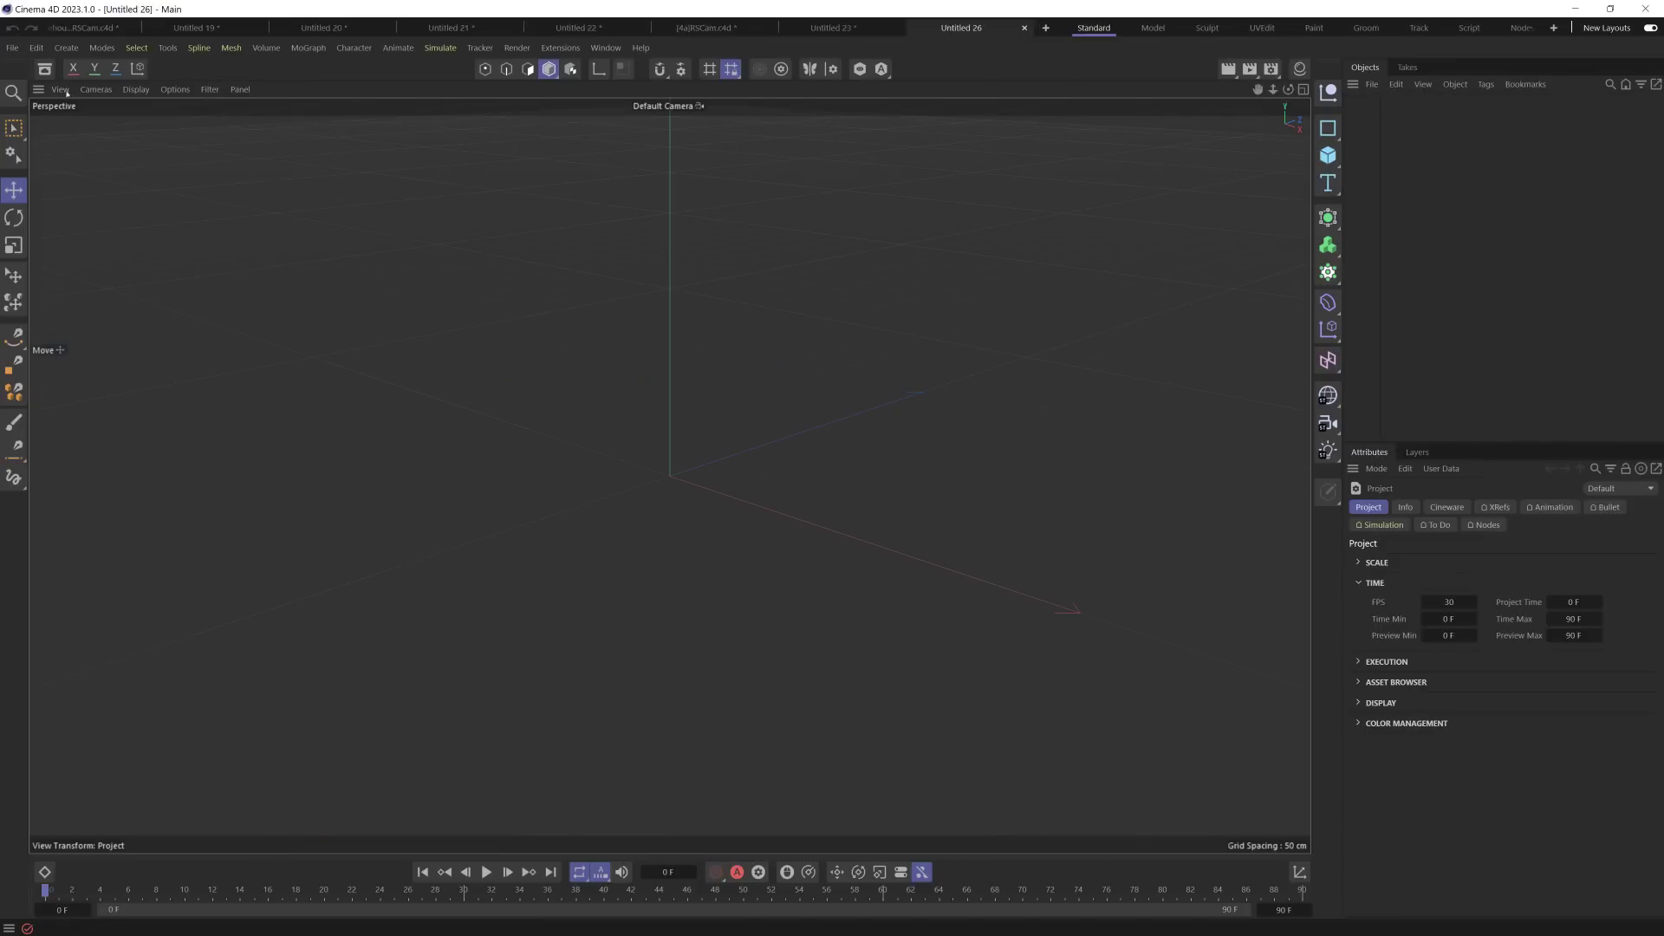
# Step: Search 'Backdrop' in the Asset Browser and load the Backdrop capsule into Untitled 26
pyautogui.click(45, 68)
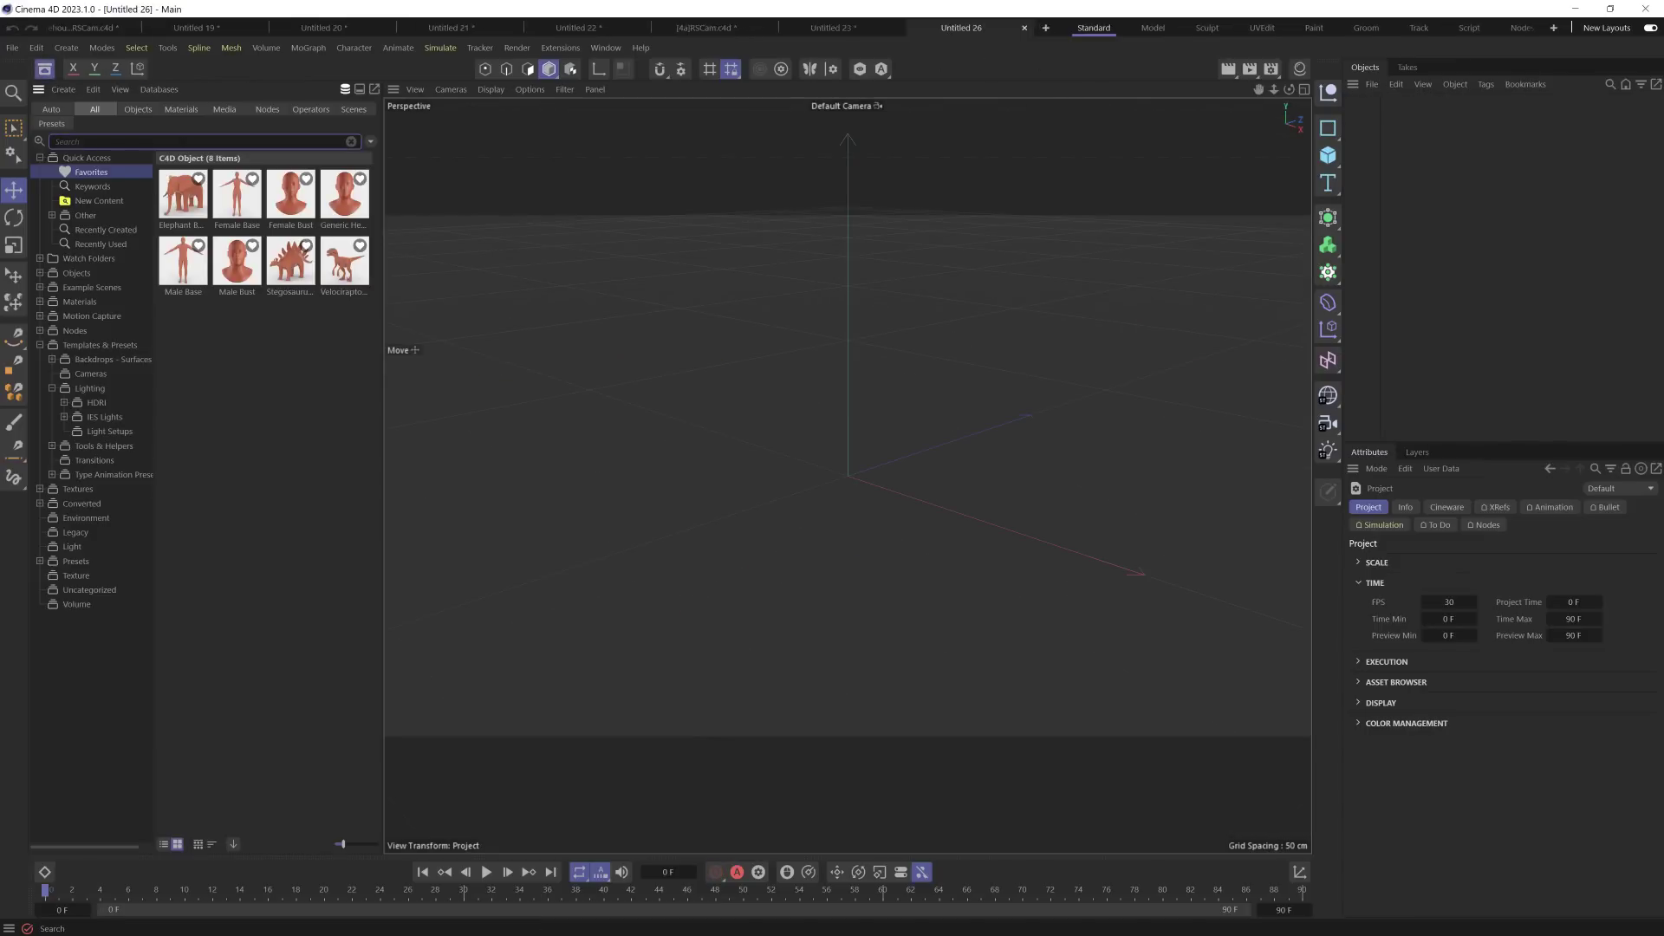
pyautogui.write('Back')
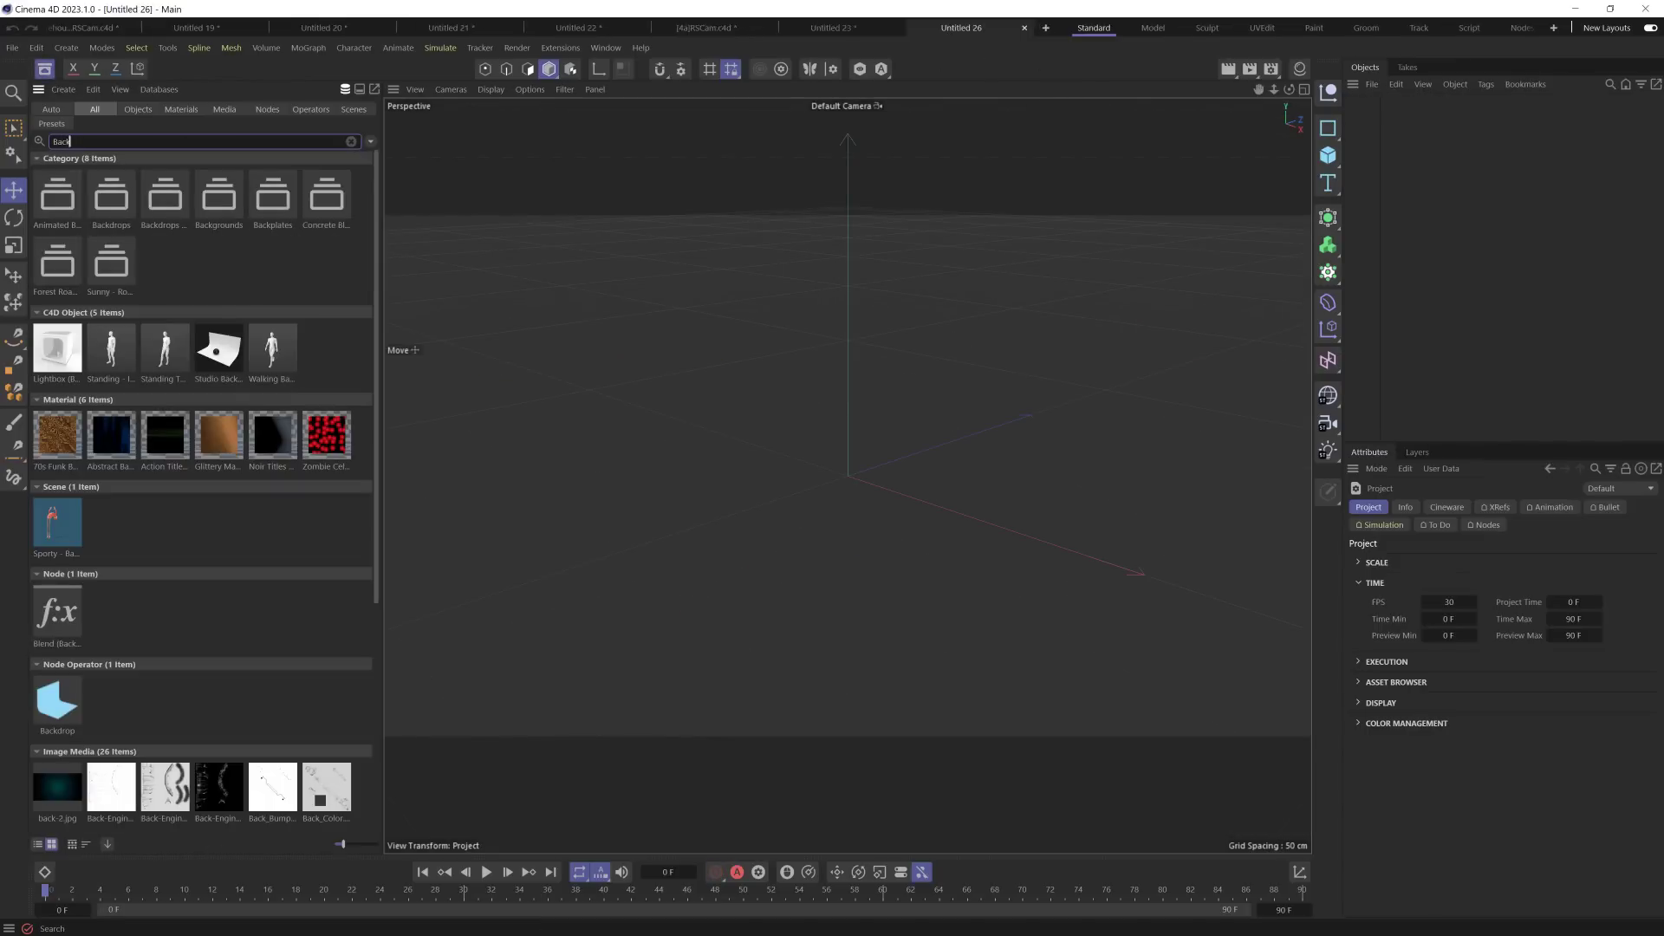
pyautogui.write('drop')
pyautogui.doubleClick(57, 368)
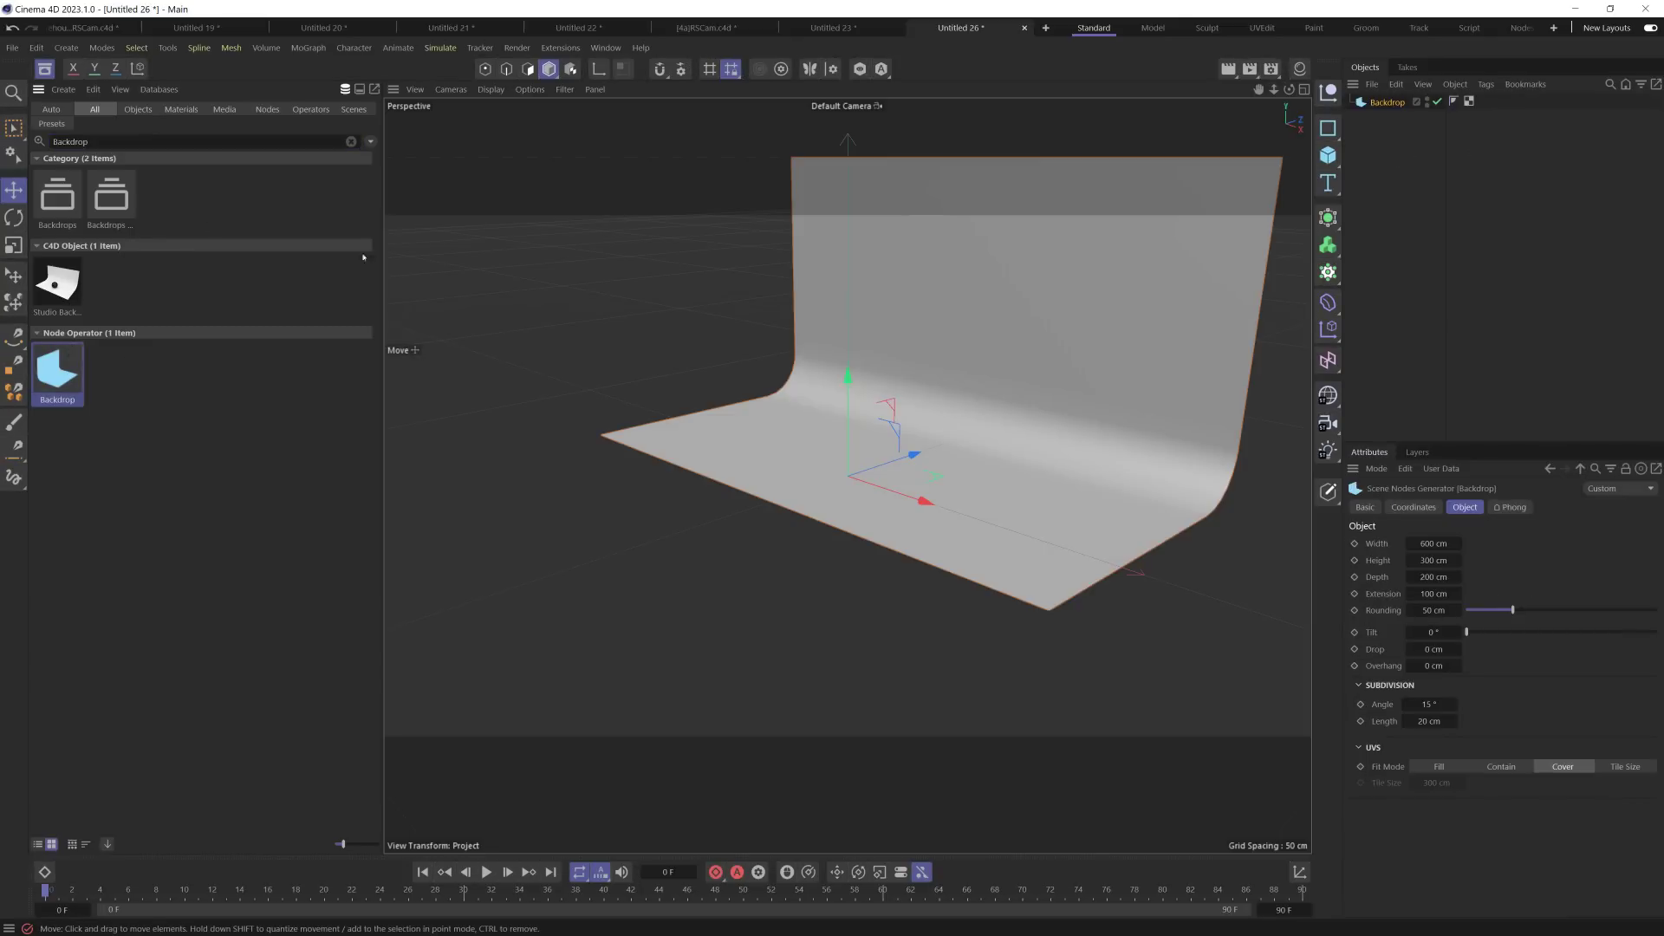
pyautogui.hotkey('shift', 'F8')
pyautogui.scroll(-3, 1003, 390)
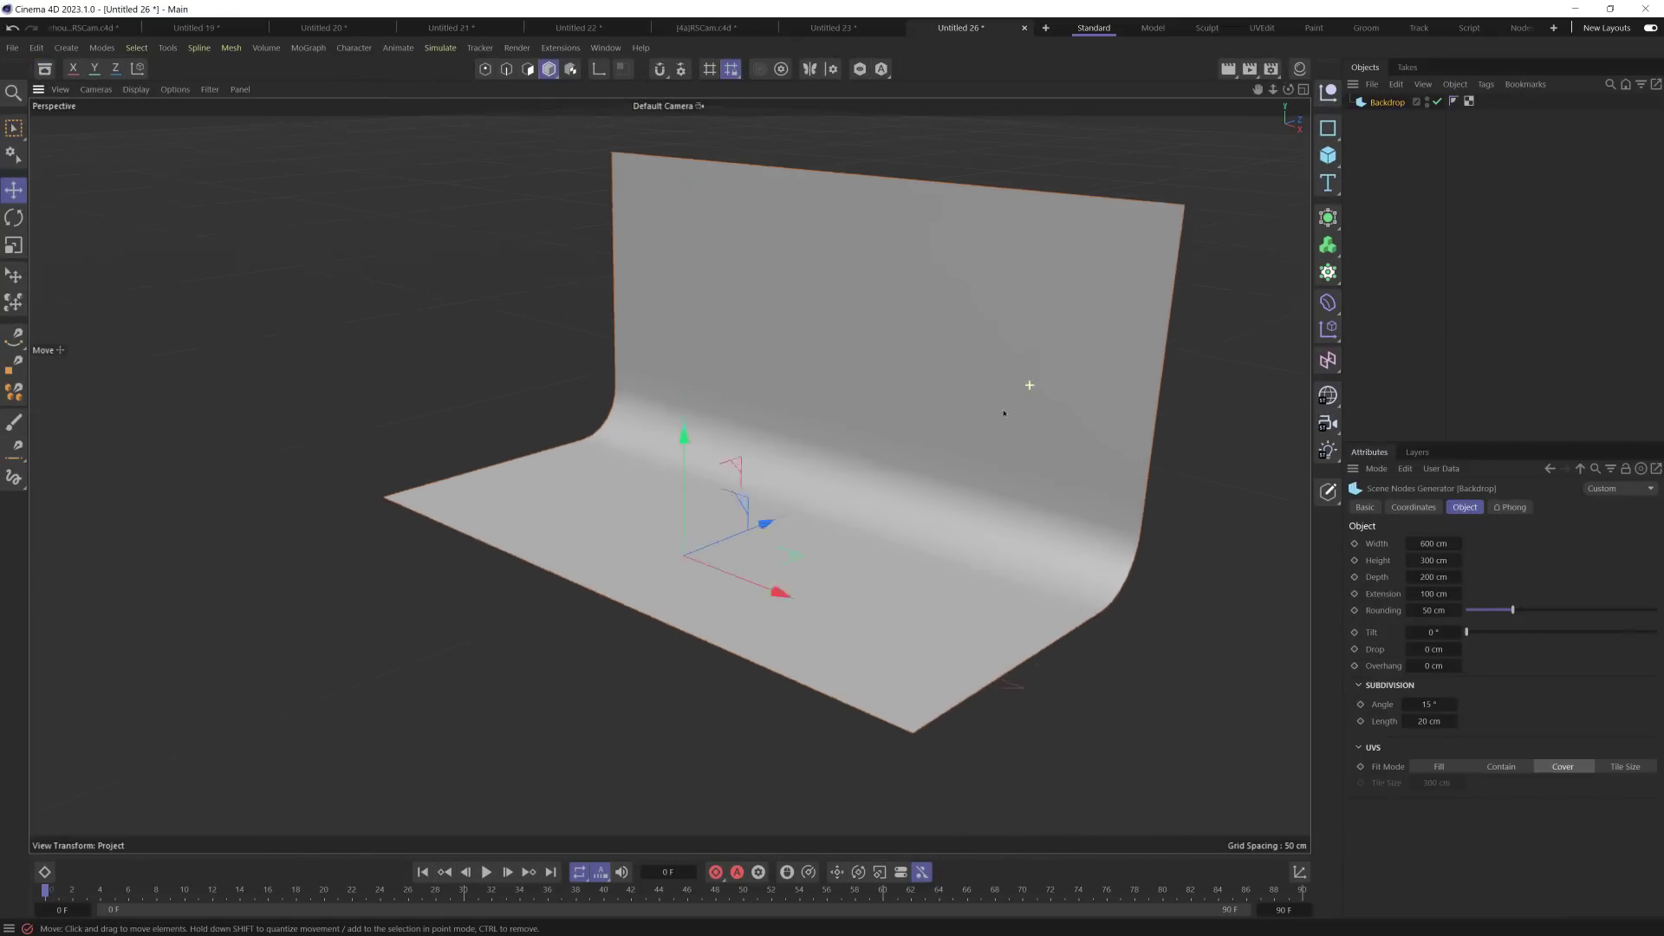
pyautogui.scroll(1, 999, 426)
# Step: Show Lines shading; set the backdrop to 626 × 704 cm, 509 cm extension, 29° subdivision
pyautogui.press('n')
pyautogui.press('b')
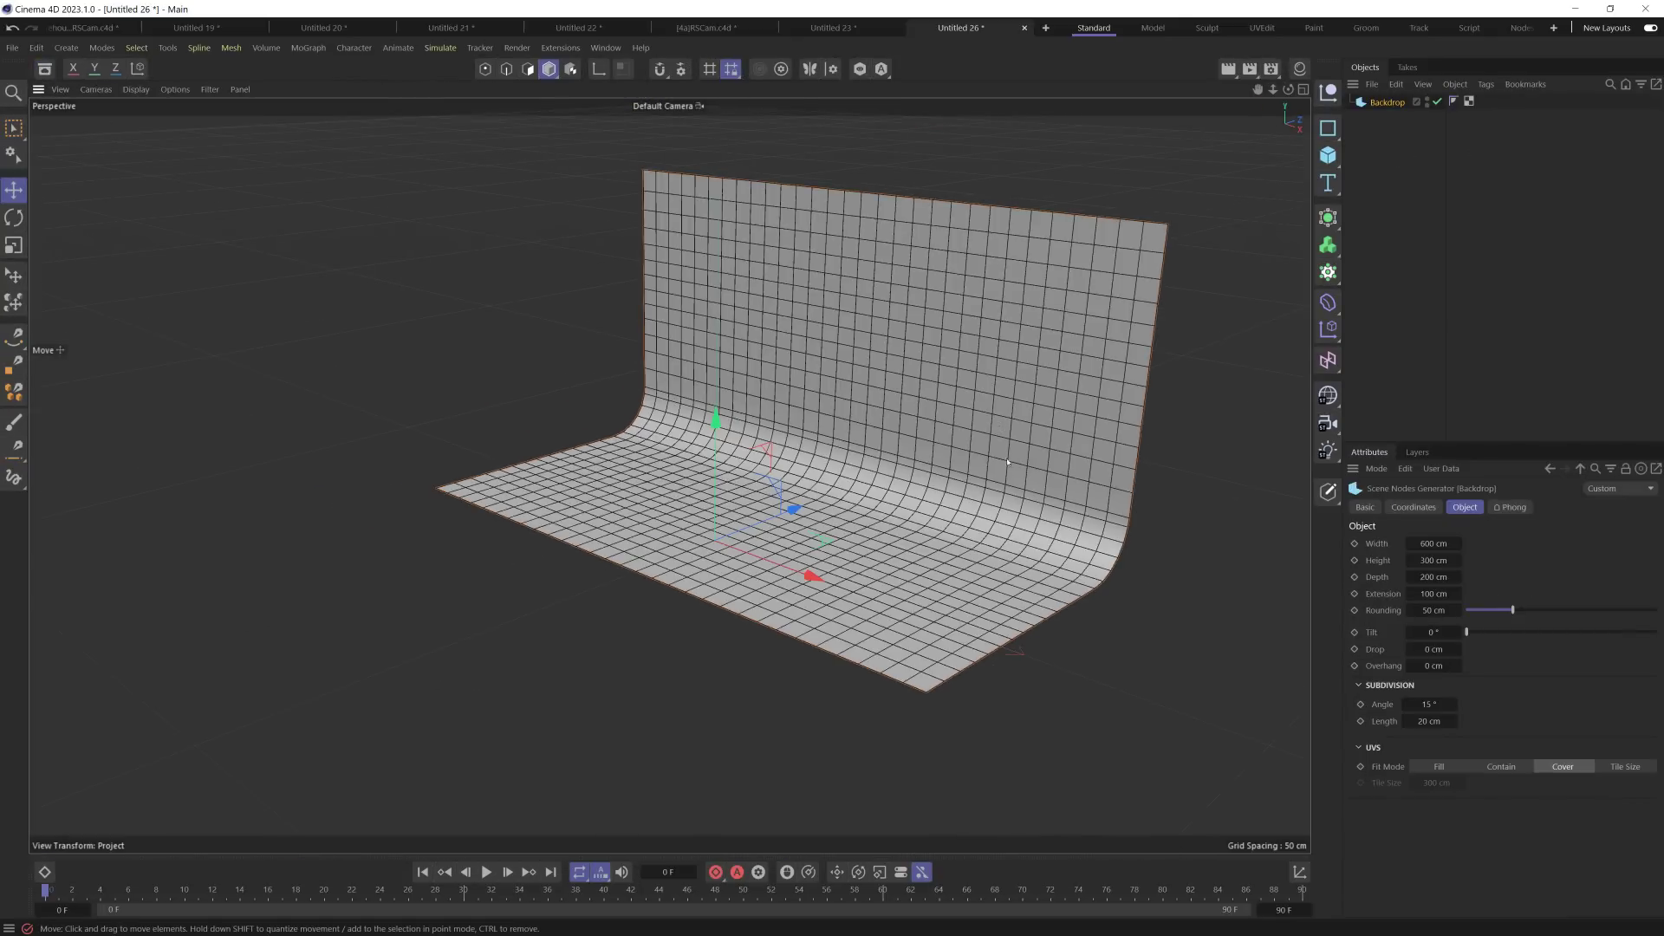
pyautogui.scroll(-1, 998, 511)
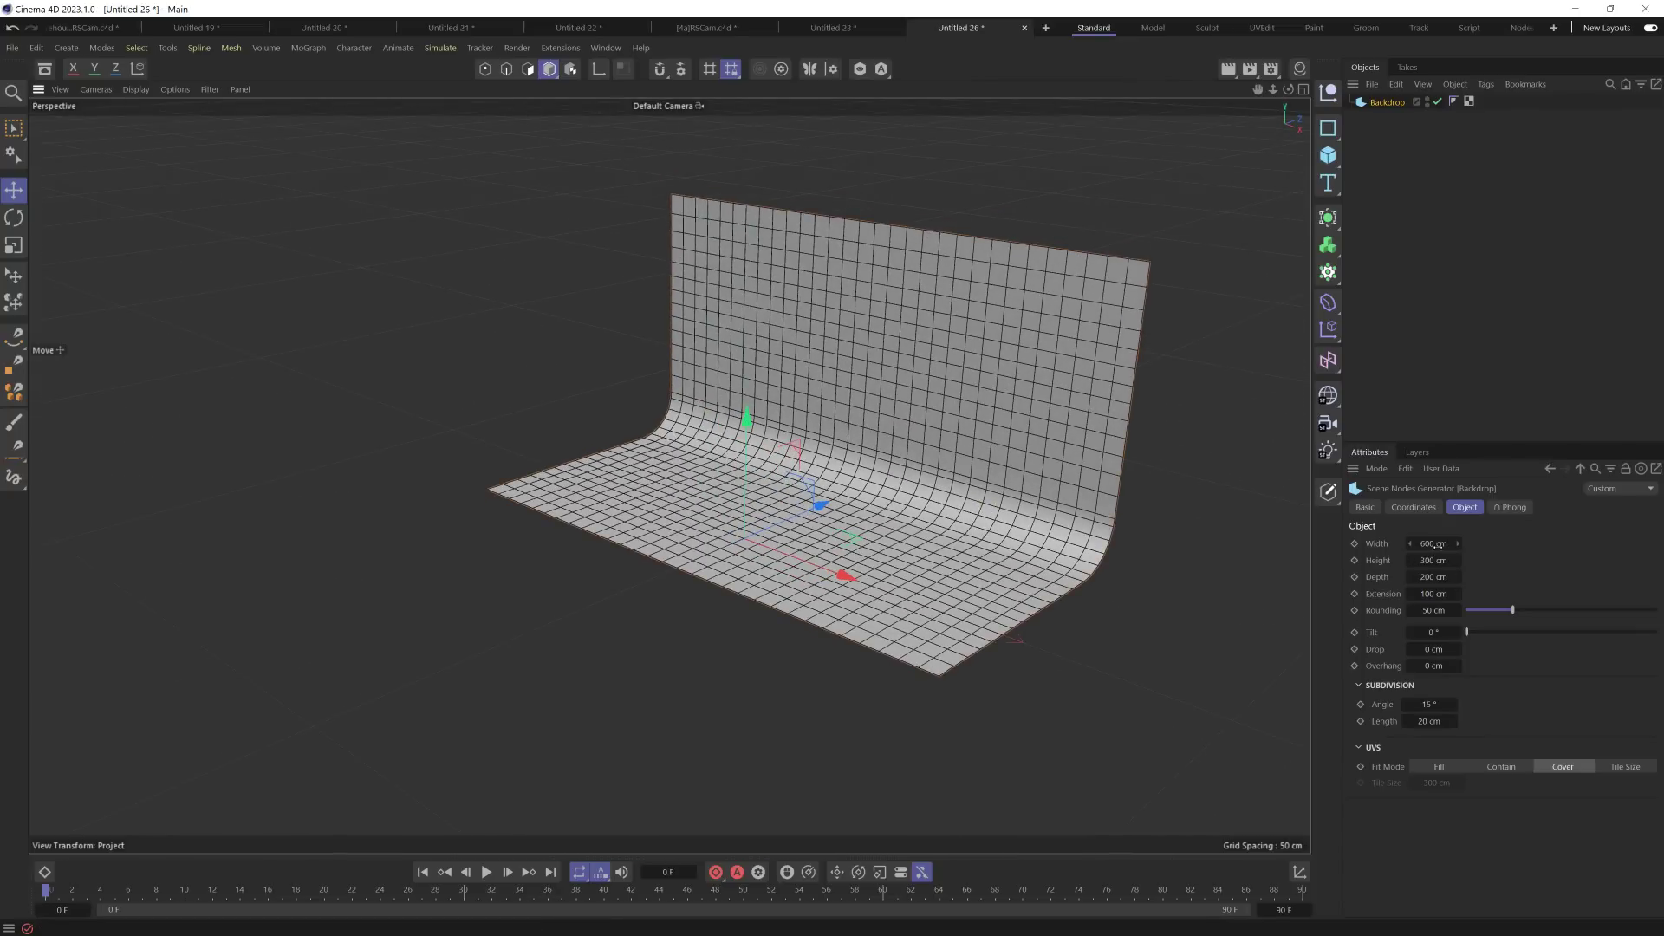
pyautogui.moveTo(1434, 544); pyautogui.dragTo(1441, 665)
pyautogui.scroll(-3, 1267, 649)
pyautogui.hotkey('ctrl', 'z')
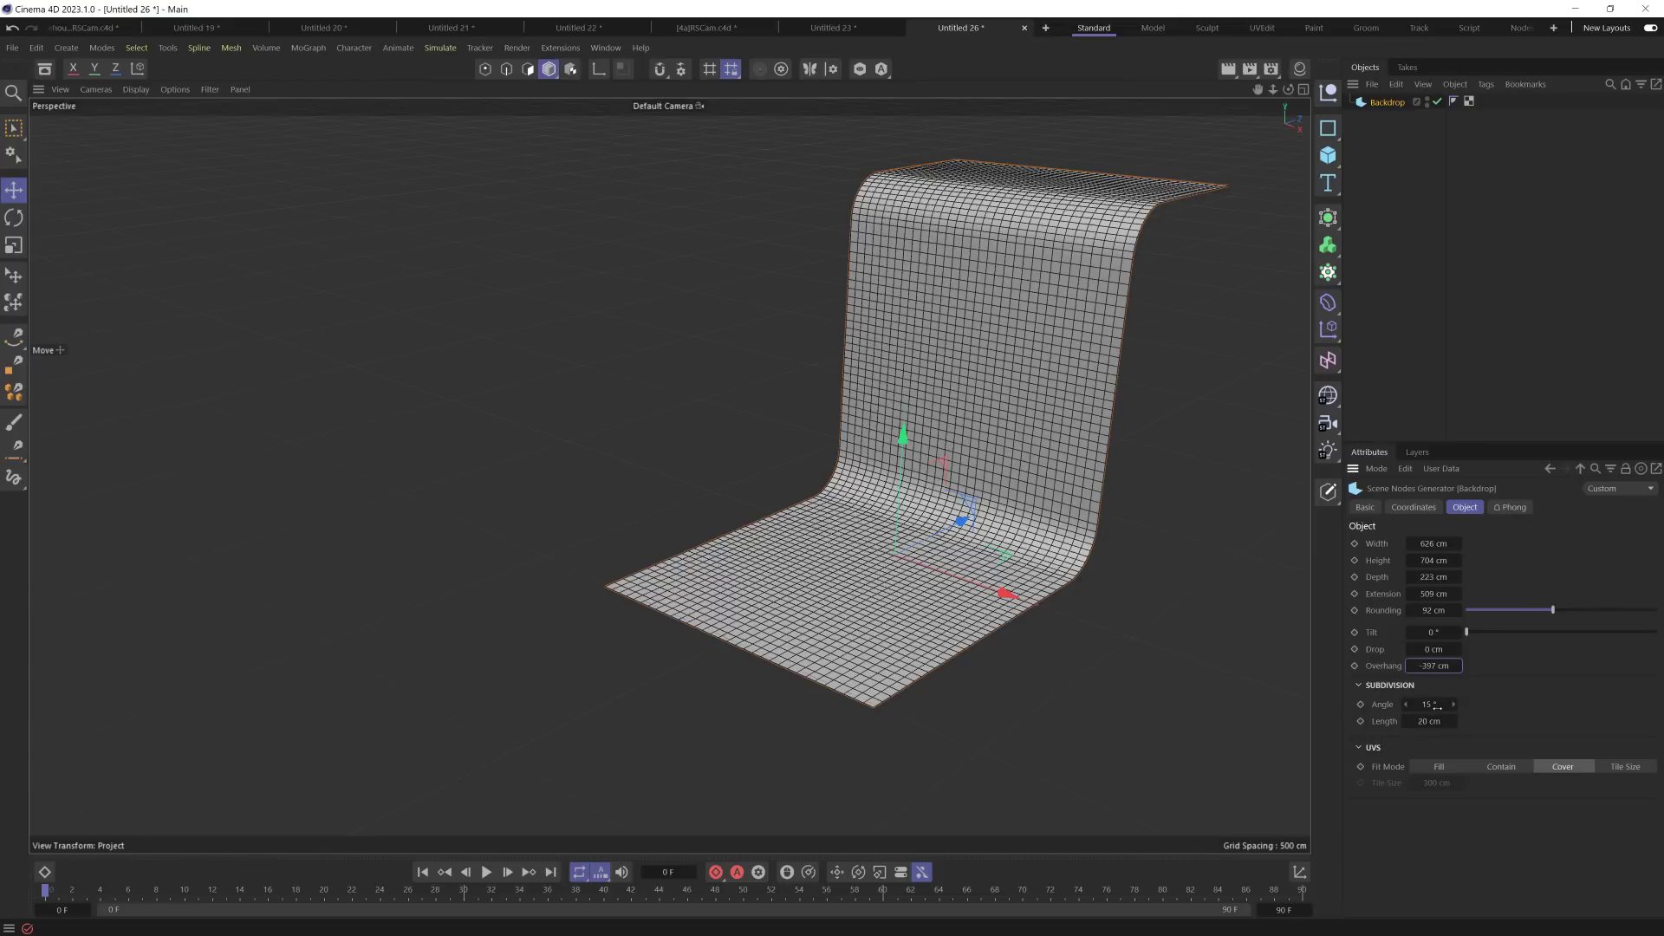
pyautogui.moveTo(1437, 705); pyautogui.dragTo(1440, 722)
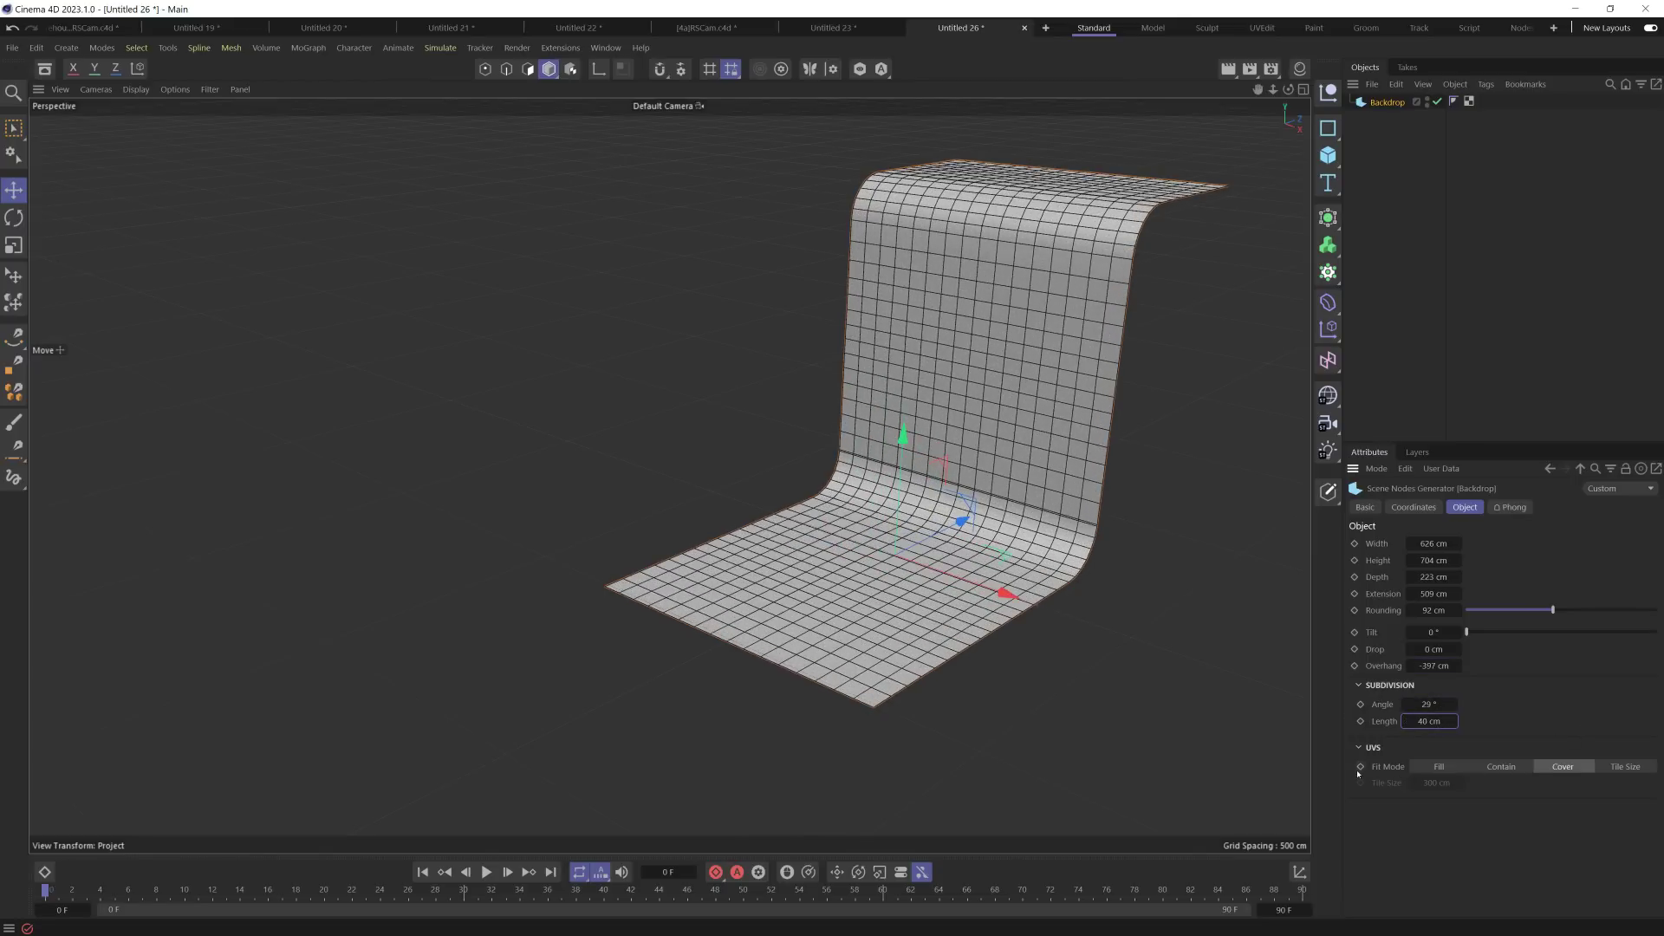
# Step: Create a new material with a Tiles shader in its Color texture
pyautogui.hotkey('shift', 'F2')
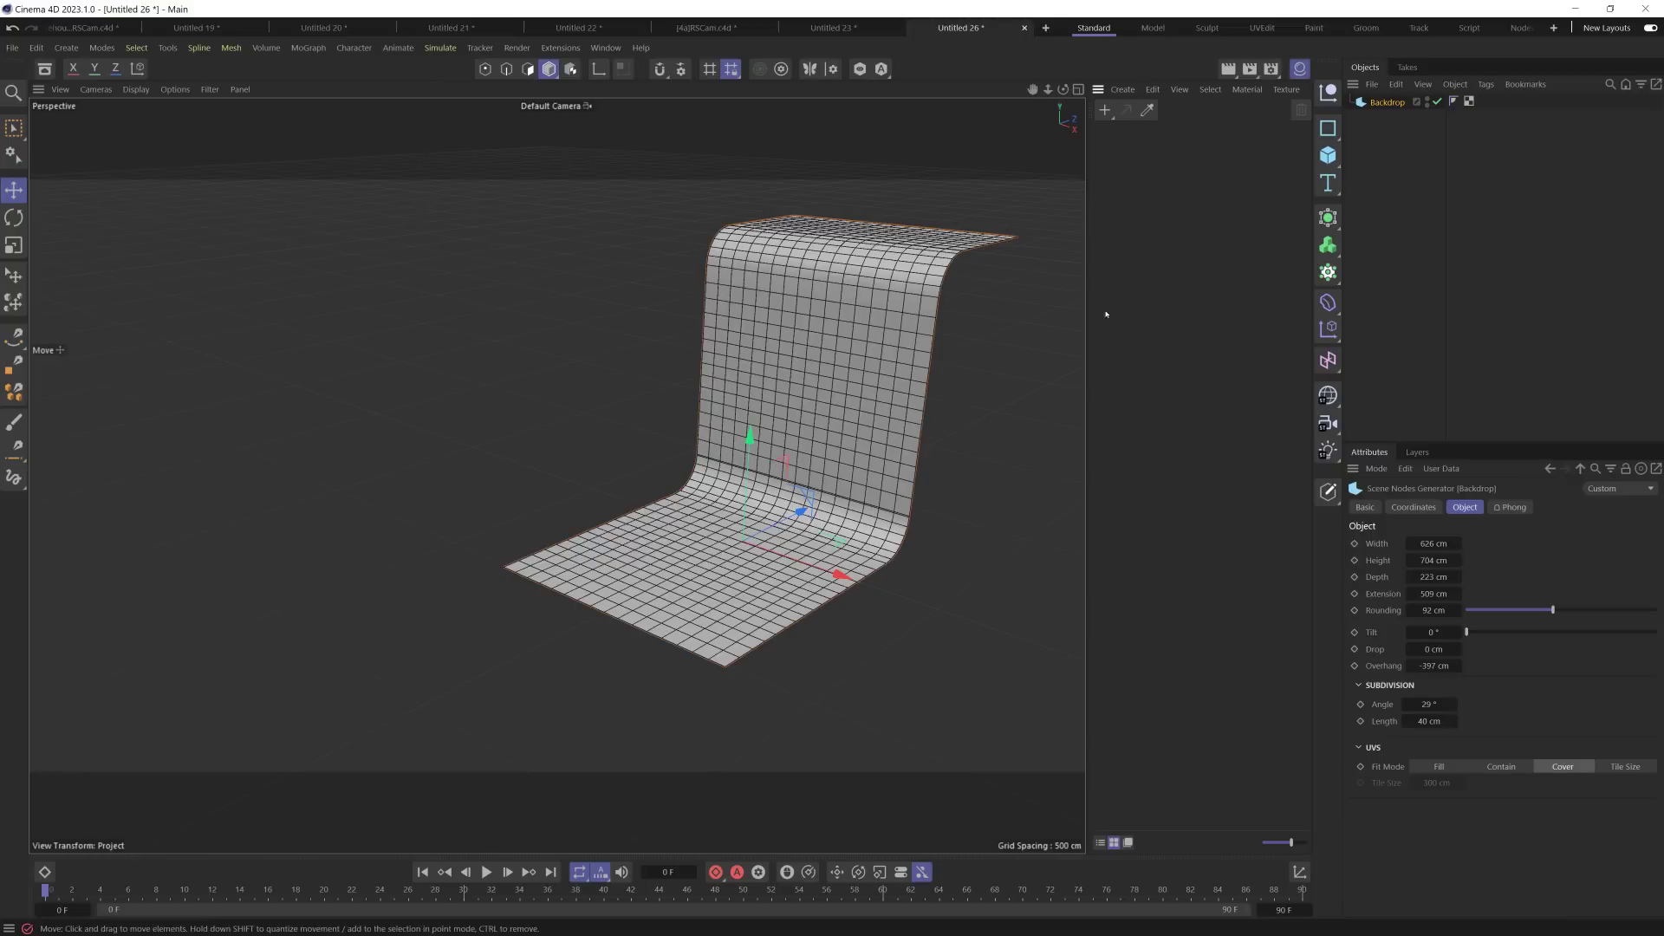
pyautogui.doubleClick(1098, 133)
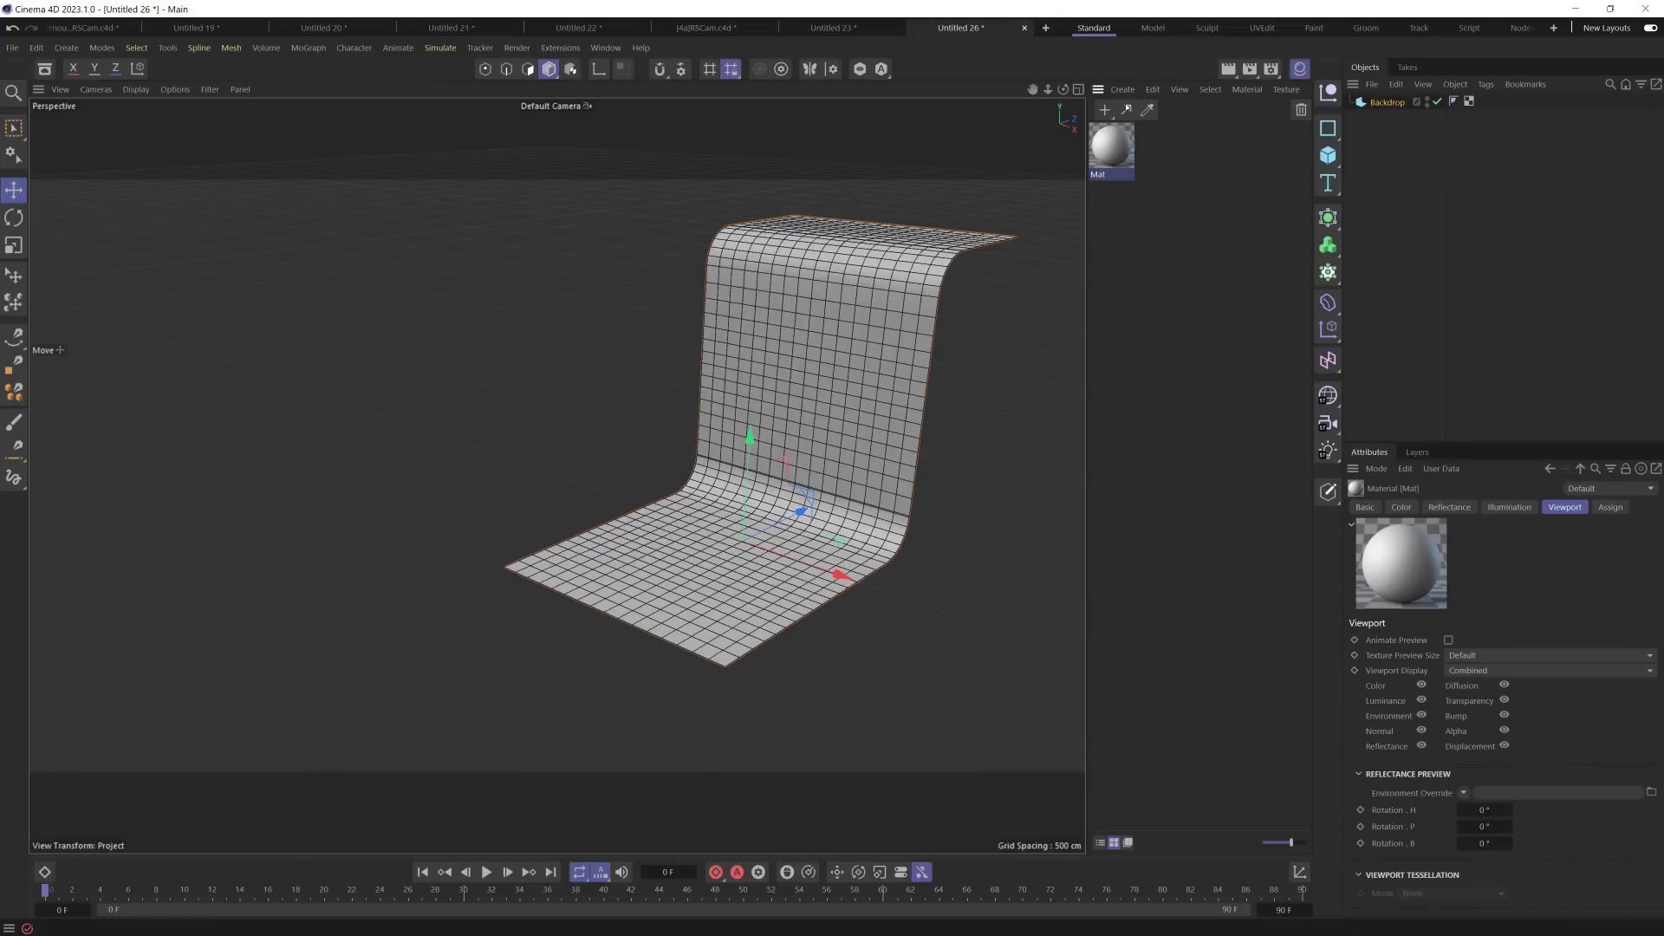
pyautogui.click(1401, 507)
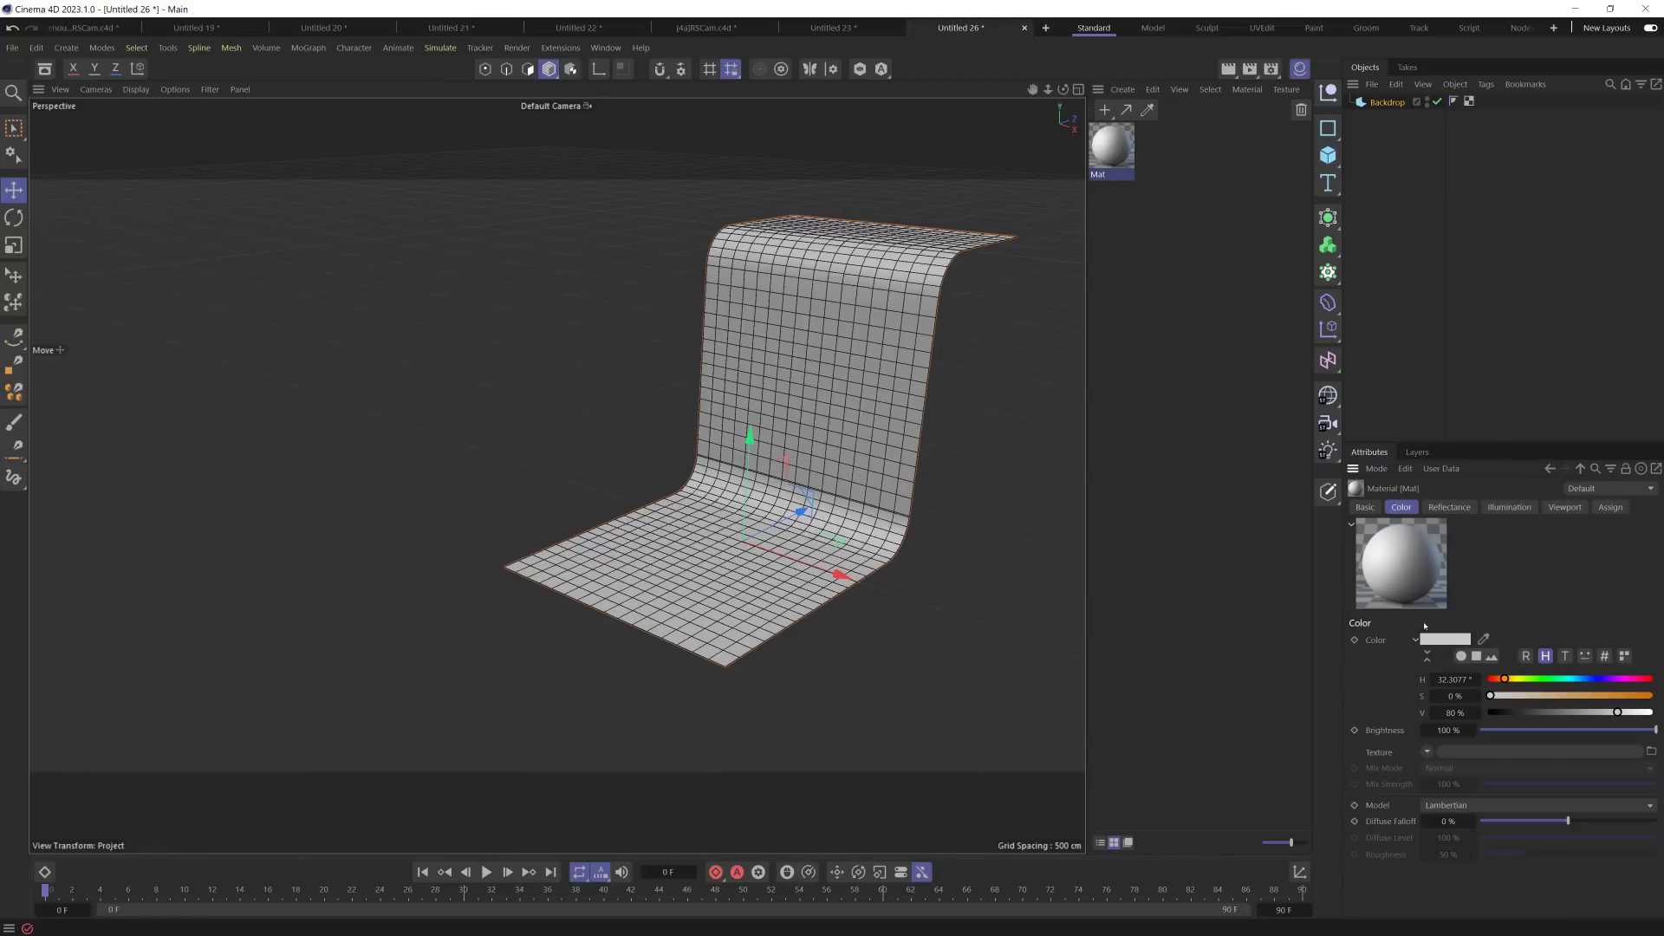
pyautogui.click(1427, 752)
pyautogui.moveTo(1490, 681)
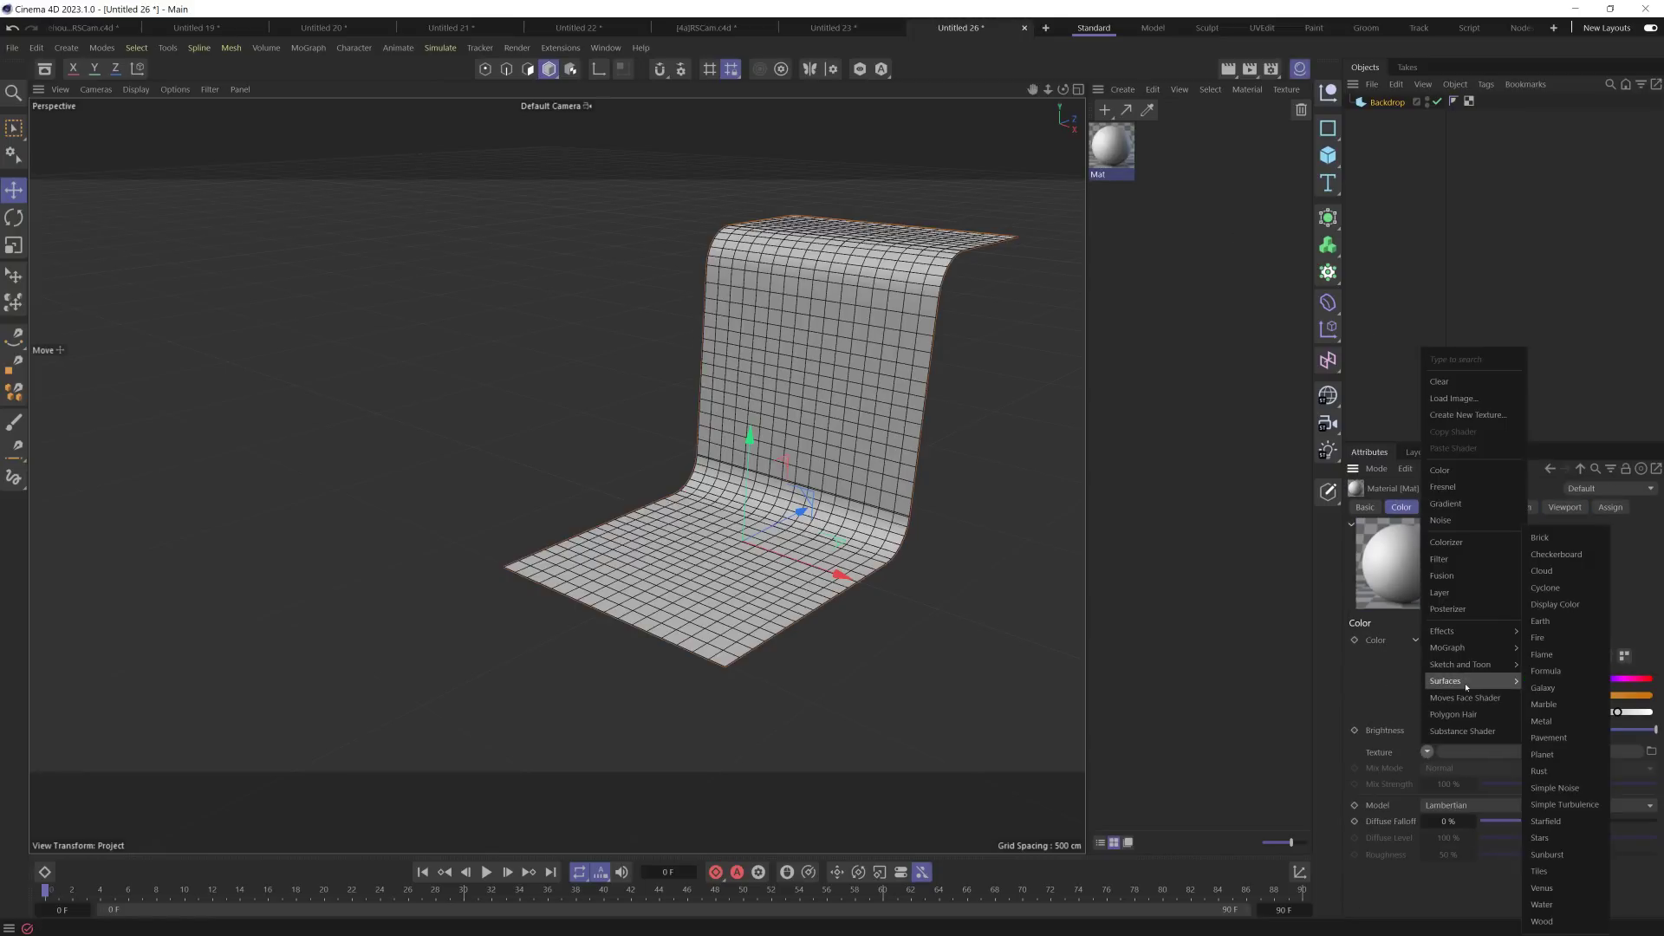
pyautogui.click(1541, 871)
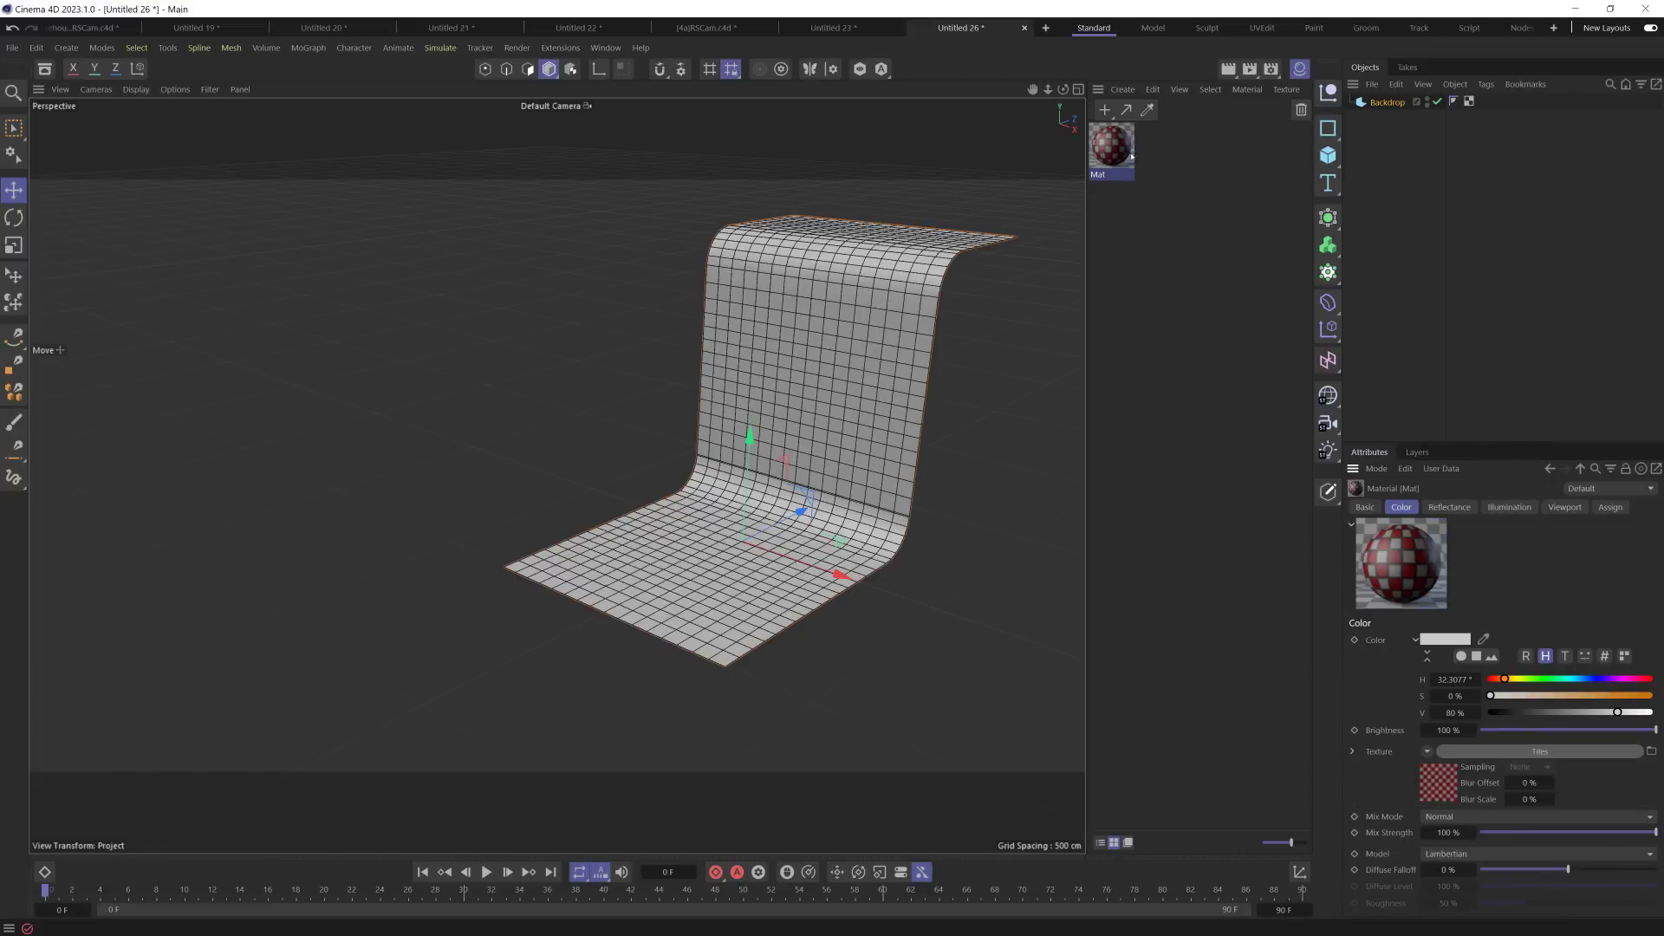
# Step: Apply the tiles material to the Backdrop and try the Fill, Contain, Cover and Tile Size fit modes
pyautogui.moveTo(1131, 156); pyautogui.dragTo(1387, 102)
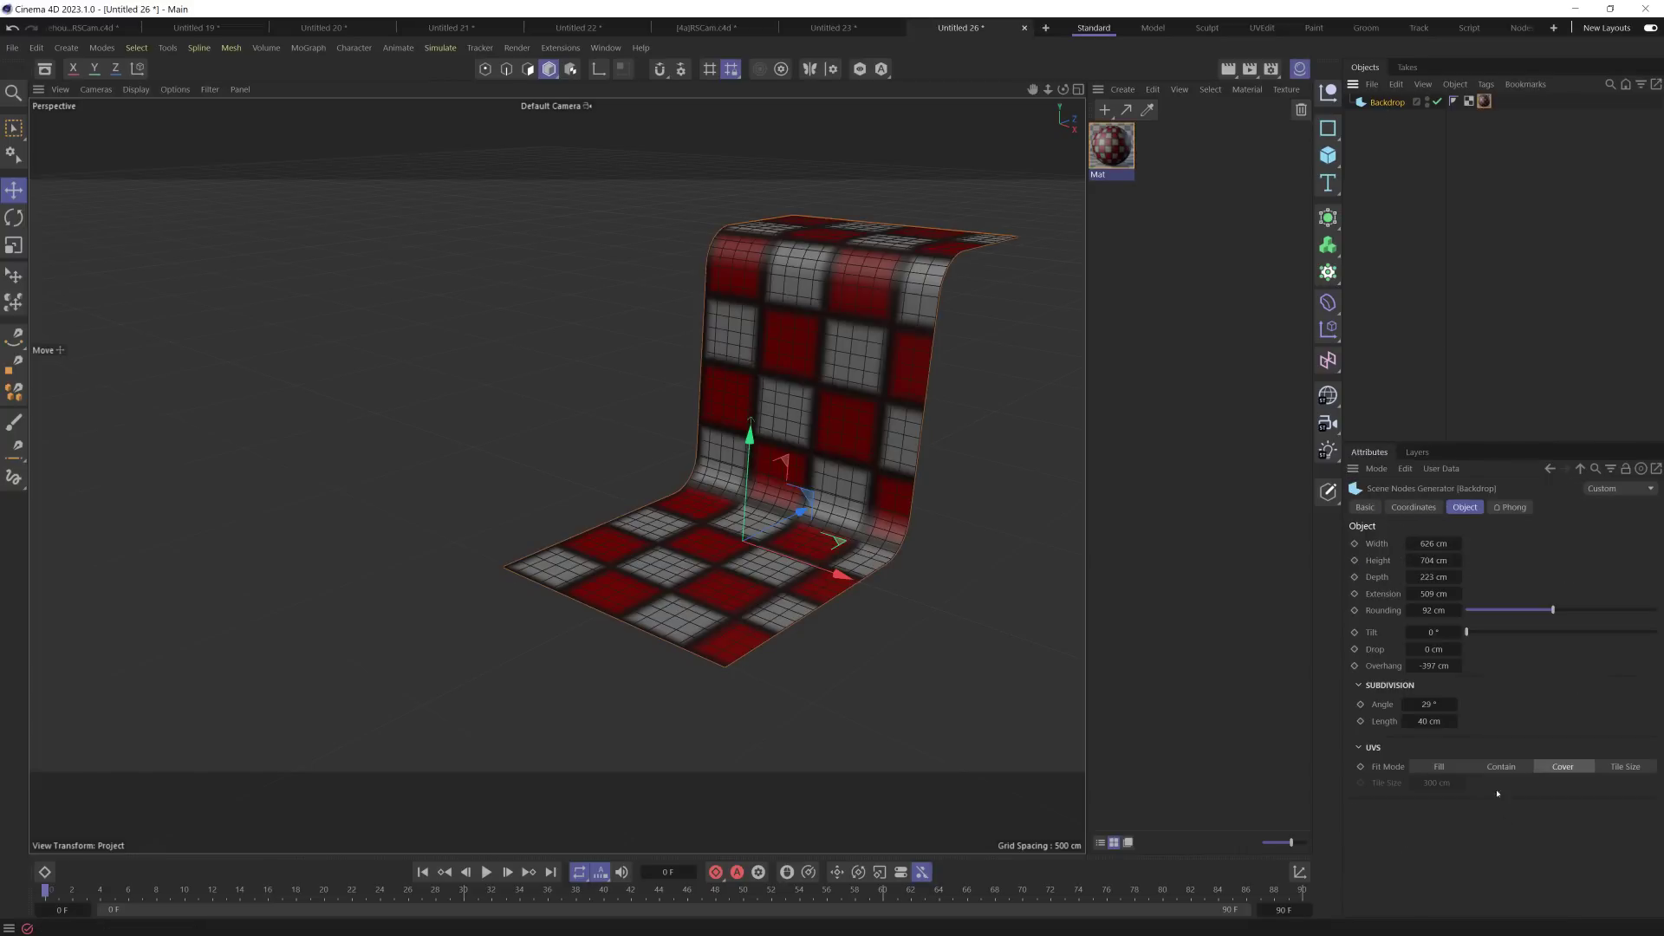
pyautogui.click(1438, 767)
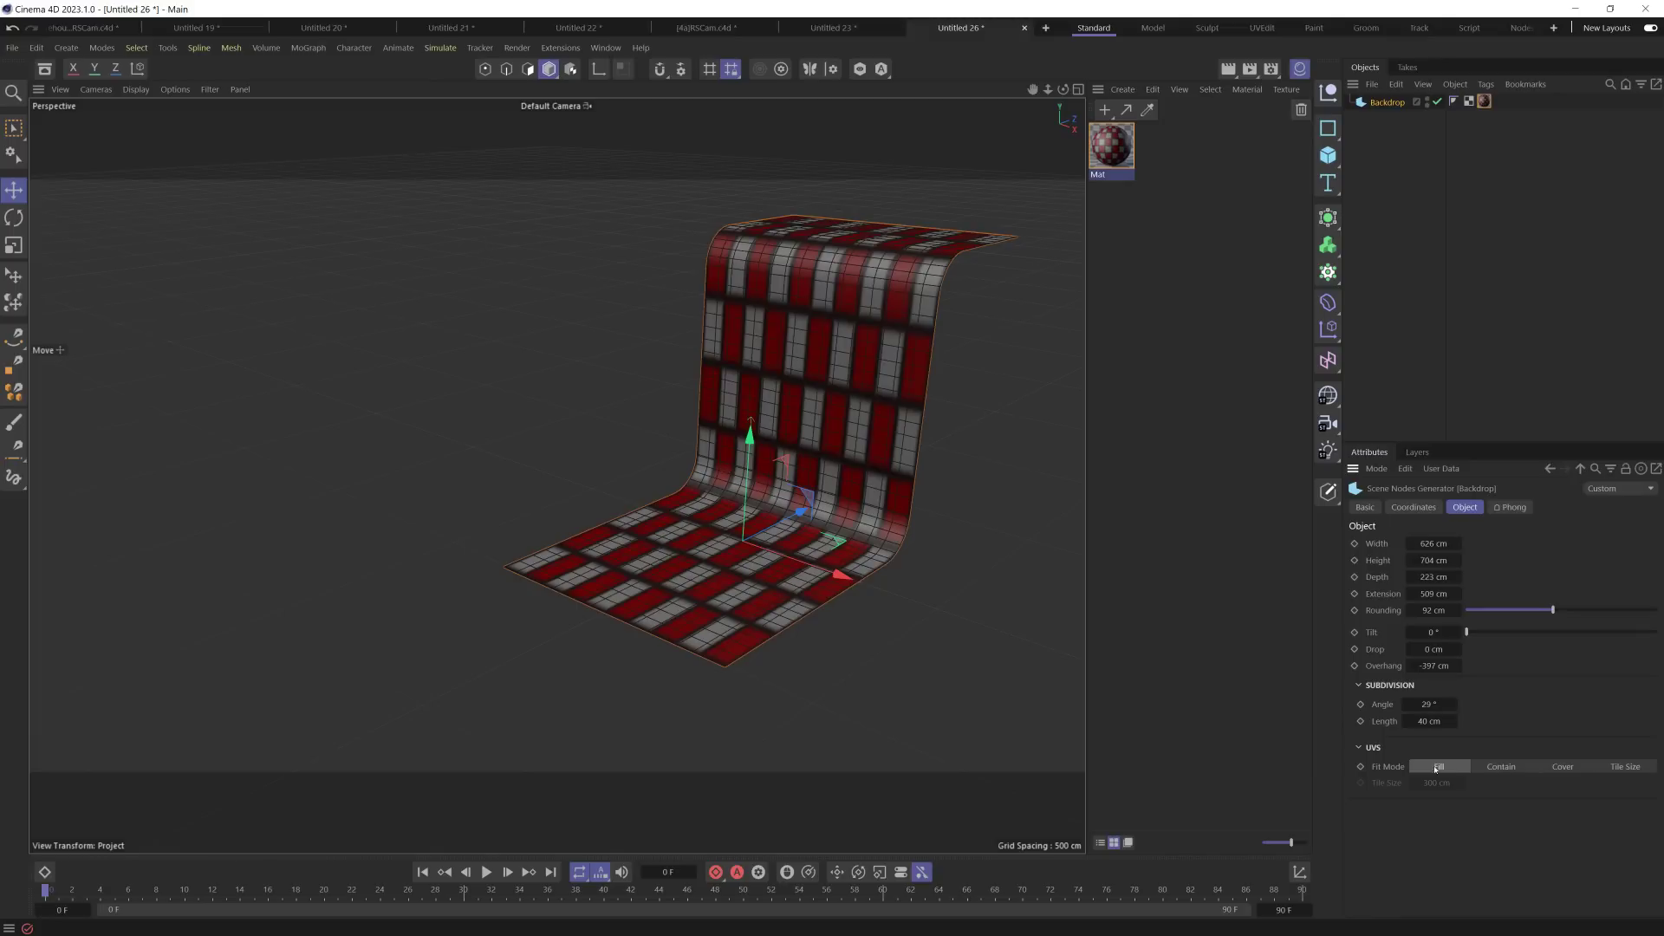
pyautogui.click(1508, 767)
pyautogui.click(1562, 767)
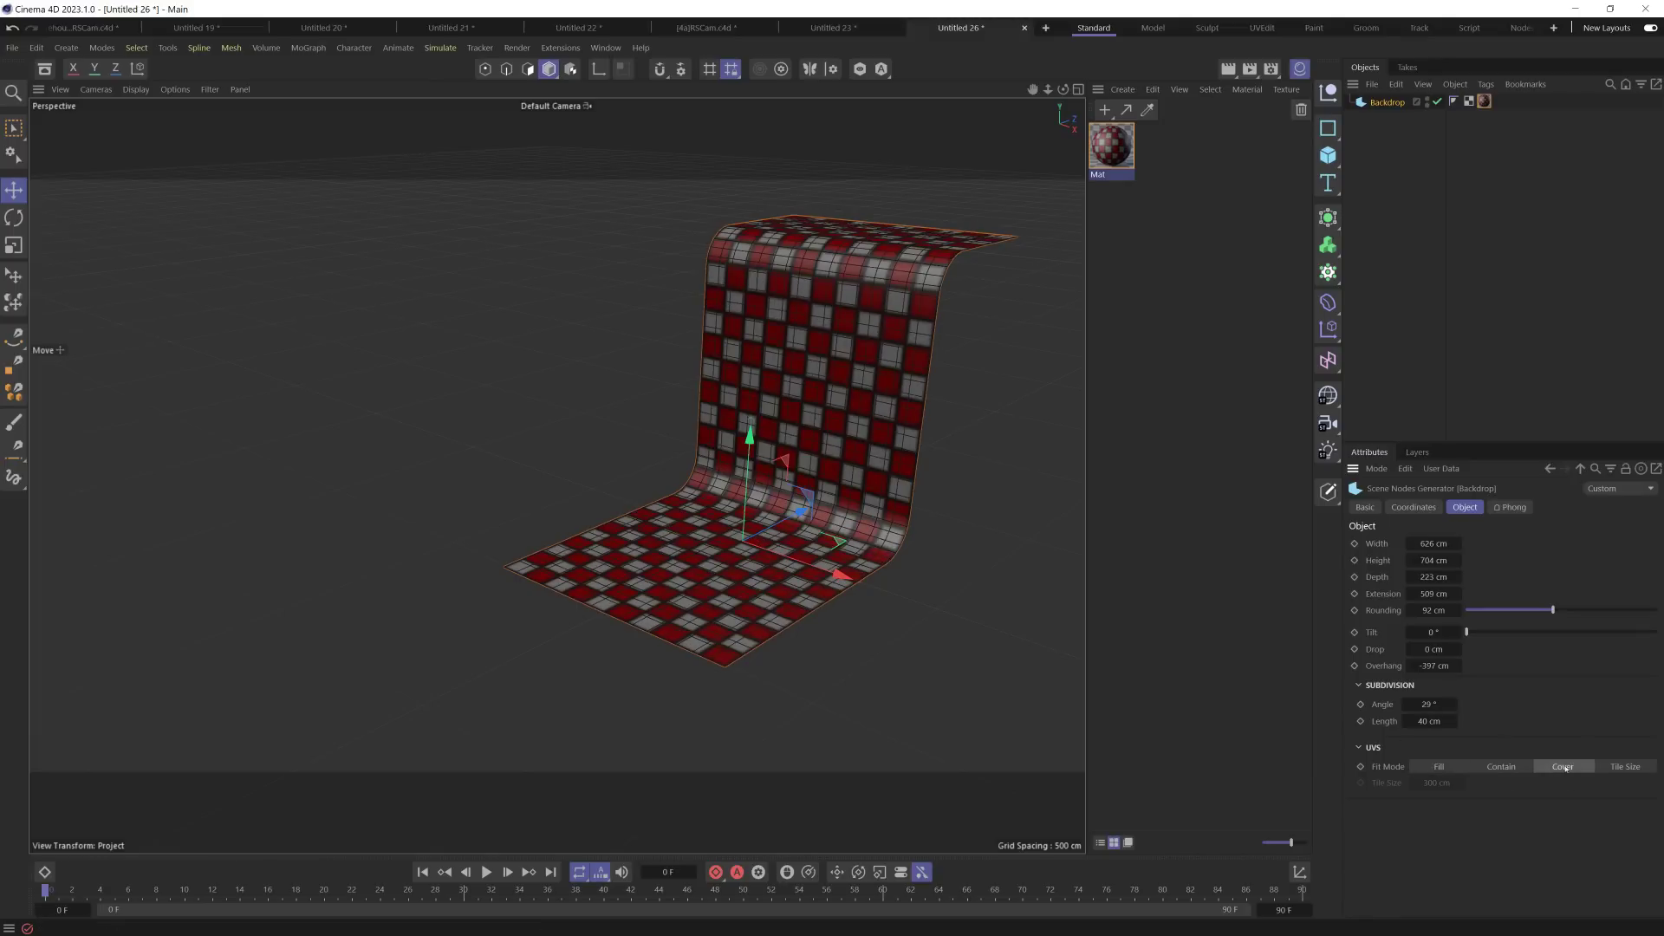
pyautogui.click(1623, 767)
# Step: Delete the Backdrop and reopen the asset library
pyautogui.scroll(-10, 1432, 783)
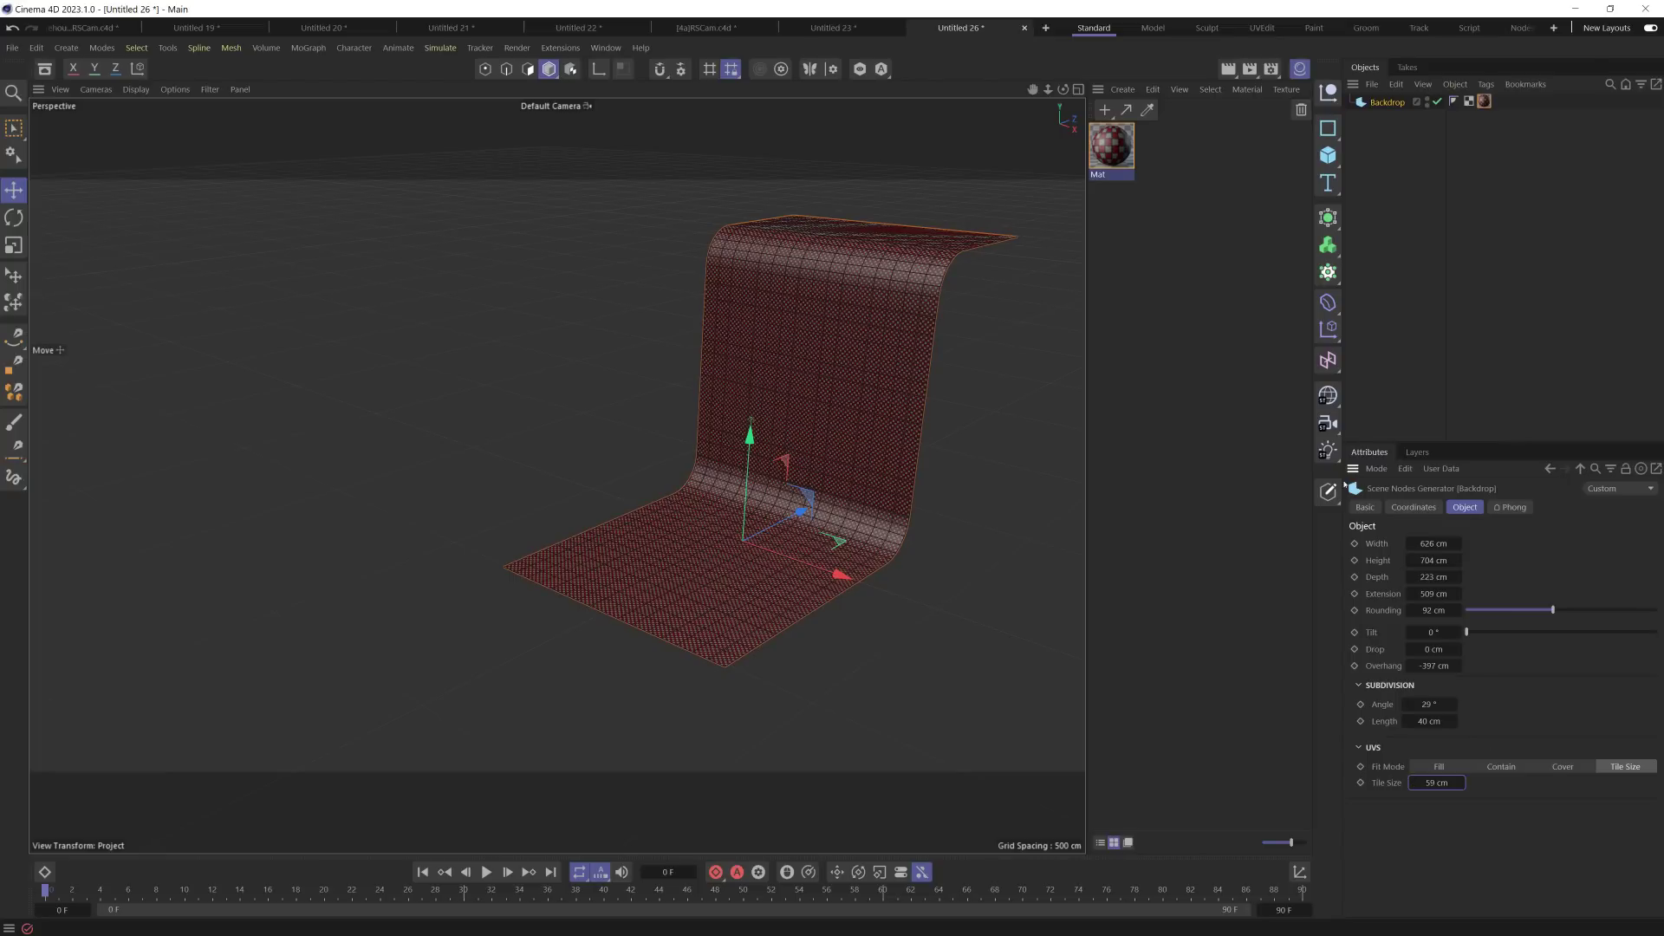
pyautogui.moveTo(1085, 341); pyautogui.dragTo(1313, 340)
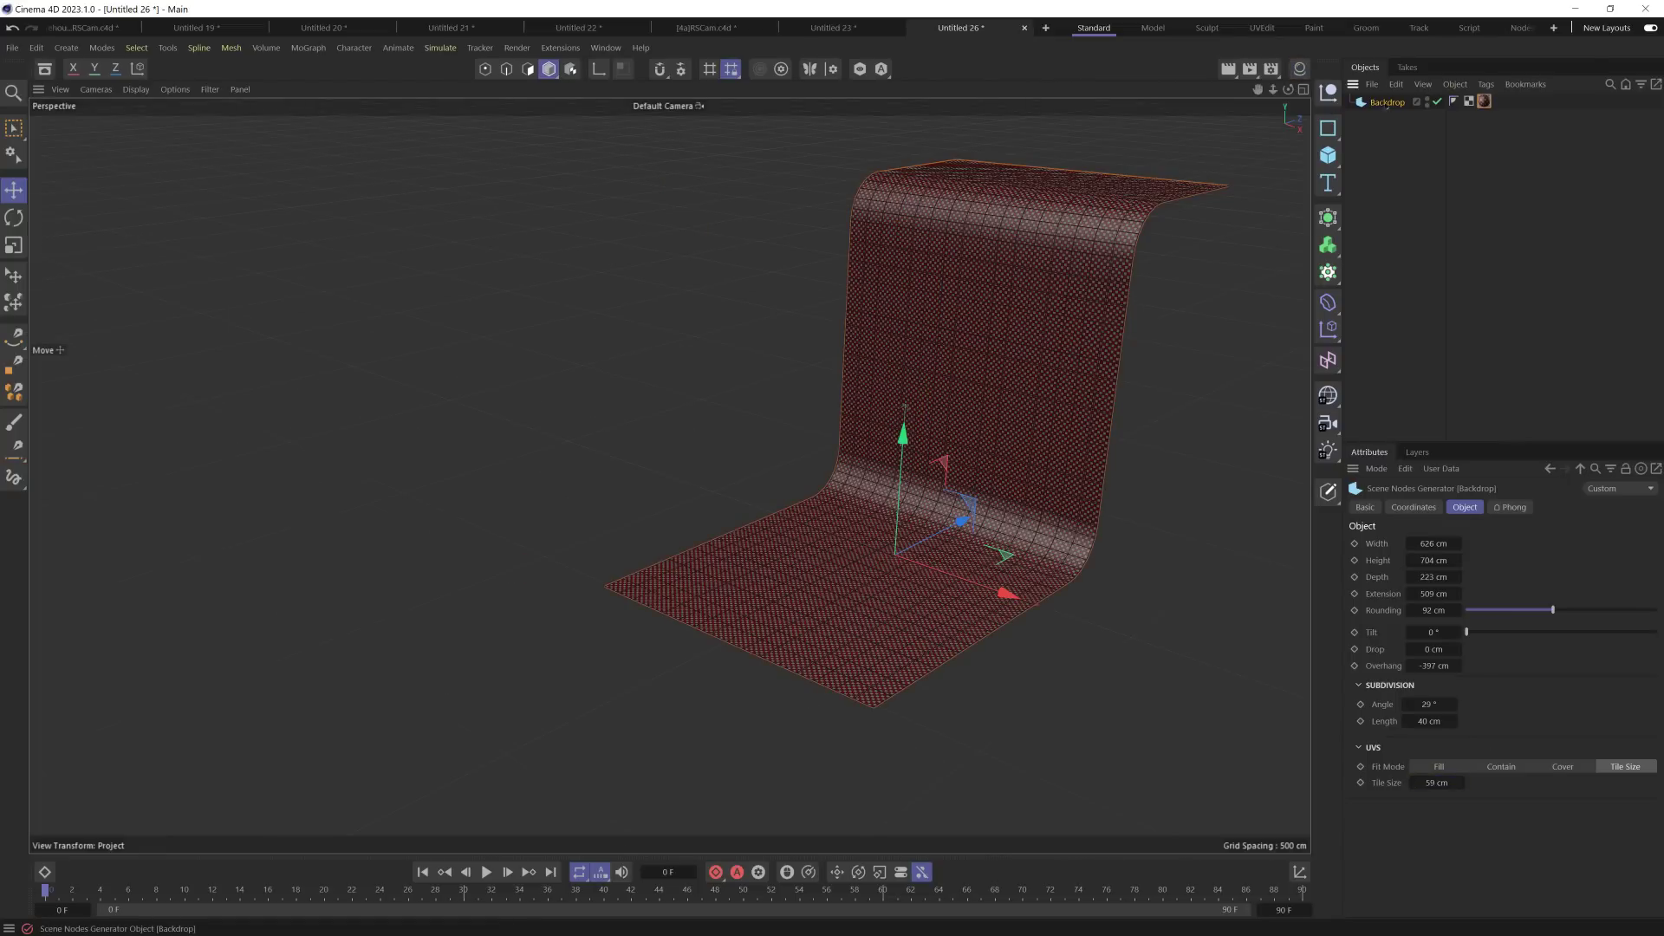
pyautogui.press('Delete')
pyautogui.hotkey('shift', 'F8')
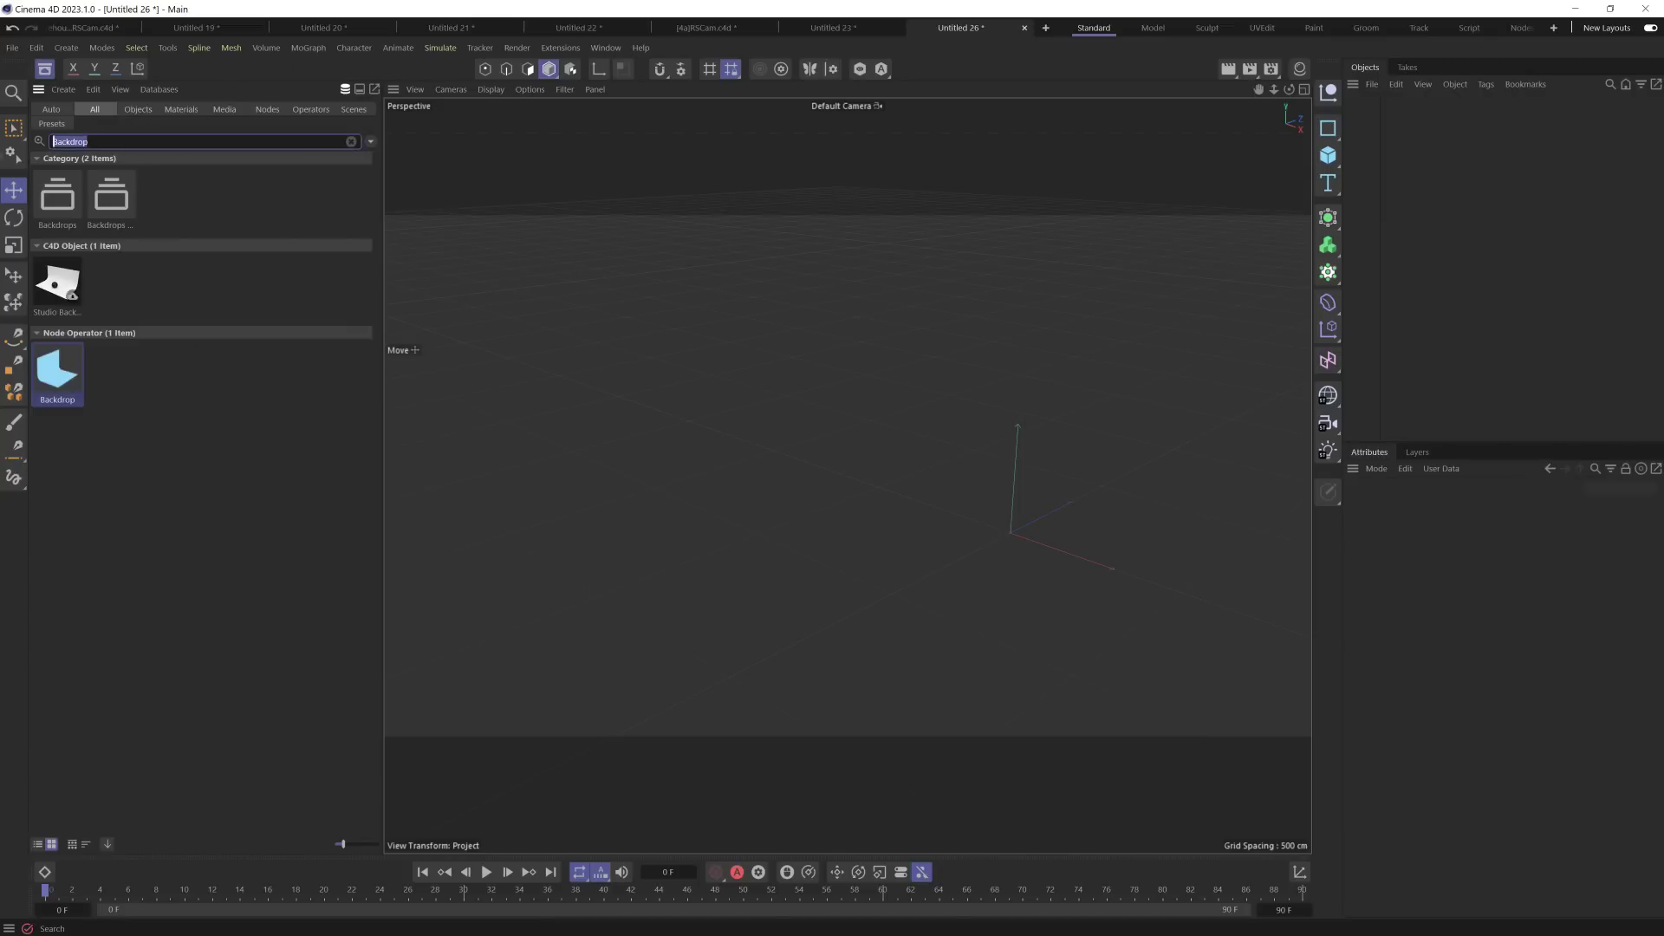
# Step: Try an FUI Square Star with larger radius and 10 arms, then replace it with an FUI Ring
pyautogui.write('FUI')
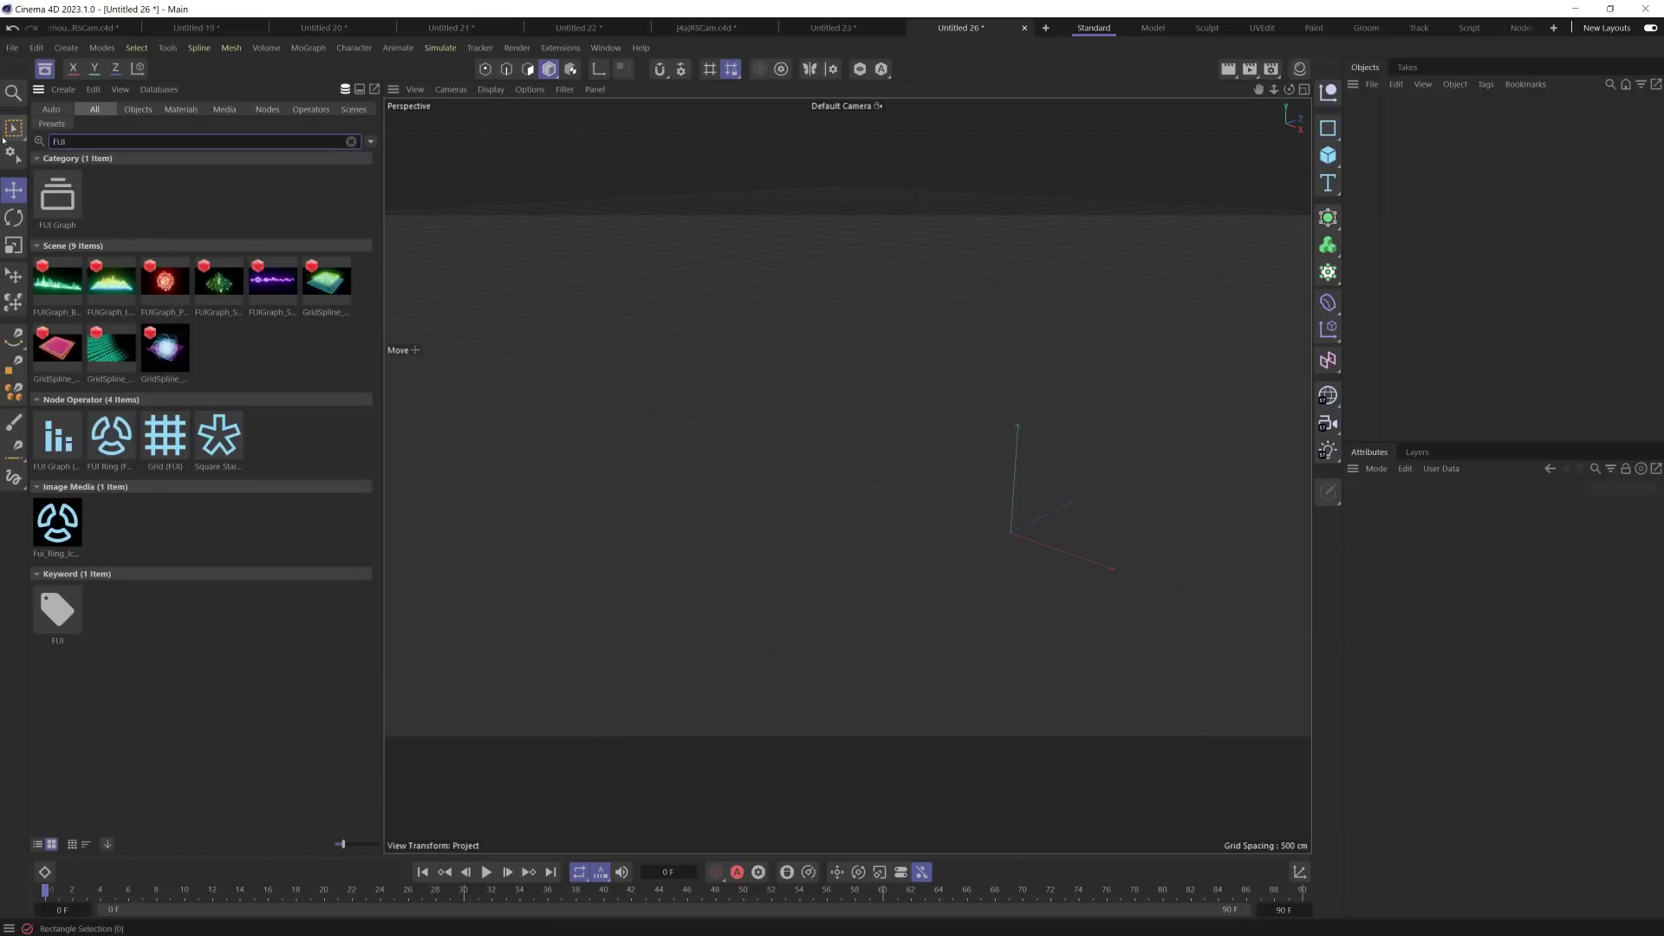
pyautogui.doubleClick(219, 438)
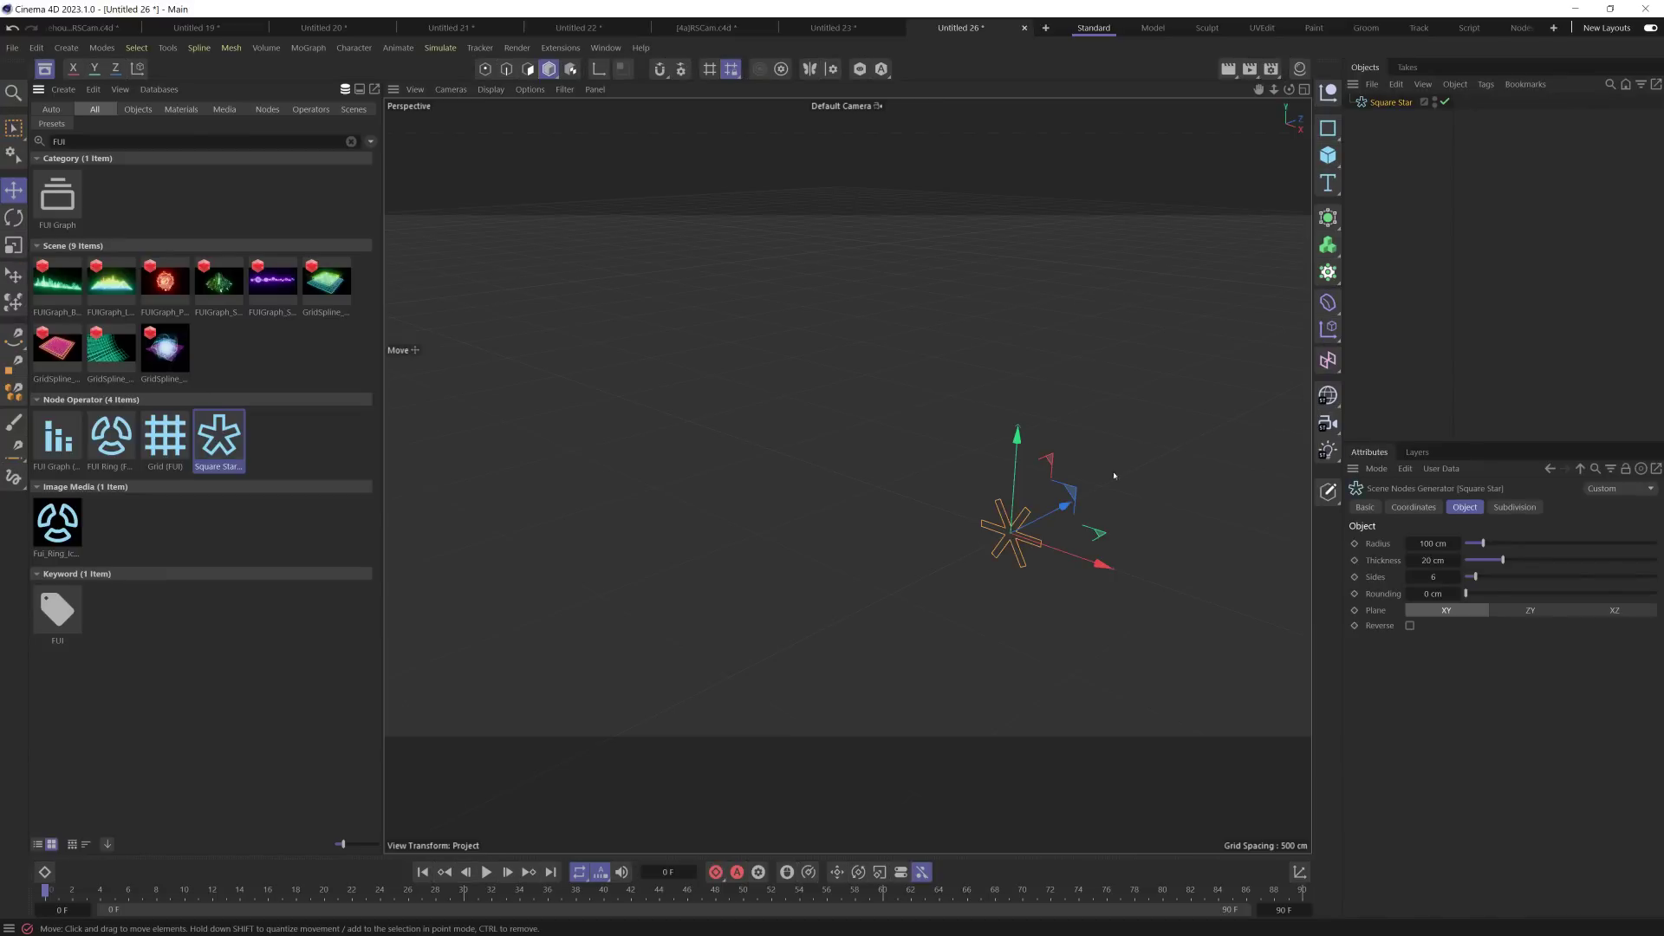
pyautogui.press('h')
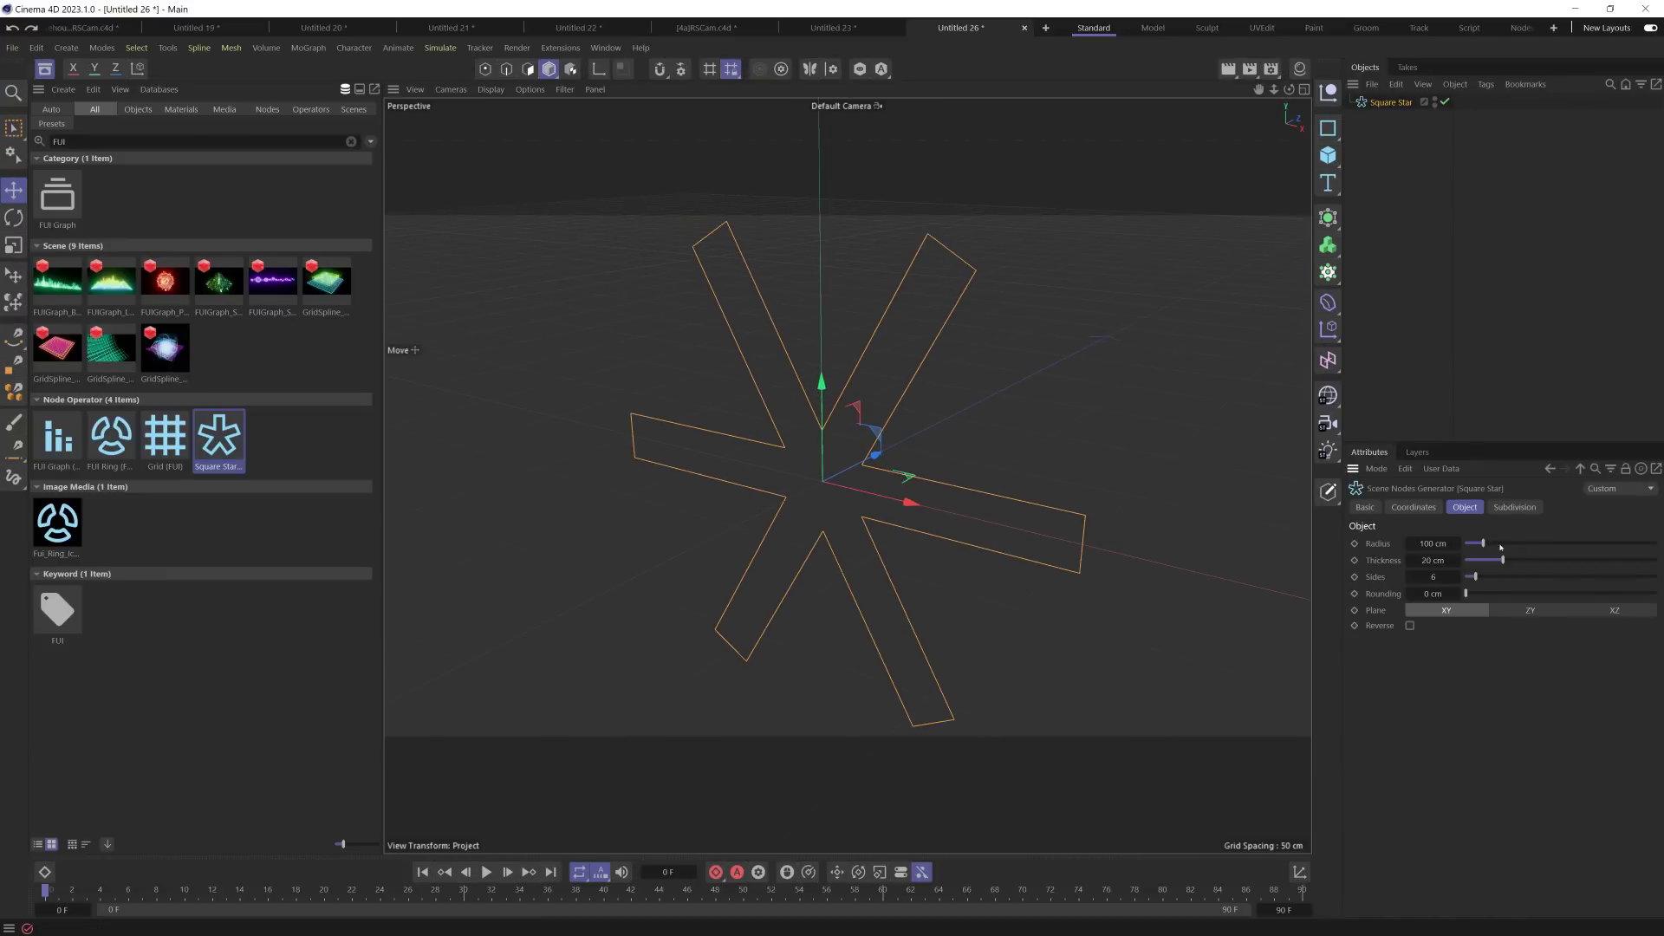
pyautogui.moveTo(1500, 546); pyautogui.dragTo(1600, 560)
pyautogui.moveTo(1479, 588); pyautogui.dragTo(1608, 594)
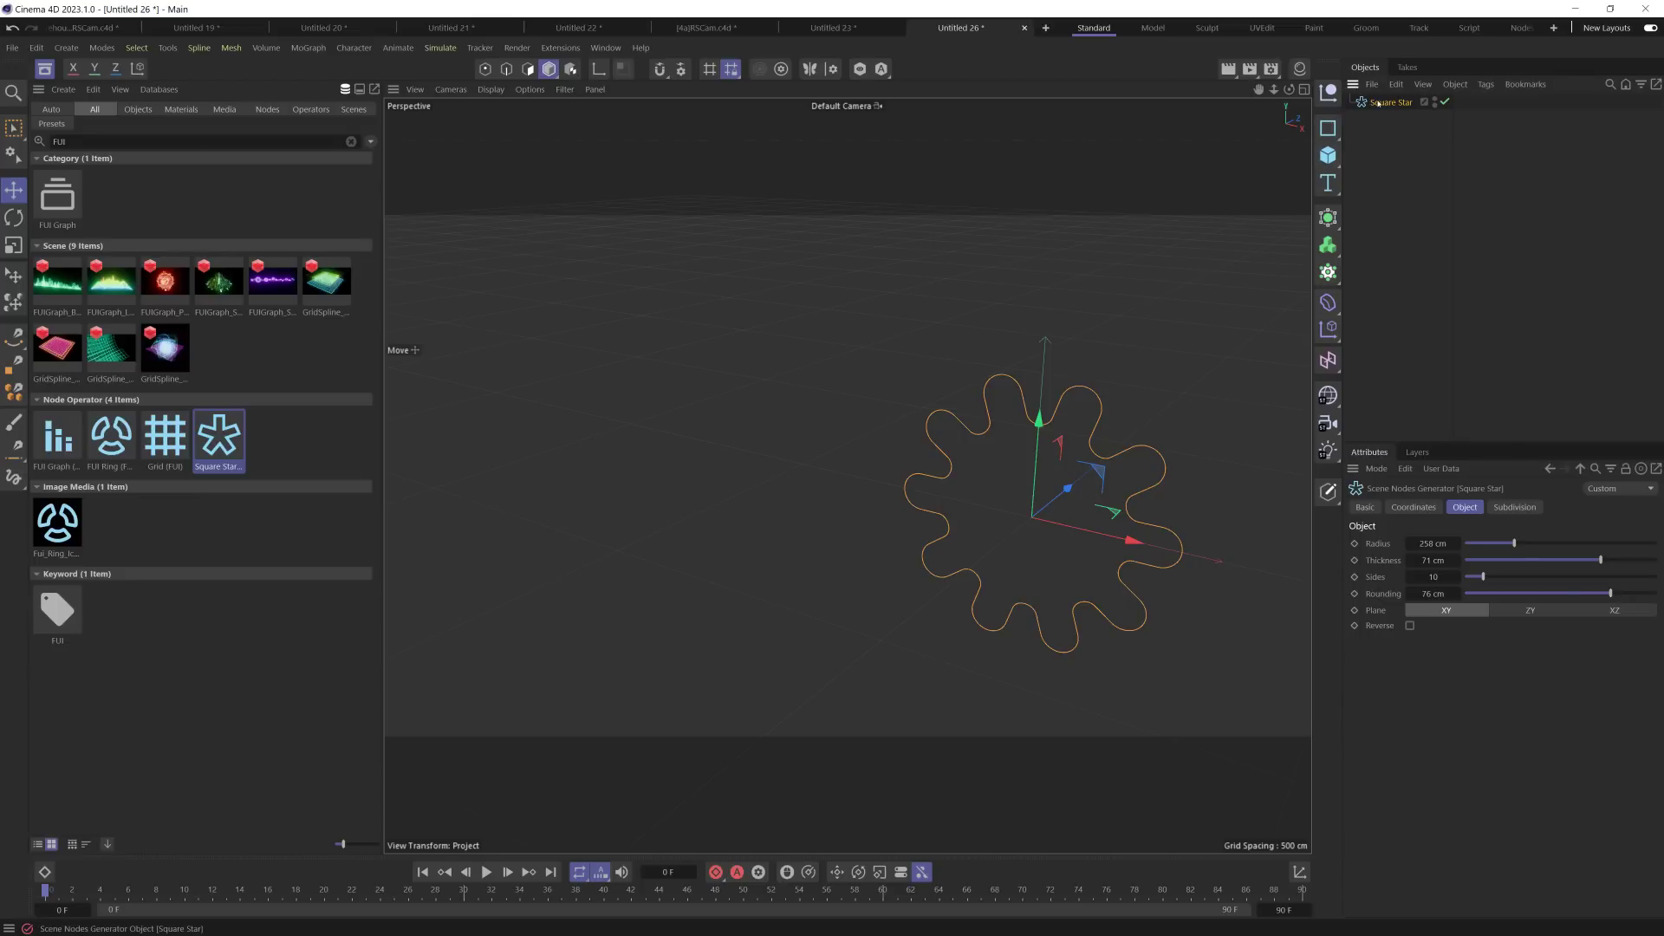
pyautogui.press('Delete')
pyautogui.moveTo(111, 437); pyautogui.dragTo(1494, 176)
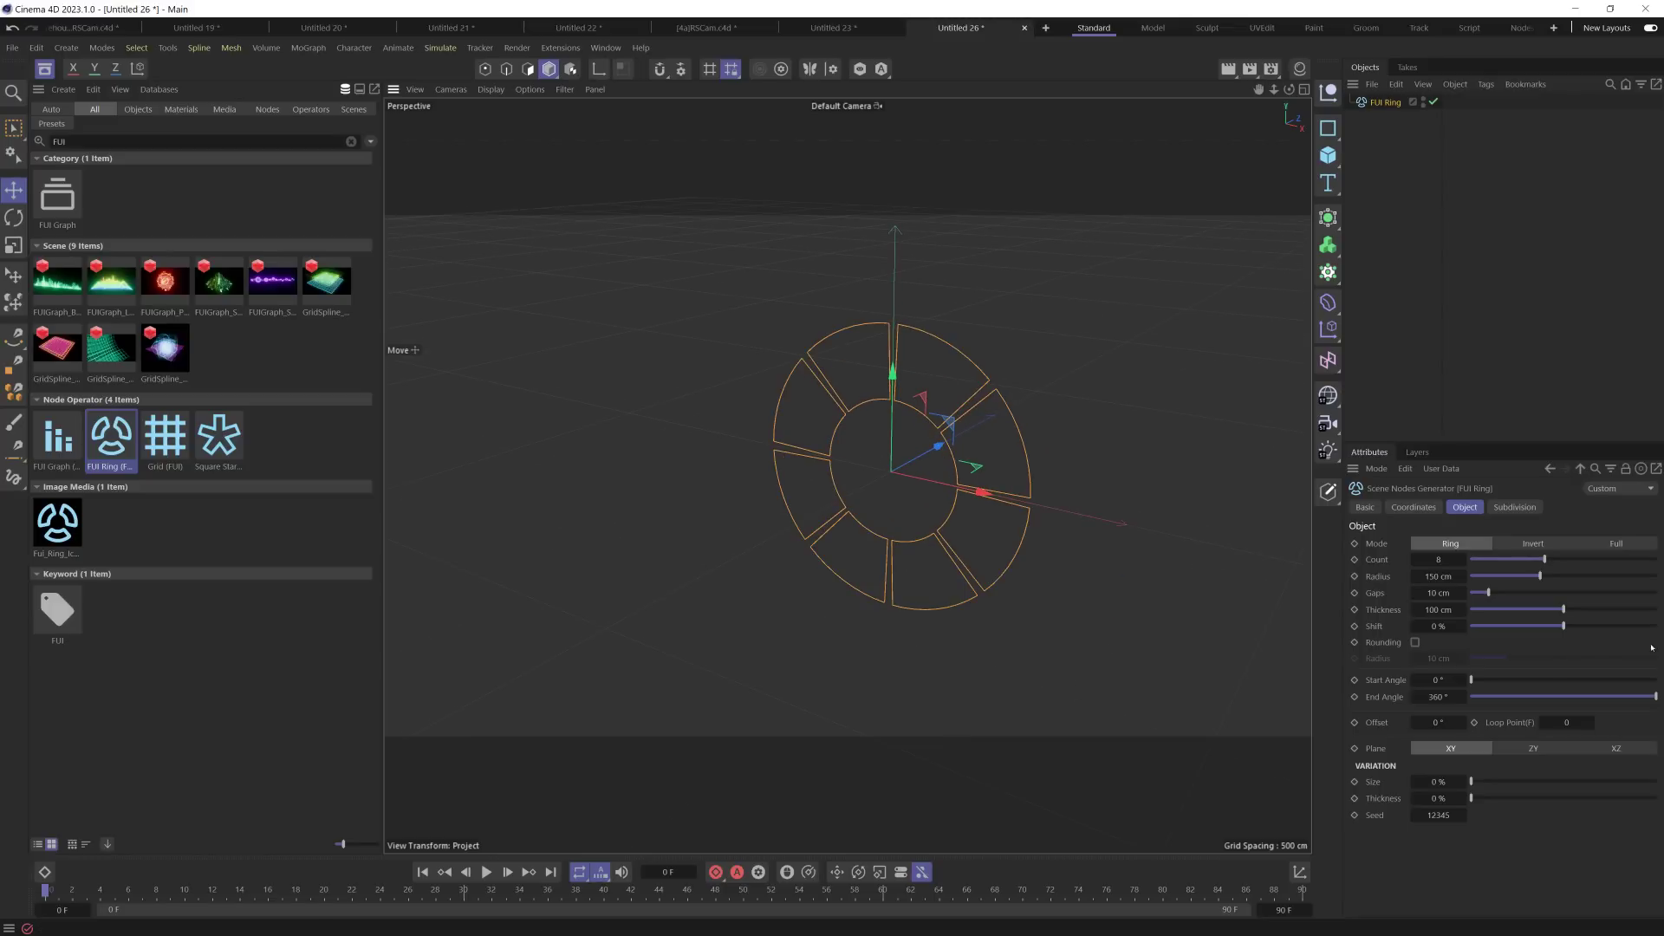
# Step: Give the FUI Ring 10 segments, 263 cm radius, 38 cm gaps, a raised start angle and loop point 90
pyautogui.moveTo(1549, 560); pyautogui.dragTo(1591, 577)
pyautogui.moveTo(1488, 593); pyautogui.dragTo(1541, 594)
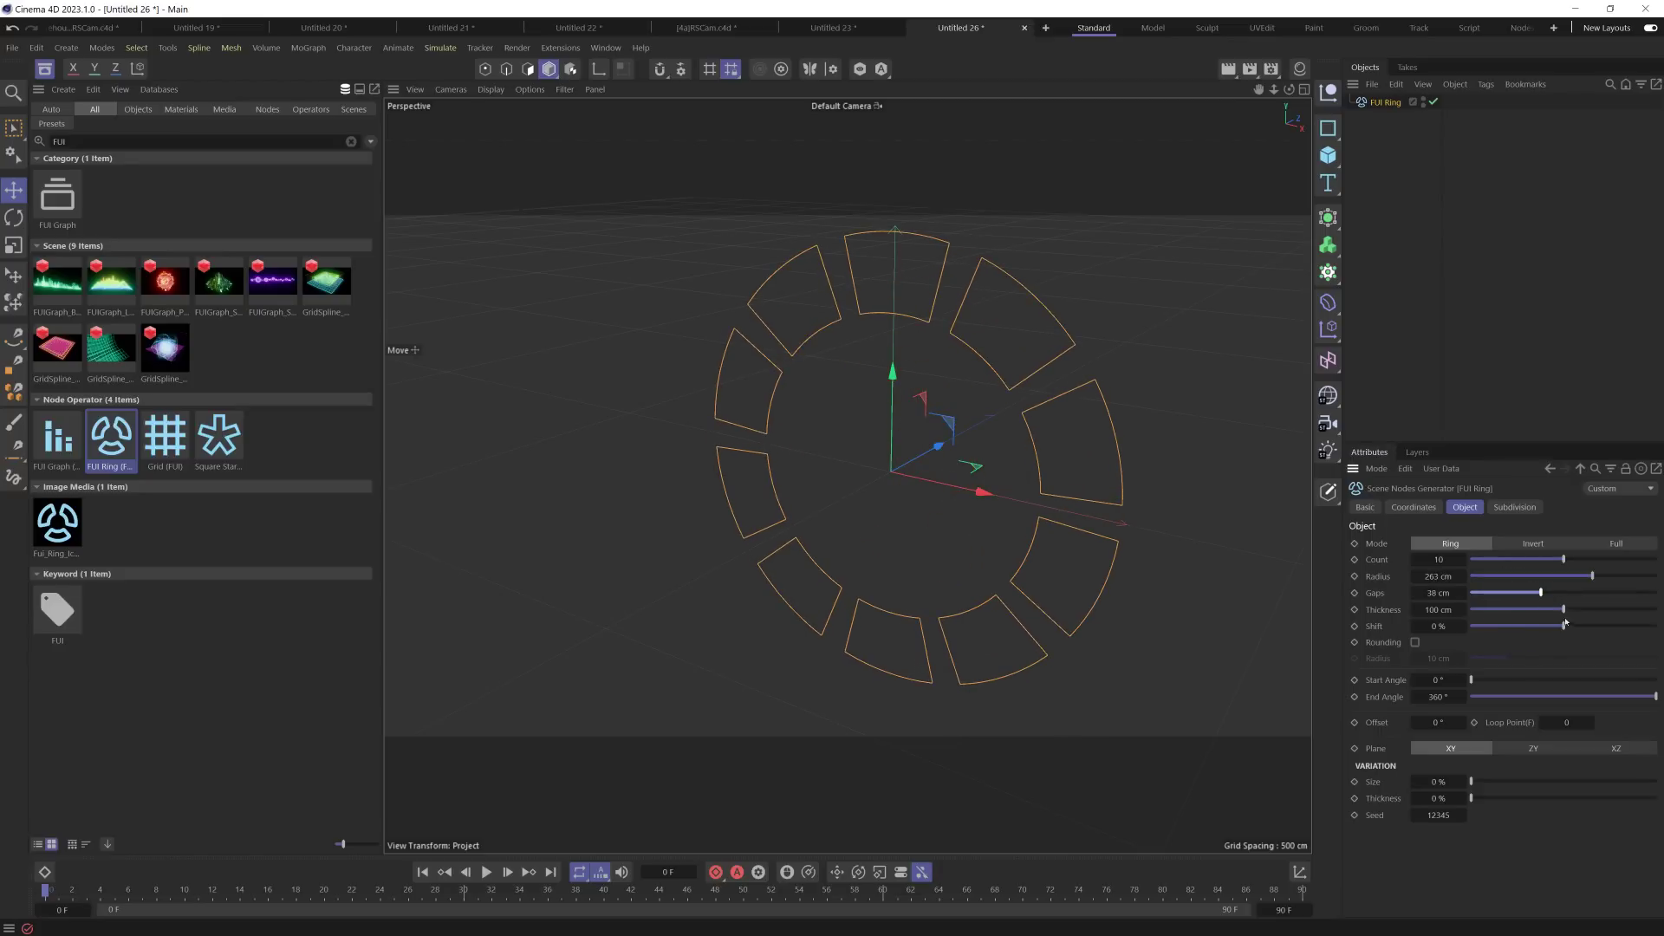
pyautogui.click(1414, 642)
pyautogui.click(1414, 643)
pyautogui.moveTo(1471, 679); pyautogui.dragTo(1560, 681)
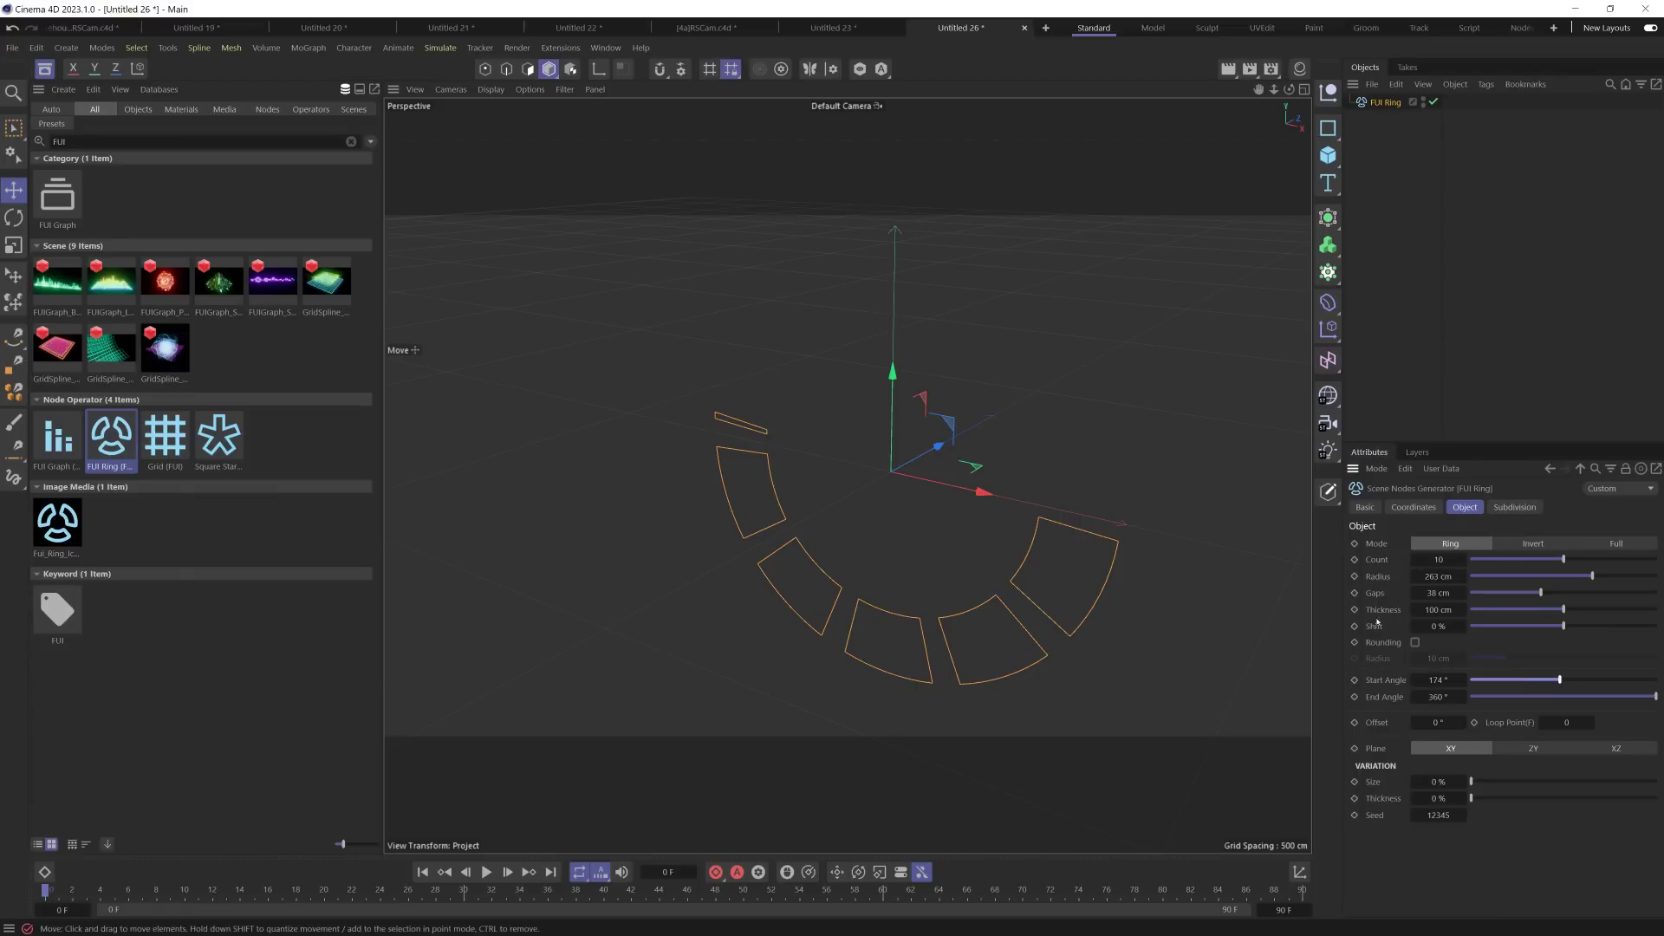
pyautogui.click(1577, 722)
pyautogui.click(486, 871)
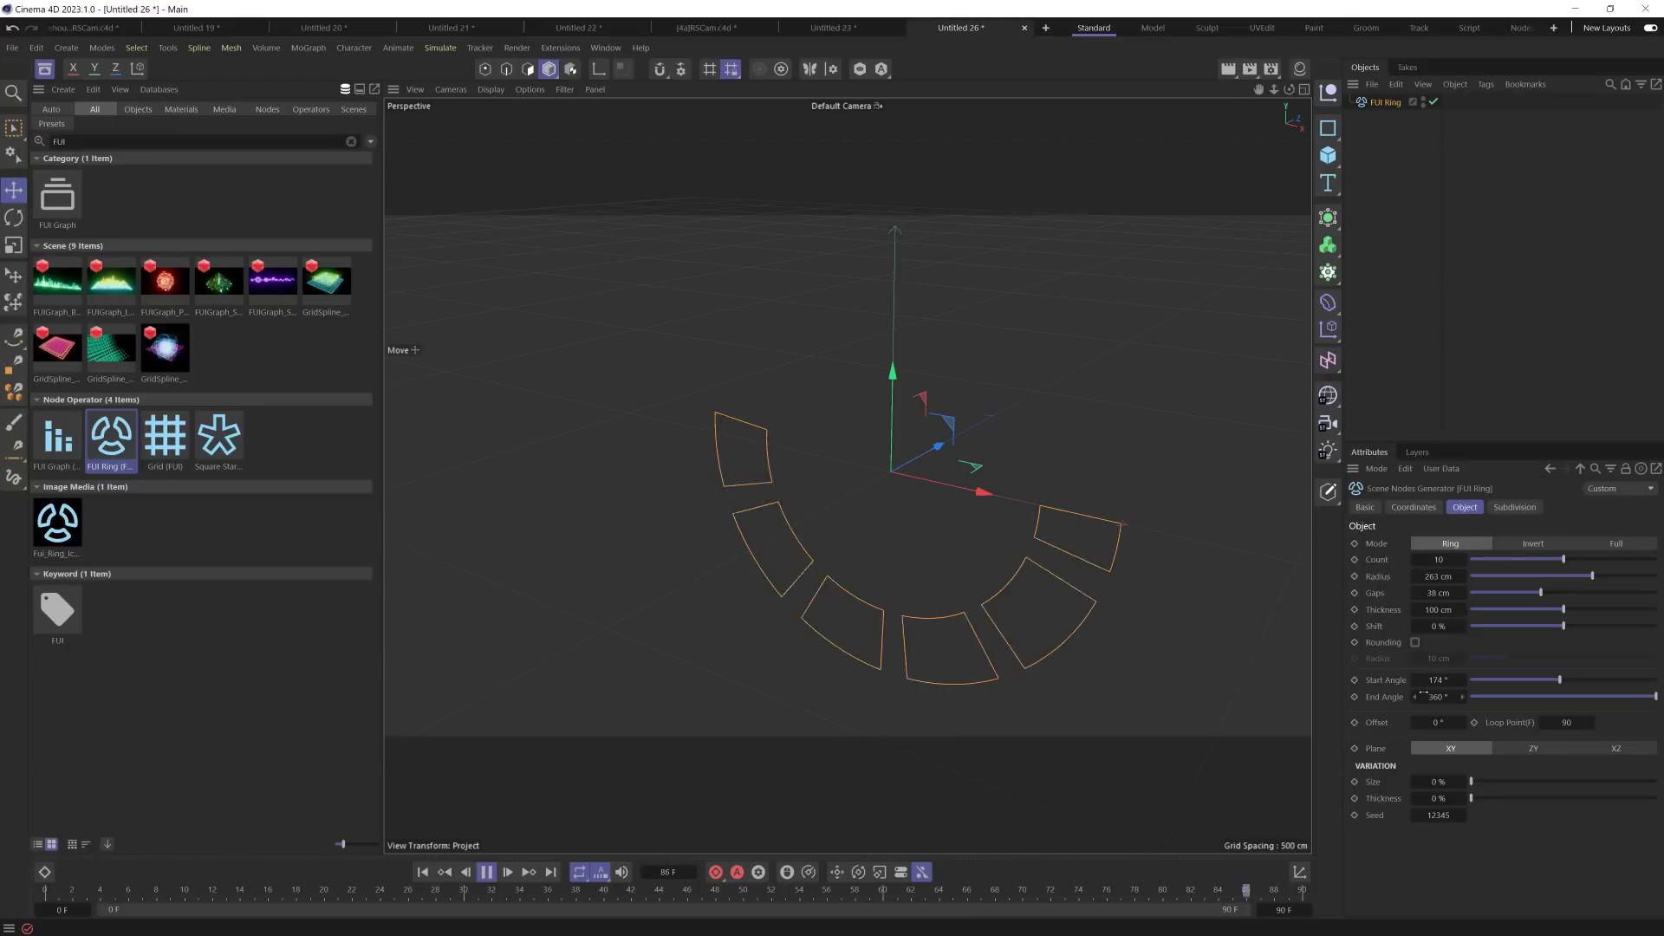
# Step: Reset the start angle and add 65% size and 91% thickness variation while the ring animates
pyautogui.moveTo(1559, 680); pyautogui.dragTo(1419, 679)
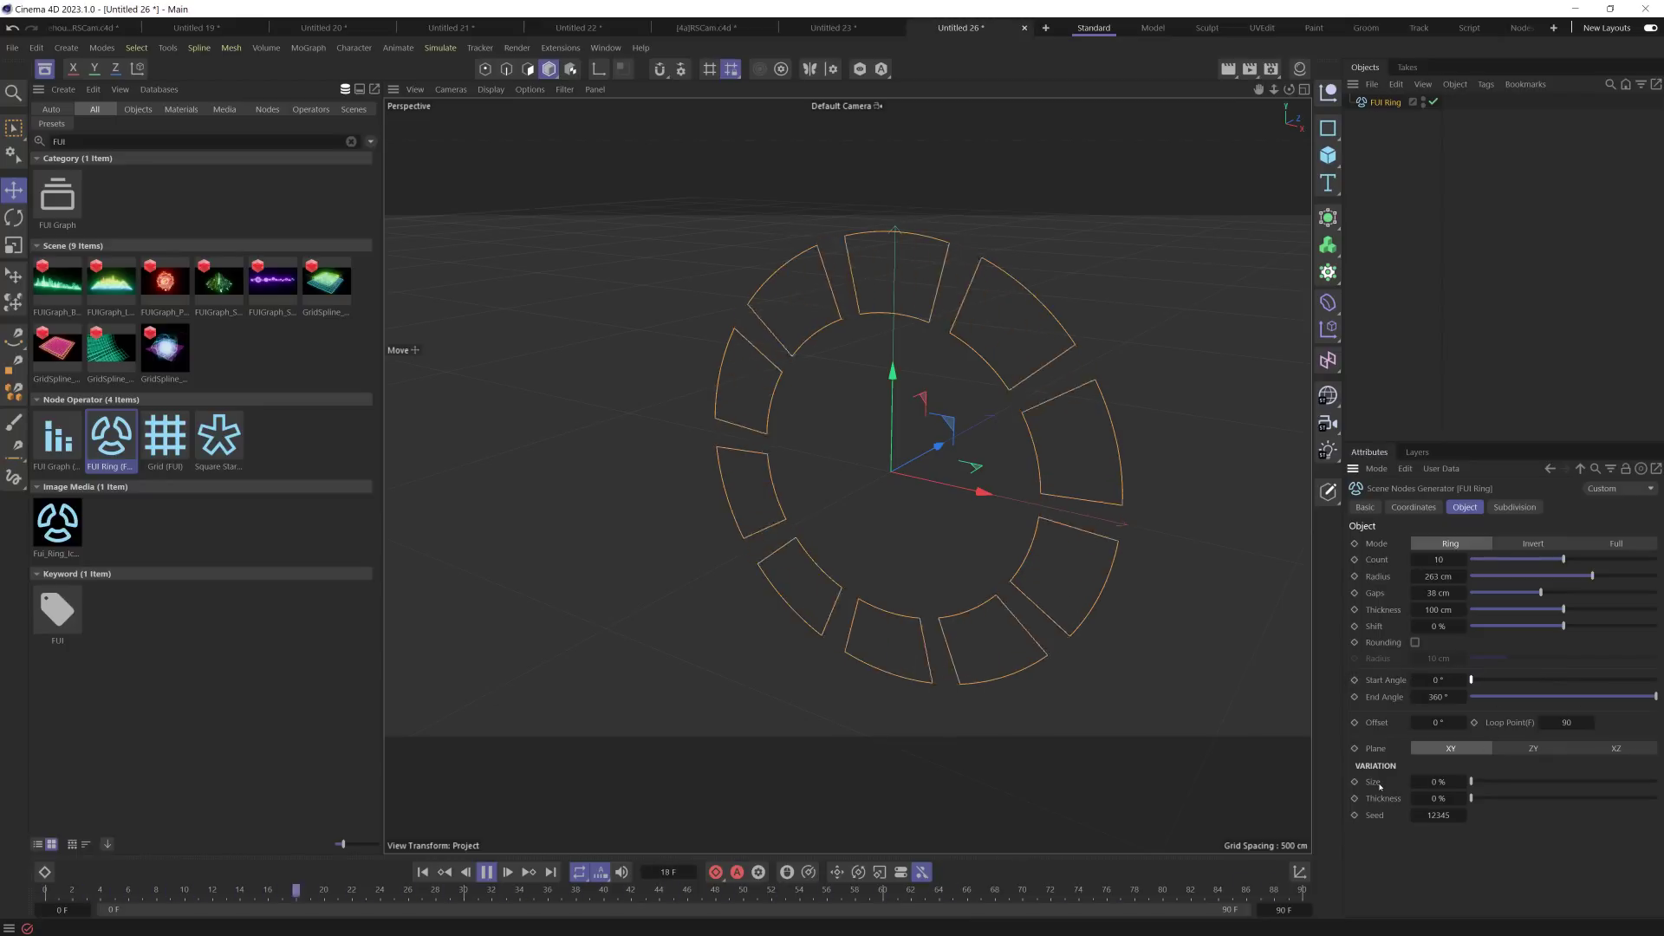
pyautogui.moveTo(1471, 782); pyautogui.dragTo(1593, 789)
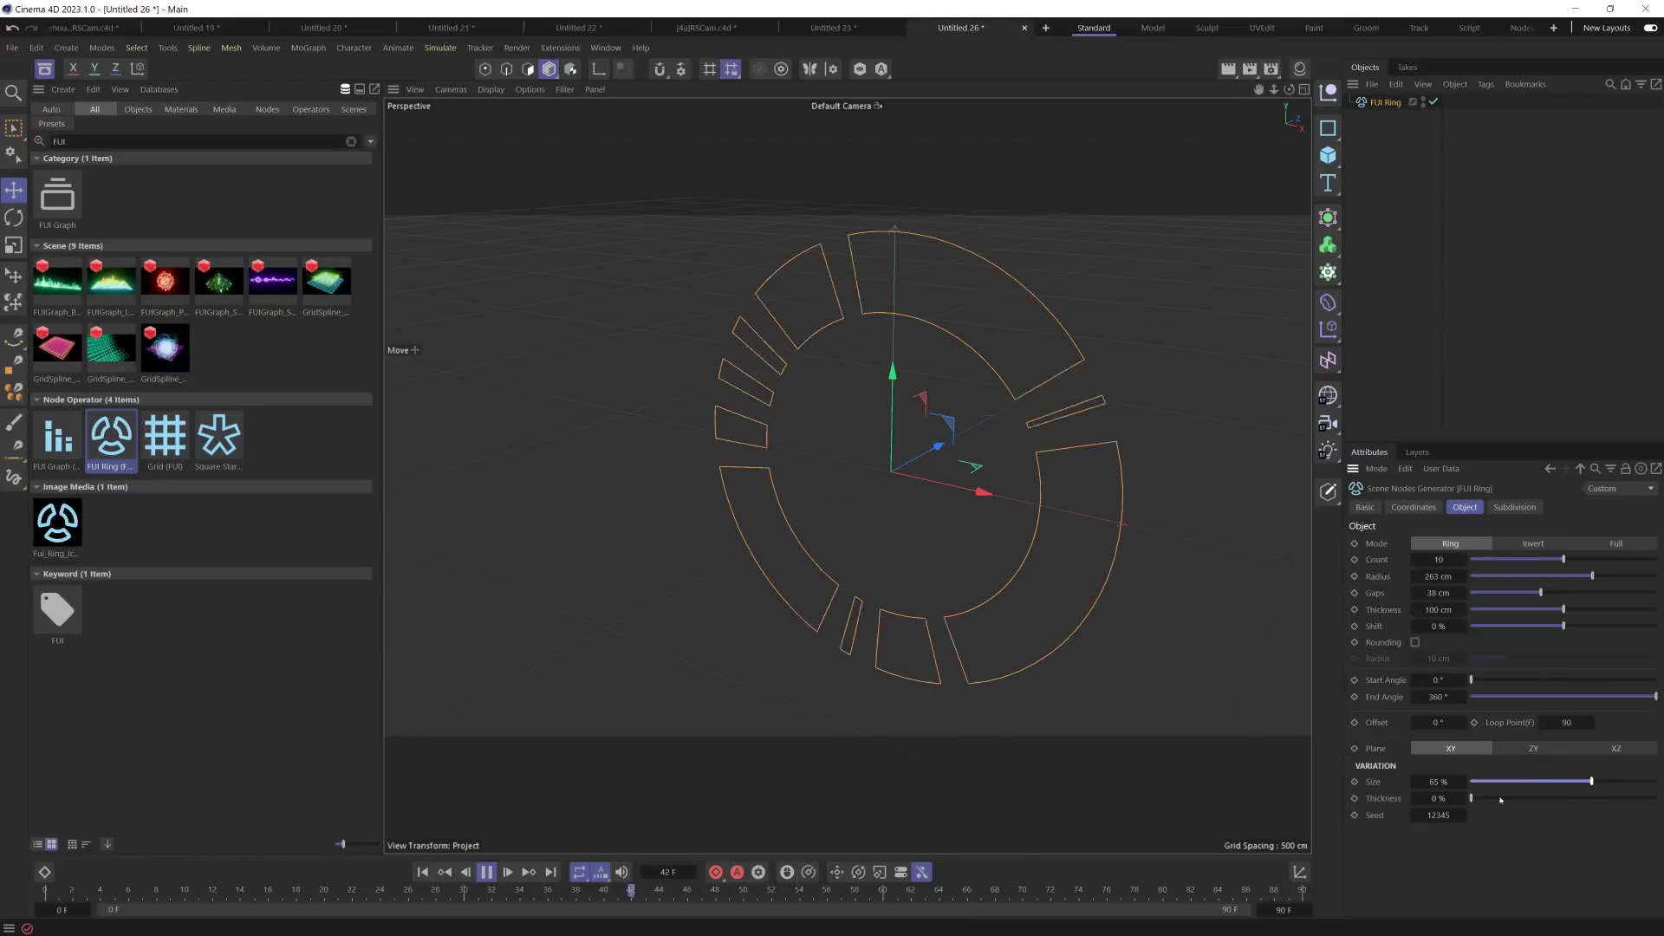
pyautogui.moveTo(1470, 798); pyautogui.dragTo(1640, 799)
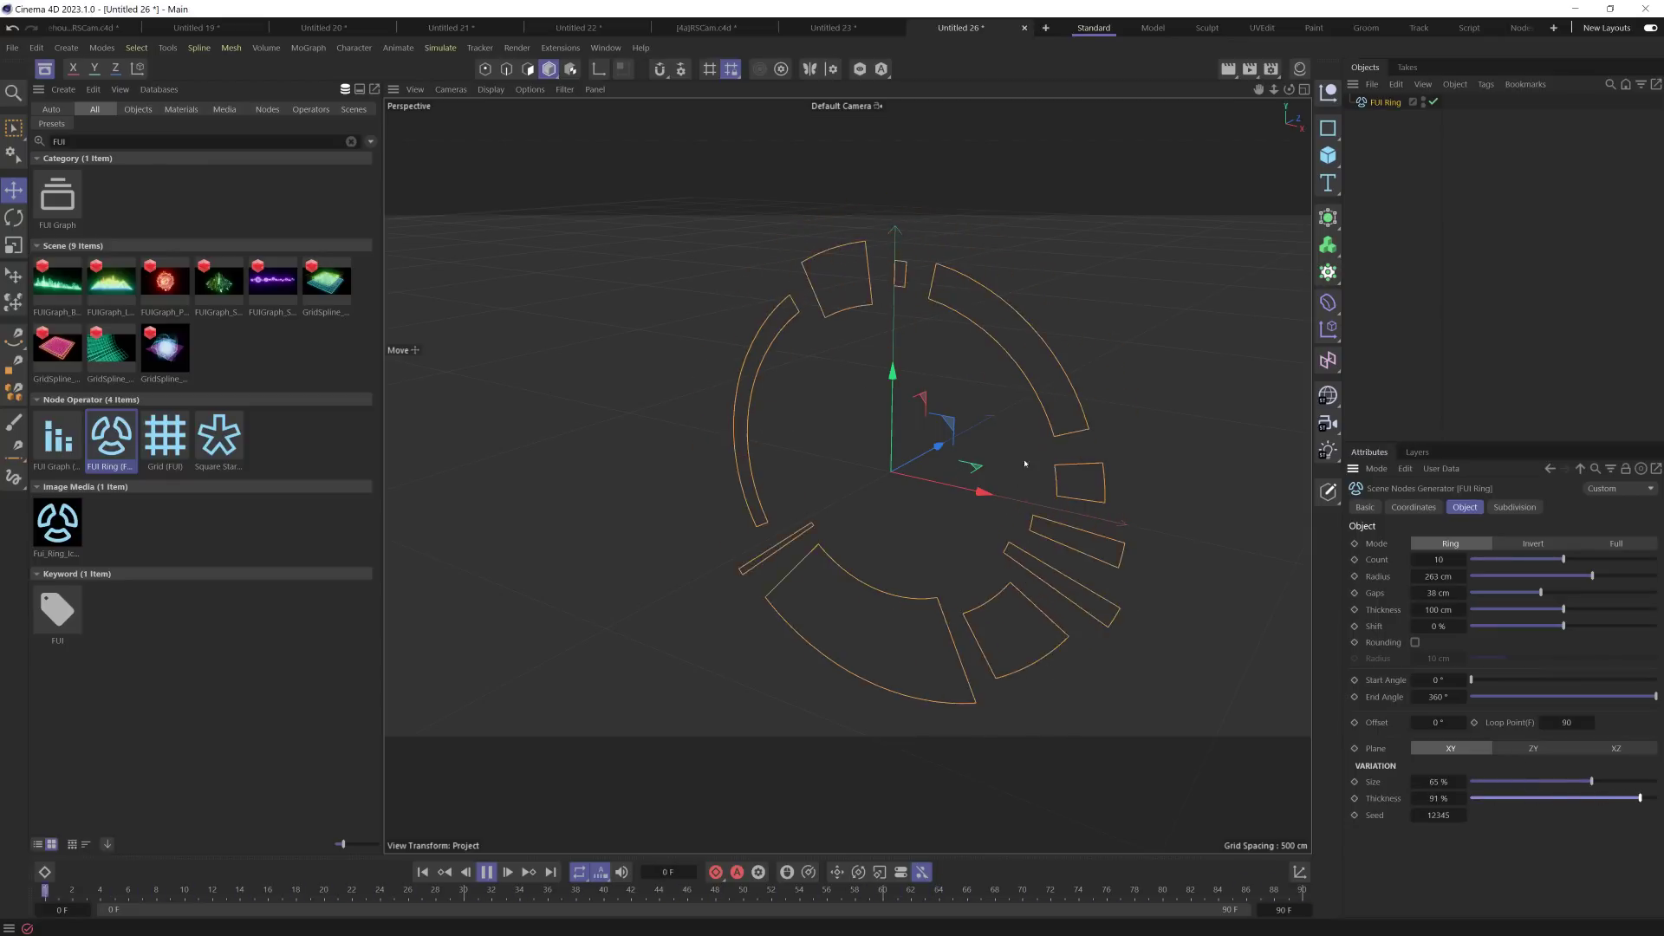
pyautogui.click(485, 872)
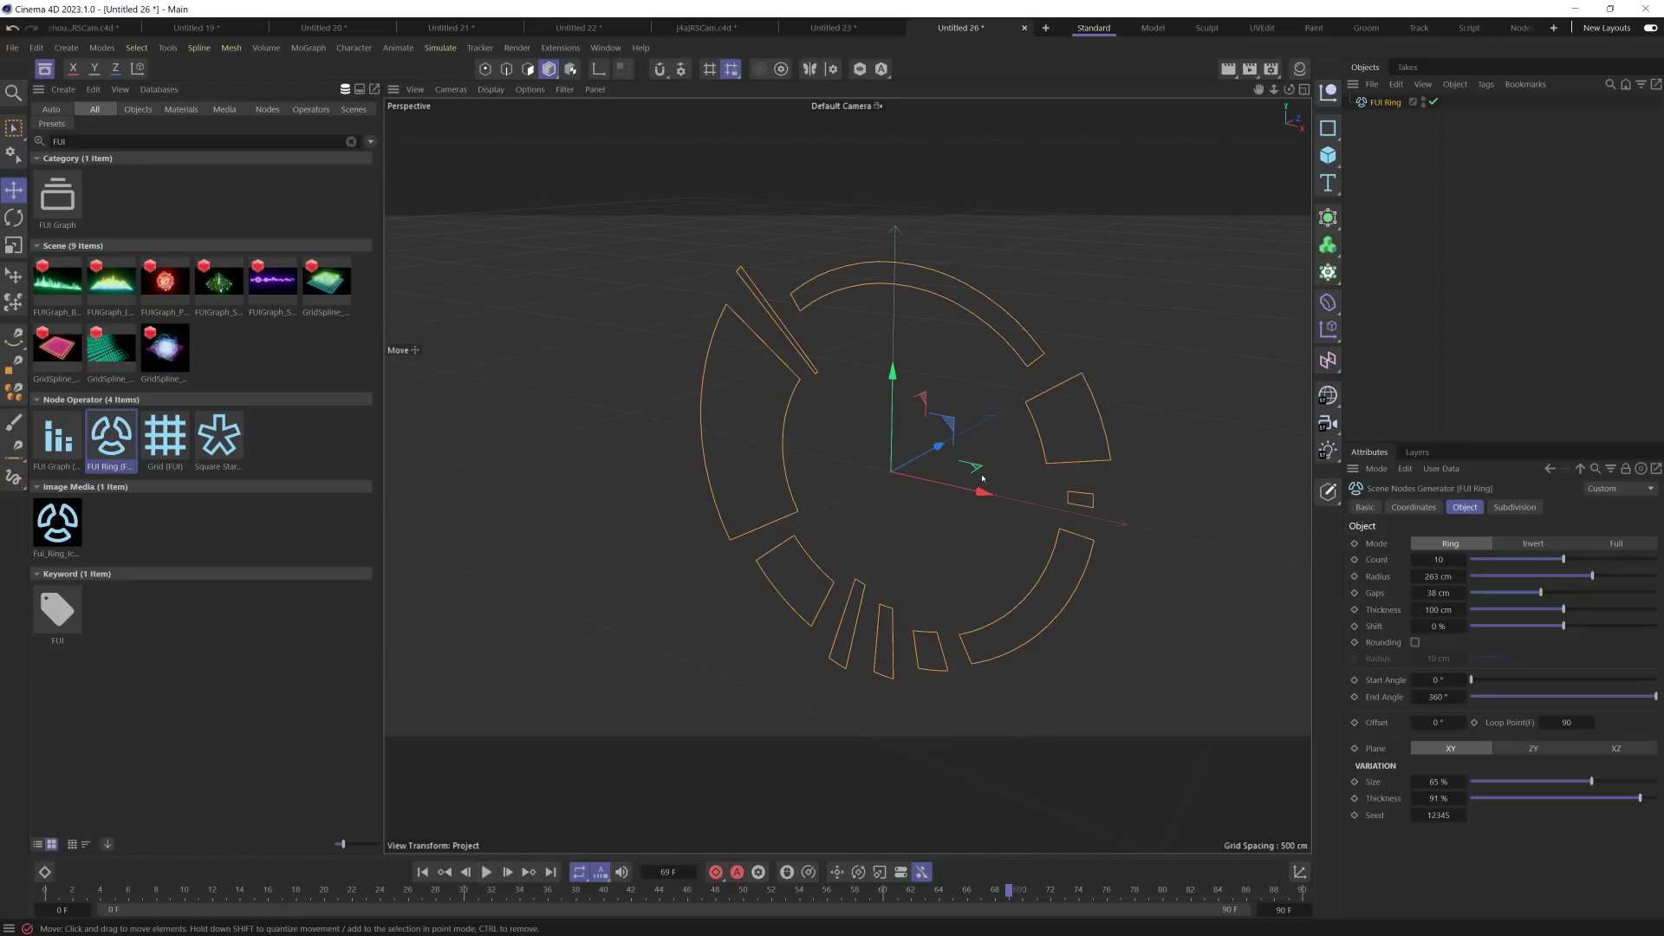
pyautogui.keyDown('alt'); pyautogui.moveTo(876, 465); pyautogui.dragTo(917, 464); pyautogui.keyUp('alt')
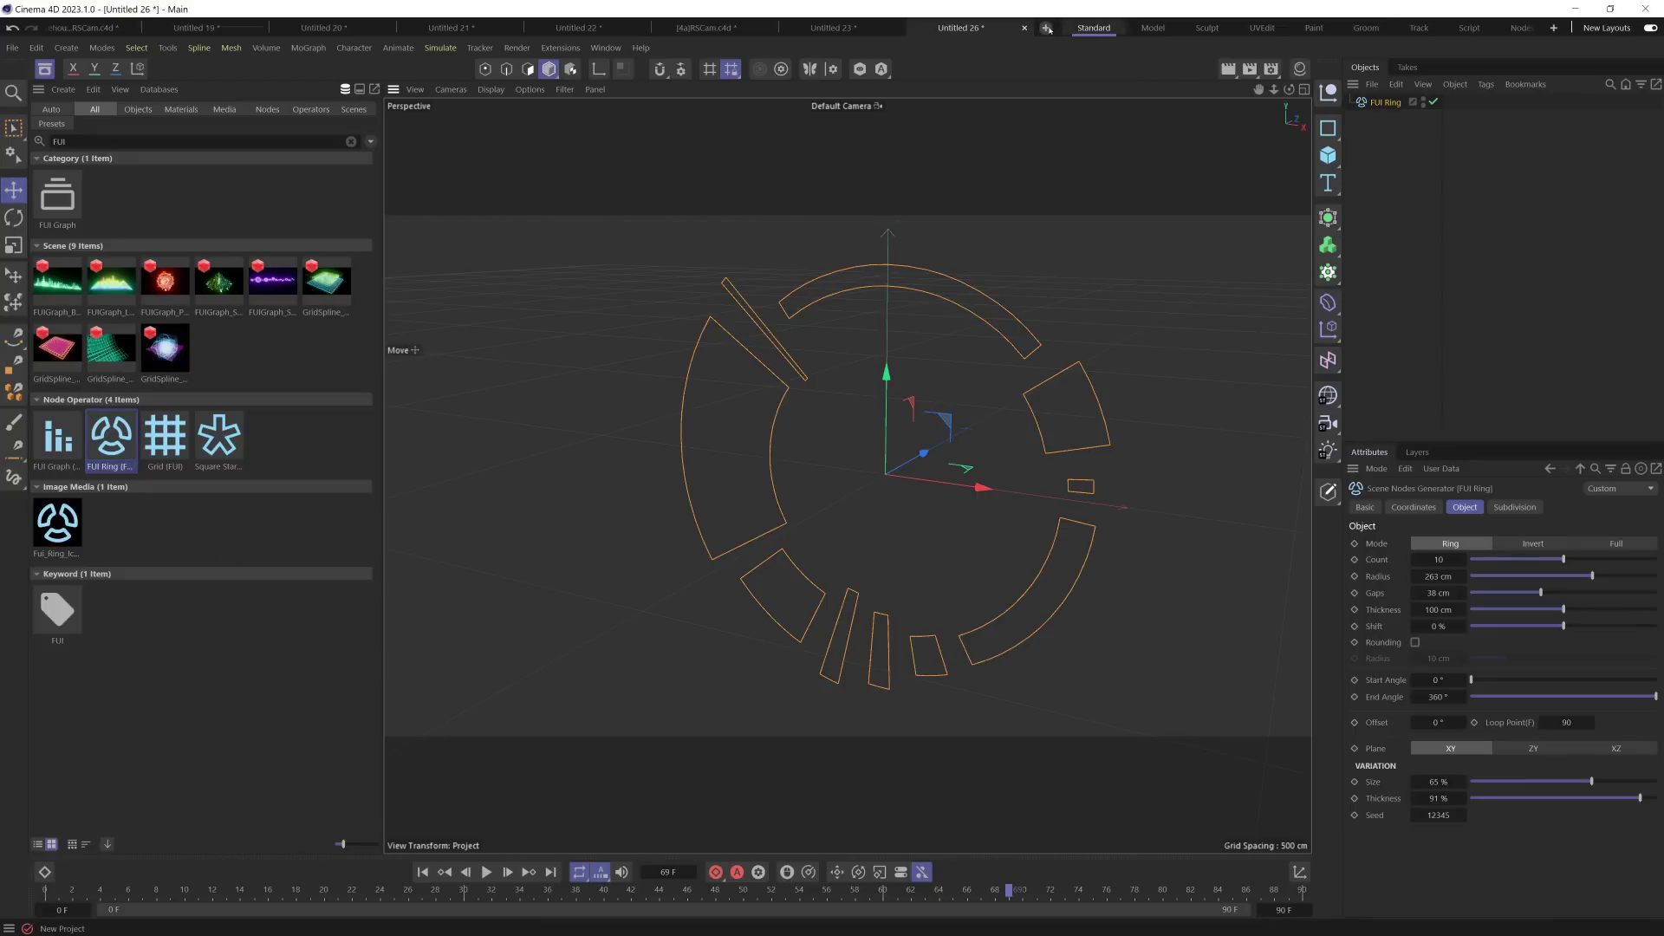
# Step: Close all open projects, discarding their unsaved changes
pyautogui.click(45, 70)
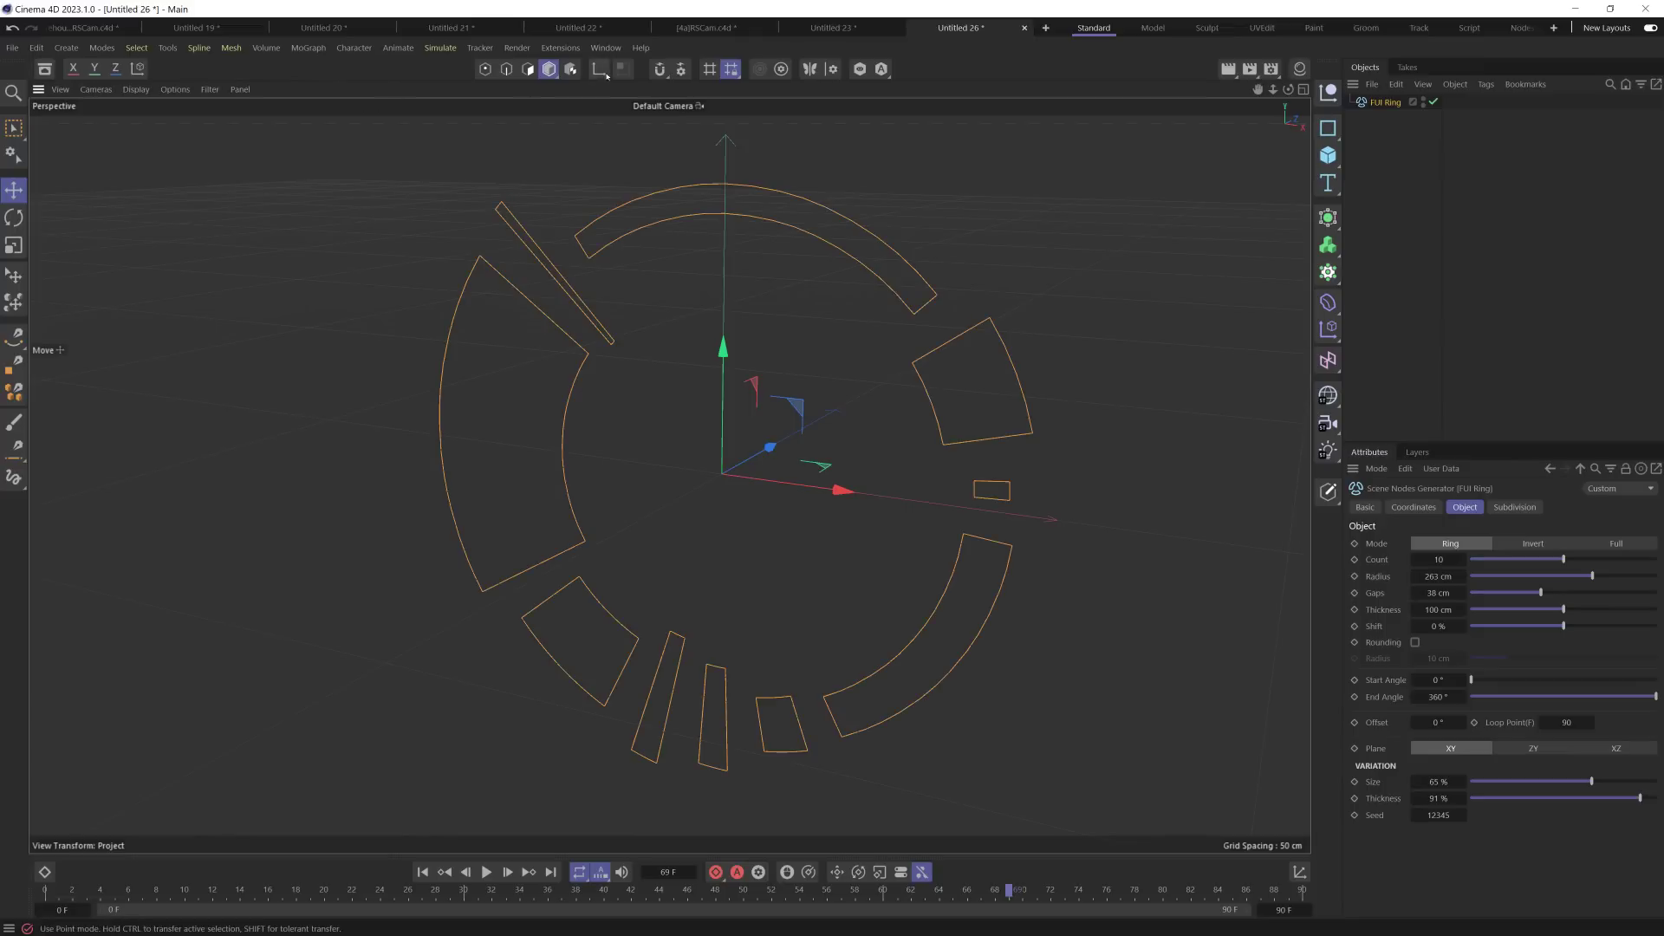
pyautogui.click(12, 48)
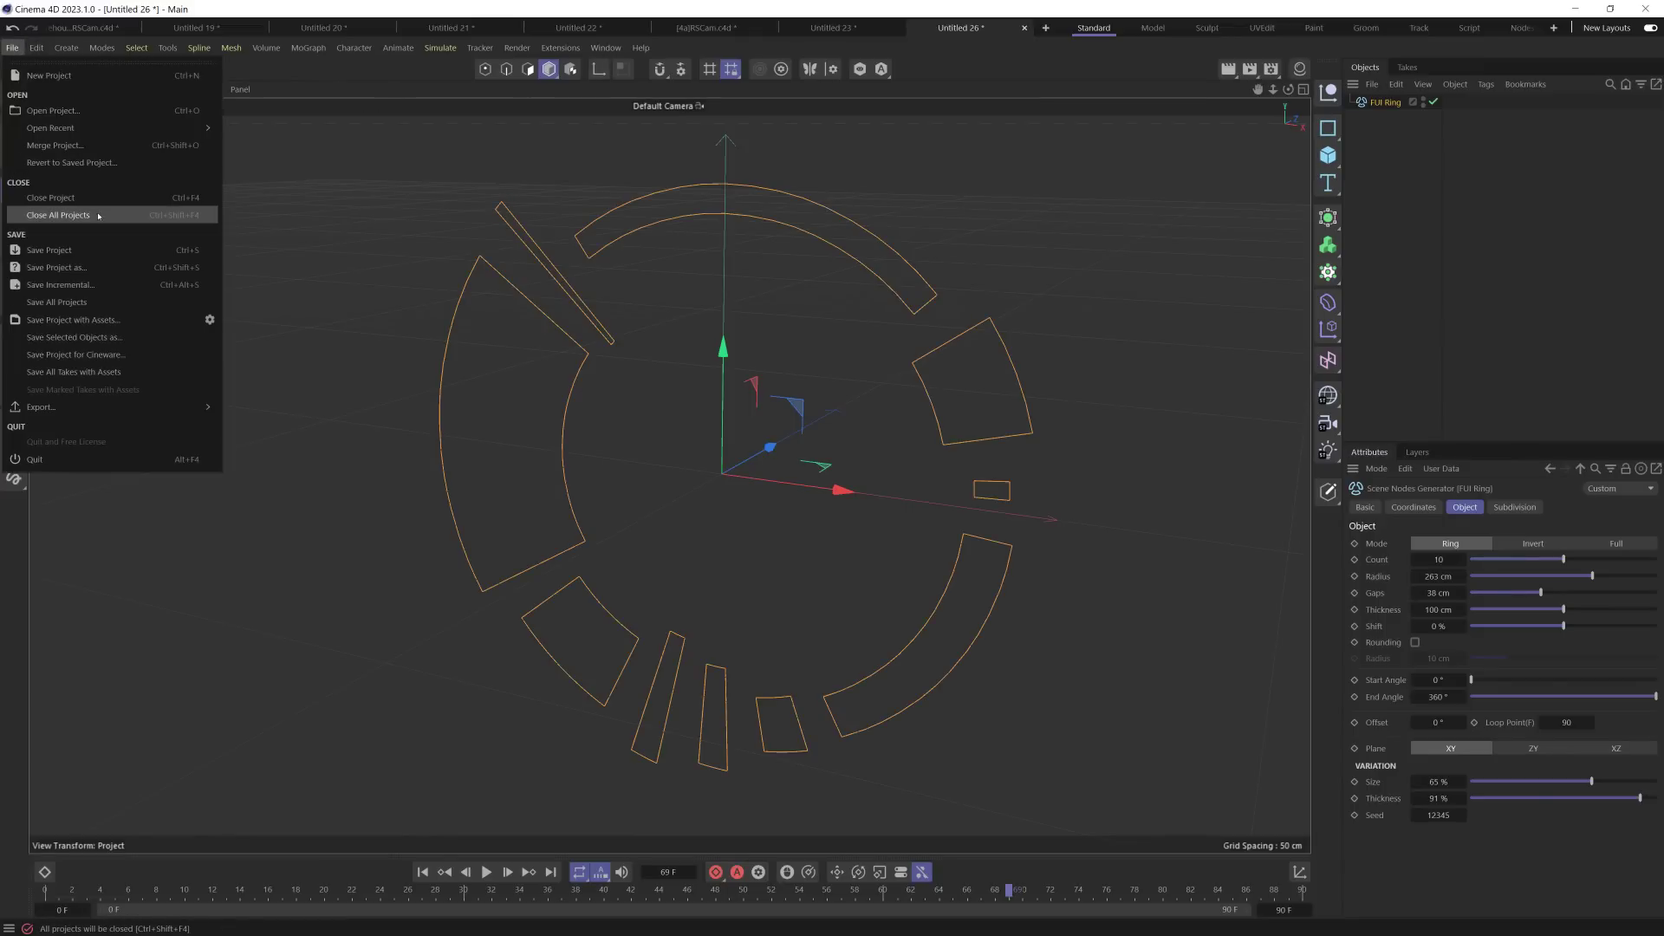
pyautogui.click(56, 215)
pyautogui.click(853, 533)
pyautogui.click(853, 533)
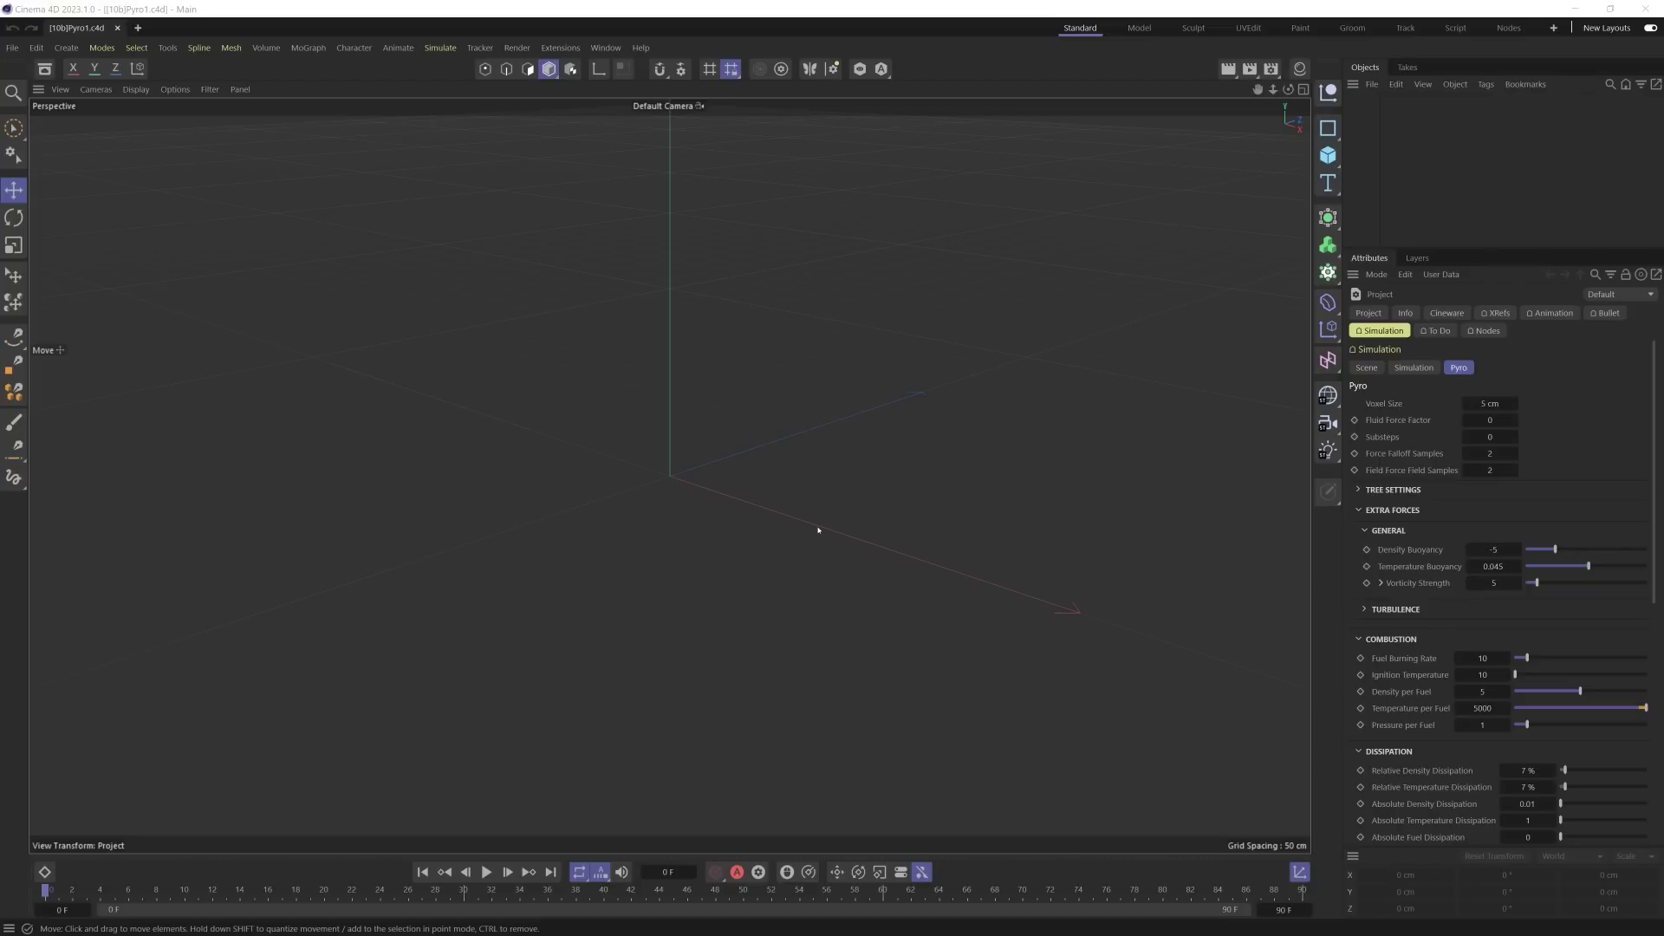
# Step: Create a sphere with a Pyro tag and play the fire simulation
pyautogui.click(1328, 155)
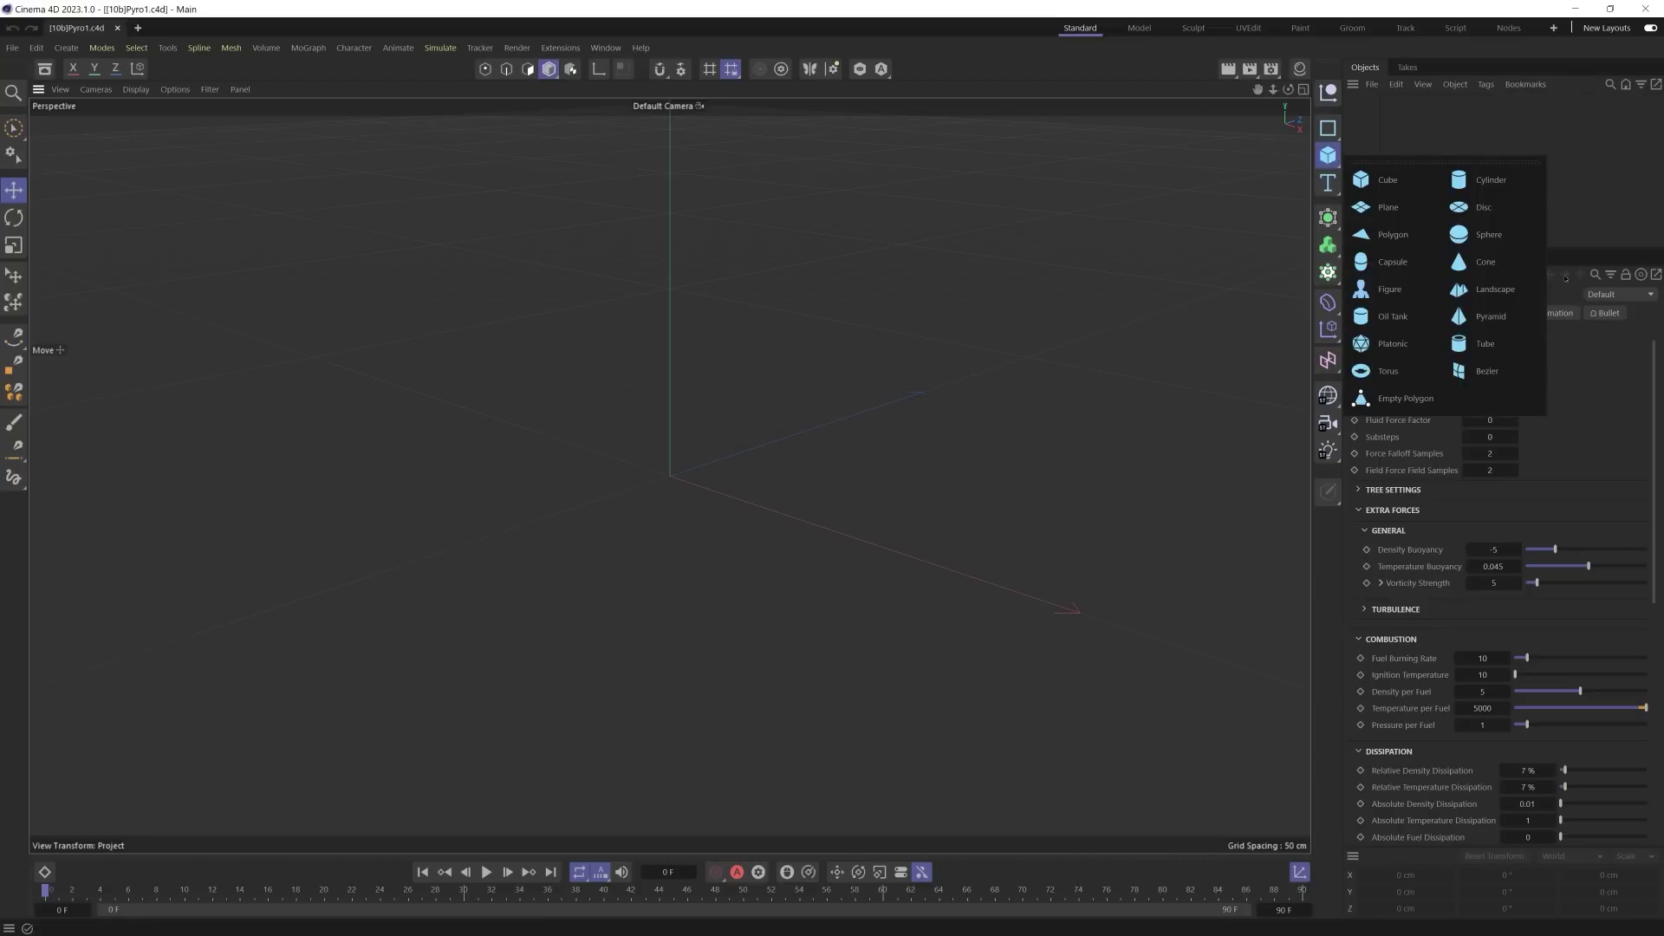
pyautogui.click(1483, 234)
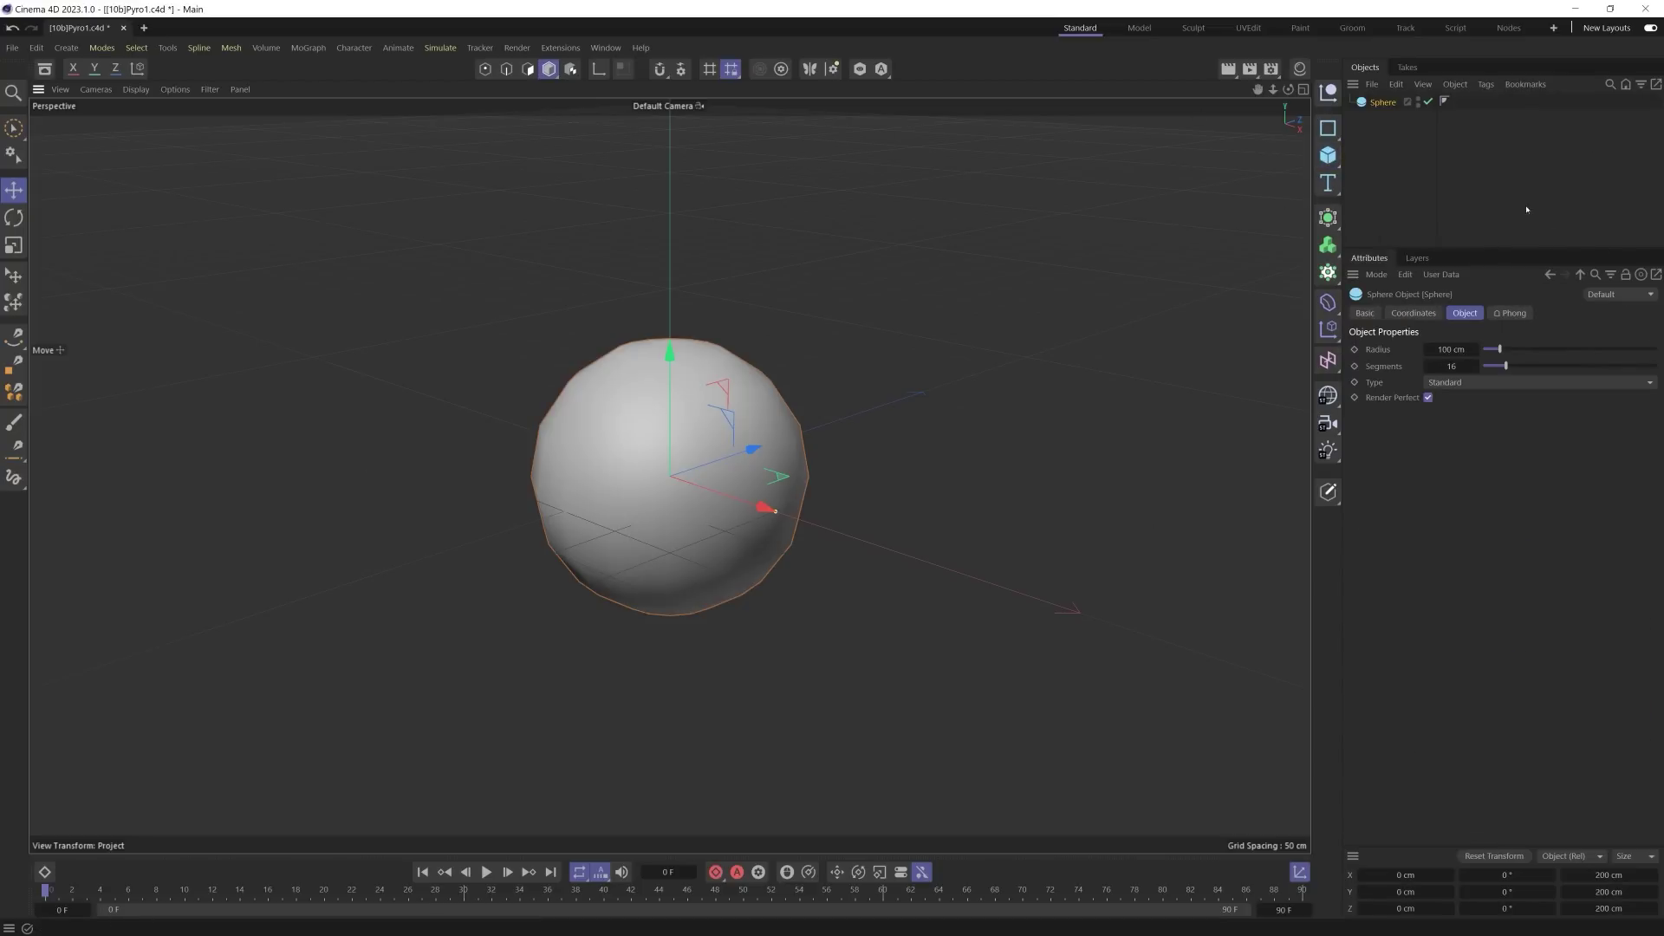
pyautogui.rightClick(1380, 102)
pyautogui.moveTo(1442, 341)
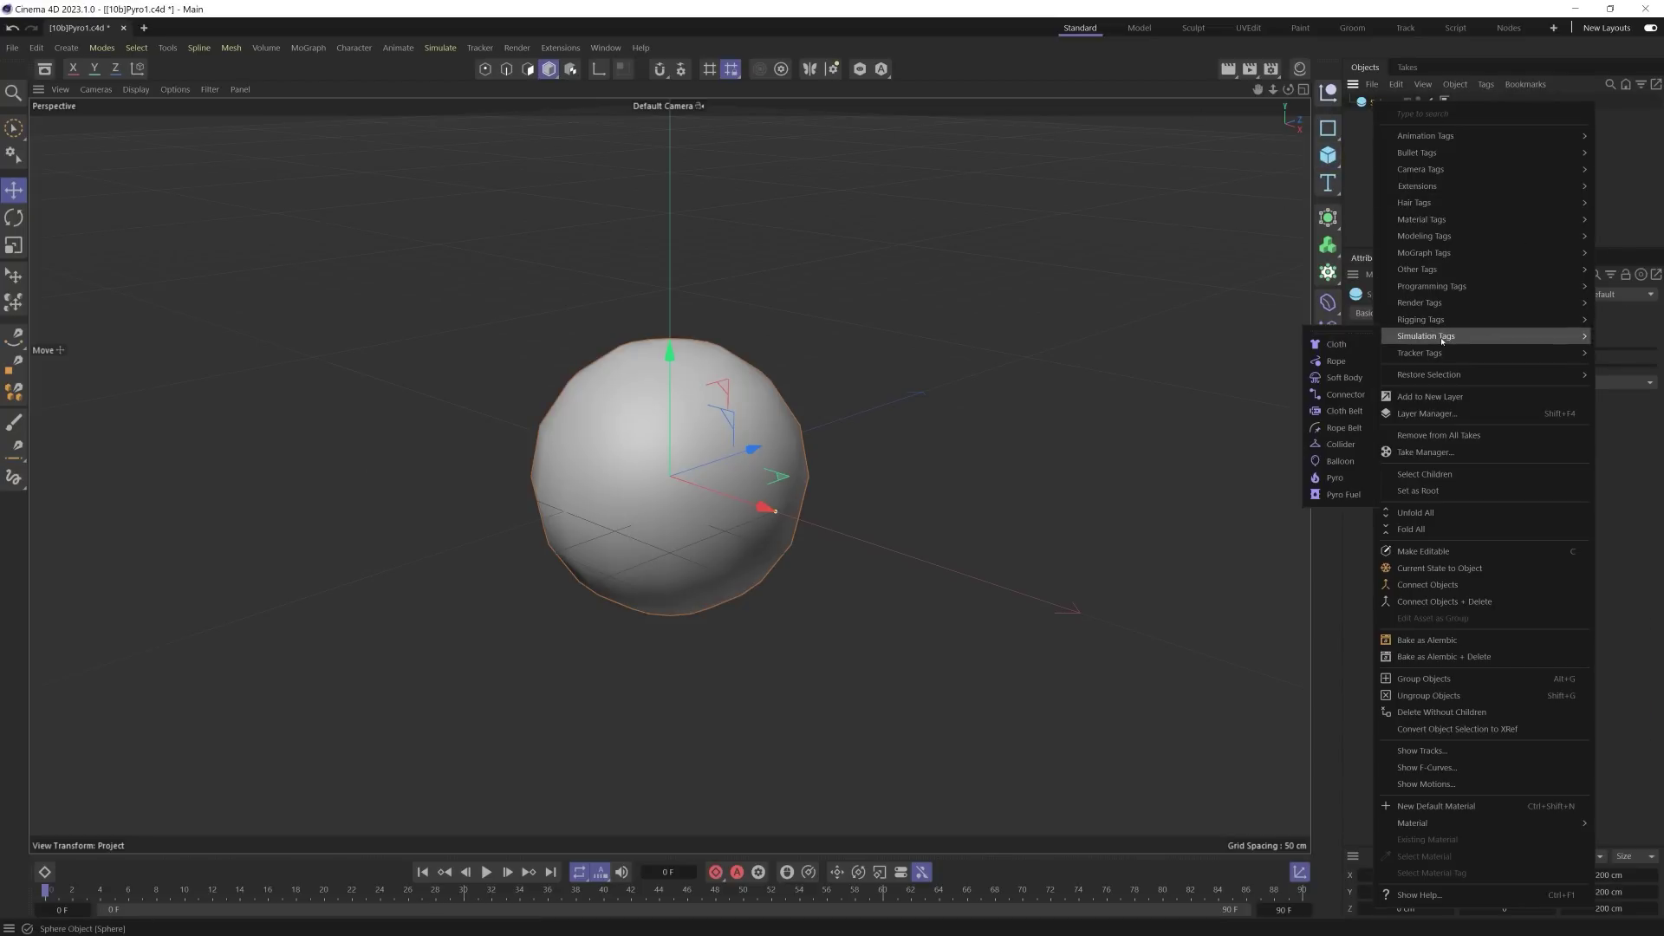
pyautogui.click(1335, 478)
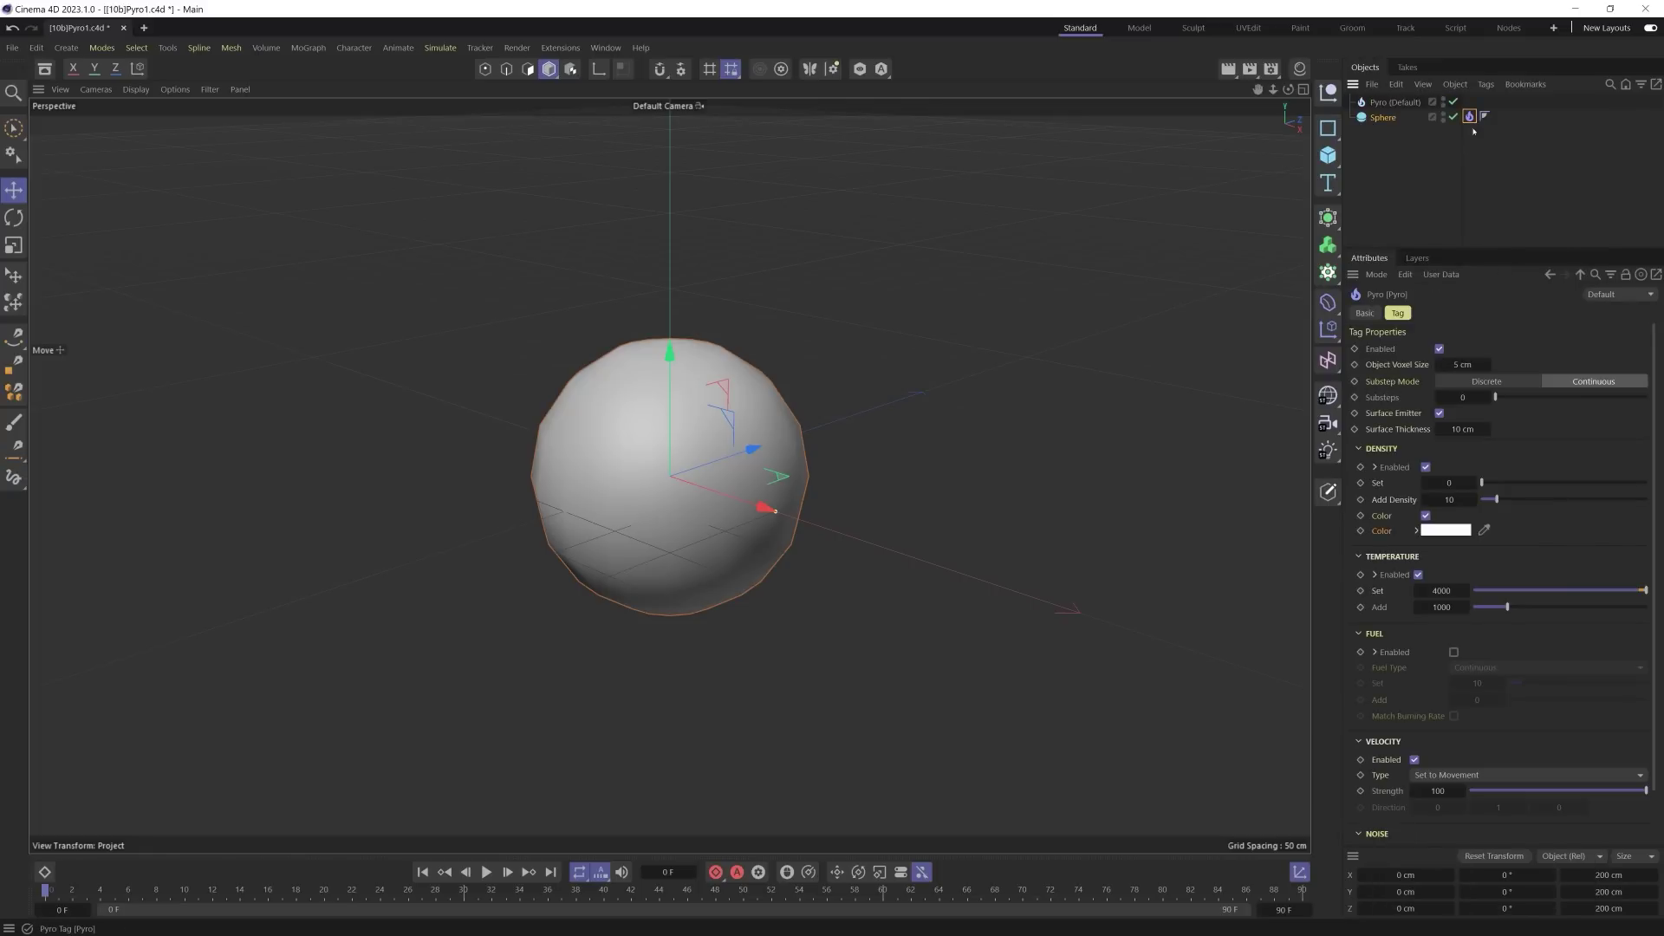
pyautogui.scroll(-3, 545, 840)
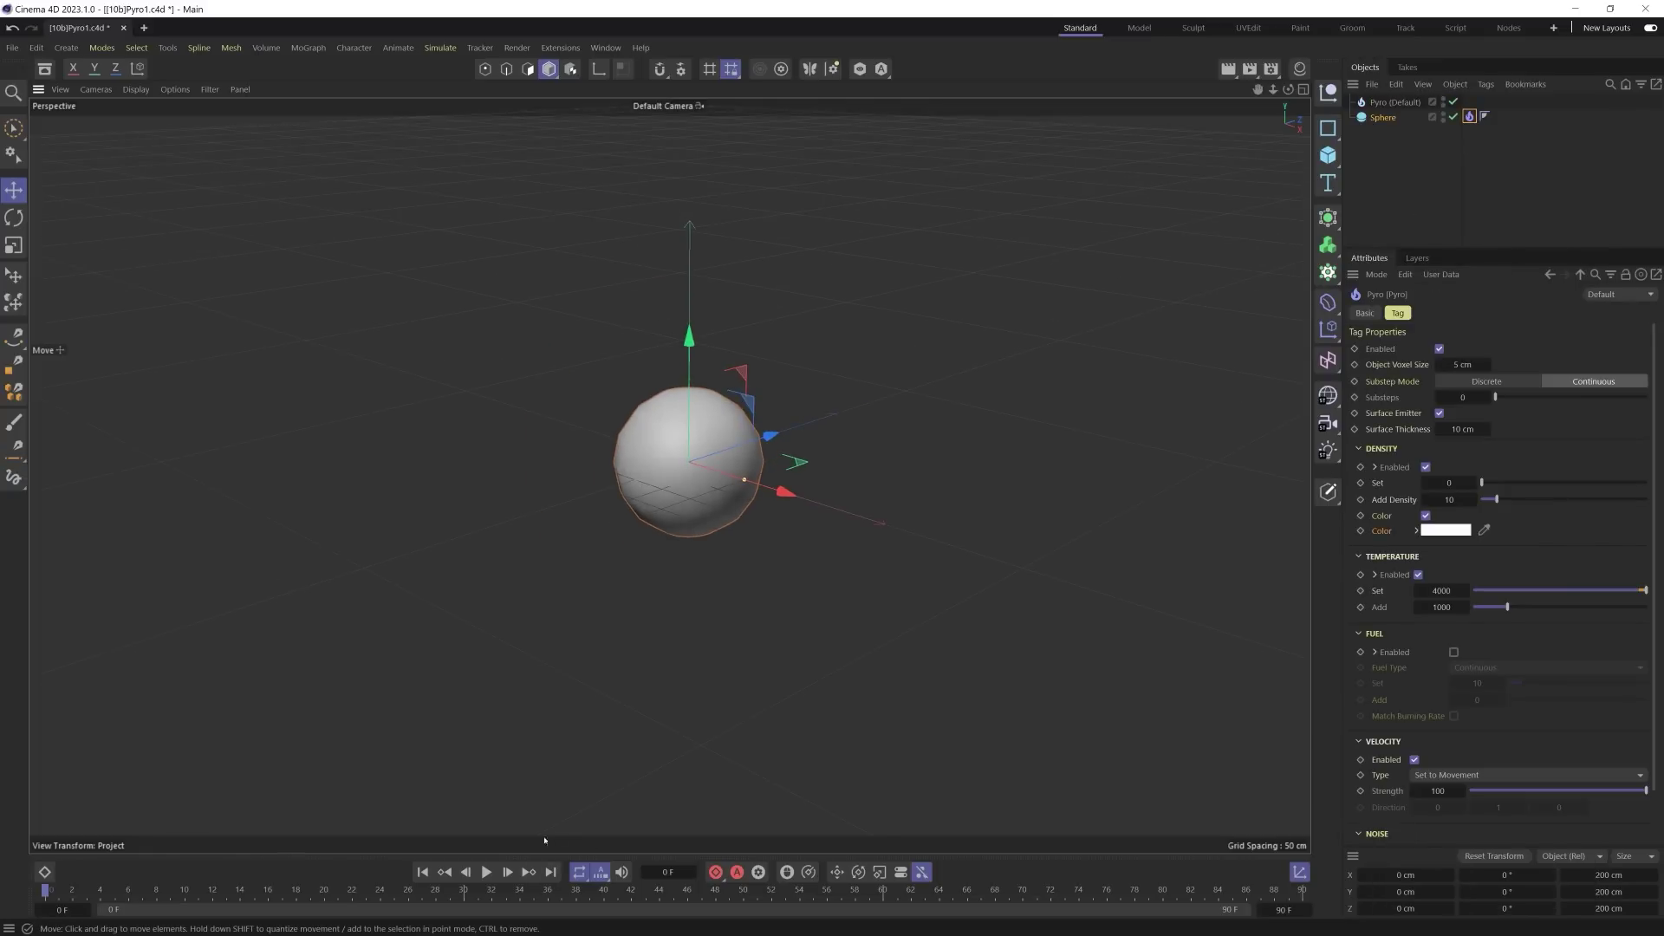
pyautogui.click(487, 872)
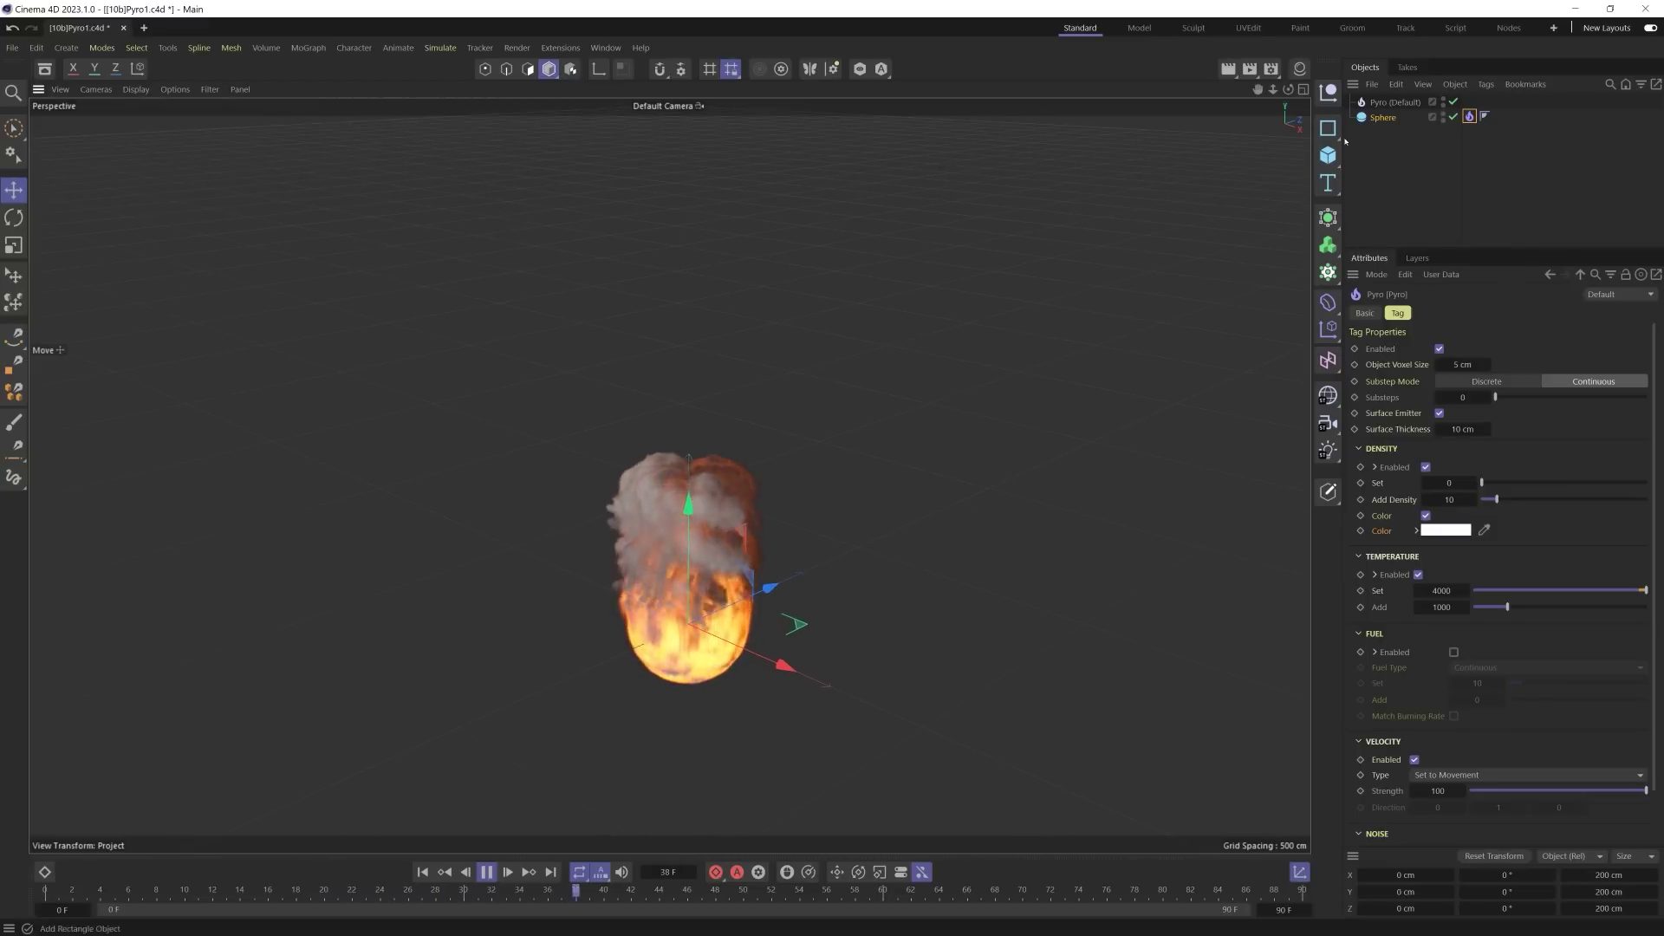
# Step: Drag the burning sphere aside, undo the move, then stop and rewind to frame 0
pyautogui.moveTo(662, 545)
pyautogui.mouseDown()
pyautogui.moveTo(743, 556)
pyautogui.moveTo(823, 468)
pyautogui.moveTo(684, 563)
pyautogui.moveTo(538, 434)
pyautogui.moveTo(867, 416)
pyautogui.moveTo(806, 347)
pyautogui.moveTo(649, 544)
pyautogui.mouseUp()
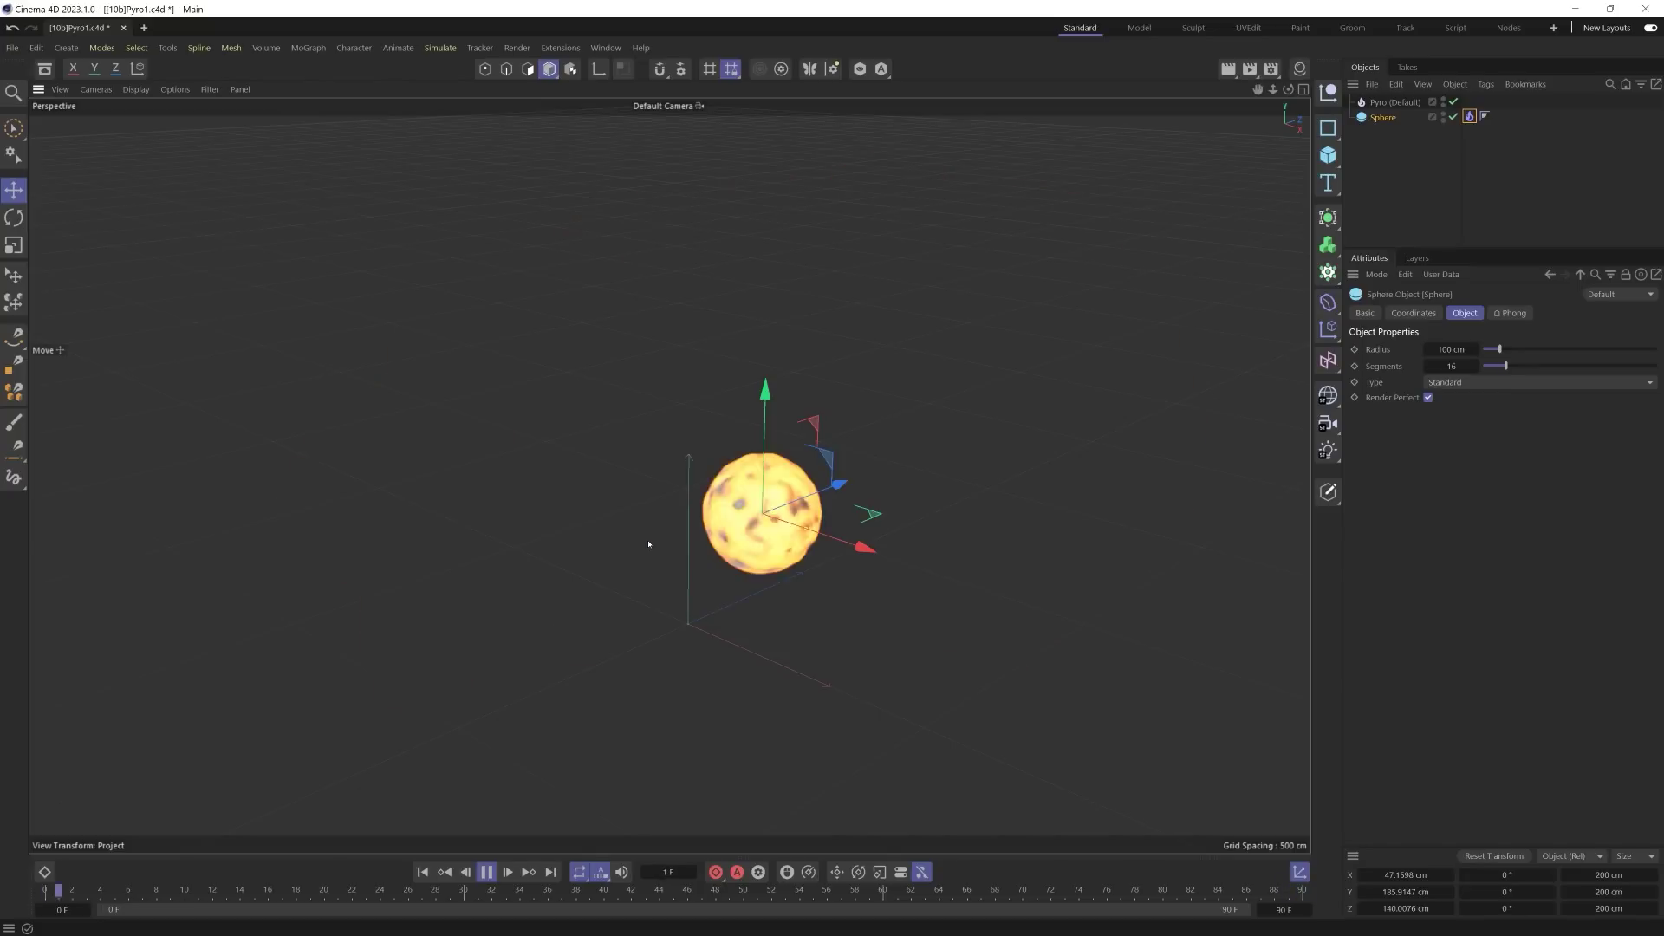
pyautogui.hotkey('ctrl', 'z')
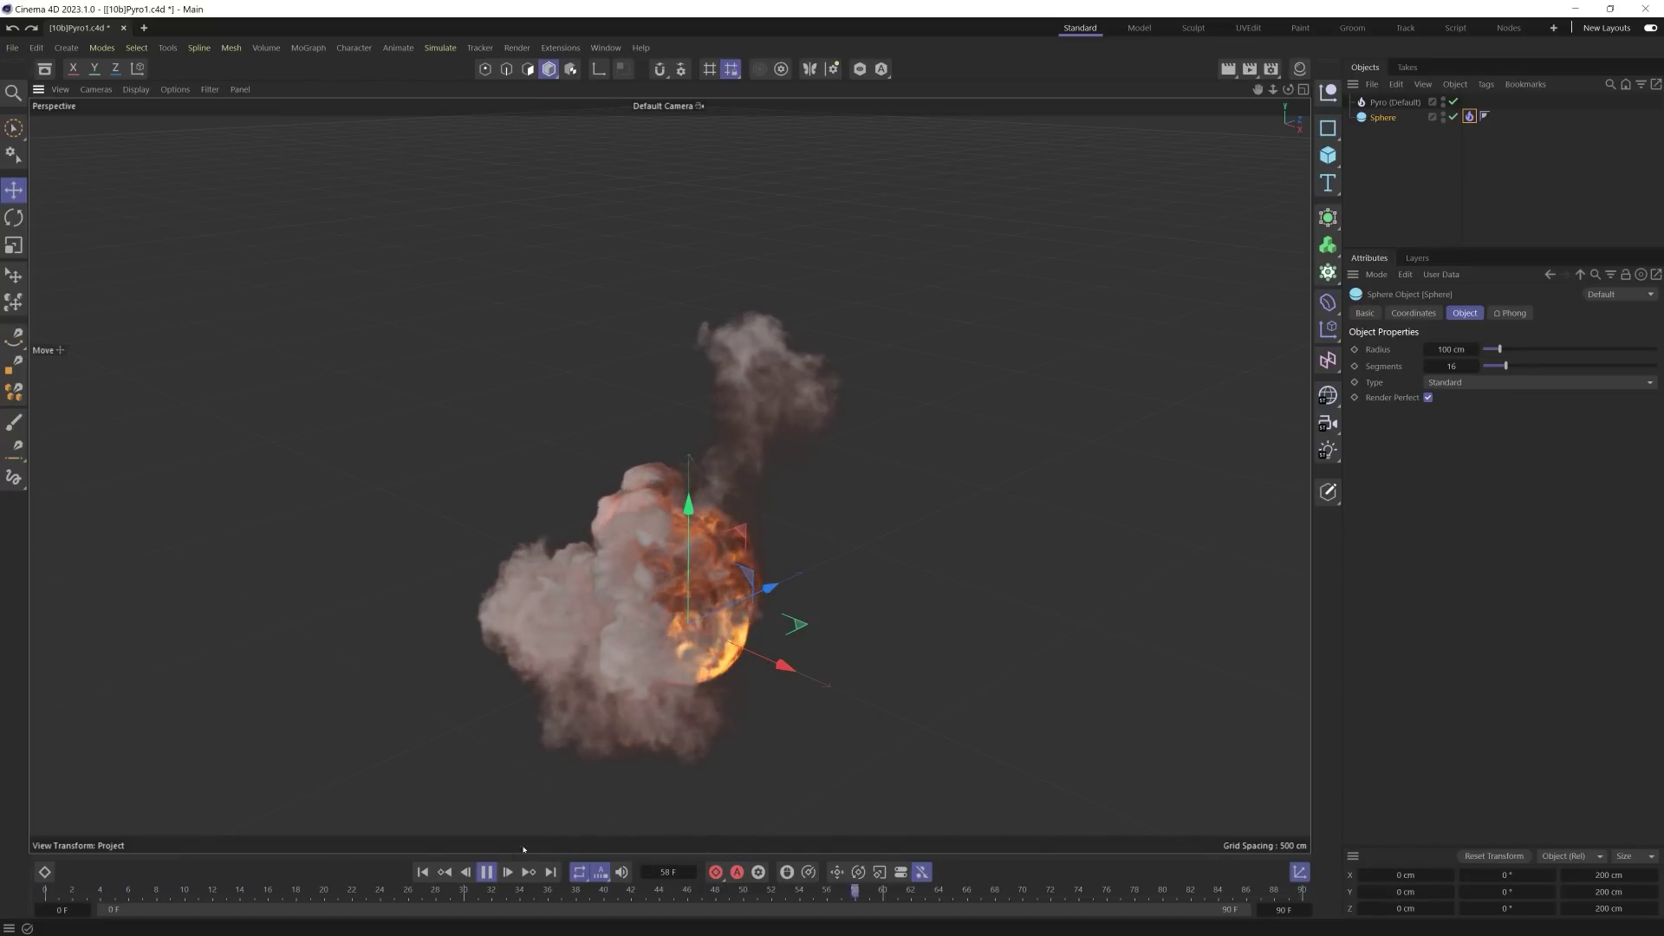
pyautogui.click(487, 872)
pyautogui.click(425, 872)
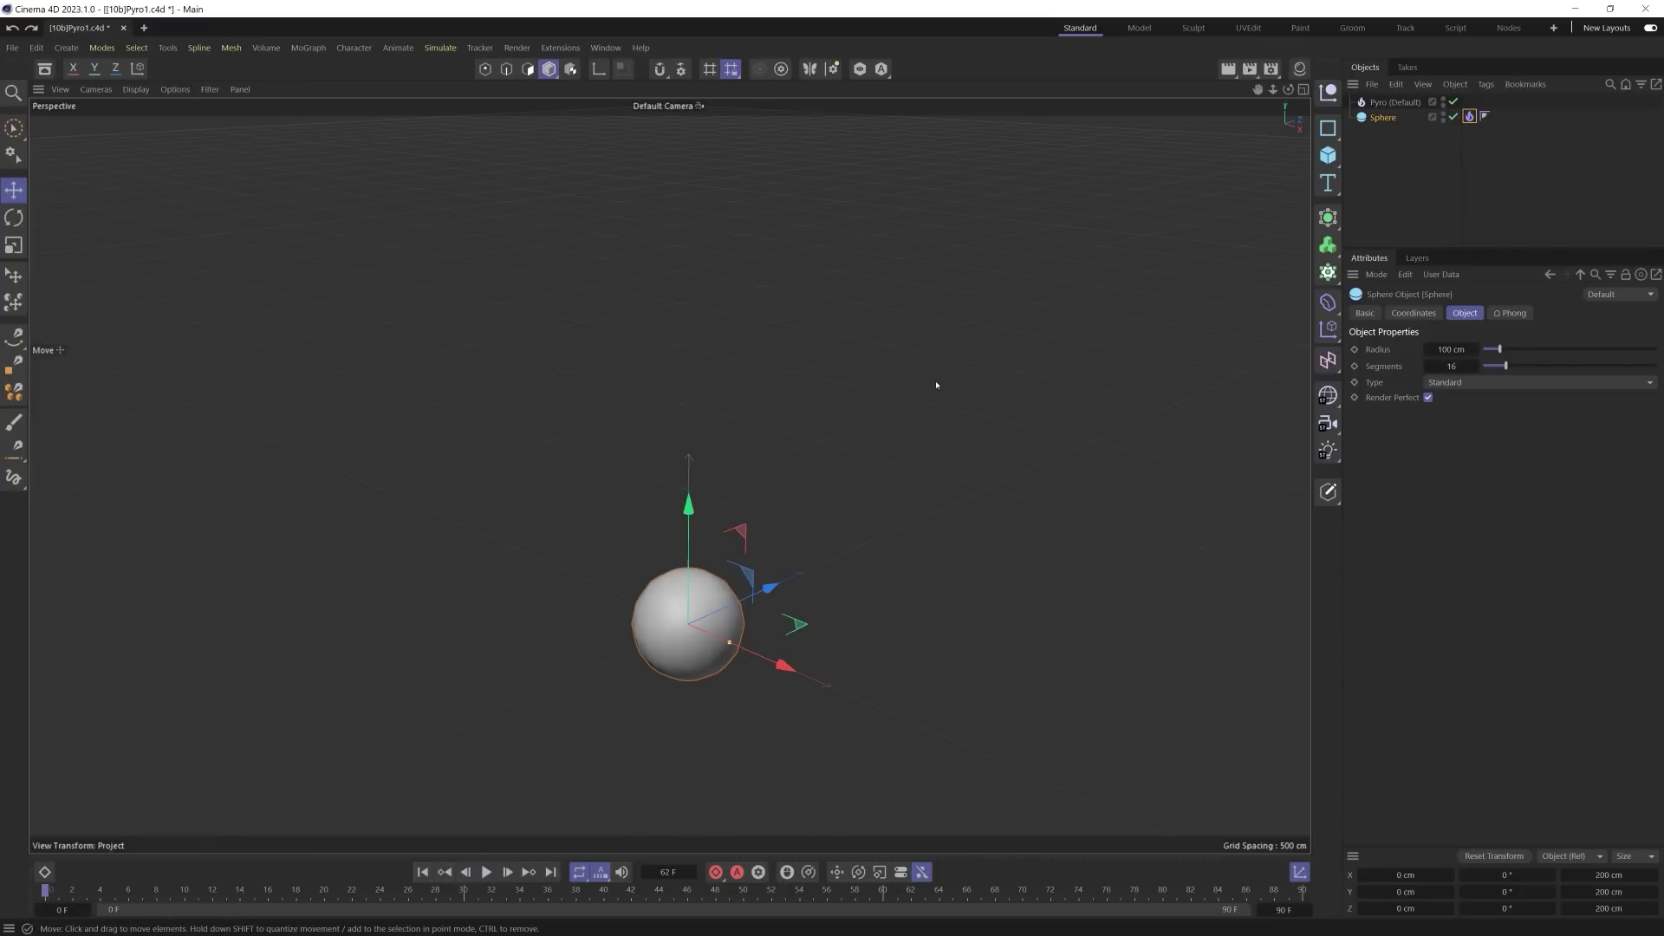
# Step: Add a second sphere, Sphere.1, raised about 275 cm above the original
pyautogui.click(1328, 155)
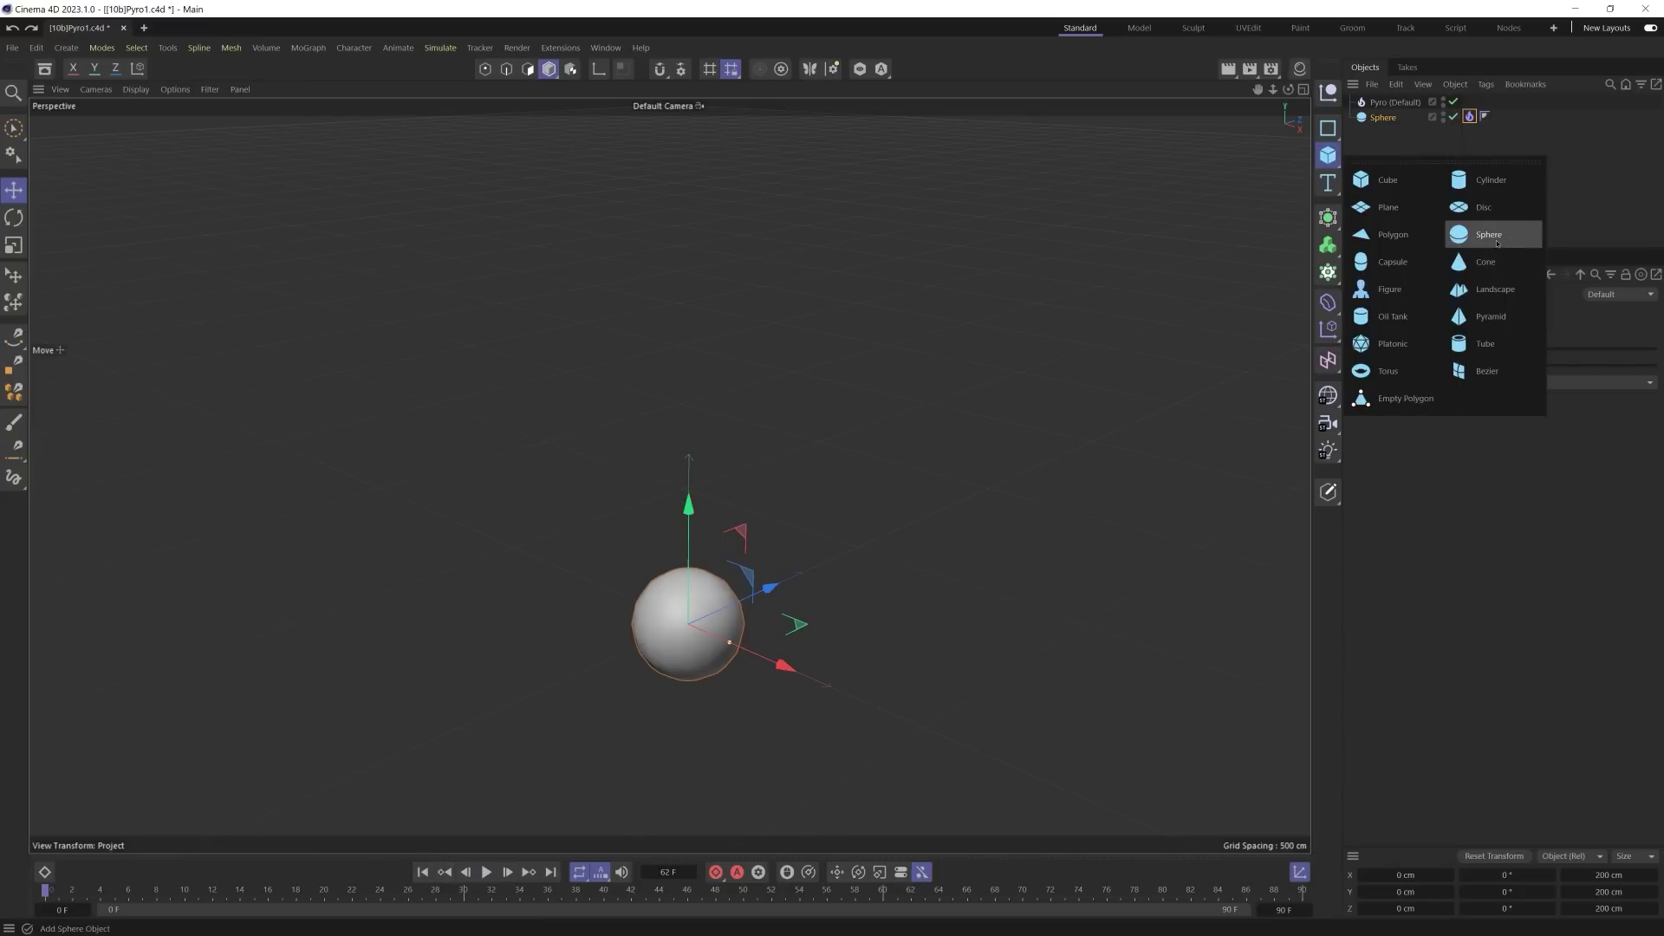
pyautogui.click(1454, 185)
pyautogui.moveTo(689, 505); pyautogui.dragTo(689, 310)
pyautogui.rightClick(1384, 103)
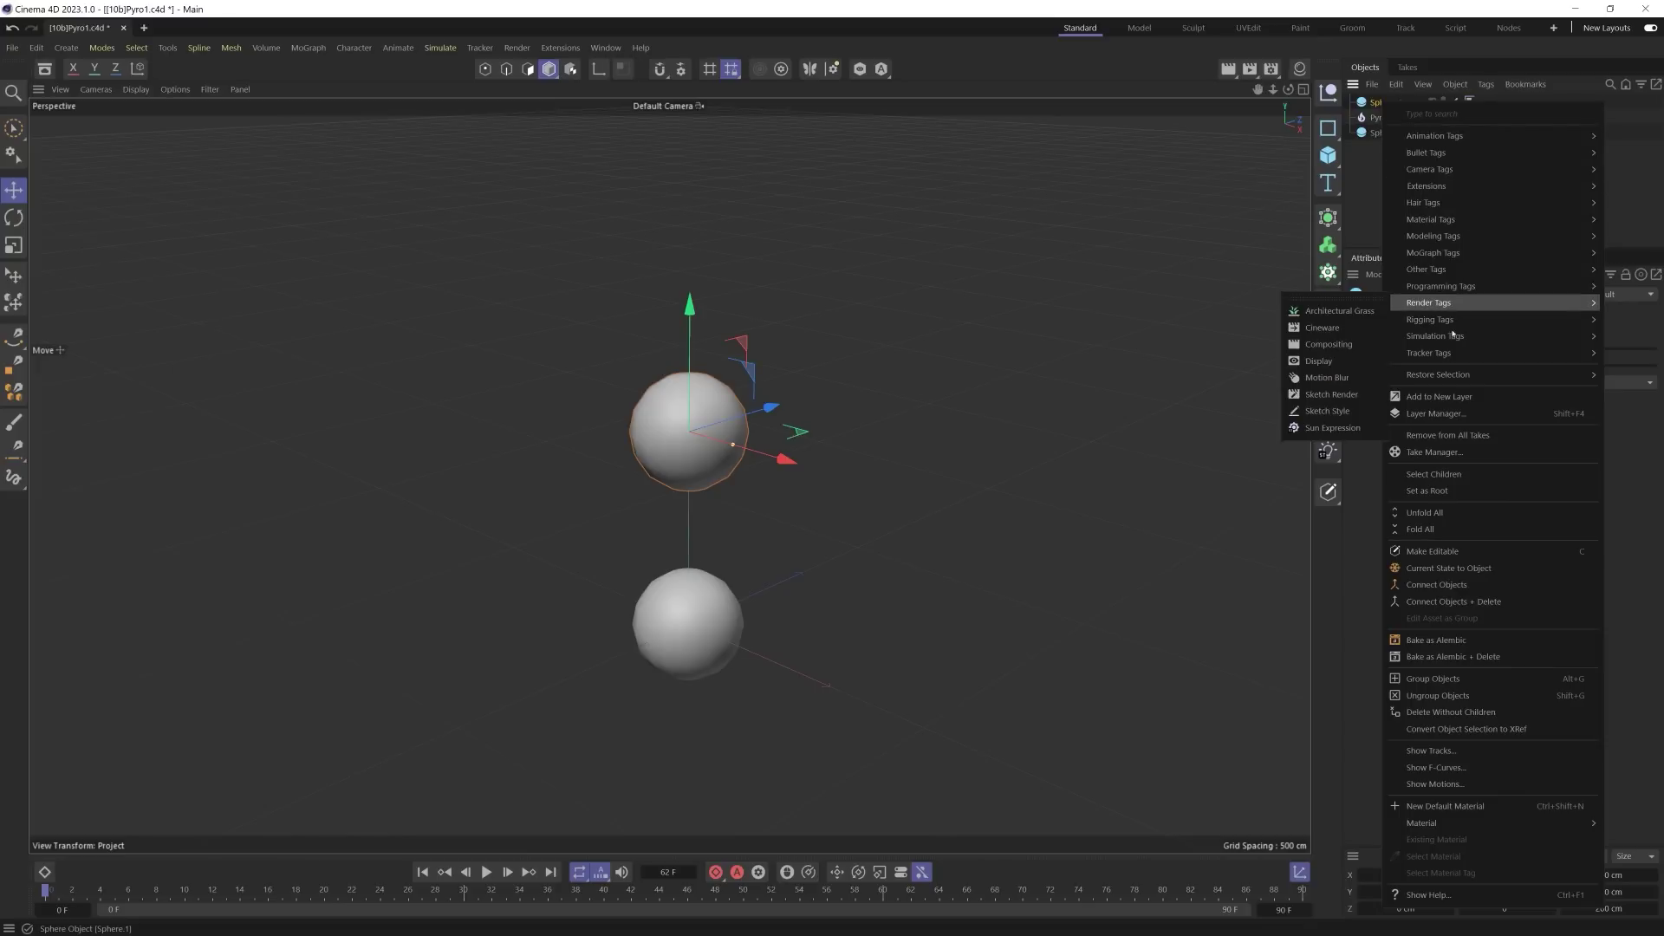
pyautogui.moveTo(1437, 340)
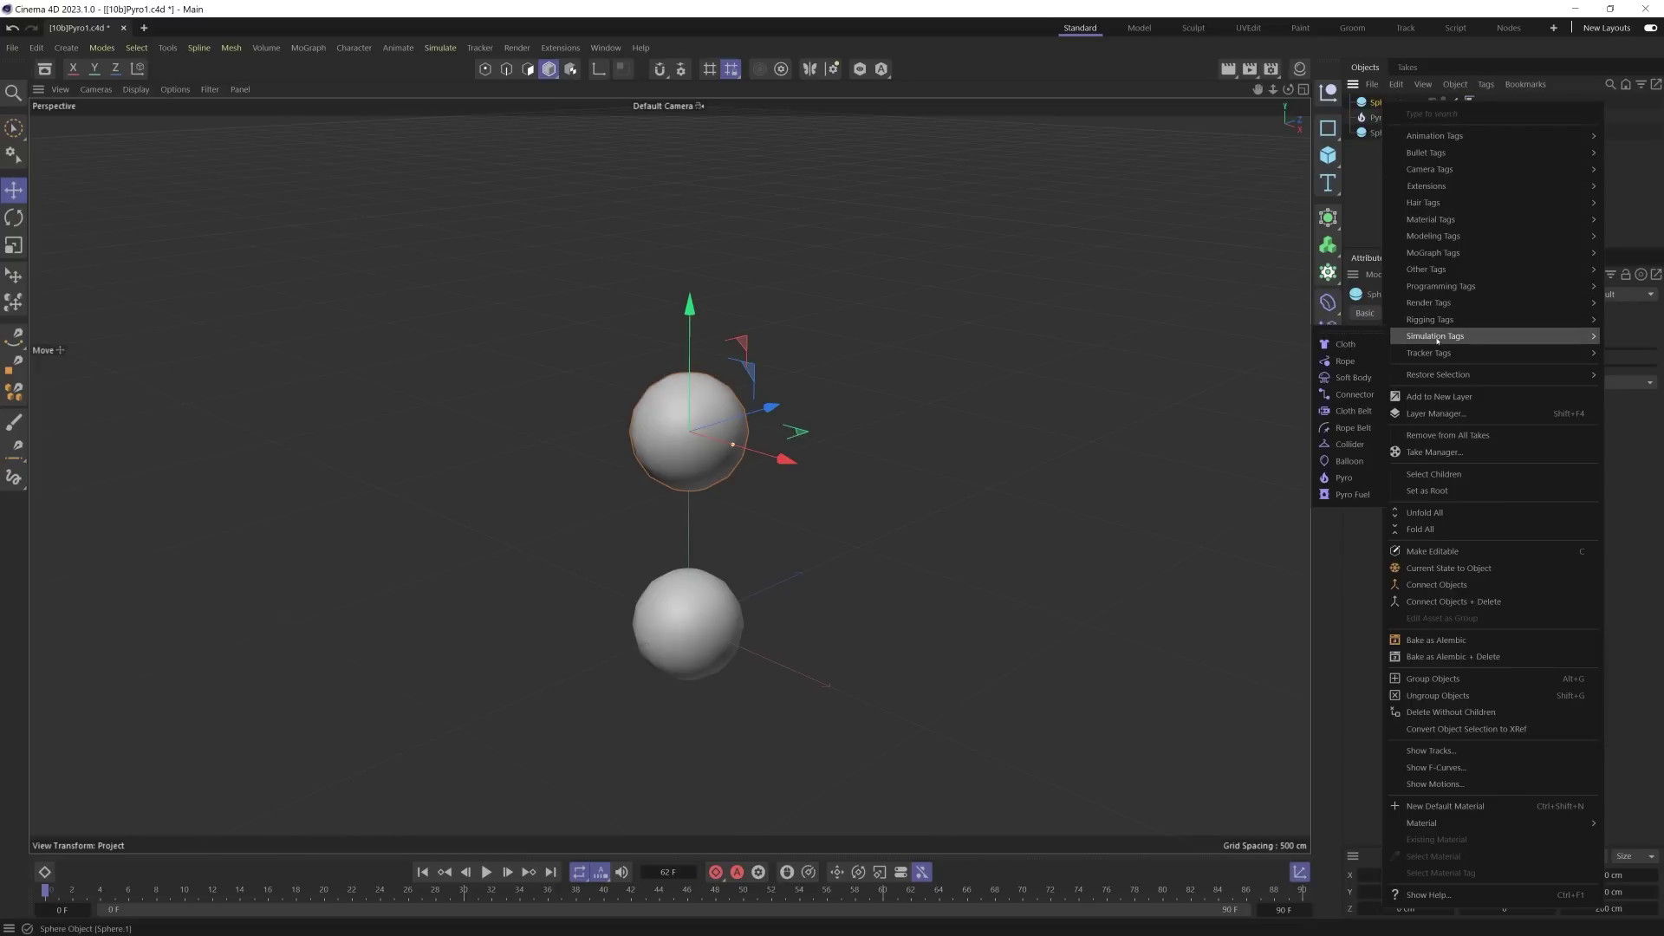
# Step: Give Sphere.1 a Collider tag, sweep it through the playing fire, then delete it
pyautogui.click(1341, 444)
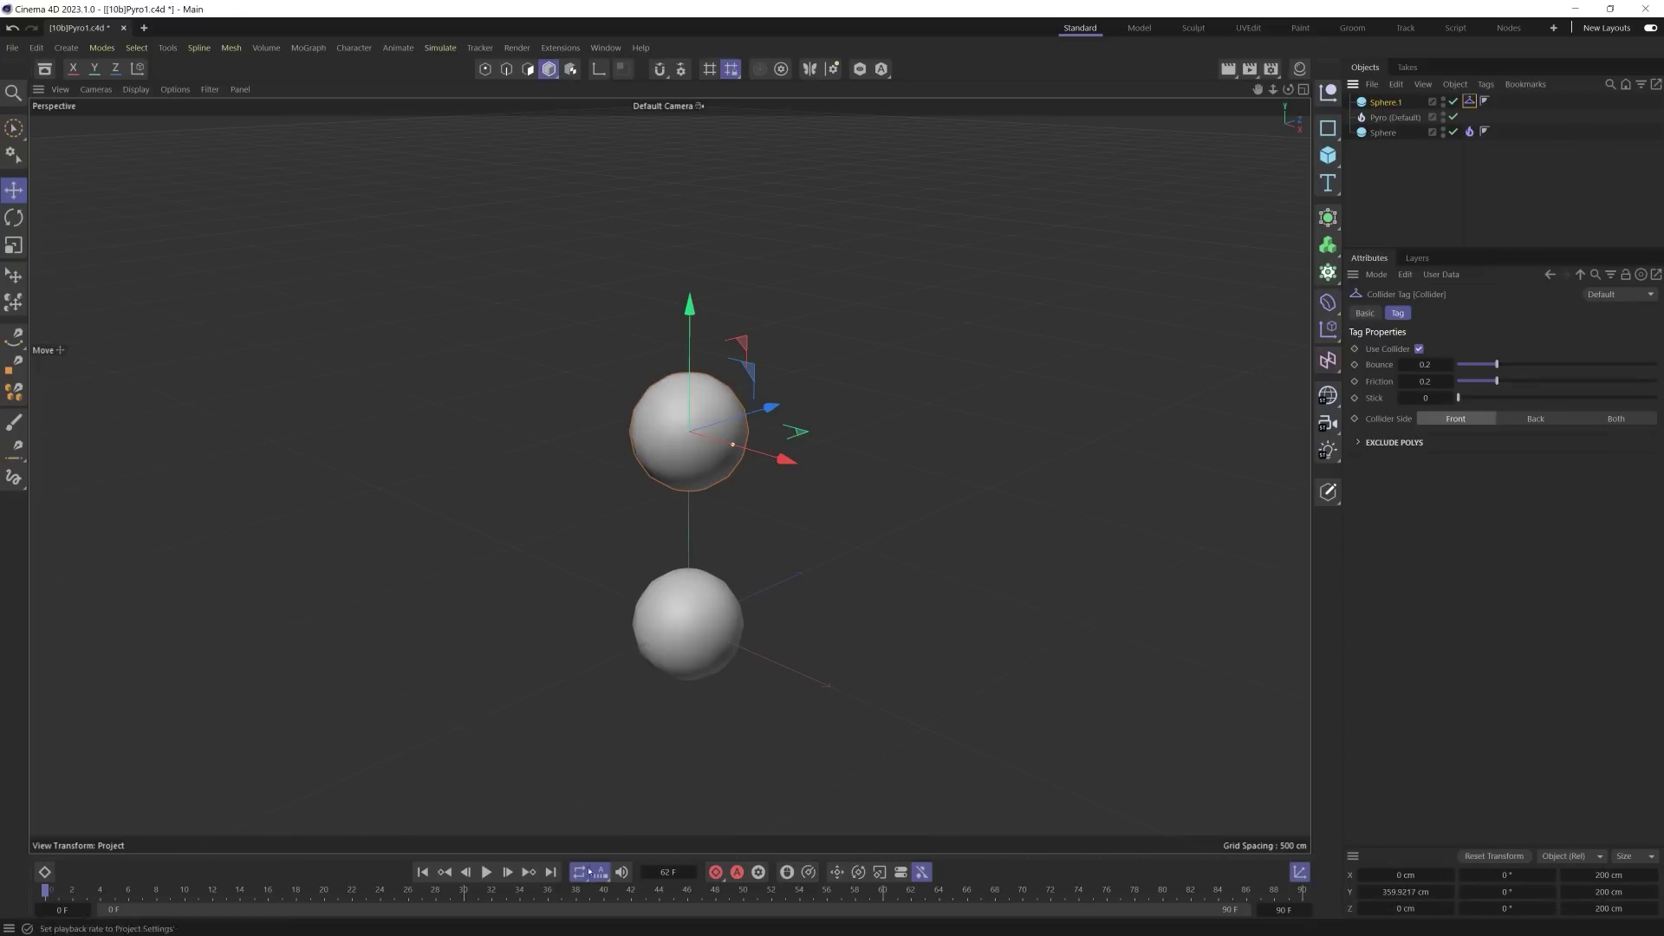
pyautogui.press('F8')
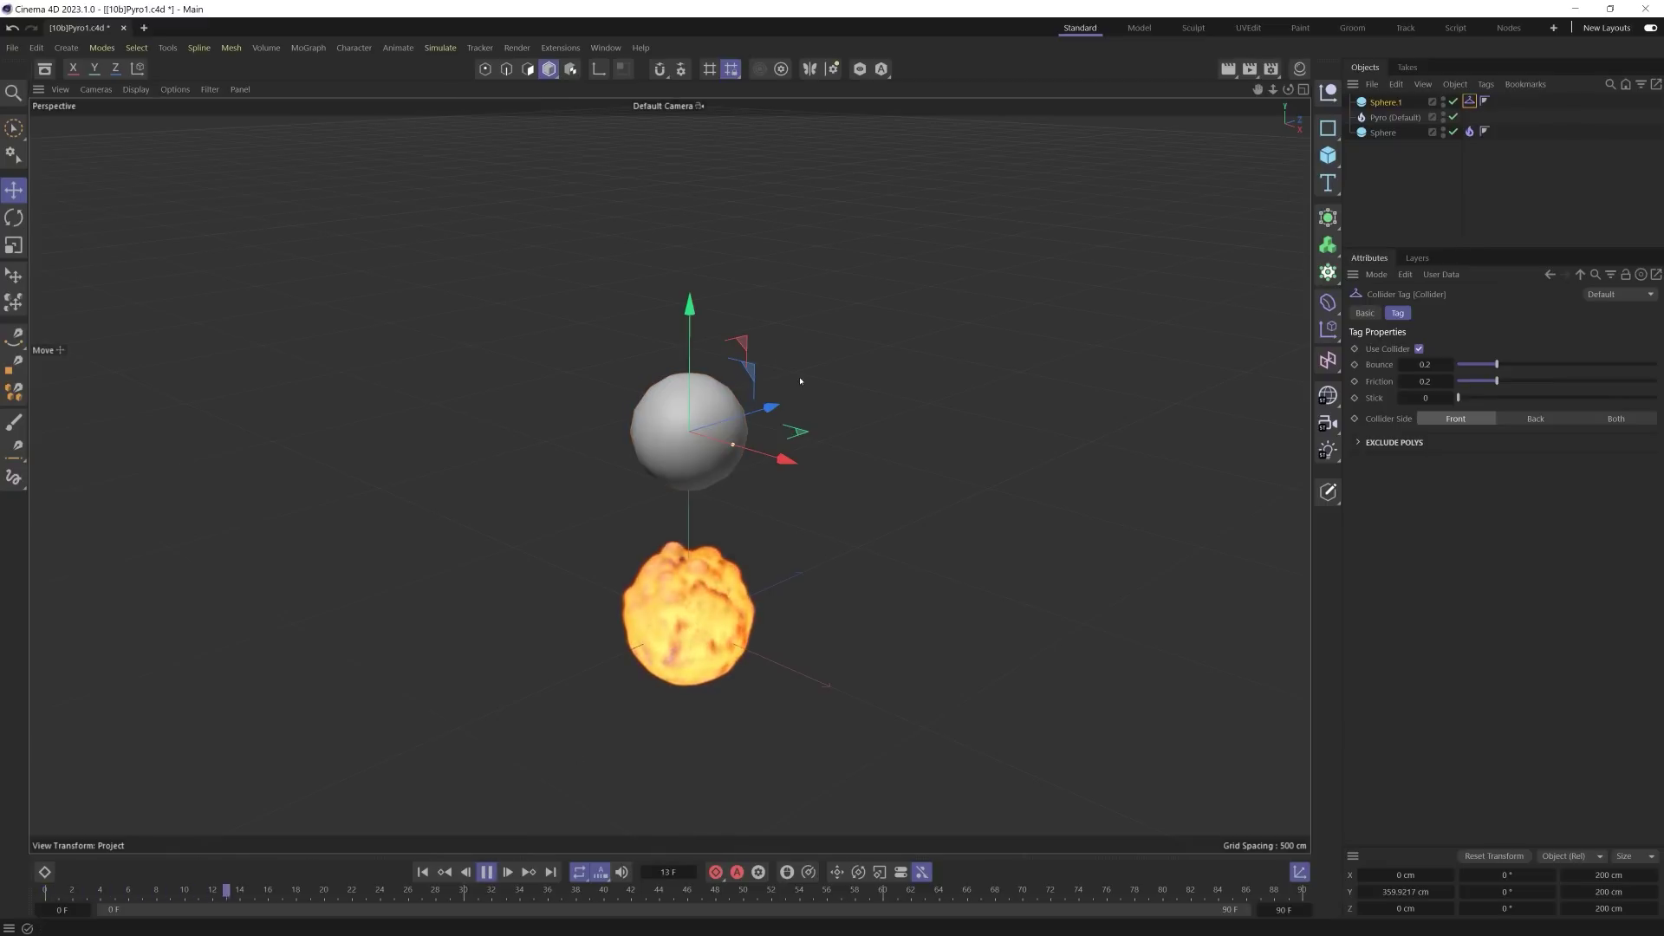
pyautogui.moveTo(749, 355); pyautogui.dragTo(530, 437)
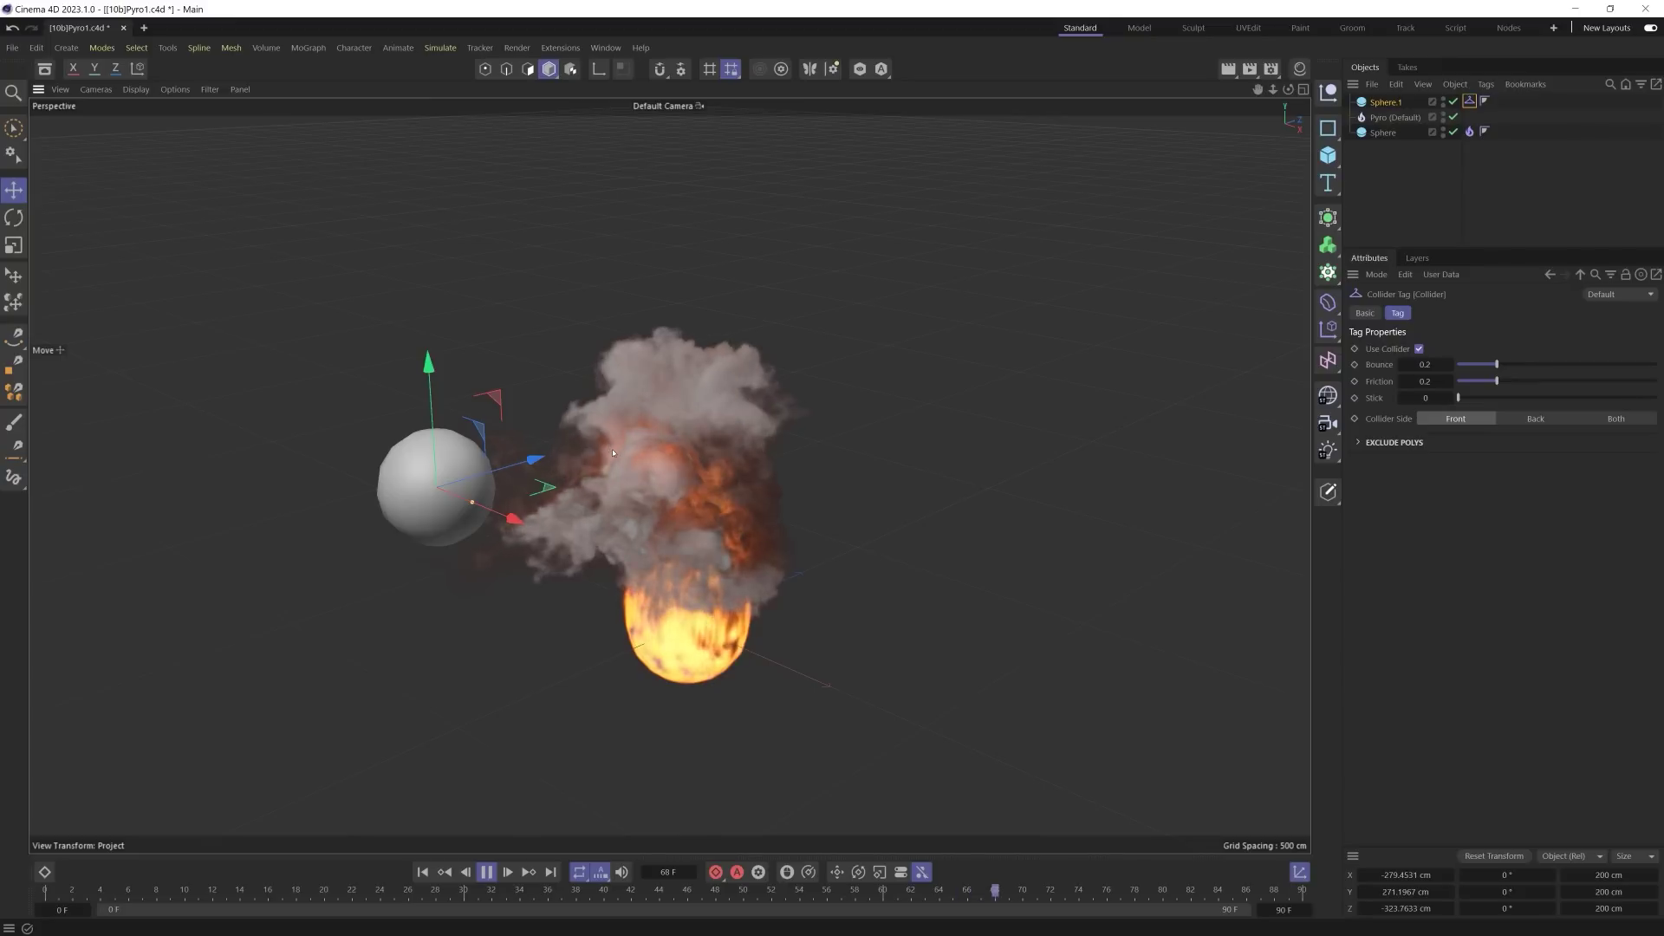
pyautogui.moveTo(609, 451); pyautogui.dragTo(1114, 460)
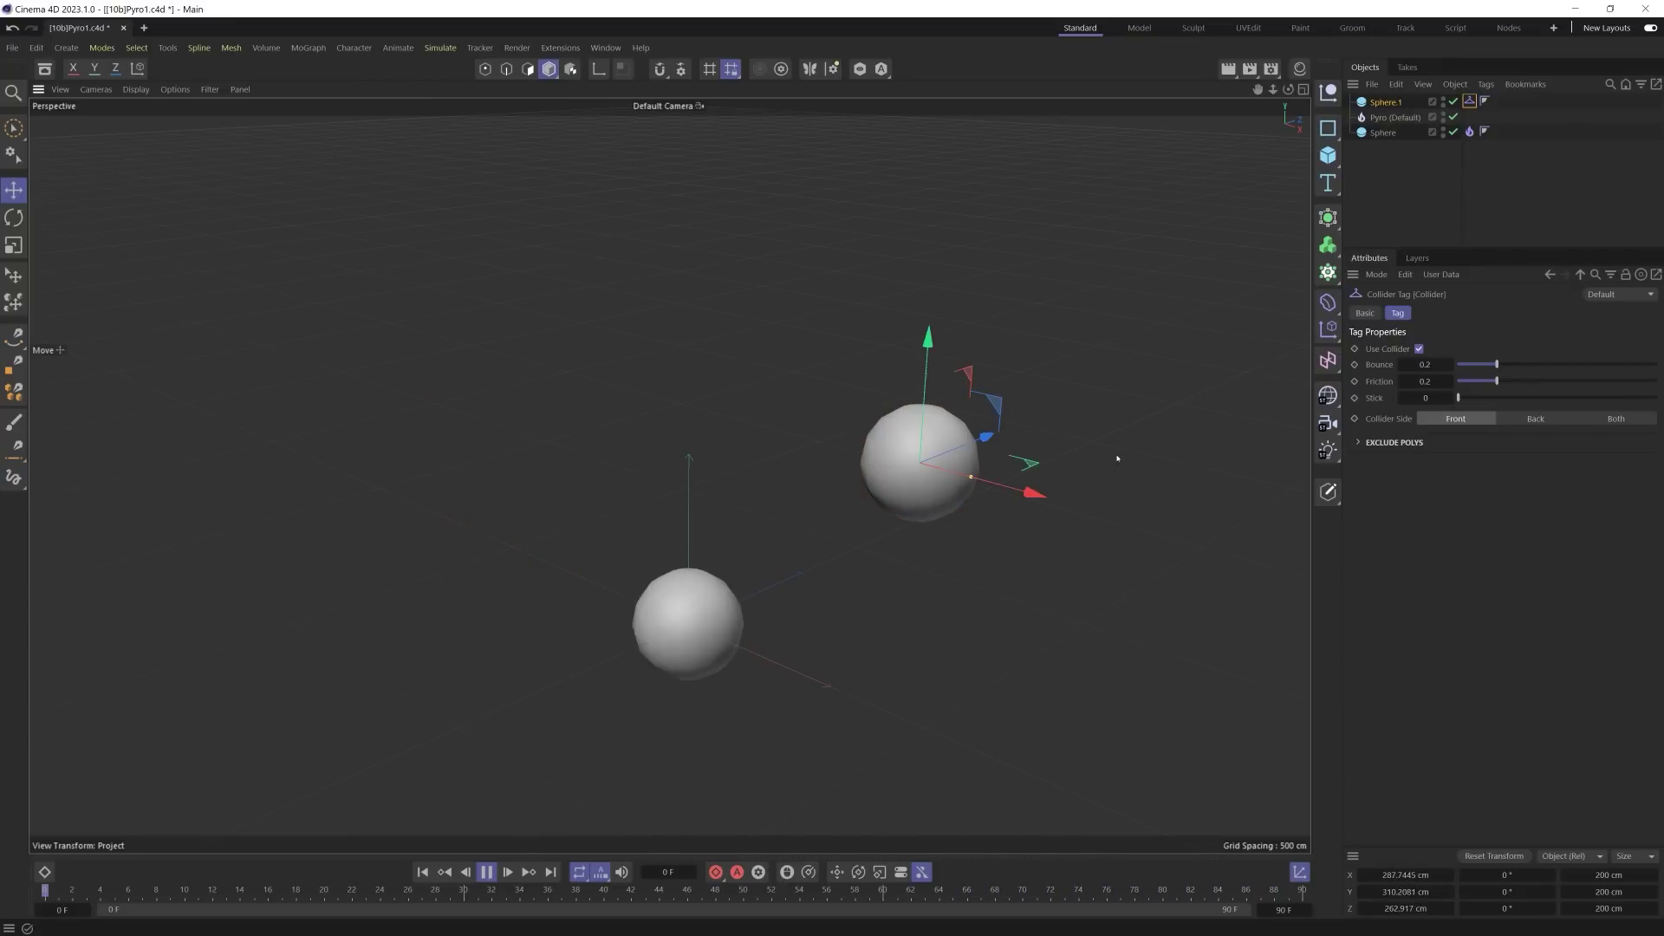
pyautogui.click(486, 872)
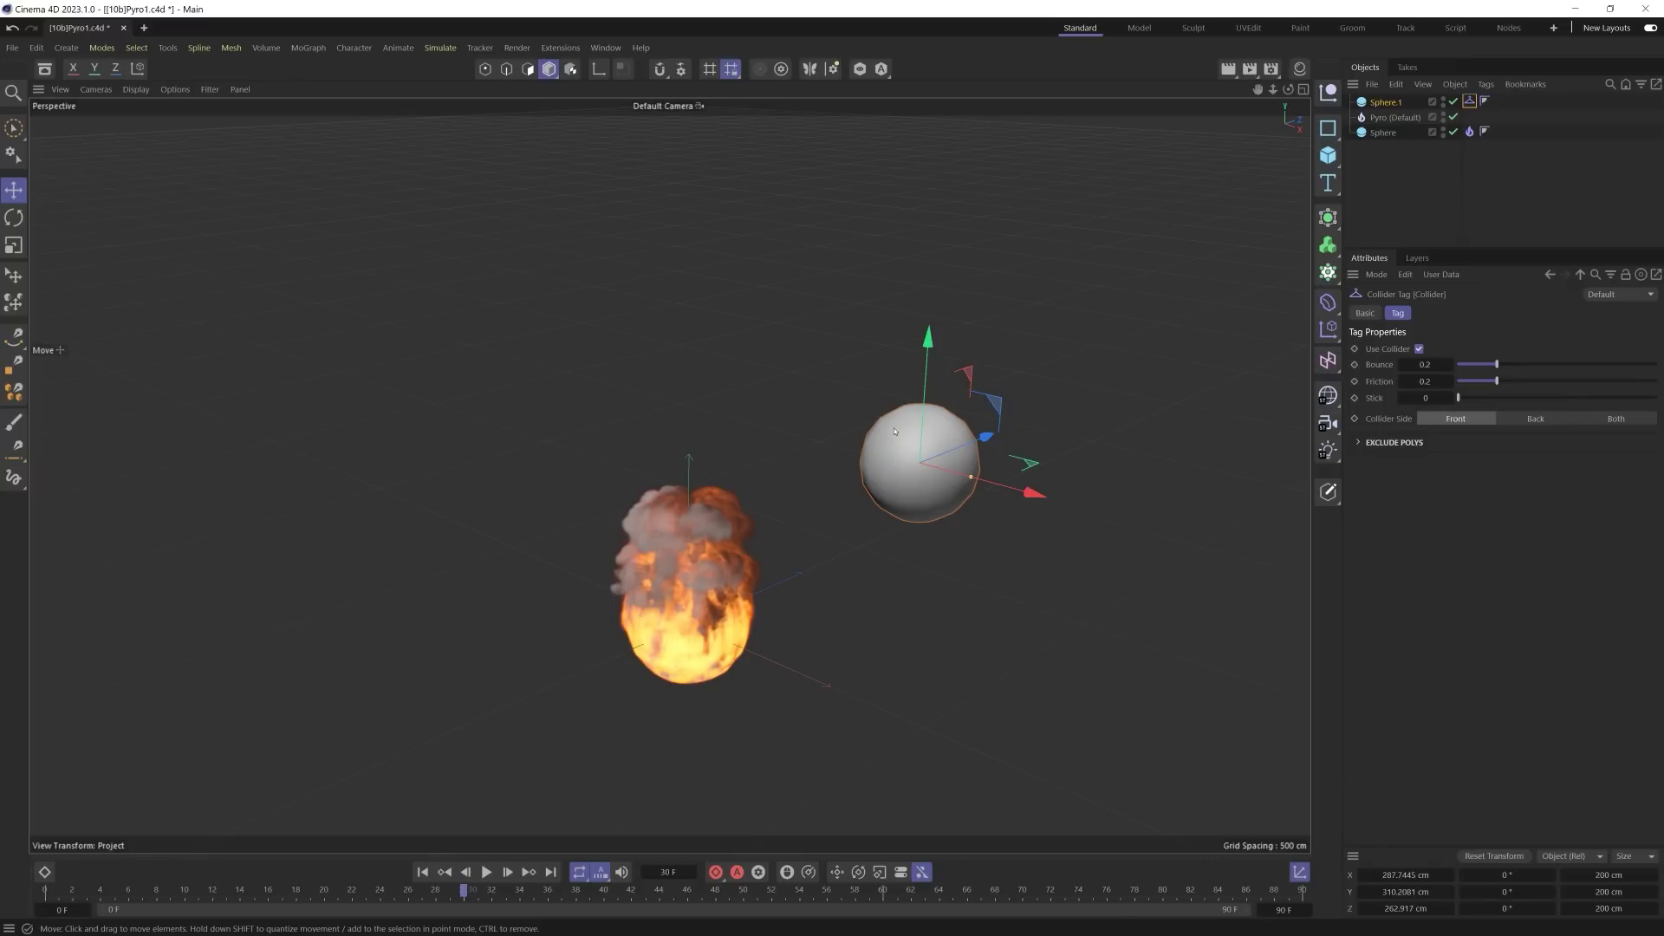
pyautogui.click(1385, 102)
pyautogui.press('Delete')
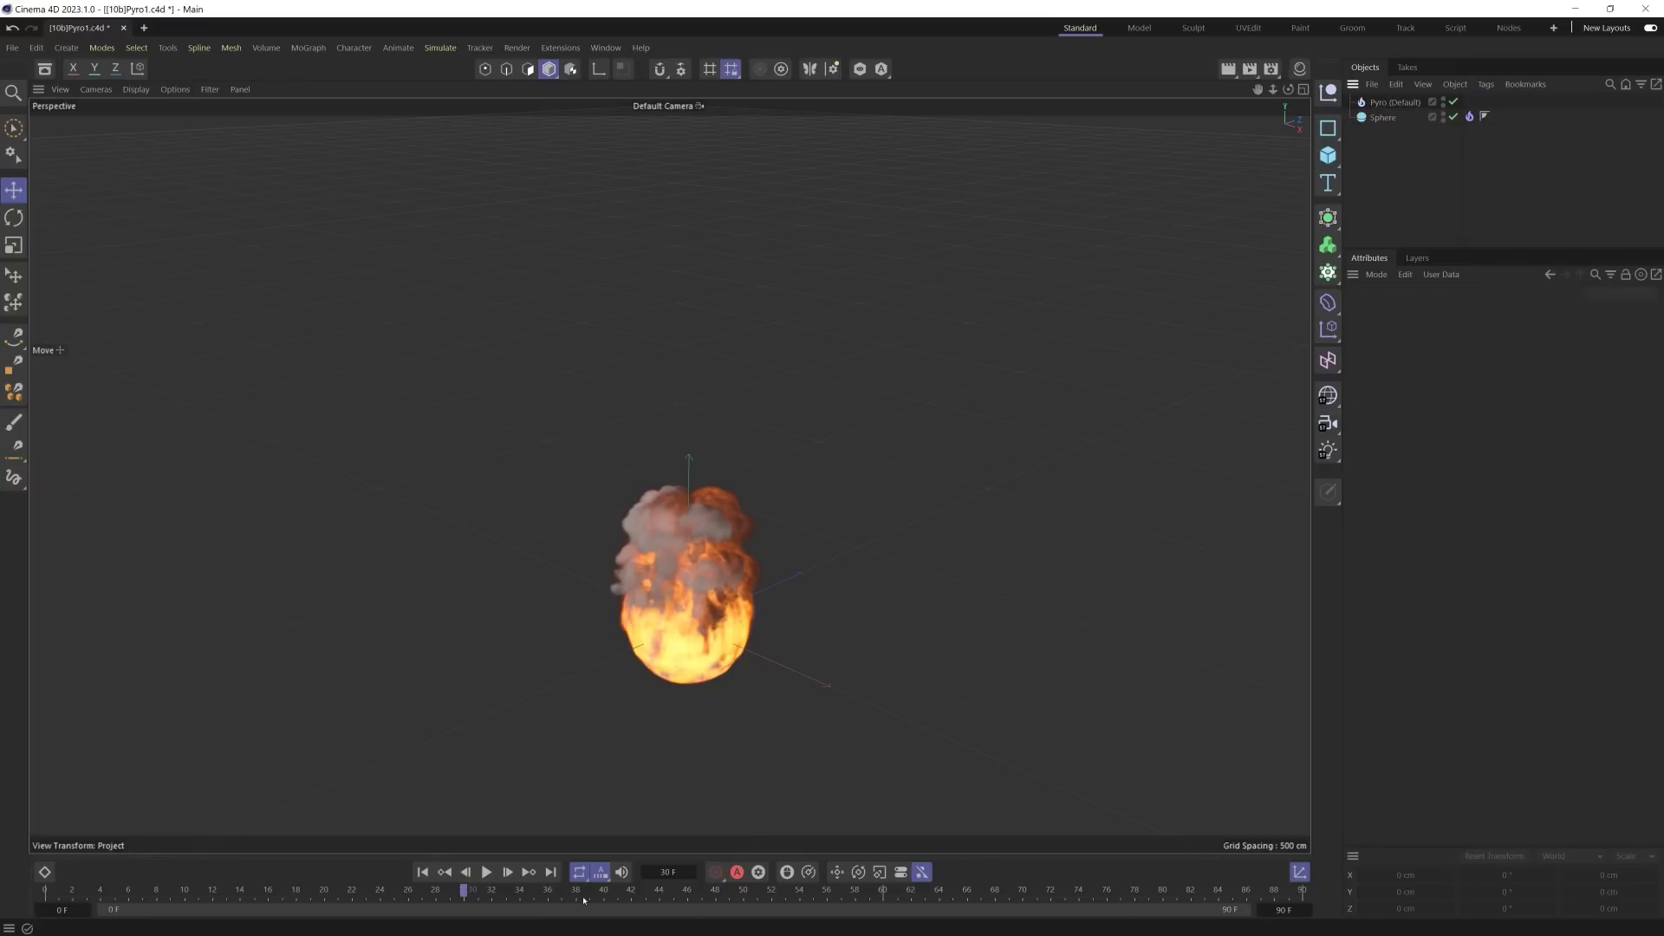
# Step: Rewind to frame 0, switch the sphere type from Hexahedron to Hemisphere and rotate it -90°
pyautogui.click(444, 874)
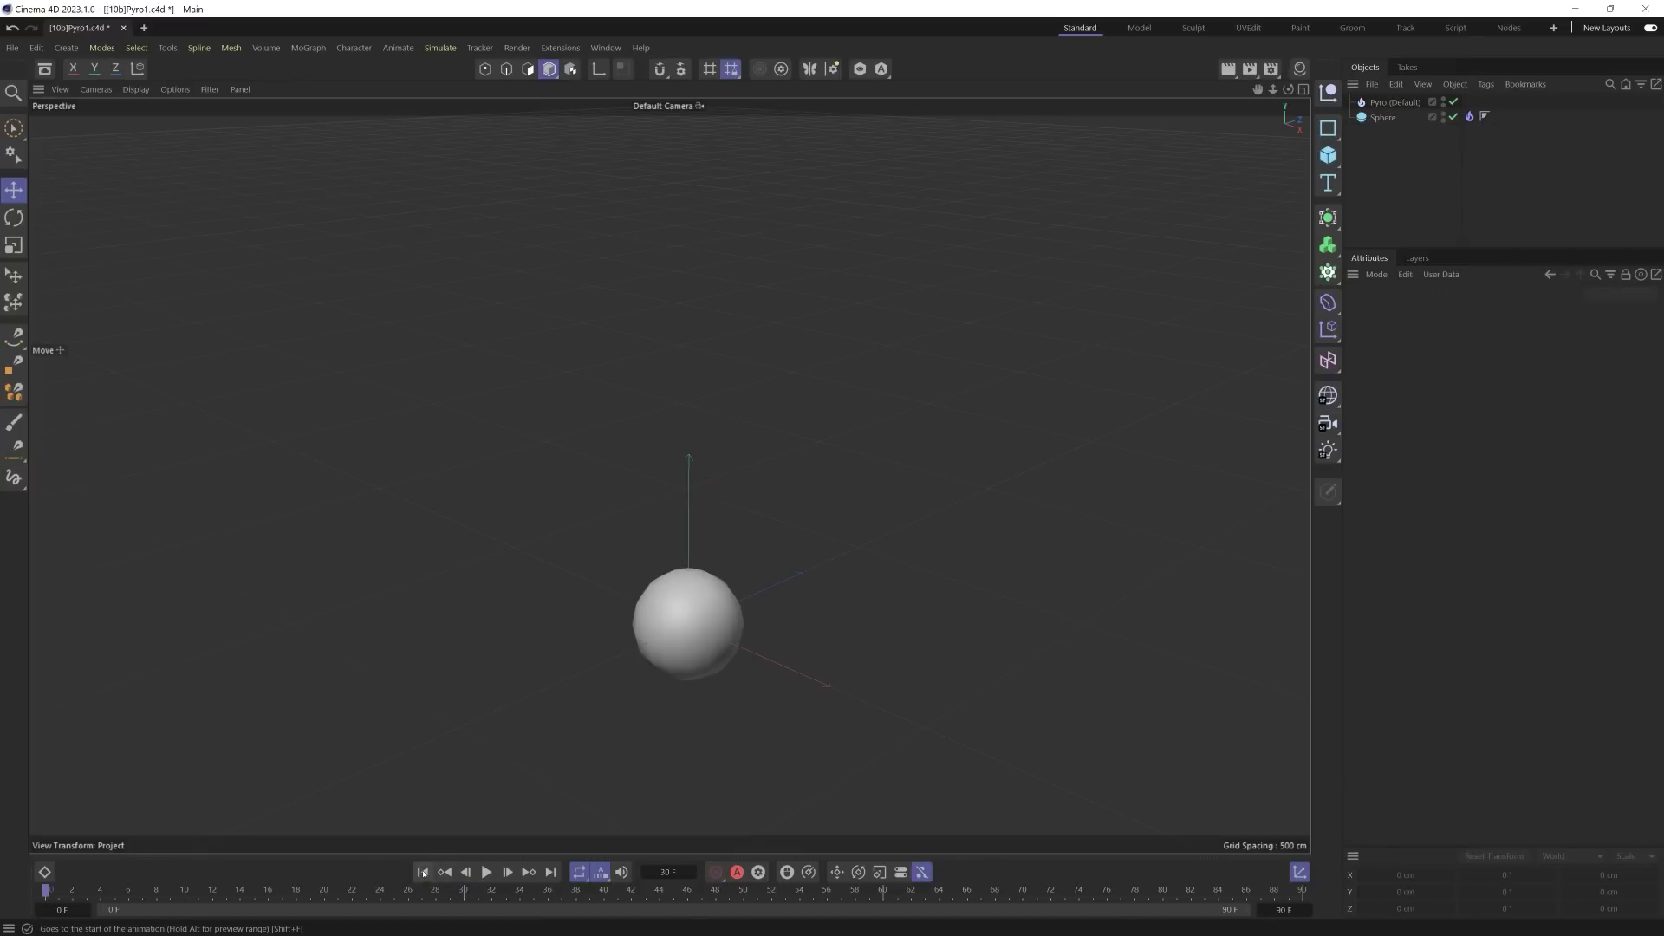
pyautogui.click(1470, 116)
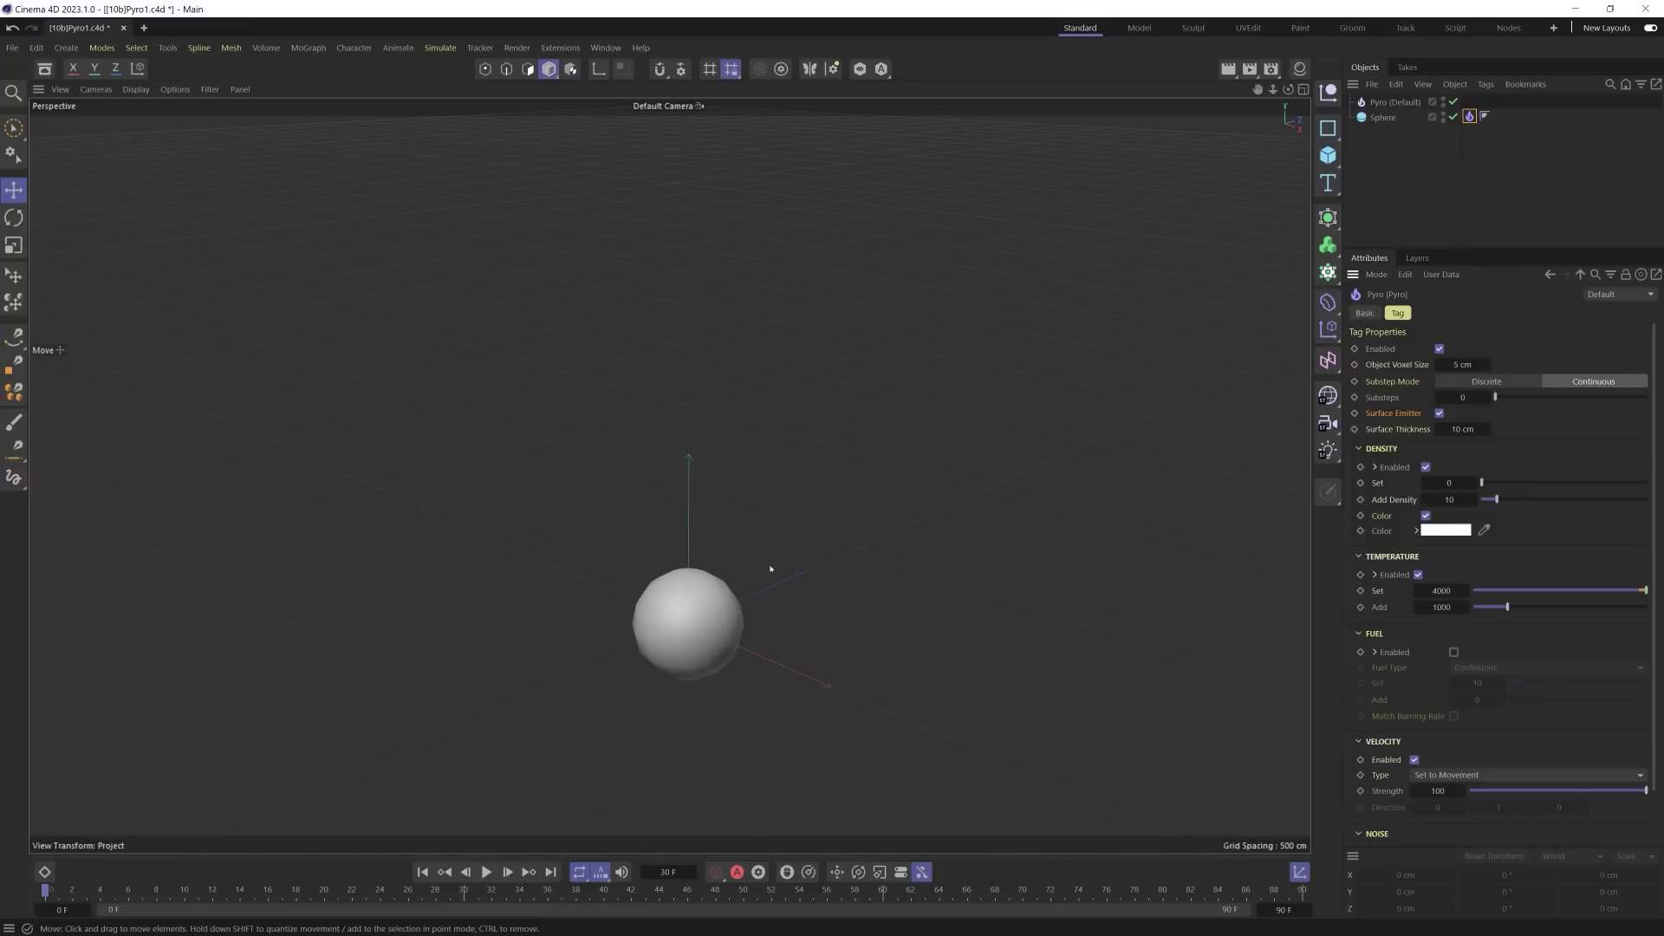
pyautogui.click(1383, 117)
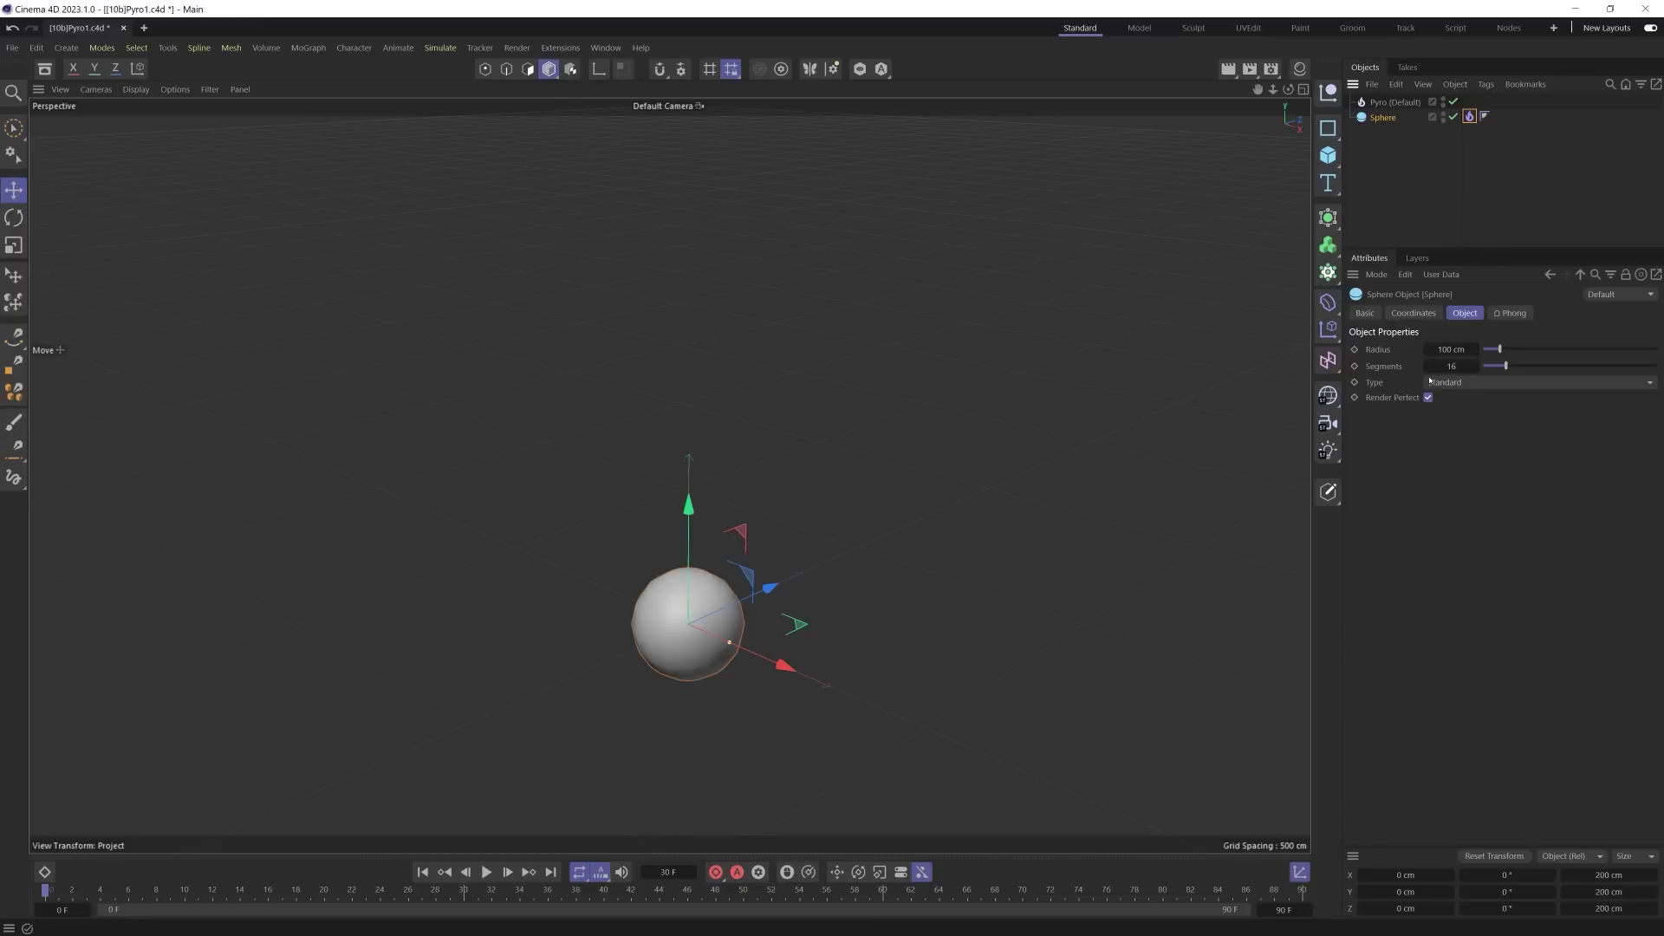
pyautogui.click(1534, 382)
pyautogui.click(1465, 450)
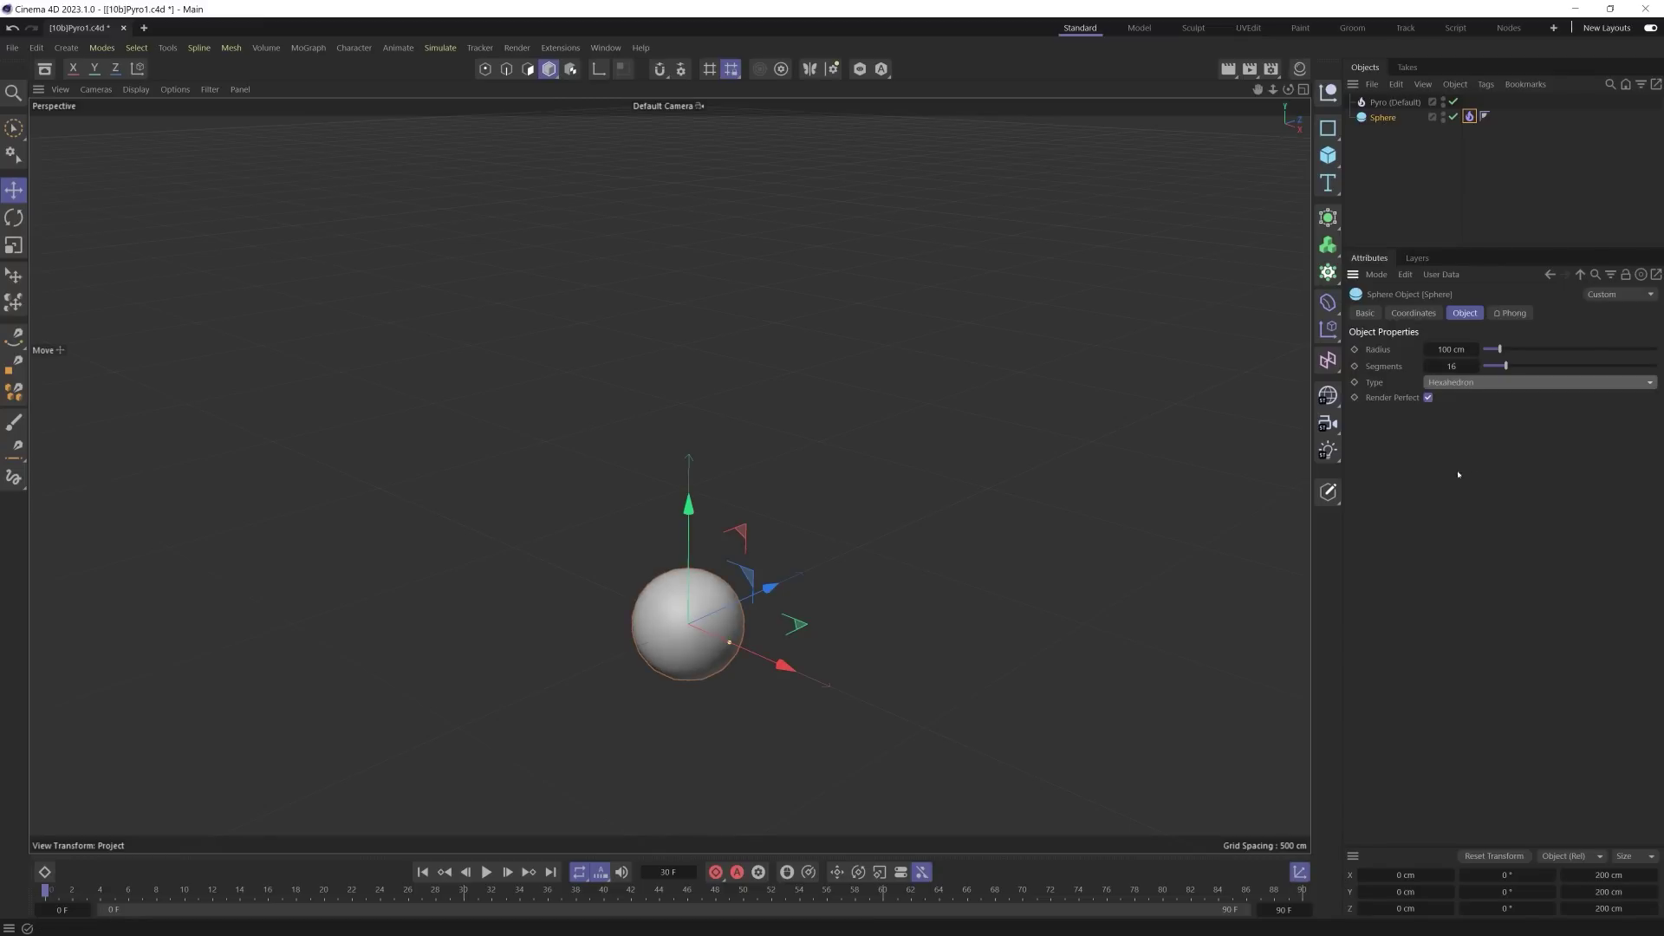
pyautogui.click(1446, 383)
pyautogui.click(1473, 420)
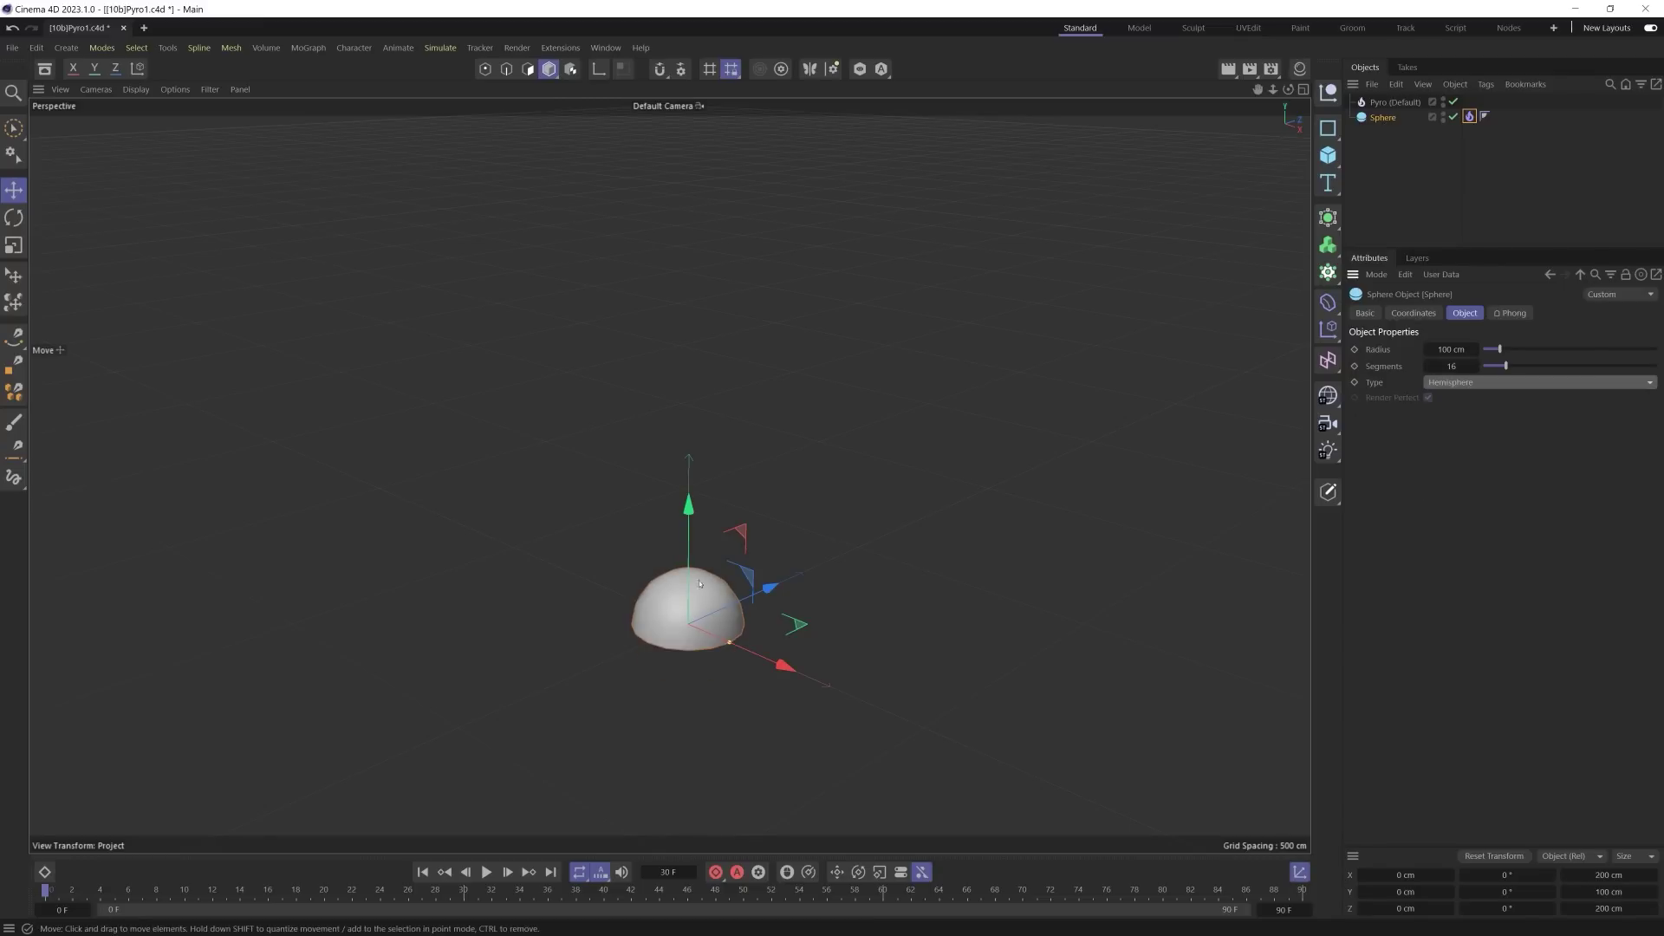
pyautogui.press('r')
pyautogui.moveTo(654, 588); pyautogui.dragTo(745, 523)
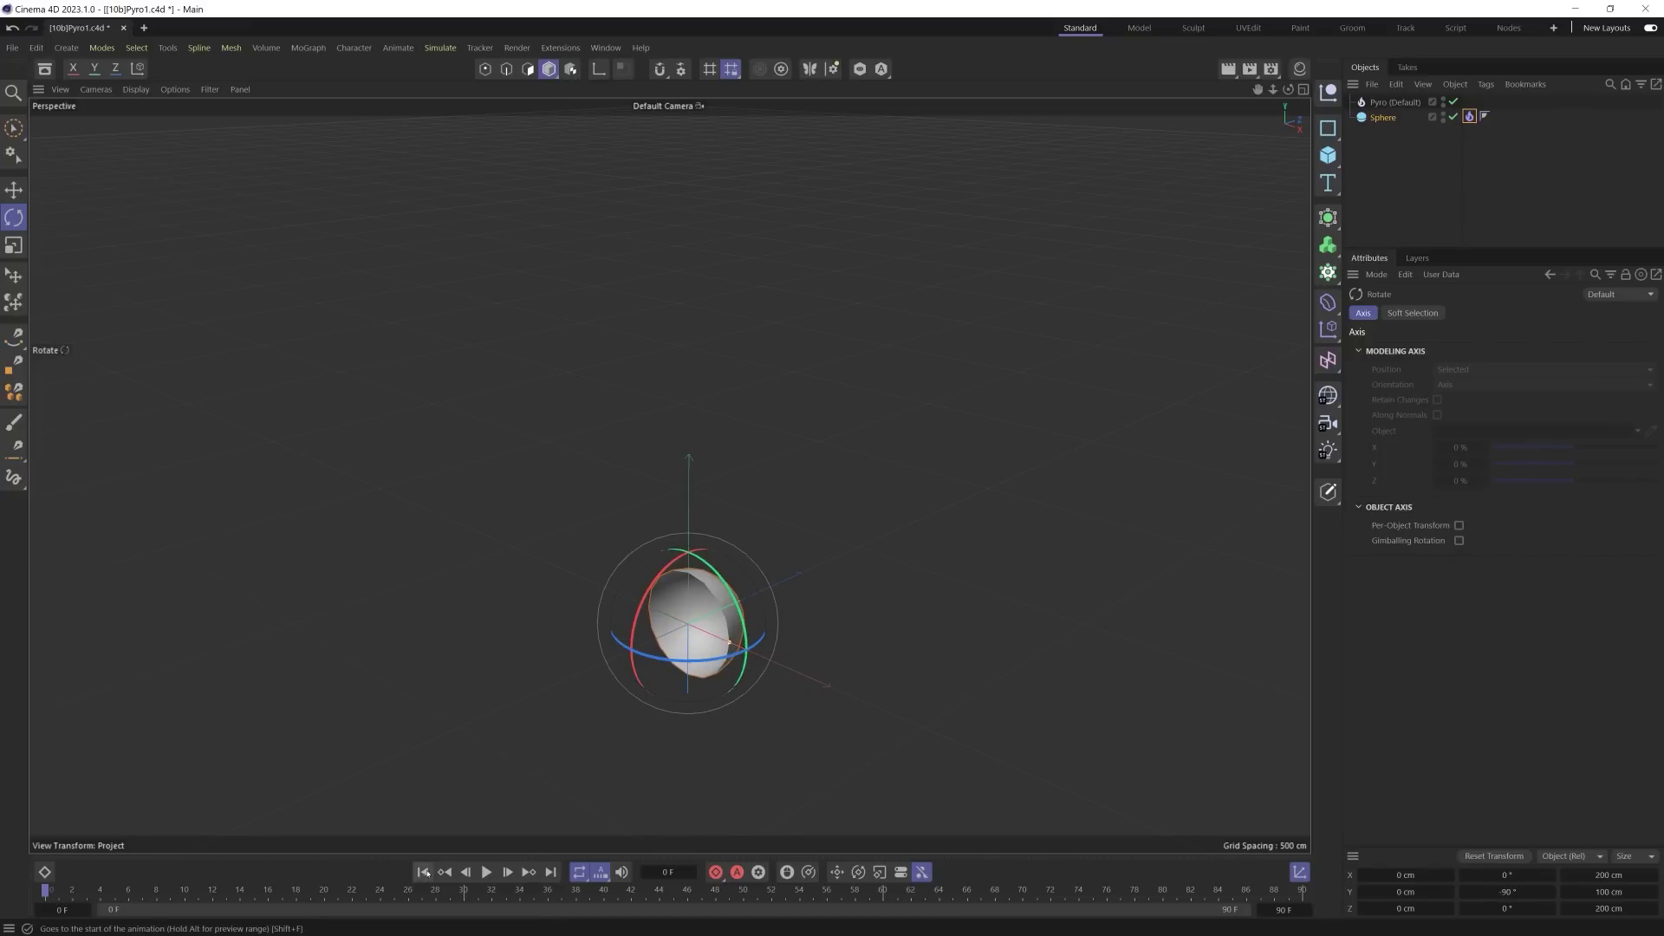
# Step: Play the fire simulation while orbiting the view, then stop playback
pyautogui.click(488, 873)
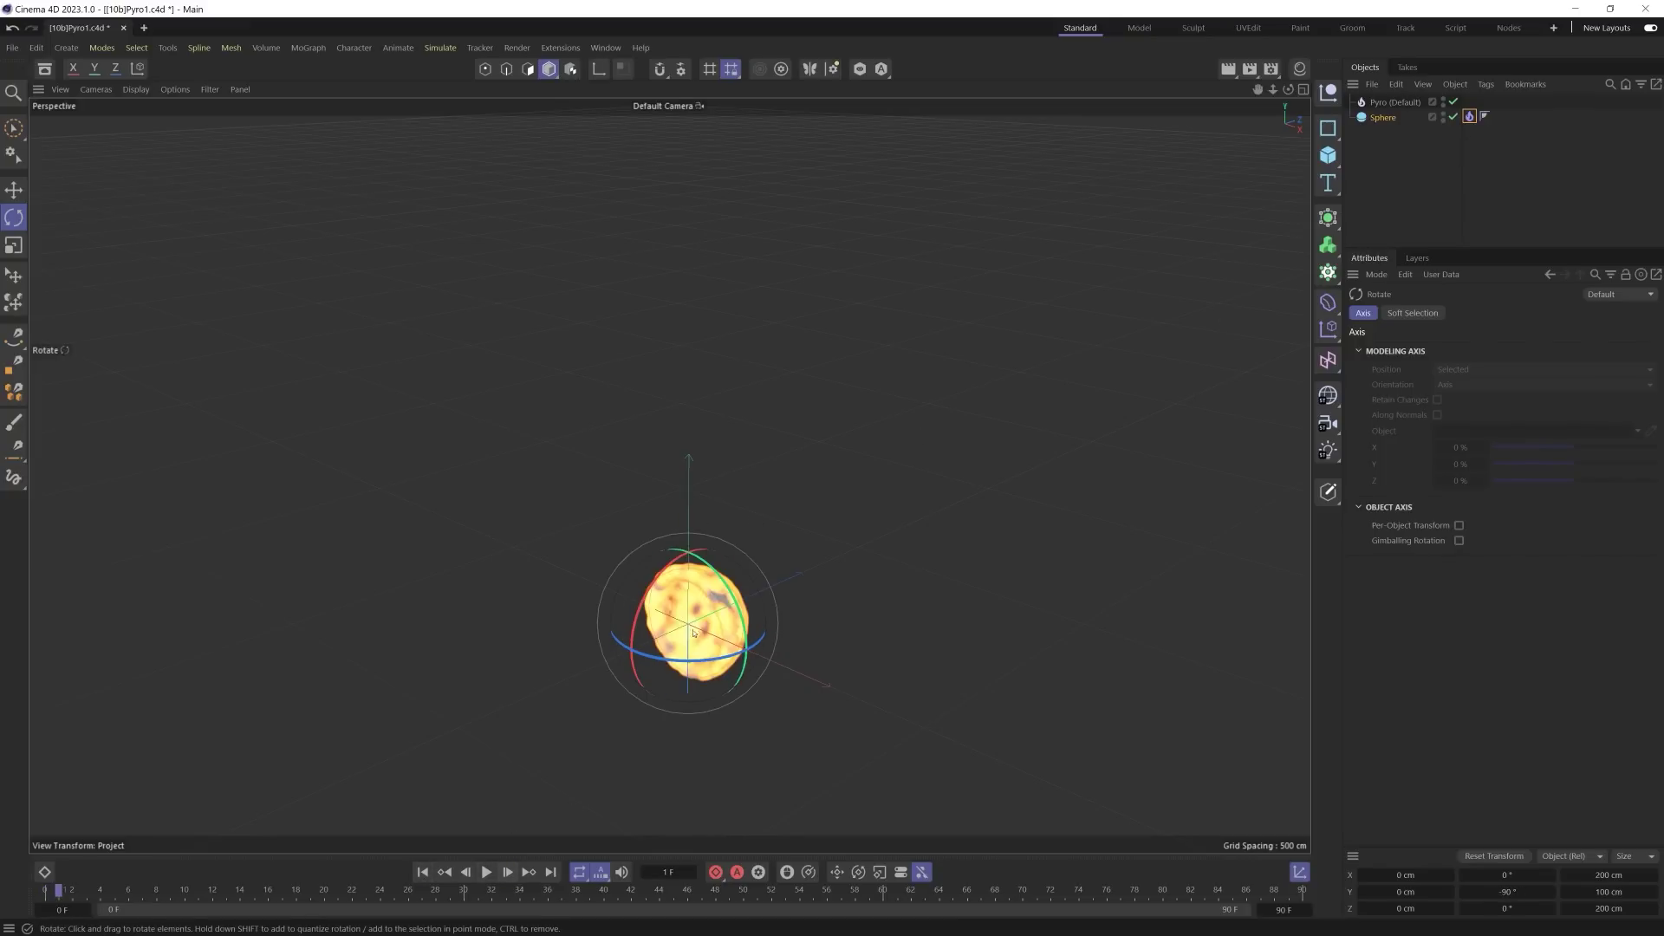
pyautogui.keyDown('alt'); pyautogui.moveTo(881, 585); pyautogui.dragTo(953, 668); pyautogui.keyUp('alt')
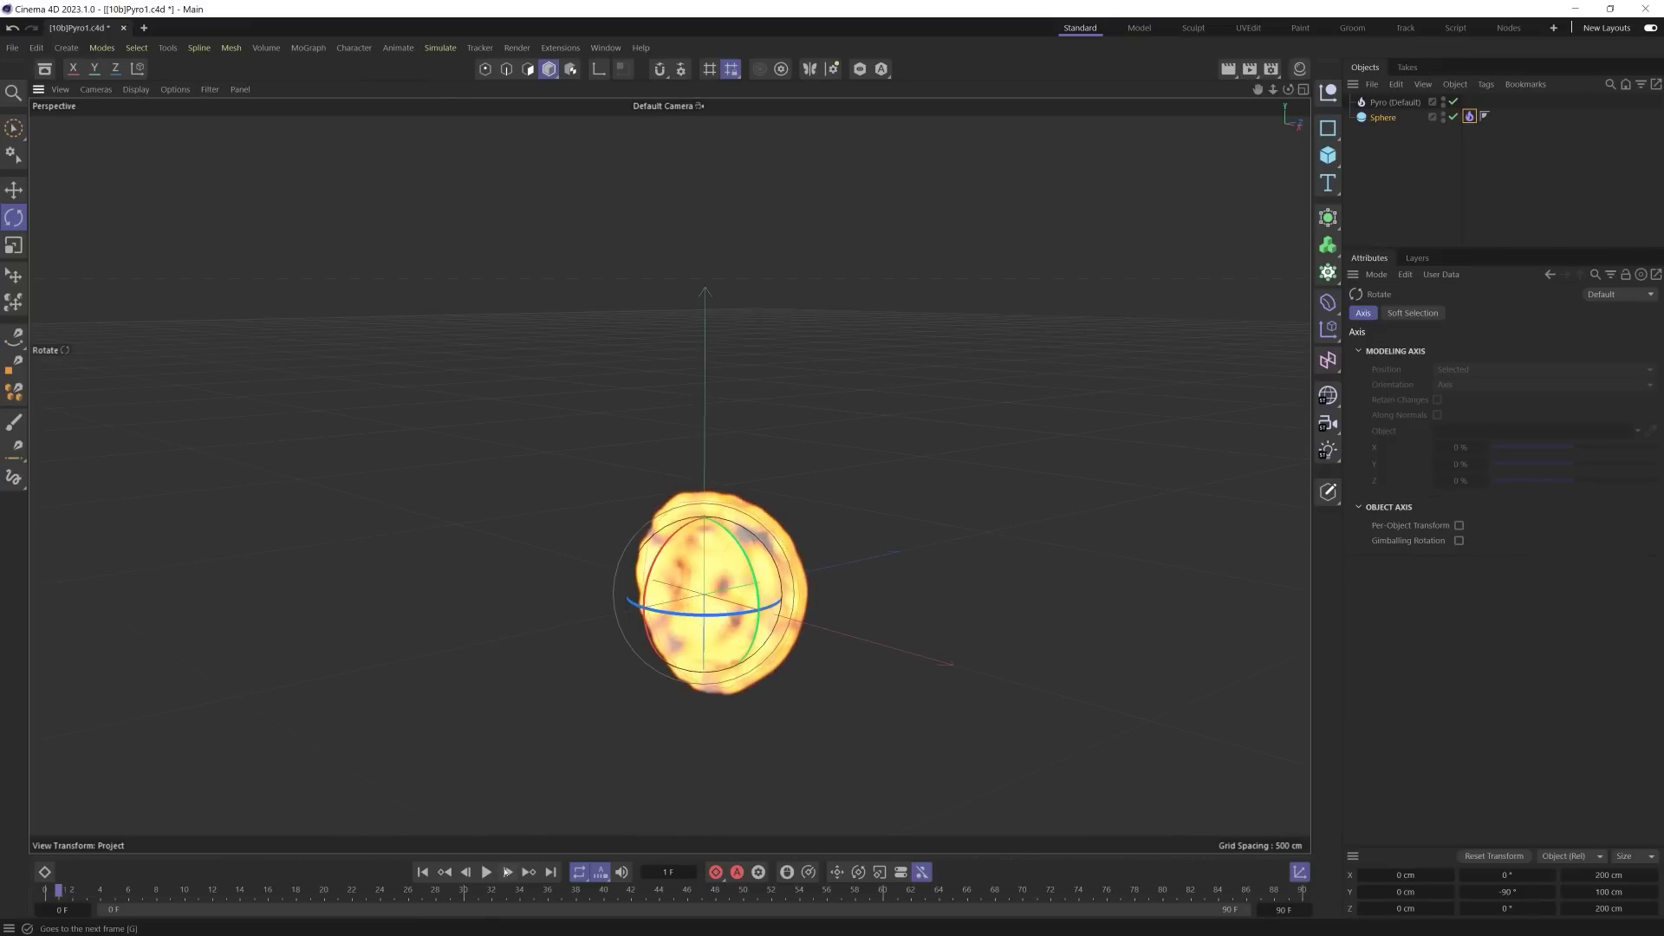
pyautogui.click(488, 873)
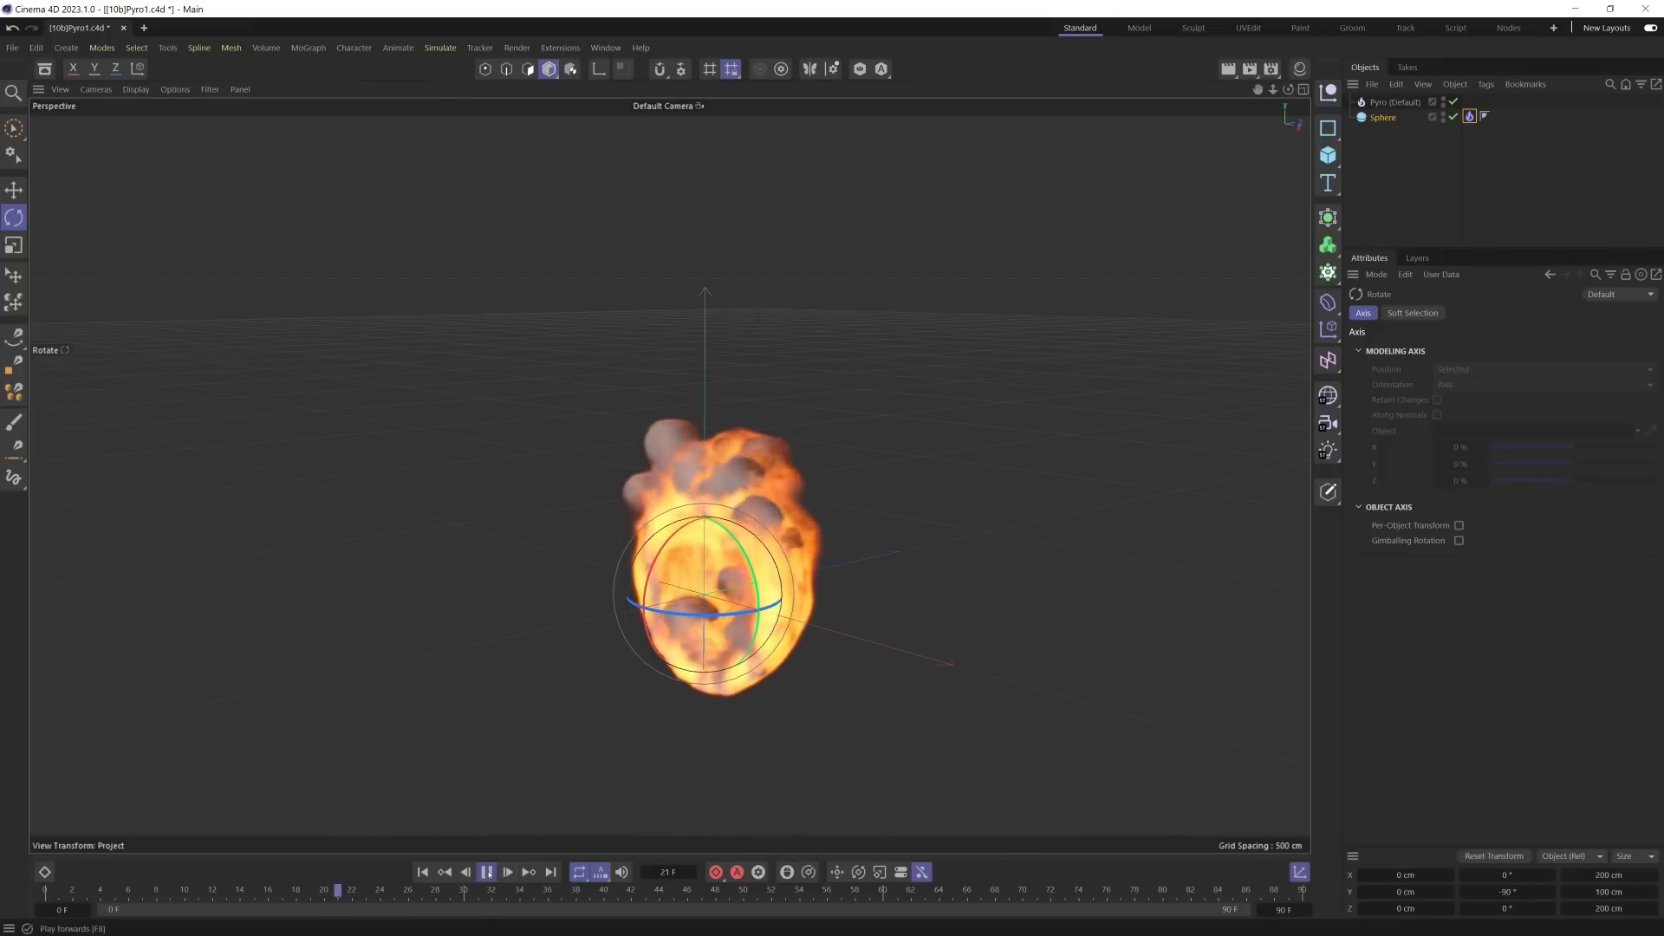
pyautogui.click(488, 873)
# Step: Turn off Surface Emitter on the Pyro tag and step from the first frame to watch the emission
pyautogui.click(1469, 117)
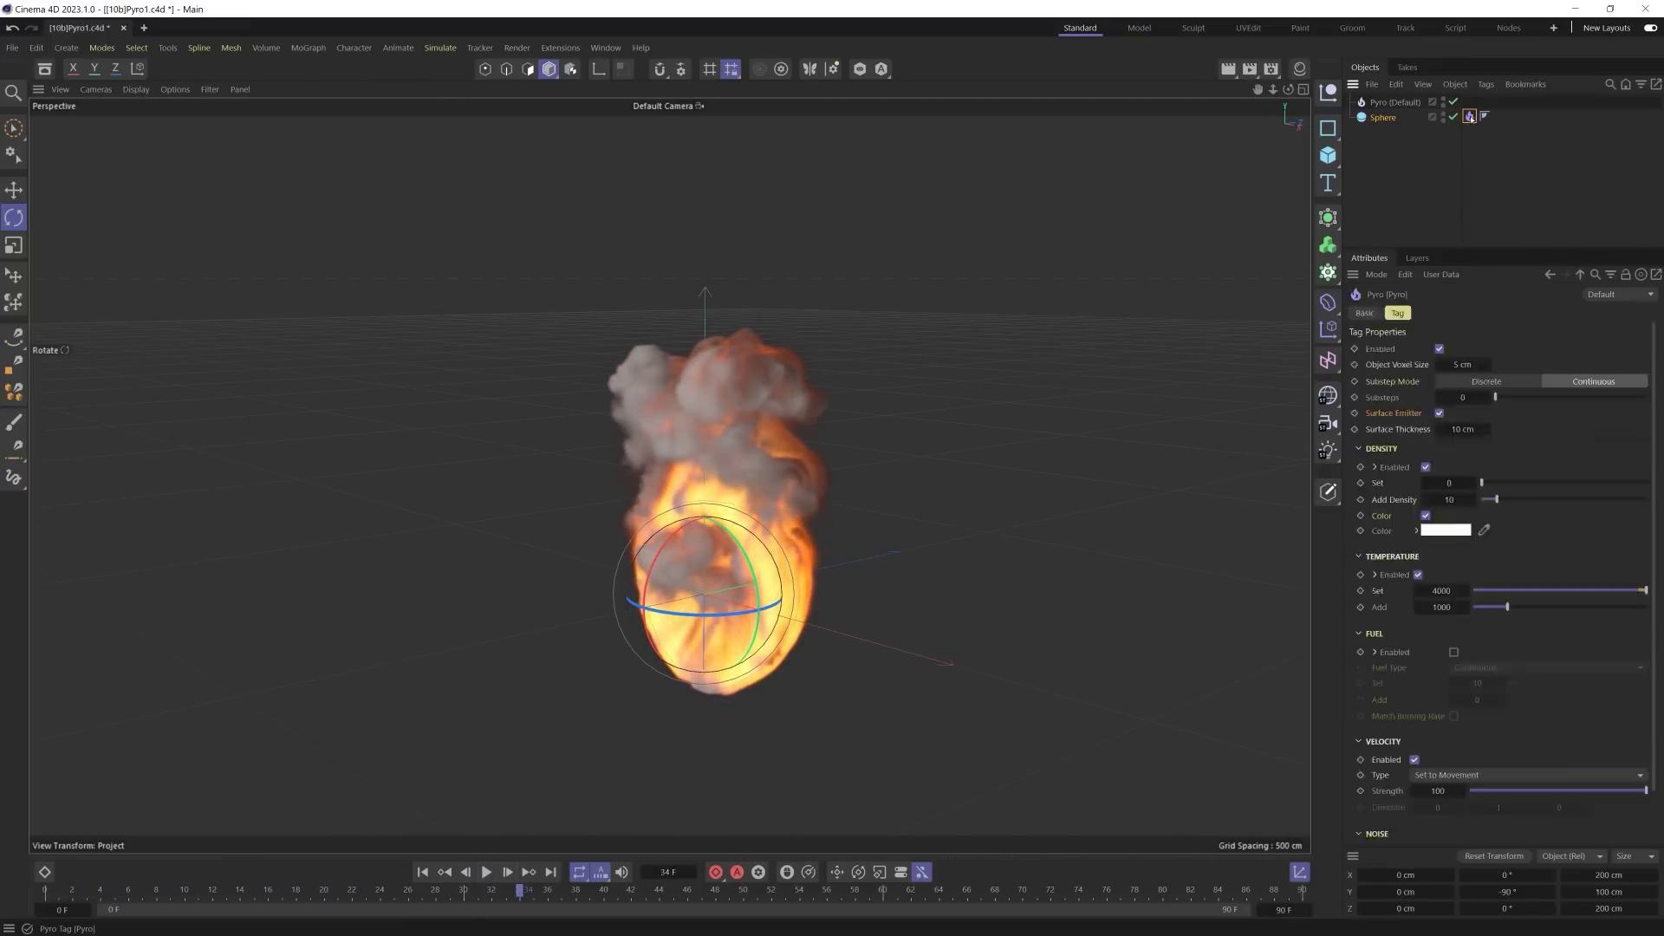
pyautogui.click(1439, 414)
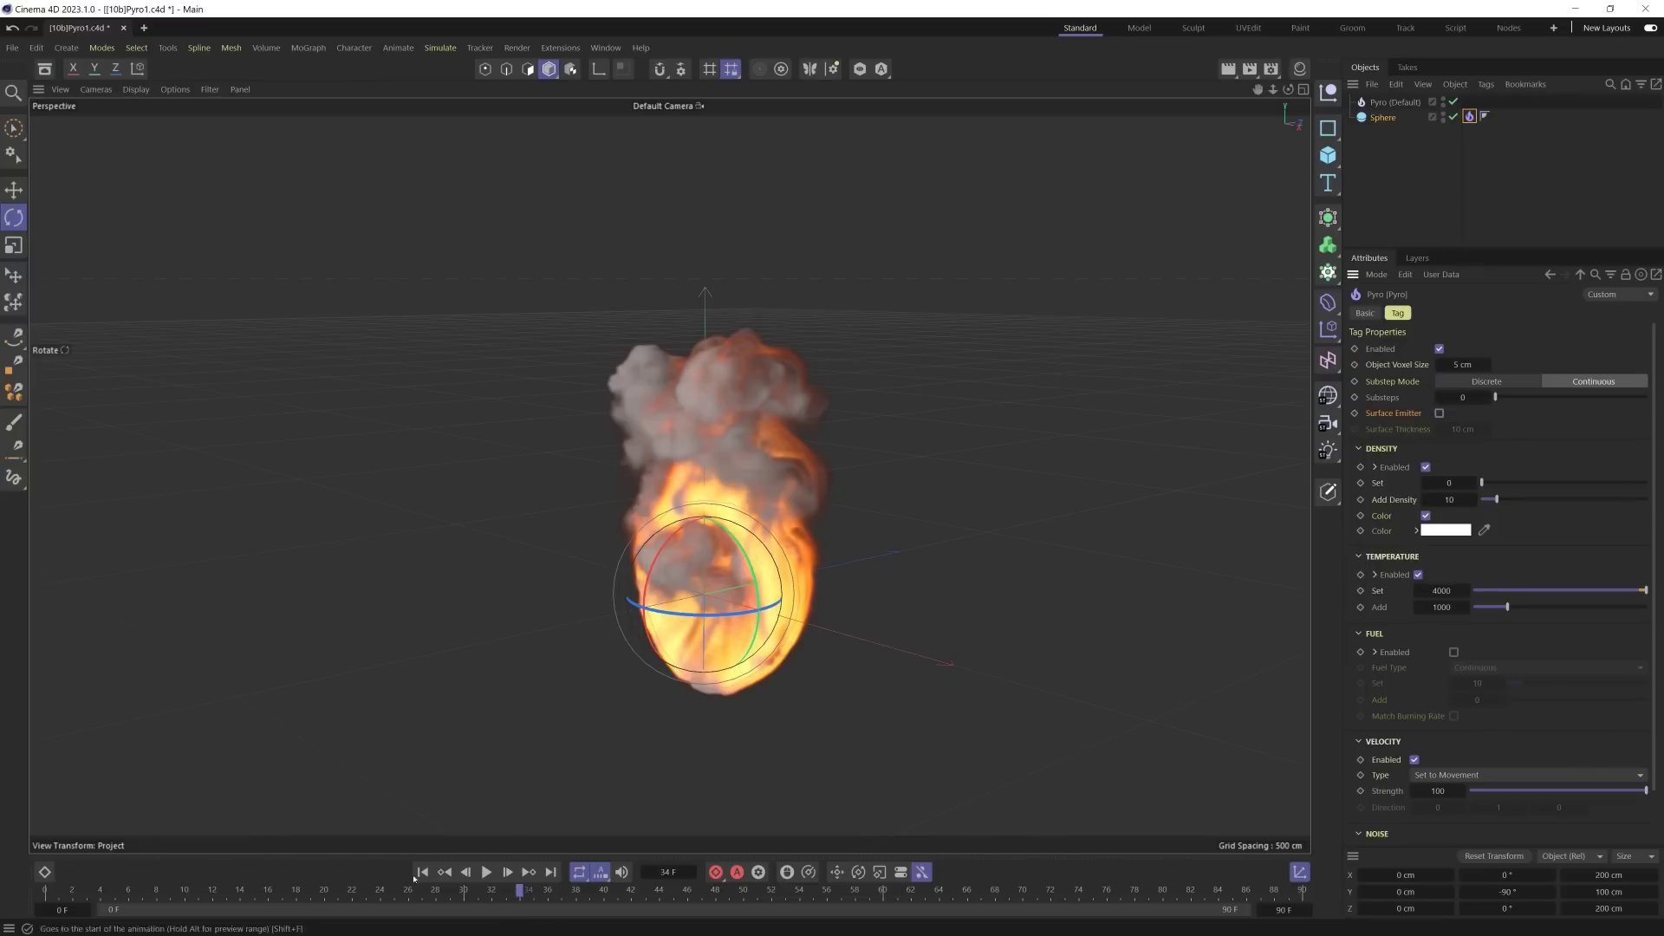
pyautogui.hotkey('shift', 'f')
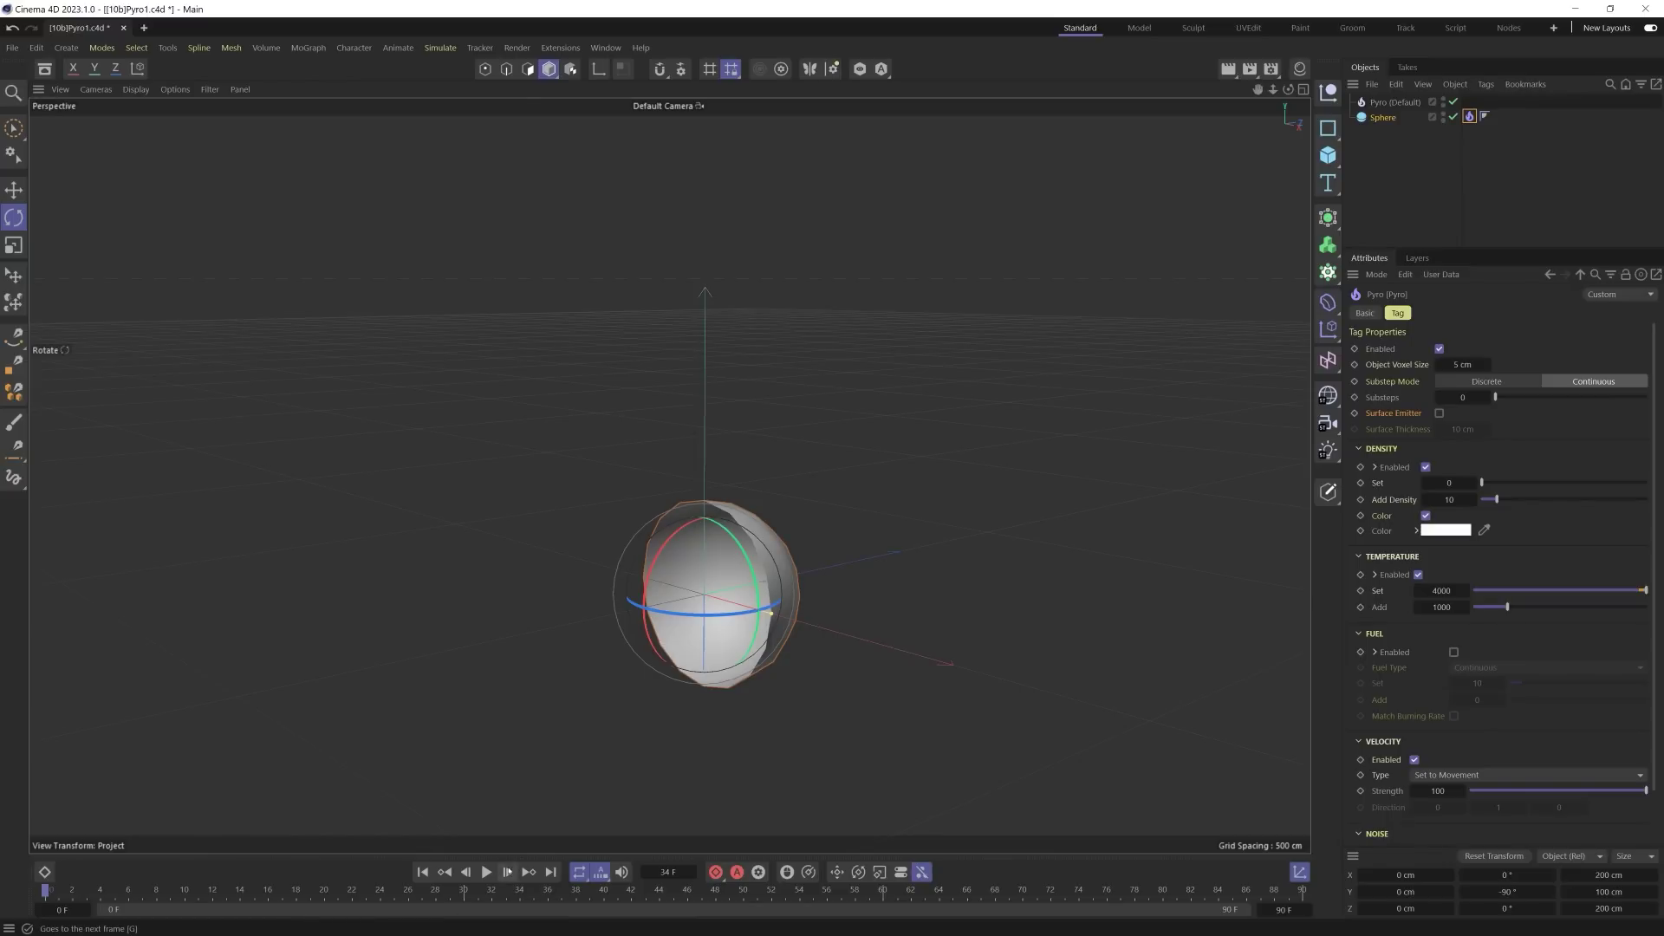
pyautogui.click(508, 872)
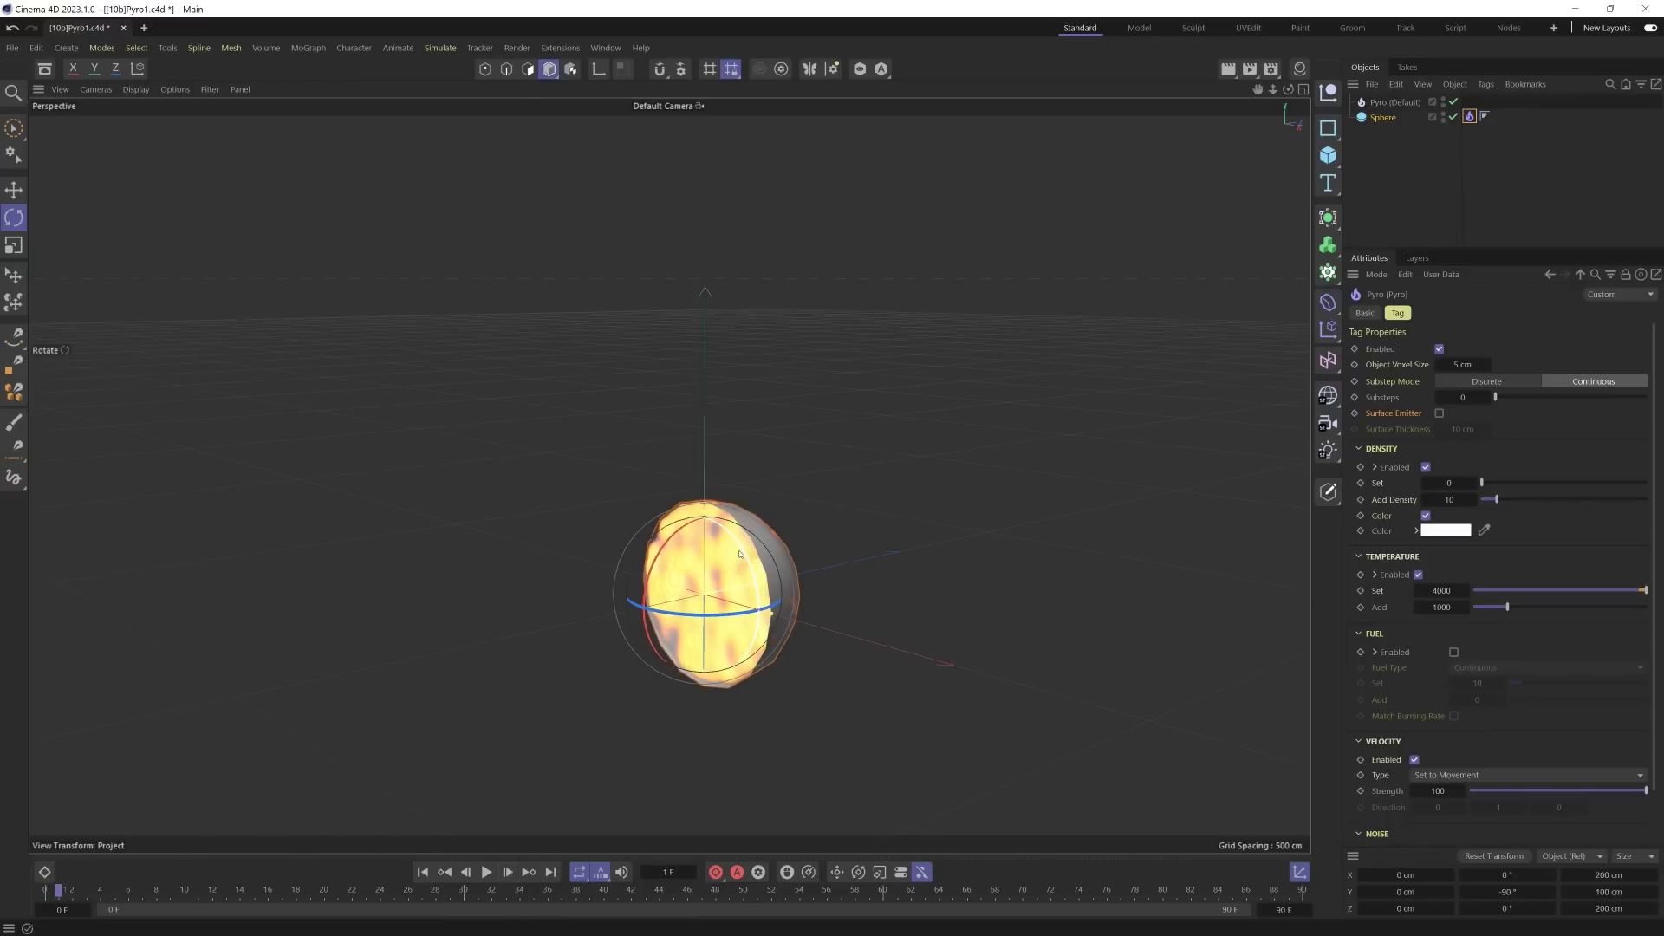
pyautogui.keyDown('alt'); pyautogui.moveTo(740, 554); pyautogui.dragTo(887, 565); pyautogui.keyUp('alt')
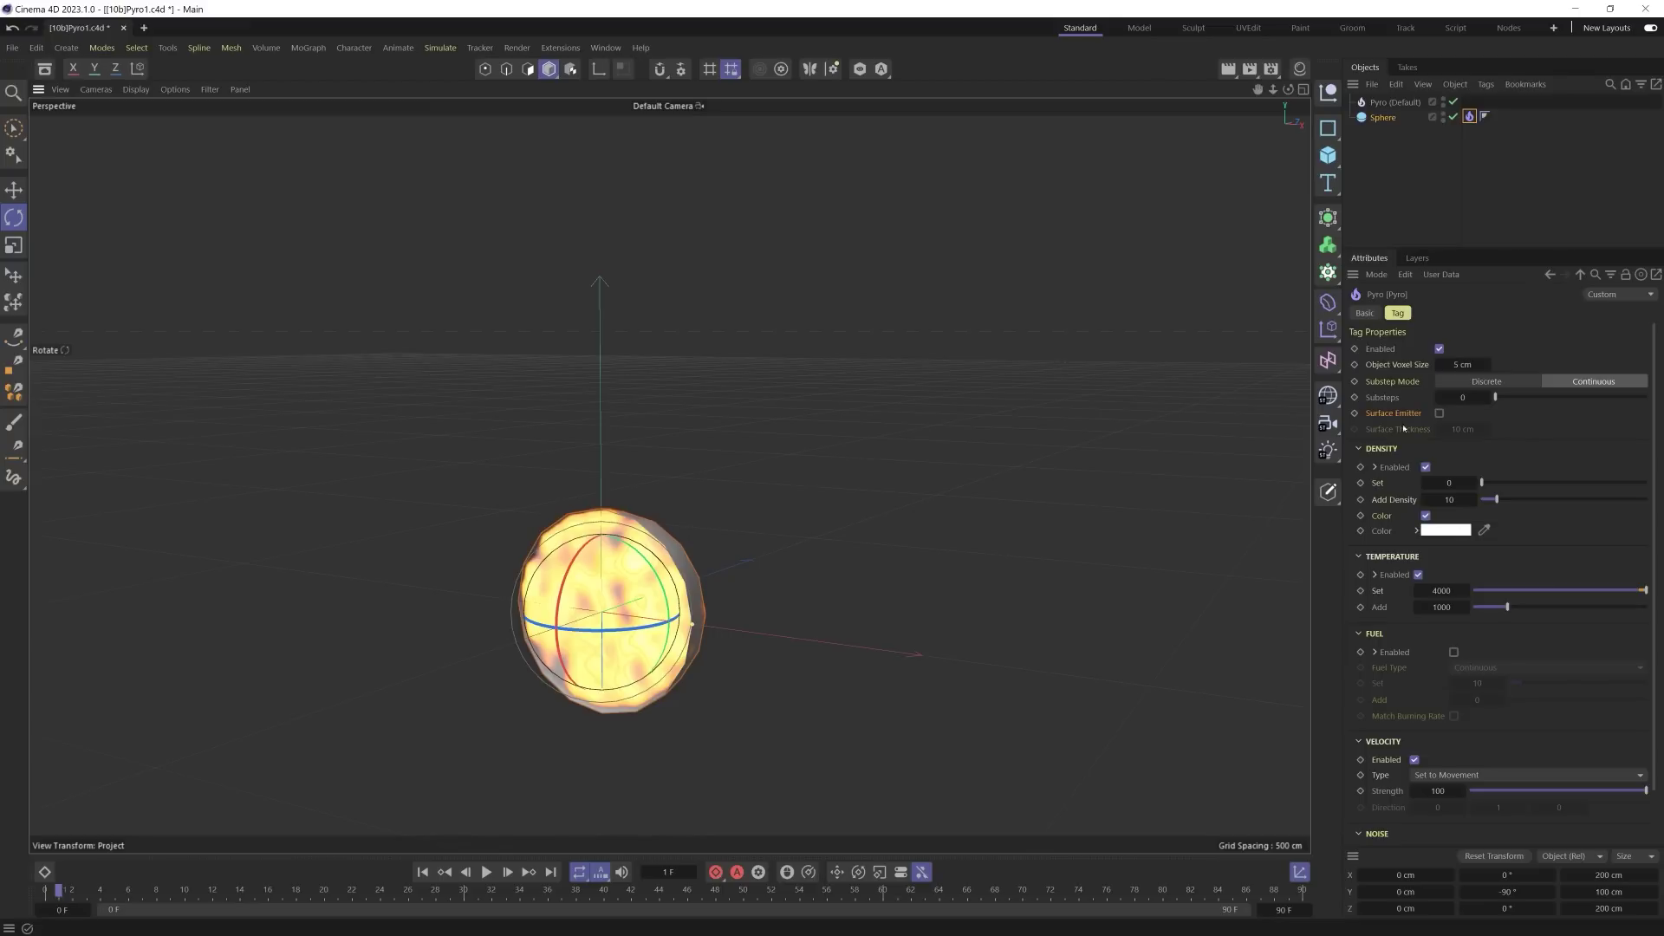
# Step: Toggle Surface Emitter back on, then off again, and play to frame 48
pyautogui.click(1439, 413)
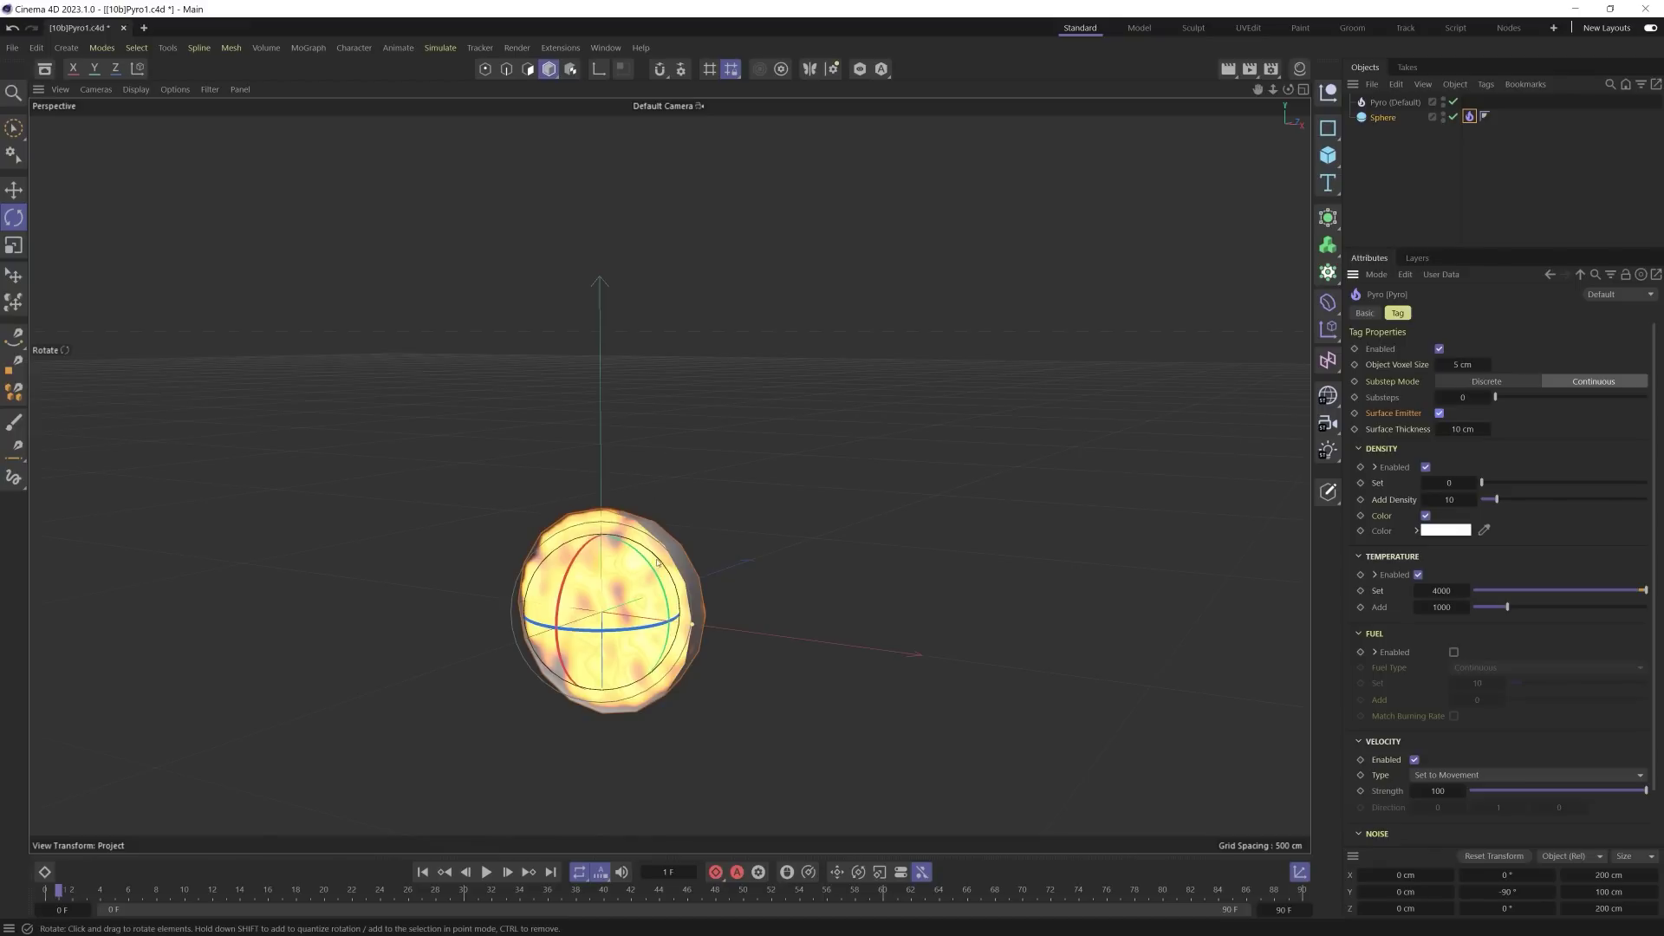
pyautogui.click(1440, 413)
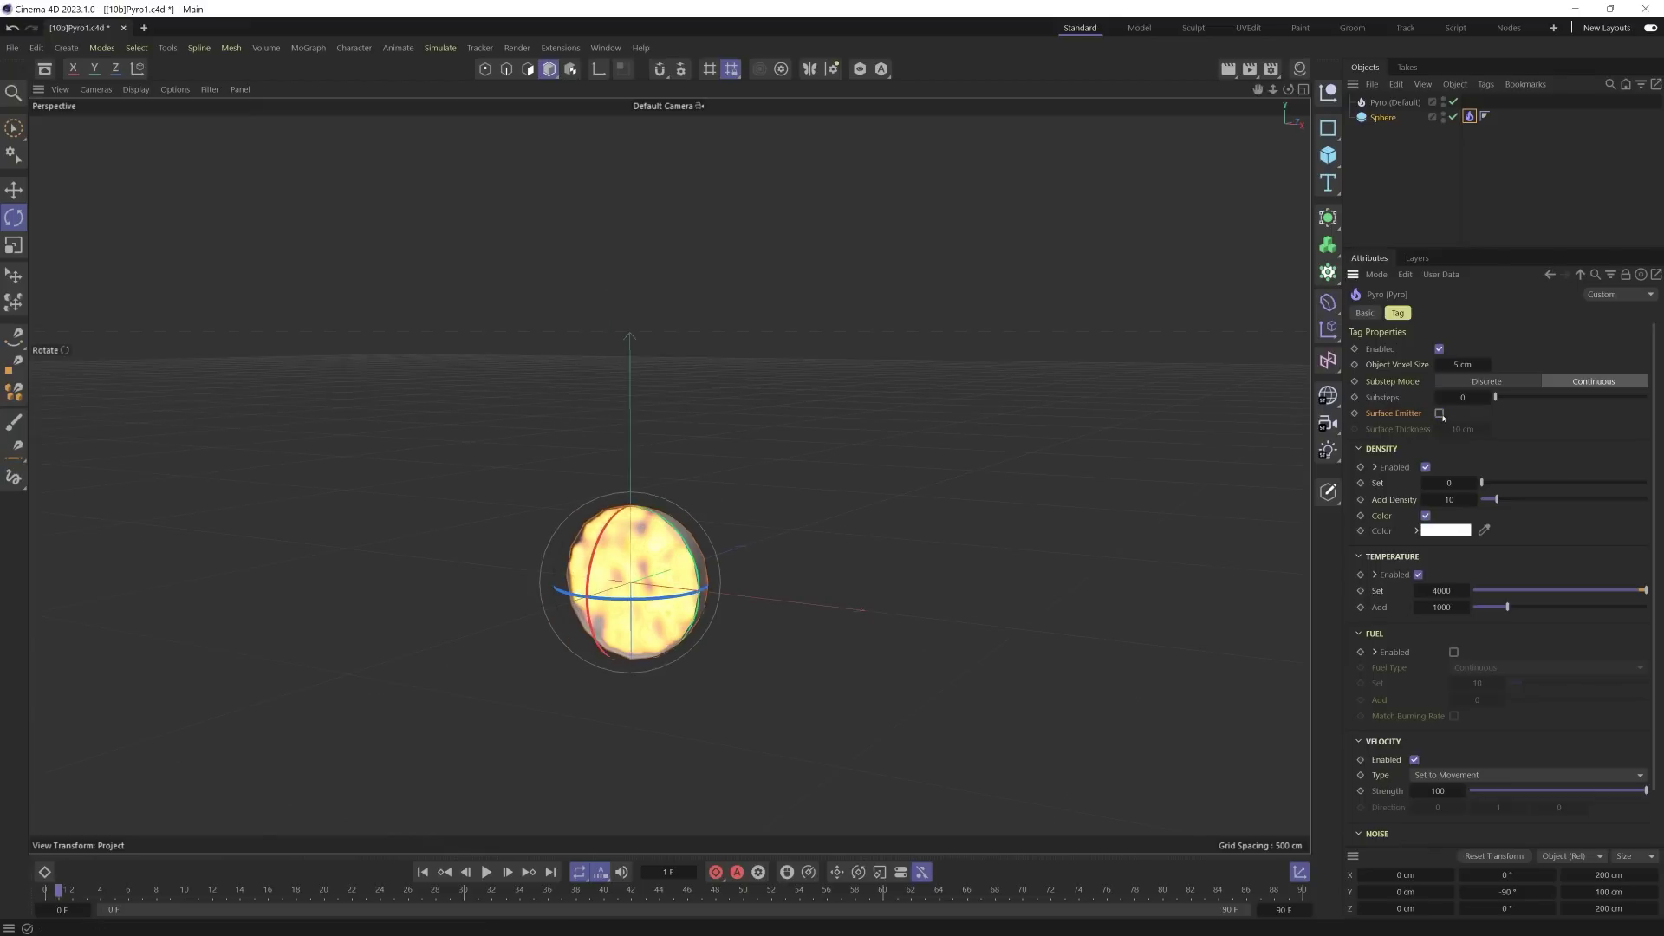
pyautogui.click(483, 873)
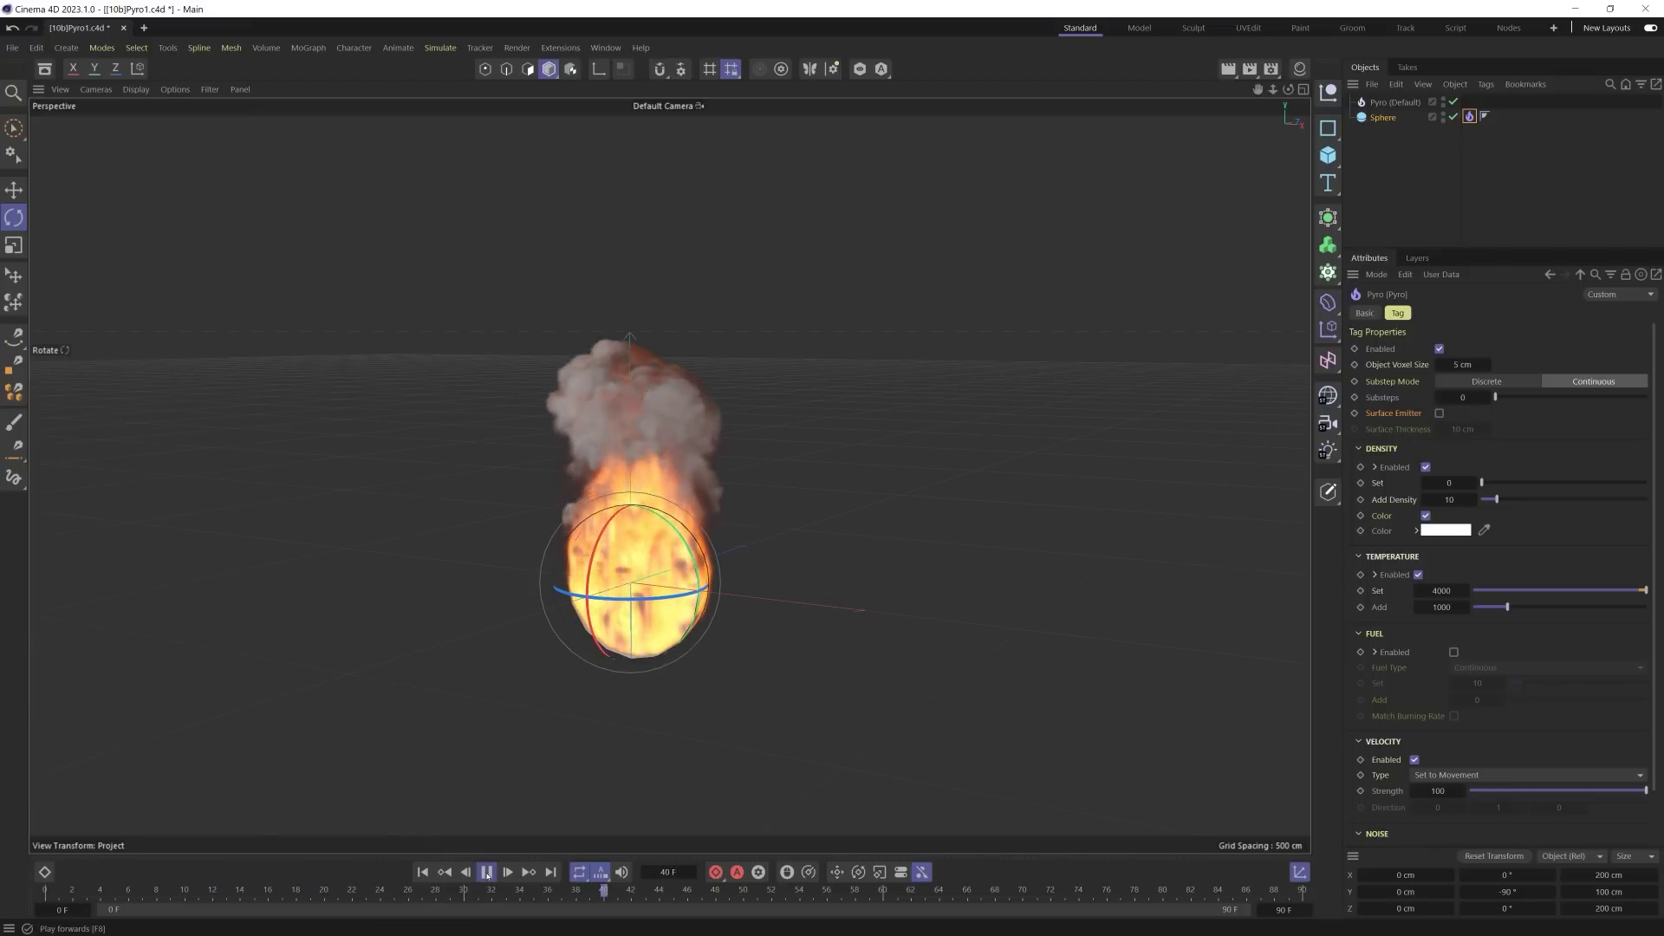
pyautogui.click(487, 873)
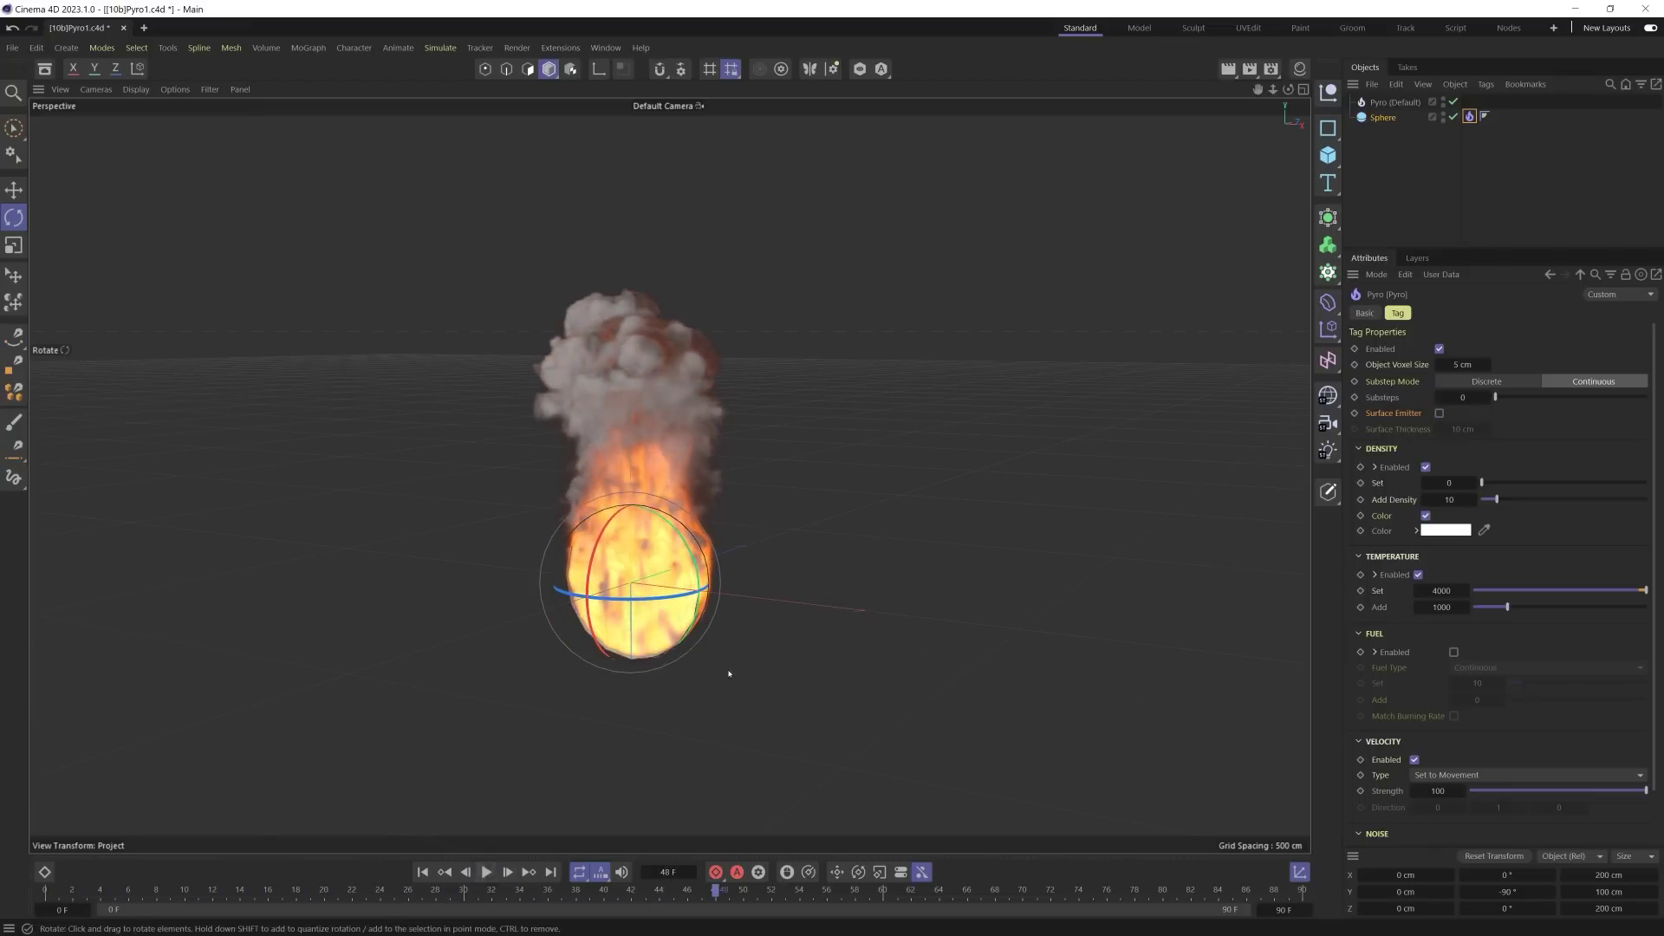
# Step: Add a Circle spline around the hemisphere, rotate and scale it, and move the Pyro tag onto it
pyautogui.click(1328, 128)
pyautogui.click(1482, 151)
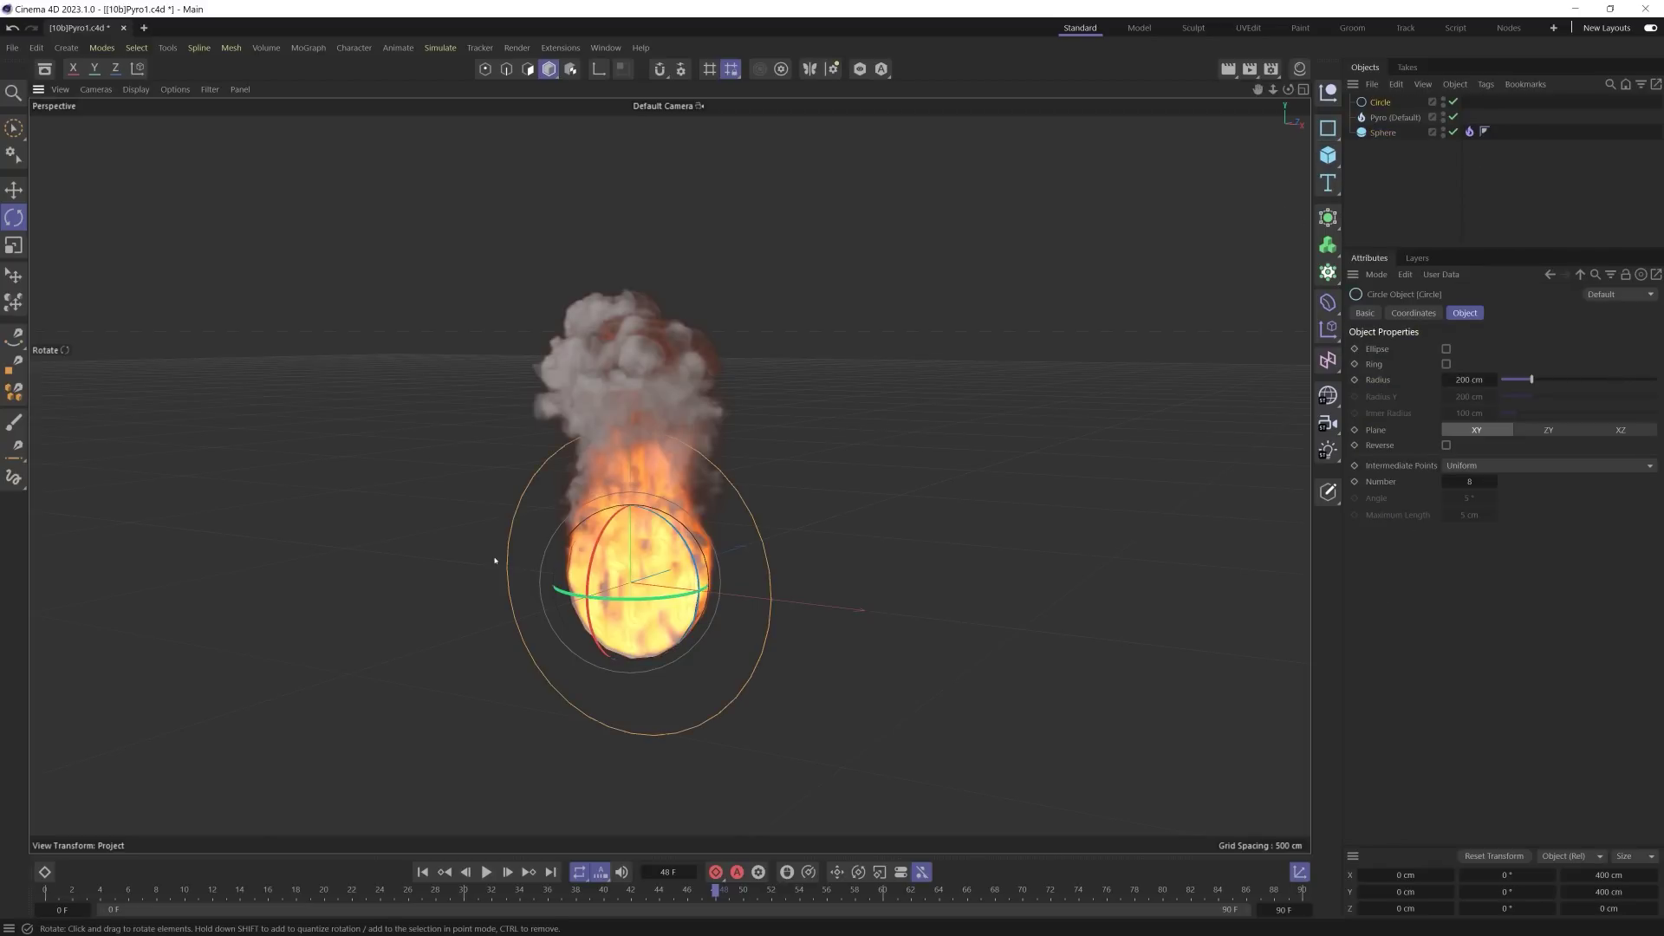
pyautogui.moveTo(495, 561); pyautogui.dragTo(1040, 451)
pyautogui.press('t')
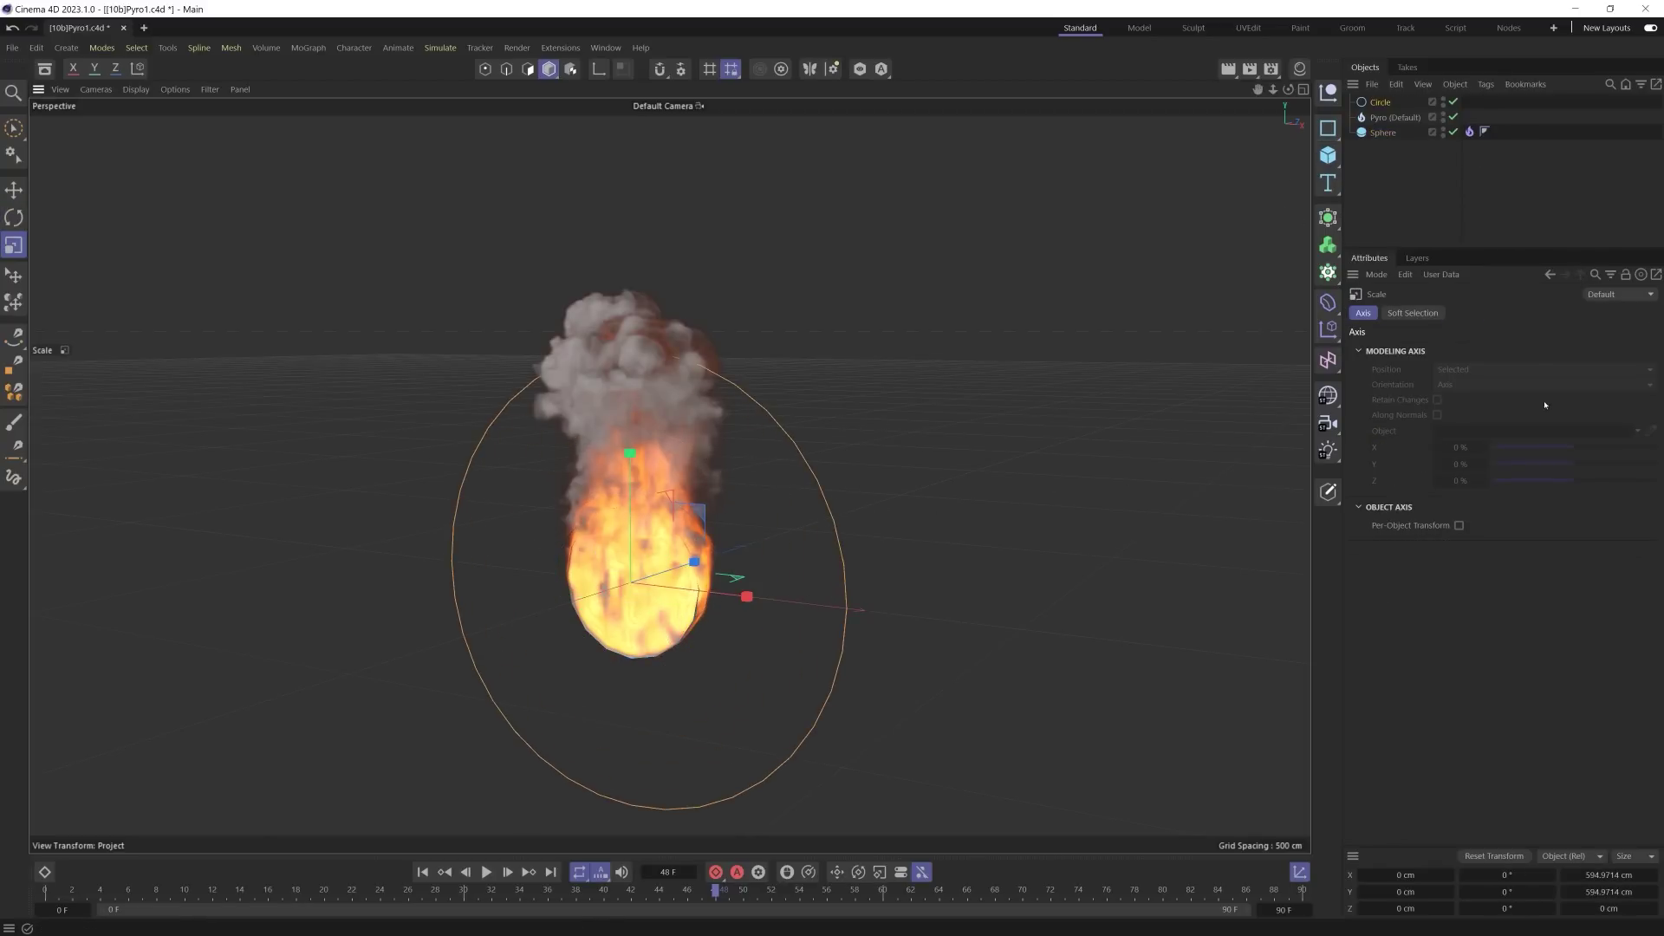
pyautogui.moveTo(1470, 132); pyautogui.dragTo(1471, 101)
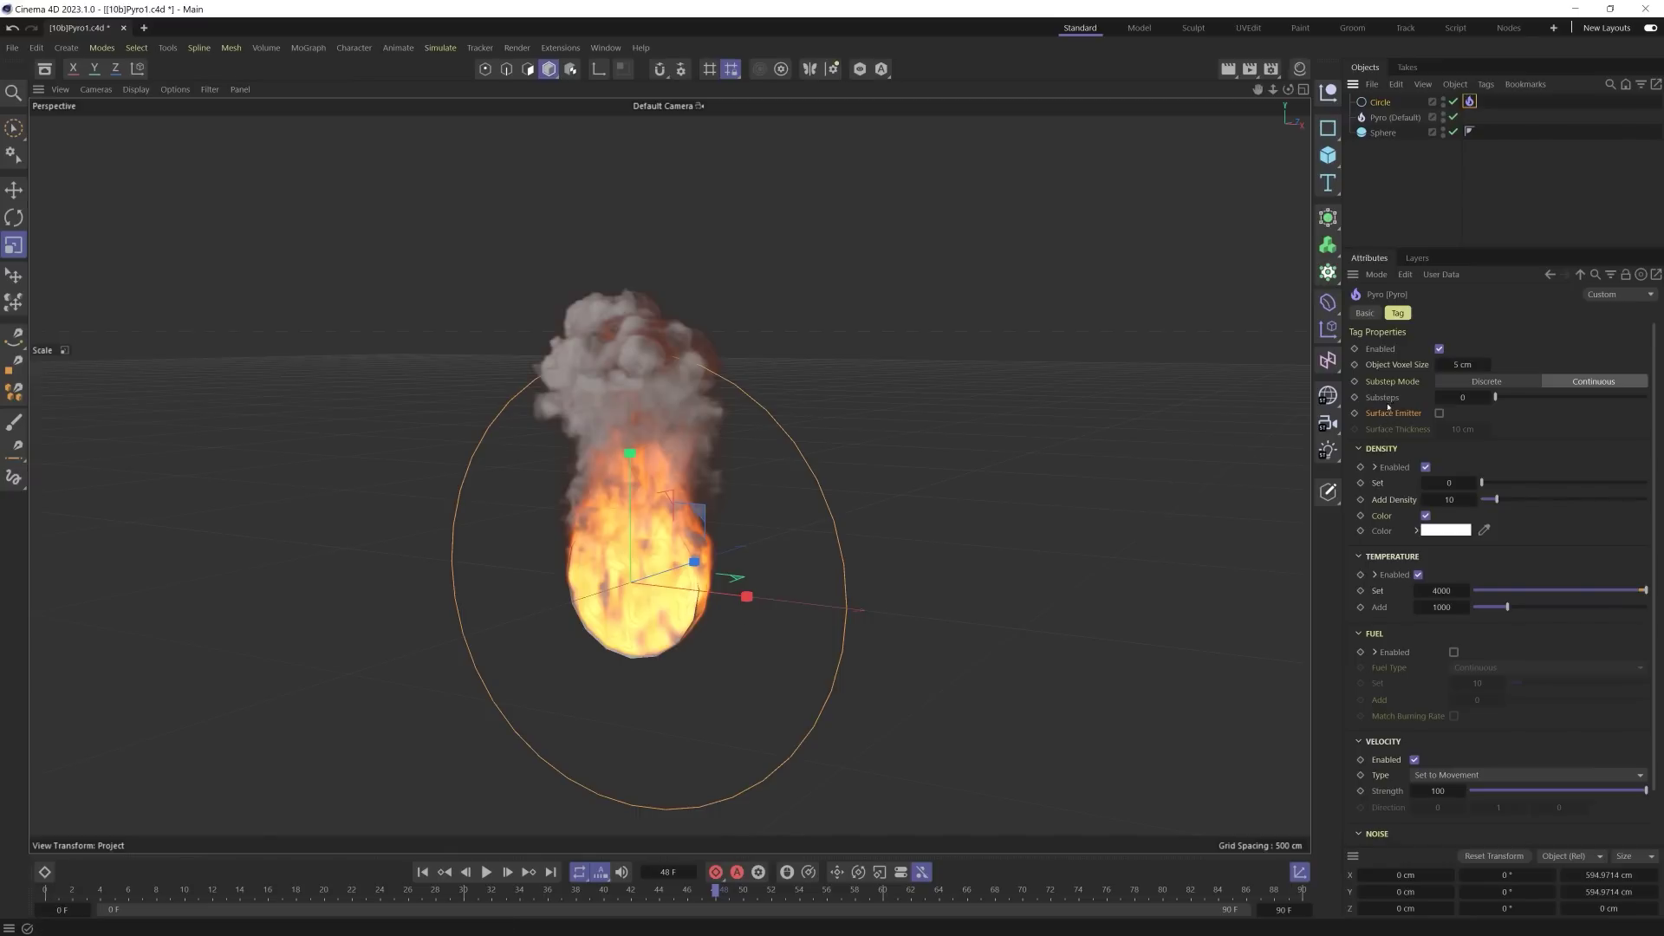
# Step: Play the circle's fire from the first frame with Surface Emitter turned on
pyautogui.hotkey('shift', 'f')
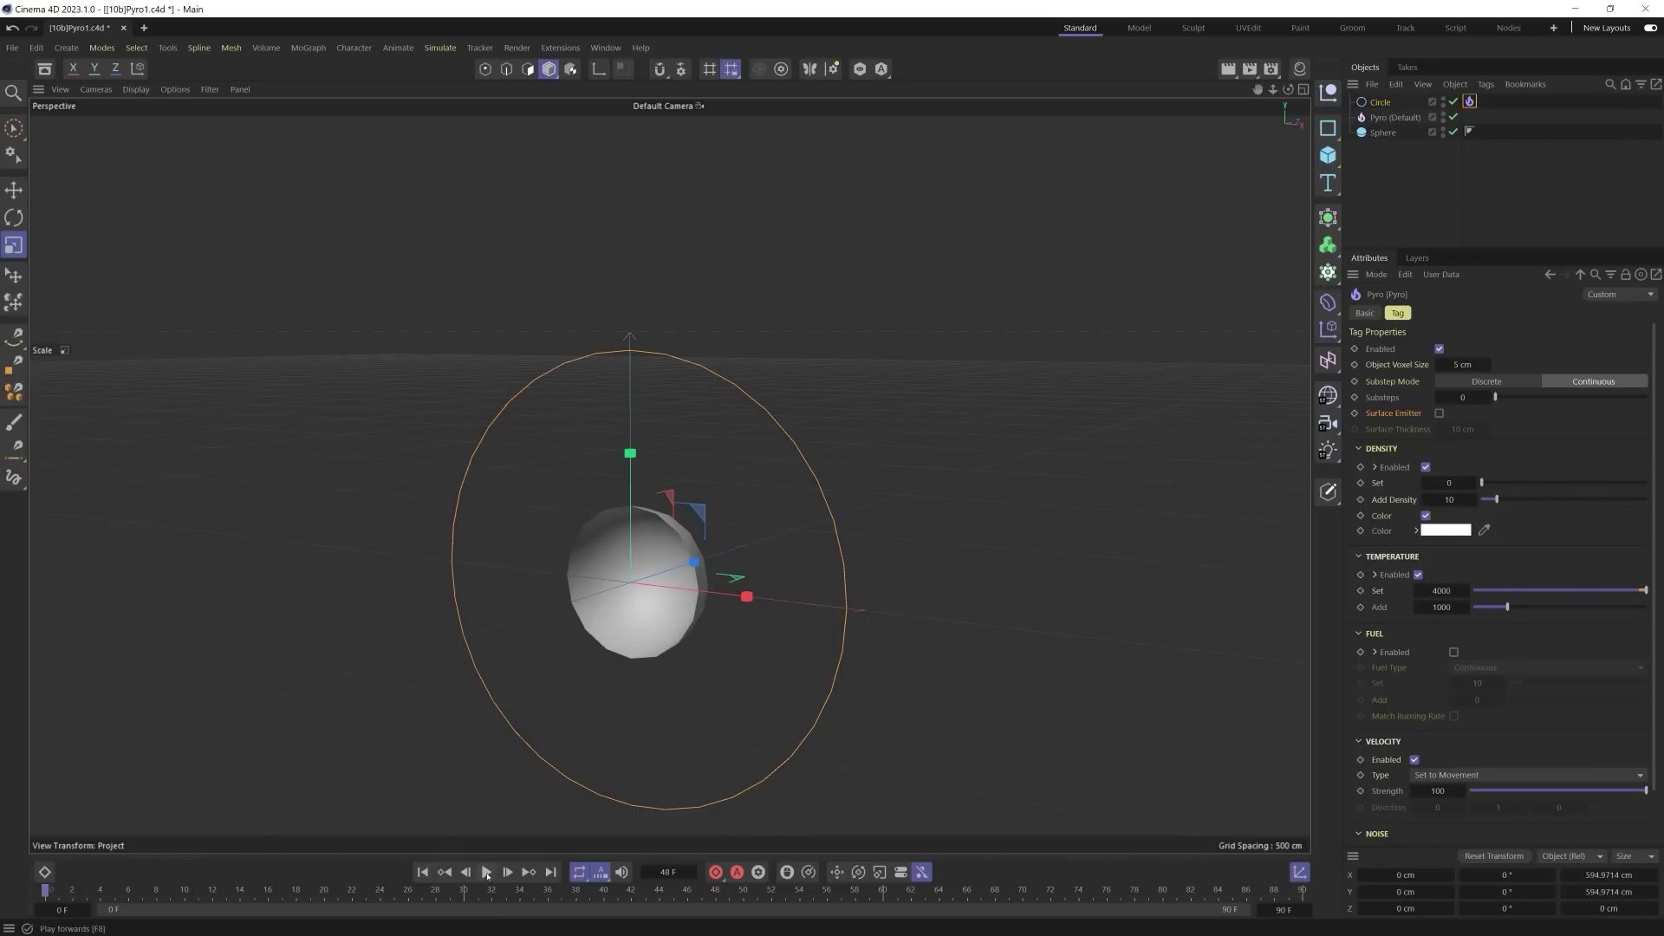
pyautogui.click(487, 872)
pyautogui.click(487, 872)
pyautogui.click(1439, 414)
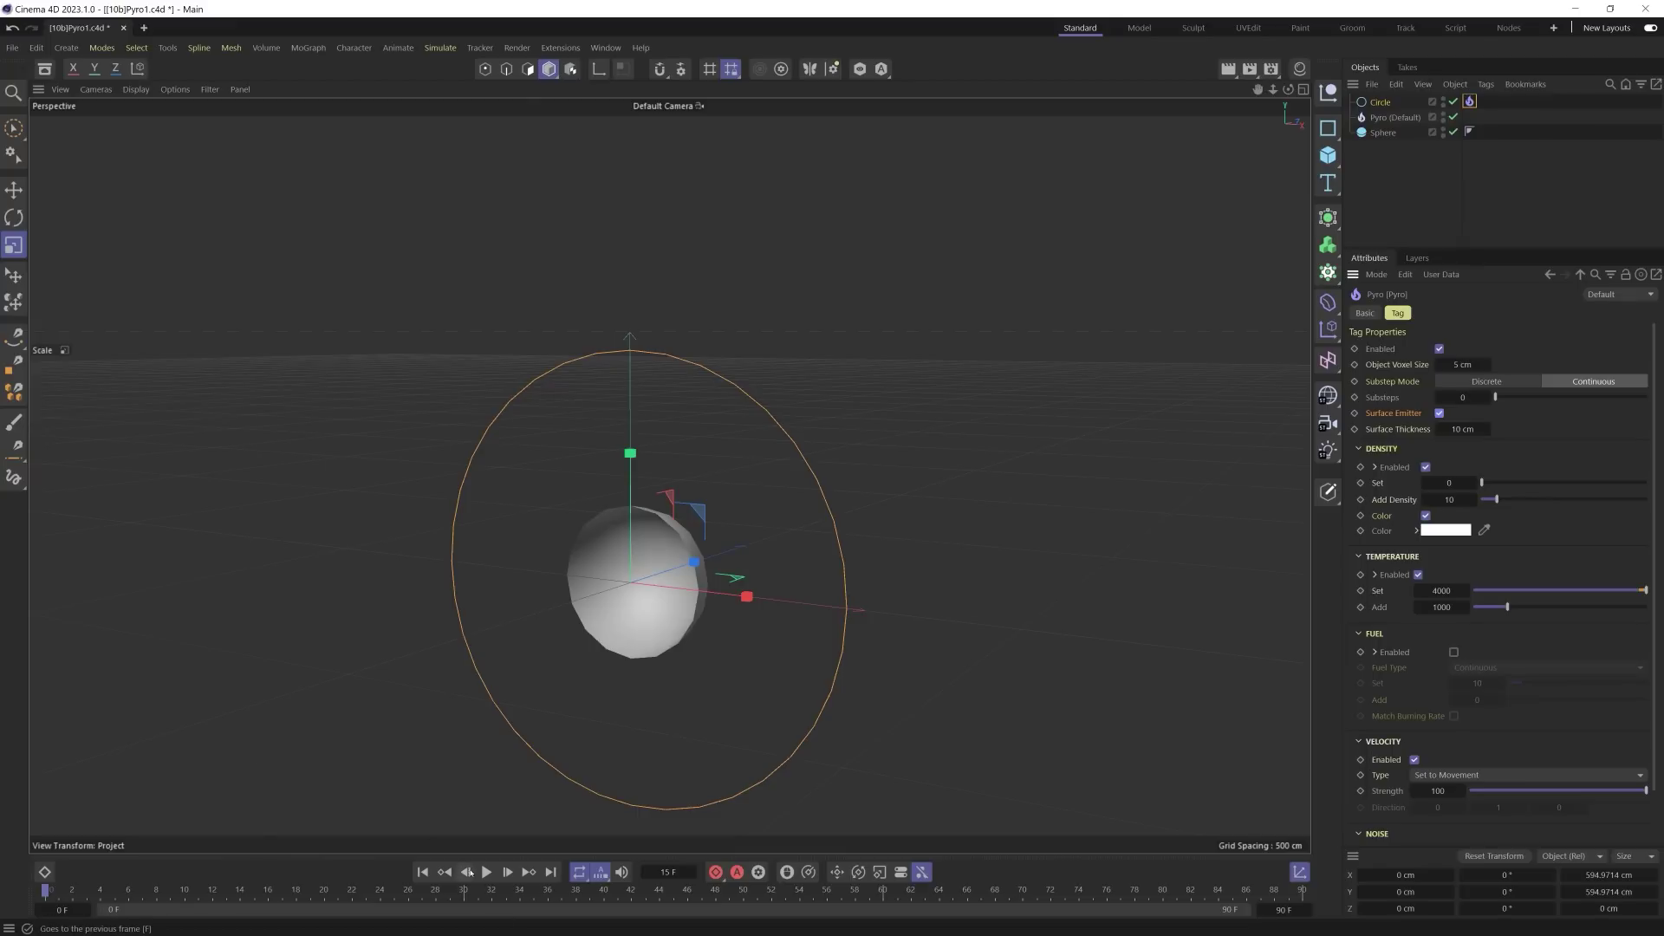
pyautogui.click(486, 872)
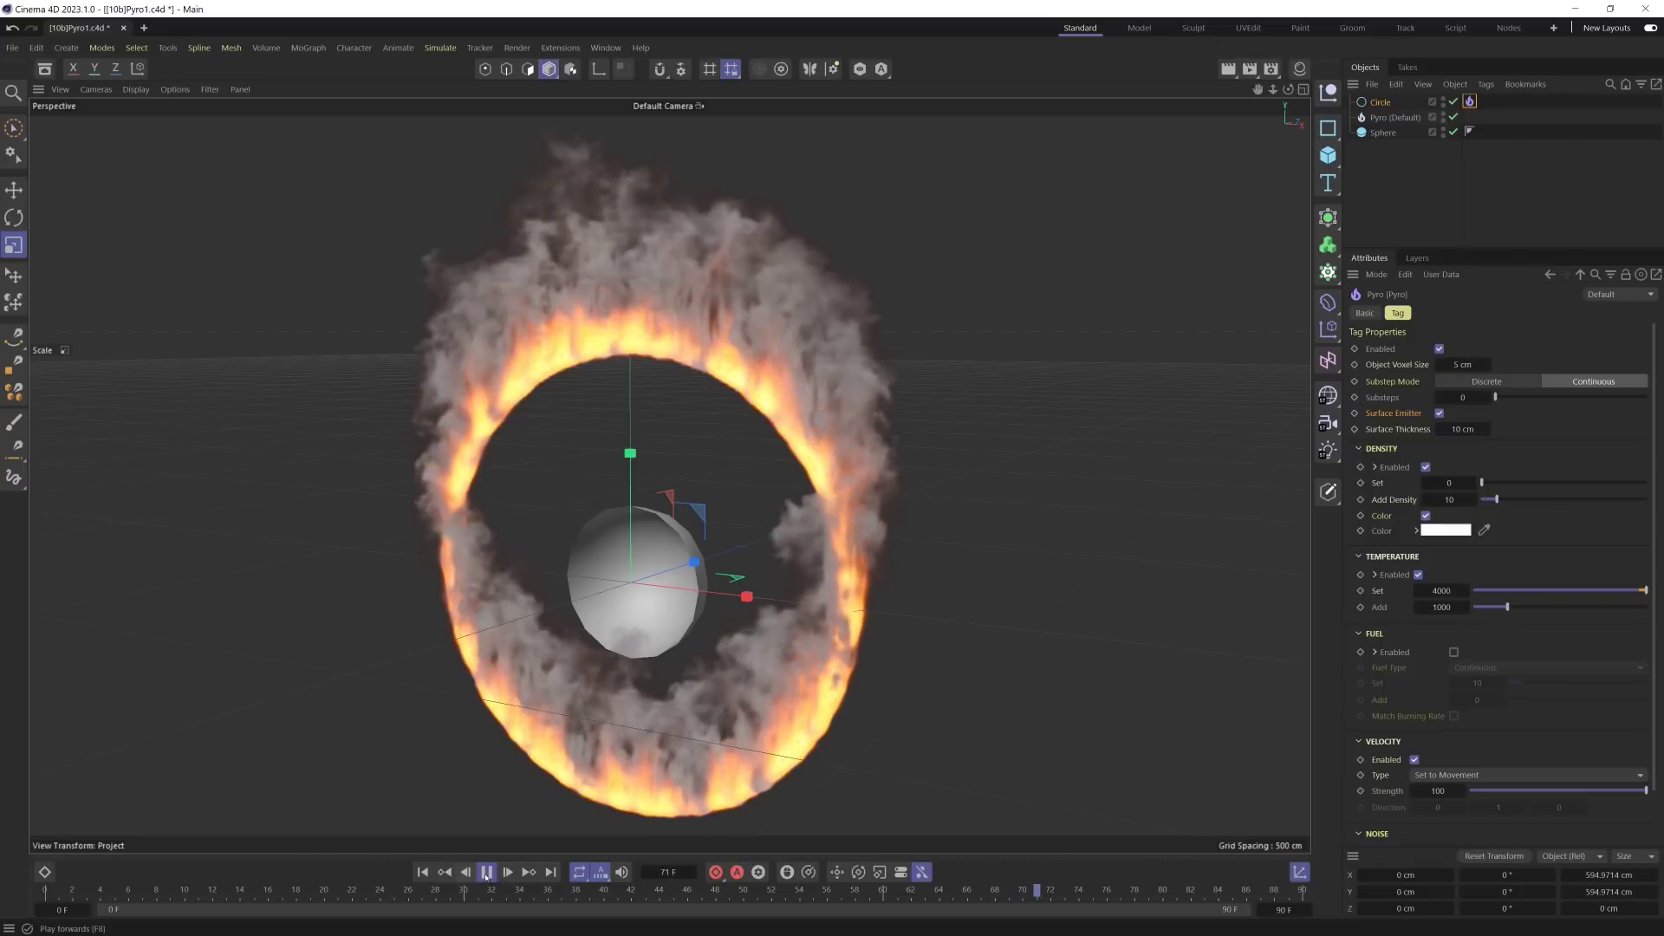
pyautogui.click(486, 873)
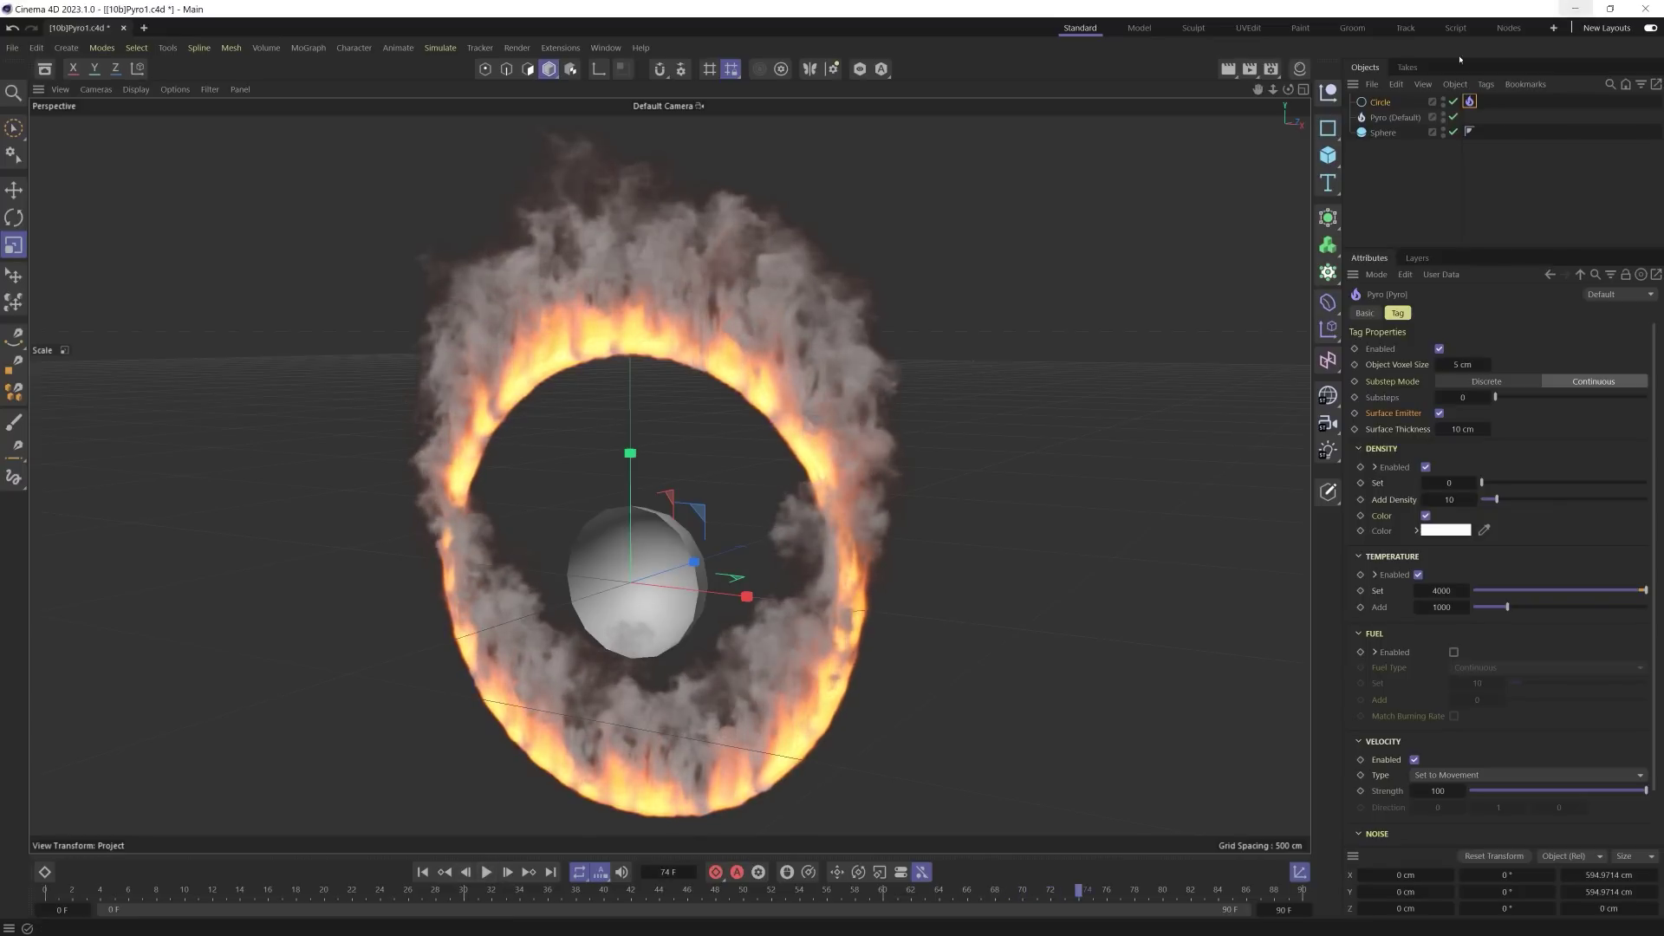
# Step: Rewind to the start and bring the sphere and circle closer into view
pyautogui.click(422, 872)
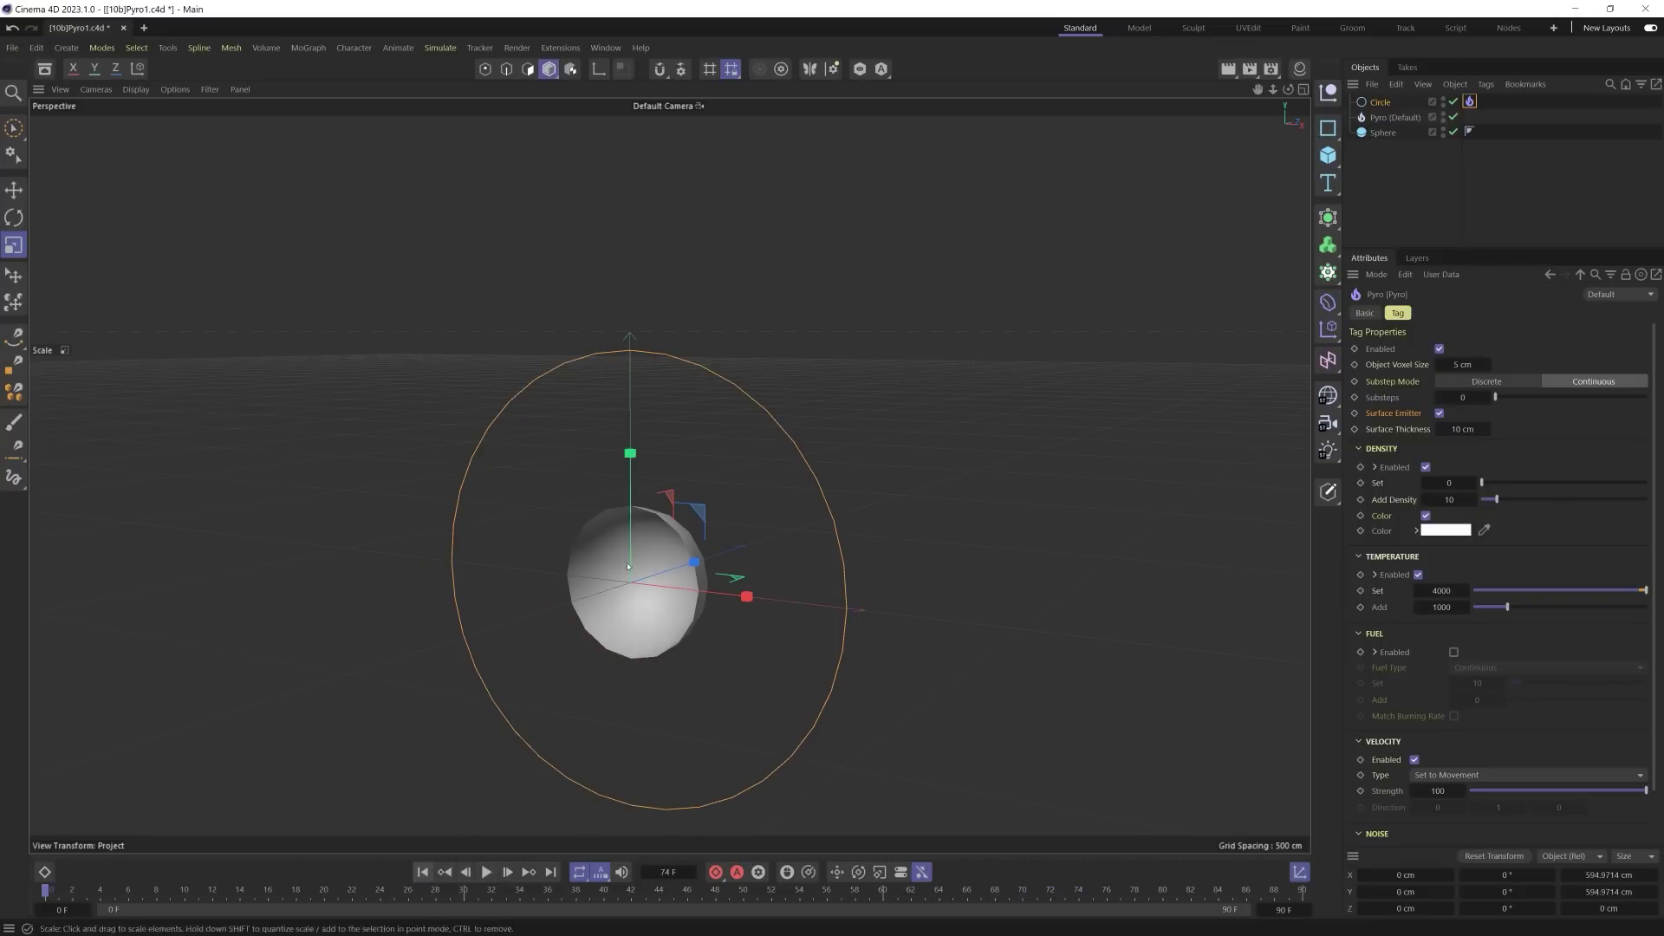
pyautogui.keyDown('alt'); pyautogui.moveTo(728, 598); pyautogui.dragTo(676, 604); pyautogui.keyUp('alt')
pyautogui.keyDown('alt'); pyautogui.moveTo(677, 605); pyautogui.dragTo(876, 390, button='middle'); pyautogui.keyUp('alt')
# Step: Move the Pyro tag back to the Sphere, zero its rotation, reset all its settings, and save
pyautogui.click(1383, 133)
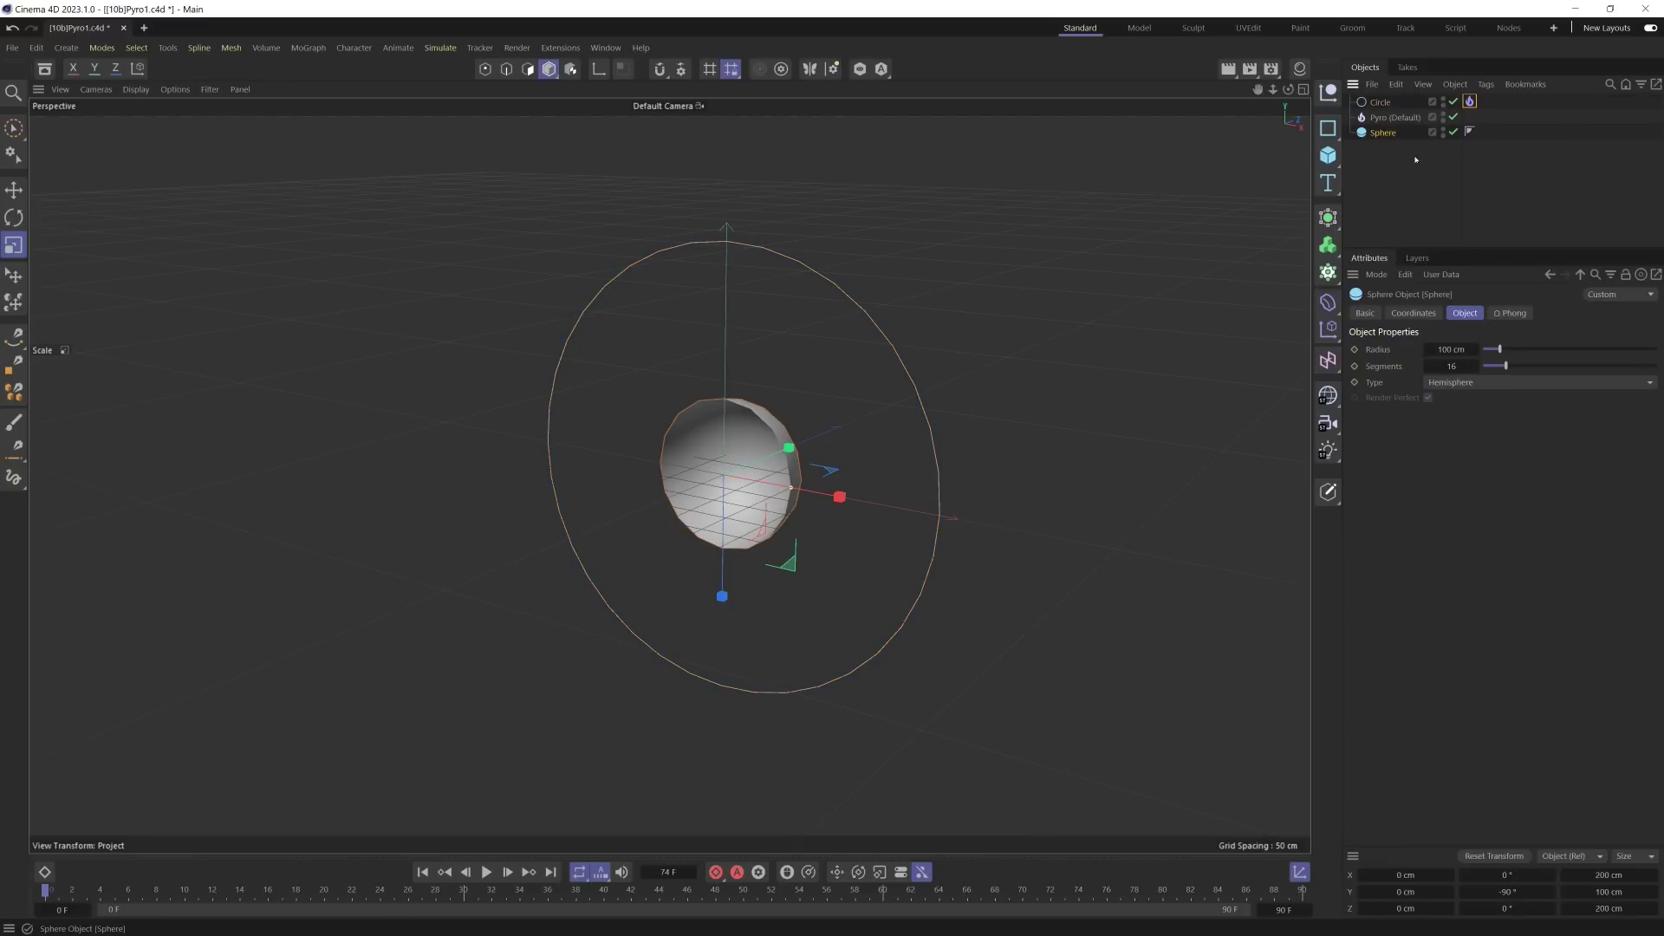
pyautogui.moveTo(1469, 101); pyautogui.dragTo(1485, 131)
pyautogui.click(1494, 856)
pyautogui.rightClick(1382, 387)
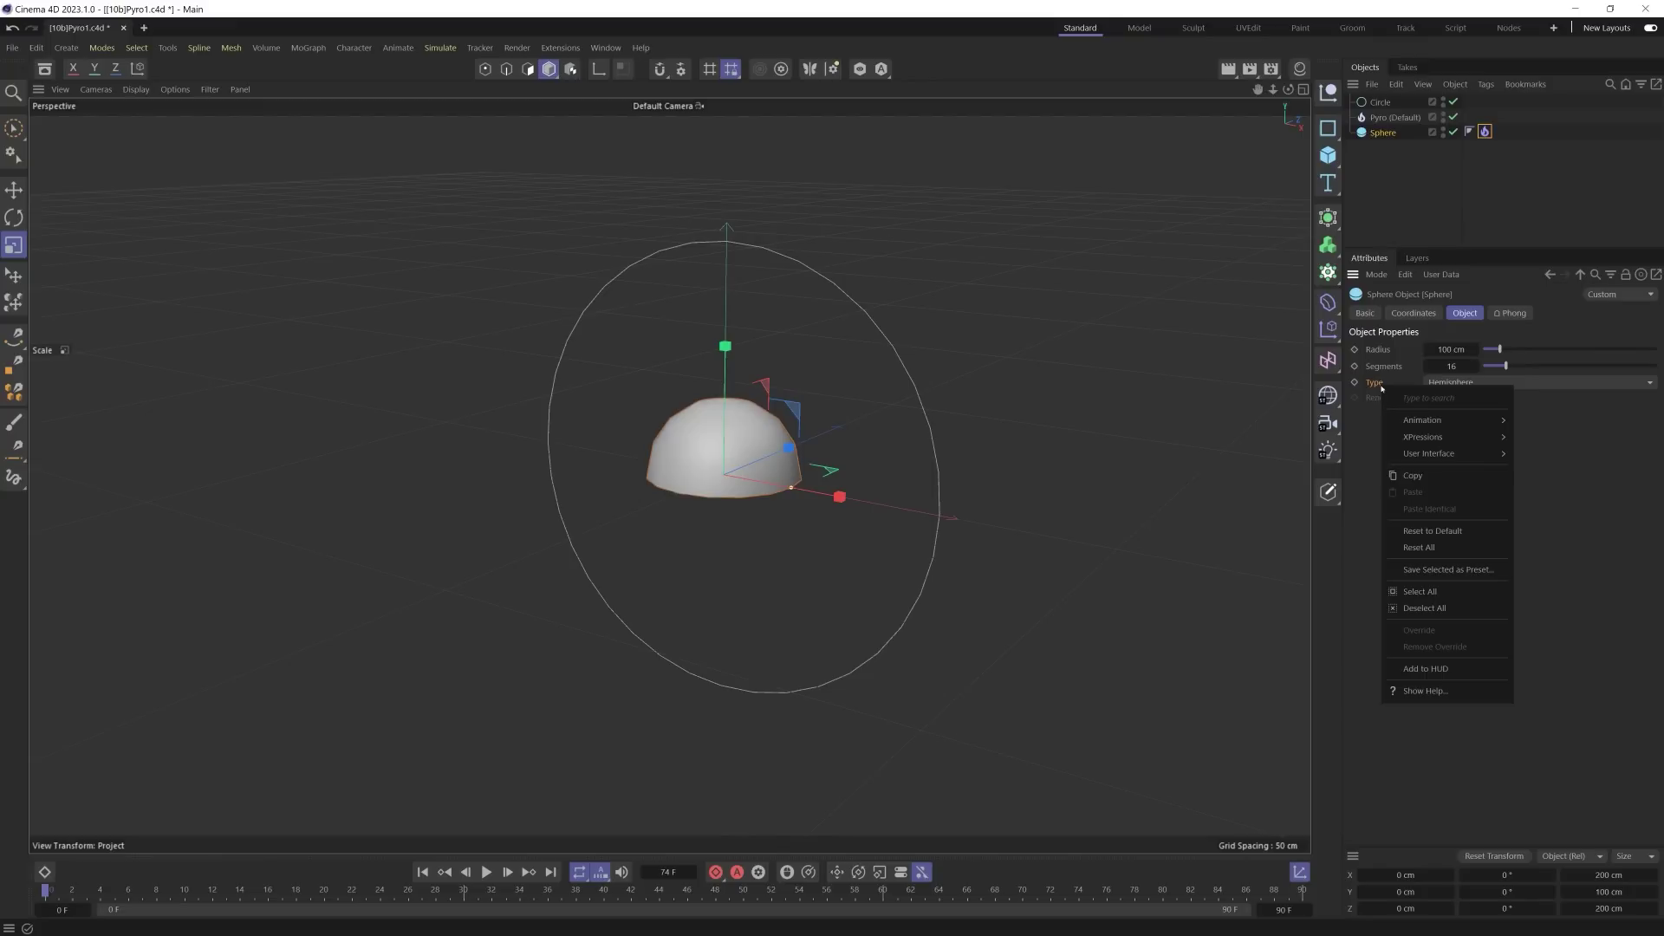
pyautogui.click(1432, 530)
pyautogui.hotkey('ctrl', 's')
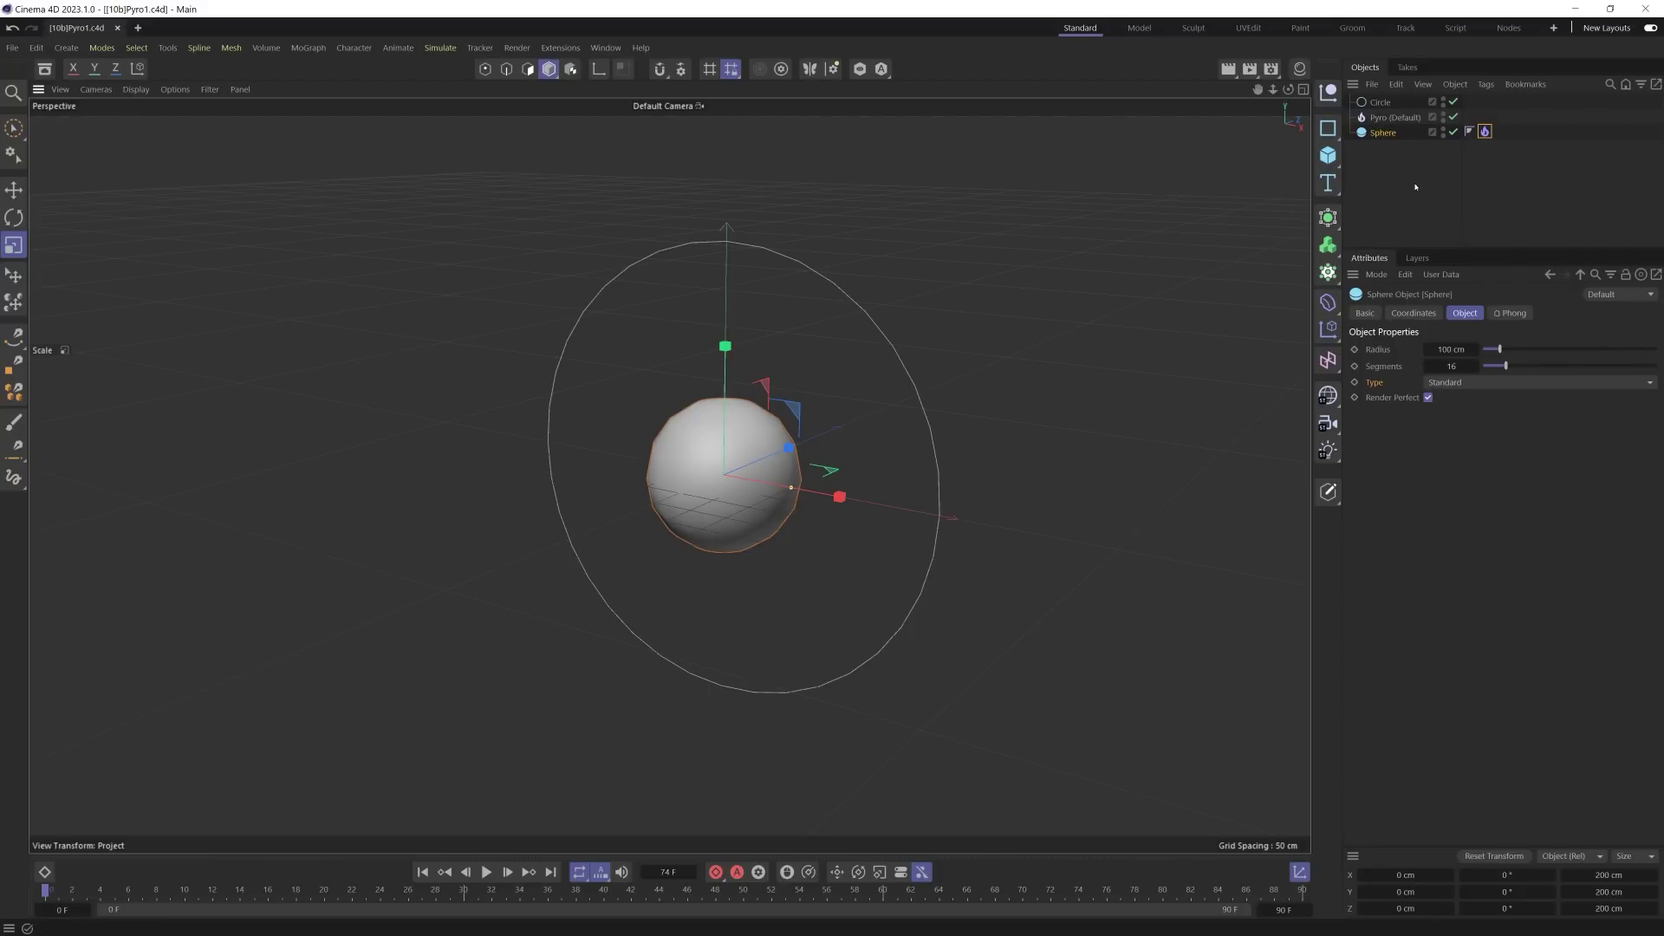
pyautogui.click(1485, 132)
# Step: Scroll through the Pyro tag settings and briefly preview the sphere's fire
pyautogui.scroll(-2, 1387, 420)
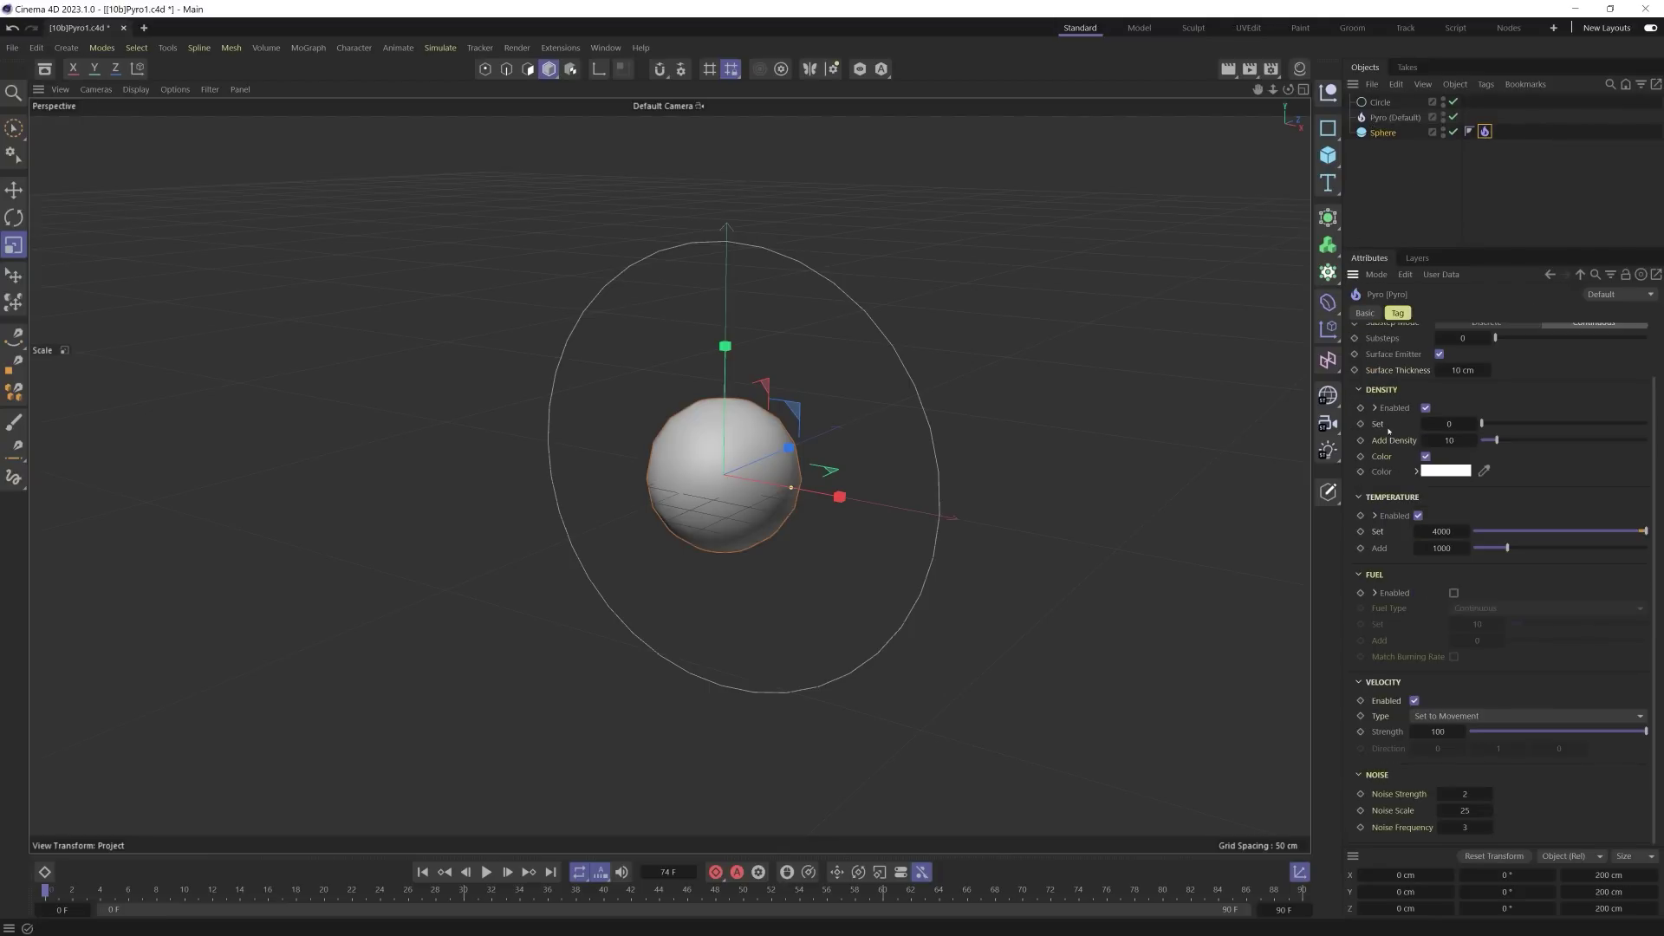
pyautogui.scroll(2, 1391, 468)
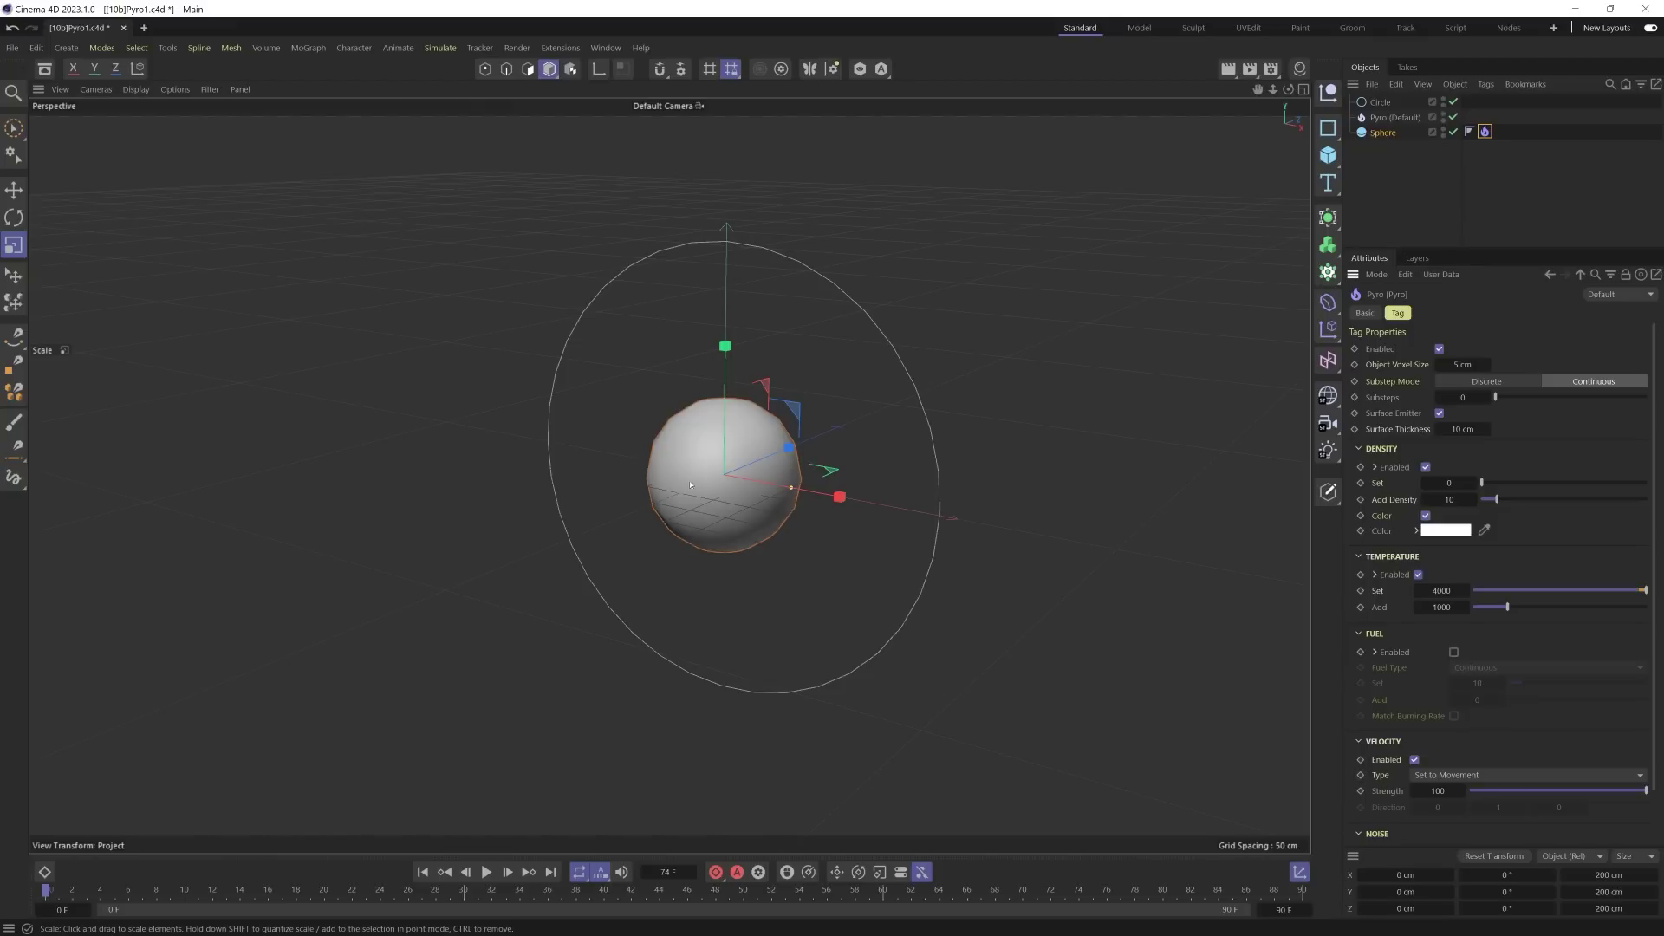
pyautogui.scroll(-2, 1382, 756)
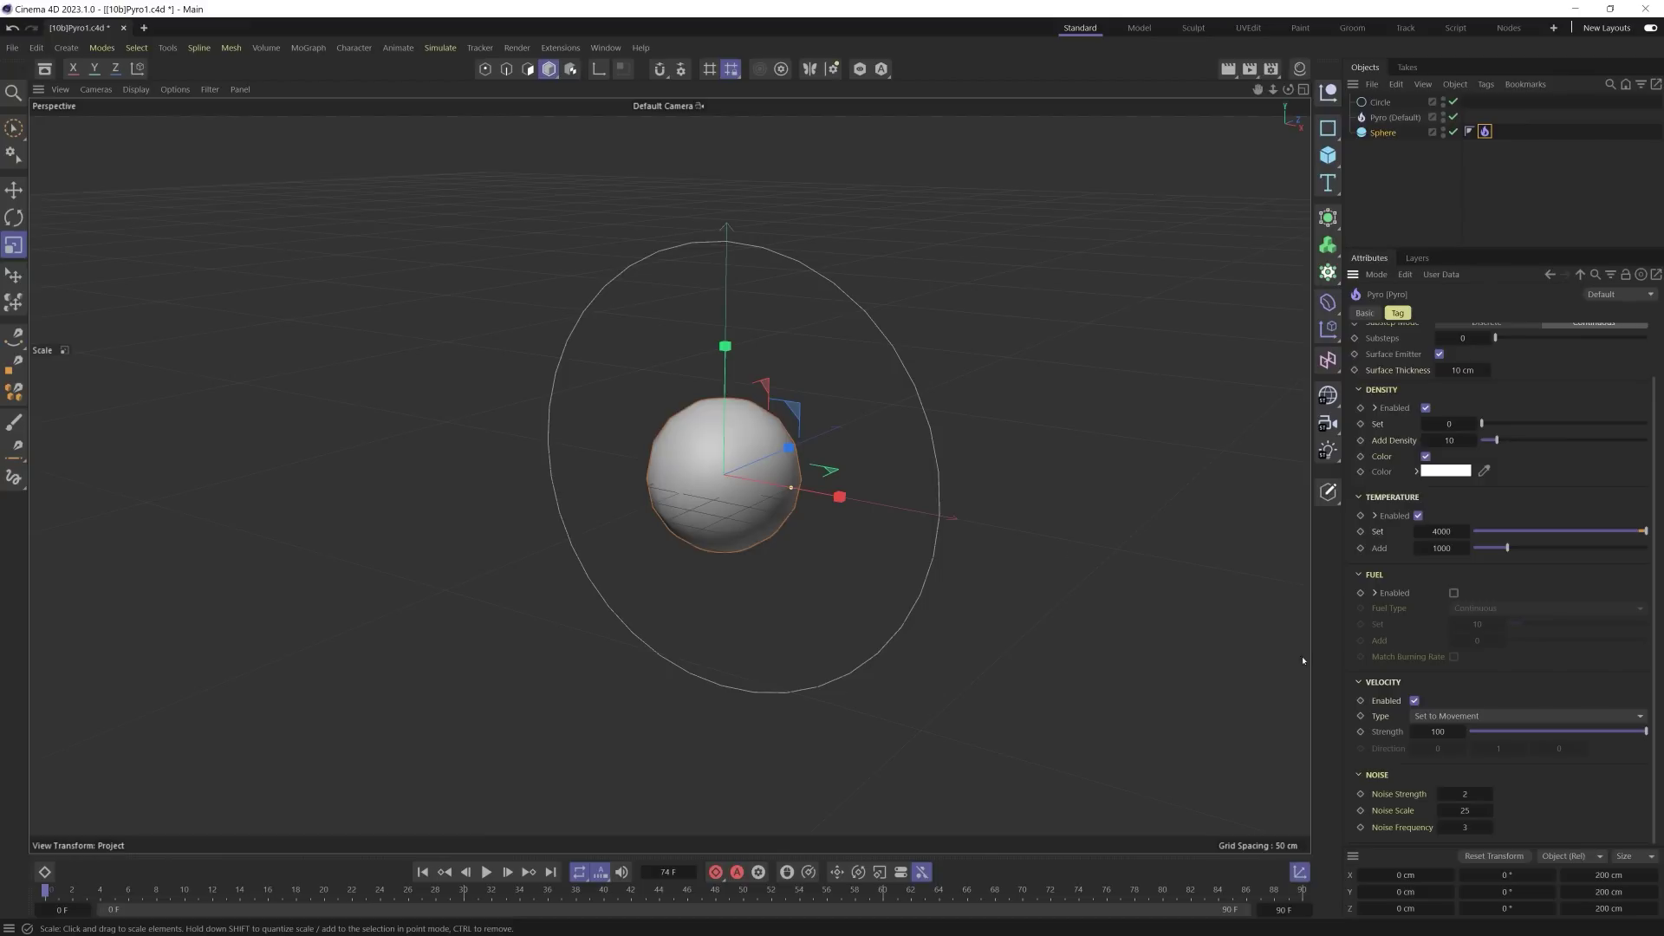
pyautogui.scroll(2, 1383, 425)
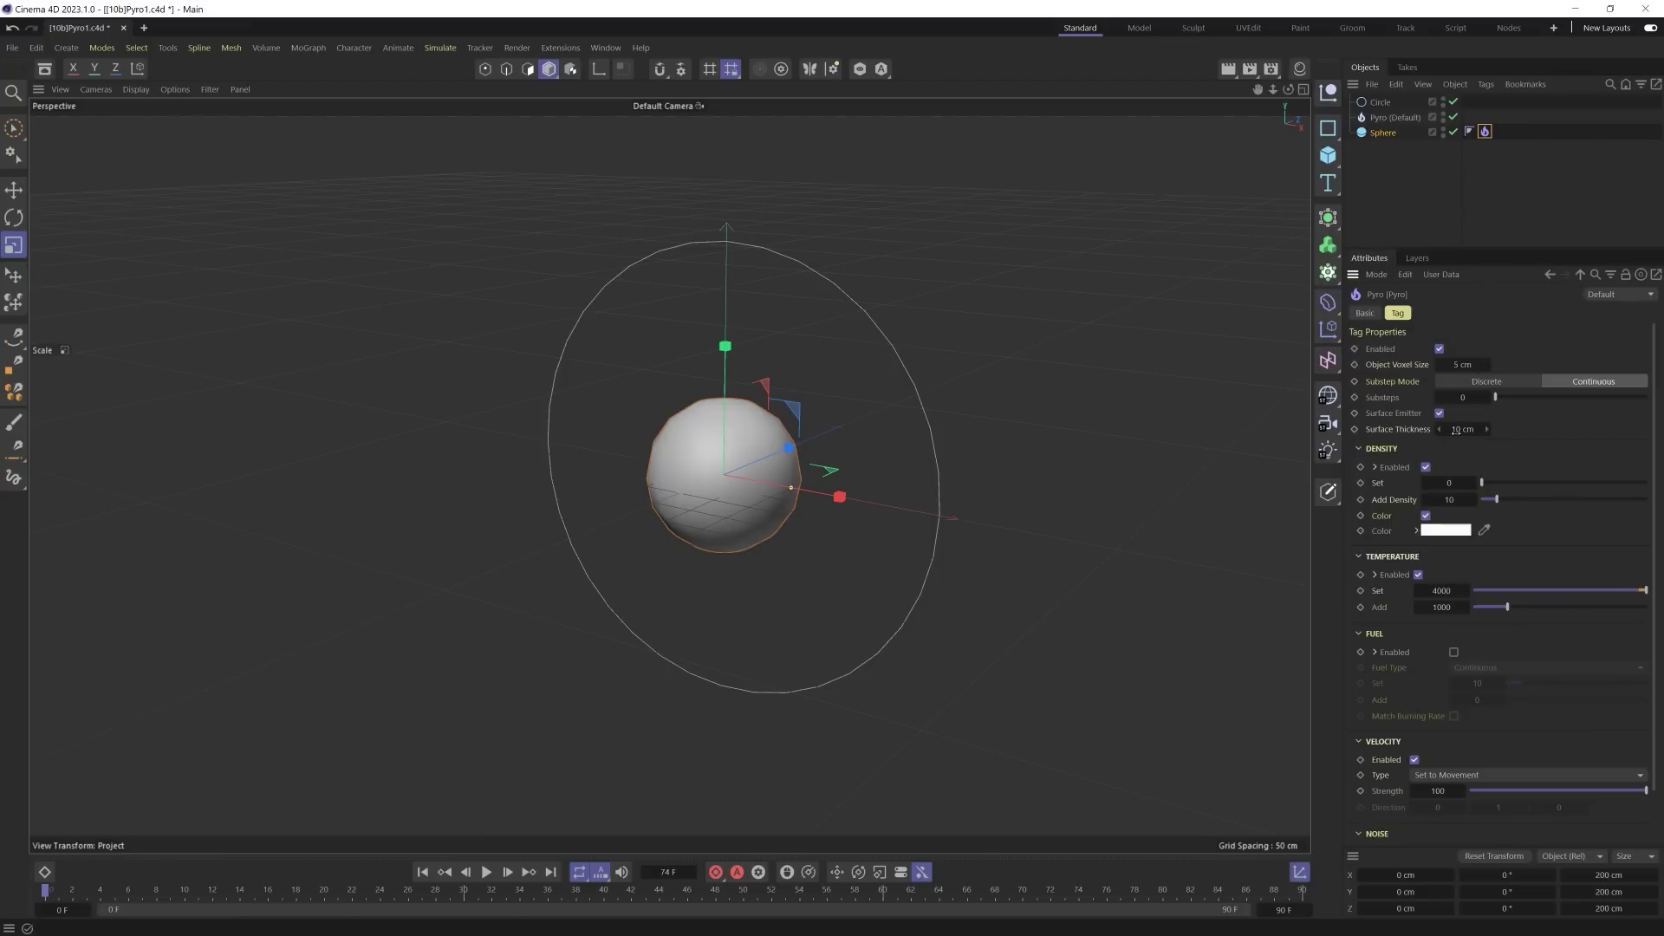
pyautogui.scroll(-2, 1398, 762)
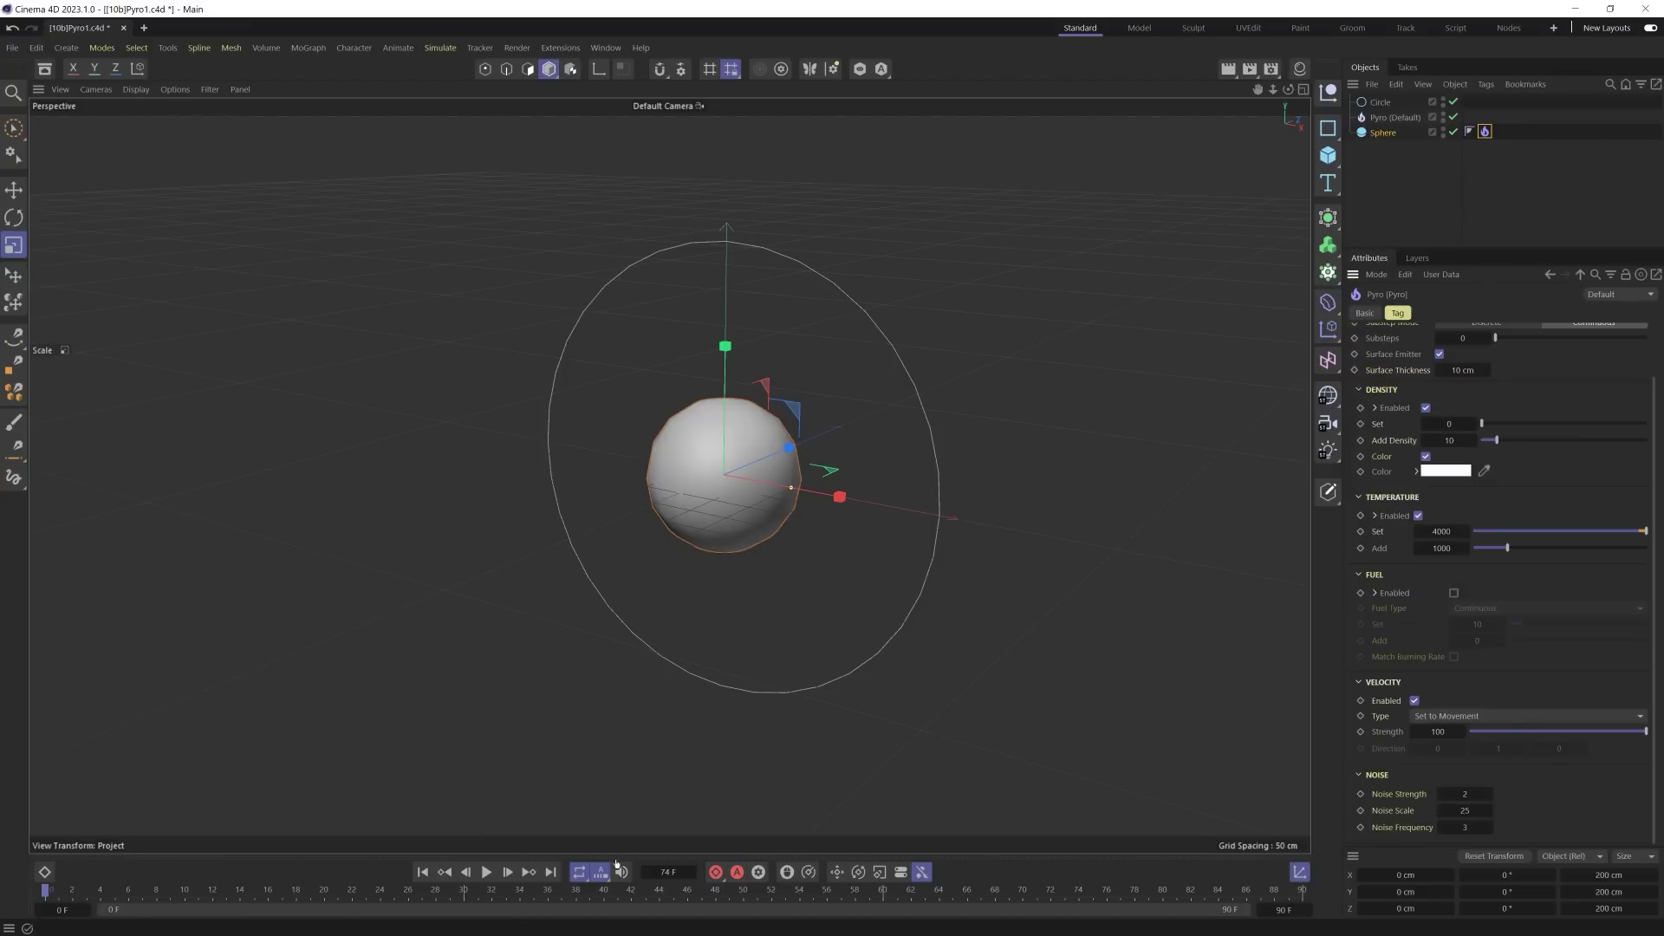
pyautogui.click(486, 871)
pyautogui.click(486, 872)
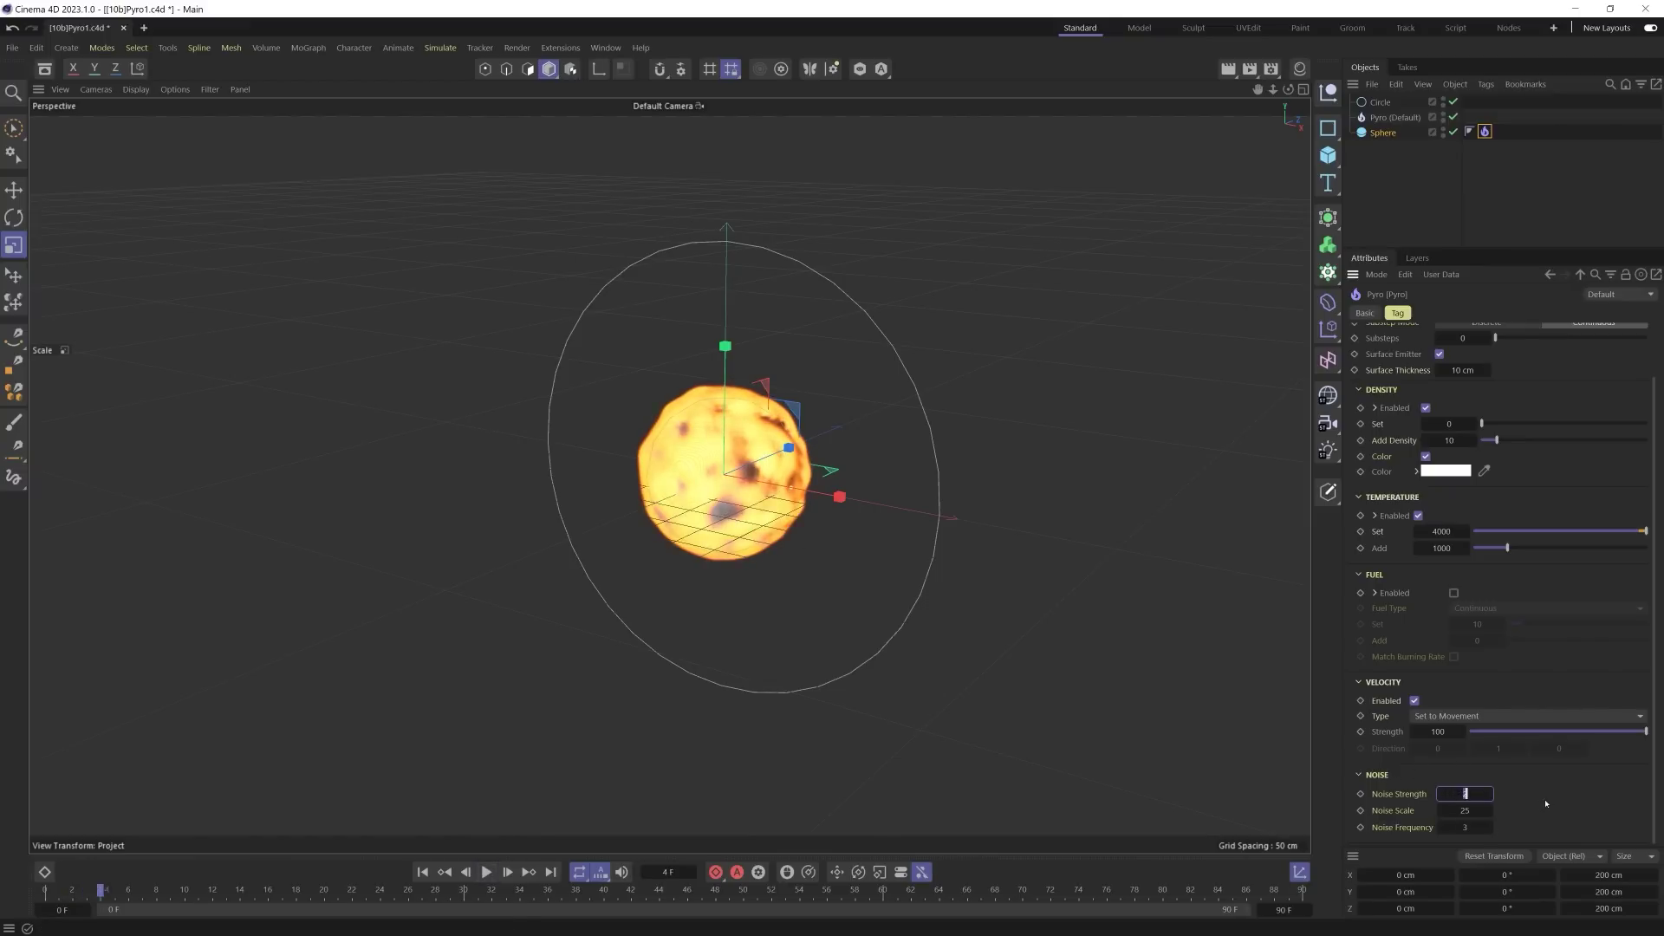
# Step: Set Noise Strength to 0 and replay the simulation from the start
pyautogui.write('0')
pyautogui.press('Return')
pyautogui.click(422, 871)
pyautogui.click(486, 871)
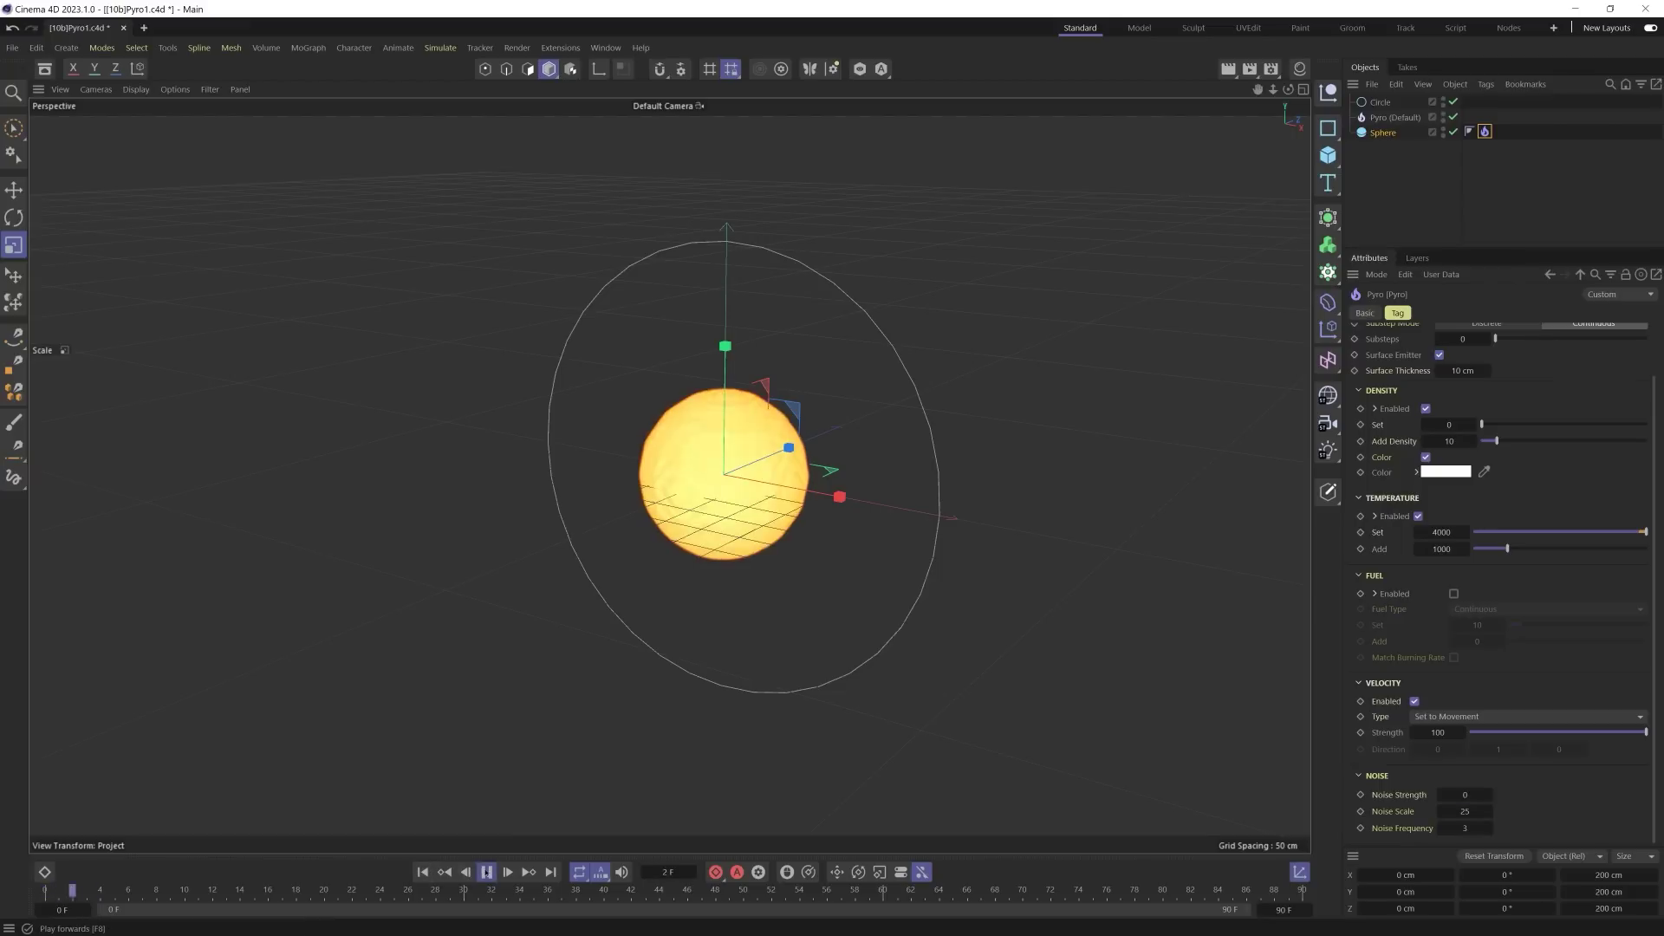
pyautogui.click(486, 872)
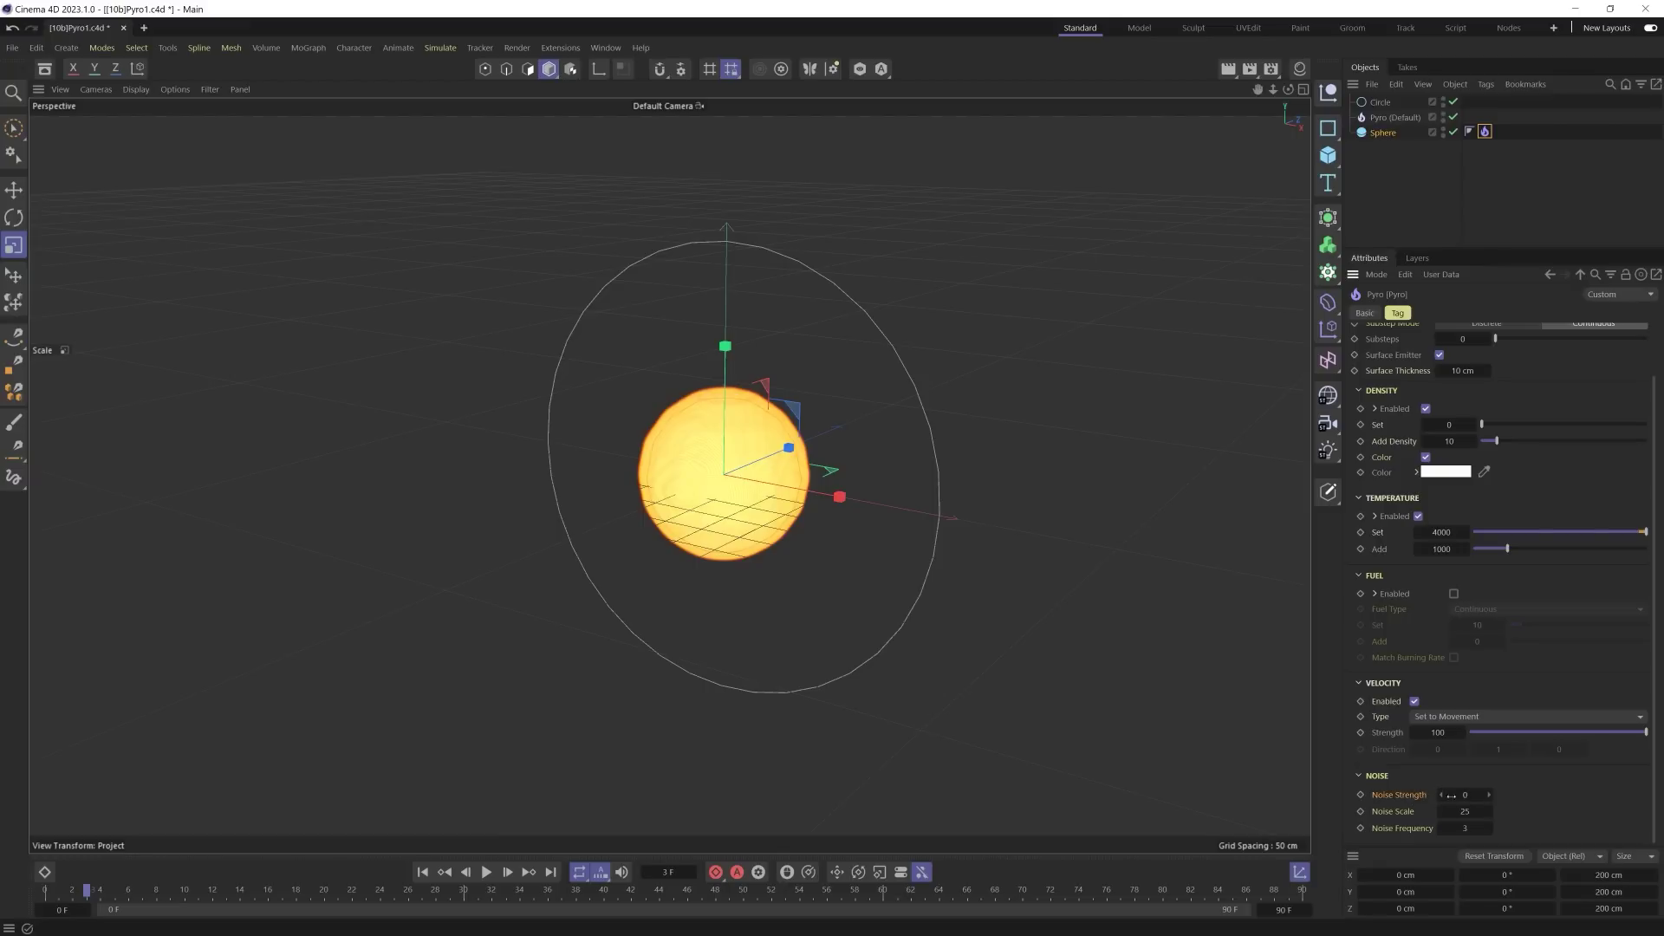
# Step: Set Noise Strength back to 2
pyautogui.click(1475, 794)
pyautogui.write('2')
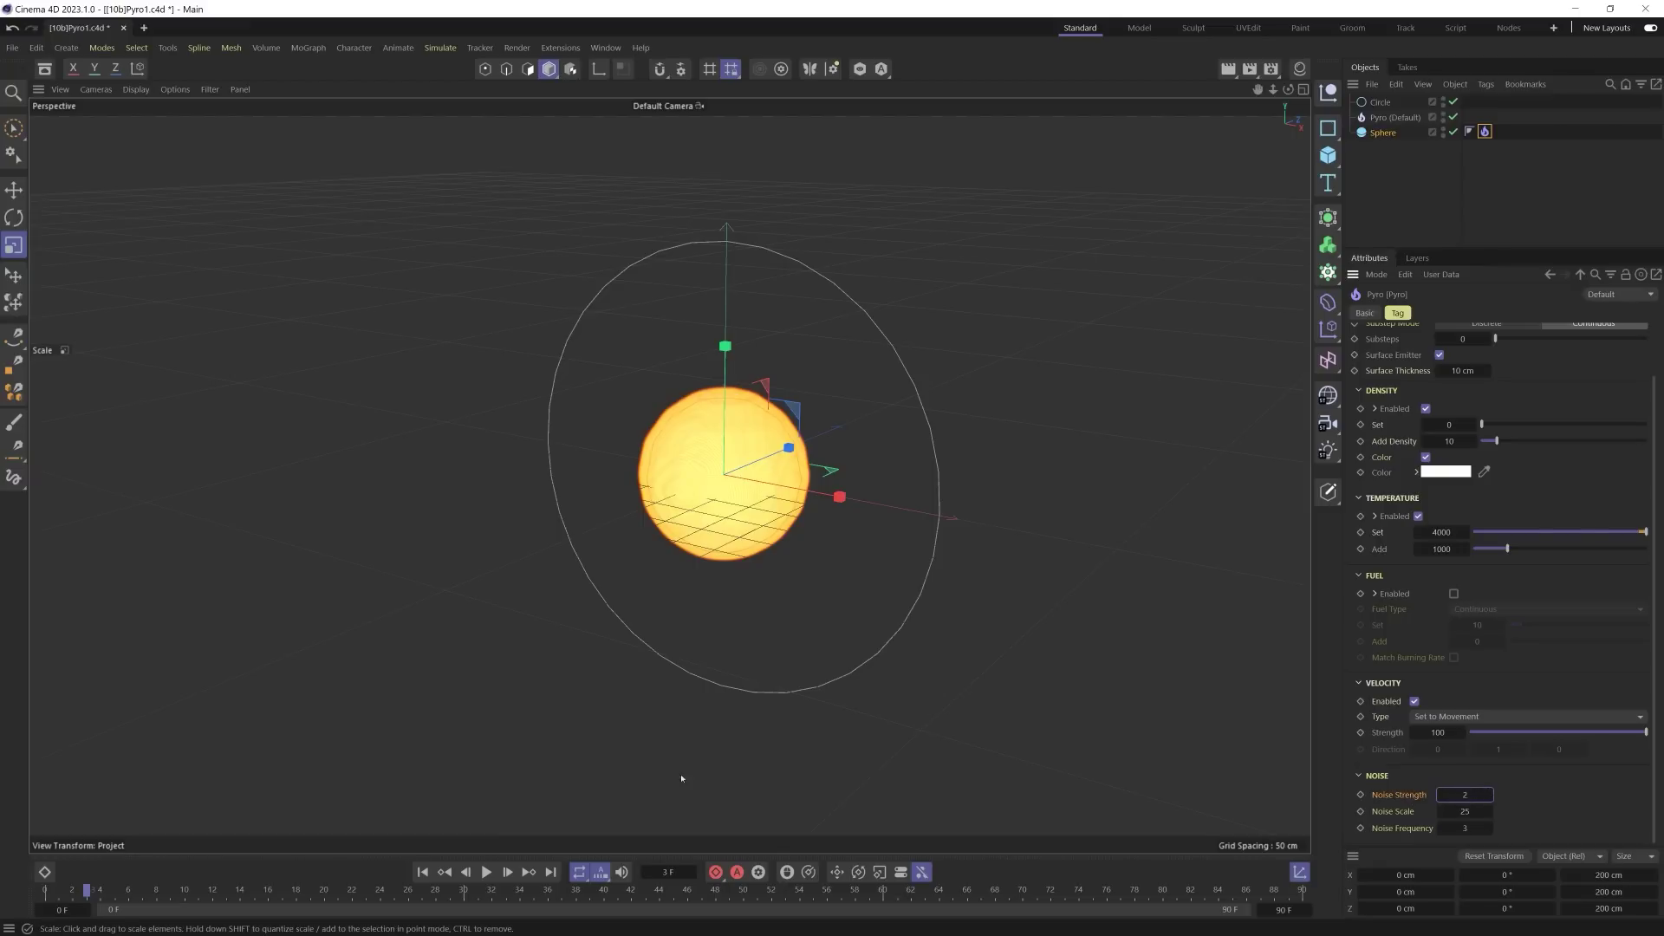
pyautogui.click(422, 872)
# Step: Save the scene, then look through Pyro (Default)'s settings: 5 cm voxels, padding 2, turbulence 5
pyautogui.hotkey('ctrl', 's')
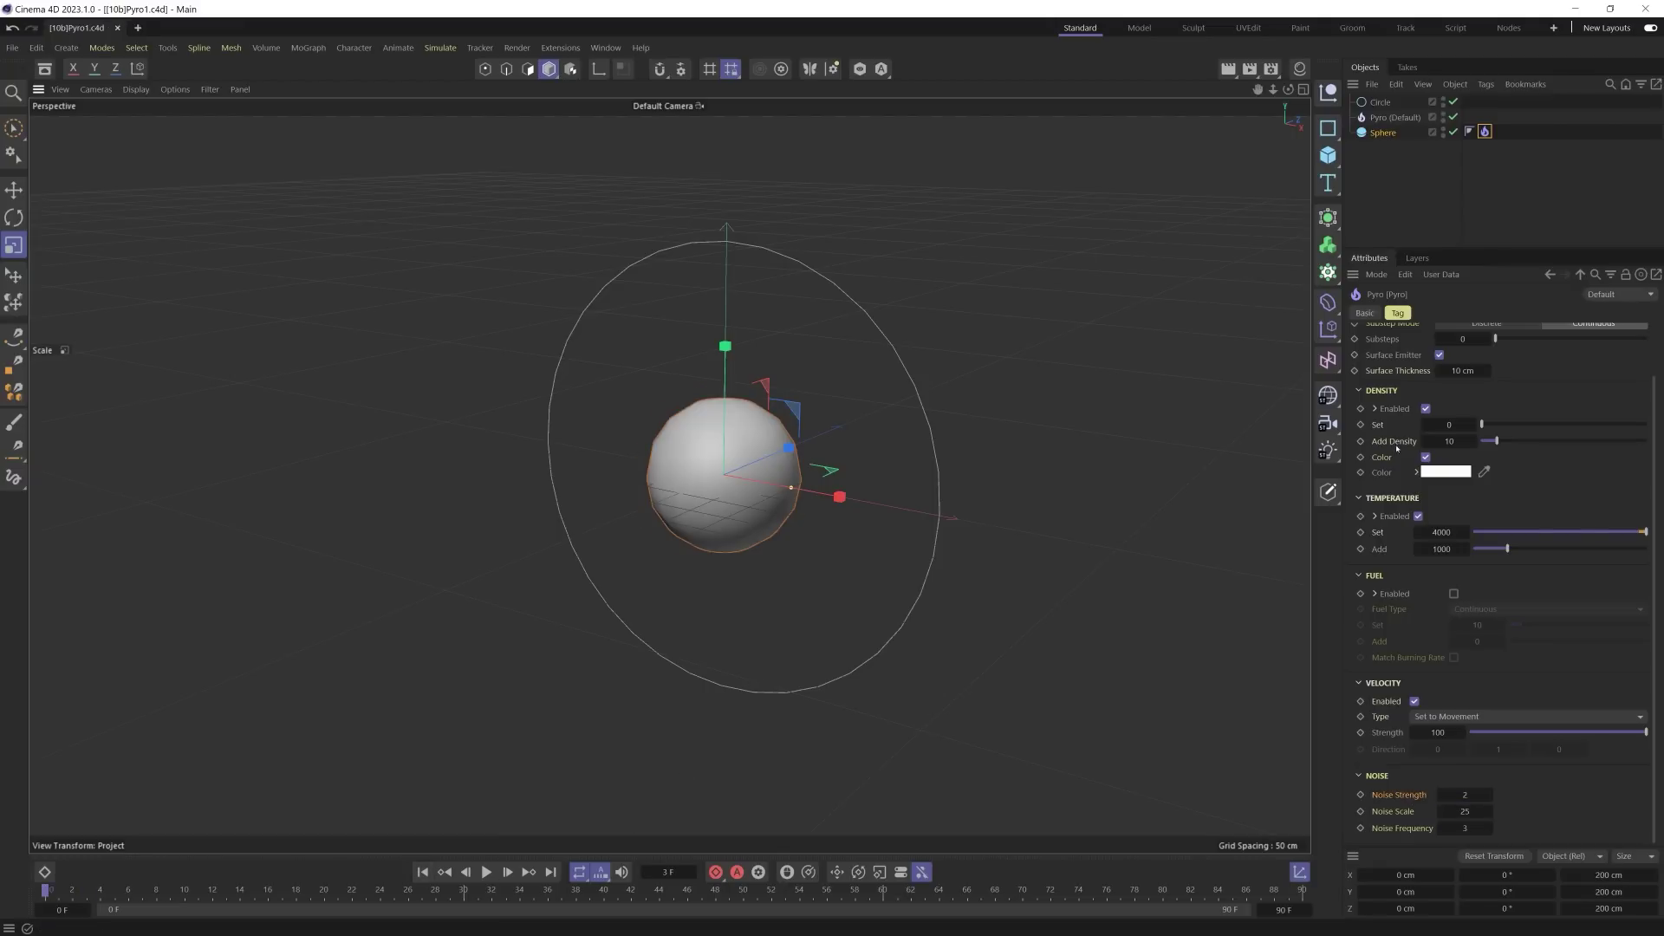
pyautogui.scroll(2, 1404, 449)
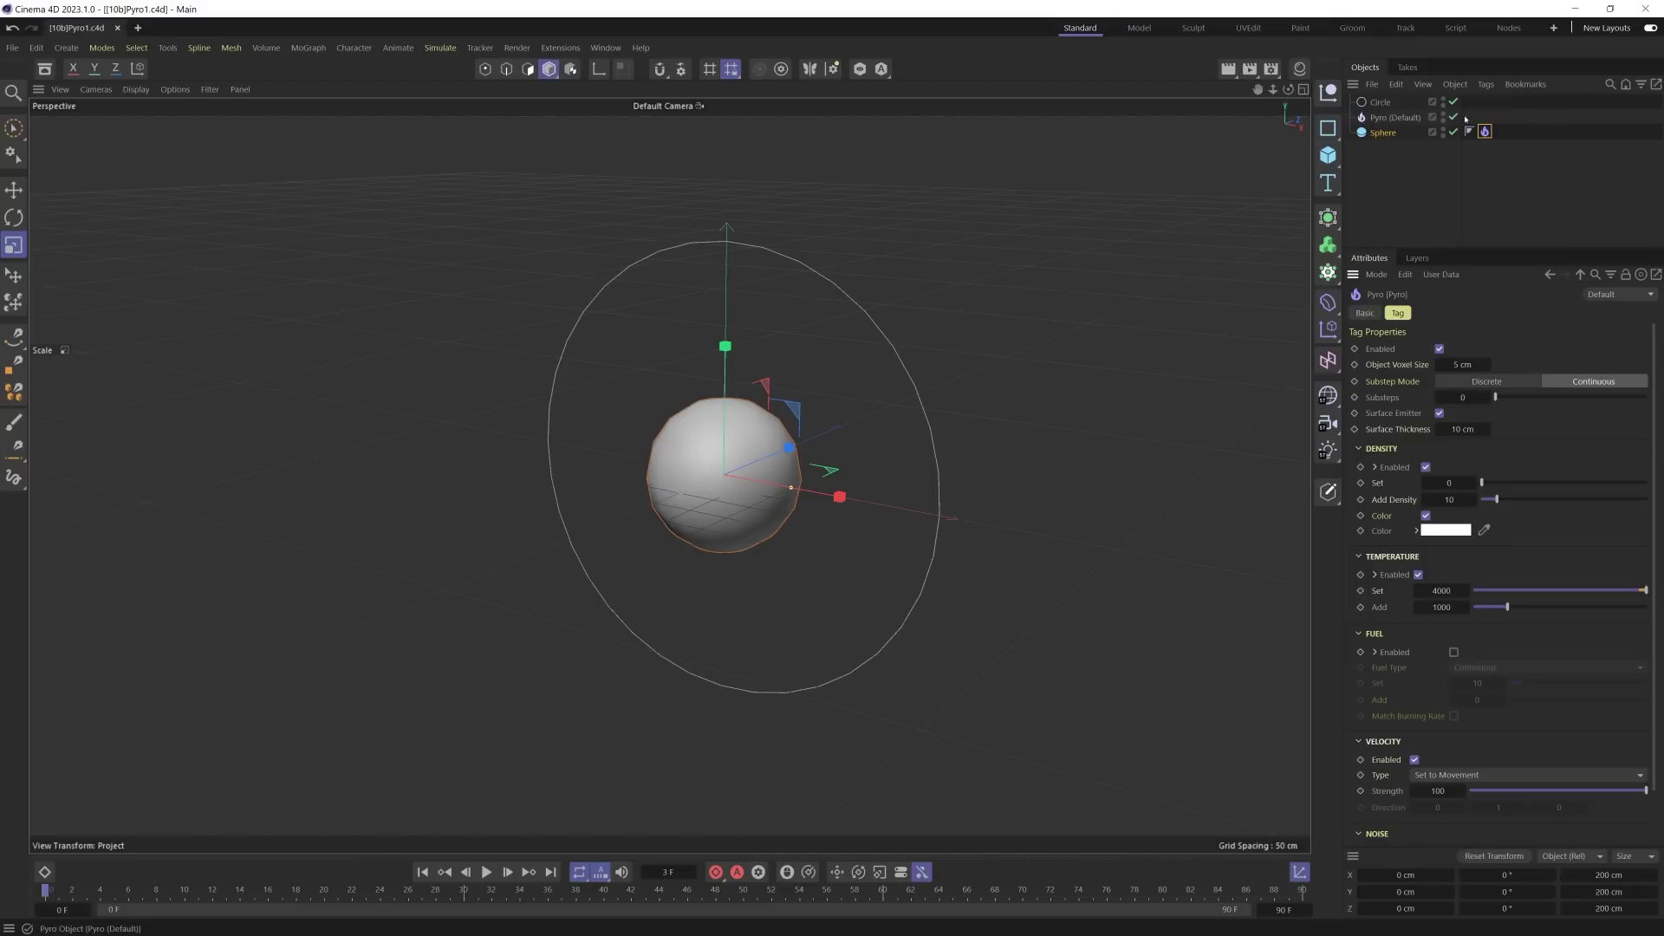
pyautogui.click(1395, 118)
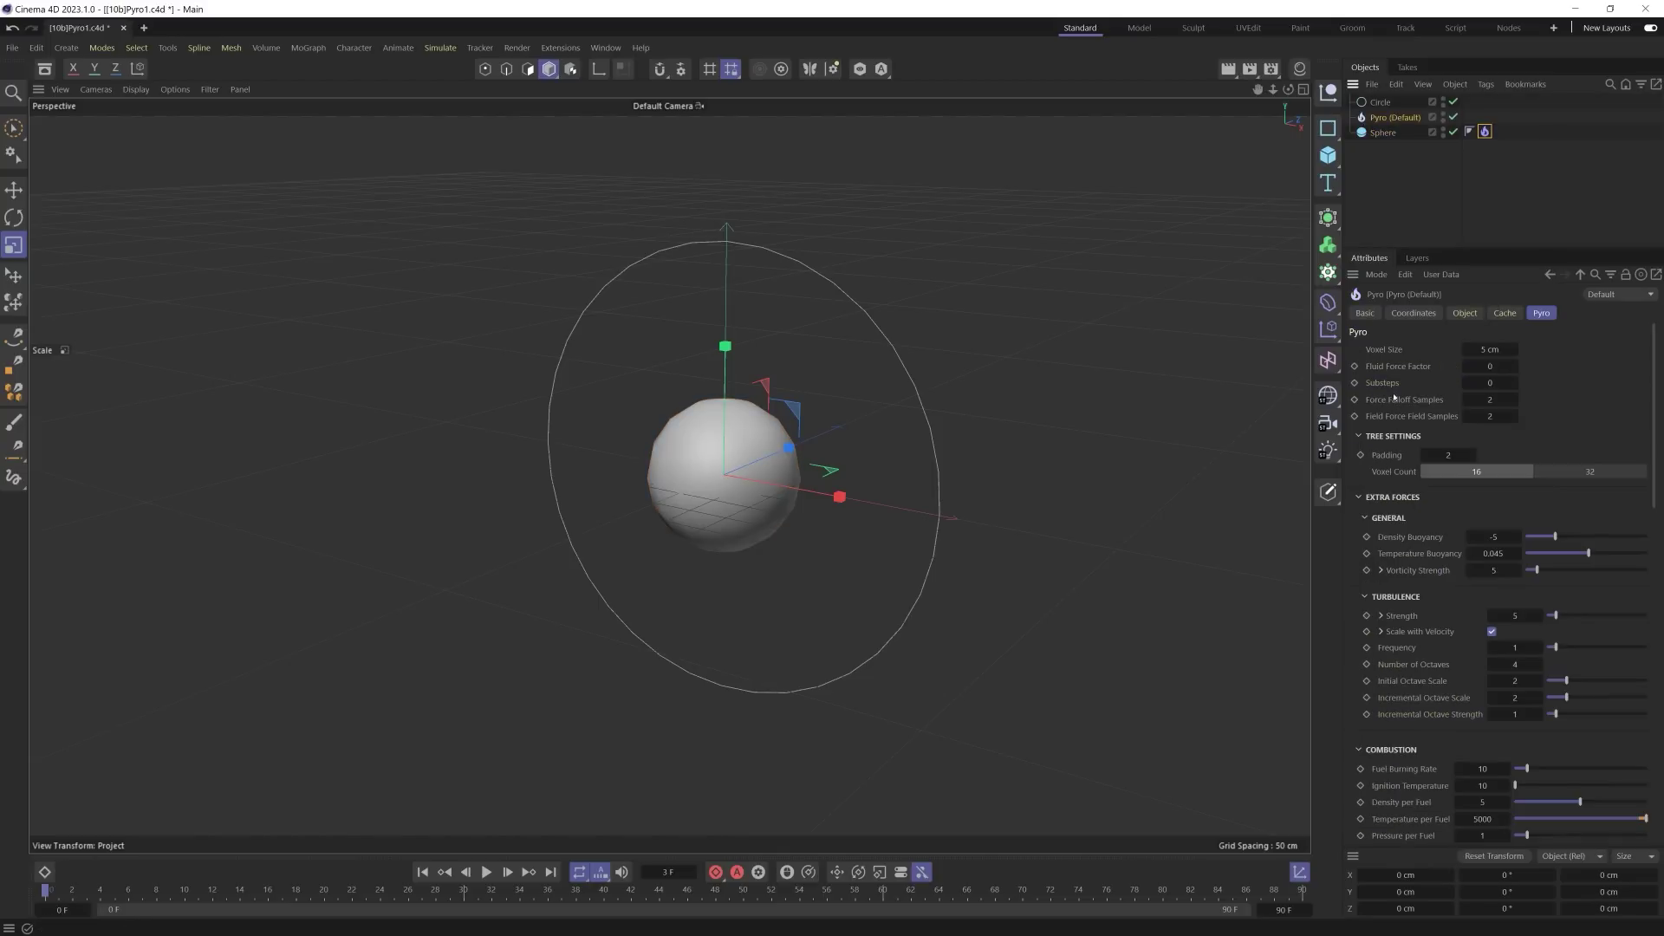
pyautogui.moveTo(1656, 338); pyautogui.dragTo(1660, 679)
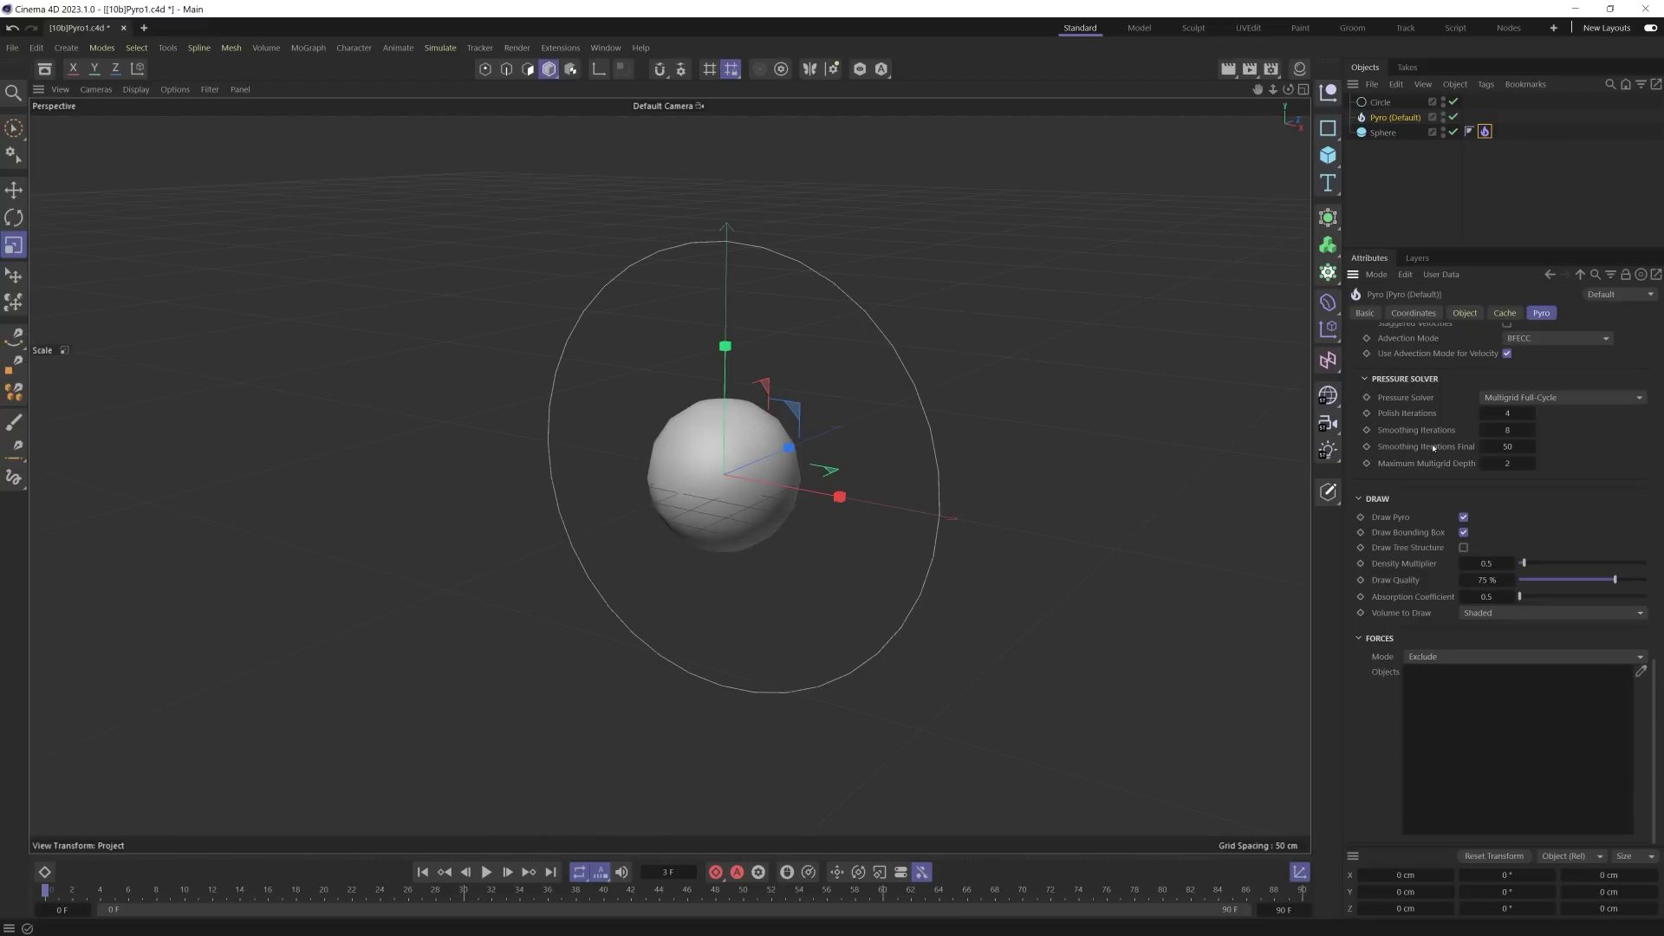
pyautogui.scroll(10, 1433, 447)
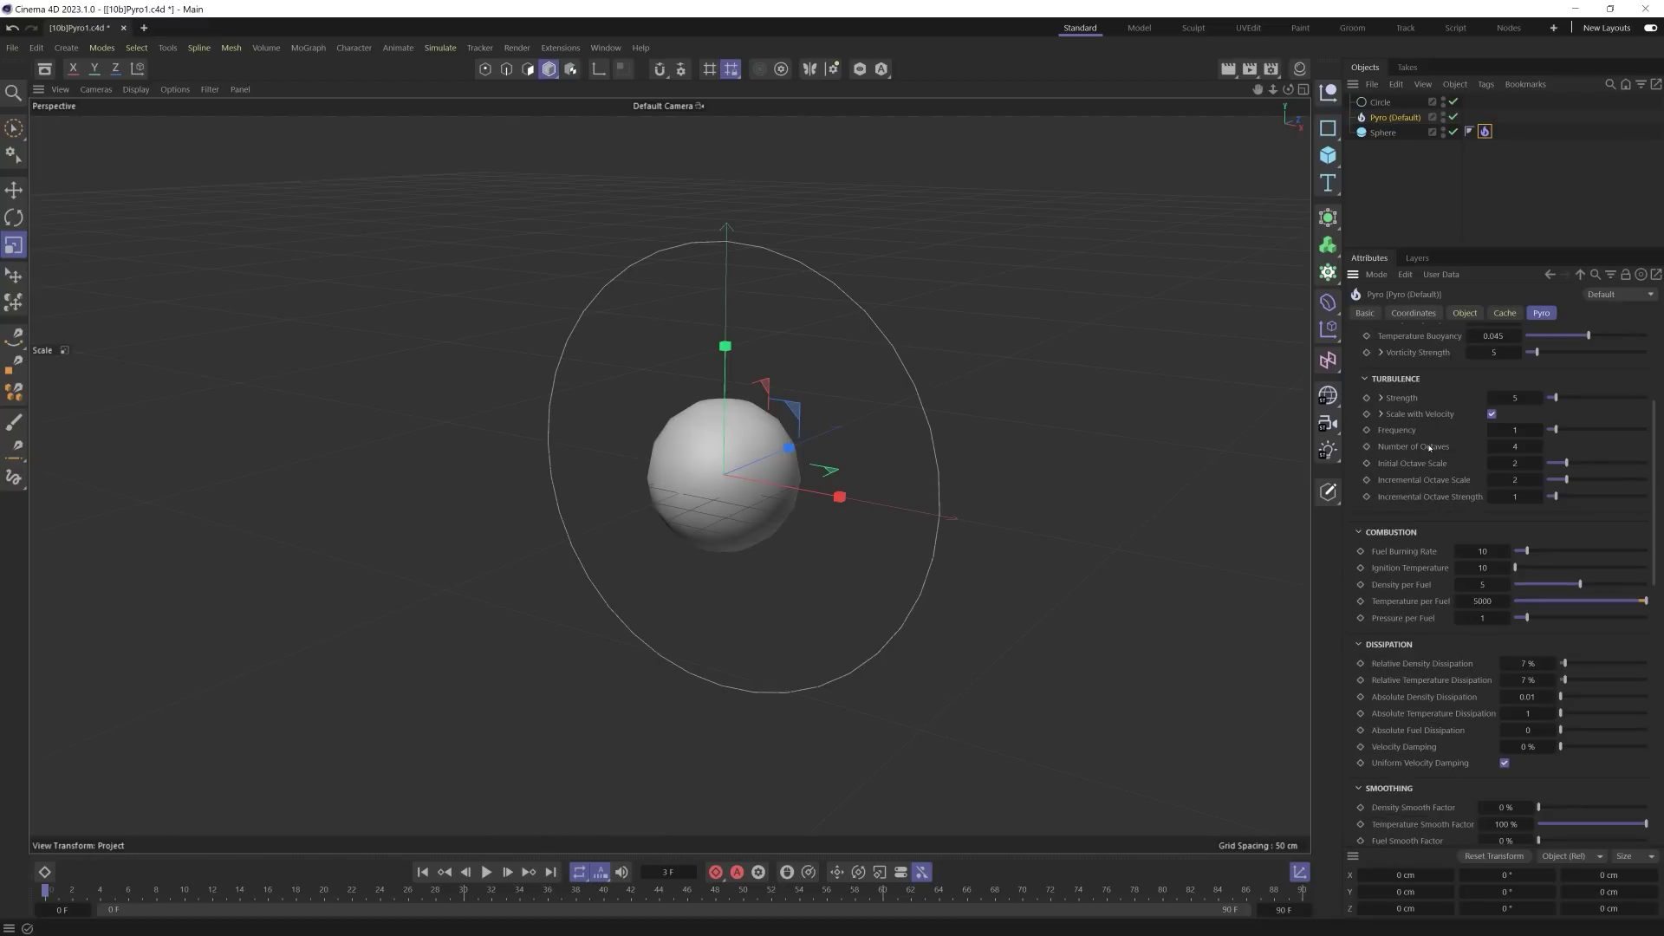
pyautogui.scroll(5, 1429, 447)
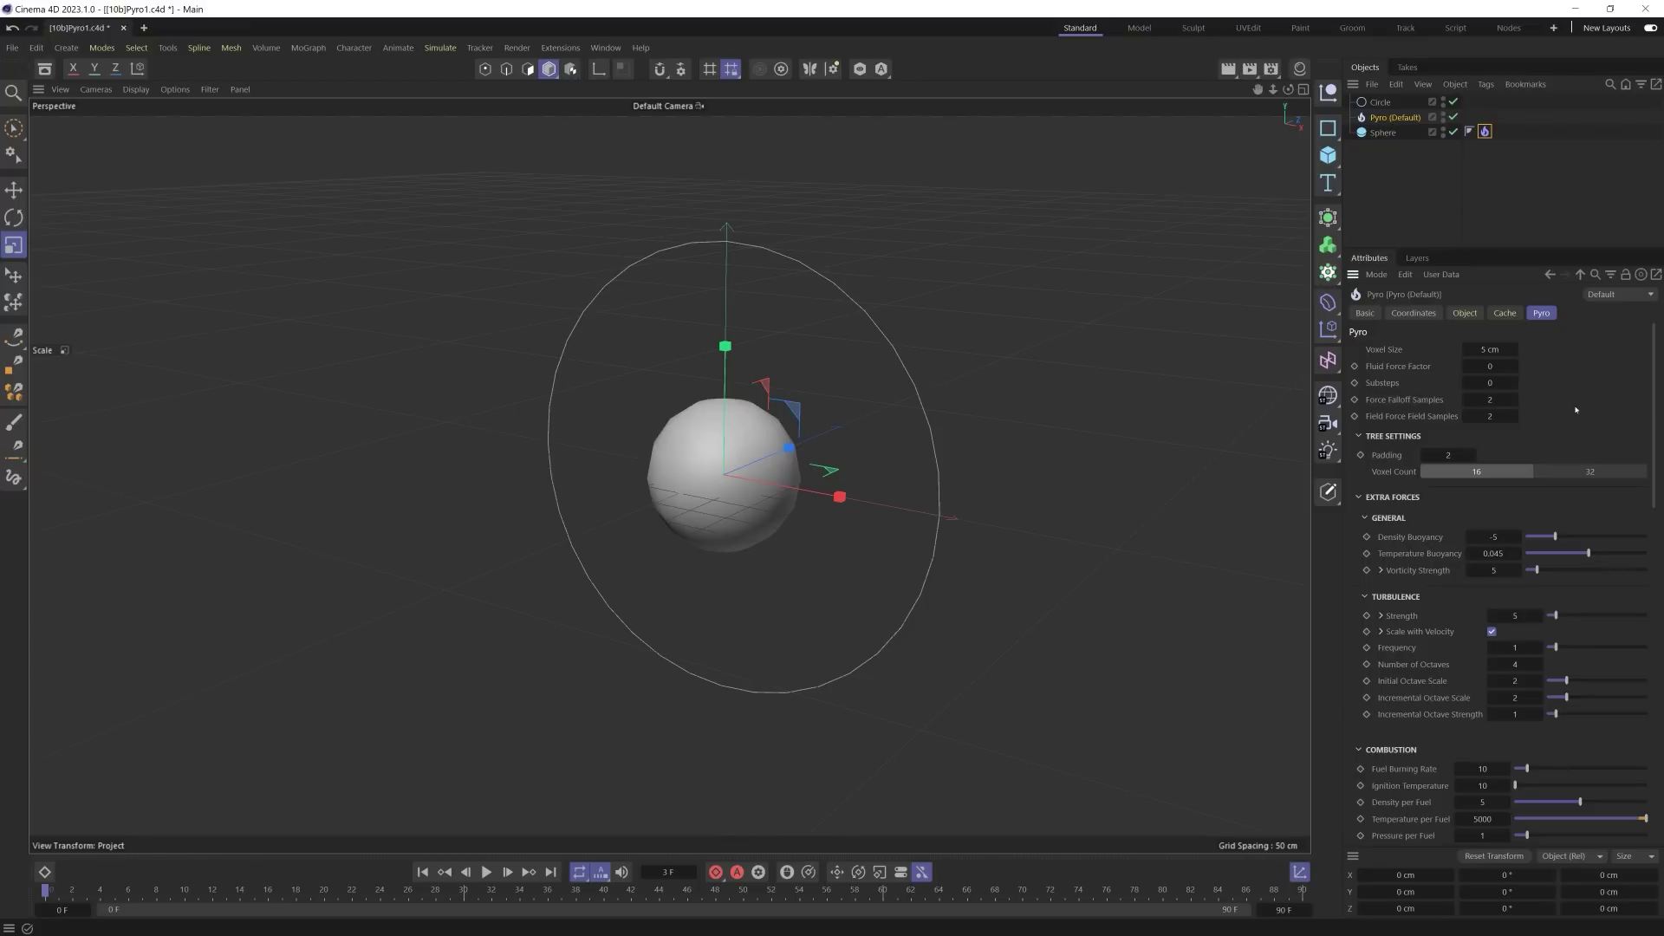
# Step: Review Pyro (Default)'s Object, Cache and Pyro tabs, then open Project Settings with Ctrl+D
pyautogui.click(1467, 176)
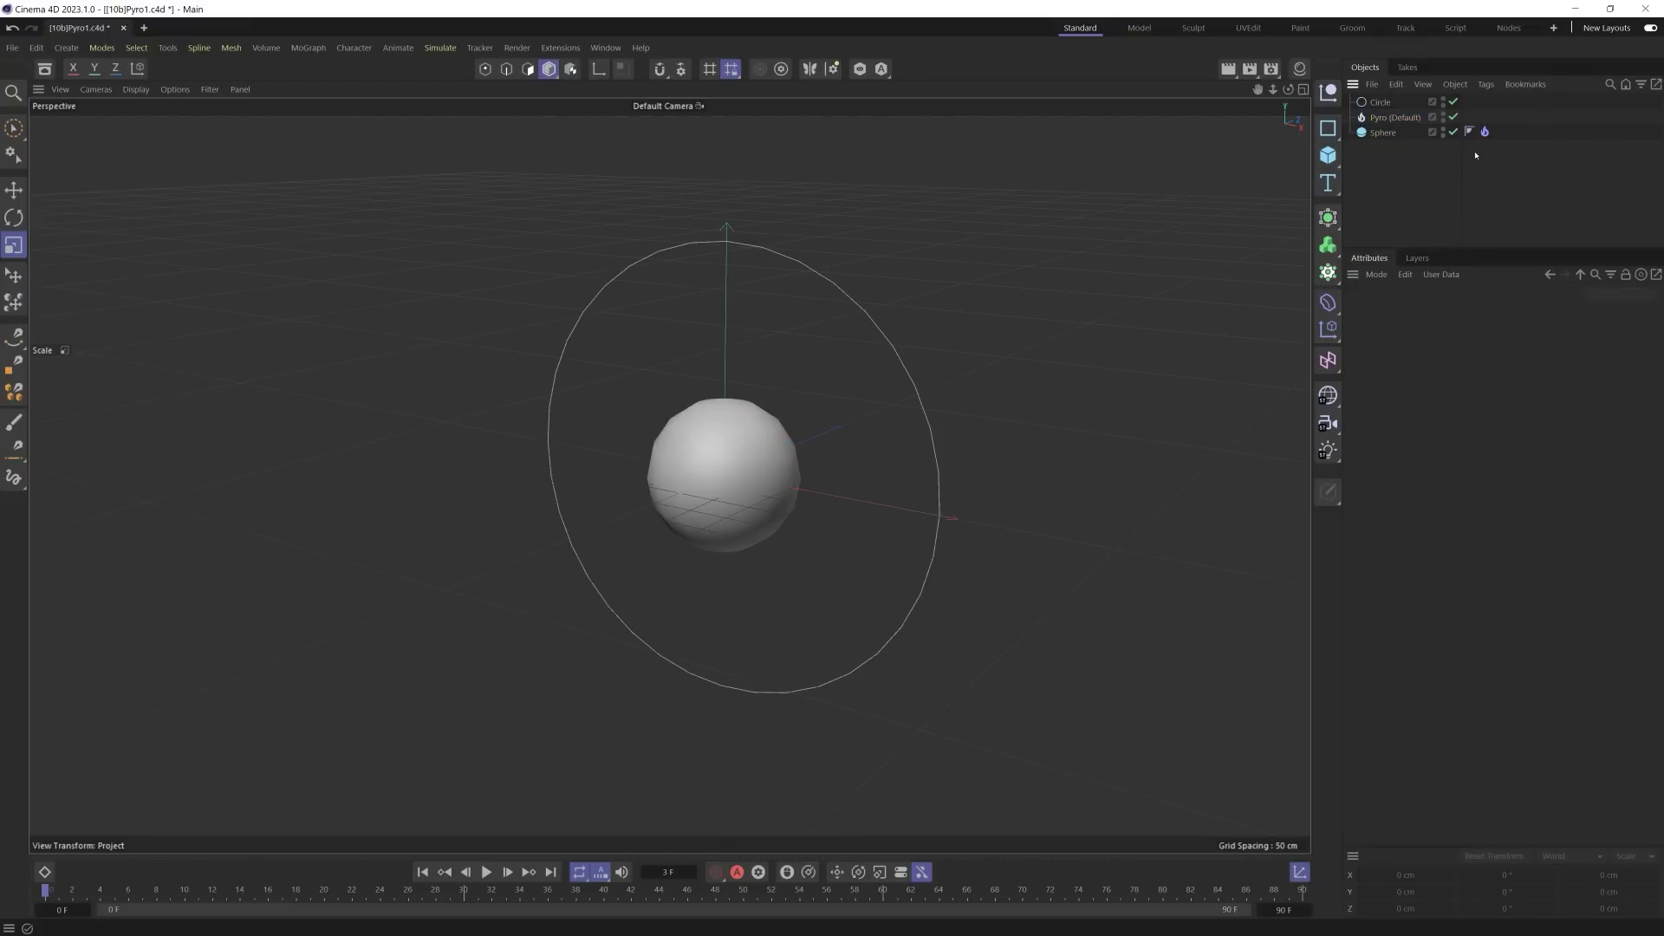
pyautogui.click(1484, 132)
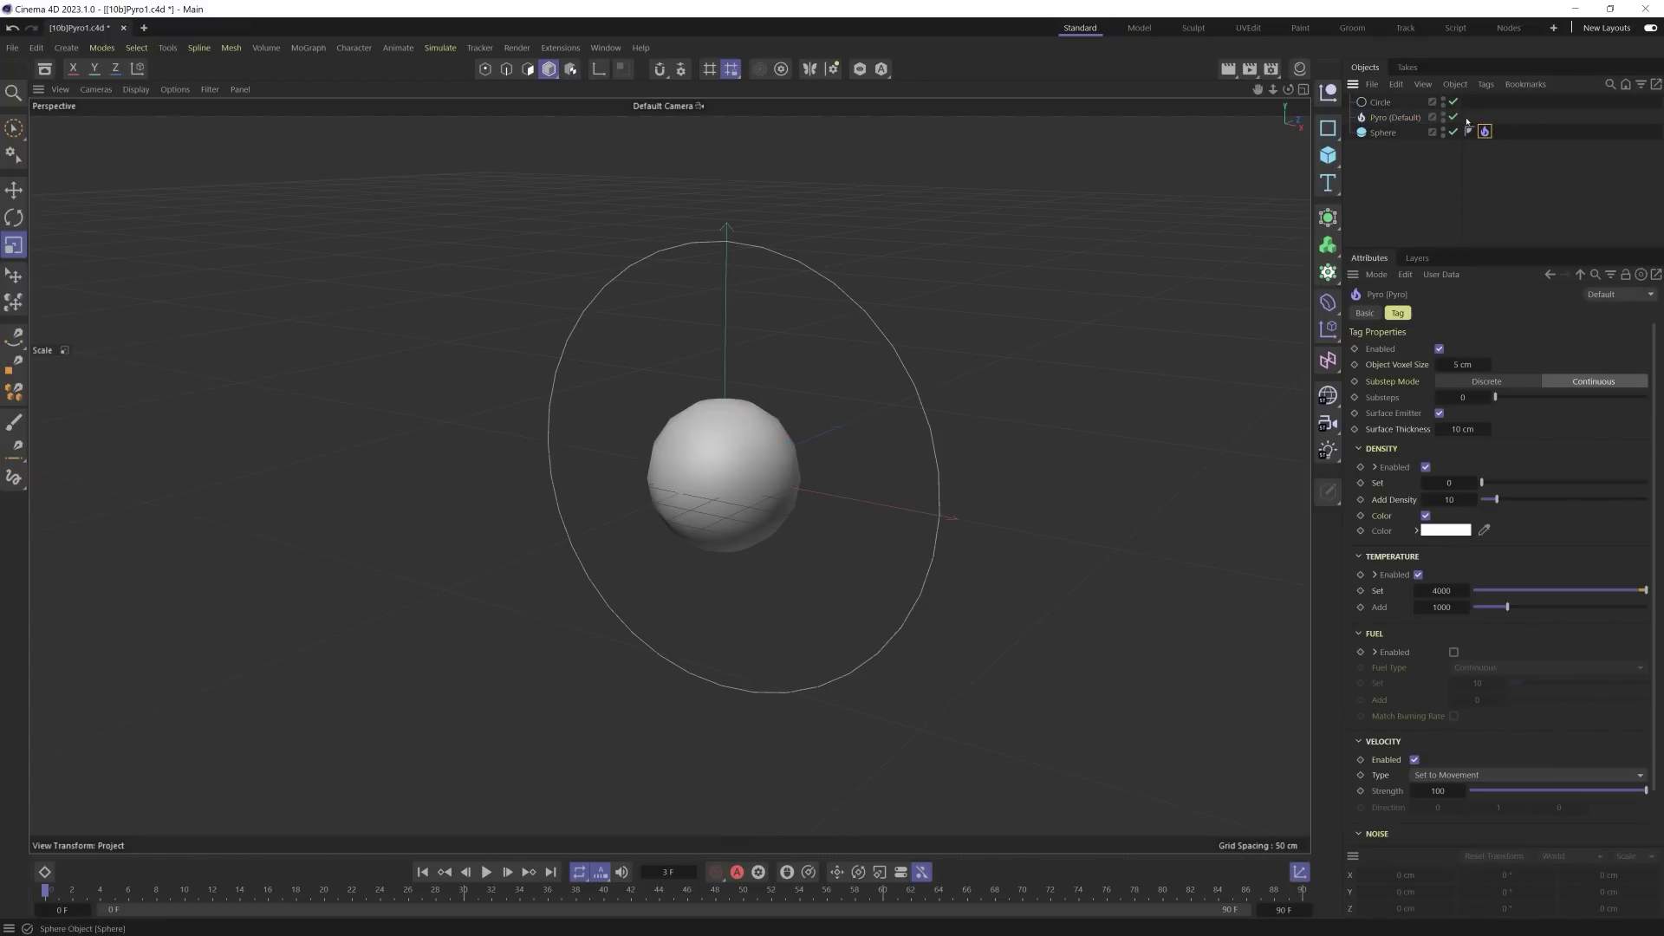
pyautogui.click(1374, 121)
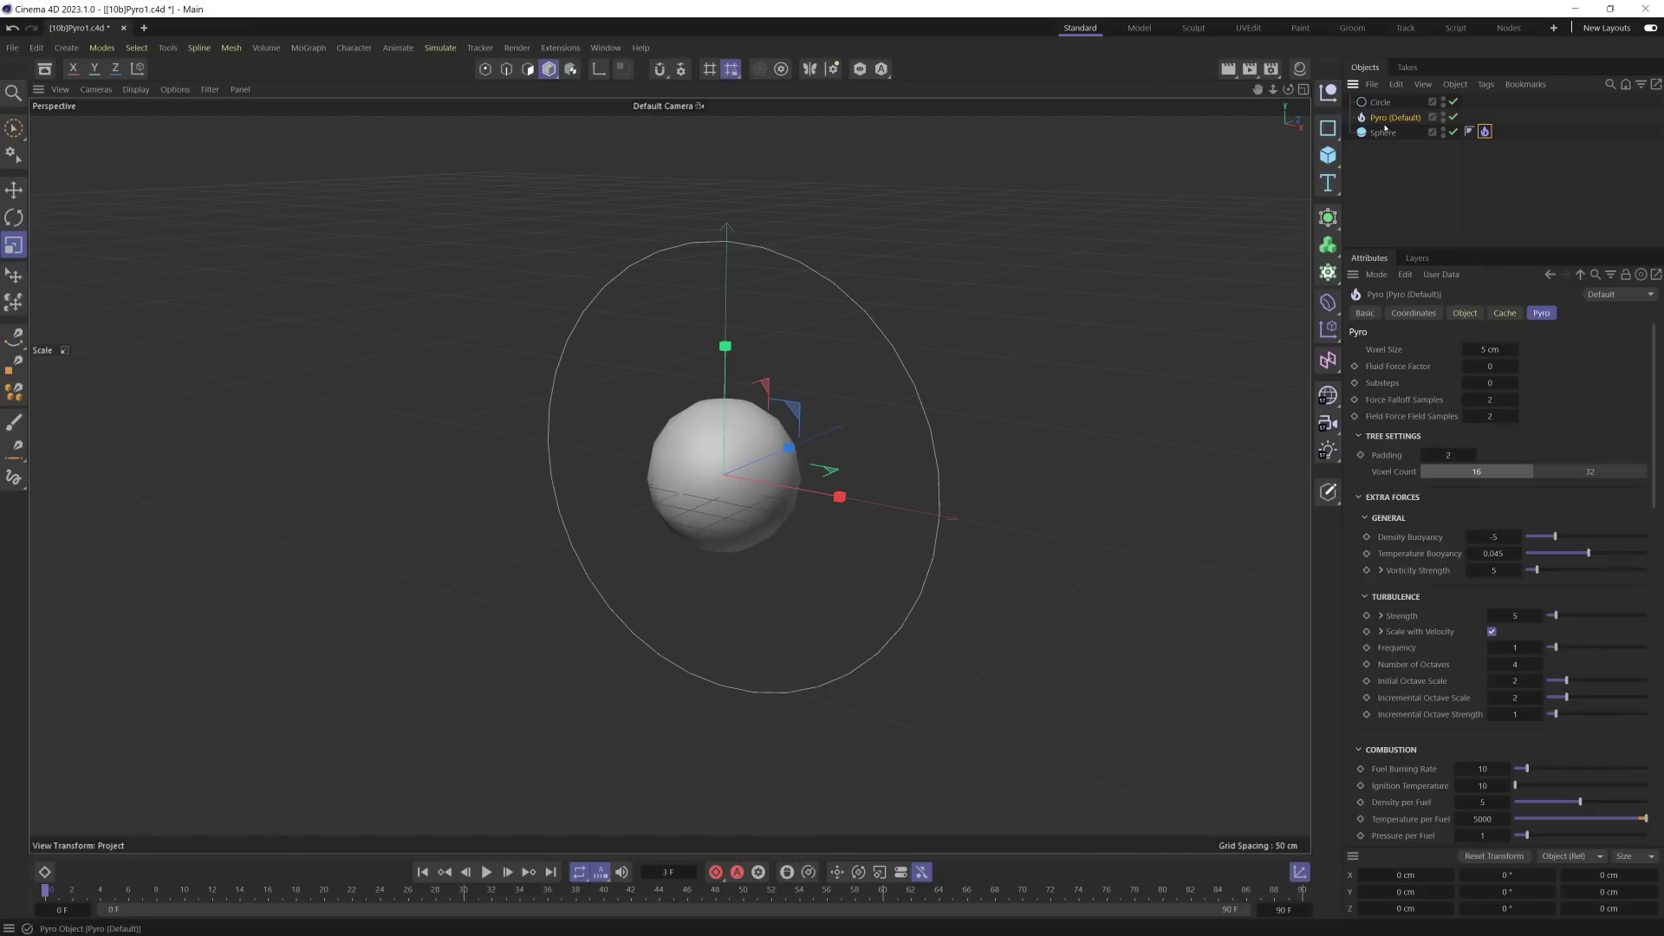
pyautogui.click(1465, 313)
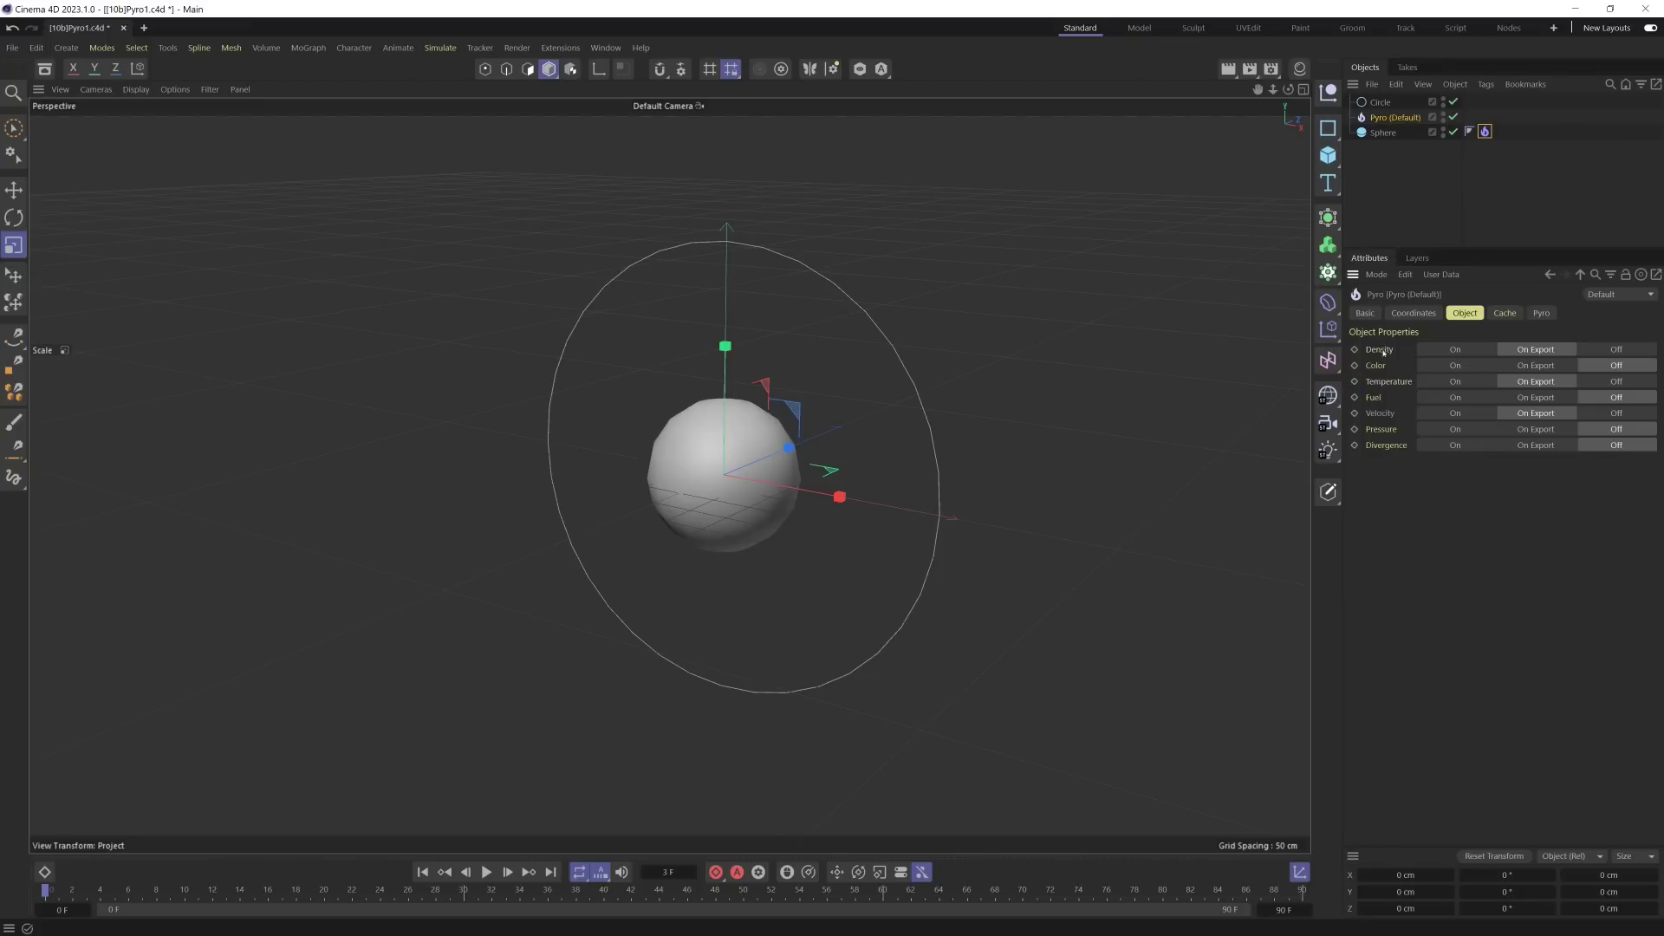
pyautogui.click(1506, 314)
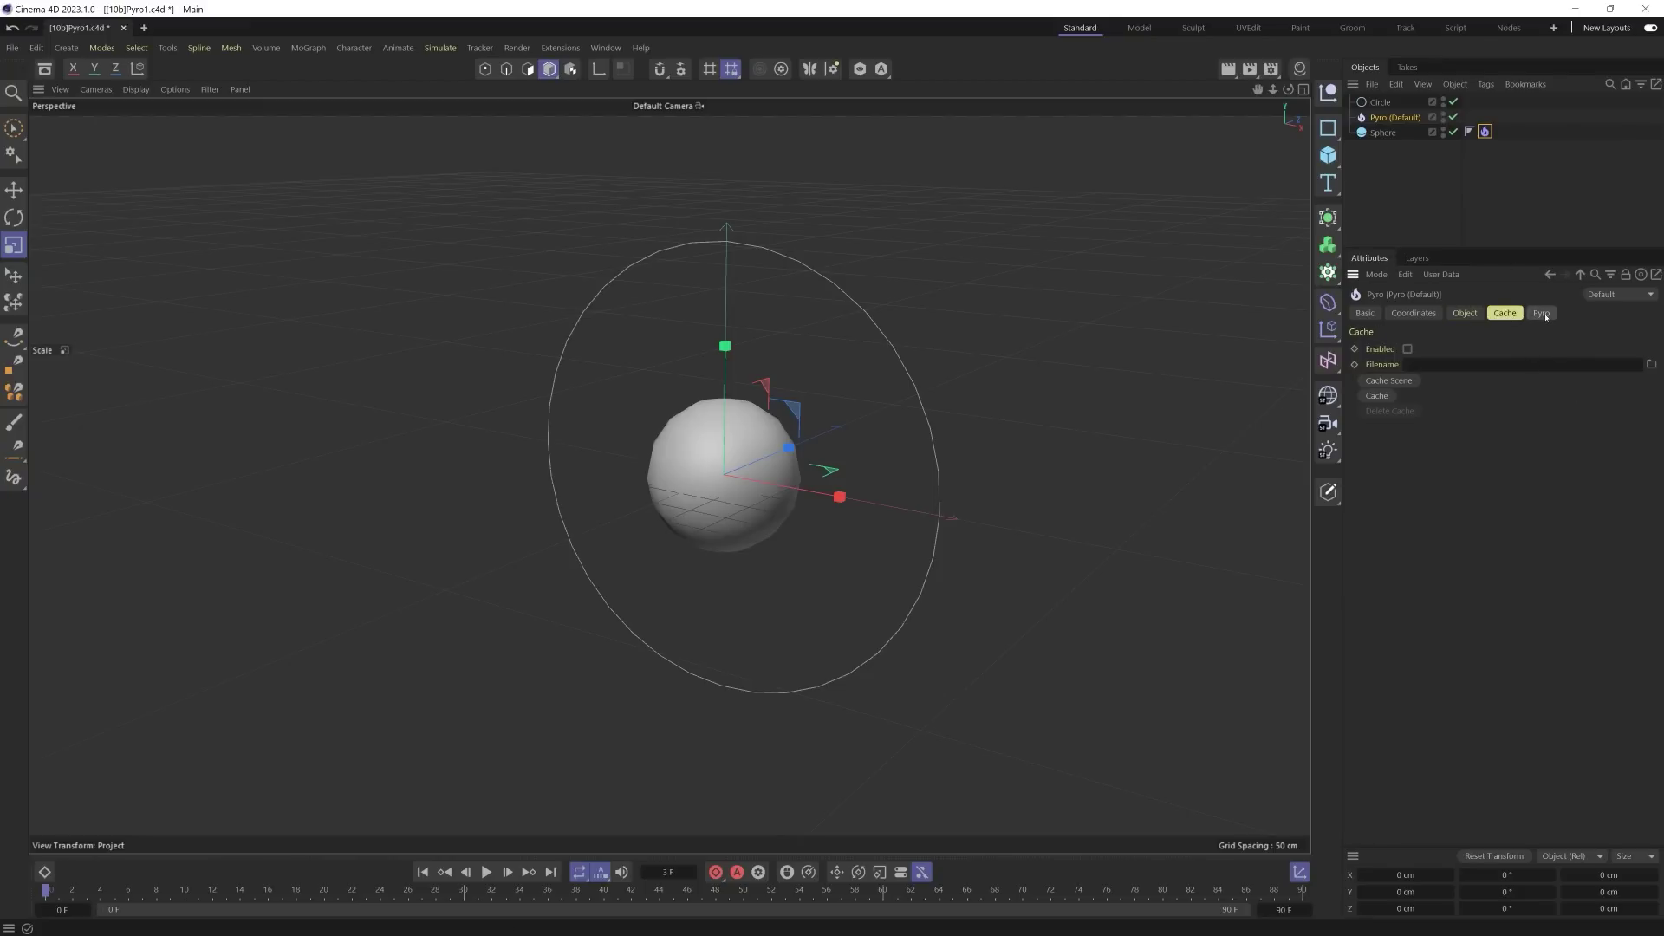
pyautogui.click(1542, 315)
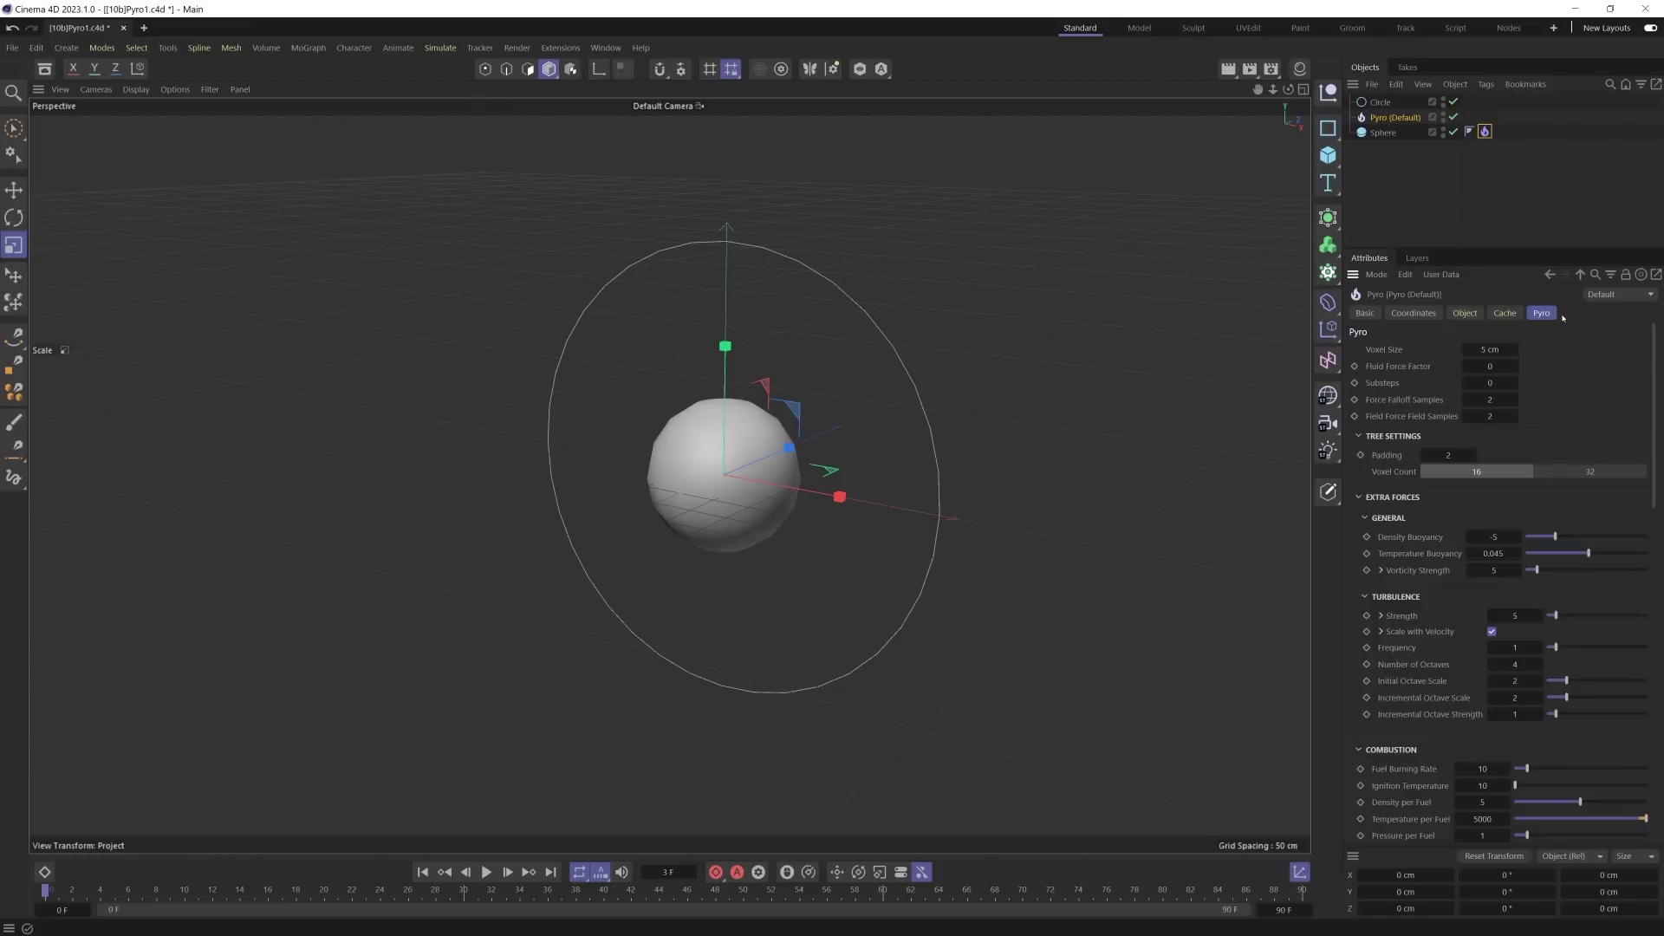
pyautogui.hotkey('ctrl', 'd')
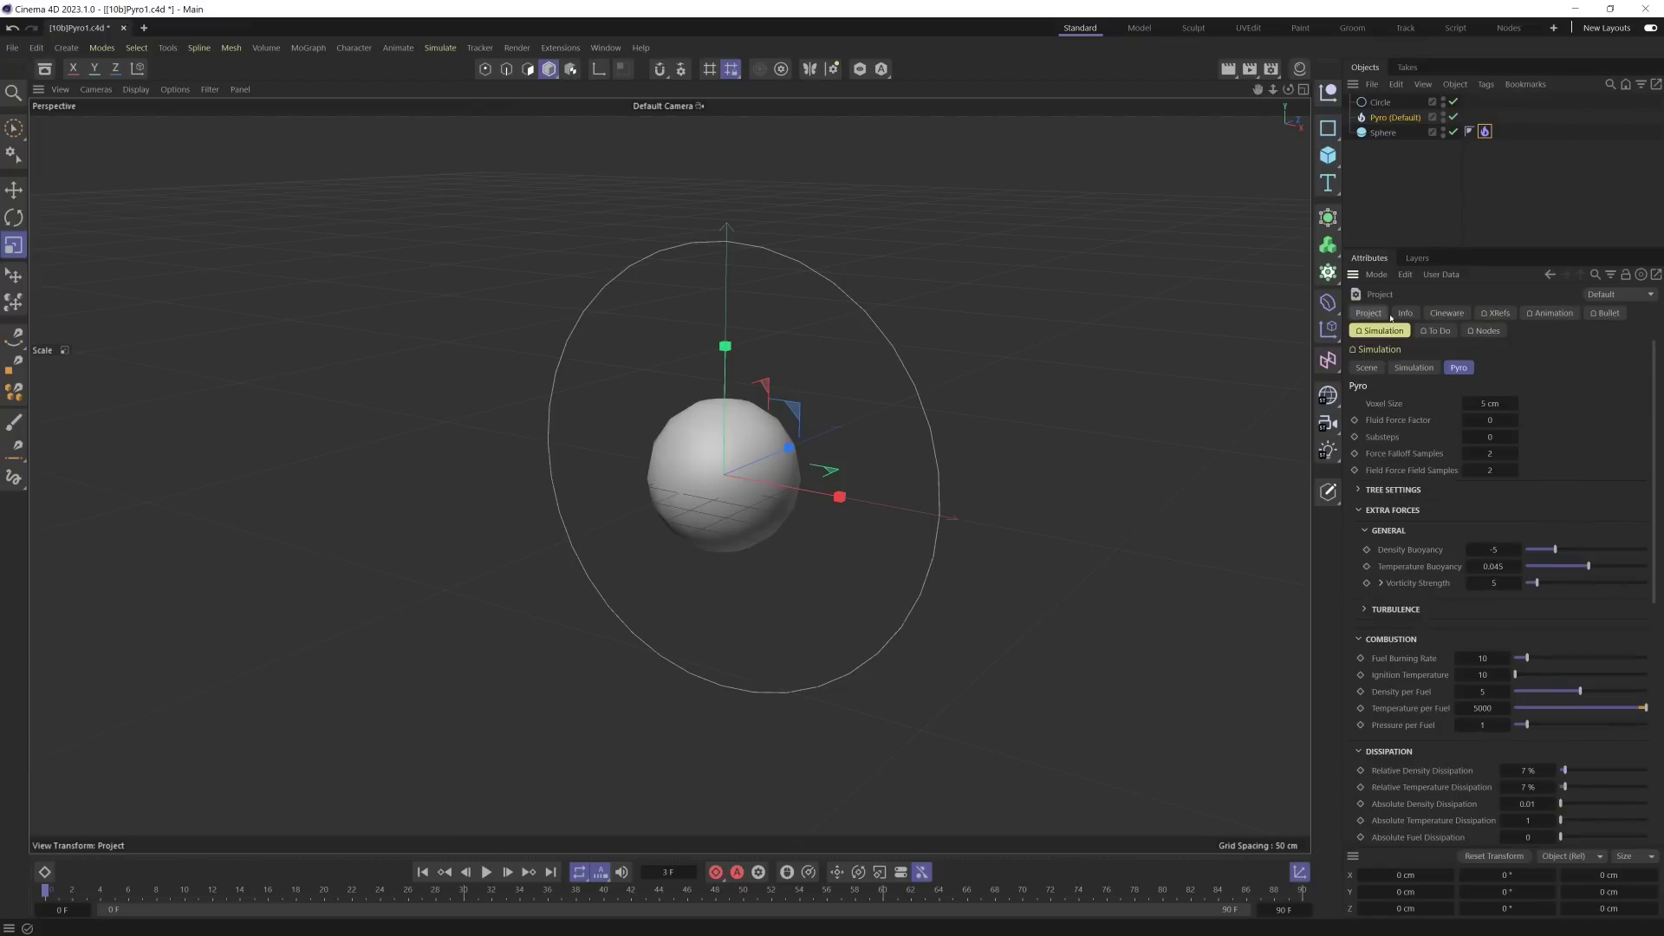
pyautogui.click(1367, 367)
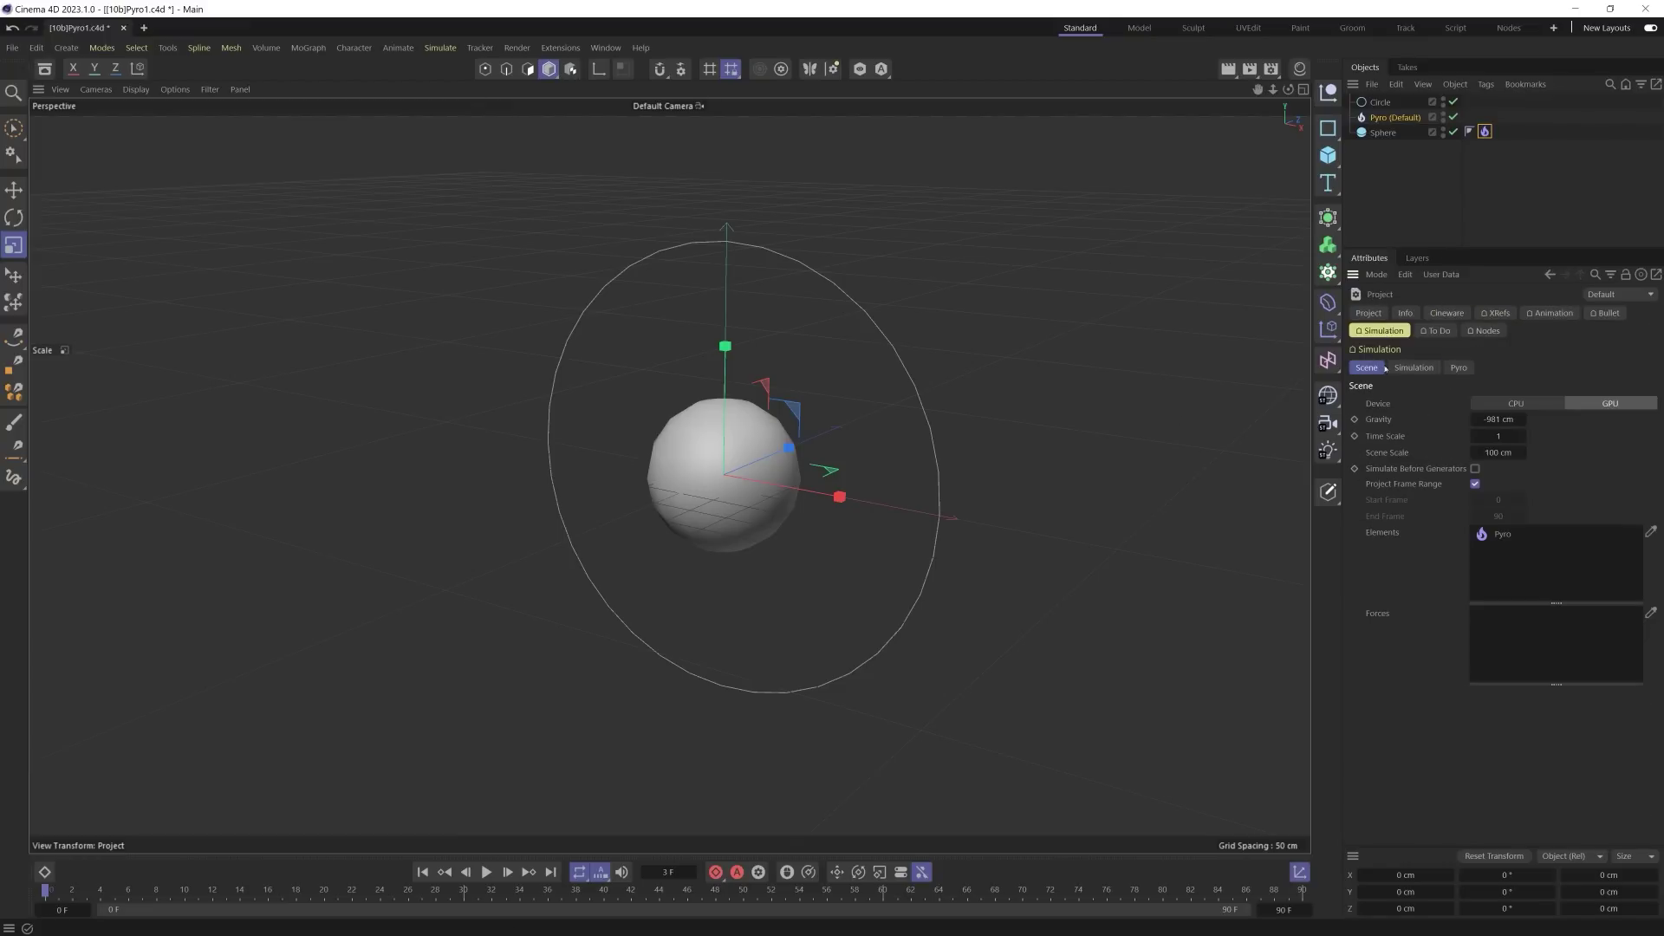
pyautogui.click(1459, 368)
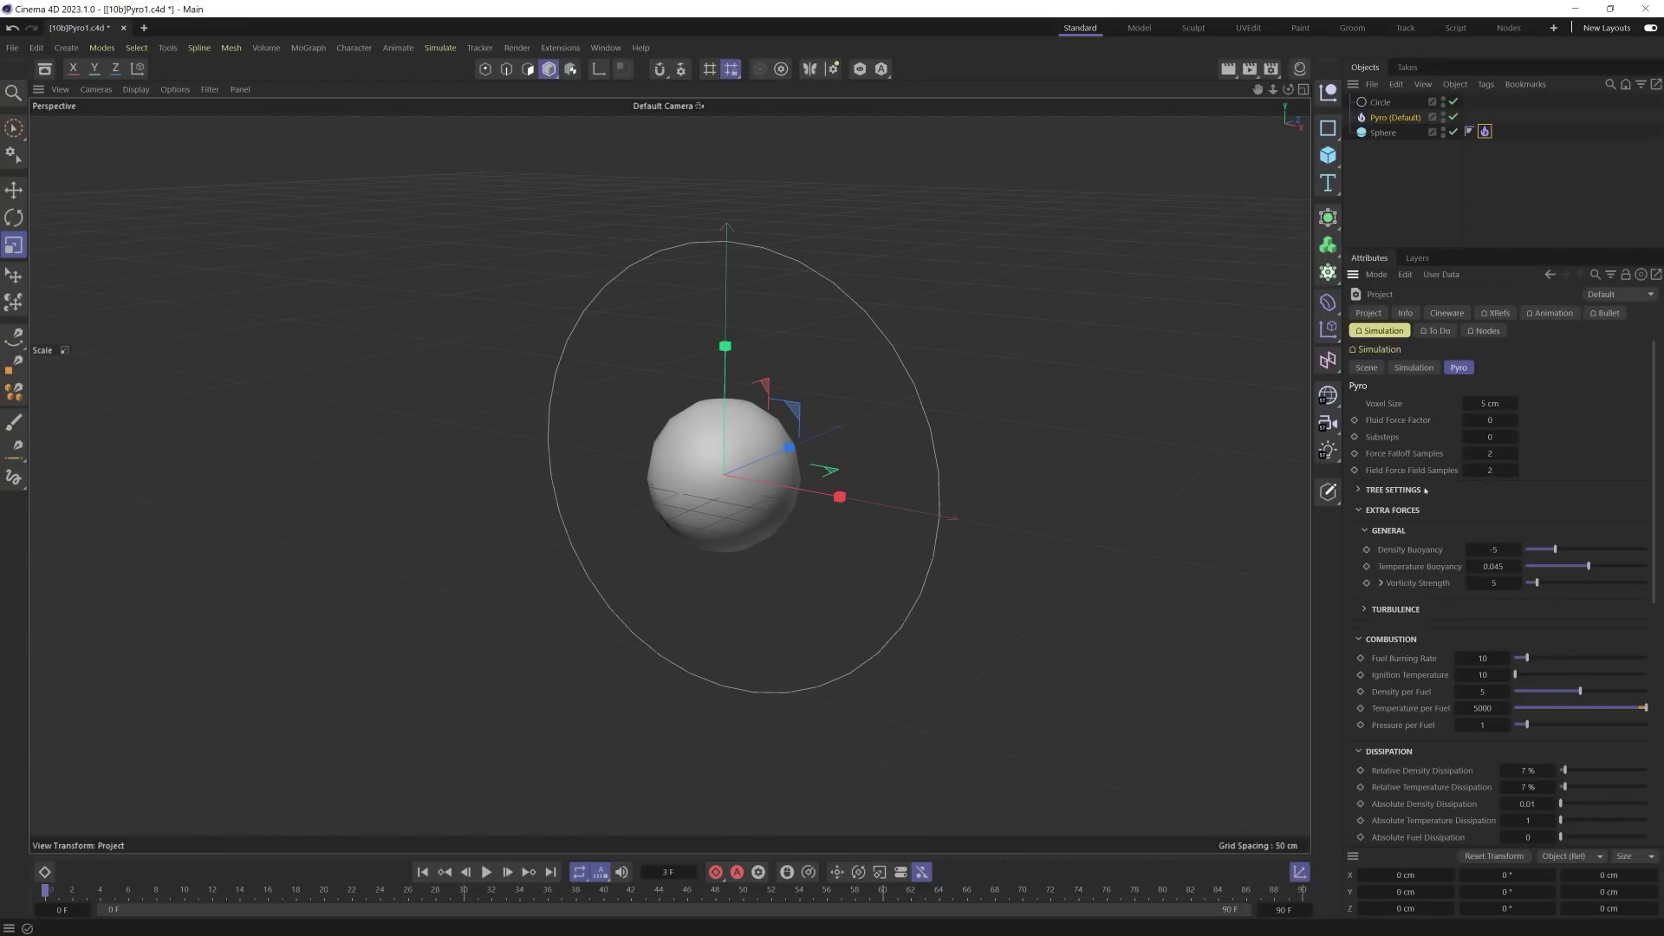
pyautogui.click(1416, 532)
pyautogui.click(1416, 533)
# Step: Try a 15 cm voxel size, then set Pyro (Default)'s Voxel Size back to 5 cm
pyautogui.click(1495, 403)
pyautogui.write('15 cm')
pyautogui.click(1395, 117)
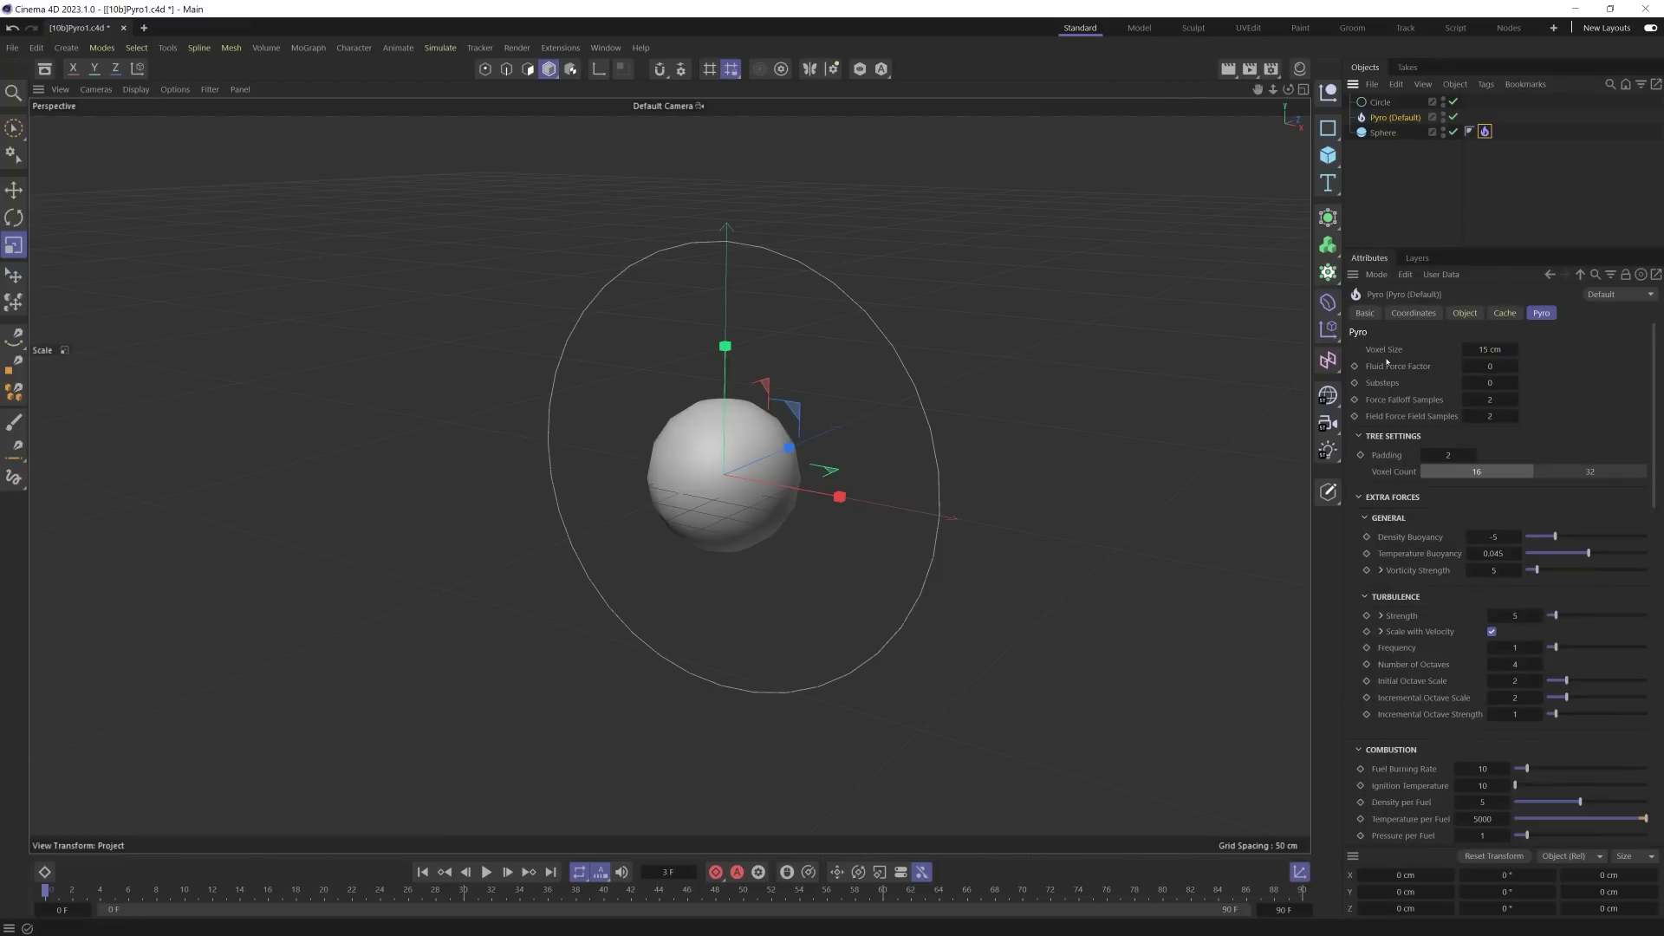
pyautogui.click(1511, 350)
pyautogui.write('5')
pyautogui.press('Return')
pyautogui.click(1465, 313)
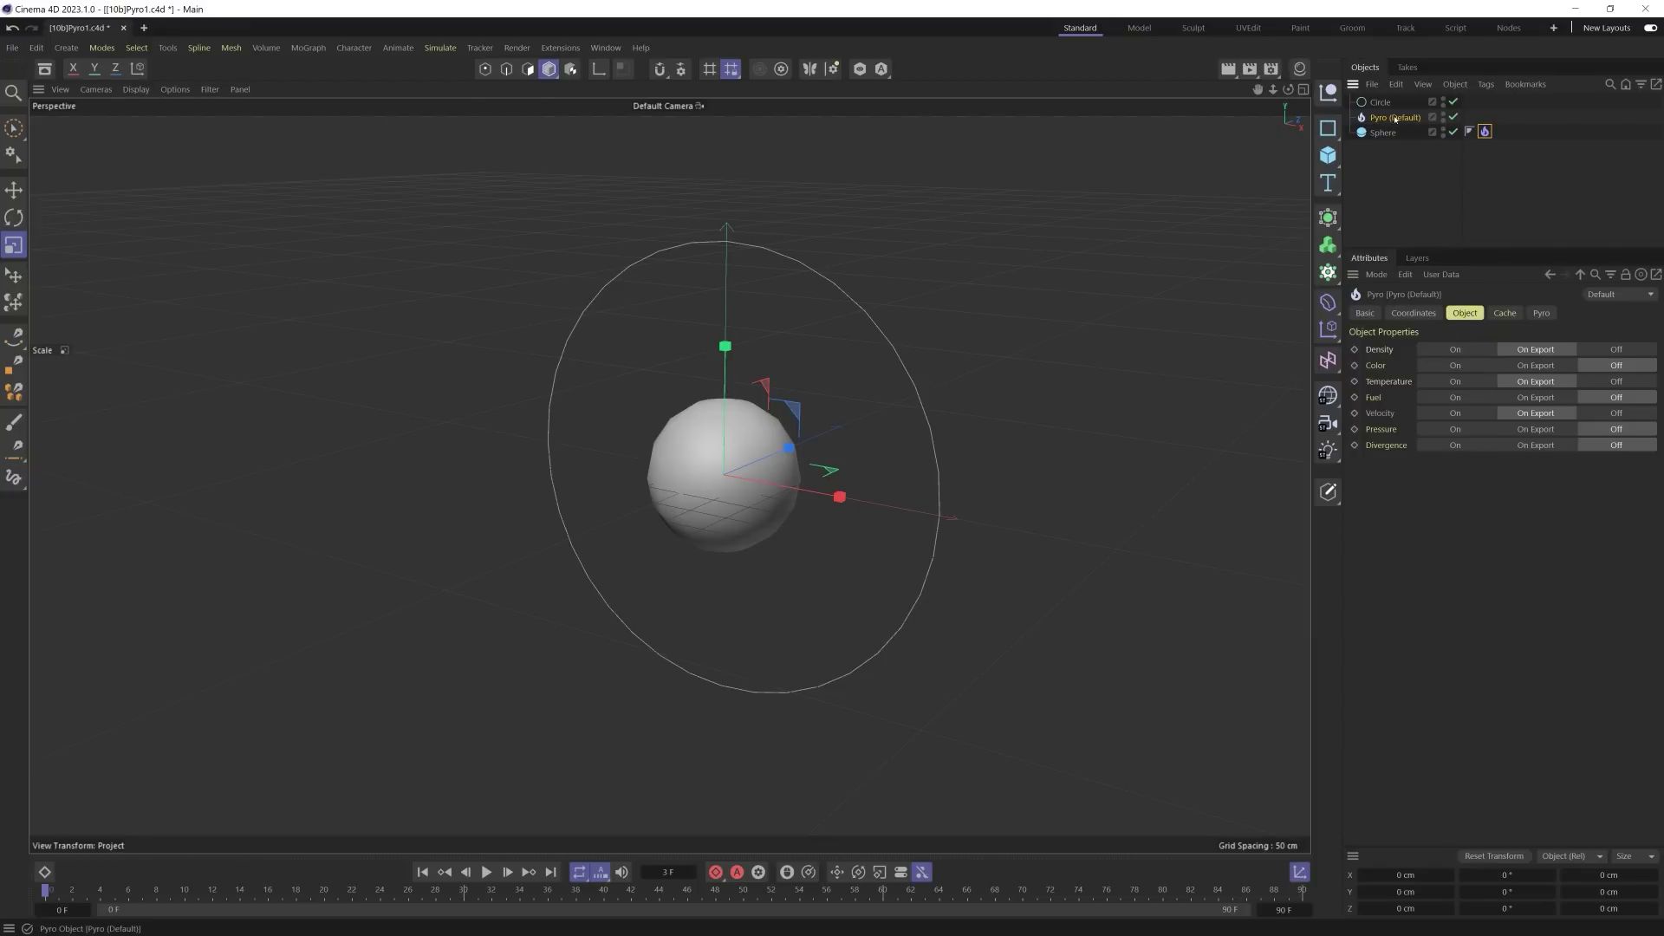
pyautogui.click(1540, 313)
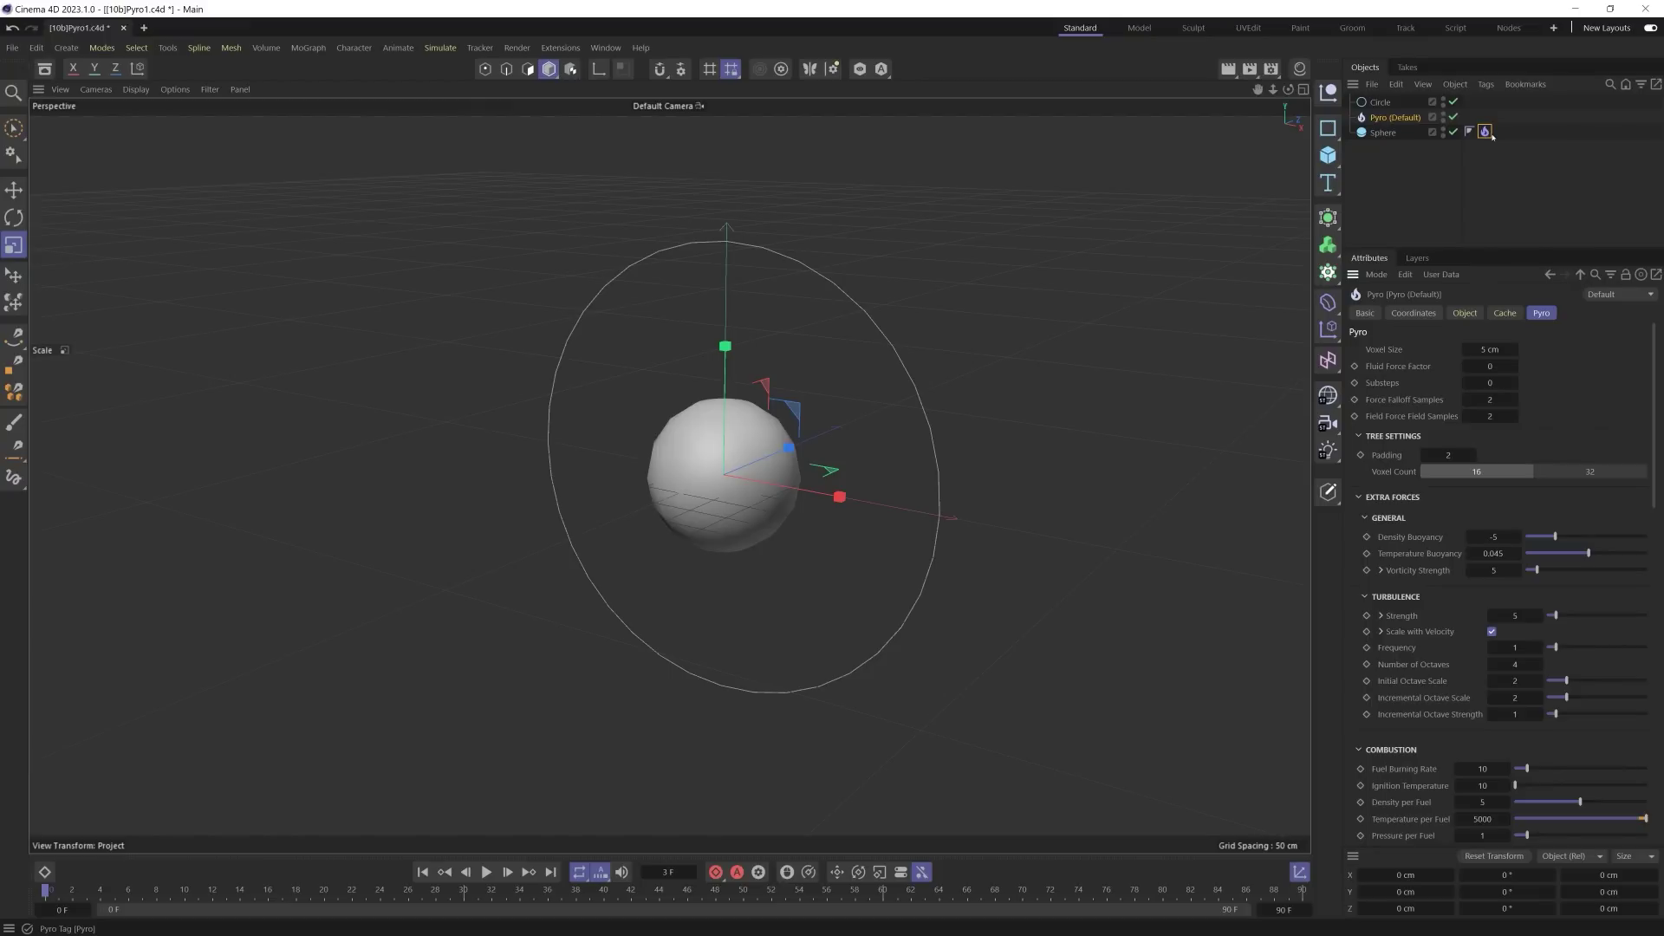
# Step: Turn off Temperature emission on the sphere's Pyro tag and preview the smoke
pyautogui.click(1485, 131)
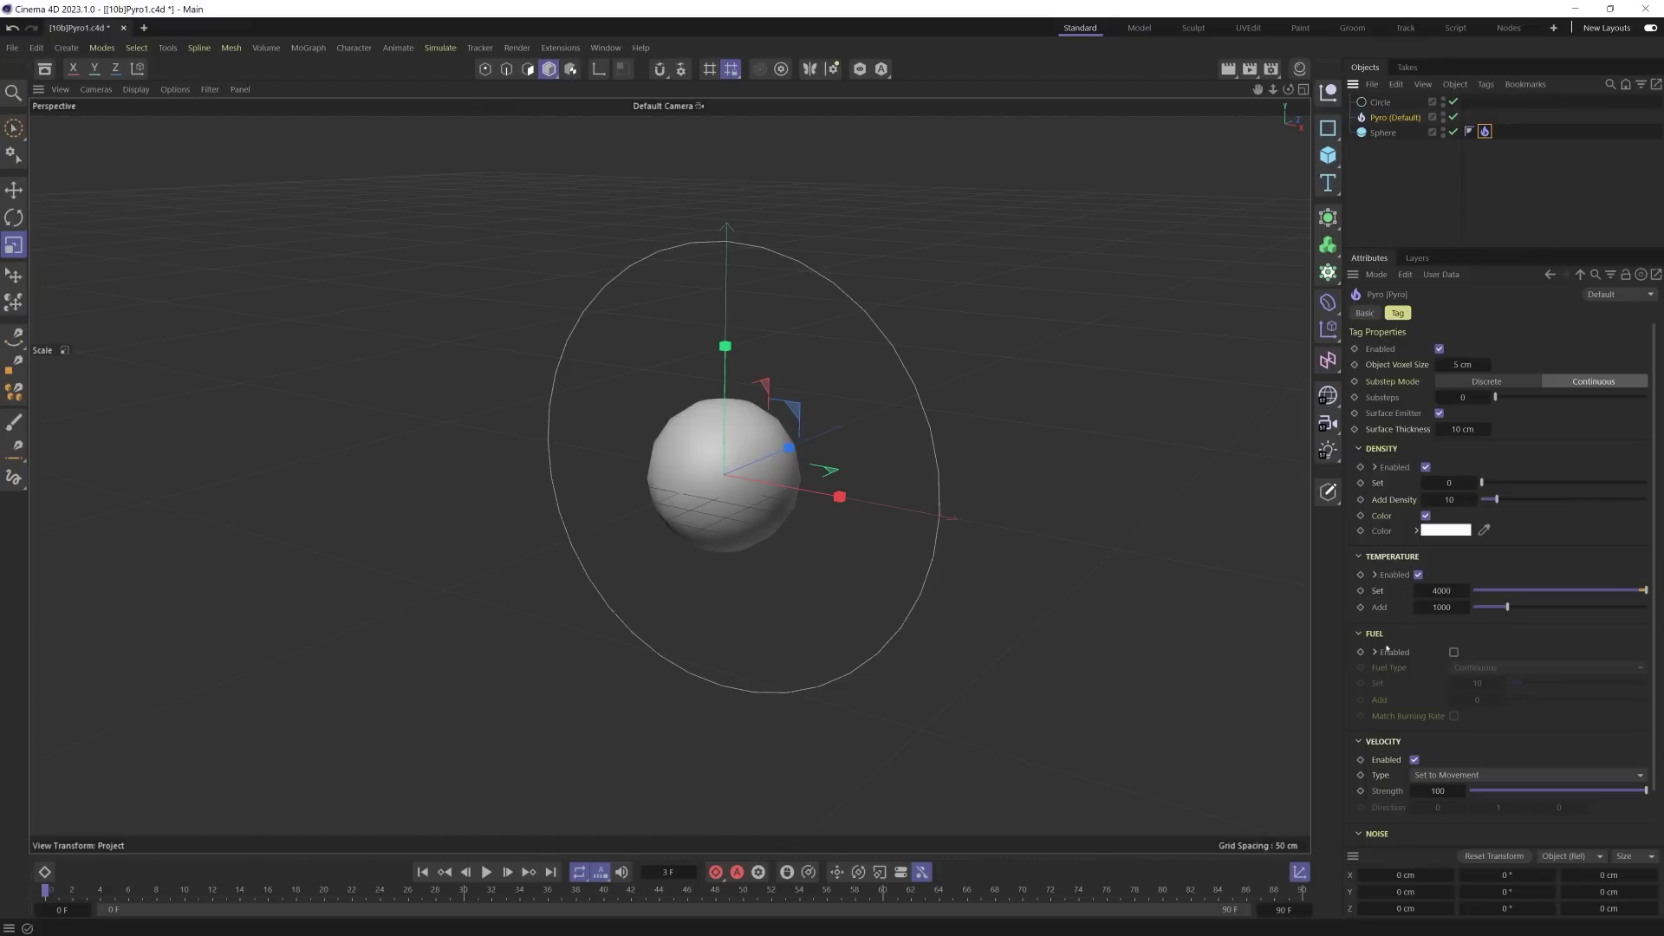
pyautogui.scroll(-2, 1387, 667)
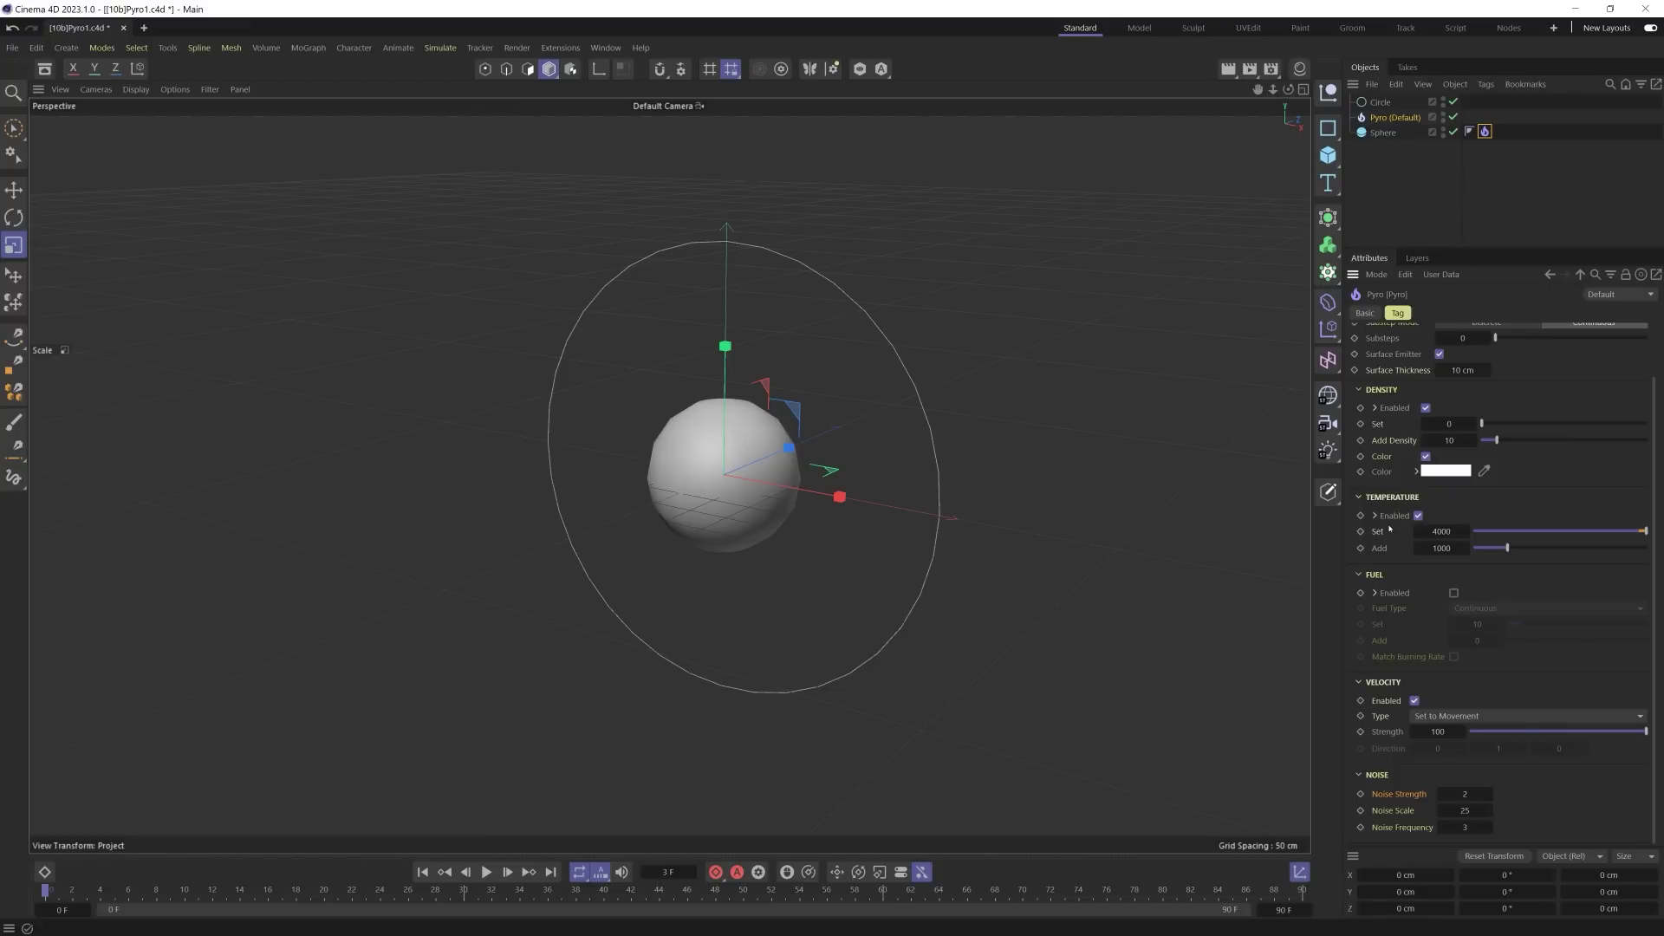
pyautogui.scroll(2, 1389, 527)
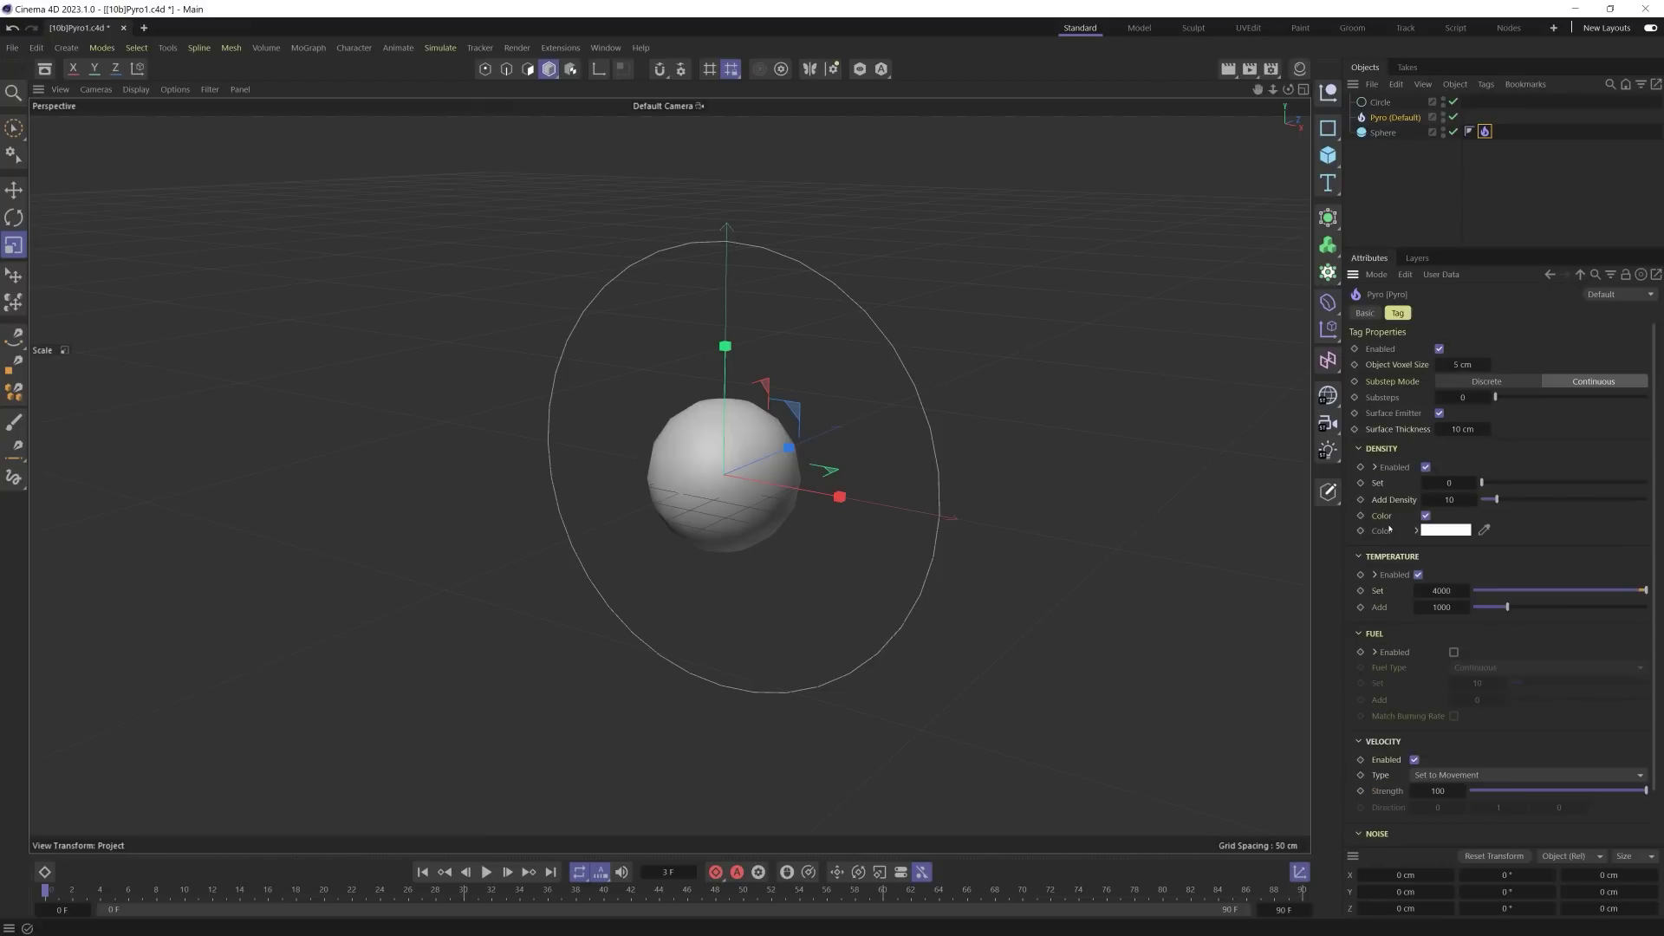
pyautogui.click(1418, 575)
pyautogui.click(486, 872)
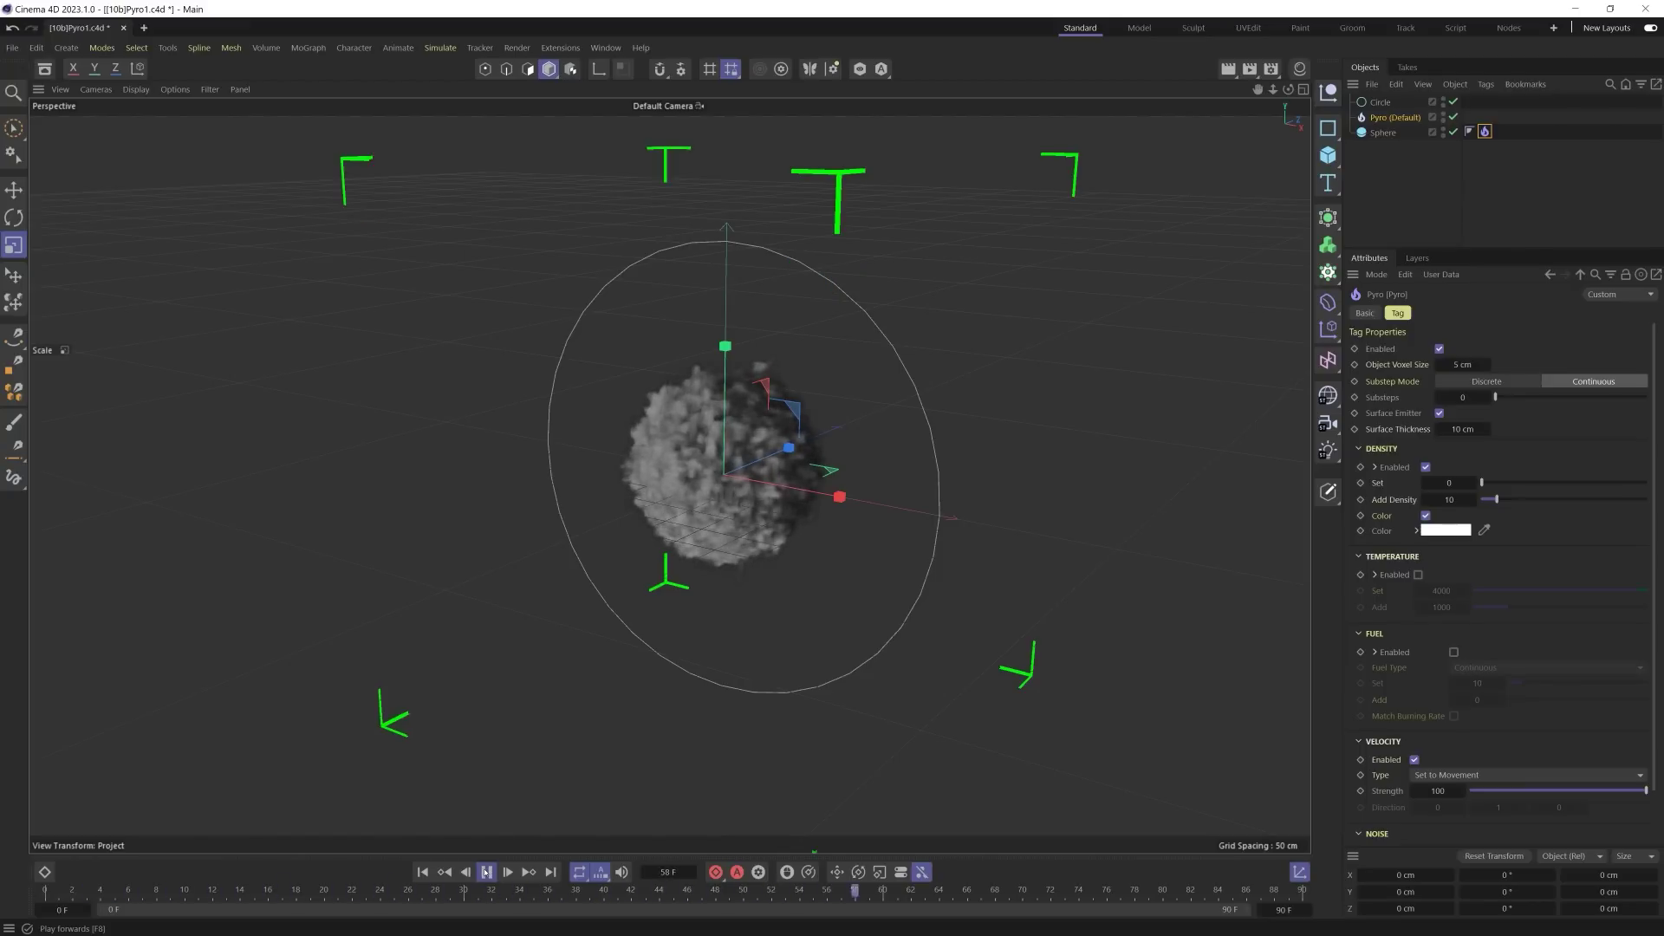
pyautogui.click(486, 872)
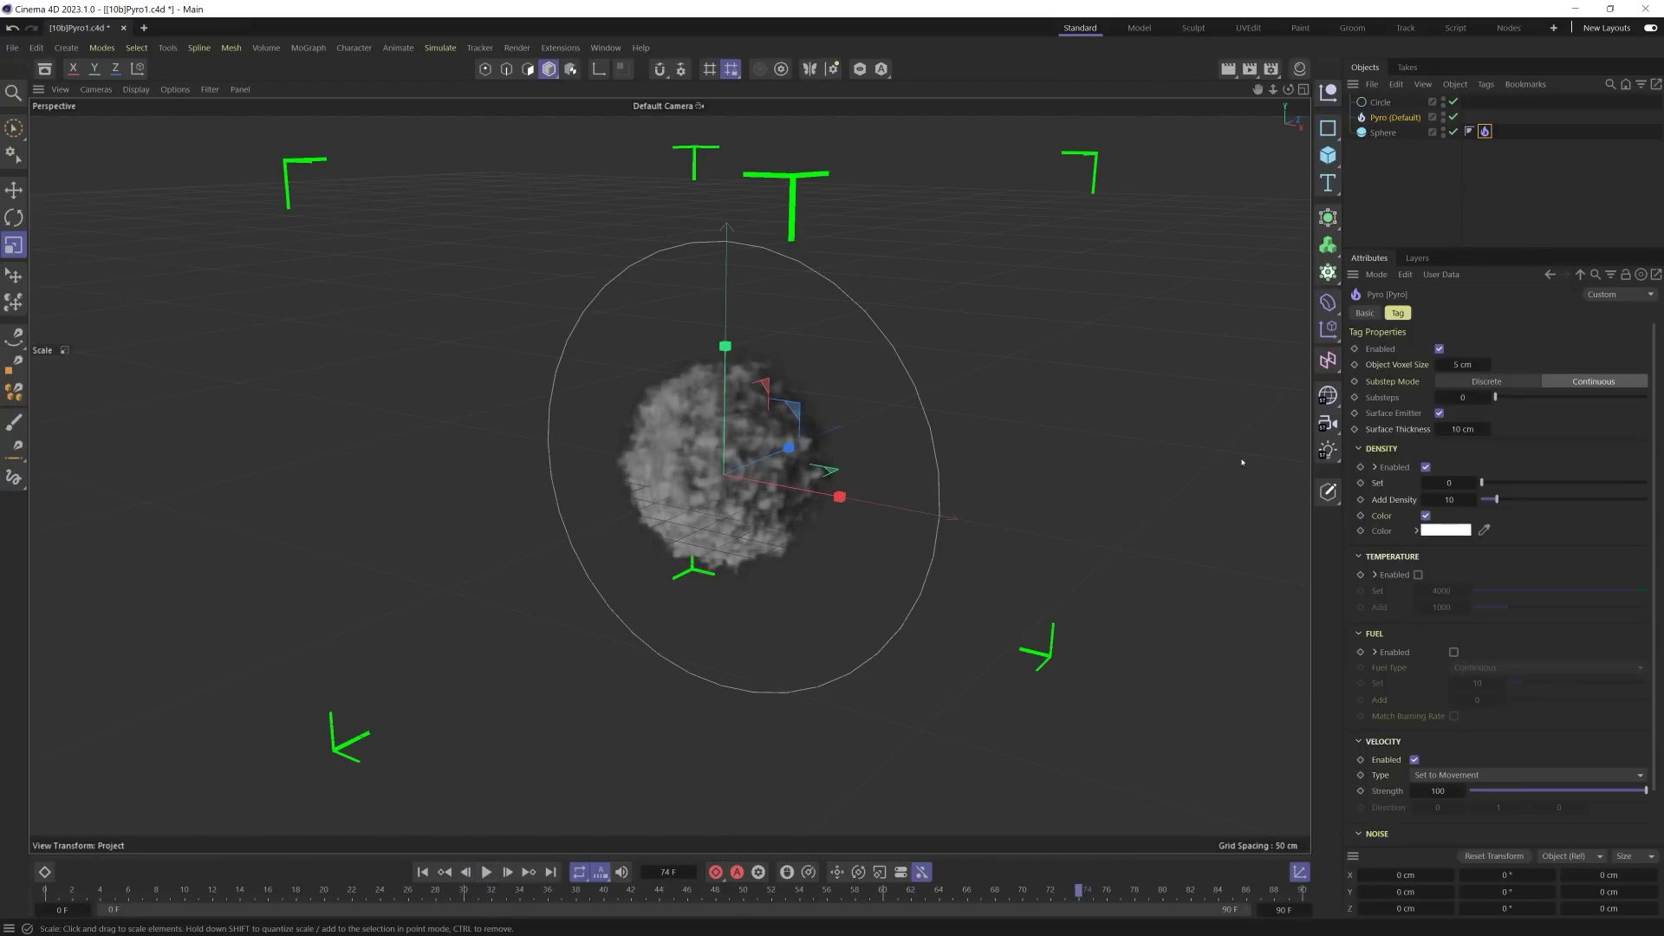
# Step: Disable Density emission, re-enable Temperature, and play to preview the fire
pyautogui.click(1425, 468)
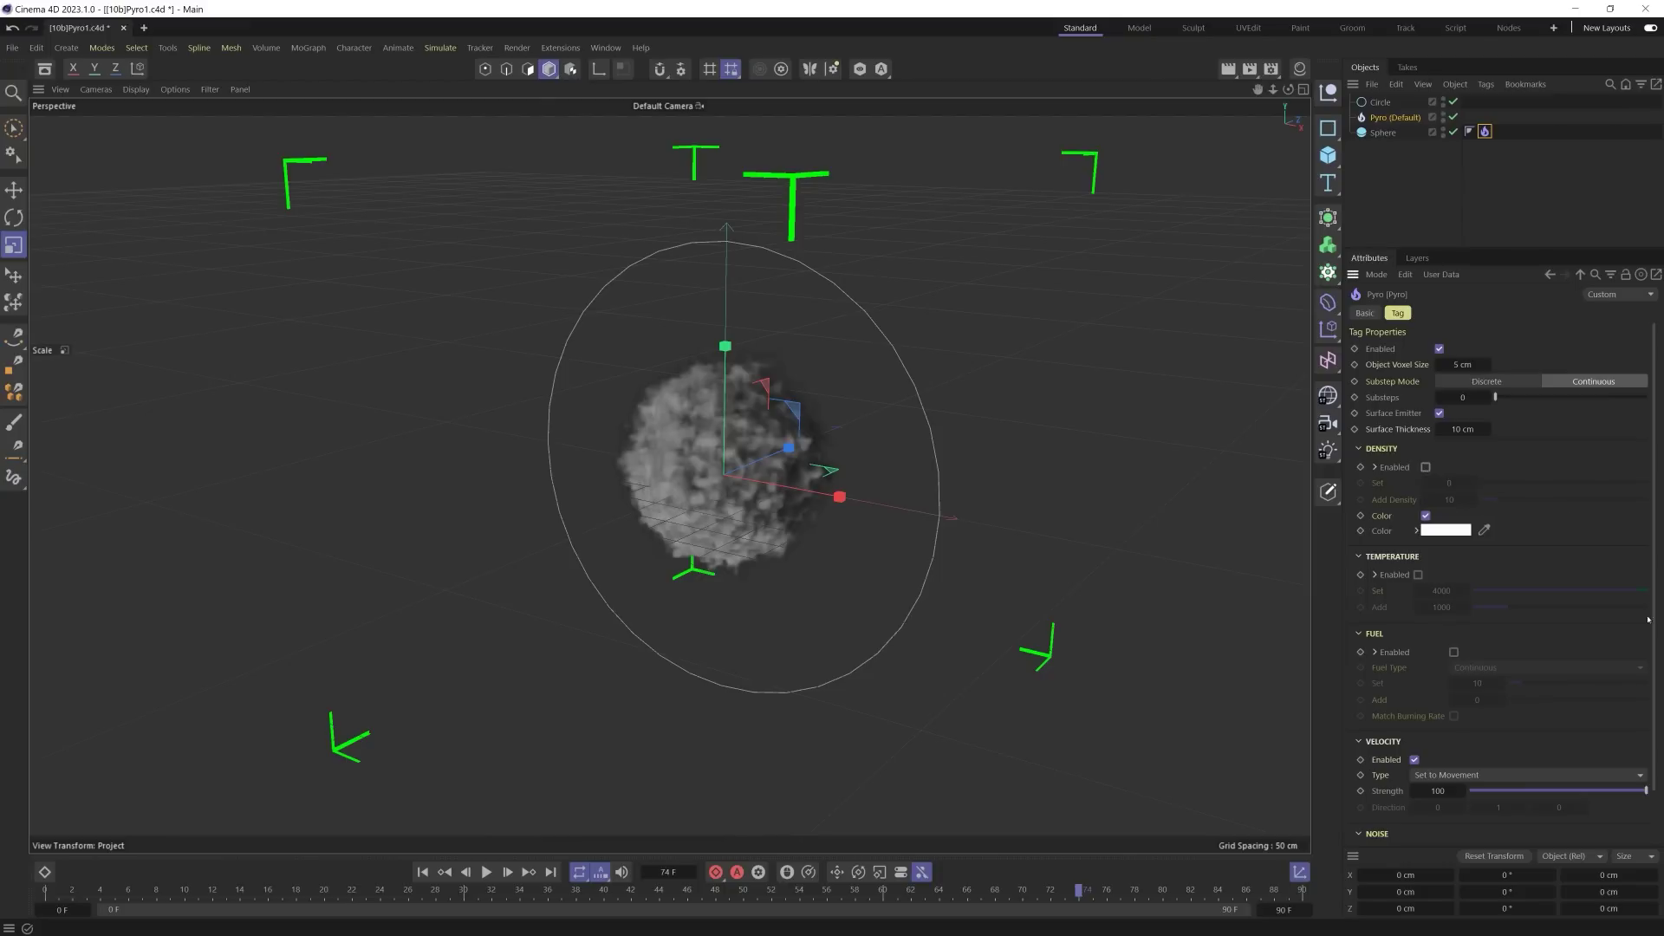
pyautogui.click(1418, 575)
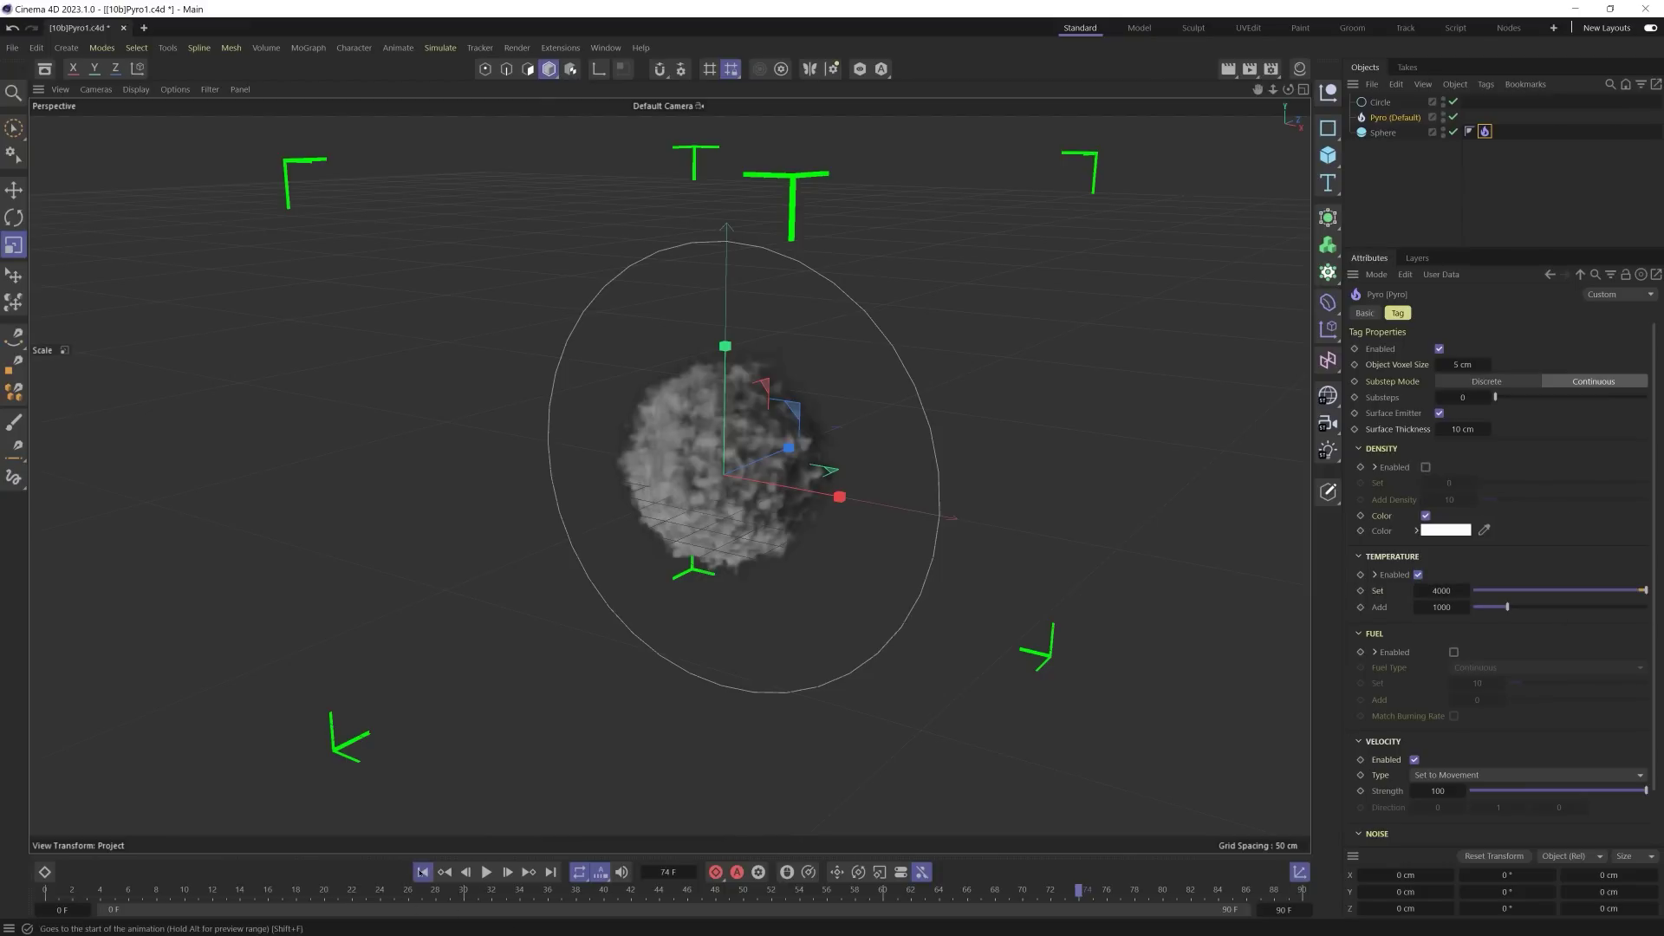
pyautogui.click(486, 872)
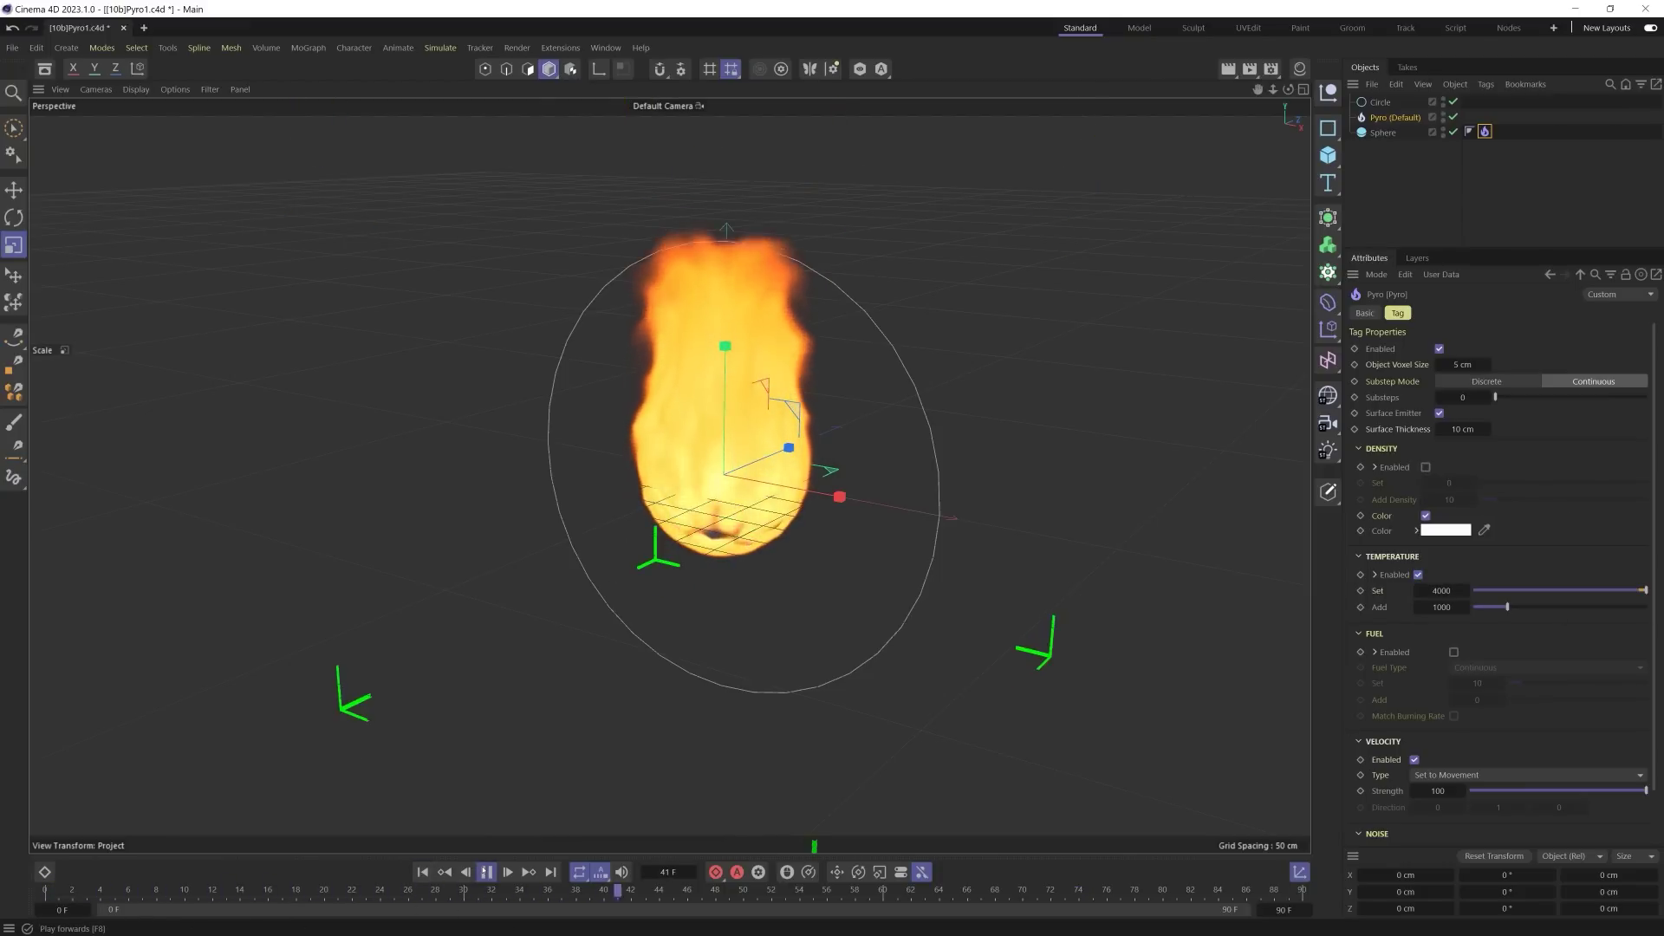
pyautogui.press('F8')
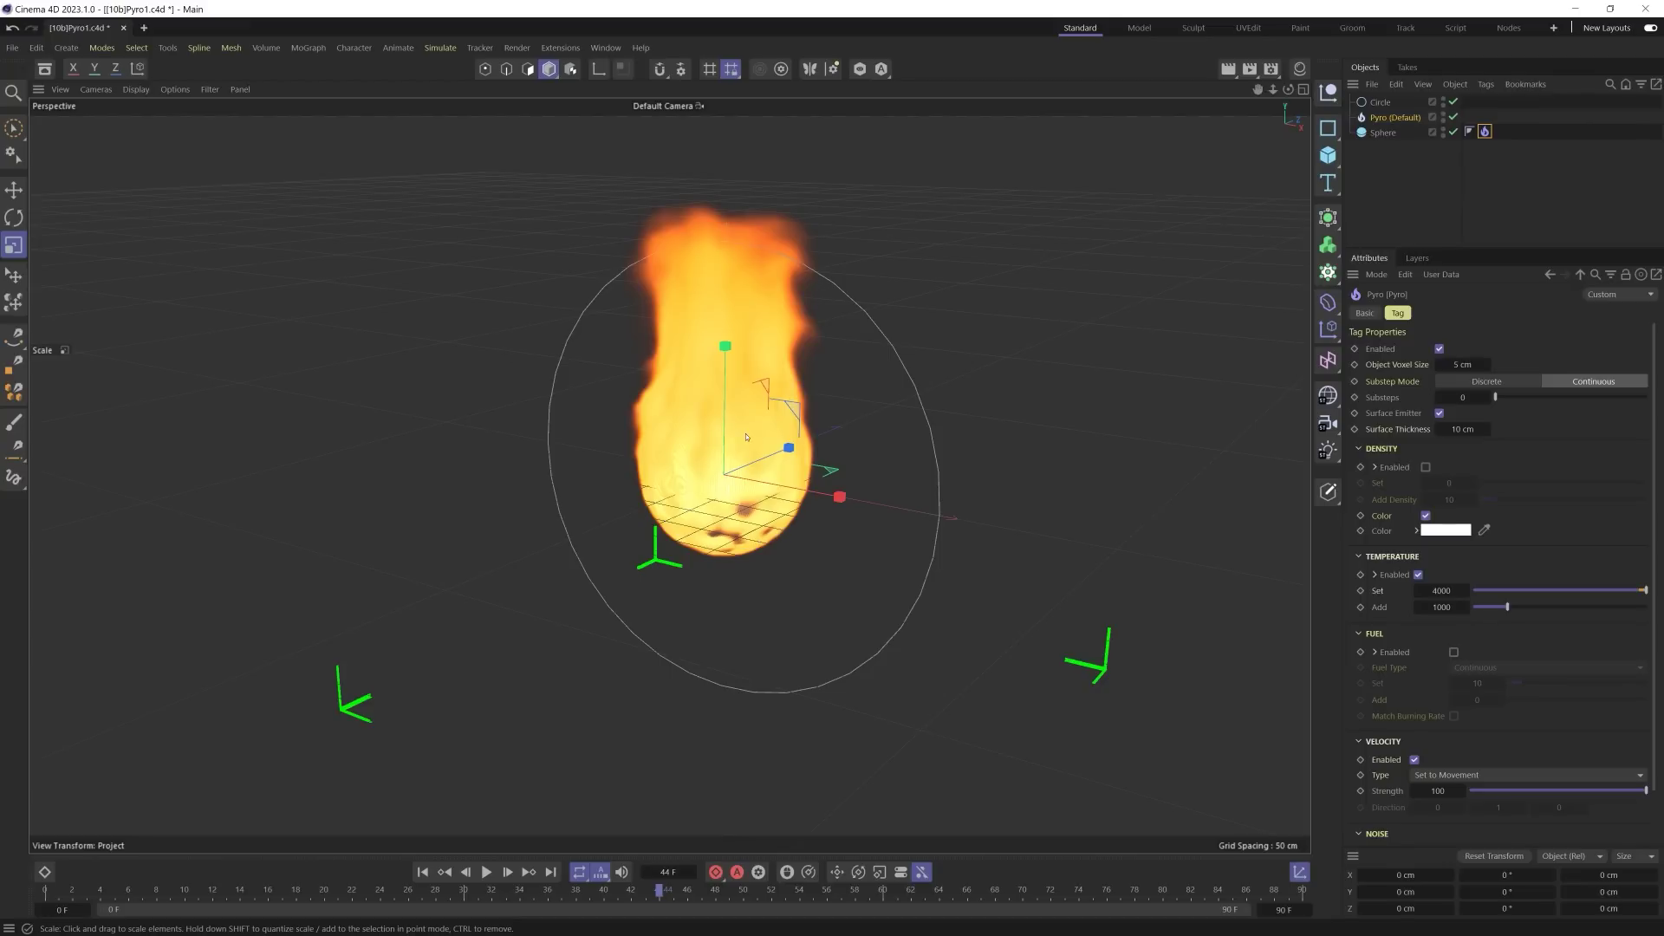
pyautogui.keyDown('alt'); pyautogui.moveTo(746, 437); pyautogui.dragTo(761, 544, button='middle'); pyautogui.keyUp('alt')
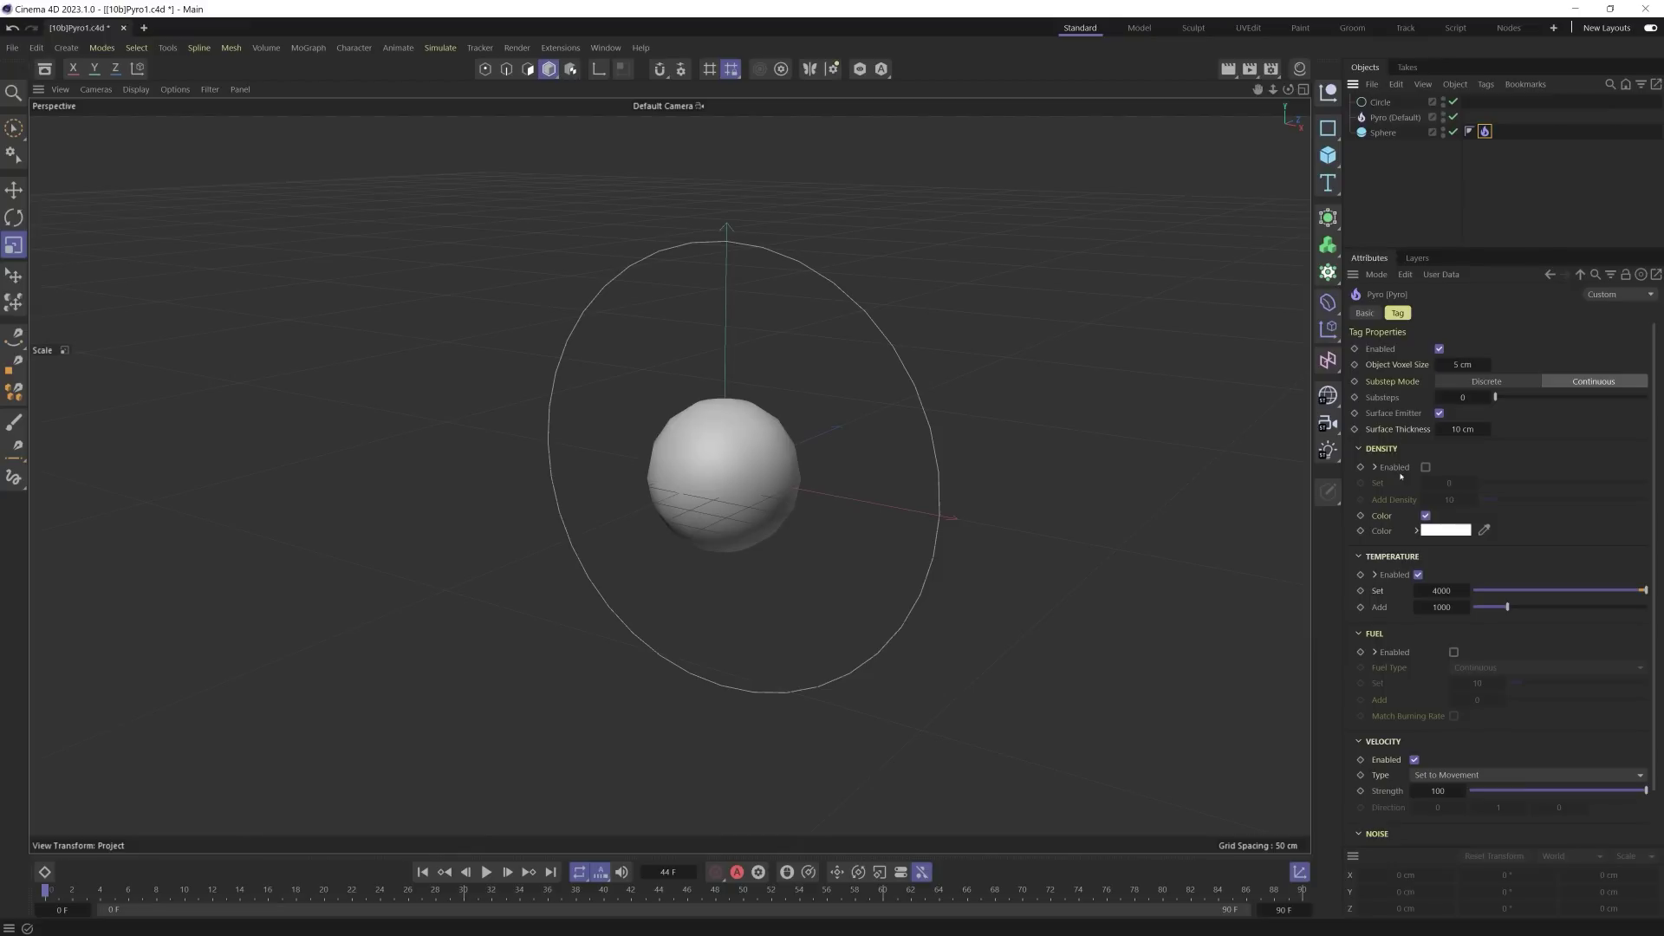
# Step: Disable Velocity emission on the Pyro tag and scroll Pyro (Default) down to its Draw settings
pyautogui.click(1414, 759)
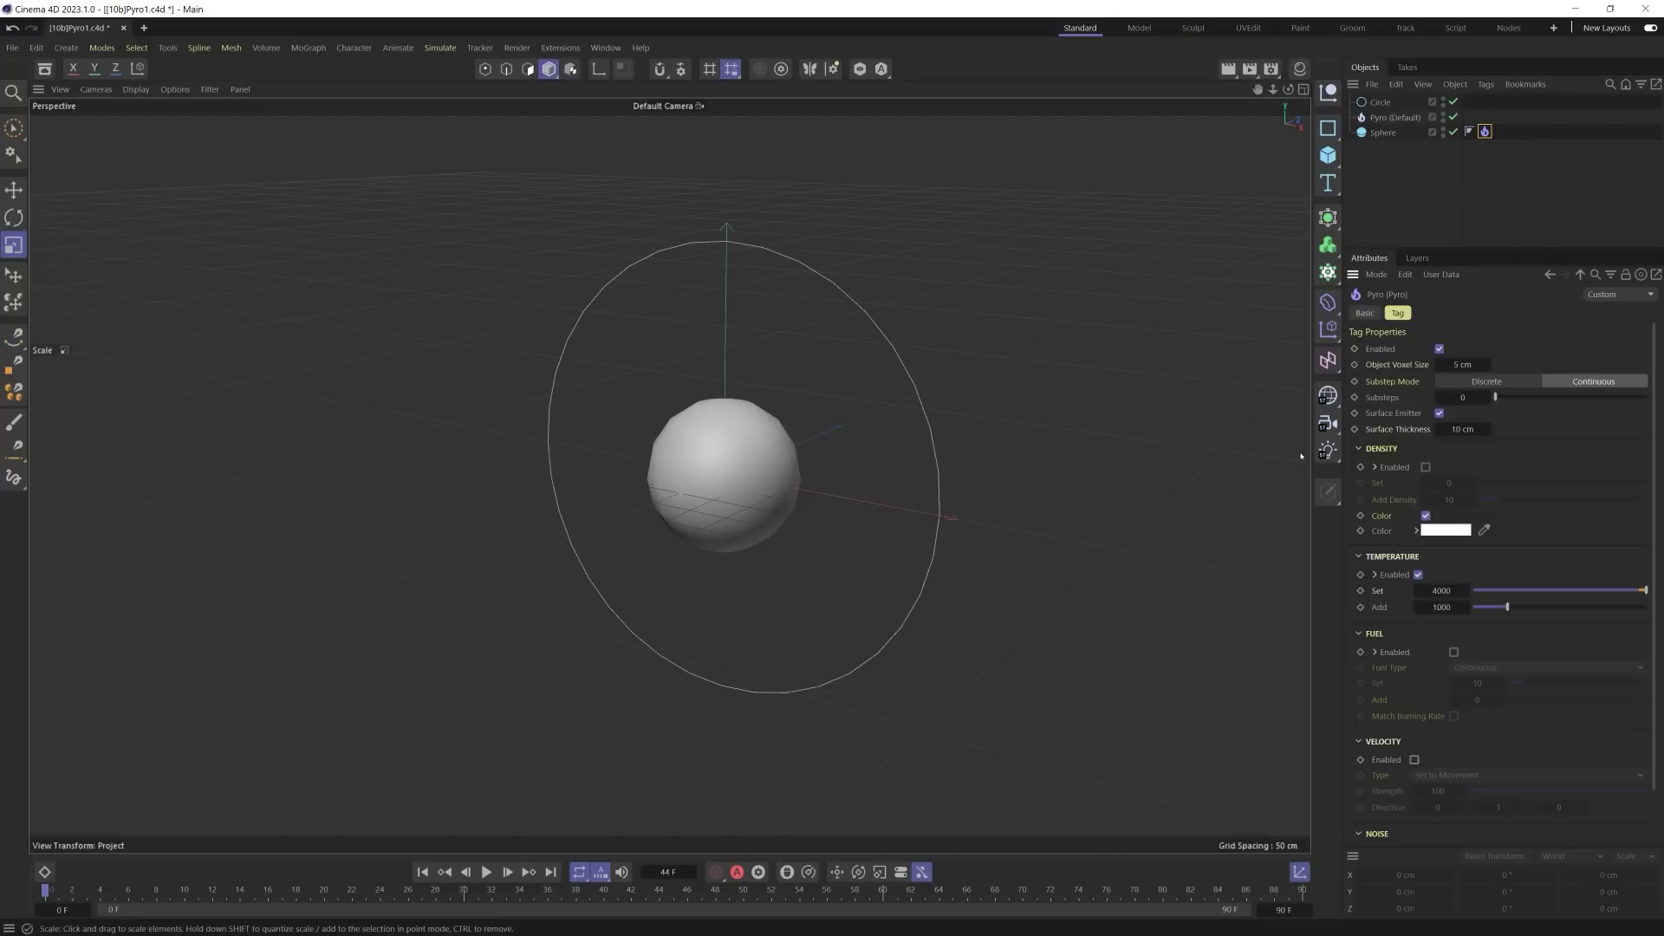
pyautogui.click(1389, 119)
pyautogui.scroll(-10, 1397, 666)
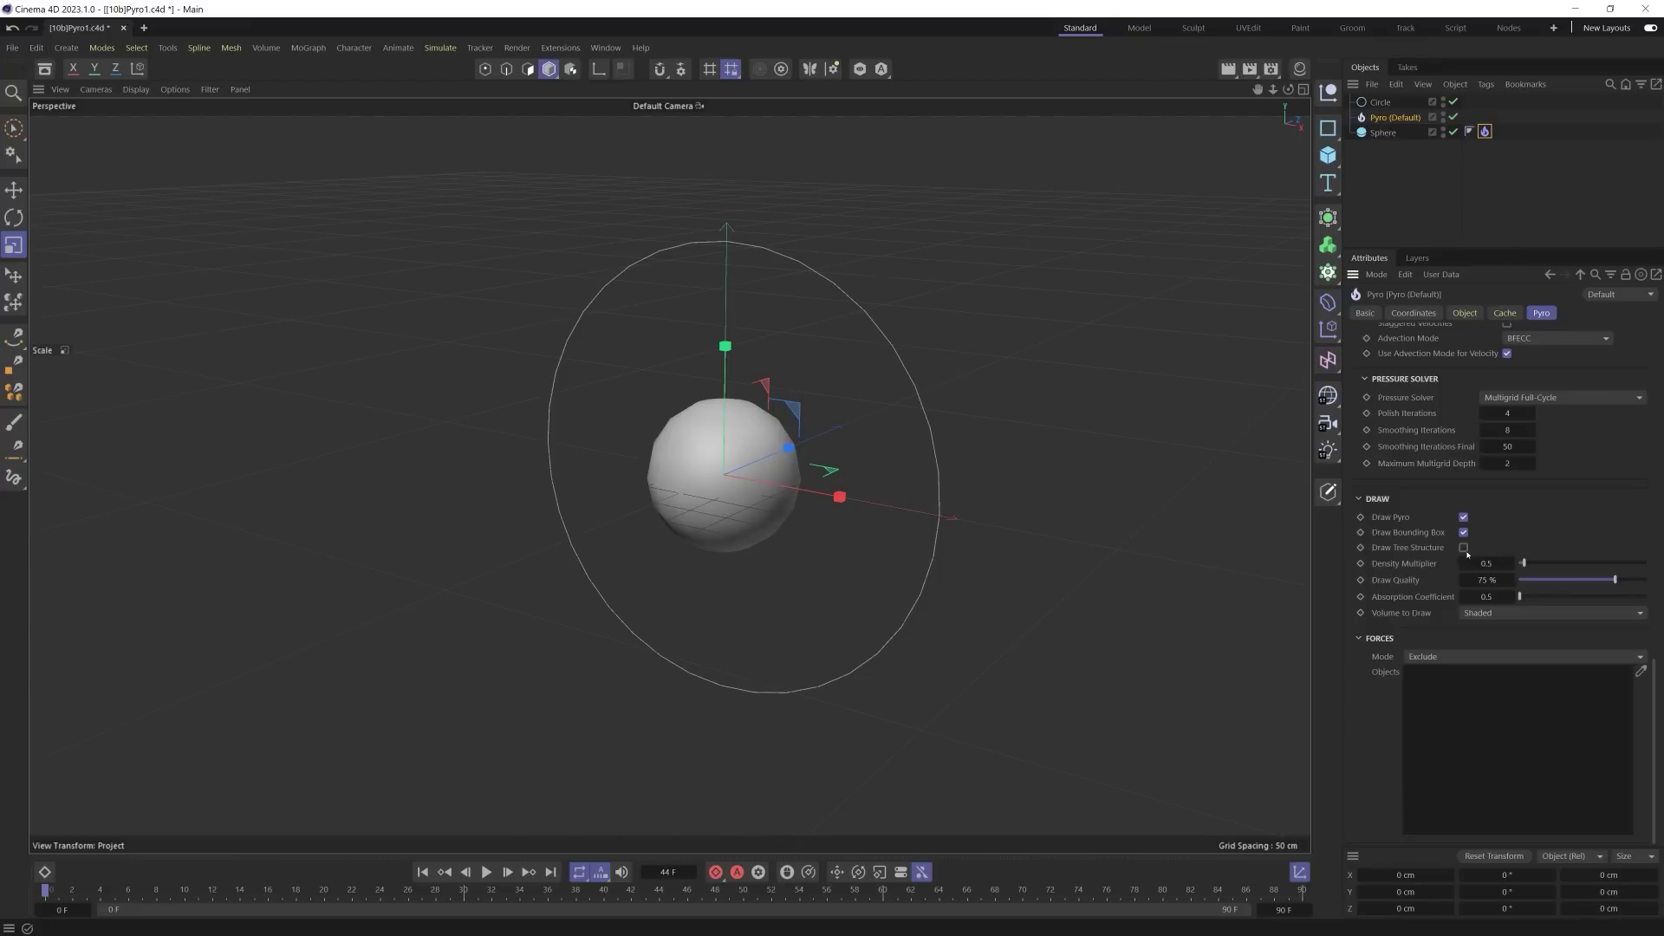
# Step: Enable Draw Tree Structure, play, zoom out to see the voxel cells, keeping Volume to Draw Shaded
pyautogui.click(1463, 548)
pyautogui.click(487, 873)
pyautogui.press('F8')
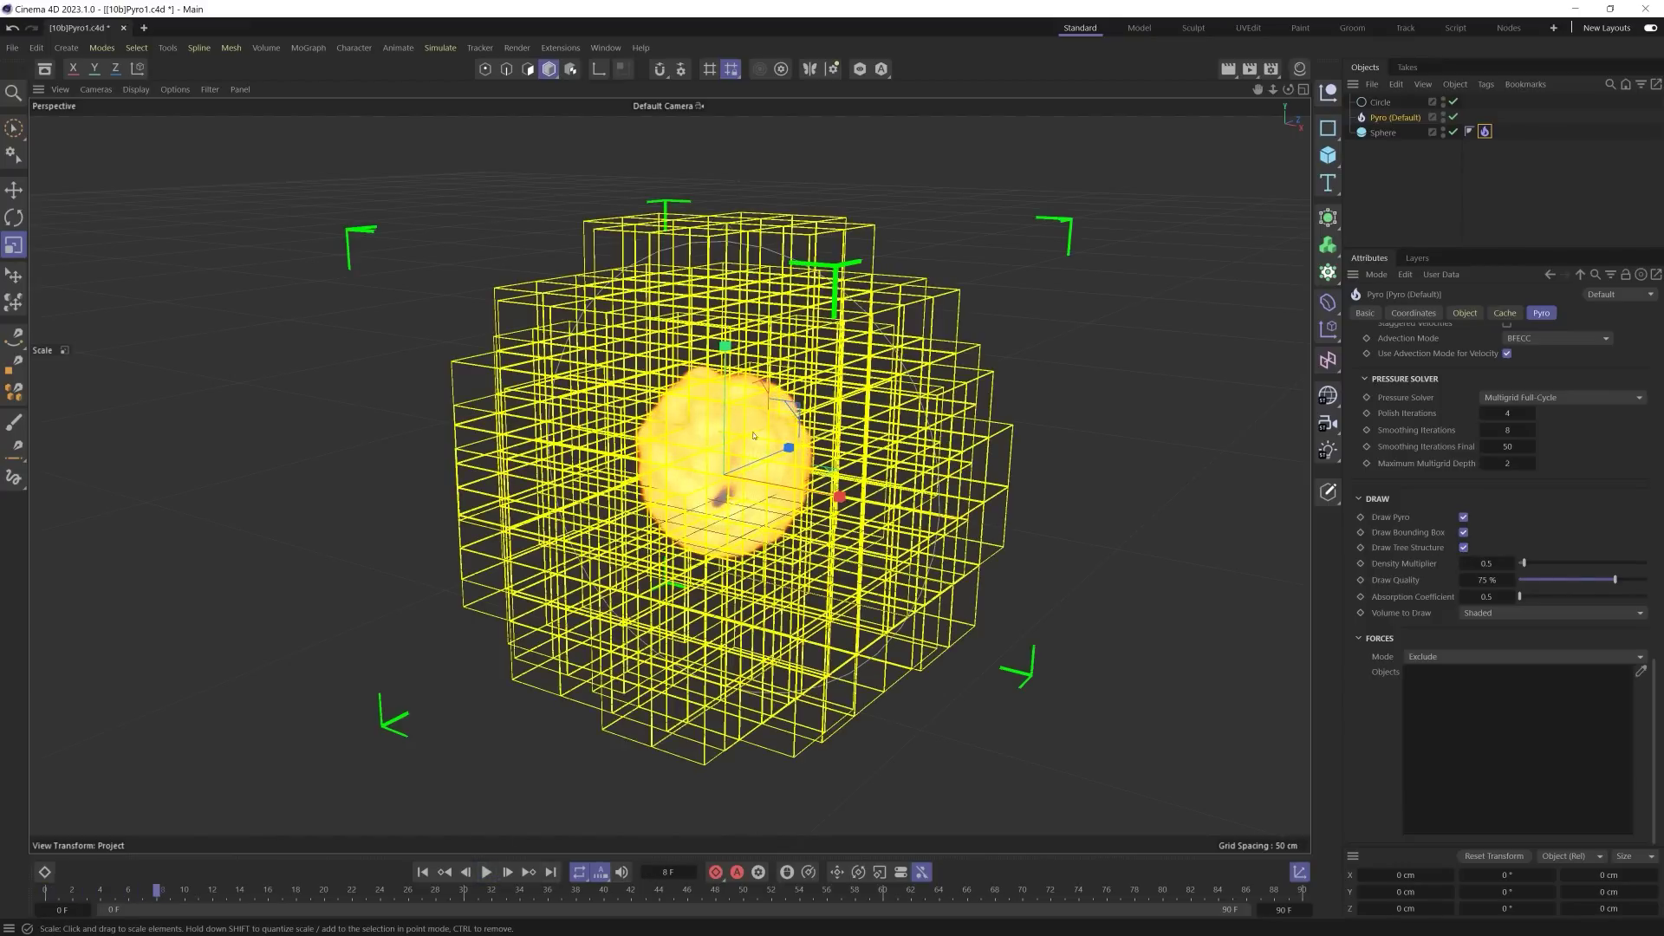
pyautogui.scroll(-3, 753, 436)
pyautogui.keyDown('alt'); pyautogui.moveTo(753, 436); pyautogui.dragTo(731, 587); pyautogui.keyUp('alt')
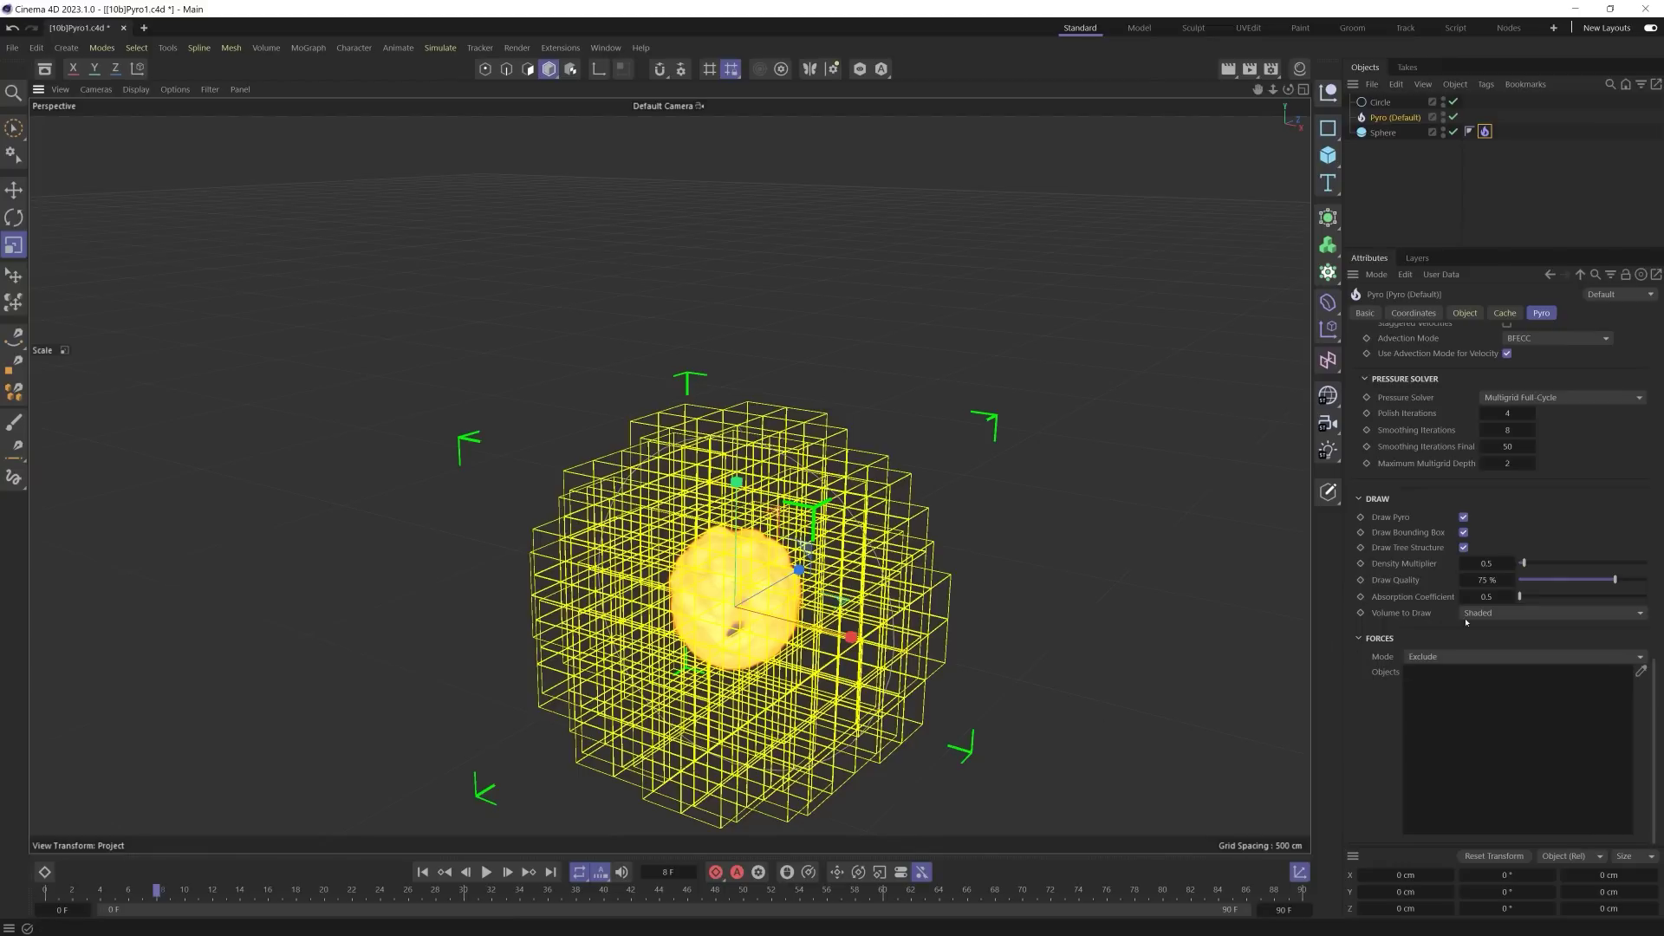
pyautogui.click(1471, 613)
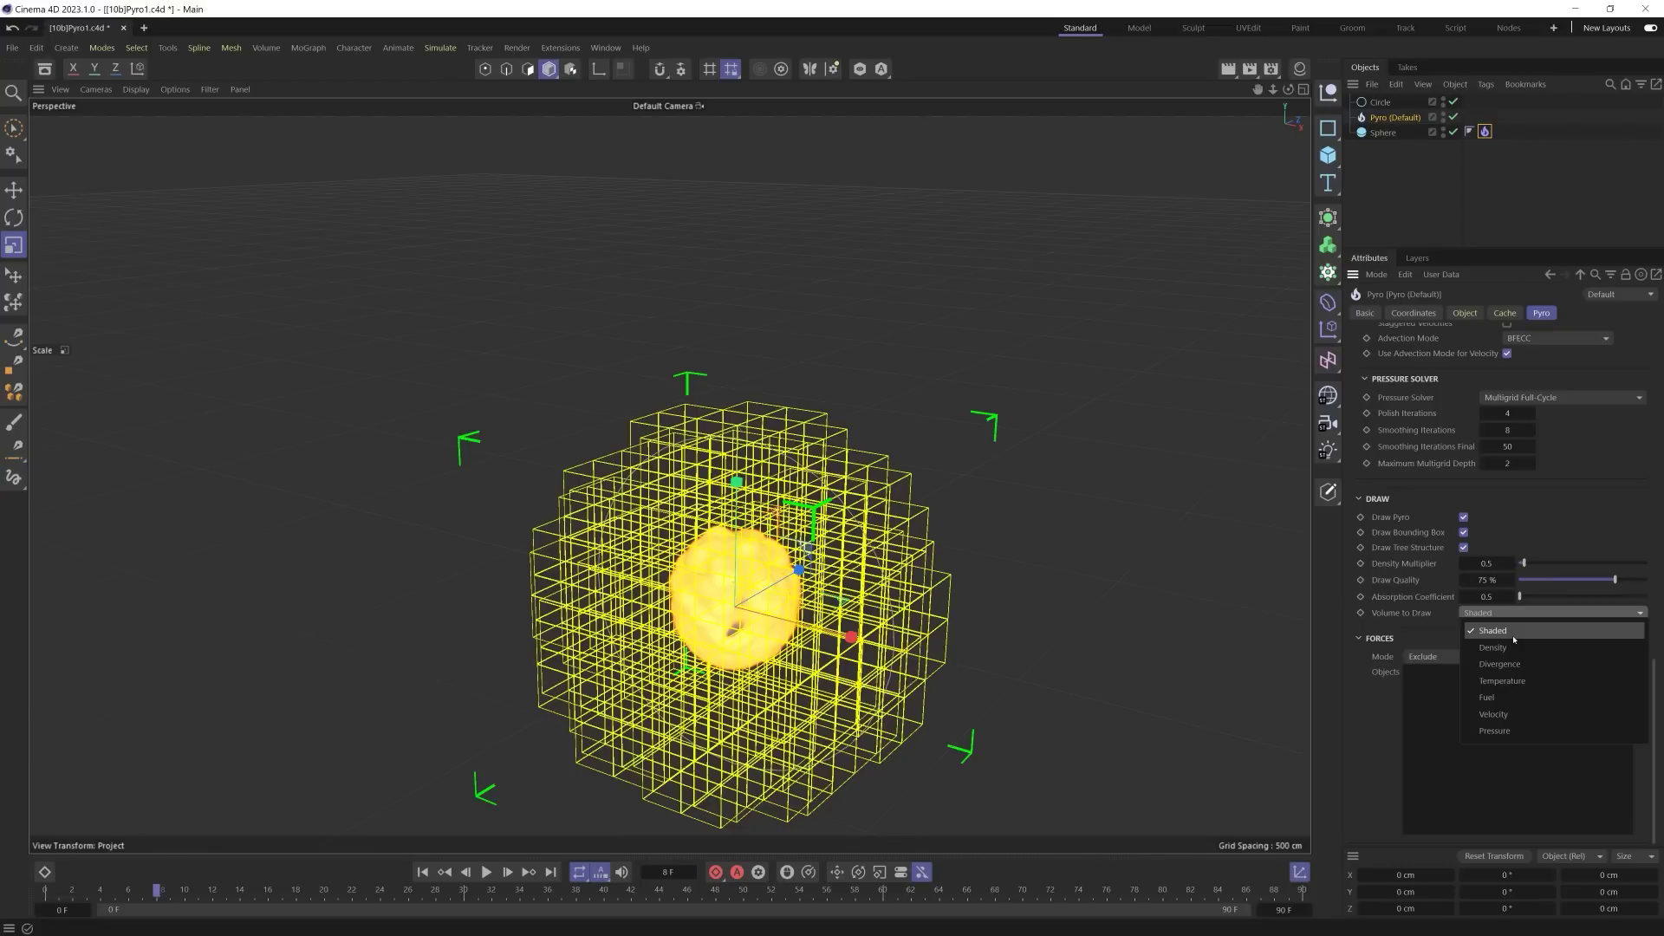
pyautogui.click(1433, 598)
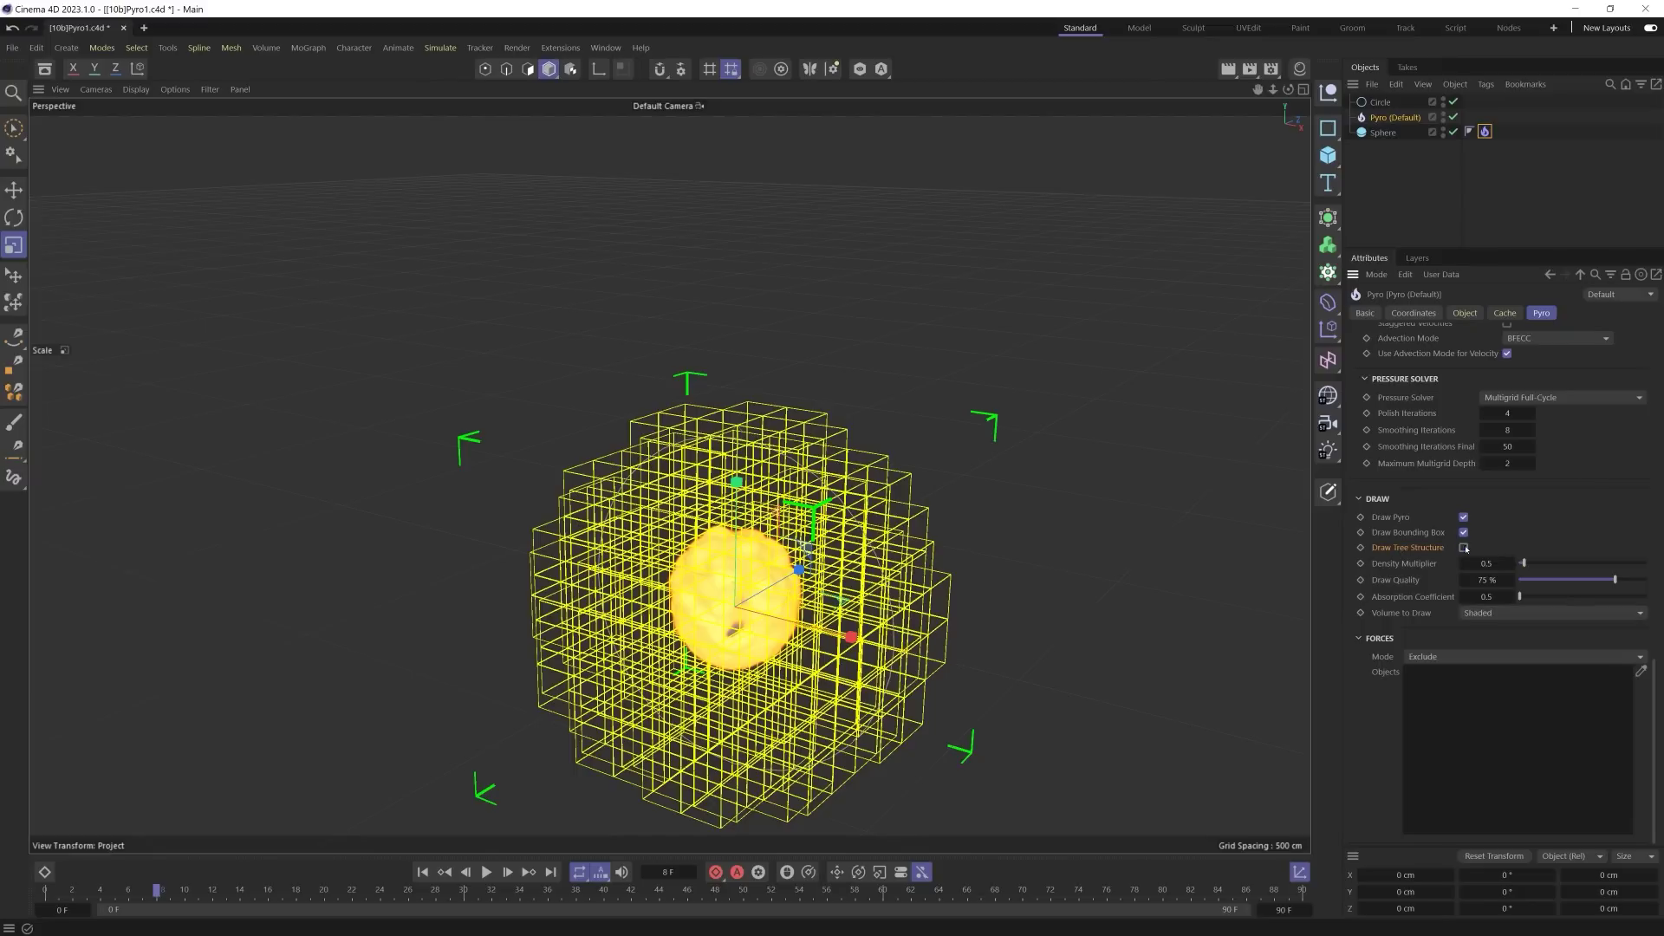
# Step: Hide the tree structure, replay the fire to frame 39, and show the Sphere's Pyro tag settings
pyautogui.click(422, 871)
pyautogui.click(485, 872)
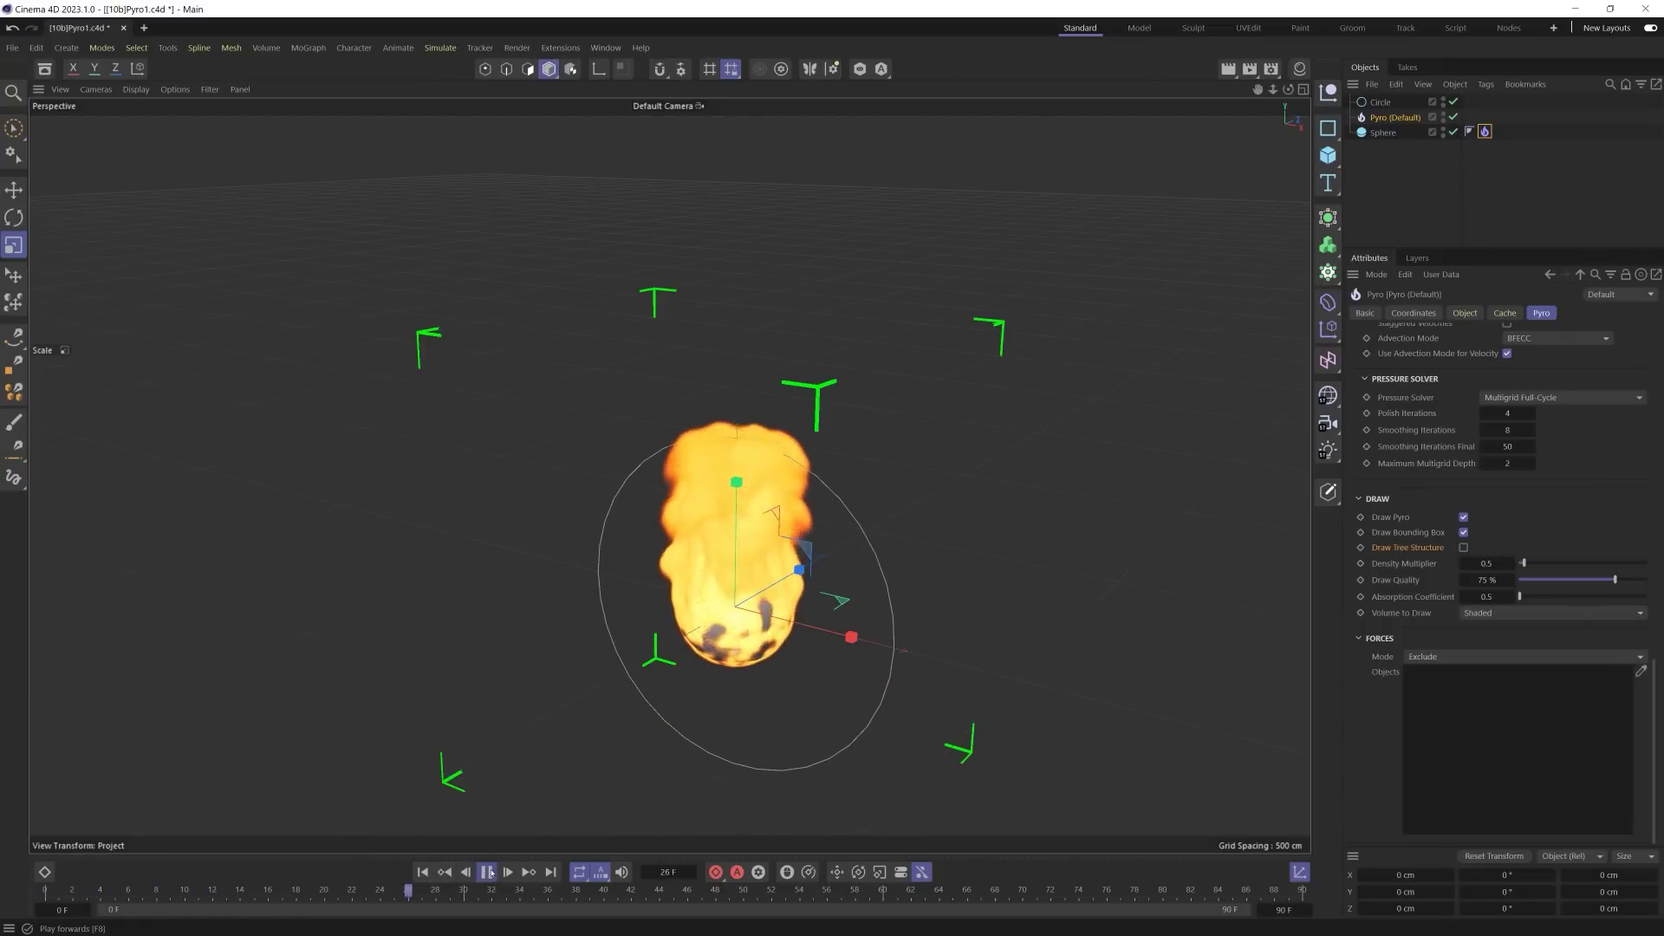
pyautogui.click(488, 872)
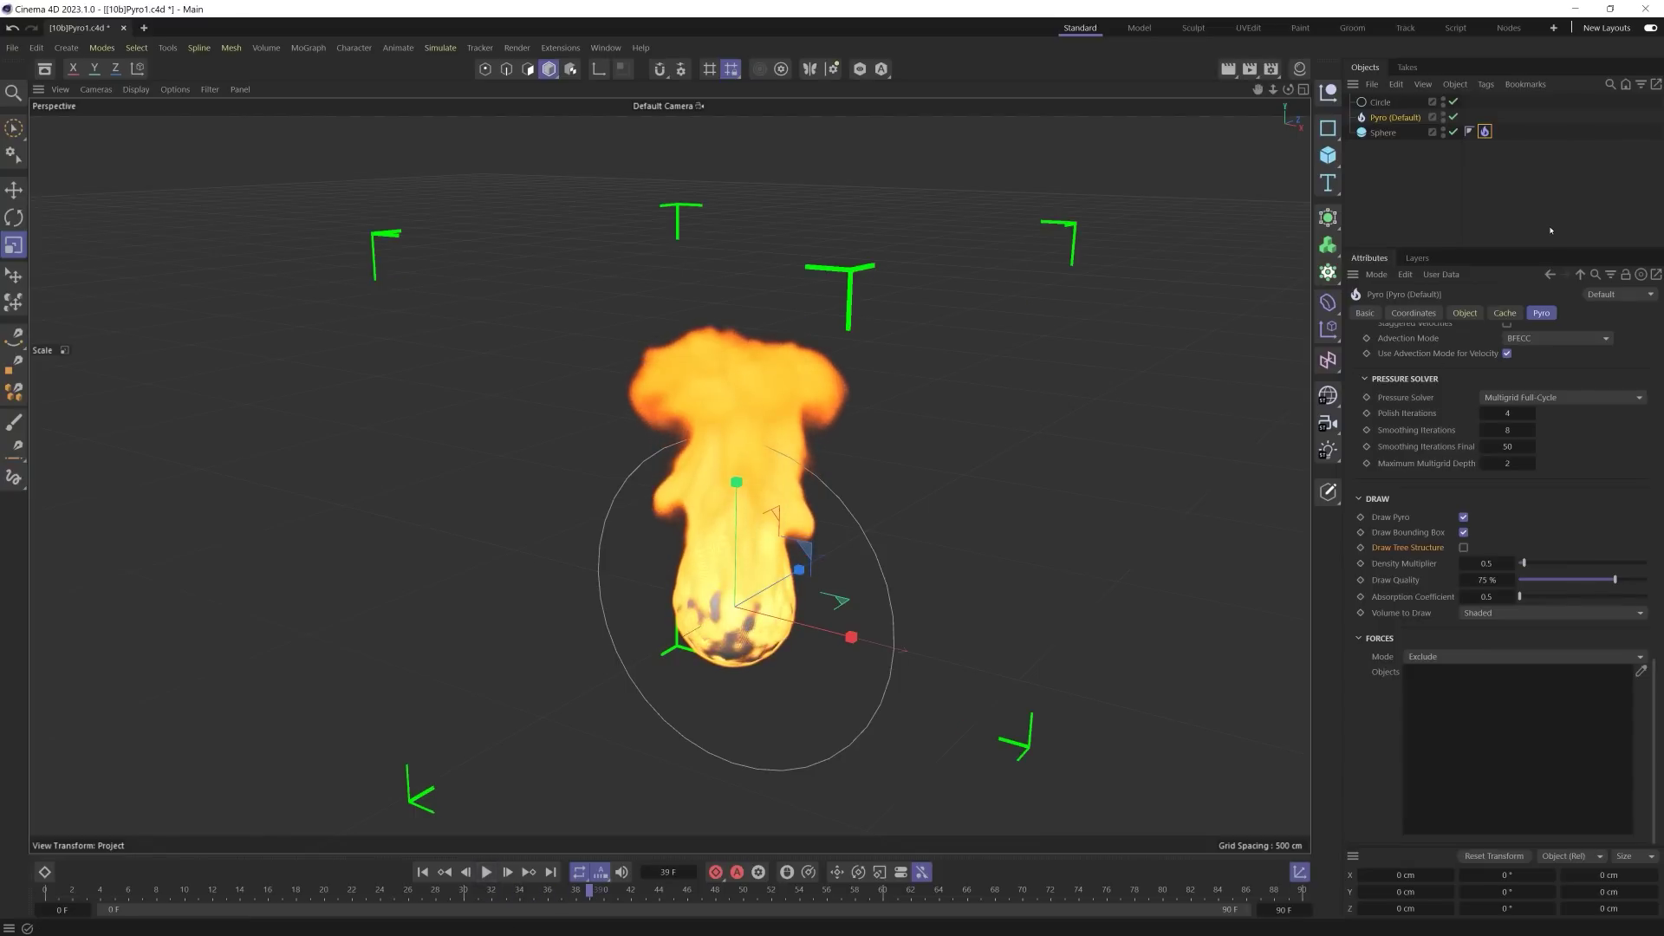
pyautogui.click(1484, 131)
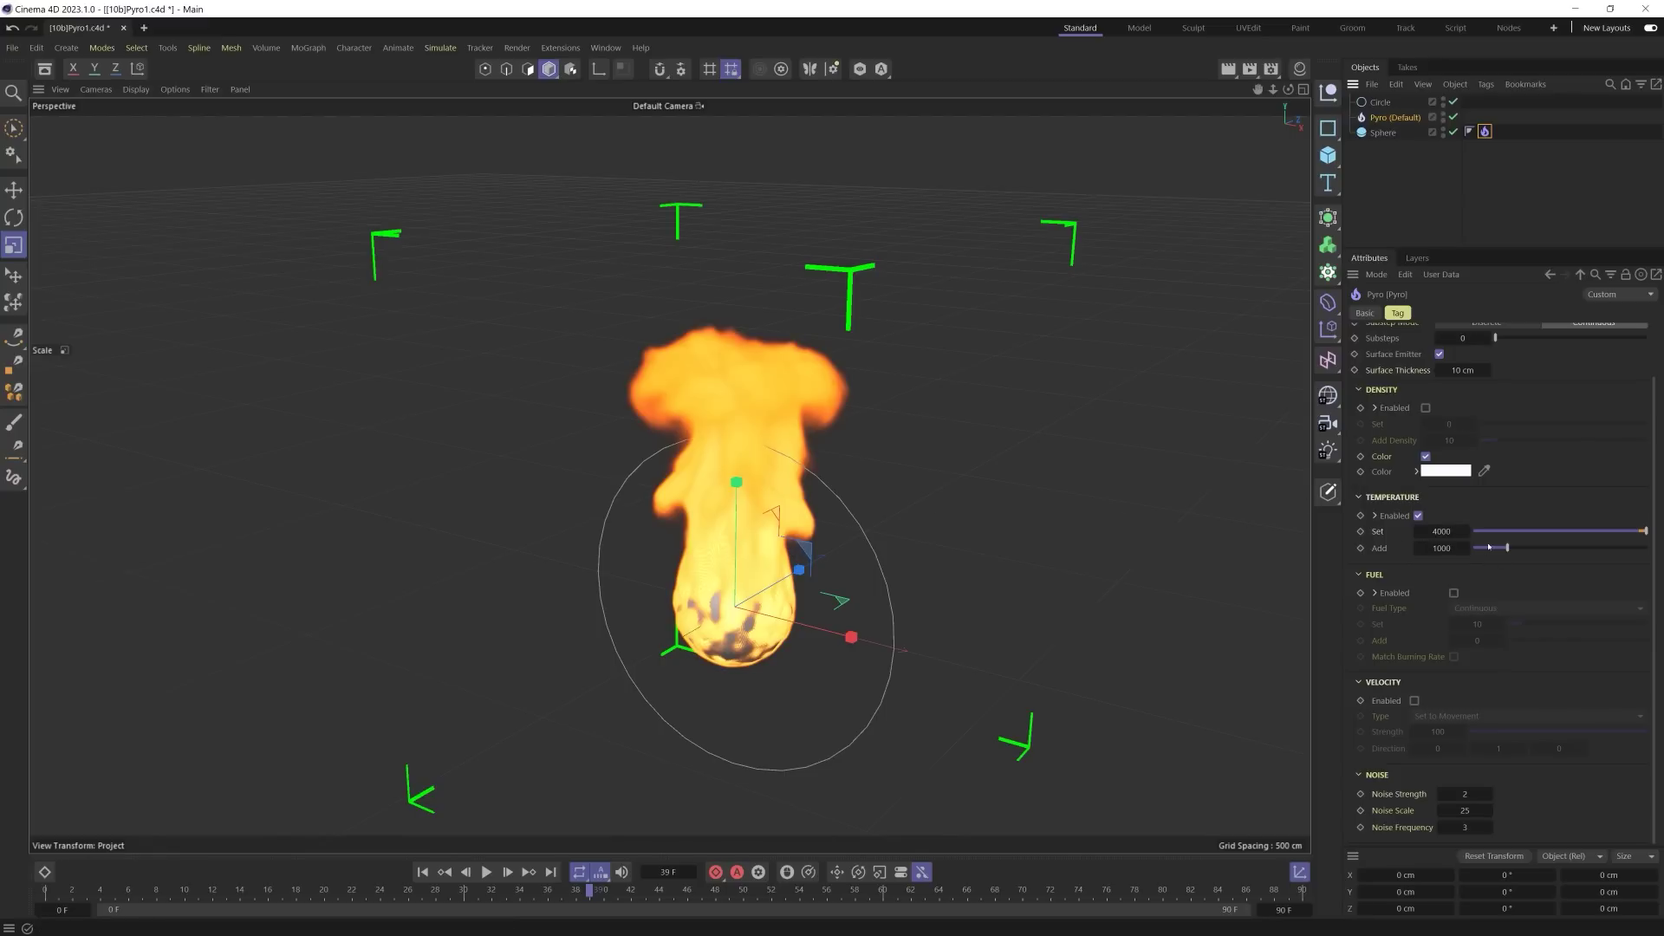
# Step: Lower the Pyro tag's Temperature Set from 4000 to 0 and replay the simulation from the start
pyautogui.click(1380, 531)
pyautogui.moveTo(1567, 537); pyautogui.dragTo(1465, 533)
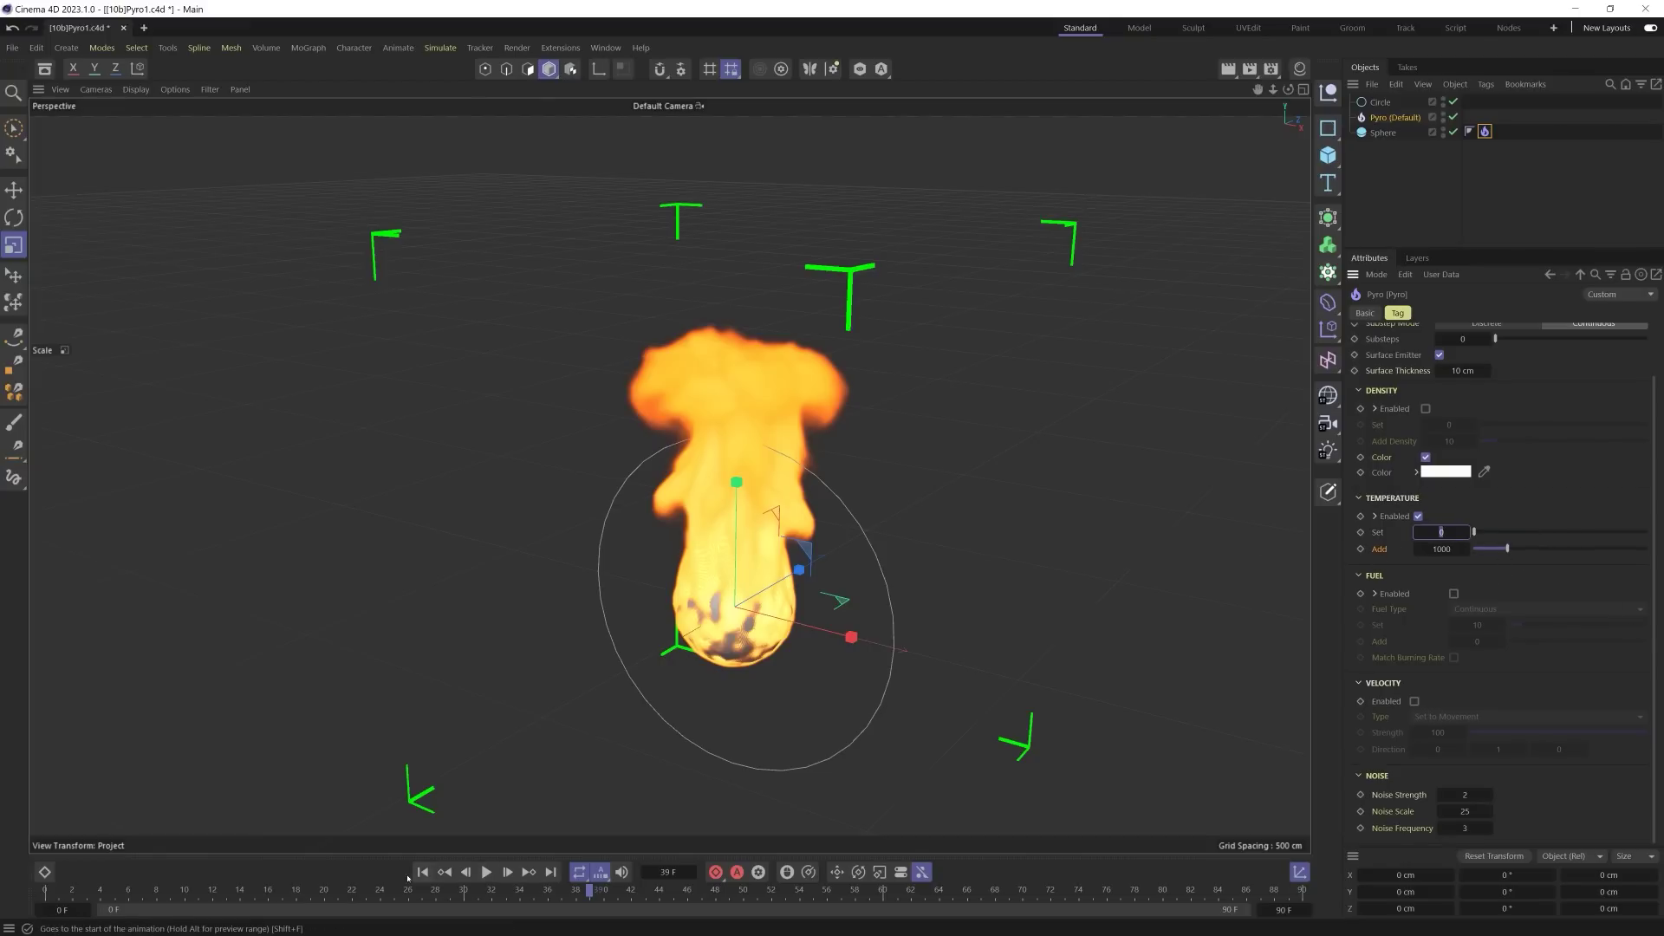
pyautogui.click(422, 872)
pyautogui.click(487, 871)
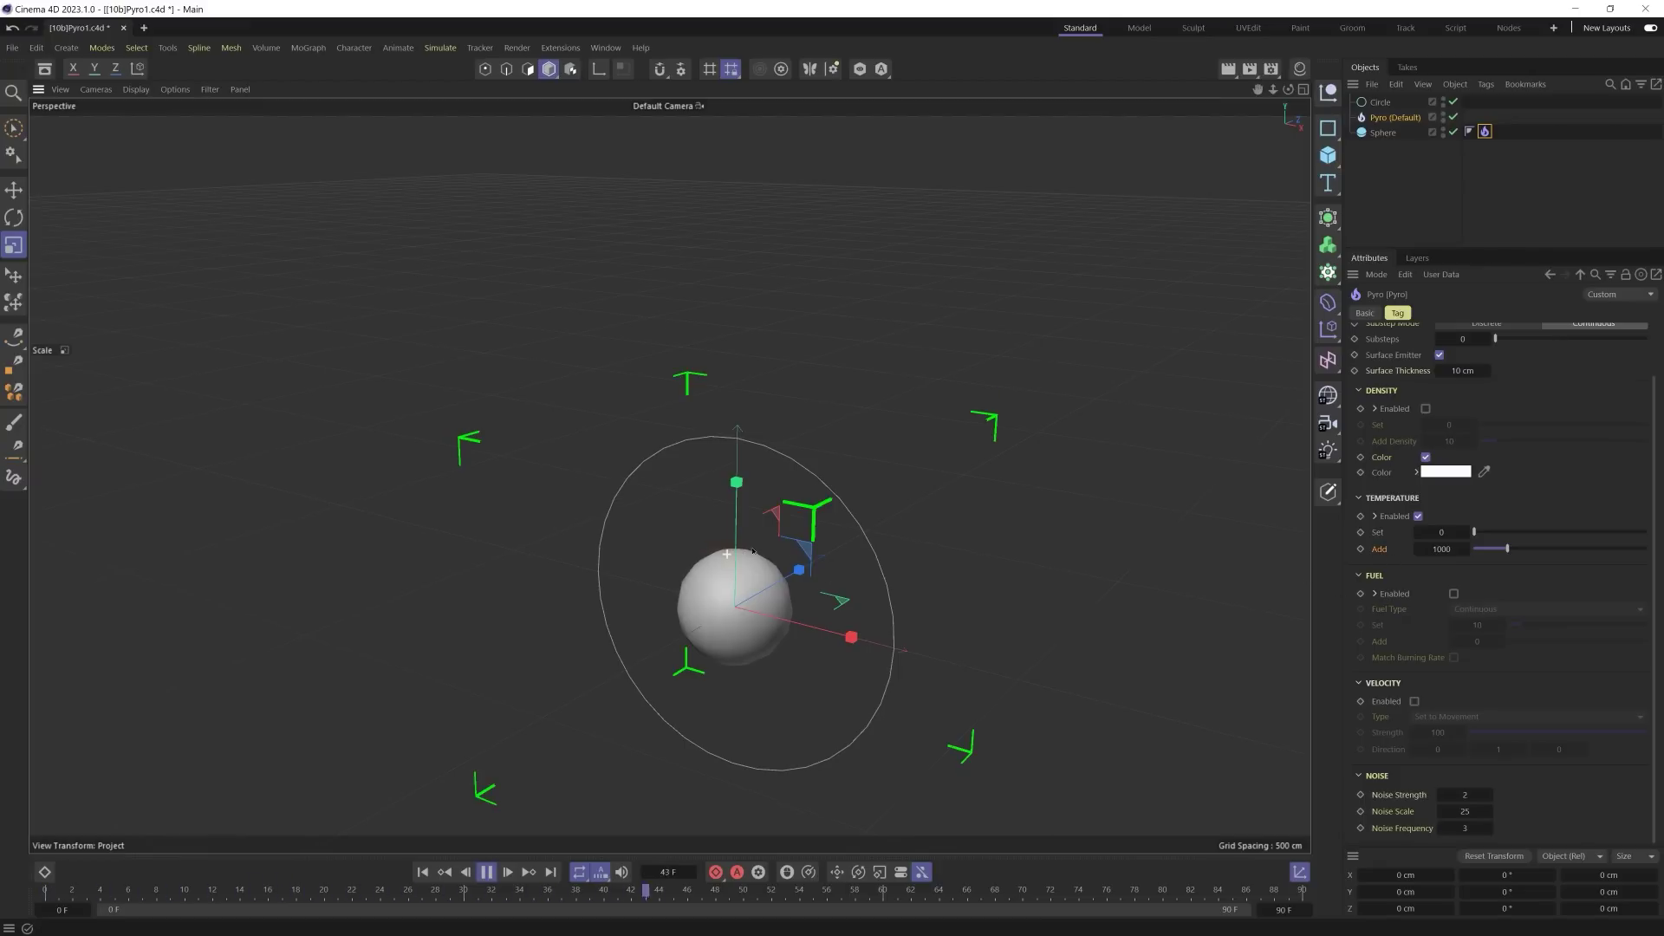
# Step: Frame the sphere and raise the Pyro tag's Temperature Add to 5000 during playback
pyautogui.scroll(5, 726, 553)
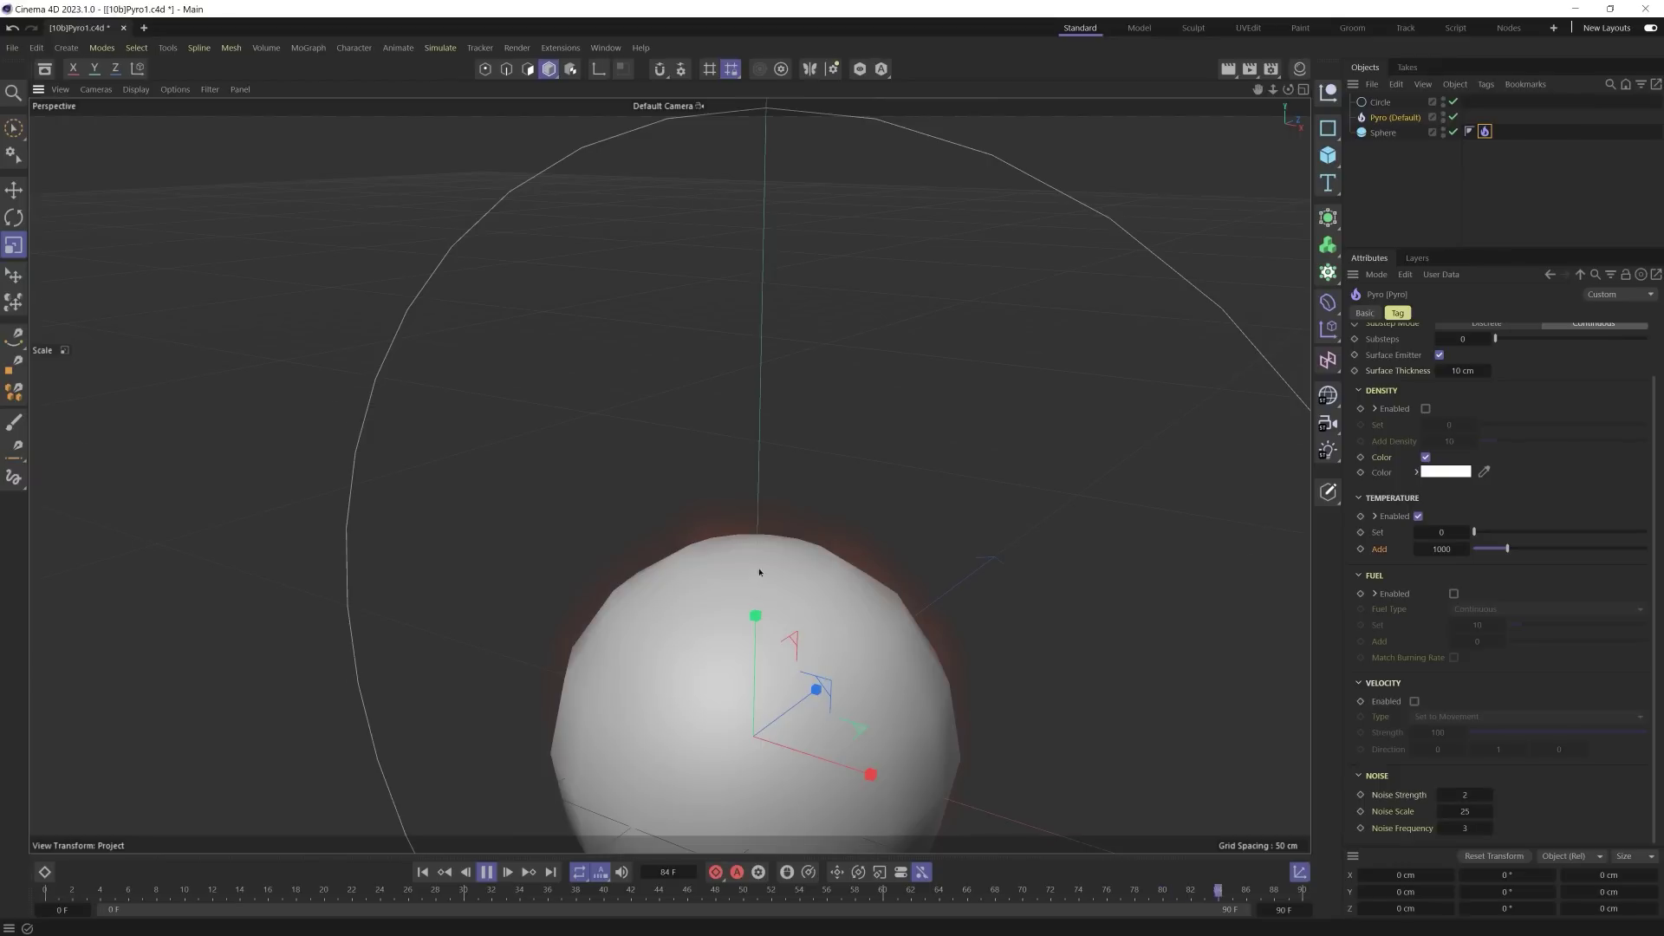
pyautogui.scroll(-10, 741, 554)
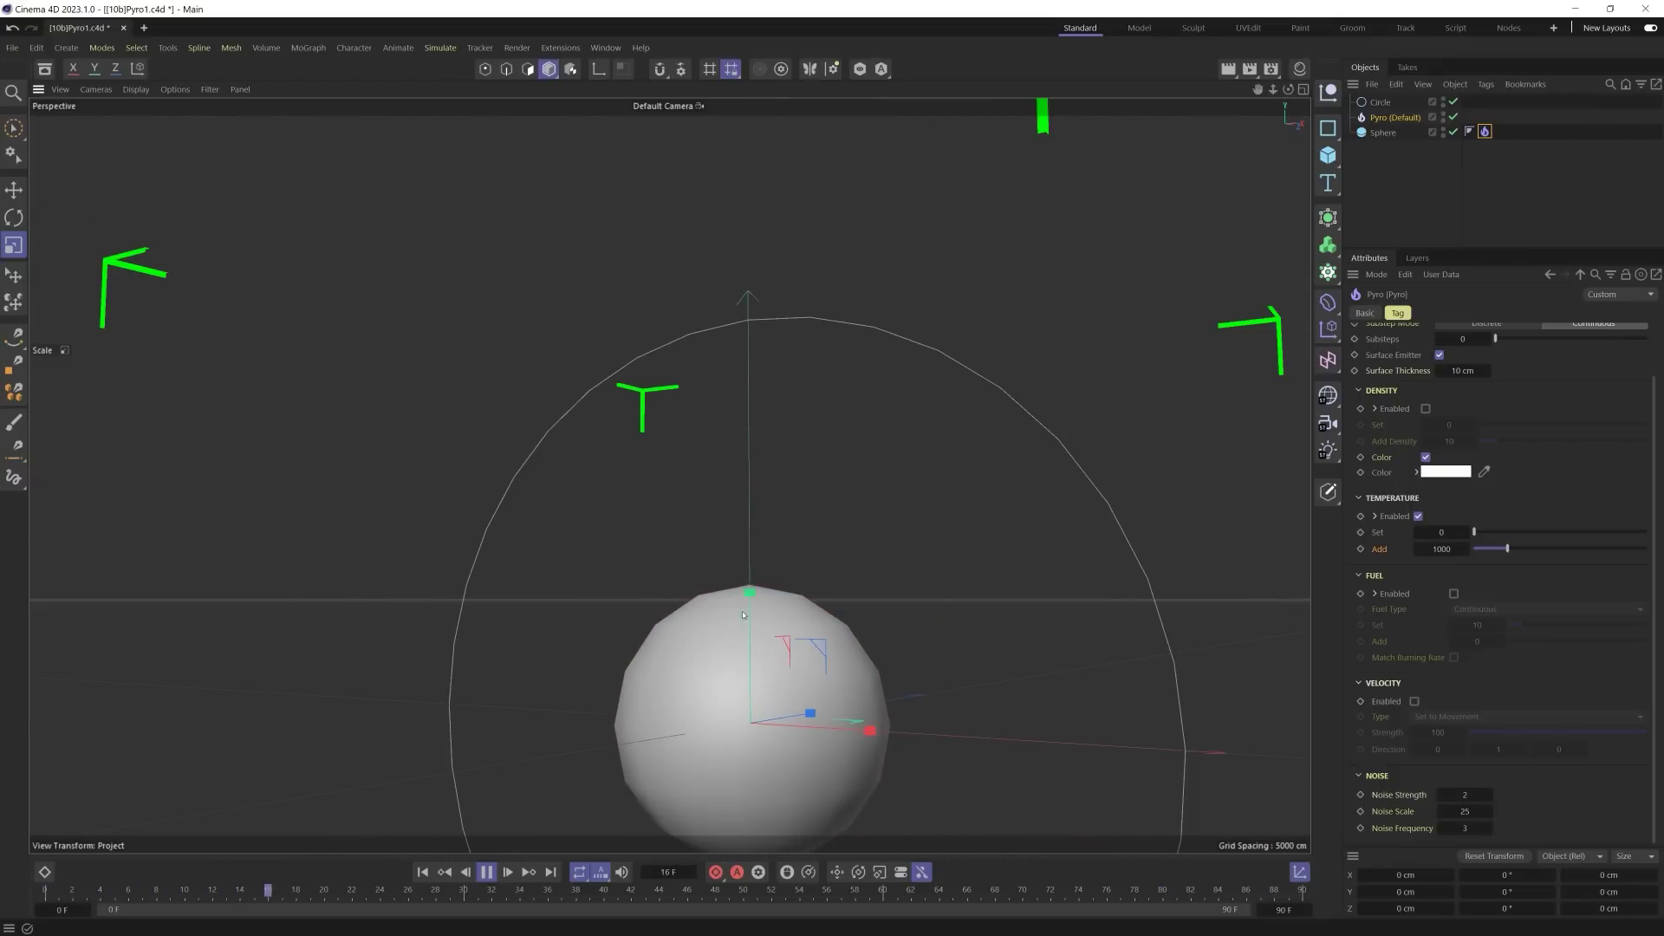
pyautogui.keyDown('alt'); pyautogui.moveTo(742, 586); pyautogui.dragTo(727, 571); pyautogui.keyUp('alt')
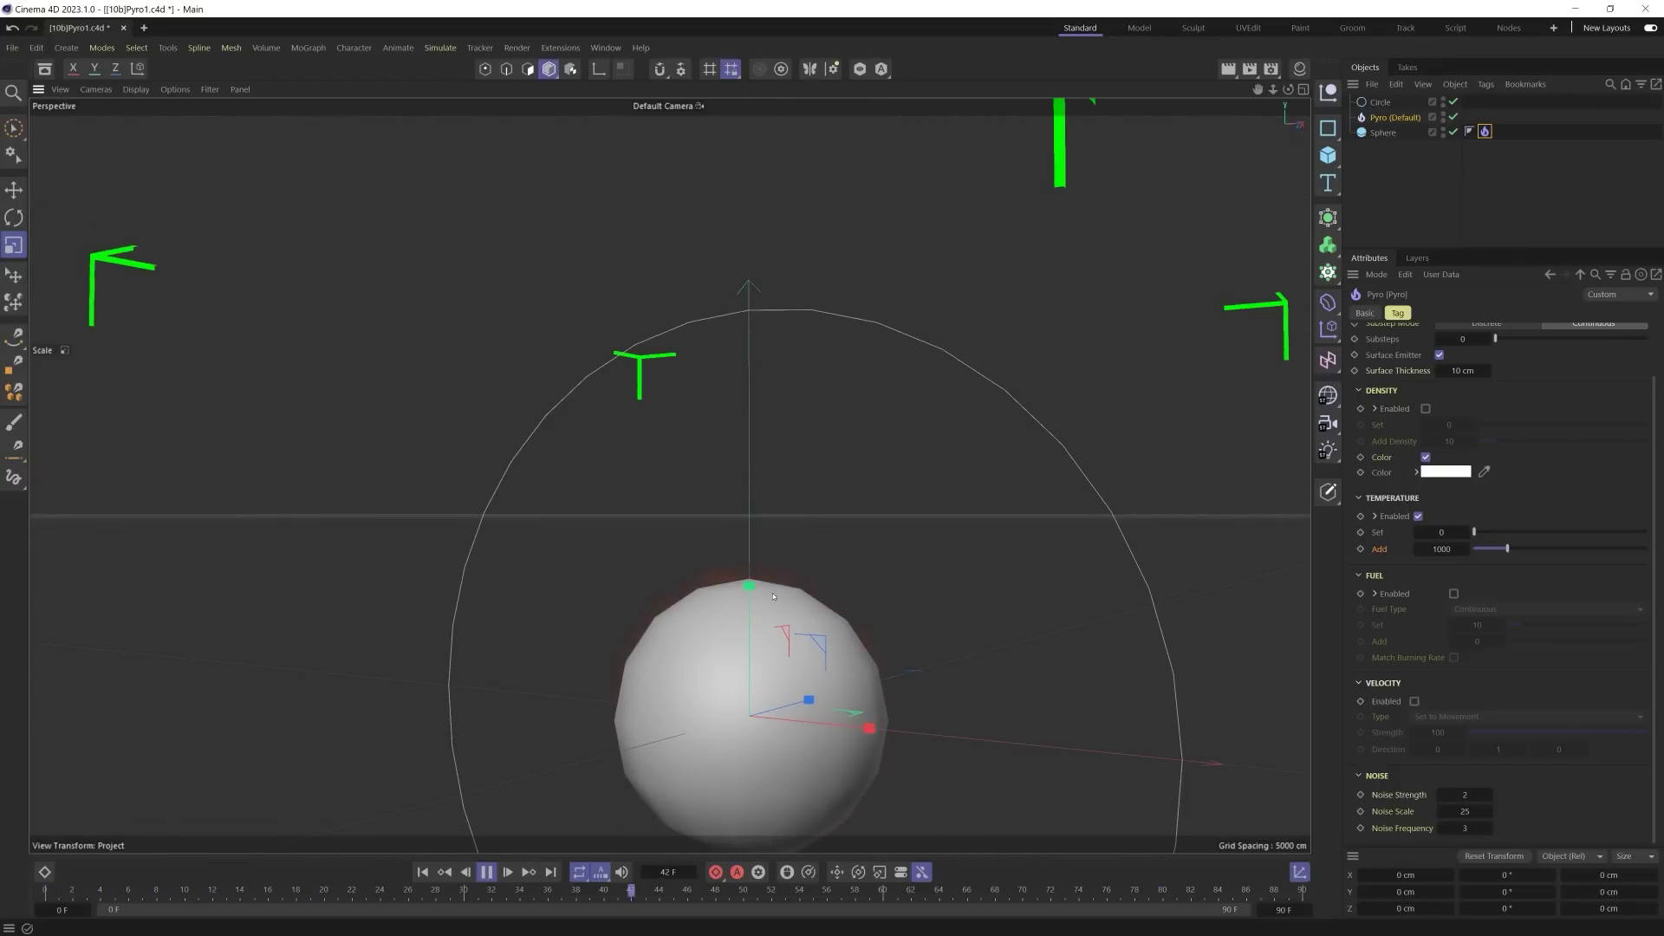
pyautogui.moveTo(1507, 549); pyautogui.dragTo(1647, 548)
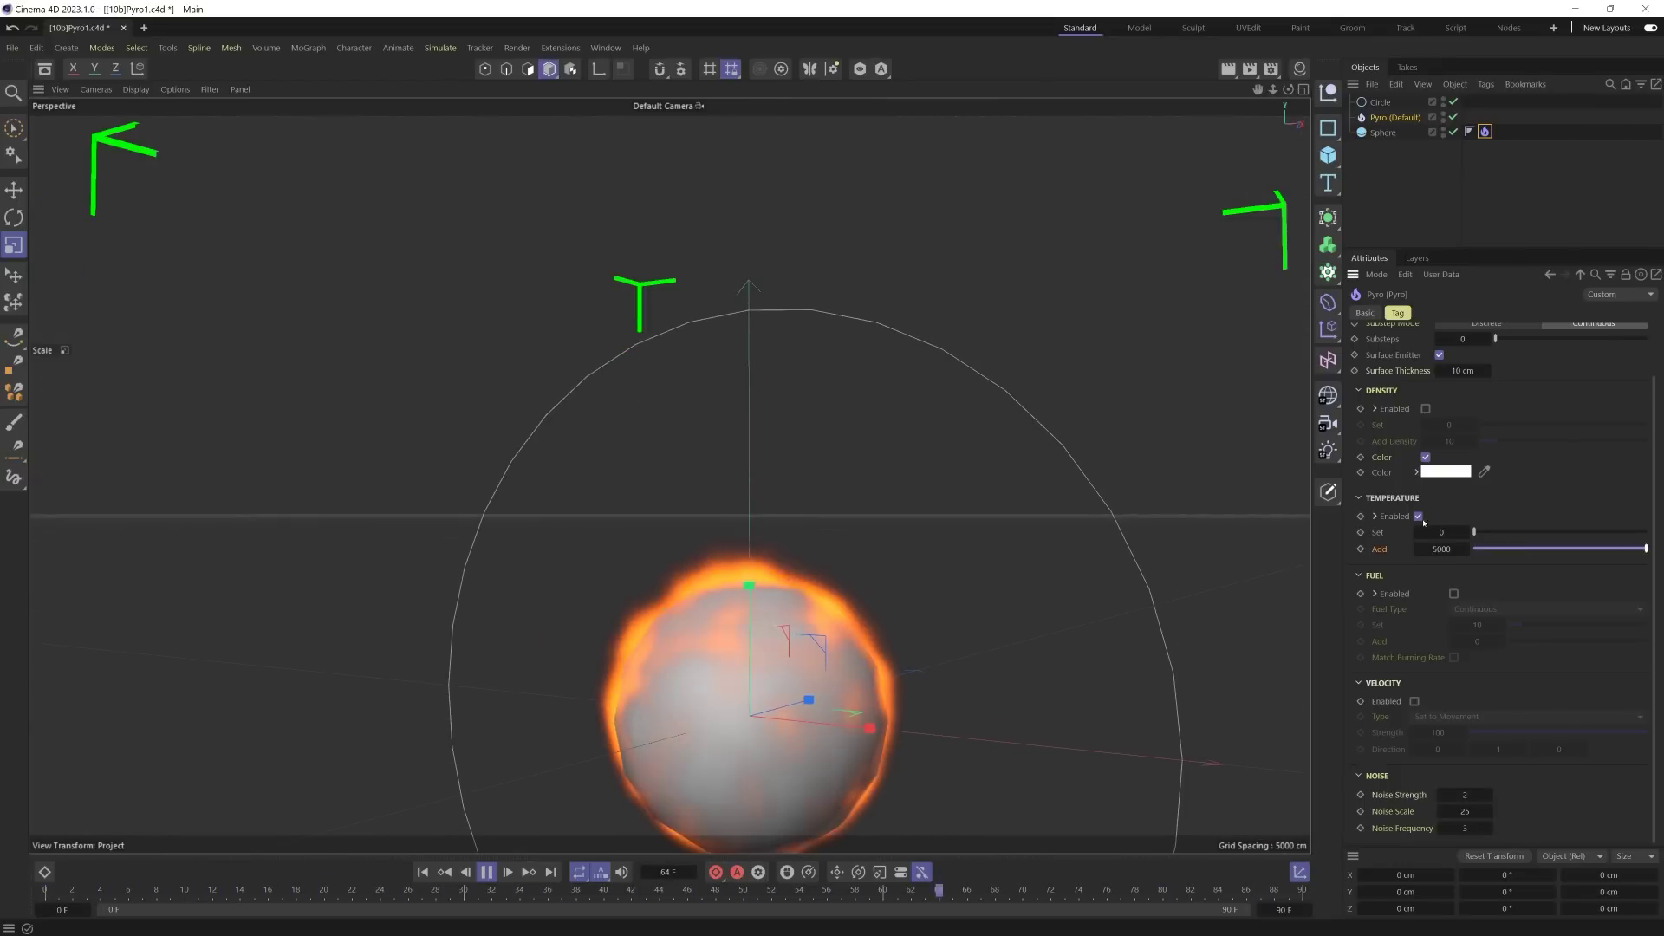
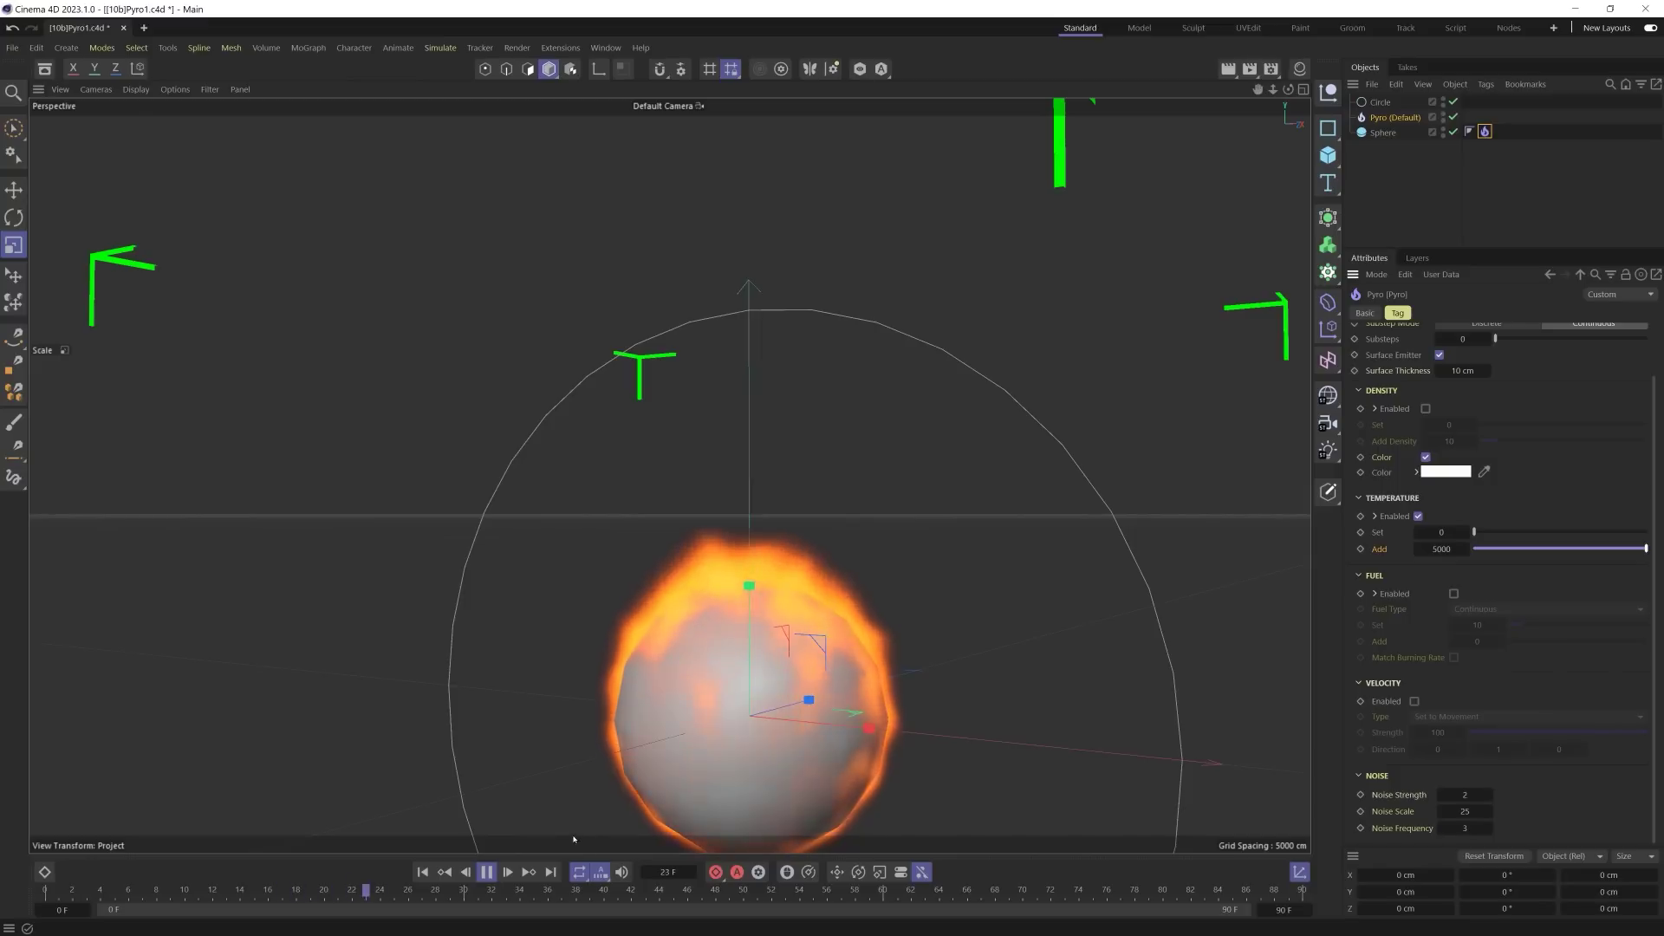
# Step: Lower the Pyro tag's Temperature Add to 0 and replay the fire simulation
pyautogui.press('F8')
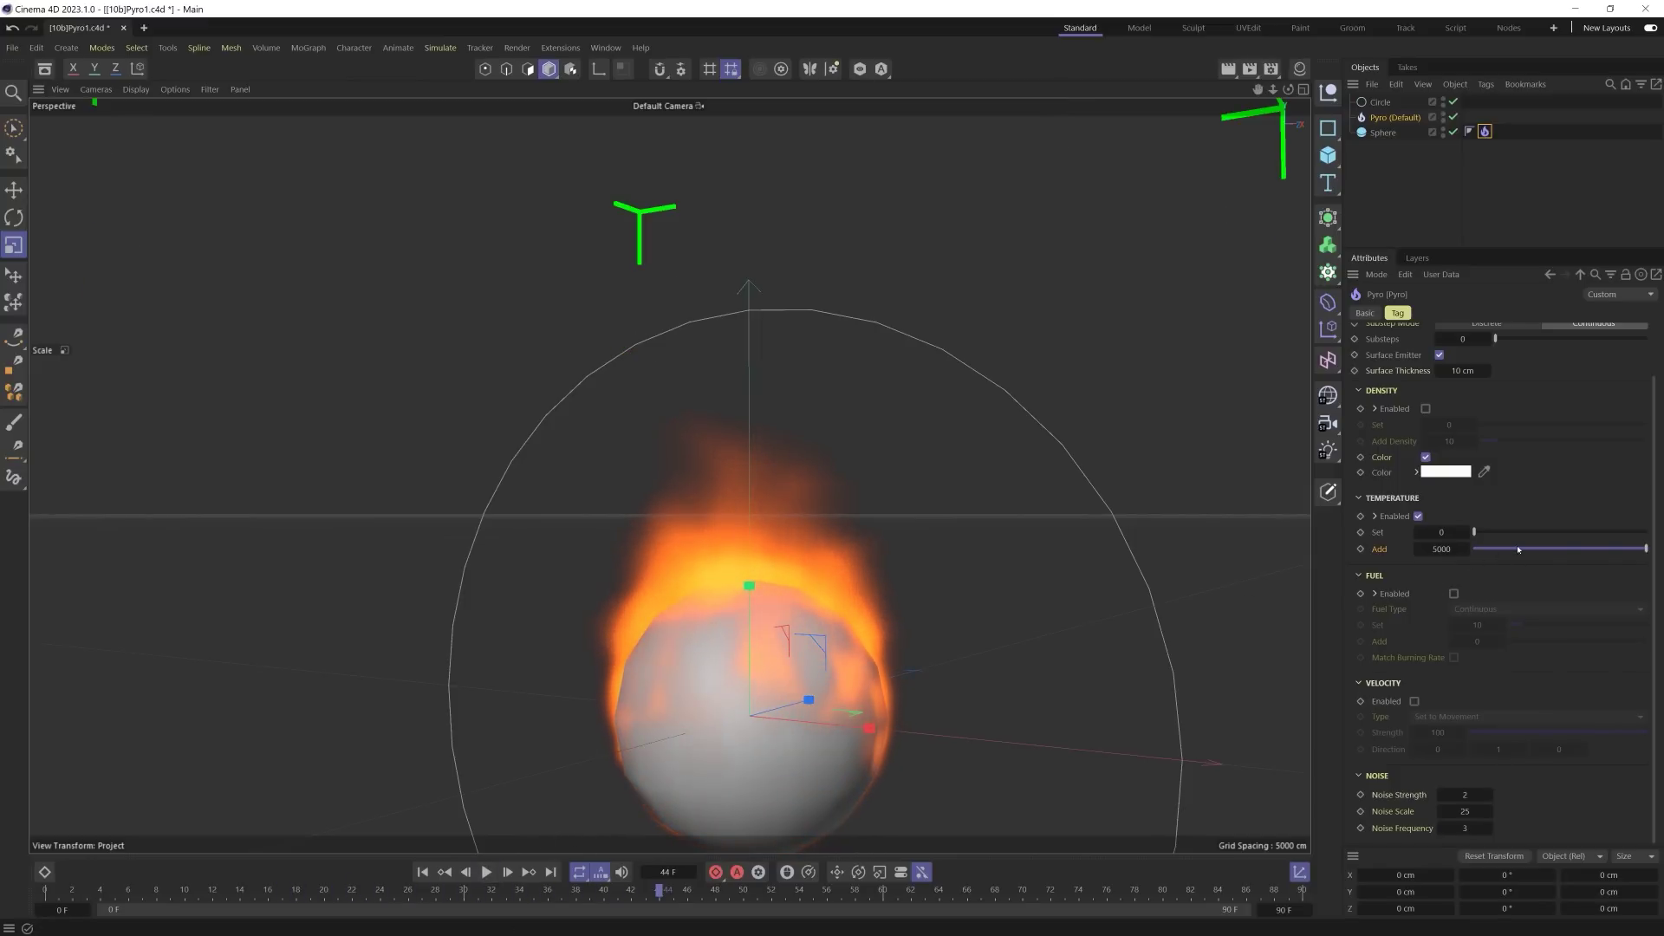
pyautogui.moveTo(1518, 550); pyautogui.dragTo(1468, 541)
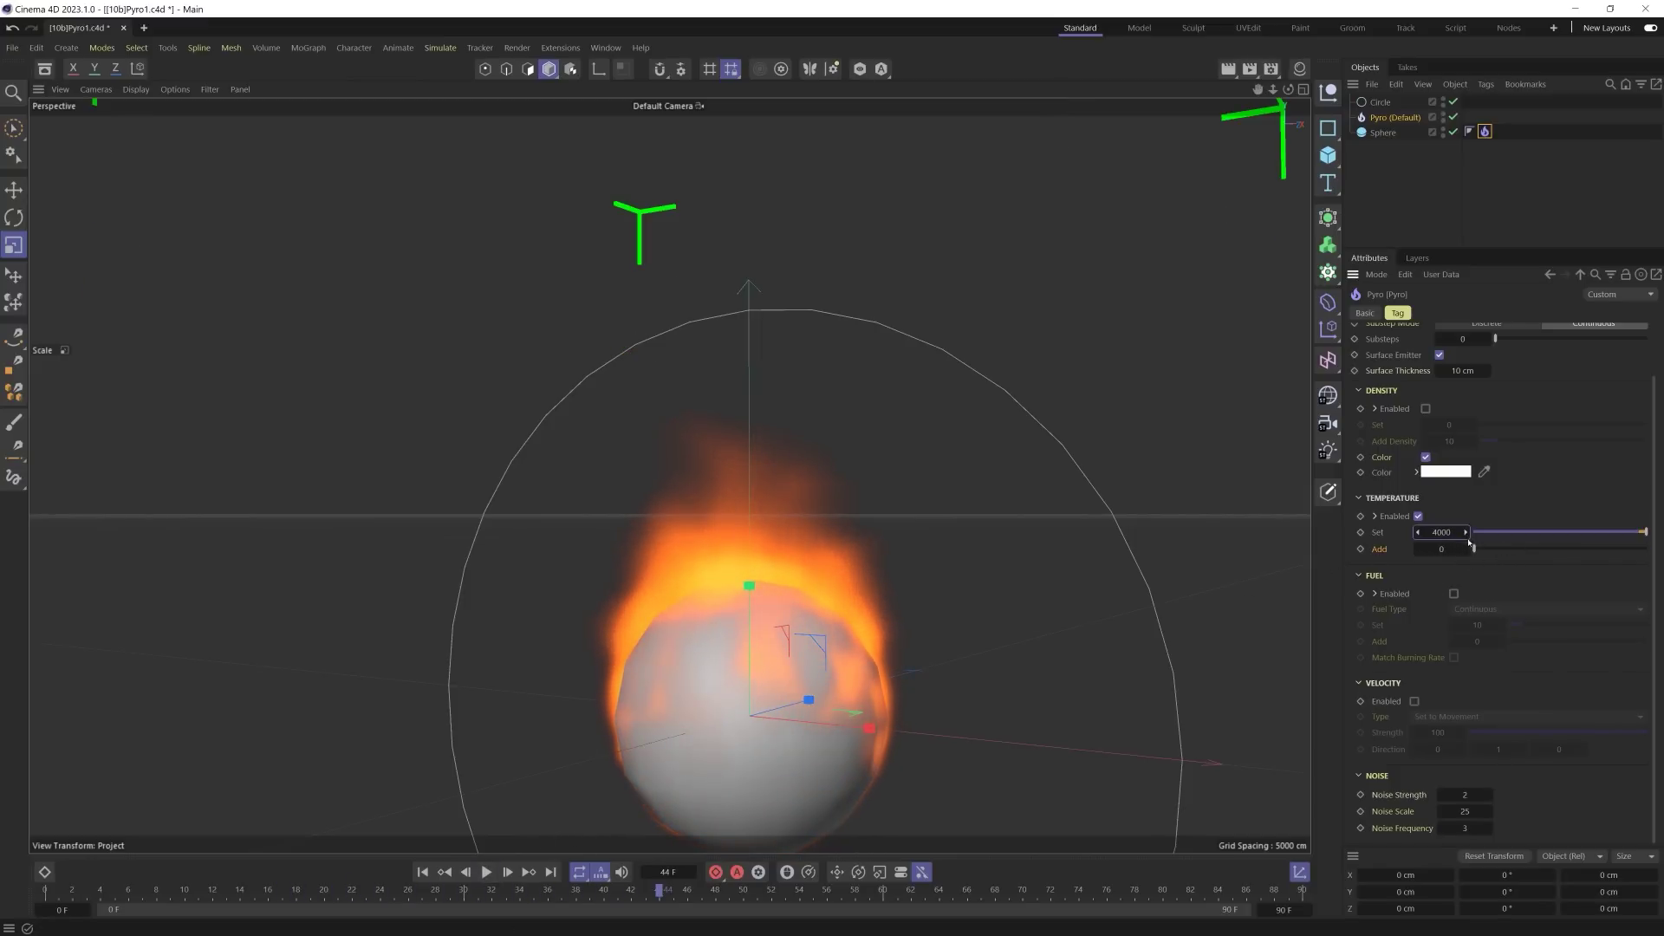
pyautogui.press('F8')
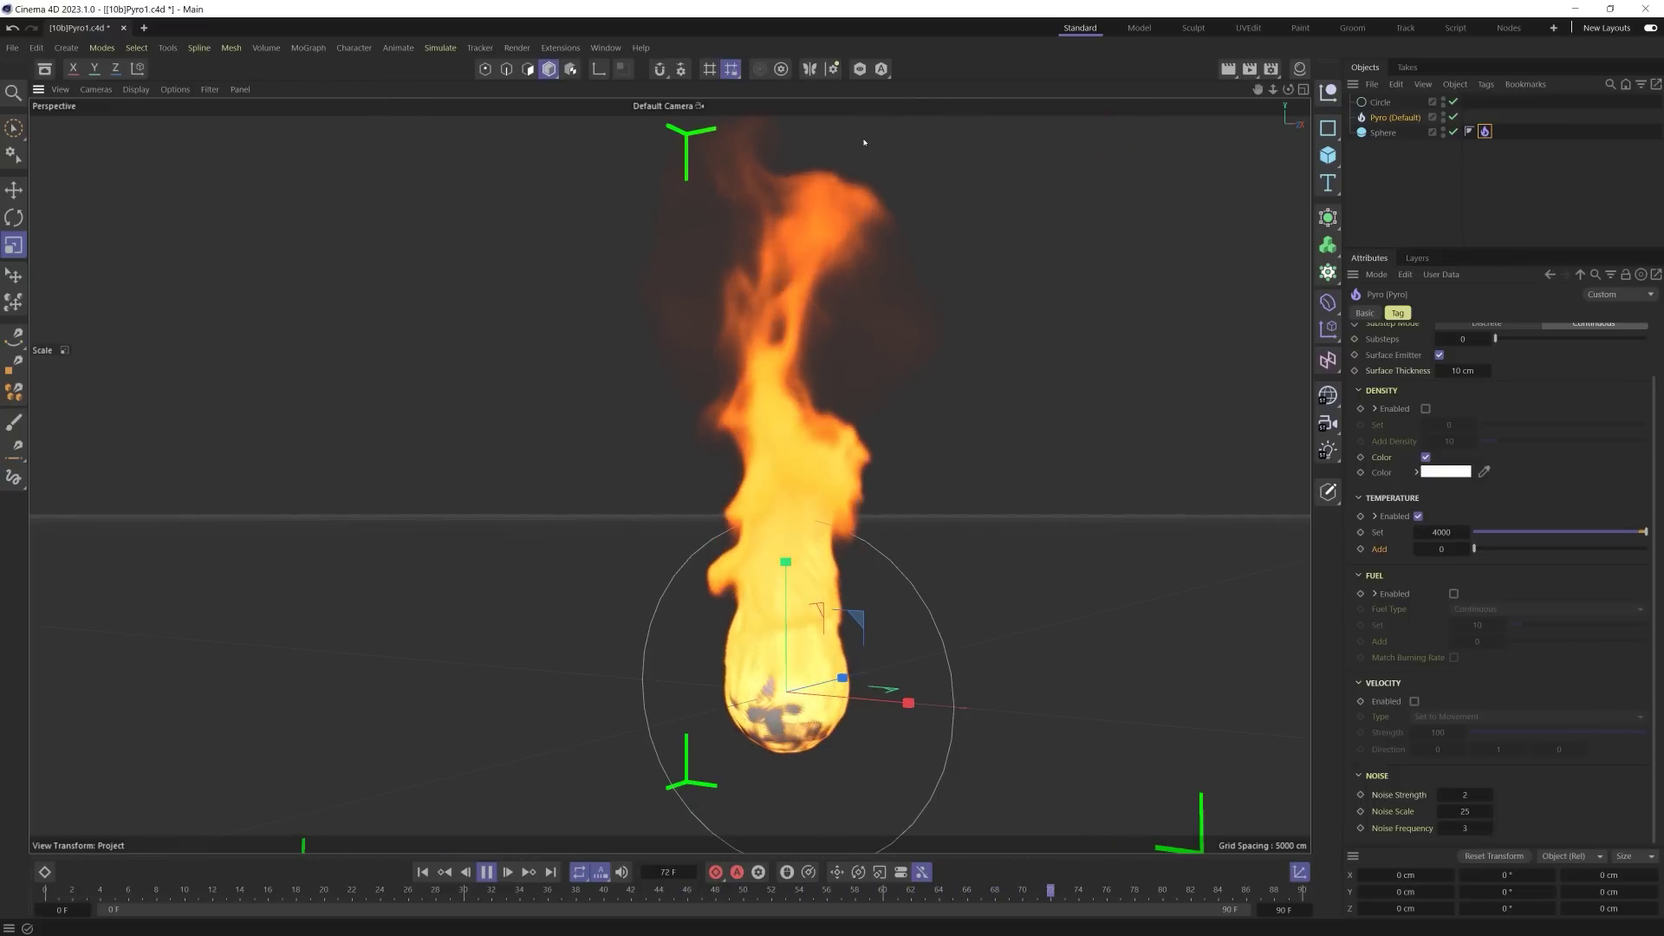
# Step: Stop at the tall flame, view it from a lower angle, and save the scene
pyautogui.press('F8')
pyautogui.keyDown('alt'); pyautogui.moveTo(825, 459); pyautogui.dragTo(645, 486); pyautogui.keyUp('alt')
pyautogui.keyDown('alt'); pyautogui.moveTo(707, 677); pyautogui.dragTo(700, 699); pyautogui.keyUp('alt')
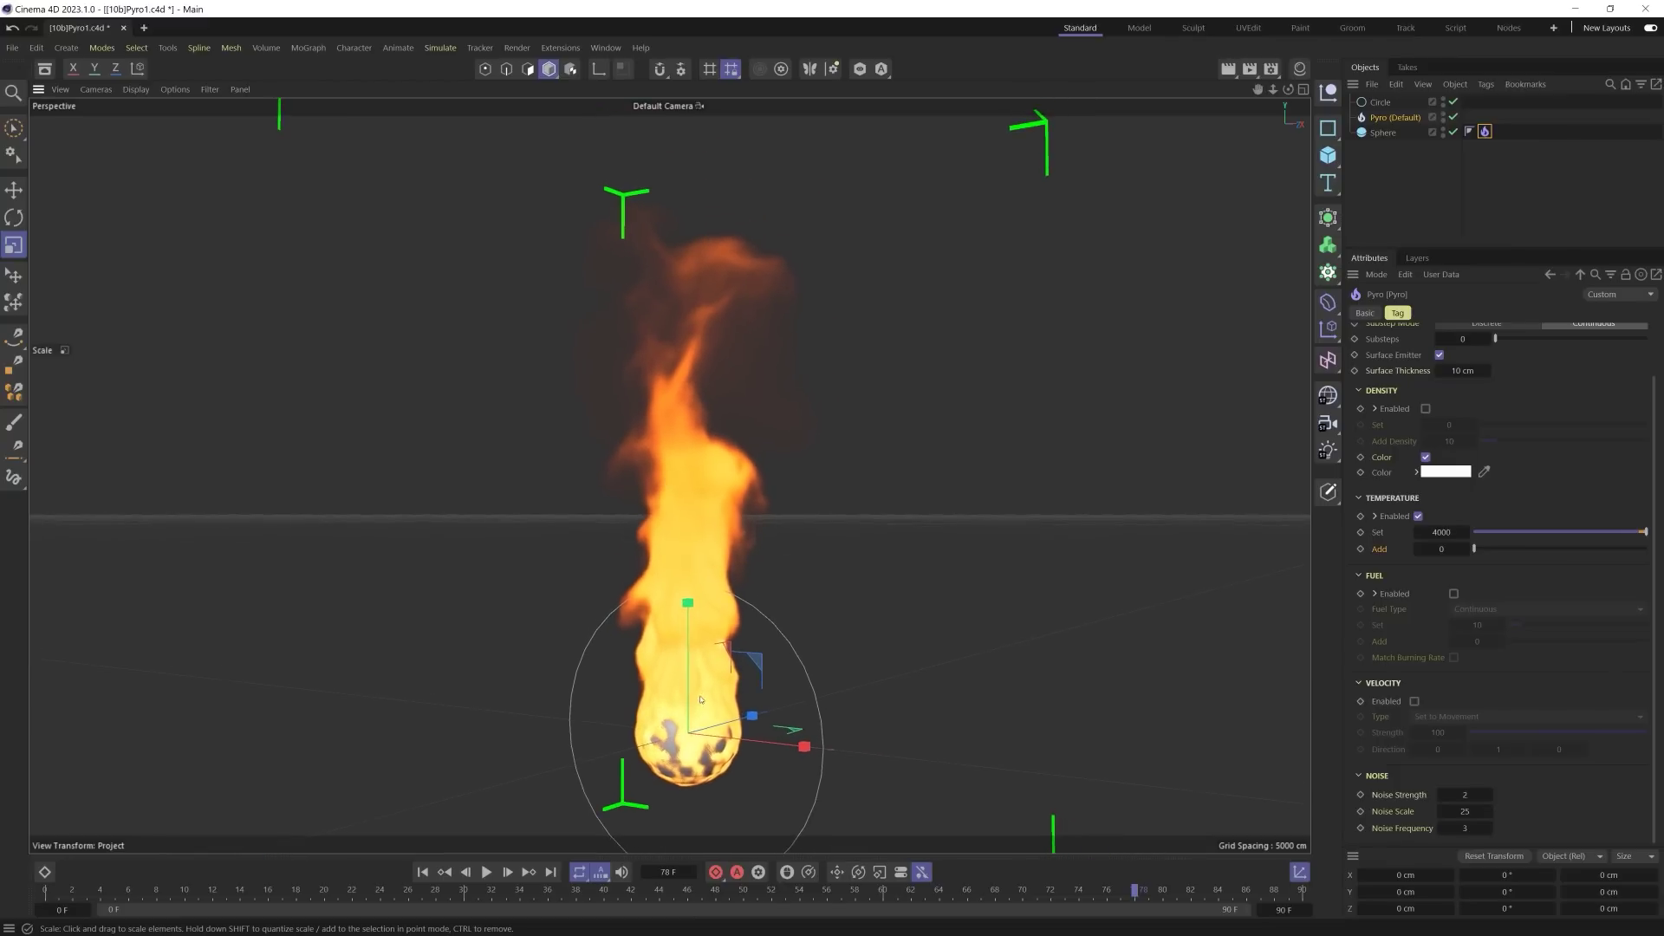
pyautogui.hotkey('ctrl', 's')
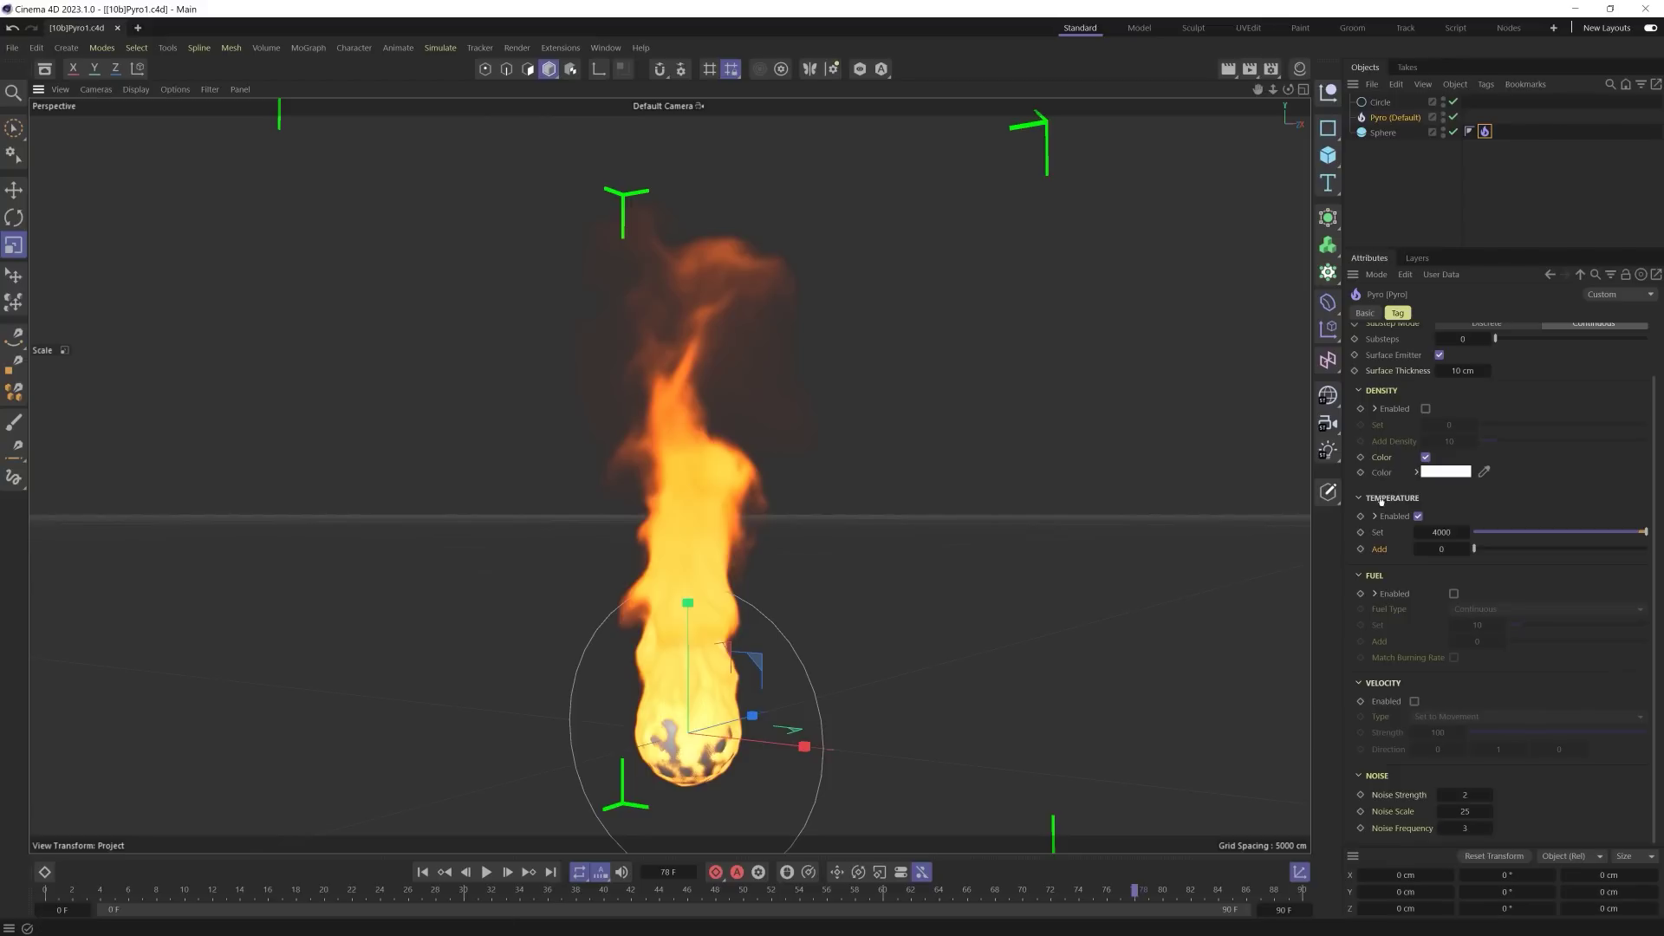
# Step: Switch the Pyro tag from temperature to density emission and play the smoke simulation to frame 55
pyautogui.click(1417, 517)
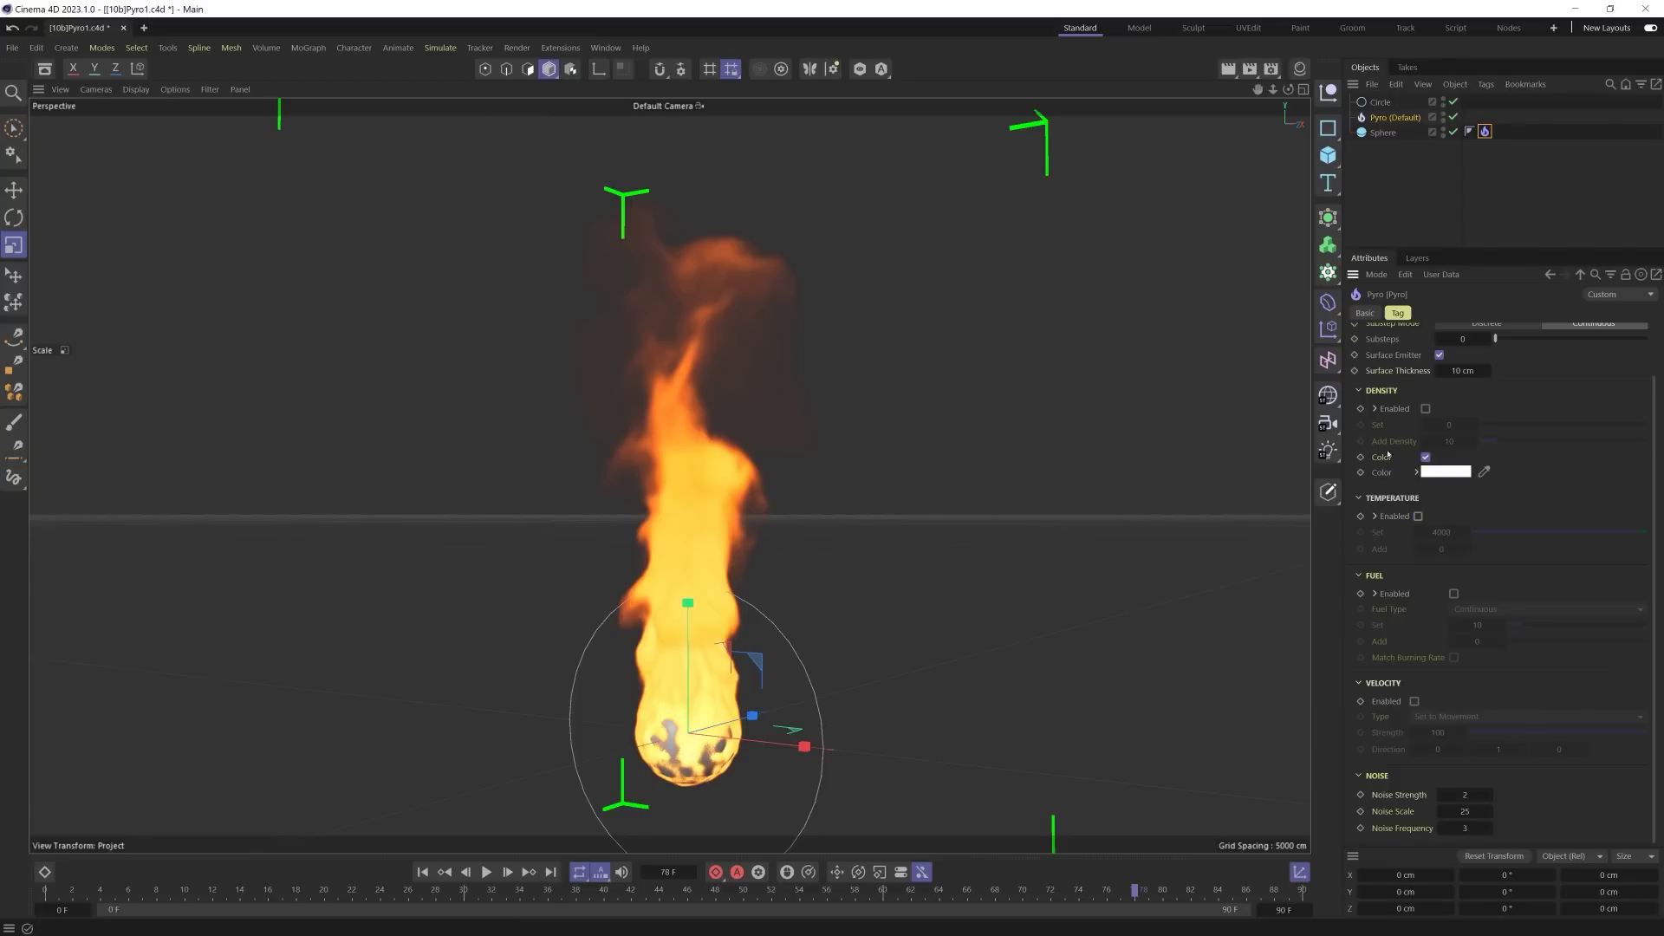
pyautogui.click(1426, 410)
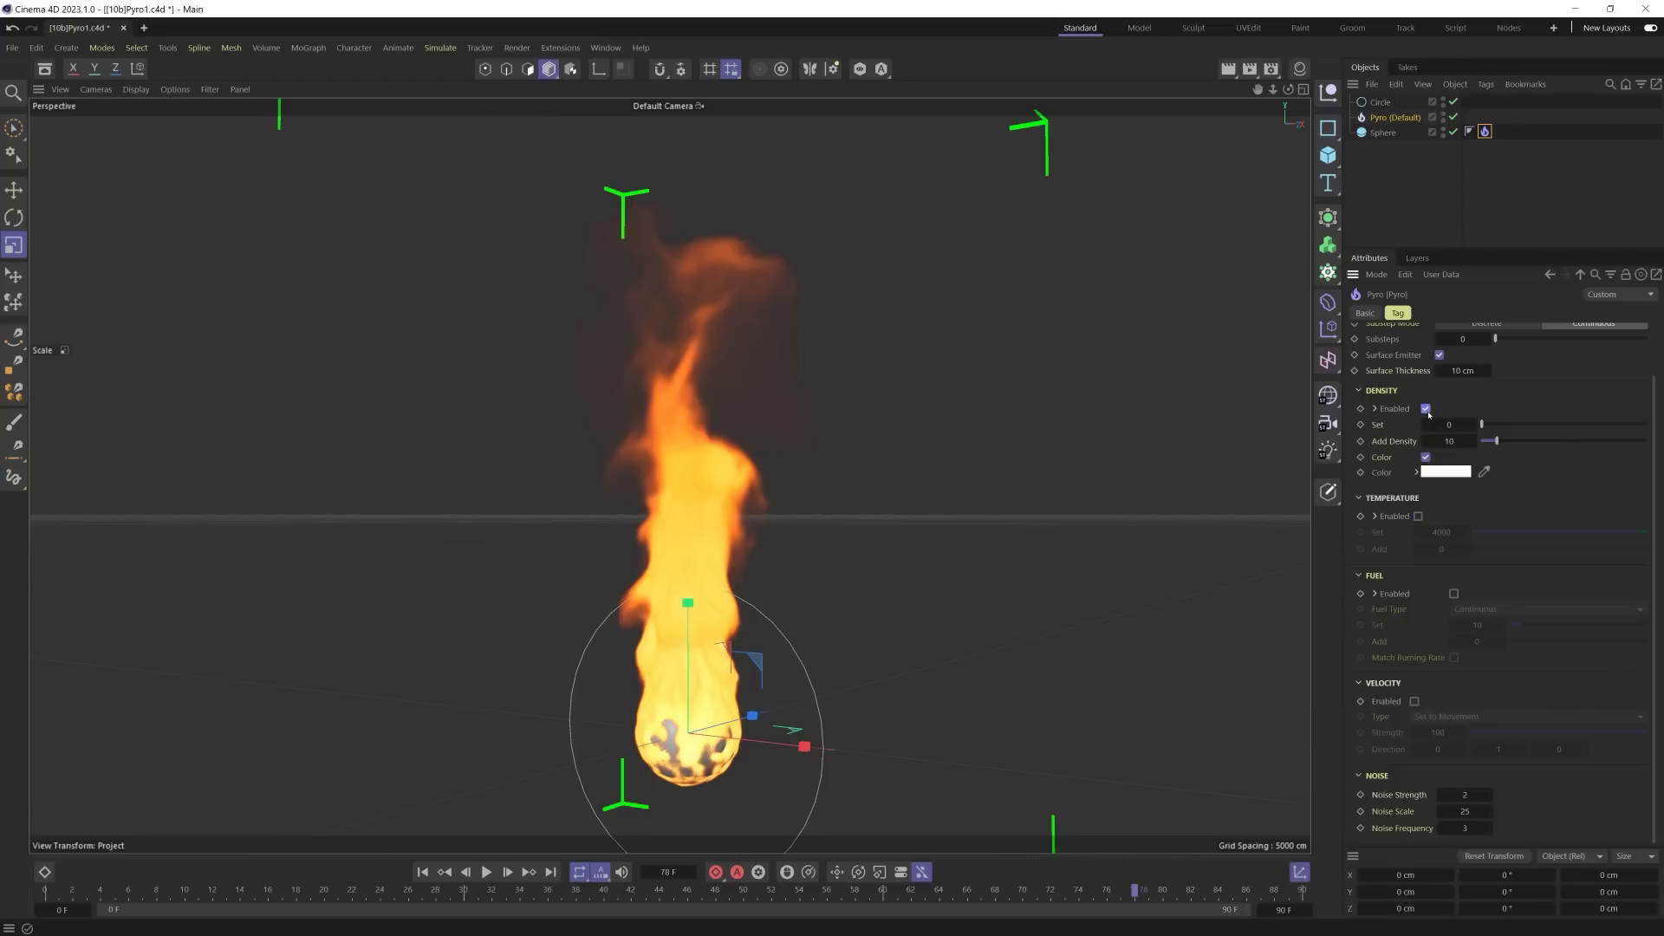
pyautogui.click(422, 872)
pyautogui.click(487, 872)
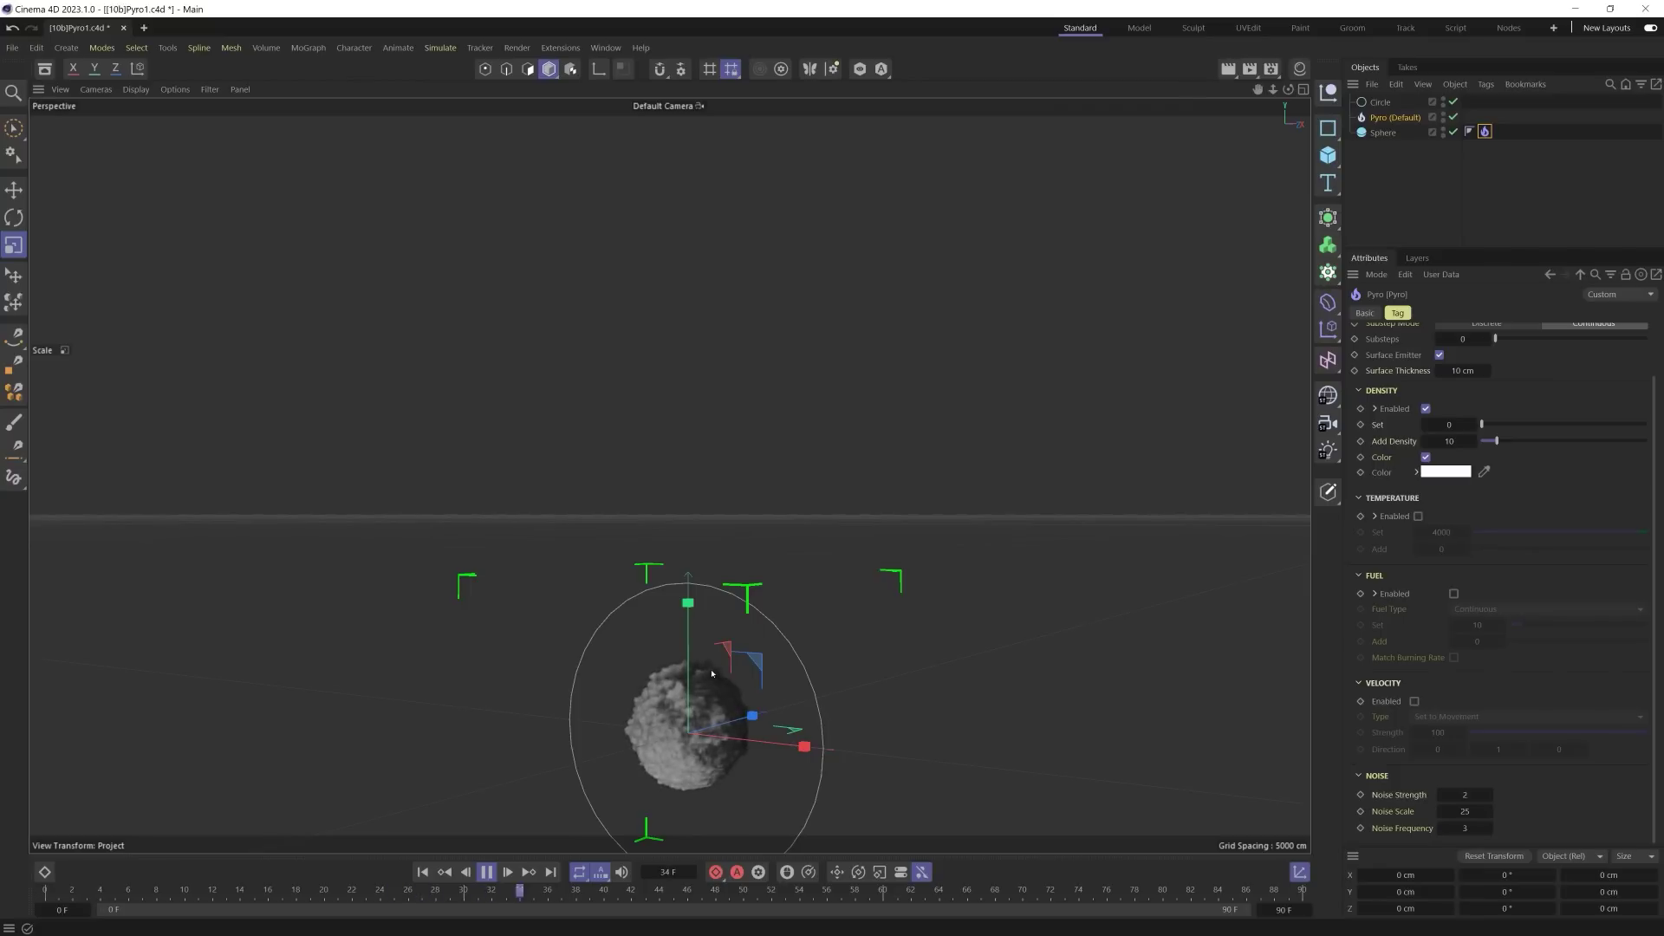
pyautogui.press('F8')
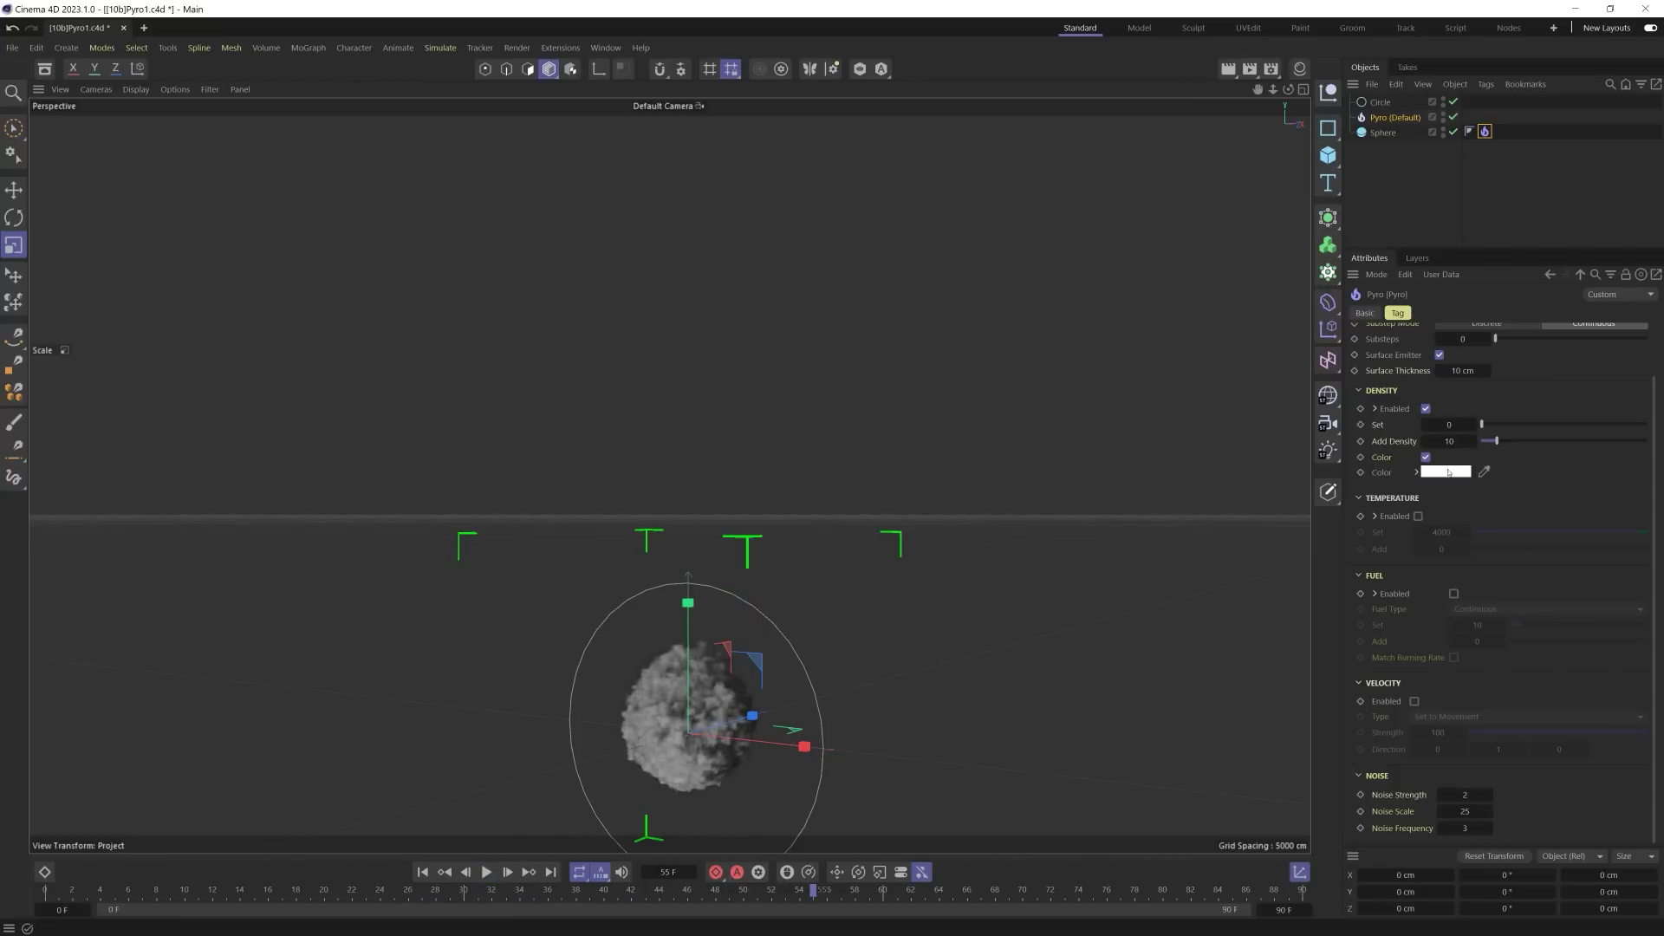
# Step: Resume playback with the Sphere selected, then stop and rewind to the first frame
pyautogui.click(485, 872)
pyautogui.press('e')
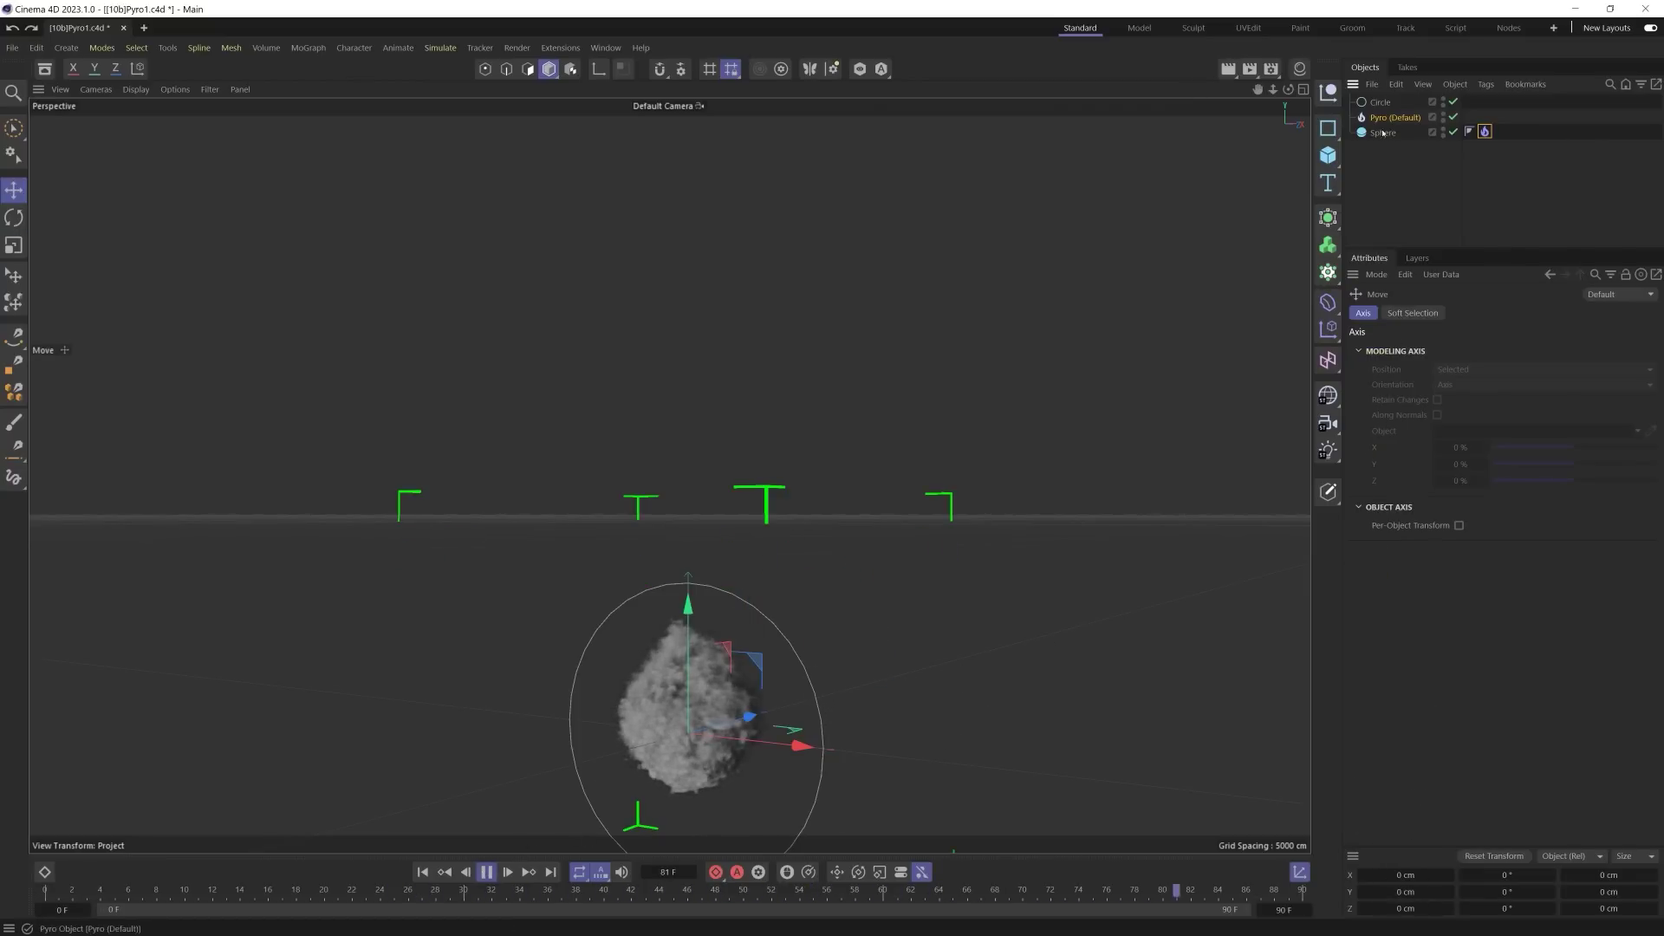
pyautogui.click(1383, 133)
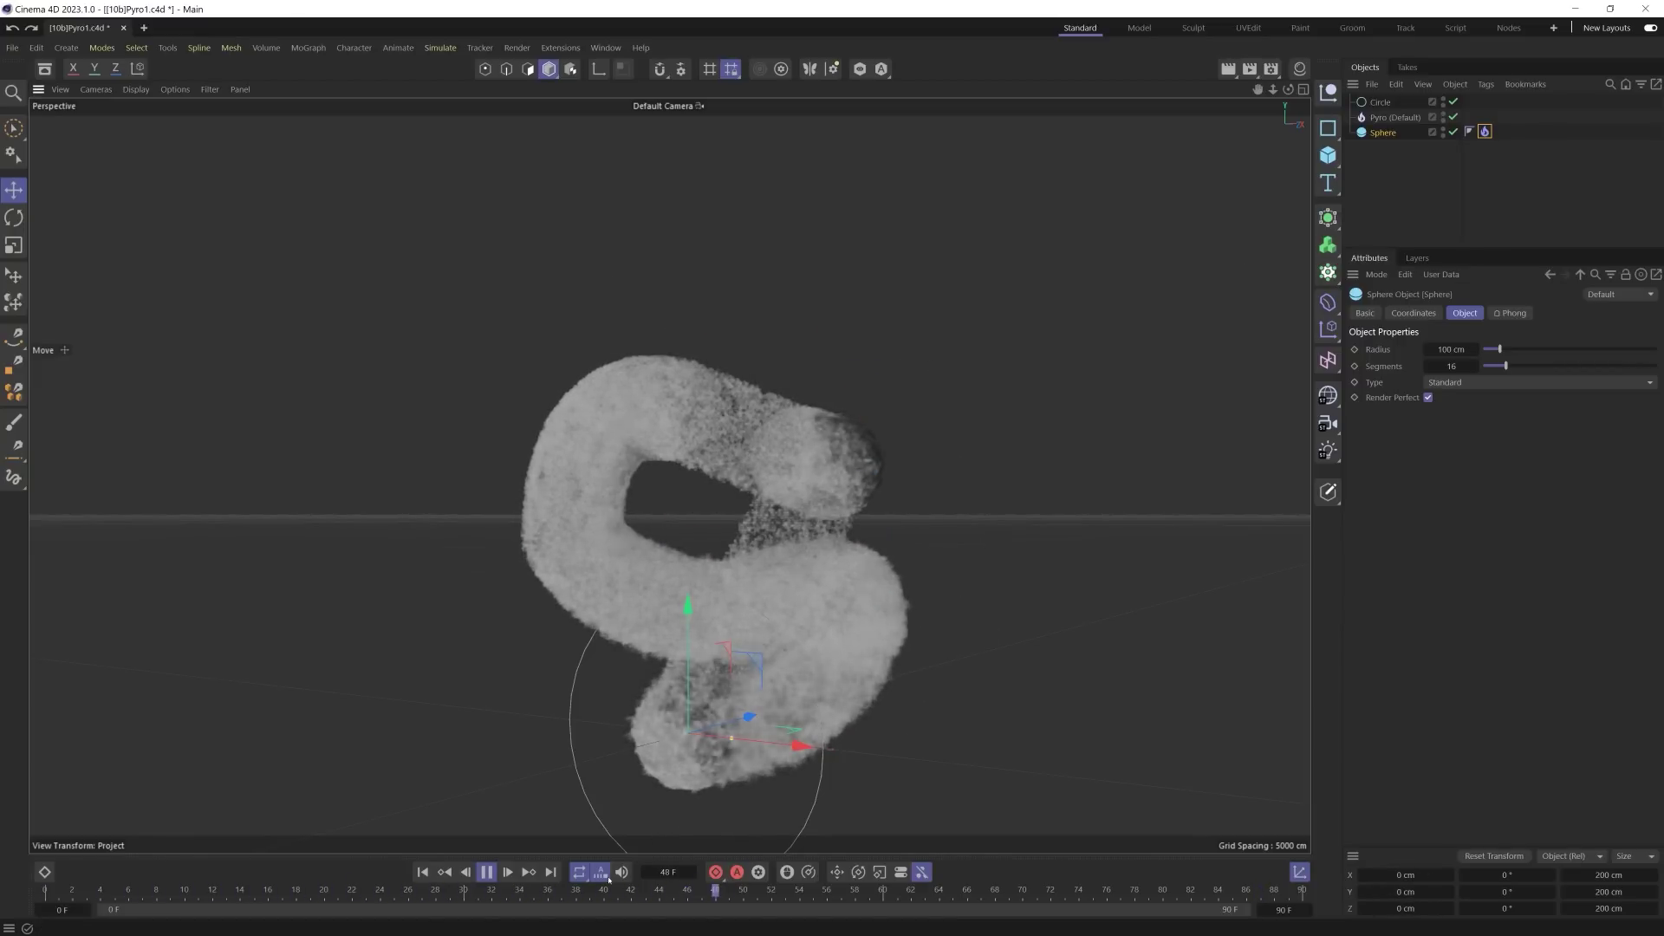
pyautogui.click(486, 872)
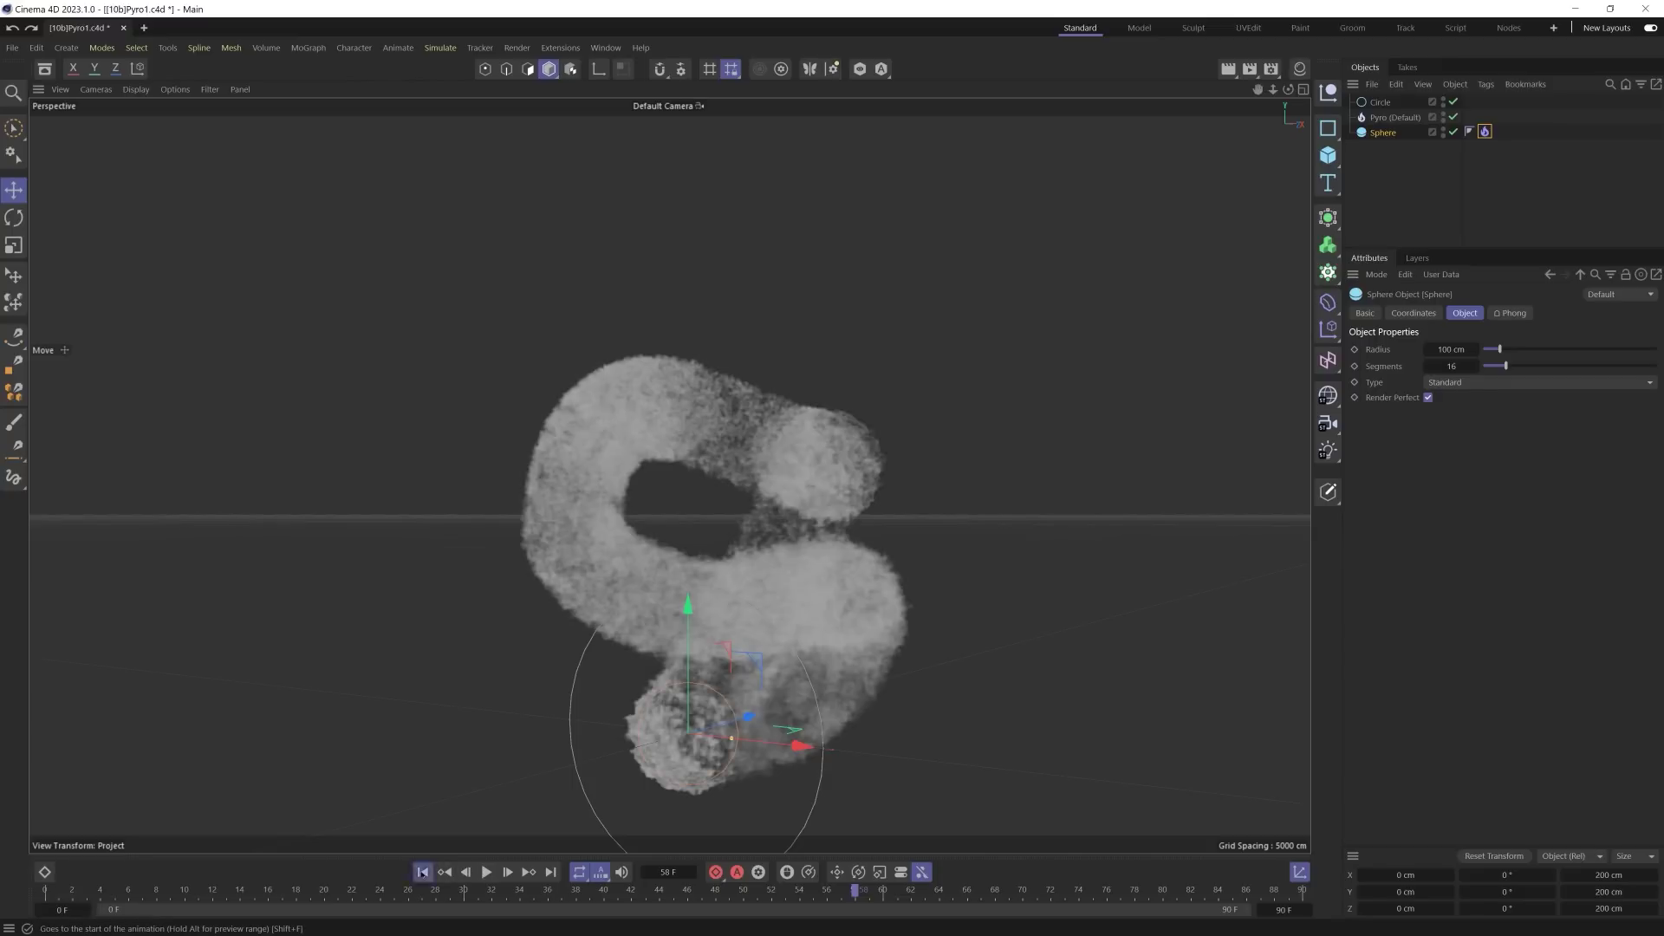
pyautogui.click(422, 872)
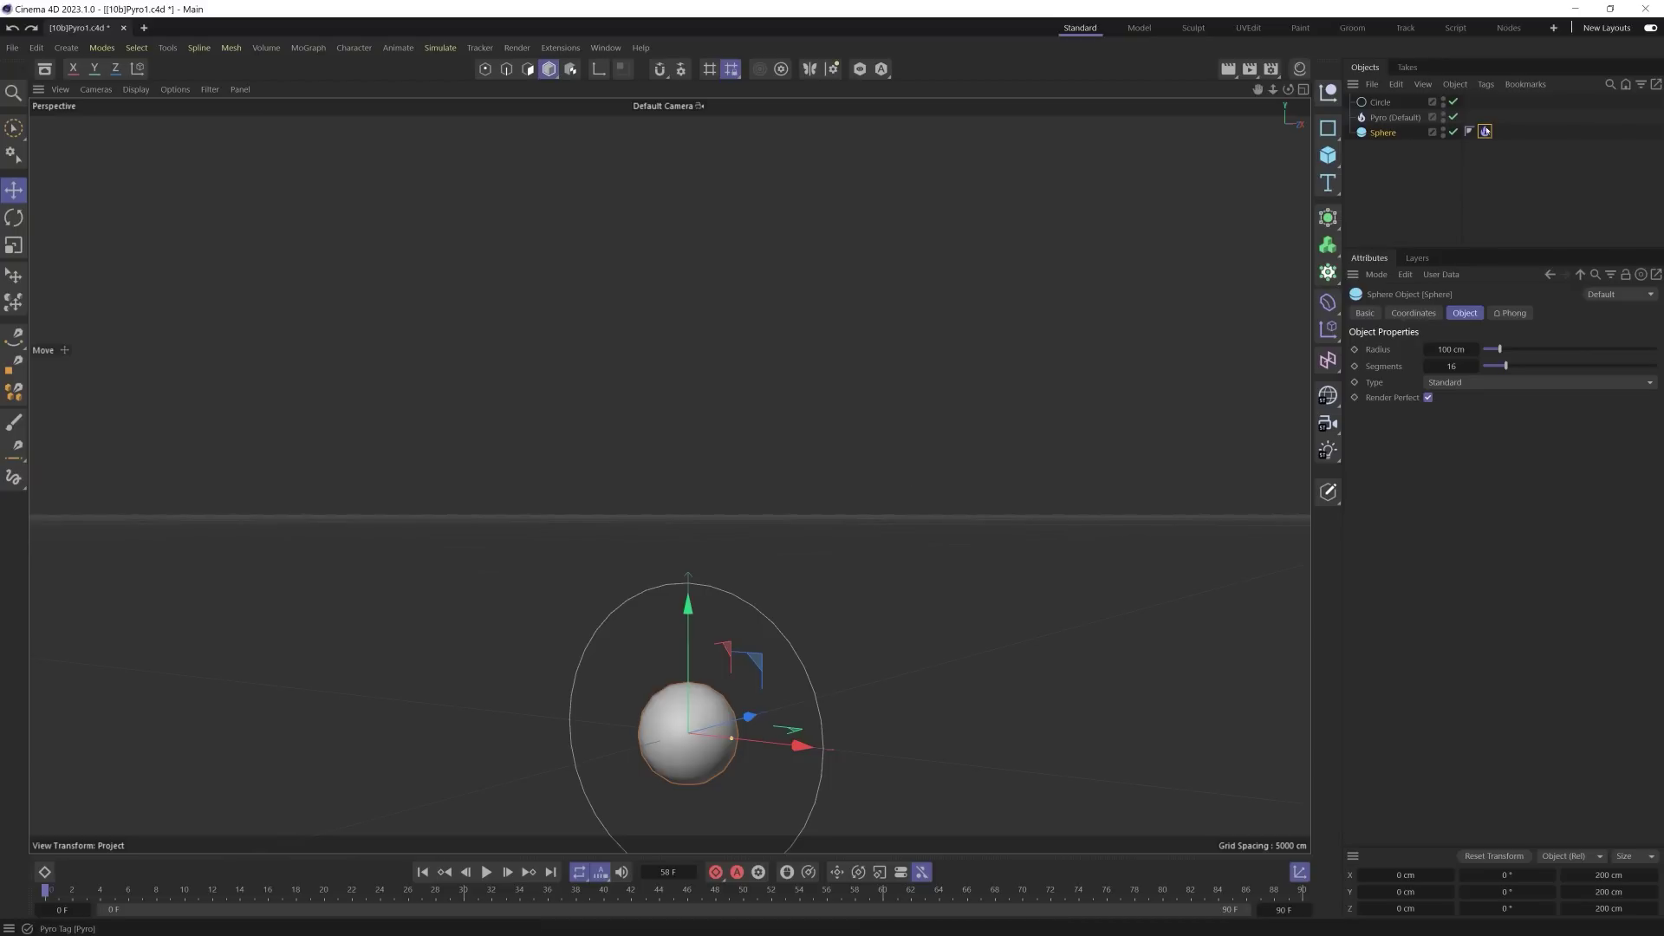
# Step: Disable density on the Pyro tag and test fuel emission up to frame 17
pyautogui.click(1484, 131)
pyautogui.click(1426, 467)
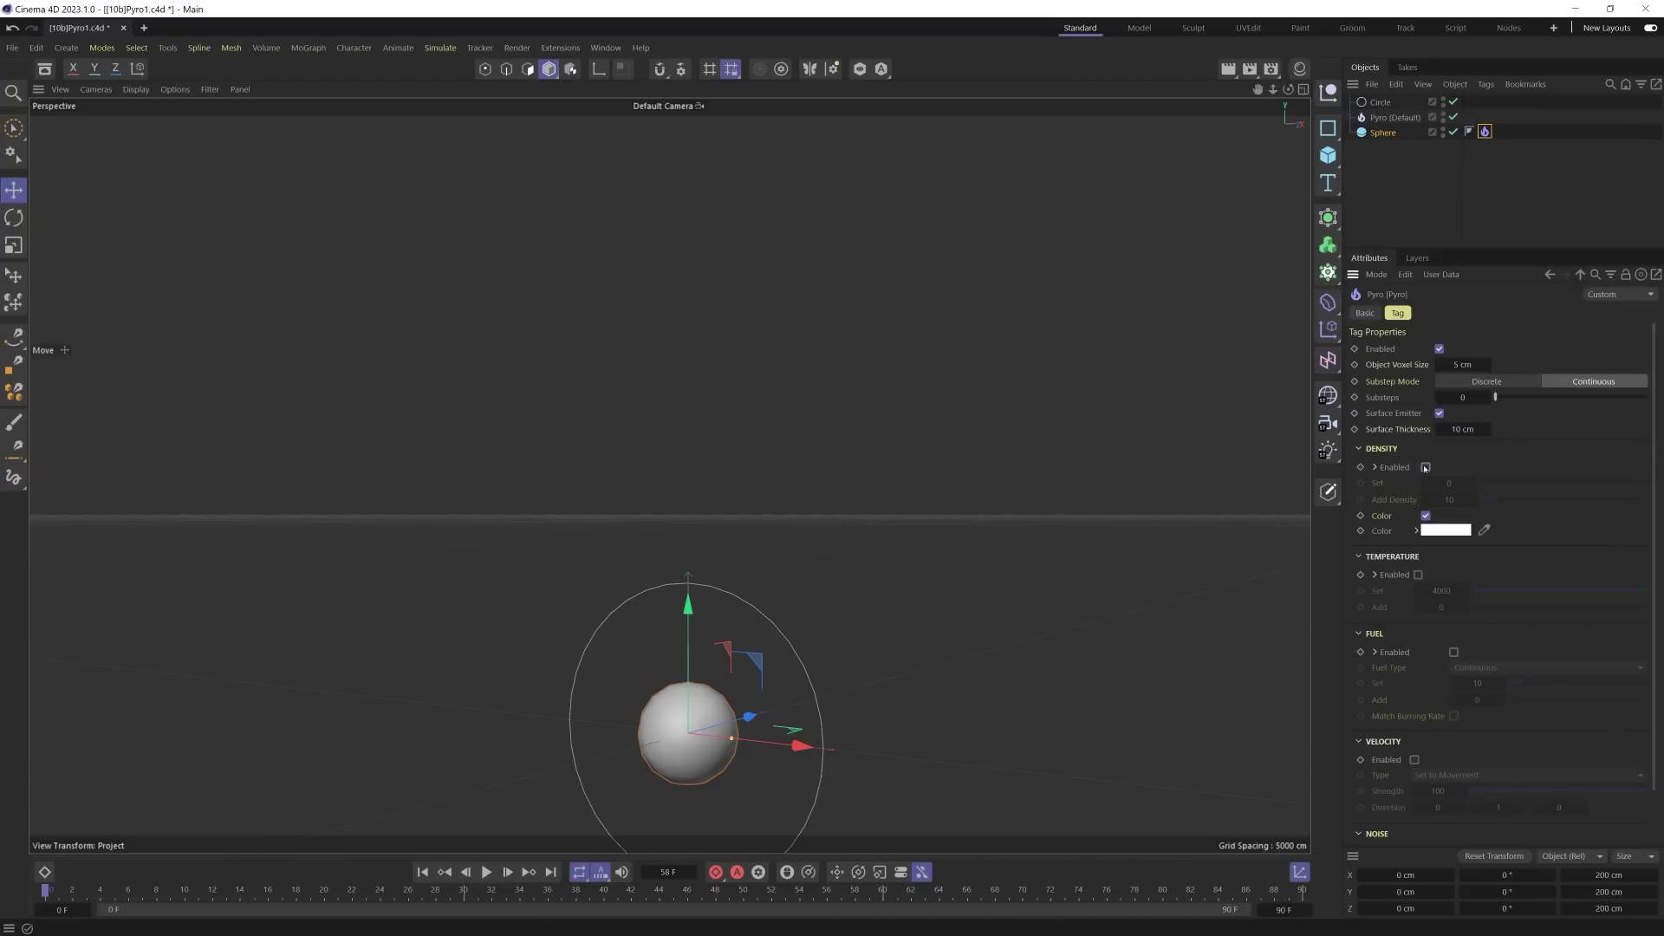
pyautogui.click(1453, 652)
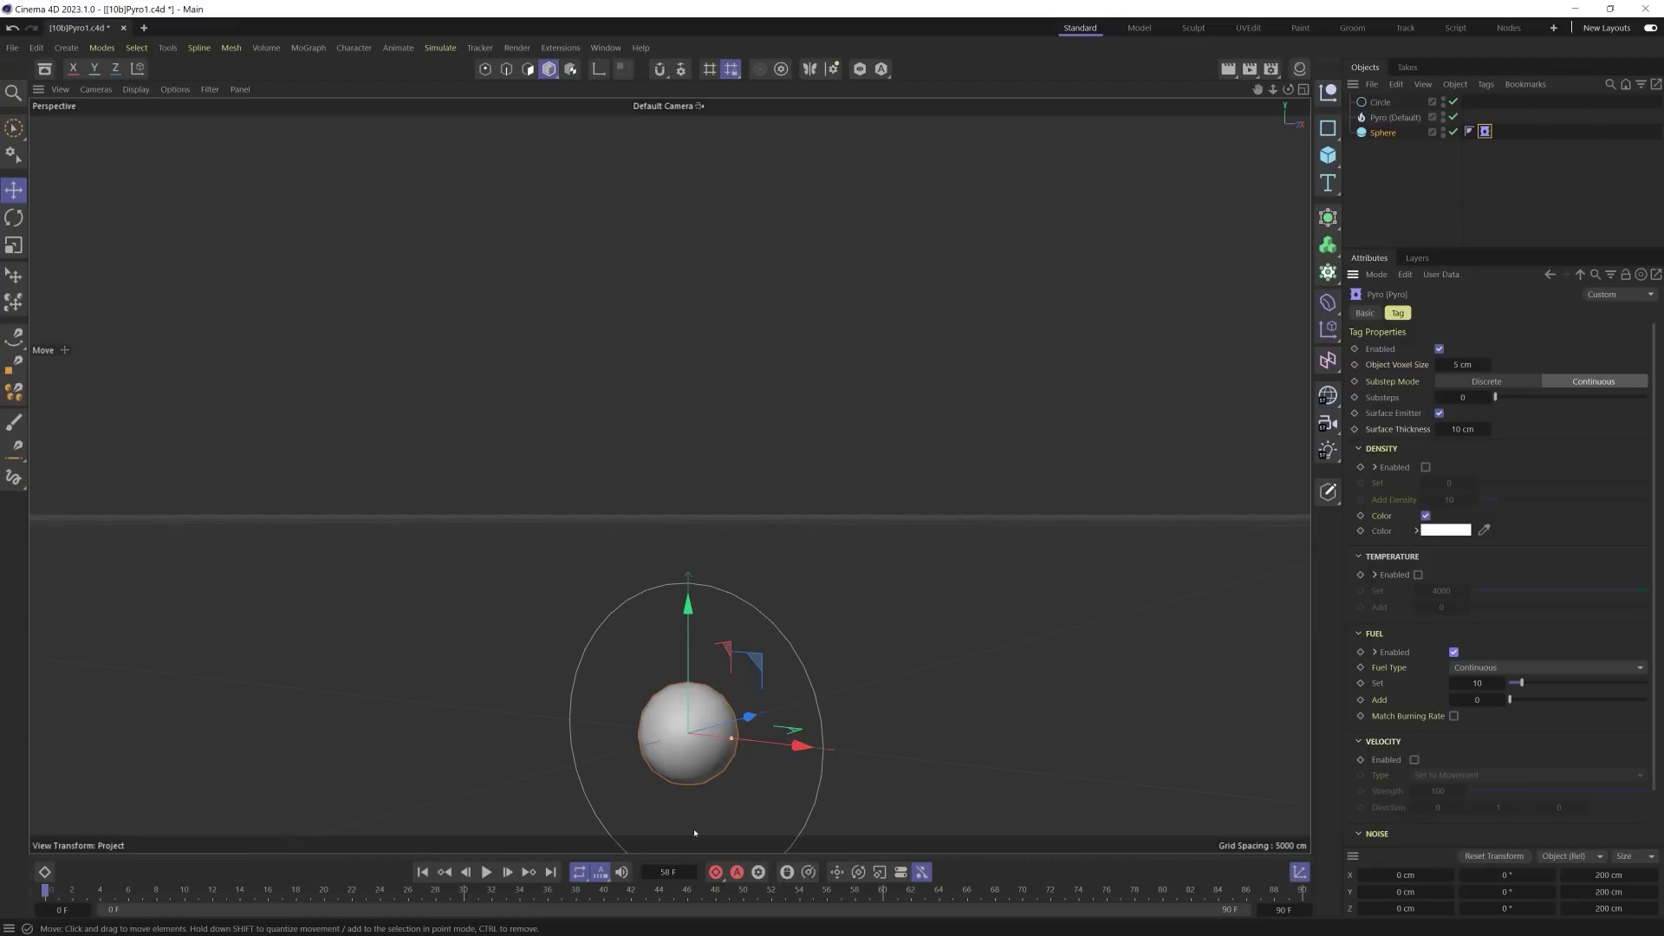
pyautogui.click(486, 871)
pyautogui.click(485, 872)
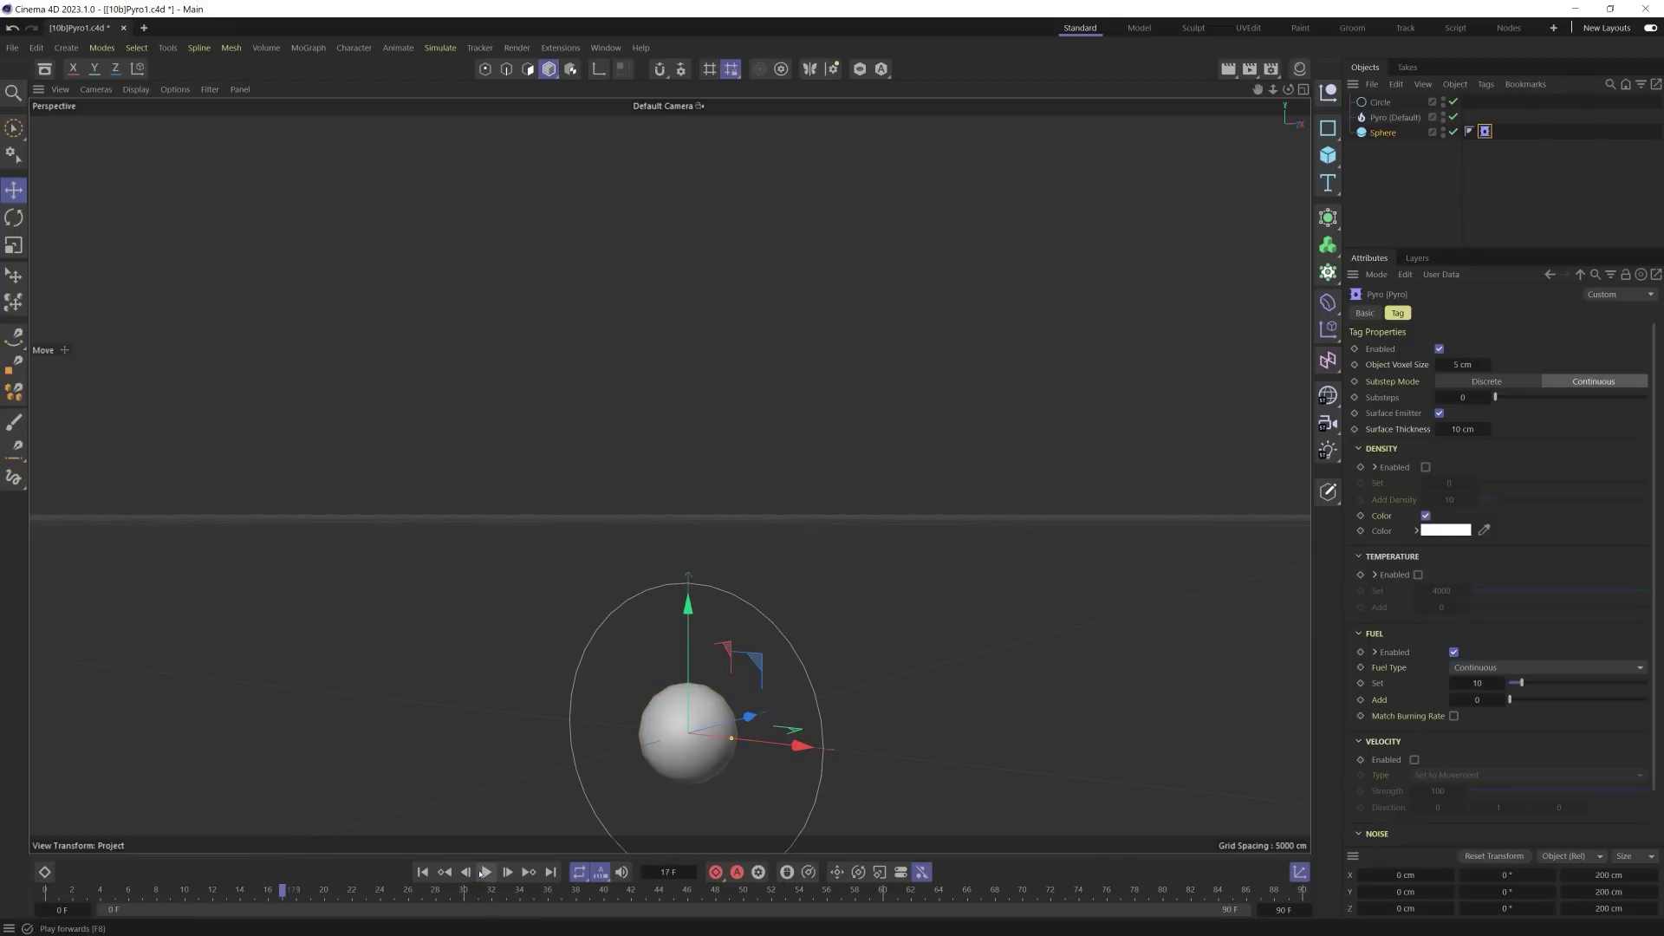
# Step: Turn fuel off, re-enable temperature emission, and replay the fire simulation
pyautogui.click(1453, 652)
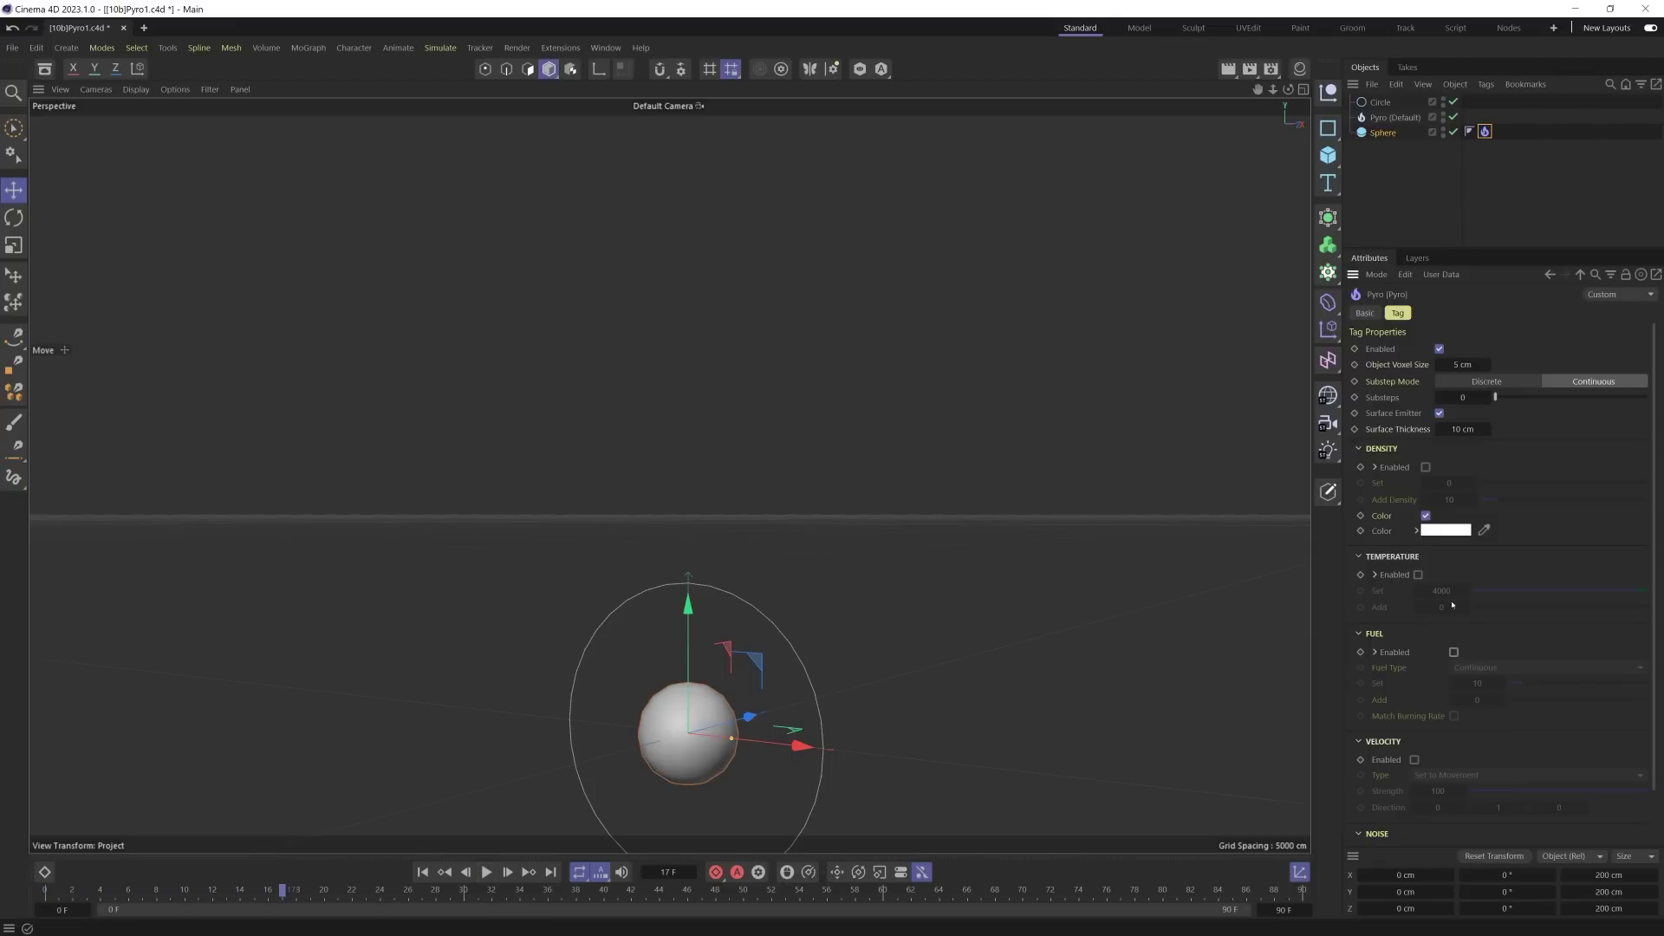
pyautogui.click(1418, 574)
pyautogui.click(486, 872)
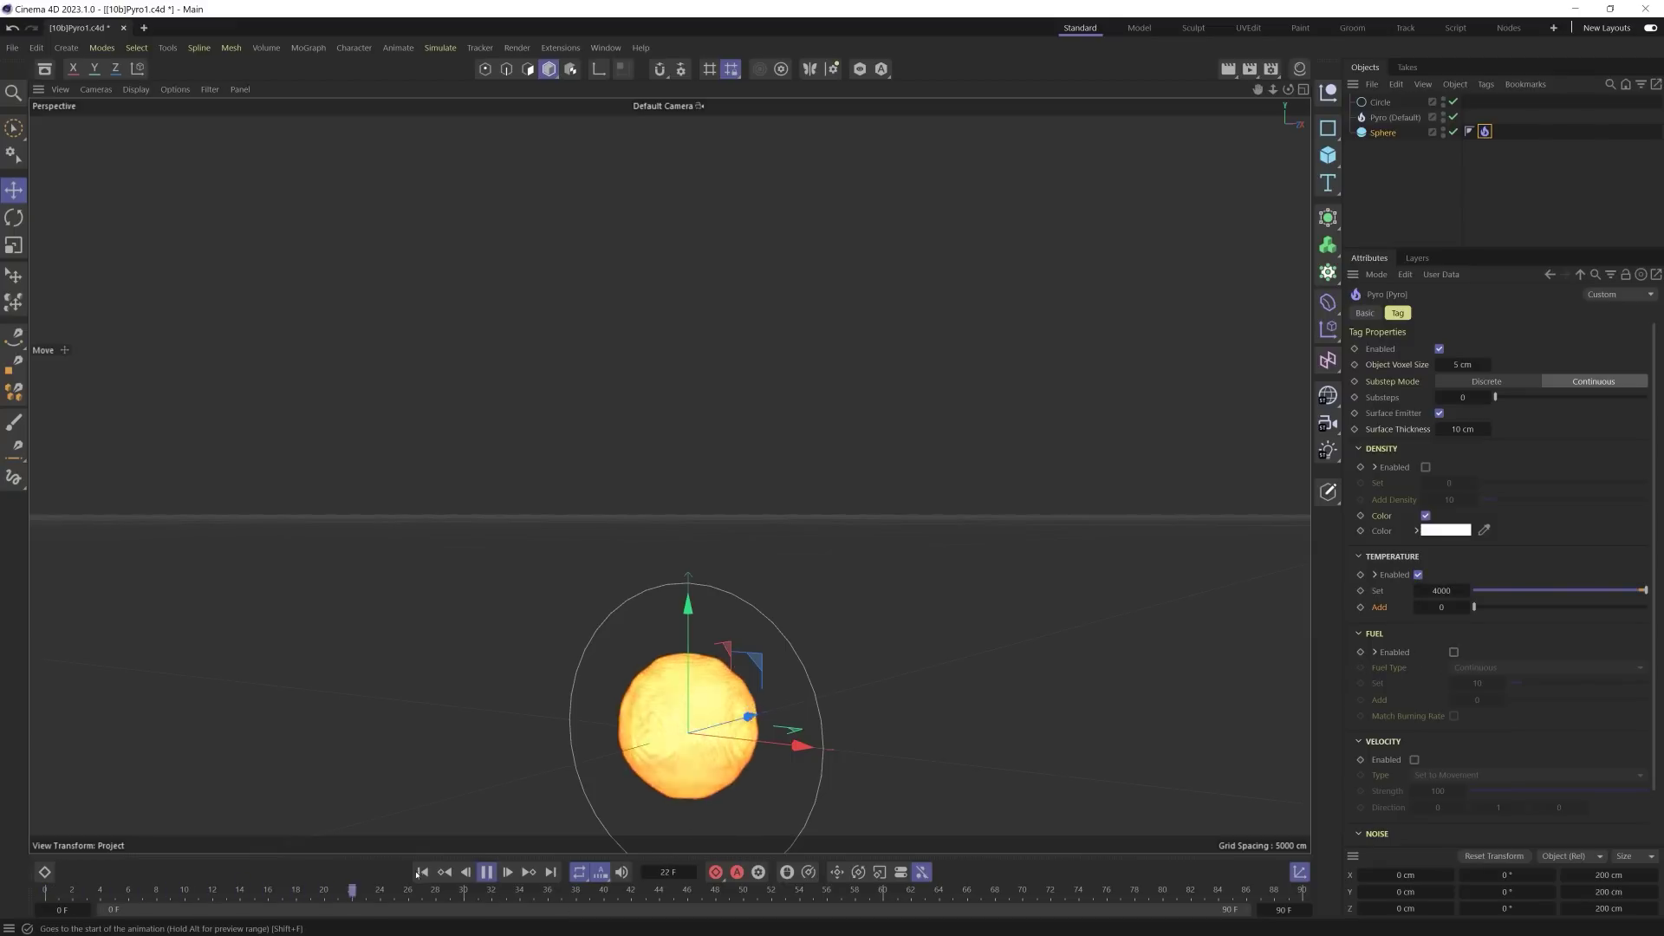
pyautogui.click(422, 872)
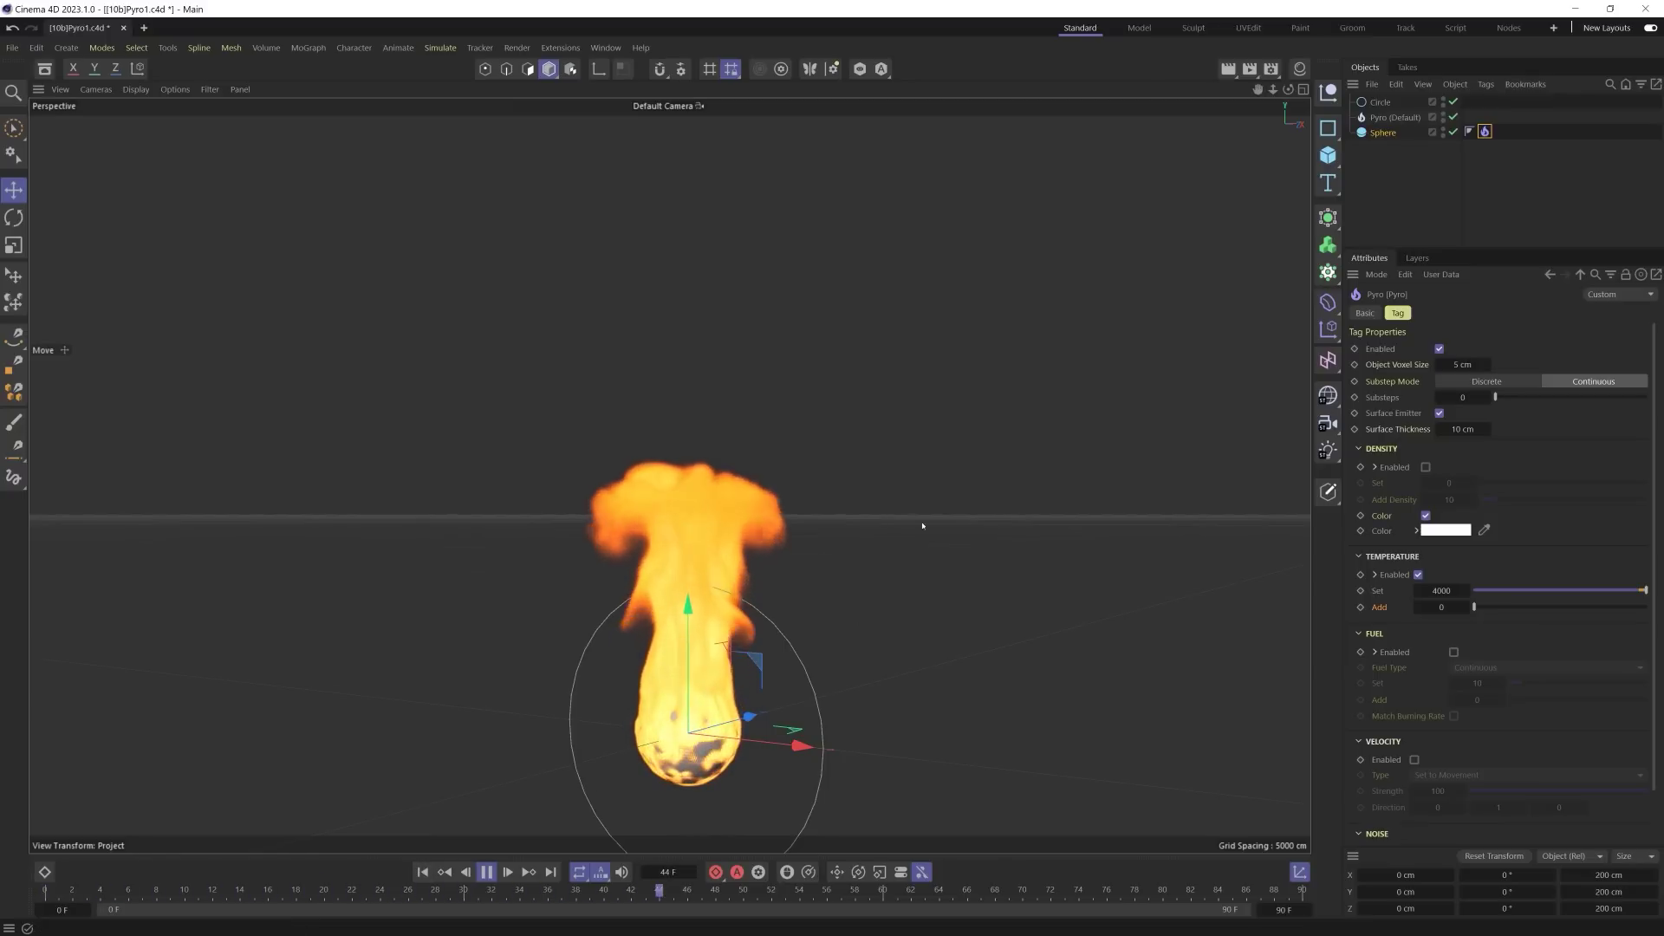
pyautogui.click(440, 47)
pyautogui.moveTo(435, 77)
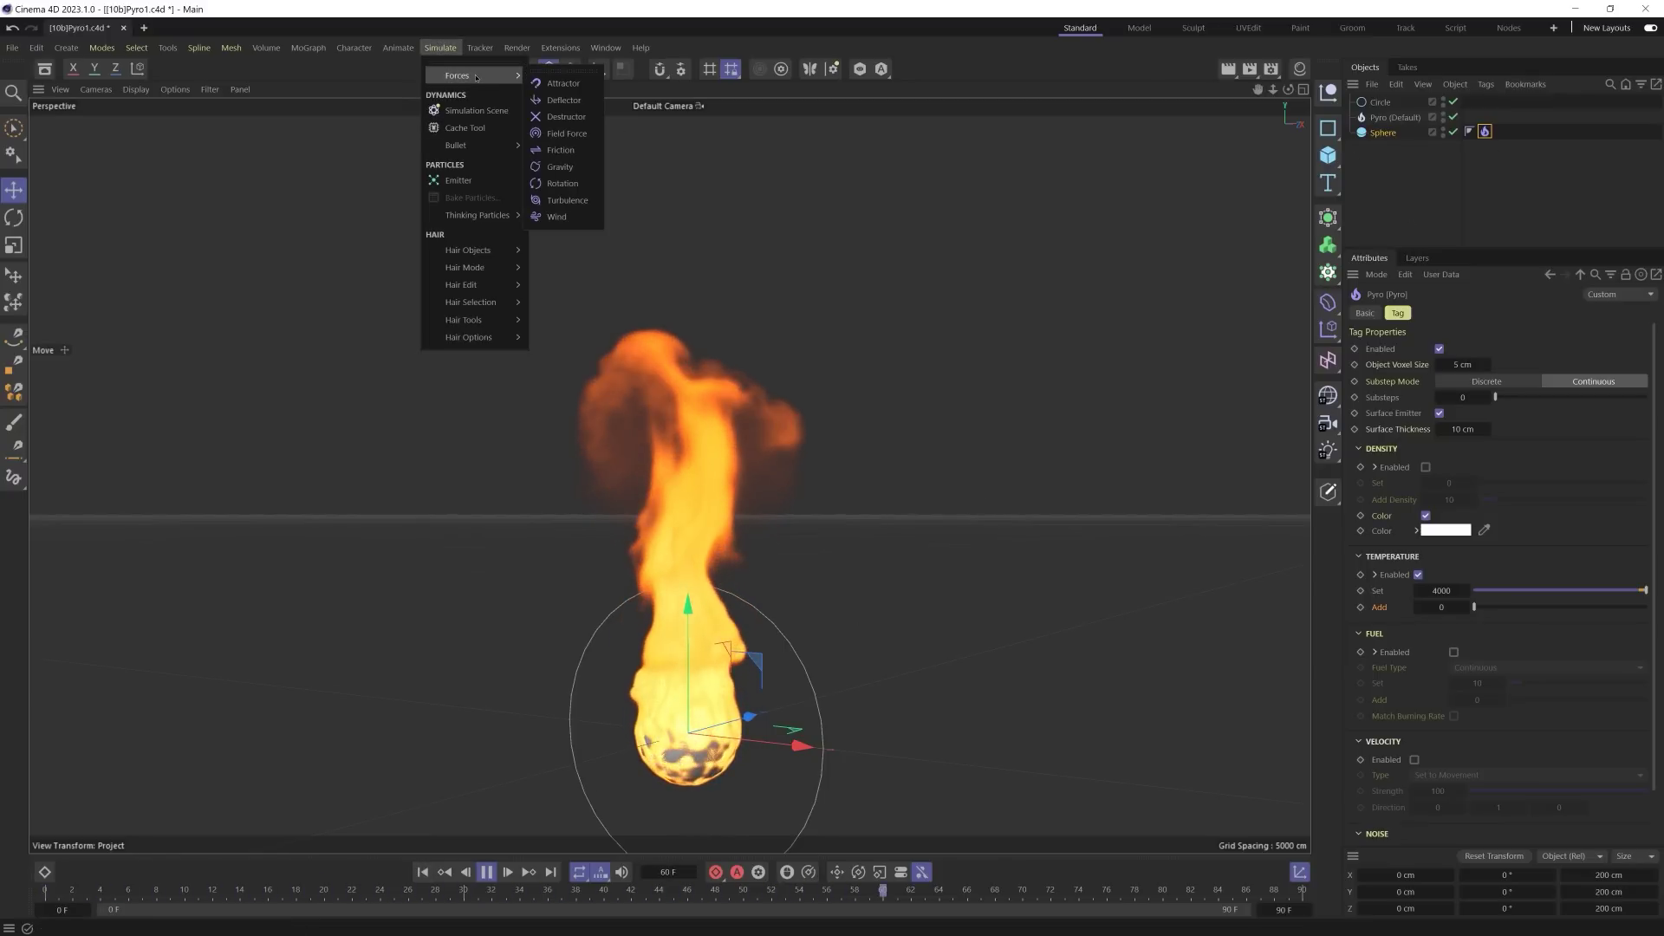
# Step: Add a Wind force and set its Wind Speed to 555 cm
pyautogui.click(557, 217)
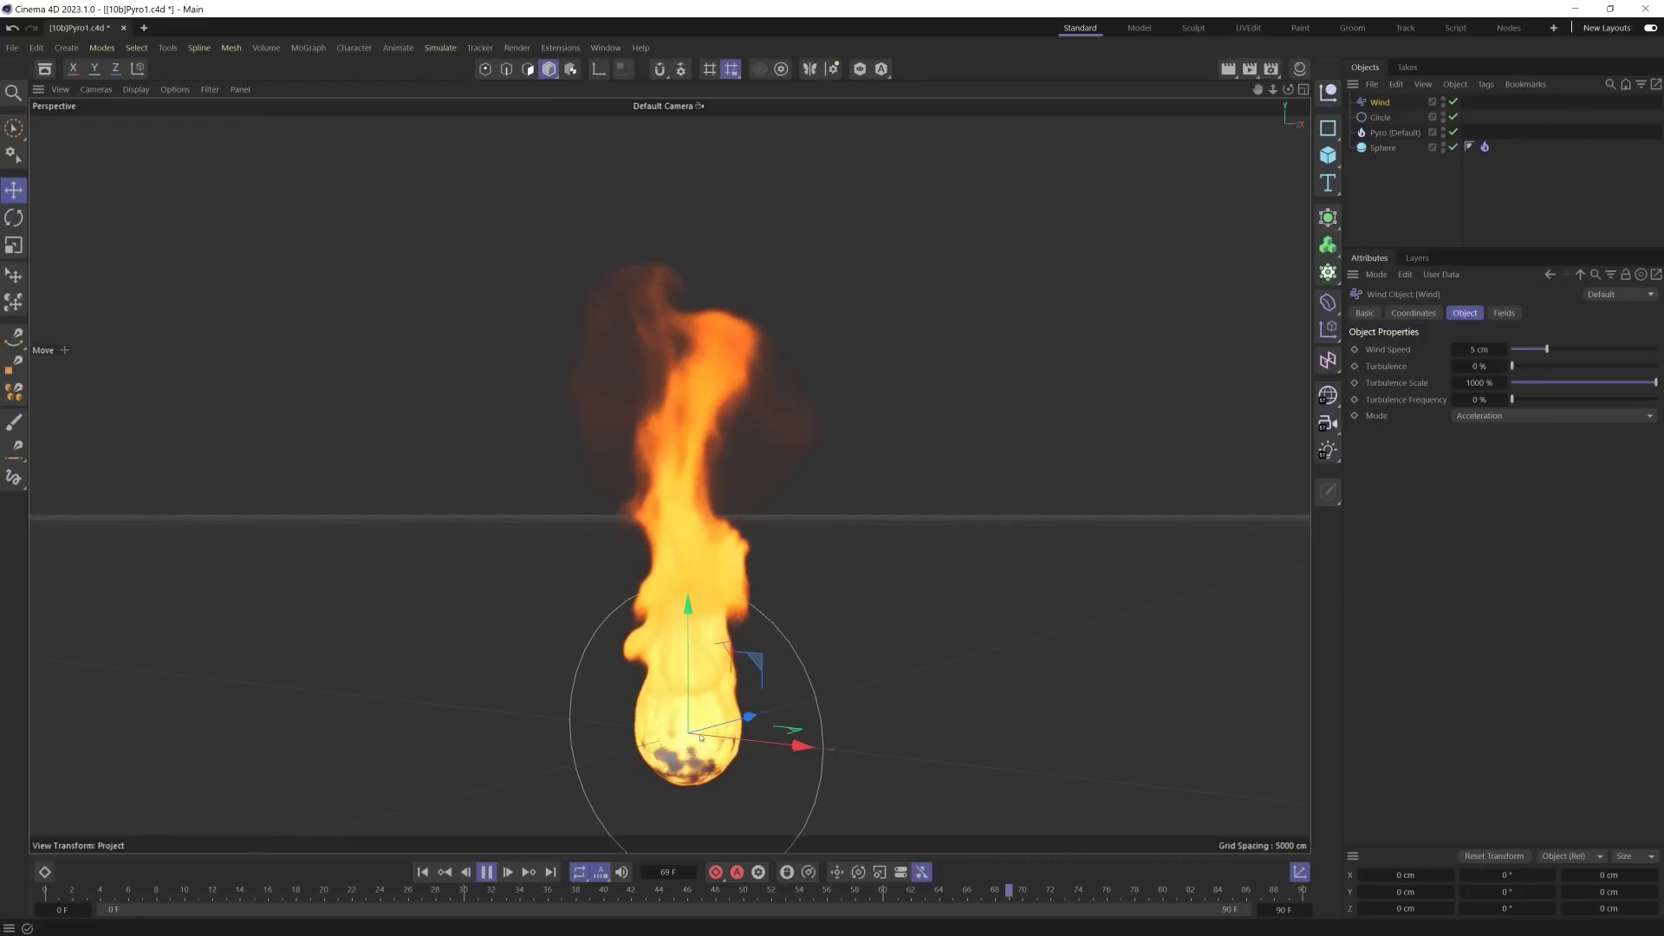
pyautogui.keyDown('alt'); pyautogui.moveTo(884, 720); pyautogui.dragTo(721, 748); pyautogui.keyUp('alt')
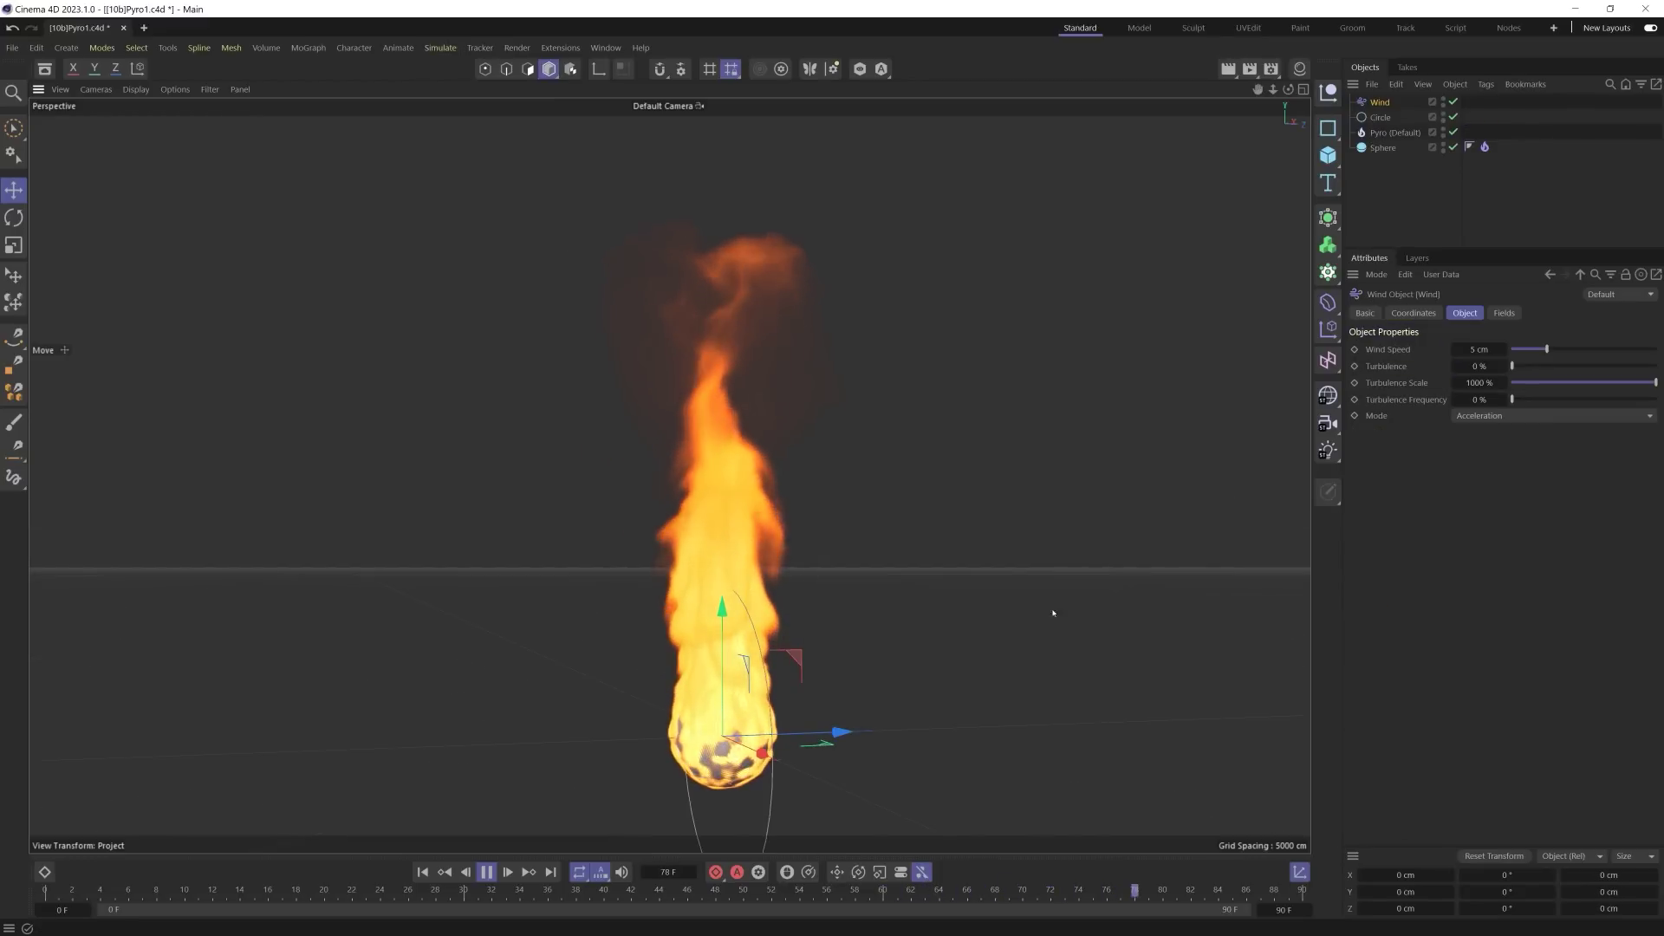
pyautogui.click(1481, 349)
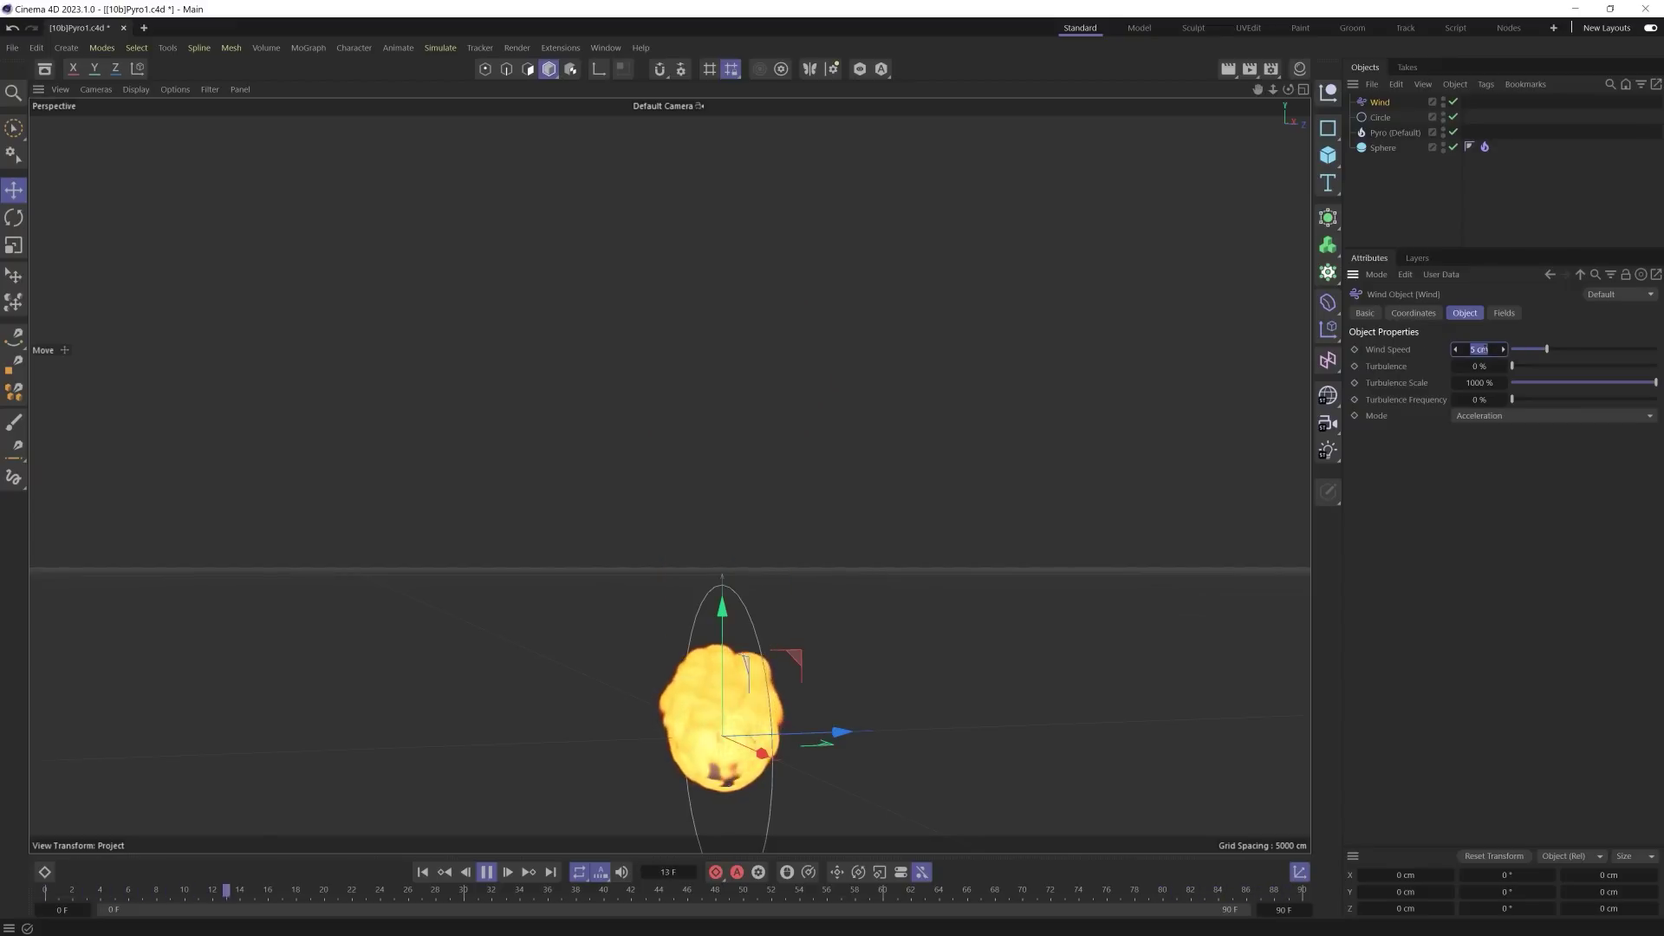
pyautogui.write('555')
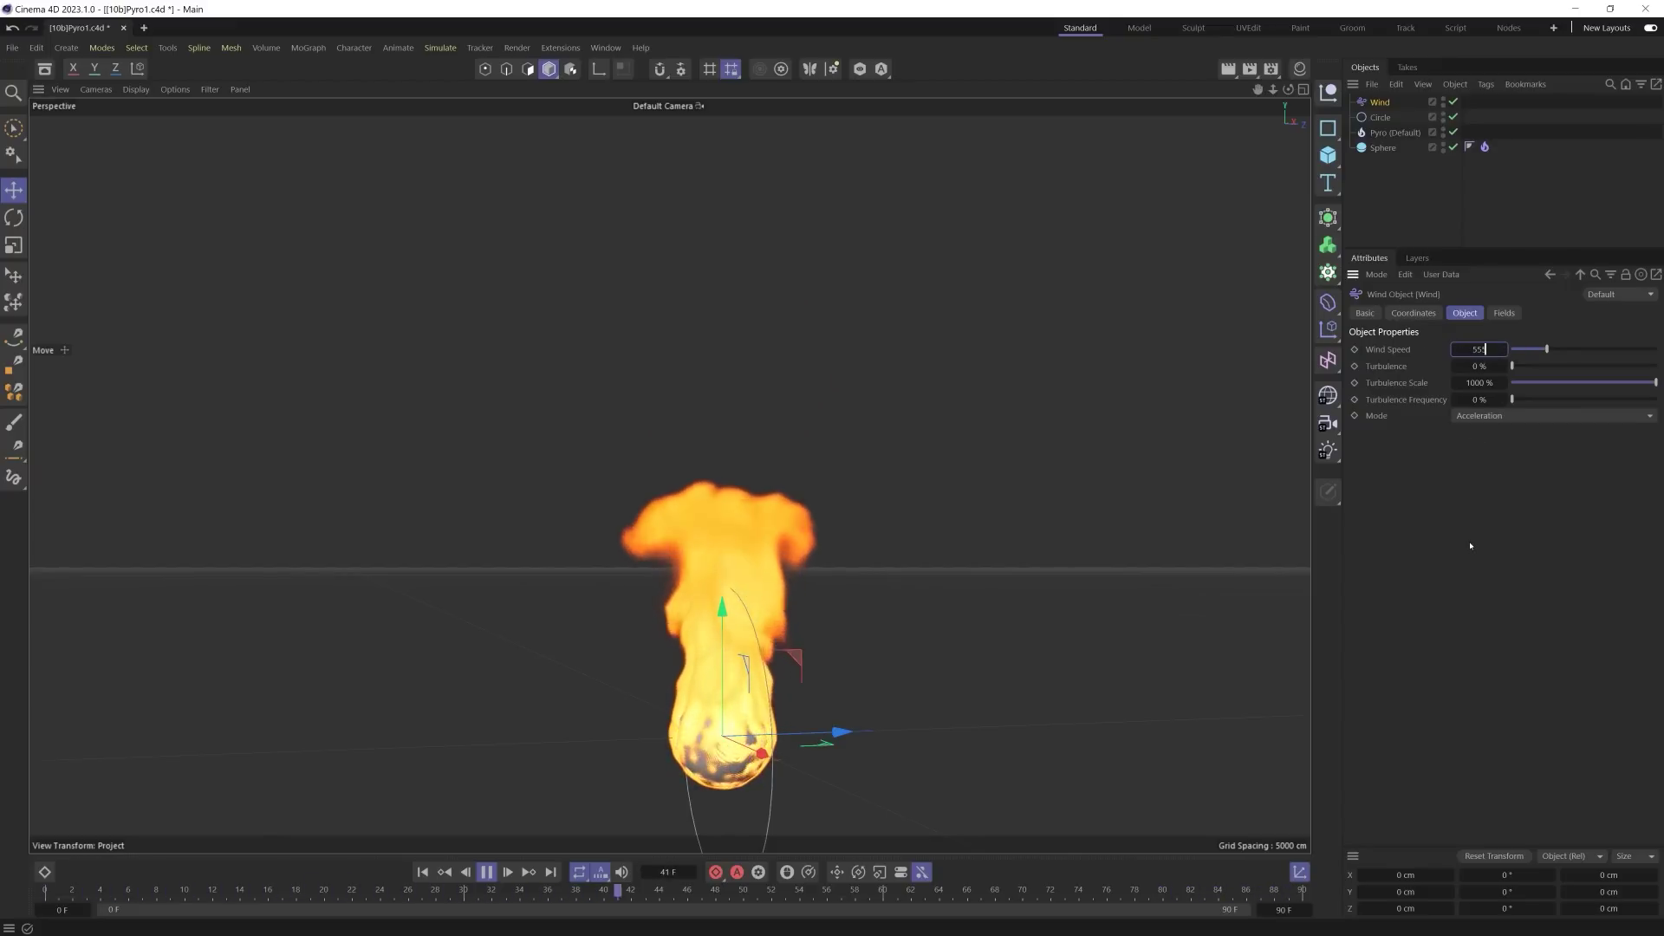
pyautogui.press('Return')
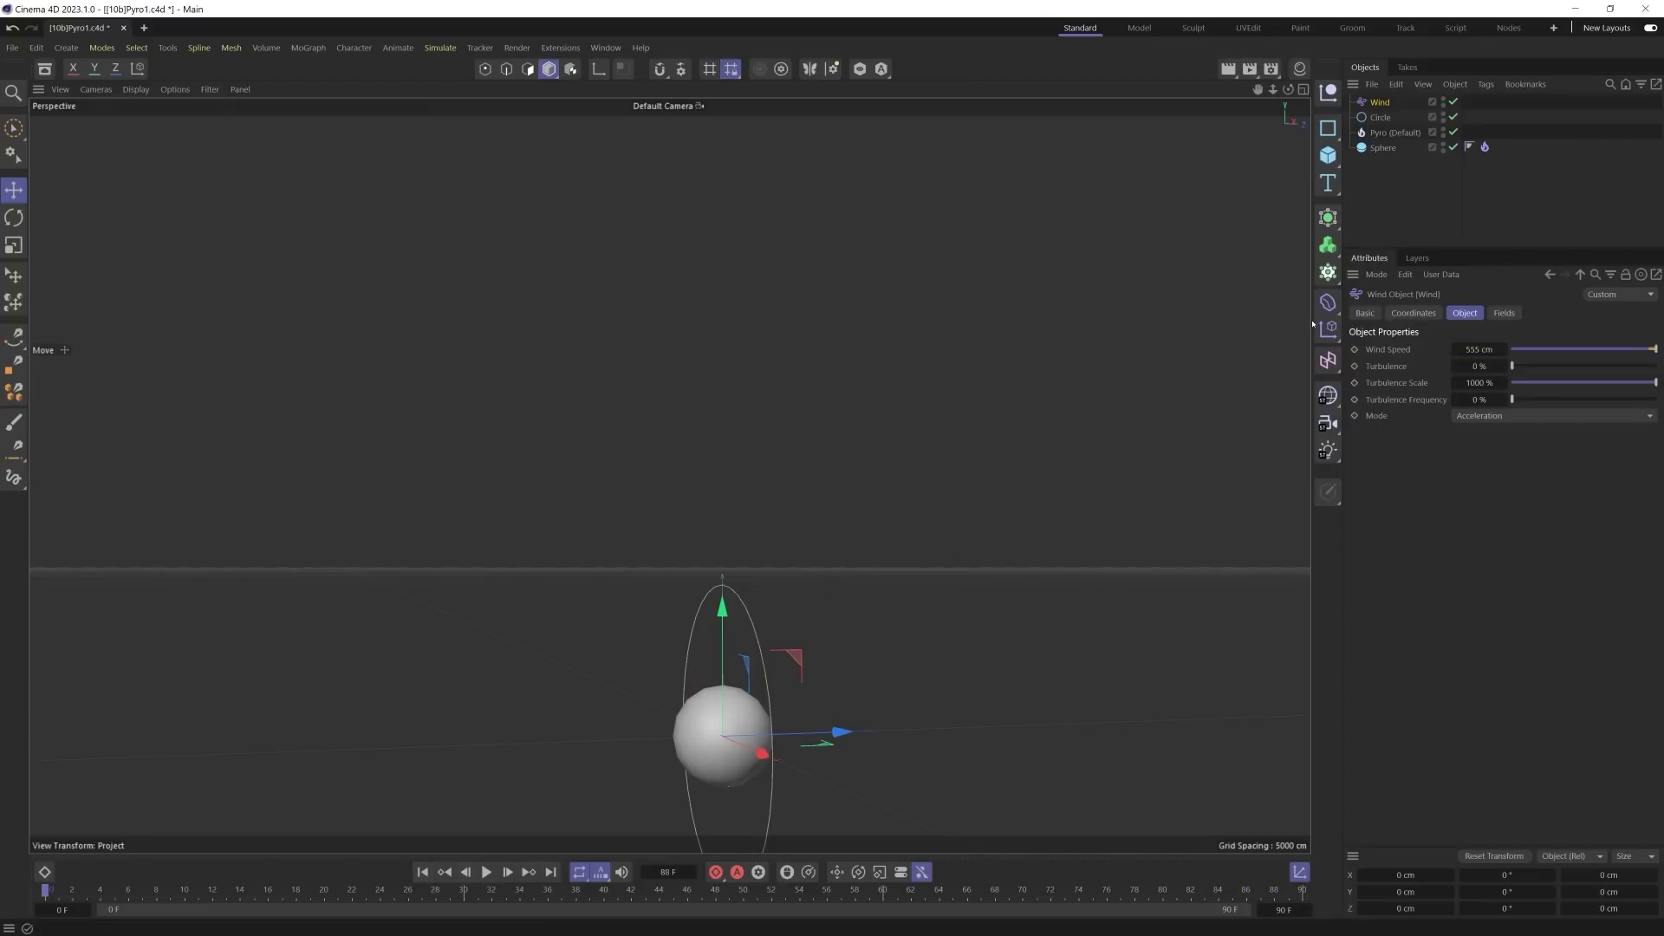
# Step: Replace the Wind force with a Turbulence force at 100% Turbulence Scale
pyautogui.press('Delete')
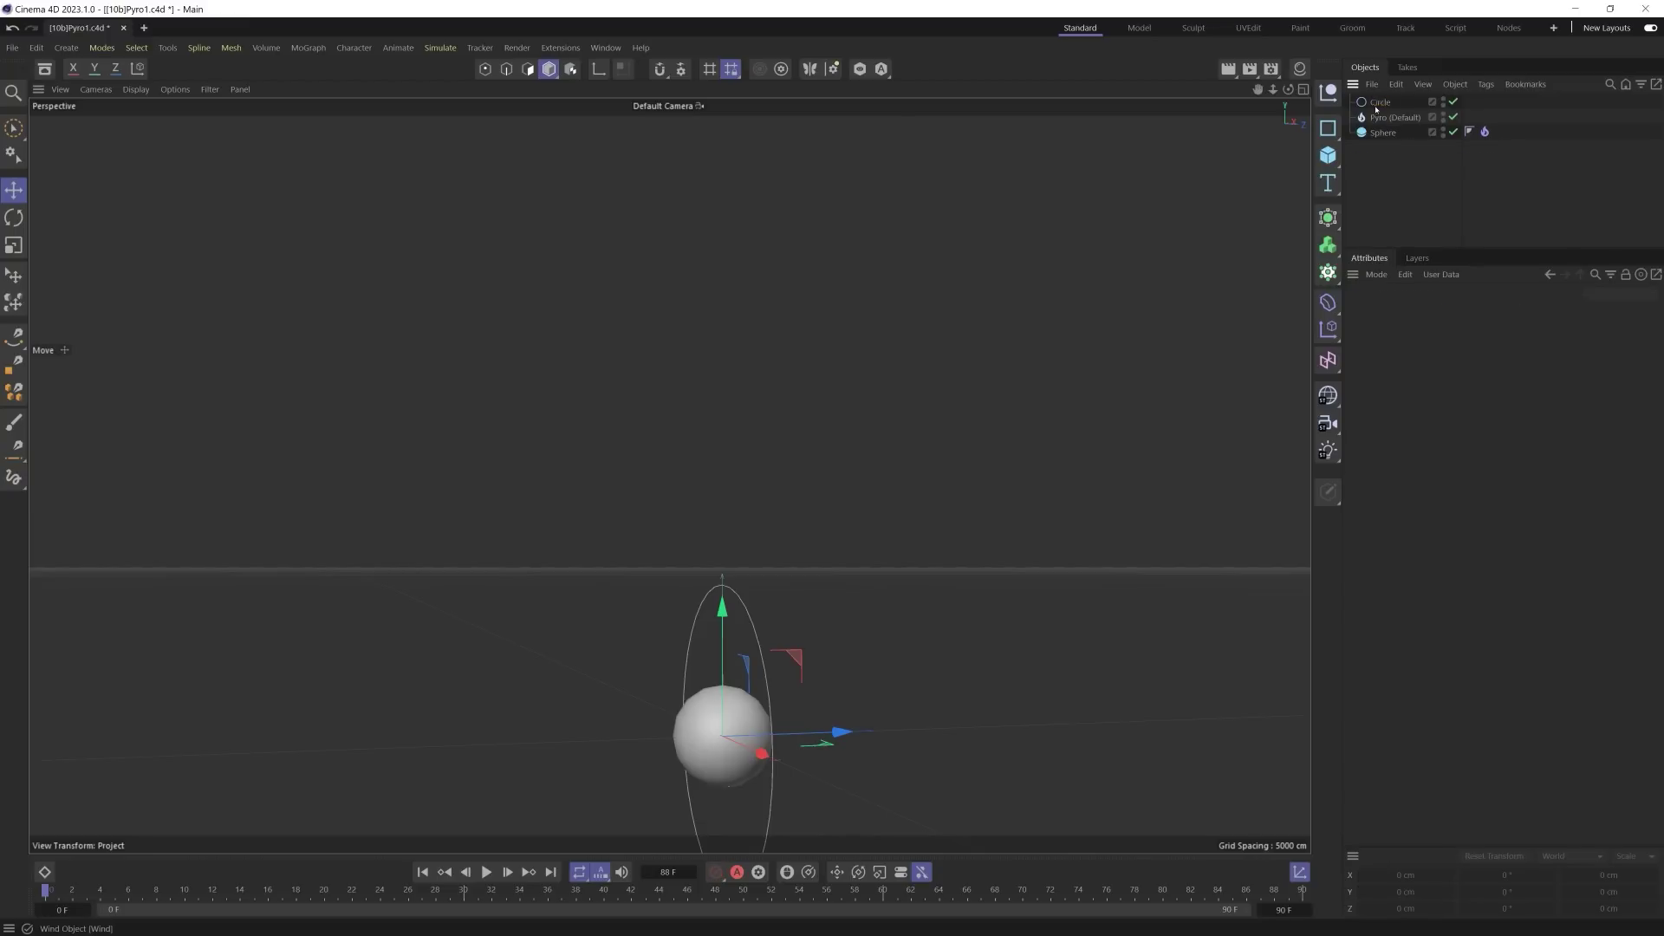
pyautogui.click(440, 48)
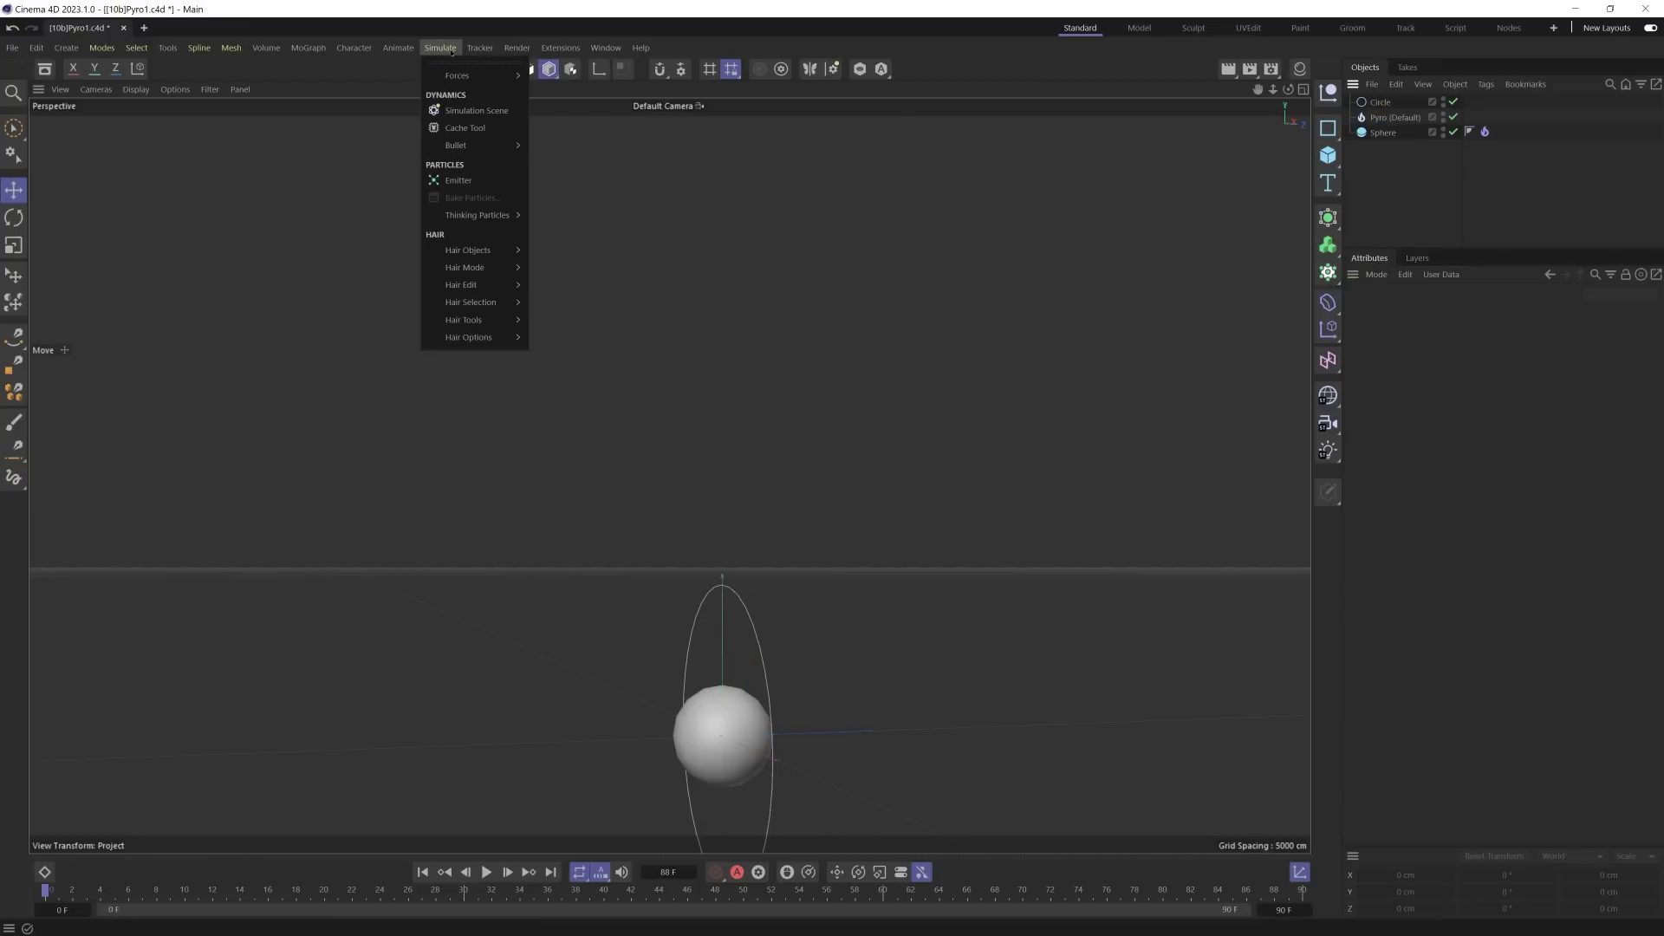
pyautogui.moveTo(446, 78)
pyautogui.click(567, 200)
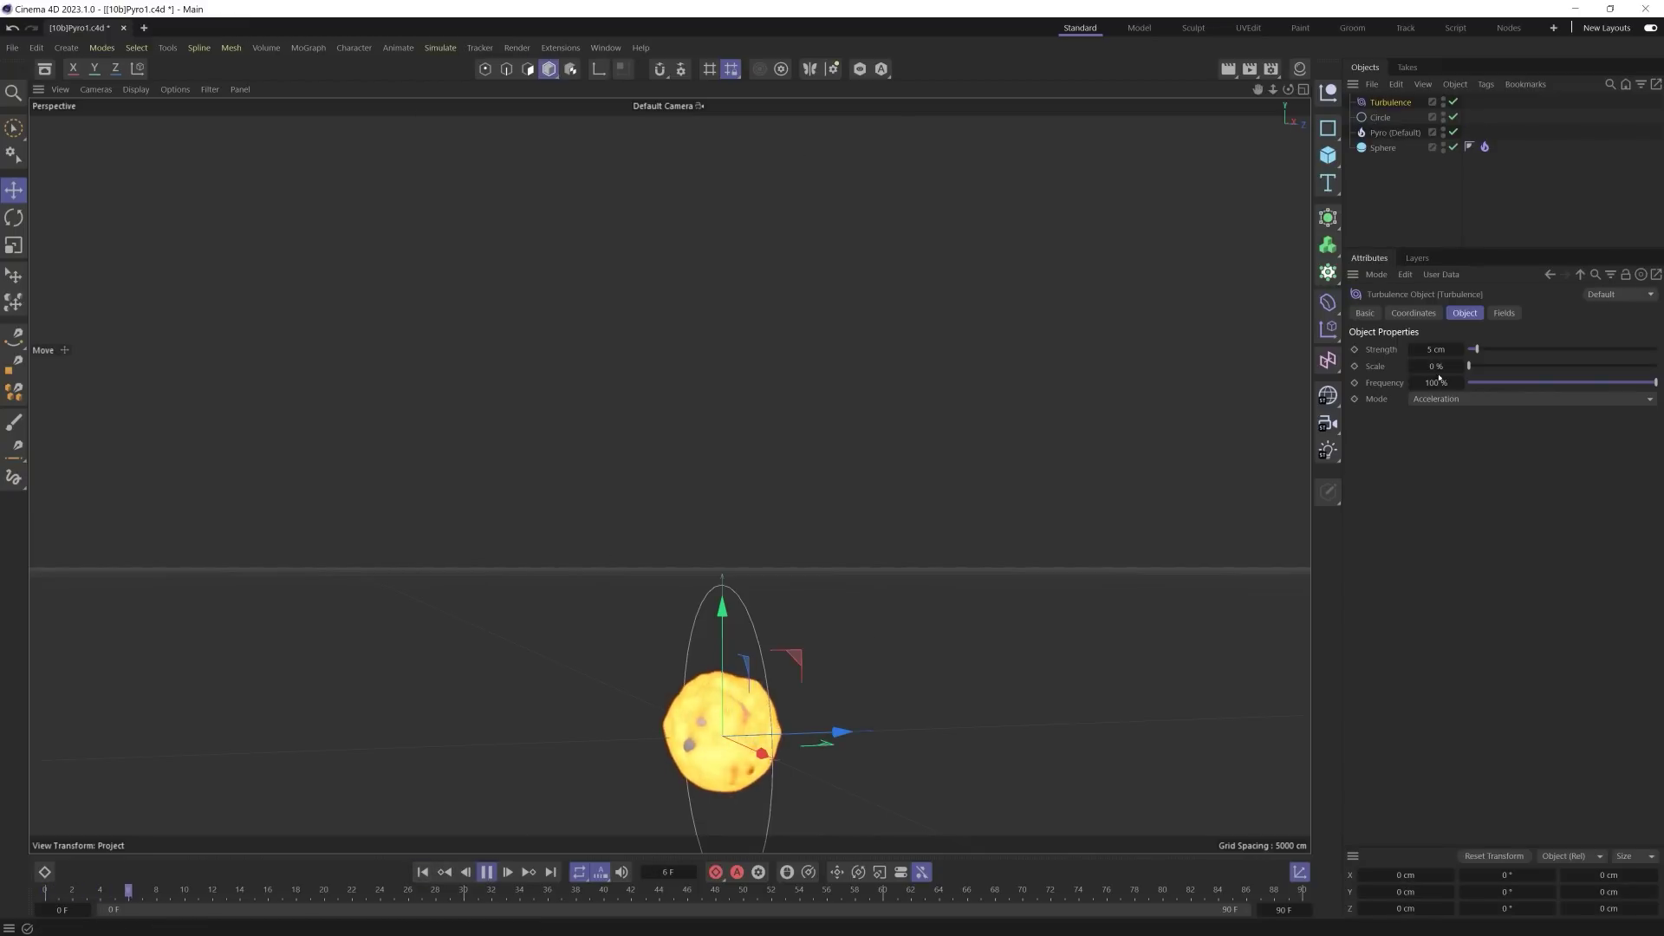
pyautogui.moveTo(1553, 365); pyautogui.dragTo(1657, 365)
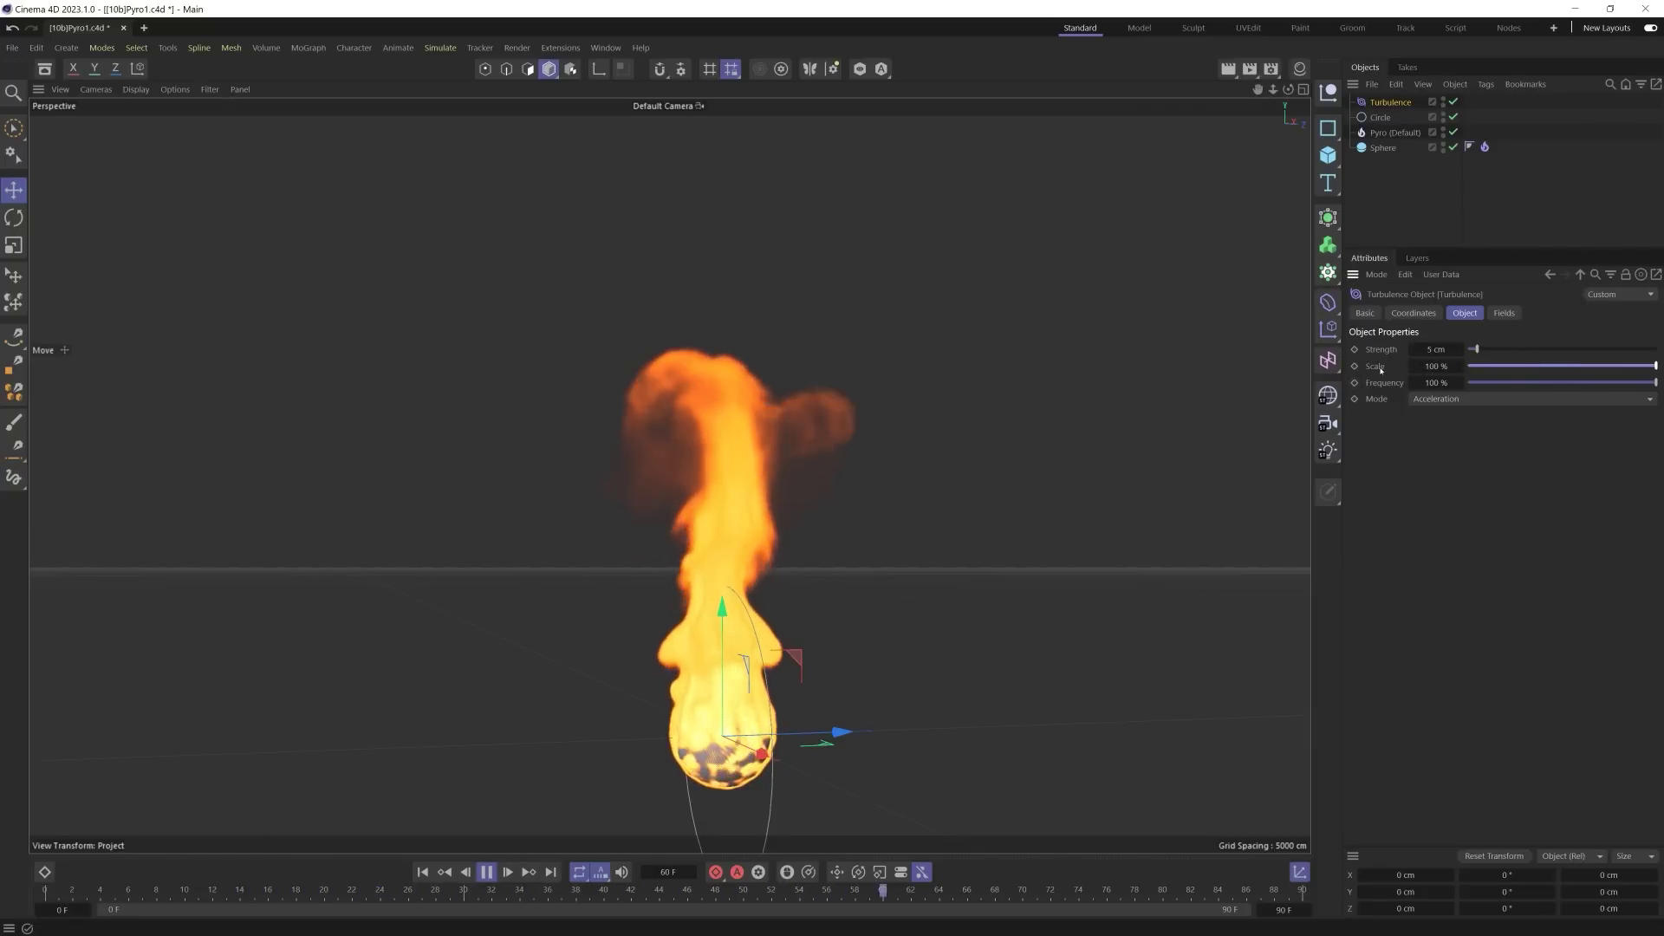
# Step: Set the Turbulence strength to 55 cm, then raise it to 555 cm
pyautogui.click(1436, 349)
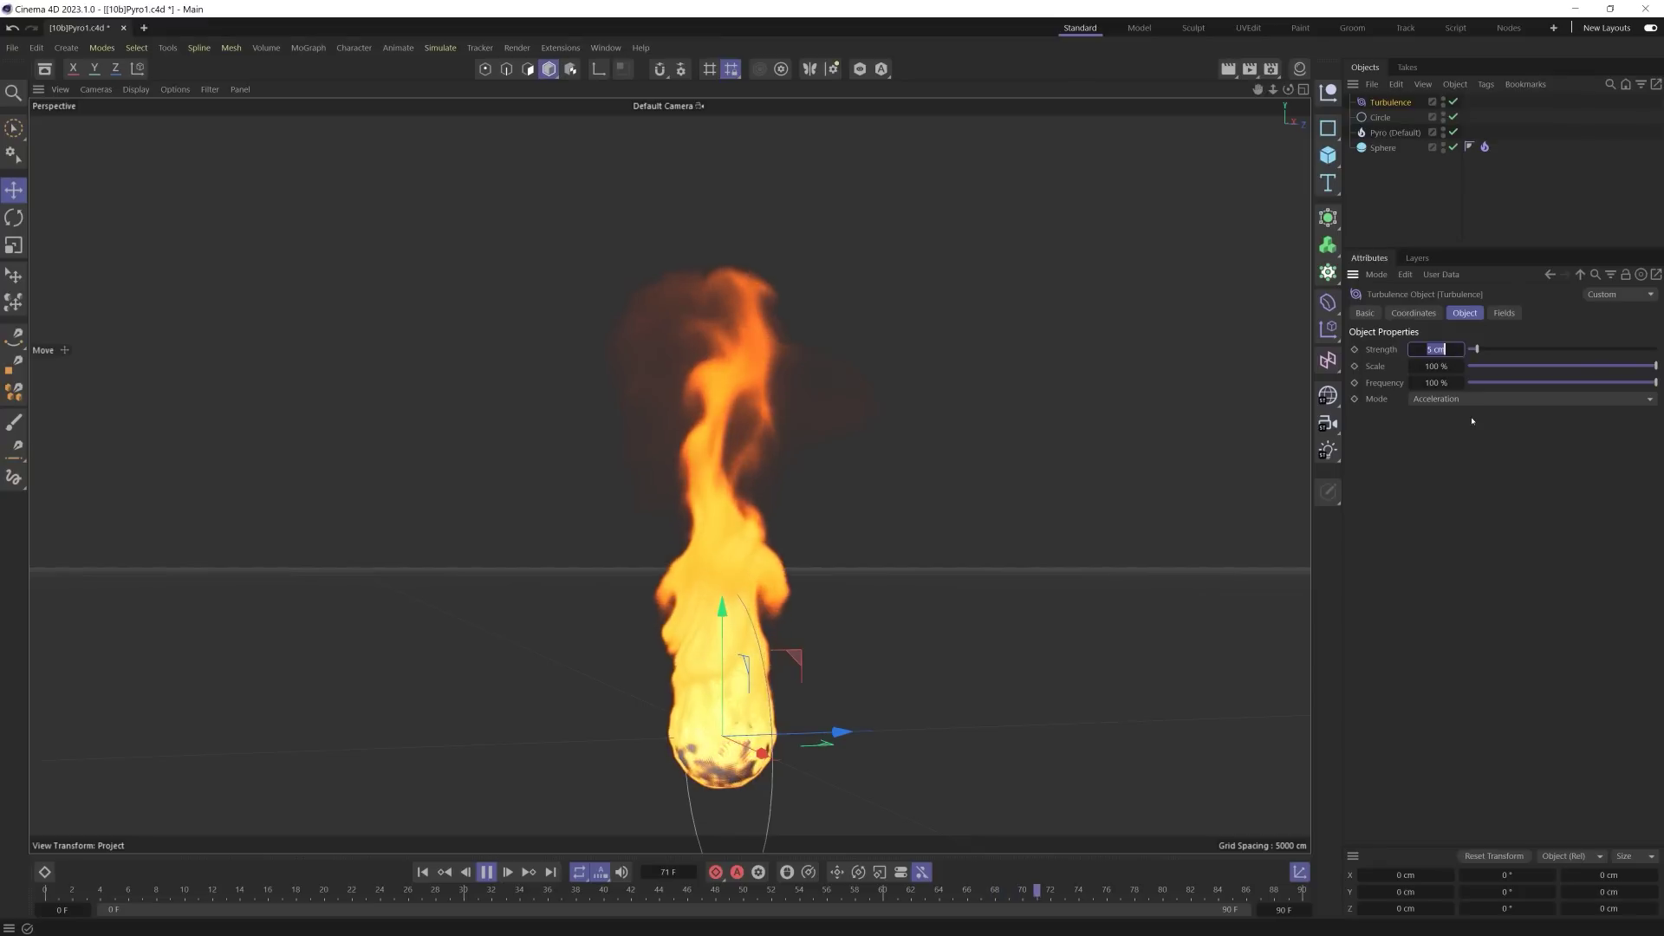
pyautogui.write('55')
pyautogui.press('Return')
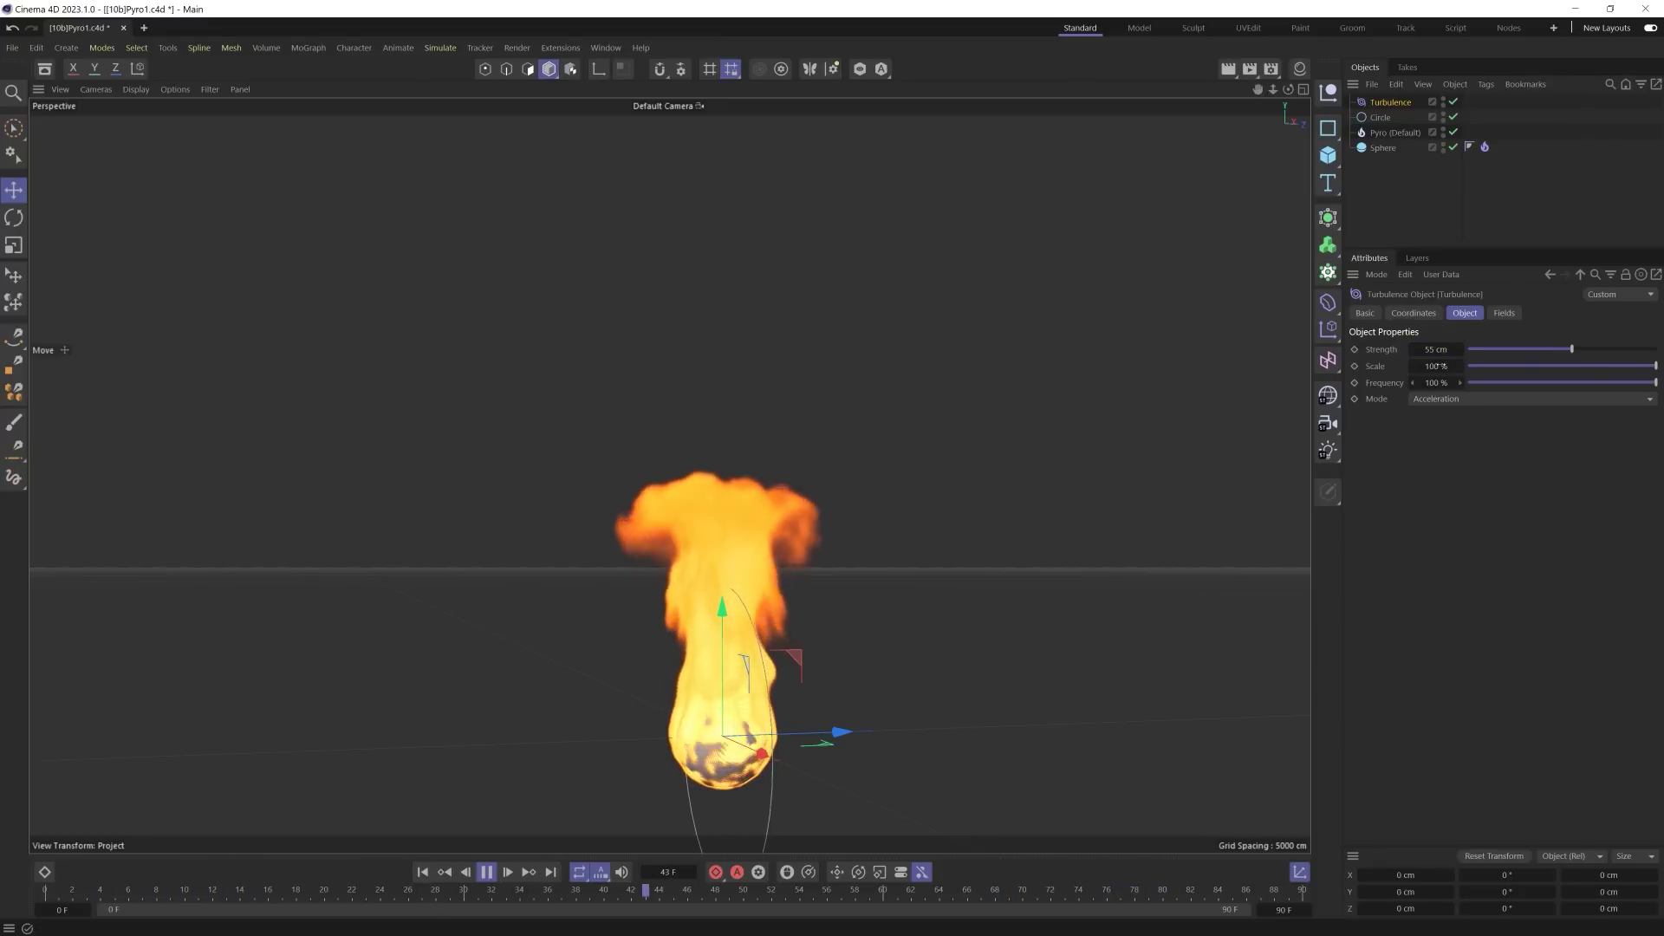
pyautogui.click(1436, 349)
pyautogui.write('555')
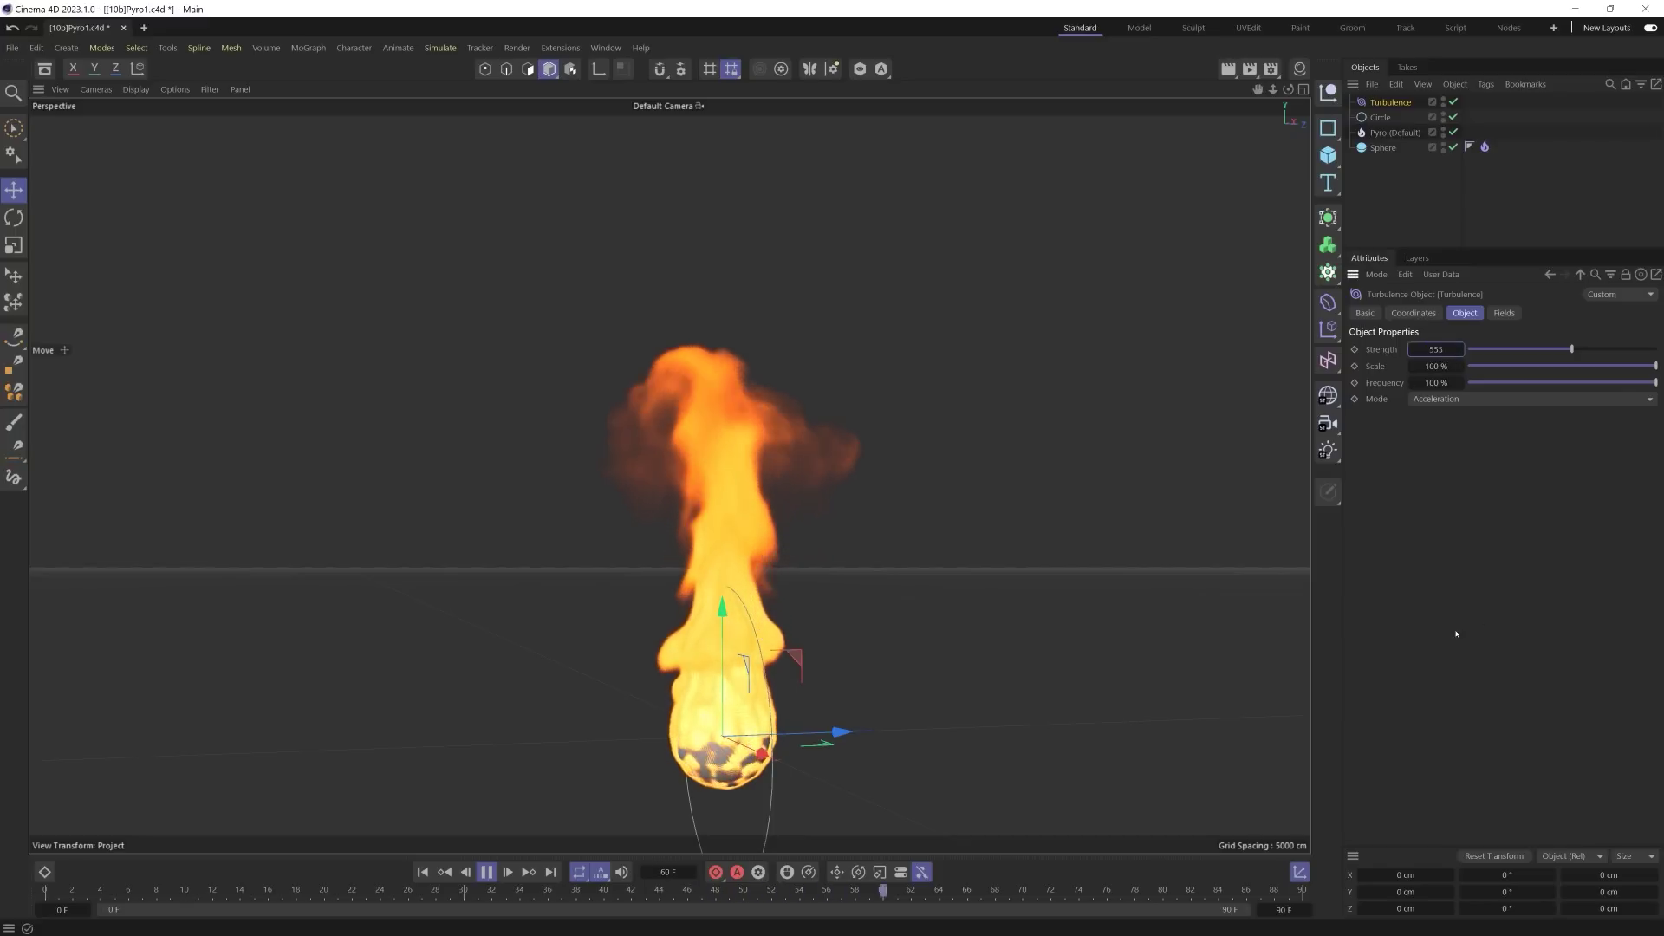
pyautogui.press('Return')
# Step: Replay the turbulent fire simulation, stop at frame 30, and rewind to frame 0
pyautogui.click(421, 873)
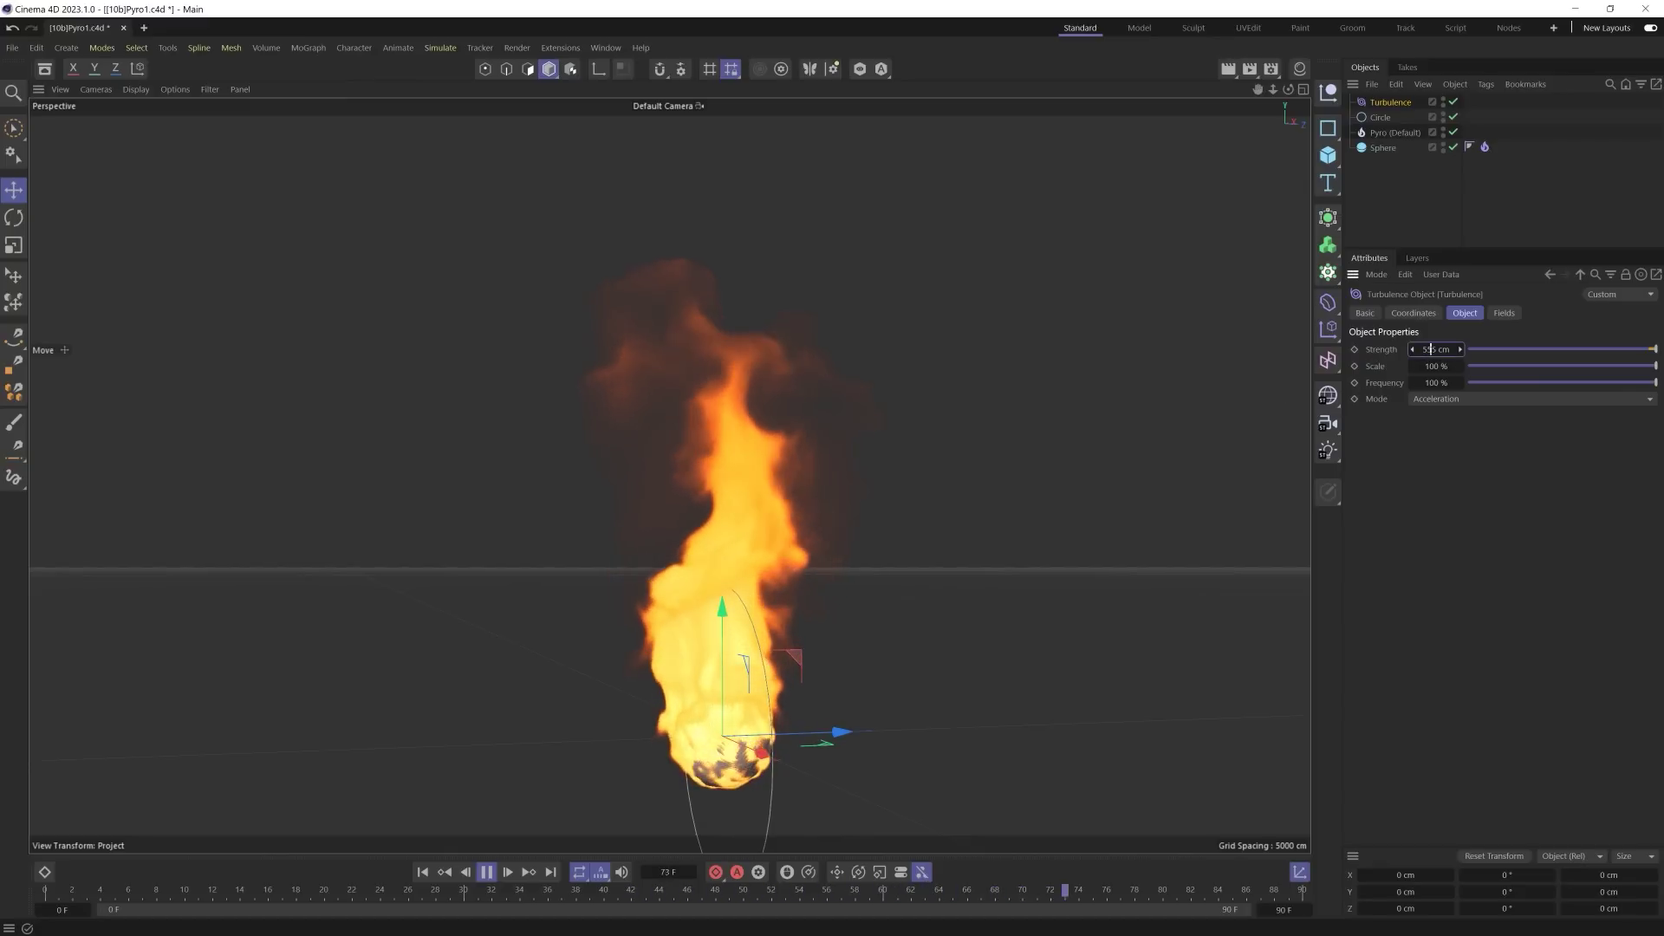
pyautogui.click(423, 871)
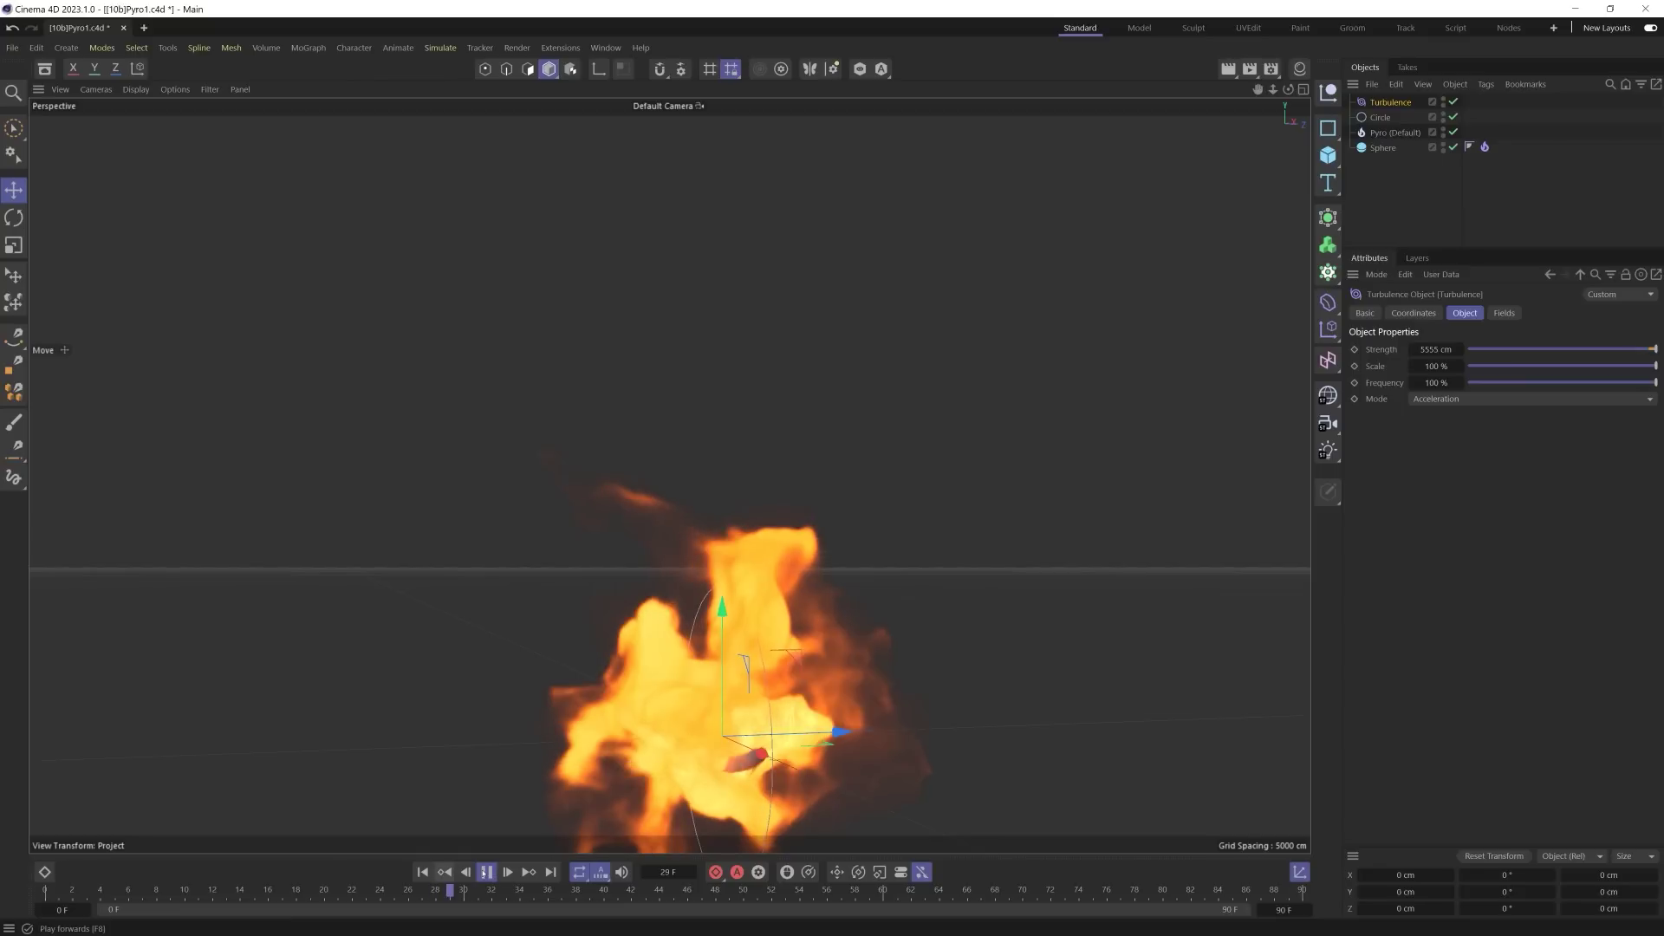
pyautogui.press('F8')
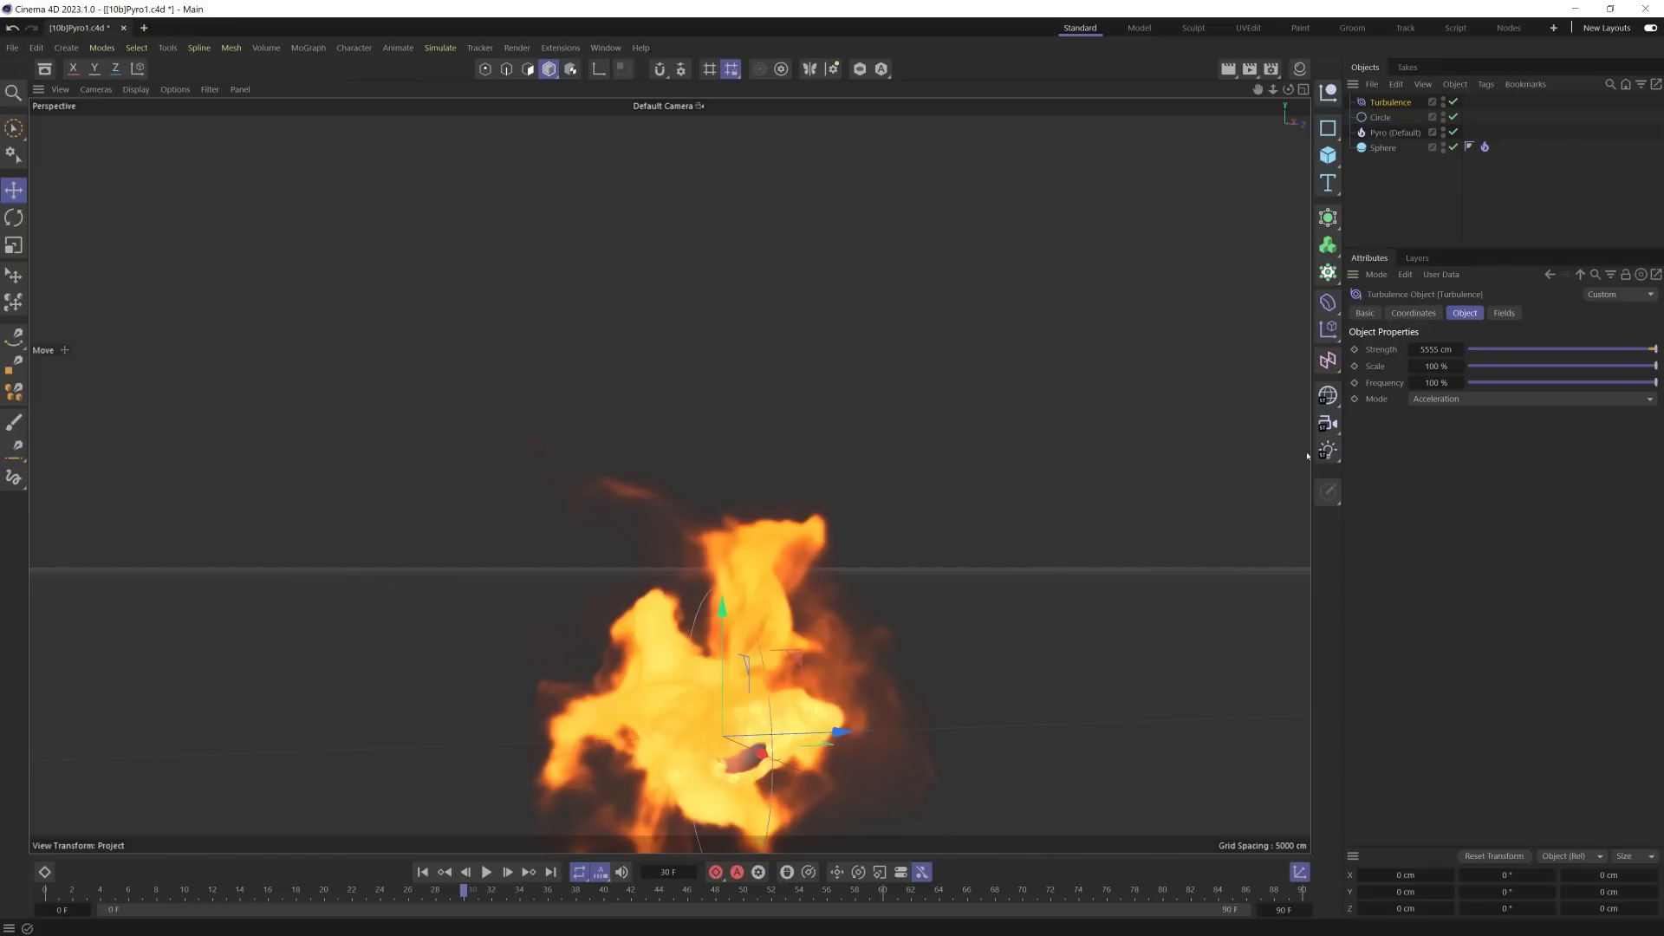
pyautogui.hotkey('shift', 'f')
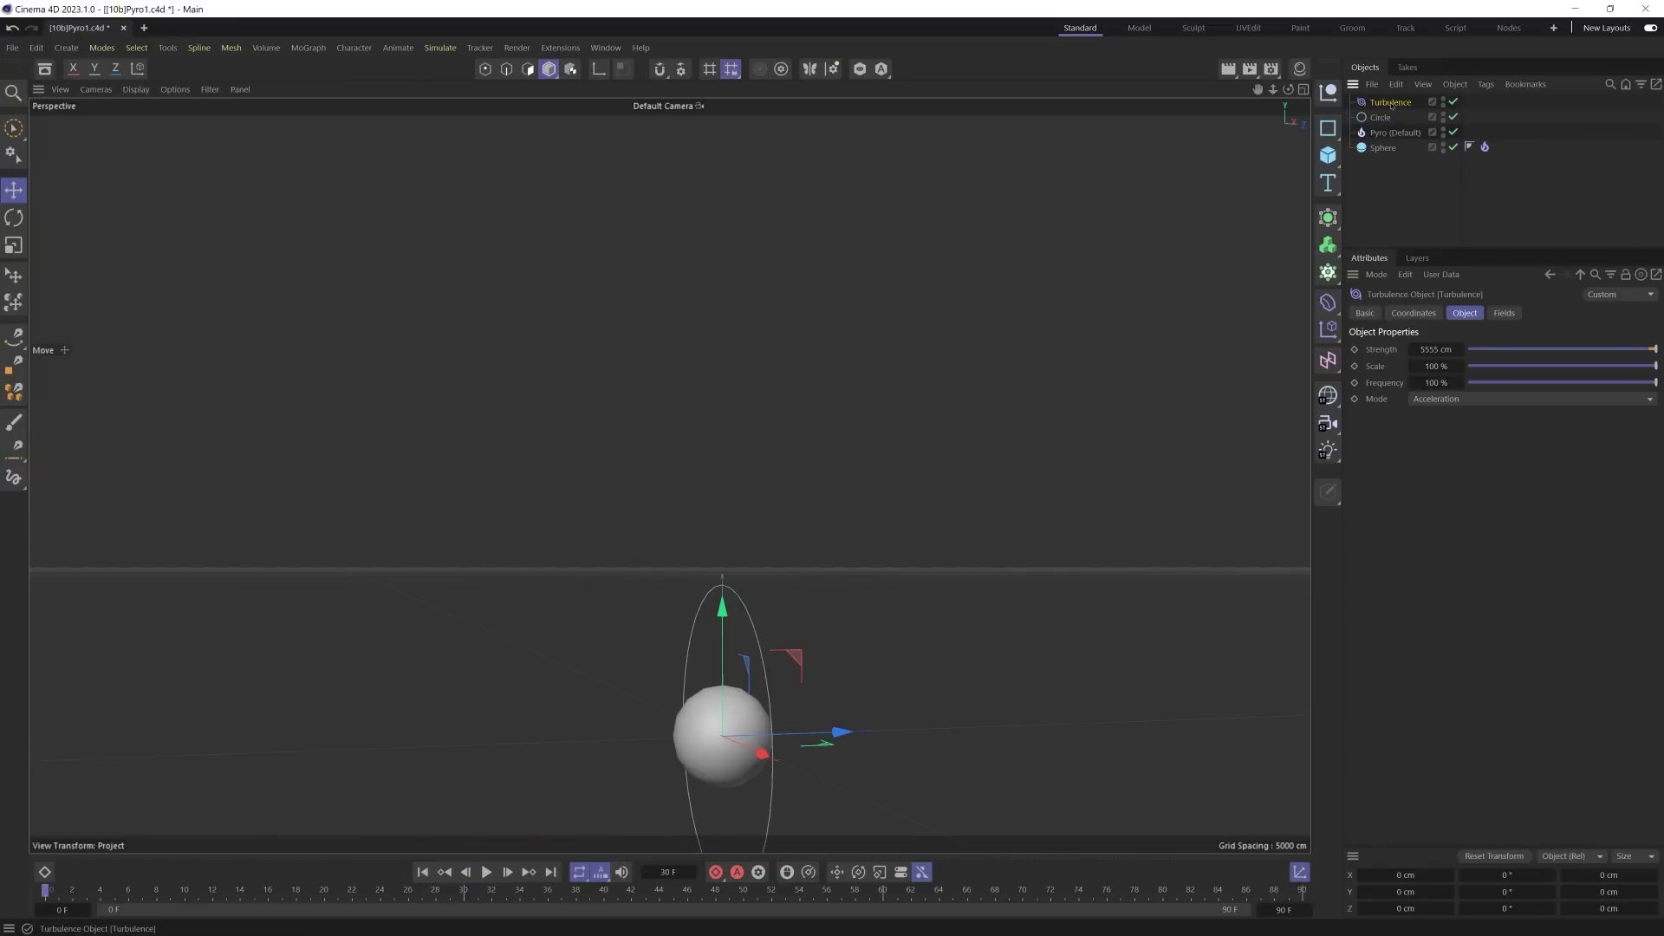
# Step: Replace the Turbulence force with a new Field Force
pyautogui.press('Delete')
pyautogui.click(440, 48)
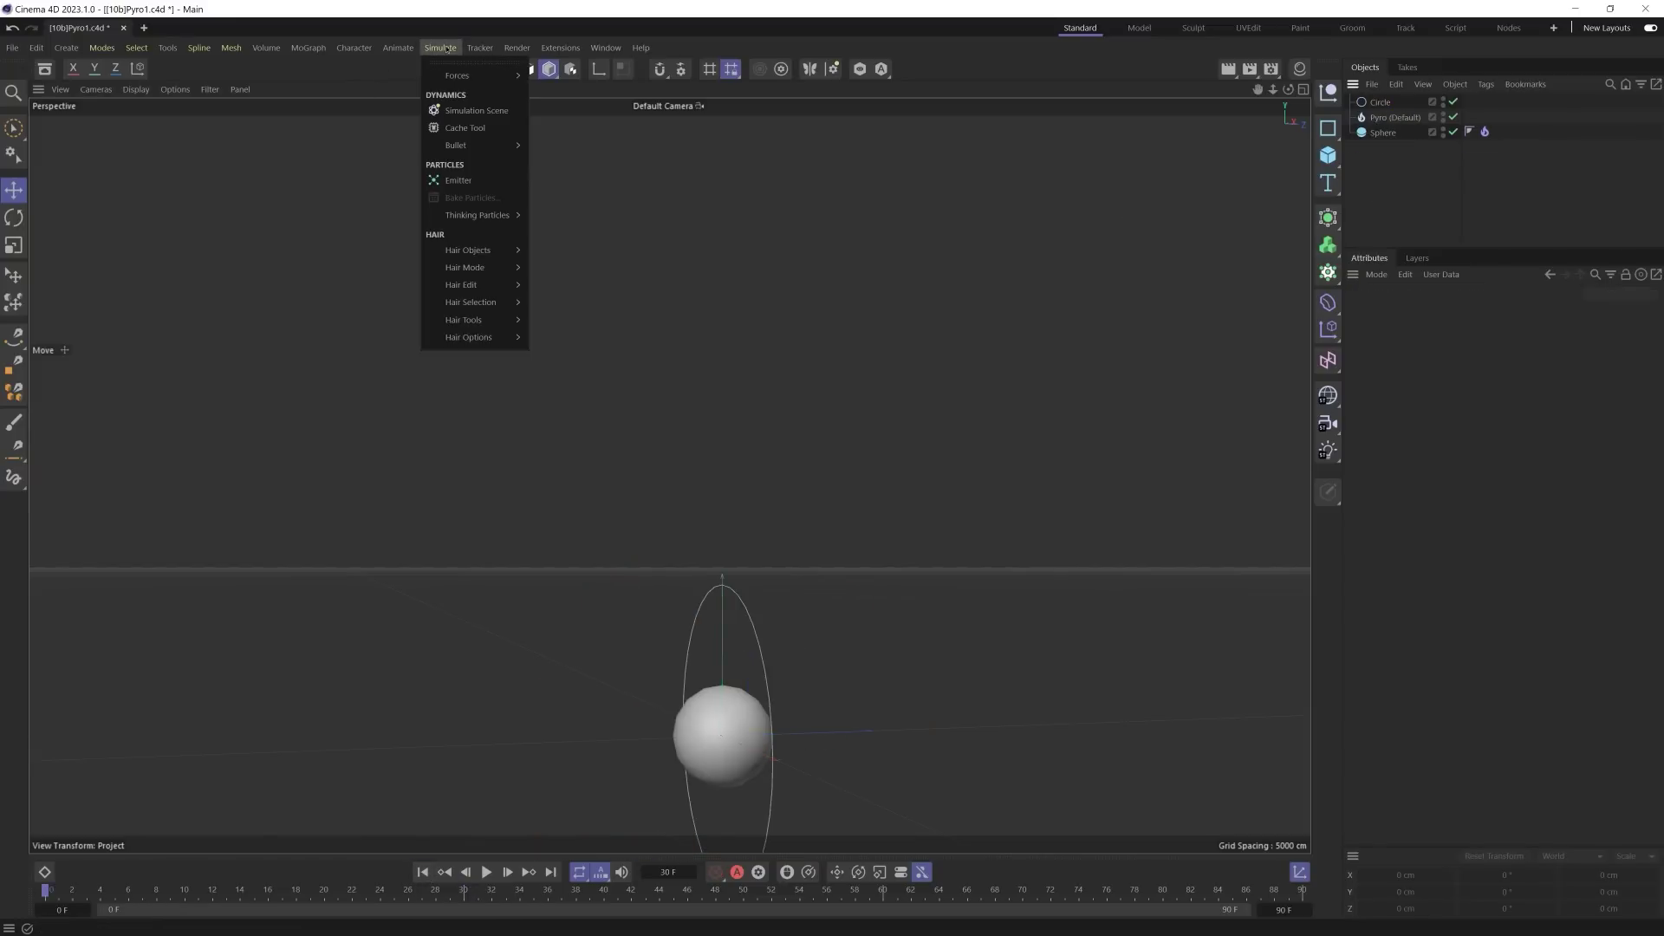
pyautogui.moveTo(468, 75)
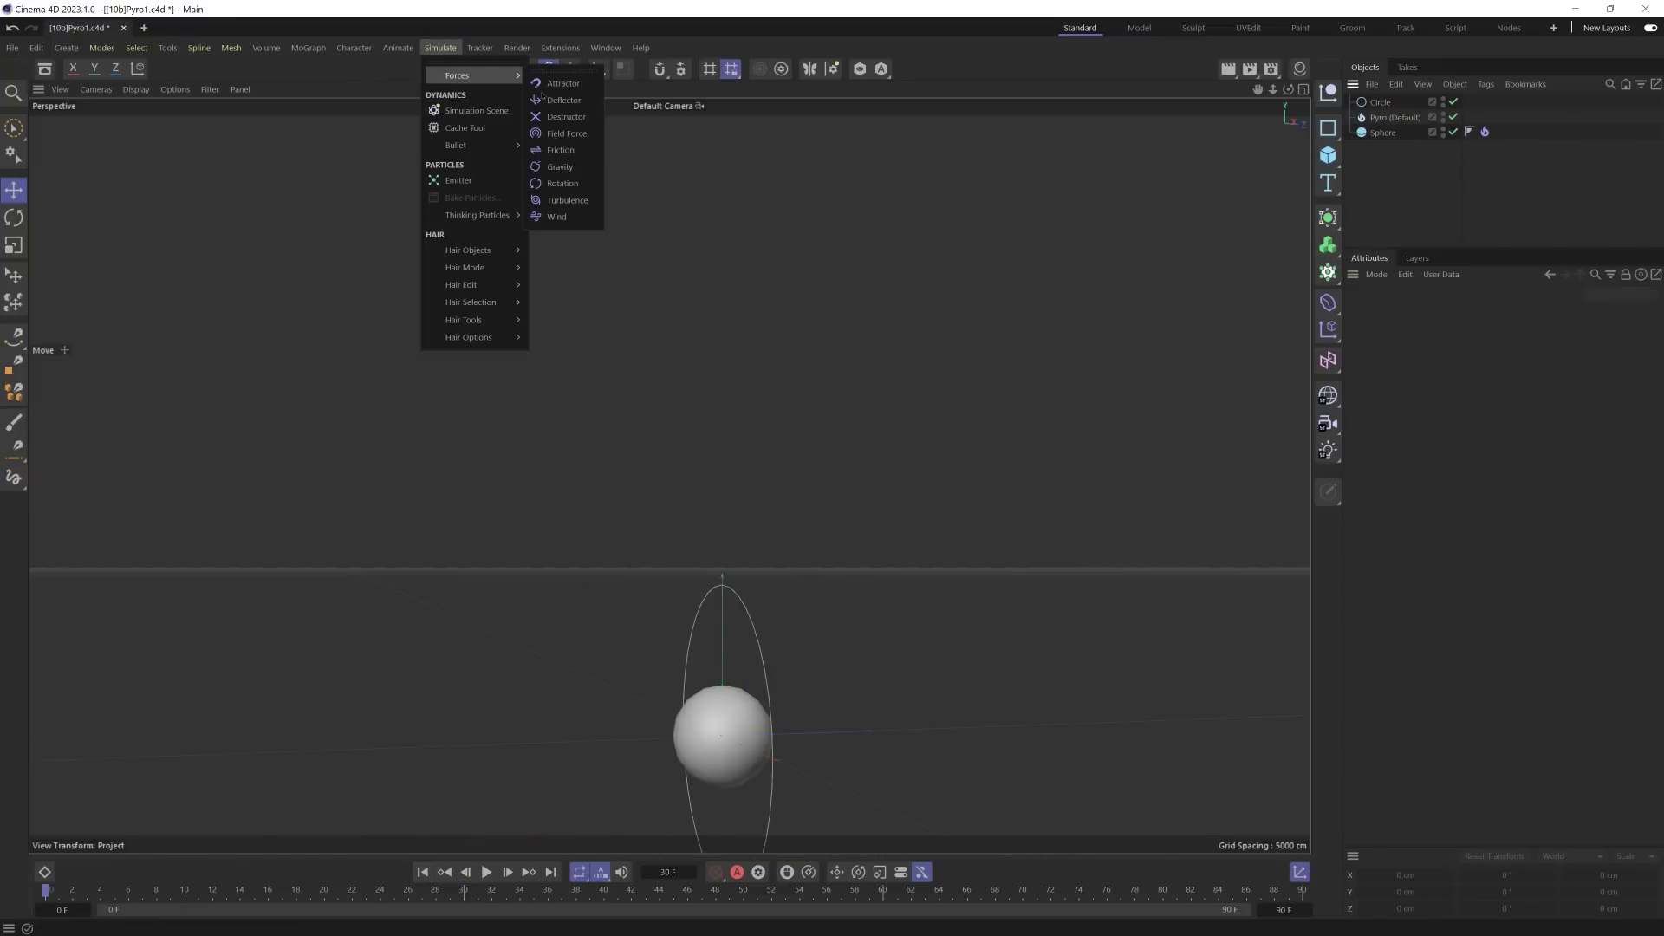
pyautogui.click(568, 134)
pyautogui.keyDown('alt'); pyautogui.moveTo(832, 606); pyautogui.dragTo(859, 591); pyautogui.keyUp('alt')
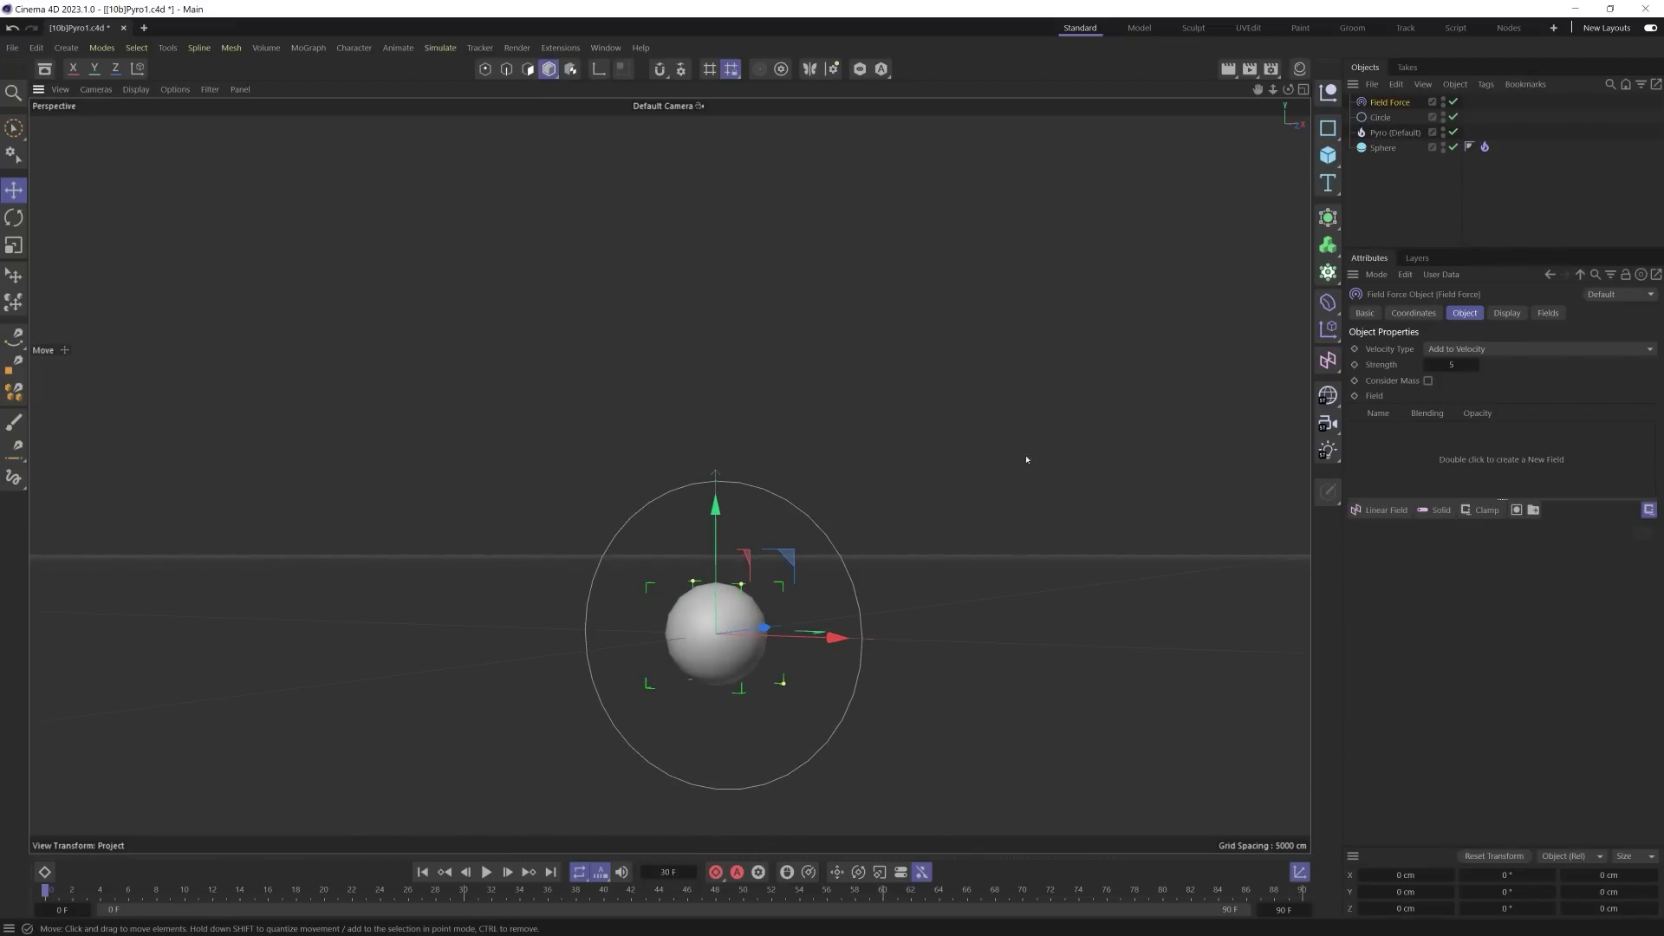
# Step: Use the Circle spline as the Field Force's field with Offset 100%
pyautogui.moveTo(1388, 408); pyautogui.dragTo(1393, 451)
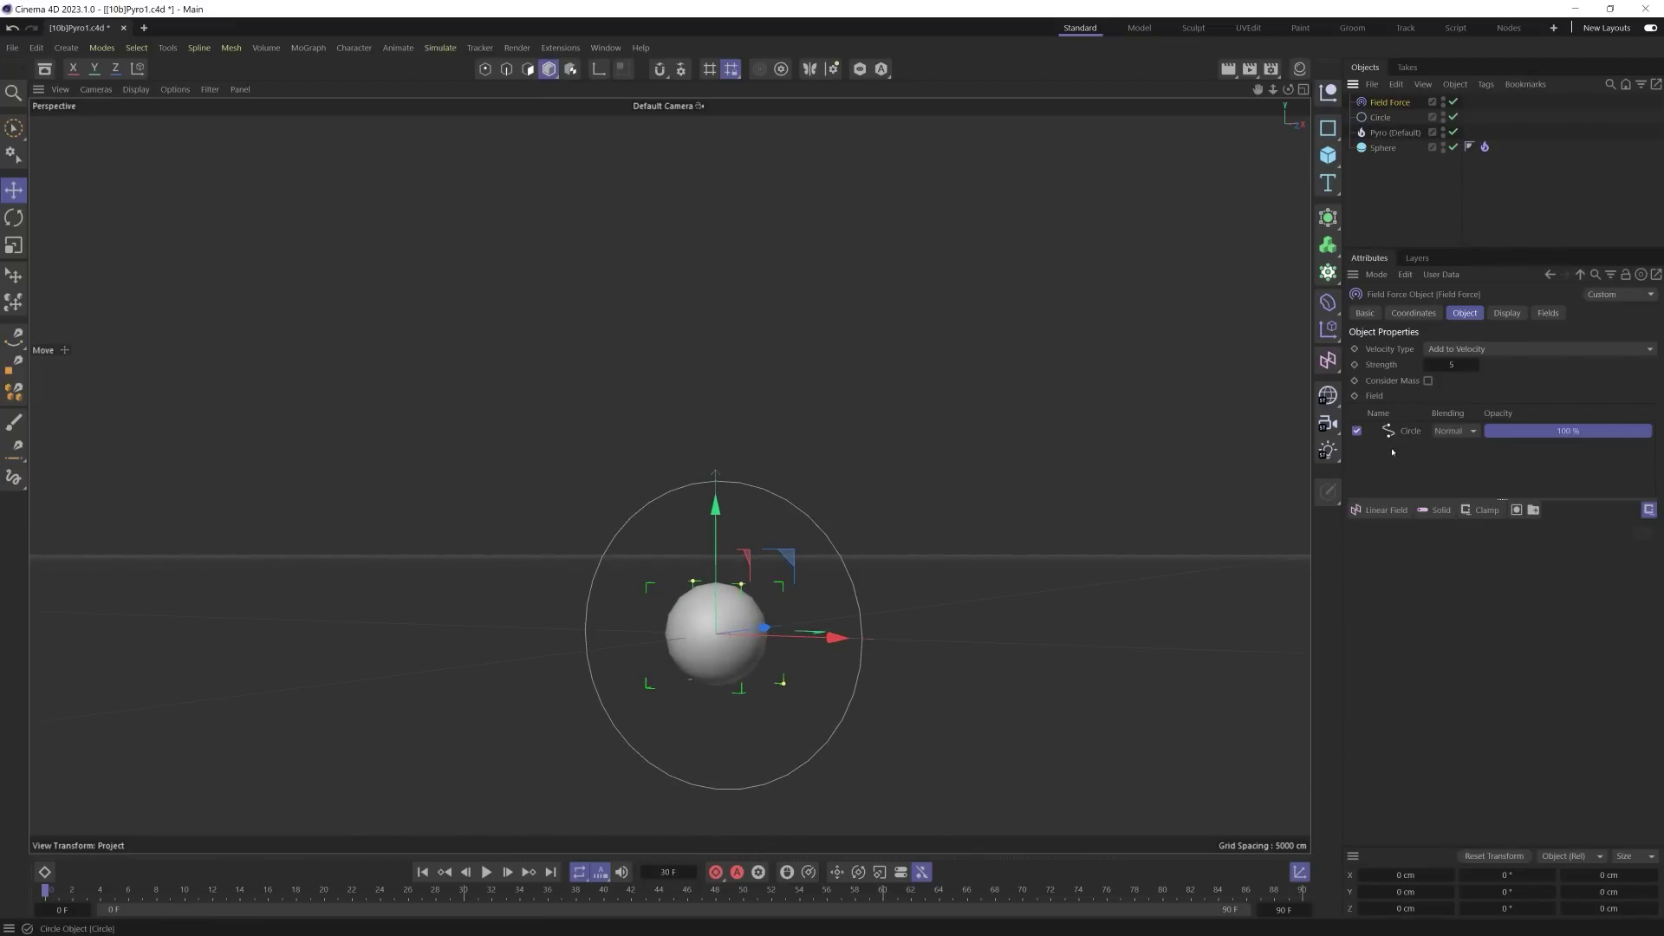
pyautogui.click(1413, 432)
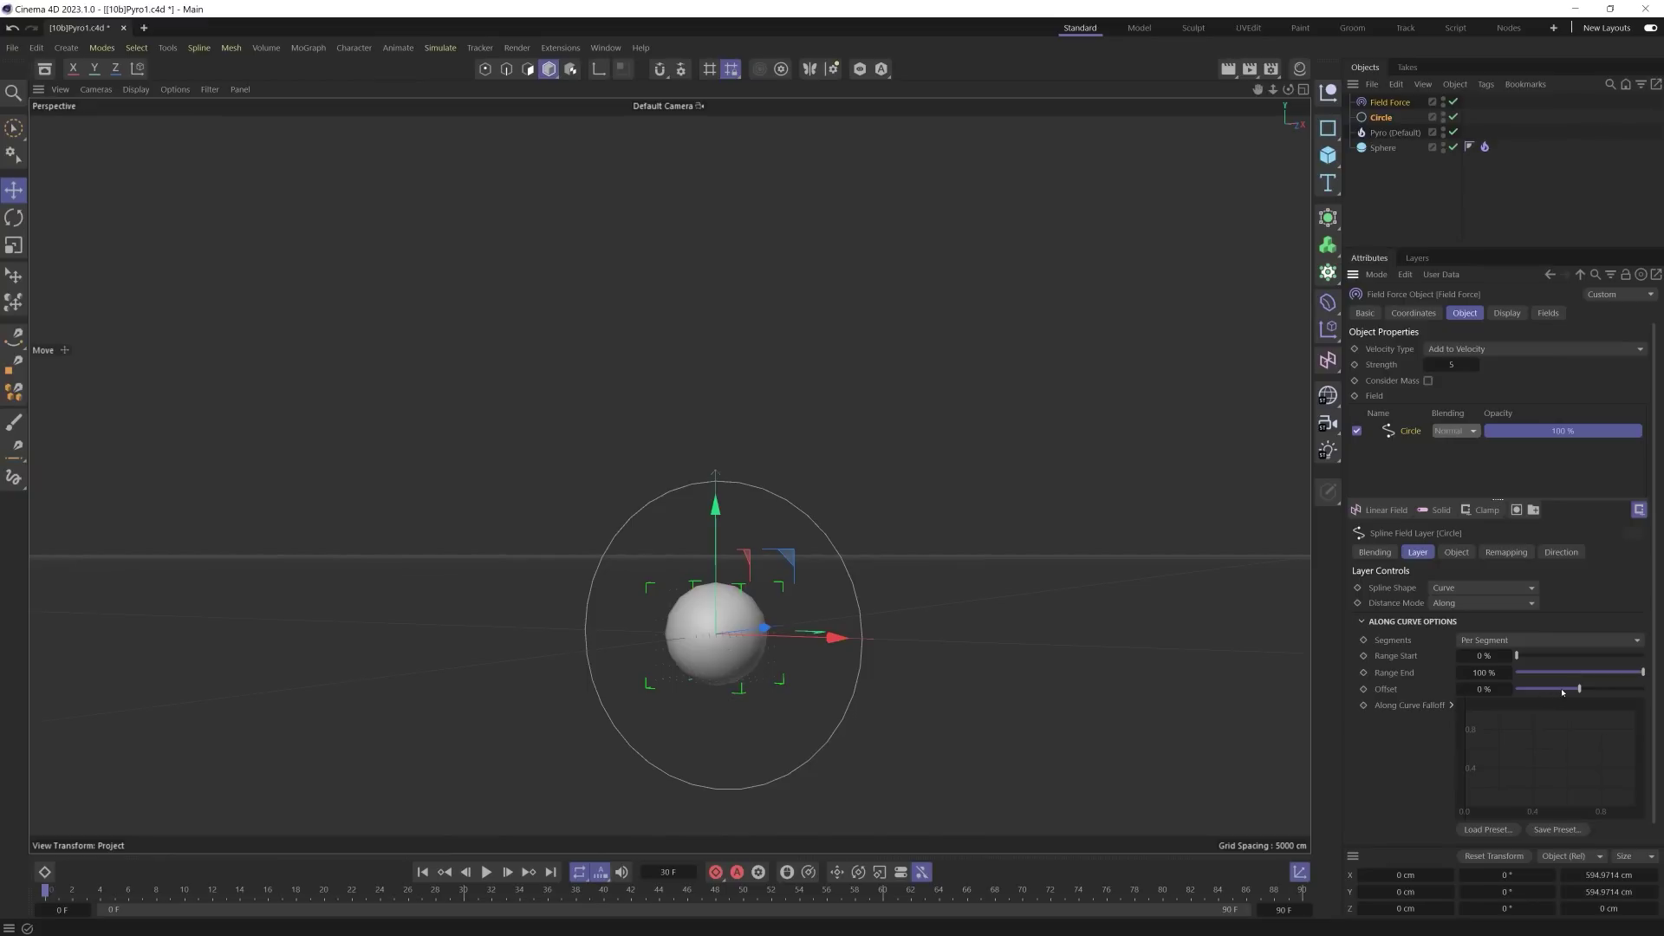
pyautogui.moveTo(1565, 690); pyautogui.dragTo(1645, 690)
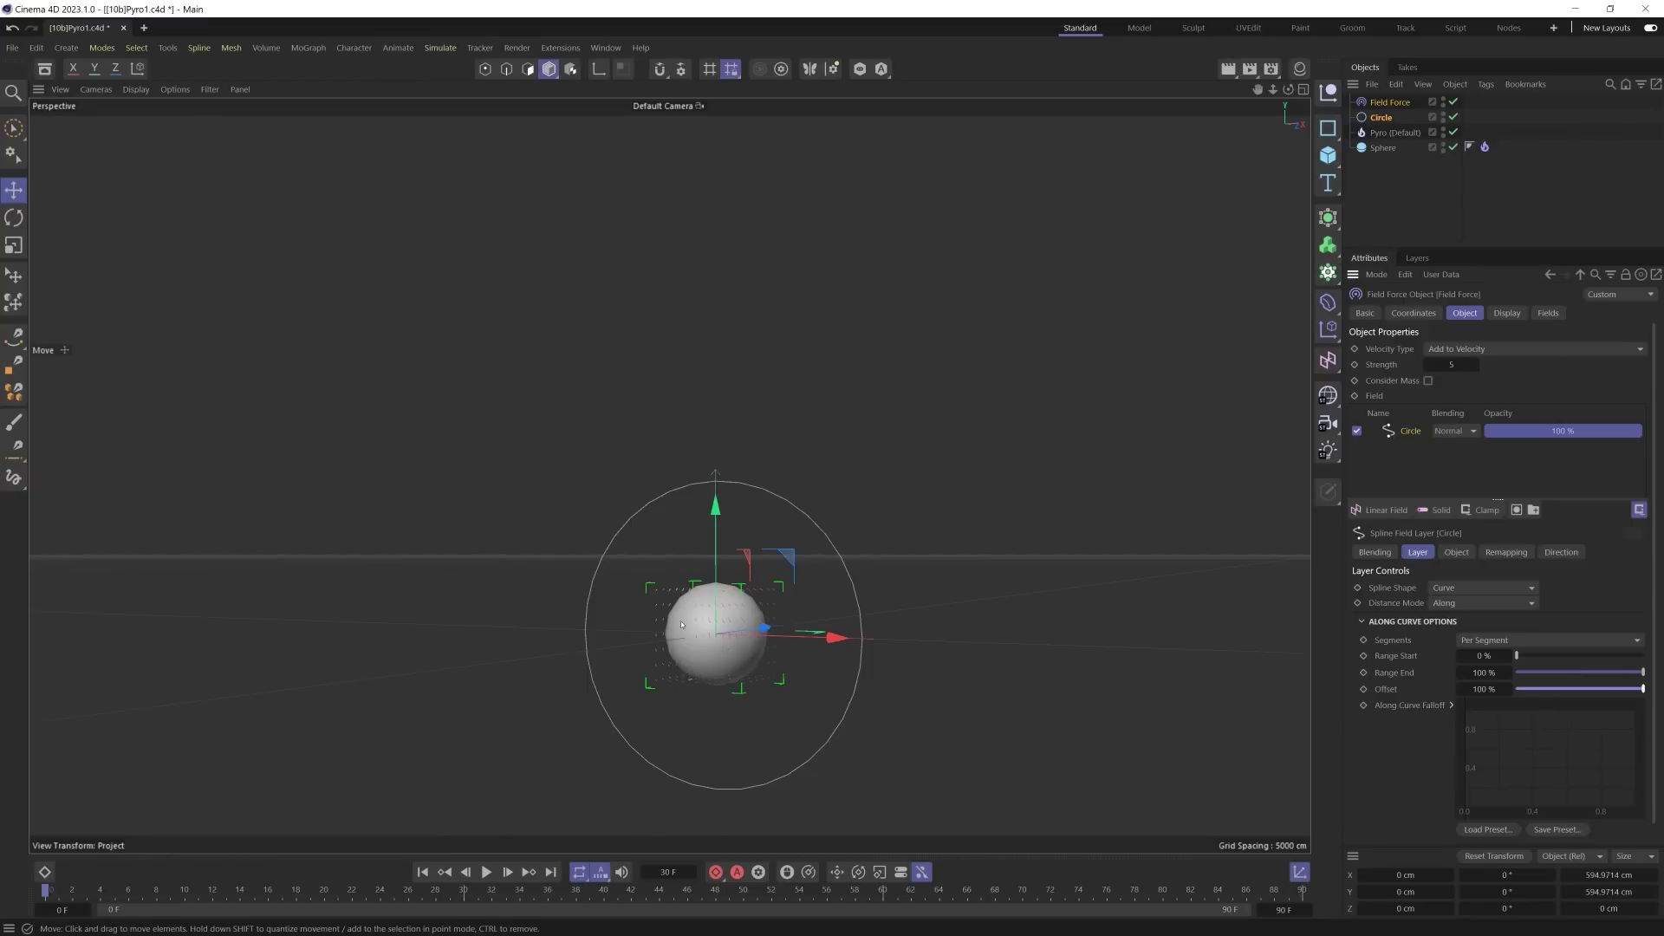
pyautogui.keyDown('alt'); pyautogui.moveTo(754, 633); pyautogui.dragTo(711, 635); pyautogui.keyUp('alt')
pyautogui.keyDown('alt'); pyautogui.moveTo(710, 636); pyautogui.dragTo(718, 543, button='right'); pyautogui.keyUp('alt')
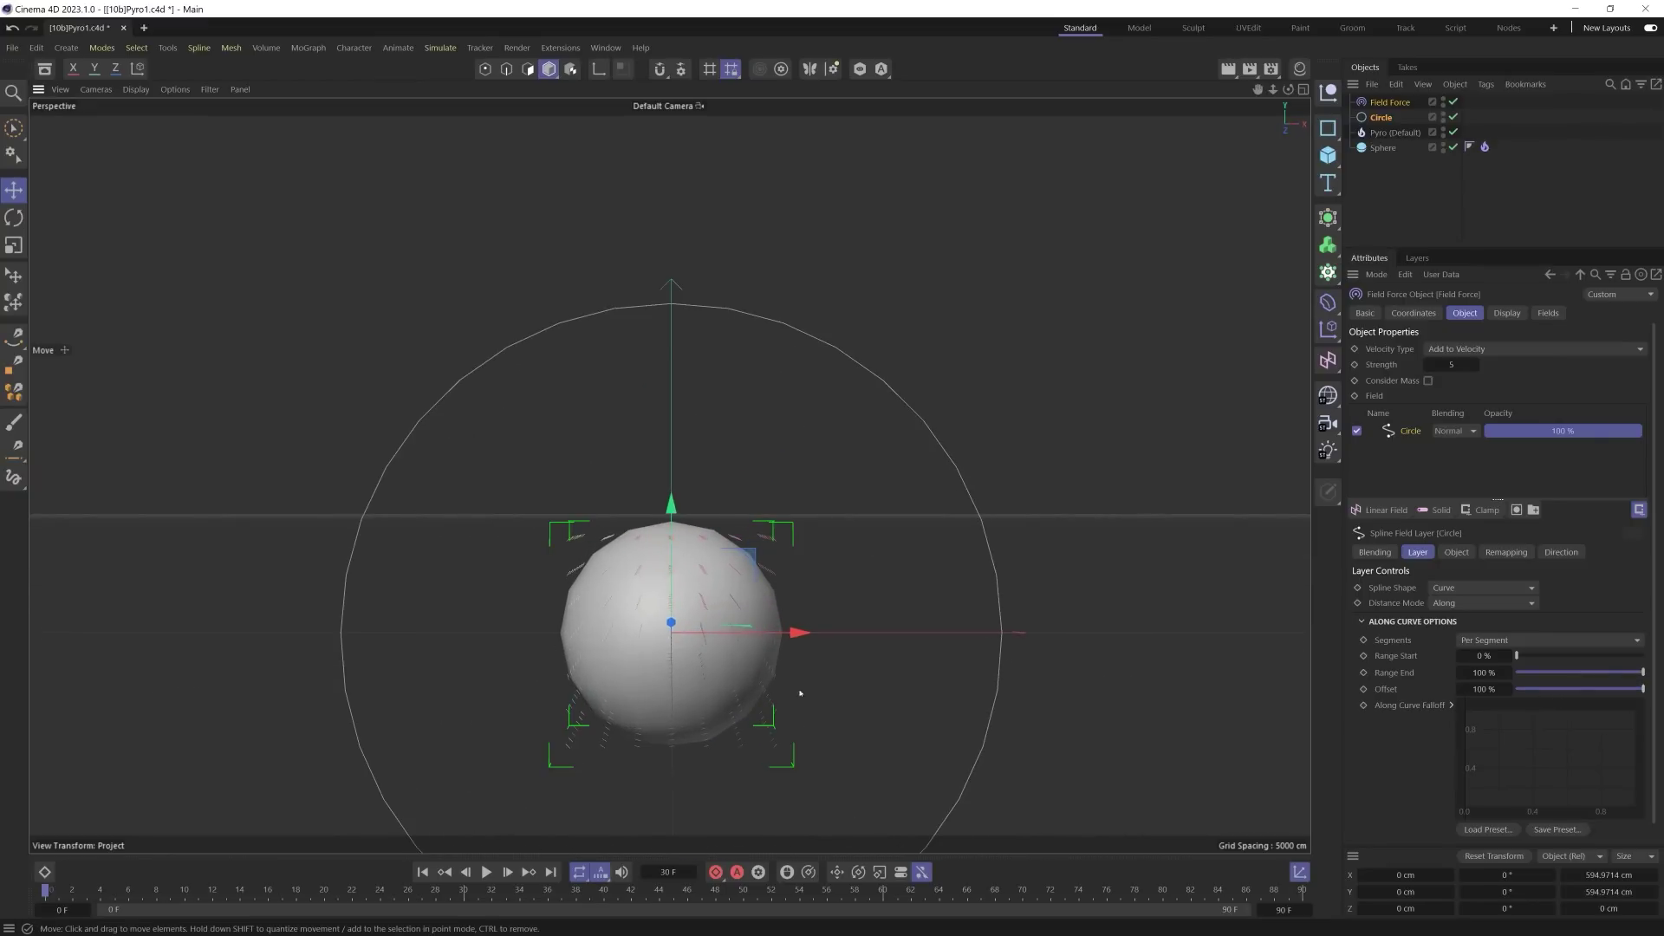
pyautogui.scroll(-5, 733, 593)
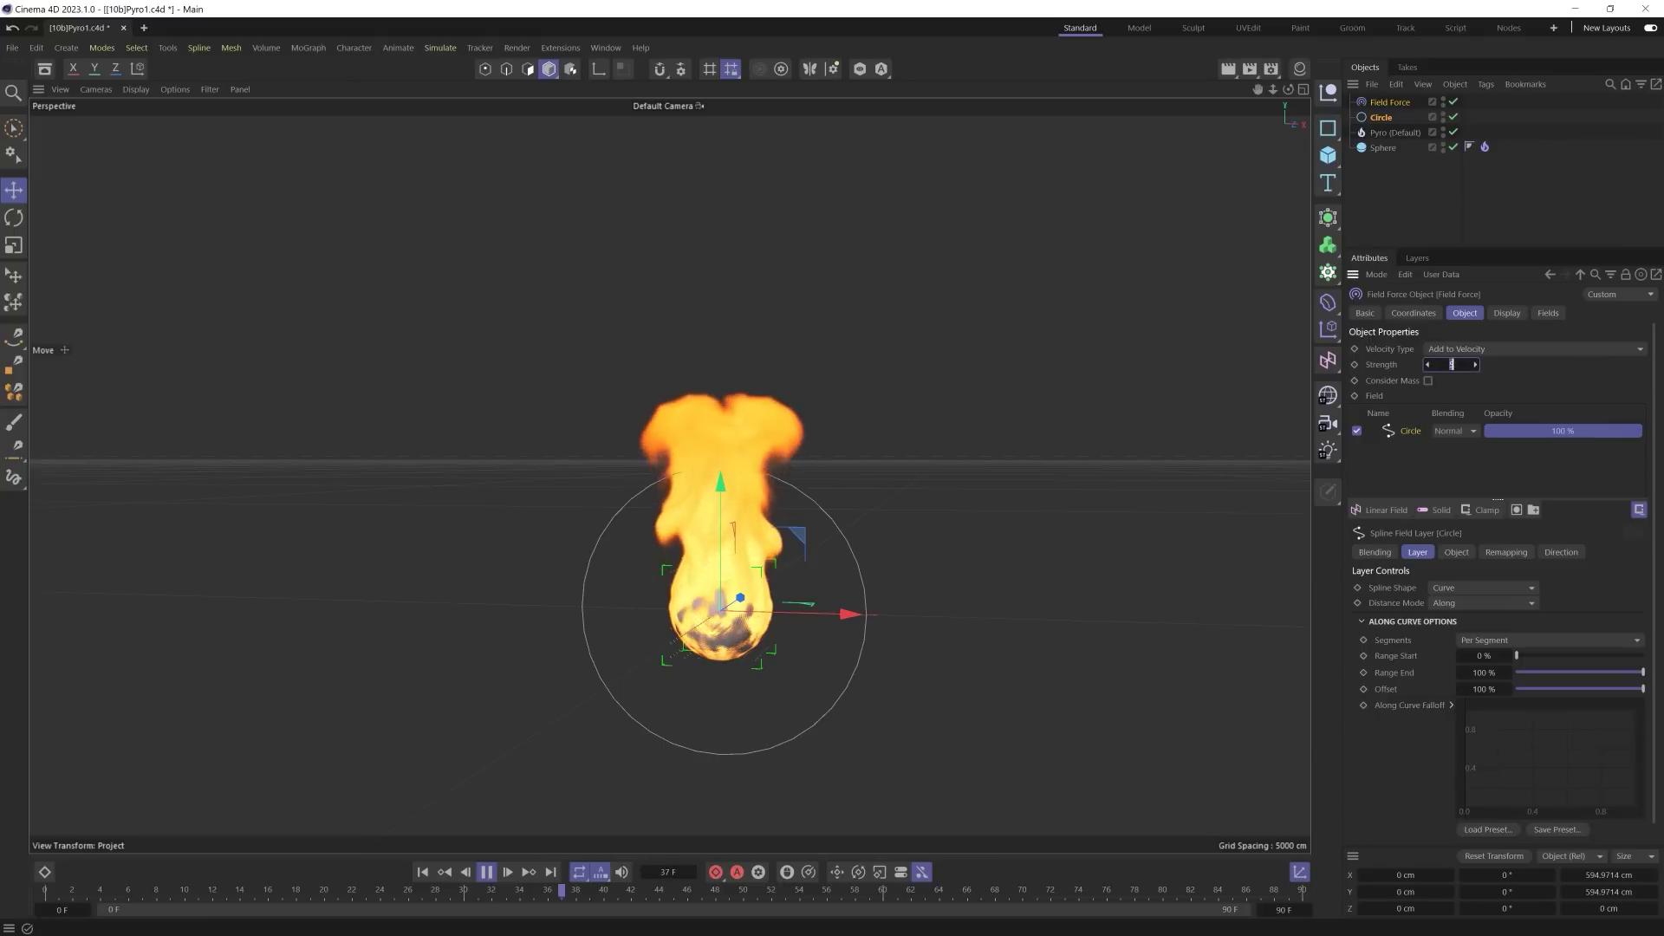
# Step: Set the Field Force strength to 555, then raise it to 5555
pyautogui.write('555')
pyautogui.press('Return')
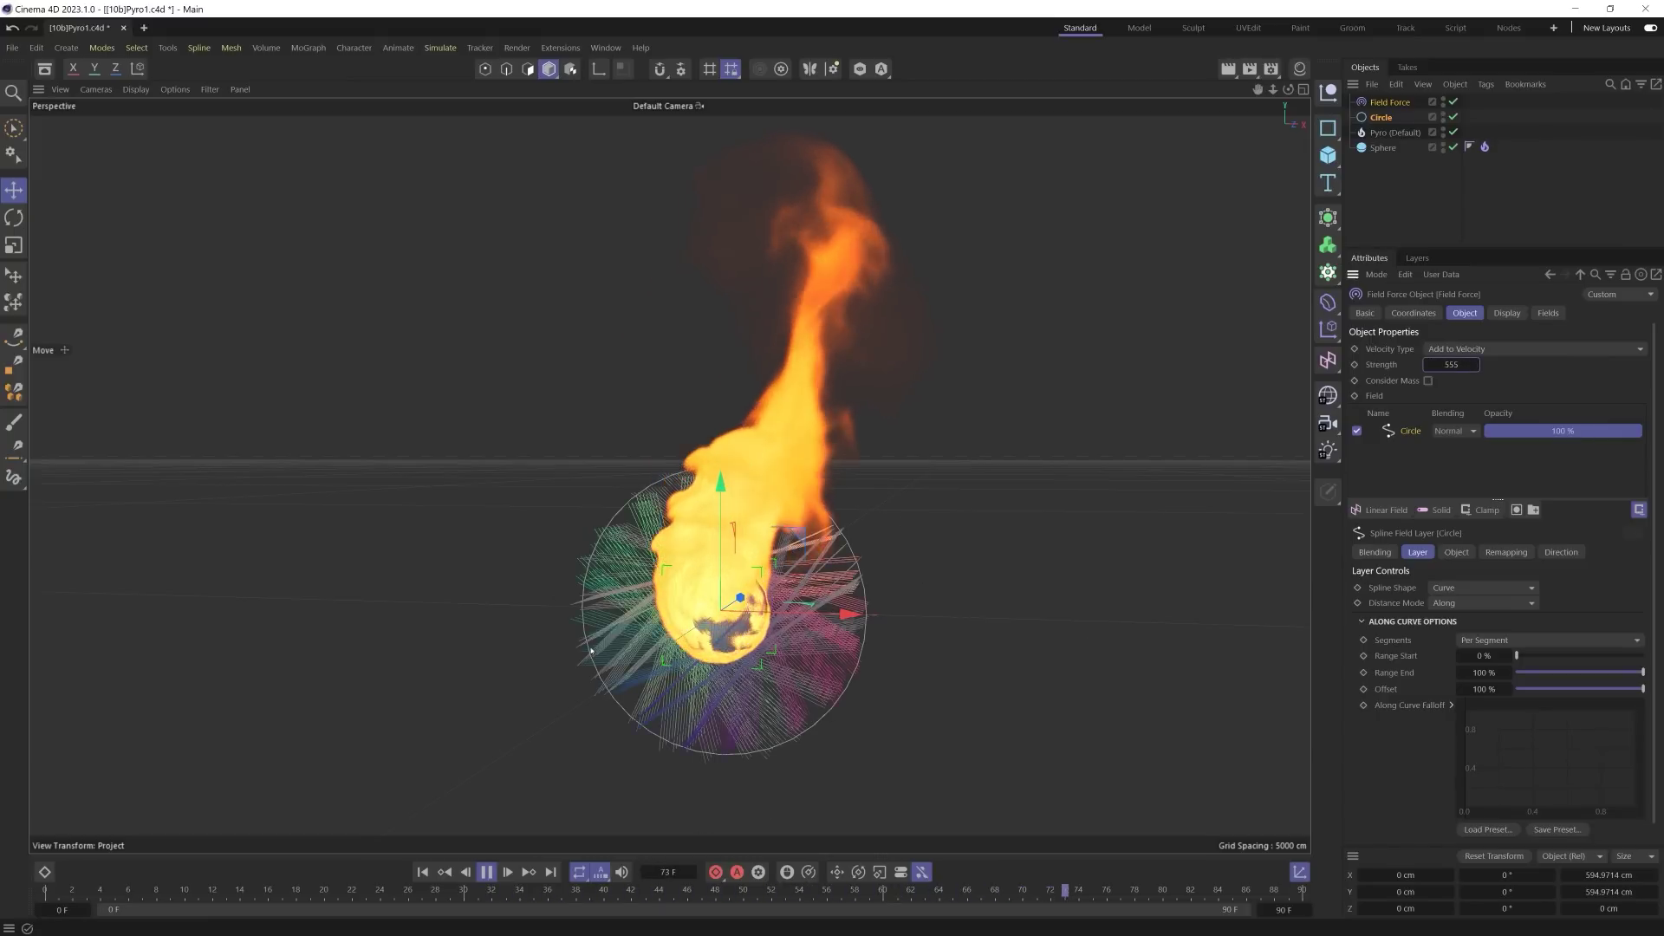
pyautogui.click(1456, 365)
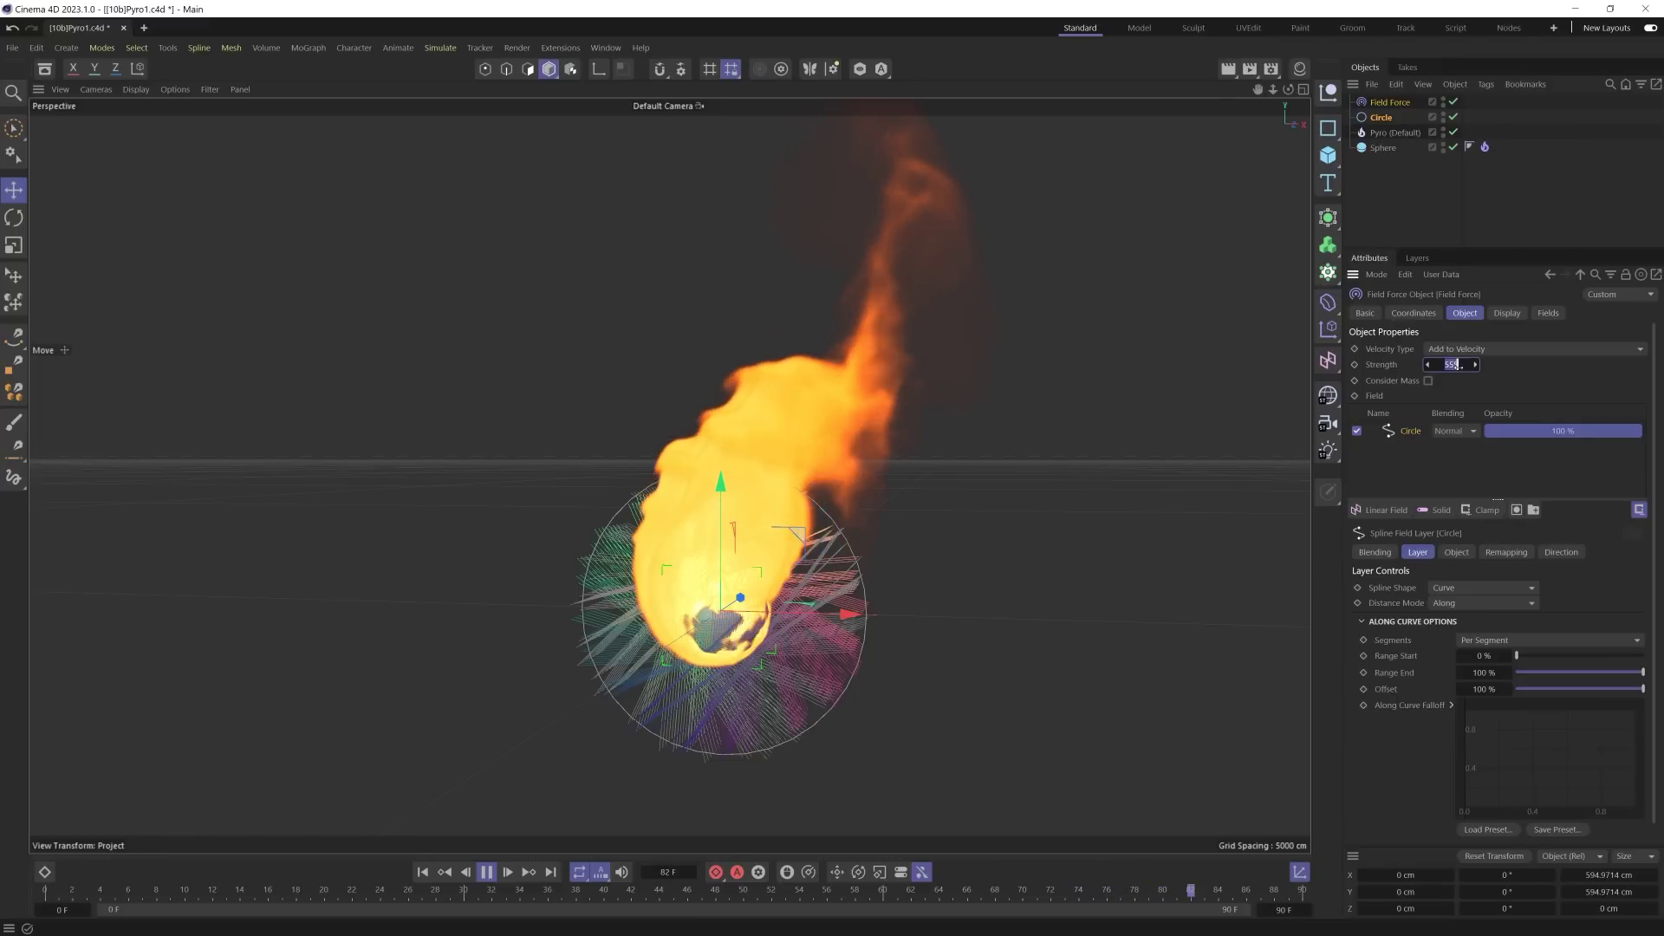
pyautogui.write('5555')
pyautogui.press('Return')
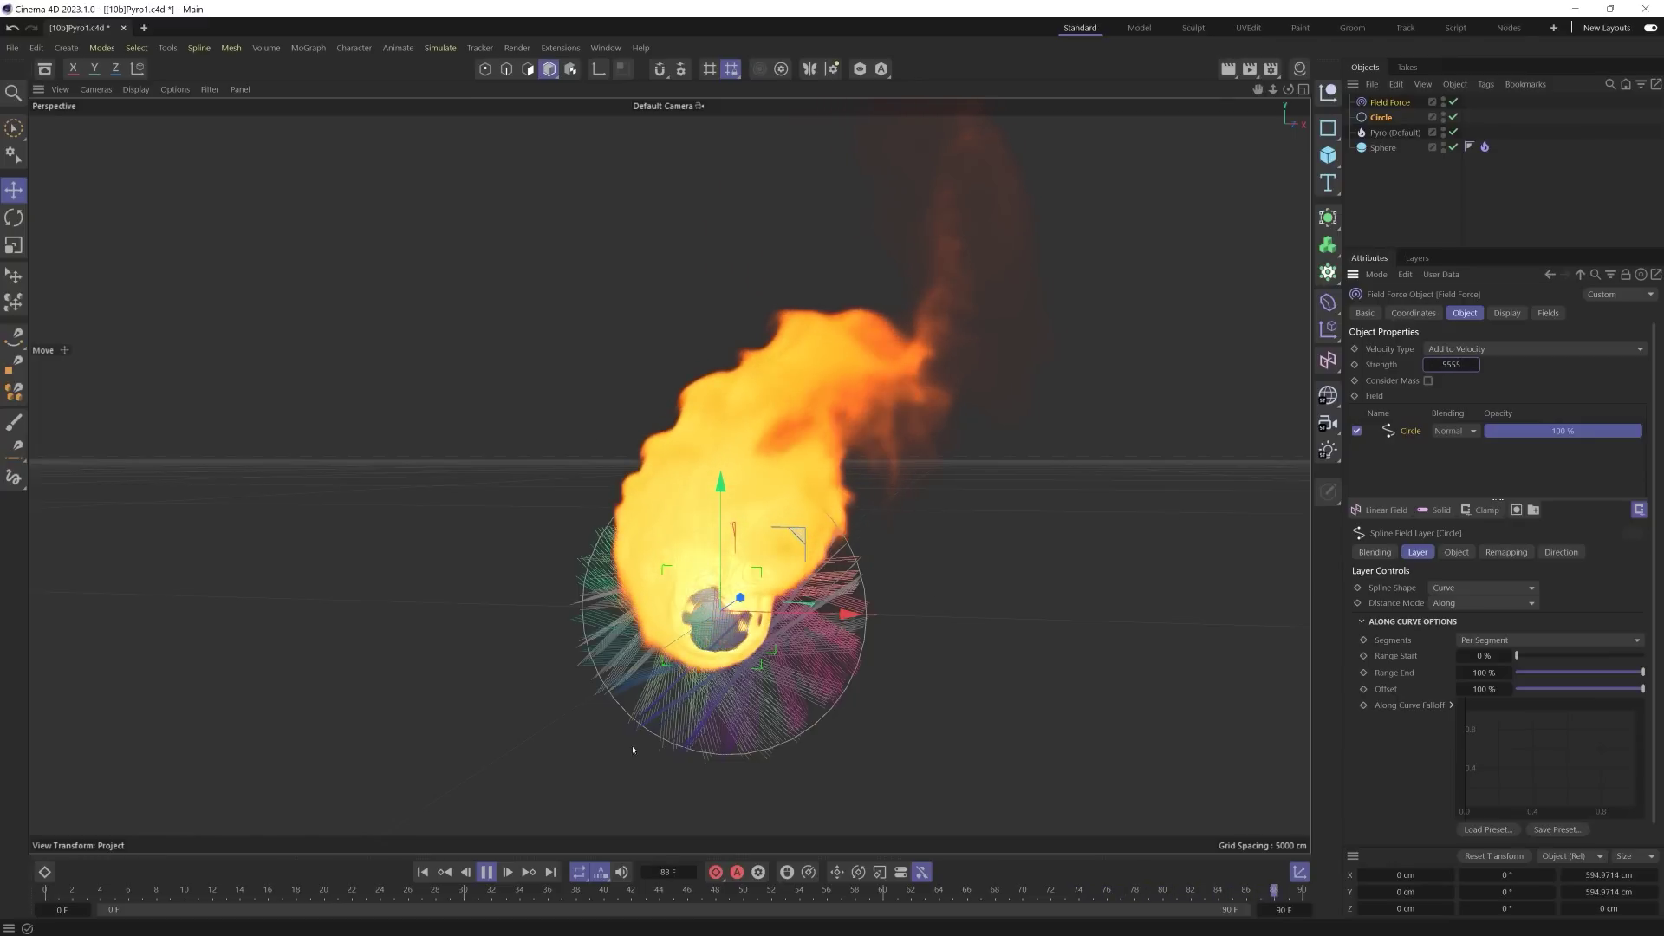
# Step: Test the Field Force in the simulation, then delete it
pyautogui.click(429, 875)
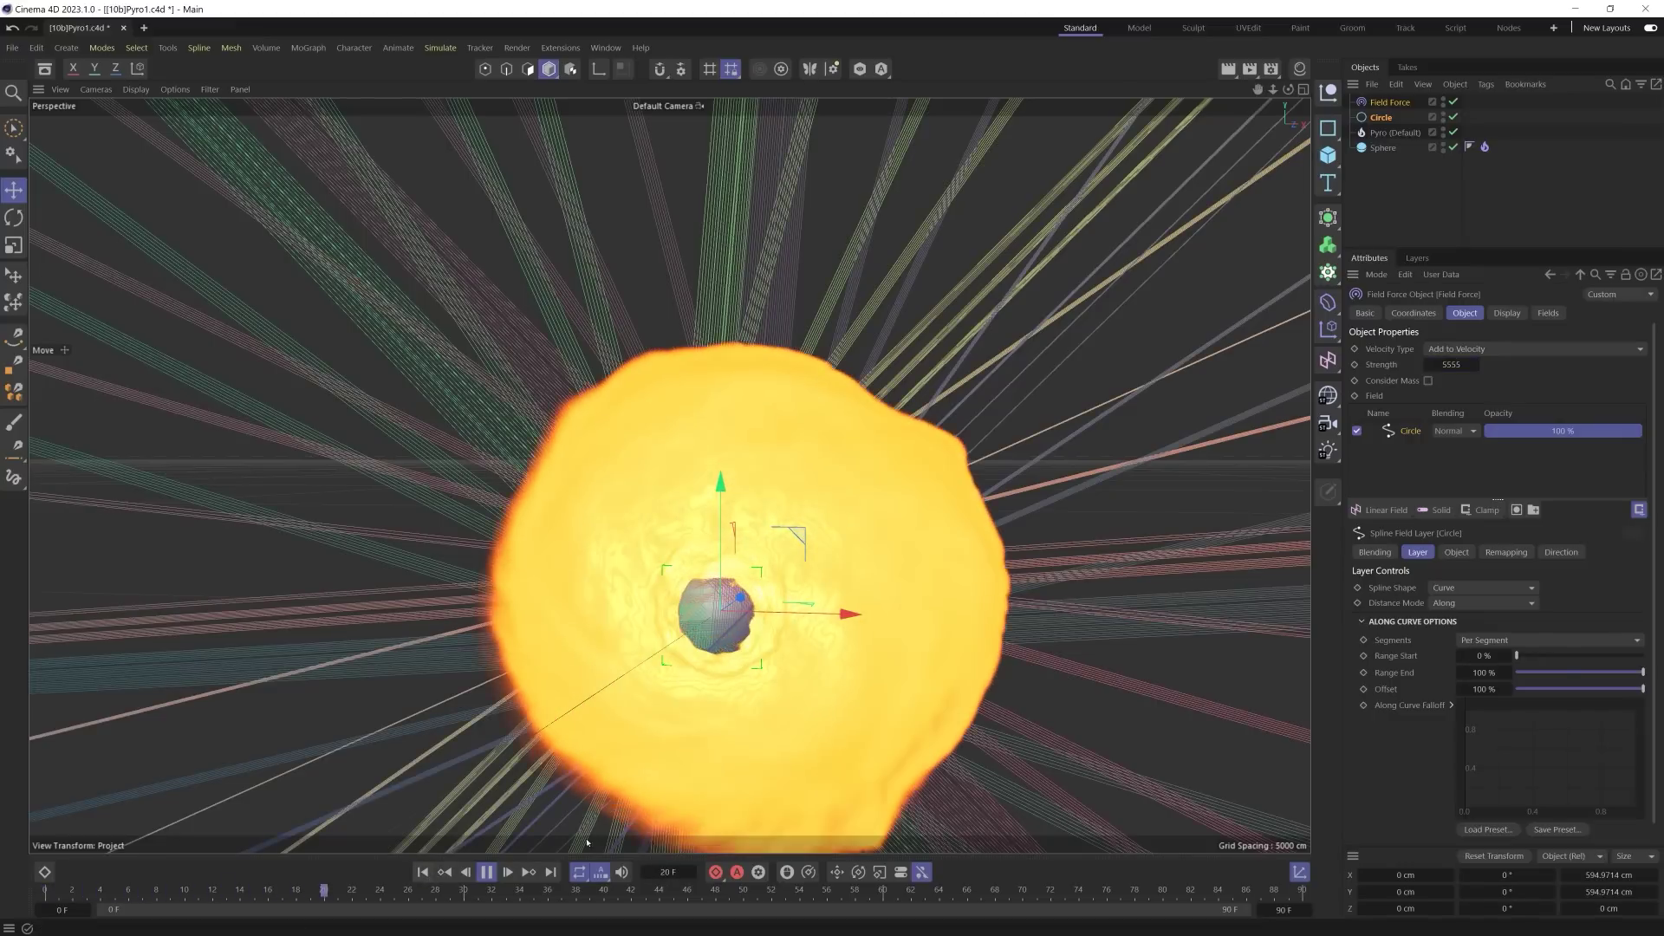
pyautogui.click(486, 872)
pyautogui.click(422, 872)
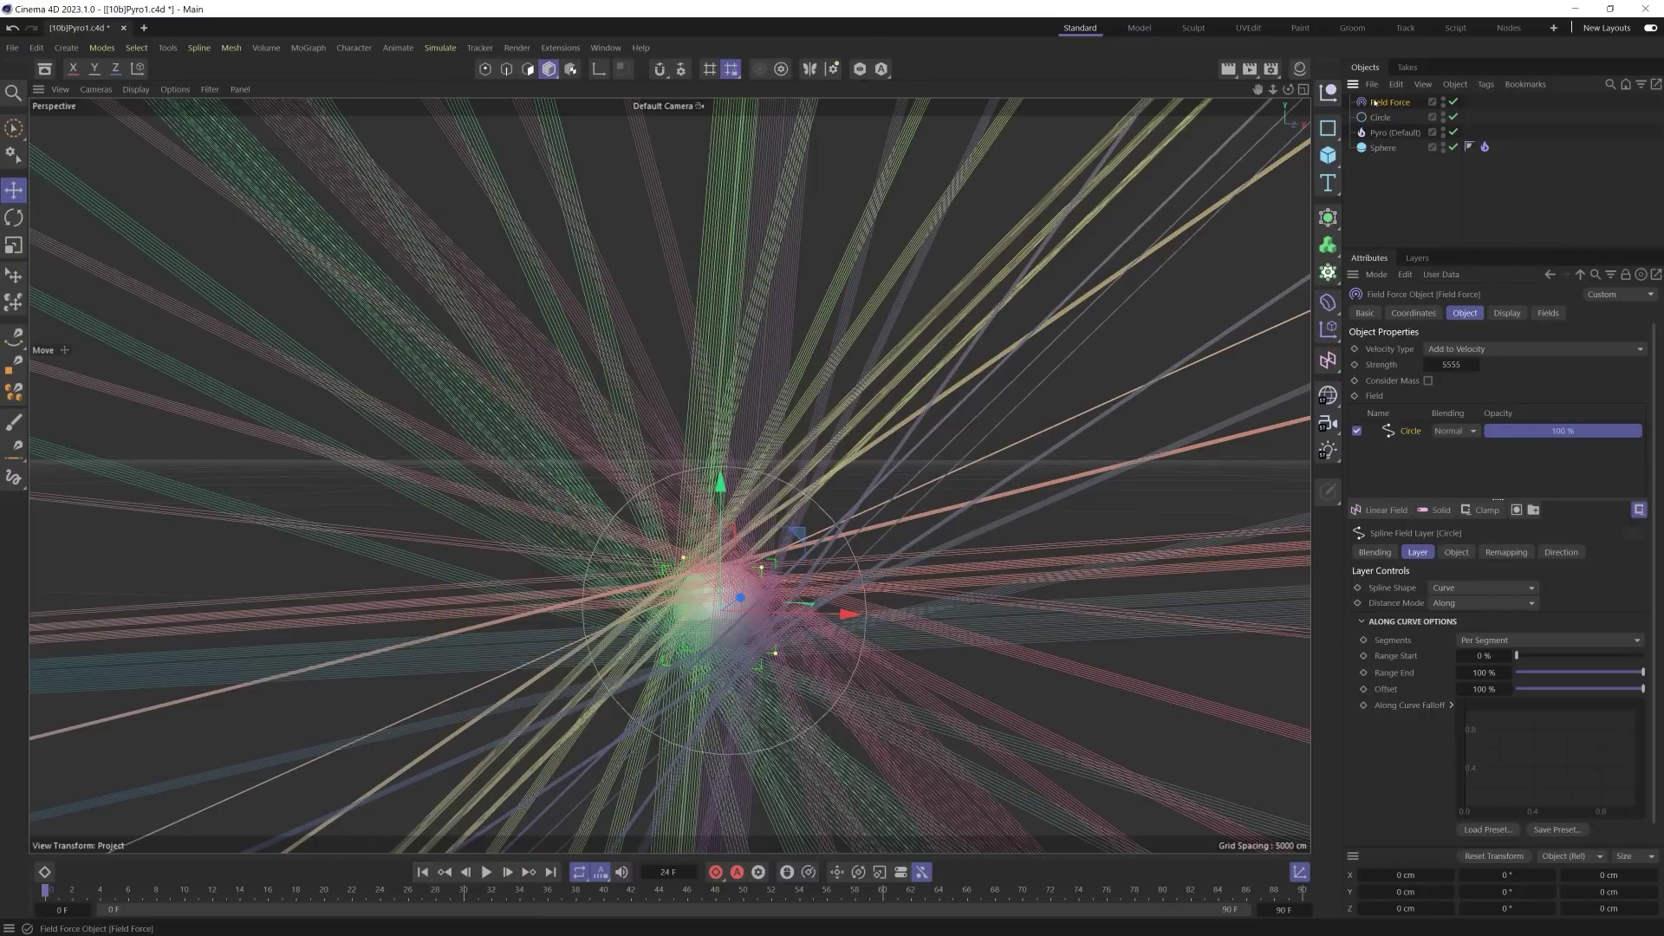
pyautogui.press('Delete')
# Step: Switch the sphere's Pyro tag from temperature to density emission
pyautogui.click(1385, 118)
pyautogui.scroll(5, 703, 574)
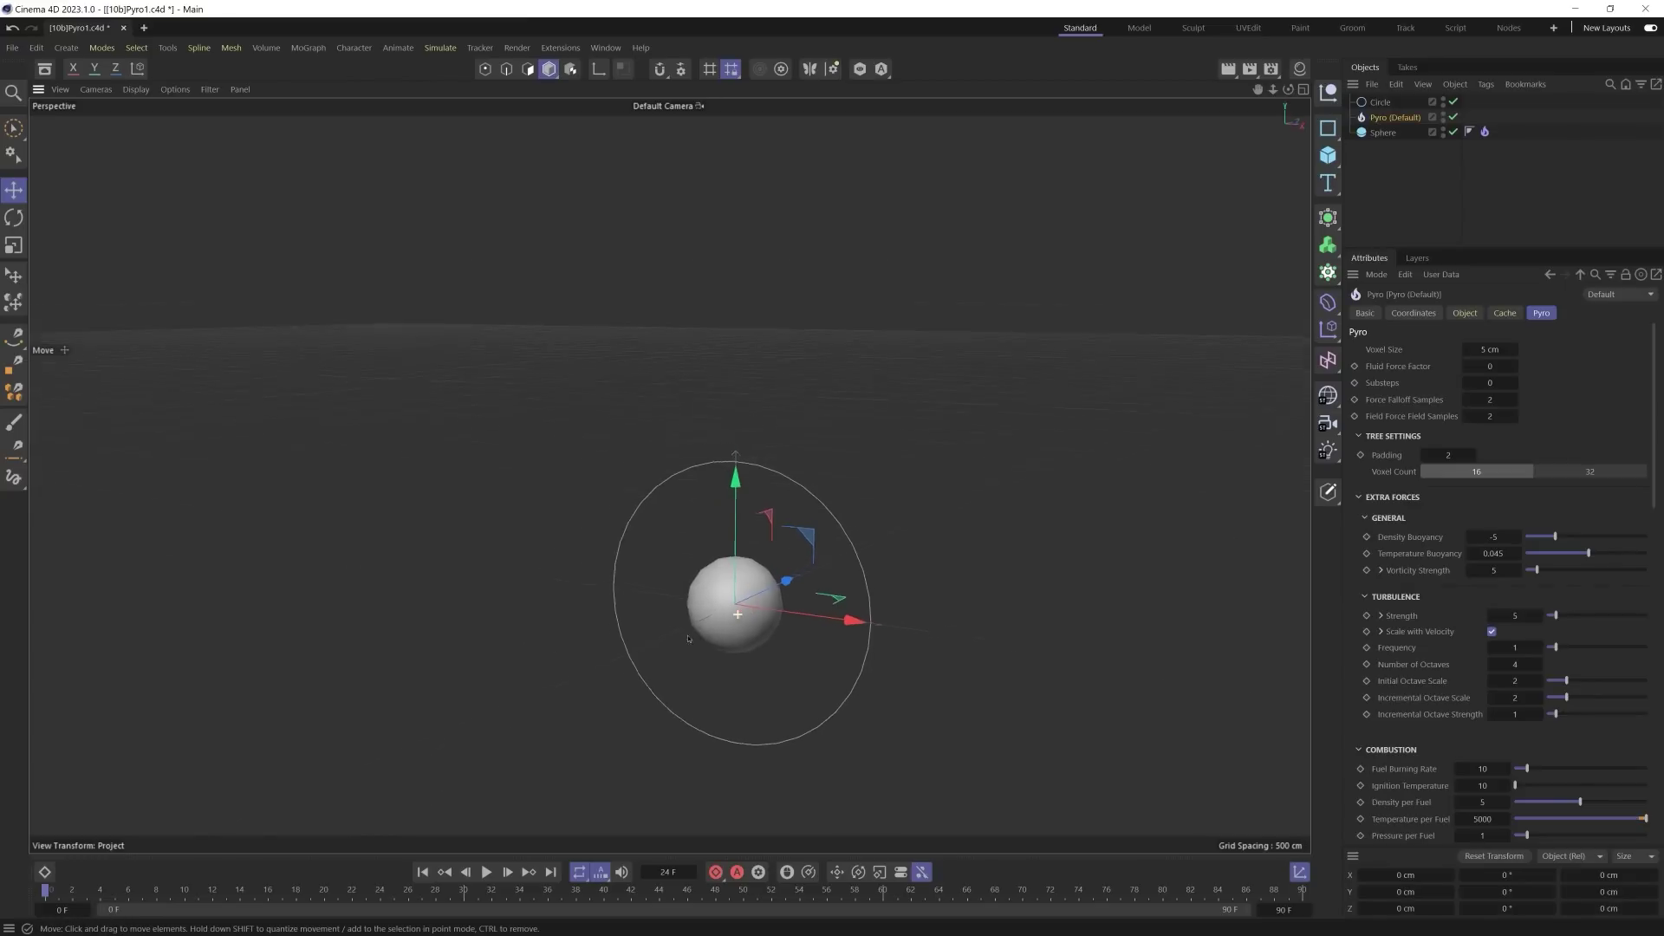
pyautogui.scroll(1, 703, 574)
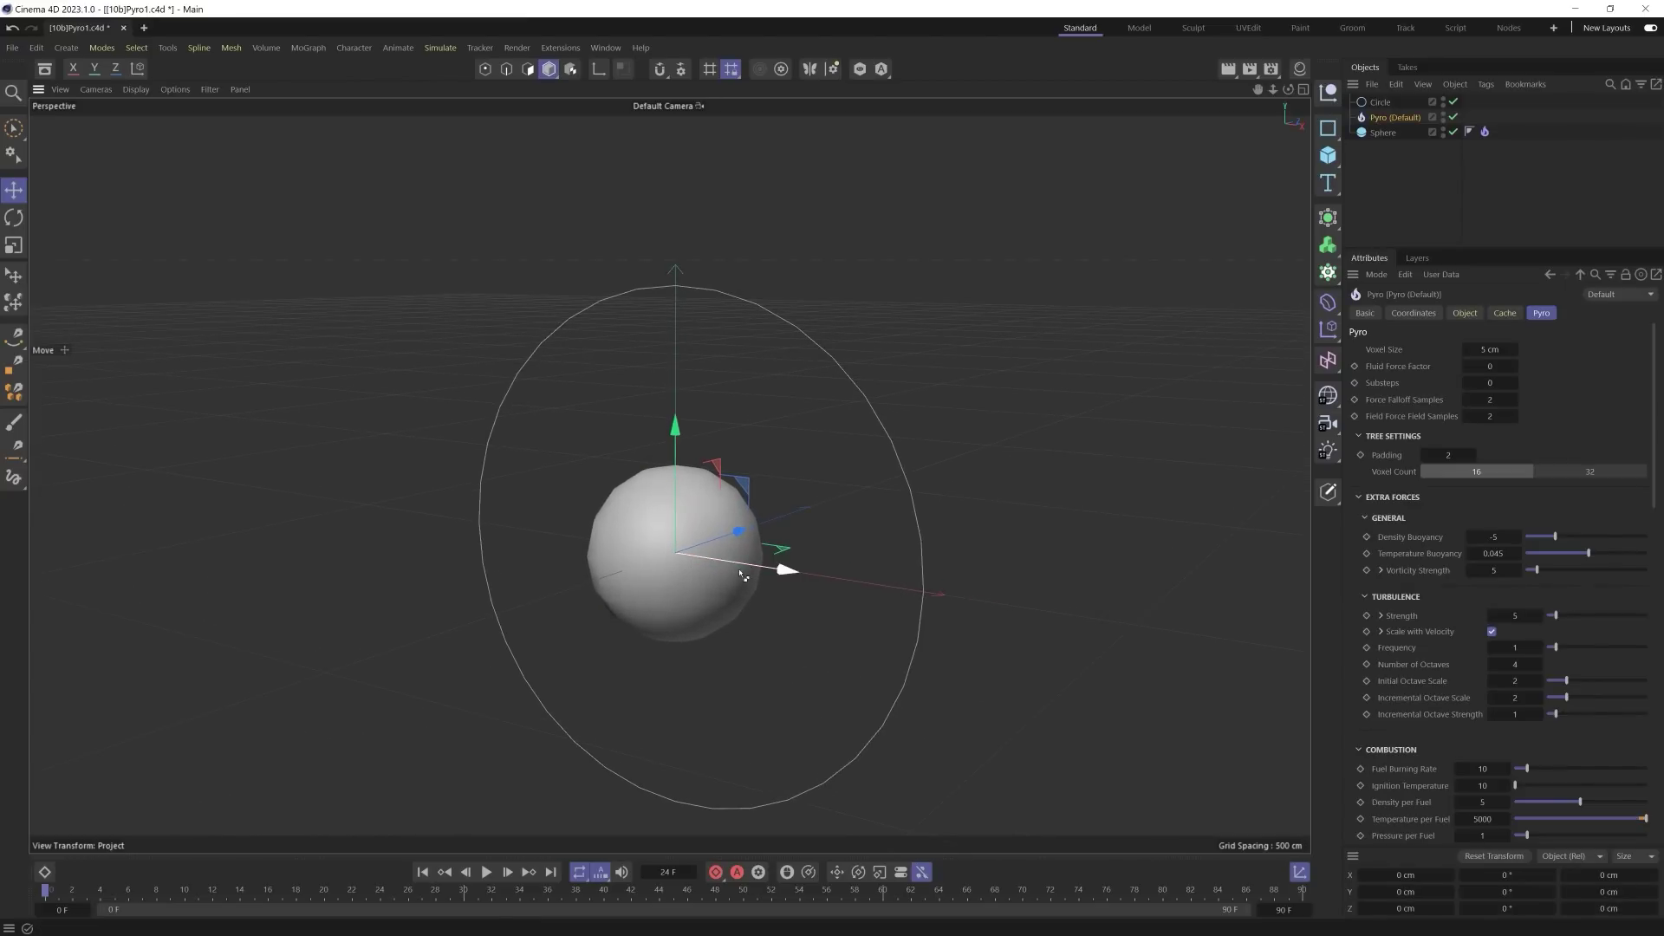
pyautogui.click(1484, 132)
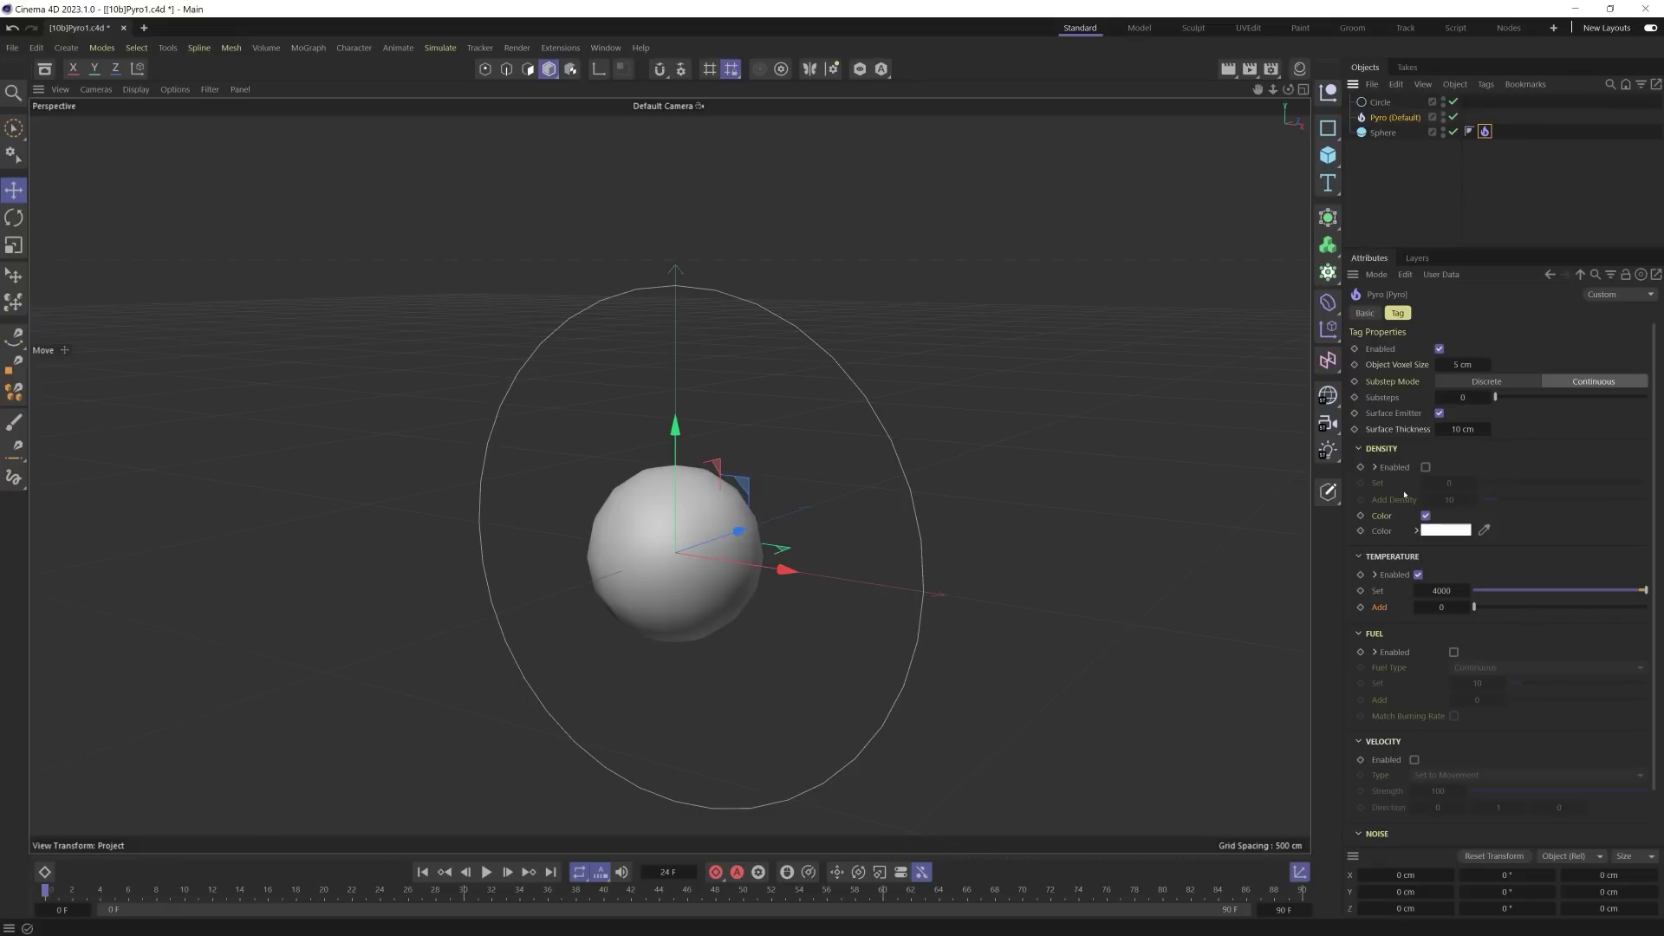
pyautogui.click(1419, 575)
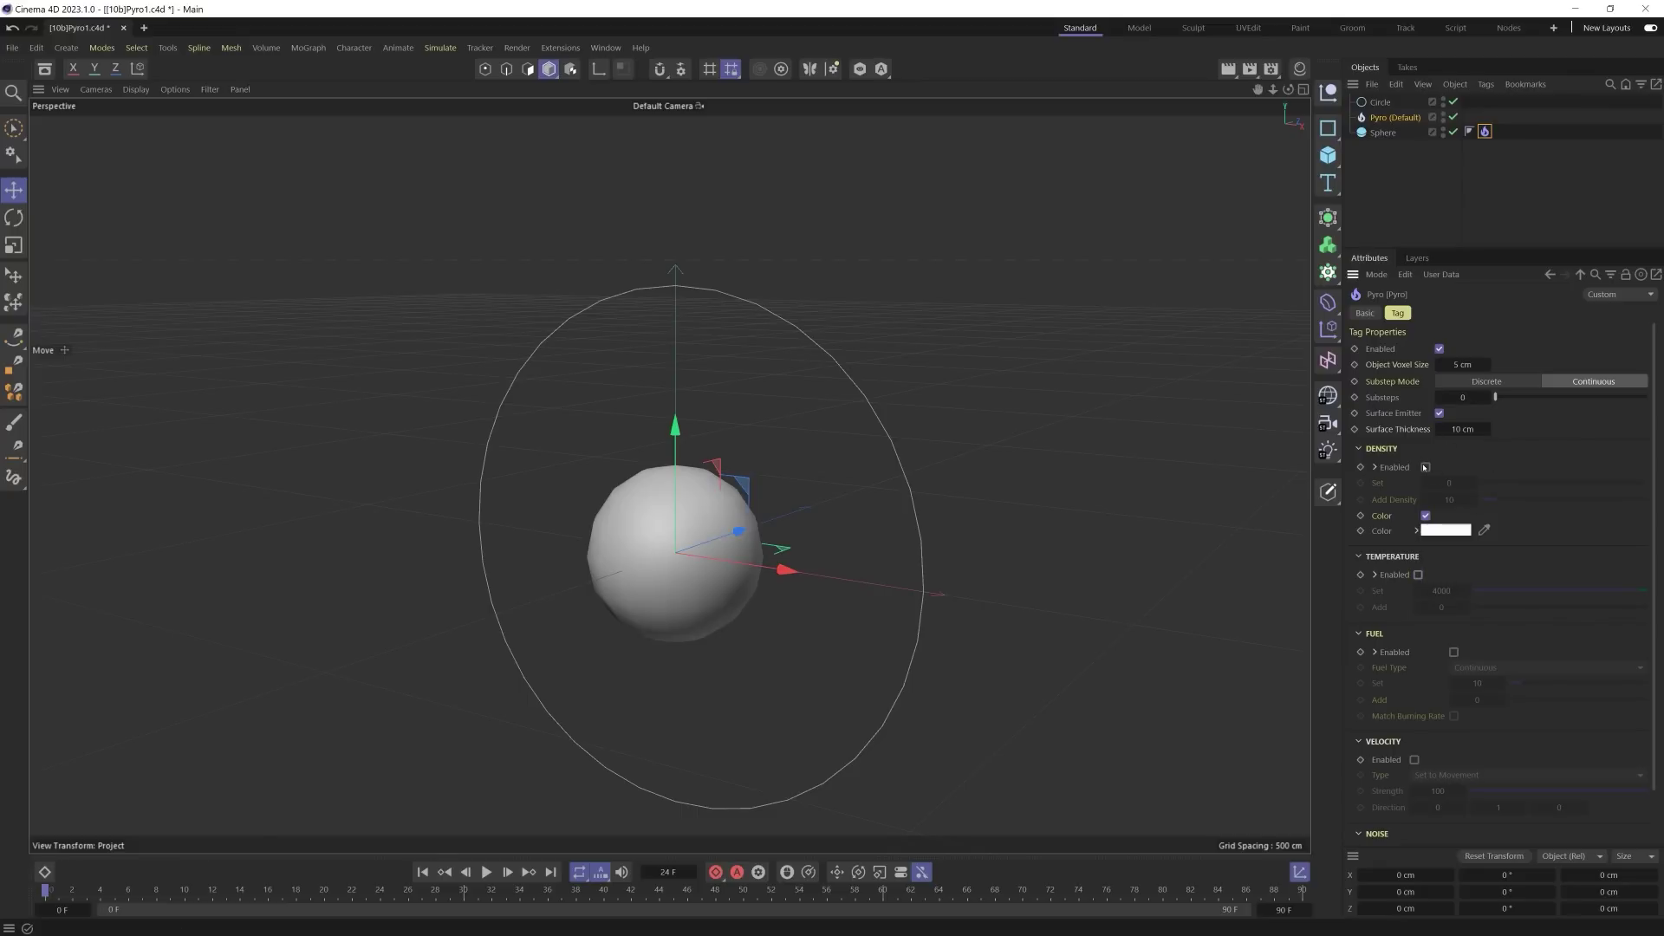
pyautogui.click(1425, 468)
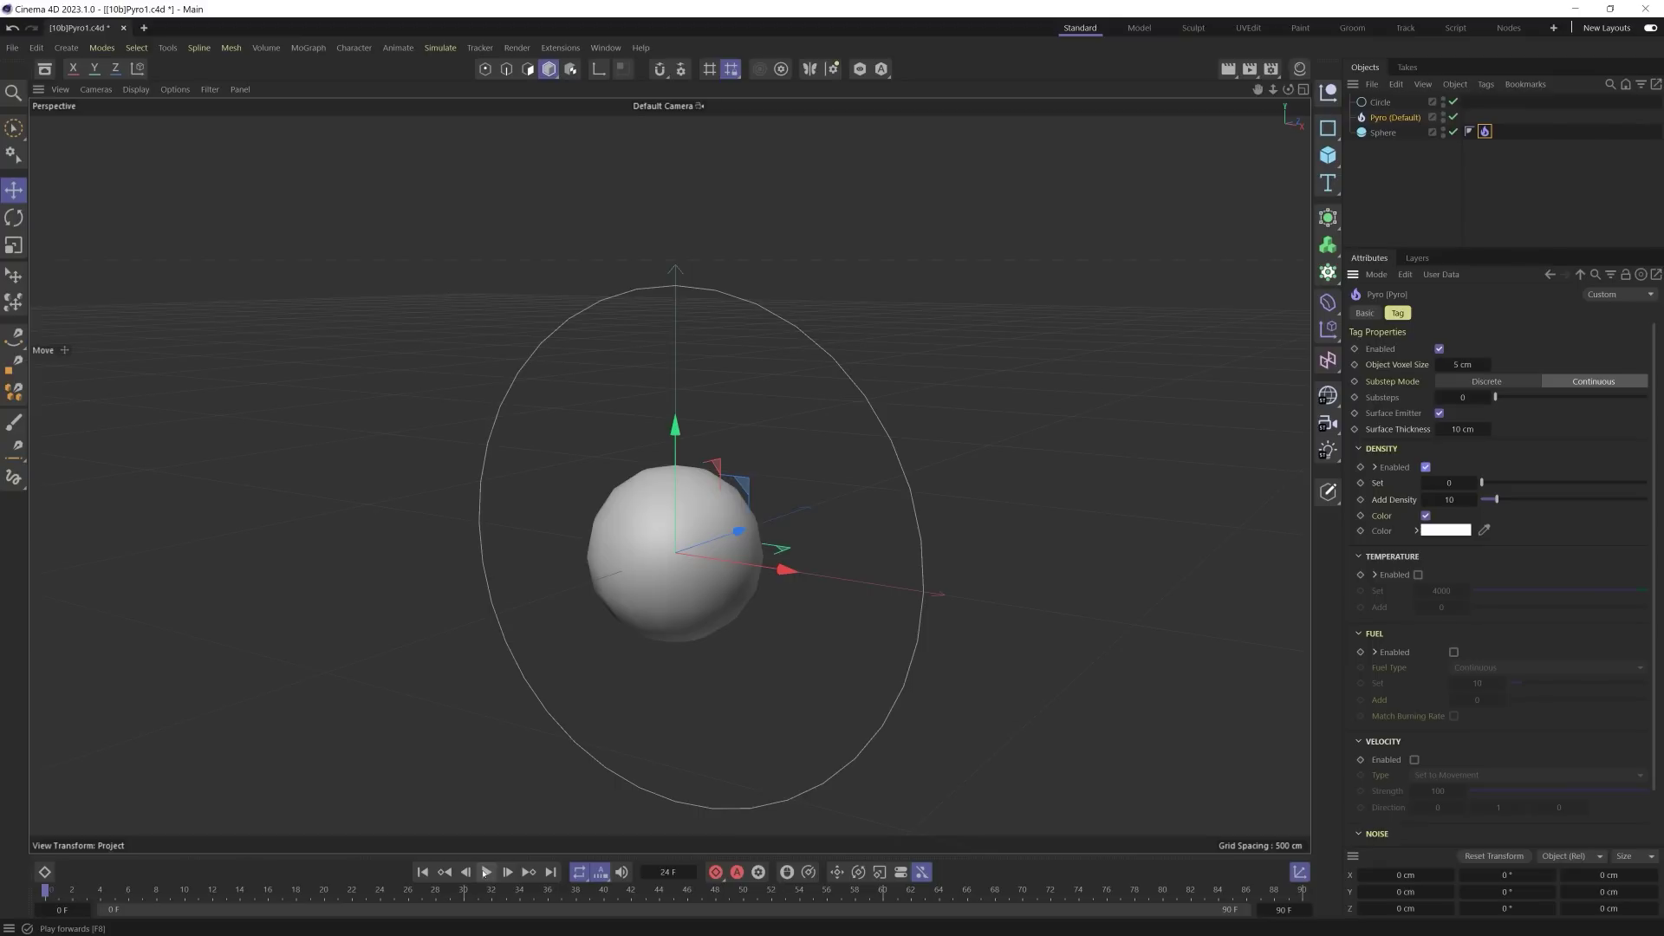
# Step: Preview the smoke simulation, stopping at frames 24 and 32
pyautogui.click(486, 873)
pyautogui.click(486, 872)
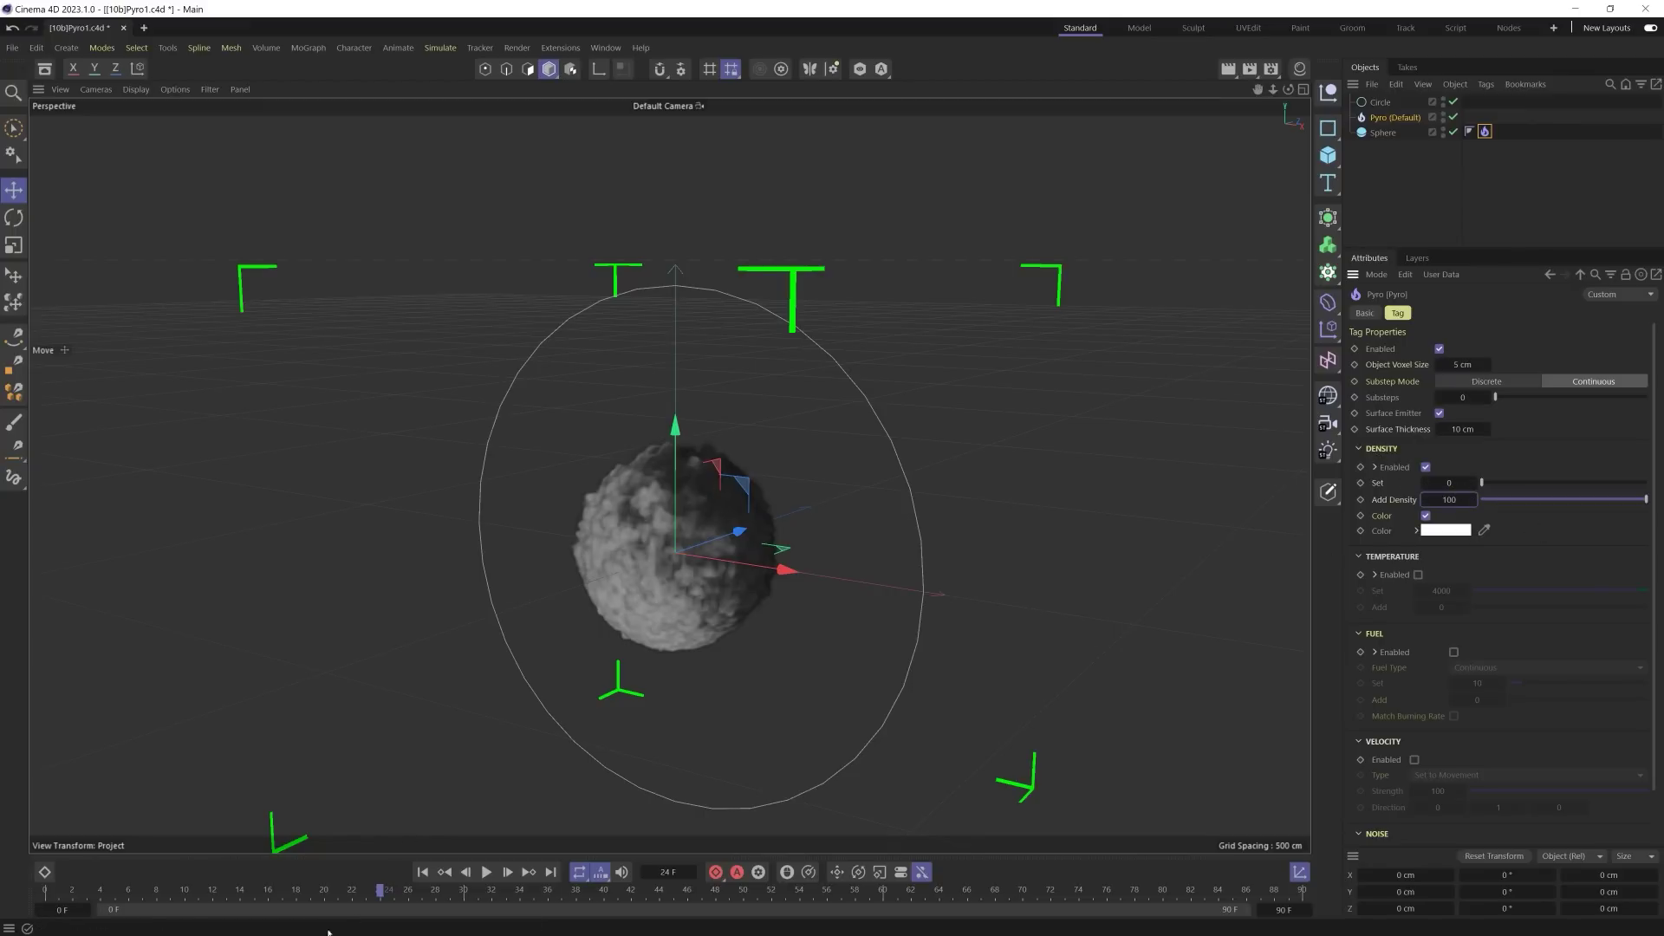
pyautogui.click(422, 872)
pyautogui.click(486, 872)
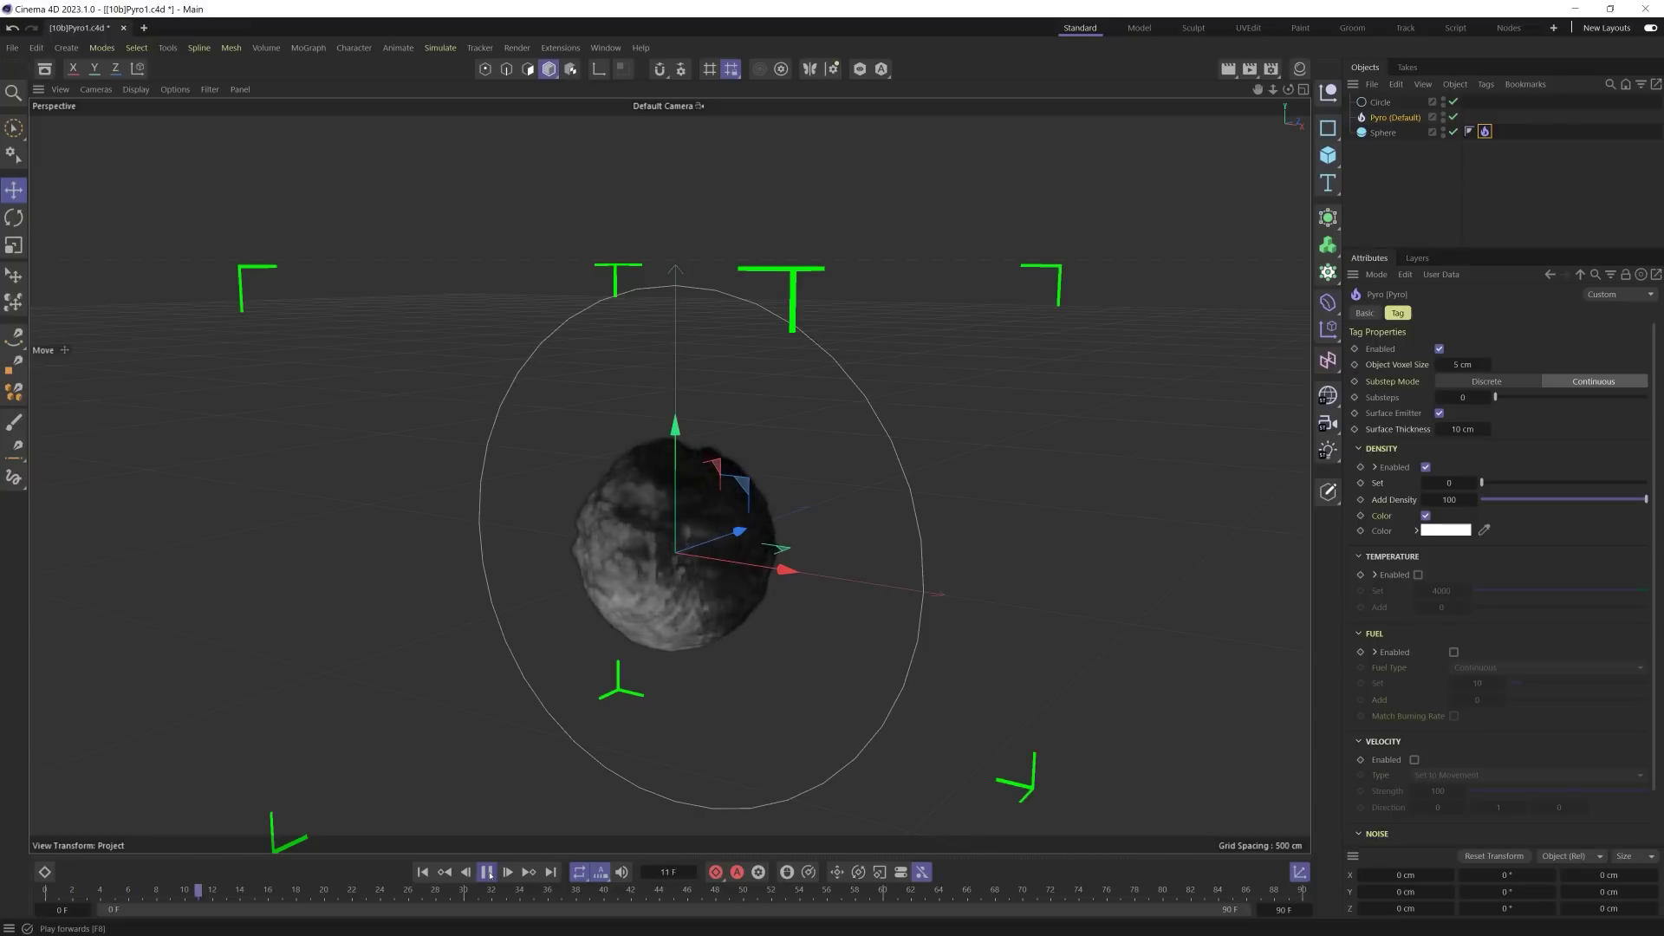
pyautogui.click(488, 873)
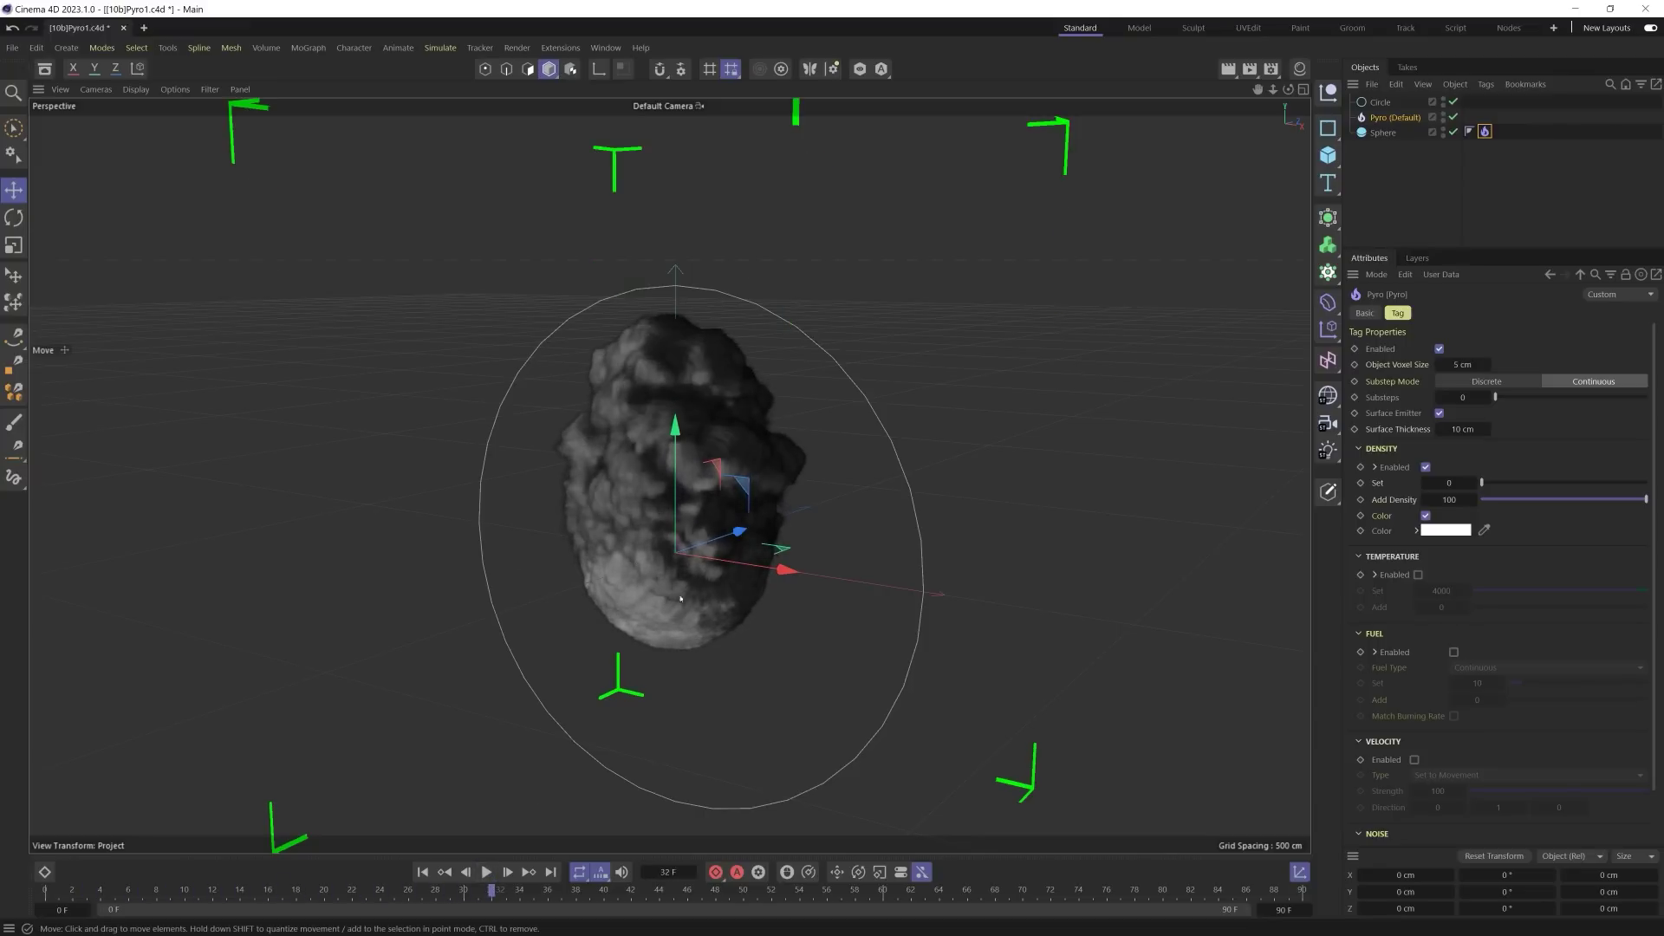
# Step: Try an Add Density of 1000, then lower it to 10 and rewind to frame 0
pyautogui.press('Return')
pyautogui.click(422, 872)
pyautogui.click(486, 872)
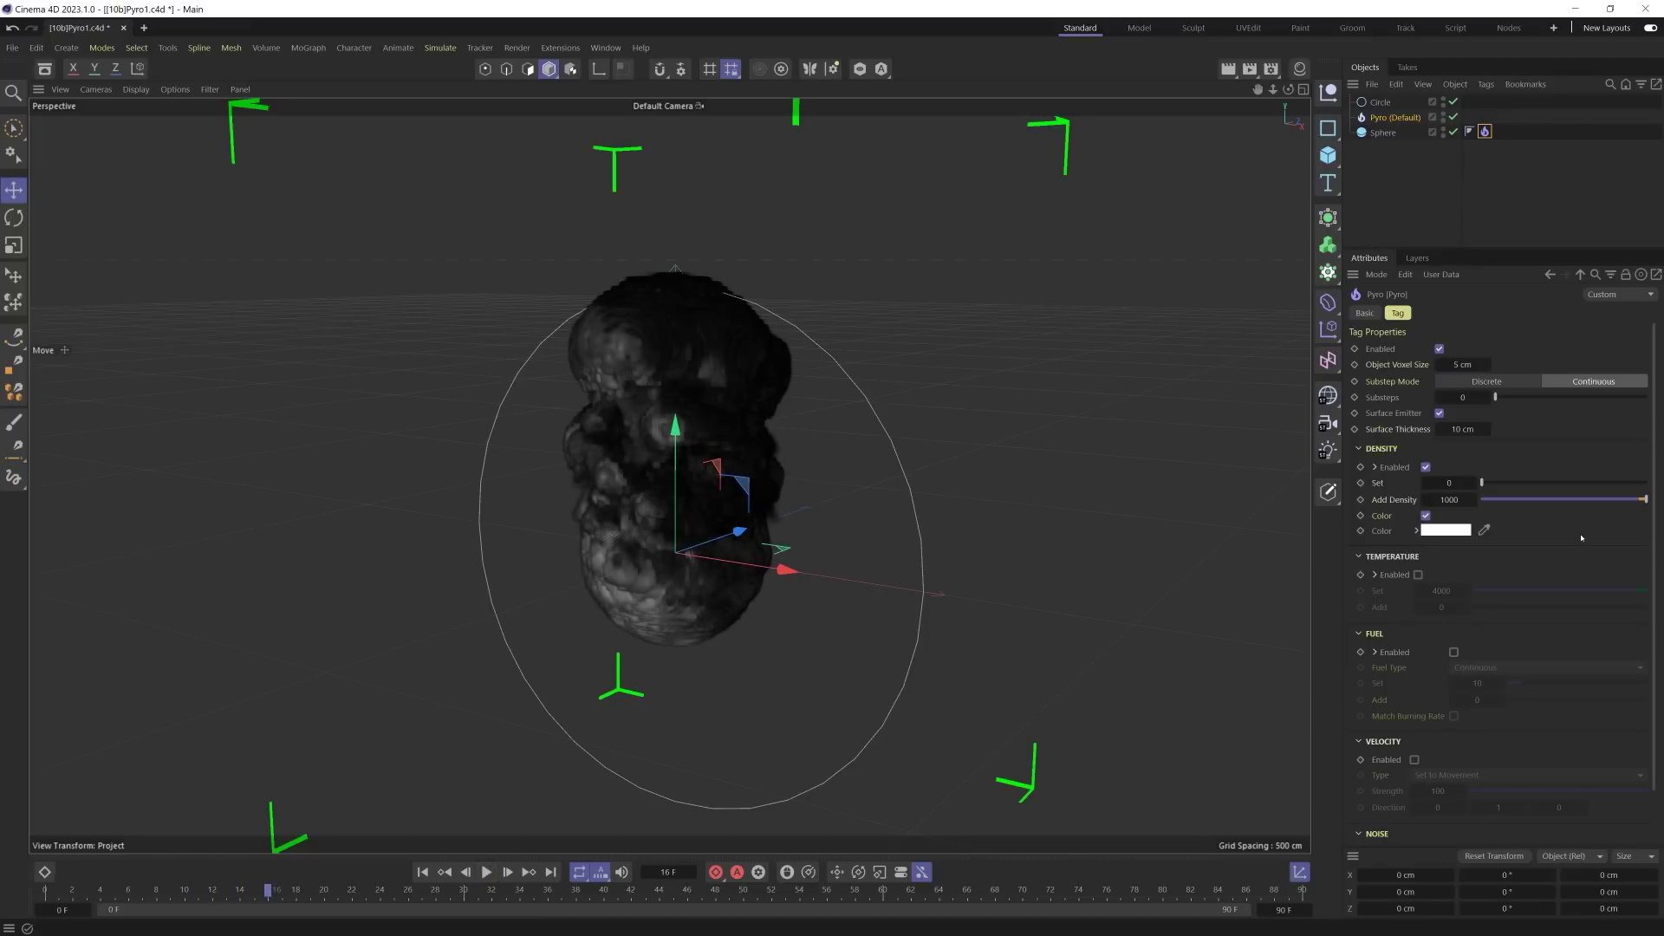
pyautogui.hotkey('ctrl', 'z')
pyautogui.hotkey('shift', 'f')
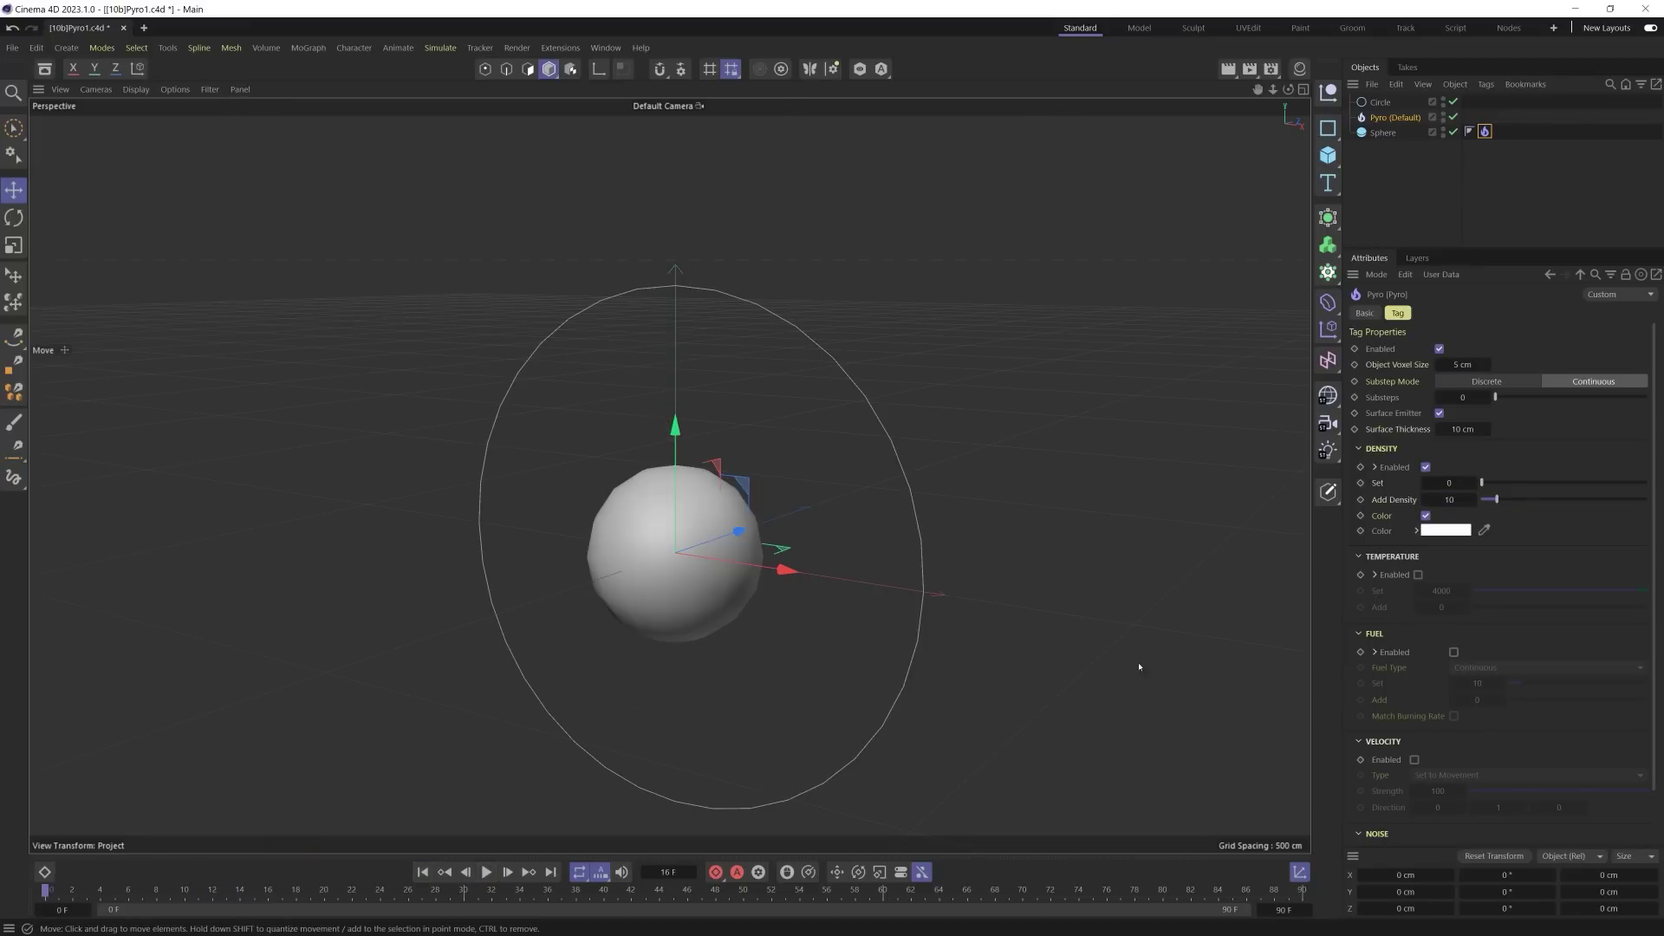
# Step: Make the density colour magenta, preview it, and keyframe it at the start
pyautogui.click(1451, 533)
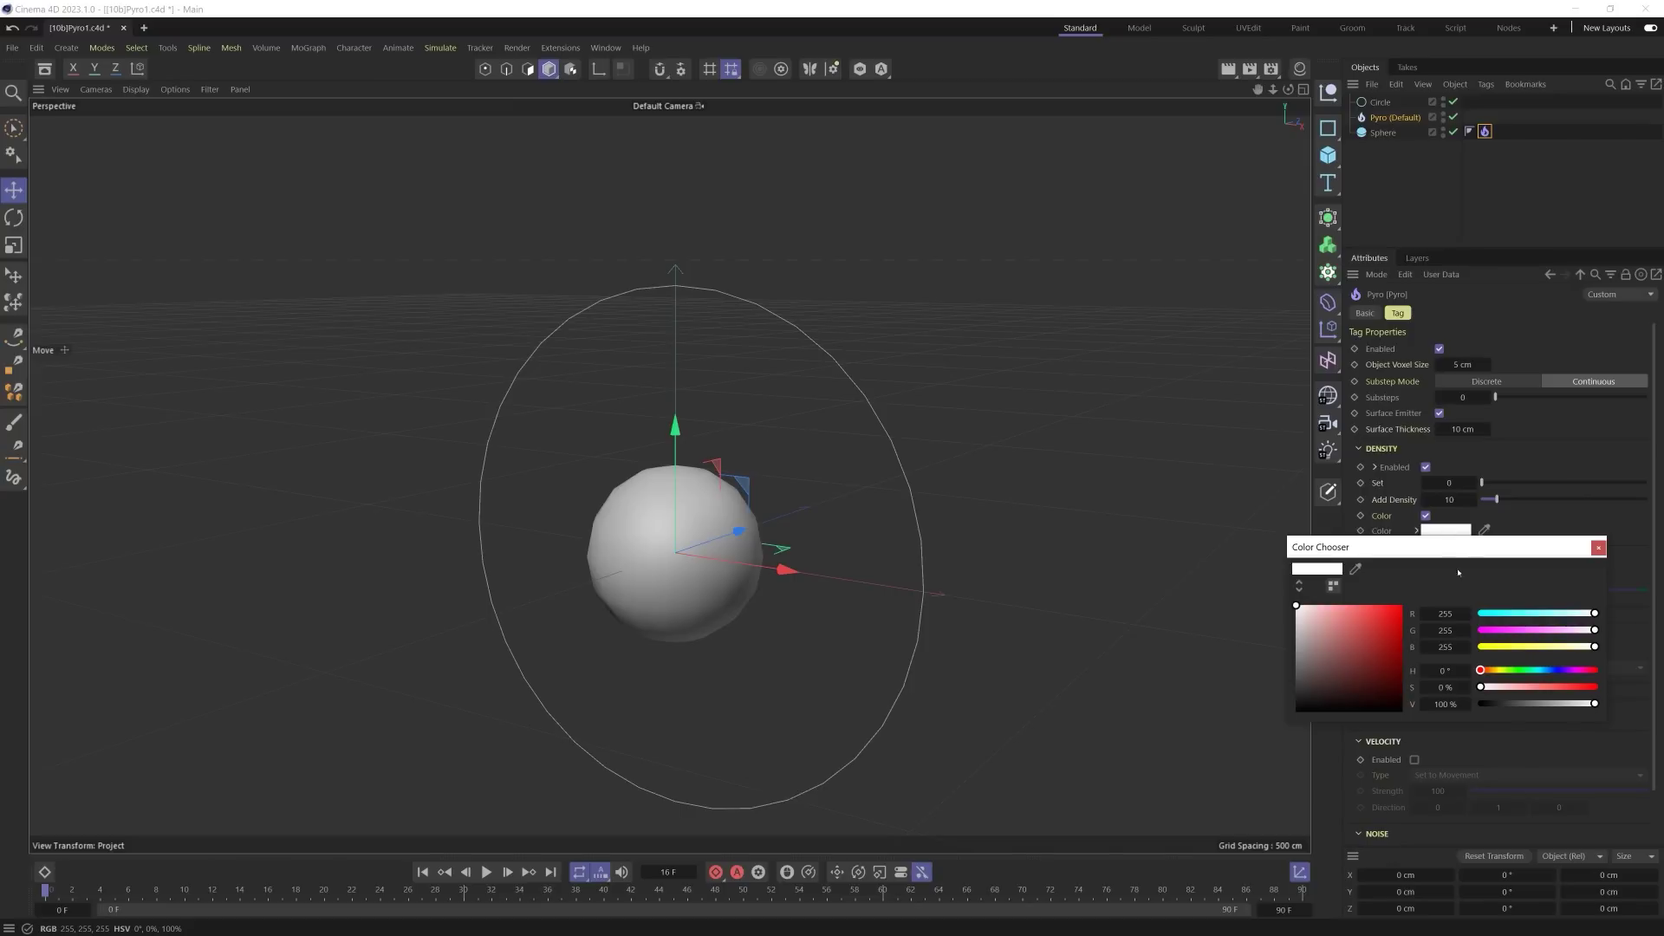
pyautogui.moveTo(1540, 637); pyautogui.dragTo(1479, 632)
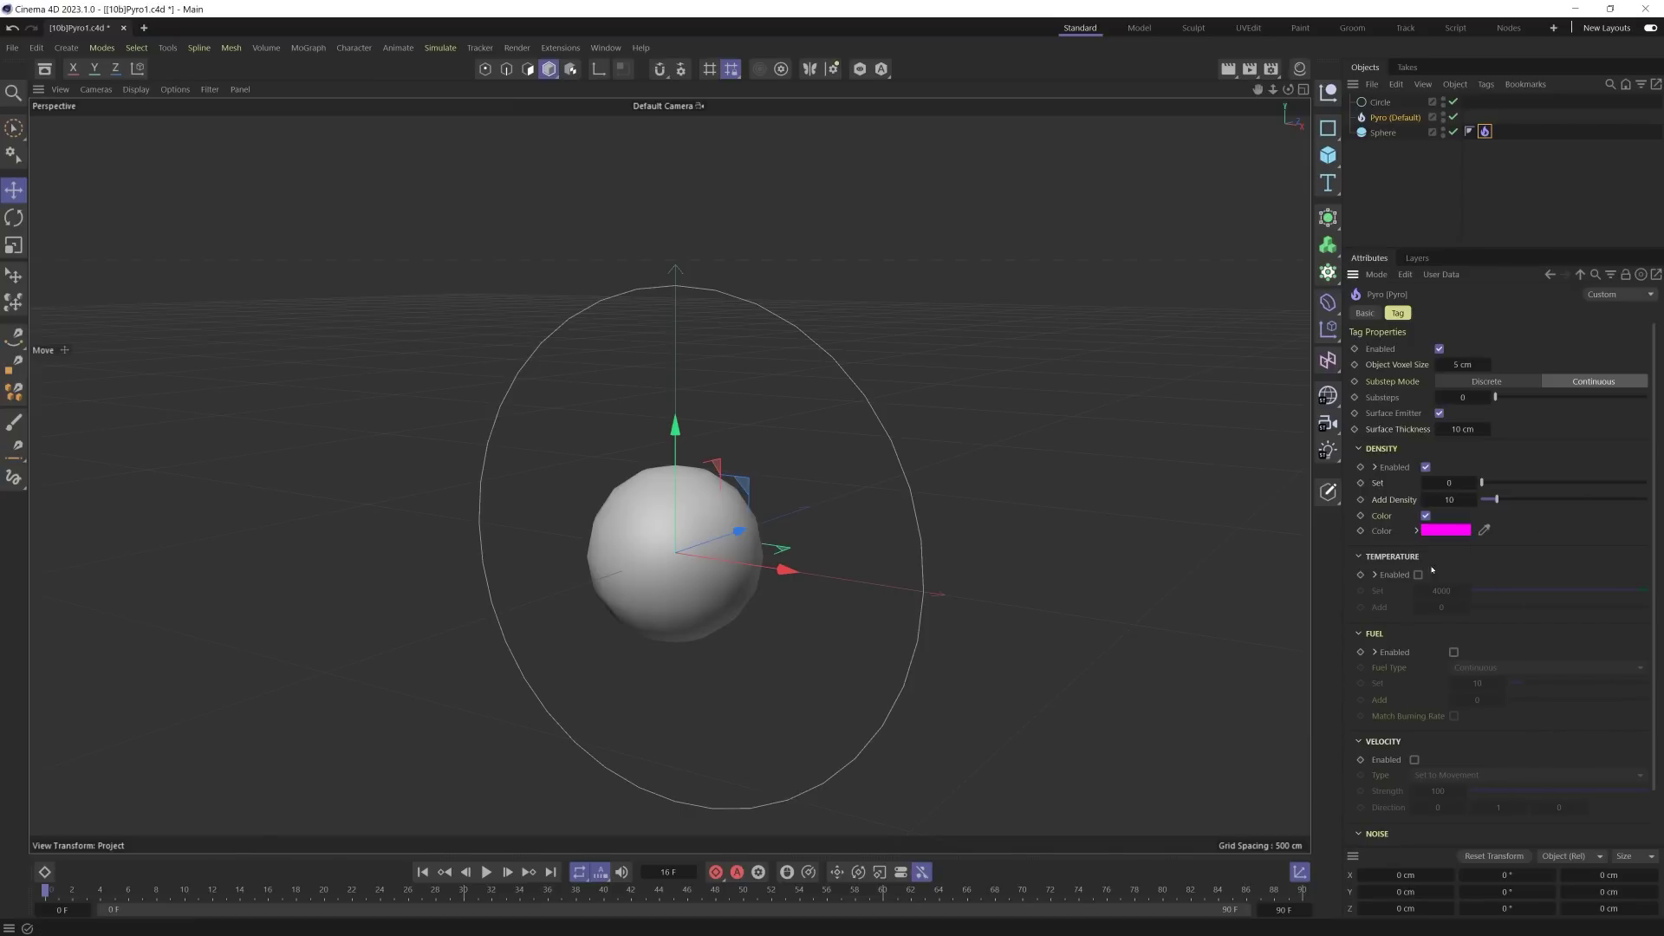
pyautogui.click(486, 872)
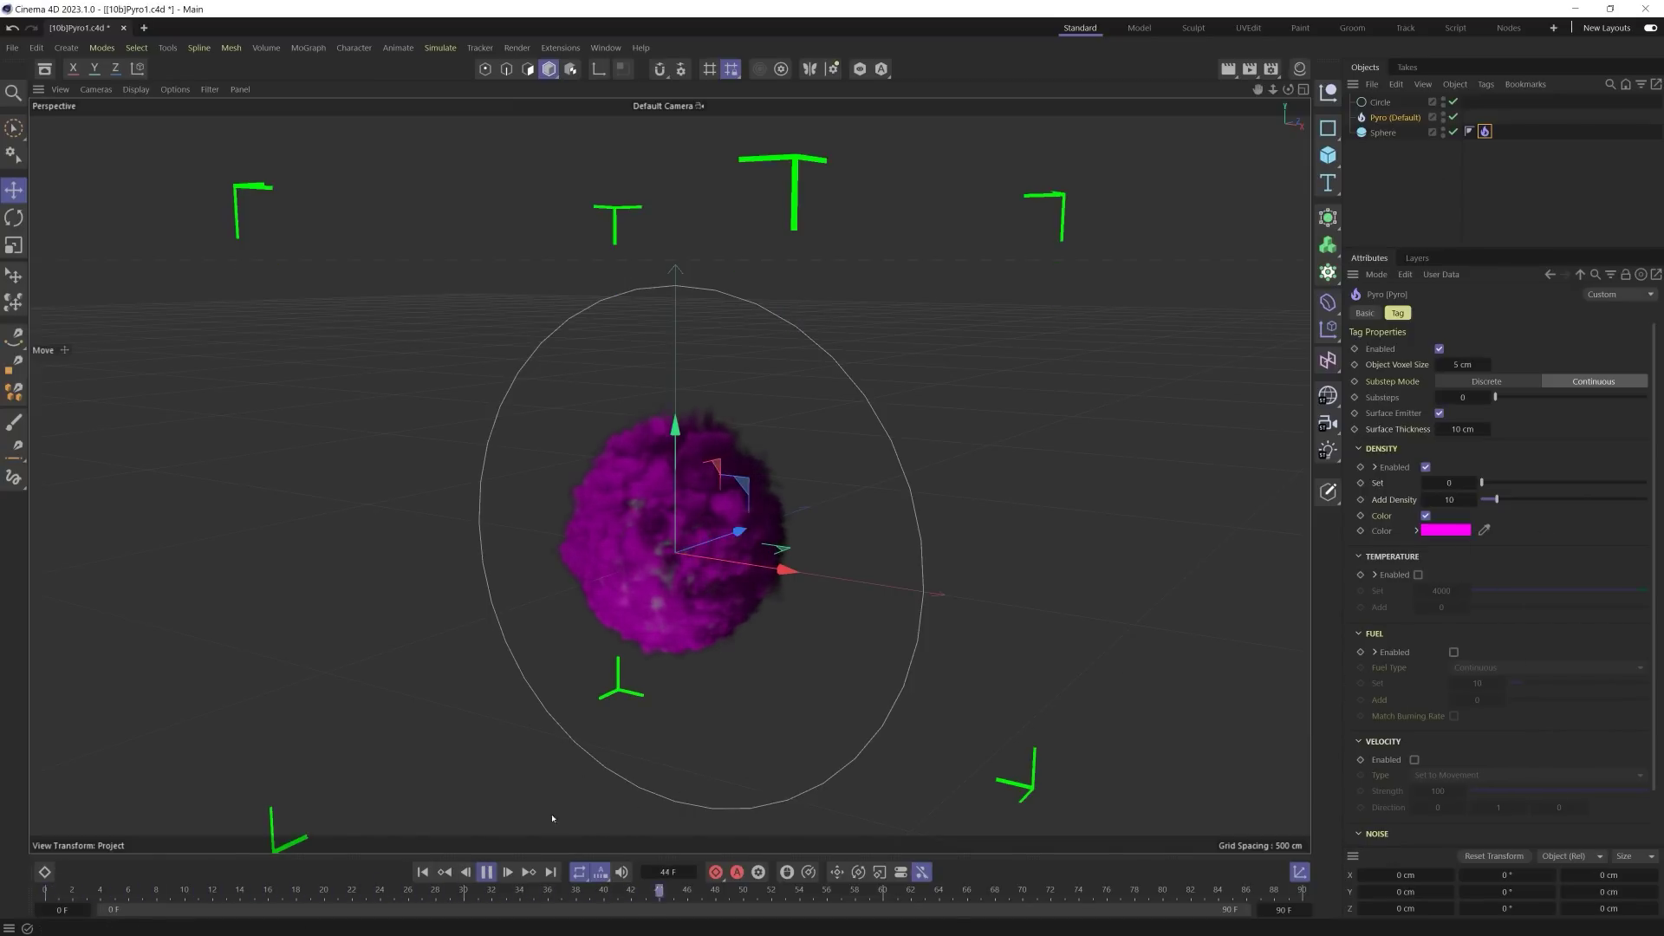
pyautogui.click(487, 871)
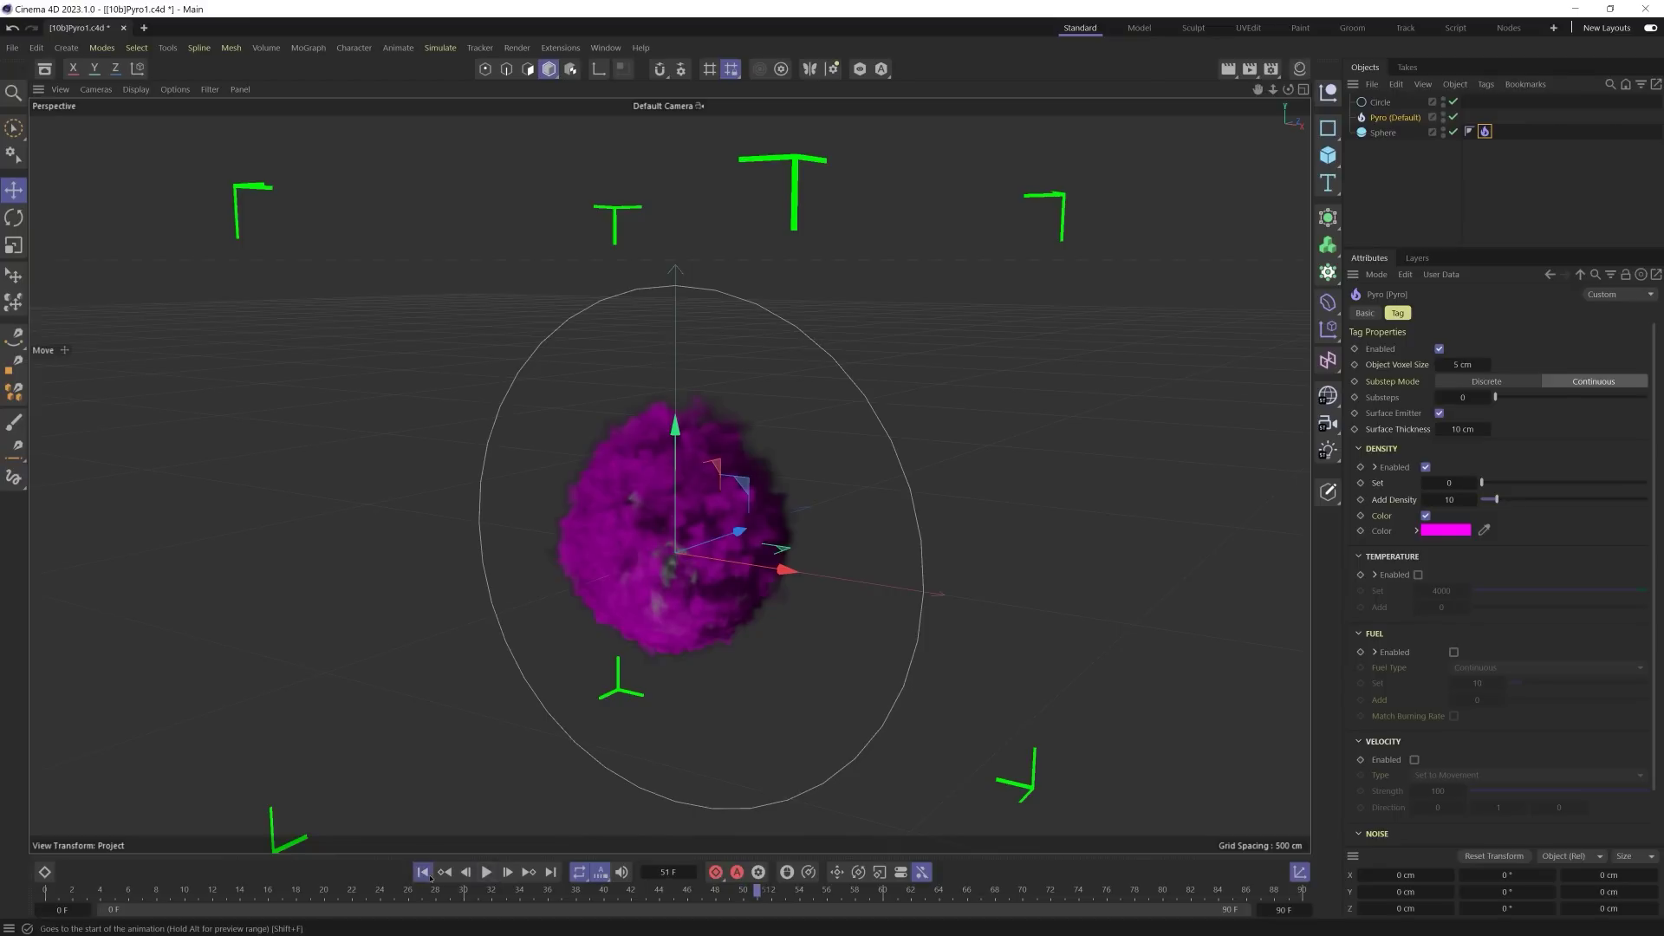
pyautogui.click(1360, 531)
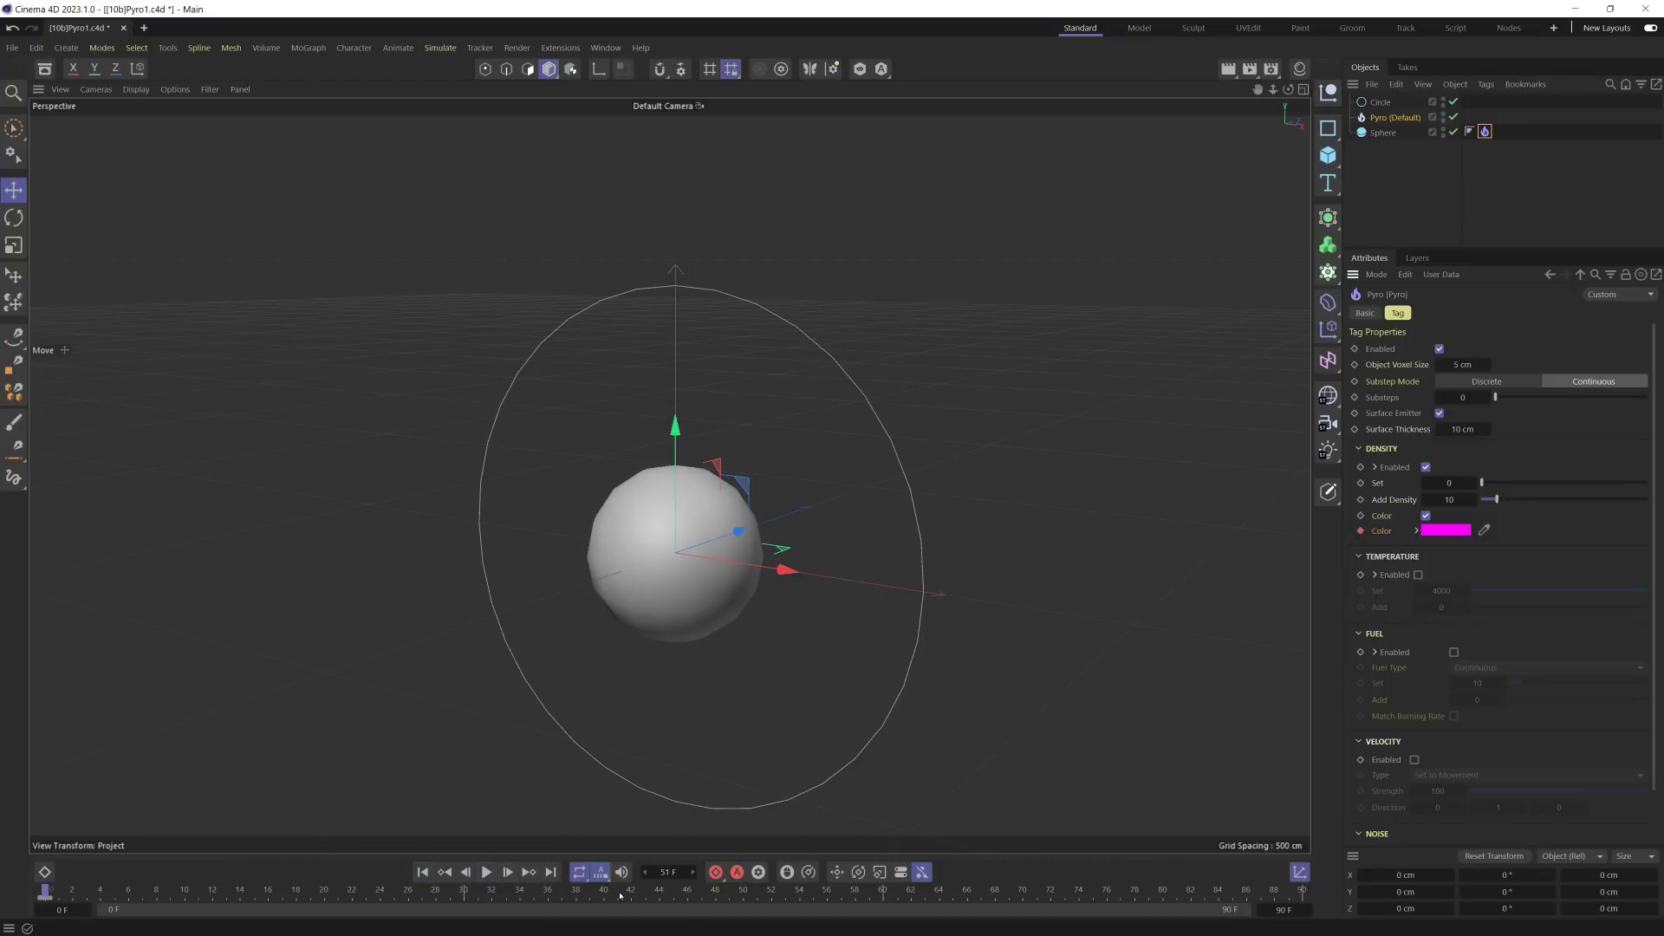
# Step: Change the density colour to red at frame 45, keyframe it, and play the animation
pyautogui.click(672, 892)
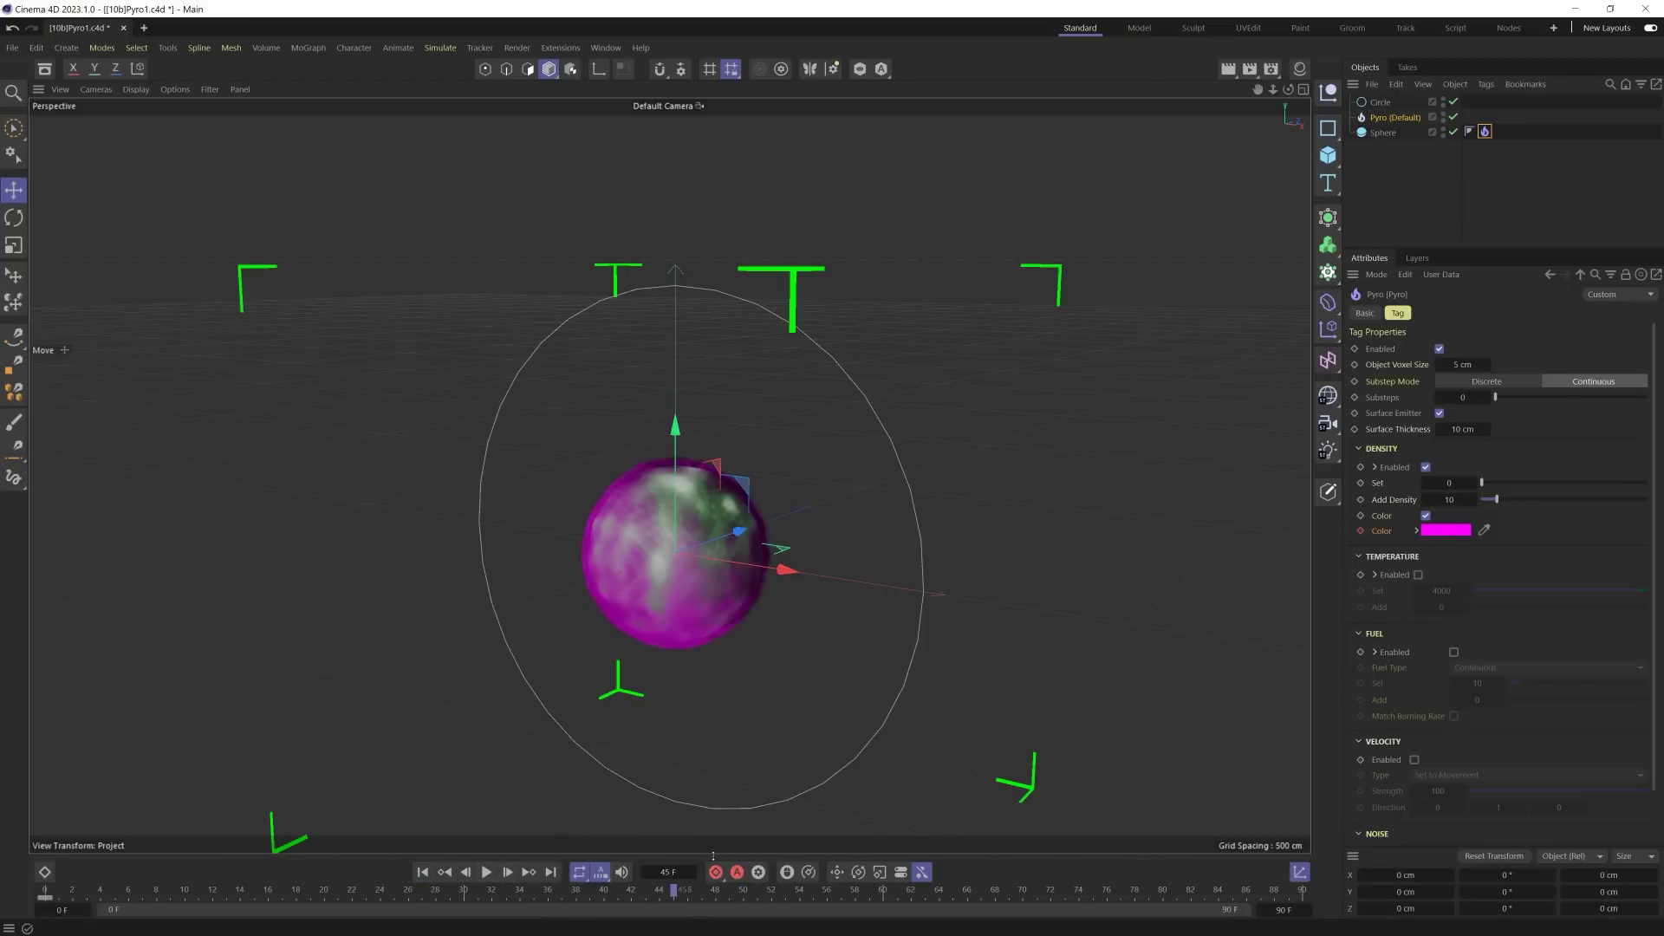
pyautogui.click(1460, 532)
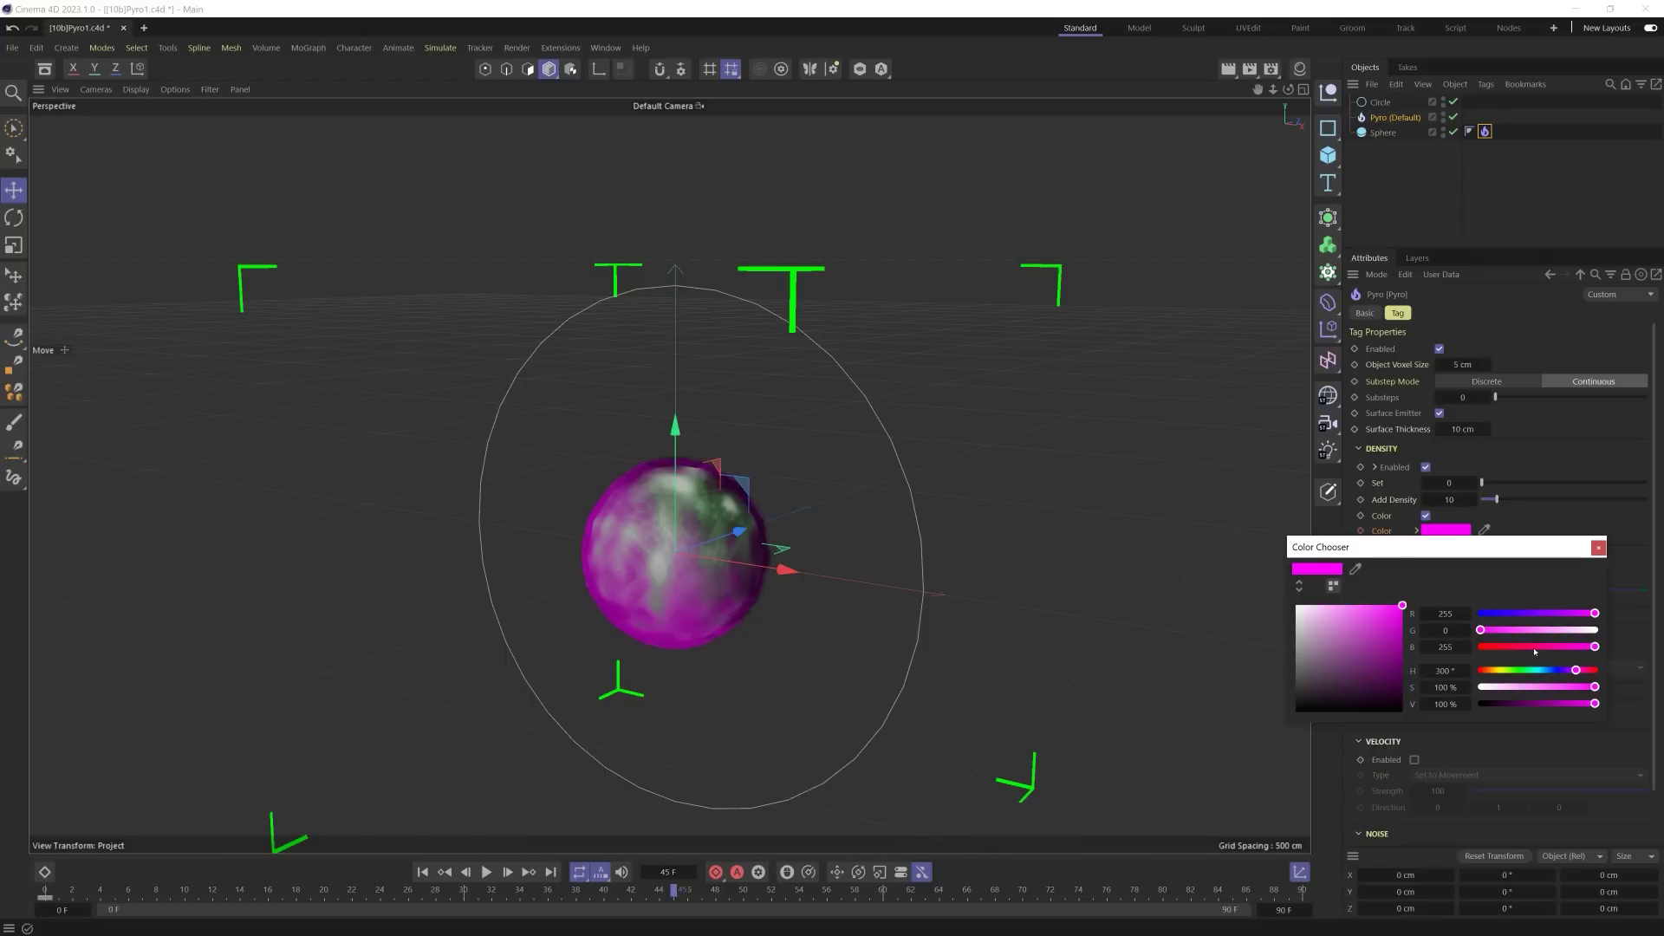
pyautogui.moveTo(1535, 652); pyautogui.dragTo(1479, 648)
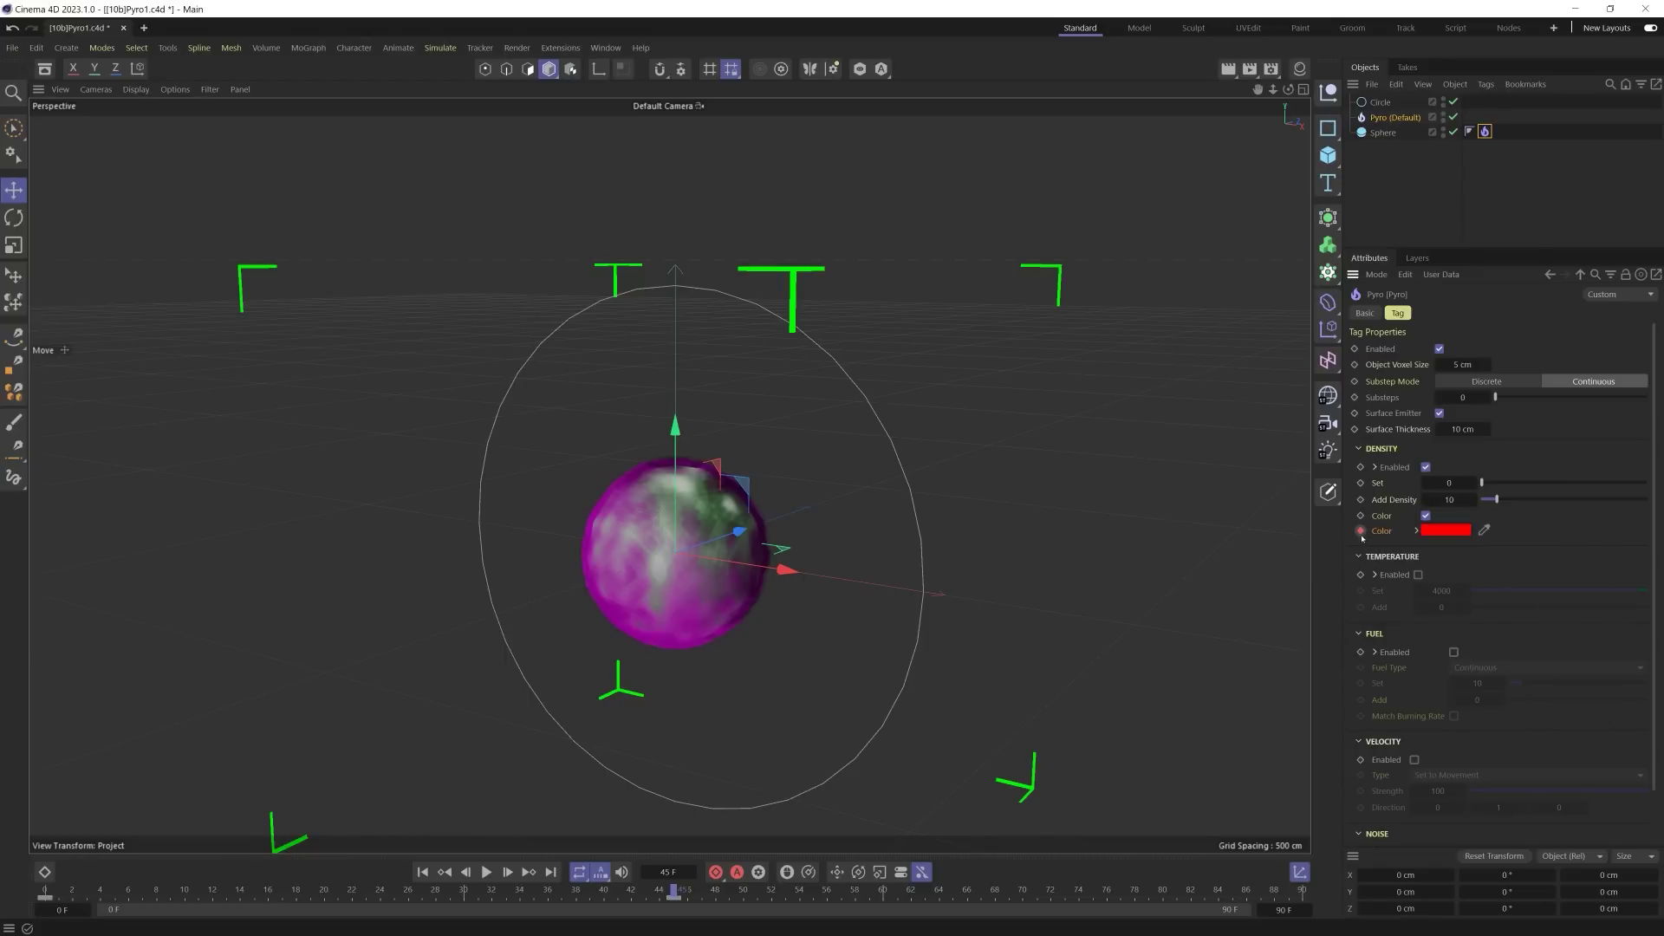
pyautogui.moveTo(1057, 897); pyautogui.dragTo(1302, 892)
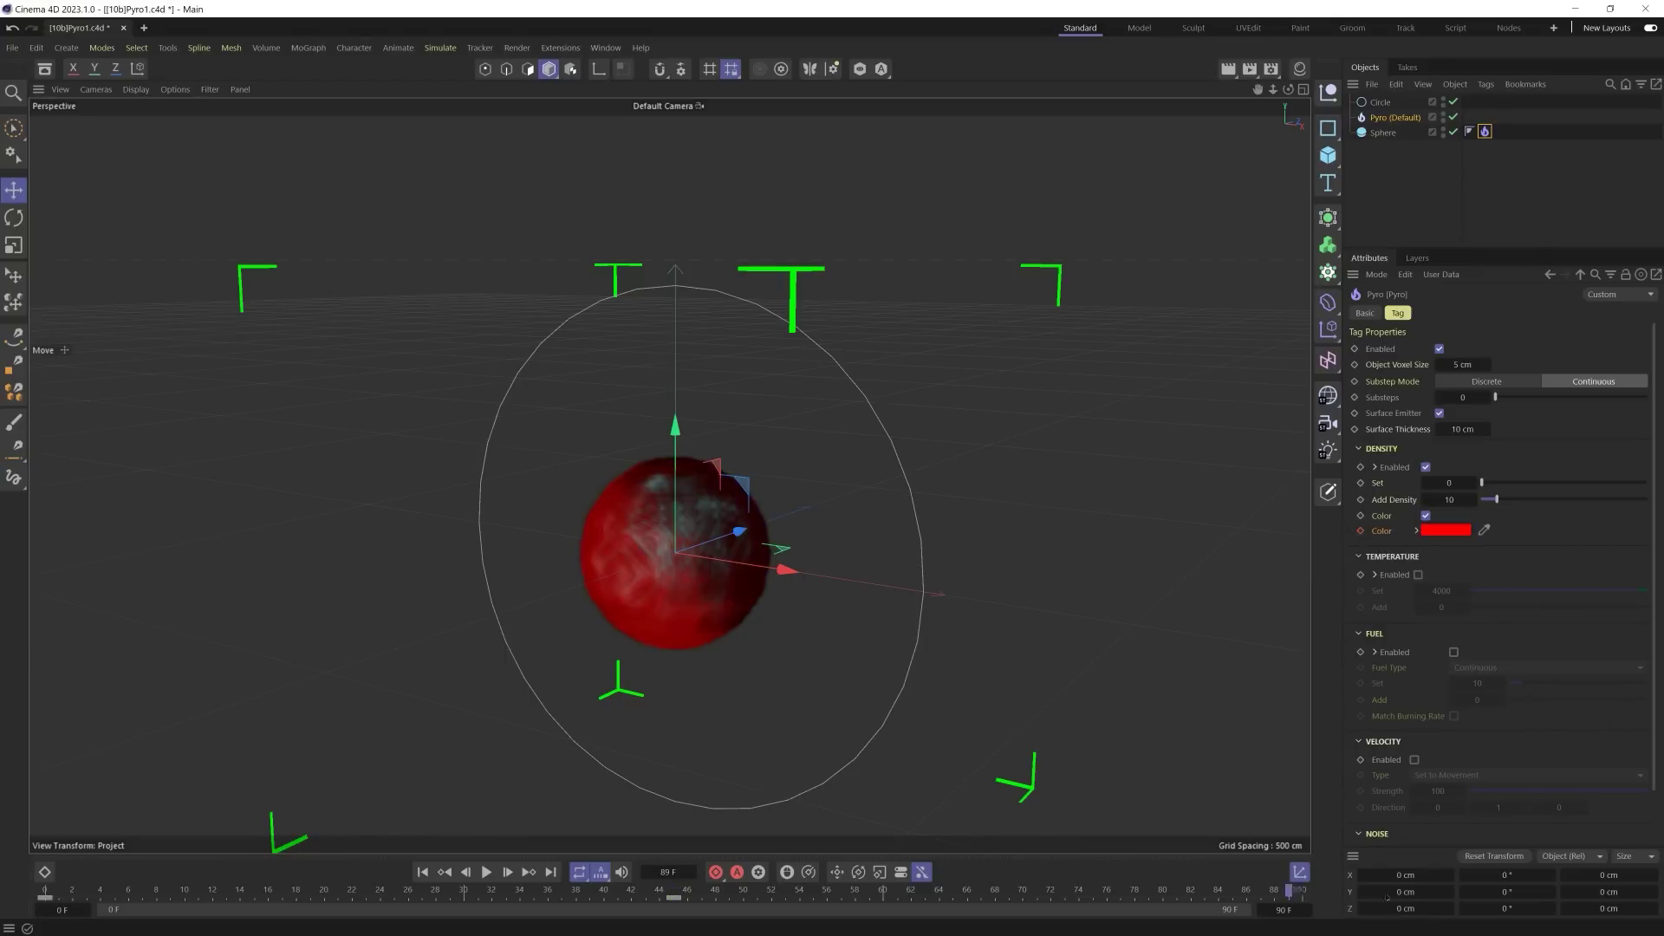
pyautogui.click(1446, 531)
pyautogui.moveTo(1521, 633); pyautogui.dragTo(1594, 630)
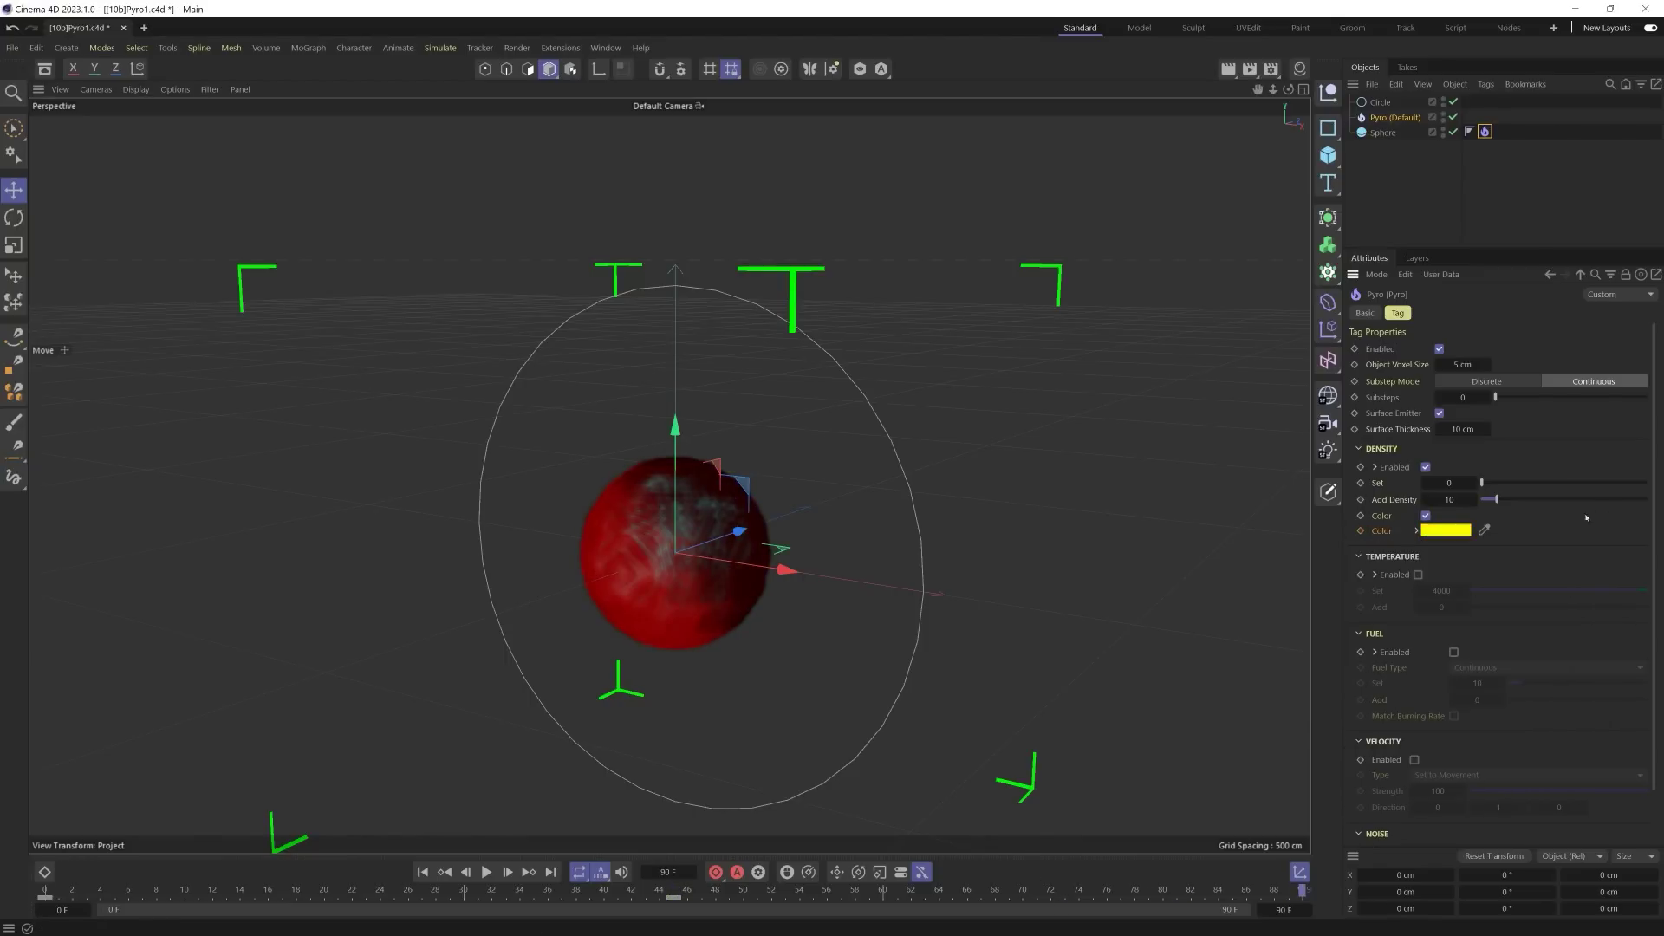
pyautogui.click(1361, 531)
pyautogui.press('F8')
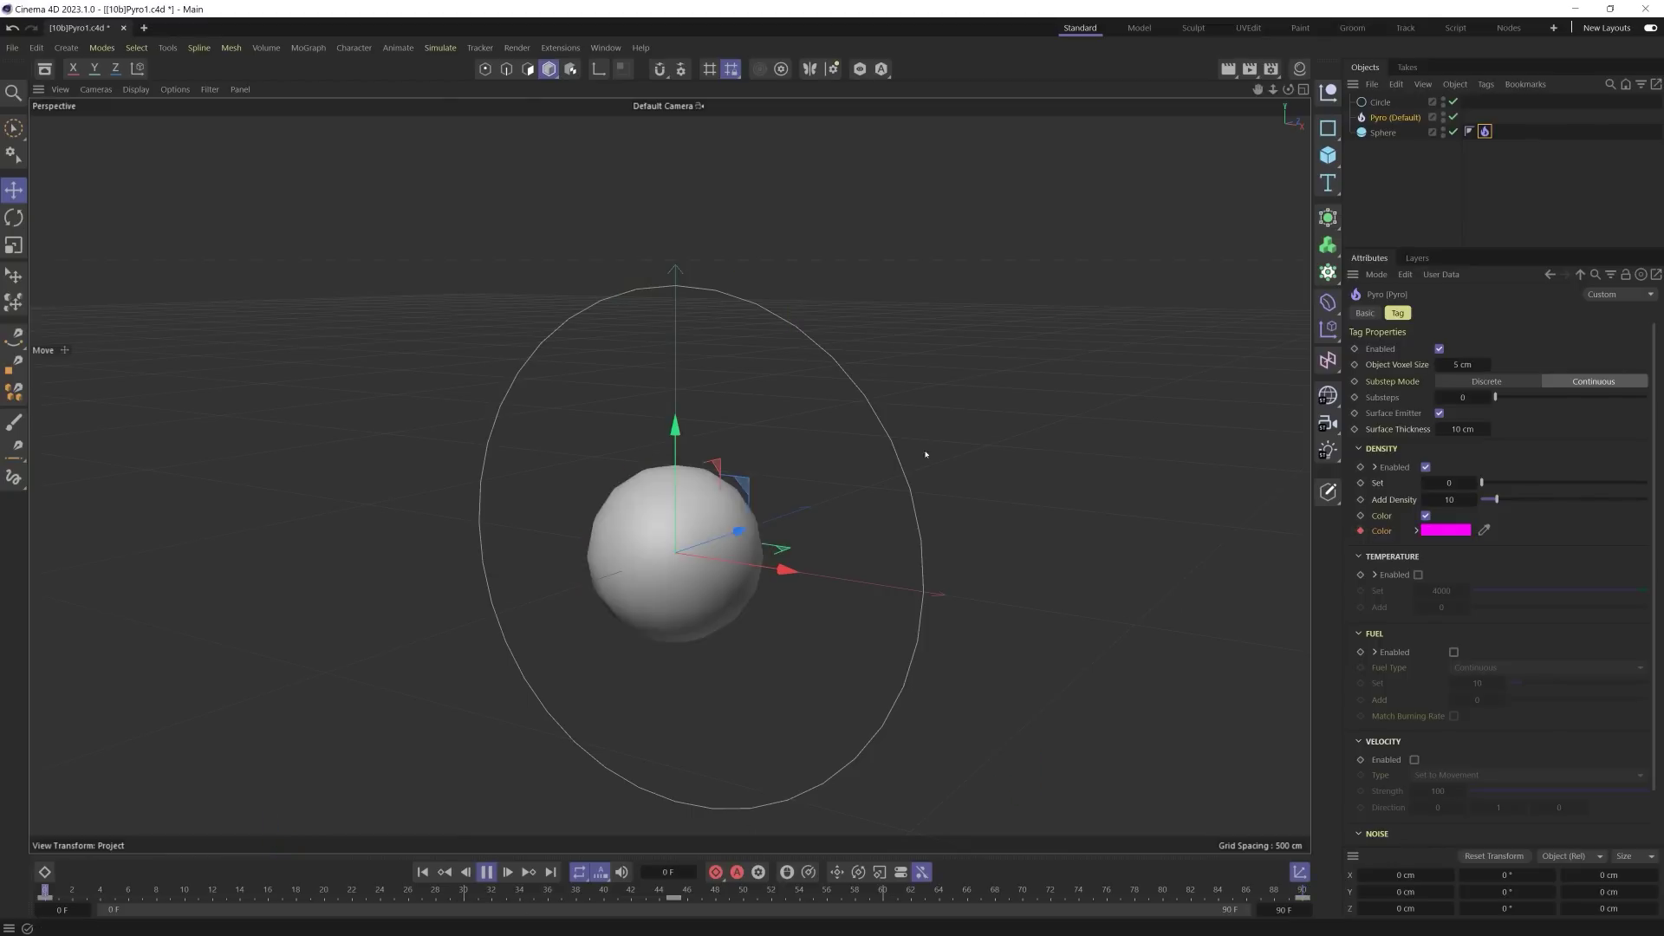
# Step: Drag the sphere away from the centre during playback, then rewind to the first frame
pyautogui.click(1383, 133)
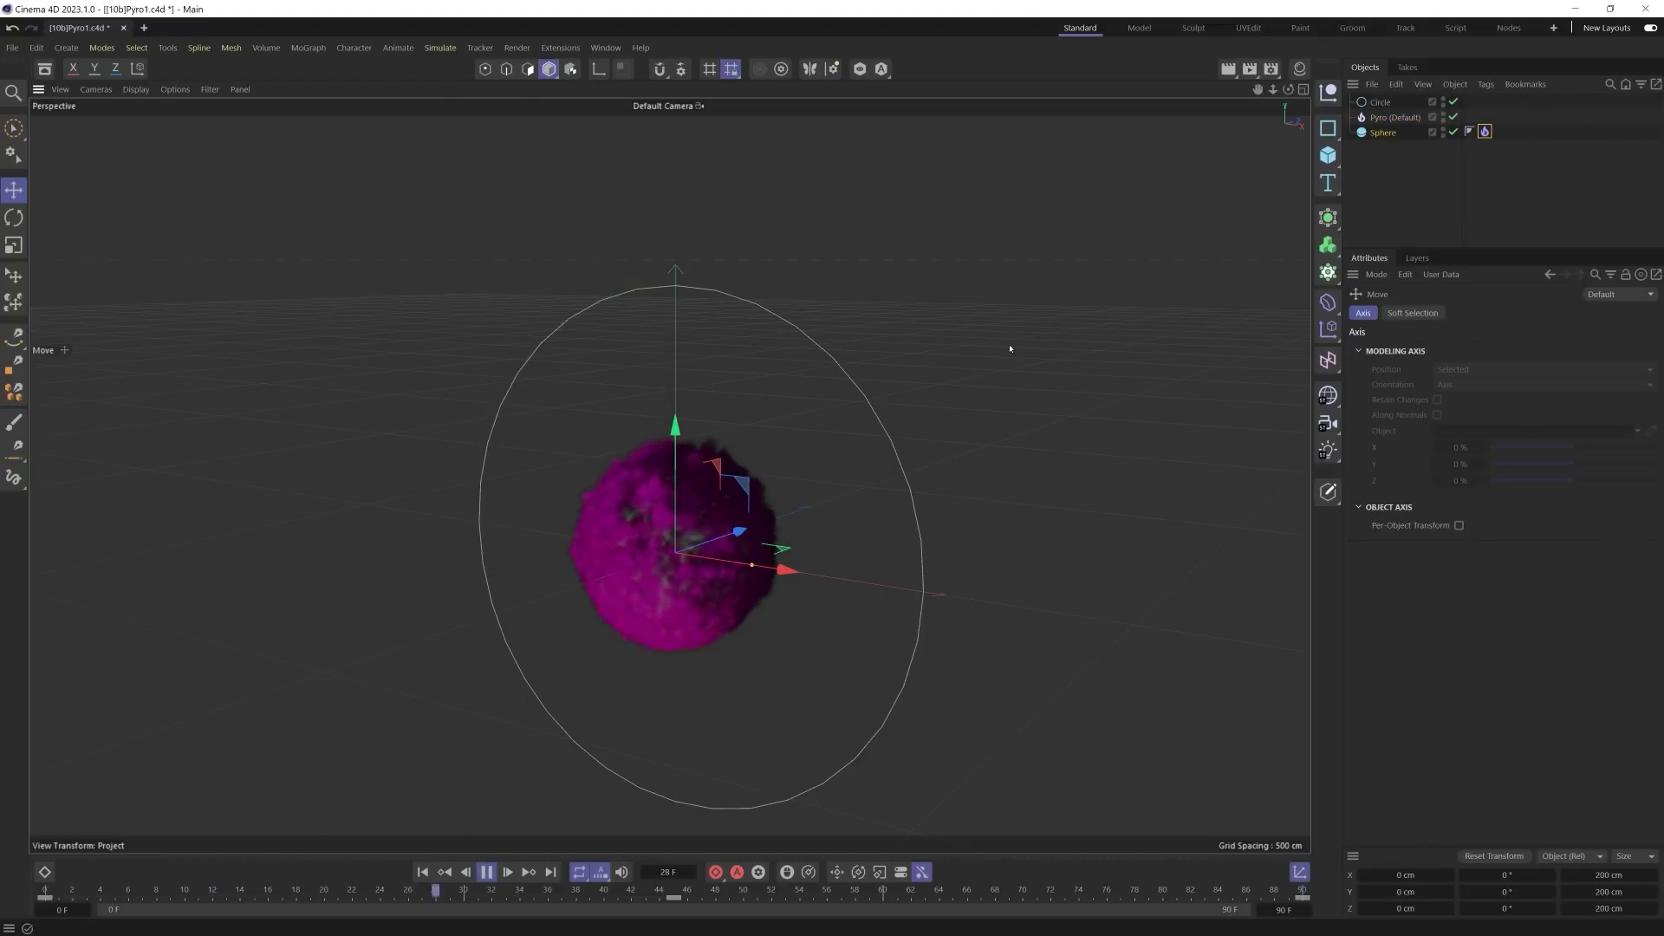
pyautogui.moveTo(902, 351); pyautogui.dragTo(772, 595)
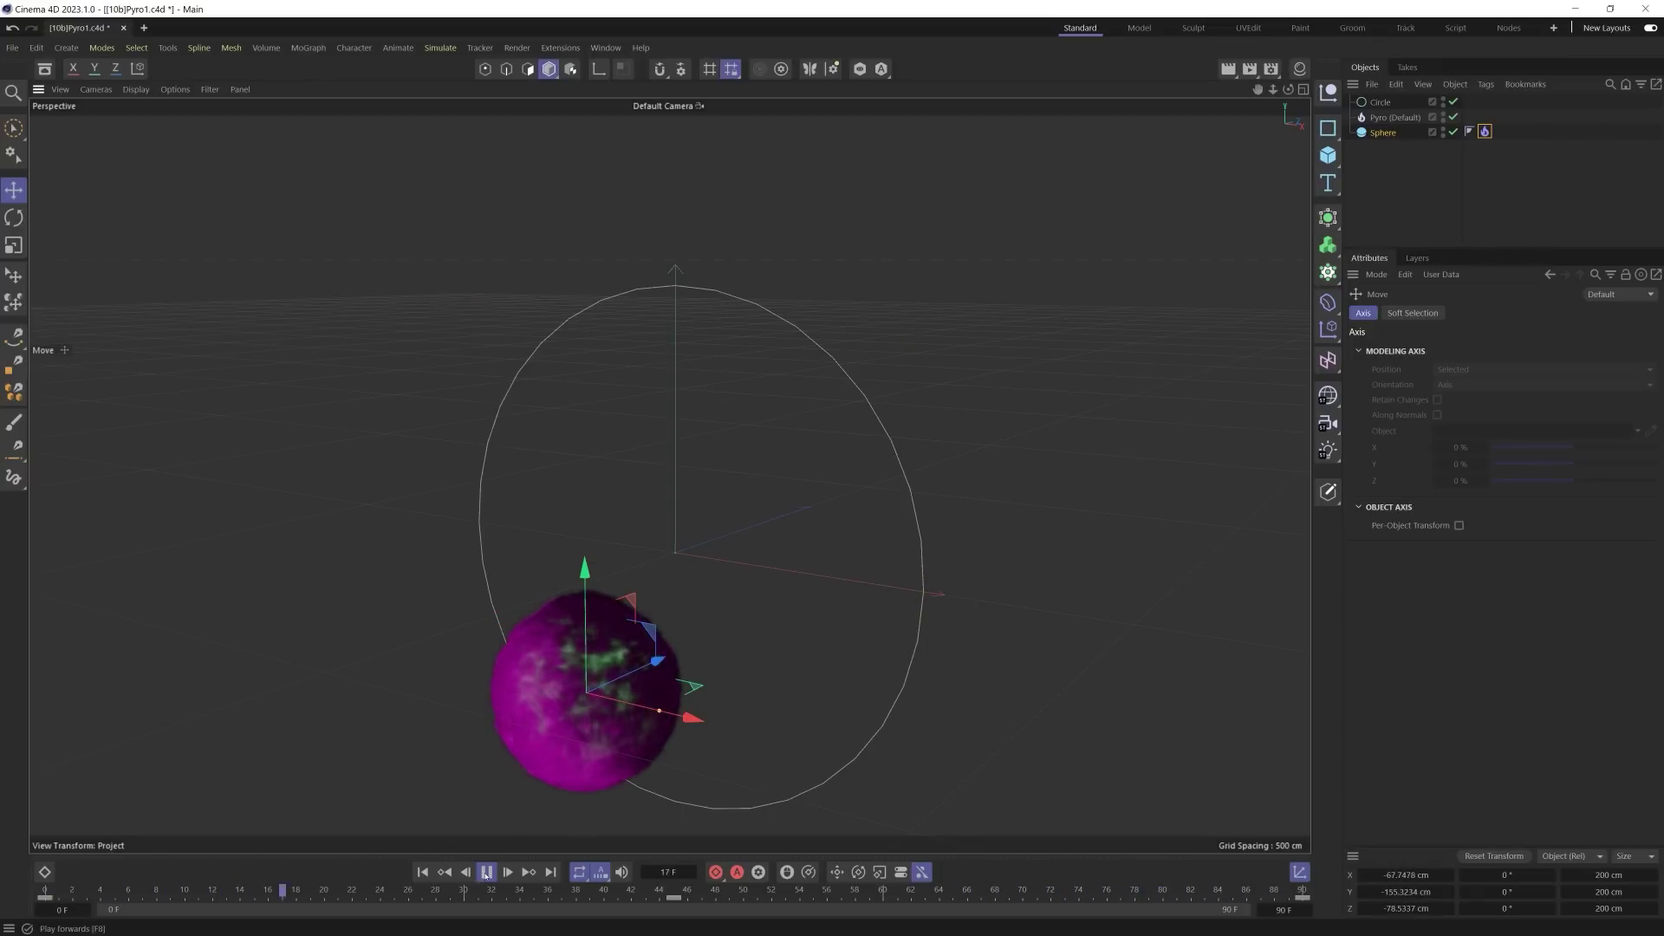
pyautogui.press('F7')
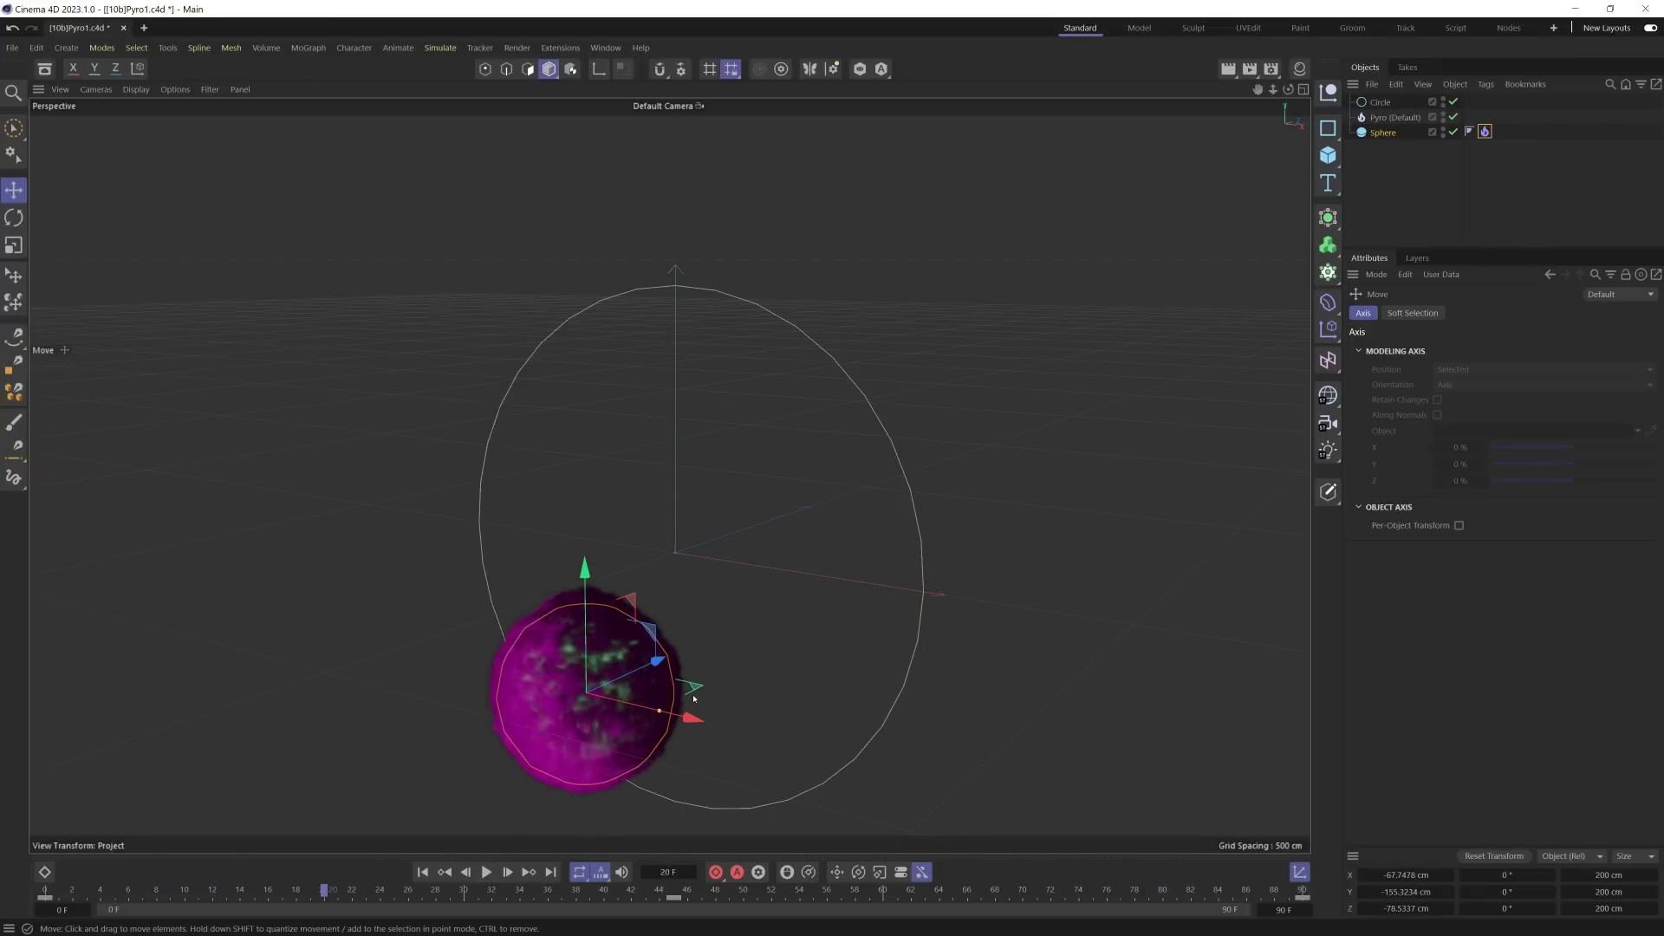
pyautogui.click(423, 872)
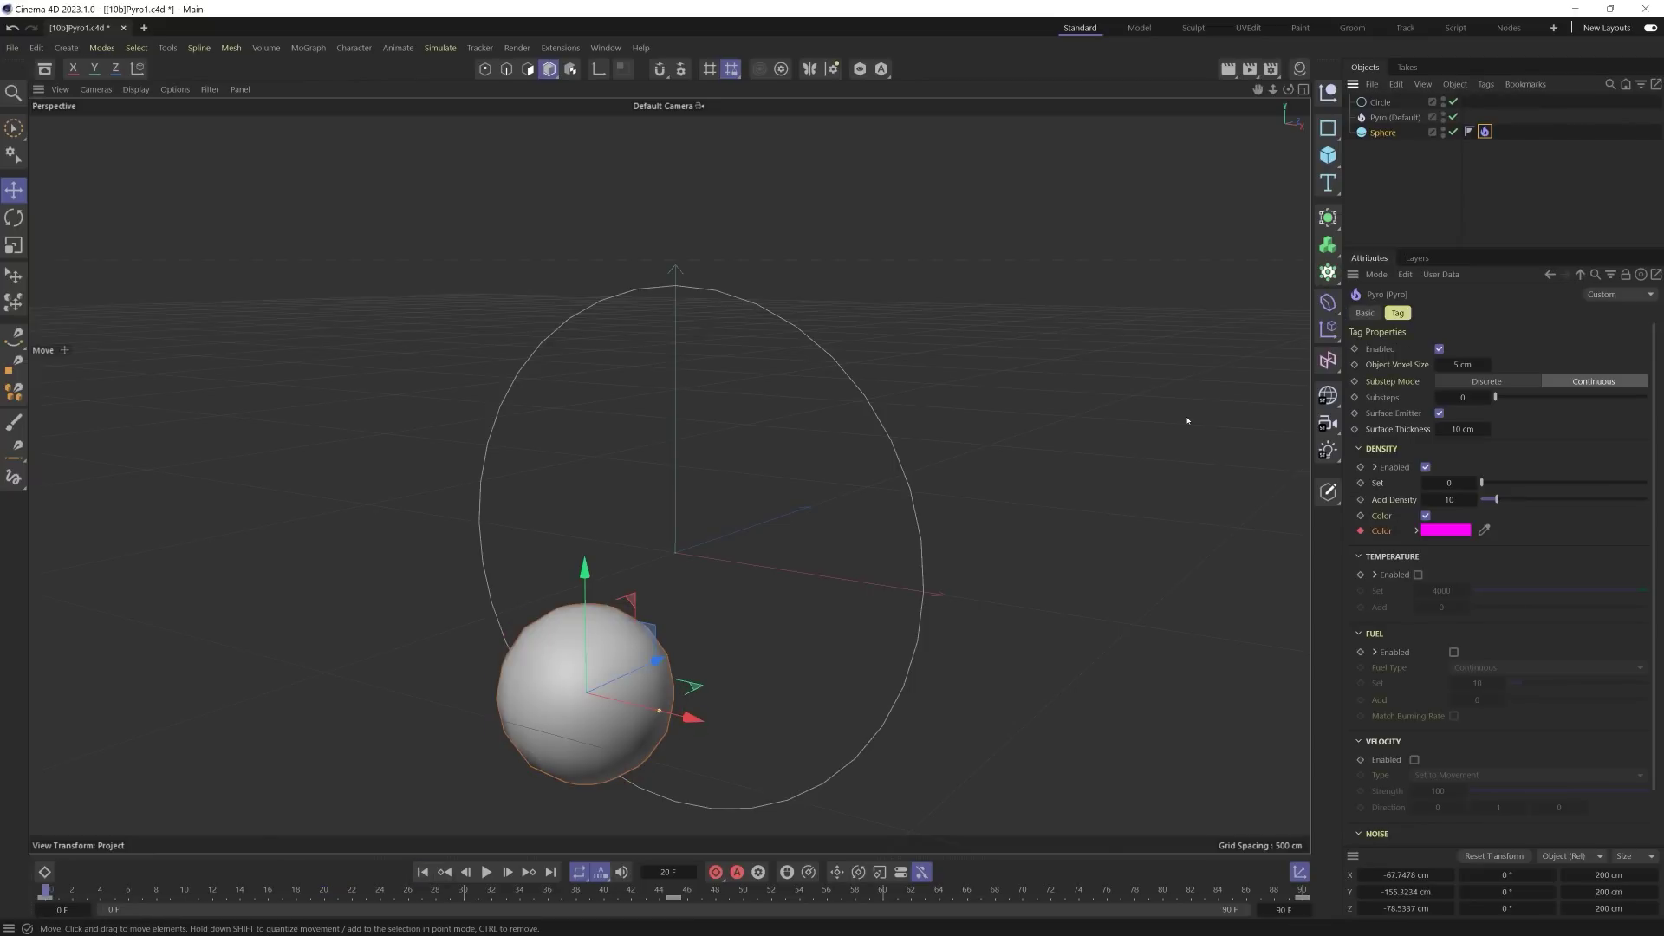
# Step: Reset the density colour to white, return the sphere to the origin, and preview the grey smoke
pyautogui.click(1430, 531)
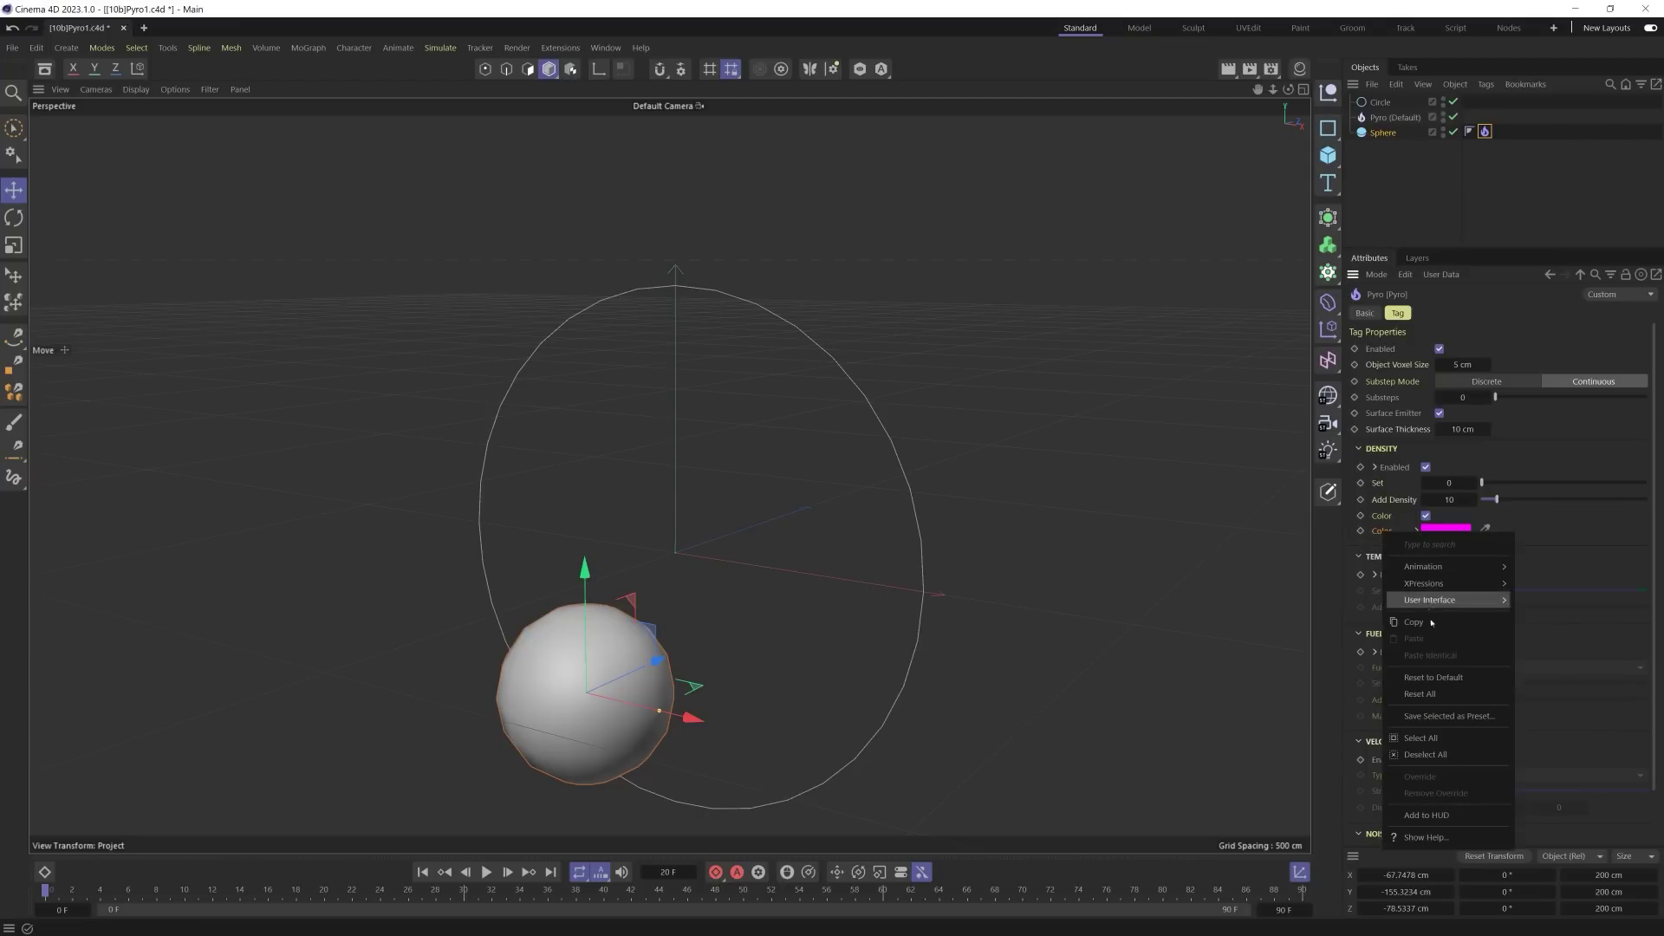
pyautogui.click(1432, 676)
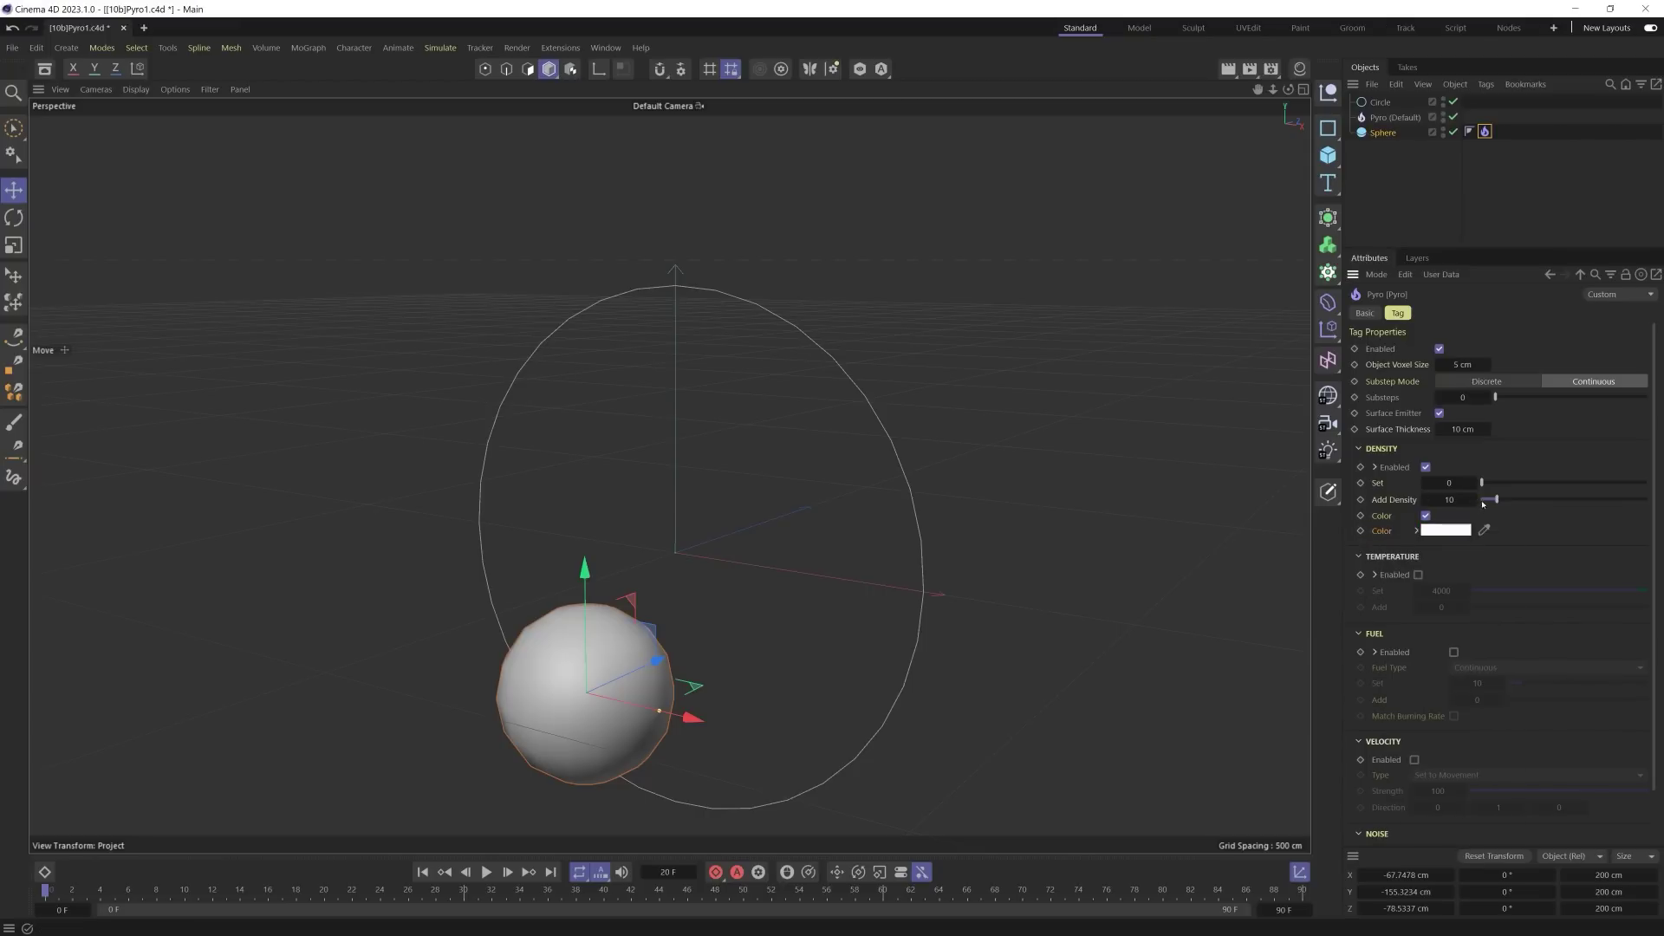
pyautogui.click(1502, 860)
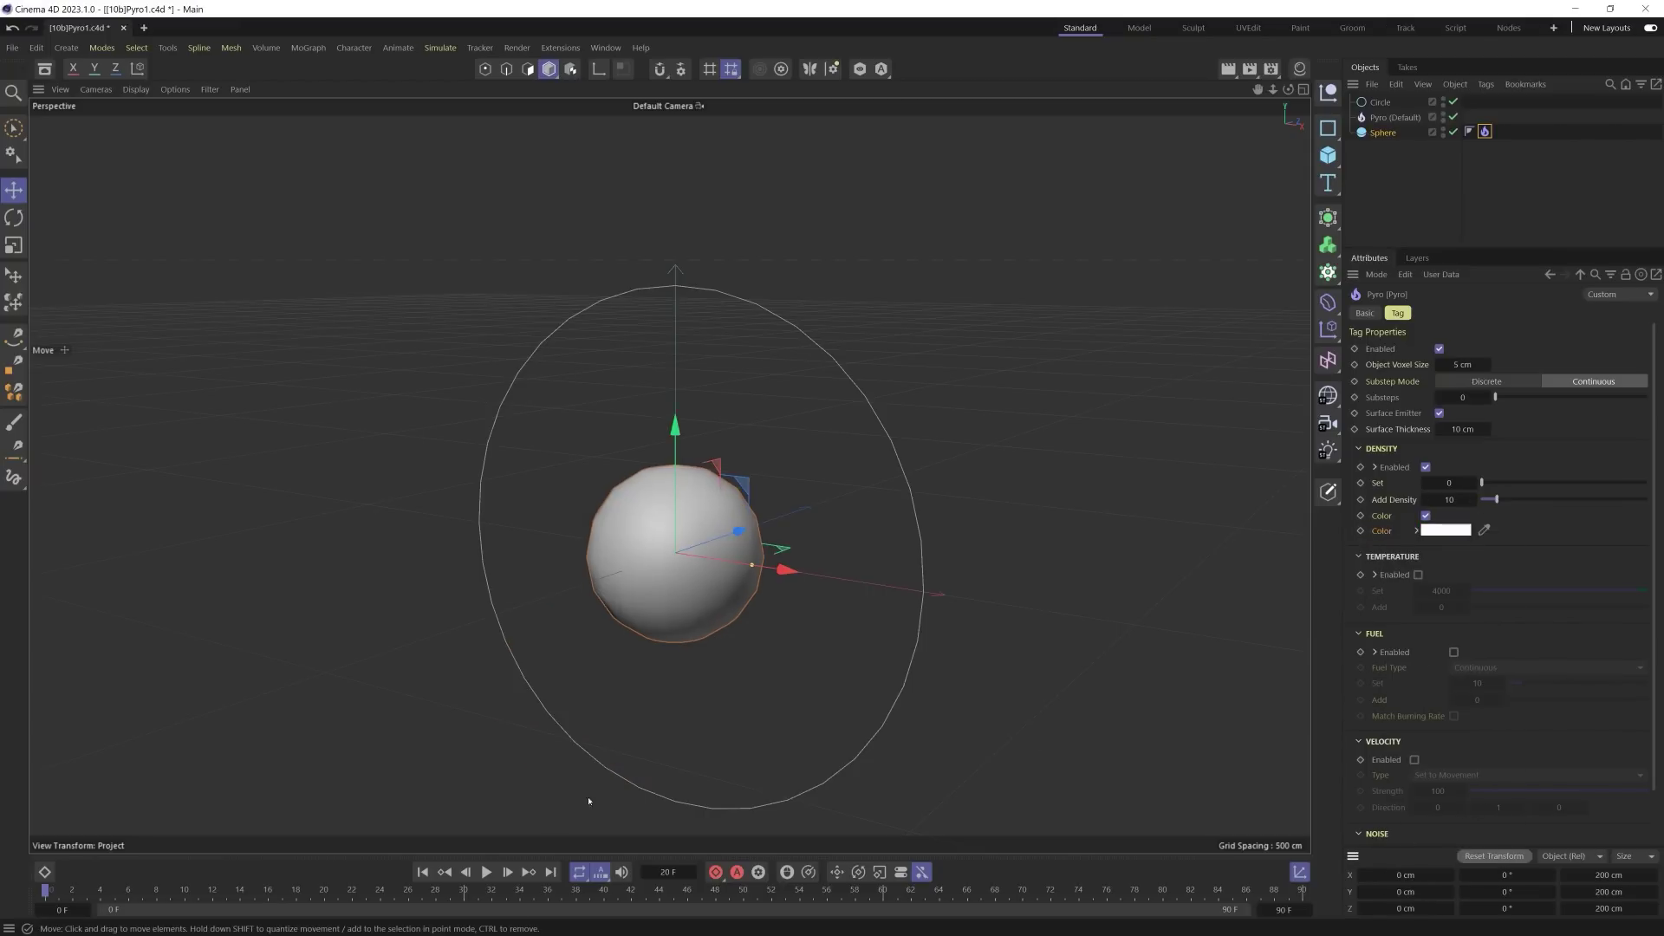
pyautogui.click(486, 871)
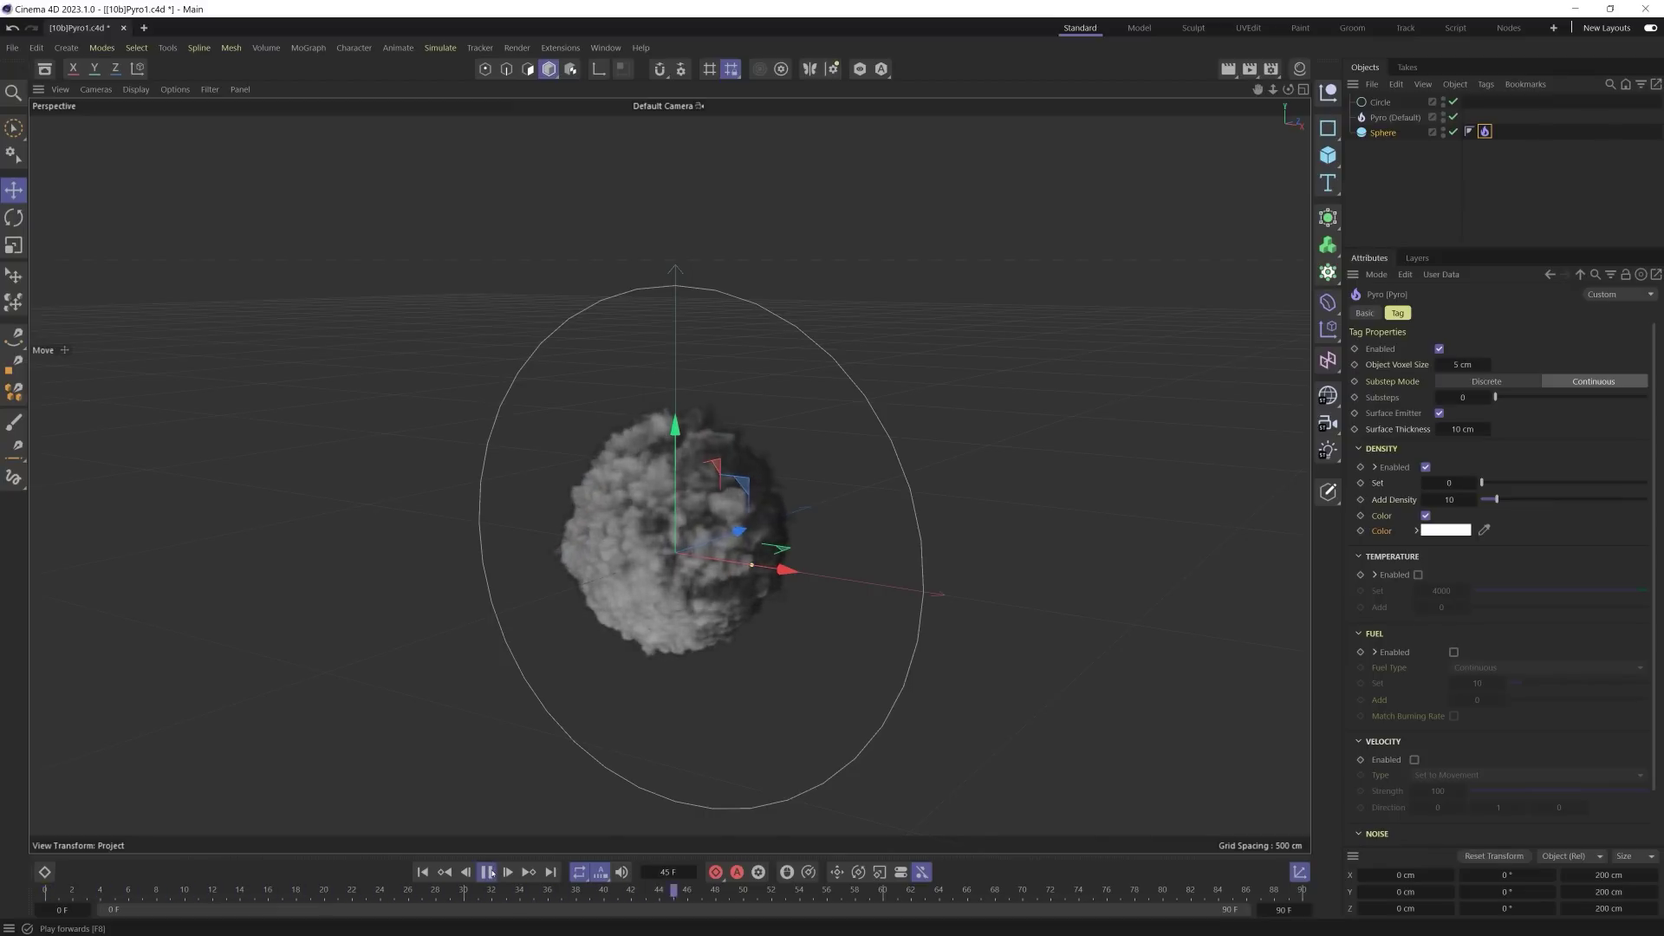
pyautogui.click(486, 872)
# Step: Add a cube and raise it above the sphere
pyautogui.click(1327, 155)
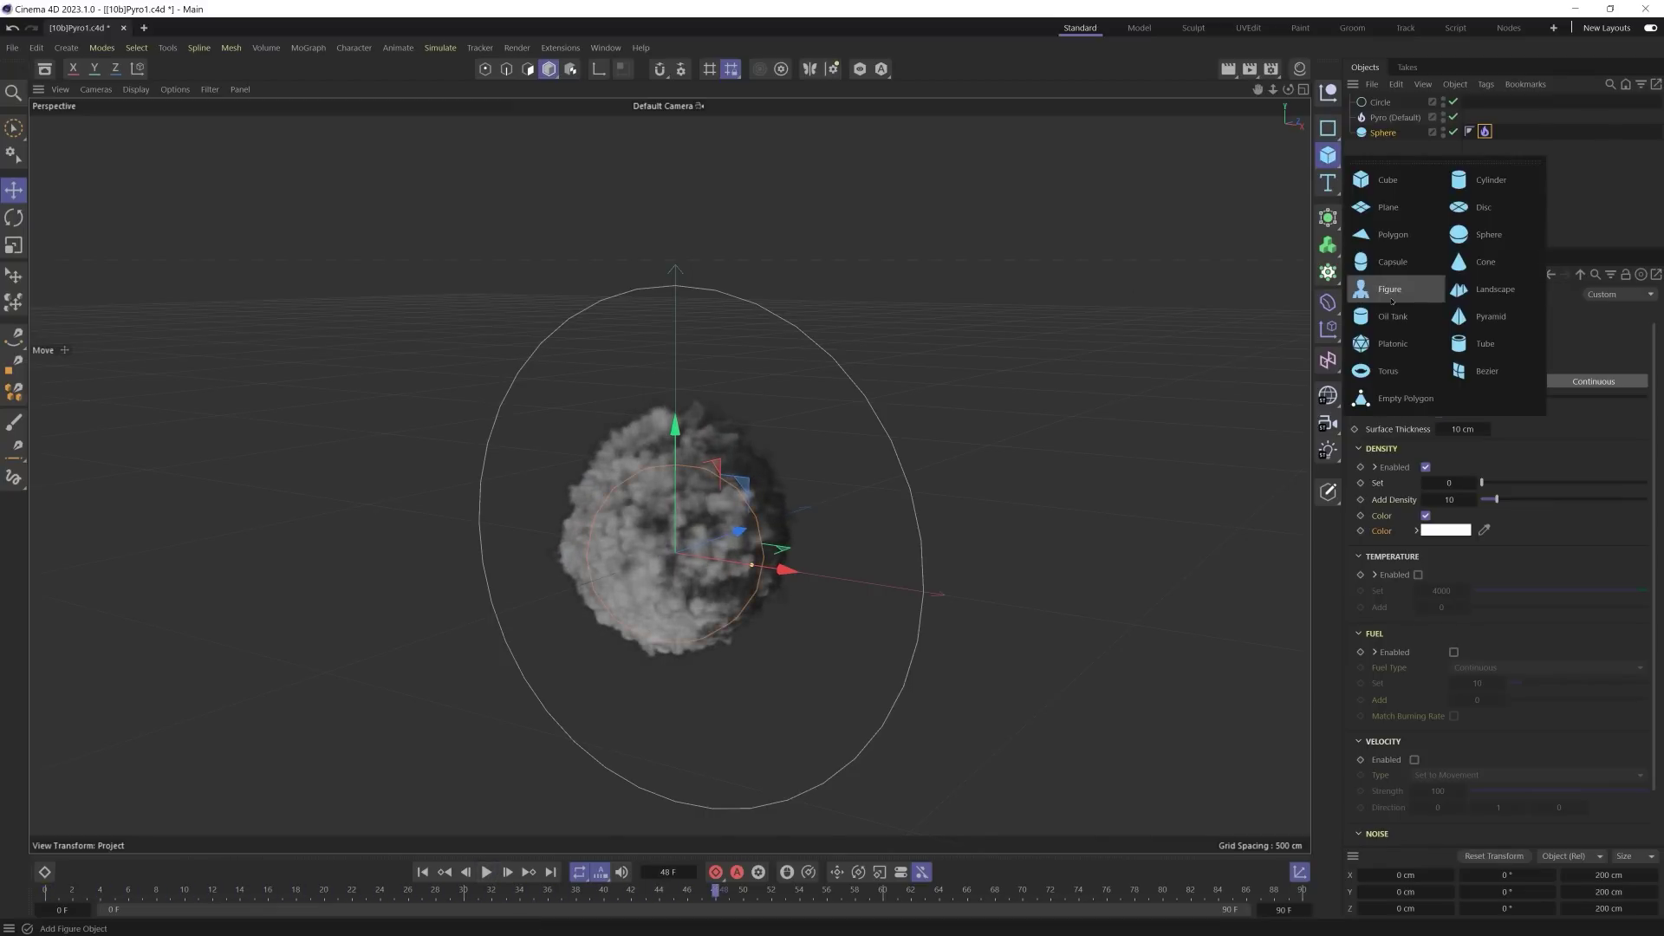
pyautogui.click(1387, 180)
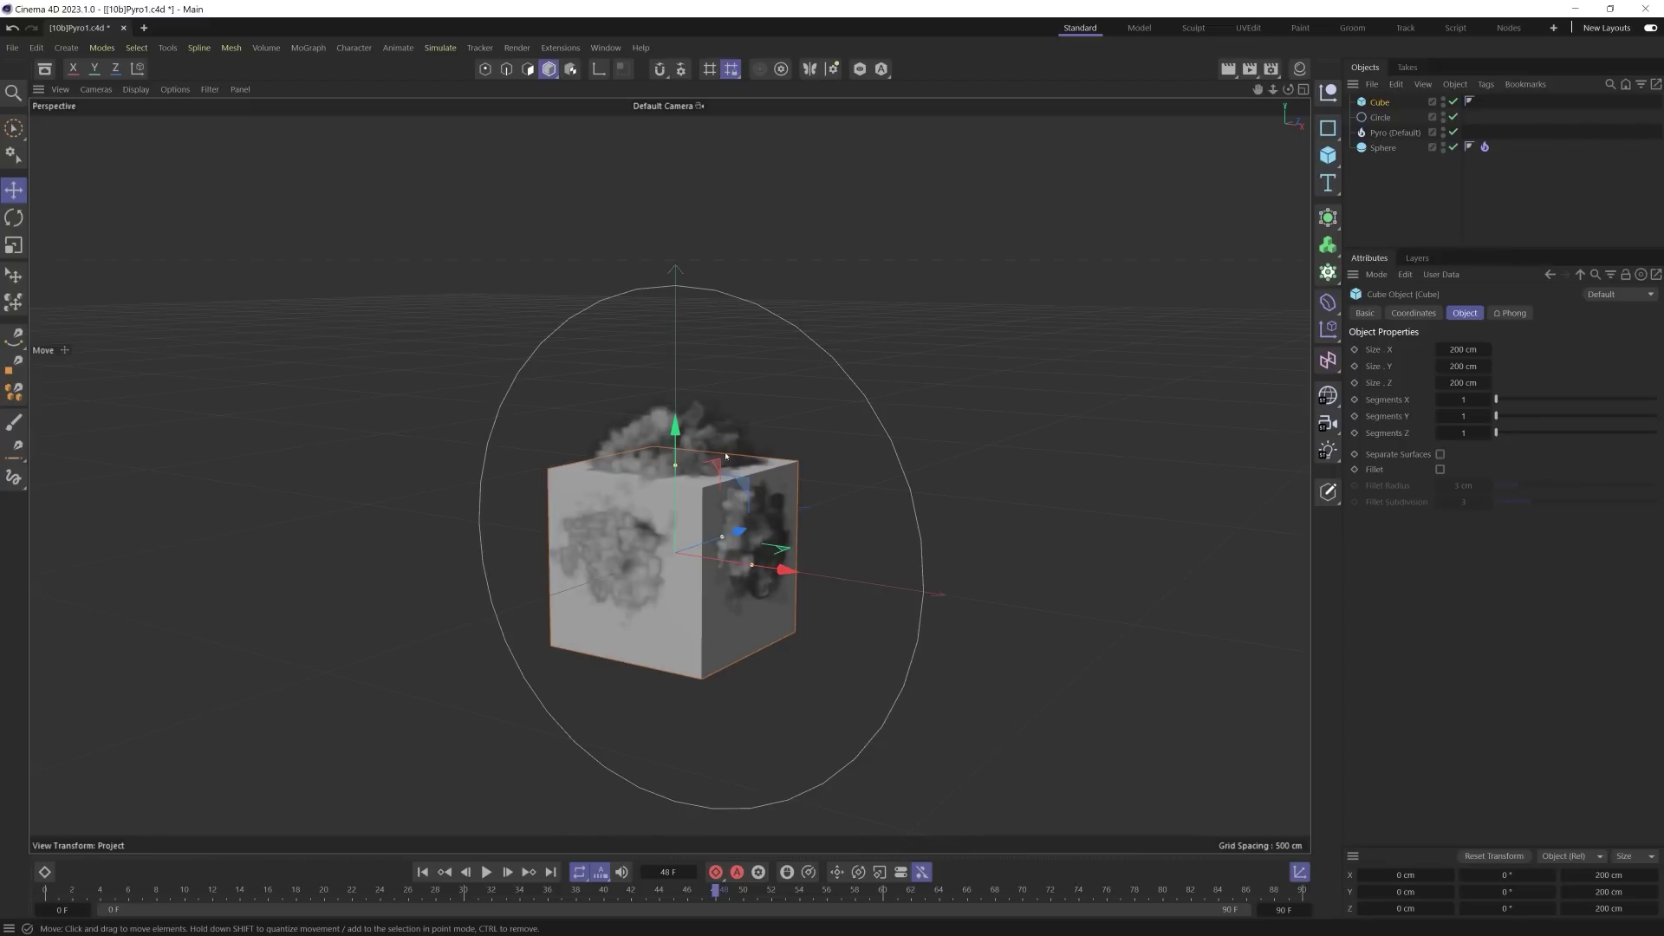
pyautogui.moveTo(675, 437); pyautogui.dragTo(728, 227)
# Step: Give the cube a Display tag that shows it as wireframe lines
pyautogui.rightClick(1369, 102)
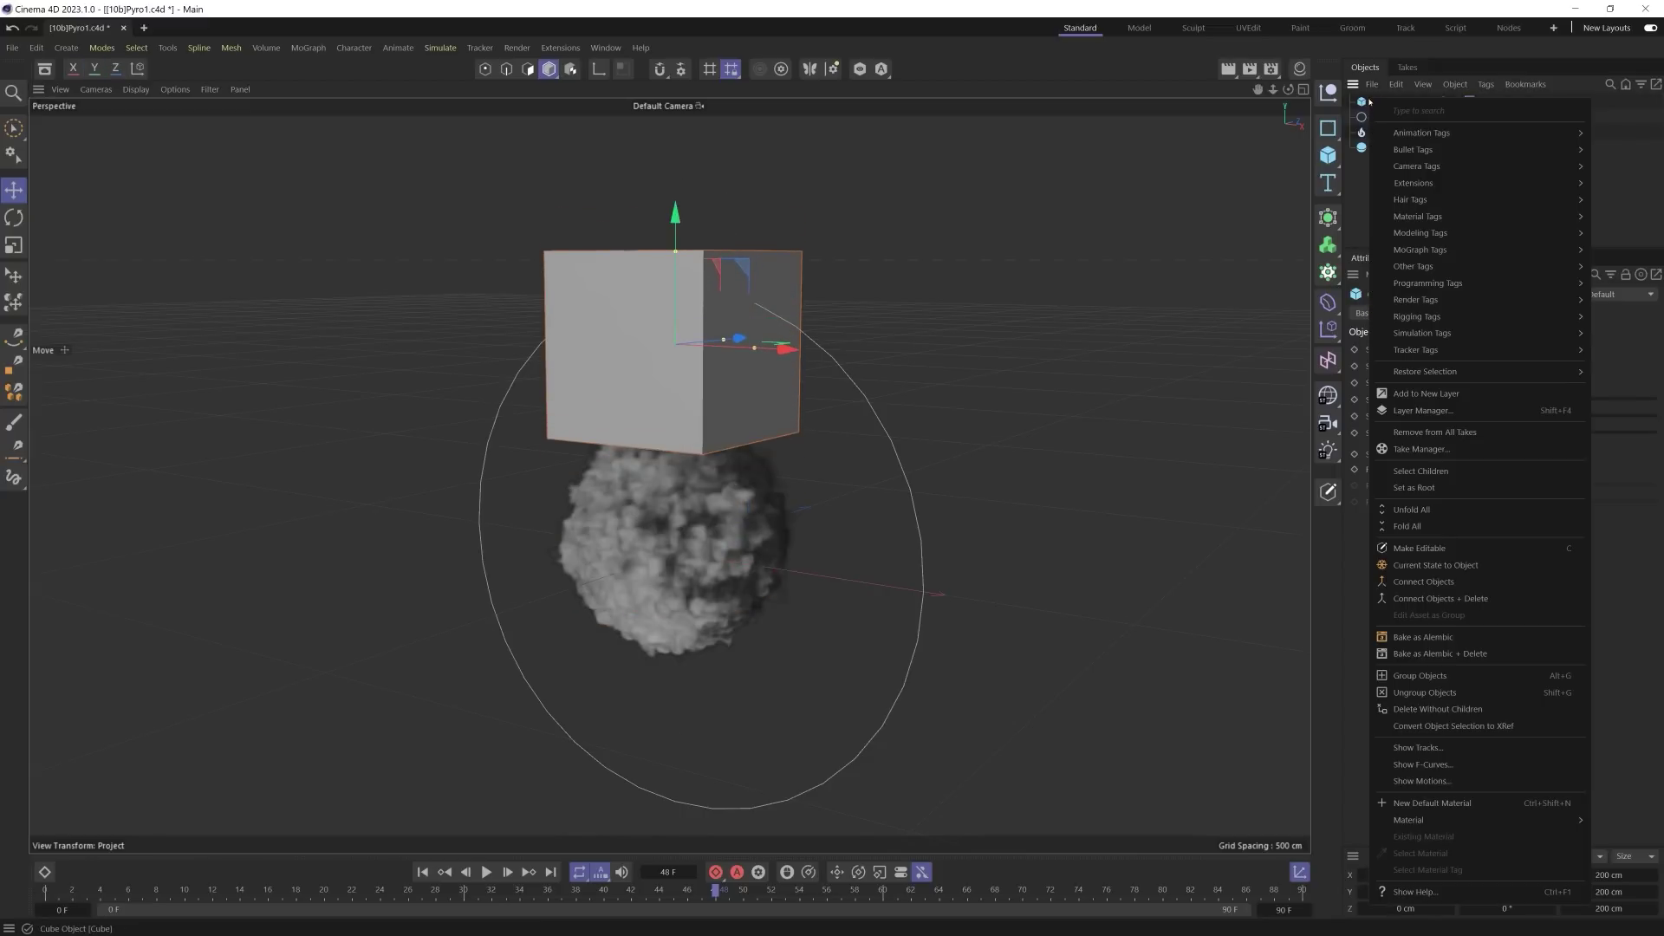
pyautogui.moveTo(1421, 256)
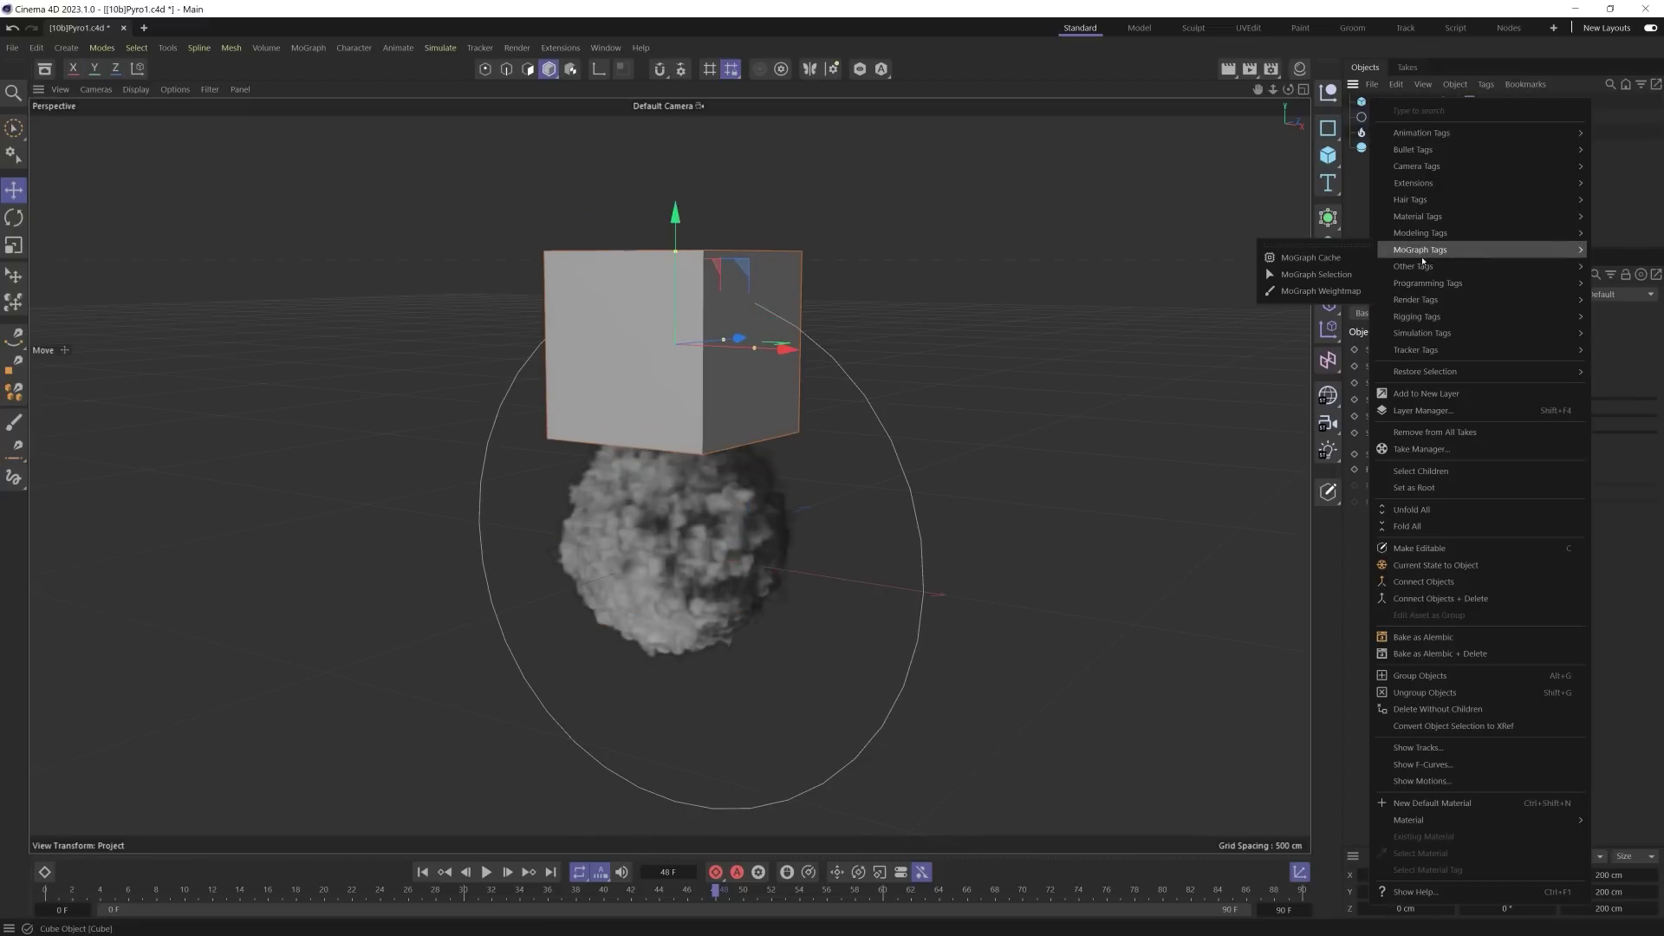
pyautogui.moveTo(1422, 300)
pyautogui.click(1317, 357)
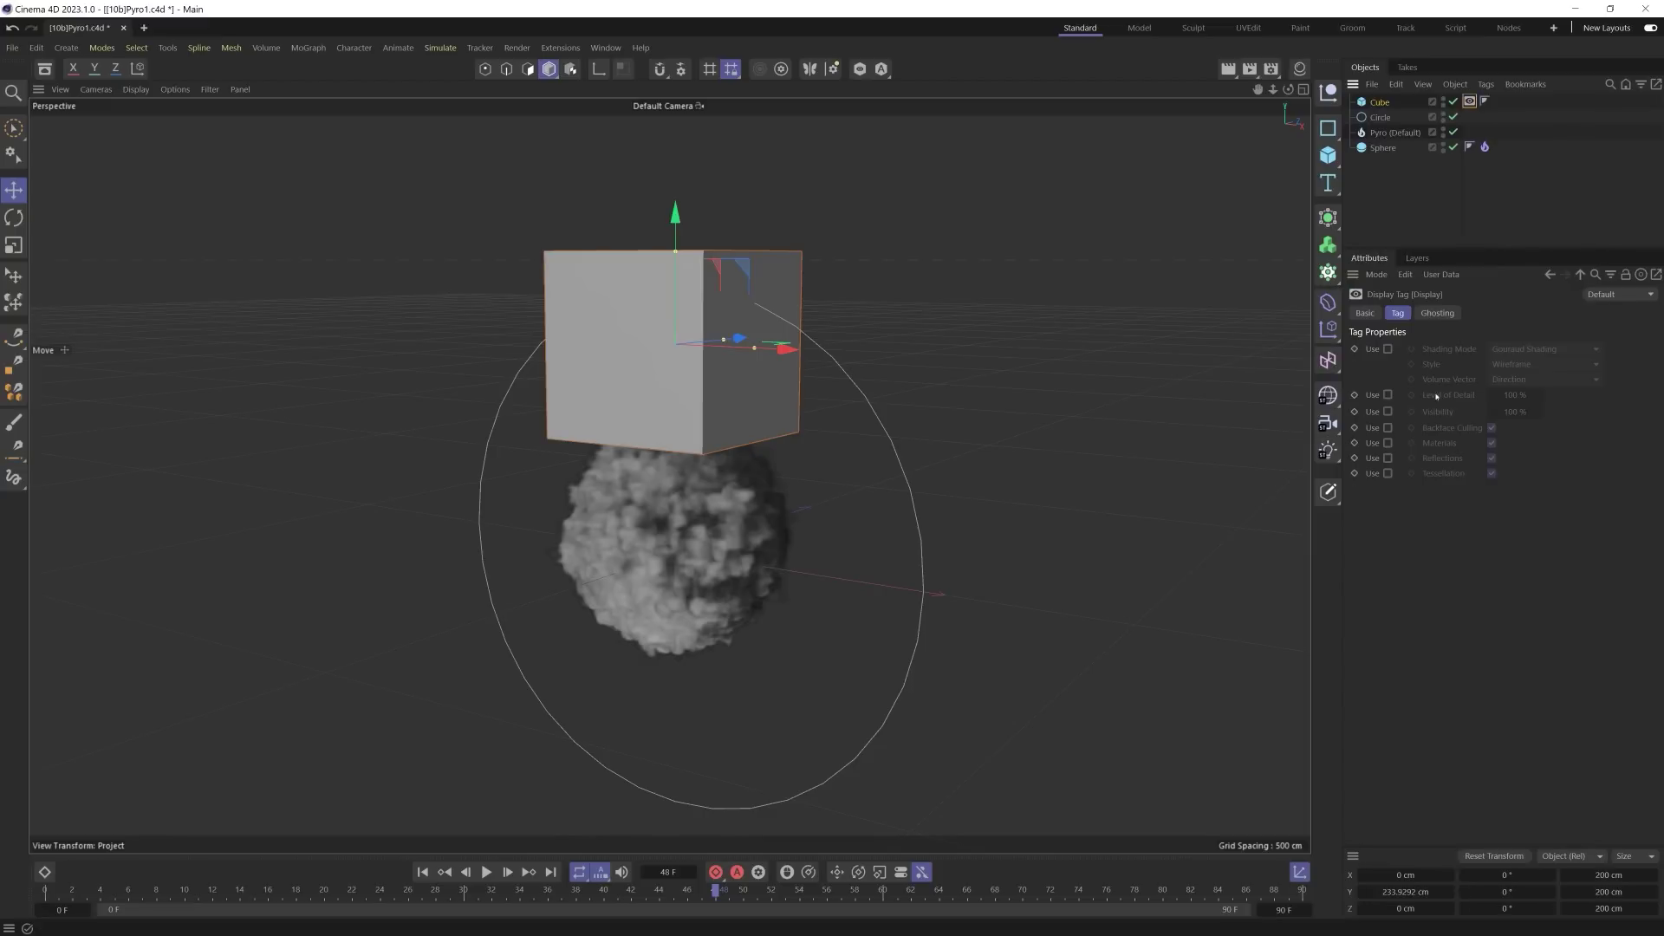
pyautogui.click(1387, 348)
pyautogui.click(1542, 348)
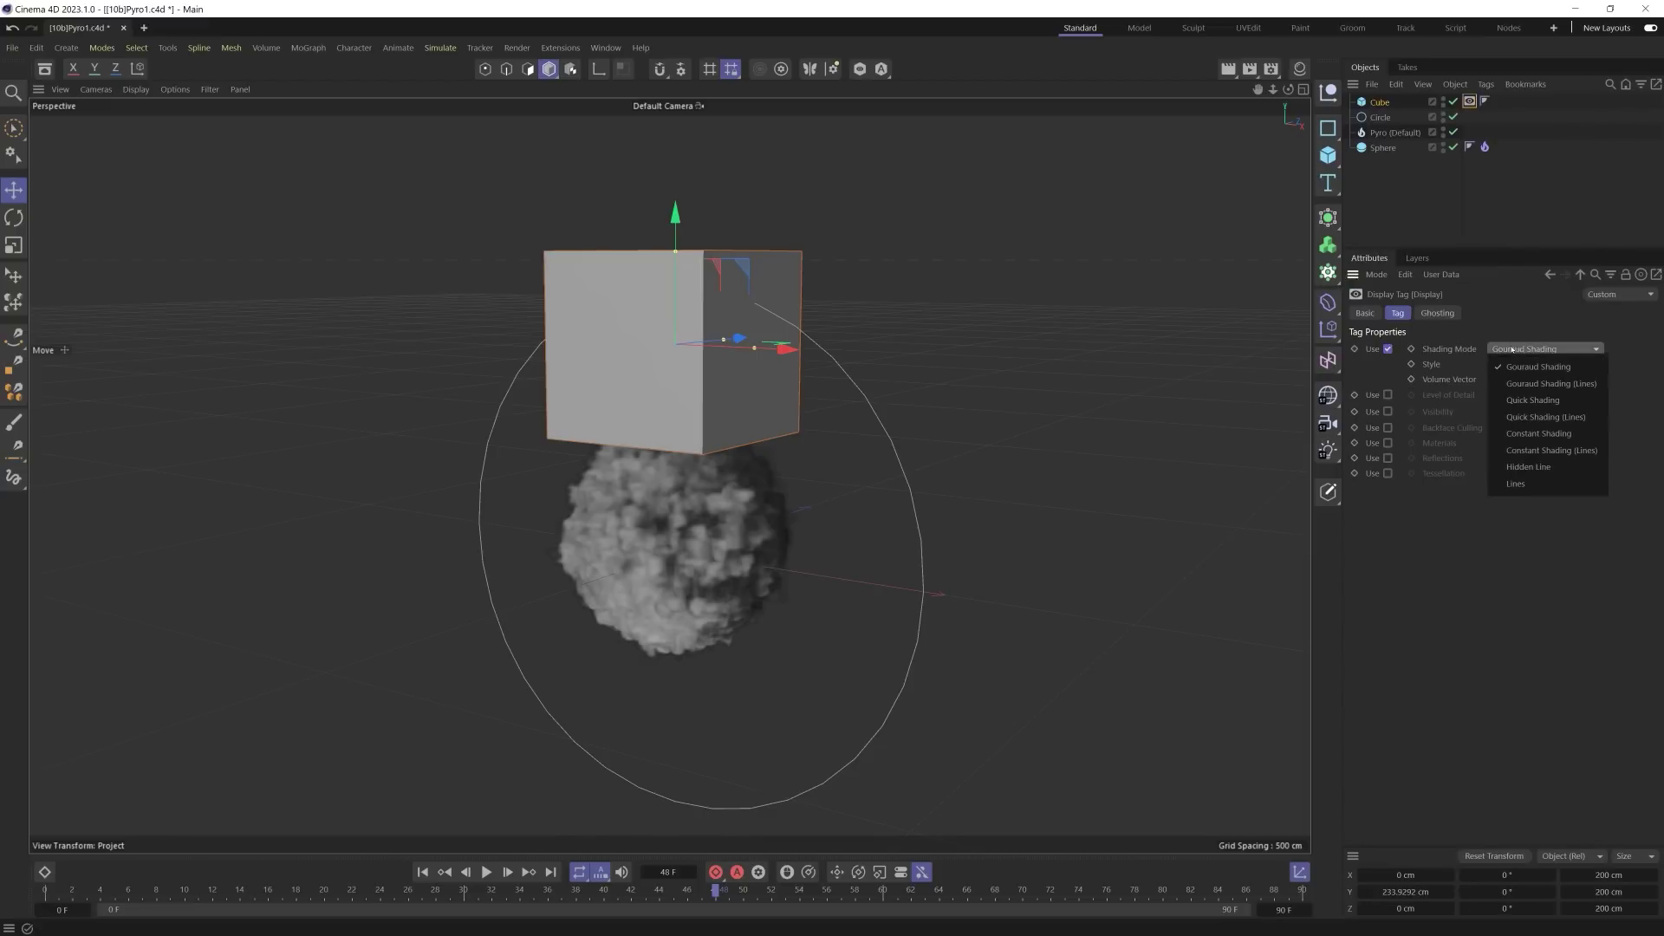
pyautogui.click(1511, 486)
pyautogui.click(838, 330)
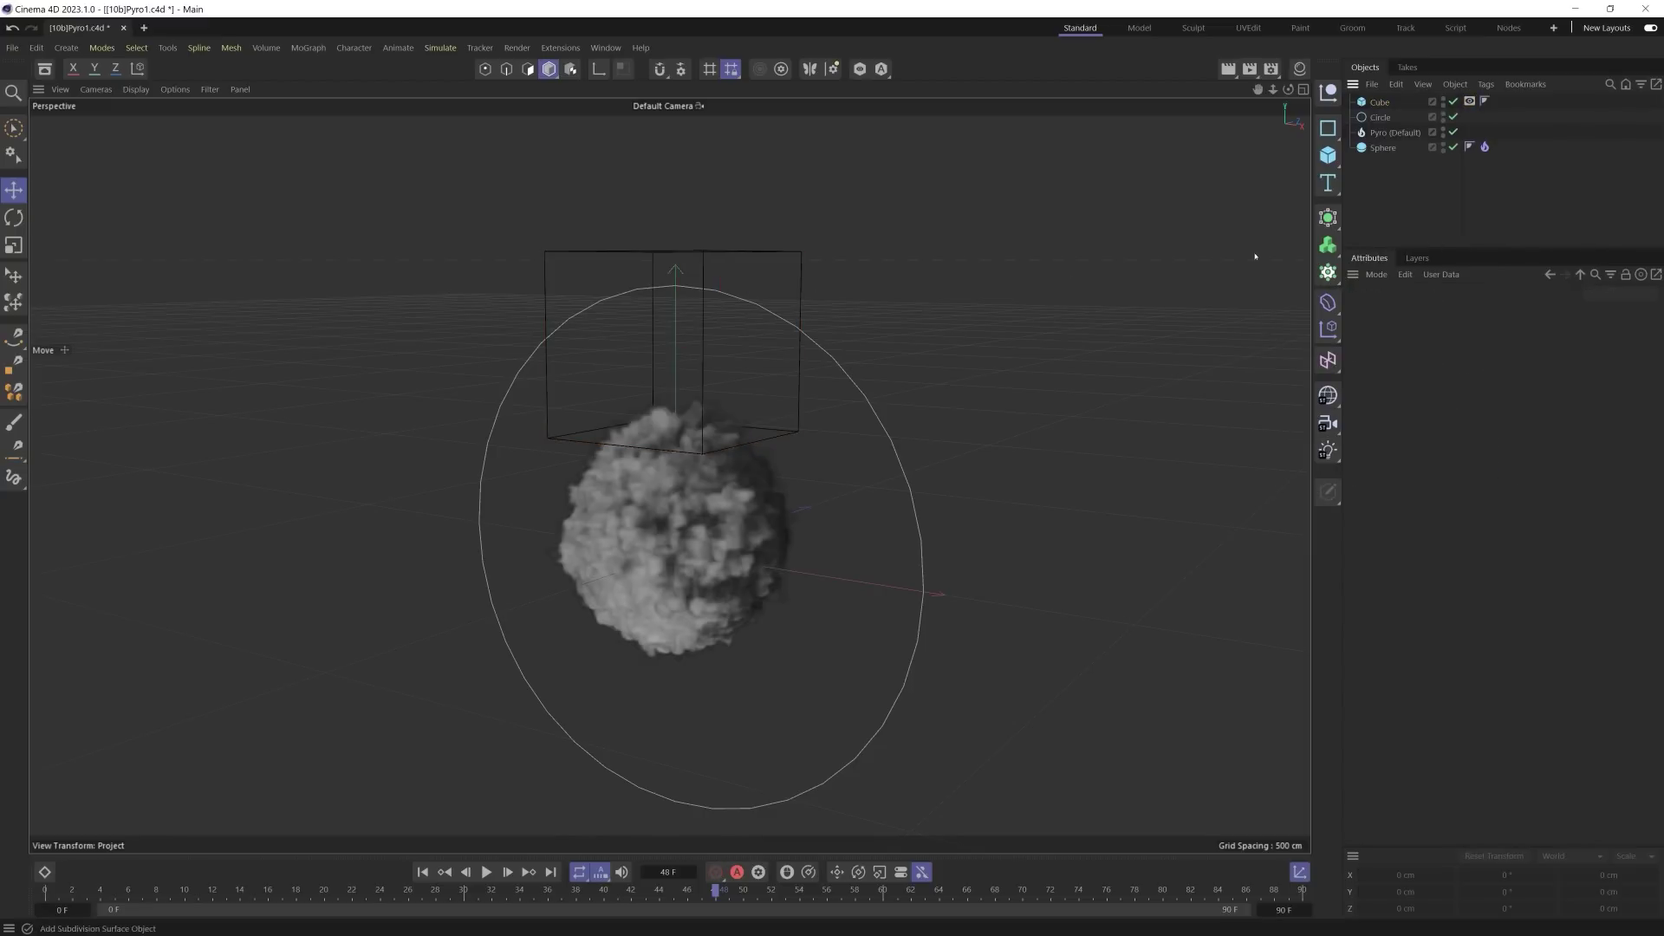
# Step: Add a Pyro tag to the cube with density and temperature emission turned off
pyautogui.click(1378, 102)
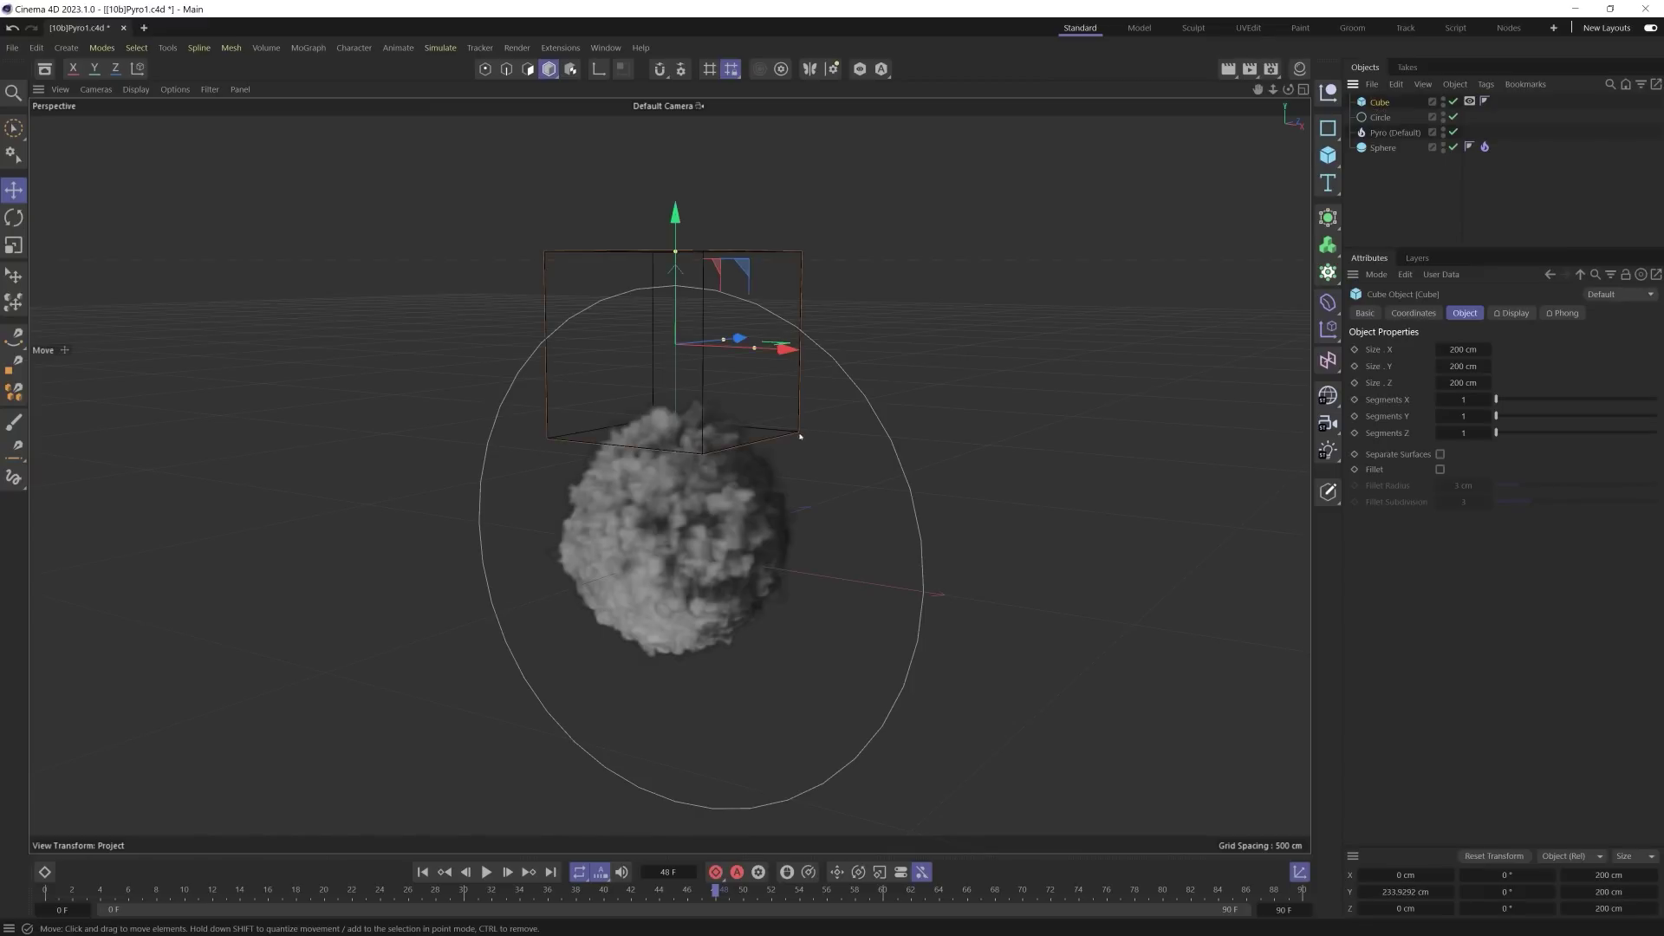
pyautogui.rightClick(1379, 107)
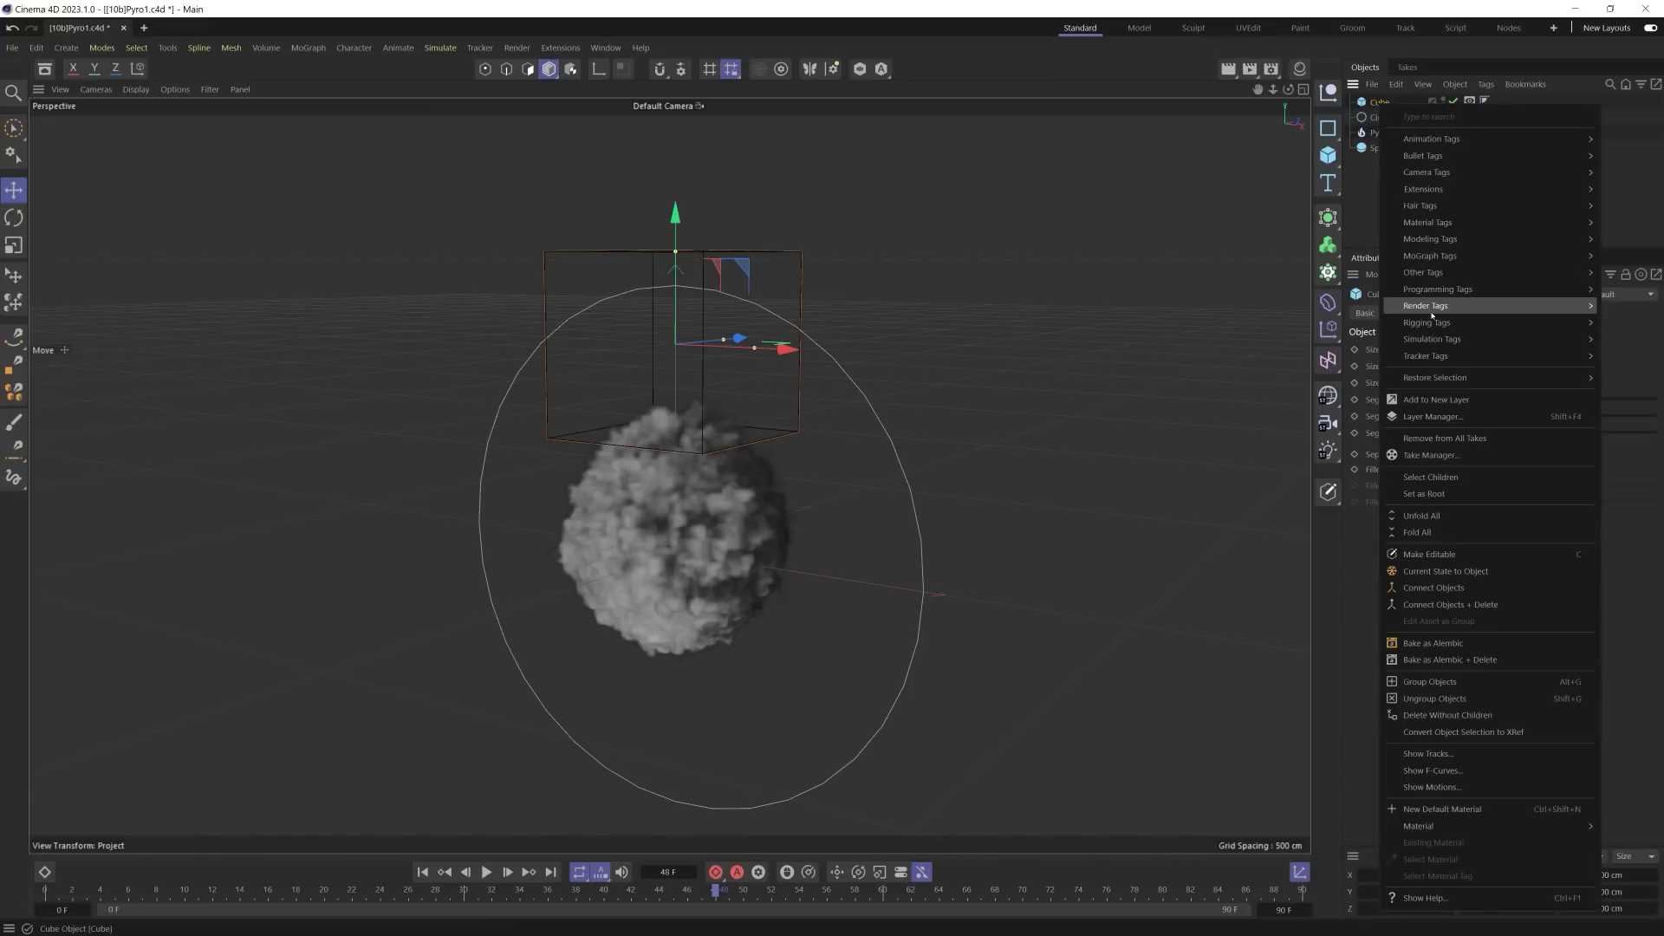
pyautogui.moveTo(1431, 339)
pyautogui.click(1341, 480)
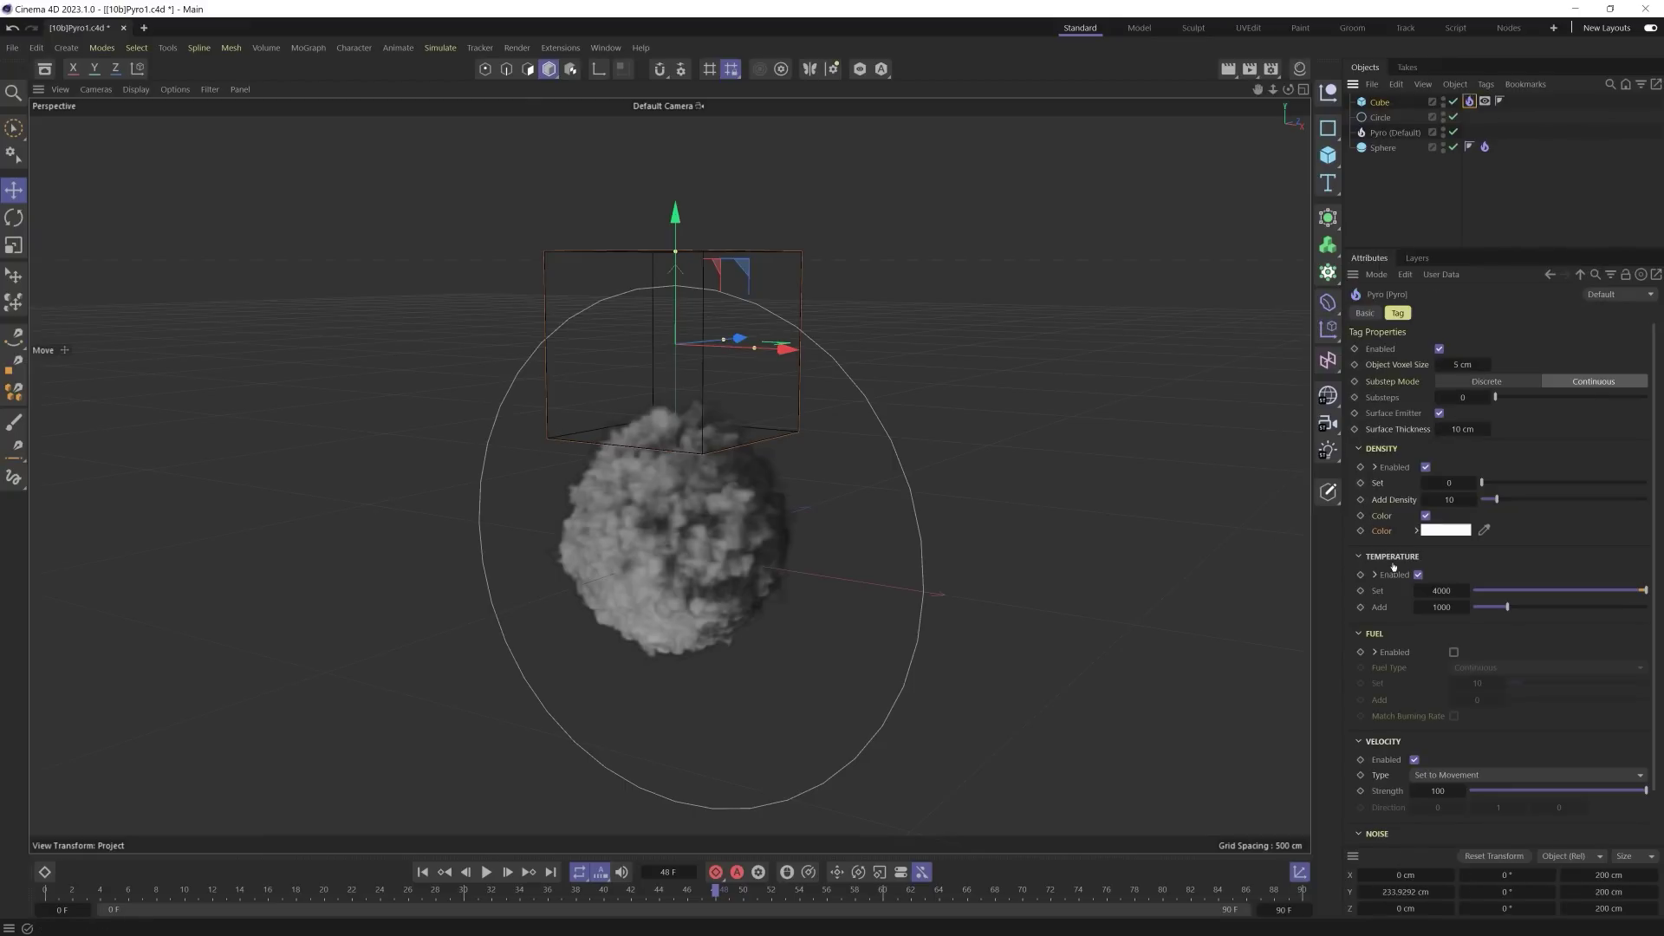
pyautogui.click(1426, 467)
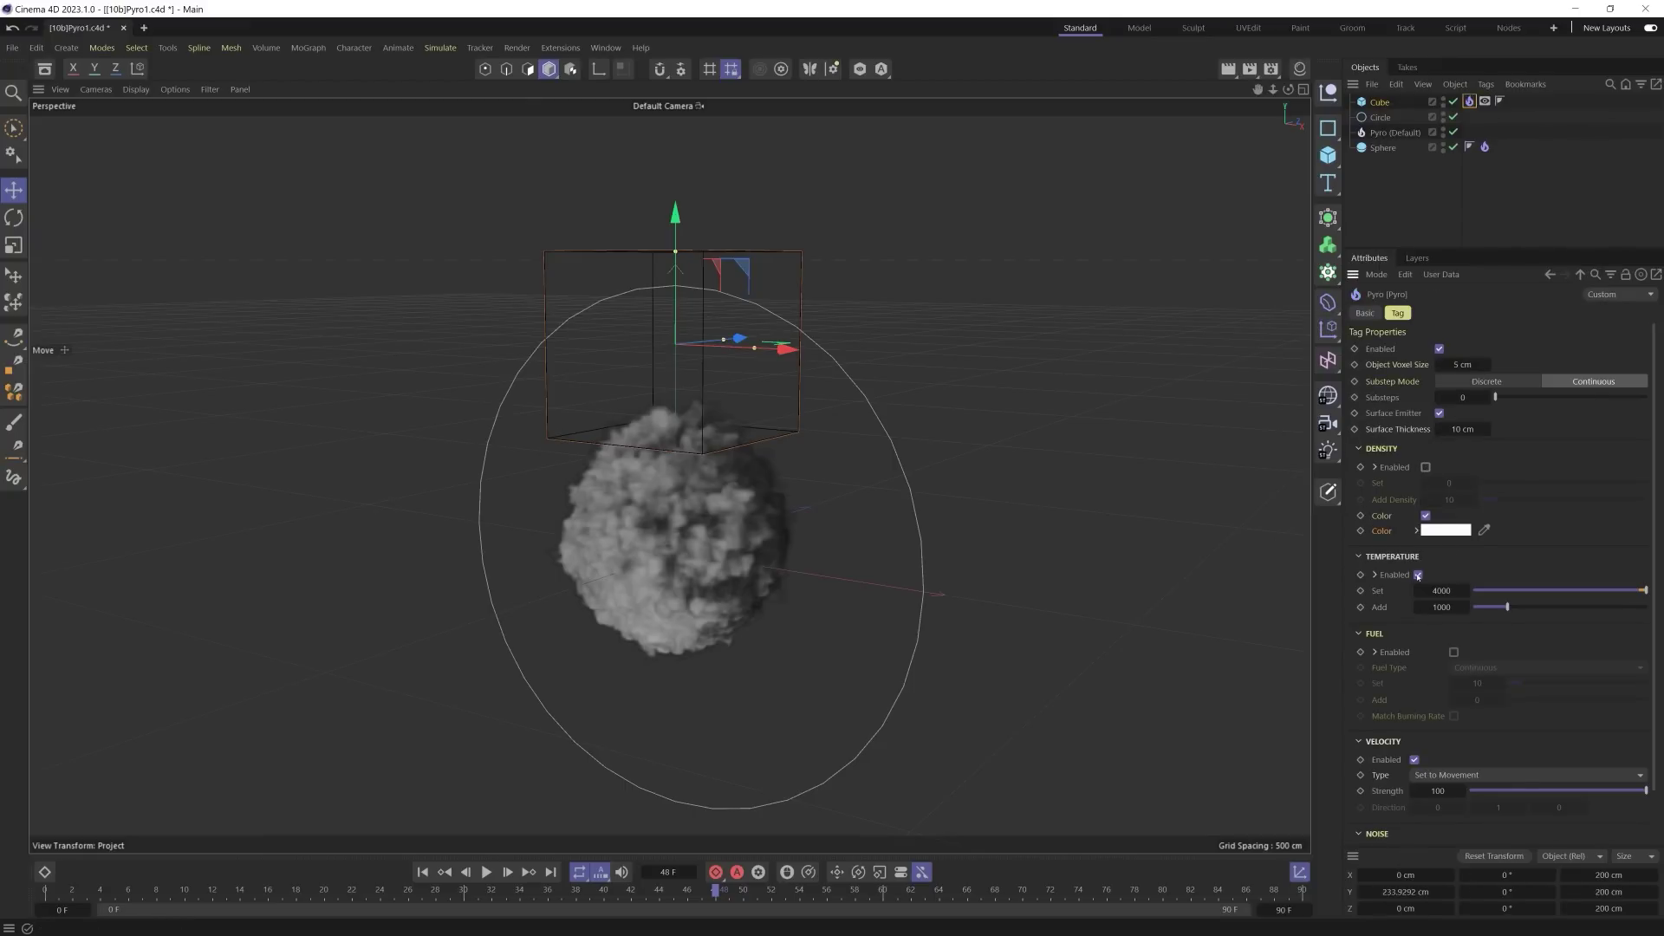
pyautogui.click(1418, 574)
# Step: Make the cube's Pyro velocity Add to Velocity at strength 10000 with direction 1, 0, 0
pyautogui.scroll(-2, 1386, 762)
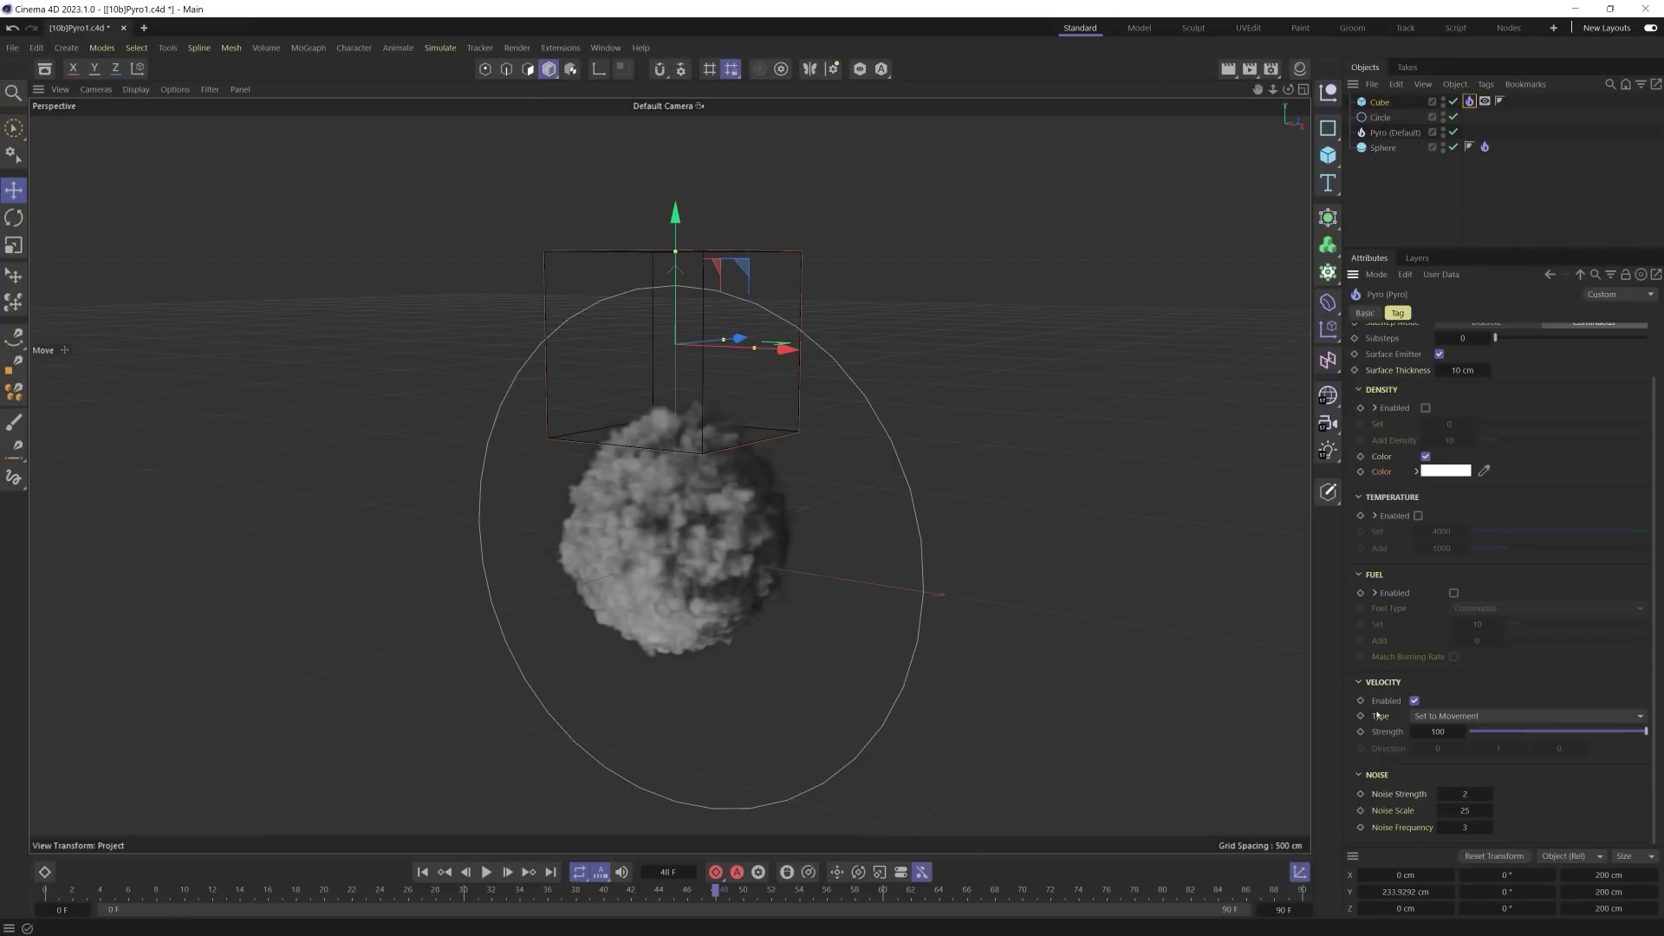
pyautogui.click(1390, 684)
pyautogui.click(1383, 741)
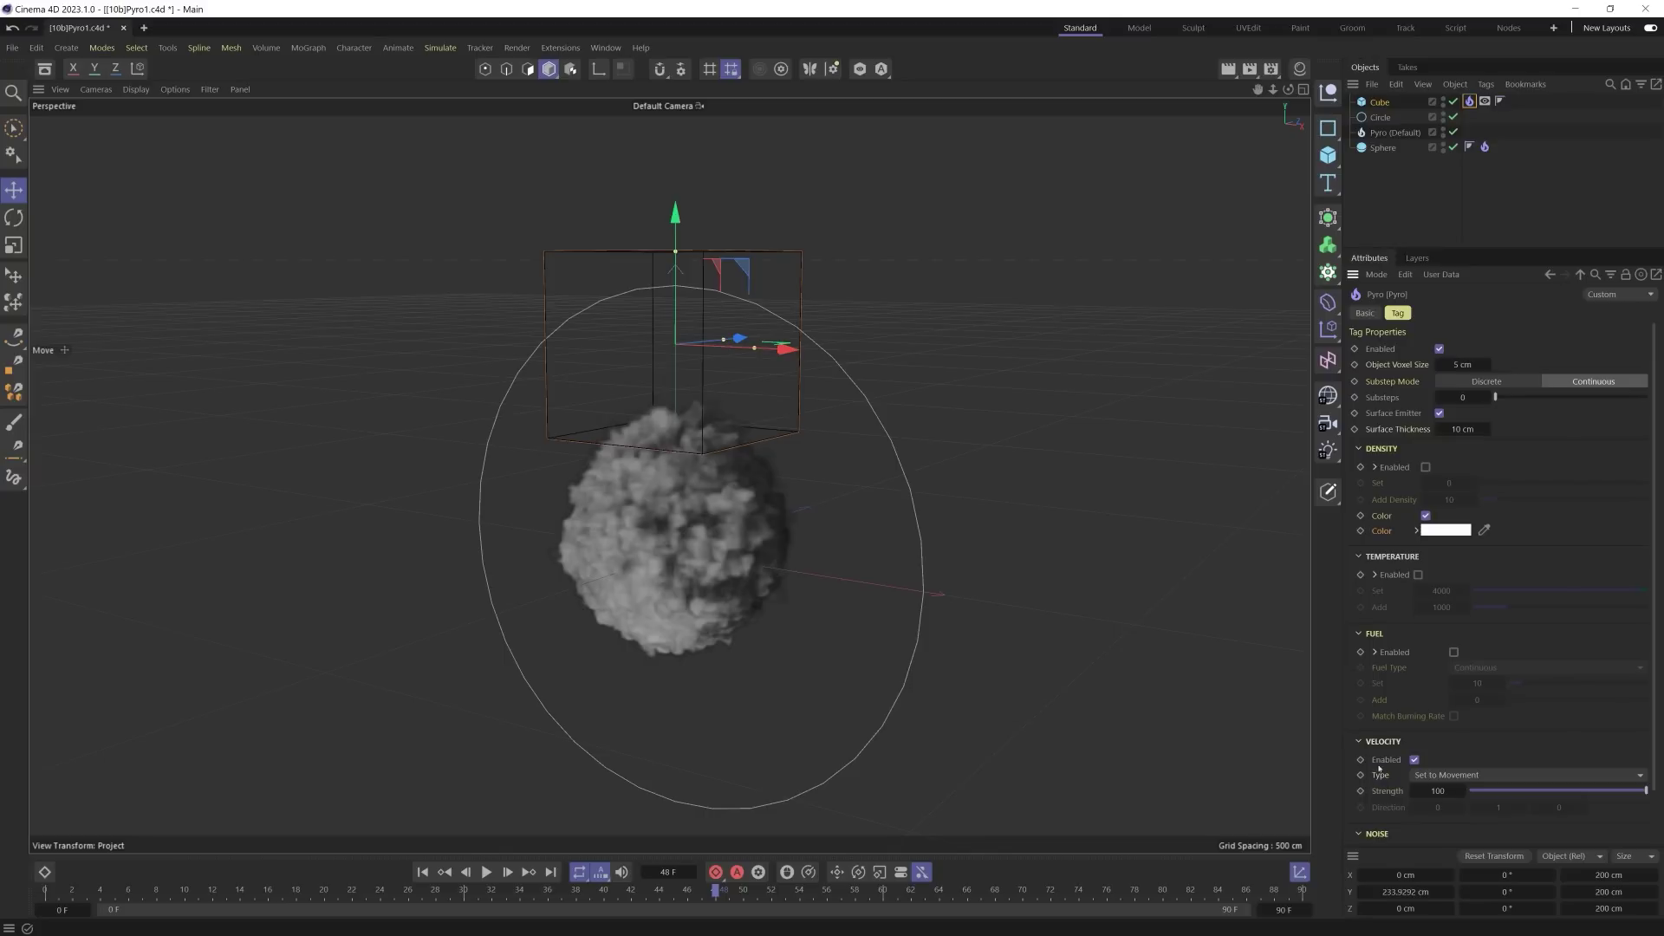
pyautogui.click(1430, 774)
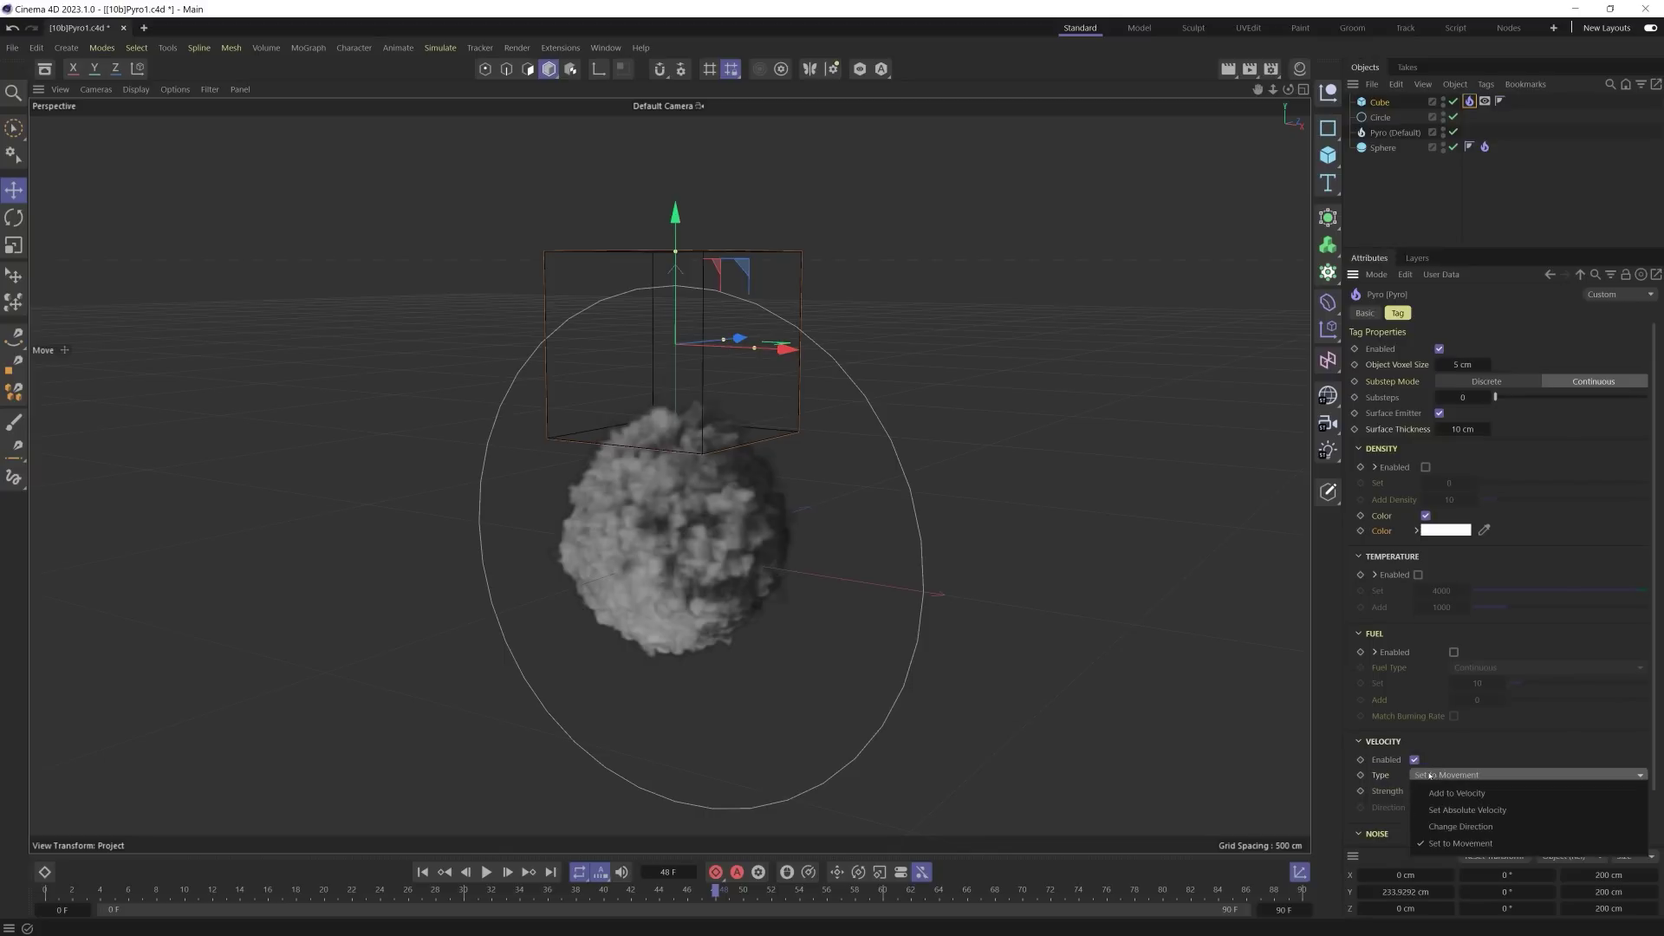
pyautogui.click(1455, 793)
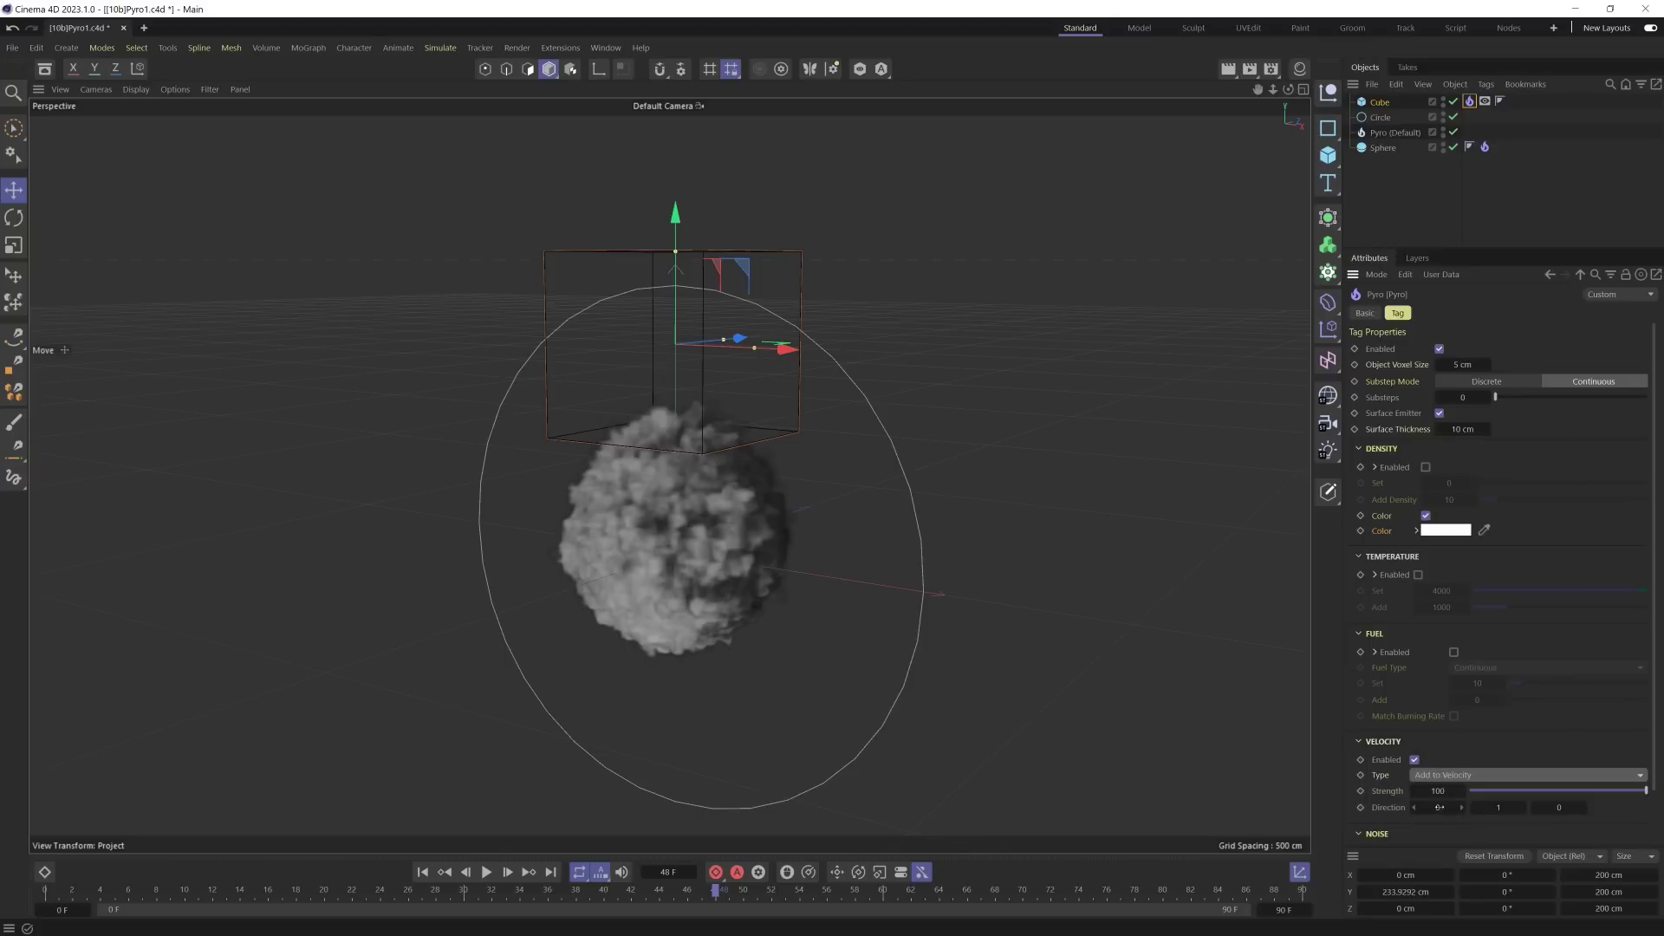
pyautogui.click(1438, 791)
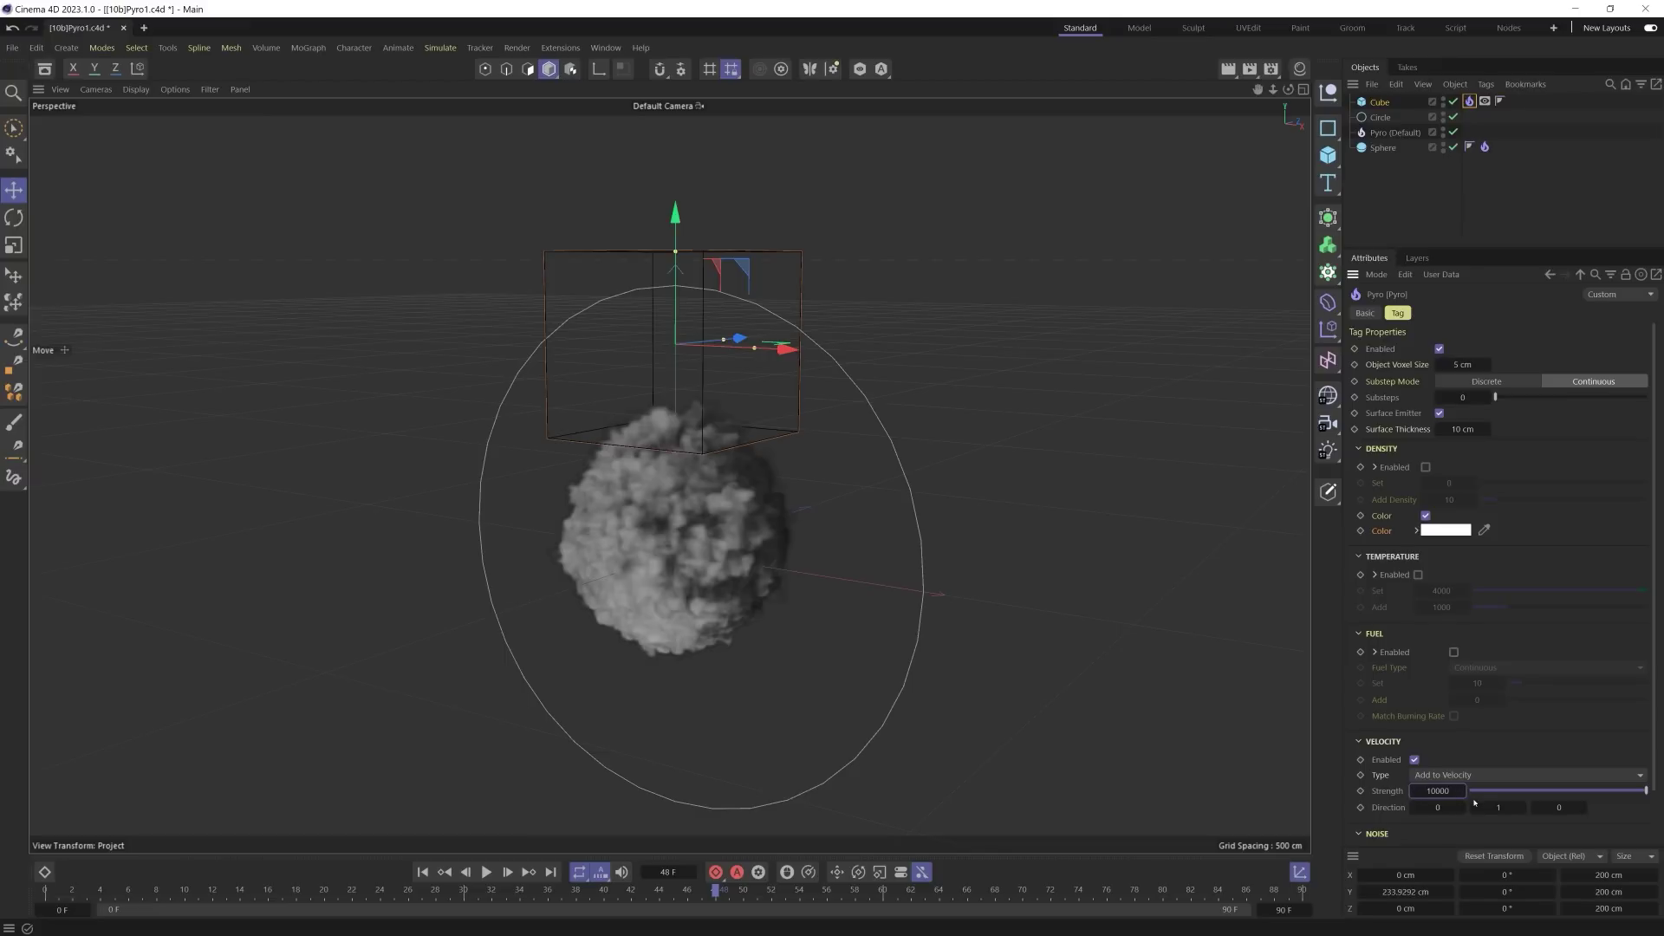
pyautogui.click(1498, 806)
pyautogui.hotkey('shift', 'Tab')
pyautogui.keyDown('alt'); pyautogui.moveTo(970, 234); pyautogui.dragTo(1053, 212); pyautogui.keyUp('alt')
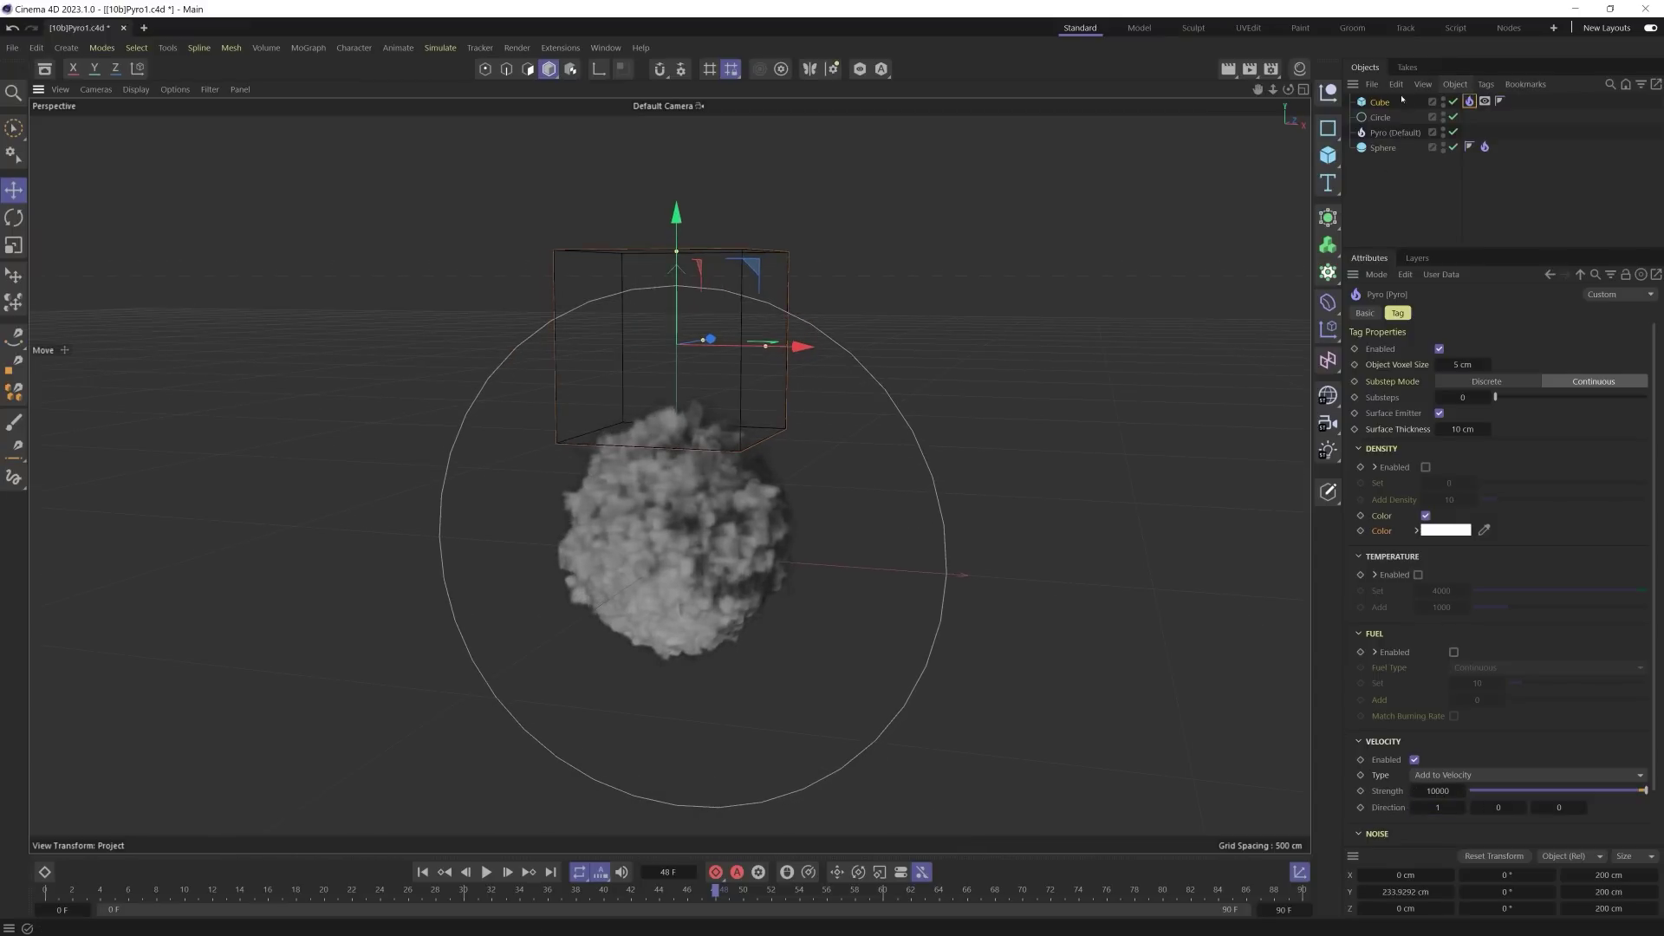
# Step: Replay the simulation from frame 0, stop to inspect the sideways smoke, and open the density colour picker
pyautogui.click(422, 872)
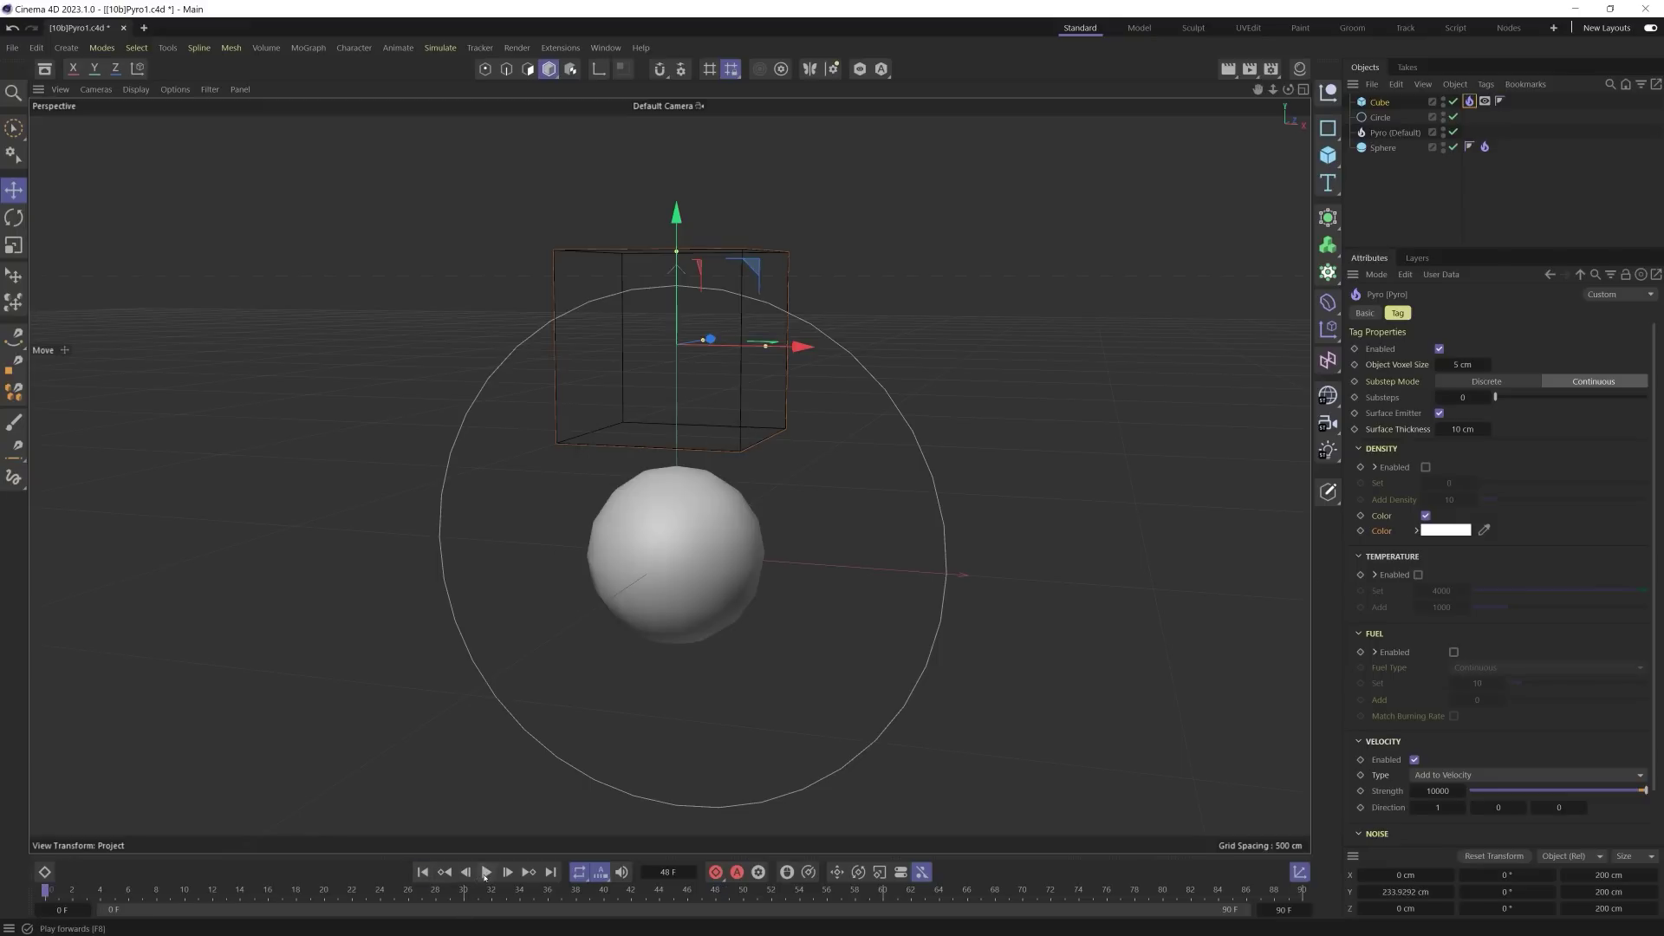
pyautogui.click(486, 872)
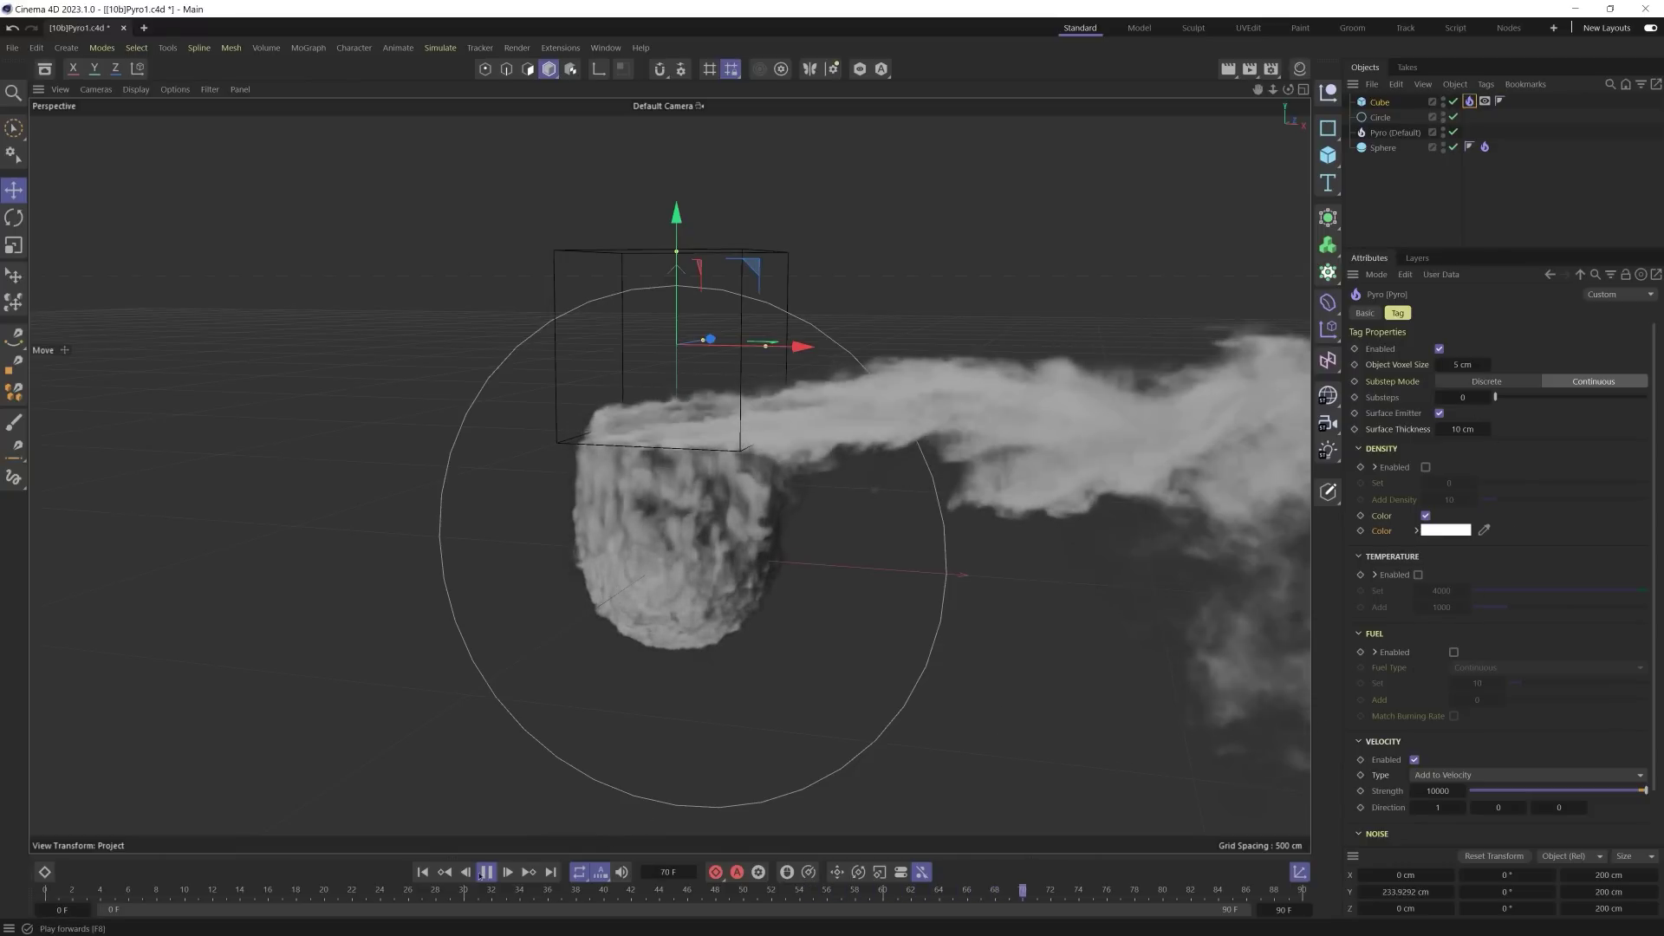
pyautogui.press('F8')
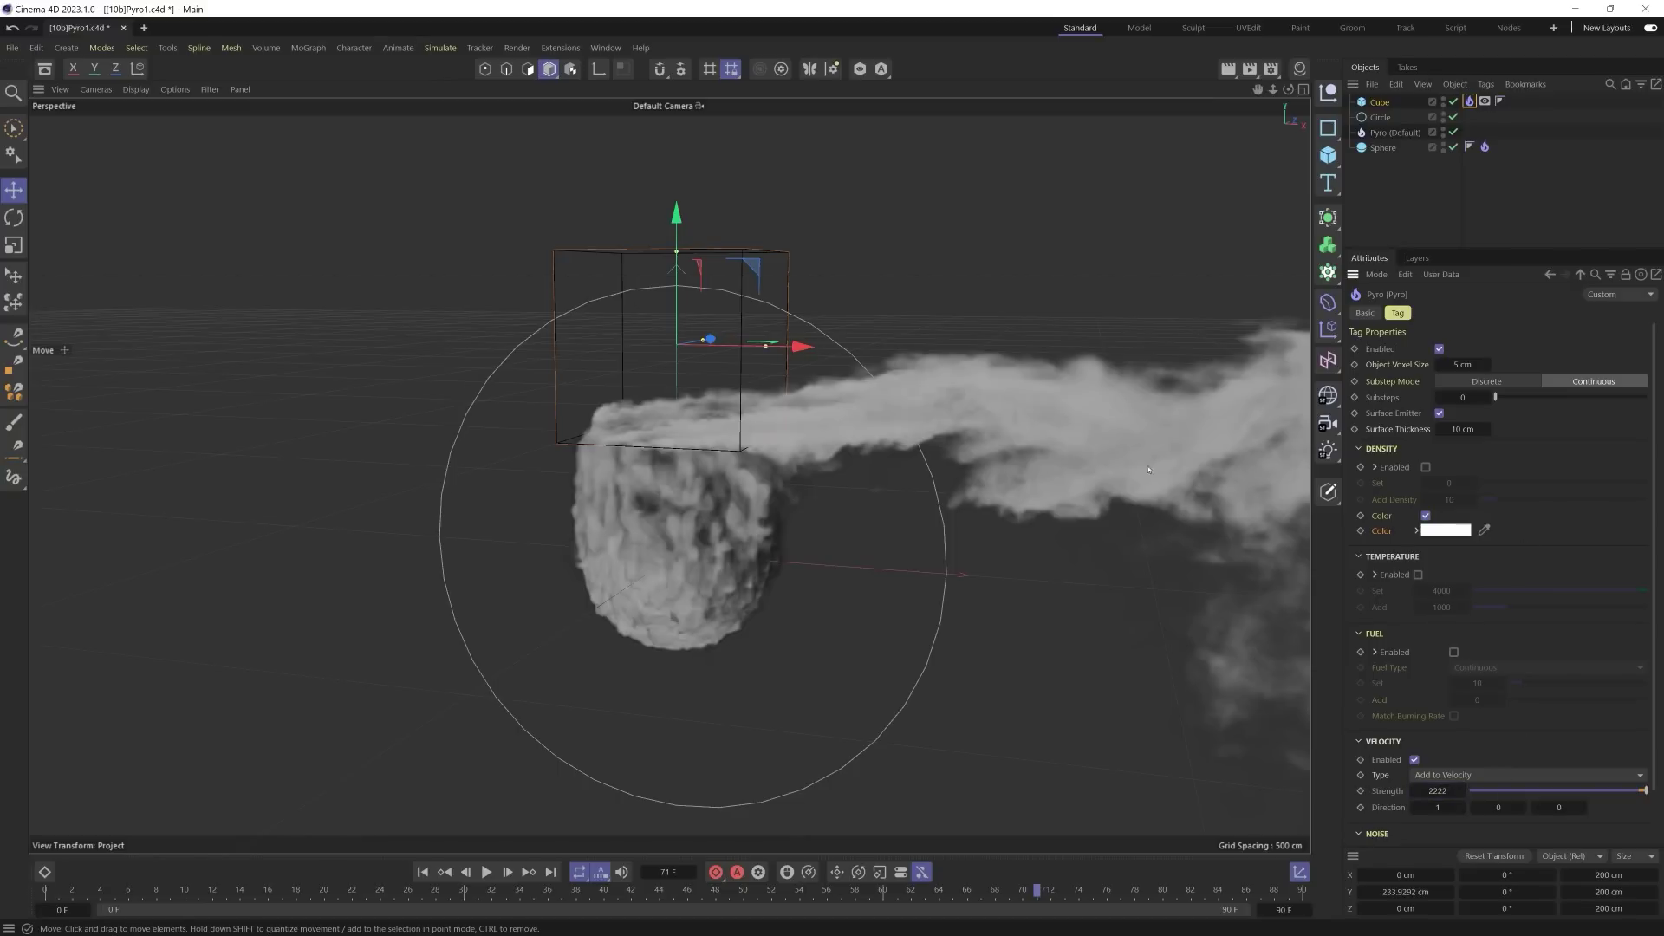
pyautogui.click(1445, 529)
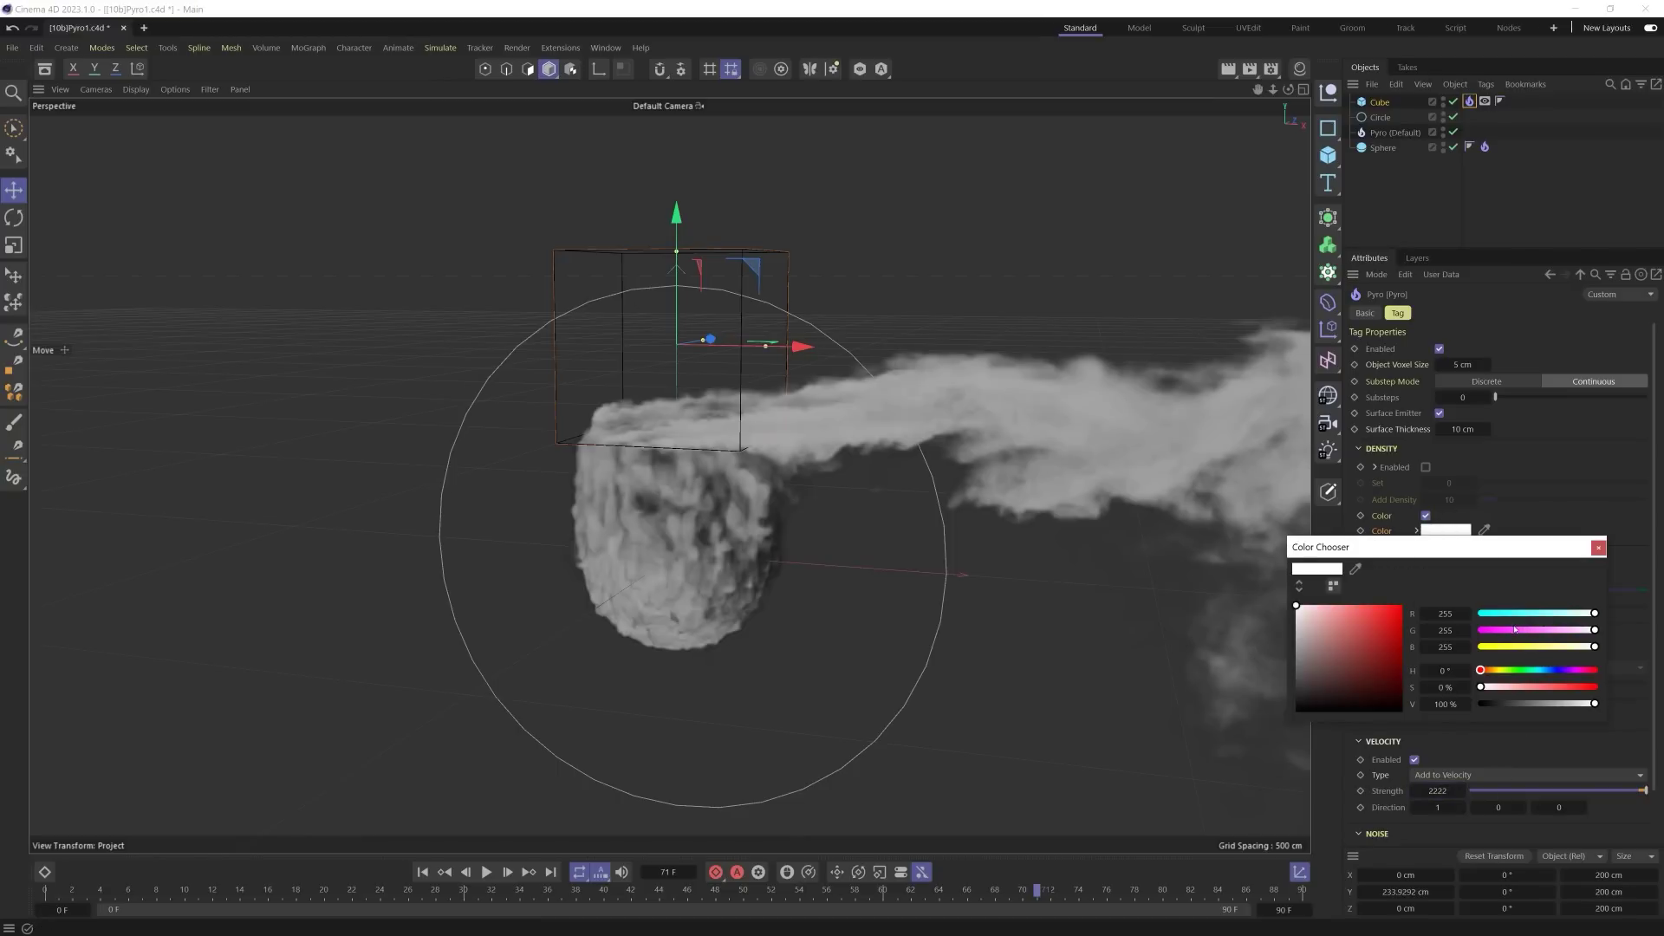
# Step: Turn the cube's density colour yellow, preview the yellow plume to frame 55, then rewind to frame 0
pyautogui.moveTo(1507, 649); pyautogui.dragTo(1468, 654)
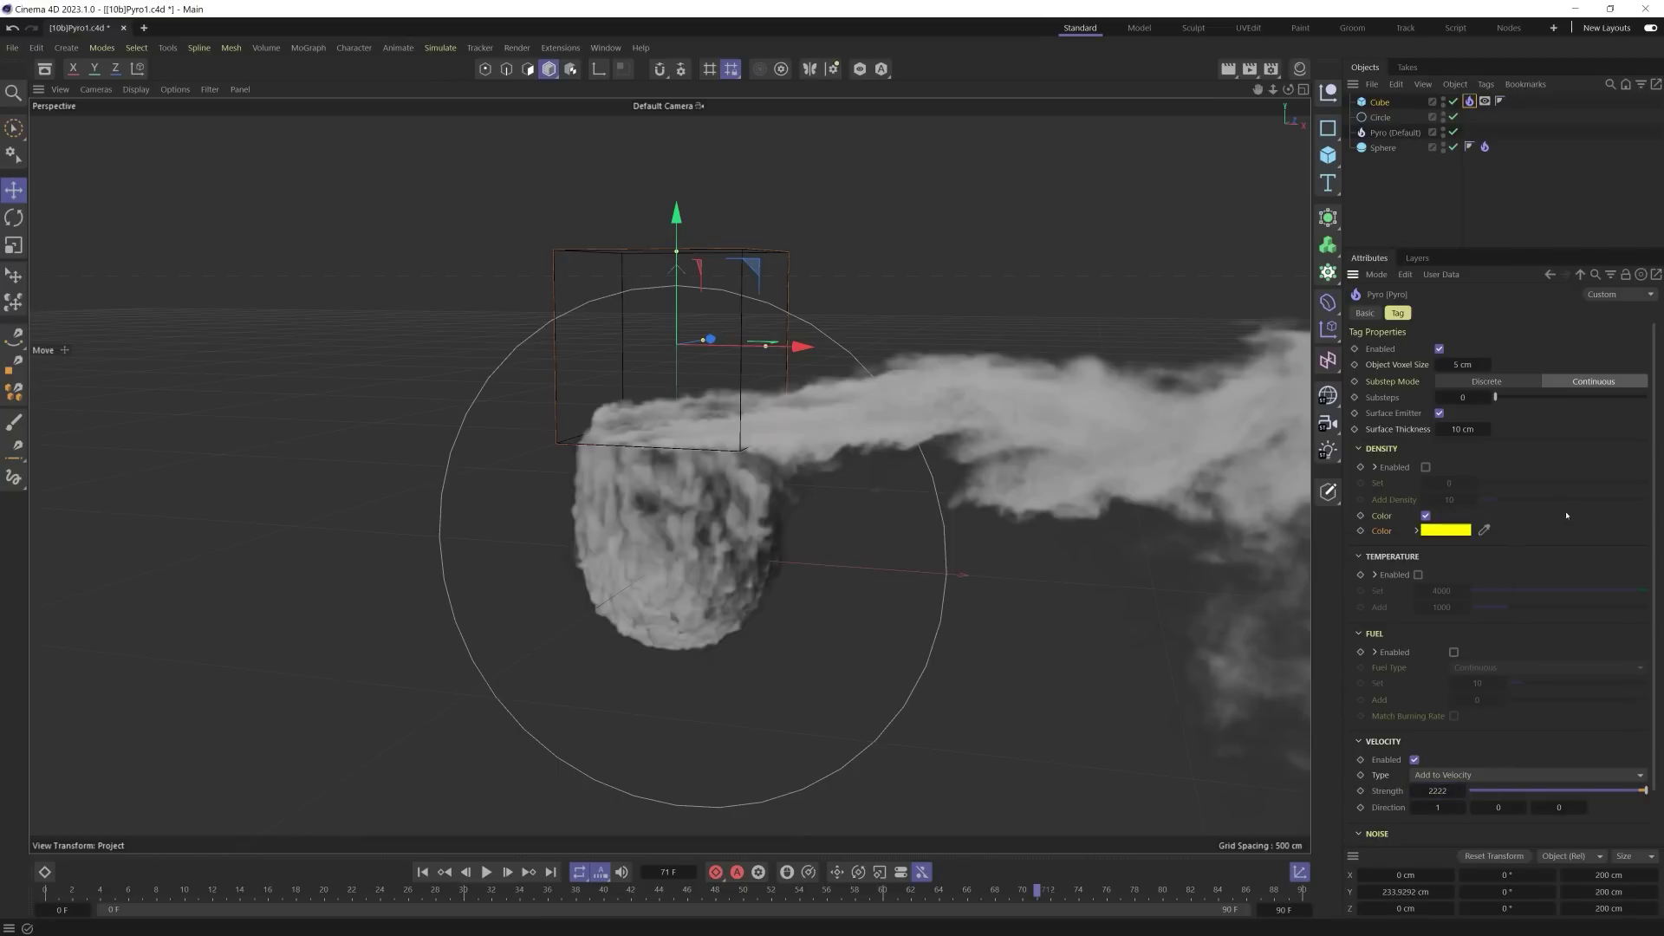
pyautogui.click(422, 871)
pyautogui.click(486, 871)
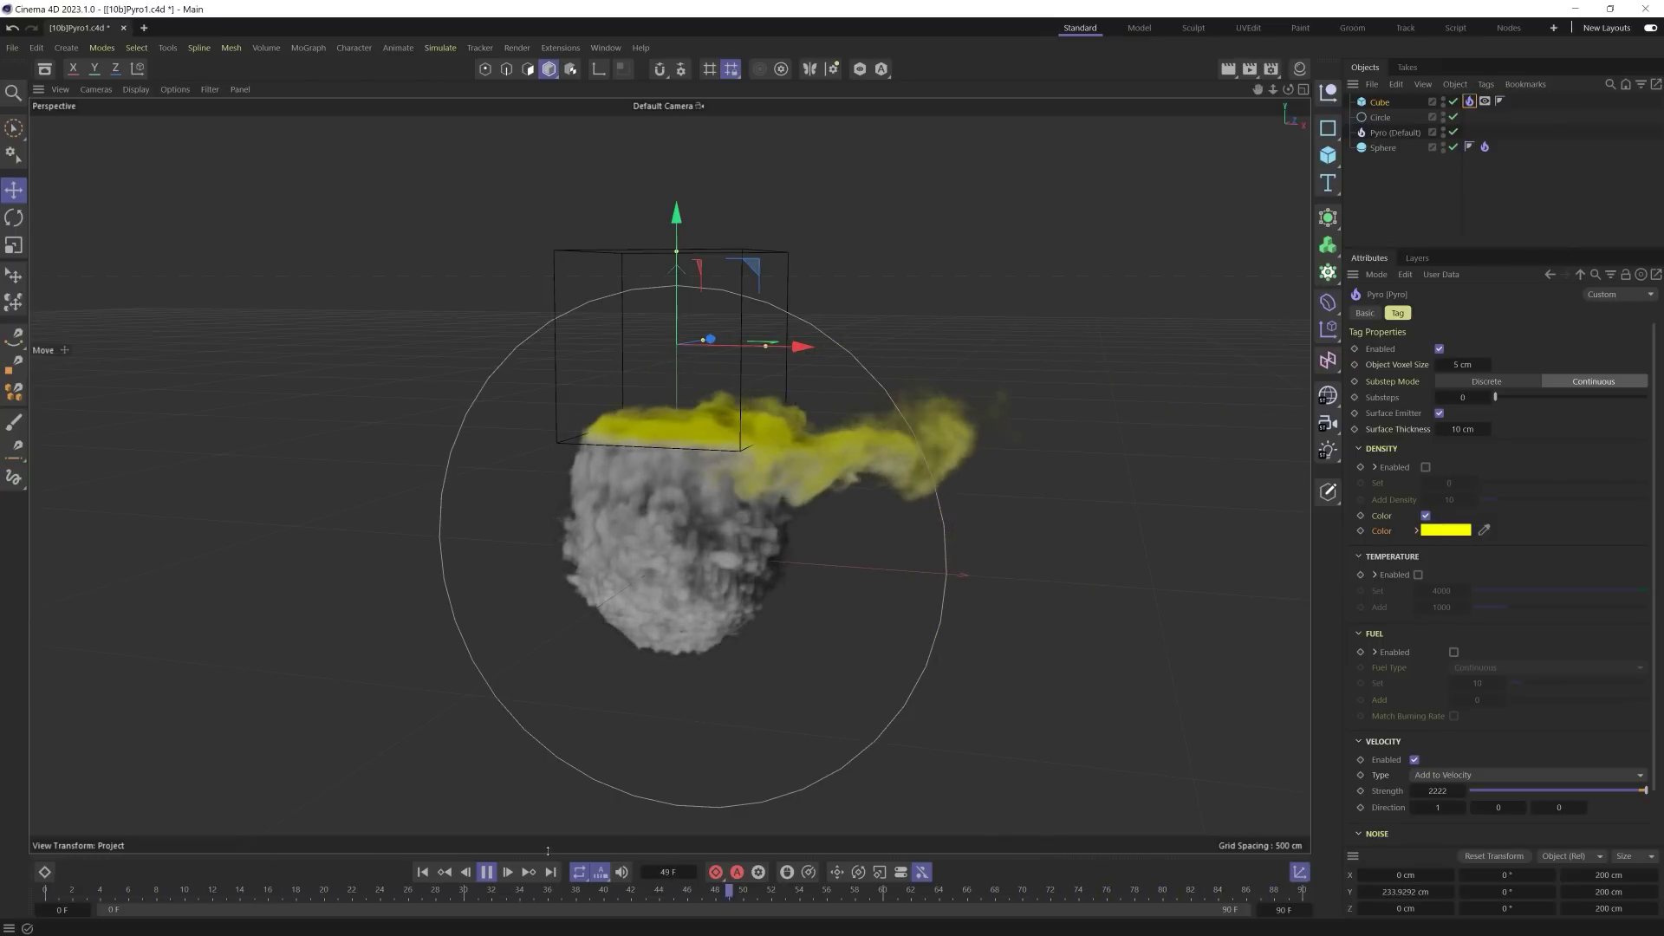
pyautogui.press('F8')
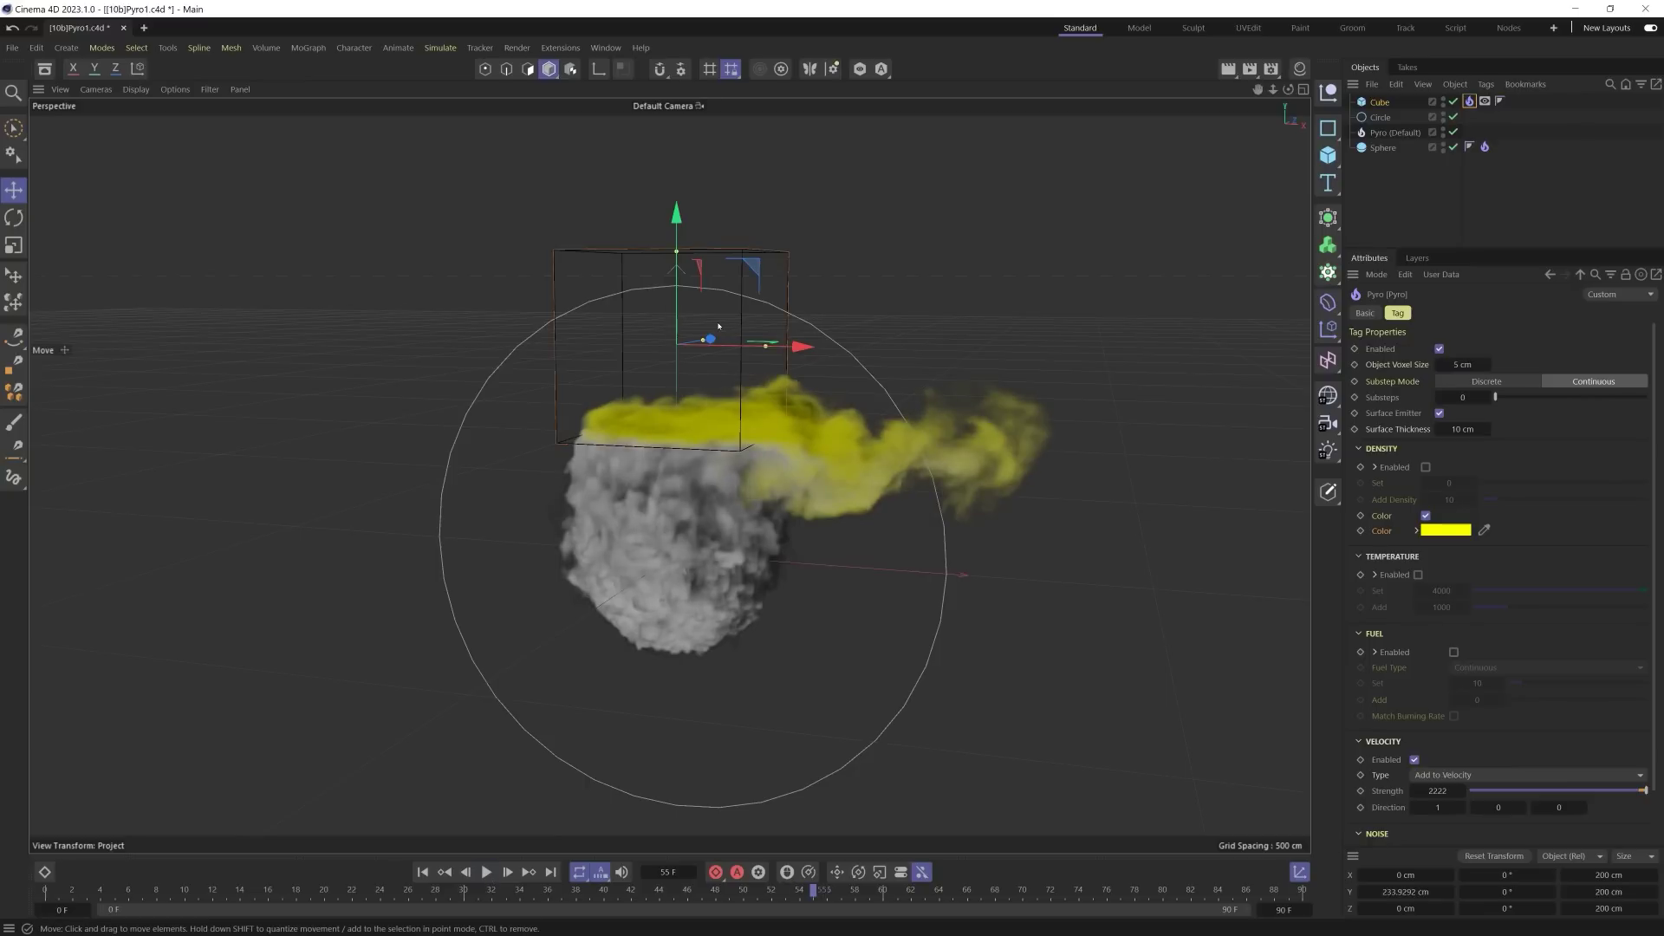
pyautogui.click(422, 872)
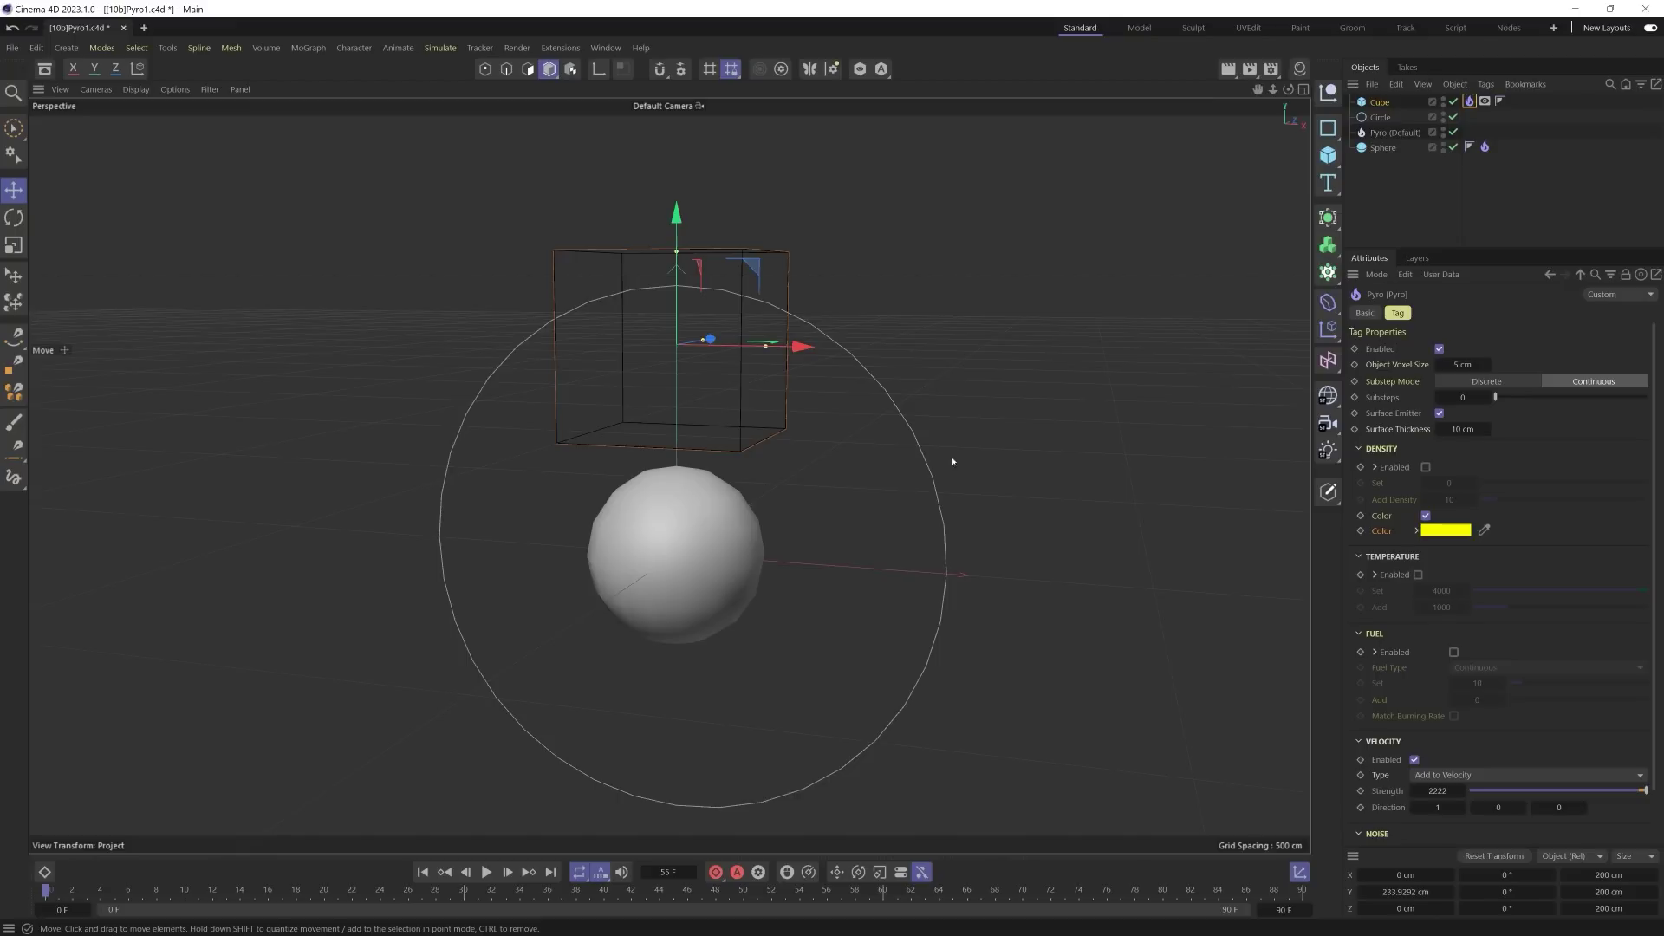
# Step: Switch the sphere's Pyro tag from density to temperature emission and play the burning sphere
pyautogui.click(1484, 146)
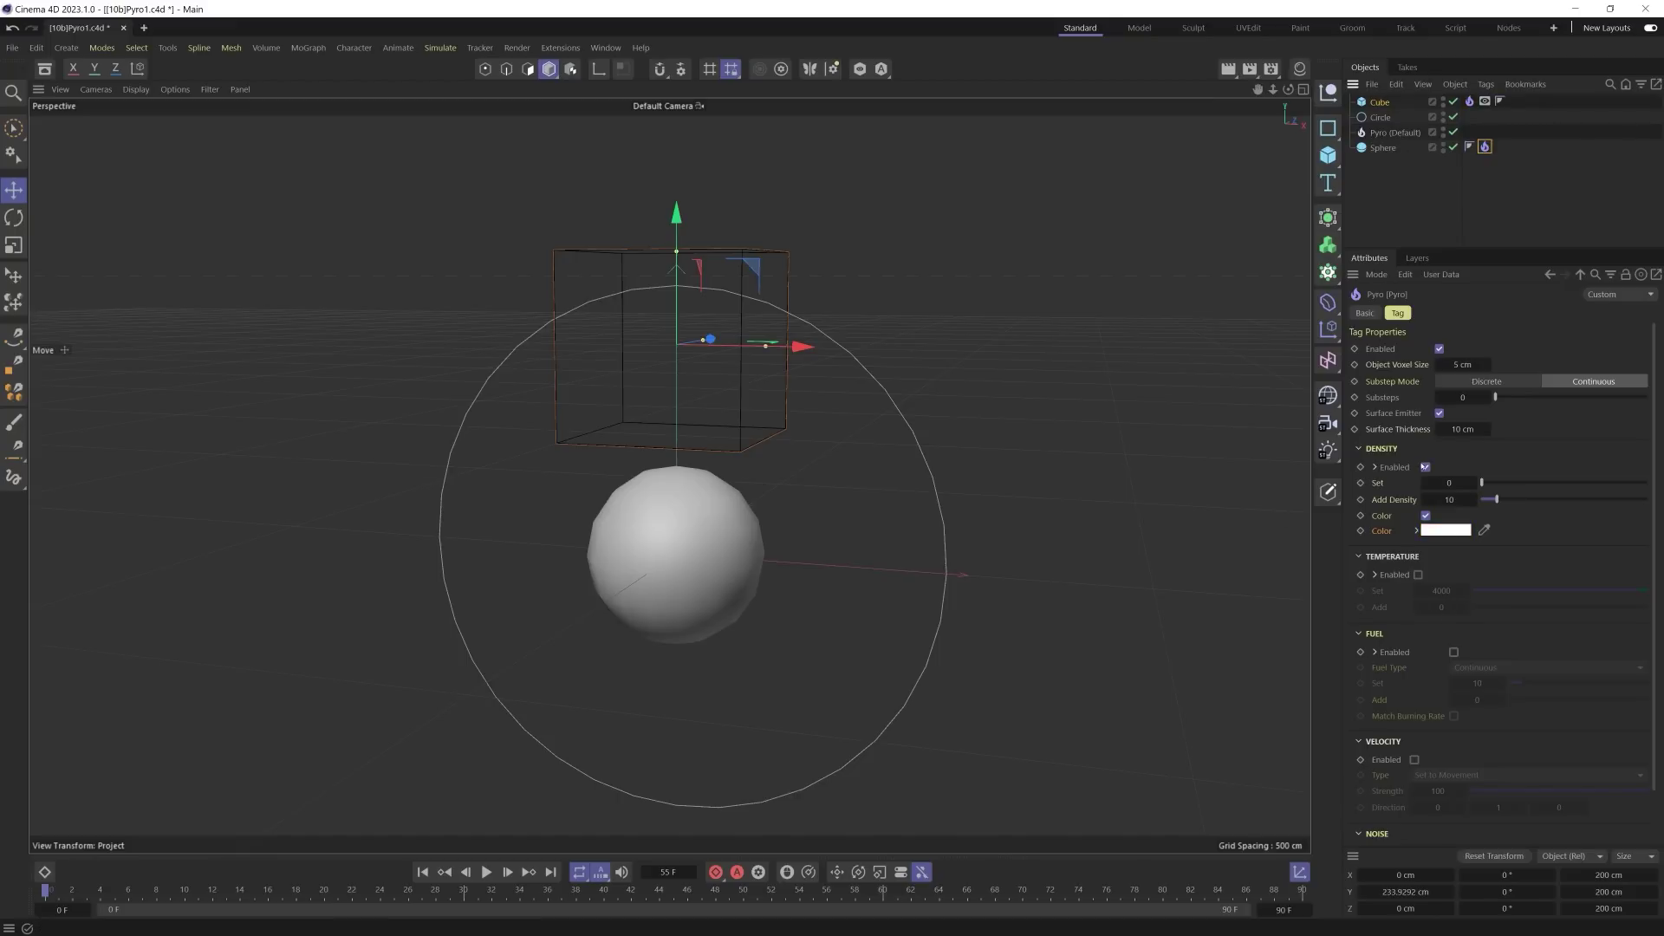
pyautogui.click(1425, 467)
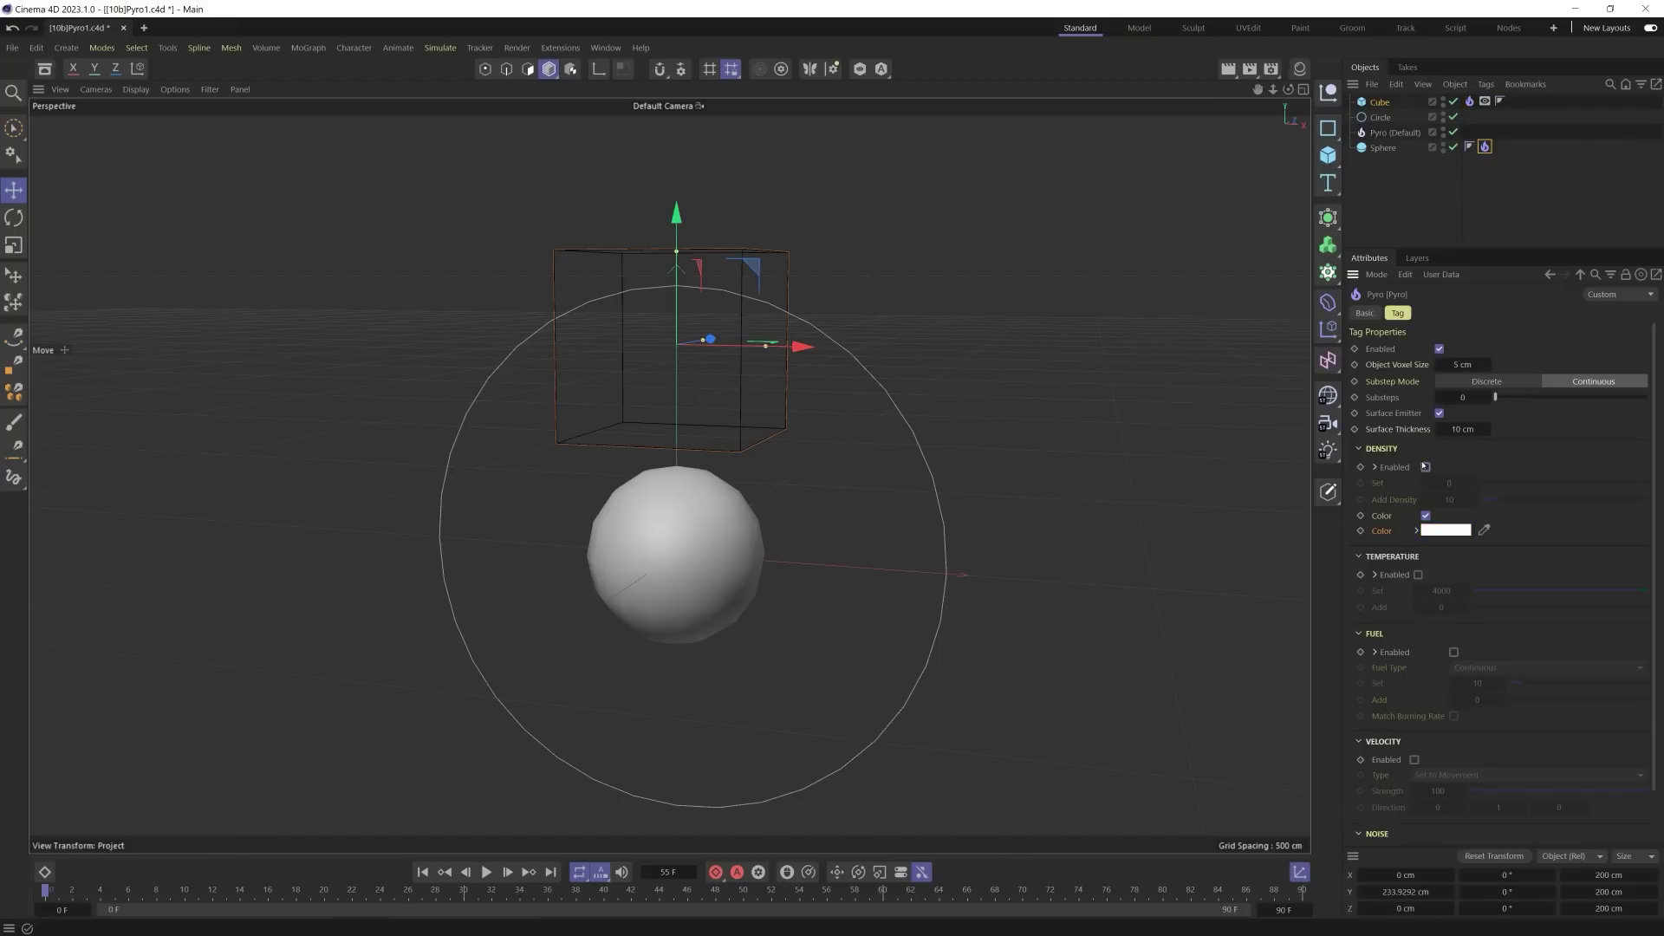
pyautogui.click(1419, 576)
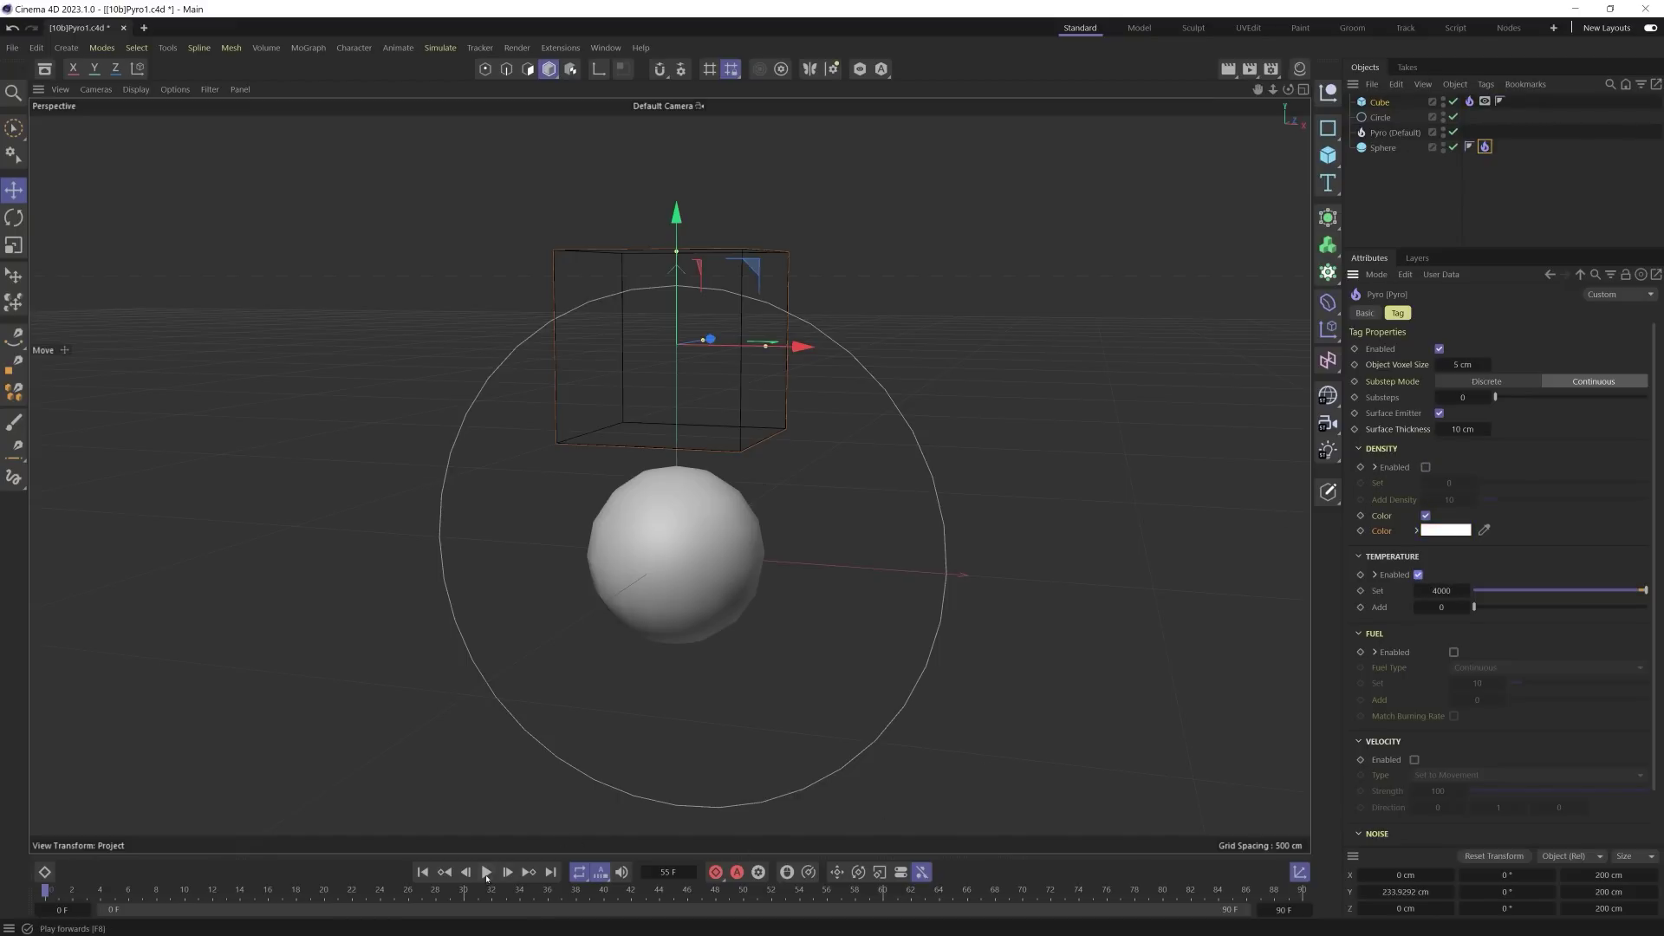
pyautogui.click(487, 873)
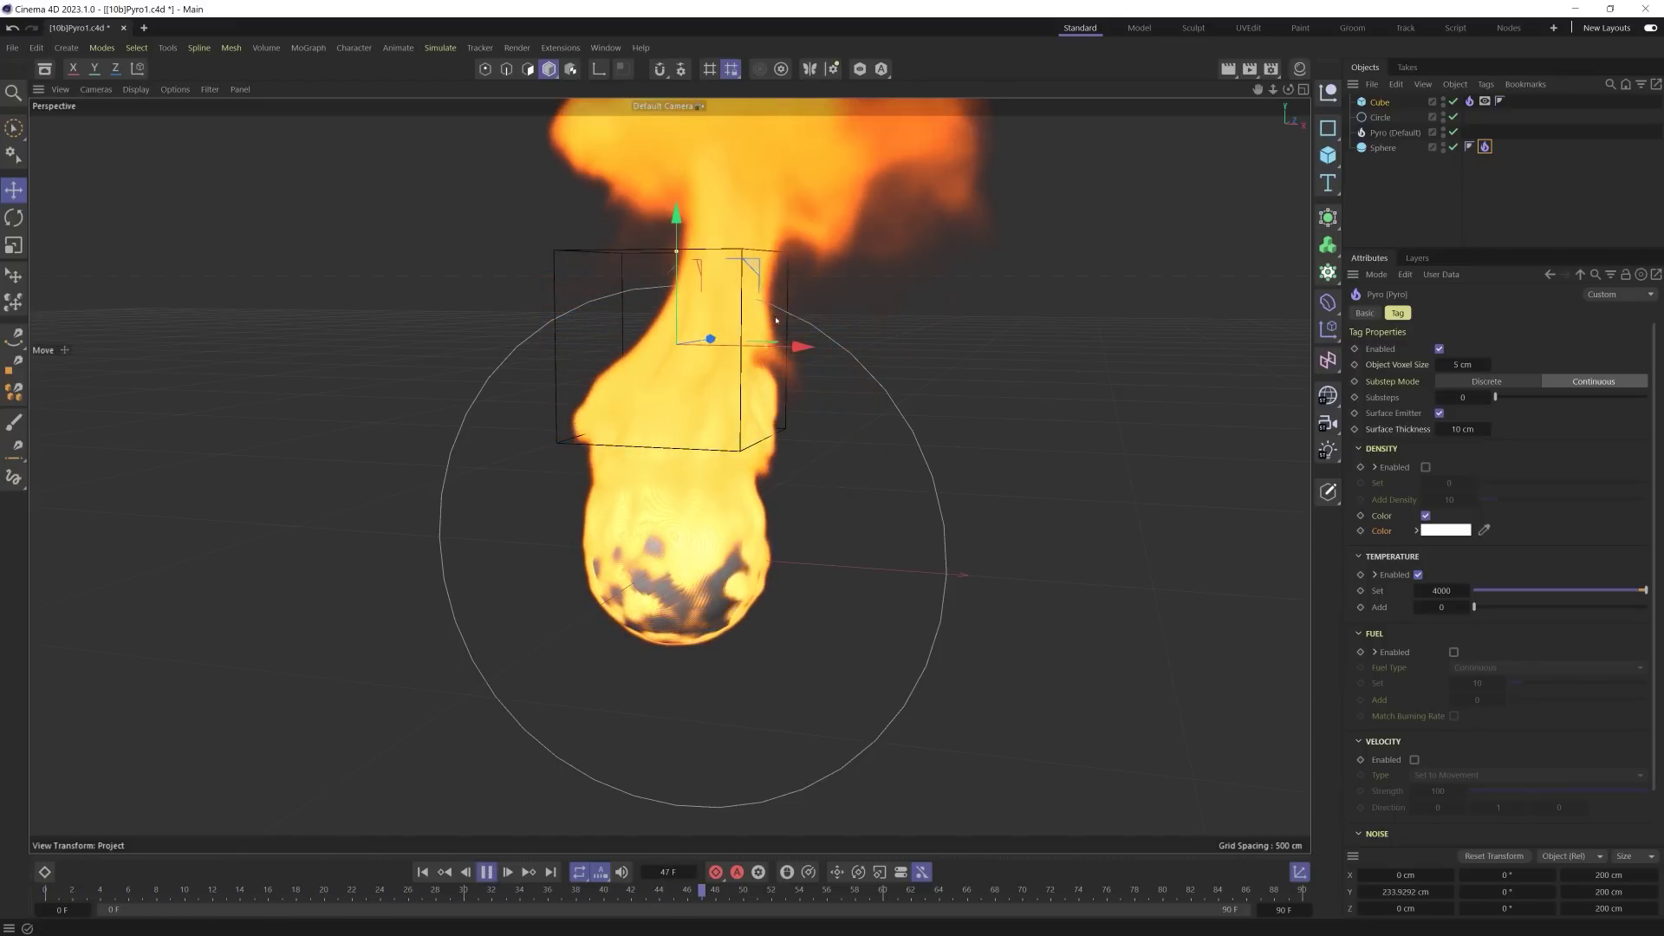
# Step: Lower the cube's Pyro velocity strength to 5555
pyautogui.click(1469, 102)
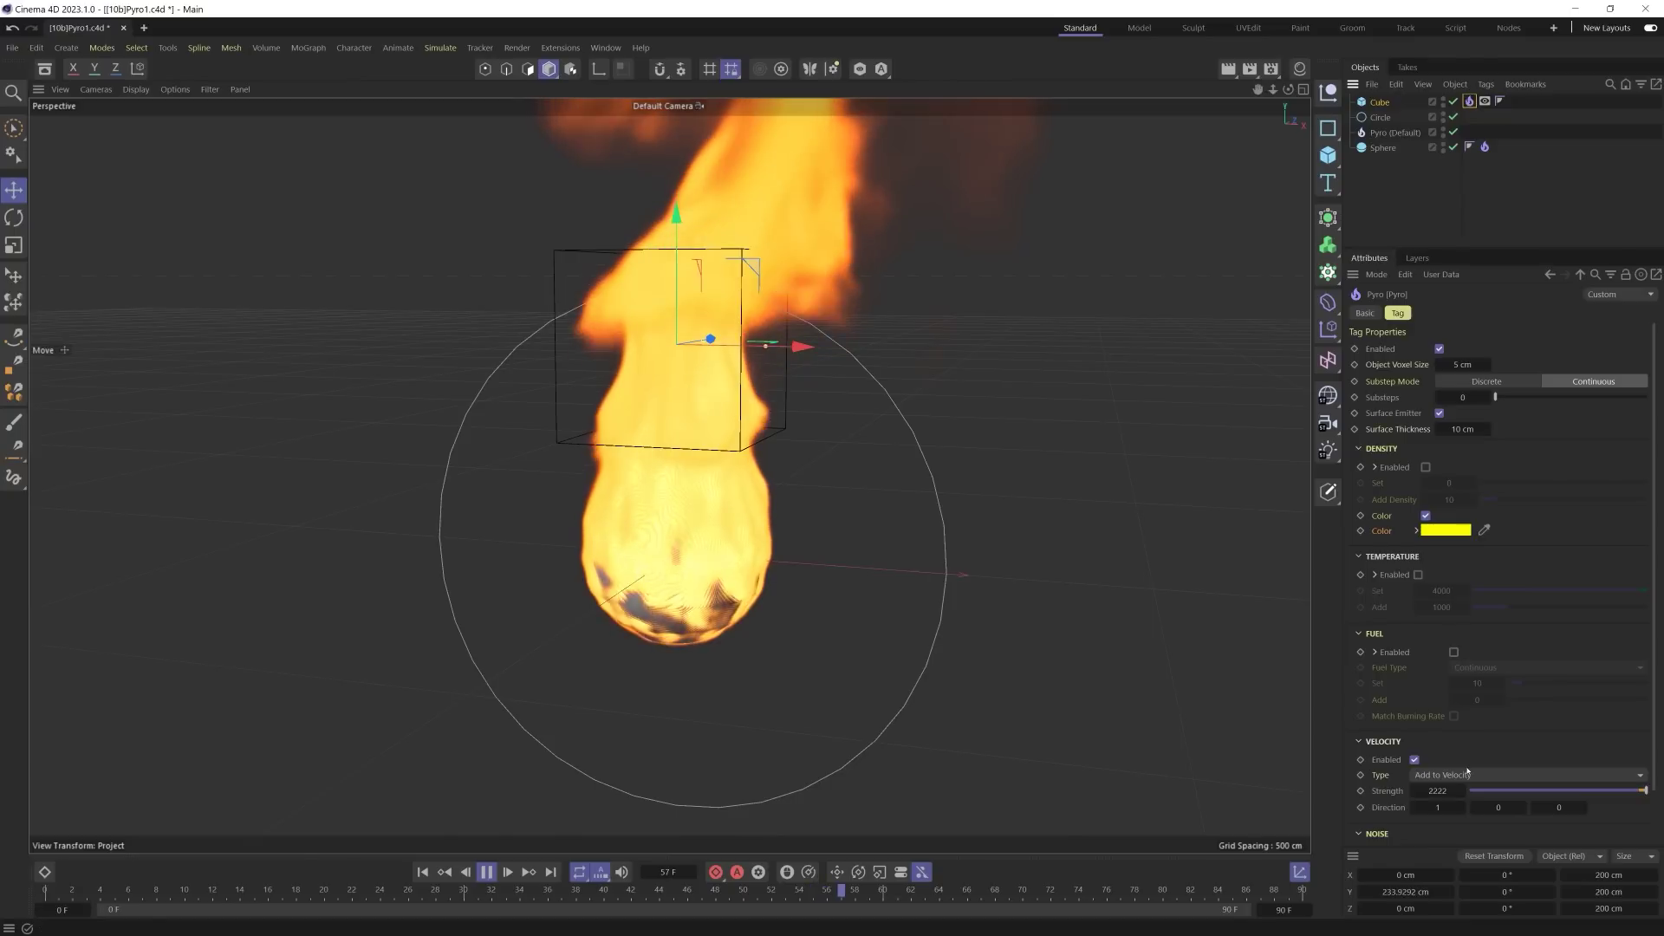
pyautogui.click(1439, 790)
pyautogui.write('55')
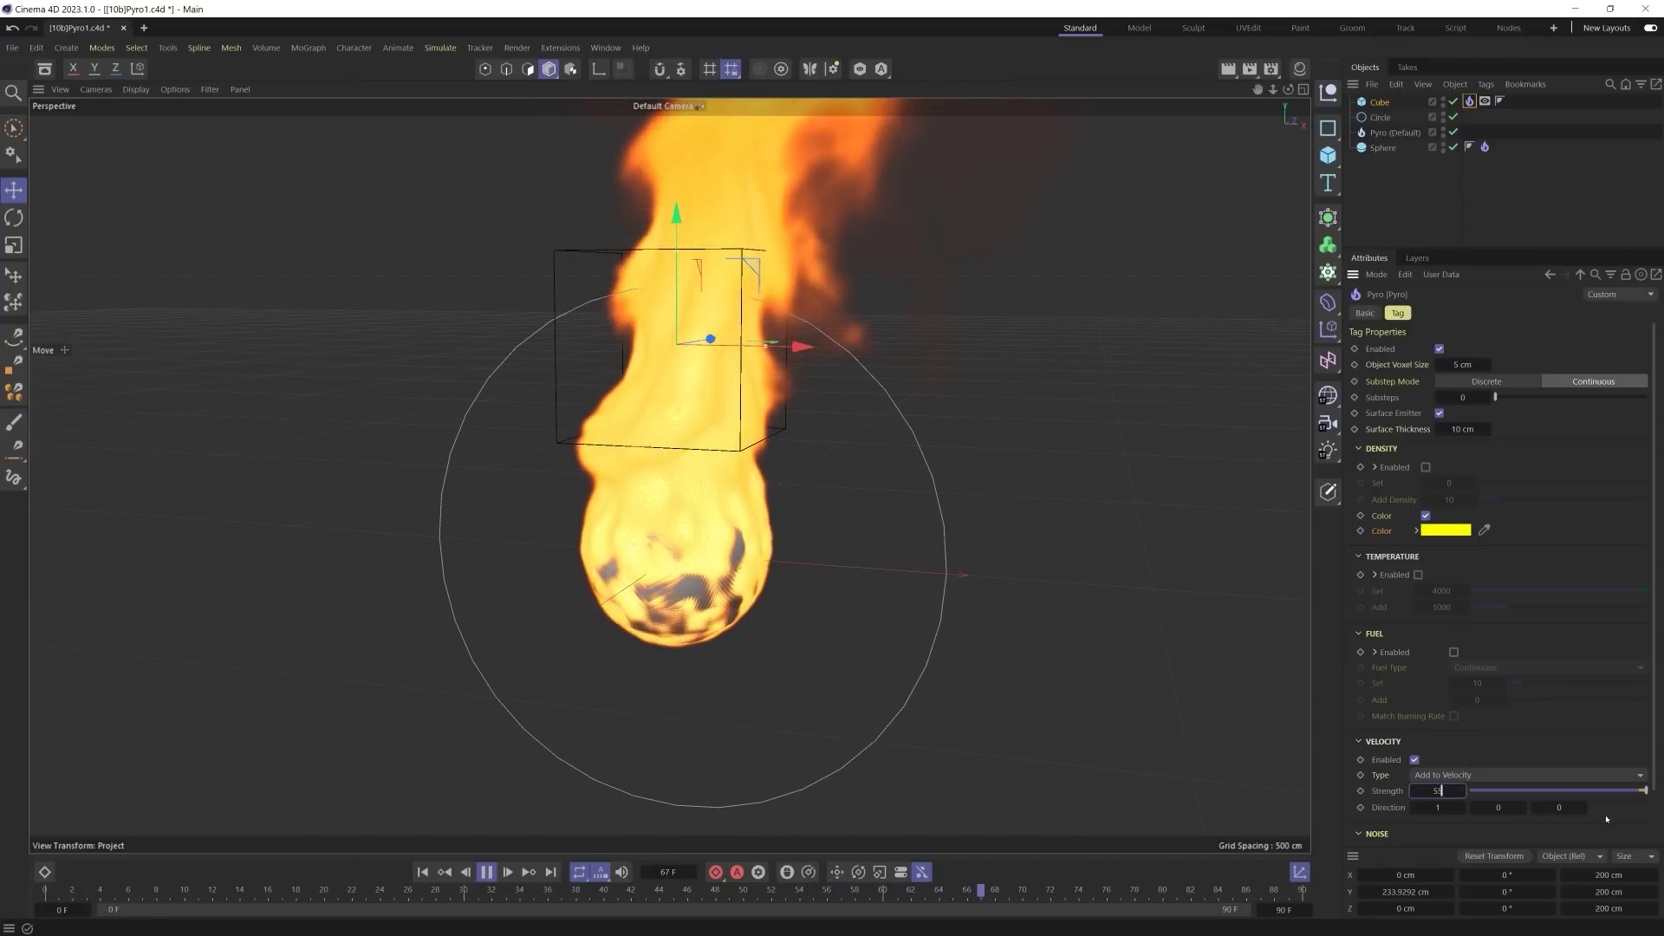
pyautogui.write('55')
pyautogui.press('Return')
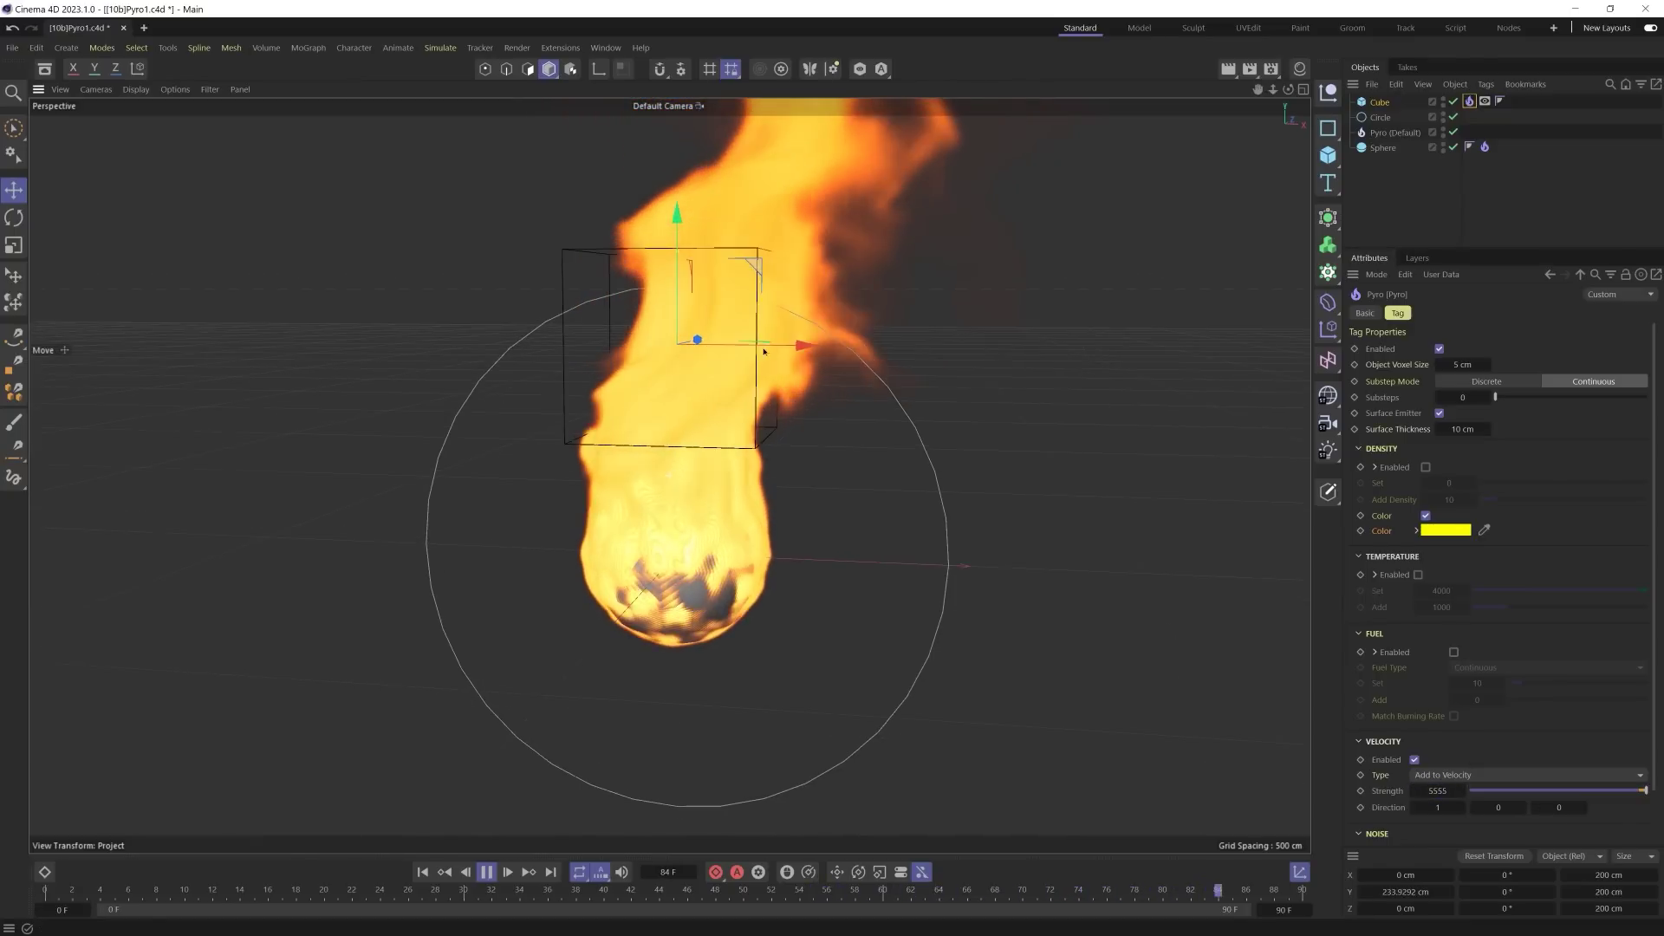
# Step: Stop and rewind, then make the cube emit temperature with Set 0 and Add -100000
pyautogui.click(486, 872)
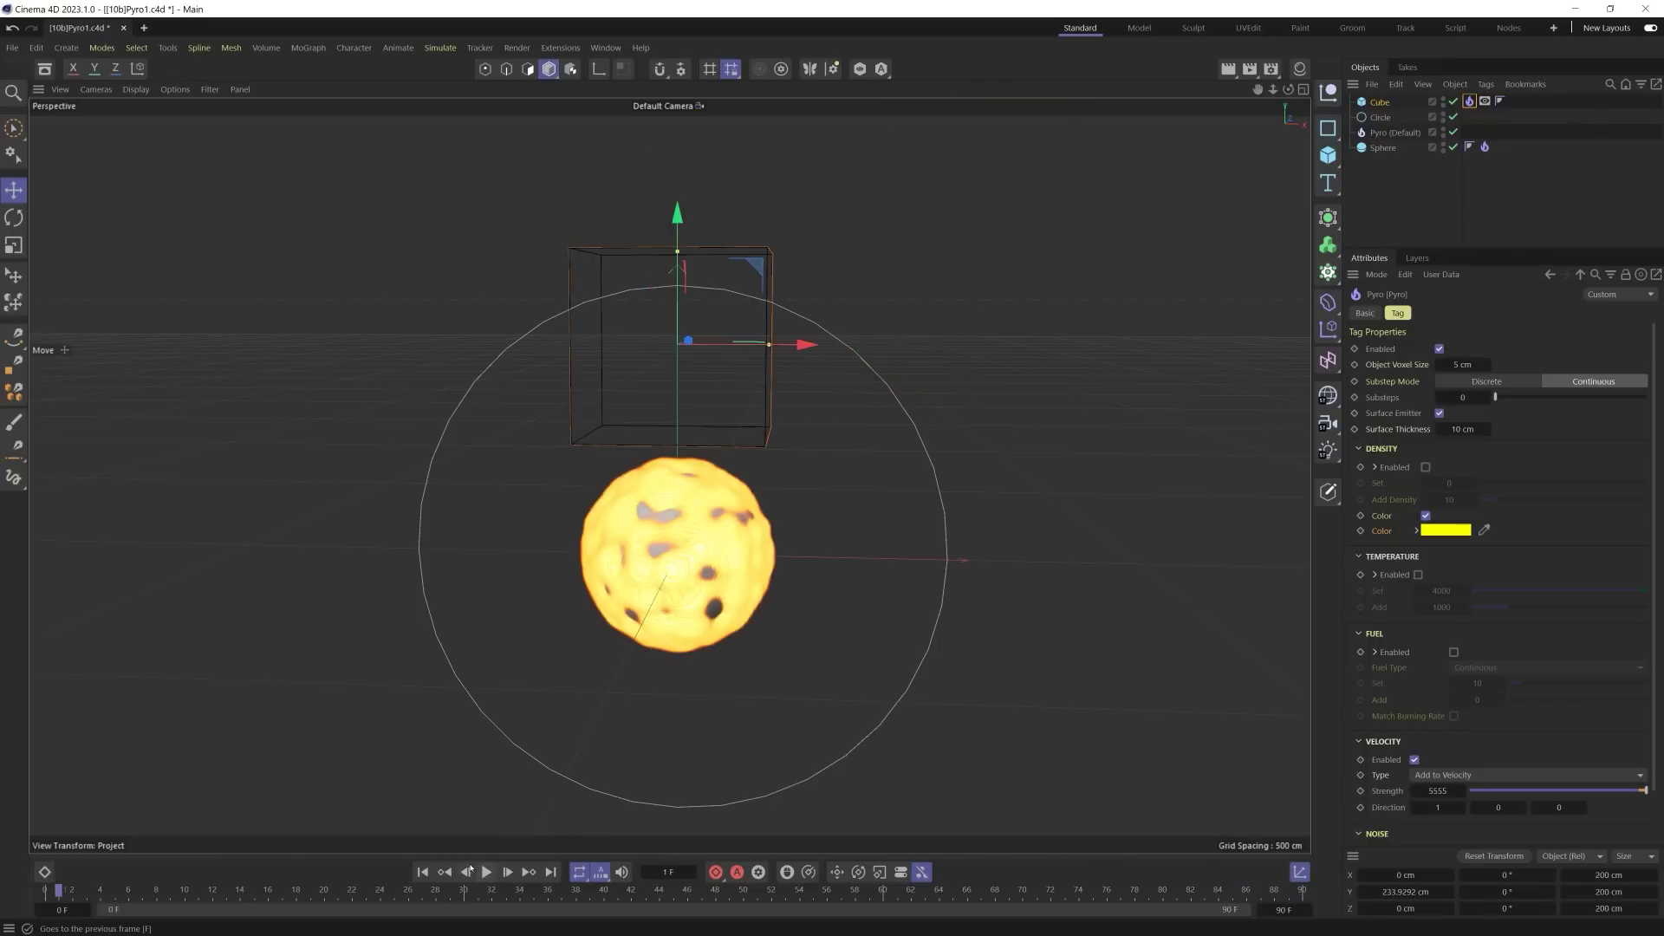
pyautogui.click(423, 874)
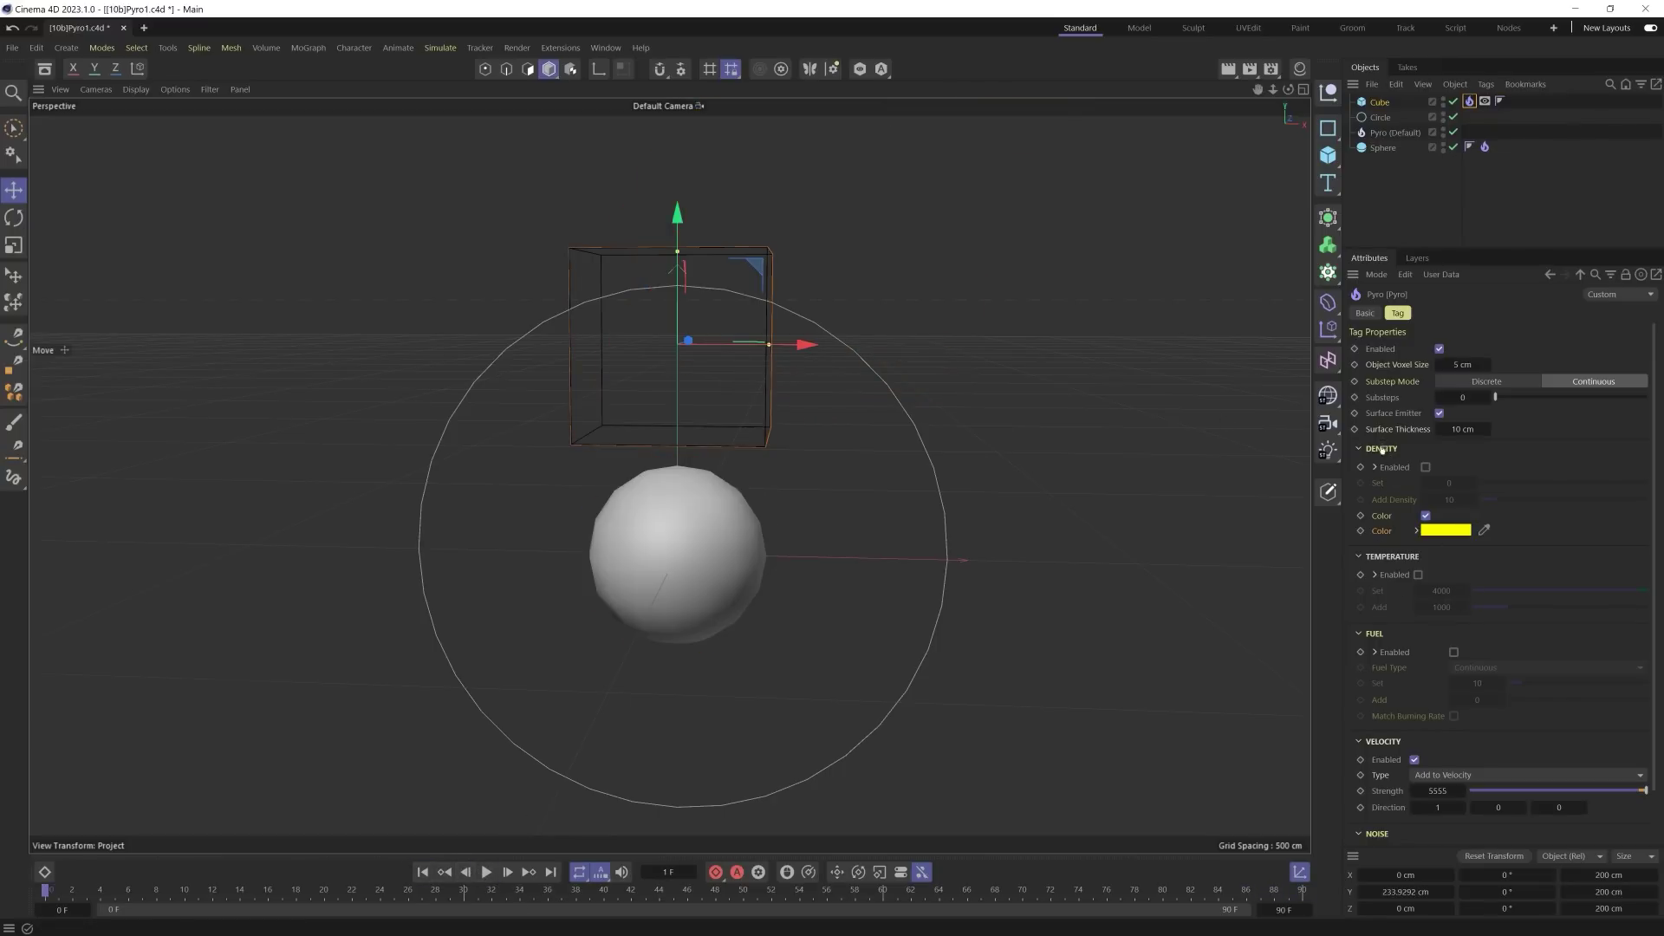
pyautogui.click(1419, 575)
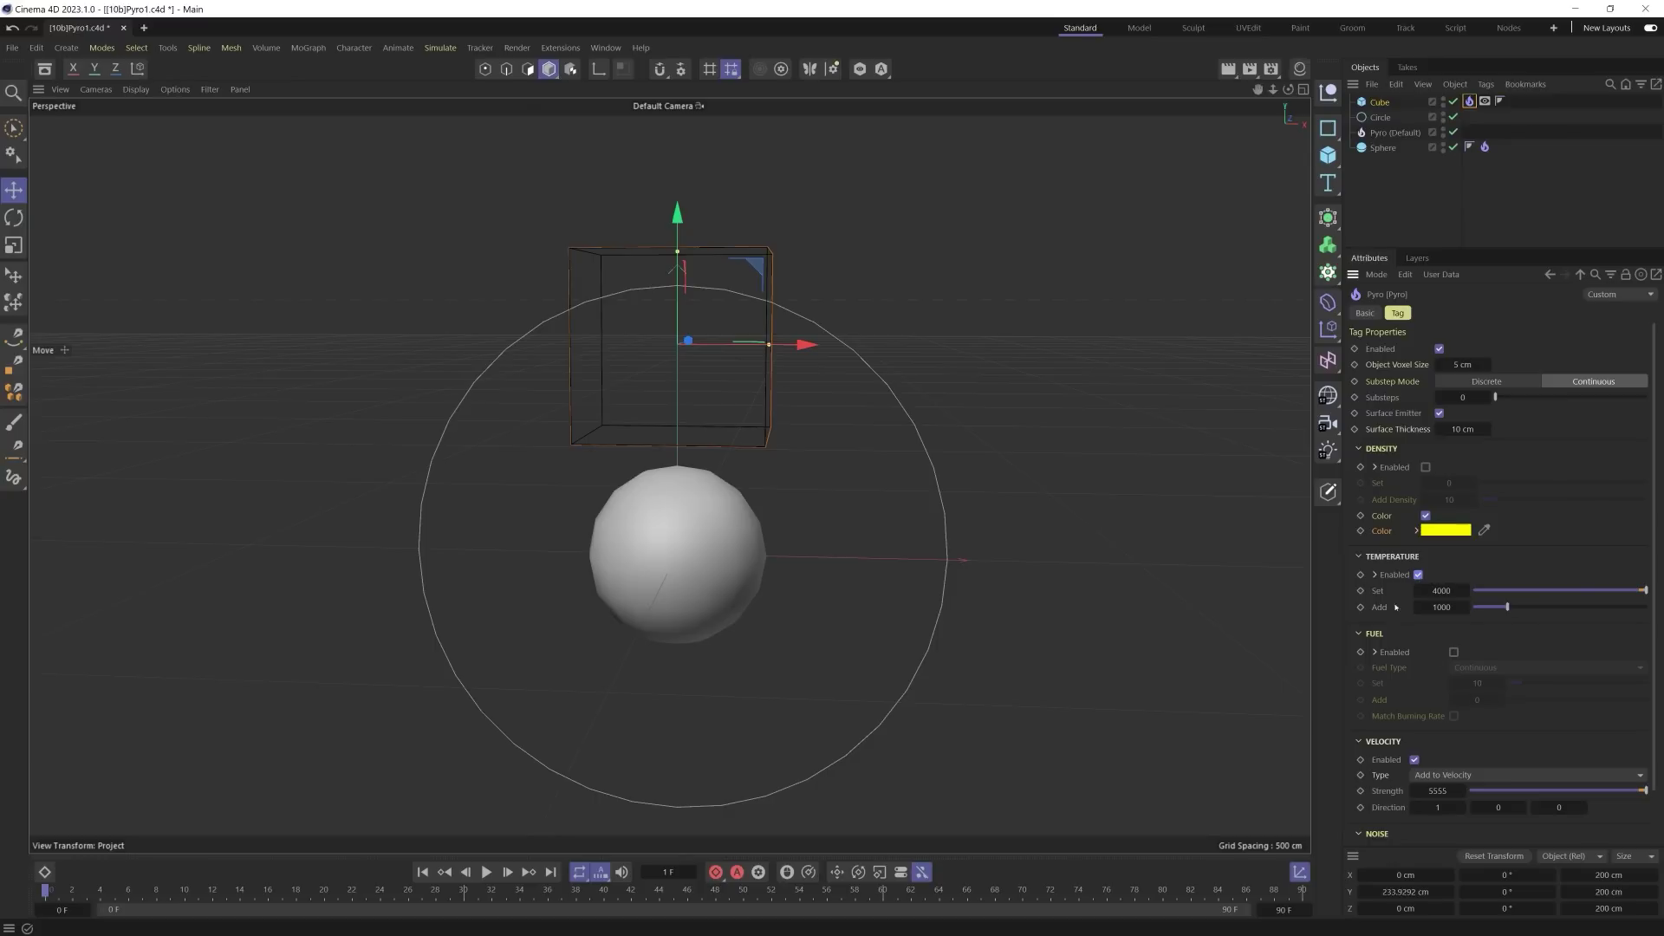
pyautogui.moveTo(1499, 588); pyautogui.dragTo(1471, 590)
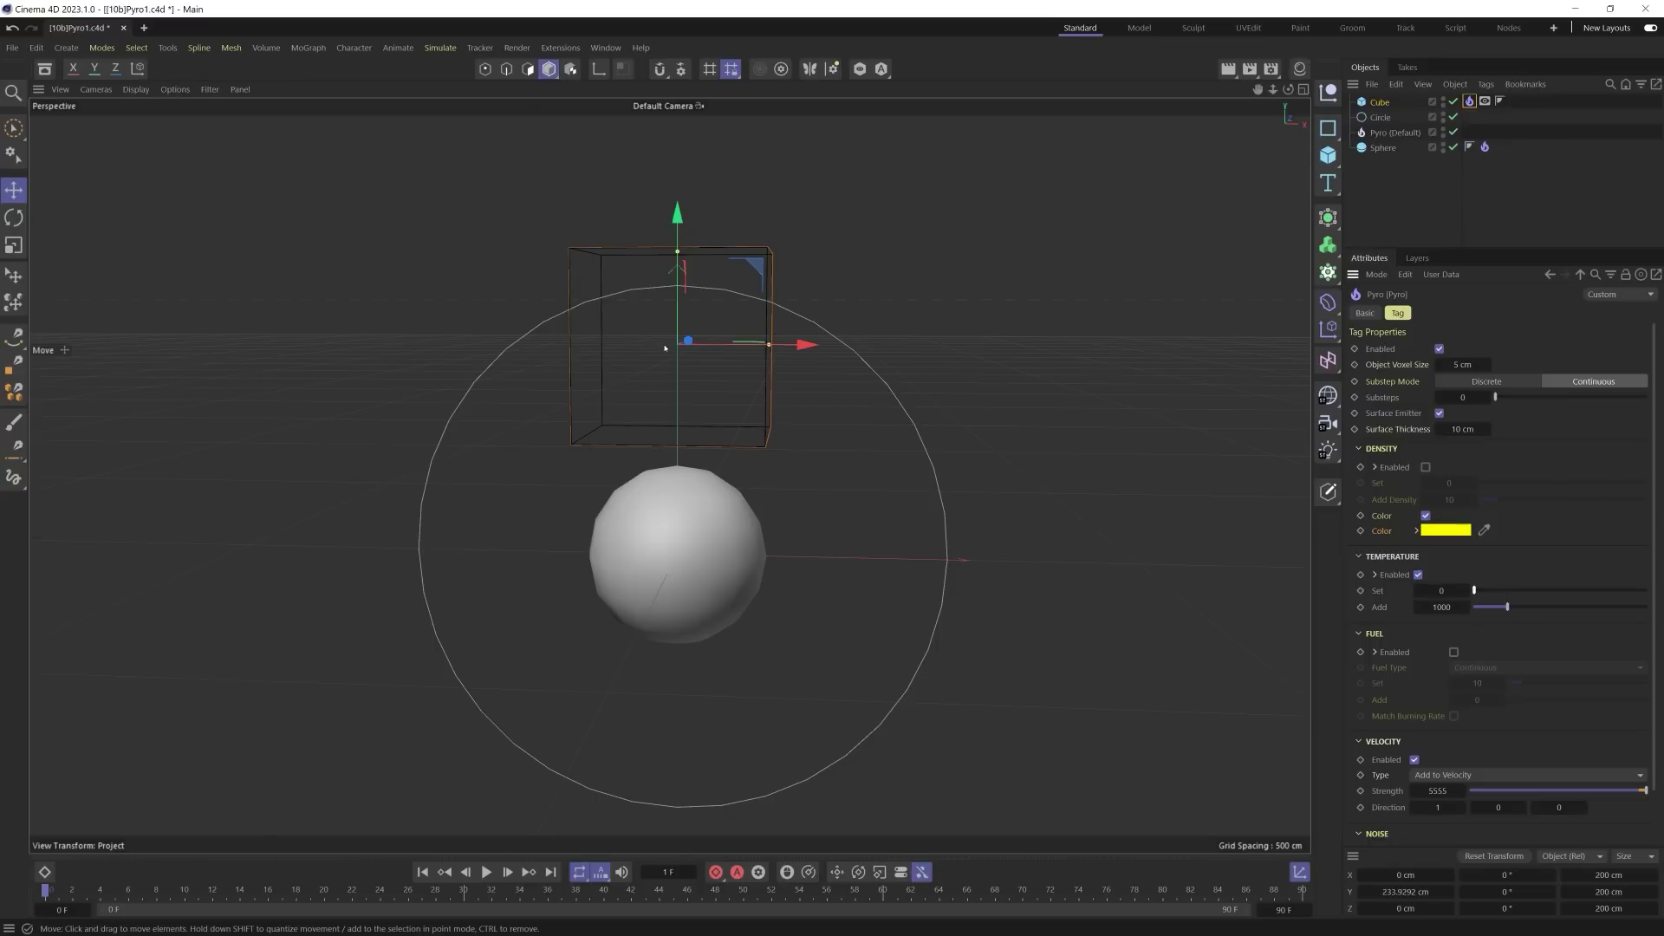
pyautogui.click(1459, 606)
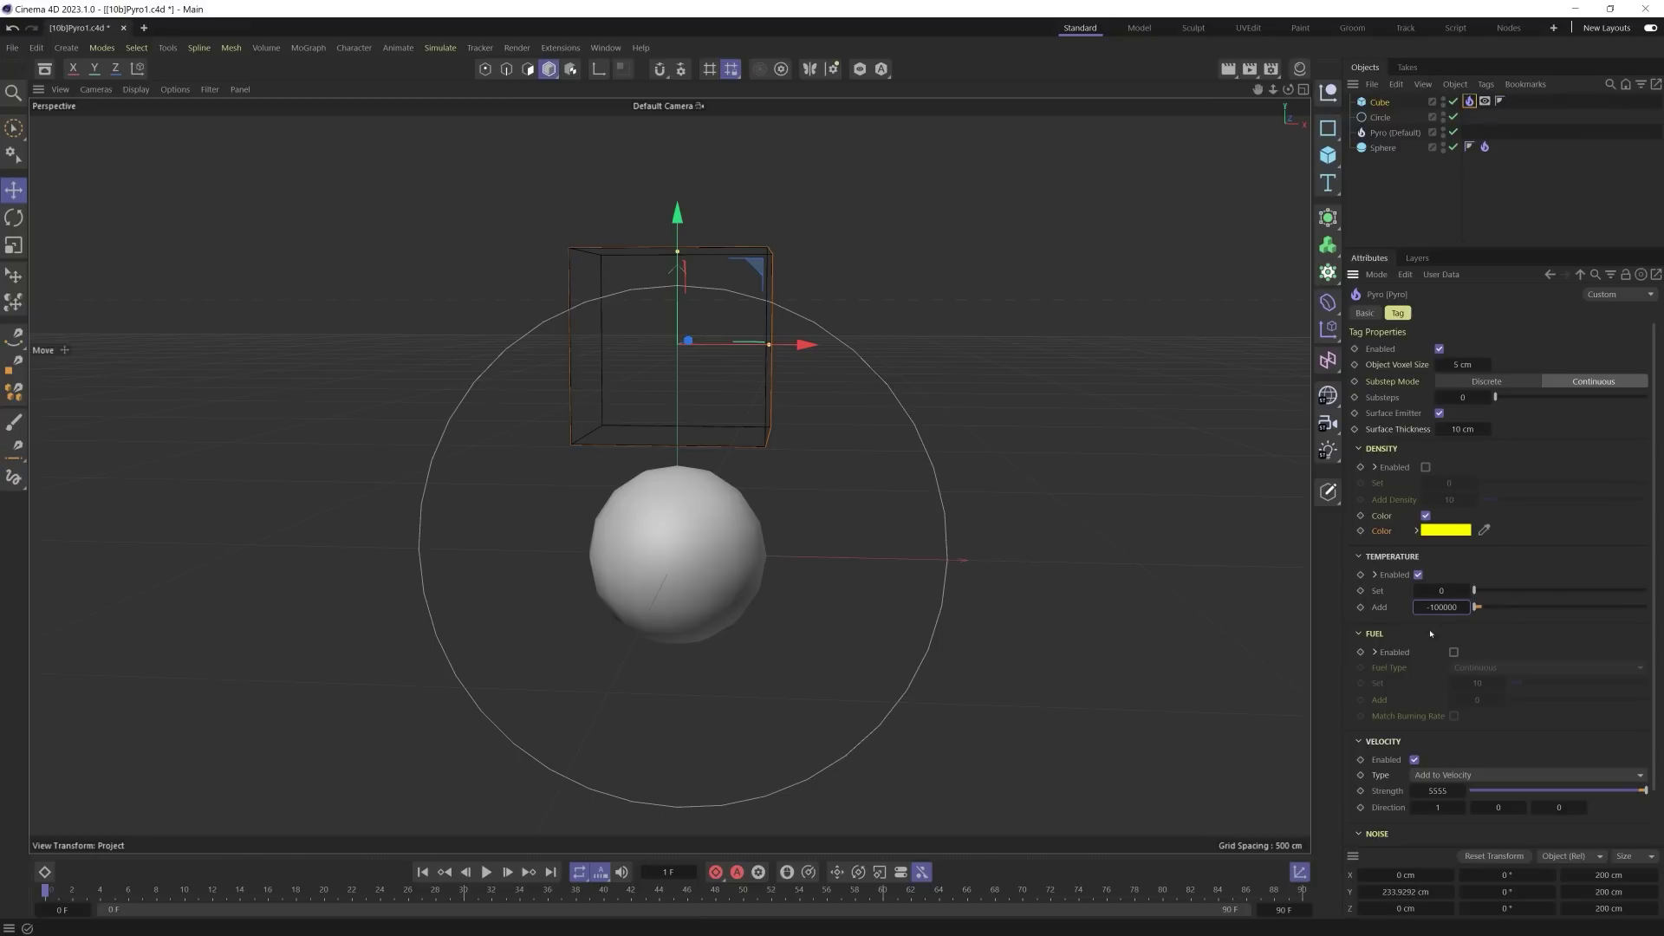
# Step: Preview the fire with the cube briefly hidden, then return to frame 0 and zoom toward cube and sphere
pyautogui.click(487, 872)
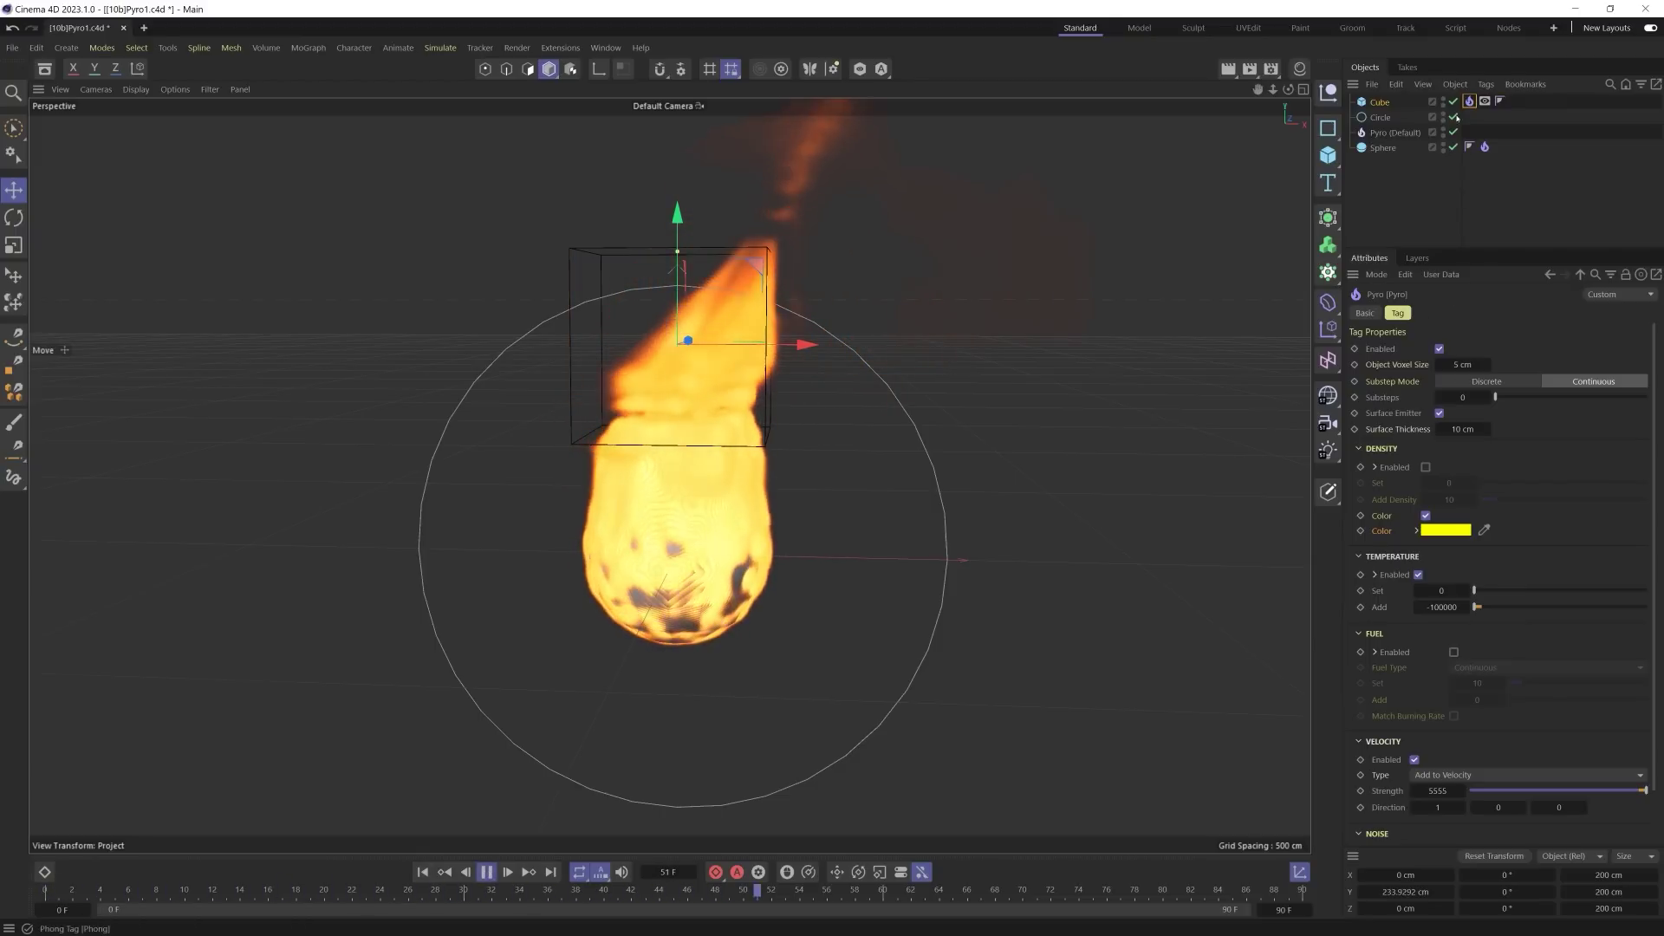
pyautogui.click(1453, 102)
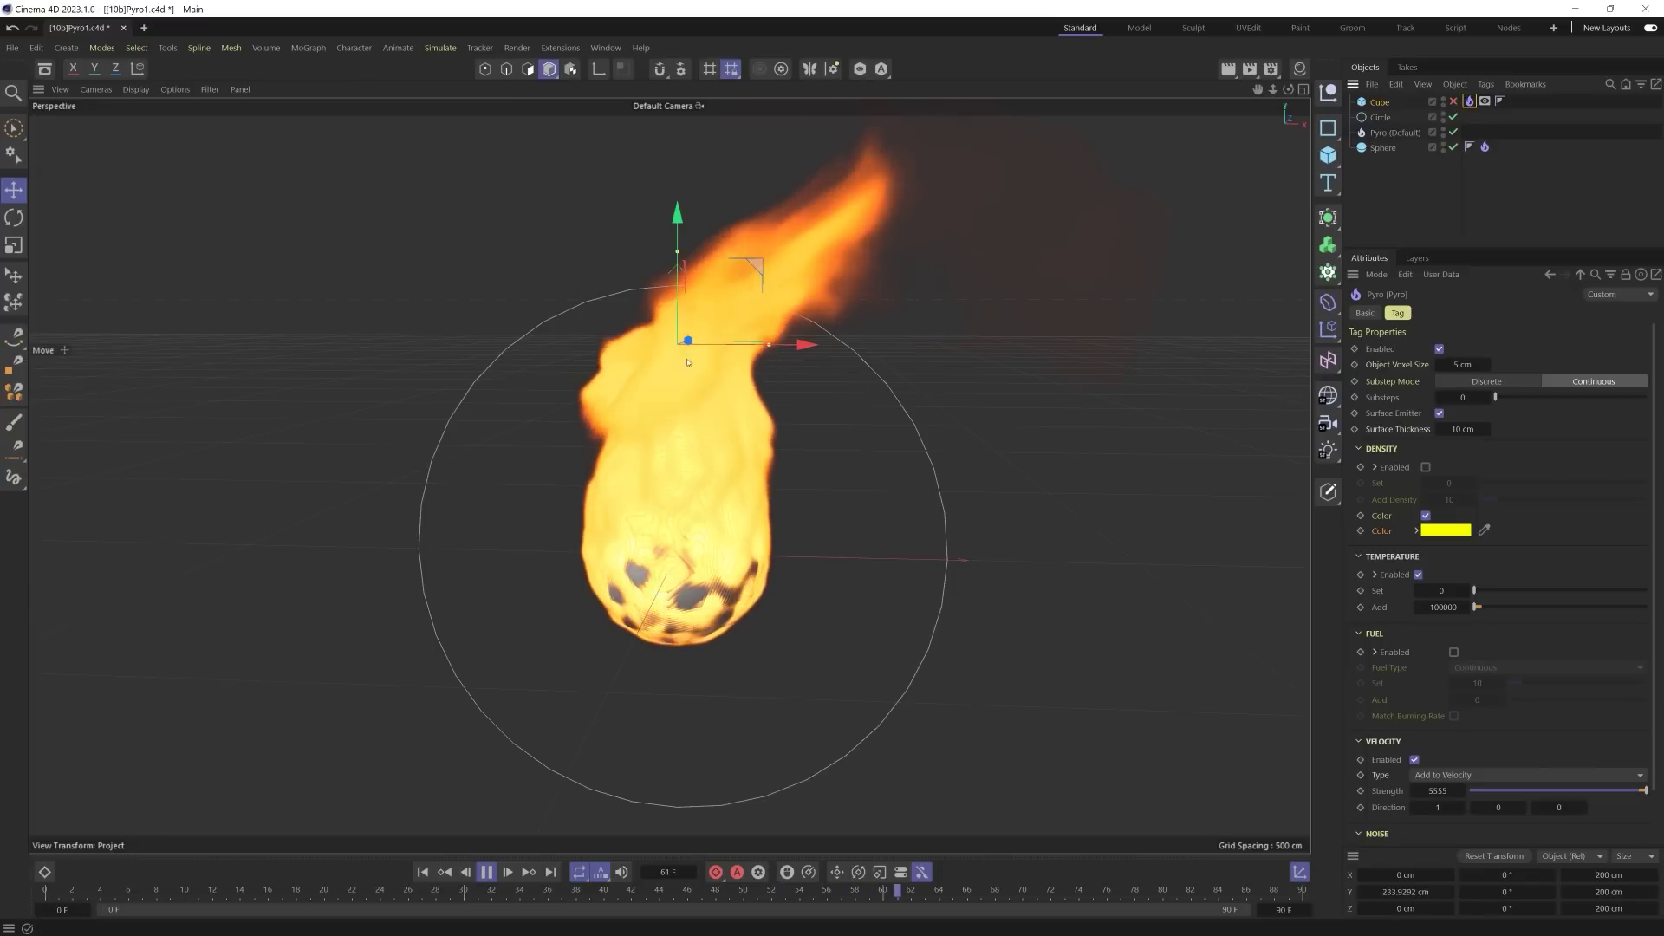
pyautogui.click(1454, 103)
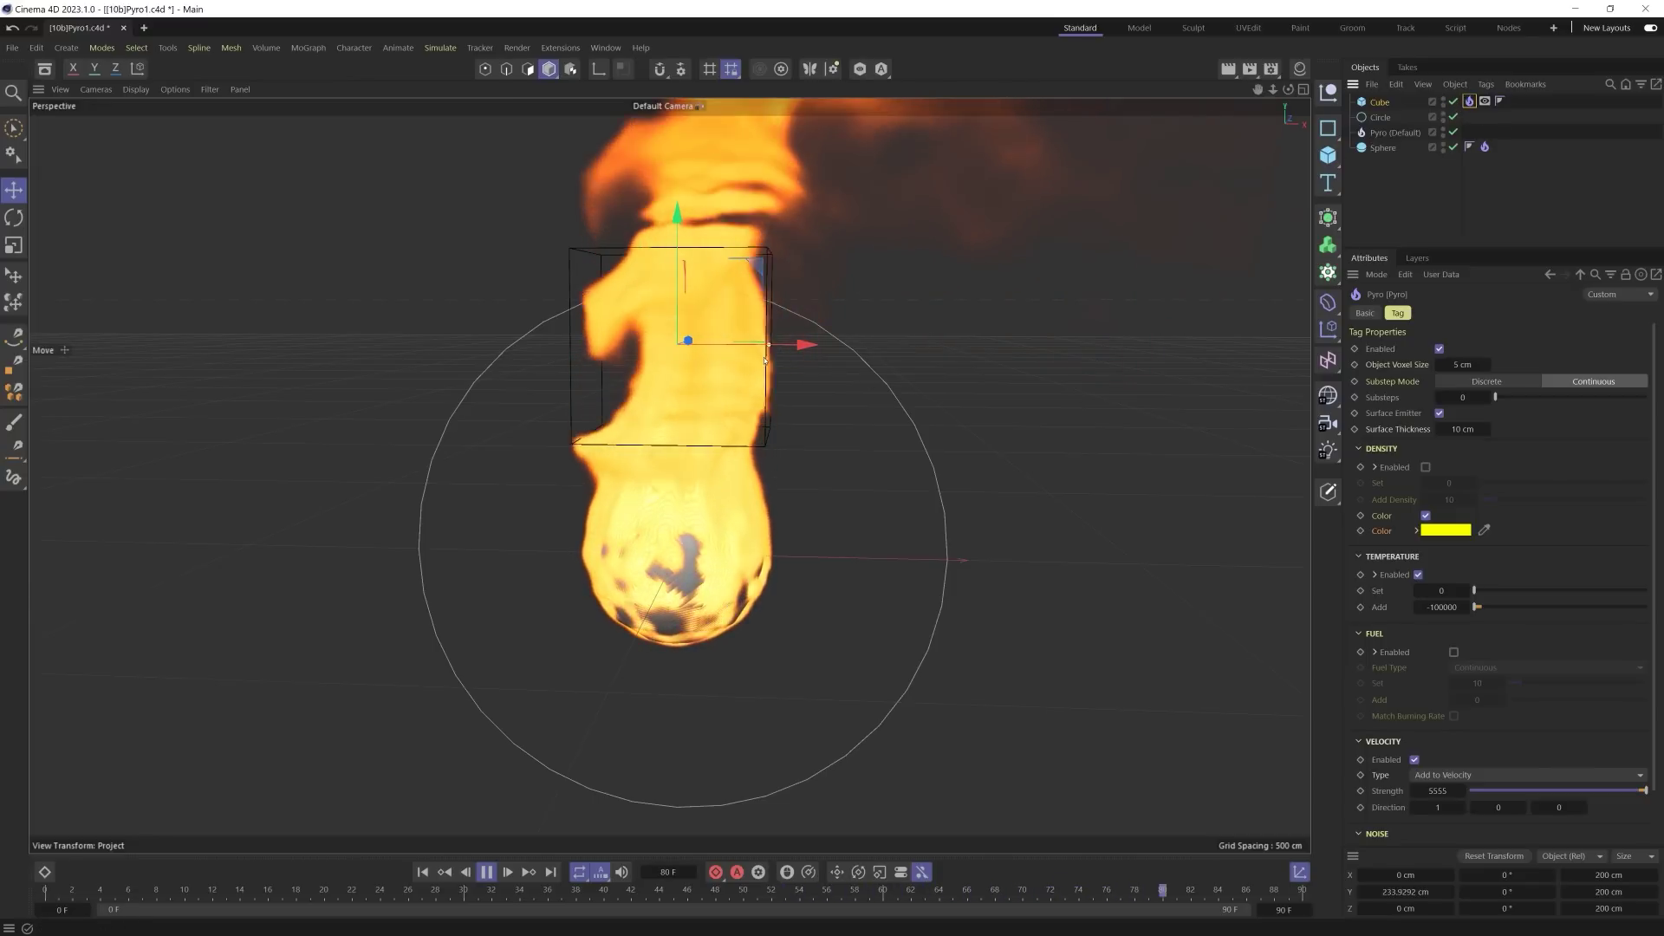
pyautogui.click(487, 873)
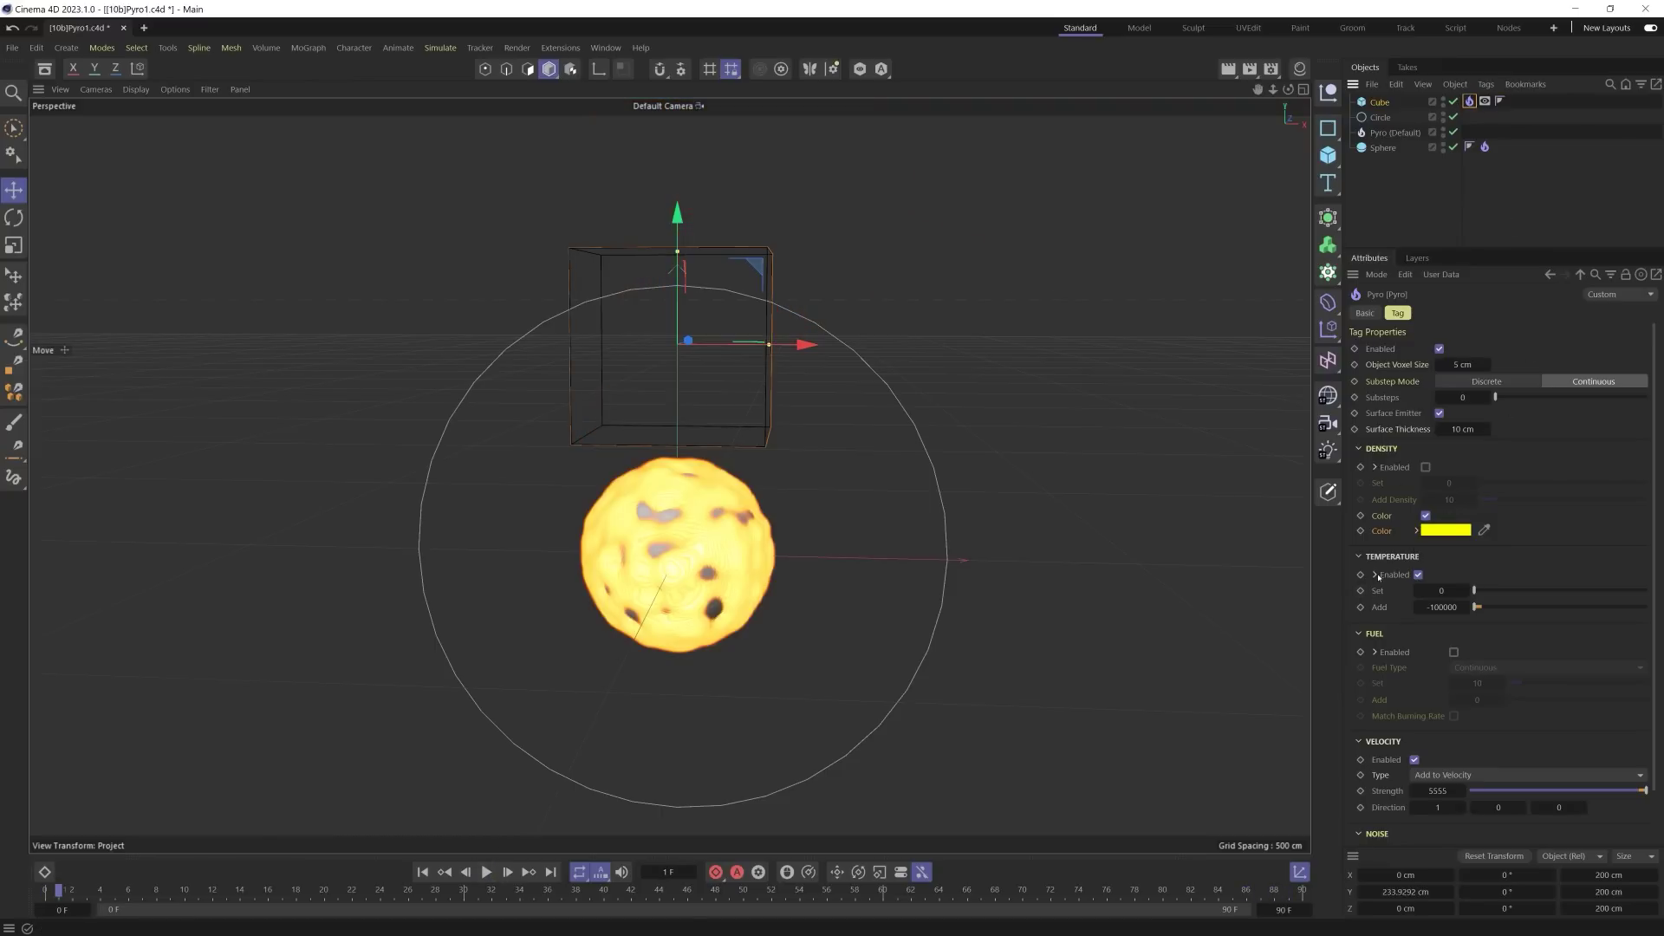
pyautogui.hotkey('shift', 'f')
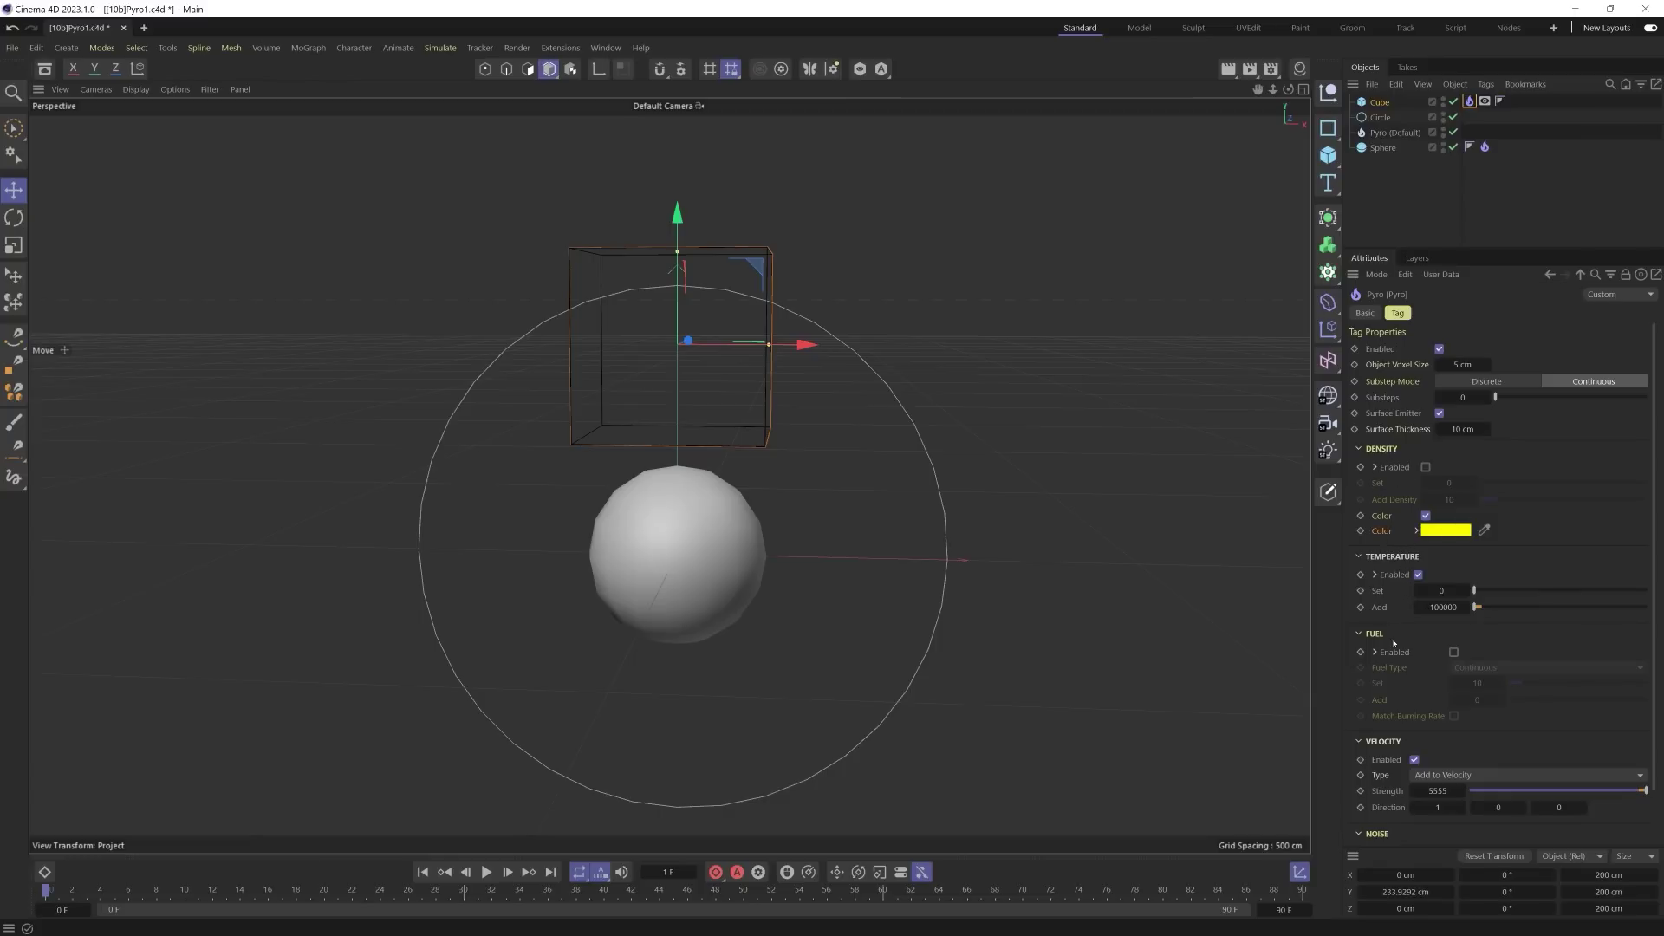
pyautogui.keyDown('alt'); pyautogui.moveTo(731, 521); pyautogui.dragTo(685, 542); pyautogui.keyUp('alt')
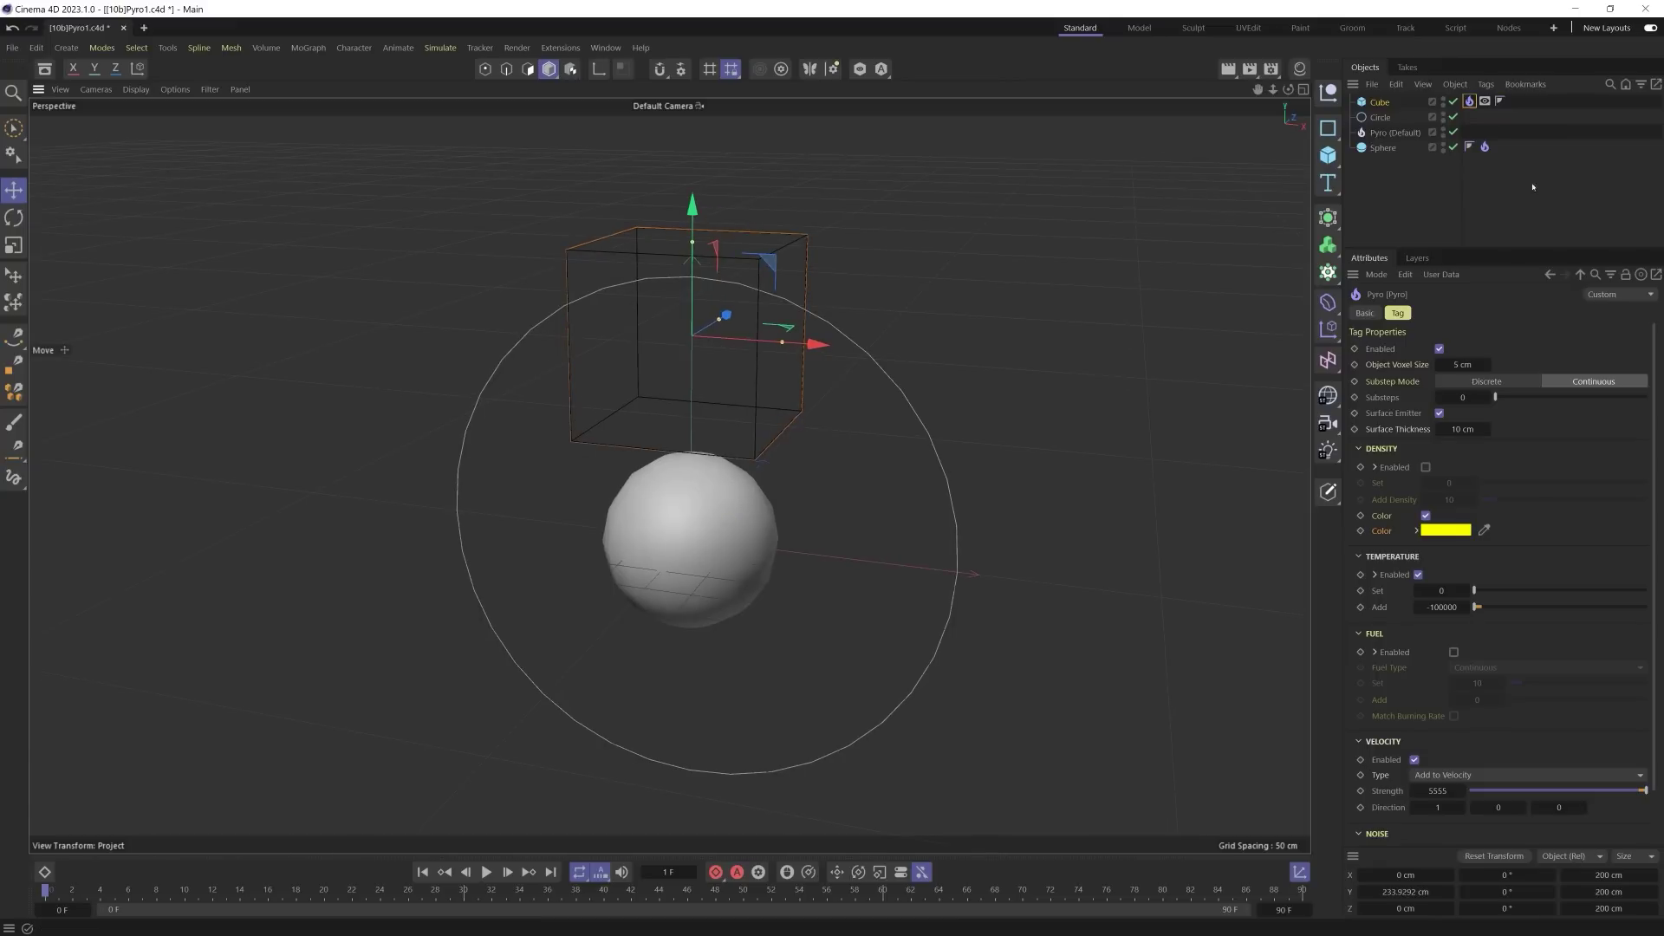
# Step: Replace the Cube with a new Plane primitive
pyautogui.click(1380, 103)
pyautogui.press('Delete')
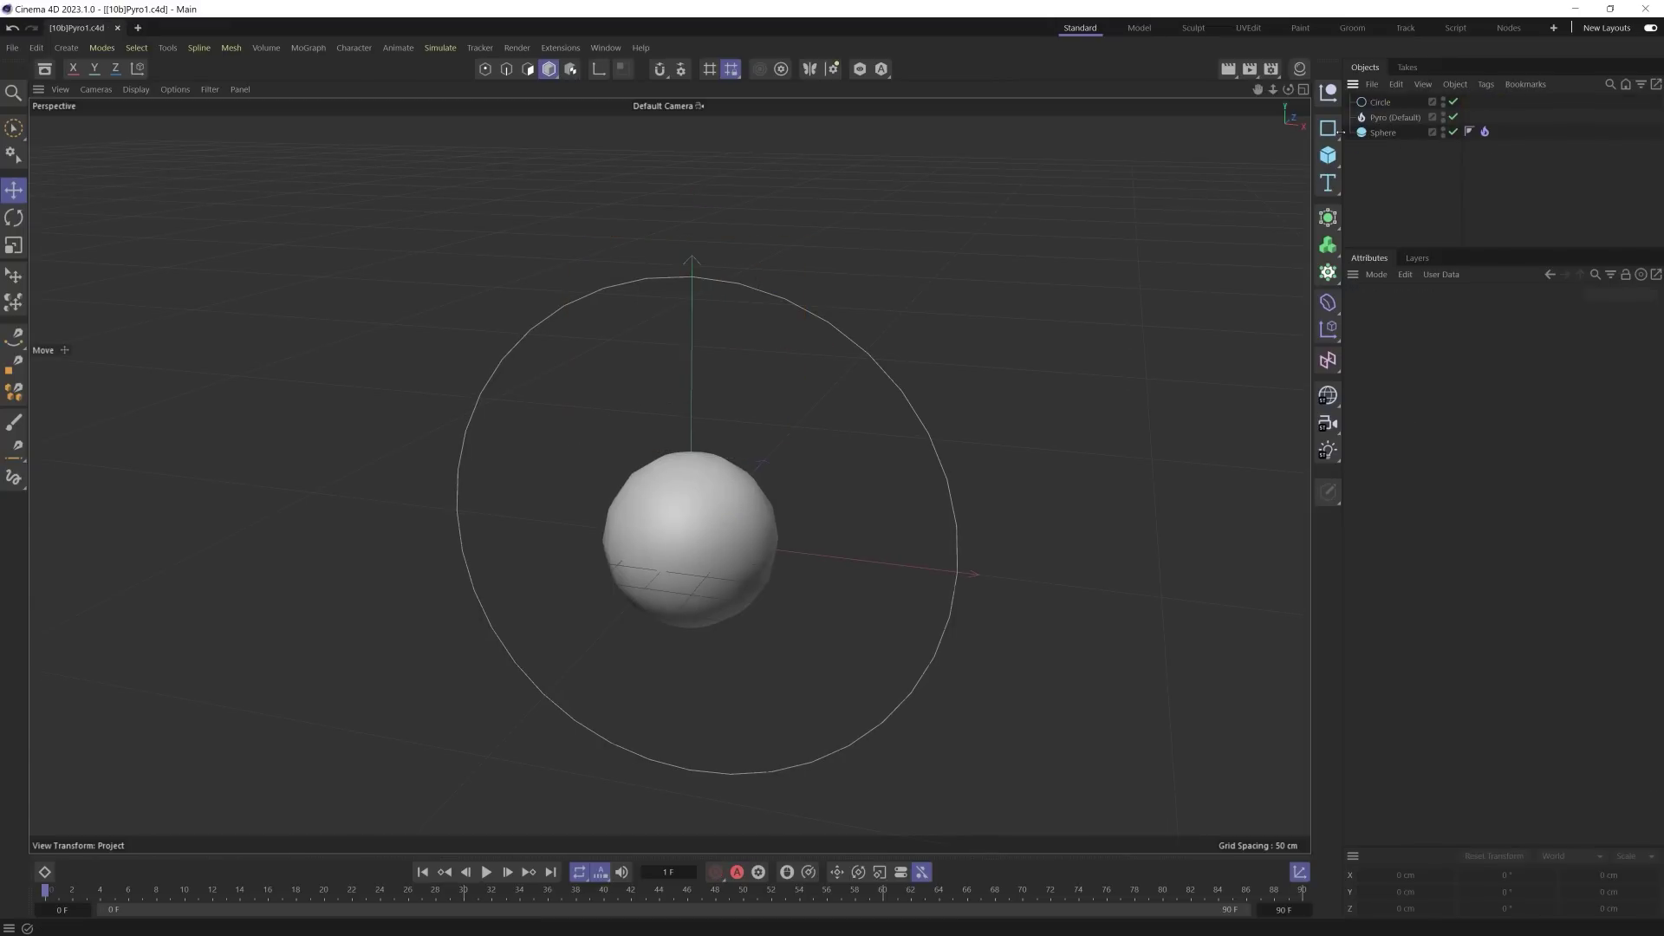
pyautogui.click(1327, 155)
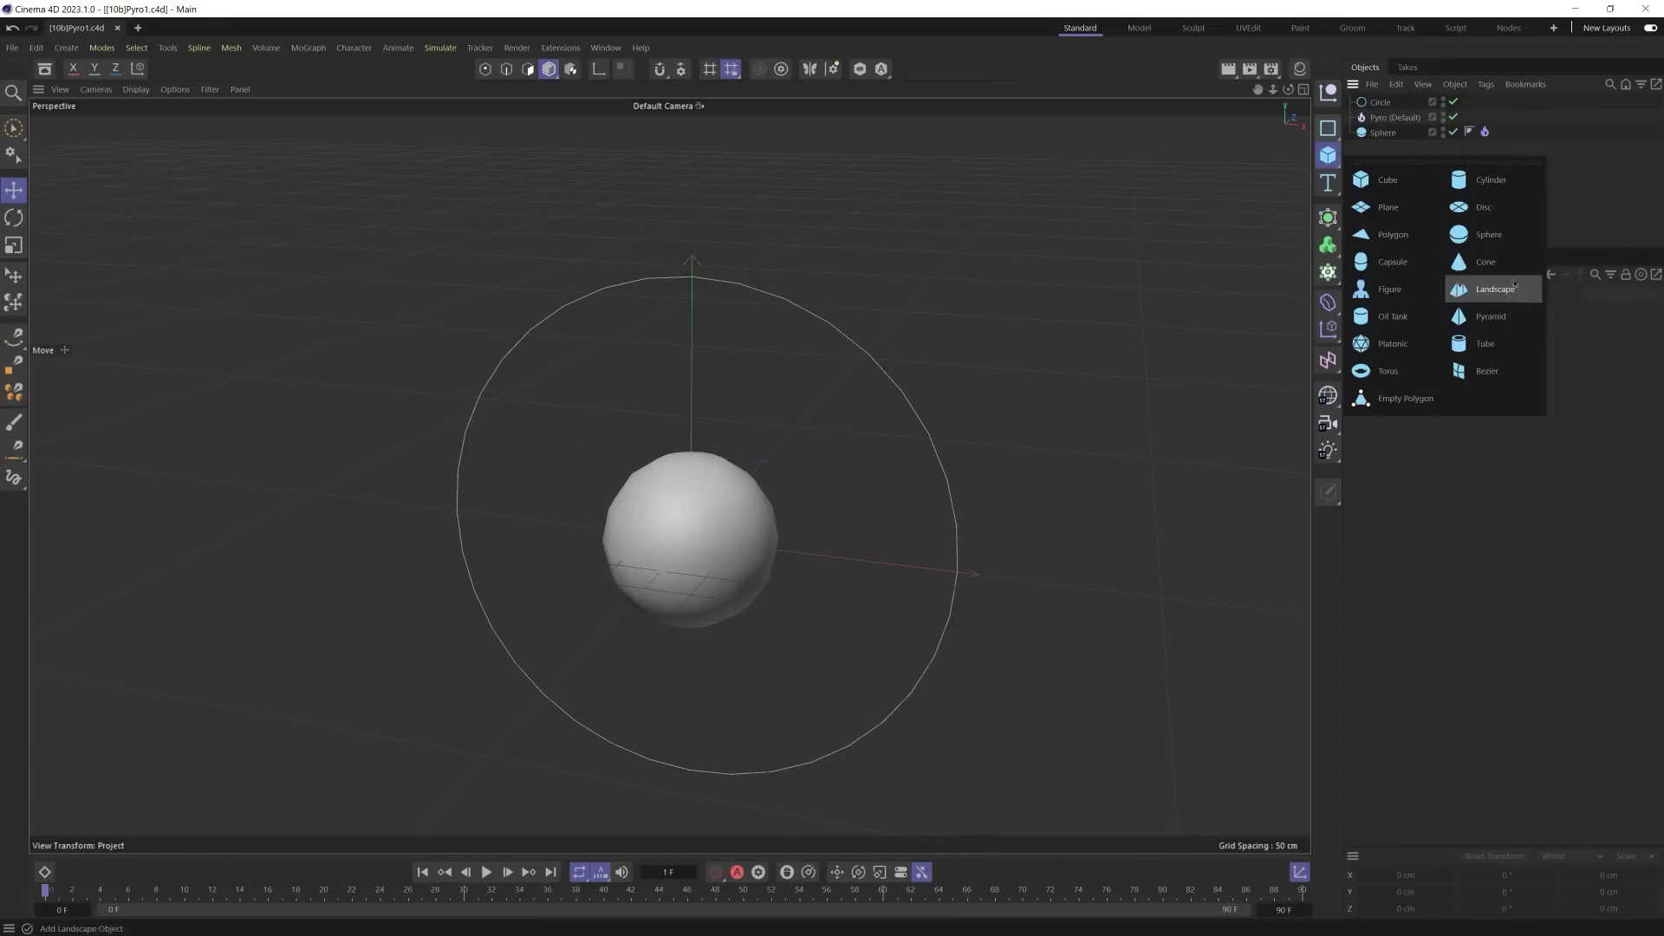
pyautogui.click(1390, 208)
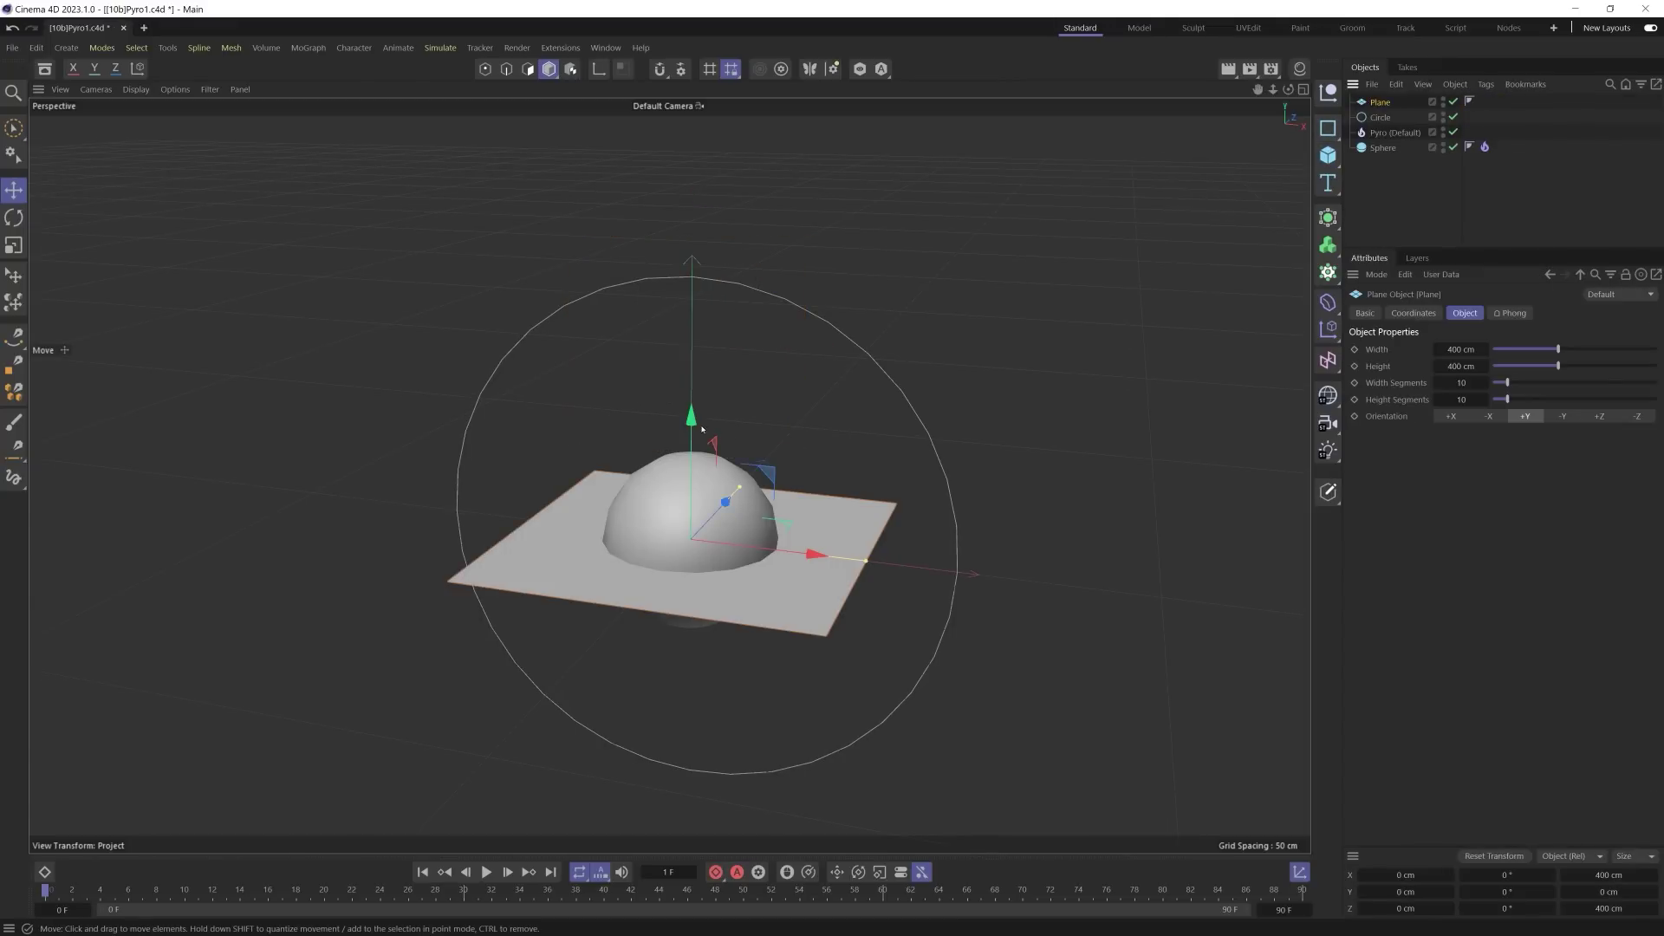
# Step: Raise the plane above the sphere, stretch it to about 1005 cm wide, and shift it left to X -503.67 cm
pyautogui.moveTo(701, 428); pyautogui.dragTo(712, 376)
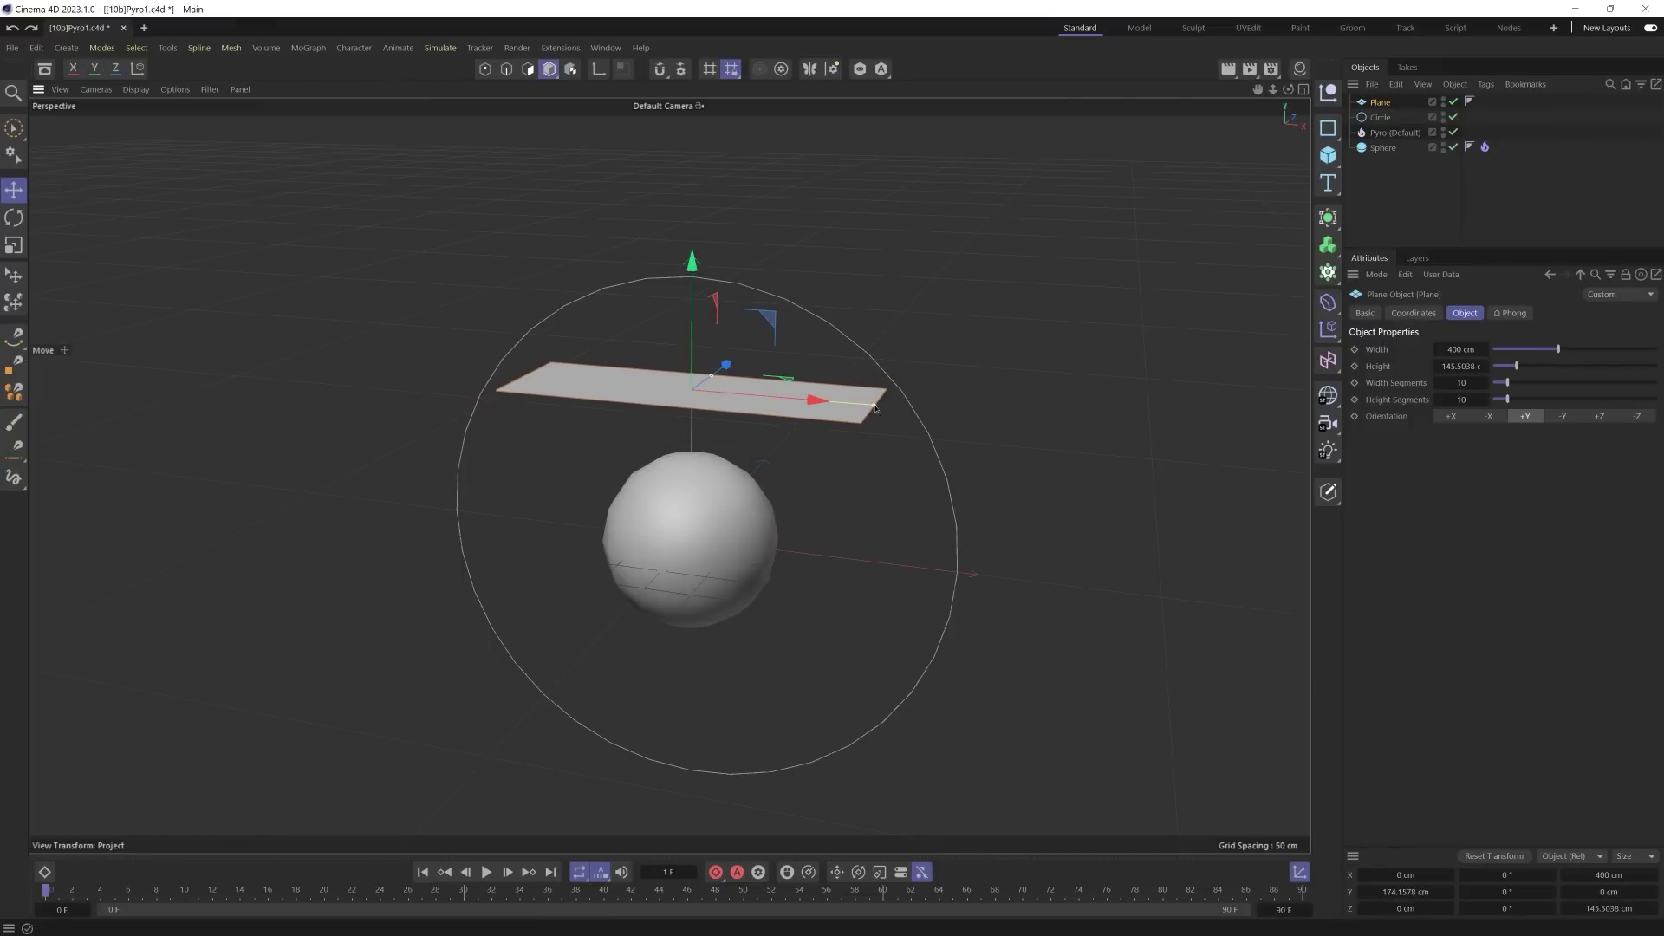
pyautogui.moveTo(875, 407); pyautogui.dragTo(1189, 451)
pyautogui.moveTo(810, 401); pyautogui.dragTo(408, 362)
pyautogui.keyDown('alt'); pyautogui.moveTo(520, 408); pyautogui.dragTo(668, 472, button='middle'); pyautogui.keyUp('alt')
pyautogui.scroll(-3, 668, 472)
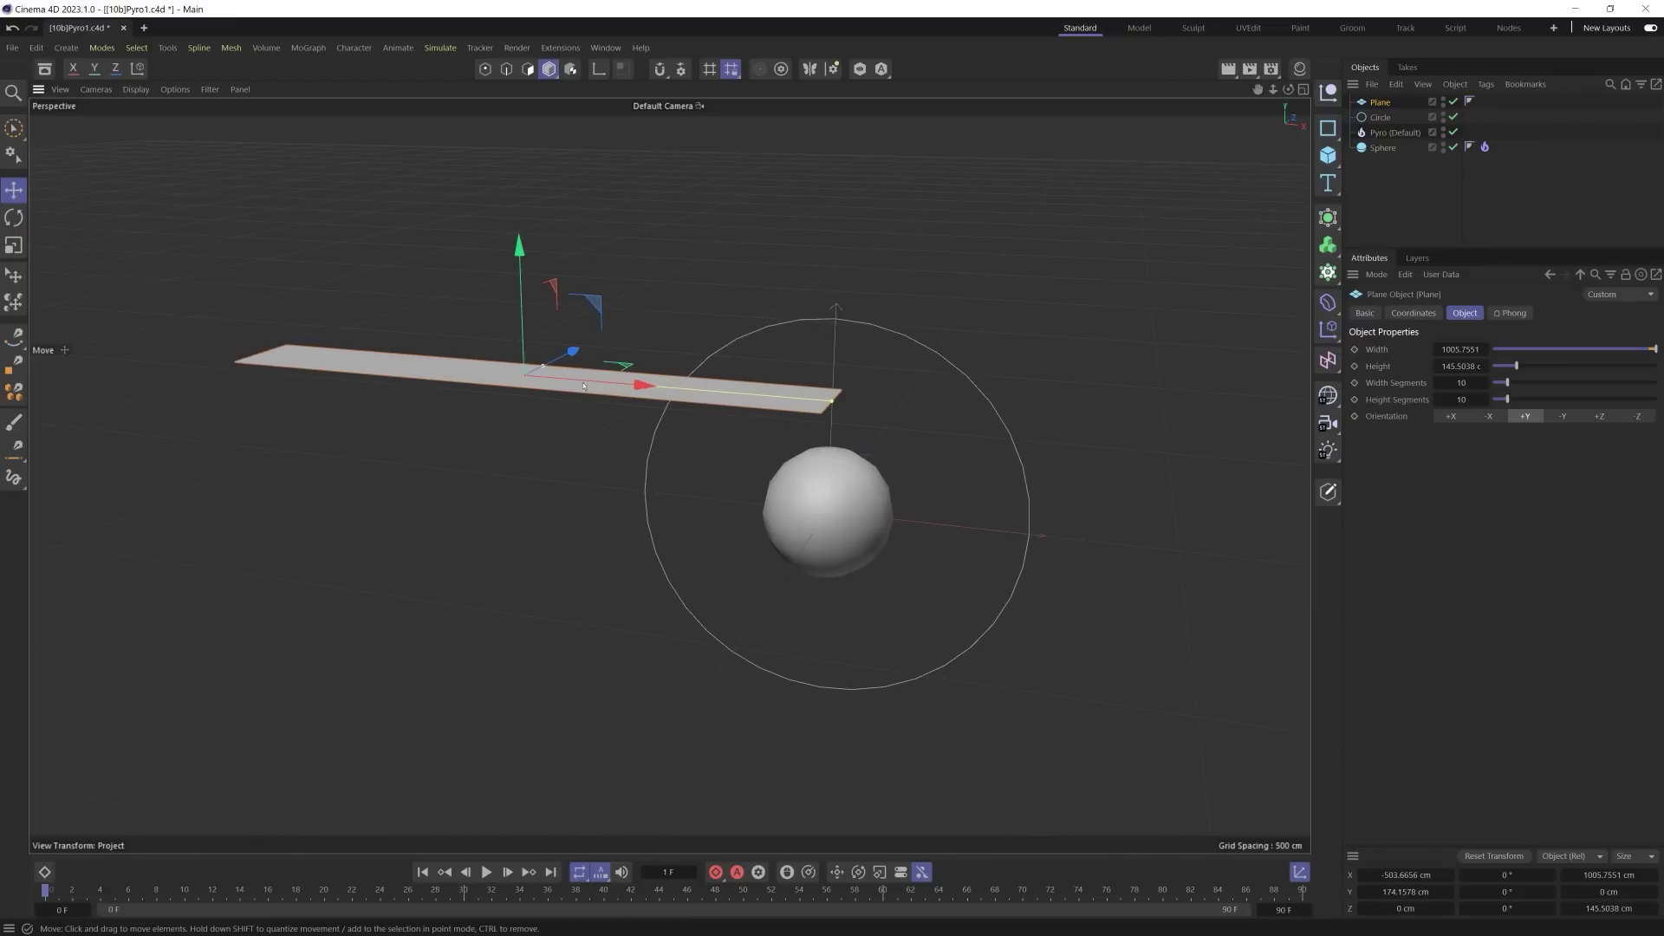
pyautogui.keyDown('alt'); pyautogui.moveTo(669, 398); pyautogui.dragTo(658, 498); pyautogui.keyUp('alt')
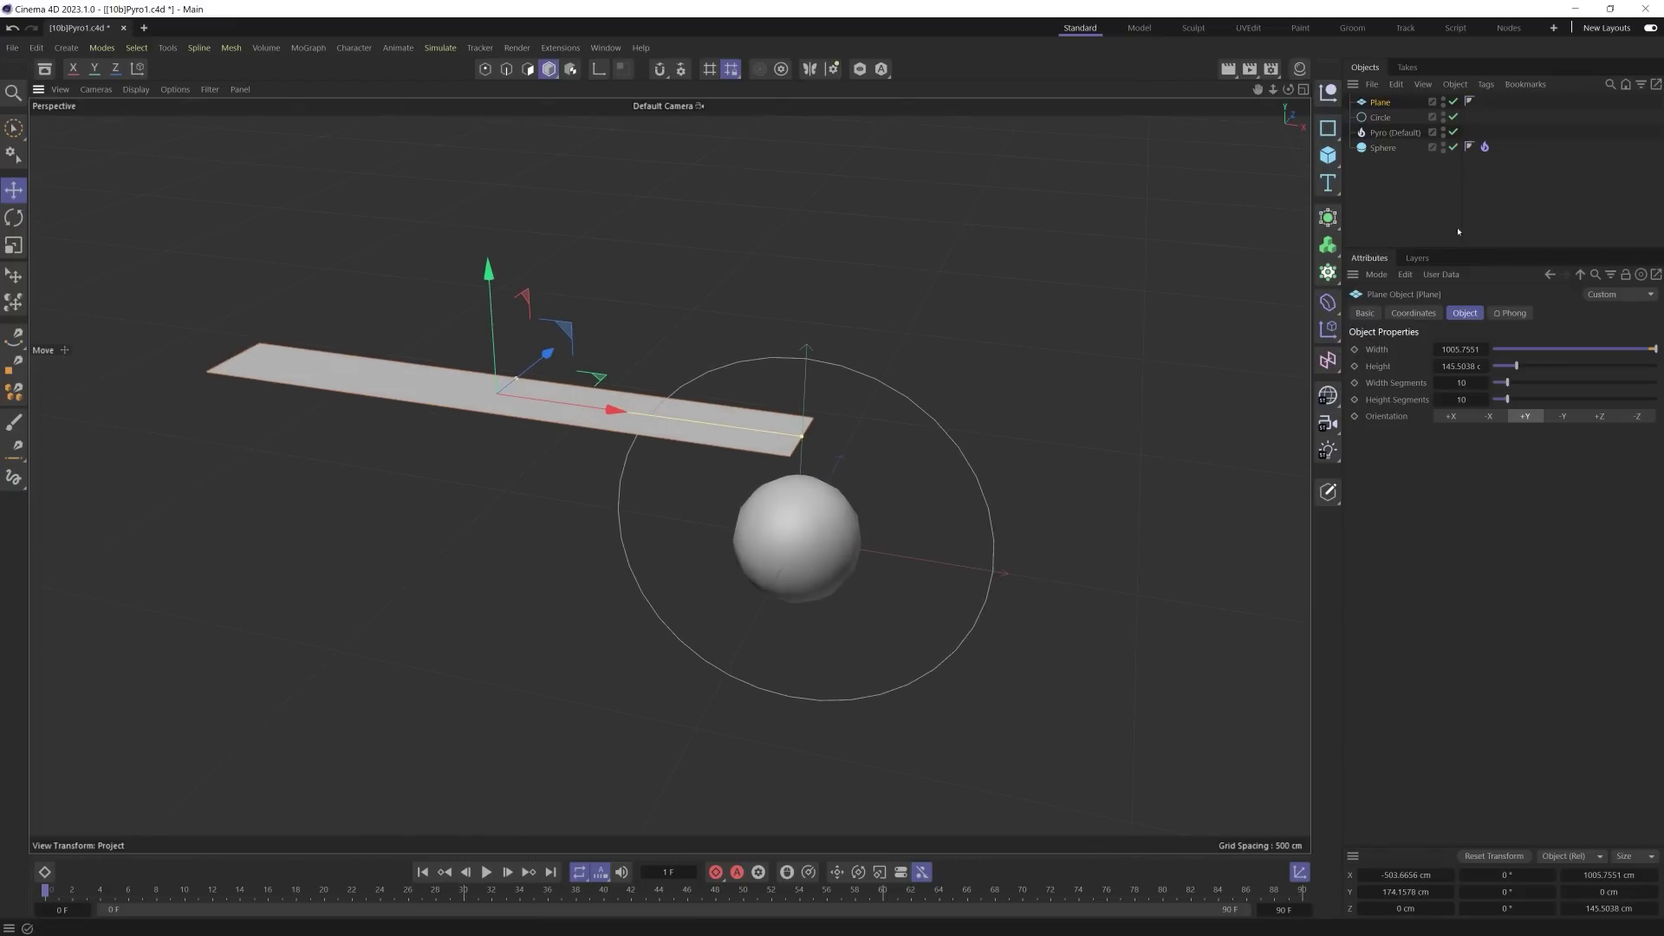
# Step: Disable the sphere so it disappears from the scene
pyautogui.rightClick(1377, 102)
pyautogui.press('Escape')
pyautogui.click(1452, 146)
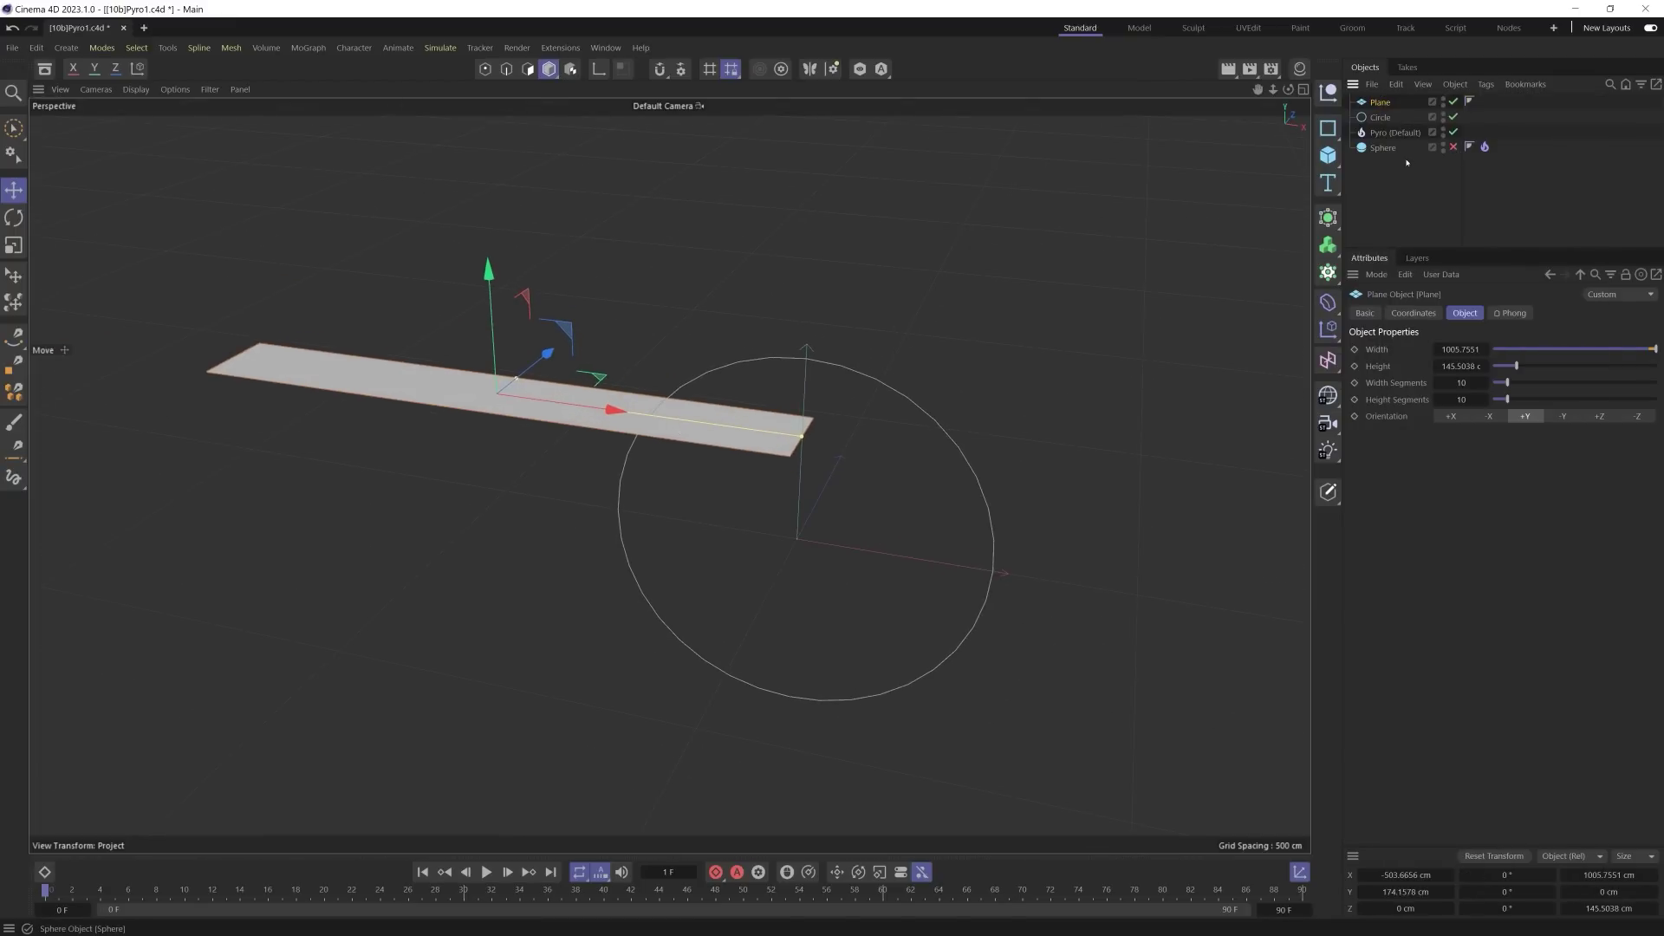
# Step: Give the plane a Pyro tag emitting only fuel, with density and temperature off, and preview to frame 19
pyautogui.rightClick(1378, 104)
pyautogui.moveTo(1430, 337)
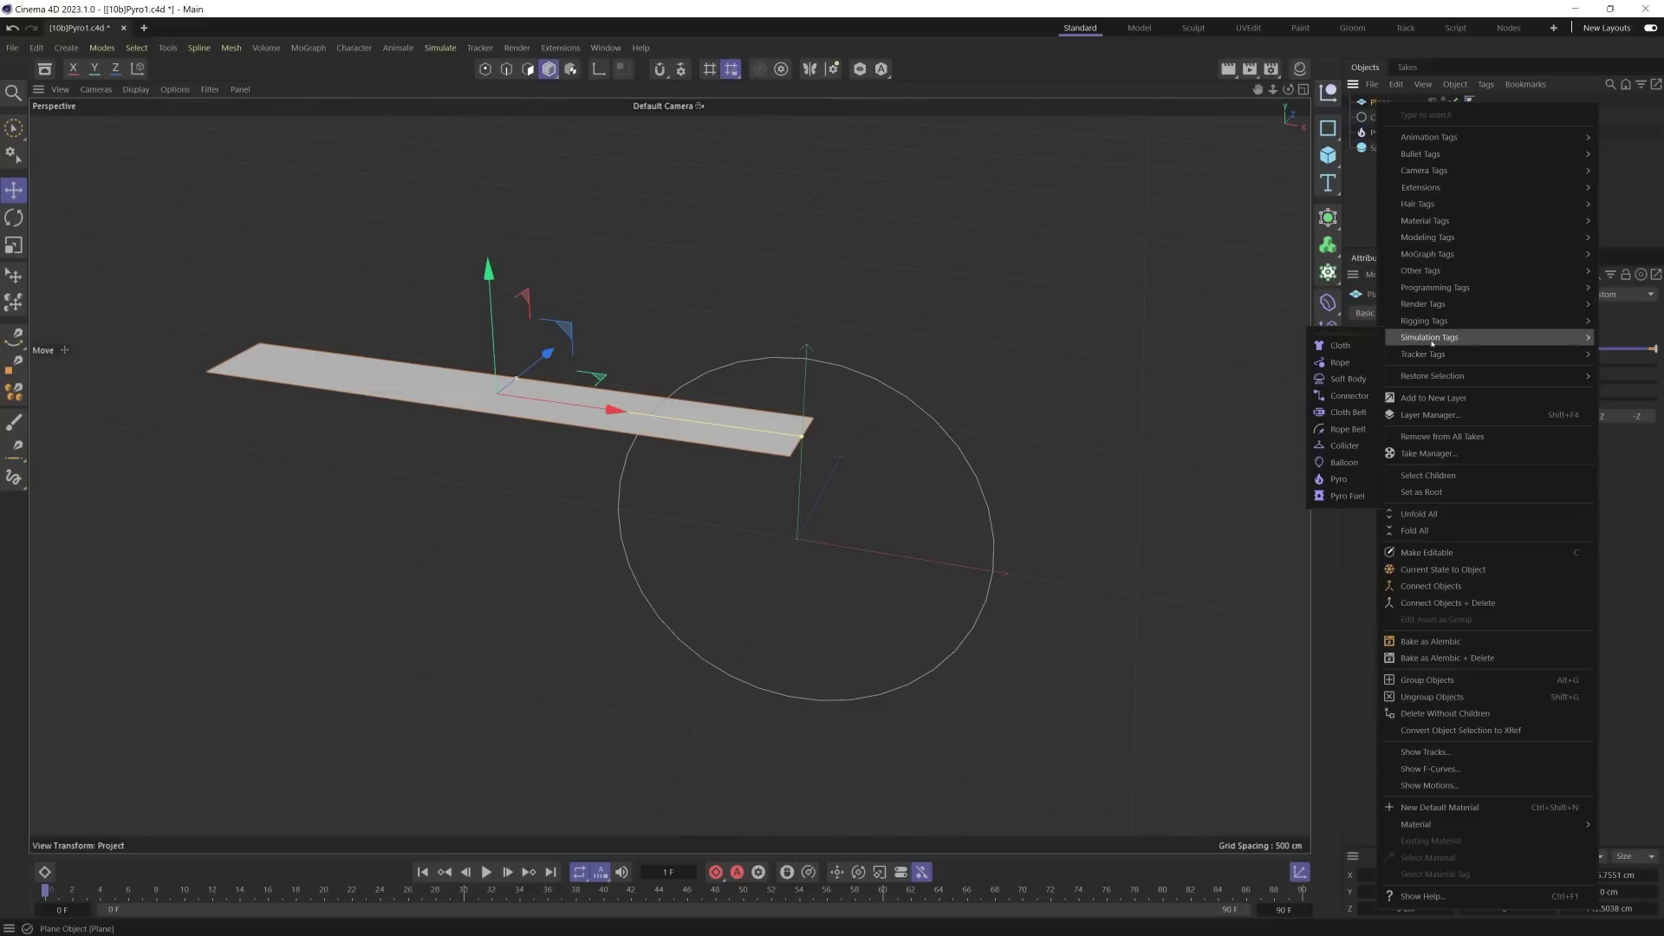
pyautogui.click(1336, 480)
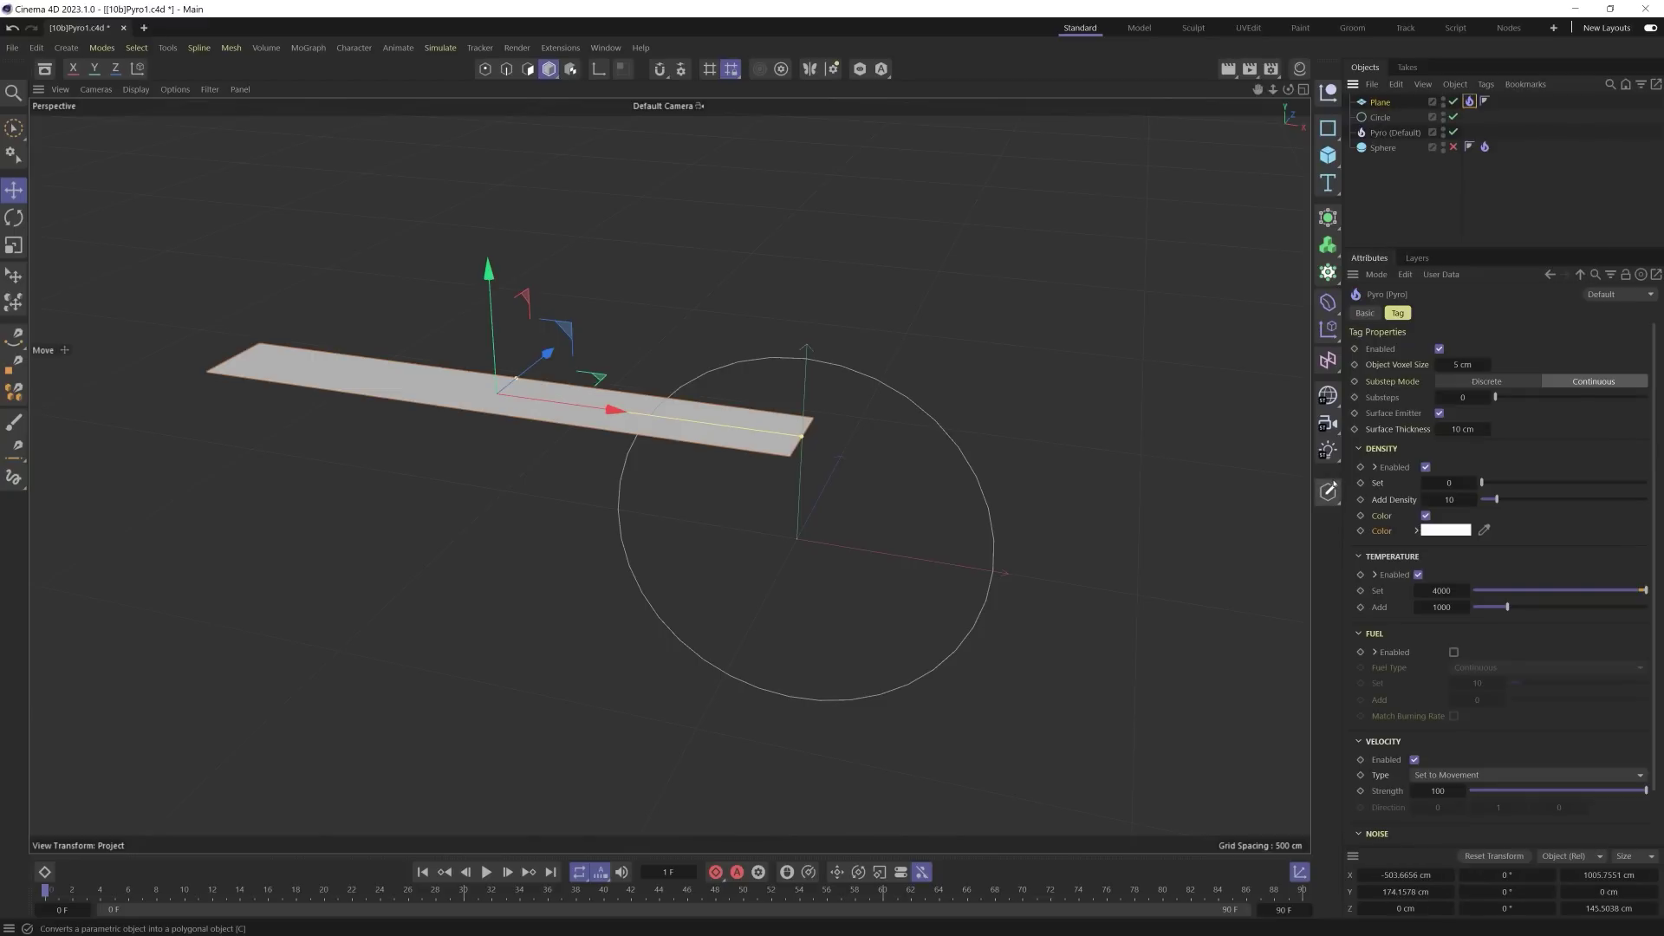
pyautogui.click(1425, 467)
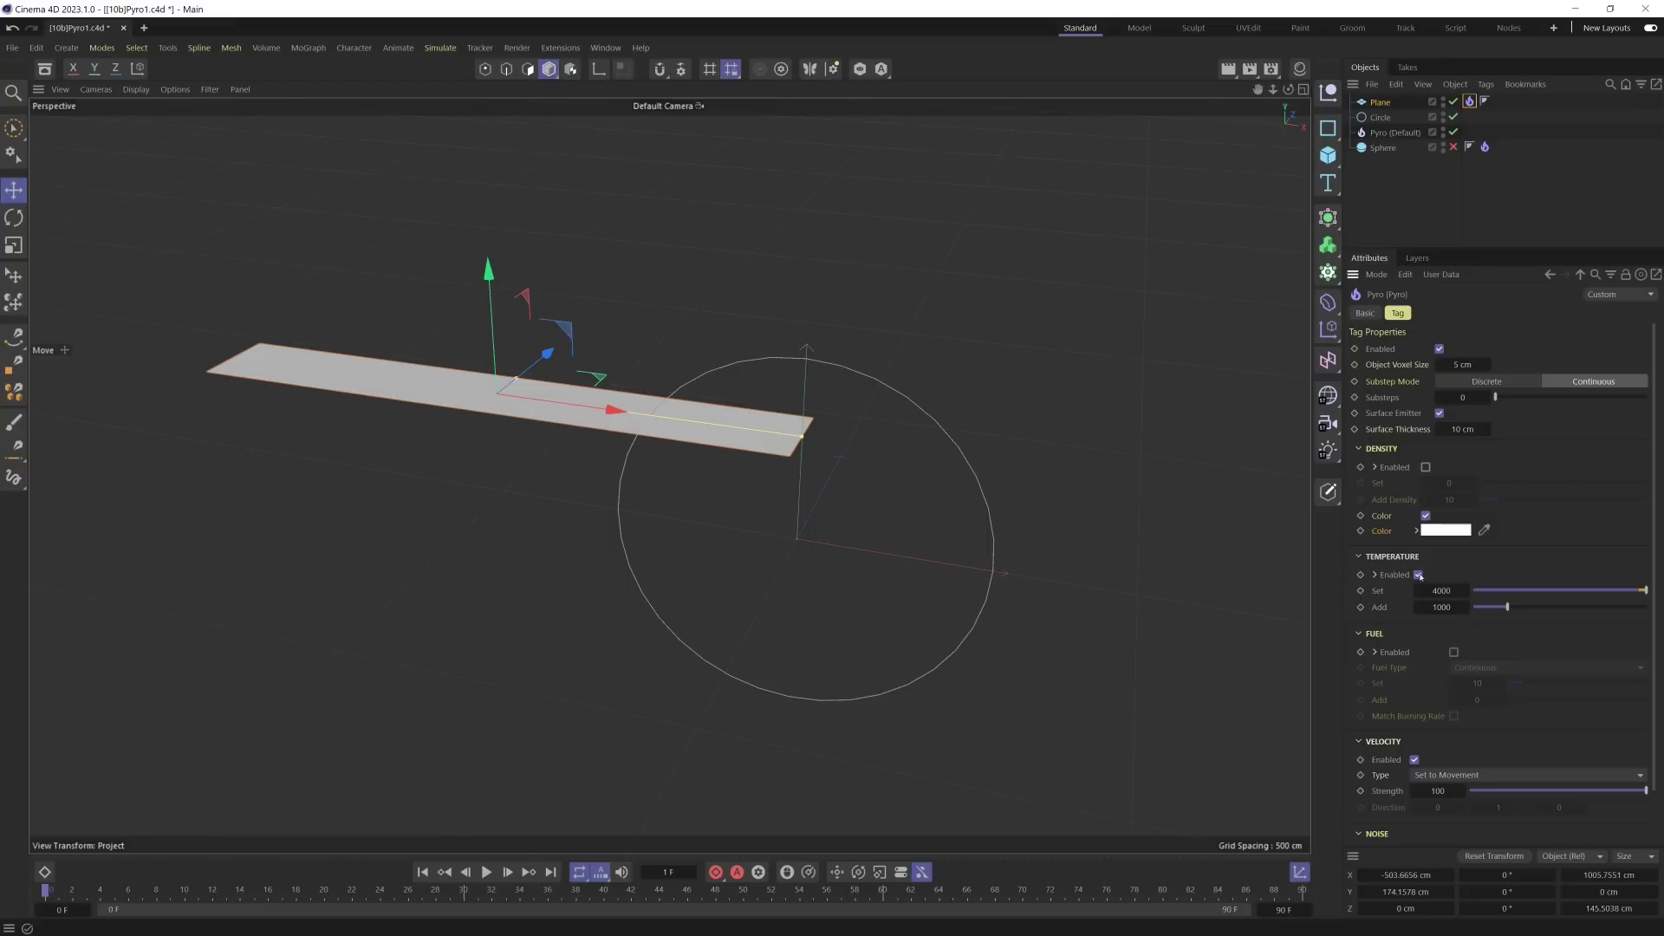
pyautogui.click(1419, 575)
pyautogui.click(1454, 652)
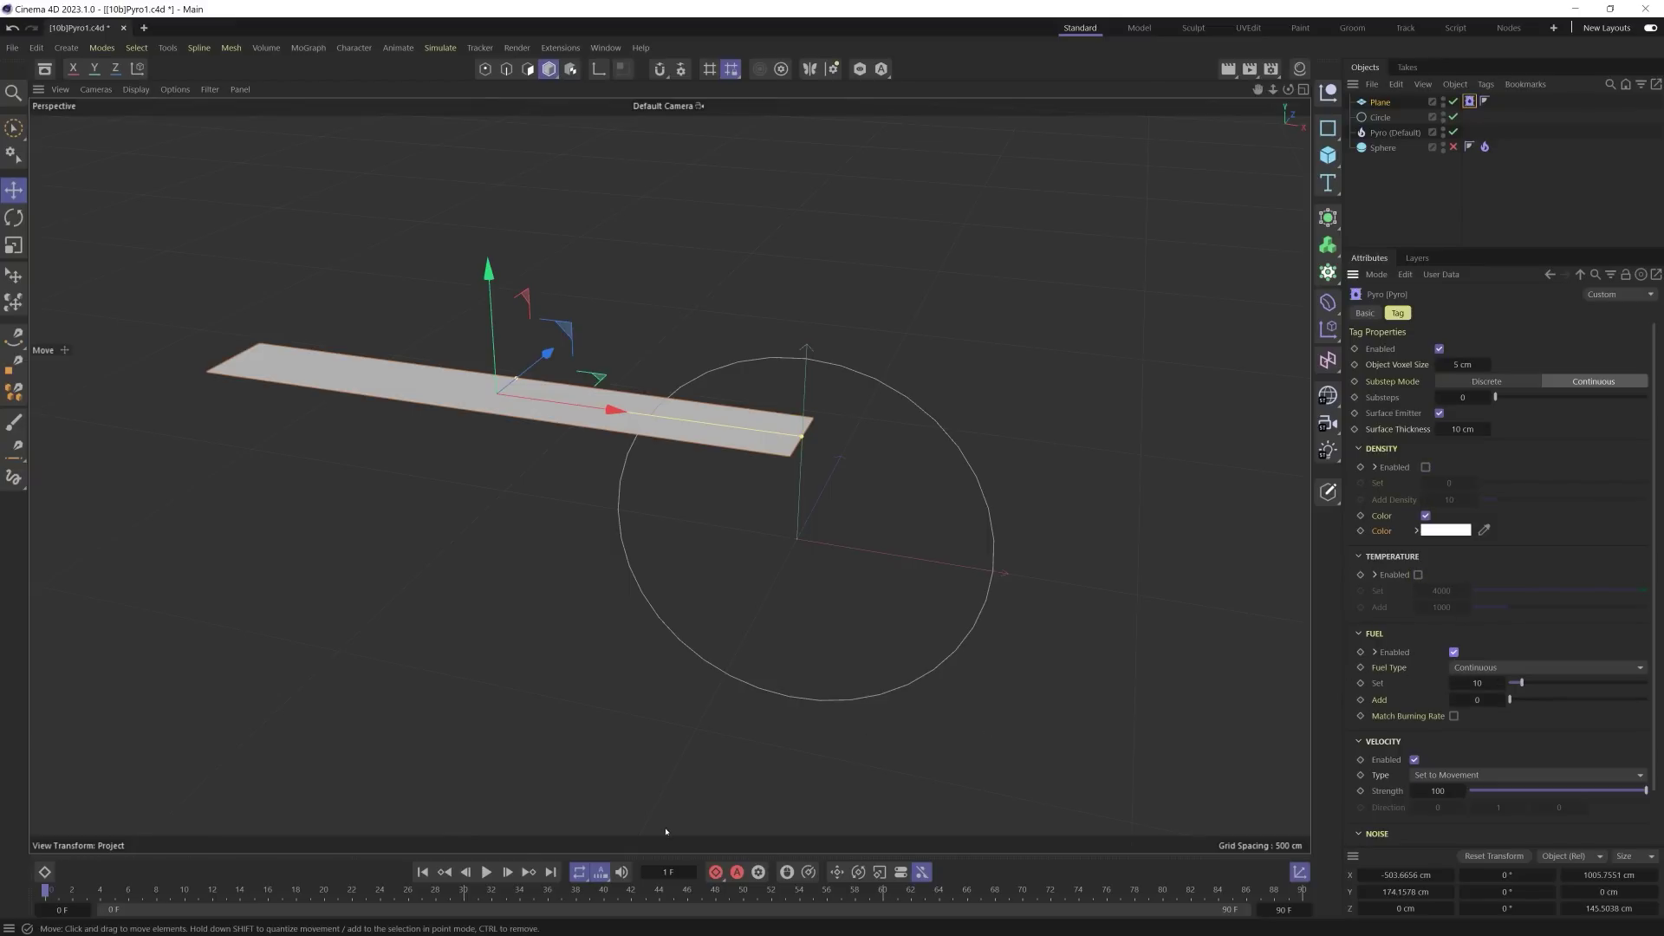
pyautogui.click(493, 876)
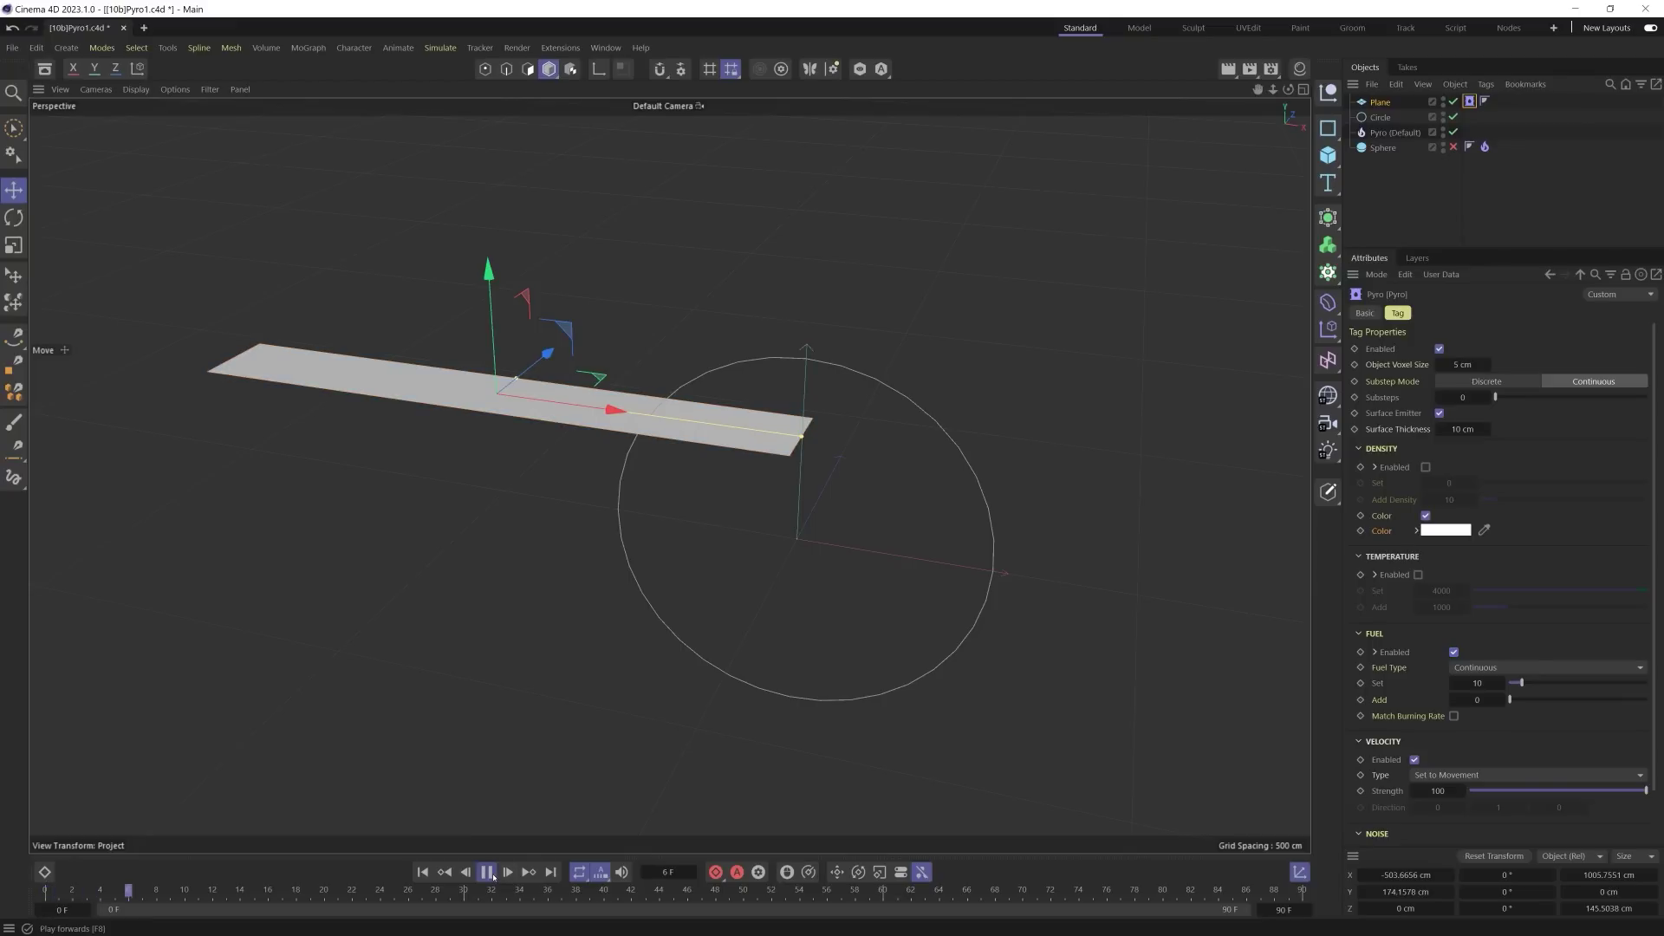
pyautogui.click(493, 876)
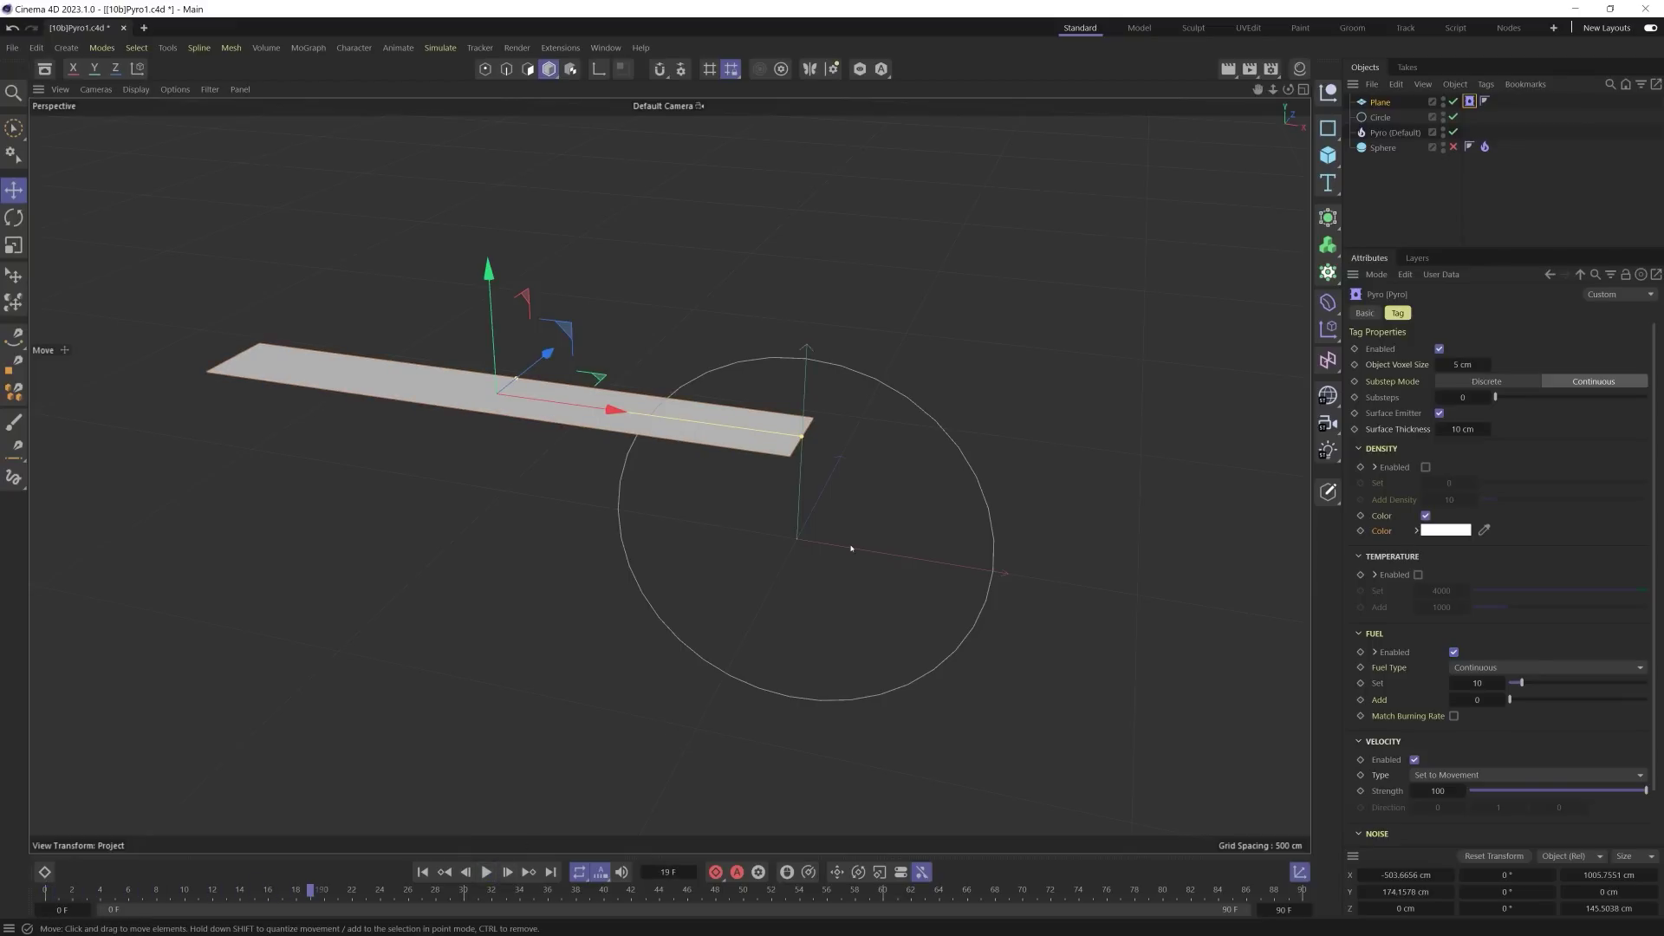
# Step: Set the Pyro object's Volume to Draw to Fuel, preview the fuel to frame 60, and rewind
pyautogui.click(1391, 132)
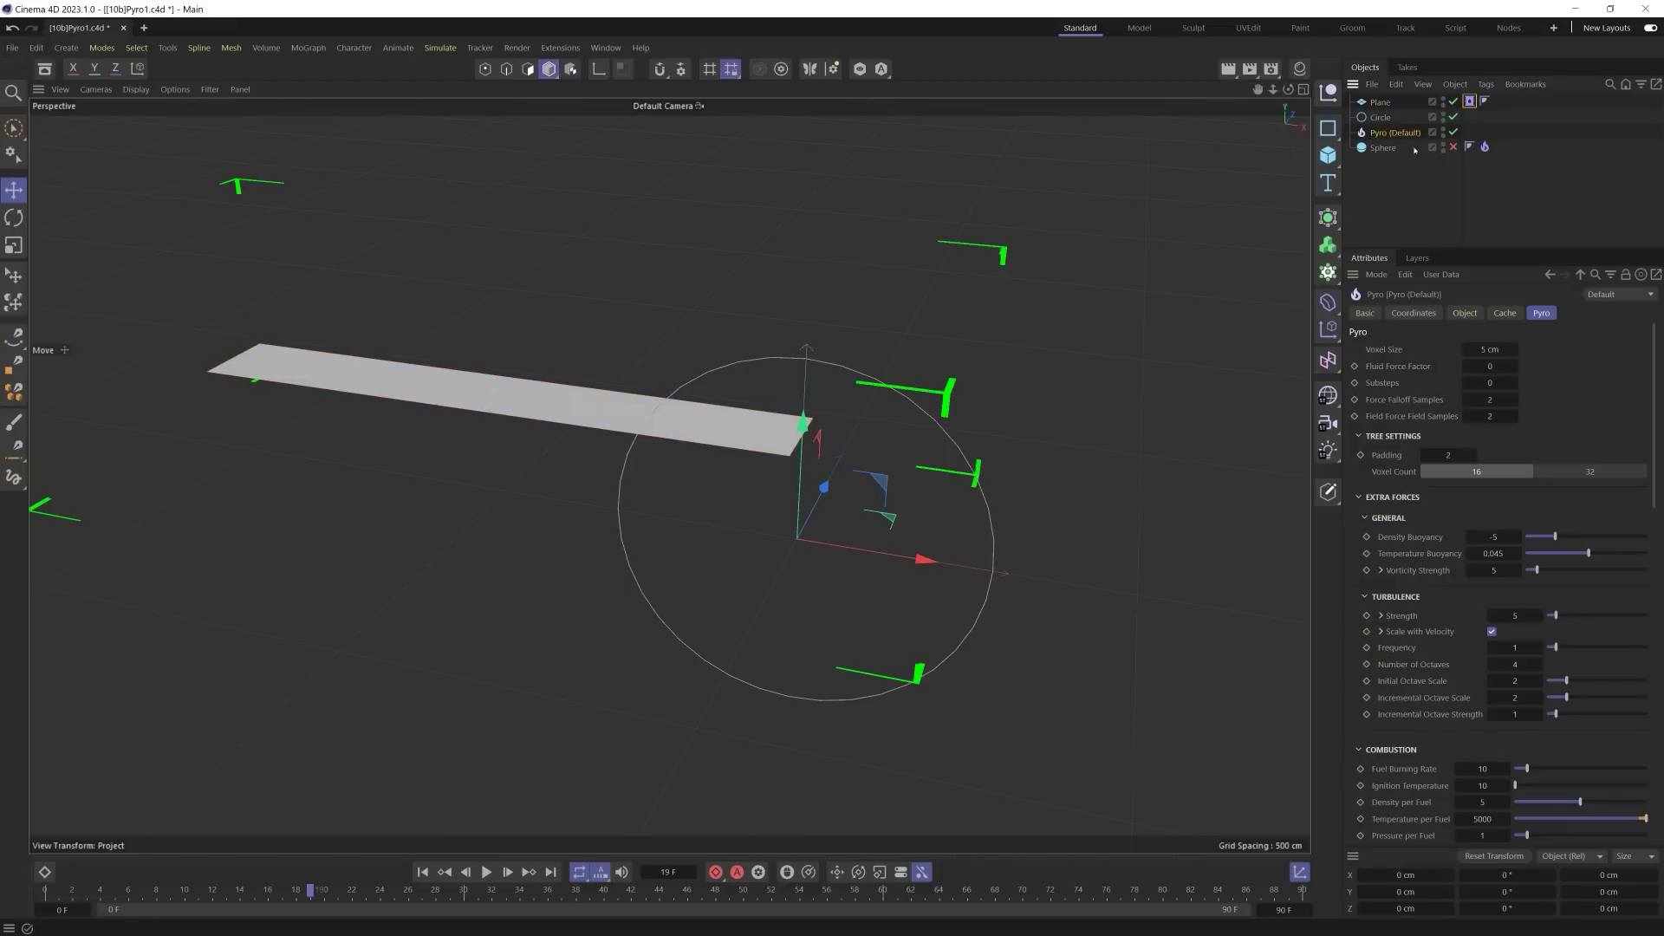
pyautogui.scroll(-6, 1383, 594)
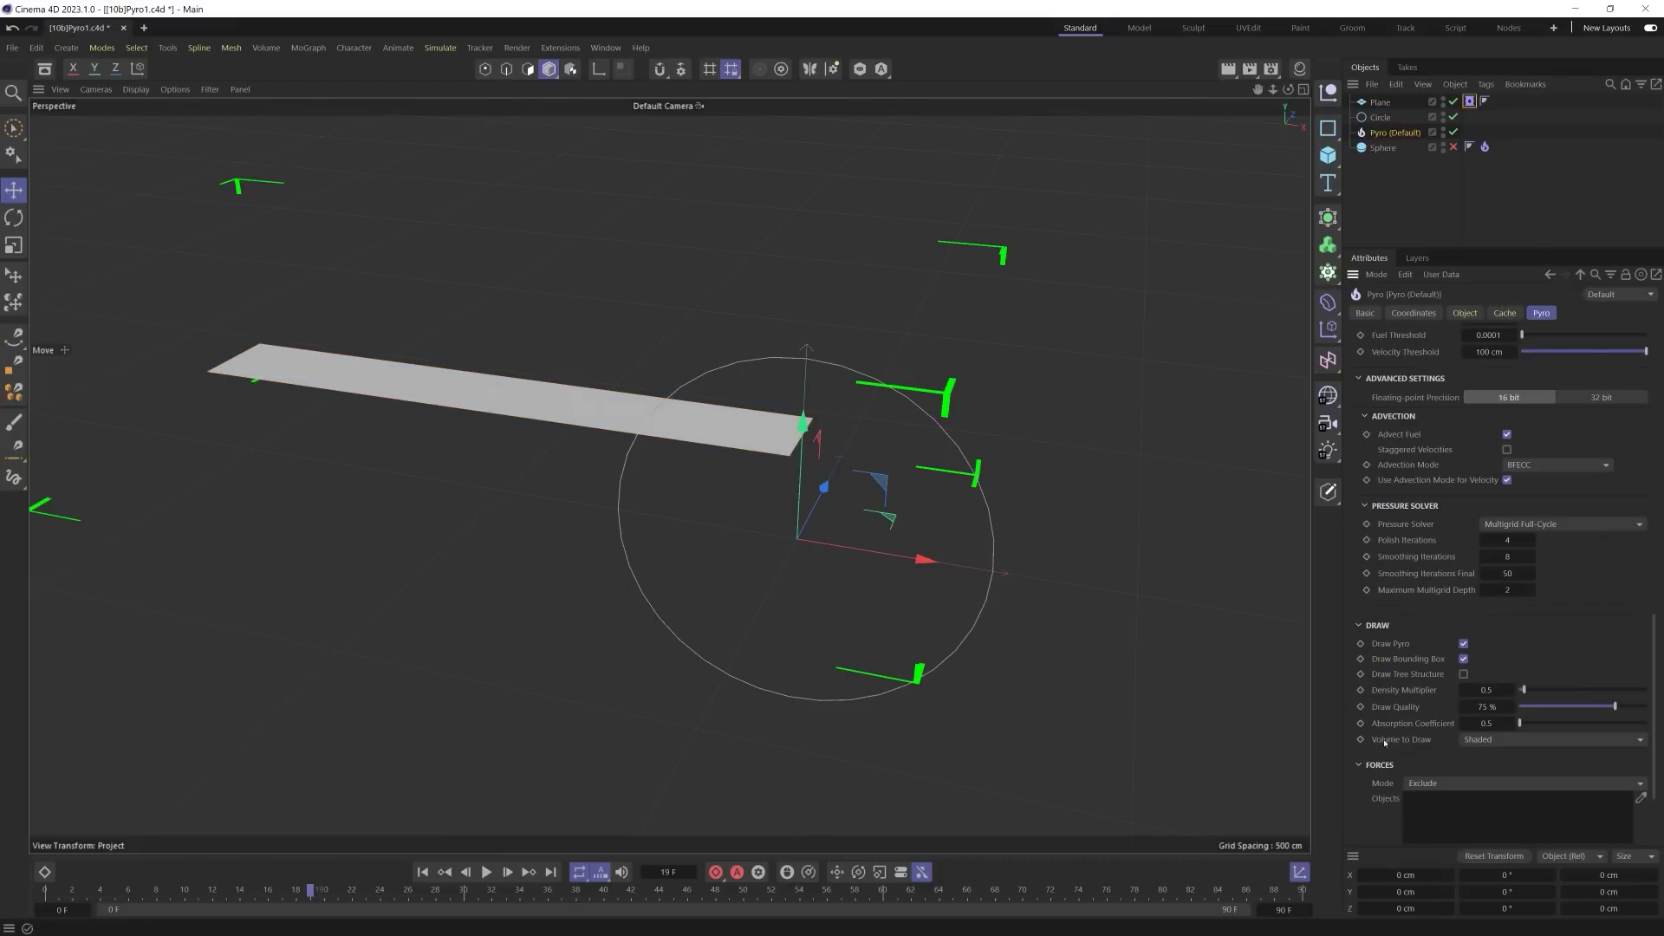
pyautogui.click(1479, 740)
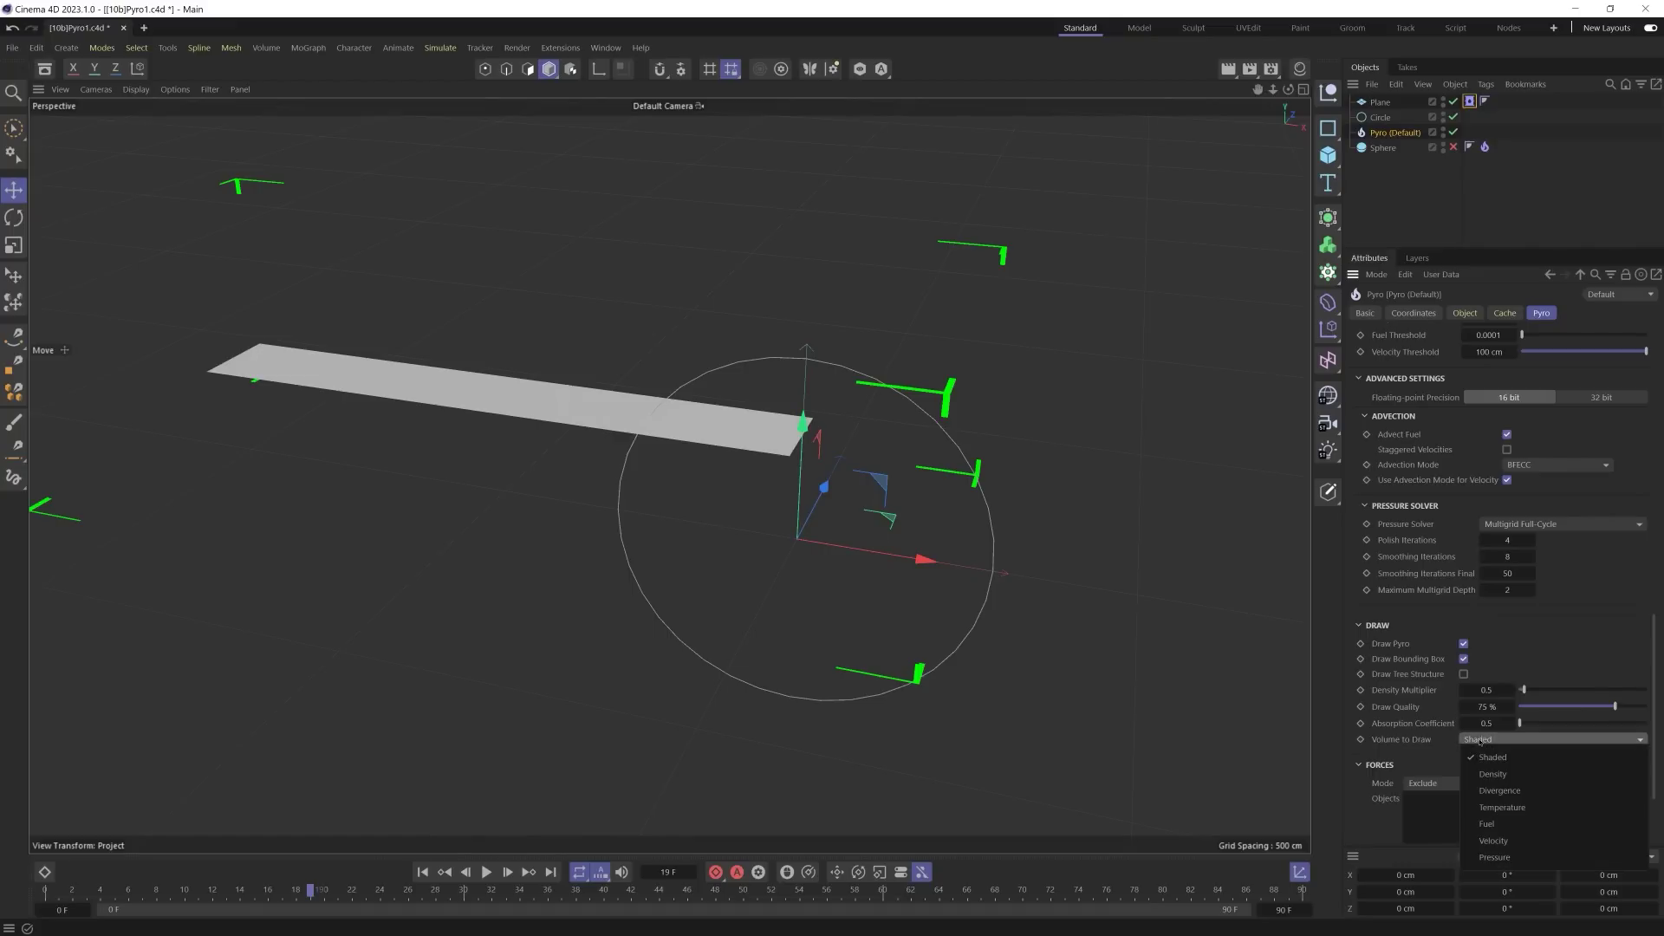
pyautogui.click(1490, 824)
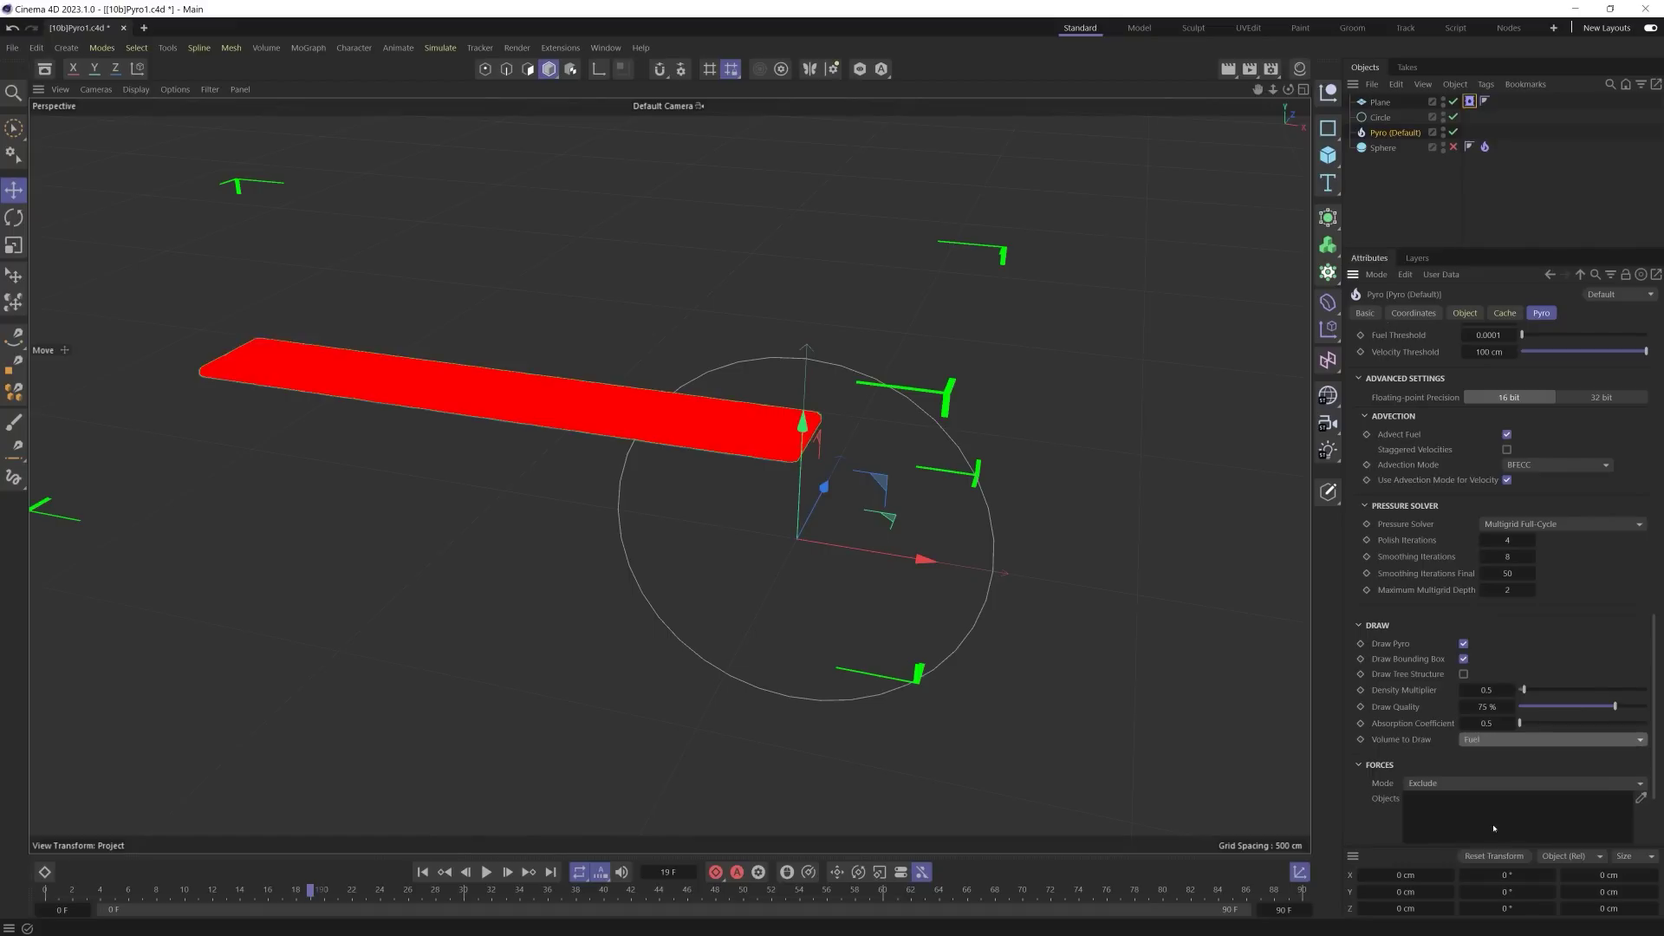
pyautogui.click(422, 872)
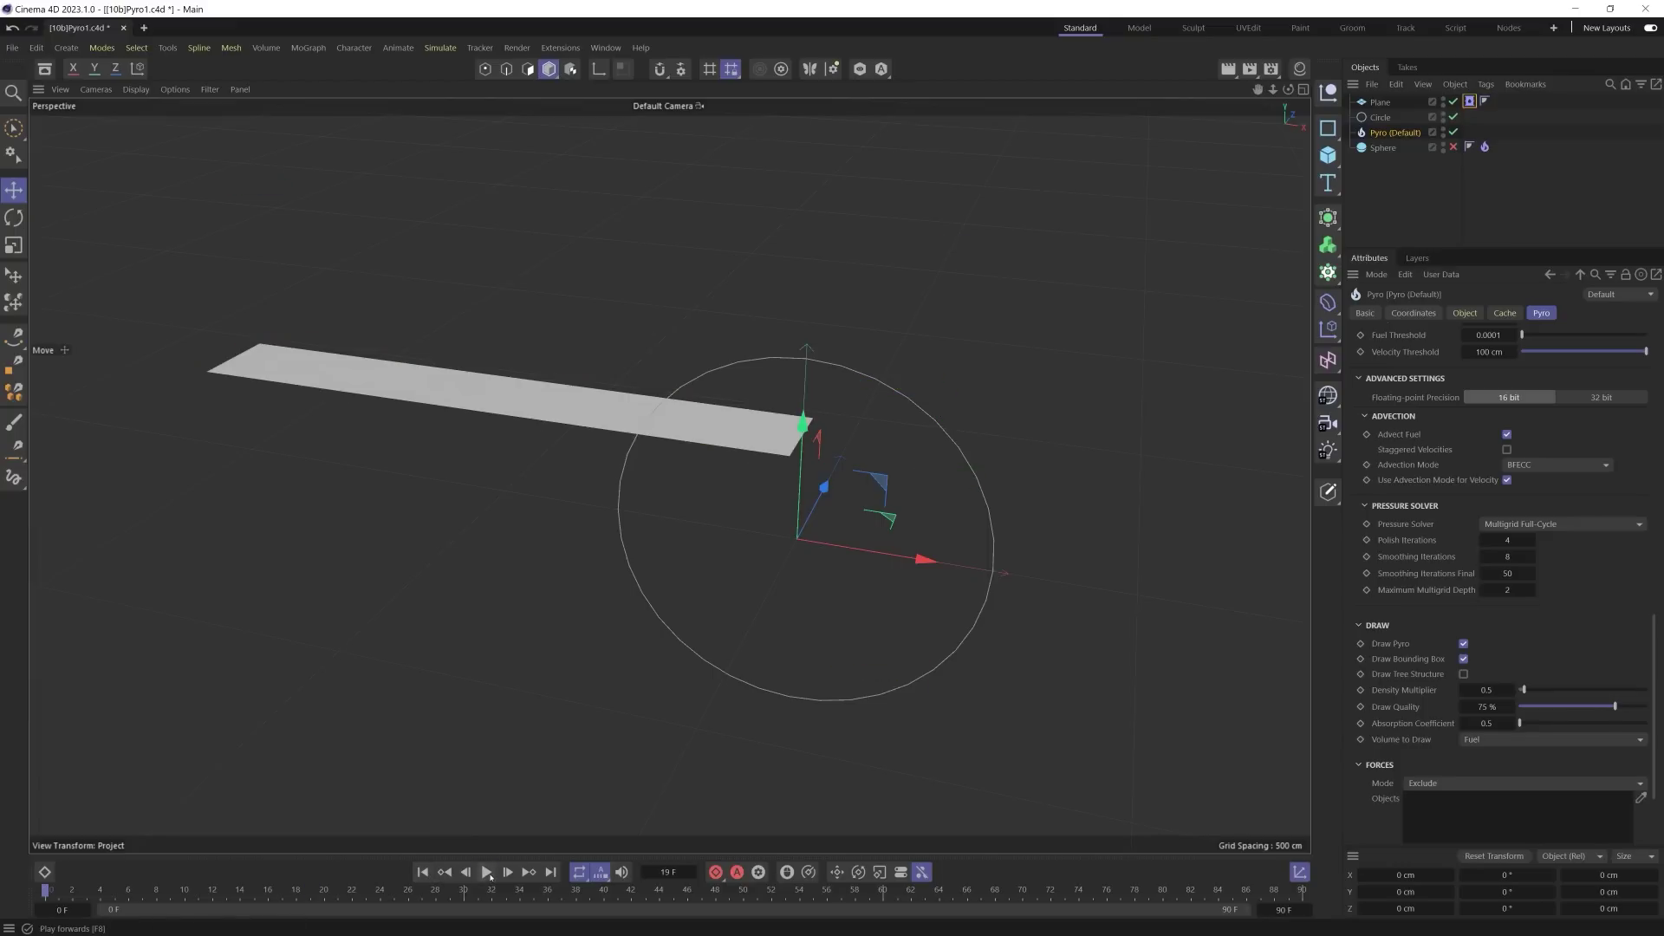
pyautogui.click(486, 872)
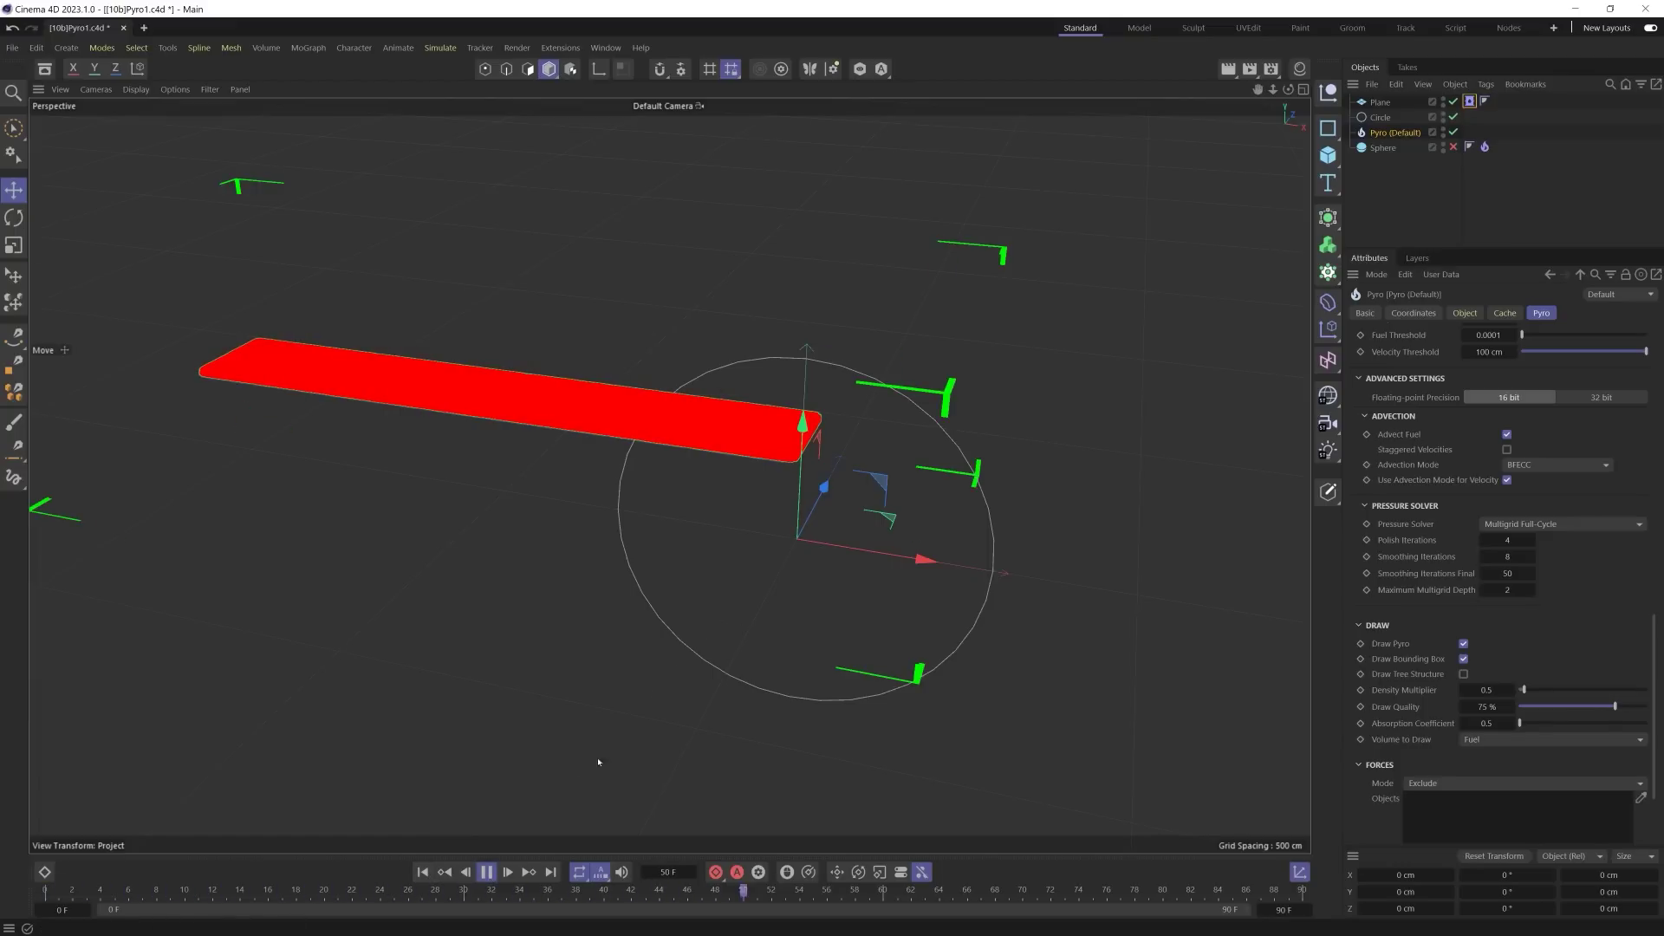
pyautogui.click(486, 872)
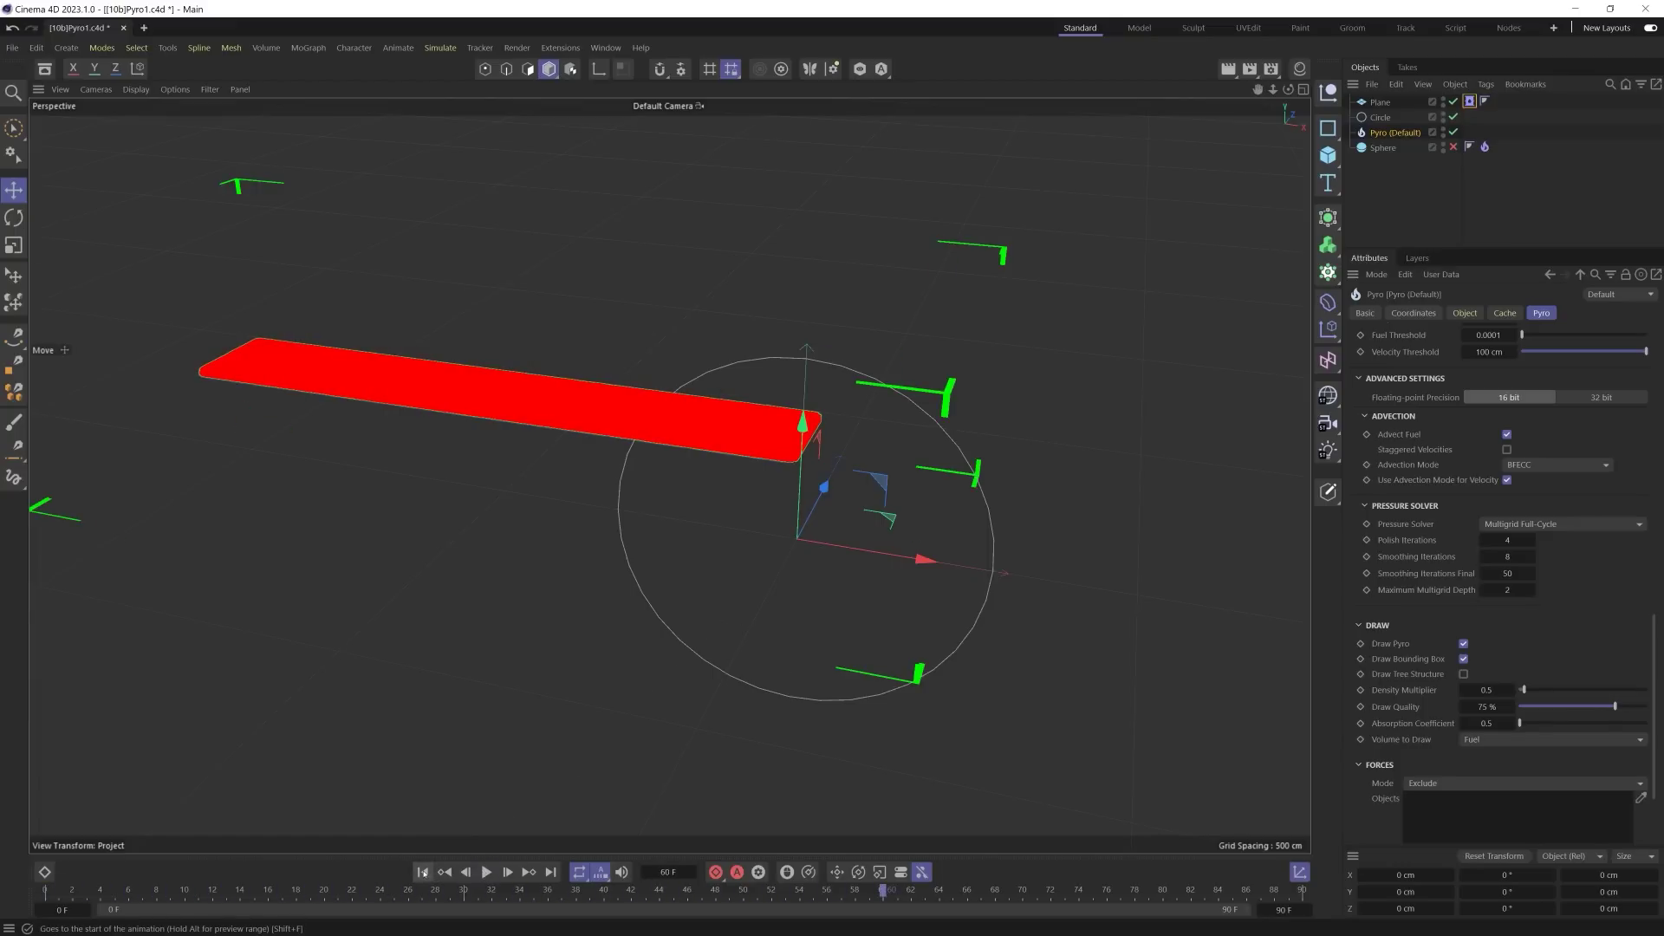
pyautogui.click(422, 871)
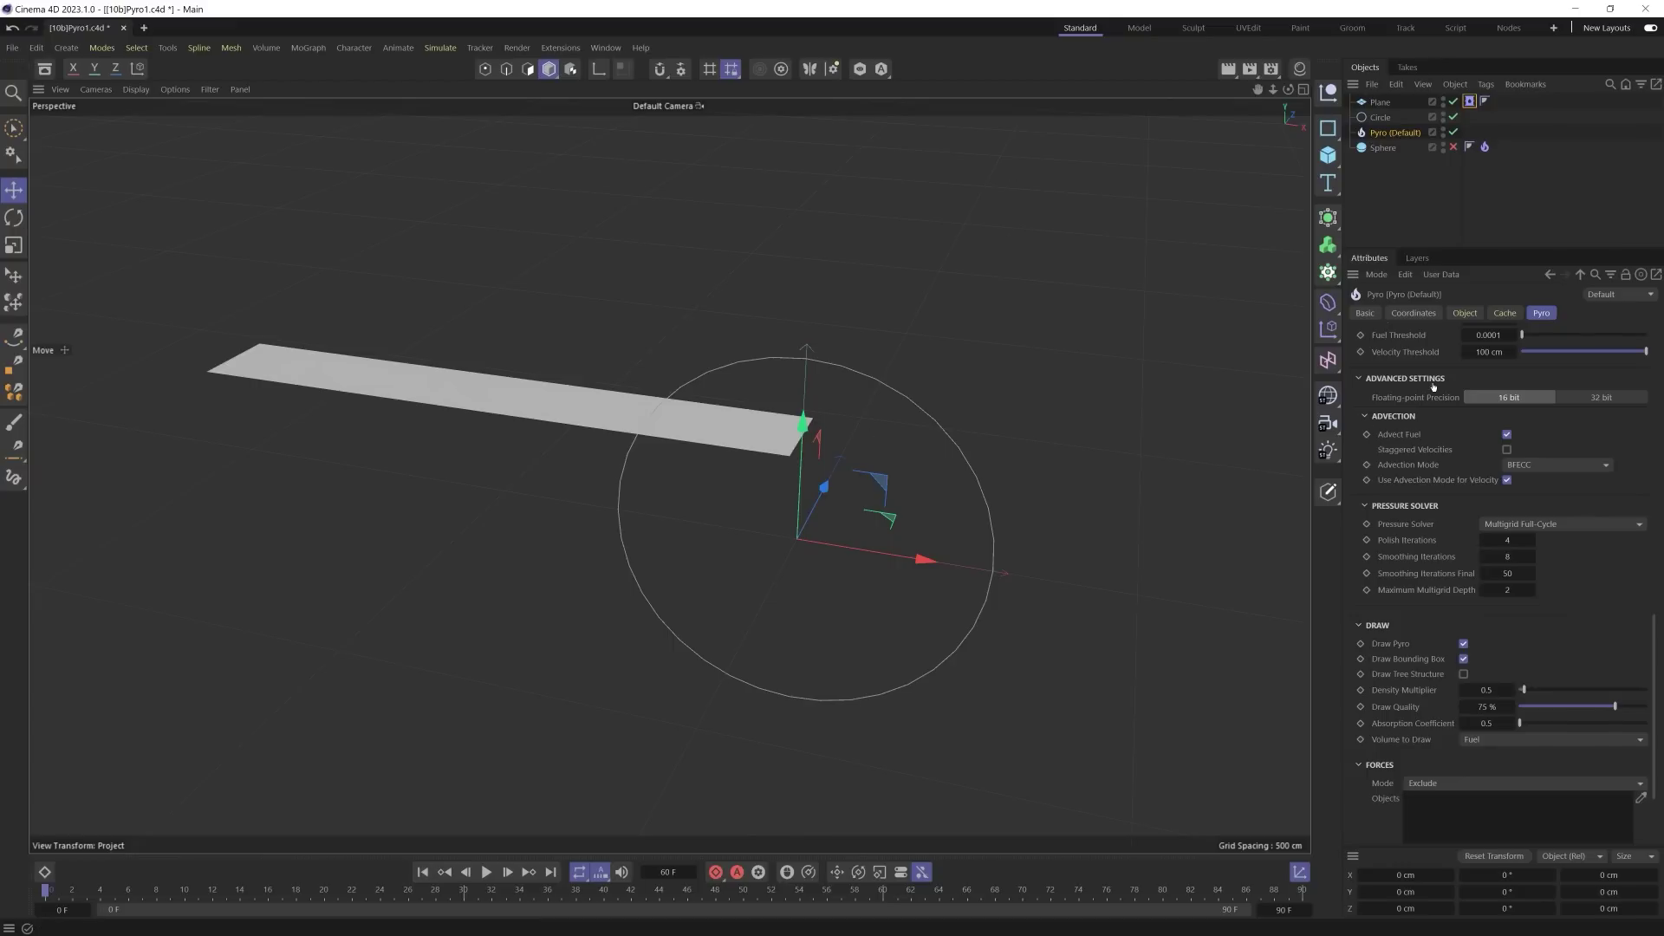
# Step: Re-enable the sphere, hide the plane, and briefly preview the simulation to frame 12
pyautogui.click(1385, 148)
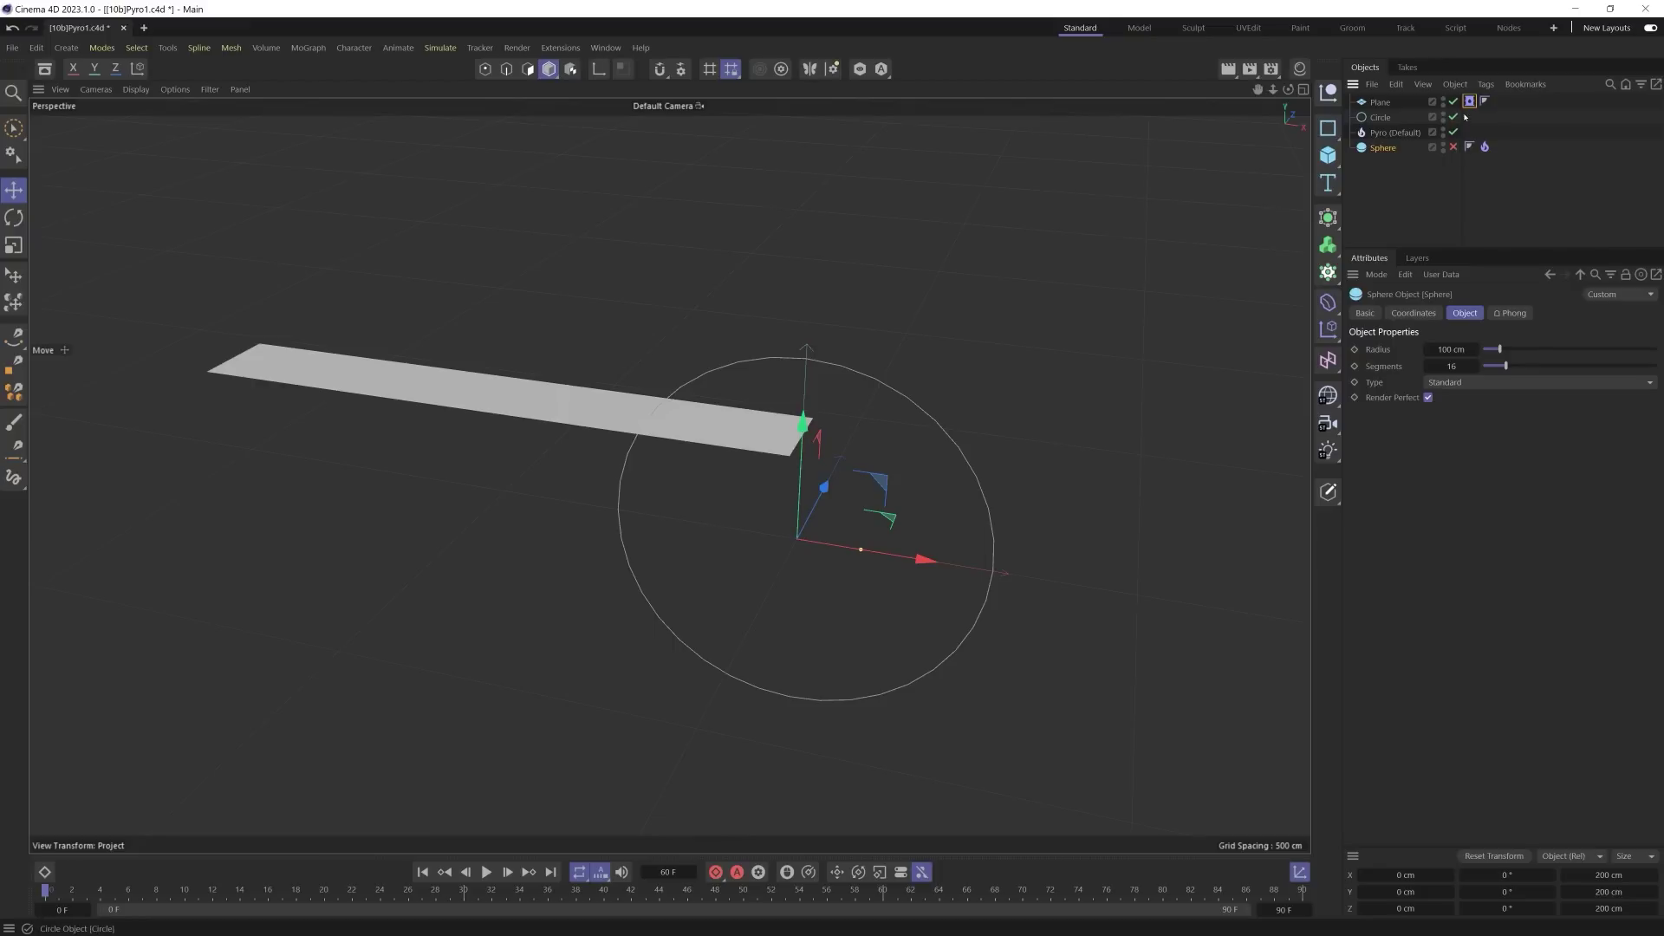
pyautogui.click(1453, 147)
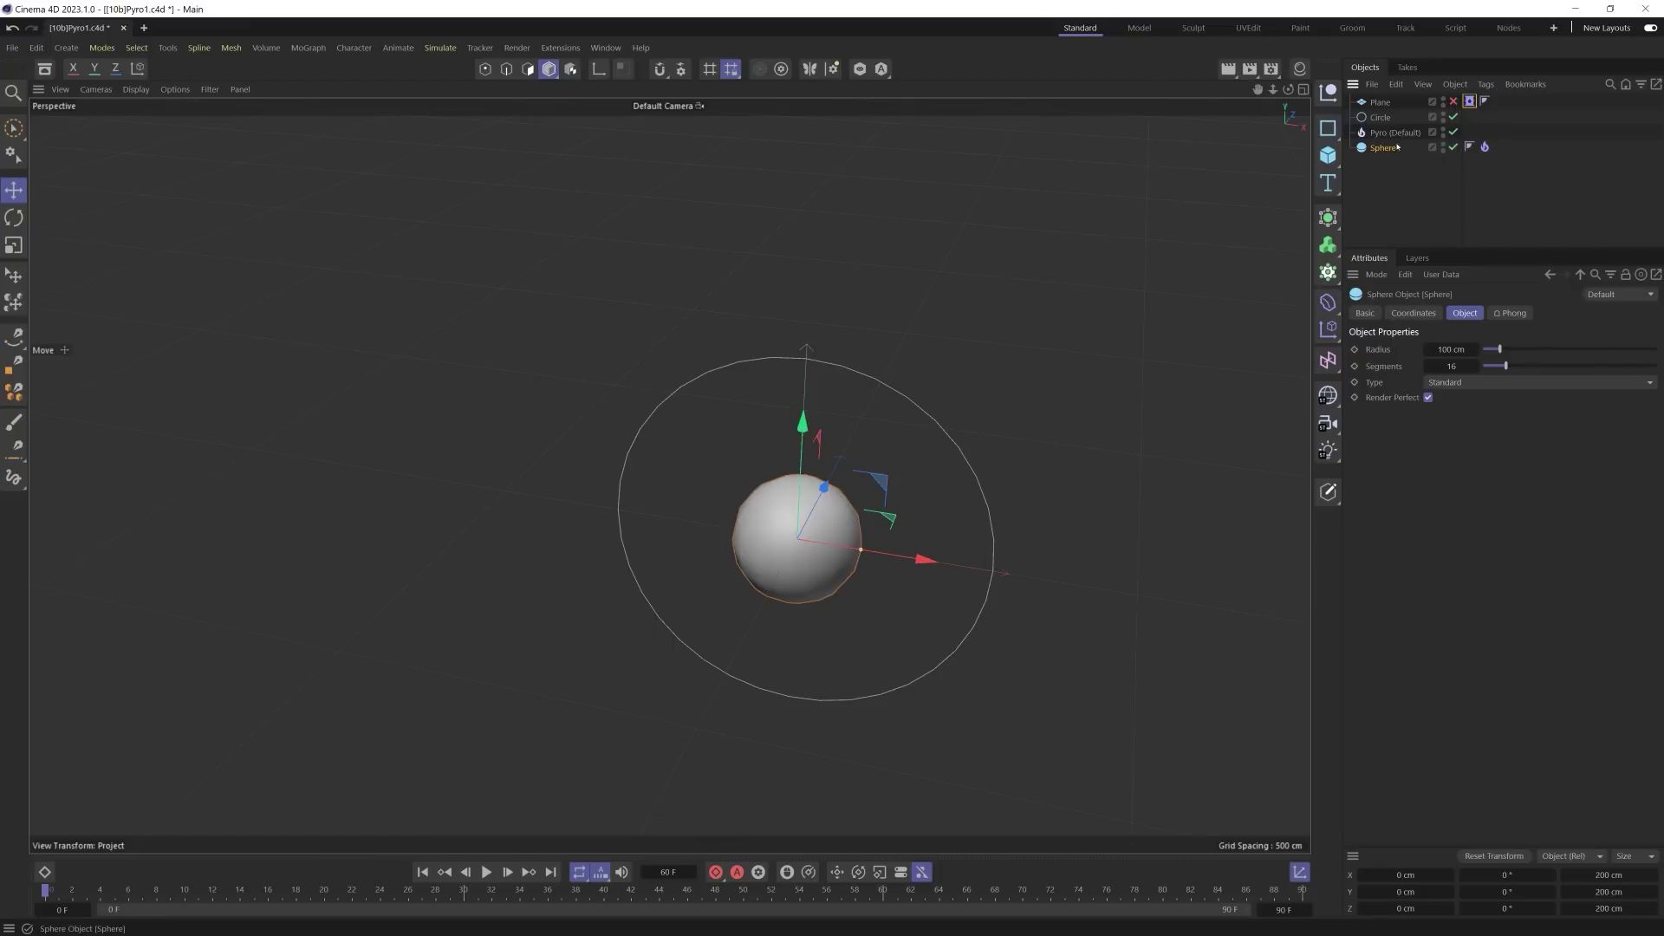
pyautogui.click(486, 872)
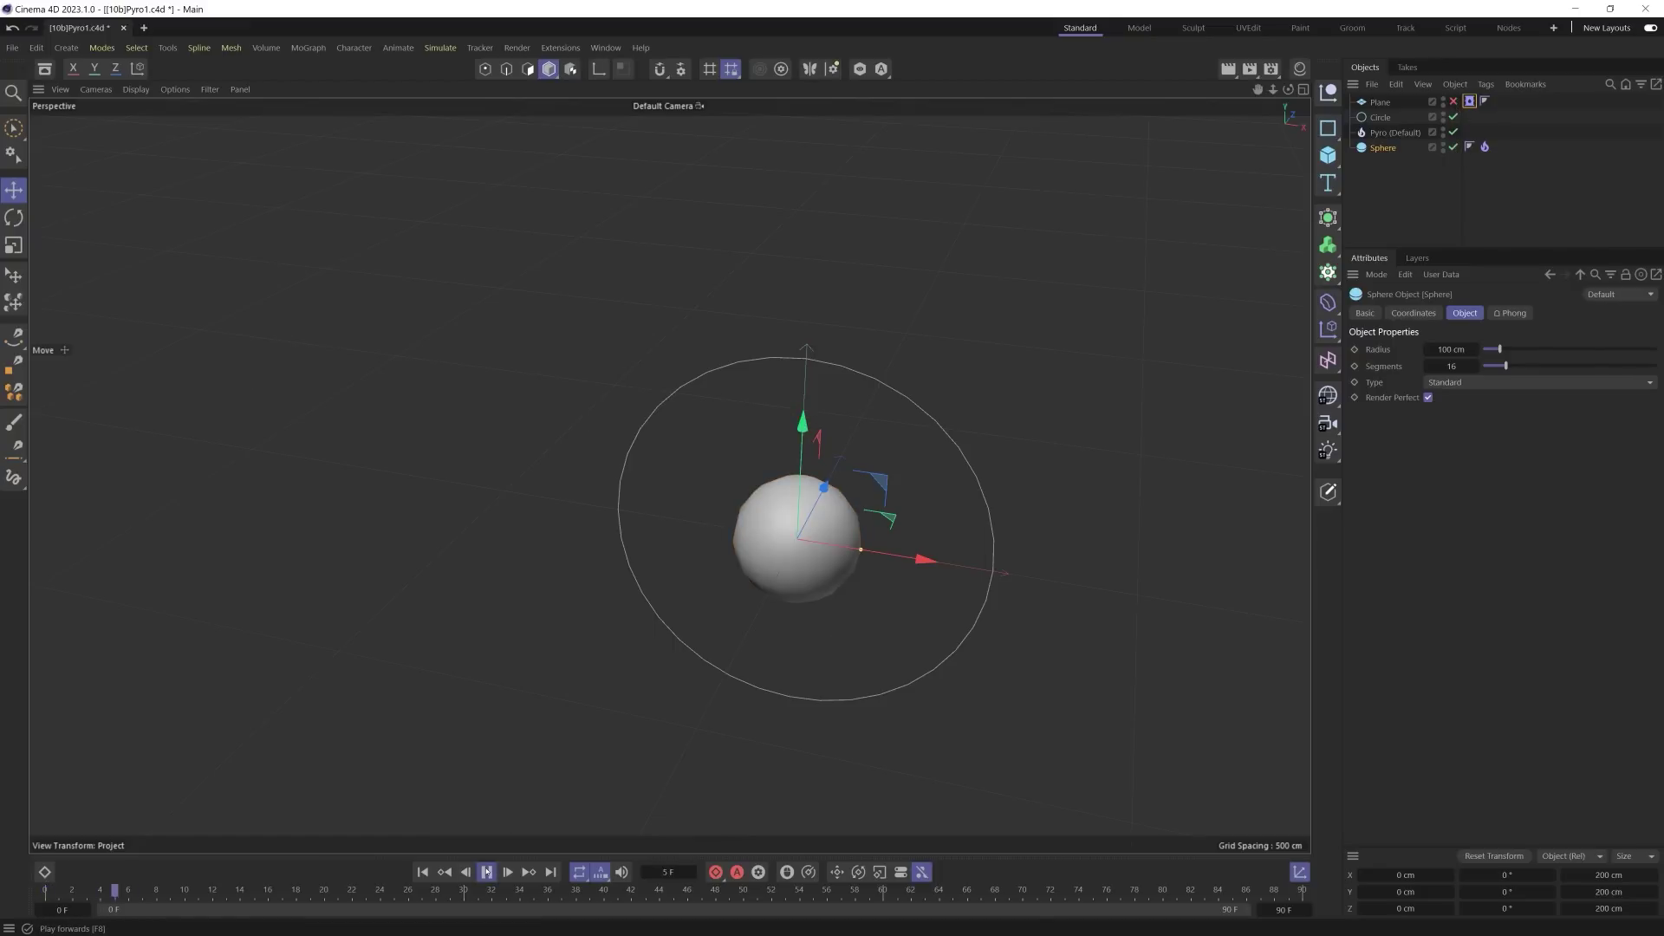
pyautogui.click(486, 872)
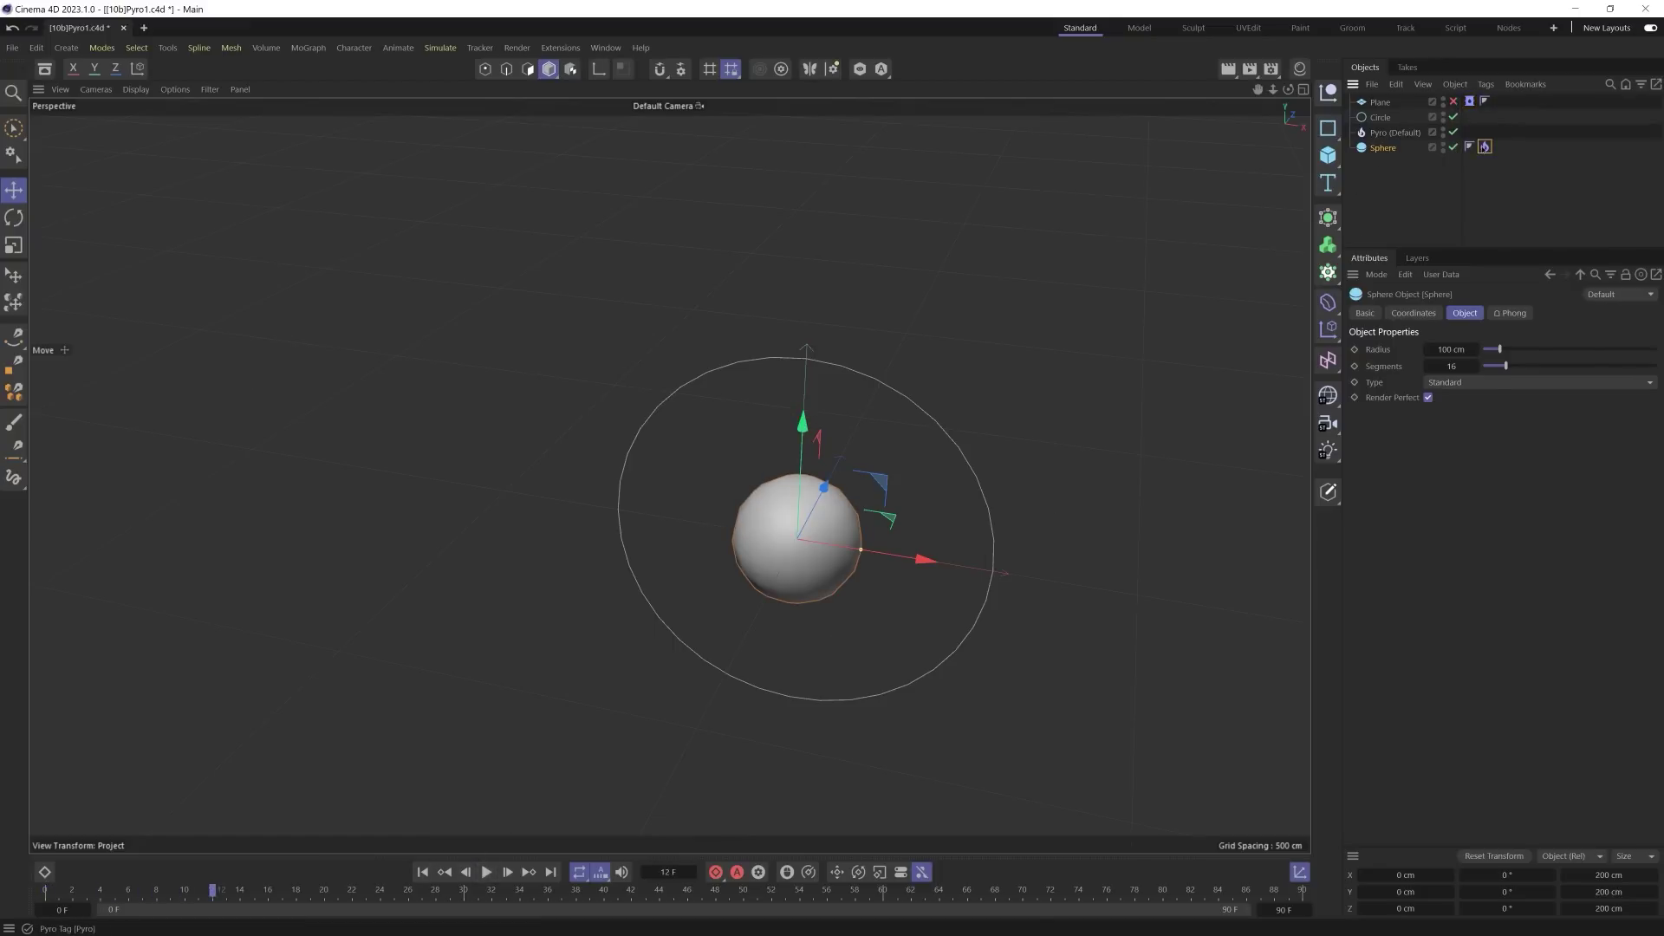
pyautogui.click(1484, 146)
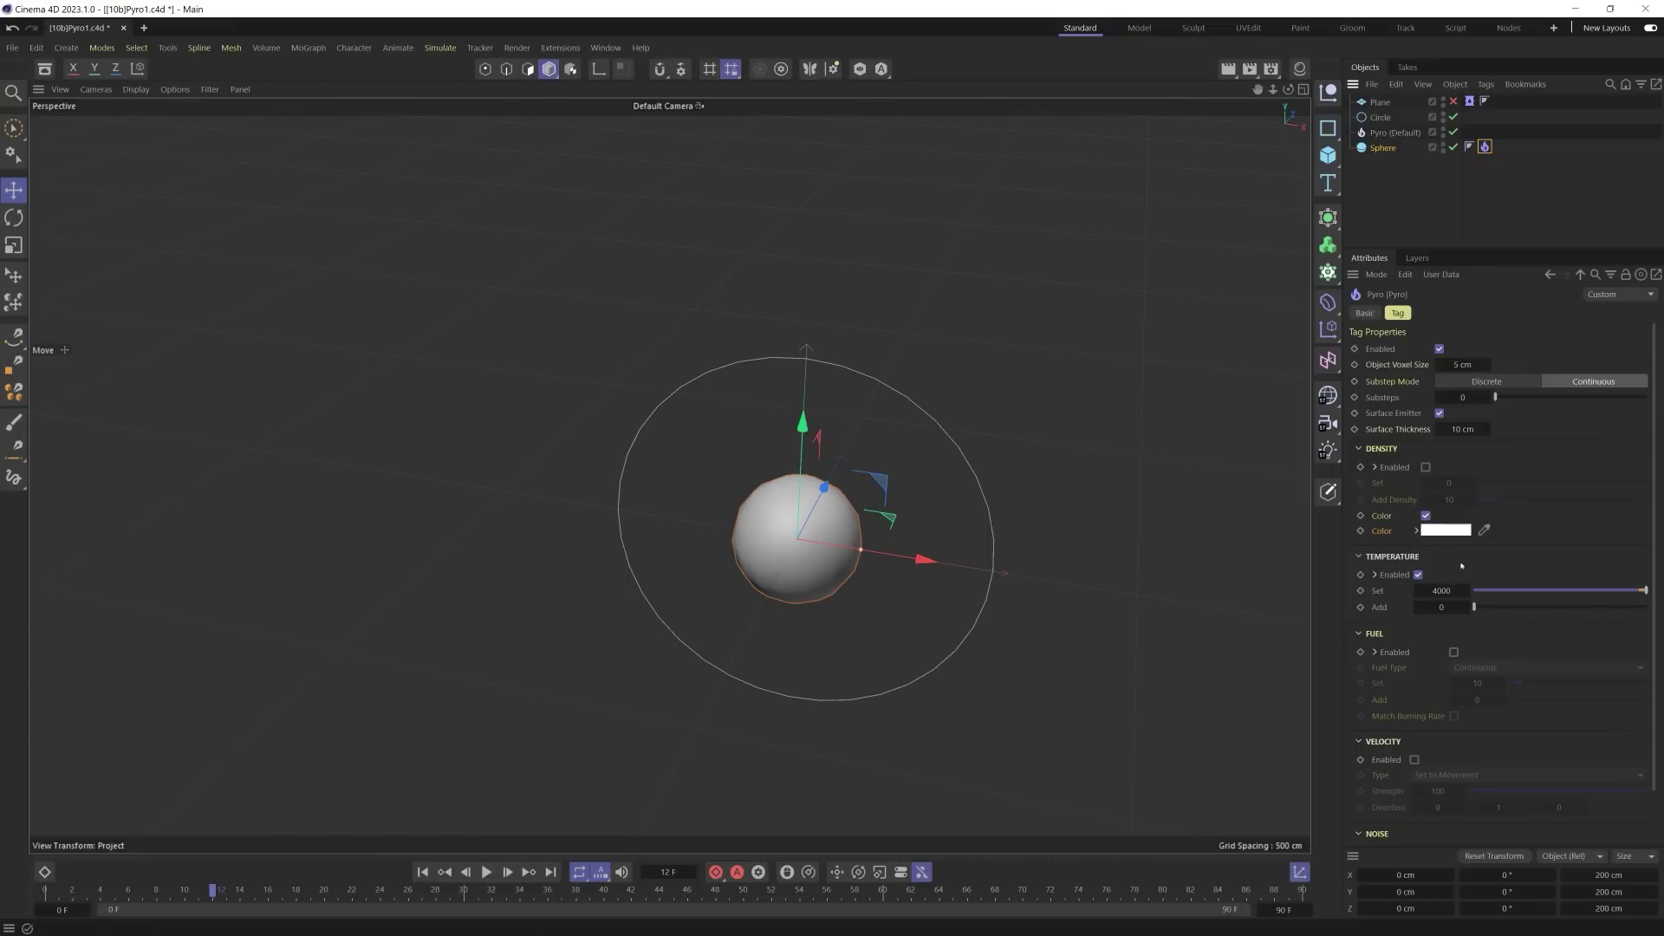
# Step: Set the project's Pyro Volume to Draw to fire and preview the fire simulation
pyautogui.hotkey('ctrl', 'd')
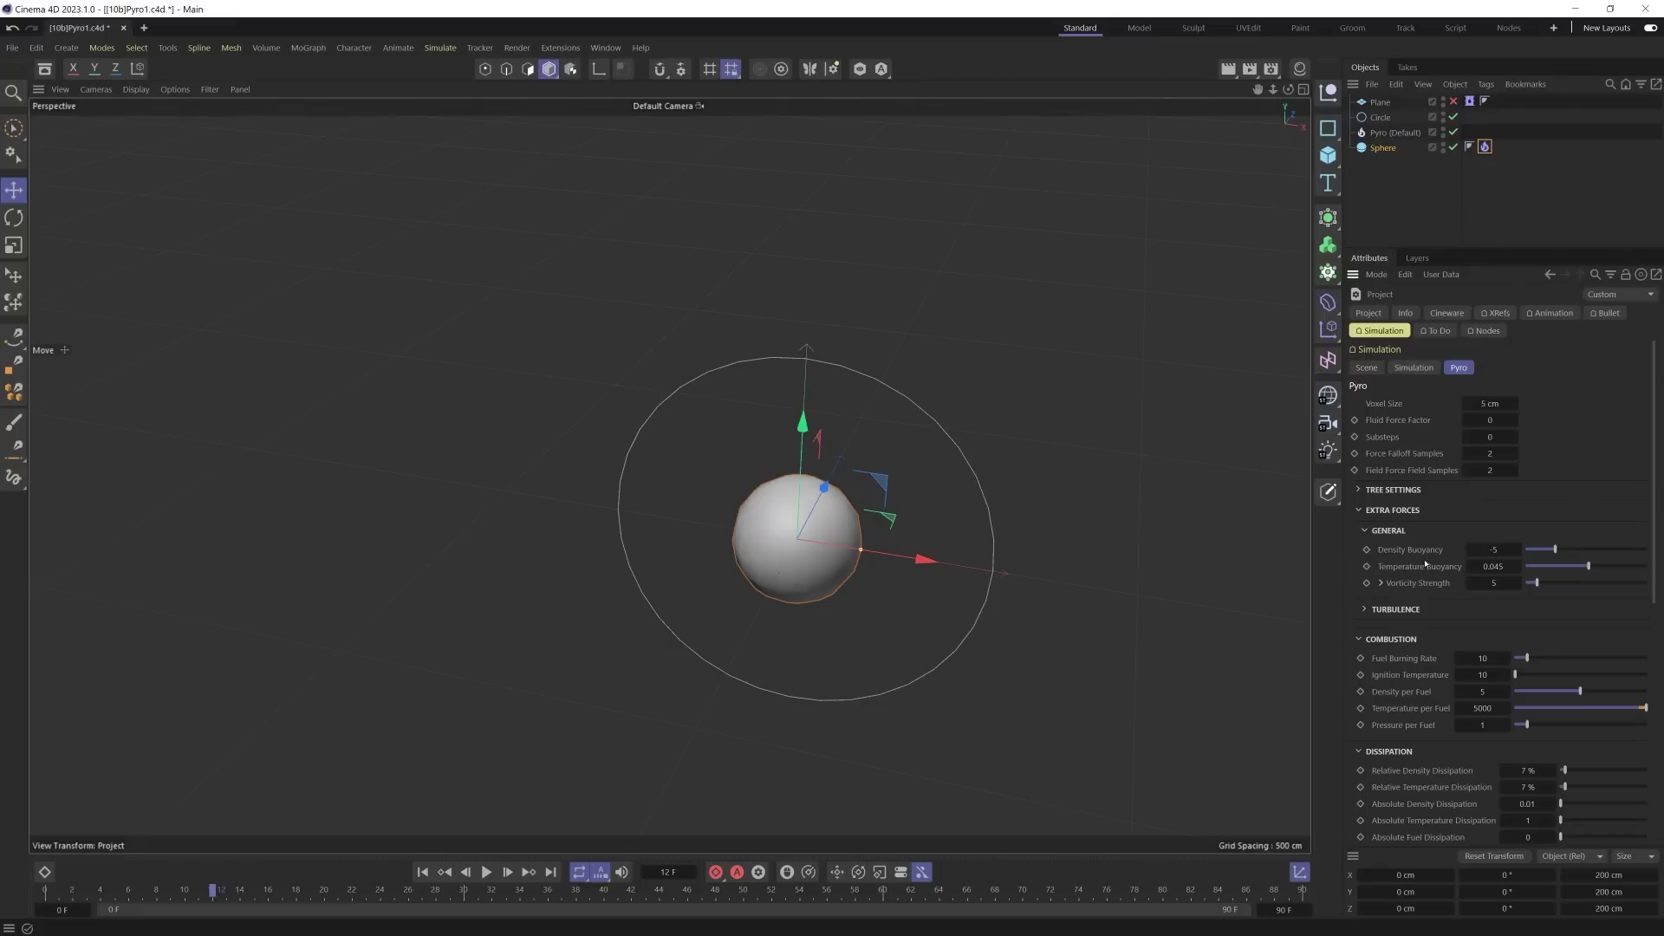
pyautogui.scroll(-5, 1478, 629)
pyautogui.click(1485, 613)
pyautogui.click(1486, 629)
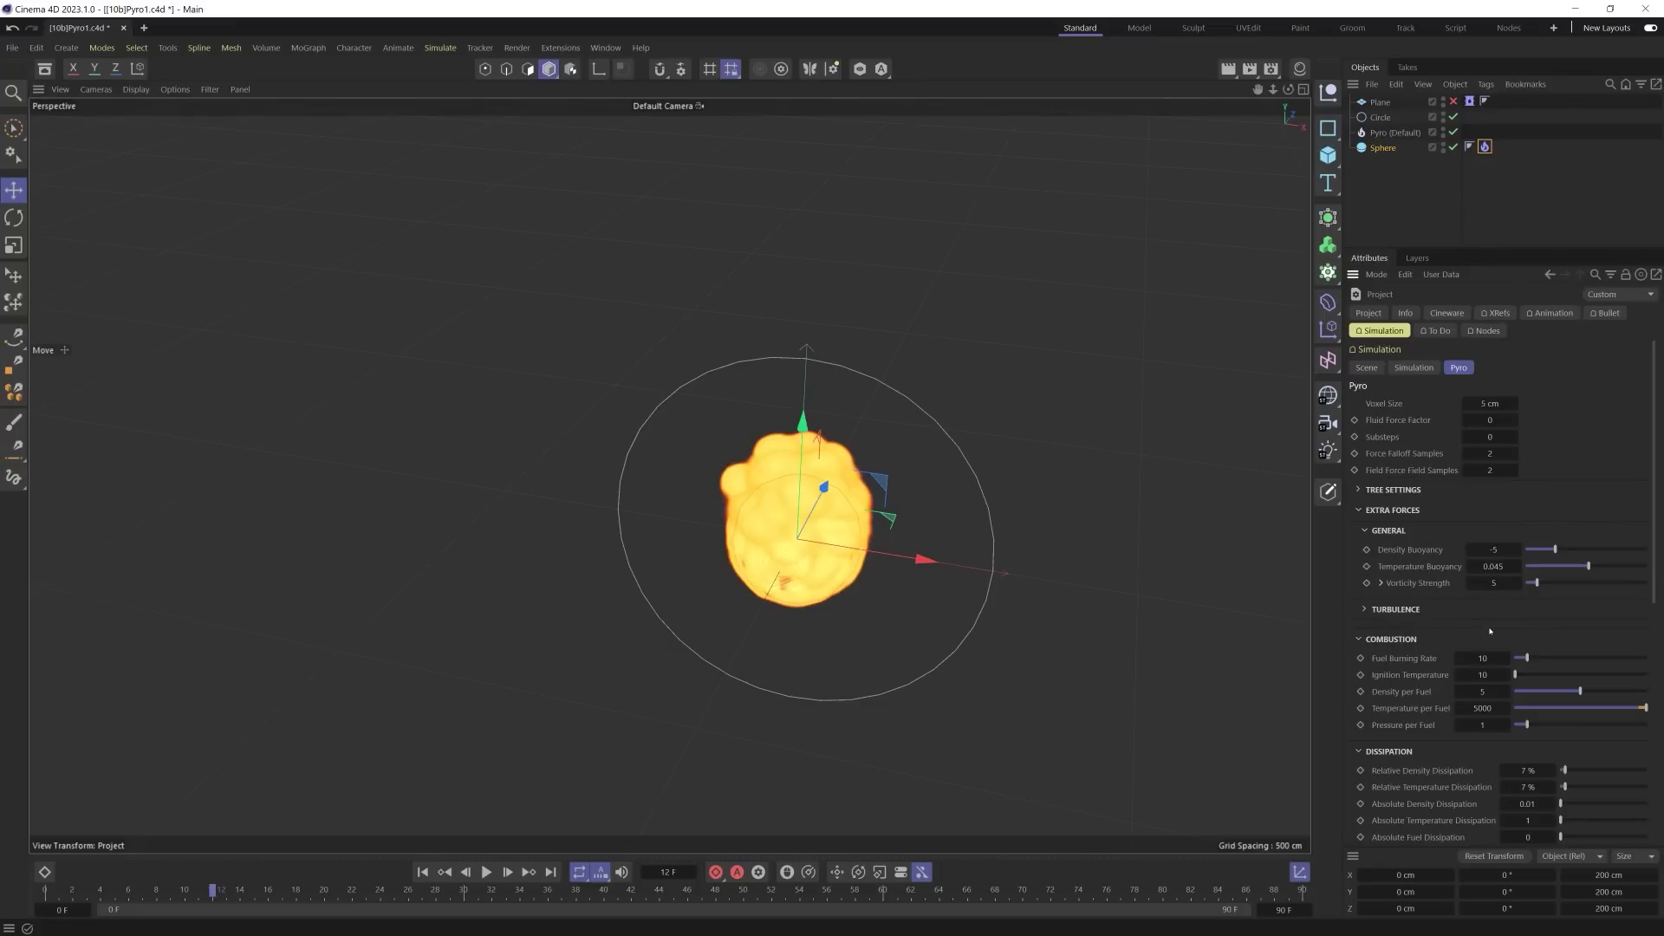
pyautogui.click(423, 872)
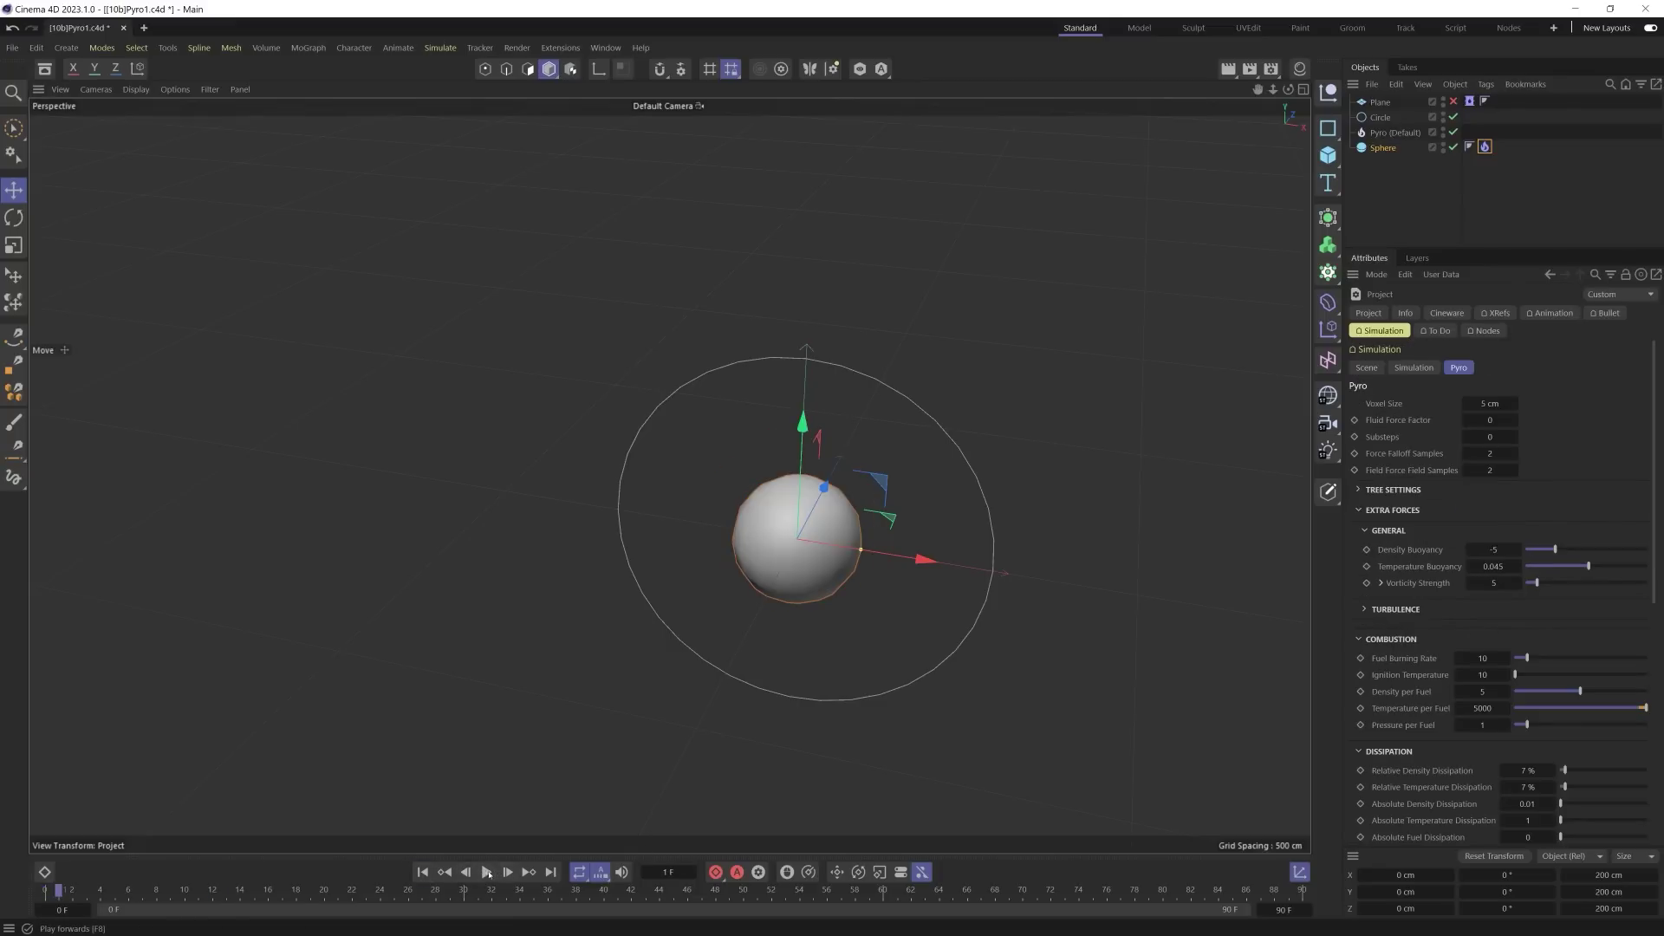
pyautogui.click(486, 872)
pyautogui.click(486, 872)
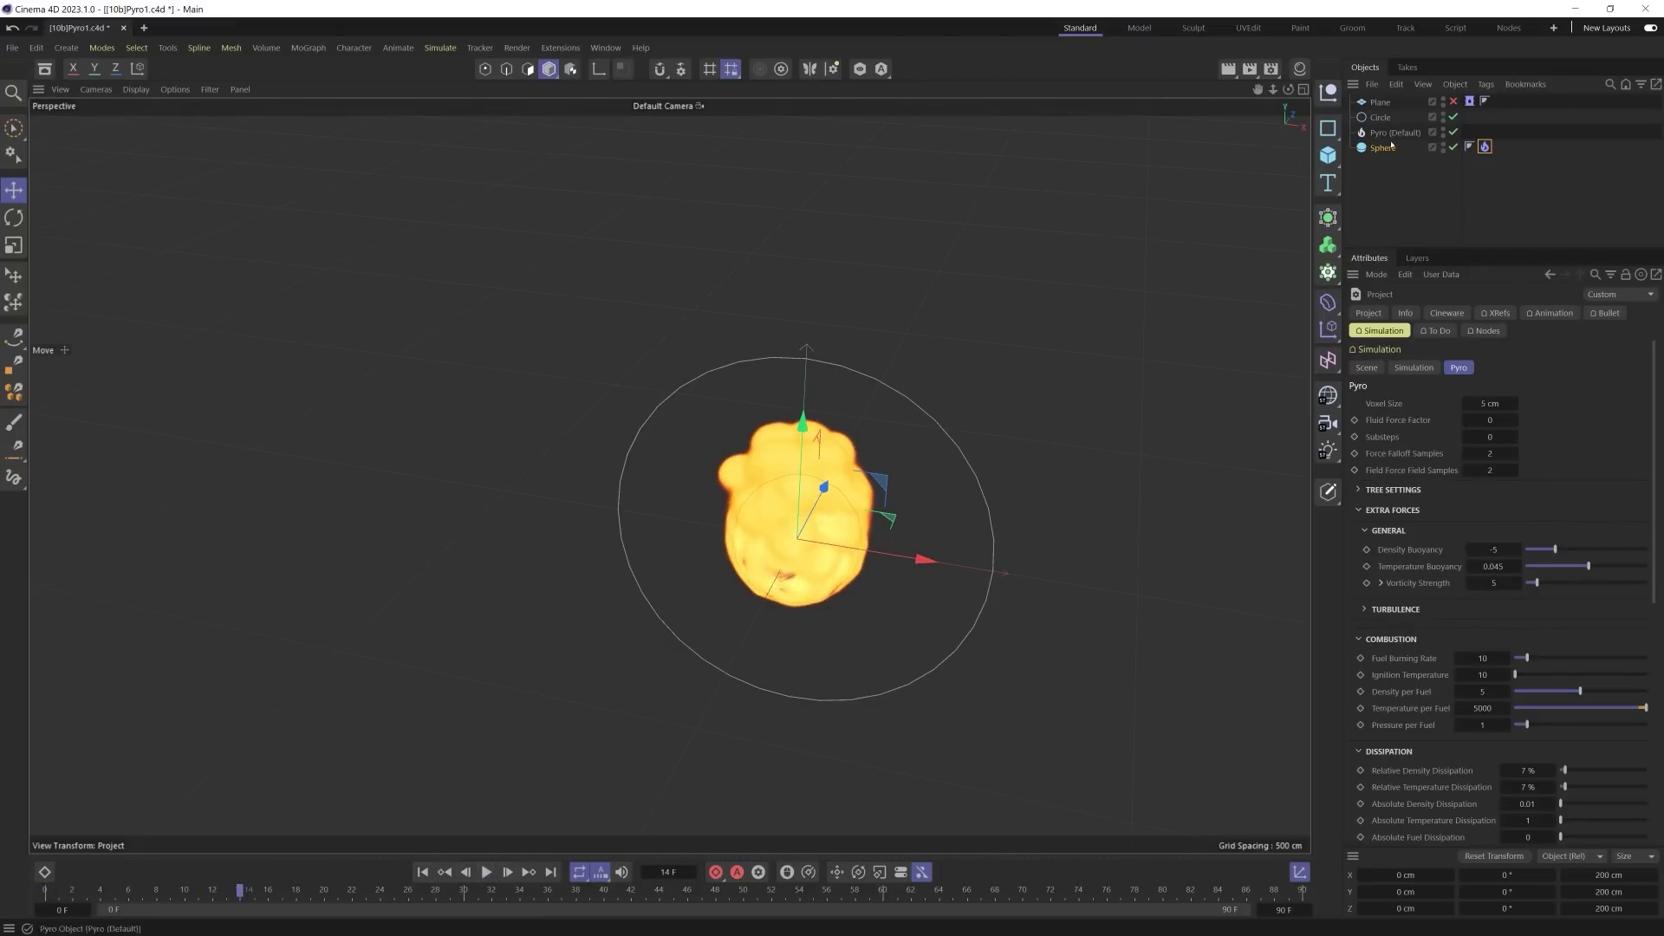
# Step: Replay the fire simulation to frame 60, rewind to frame 0, and make the Plane visible
pyautogui.press('t')
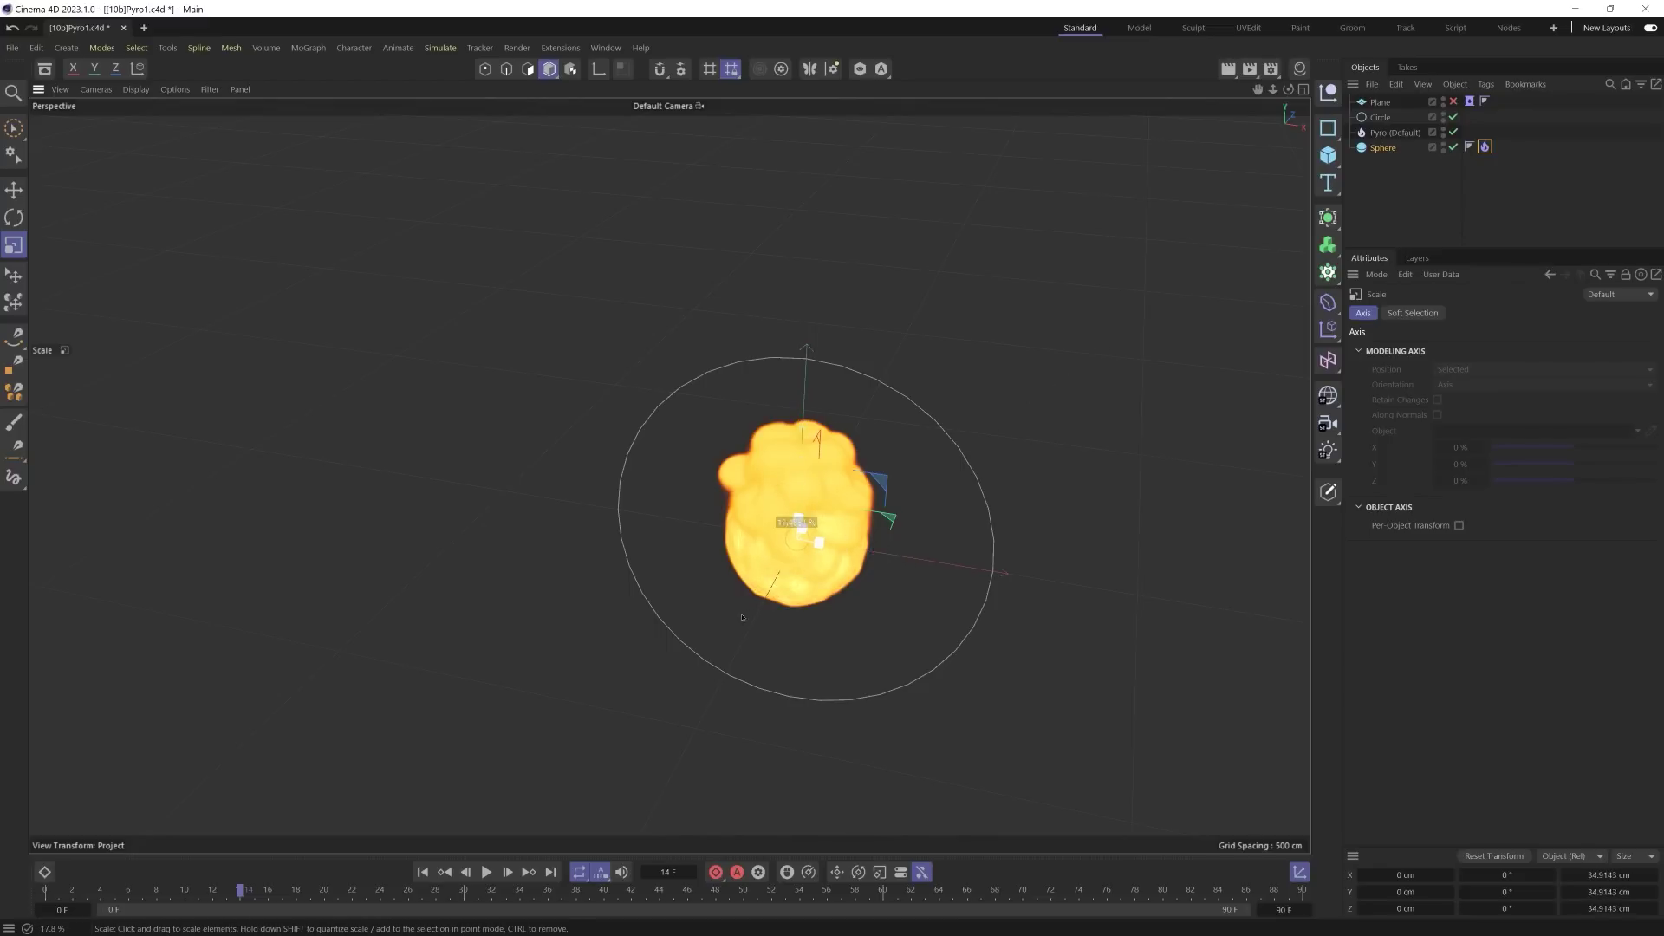
pyautogui.click(422, 872)
pyautogui.click(486, 872)
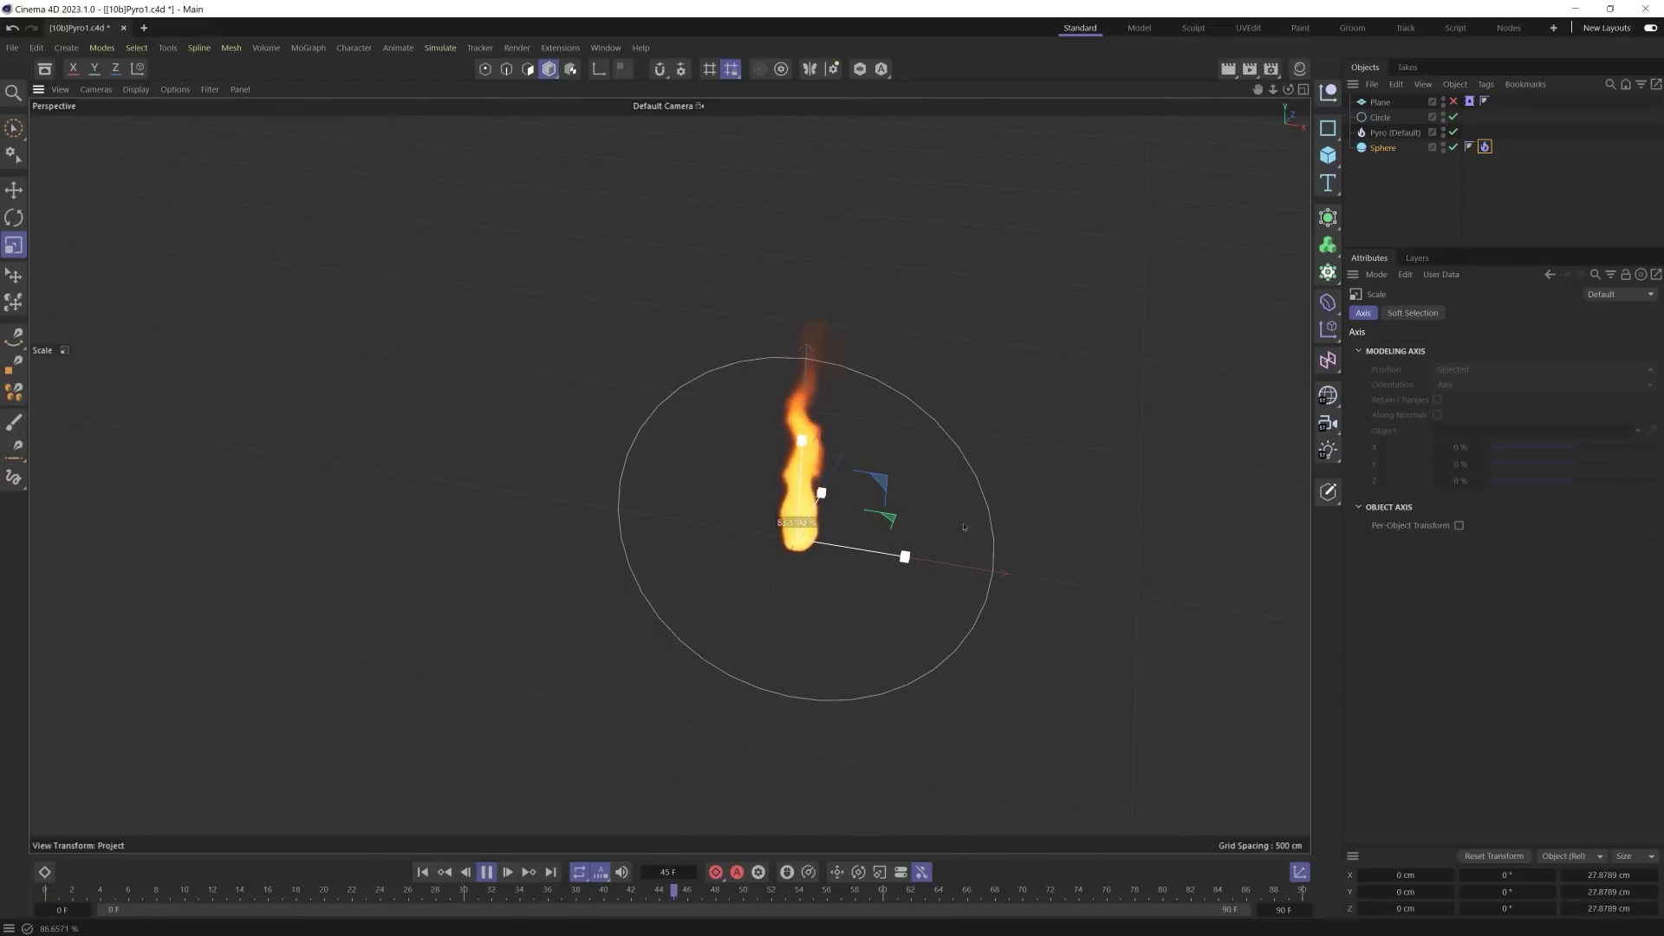
pyautogui.click(423, 872)
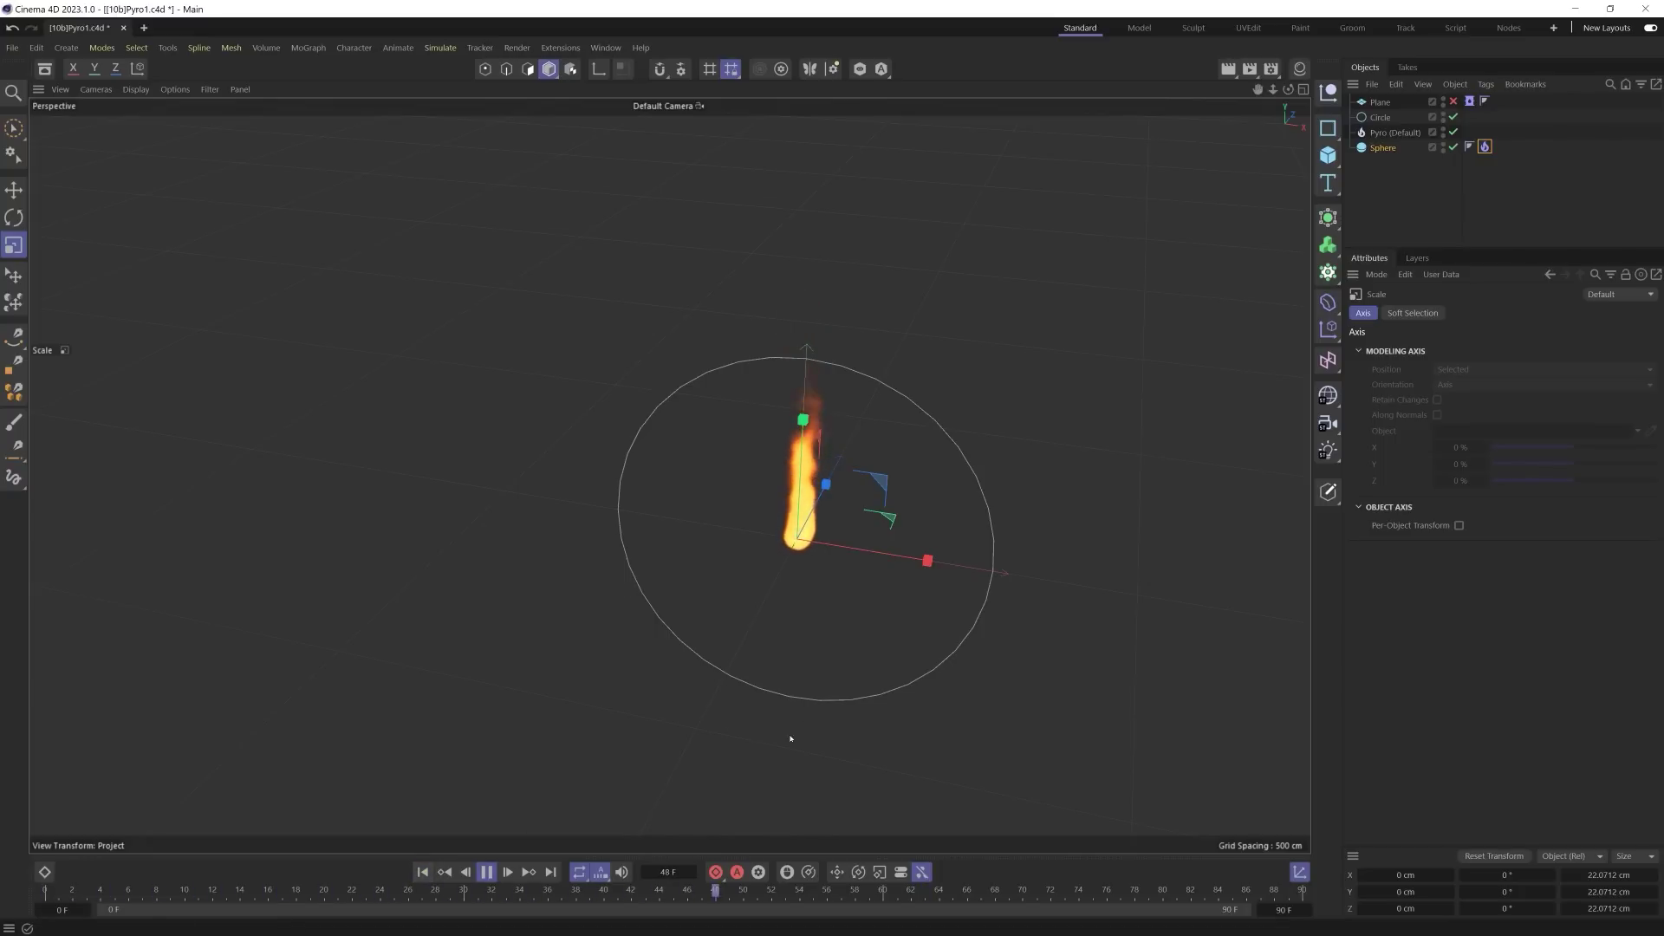
pyautogui.click(443, 872)
pyautogui.click(443, 872)
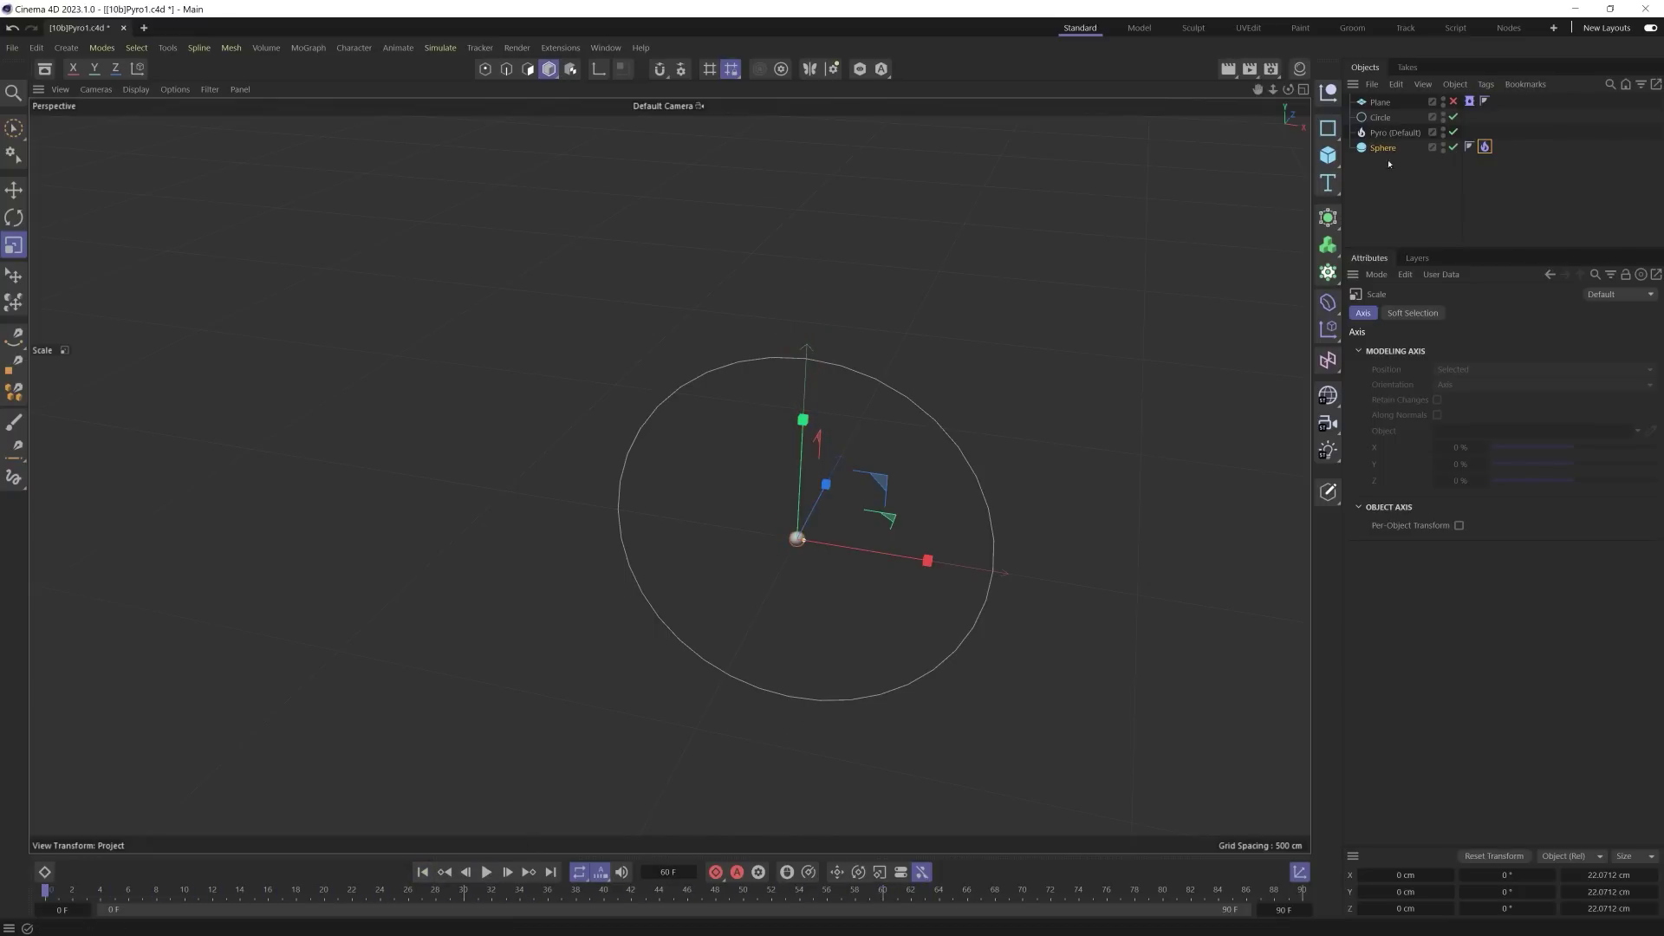
pyautogui.click(1453, 101)
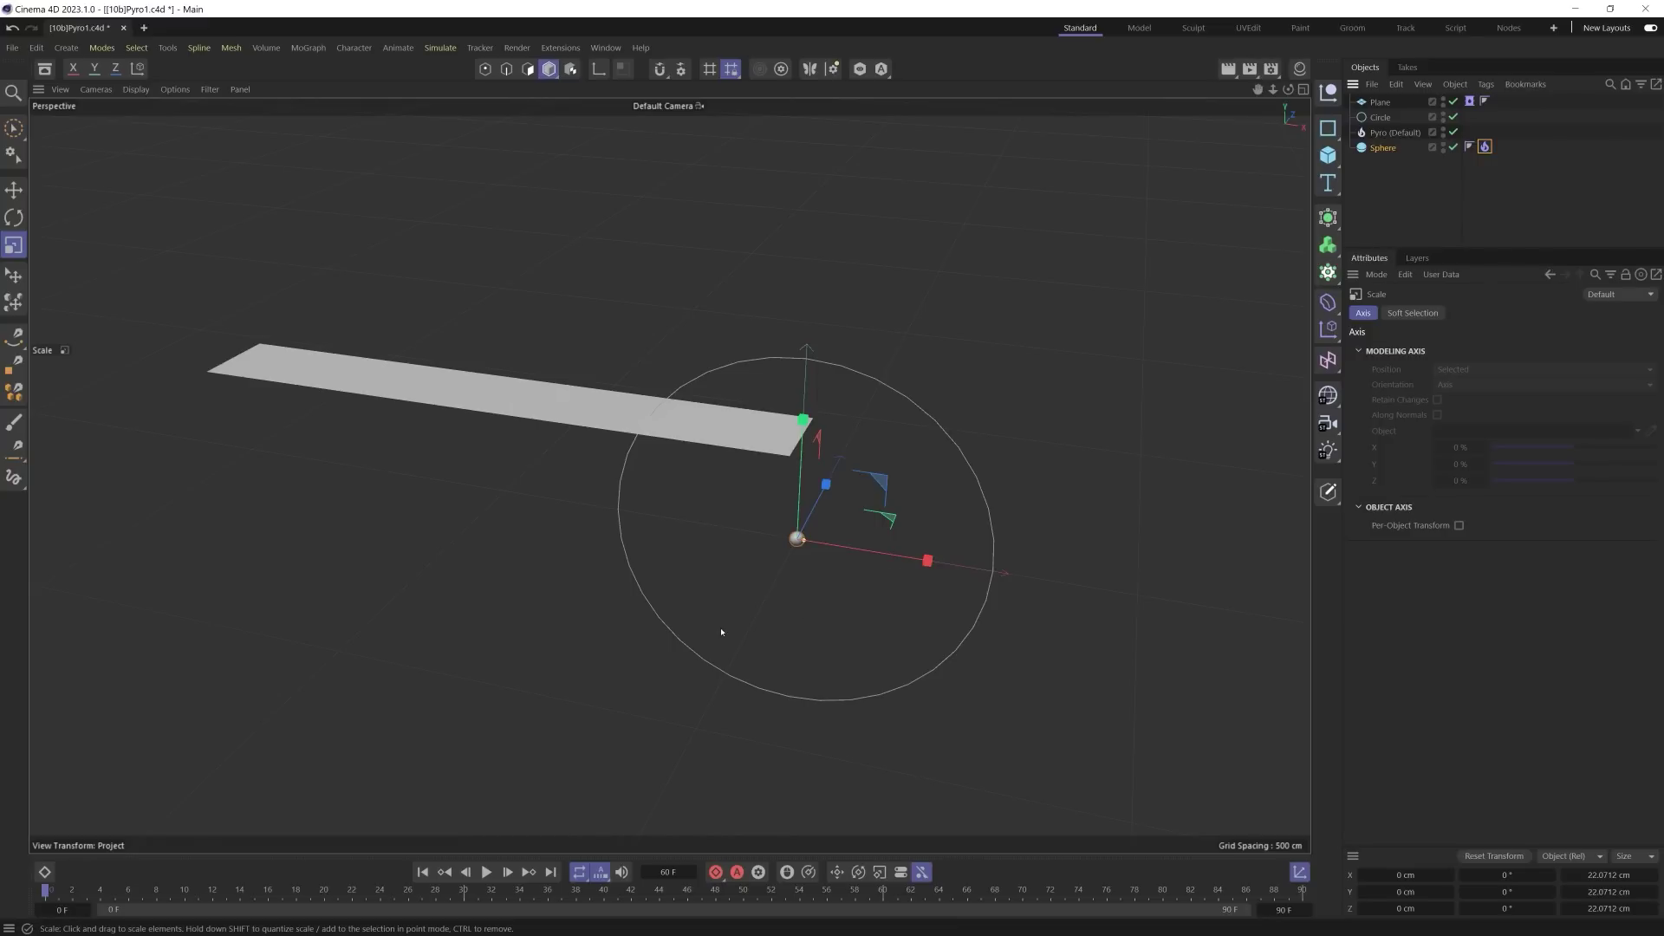
# Step: Run the simulation to frame 81 as the plane's fuel ignites, then show the plane's Pyro tag
pyautogui.click(487, 873)
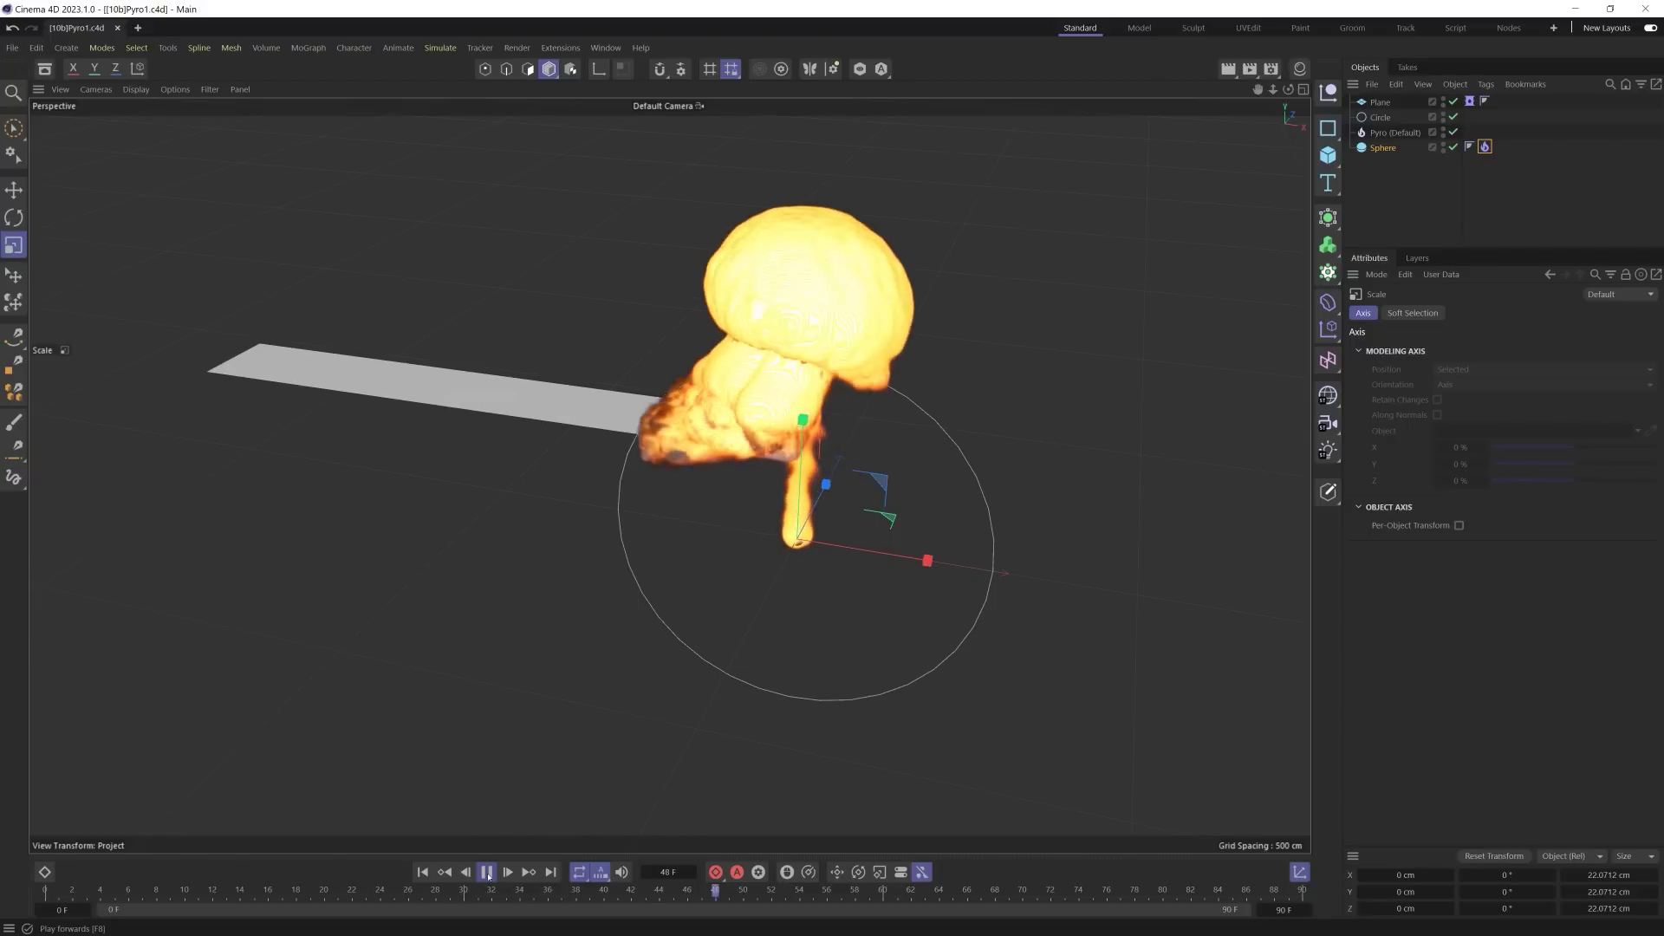
pyautogui.click(488, 872)
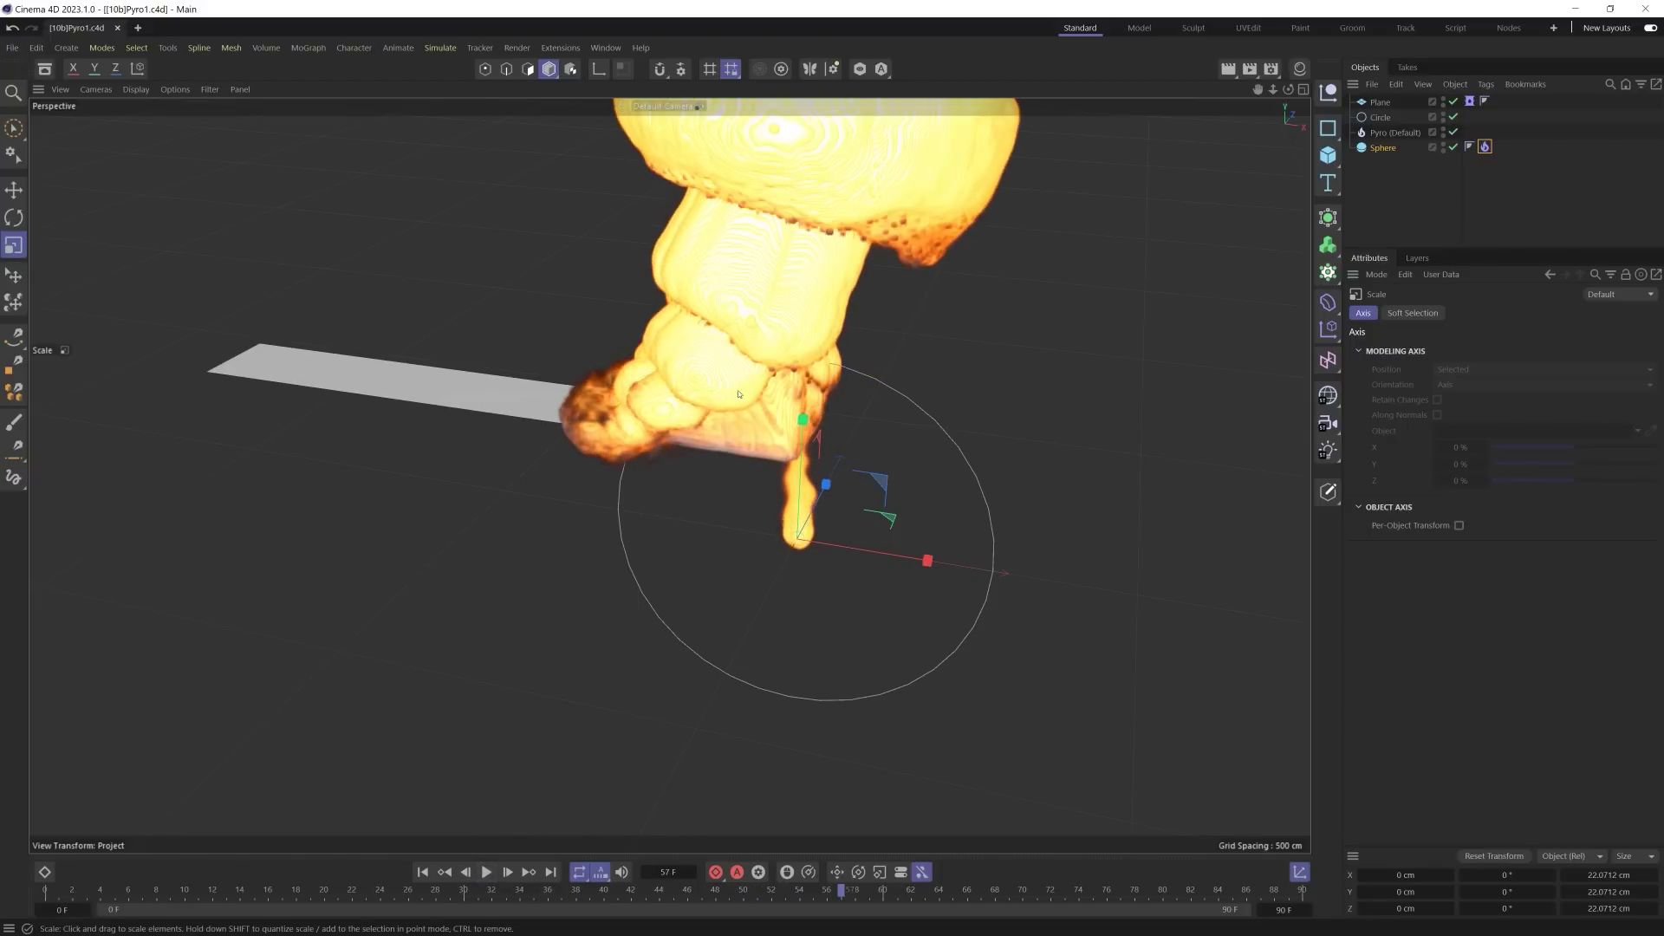
pyautogui.scroll(-8, 739, 394)
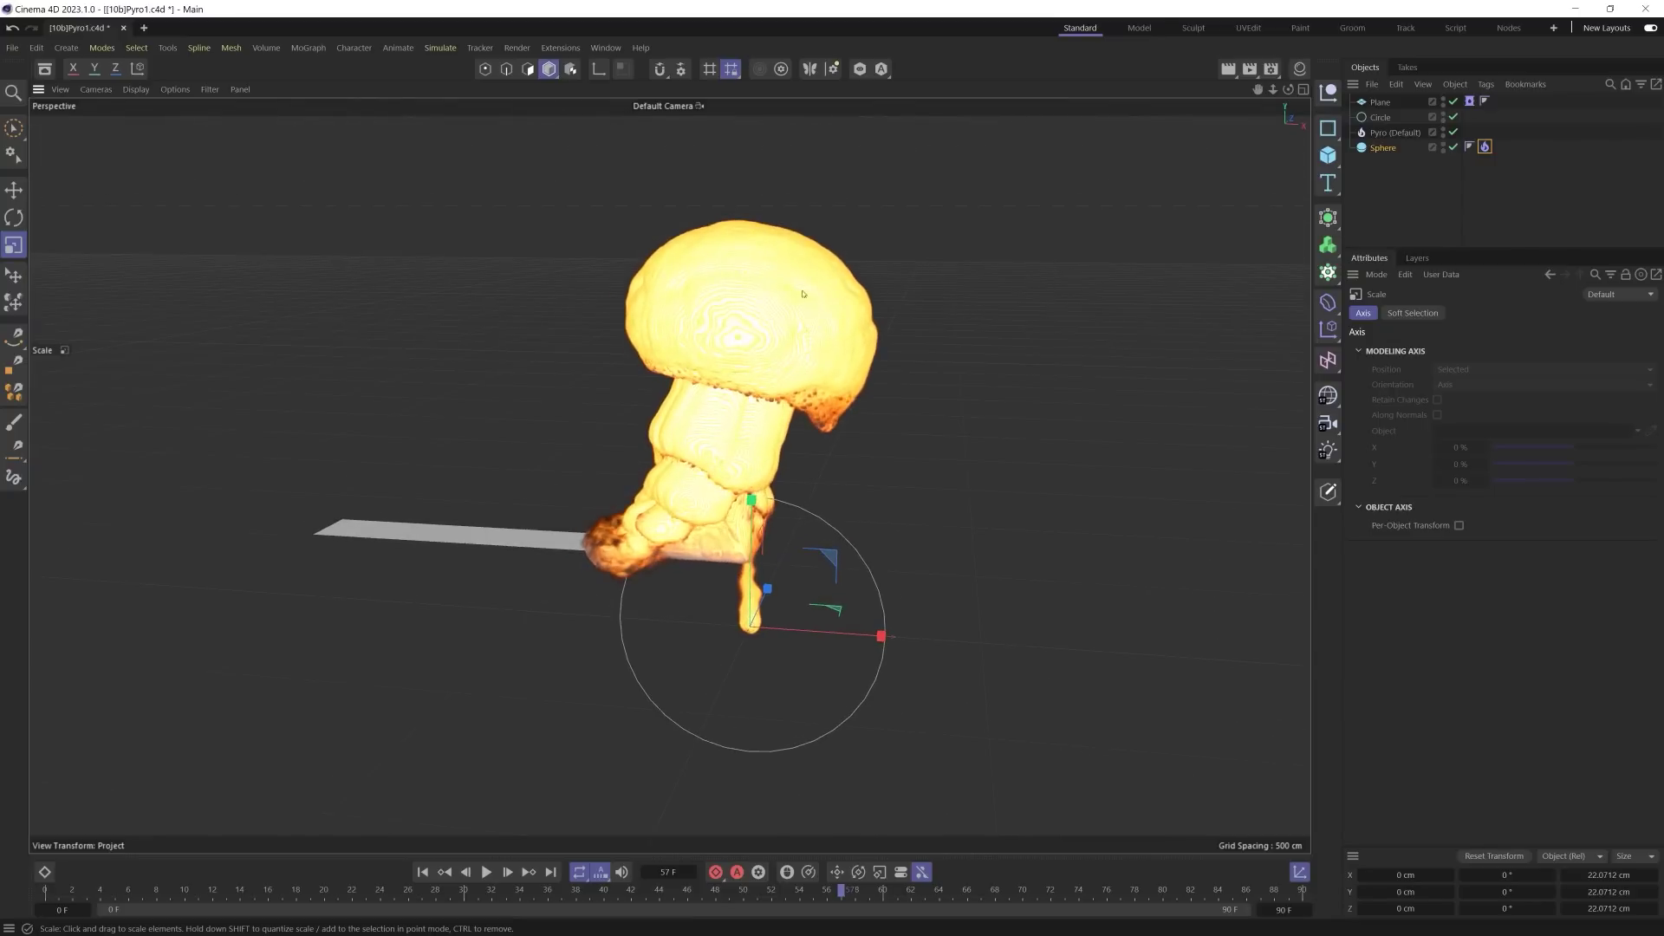
pyautogui.click(486, 873)
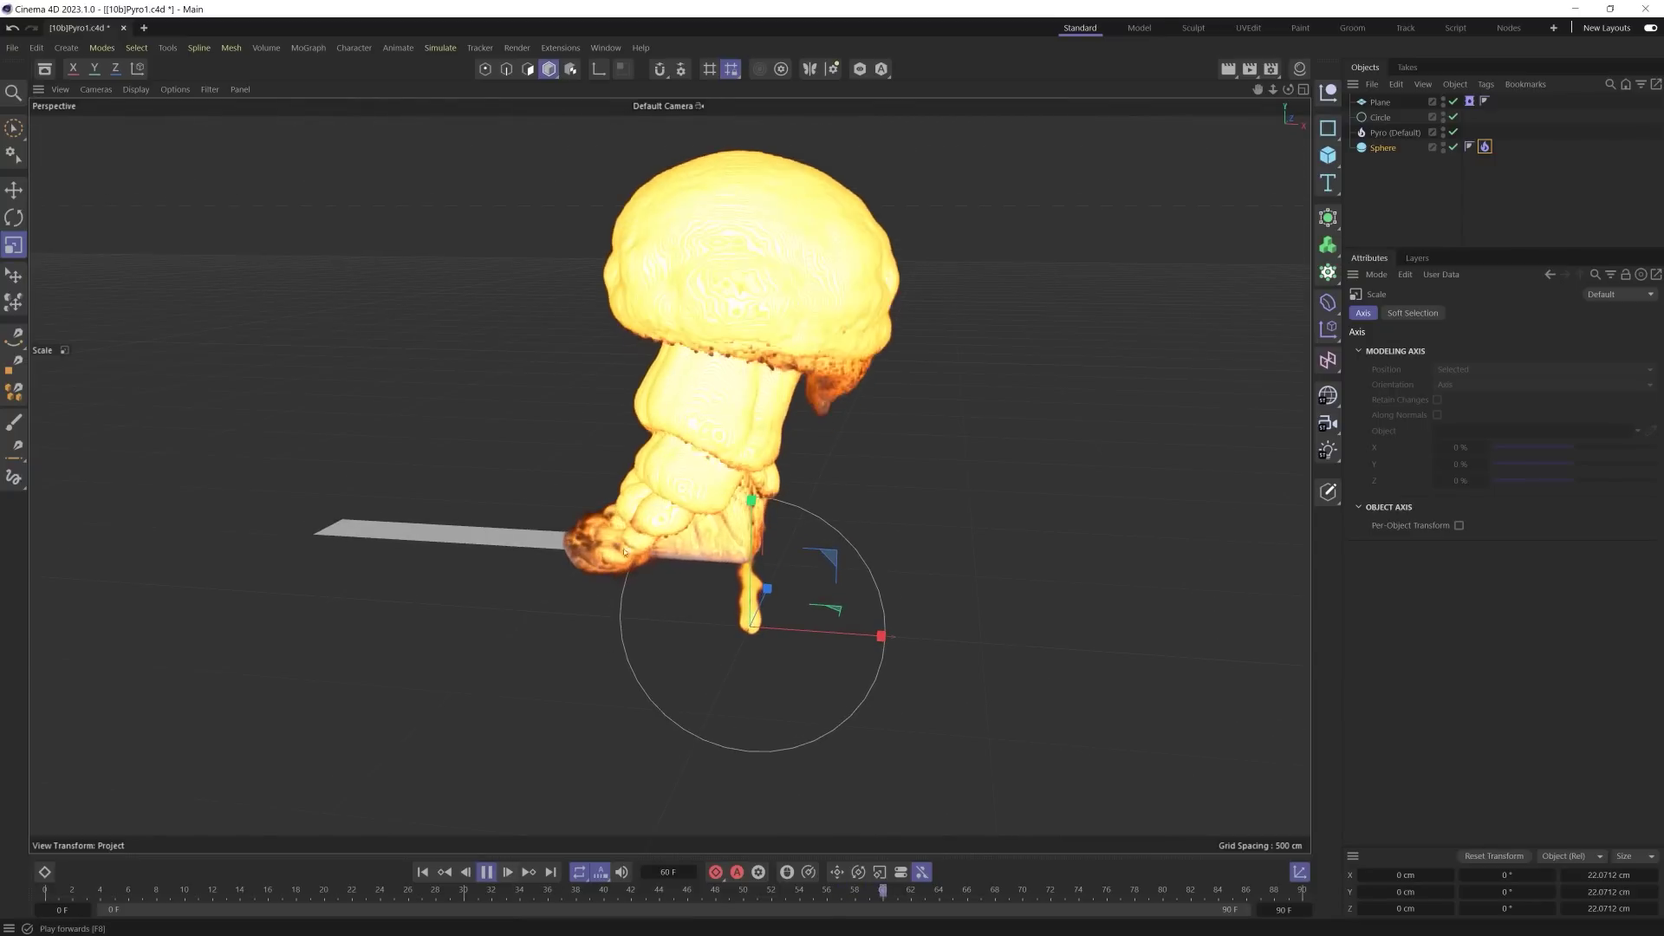
pyautogui.click(485, 873)
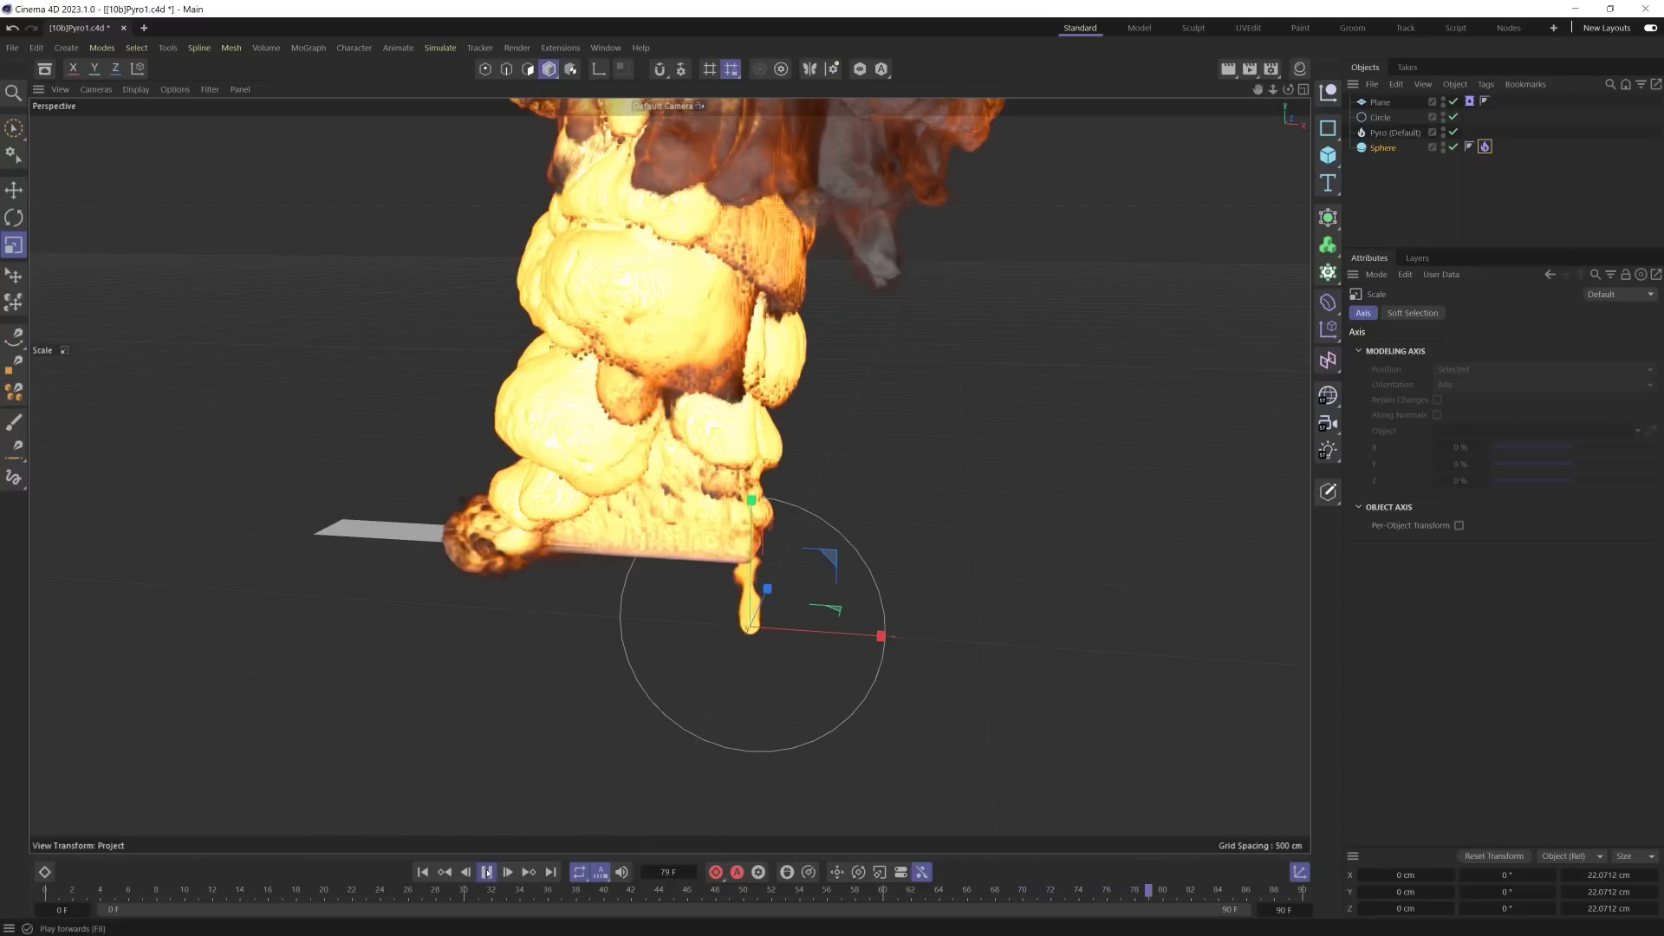
pyautogui.click(487, 873)
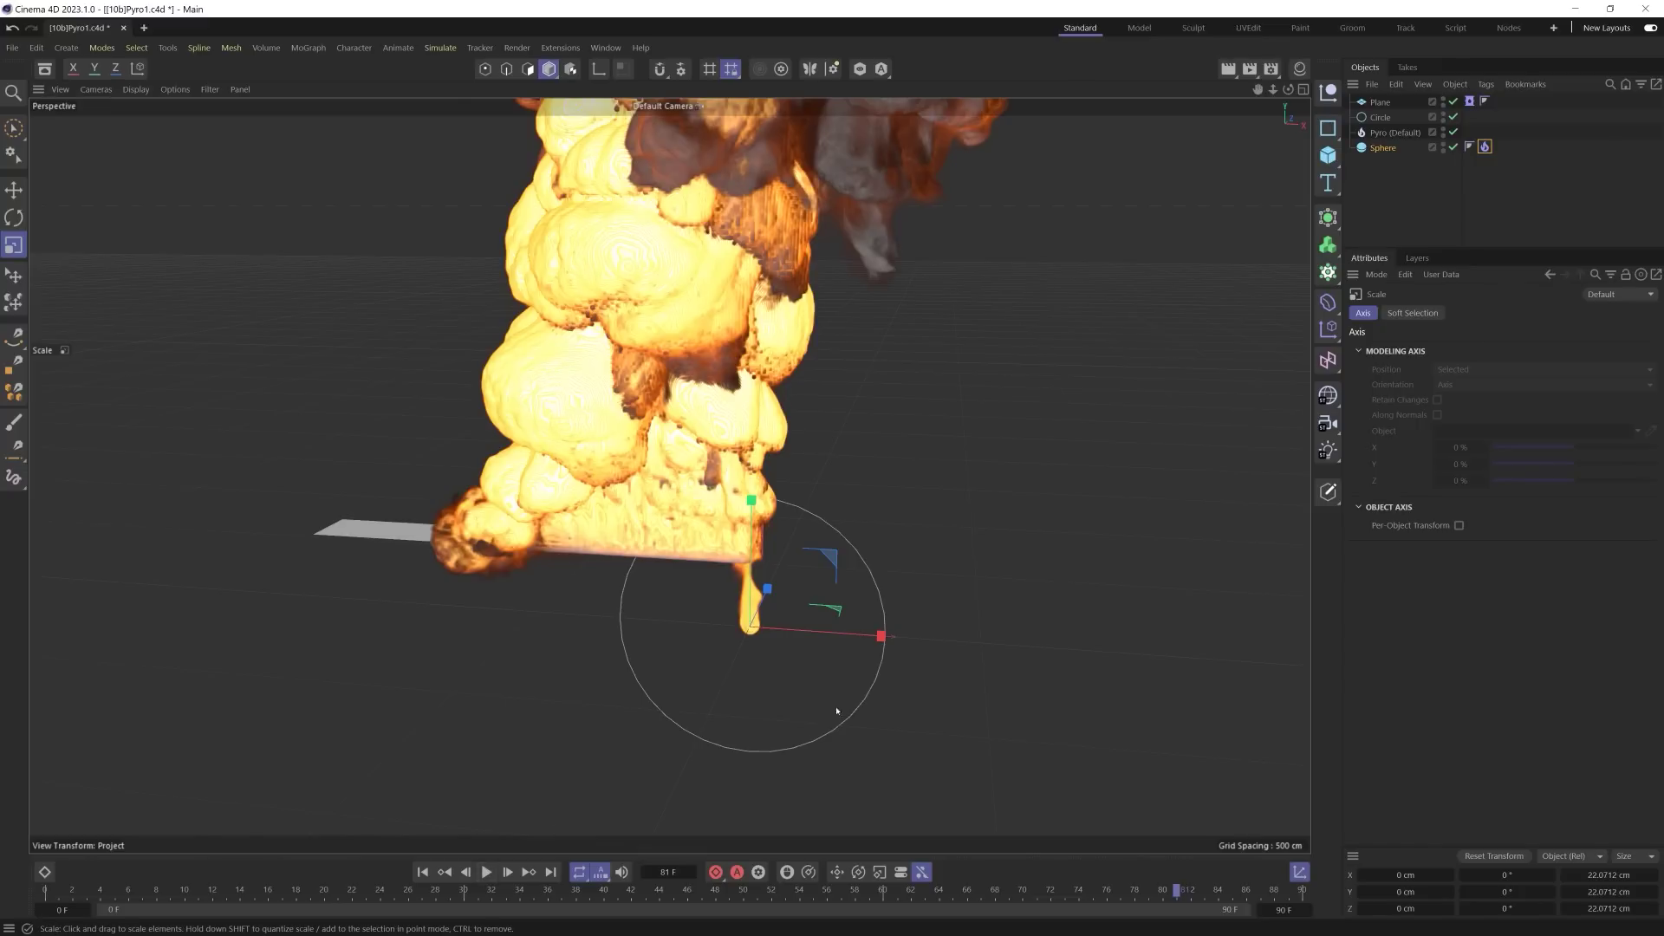
pyautogui.keyDown('alt'); pyautogui.moveTo(684, 555); pyautogui.dragTo(708, 527); pyautogui.keyUp('alt')
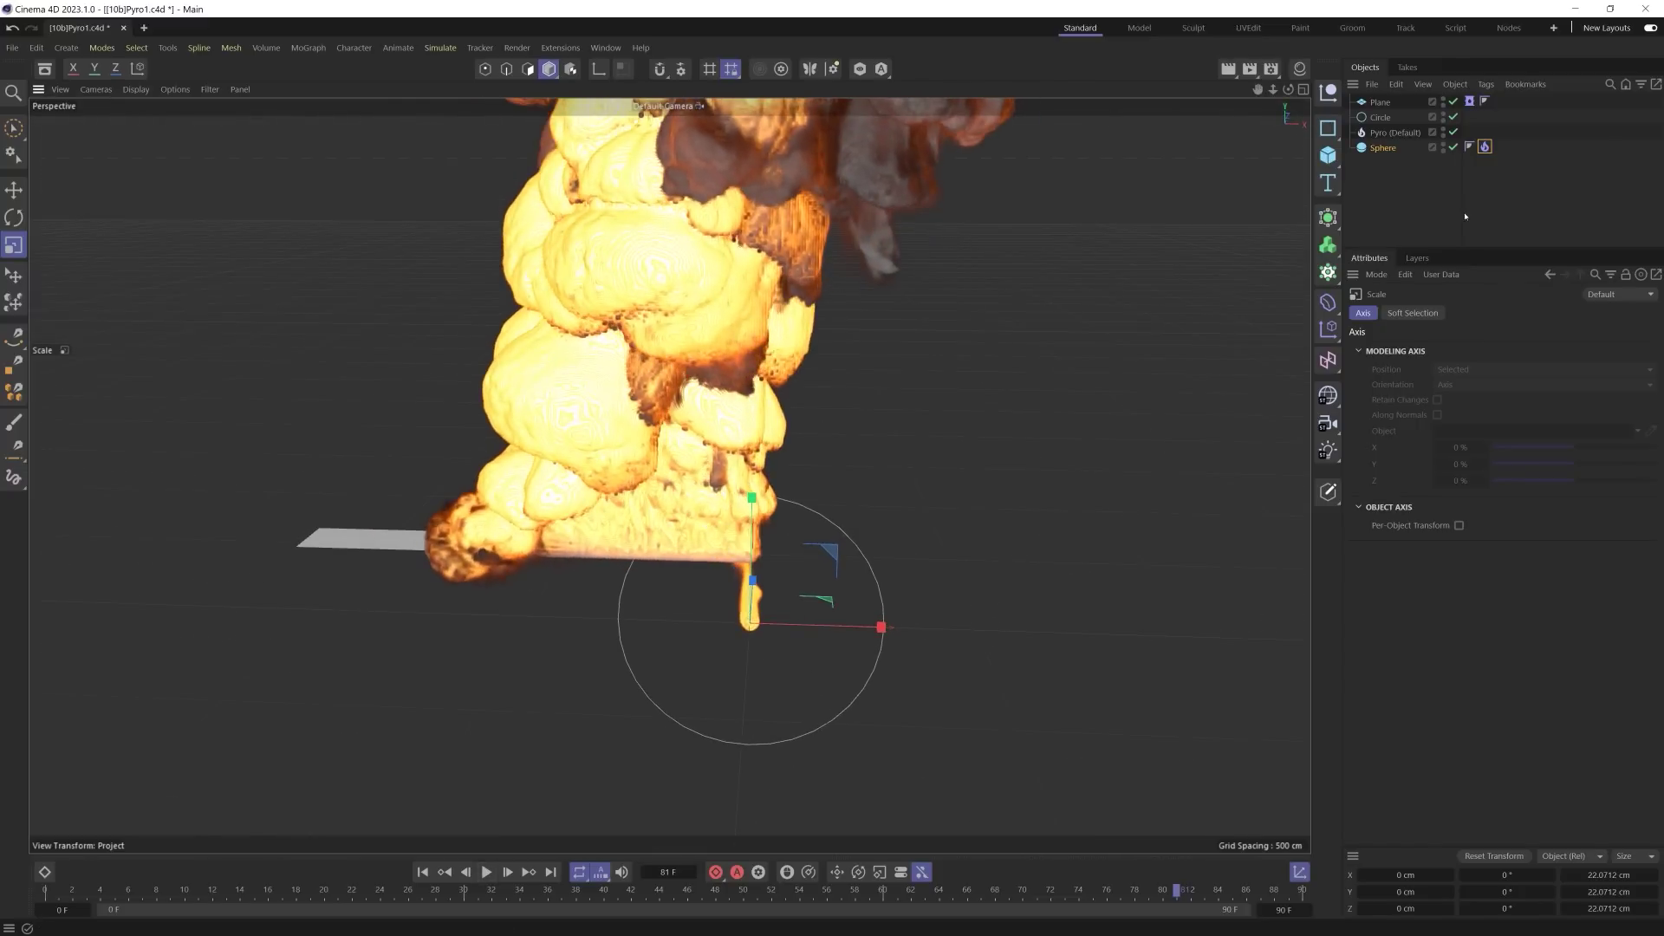
pyautogui.click(1469, 101)
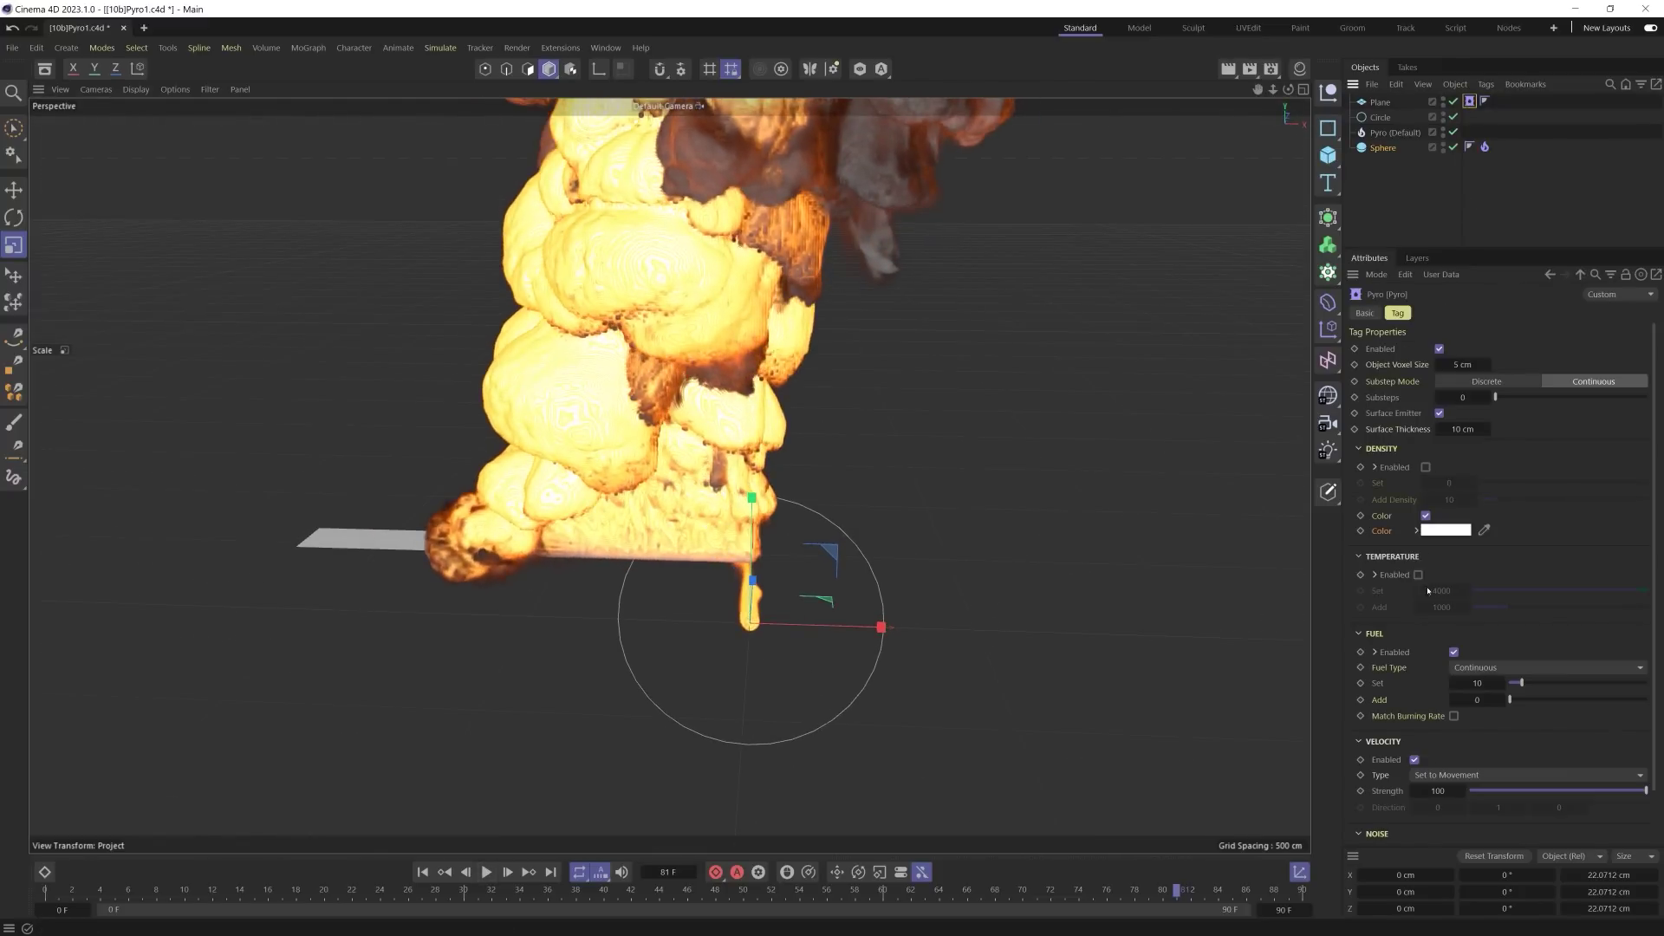
# Step: Set the plane's Pyro tag Fuel Set value to 1 and play the simulation
pyautogui.doubleClick(1478, 683)
pyautogui.write('1')
pyautogui.press('Return')
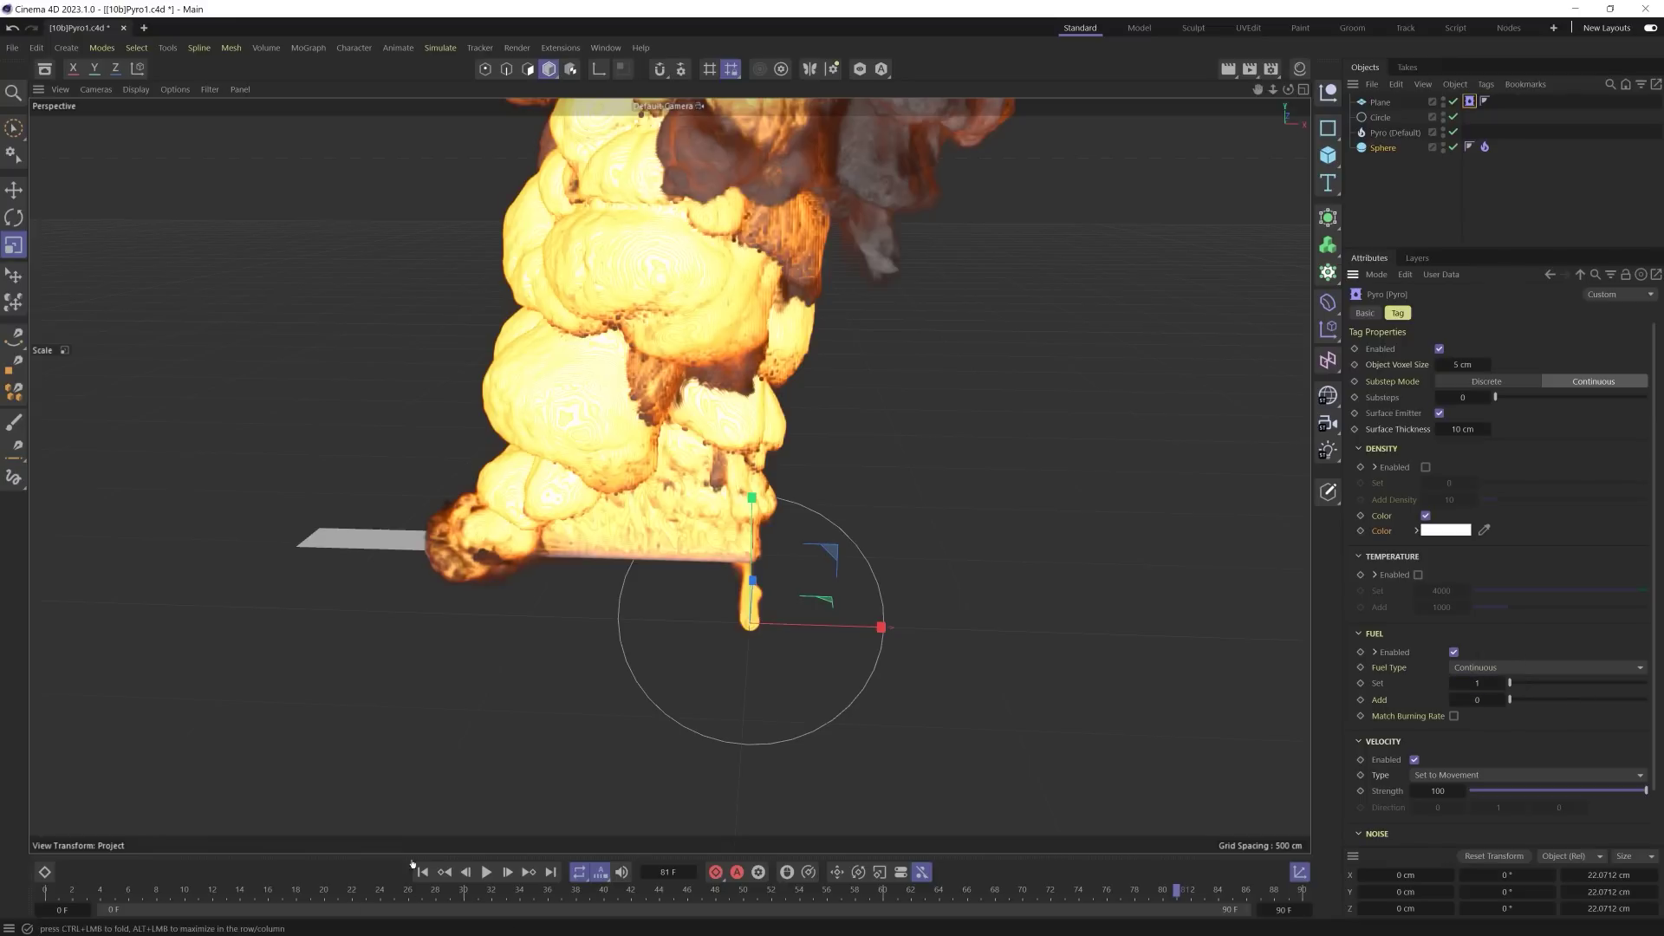
pyautogui.click(487, 873)
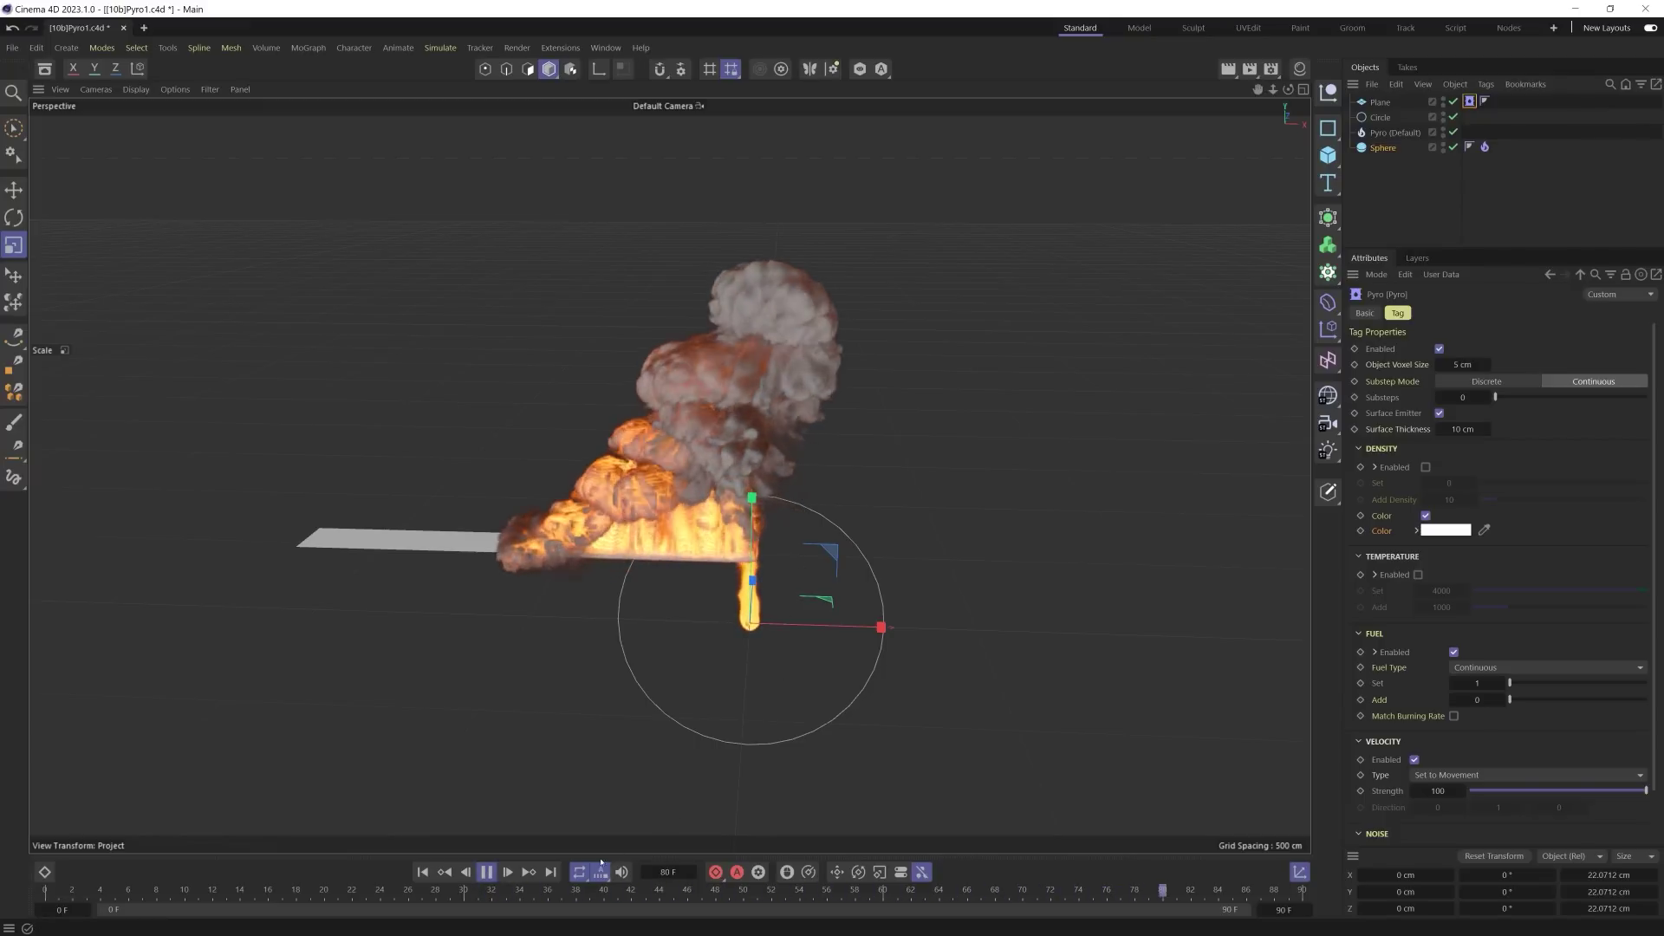
pyautogui.click(486, 873)
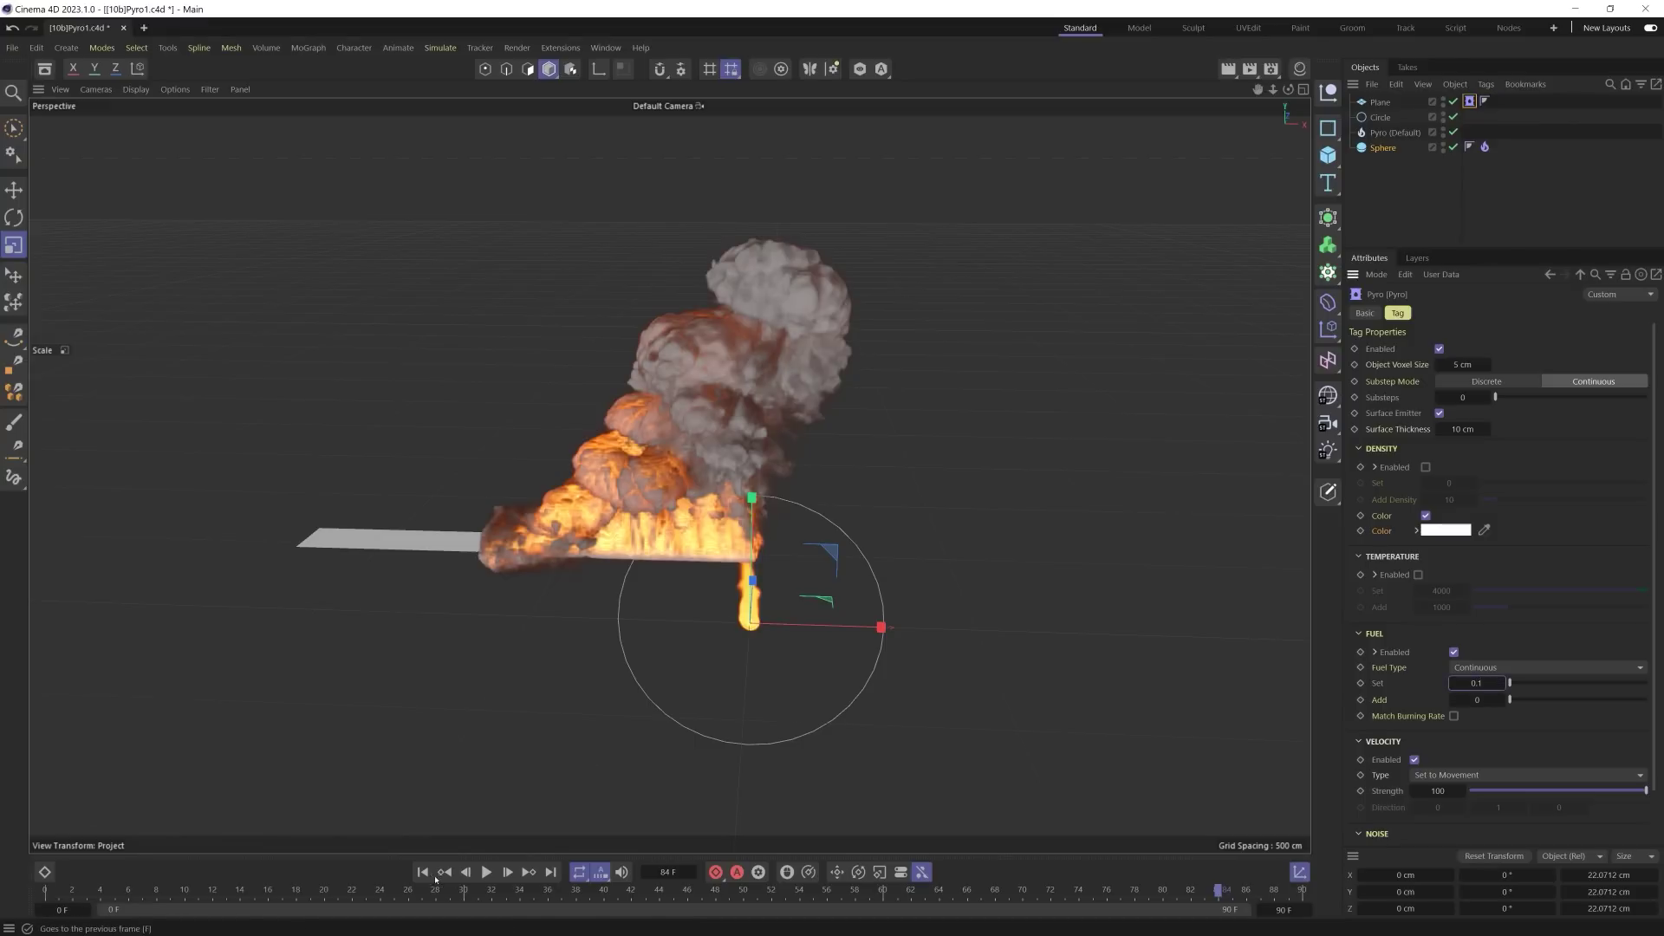
# Step: Replay the reduced-fuel simulation from the start, then rewind to frame 0
pyautogui.click(422, 872)
pyautogui.click(487, 873)
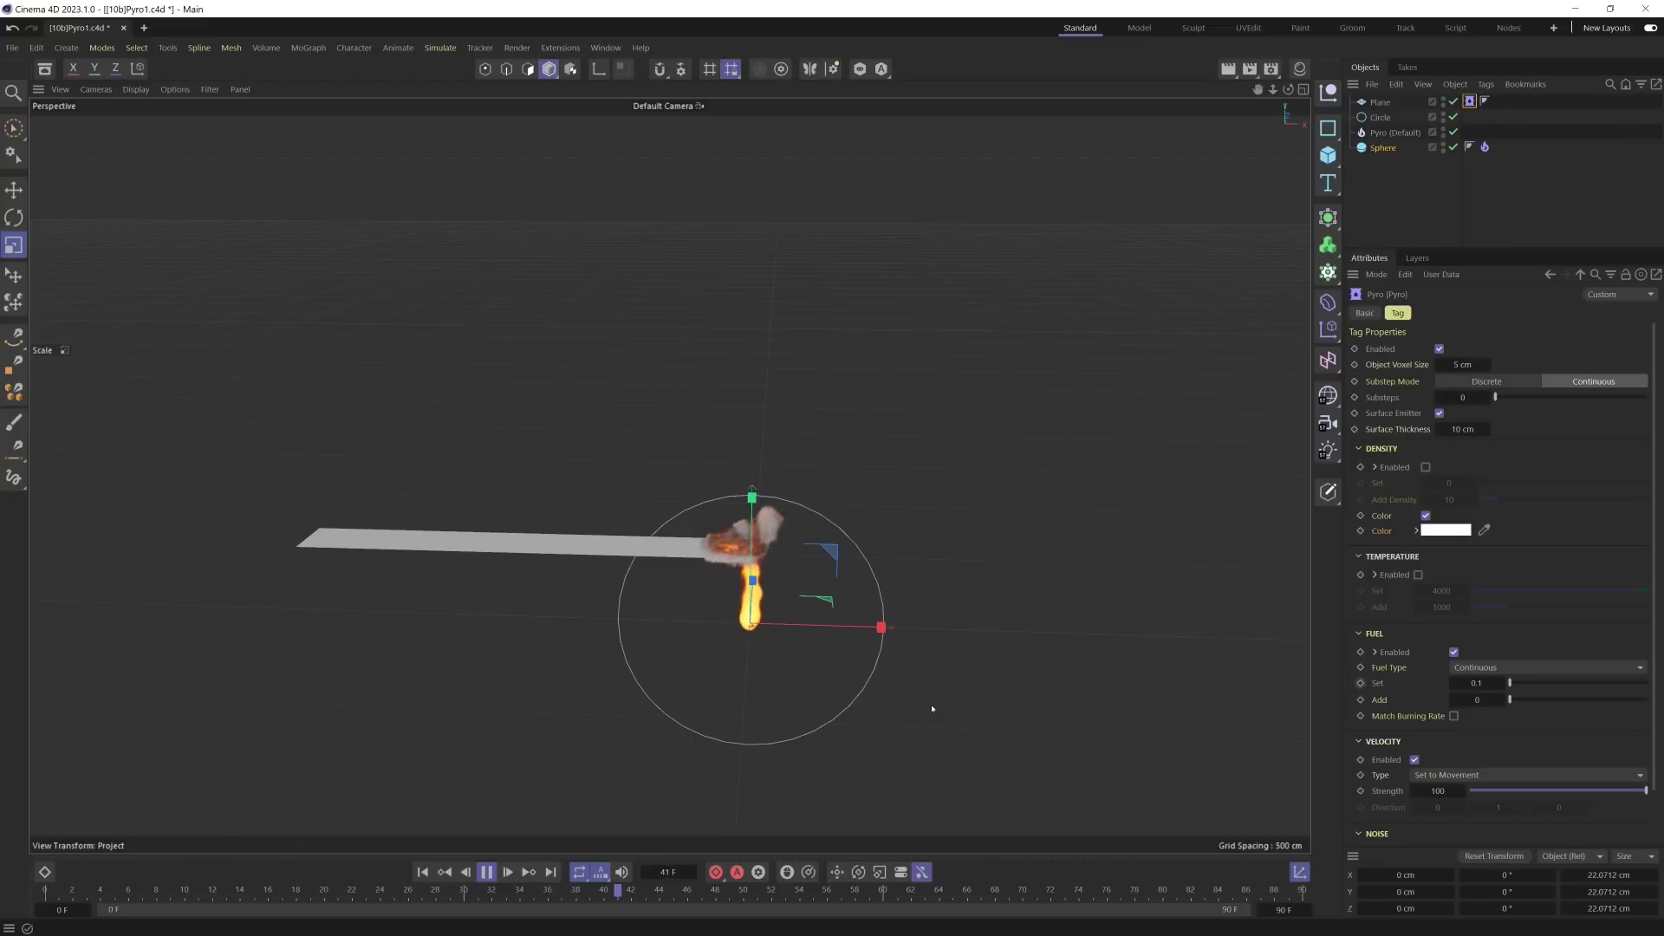
pyautogui.click(486, 872)
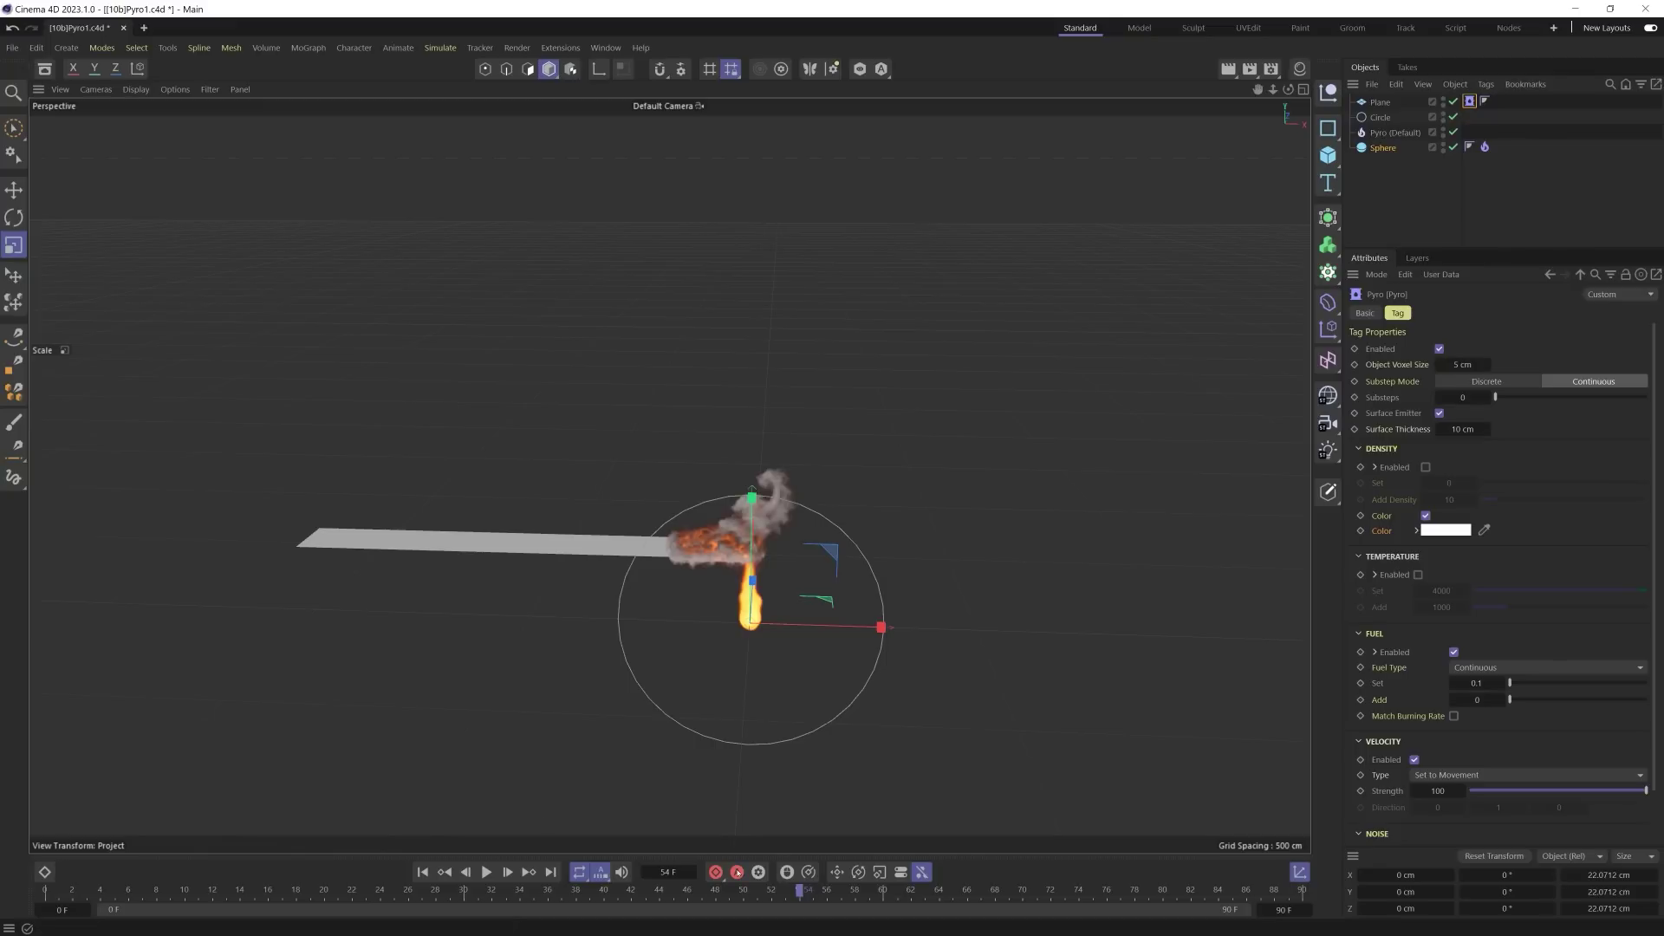
pyautogui.hotkey('shift', 'f')
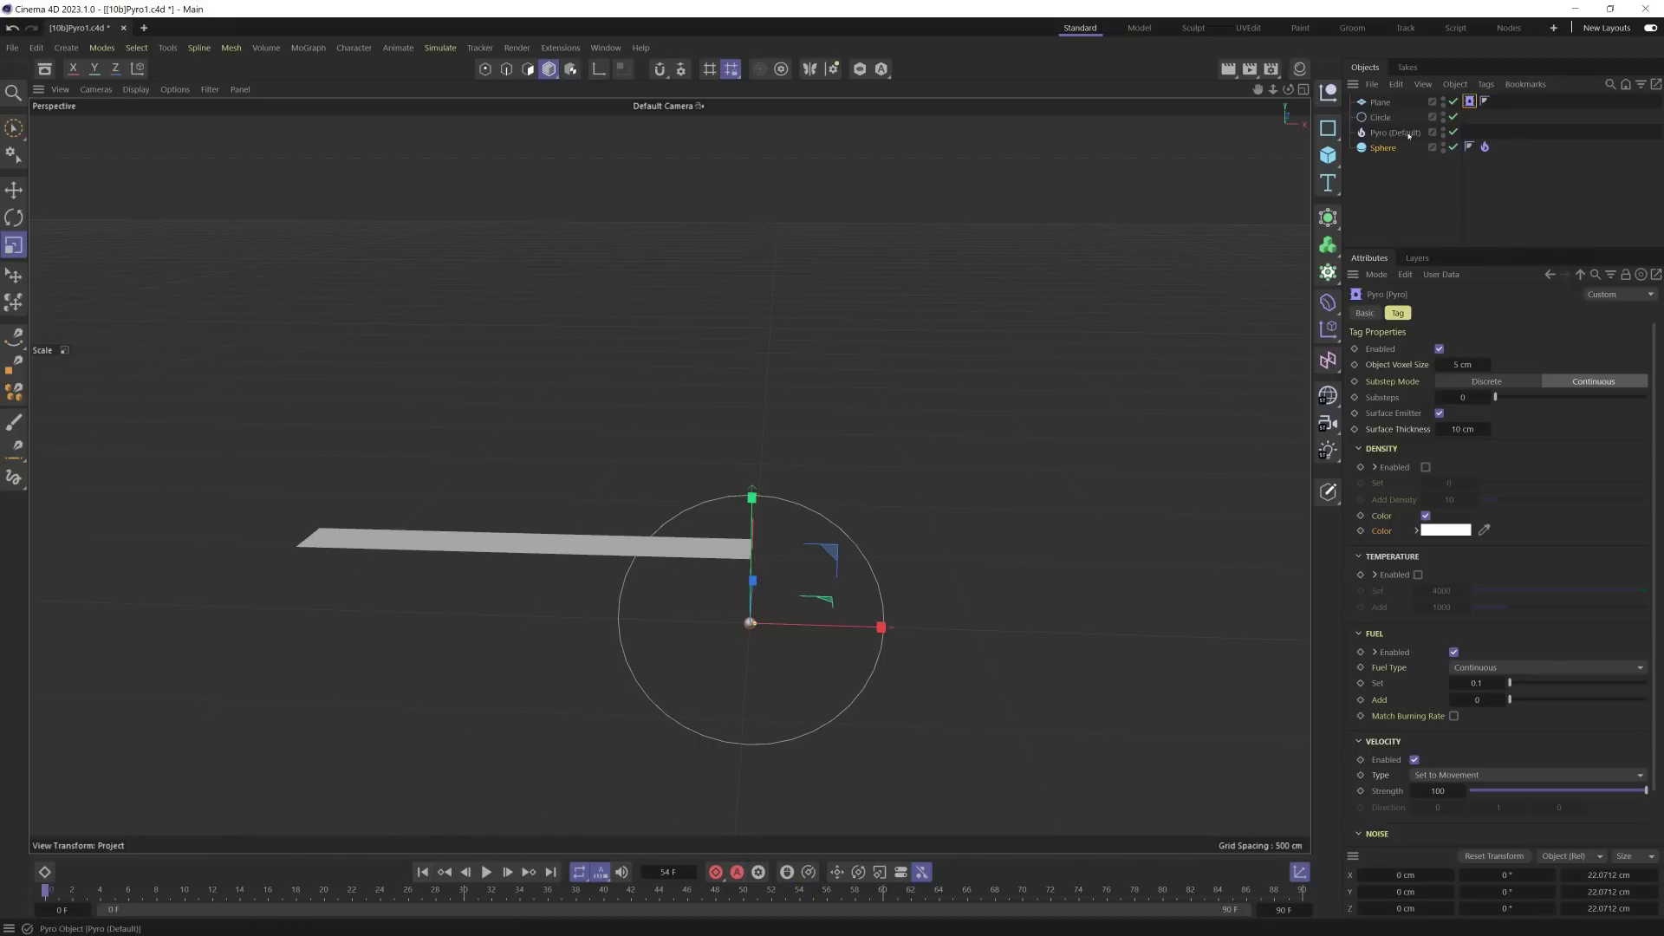
# Step: Delete all objects, add a new Sphere and give it a Pyro tag
pyautogui.hotkey('ctrl', 'a')
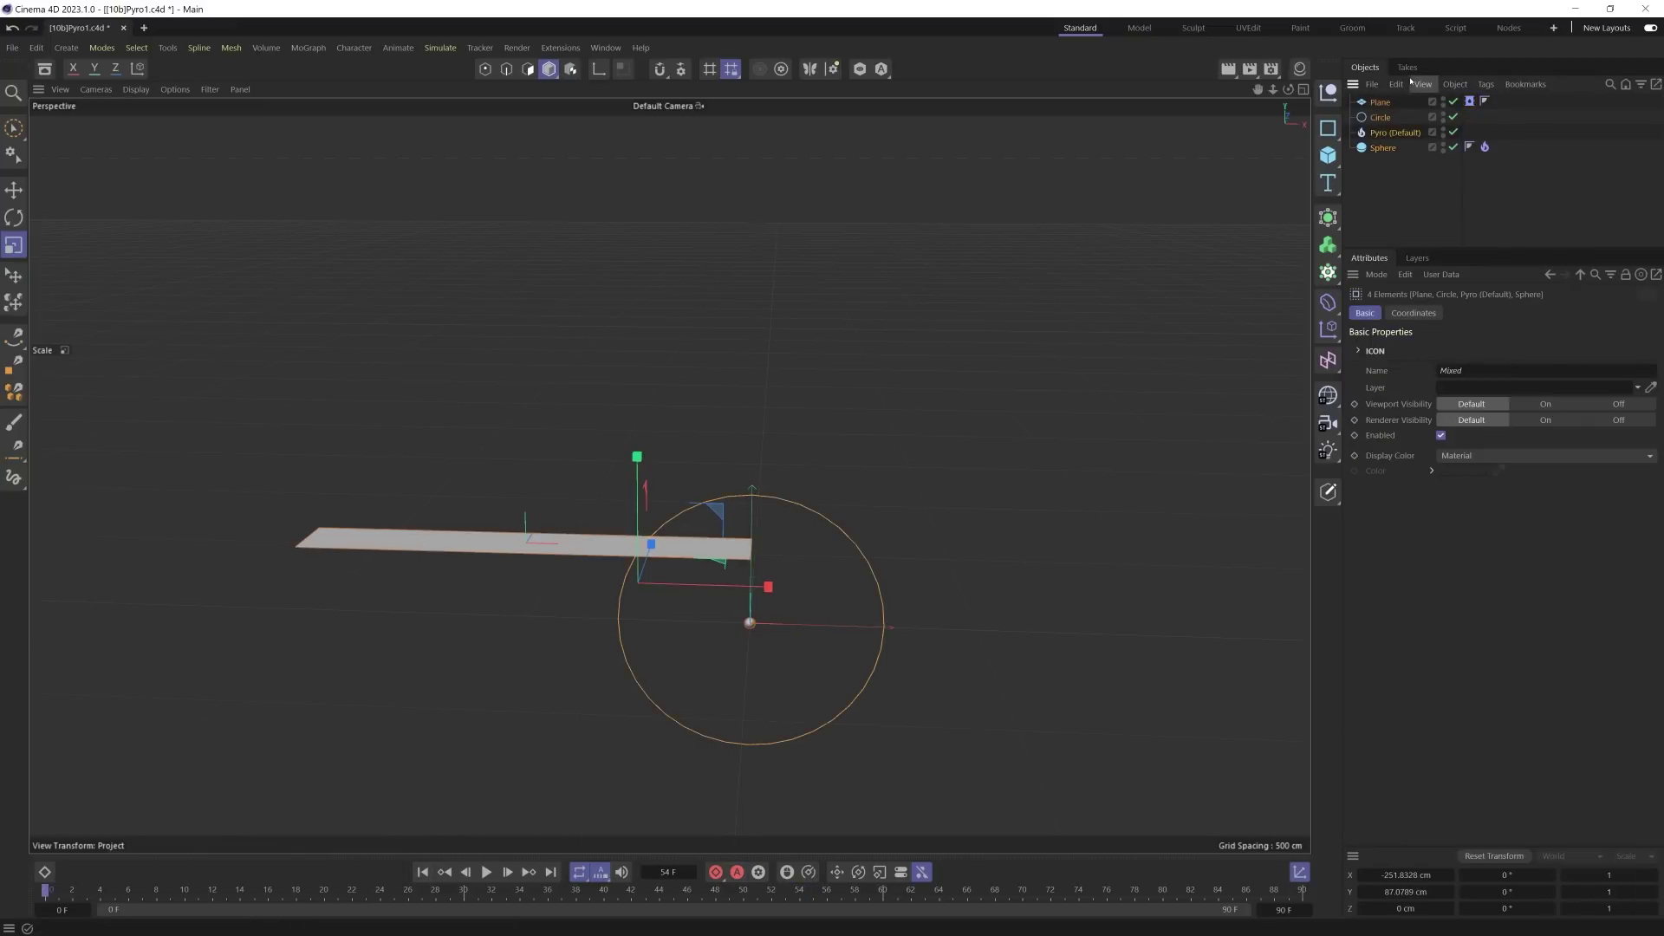
pyautogui.press('Delete')
pyautogui.click(1328, 155)
pyautogui.click(1374, 234)
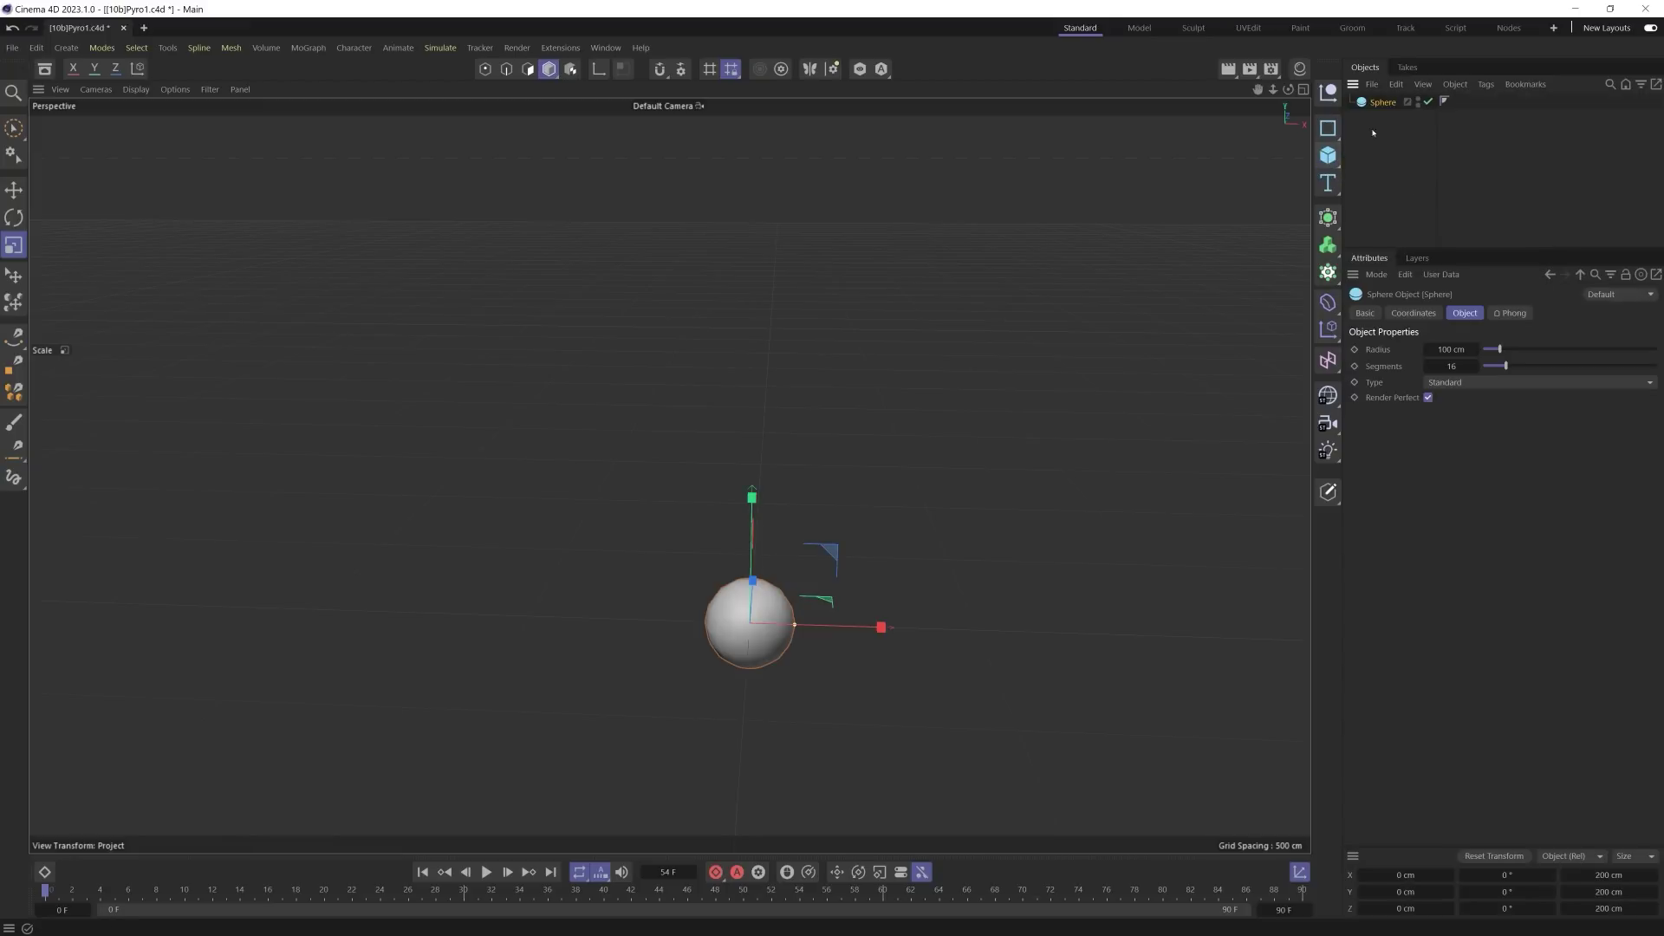
pyautogui.rightClick(1379, 102)
pyautogui.moveTo(1491, 334)
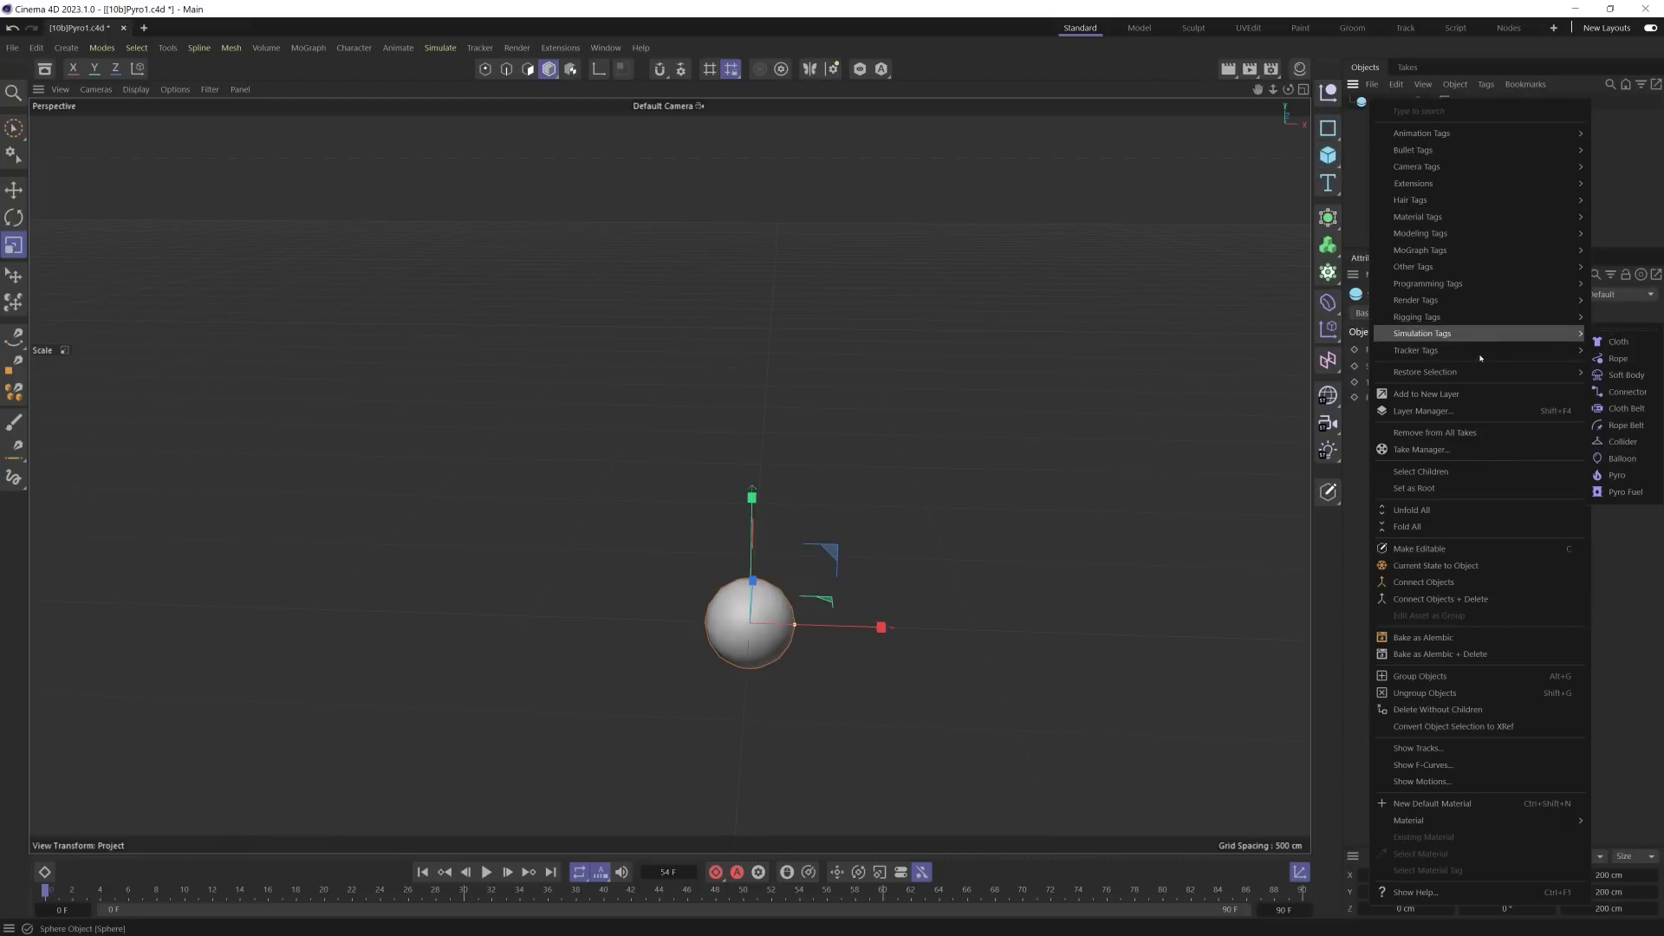
pyautogui.click(1633, 477)
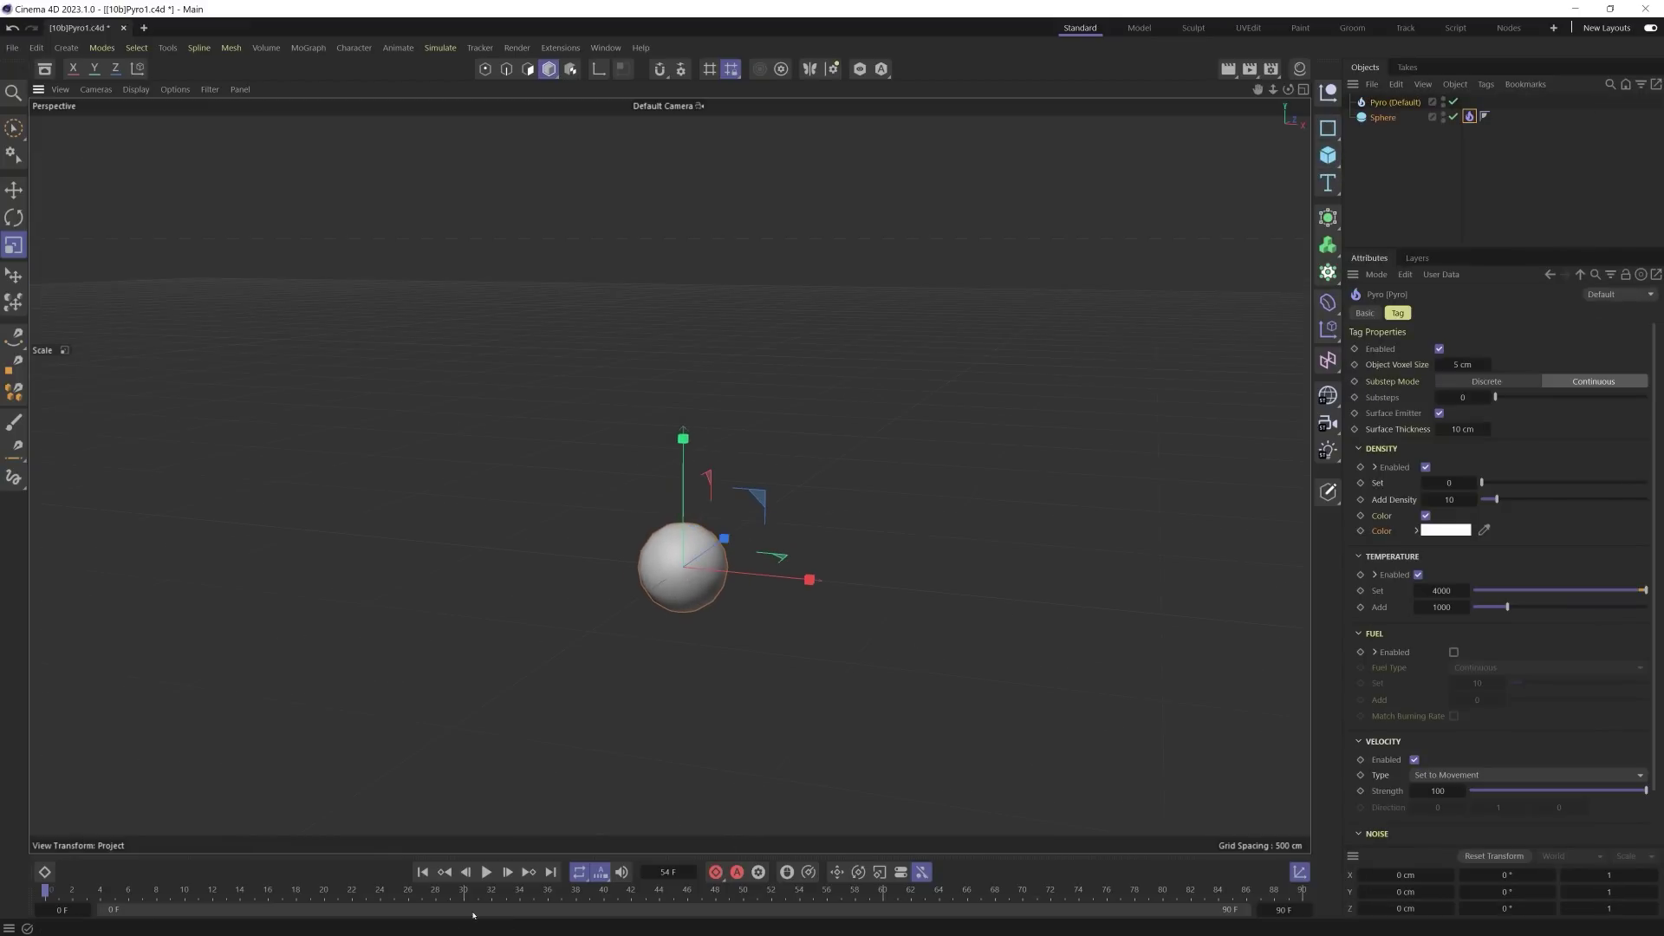
# Step: Play the sphere's fire, then enable Fuel emission and return to frame 0
pyautogui.click(486, 872)
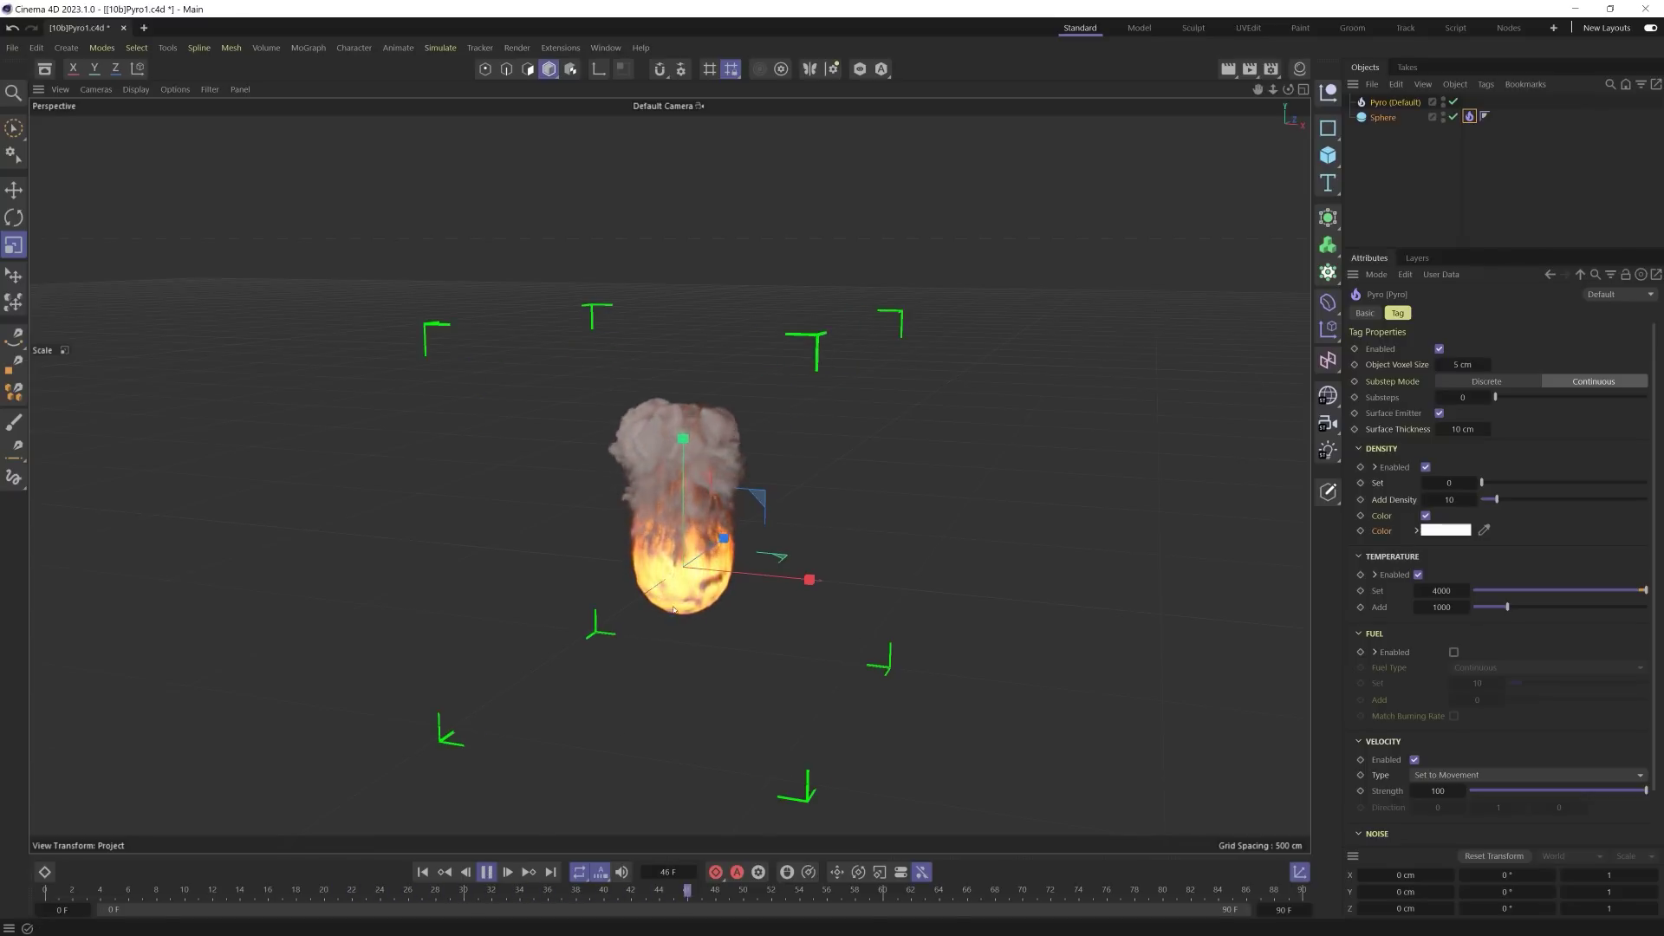
pyautogui.press('F8')
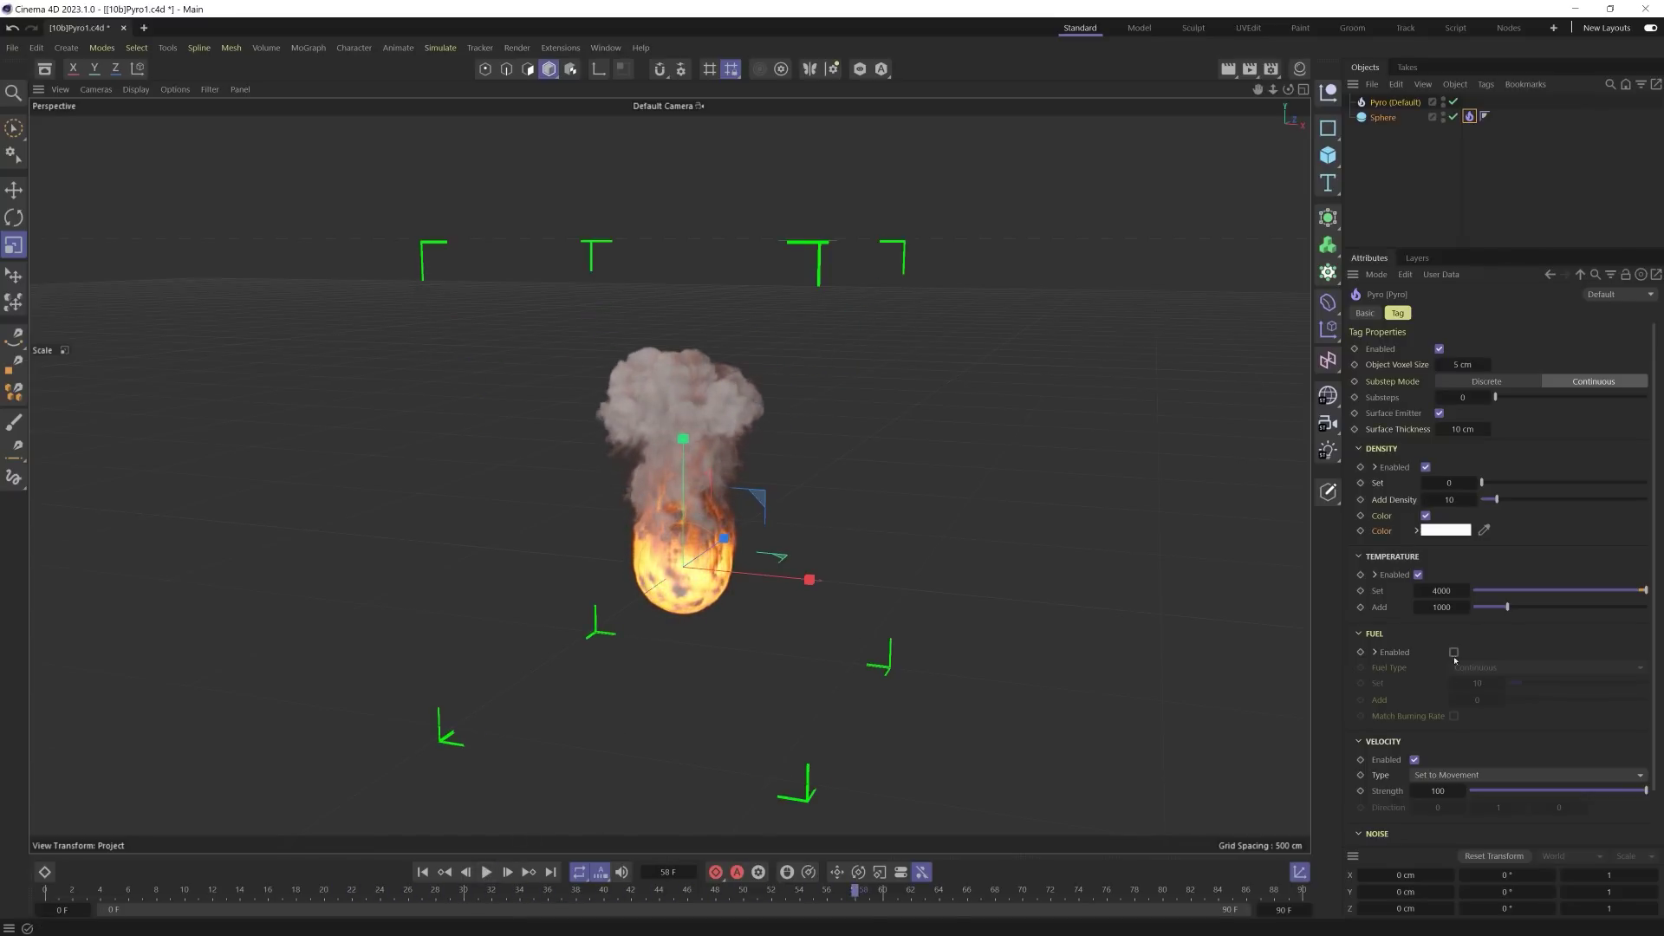
pyautogui.click(1454, 652)
pyautogui.click(466, 872)
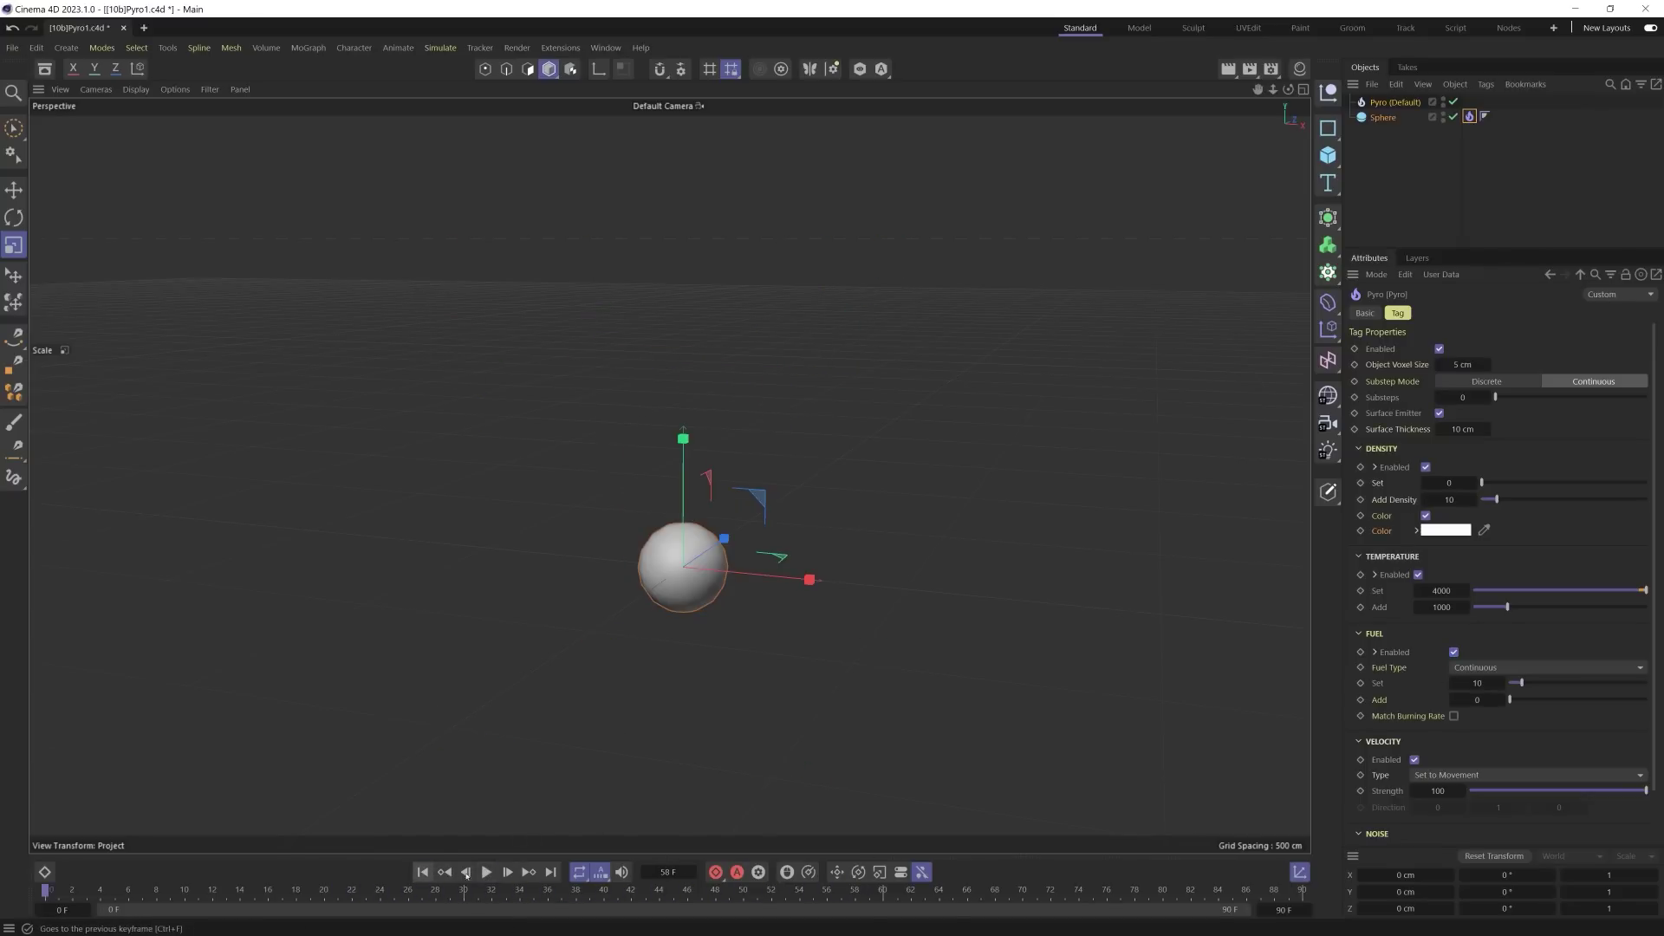
pyautogui.click(484, 872)
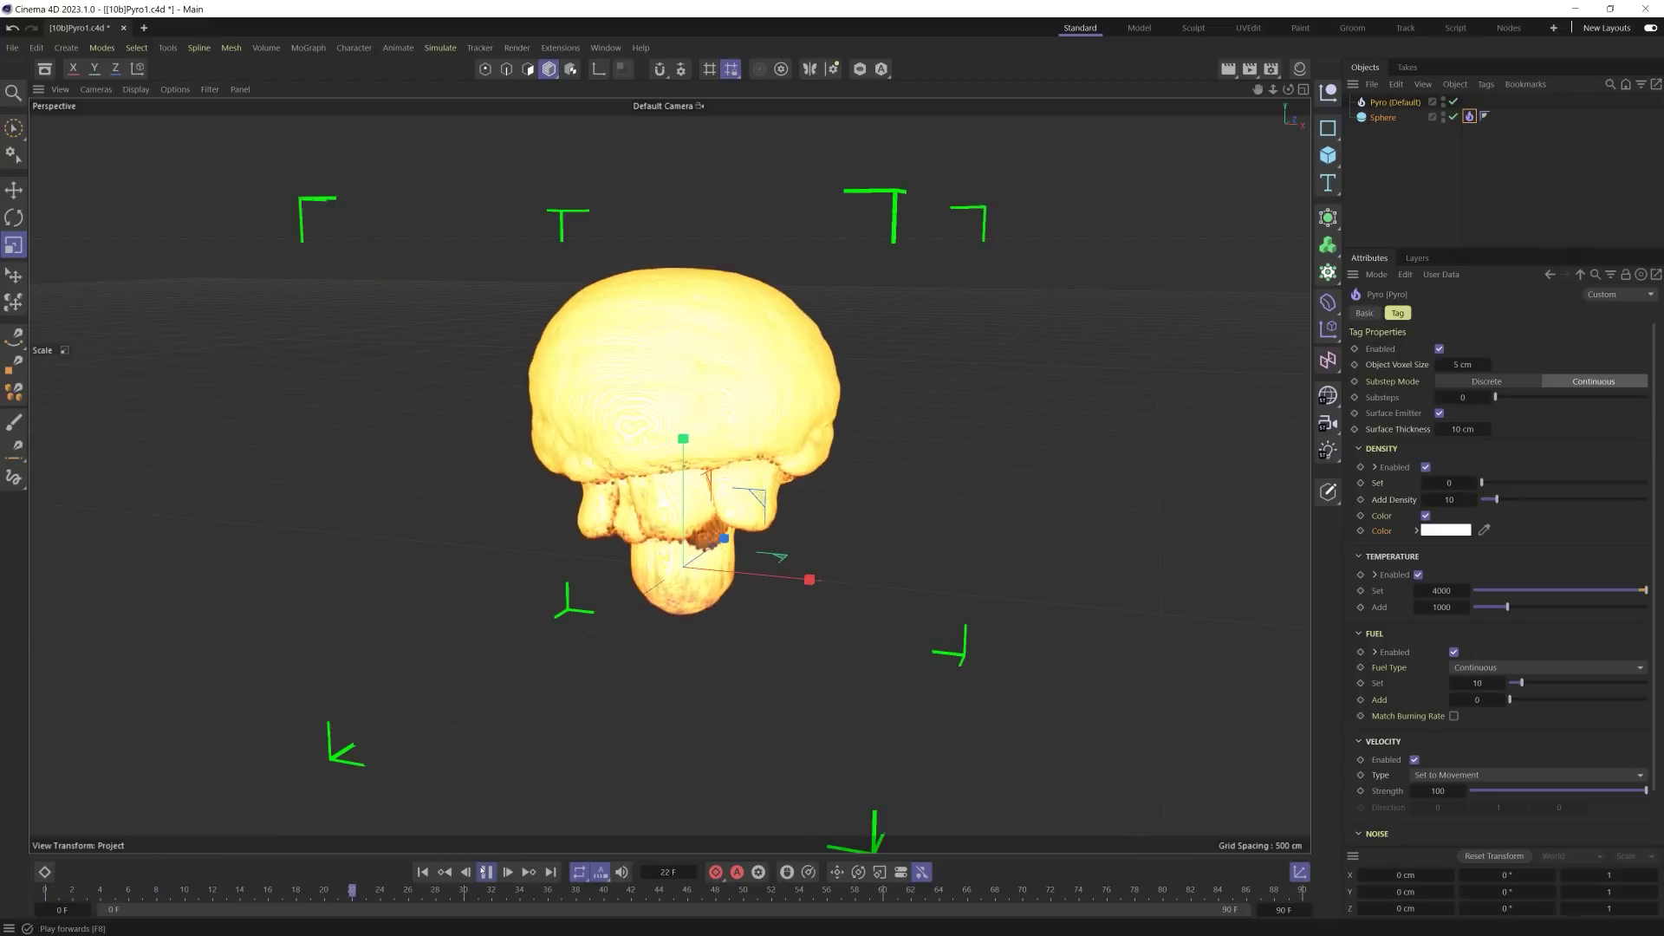
pyautogui.click(484, 872)
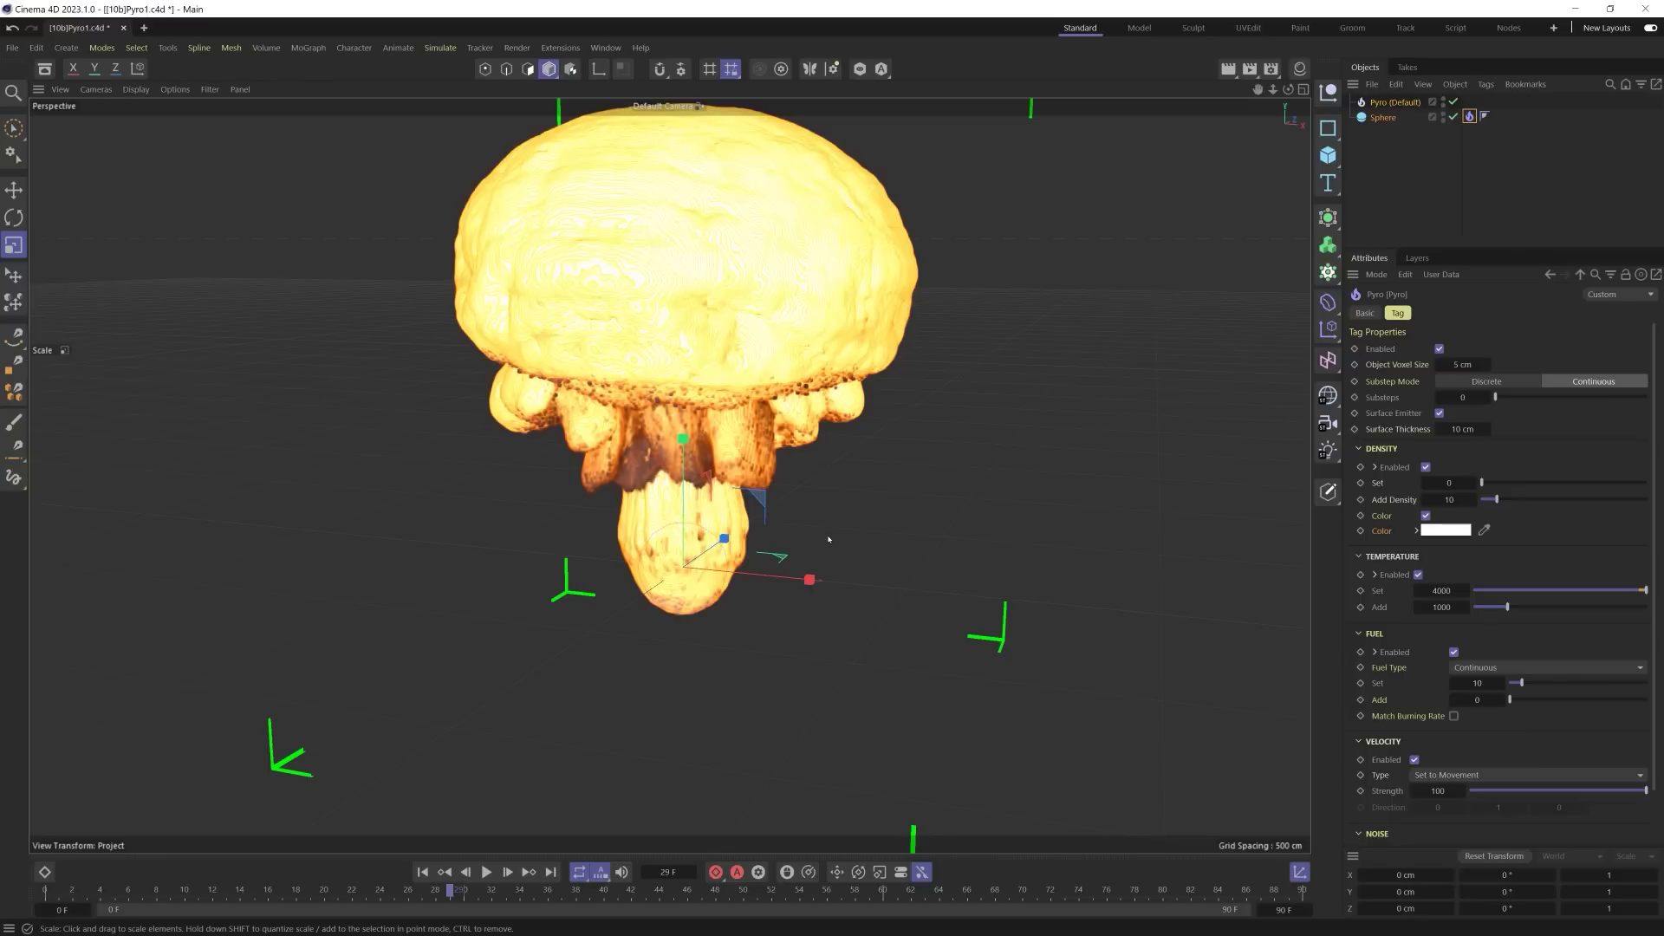
pyautogui.scroll(-10, 860, 462)
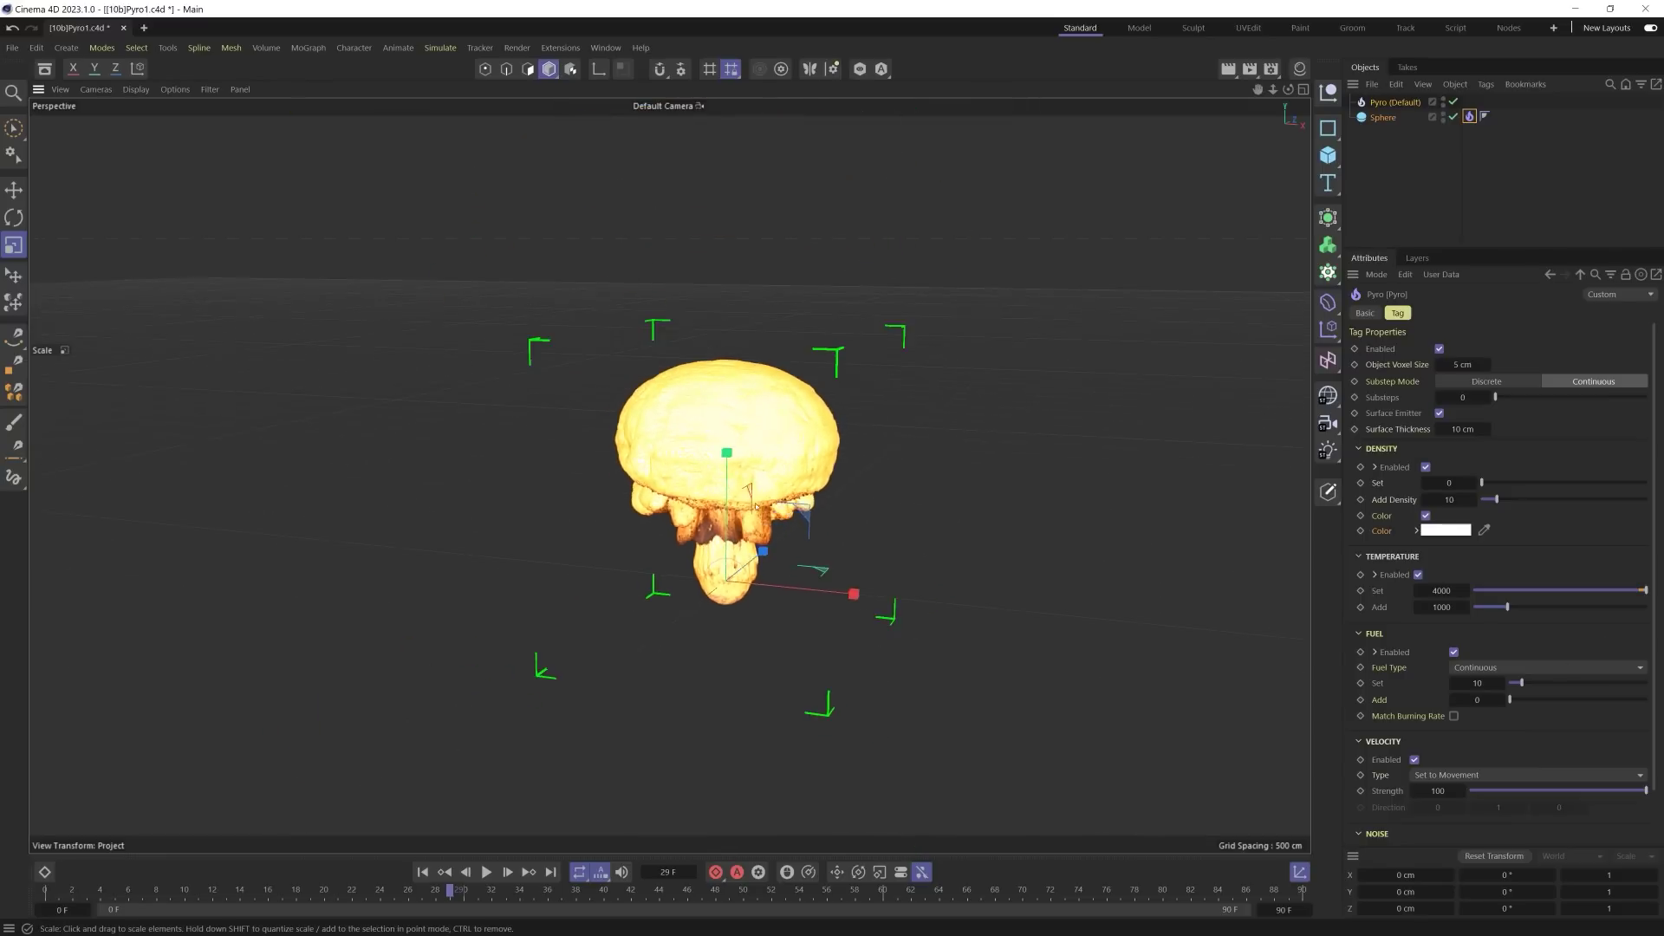
pyautogui.click(486, 872)
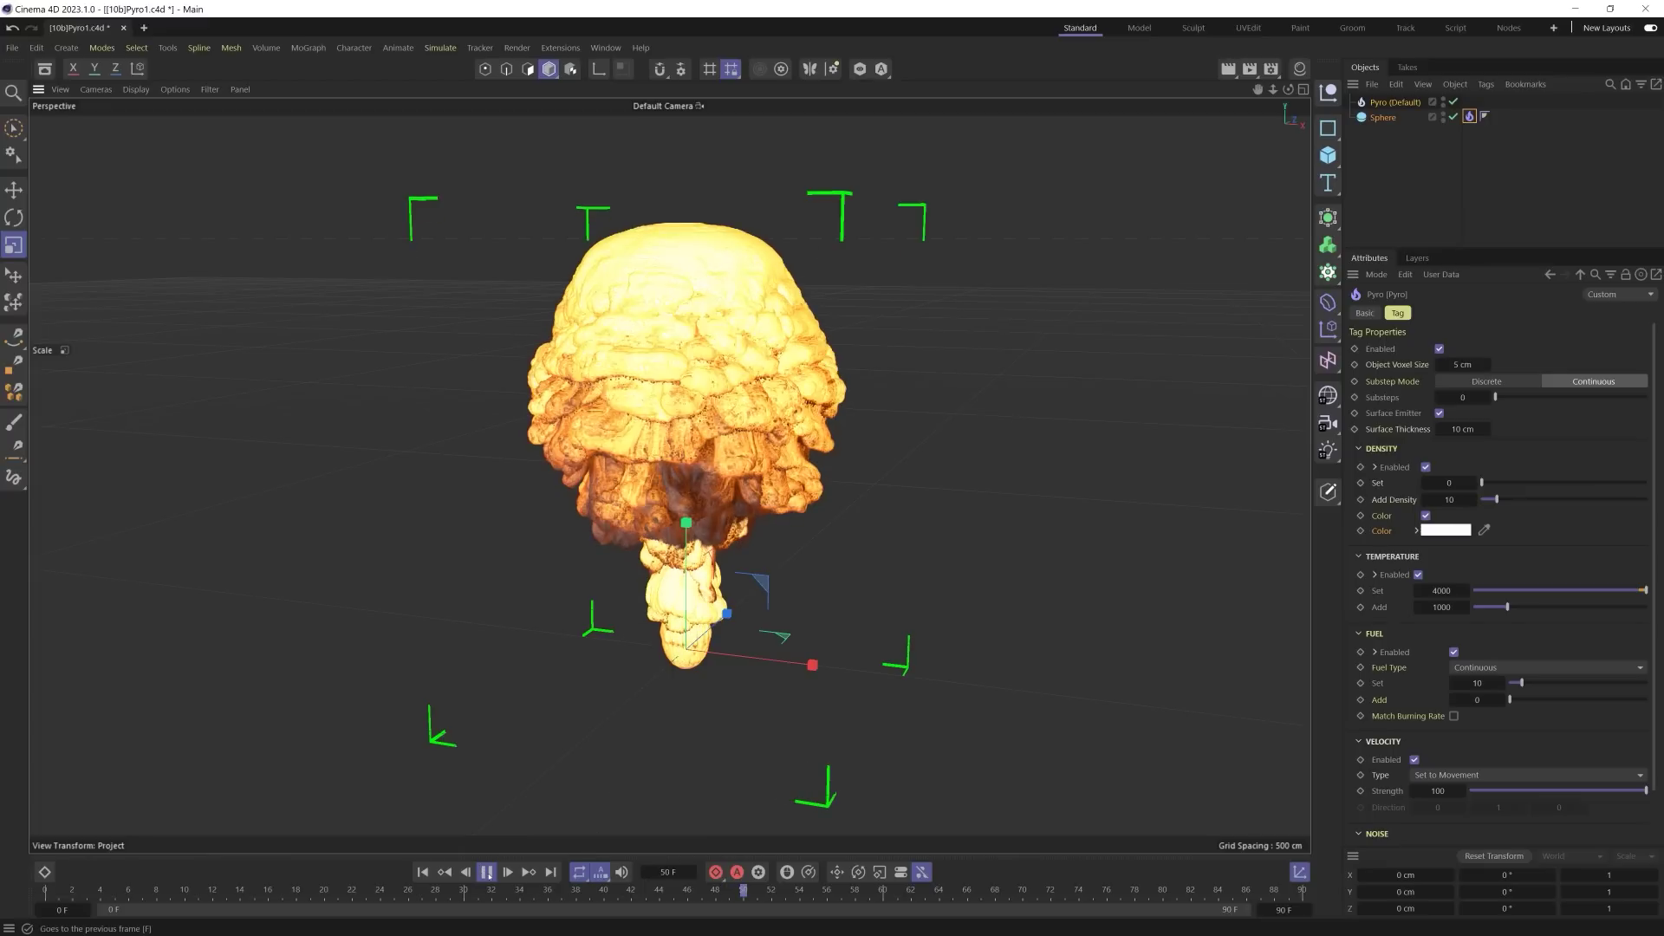
pyautogui.click(488, 871)
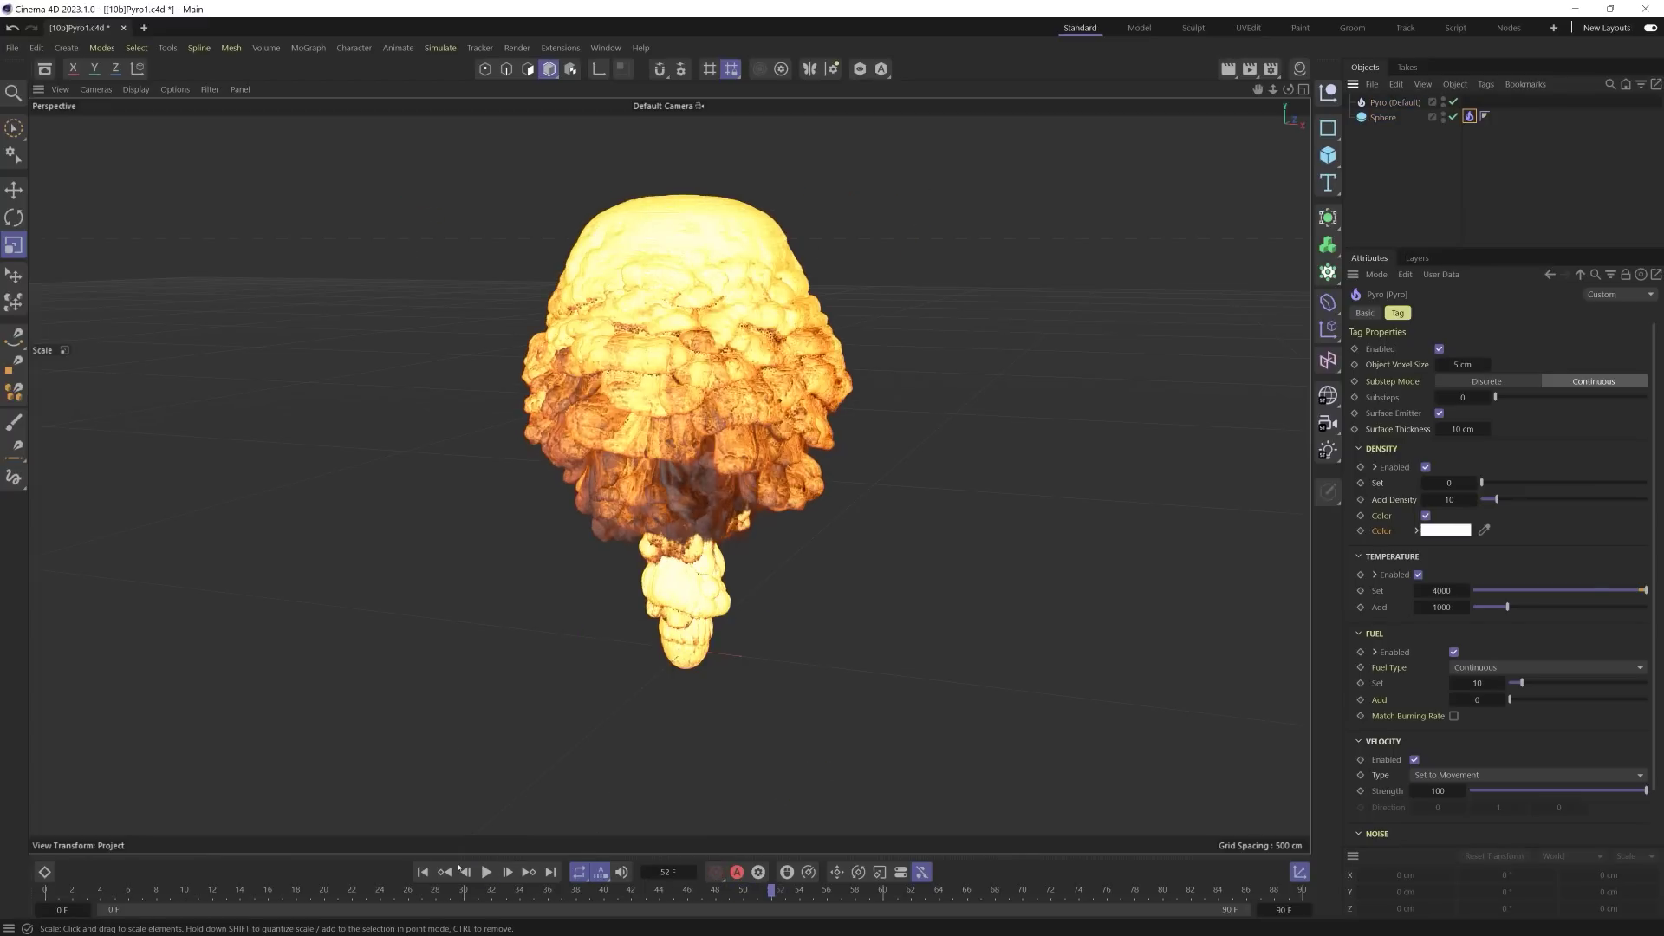
pyautogui.click(422, 871)
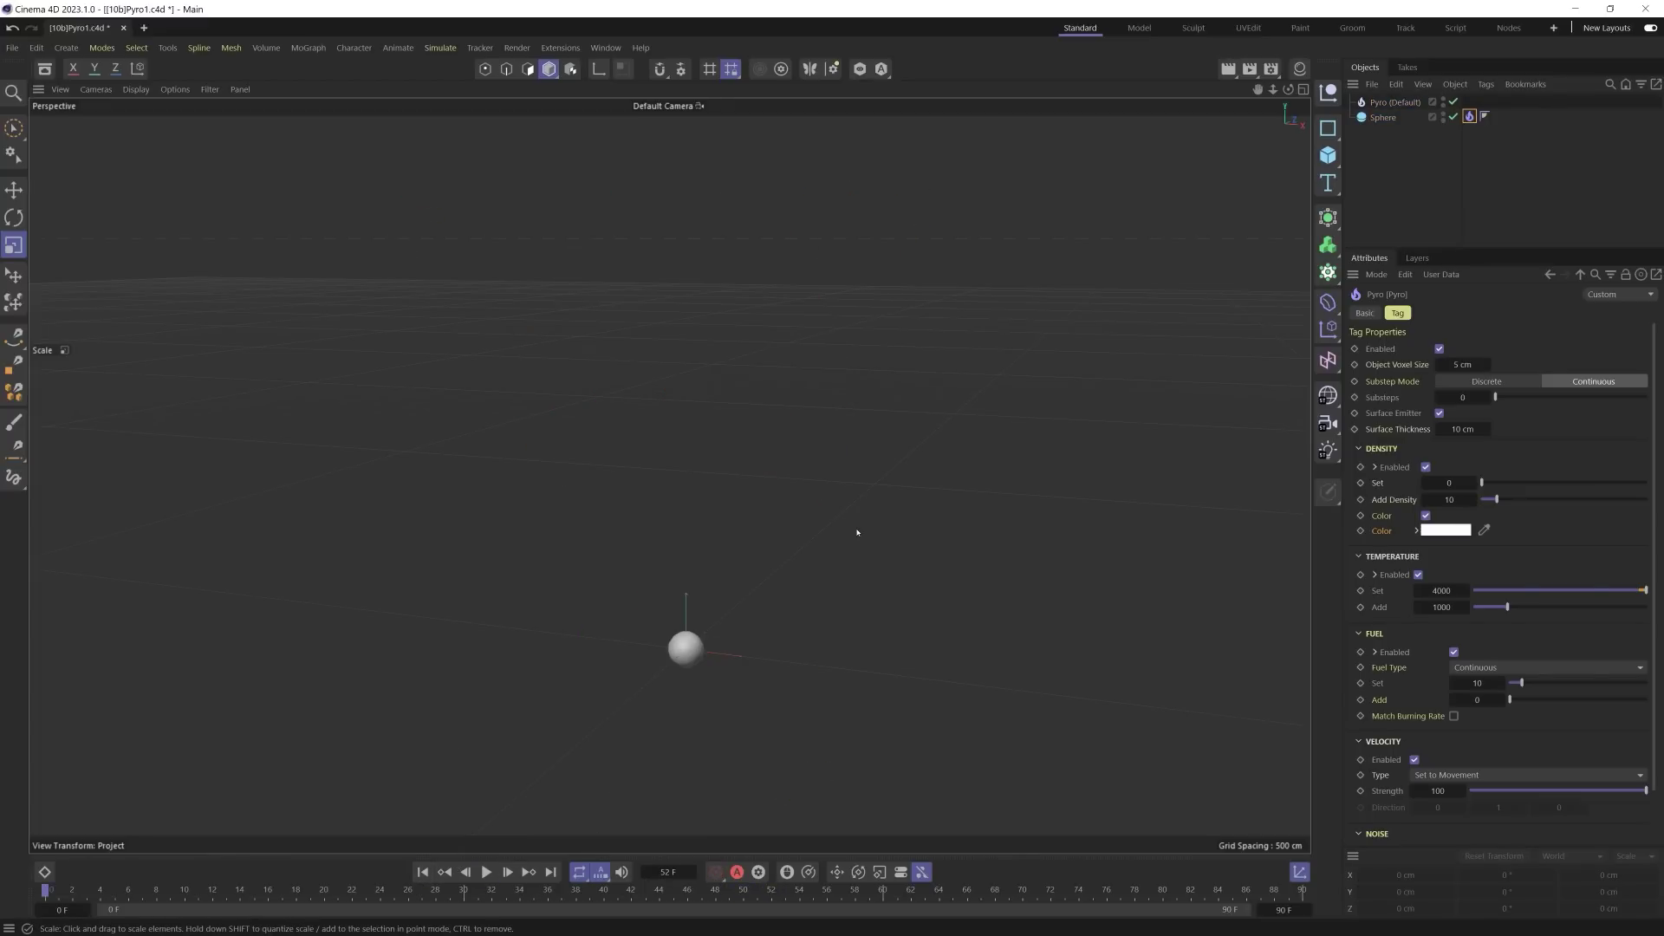
# Step: Expand the Pyro tag's Fuel settings to reveal the Fuel Map option
pyautogui.scroll(5, 695, 651)
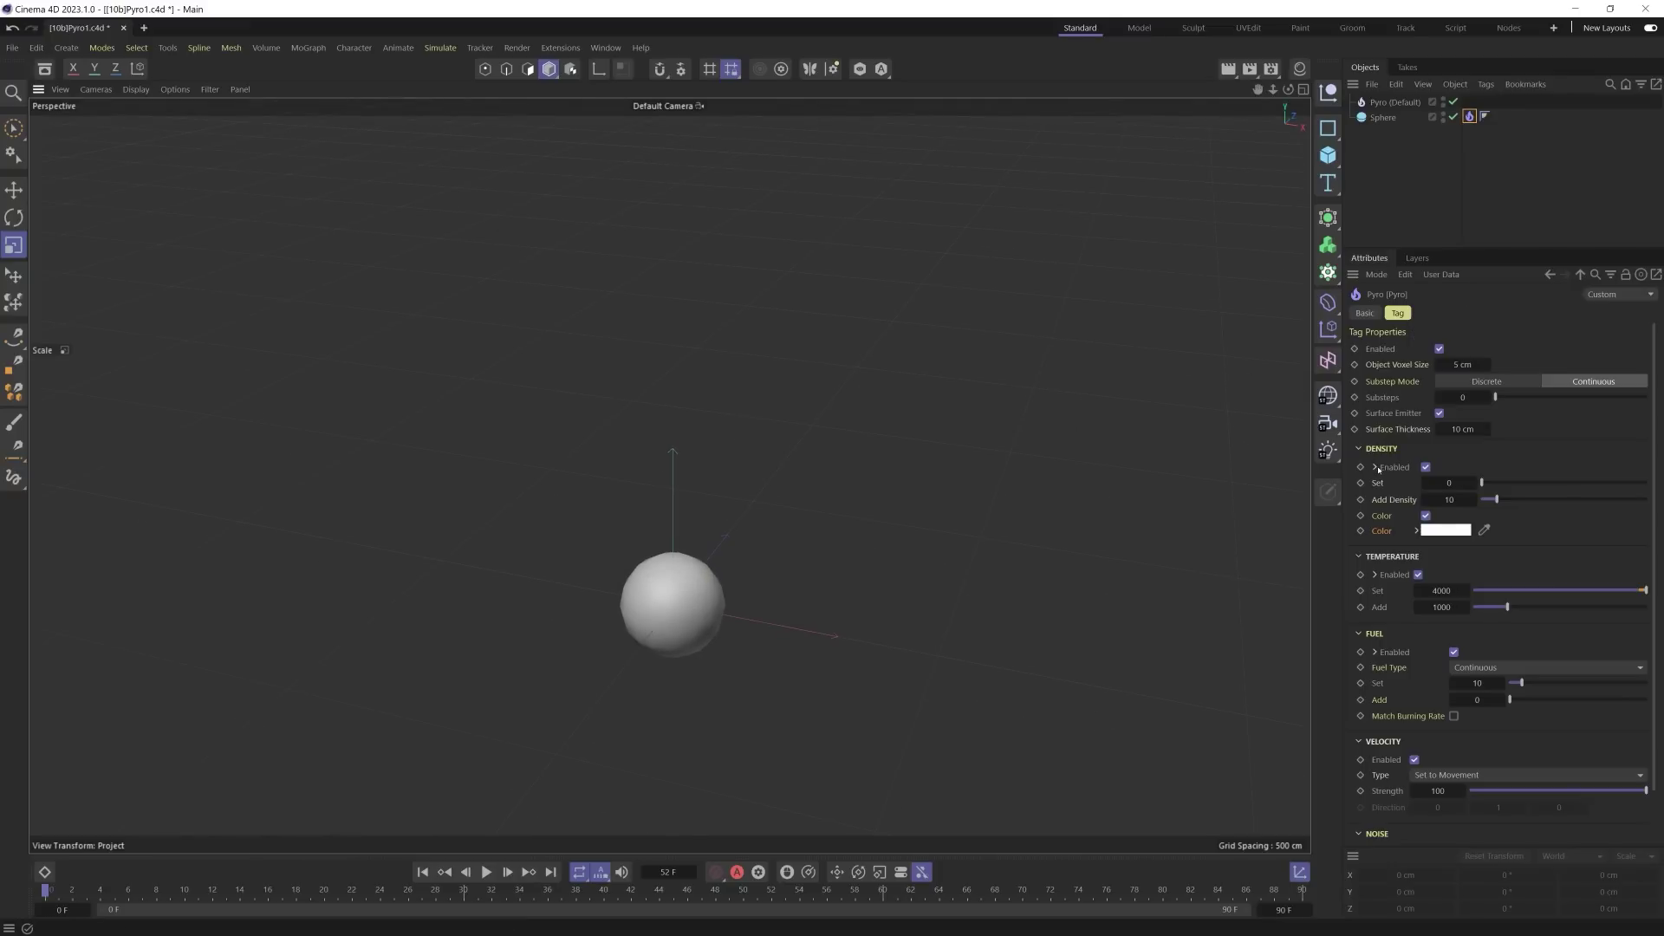
pyautogui.click(1374, 651)
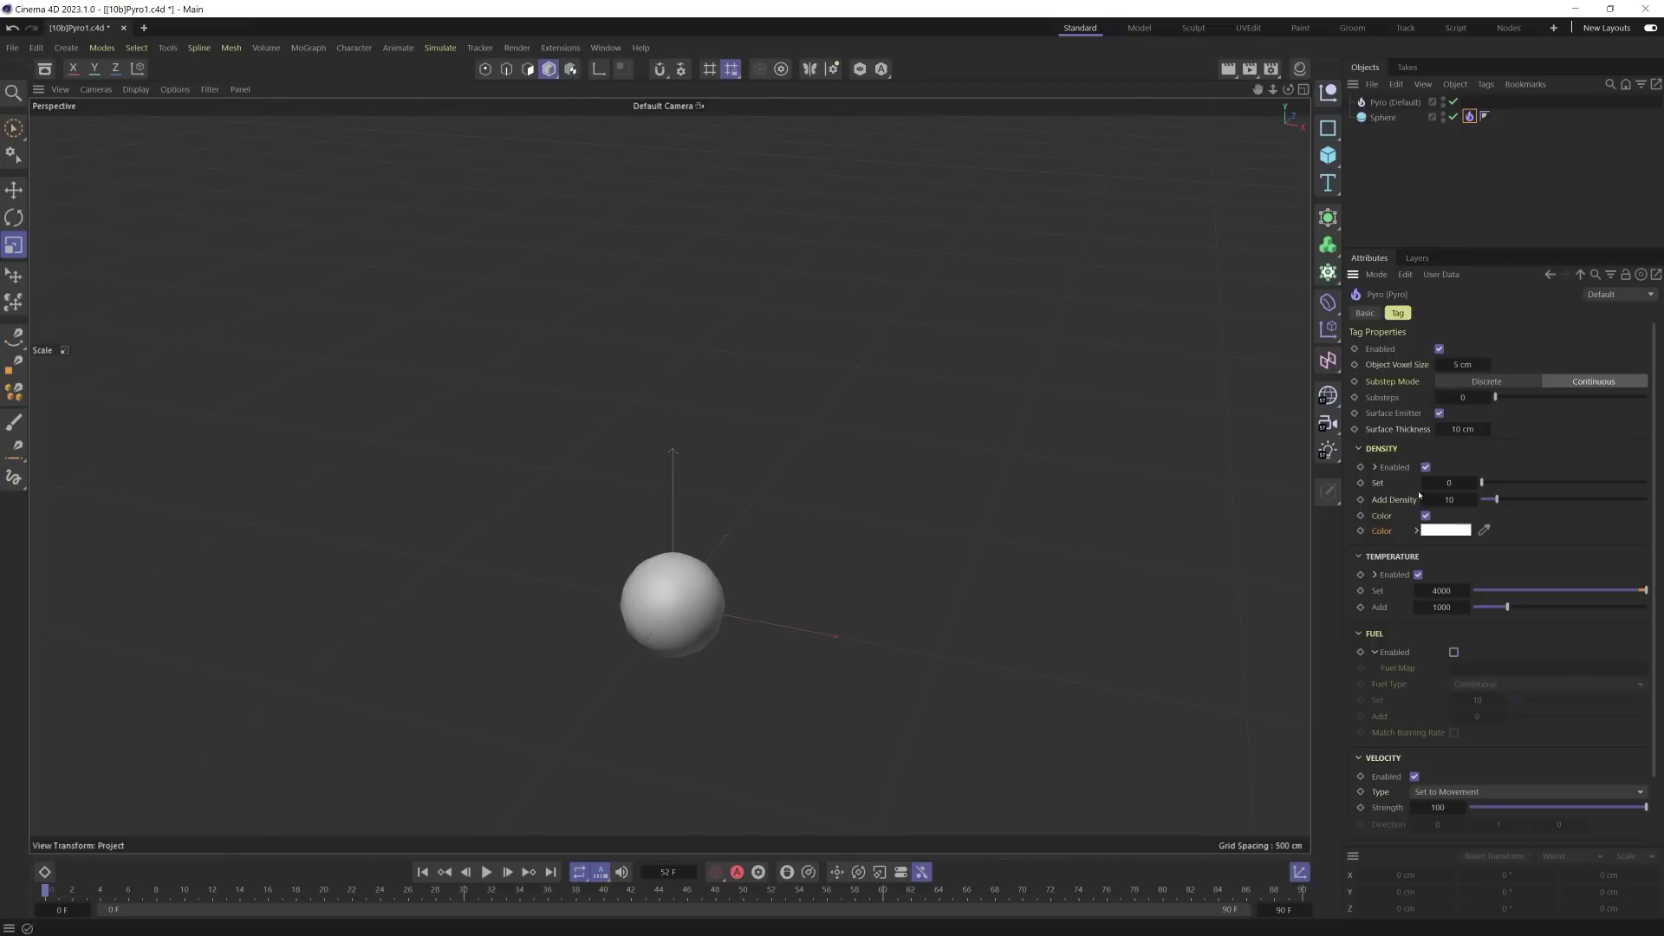
# Step: Add a Plane, scale it up to about 971 cm, and give it 55×55 segments
pyautogui.click(1328, 155)
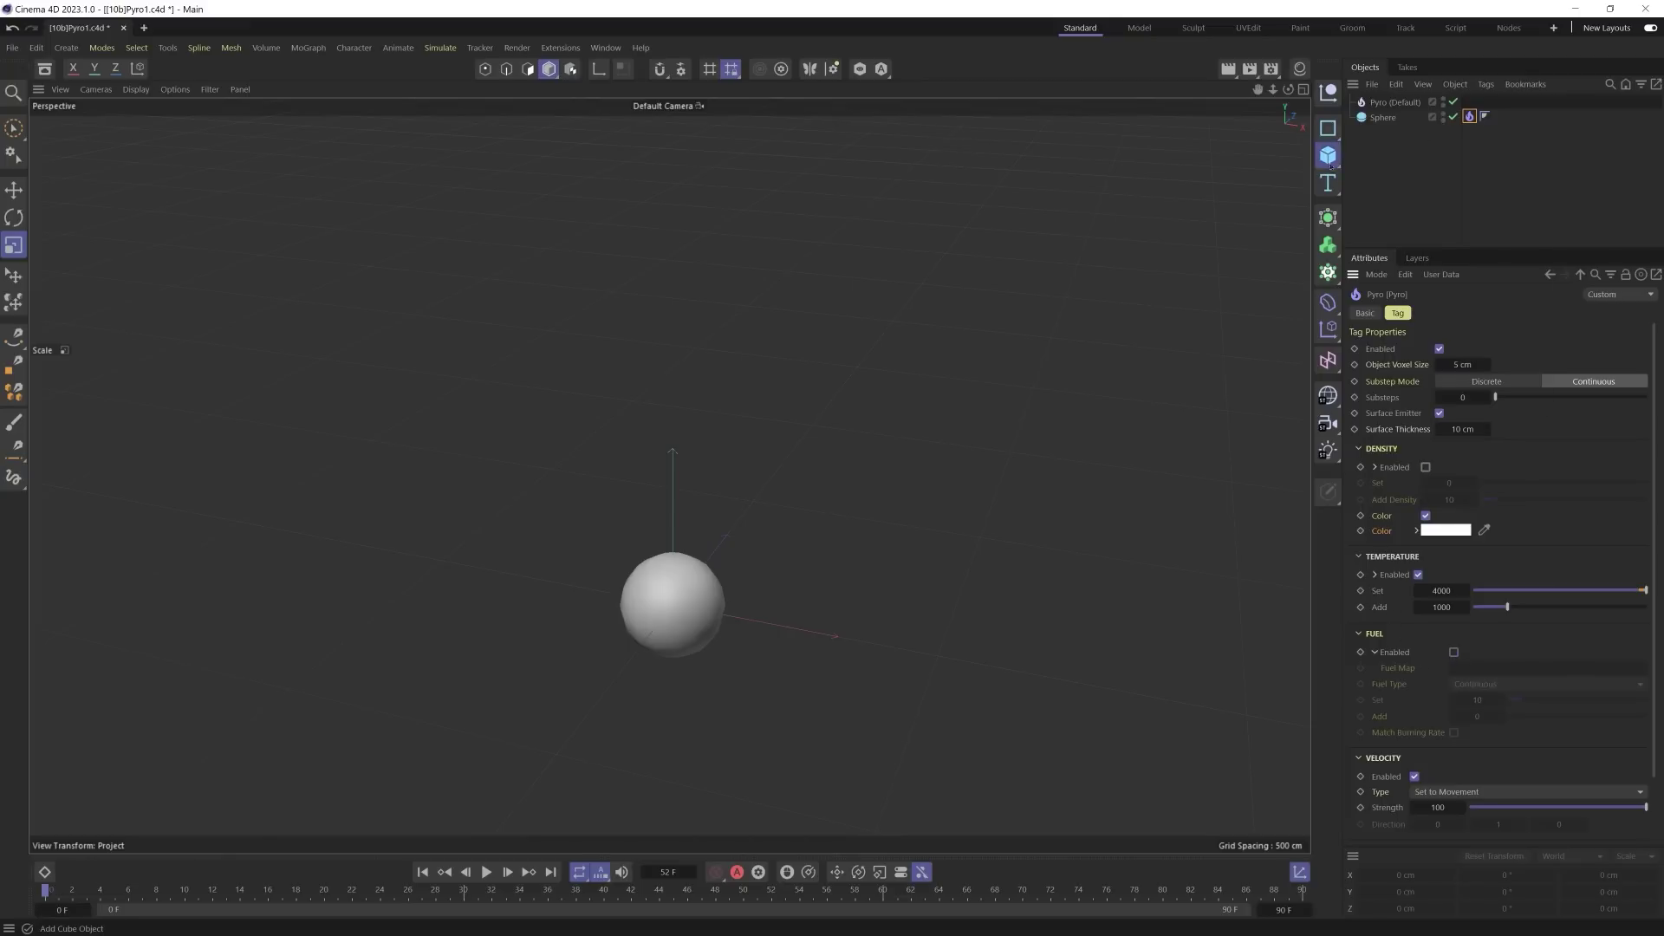
pyautogui.click(1412, 215)
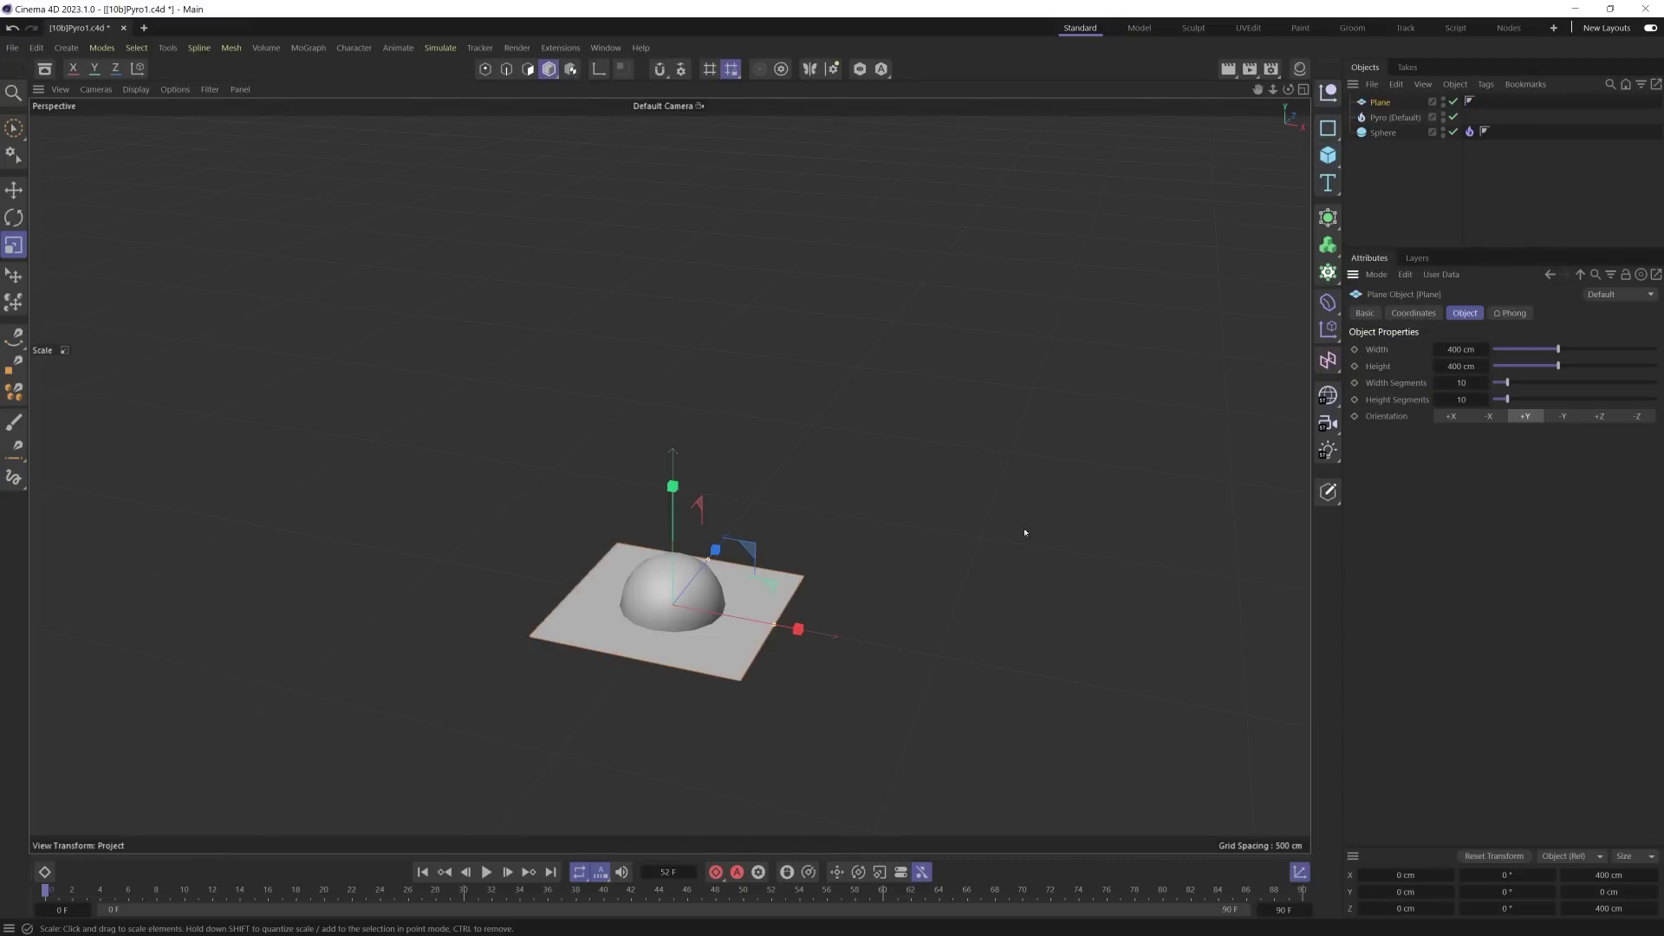
pyautogui.moveTo(1025, 531); pyautogui.dragTo(1244, 289)
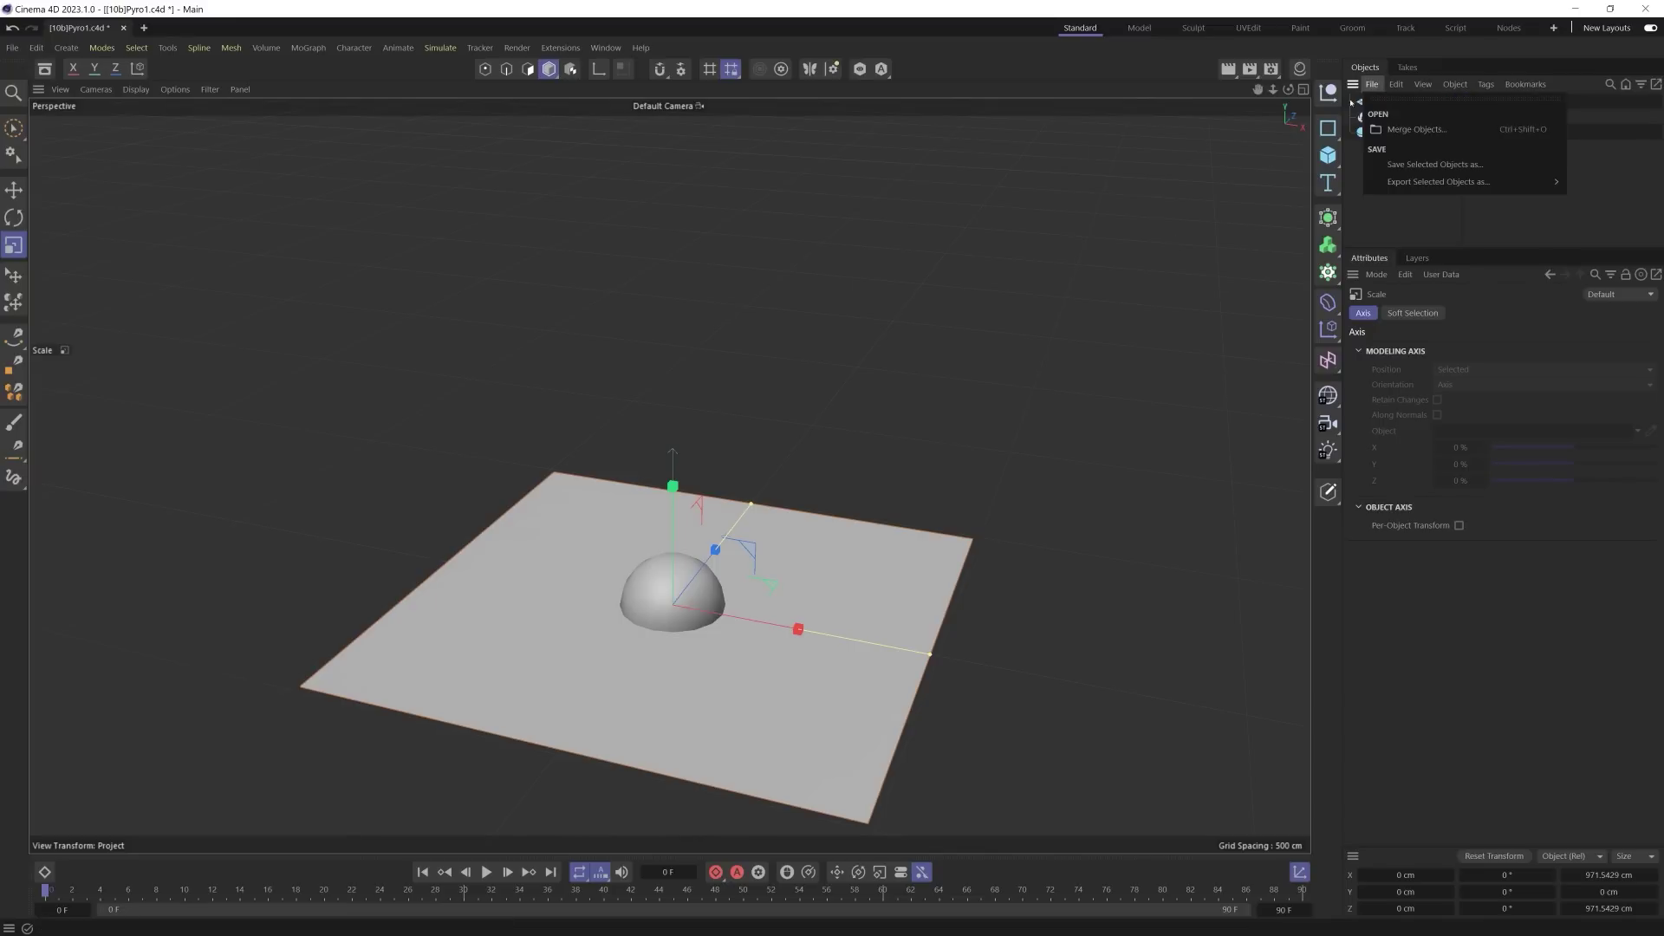
pyautogui.click(1381, 104)
pyautogui.click(1461, 382)
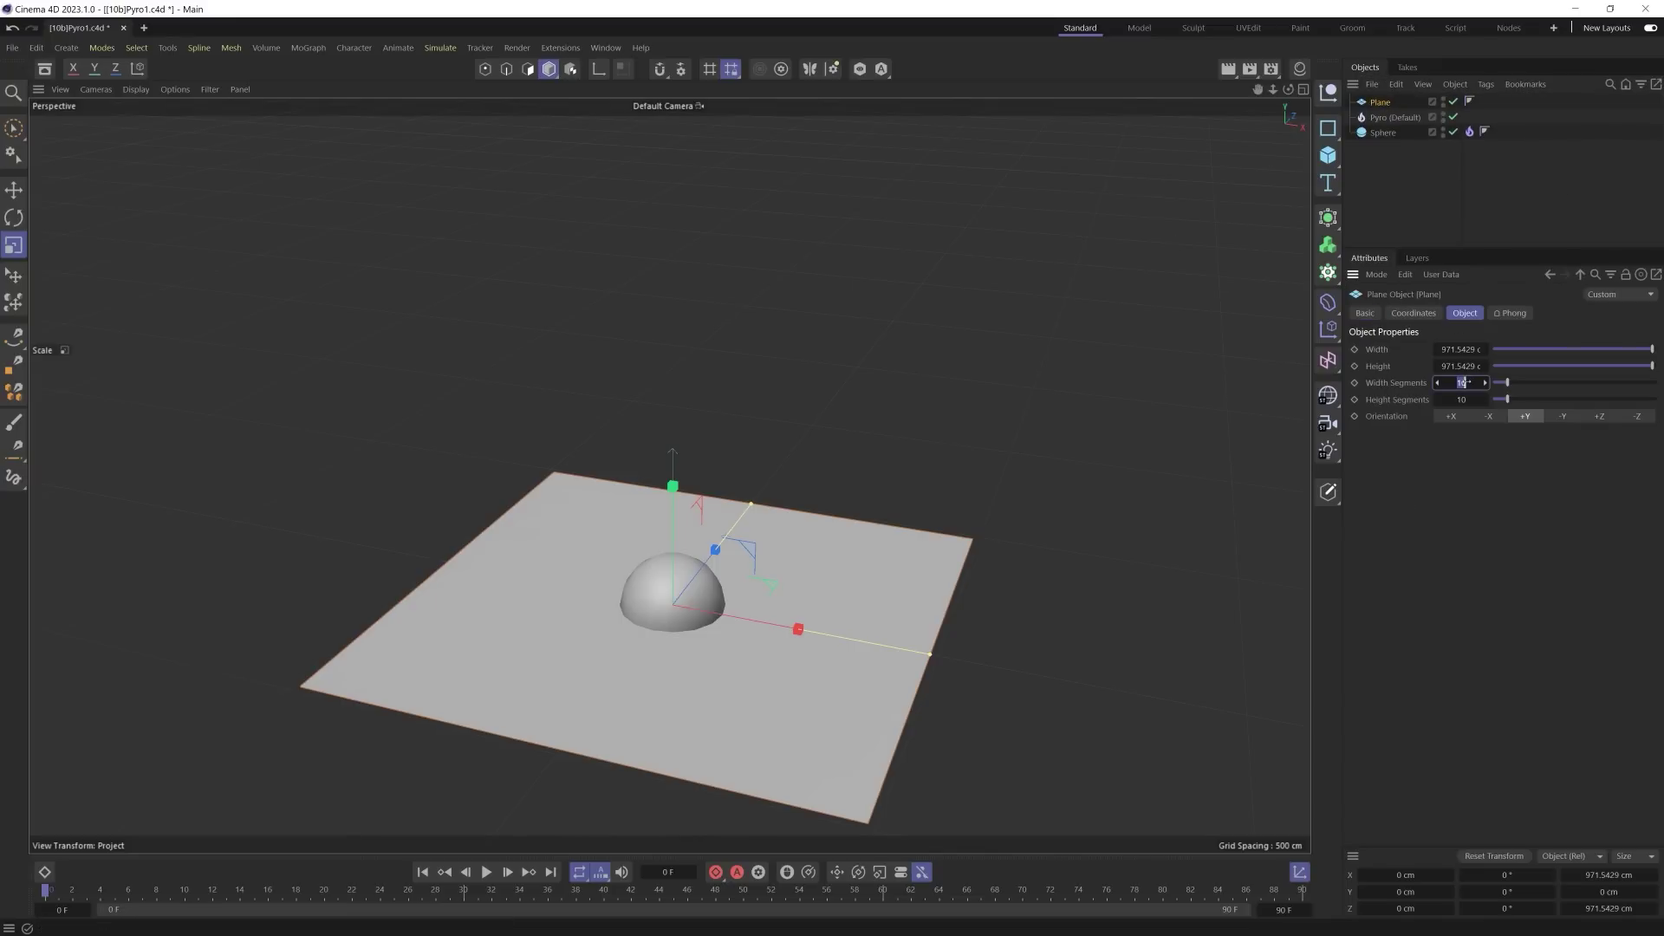
pyautogui.write('55')
pyautogui.press('Tab')
pyautogui.write('55')
pyautogui.press('Return')
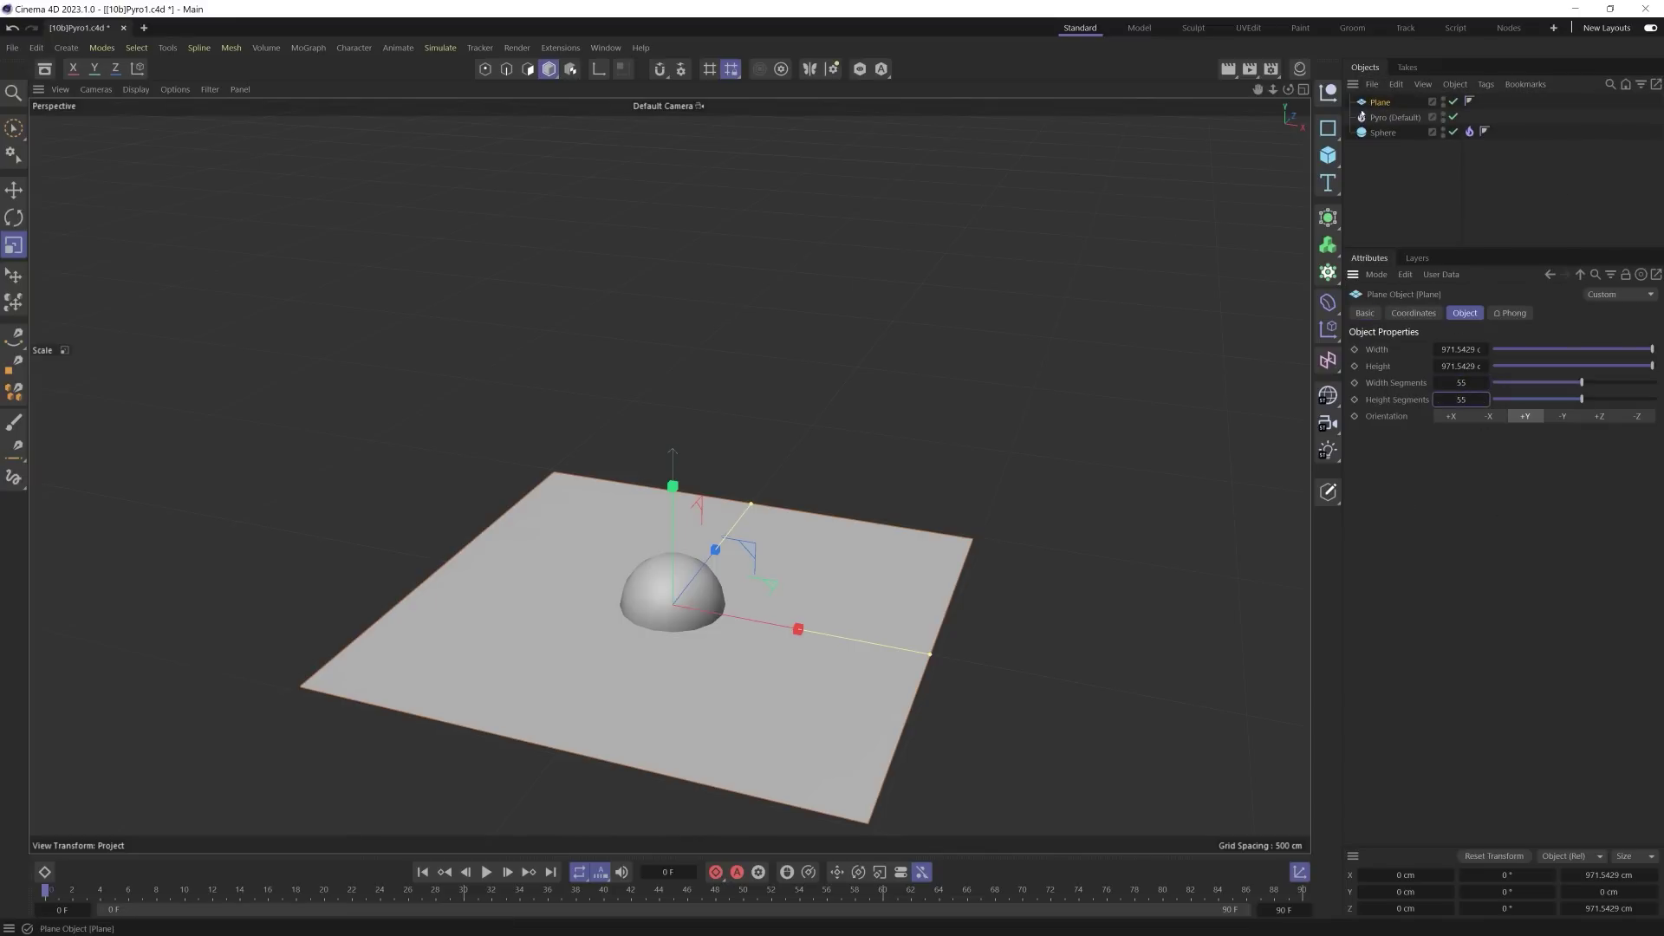
# Step: Move the Pyro tag onto the plane, delete the Sphere, and add a Vertex Map tag
pyautogui.moveTo(1470, 133); pyautogui.dragTo(1485, 102)
pyautogui.click(1383, 132)
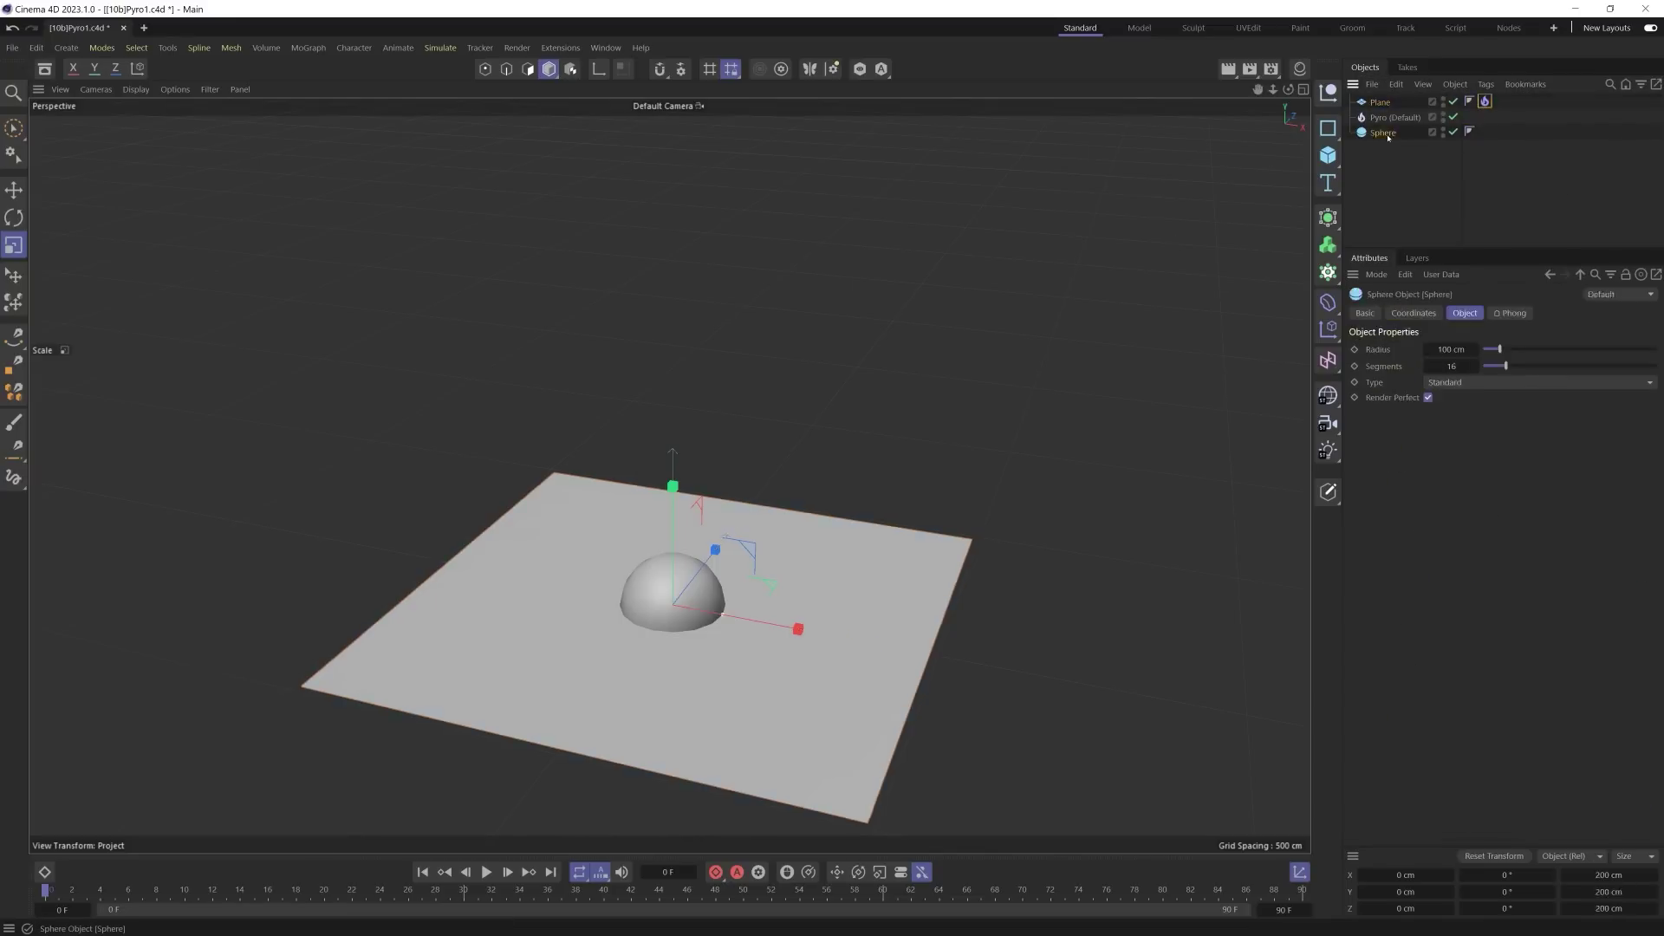
pyautogui.press('Delete')
pyautogui.click(1380, 103)
pyautogui.rightClick(1380, 103)
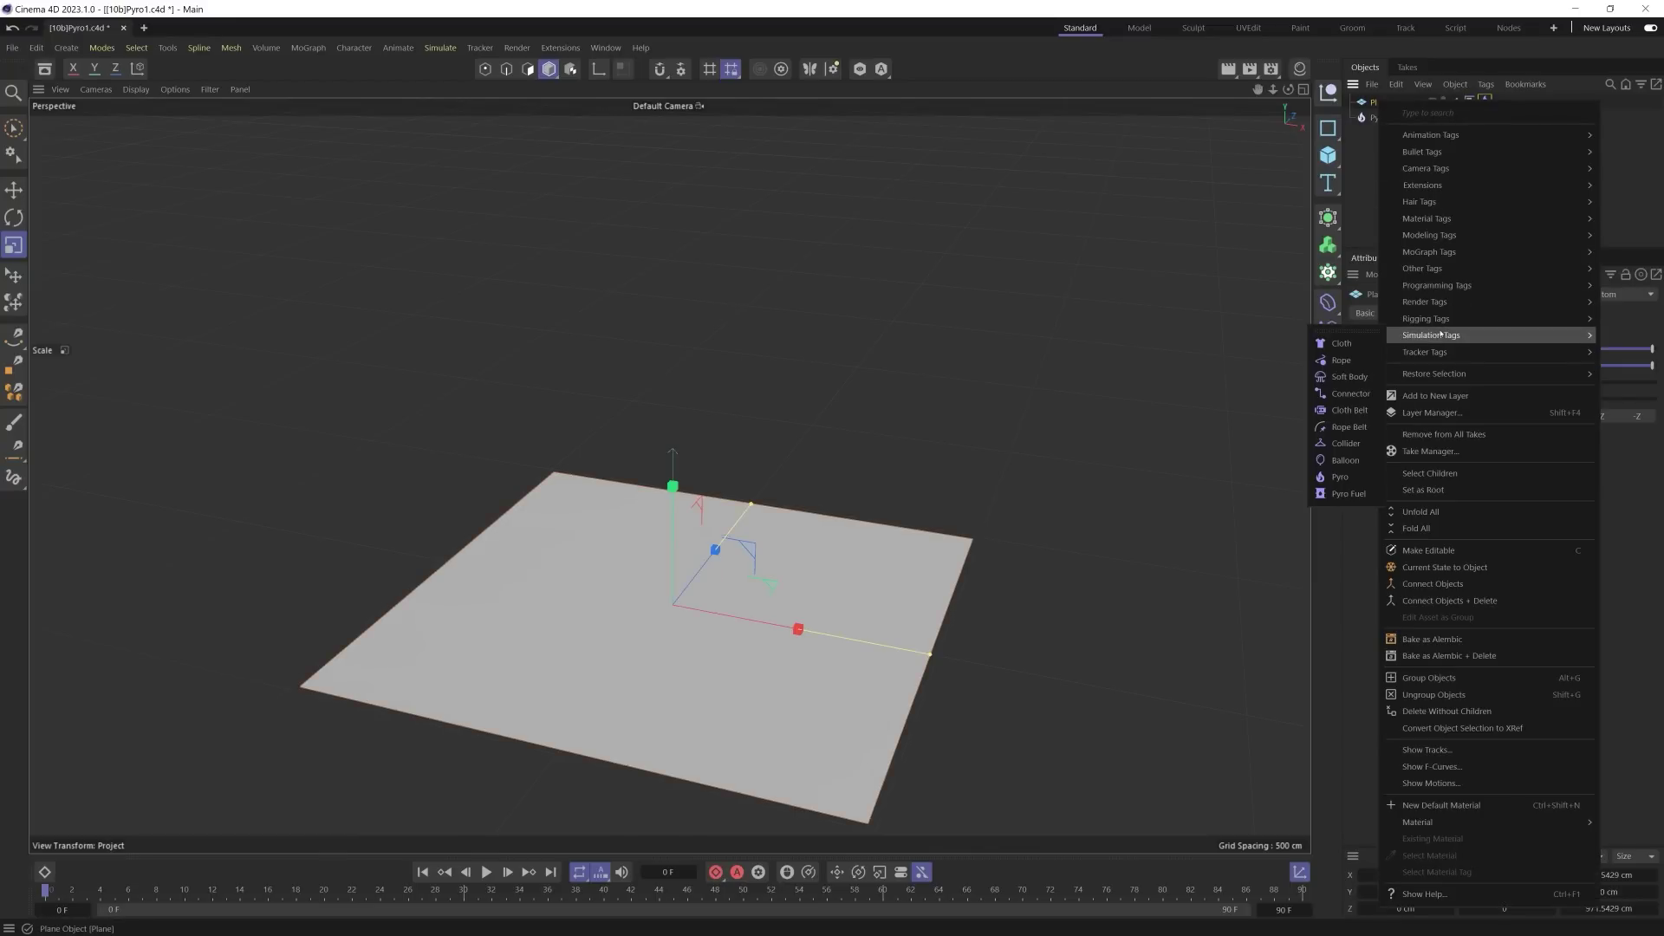
pyautogui.moveTo(1450, 337)
pyautogui.moveTo(1422, 268)
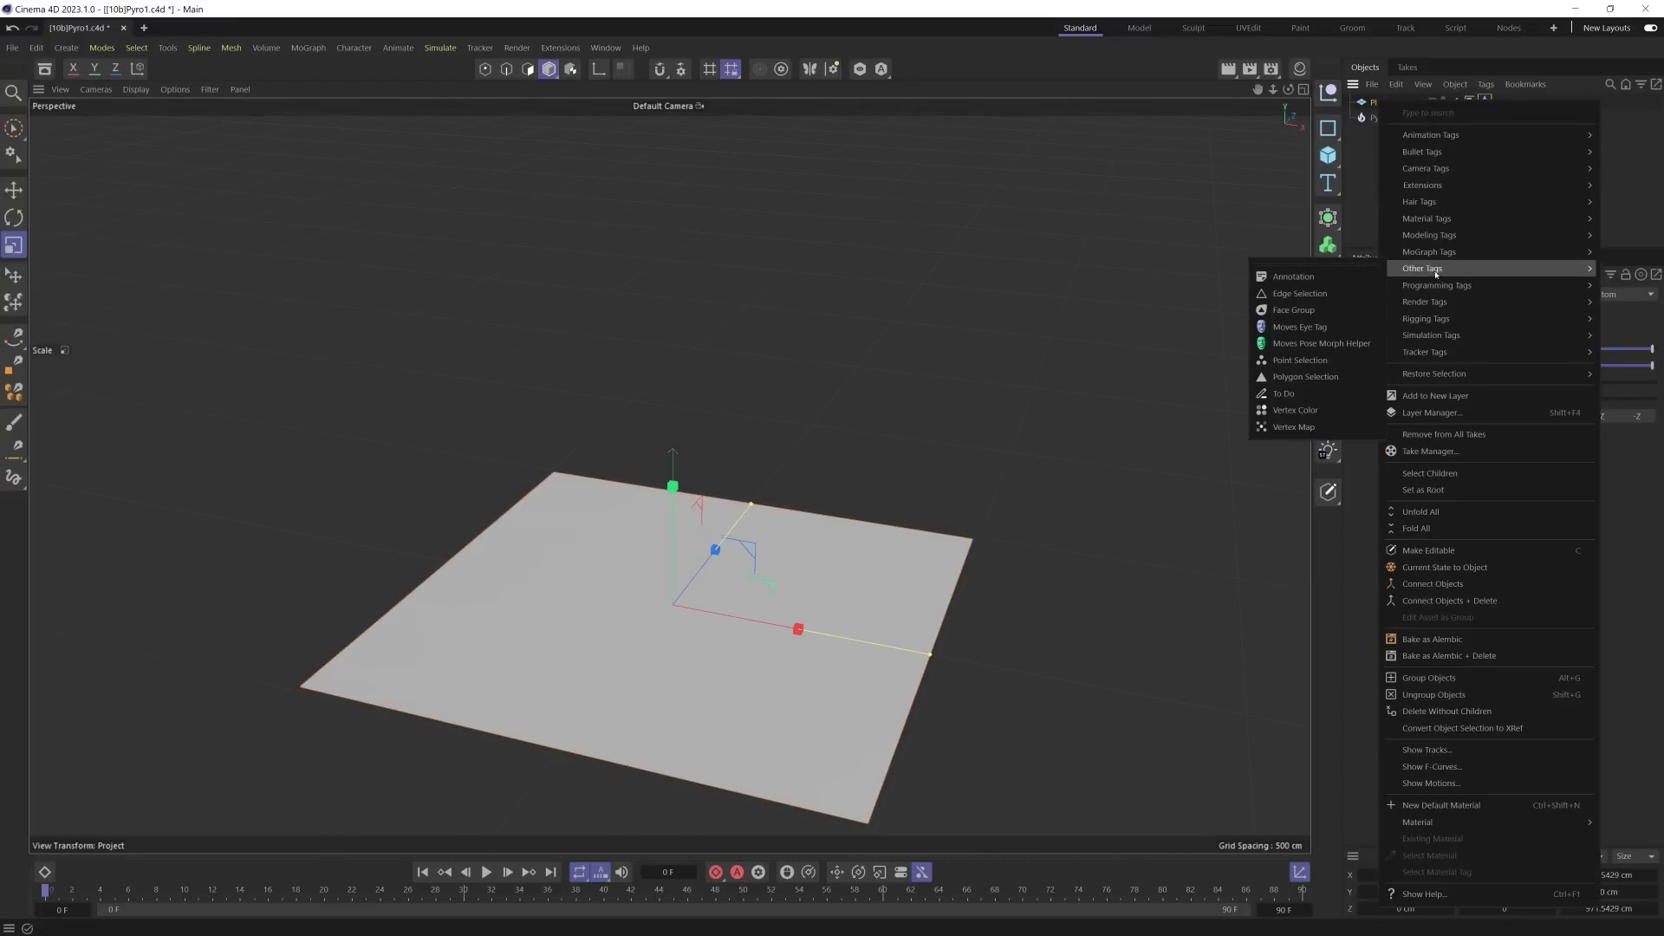
pyautogui.click(1348, 427)
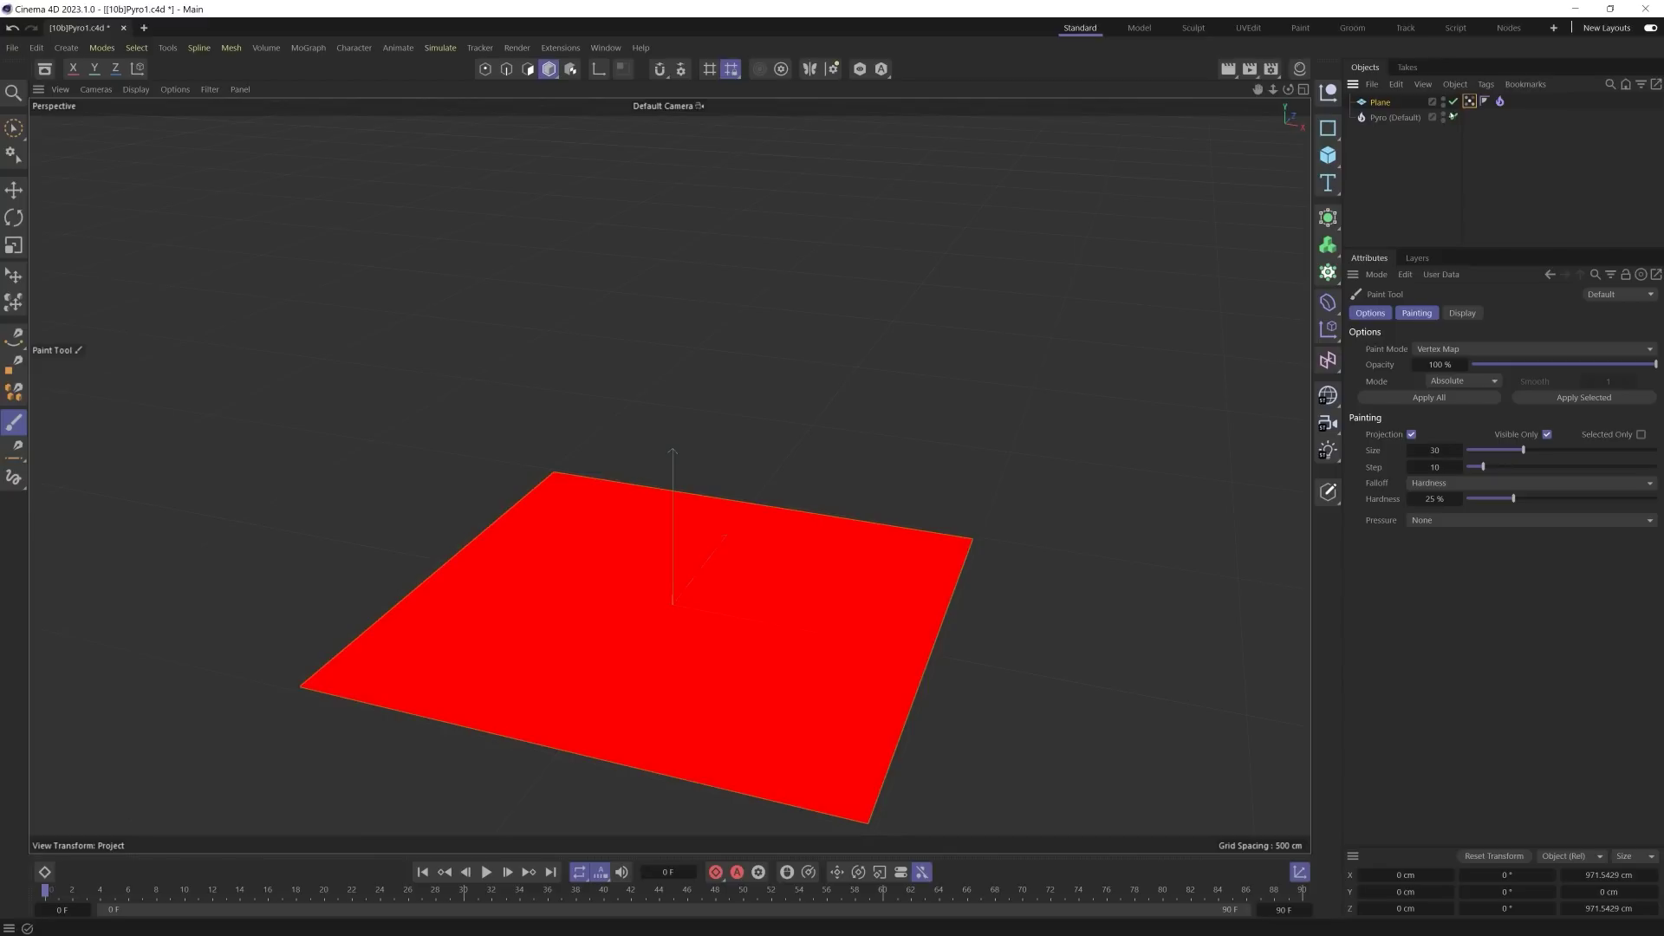
# Step: Add a Random Field to the Vertex Map with 2886% scale and 100% animation speed
pyautogui.click(1469, 102)
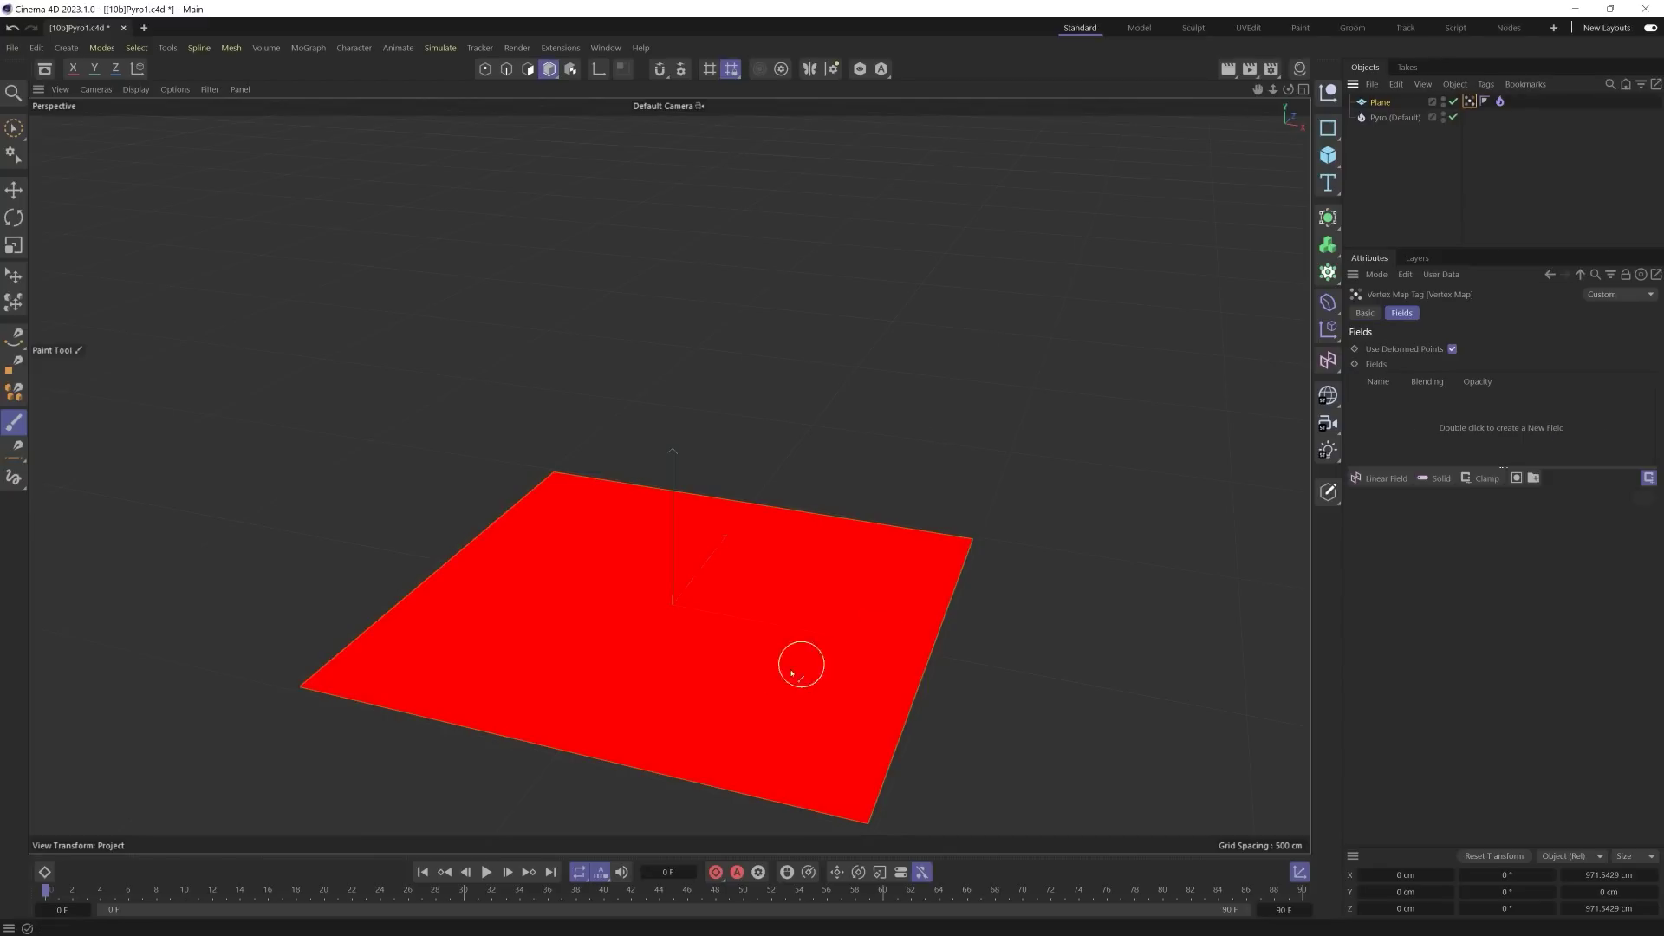
pyautogui.click(1378, 478)
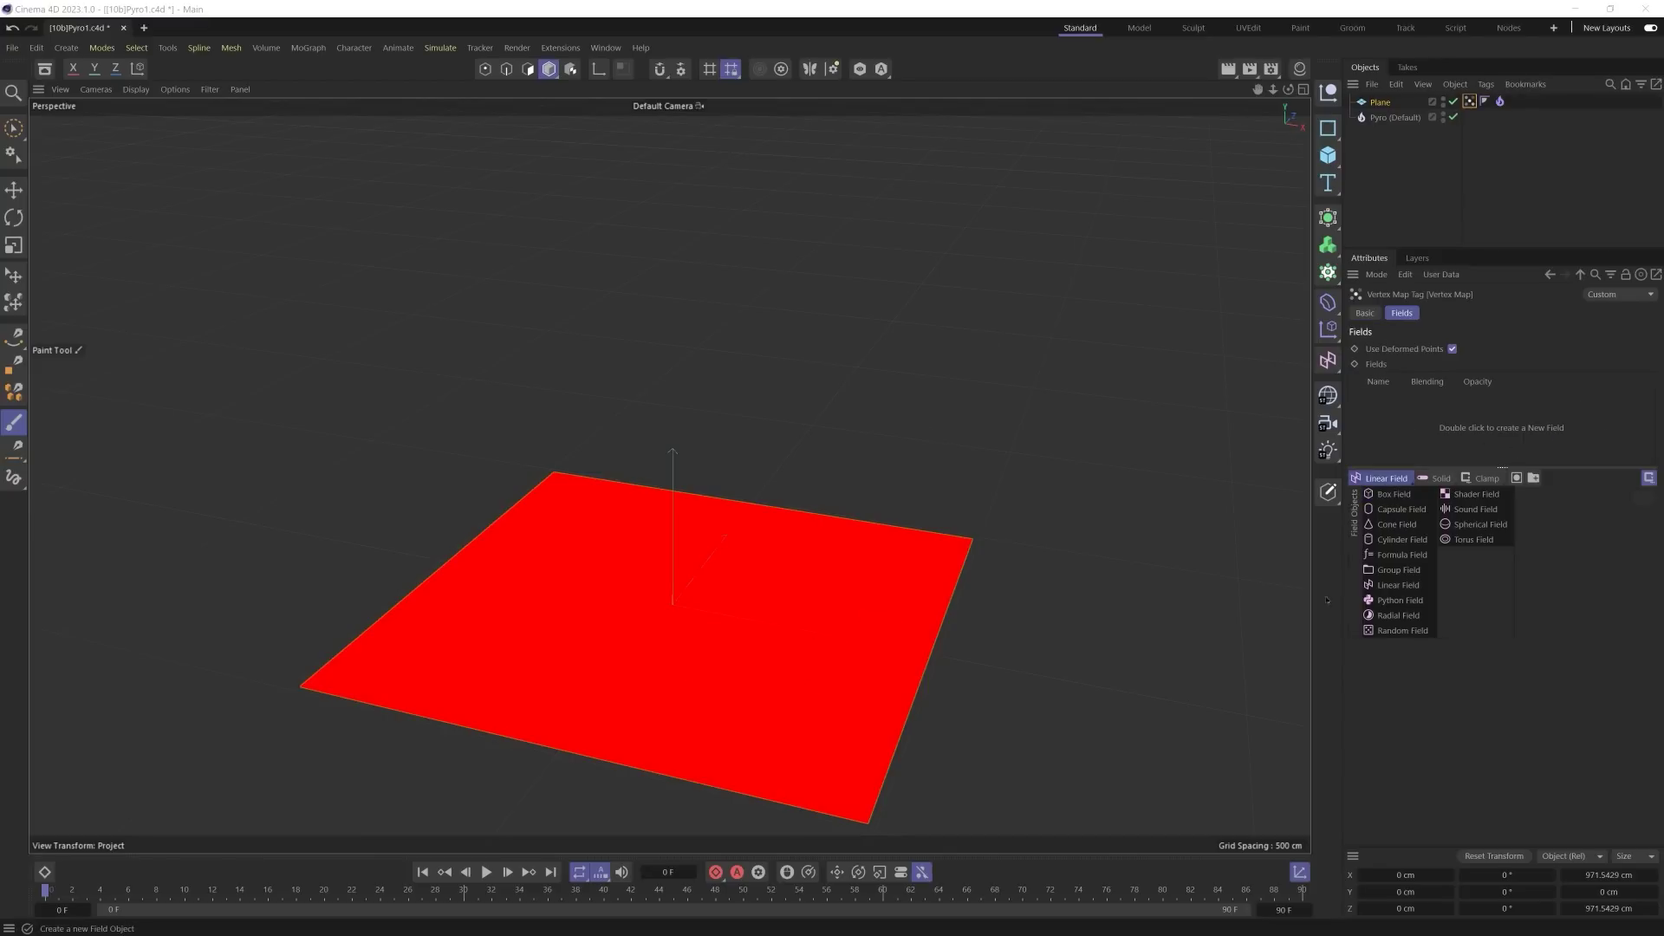
pyautogui.click(1410, 635)
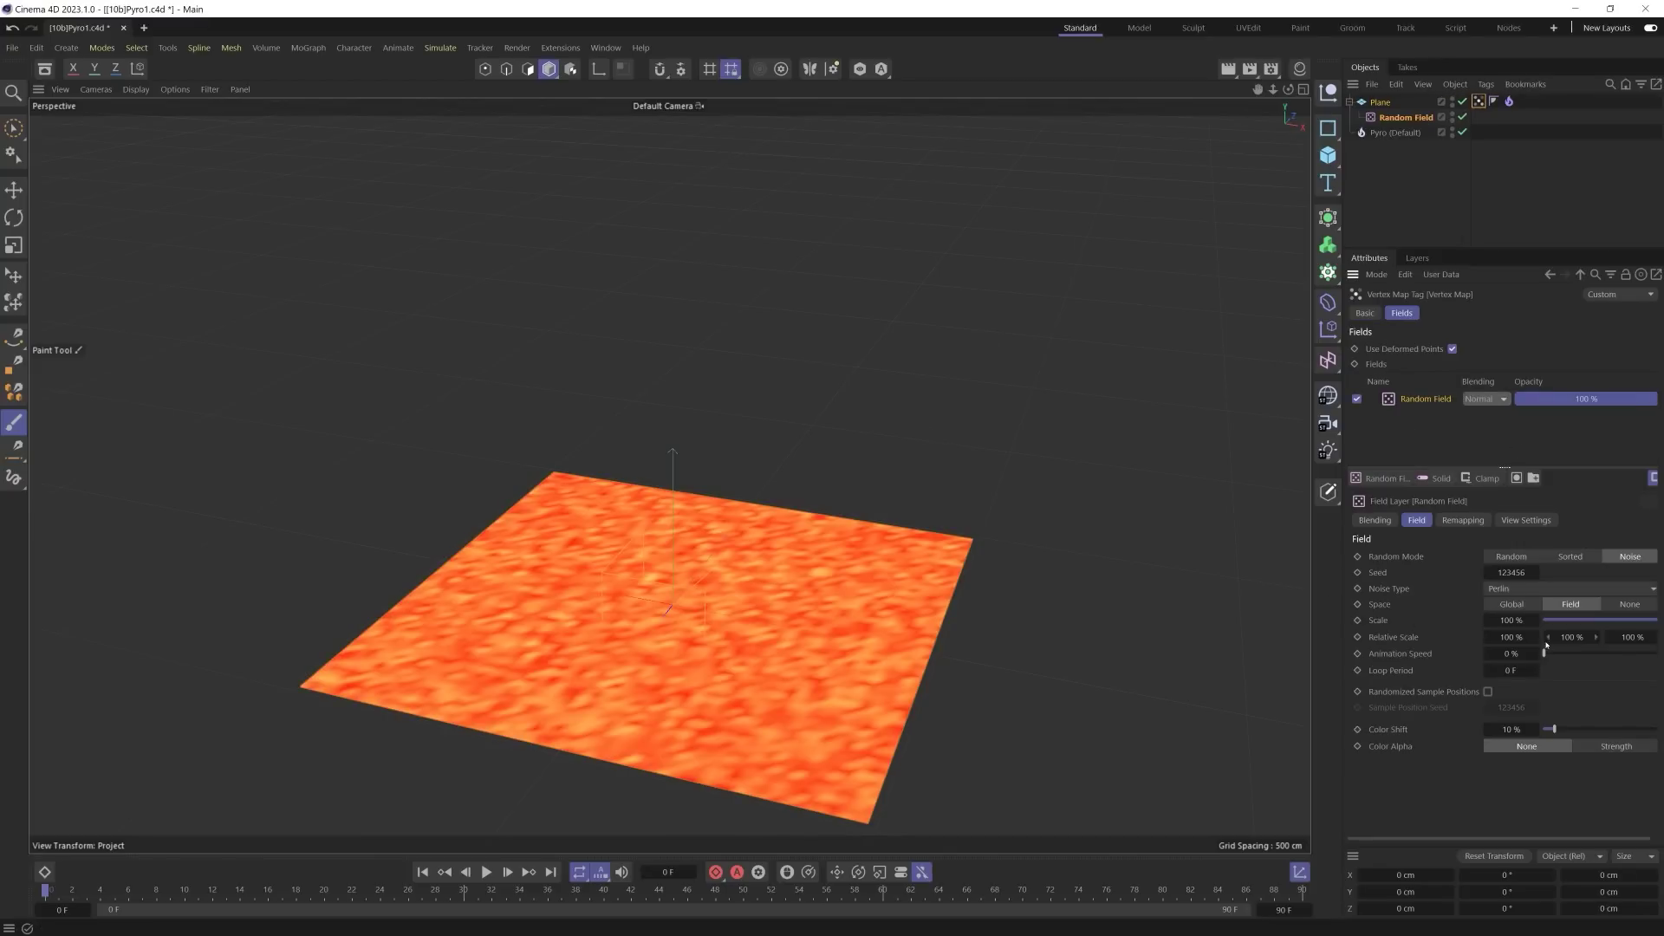
pyautogui.moveTo(1510, 621); pyautogui.dragTo(1629, 620)
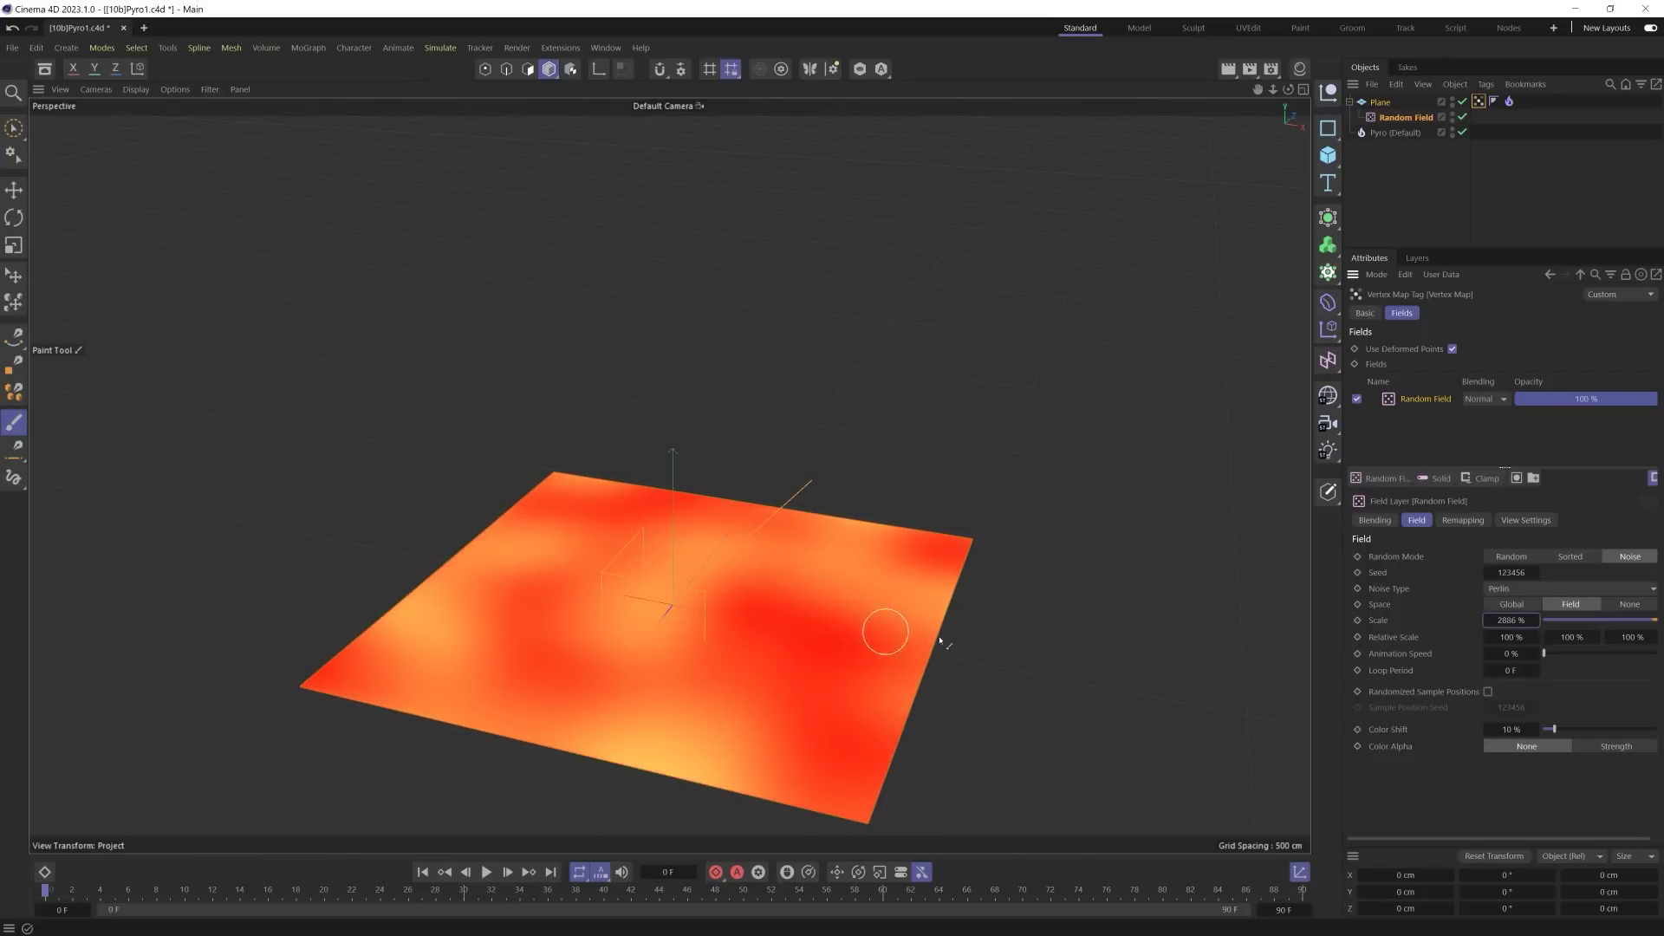
pyautogui.moveTo(1544, 653); pyautogui.dragTo(1657, 654)
pyautogui.click(486, 872)
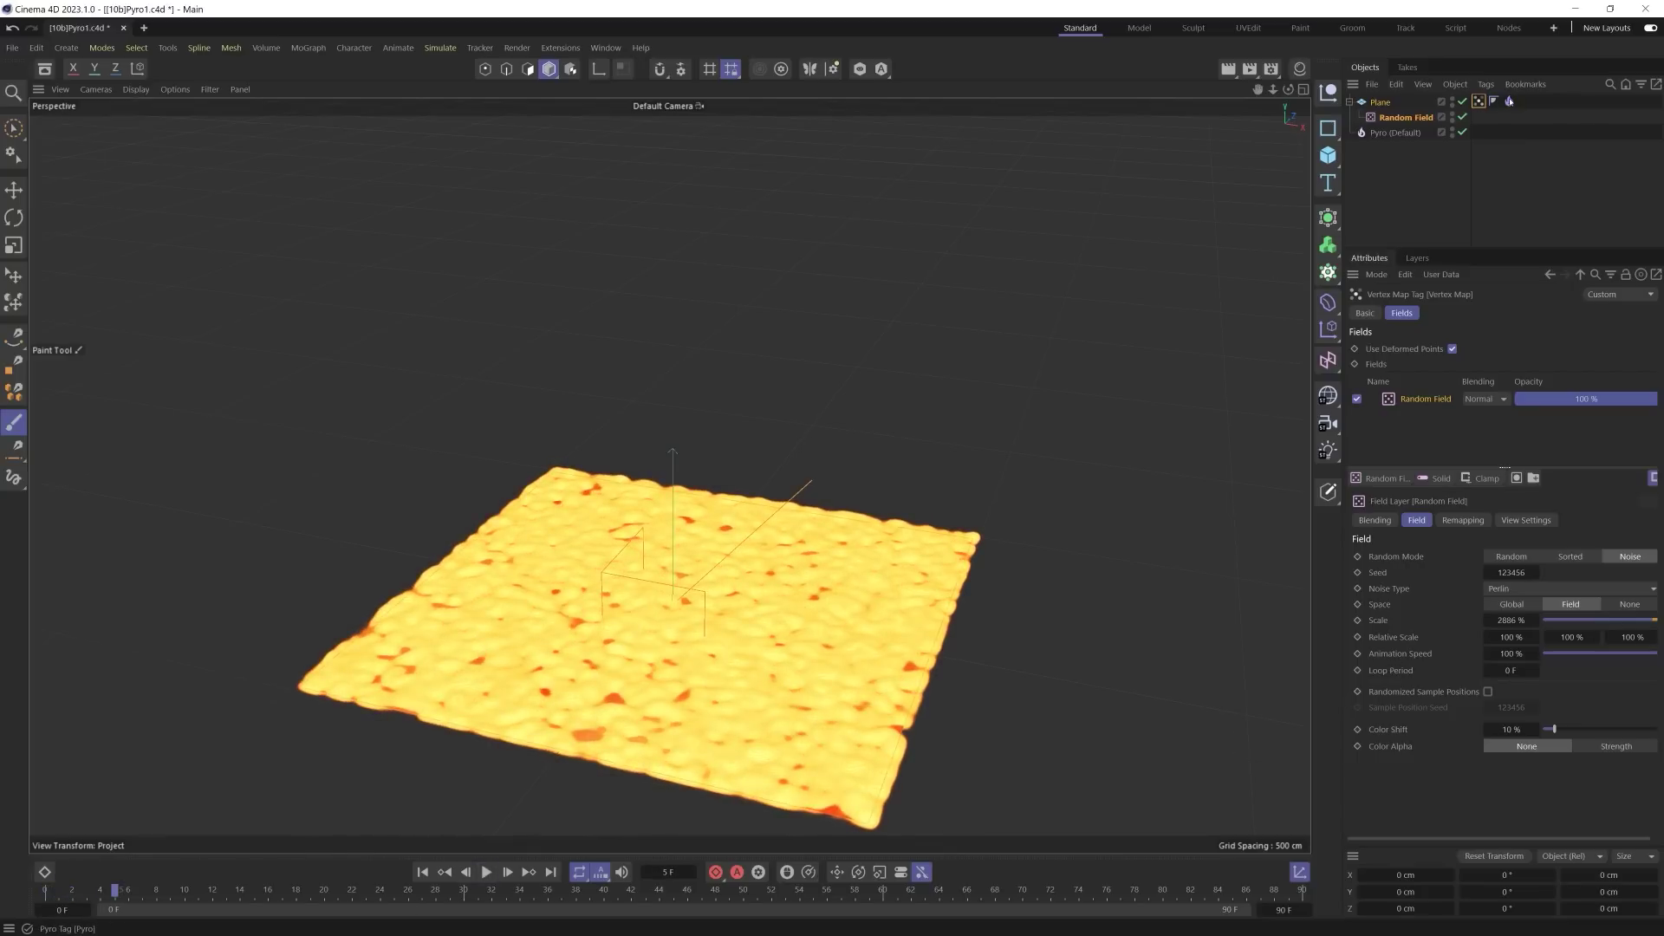
# Step: Reset the simulation and change the Random Field's animation speed to 333%
pyautogui.moveTo(1509, 100); pyautogui.dragTo(1478, 116)
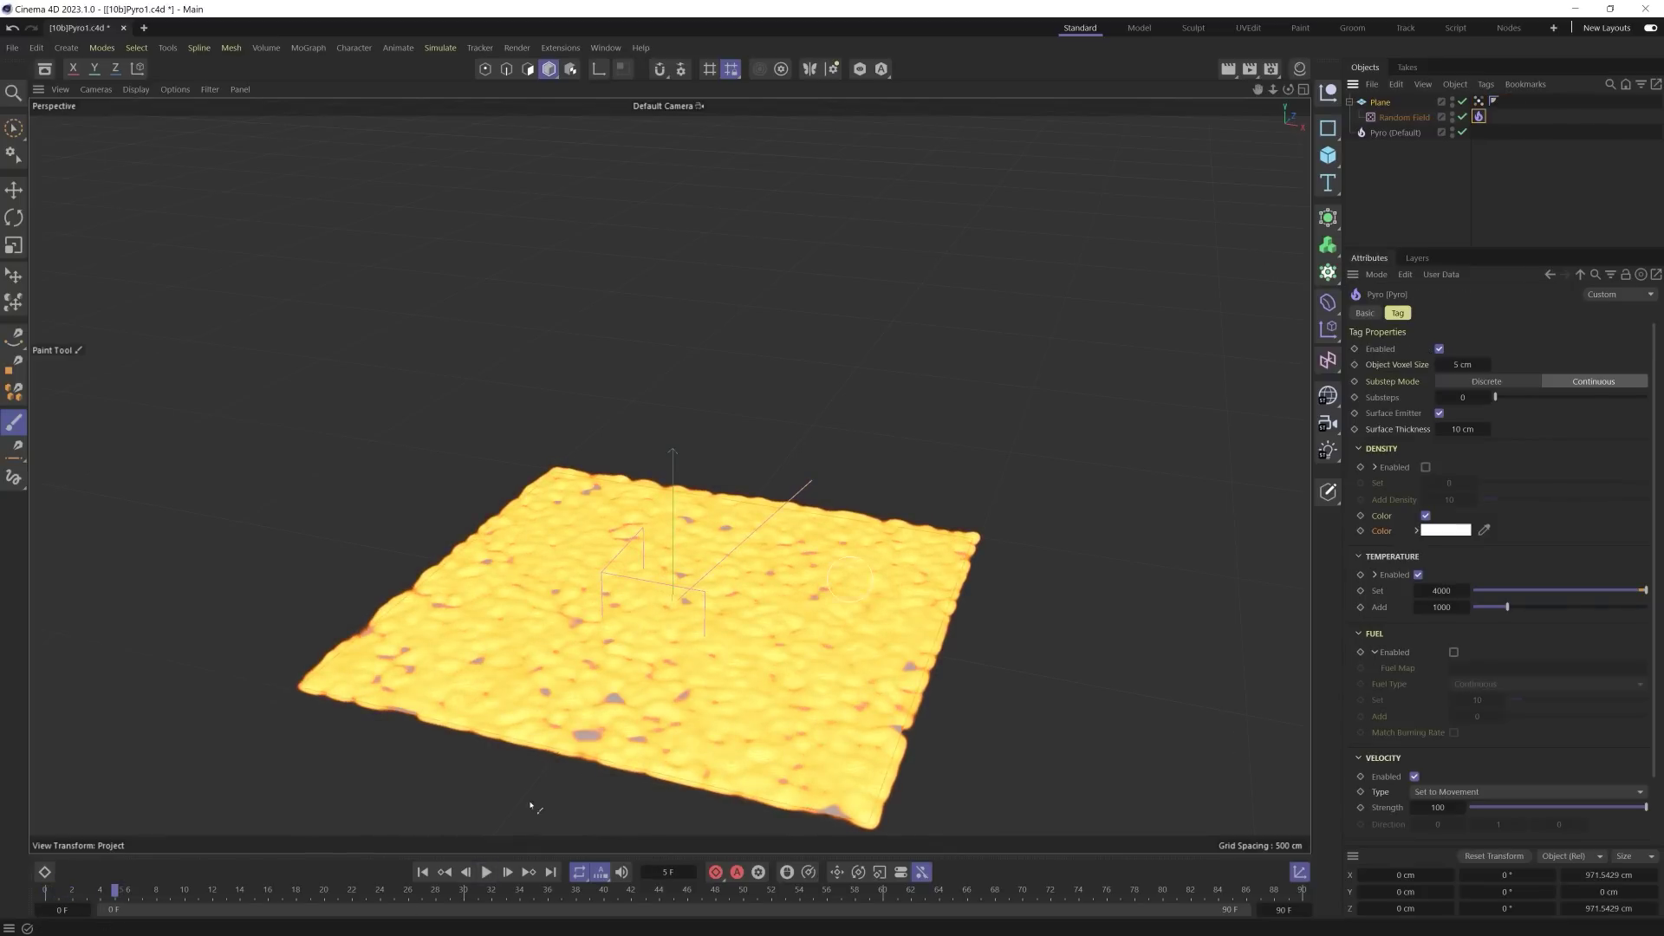
pyautogui.click(422, 872)
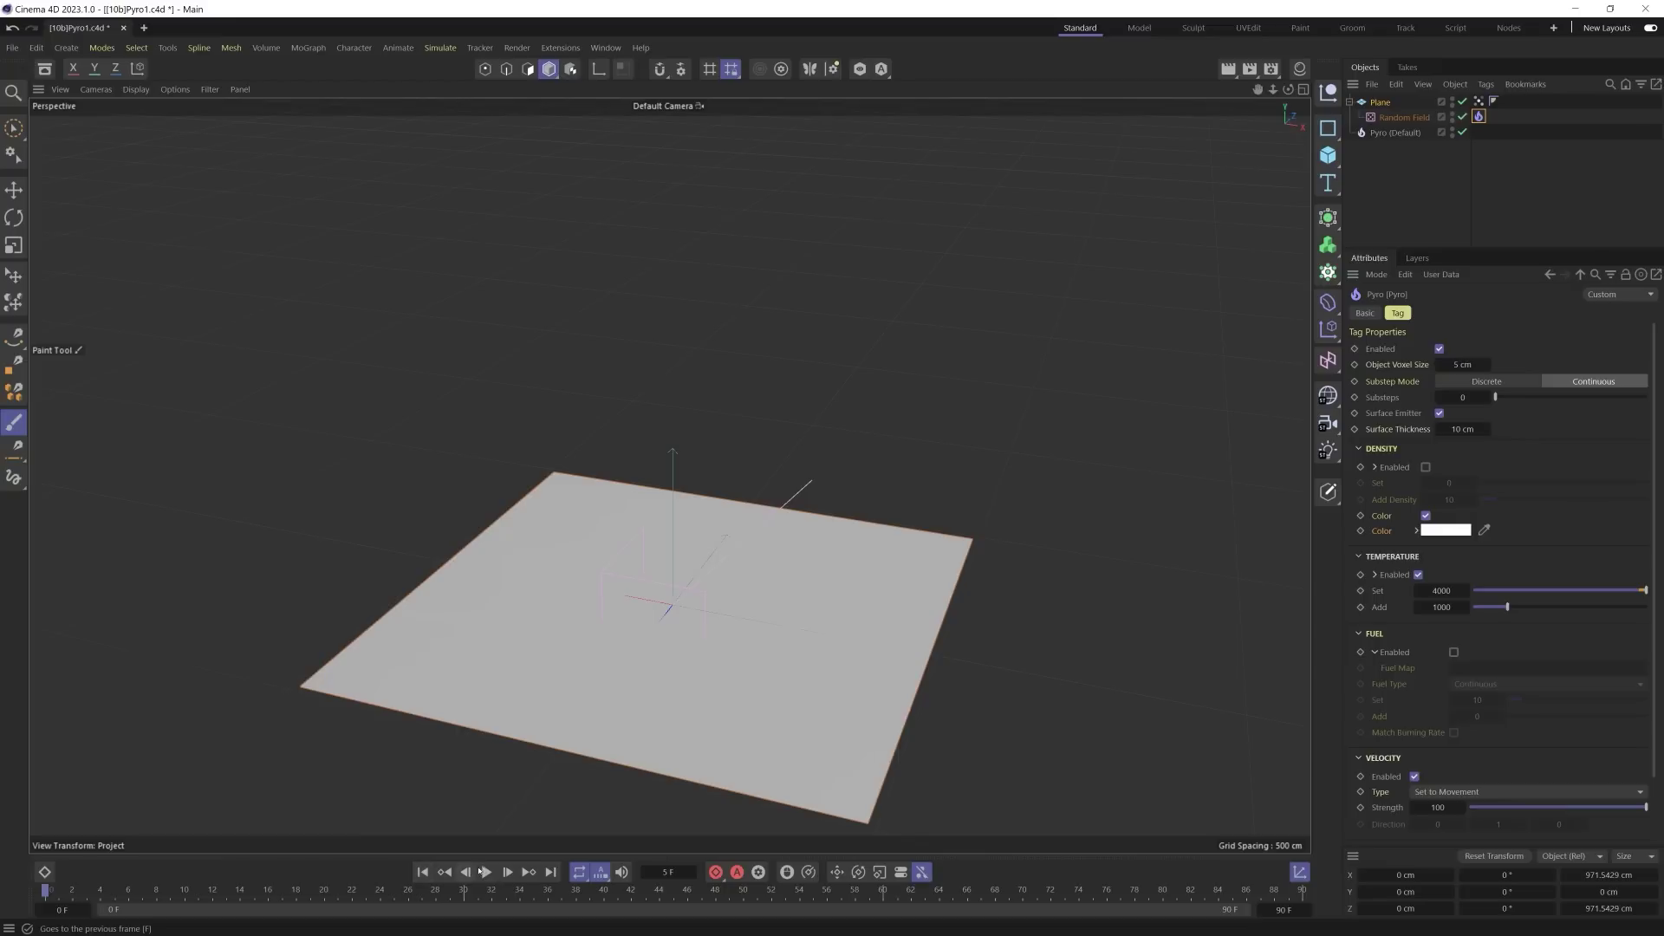
pyautogui.click(1480, 102)
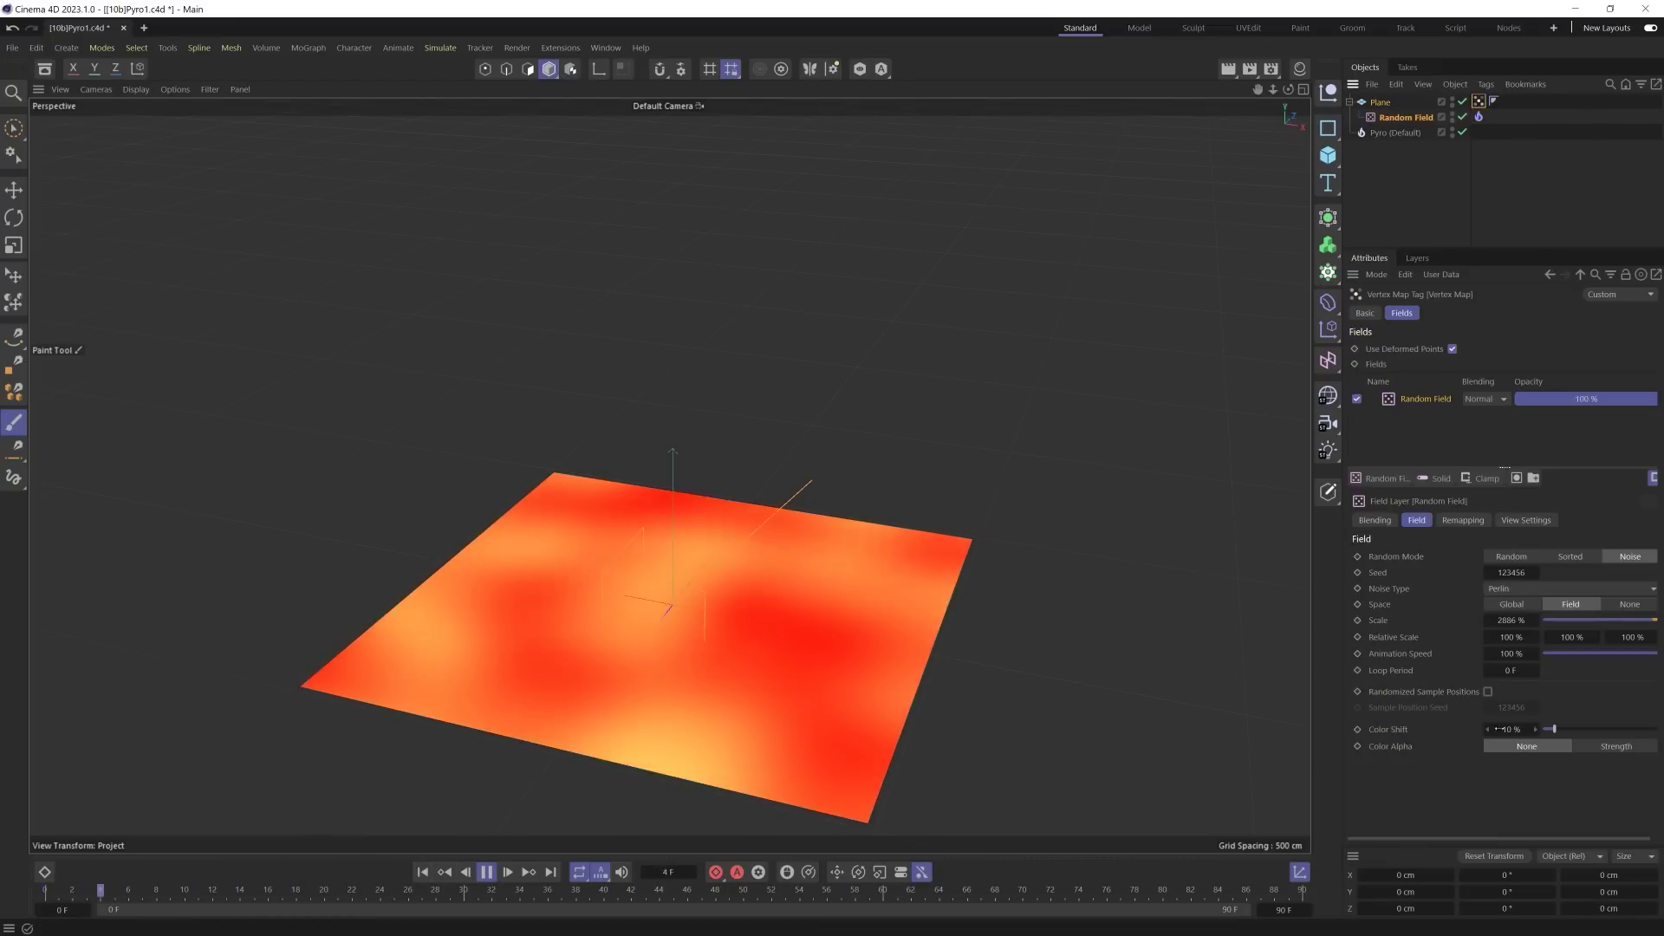
pyautogui.doubleClick(1501, 654)
pyautogui.write('33')
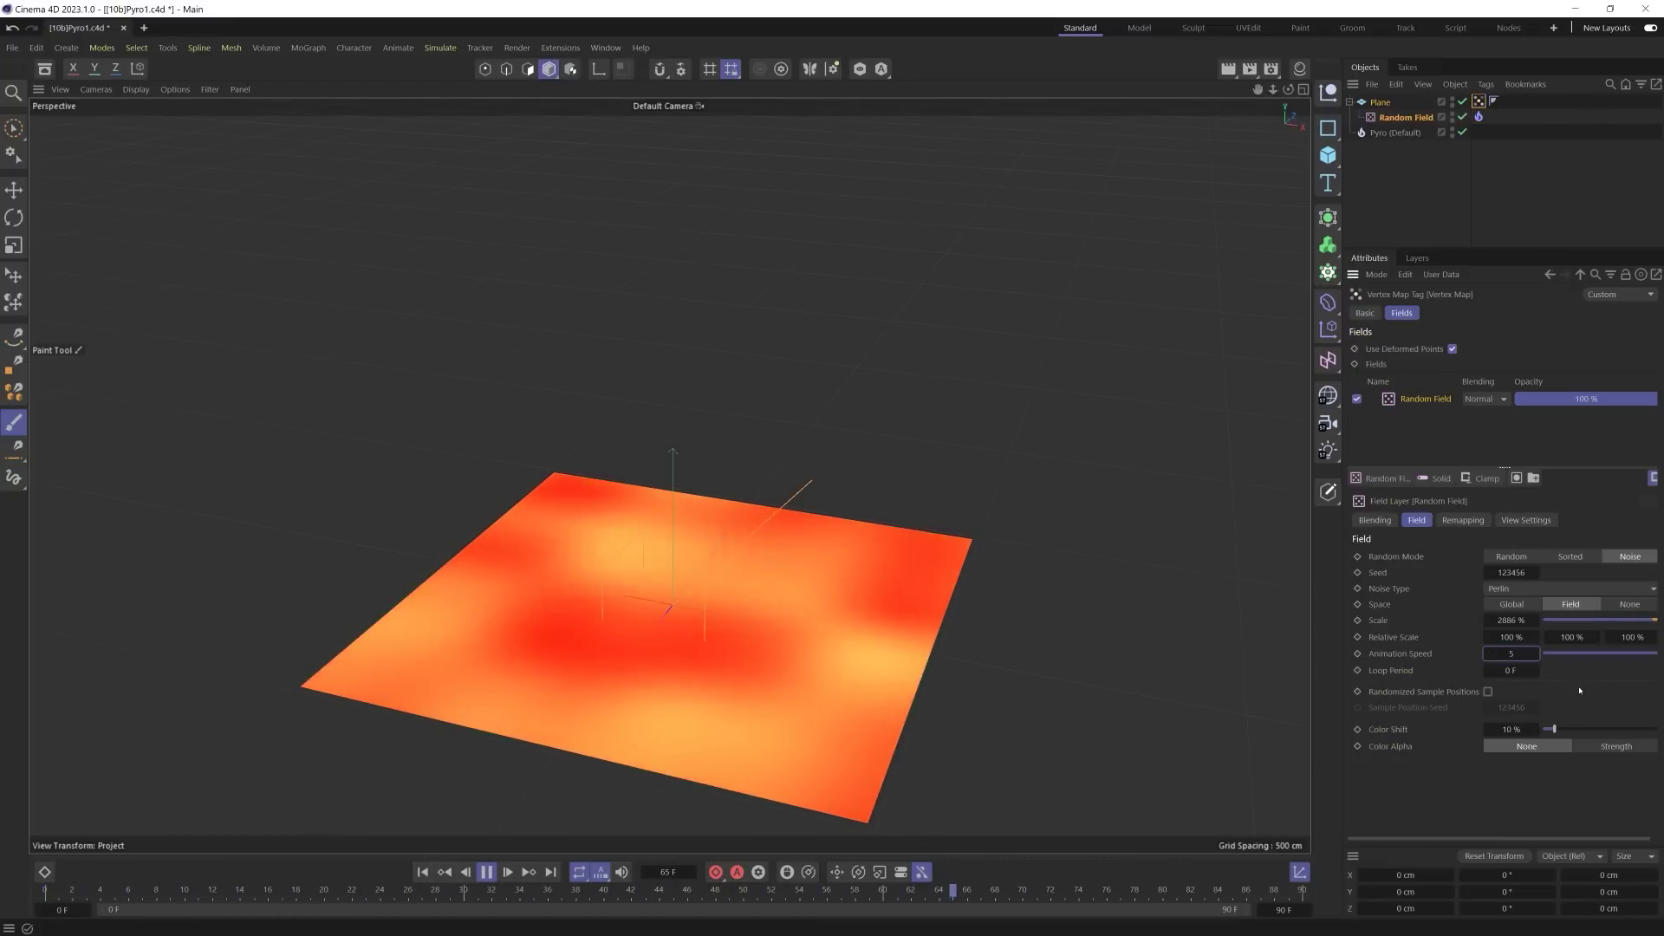
pyautogui.write('3')
pyautogui.press('Return')
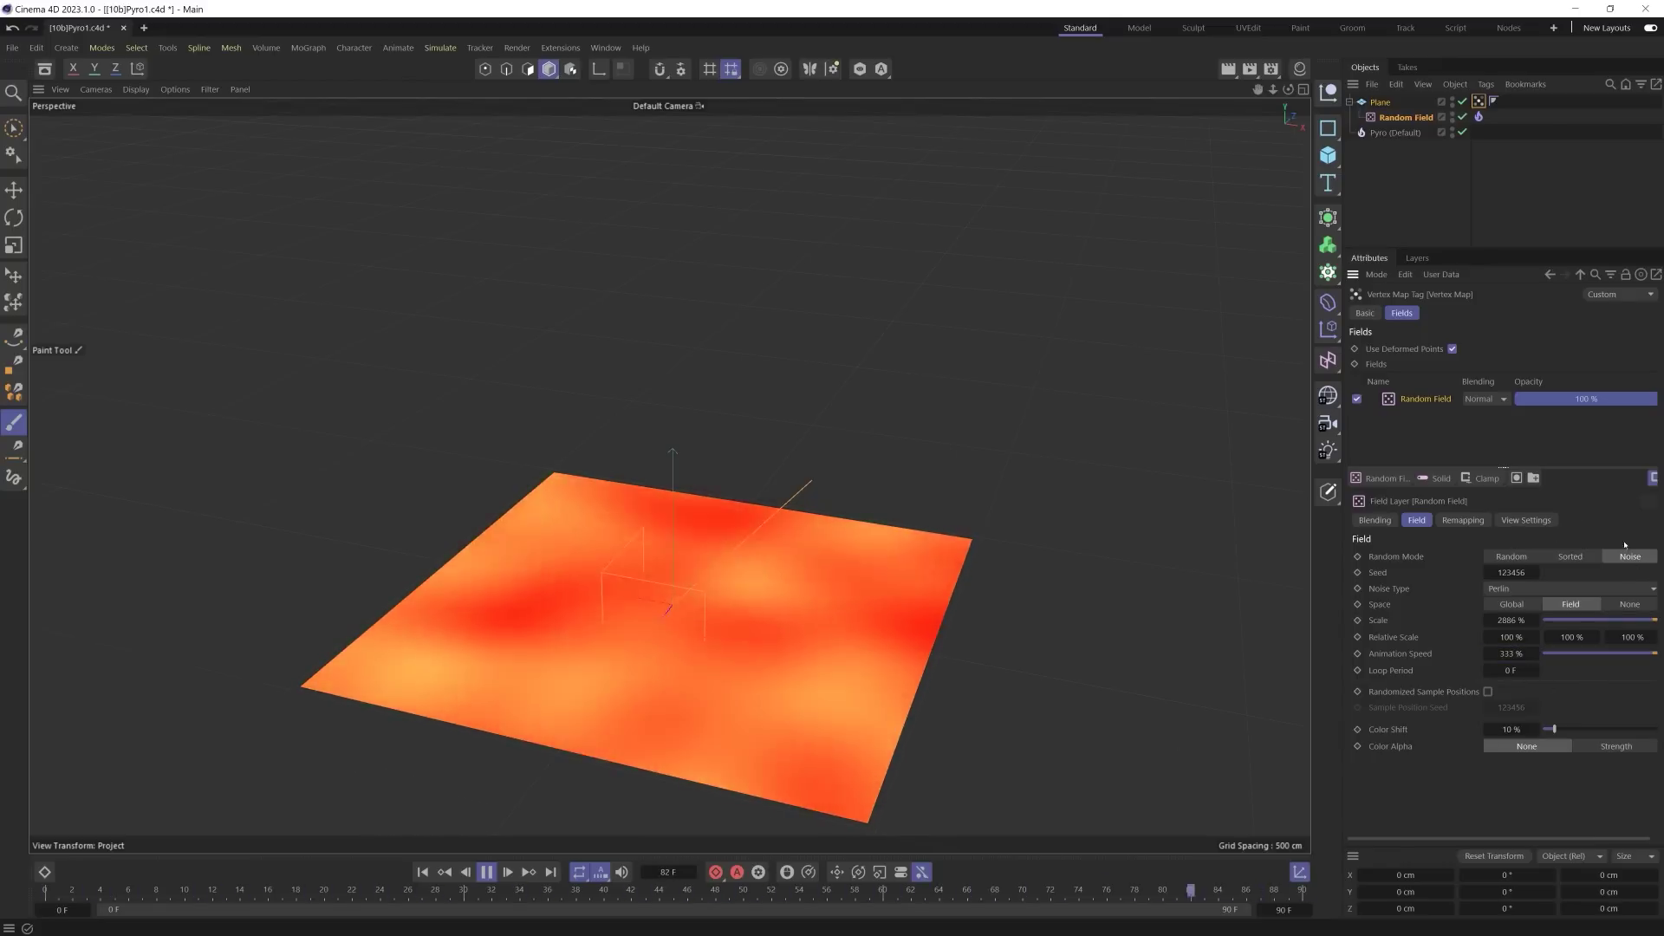
# Step: Add a Curve layer shaped into an S-curve above the Random Field, and stop playback
pyautogui.click(1480, 483)
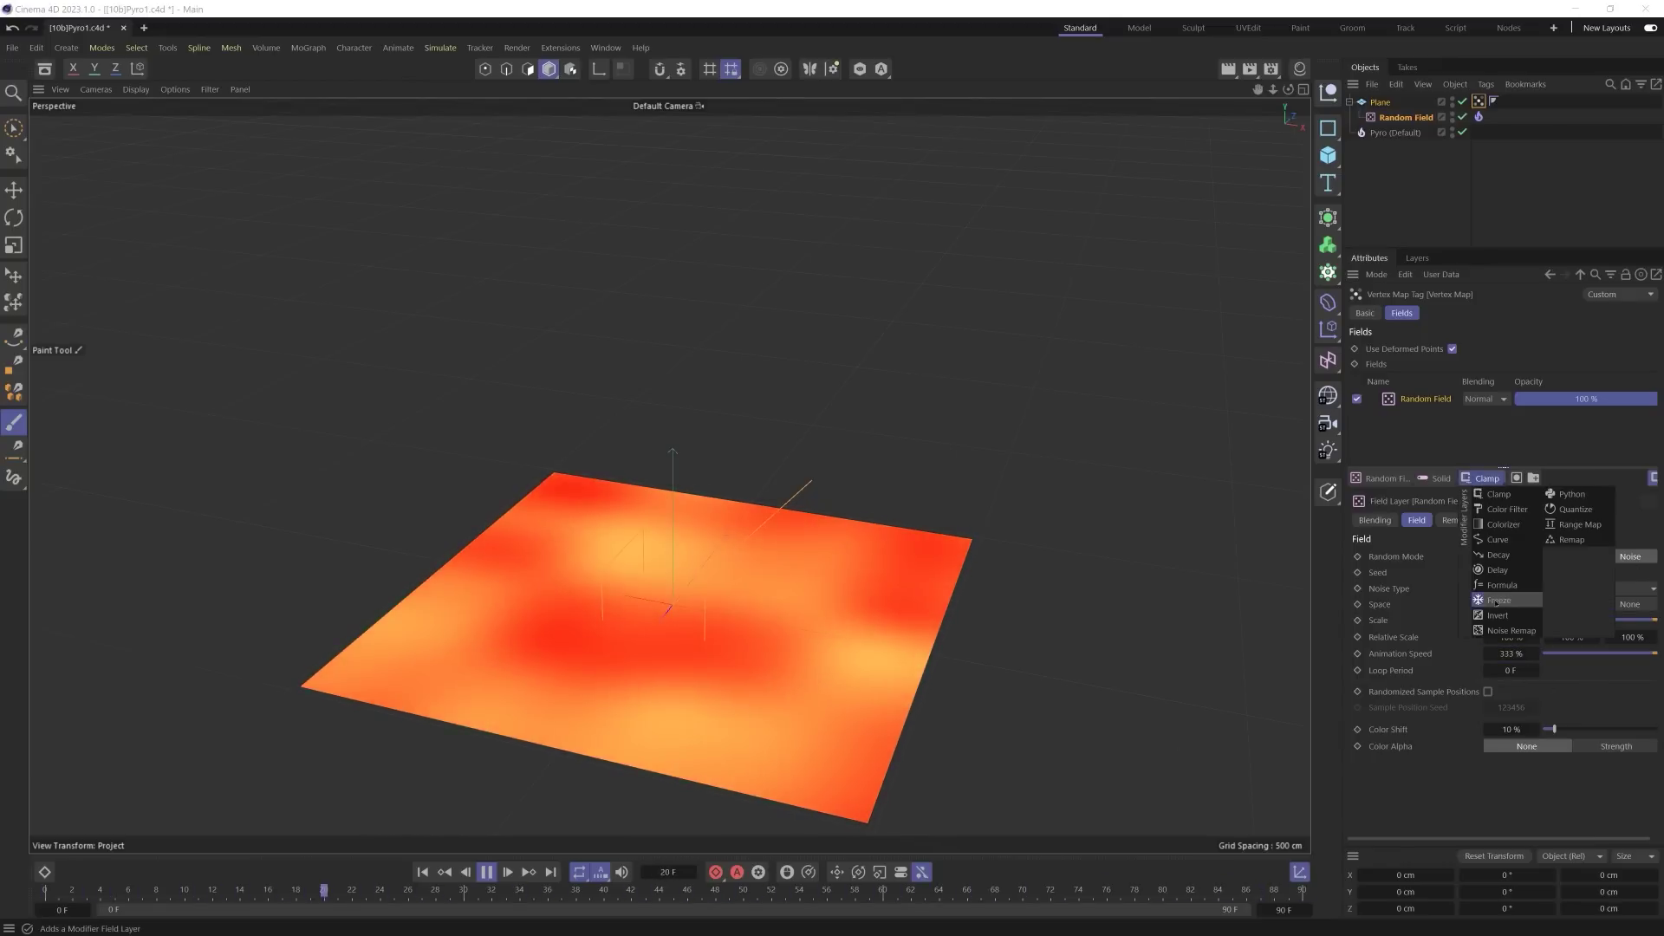
pyautogui.click(1503, 550)
pyautogui.moveTo(1449, 663); pyautogui.dragTo(1526, 669)
pyautogui.moveTo(1644, 566); pyautogui.dragTo(1612, 565)
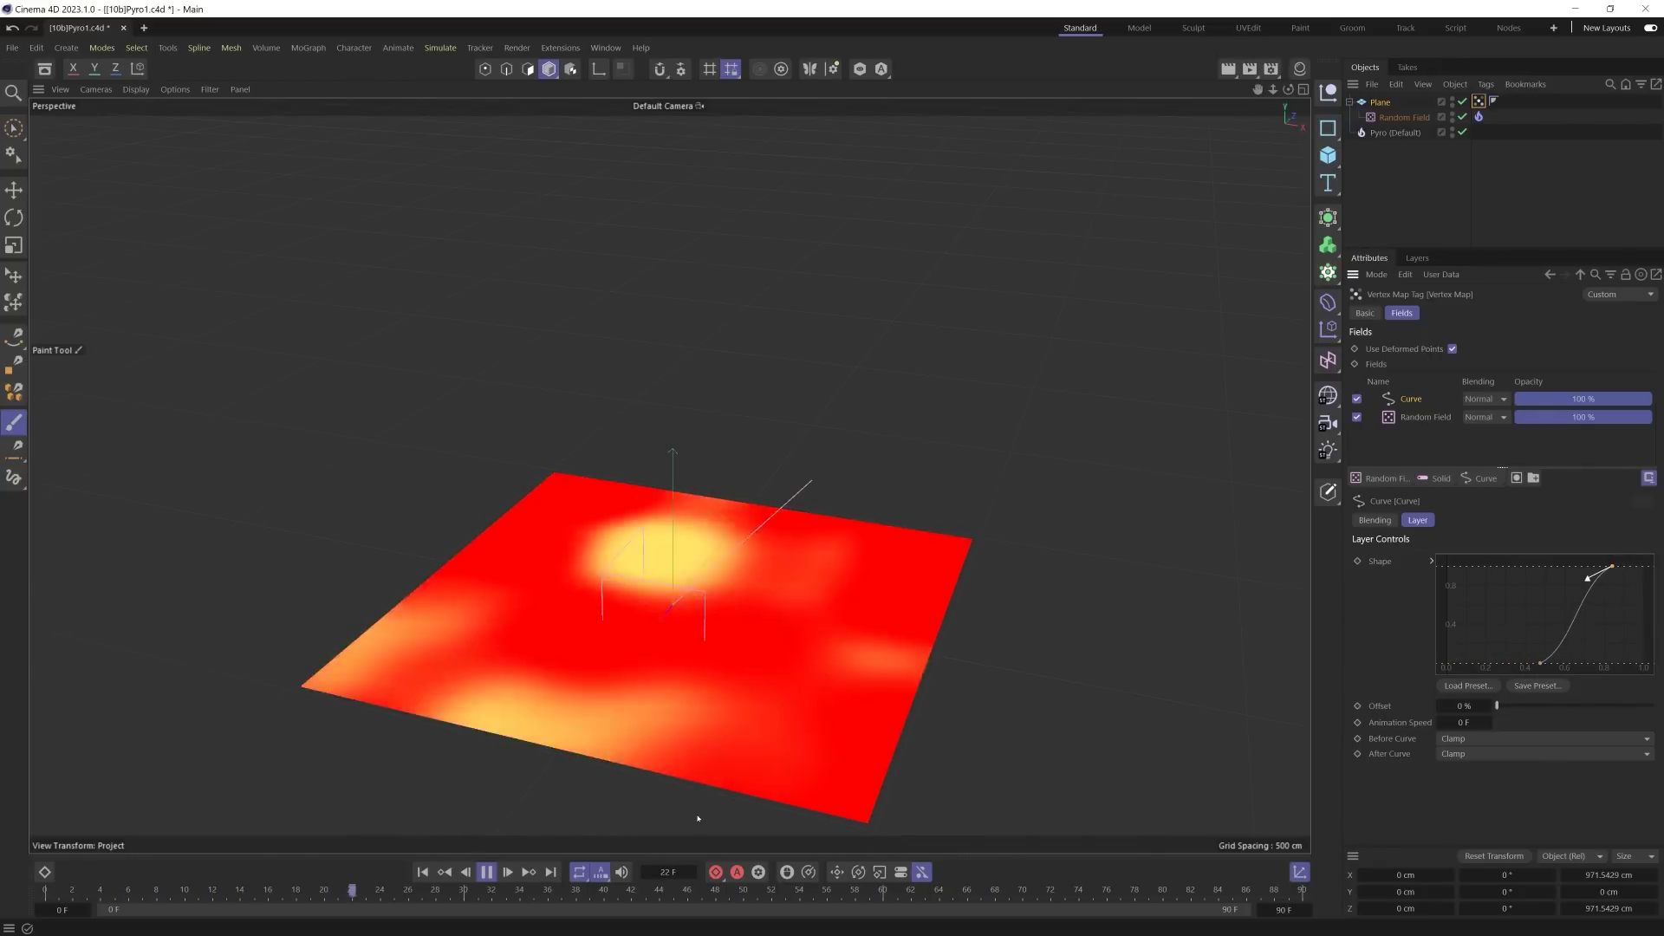
pyautogui.click(487, 872)
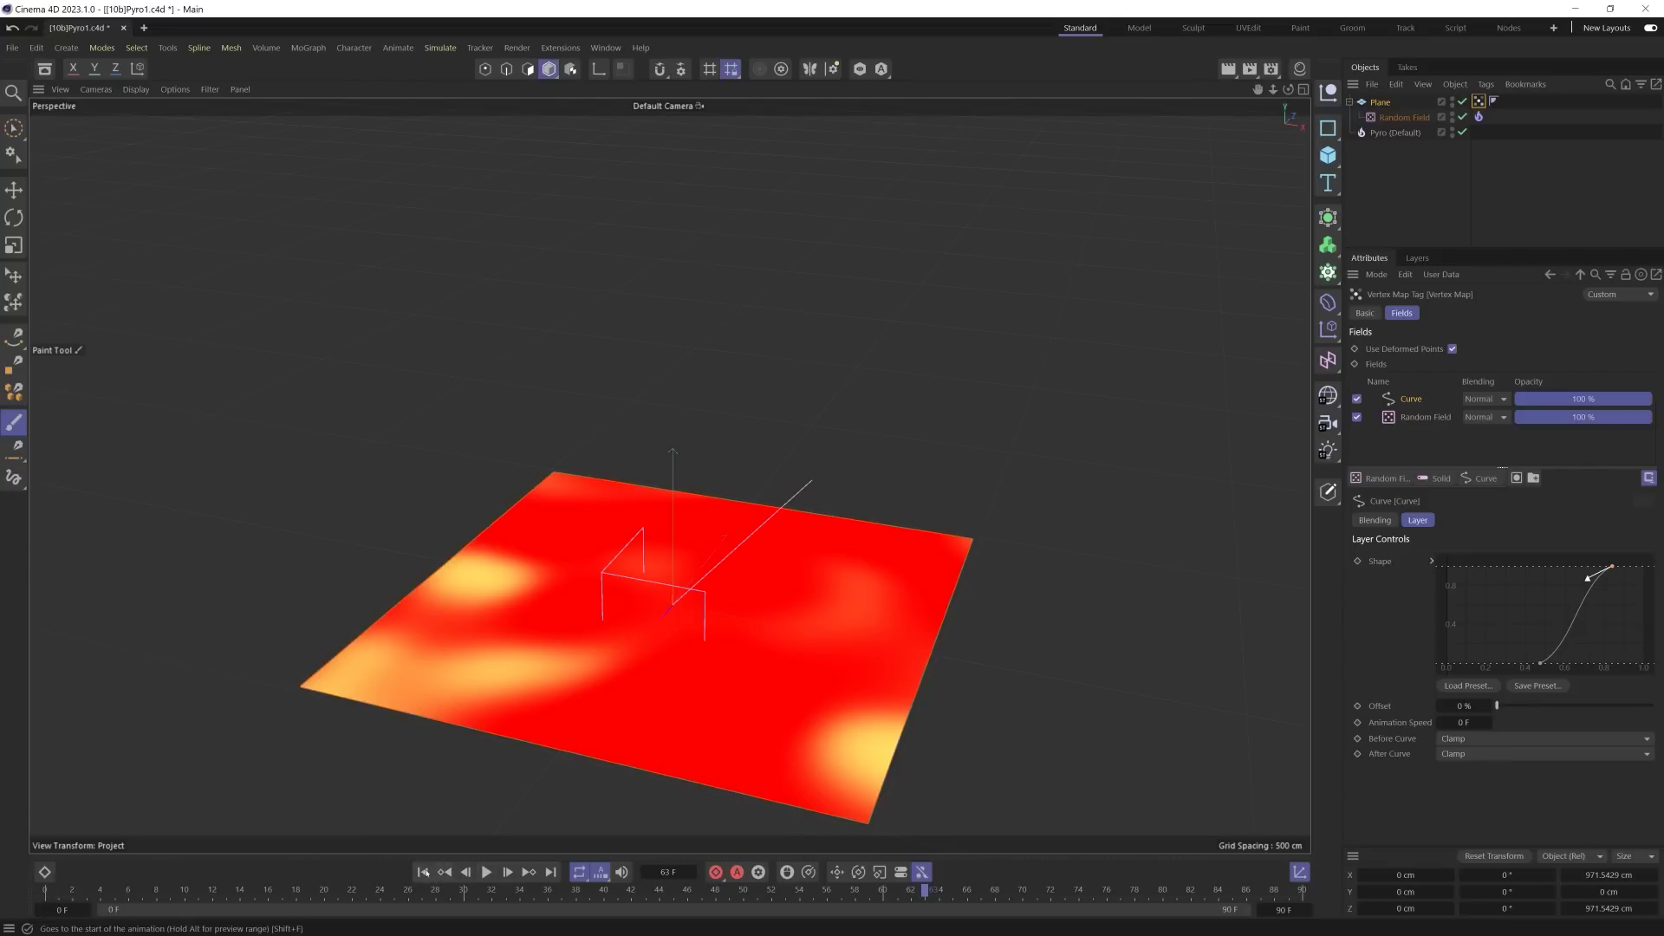
pyautogui.click(1478, 116)
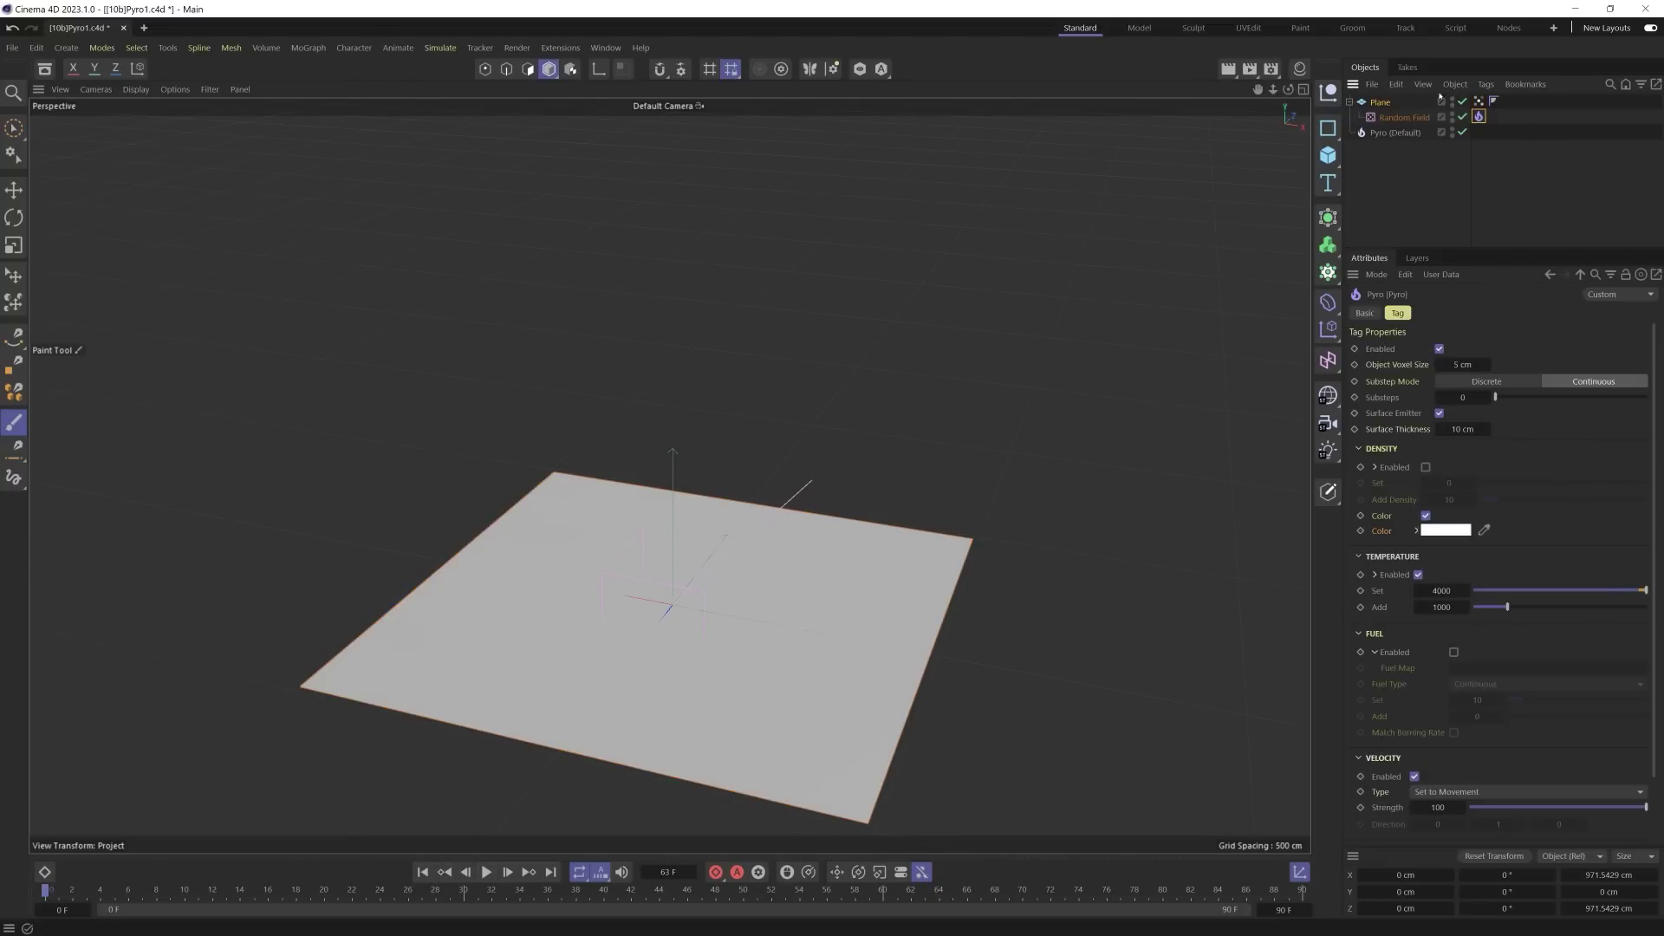
# Step: Use the Vertex Map as the Pyro tag's Temperature Map and replay from frame 0
pyautogui.click(1375, 575)
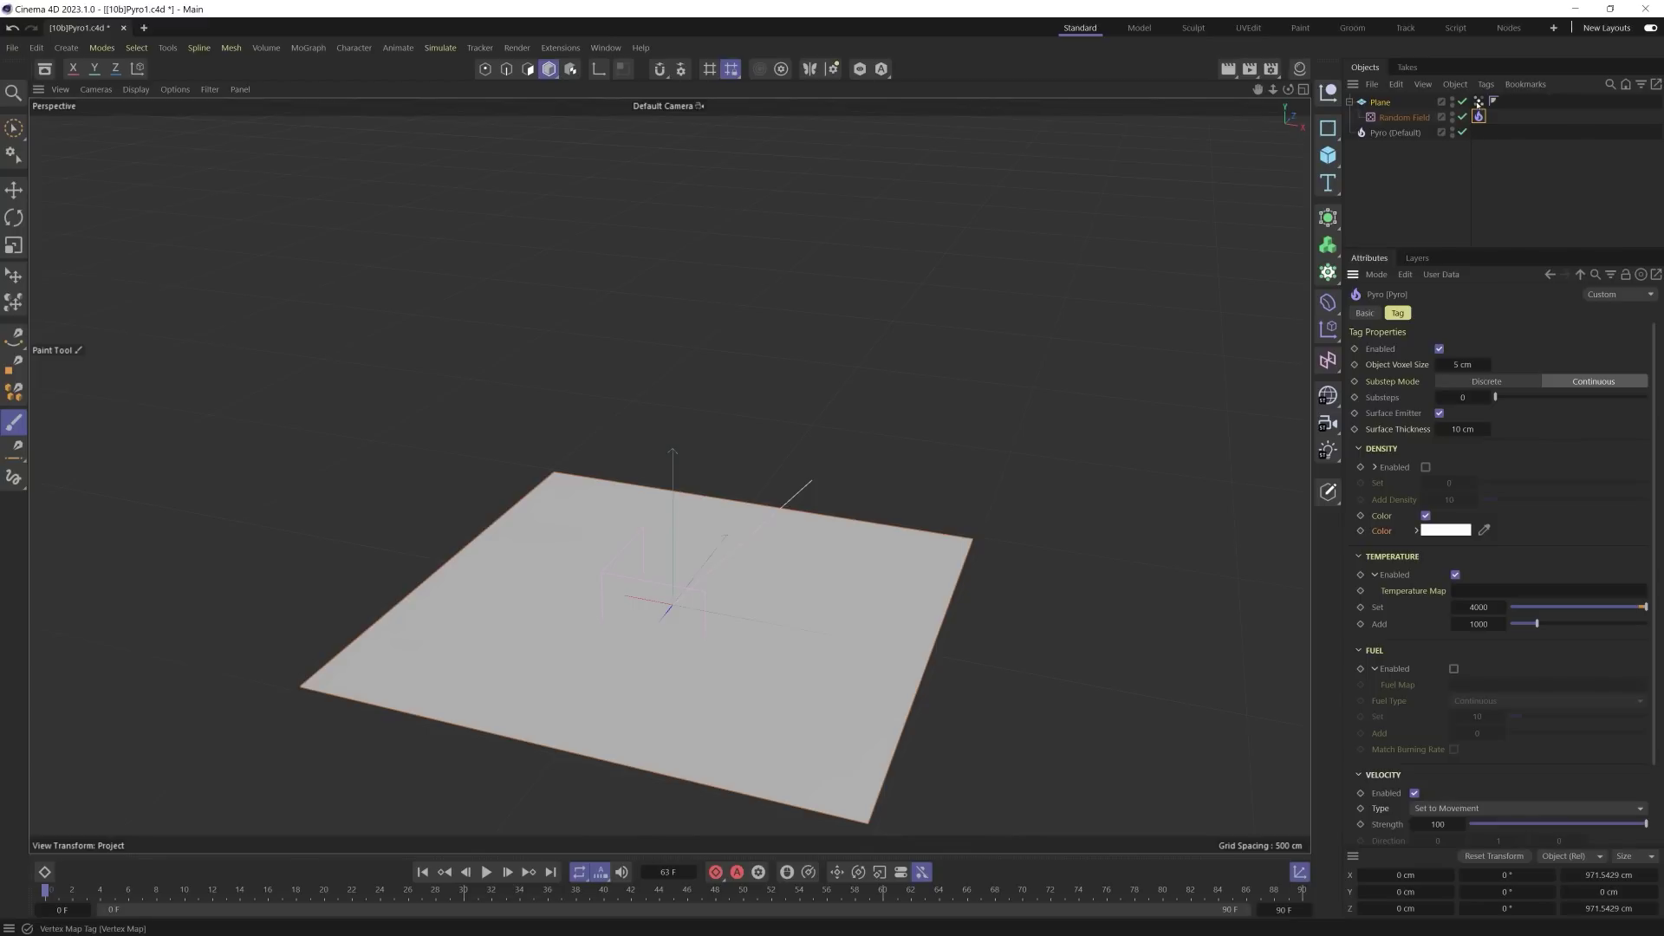
pyautogui.moveTo(1478, 101); pyautogui.dragTo(1495, 590)
pyautogui.click(486, 872)
pyautogui.click(460, 872)
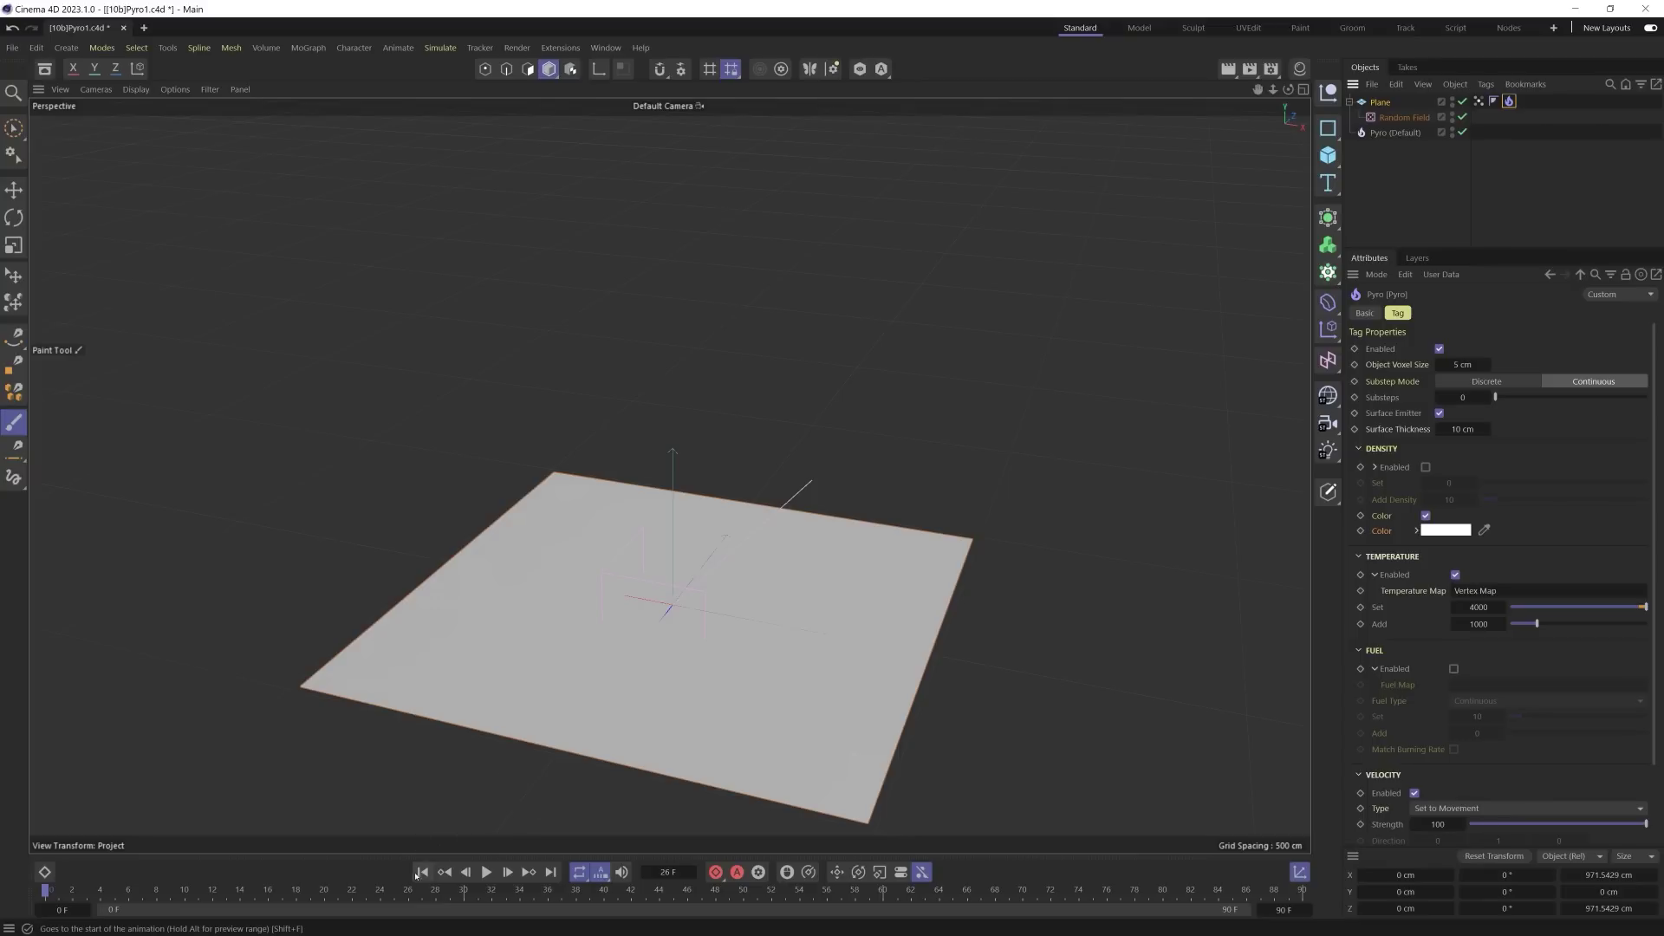
pyautogui.click(486, 872)
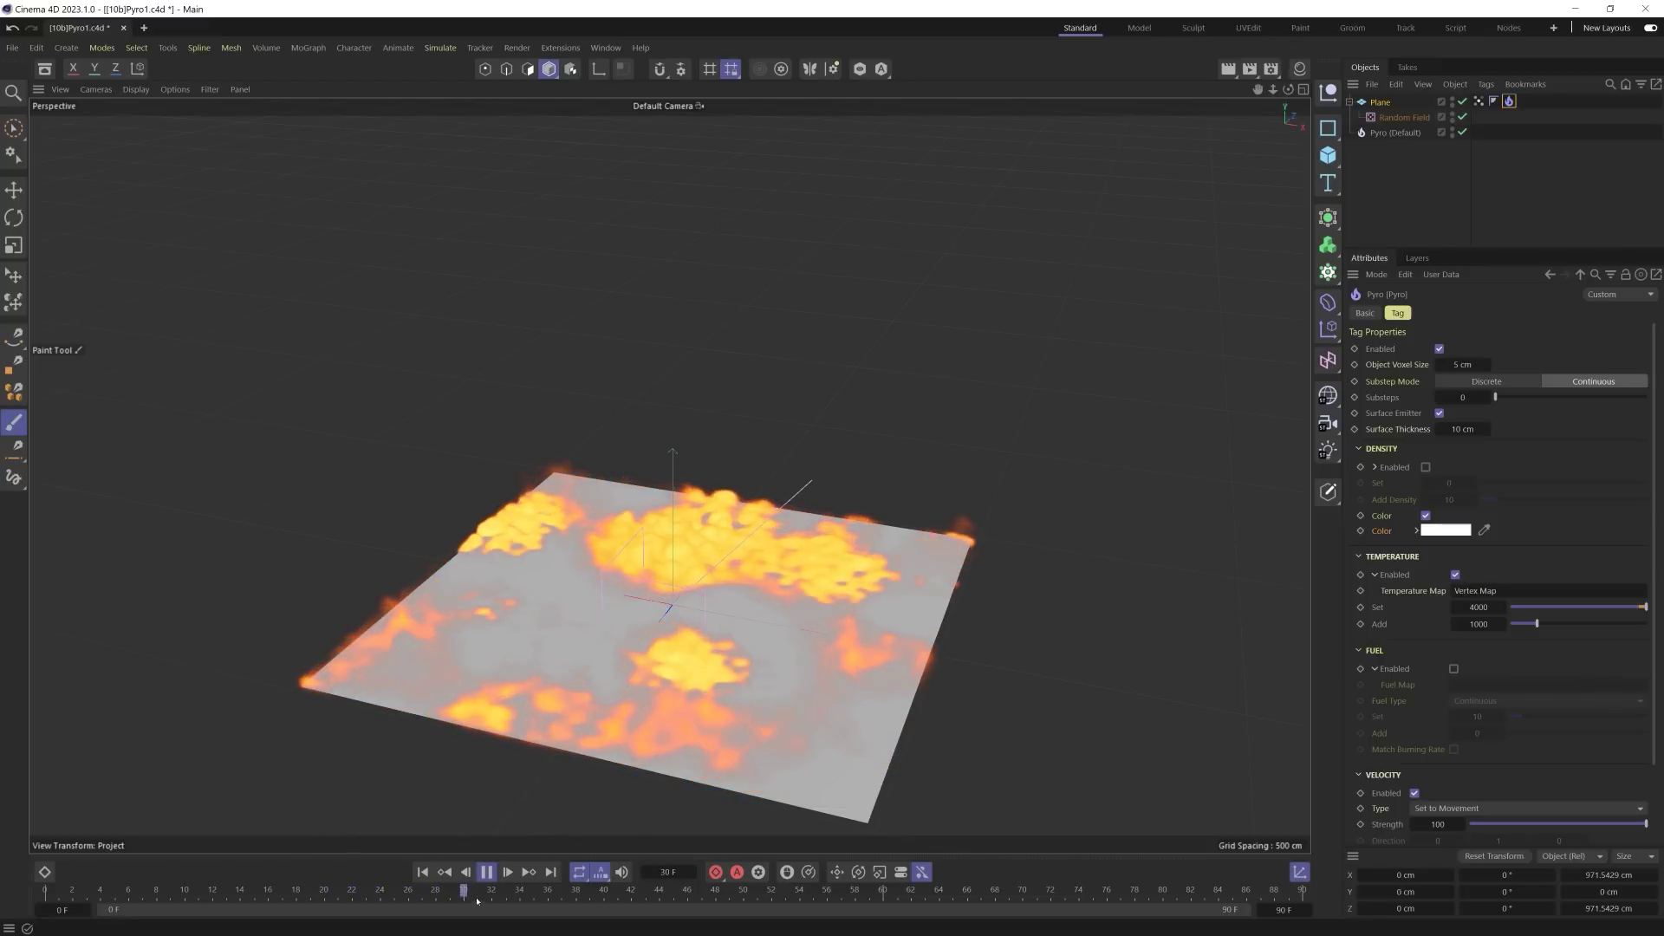
# Step: Shrink the plane to about 444 cm and replay the simulation from the start
pyautogui.moveTo(665, 542)
pyautogui.keyDown('alt'); pyautogui.mouseDown()
pyautogui.moveTo(668, 589)
pyautogui.moveTo(872, 440)
pyautogui.mouseUp(); pyautogui.keyUp('alt')
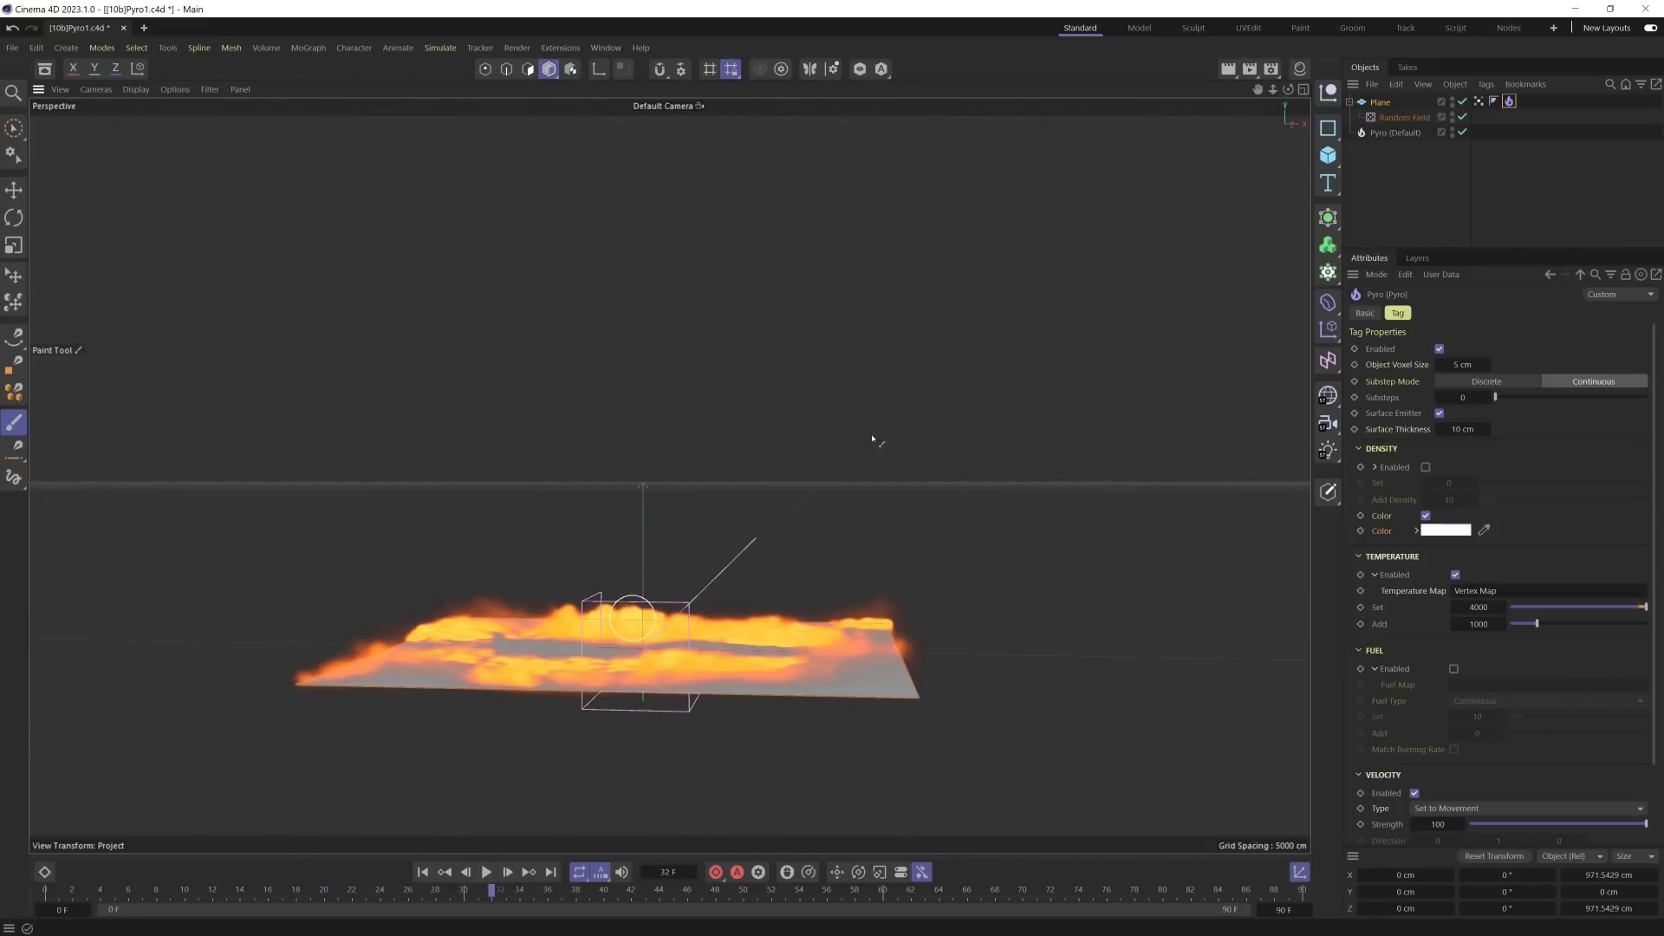
pyautogui.press('t')
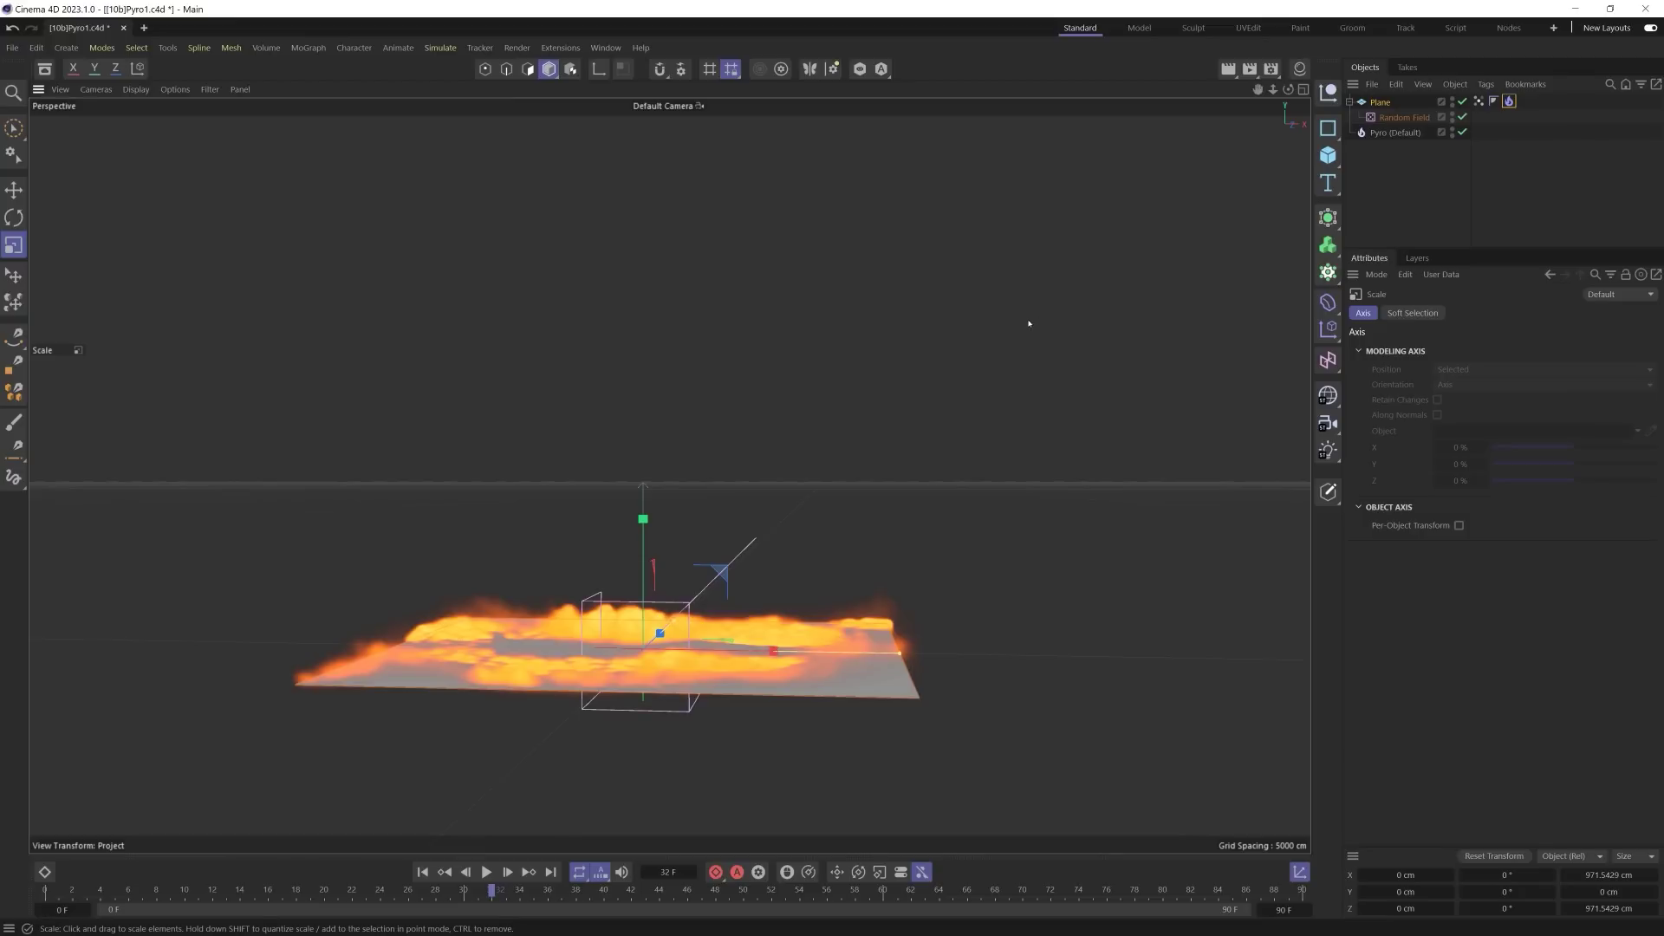
pyautogui.moveTo(1028, 323); pyautogui.dragTo(607, 624)
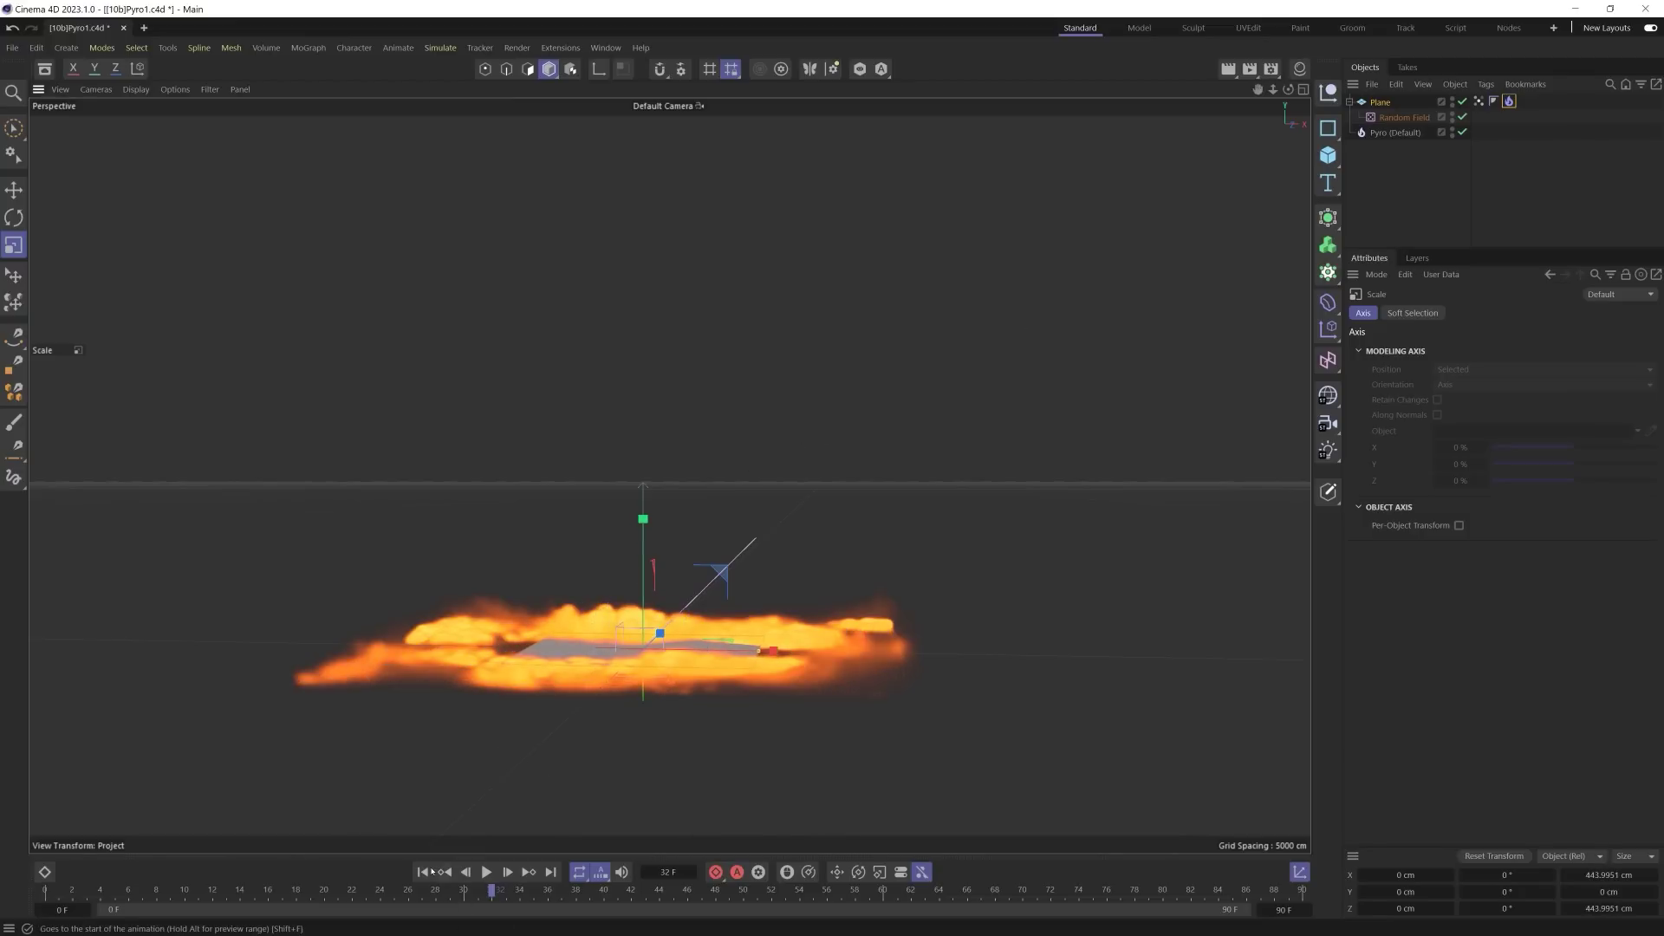
pyautogui.click(423, 872)
pyautogui.click(486, 872)
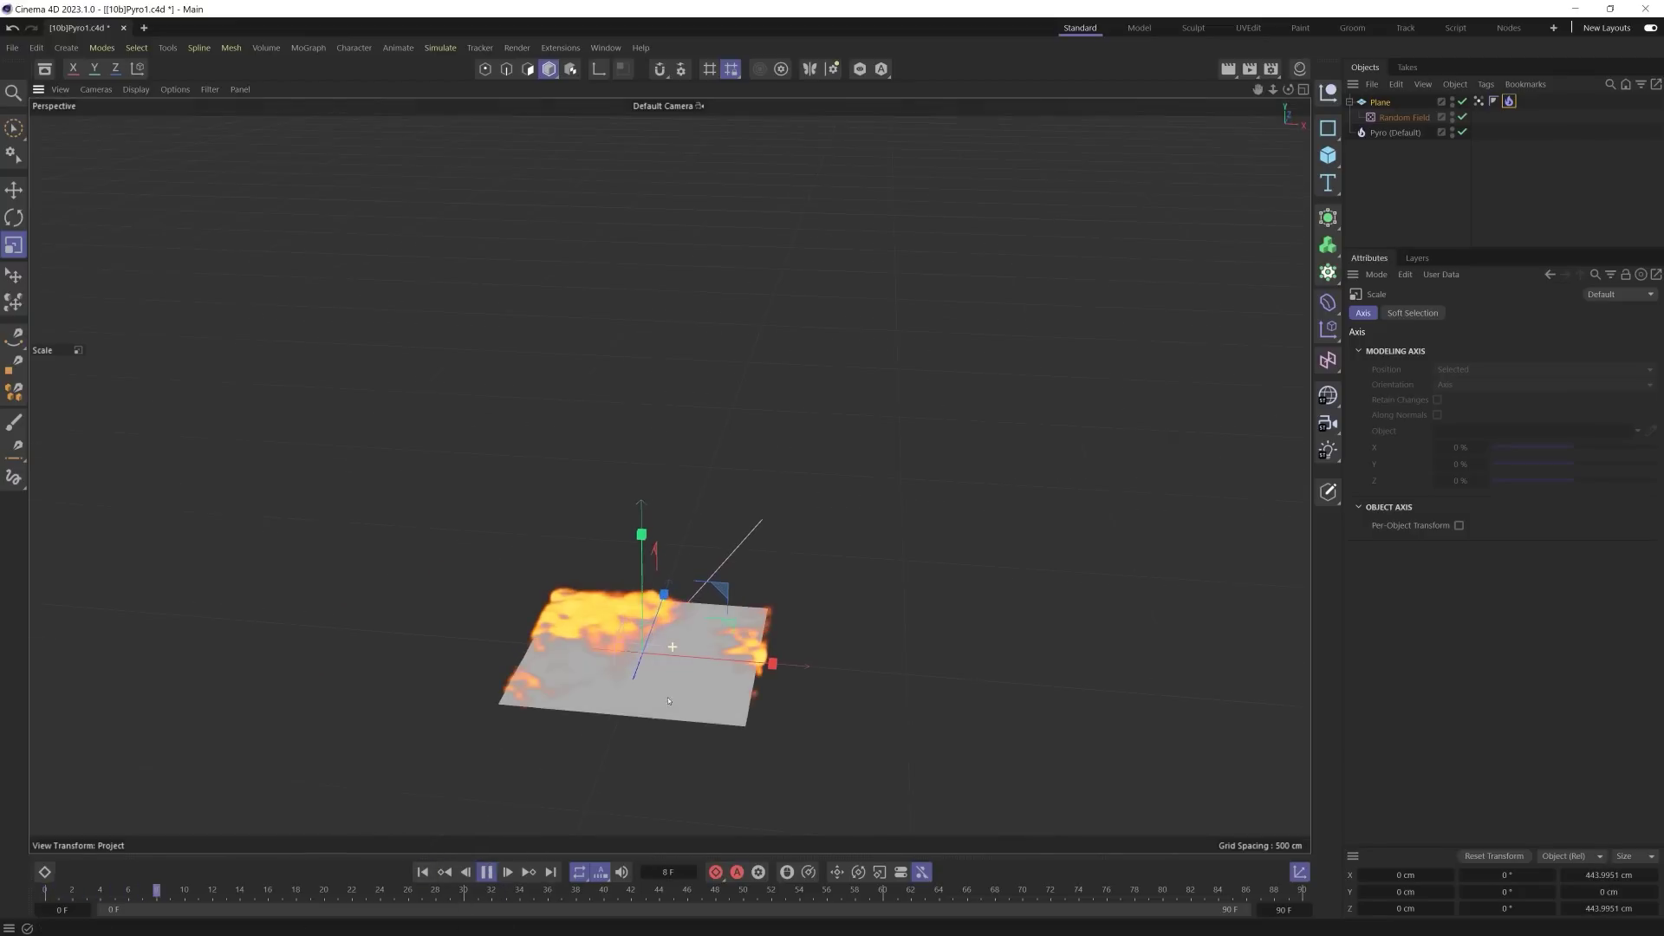
# Step: Set the Pyro tag's Temperature Set to 8000, view the result, then rewind to frame 0
pyautogui.click(1509, 102)
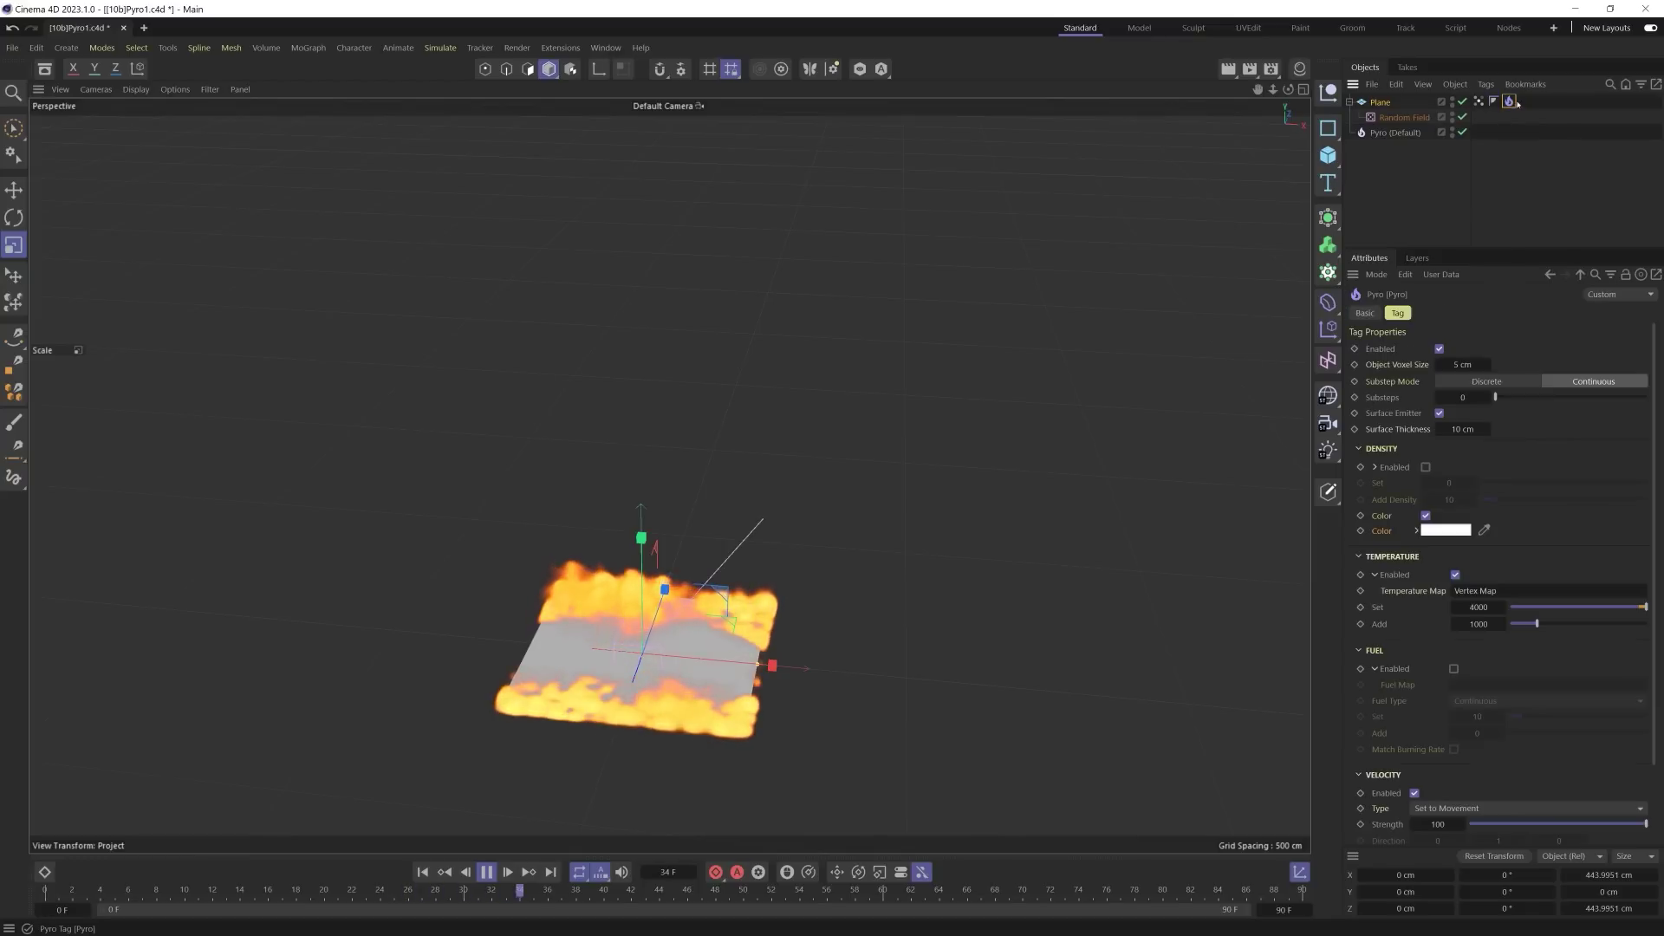
pyautogui.doubleClick(1478, 606)
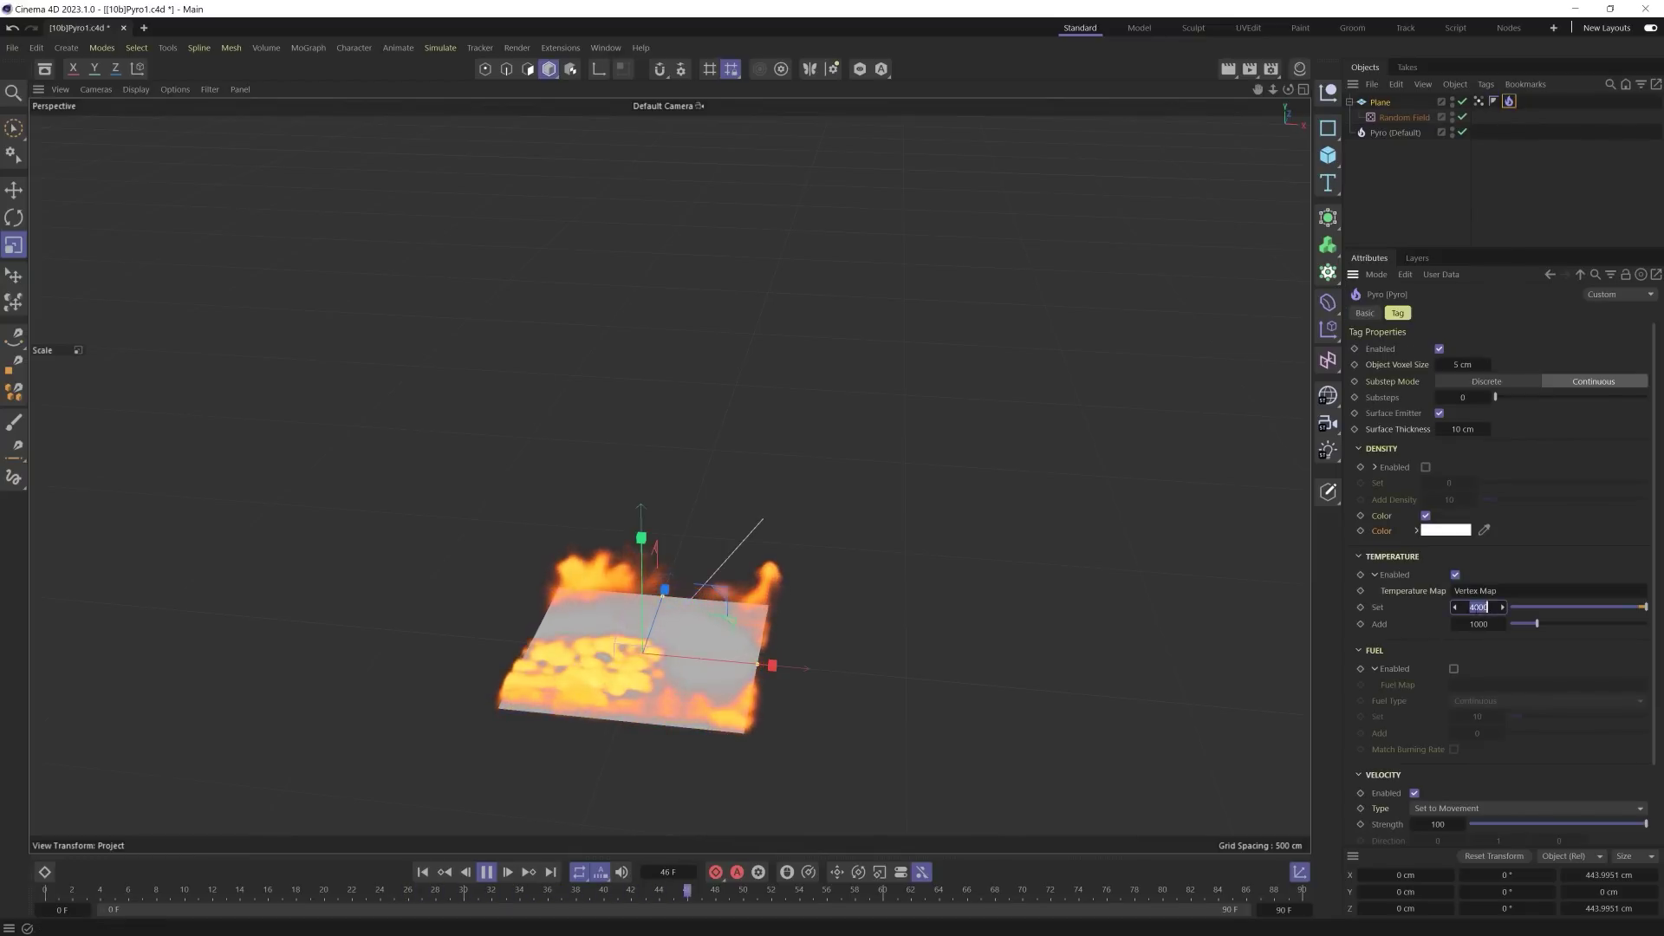
pyautogui.write('1000')
pyautogui.press('Return')
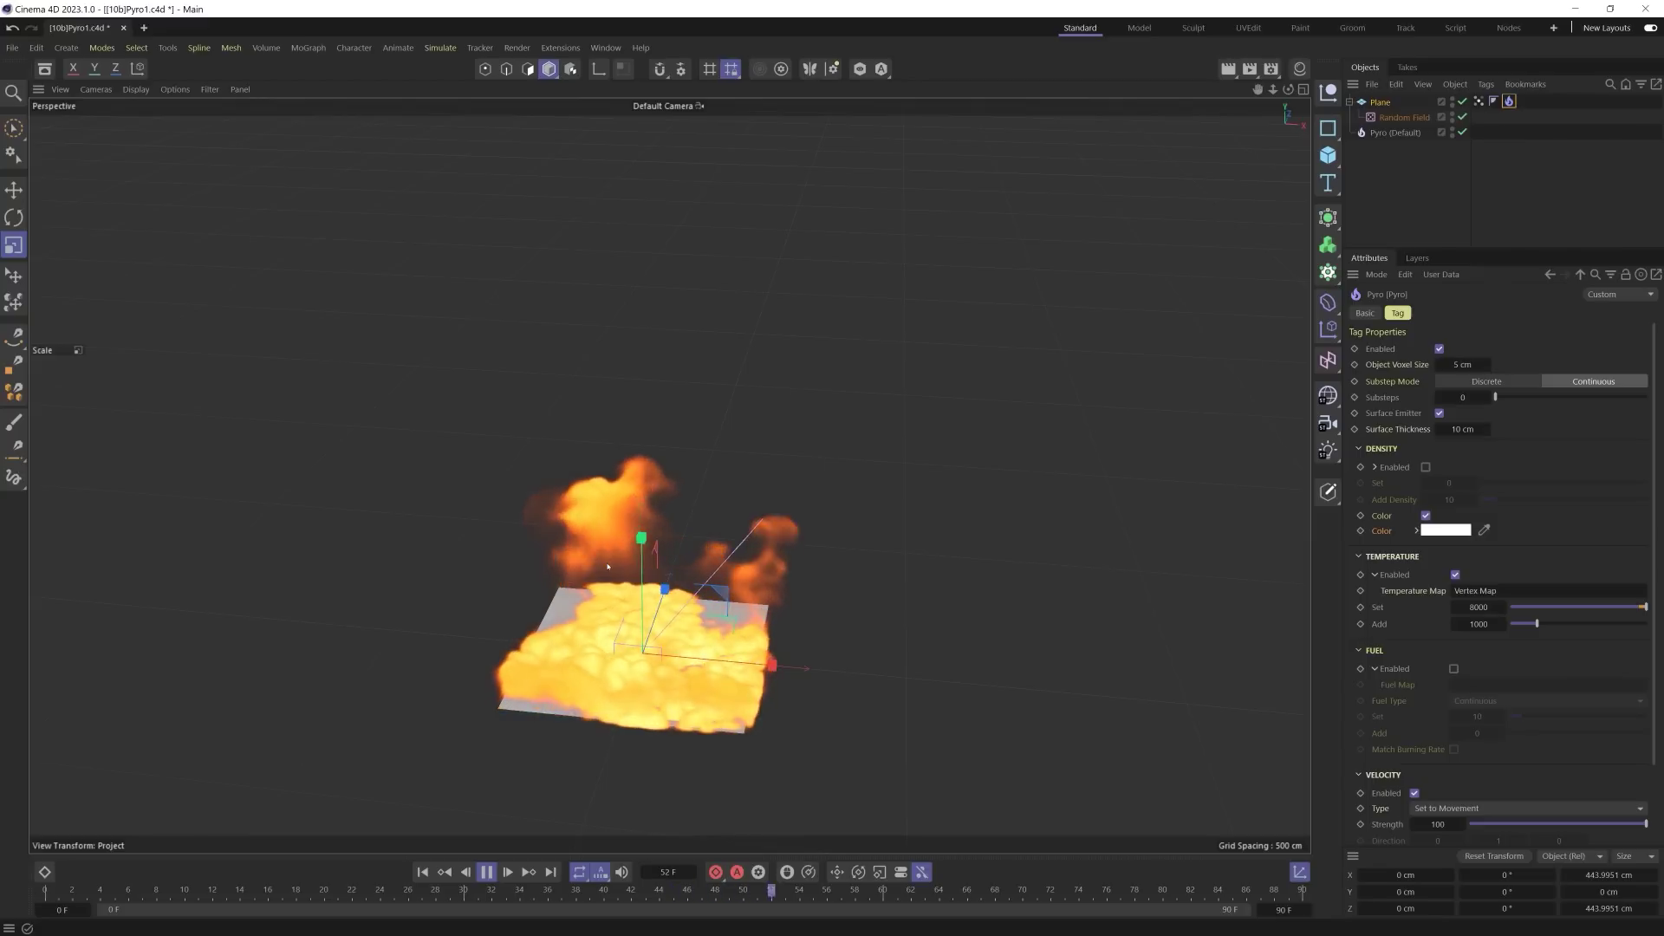
pyautogui.click(486, 872)
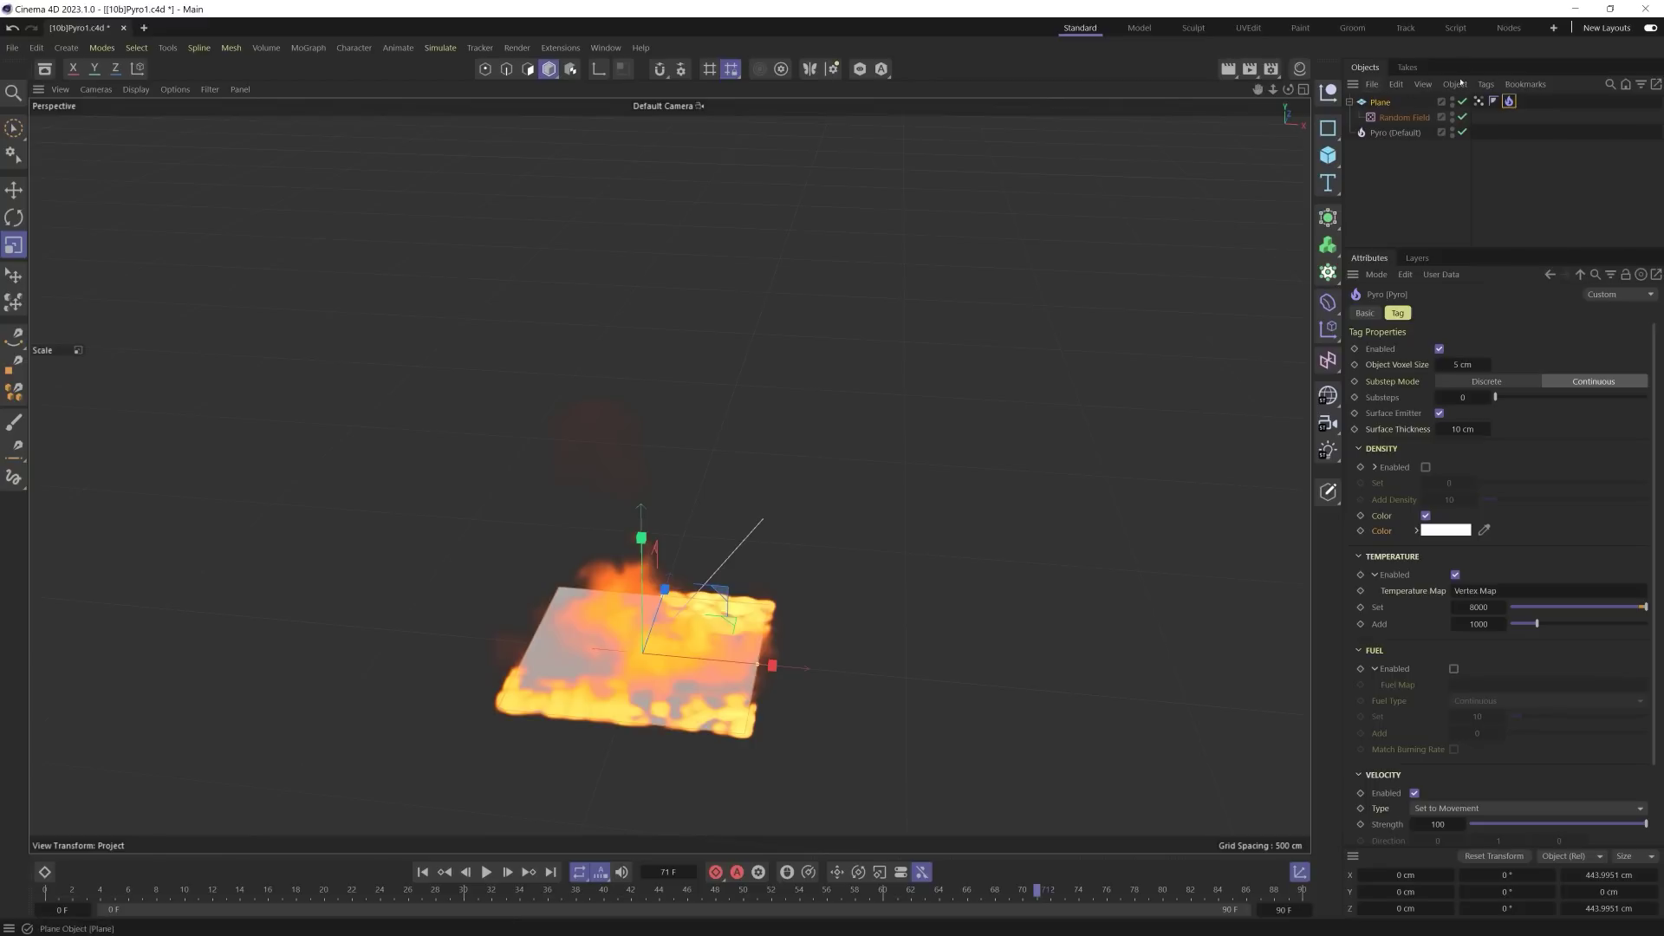
pyautogui.hotkey('shift', 'f')
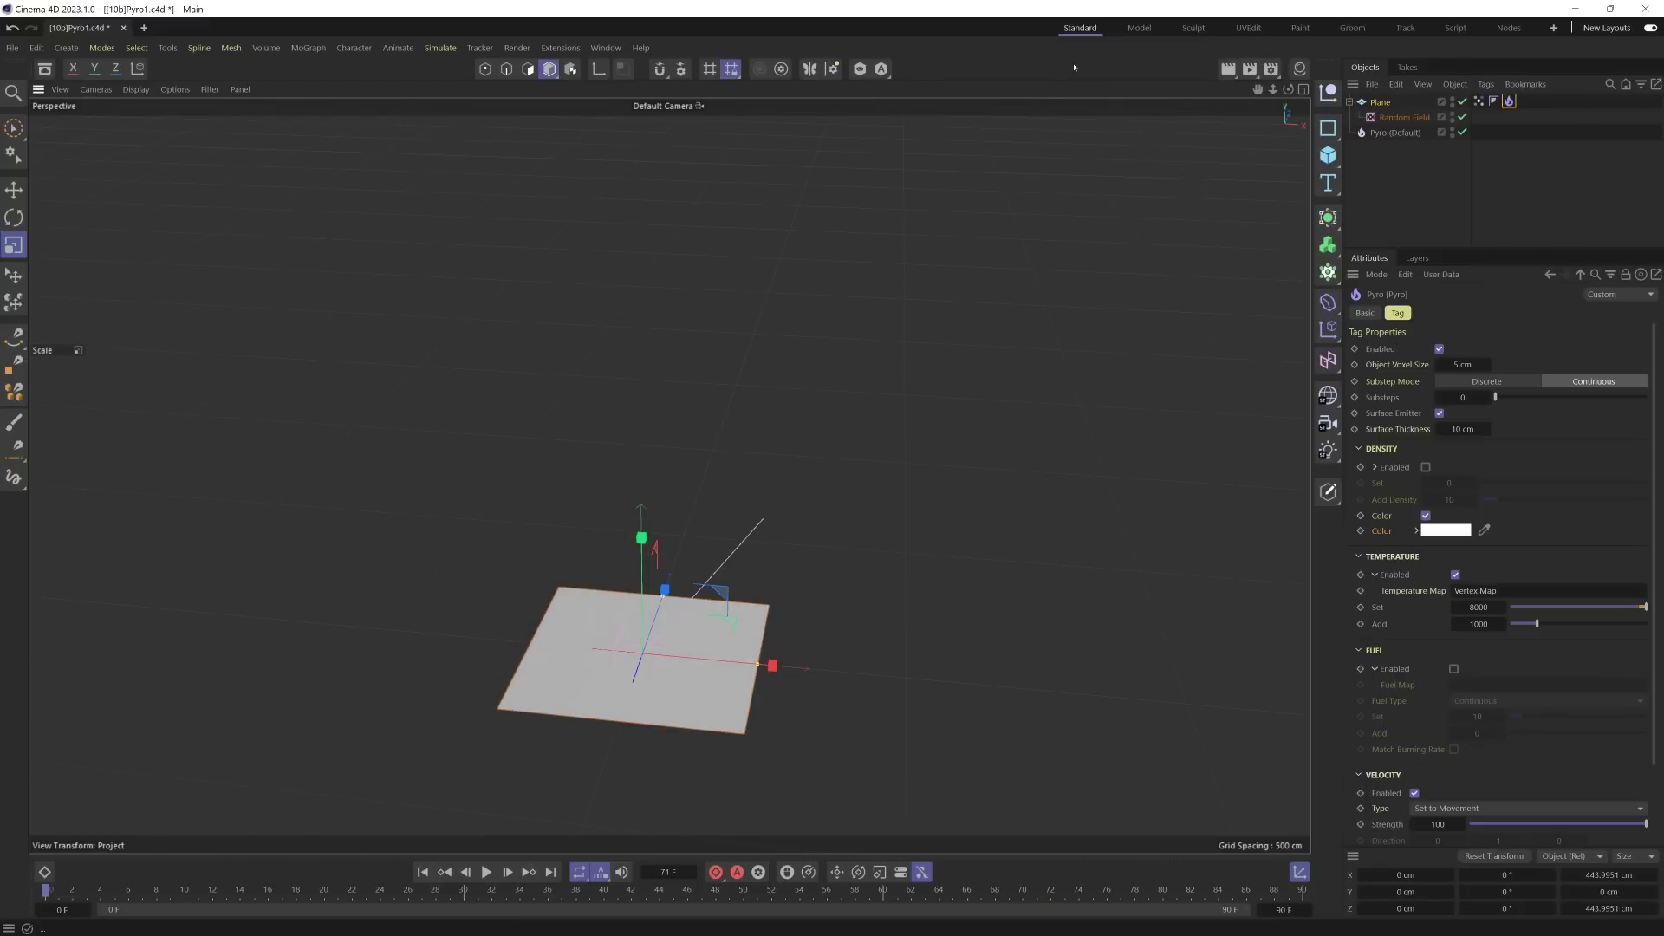
# Step: Delete every object in the scene and create a new Text object
pyautogui.hotkey('ctrl', 'a')
pyautogui.press('Delete')
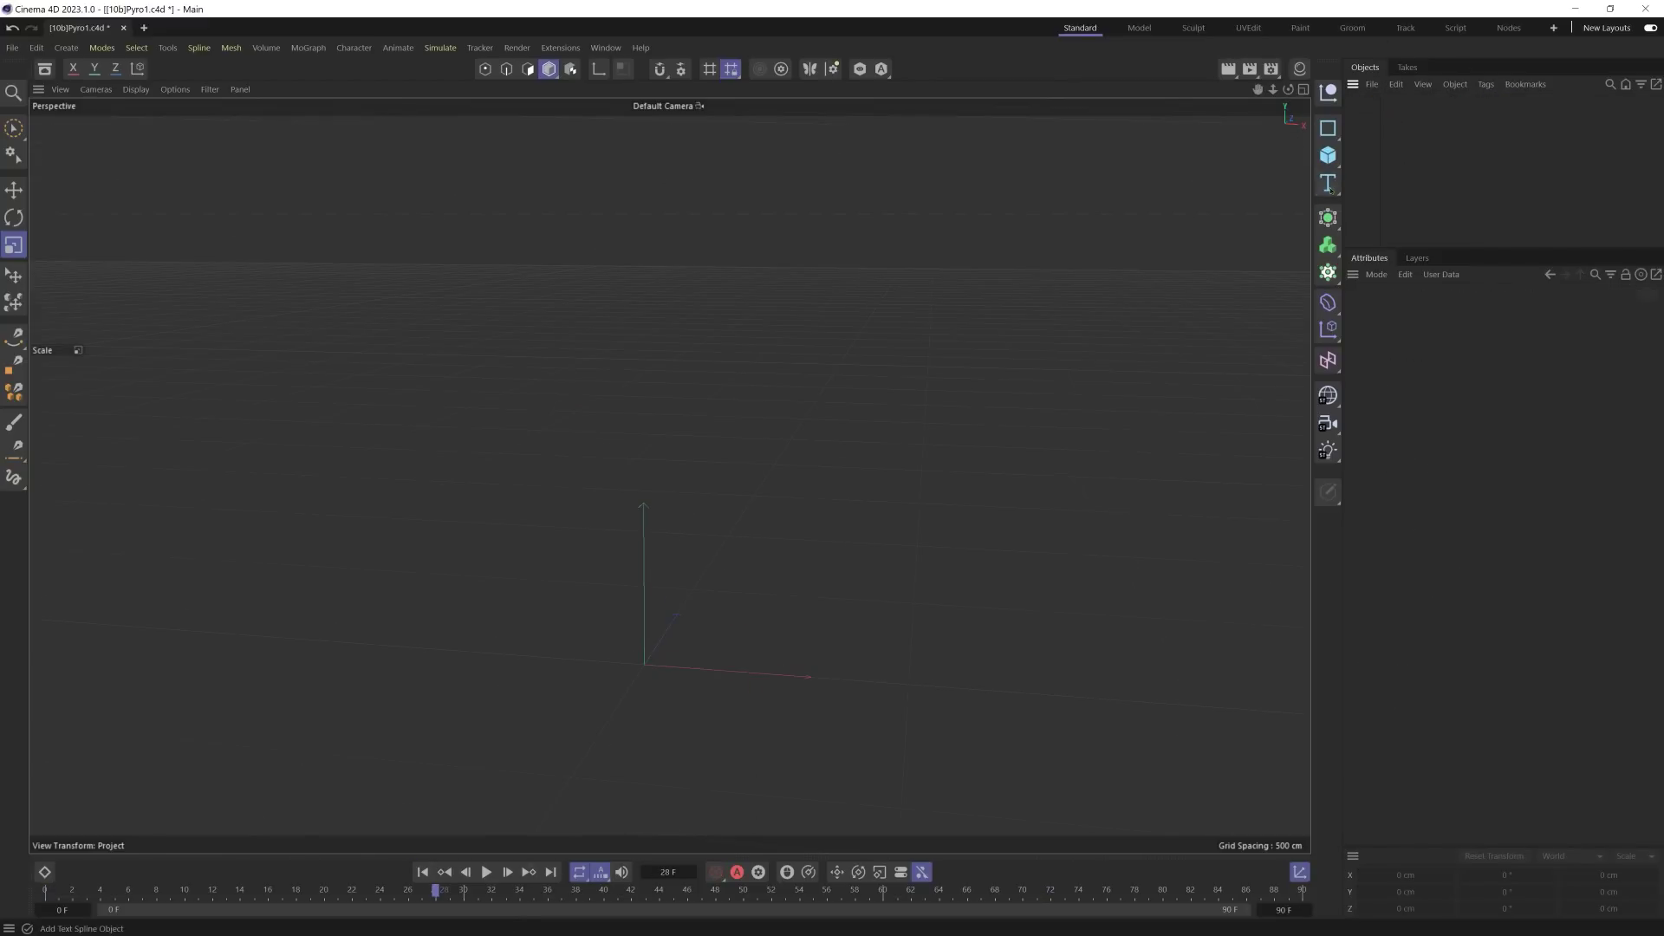
pyautogui.click(1327, 183)
pyautogui.click(1378, 204)
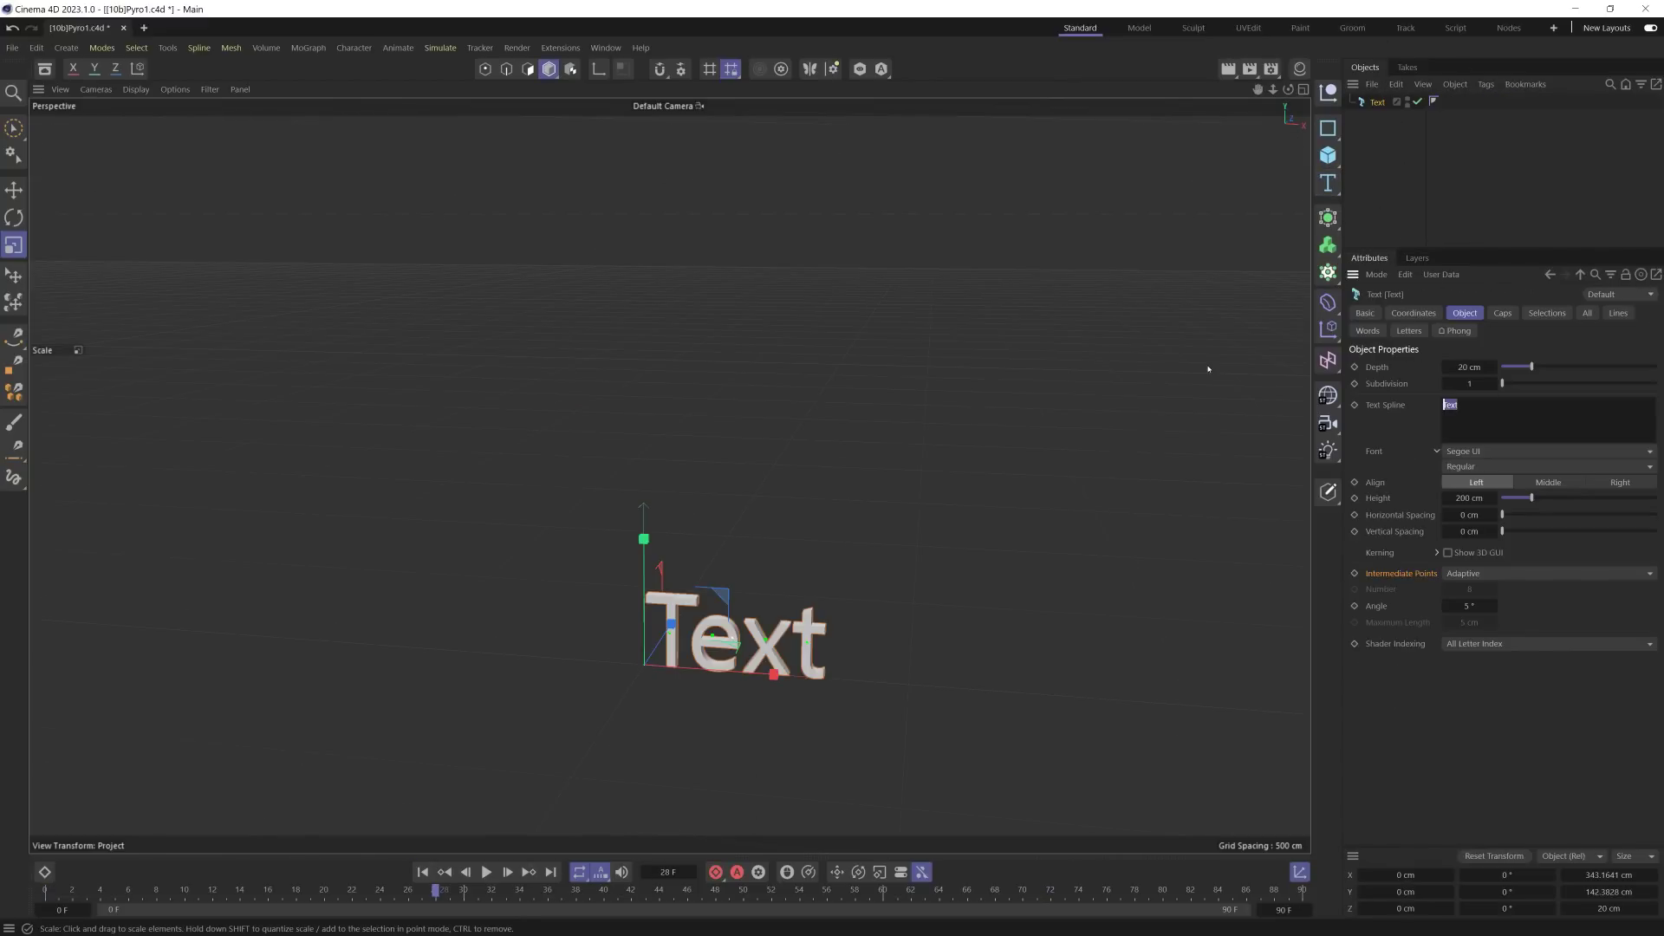
# Step: Make the text read PYRO, centre-aligned, add a Pyro tag, and play the fire
pyautogui.click(1490, 673)
pyautogui.click(1548, 482)
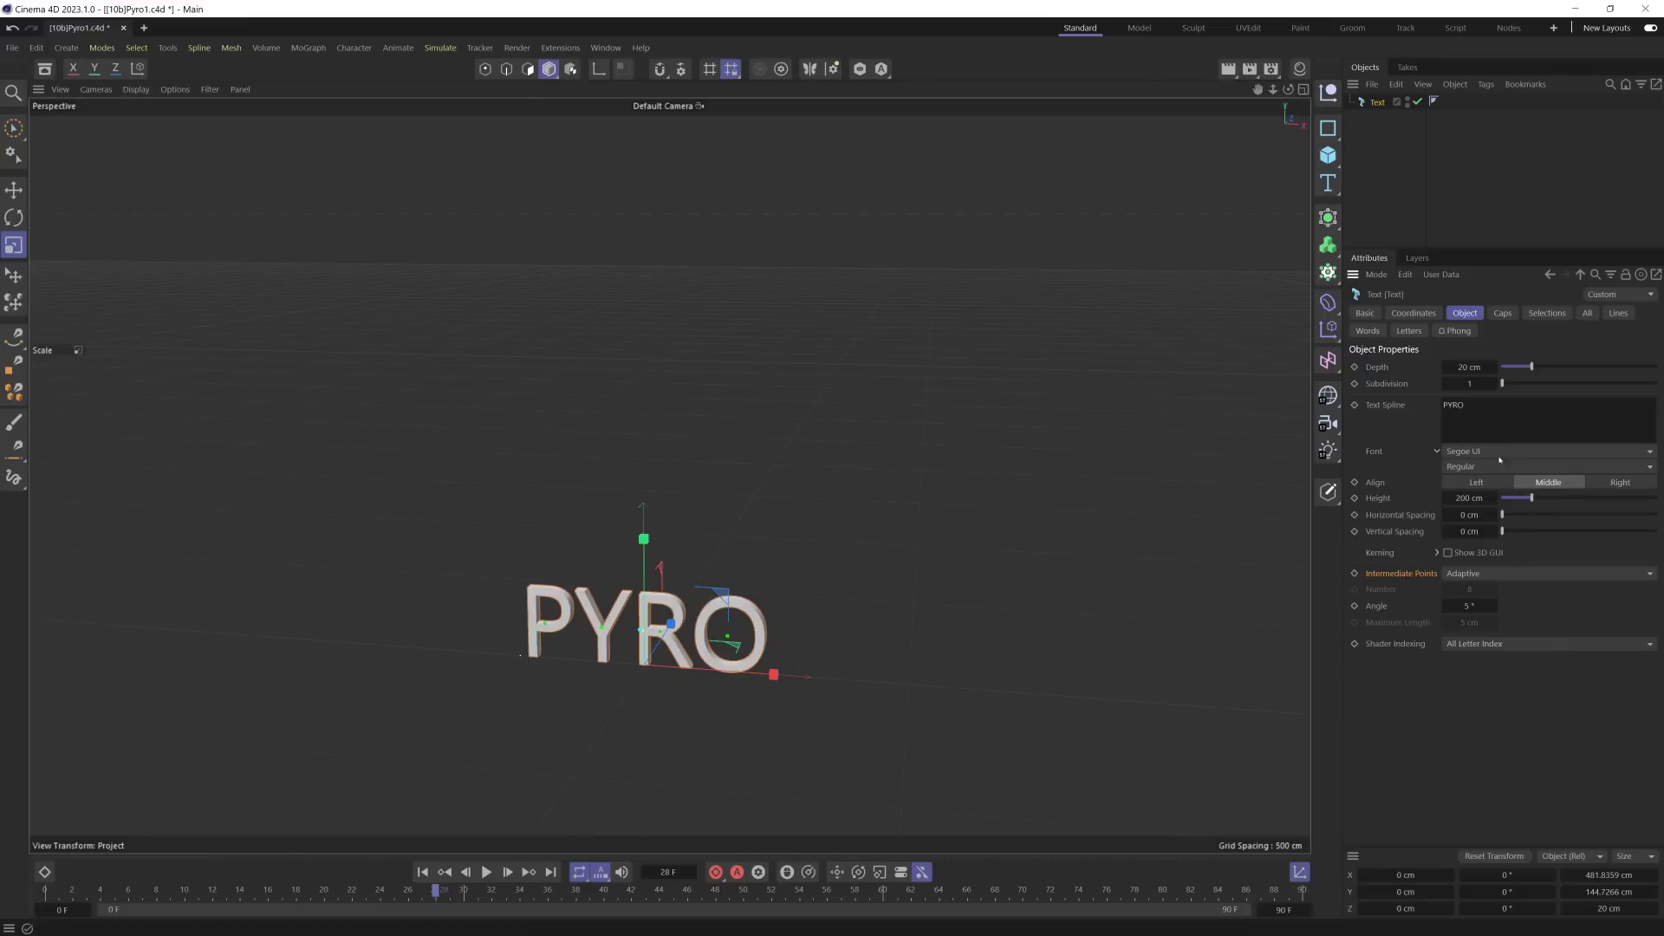
pyautogui.rightClick(1385, 101)
pyautogui.moveTo(1430, 333)
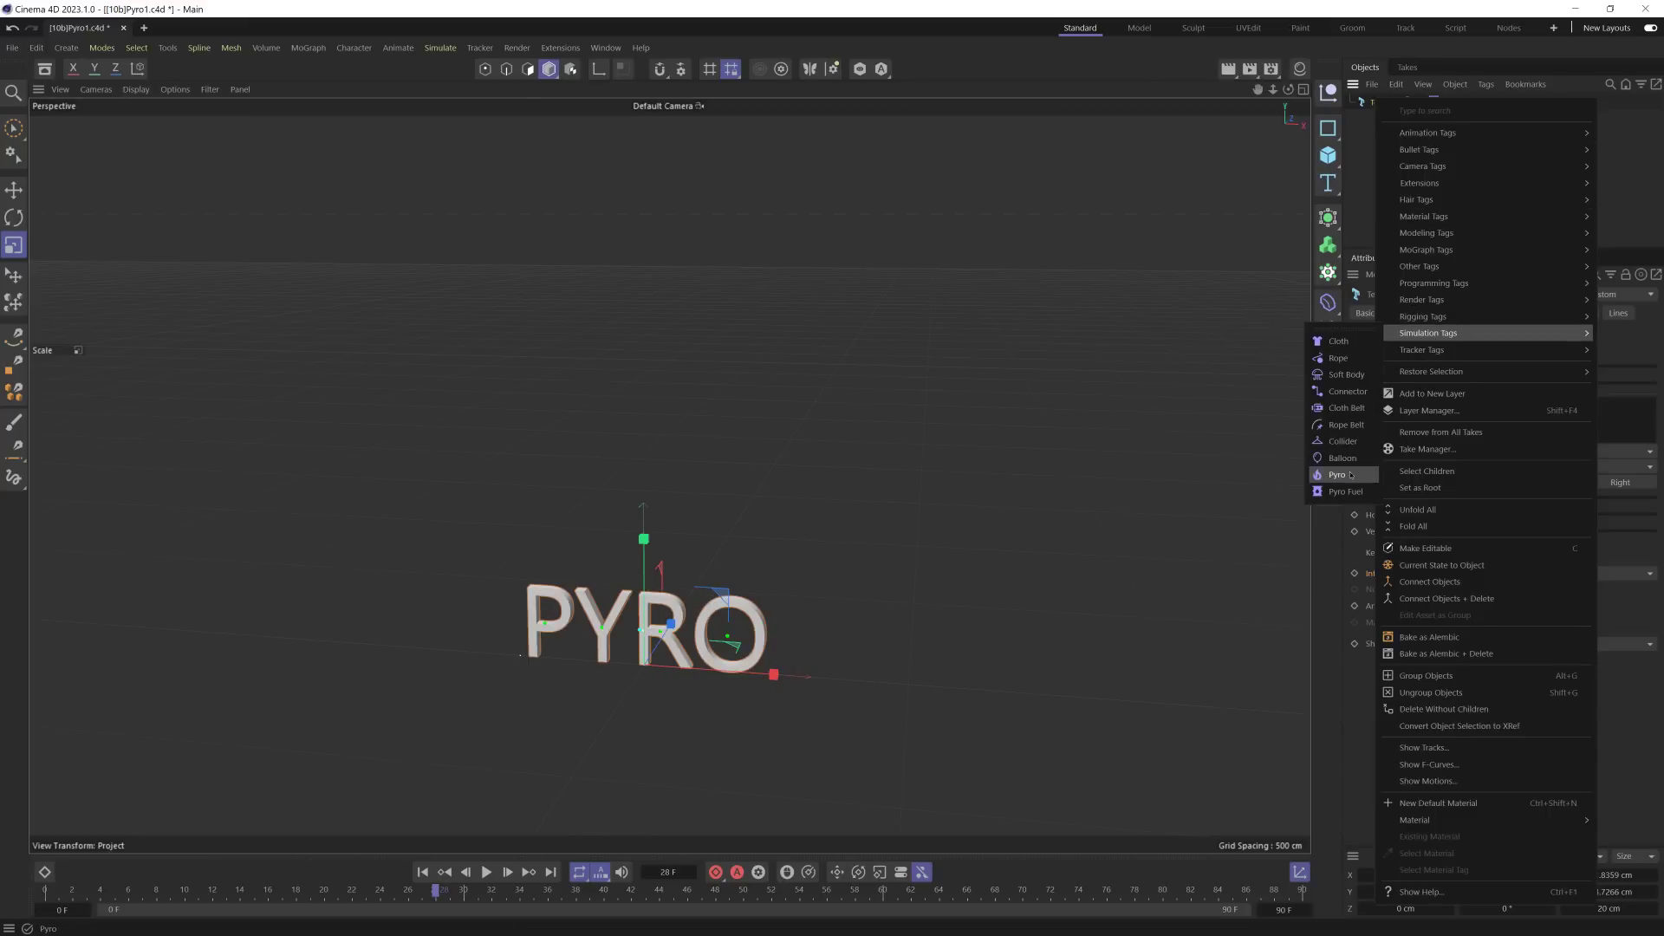
pyautogui.click(1326, 465)
pyautogui.click(486, 872)
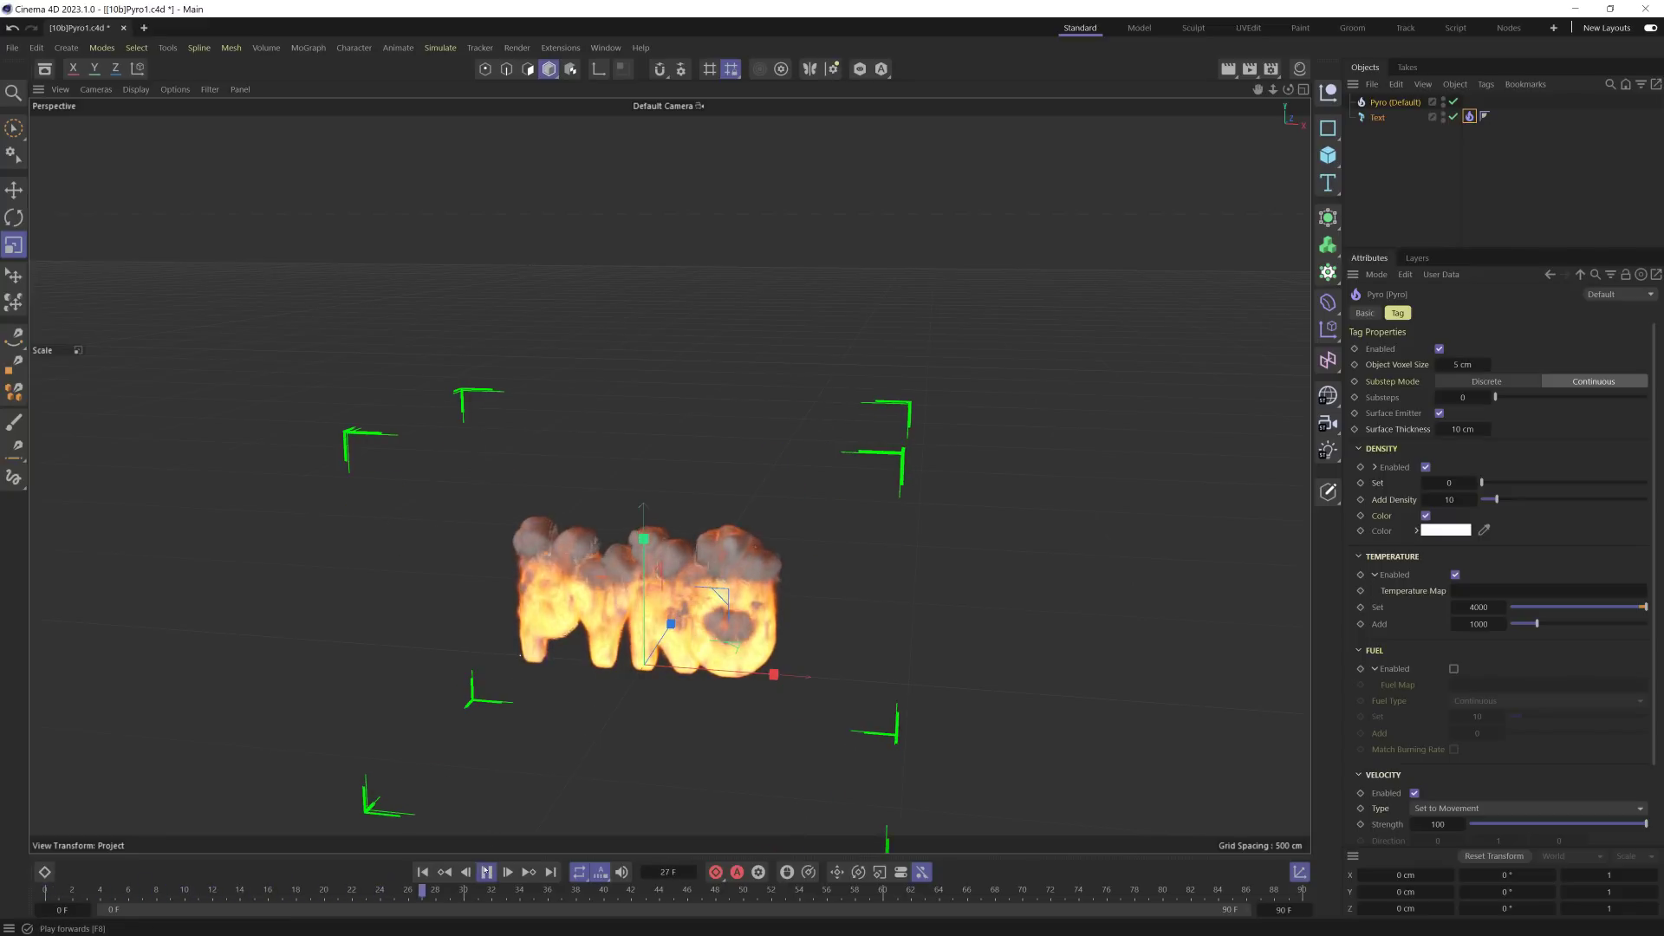
# Step: Stop playback and switch the project's renderer from Standard to Redshift in Render Settings
pyautogui.click(486, 872)
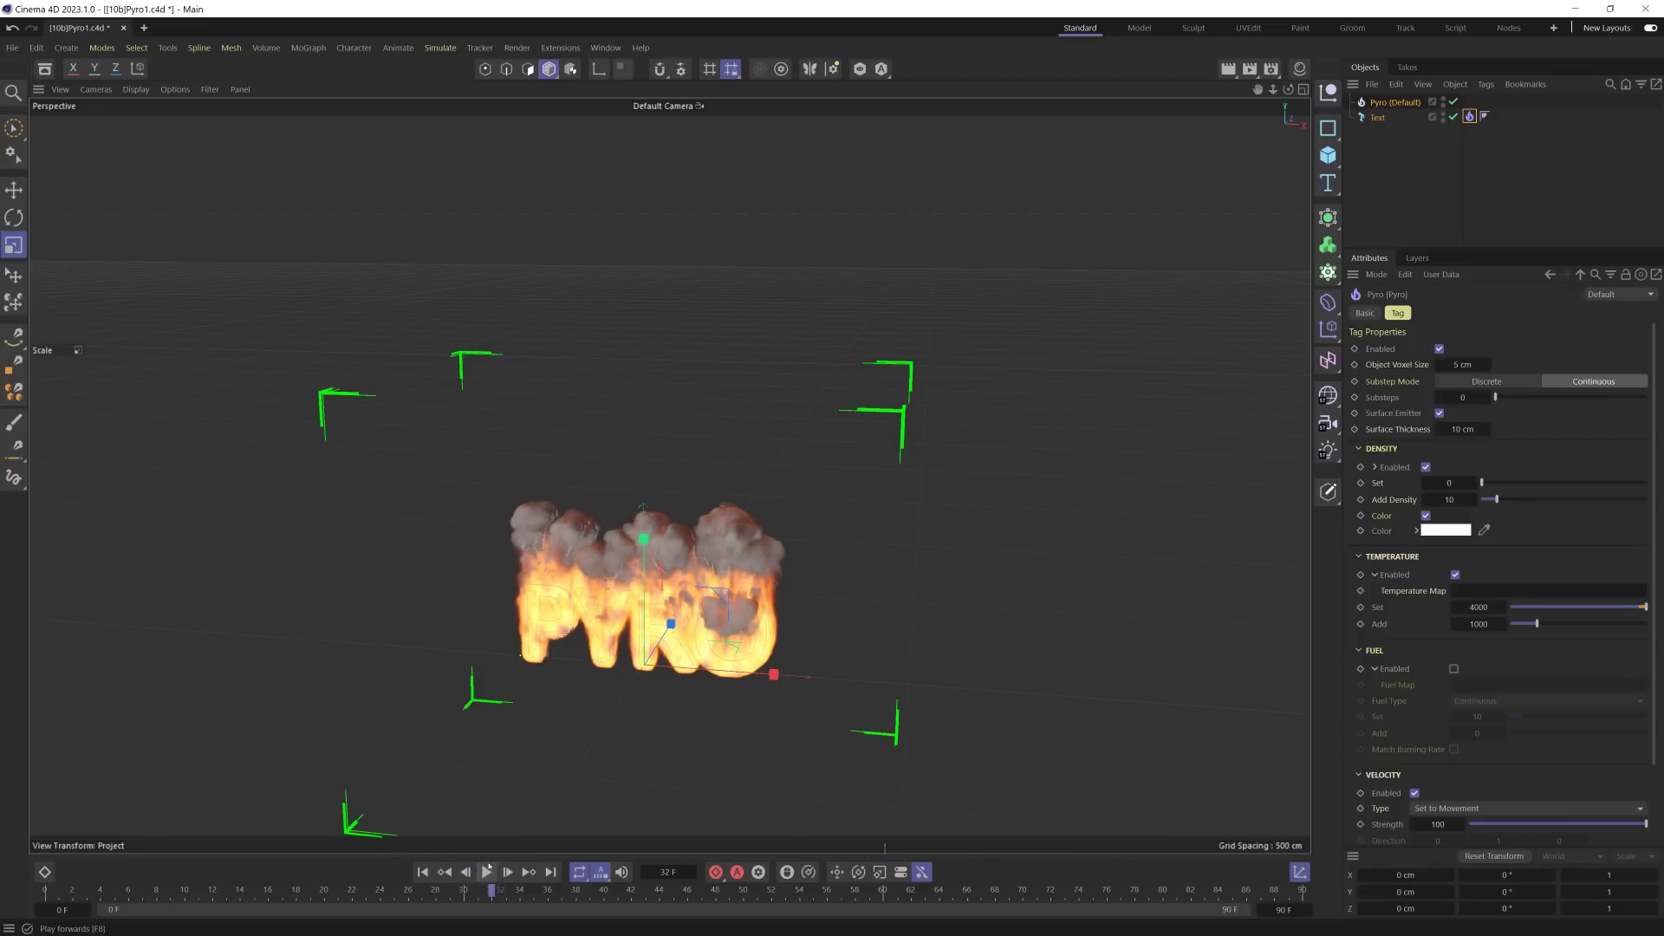
pyautogui.hotkey('ctrl', 'b')
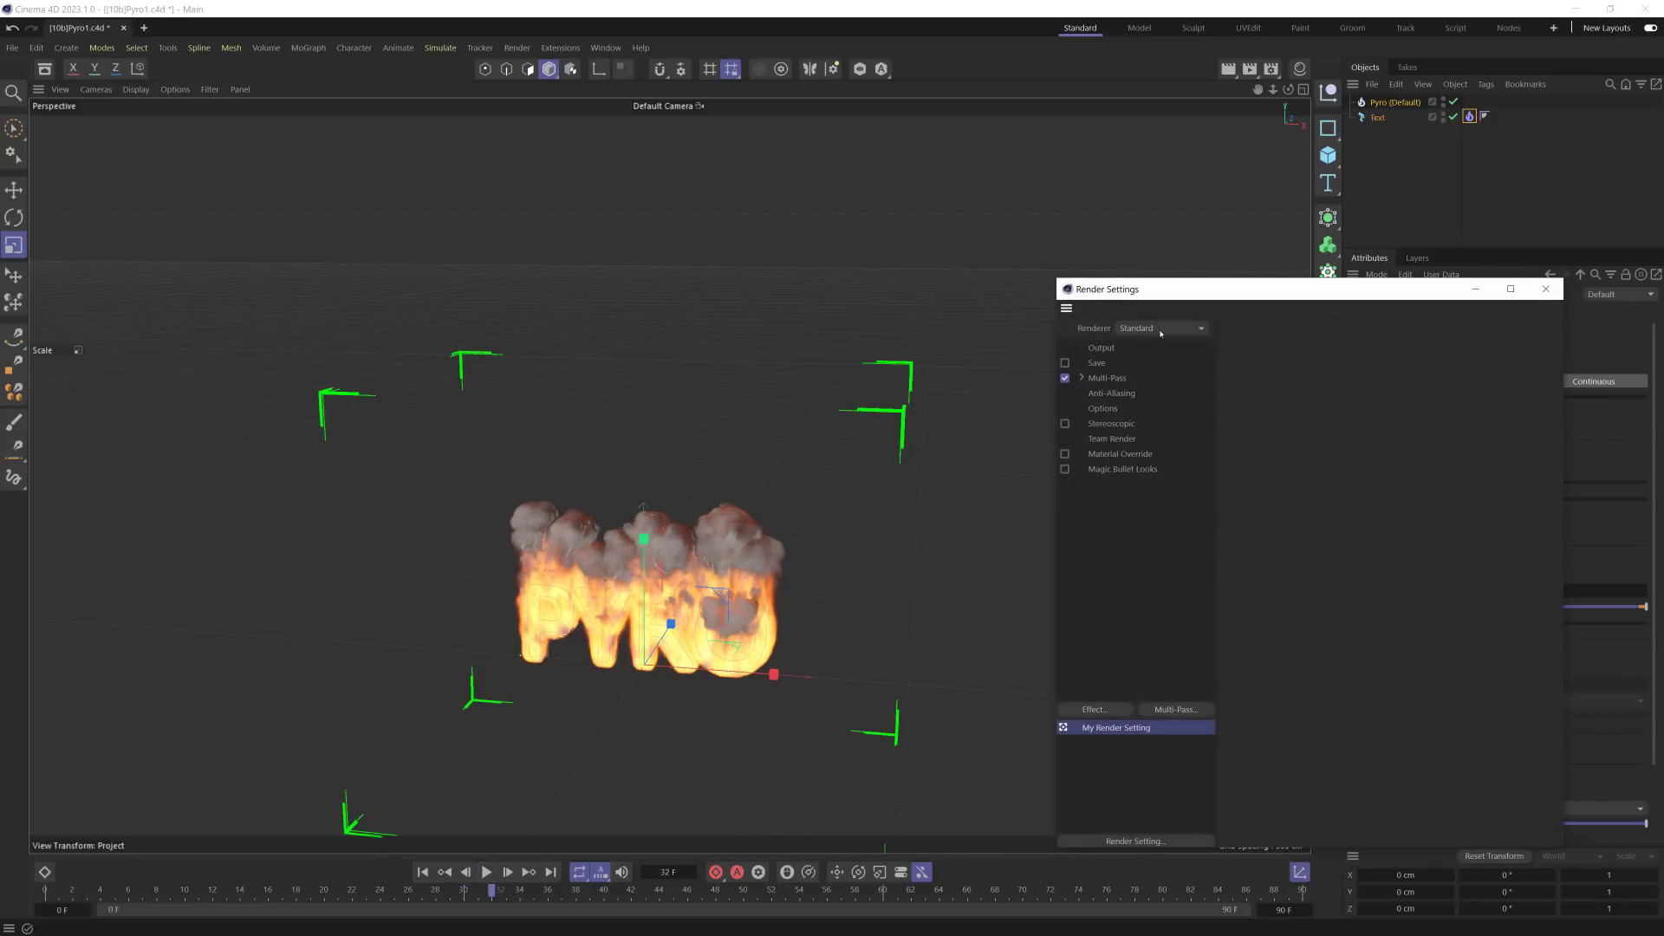
pyautogui.click(1161, 329)
pyautogui.click(1152, 351)
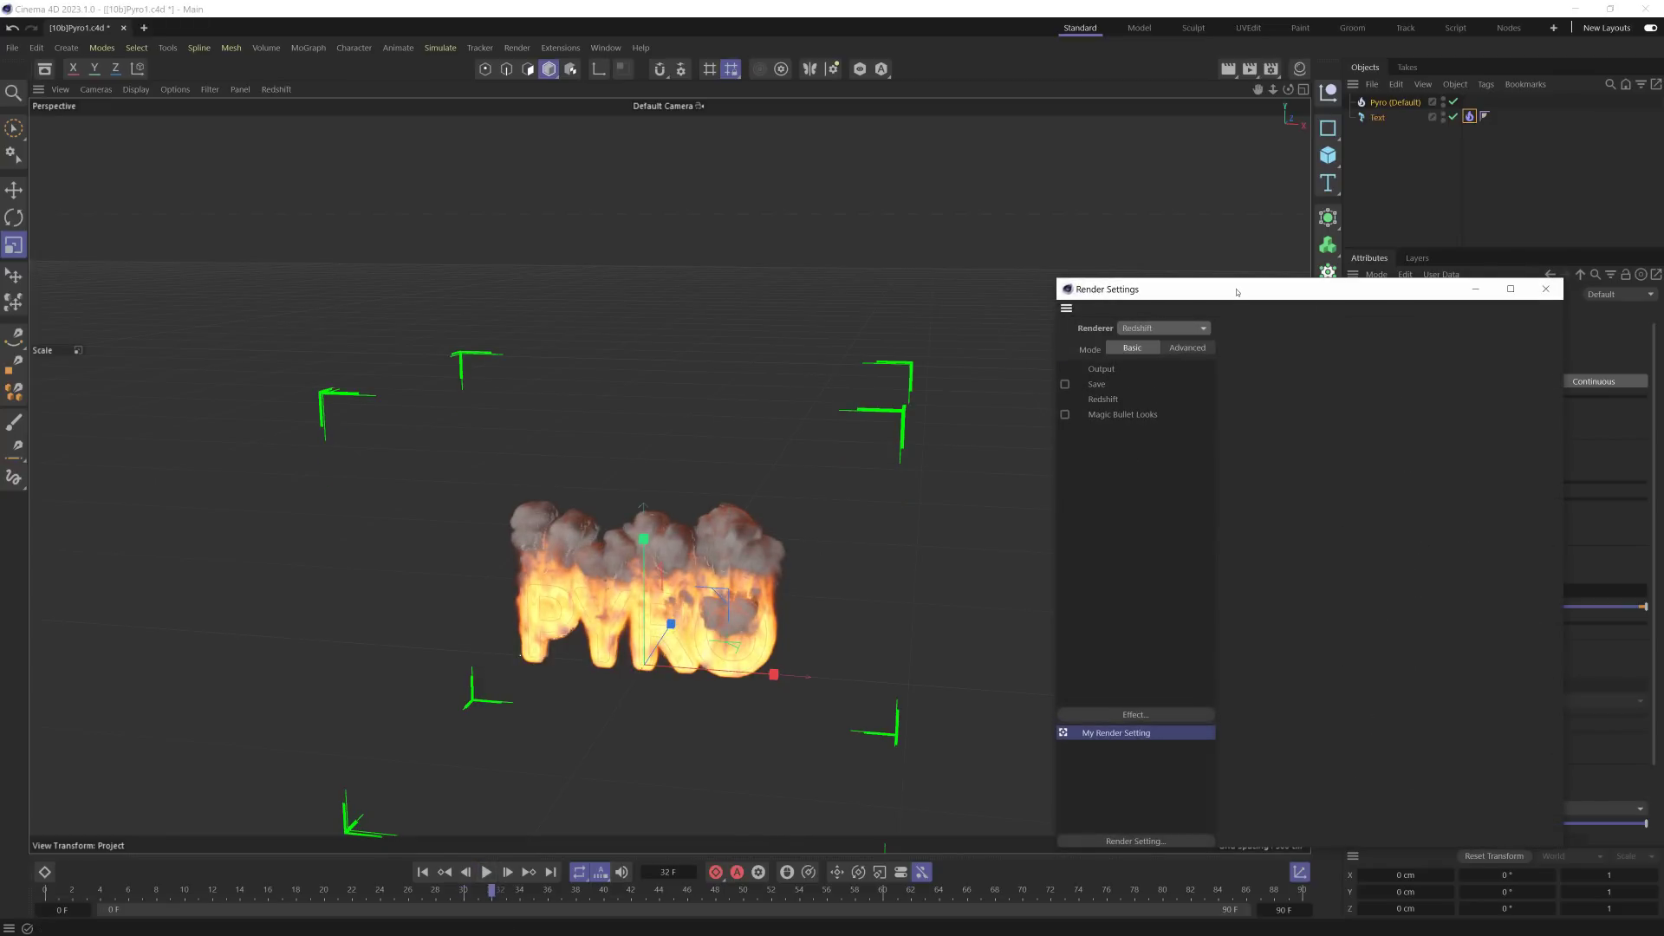
pyautogui.moveTo(1236, 293); pyautogui.dragTo(751, 235)
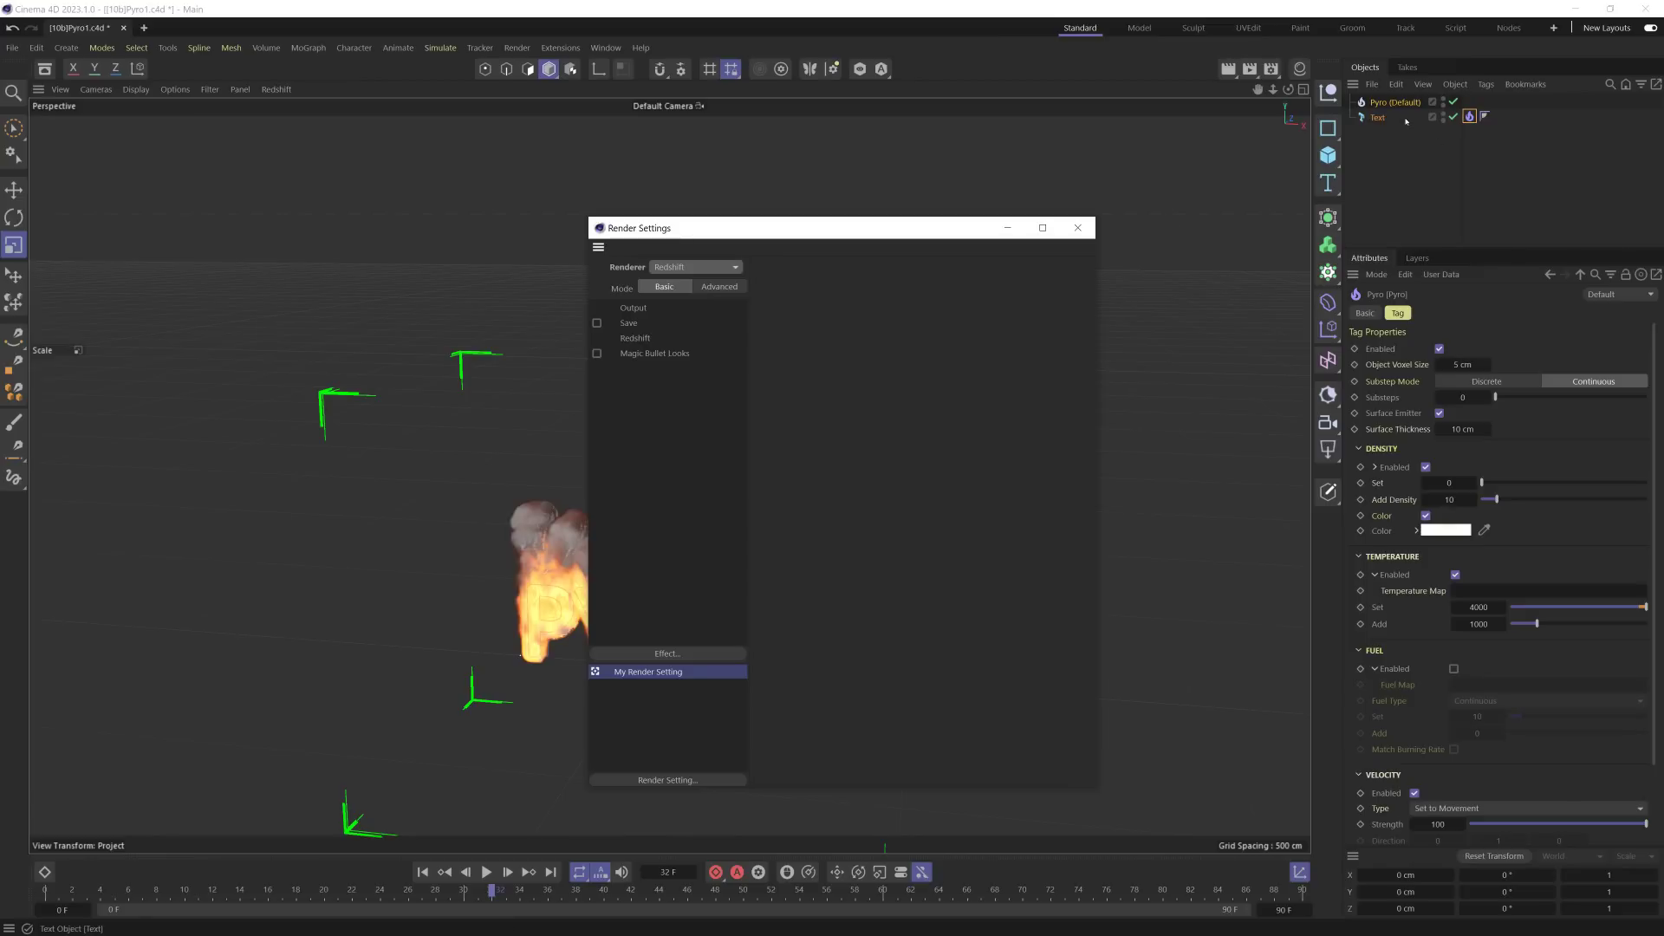
pyautogui.click(1079, 228)
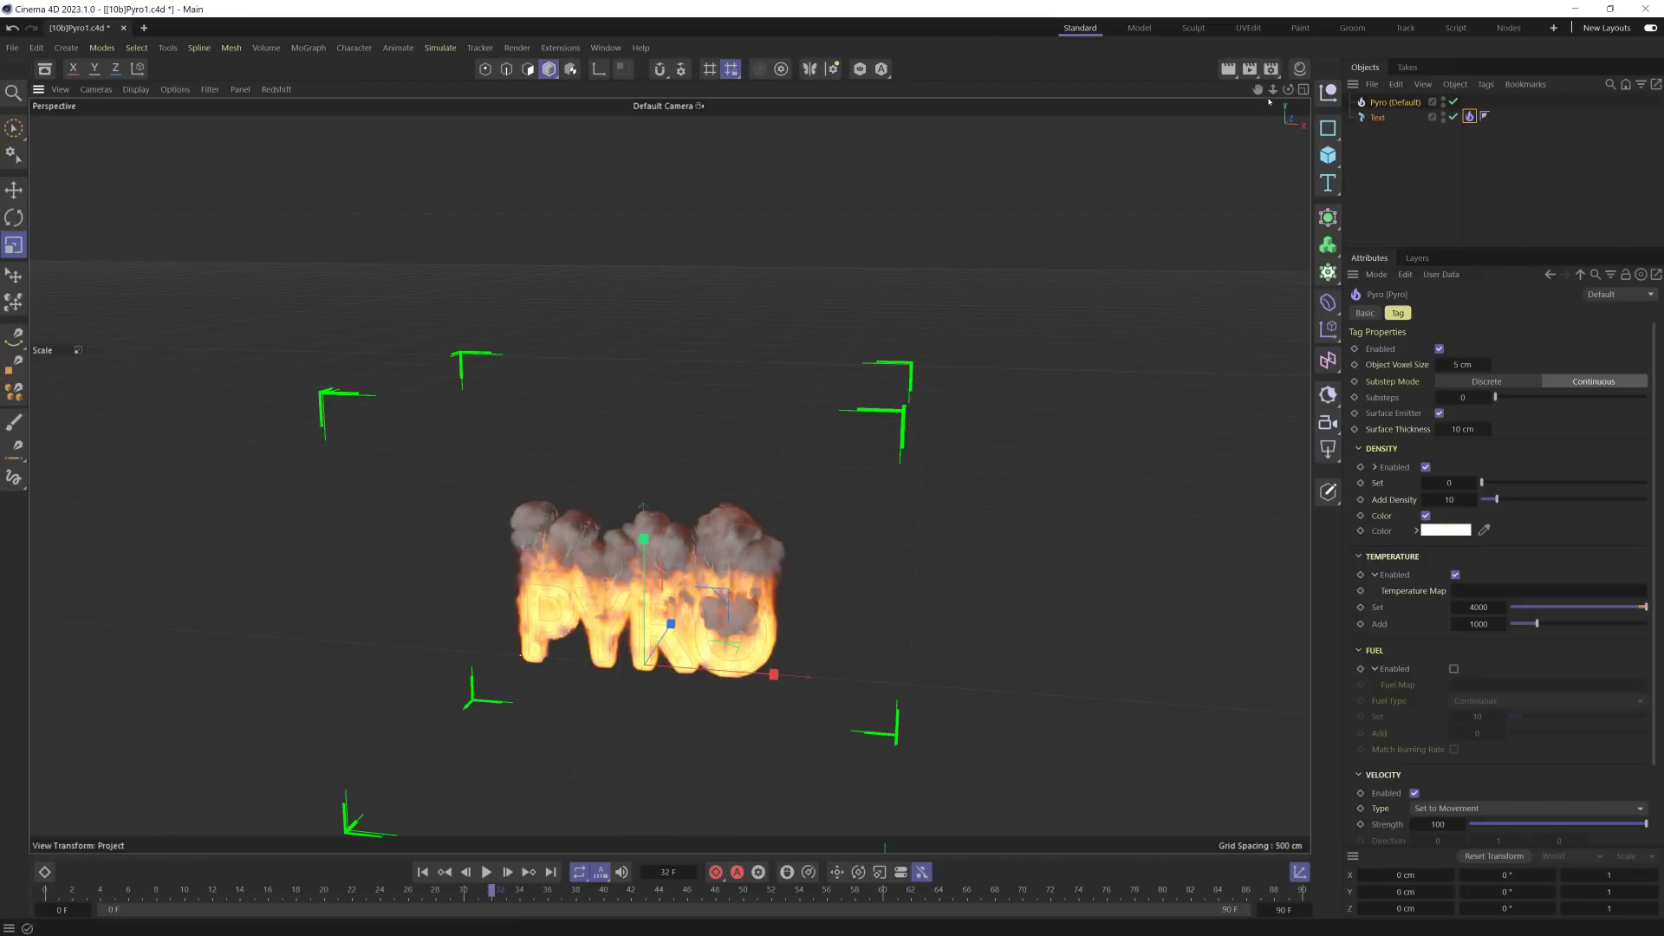
# Step: Create a Redshift Pyro Volume material in the Material Manager
pyautogui.click(1299, 68)
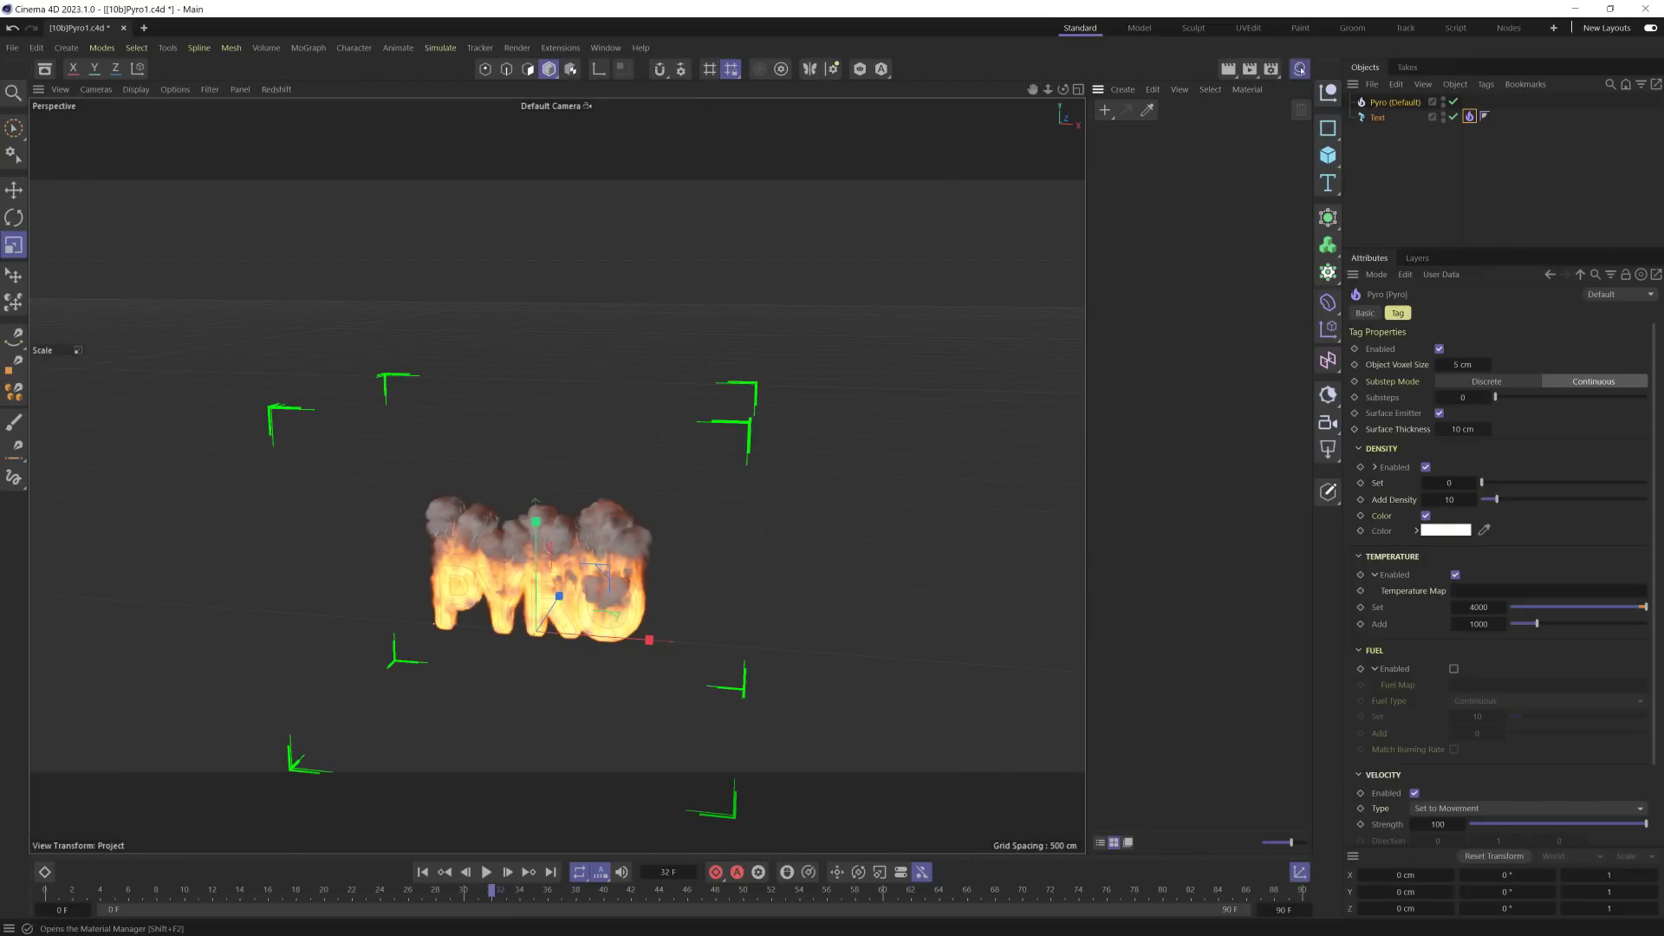
pyautogui.click(1122, 90)
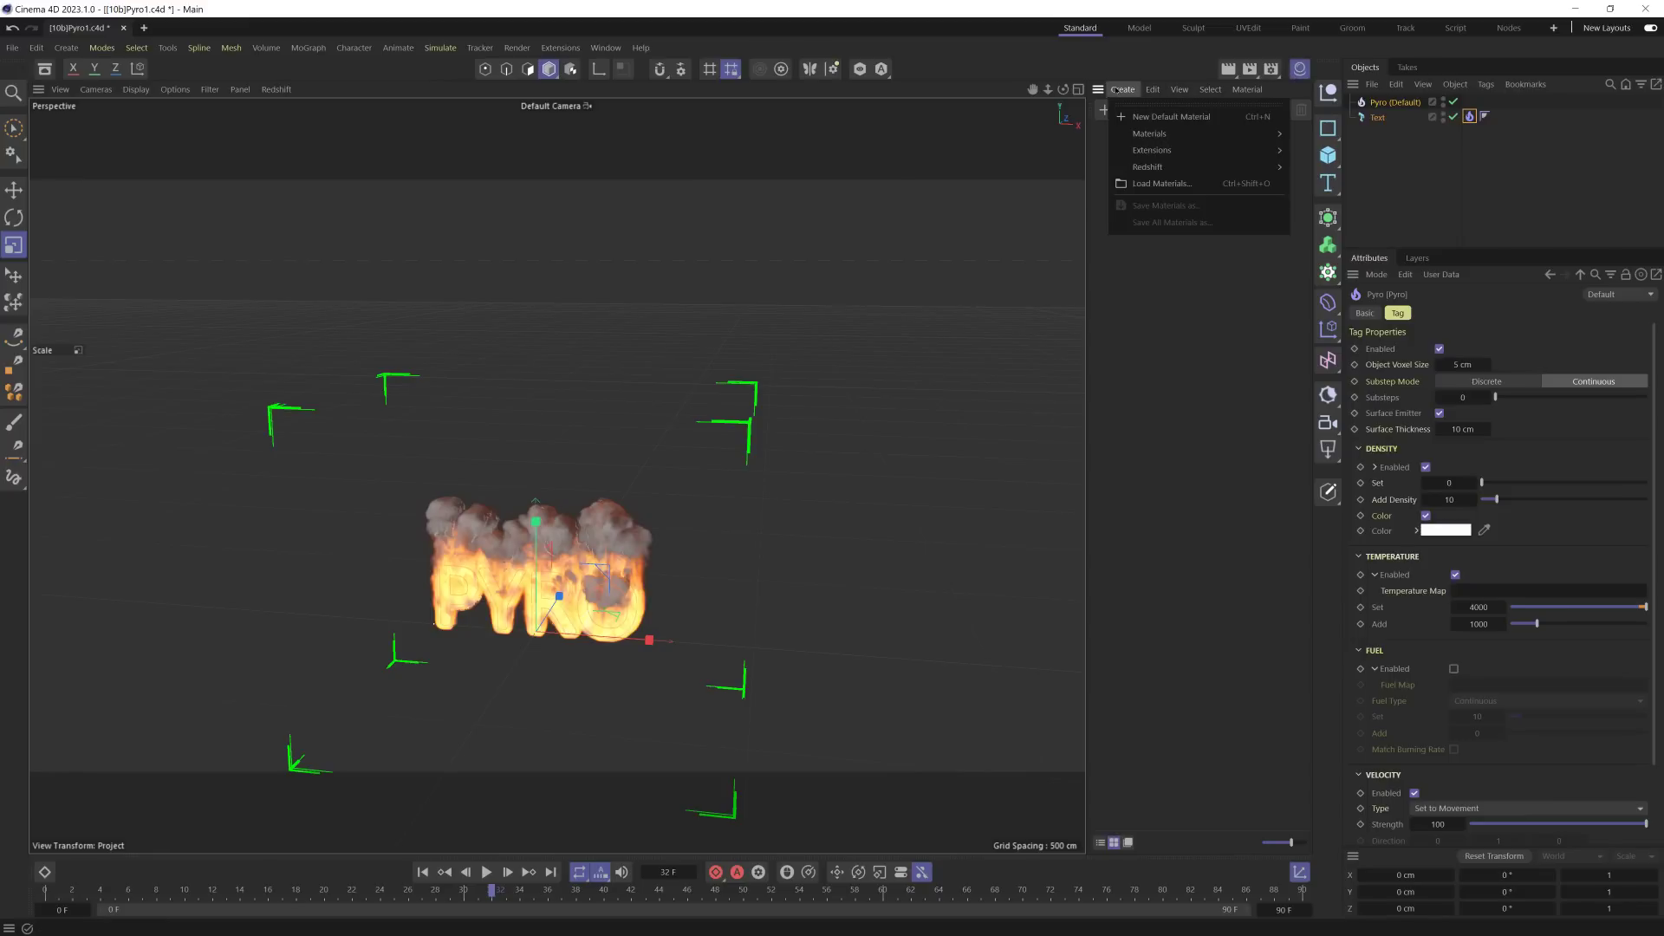
pyautogui.moveTo(1157, 169)
pyautogui.moveTo(1298, 170)
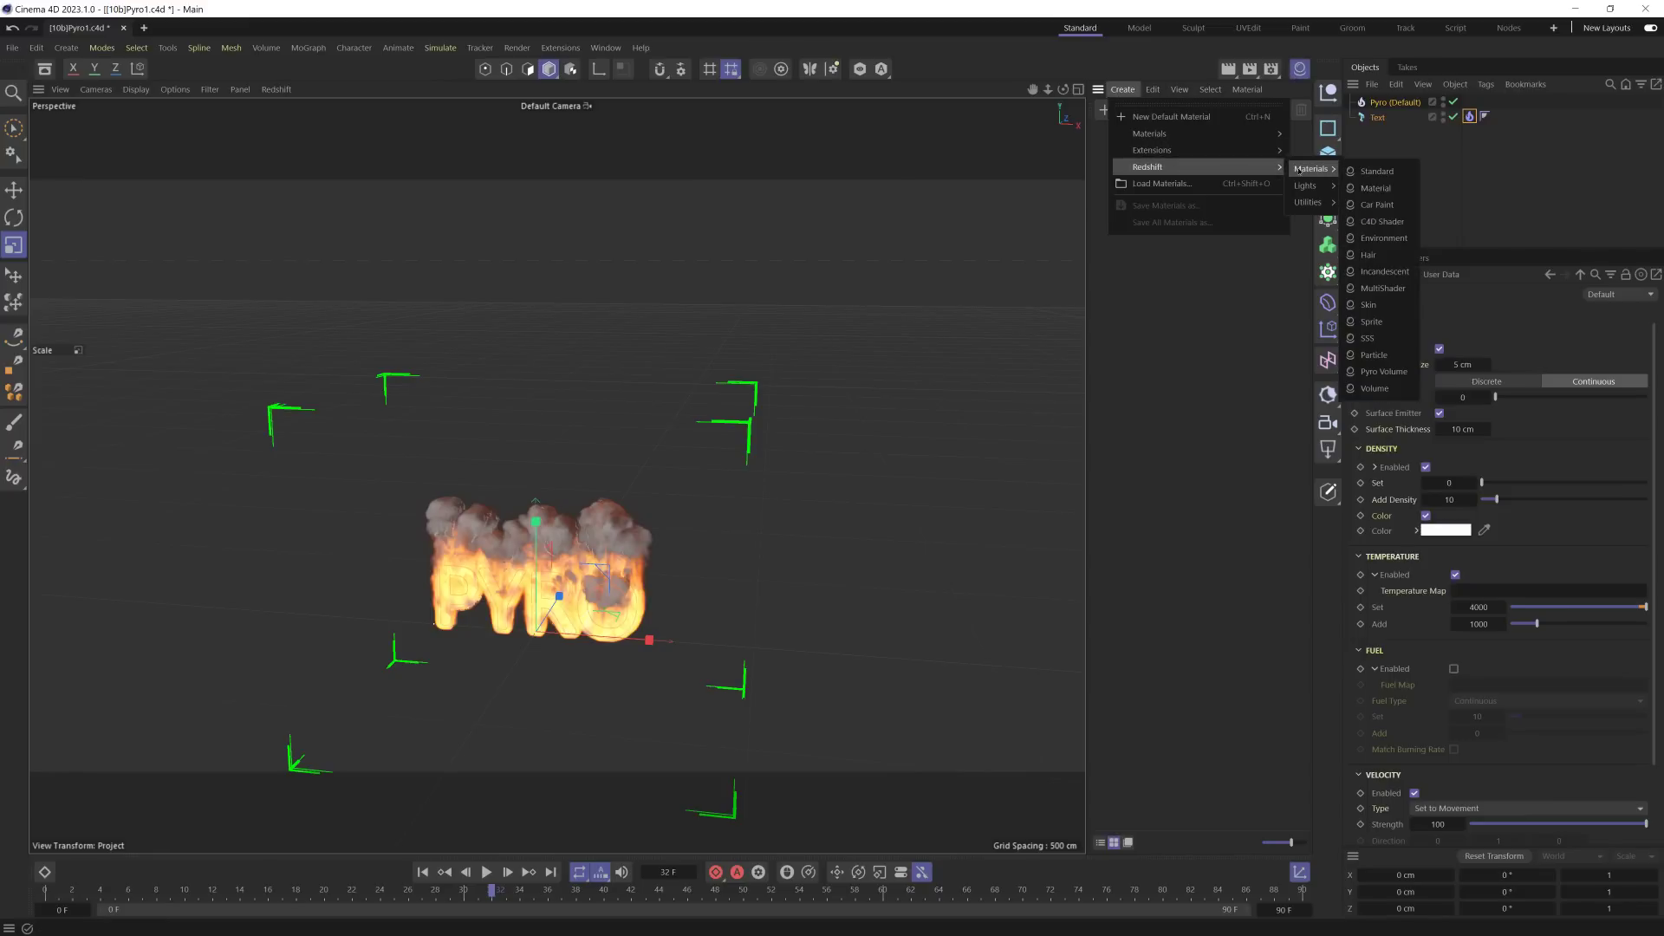
pyautogui.click(1385, 372)
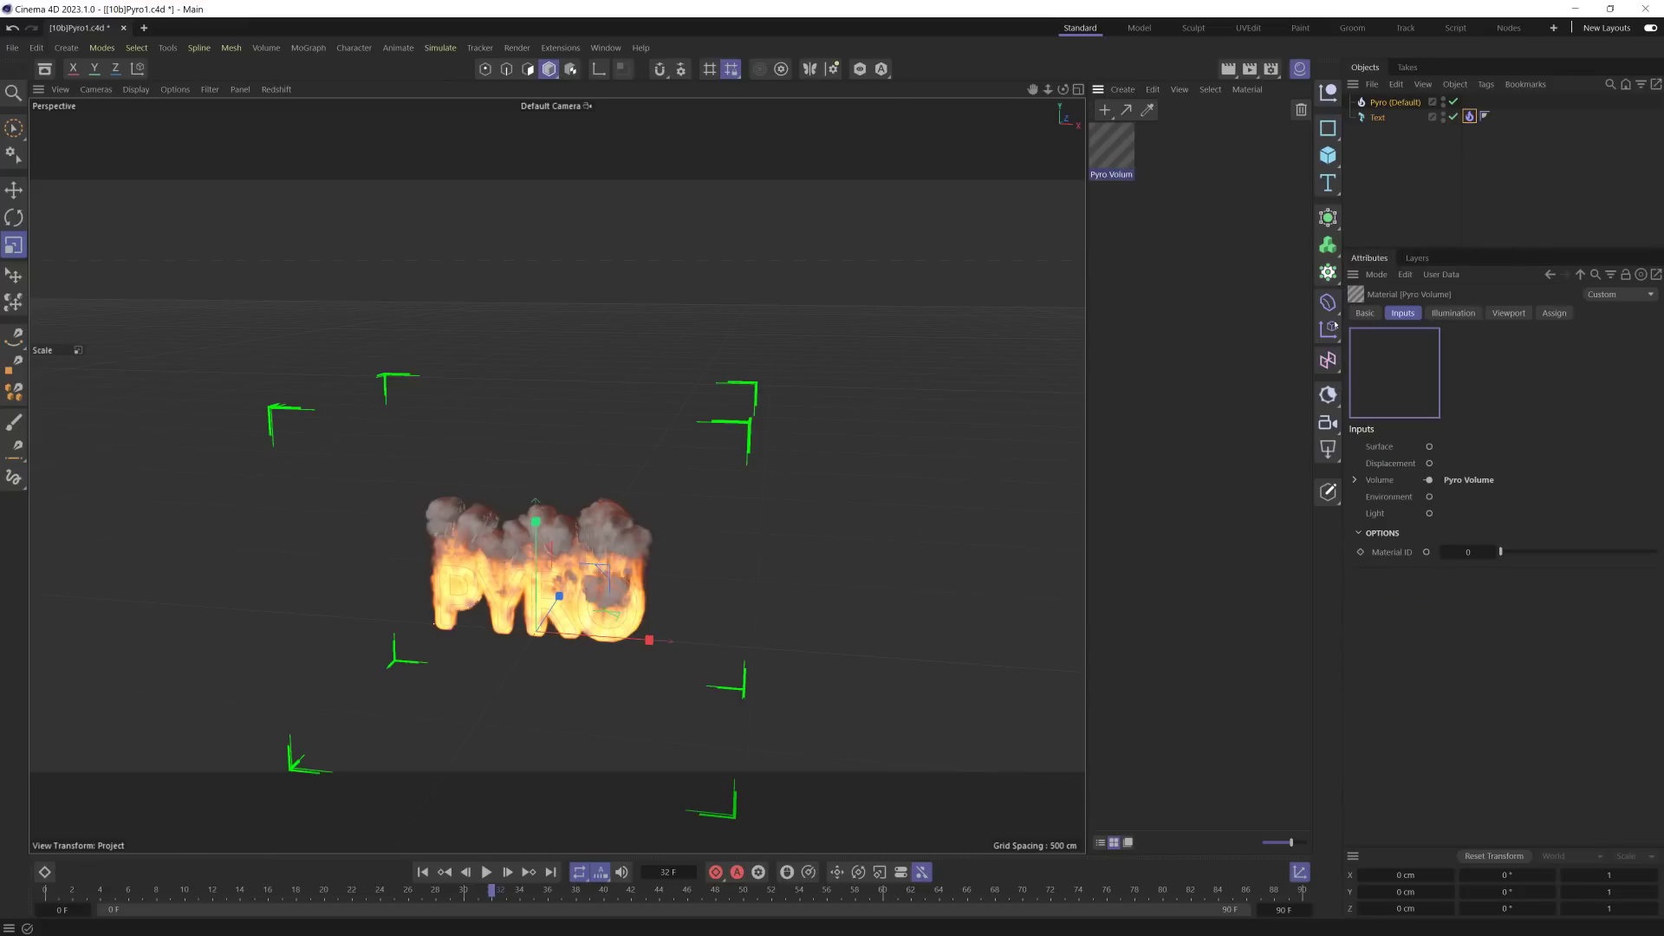
# Step: Open the Pyro Volume material's node graph and move its window off the viewport
pyautogui.doubleClick(1113, 149)
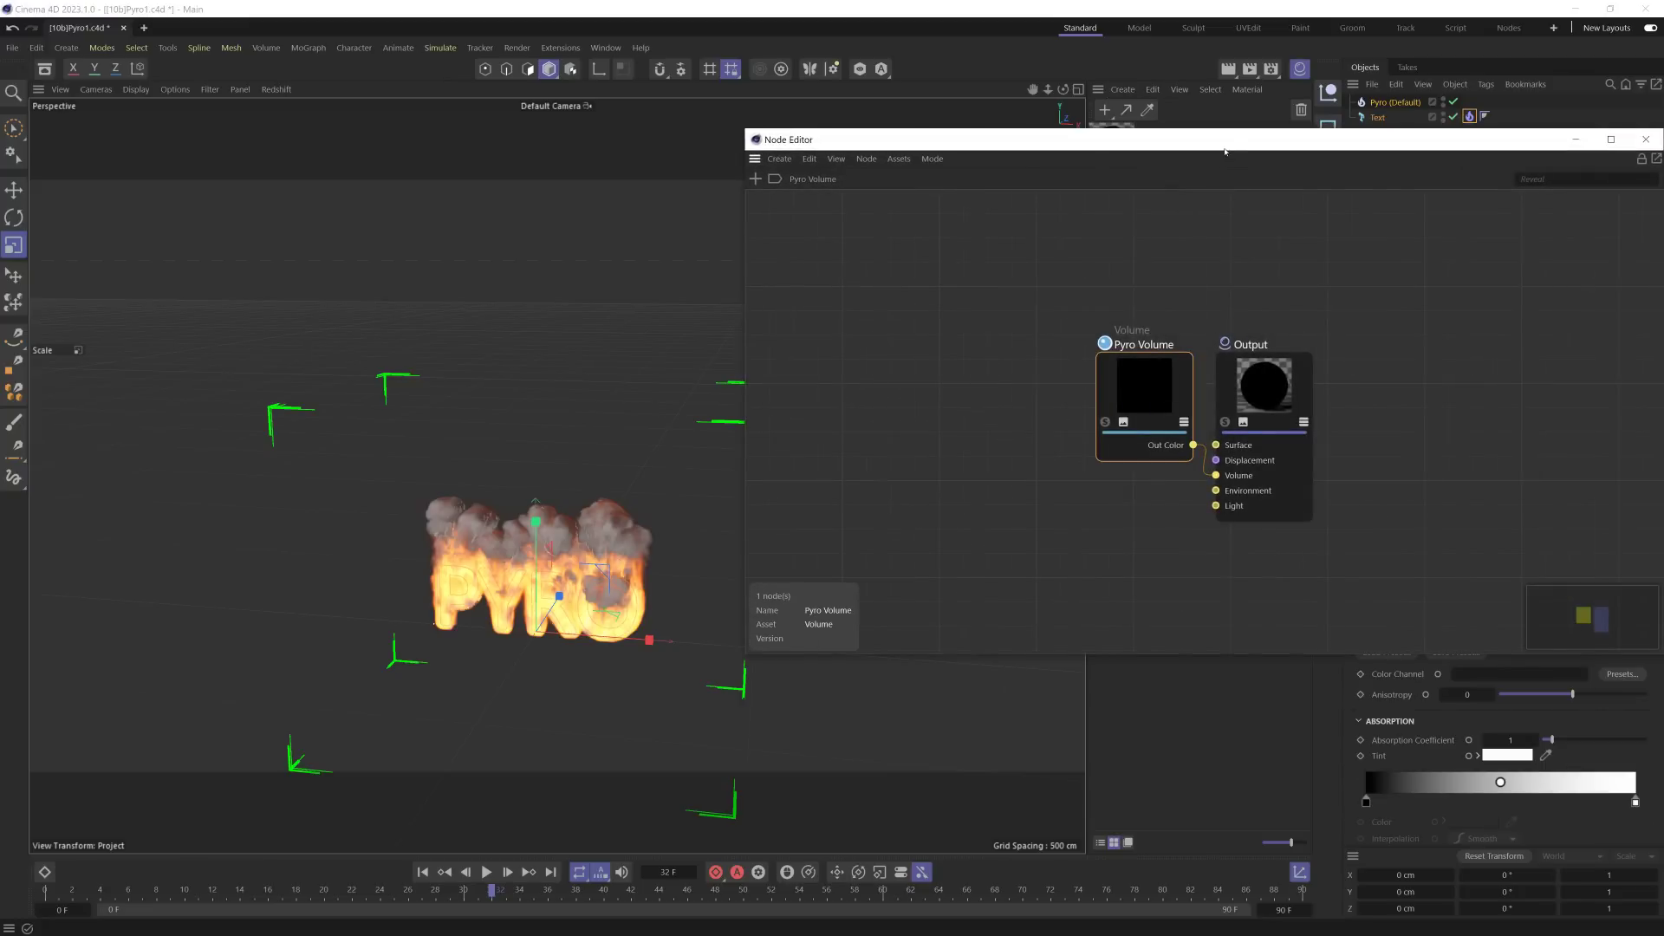
pyautogui.moveTo(1225, 152); pyautogui.dragTo(696, 176)
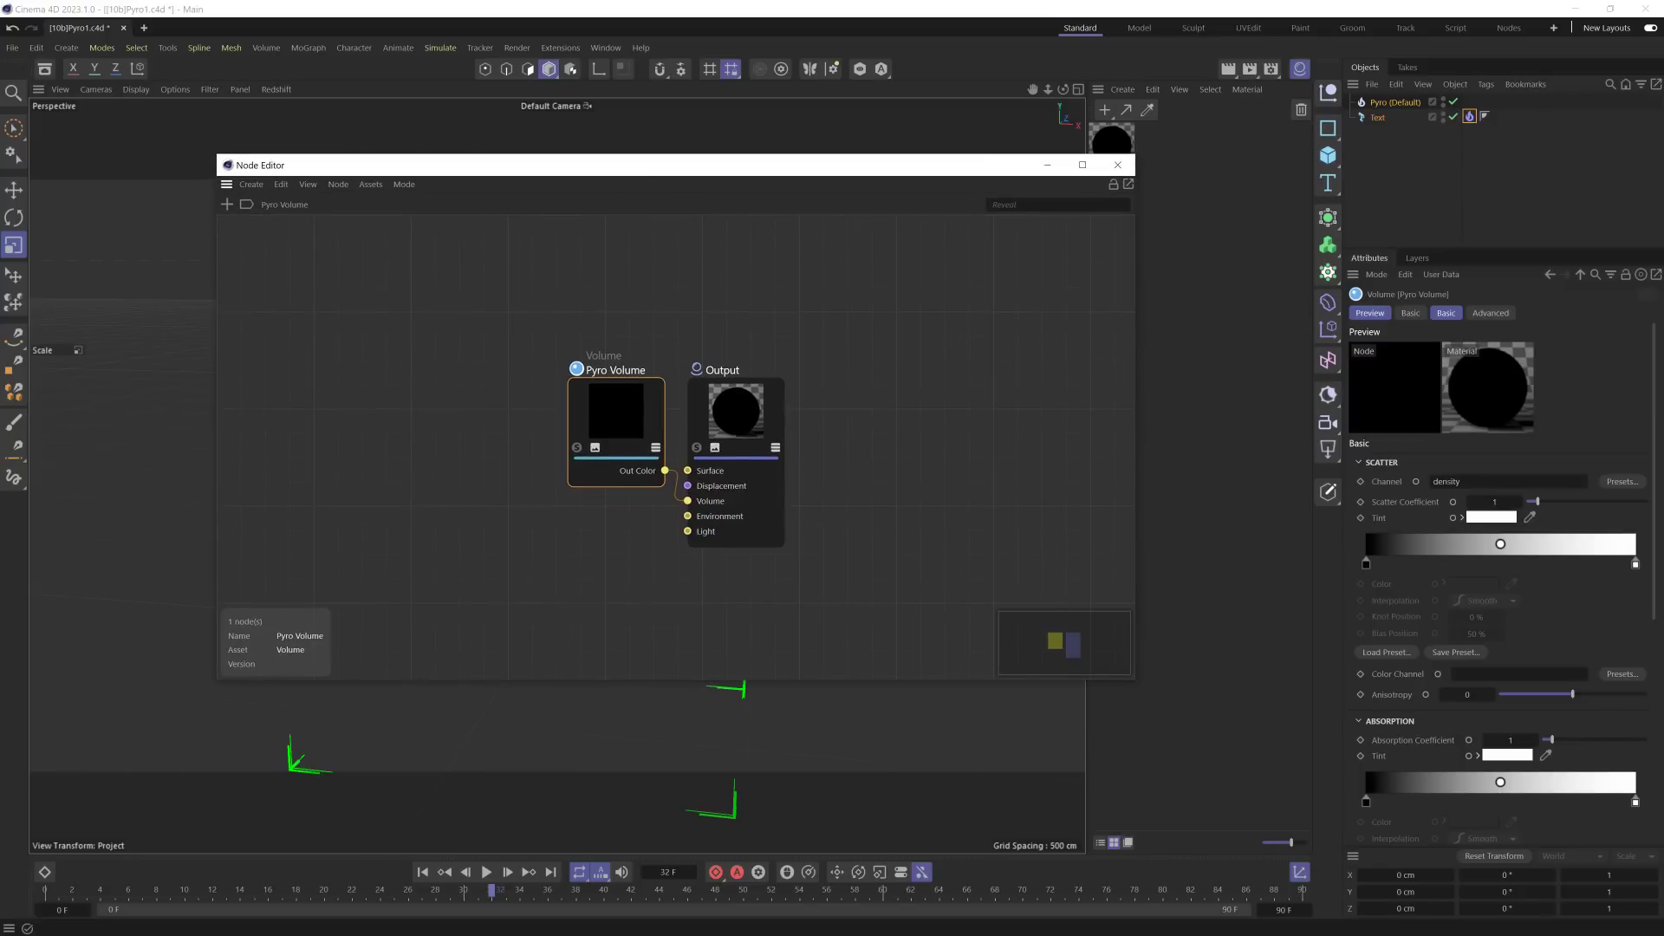
pyautogui.scroll(-5, 1383, 659)
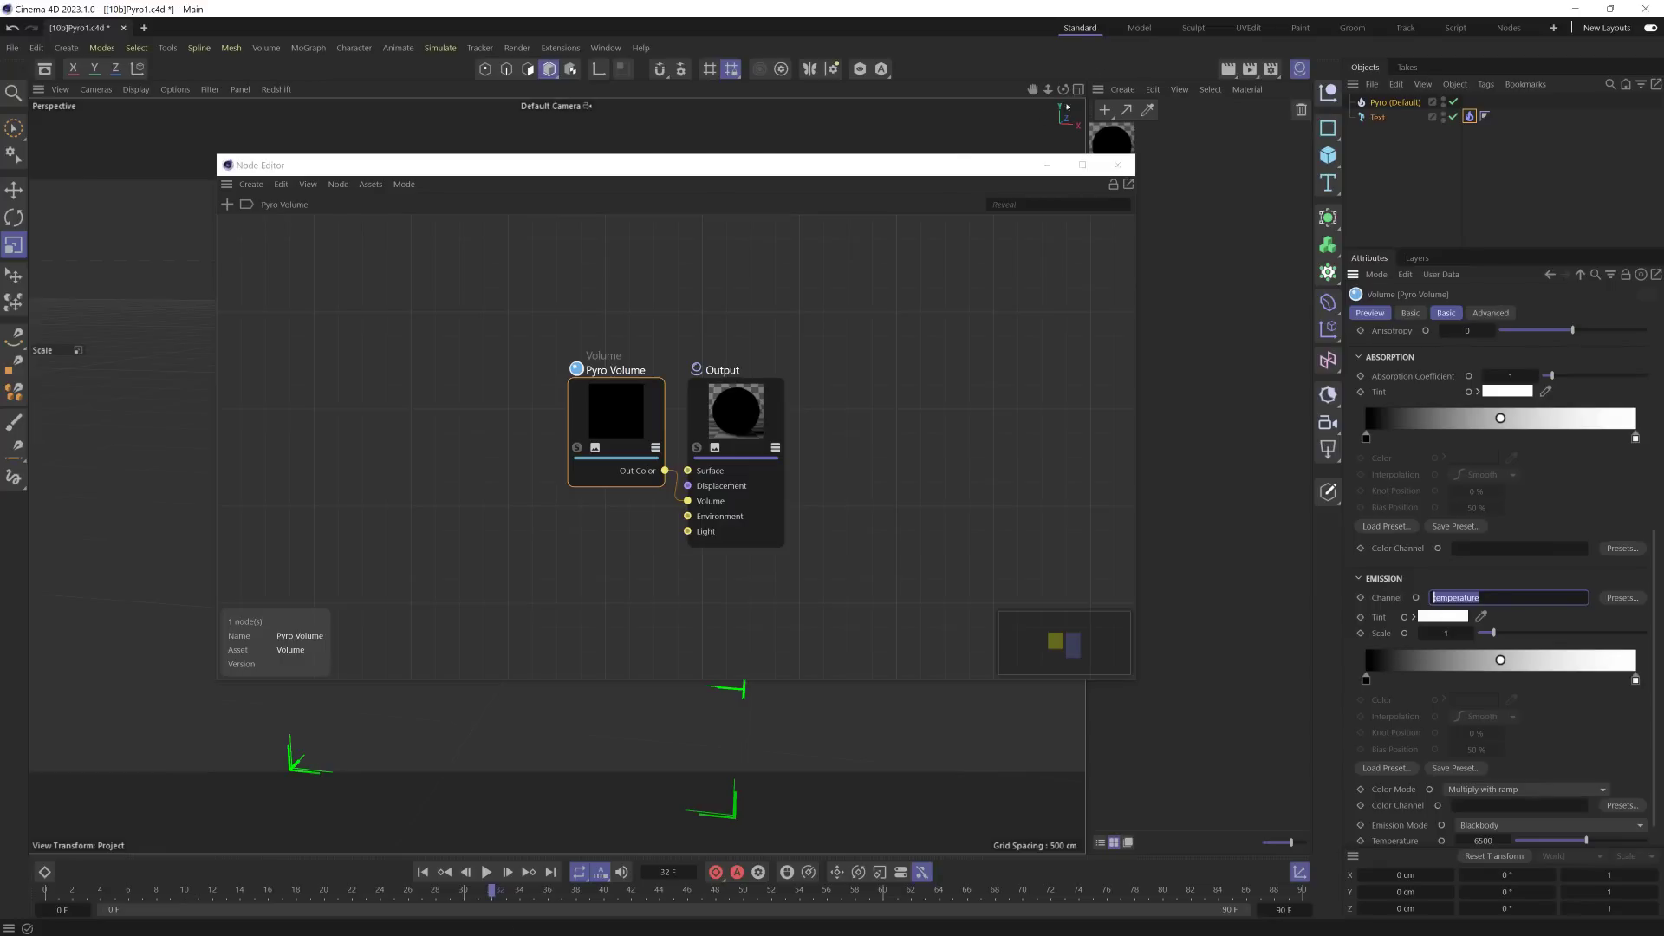
pyautogui.moveTo(659, 165)
pyautogui.mouseDown()
pyautogui.moveTo(965, 271)
pyautogui.moveTo(1188, 315)
pyautogui.moveTo(1146, 309)
pyautogui.mouseUp()
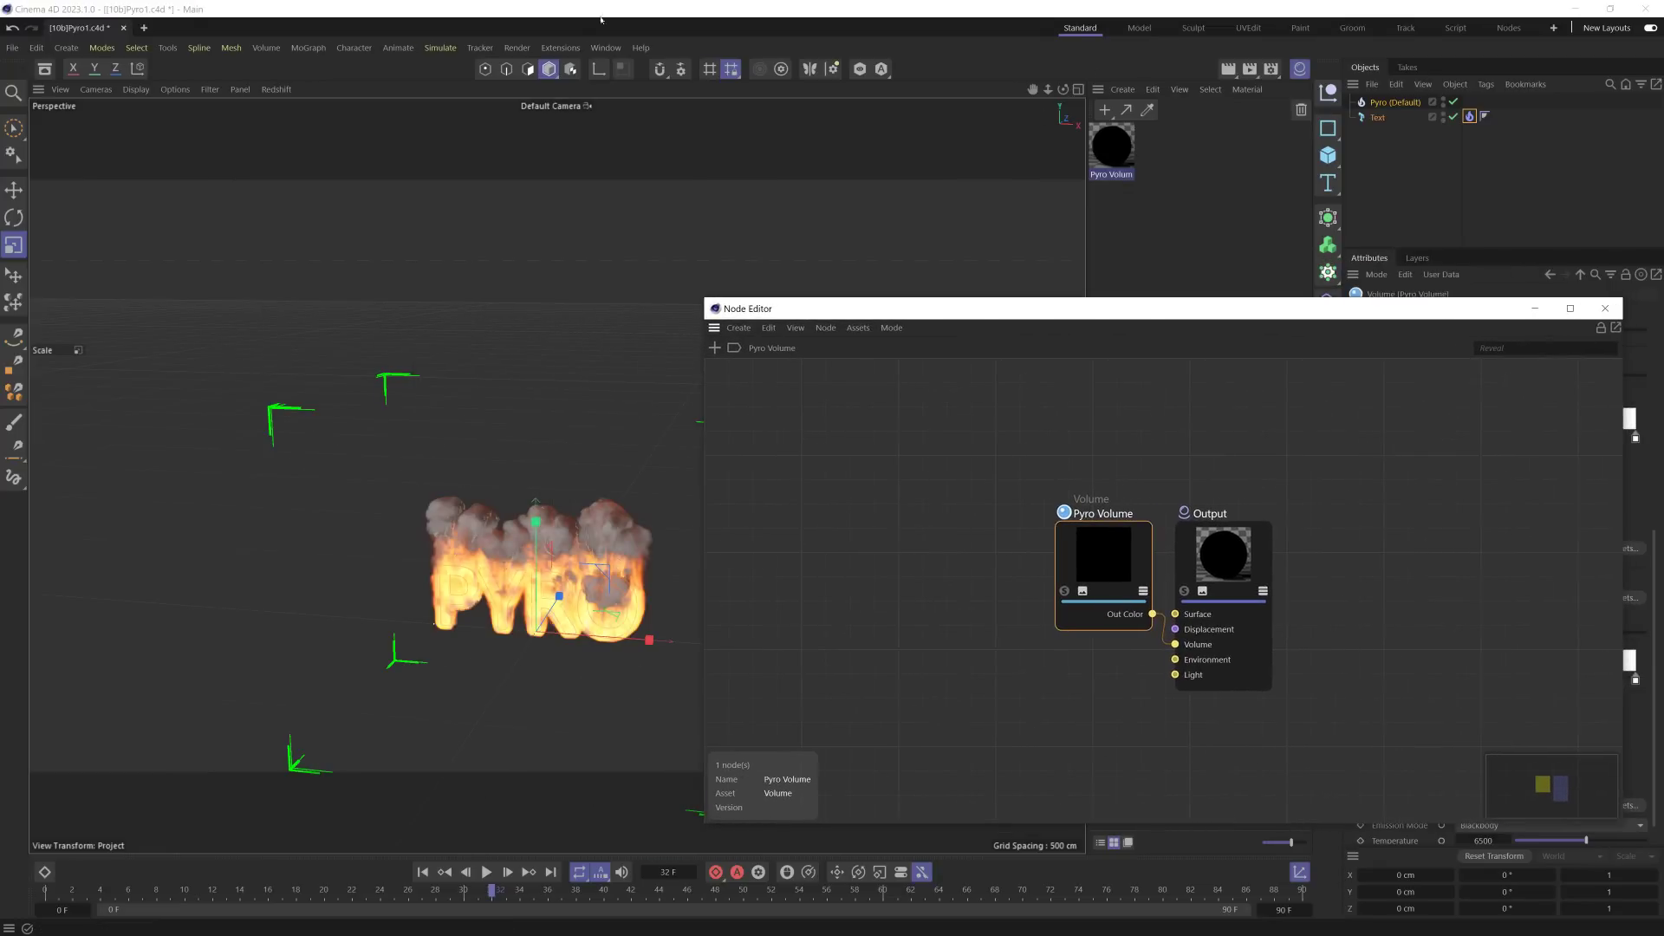
pyautogui.scroll(10, 539, 537)
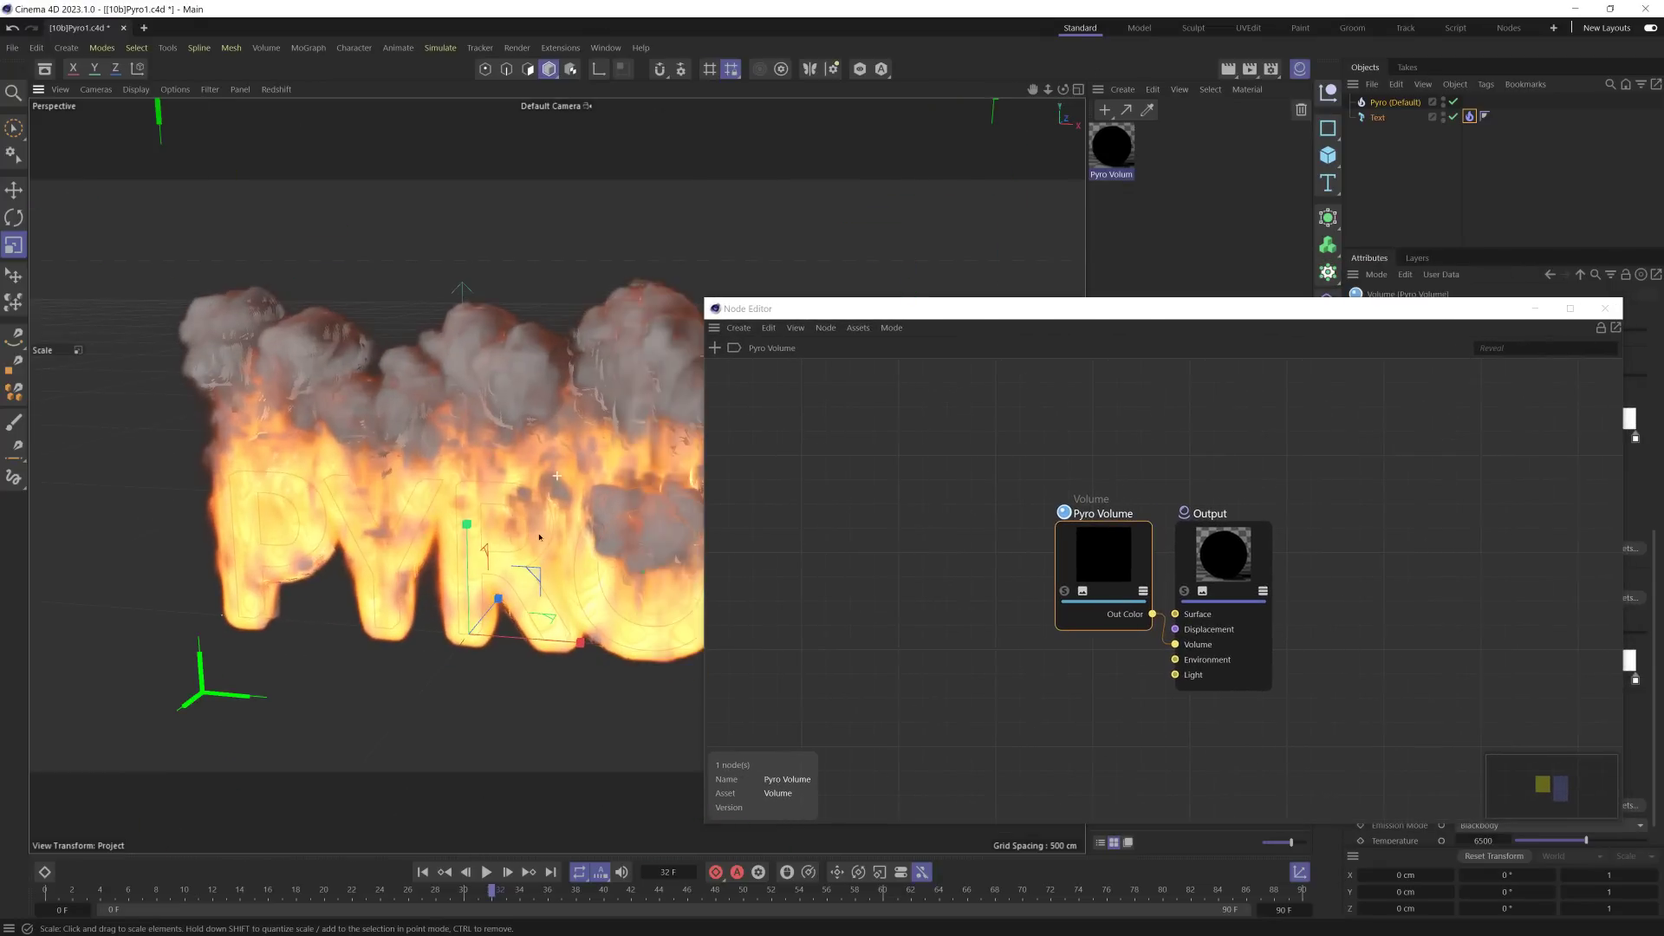
pyautogui.scroll(-2, 504, 553)
# Step: Open the Redshift RenderView and start an interactive render of the PYRO text
pyautogui.click(560, 48)
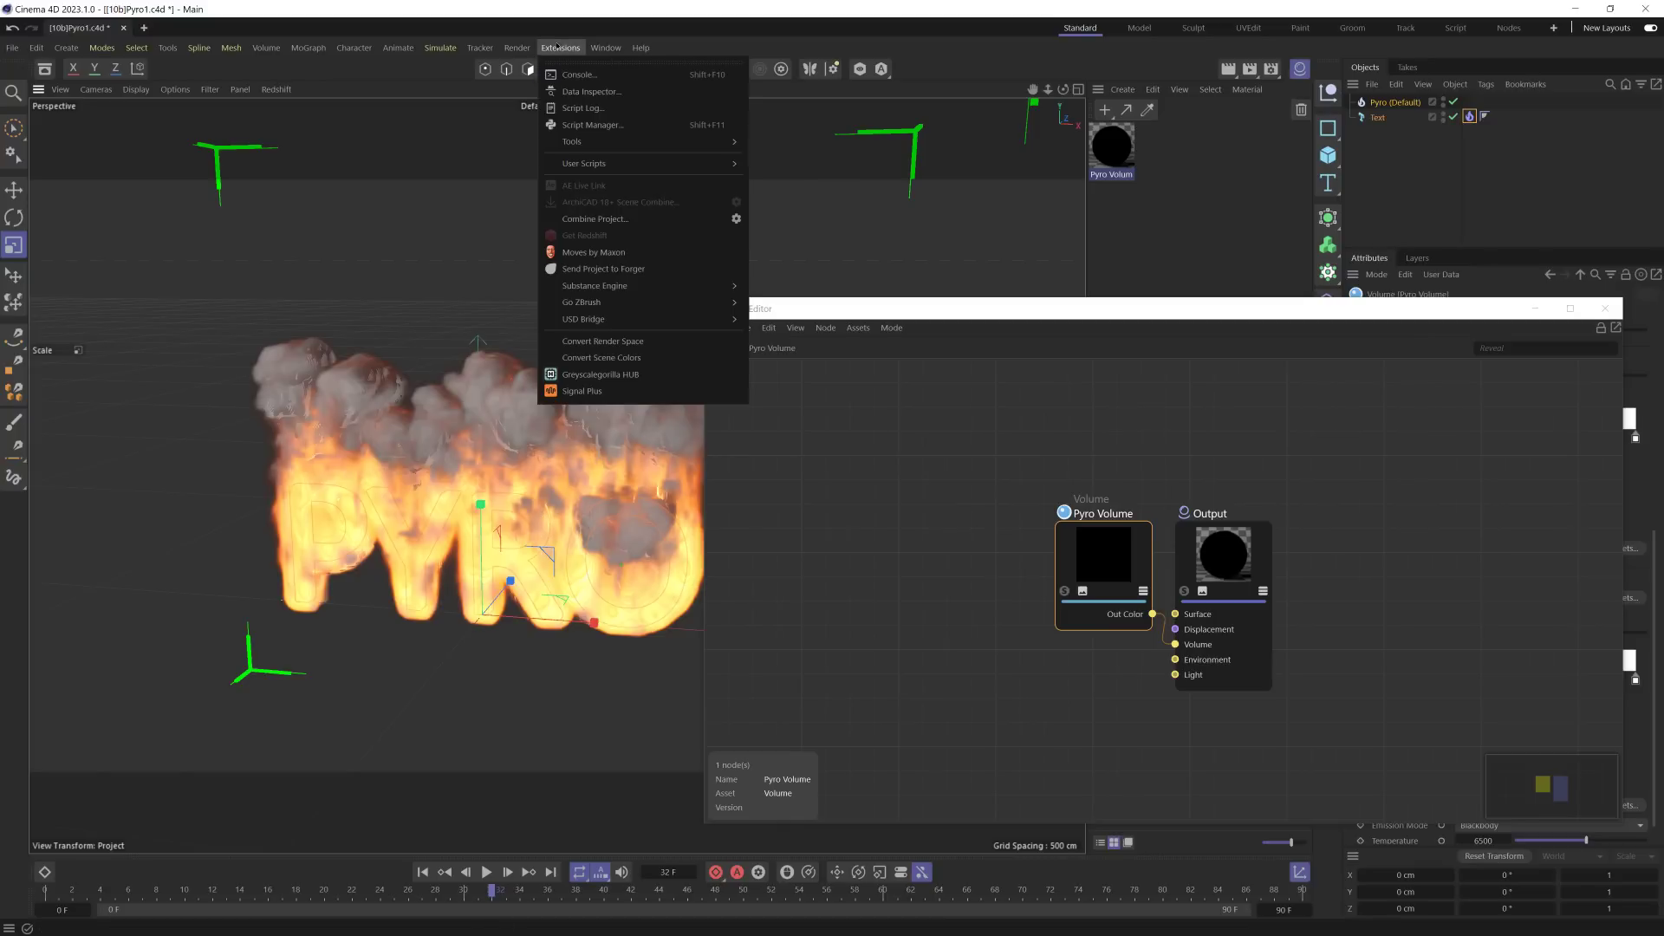
pyautogui.moveTo(512, 49)
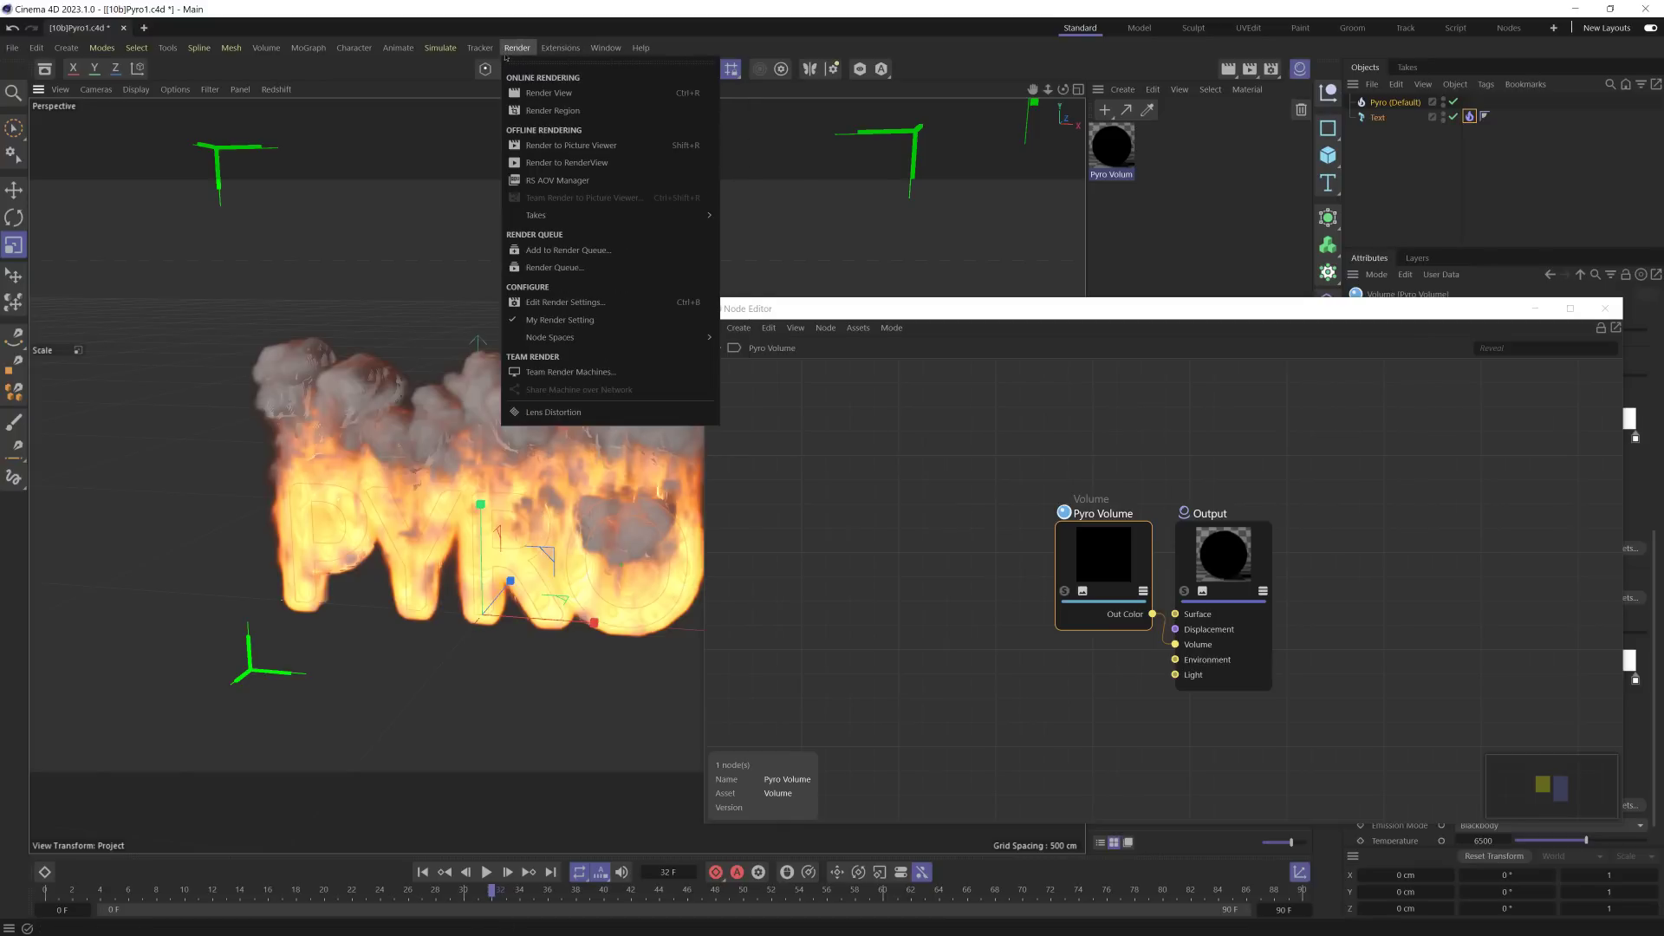
pyautogui.click(554, 166)
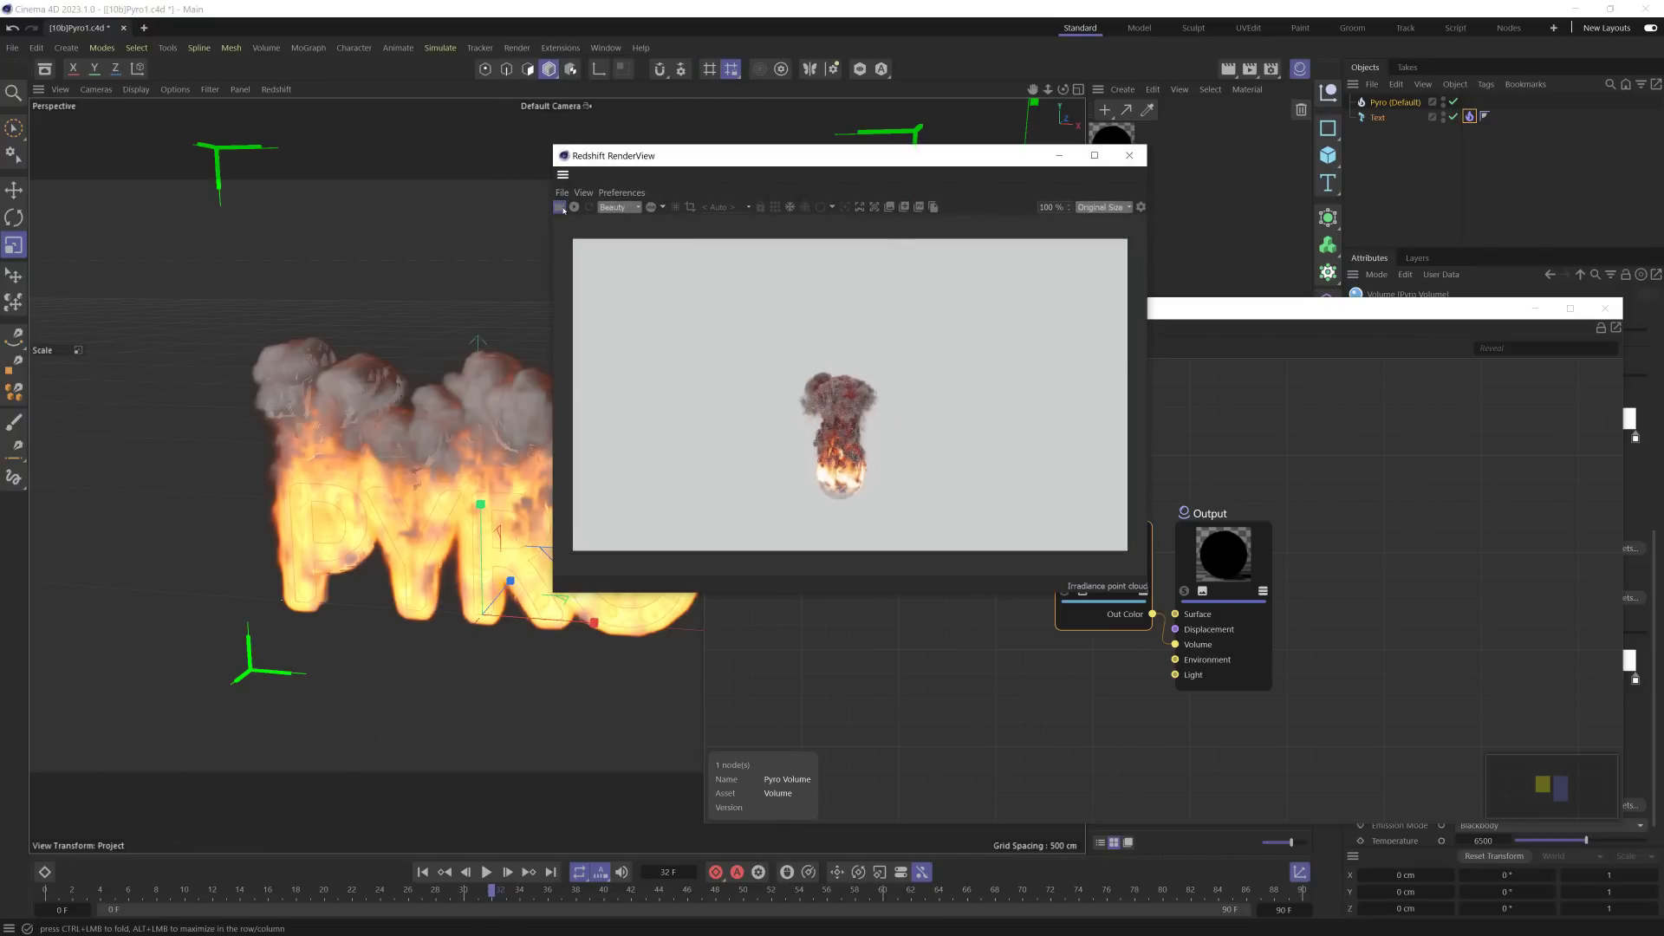
pyautogui.click(574, 206)
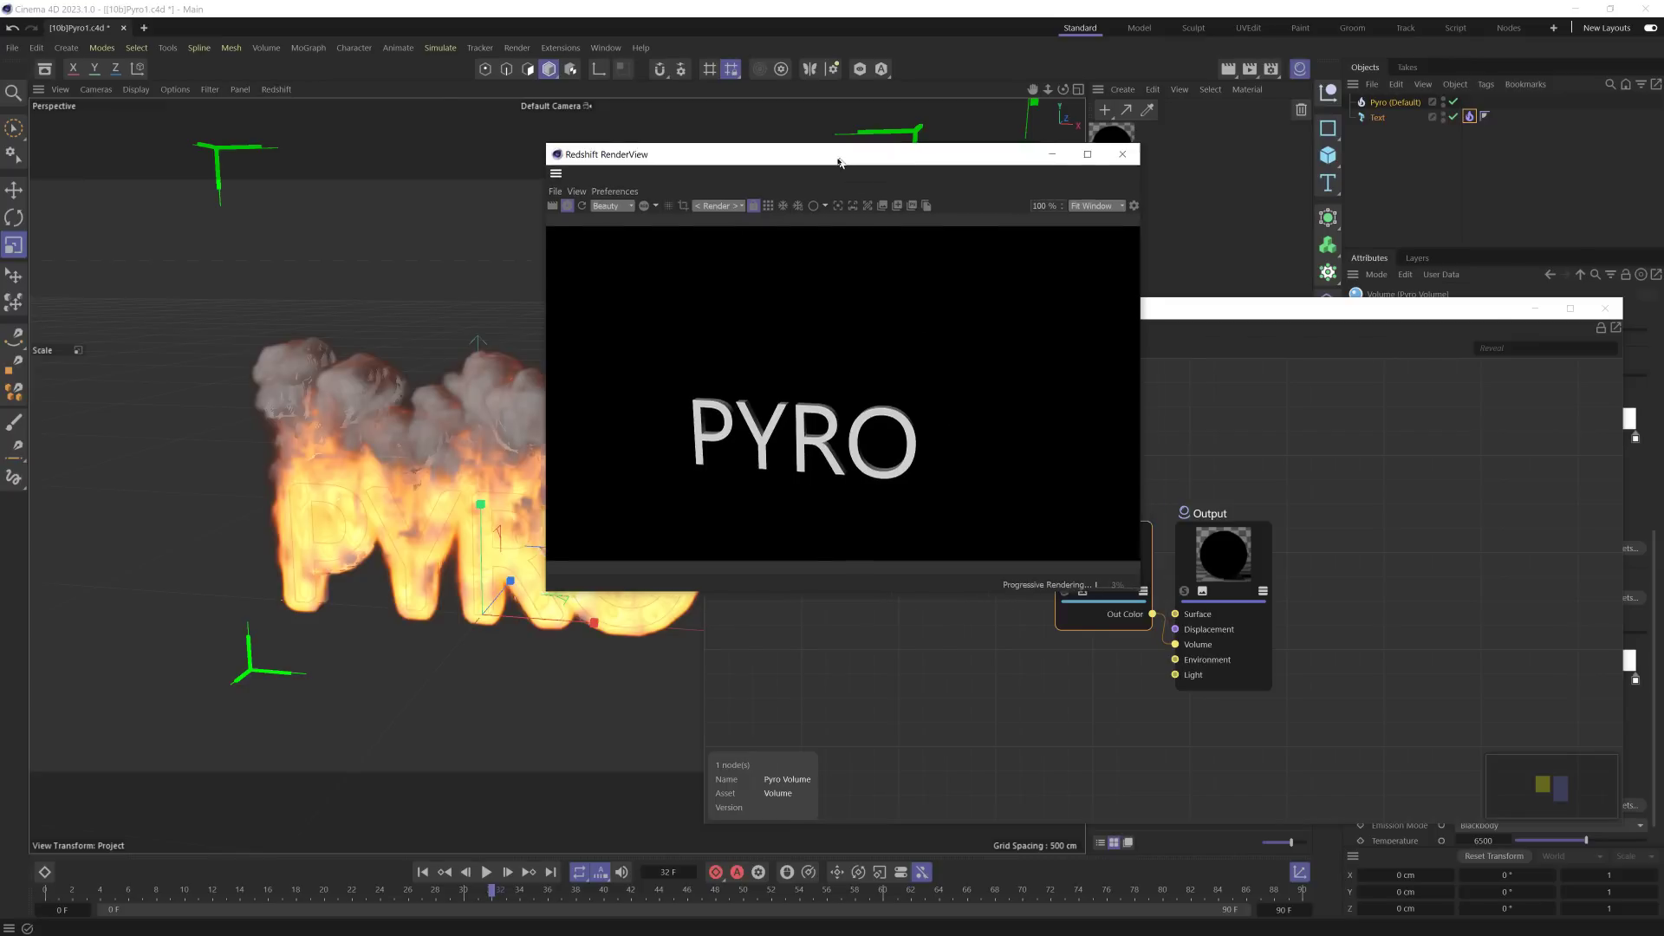
# Step: Stop the IPR and arrange the RenderView and Node Editor windows side by side
pyautogui.moveTo(856, 161); pyautogui.dragTo(464, 139)
pyautogui.click(183, 183)
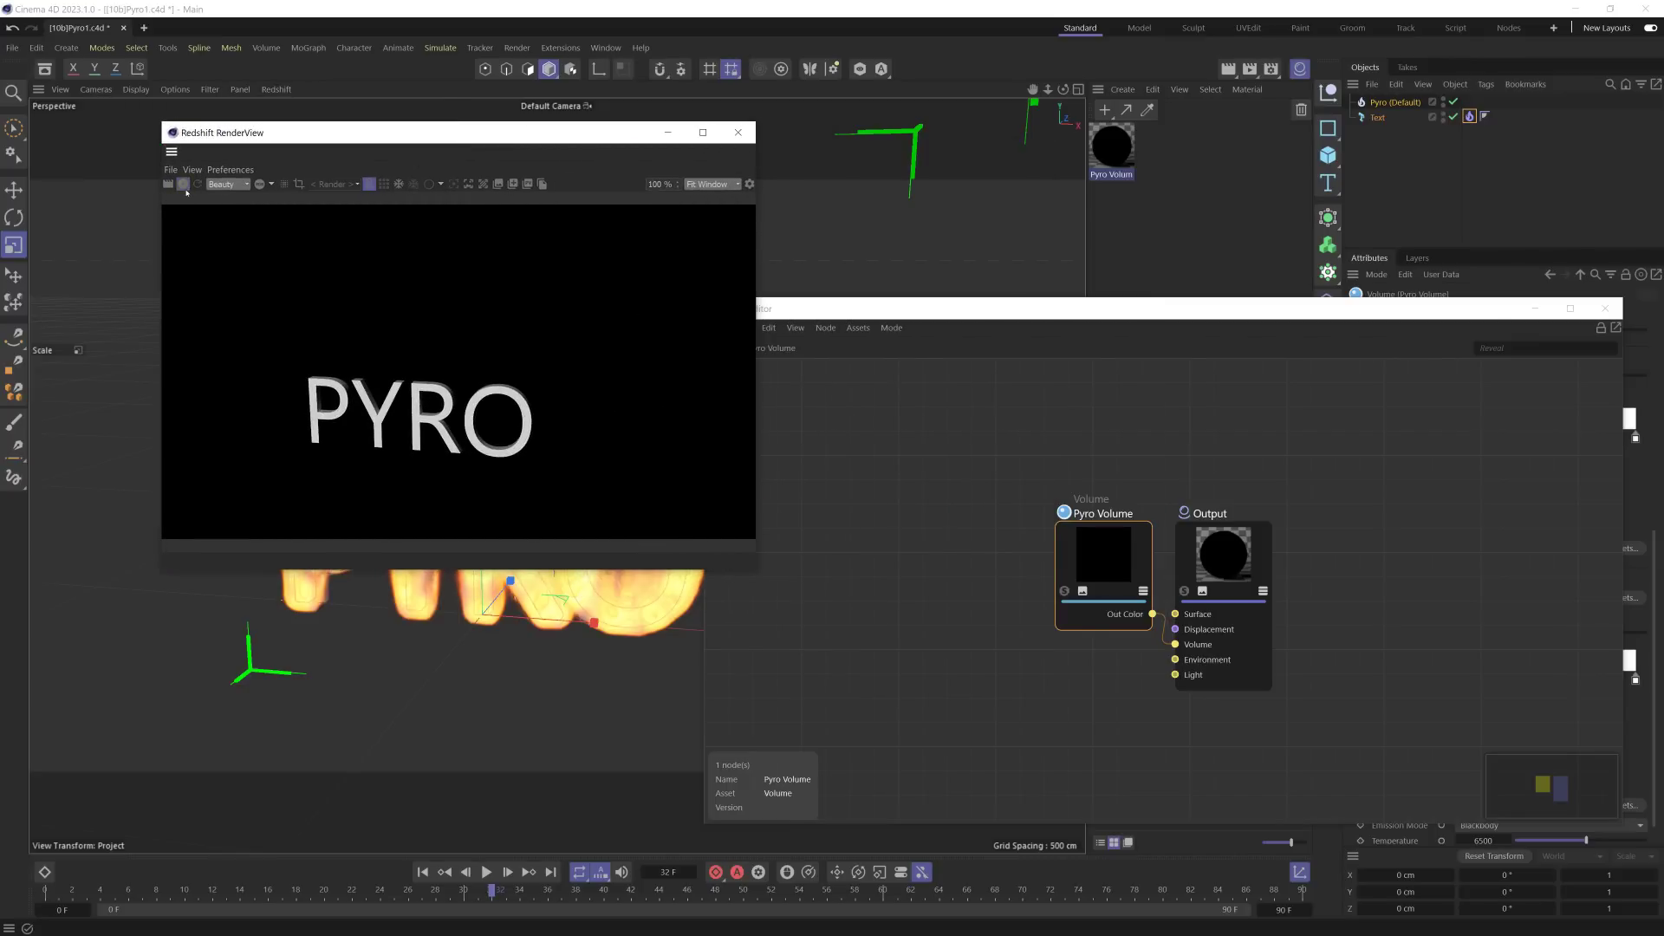
pyautogui.moveTo(1032, 309); pyautogui.dragTo(559, 315)
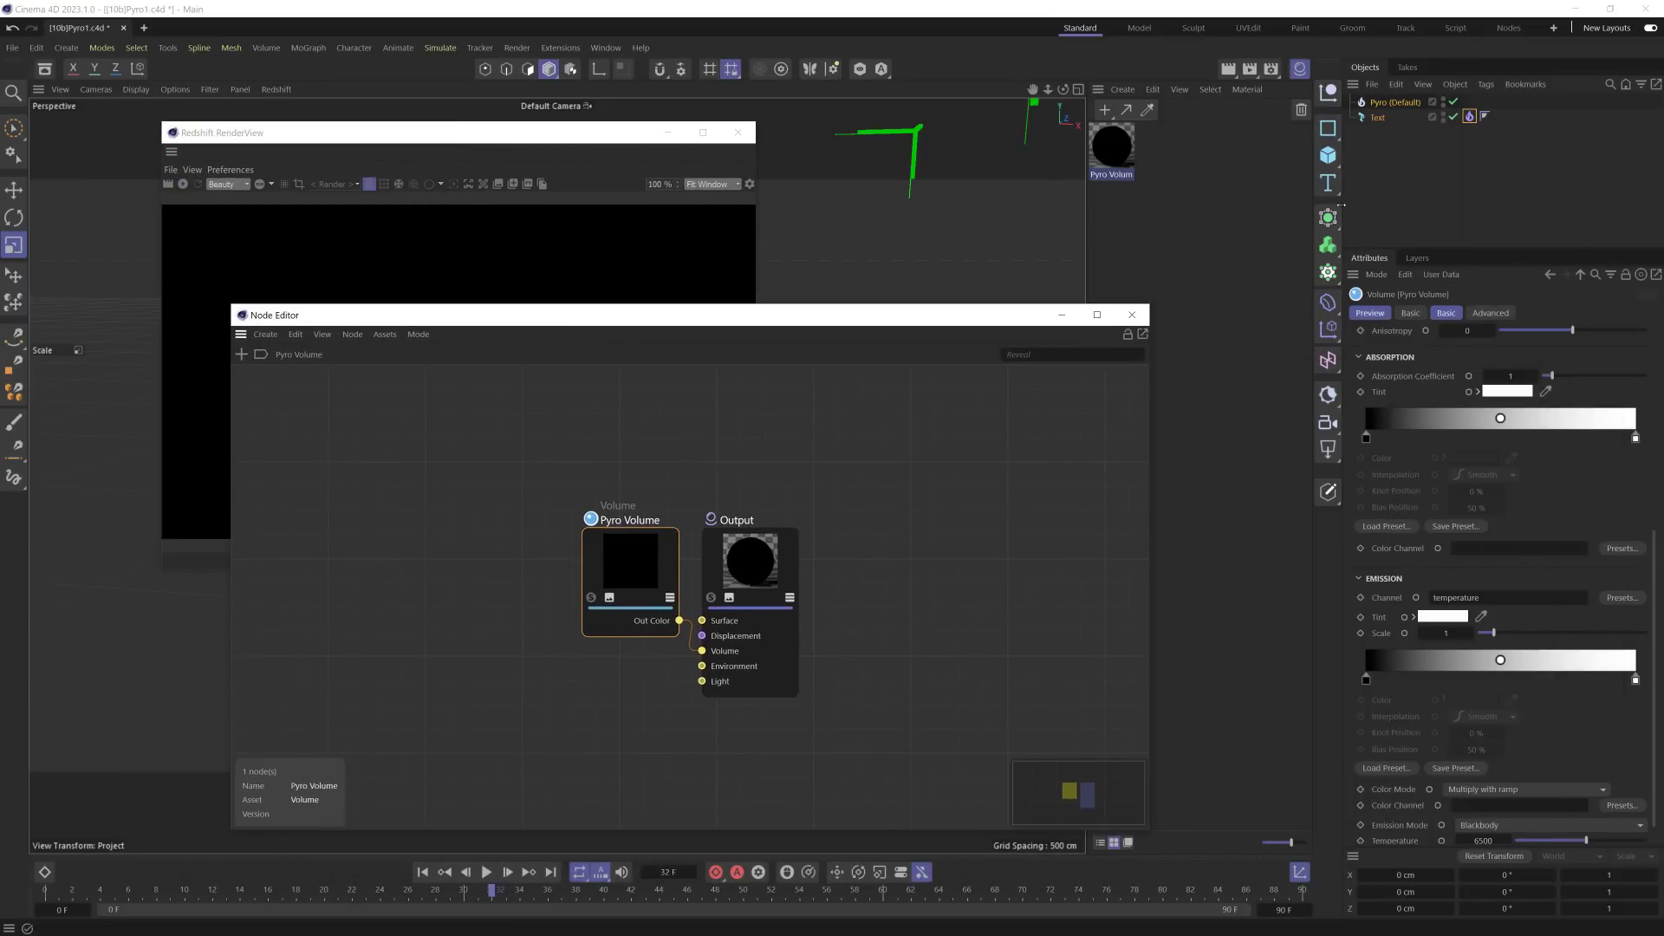
pyautogui.moveTo(890, 321); pyautogui.dragTo(899, 676)
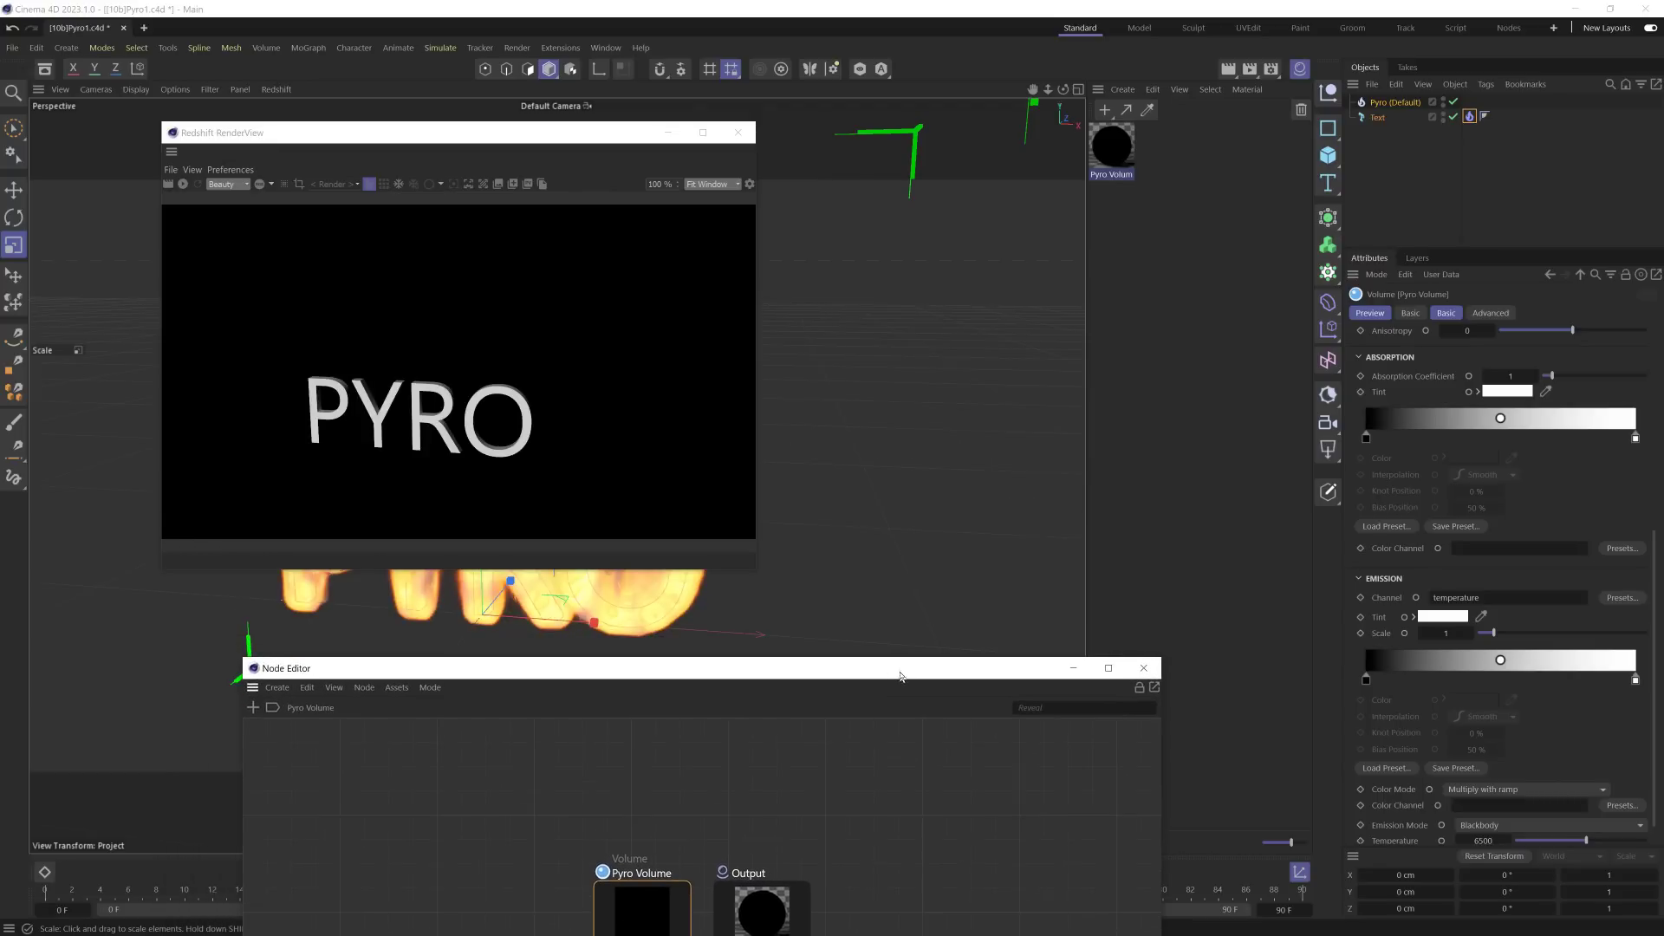
pyautogui.moveTo(783, 679); pyautogui.dragTo(786, 348)
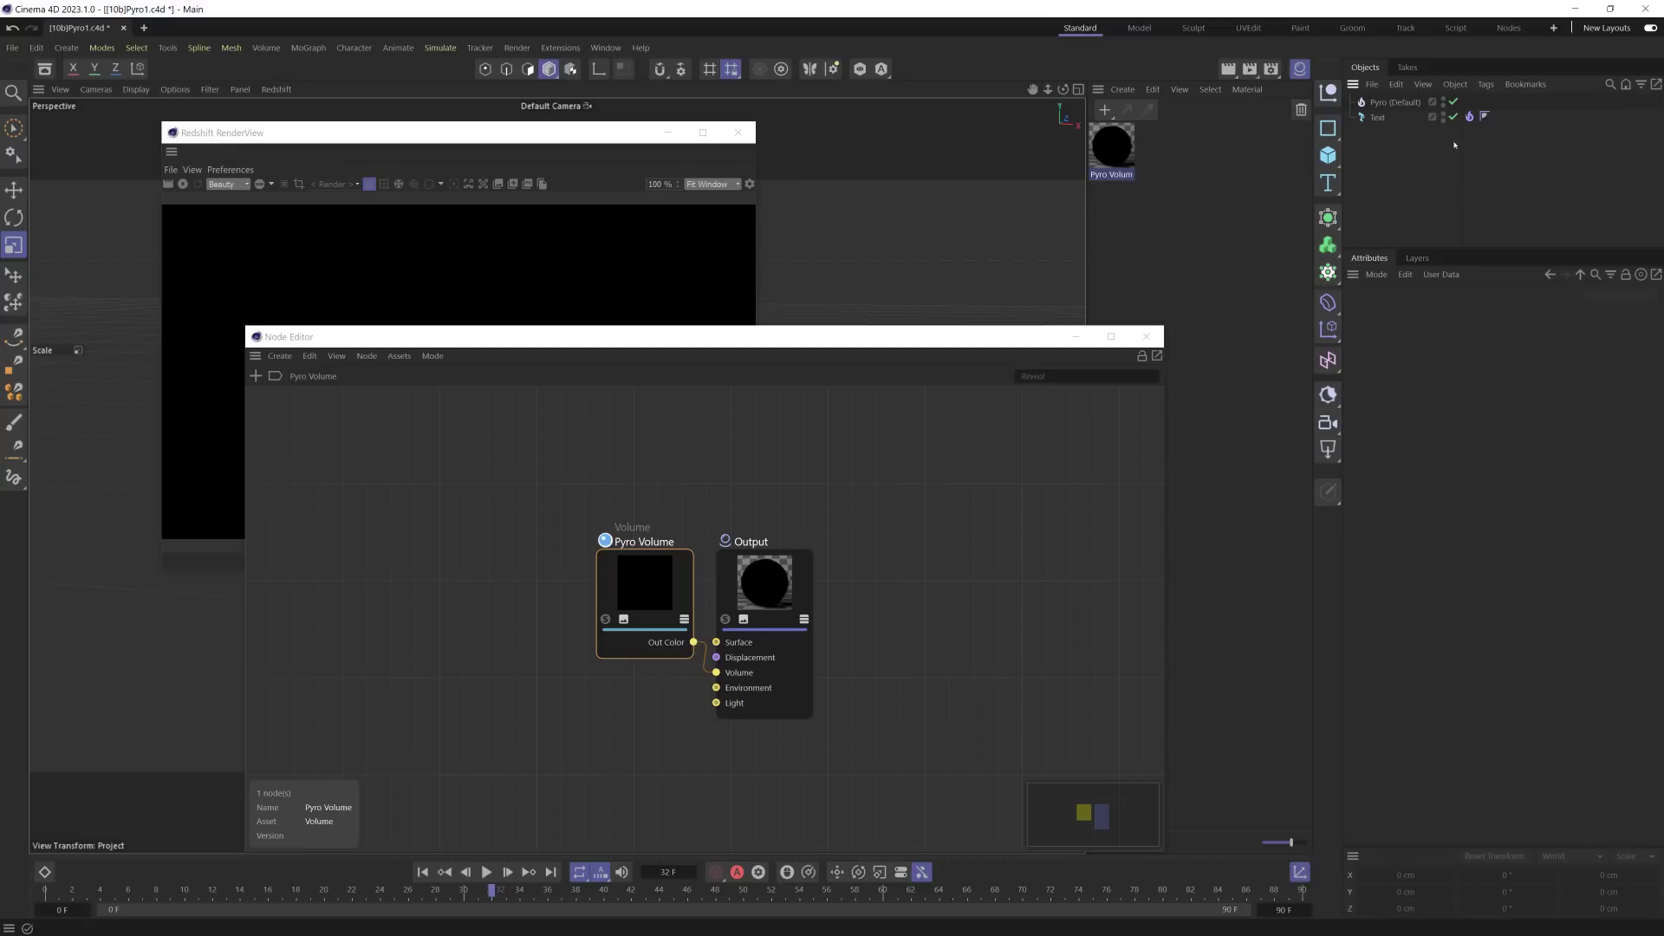
# Step: Set Pyro (Default)'s Density and Temperature to On instead of On Export
pyautogui.click(1458, 103)
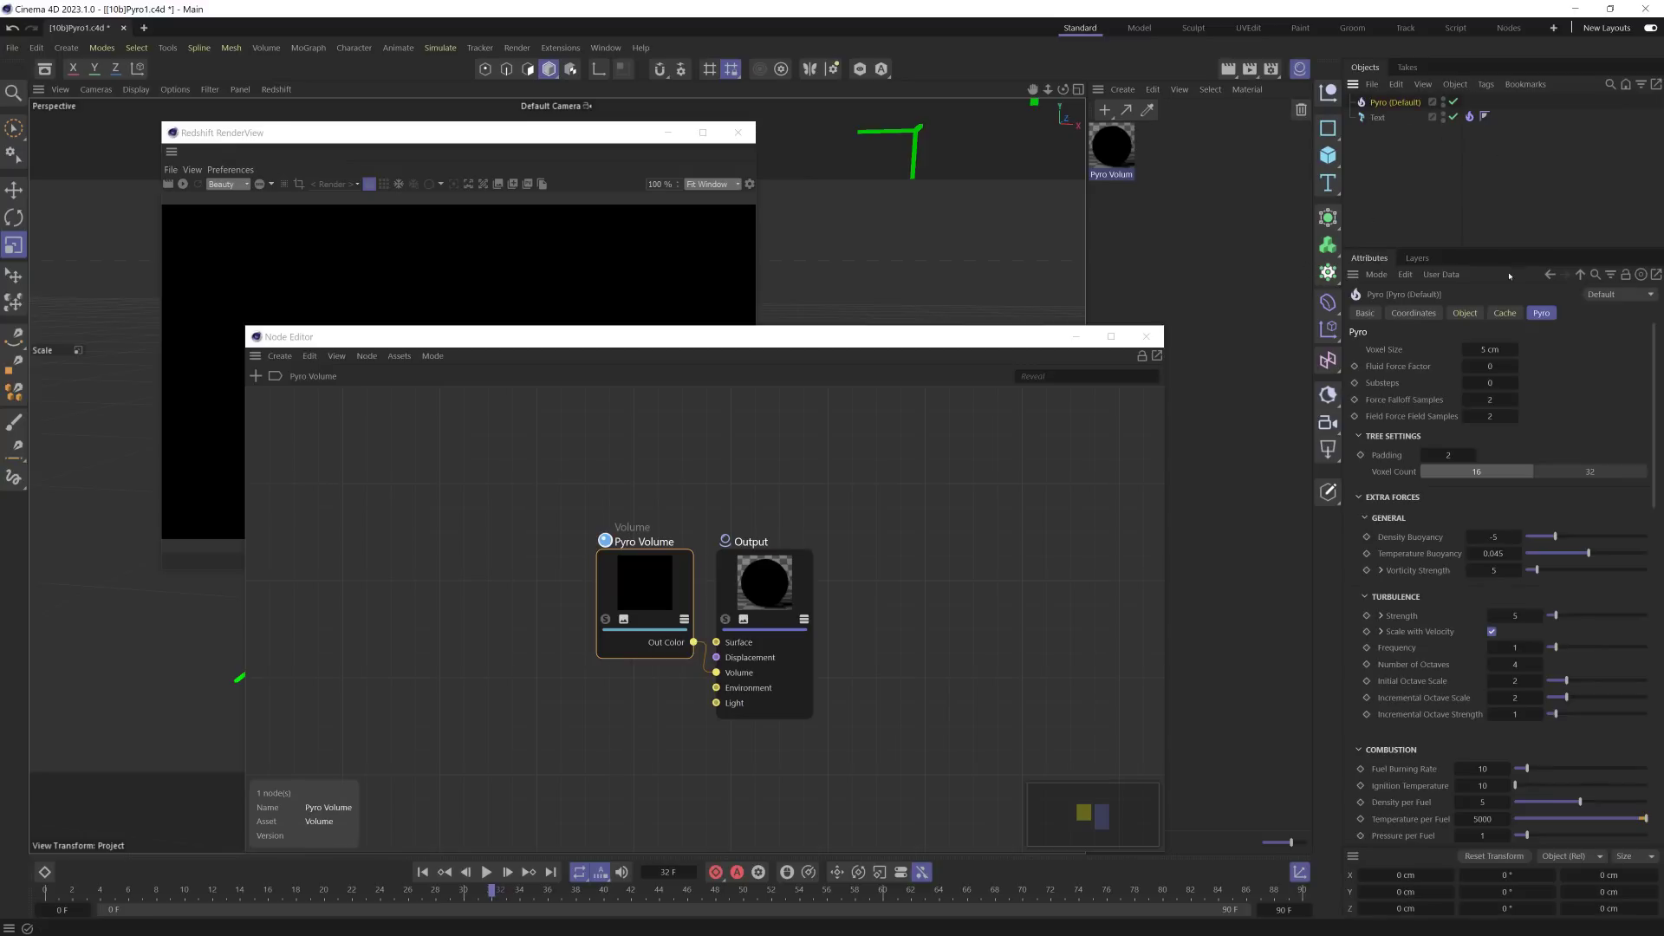
pyautogui.click(1467, 314)
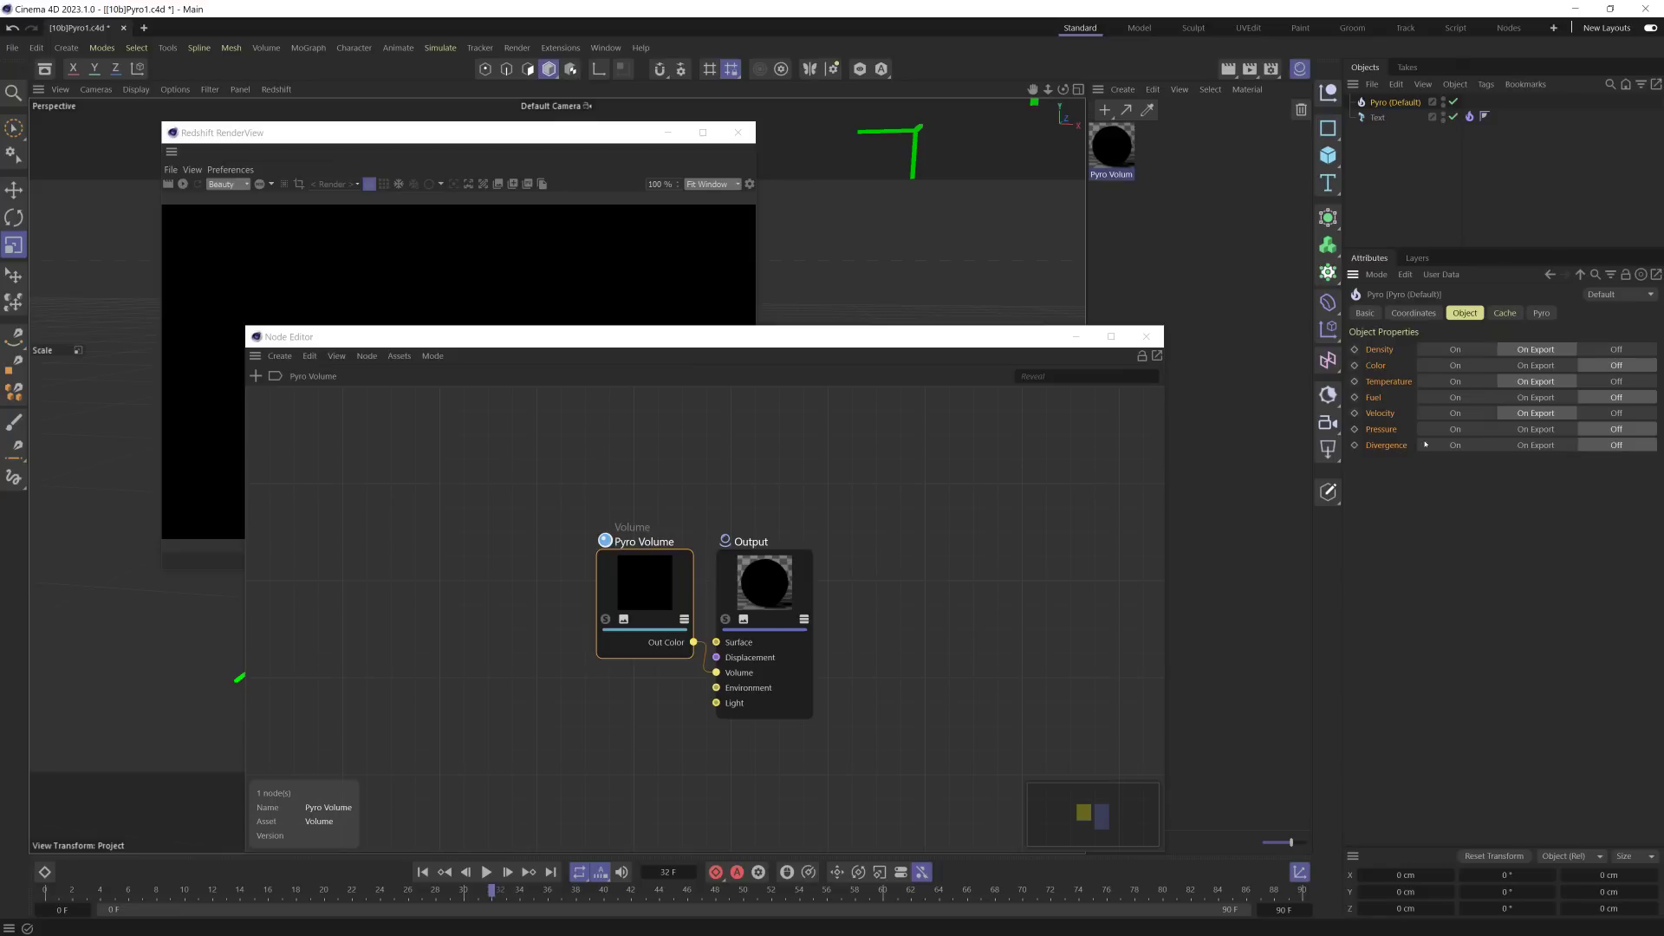
pyautogui.click(1455, 350)
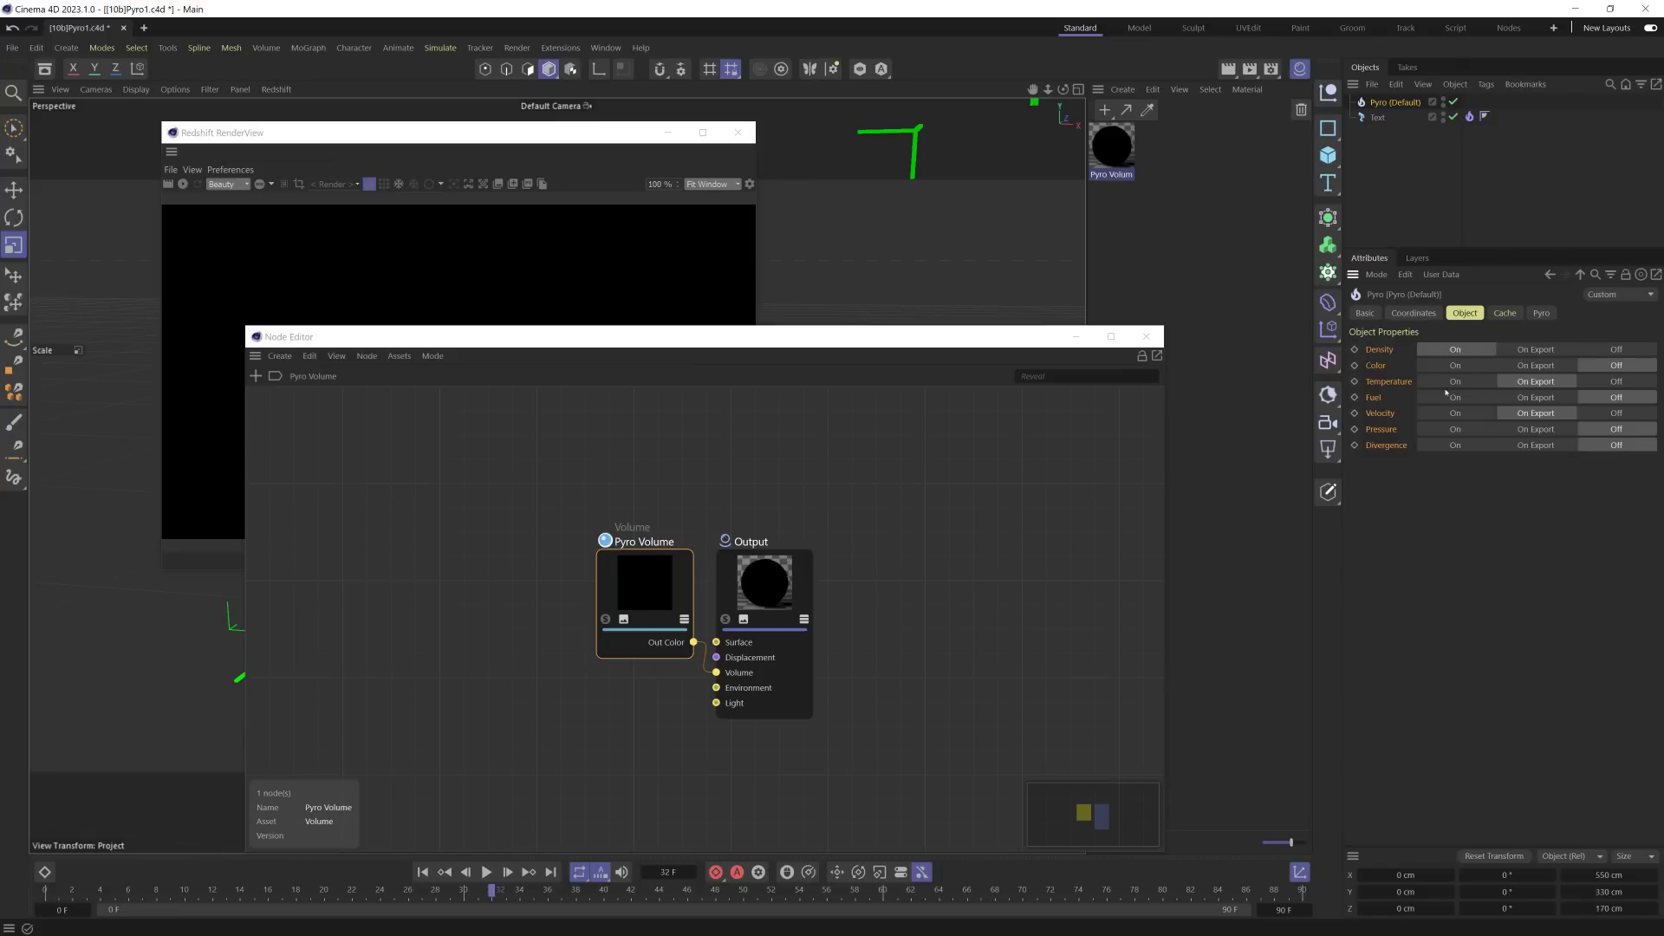
pyautogui.click(1453, 382)
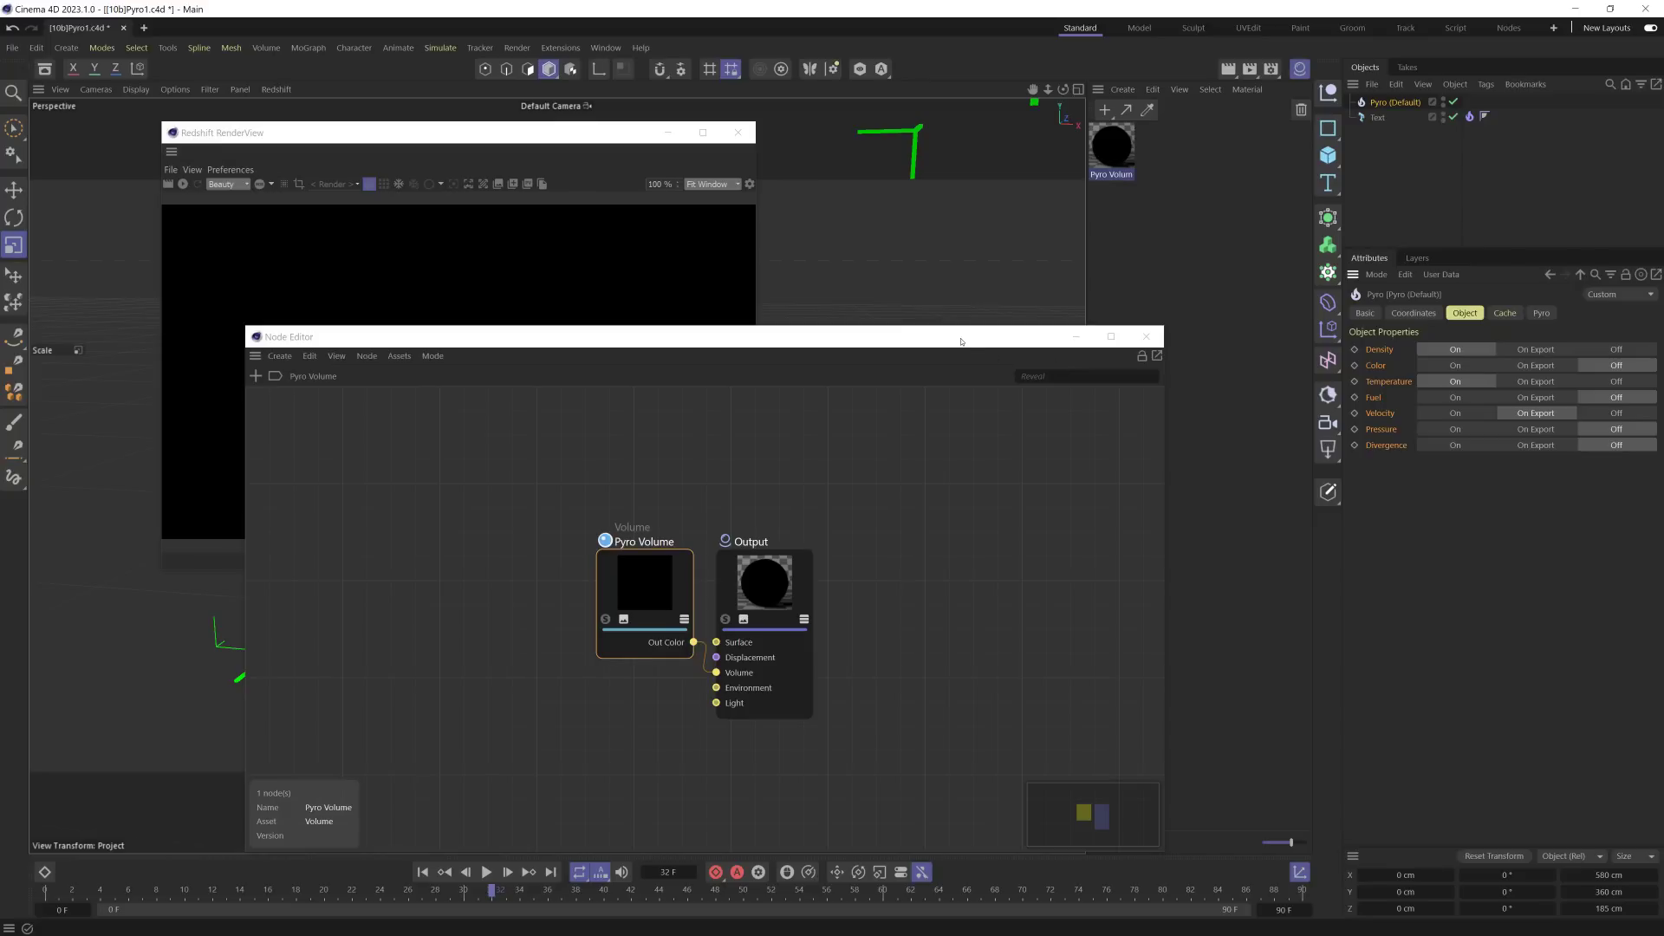
pyautogui.moveTo(960, 340); pyautogui.dragTo(1586, 396)
pyautogui.moveTo(459, 132); pyautogui.dragTo(1077, 184)
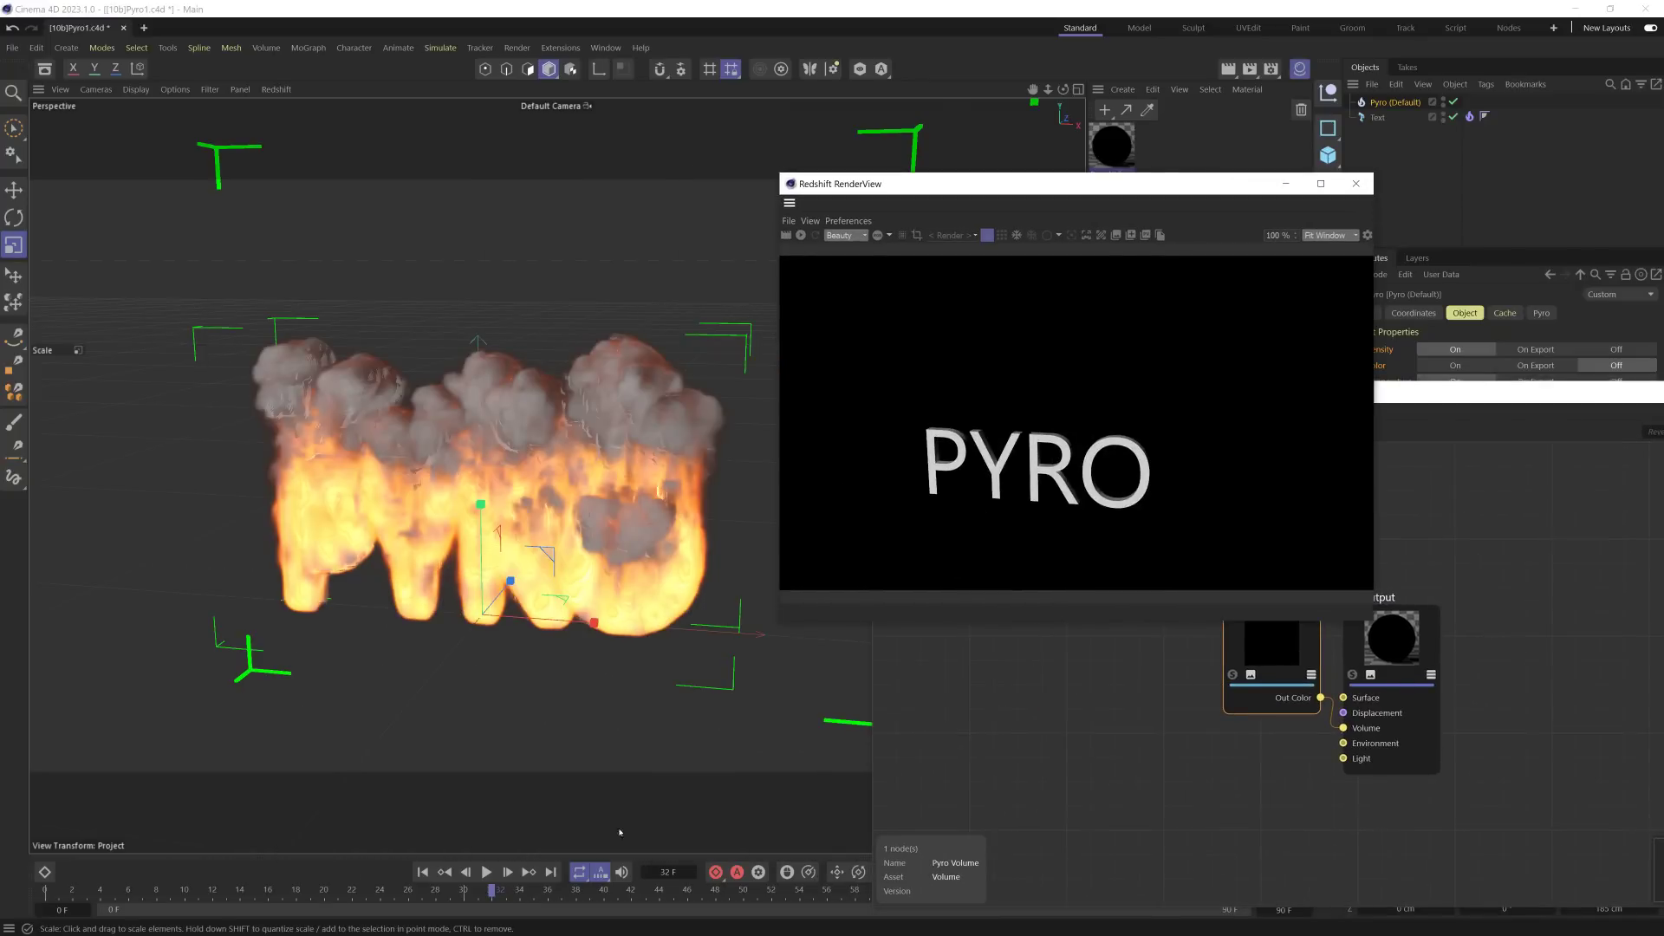
# Step: Rewind and replay the fire simulation, stopping at frame 39
pyautogui.click(423, 871)
pyautogui.click(487, 872)
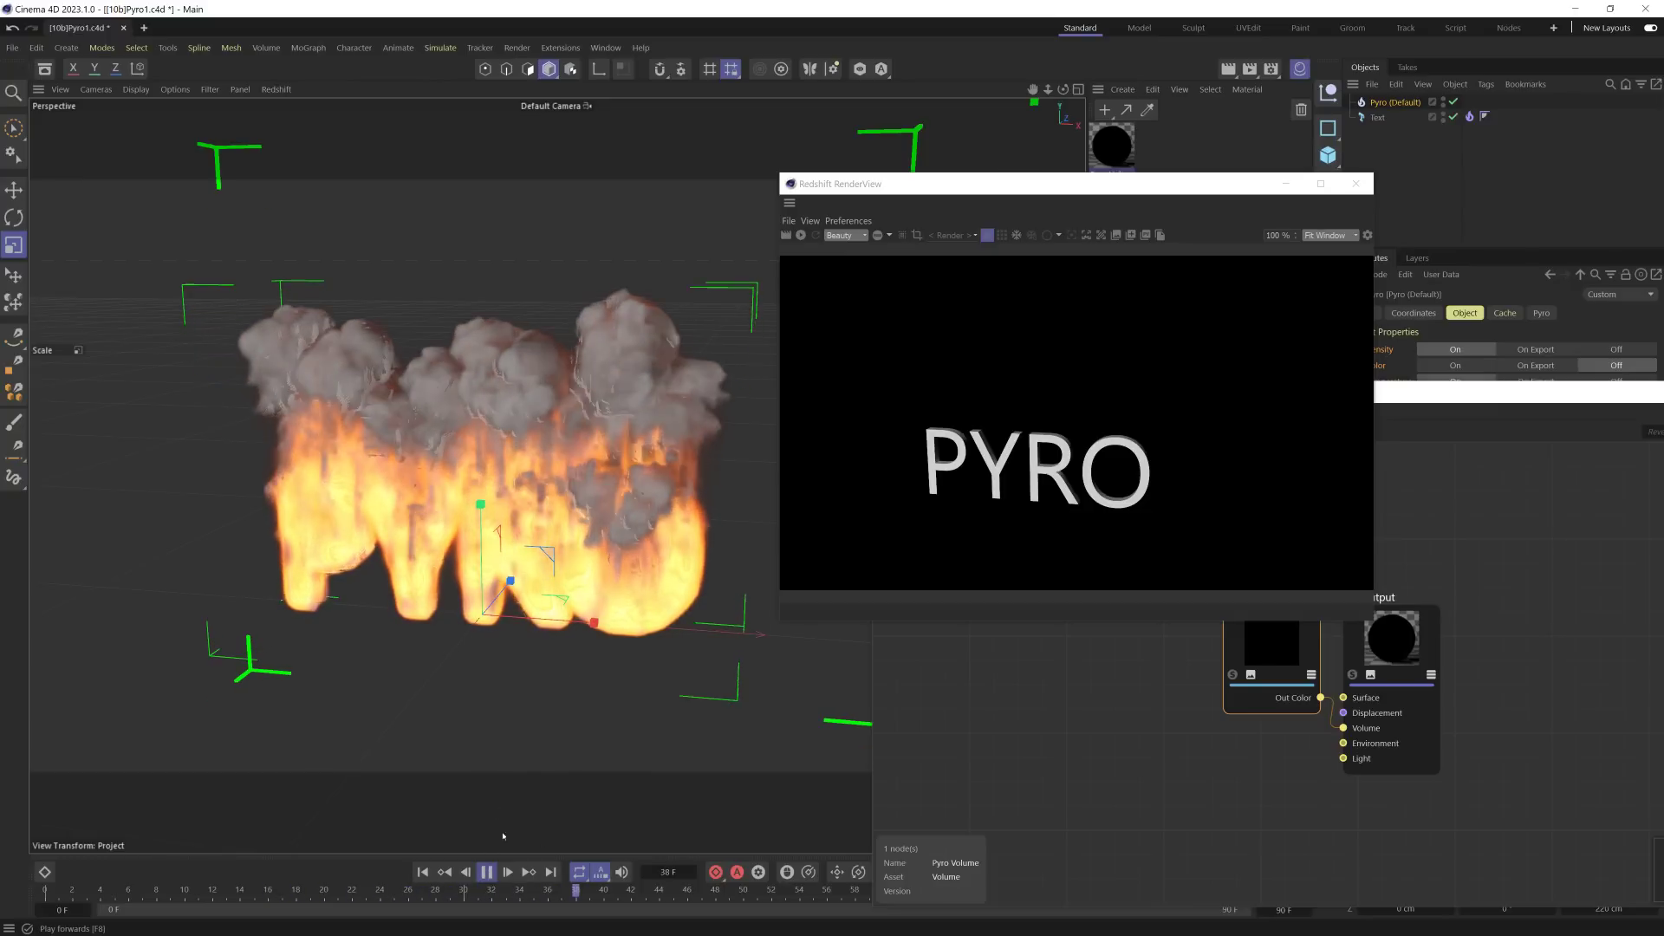
pyautogui.click(486, 872)
# Step: Restart the IPR and apply the Pyro Volume material to Pyro (Default)
pyautogui.moveTo(956, 190); pyautogui.dragTo(543, 179)
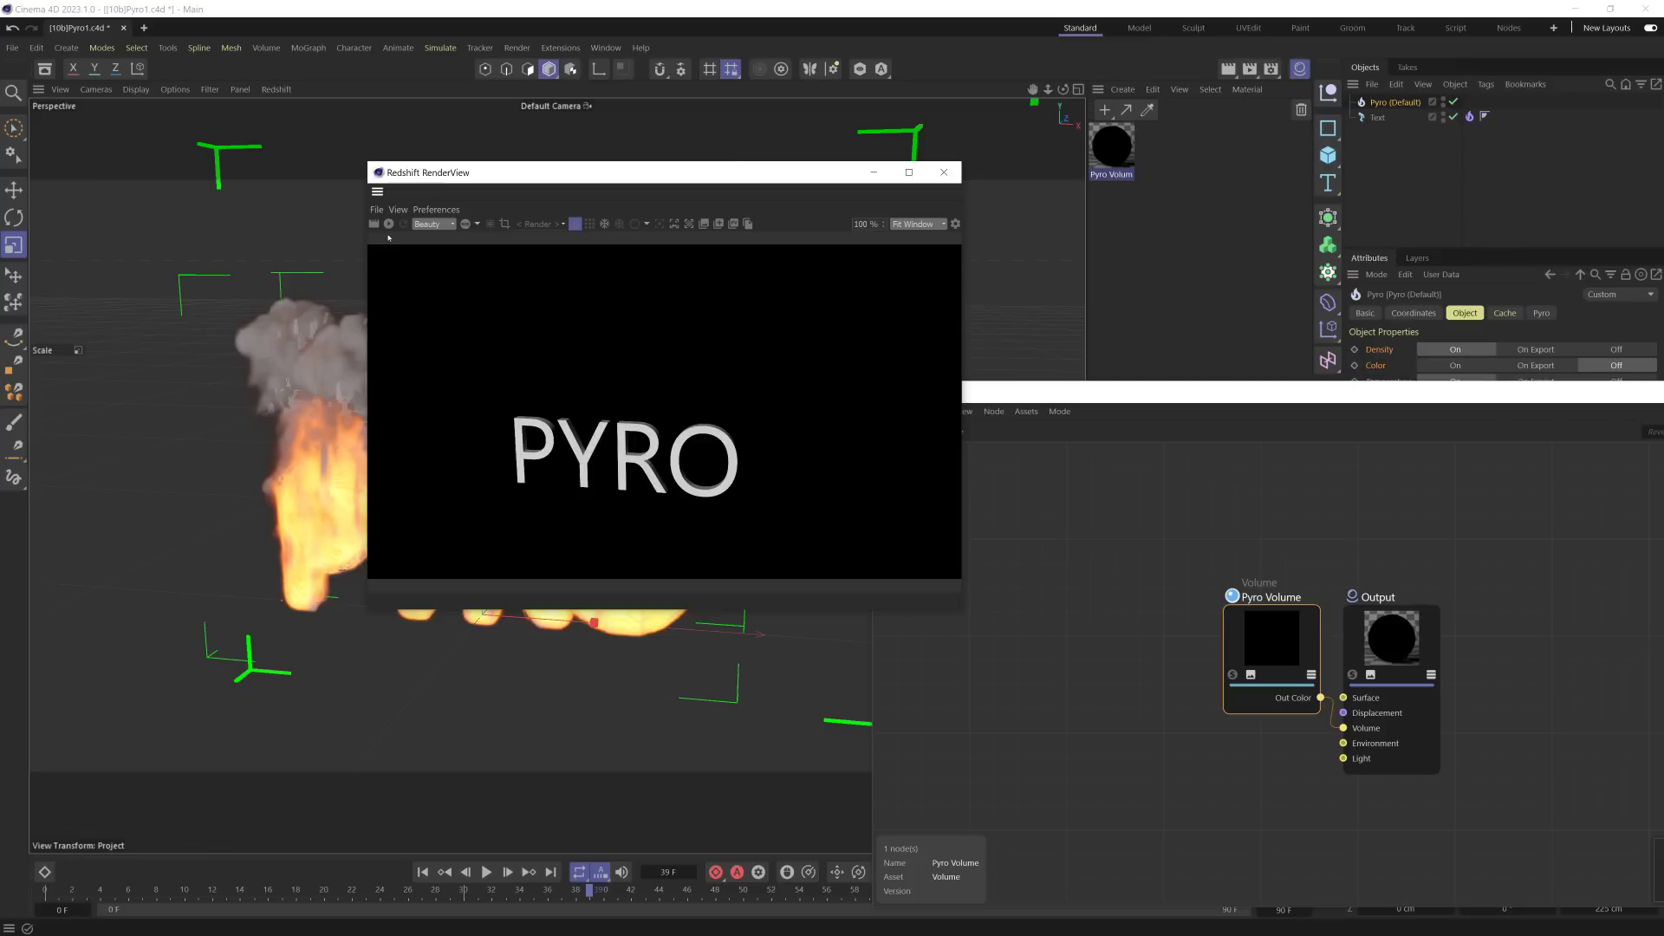
pyautogui.click(389, 224)
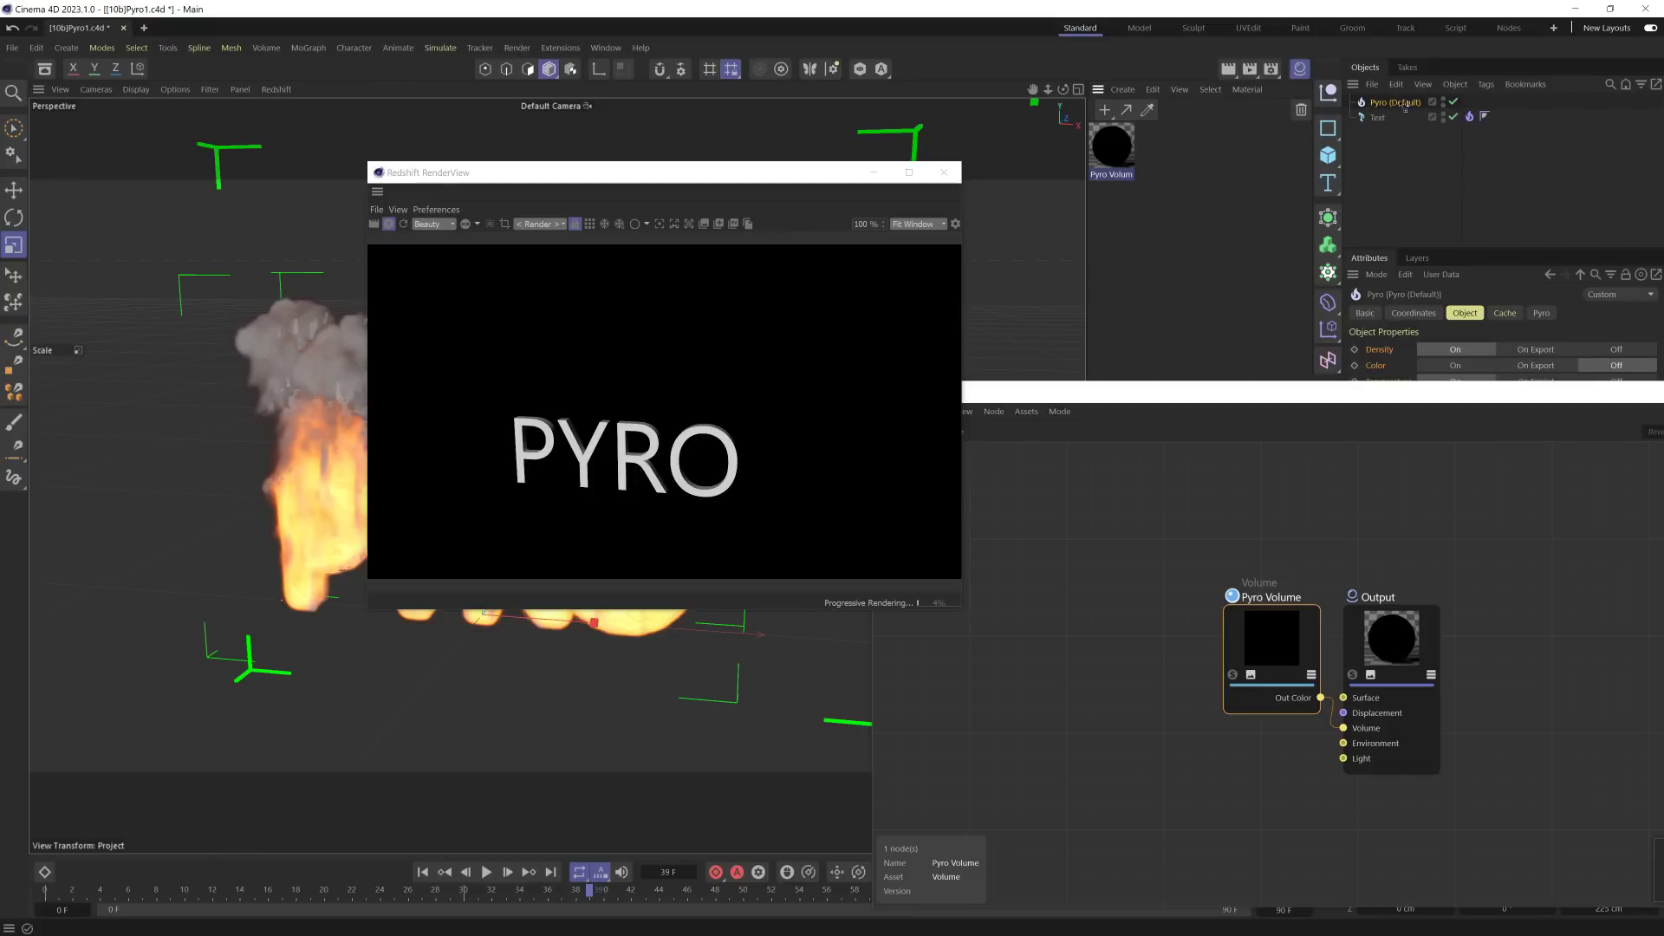
pyautogui.moveTo(1404, 106); pyautogui.dragTo(1403, 106)
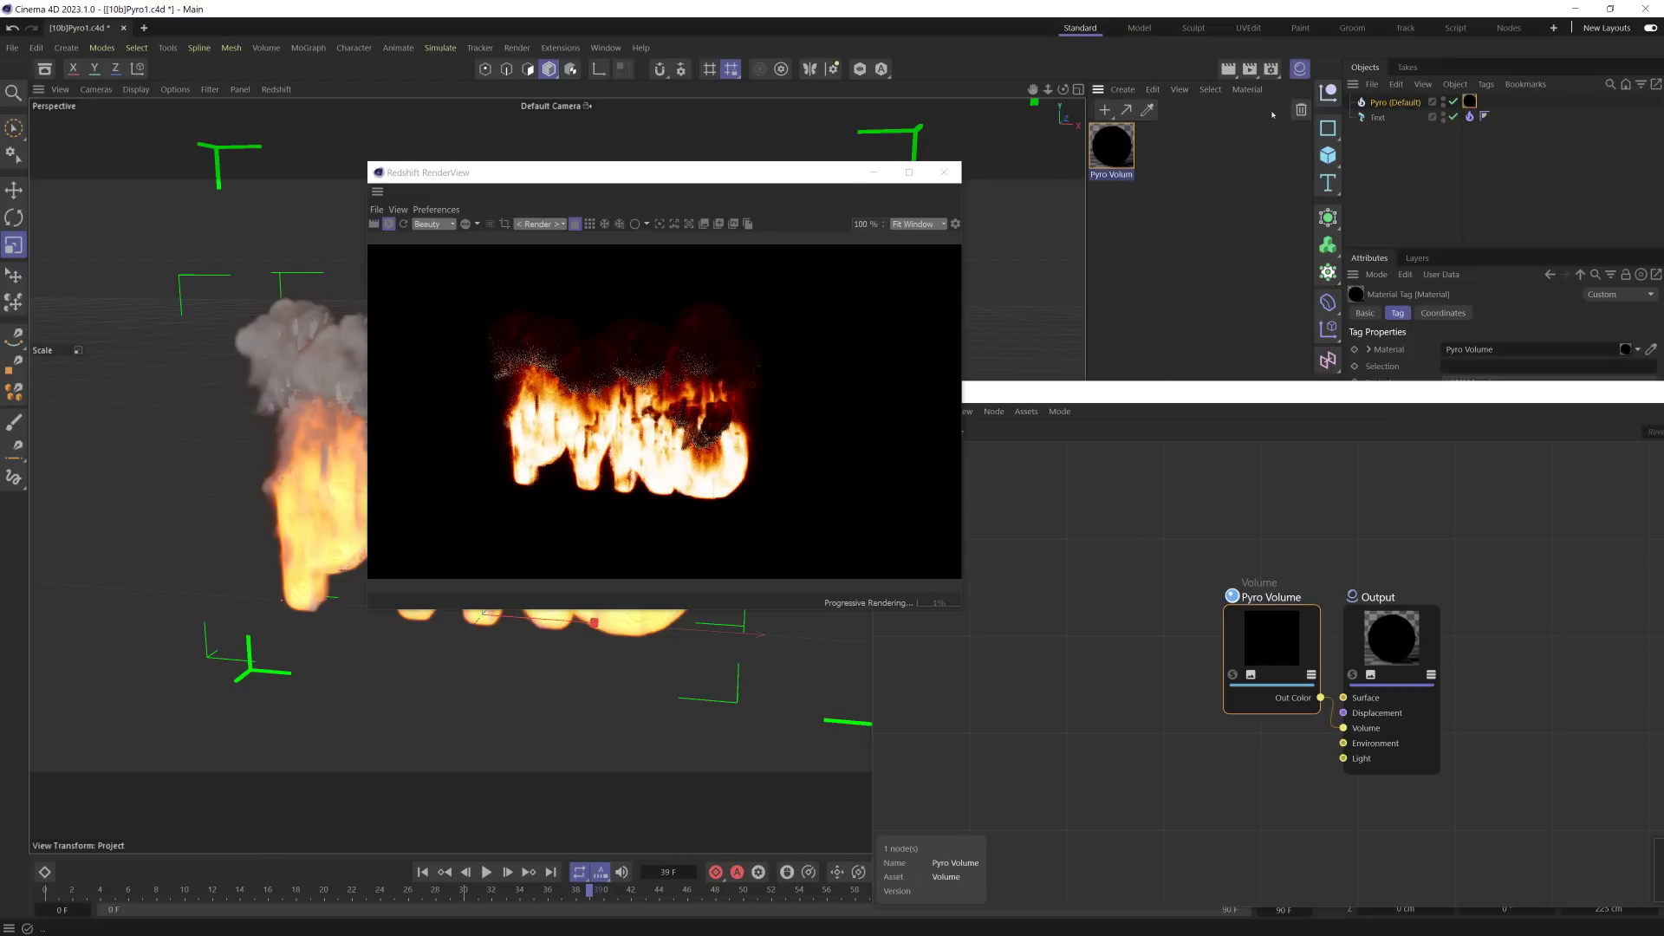
pyautogui.moveTo(1332, 396); pyautogui.dragTo(827, 561)
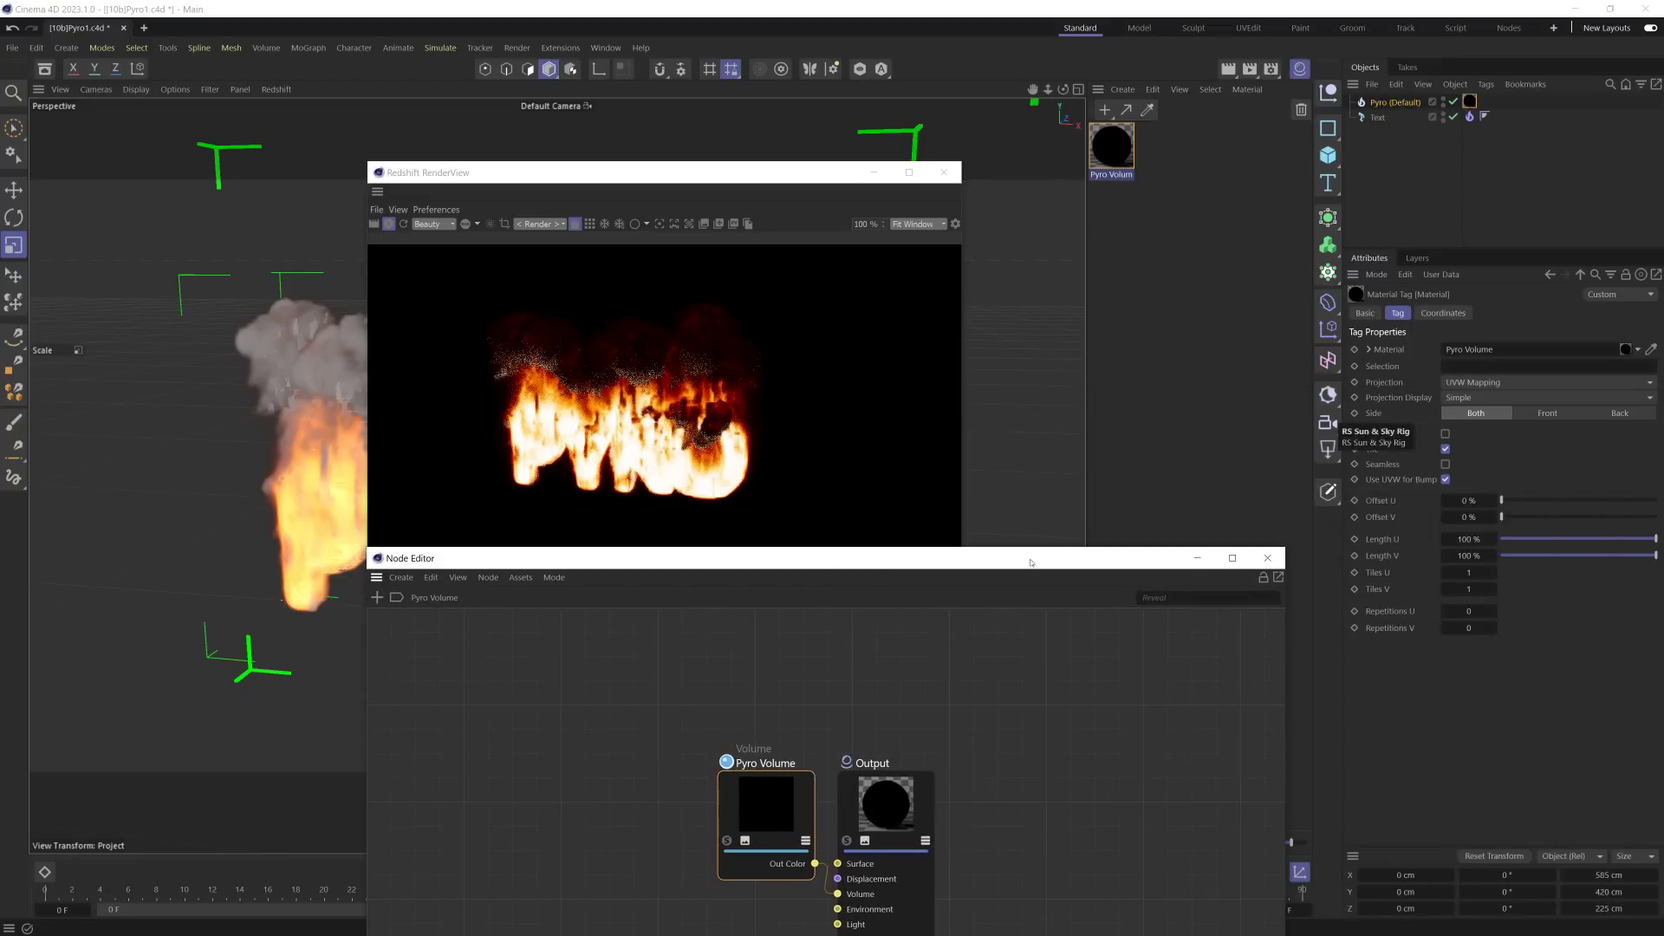
# Step: Add a Redshift Dome Light to the scene, then reselect Pyro (Default)
pyautogui.click(1327, 448)
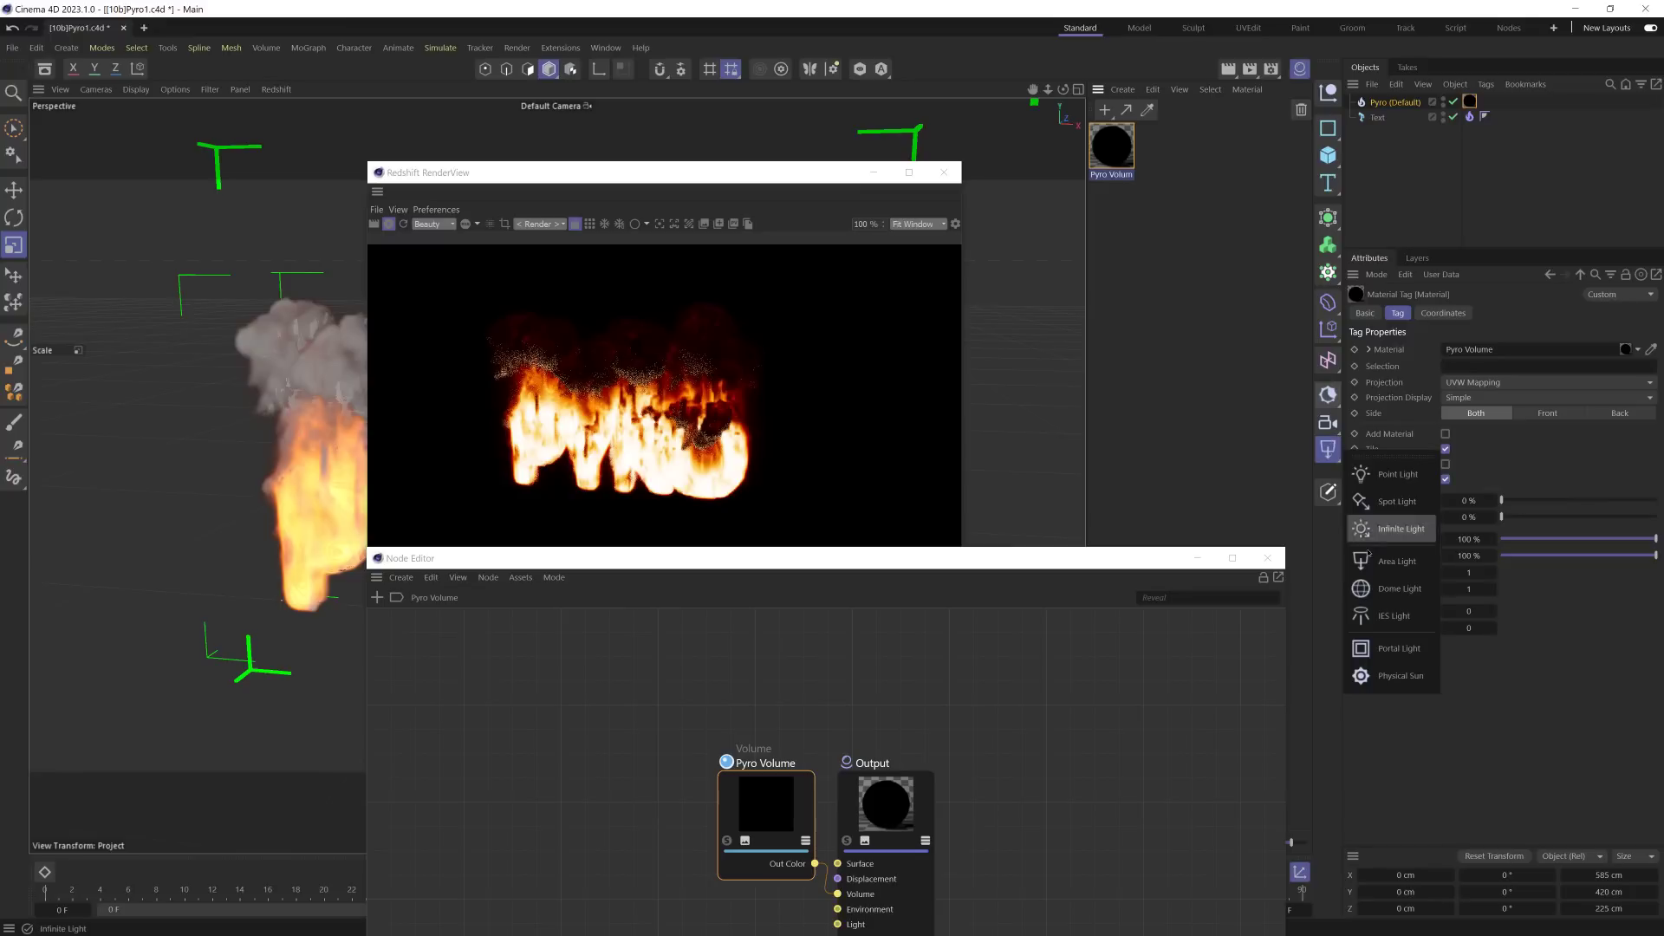
pyautogui.click(1399, 589)
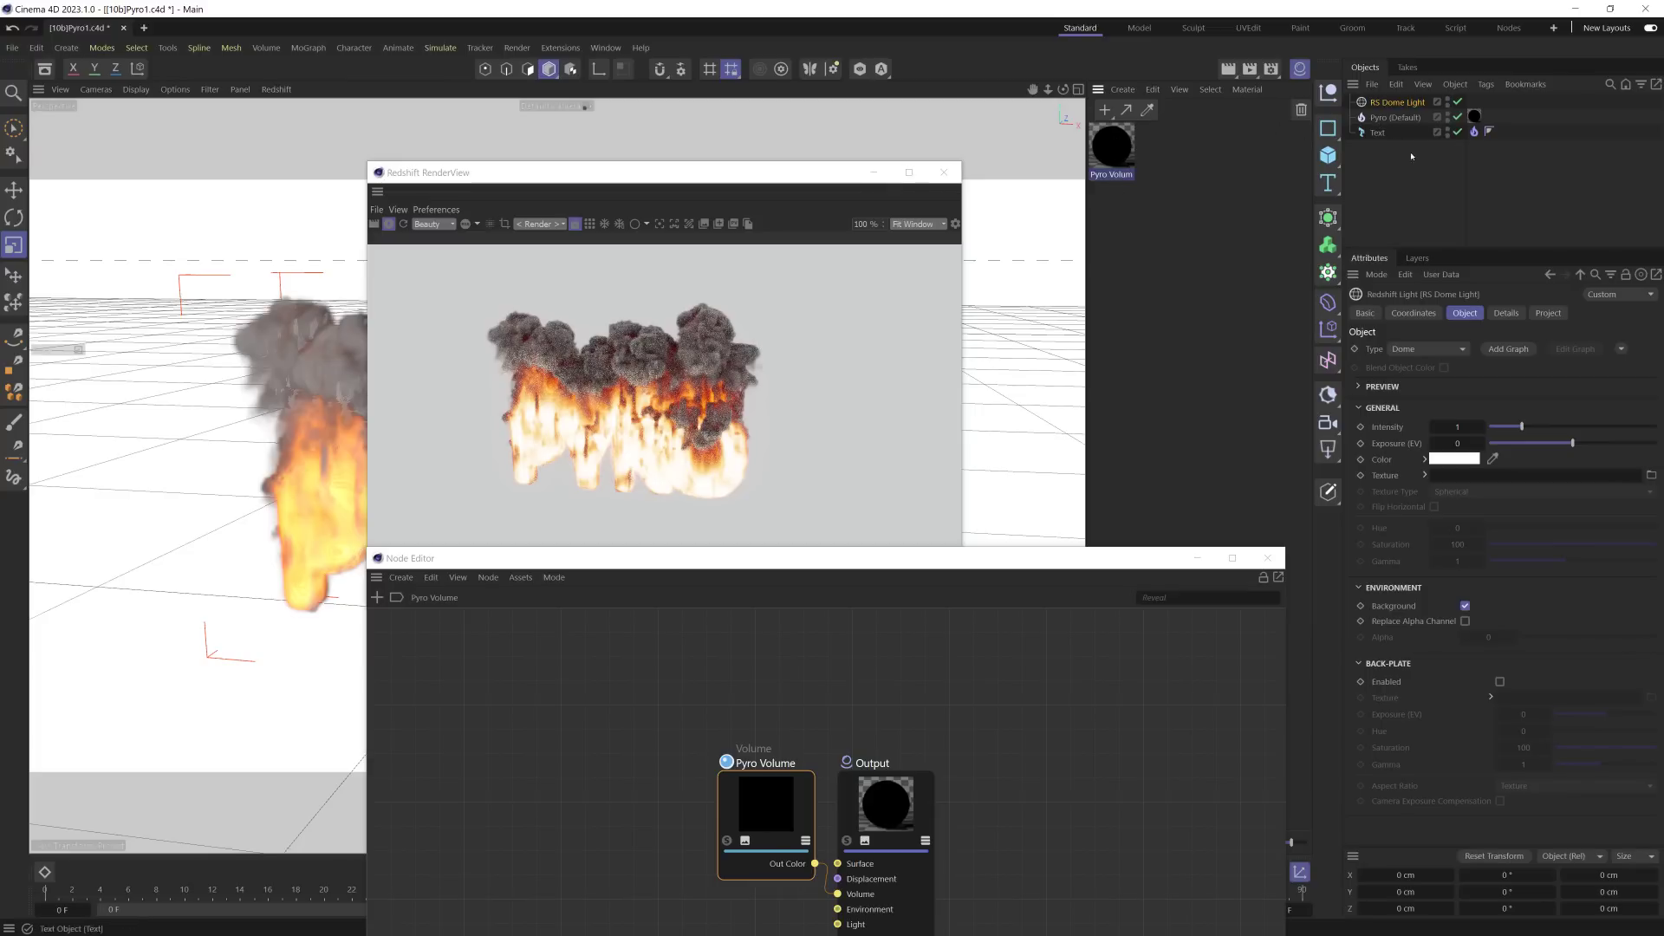
pyautogui.click(1440, 120)
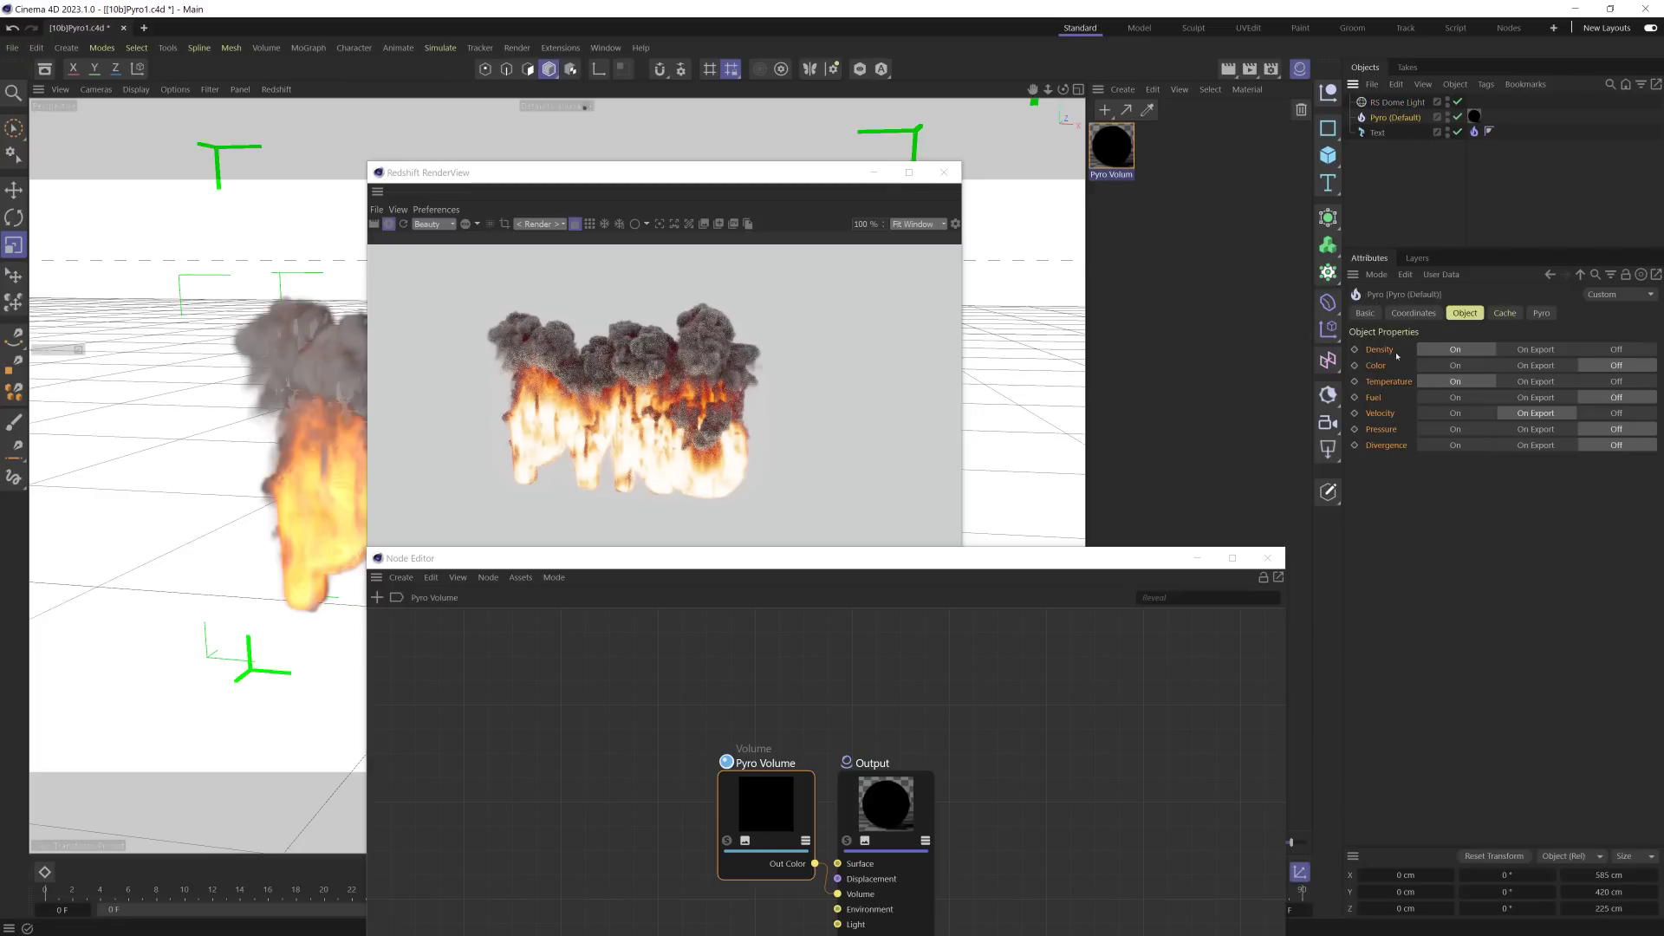
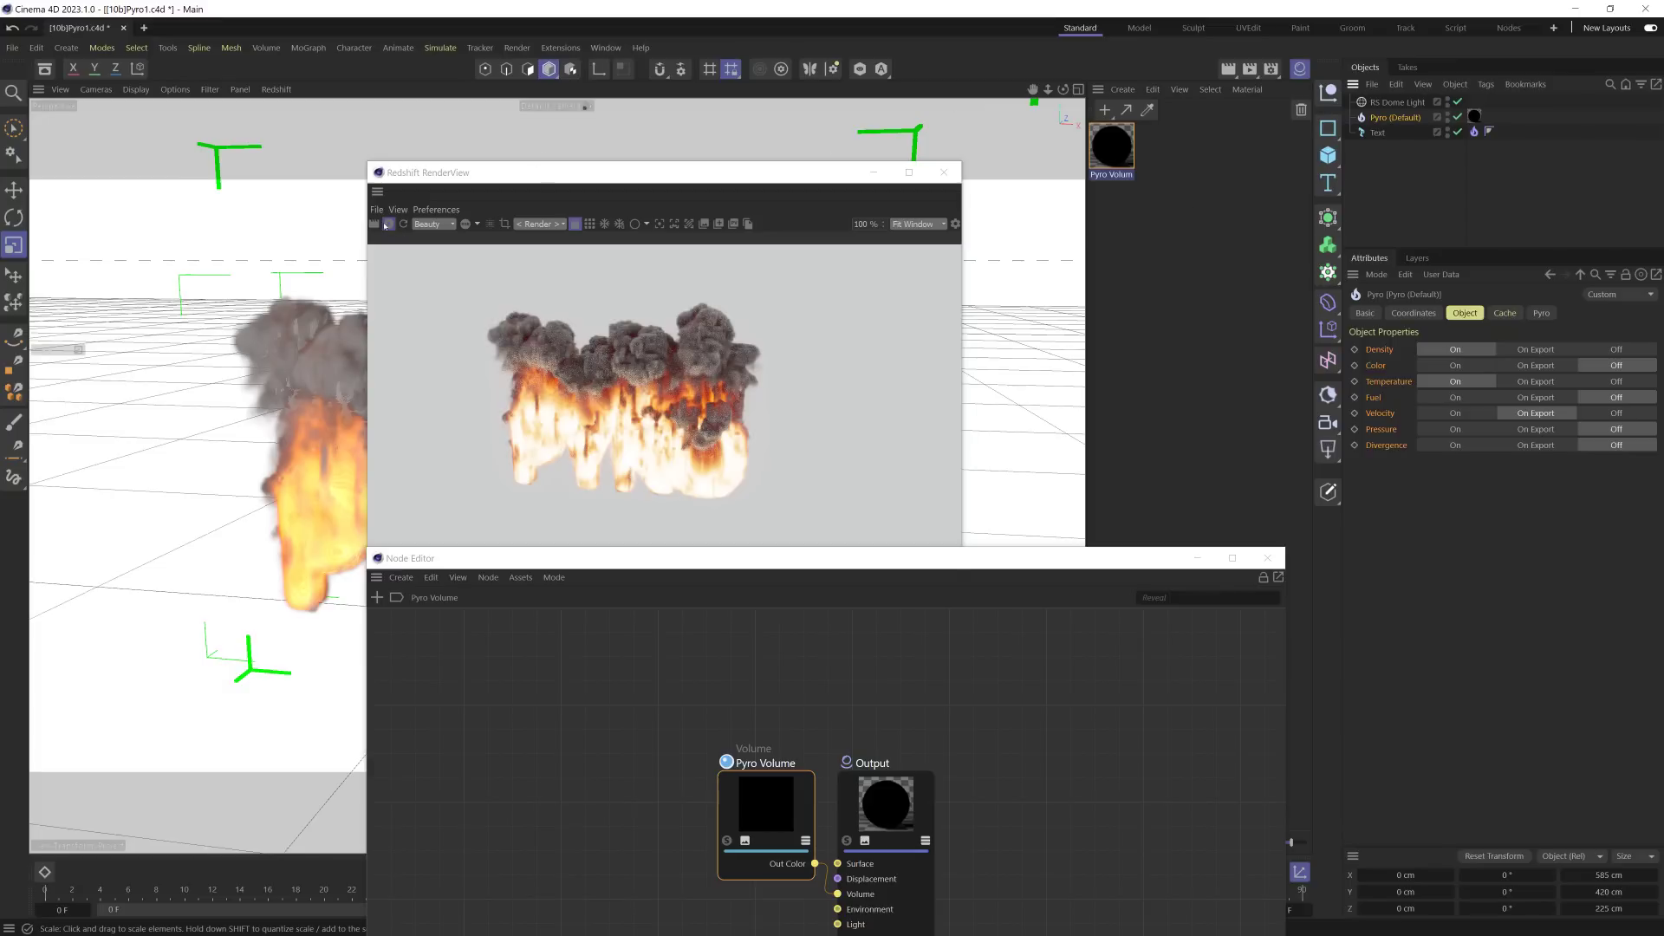
# Step: Close the Redshift RenderView and Node Editor, and delete the RS Dome Light
pyautogui.click(944, 172)
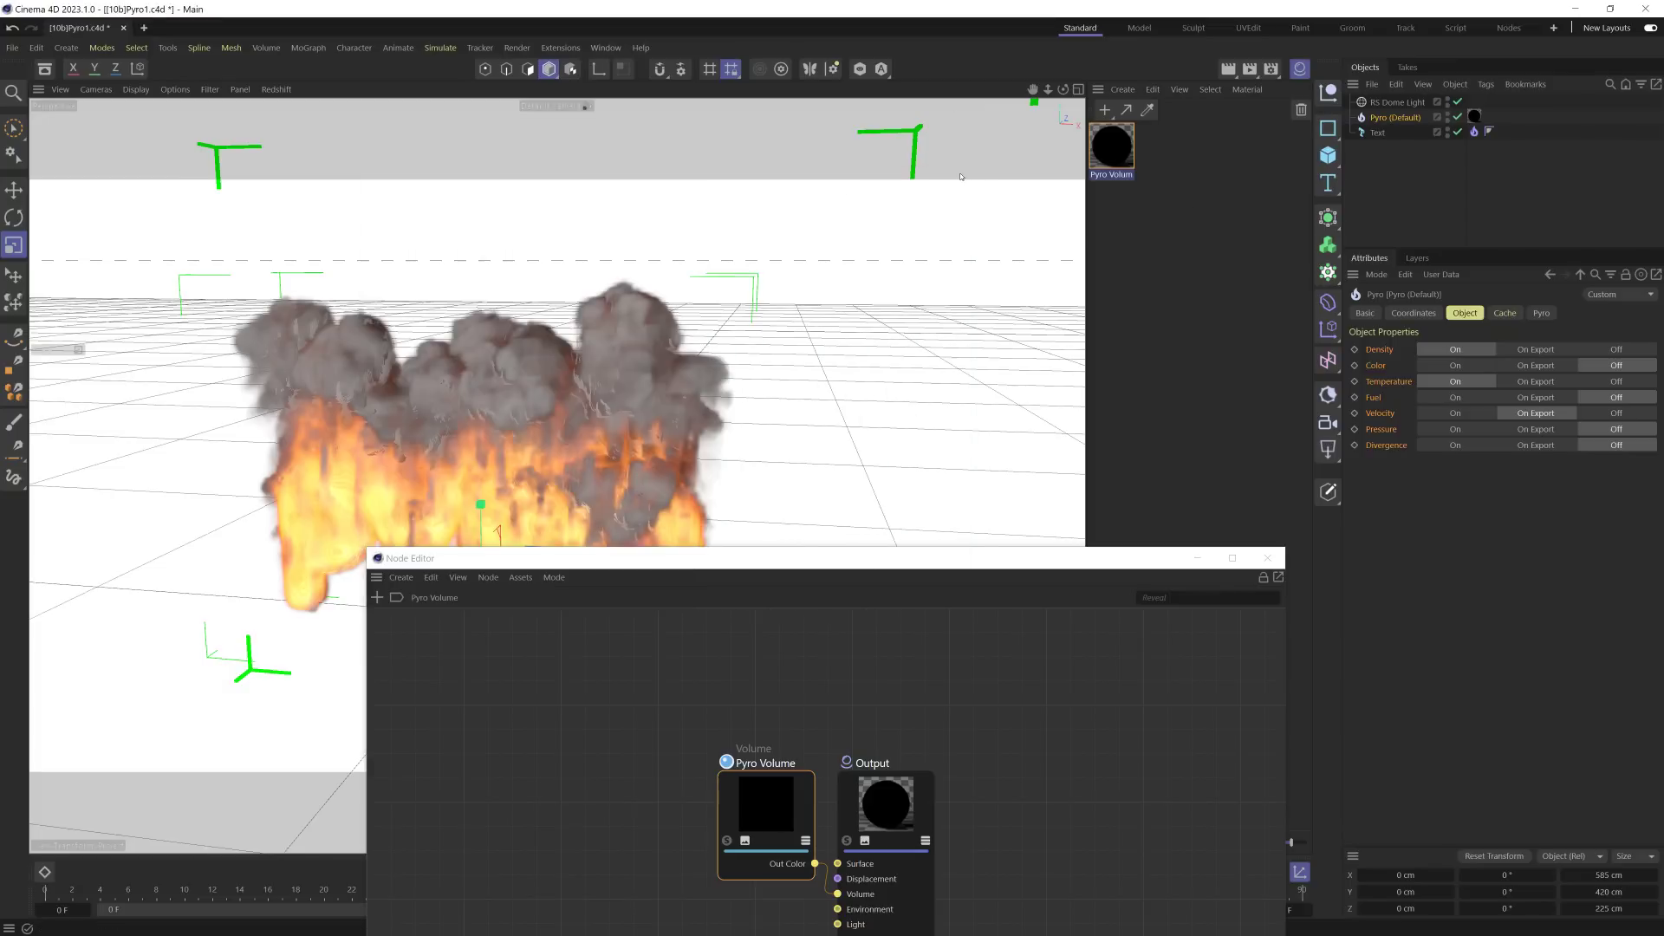
pyautogui.click(1253, 559)
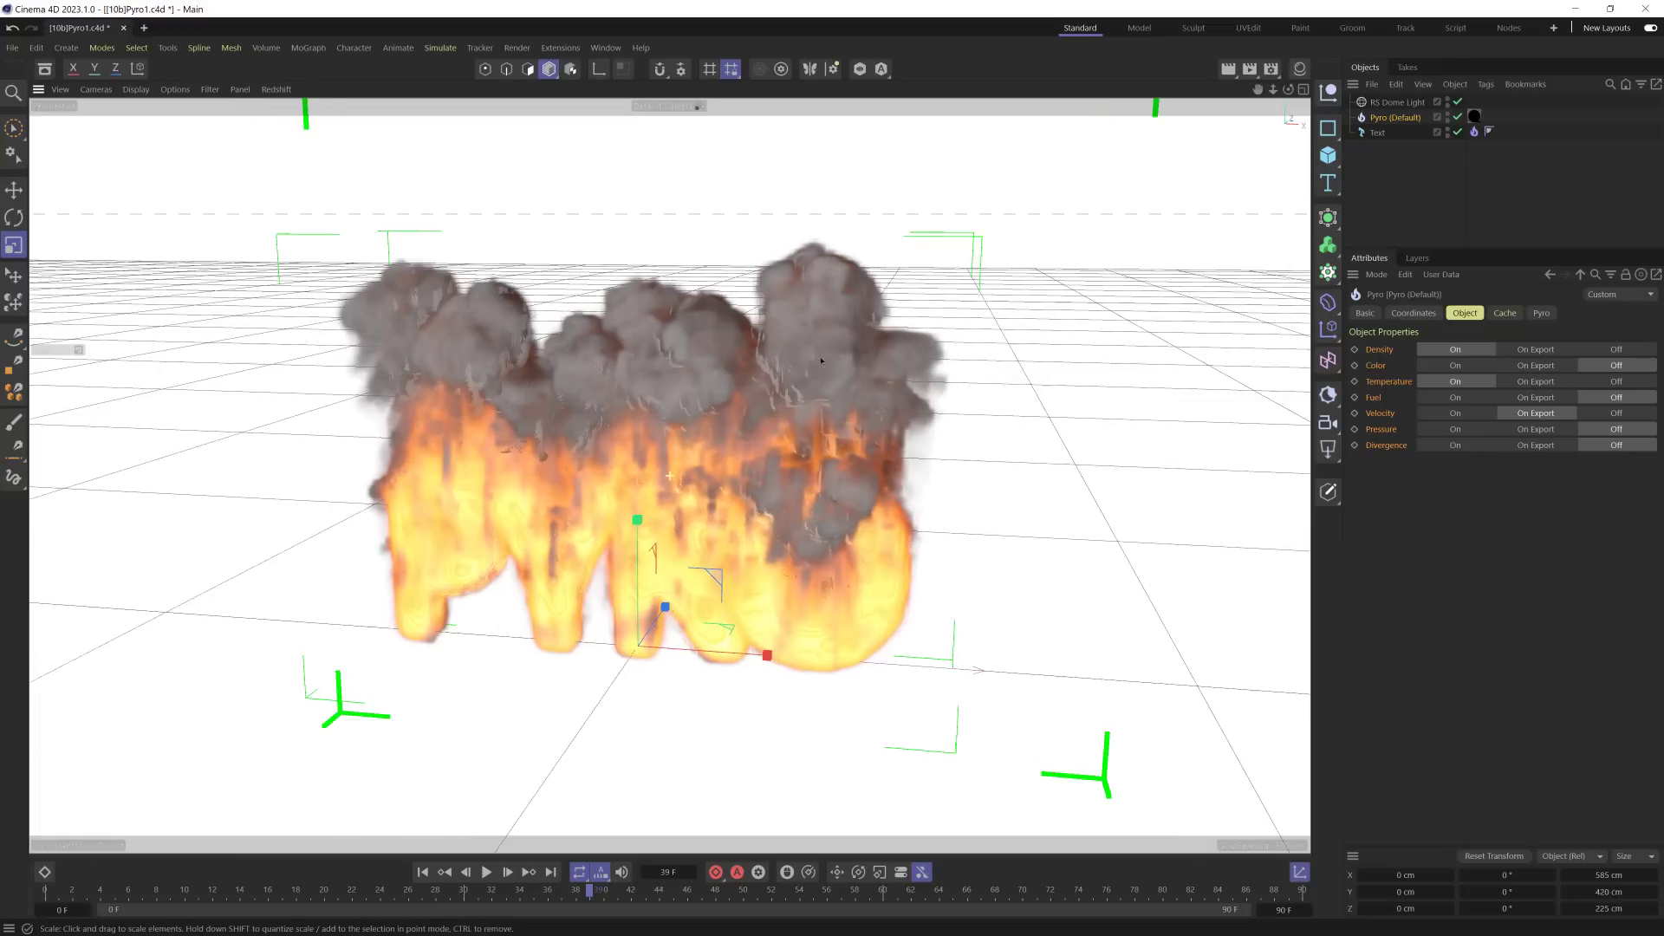
pyautogui.click(1397, 102)
pyautogui.press('Delete')
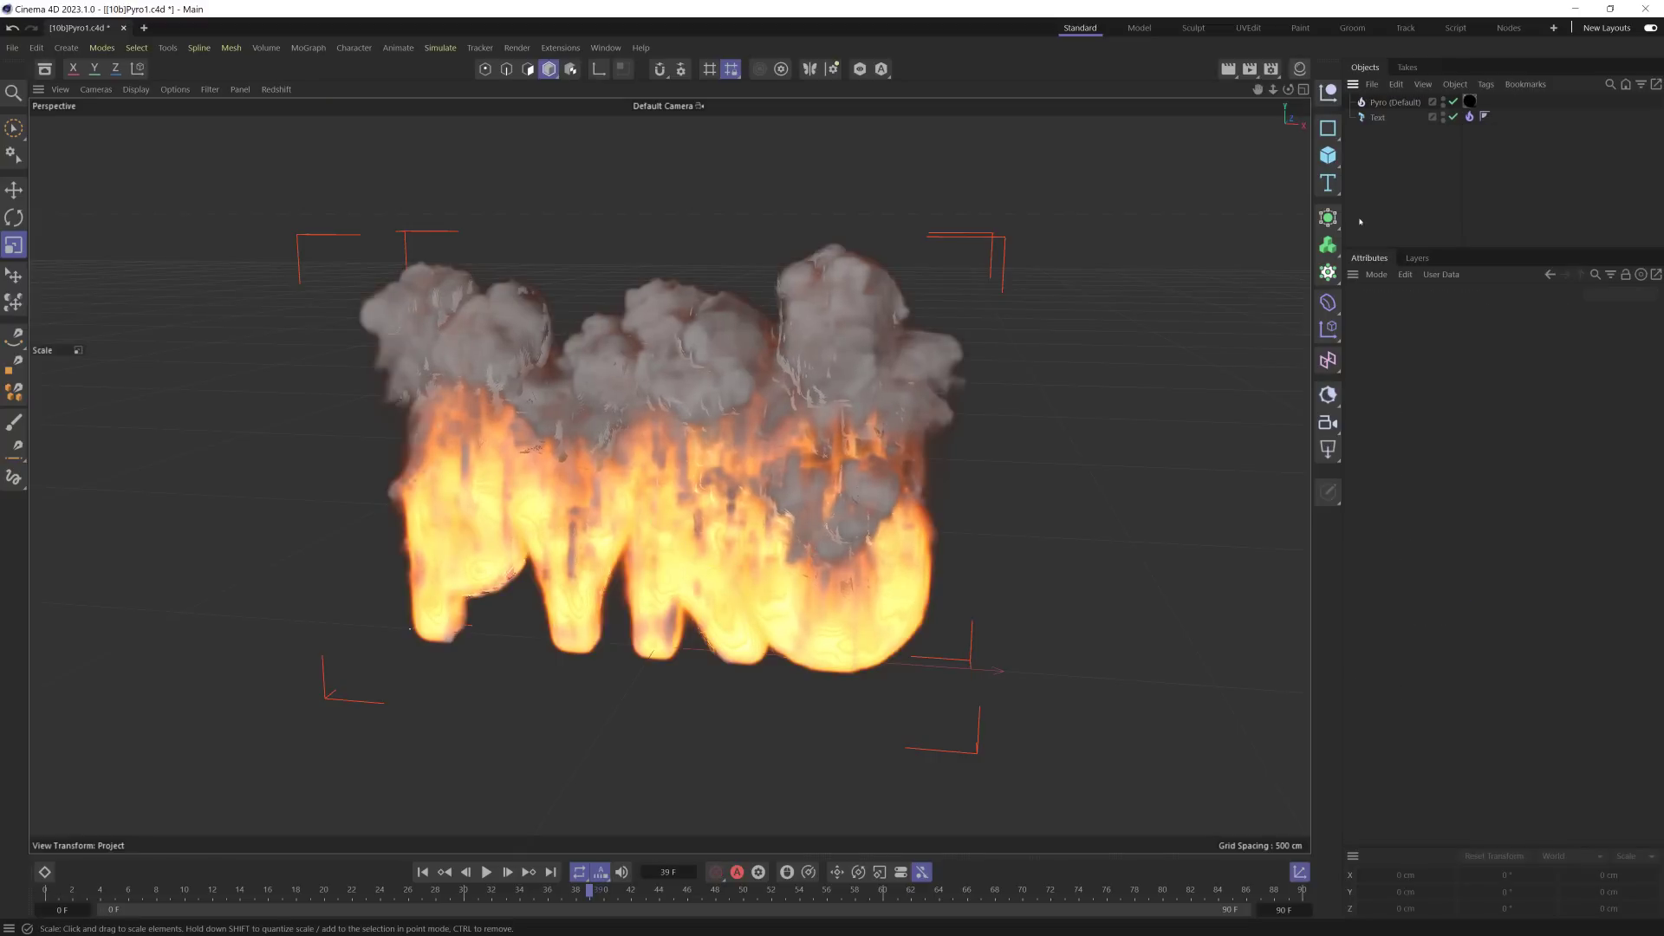
# Step: Set the Pyro (Default) object's Density and Velocity to Off
pyautogui.click(1394, 102)
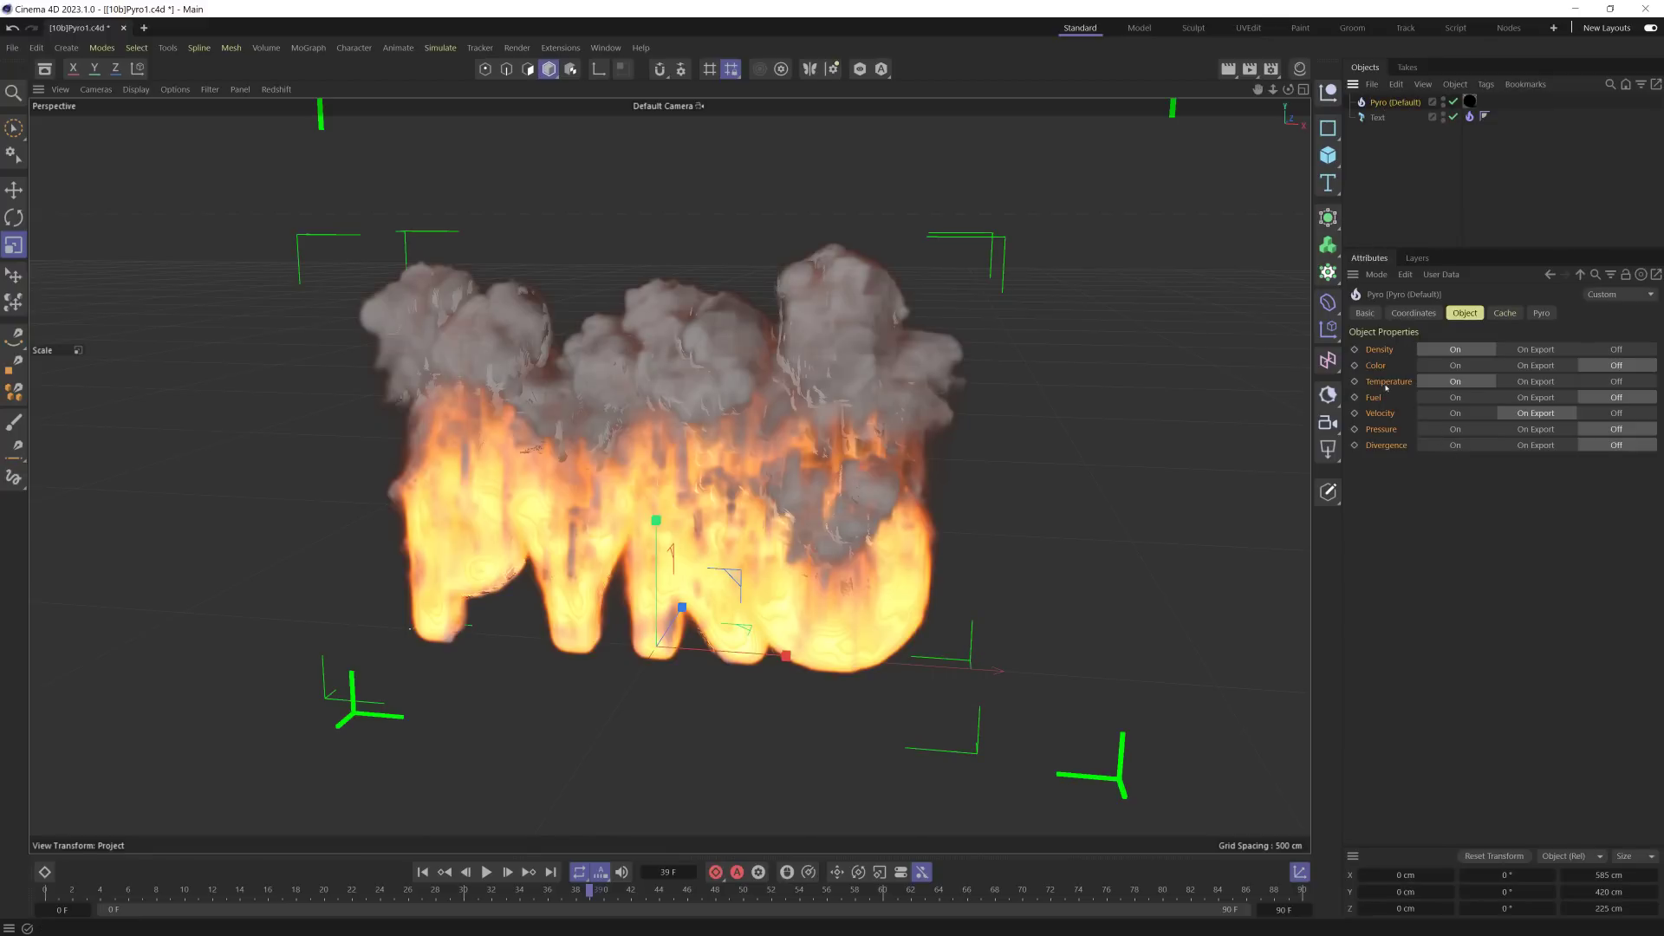
pyautogui.click(1603, 350)
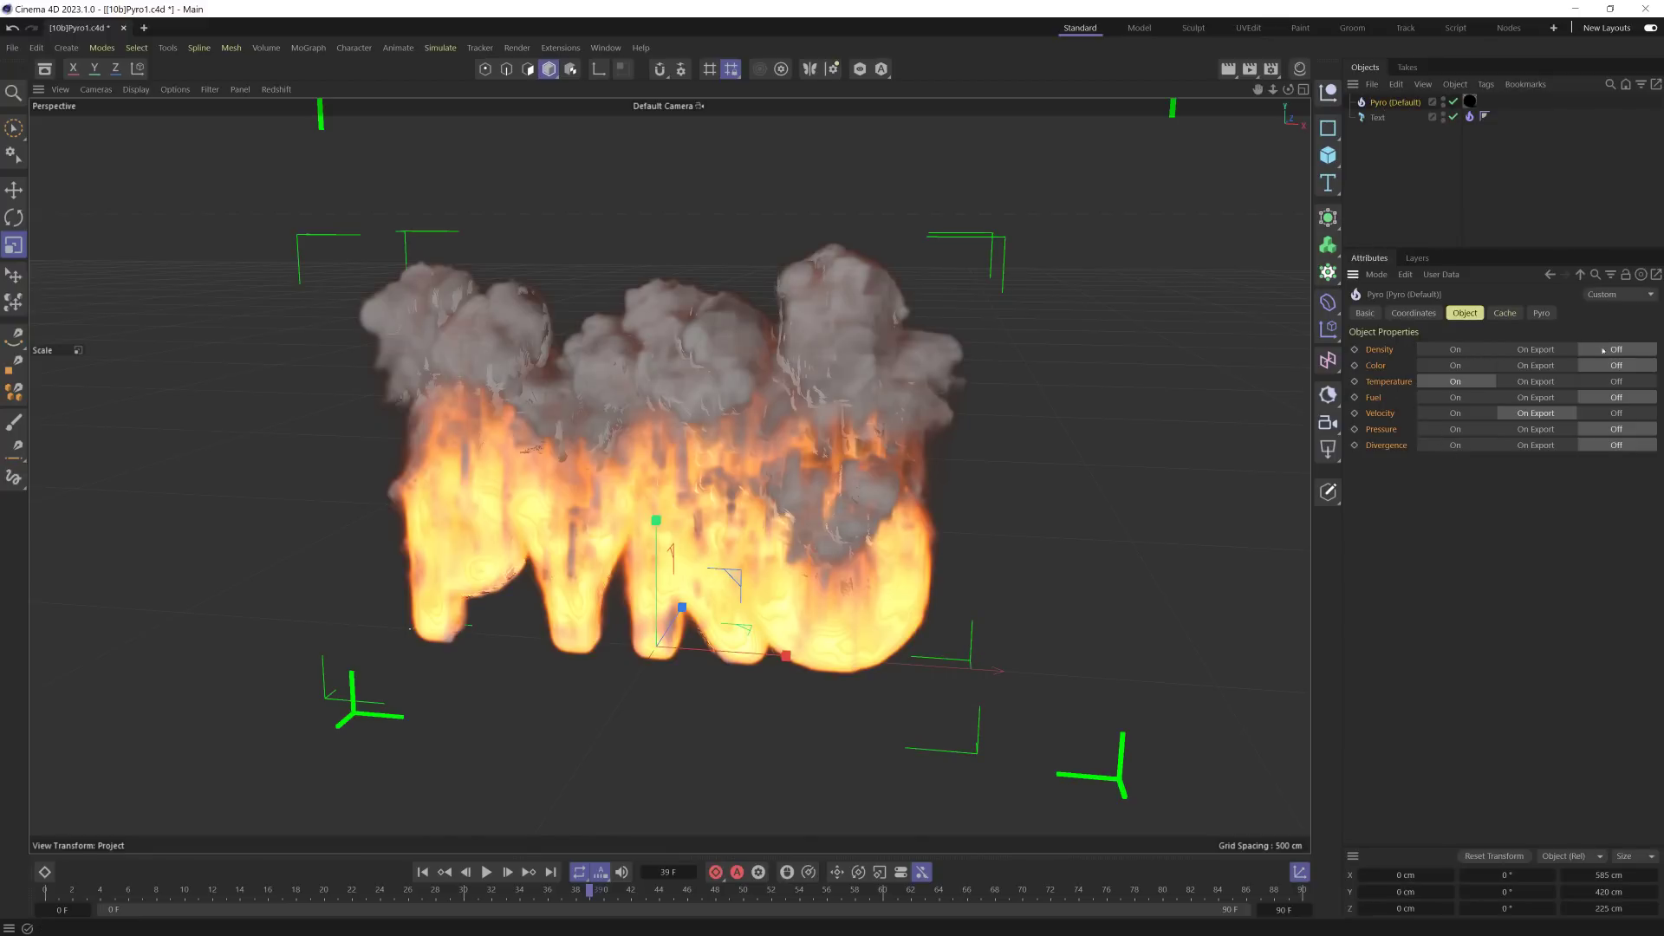
pyautogui.click(1600, 414)
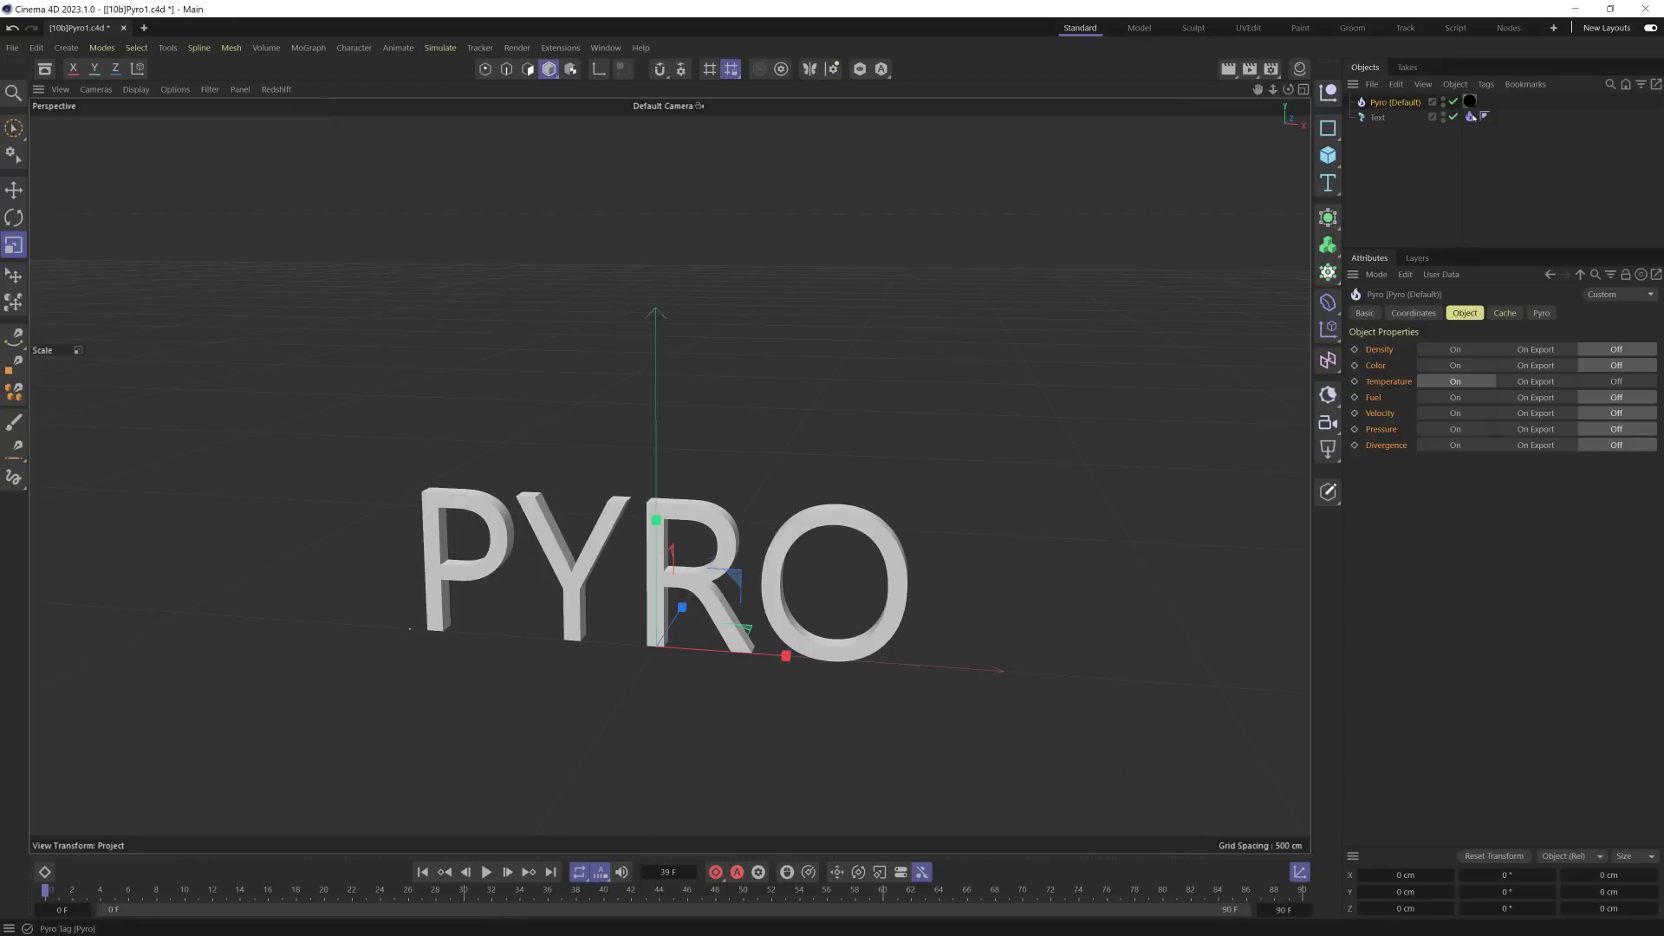
# Step: Disable Density emission on the Text object's Pyro tag and play the simulation
pyautogui.click(1469, 117)
pyautogui.click(1425, 467)
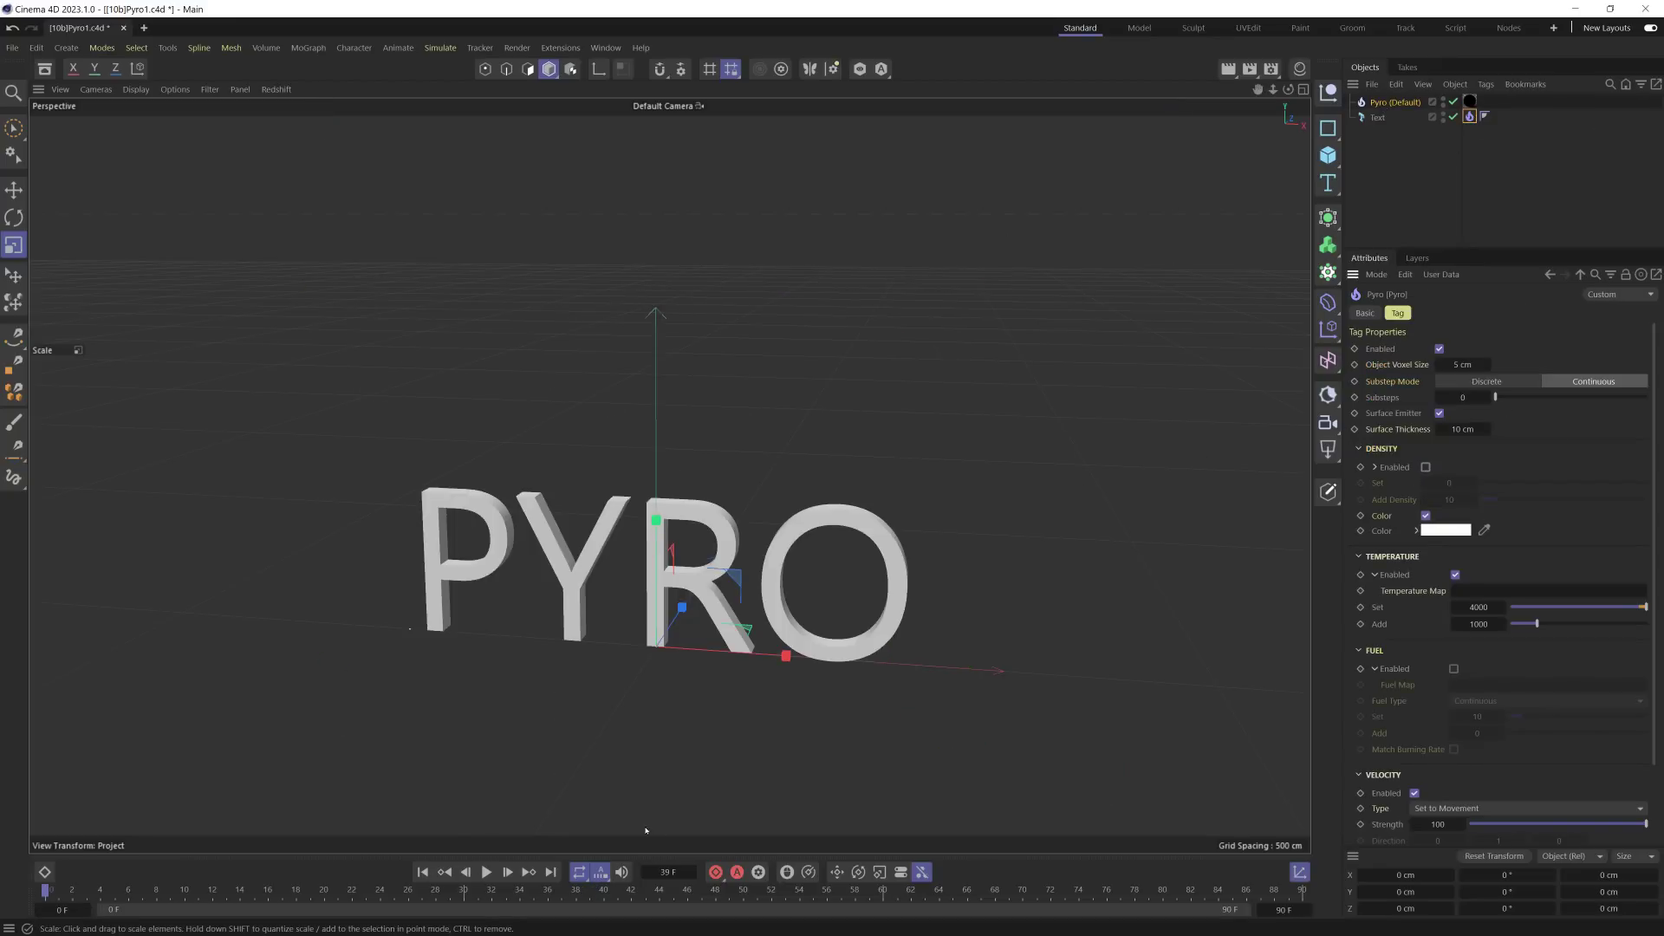
pyautogui.click(486, 872)
pyautogui.click(845, 463)
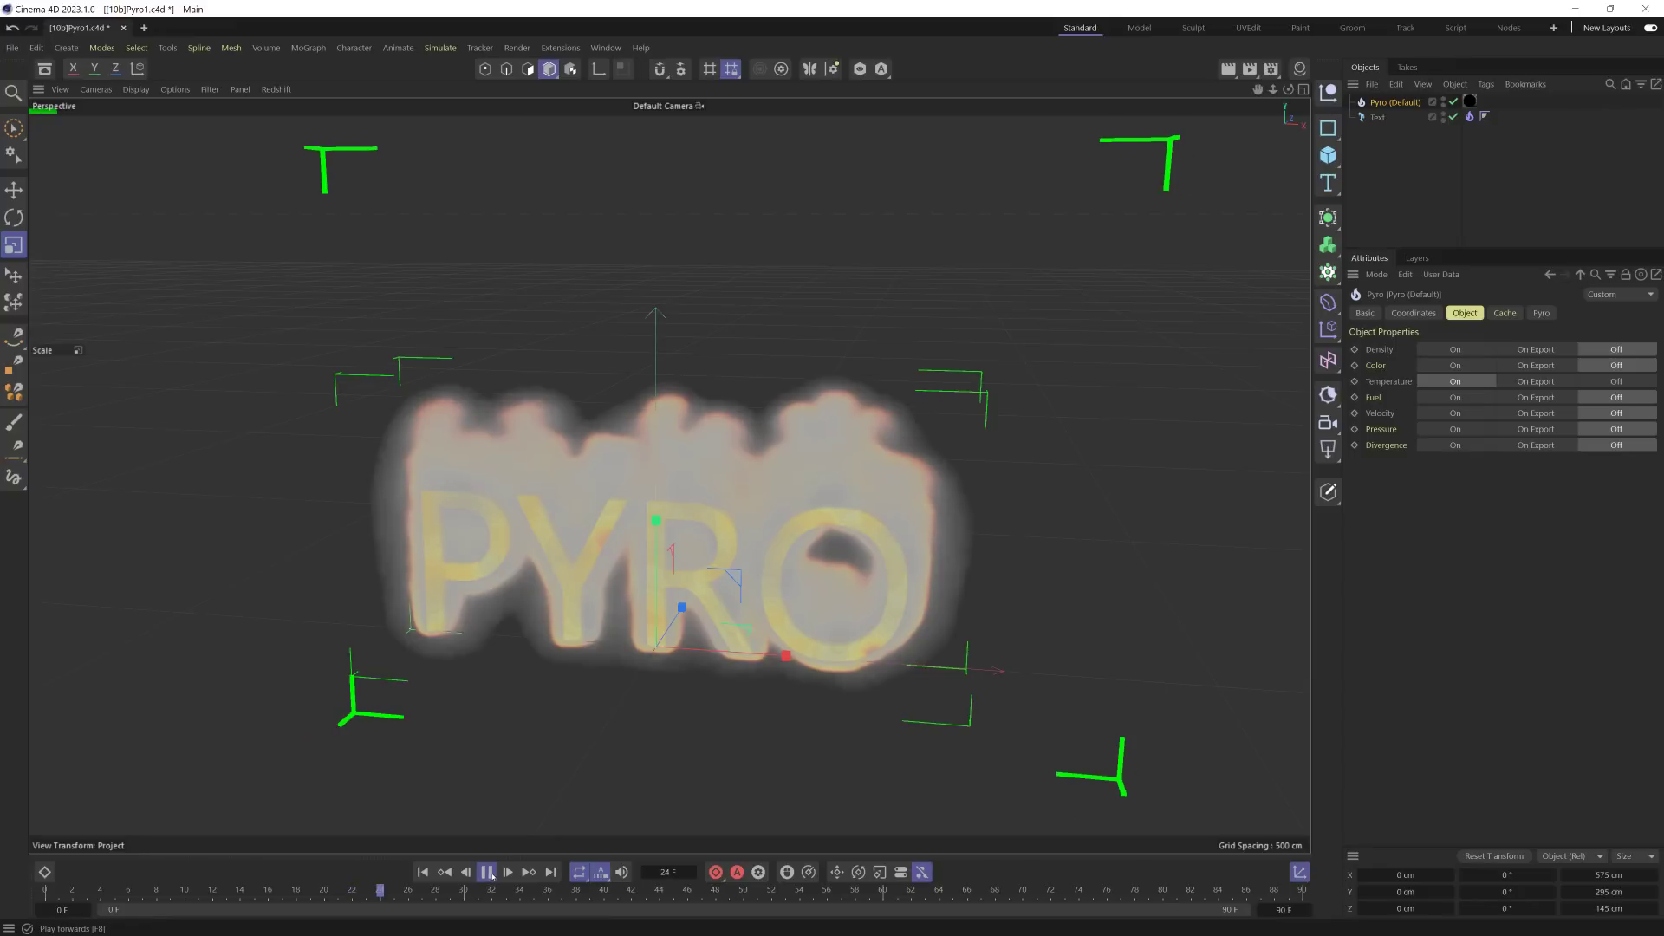
pyautogui.press('F8')
# Step: Switch Pyro Temperature to Only on Export, replay, then set Temperature back to On
pyautogui.click(1546, 381)
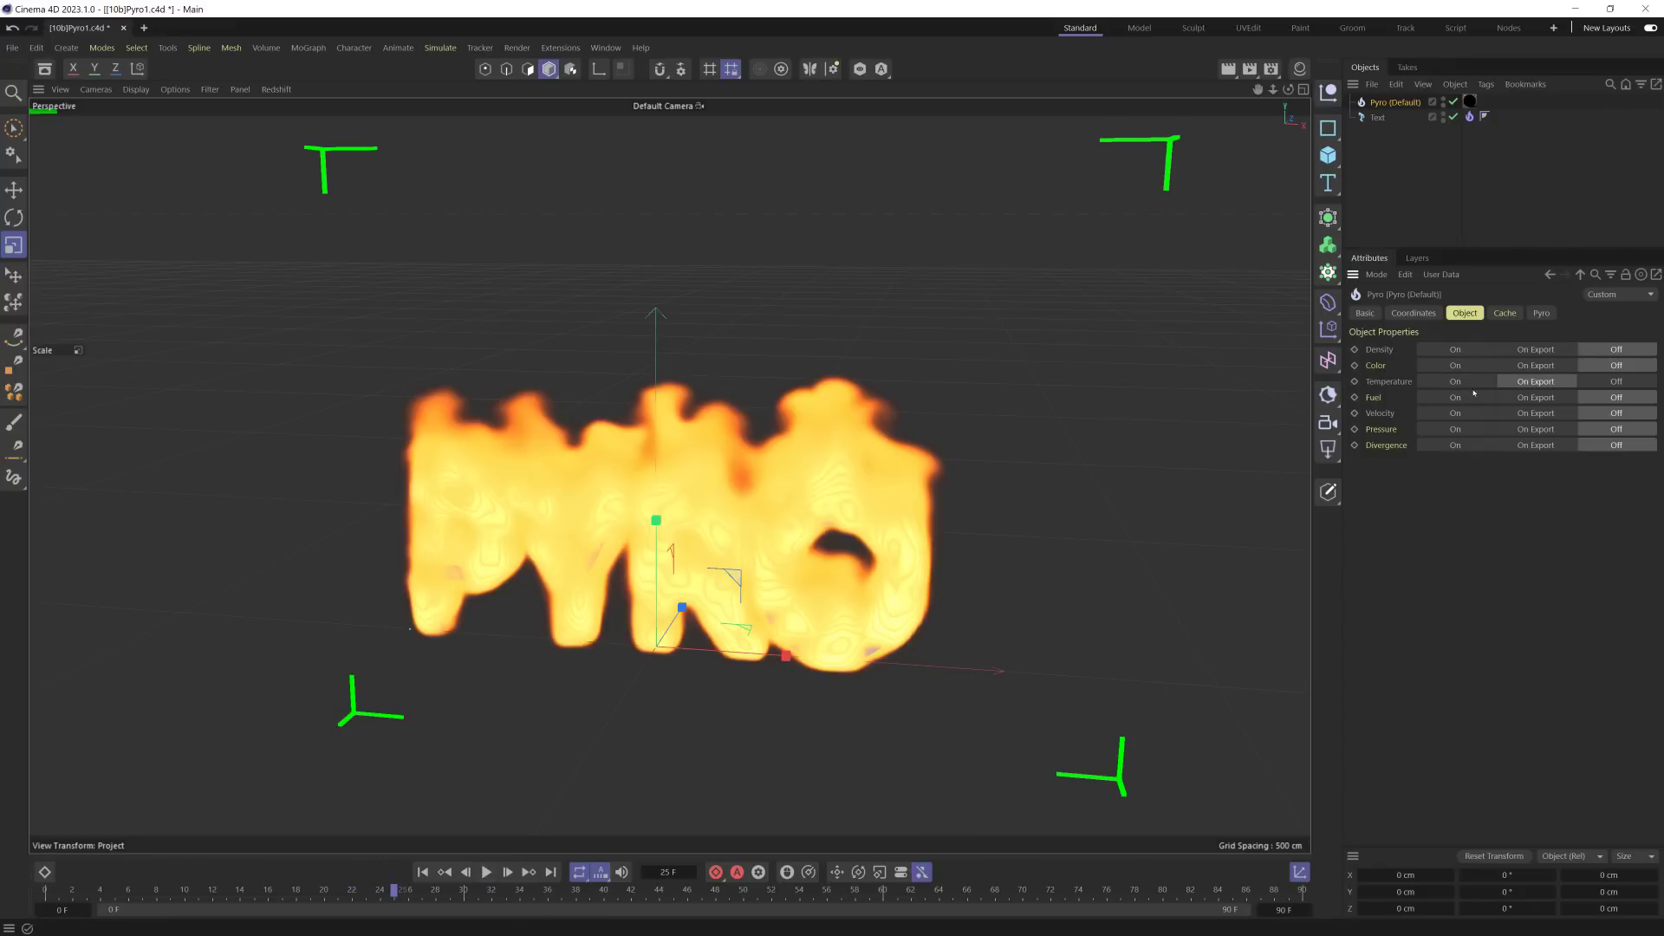
pyautogui.click(486, 871)
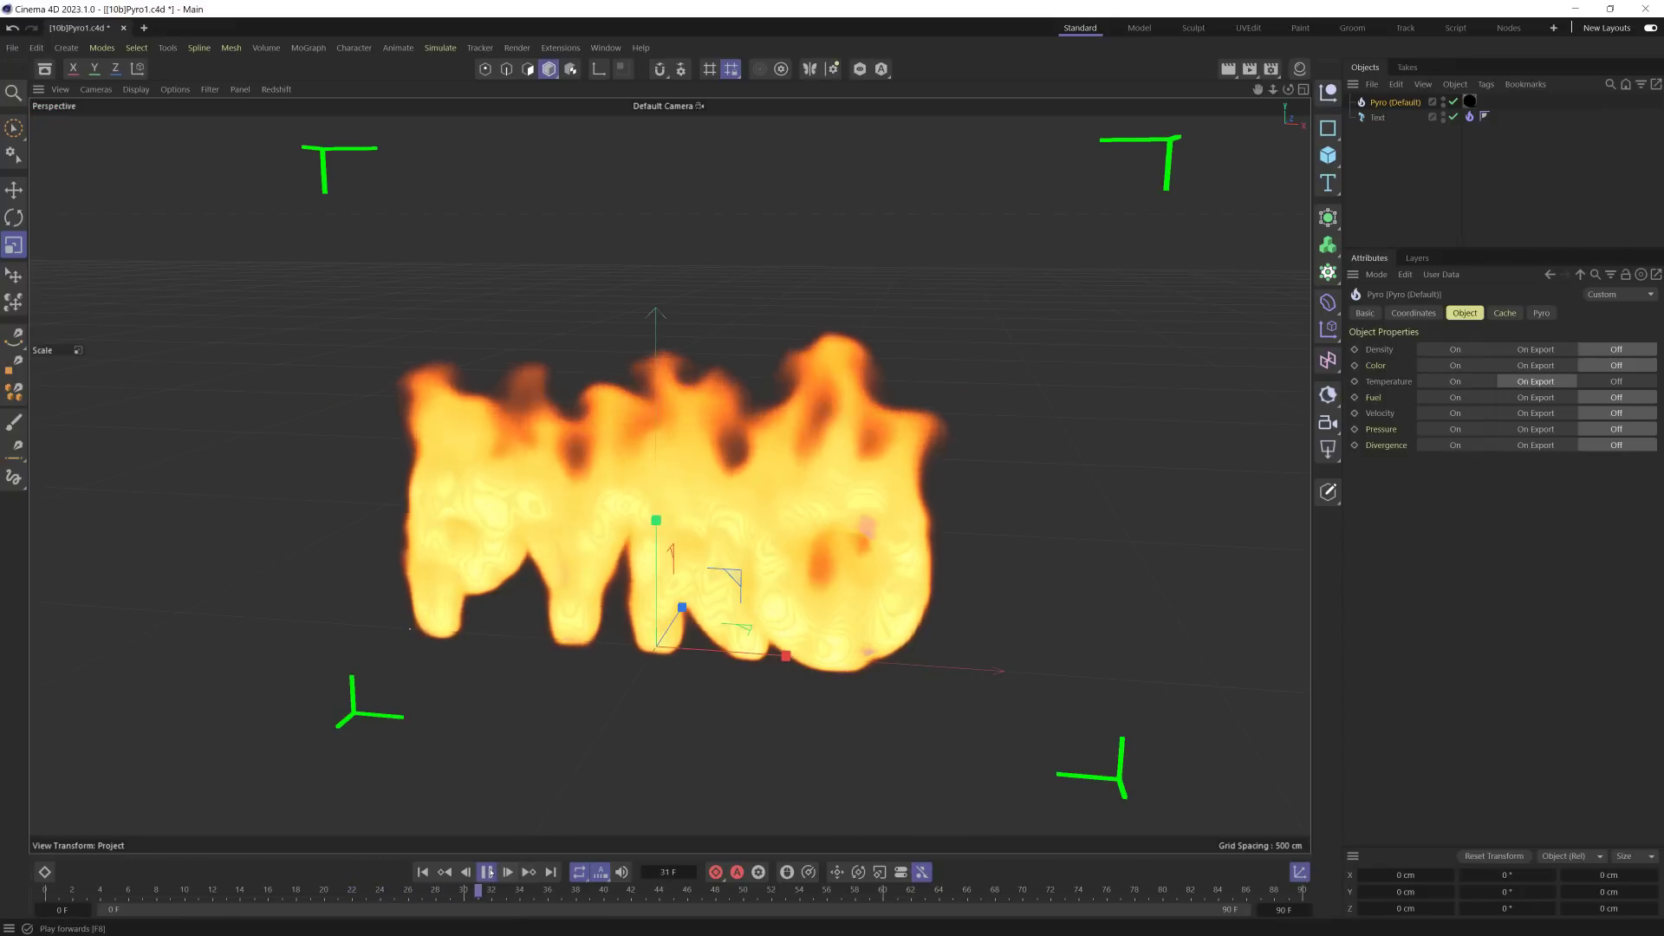
pyautogui.click(1455, 381)
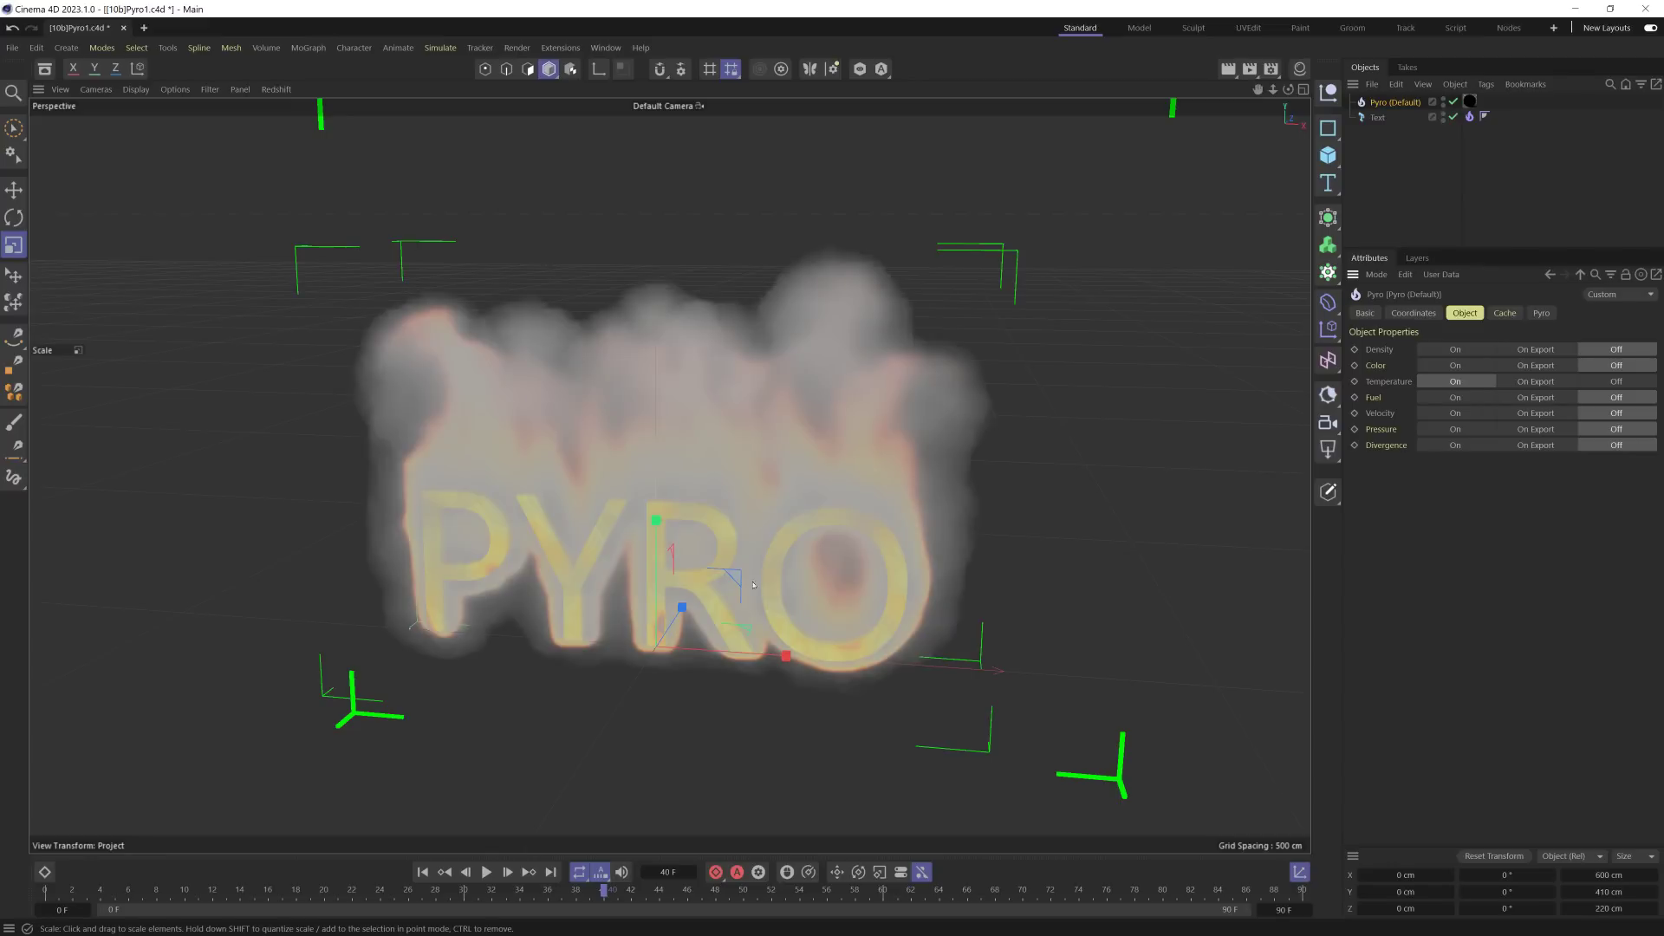
pyautogui.click(1326, 245)
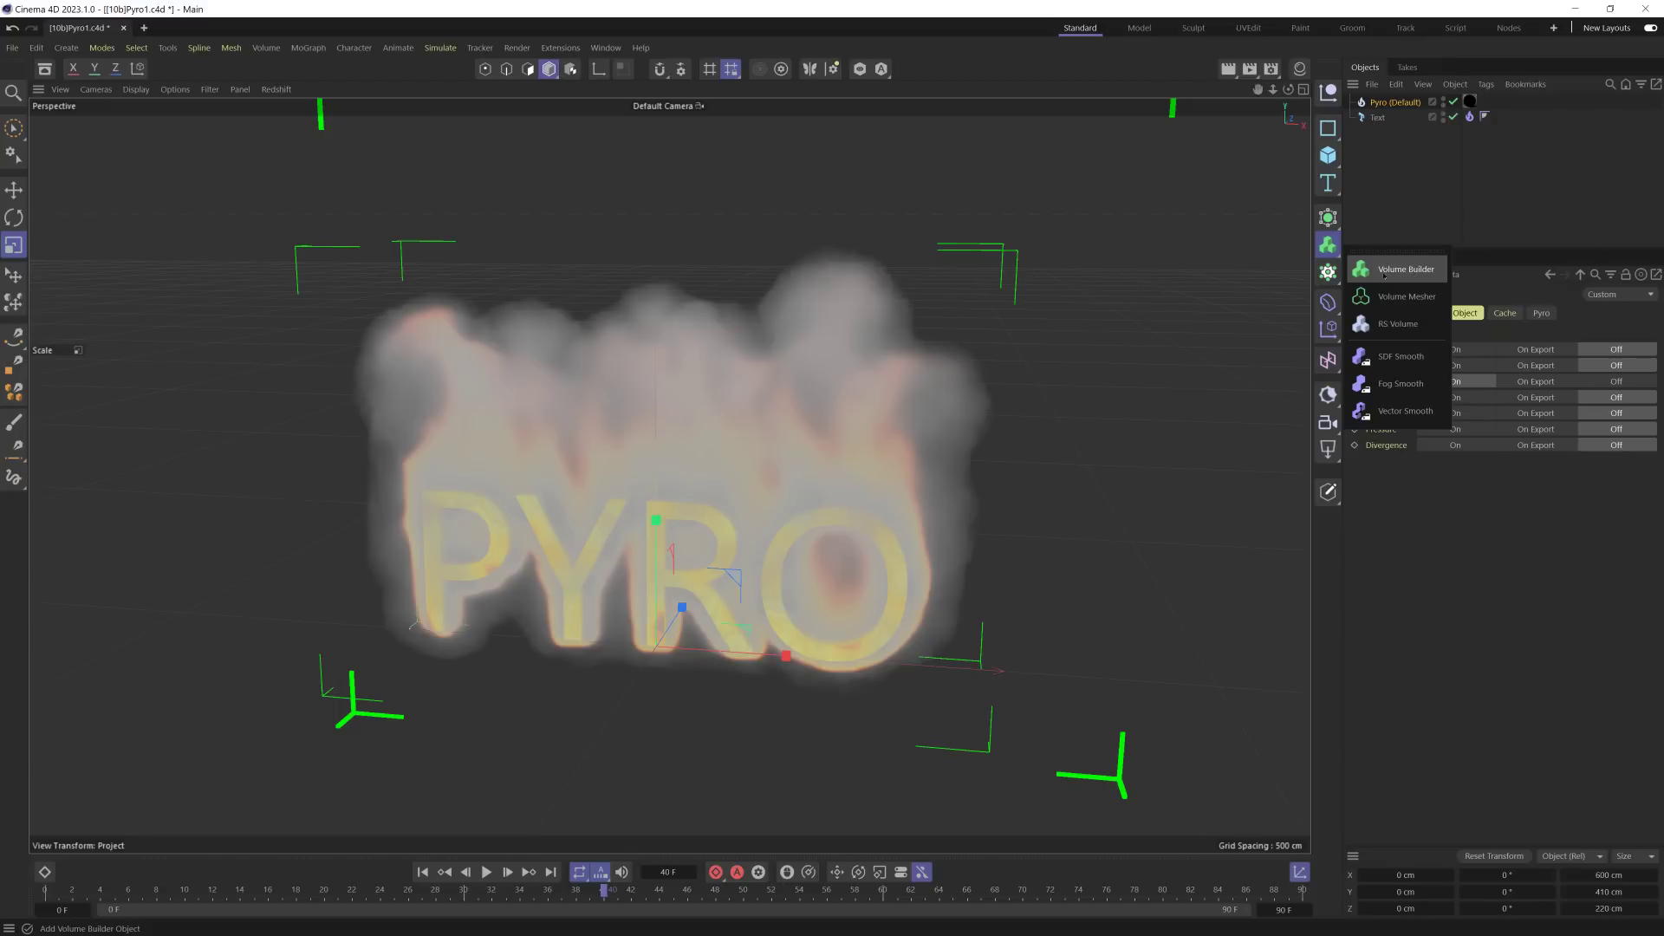
# Step: Add a Volume Mesher and nest the Pyro object under it
pyautogui.click(1402, 299)
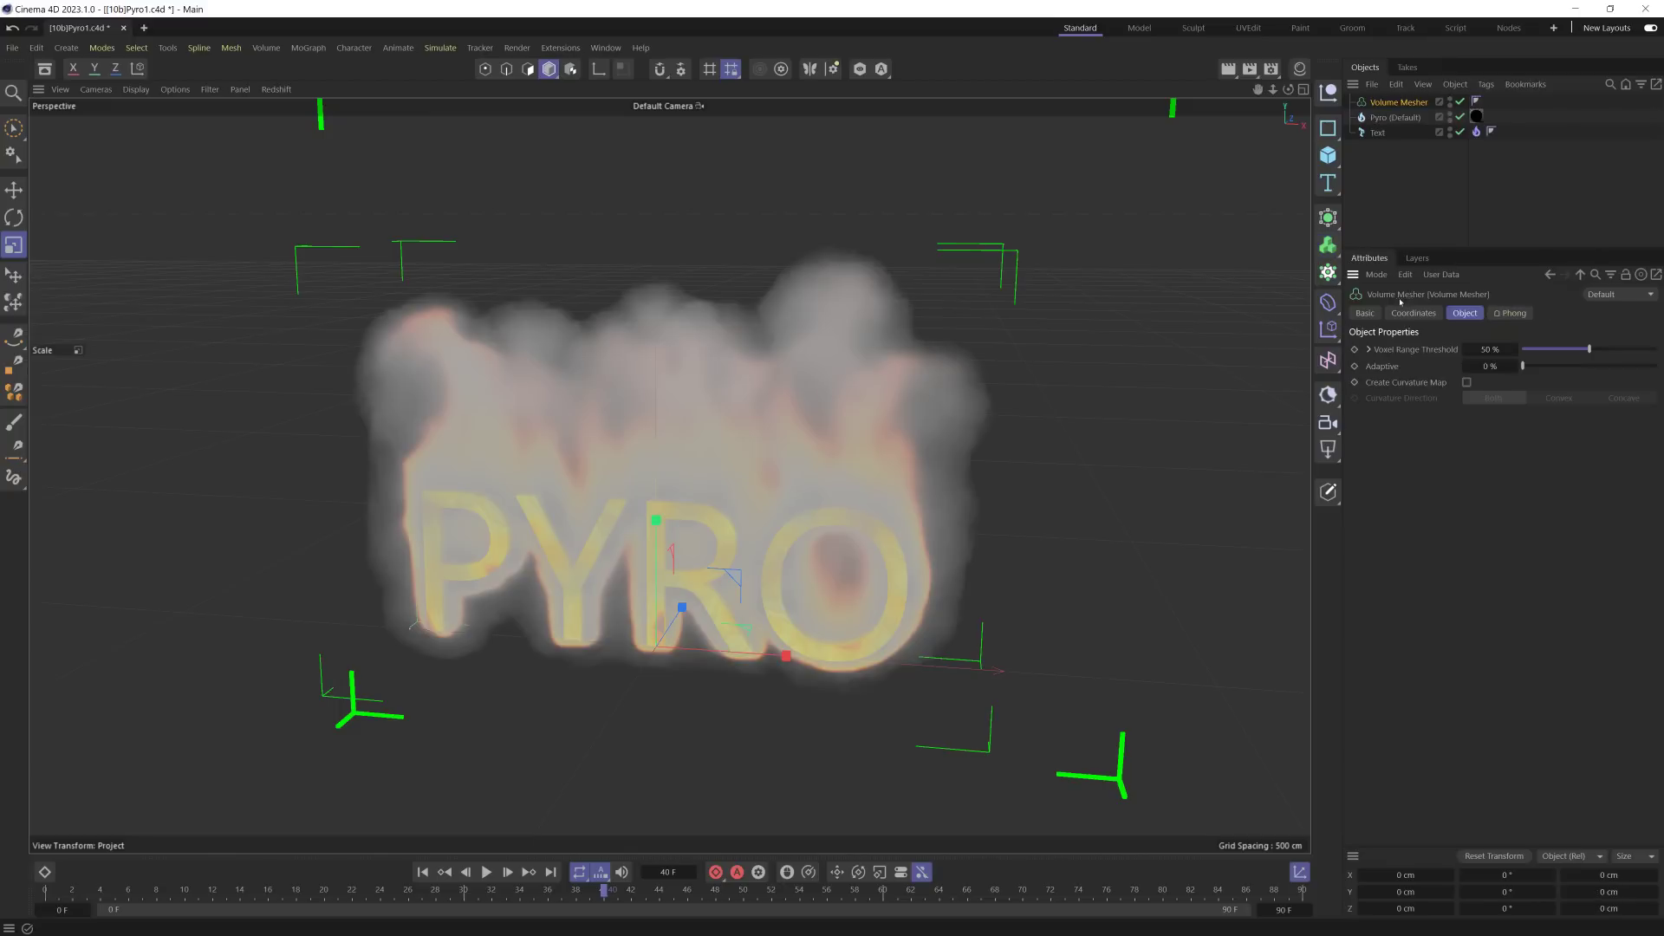
pyautogui.moveTo(1379, 119); pyautogui.dragTo(1404, 103)
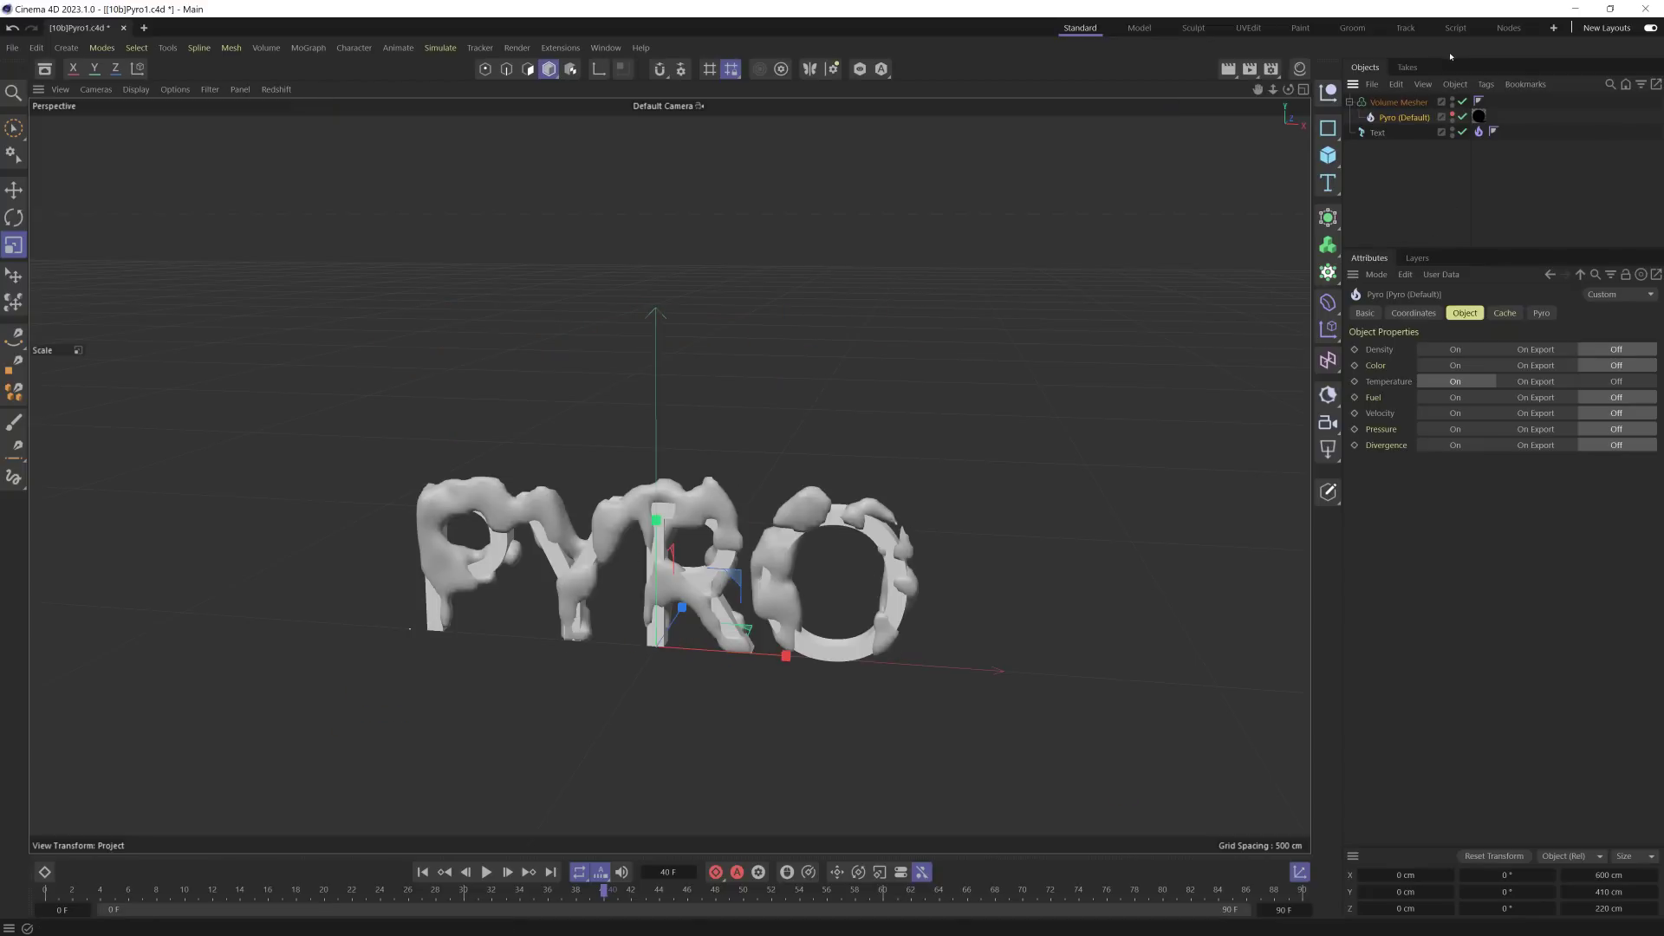
pyautogui.click(1399, 102)
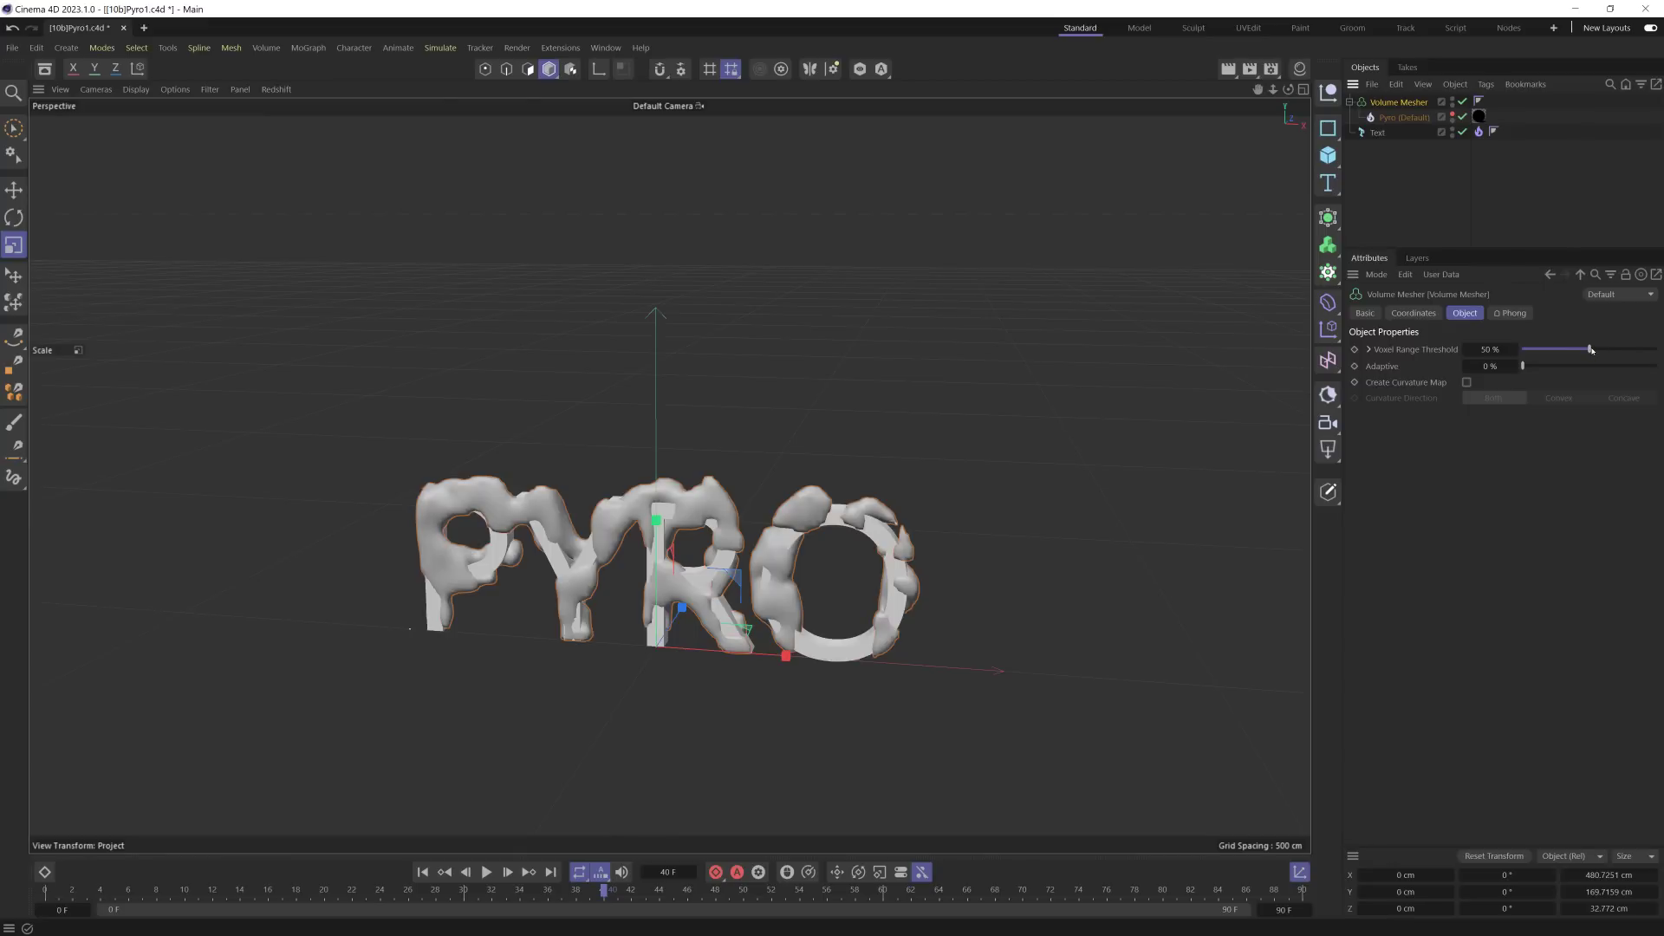
# Step: Set the Volume Mesher's Voxel Range Threshold to 11% and play to frame 51
pyautogui.moveTo(1565, 352); pyautogui.dragTo(1538, 355)
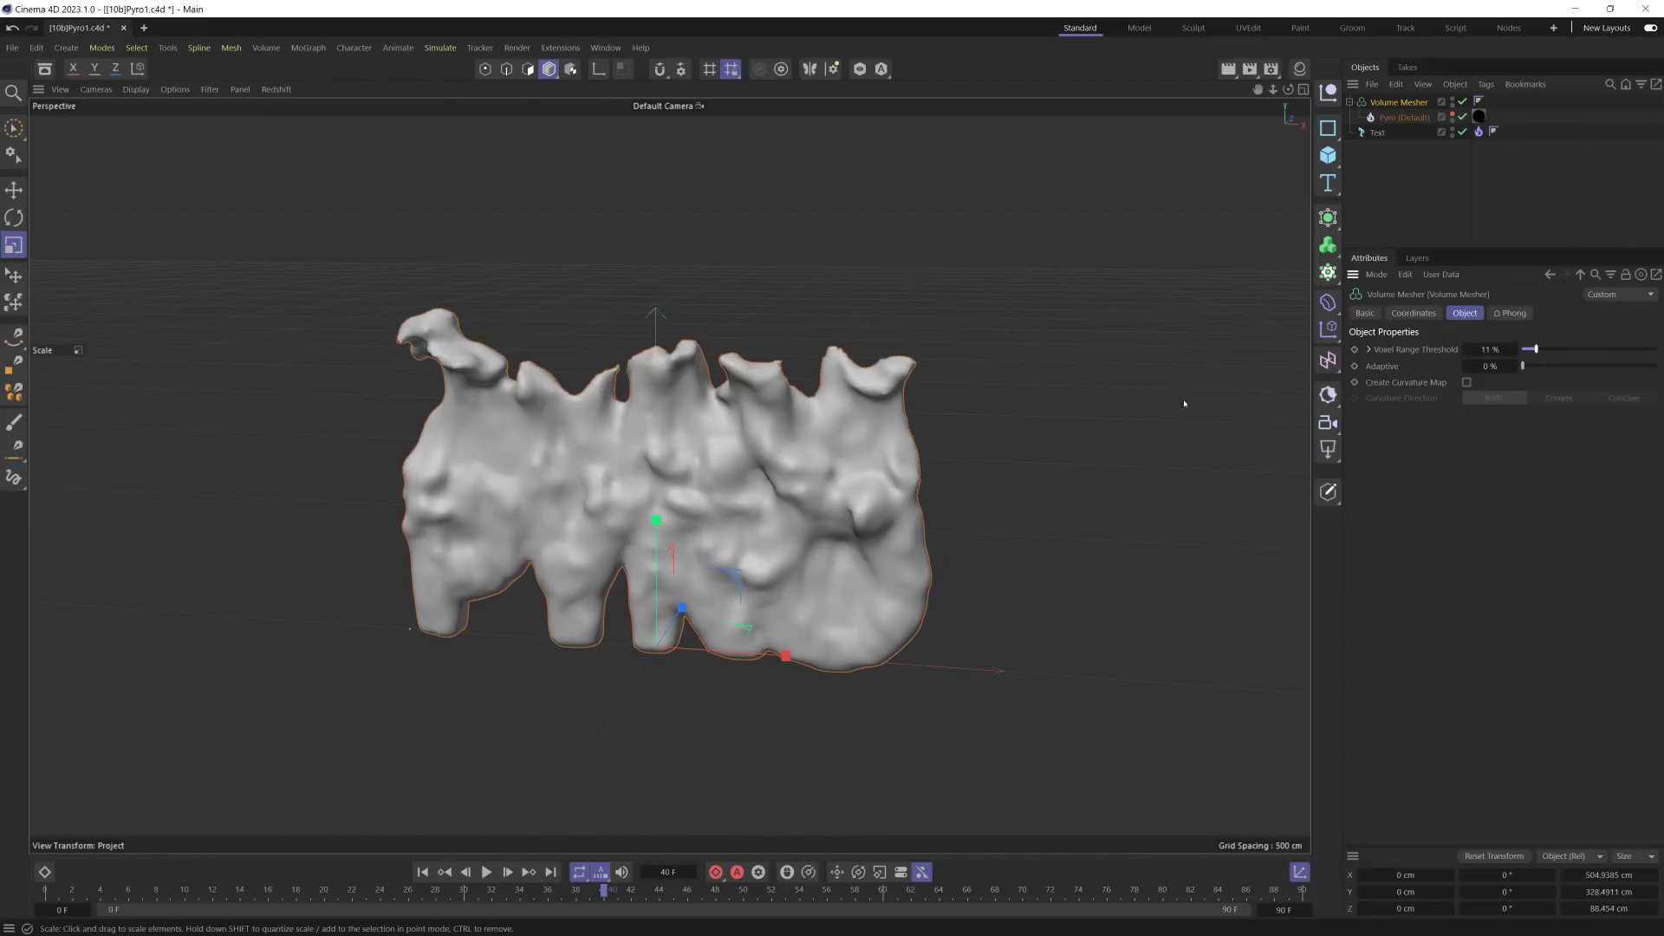
pyautogui.click(488, 873)
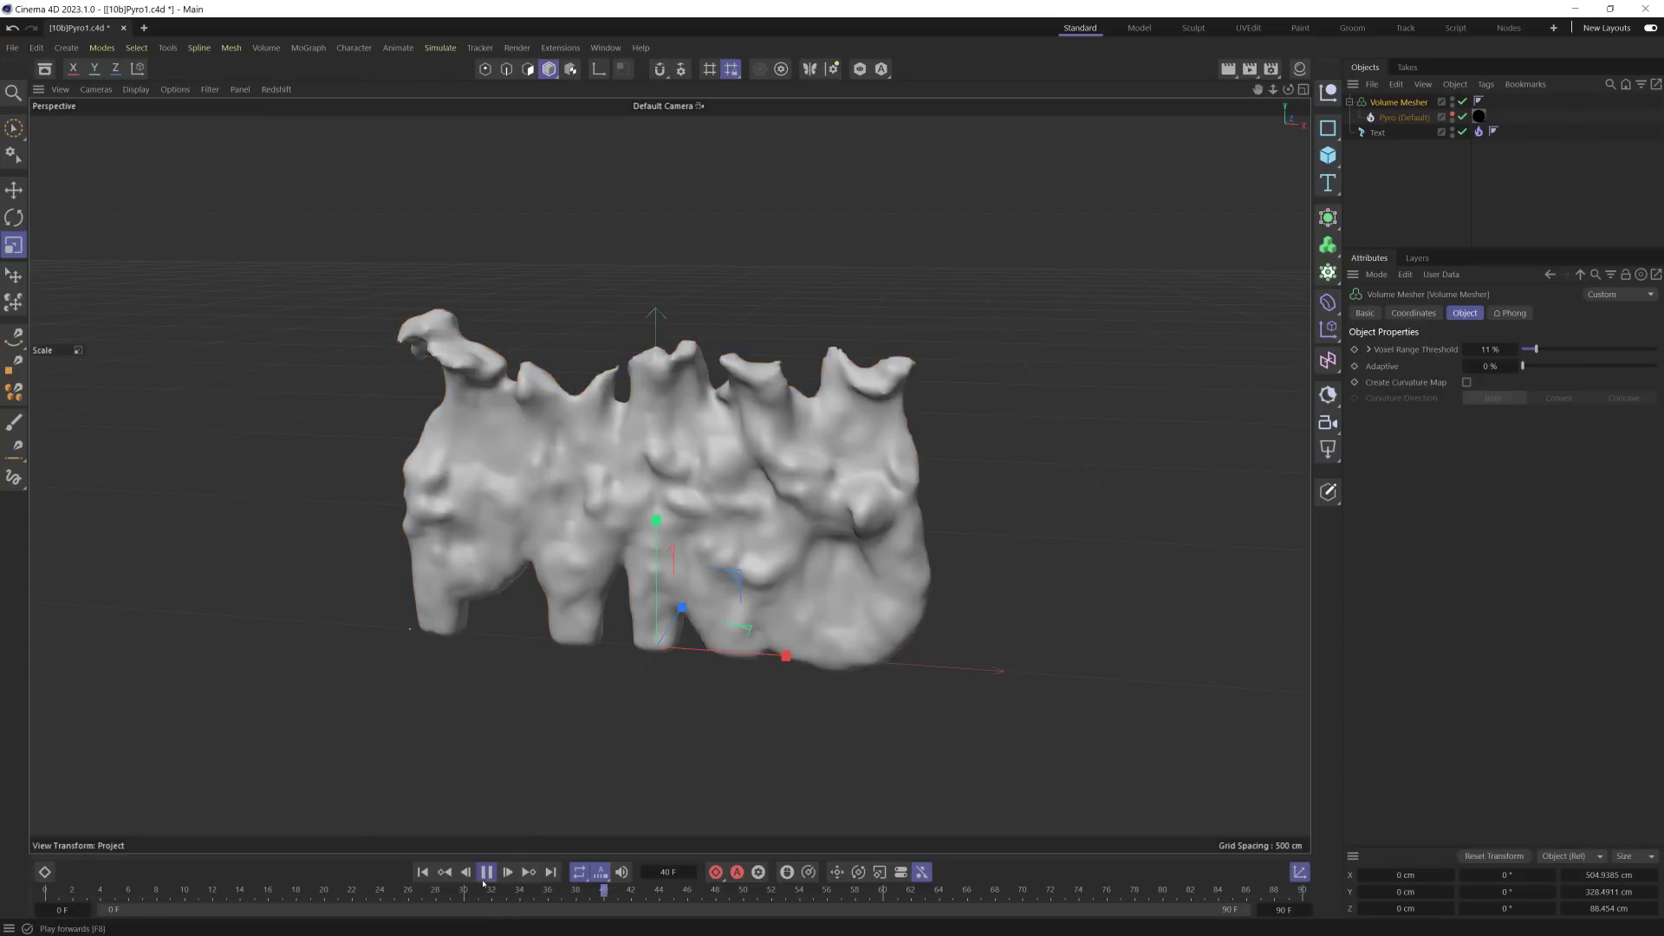
pyautogui.click(488, 873)
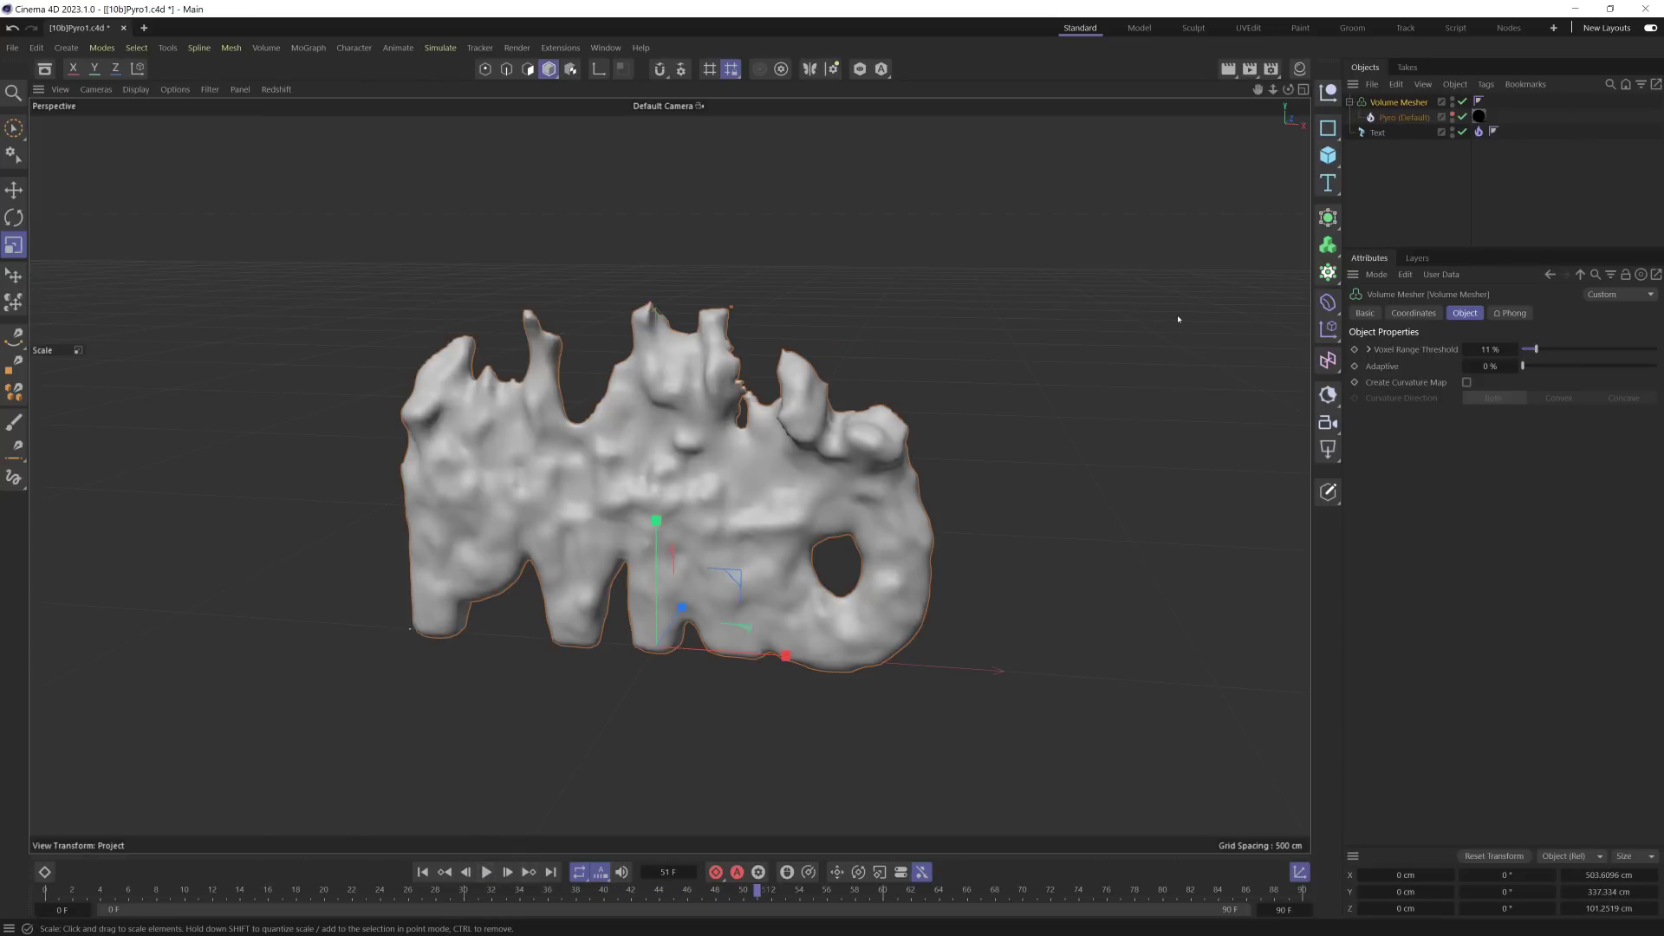
pyautogui.hotkey('ctrl', 'd')
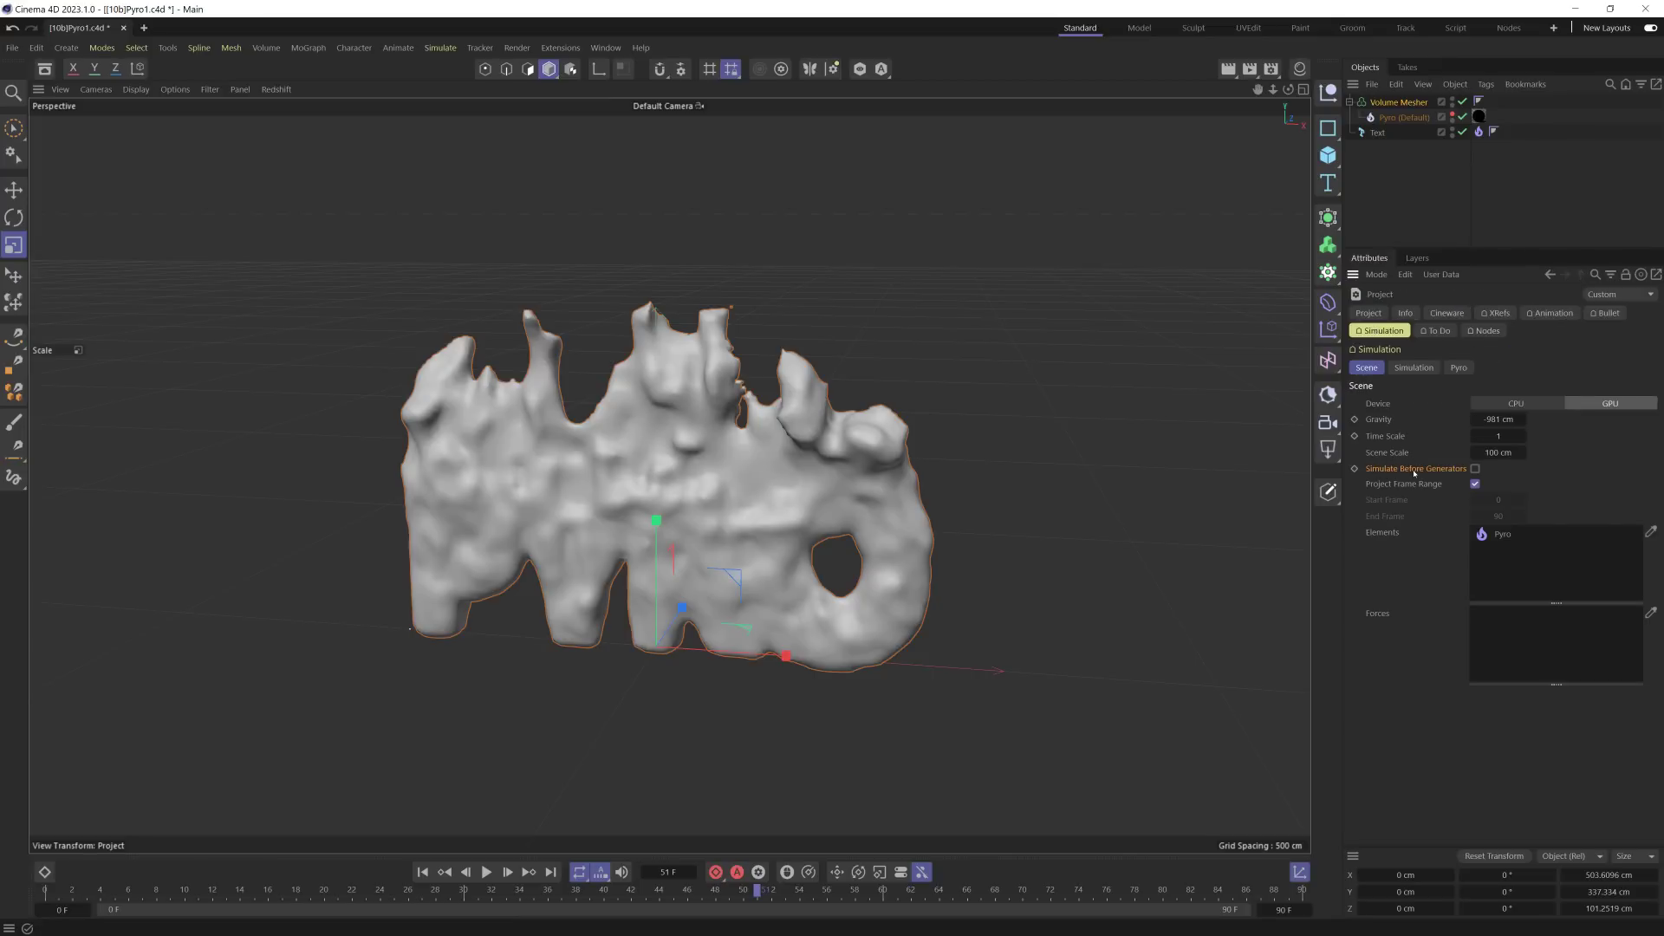
# Step: Enable Simulate Before Generators and replay so the Volume Mesher follows the simulation
pyautogui.click(1475, 469)
pyautogui.click(487, 872)
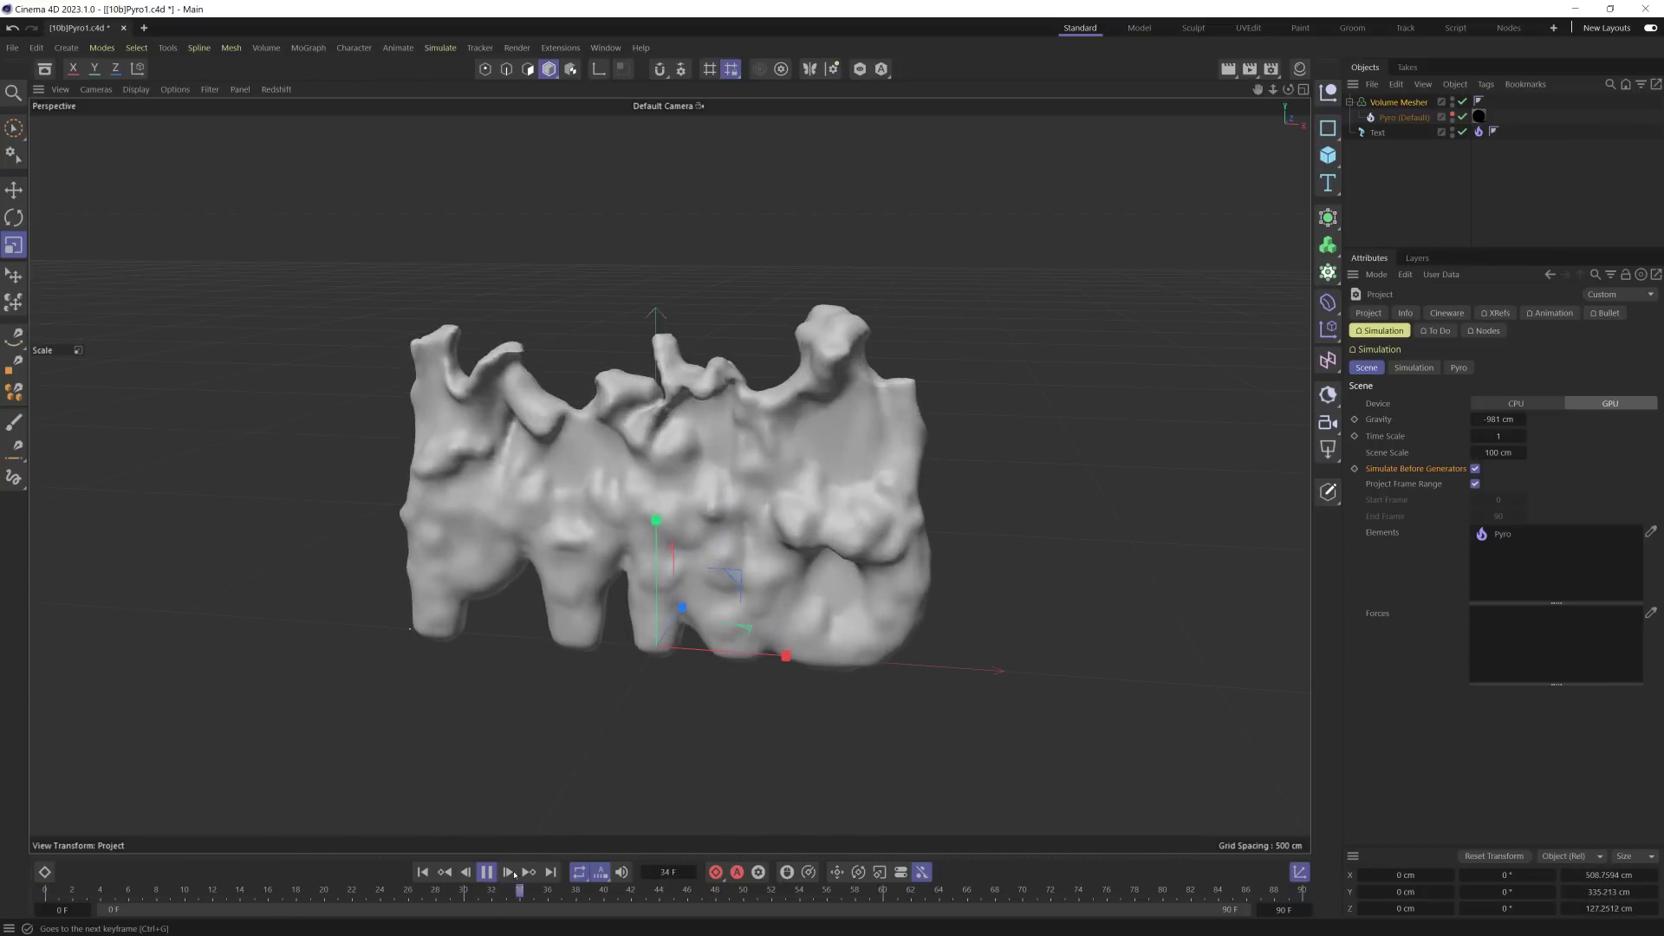
pyautogui.press('F8')
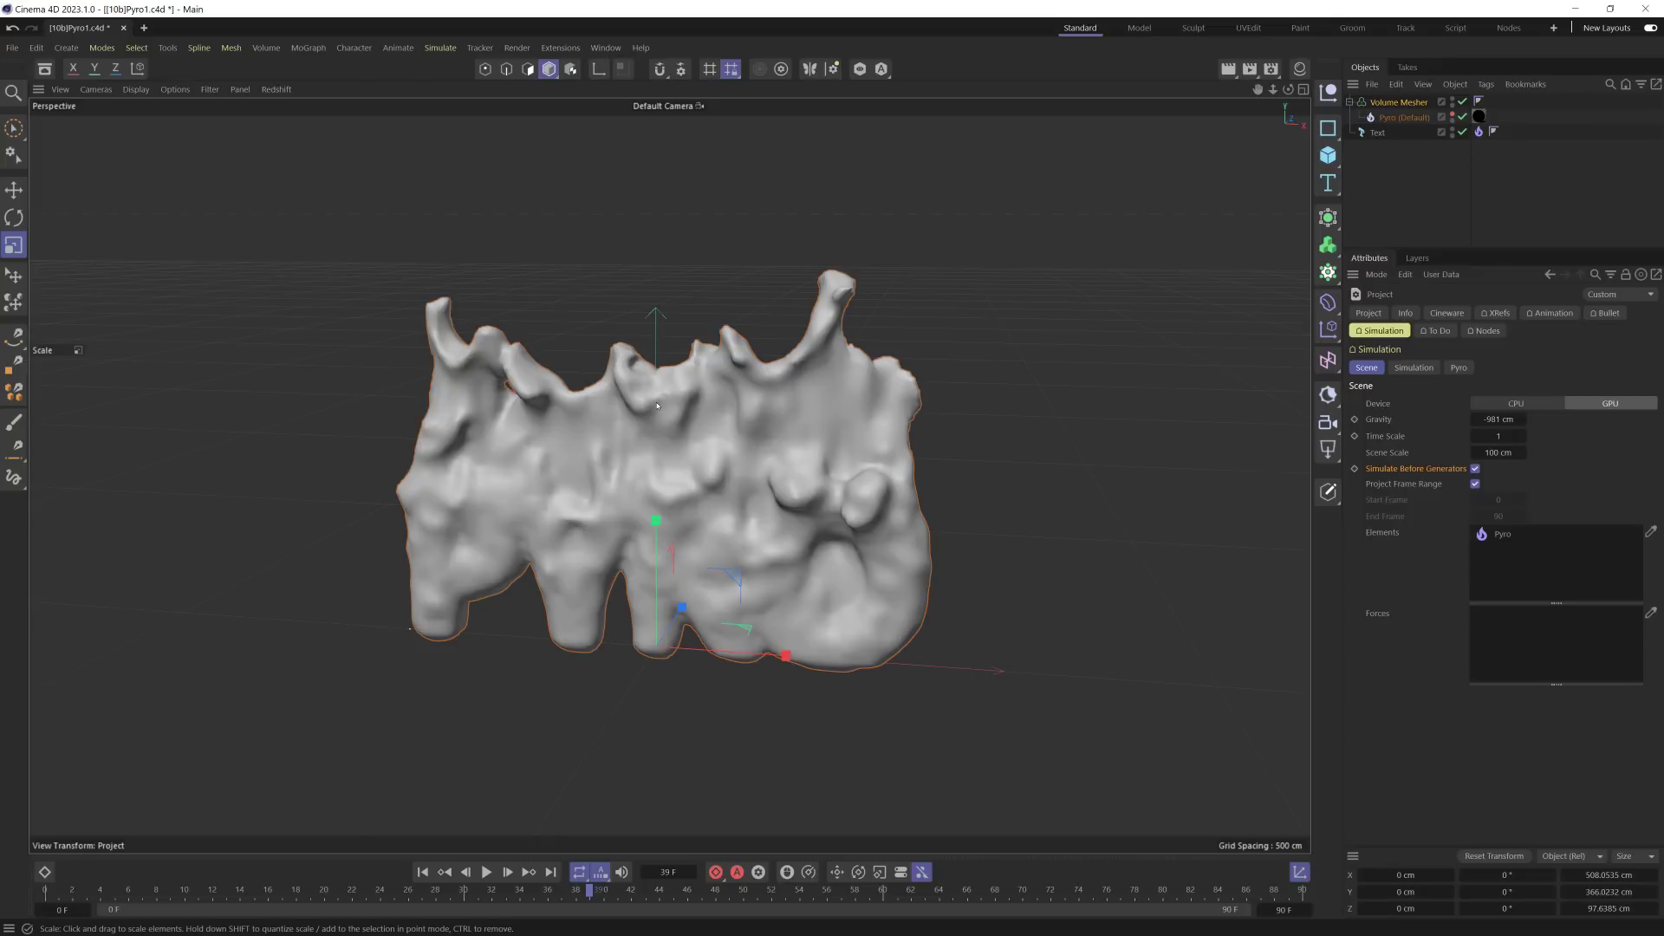
pyautogui.click(657, 405)
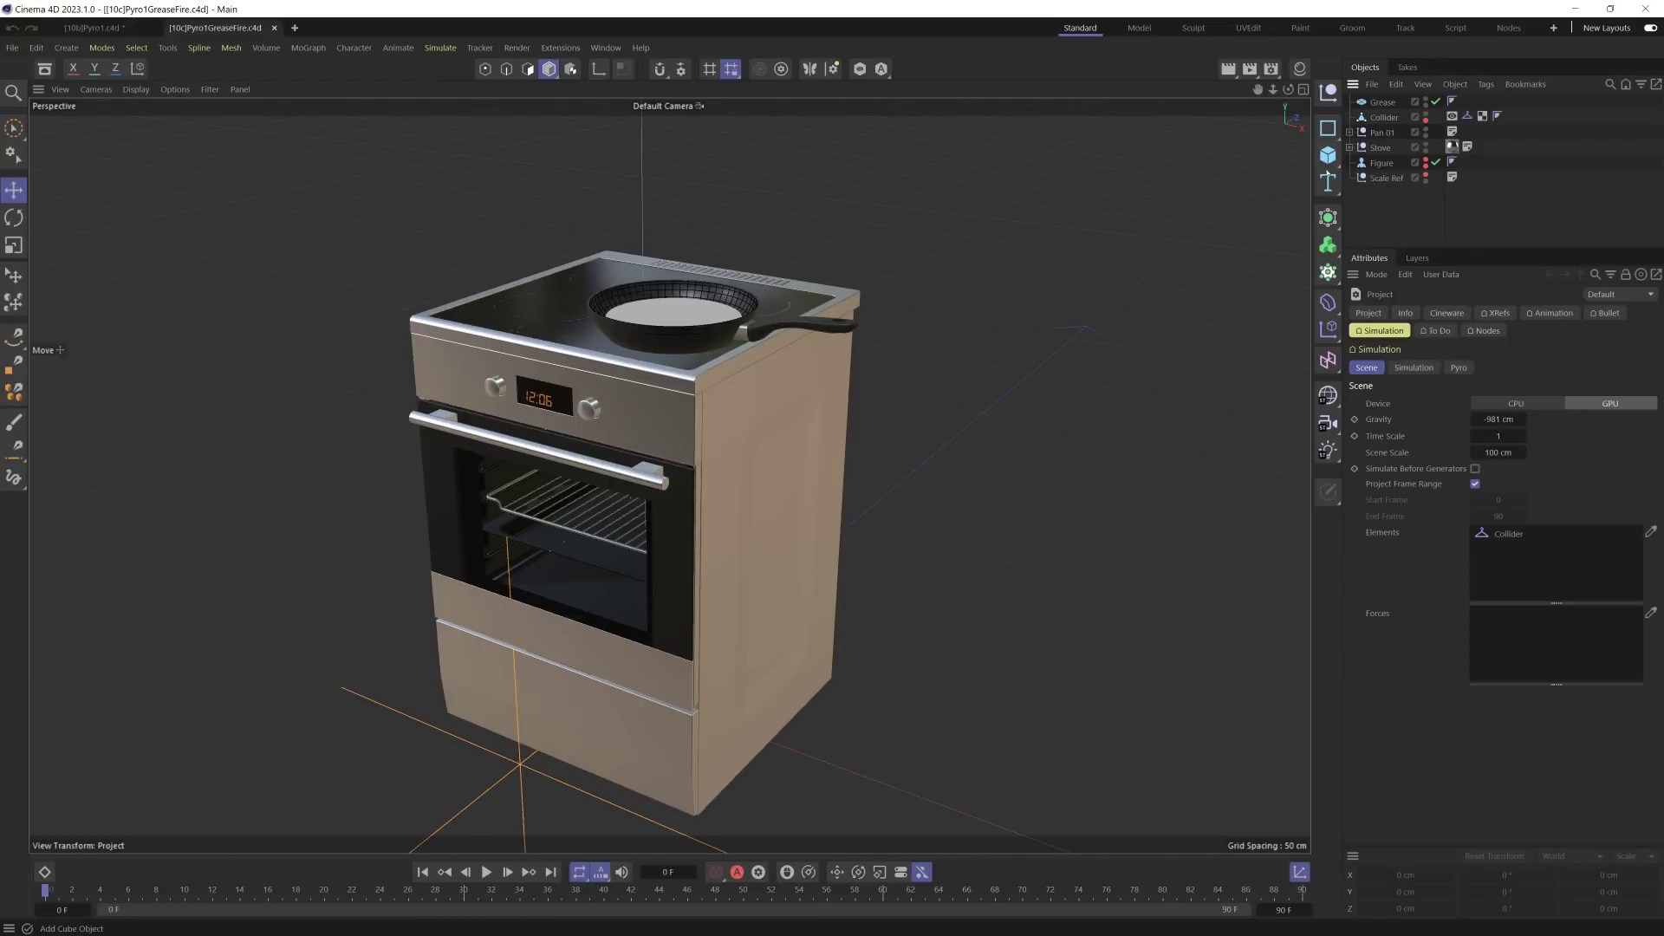
# Step: Add a Figure object from the primitives list
pyautogui.click(1328, 155)
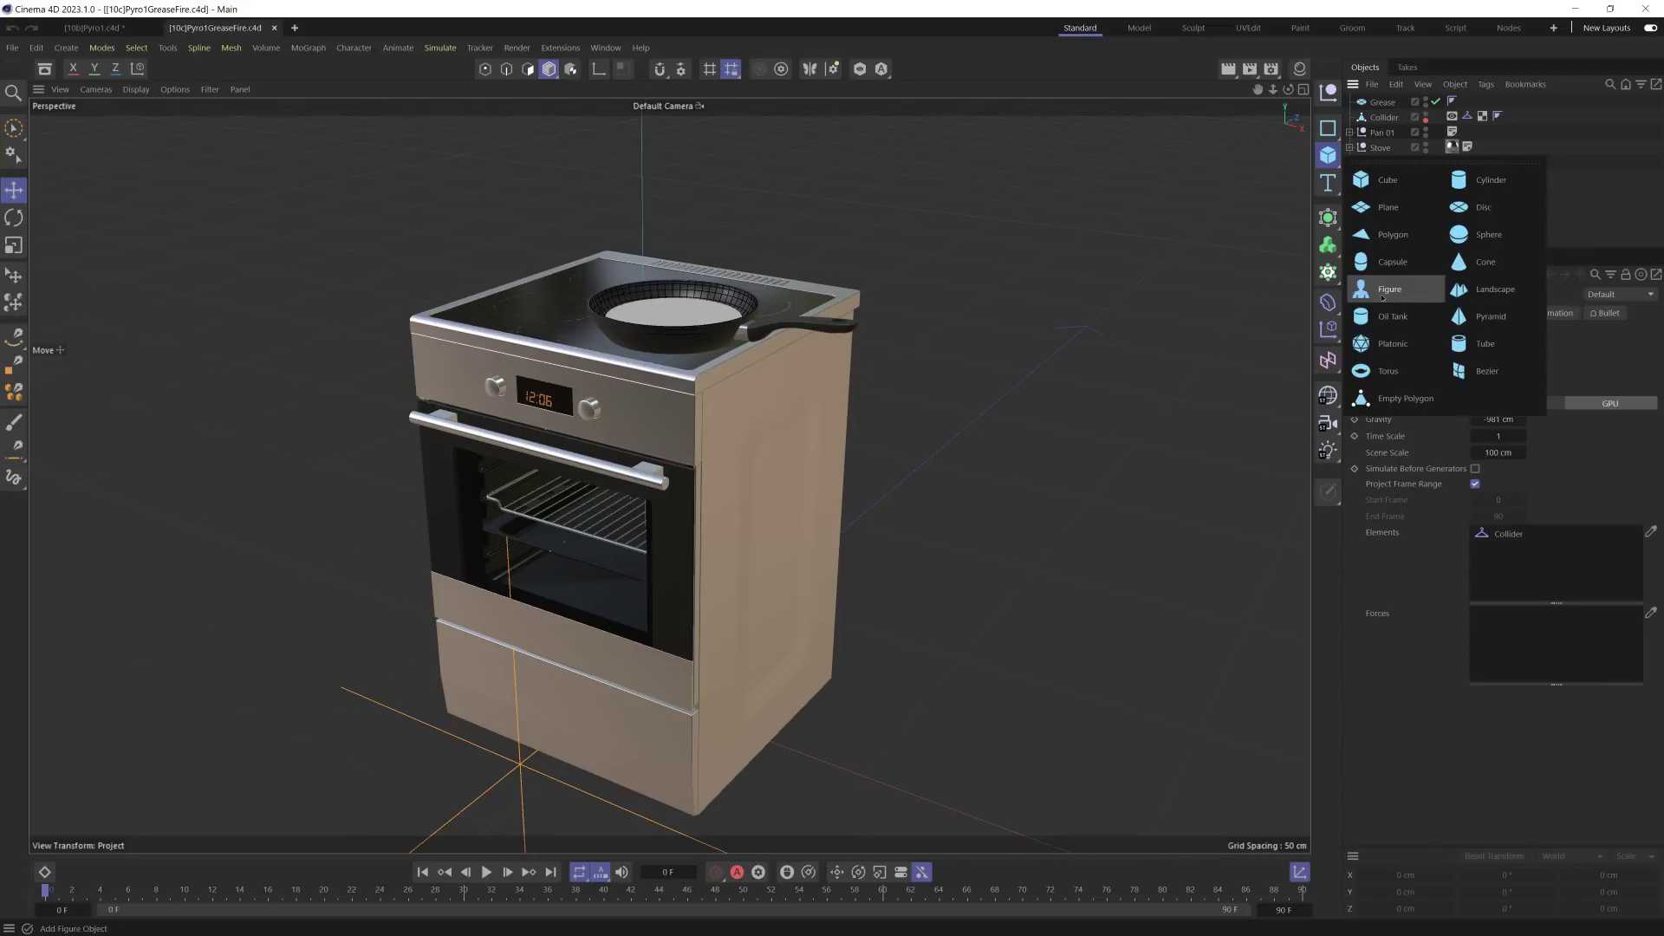
pyautogui.click(1389, 289)
pyautogui.scroll(-5, 665, 408)
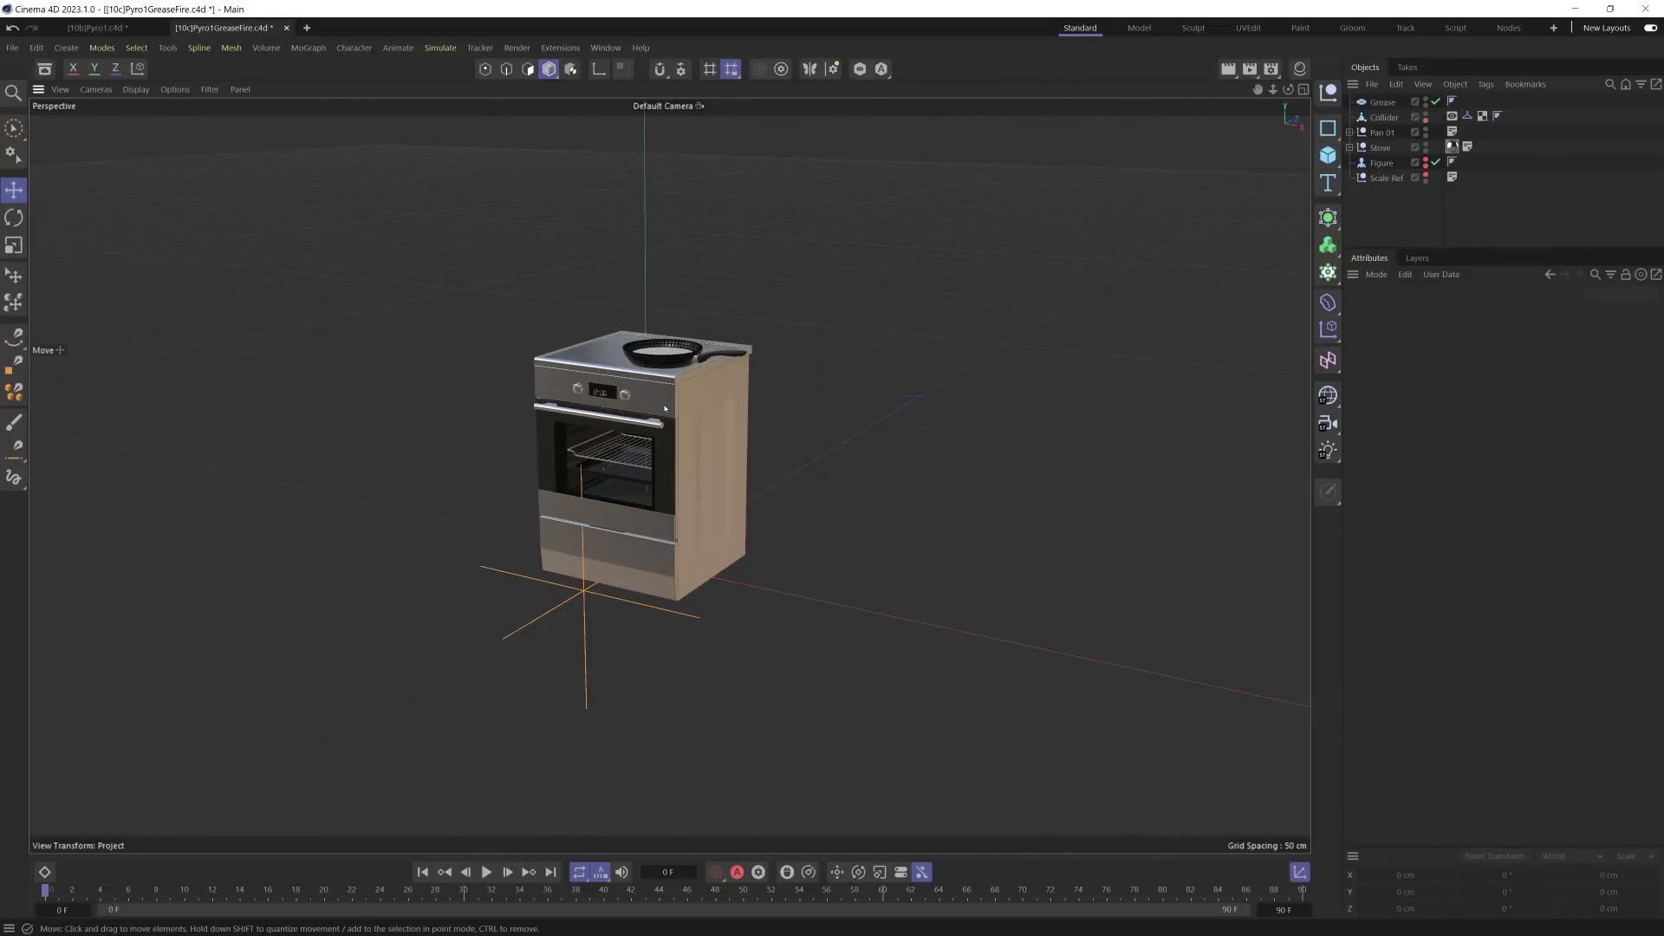
pyautogui.scroll(5, 651, 368)
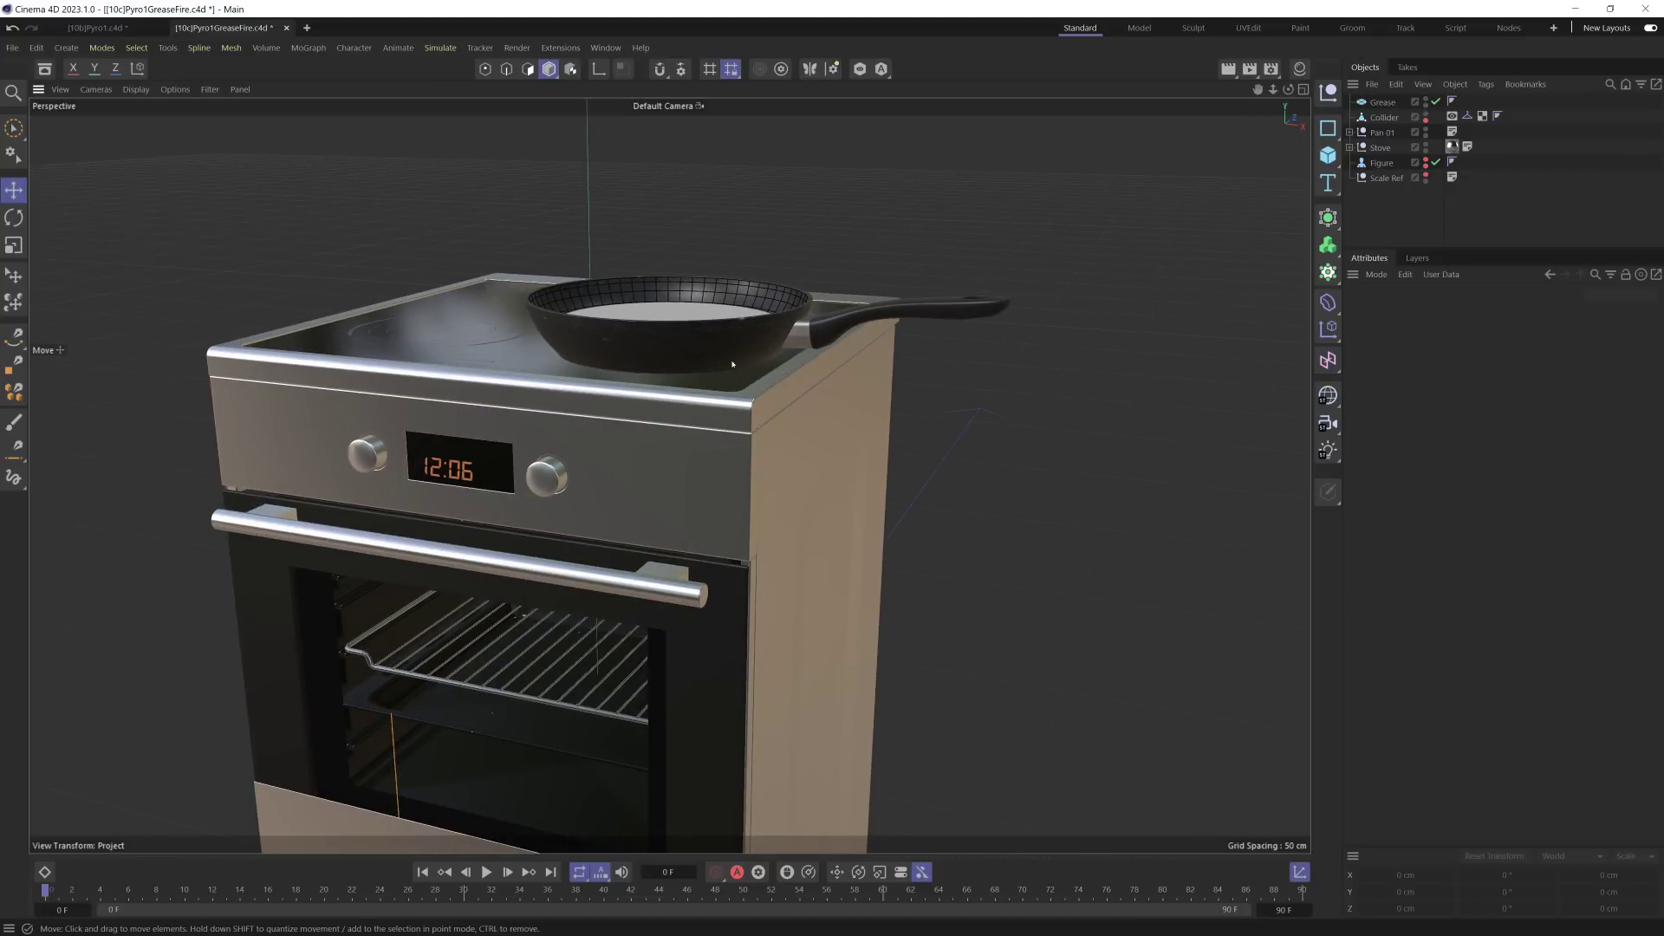
pyautogui.scroll(-4, 752, 350)
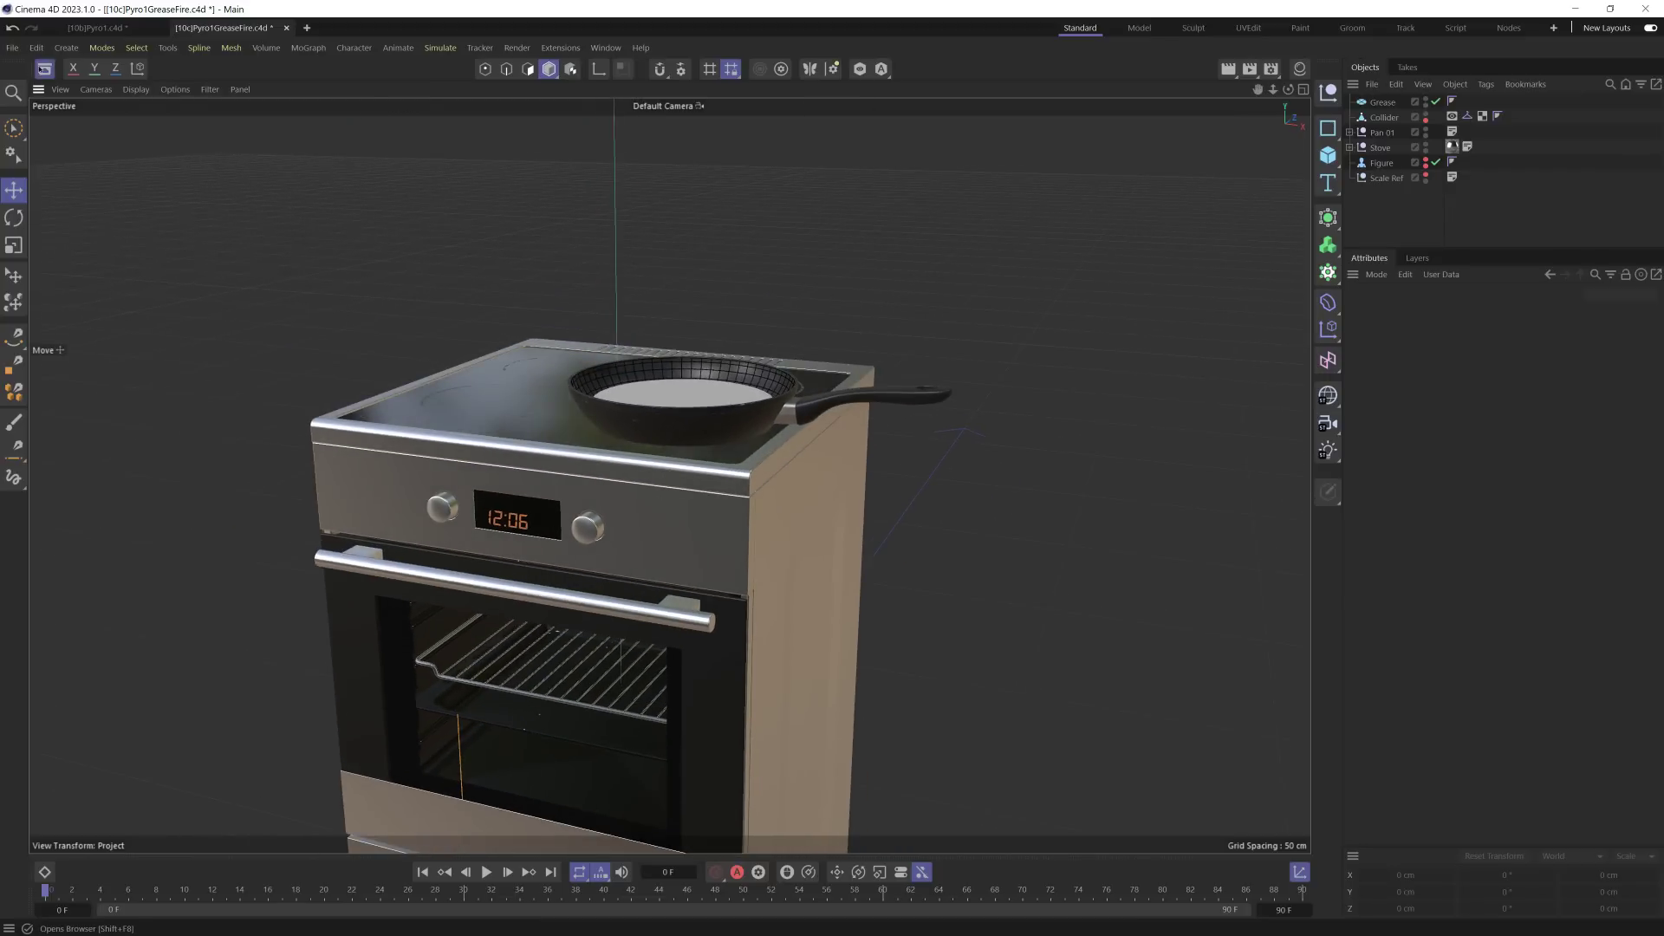
pyautogui.click(44, 68)
pyautogui.click(44, 69)
pyautogui.scroll(5, 743, 416)
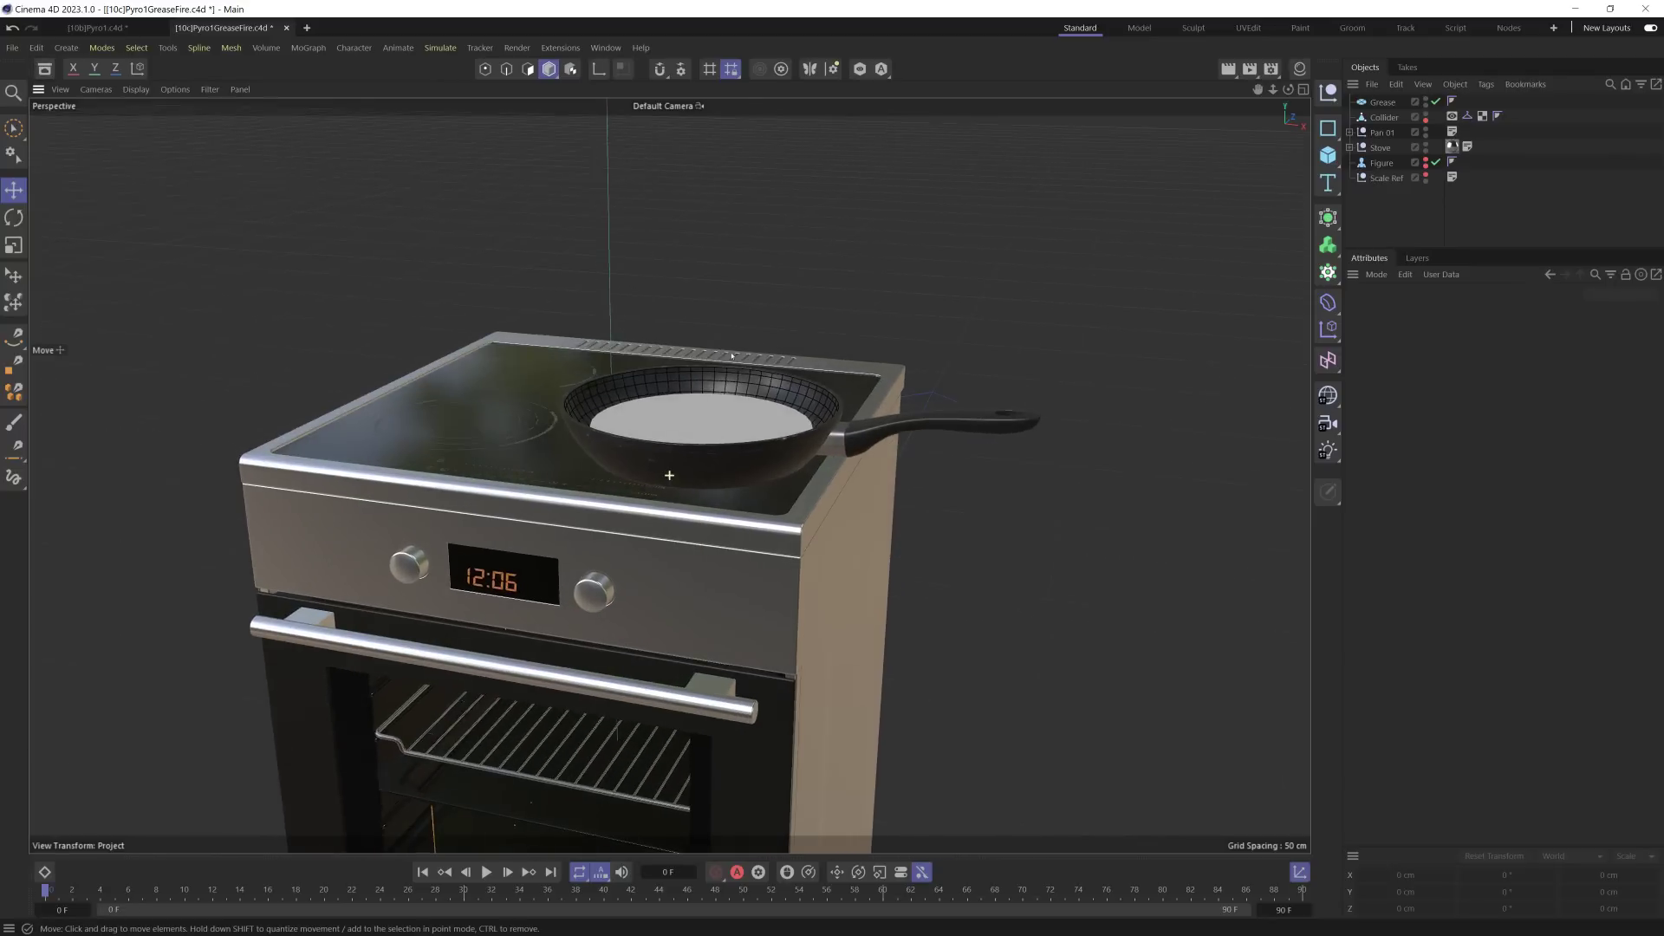
# Step: Test-lift the Grease disc and the Collider mesh, then undo the moves
pyautogui.click(729, 422)
pyautogui.moveTo(729, 422); pyautogui.dragTo(745, 258)
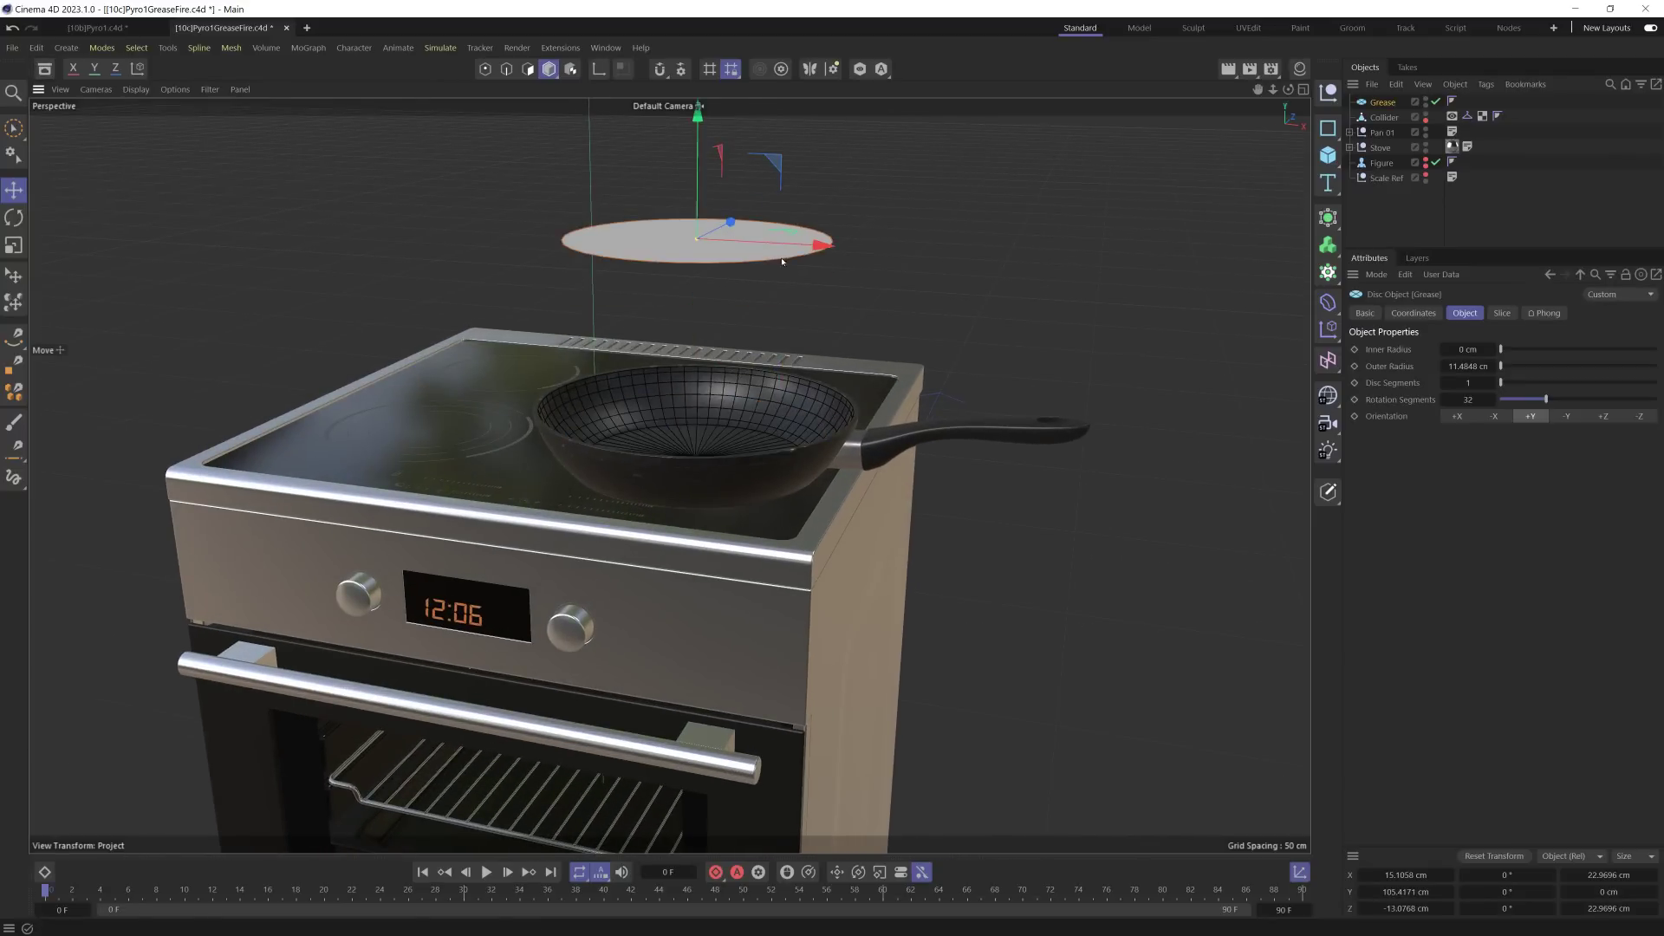
pyautogui.click(776, 391)
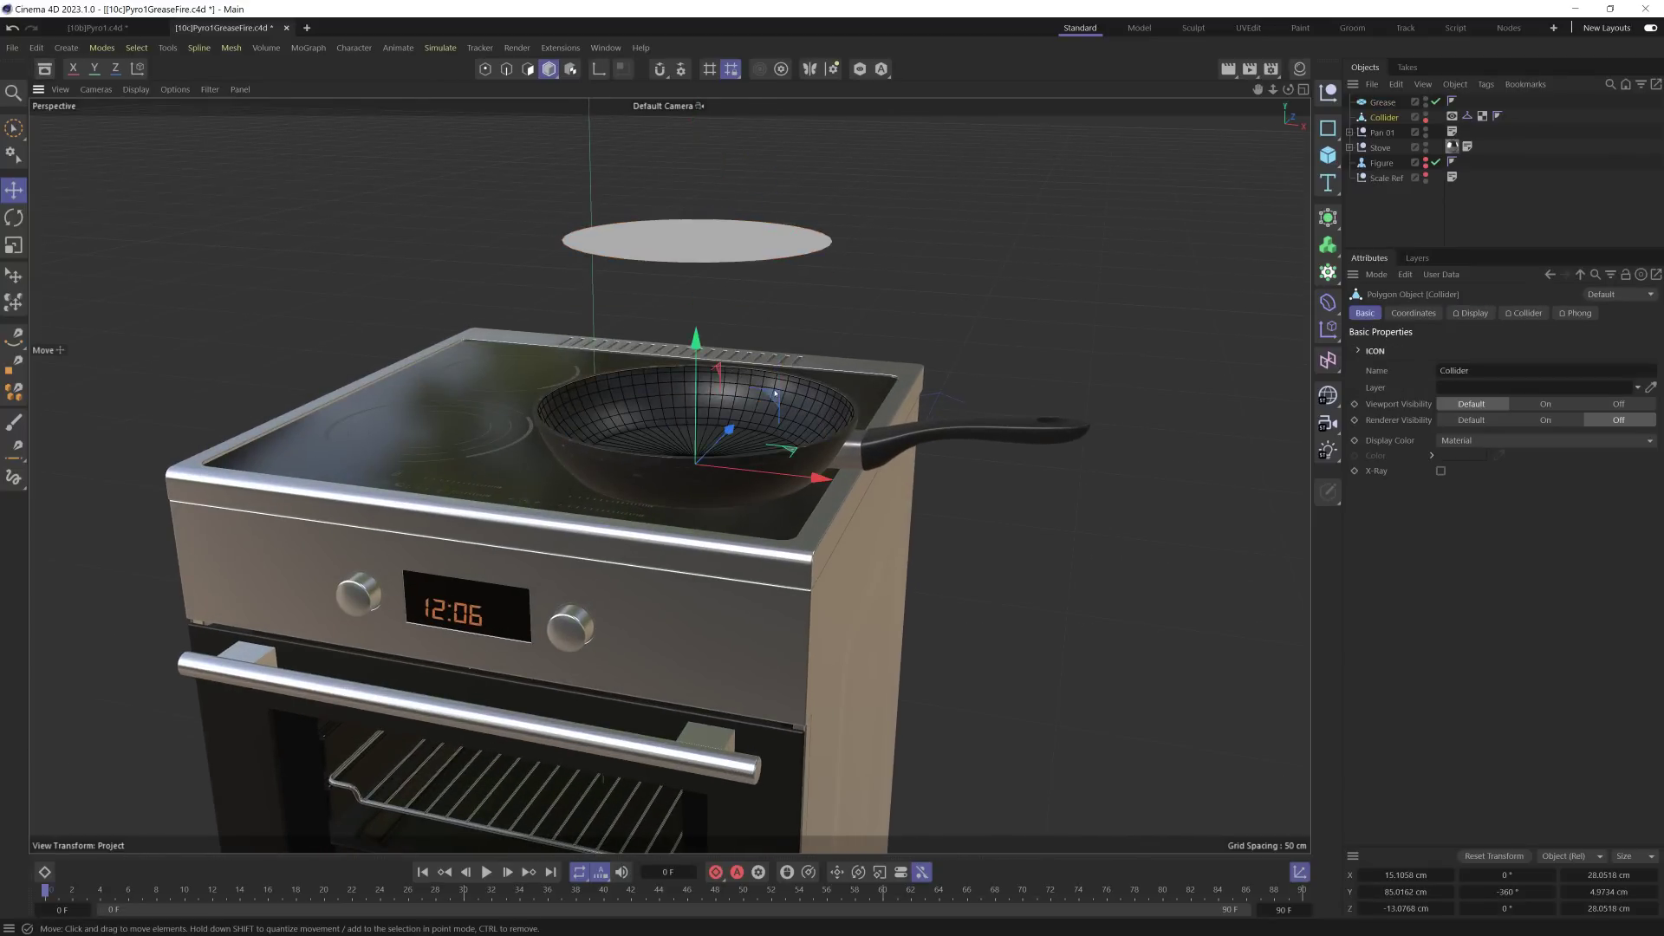
pyautogui.moveTo(693, 347); pyautogui.dragTo(695, 105)
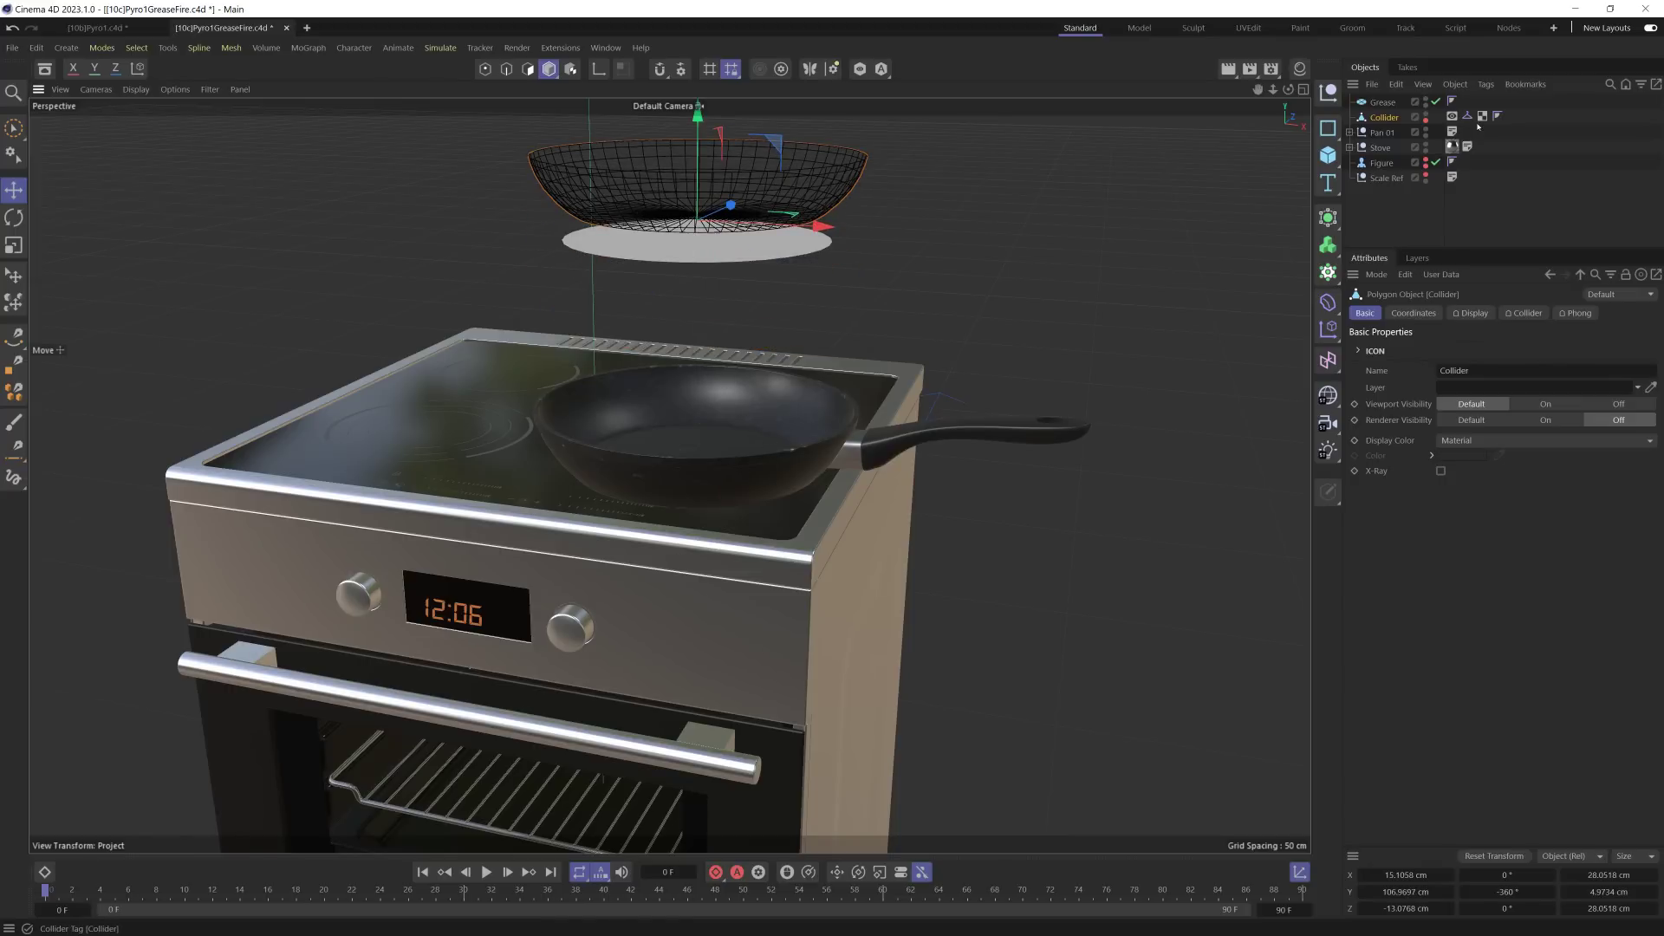
pyautogui.hotkey('ctrl', 'z')
pyautogui.hotkey('ctrl', 'z')
pyautogui.hotkey('ctrl', 'z')
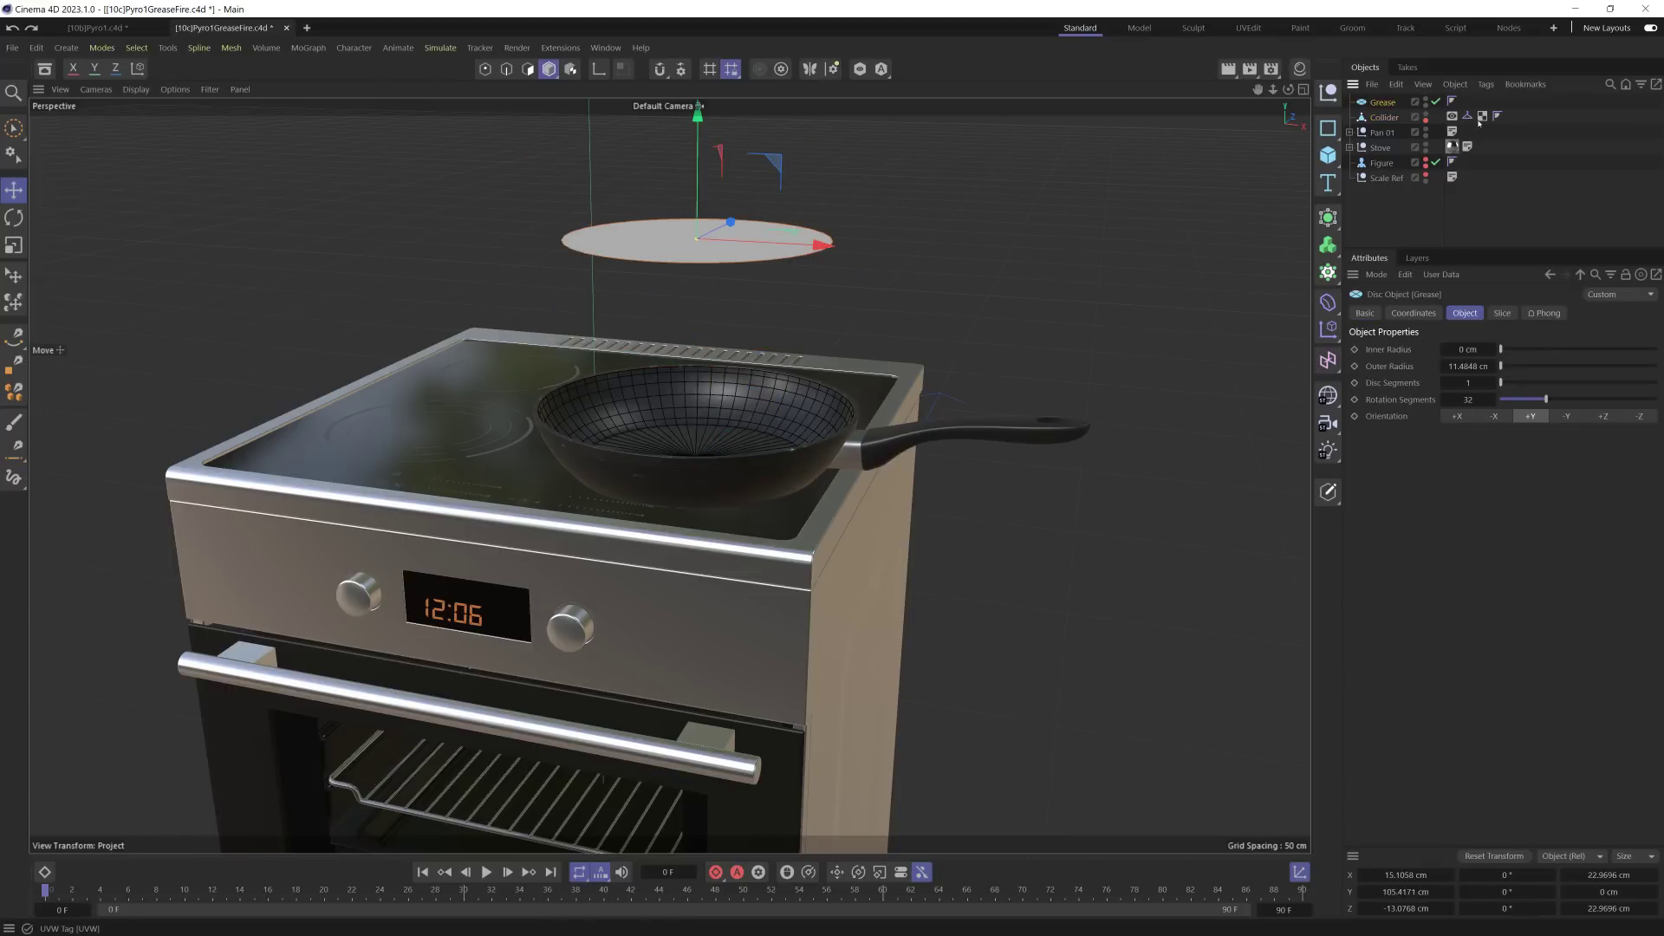
# Step: Settle the Grease disc inside the frying pan at about 88 cm in Y
pyautogui.scroll(4, 790, 428)
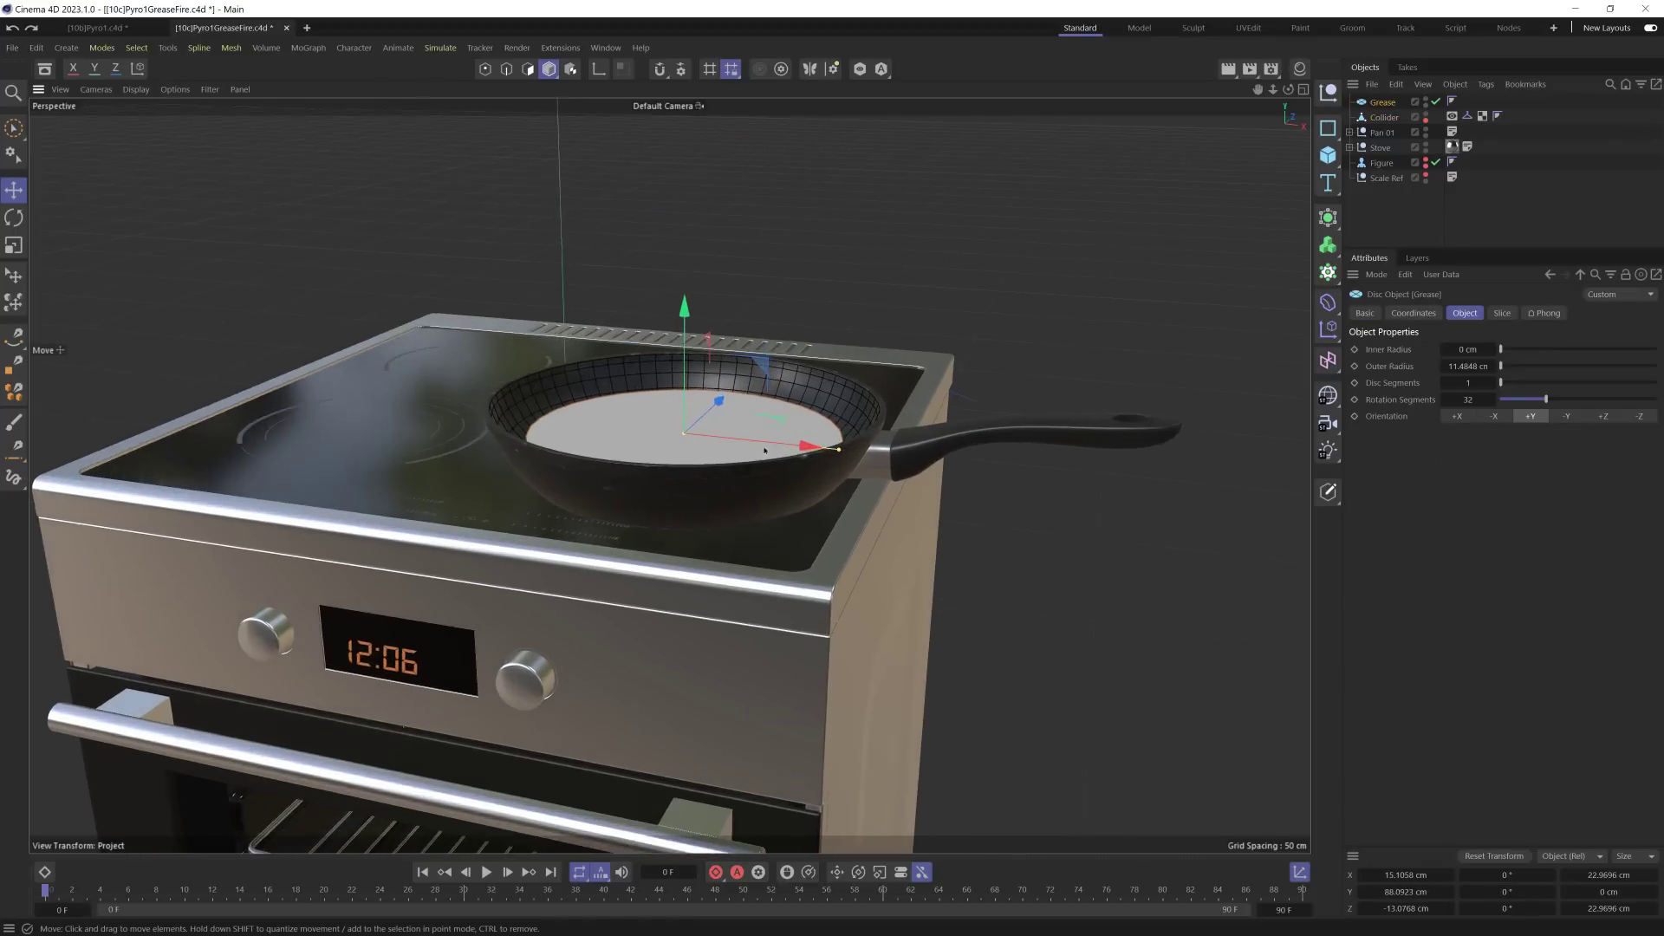
pyautogui.moveTo(697, 326); pyautogui.dragTo(710, 321)
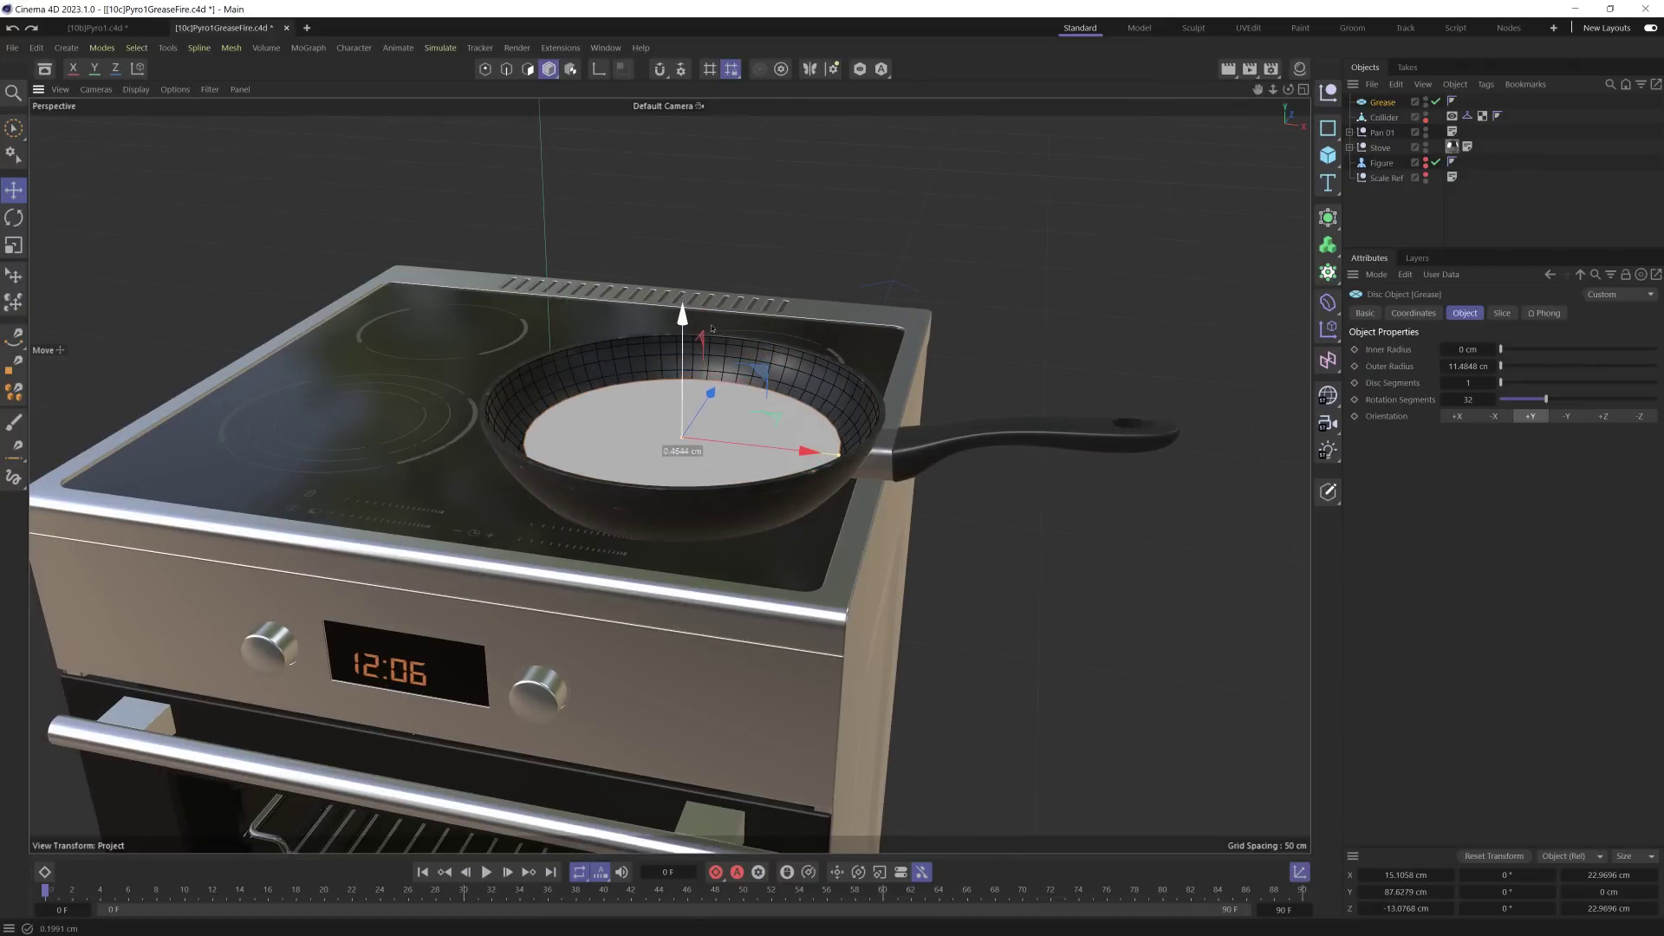
pyautogui.keyDown('alt'); pyautogui.moveTo(754, 437); pyautogui.dragTo(768, 444); pyautogui.keyUp('alt')
pyautogui.scroll(-4, 769, 445)
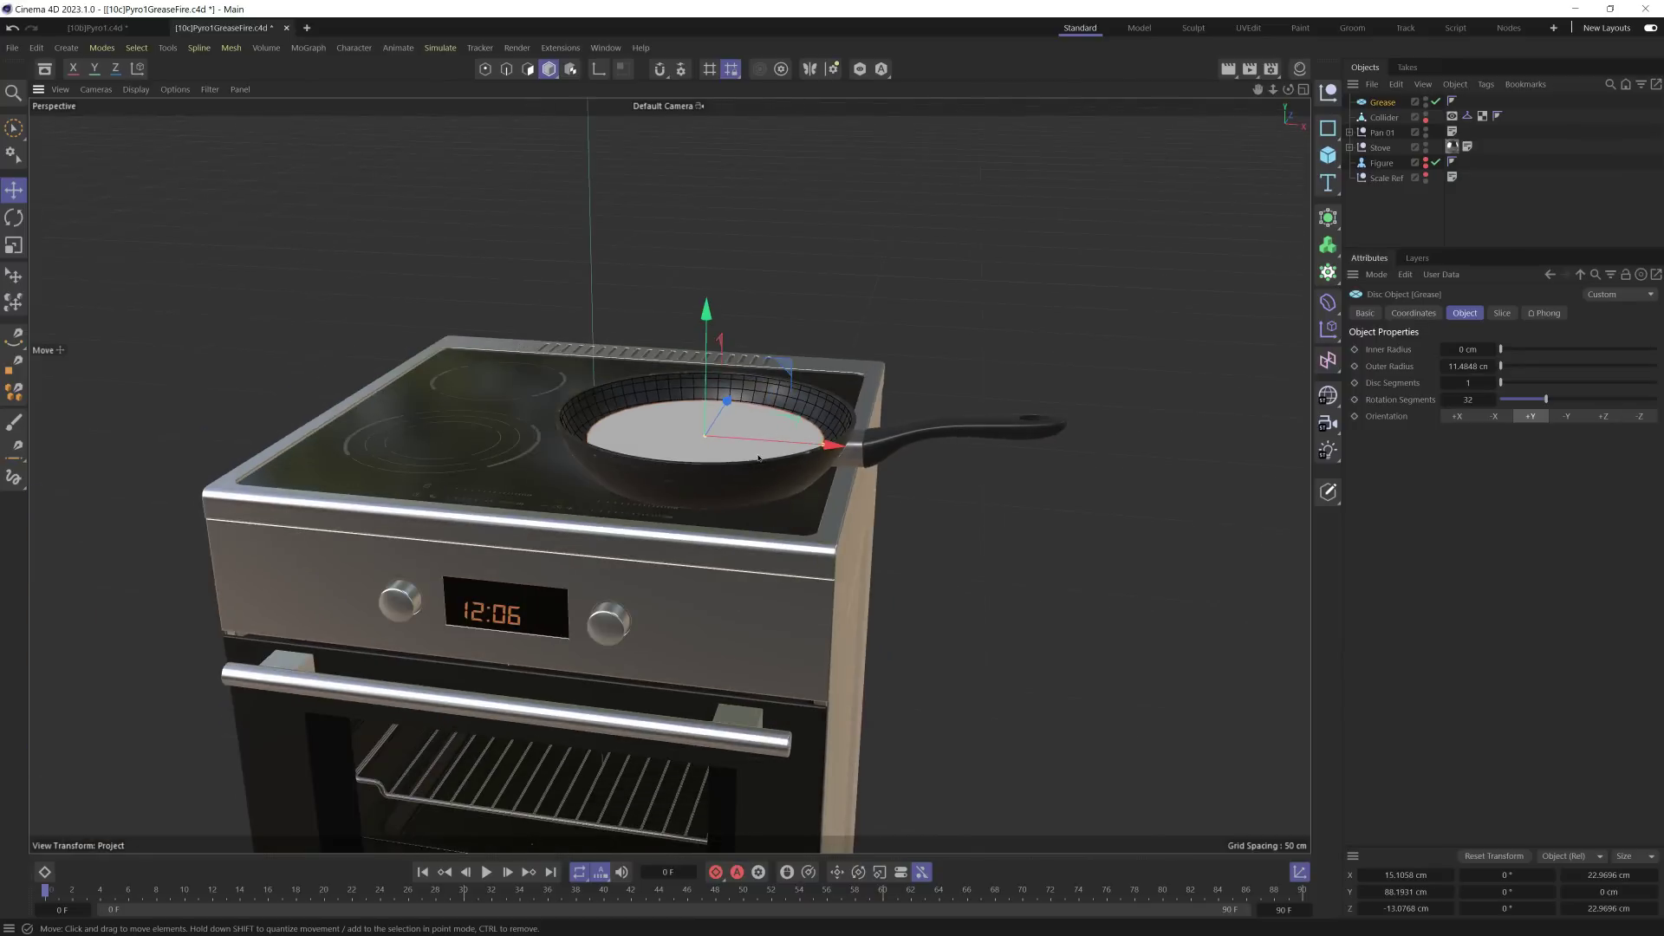
# Step: Add a Pyro simulation tag to the Grease object
pyautogui.rightClick(1383, 102)
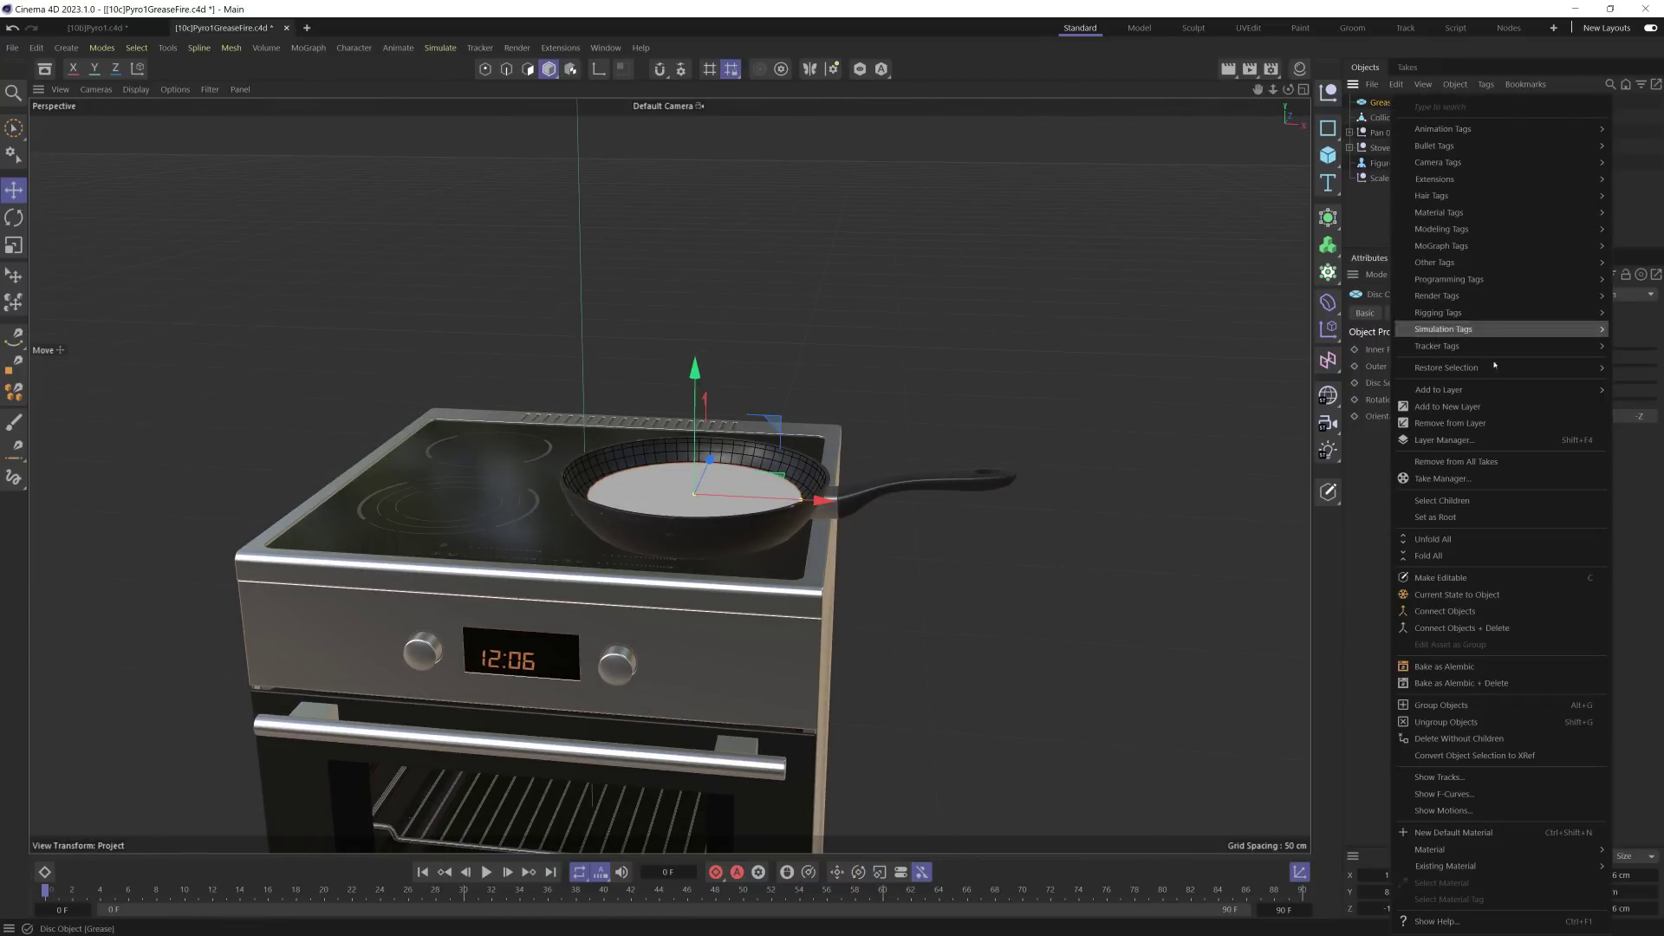
pyautogui.moveTo(1442, 329)
pyautogui.click(1360, 471)
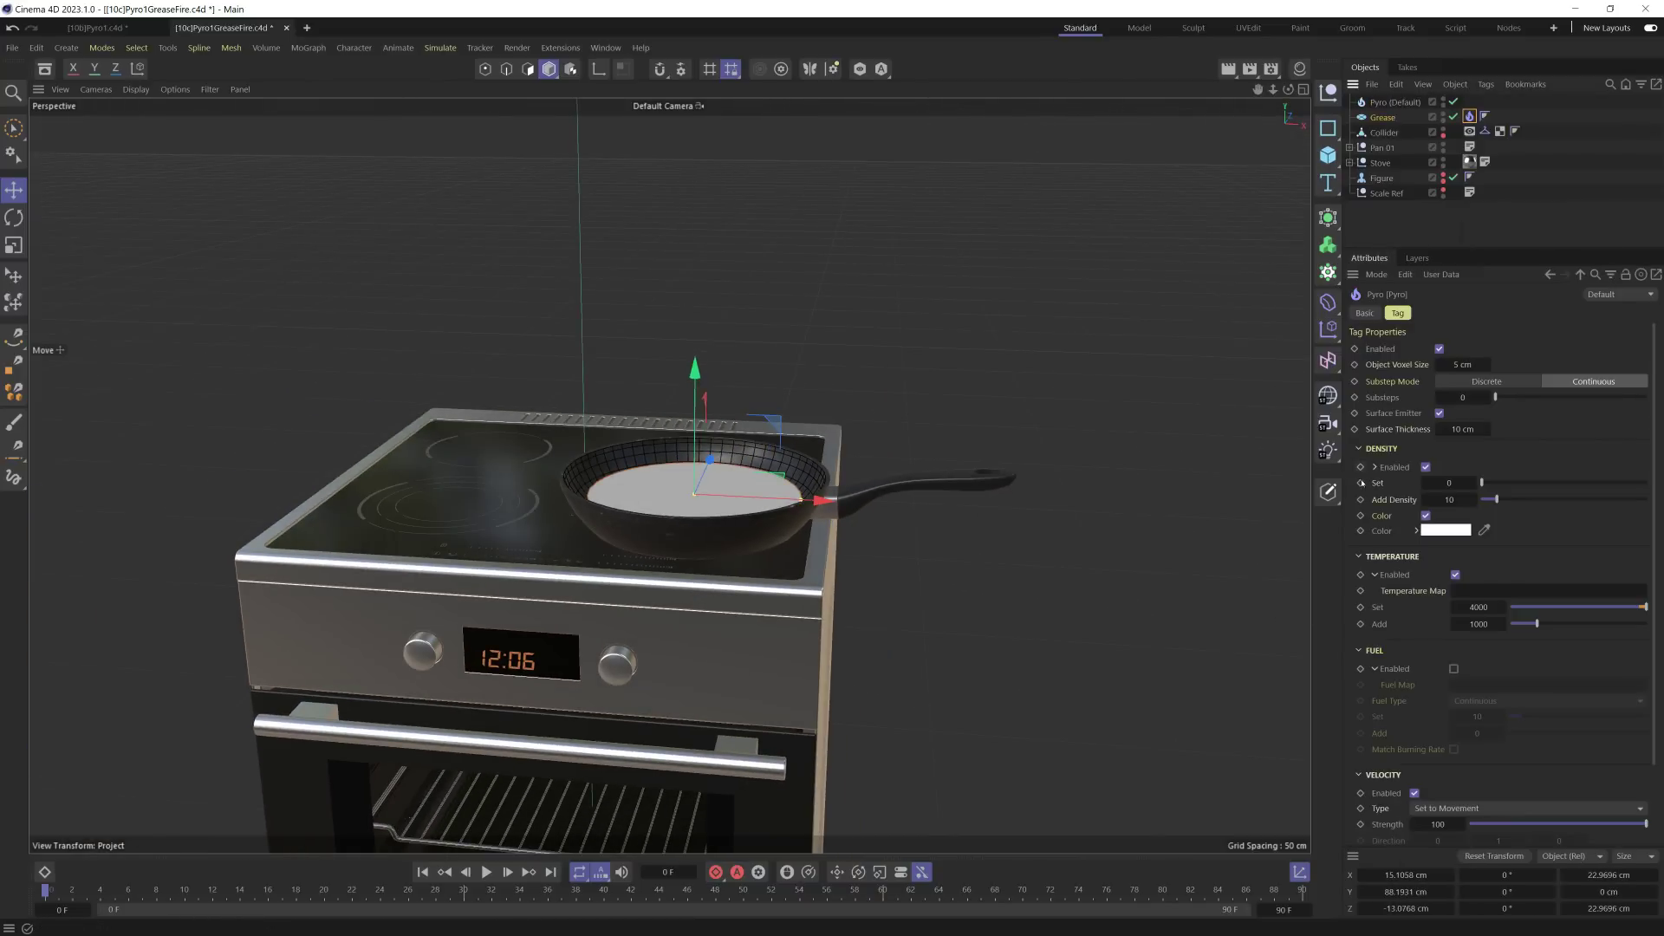
# Step: Run the grease fire simulation to frame 37 and orbit to look down on the stove
pyautogui.click(486, 872)
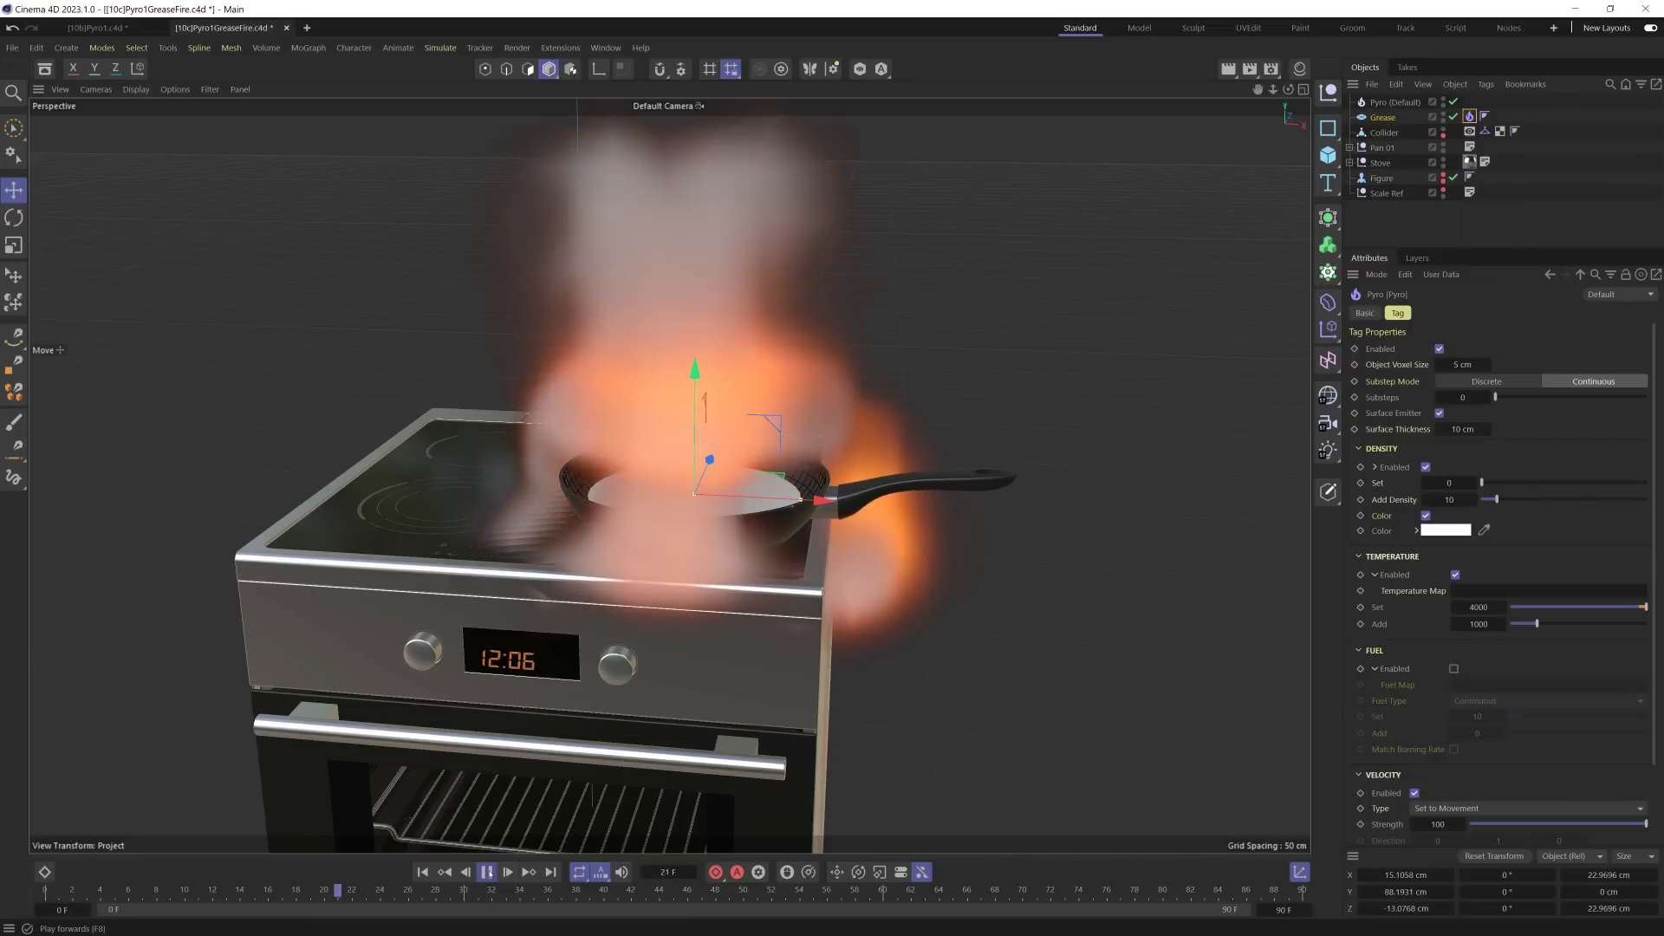
pyautogui.click(486, 872)
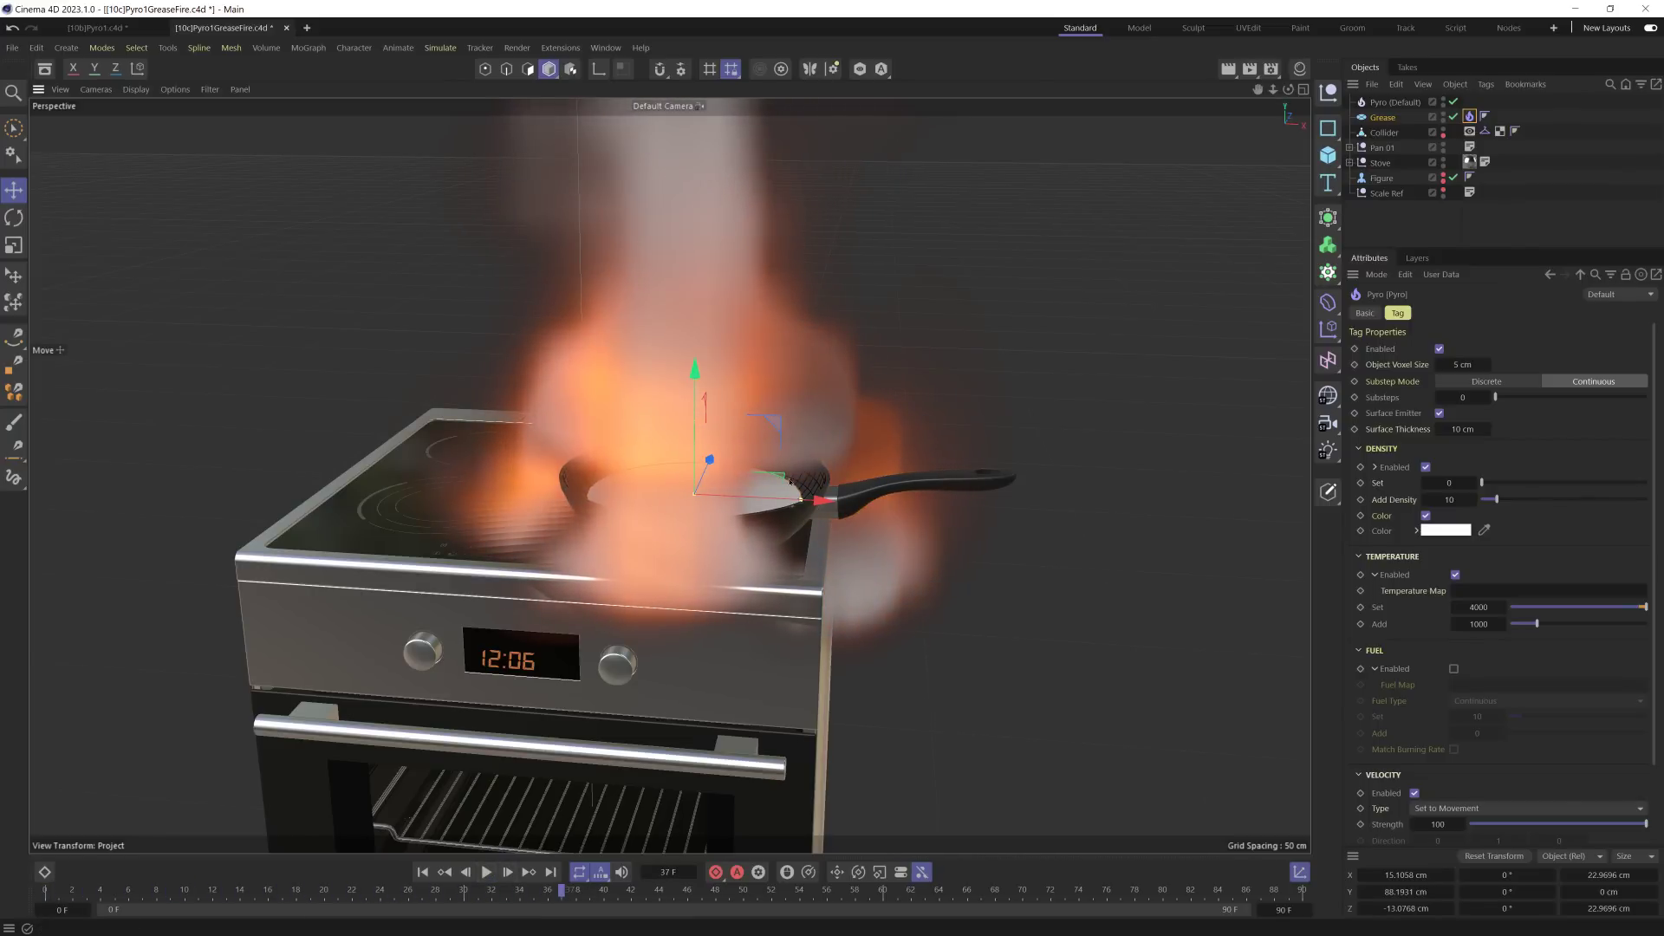
pyautogui.keyDown('alt'); pyautogui.moveTo(784, 468); pyautogui.dragTo(819, 457); pyautogui.keyUp('alt')
pyautogui.keyDown('alt'); pyautogui.moveTo(703, 458); pyautogui.dragTo(792, 569); pyautogui.keyUp('alt')
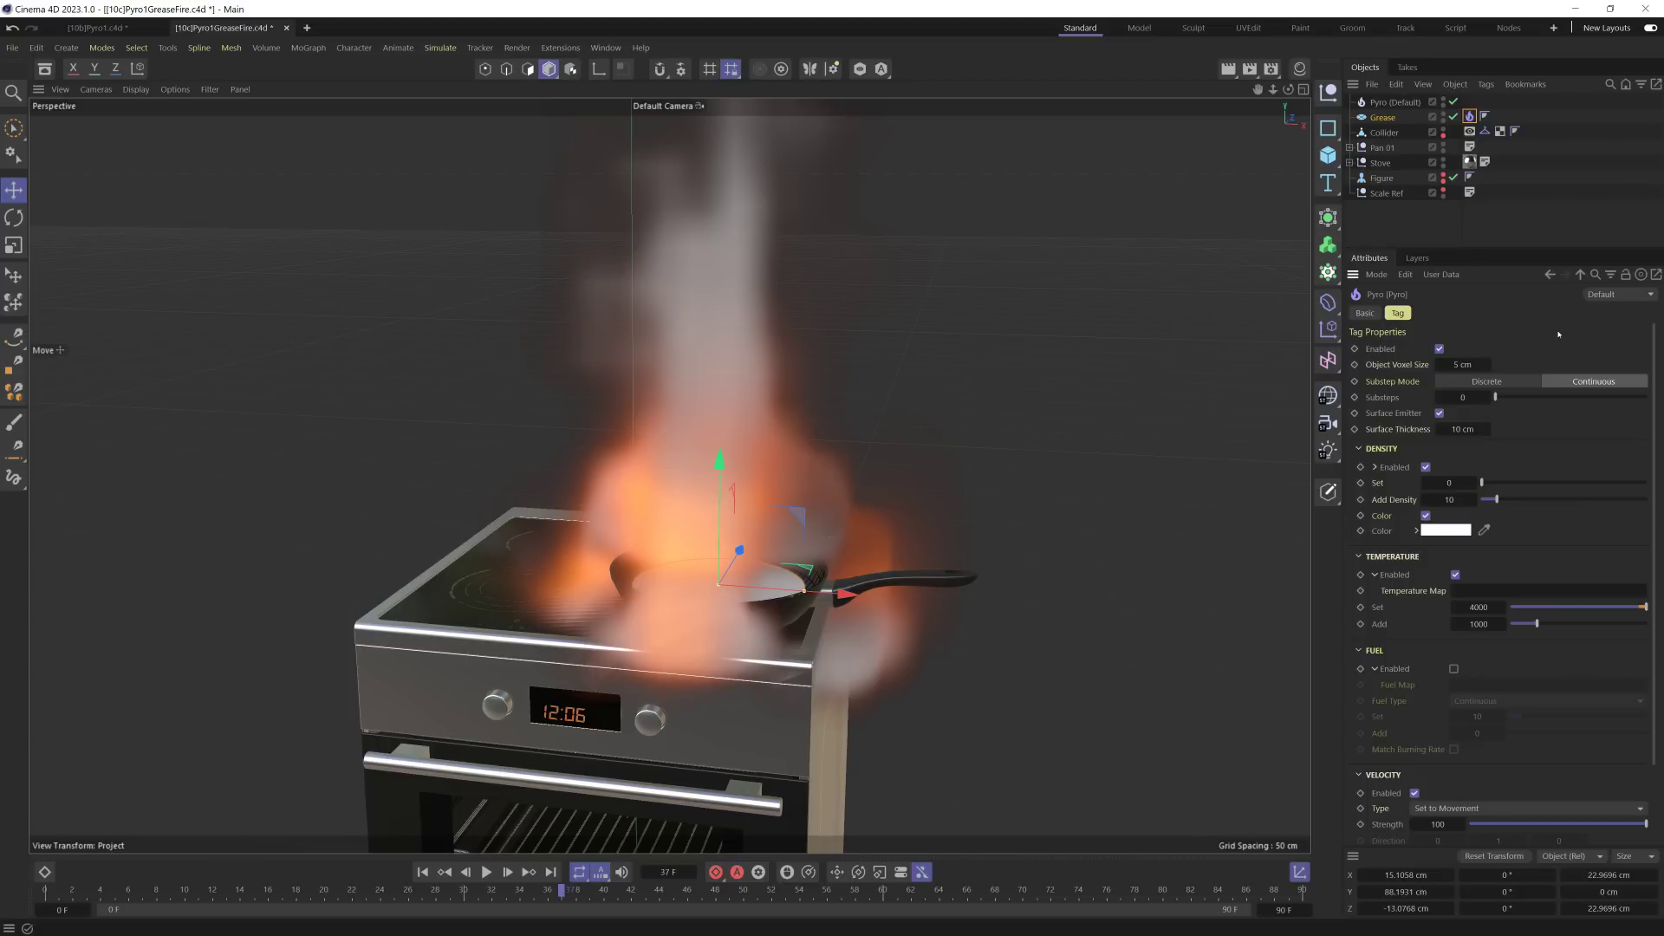
# Step: Set the project's Simulation Scene Scale to 10 cm with Ctrl+D
pyautogui.hotkey('ctrl', 'd')
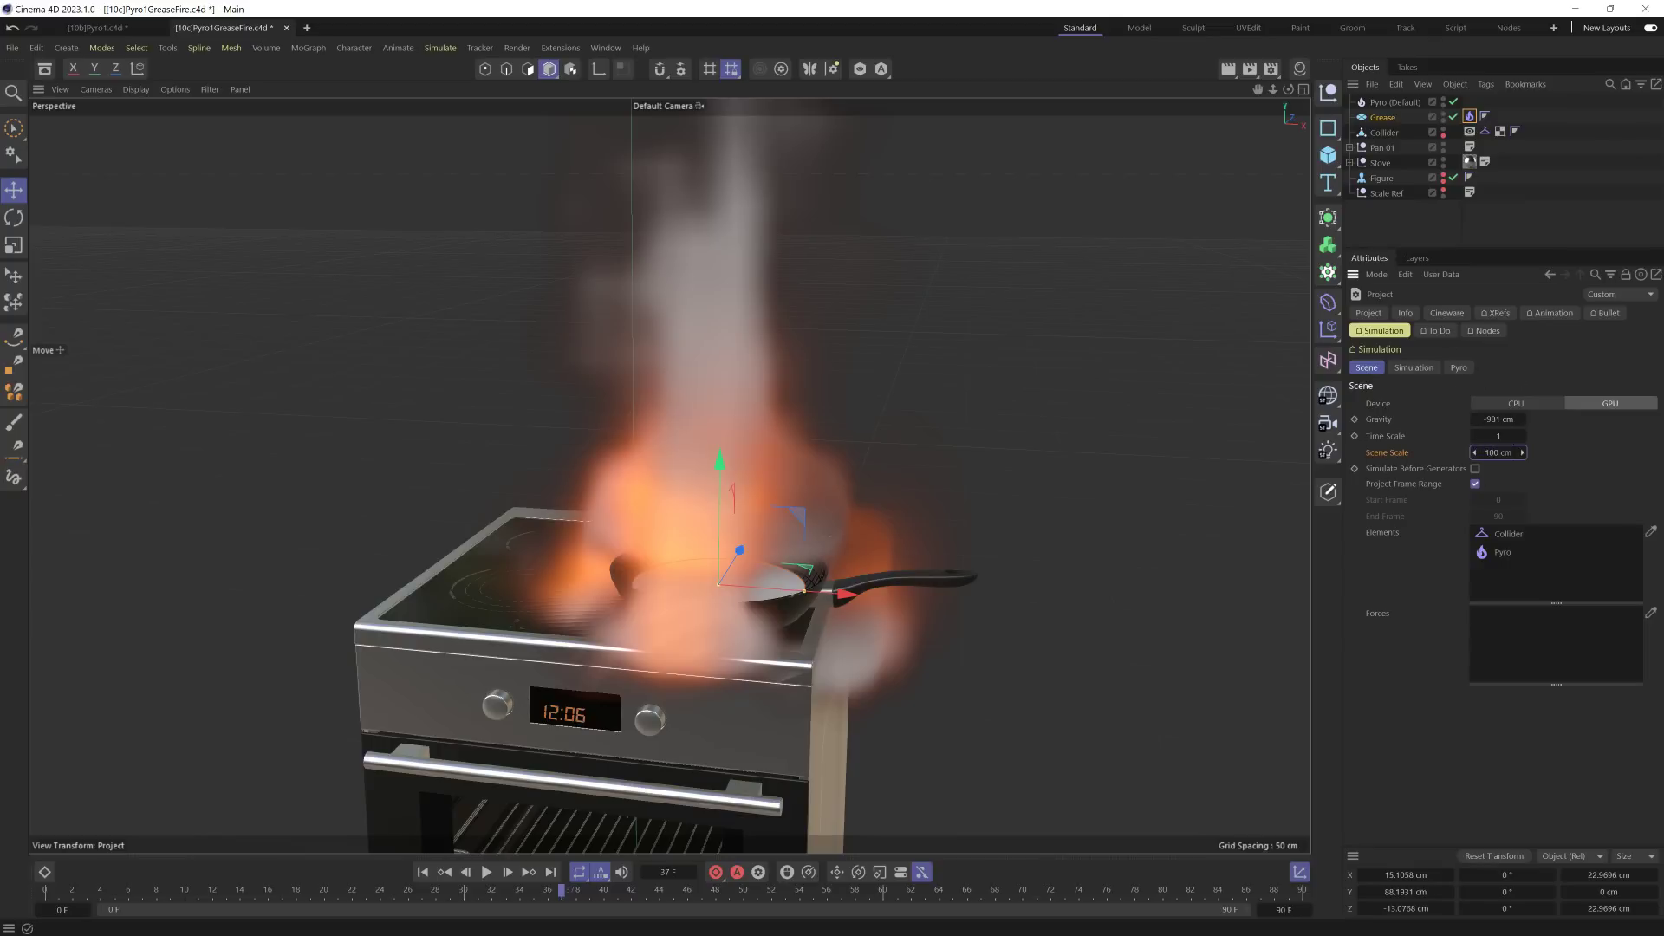
pyautogui.doubleClick(1498, 452)
pyautogui.write('10')
pyautogui.press('Return')
# Step: Set the Pyro (Default) object's Voxel Size to 0.5 cm
pyautogui.click(1409, 103)
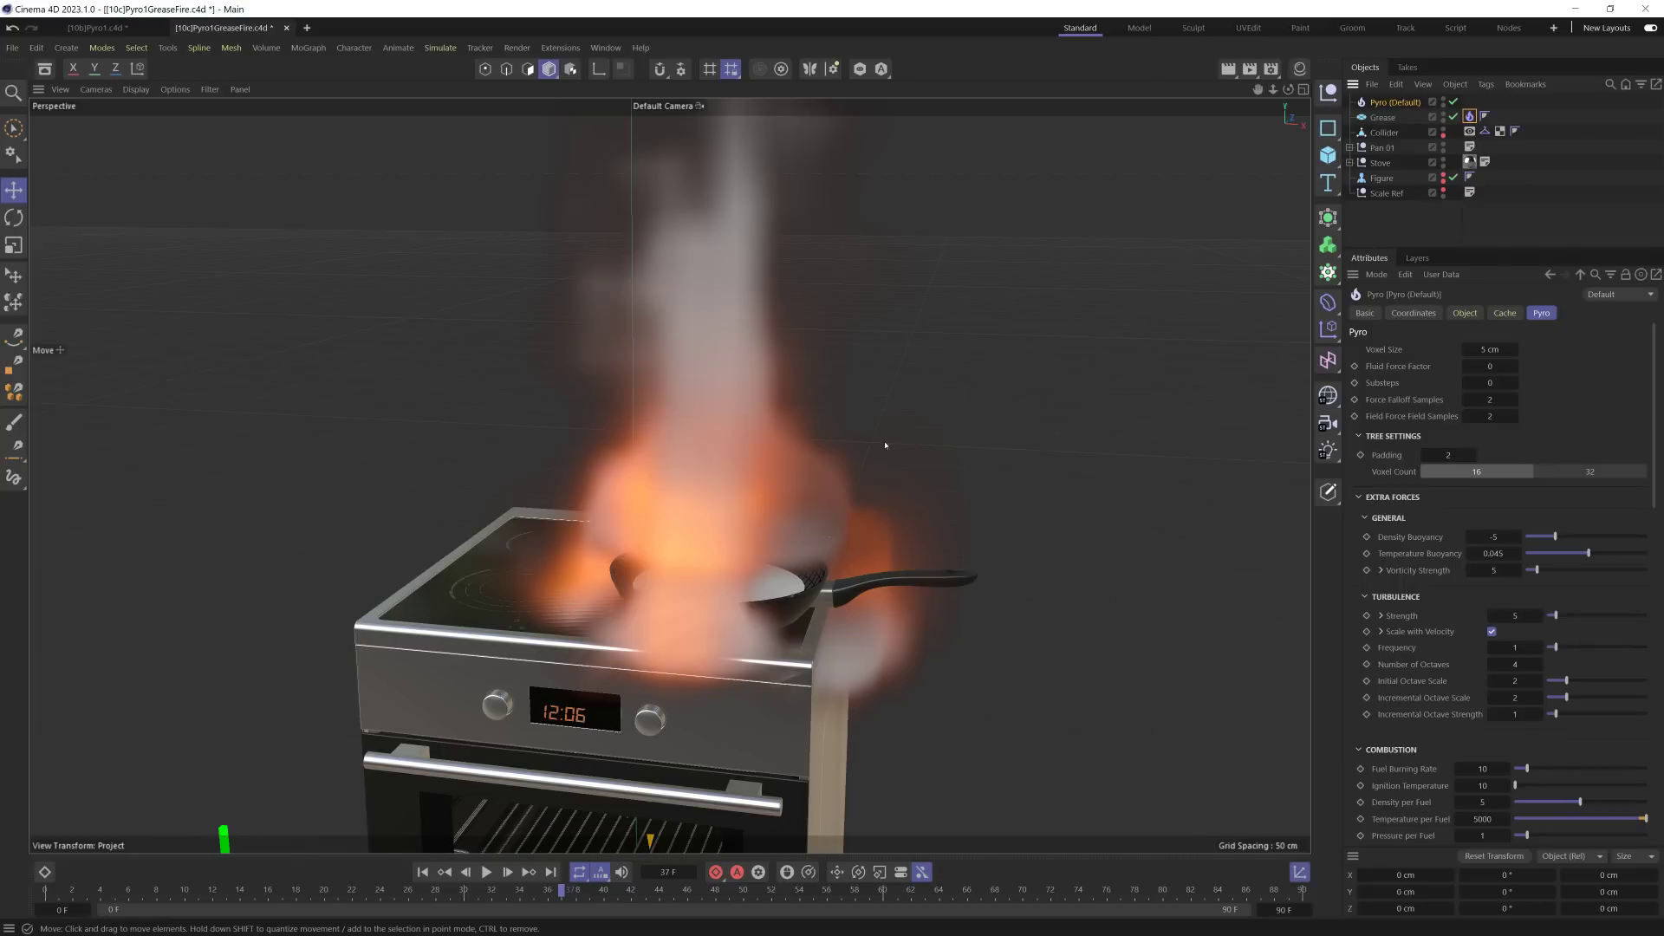
pyautogui.click(1501, 349)
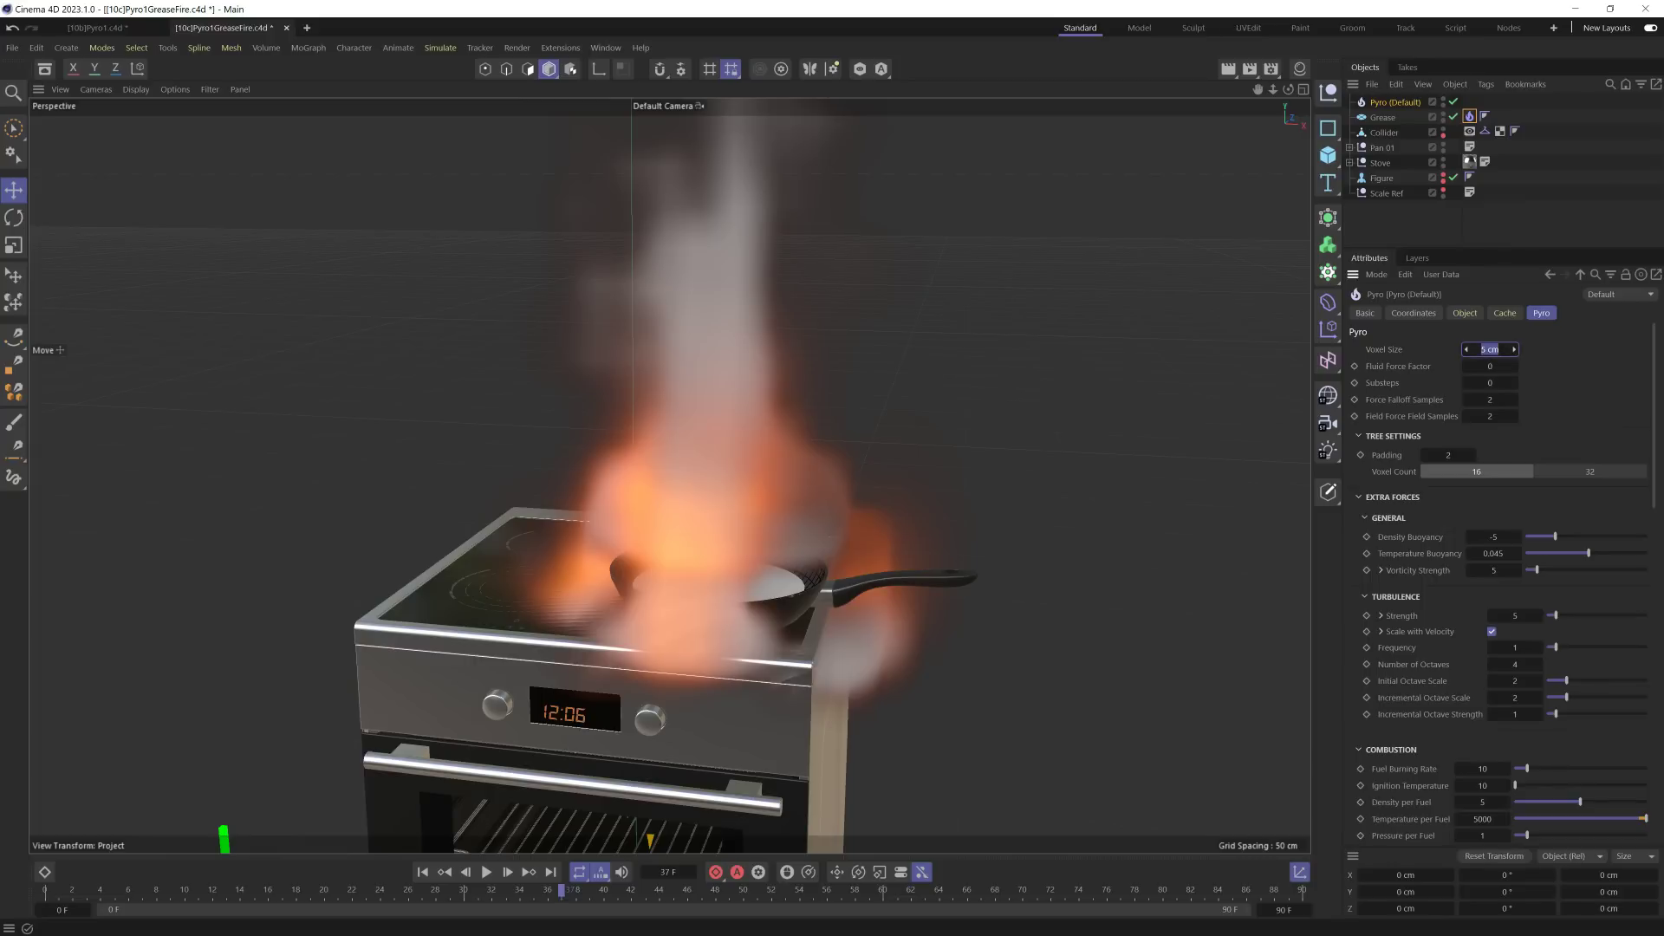
pyautogui.write('0.5')
pyautogui.press('Return')
# Step: Play the finer simulation to frame 10 and reframe the view of the burning stove
pyautogui.click(486, 872)
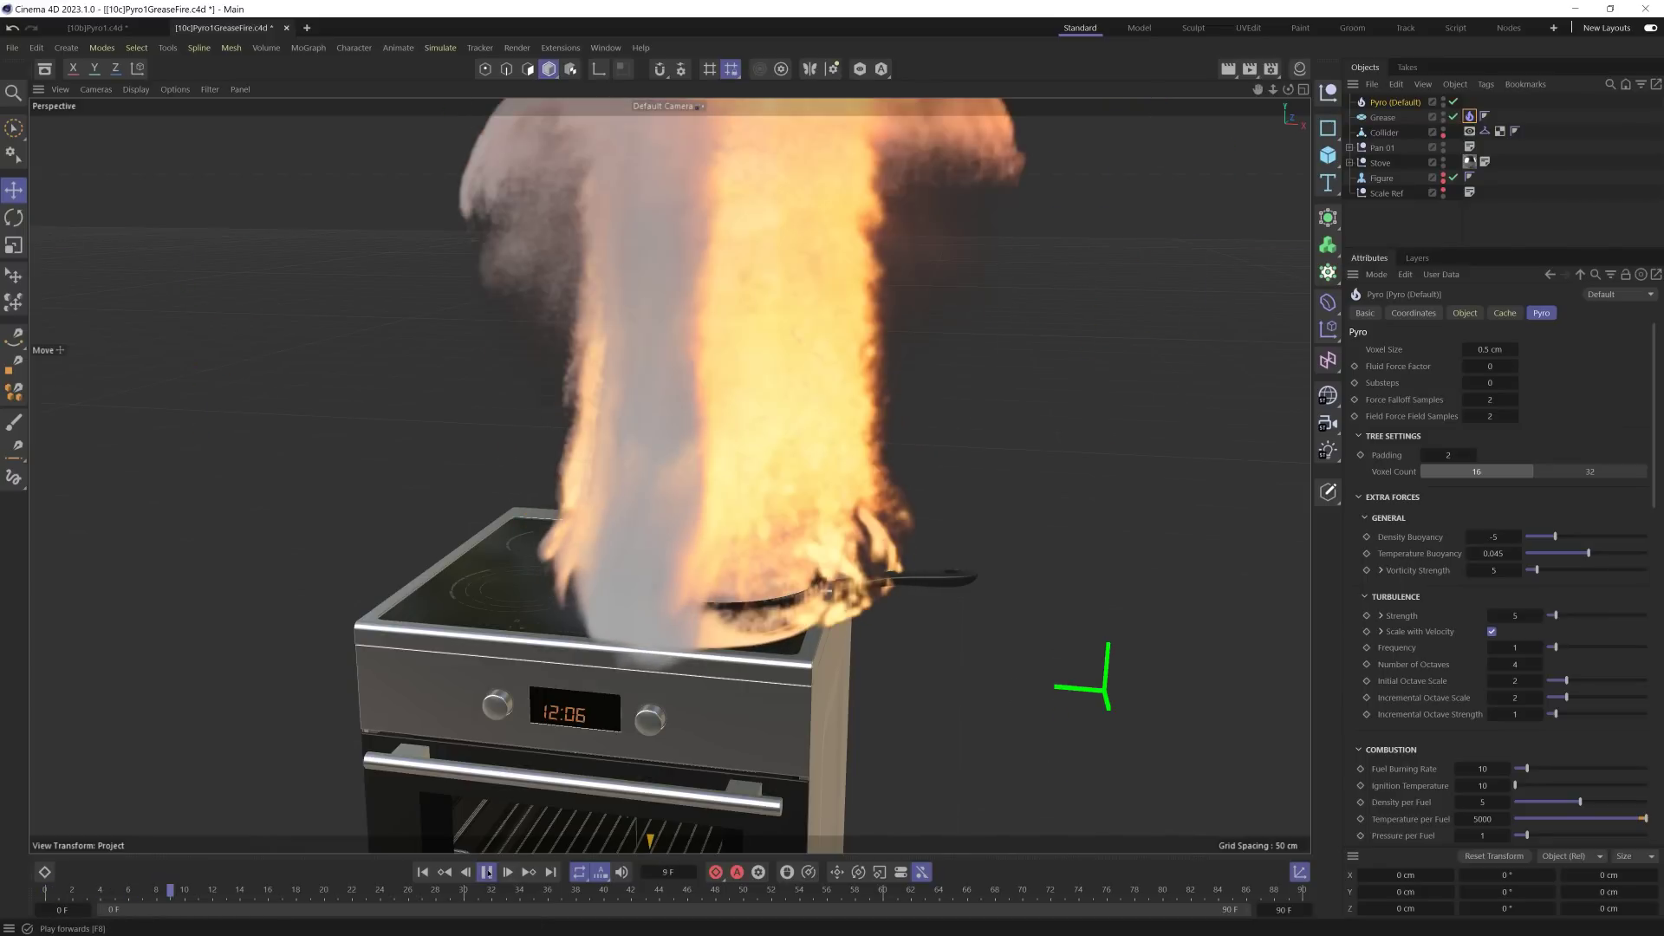
pyautogui.click(487, 872)
pyautogui.keyDown('alt'); pyautogui.moveTo(764, 509); pyautogui.dragTo(591, 594); pyautogui.keyUp('alt')
pyautogui.hotkey('ctrl', 'shift', 'z')
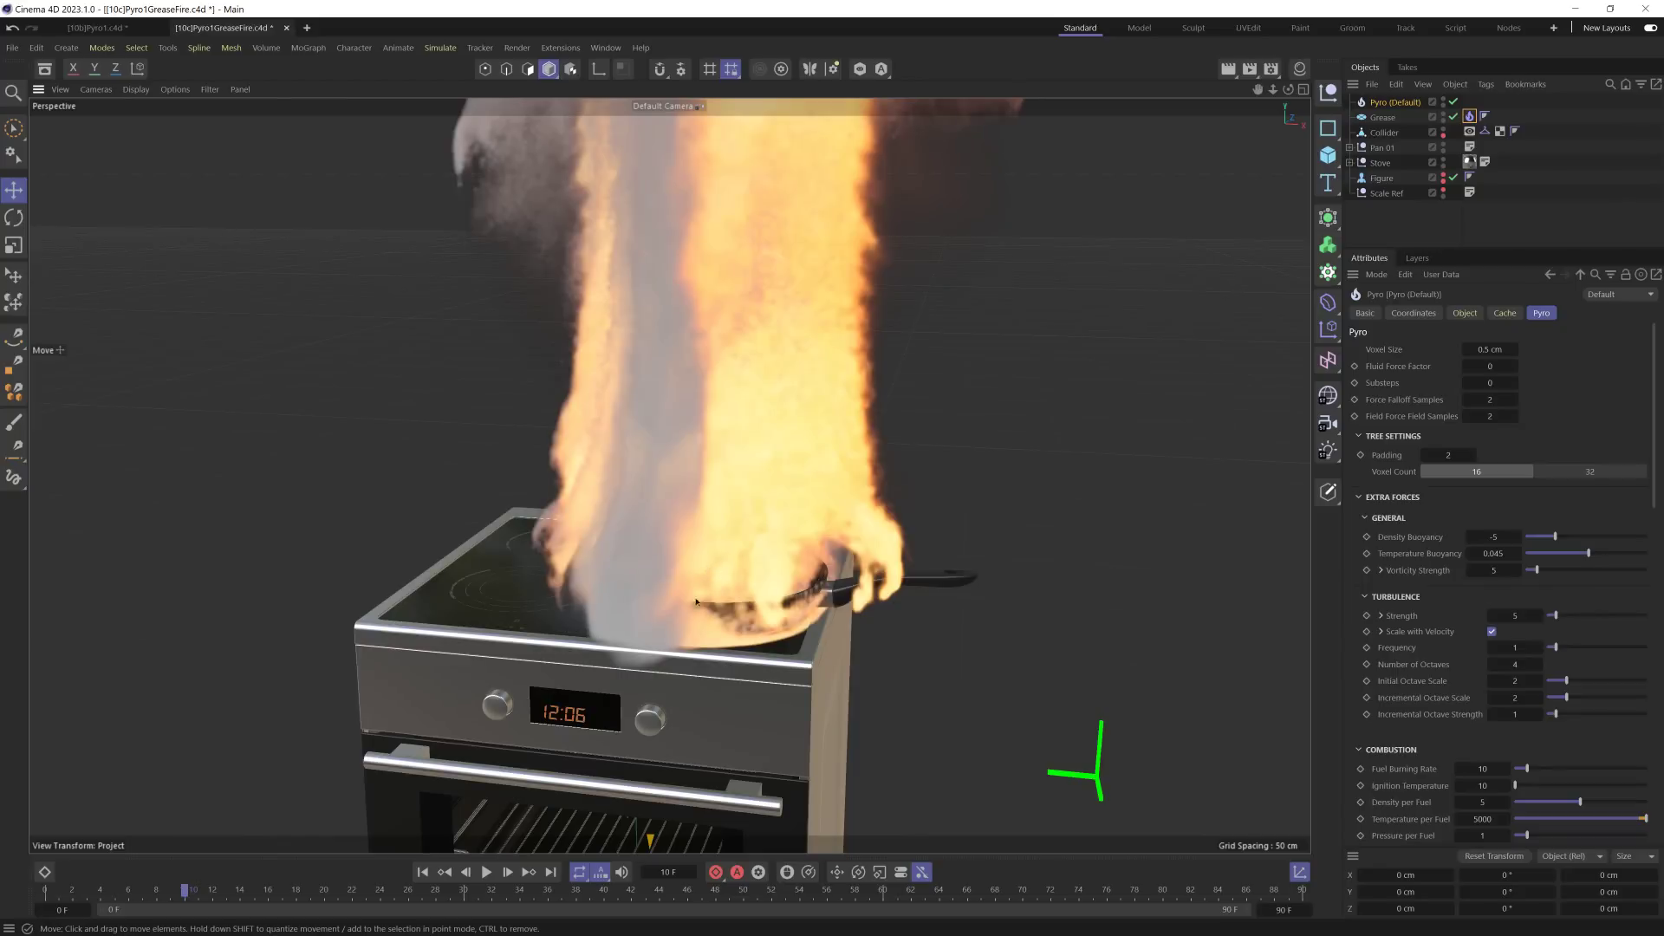
pyautogui.hotkey('ctrl', 'shift', 'z')
pyautogui.scroll(6, 586, 640)
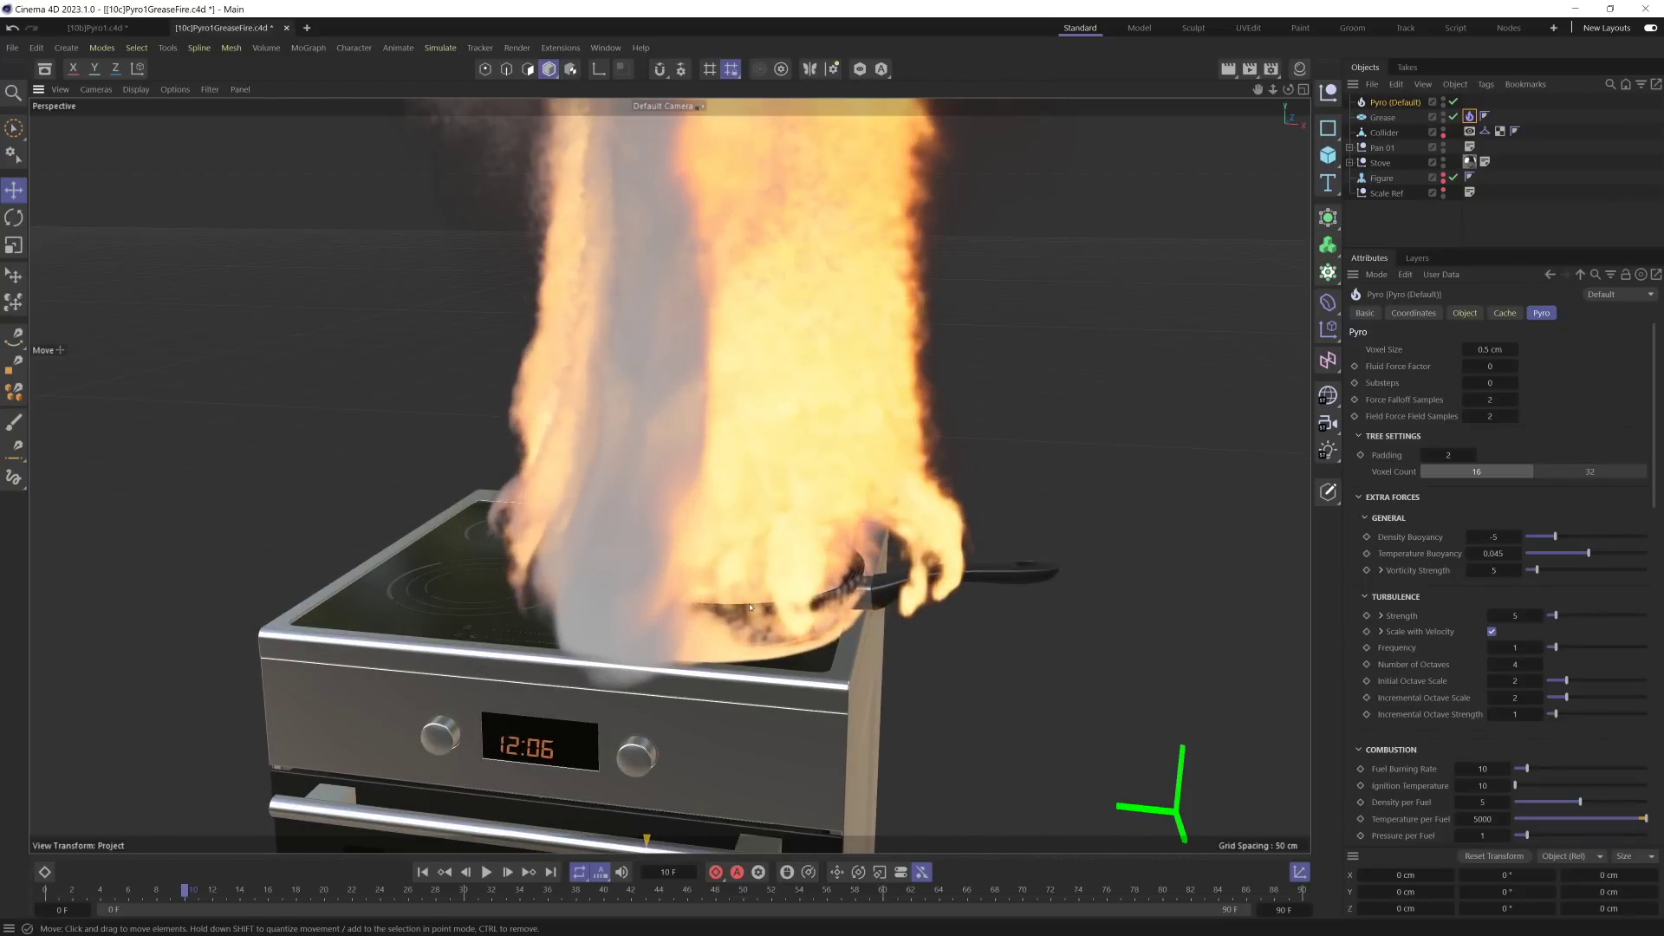
pyautogui.click(1383, 118)
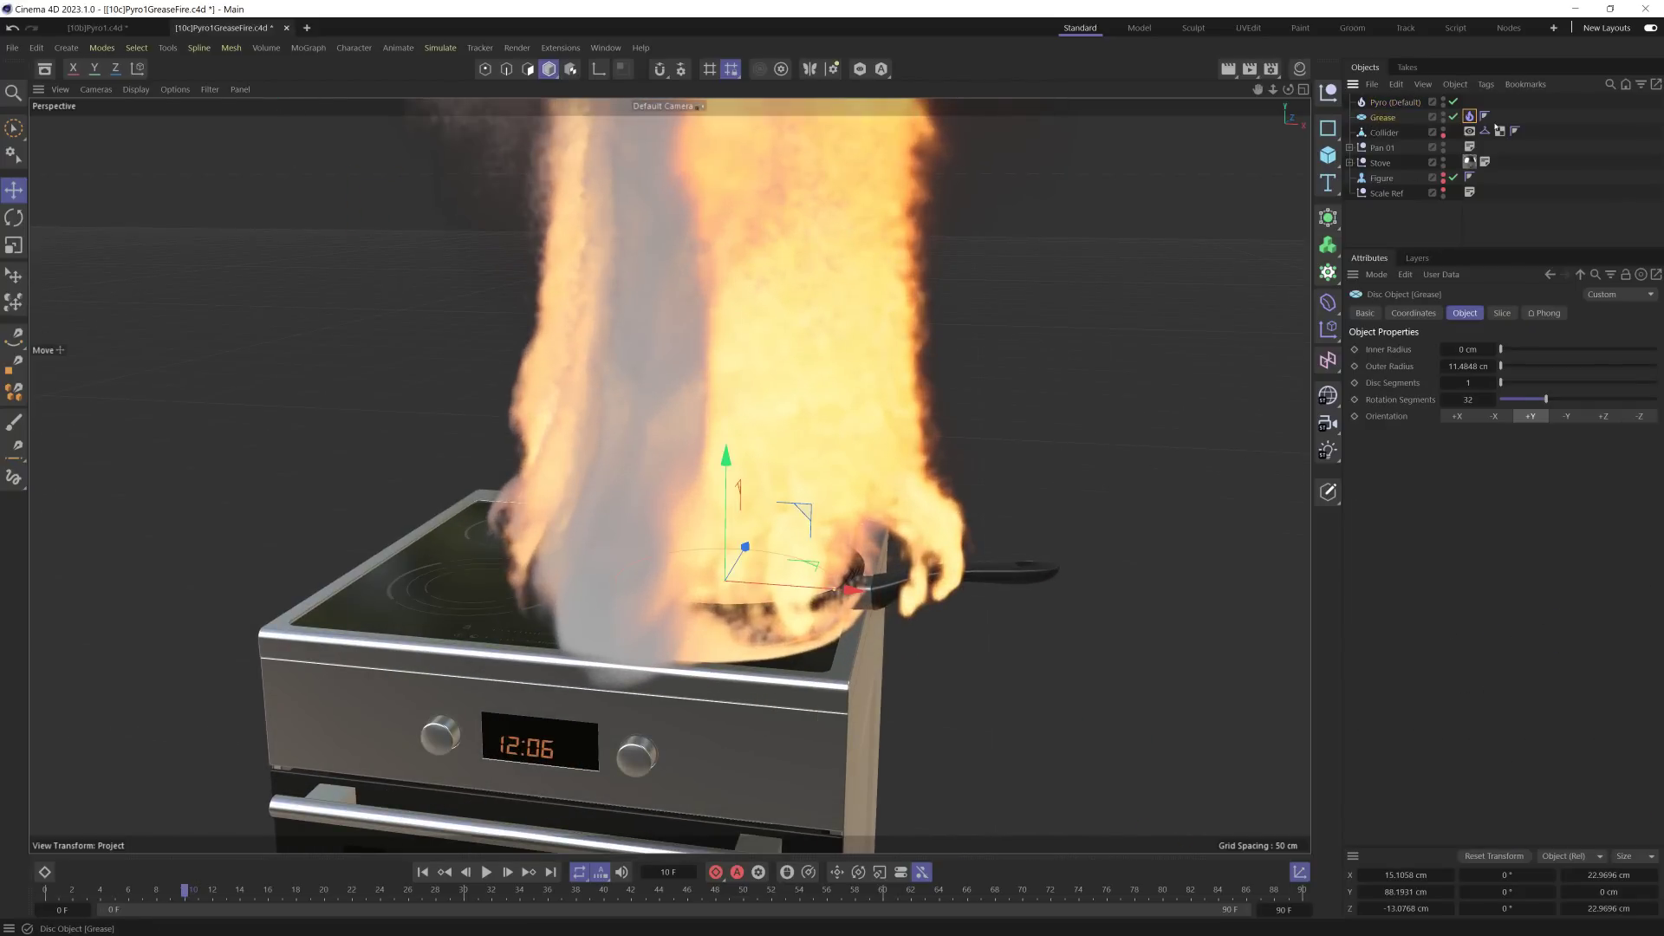
# Step: Give the Grease Pyro tag 0.5 cm Object Voxel Size and 1 cm Surface Thickness
pyautogui.click(1469, 116)
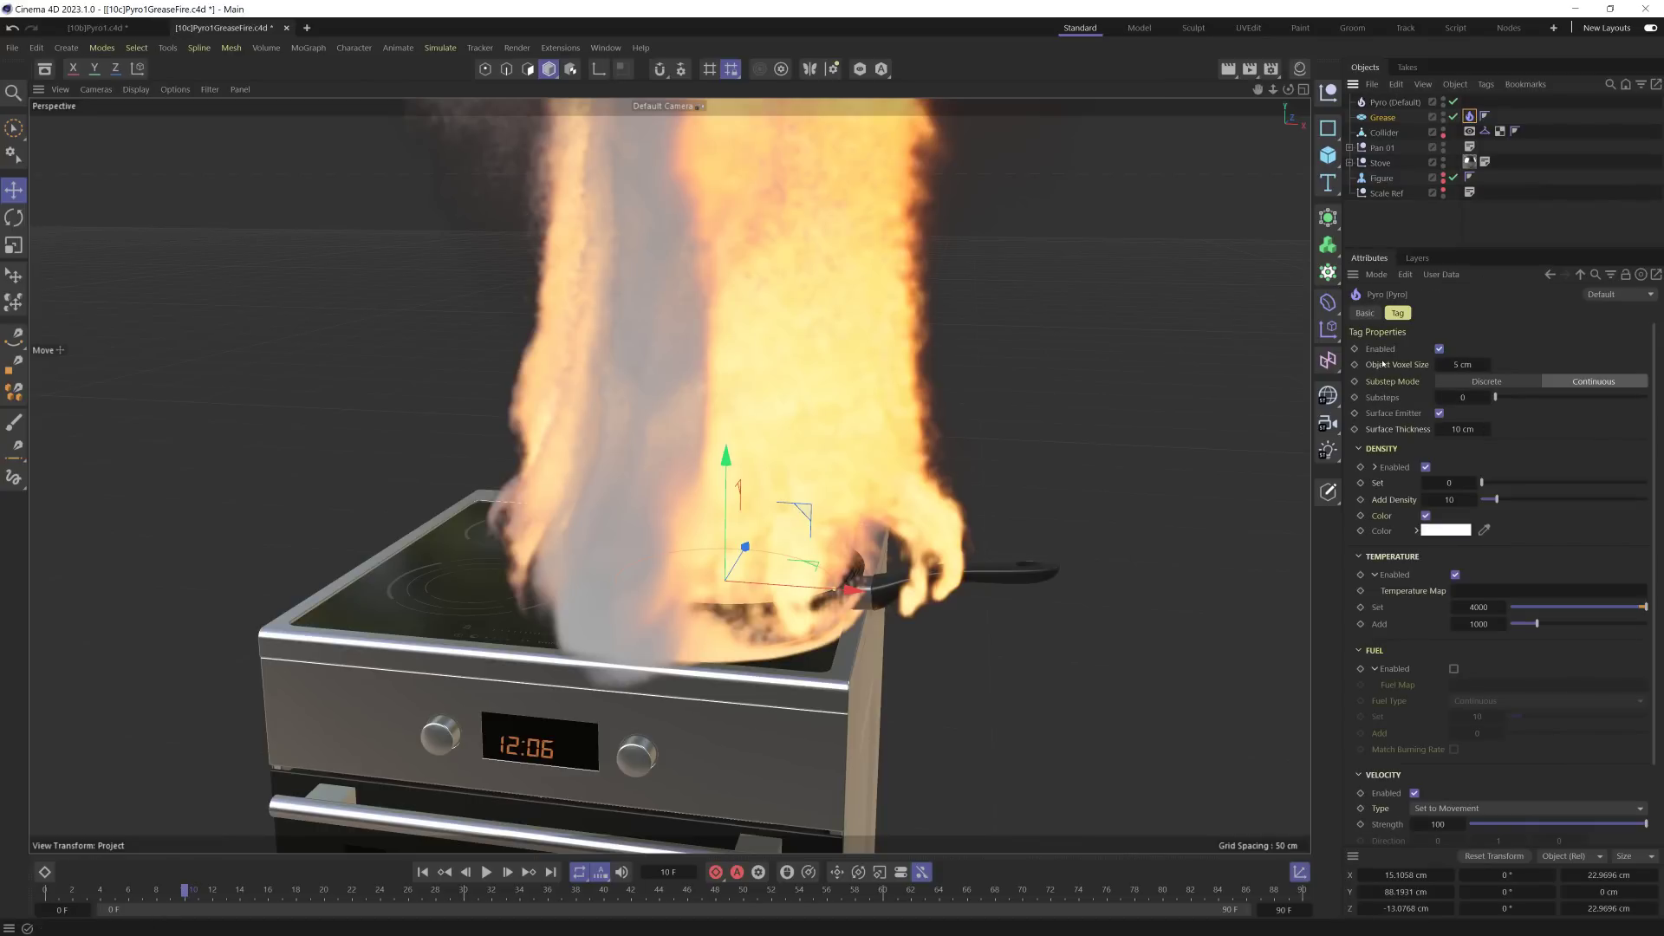
pyautogui.click(1464, 364)
pyautogui.write('0.5')
pyautogui.press('Return')
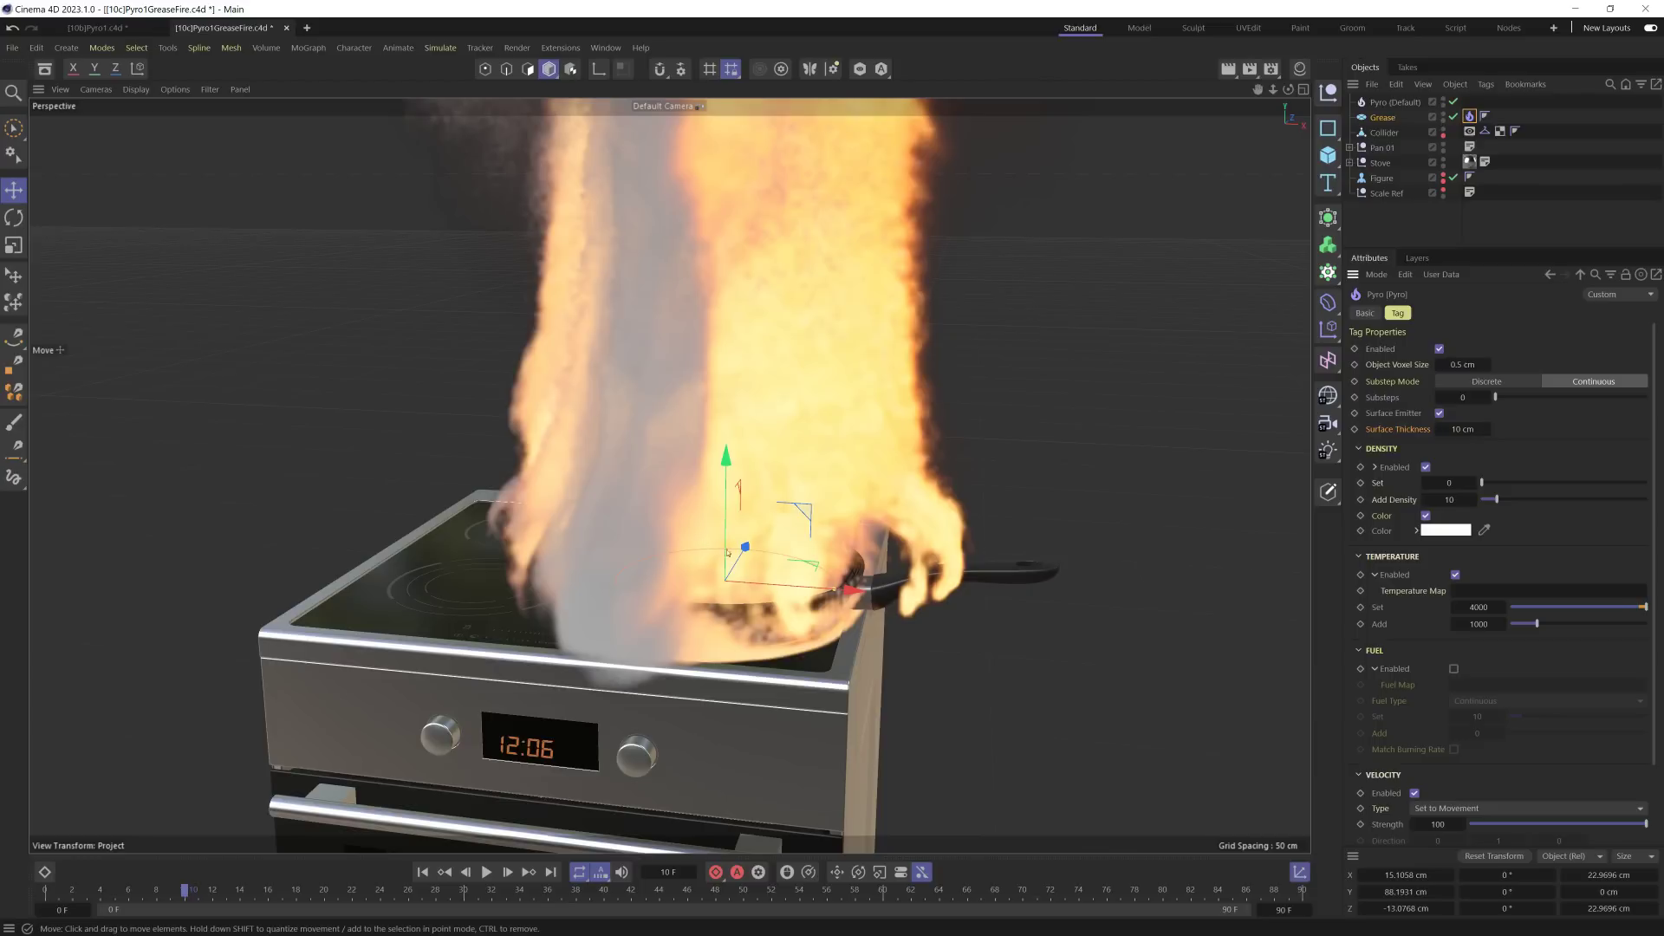
pyautogui.doubleClick(1458, 429)
pyautogui.write('1')
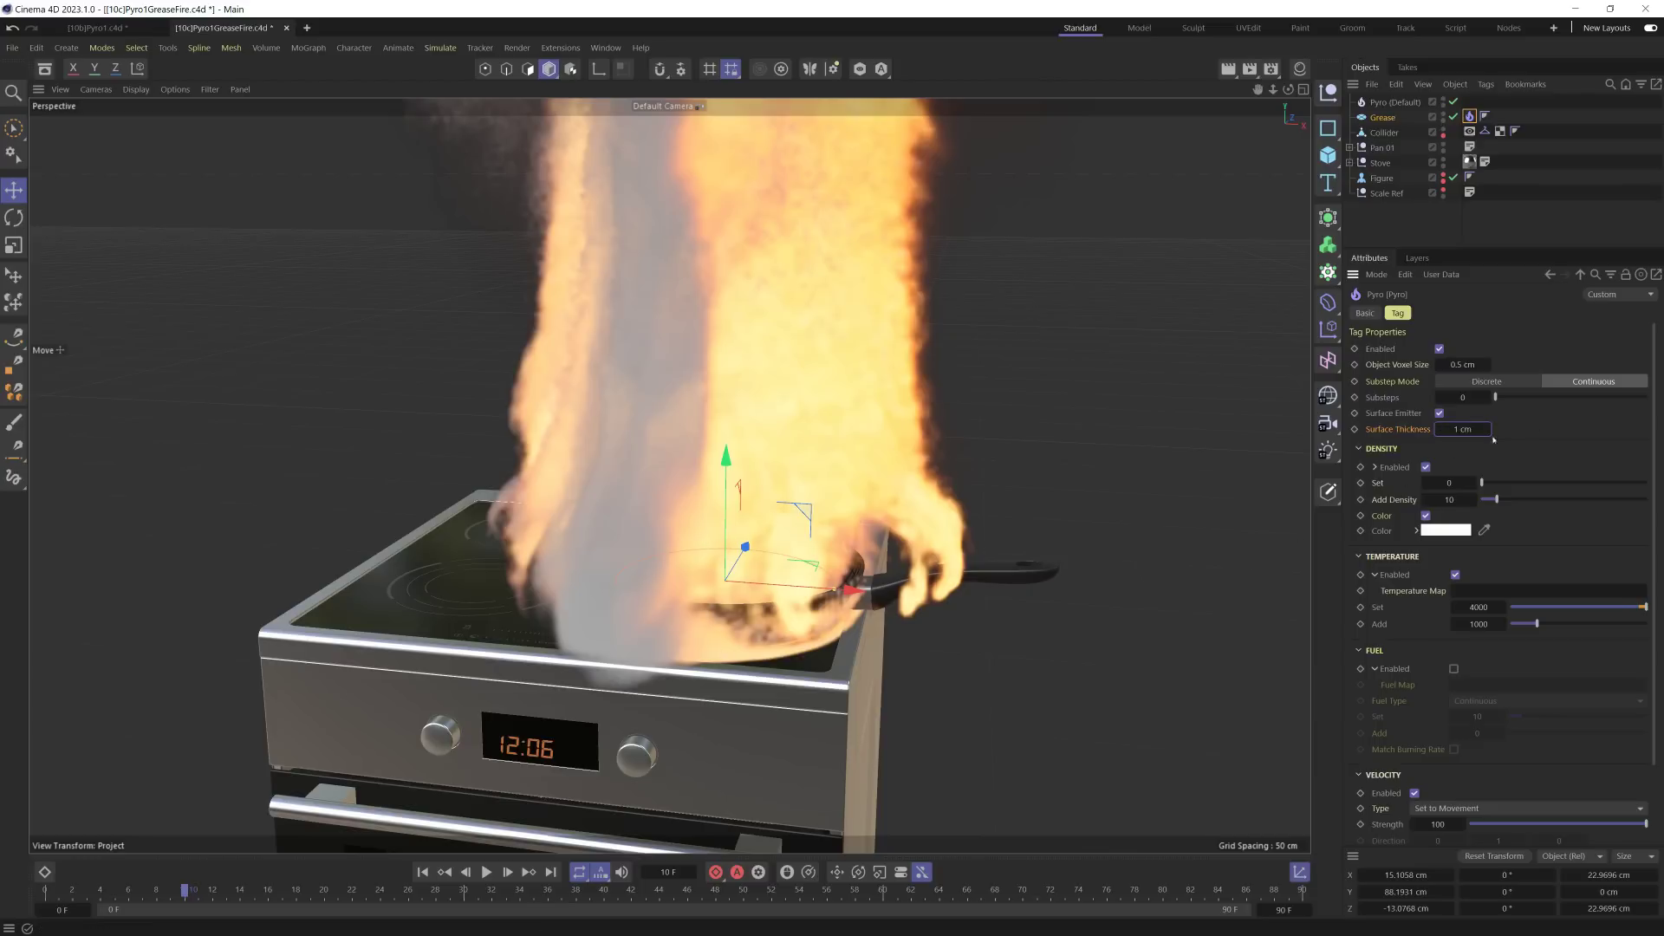
# Step: Rewind and replay the grease fire to frame 11, orbiting around the pan
pyautogui.click(422, 872)
pyautogui.click(486, 872)
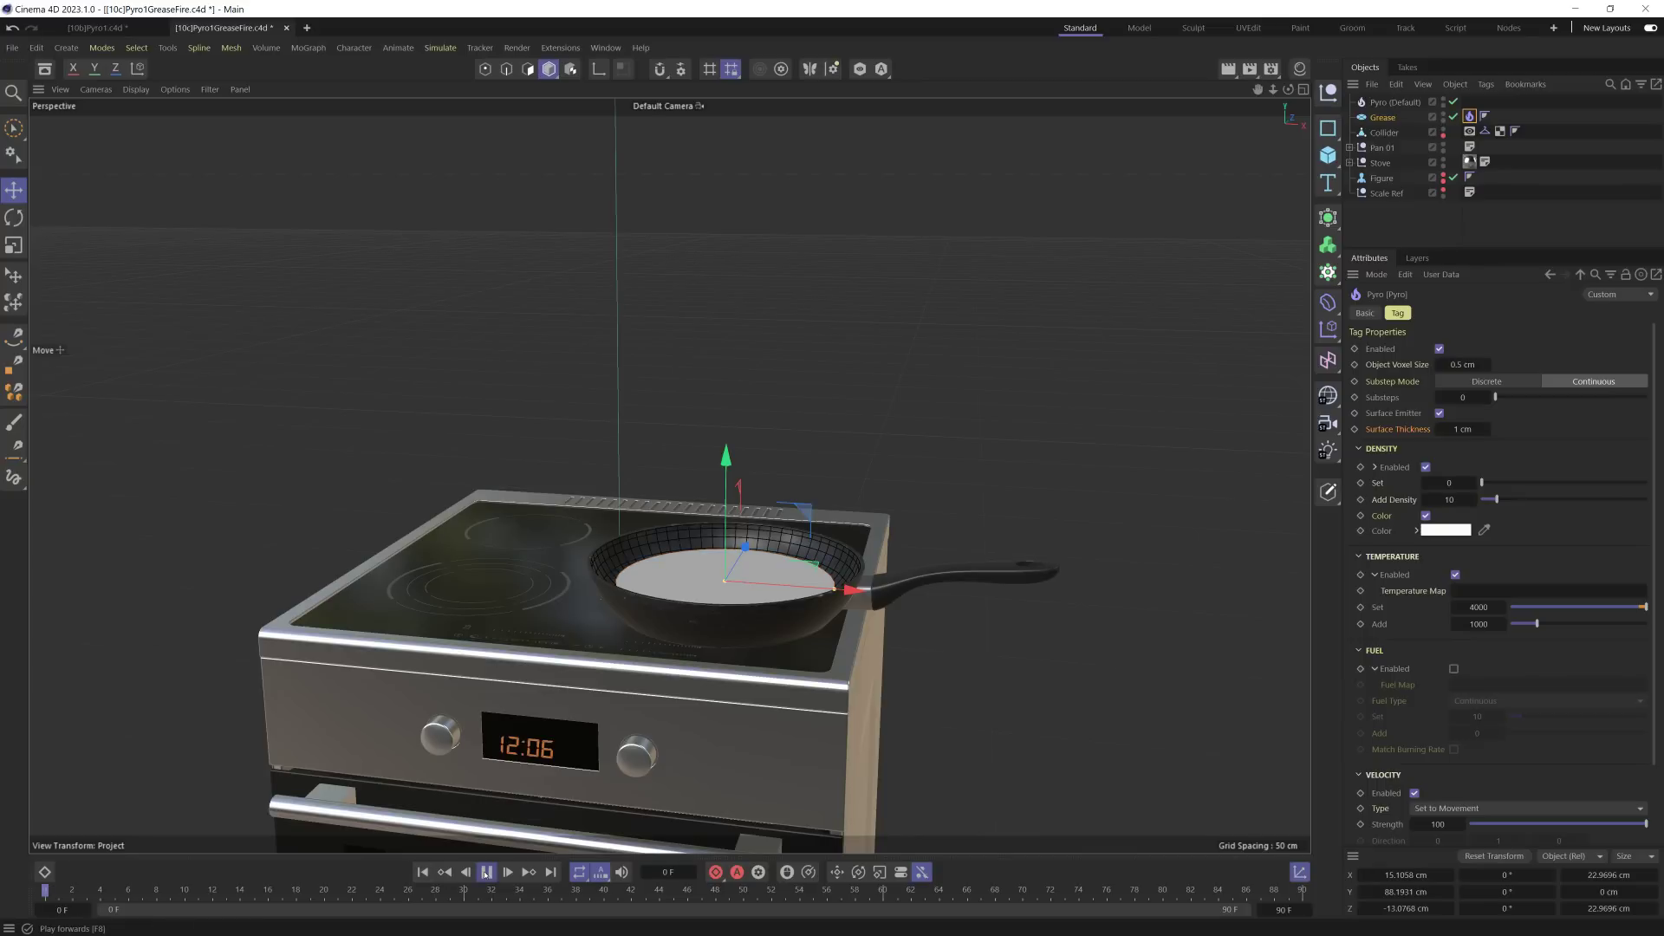
pyautogui.click(486, 872)
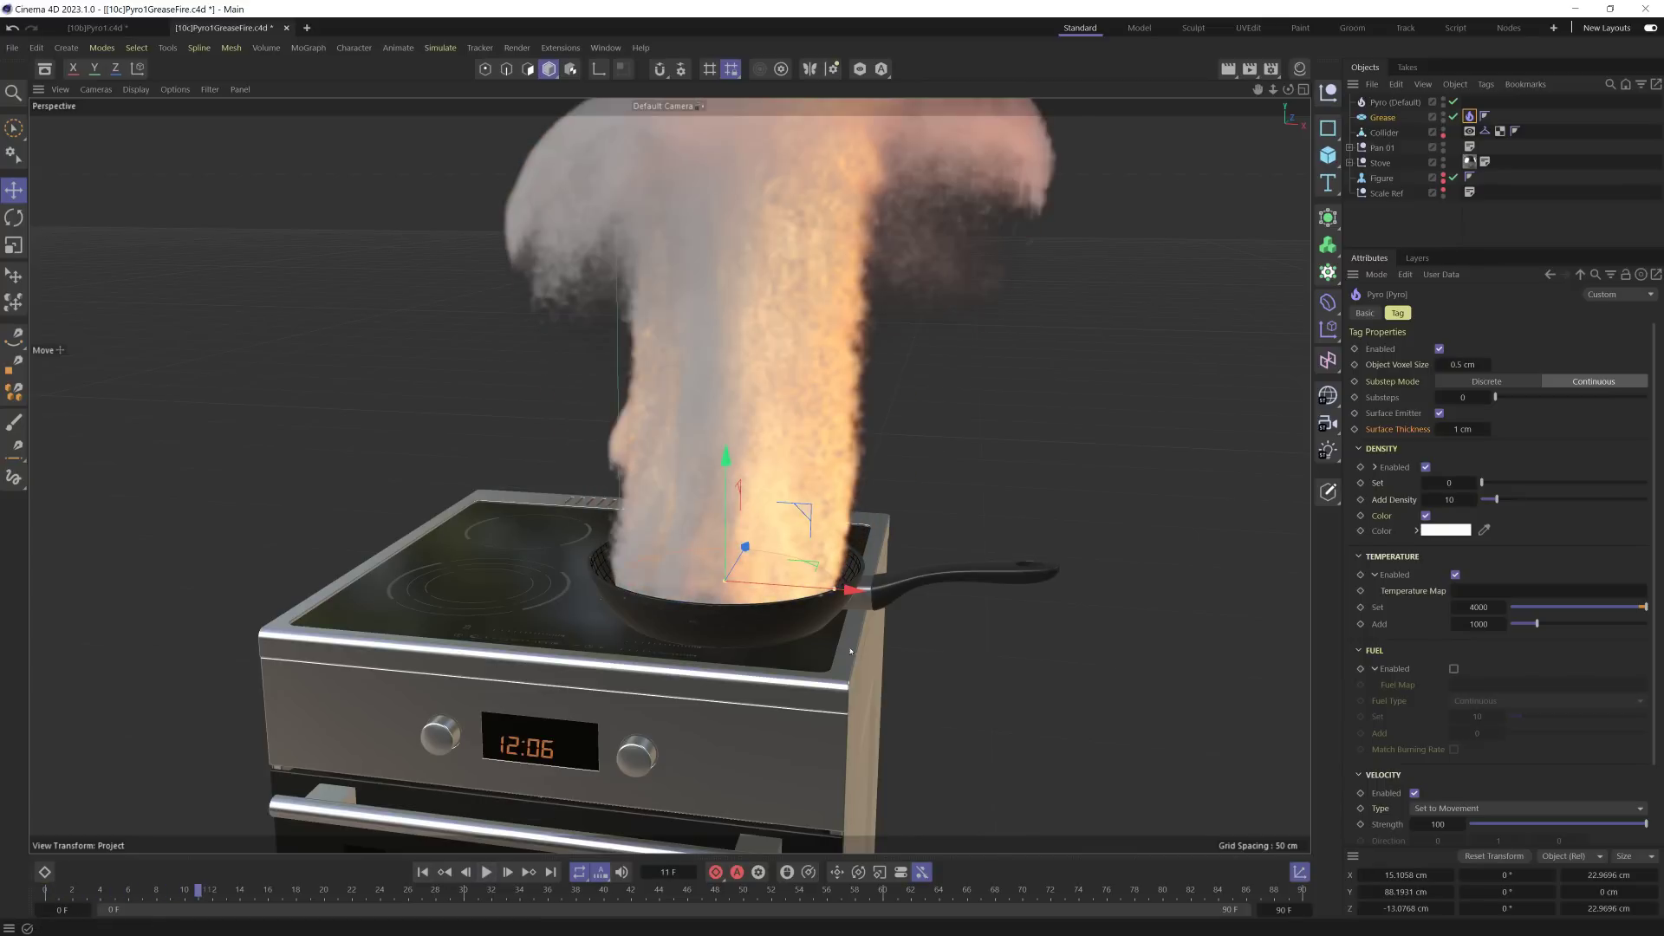
pyautogui.keyDown('alt'); pyautogui.moveTo(806, 593); pyautogui.dragTo(832, 555); pyautogui.keyUp('alt')
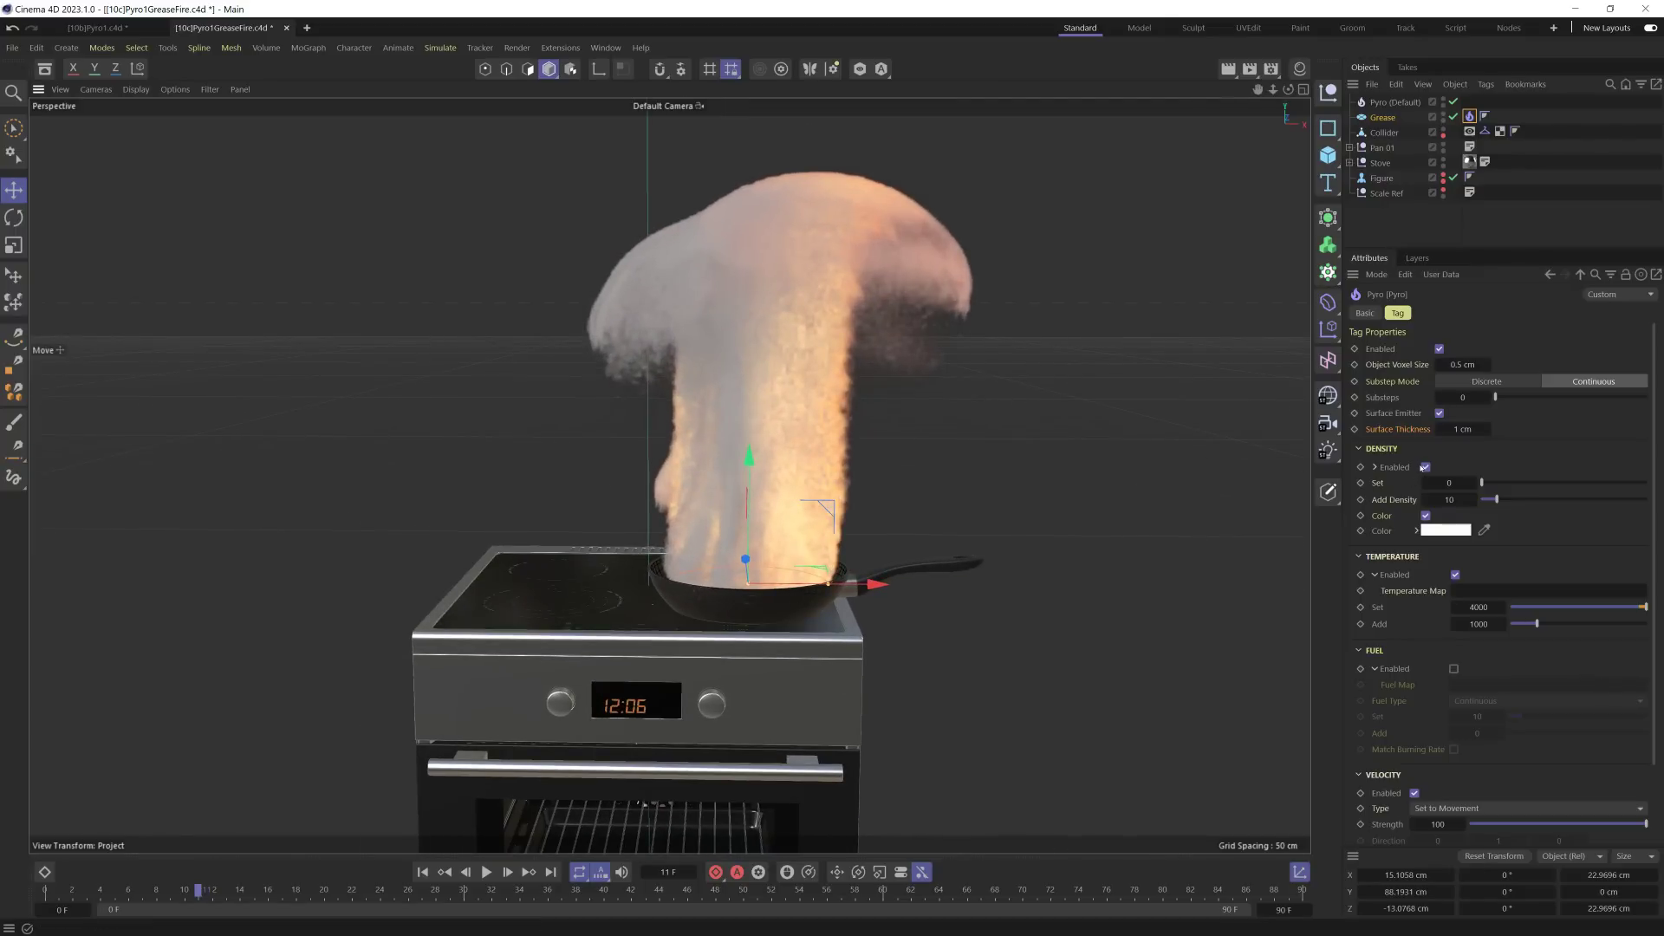
# Step: Turn off Density on the Grease Pyro tag and replay the flame-only fire to frame 16
pyautogui.click(1425, 467)
pyautogui.keyDown('alt'); pyautogui.moveTo(750, 485); pyautogui.dragTo(762, 555); pyautogui.keyUp('alt')
pyautogui.click(422, 872)
pyautogui.click(486, 871)
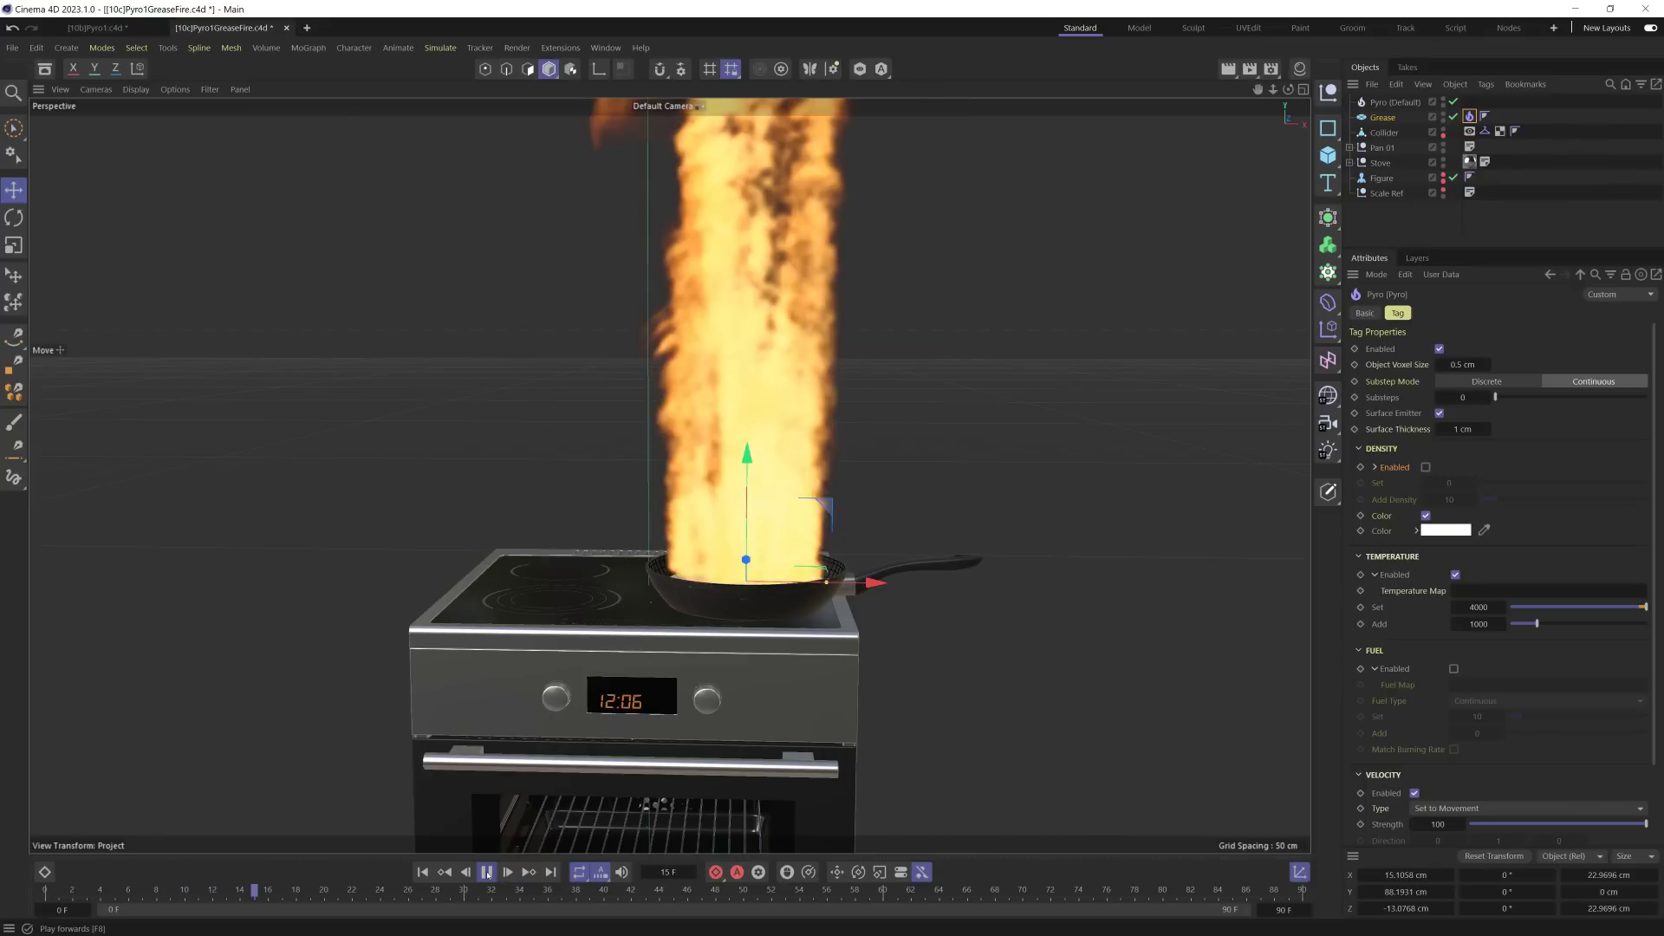
pyautogui.click(486, 871)
pyautogui.scroll(-3, 659, 569)
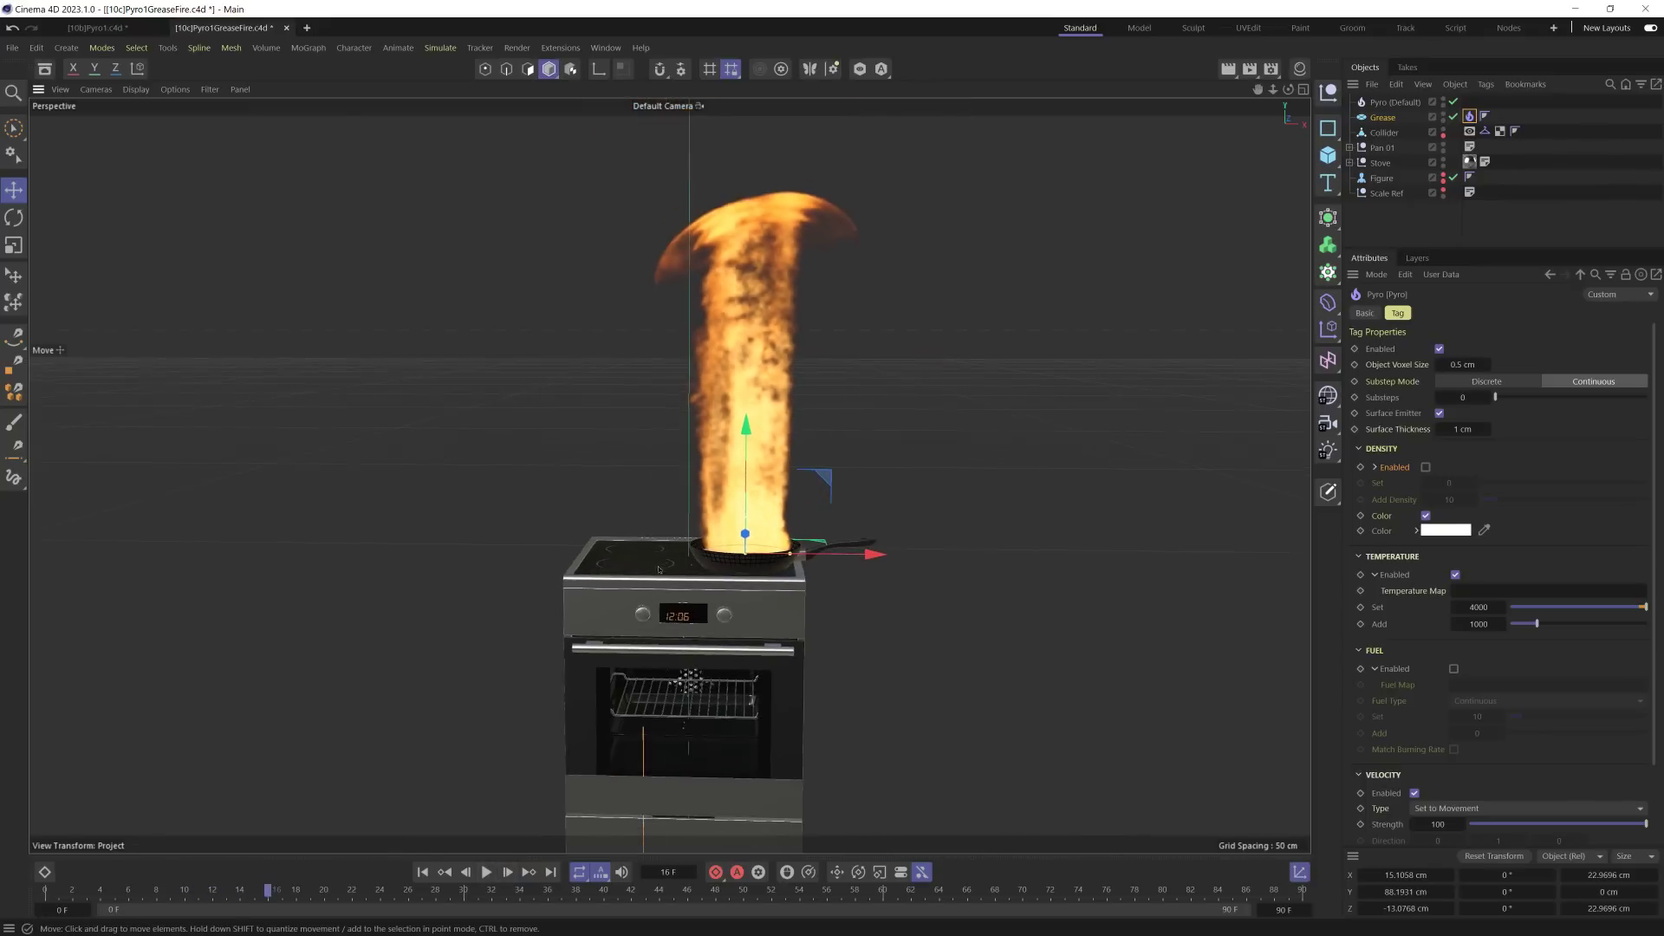
pyautogui.scroll(3, 659, 569)
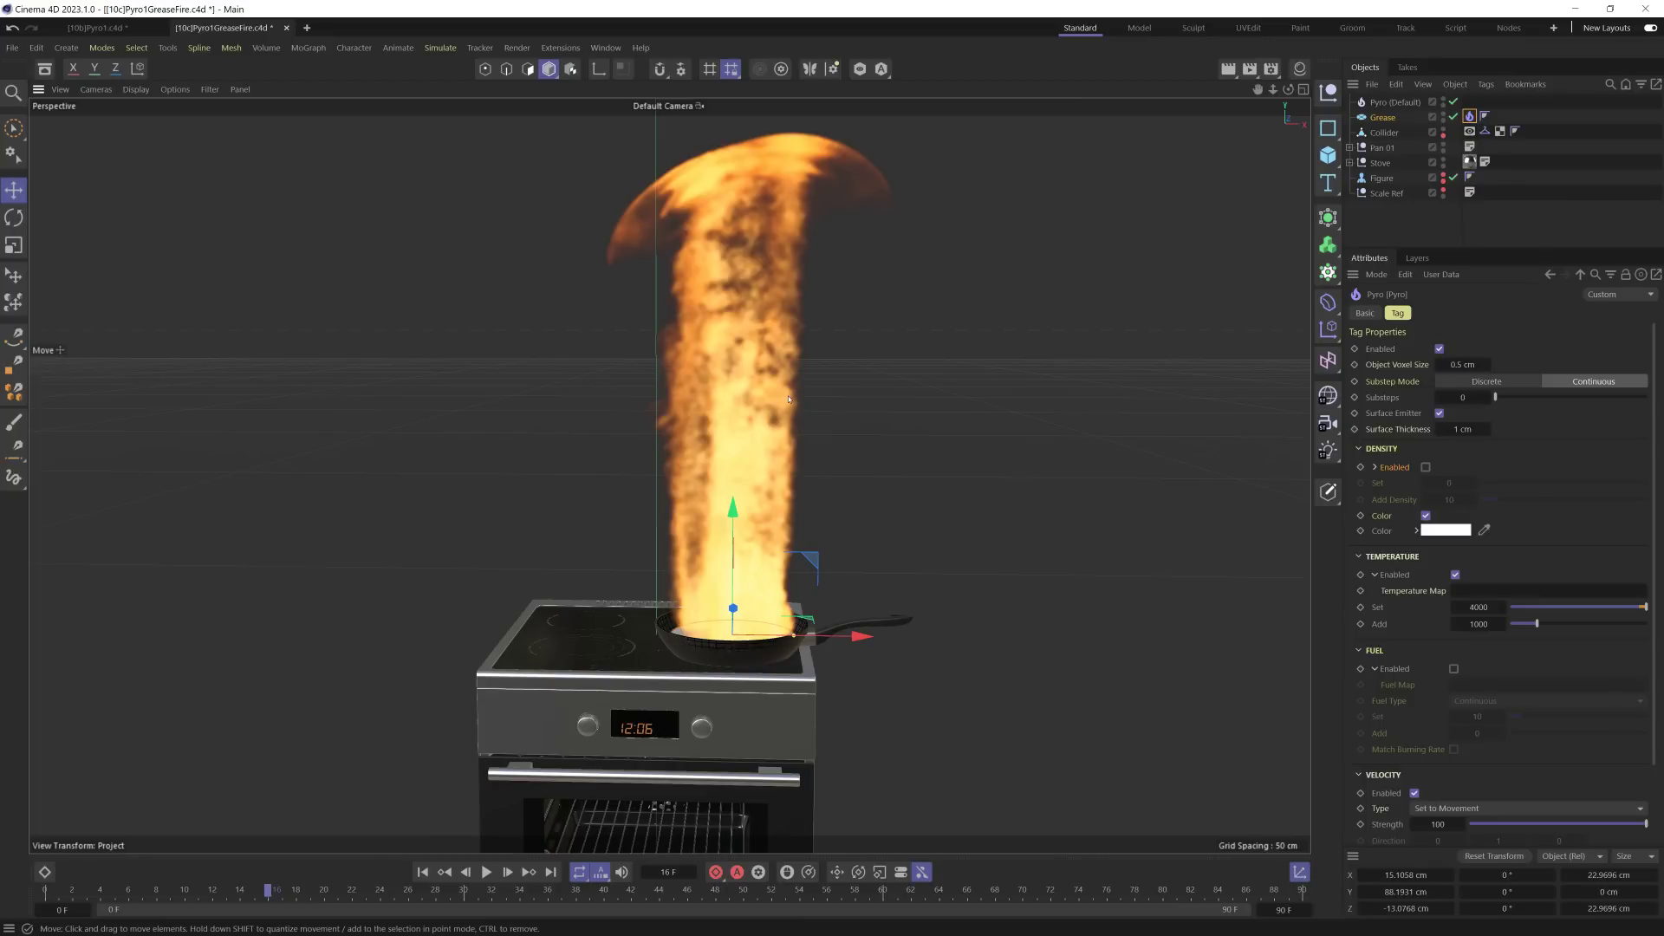
pyautogui.click(1378, 103)
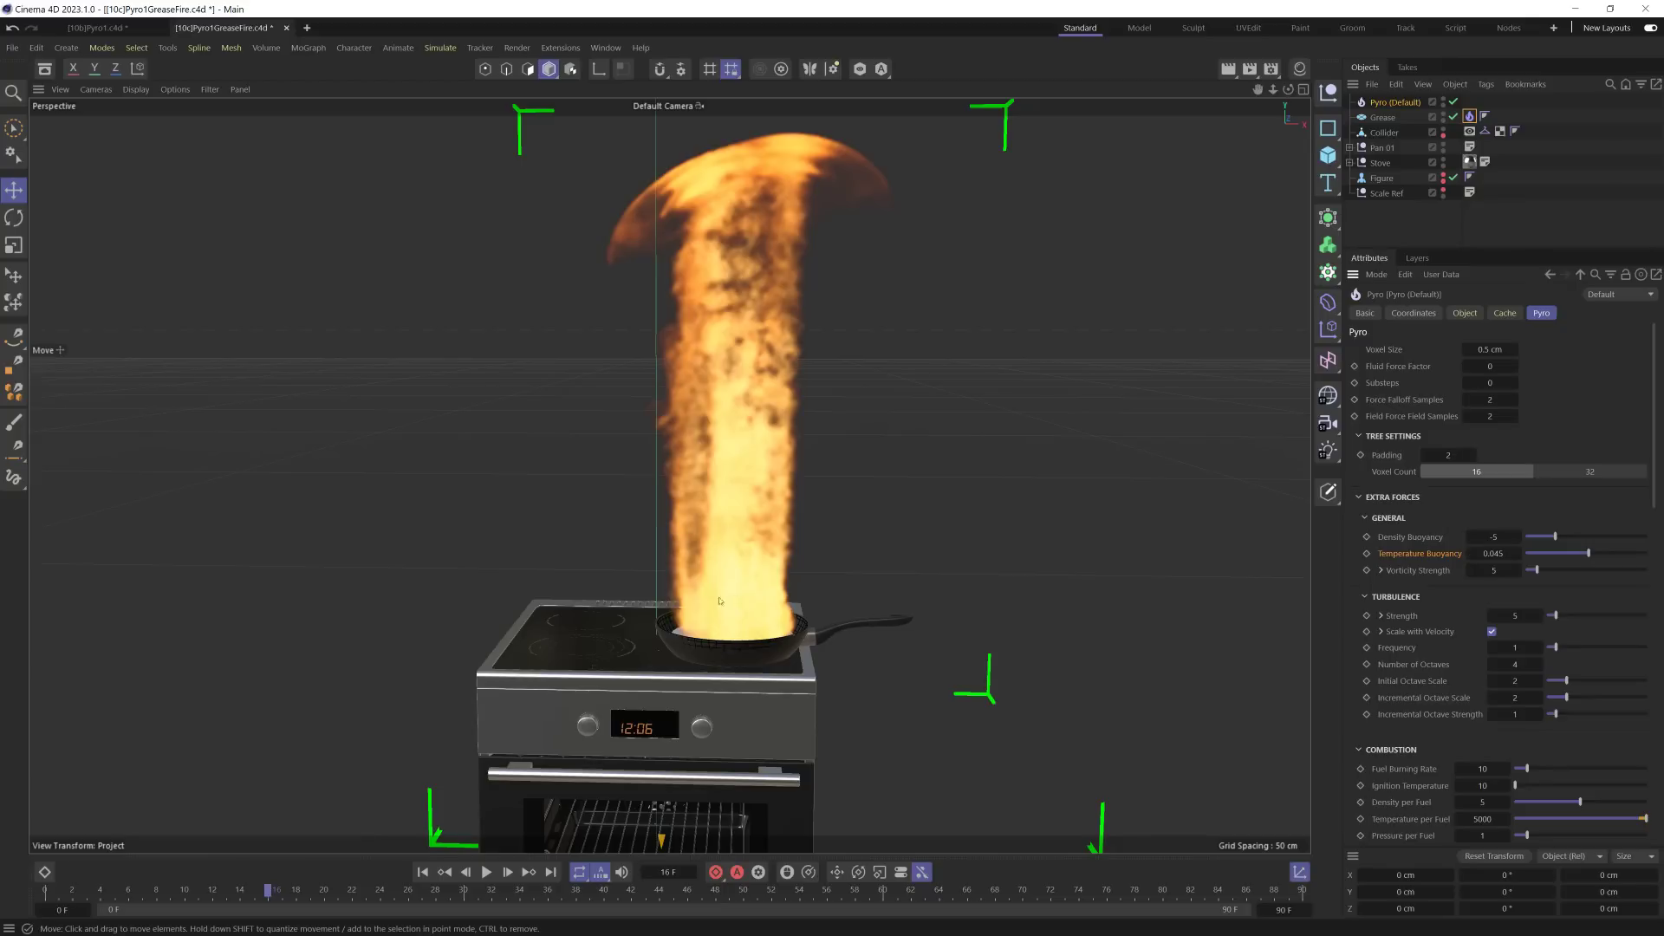
# Step: Lower Pyro's Temperature Buoyancy to 0.0045
pyautogui.click(1490, 554)
pyautogui.write('4')
pyautogui.write('0')
pyautogui.press('Return')
# Step: Replay the grease fire from frame 0 to frame 55, orbiting down onto the pan and to the front
pyautogui.click(423, 872)
pyautogui.click(486, 872)
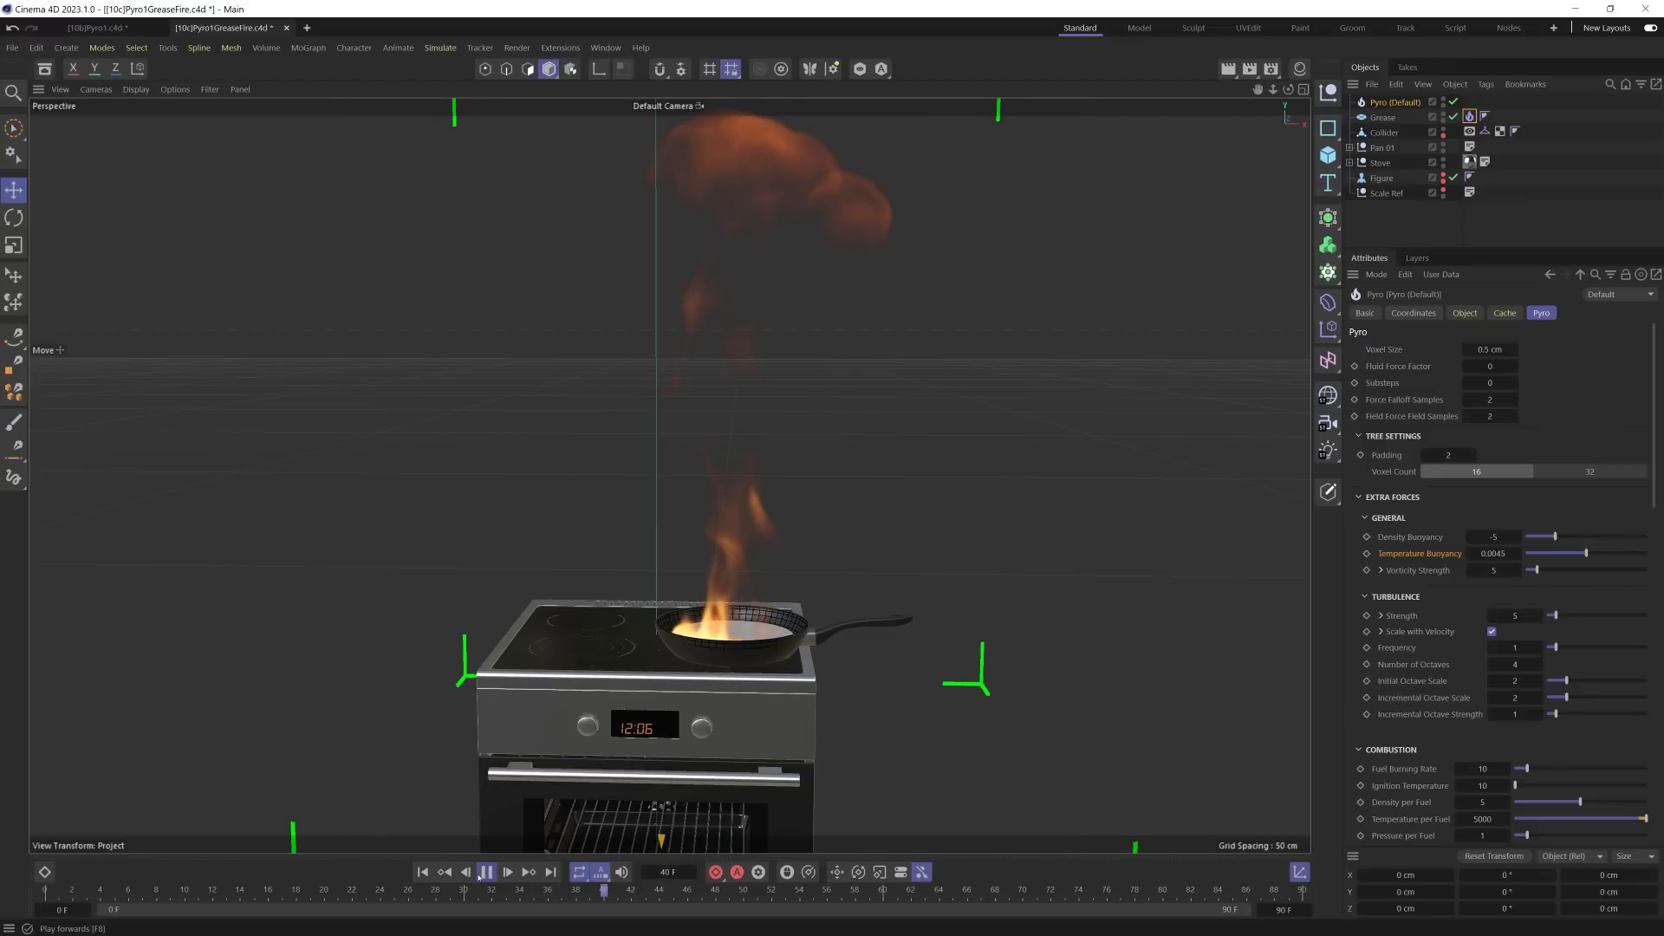
pyautogui.click(487, 872)
pyautogui.keyDown('alt'); pyautogui.moveTo(745, 607); pyautogui.dragTo(742, 694); pyautogui.keyUp('alt')
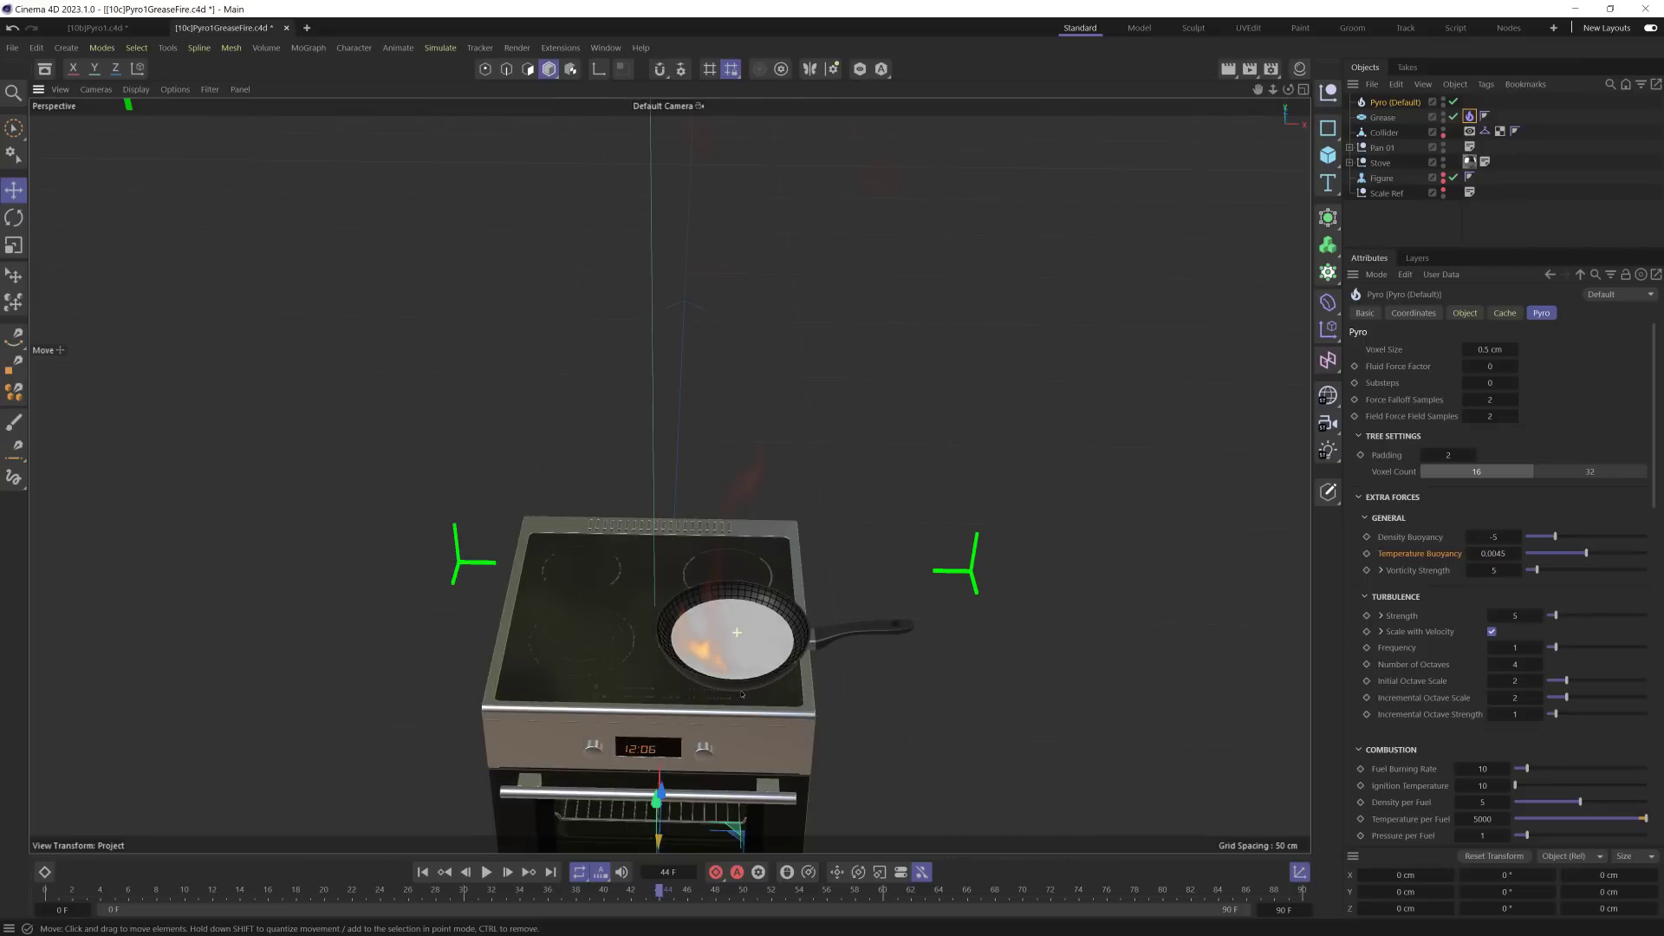
pyautogui.click(487, 871)
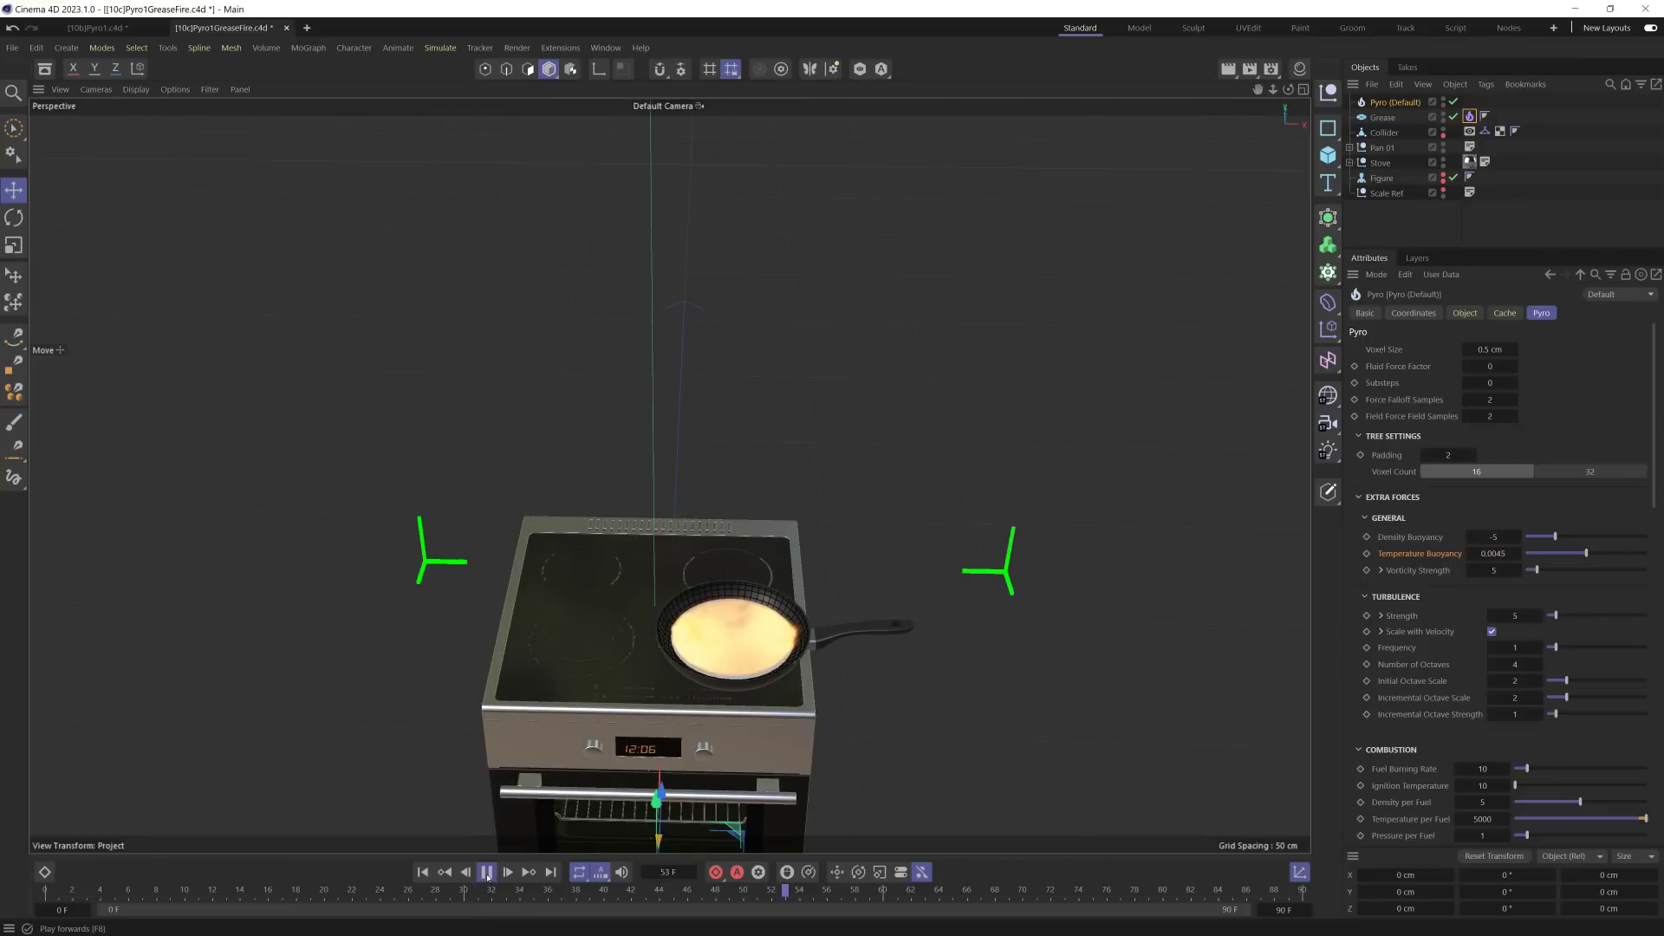
pyautogui.click(487, 874)
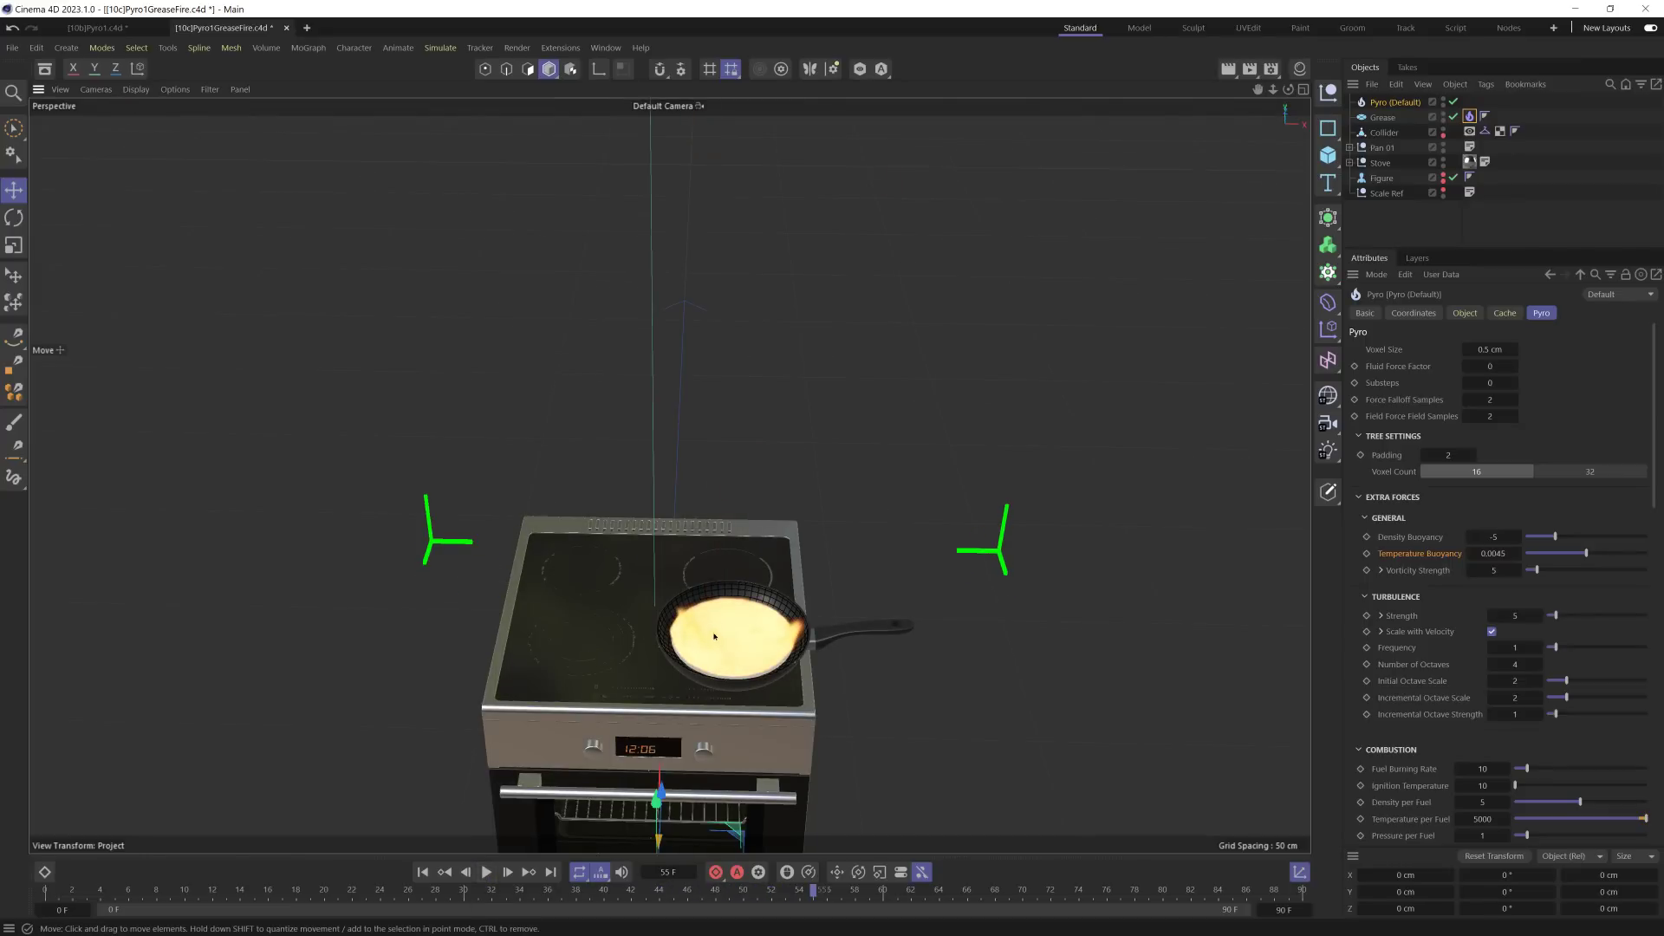
pyautogui.keyDown('alt'); pyautogui.moveTo(584, 646); pyautogui.dragTo(773, 635); pyautogui.keyUp('alt')
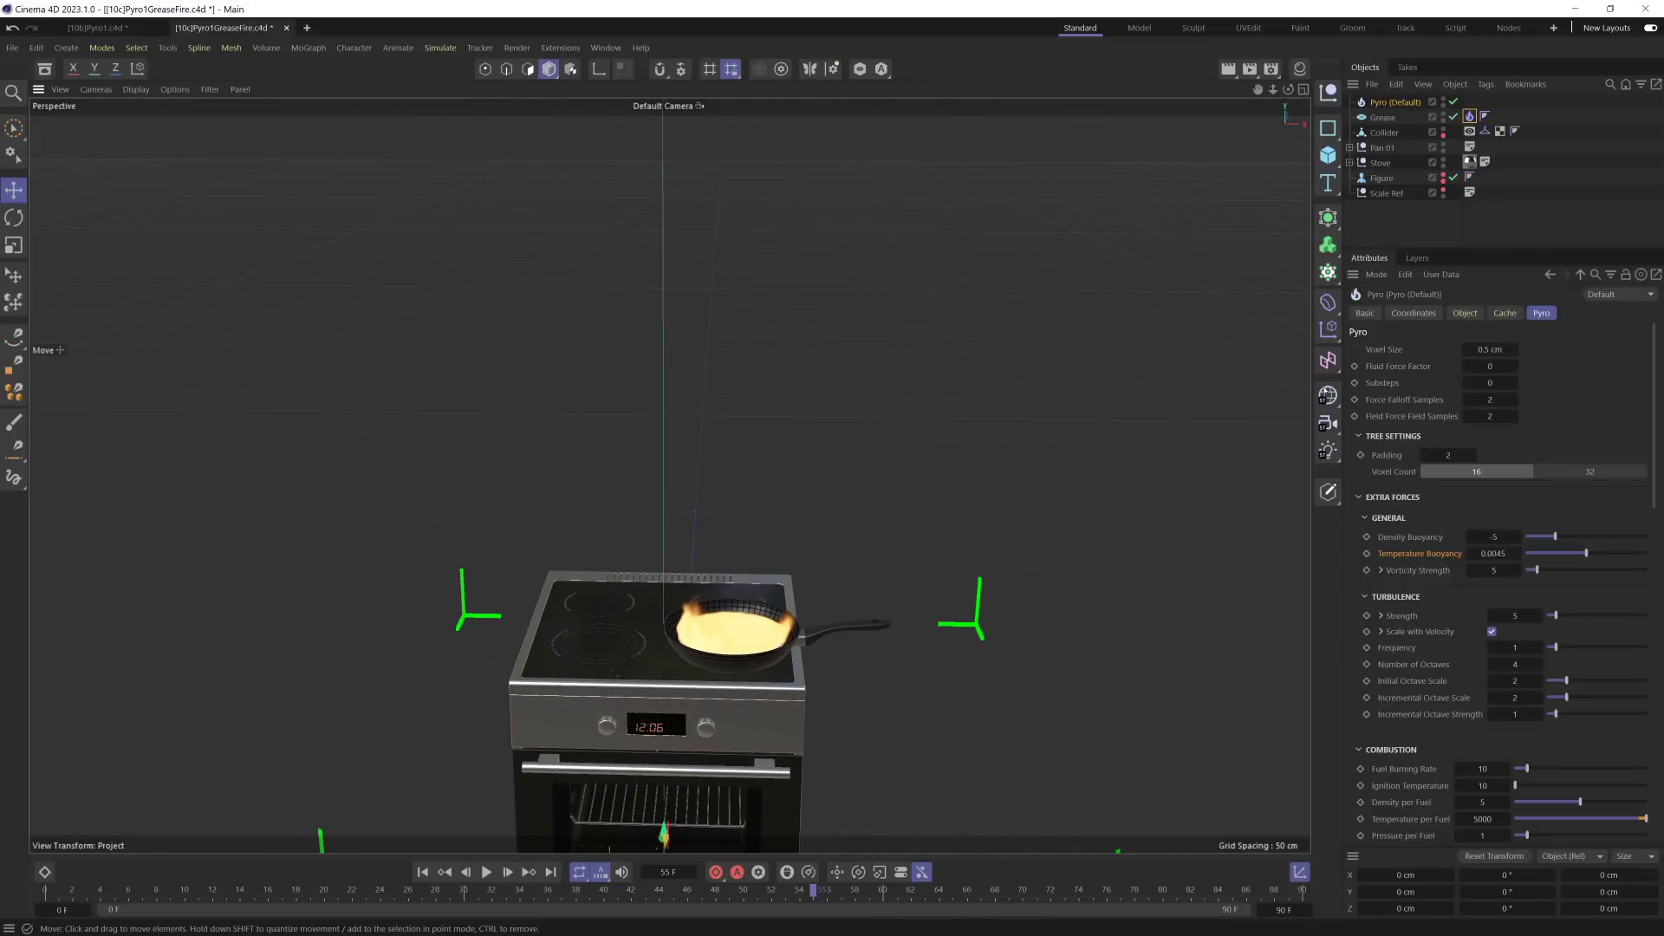
# Step: Add a test Plane, scale it to about 182 cm and raise it above the stove
pyautogui.click(1328, 129)
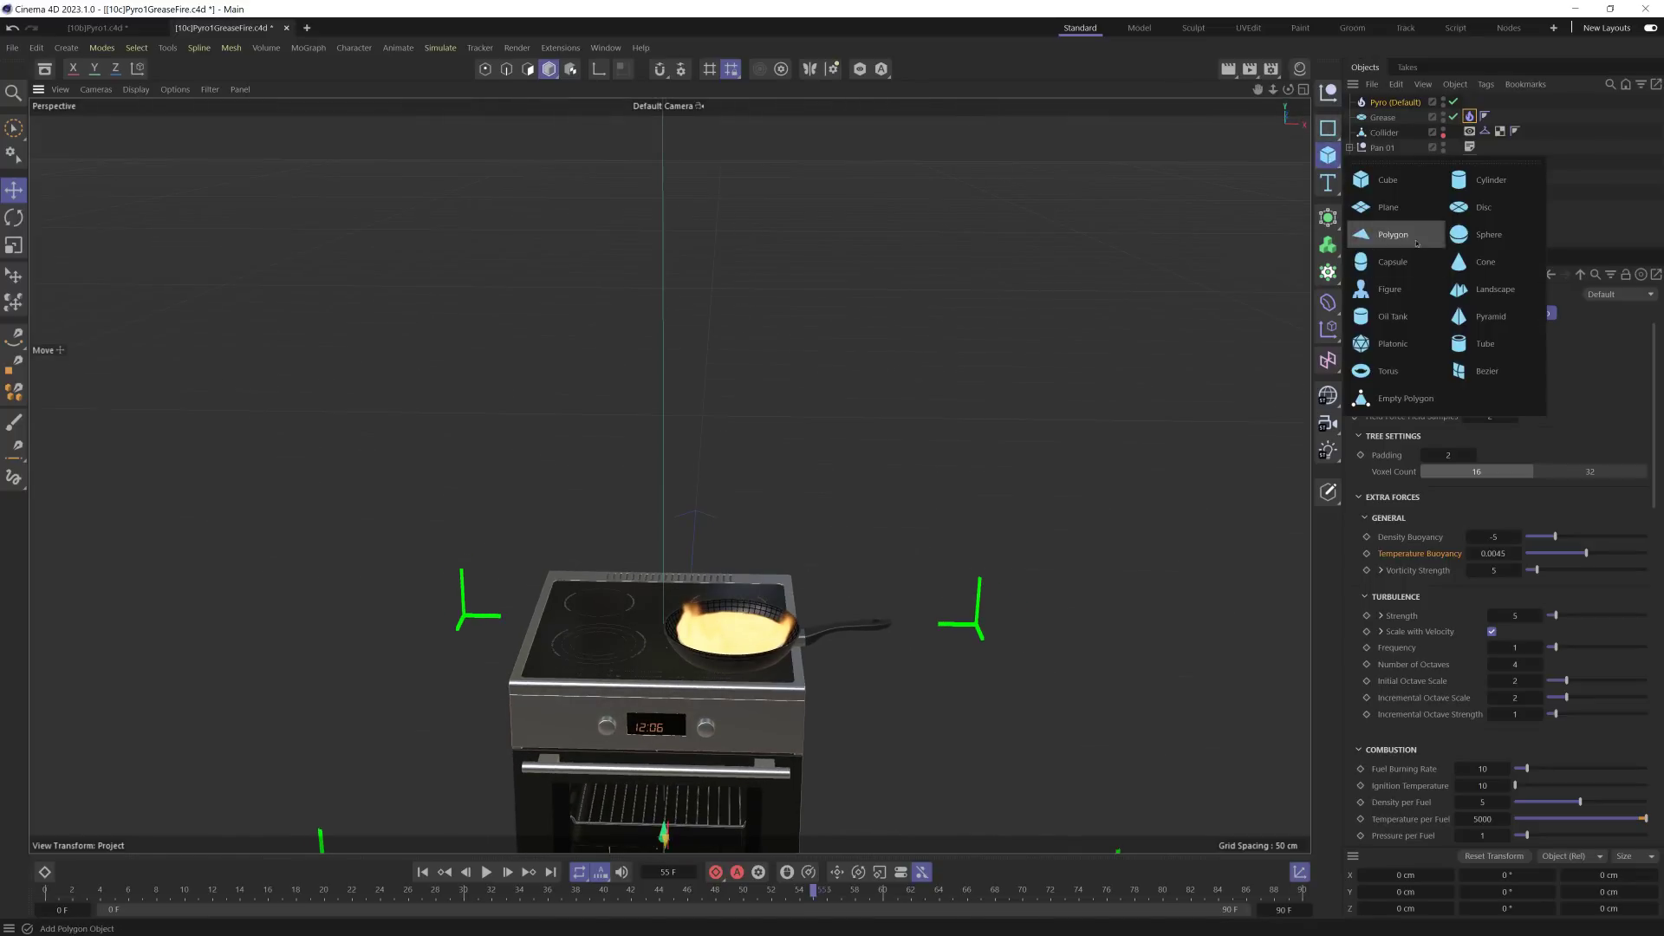
pyautogui.click(1387, 204)
pyautogui.press('t')
pyautogui.moveTo(1051, 415); pyautogui.dragTo(780, 304)
pyautogui.press('e')
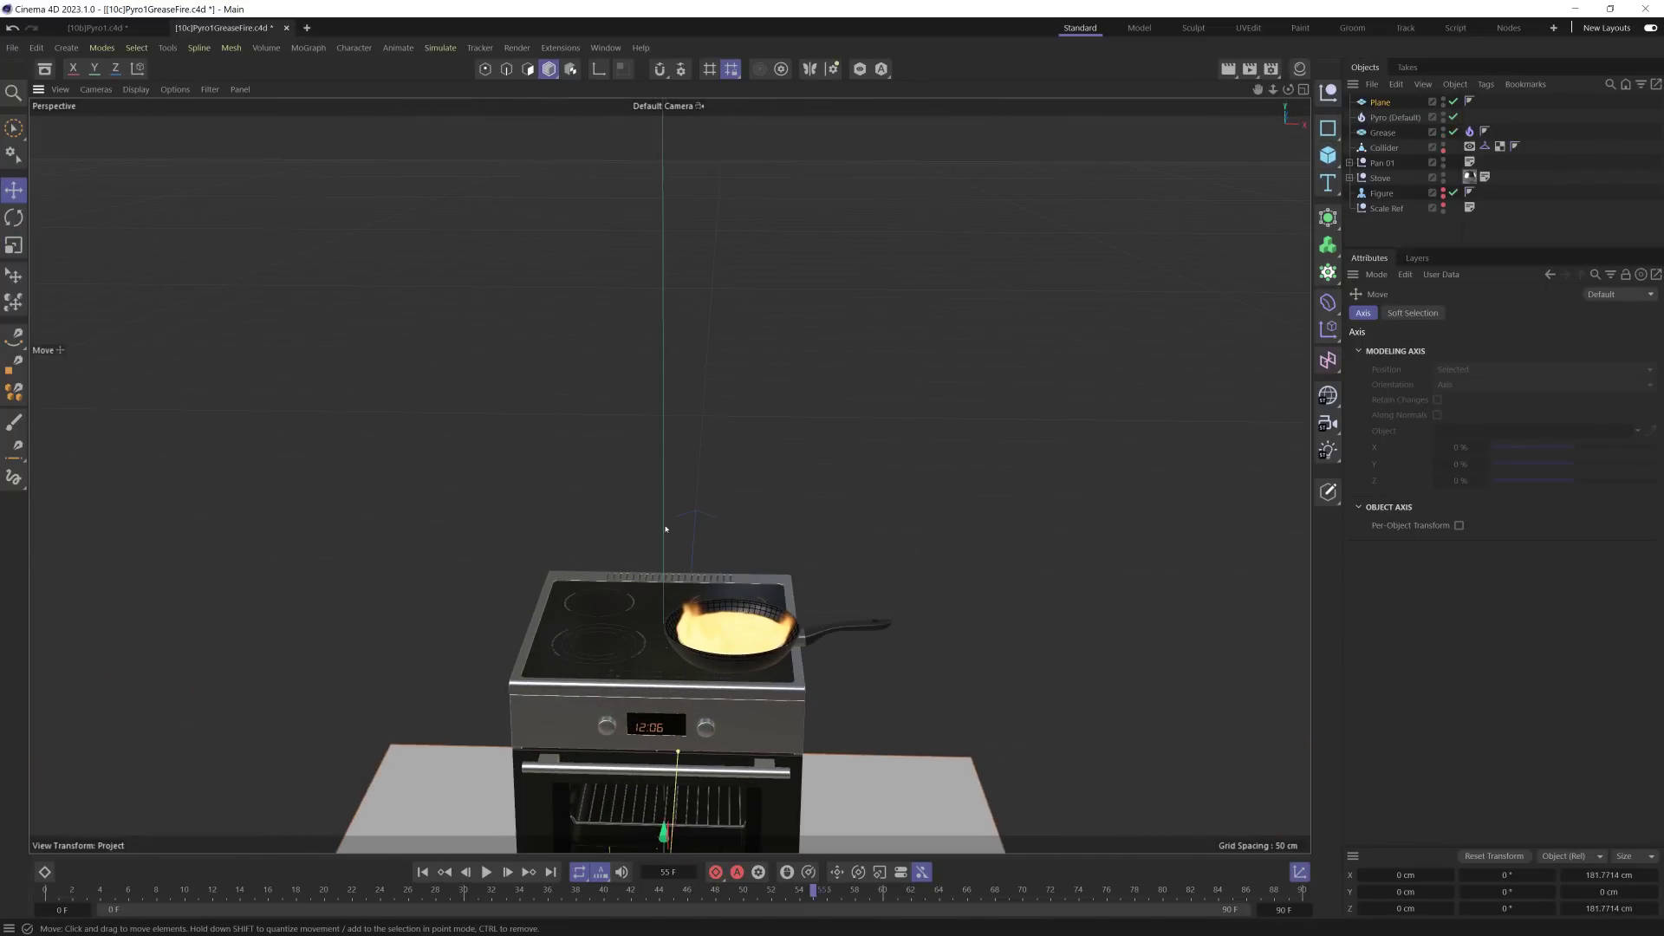
pyautogui.moveTo(684, 260); pyautogui.dragTo(685, 130)
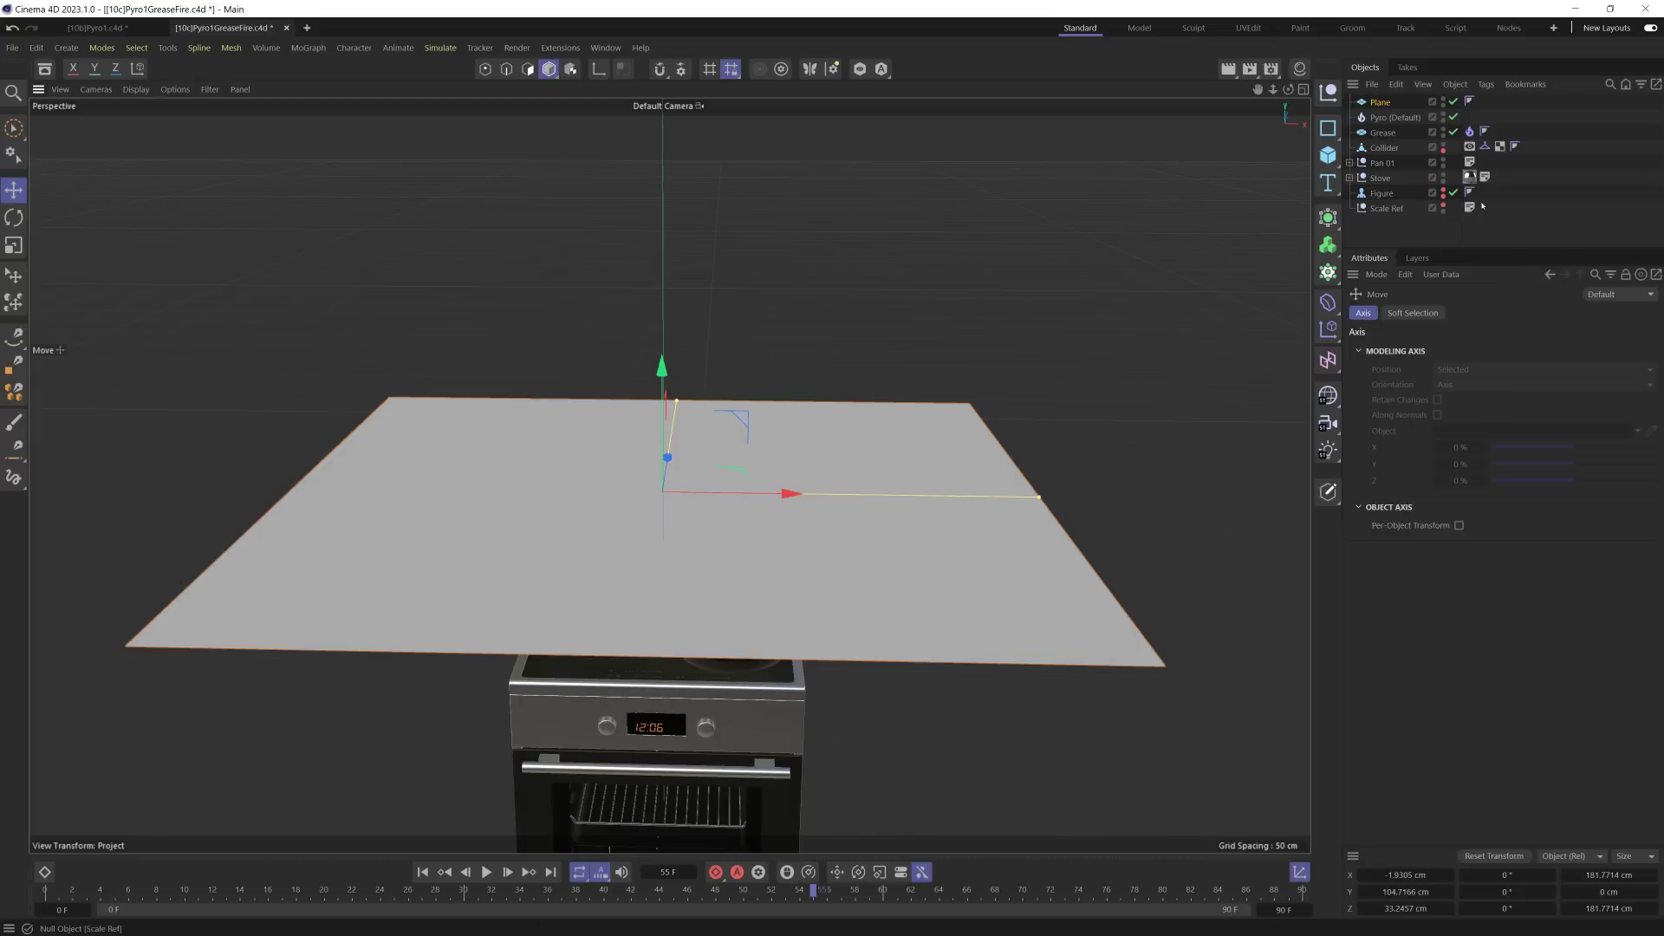
# Step: Move the Grease Pyro tag onto the Plane and play the simulation from the start
pyautogui.moveTo(1469, 132); pyautogui.dragTo(1485, 102)
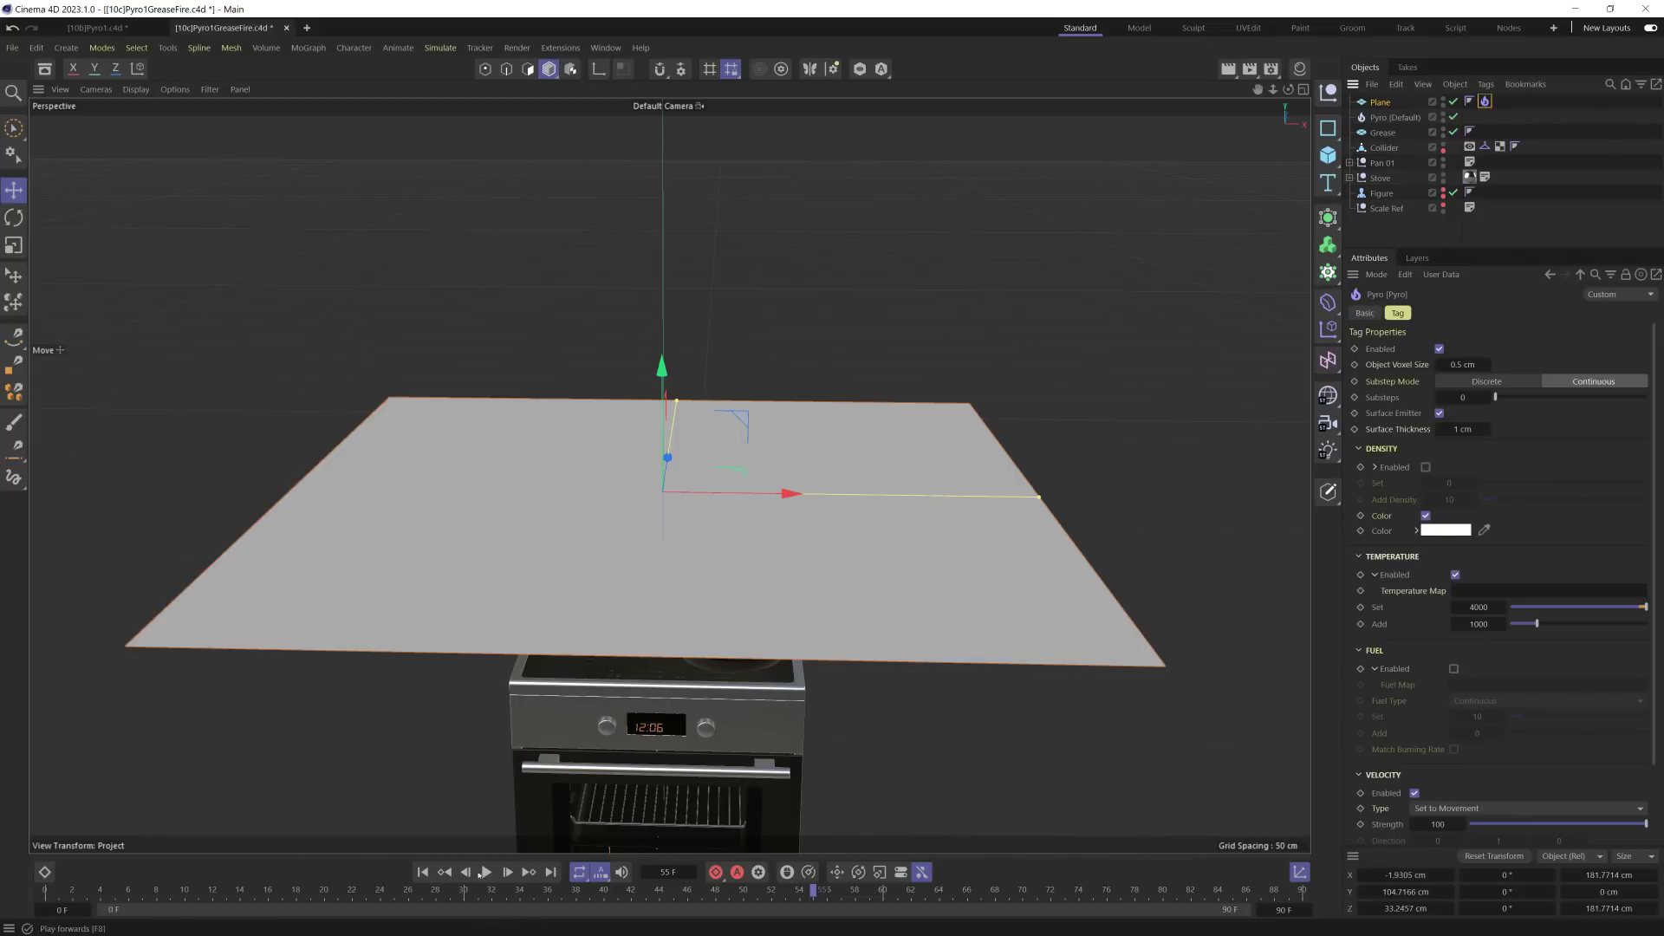
pyautogui.click(423, 872)
pyautogui.click(487, 872)
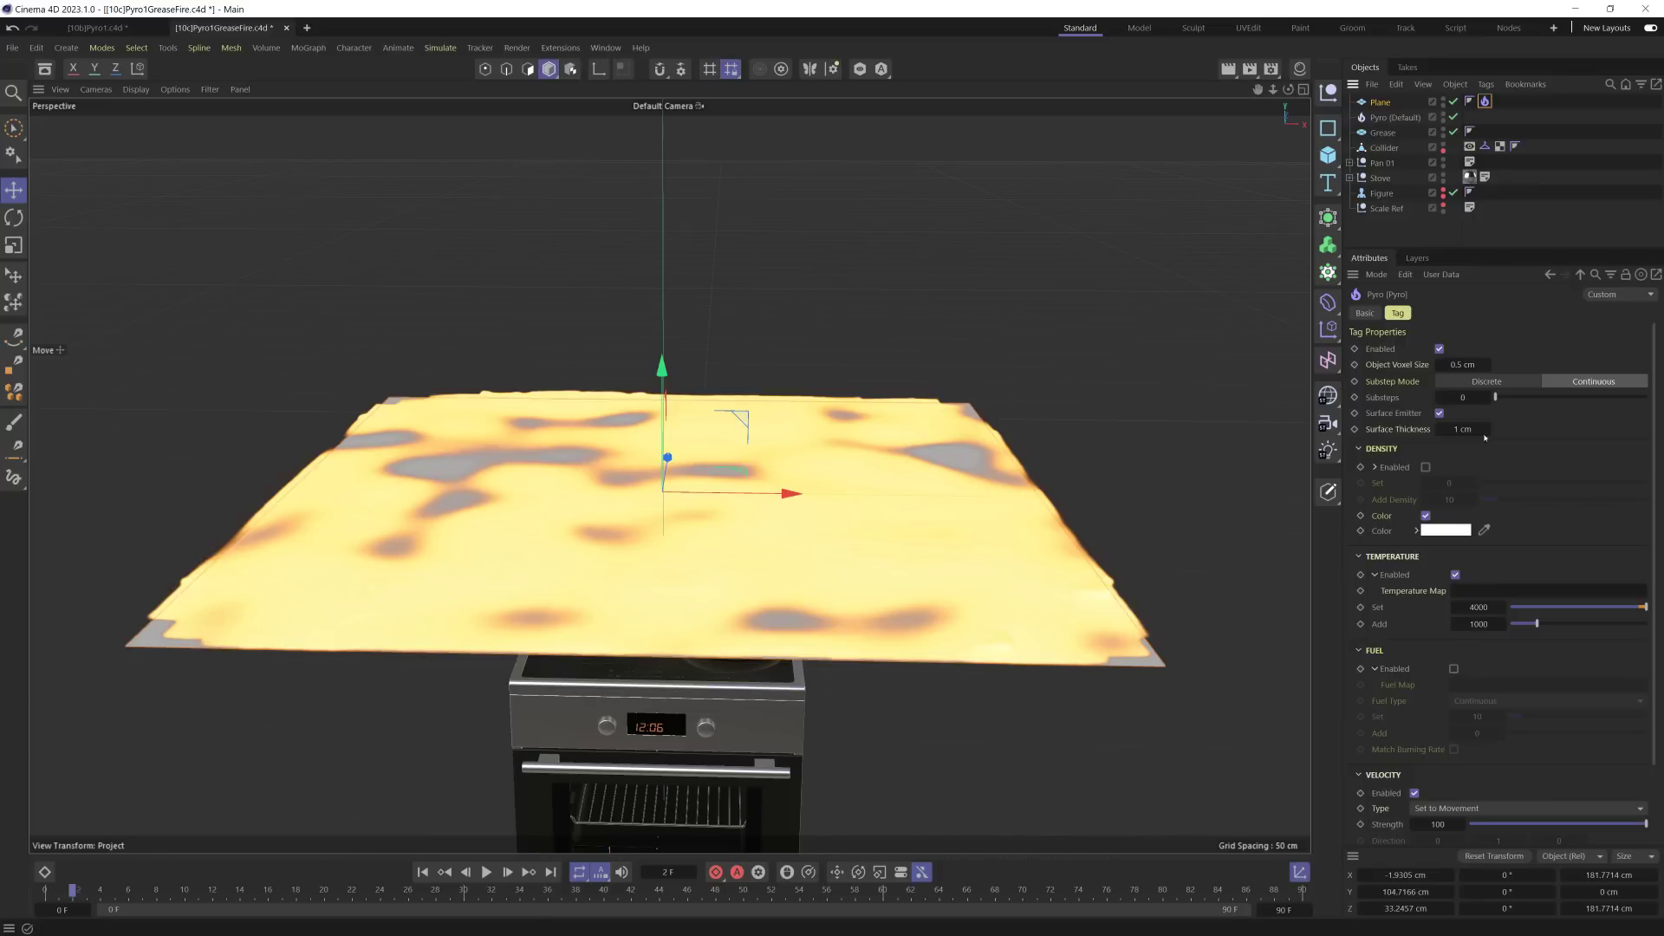
pyautogui.scroll(-3, 1384, 655)
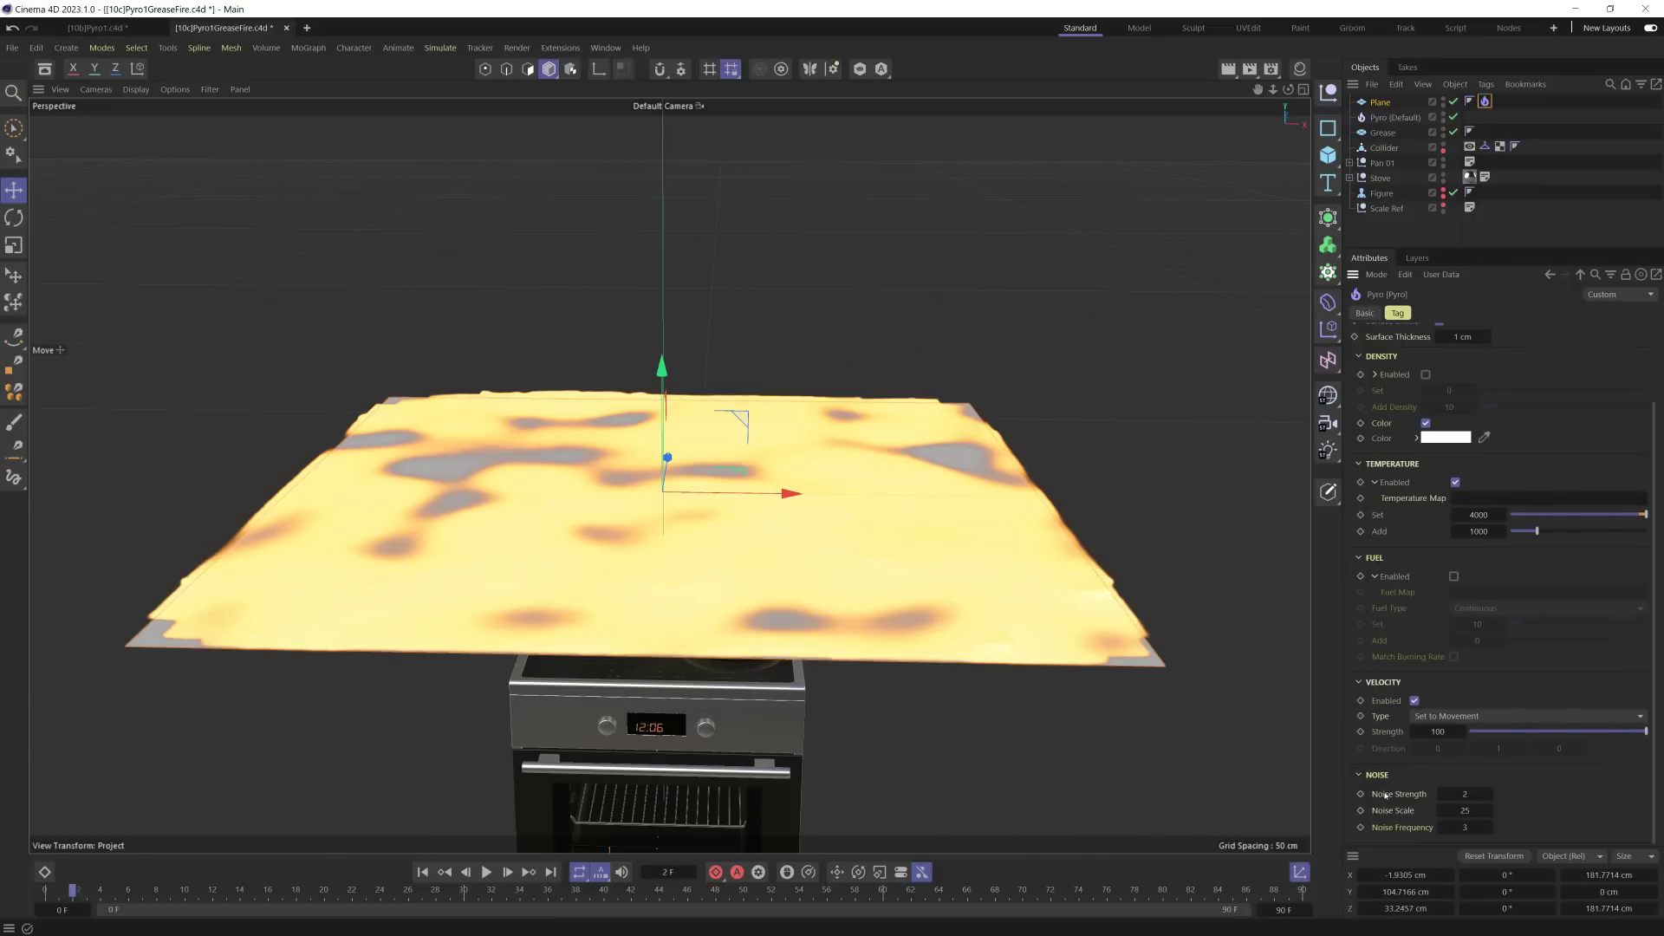
# Step: Set the Pyro tag's Noise Scale to 2.5 and Noise Frequency to 9
pyautogui.click(1479, 810)
pyautogui.write('2.5')
pyautogui.press('Return')
pyautogui.click(487, 872)
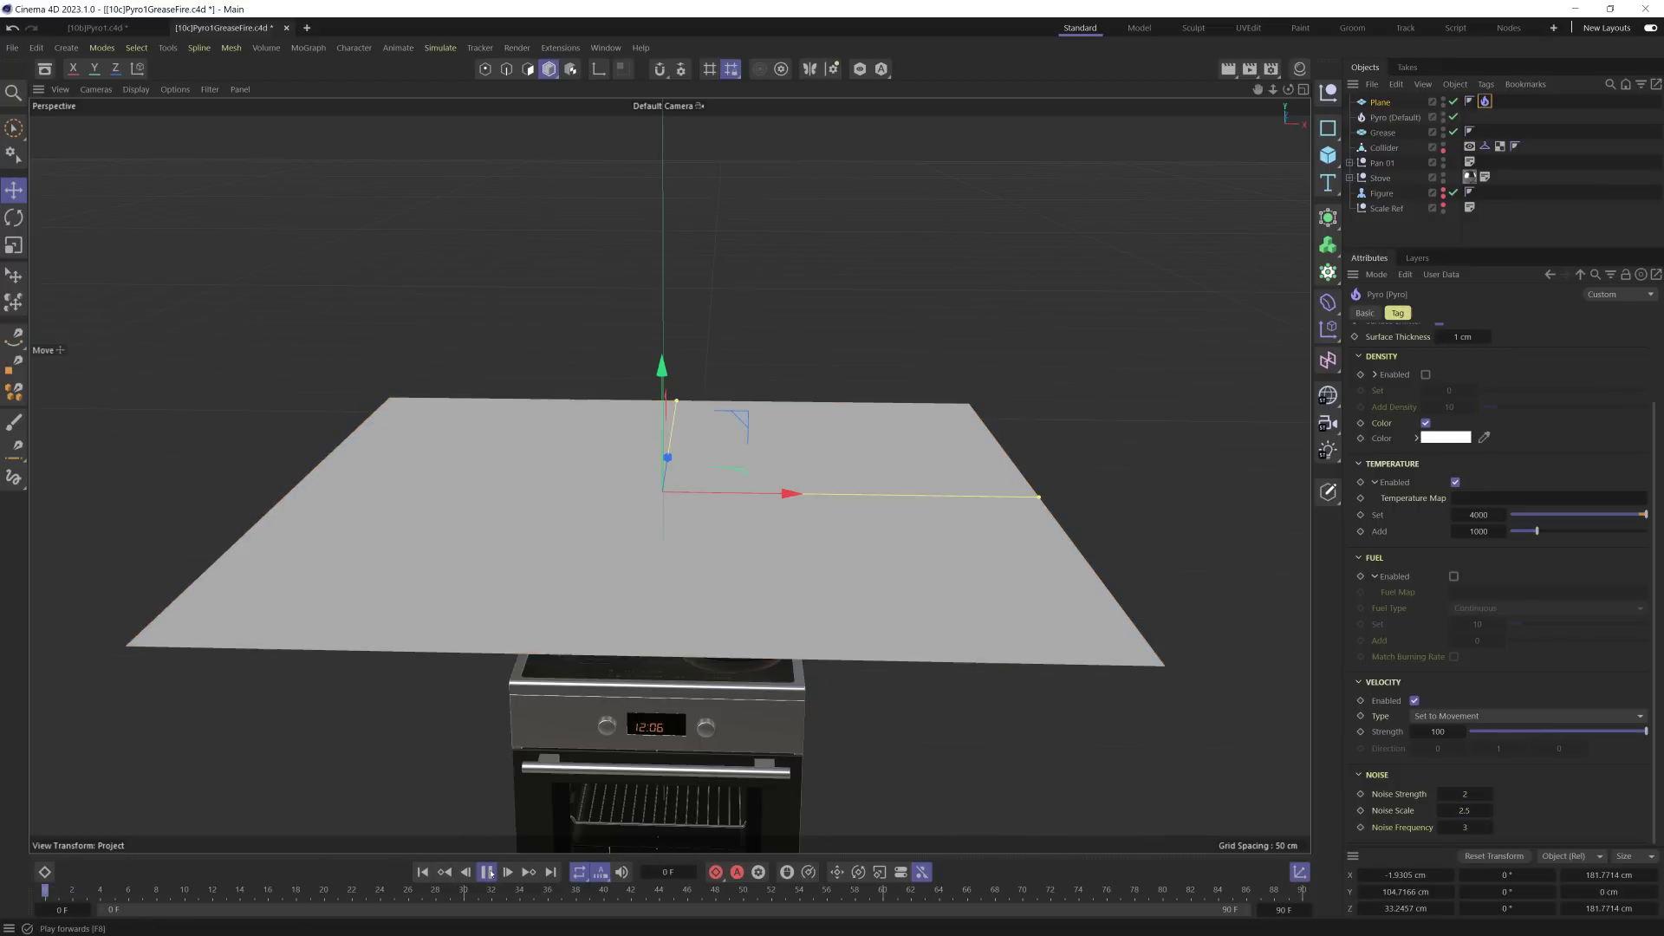
pyautogui.click(487, 872)
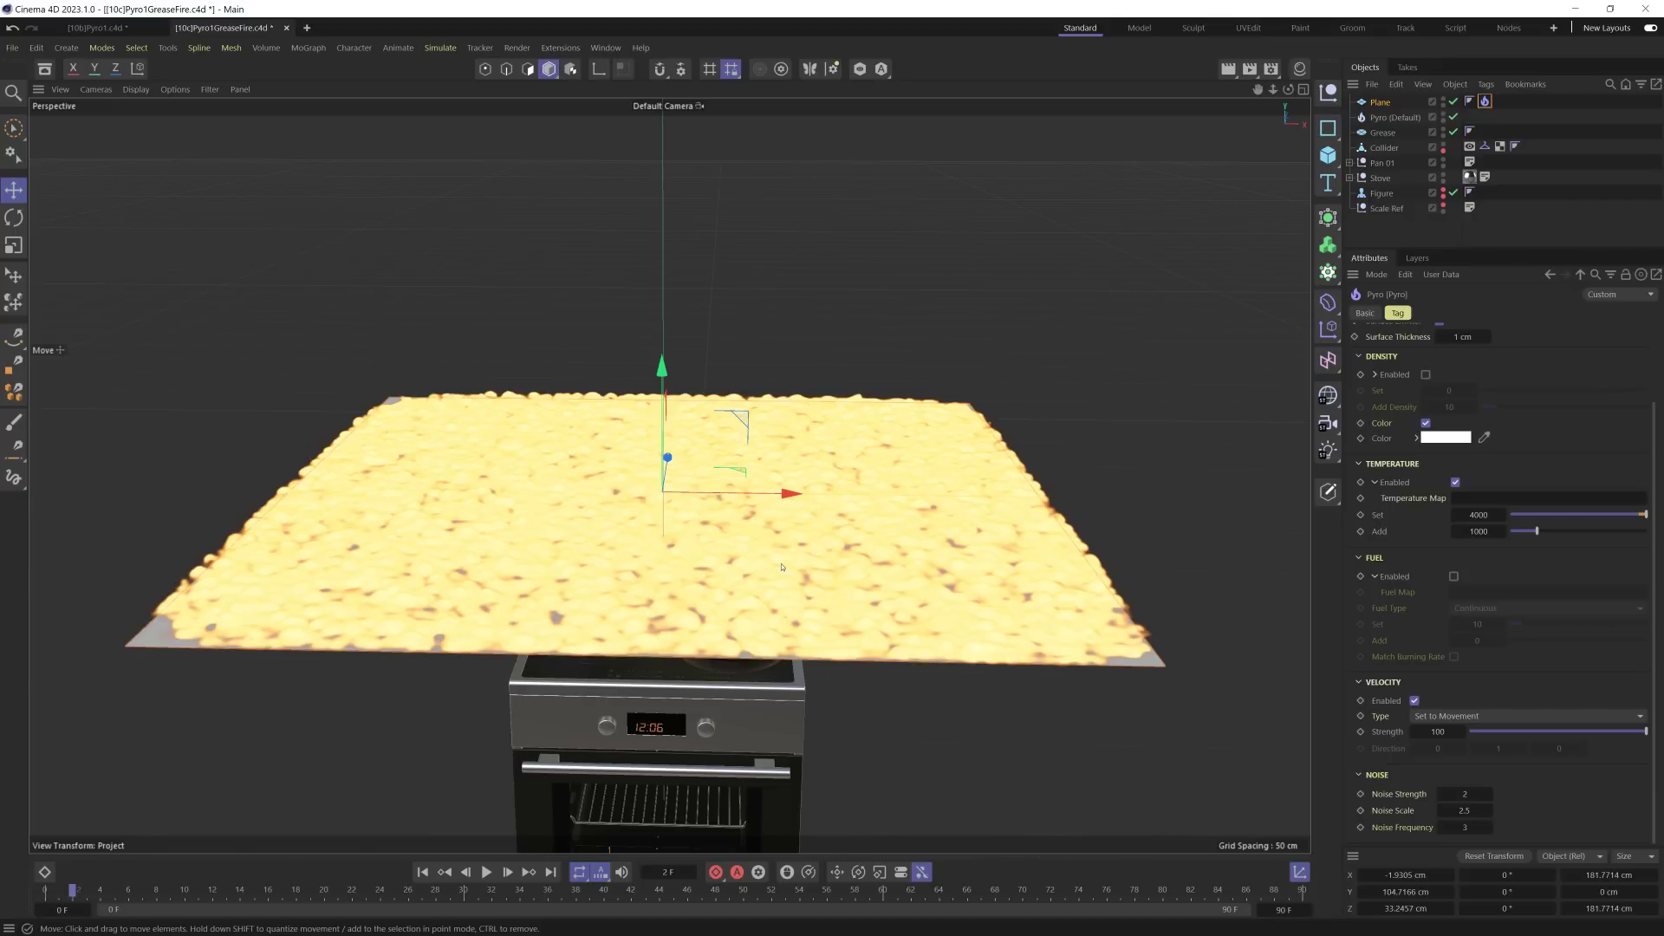
pyautogui.click(1466, 827)
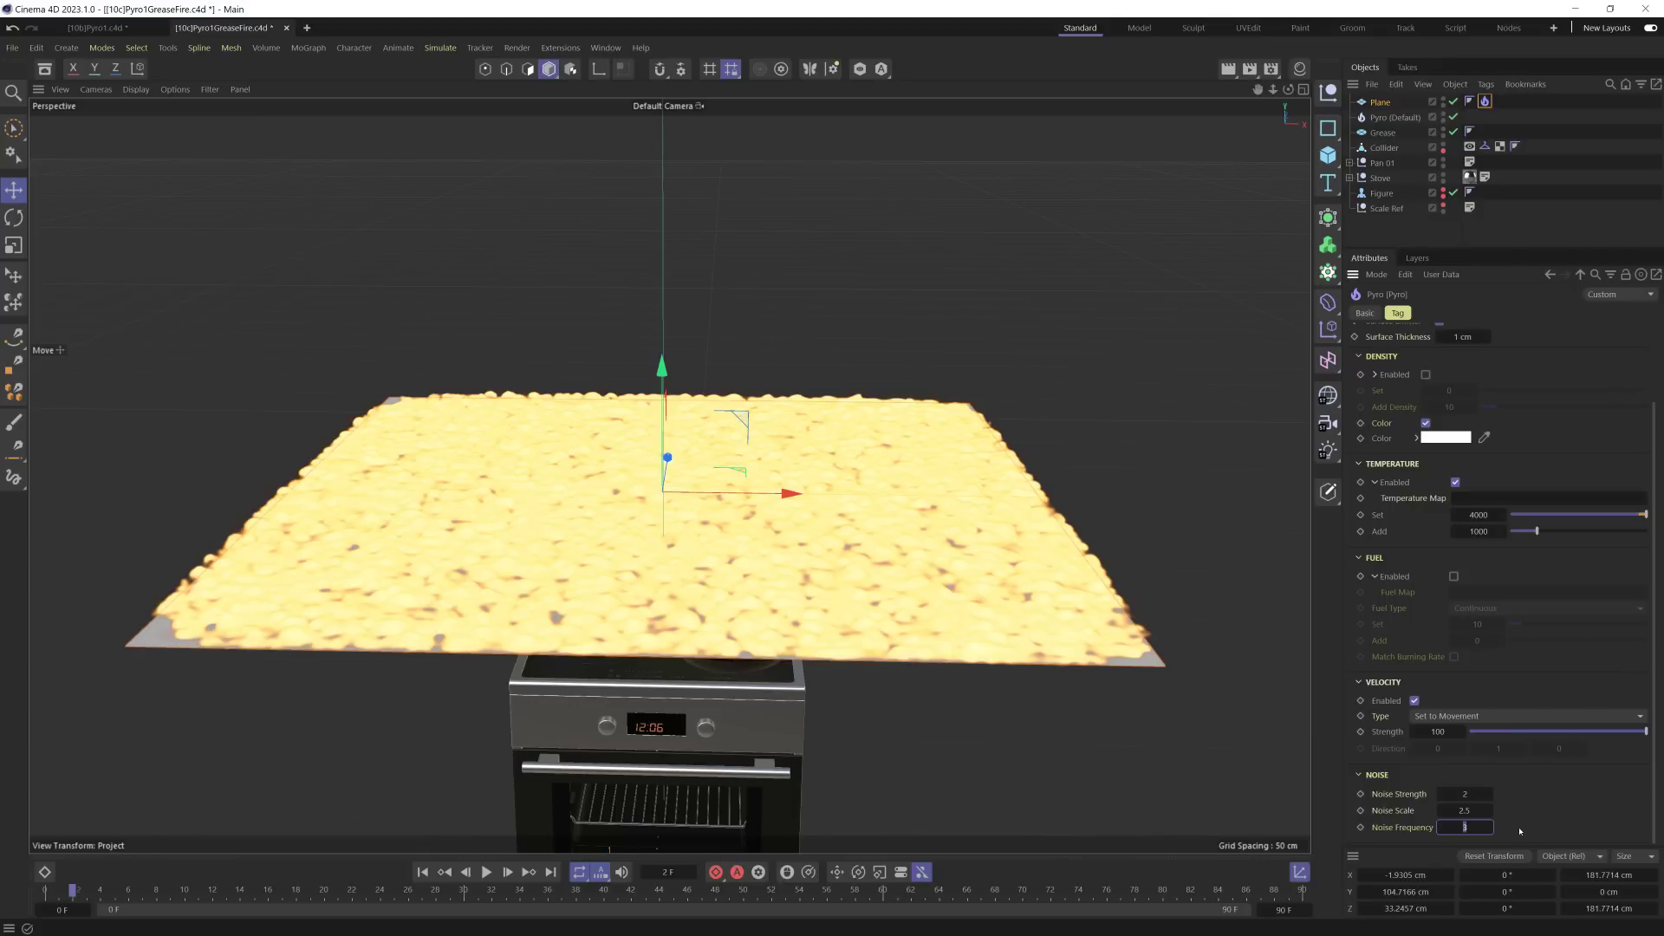
pyautogui.press('Return')
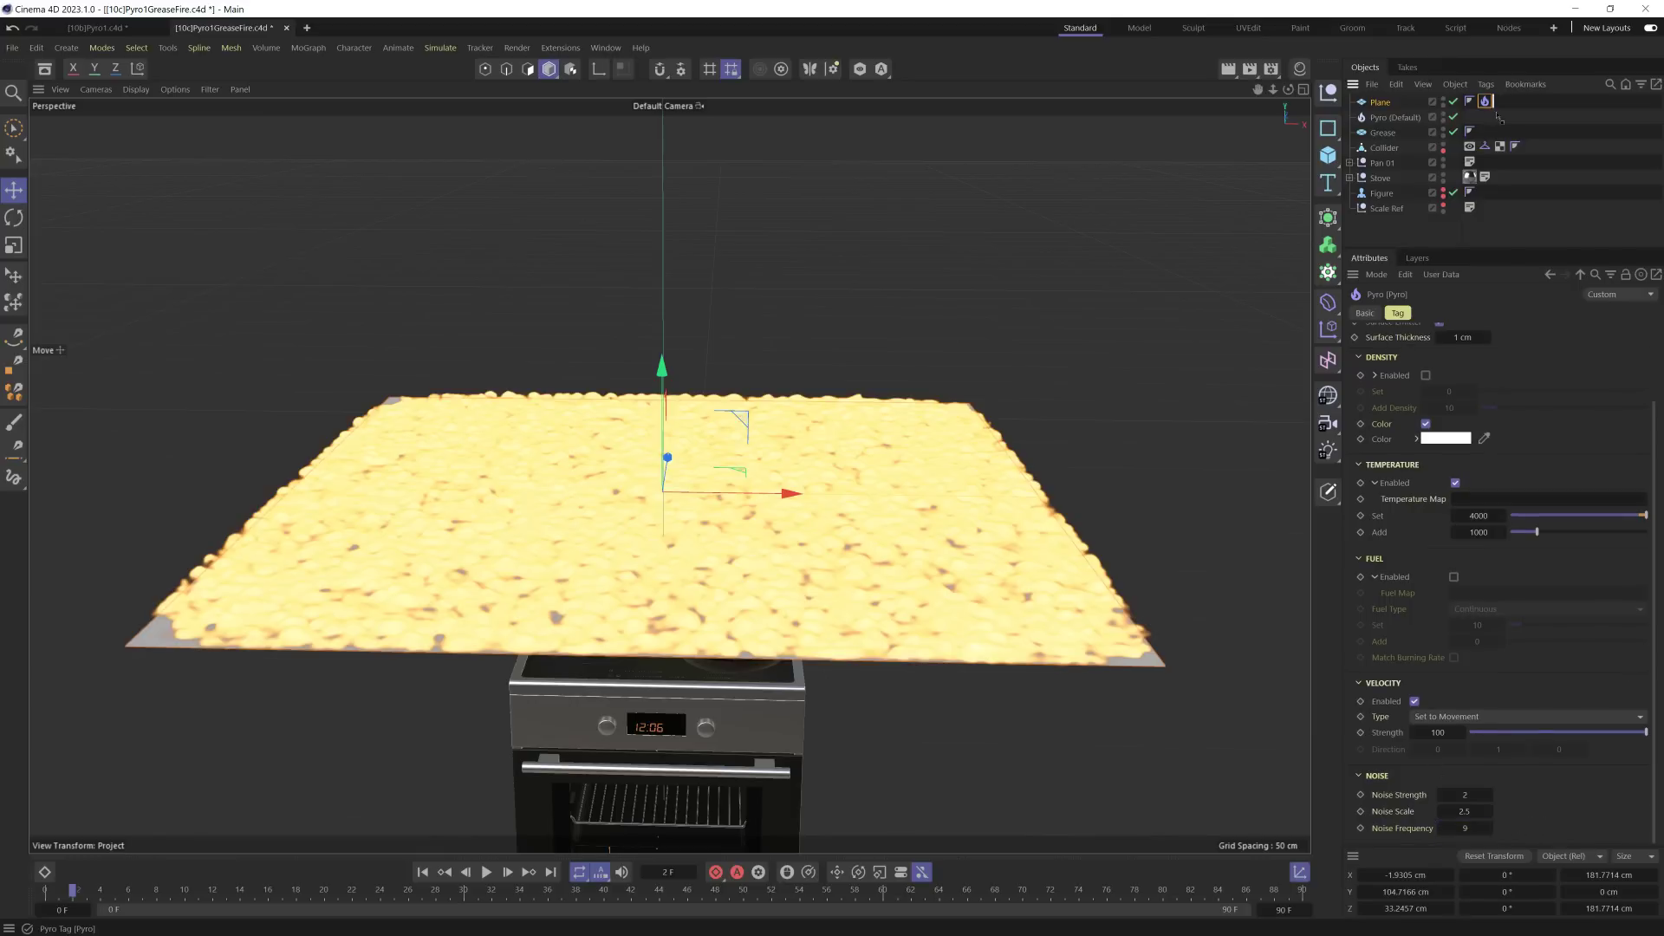
# Step: Return the Pyro tag to Grease and delete the test Plane
pyautogui.moveTo(1500, 134); pyautogui.dragTo(1484, 131)
pyautogui.click(1380, 103)
pyautogui.press('Delete')
# Step: Replay the grease-fire simulation from frame 0 to frame 48, orbiting out to see the whole stove
pyautogui.hotkey('shift', 'f')
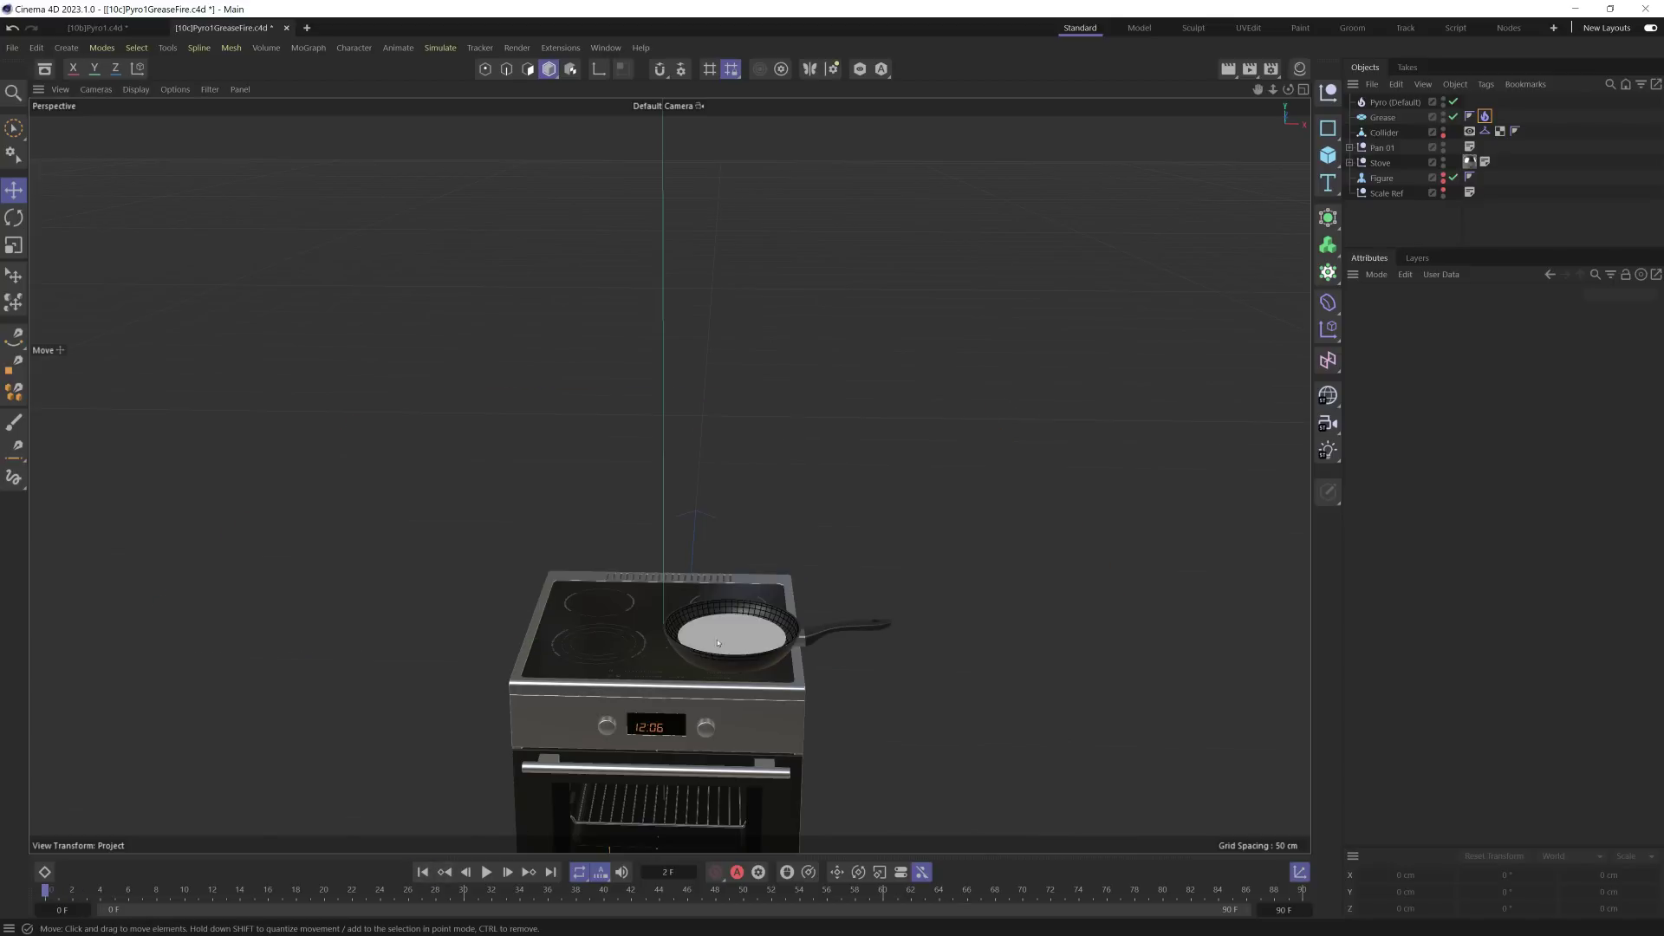
pyautogui.scroll(3, 765, 628)
pyautogui.scroll(1, 764, 628)
pyautogui.click(486, 872)
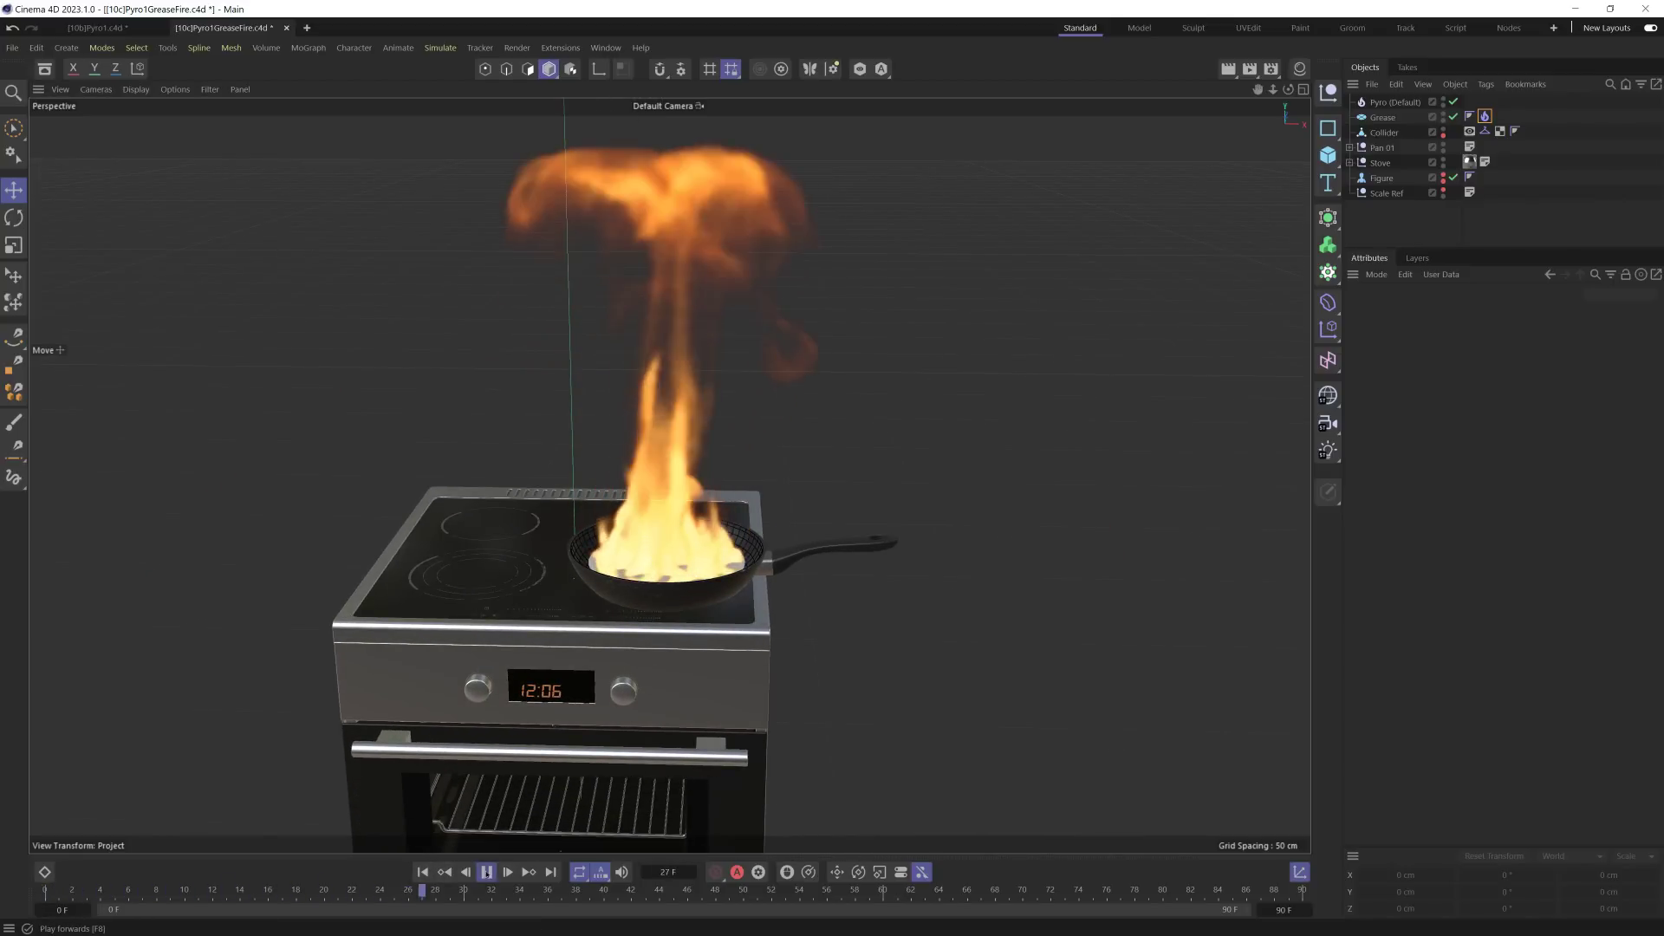
pyautogui.click(486, 872)
pyautogui.keyDown('alt'); pyautogui.moveTo(656, 514); pyautogui.dragTo(509, 902); pyautogui.keyUp('alt')
pyautogui.click(486, 872)
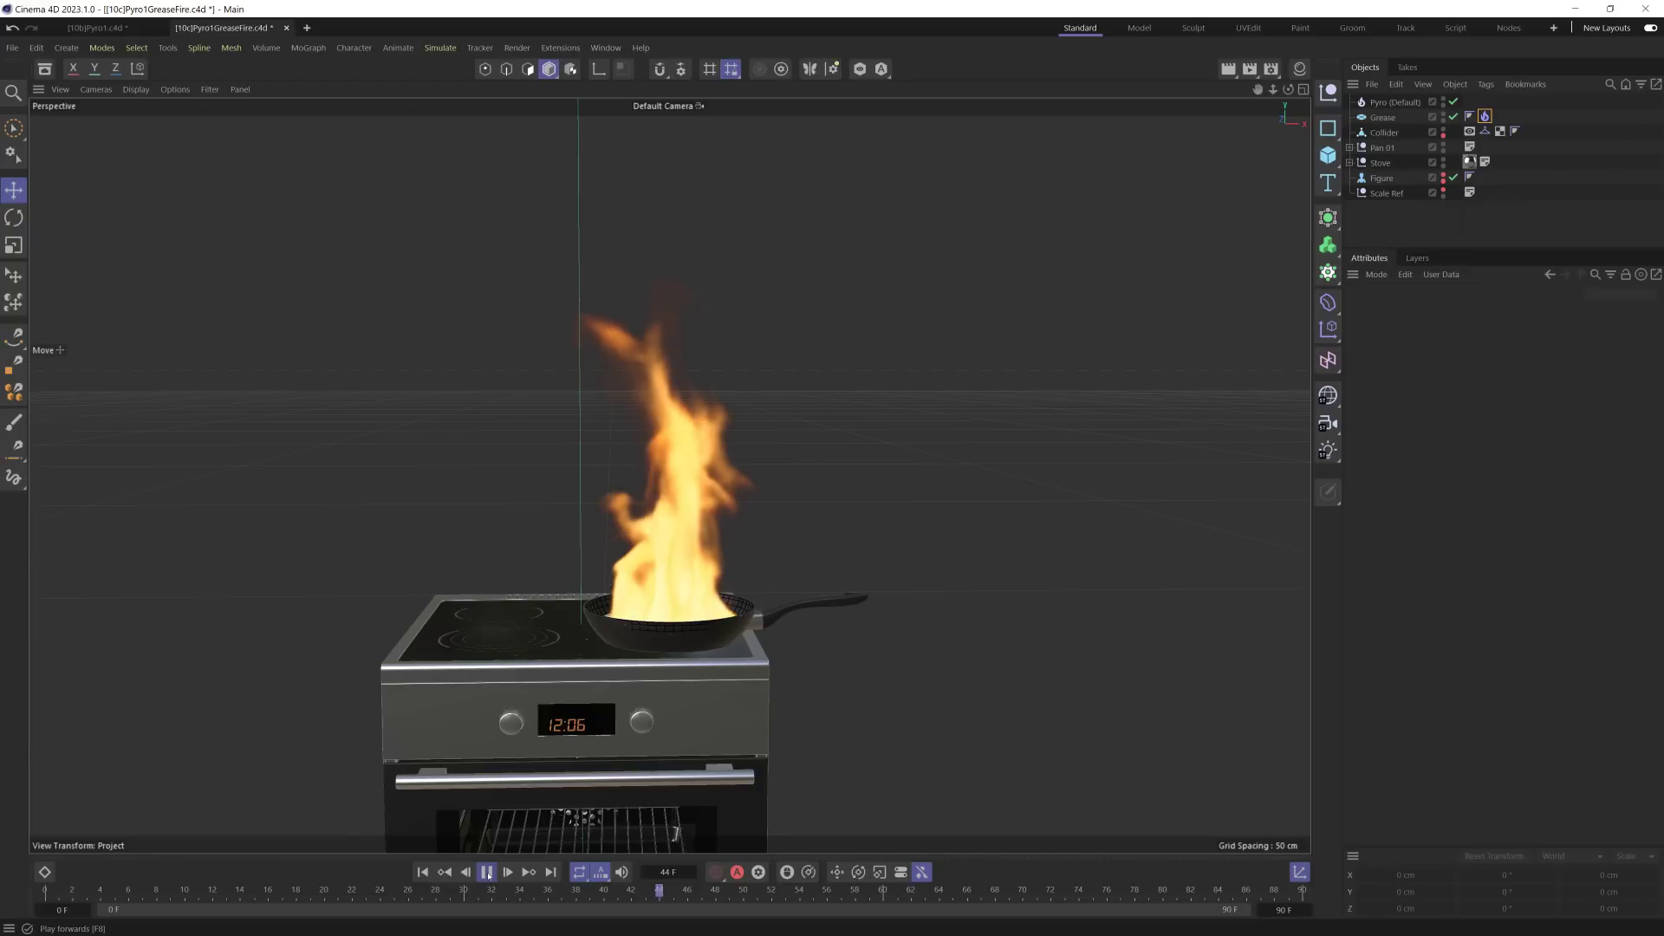
pyautogui.click(486, 872)
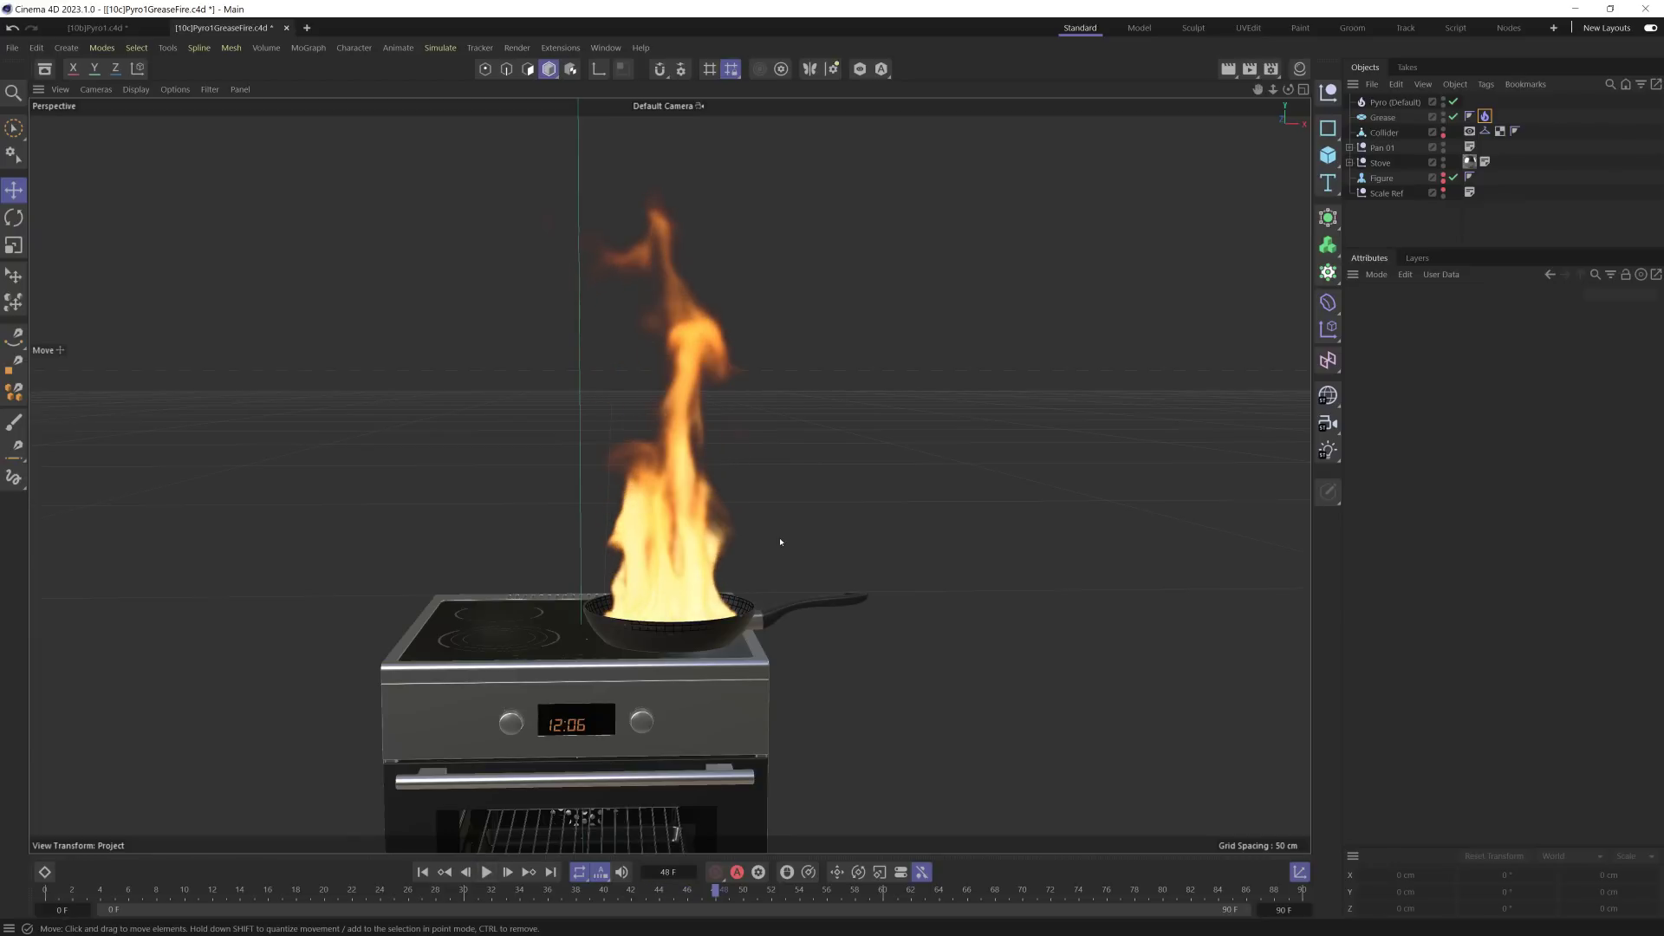
# Step: Save the scene and enable Fuel emission on the Grease object's Pyro tag
pyautogui.hotkey('ctrl', 's')
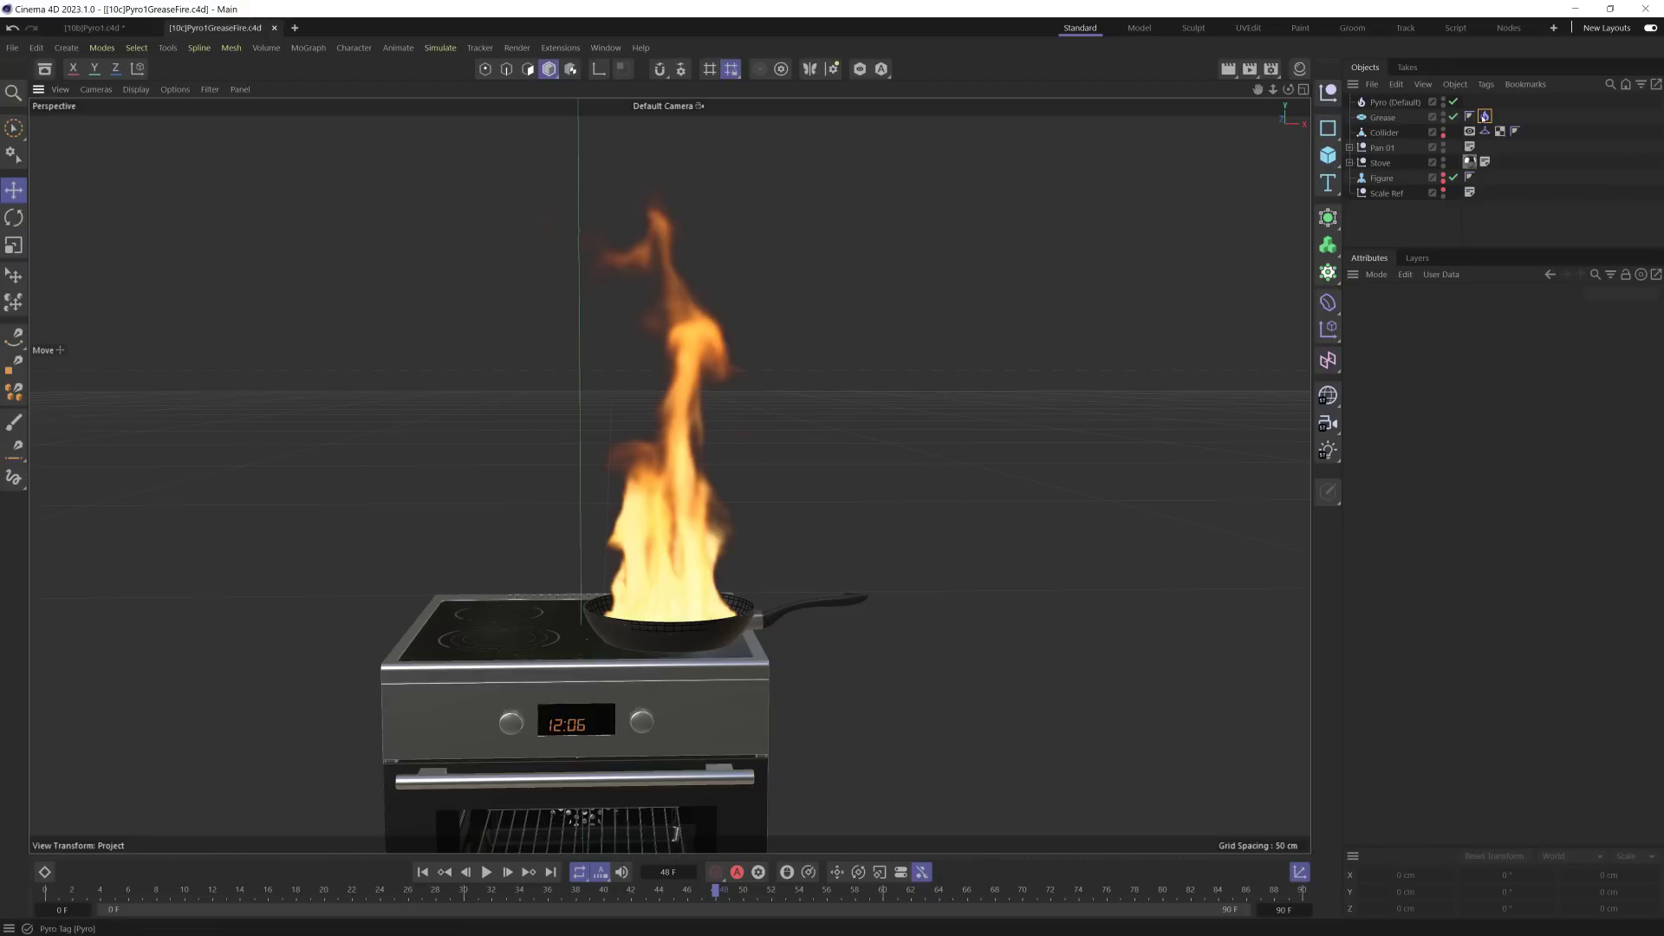
pyautogui.click(1485, 116)
pyautogui.click(1454, 669)
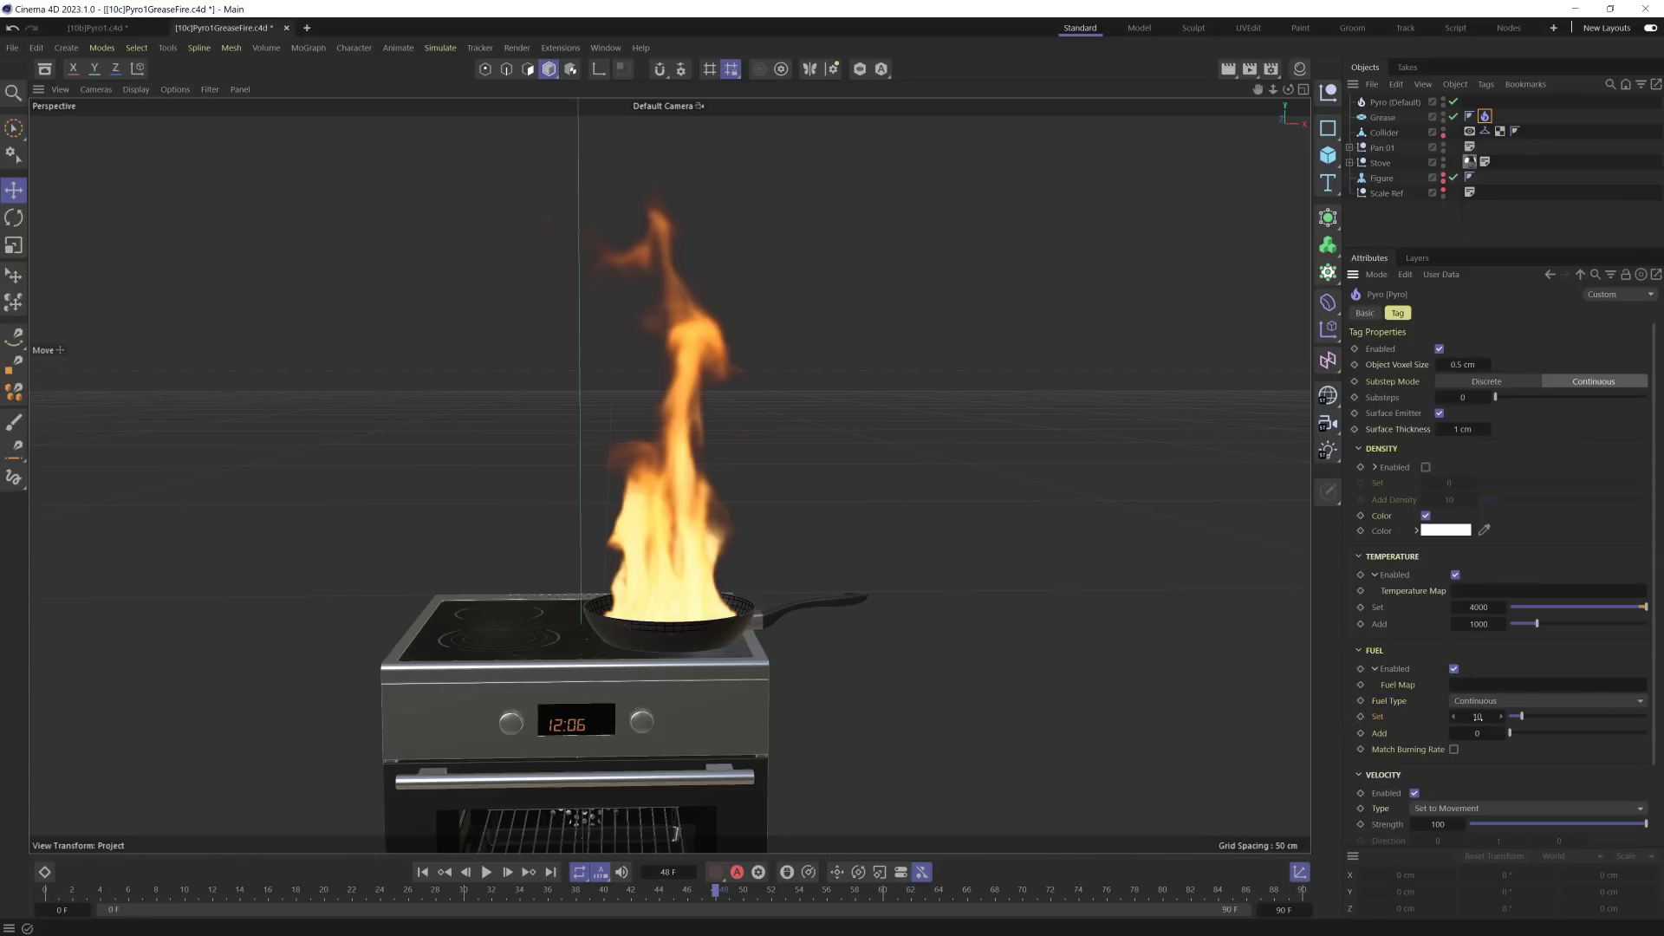
# Step: Play the simulation from the start and stop at frame 11
pyautogui.click(422, 872)
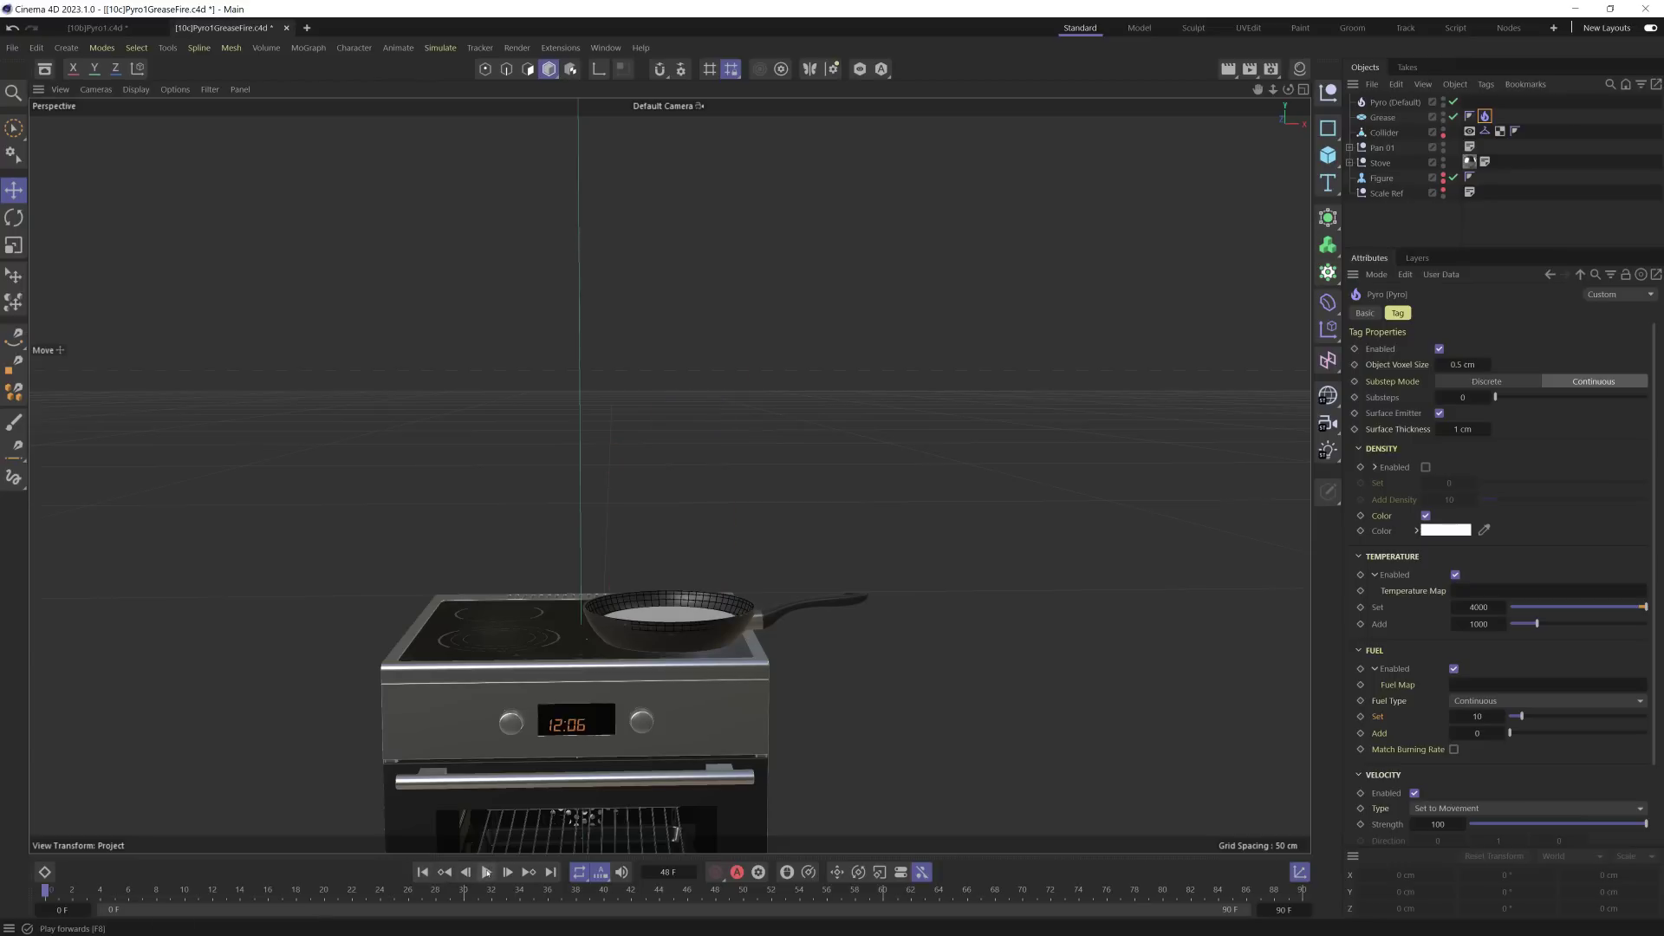
pyautogui.click(486, 872)
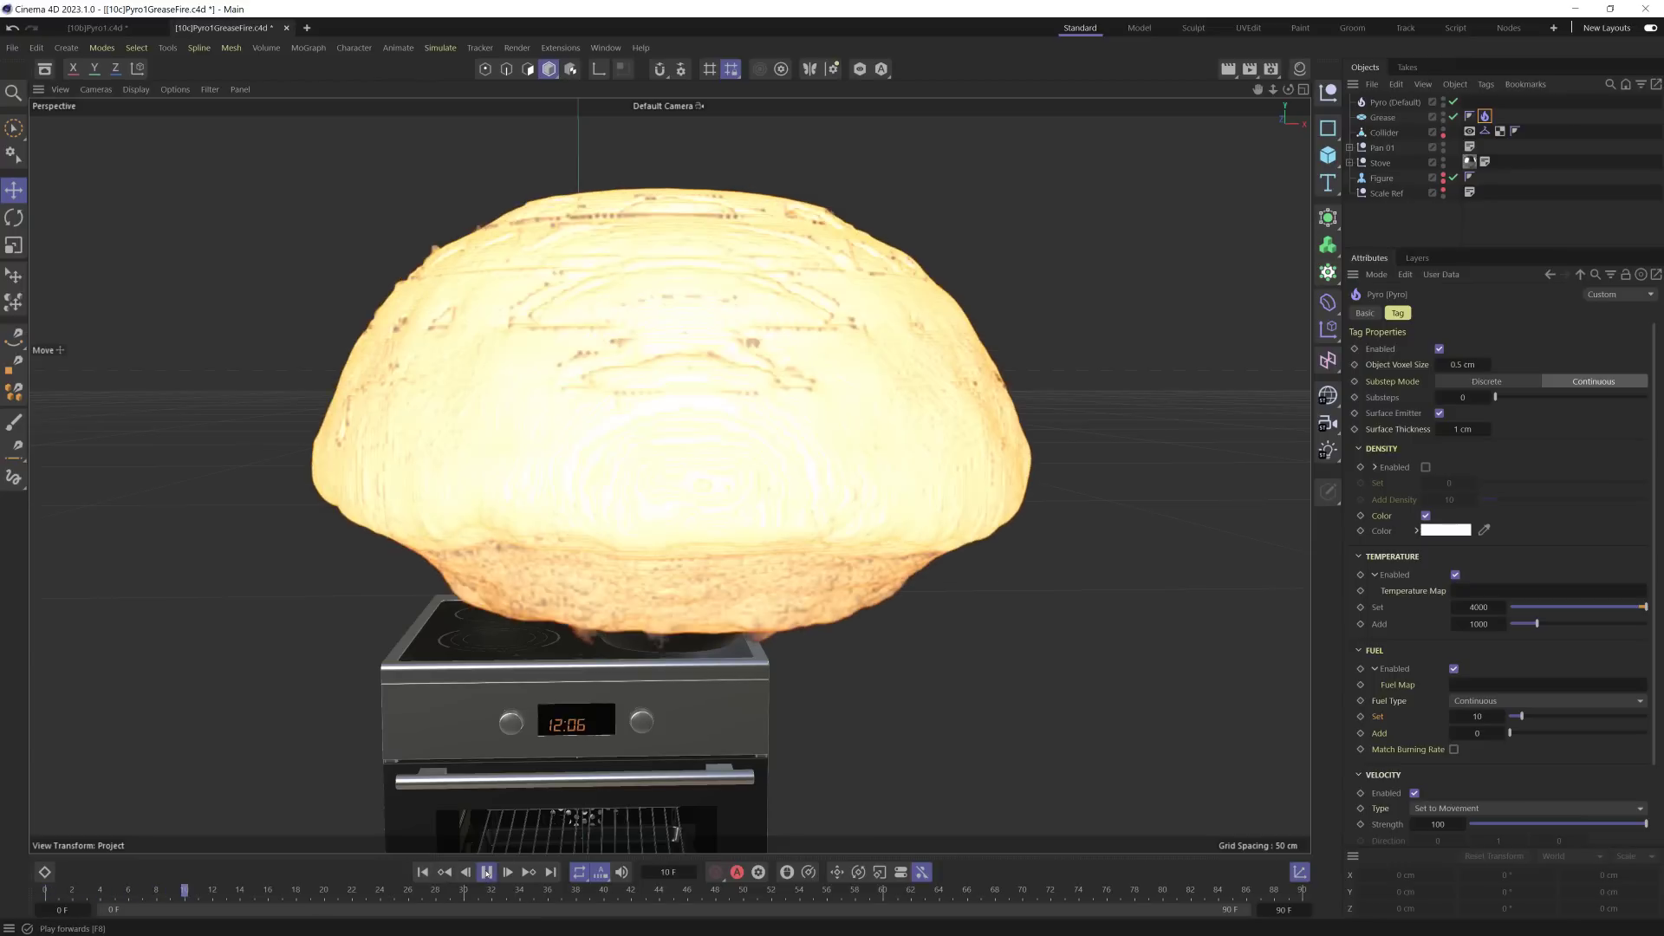
pyautogui.press('F8')
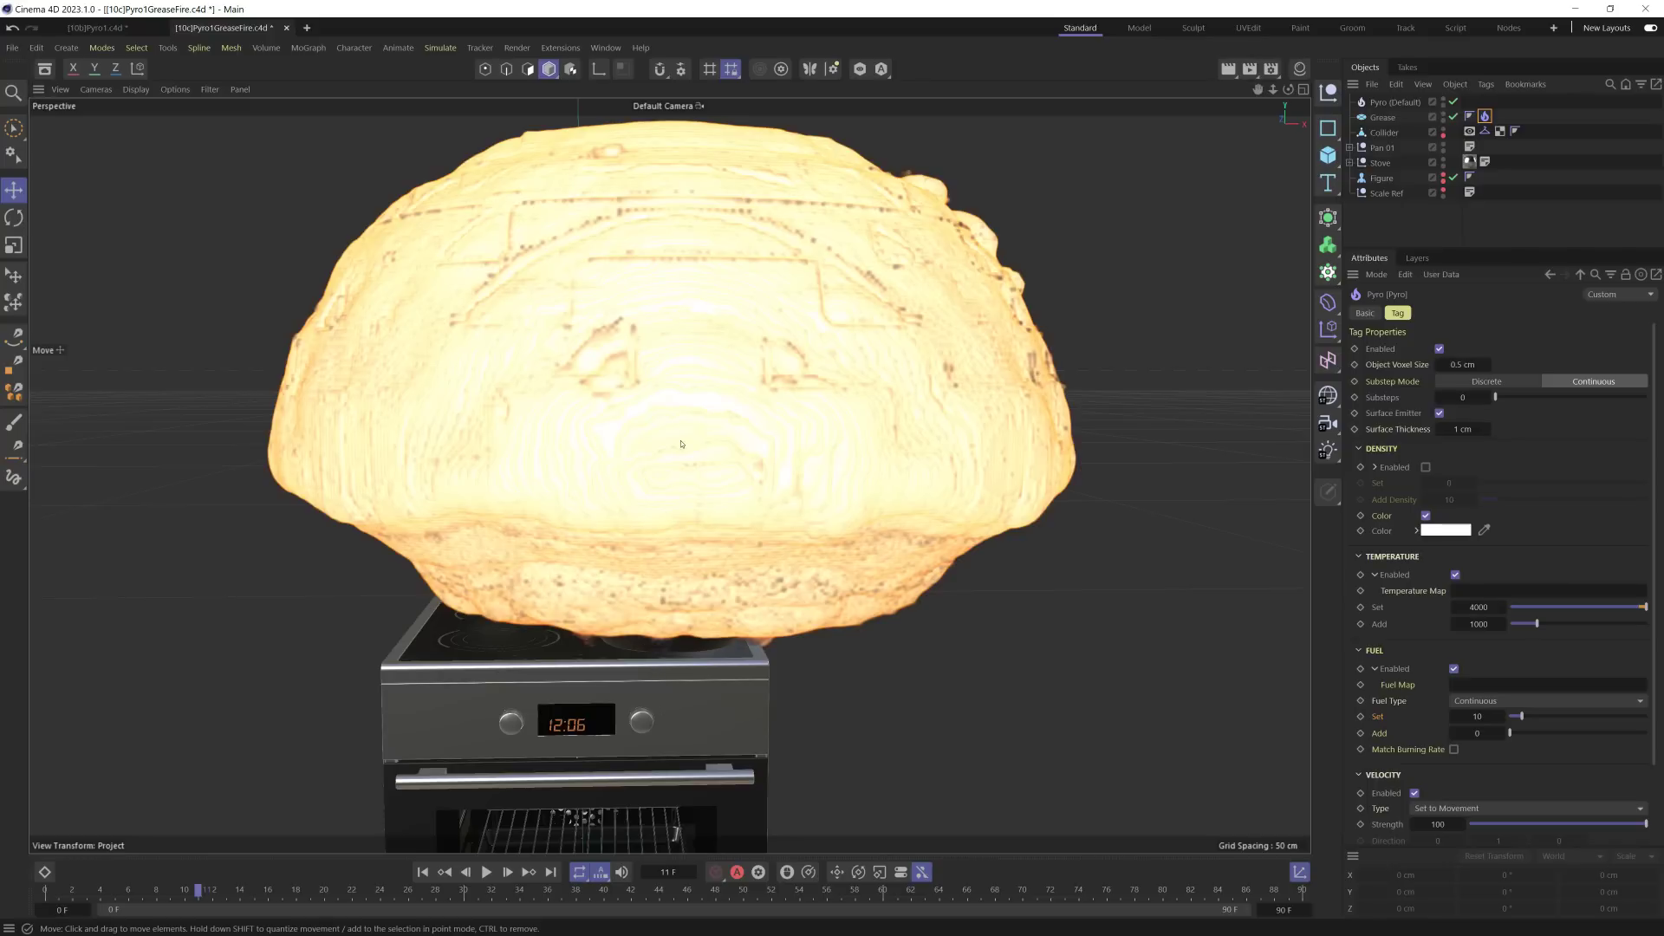
# Step: Lower the Fuel Set value from 10 to 1 and replay from frame 0
pyautogui.doubleClick(1476, 716)
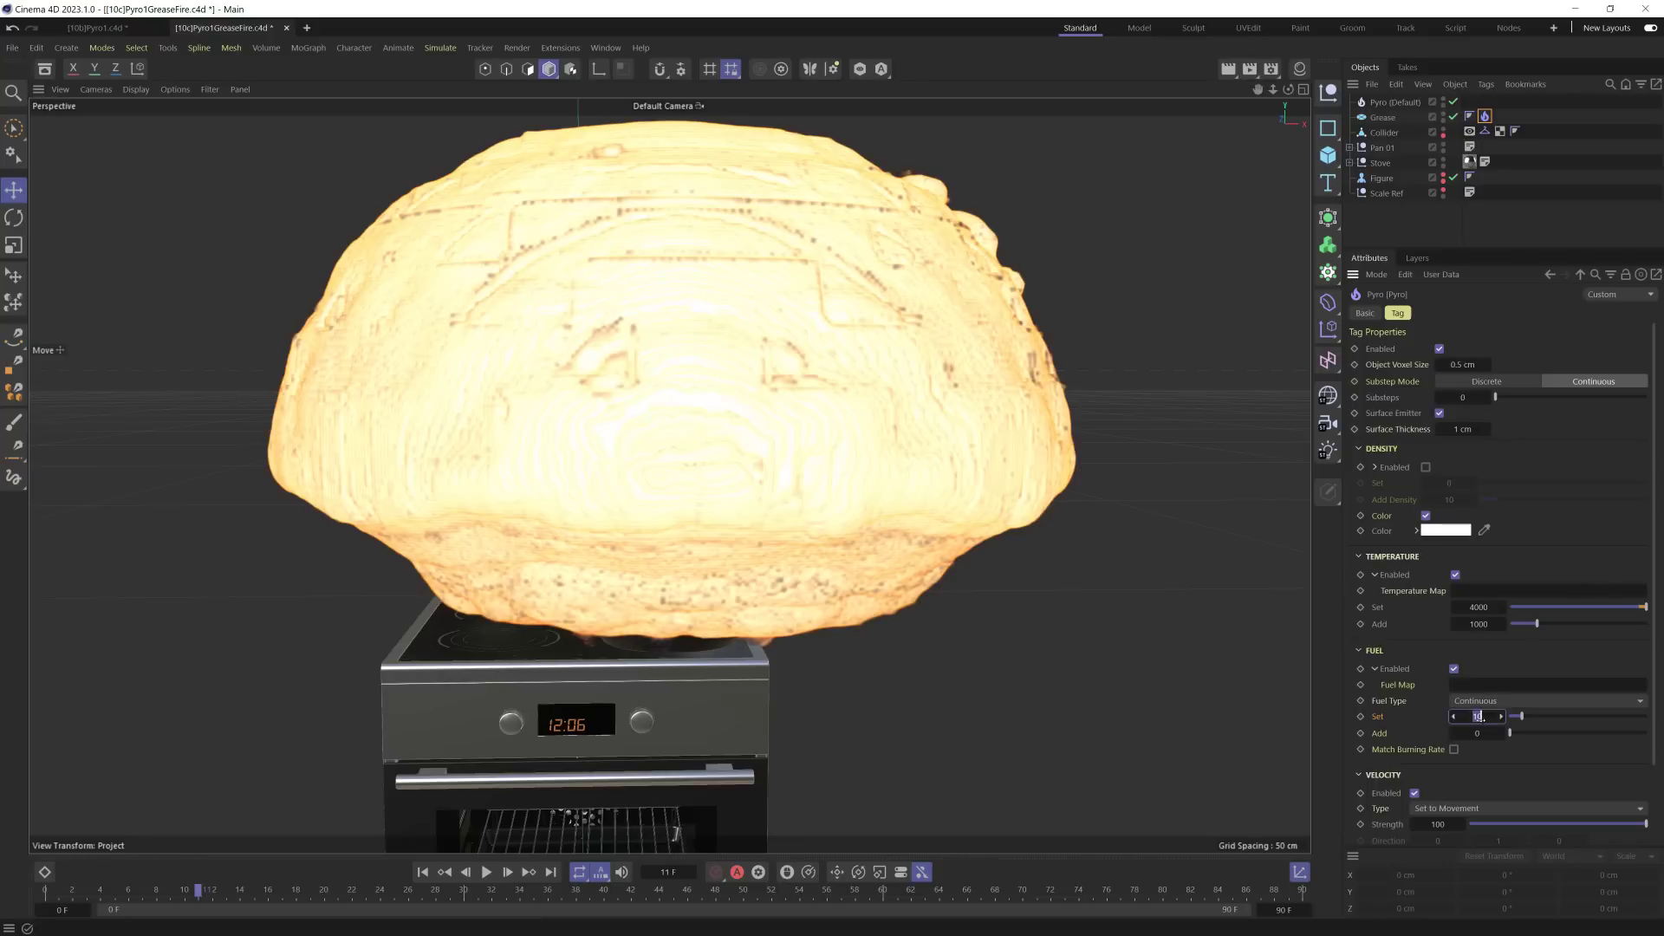
pyautogui.write('1')
pyautogui.press('Return')
pyautogui.click(422, 872)
pyautogui.click(485, 872)
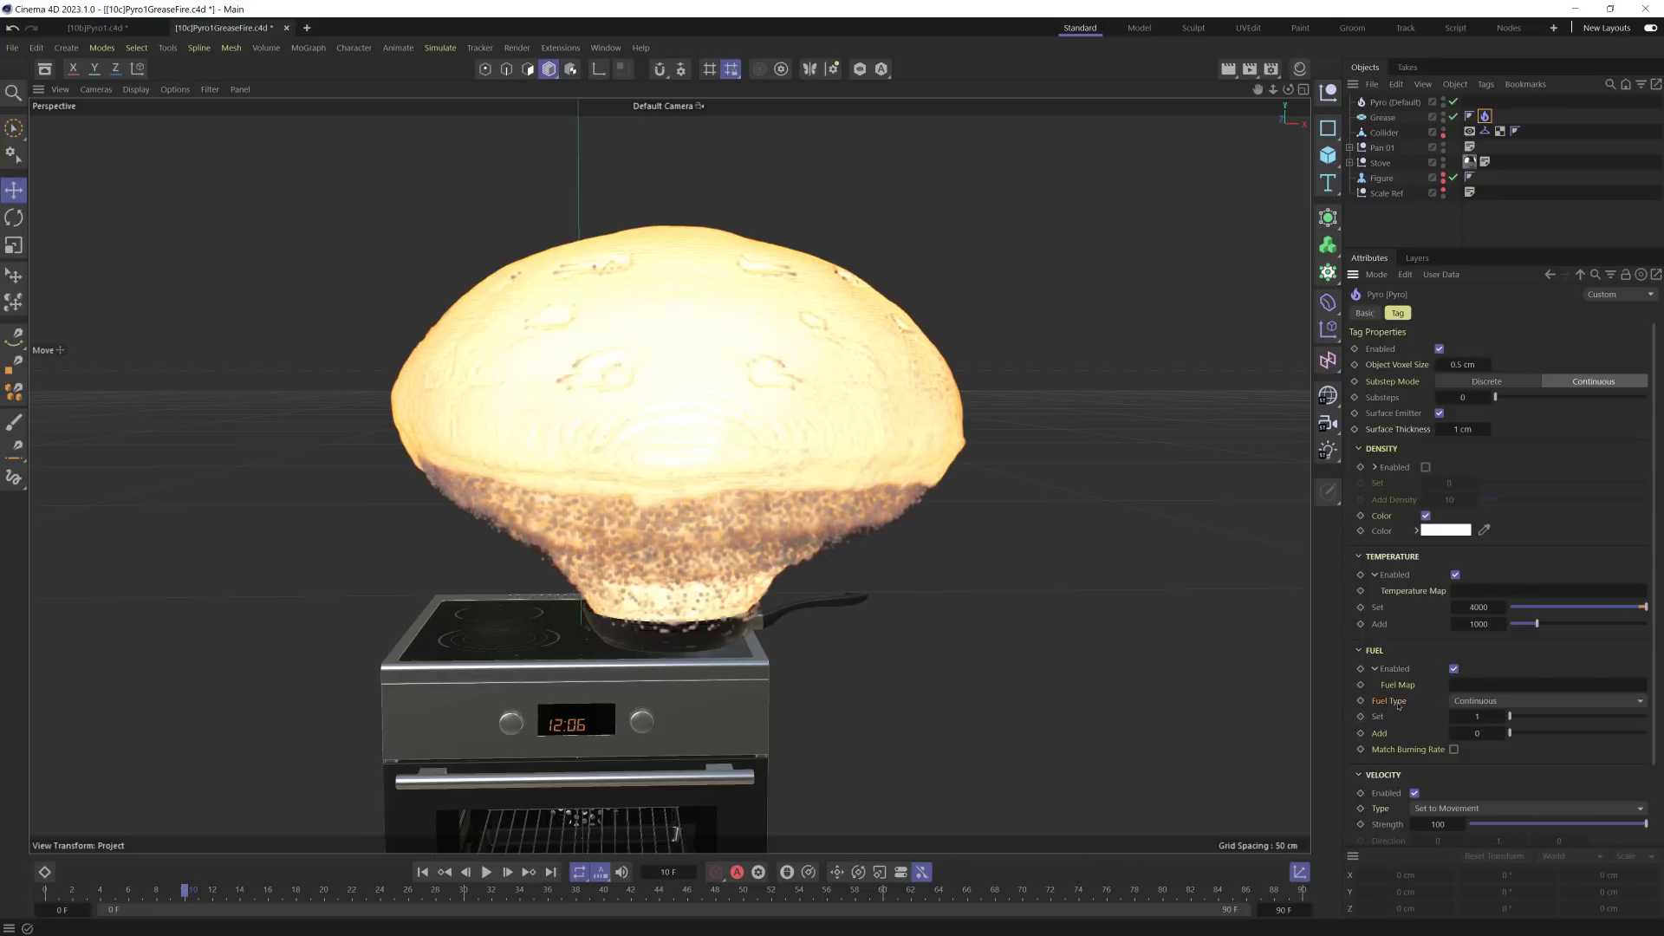
# Step: Switch fuel emission to Frame Range, emitting from frame 0 to frame 1
pyautogui.click(1464, 702)
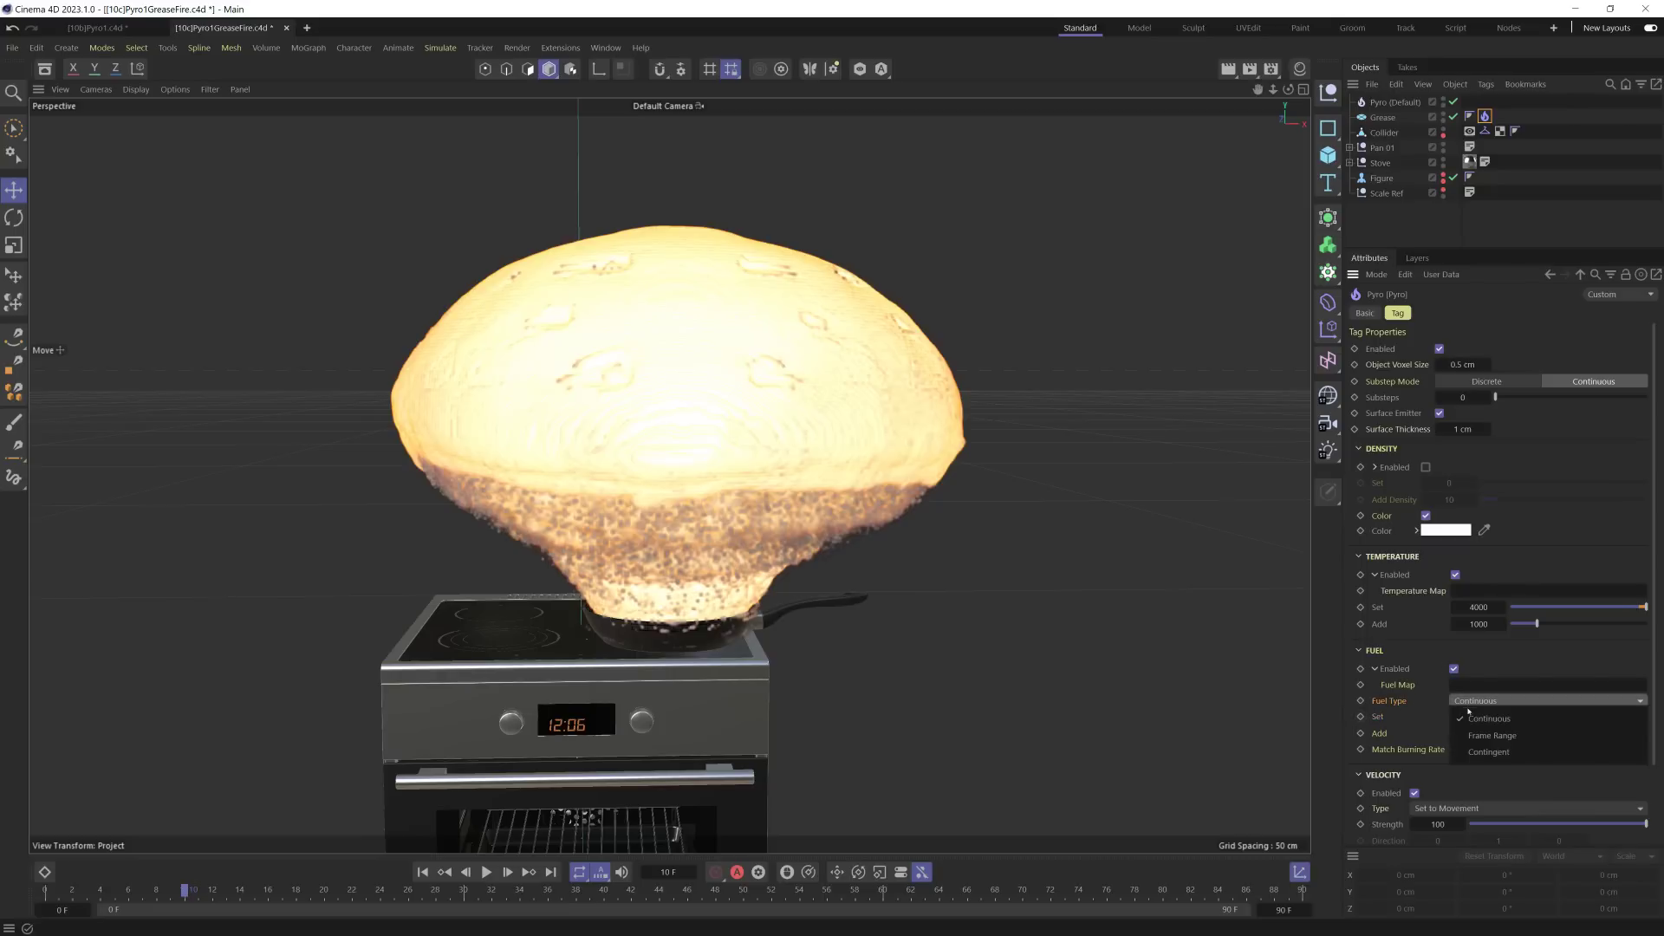
pyautogui.click(1500, 738)
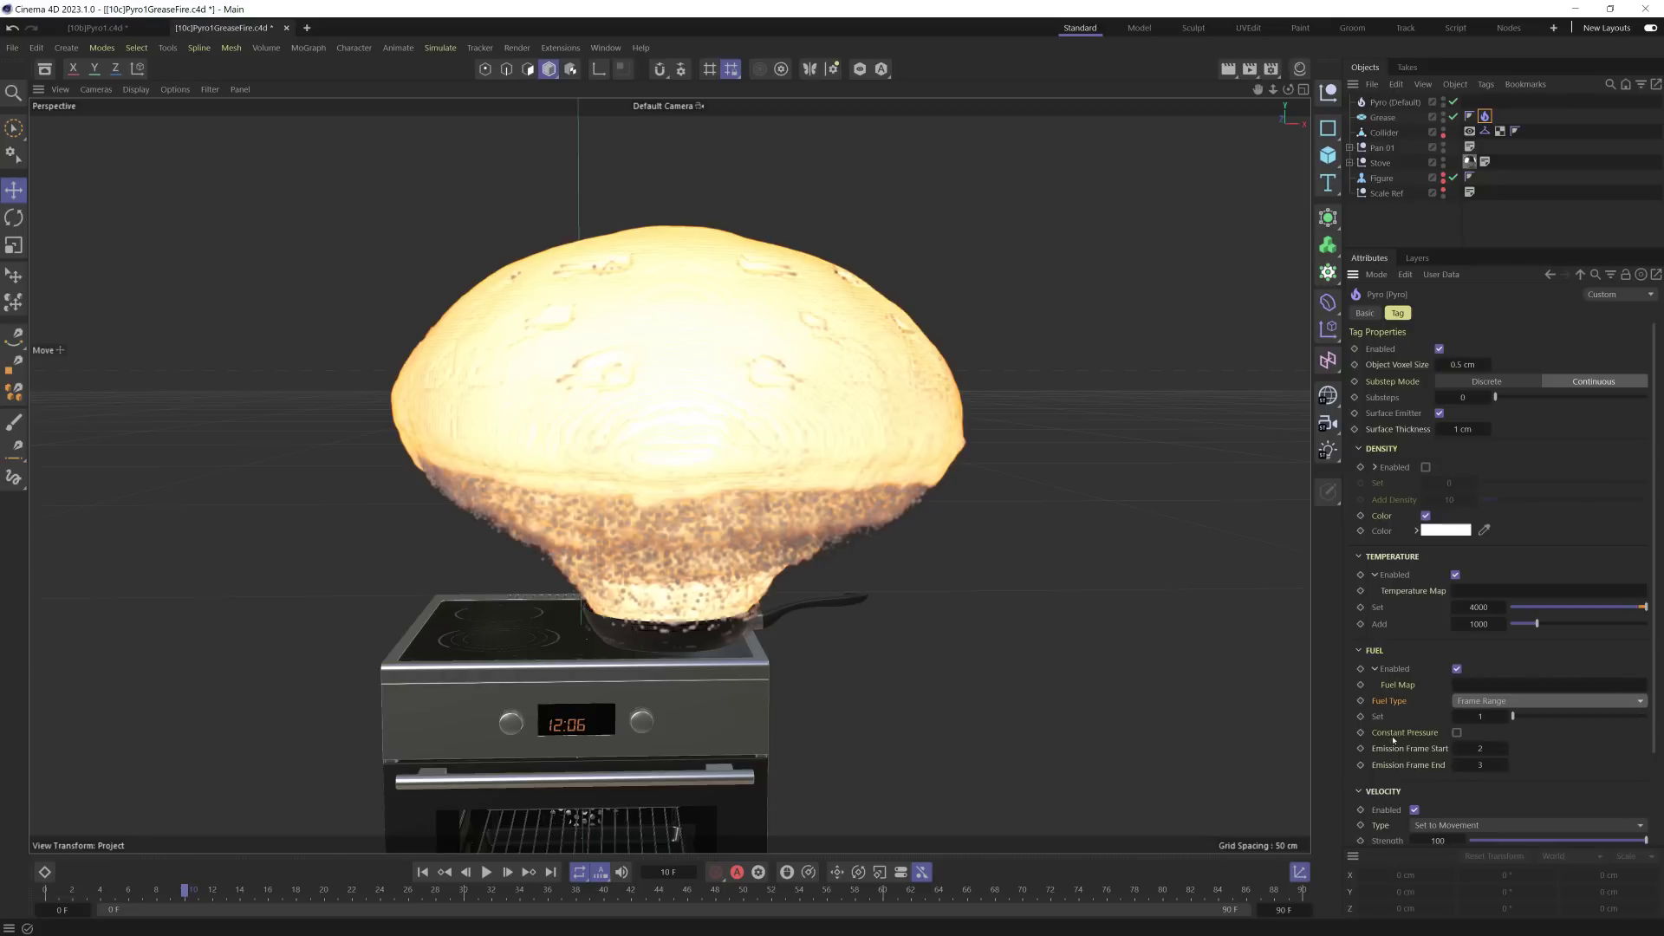
pyautogui.click(1481, 748)
pyautogui.write('0')
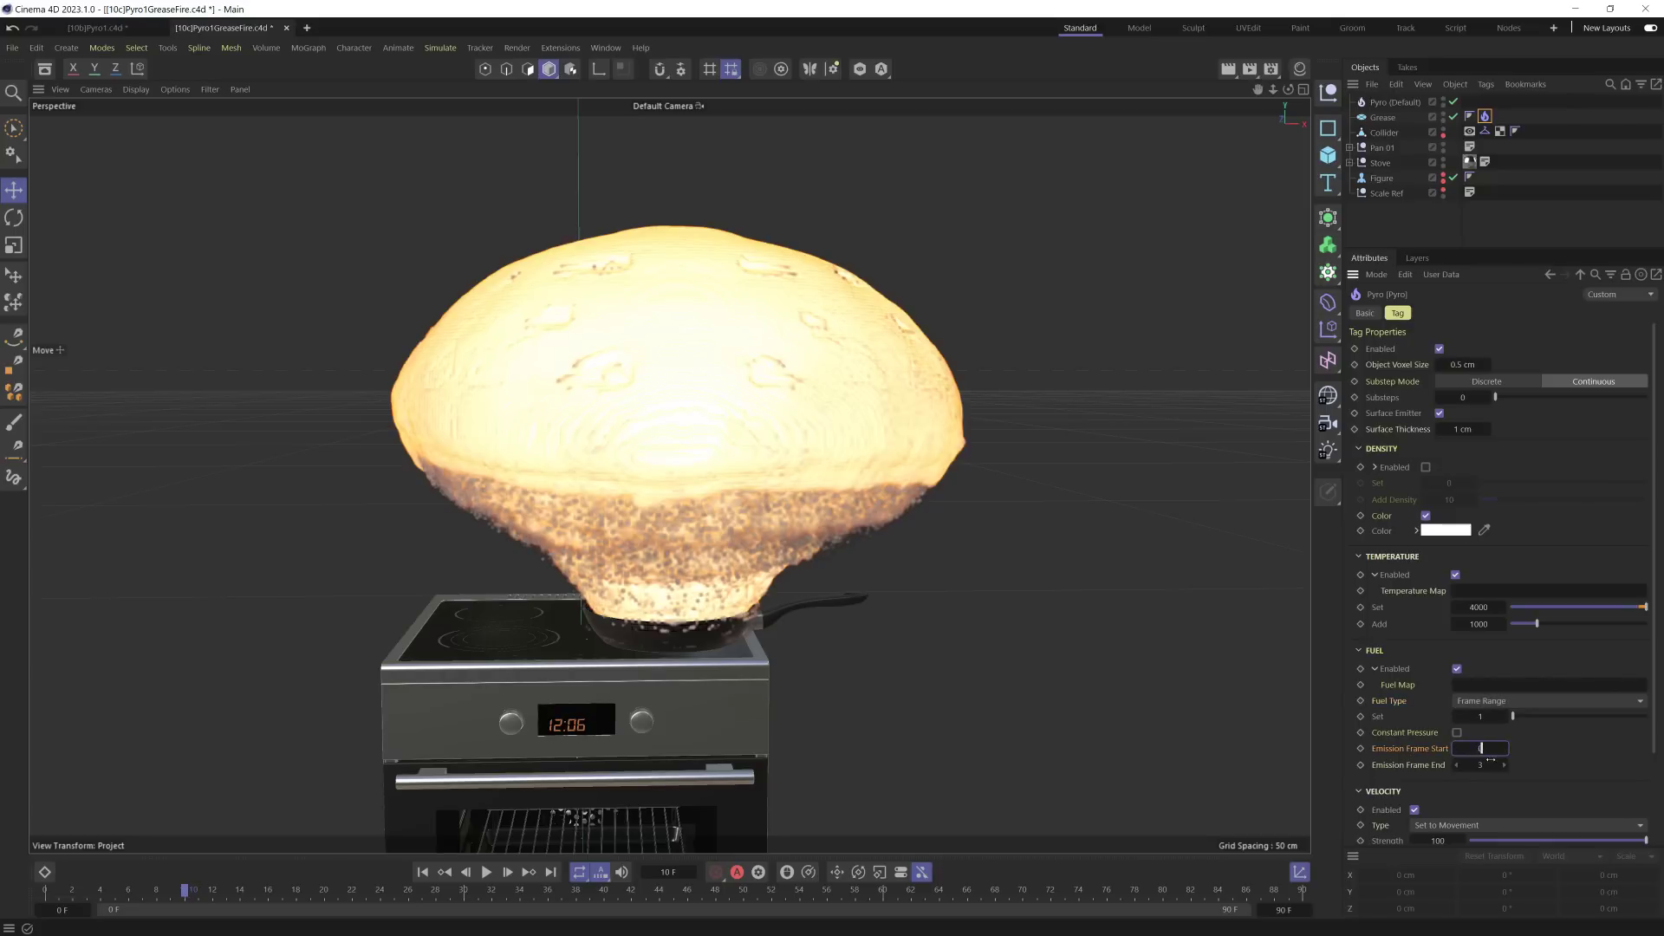
pyautogui.press('Tab')
pyautogui.click(1390, 718)
# Step: Replay the simulation from frame 0, stopping at frame 28
pyautogui.click(422, 871)
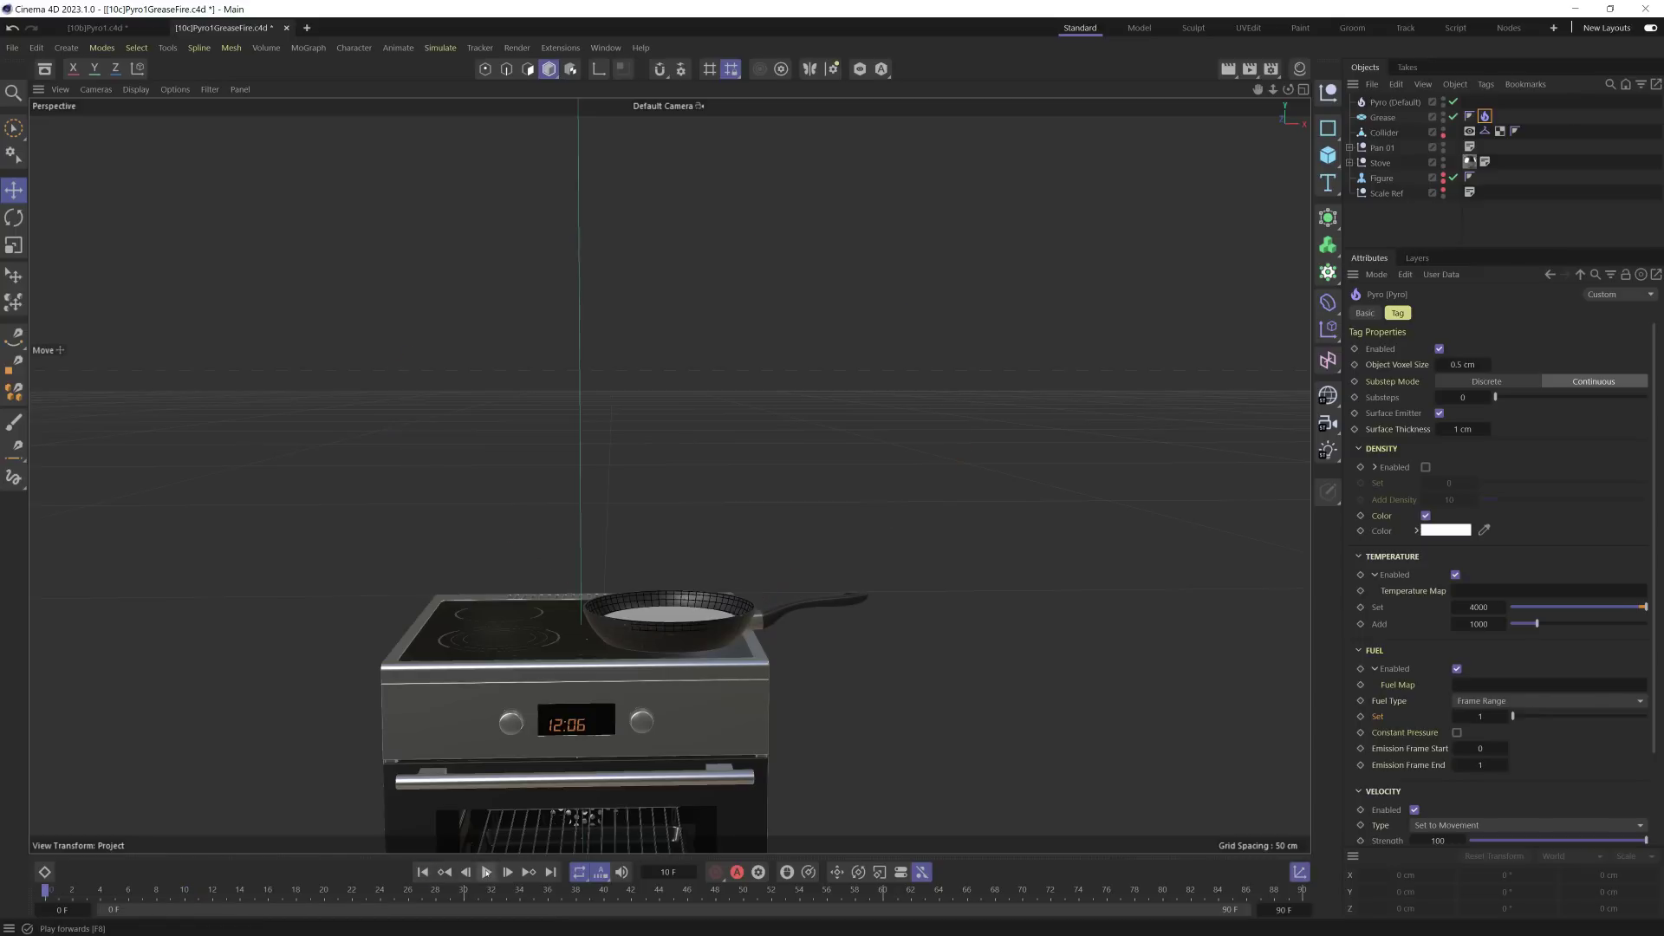
pyautogui.click(486, 872)
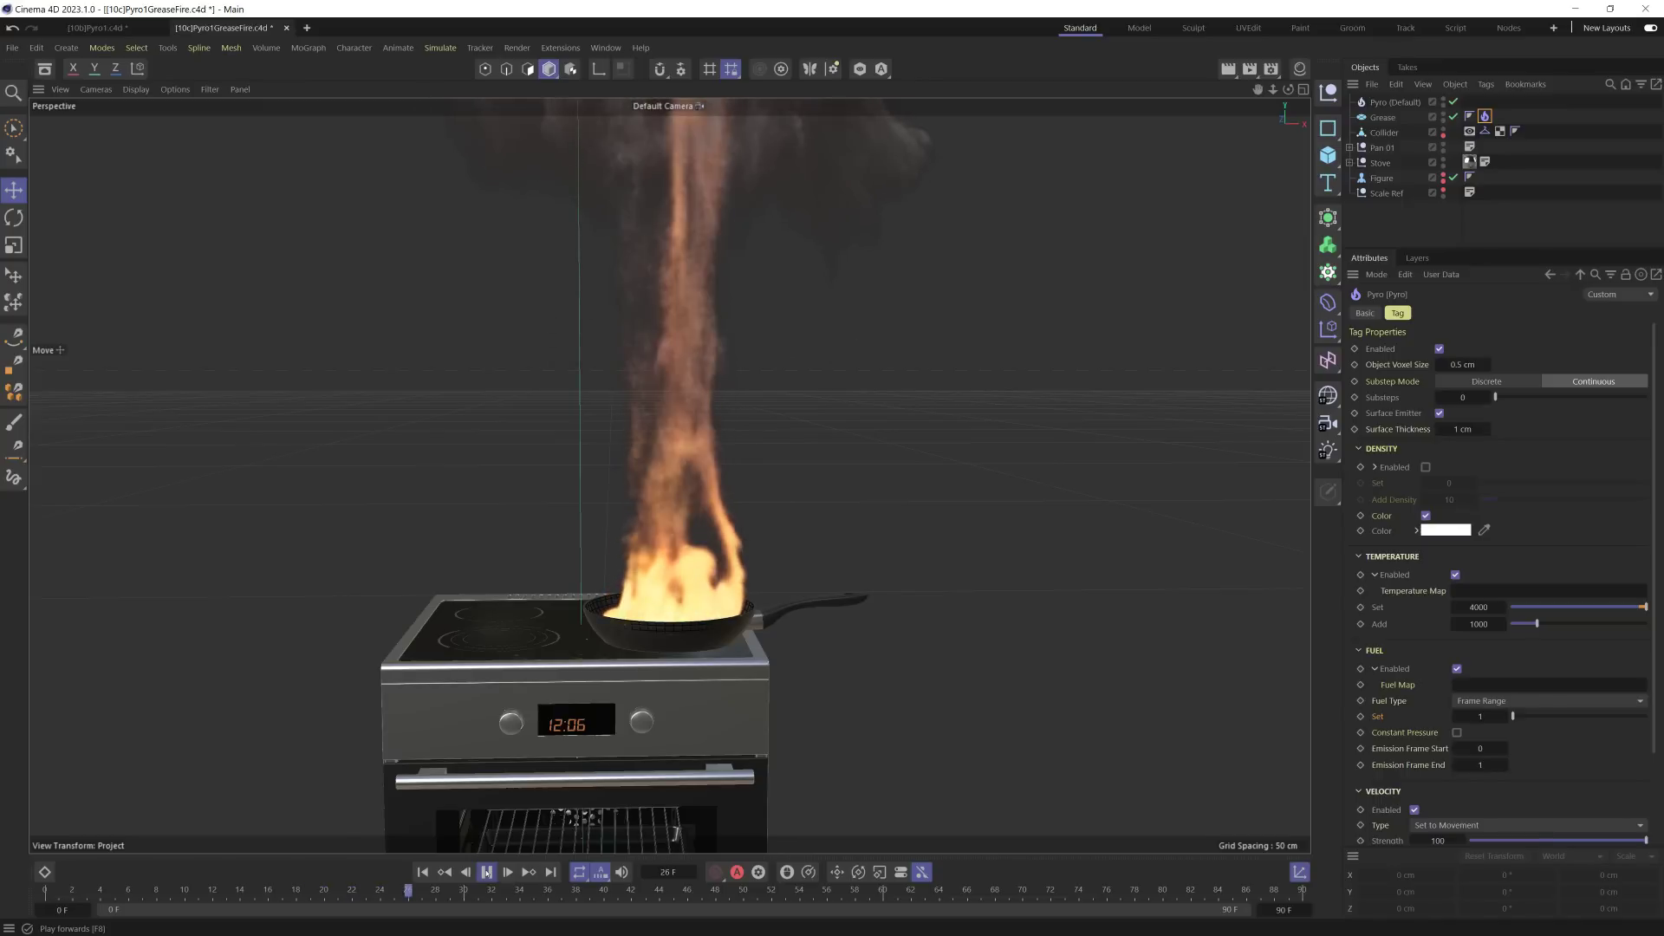
pyautogui.click(486, 872)
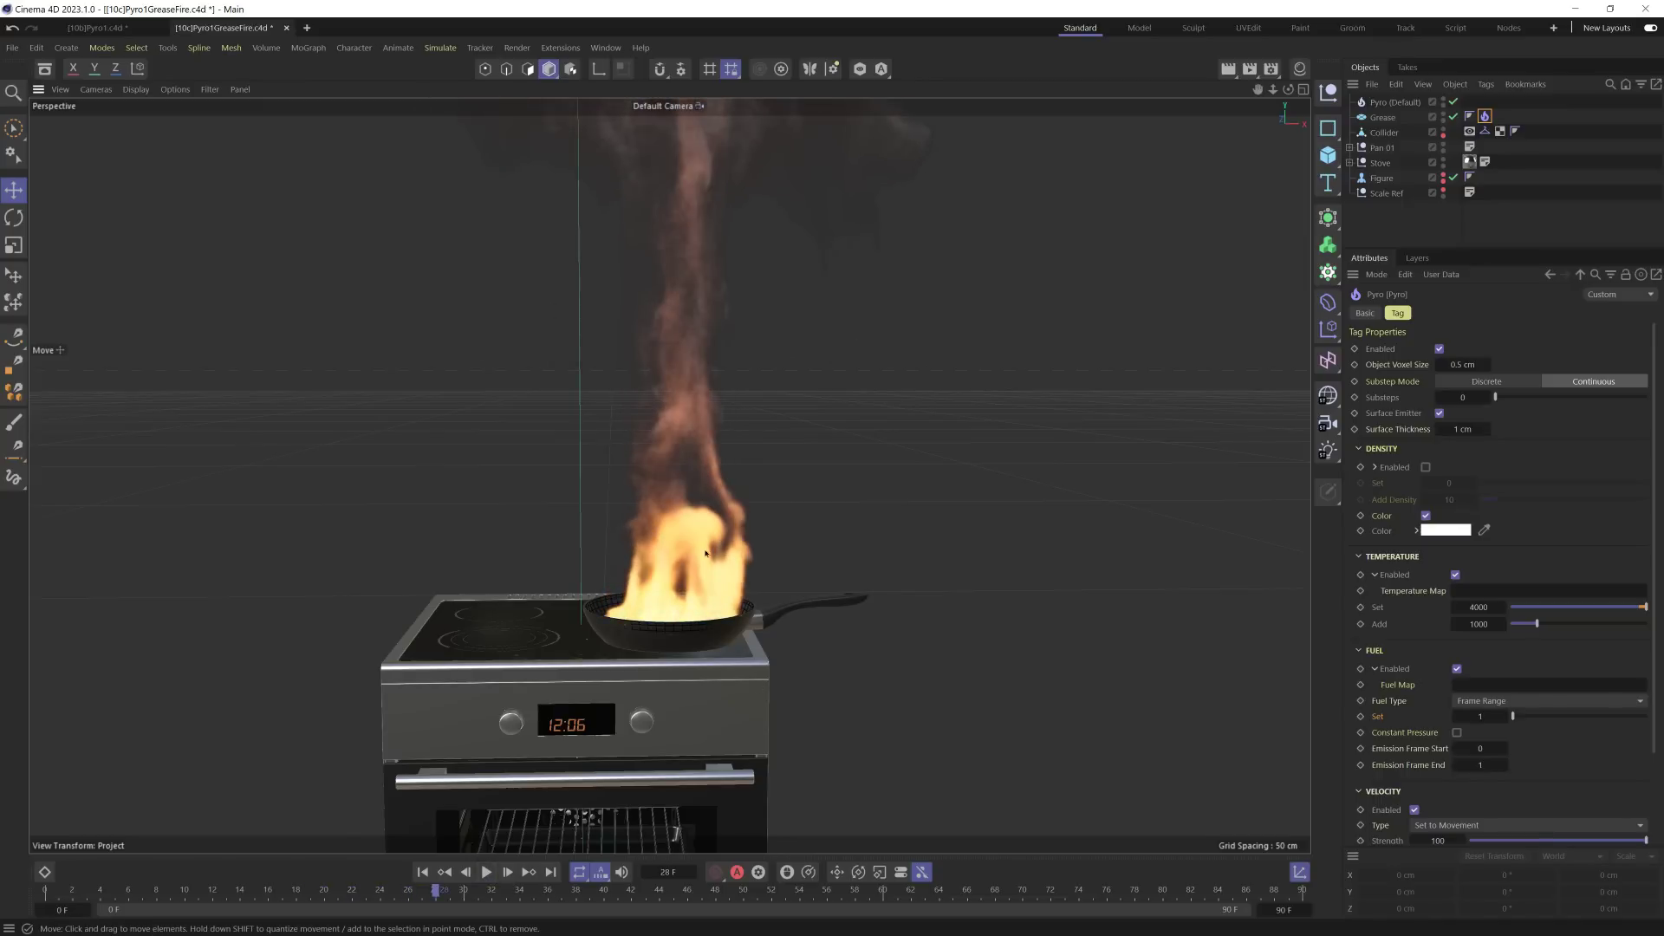
pyautogui.scroll(-5, 693, 624)
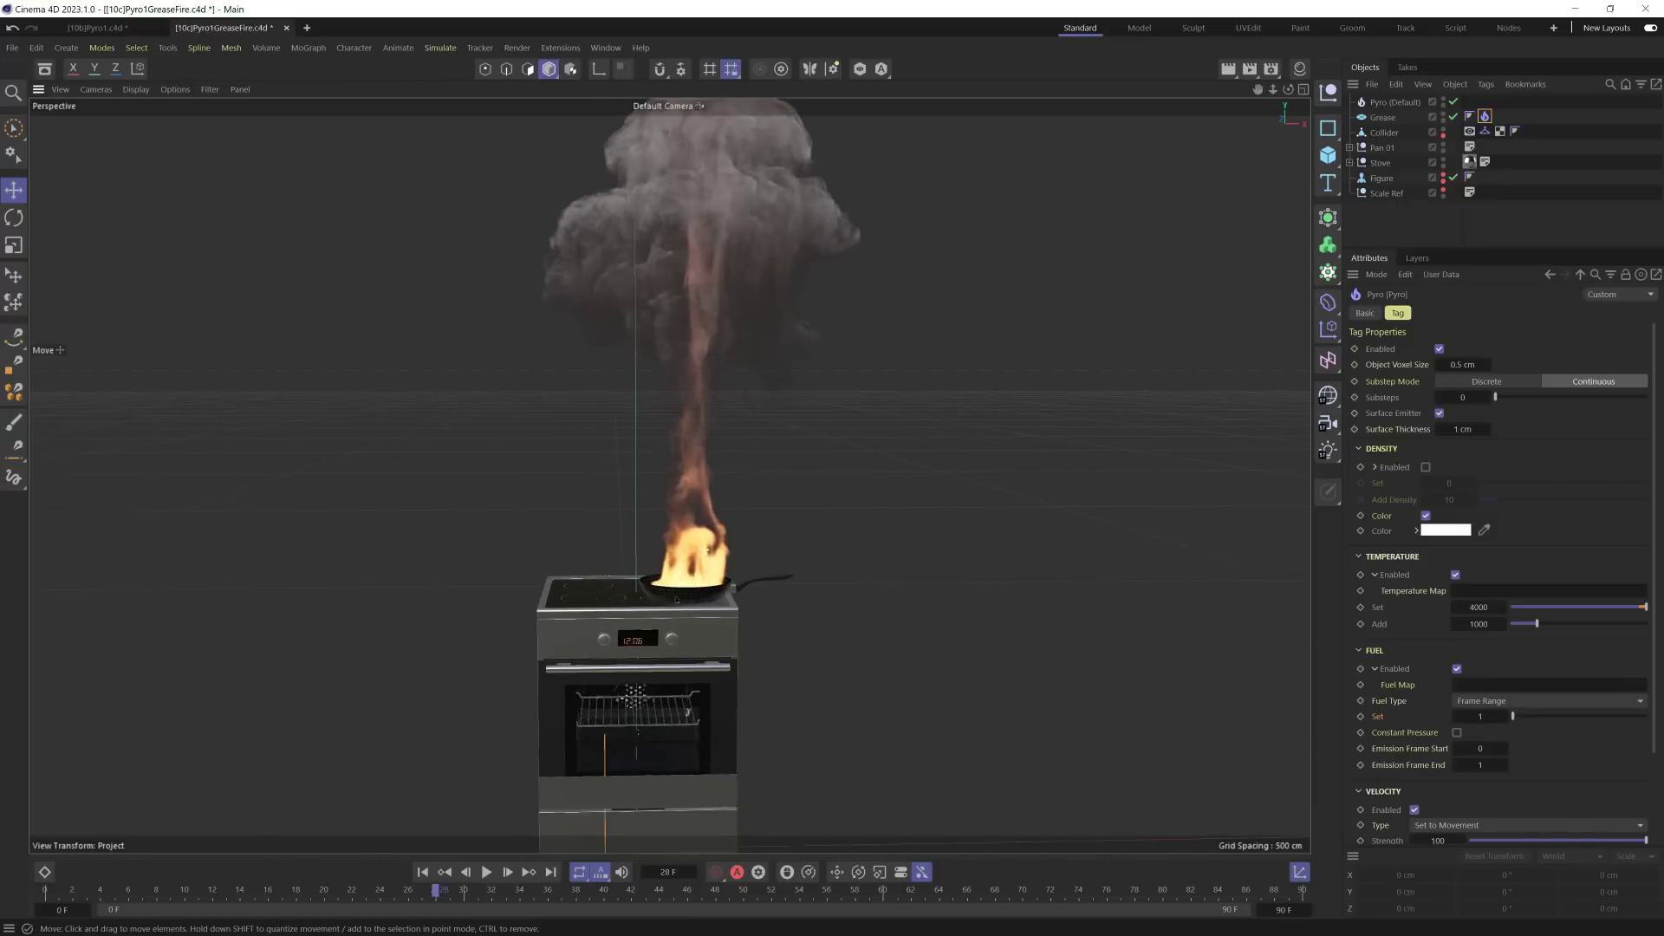
pyautogui.scroll(5, 677, 599)
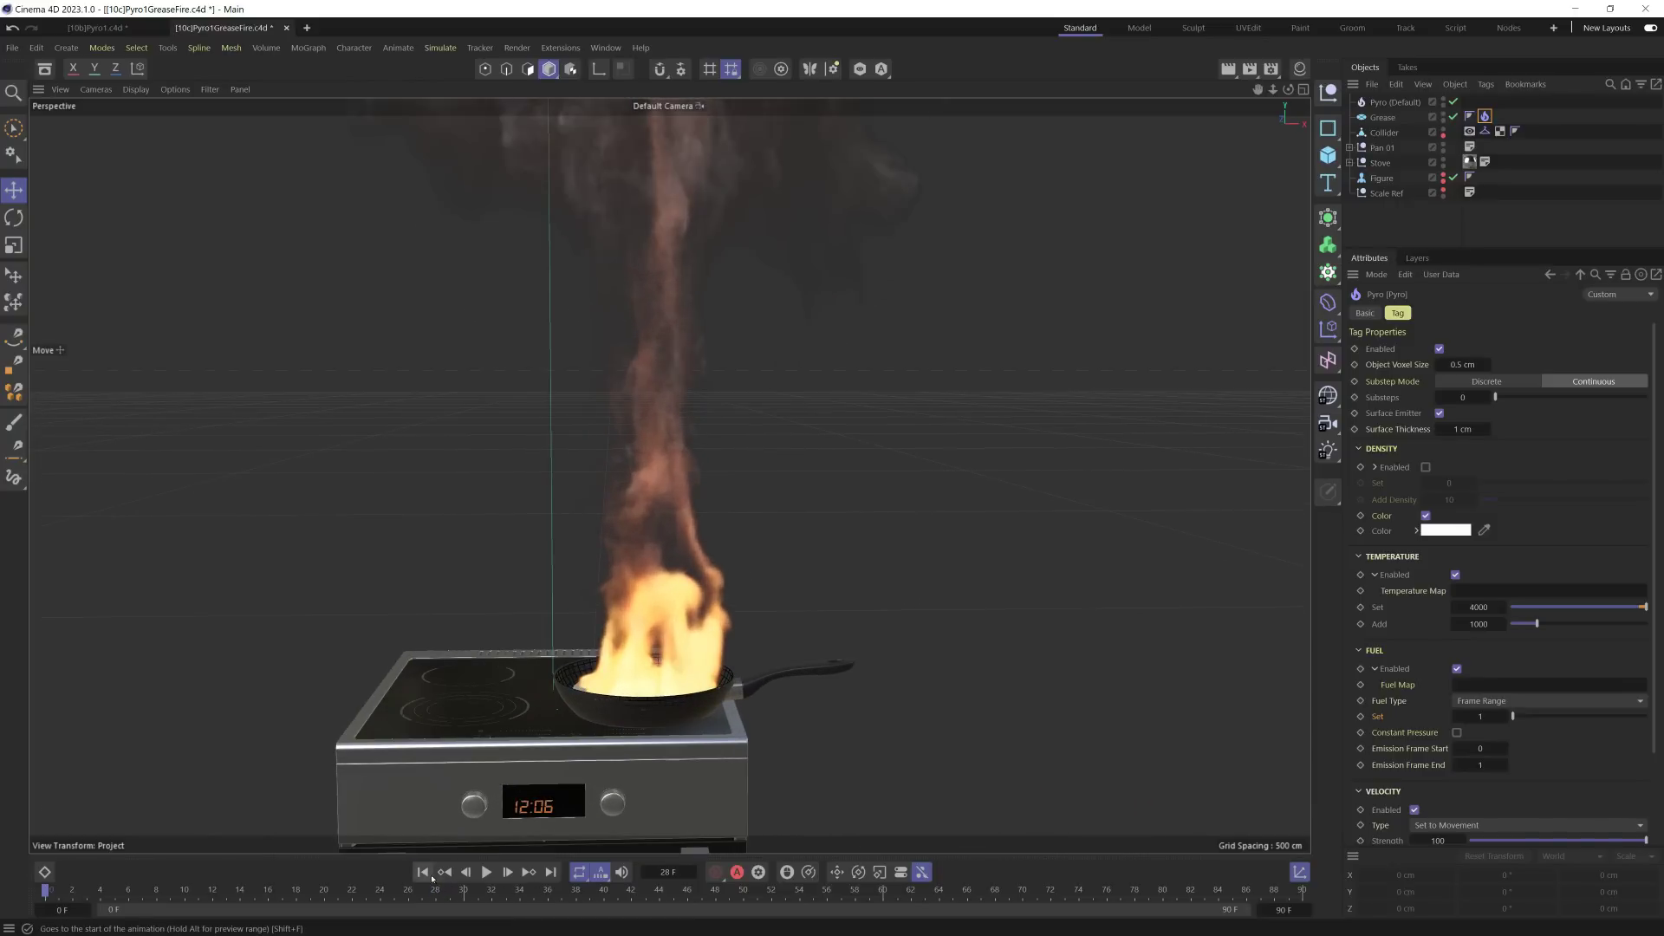
# Step: Rewind to the first frame and show the Pyro object's Combustion settings
pyautogui.click(46, 890)
pyautogui.click(1393, 102)
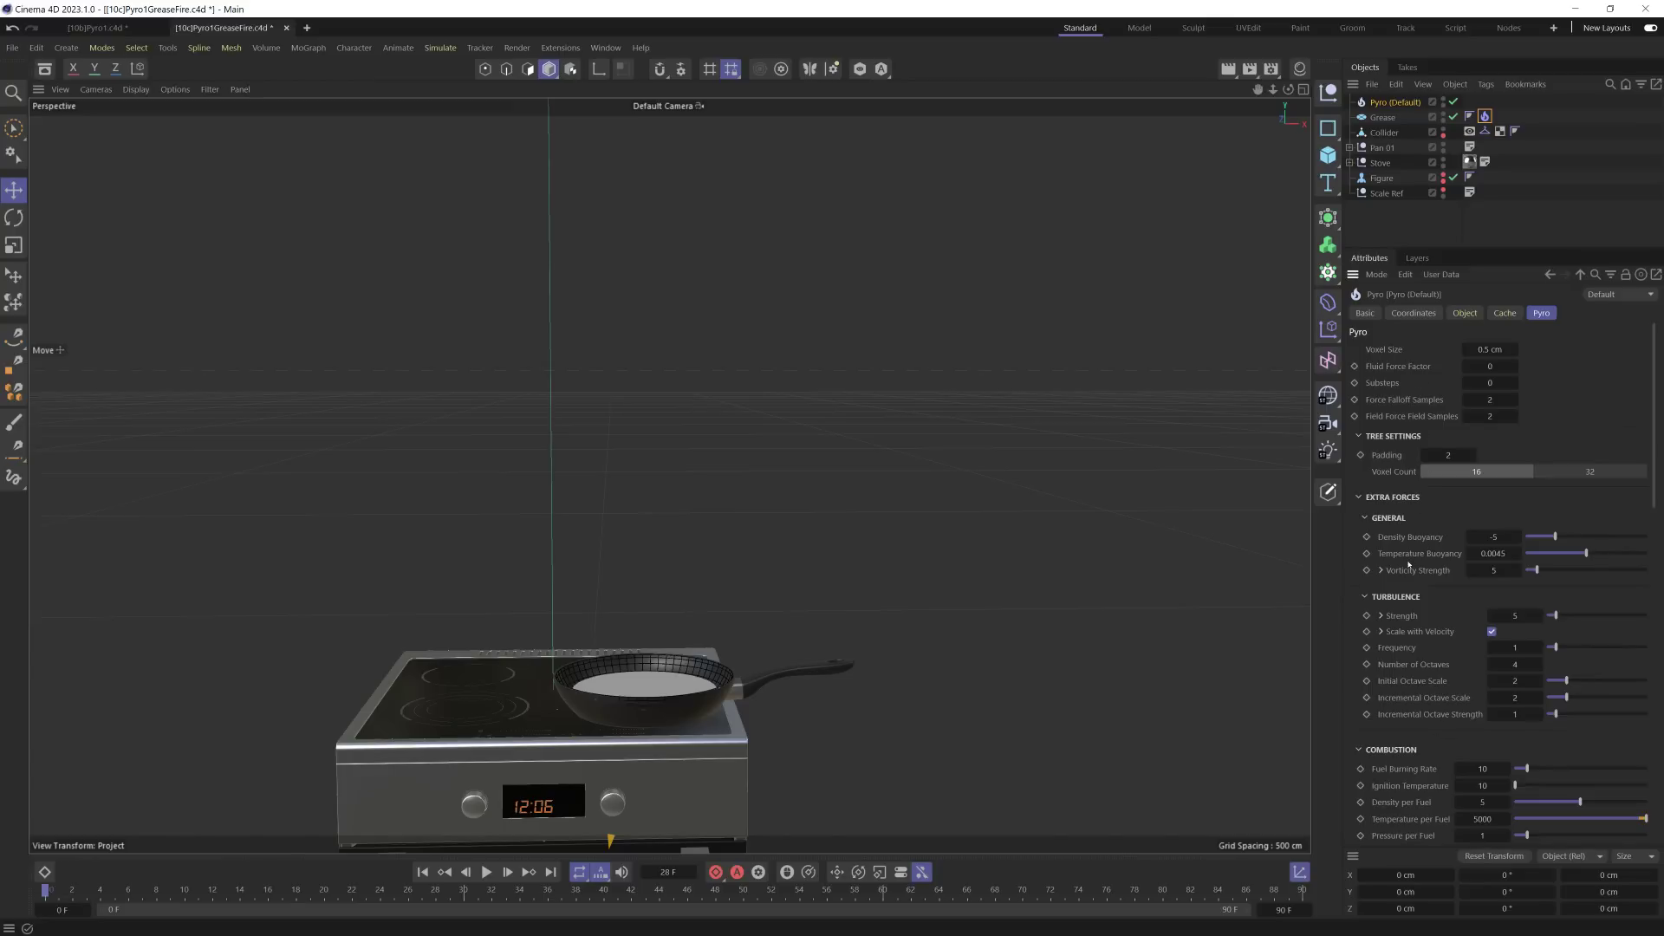
pyautogui.scroll(-5, 1422, 560)
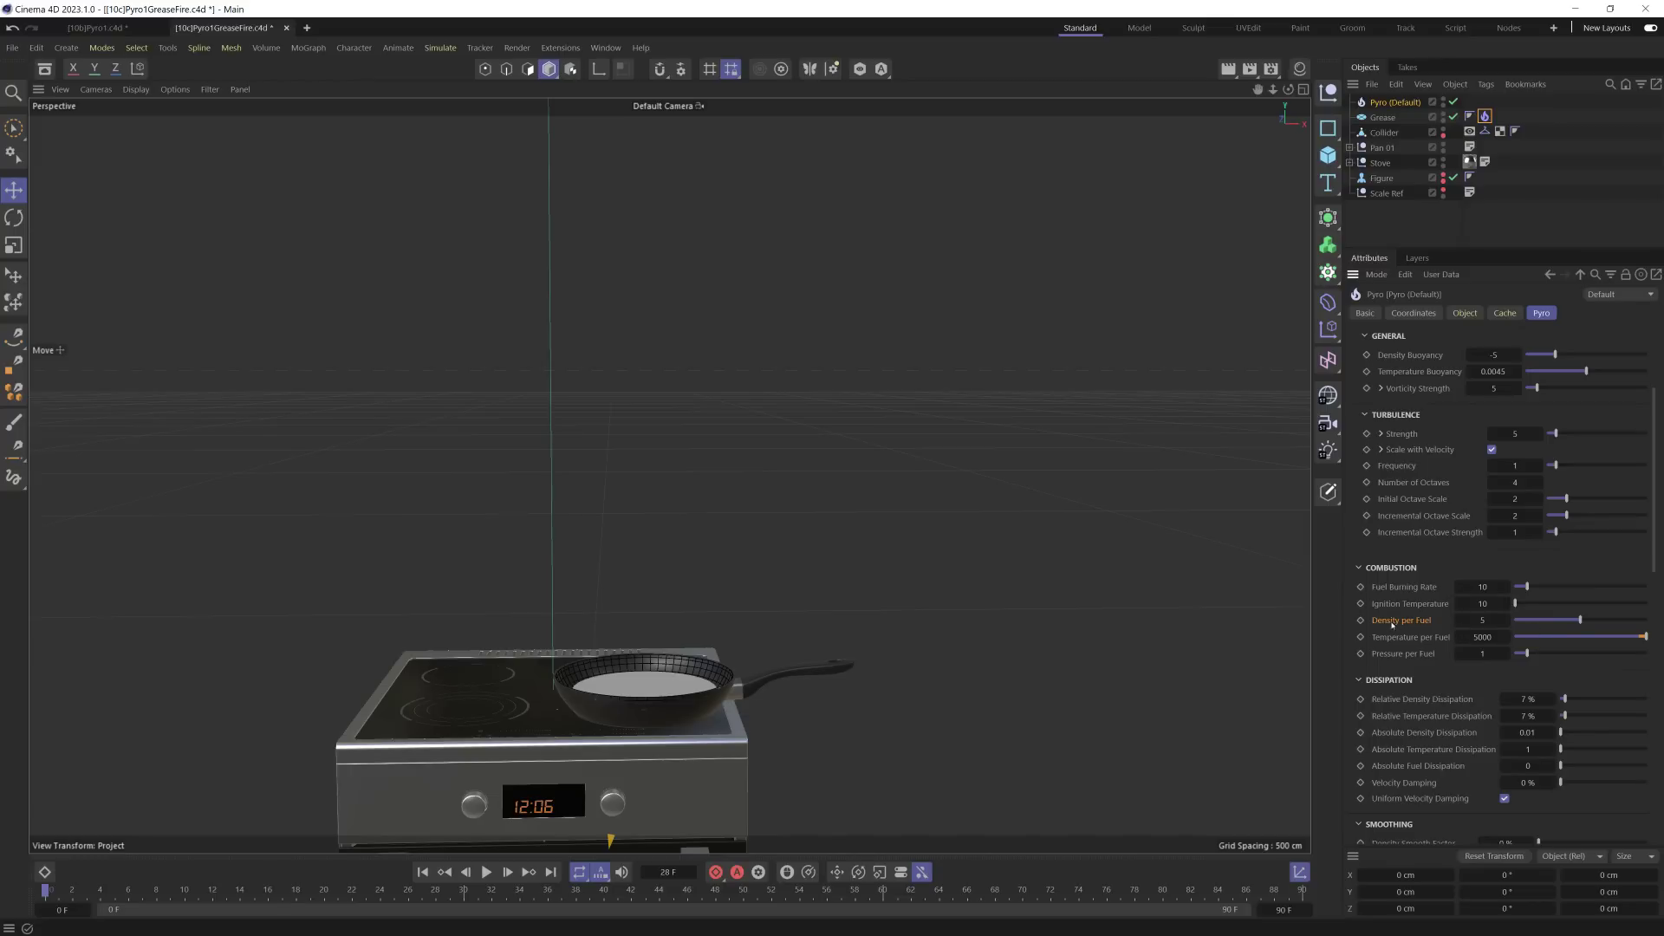
# Step: Set Density per Fuel to 0 and play the simulation to inspect the fire
pyautogui.moveTo(1576, 626); pyautogui.dragTo(1515, 624)
pyautogui.click(487, 872)
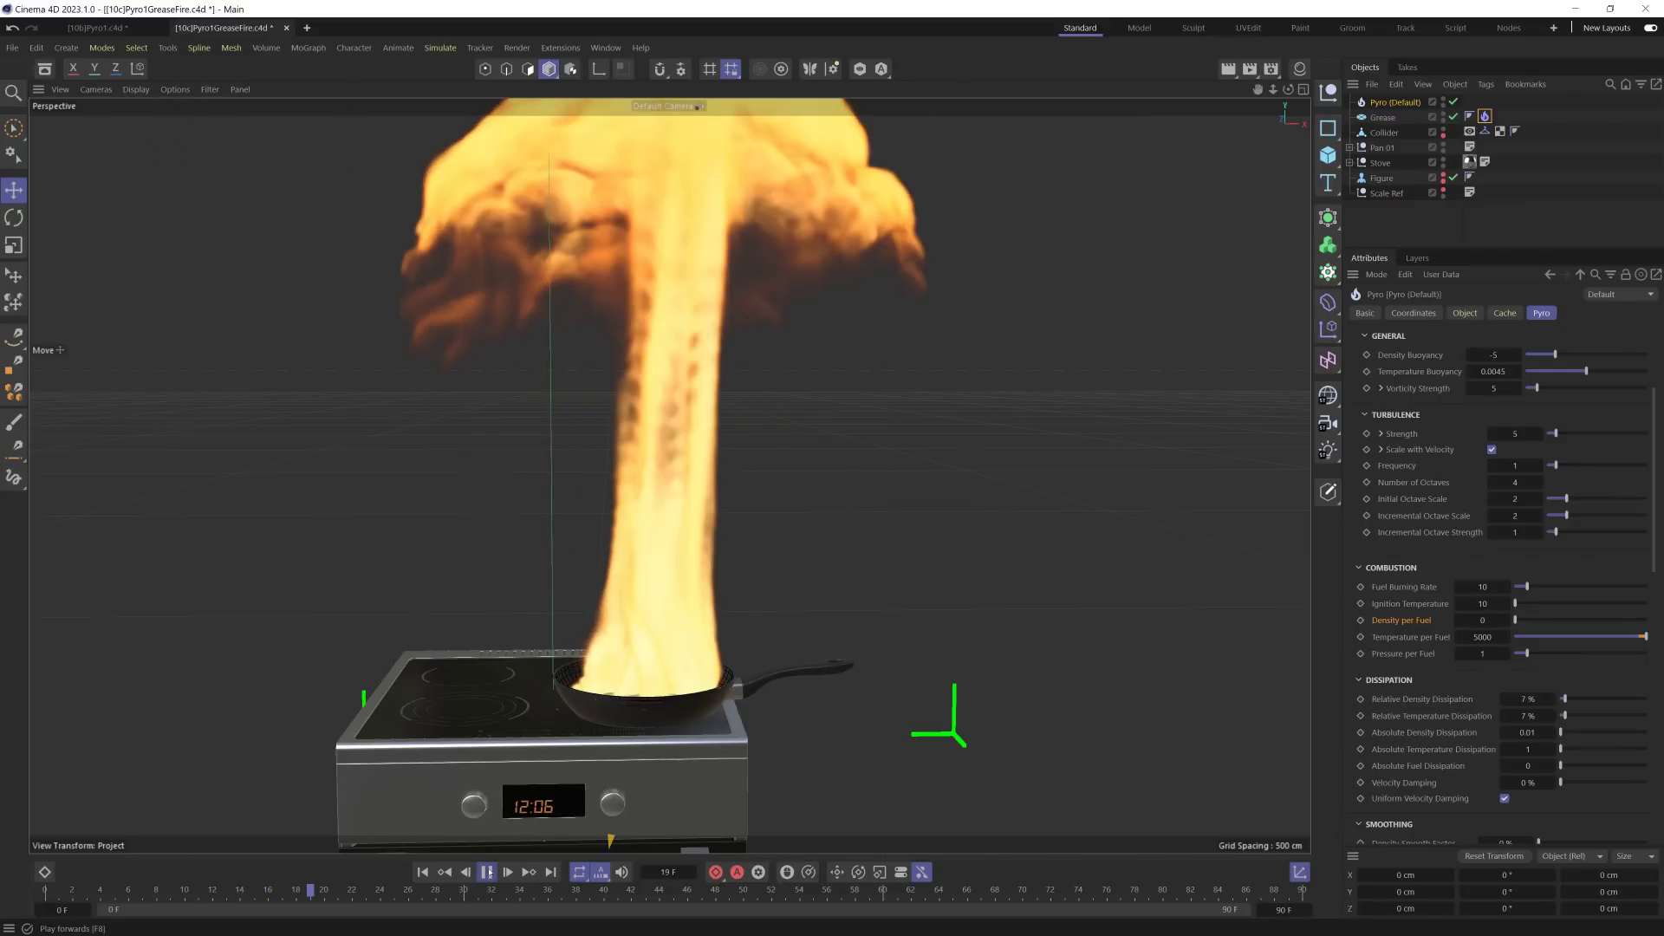
pyautogui.click(487, 872)
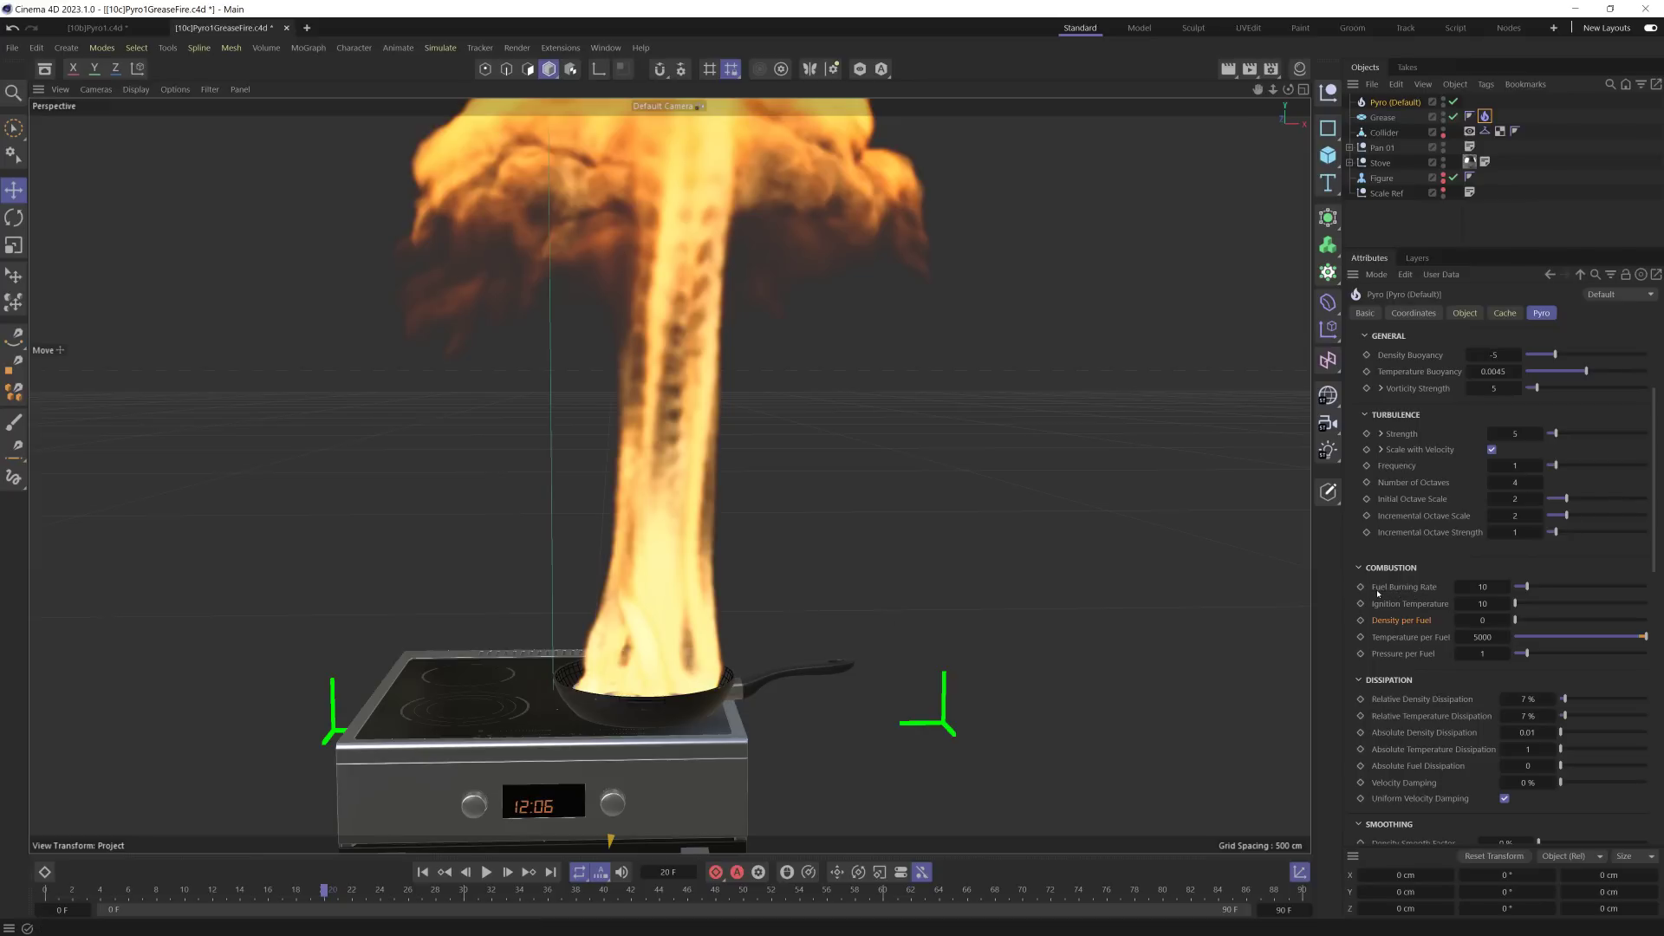
# Step: Set Fuel Burning Rate to 100
pyautogui.click(1482, 587)
pyautogui.write('0')
pyautogui.press('Return')
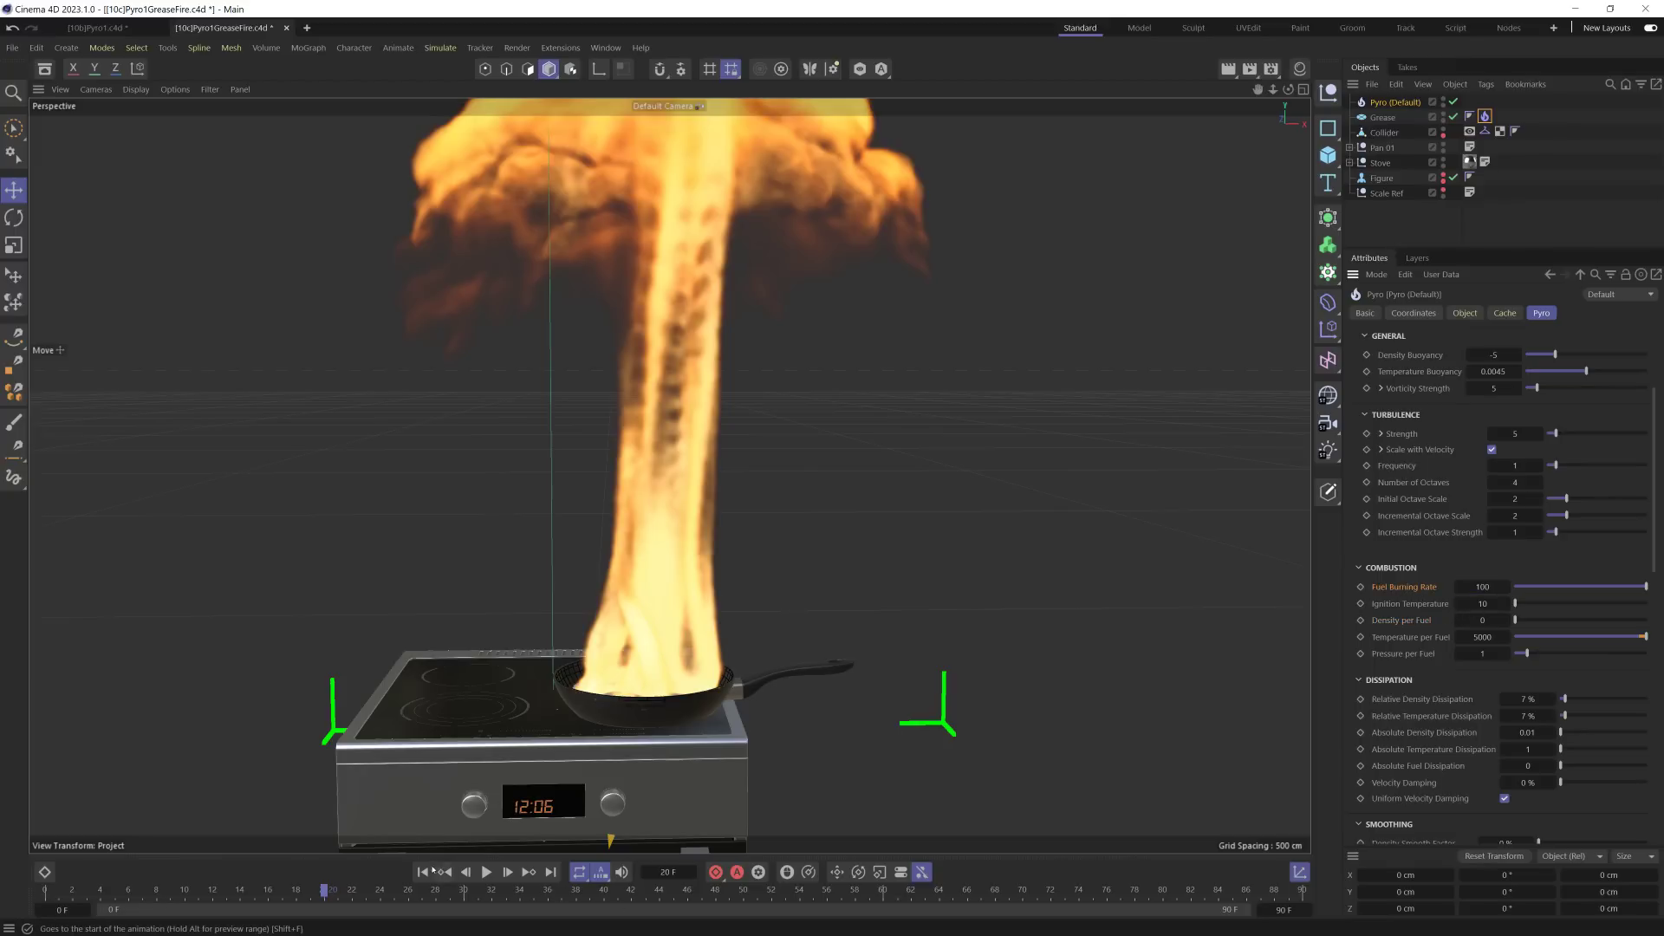
# Step: Replay the fire, then trial a Fuel Burning Rate of 1 and replay to frame 28
pyautogui.click(422, 872)
pyautogui.click(486, 871)
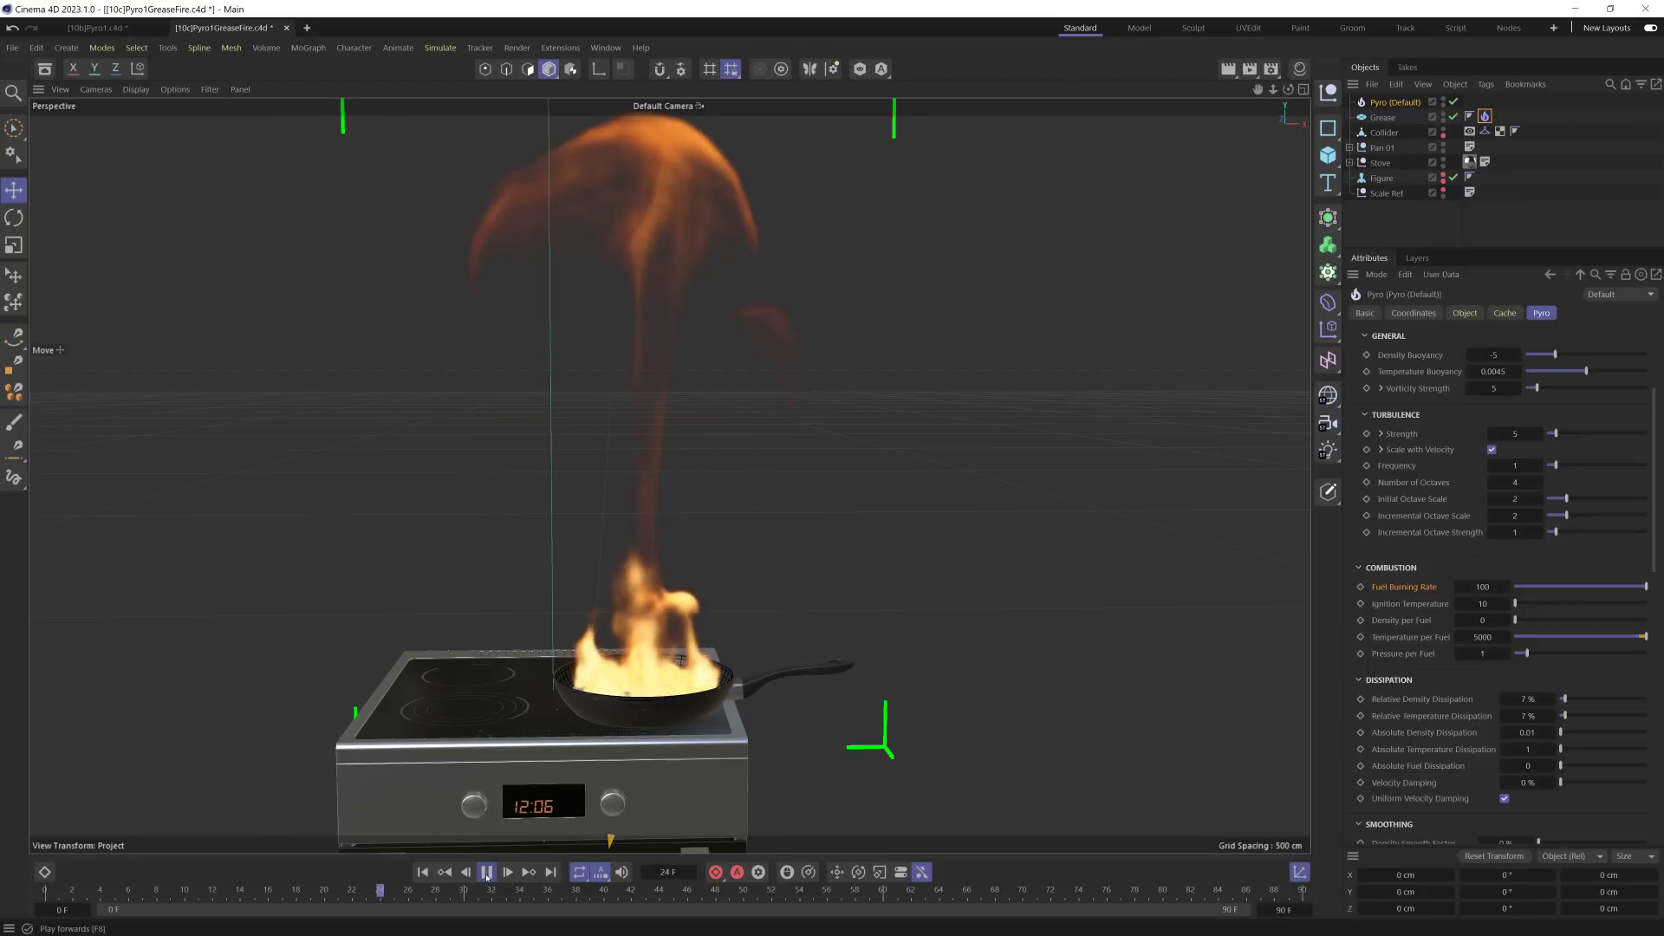
pyautogui.click(486, 872)
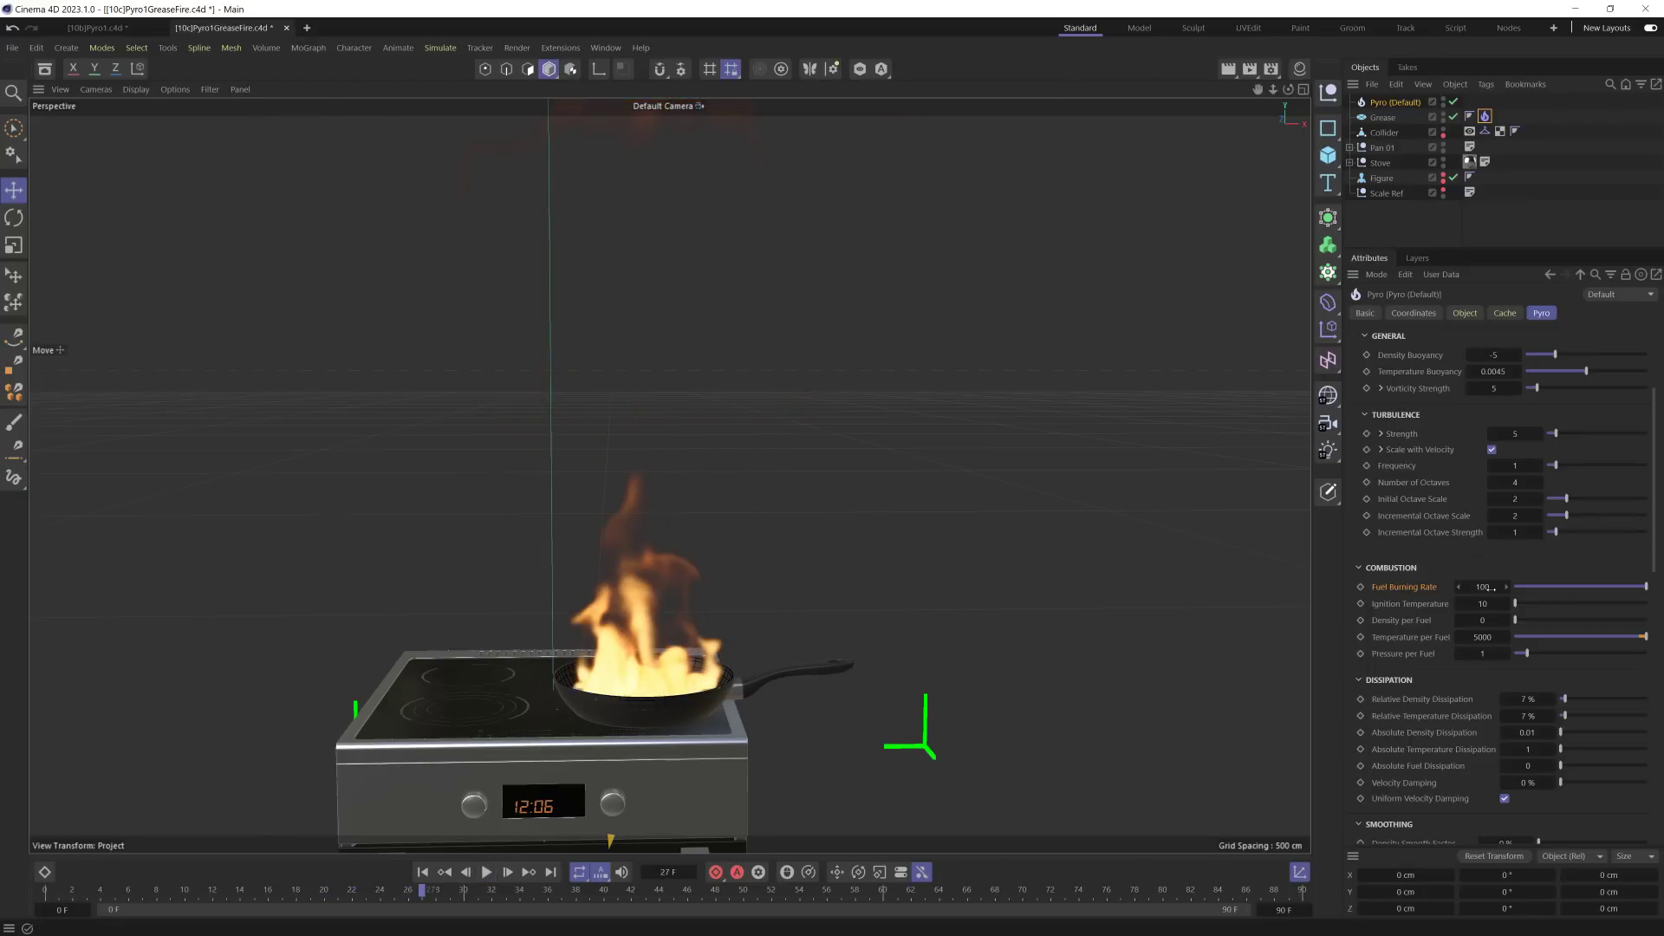
pyautogui.doubleClick(1482, 587)
pyautogui.write('1')
pyautogui.press('Tab')
pyautogui.click(486, 872)
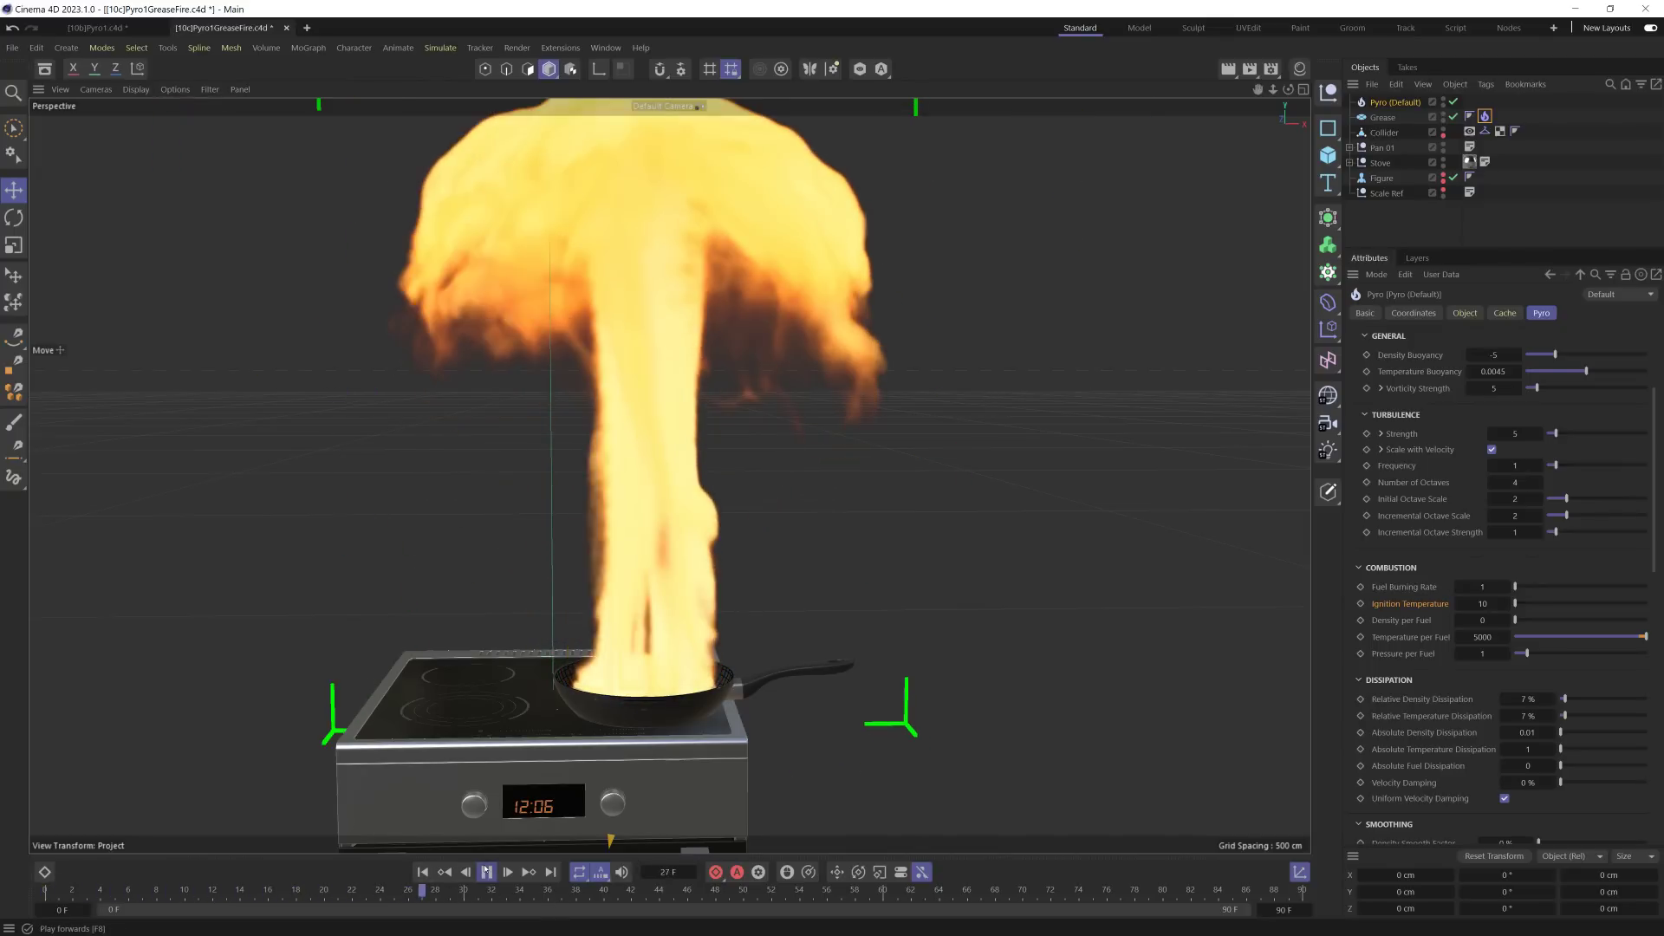
pyautogui.click(486, 872)
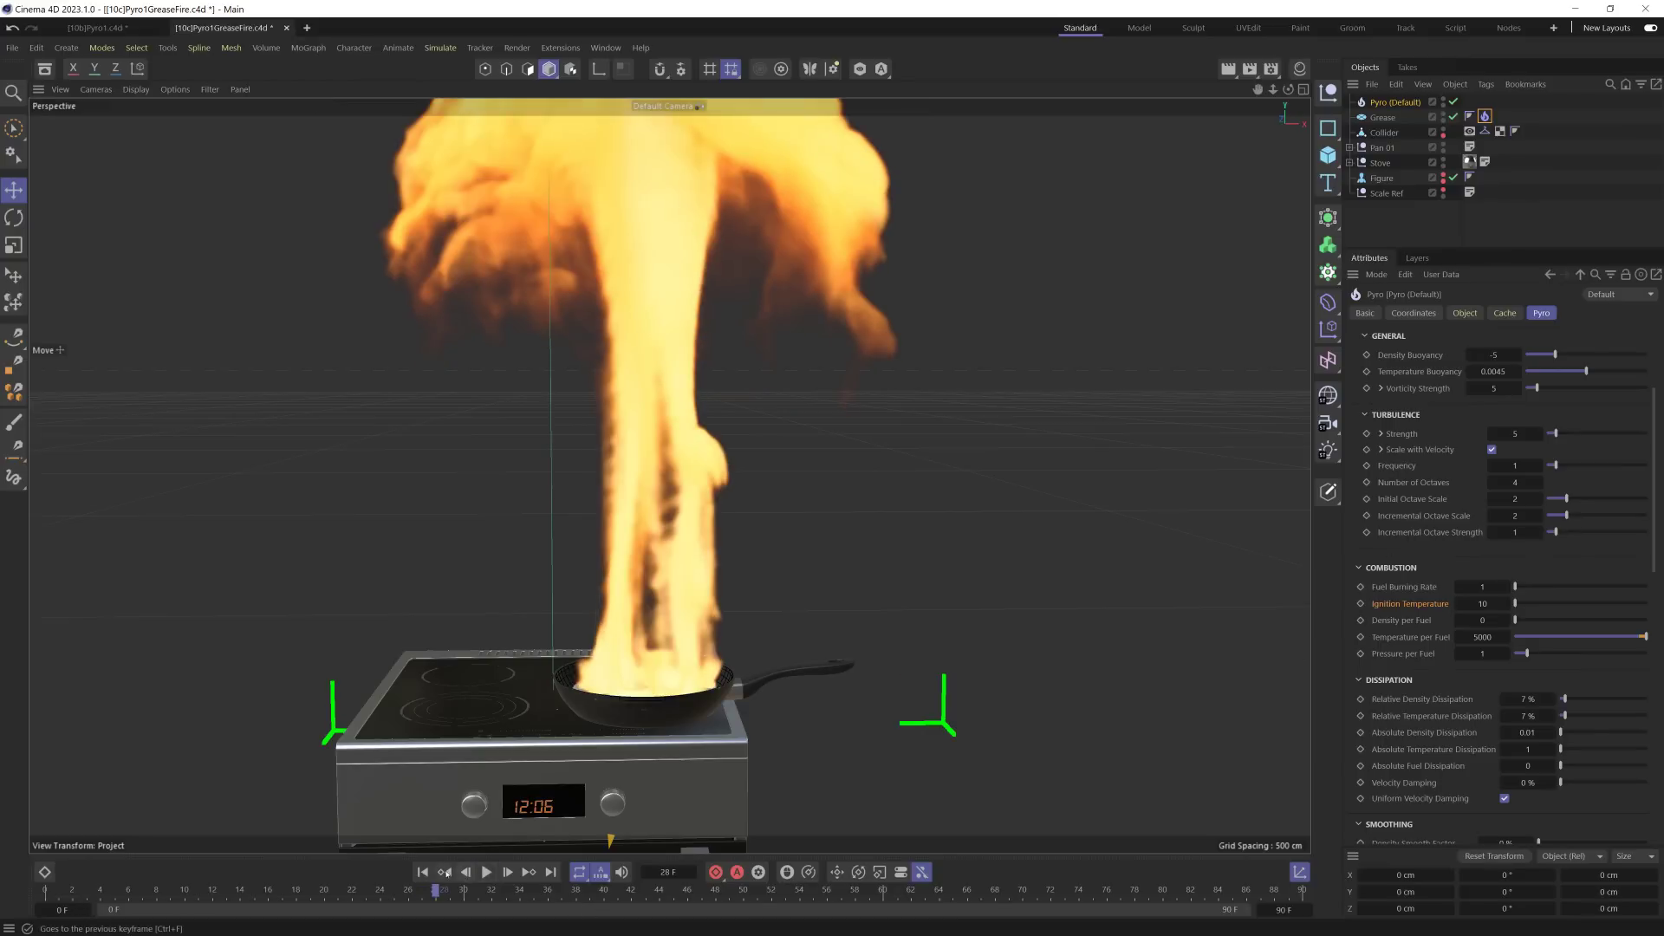
# Step: Restore Fuel Burning Rate to 100, replay to frame 22, and zoom in on the pan
pyautogui.click(444, 872)
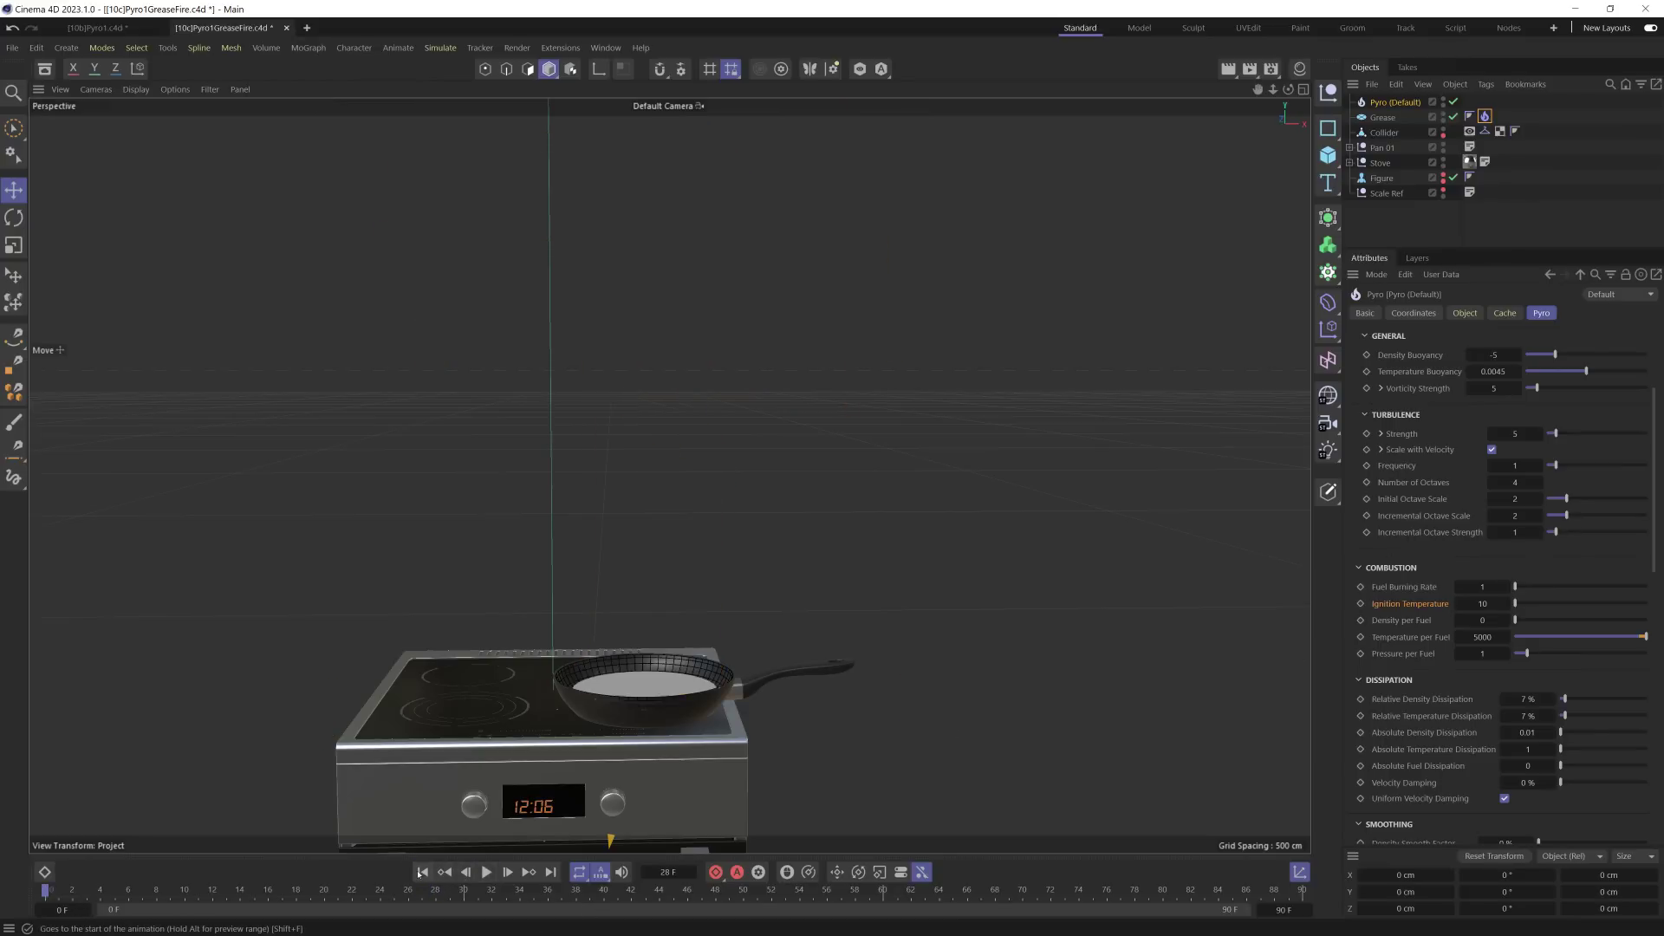
pyautogui.doubleClick(1482, 586)
pyautogui.write('100')
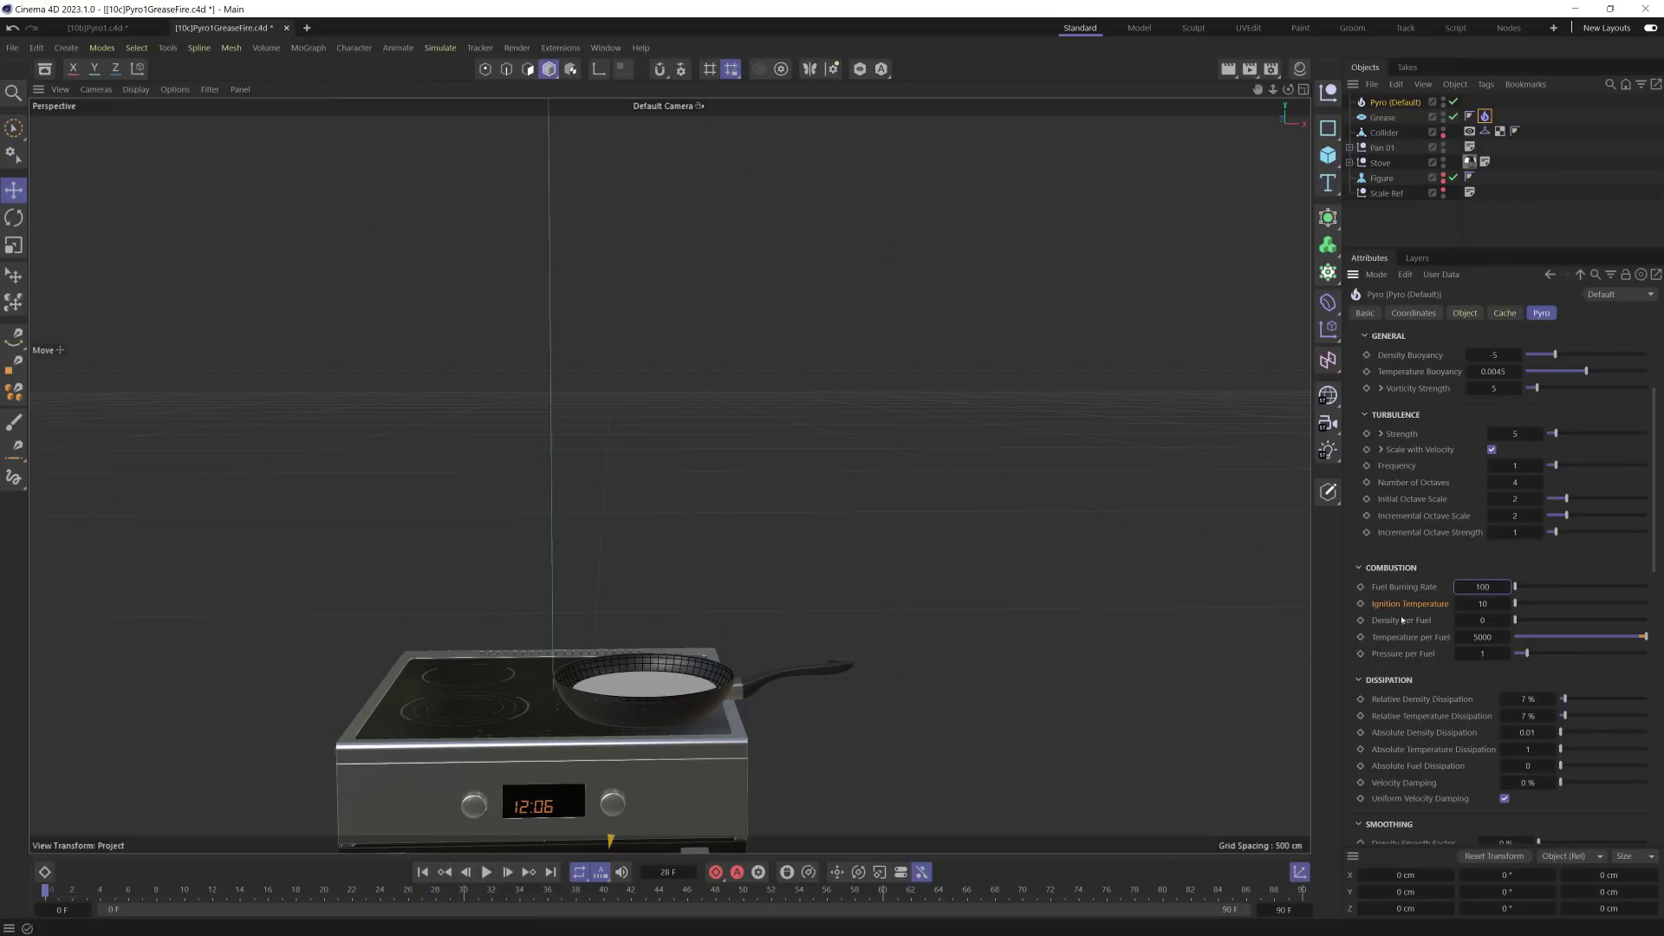
pyautogui.press('Return')
pyautogui.click(487, 871)
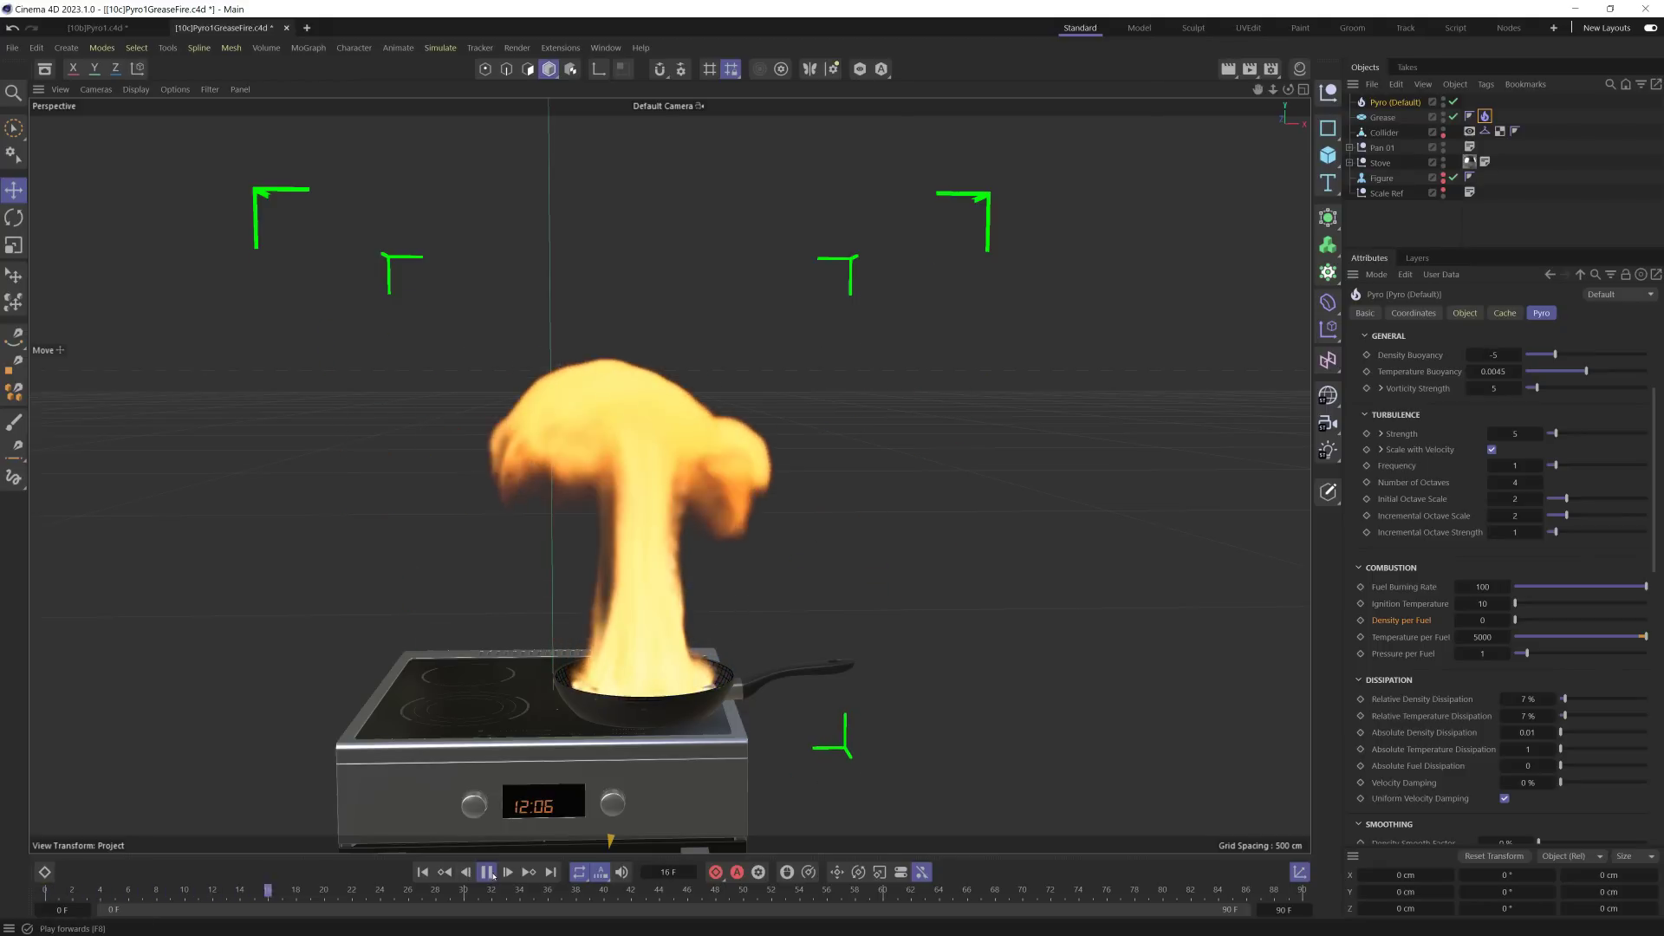
pyautogui.click(487, 872)
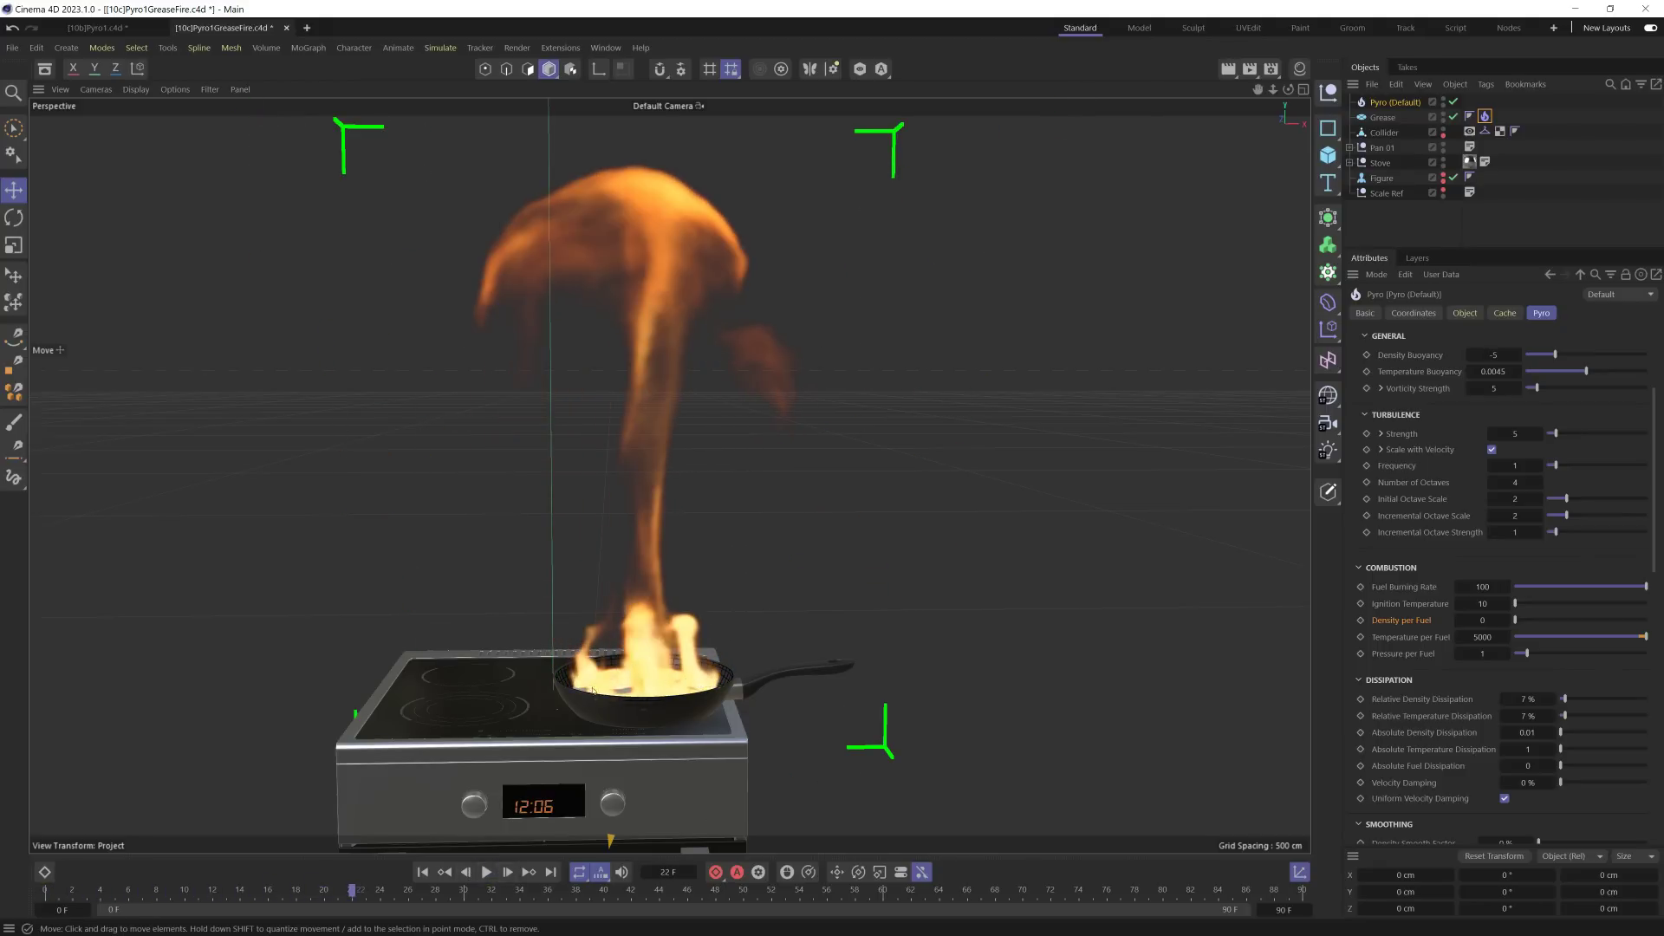
pyautogui.keyDown('alt'); pyautogui.moveTo(592, 691); pyautogui.dragTo(806, 670, button='right'); pyautogui.keyUp('alt')
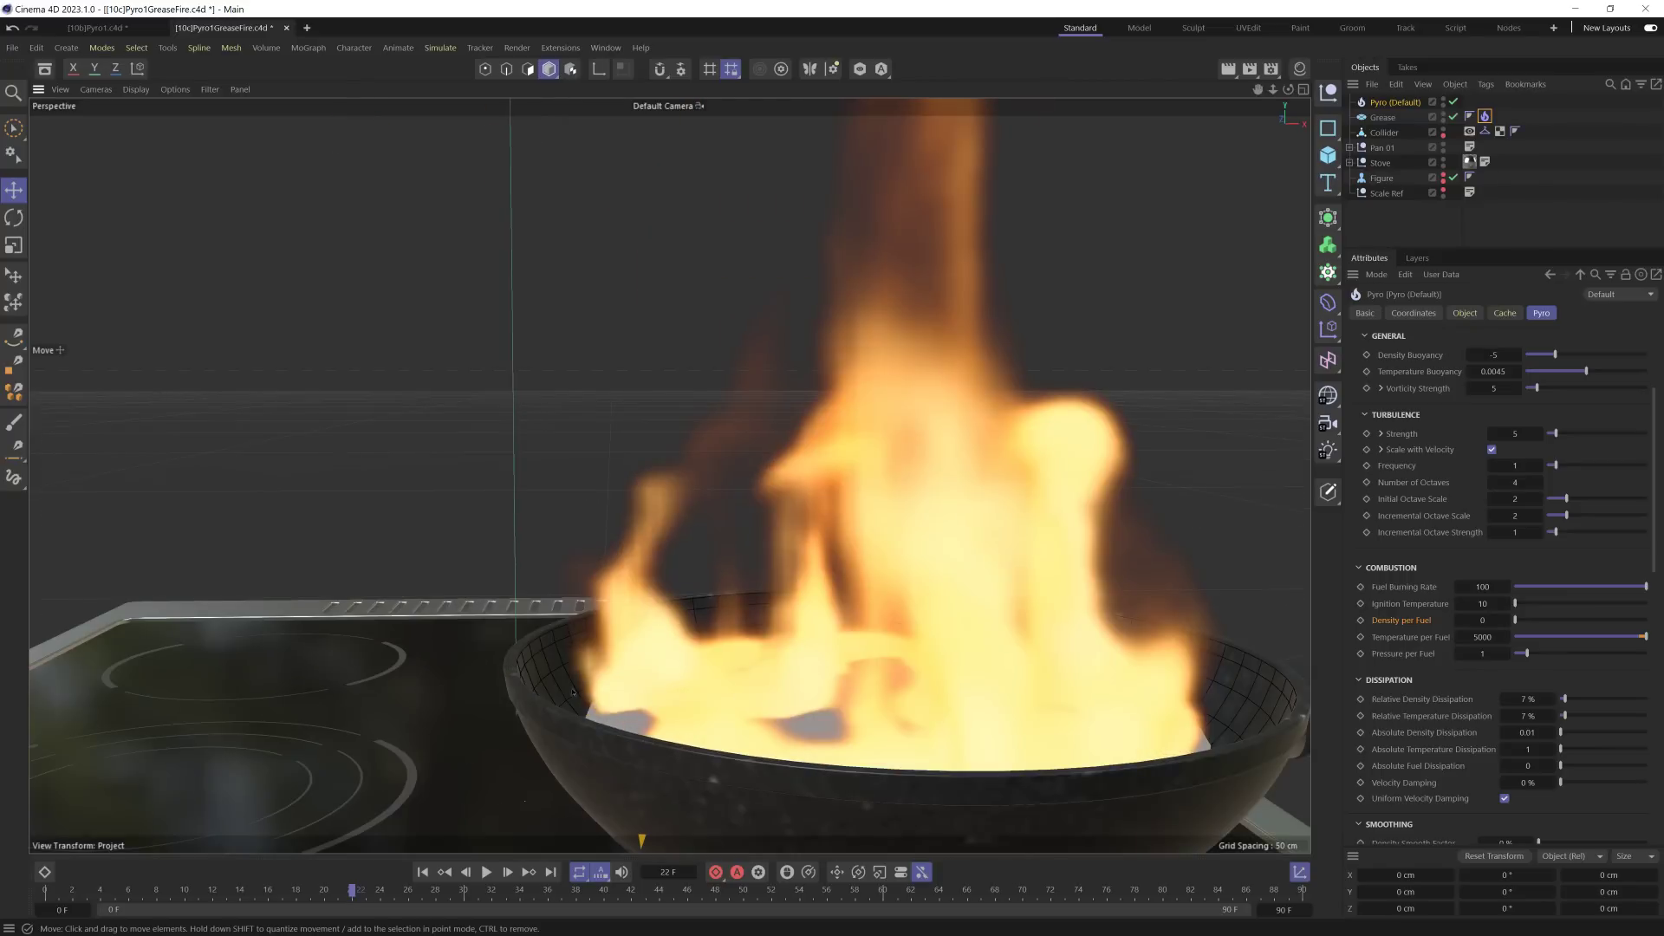
# Step: Enable Staggered Velocities under Advanced Settings > Advection
pyautogui.keyDown('alt'); pyautogui.moveTo(572, 691); pyautogui.dragTo(591, 648); pyautogui.keyUp('alt')
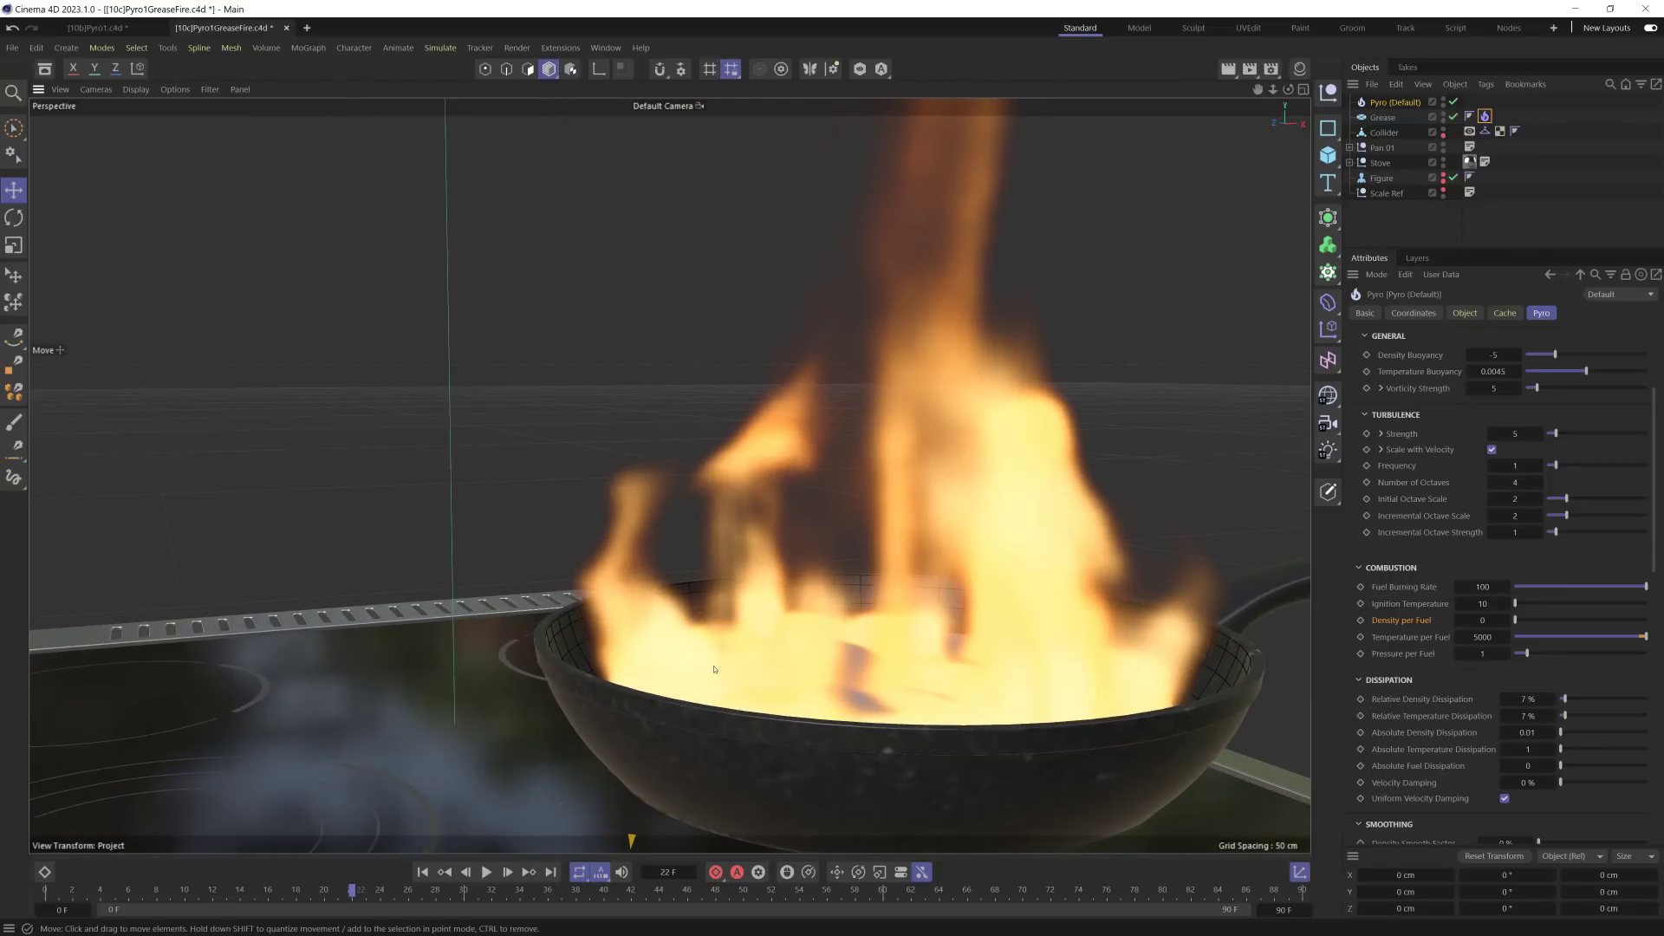
pyautogui.scroll(-5, 780, 679)
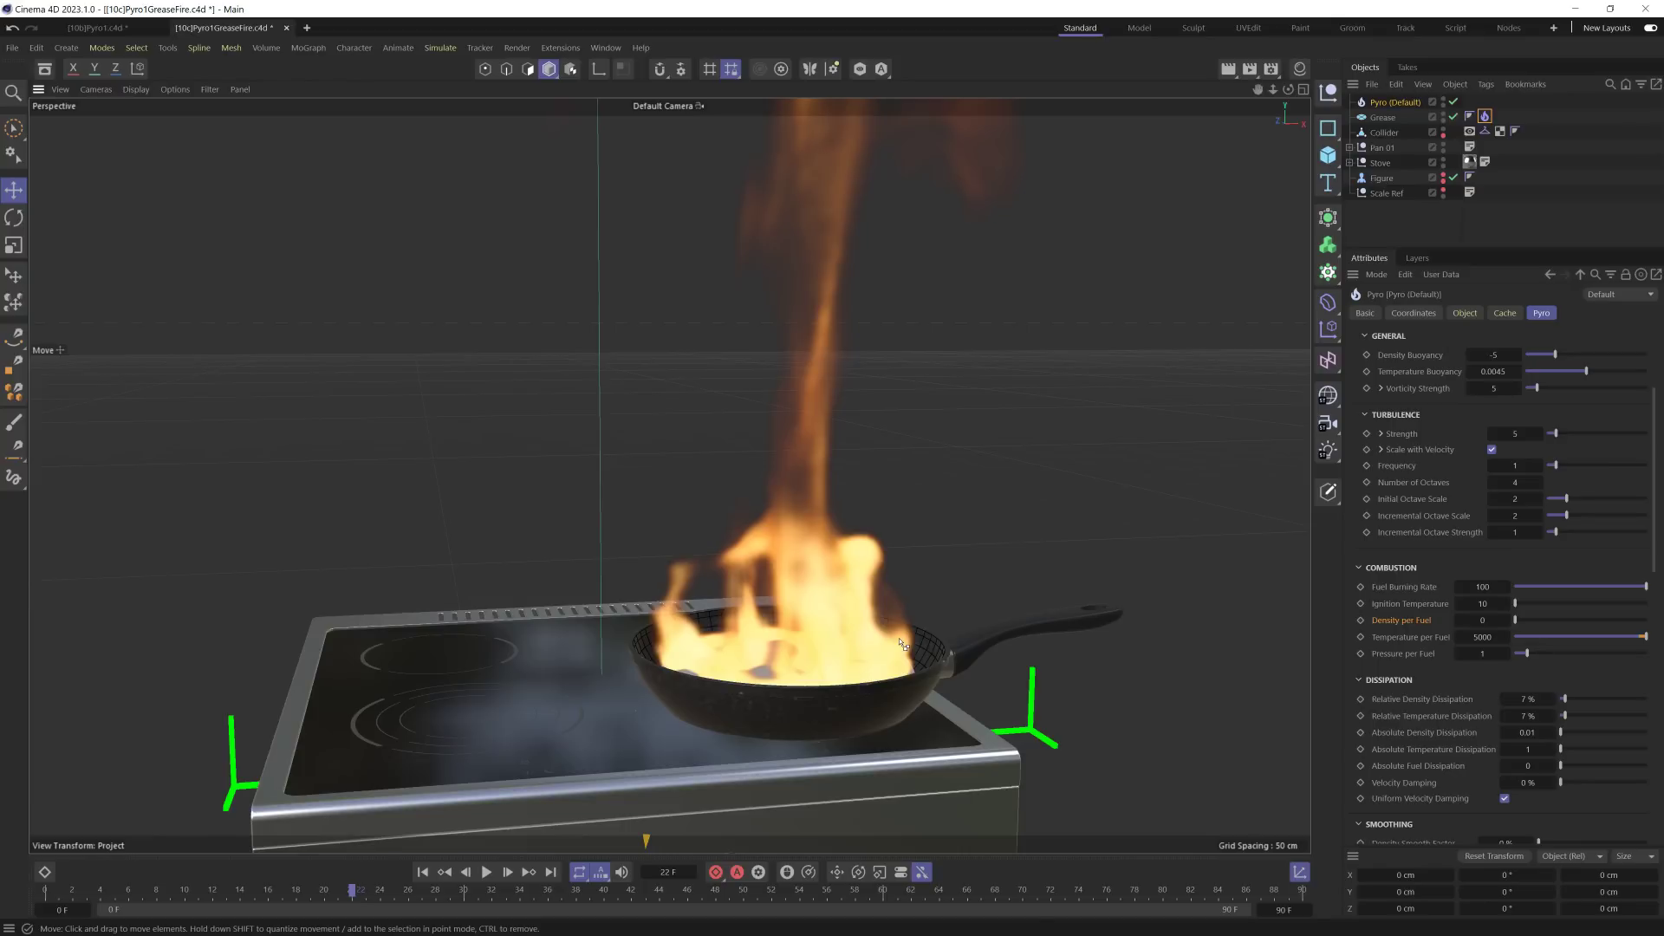
pyautogui.scroll(-5, 1426, 610)
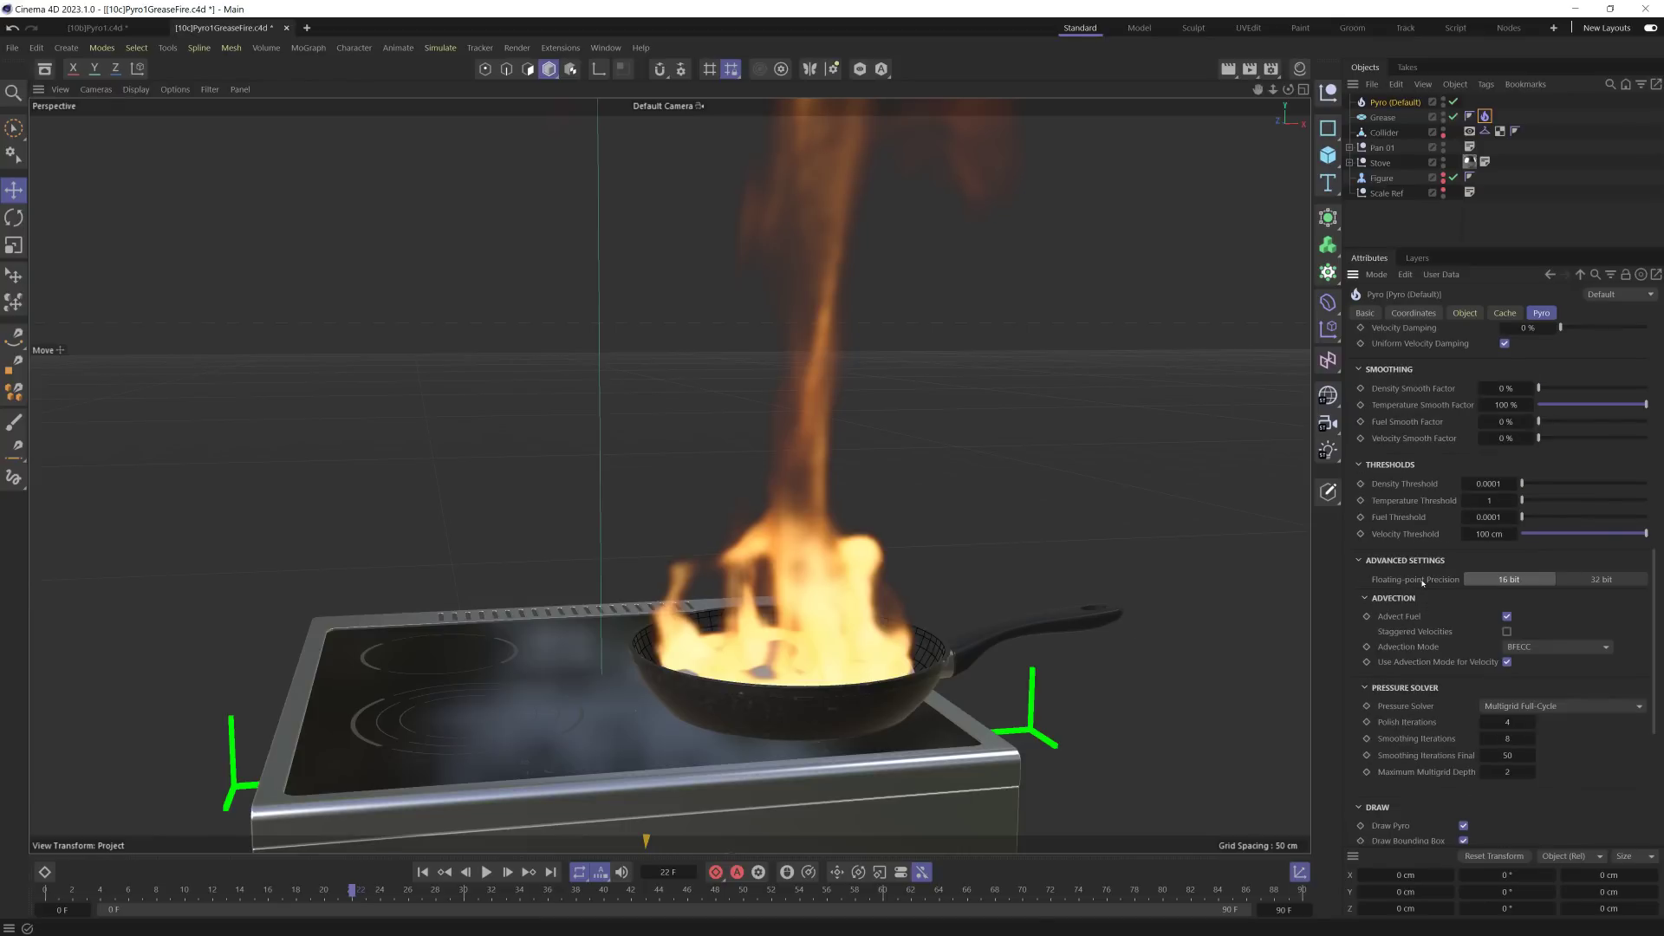
pyautogui.click(1403, 561)
pyautogui.click(1403, 562)
pyautogui.click(1507, 633)
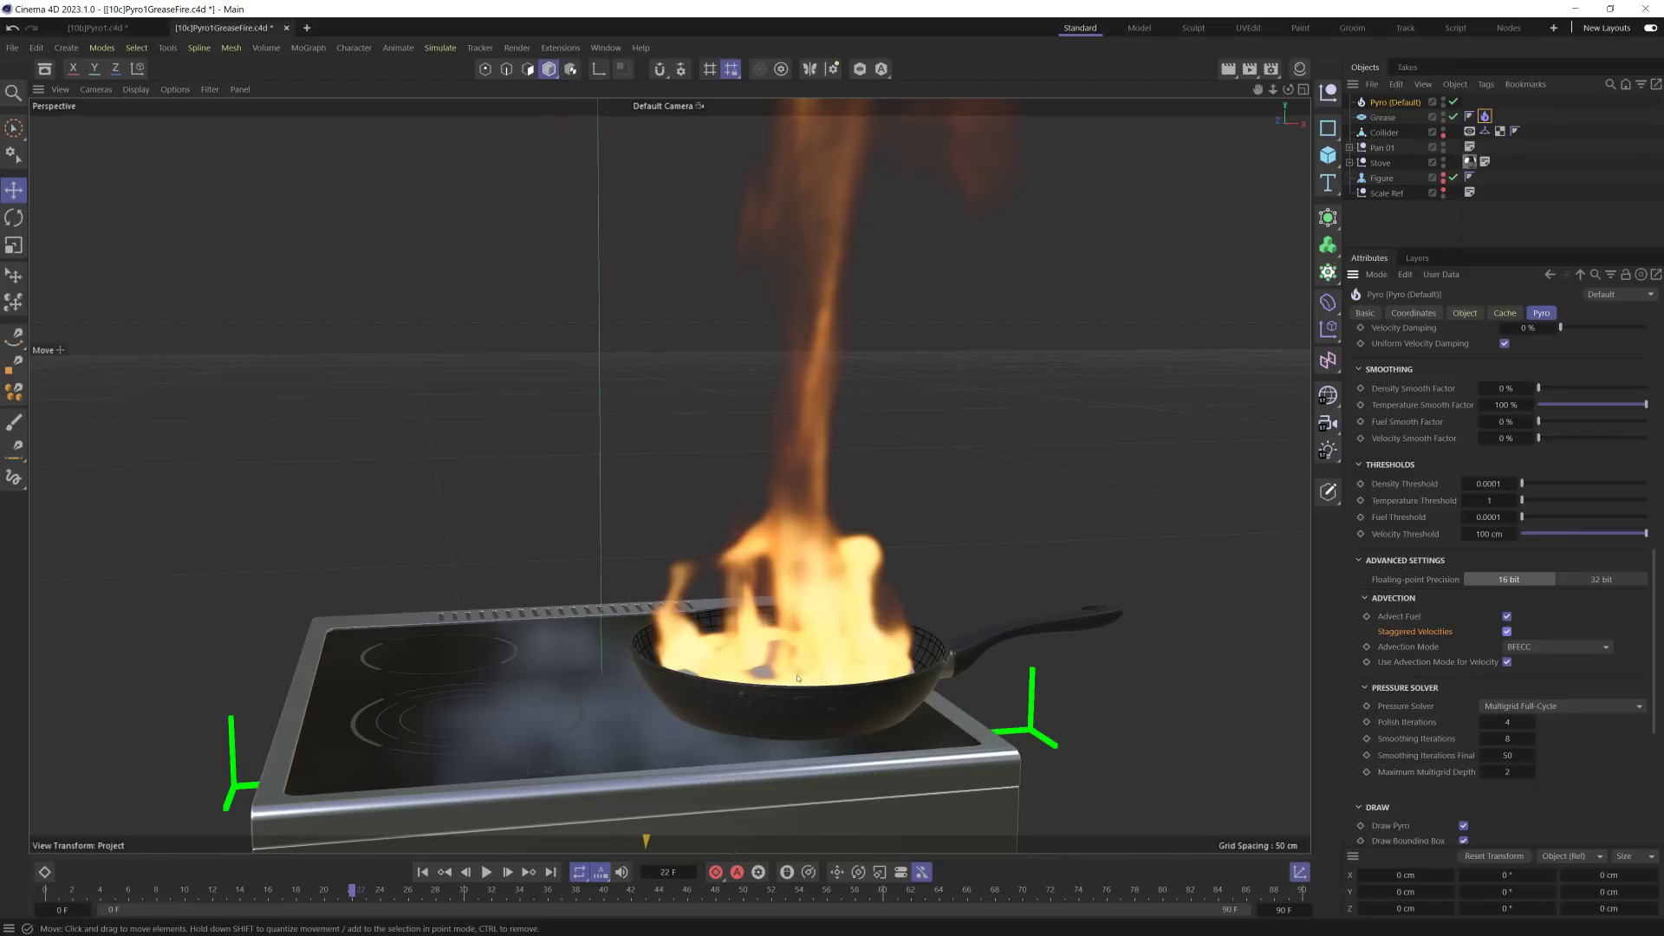
# Step: Replay the re-simulated fire while viewing the stove and pan from above
pyautogui.keyDown('alt'); pyautogui.moveTo(798, 678); pyautogui.dragTo(793, 623); pyautogui.keyUp('alt')
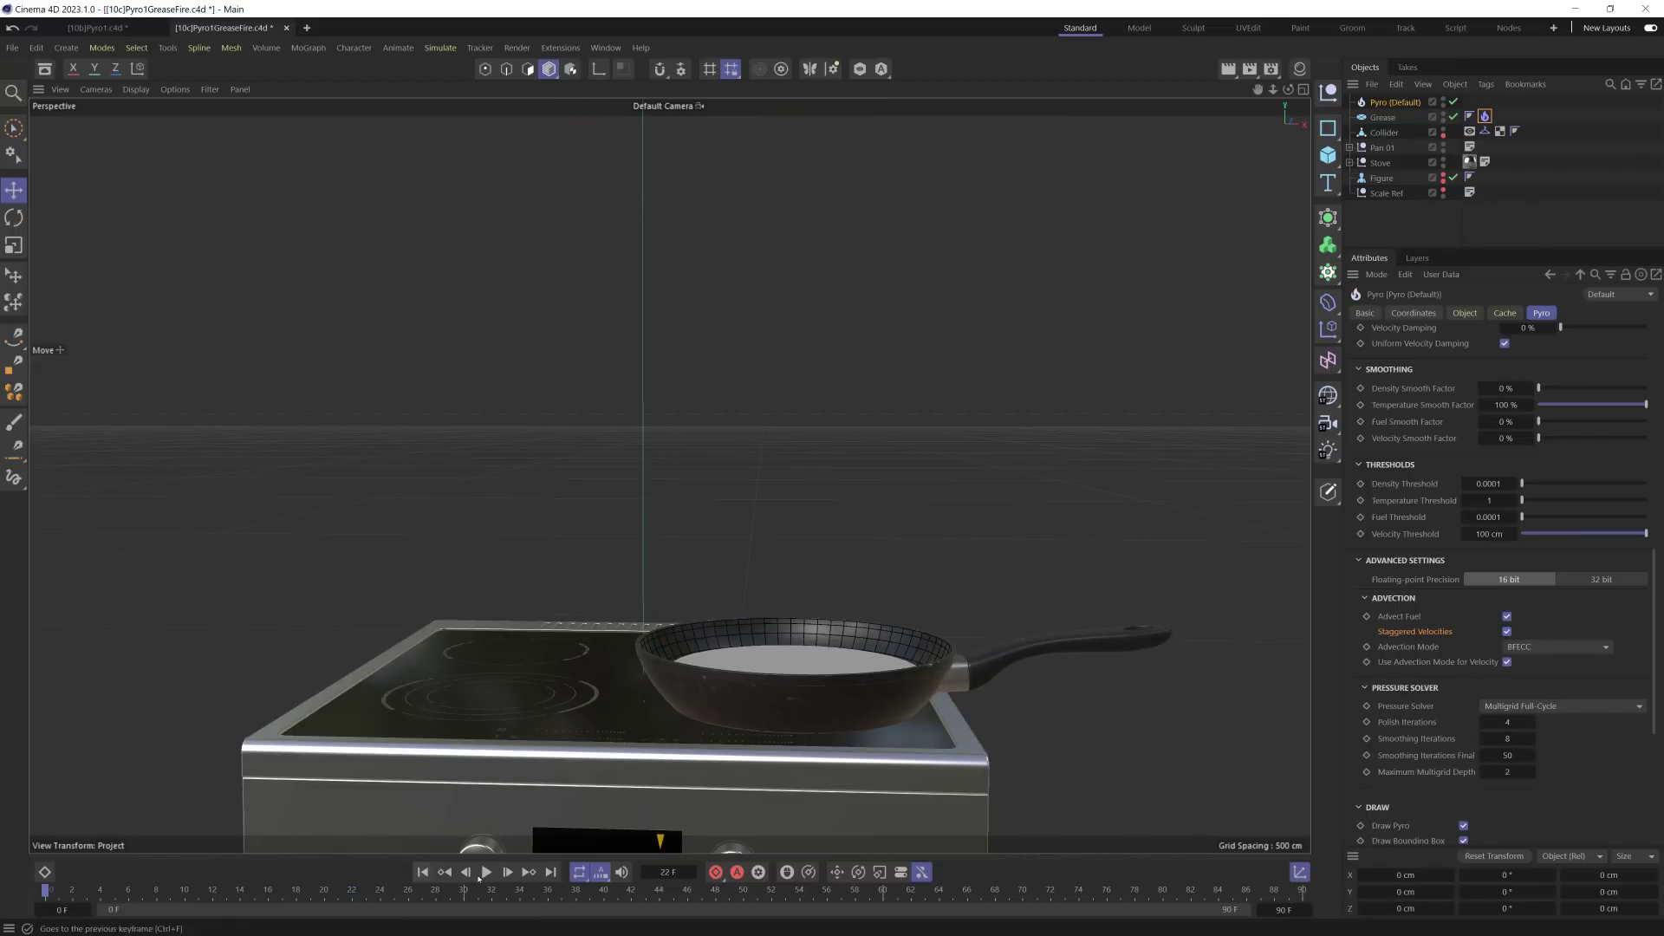
pyautogui.keyDown('alt'); pyautogui.moveTo(663, 416); pyautogui.dragTo(726, 687); pyautogui.keyUp('alt')
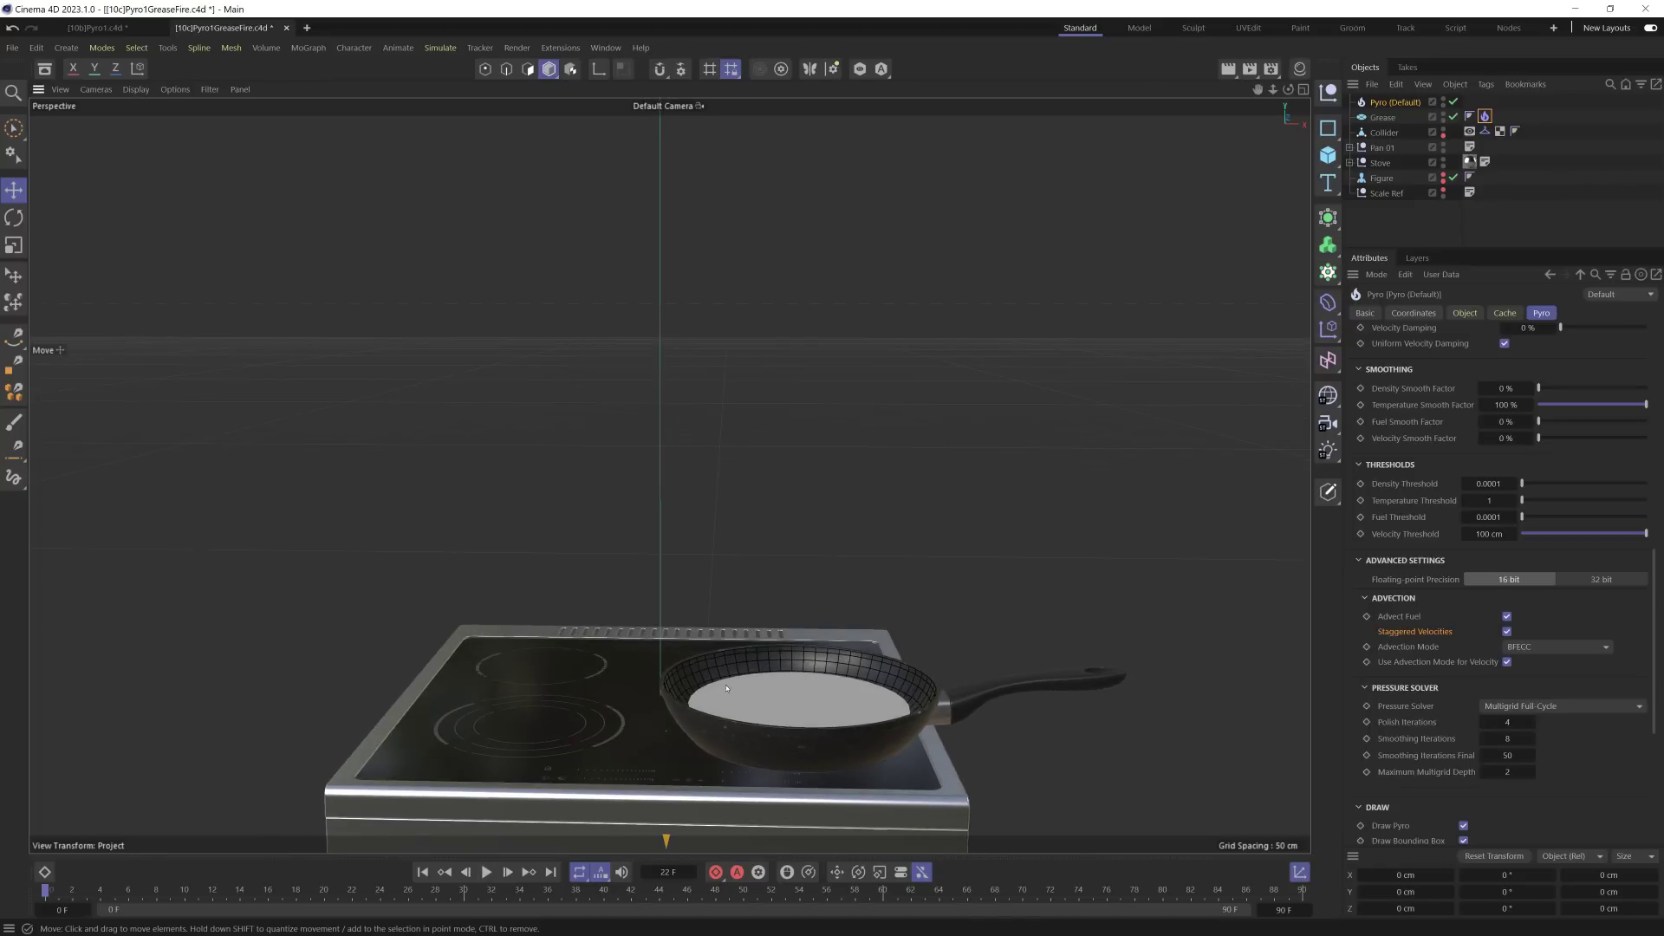
pyautogui.click(486, 871)
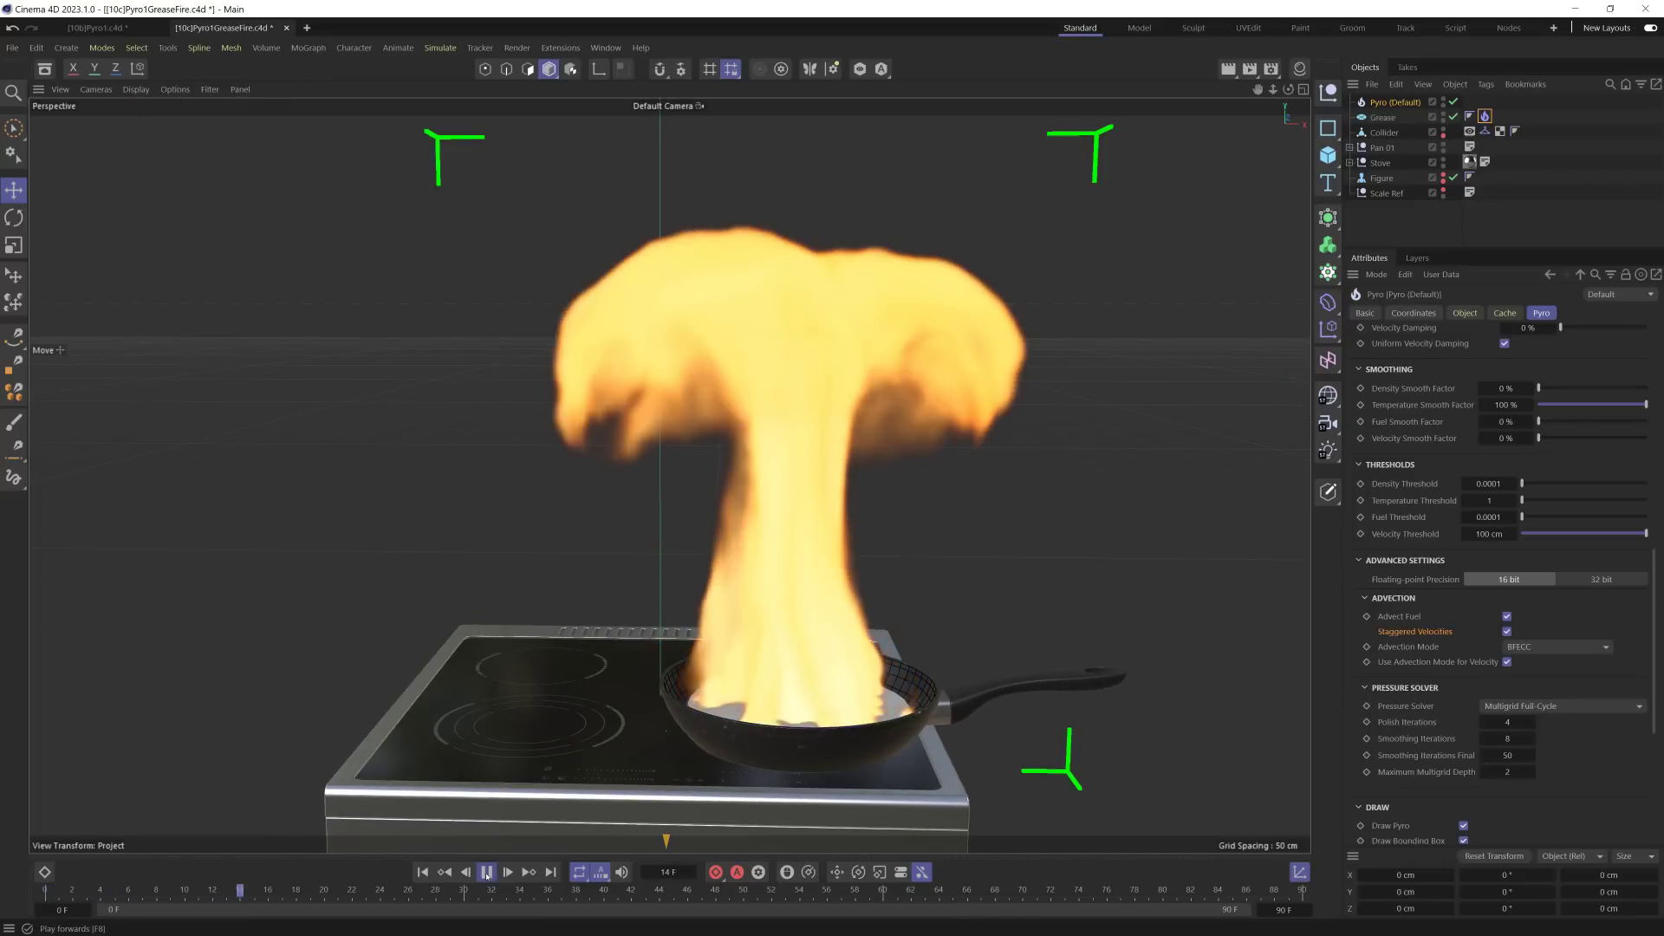
pyautogui.click(486, 872)
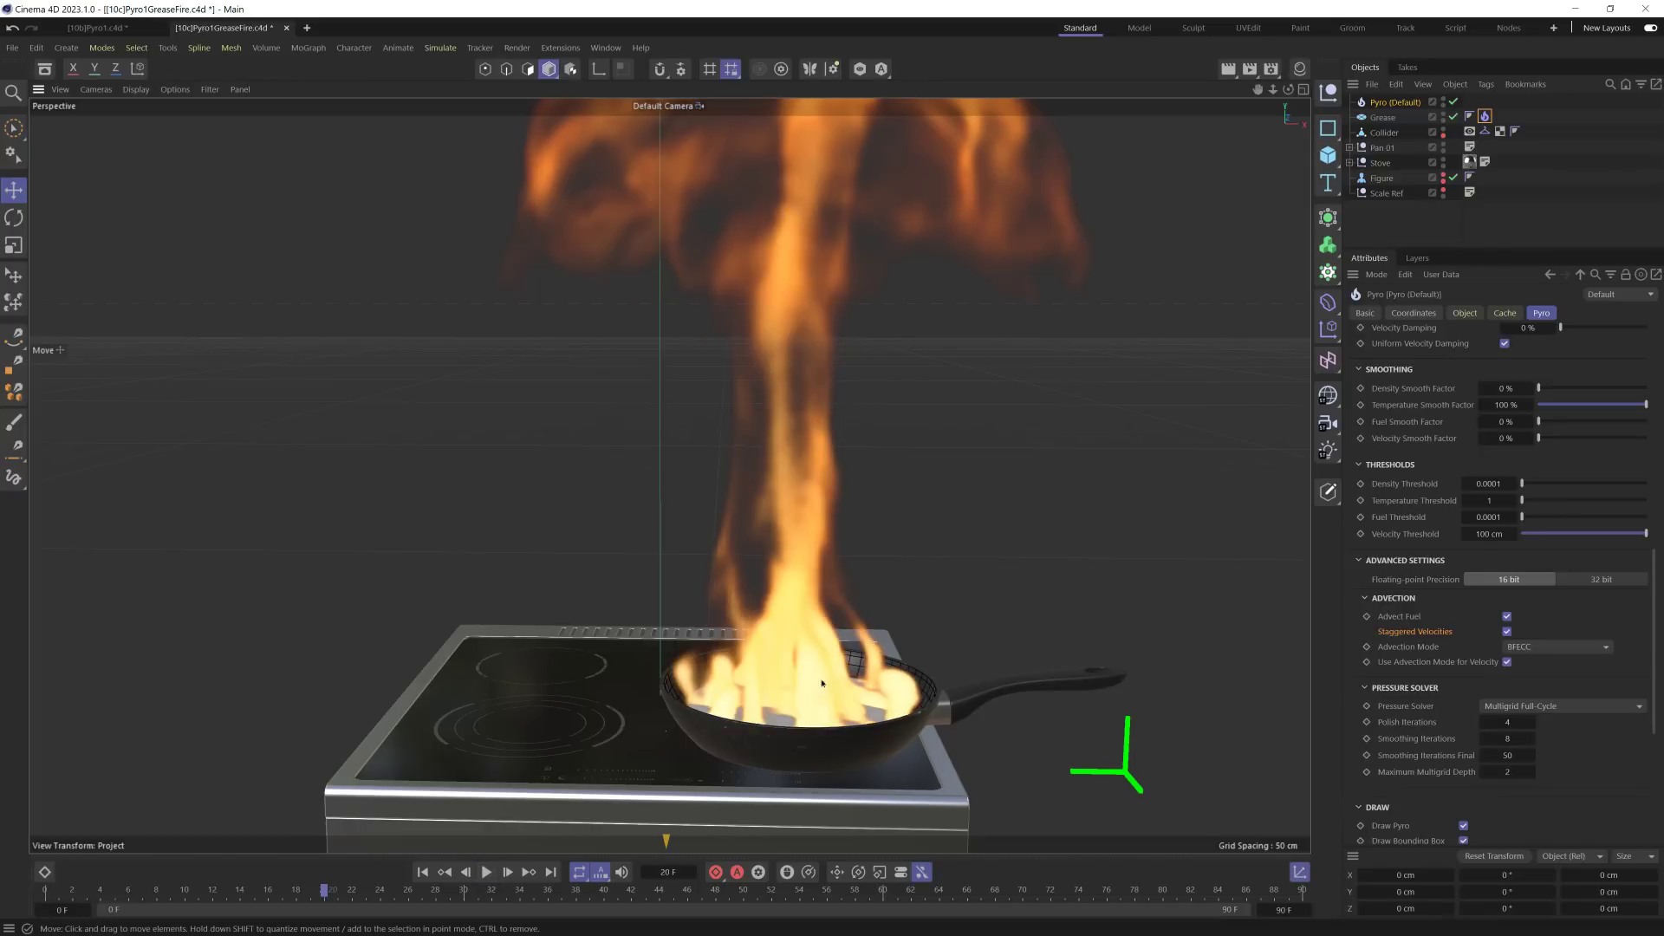
pyautogui.keyDown('alt'); pyautogui.moveTo(720, 685); pyautogui.dragTo(737, 681); pyautogui.keyUp('alt')
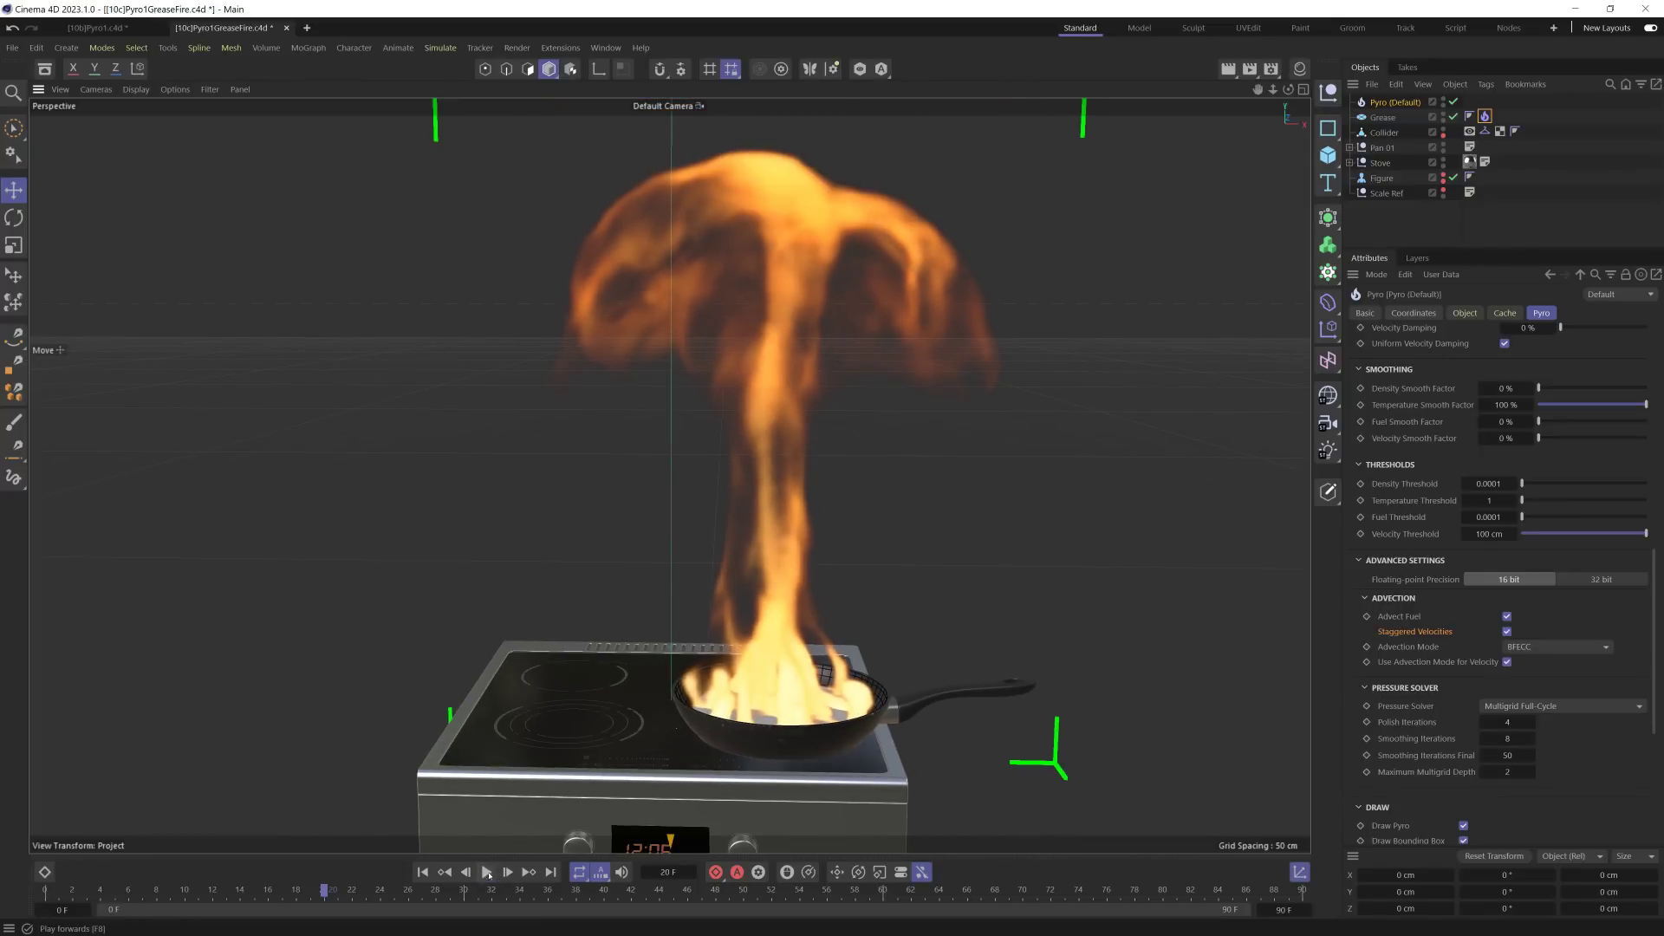
pyautogui.click(486, 872)
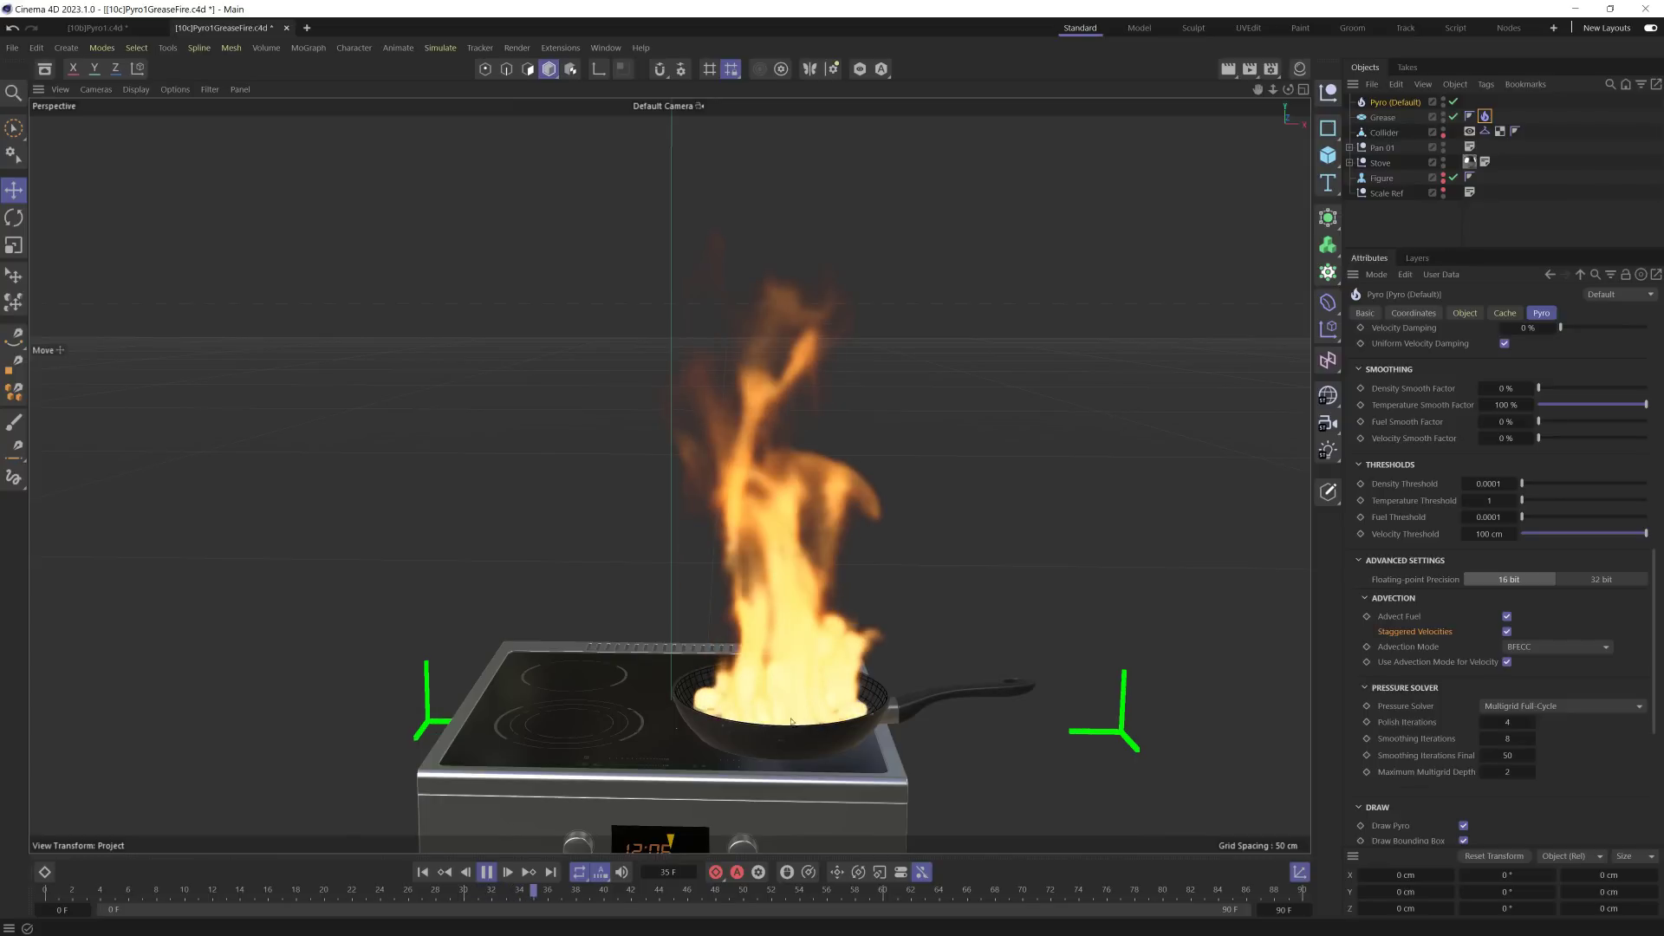
# Step: Set Turbulence Initial Octave Scale and Incremental Octave Scale both to 0.2
pyautogui.press('F8')
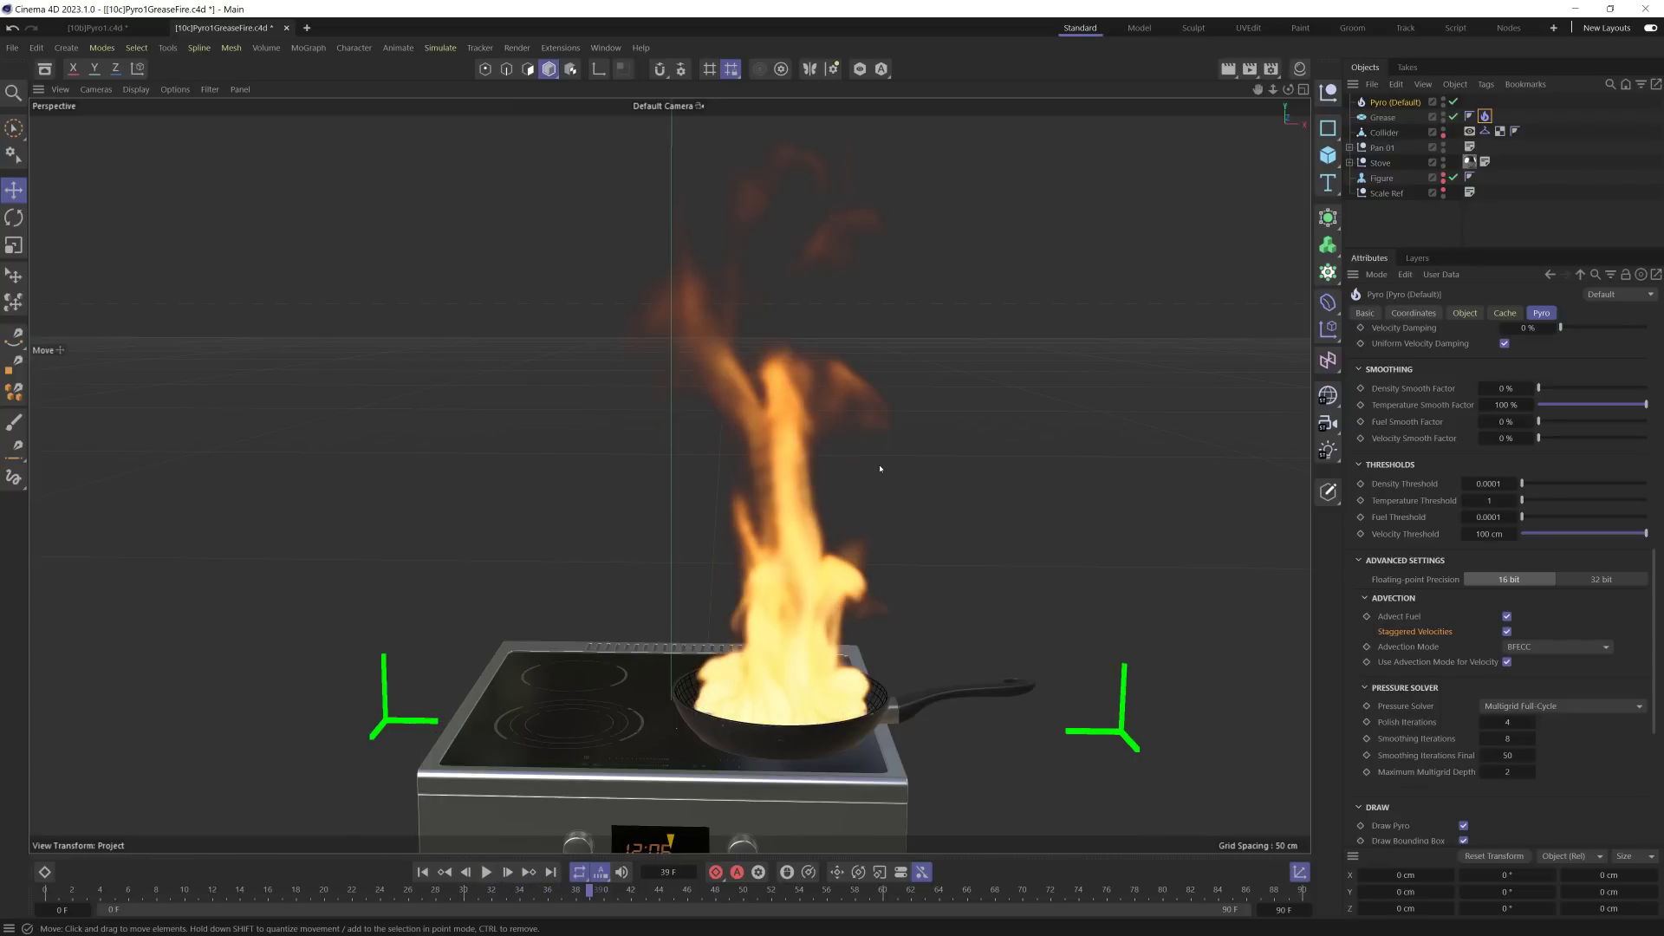
pyautogui.scroll(10, 1443, 386)
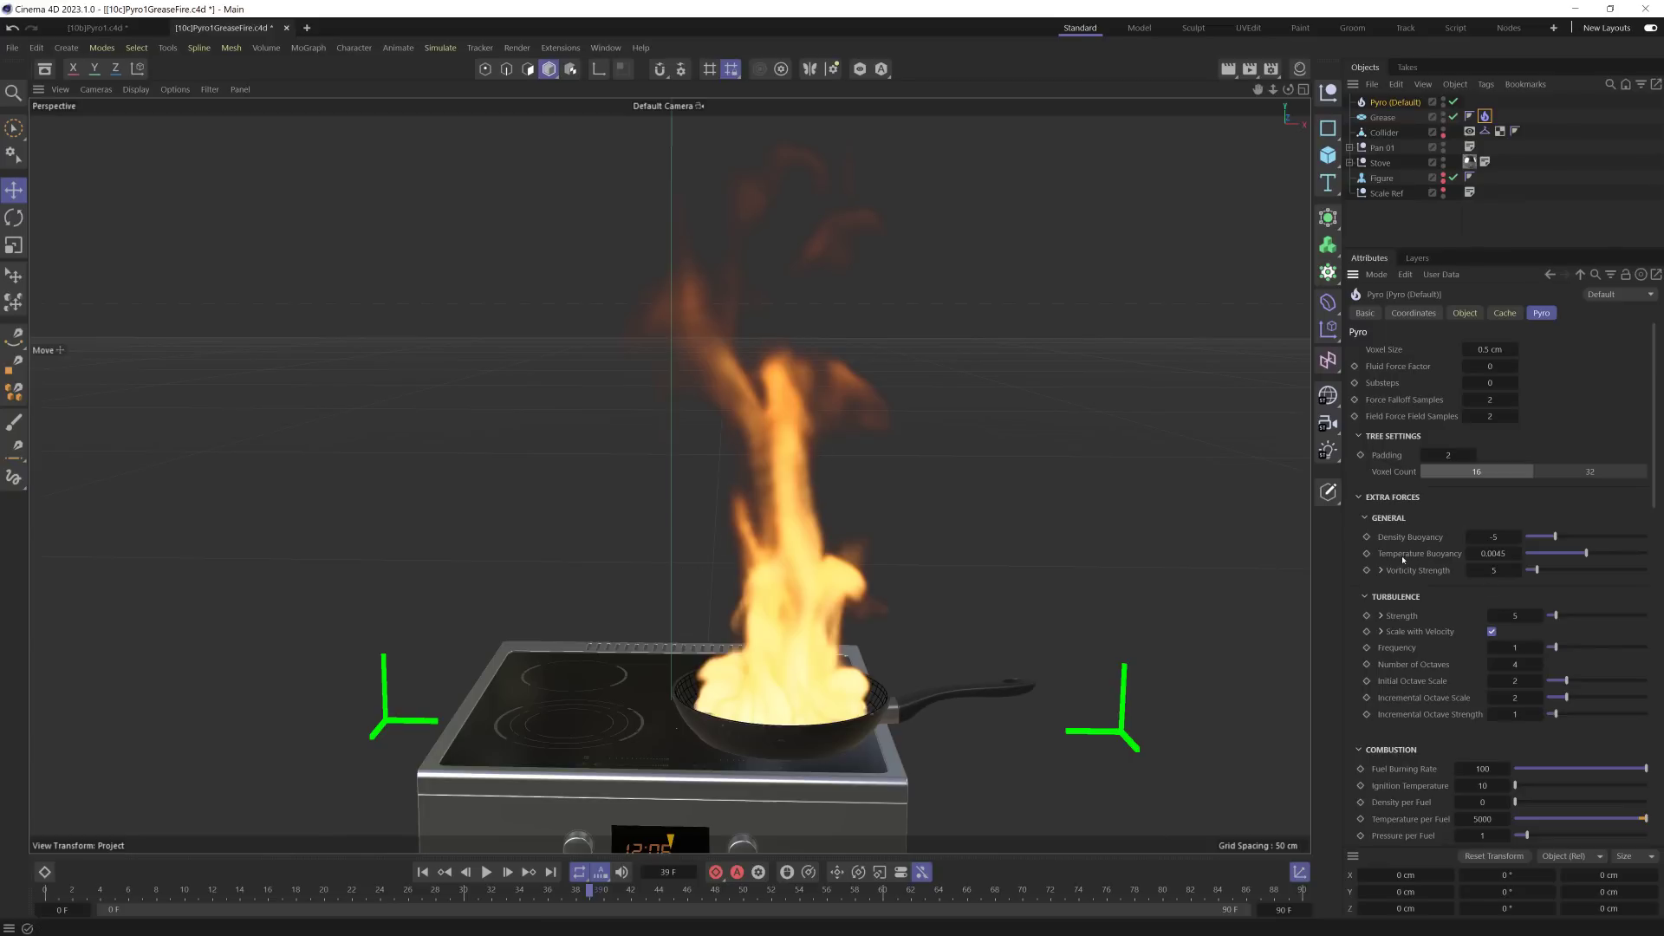
pyautogui.scroll(-3, 1428, 622)
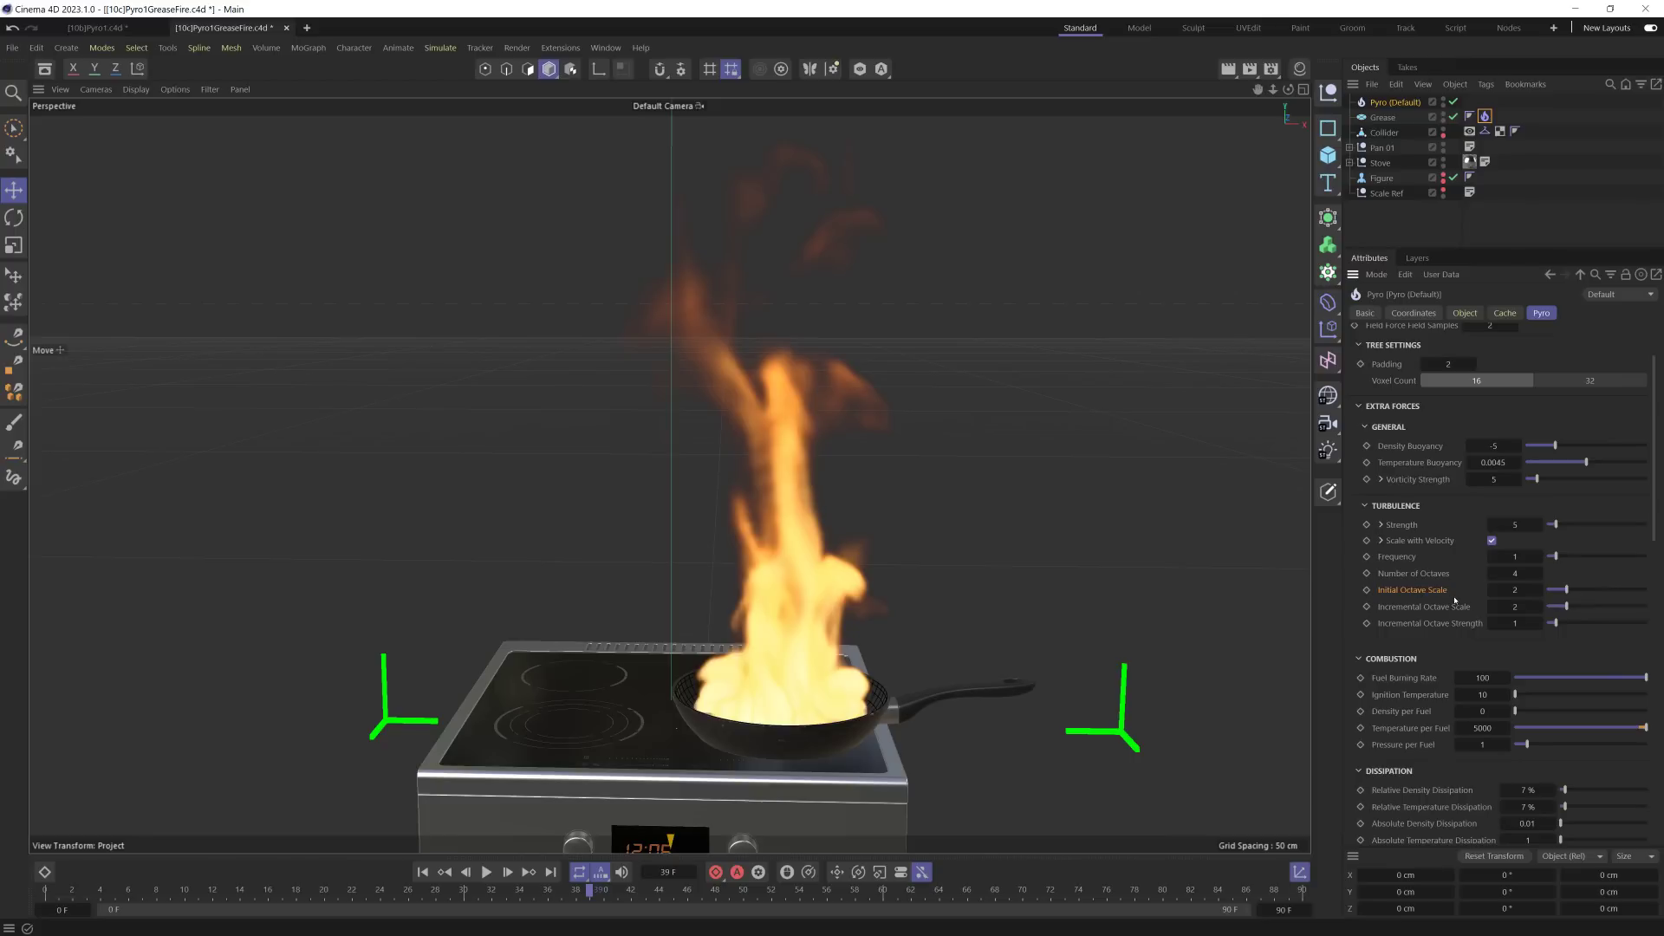
pyautogui.click(1513, 591)
pyautogui.press('Return')
pyautogui.click(1504, 610)
pyautogui.write('0.2')
pyautogui.press('Return')
# Step: Replay the simulation from frame 0, stopping at frame 47
pyautogui.click(422, 872)
pyautogui.click(486, 872)
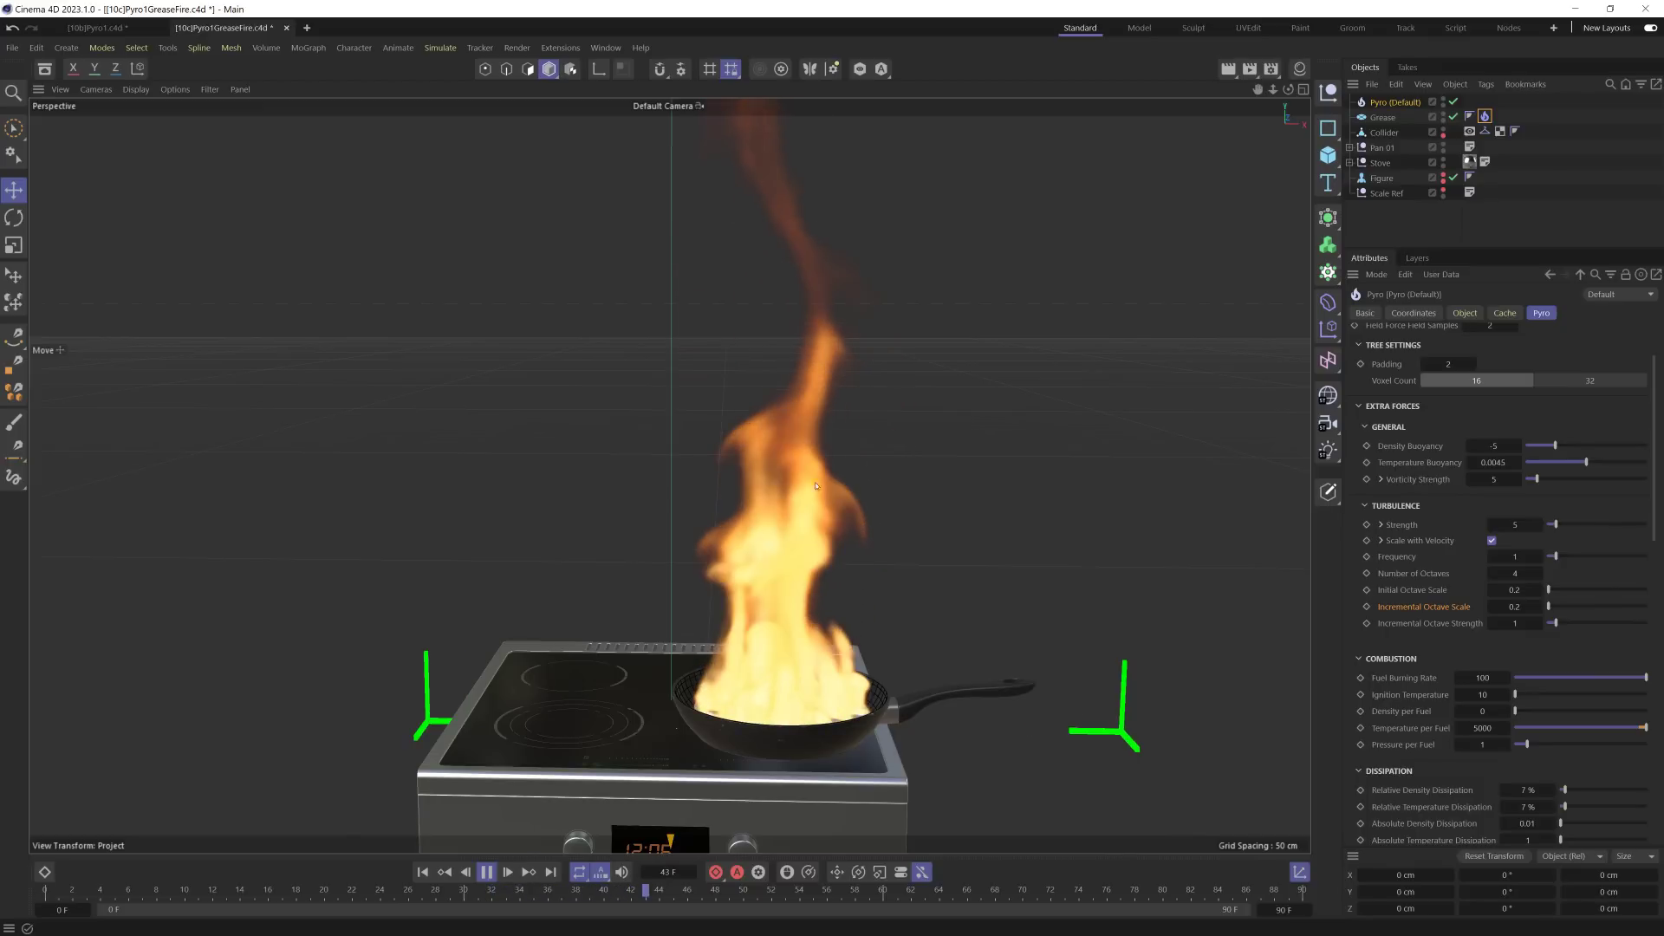
pyautogui.press('F8')
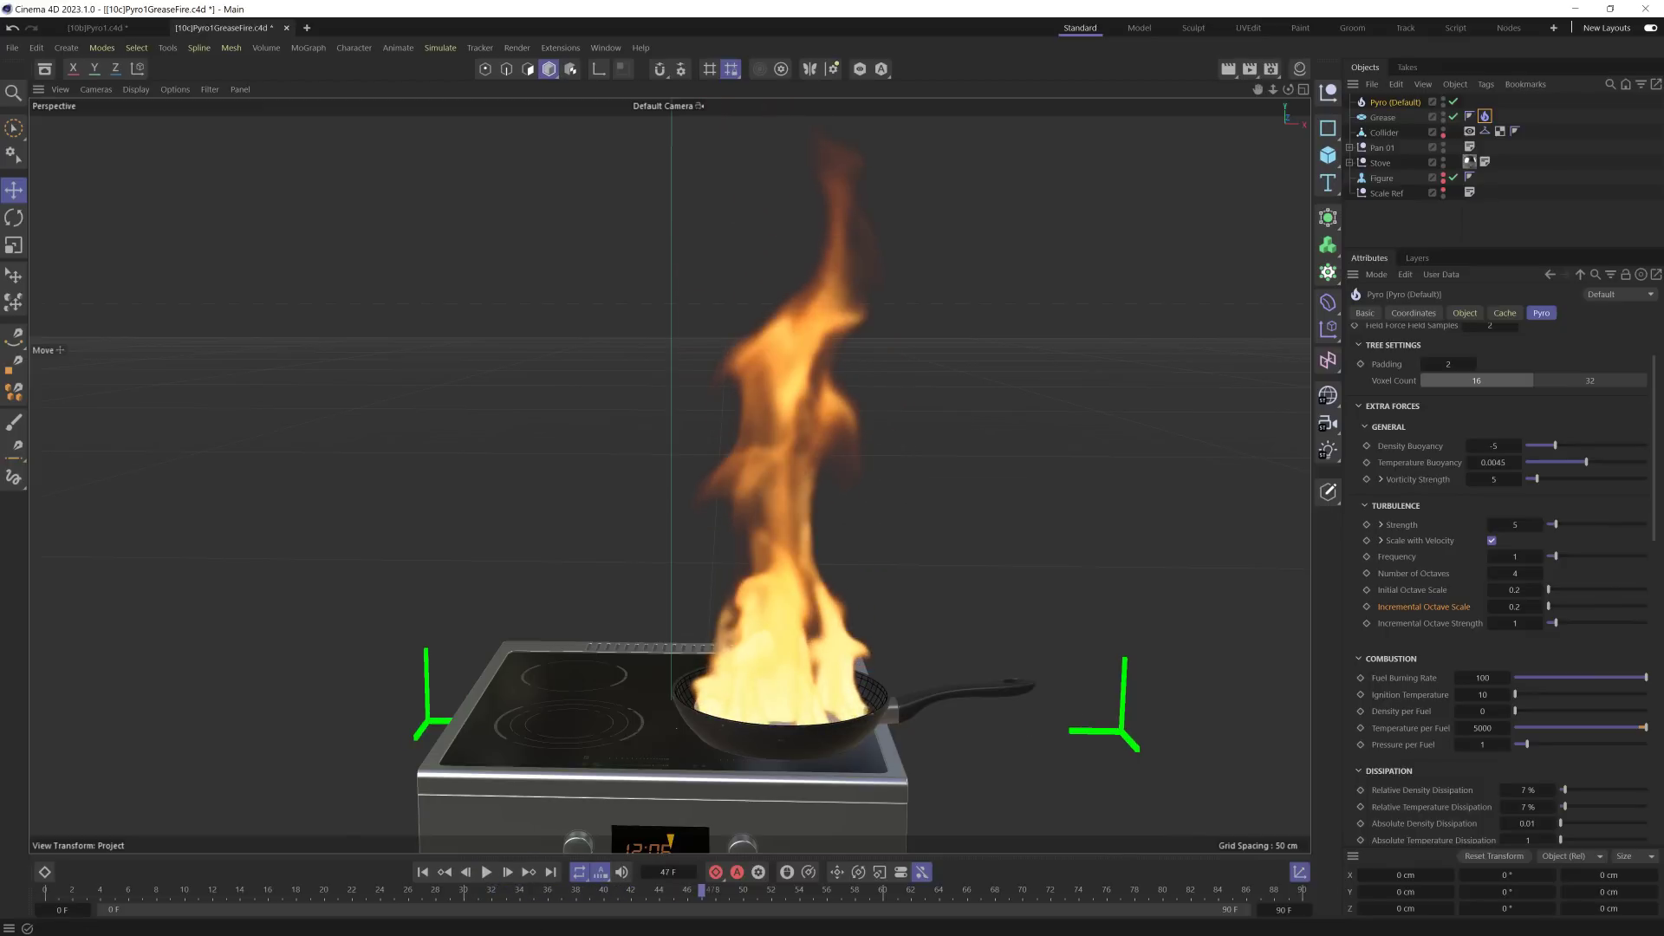
# Step: Set Turbulence Strength to 55 and replay the fire from the start
pyautogui.doubleClick(1514, 526)
pyautogui.write('55')
pyautogui.press('Return')
pyautogui.click(422, 871)
pyautogui.click(486, 871)
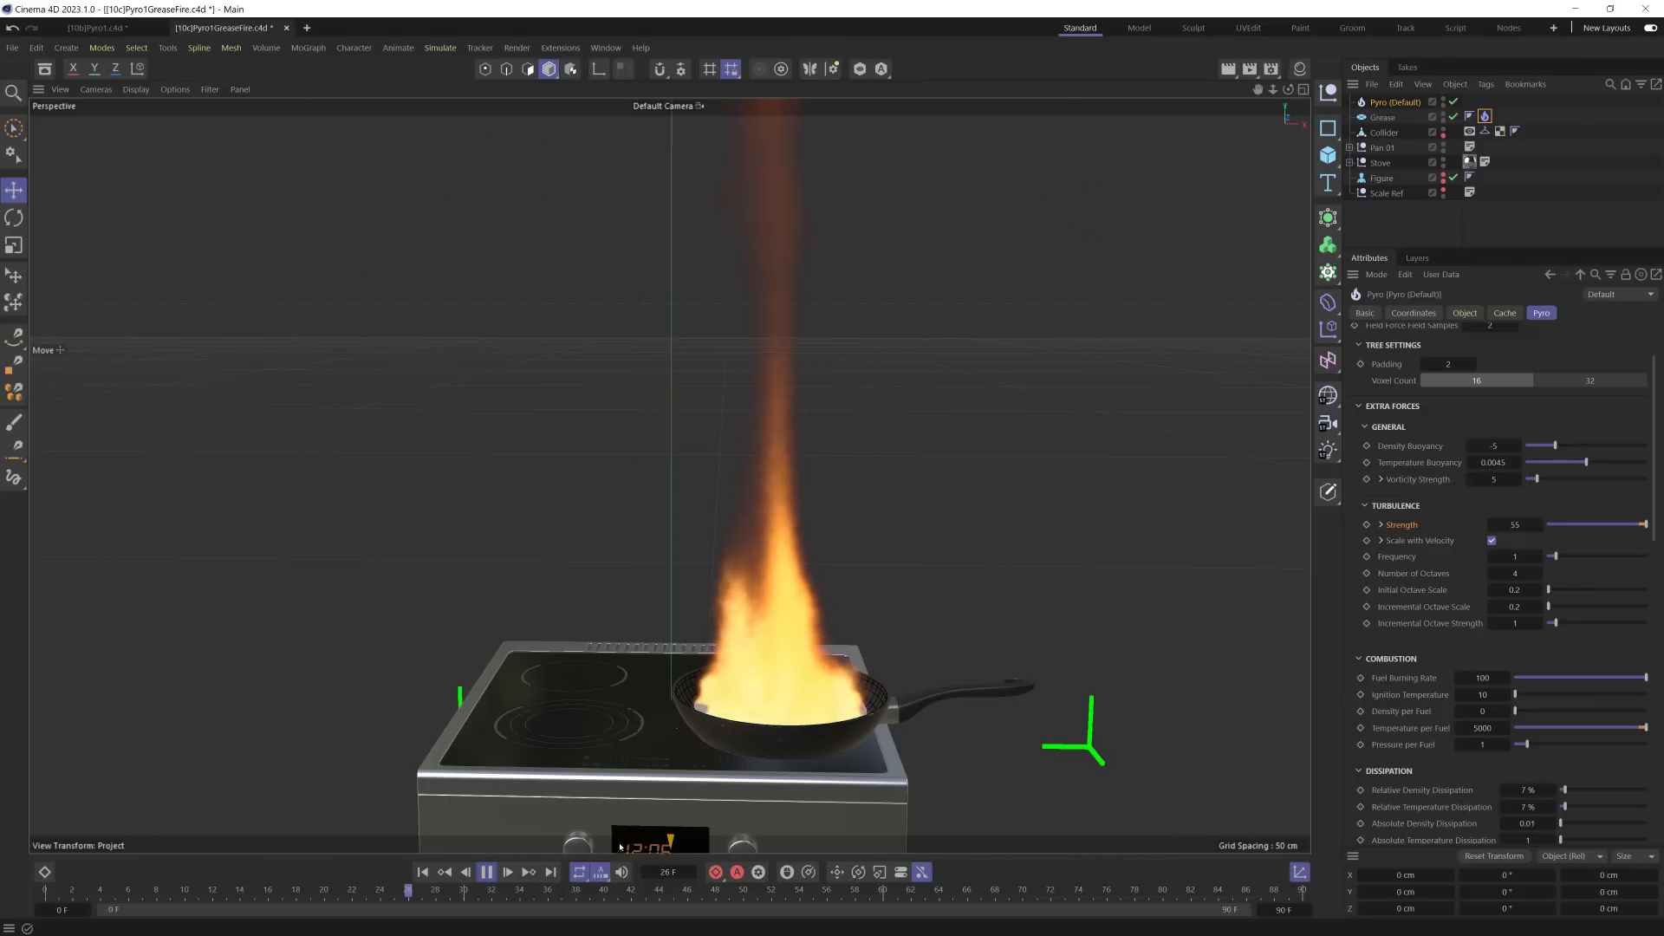
# Step: Lower Turbulence Strength from 55 to 5
pyautogui.press('F8')
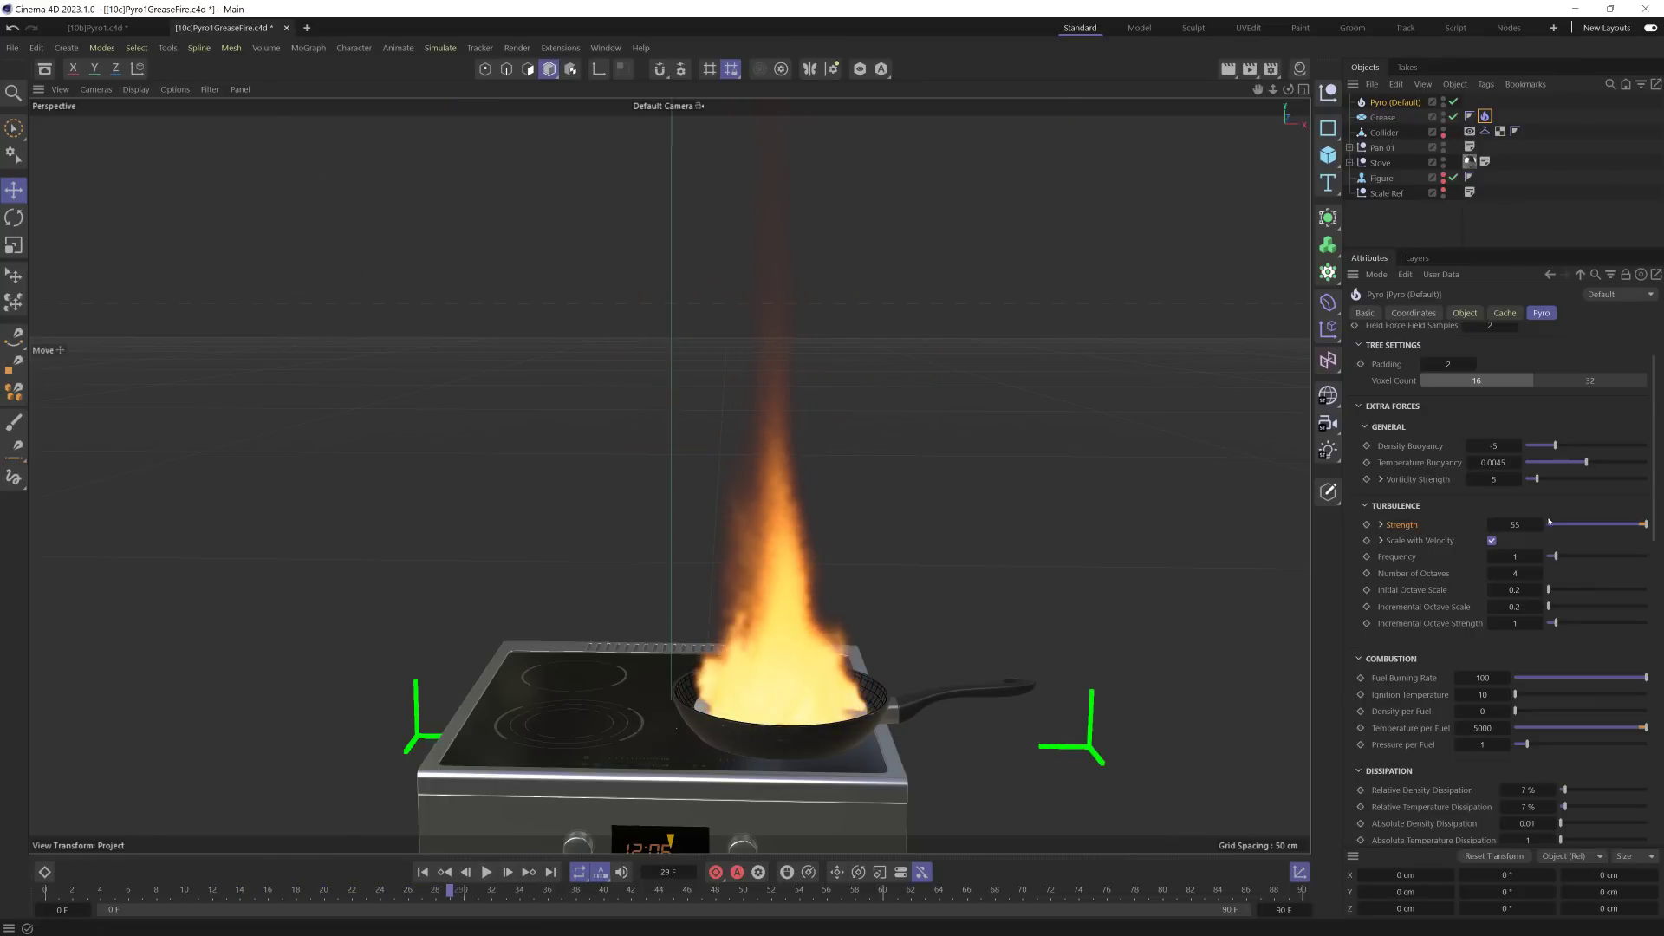
pyautogui.click(1515, 524)
pyautogui.write('5')
pyautogui.press('Return')
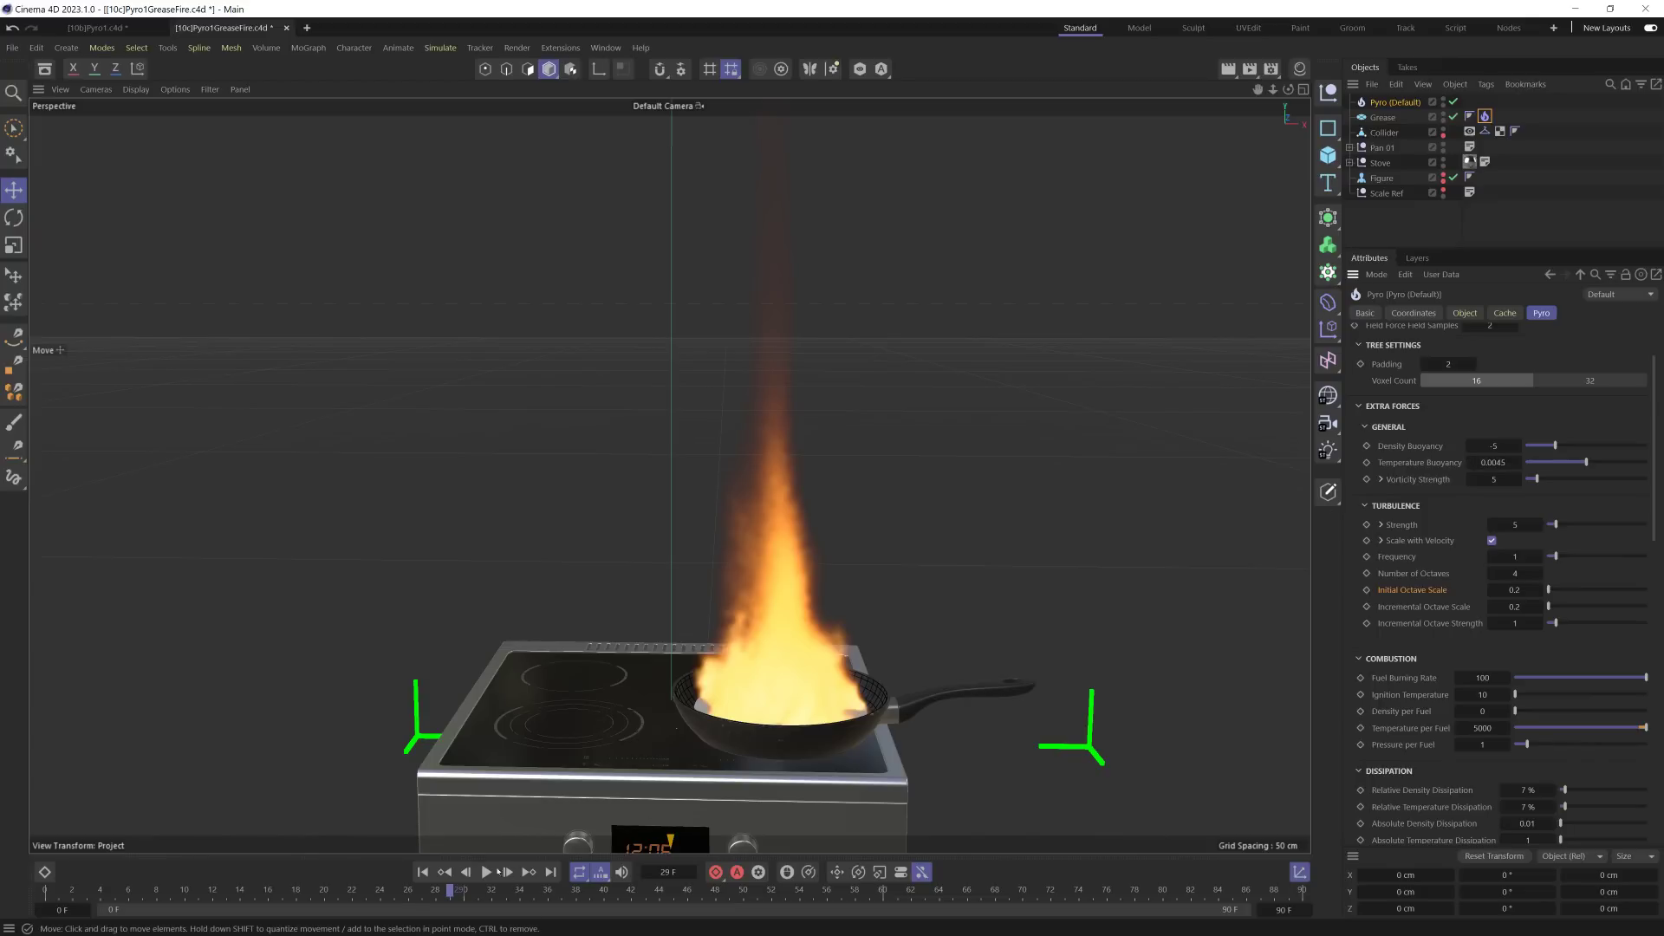
# Step: Replay the flame simulation to frame 47, orbiting low around the stove's front
pyautogui.click(423, 872)
pyautogui.click(486, 872)
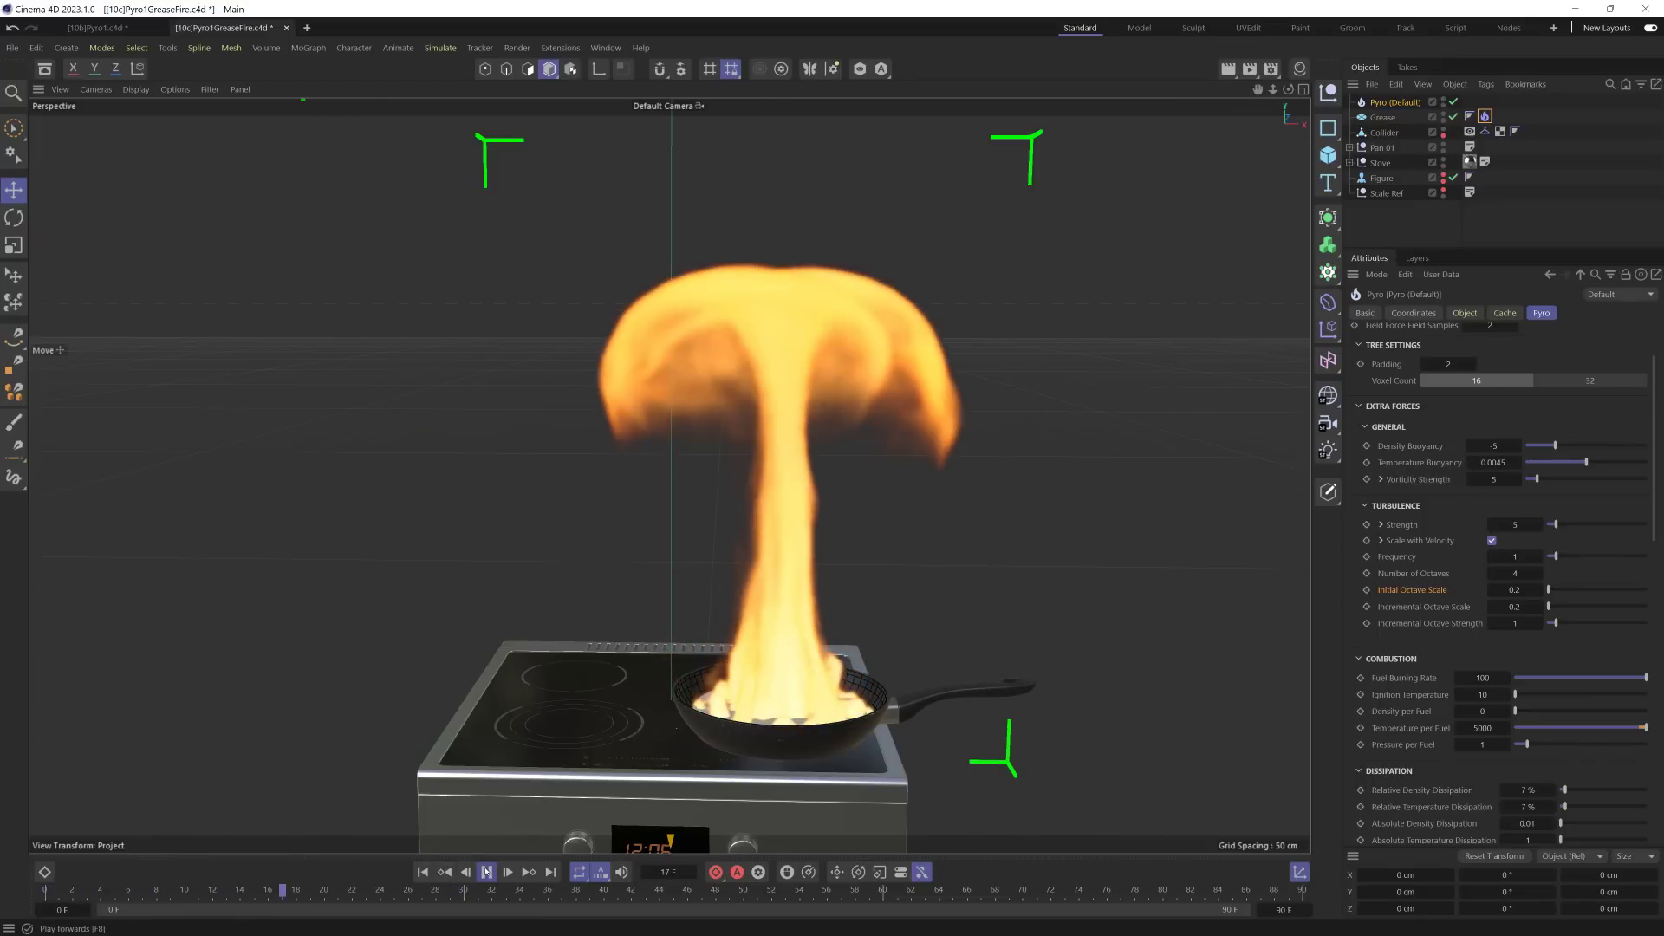
pyautogui.click(486, 872)
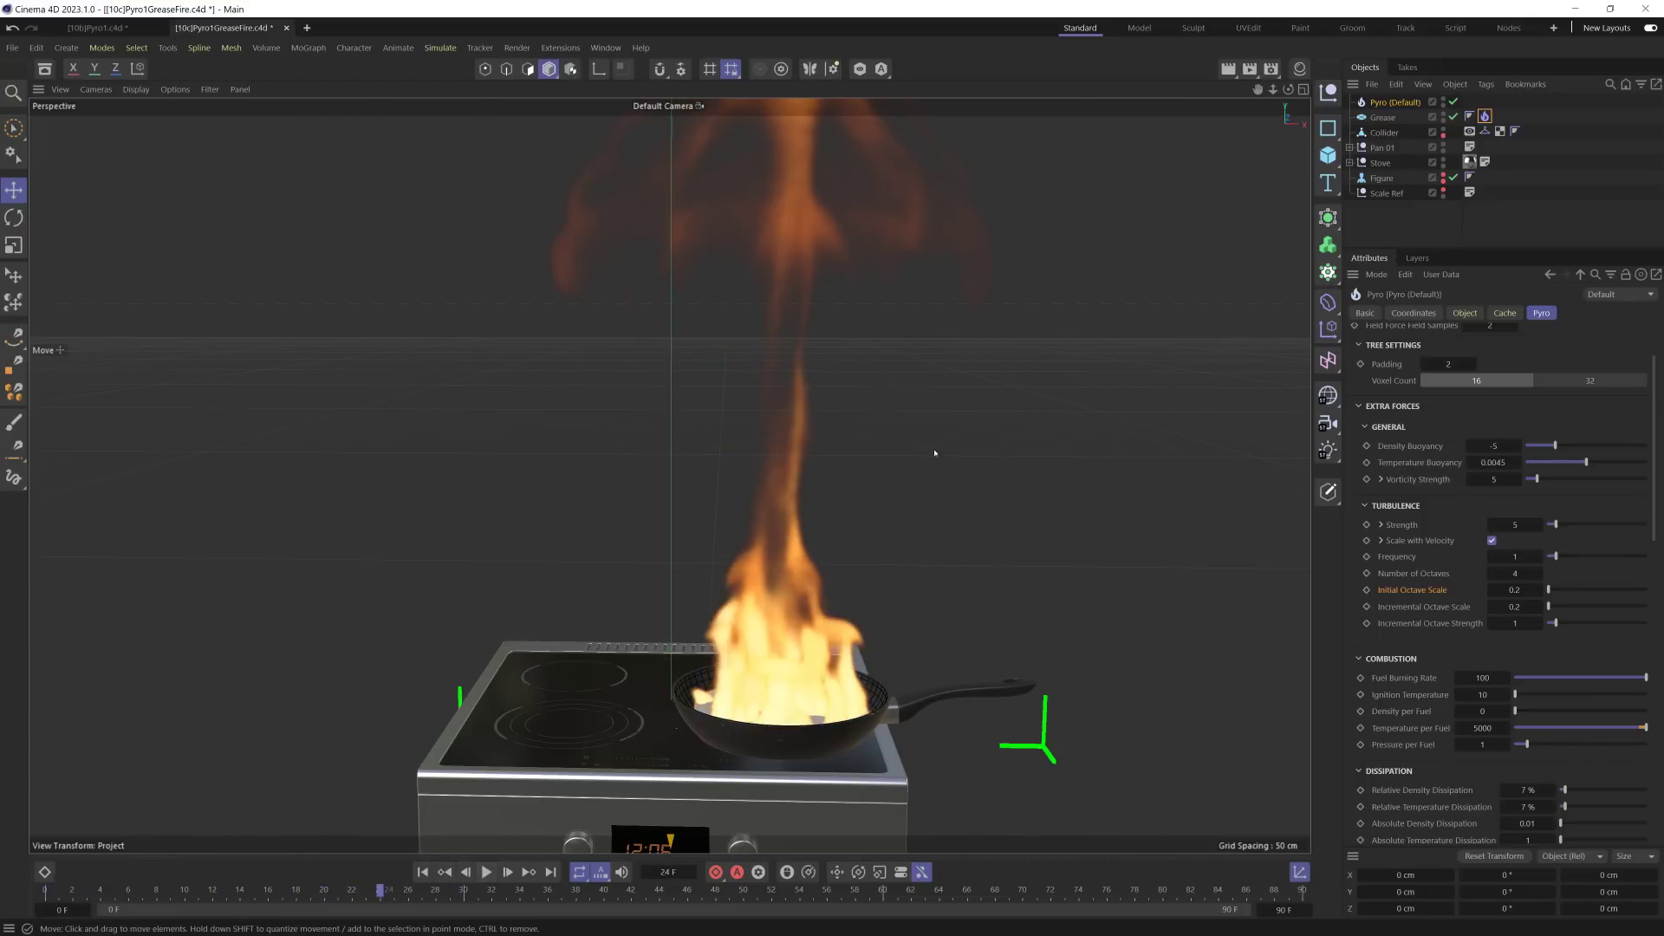
pyautogui.keyDown('alt'); pyautogui.moveTo(935, 453); pyautogui.dragTo(849, 644); pyautogui.keyUp('alt')
pyautogui.keyDown('alt'); pyautogui.moveTo(840, 700); pyautogui.dragTo(819, 555); pyautogui.keyUp('alt')
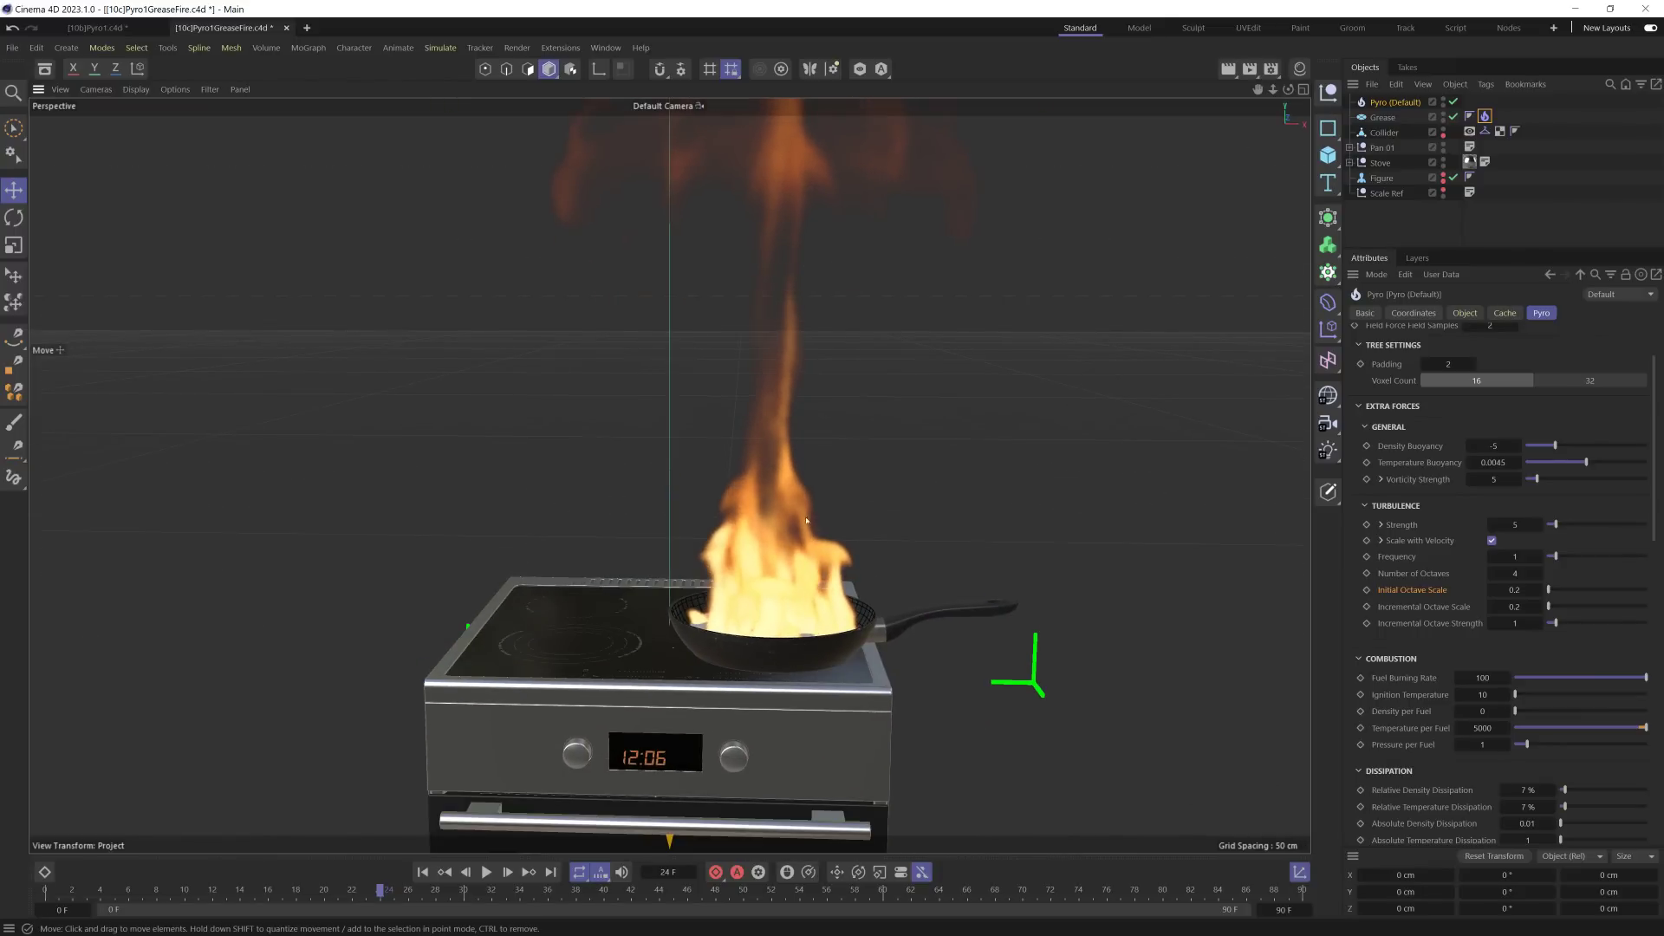
pyautogui.scroll(-3, 835, 361)
pyautogui.scroll(4, 834, 361)
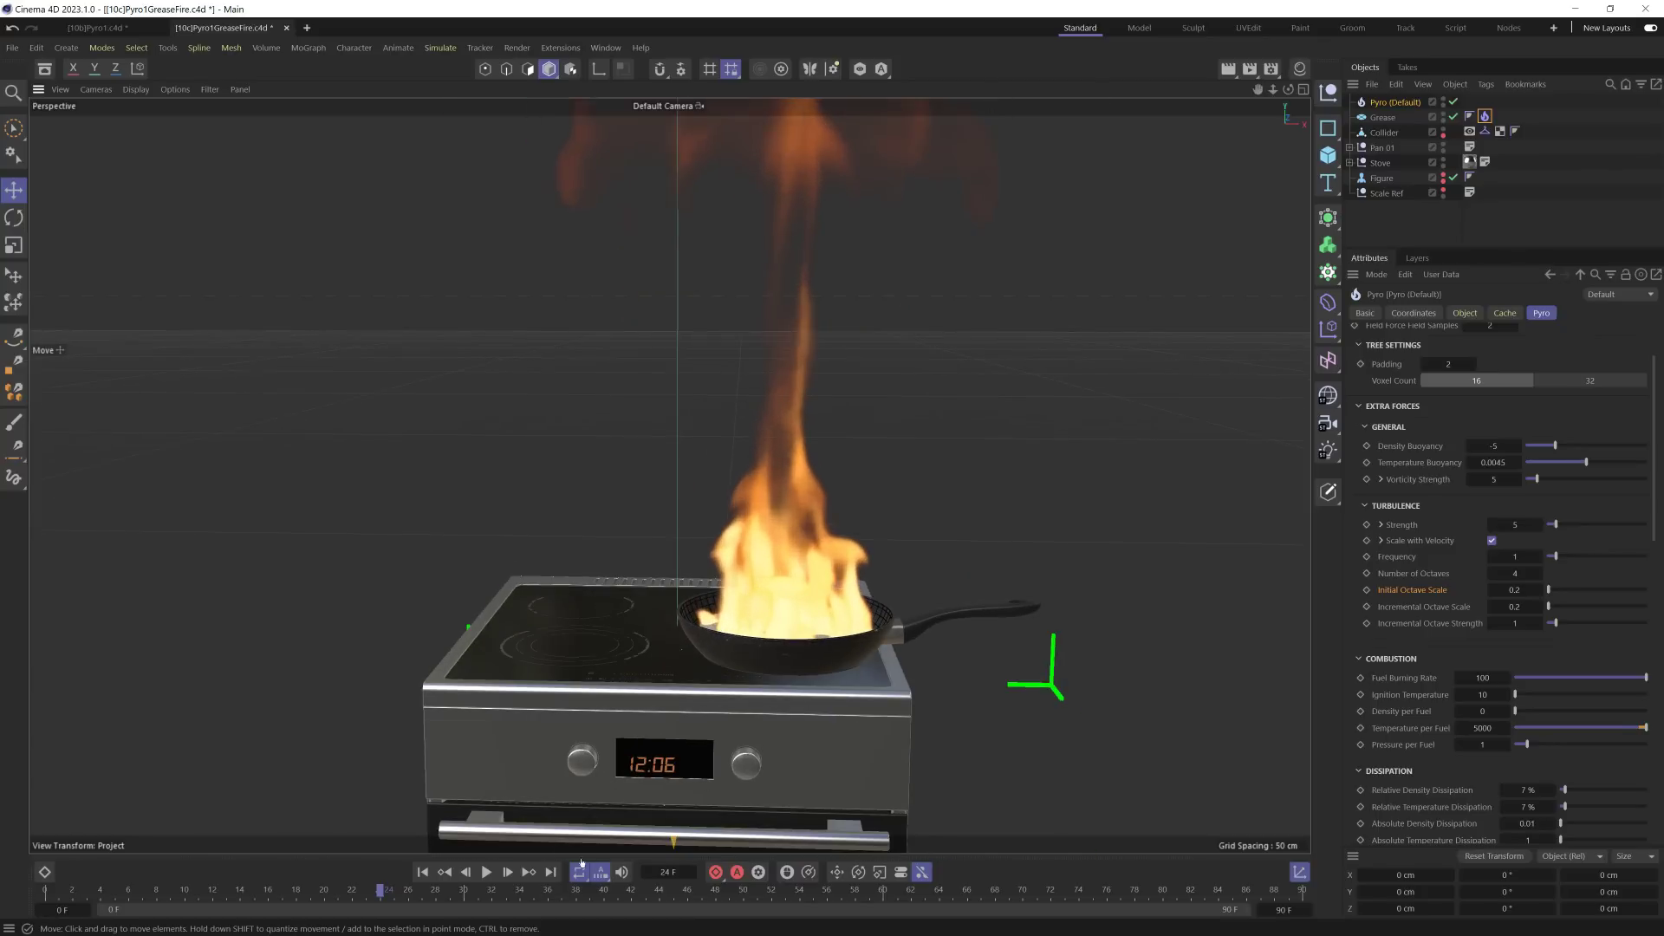
pyautogui.click(485, 872)
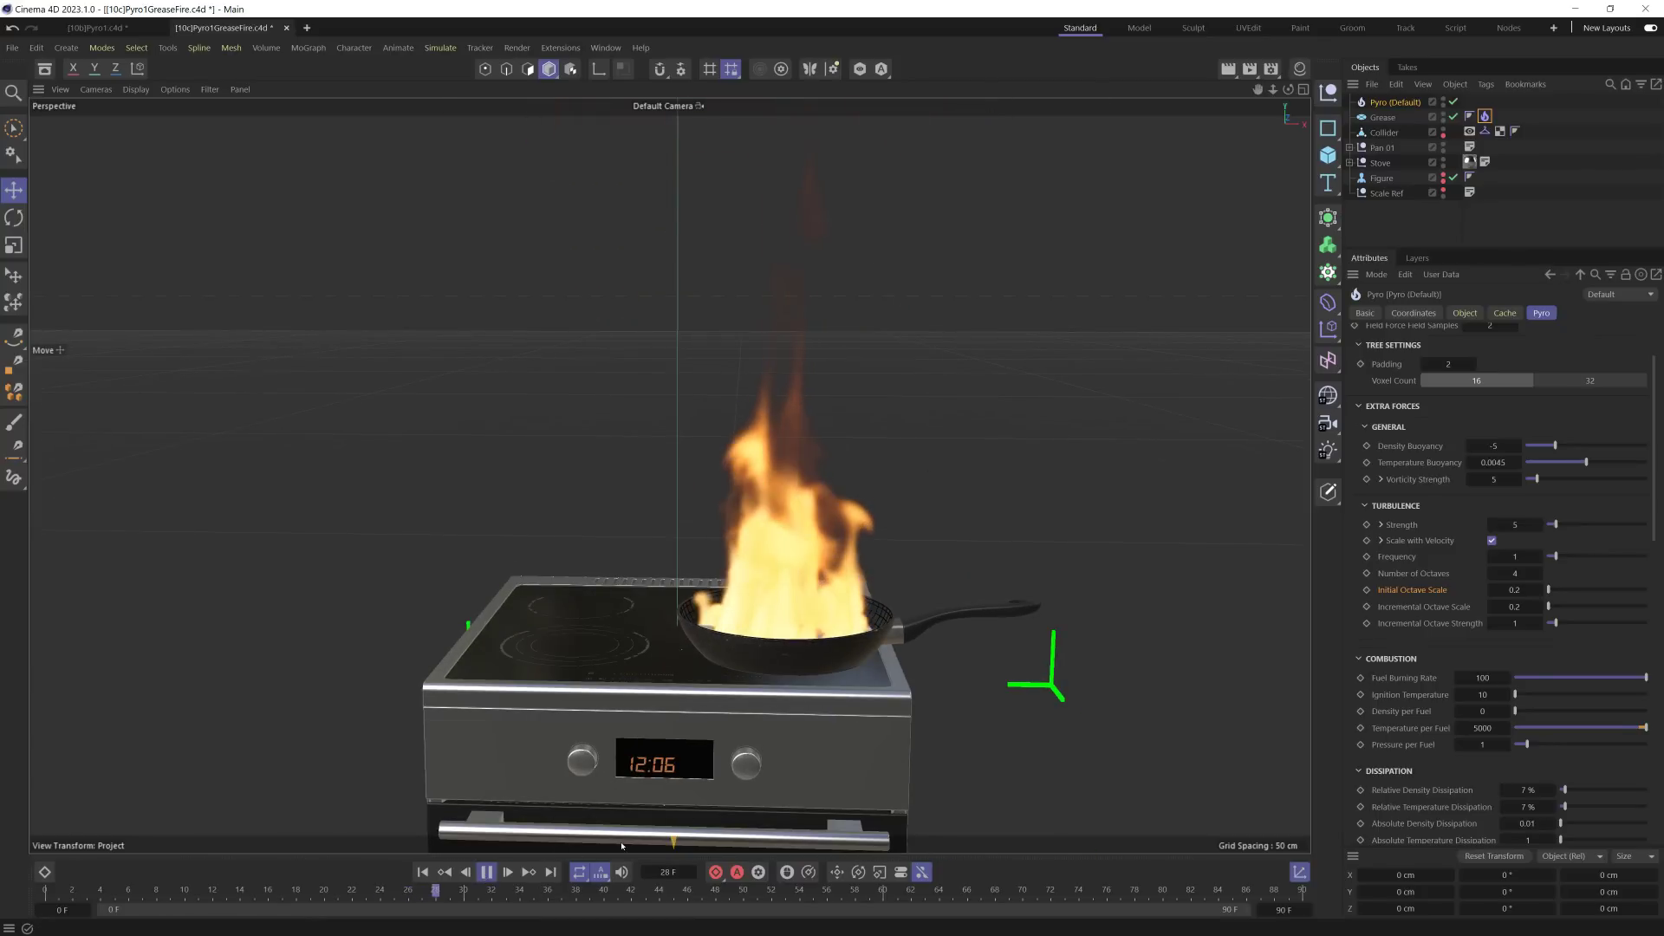
pyautogui.click(487, 872)
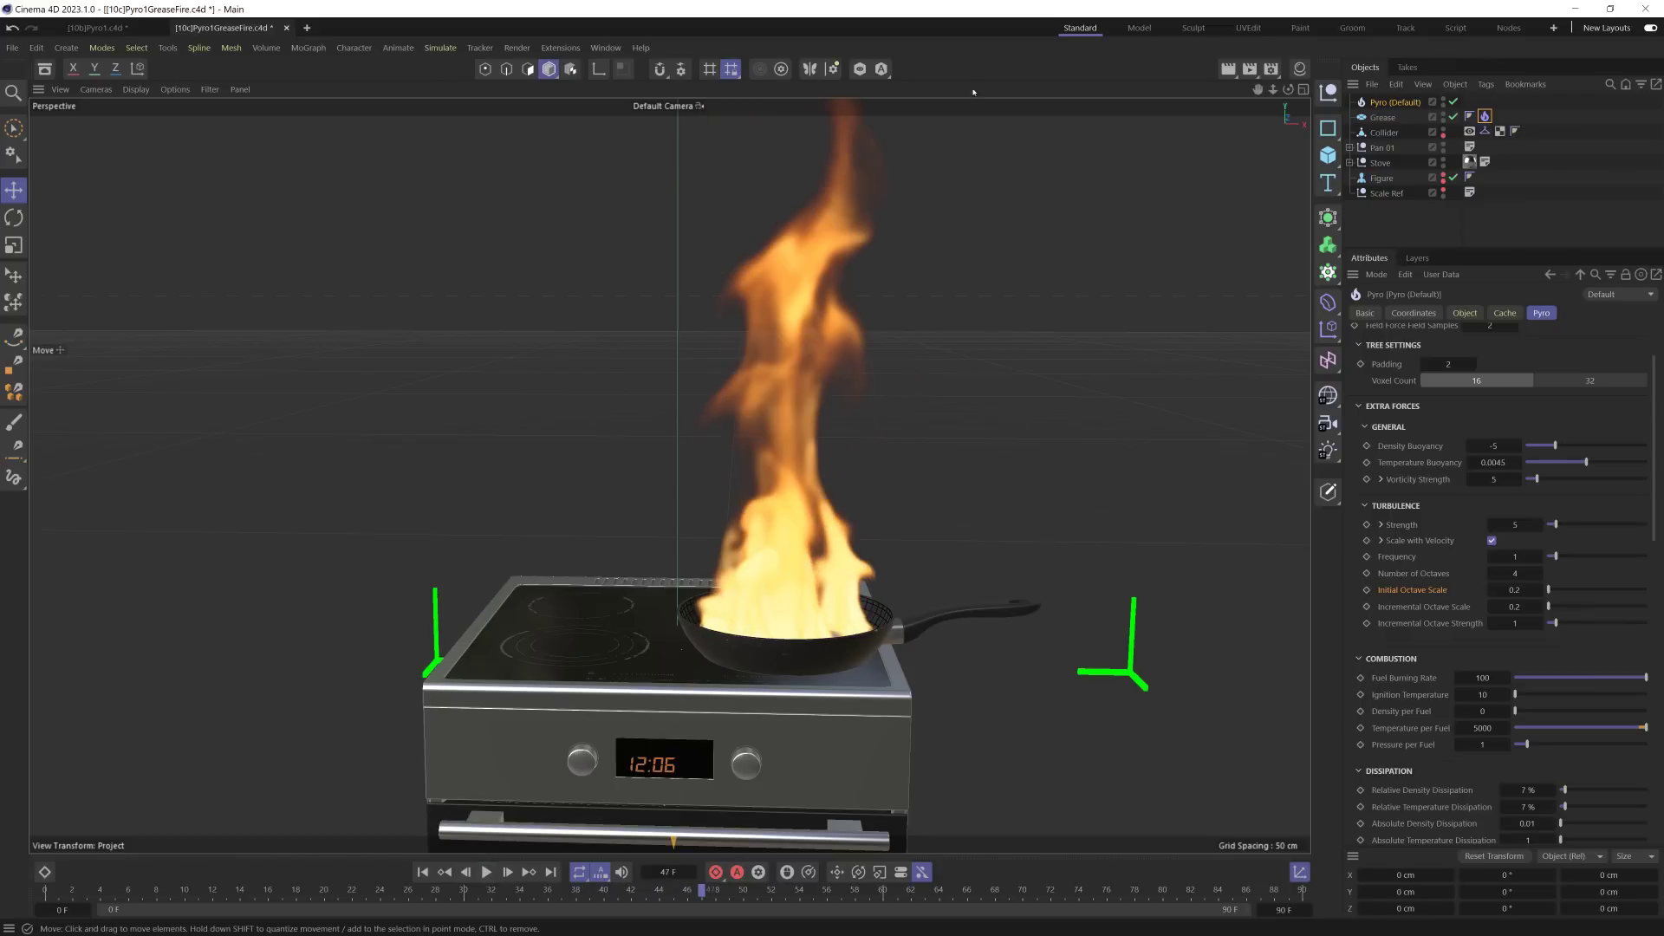
# Step: Save the grease fire scene, rewind to frame 0, and start a new empty document
pyautogui.hotkey('ctrl', 's')
pyautogui.click(422, 872)
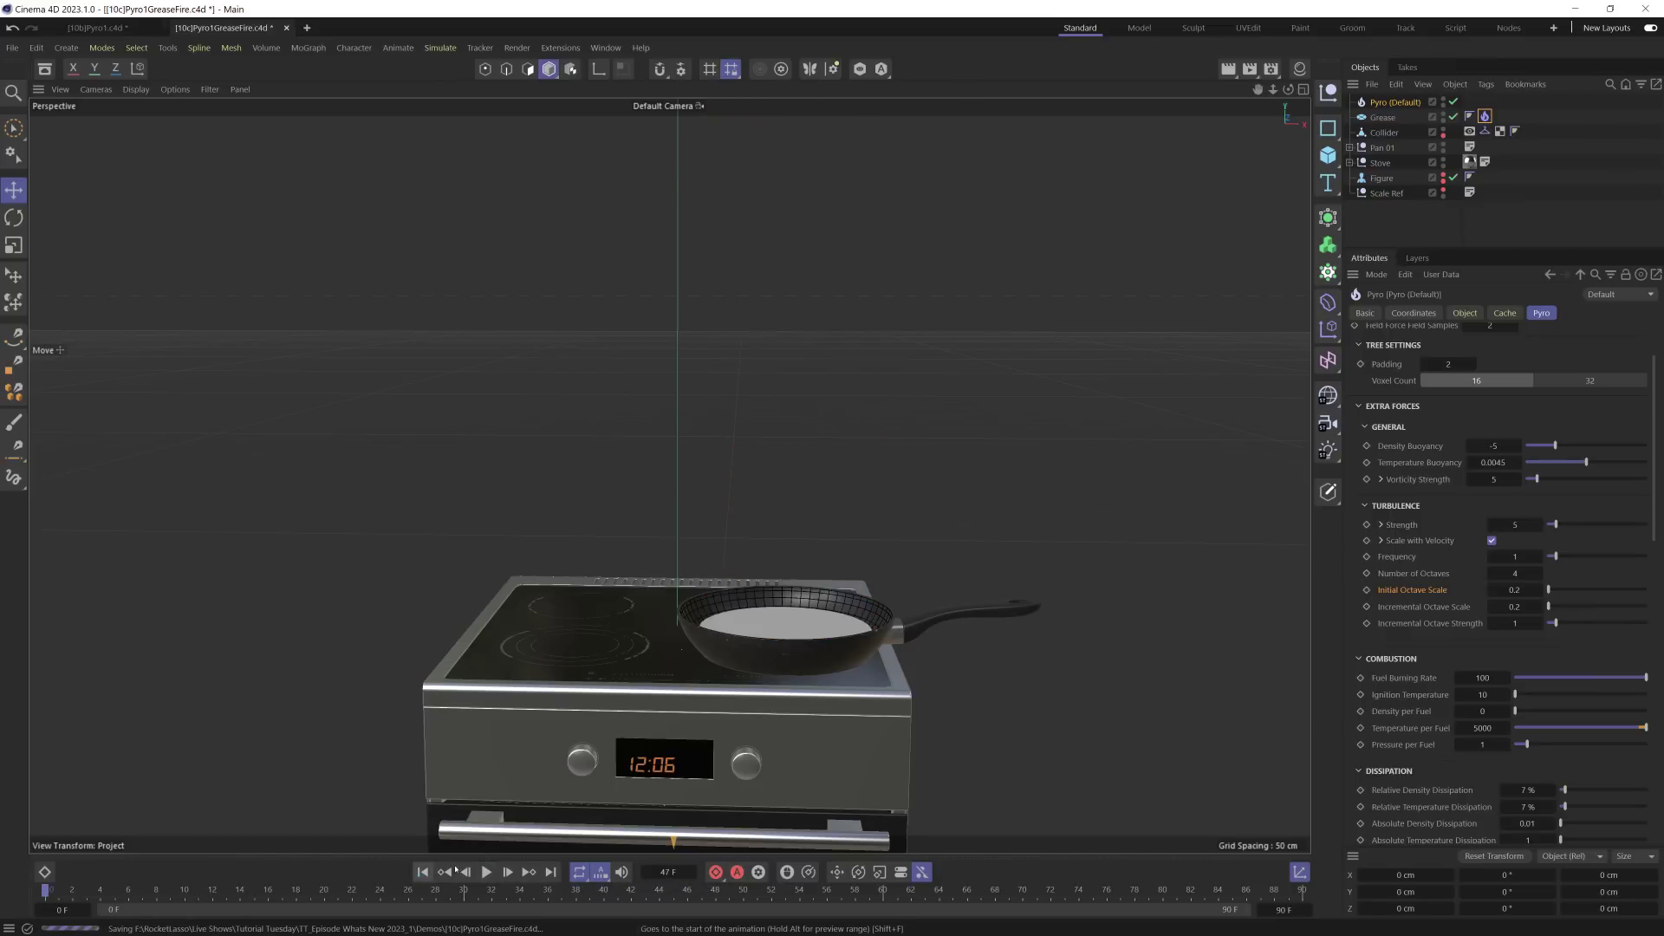
pyautogui.hotkey('ctrl', 'n')
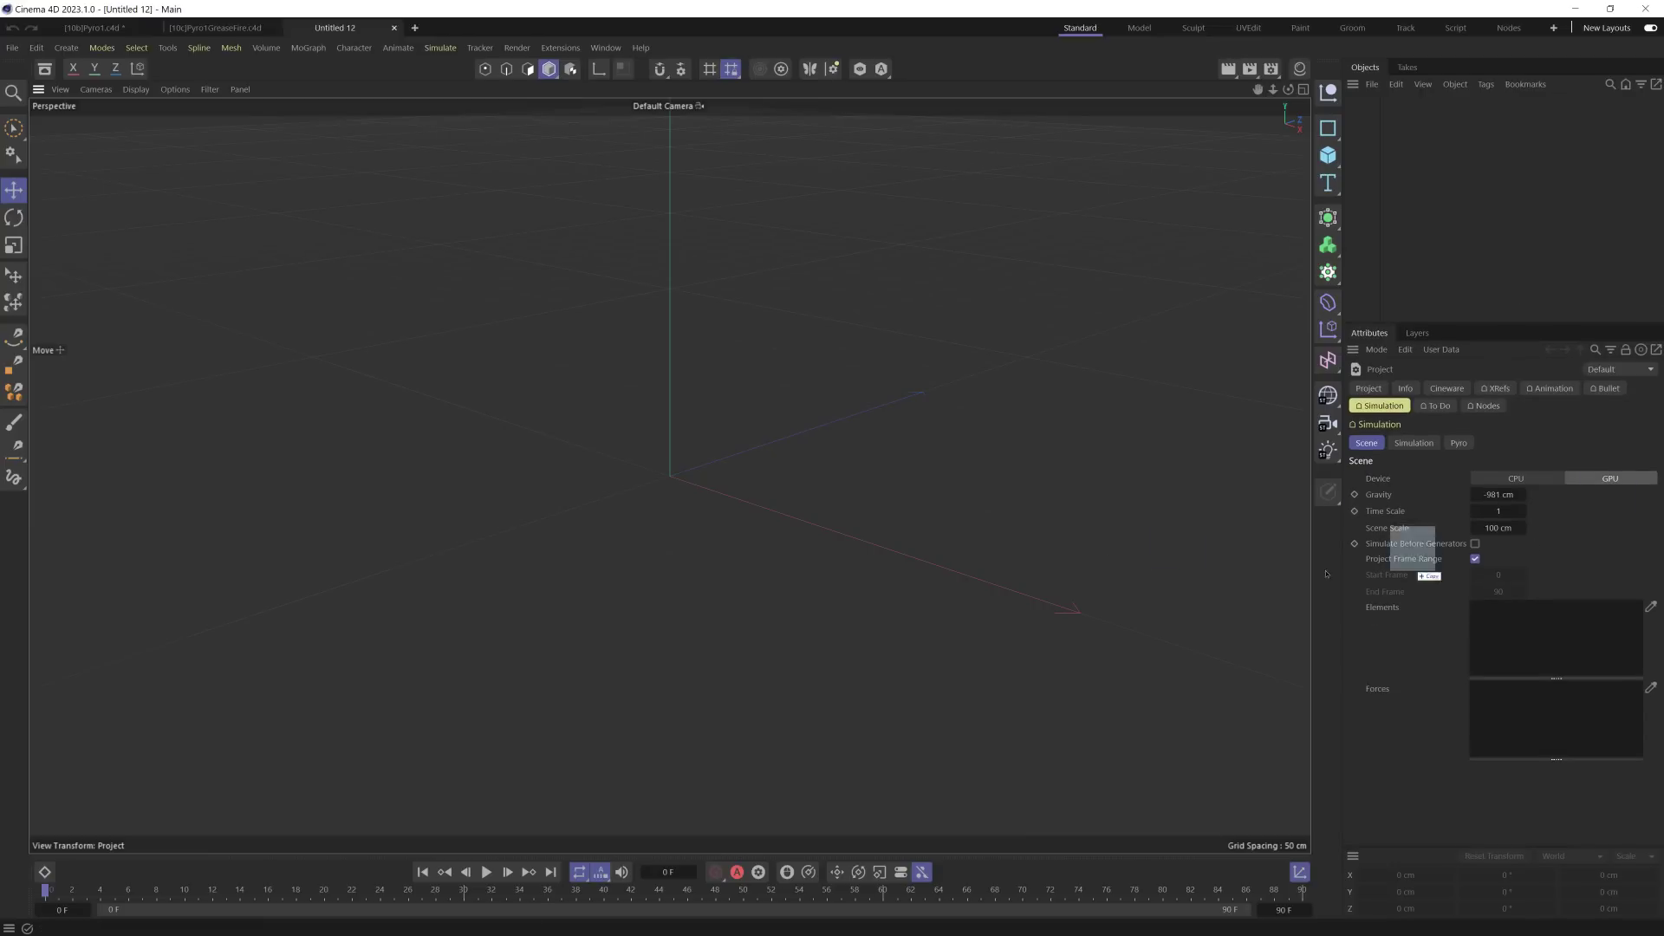
# Step: Load PyroColorFalls.c4d and inspect the eight pillar cylinders and the Walls hierarchy
pyautogui.moveTo(1415, 554); pyautogui.dragTo(561, 491)
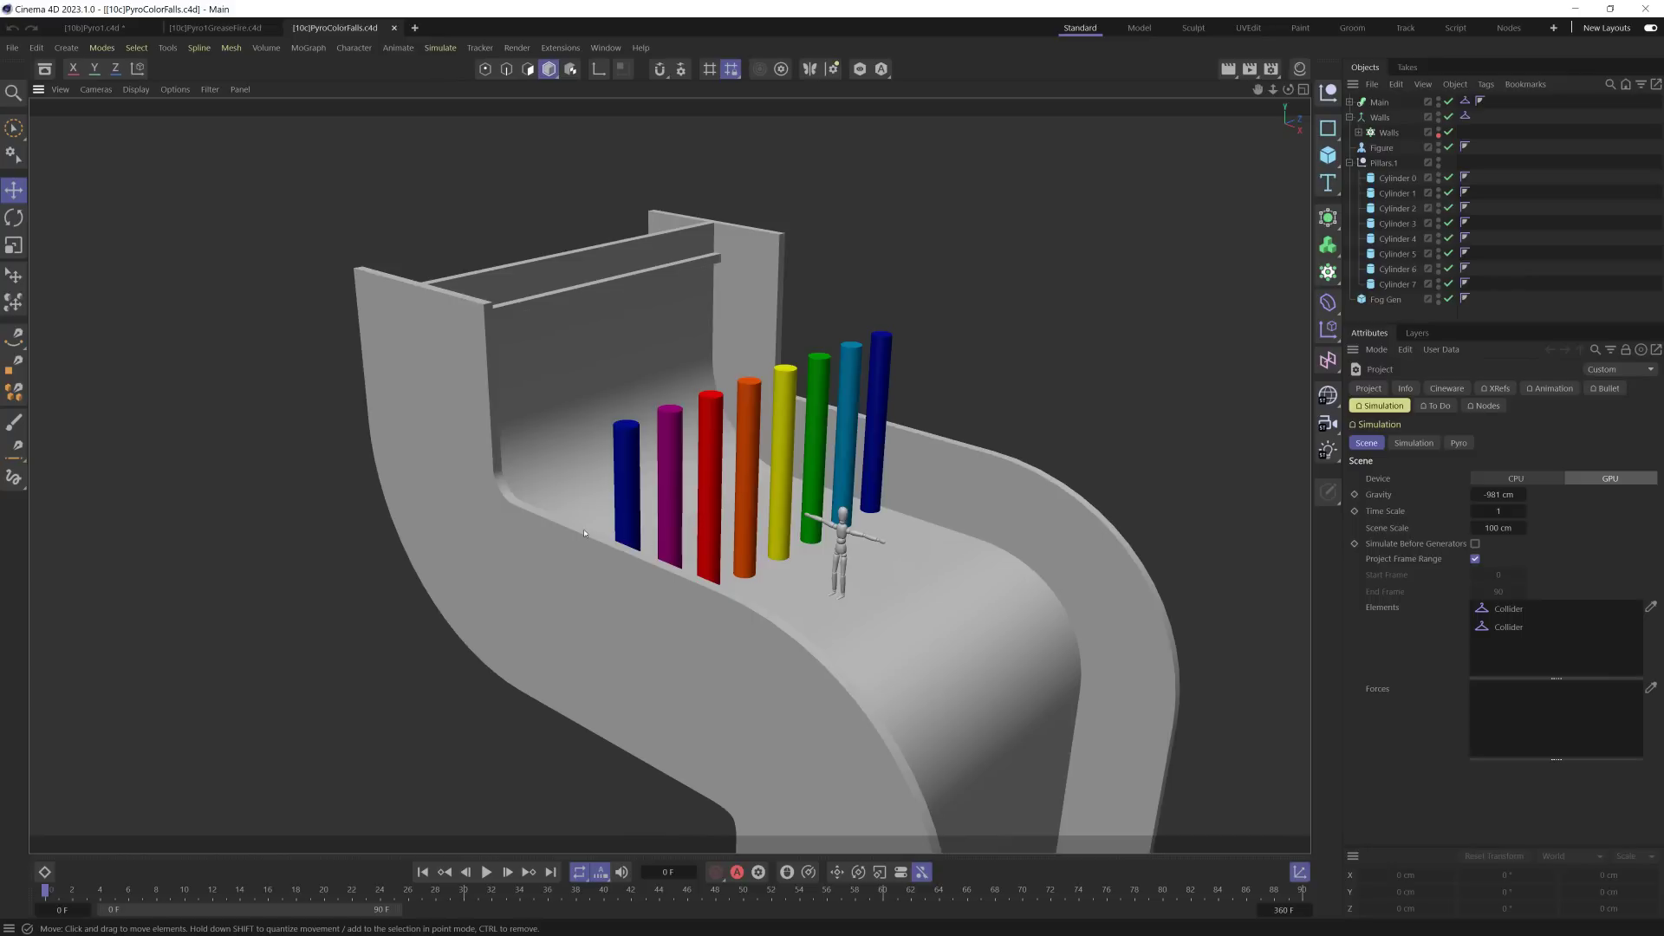
pyautogui.keyDown('alt'); pyautogui.moveTo(523, 477); pyautogui.dragTo(572, 481); pyautogui.keyUp('alt')
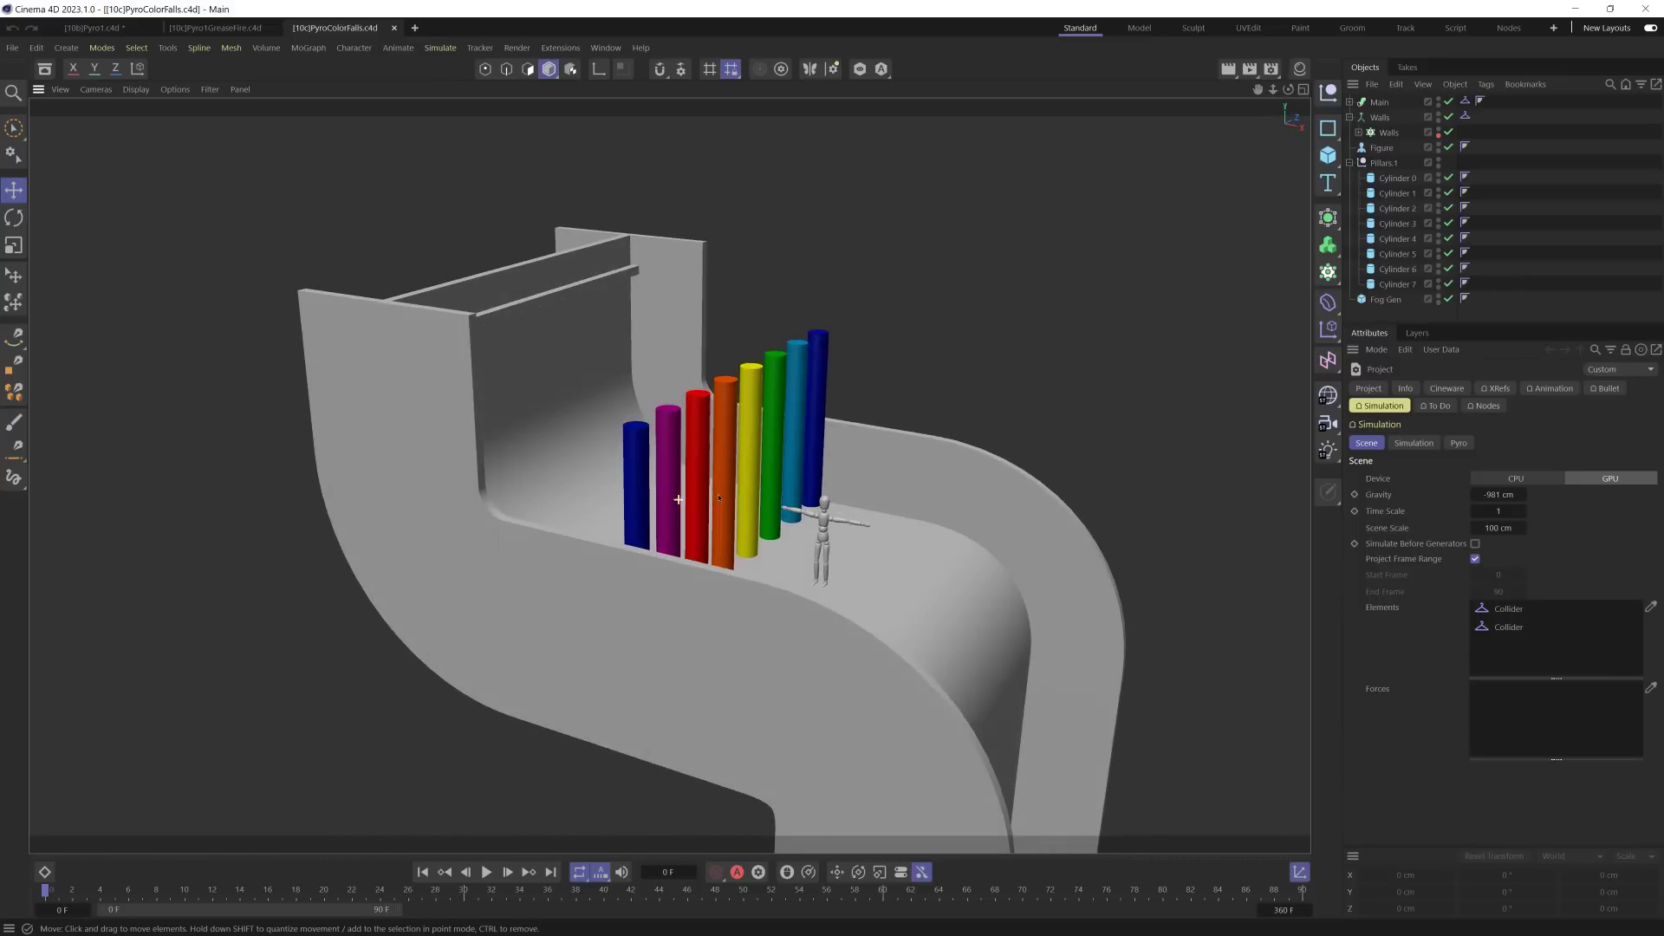
pyautogui.click(1396, 182)
pyautogui.keyDown('shift'); pyautogui.click(1396, 284); pyautogui.keyUp('shift')
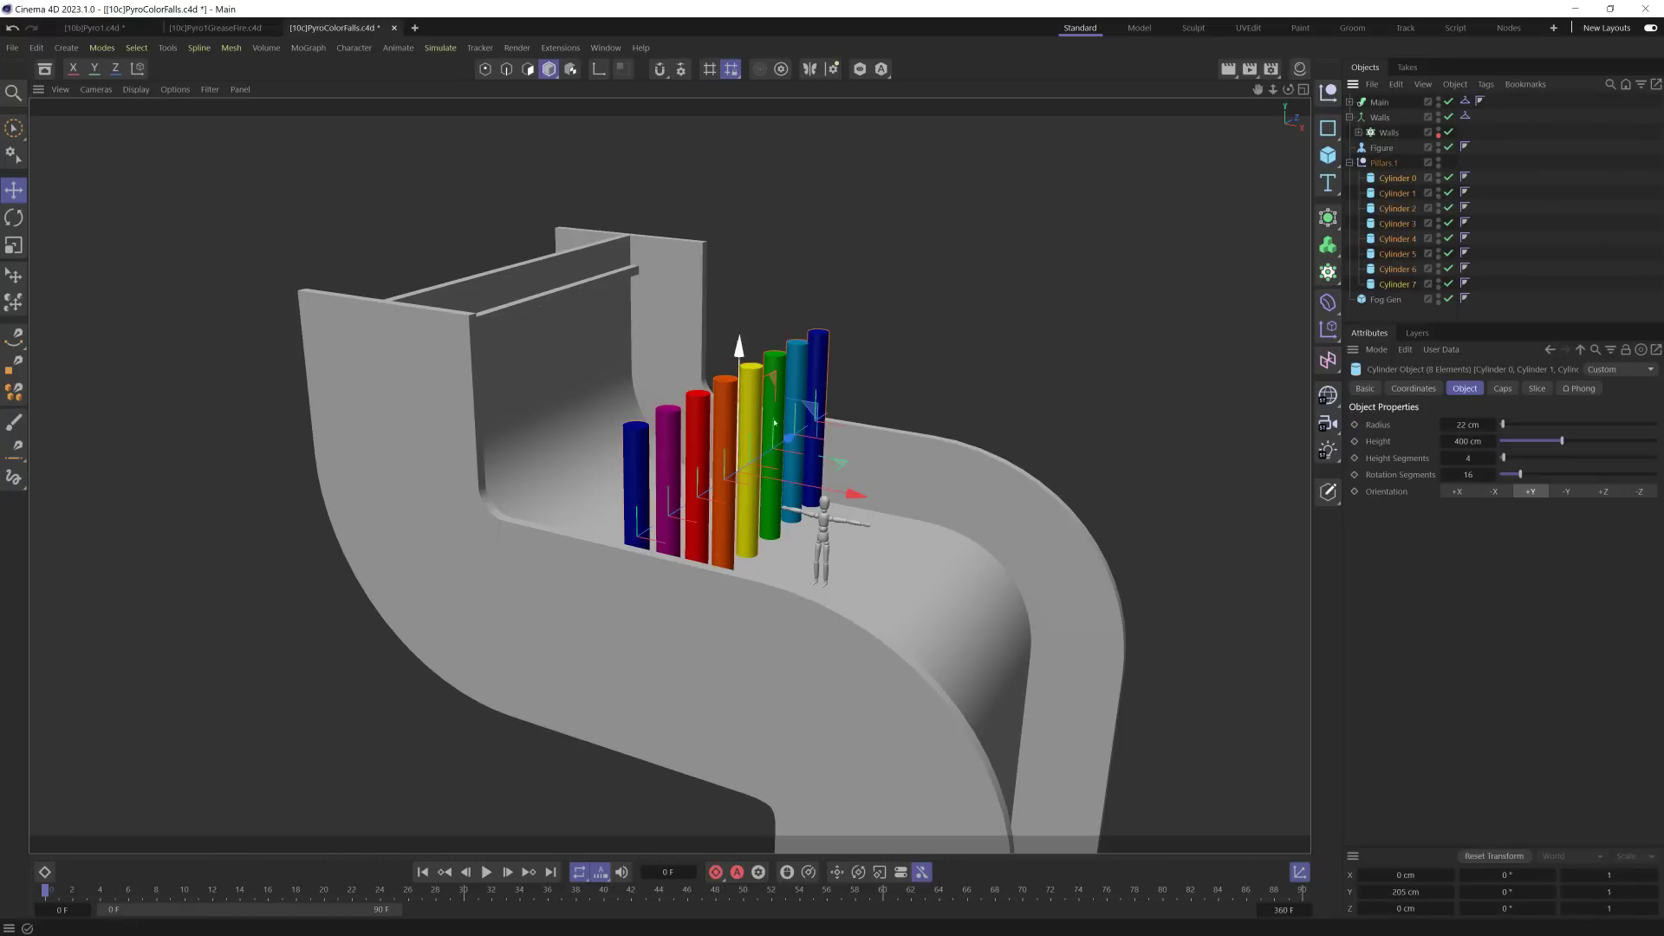
pyautogui.click(1358, 131)
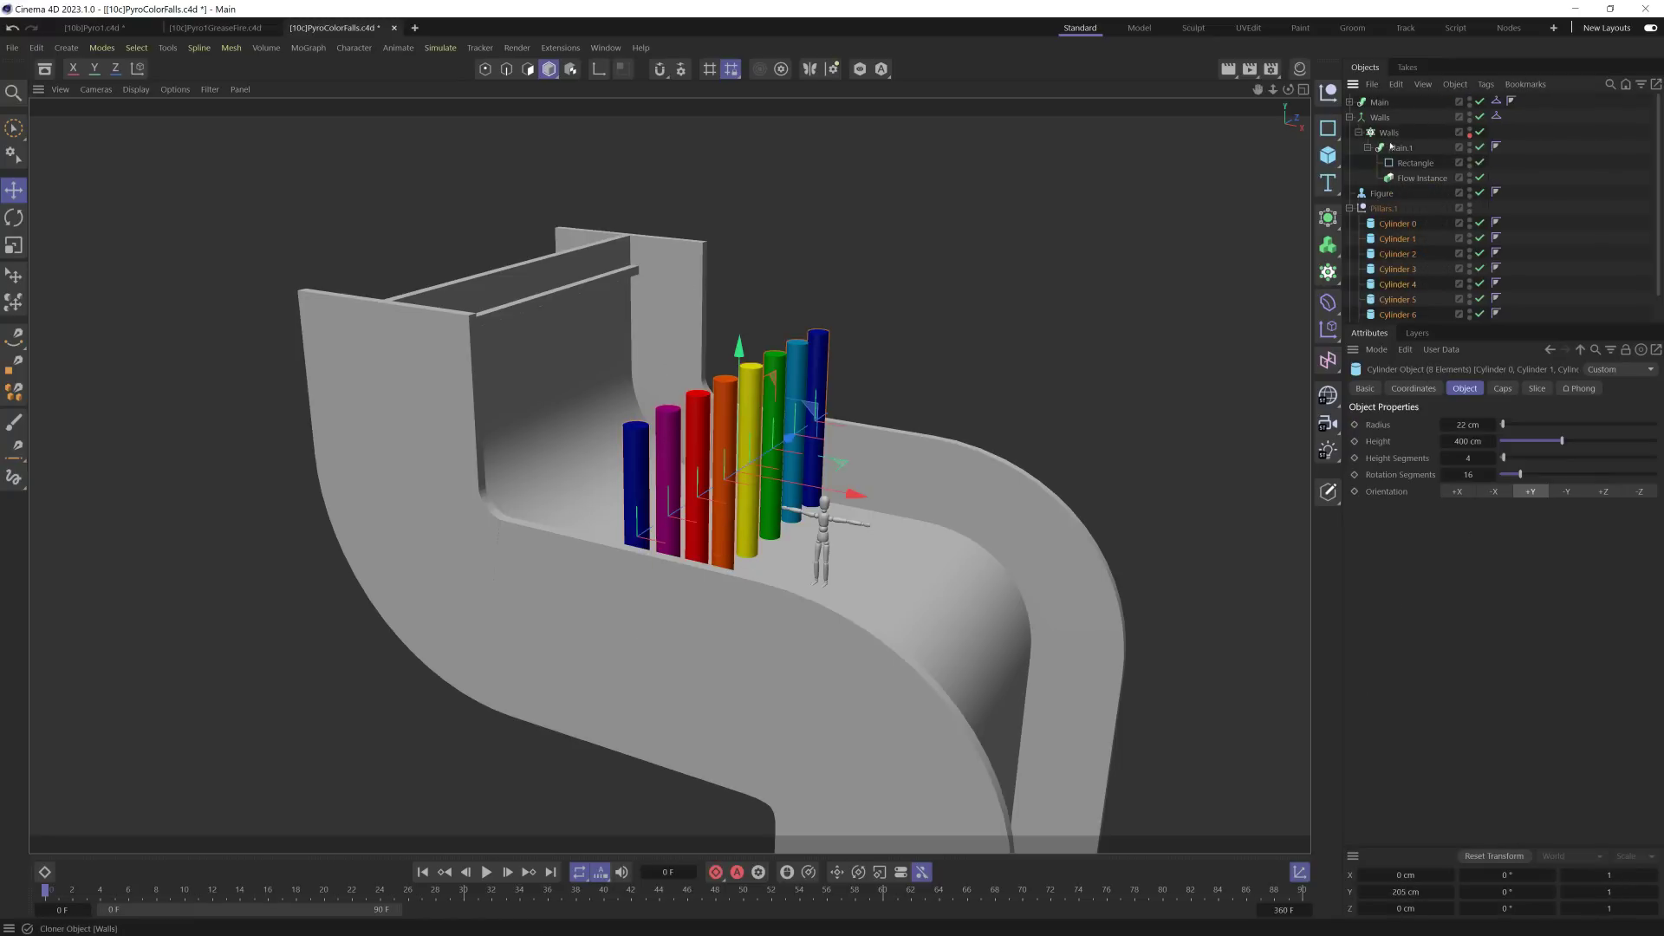
pyautogui.click(1350, 102)
pyautogui.click(1388, 132)
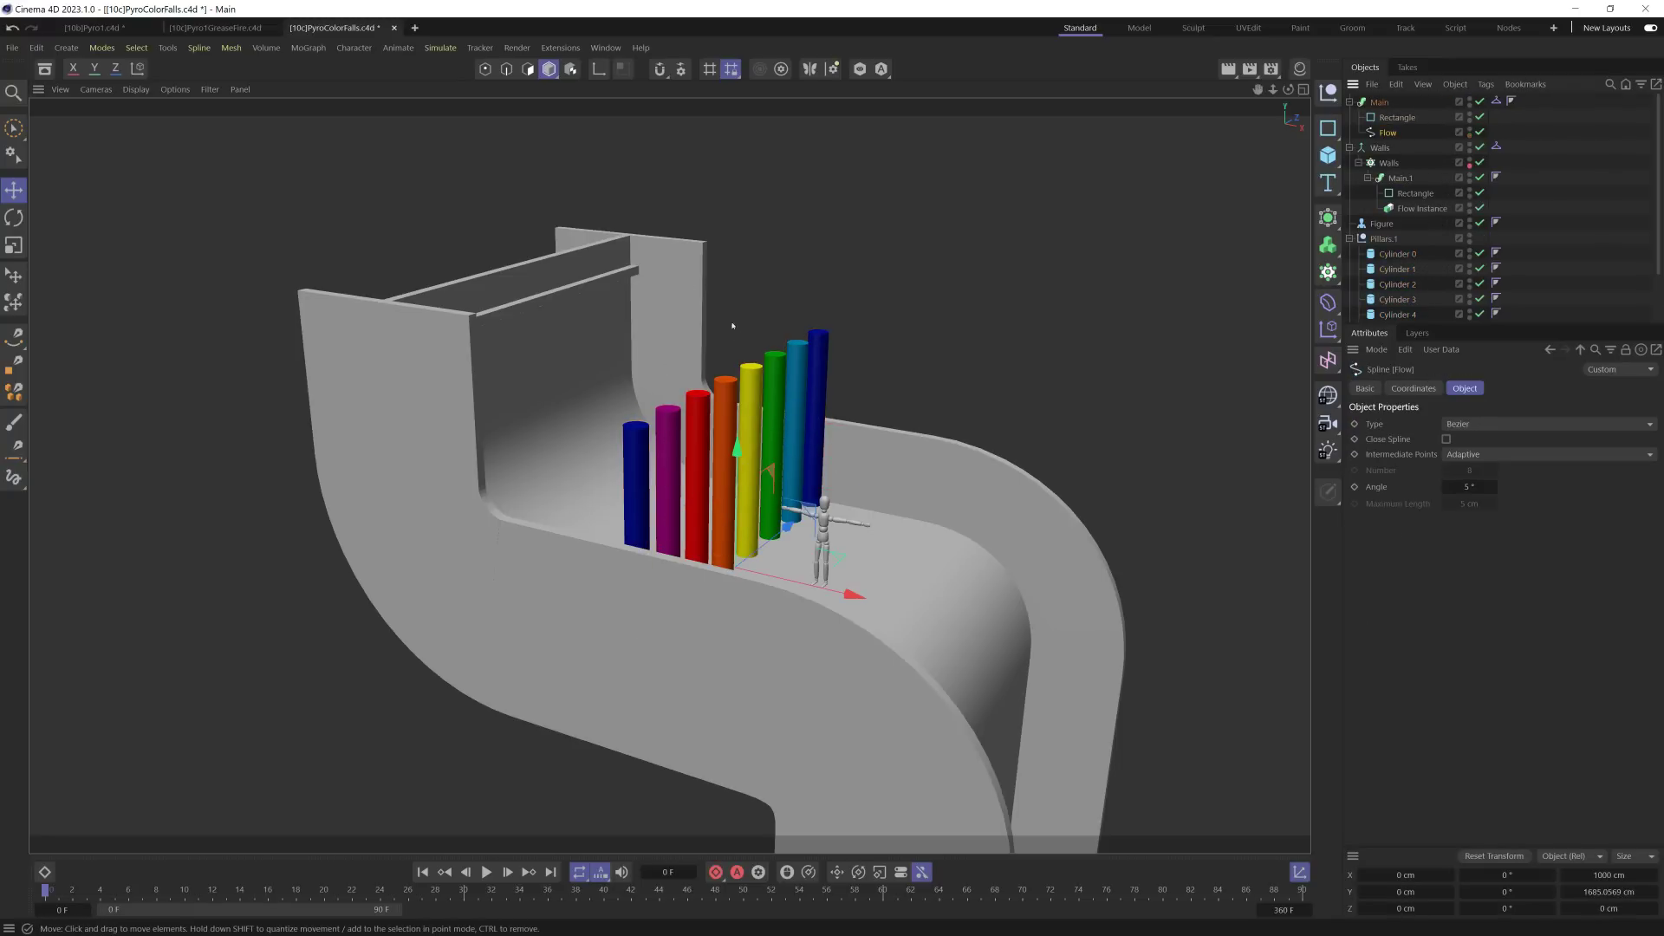
pyautogui.click(691, 282)
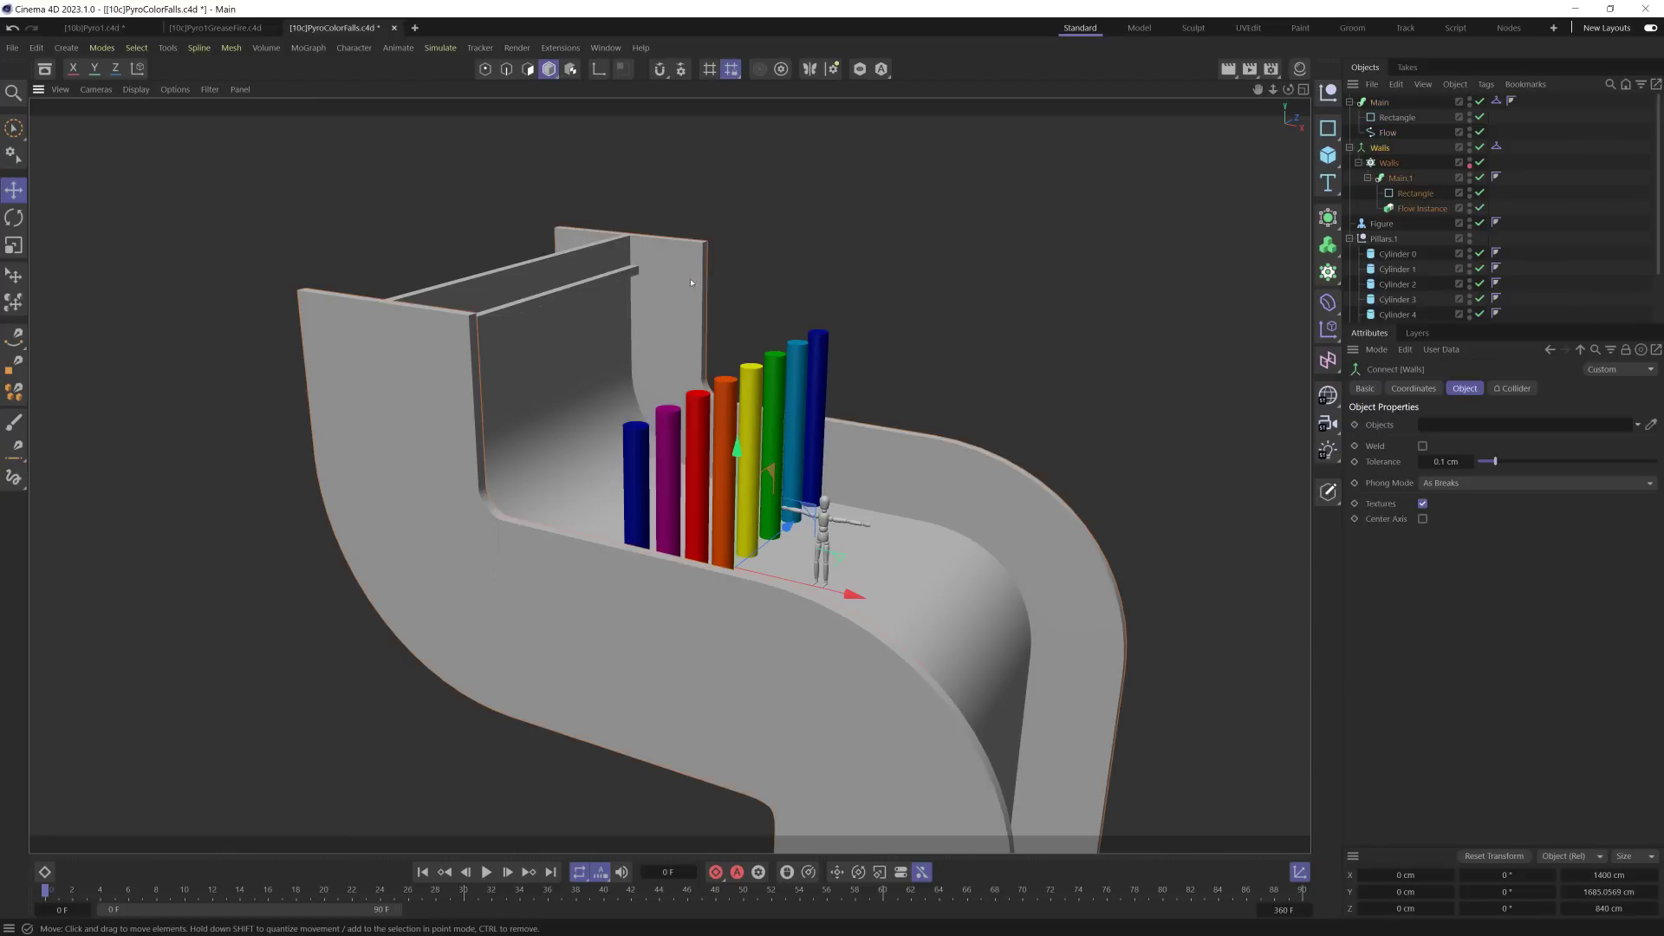
# Step: Switch the viewport to Gouraud Shading (Lines) and hide the Walls object
pyautogui.press('n')
pyautogui.press('b')
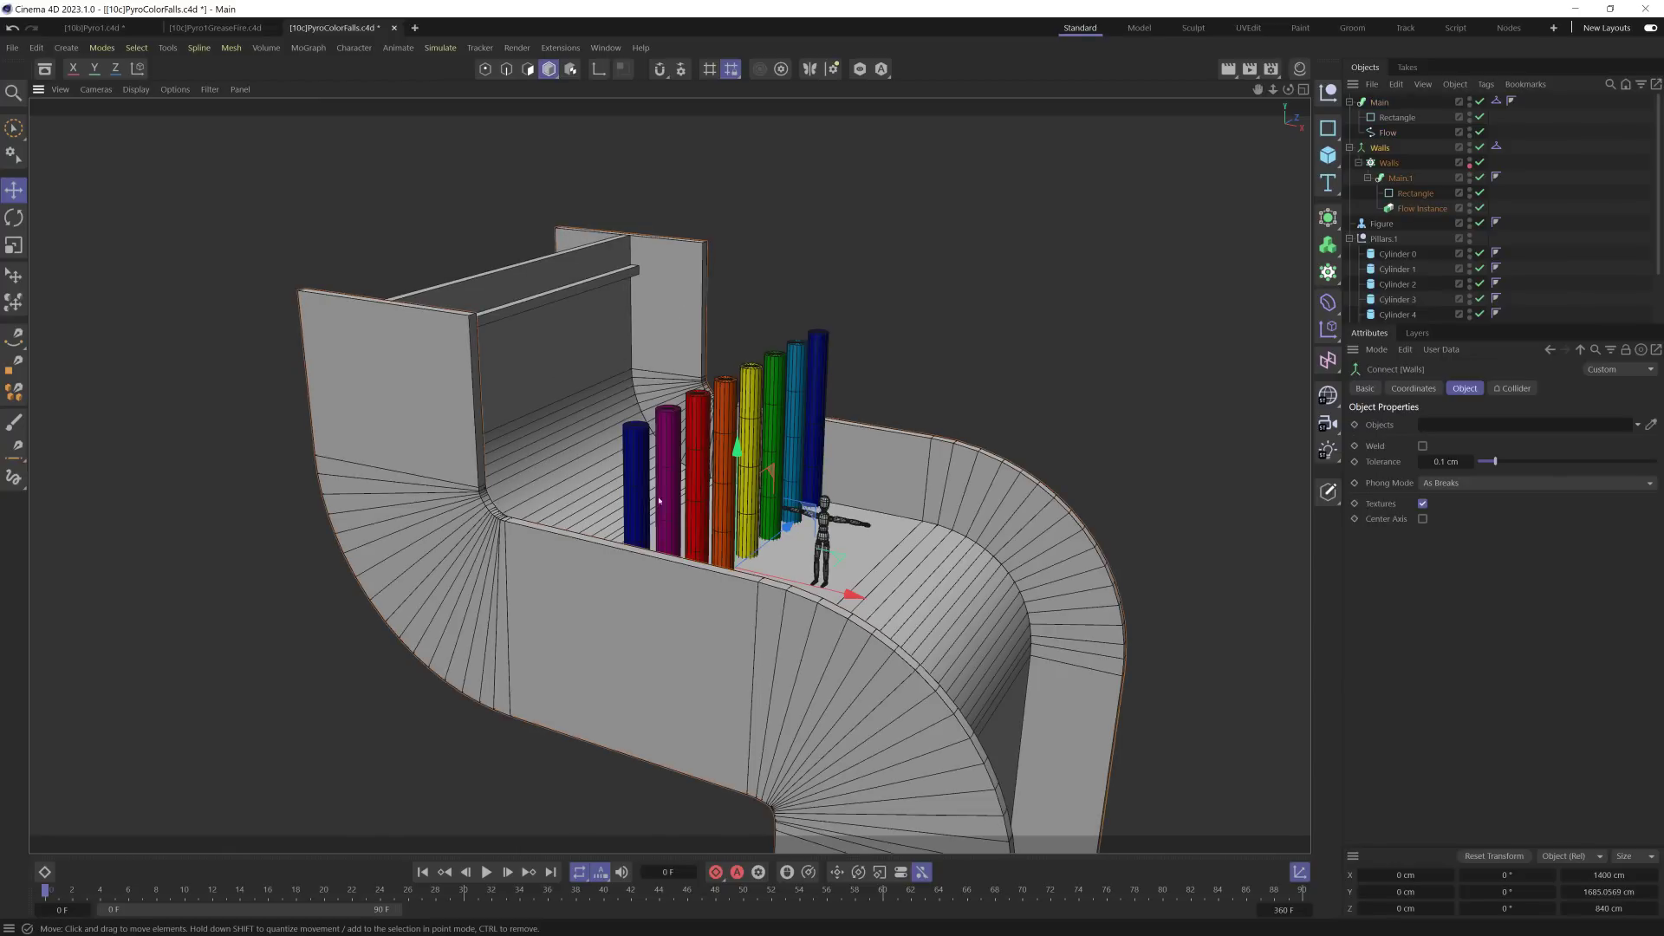
pyautogui.keyDown('alt'); pyautogui.moveTo(659, 445); pyautogui.dragTo(607, 447); pyautogui.keyUp('alt')
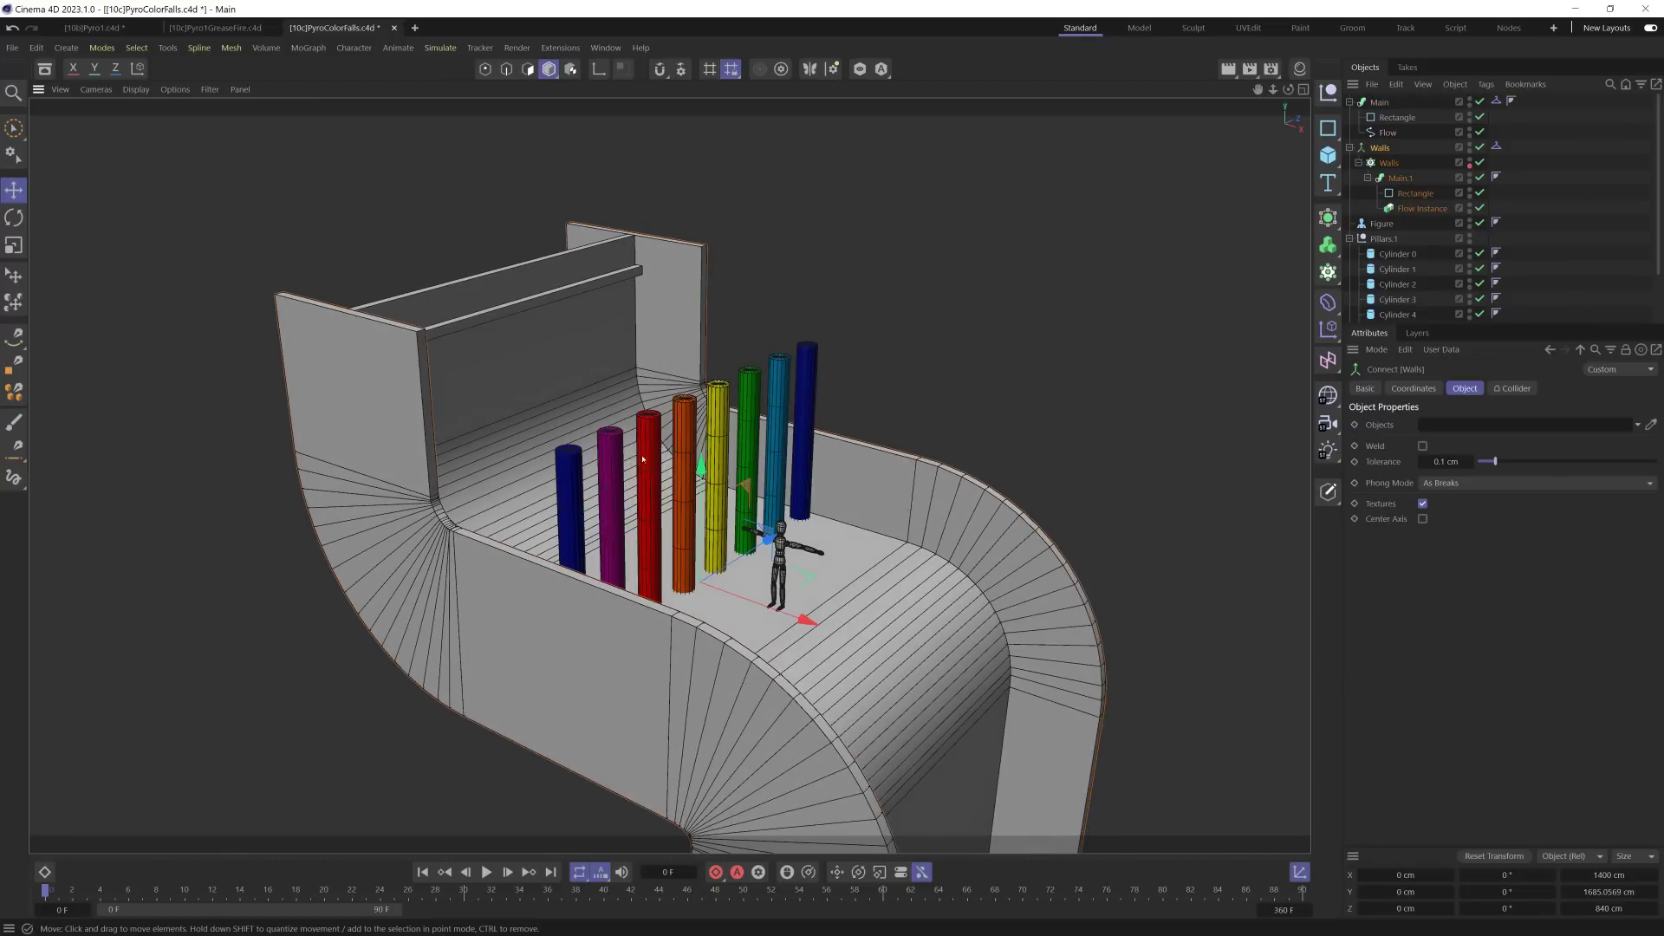
pyautogui.click(1348, 148)
pyautogui.click(1438, 146)
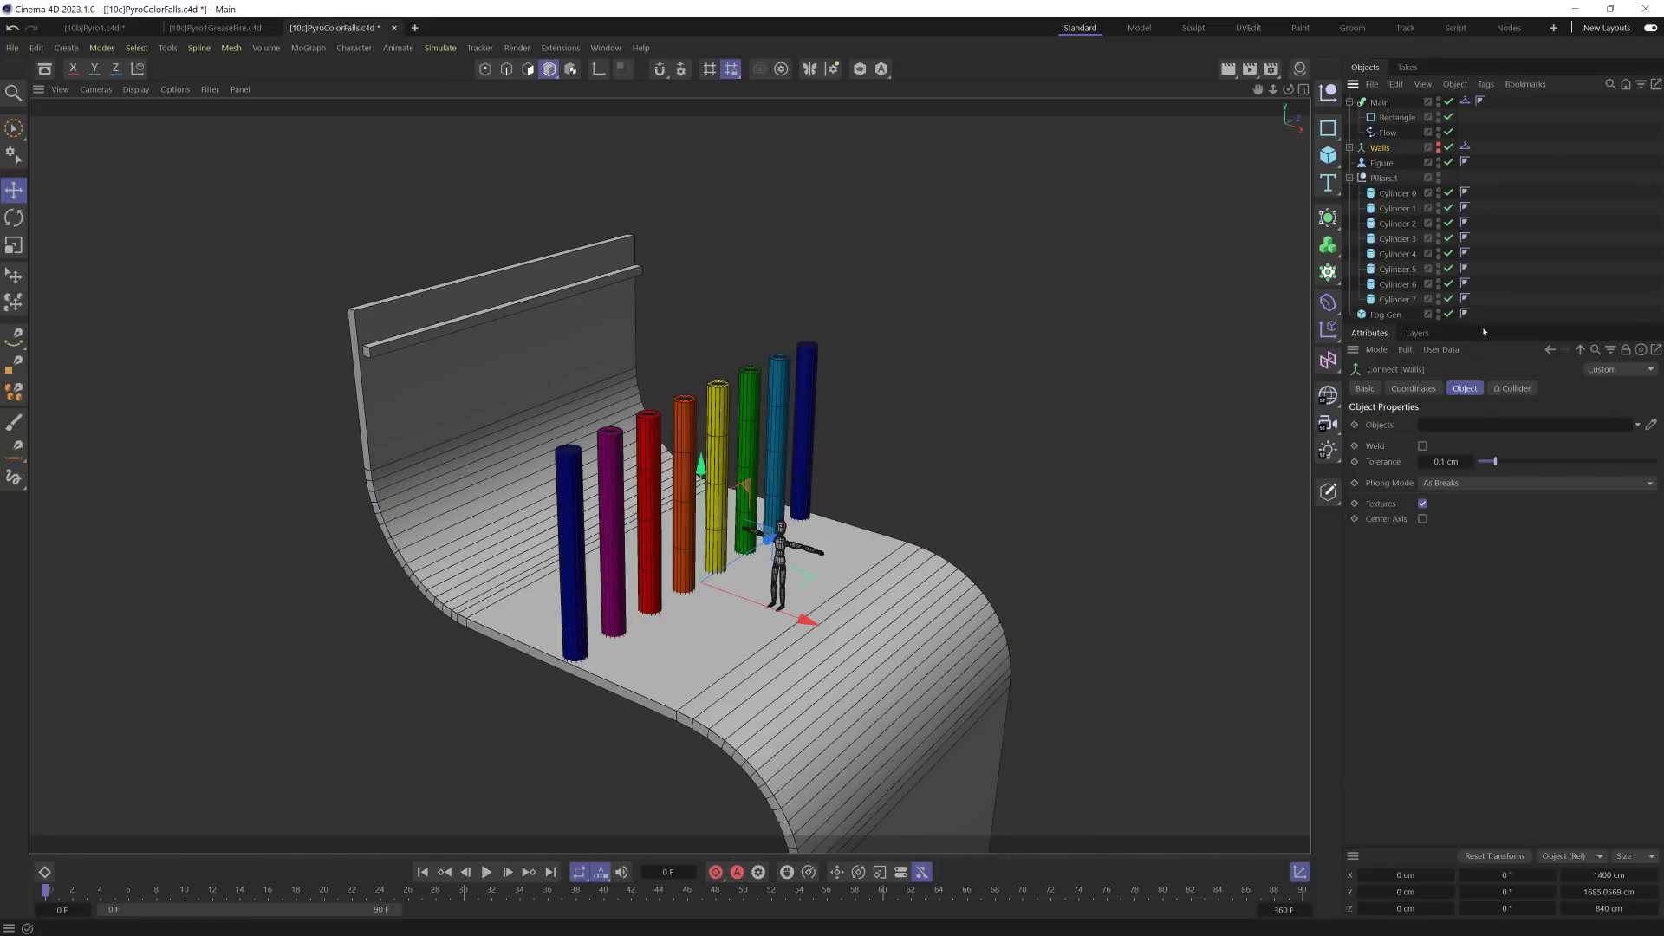
# Step: Enlarge the Objects list and select the 20 × 20 × 790 cm Fog Gen cube
pyautogui.moveTo(1486, 325); pyautogui.dragTo(1487, 382)
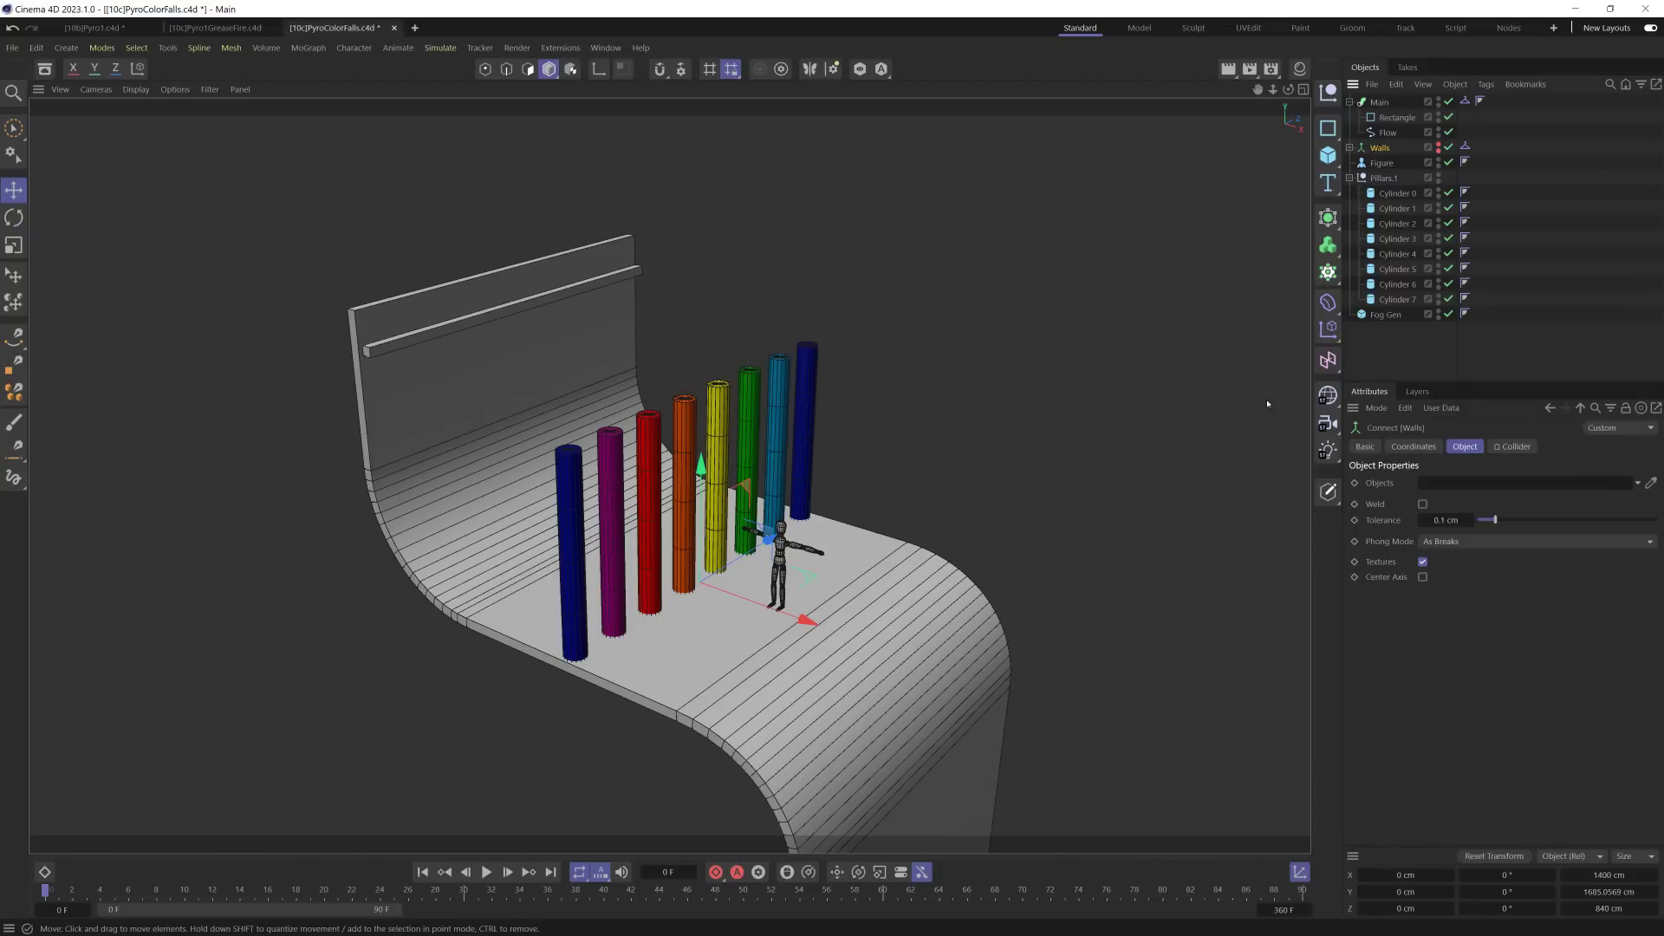
pyautogui.click(561, 303)
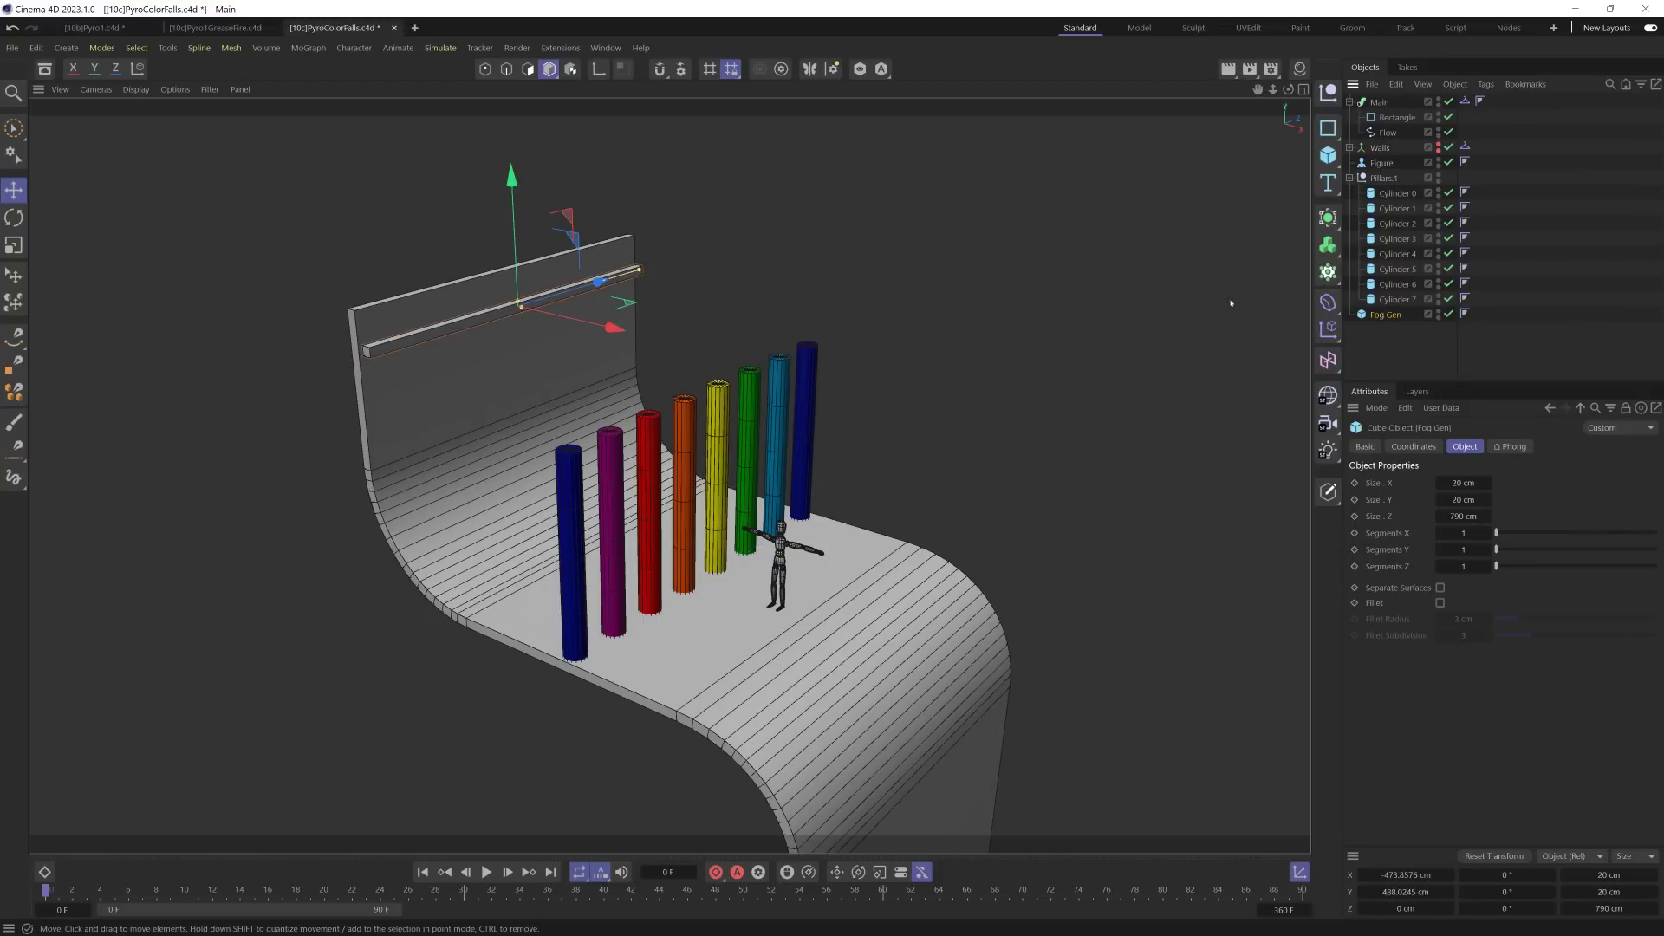
# Step: Add a Pyro tag to Fog Gen with Temperature disabled and Noise Strength 0
pyautogui.rightClick(1399, 318)
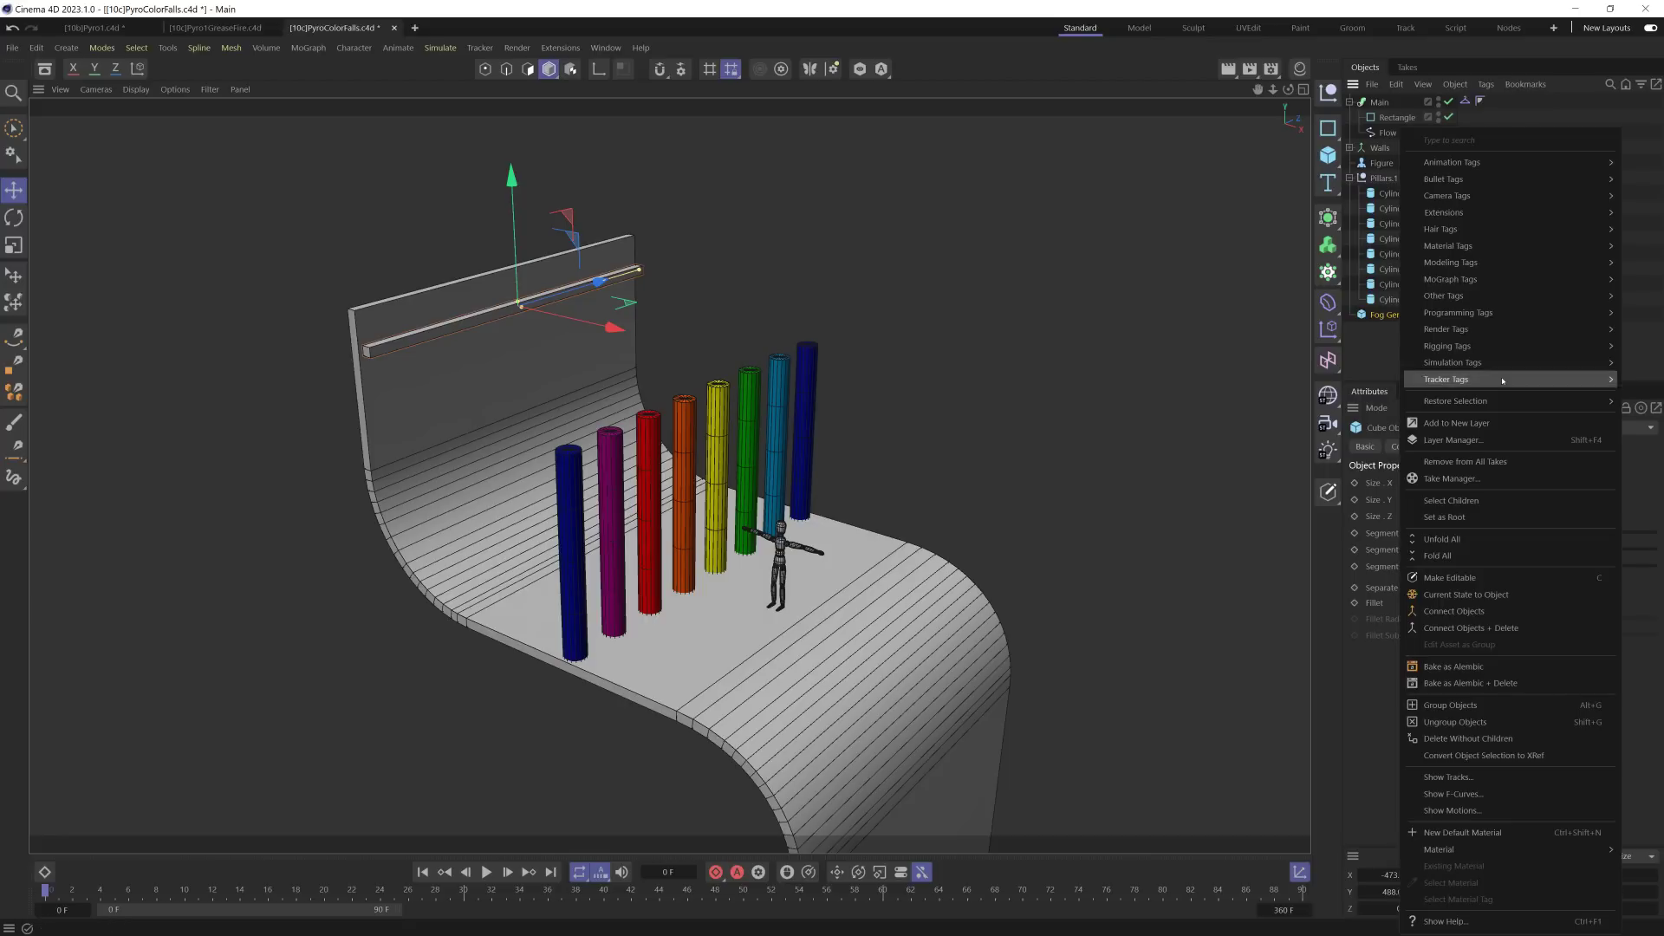
pyautogui.moveTo(1438, 363)
pyautogui.click(1376, 508)
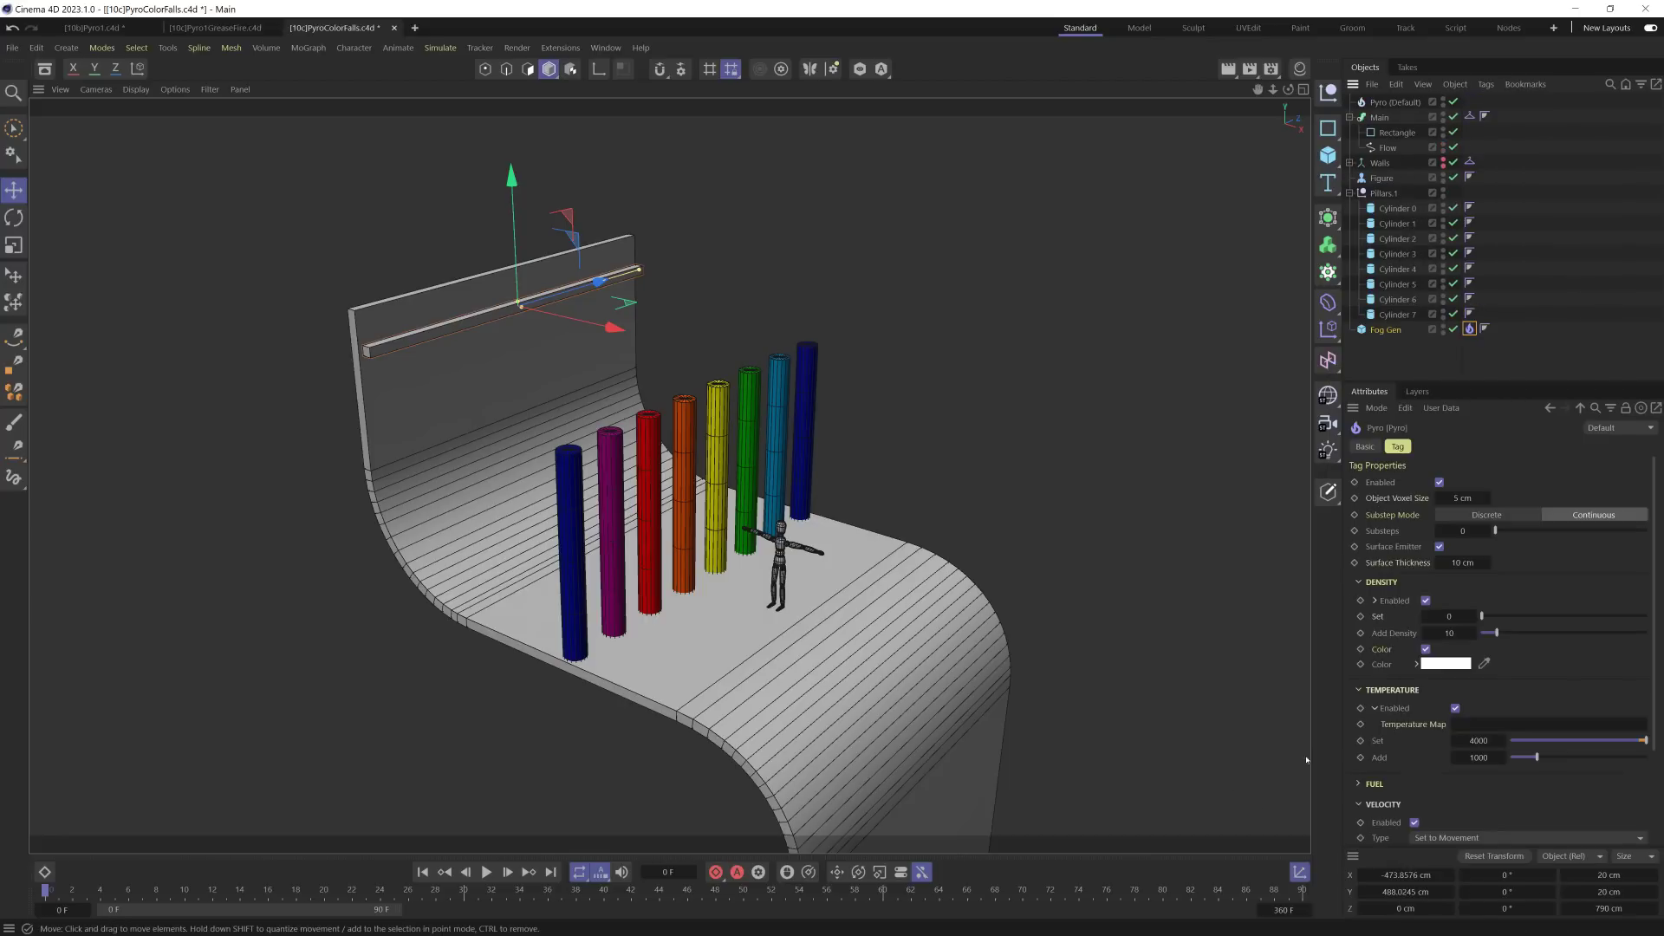
pyautogui.scroll(-3, 1387, 616)
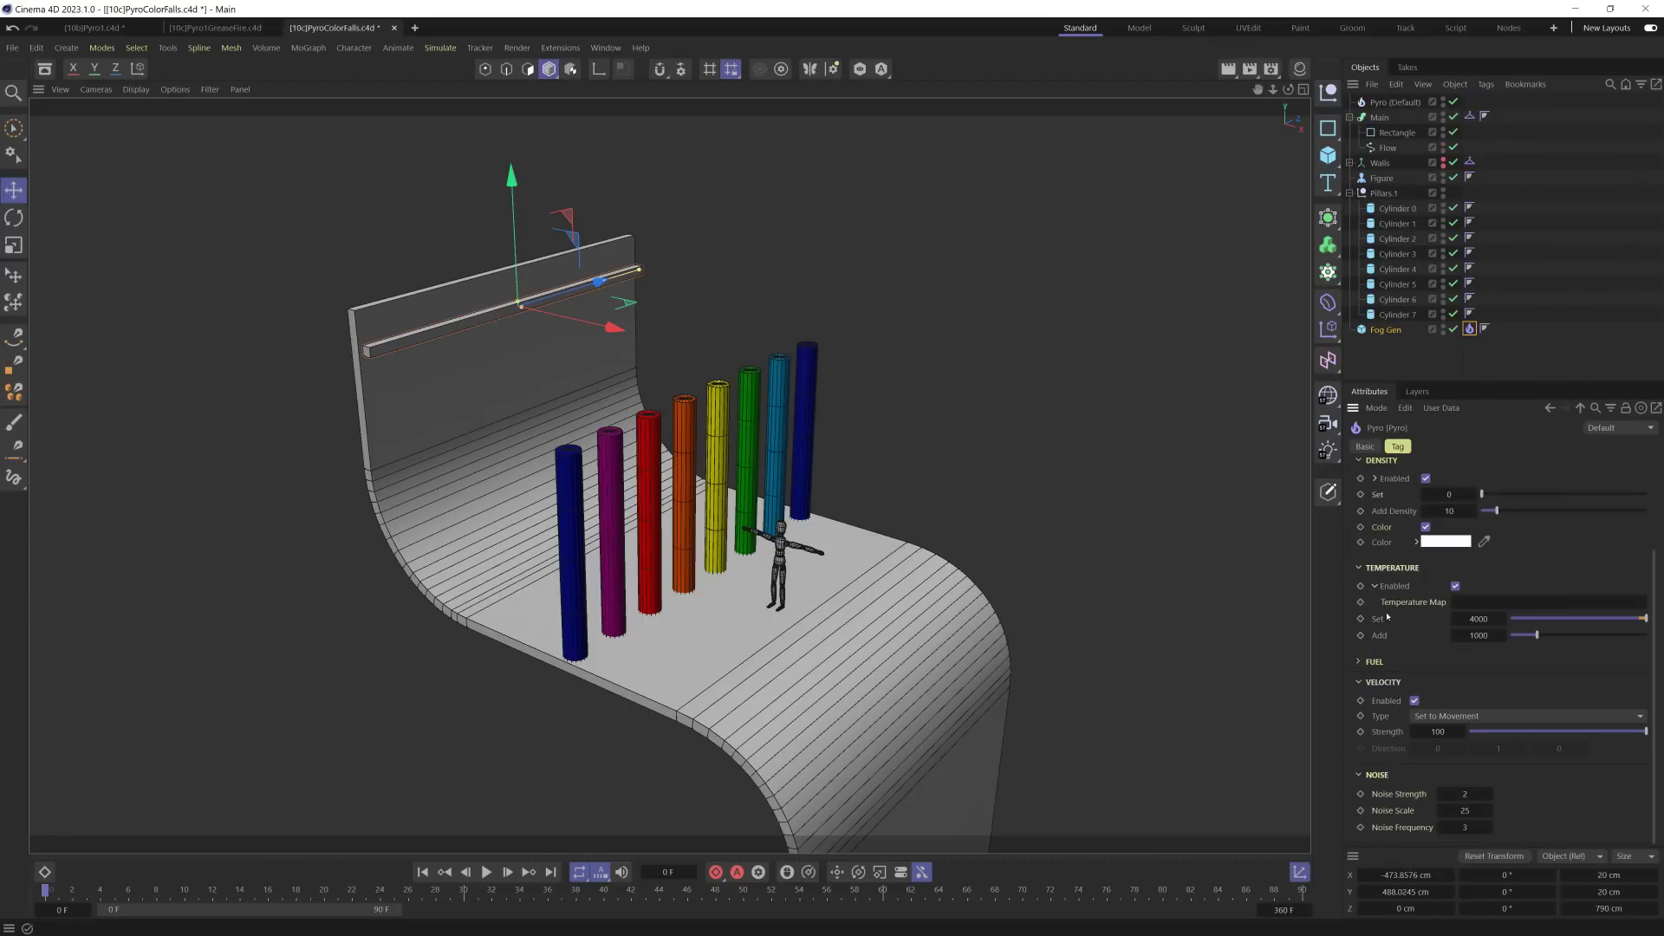
pyautogui.click(1455, 587)
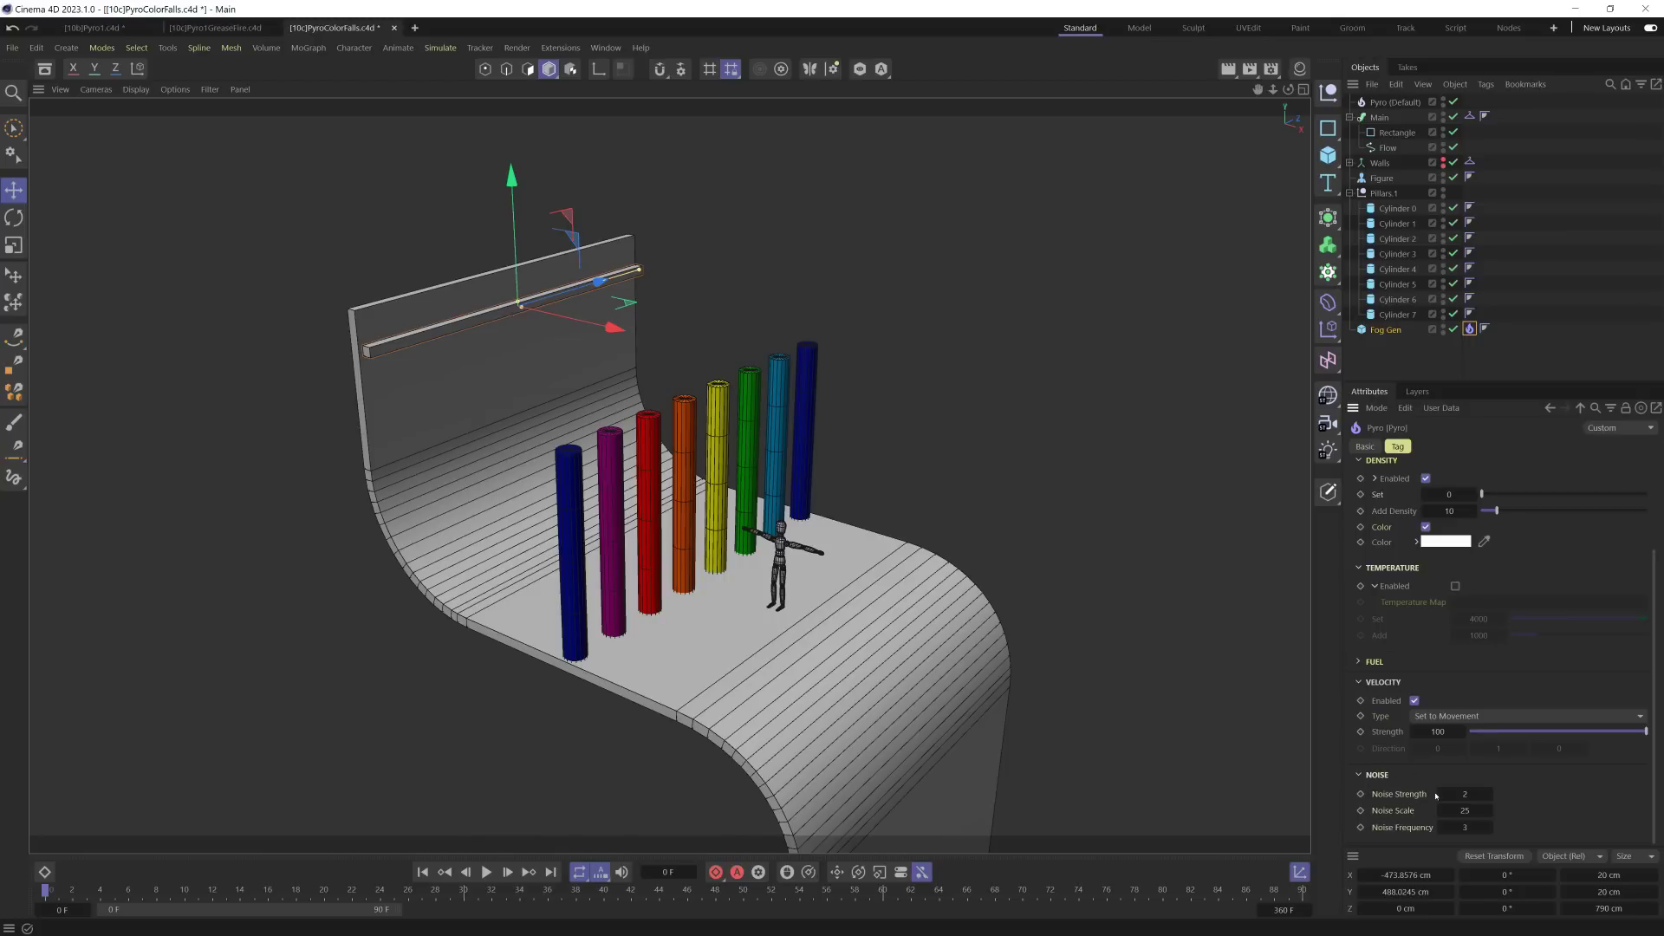
pyautogui.click(1457, 794)
pyautogui.write('0')
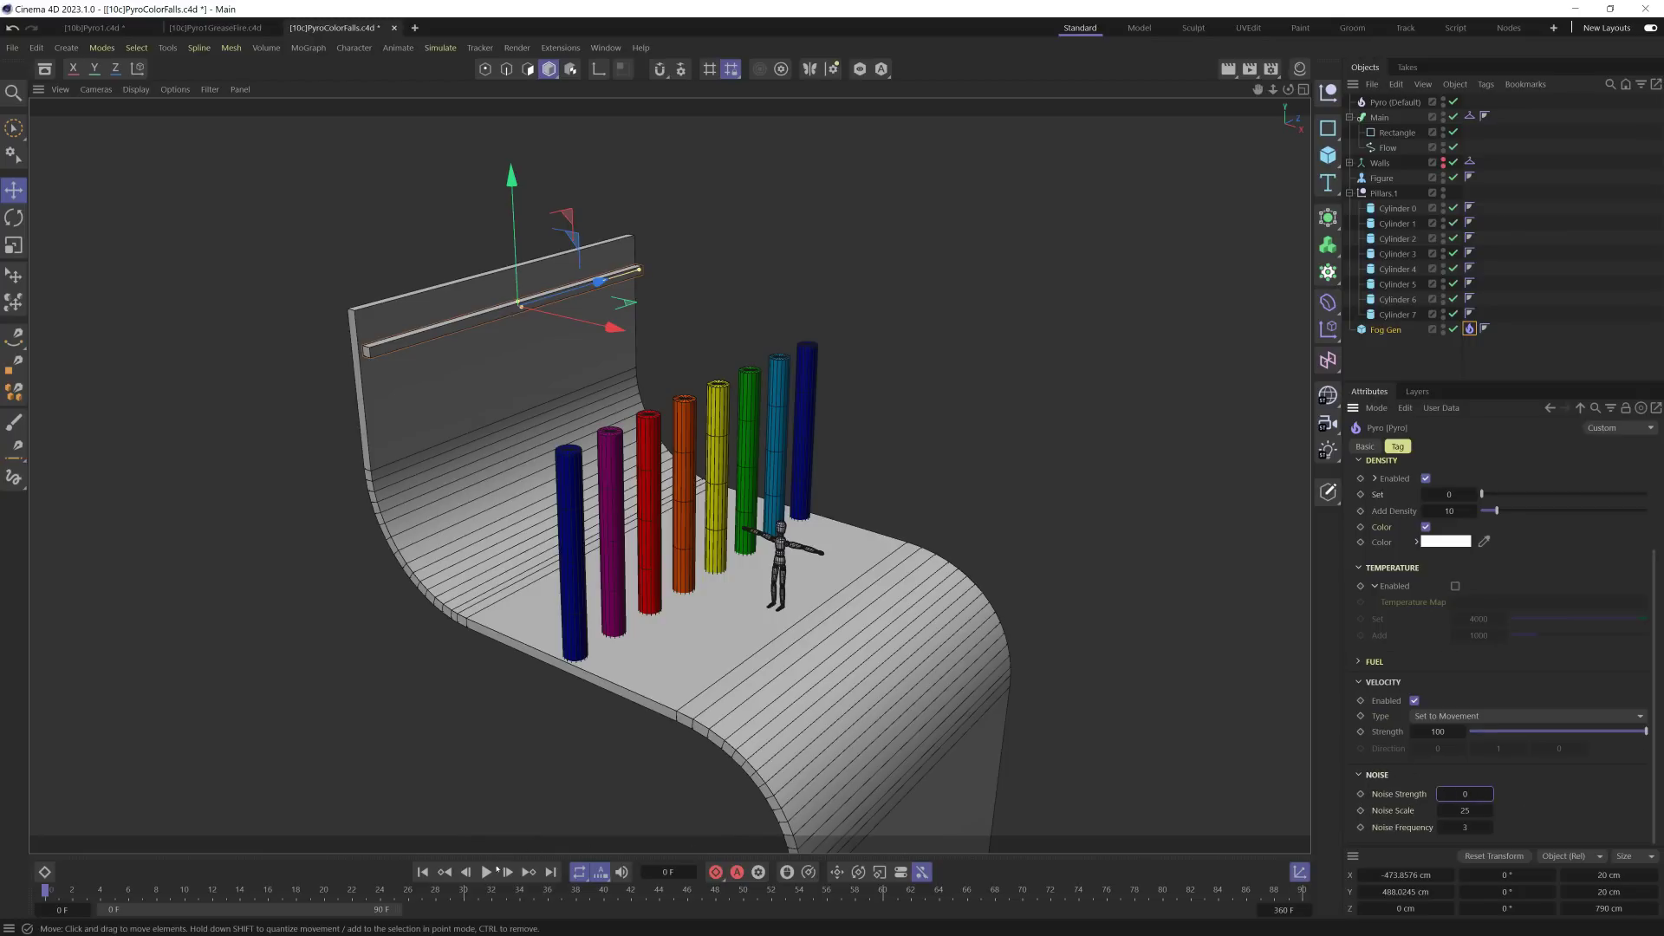
# Step: Play the simulation to frame 45, then select the Pyro (Default) object
pyautogui.click(486, 872)
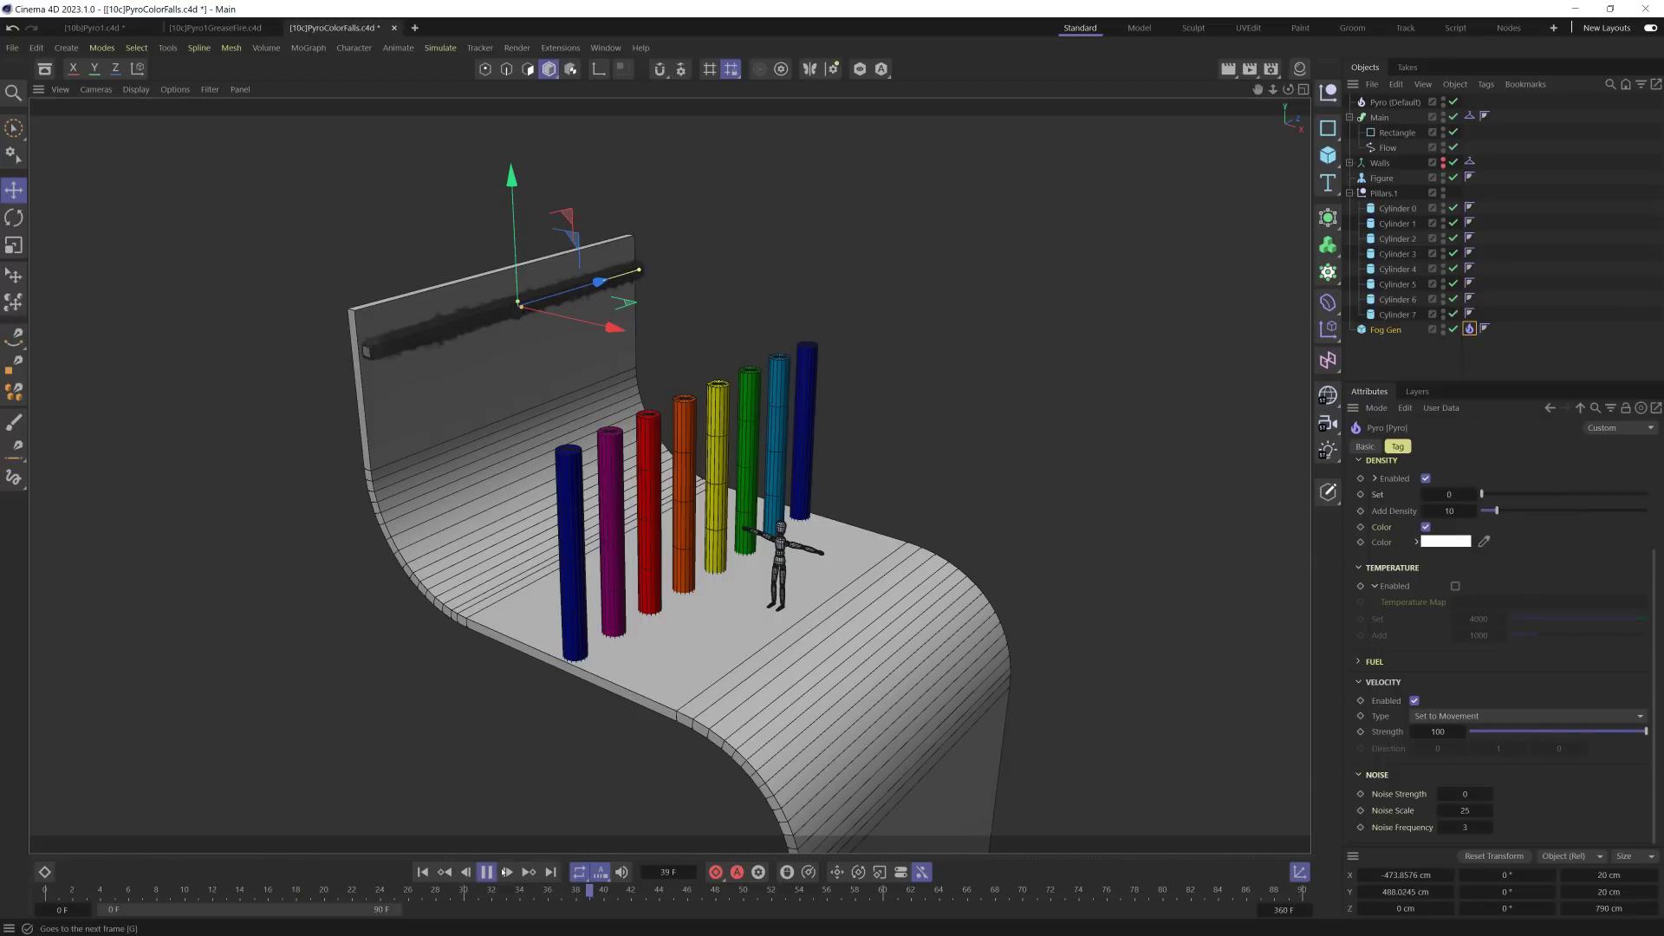
pyautogui.press('F8')
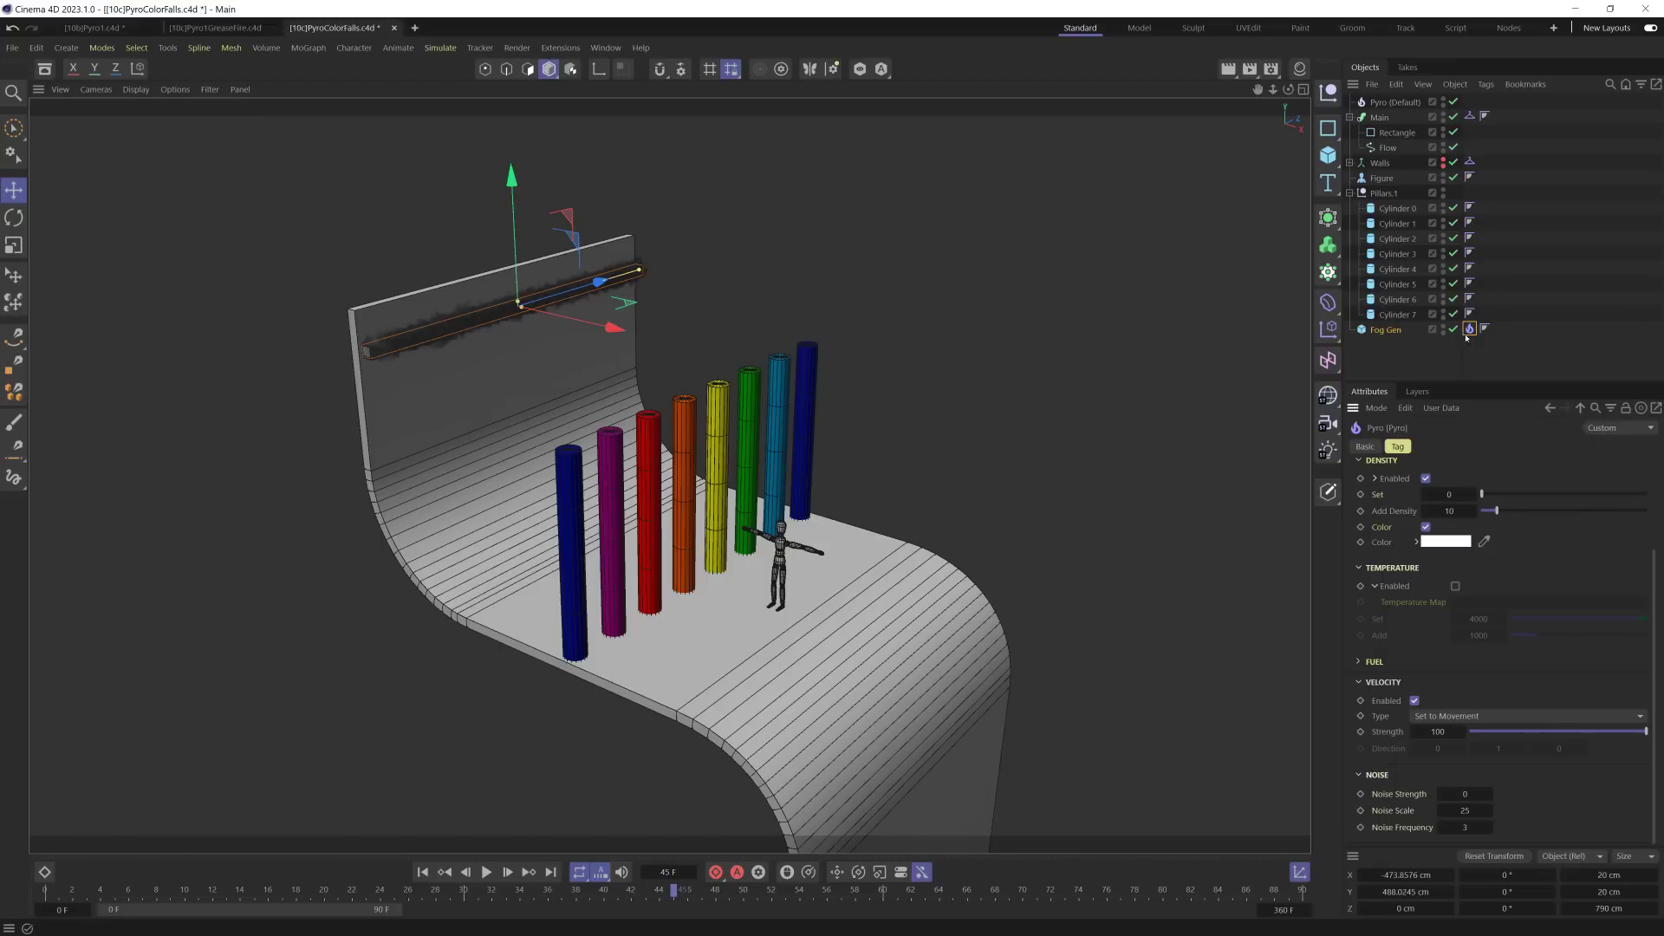
pyautogui.click(1384, 103)
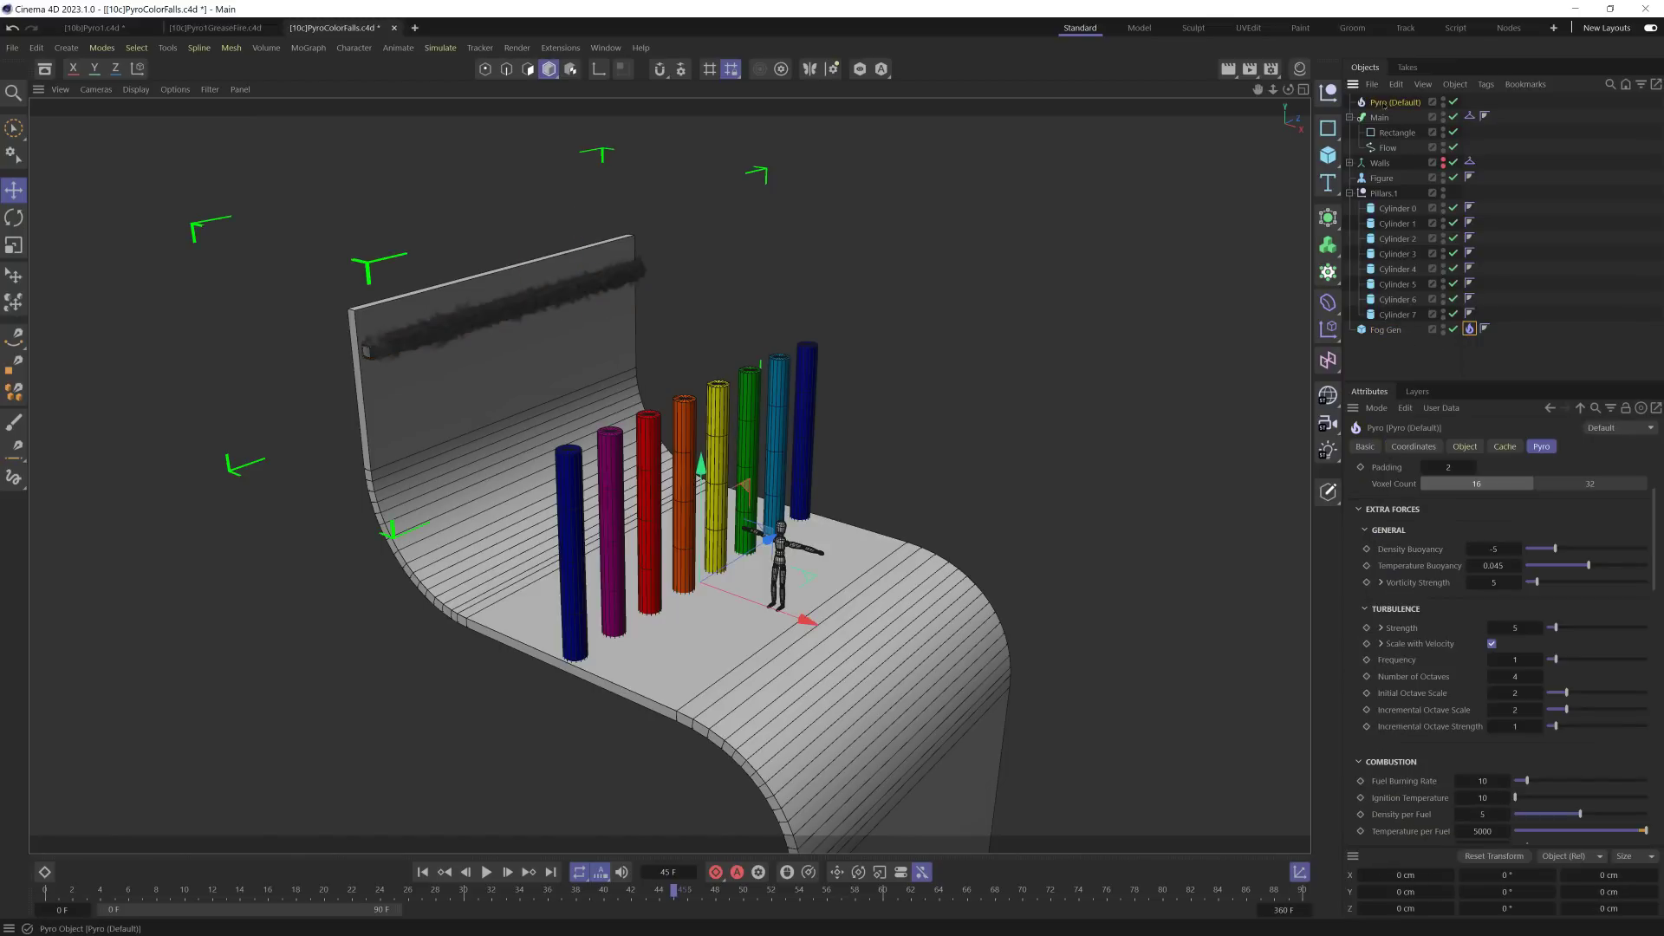
# Step: Move Pyro (Default) just above Fog Gen, set Density Buoyancy to 100, and replay
pyautogui.moveTo(1385, 103); pyautogui.dragTo(1383, 338)
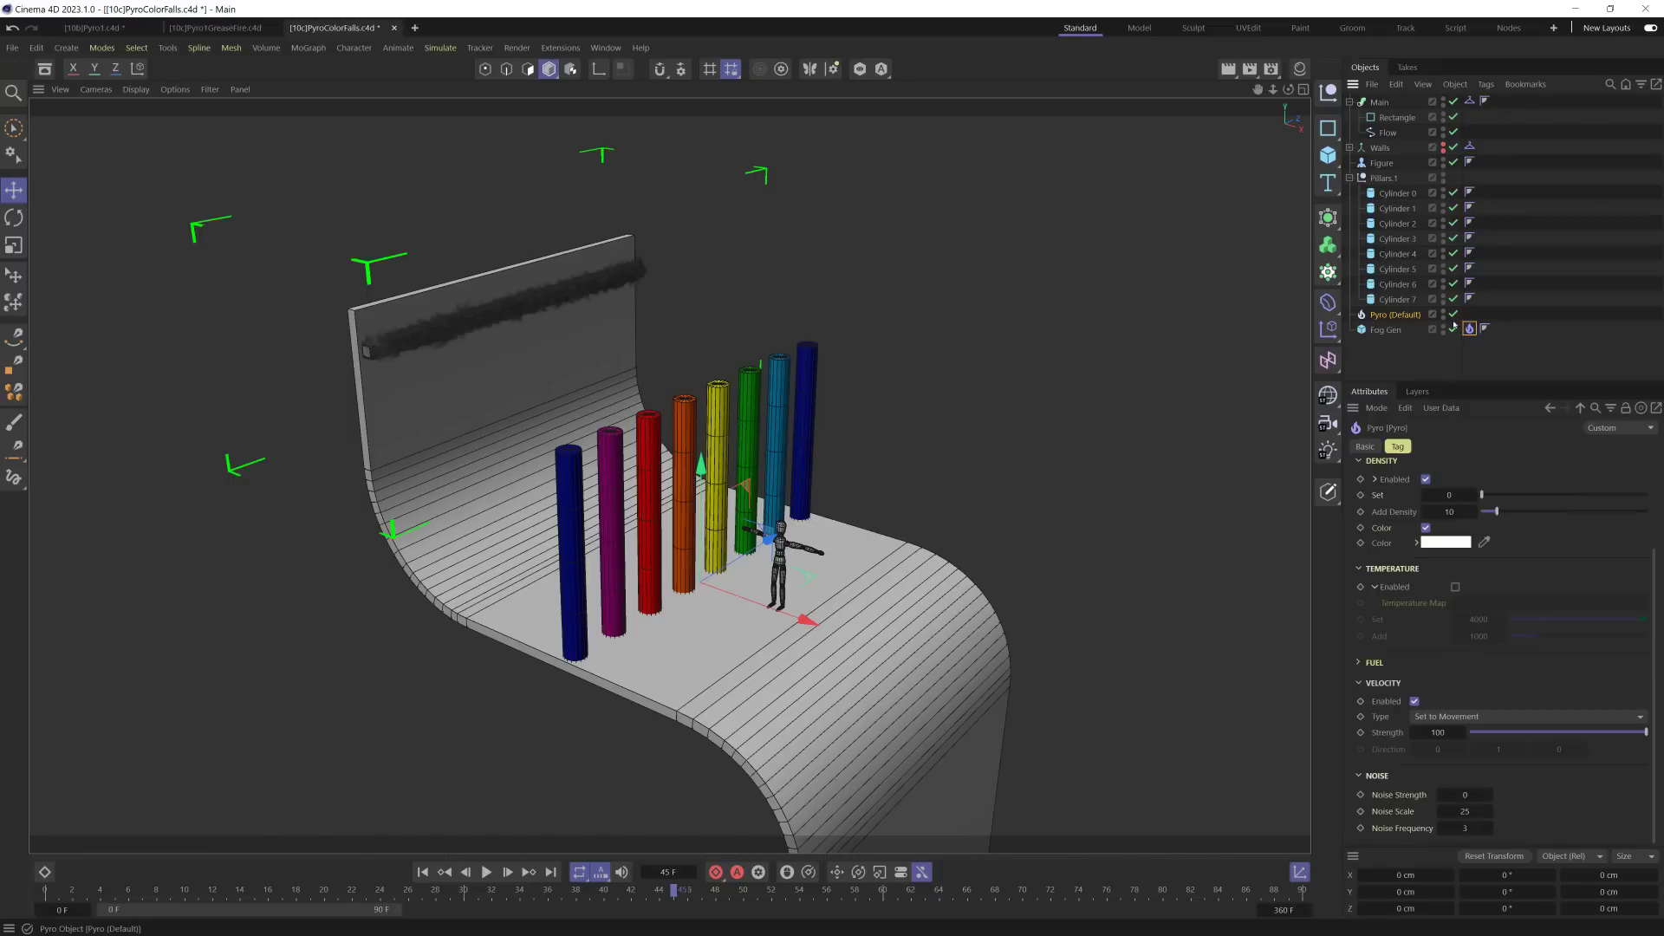
pyautogui.click(1376, 316)
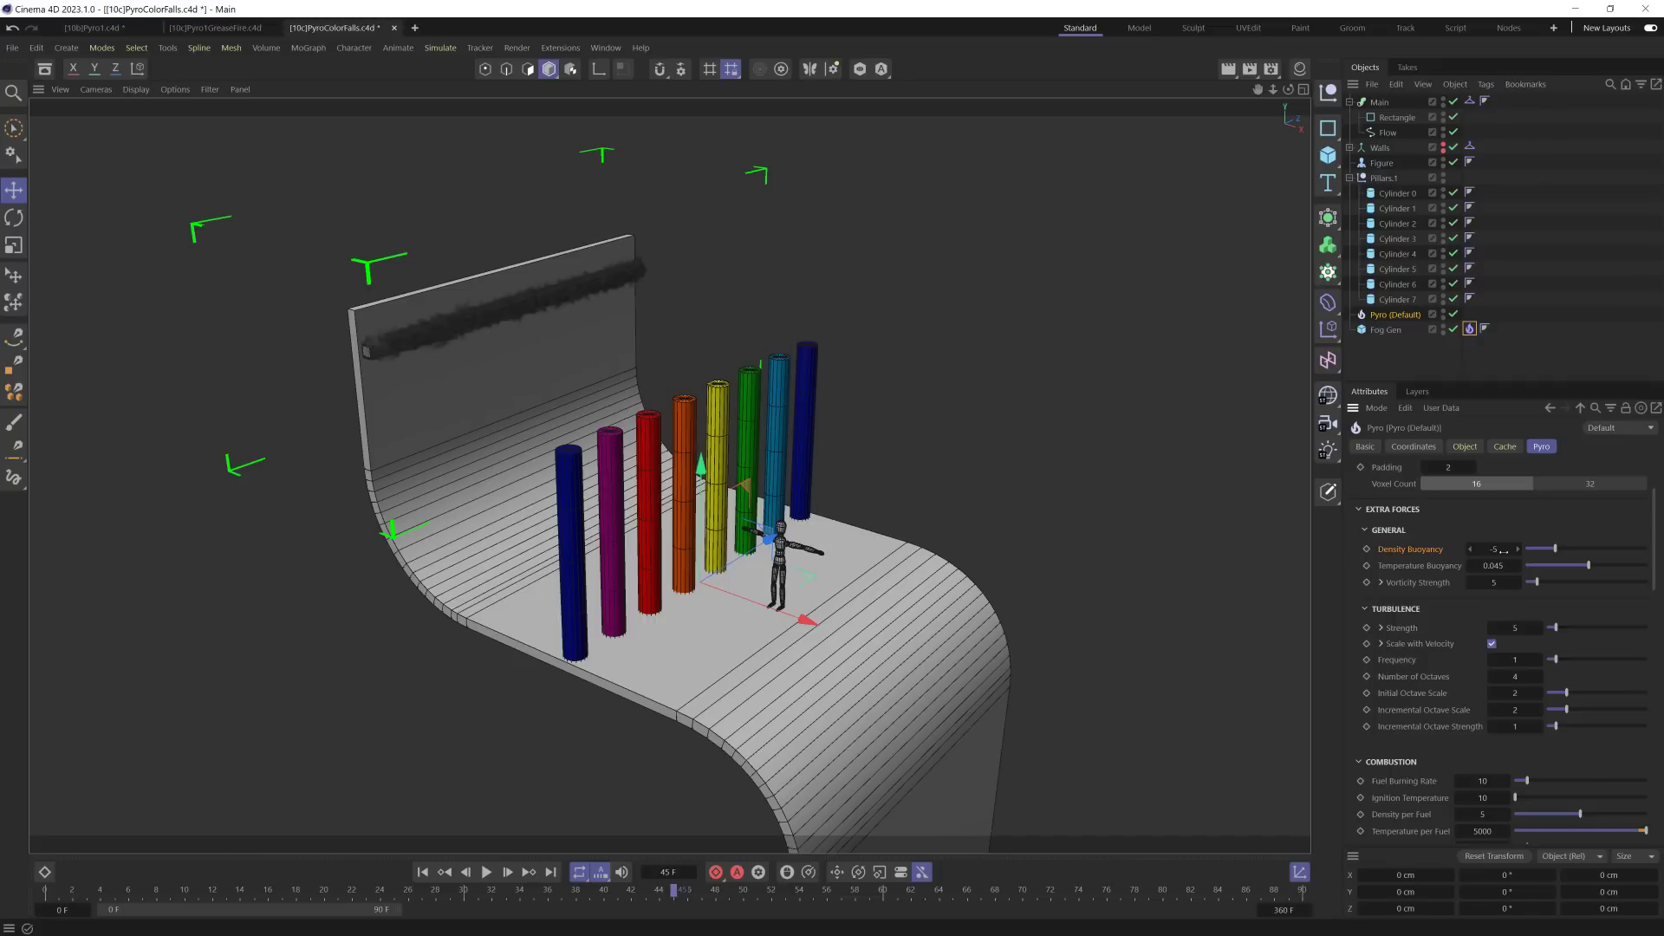
pyautogui.click(1504, 549)
pyautogui.write('100')
pyautogui.press('Return')
pyautogui.click(422, 872)
pyautogui.click(487, 872)
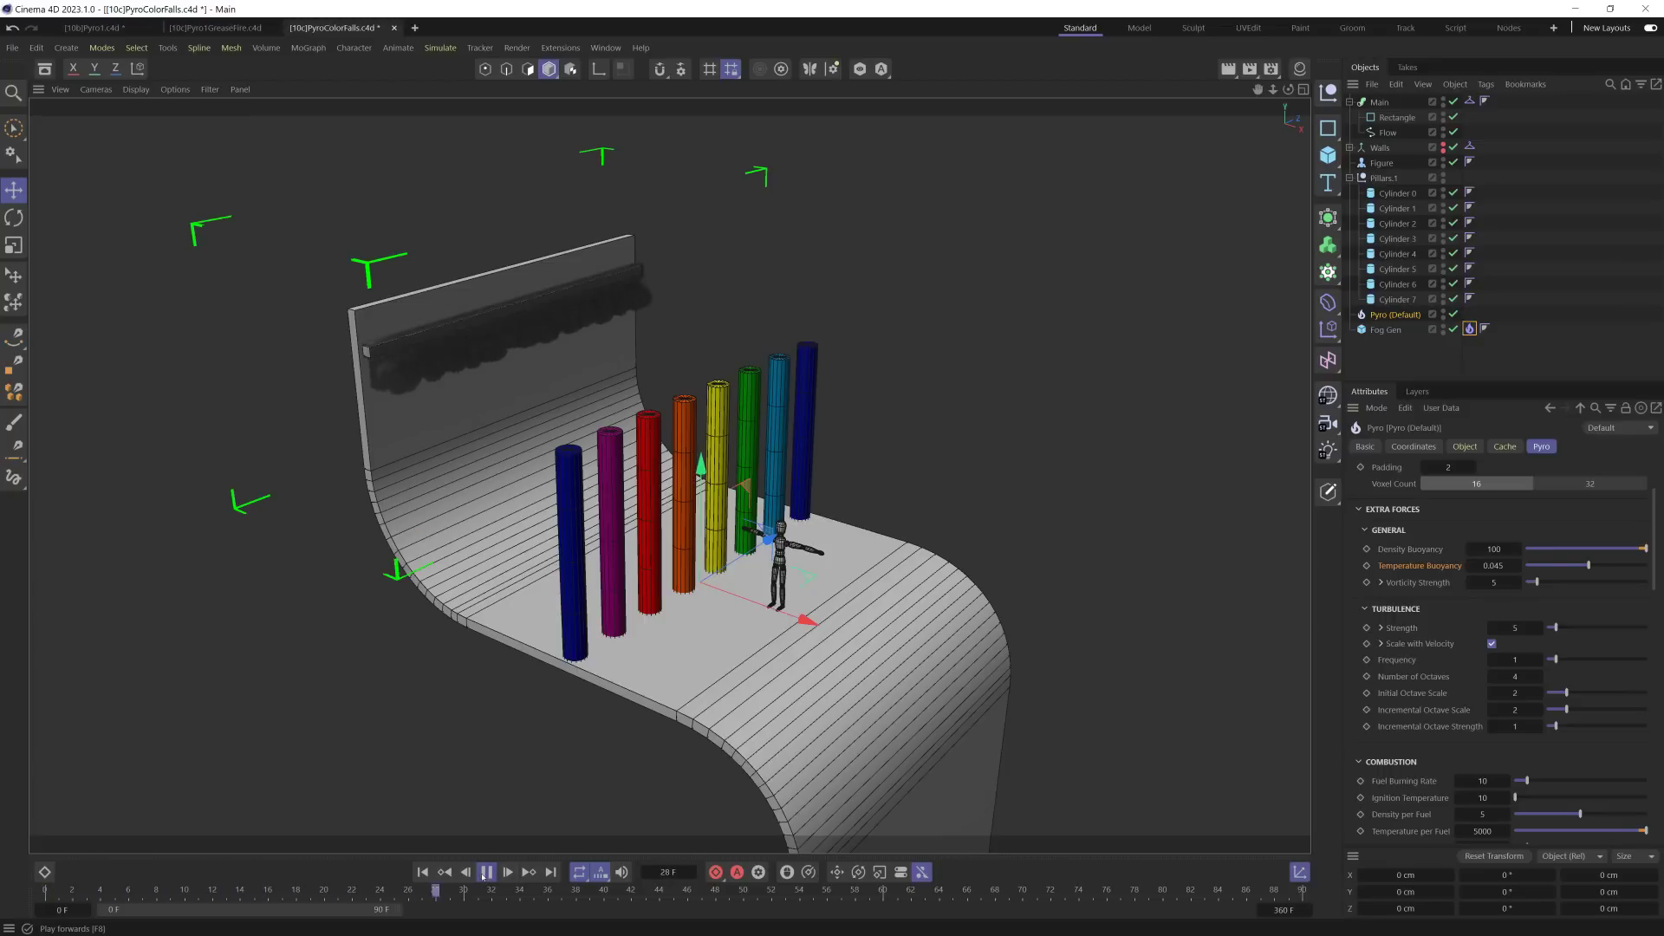
pyautogui.click(482, 877)
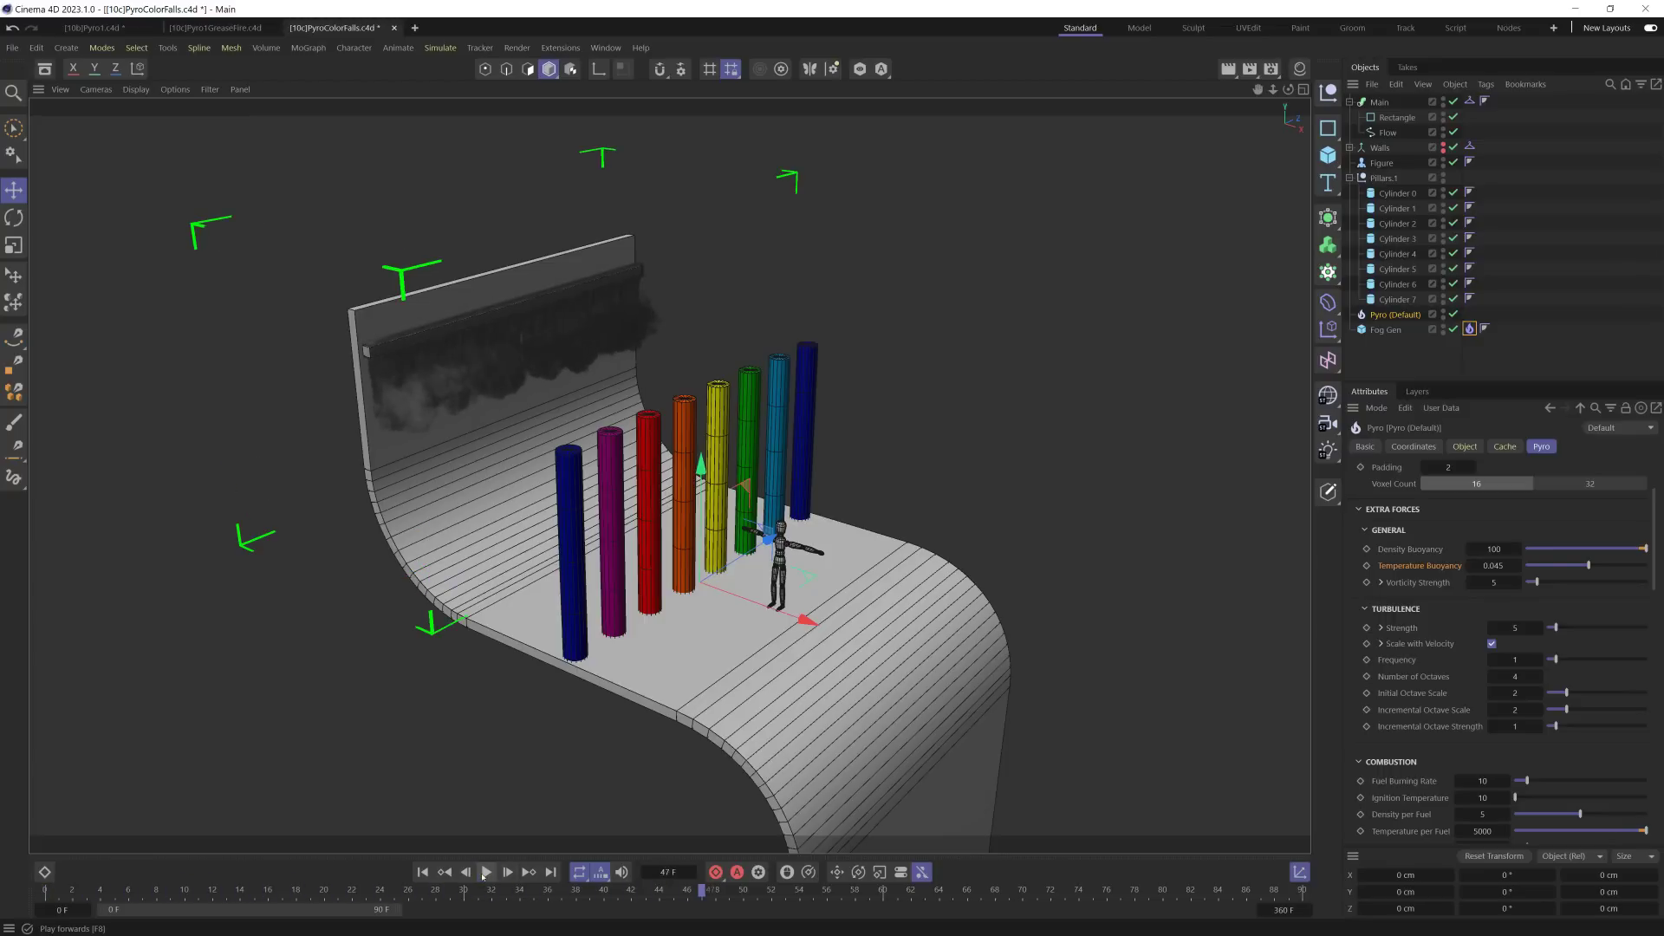
# Step: Raise Density Buoyancy to 222 and replay the simulation to frame 62
pyautogui.click(1496, 550)
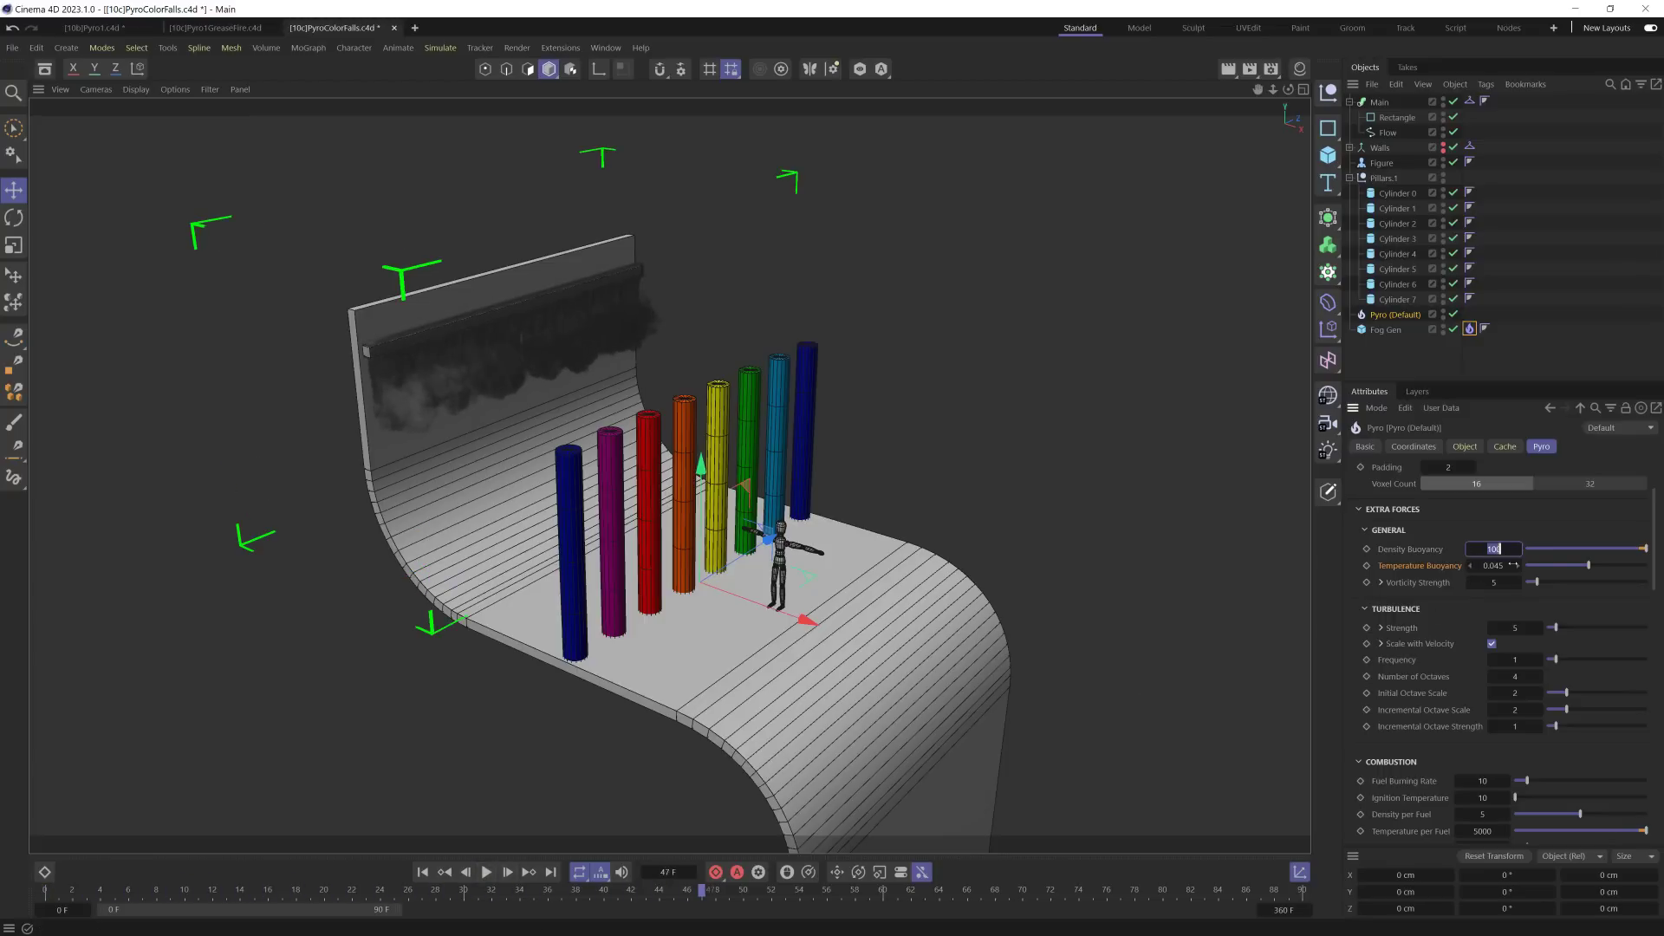
pyautogui.write('222')
pyautogui.press('Return')
pyautogui.click(425, 872)
pyautogui.click(487, 871)
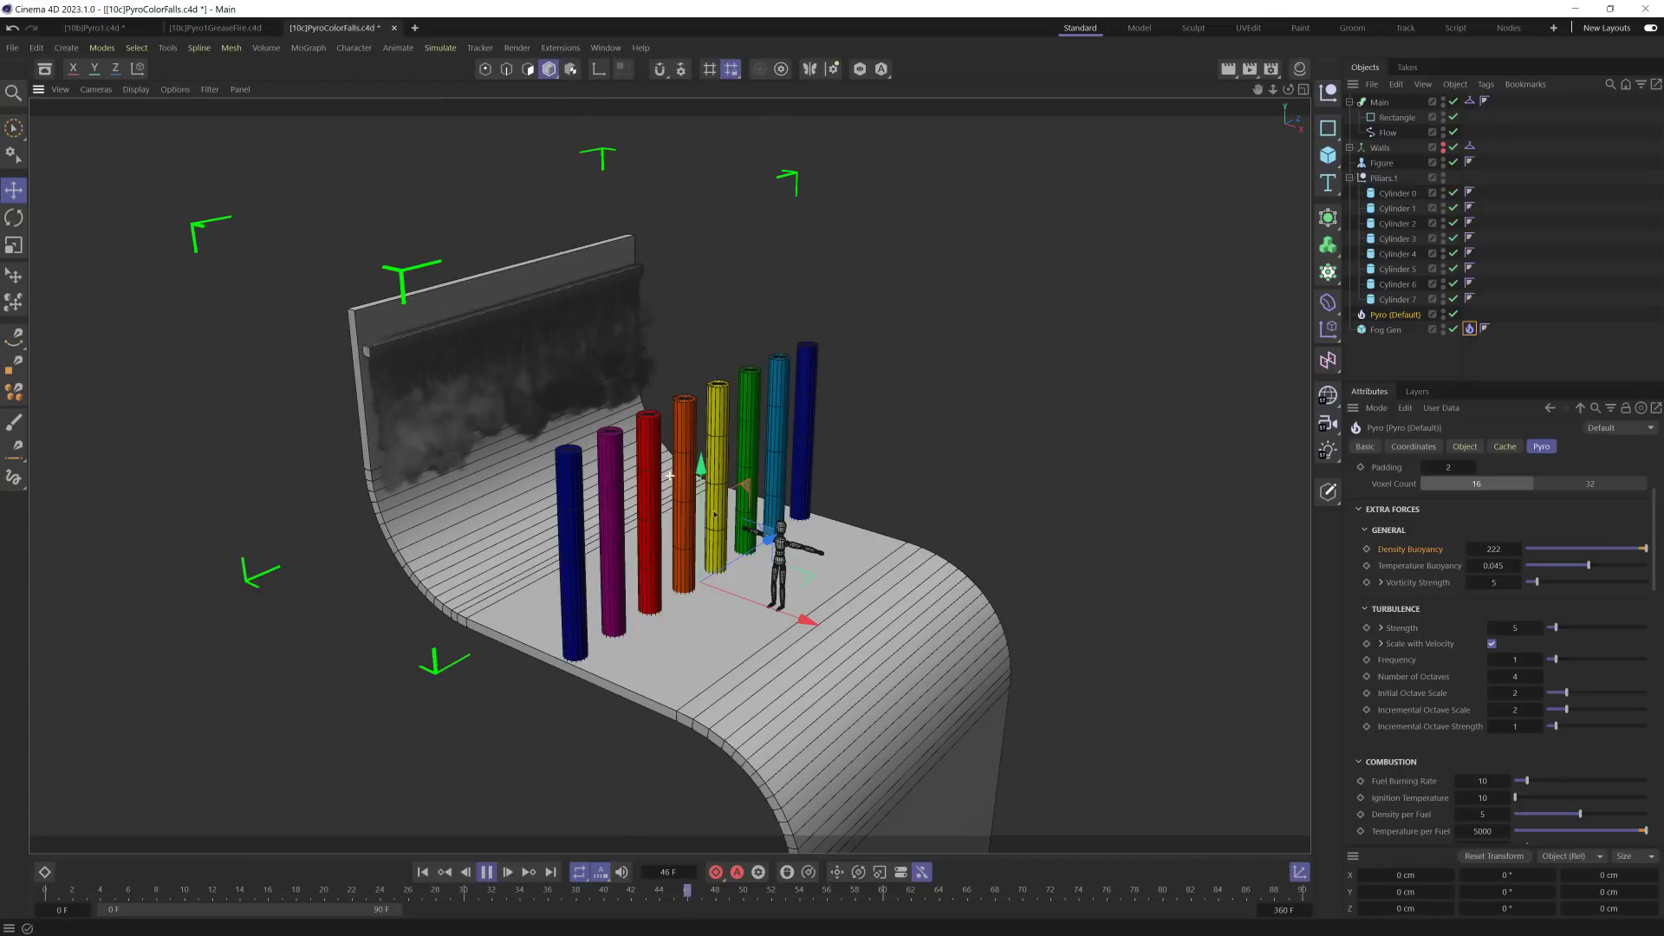
pyautogui.click(488, 872)
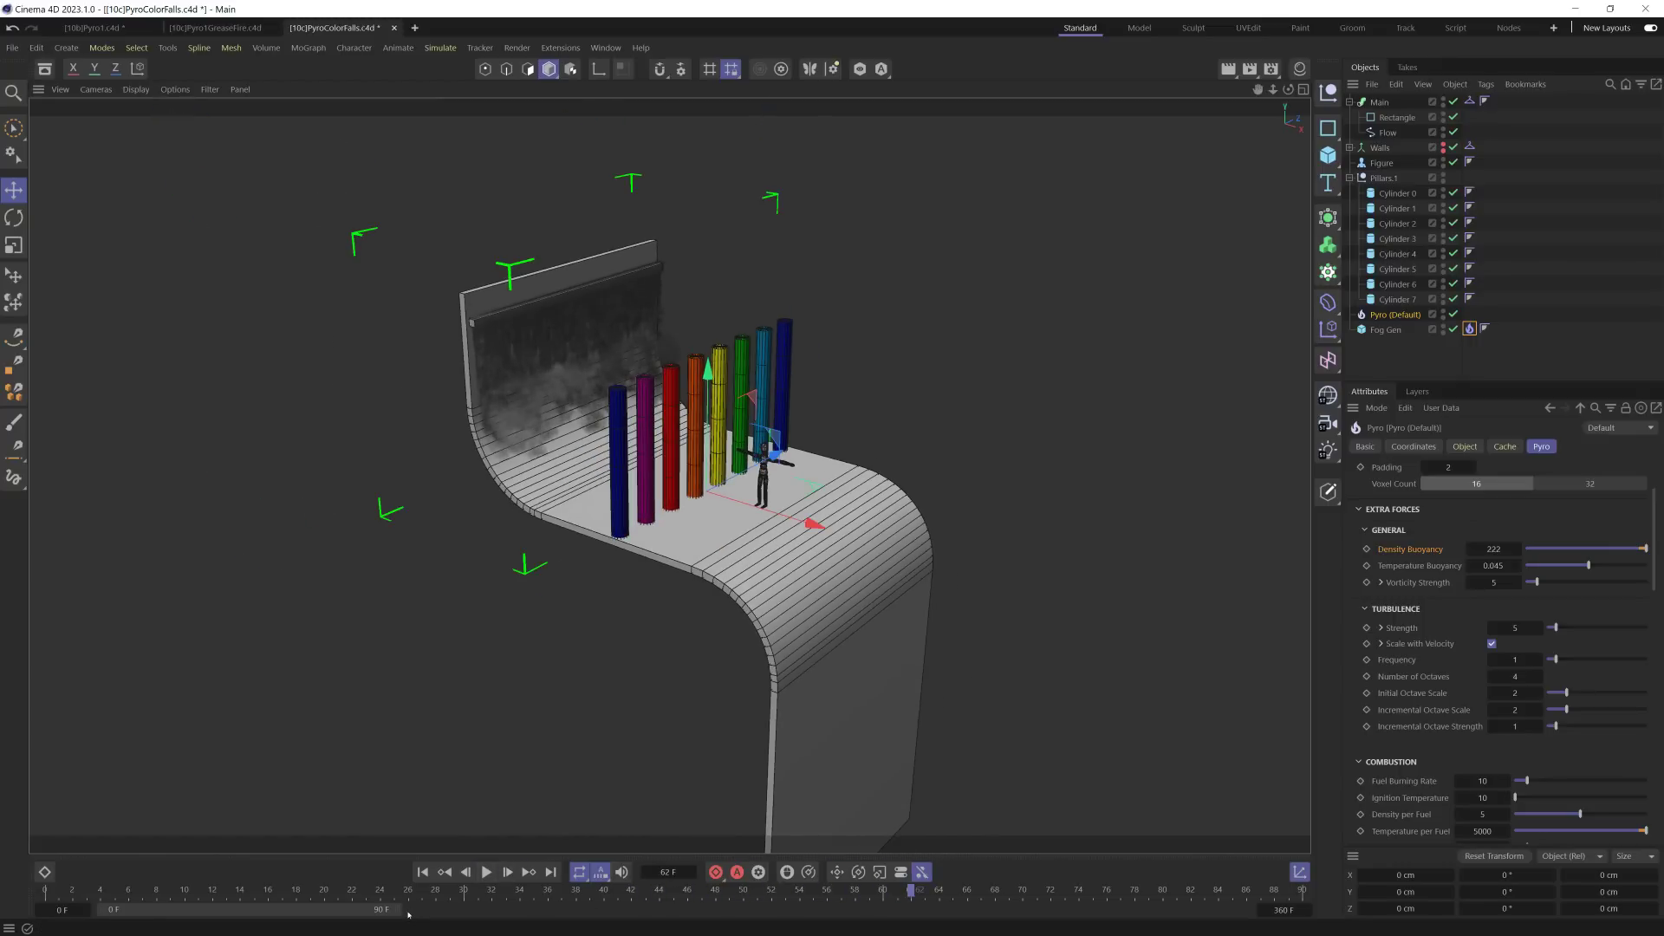
# Step: Extend the preview range to all 360 frames and play on to frame 110
pyautogui.doubleClick(402, 910)
pyautogui.click(488, 872)
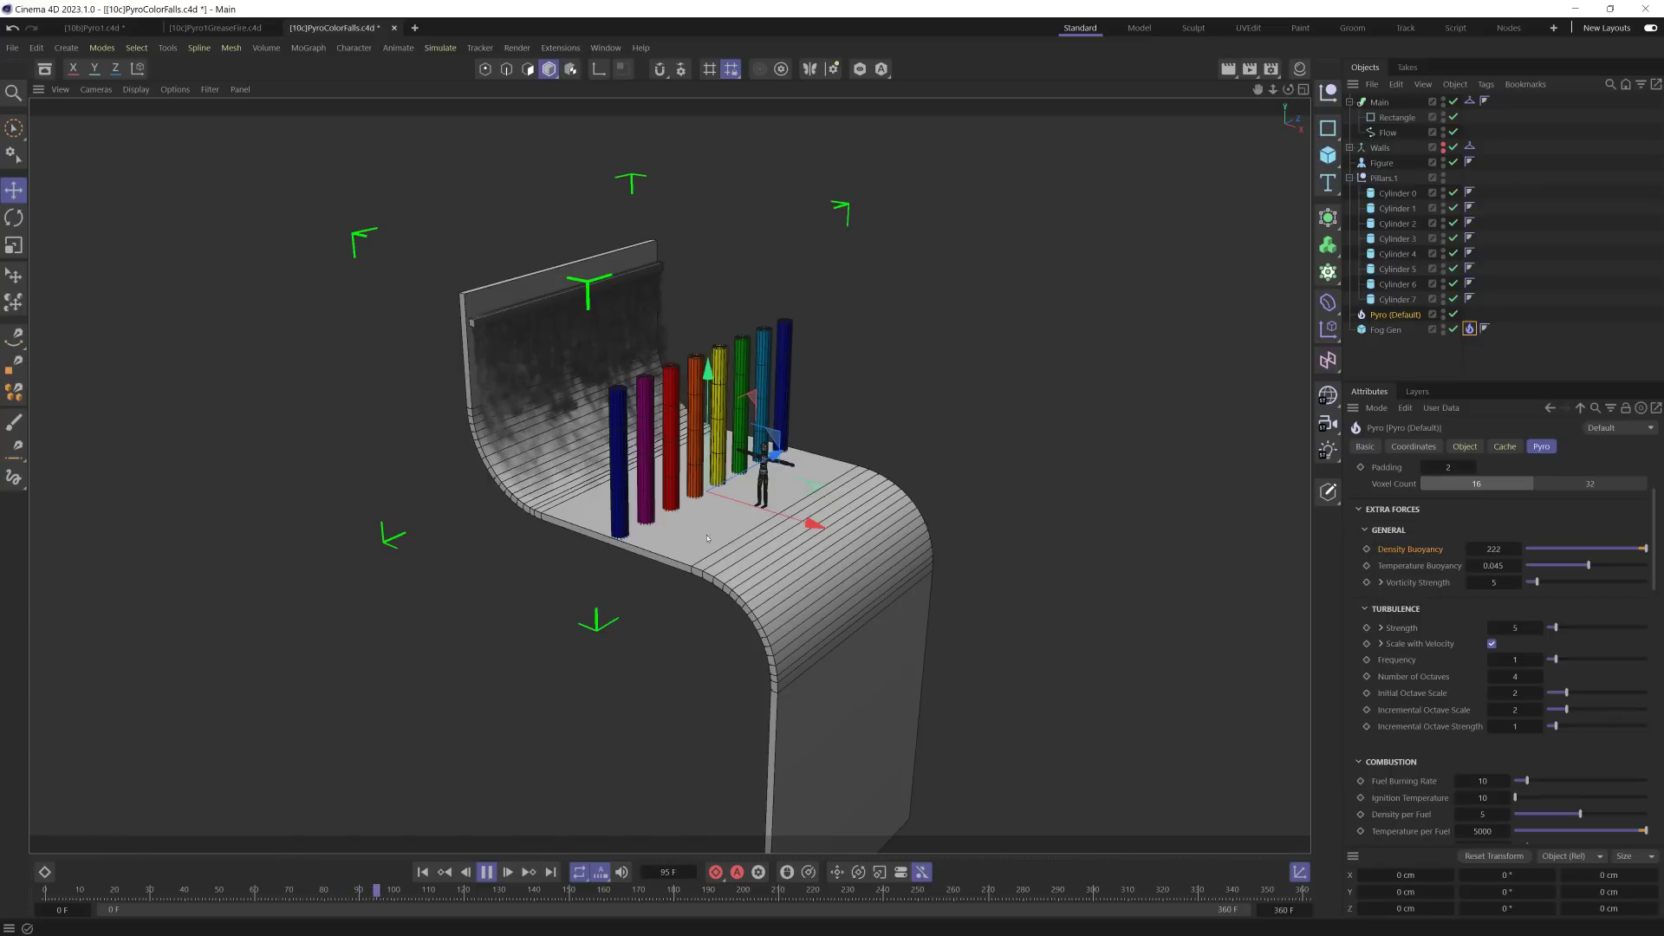
pyautogui.press('F8')
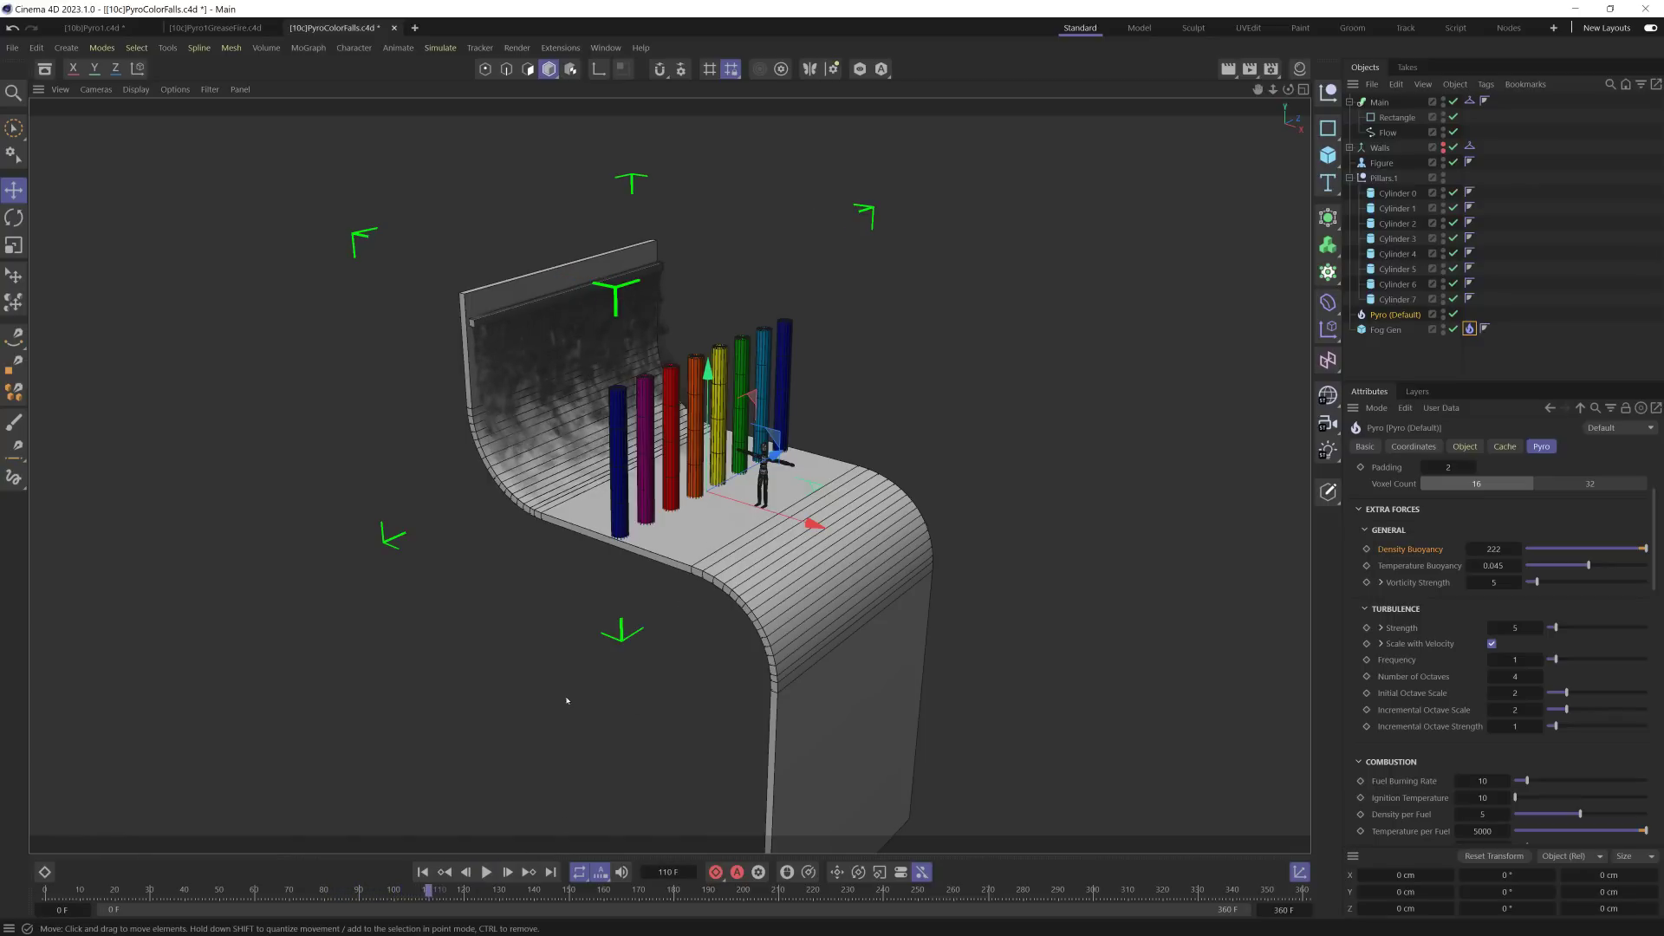
pyautogui.keyDown('alt'); pyautogui.moveTo(568, 694); pyautogui.dragTo(1241, 668); pyautogui.keyUp('alt')
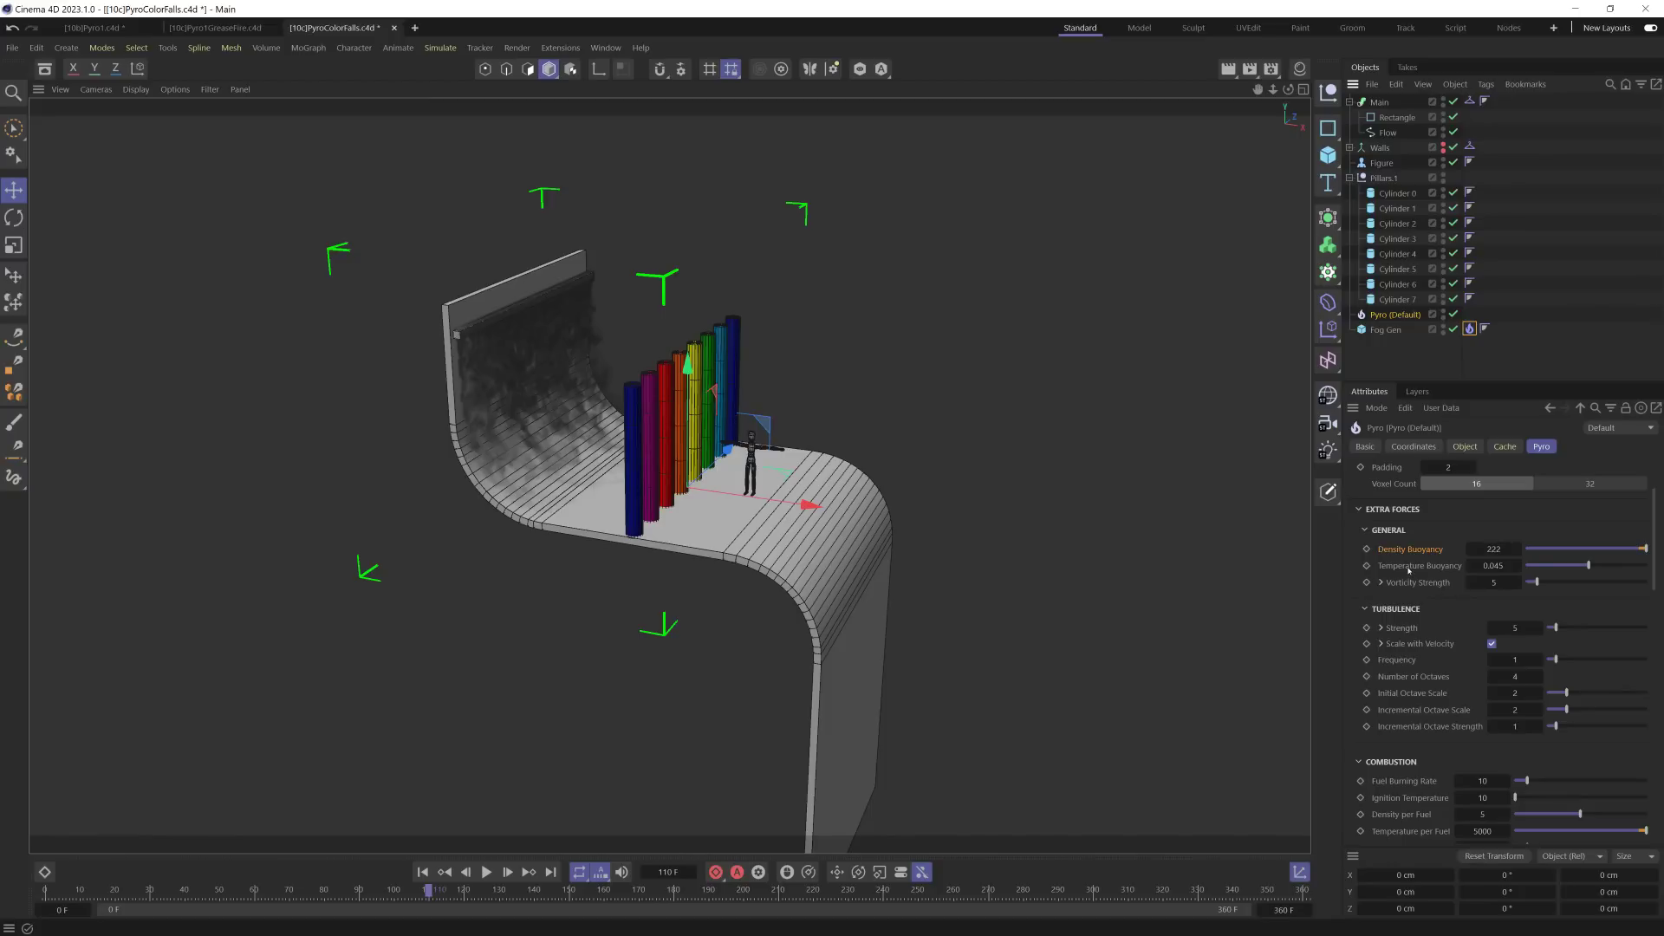
pyautogui.scroll(-8, 1401, 583)
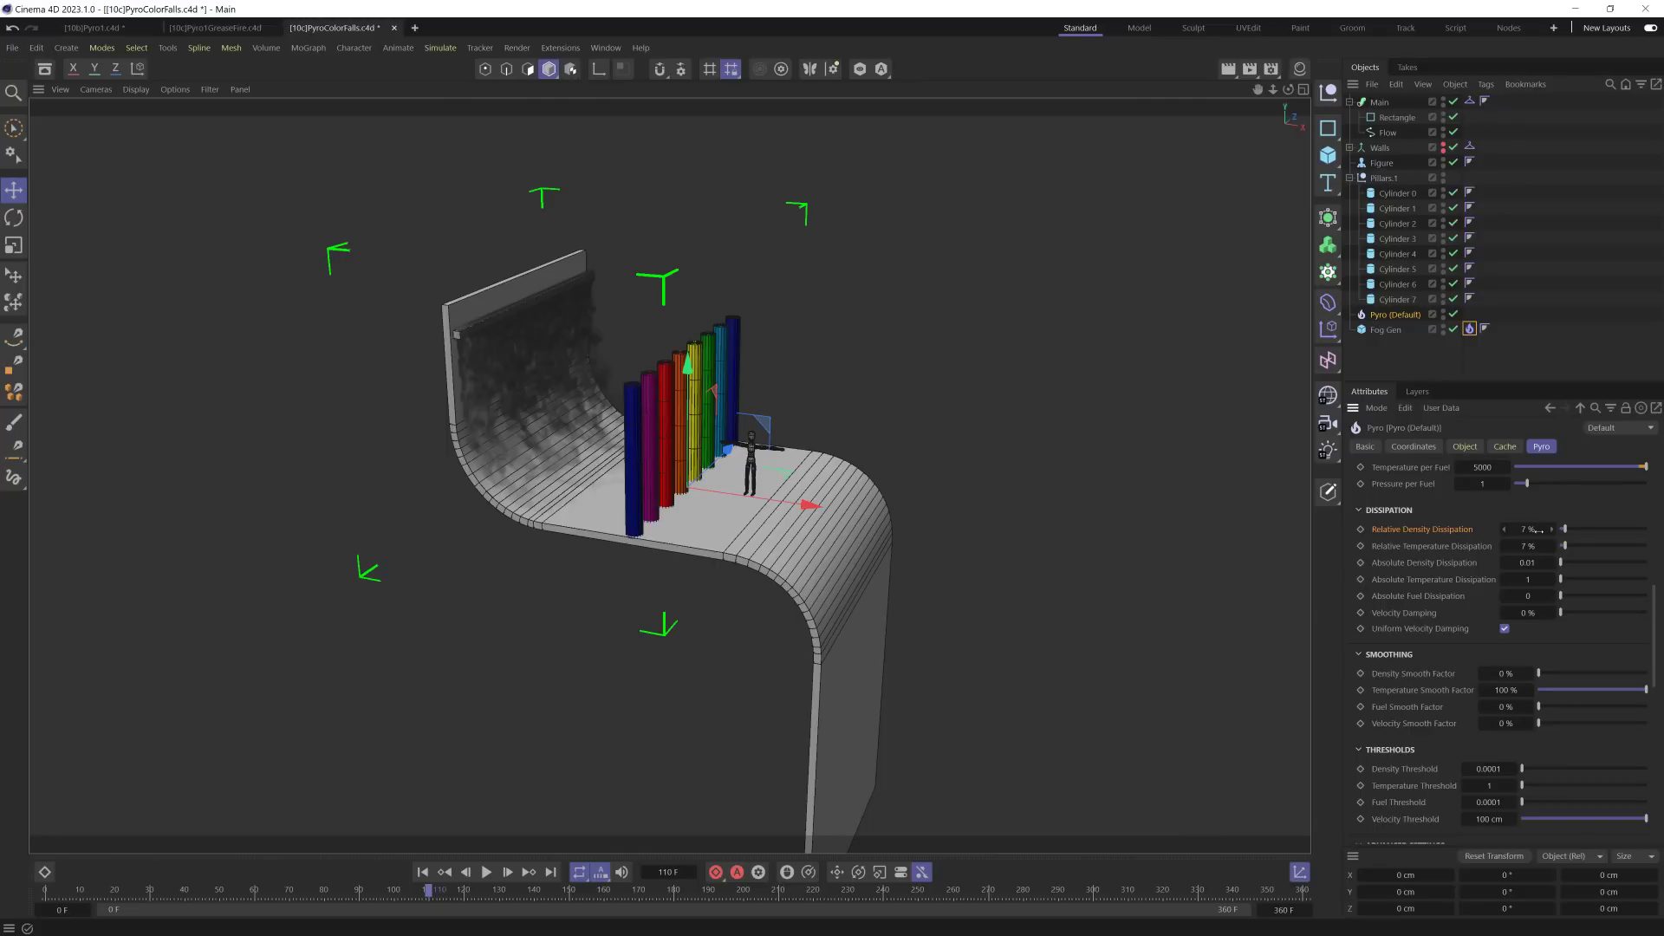
# Step: Set Relative Density Dissipation to 0 % and Absolute Density Dissipation to 0
pyautogui.click(1536, 530)
pyautogui.moveTo(1566, 529); pyautogui.dragTo(1443, 548)
pyautogui.click(1411, 562)
pyautogui.moveTo(1561, 563); pyautogui.dragTo(1541, 574)
# Step: Replay the simulation from the start to frame 154 and inspect the piled smoke
pyautogui.click(422, 871)
pyautogui.click(486, 872)
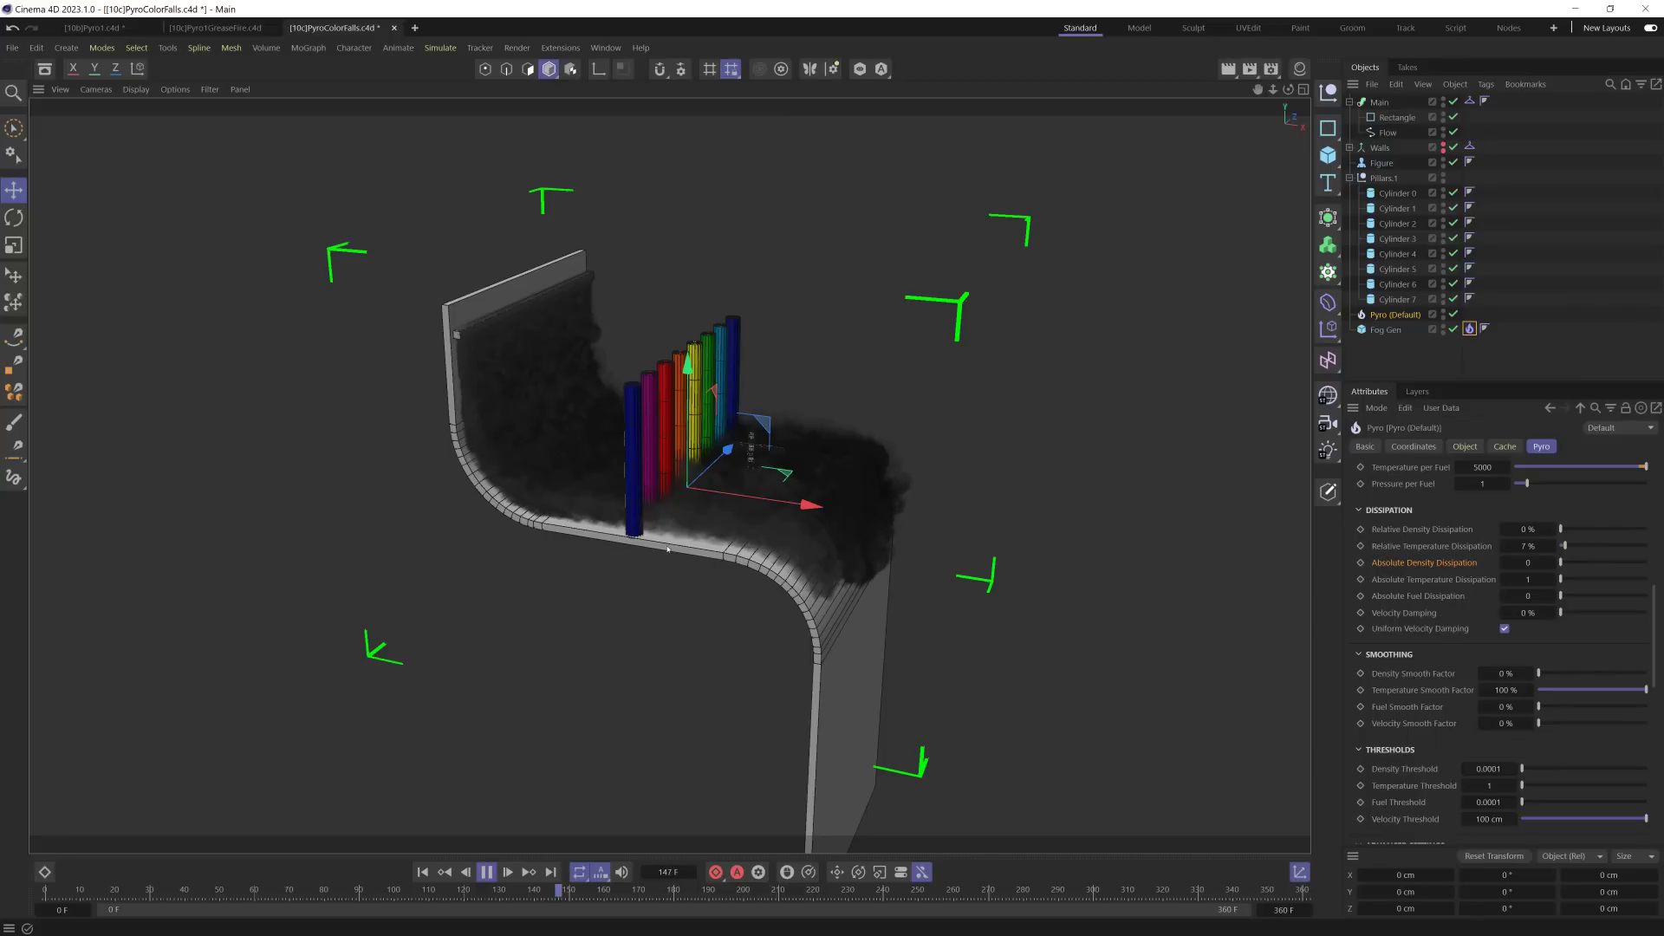
pyautogui.click(489, 872)
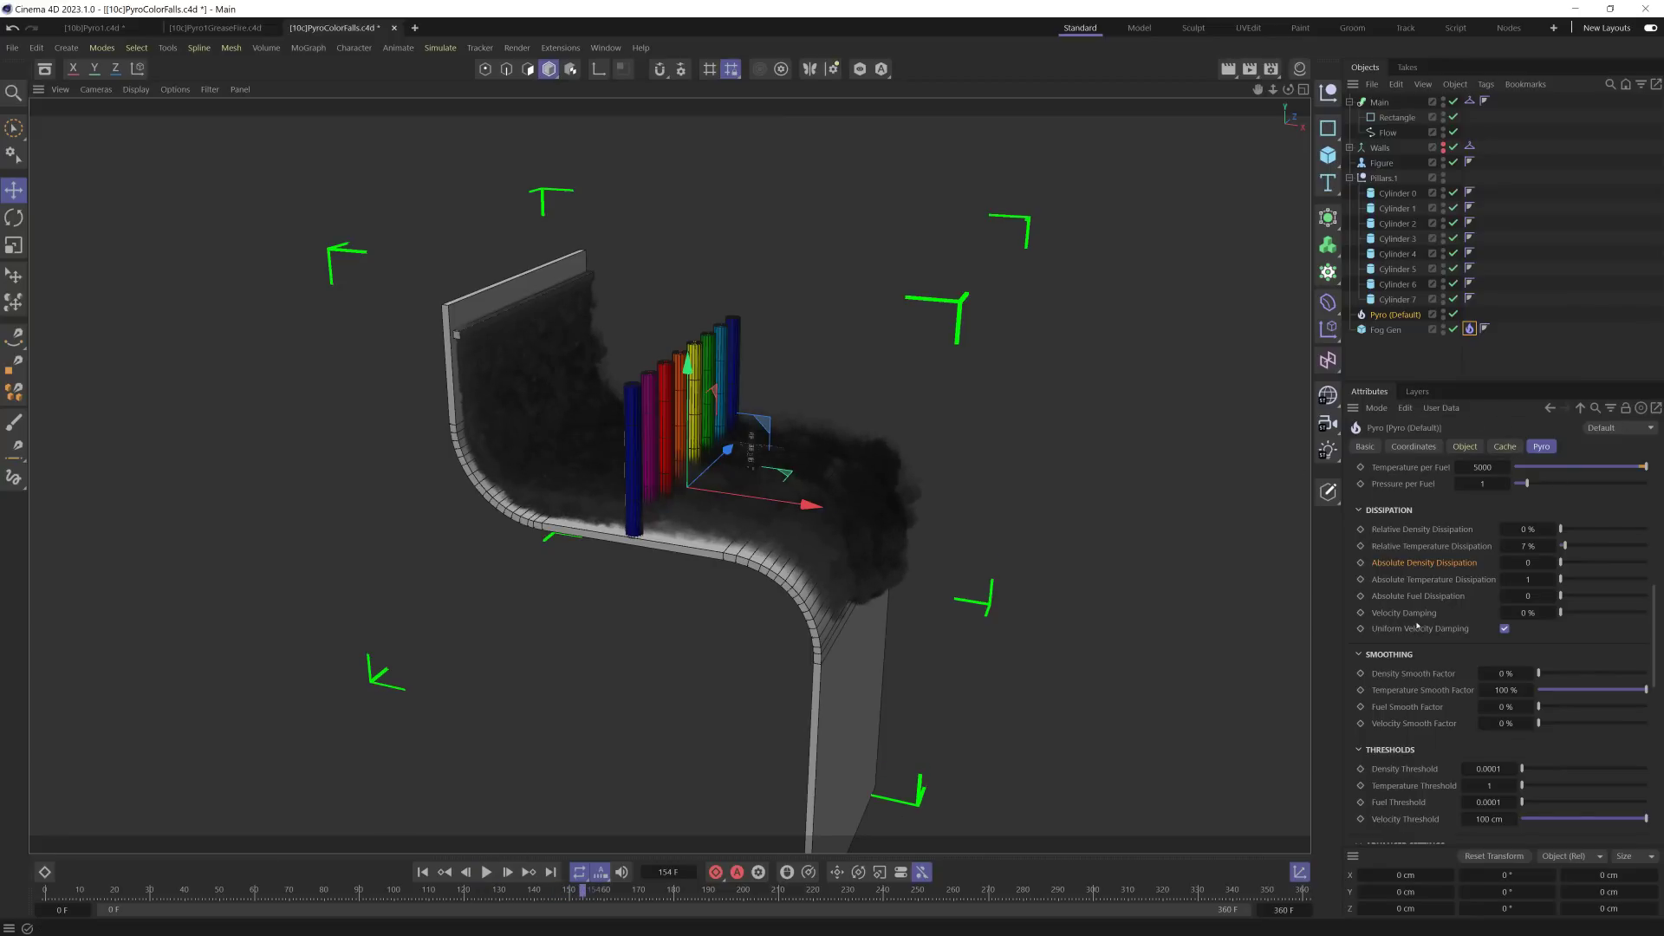
pyautogui.scroll(8, 1417, 626)
pyautogui.keyDown('alt'); pyautogui.moveTo(694, 520); pyautogui.dragTo(719, 568); pyautogui.keyUp('alt')
pyautogui.scroll(6, 659, 518)
pyautogui.scroll(-4, 659, 518)
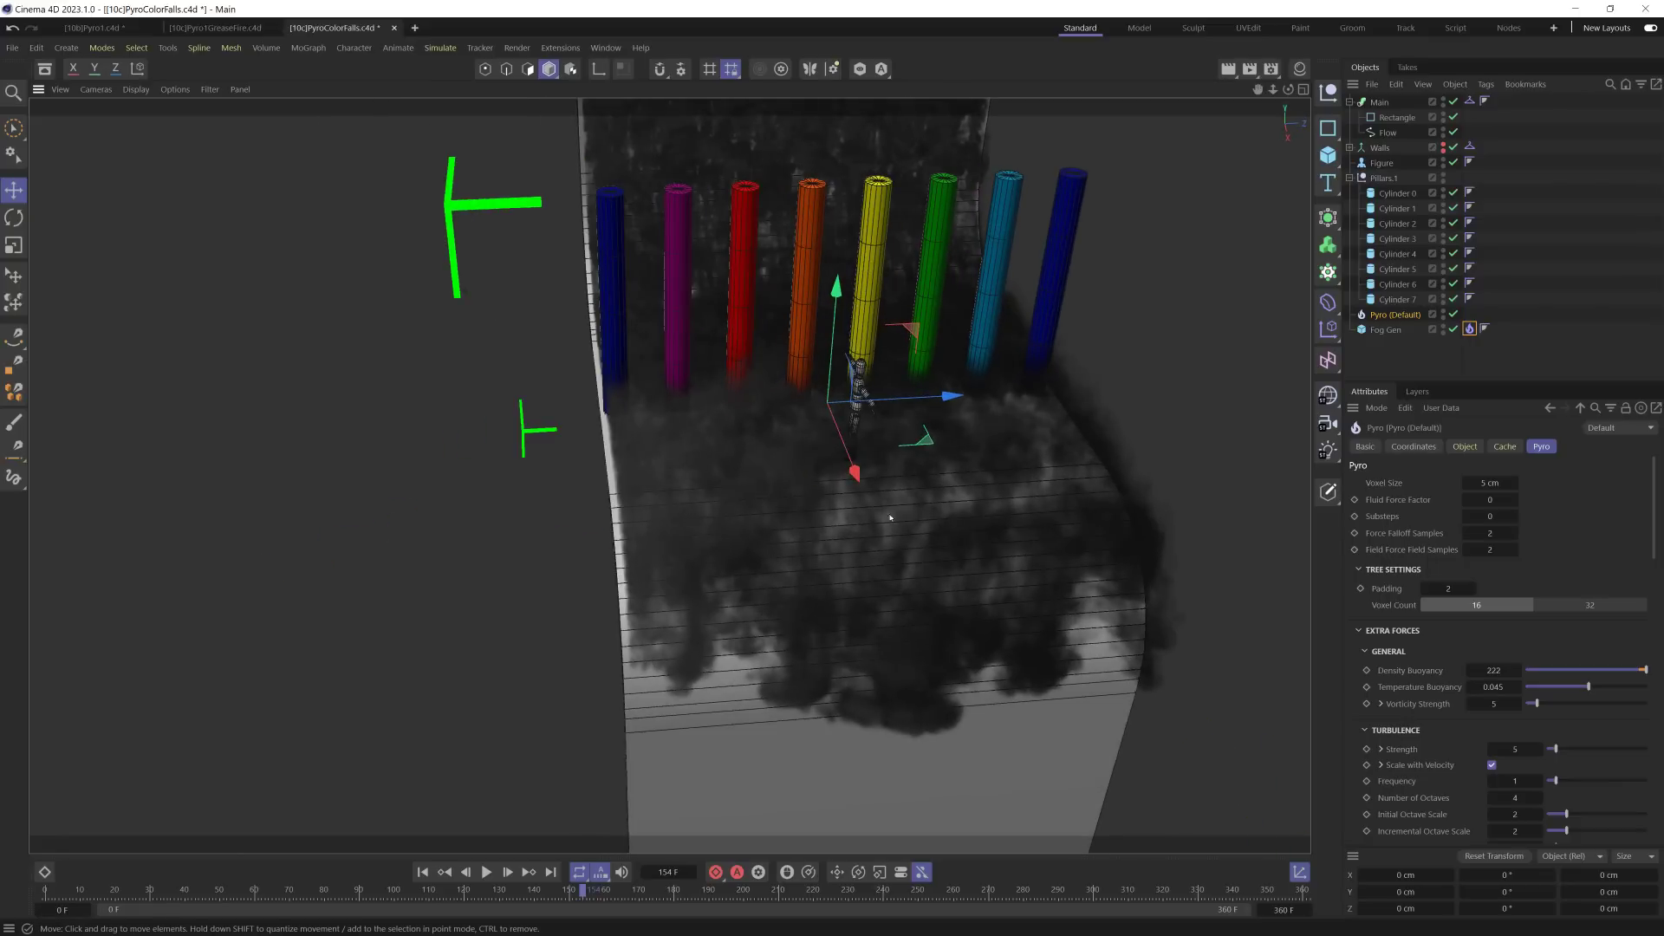
pyautogui.keyDown('alt'); pyautogui.moveTo(890, 517); pyautogui.dragTo(1040, 520); pyautogui.keyUp('alt')
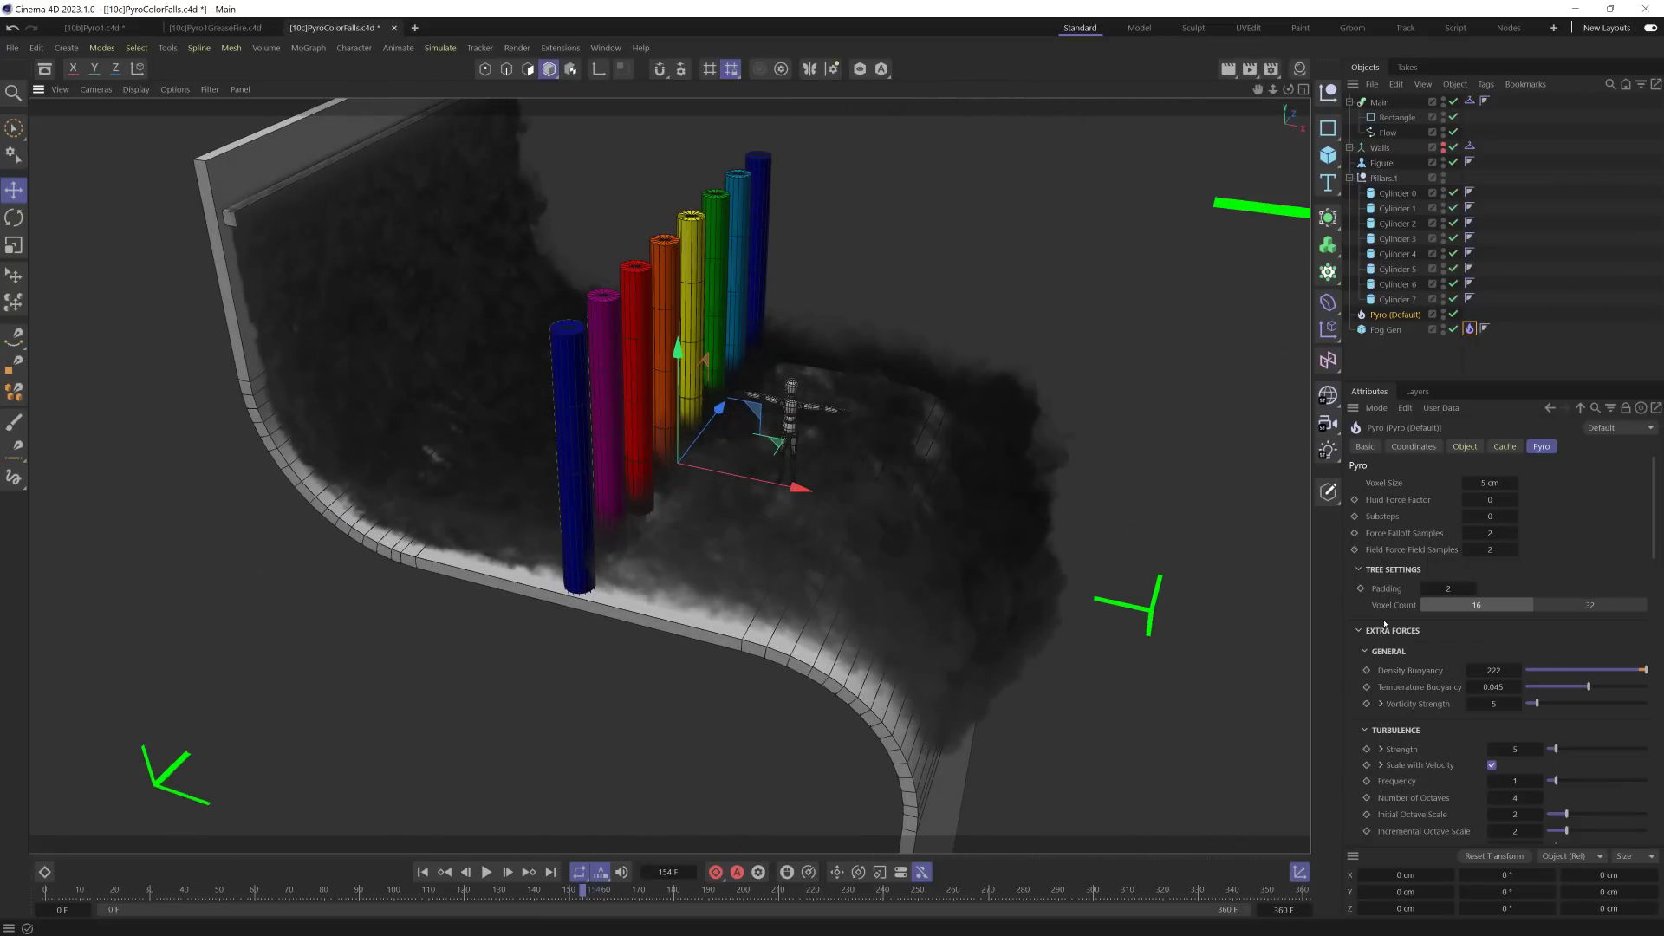
# Step: Set Turbulence Strength to 0 and inspect the smoke at frame 73
pyautogui.scroll(-3, 1450, 714)
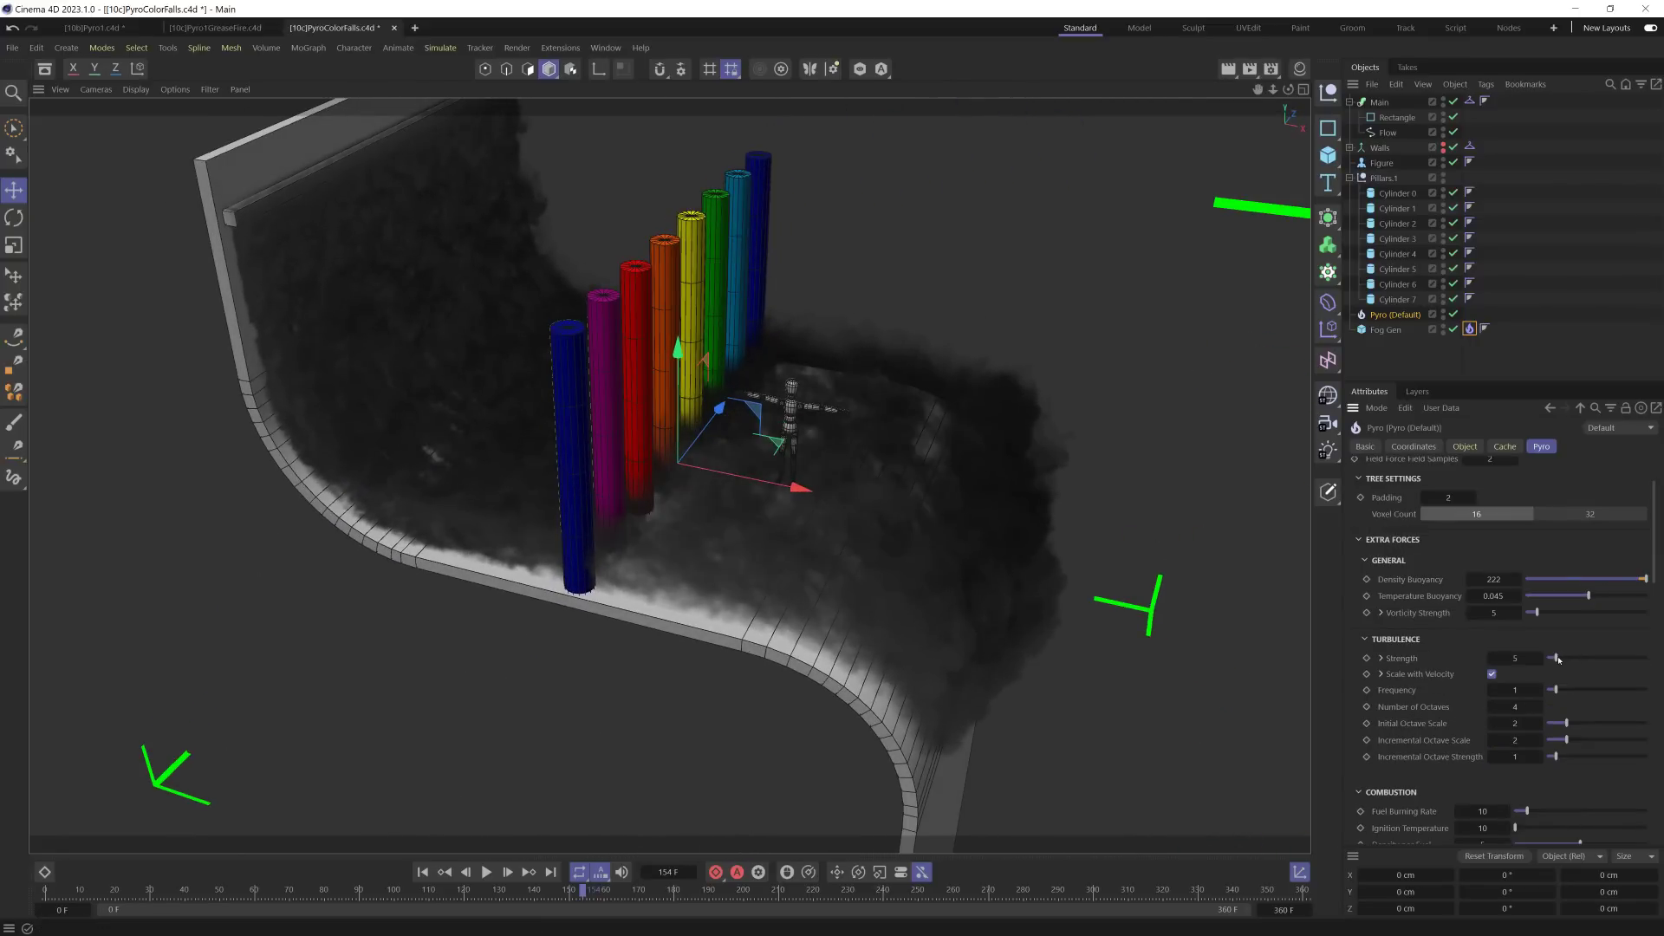
pyautogui.moveTo(1556, 659); pyautogui.dragTo(1547, 658)
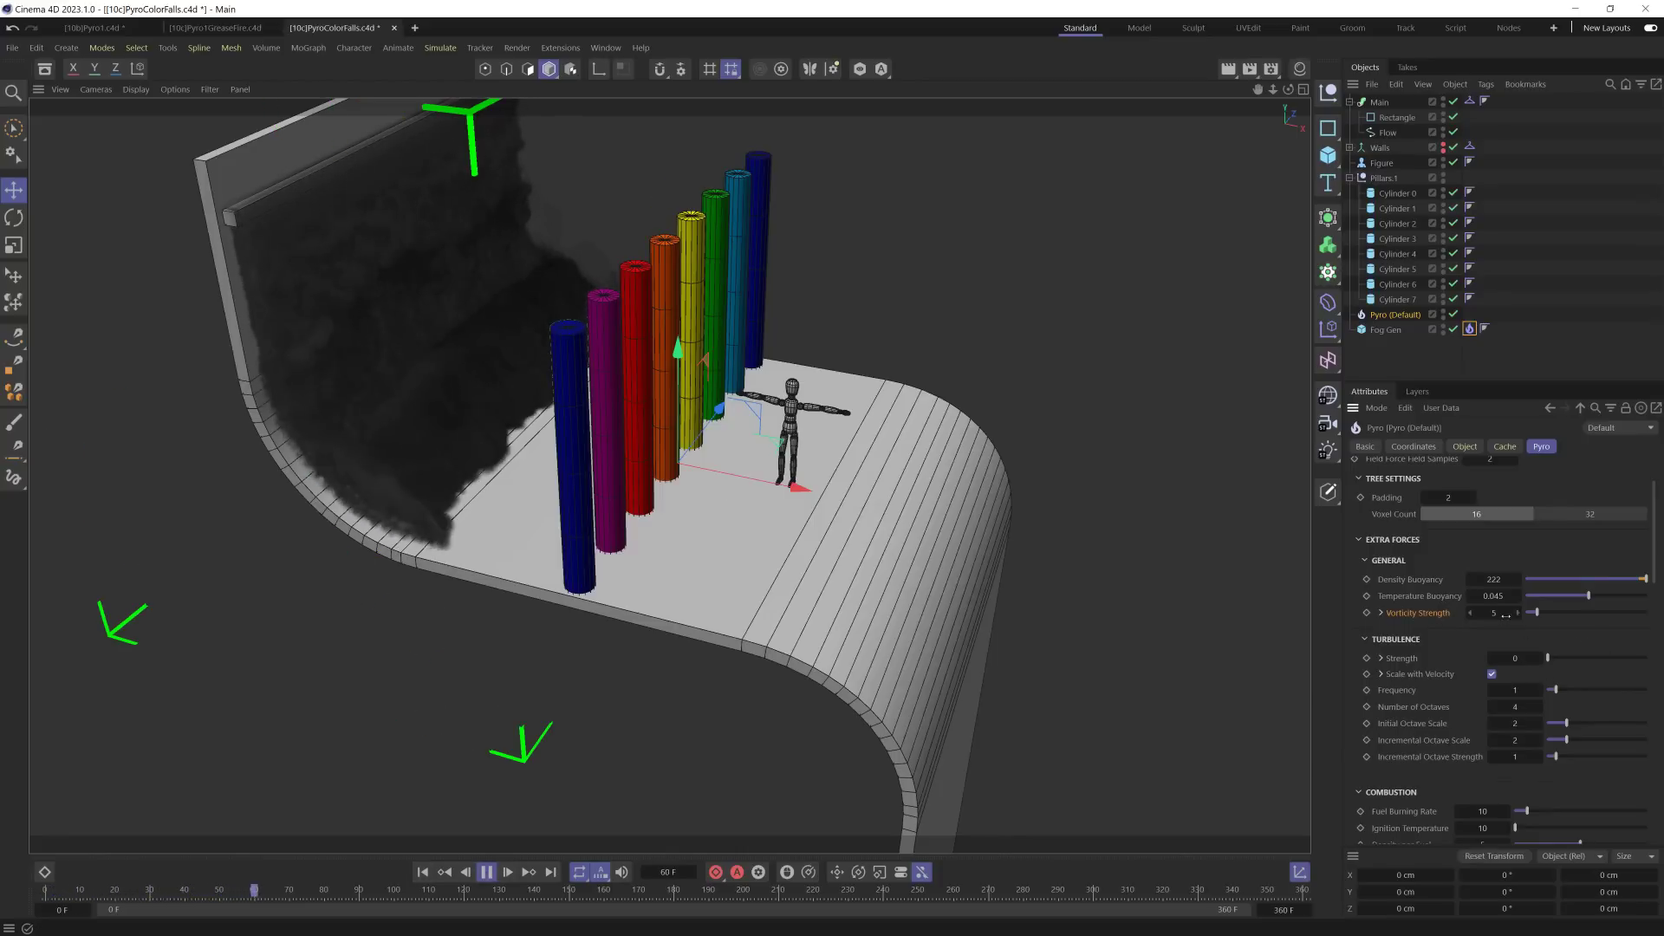
pyautogui.press('F8')
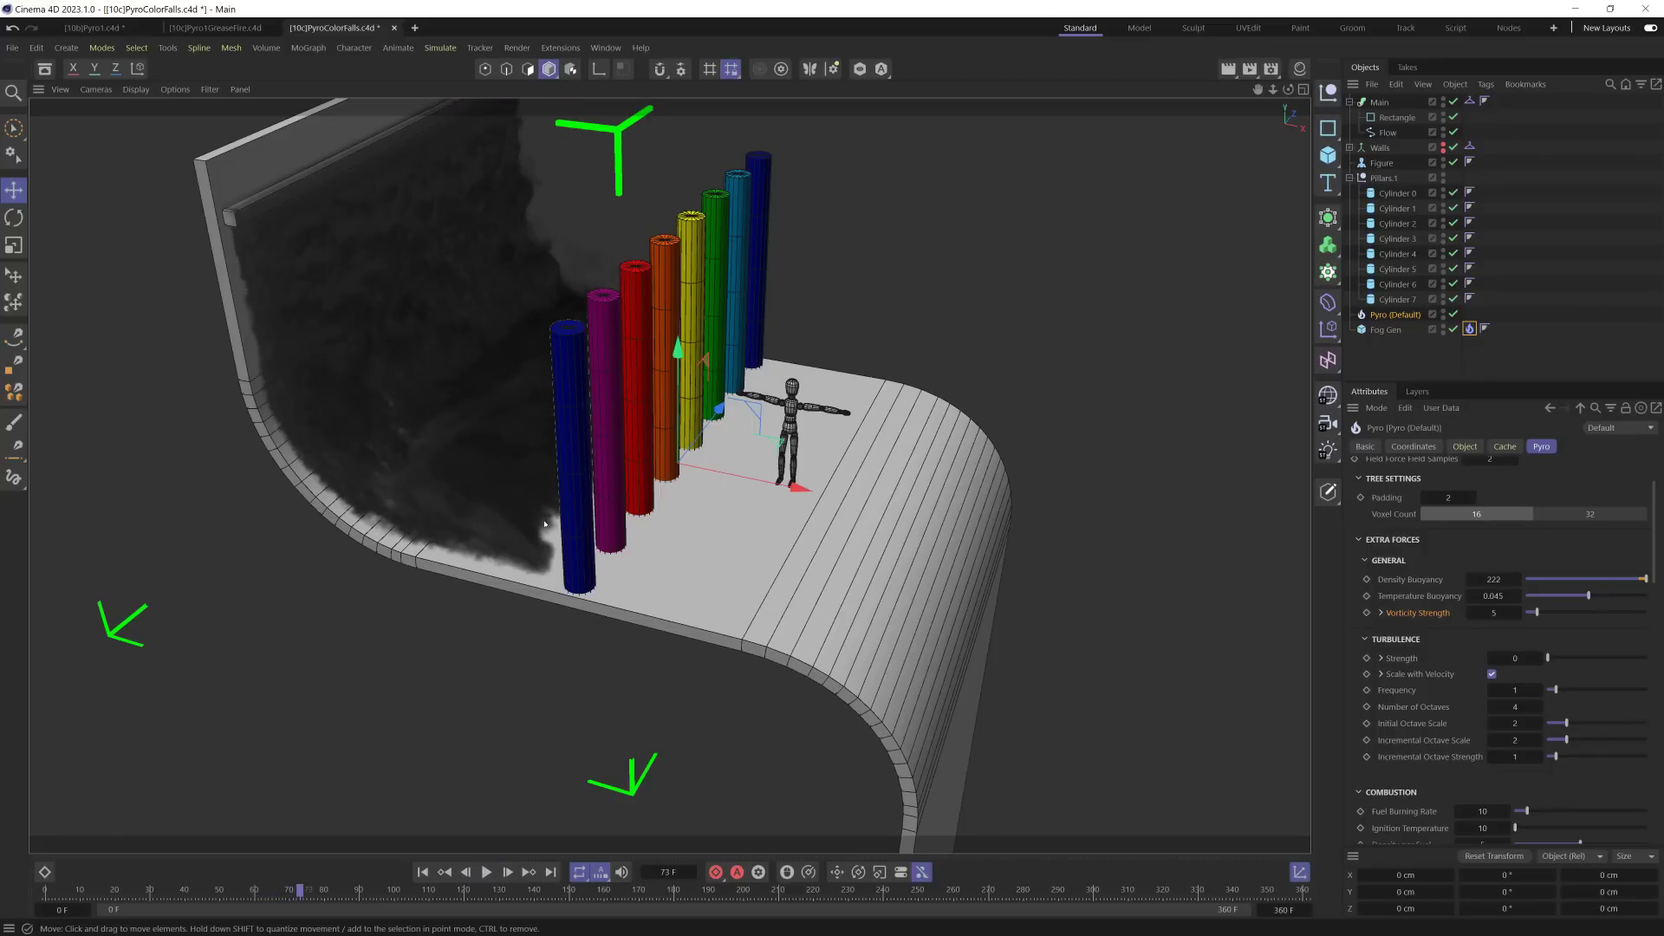
pyautogui.keyDown('alt'); pyautogui.moveTo(545, 523); pyautogui.dragTo(523, 378); pyautogui.keyUp('alt')
pyautogui.moveTo(576, 451)
pyautogui.keyDown('alt'); pyautogui.mouseDown()
pyautogui.moveTo(583, 487)
pyautogui.moveTo(557, 473)
pyautogui.mouseUp(); pyautogui.keyUp('alt')
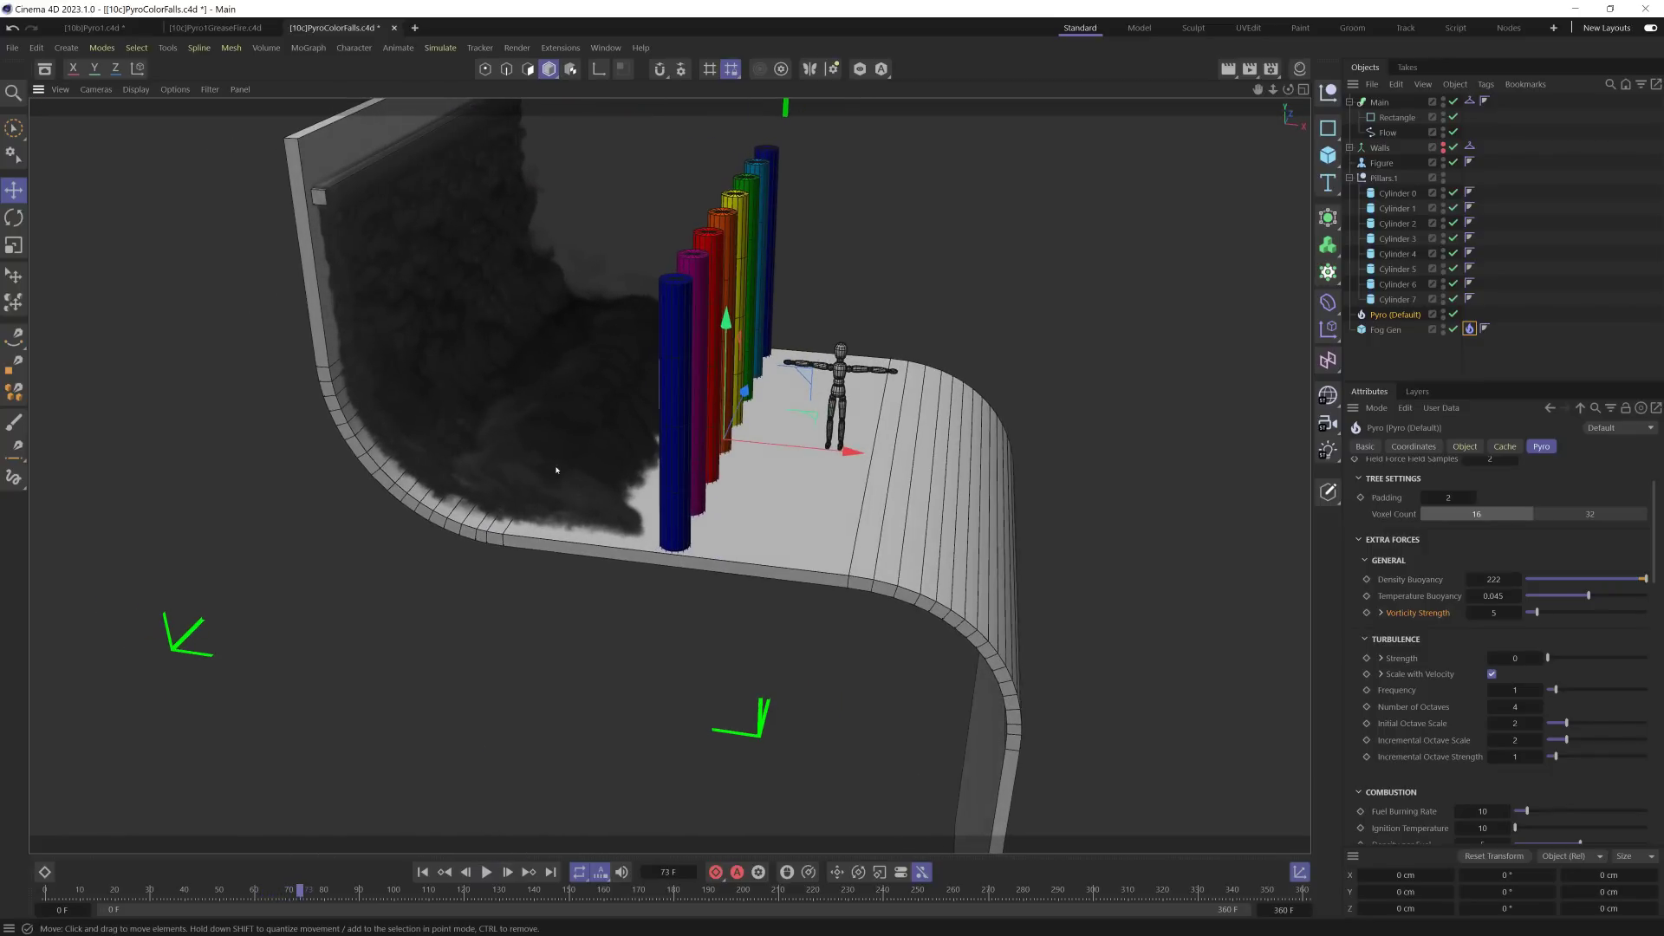
pyautogui.keyDown('alt'); pyautogui.moveTo(553, 422); pyautogui.dragTo(559, 459); pyautogui.keyUp('alt')
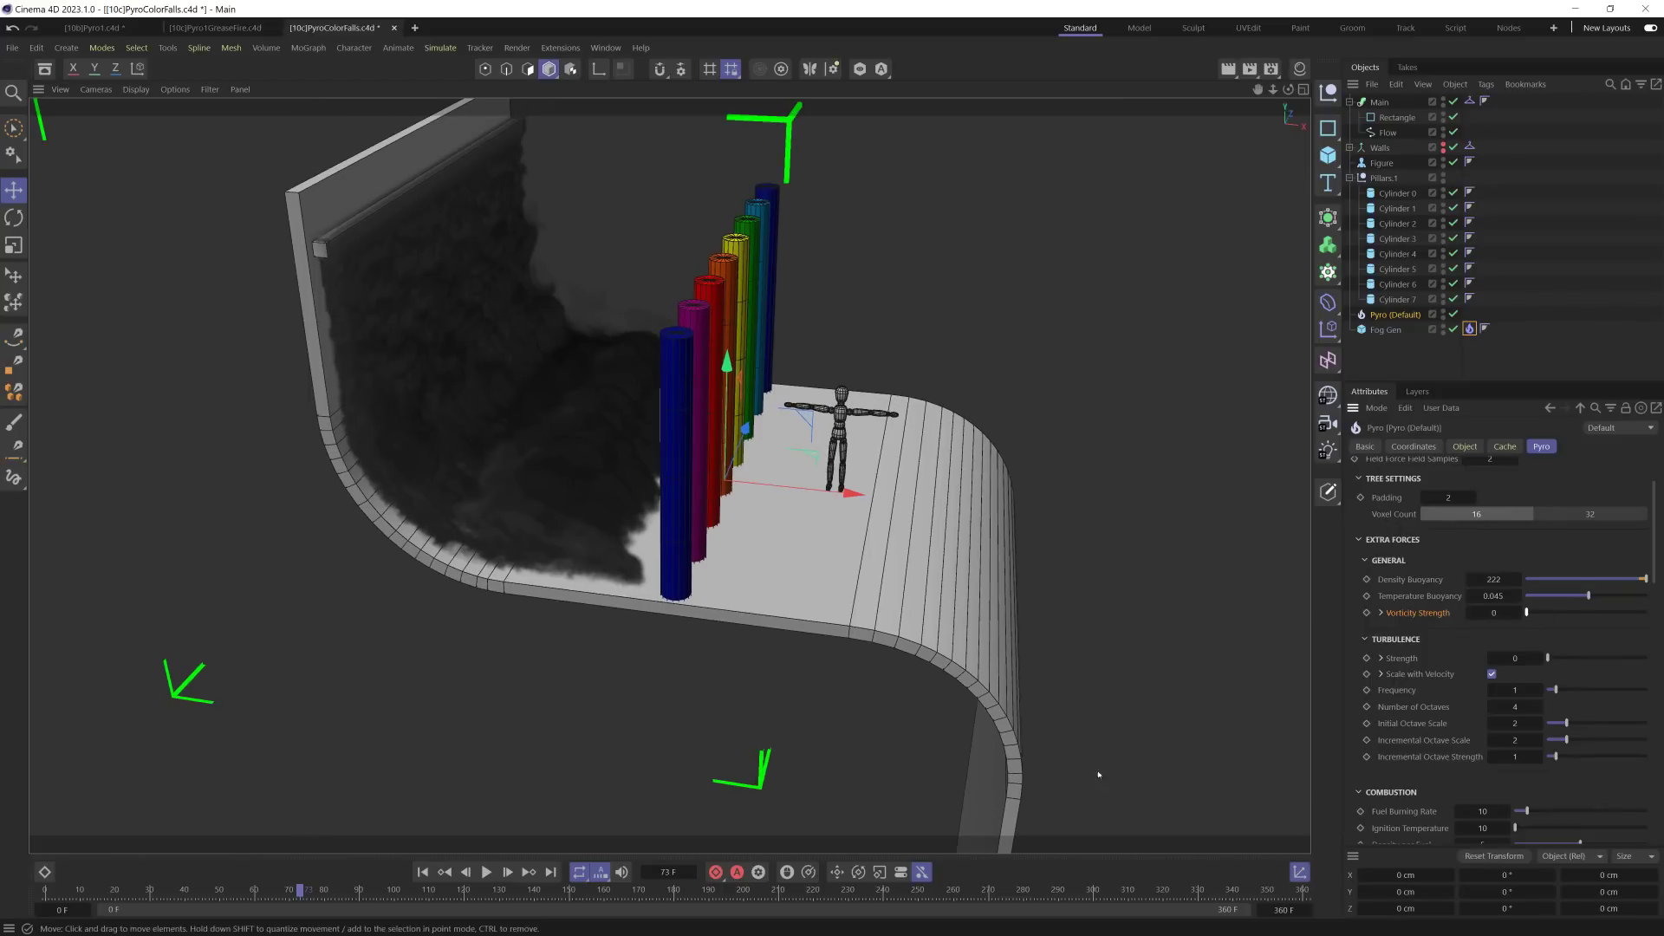
# Step: Replay the simulation to frame 130, then select Fog Gen's Pyro tag
pyautogui.hotkey('shift', 'f')
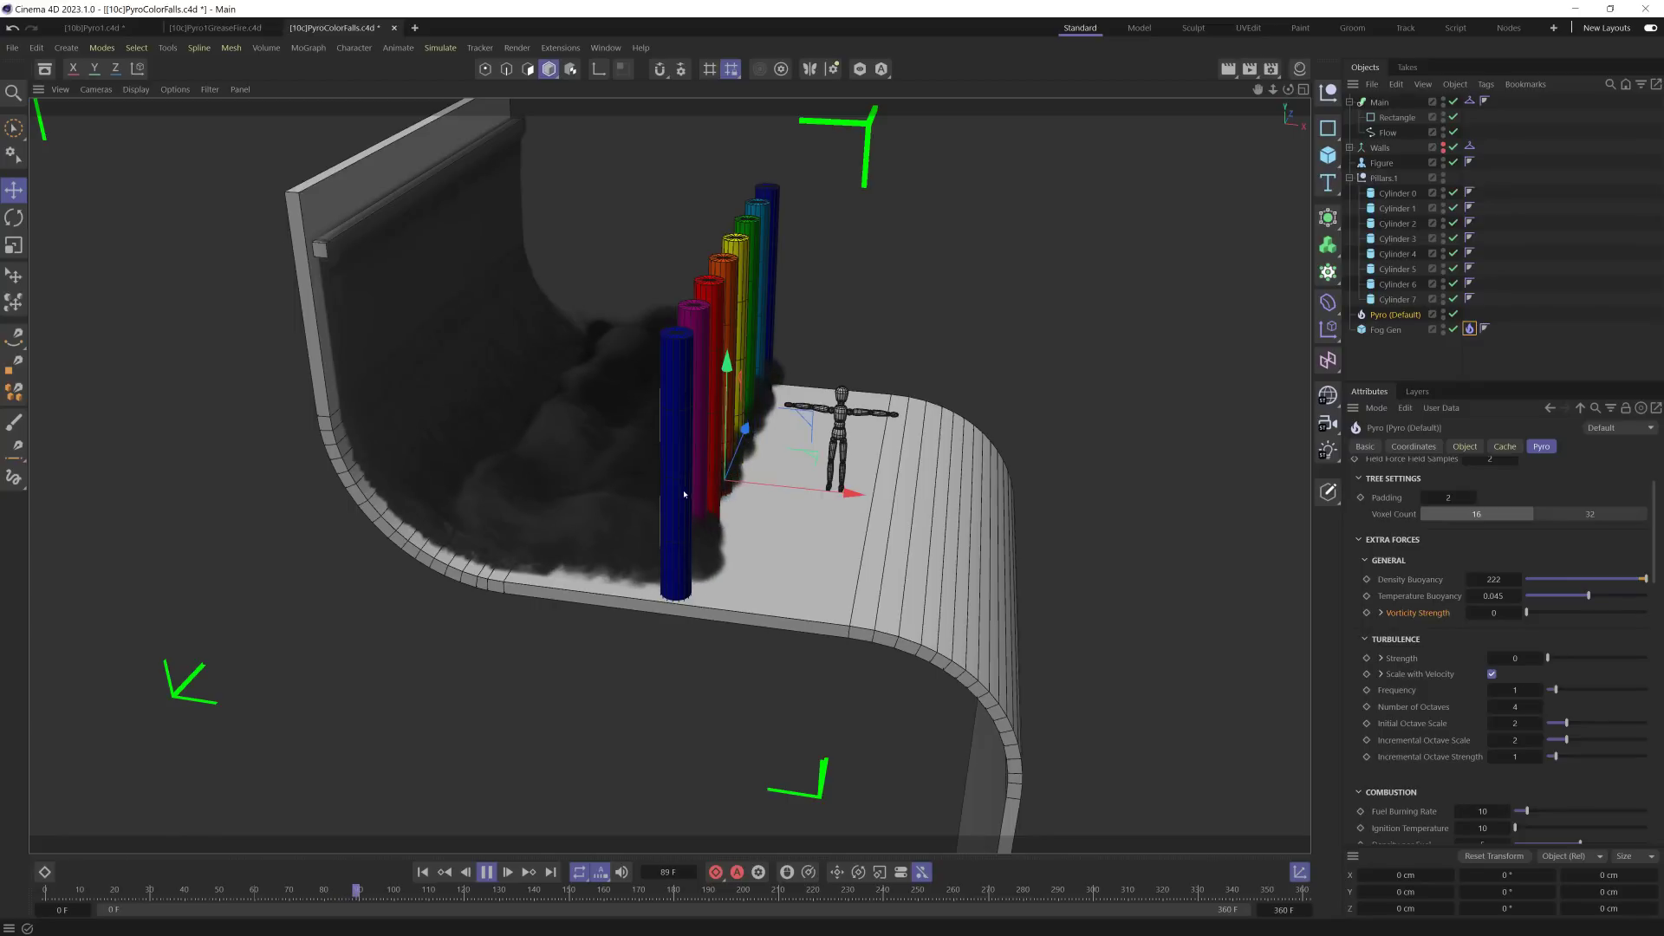
pyautogui.keyDown('alt'); pyautogui.moveTo(682, 492); pyautogui.dragTo(892, 461); pyautogui.keyUp('alt')
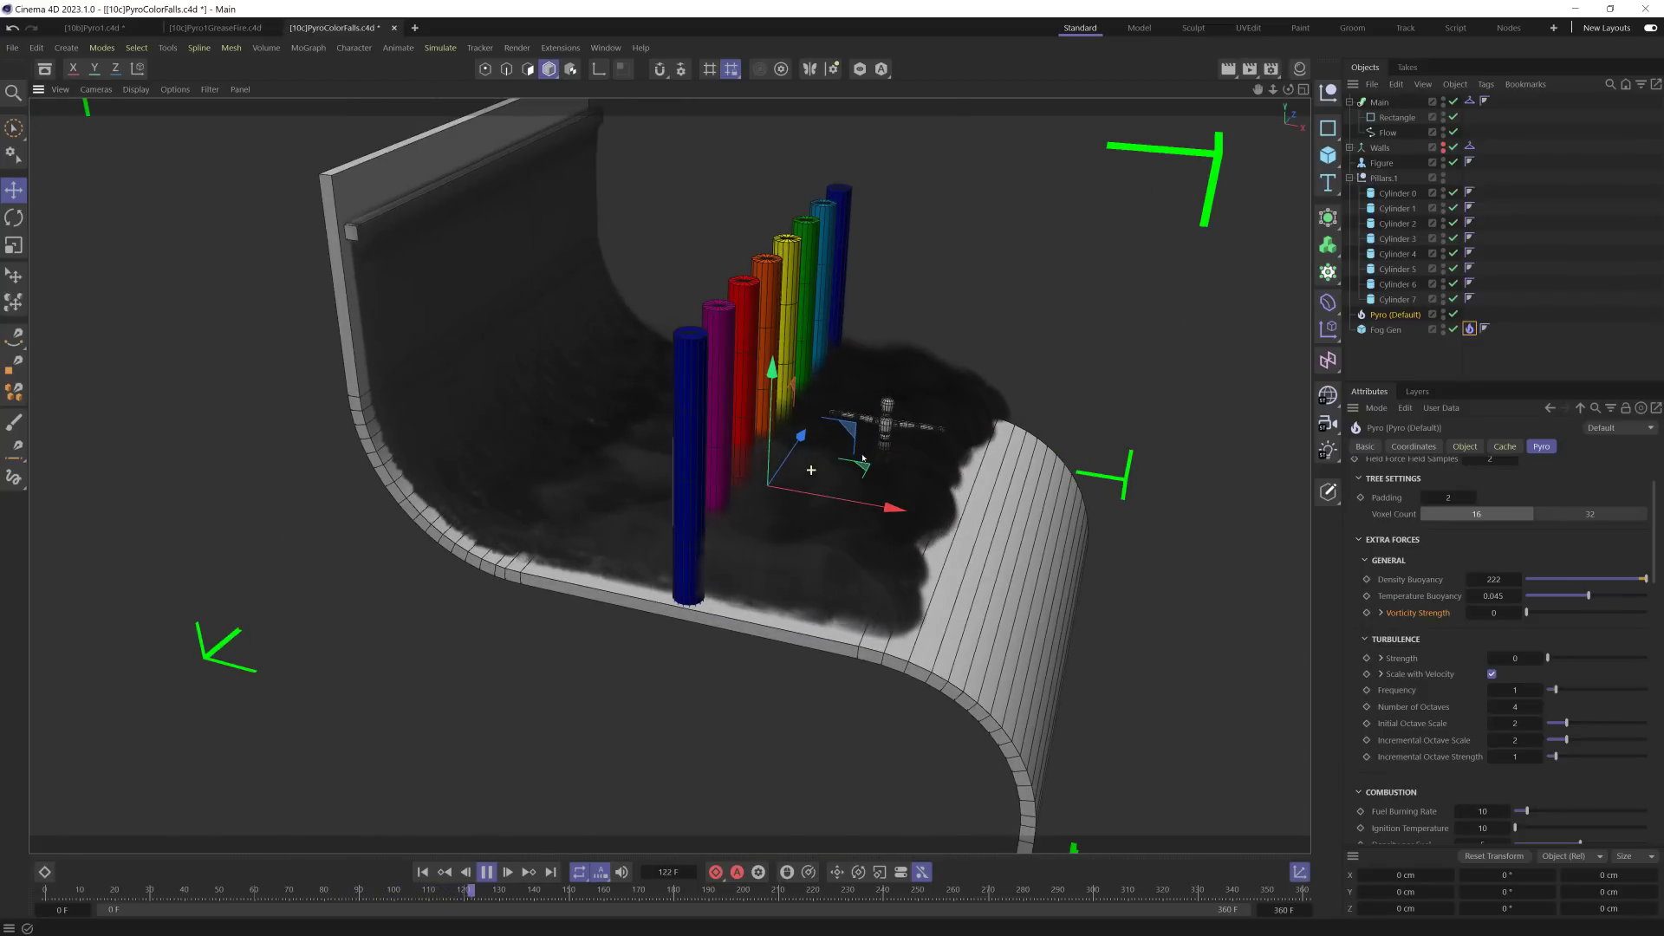
pyautogui.click(489, 871)
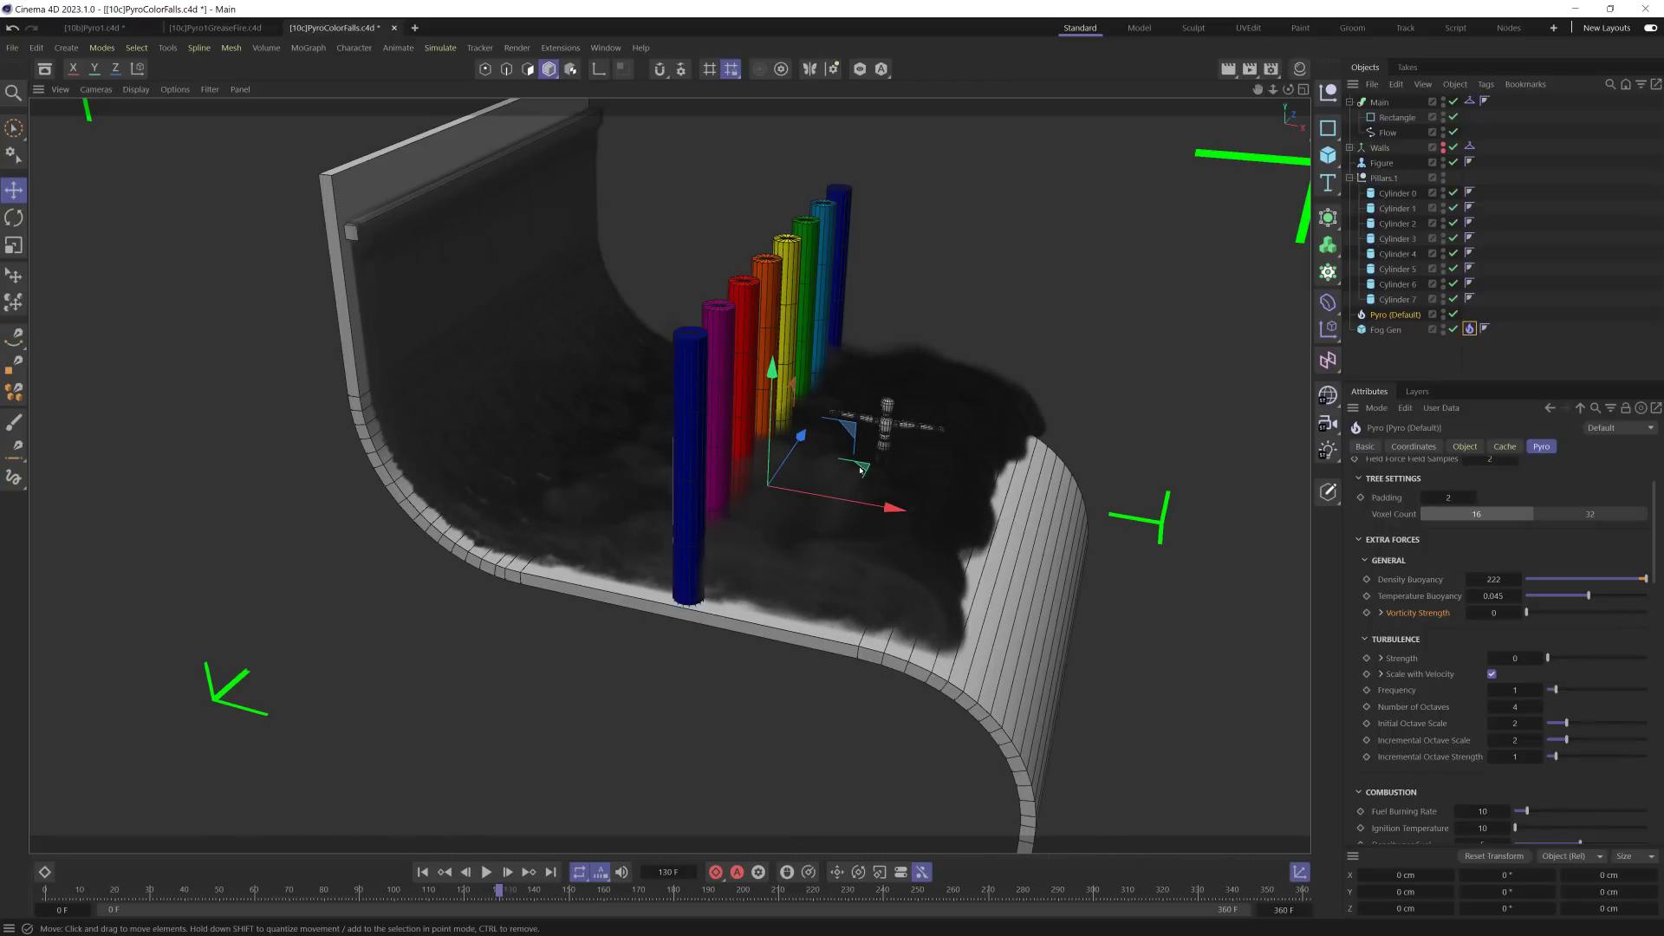
pyautogui.click(1469, 329)
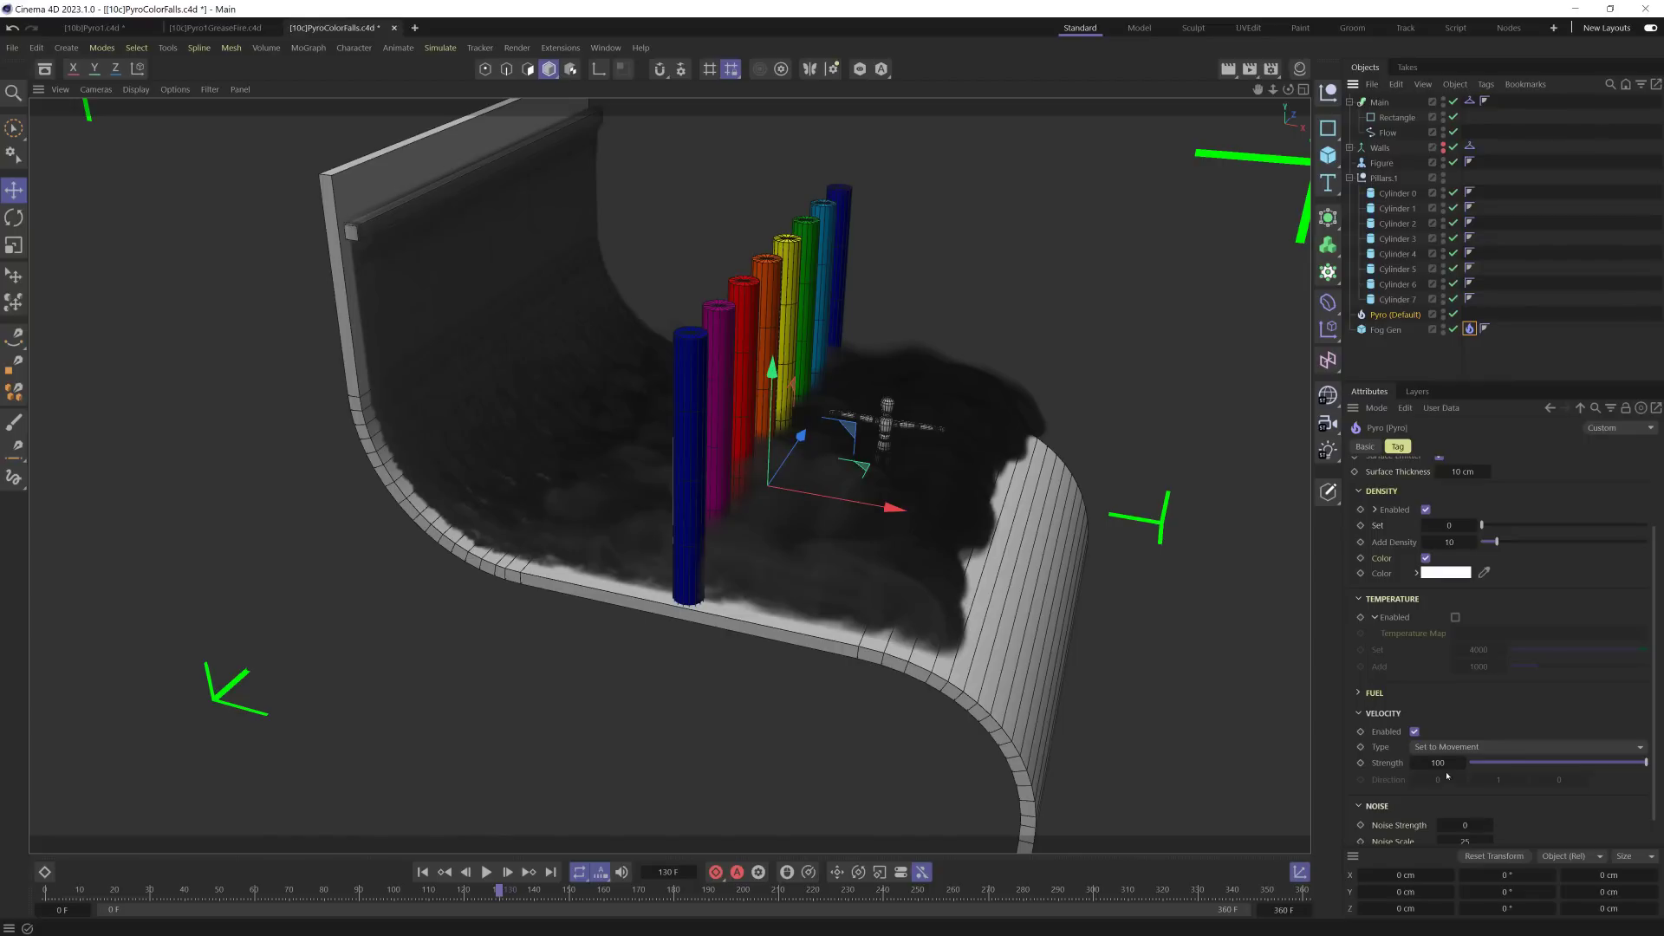
# Step: Collapse the tag's Temperature settings and replay the simulation from the start
pyautogui.click(1381, 602)
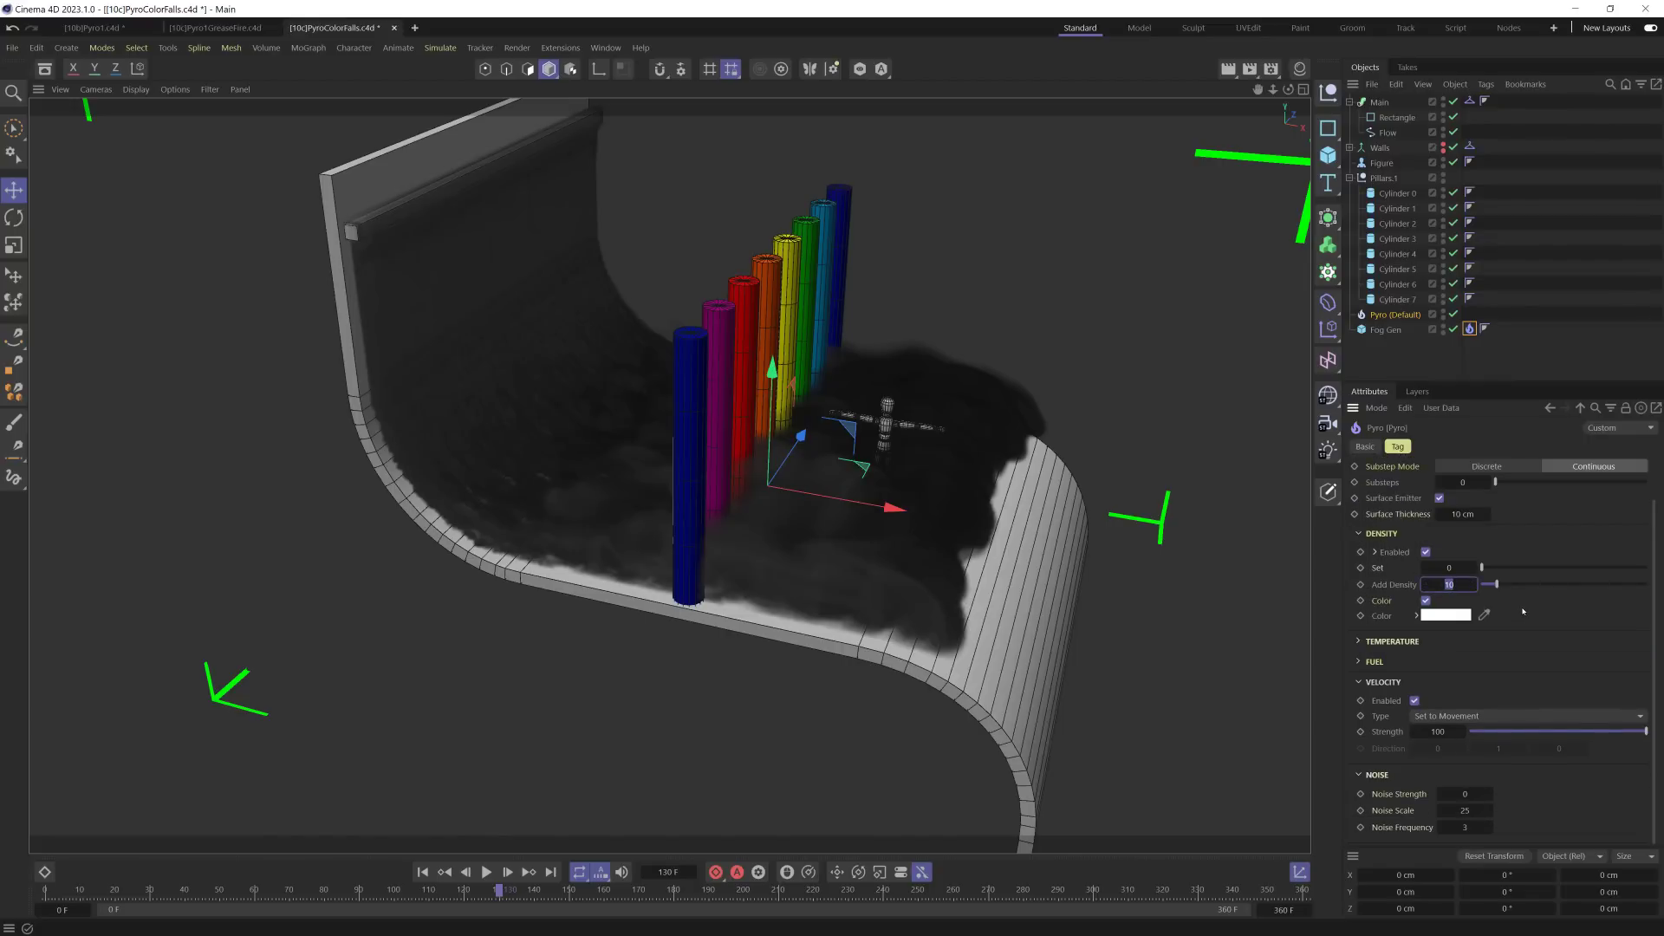
pyautogui.click(423, 872)
pyautogui.click(486, 872)
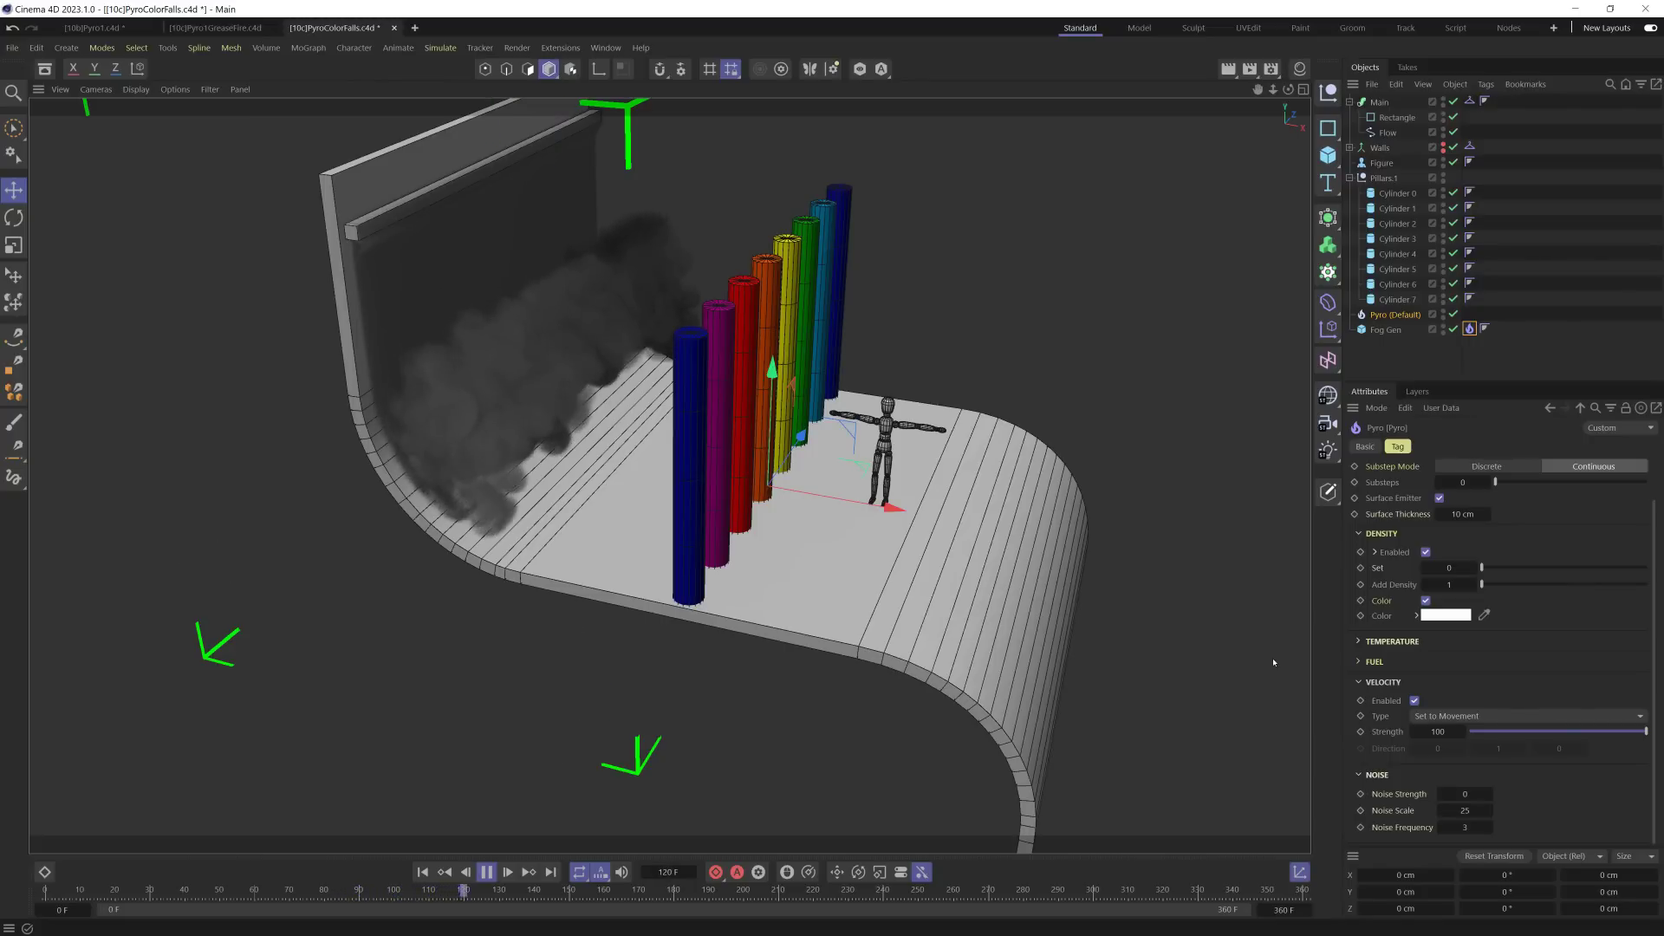
# Step: Set the emitter's Add Density to 4 and replay the simulation to frame 146
pyautogui.click(1449, 584)
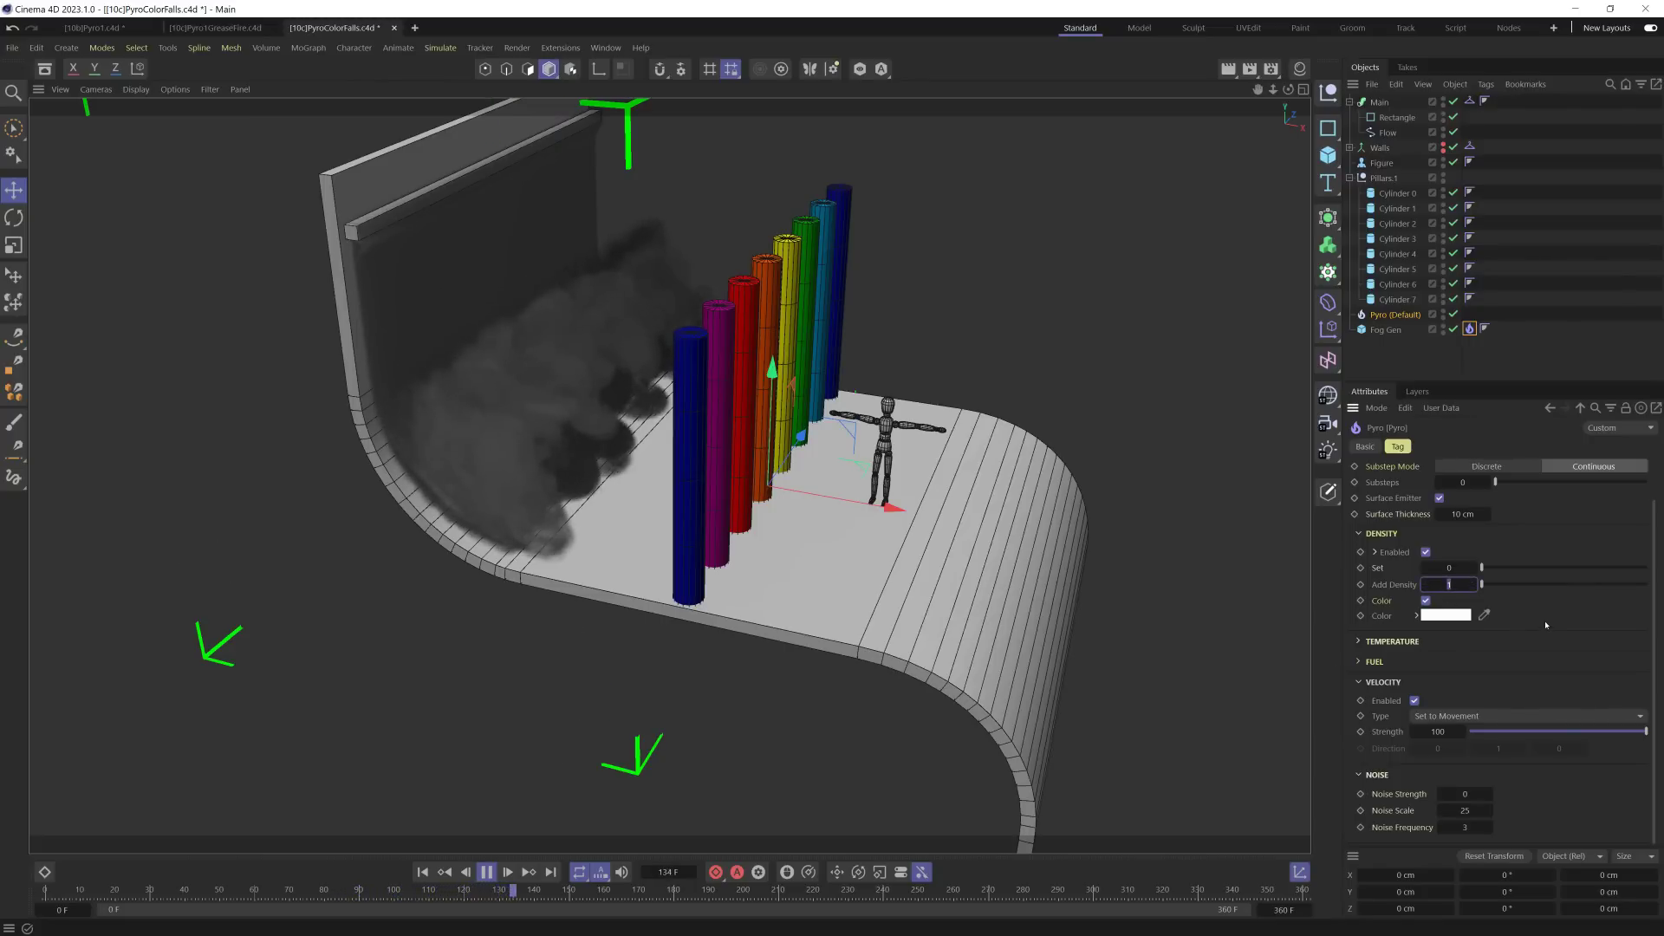
pyautogui.write('4')
pyautogui.press('Return')
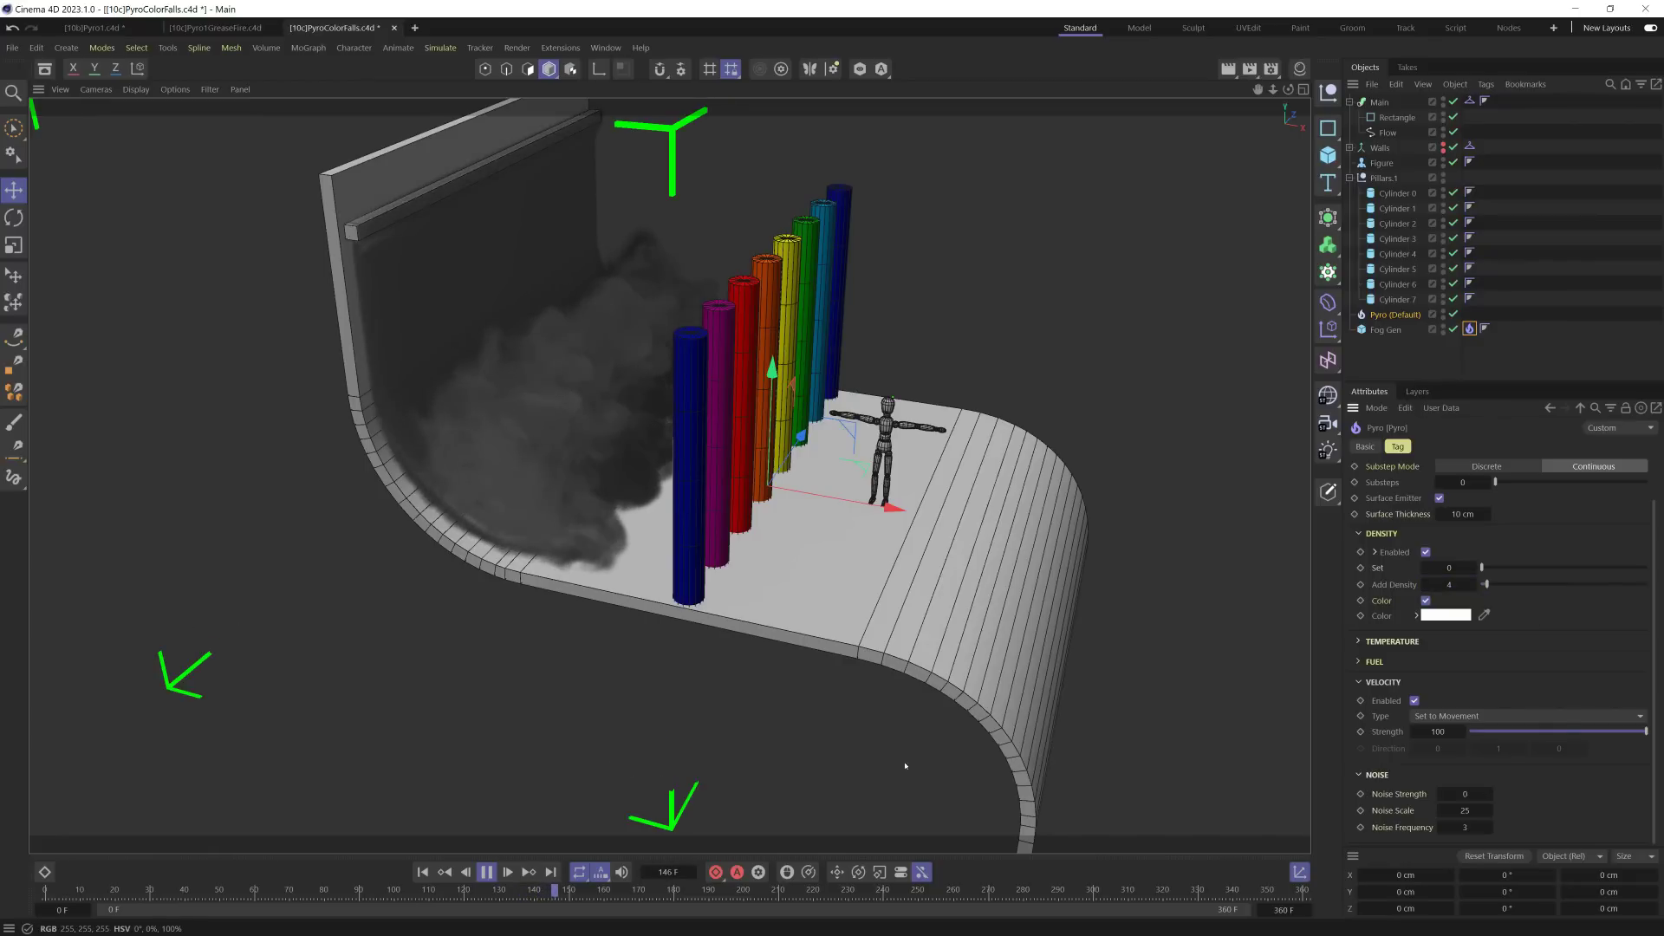
pyautogui.hotkey('shift', 'f')
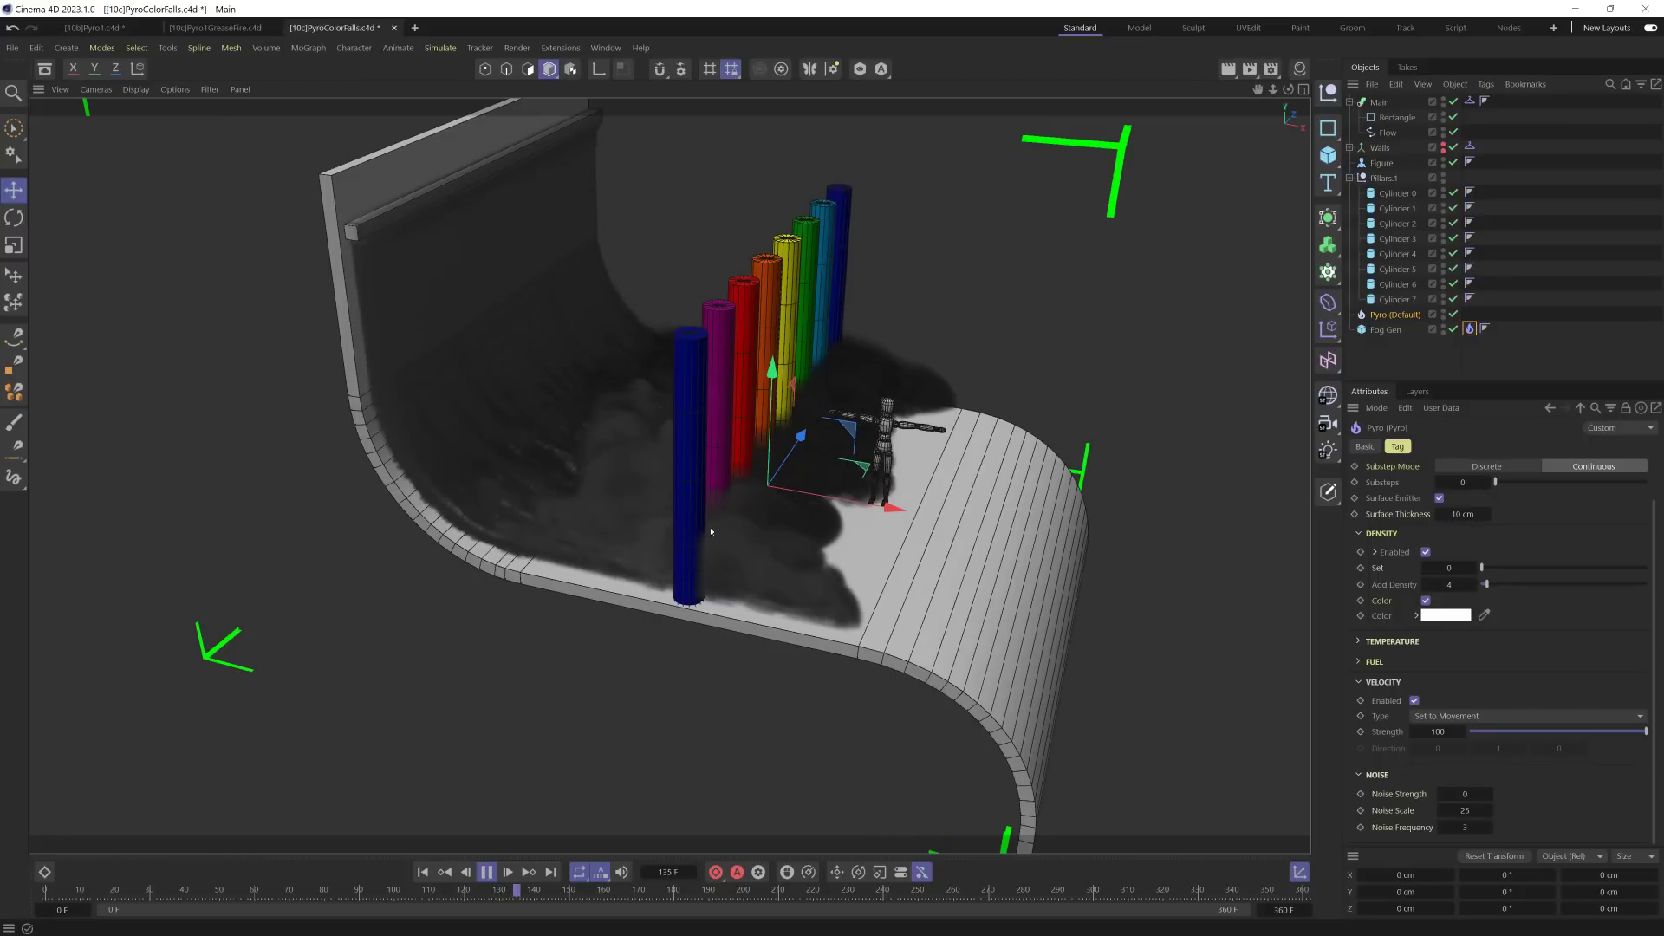
pyautogui.click(486, 872)
pyautogui.keyDown('alt'); pyautogui.moveTo(832, 486); pyautogui.dragTo(848, 449); pyautogui.keyUp('alt')
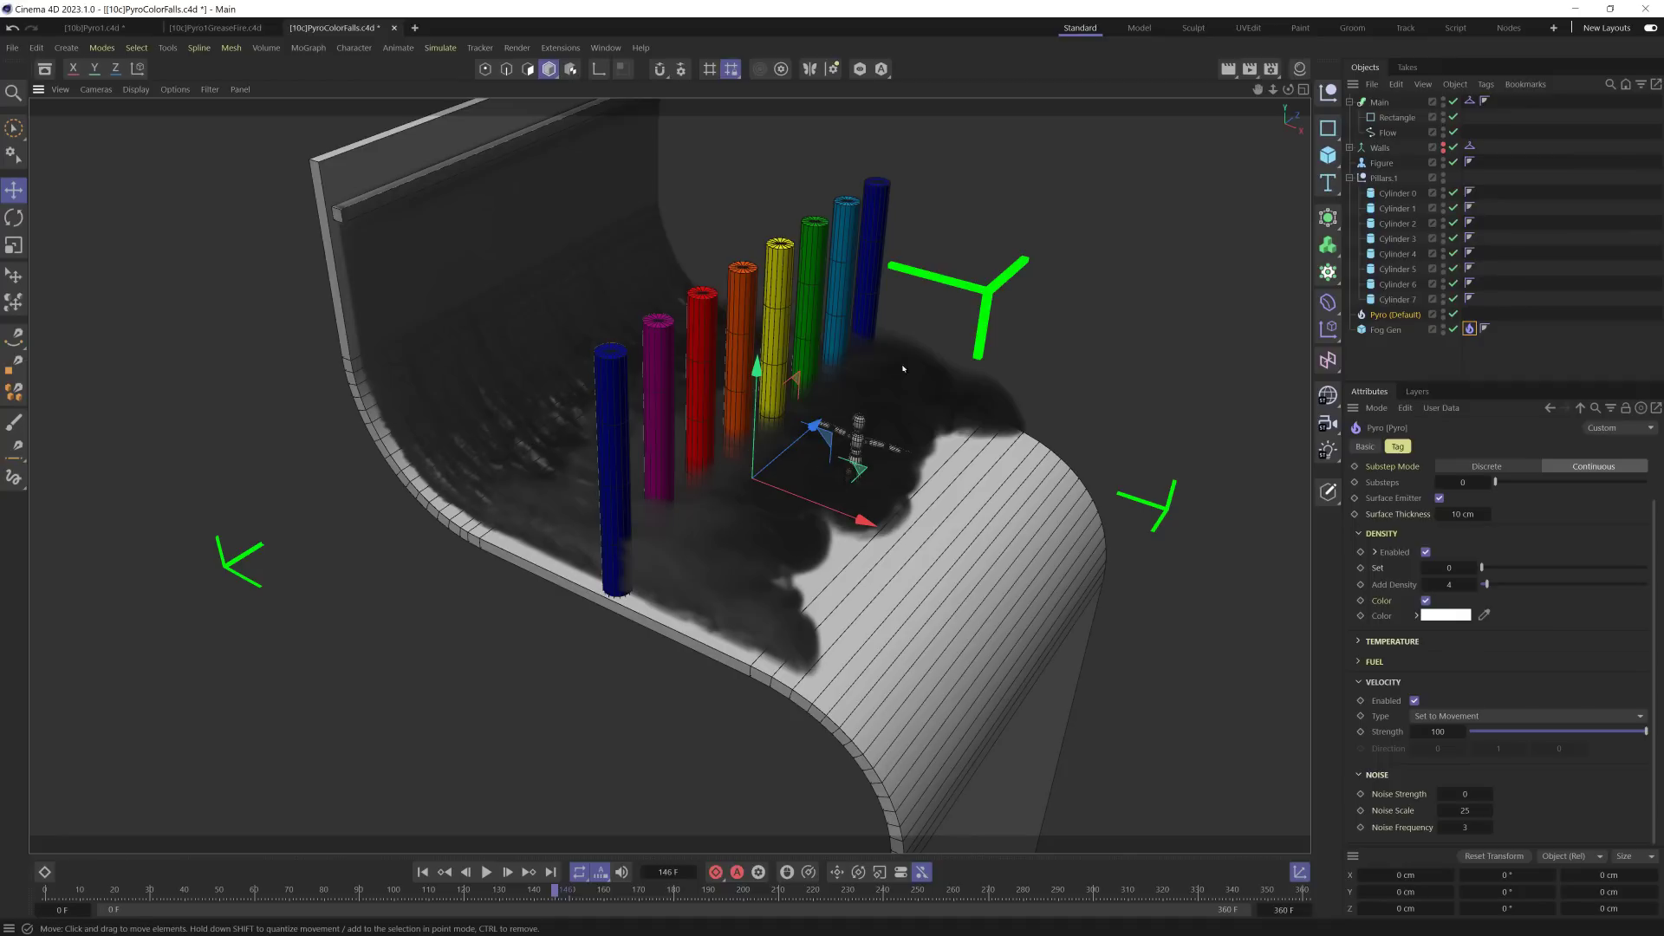
# Step: Give the yellow pillar, Cylinder 4, its own Pyro tag
pyautogui.click(752, 286)
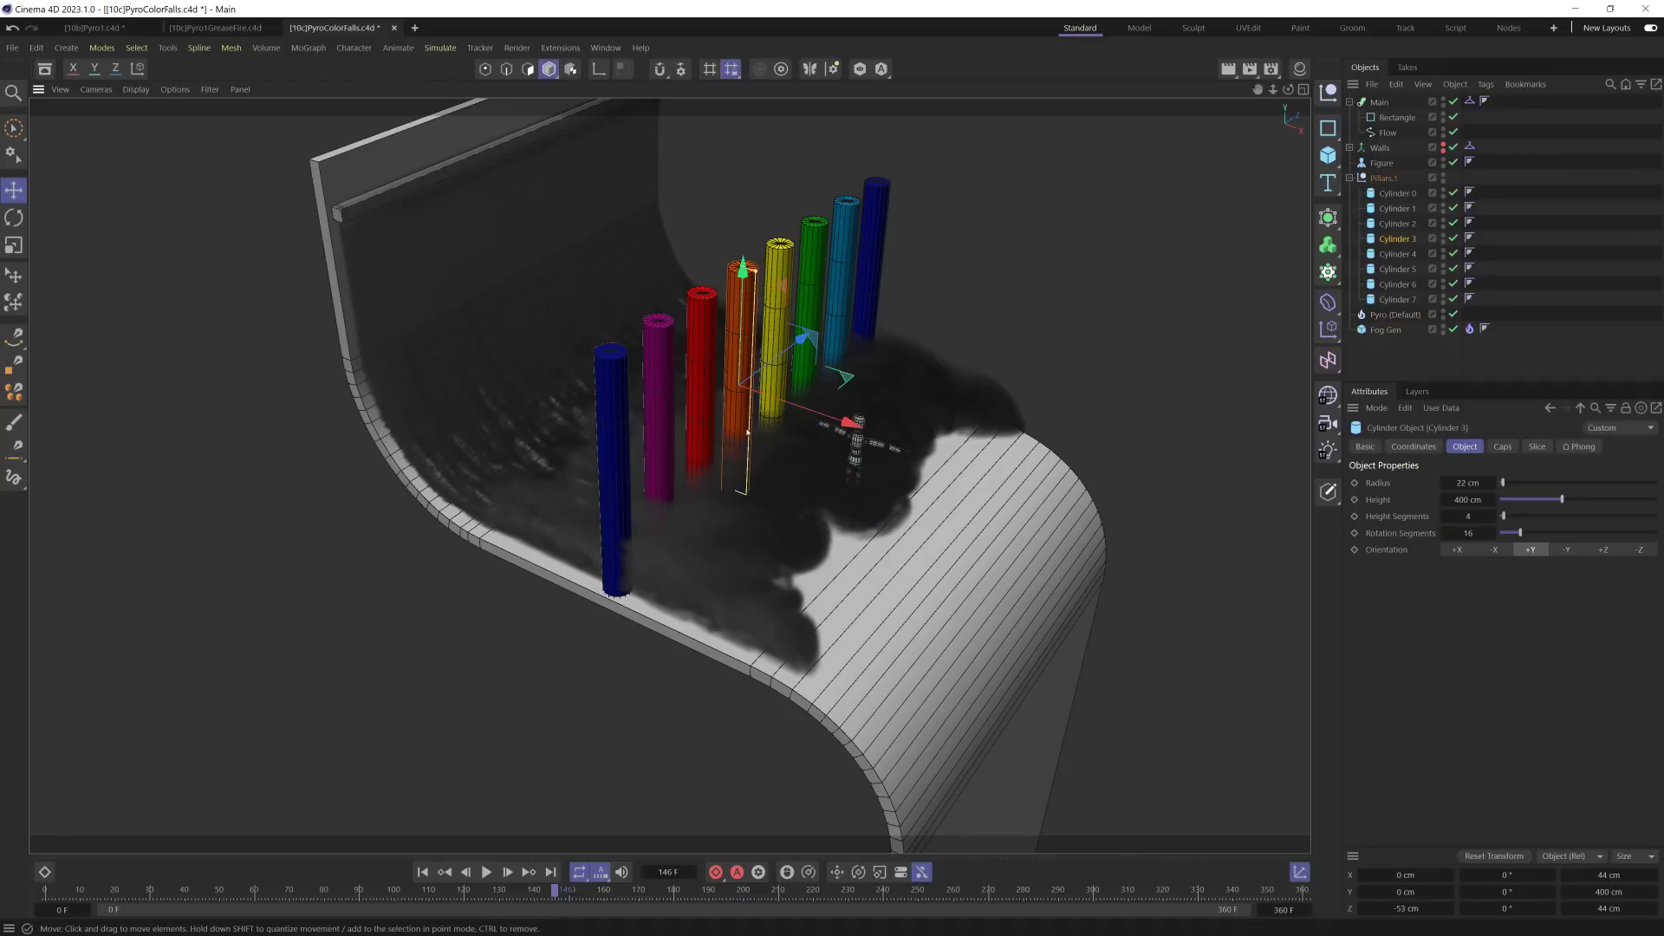
pyautogui.click(784, 293)
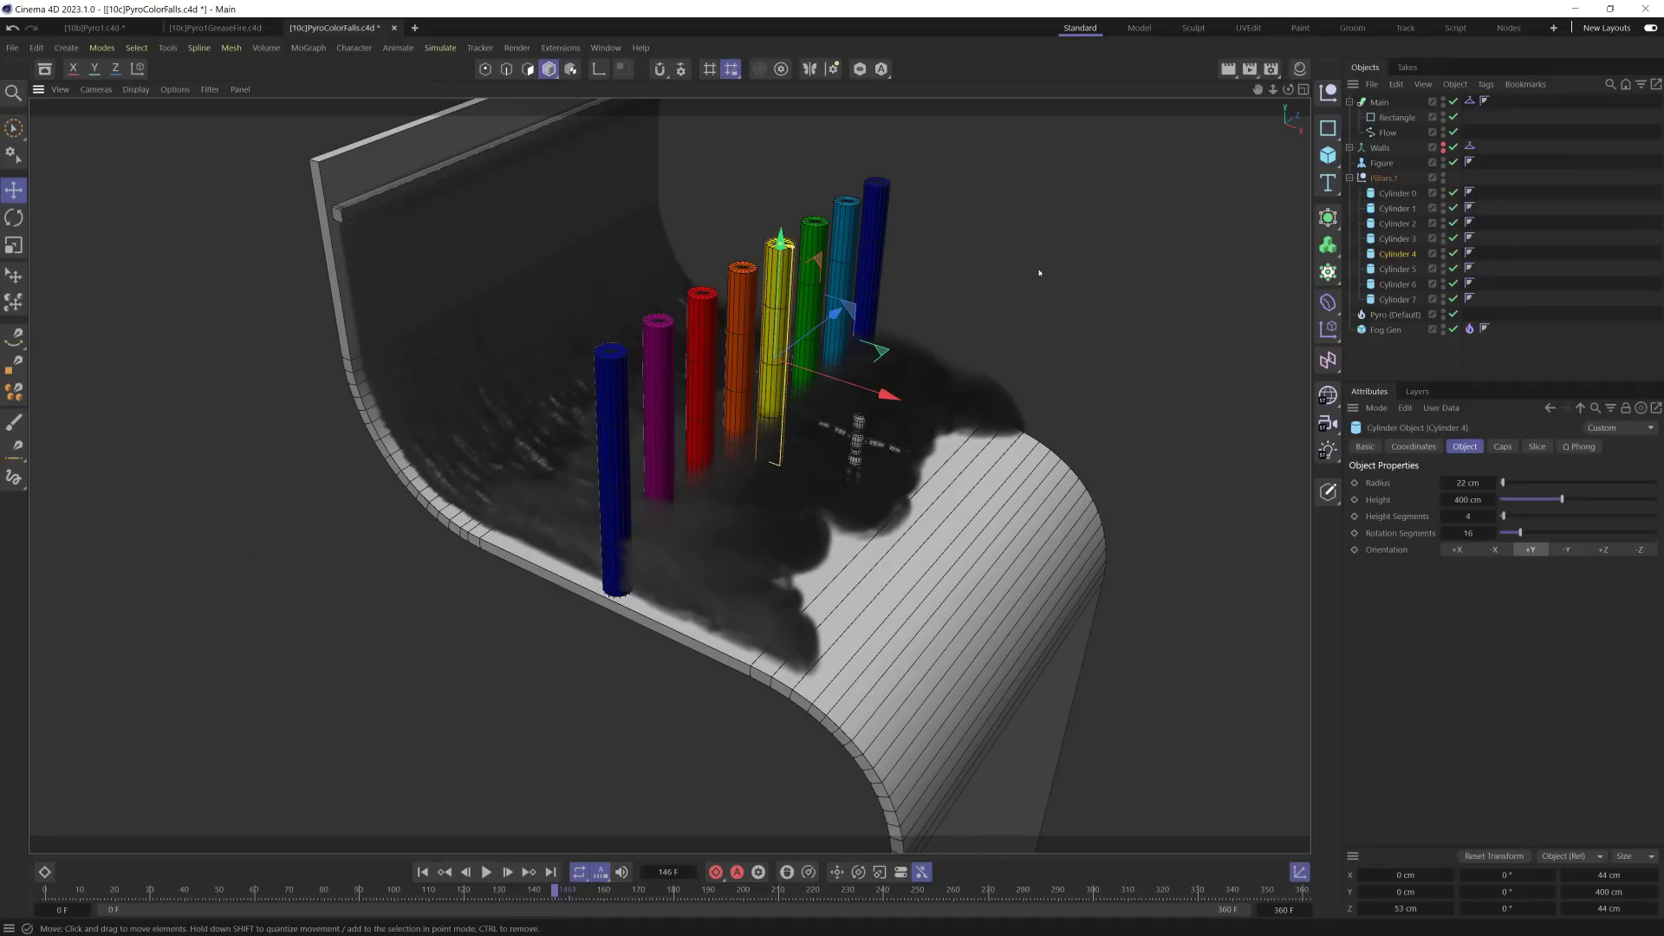
pyautogui.rightClick(1398, 257)
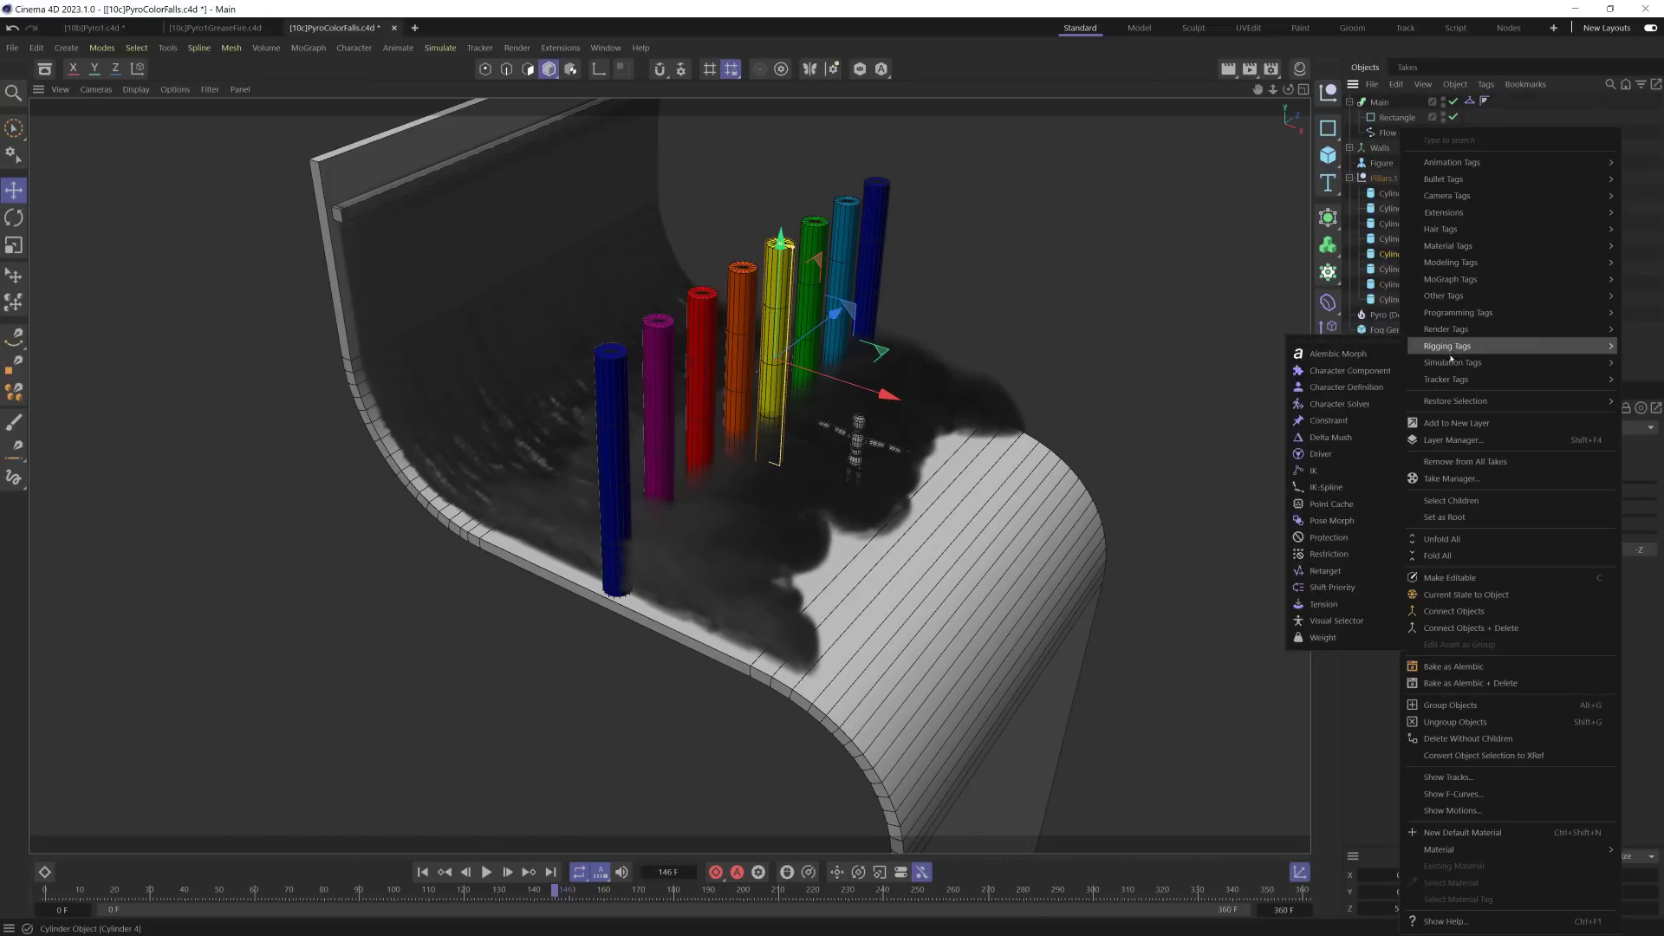
pyautogui.moveTo(1446, 362)
pyautogui.click(1361, 505)
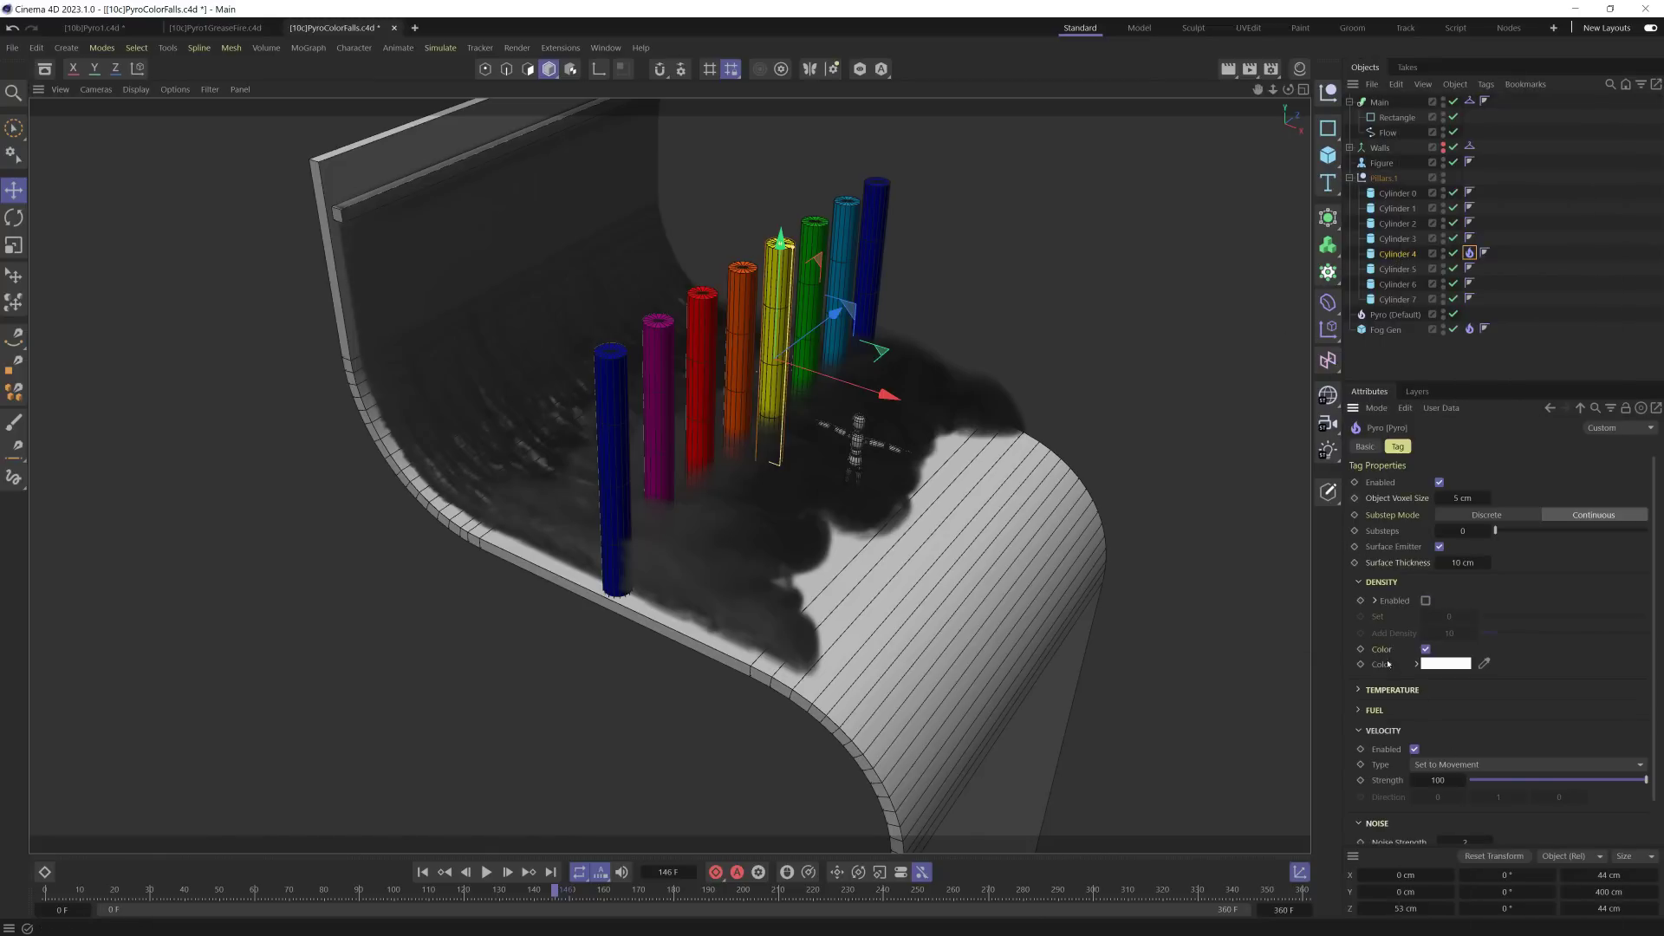
# Step: Disable the new tag's velocity emission, make its density colour yellow, and rewind
pyautogui.click(1381, 694)
pyautogui.scroll(-2, 1387, 706)
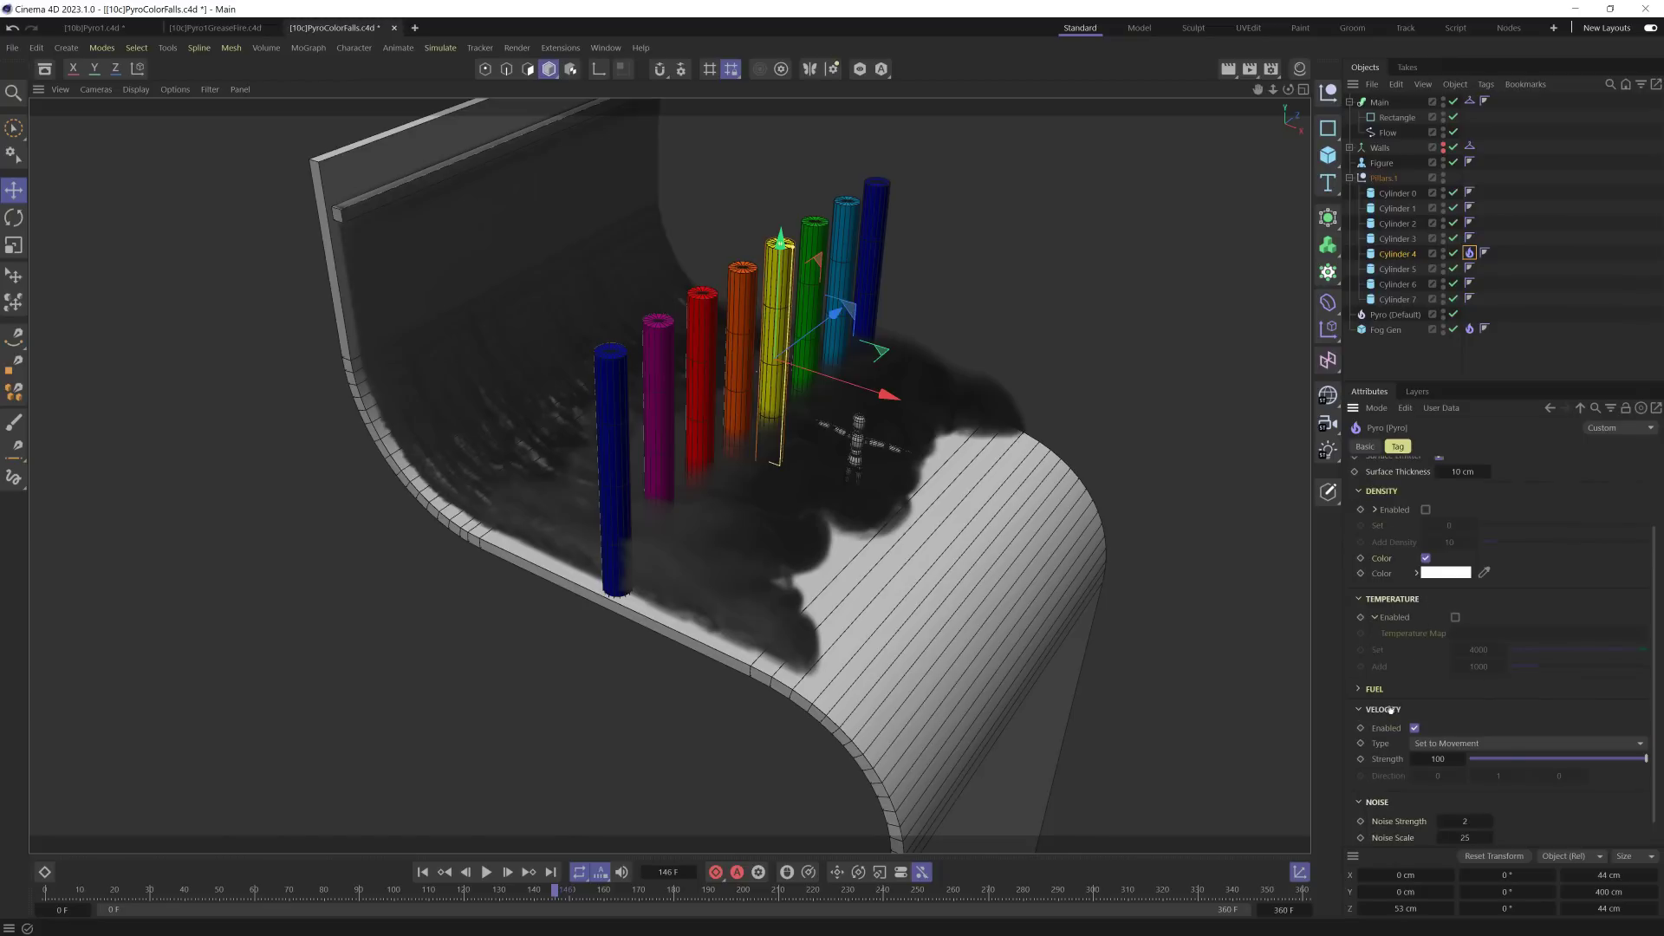
pyautogui.click(1414, 728)
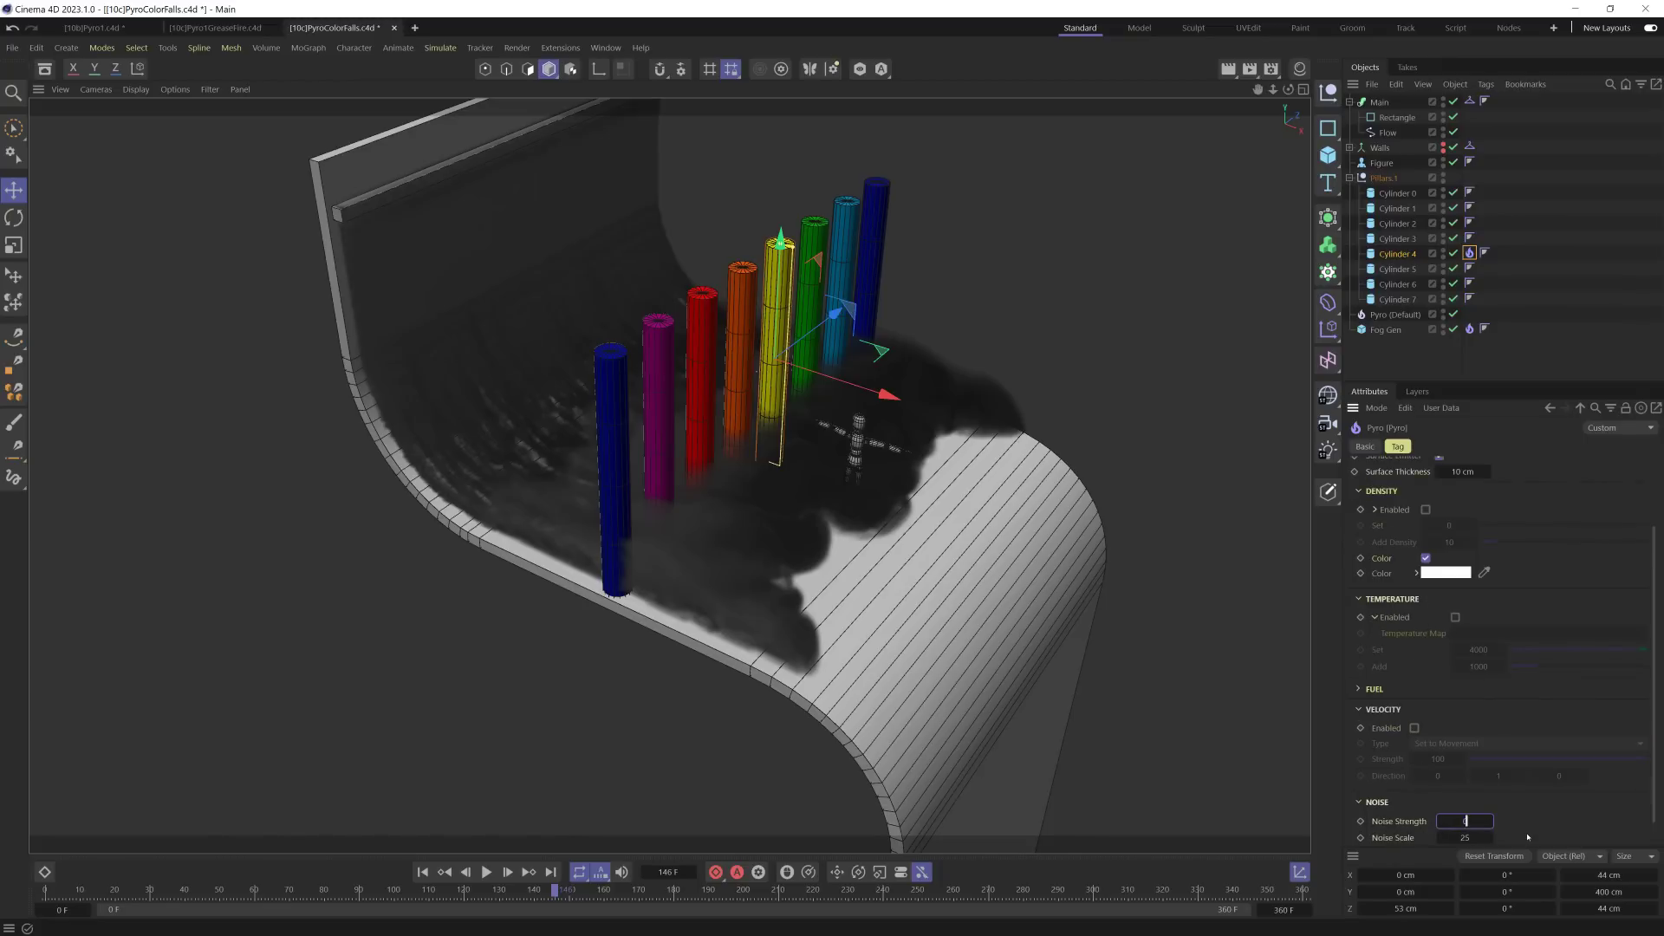
pyautogui.scroll(1, 1528, 837)
pyautogui.click(1376, 713)
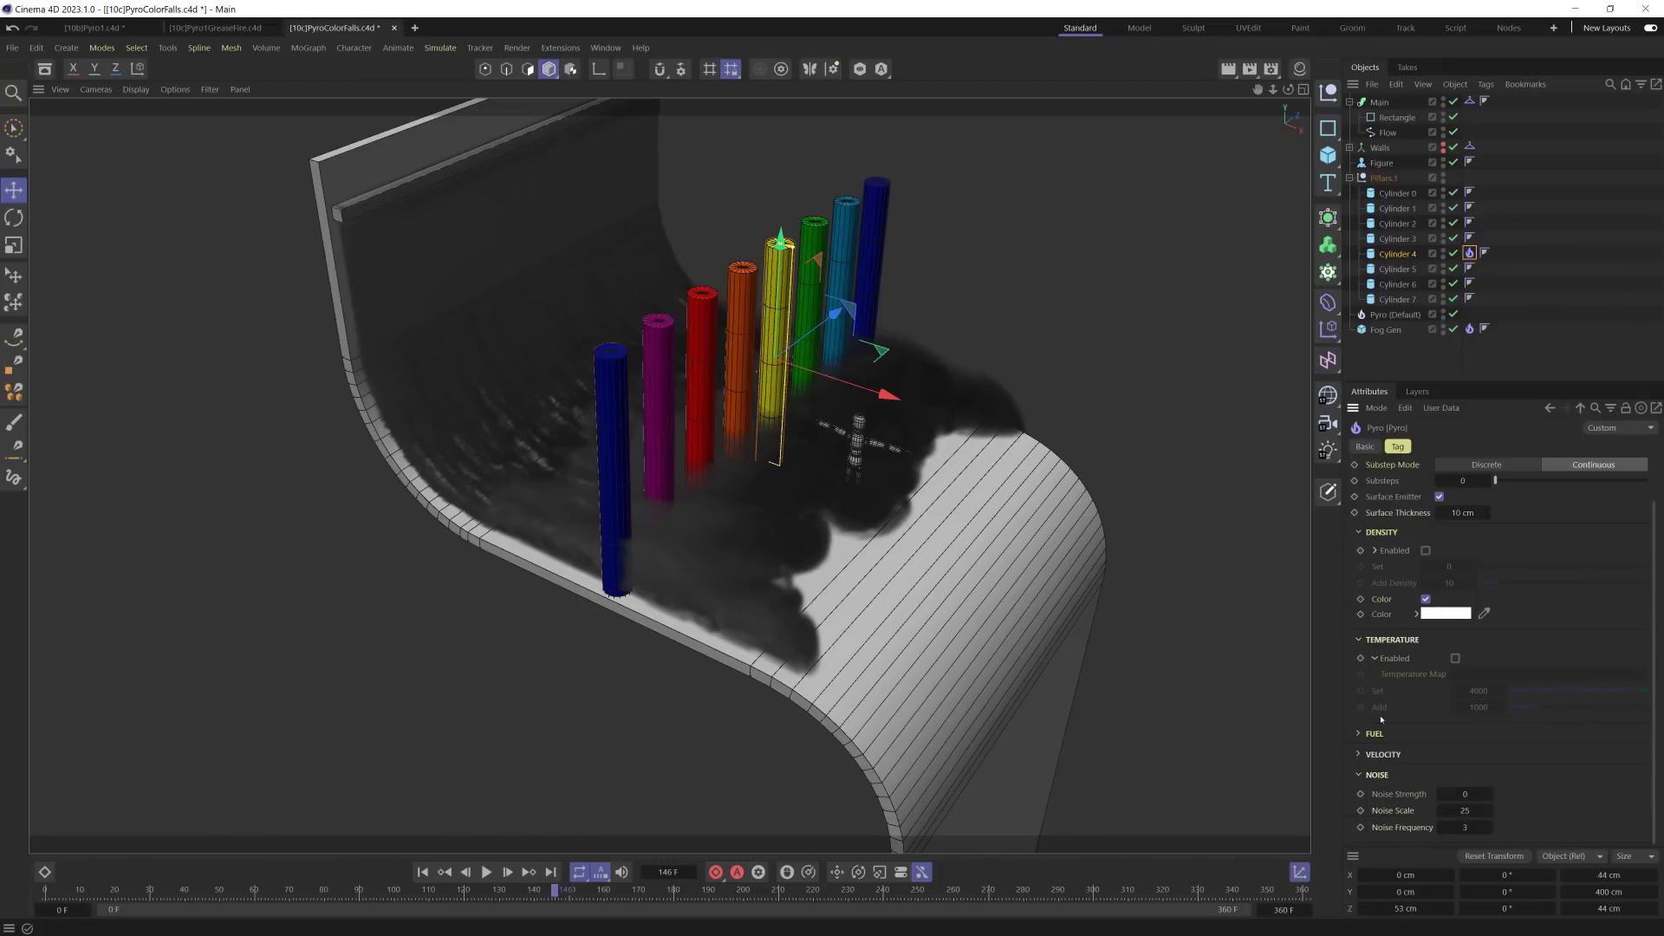
pyautogui.click(1379, 640)
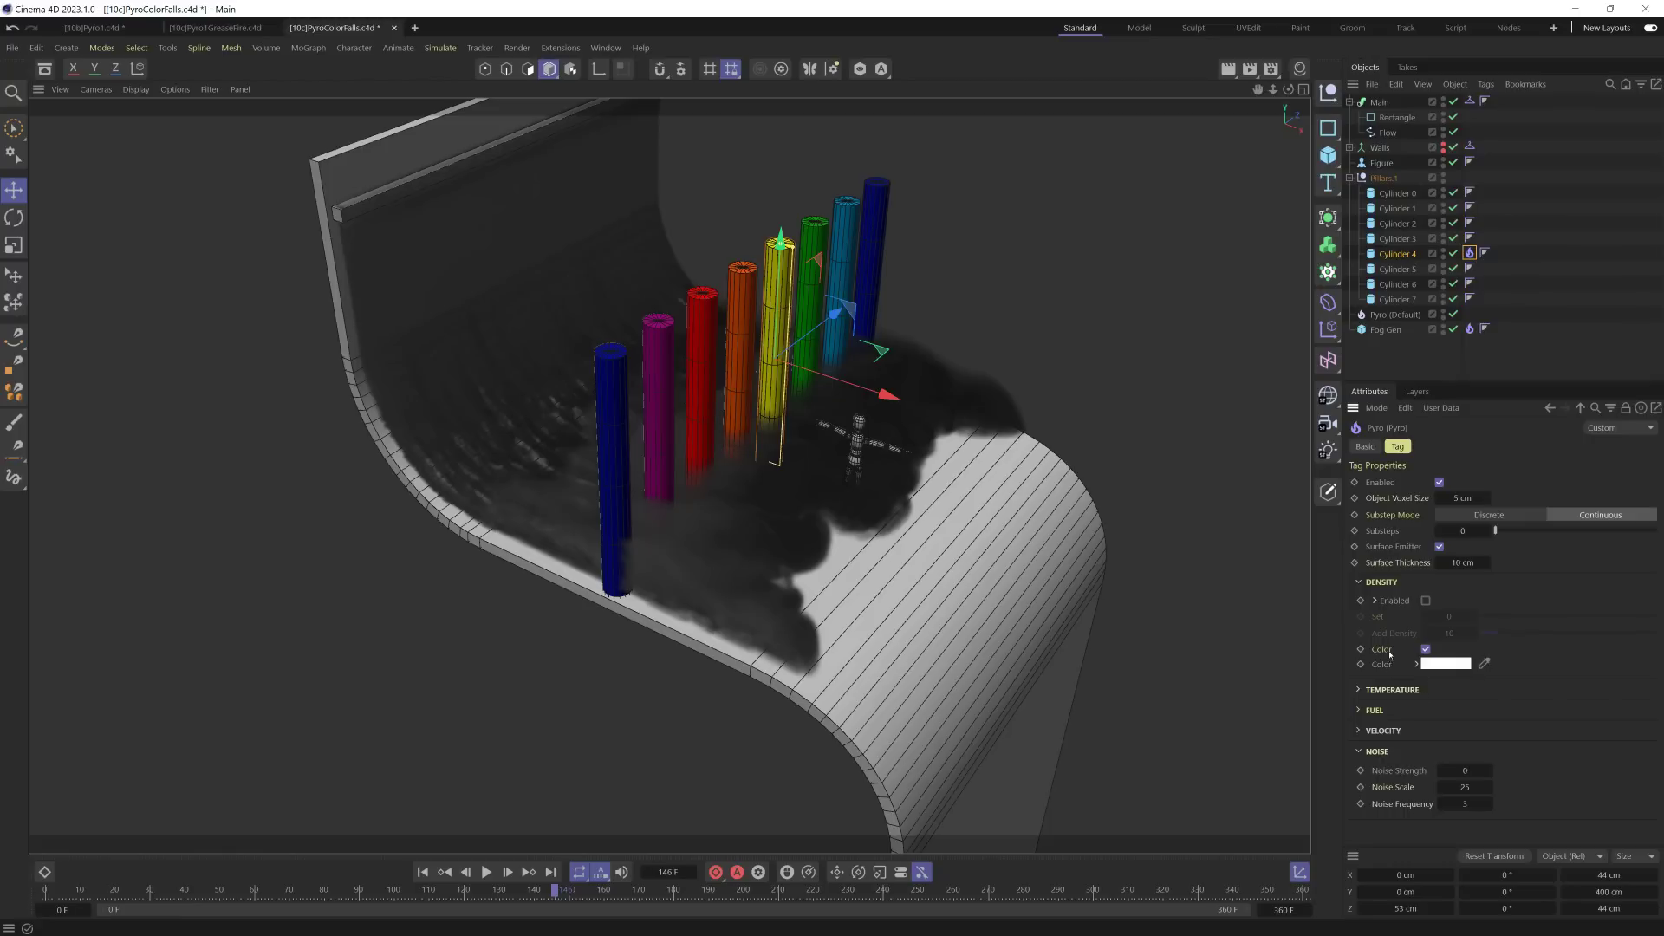
pyautogui.click(1445, 664)
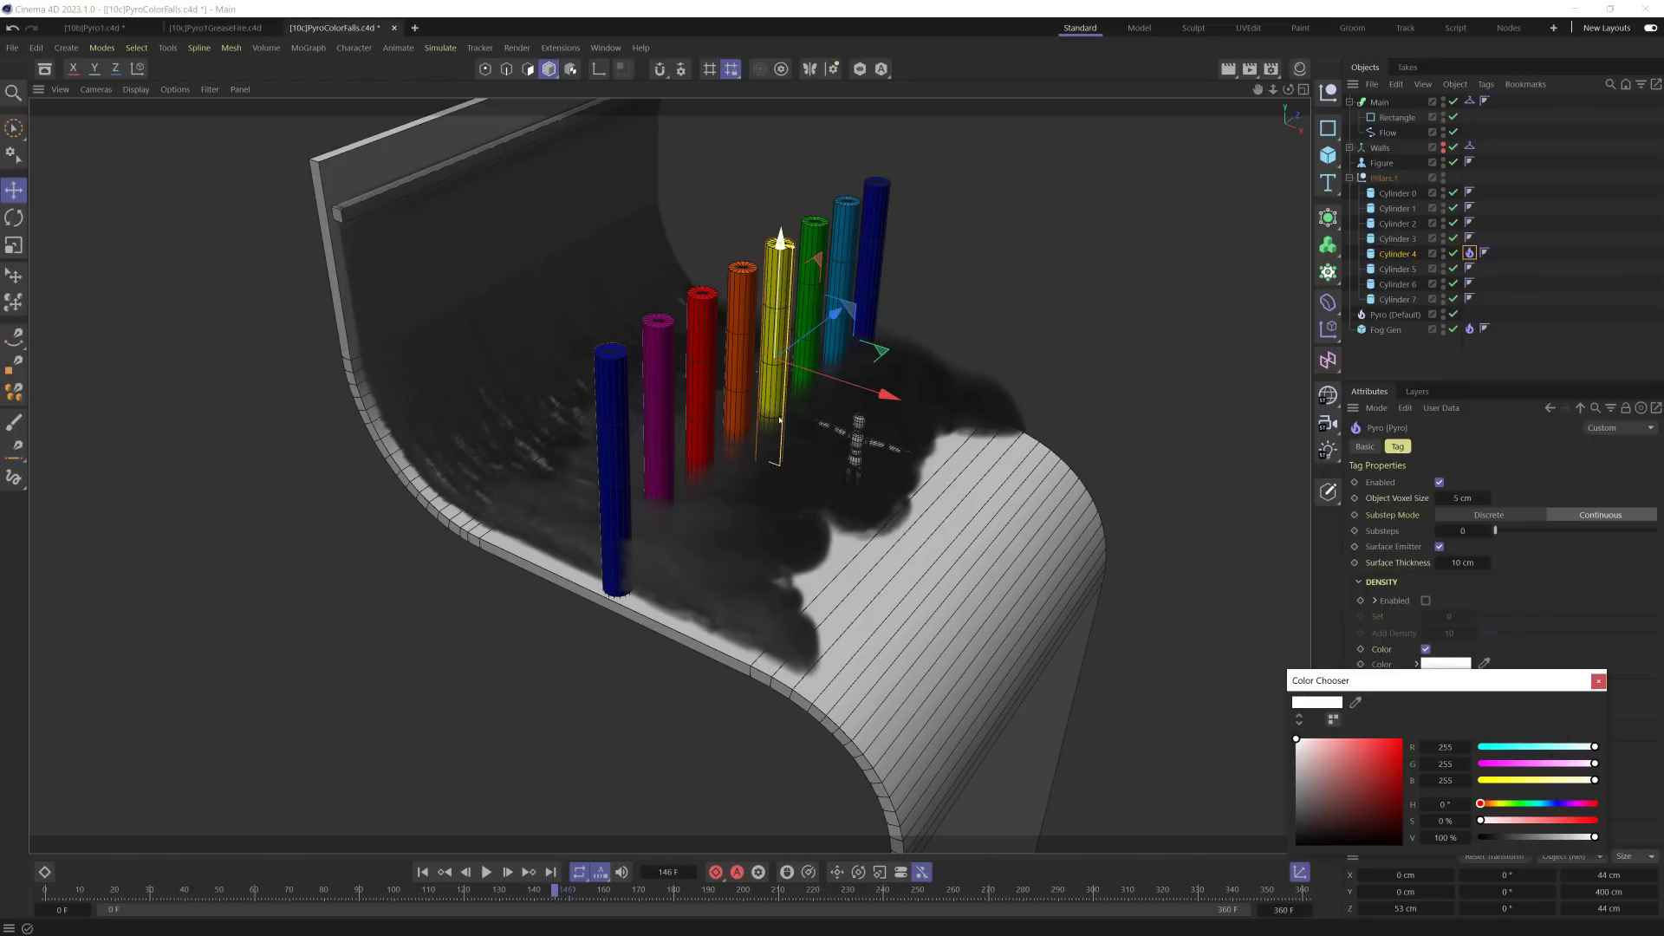
pyautogui.click(1516, 782)
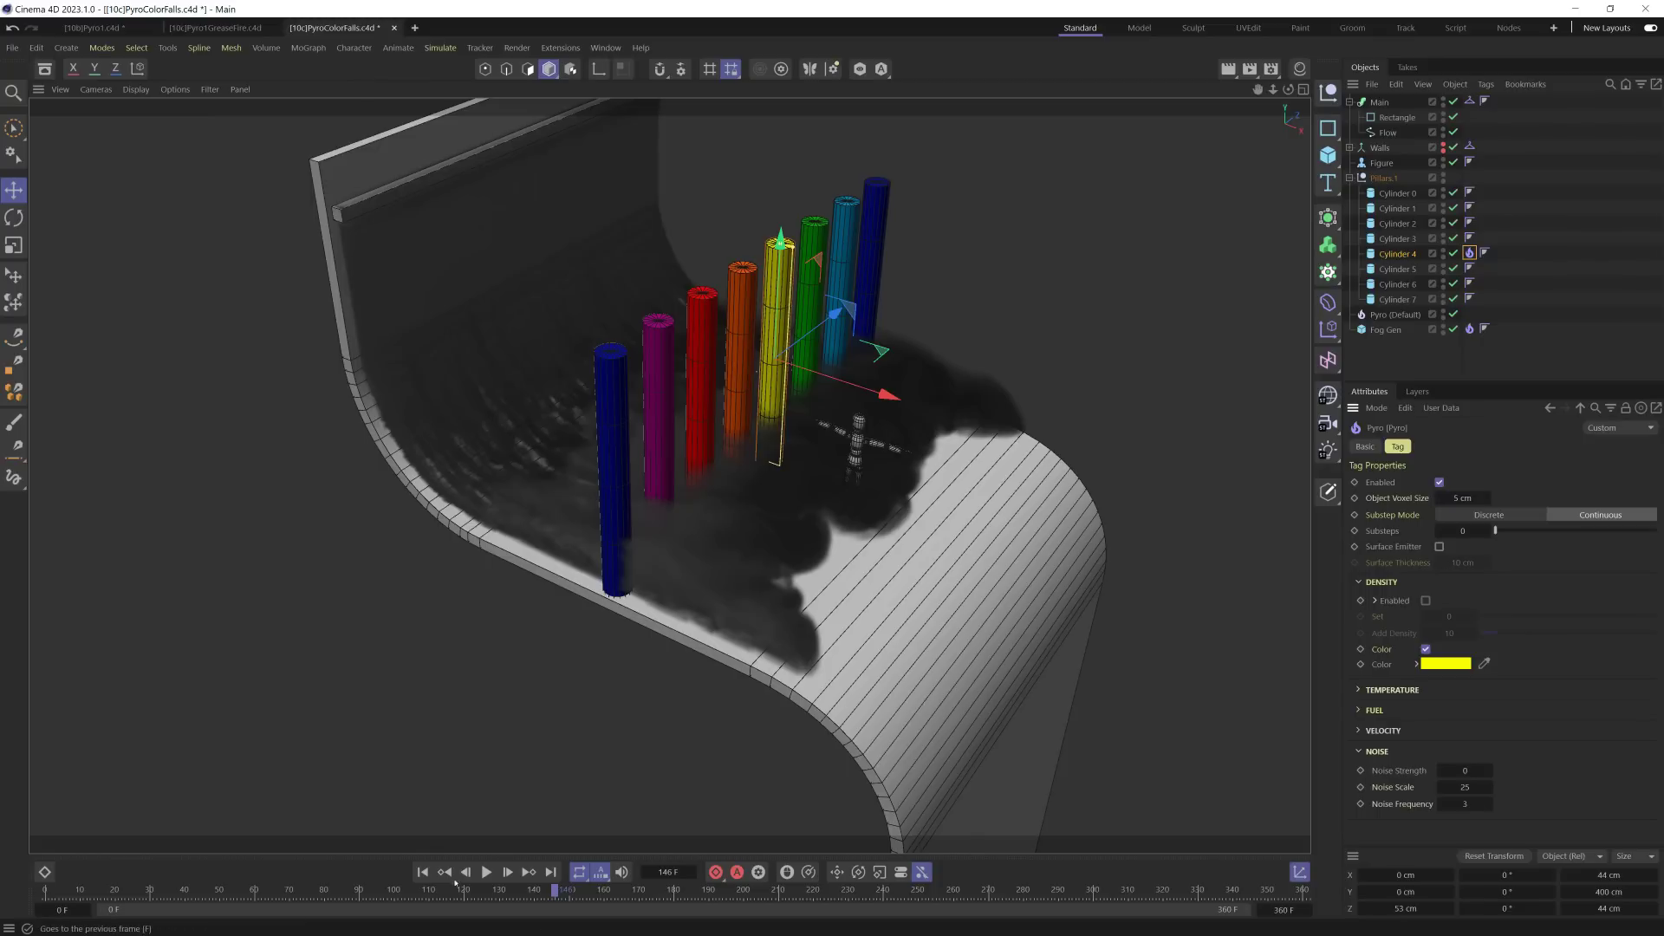
pyautogui.click(421, 873)
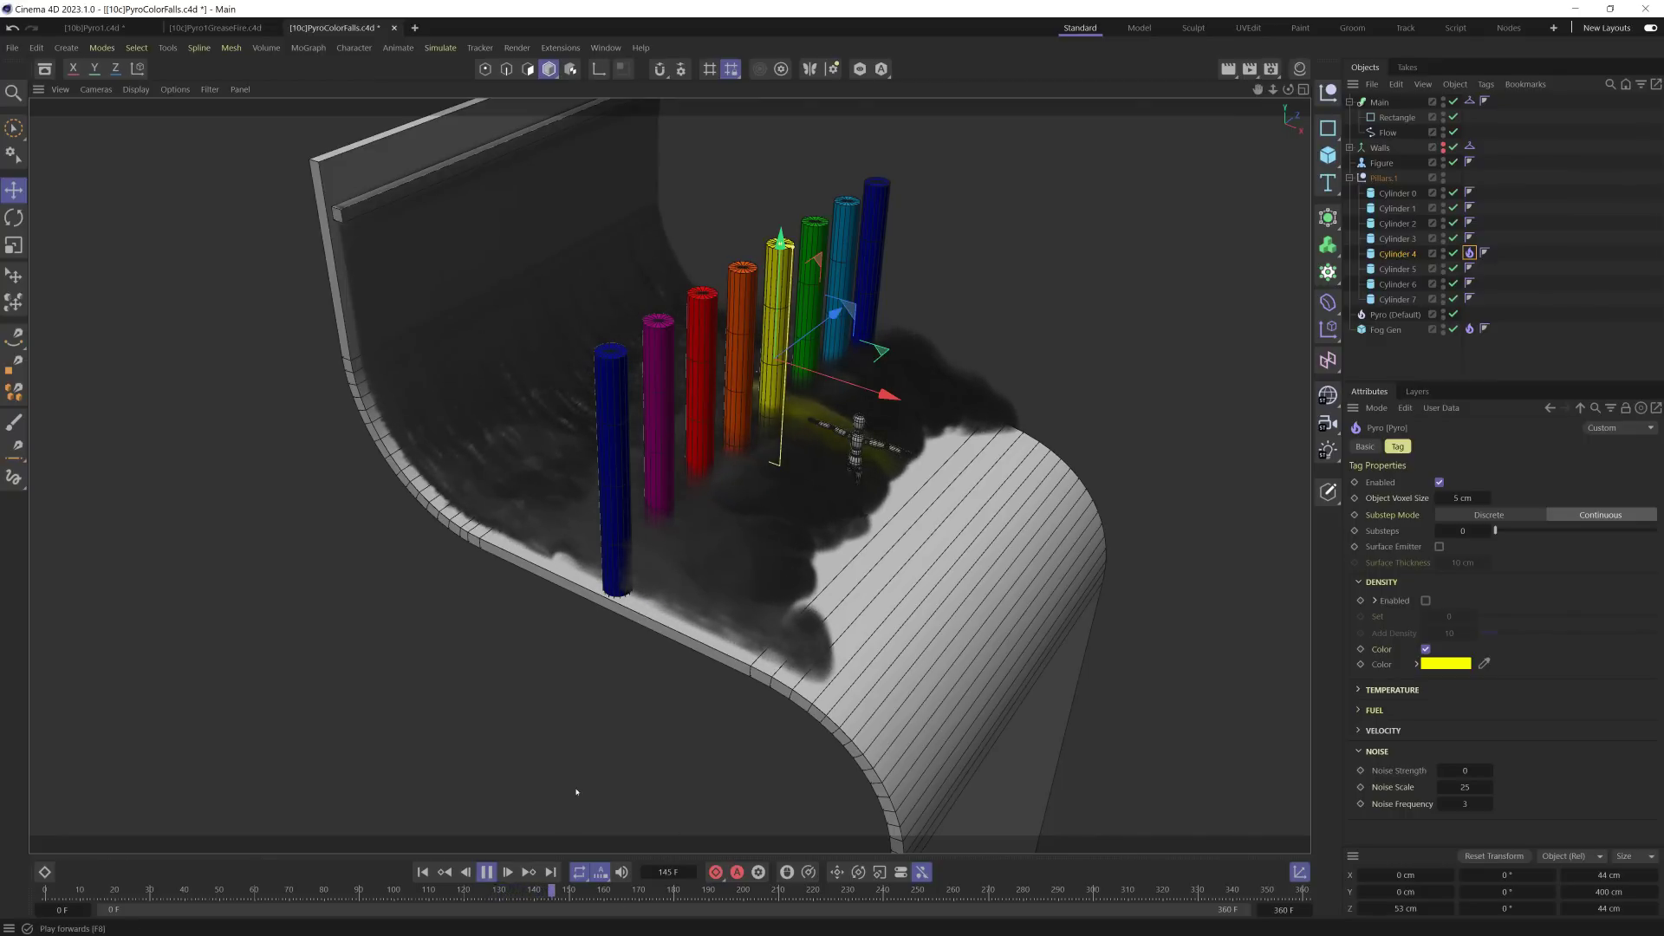
pyautogui.moveTo(815, 450)
pyautogui.keyDown('alt'); pyautogui.mouseDown()
pyautogui.moveTo(842, 439)
pyautogui.moveTo(802, 422)
pyautogui.mouseUp(); pyautogui.keyUp('alt')
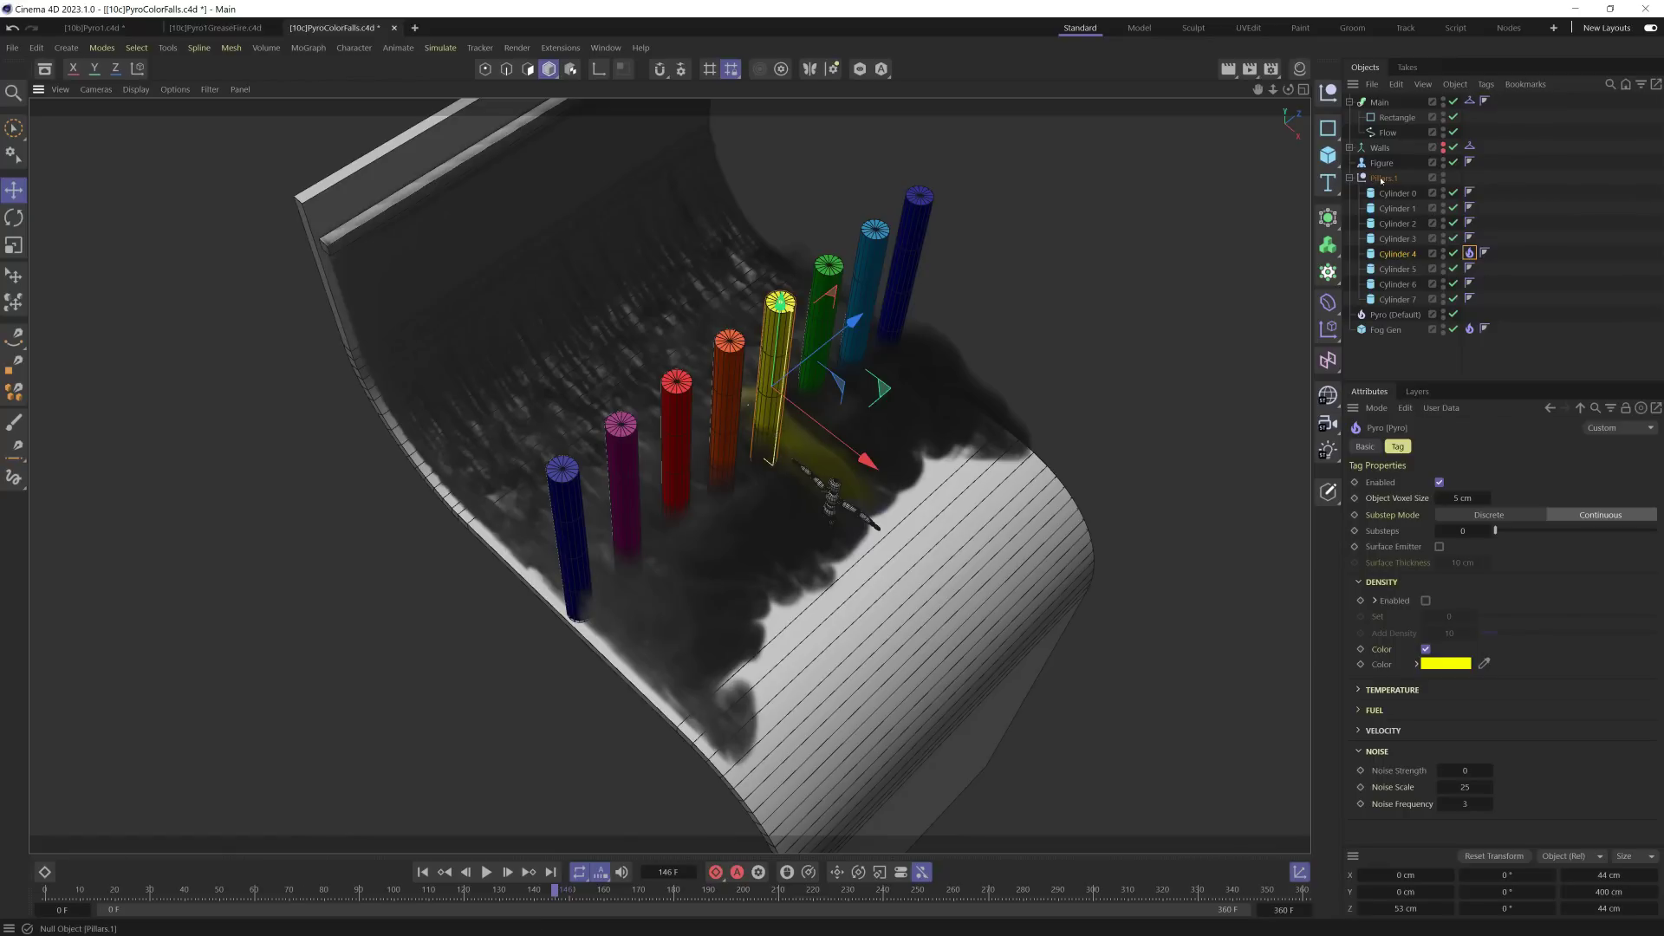
# Step: Duplicate the Pillars group and delete the Pyro tag from the copy's Cylinder 4
pyautogui.click(1387, 178)
pyautogui.hotkey('ctrl', 'c')
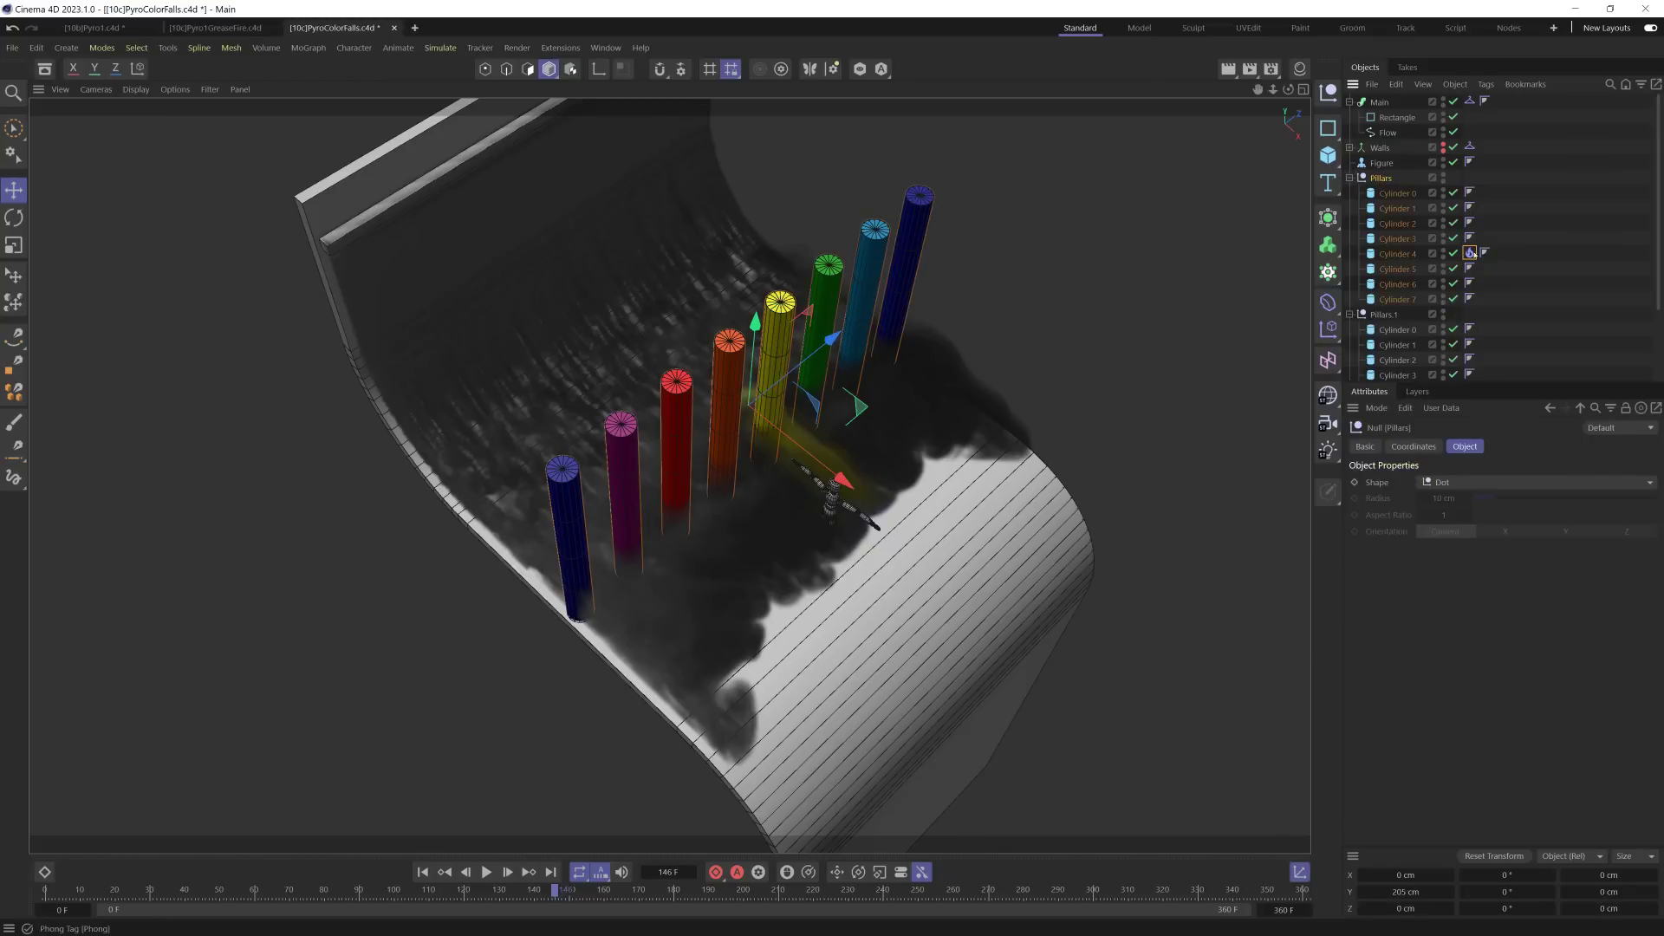
pyautogui.hotkey('ctrl', 'v')
pyautogui.click(1471, 298)
pyautogui.press('Delete')
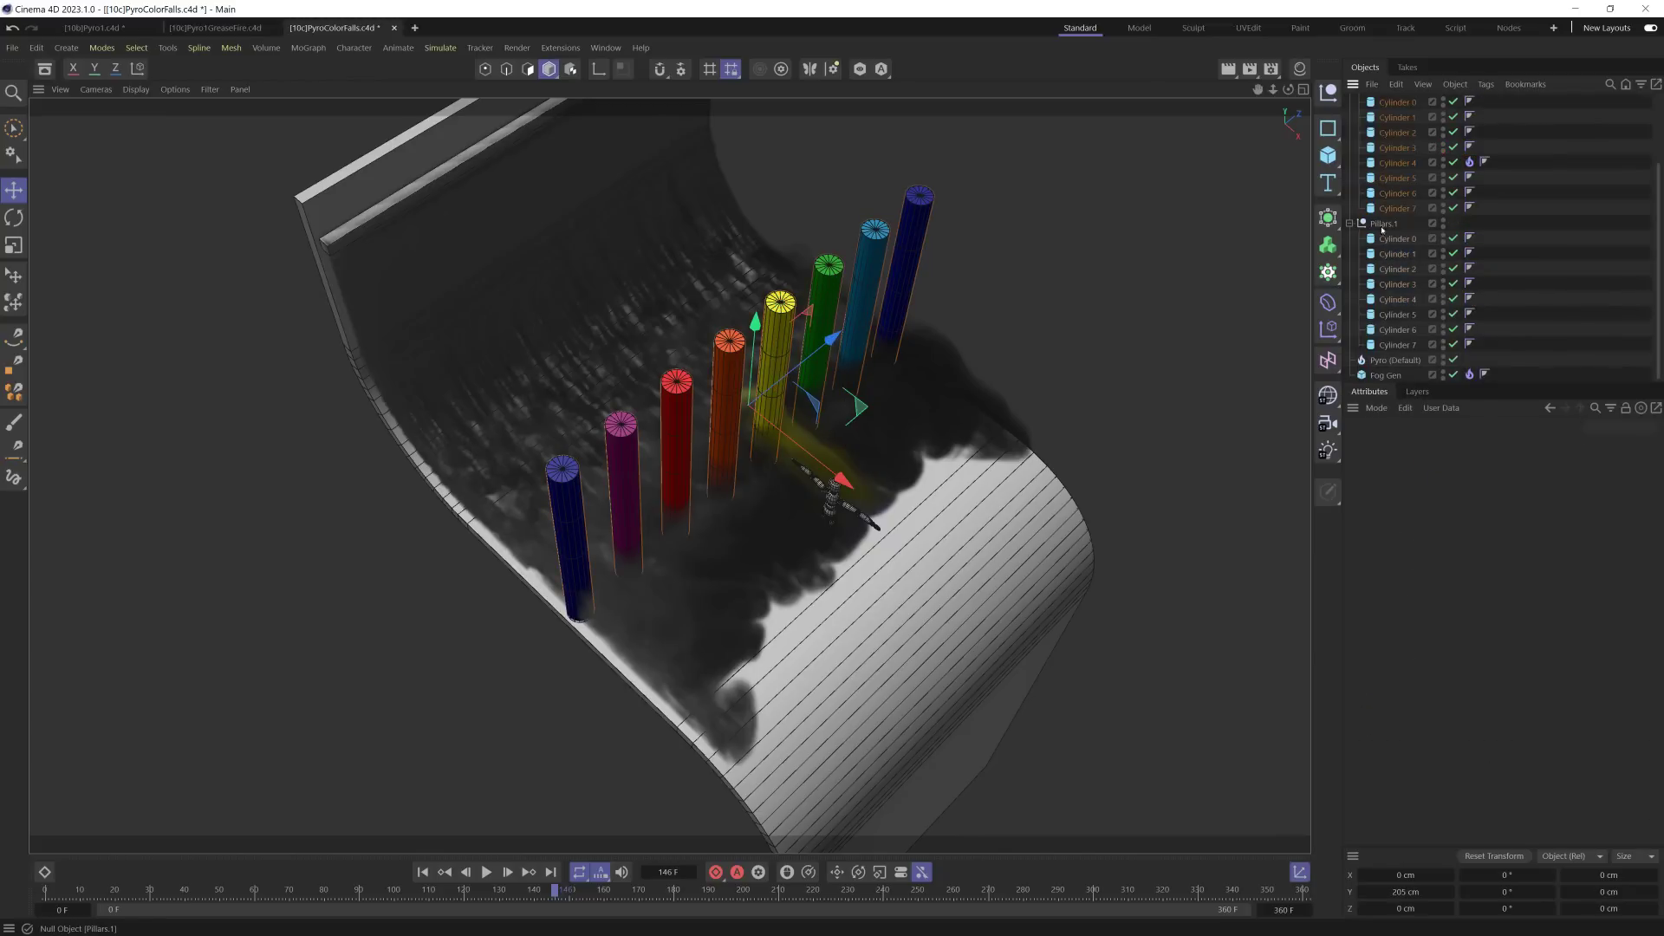
pyautogui.click(1383, 224)
pyautogui.scroll(2, 1395, 230)
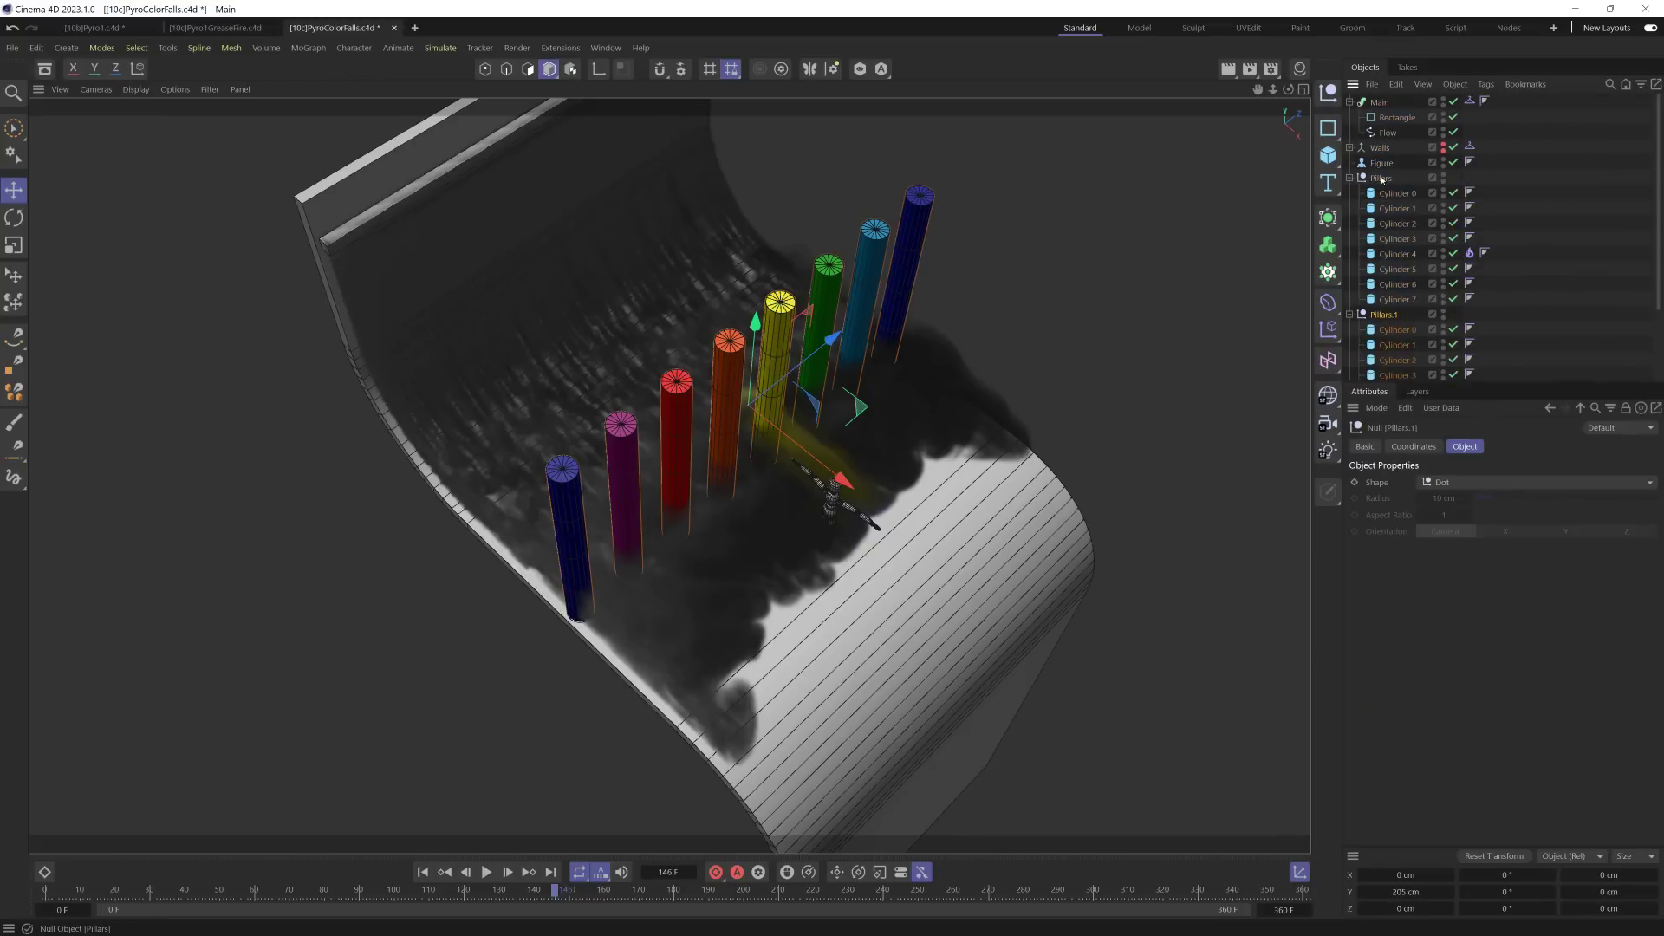
# Step: Set the radius of the eight original pillar cylinders to 57 cm
pyautogui.click(1403, 298)
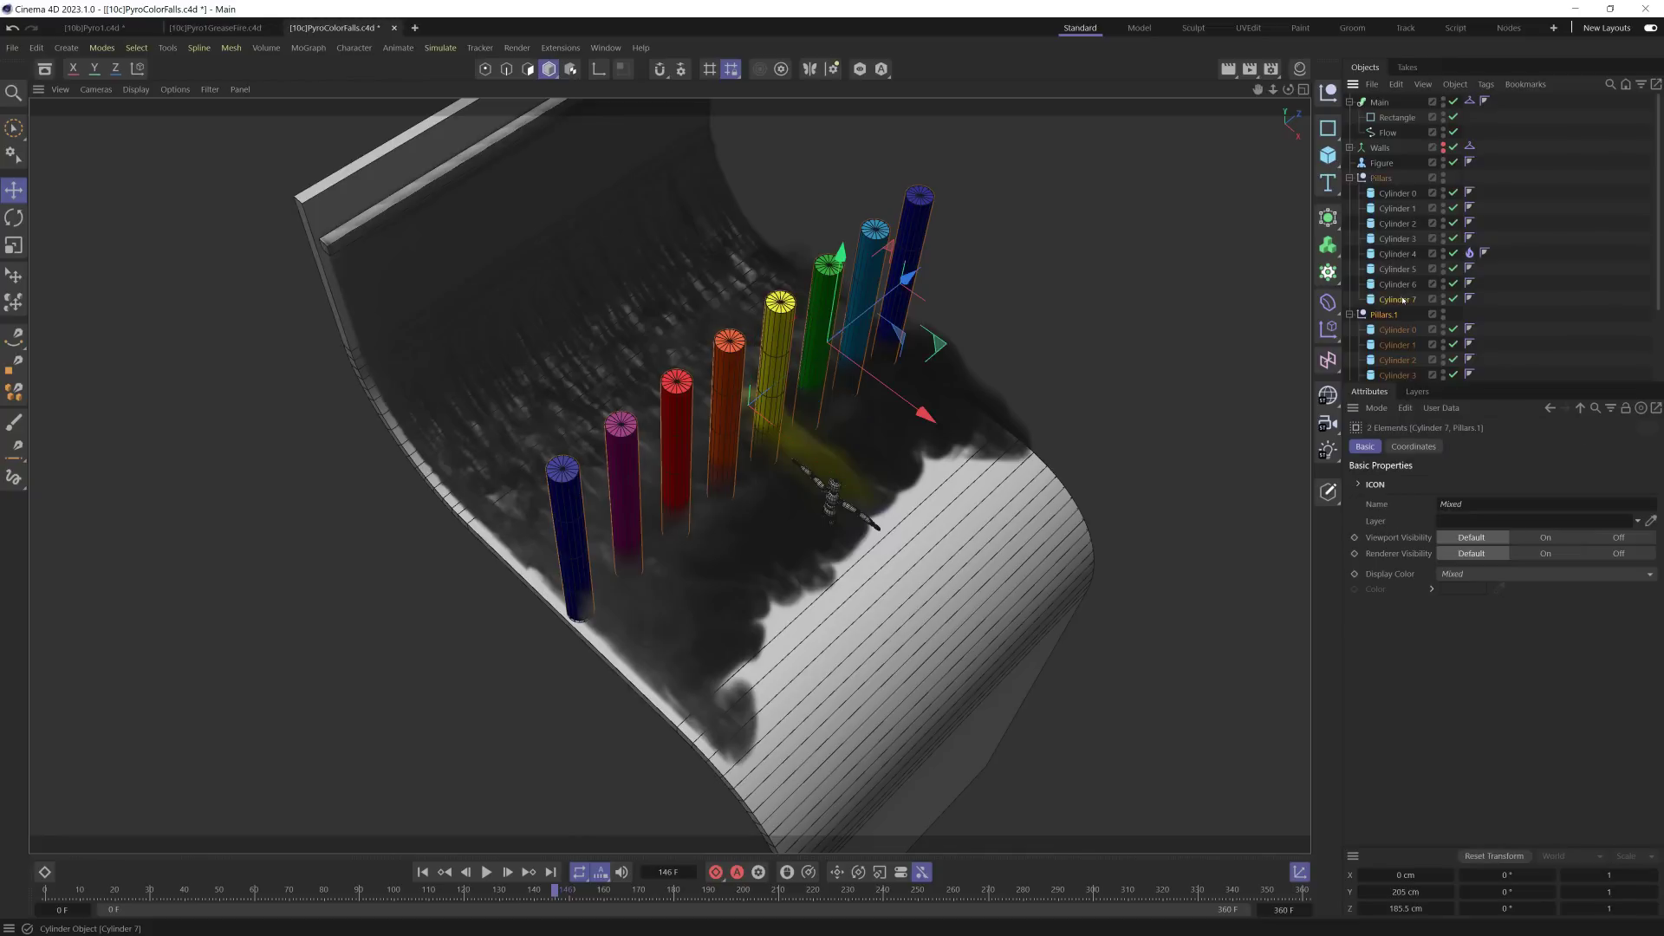
pyautogui.keyDown('shift'); pyautogui.click(1397, 200); pyautogui.keyUp('shift')
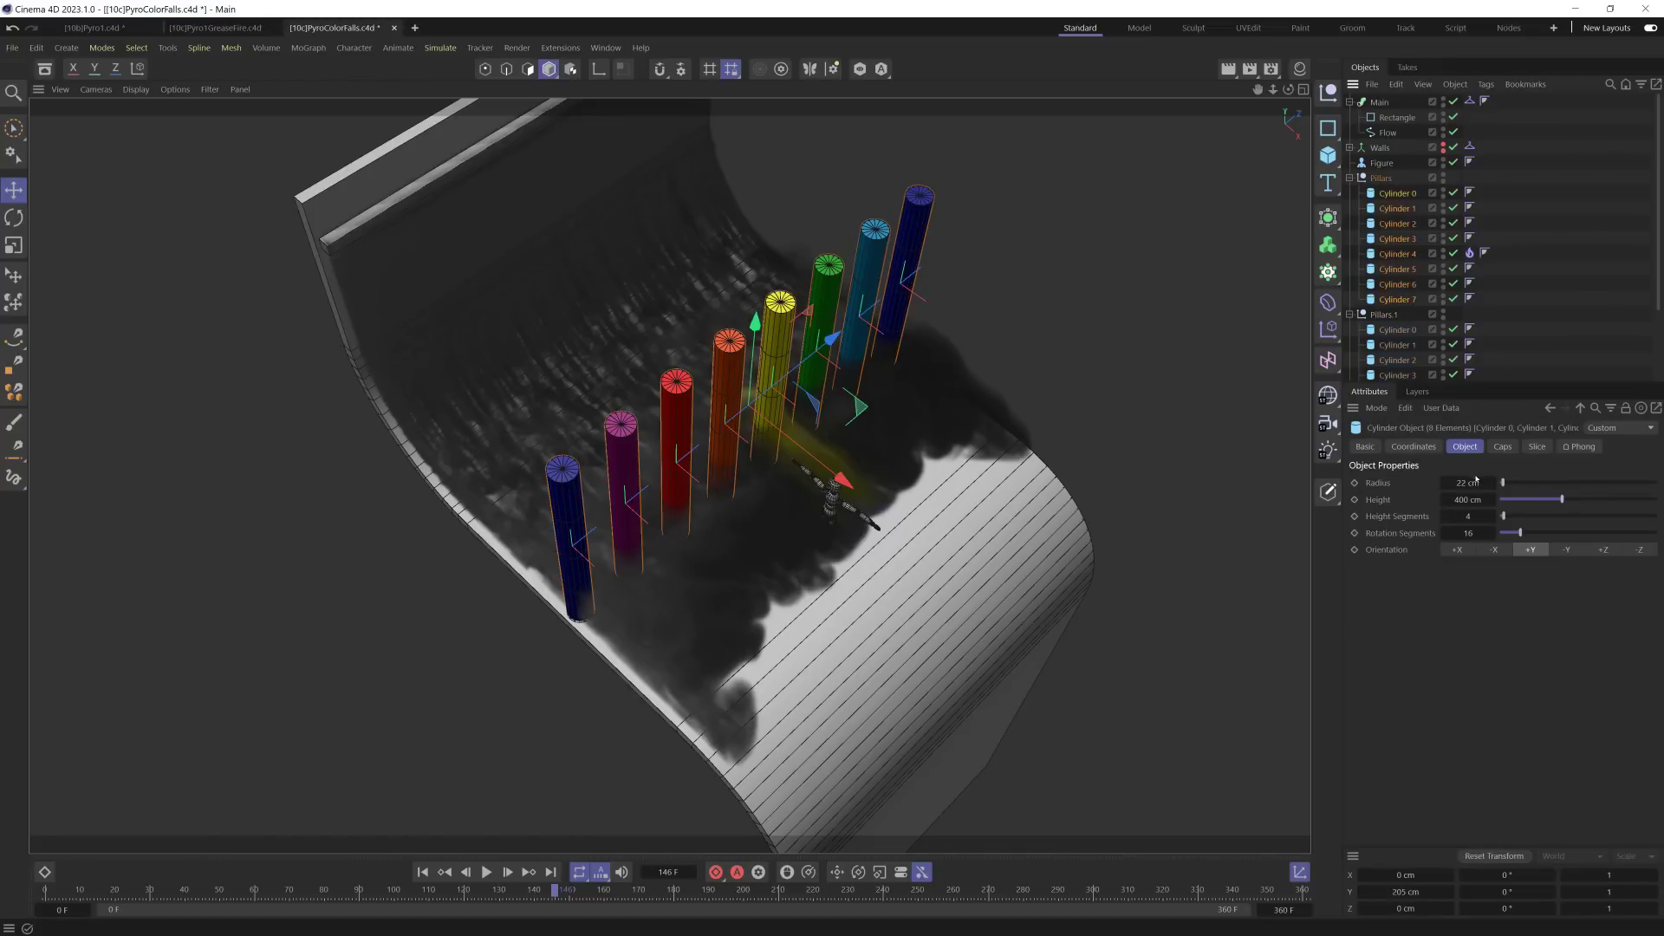
pyautogui.moveTo(1476, 479); pyautogui.dragTo(1504, 480)
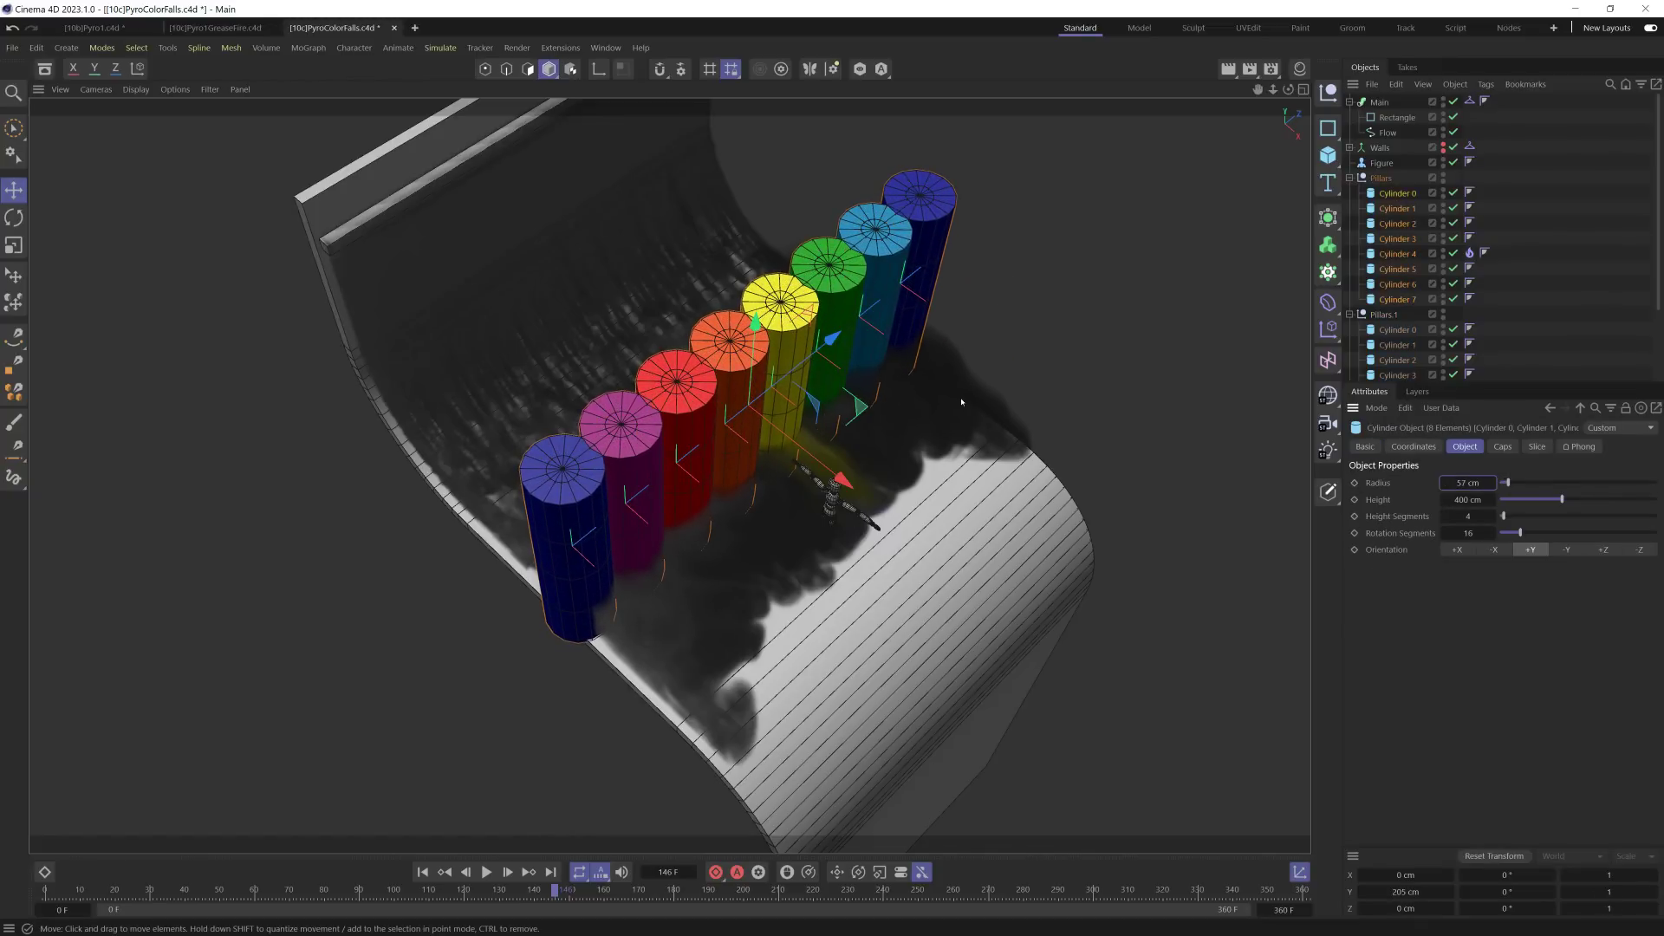
pyautogui.keyDown('alt'); pyautogui.moveTo(961, 402); pyautogui.dragTo(1507, 211); pyautogui.keyUp('alt')
pyautogui.click(1405, 178)
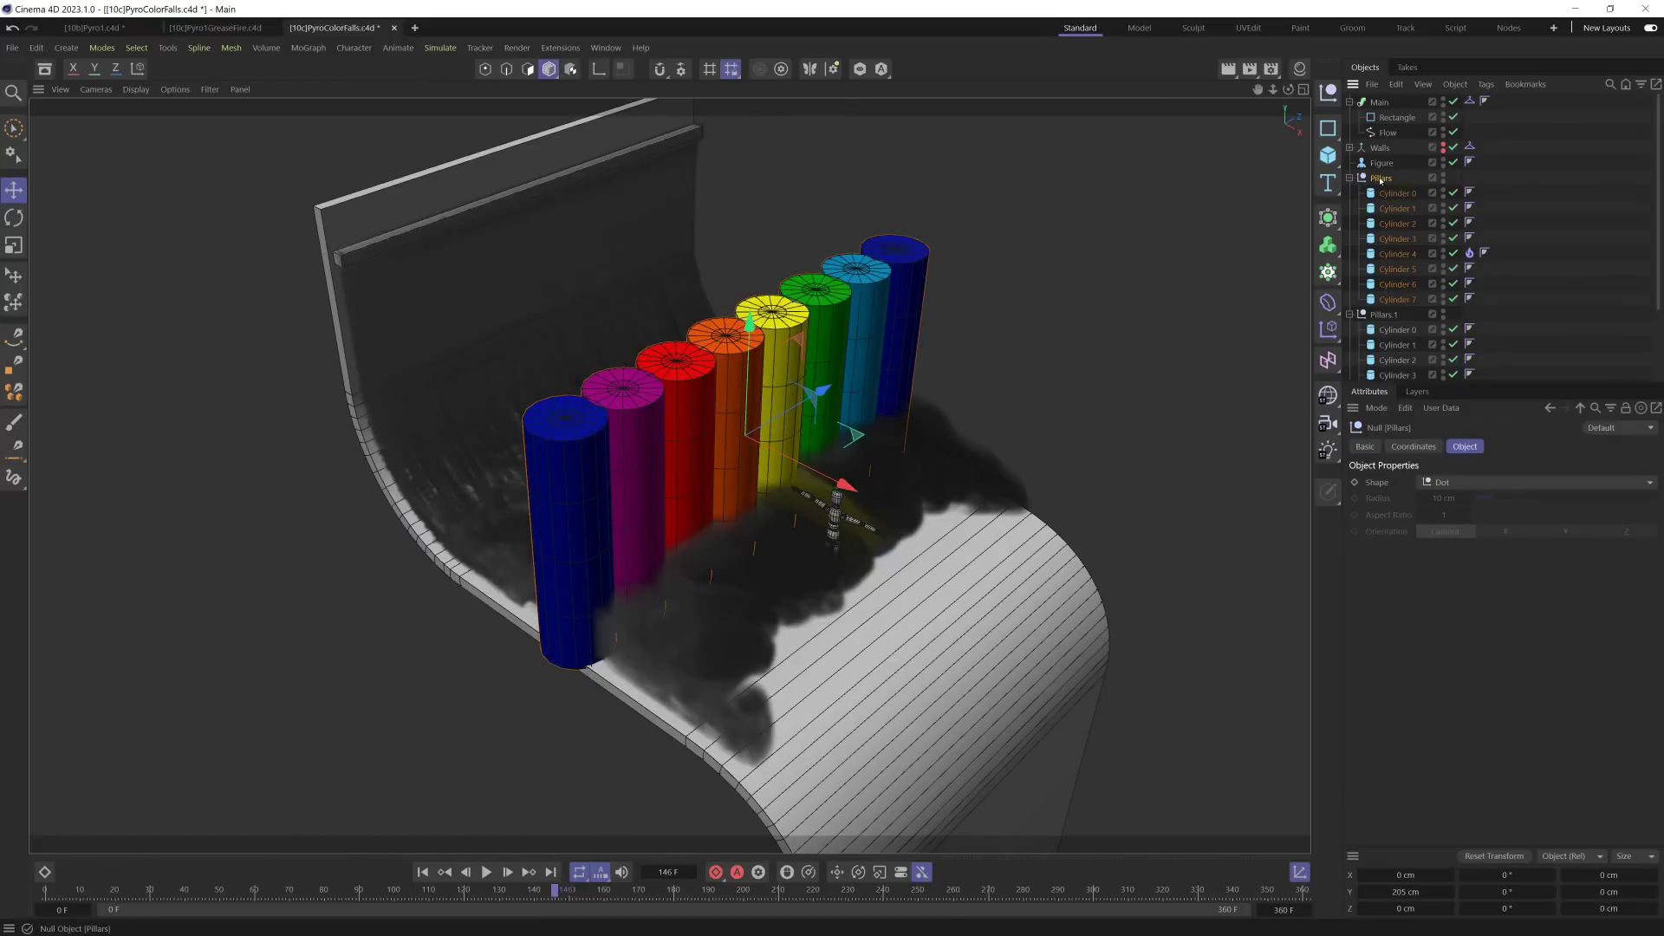
# Step: Add a Display tag to Pillars with Shading Mode overridden to Lines
pyautogui.rightClick(1380, 180)
pyautogui.moveTo(1444, 330)
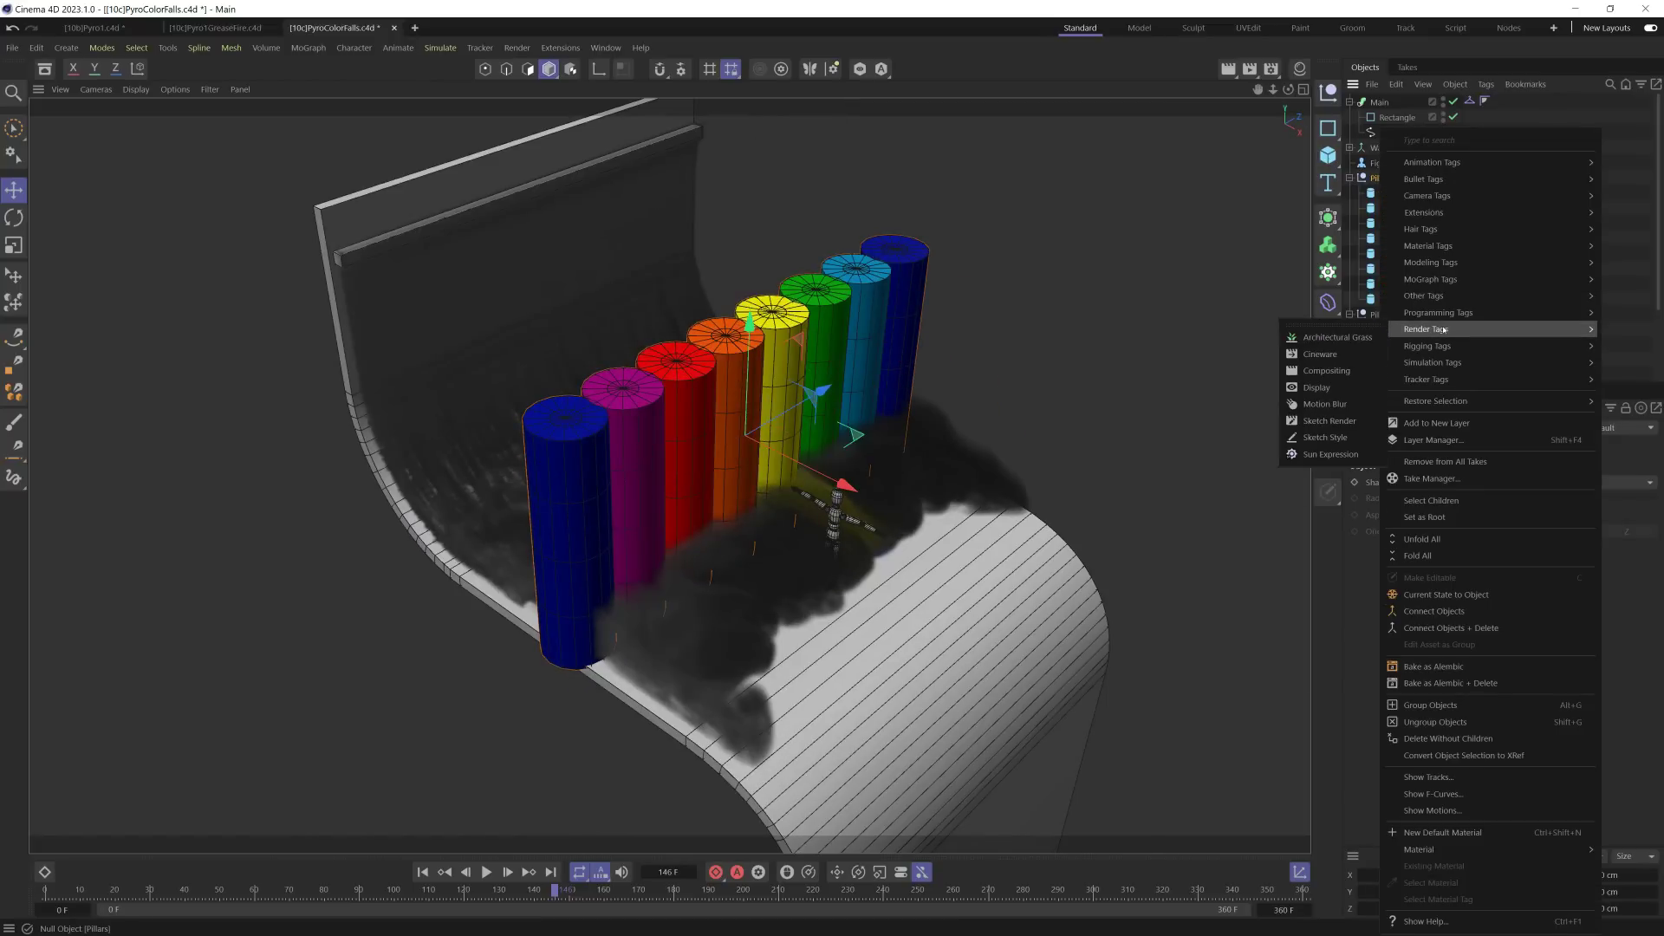
pyautogui.click(1322, 387)
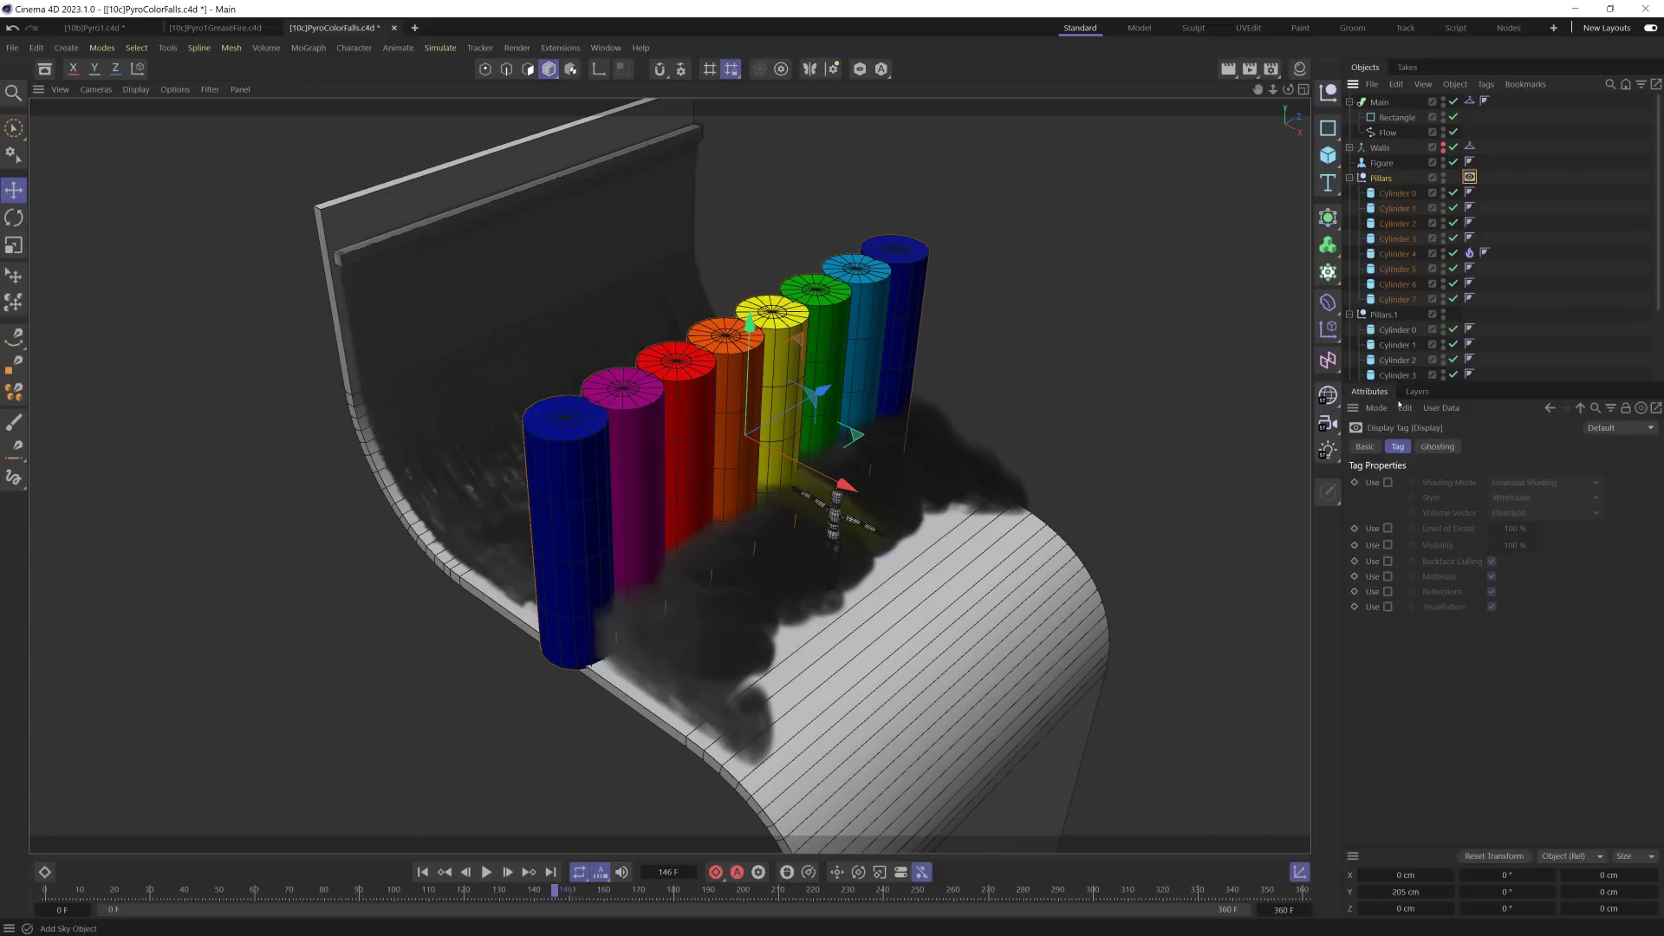
pyautogui.click(1387, 482)
pyautogui.click(1543, 481)
pyautogui.click(1525, 614)
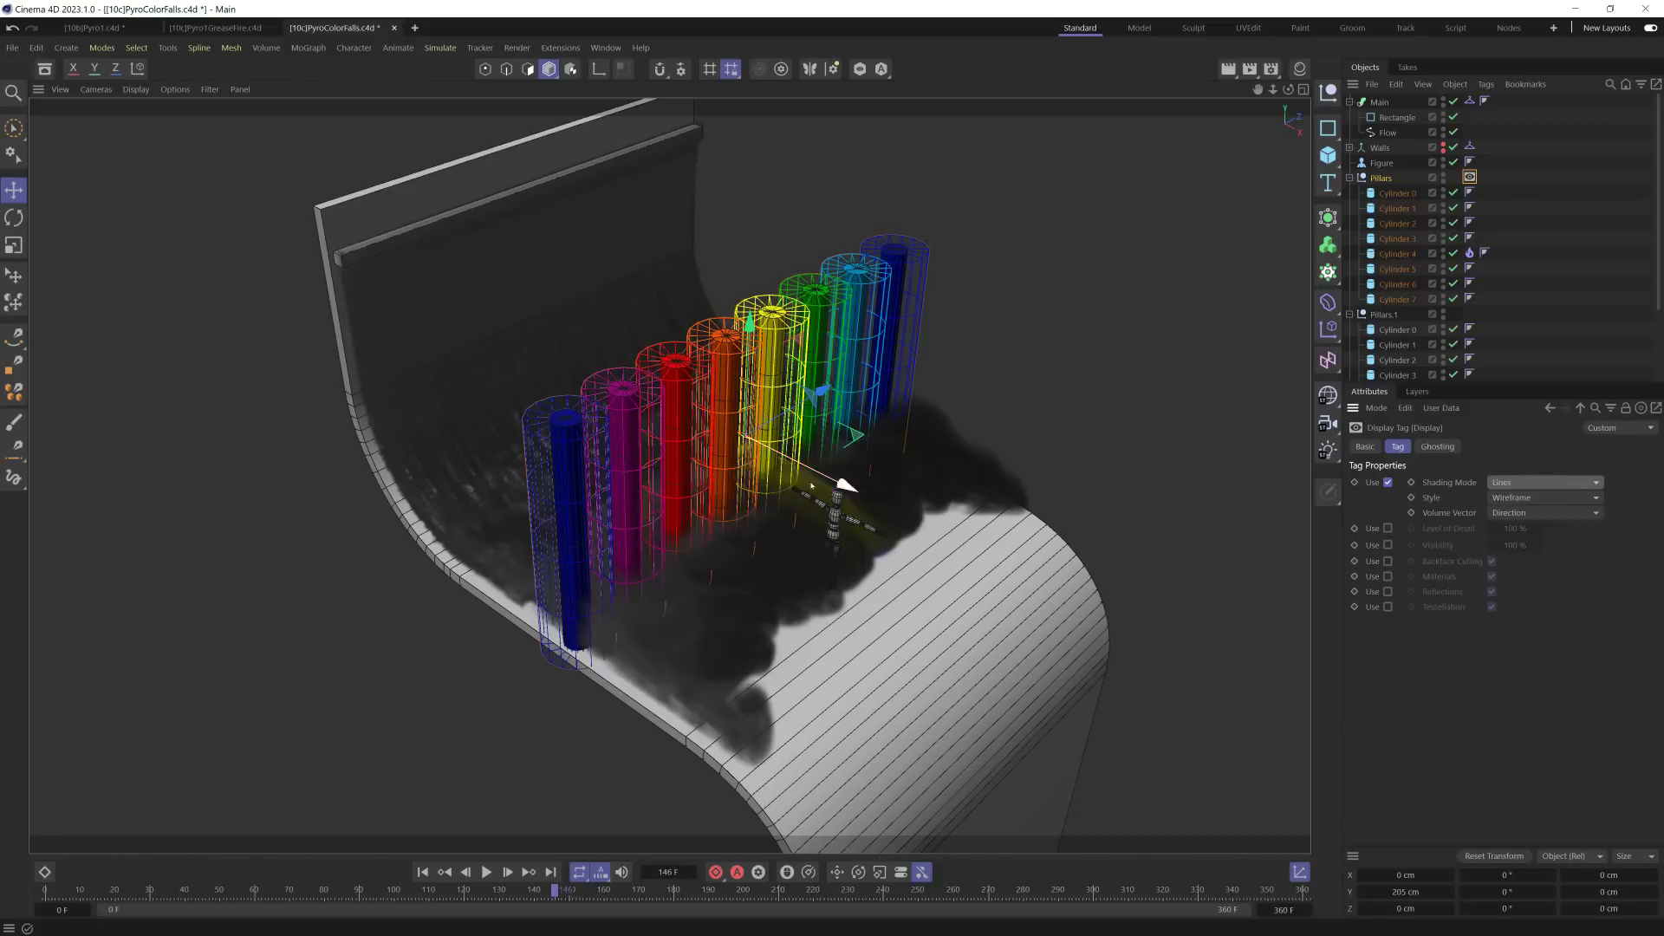
pyautogui.keyDown('alt'); pyautogui.moveTo(812, 487); pyautogui.dragTo(783, 517); pyautogui.keyUp('alt')
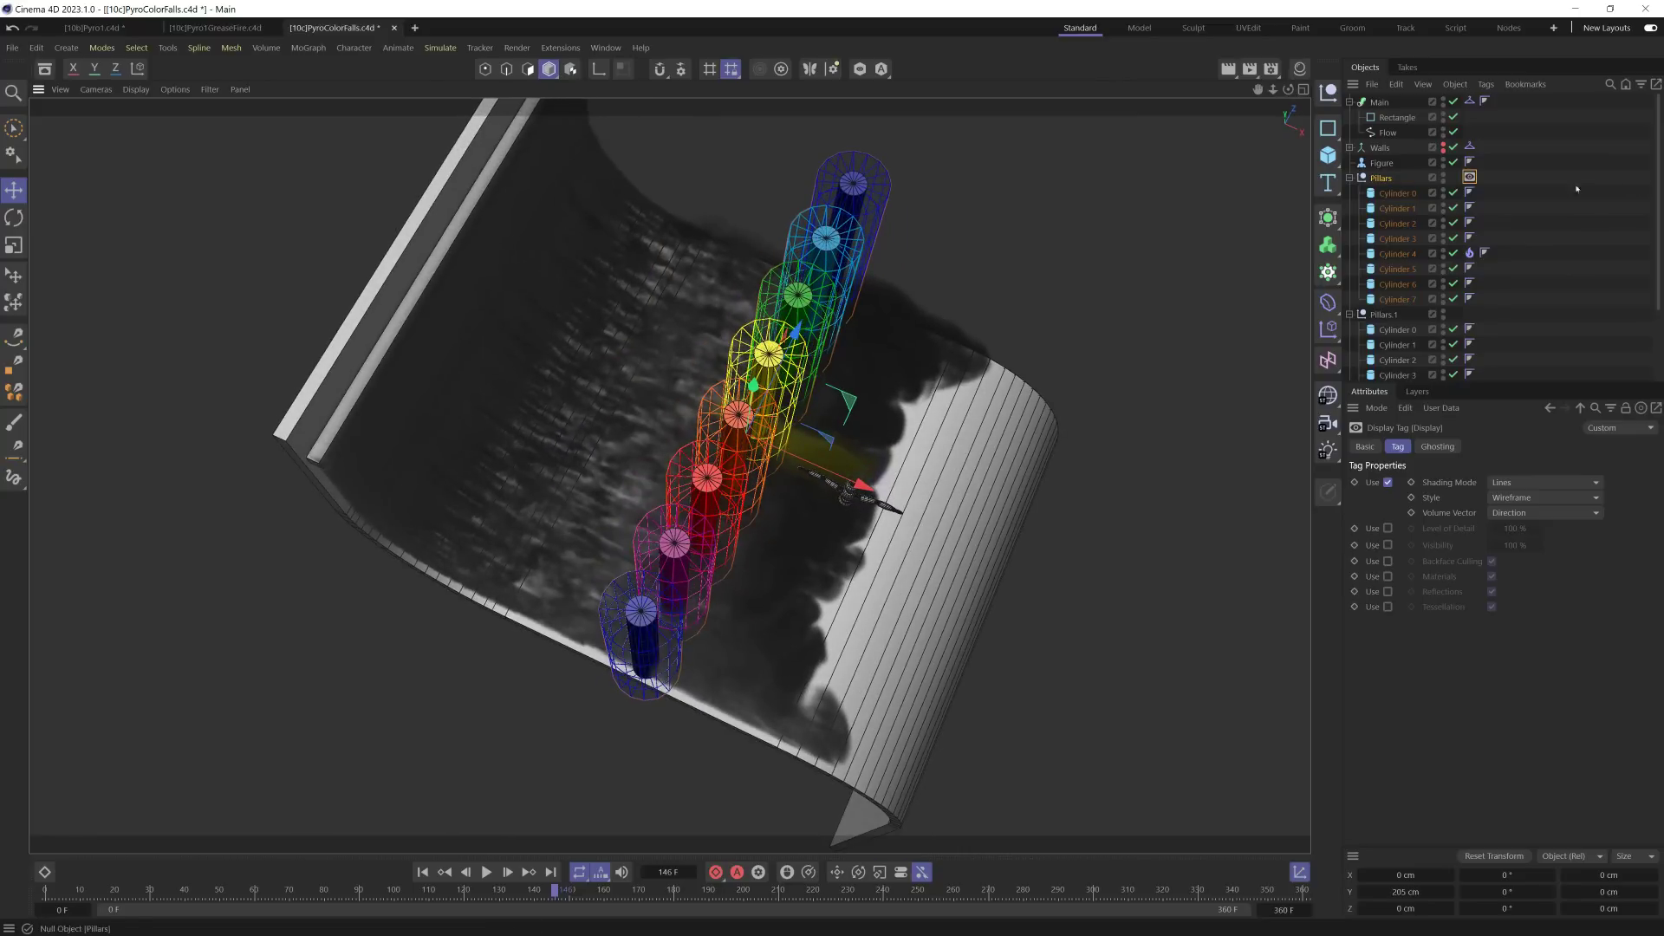
# Step: Shift the Pillars group to 28.19 cm along X and play the simulation to frame 183
pyautogui.click(1382, 178)
pyautogui.moveTo(862, 484); pyautogui.dragTo(891, 497)
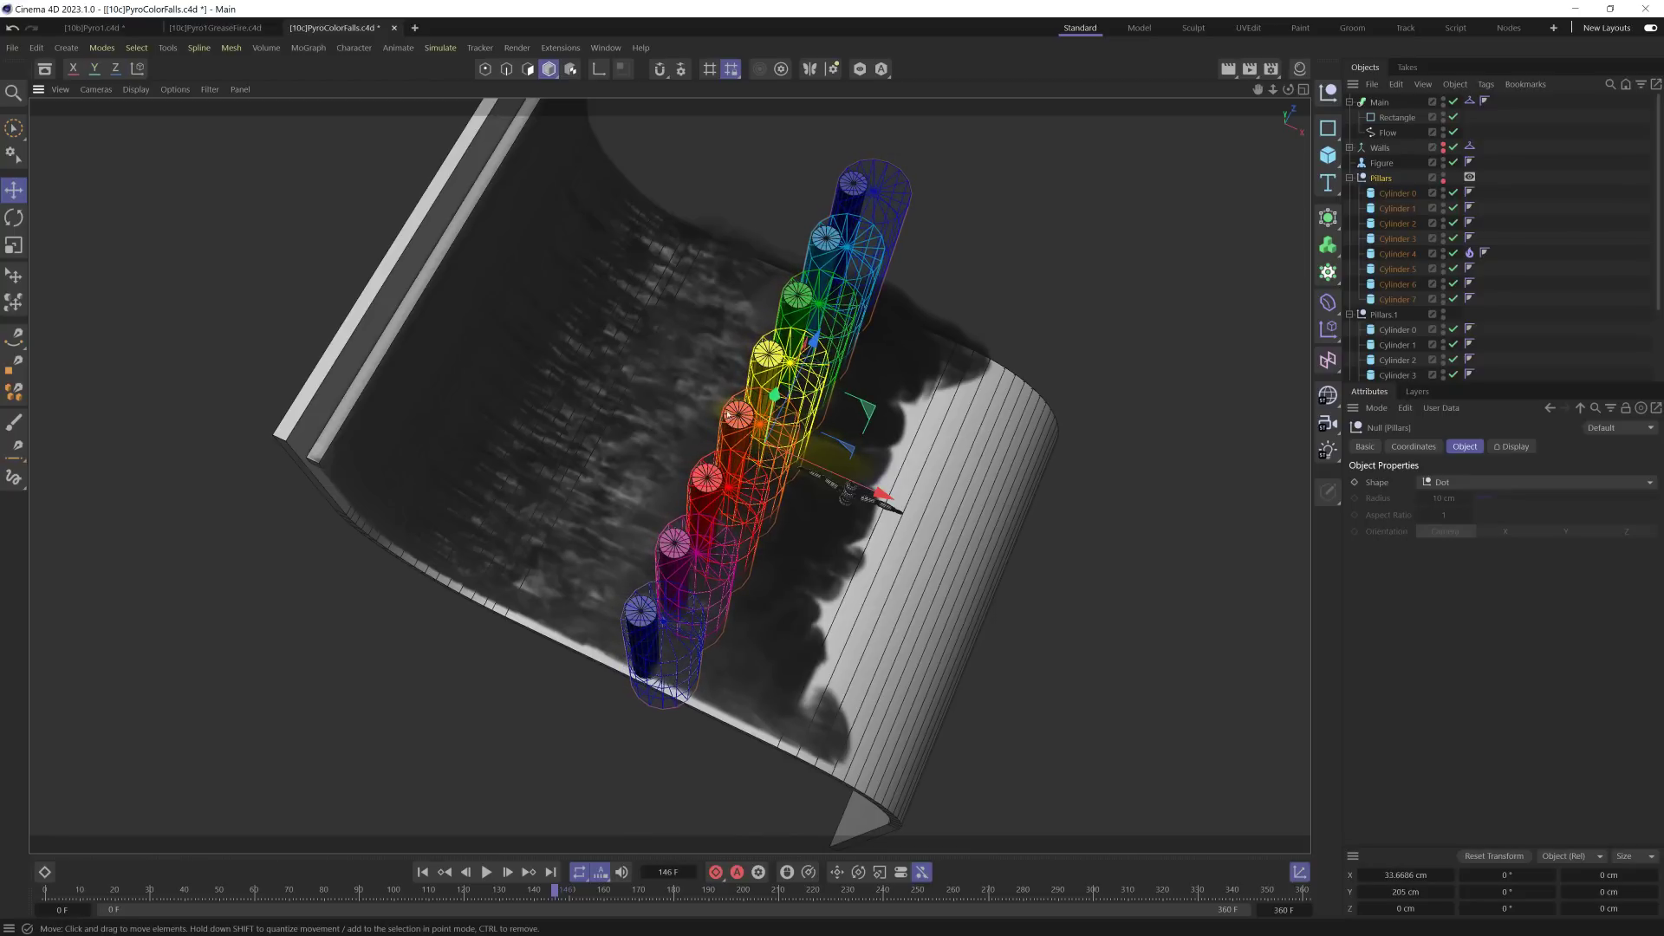
pyautogui.keyDown('alt'); pyautogui.moveTo(729, 471); pyautogui.dragTo(867, 446); pyautogui.keyUp('alt')
pyautogui.click(899, 491)
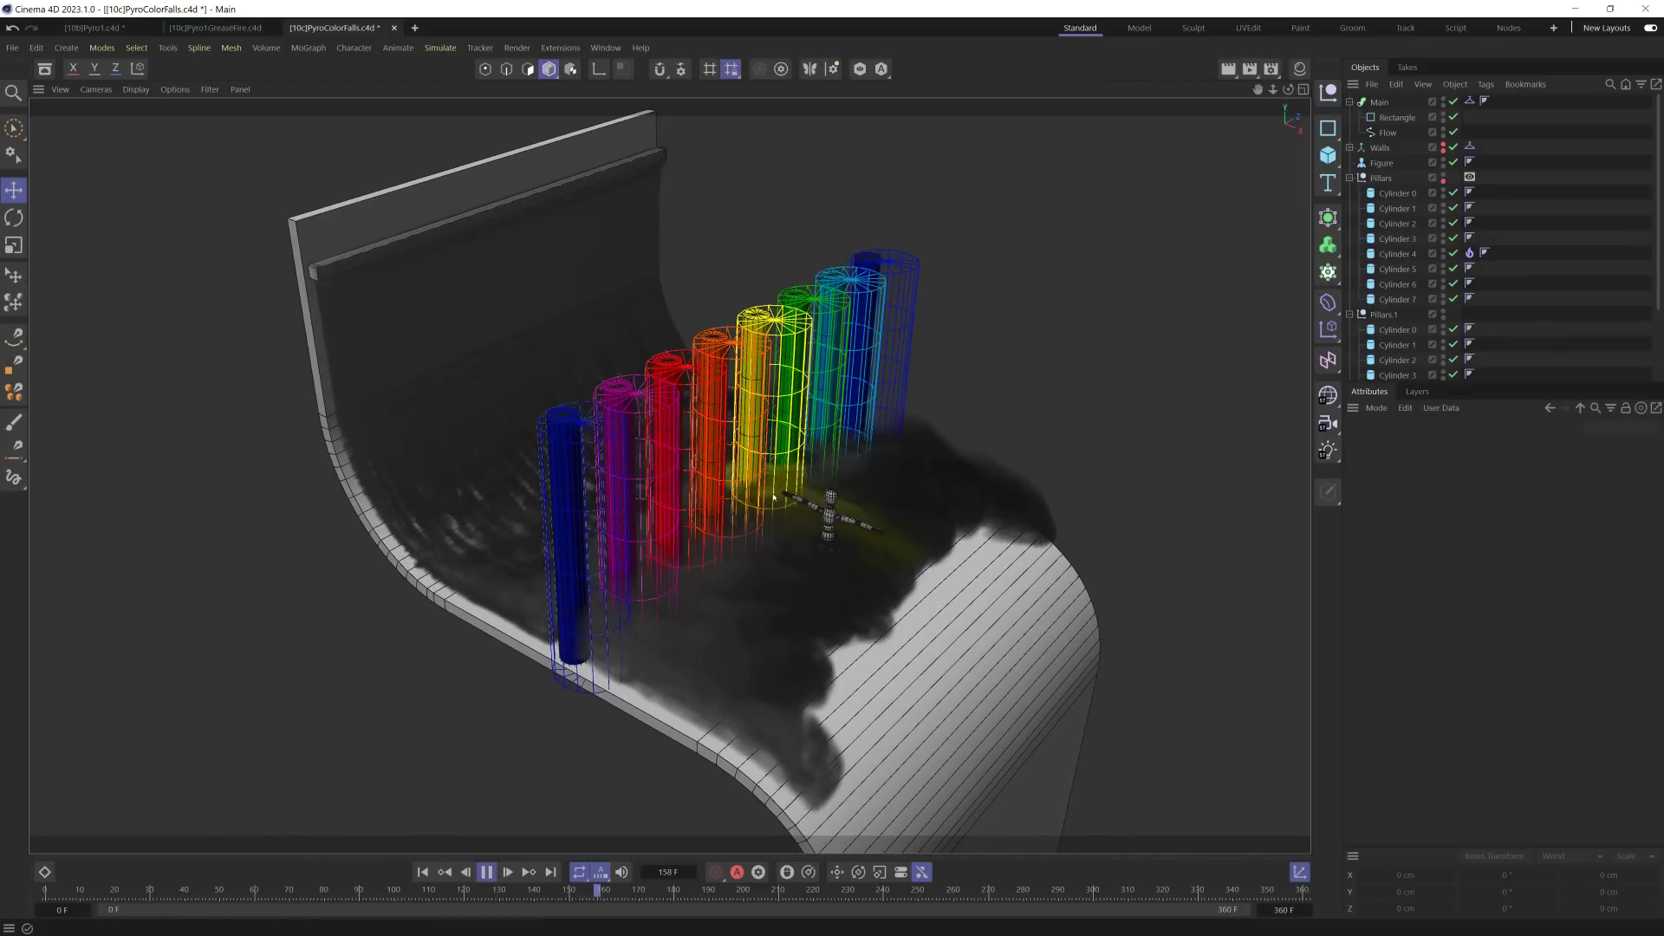
pyautogui.keyDown('alt'); pyautogui.moveTo(806, 513); pyautogui.dragTo(777, 496); pyautogui.keyUp('alt')
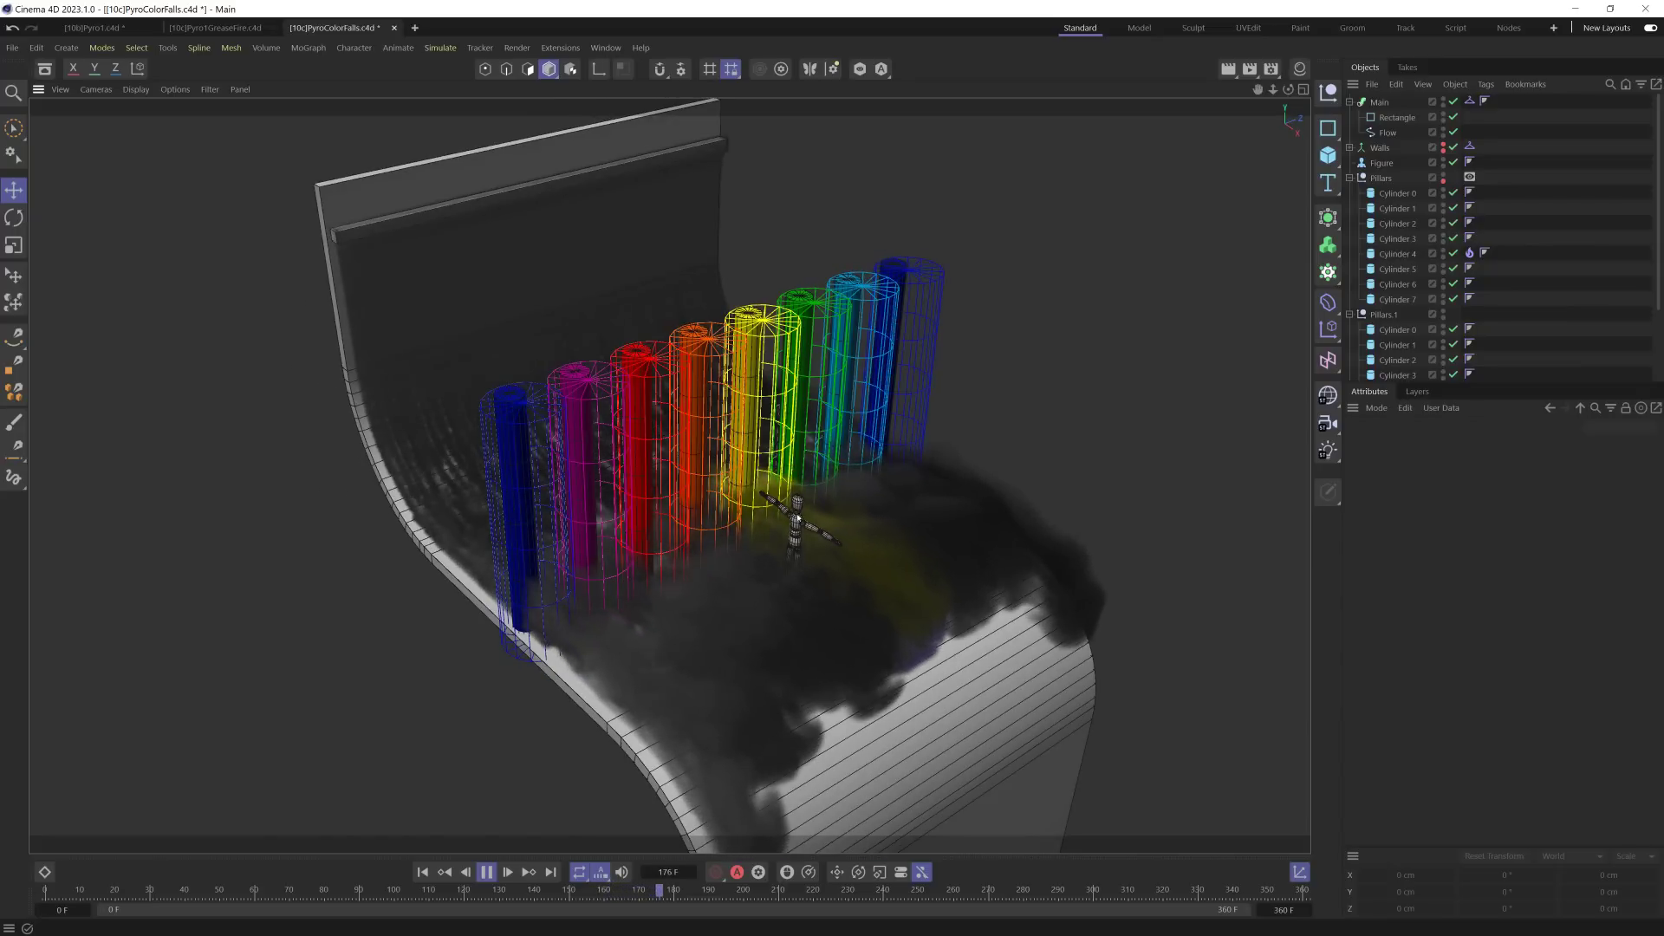
pyautogui.press('F8')
pyautogui.keyDown('alt'); pyautogui.moveTo(832, 671); pyautogui.dragTo(982, 582); pyautogui.keyUp('alt')
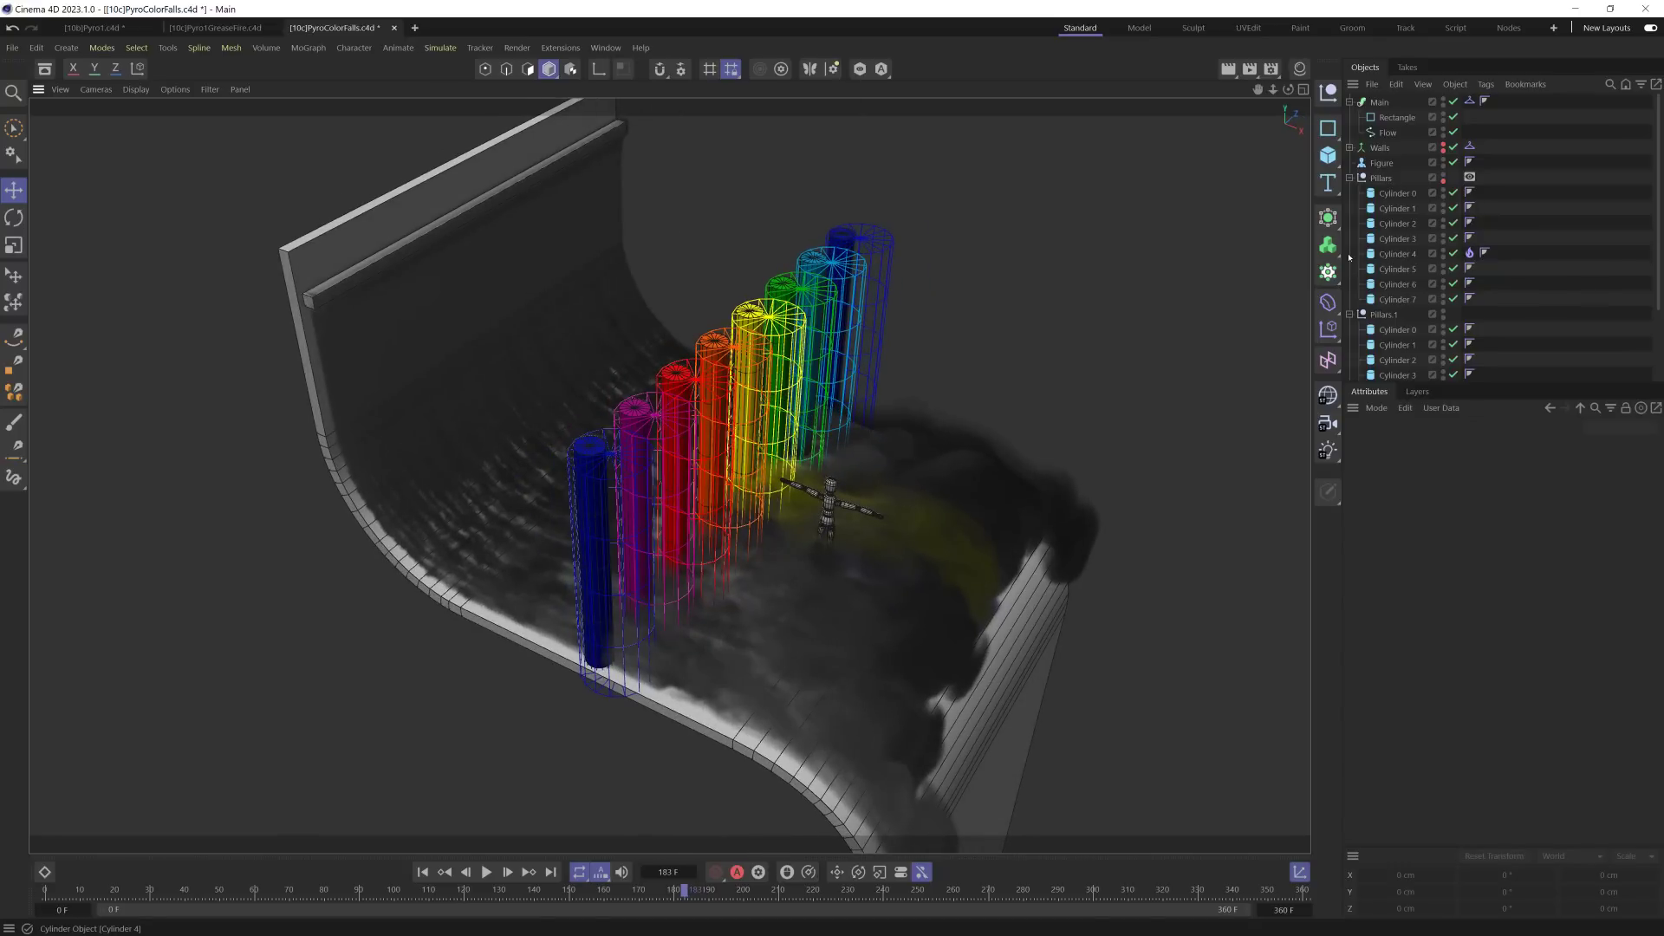
pyautogui.scroll(-2, 1415, 249)
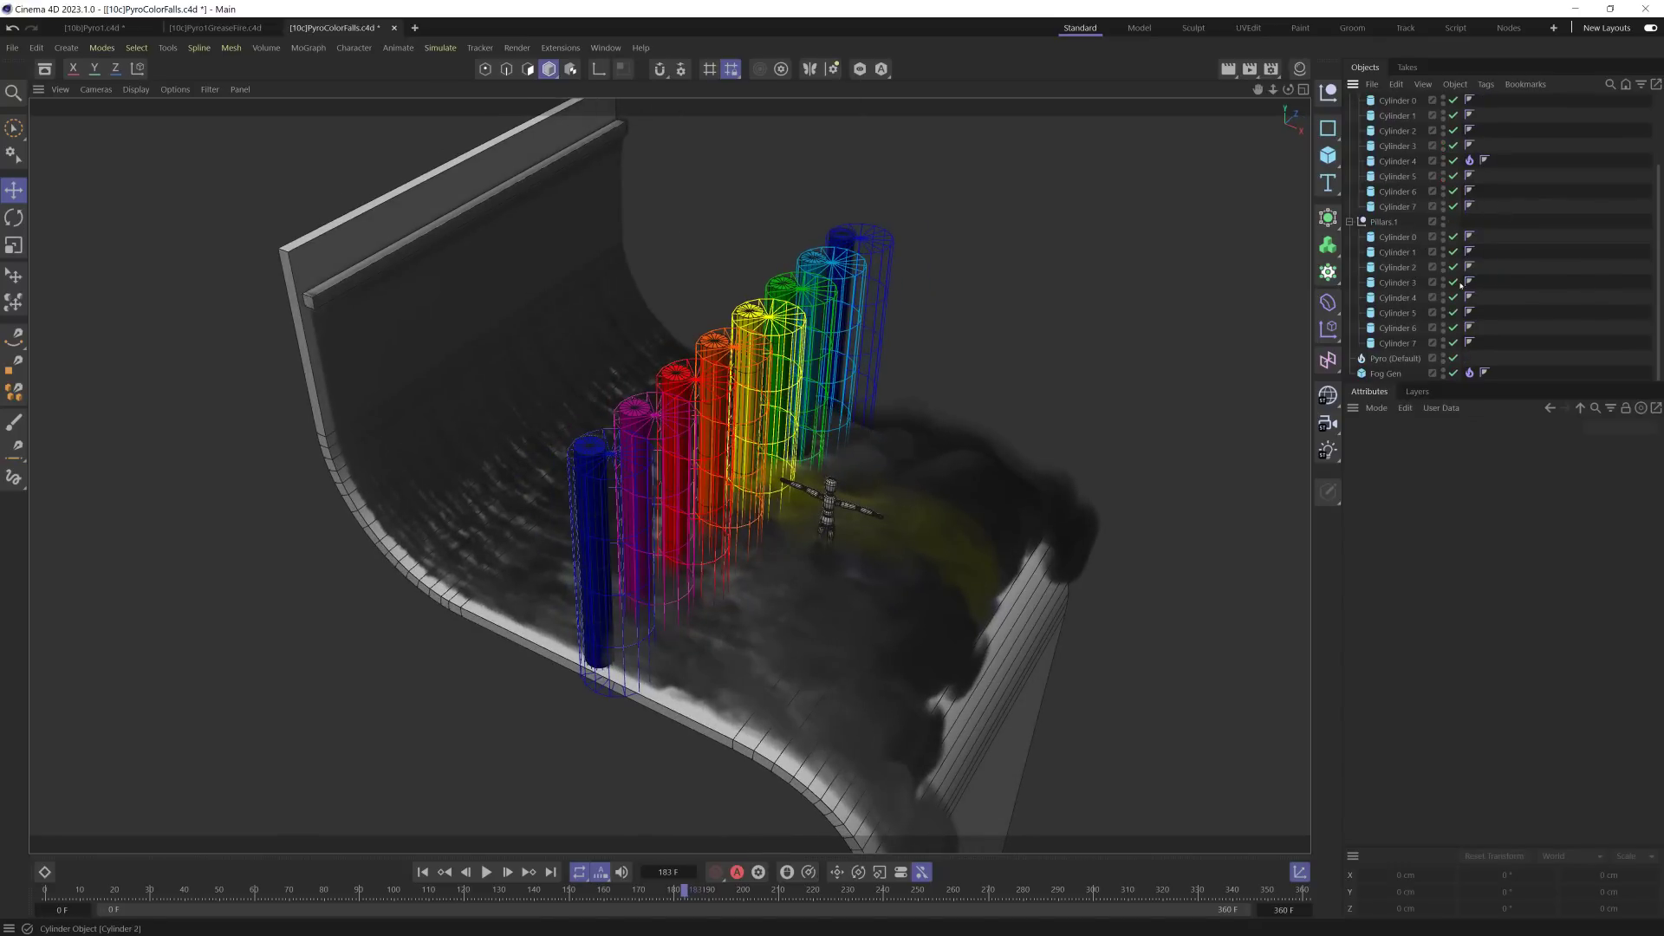
# Step: Set the Pyro tag's velocity to Set Absolute Velocity, Direction Y −1, strength 1000, and replay
pyautogui.click(1470, 374)
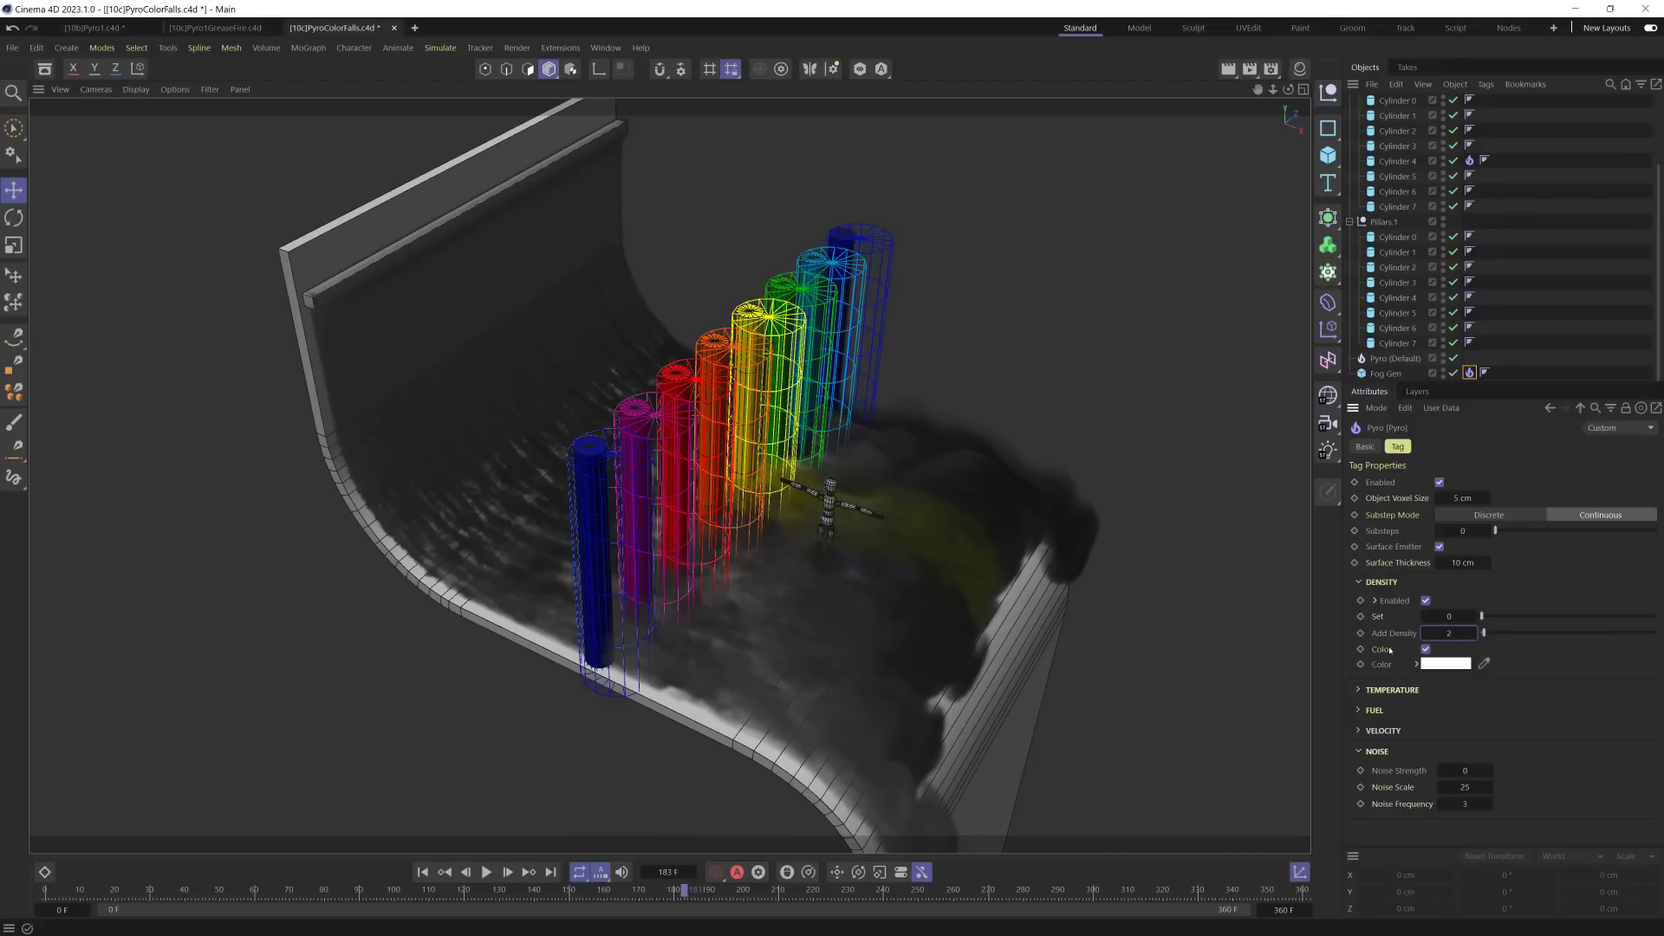
pyautogui.click(1380, 732)
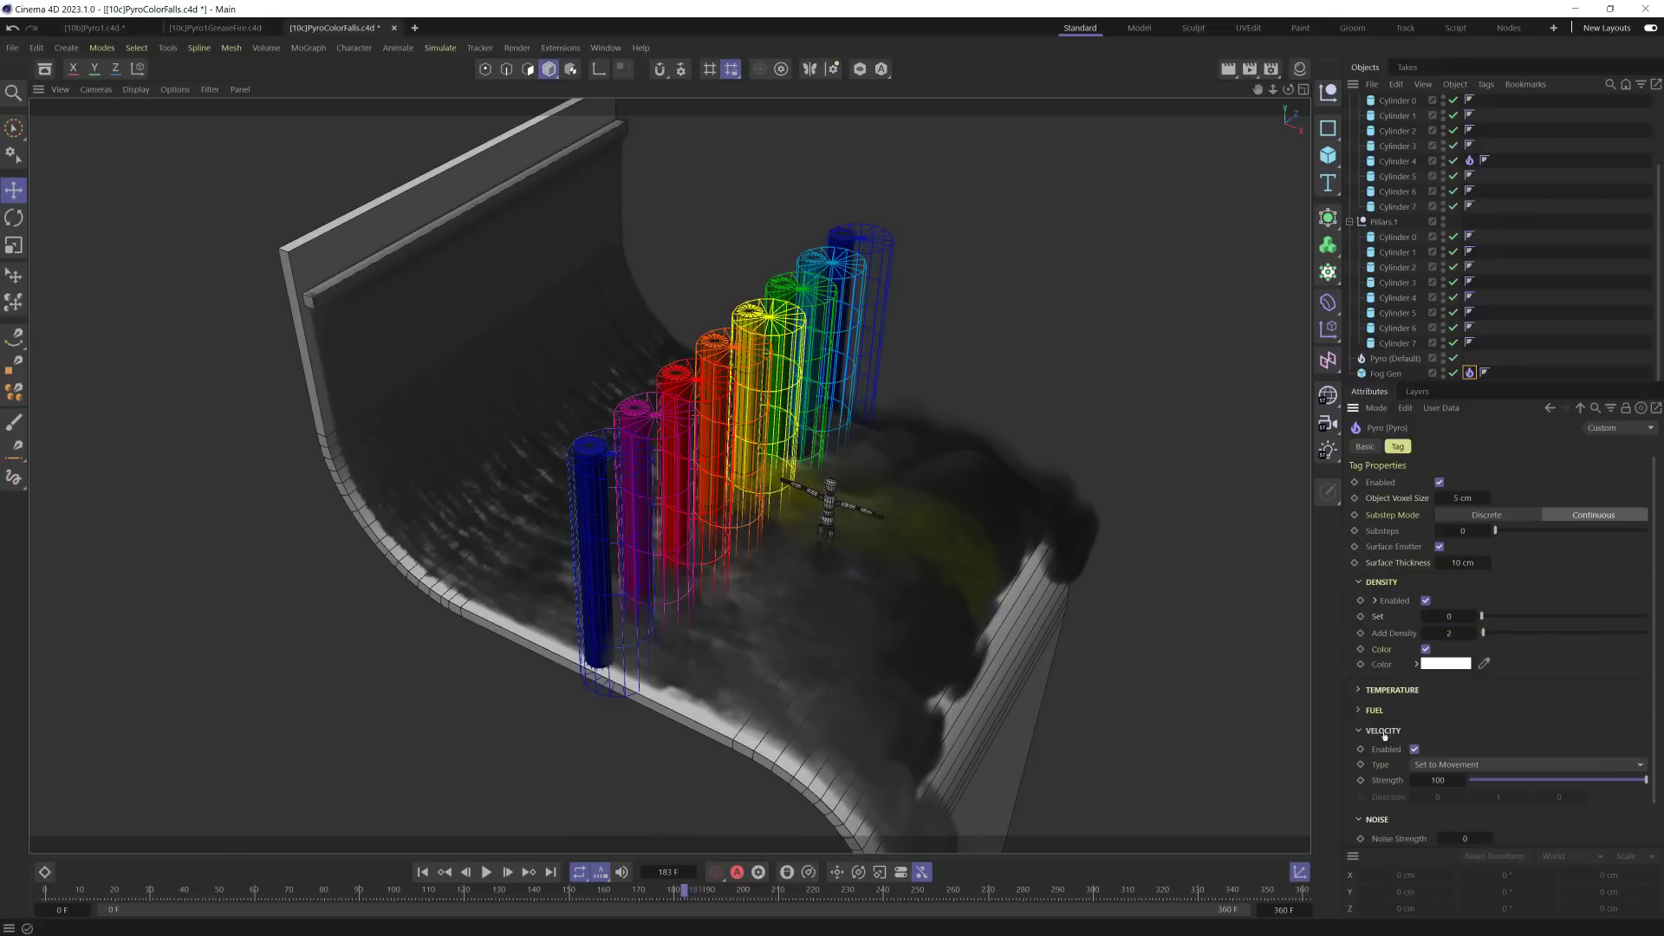
pyautogui.click(1426, 766)
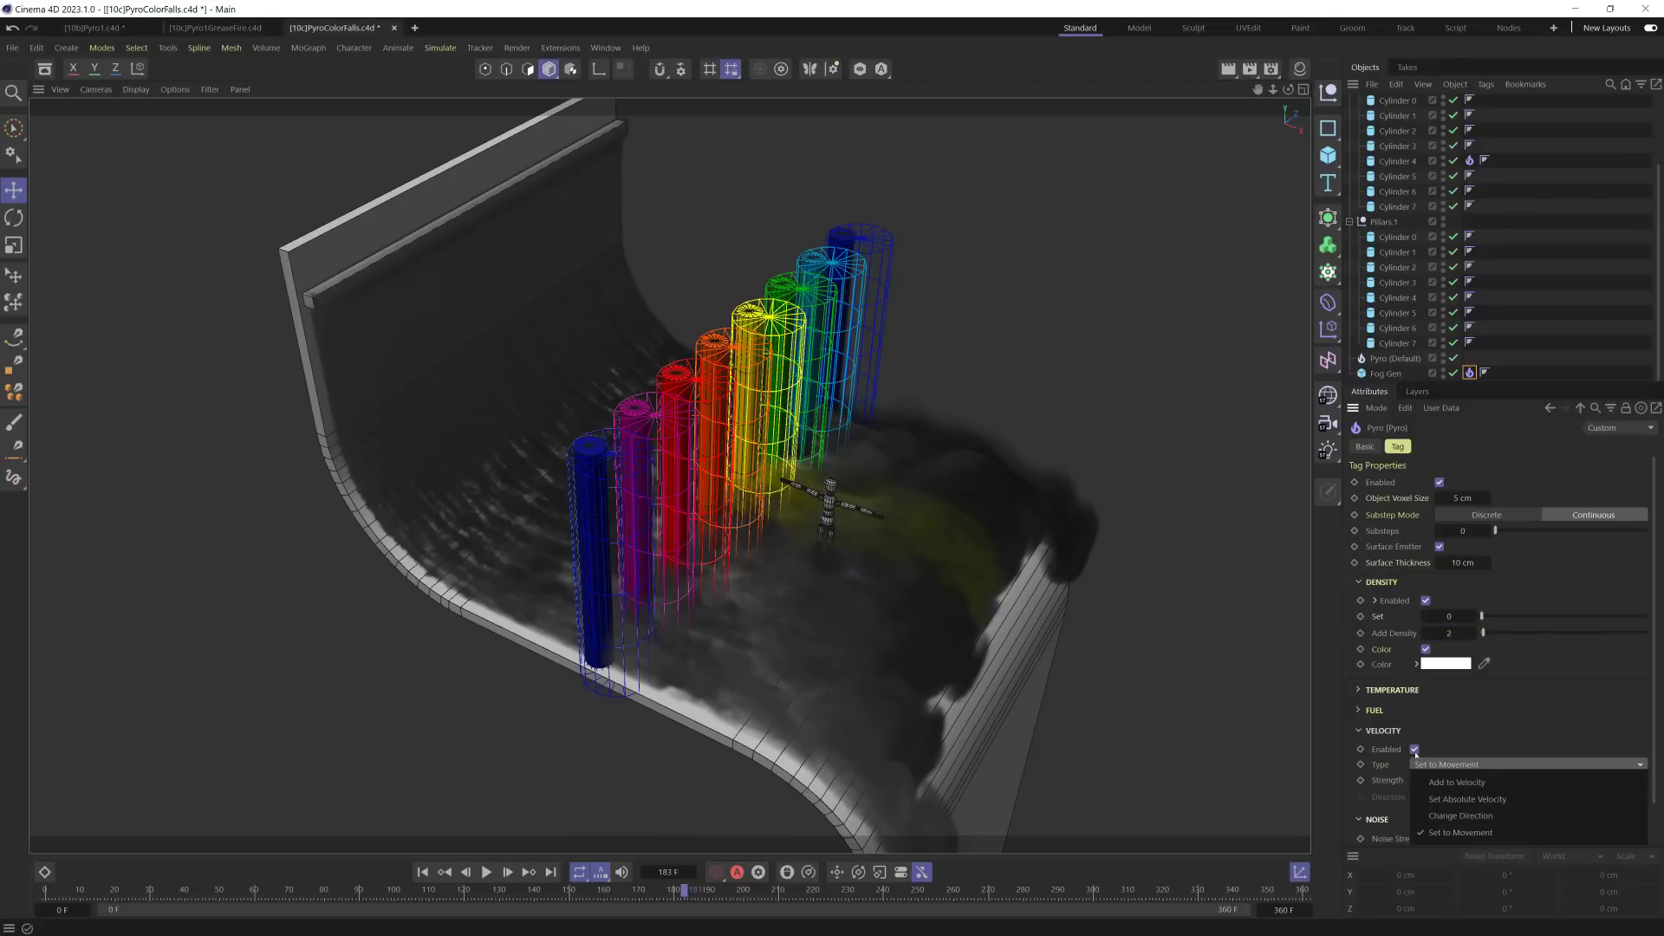
pyautogui.click(1471, 802)
pyautogui.click(1502, 798)
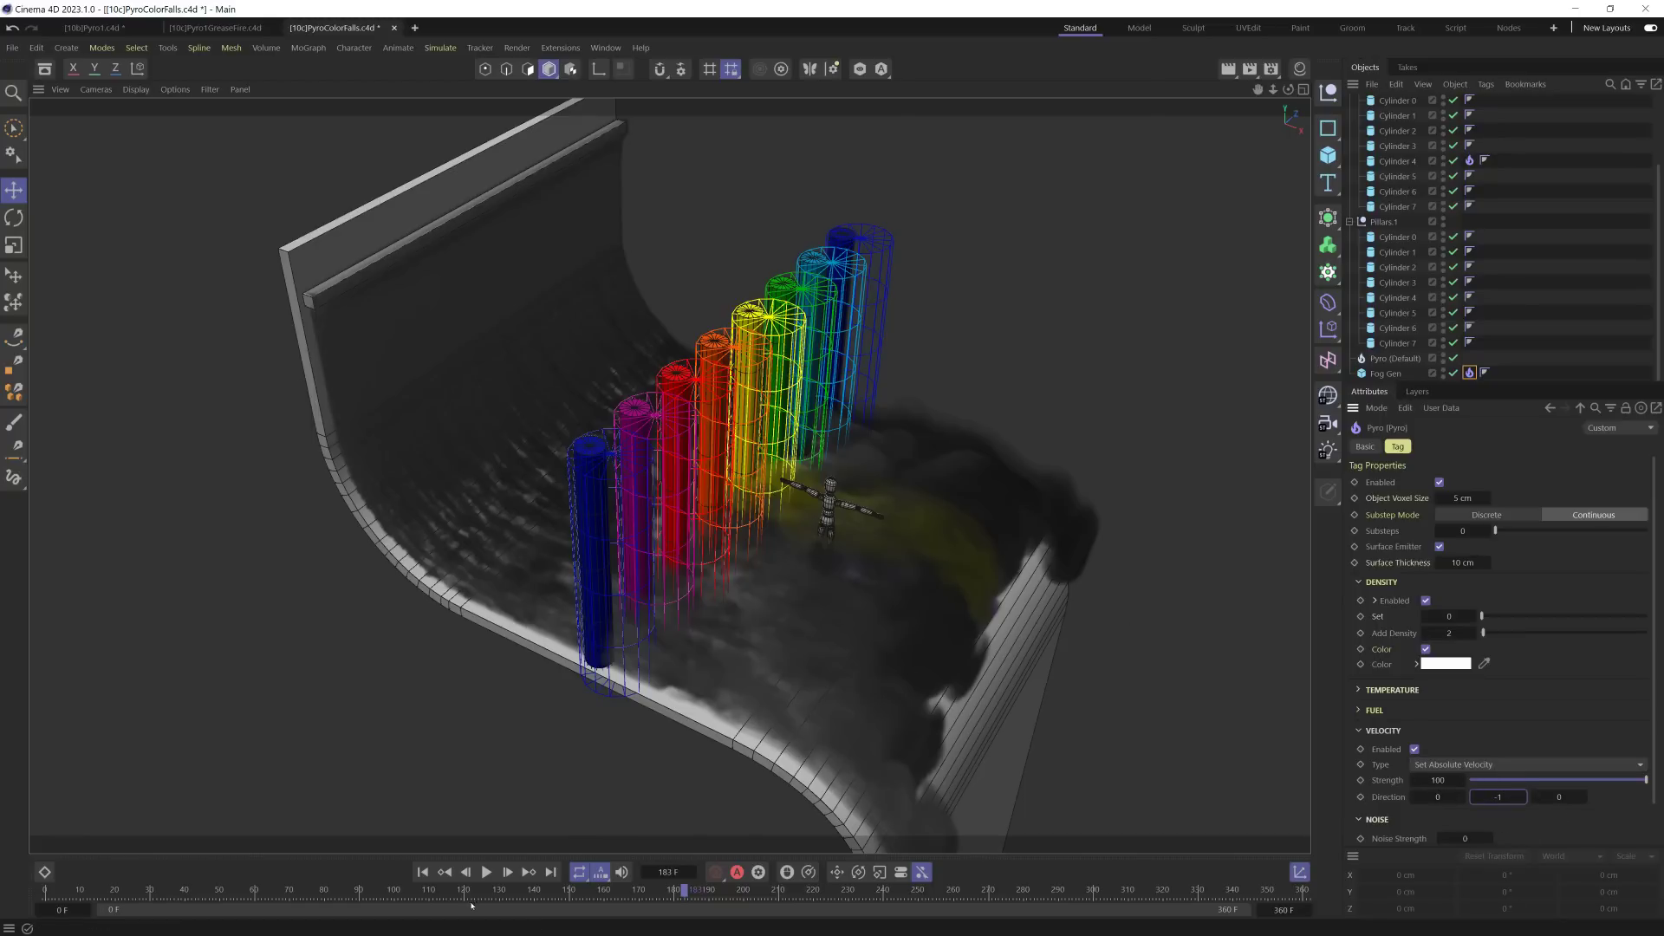
pyautogui.click(422, 872)
pyautogui.click(486, 872)
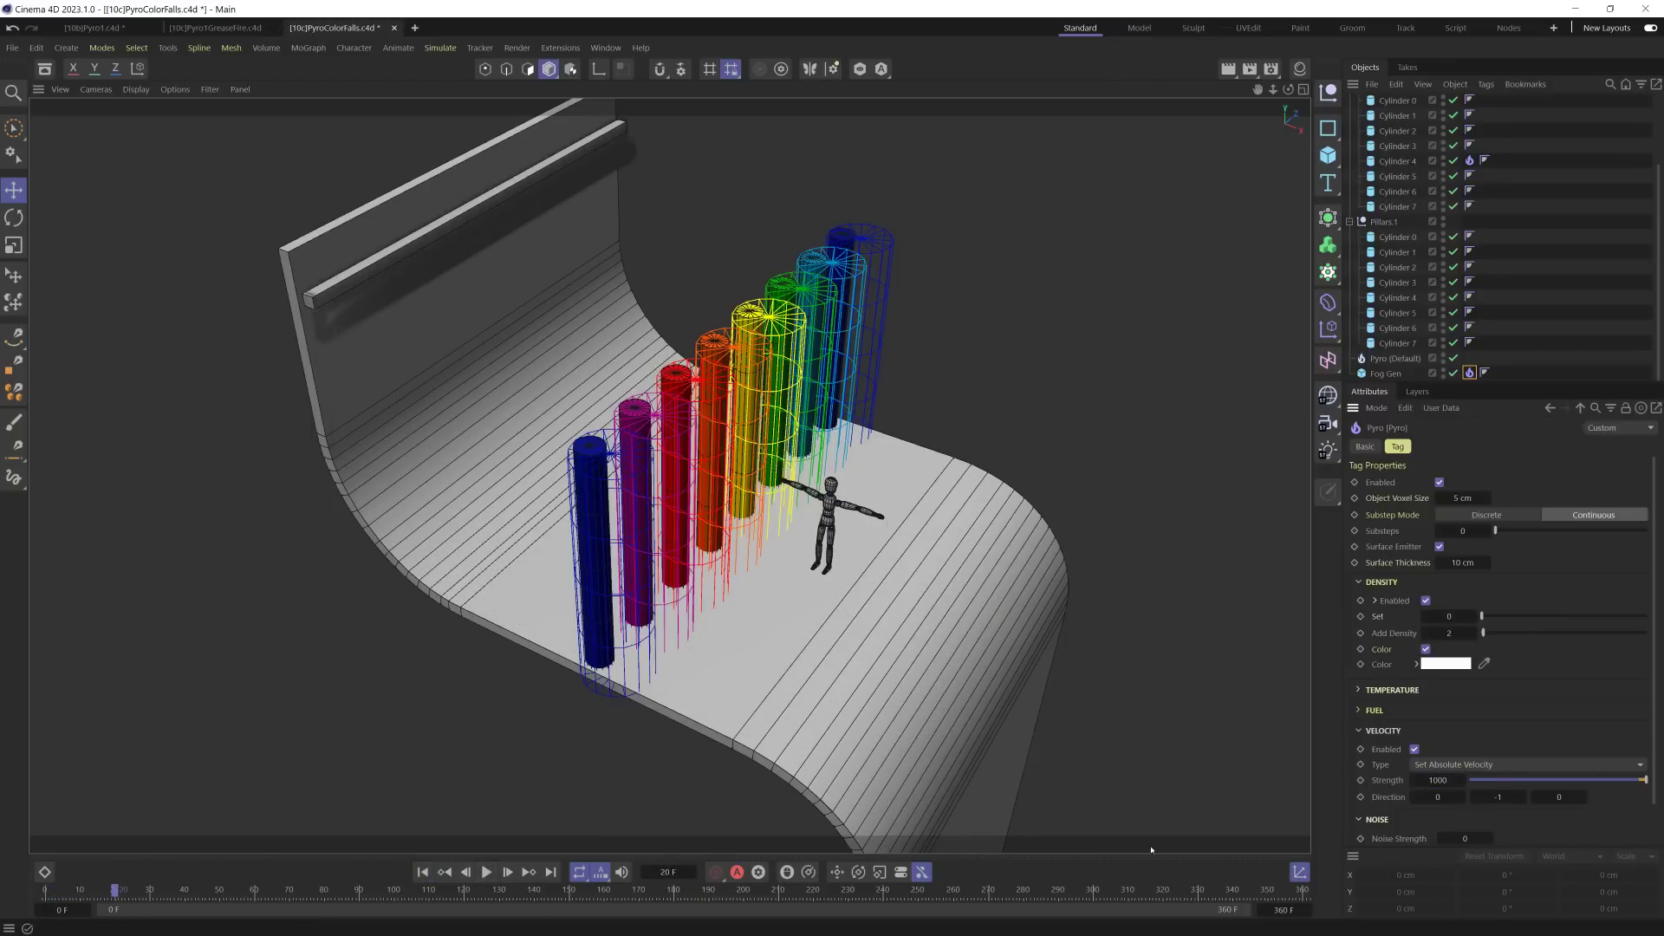
# Step: Rewind and orbit to a side view to watch the smoke over the ramp
pyautogui.click(422, 872)
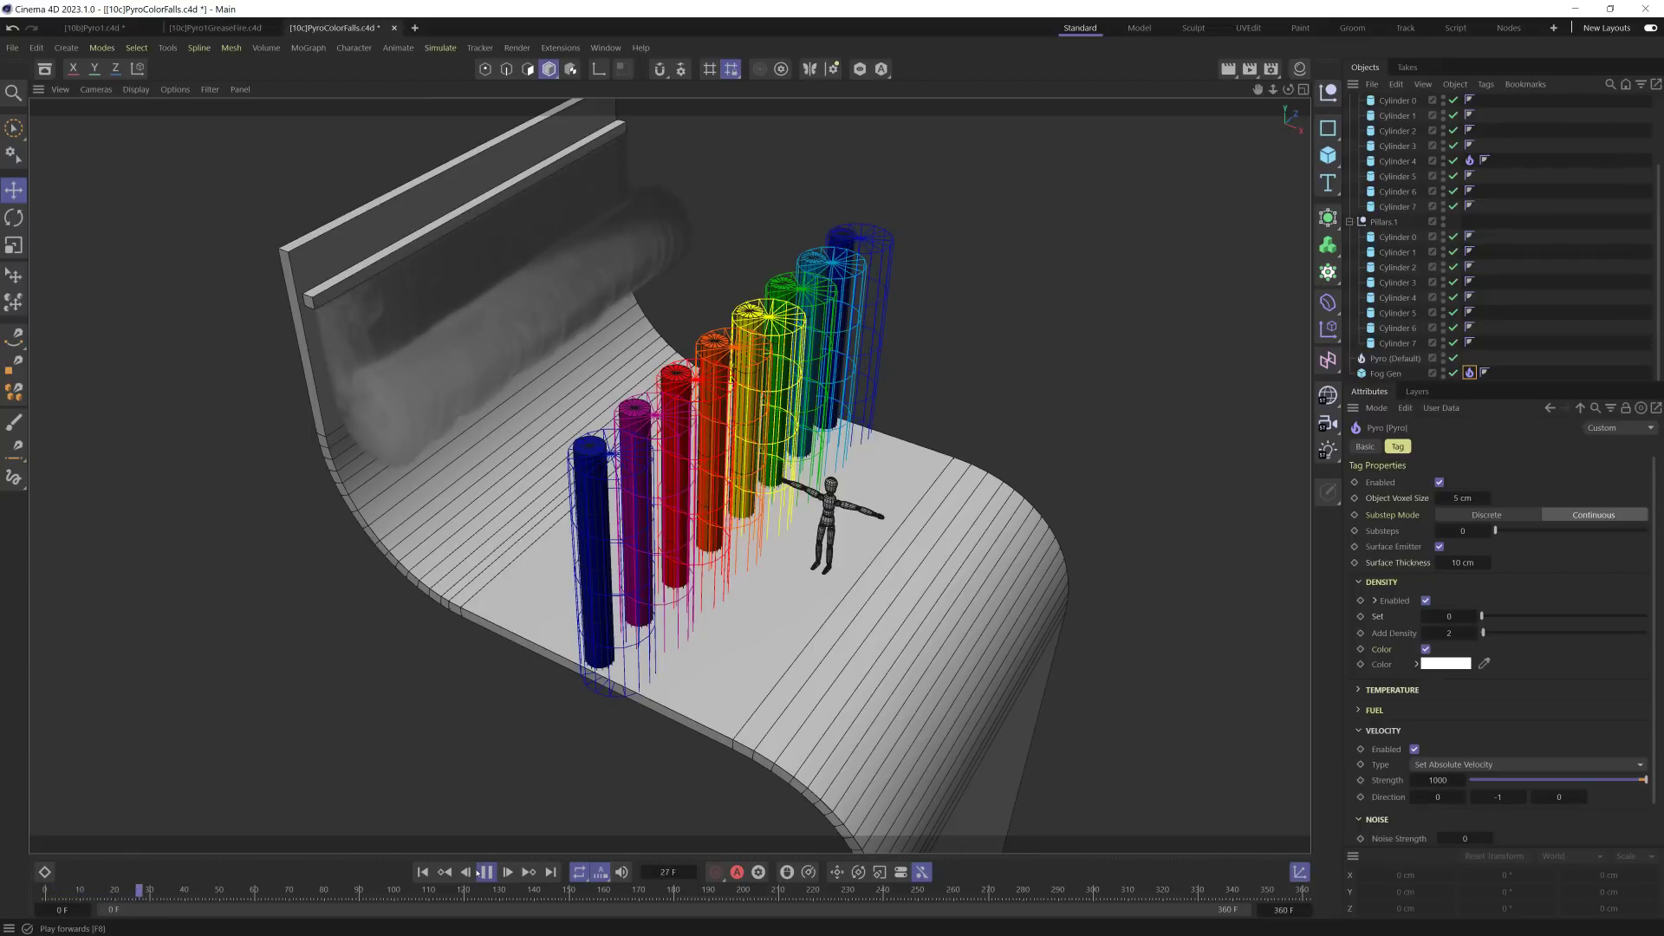
pyautogui.keyDown('alt'); pyautogui.moveTo(468, 381); pyautogui.dragTo(434, 303); pyautogui.keyUp('alt')
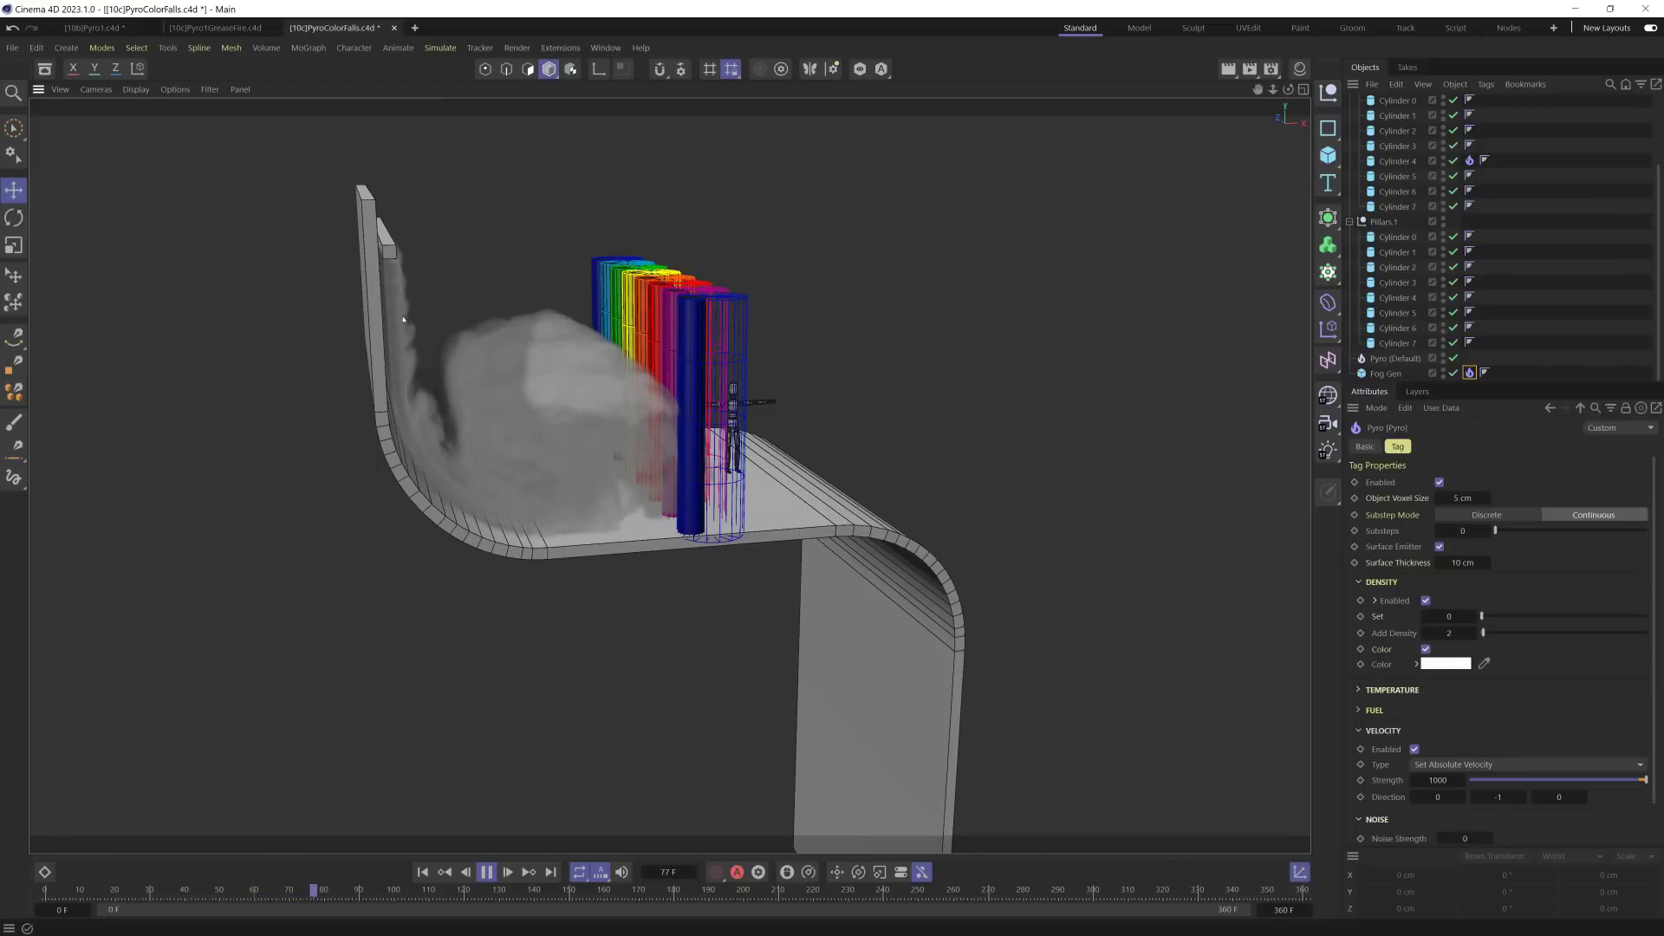
pyautogui.keyDown('alt'); pyautogui.moveTo(539, 496); pyautogui.dragTo(712, 568); pyautogui.keyUp('alt')
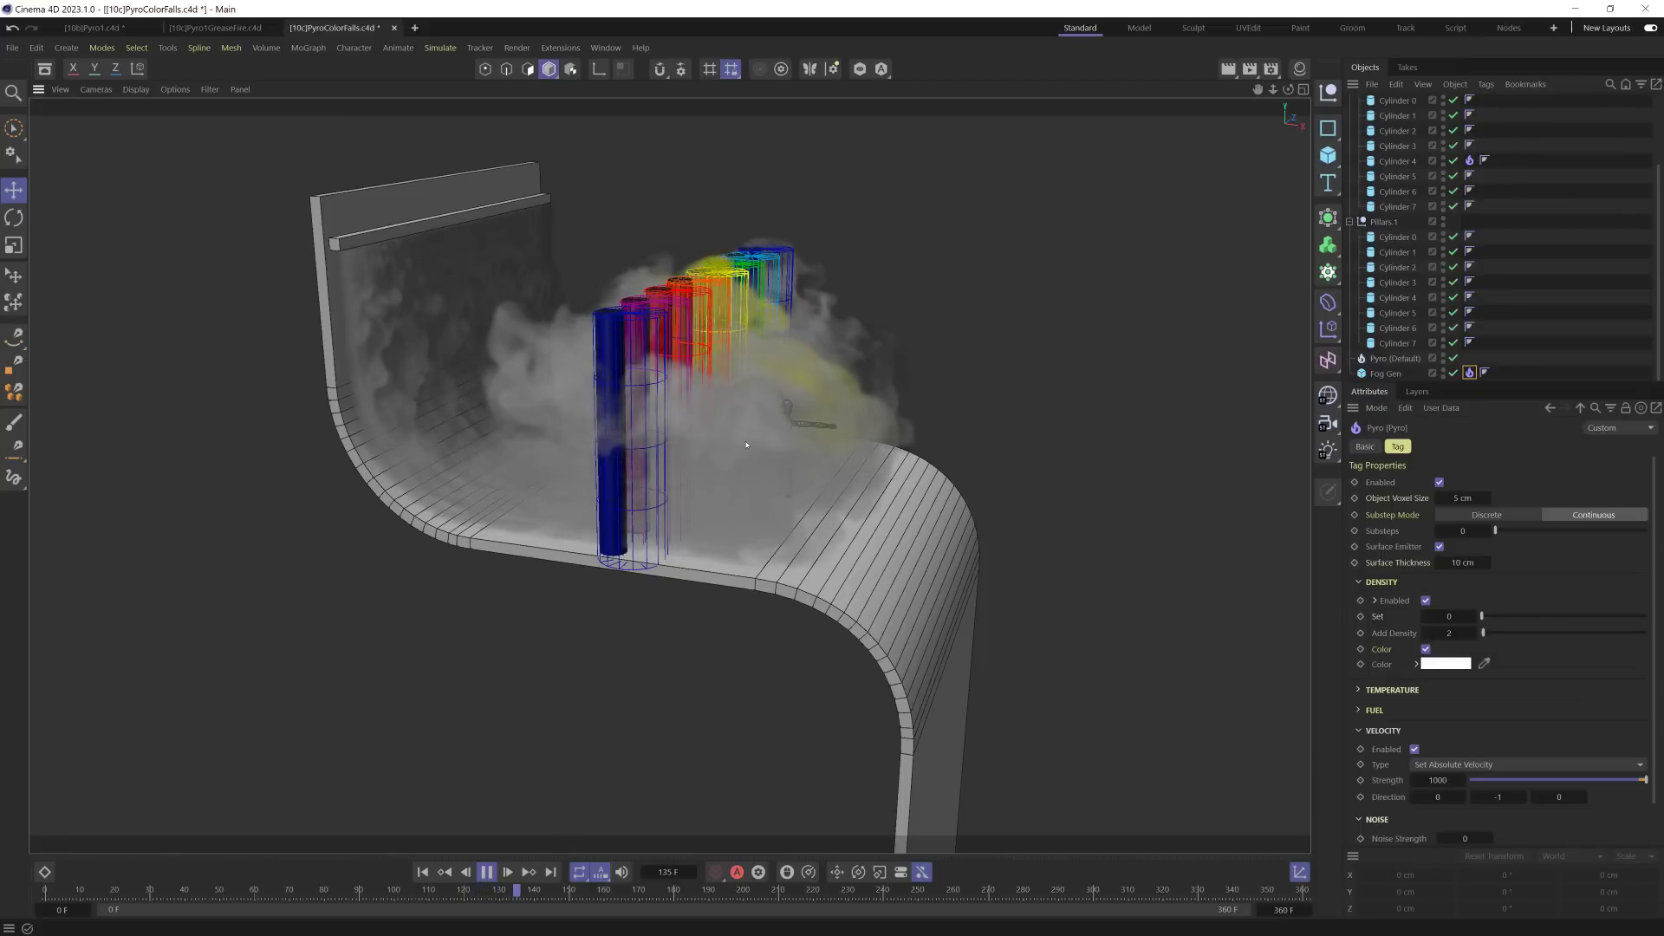
# Step: Change Velocity Strength to 500 and replay the simulation, pausing at frame 201
pyautogui.click(1438, 780)
pyautogui.write('500')
pyautogui.press('Return')
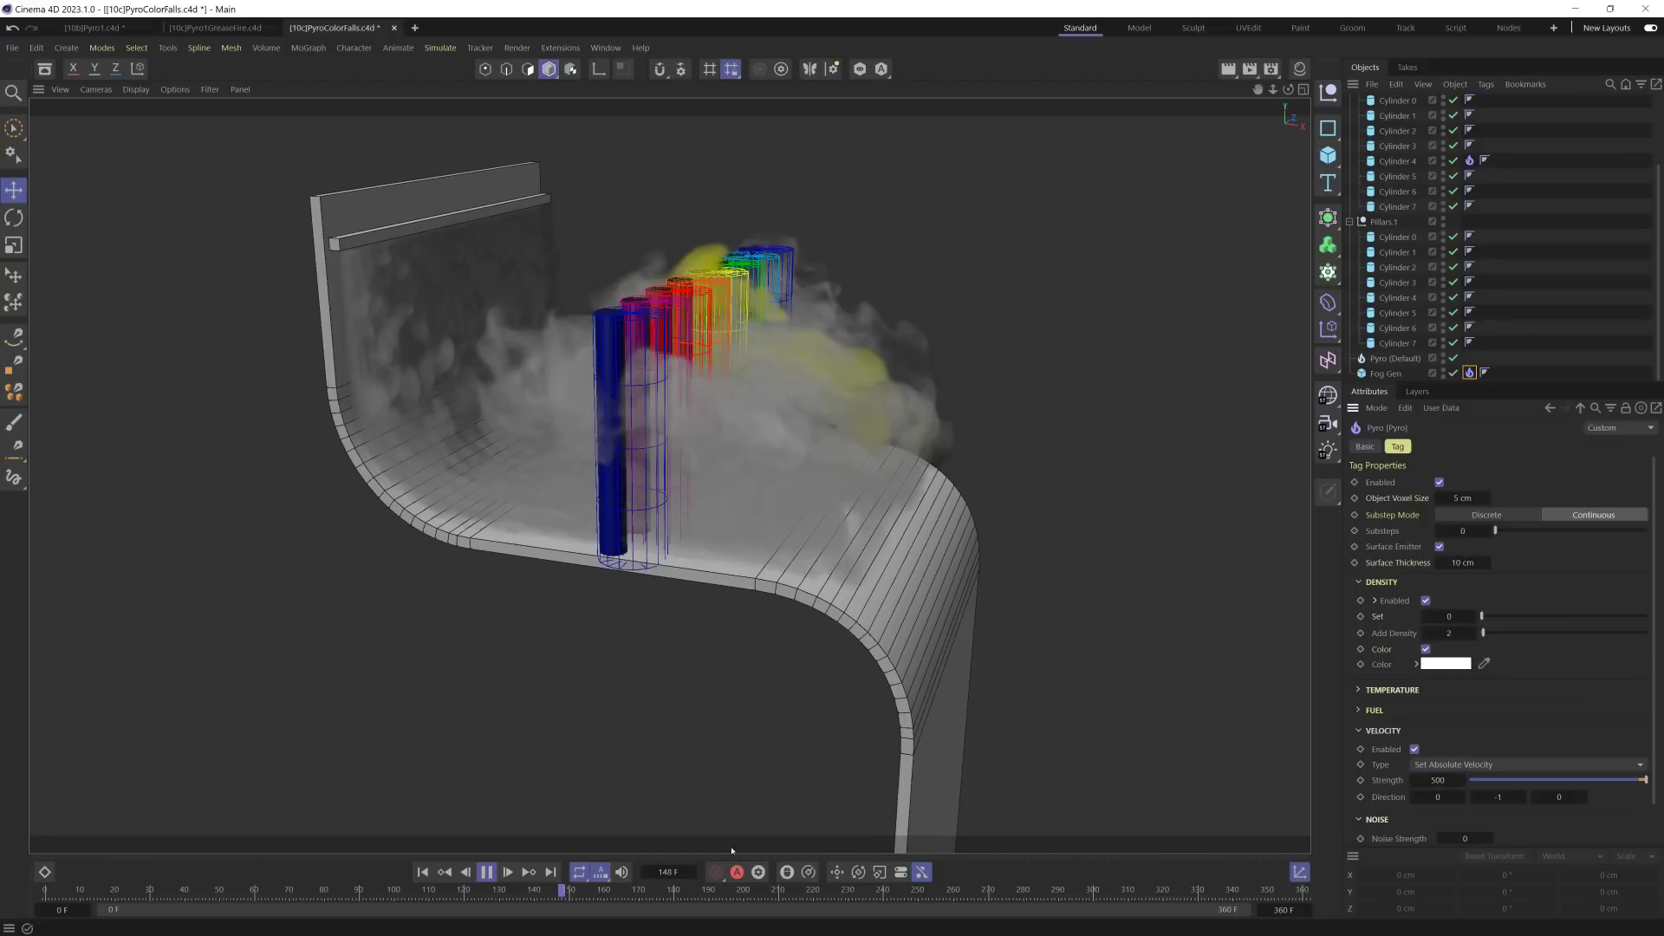
pyautogui.click(424, 872)
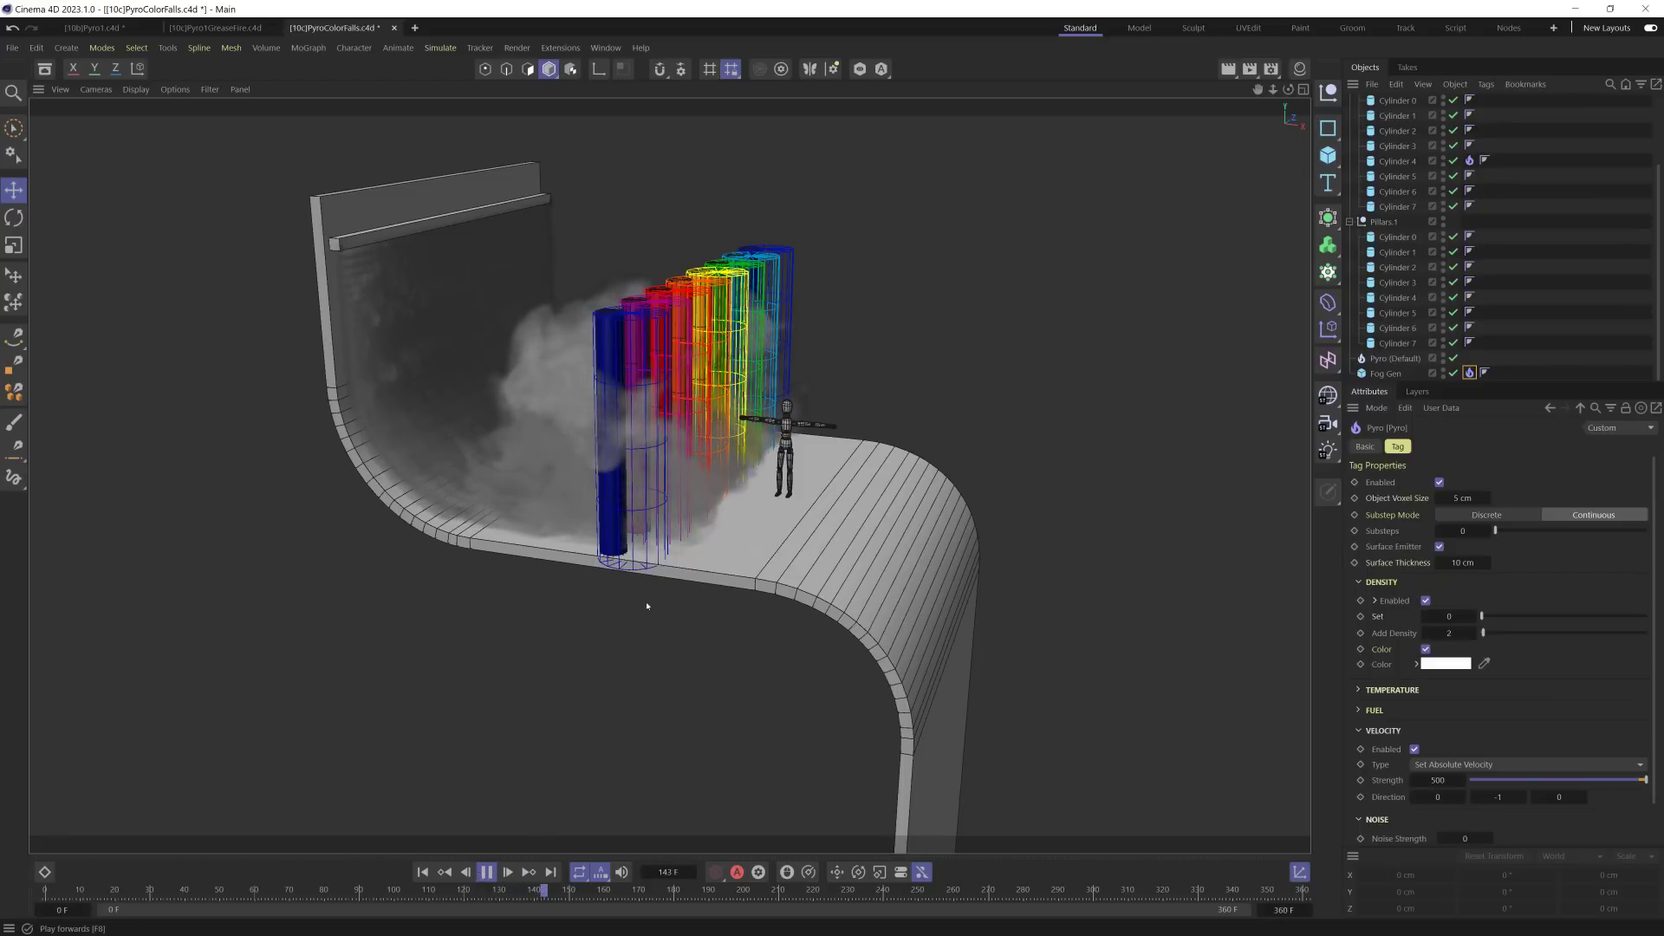
pyautogui.press('F7')
pyautogui.keyDown('alt'); pyautogui.moveTo(513, 462); pyautogui.dragTo(554, 433); pyautogui.keyUp('alt')
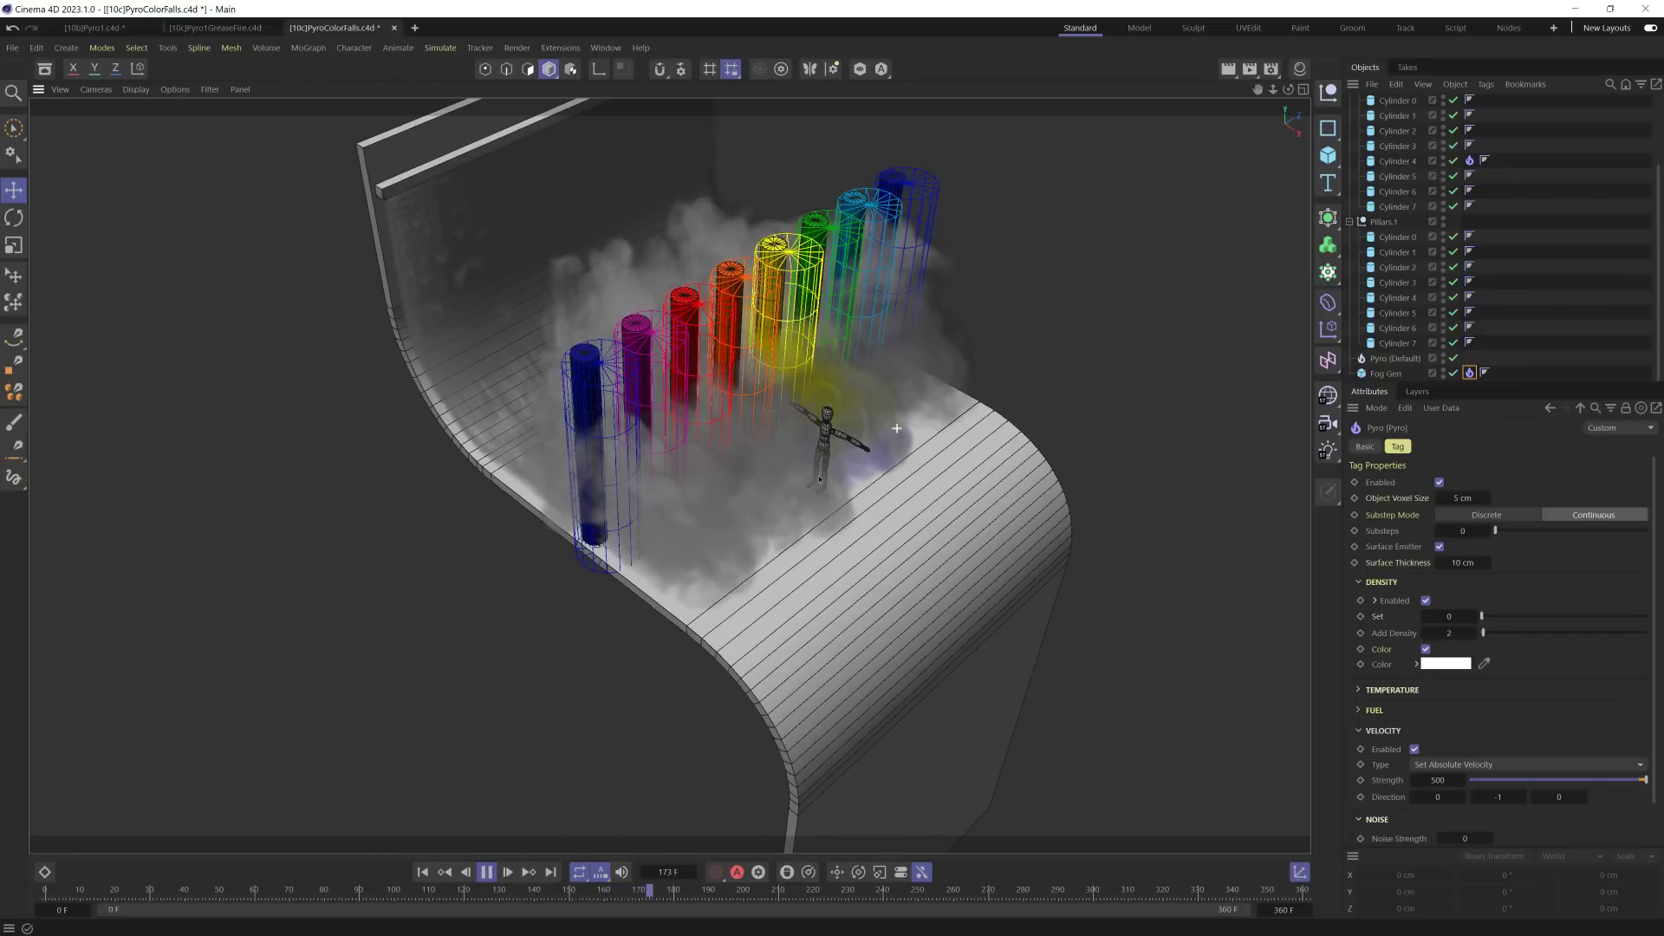
pyautogui.keyDown('alt'); pyautogui.moveTo(936, 468); pyautogui.dragTo(830, 458); pyautogui.keyUp('alt')
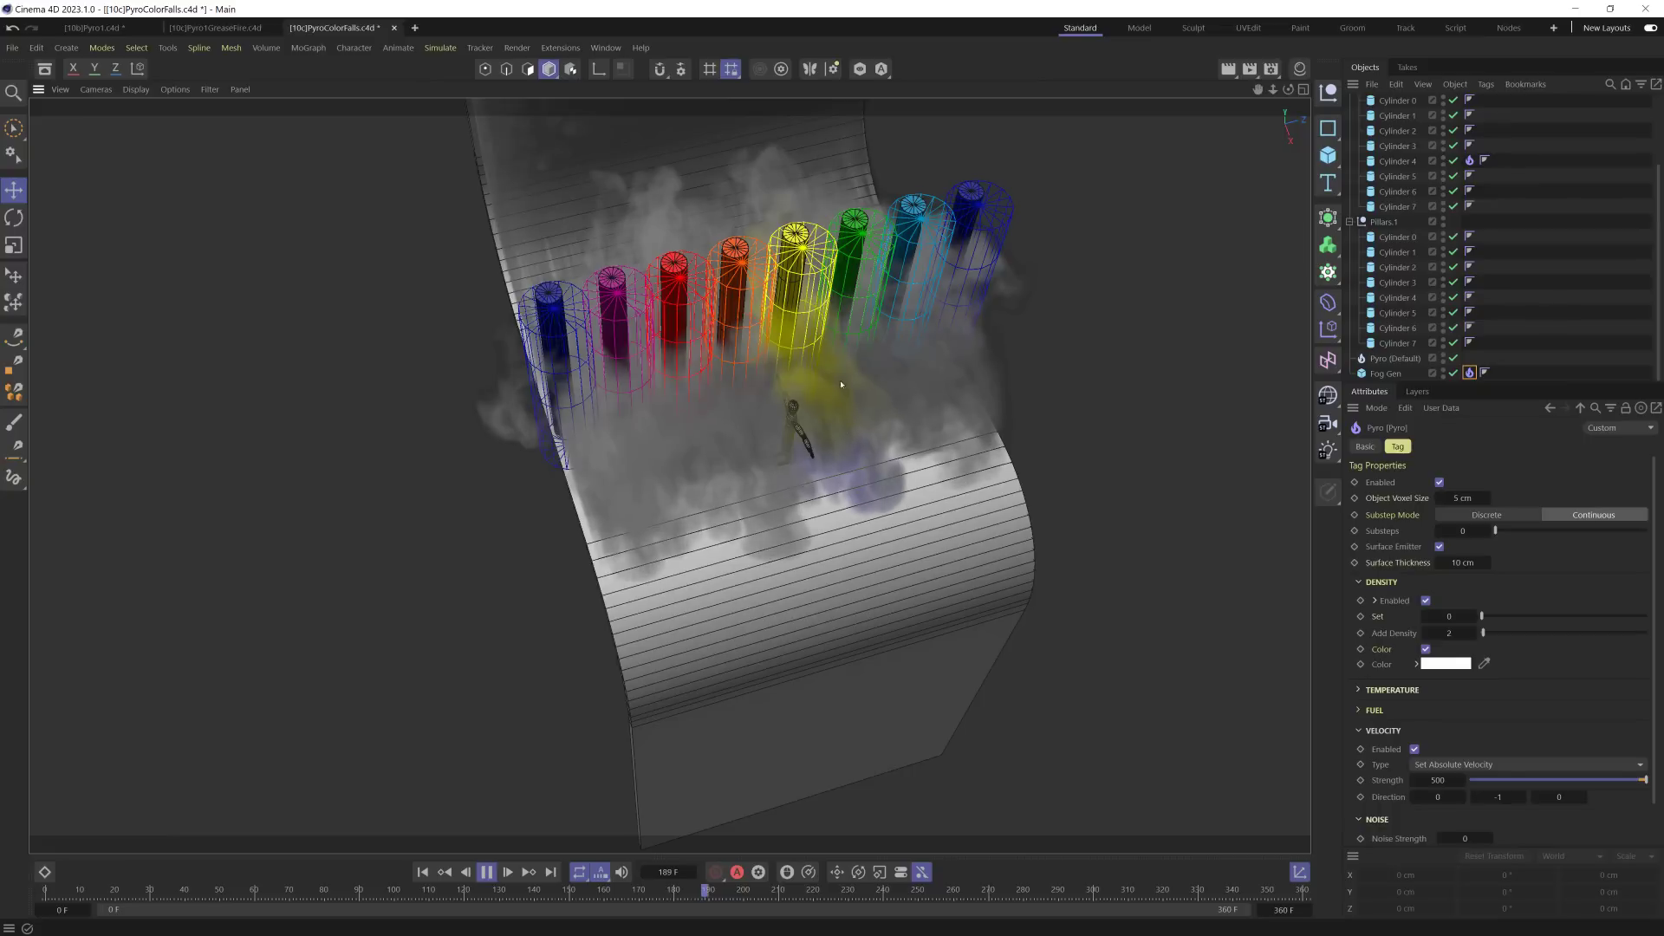
pyautogui.click(486, 872)
pyautogui.keyDown('alt'); pyautogui.moveTo(791, 459); pyautogui.dragTo(796, 459); pyautogui.keyUp('alt')
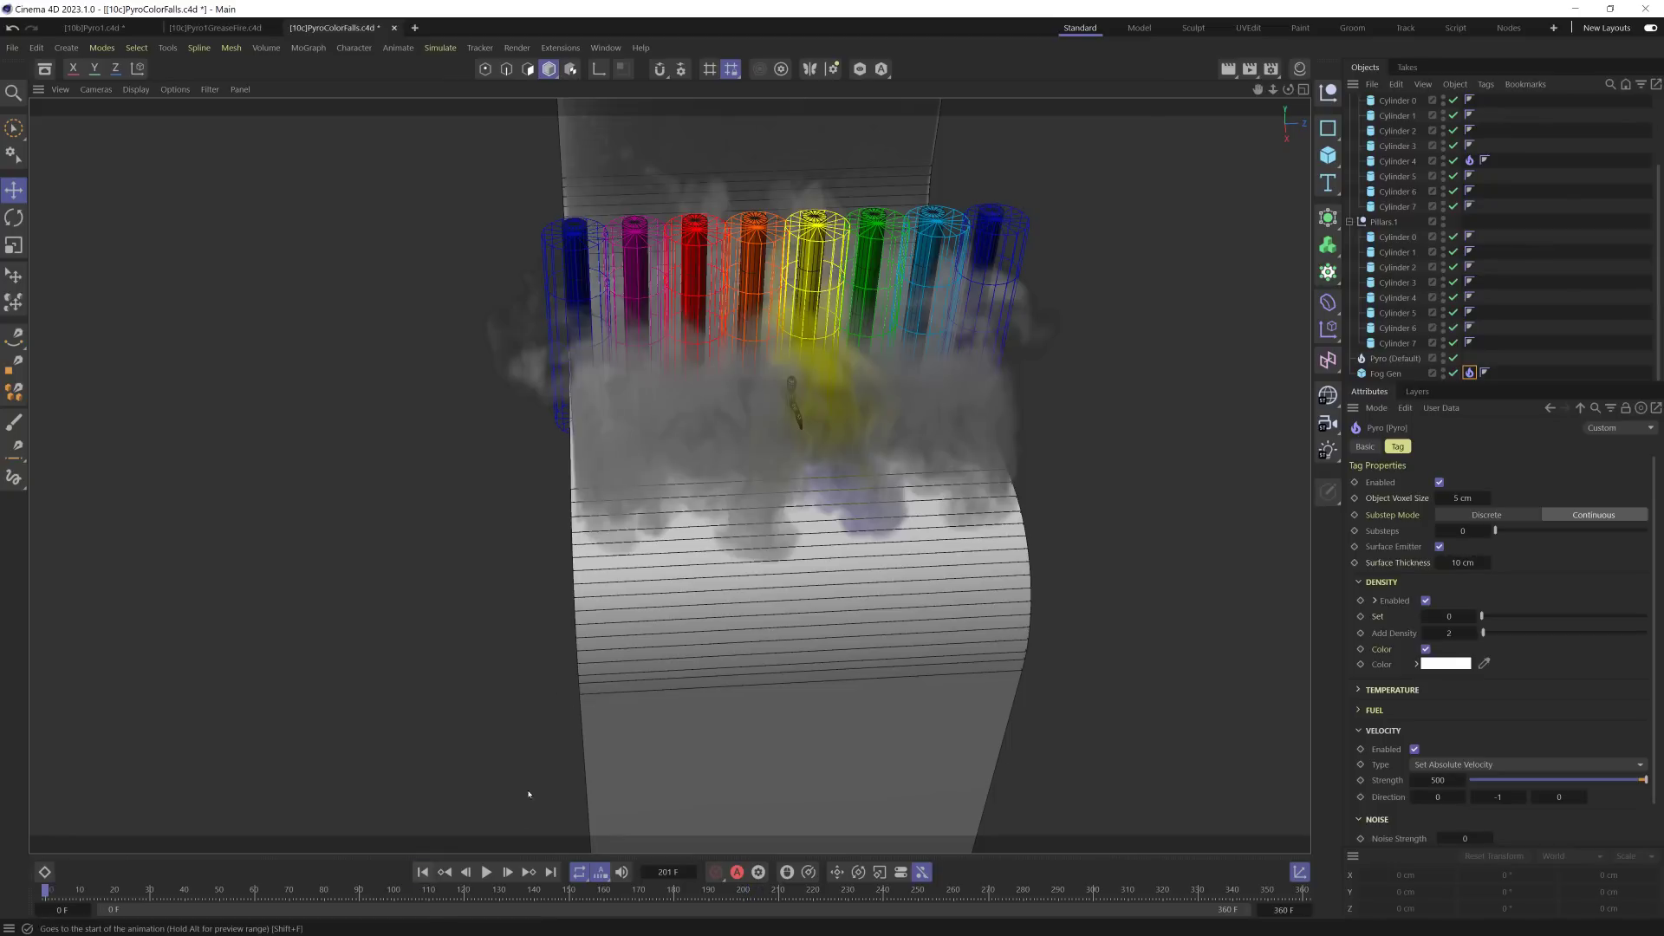
# Step: Rewind to the first frame and review the yellow pillar's Pyro tag settings
pyautogui.hotkey('shift', 'f')
pyautogui.scroll(3, 1478, 238)
pyautogui.click(1484, 252)
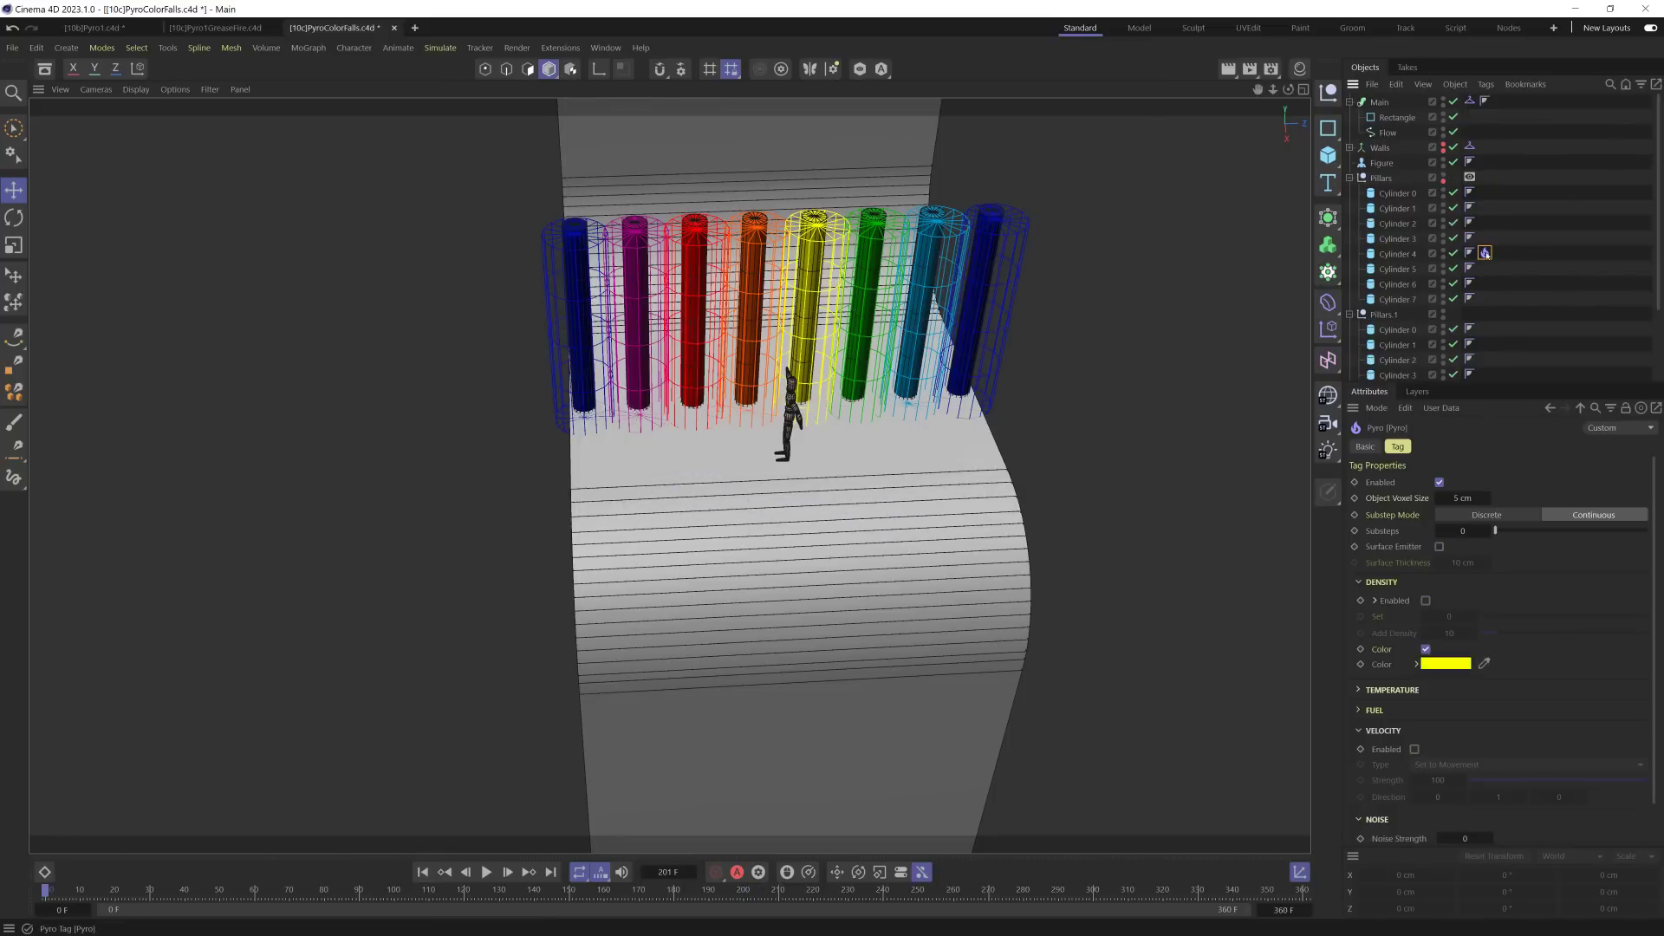
# Step: Change Cylinder 3's Pyro density colour from yellow to red-orange by lowering green
pyautogui.click(1393, 239)
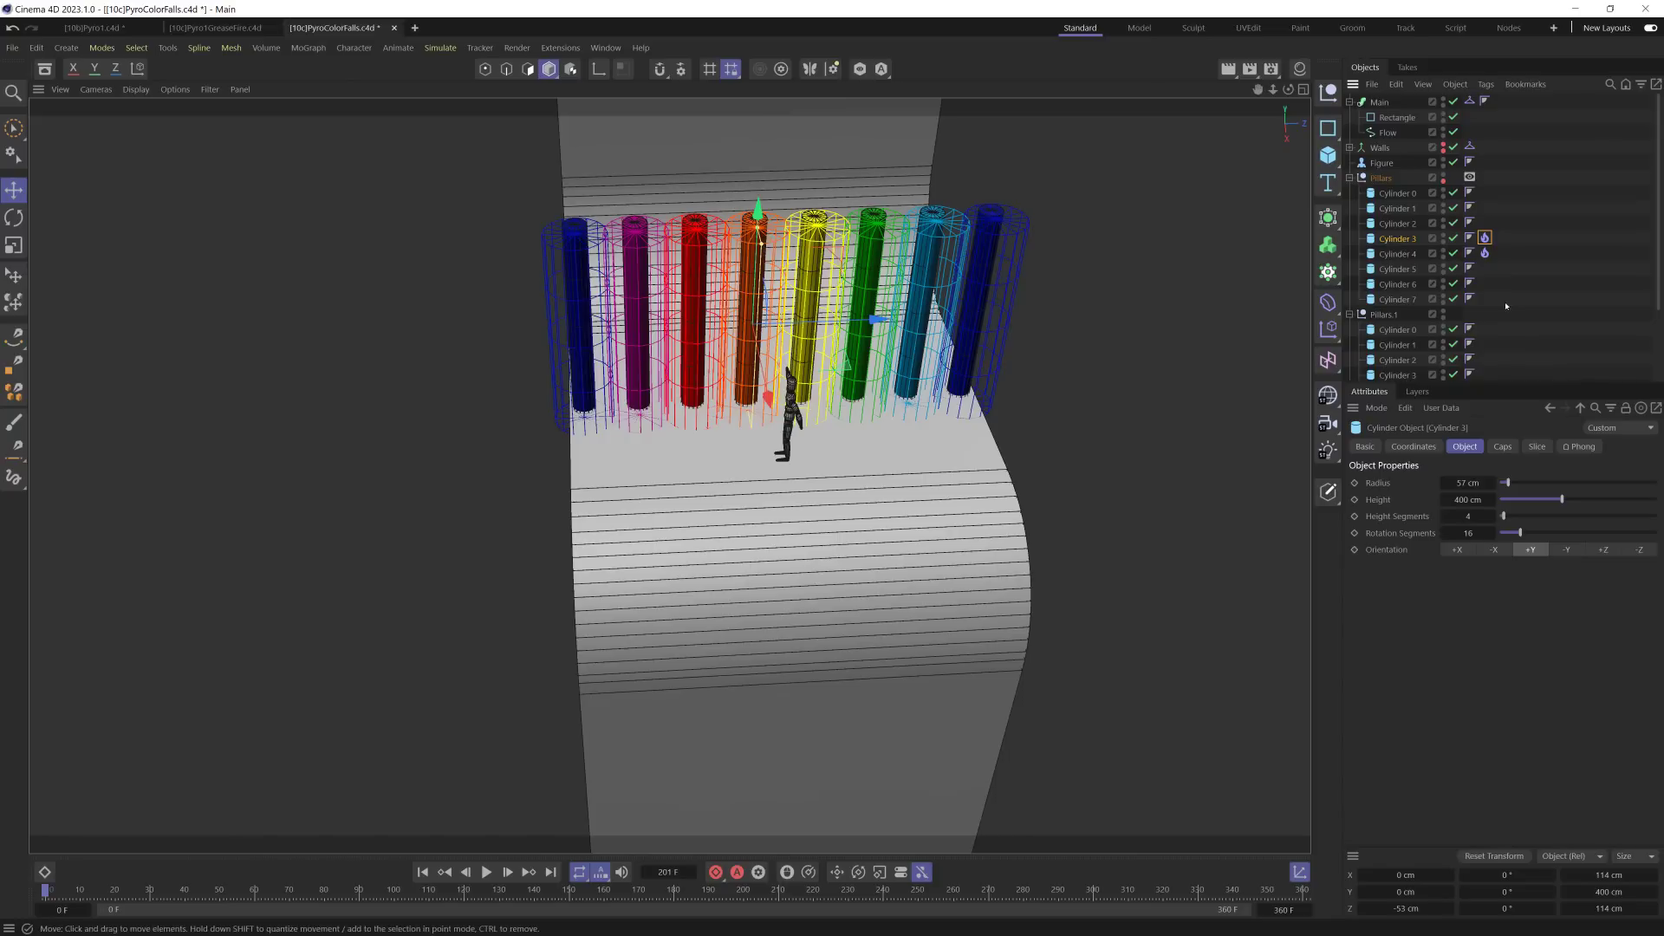
pyautogui.click(1485, 238)
pyautogui.click(1449, 664)
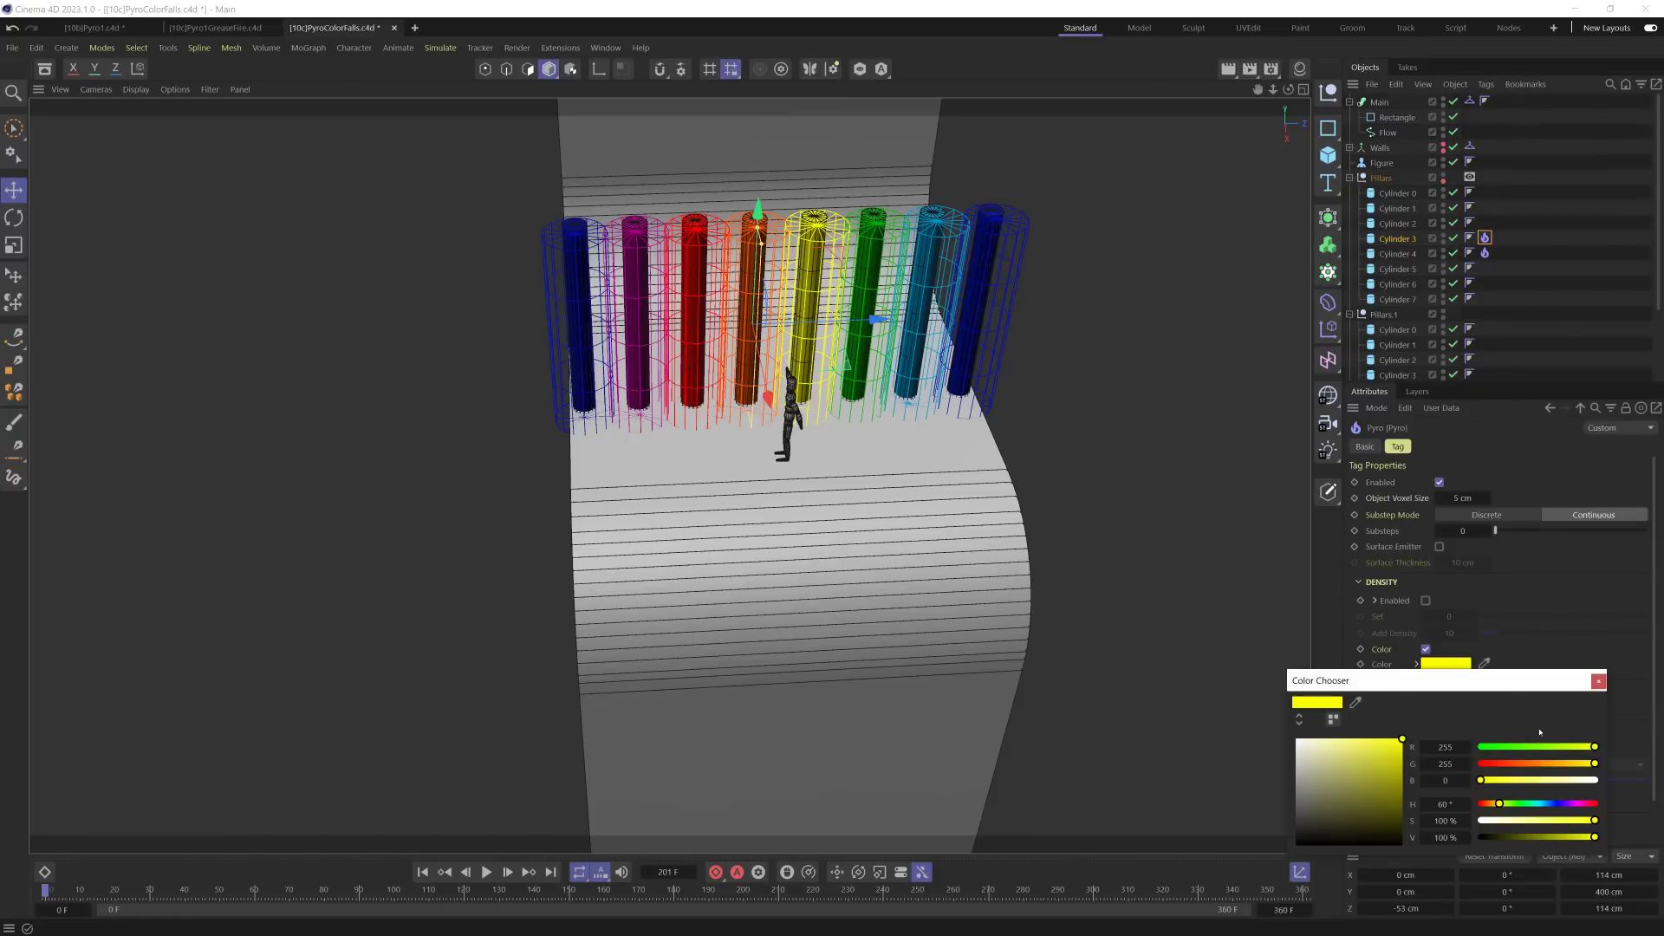
pyautogui.moveTo(1519, 764); pyautogui.dragTo(1478, 764)
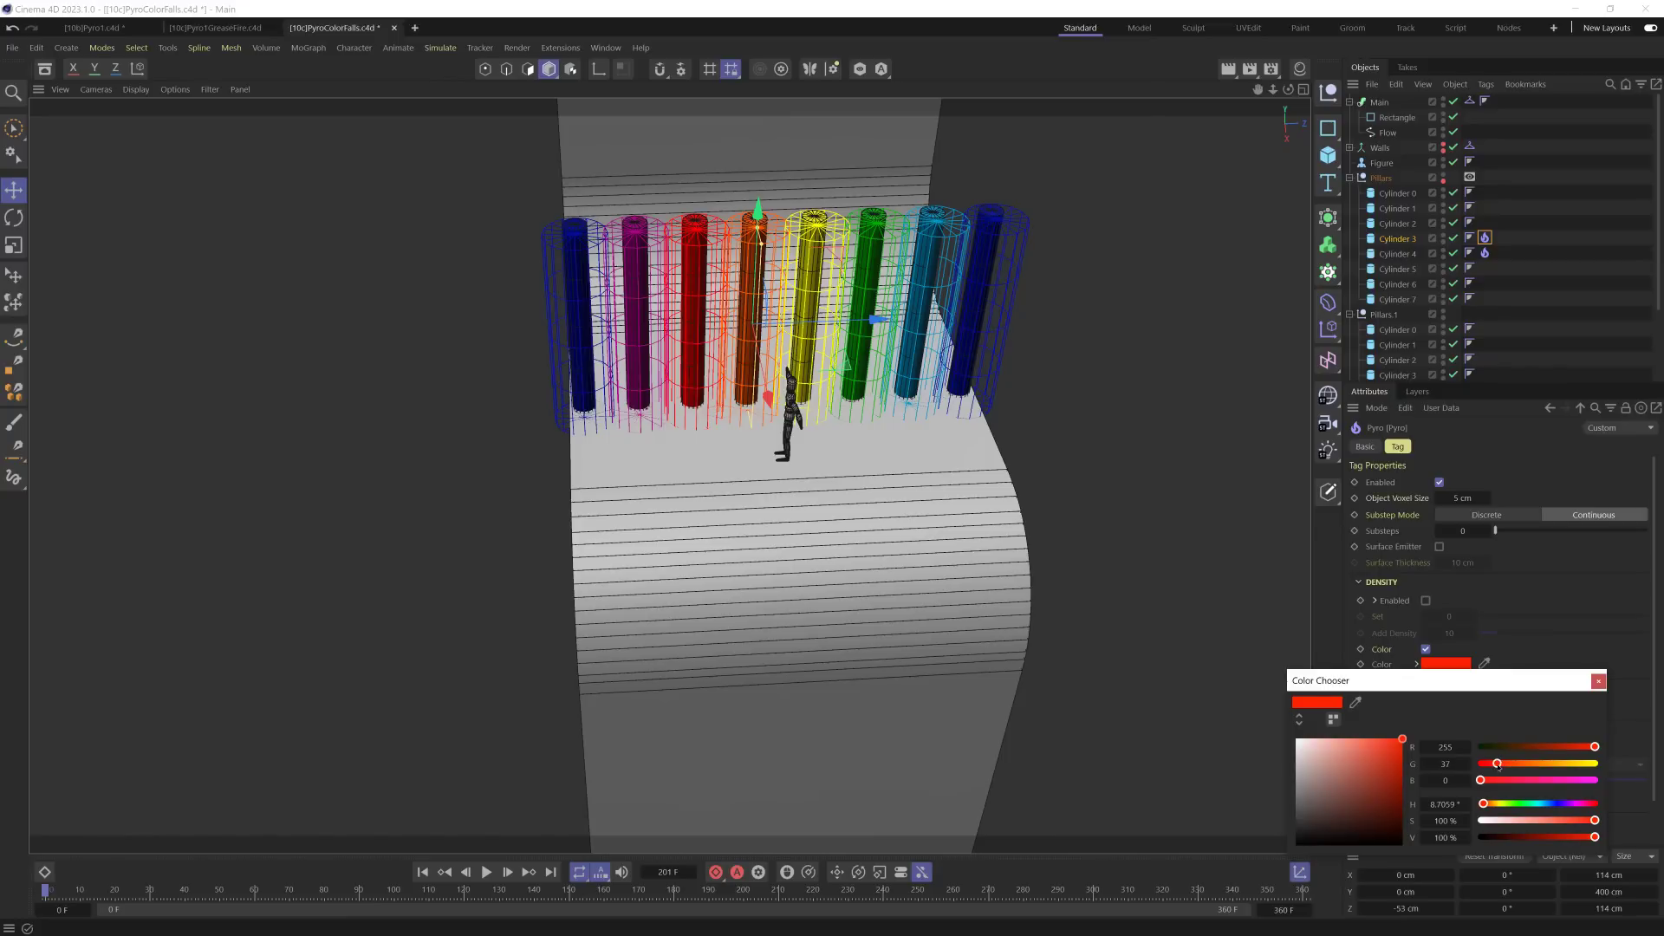
pyautogui.moveTo(1499, 768); pyautogui.dragTo(1491, 767)
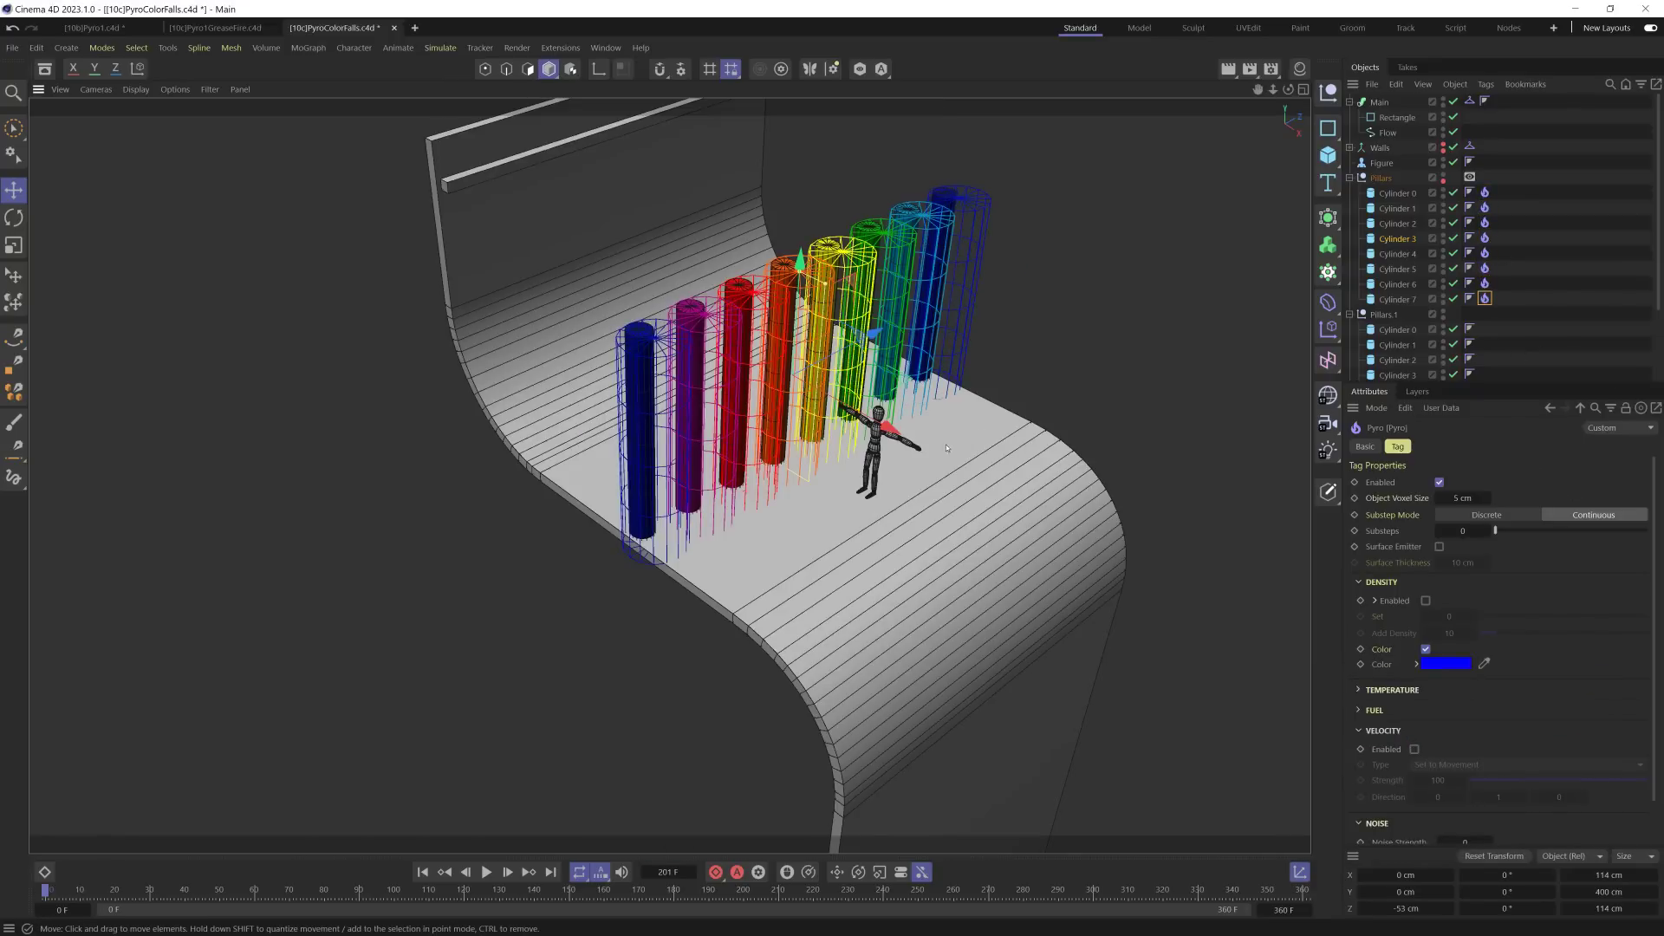
# Step: Play the simulation with nothing selected and orbit to a frontal view of the rainbow smoke
pyautogui.keyDown('alt'); pyautogui.moveTo(946, 447); pyautogui.dragTo(901, 386); pyautogui.keyUp('alt')
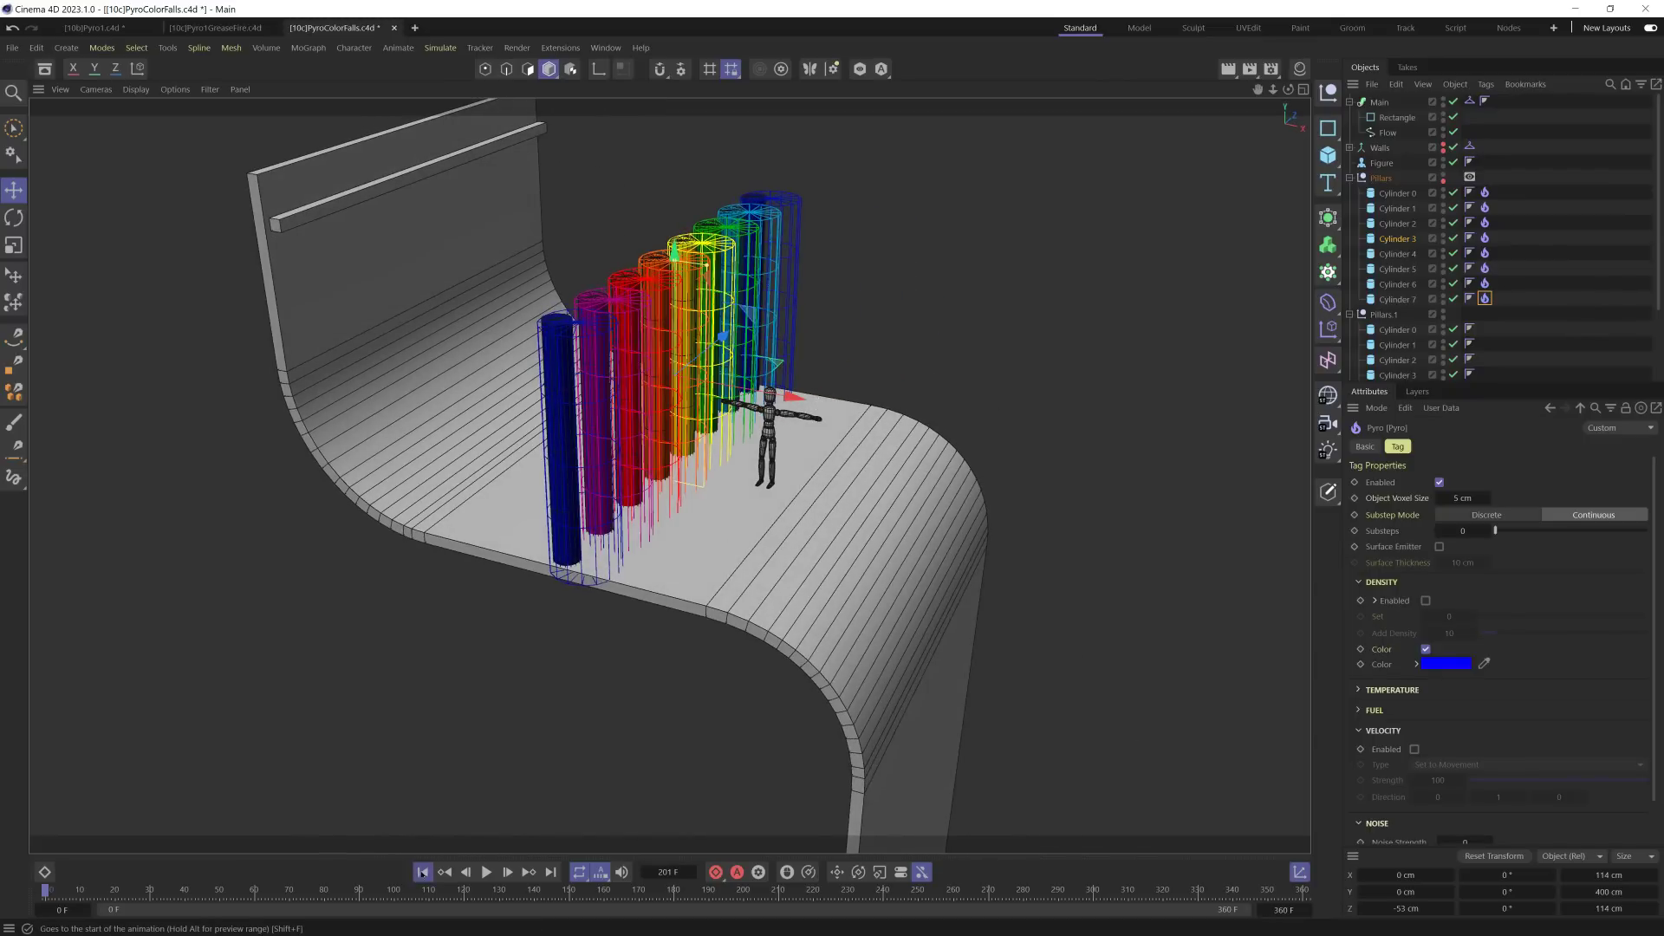
pyautogui.click(480, 873)
pyautogui.click(1527, 332)
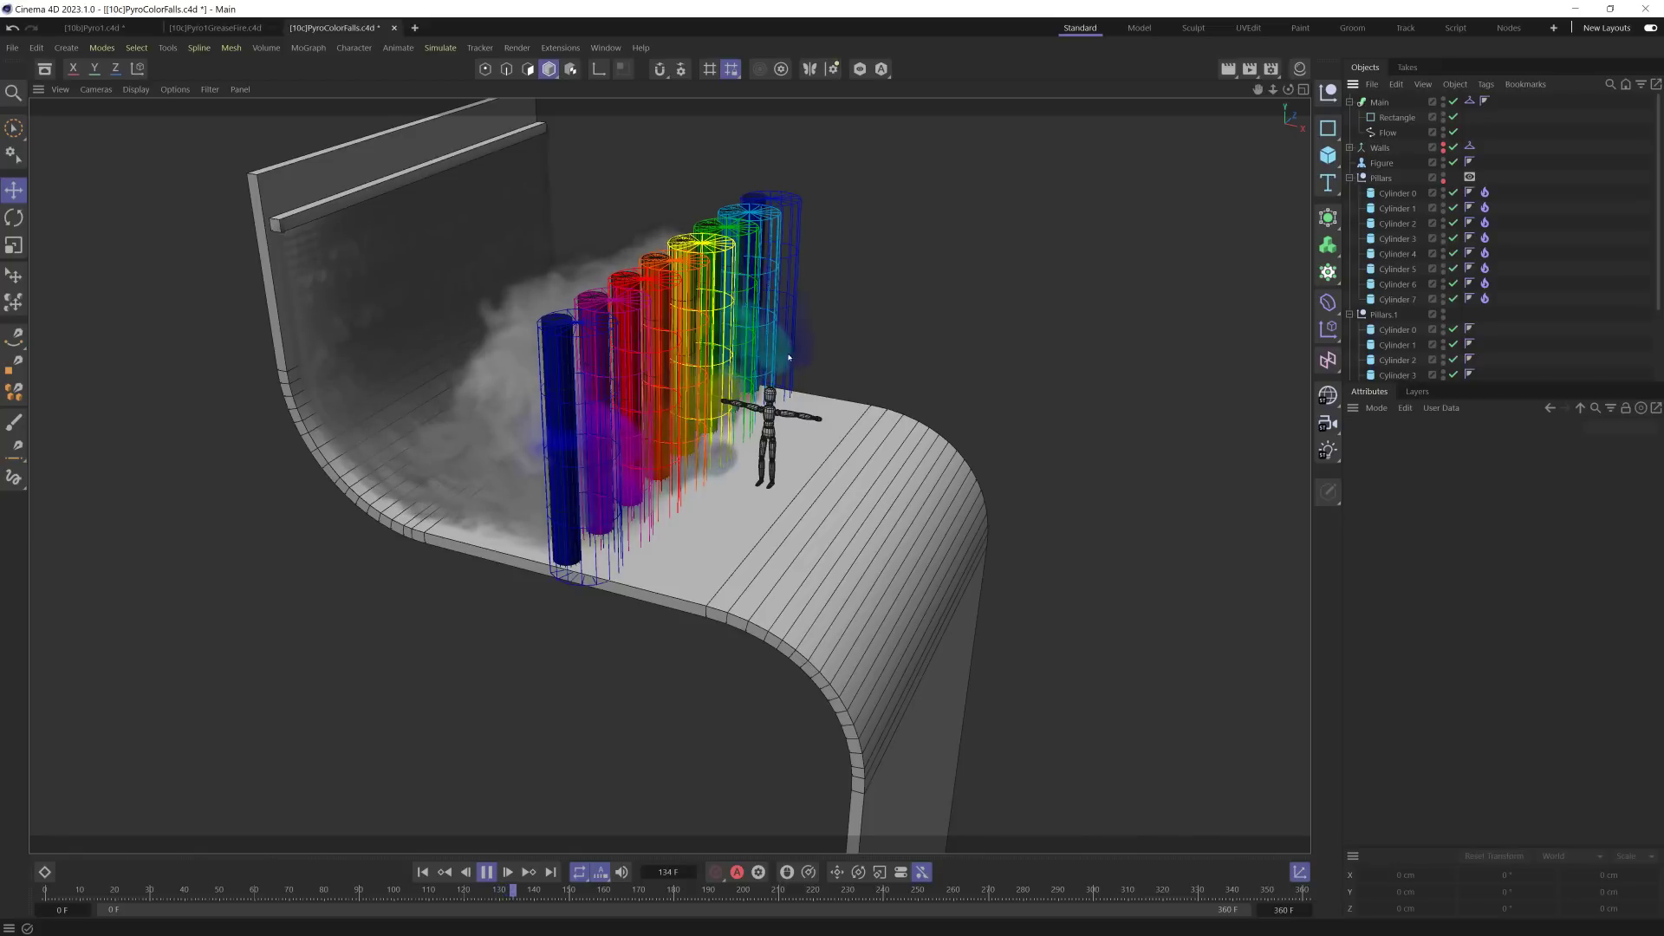
pyautogui.click(1438, 192)
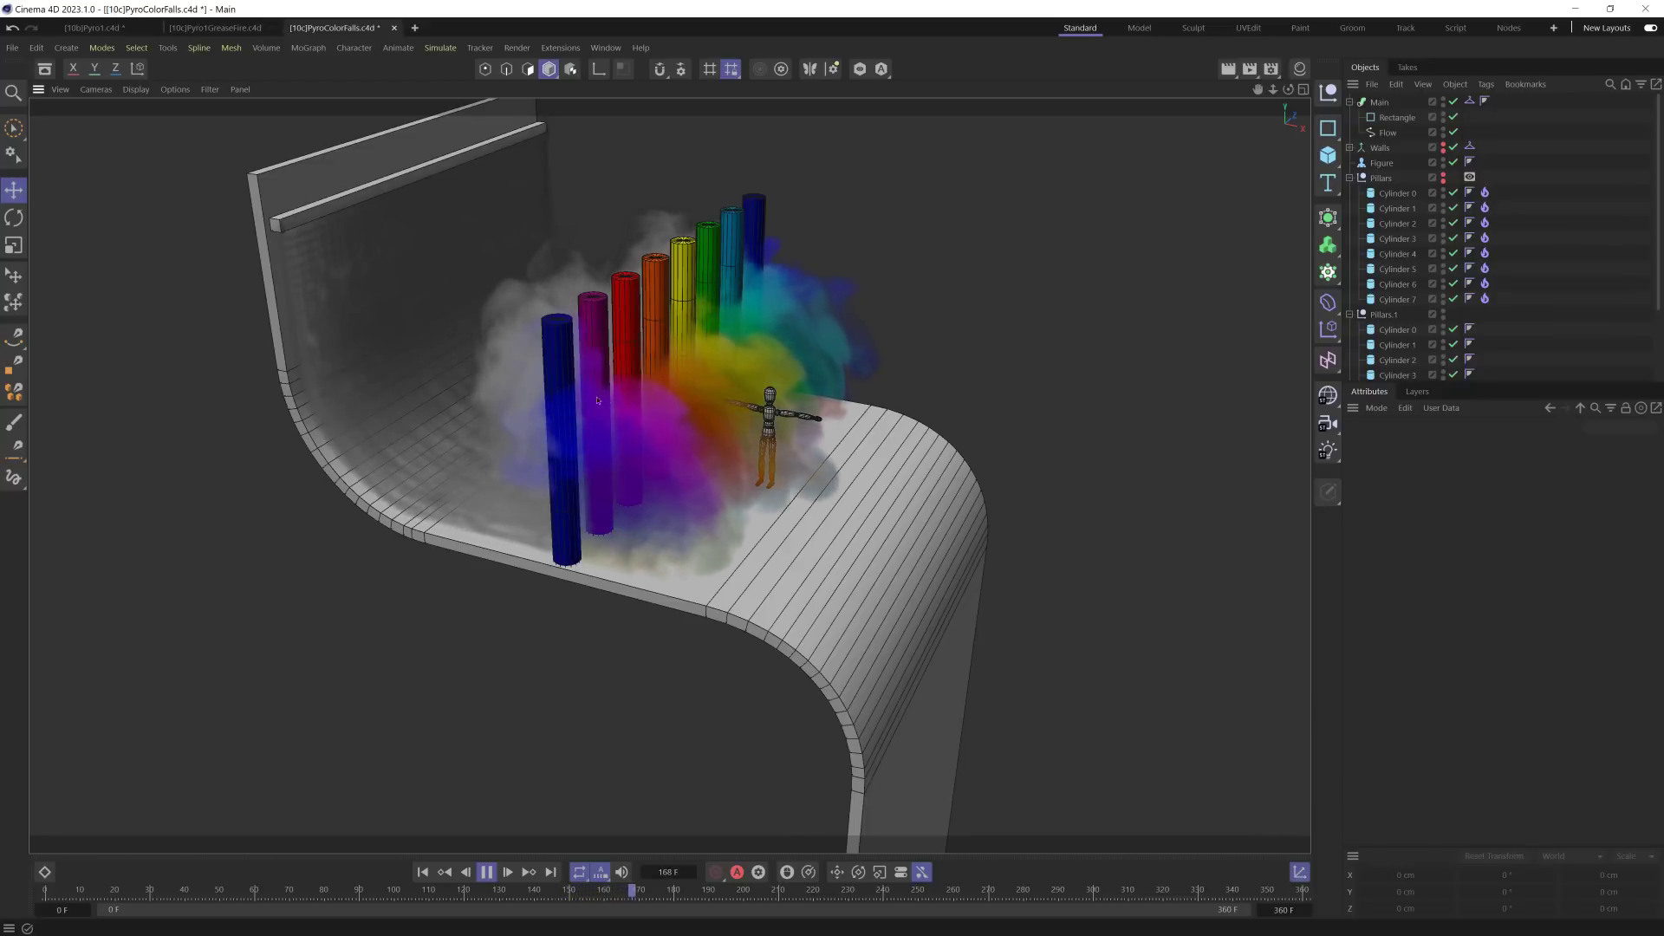
pyautogui.keyDown('alt'); pyautogui.moveTo(574, 398); pyautogui.dragTo(798, 508); pyautogui.keyUp('alt')
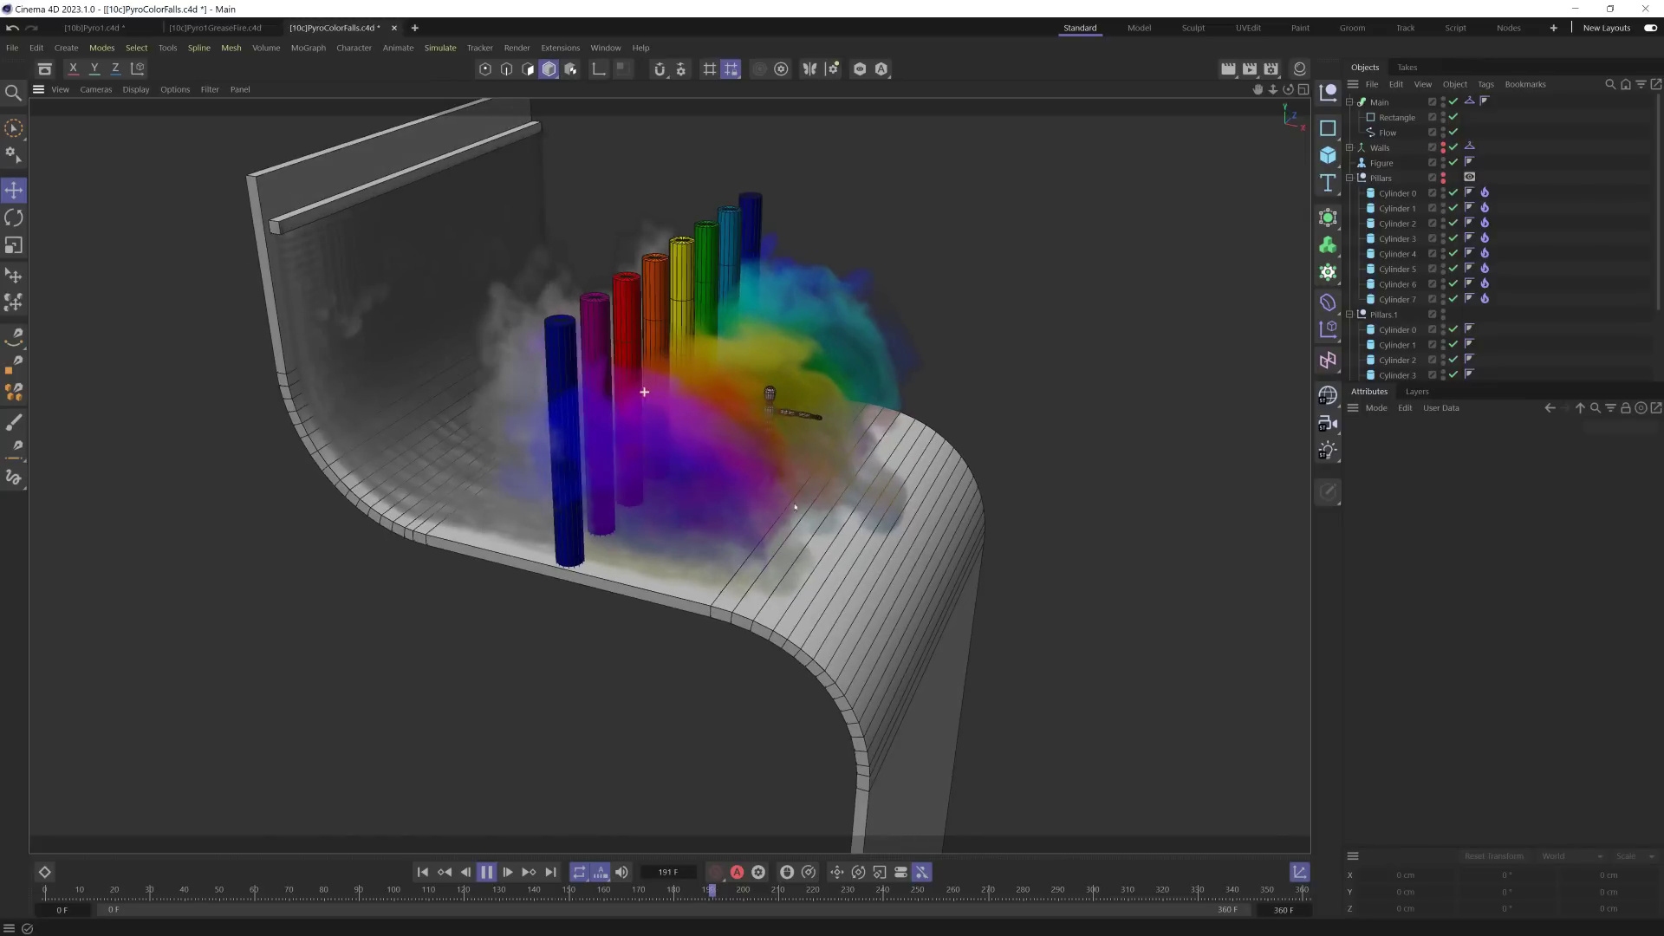
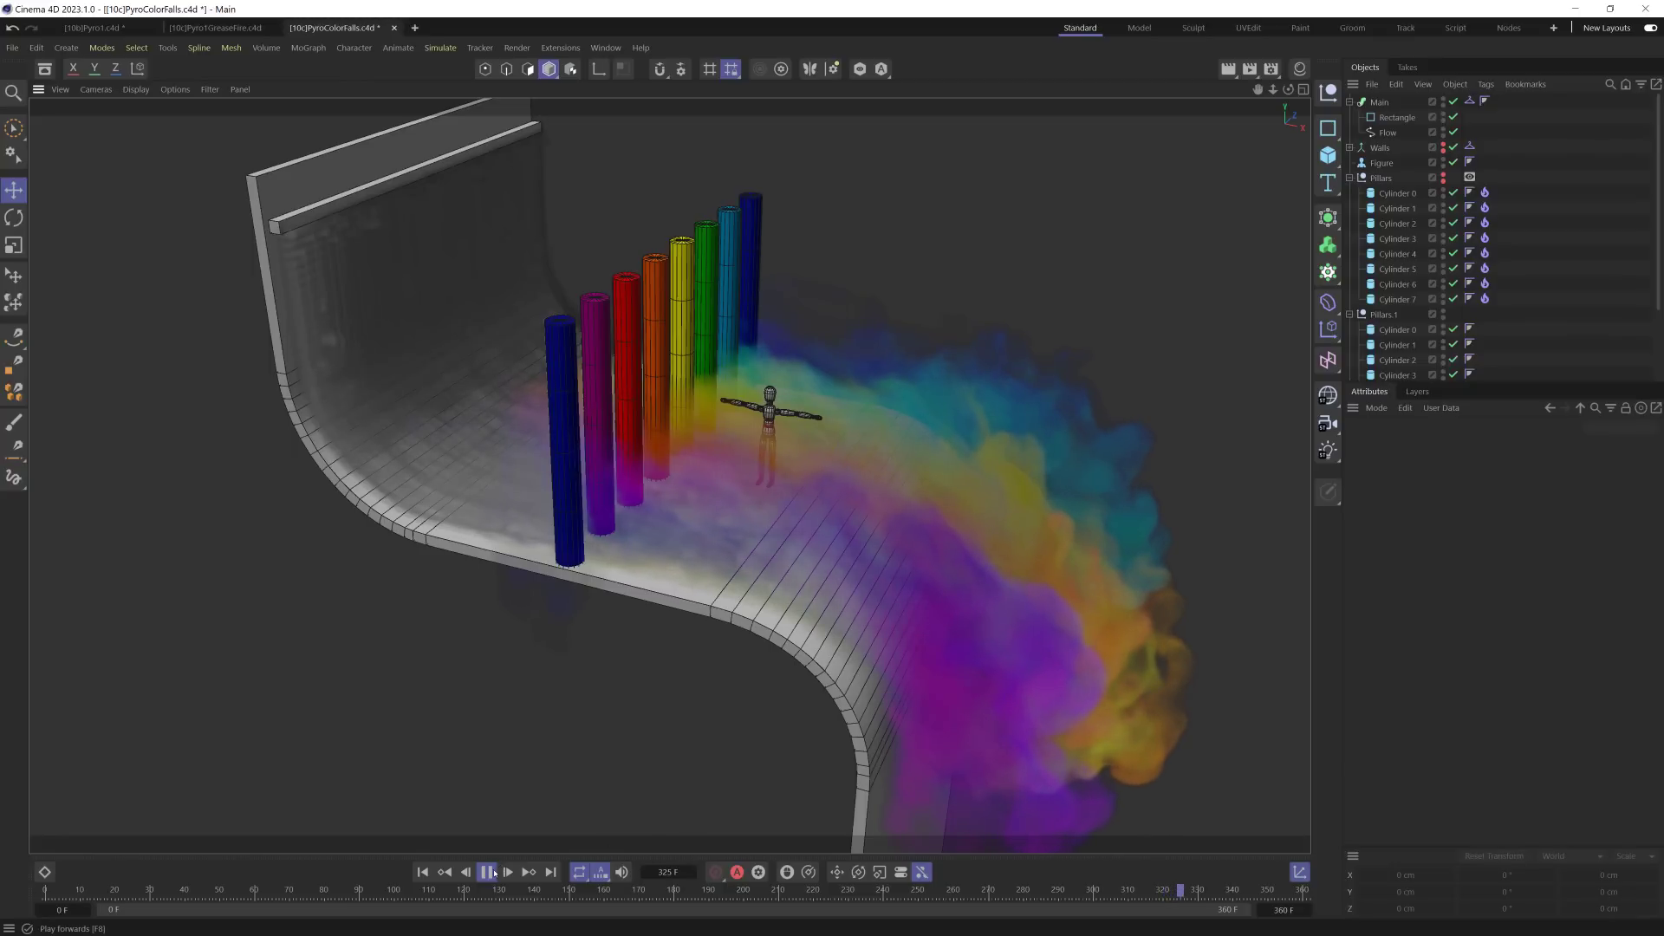
# Step: Stop the smoke simulation playback and orbit and zoom around the smoke
pyautogui.press('F8')
pyautogui.moveTo(774, 558)
pyautogui.keyDown('alt'); pyautogui.mouseDown()
pyautogui.moveTo(568, 401)
pyautogui.moveTo(888, 576)
pyautogui.moveTo(759, 541)
pyautogui.mouseUp(); pyautogui.keyUp('alt')
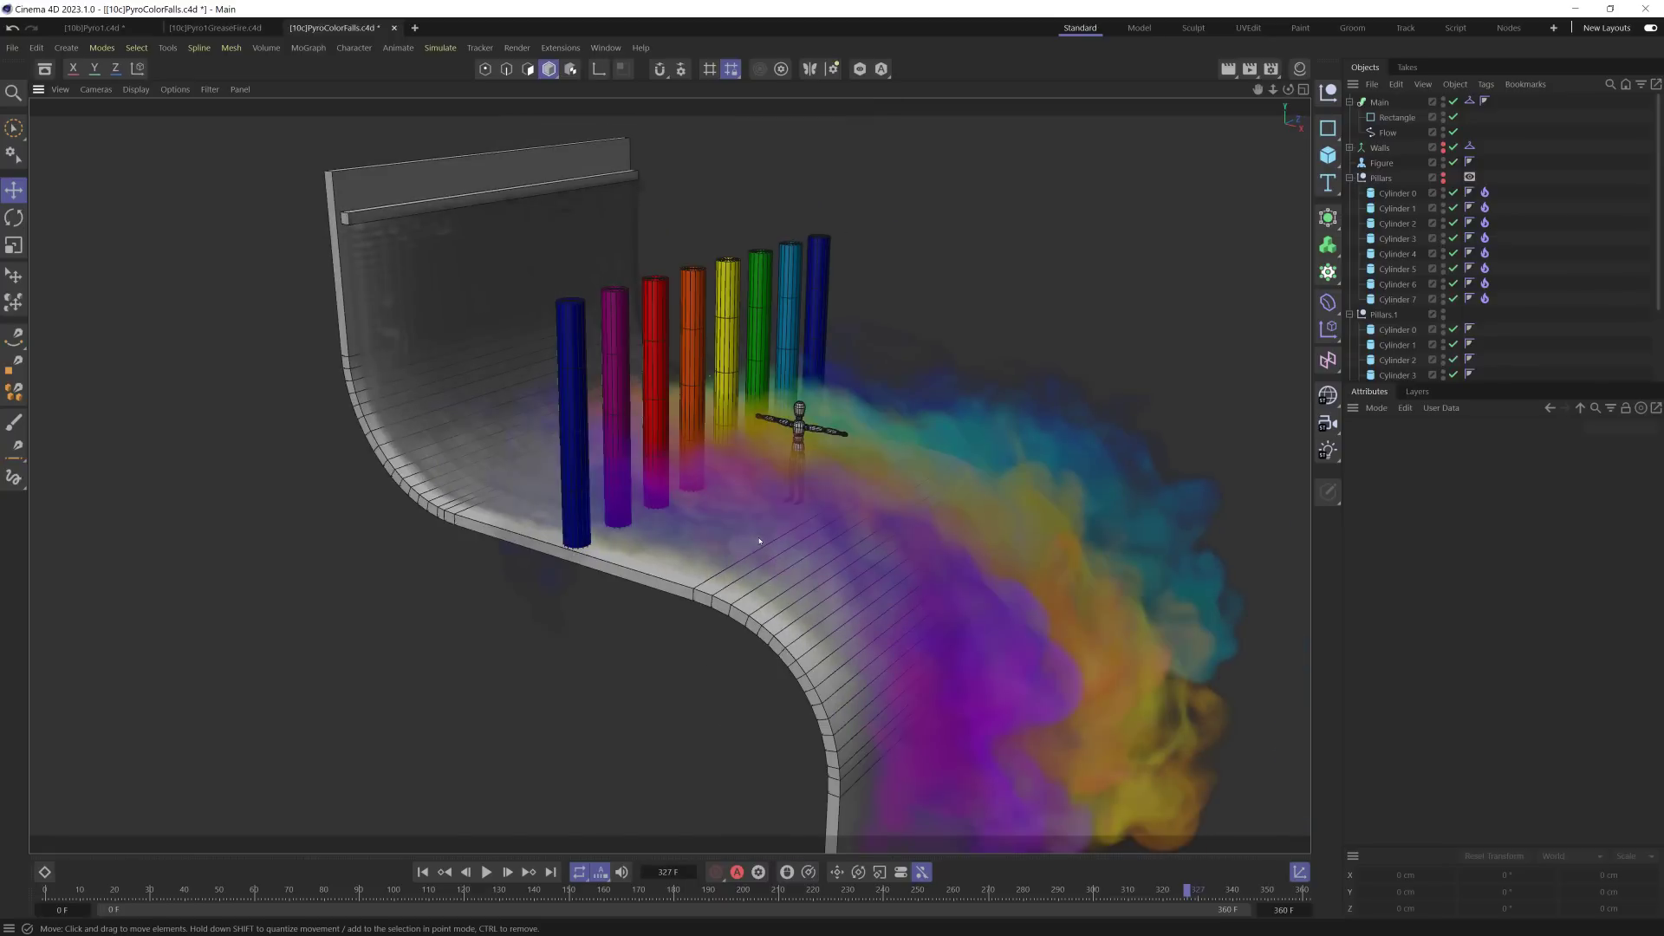
pyautogui.scroll(2, 814, 533)
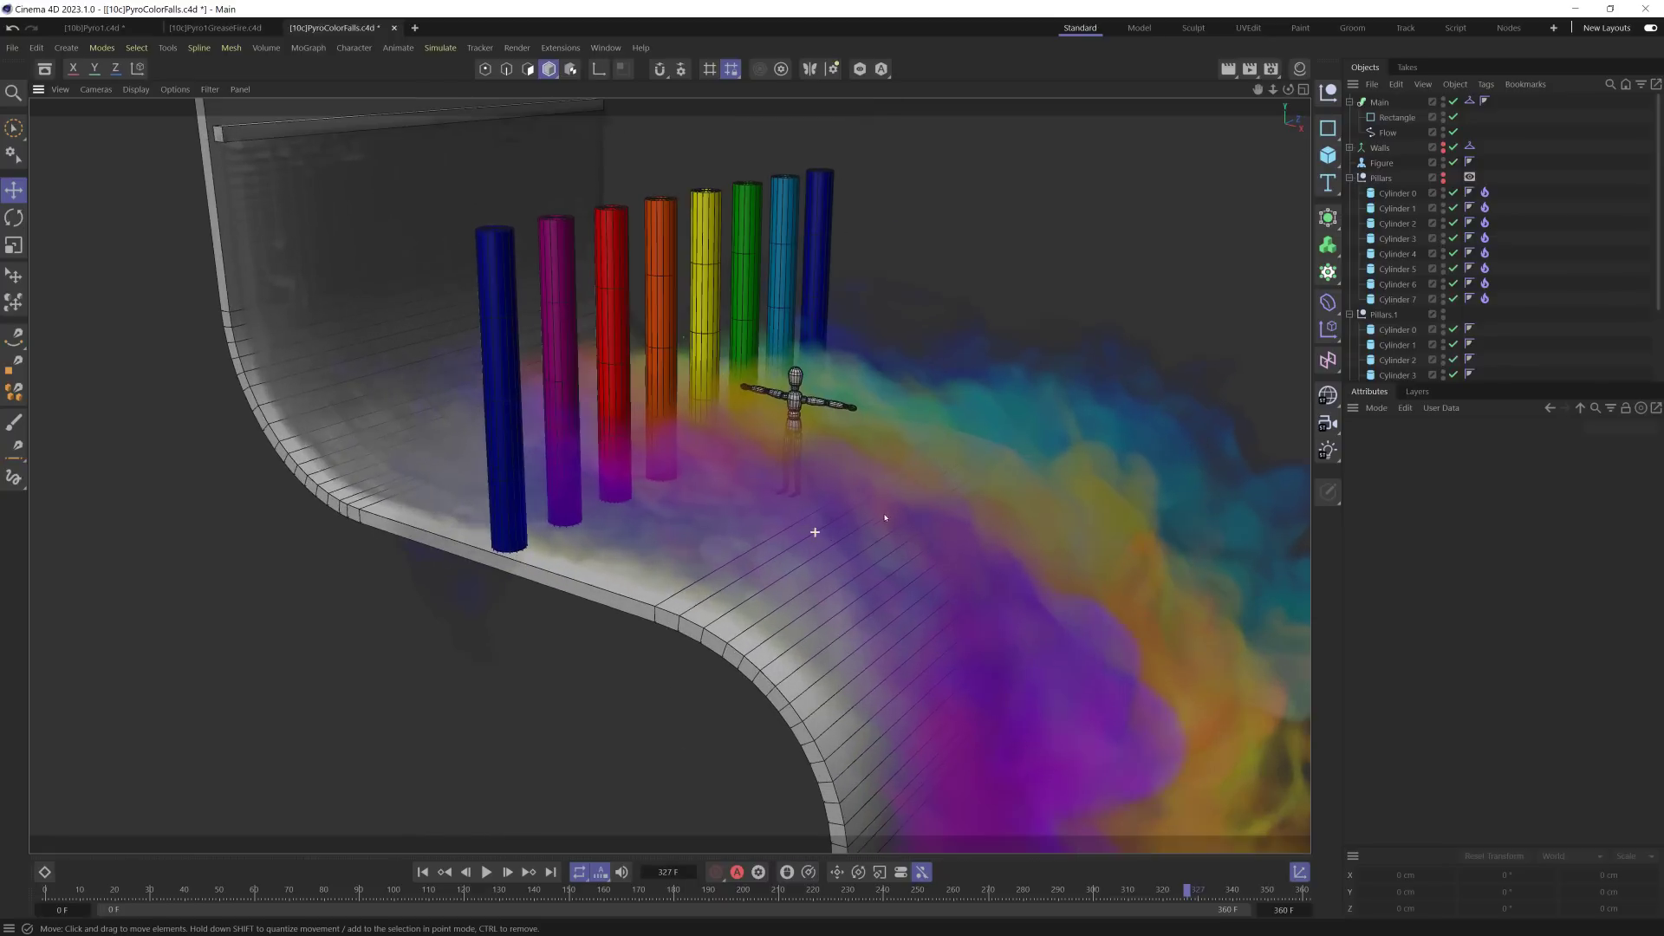
pyautogui.scroll(3, 840, 541)
# Step: Start a new project and add a Plane scaled up to about 805 cm
pyautogui.hotkey('ctrl', 'n')
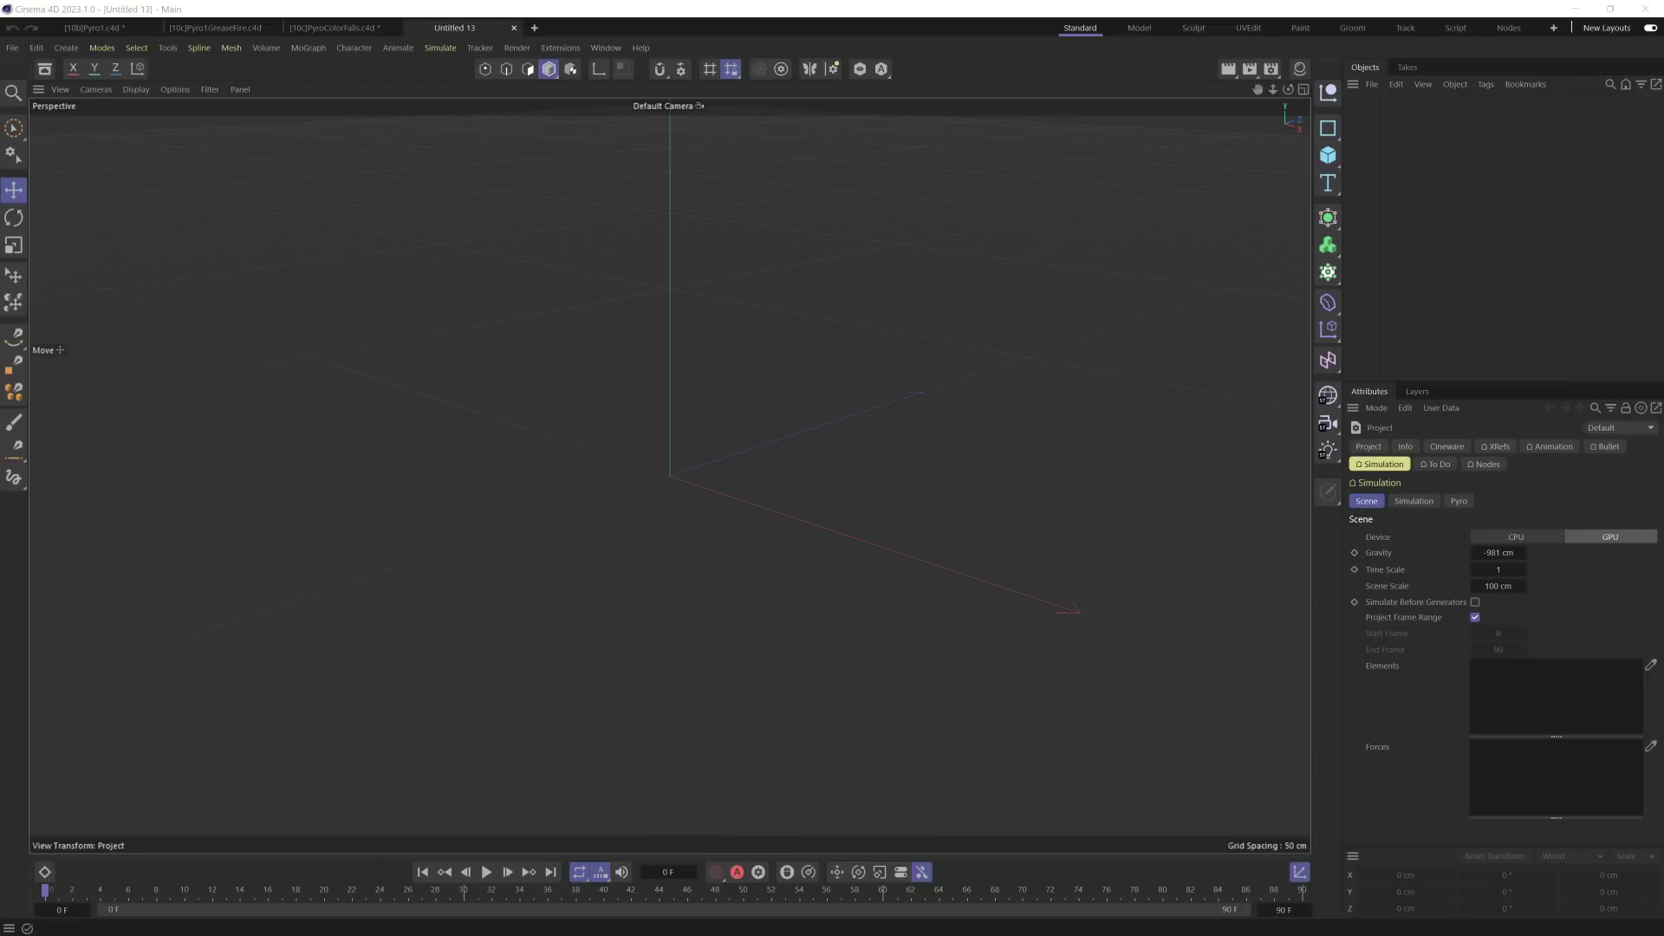
pyautogui.moveTo(1328, 155); pyautogui.dragTo(1396, 217)
pyautogui.press('t')
pyautogui.moveTo(624, 322); pyautogui.dragTo(794, 324)
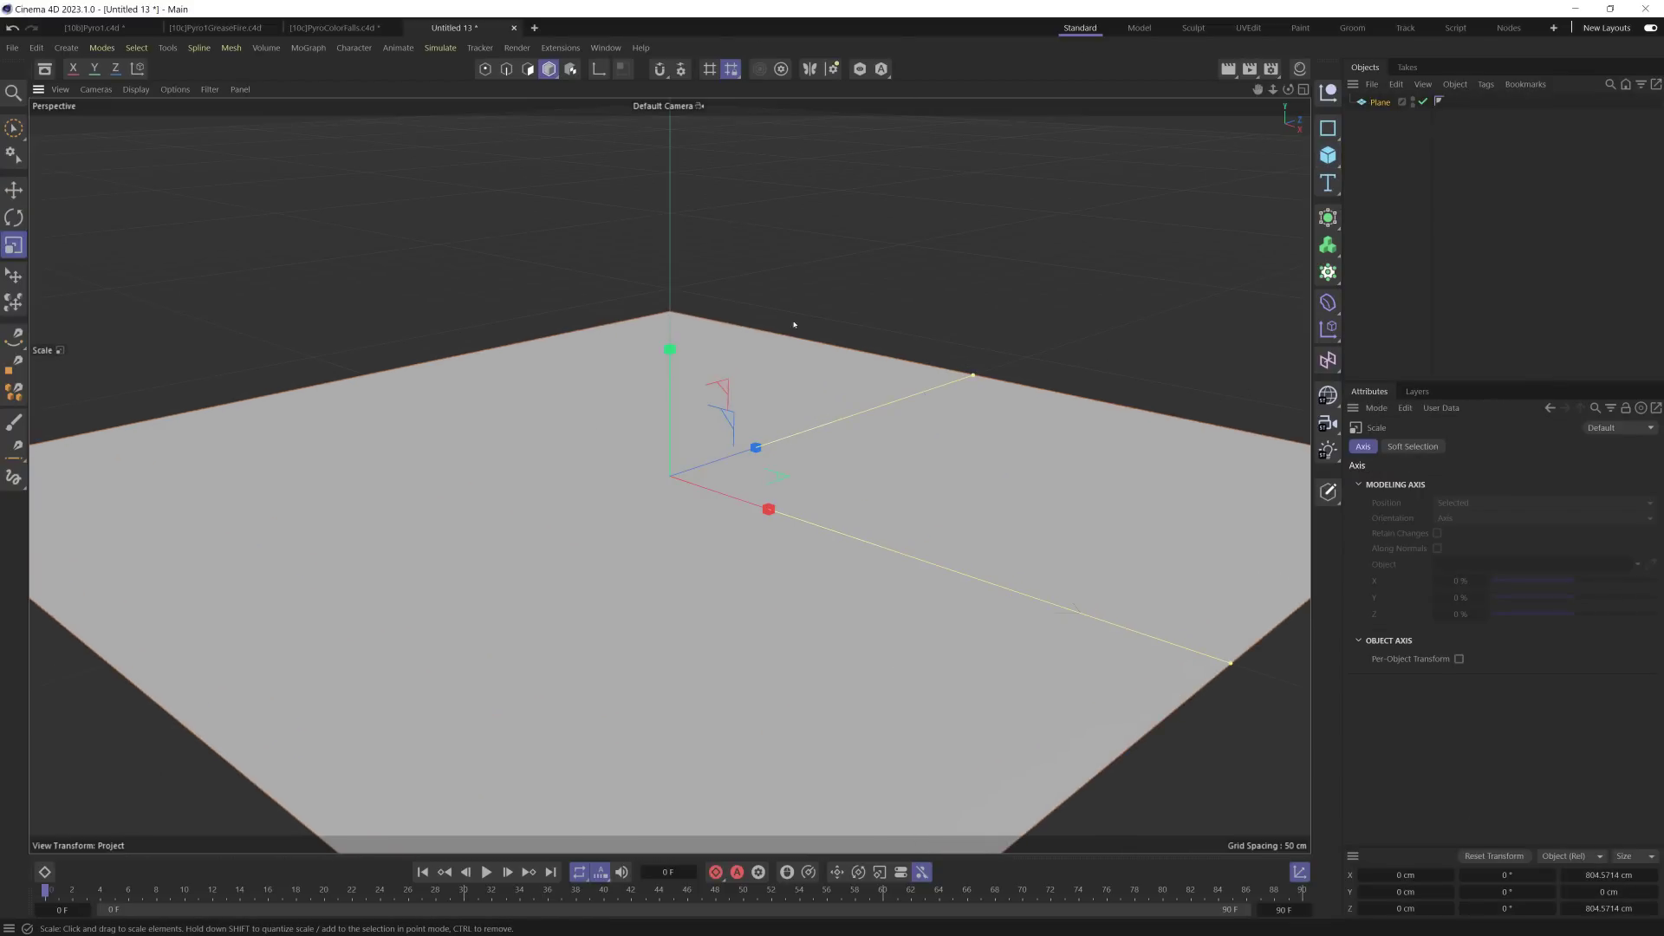
# Step: Search the Asset Browser for 'steg', place the Stegosaurus model on the plane and frame it
pyautogui.click(44, 68)
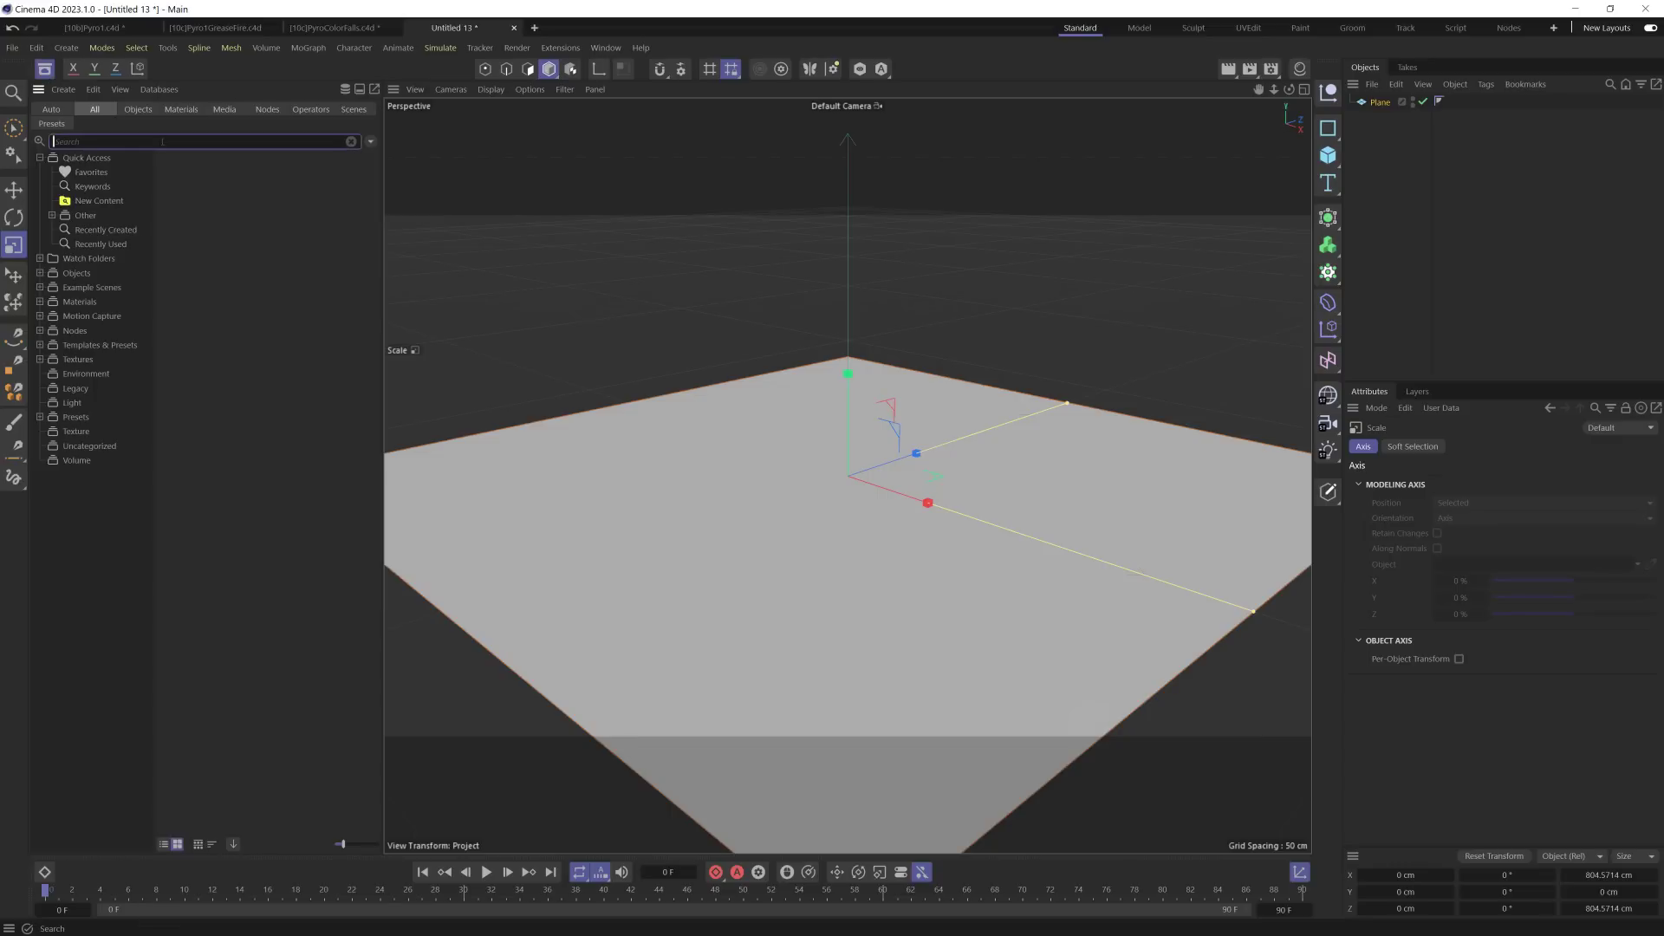
pyautogui.write('ste')
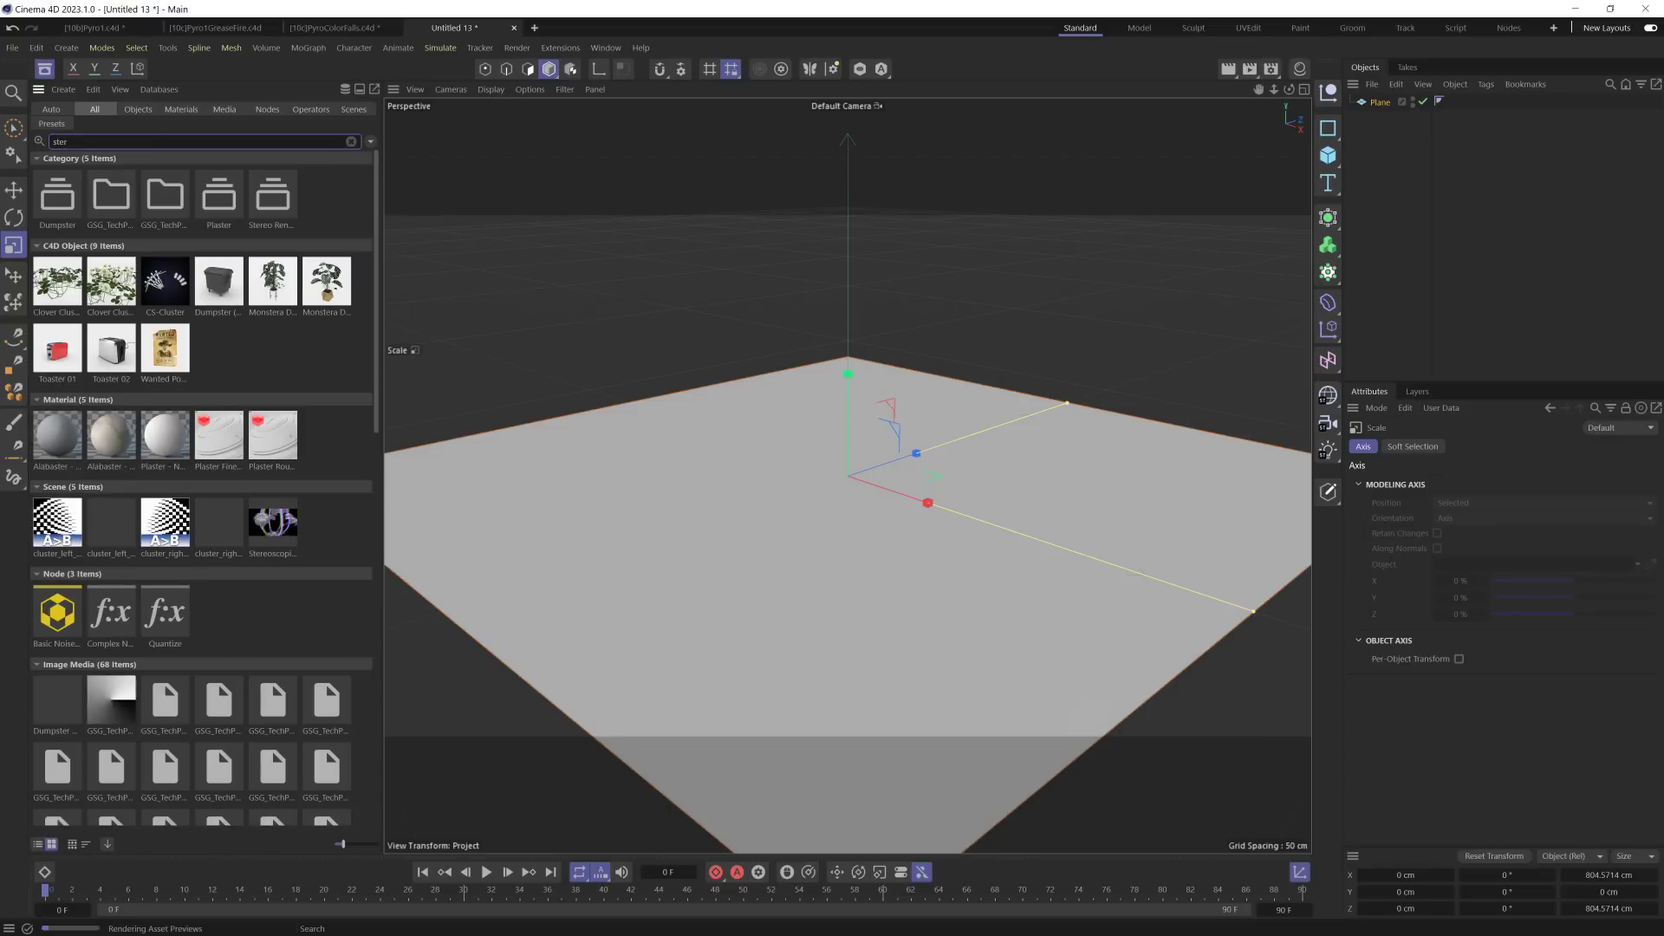
pyautogui.write('r')
pyautogui.press('BackSpace')
pyautogui.write('g')
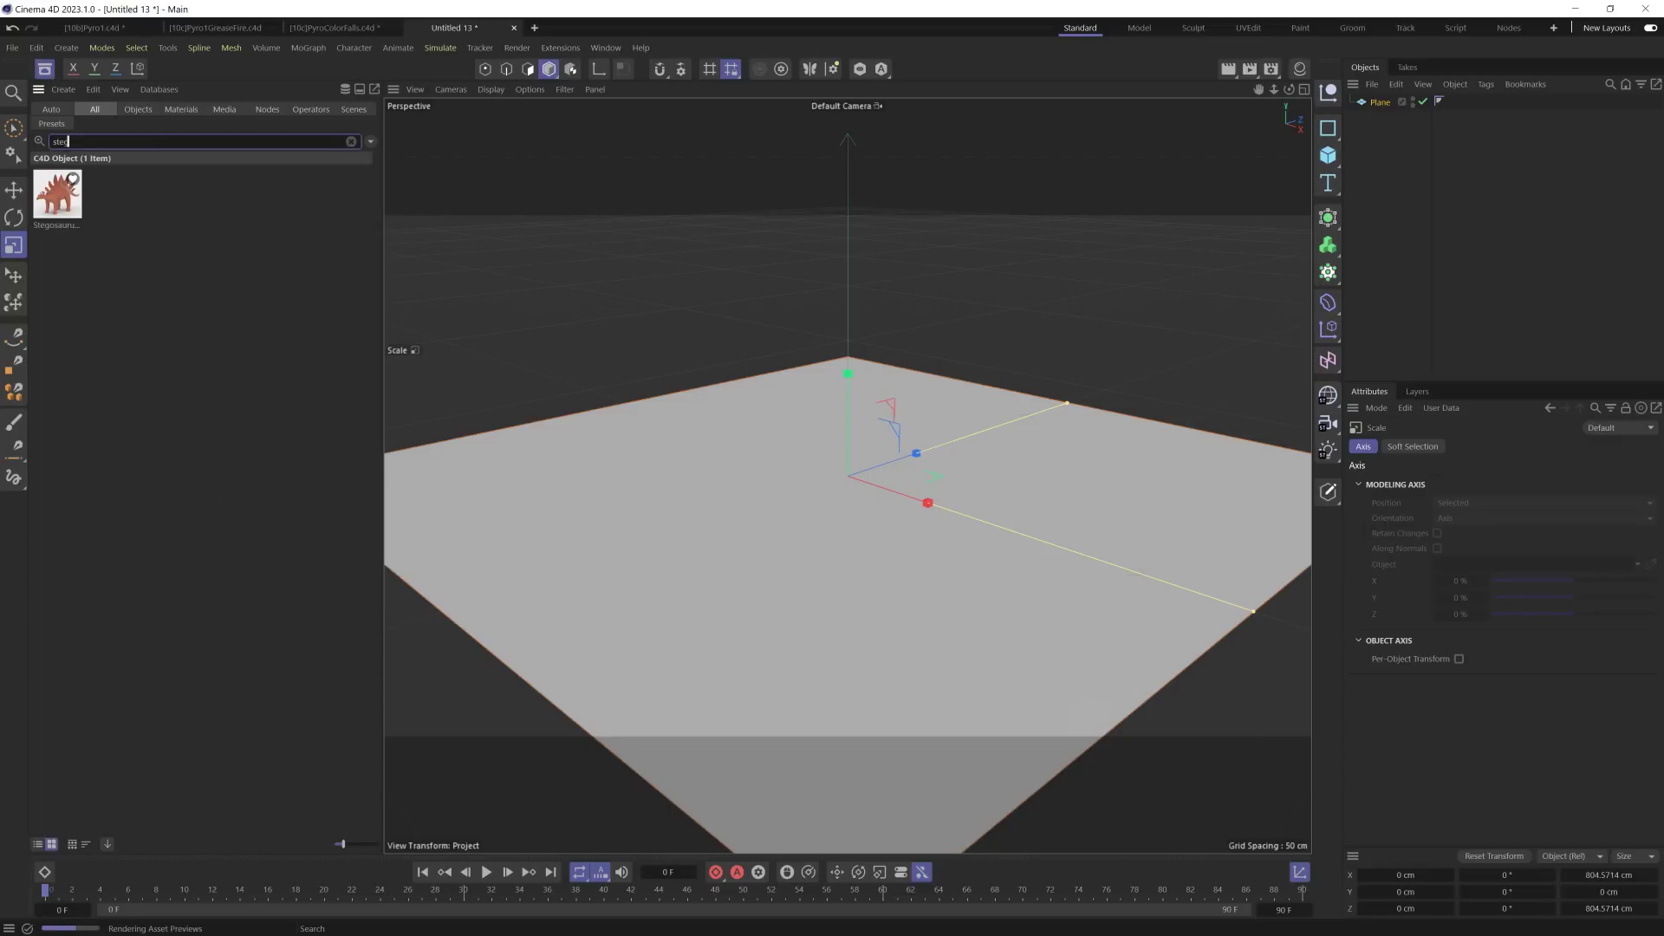
pyautogui.moveTo(57, 194); pyautogui.dragTo(970, 505)
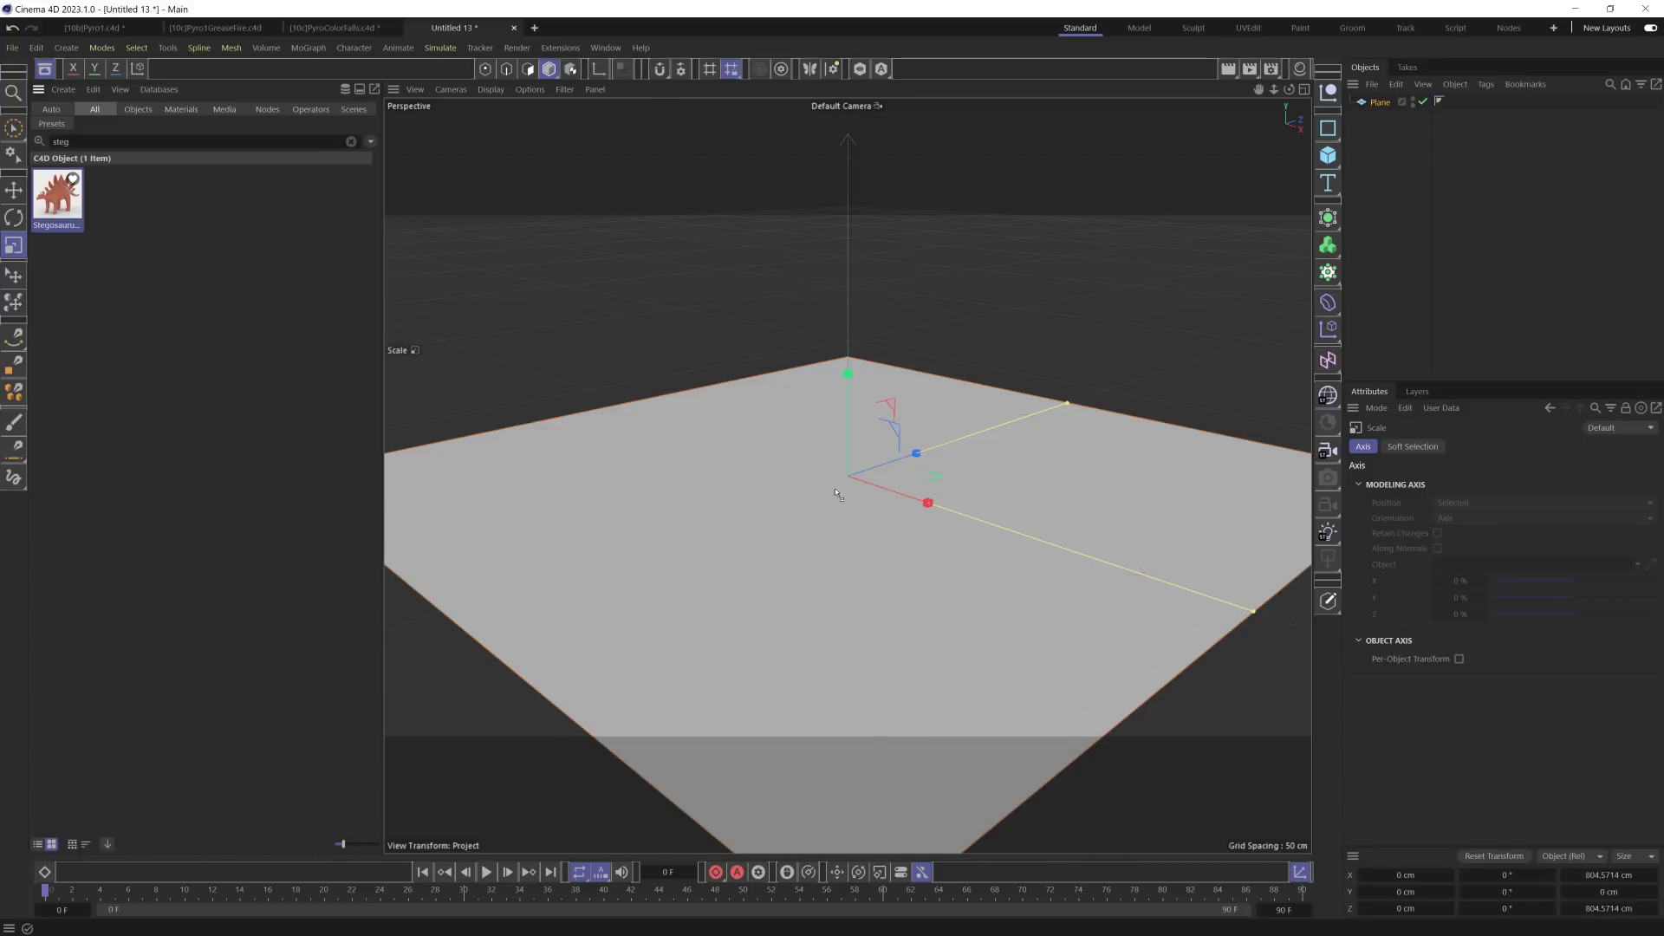
pyautogui.moveTo(837, 494); pyautogui.dragTo(819, 487)
pyautogui.press('o')
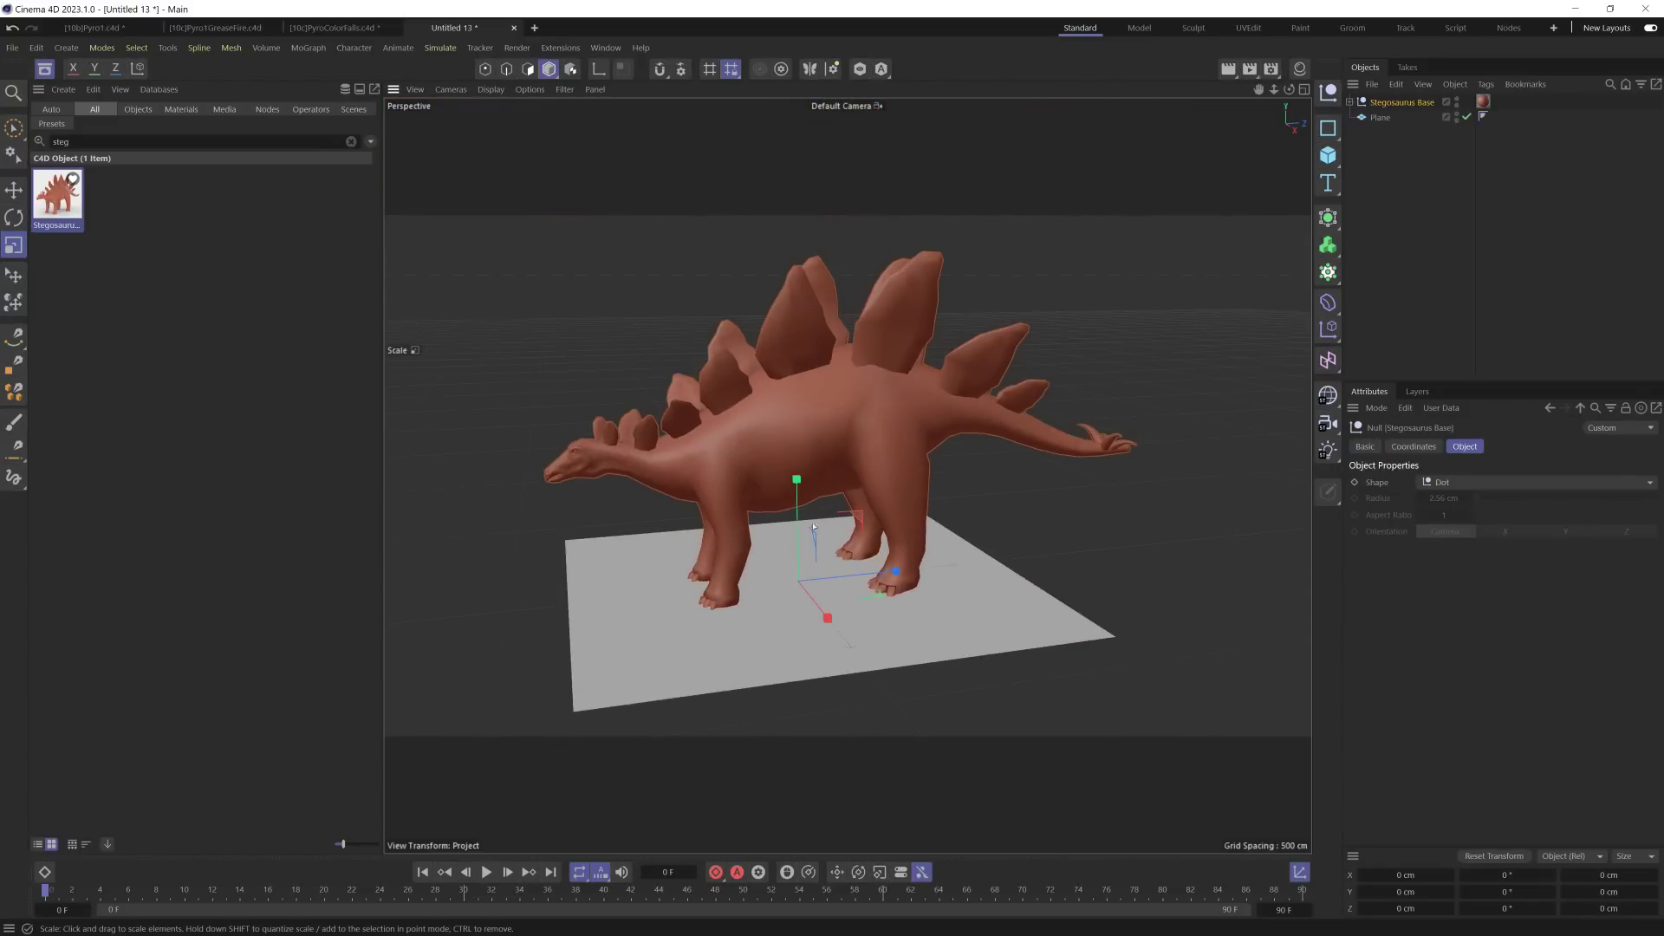
# Step: Shade the models with wireframe lines, zoom in on the Stegosaurus and expand Stegosaurus Base
pyautogui.click(43, 69)
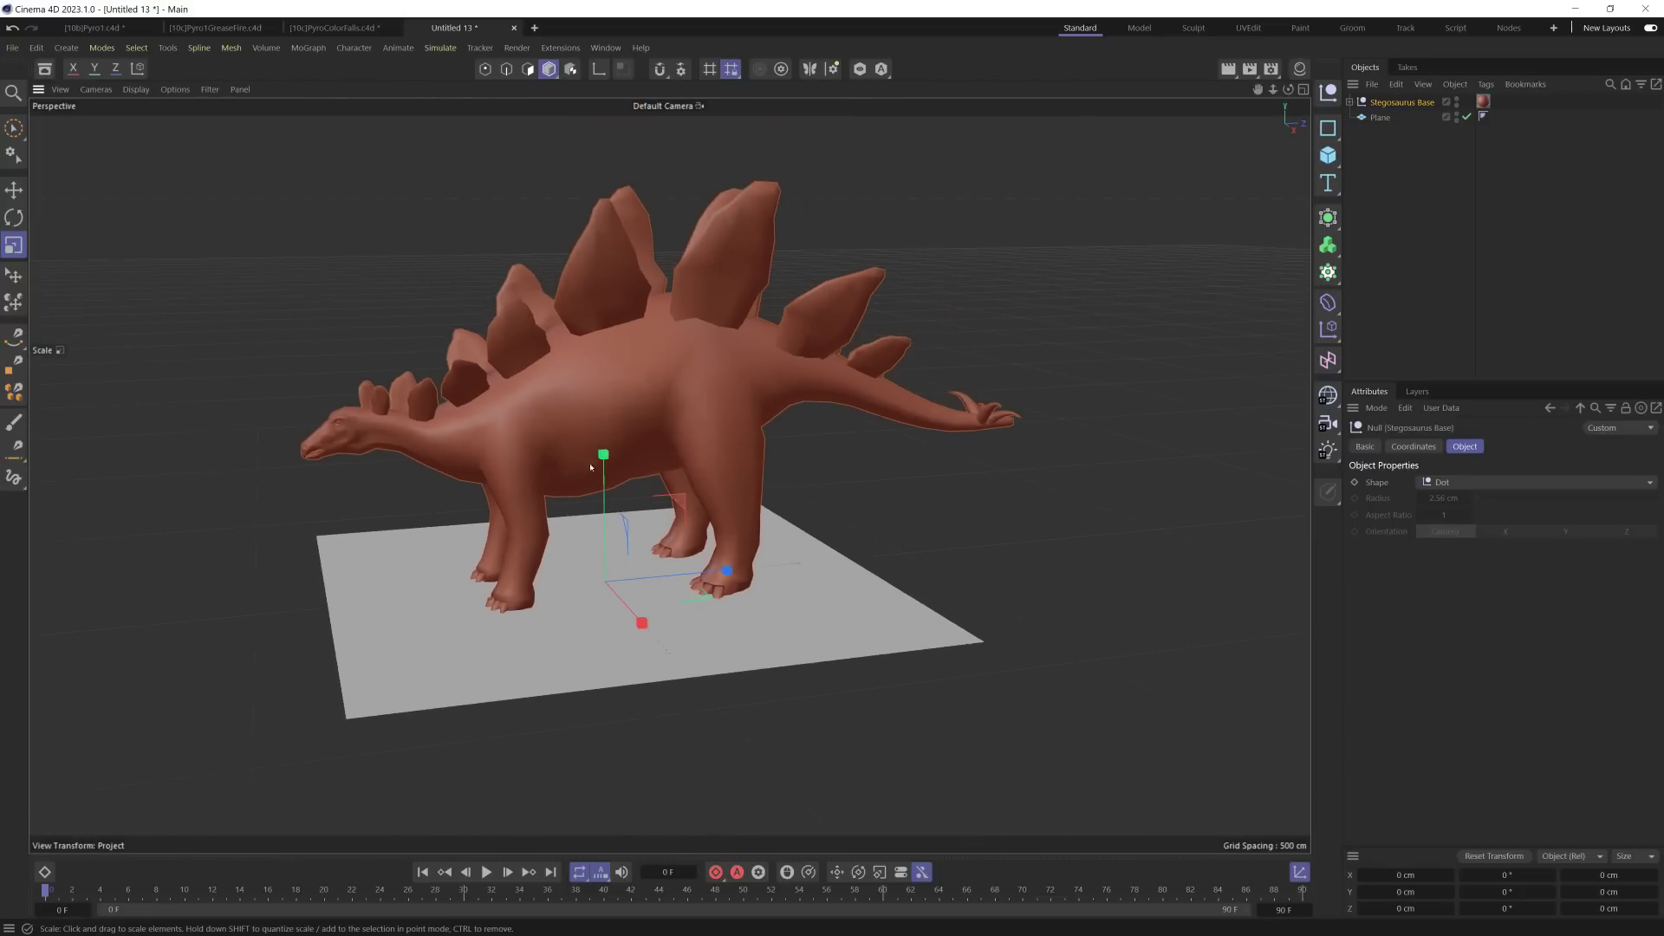
pyautogui.press('n')
pyautogui.press('b')
pyautogui.scroll(2, 657, 442)
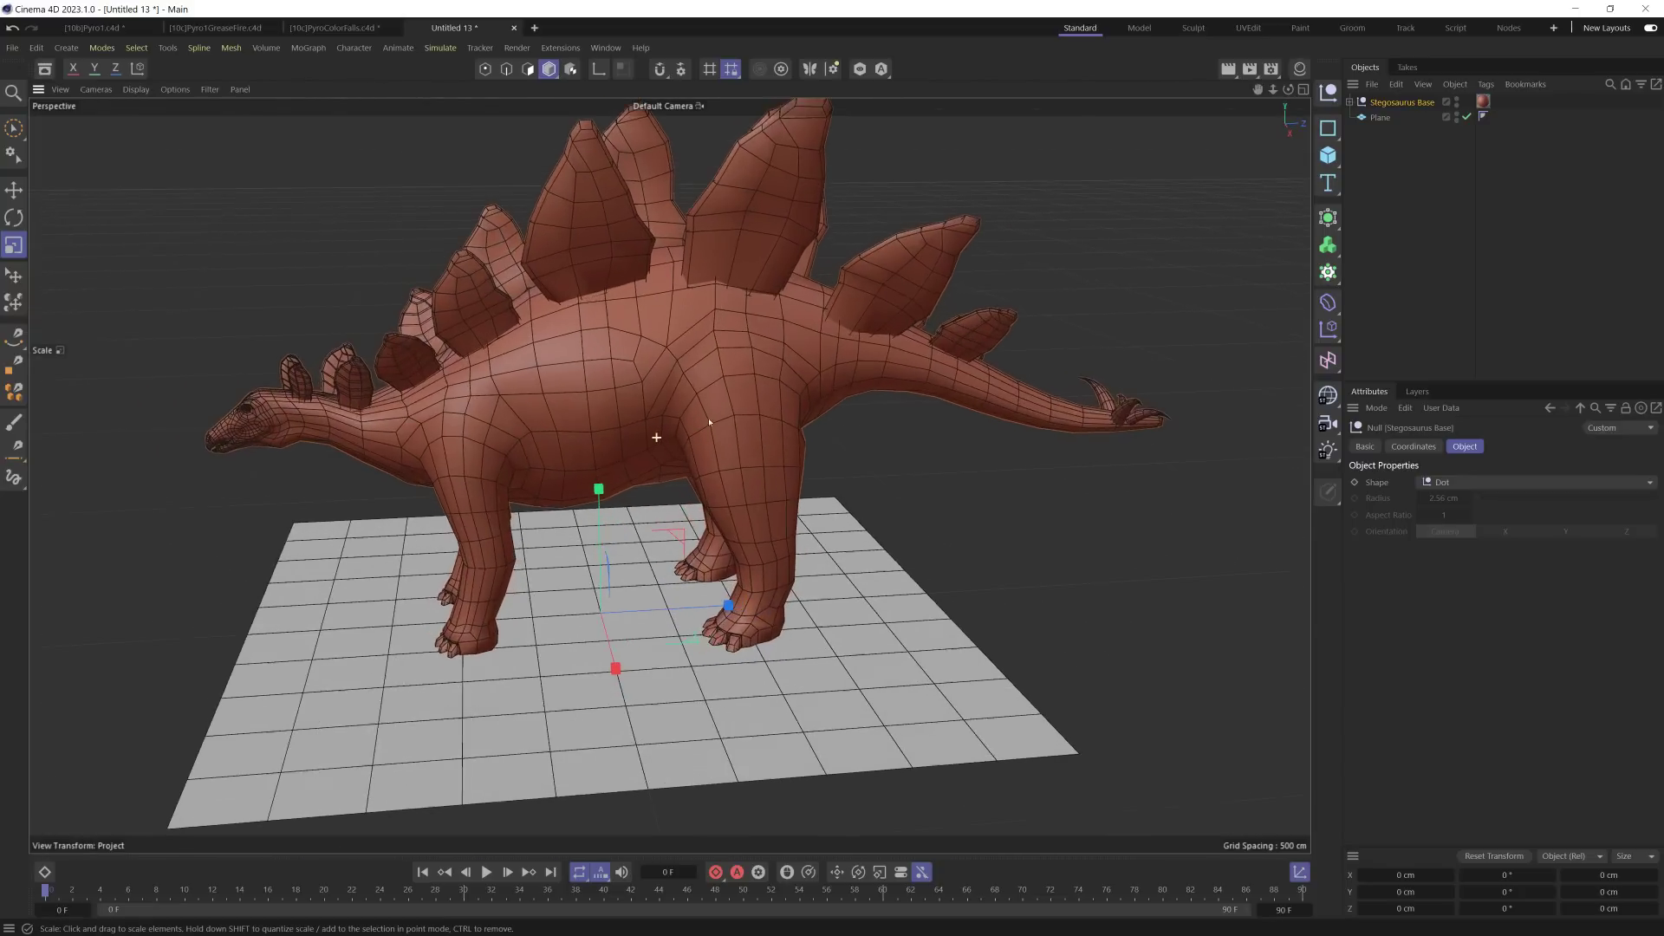
pyautogui.keyDown('alt'); pyautogui.moveTo(657, 442); pyautogui.dragTo(953, 303); pyautogui.keyUp('alt')
pyautogui.scroll(2, 1078, 232)
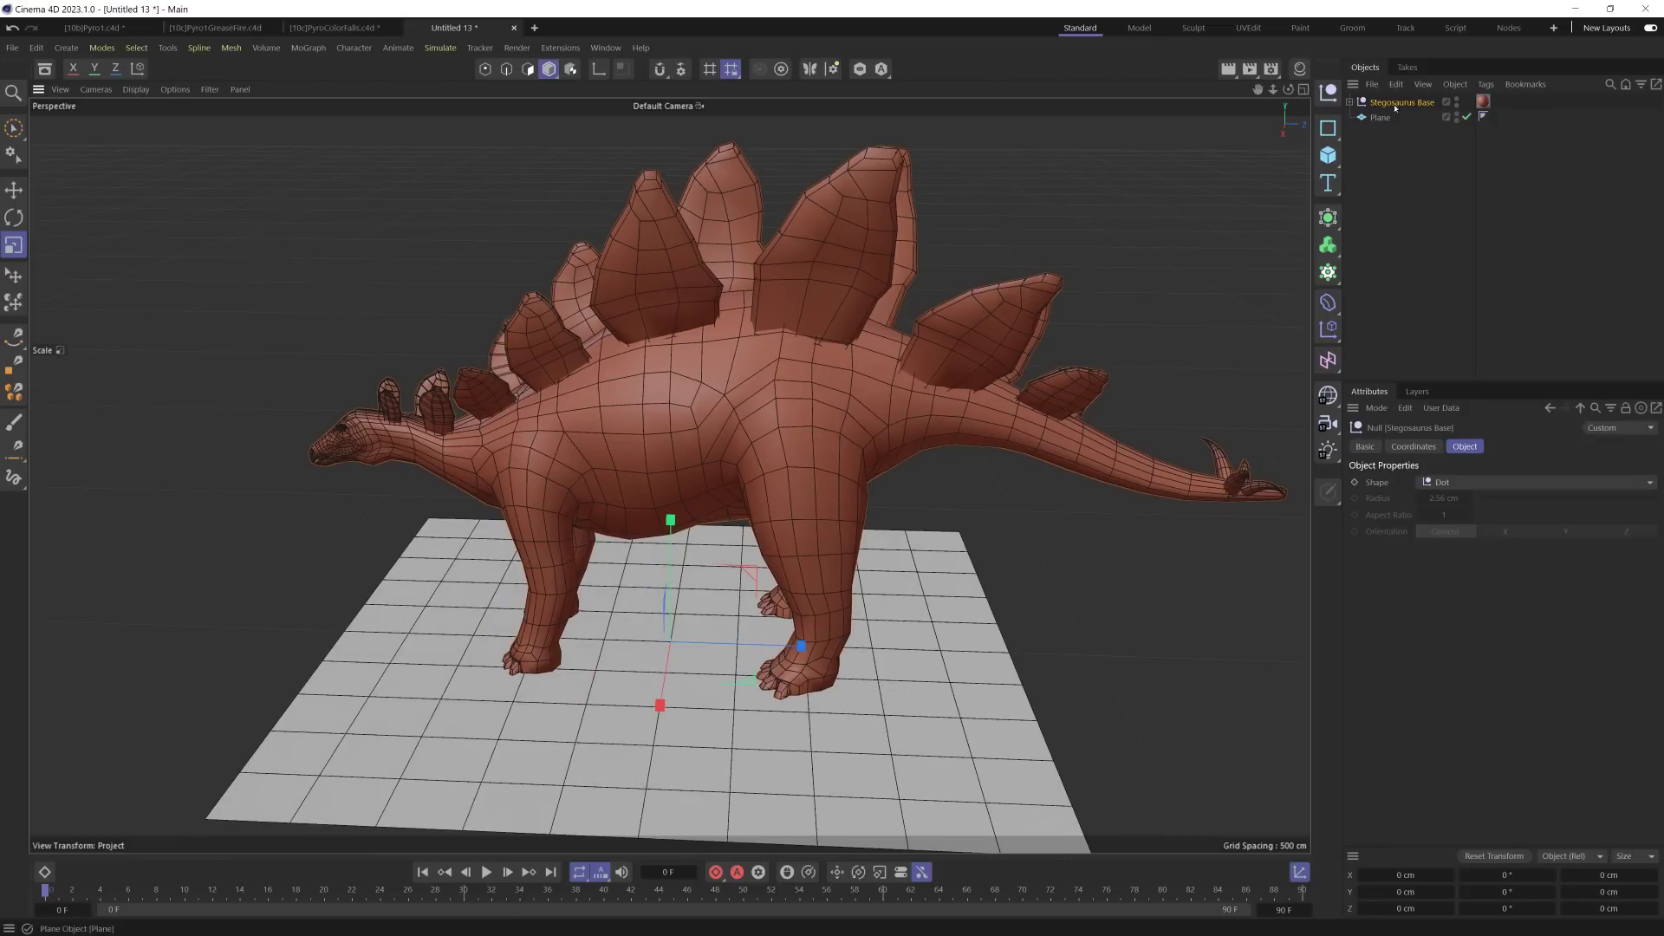
pyautogui.click(1350, 103)
pyautogui.click(1335, 245)
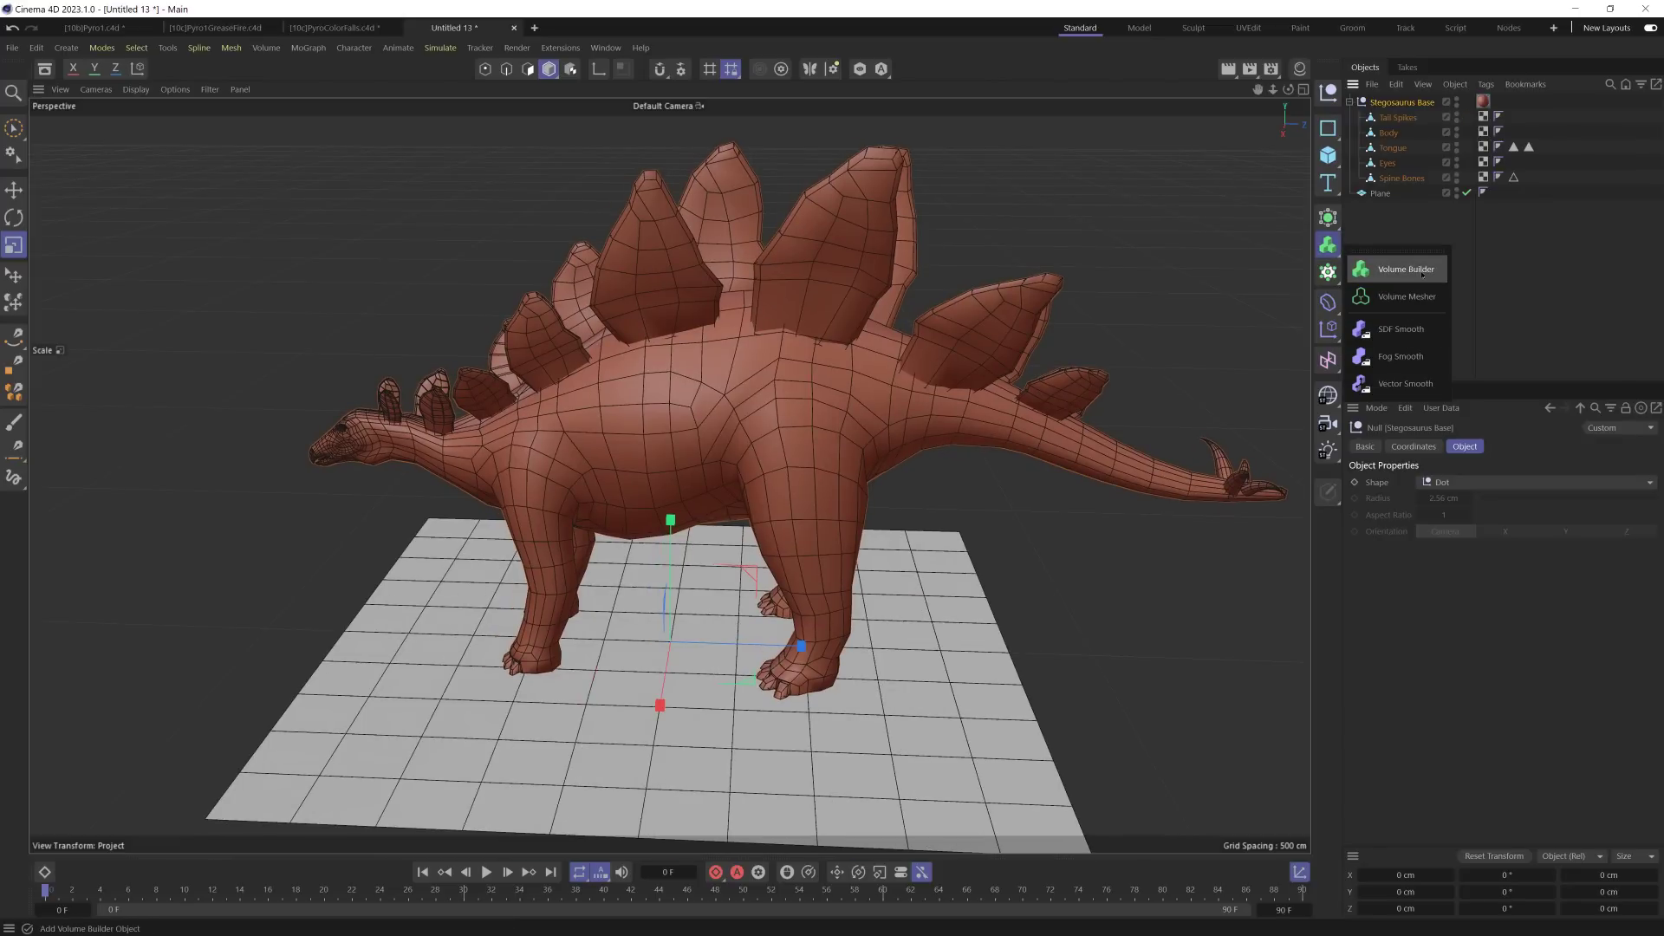
# Step: Wrap the Stegosaurus in a Volume Builder inside a Volume Mesher, trying a 6 cm voxel size
pyautogui.keyDown('alt'); pyautogui.click(1386, 270); pyautogui.keyUp('alt')
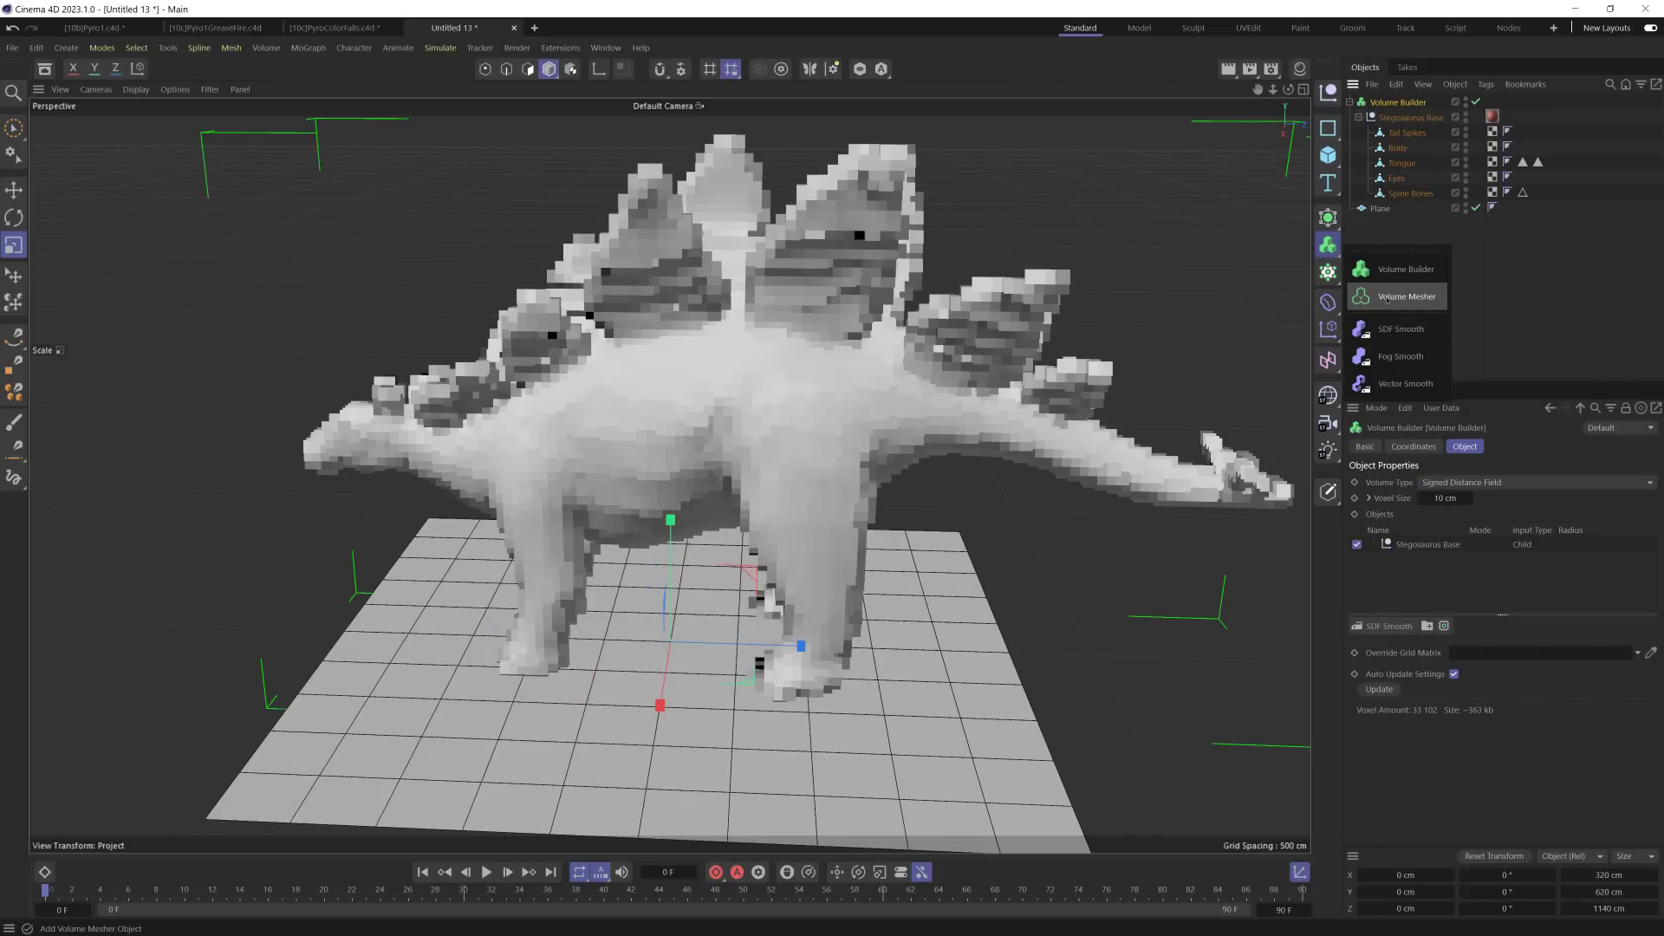
pyautogui.keyDown('alt'); pyautogui.click(1391, 296); pyautogui.keyUp('alt')
pyautogui.click(1407, 117)
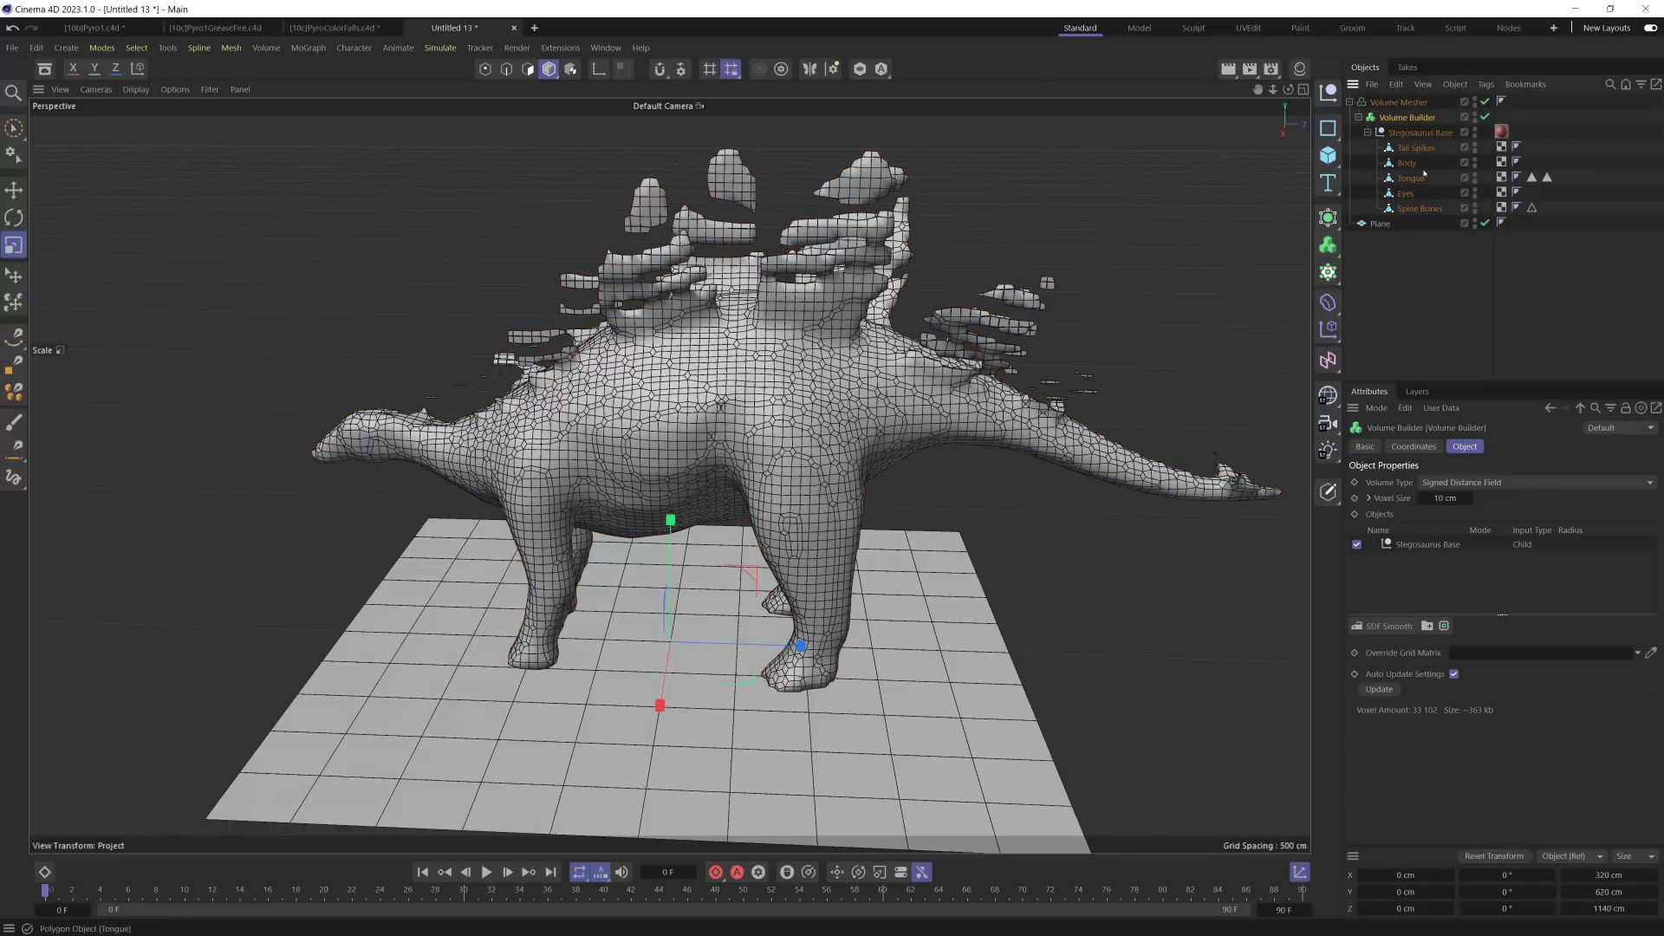
pyautogui.click(1445, 497)
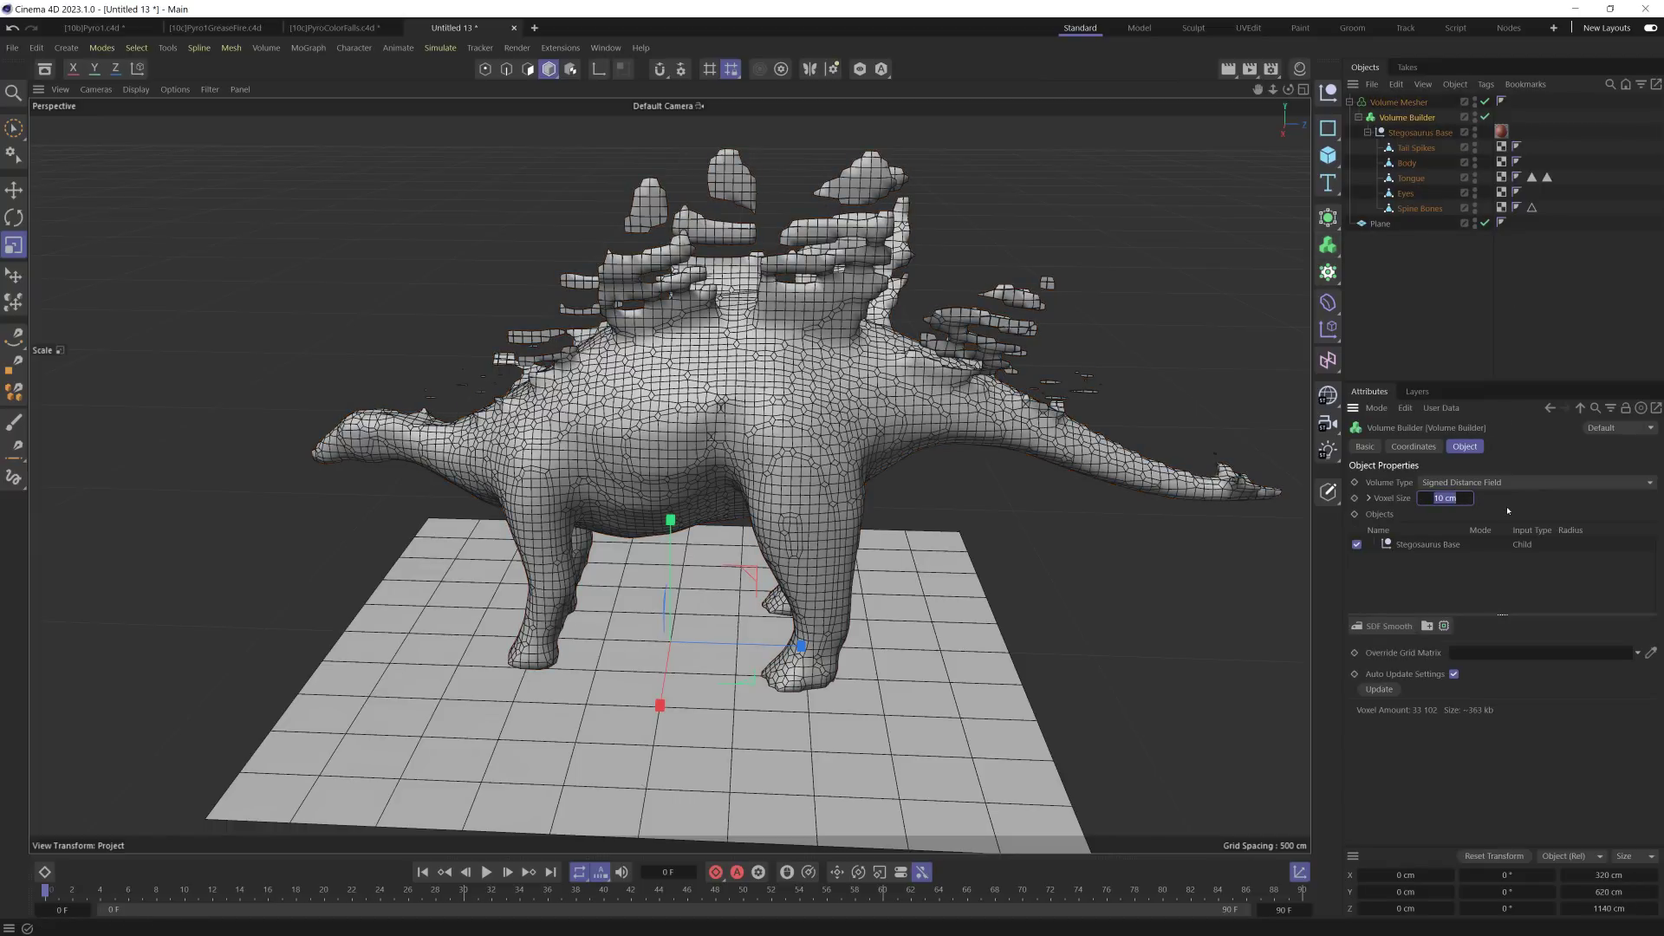
pyautogui.write('6')
pyautogui.press('Return')
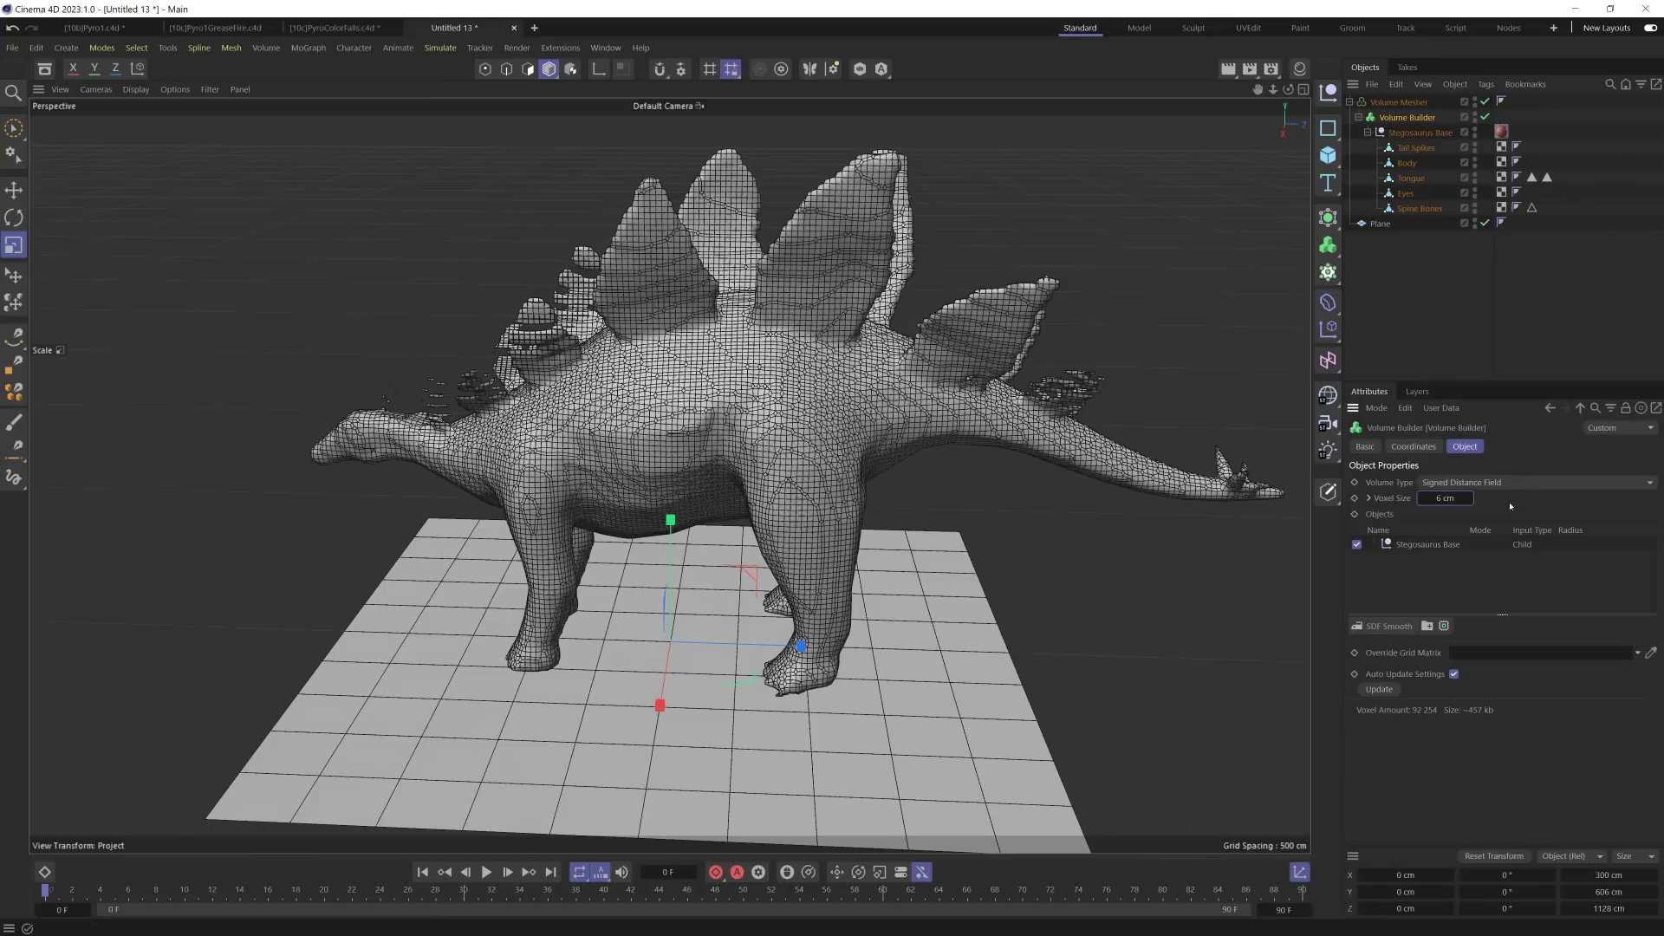
# Step: Add an SDF Dilate and Erode filter with 3 cm Offset and set Voxel Size to 4 cm
pyautogui.click(1412, 626)
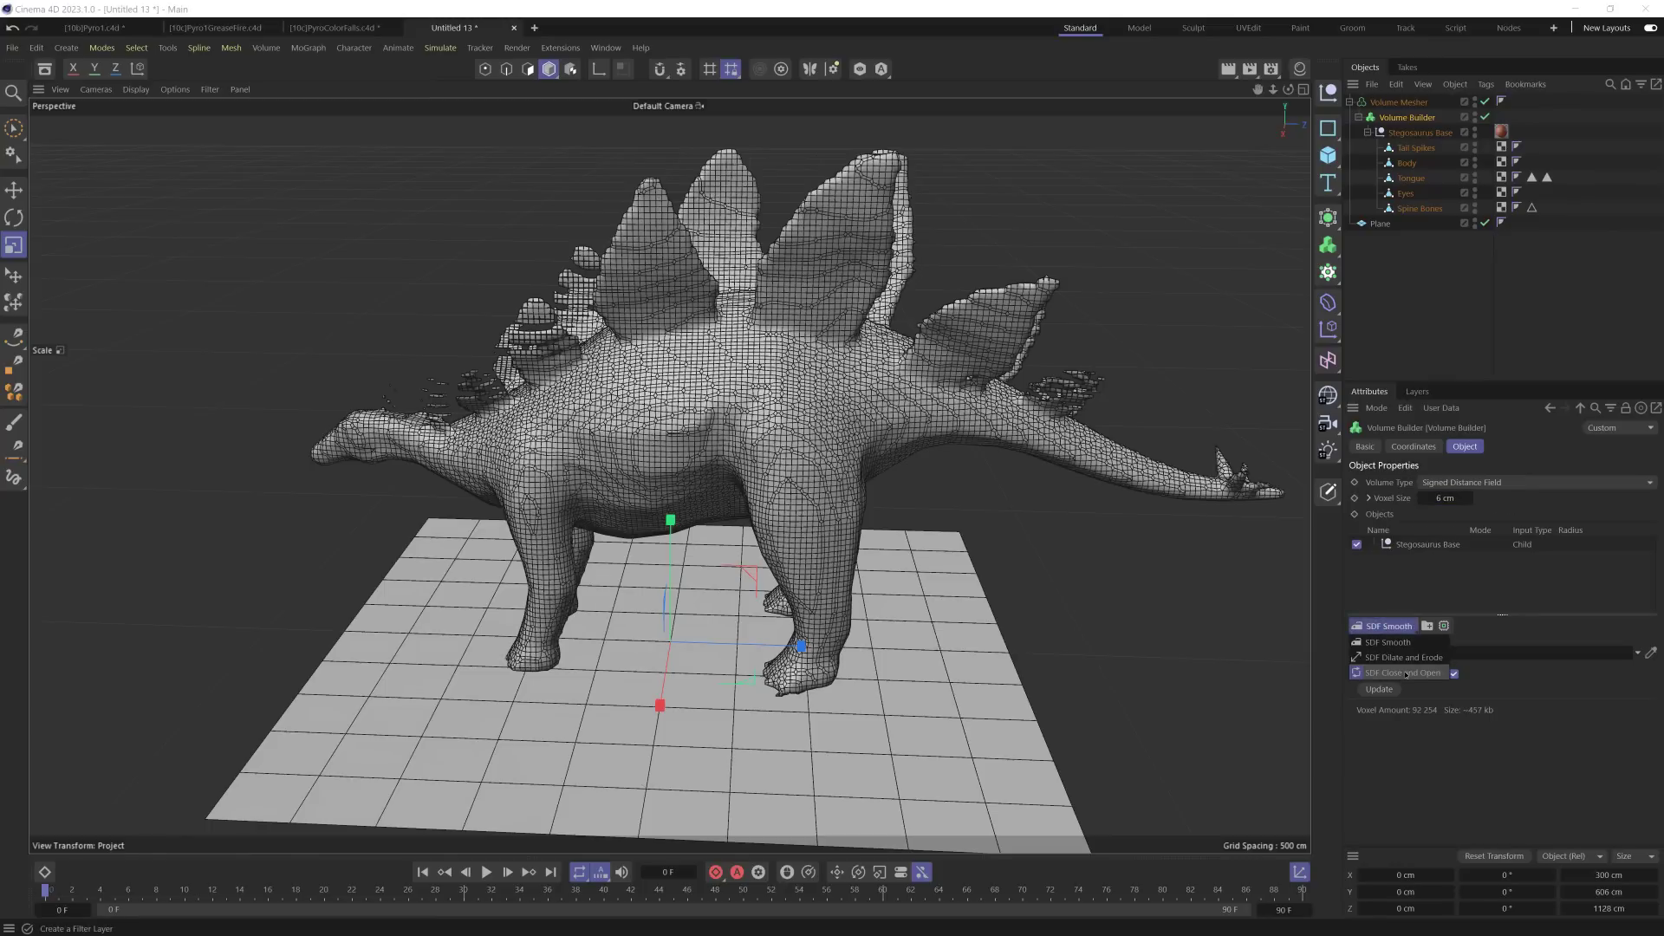
pyautogui.click(1425, 644)
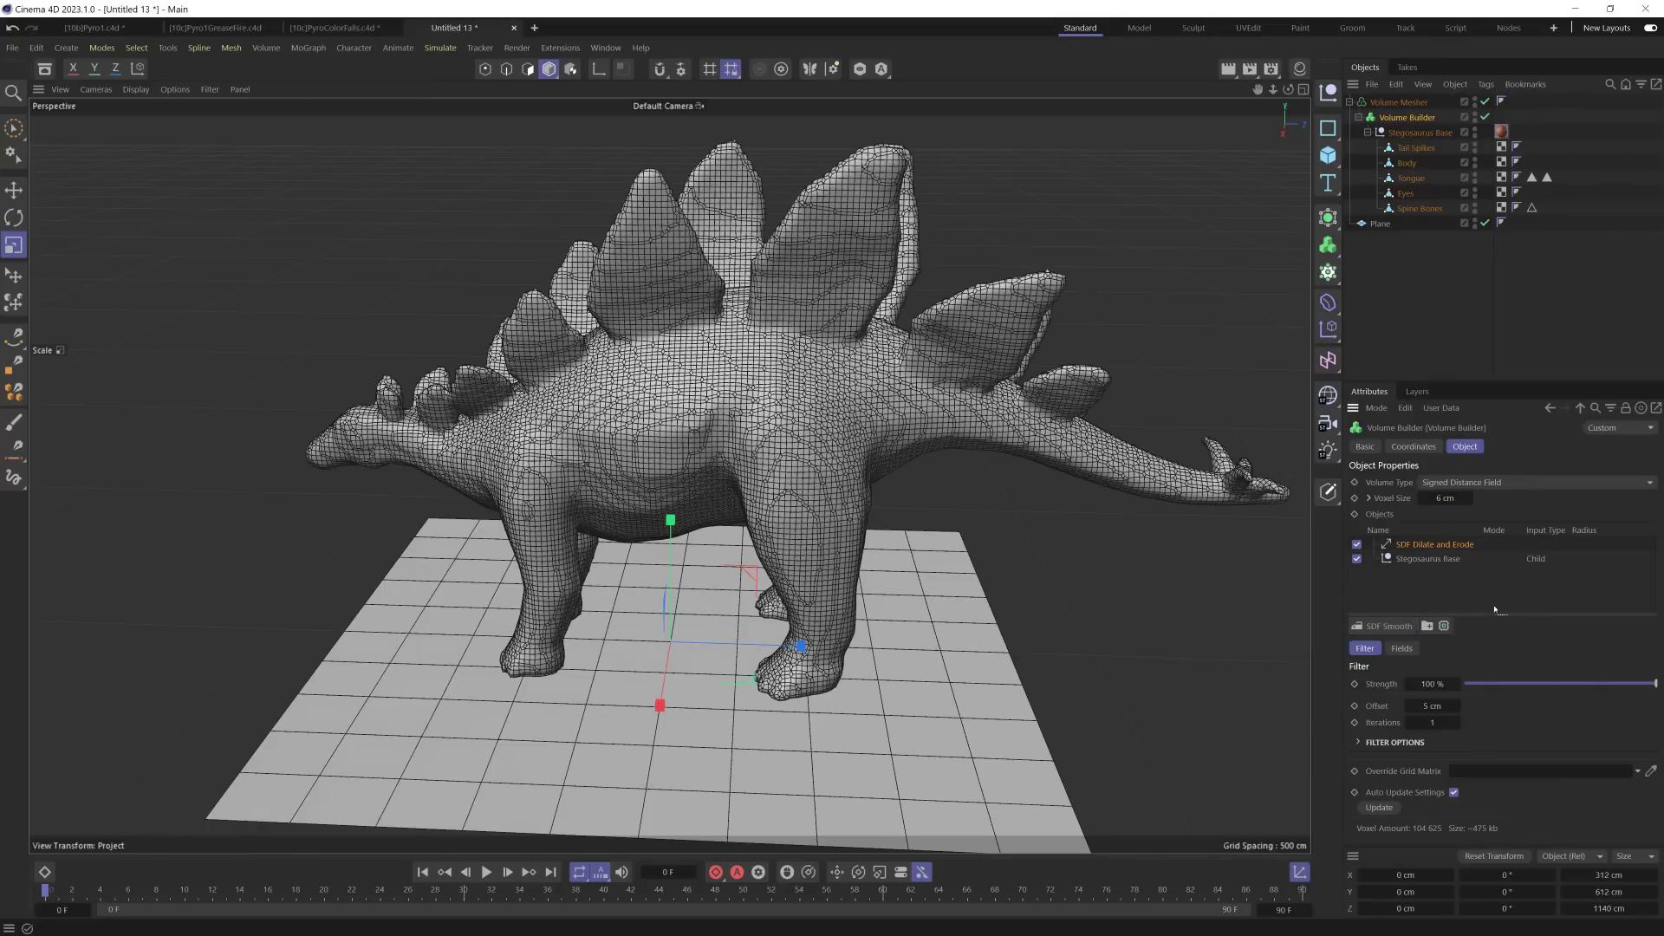
pyautogui.doubleClick(1431, 705)
pyautogui.write('2')
pyautogui.press('Return')
pyautogui.click(1456, 705)
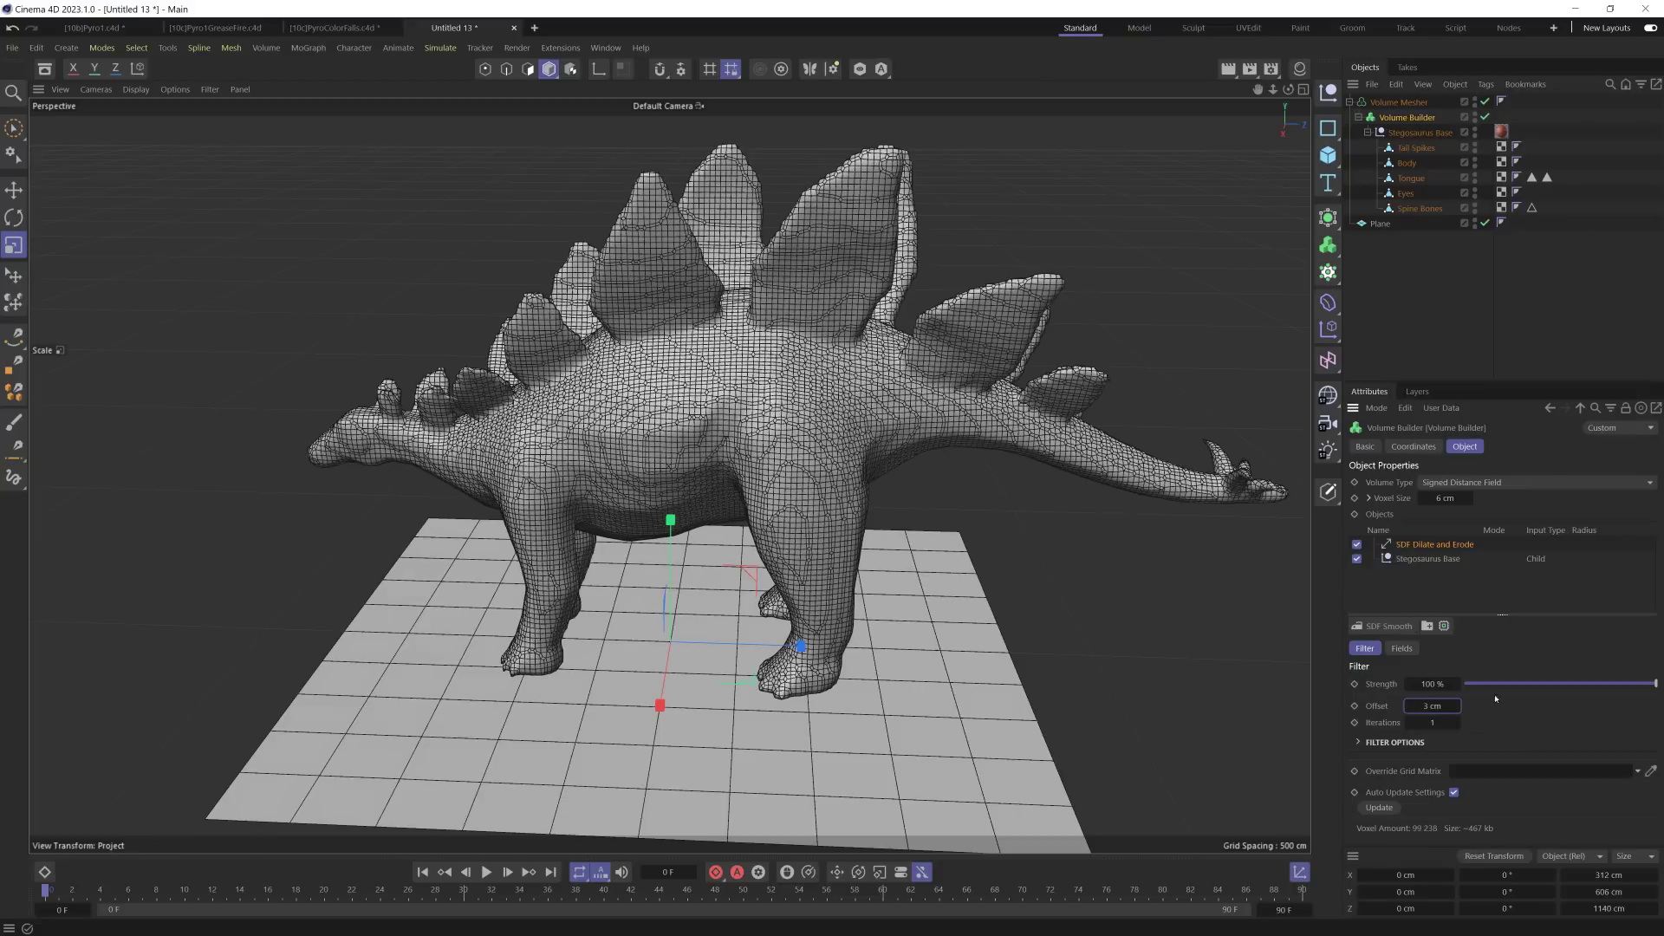
pyautogui.doubleClick(1443, 497)
pyautogui.write('4')
pyautogui.press('Return')
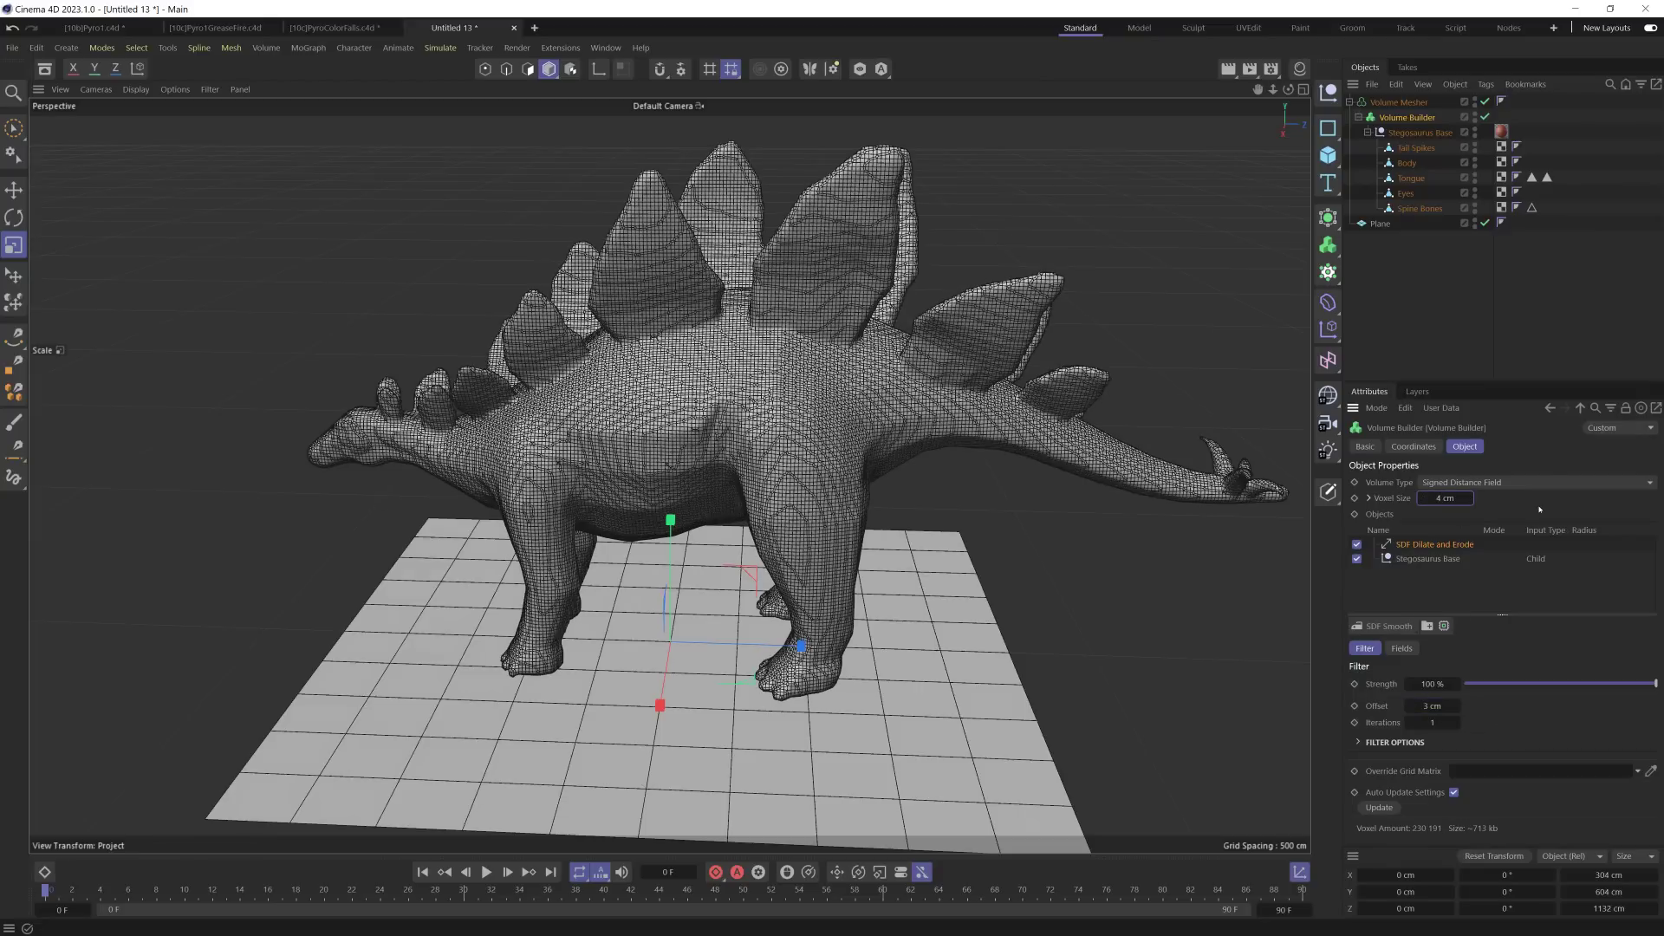
pyautogui.keyDown('alt'); pyautogui.moveTo(486, 407); pyautogui.dragTo(373, 413); pyautogui.keyUp('alt')
# Step: Put Stegosaurus Base under a Subdivision Surface and move SDF Dilate and Erode above it
pyautogui.click(1419, 133)
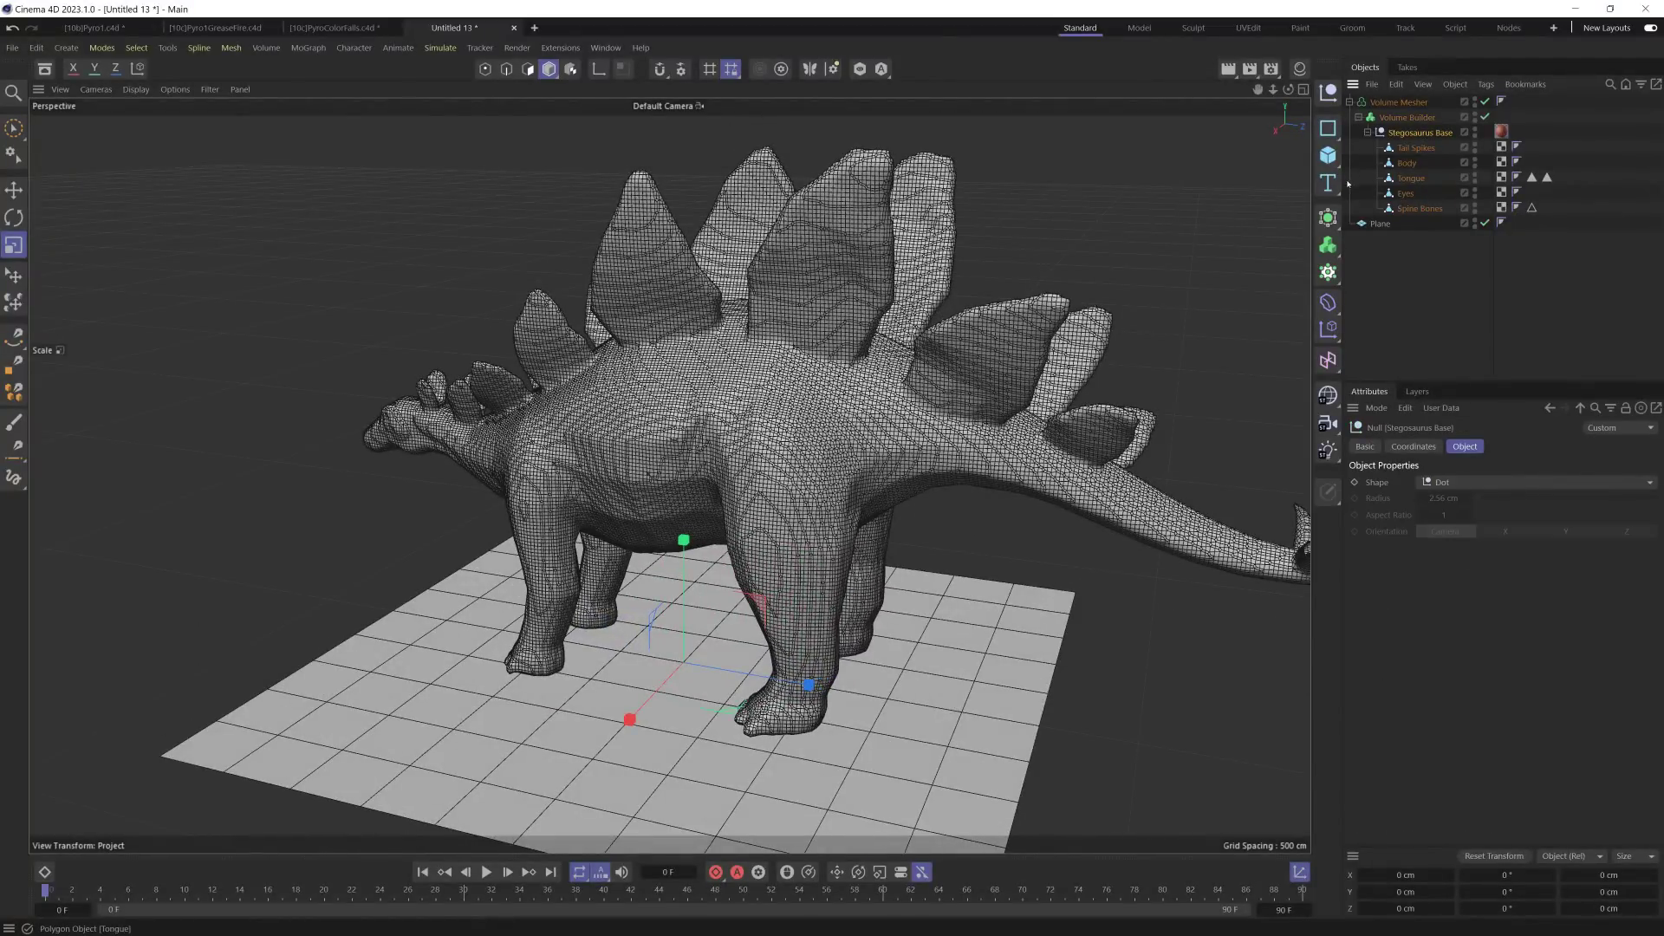
pyautogui.keyDown('alt'); pyautogui.click(1328, 217); pyautogui.keyUp('alt')
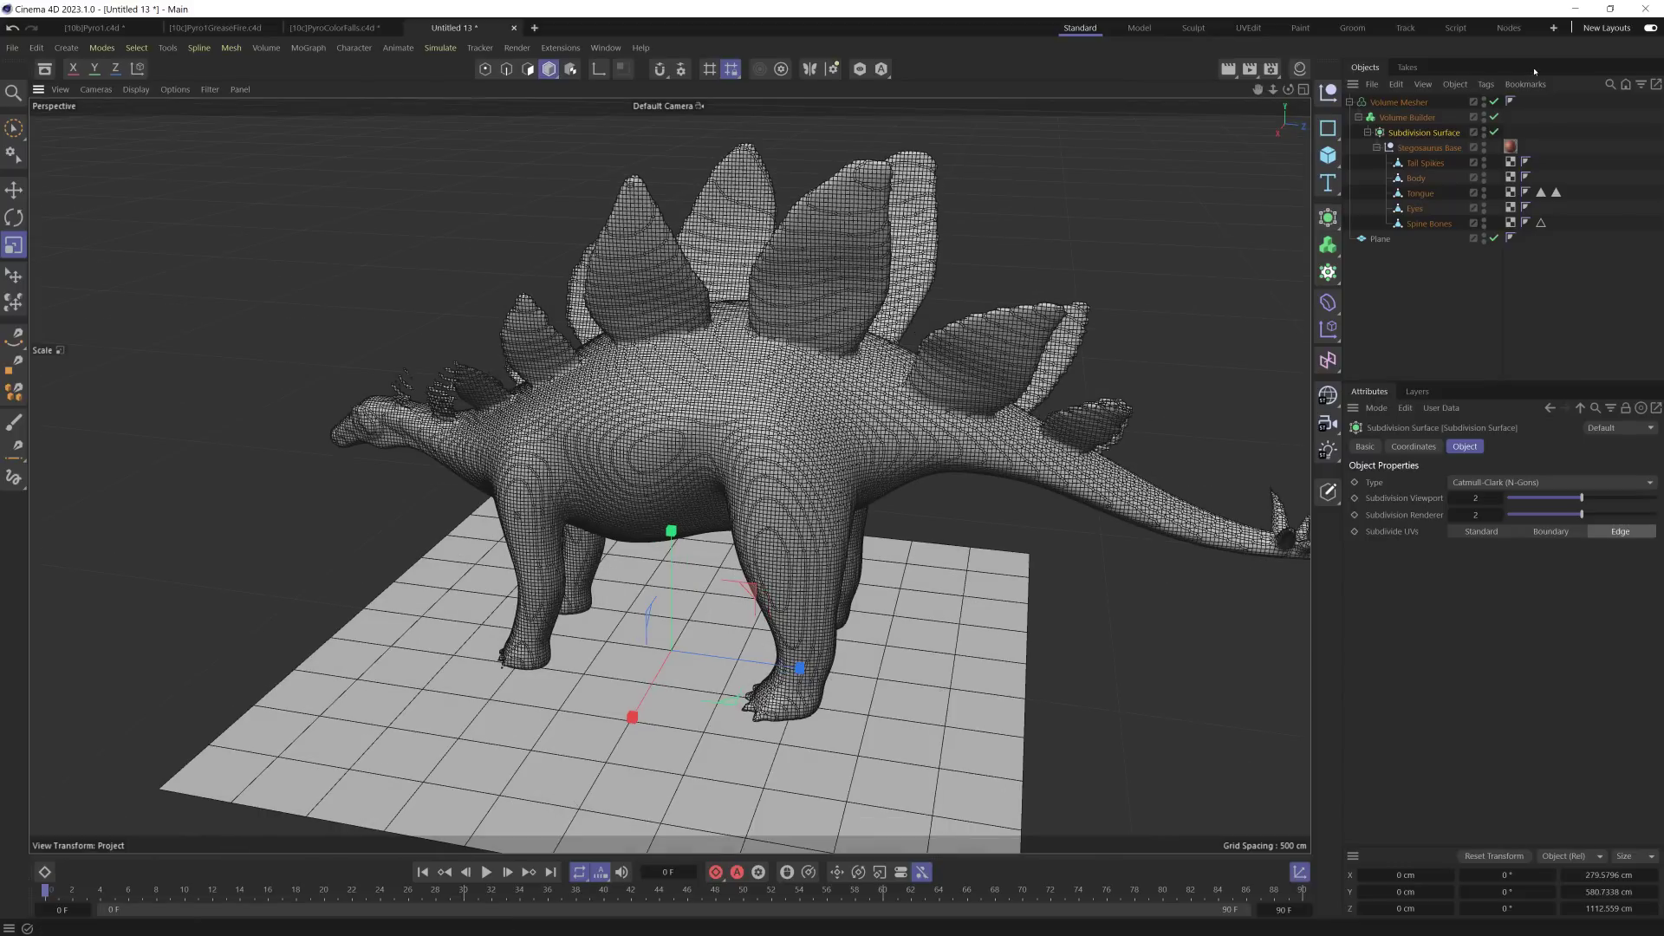
pyautogui.click(1406, 117)
pyautogui.click(1437, 544)
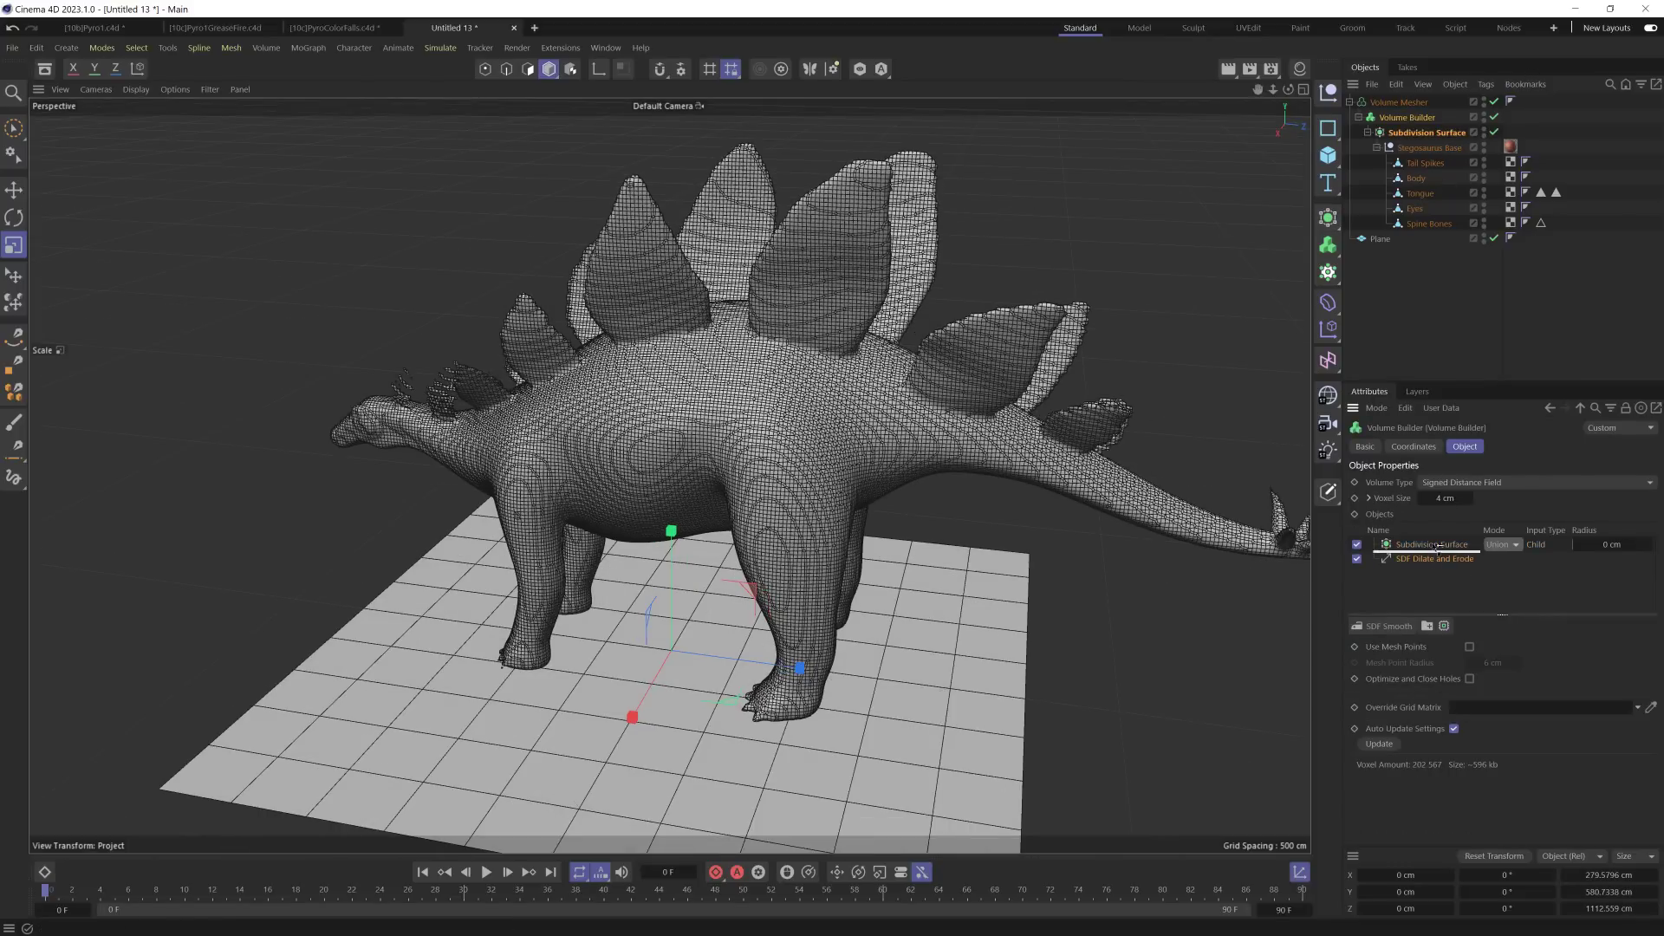
pyautogui.moveTo(1437, 544); pyautogui.dragTo(1439, 565)
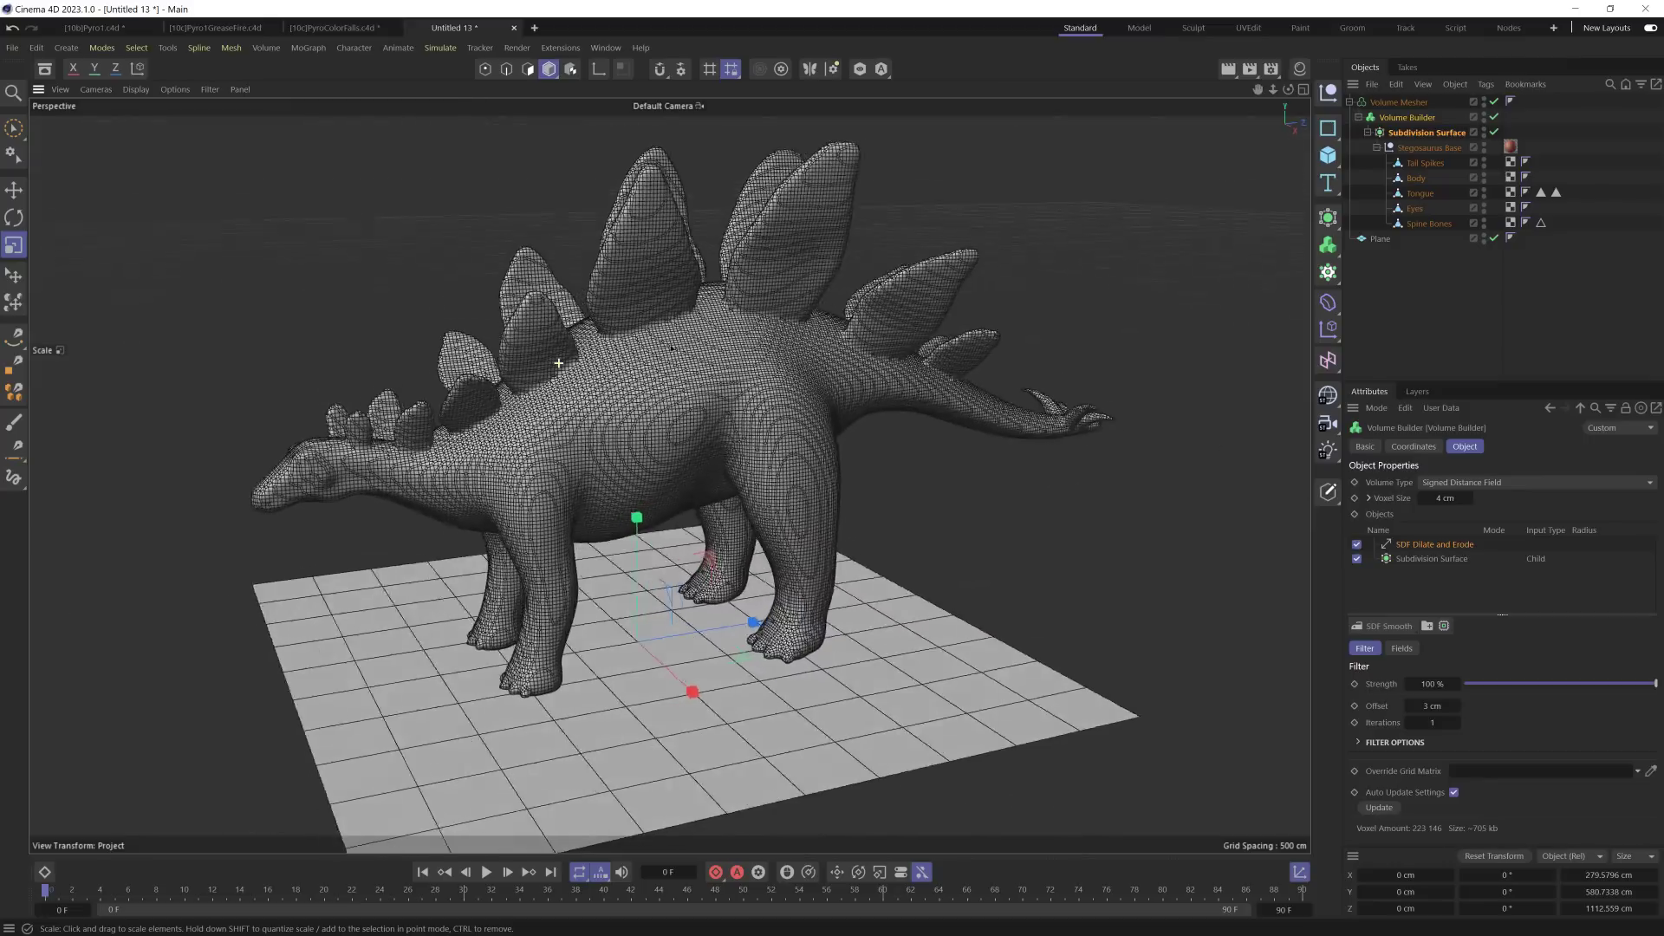
pyautogui.keyDown('alt'); pyautogui.moveTo(559, 363); pyautogui.dragTo(576, 368); pyautogui.keyUp('alt')
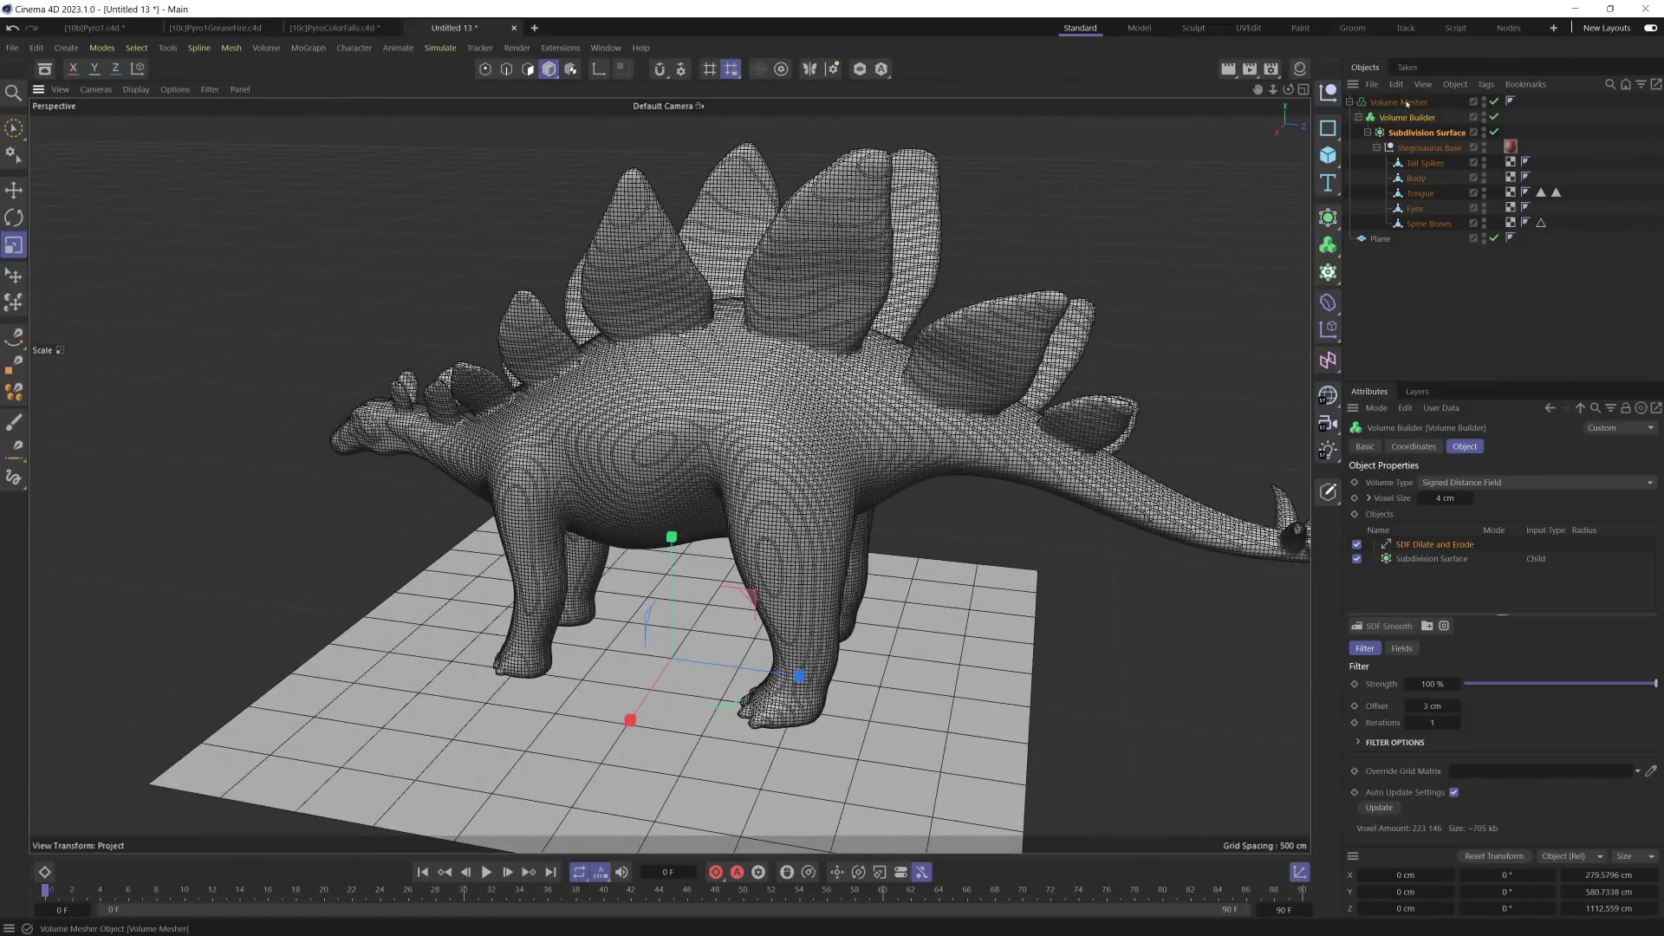
pyautogui.click(1399, 102)
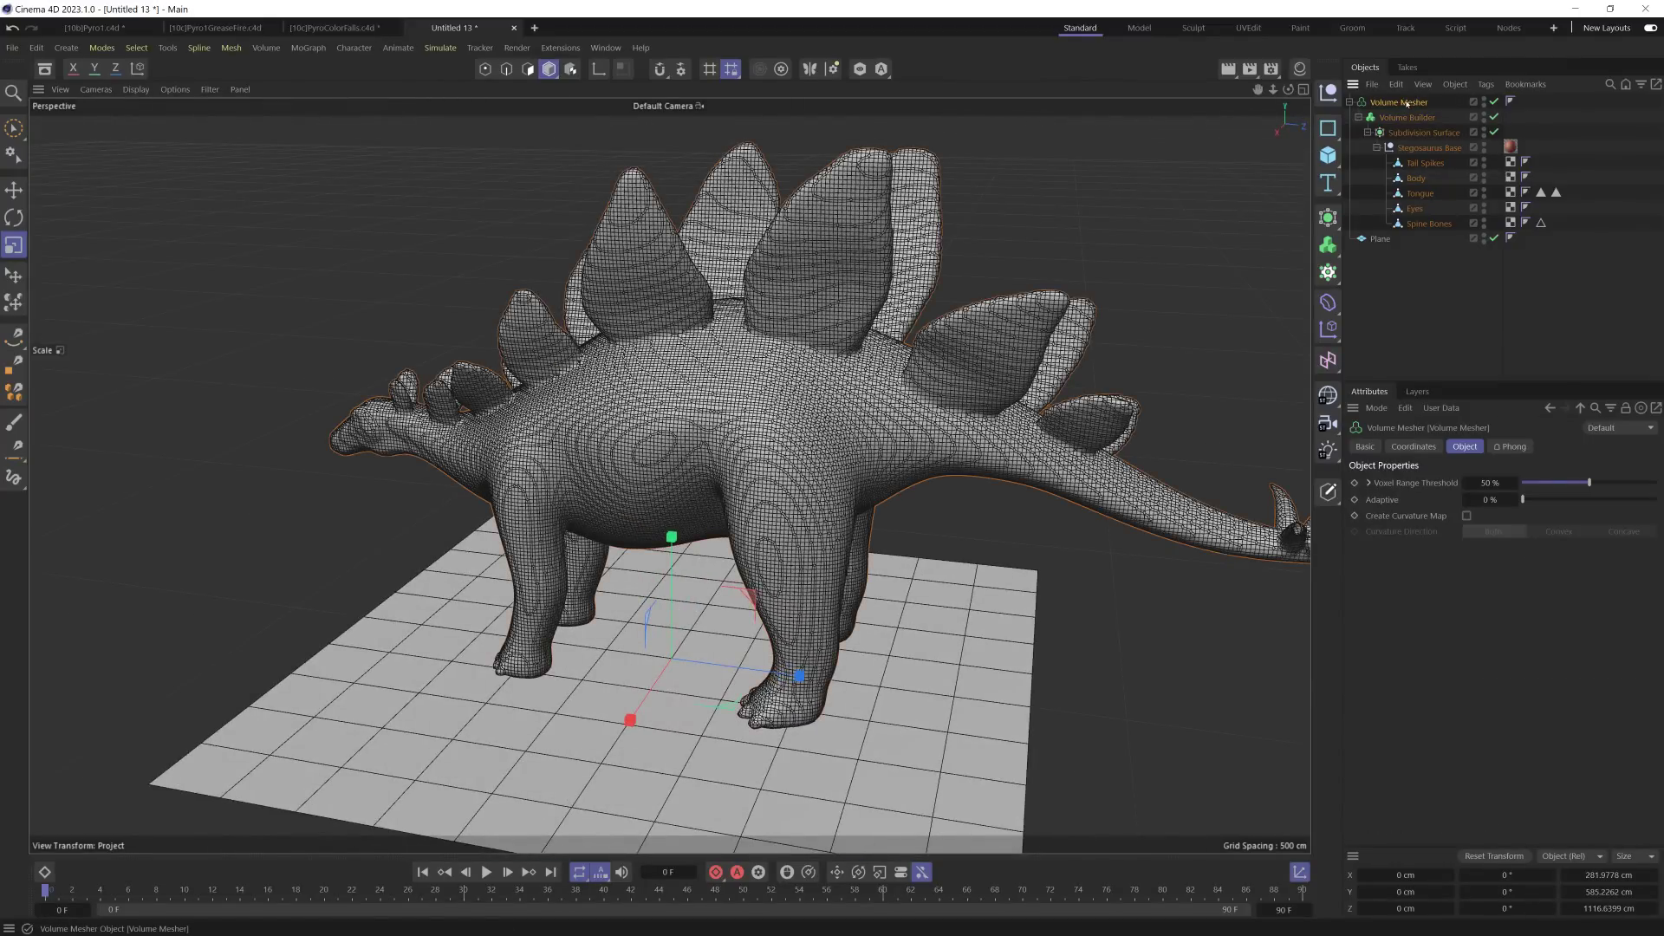
# Step: Make the Volume Mesher editable and wrap it in a Remesh at 25 % density and 25 % adaptiveness
pyautogui.press('c')
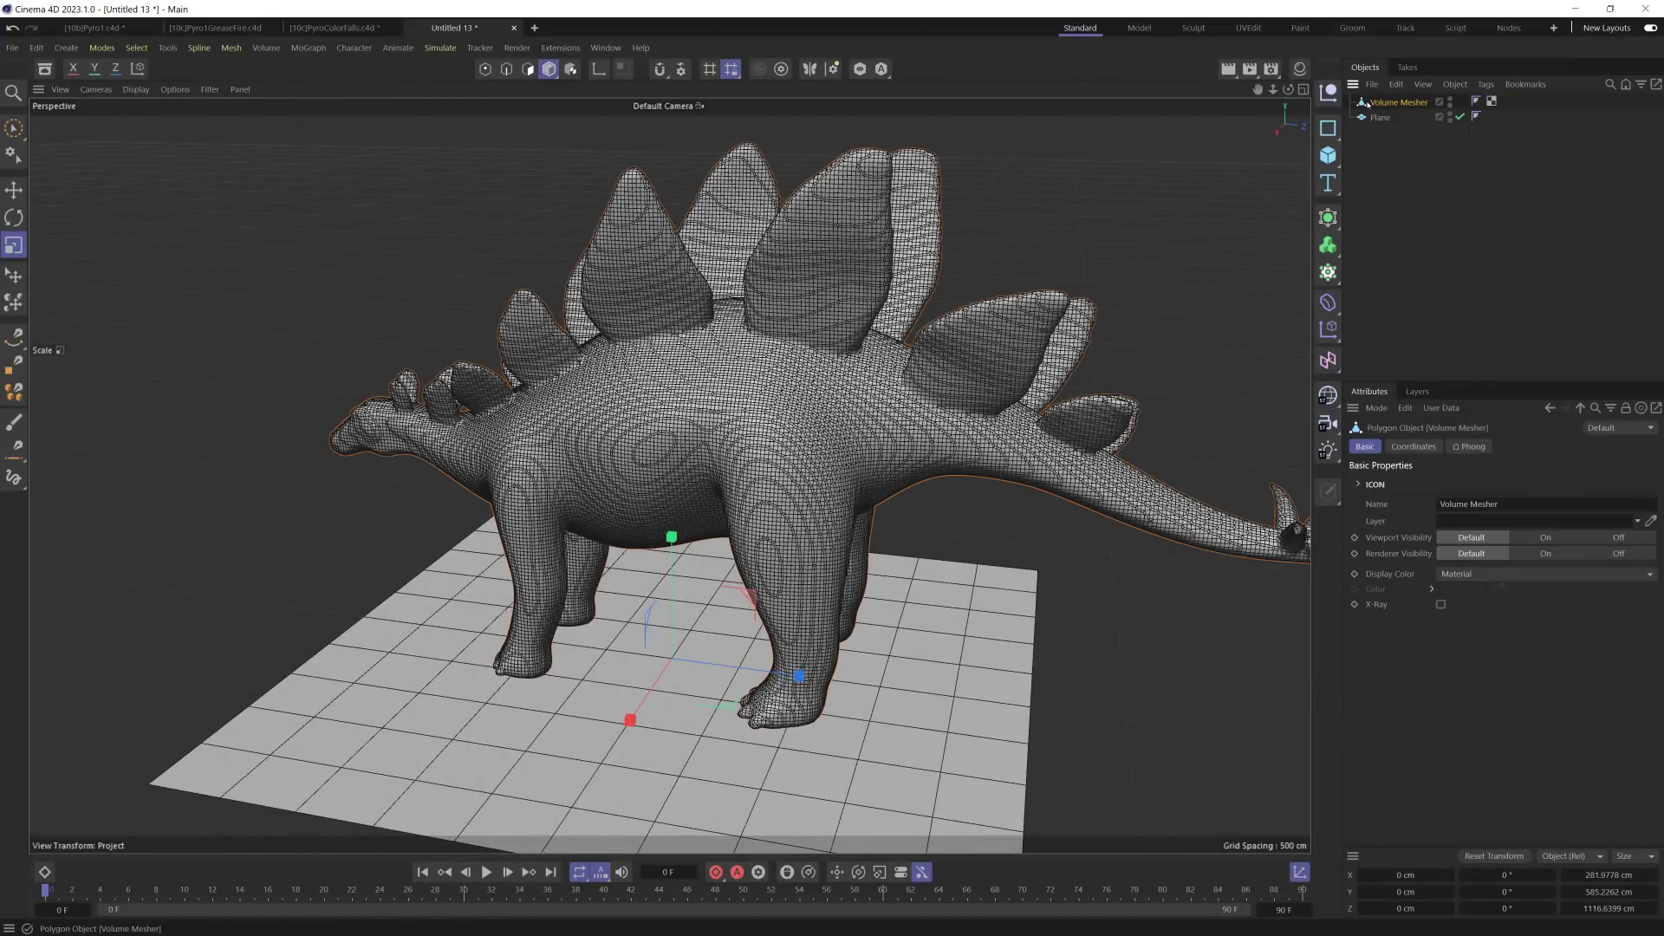
pyautogui.click(1328, 245)
pyautogui.click(1328, 217)
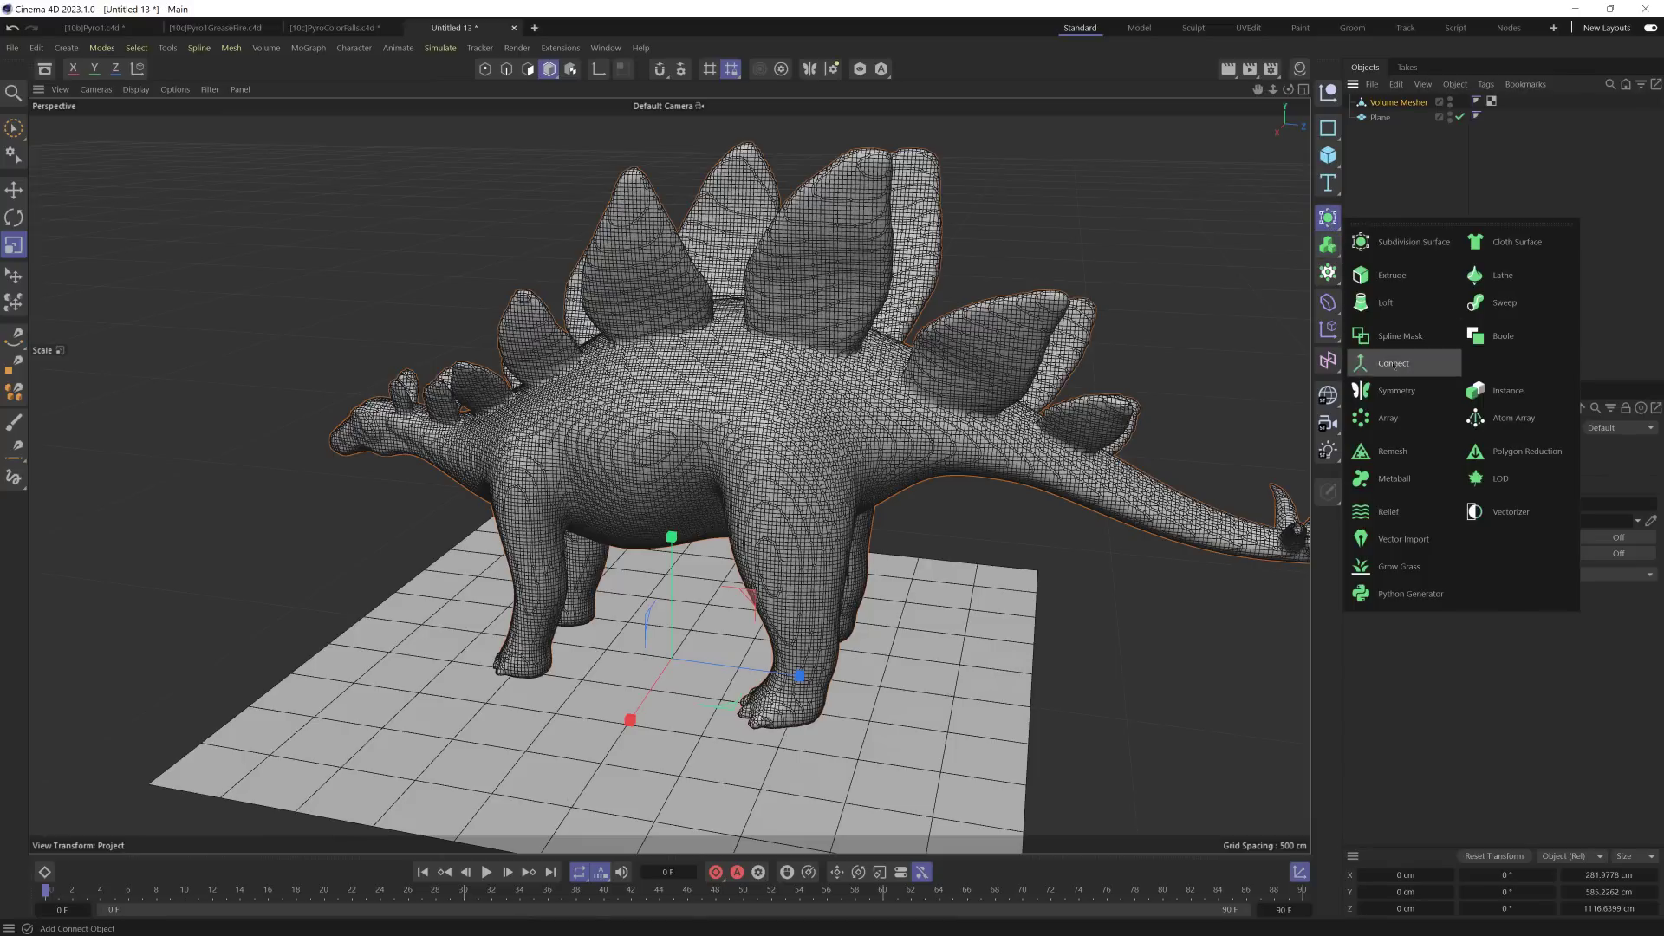
pyautogui.click(1393, 451)
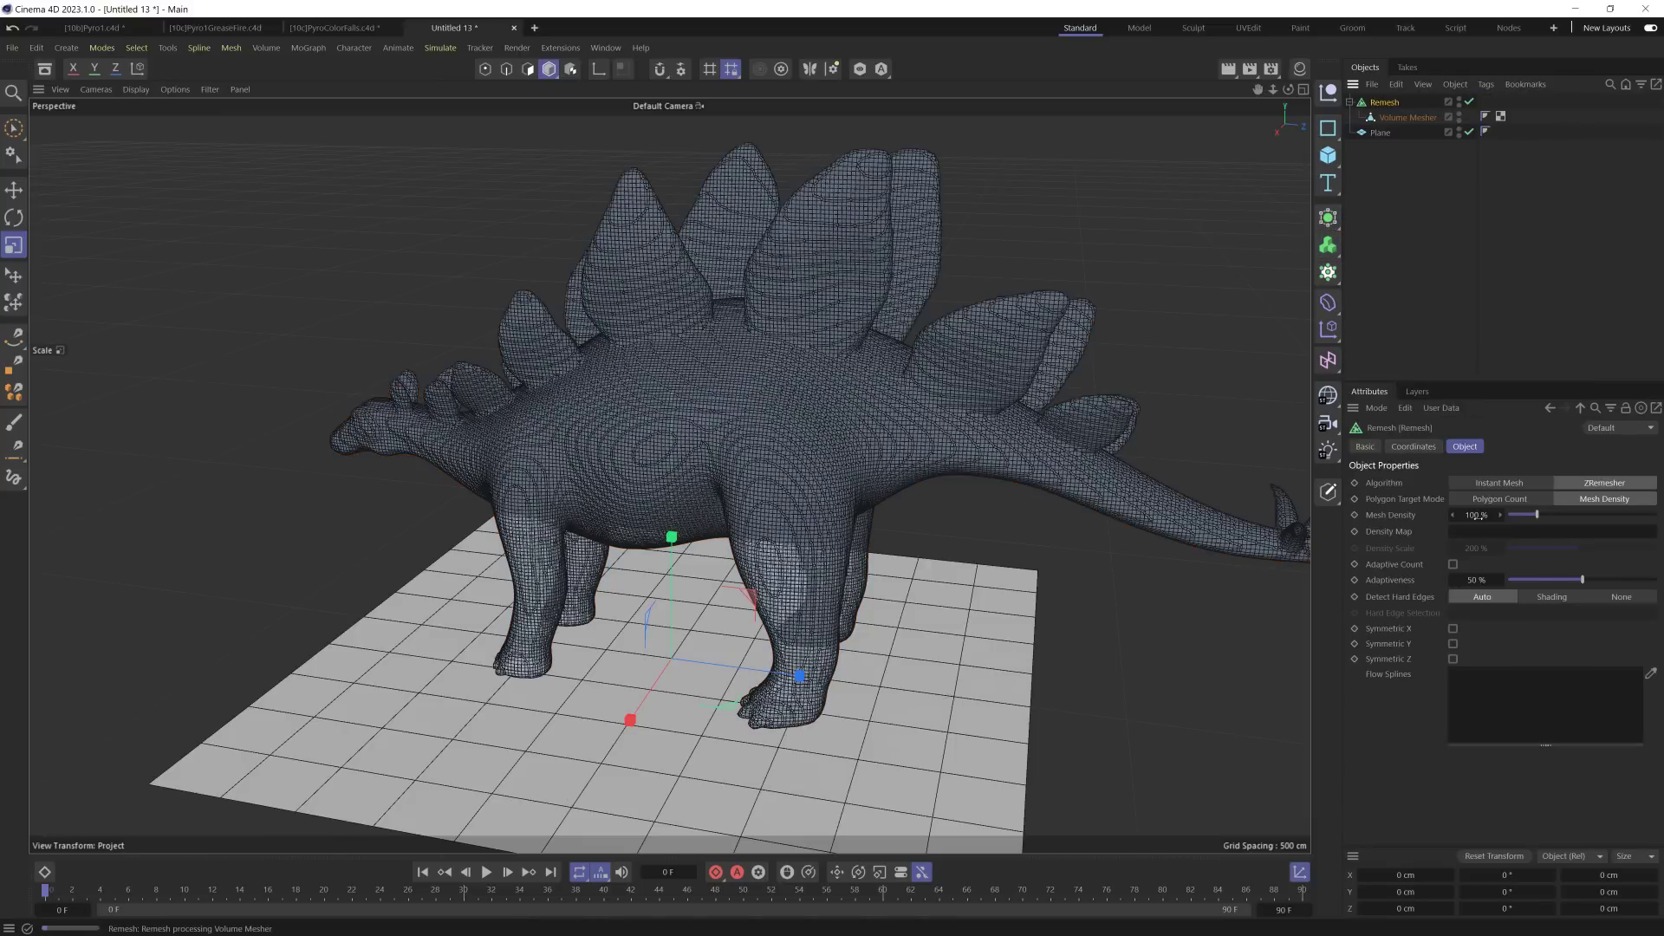
pyautogui.write('25')
pyautogui.press('Return')
pyautogui.click(1474, 579)
pyautogui.write('25')
pyautogui.press('Return')
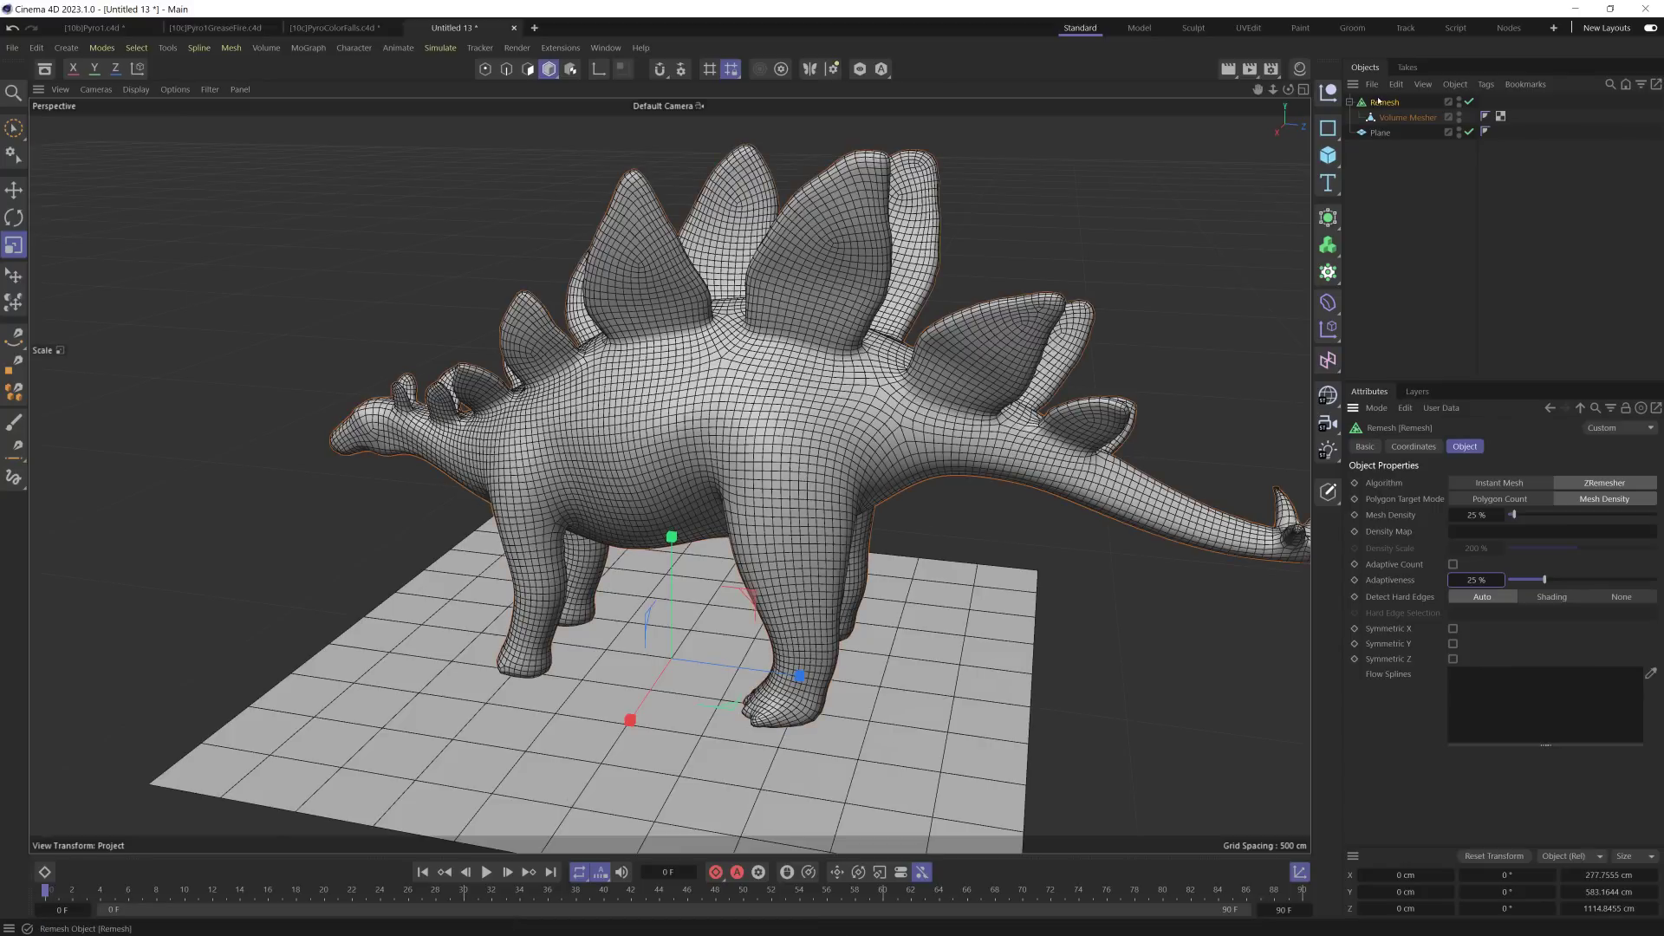
# Step: Collapse it, add a second Remesh at 25 % density and 25 % adaptiveness, and make it editable
pyautogui.press('c')
pyautogui.click(1337, 224)
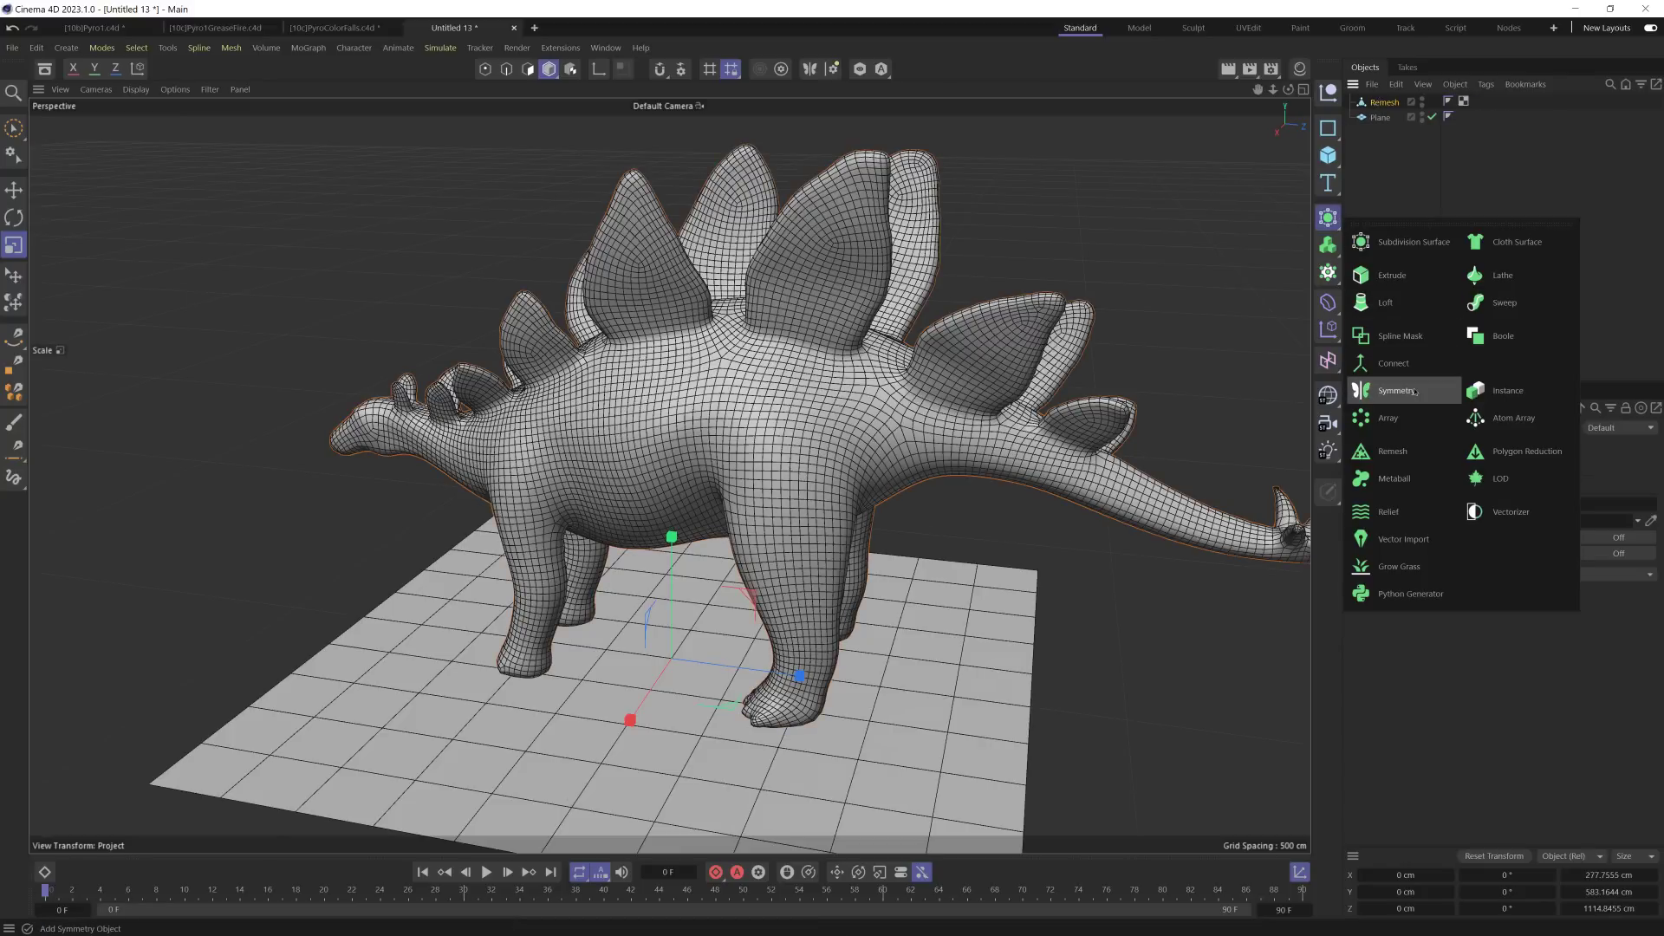
pyautogui.keyDown('alt'); pyautogui.click(1406, 450); pyautogui.keyUp('alt')
pyautogui.doubleClick(1478, 515)
pyautogui.write('25')
pyautogui.press('Return')
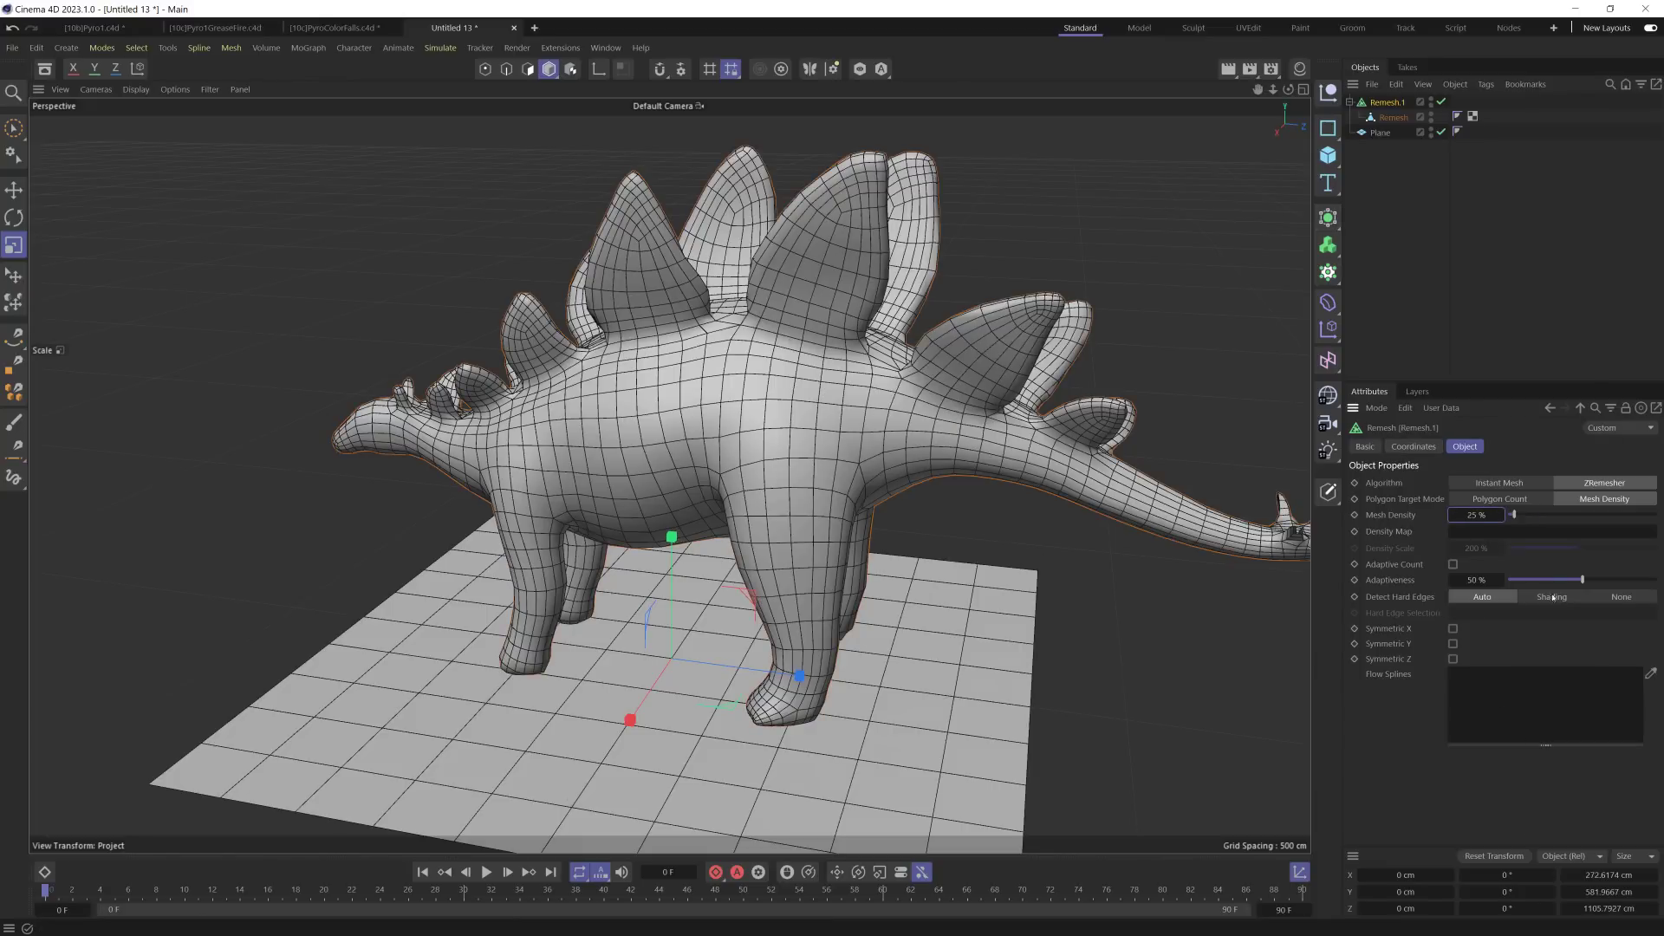
pyautogui.press('Tab')
pyautogui.write('25')
pyautogui.press('Return')
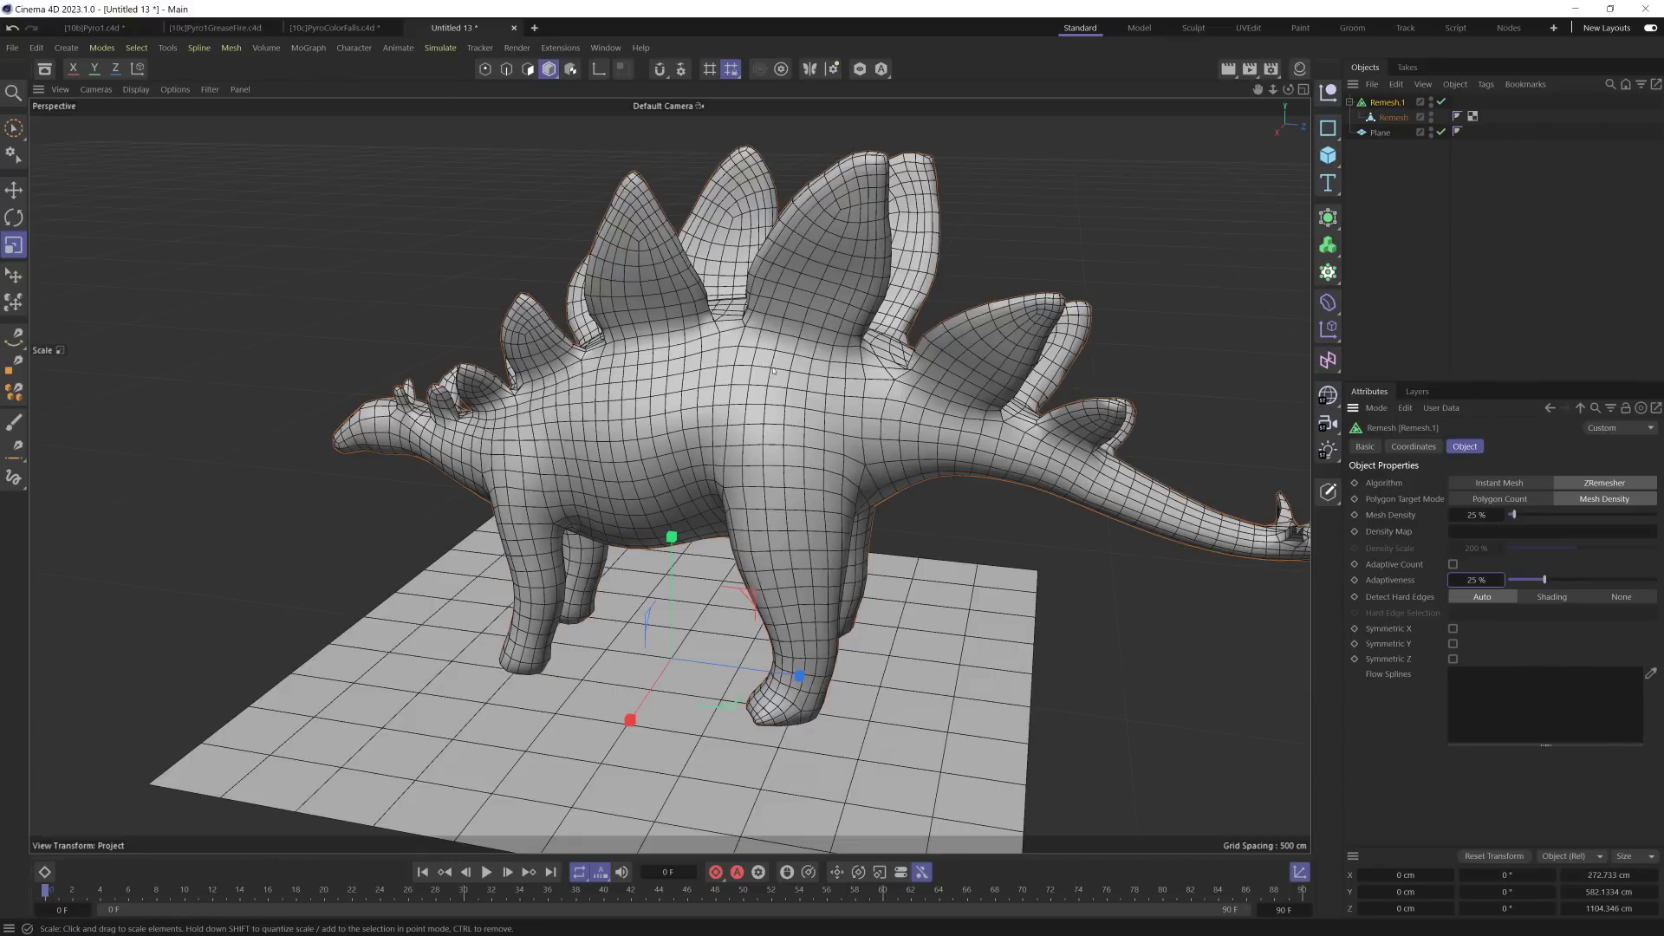
pyautogui.keyDown('alt'); pyautogui.moveTo(844, 411); pyautogui.dragTo(706, 416); pyautogui.keyUp('alt')
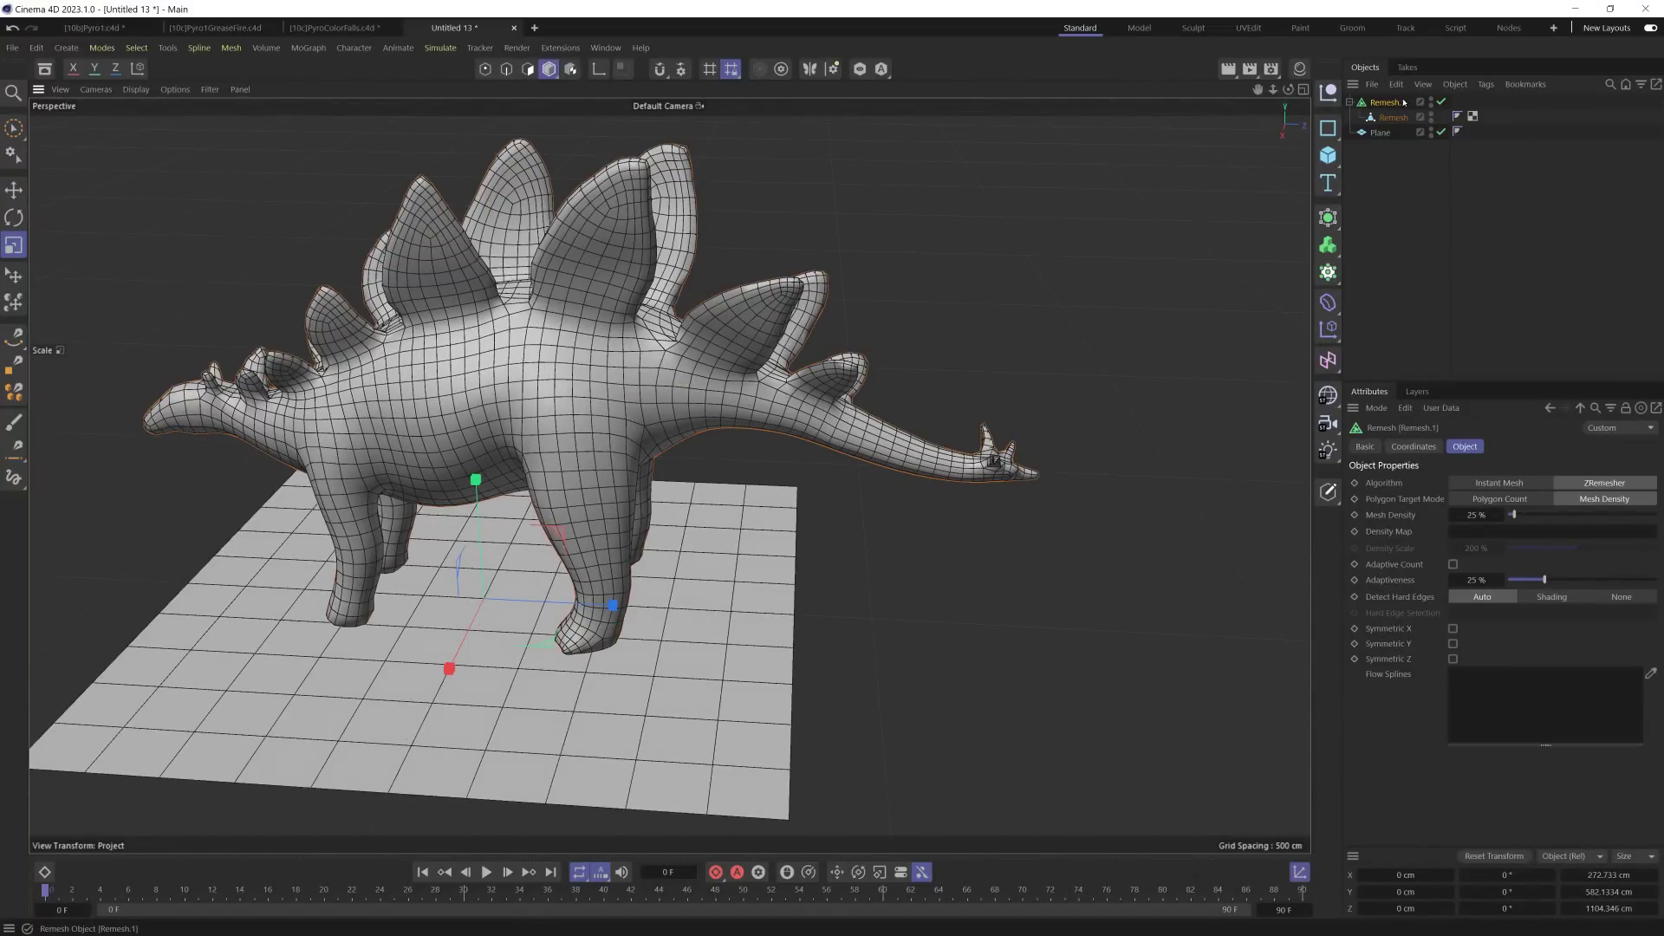
pyautogui.press('c')
pyautogui.keyDown('alt'); pyautogui.moveTo(1048, 299); pyautogui.dragTo(893, 314); pyautogui.keyUp('alt')
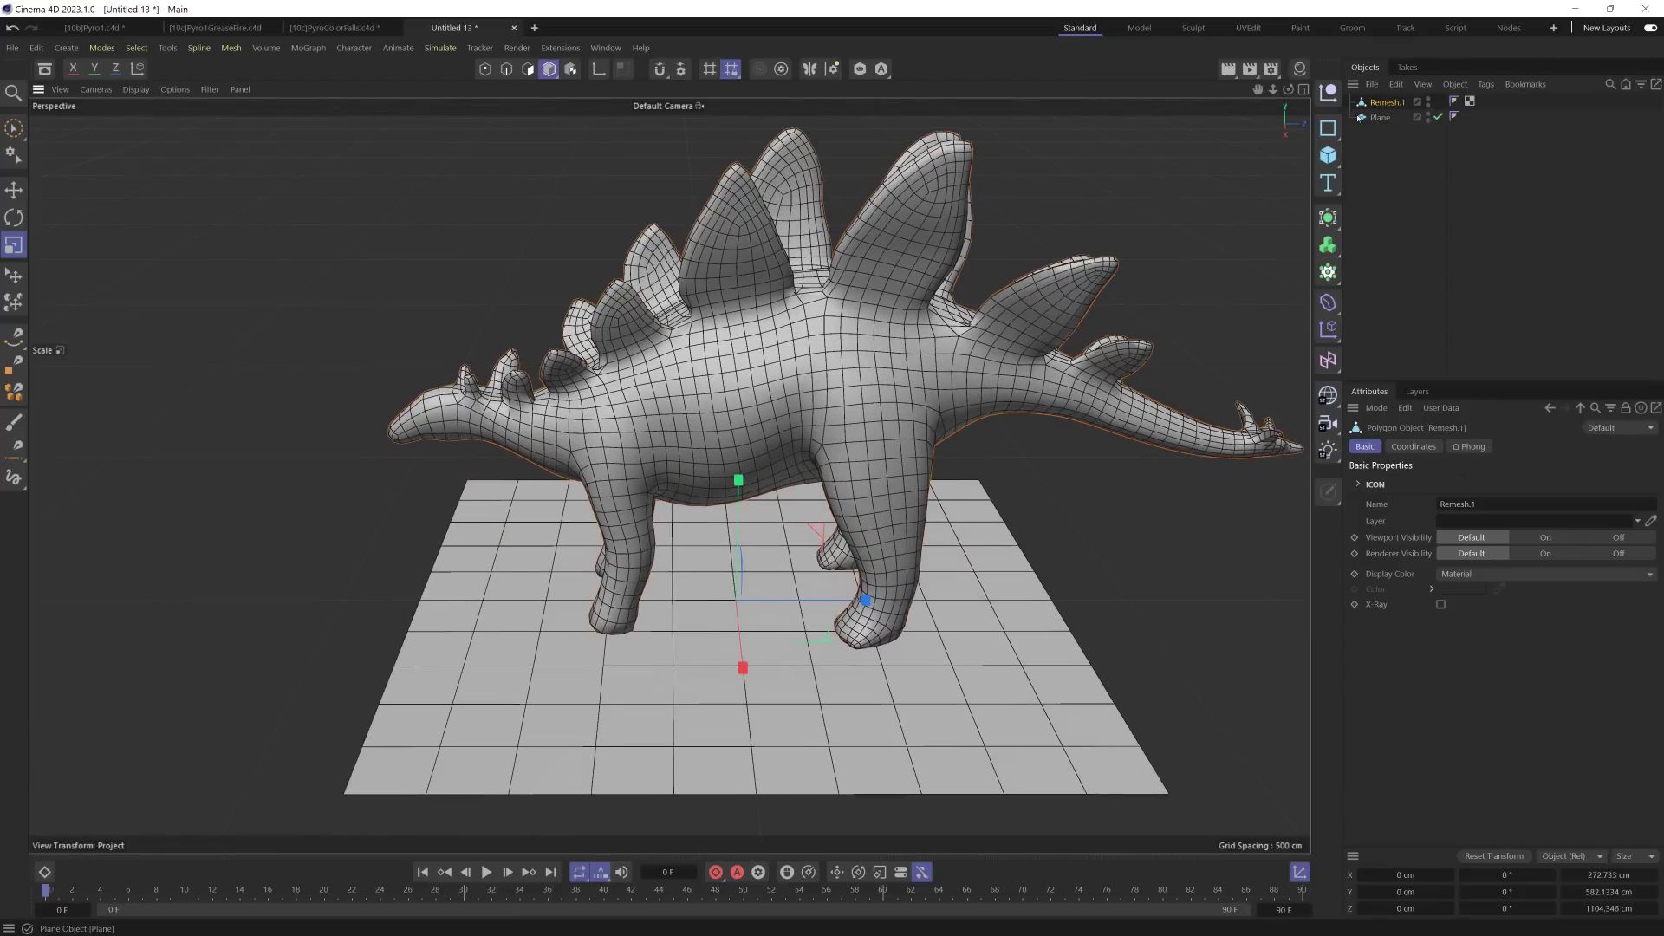
# Step: Rotate the floor plane 45° about its vertical axis and switch to scaling
pyautogui.click(1380, 117)
pyautogui.press('r')
pyautogui.moveTo(777, 632); pyautogui.dragTo(962, 520)
pyautogui.press('t')
# Step: Rename the remeshed dinosaur object, typing 'Sinno'
pyautogui.doubleClick(1380, 104)
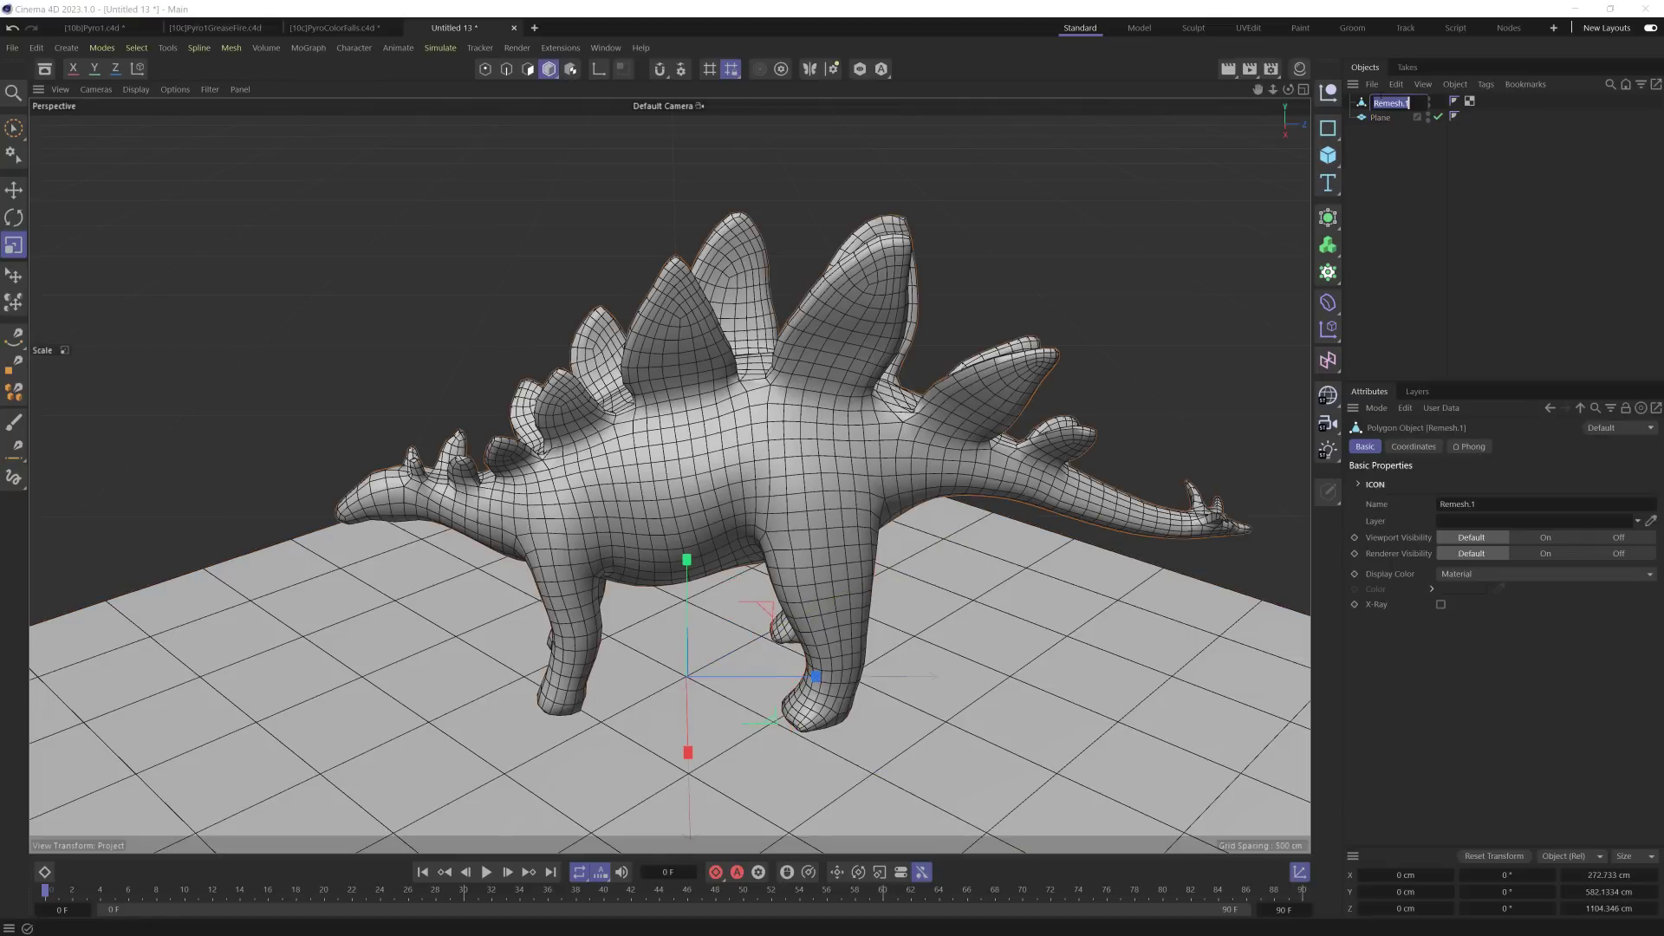
pyautogui.write('Sinno')
pyautogui.press('Return')
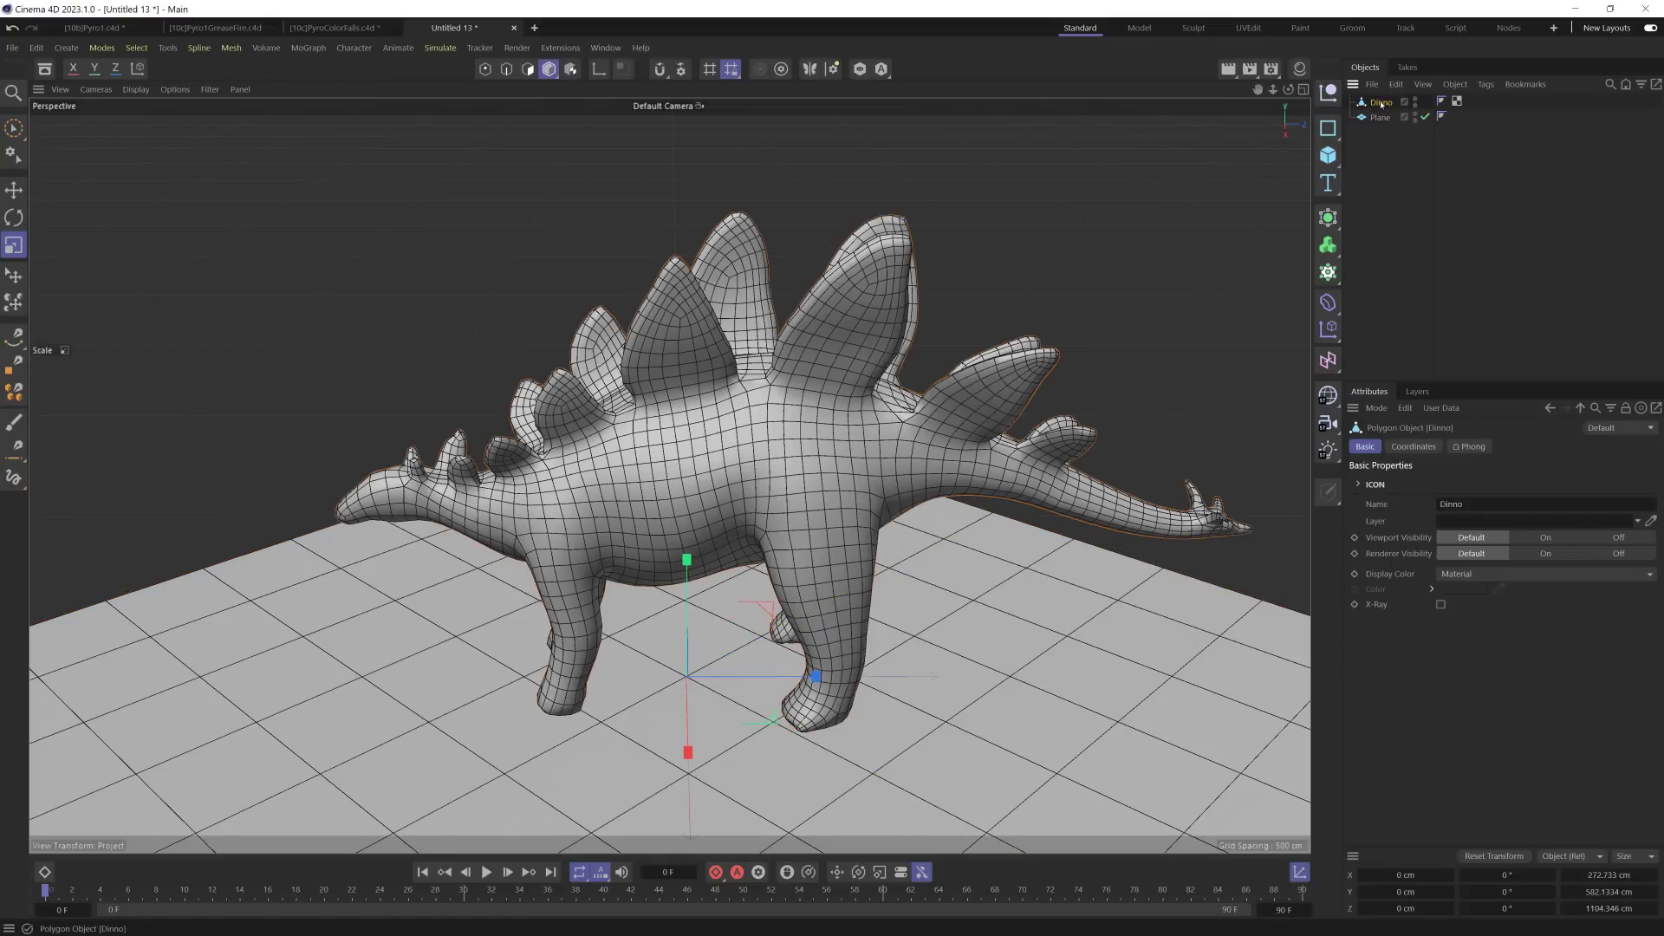
pyautogui.keyDown('alt'); pyautogui.moveTo(975, 477); pyautogui.dragTo(846, 457); pyautogui.keyUp('alt')
# Step: Save the scene as [10d]PyroDino.c4d
pyautogui.hotkey('ctrl', 's')
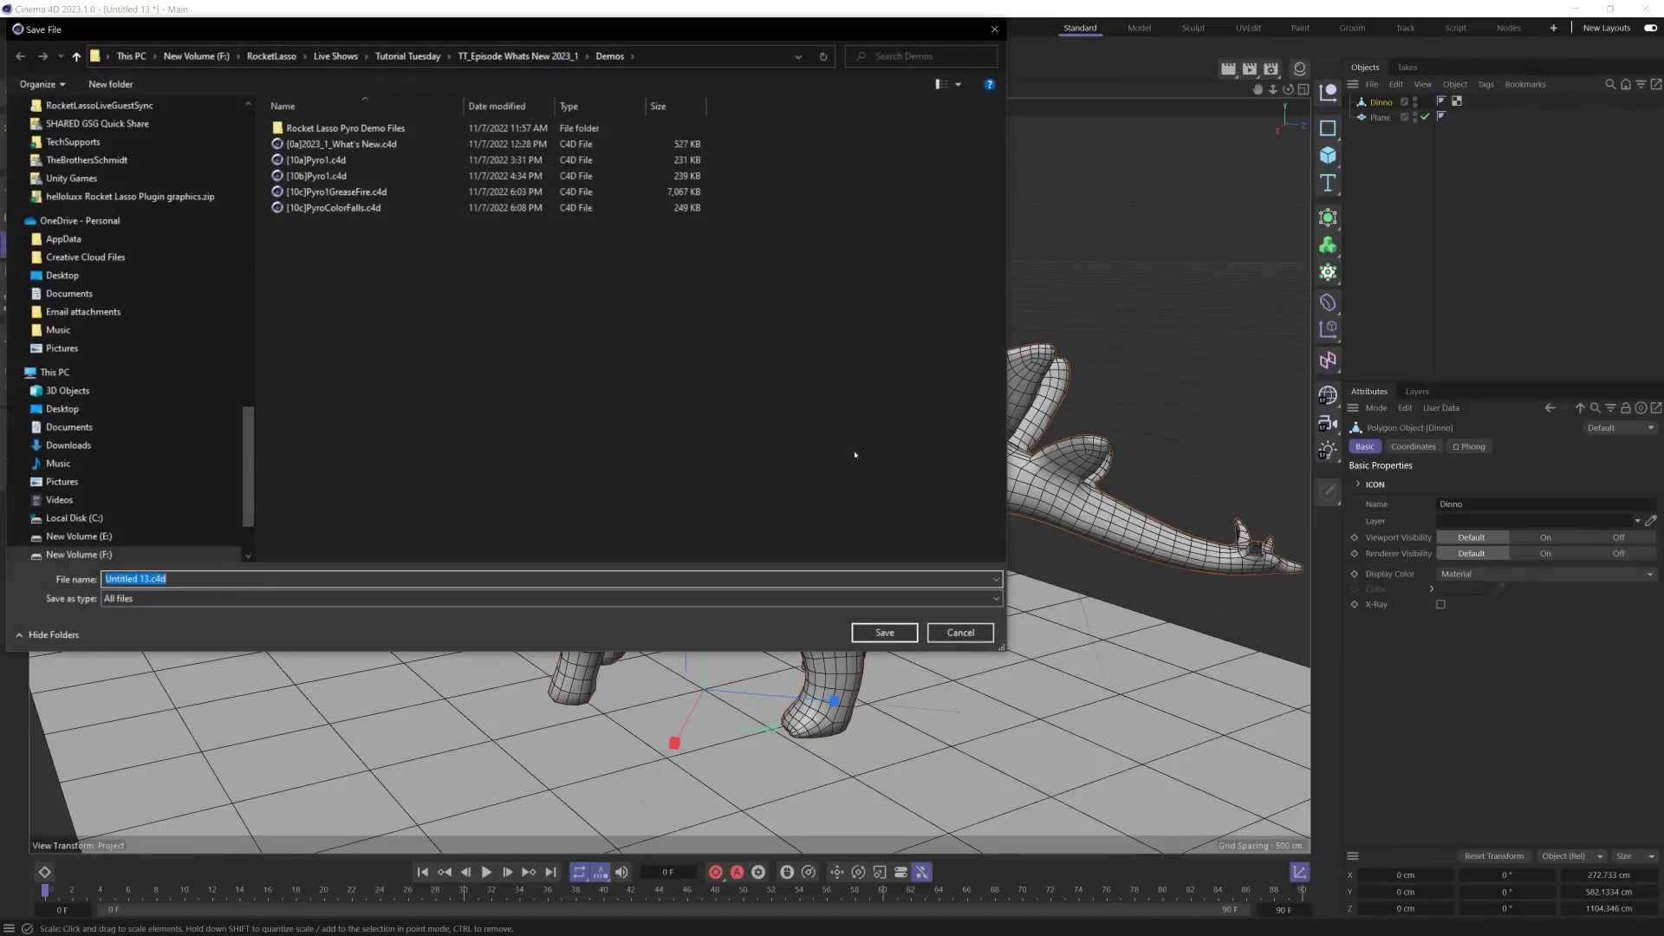
pyautogui.click(364, 210)
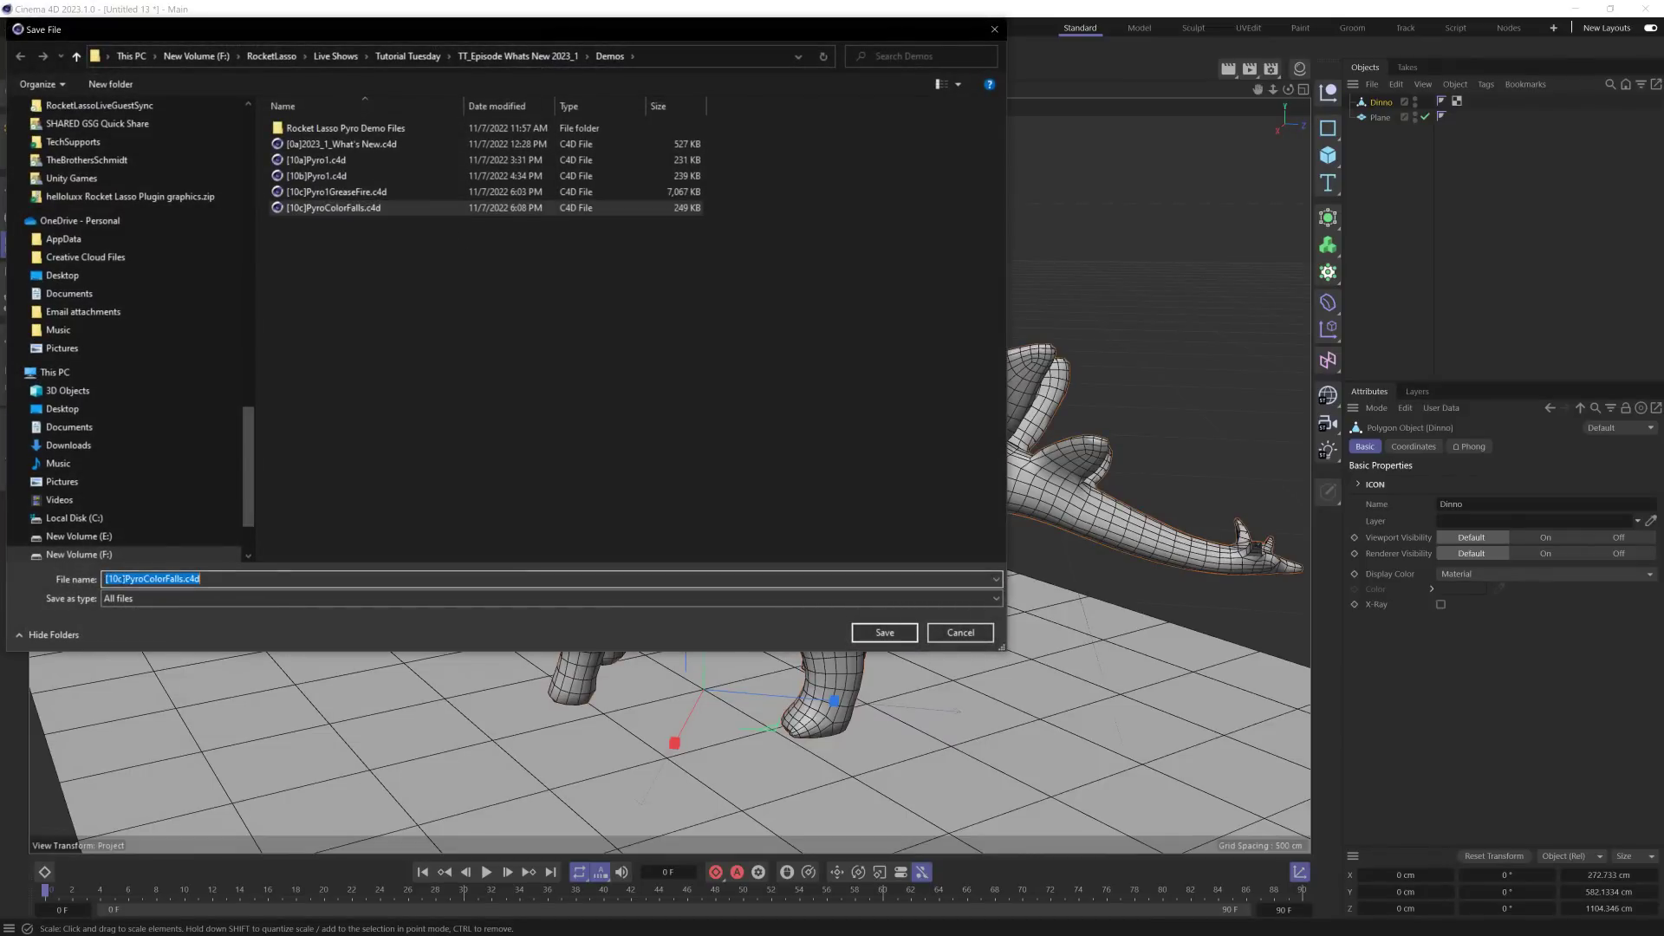
pyautogui.press('Escape')
pyautogui.keyDown('alt'); pyautogui.moveTo(866, 434); pyautogui.dragTo(708, 465); pyautogui.keyUp('alt')
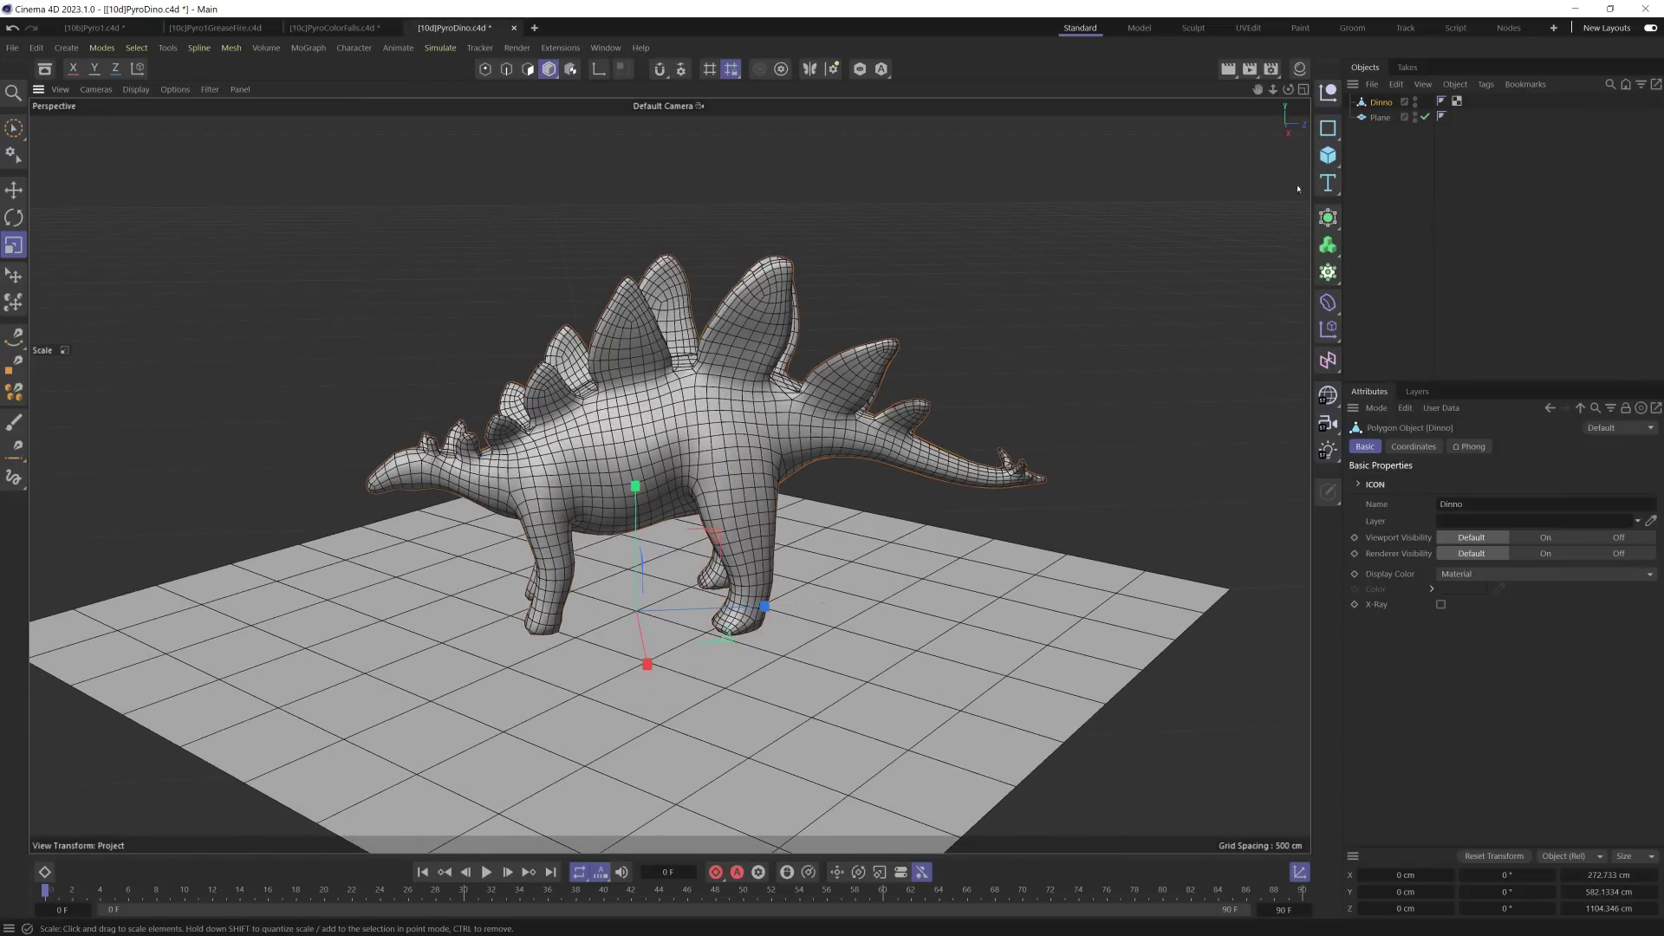
pyautogui.doubleClick(1381, 103)
# Step: Correct the dinosaur's name to Dino and give the Plane a Collider tag
pyautogui.write('Dino')
pyautogui.click(1387, 125)
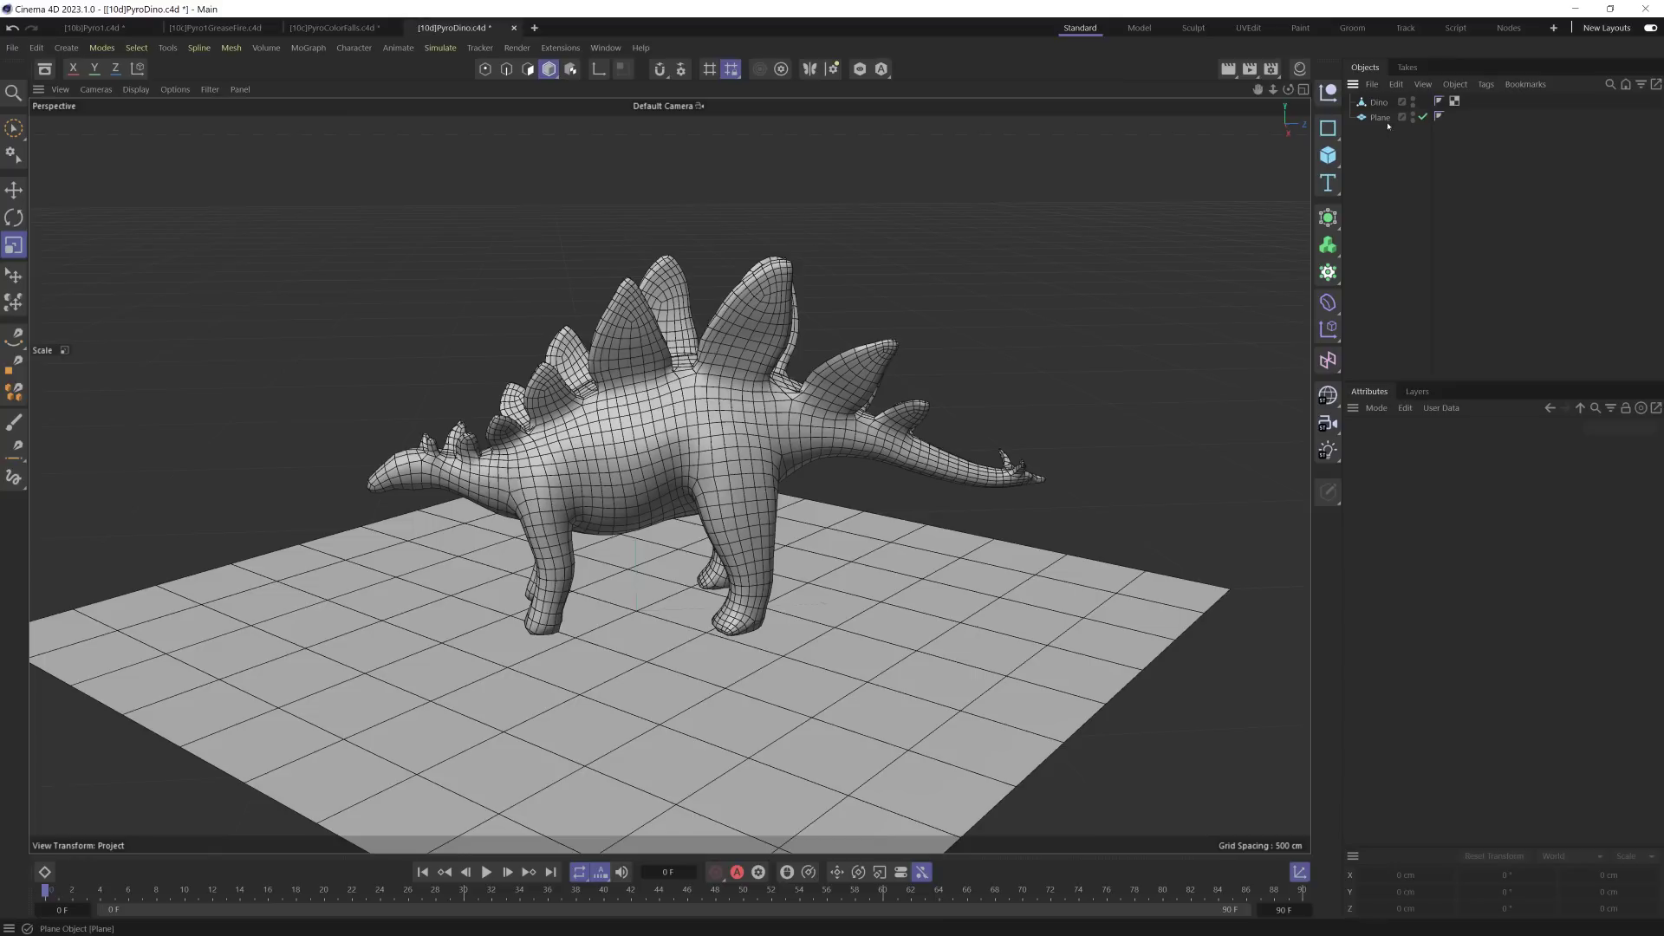
pyautogui.rightClick(1387, 119)
pyautogui.moveTo(1499, 356)
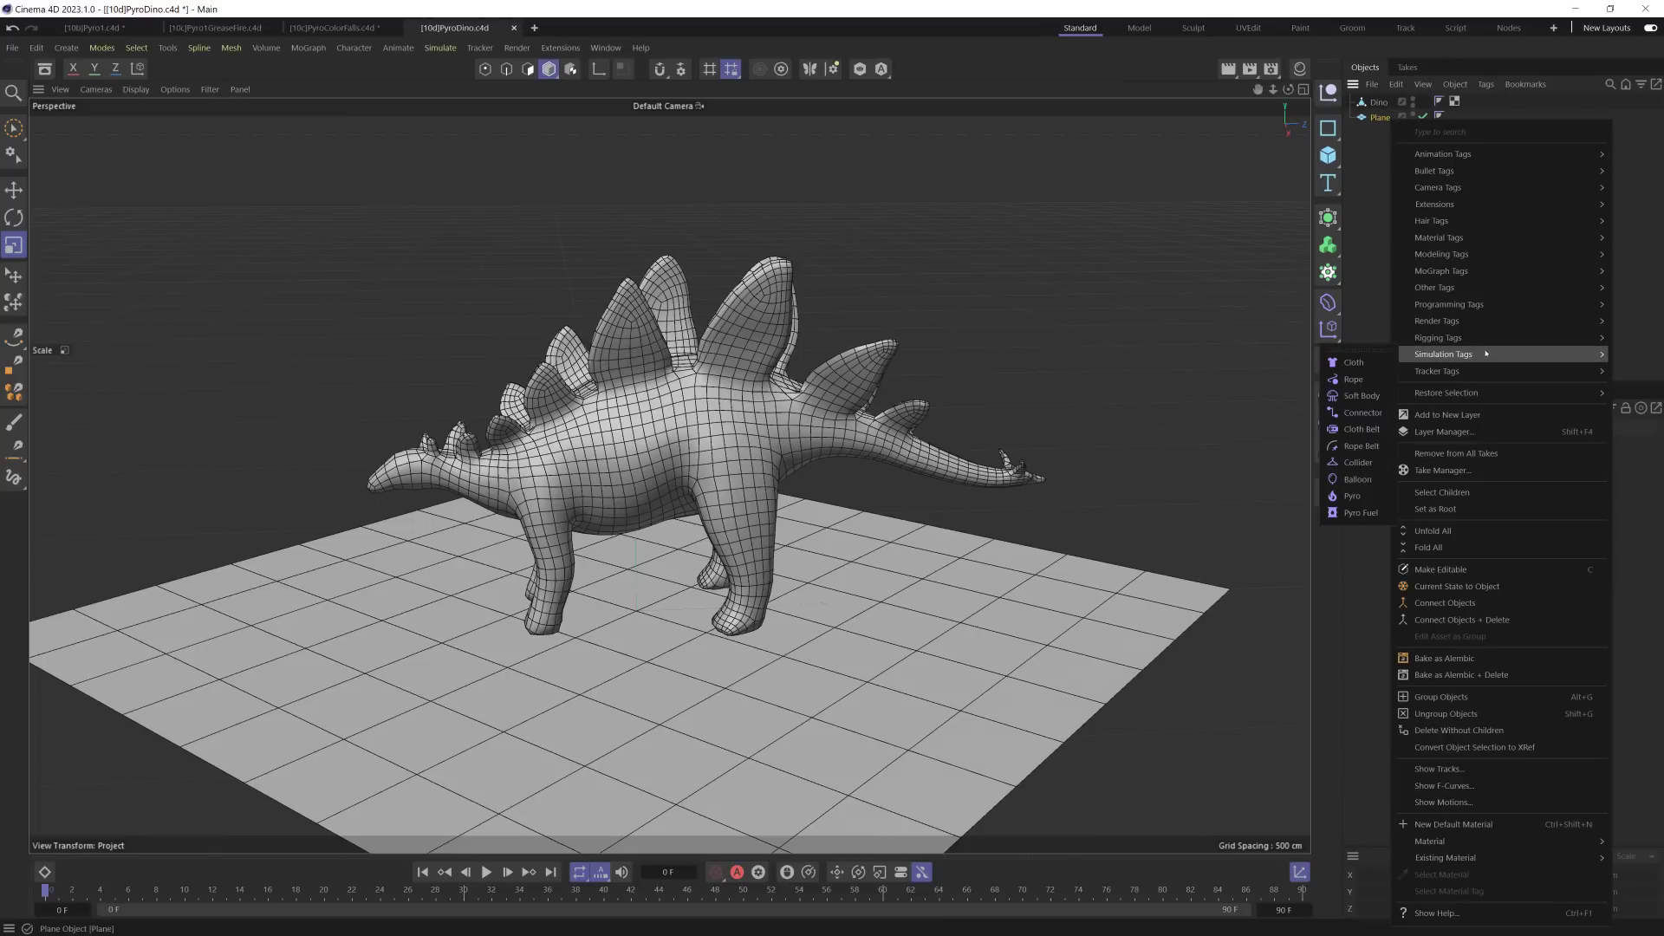
pyautogui.click(1368, 466)
# Step: Add a Cloth tag to Dino, lift it slightly above the floor, and lower Bendiness to 0
pyautogui.rightClick(1380, 102)
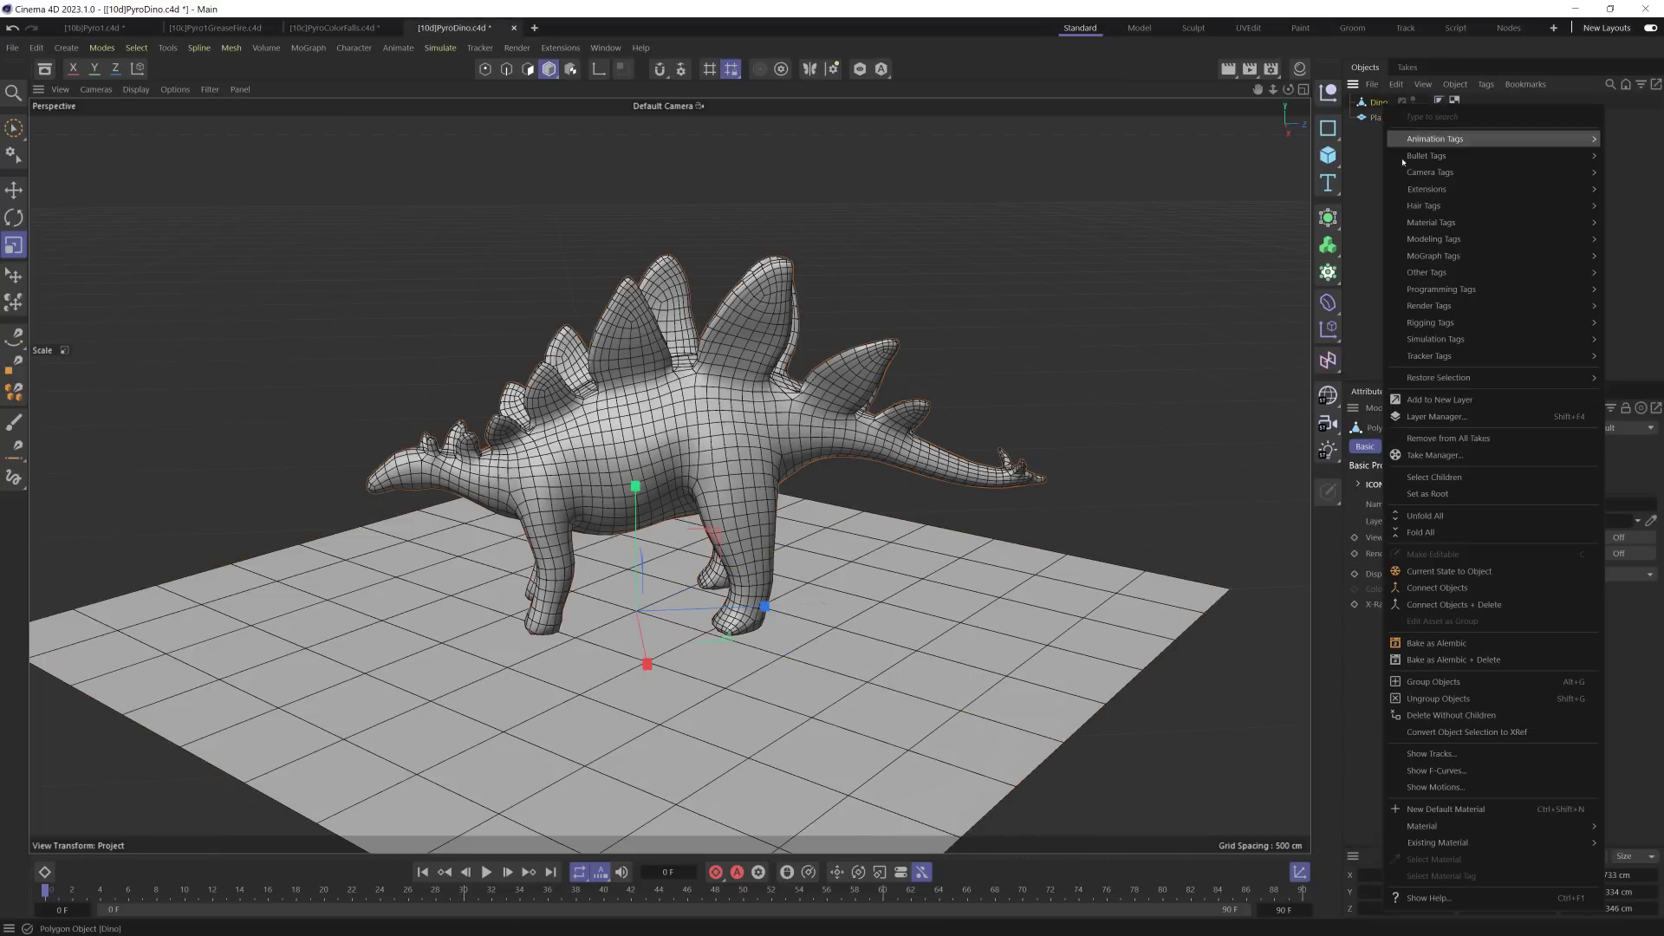
pyautogui.moveTo(1434, 338)
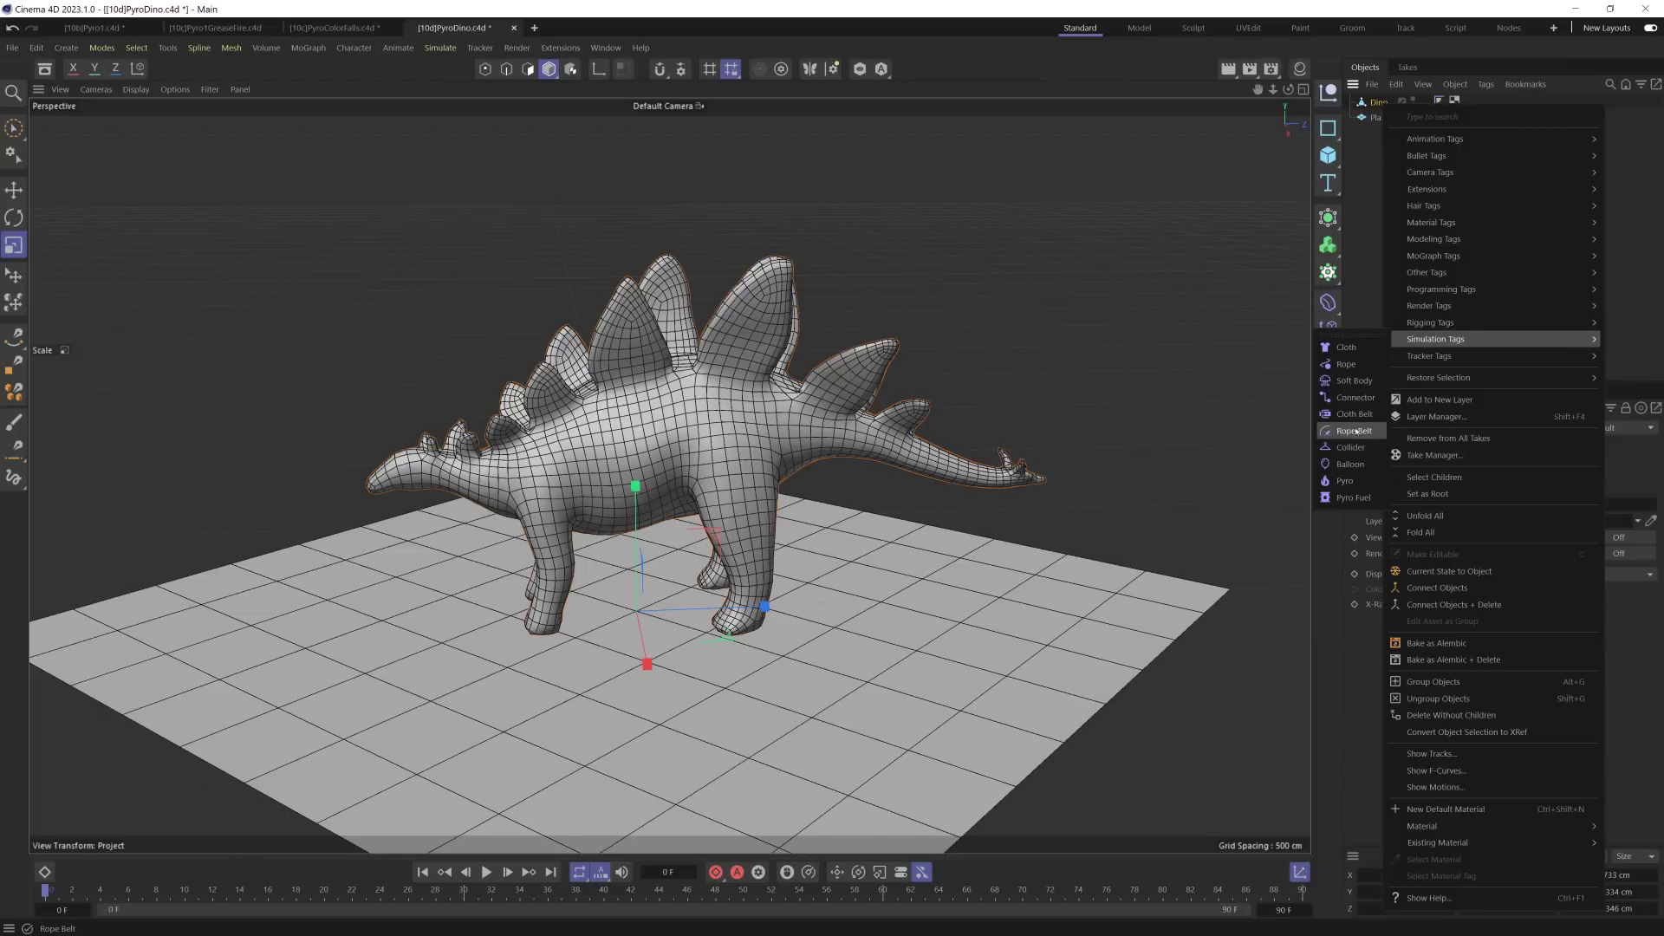
pyautogui.click(1353, 350)
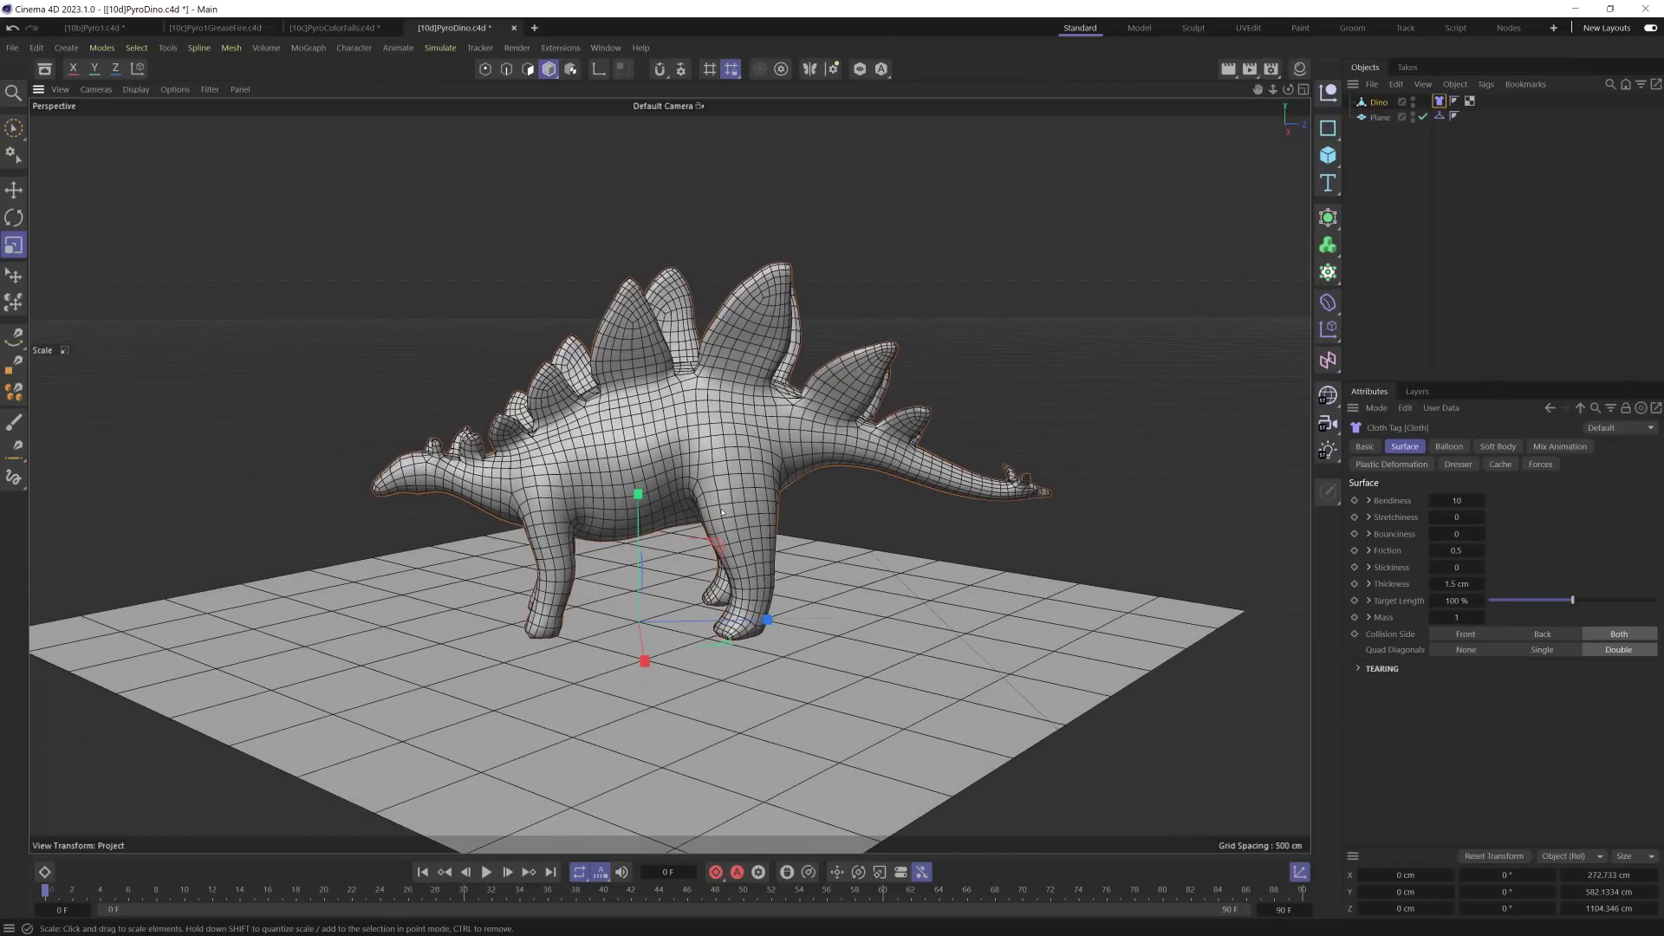
pyautogui.press('e')
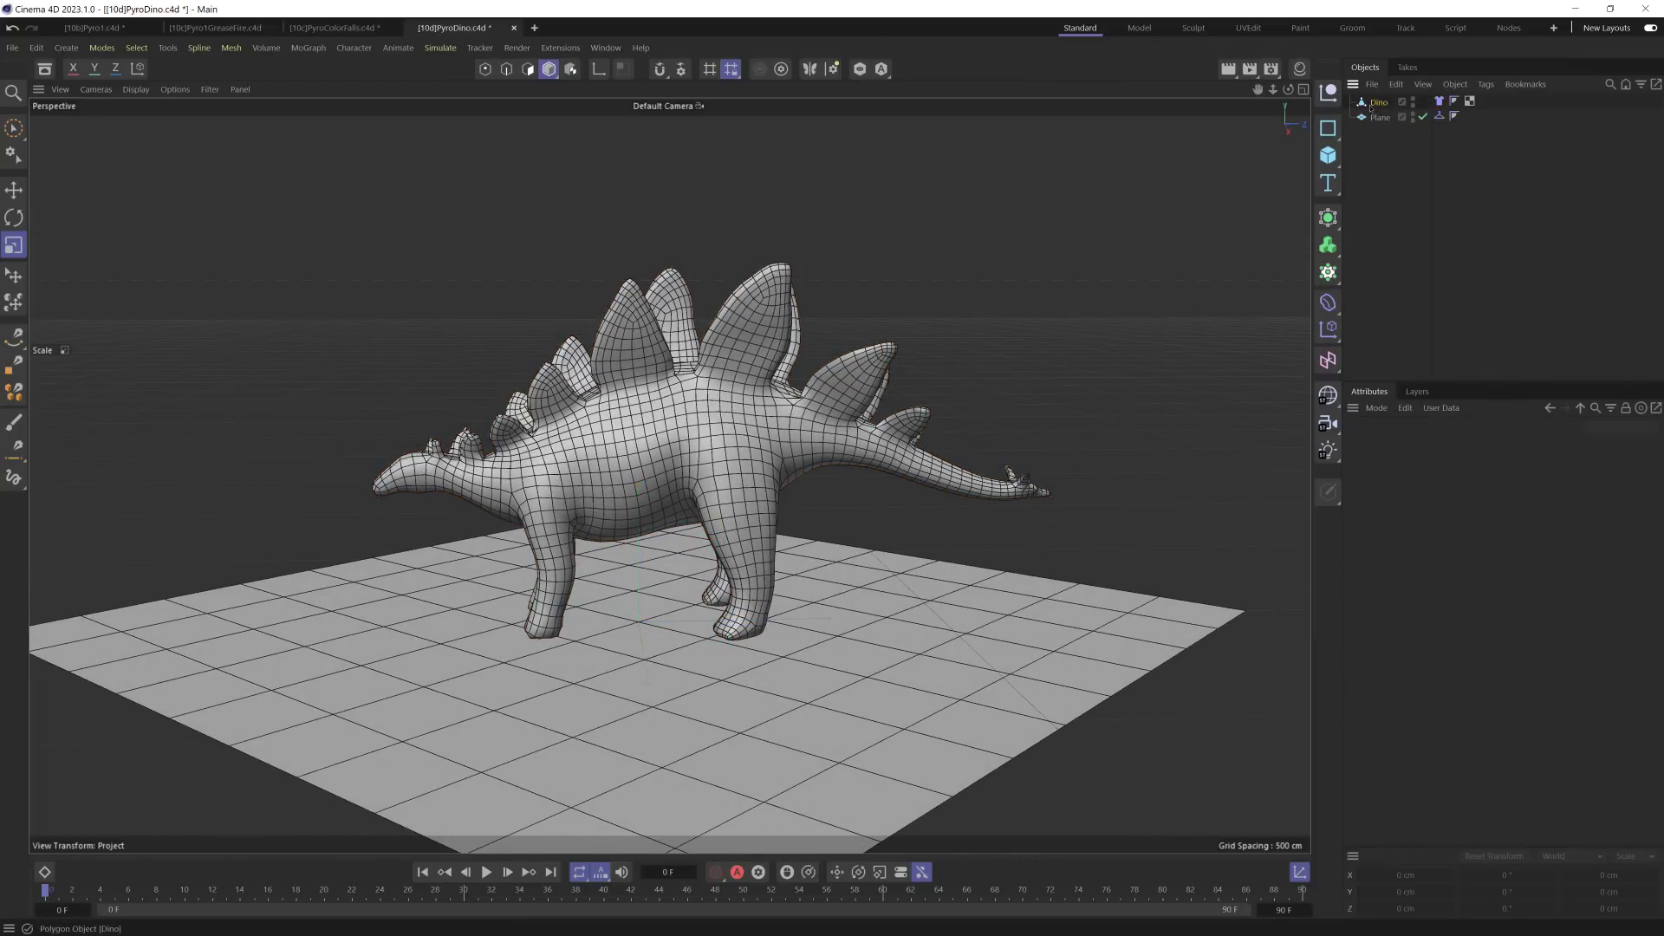
pyautogui.moveTo(638, 495); pyautogui.dragTo(639, 490)
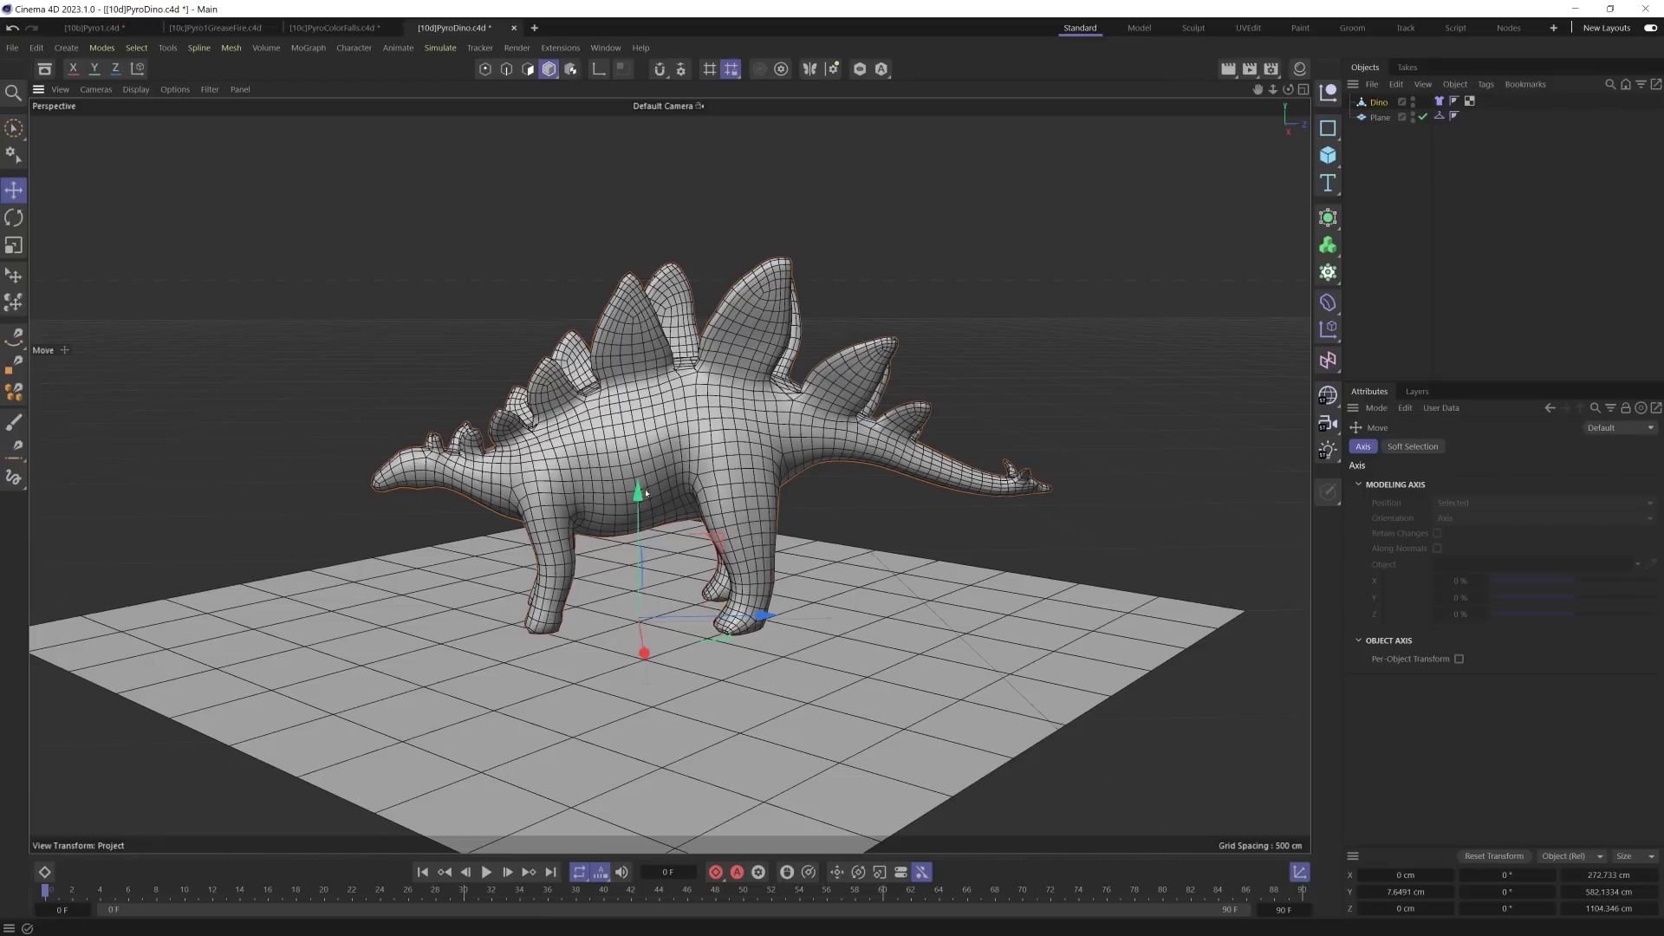
pyautogui.click(1439, 102)
pyautogui.doubleClick(1456, 500)
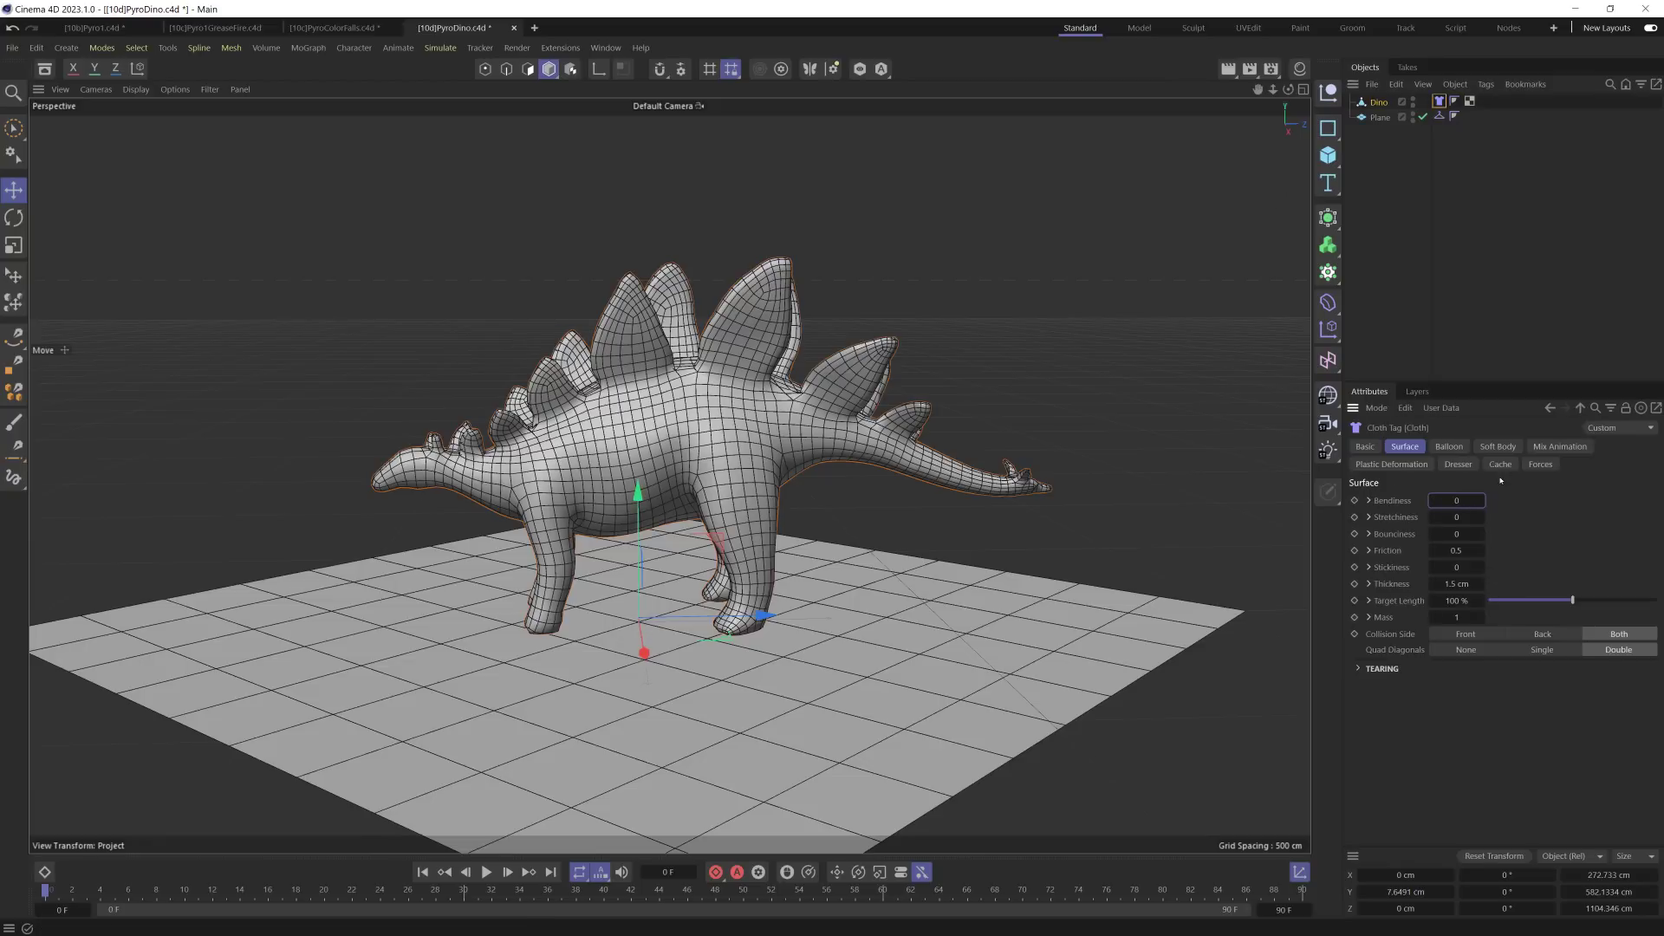
pyautogui.click(1498, 447)
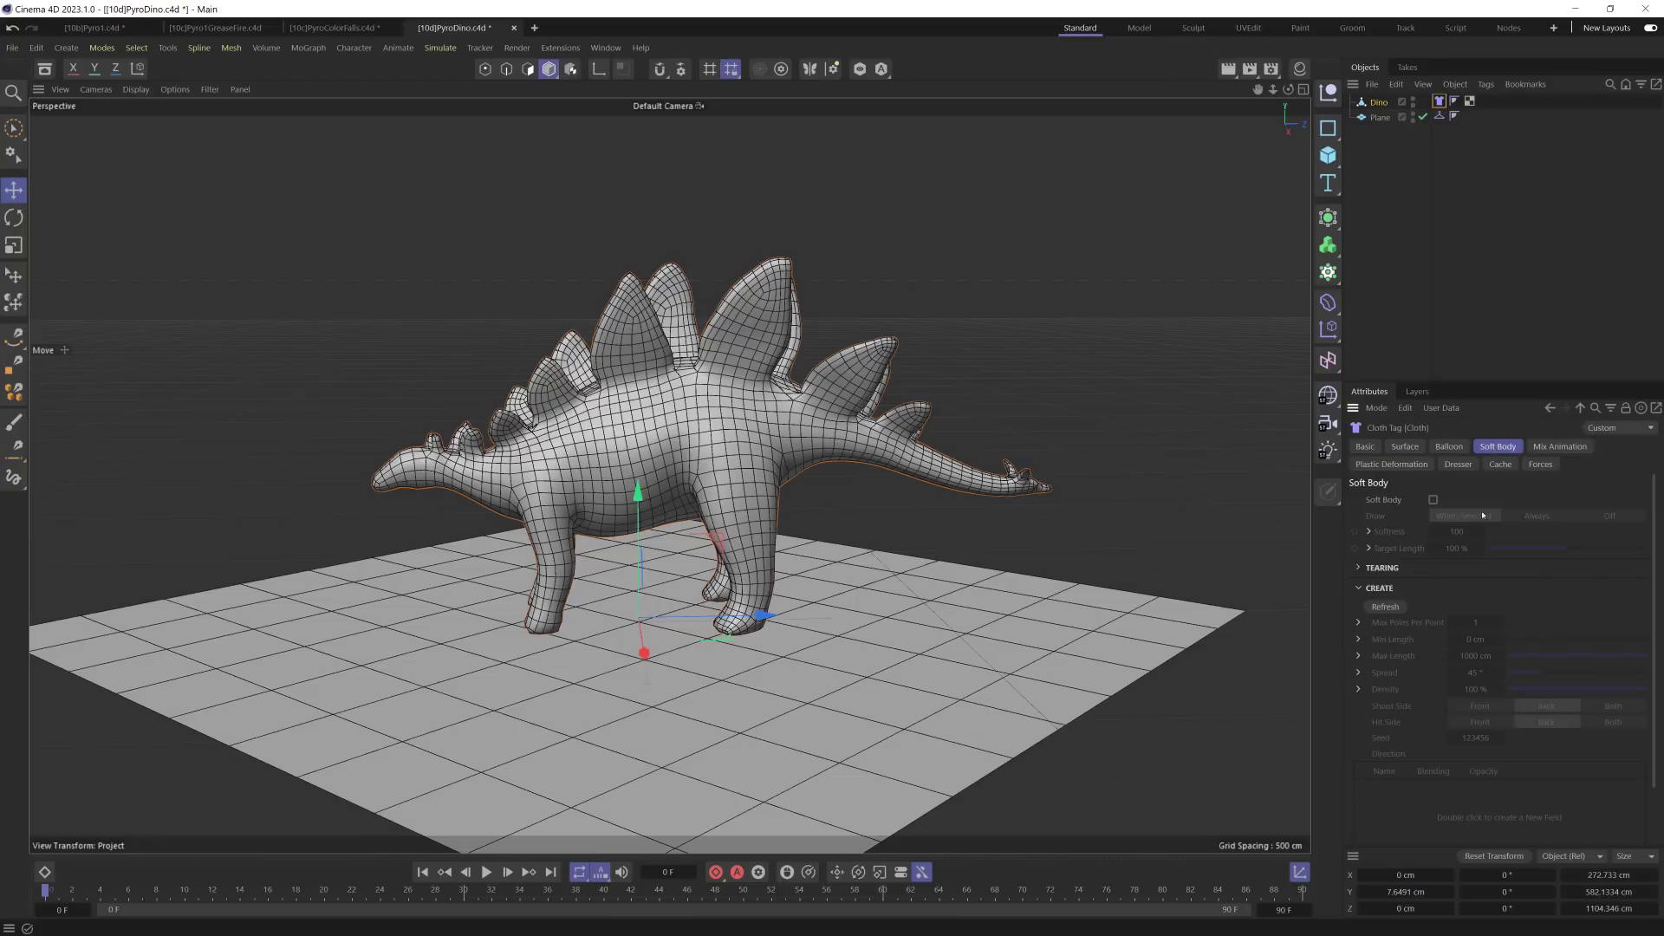
# Step: Enable Soft Body on Dino's cloth with Min Length 12 cm, Max Poles Per Point 2, Spread 93°
pyautogui.click(1433, 500)
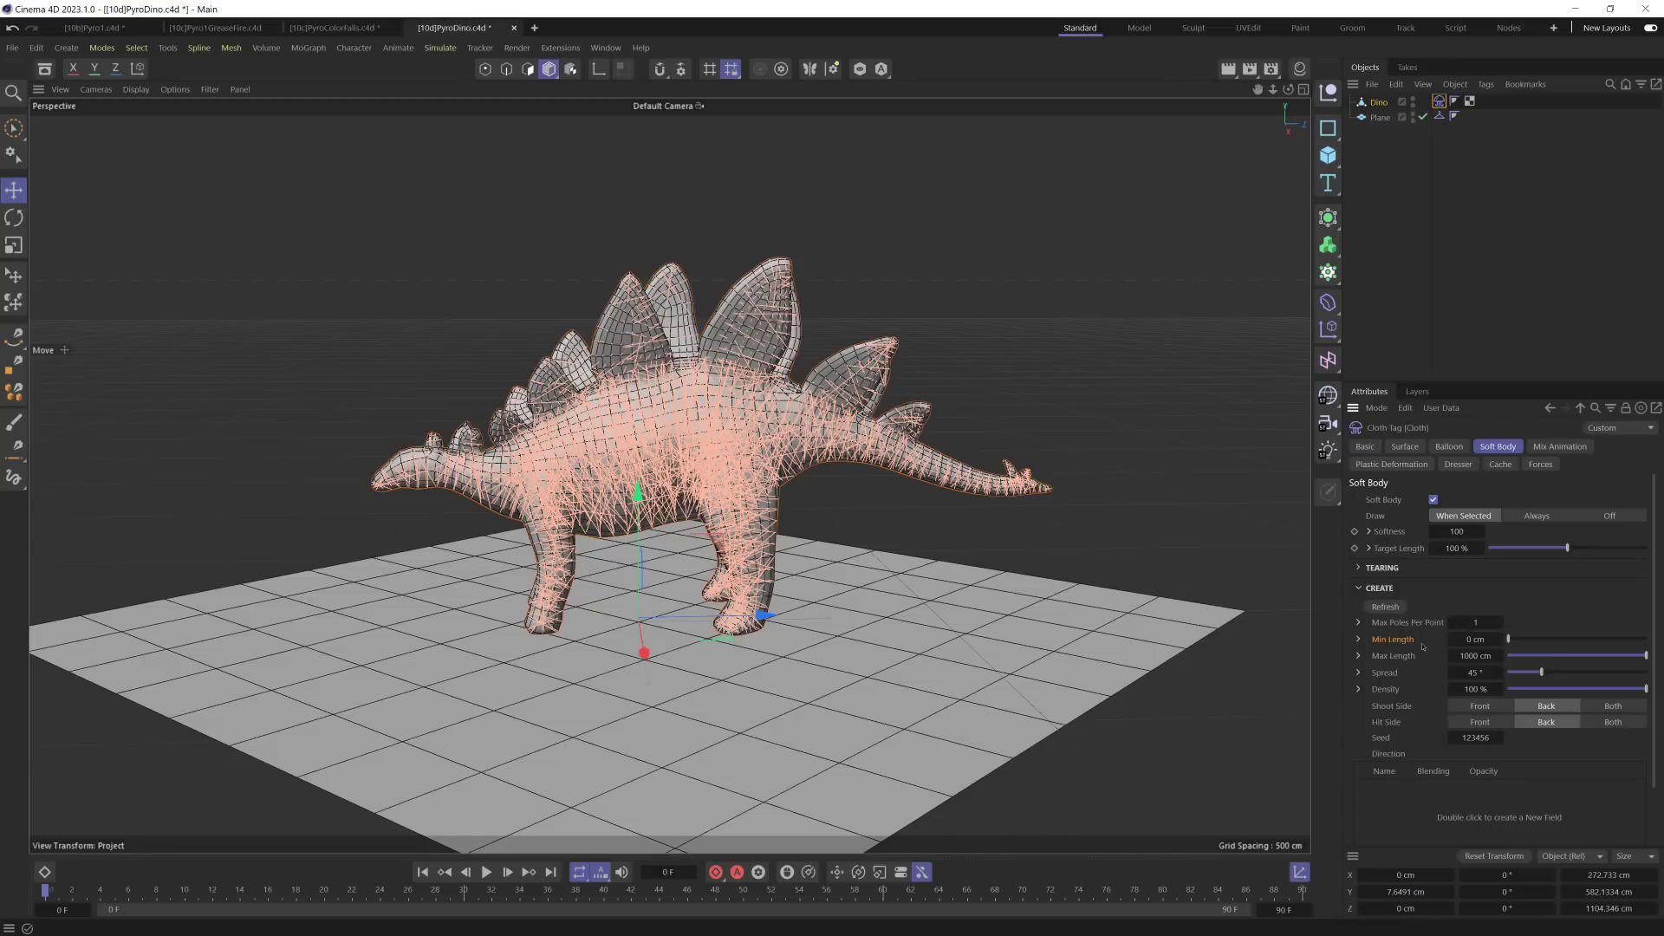
pyautogui.moveTo(1508, 639); pyautogui.dragTo(1521, 643)
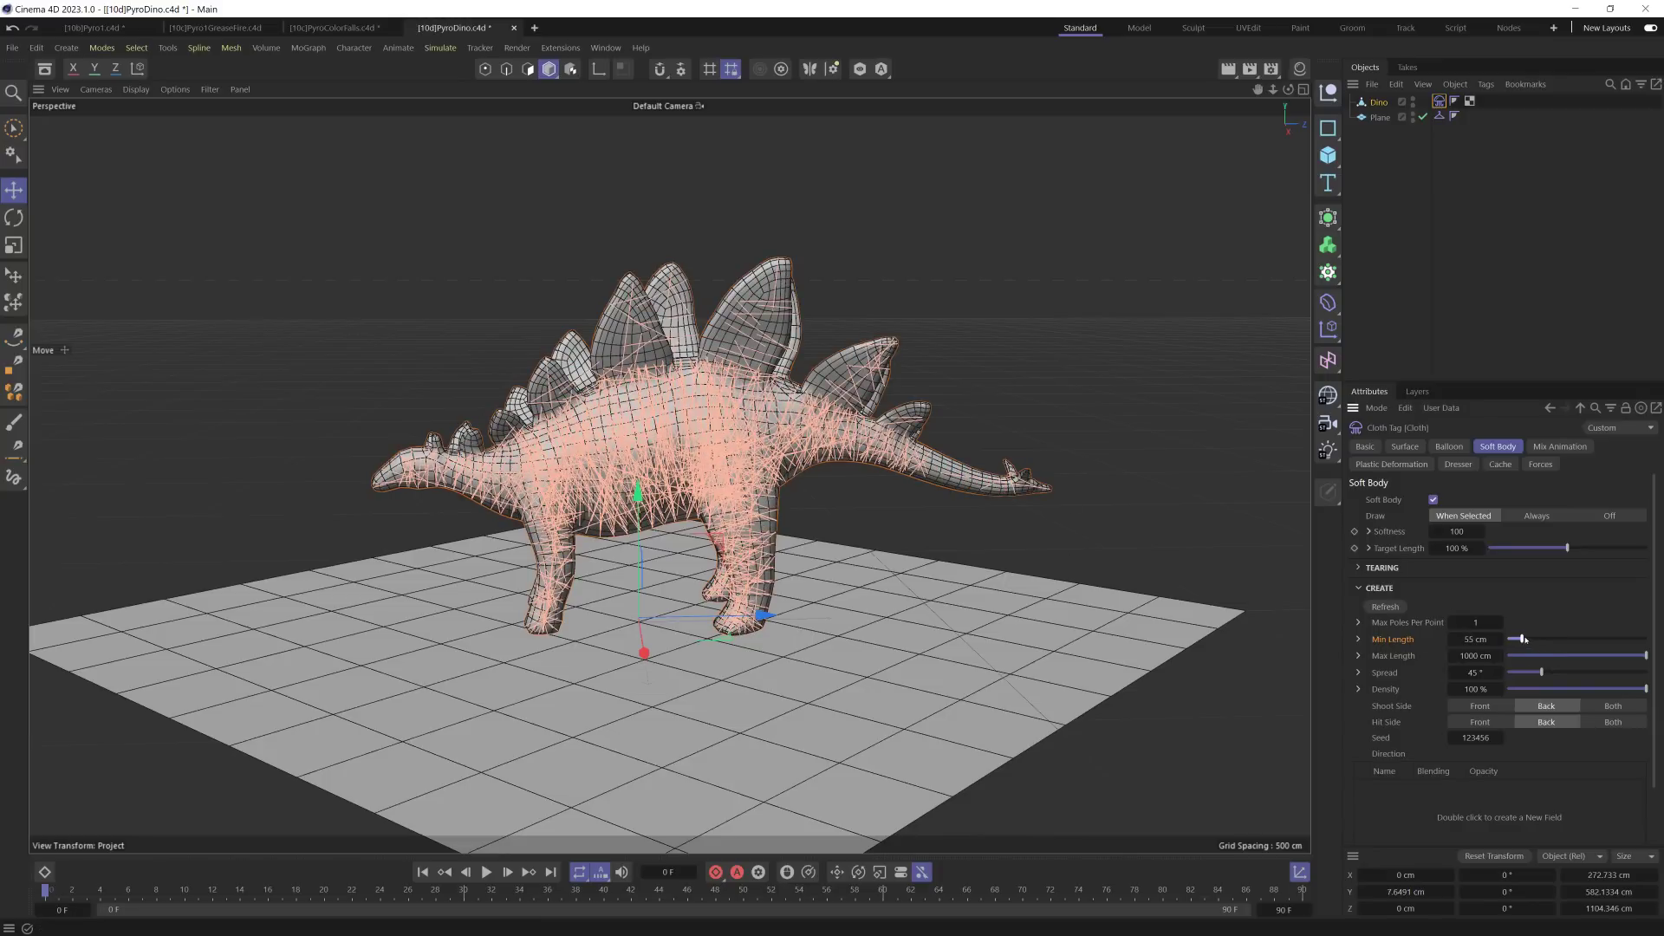
pyautogui.moveTo(1524, 638); pyautogui.dragTo(1516, 642)
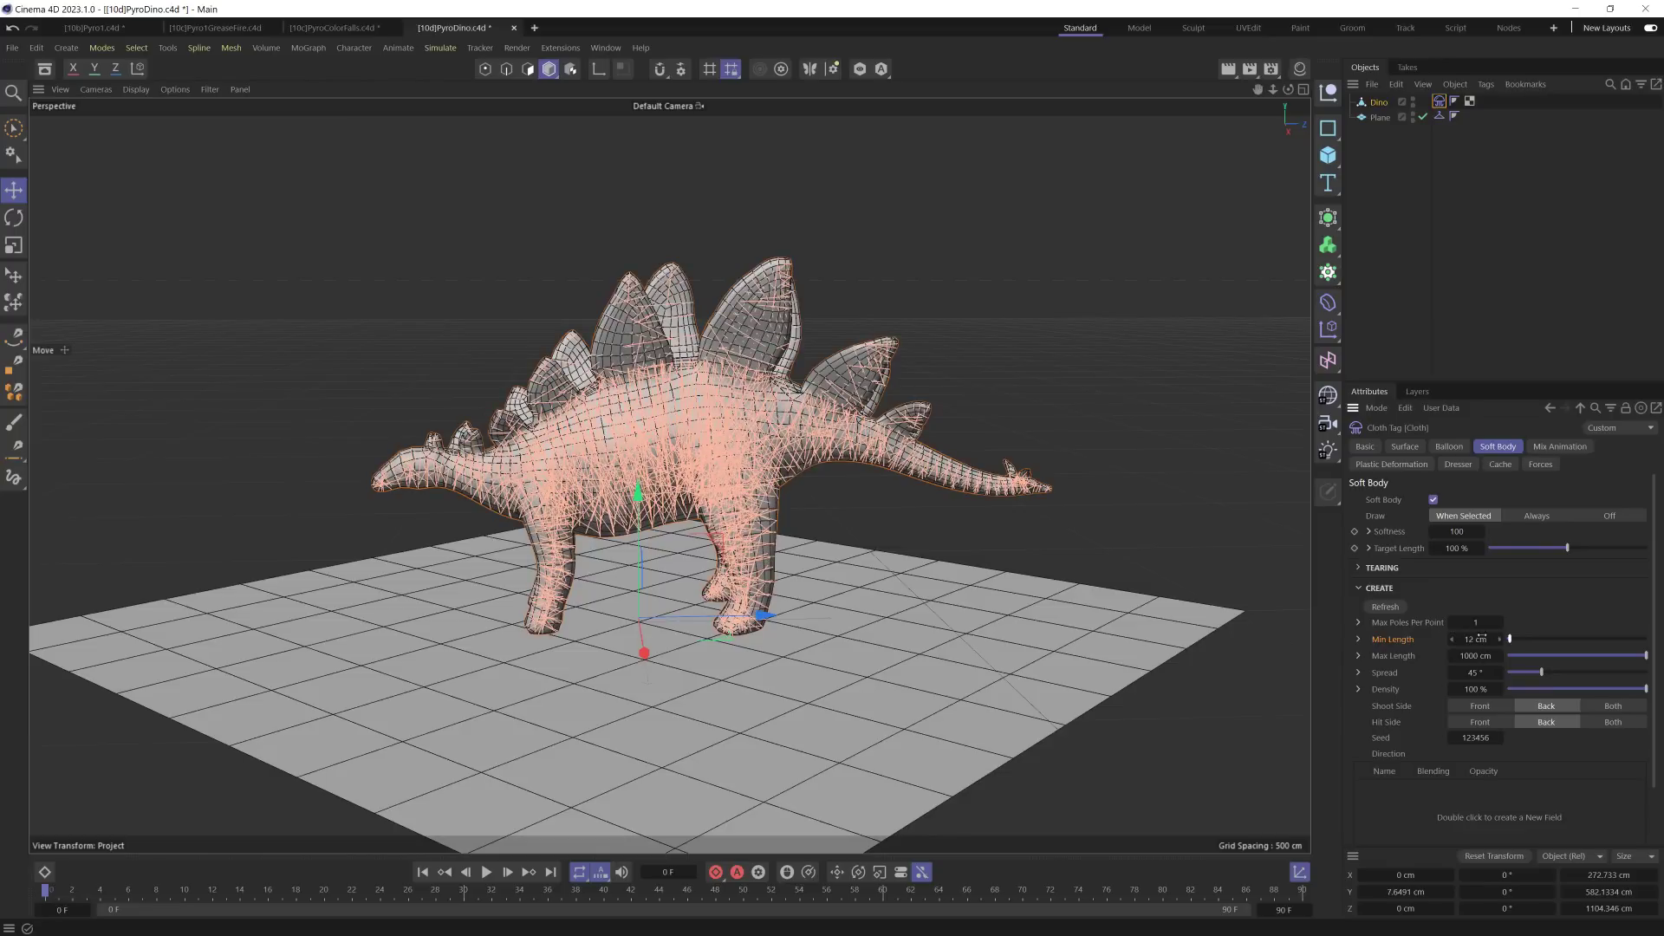
pyautogui.click(1500, 623)
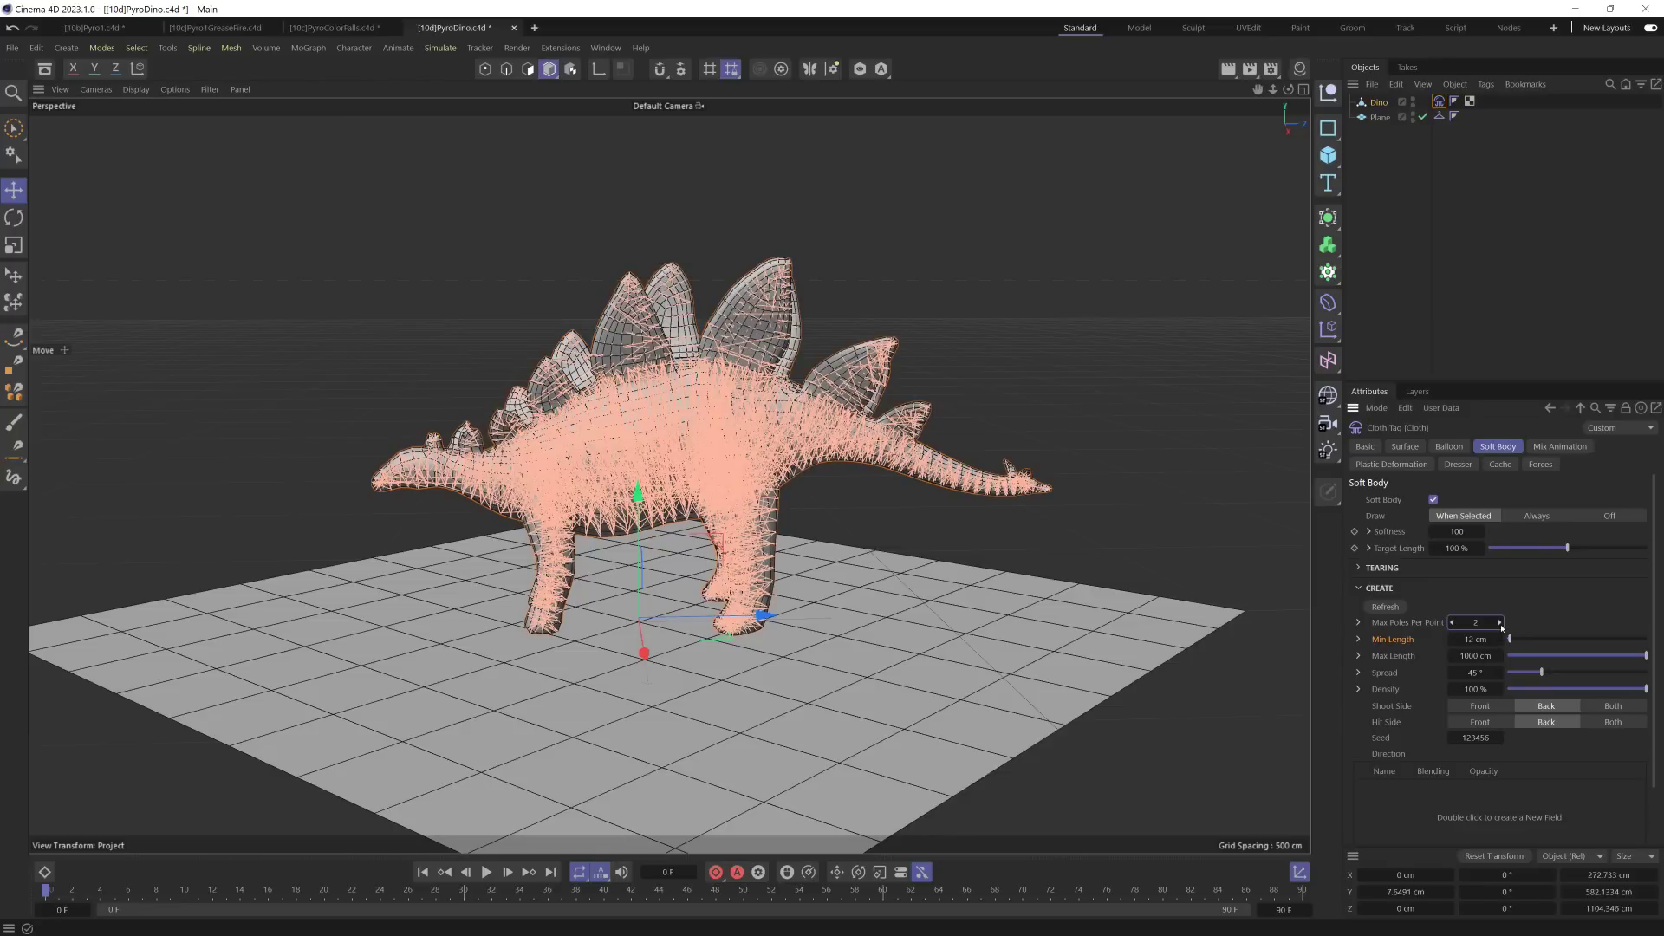
pyautogui.moveTo(1541, 672); pyautogui.dragTo(1579, 673)
pyautogui.scroll(1, 724, 441)
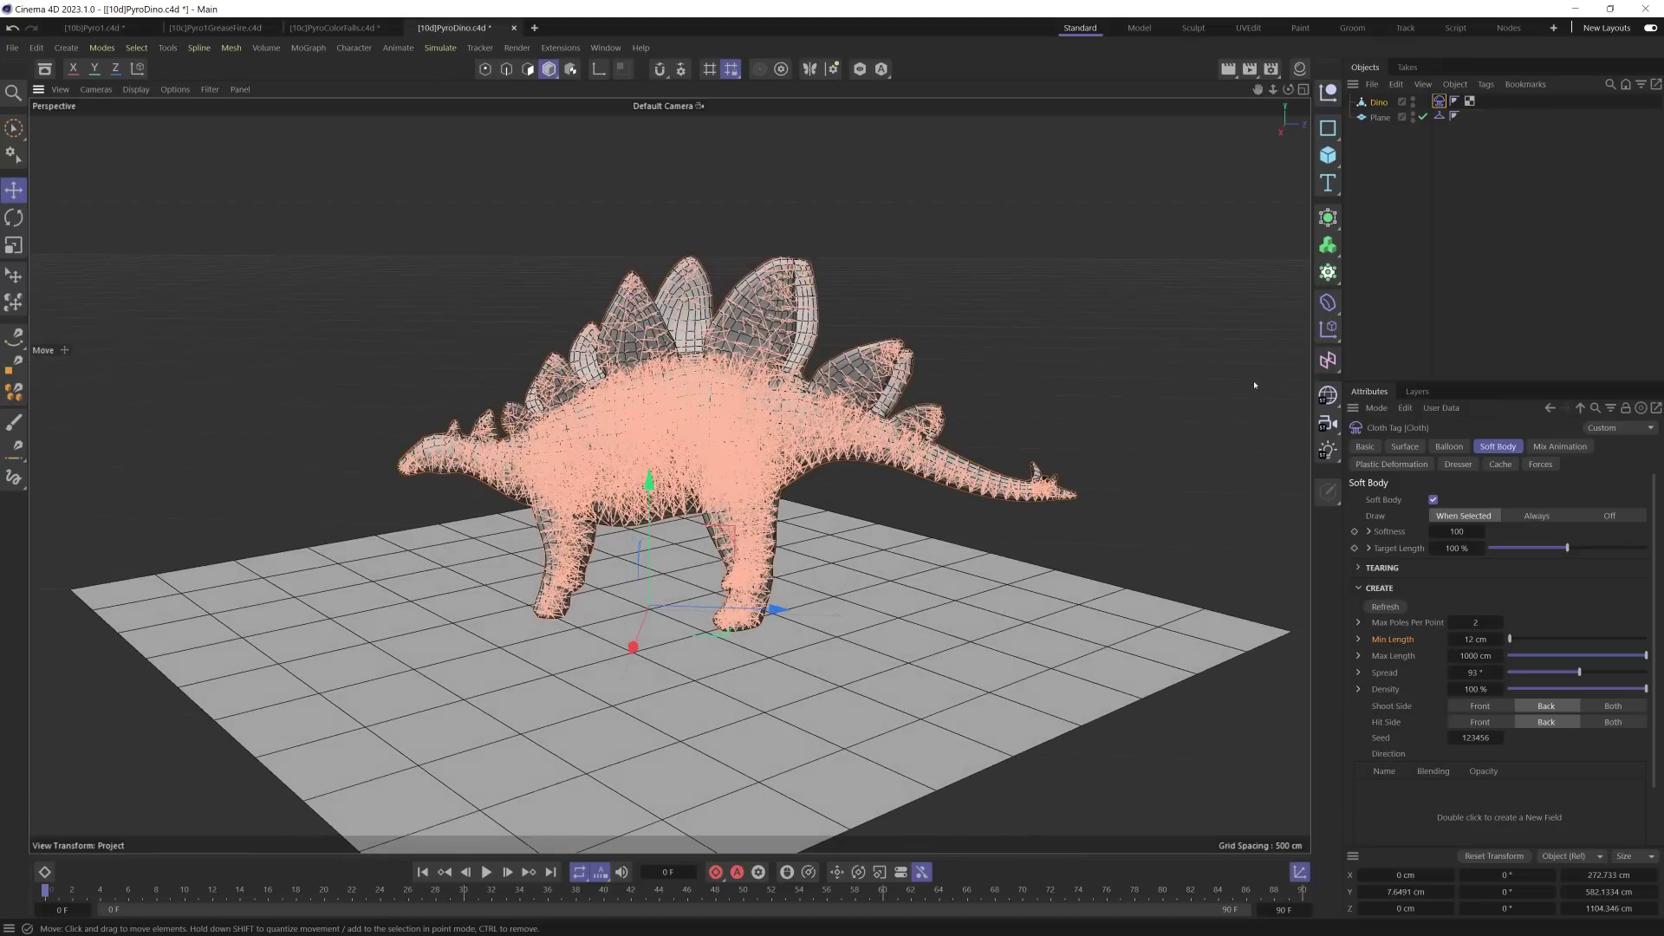
pyautogui.hotkey('ctrl', 'shift', 'a')
# Step: Play the cloth simulation to frame 45 and check Dino's cloth surface stickiness
pyautogui.scroll(2, 769, 446)
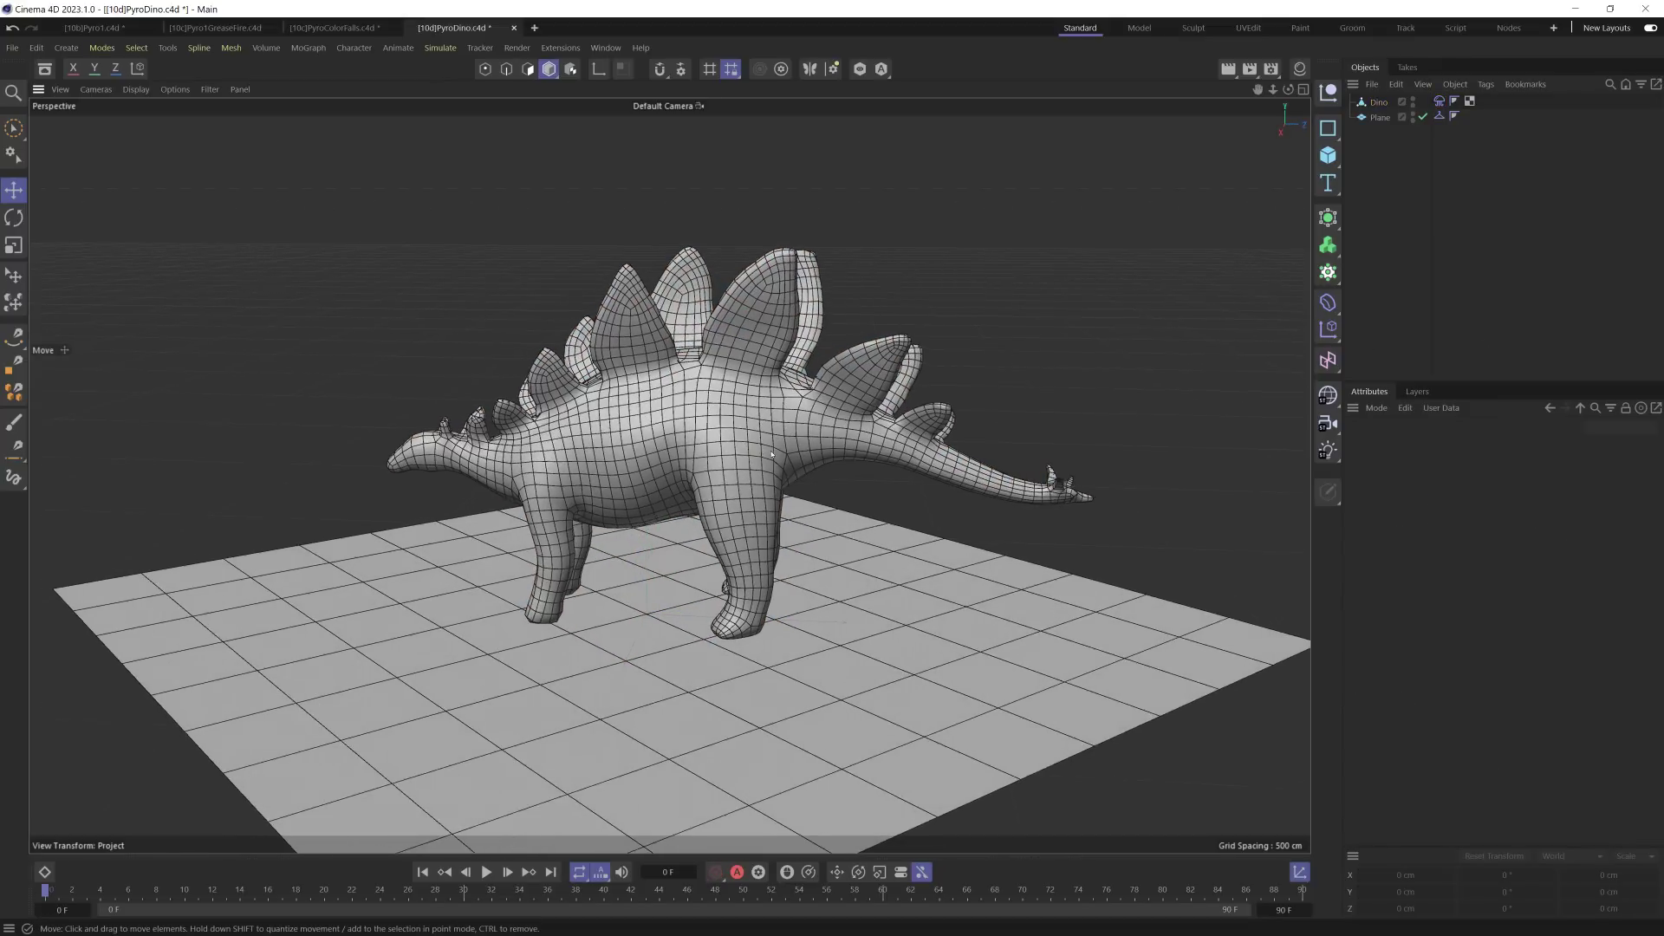
pyautogui.click(486, 871)
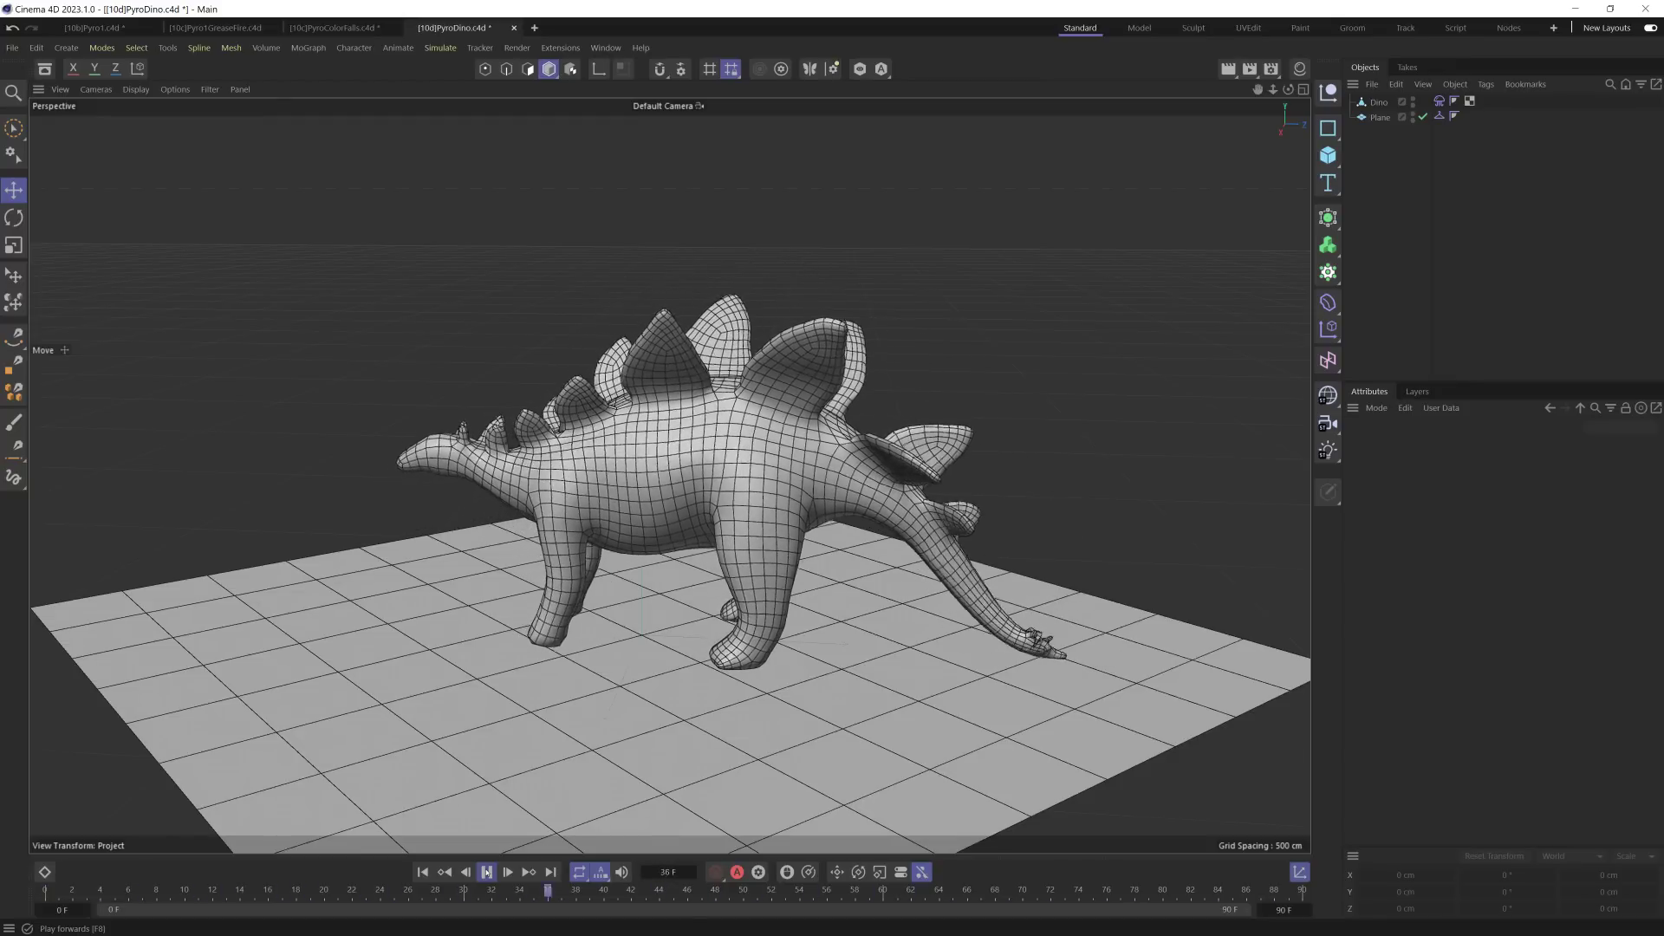
pyautogui.click(487, 872)
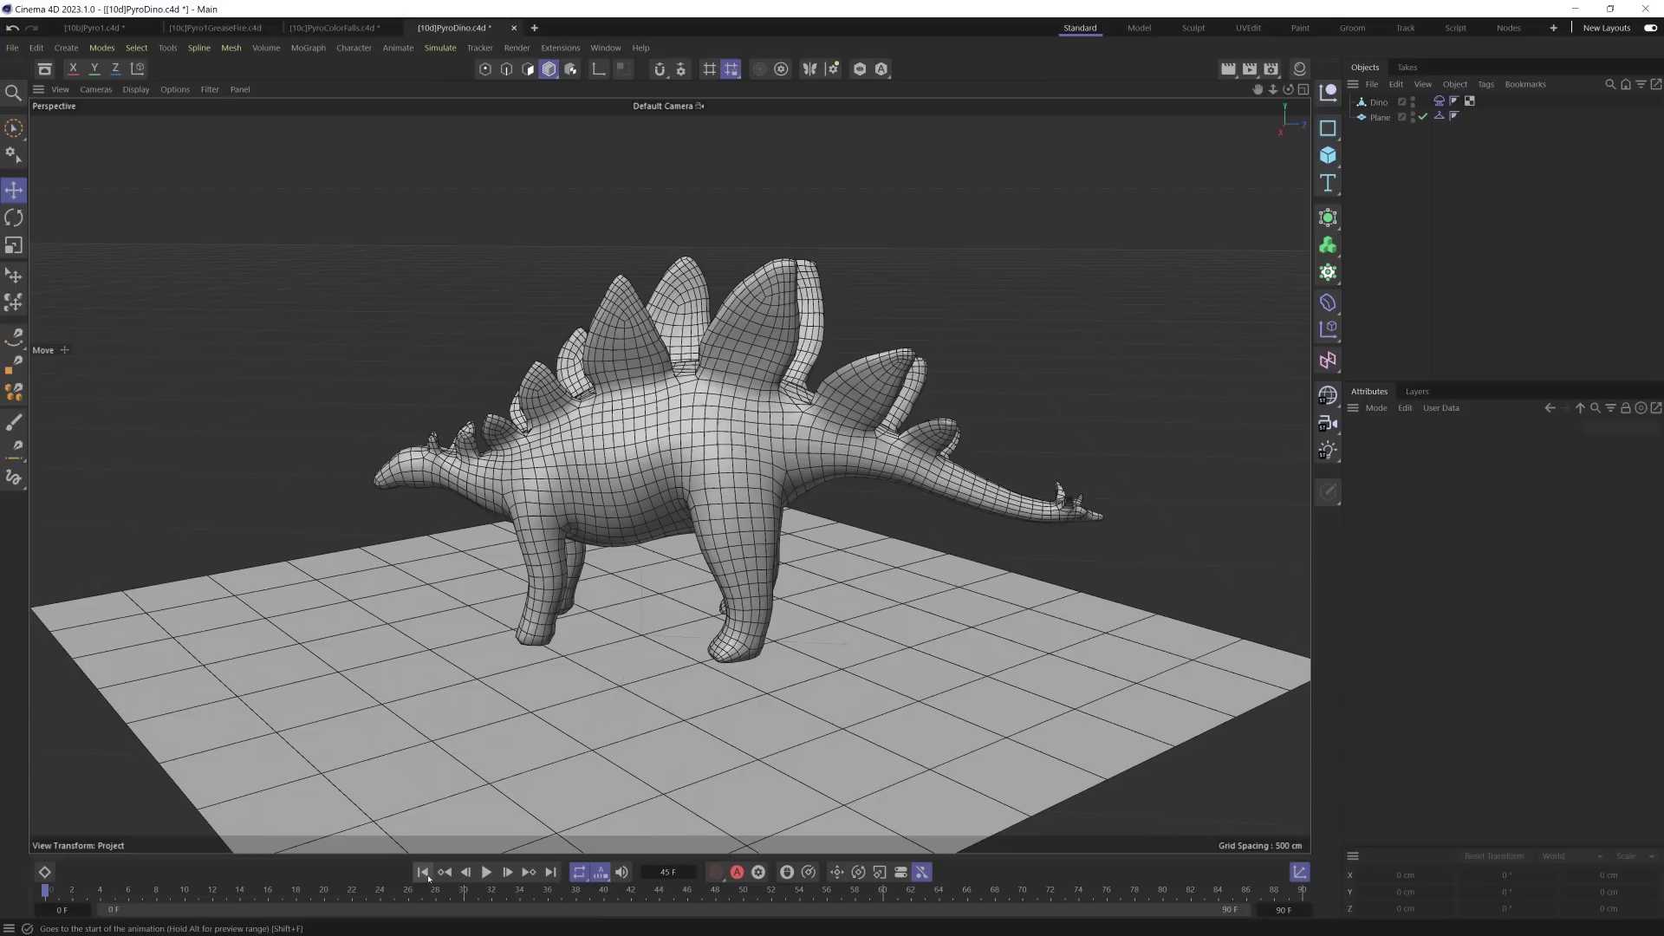
pyautogui.click(1439, 102)
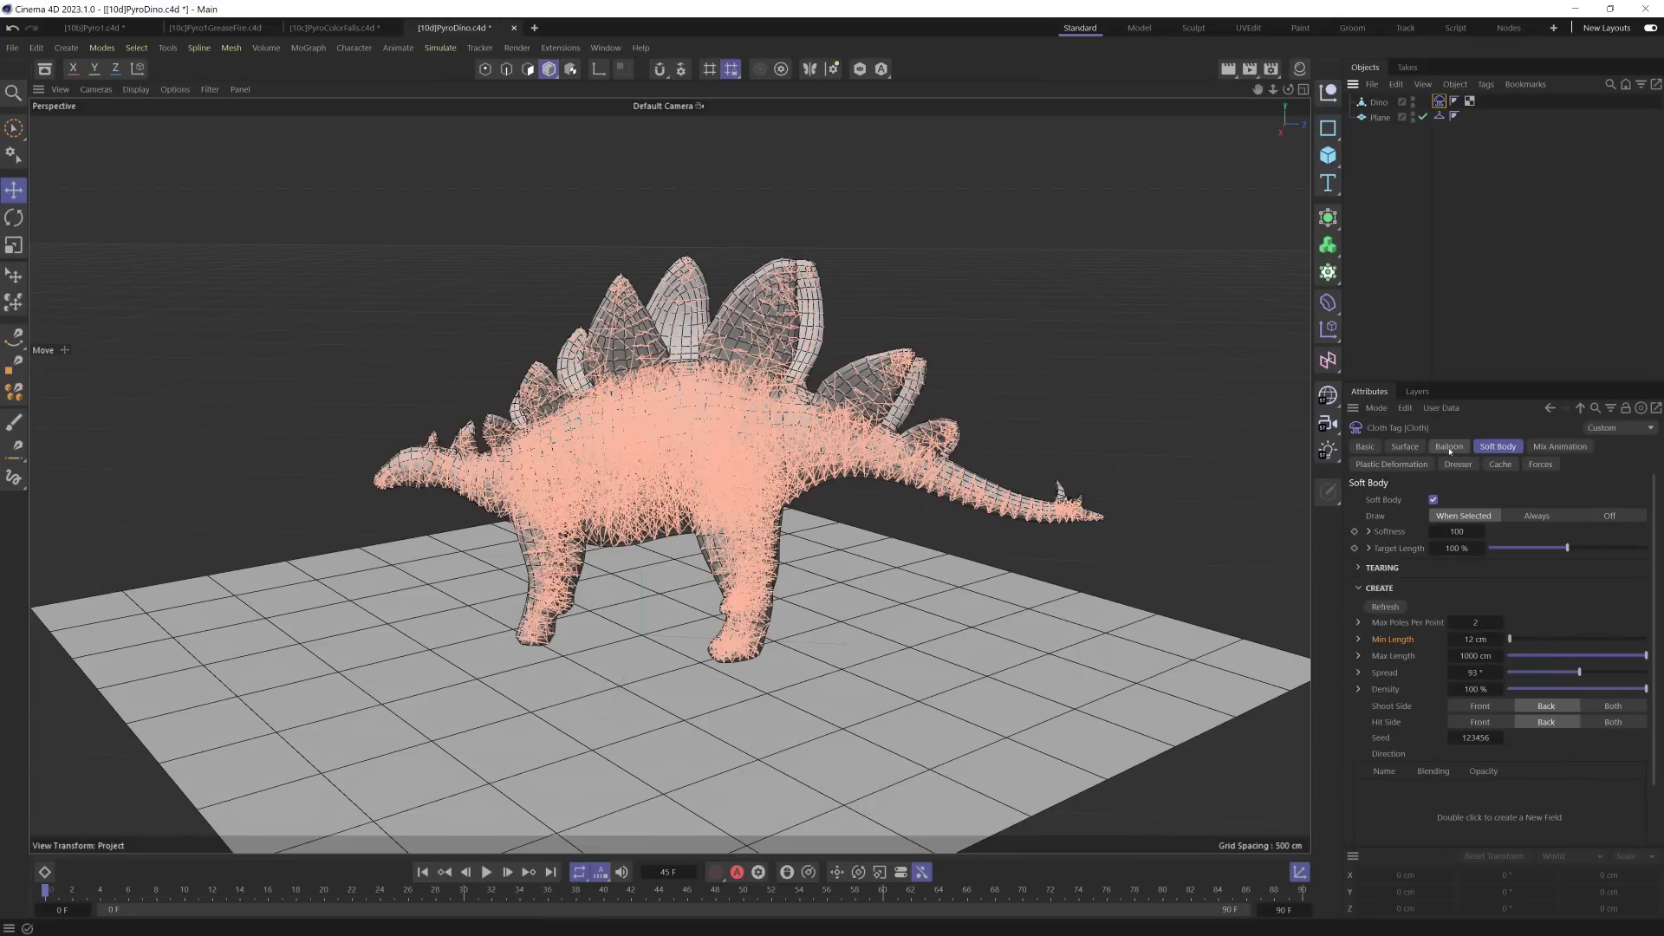
pyautogui.click(1405, 446)
pyautogui.click(1477, 569)
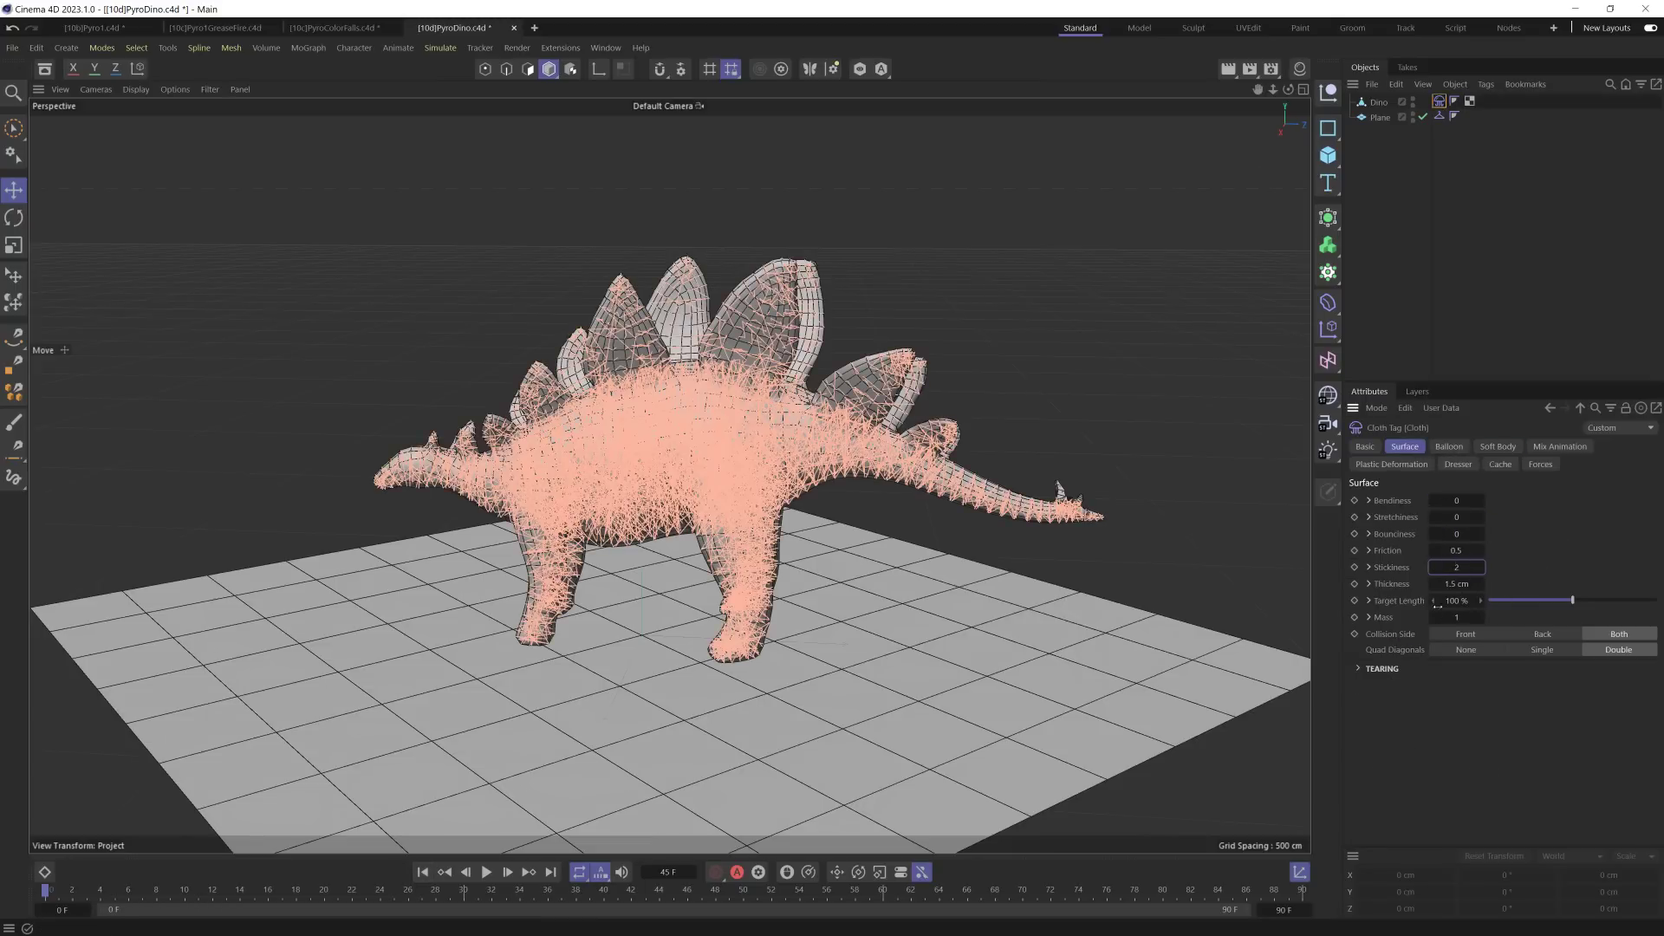
# Step: Set the Plane collider's Stick value to 2, play the collapse to frame 78, and deselect the tag
pyautogui.click(1439, 116)
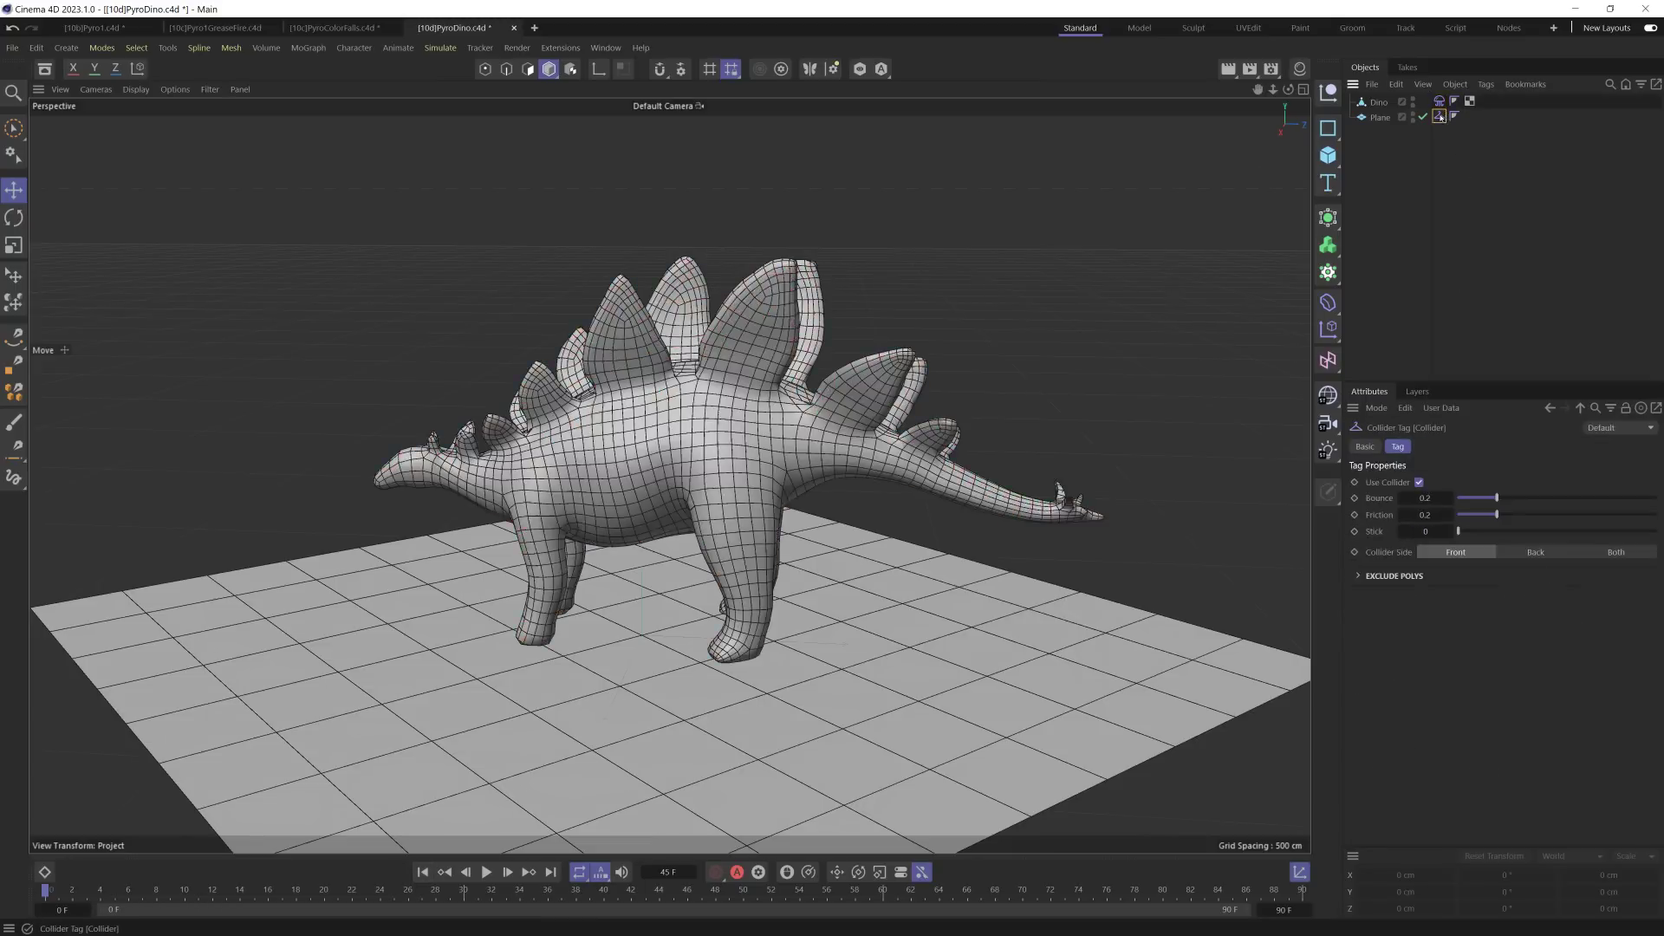
pyautogui.click(1425, 531)
pyautogui.write('2')
pyautogui.press('Return')
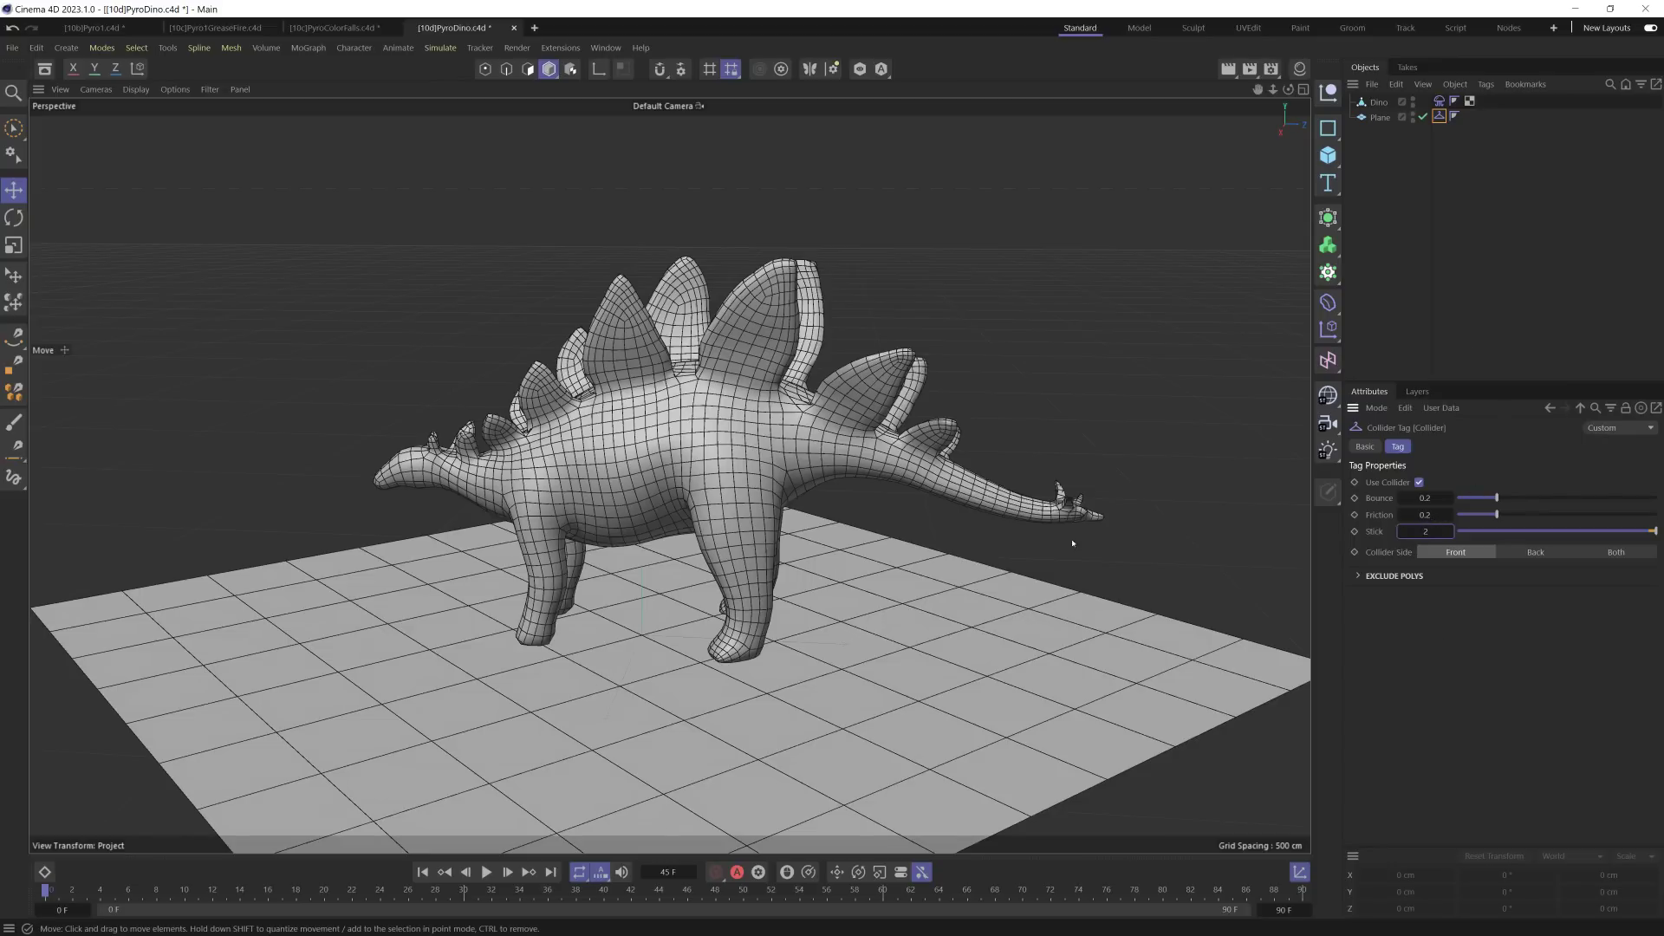
pyautogui.click(1439, 102)
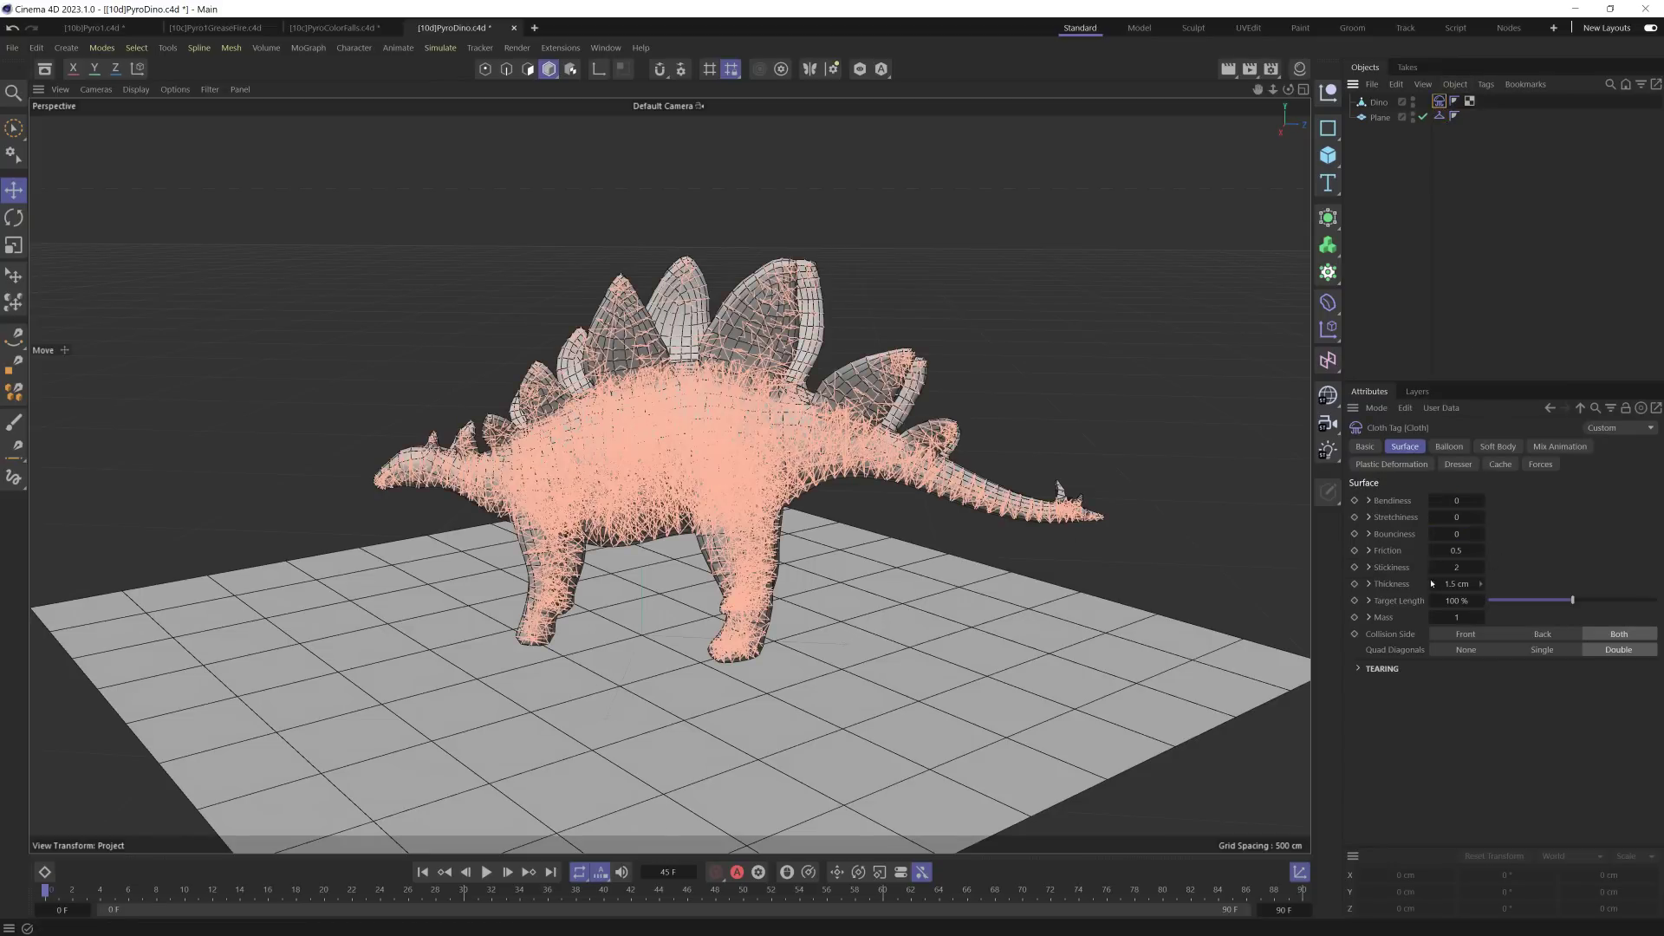
pyautogui.click(1498, 447)
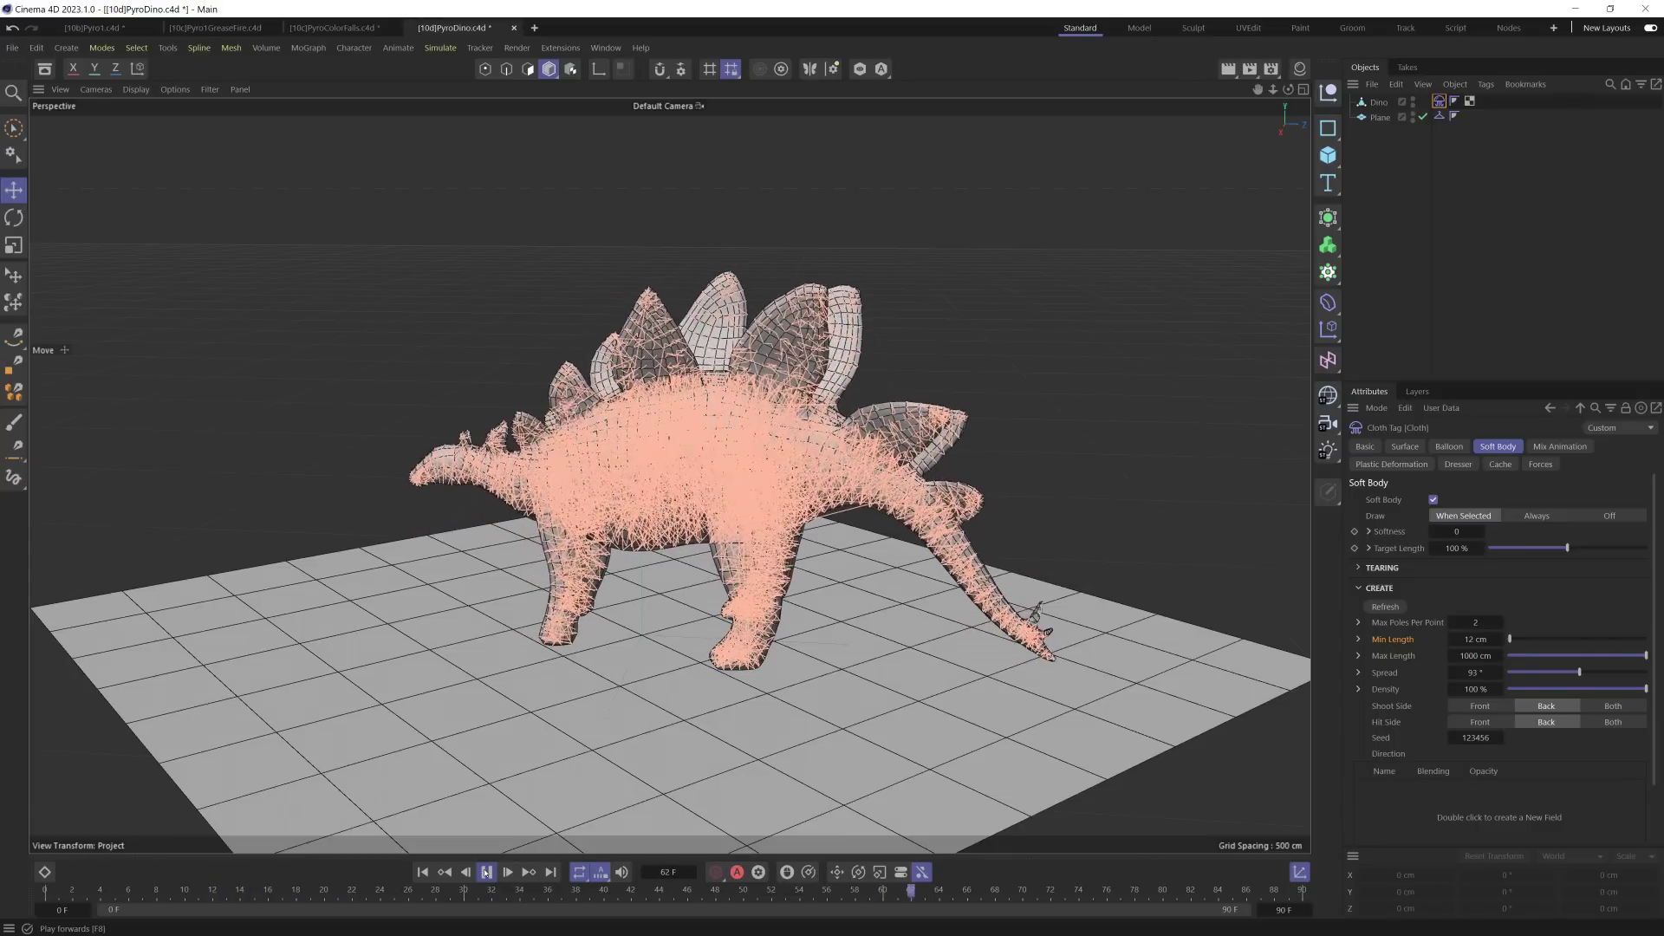
pyautogui.click(486, 872)
pyautogui.click(1002, 597)
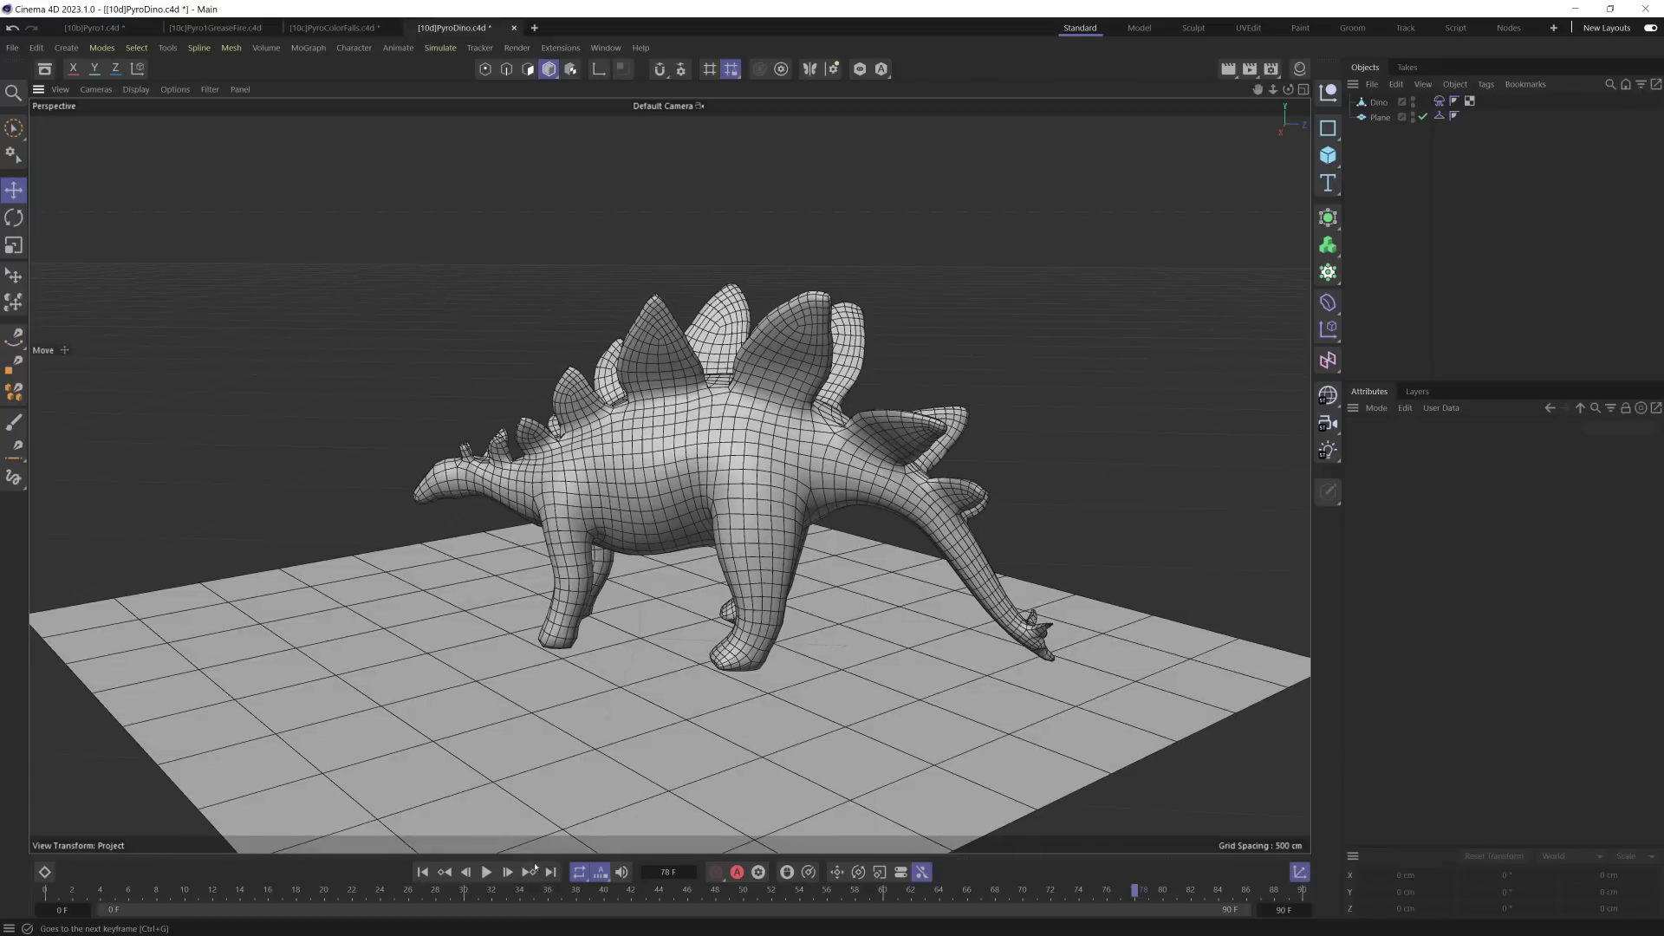
pyautogui.click(486, 872)
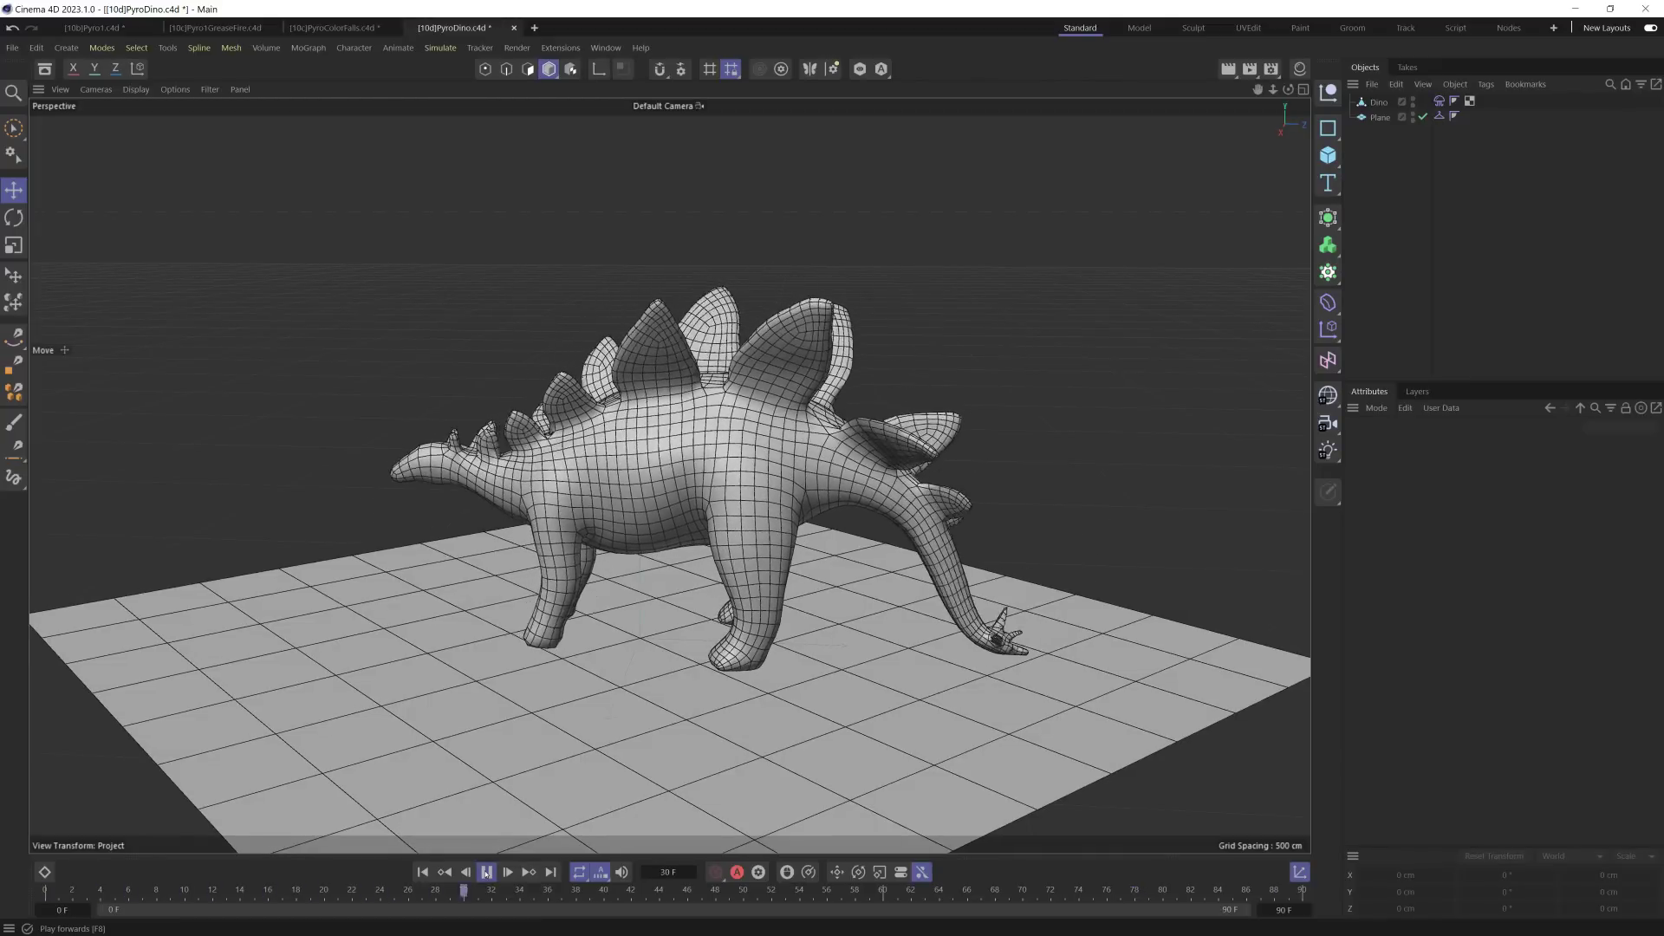
pyautogui.click(486, 872)
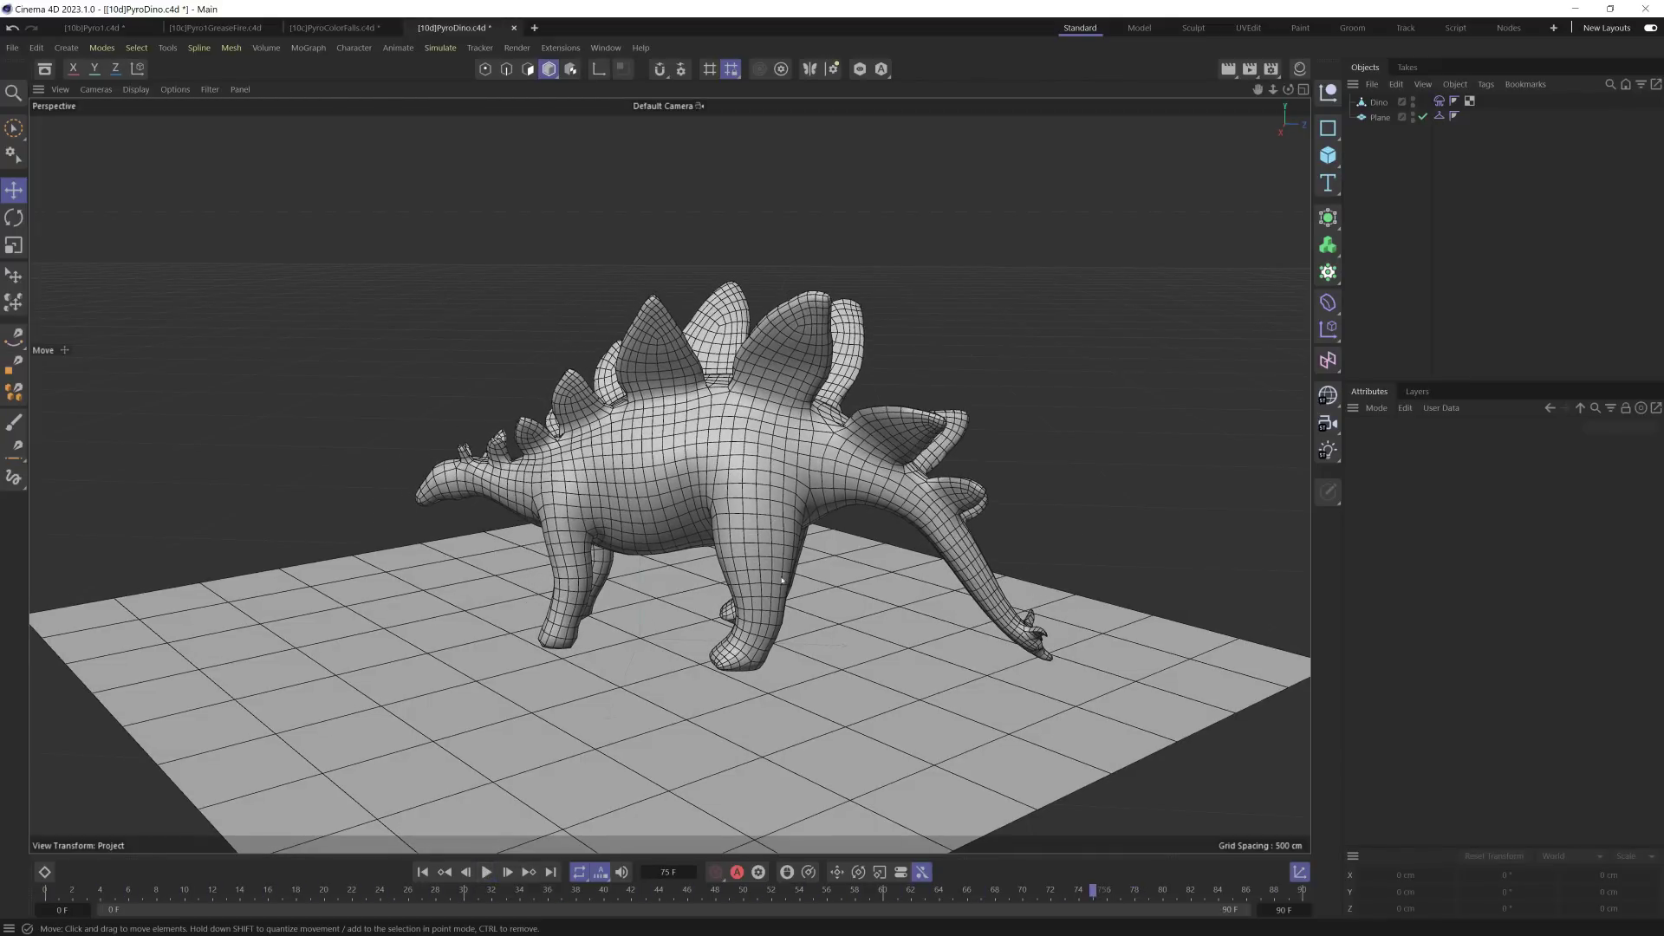
pyautogui.keyDown('alt'); pyautogui.moveTo(730, 569); pyautogui.dragTo(650, 551); pyautogui.keyUp('alt')
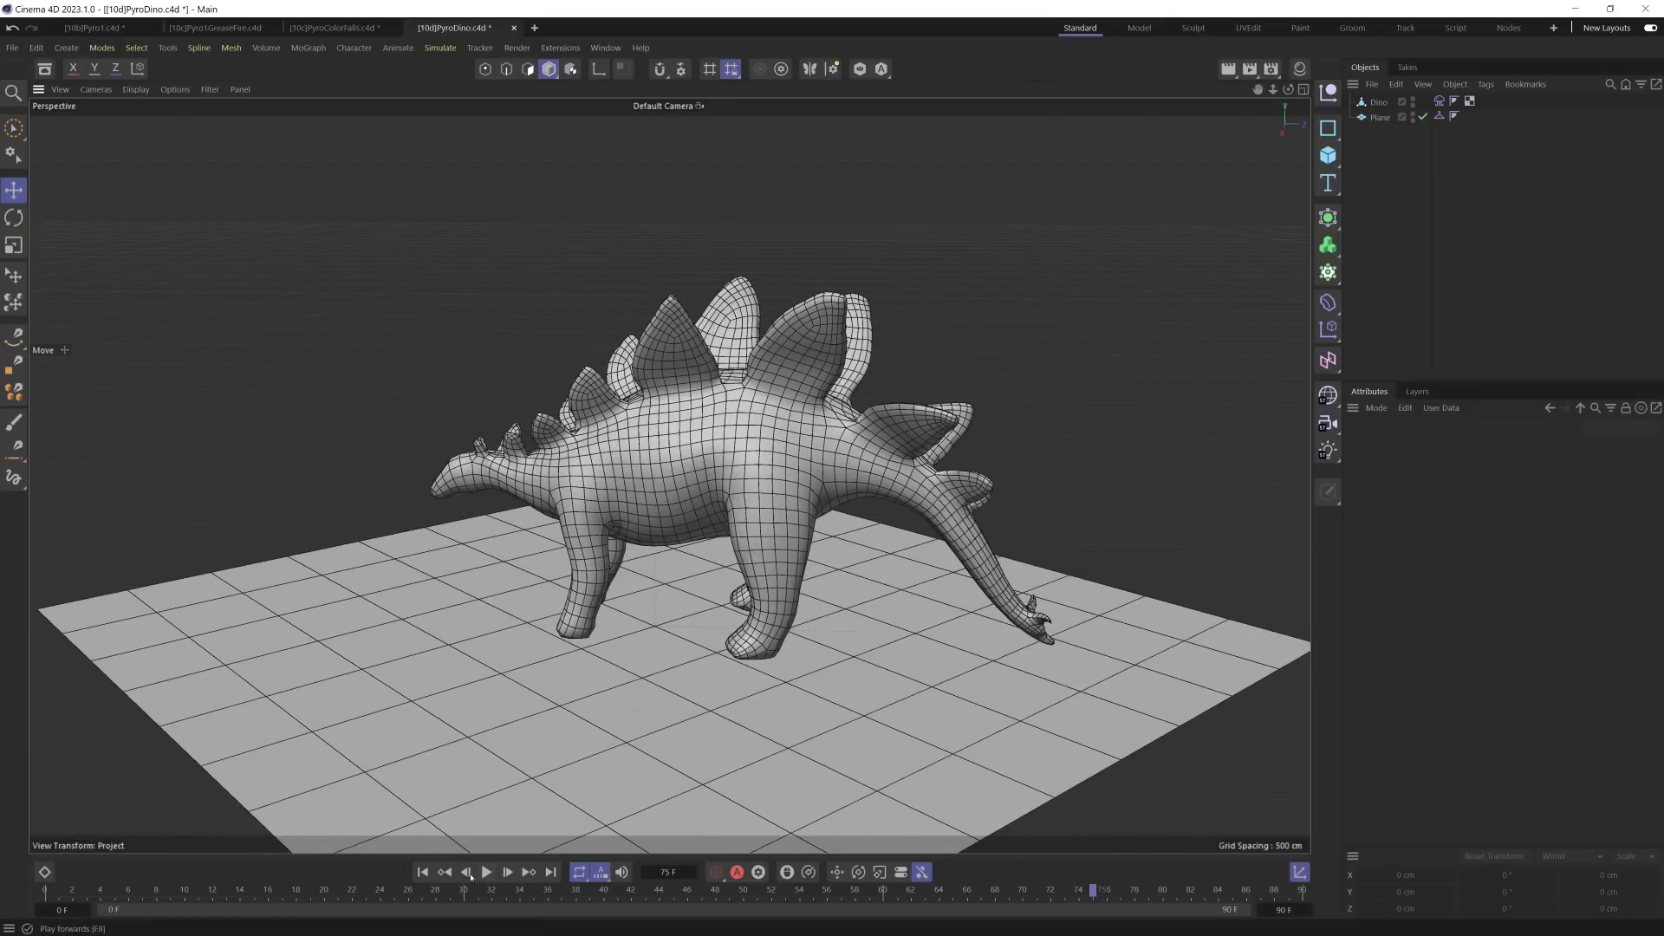
pyautogui.click(469, 872)
pyautogui.click(487, 872)
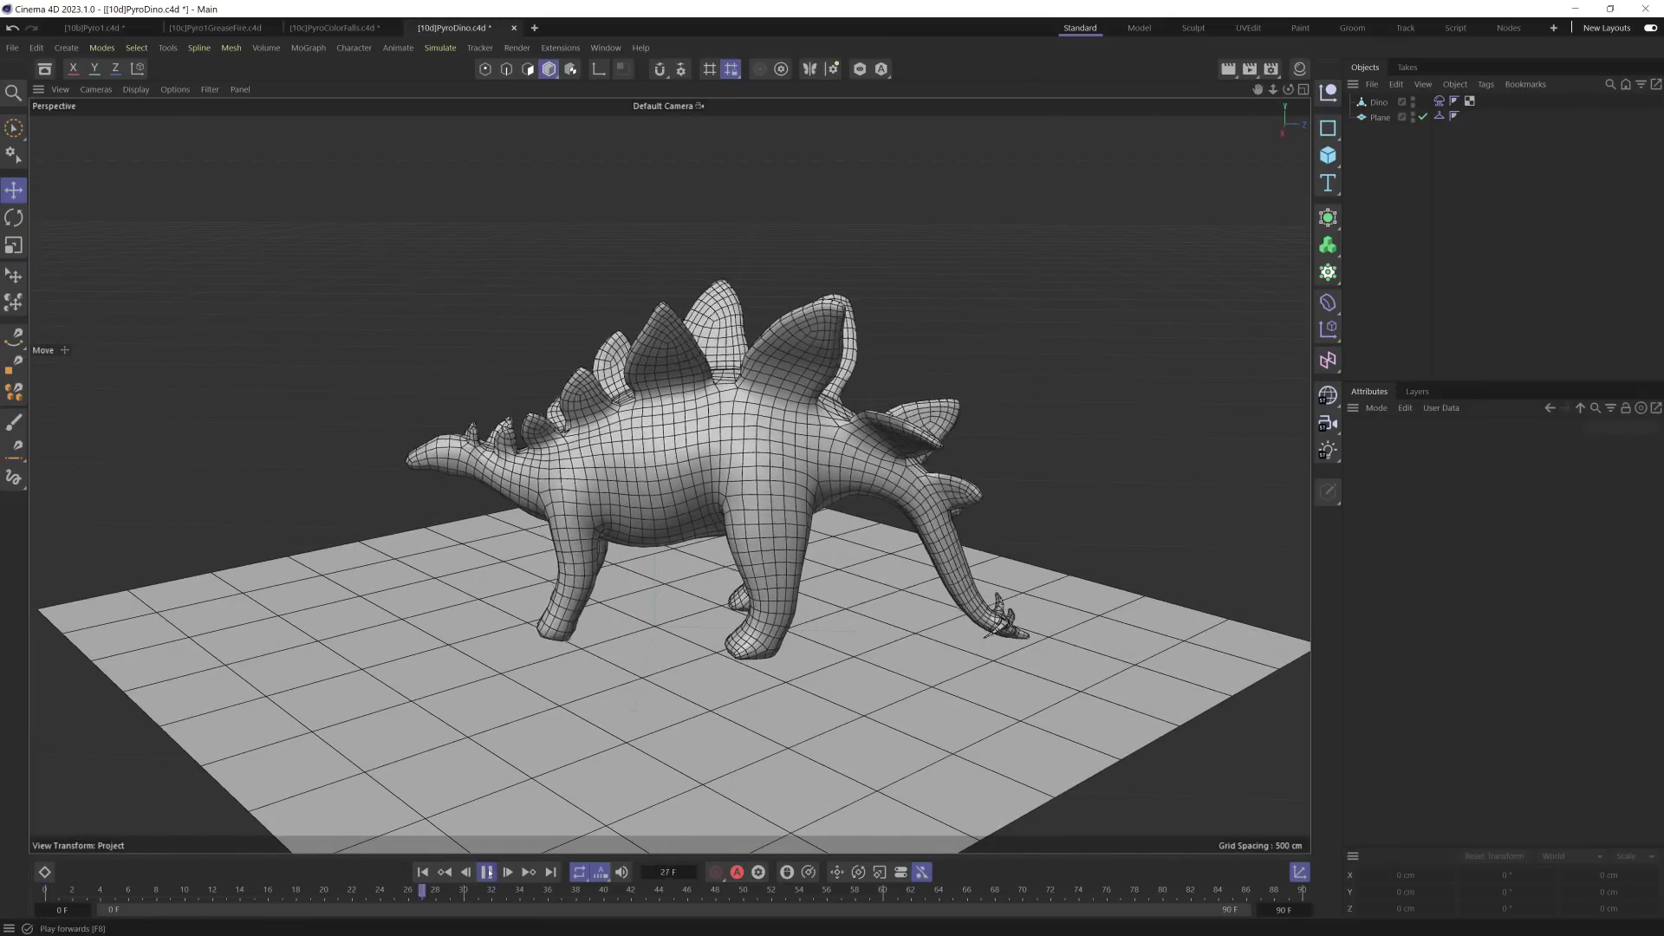
pyautogui.click(487, 872)
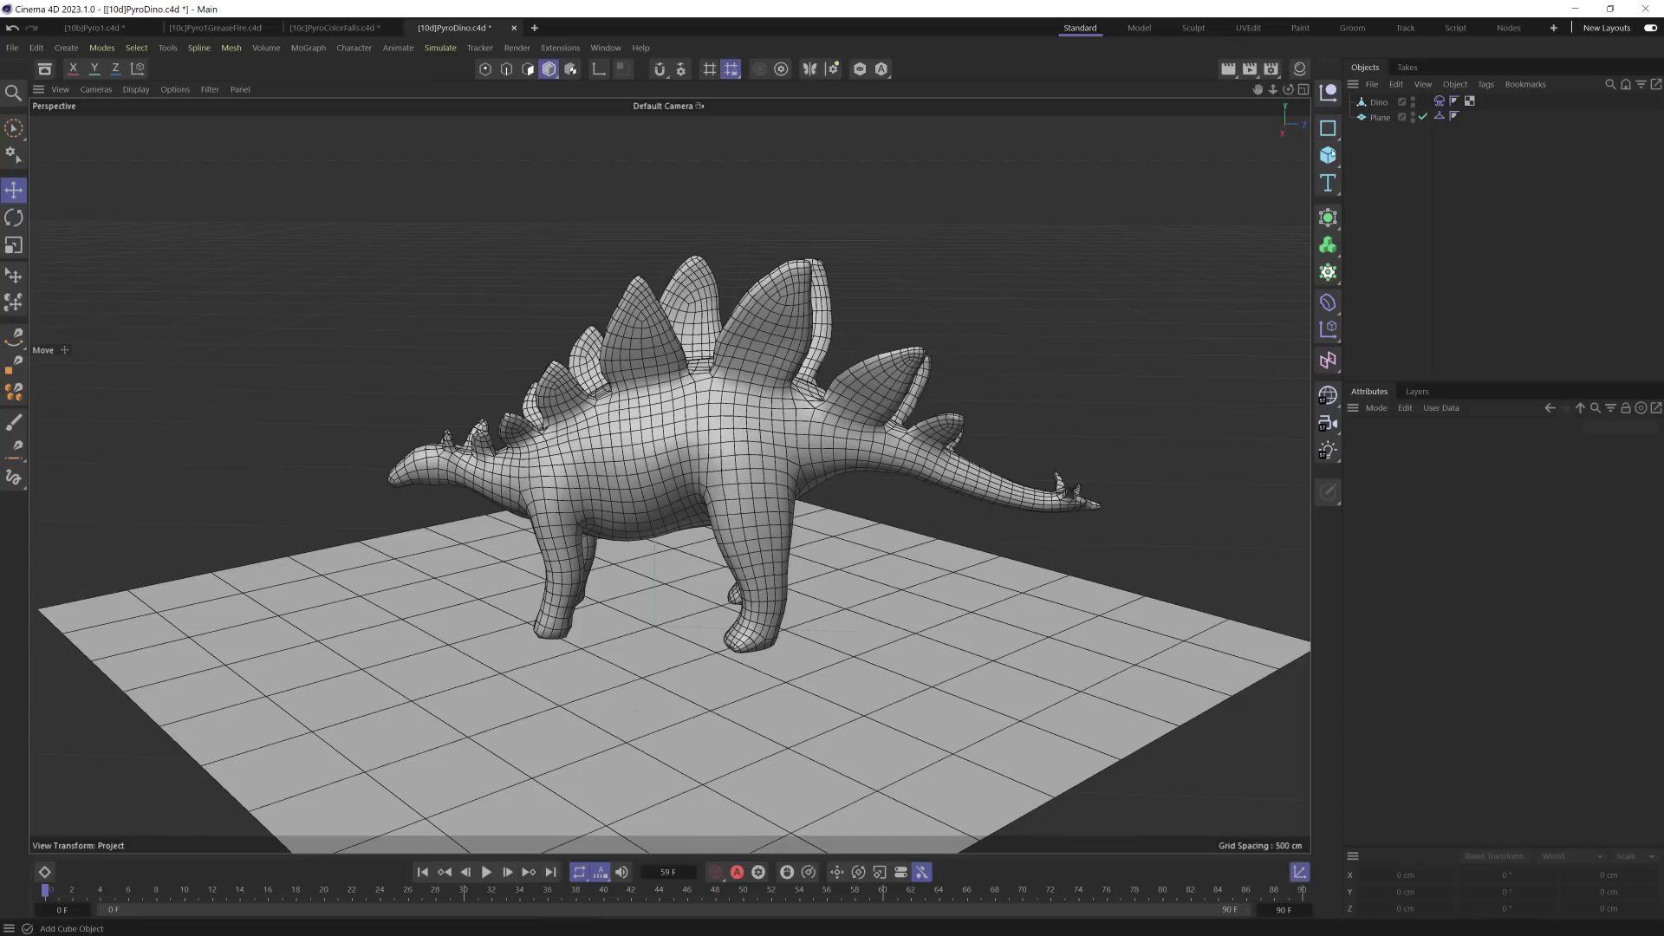
# Step: Add a Sphere shrunk to about 34.5 cm and place it beside Dino's tail tip
pyautogui.click(1327, 156)
pyautogui.click(1382, 265)
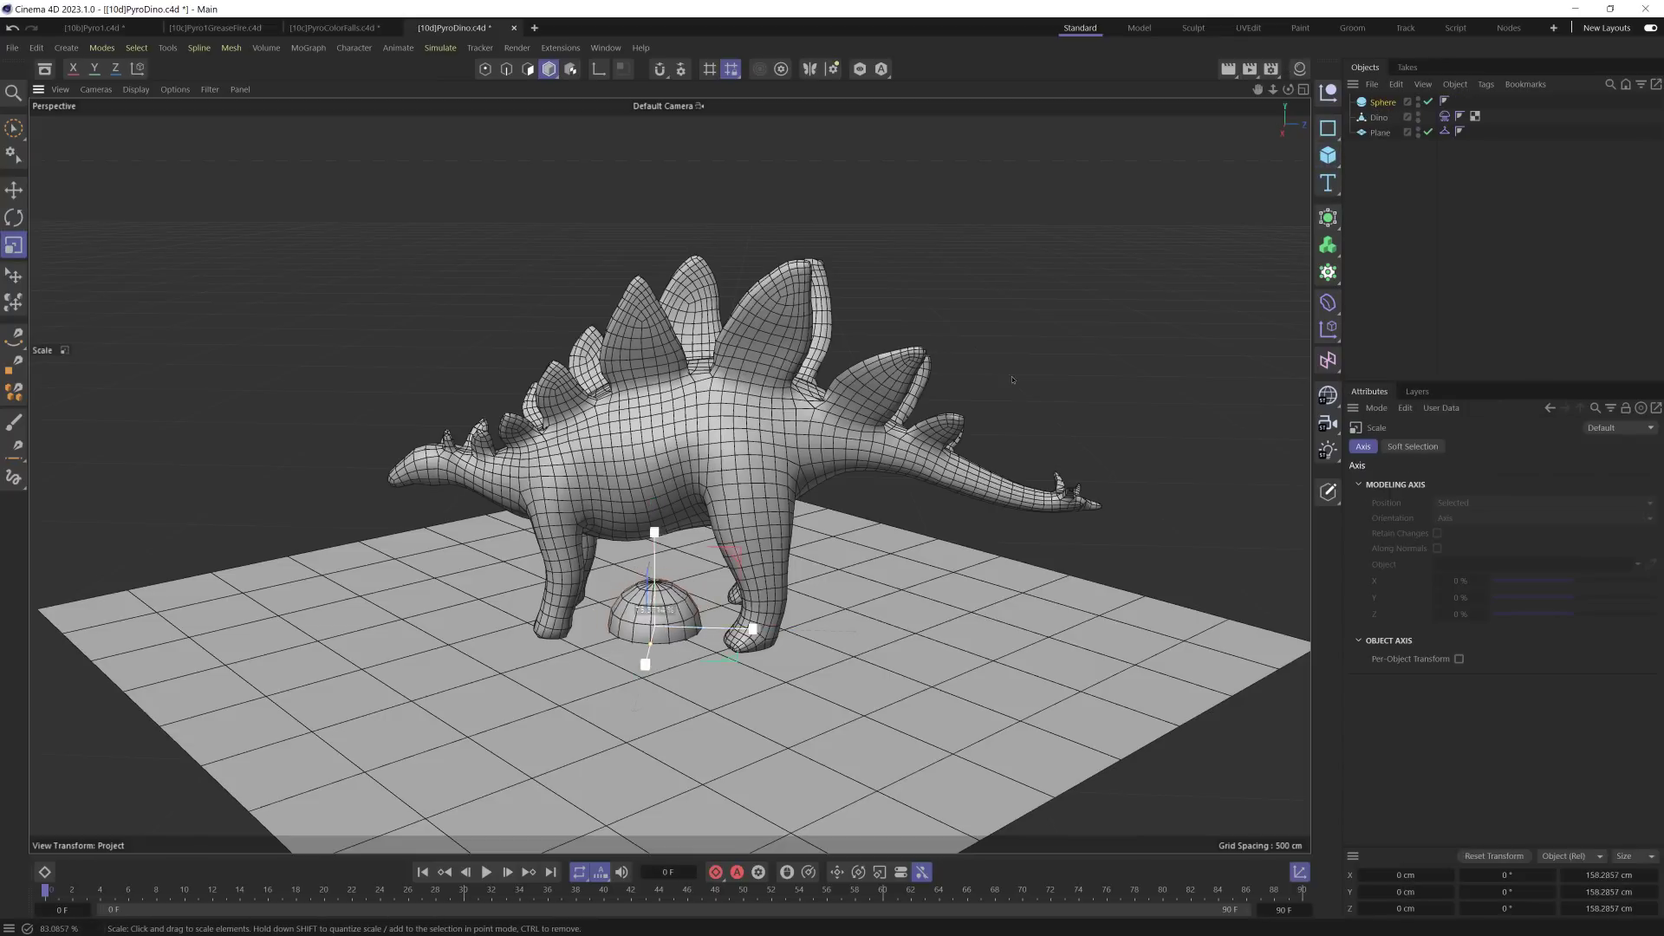
pyautogui.moveTo(649, 648); pyautogui.dragTo(654, 626)
pyautogui.moveTo(733, 562); pyautogui.dragTo(1171, 473)
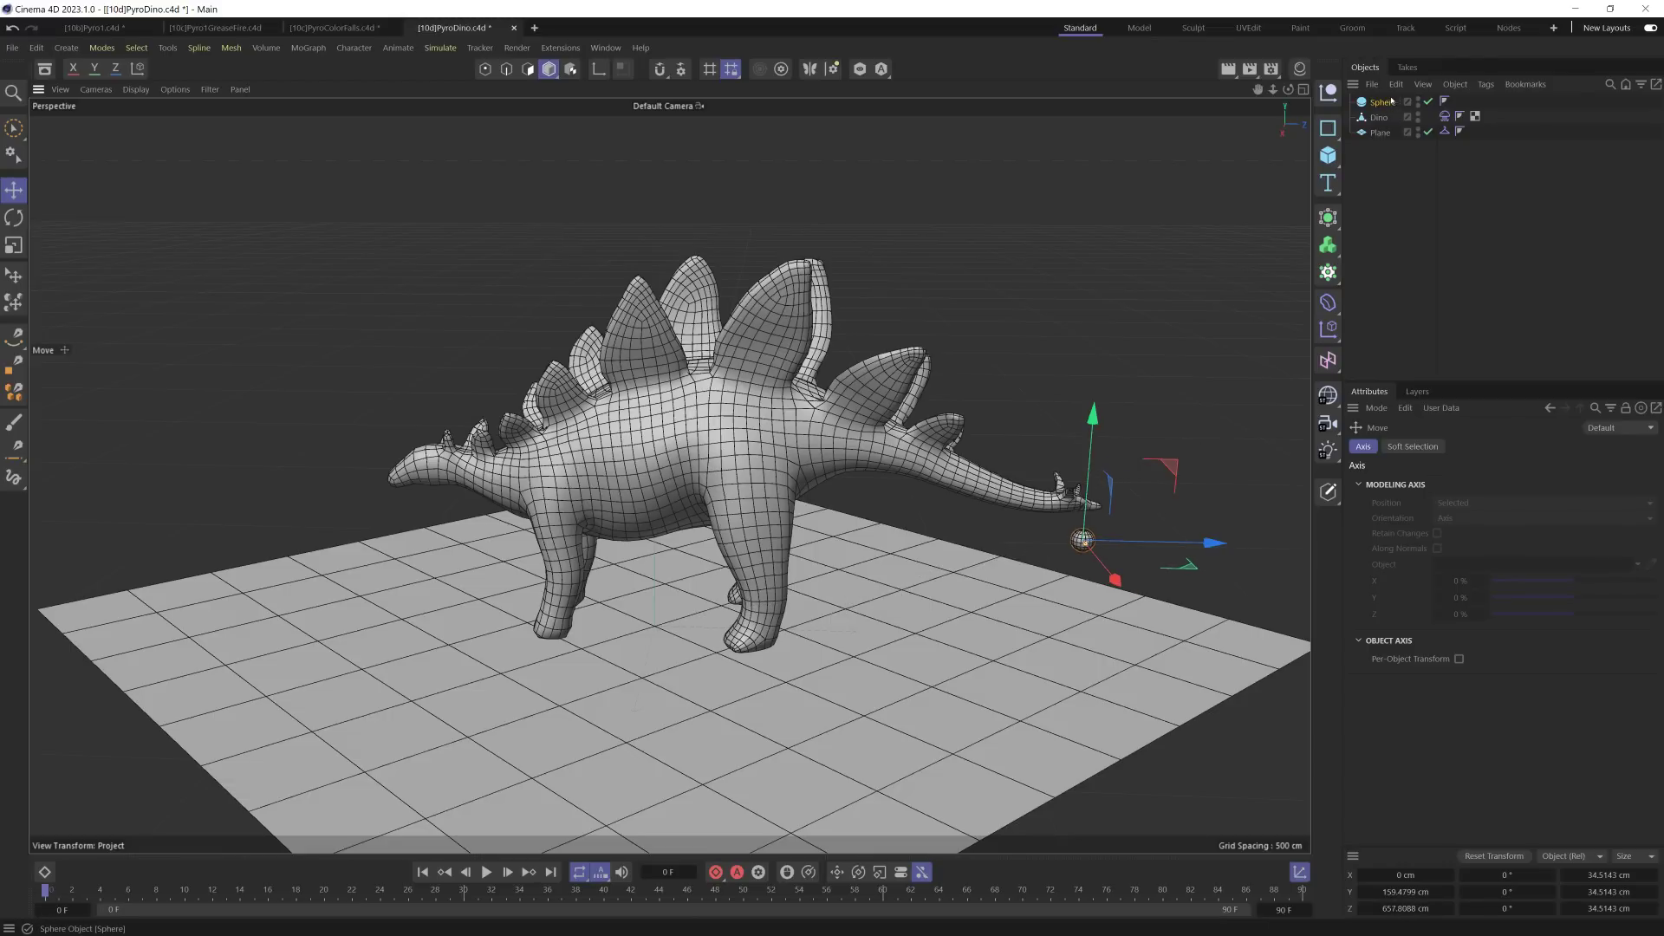
# Step: Select Dino and bring up its Other Tags menu
pyautogui.rightClick(1376, 116)
pyautogui.moveTo(1426, 151)
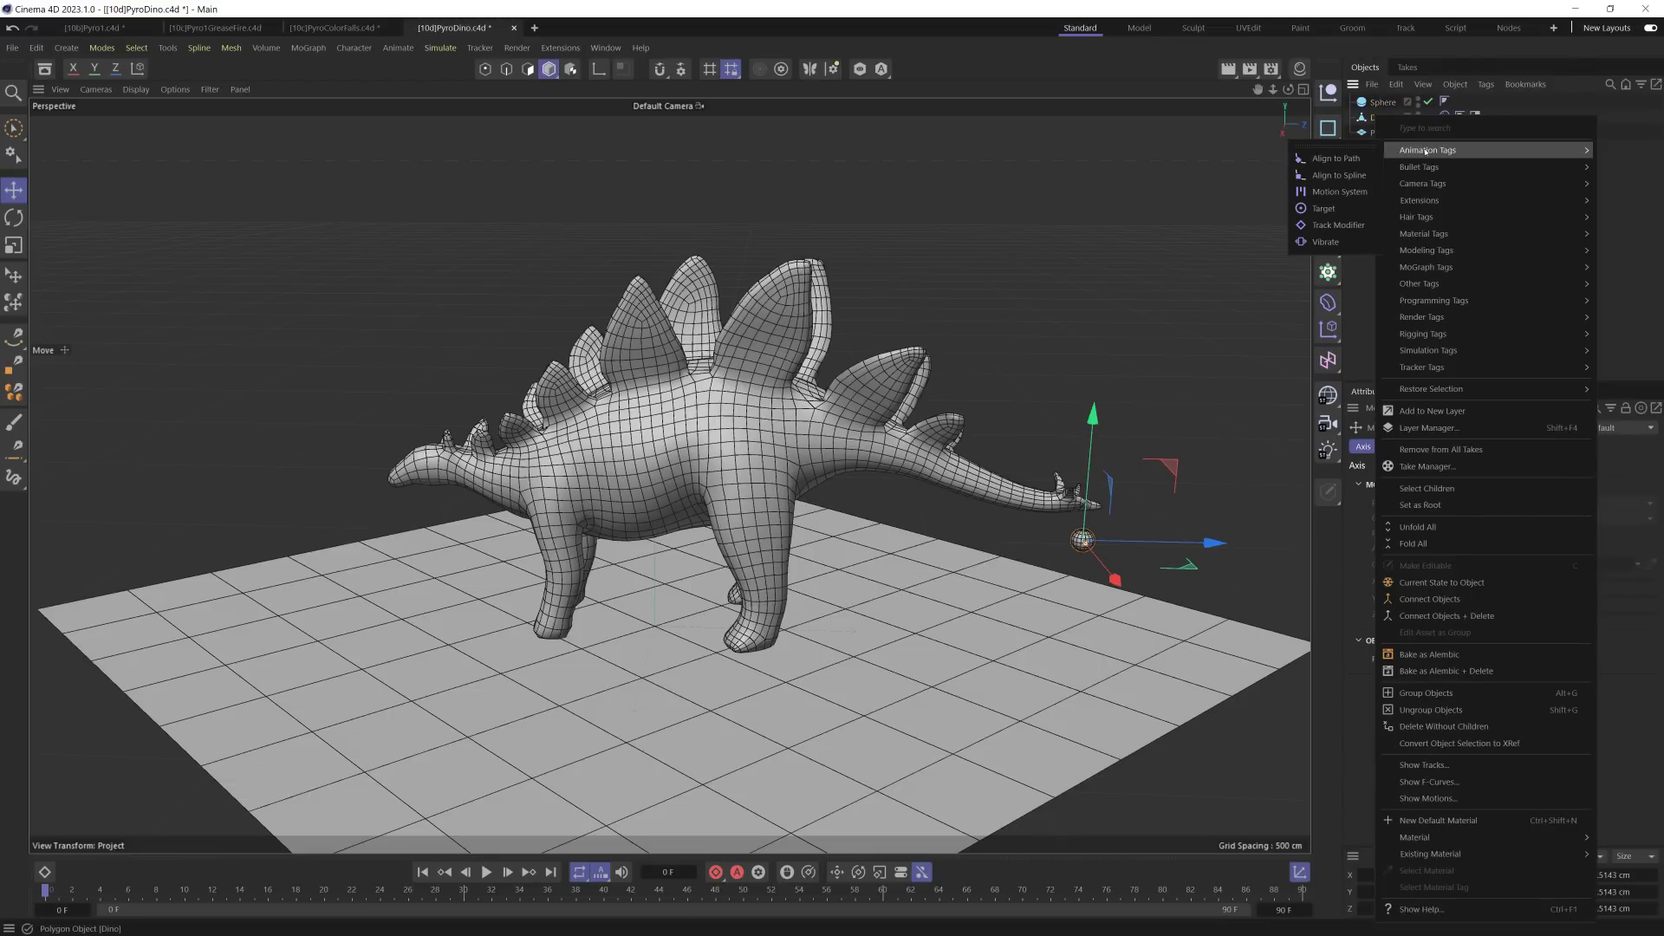
pyautogui.press('Escape')
pyautogui.click(1378, 117)
pyautogui.rightClick(1382, 118)
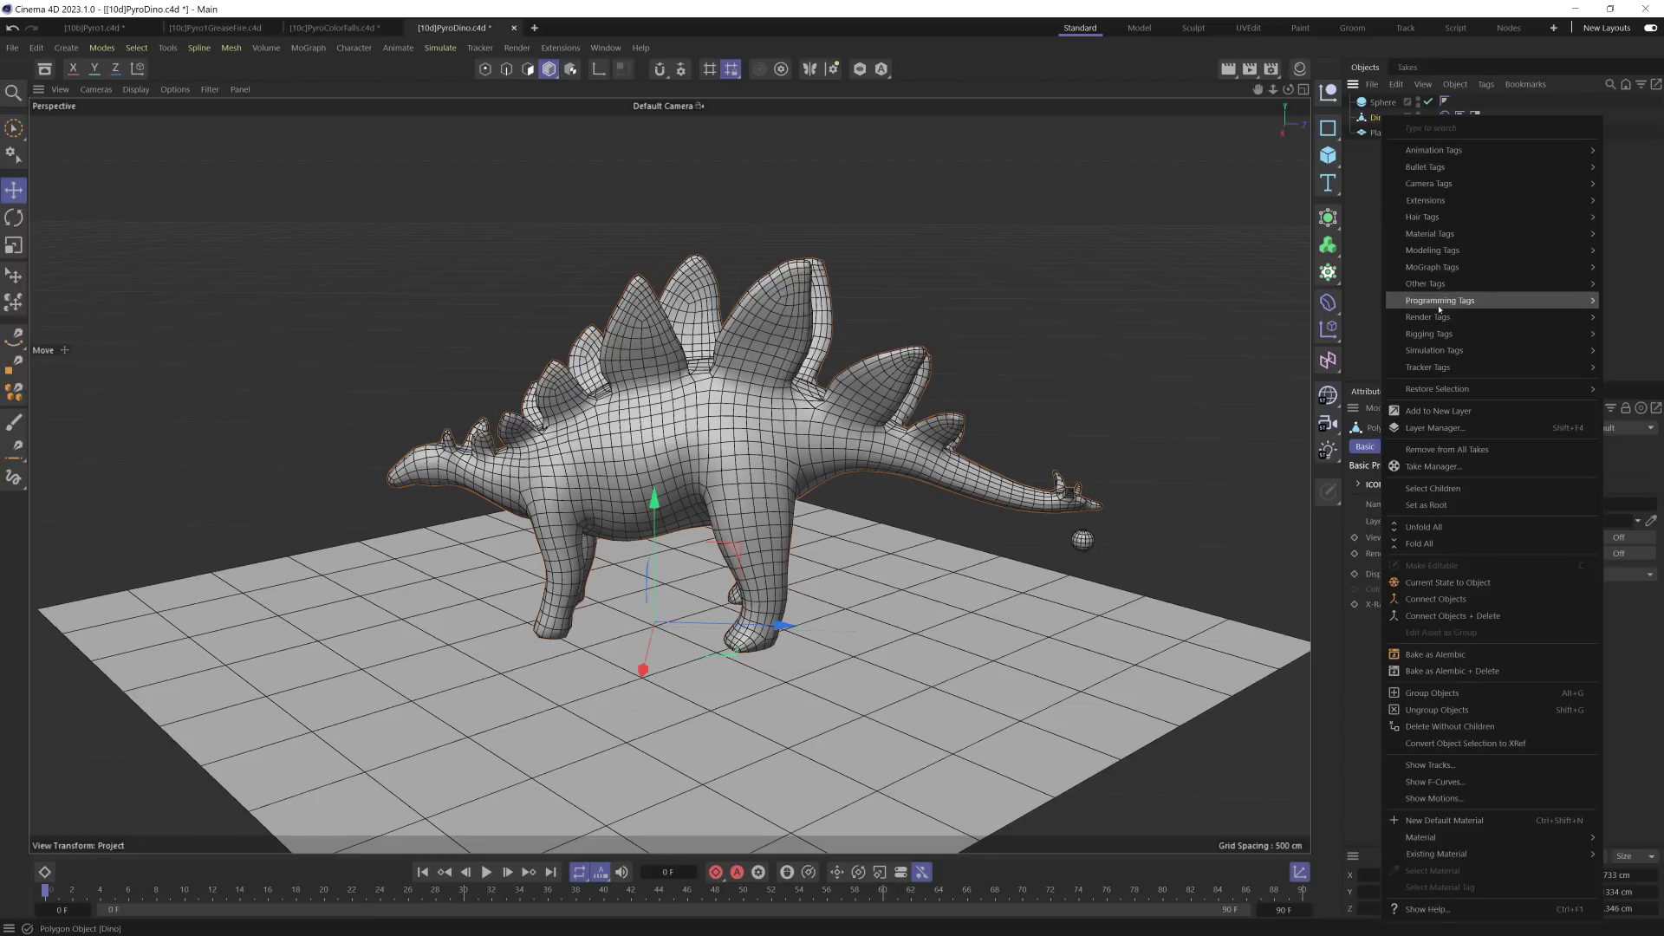
pyautogui.moveTo(1433, 285)
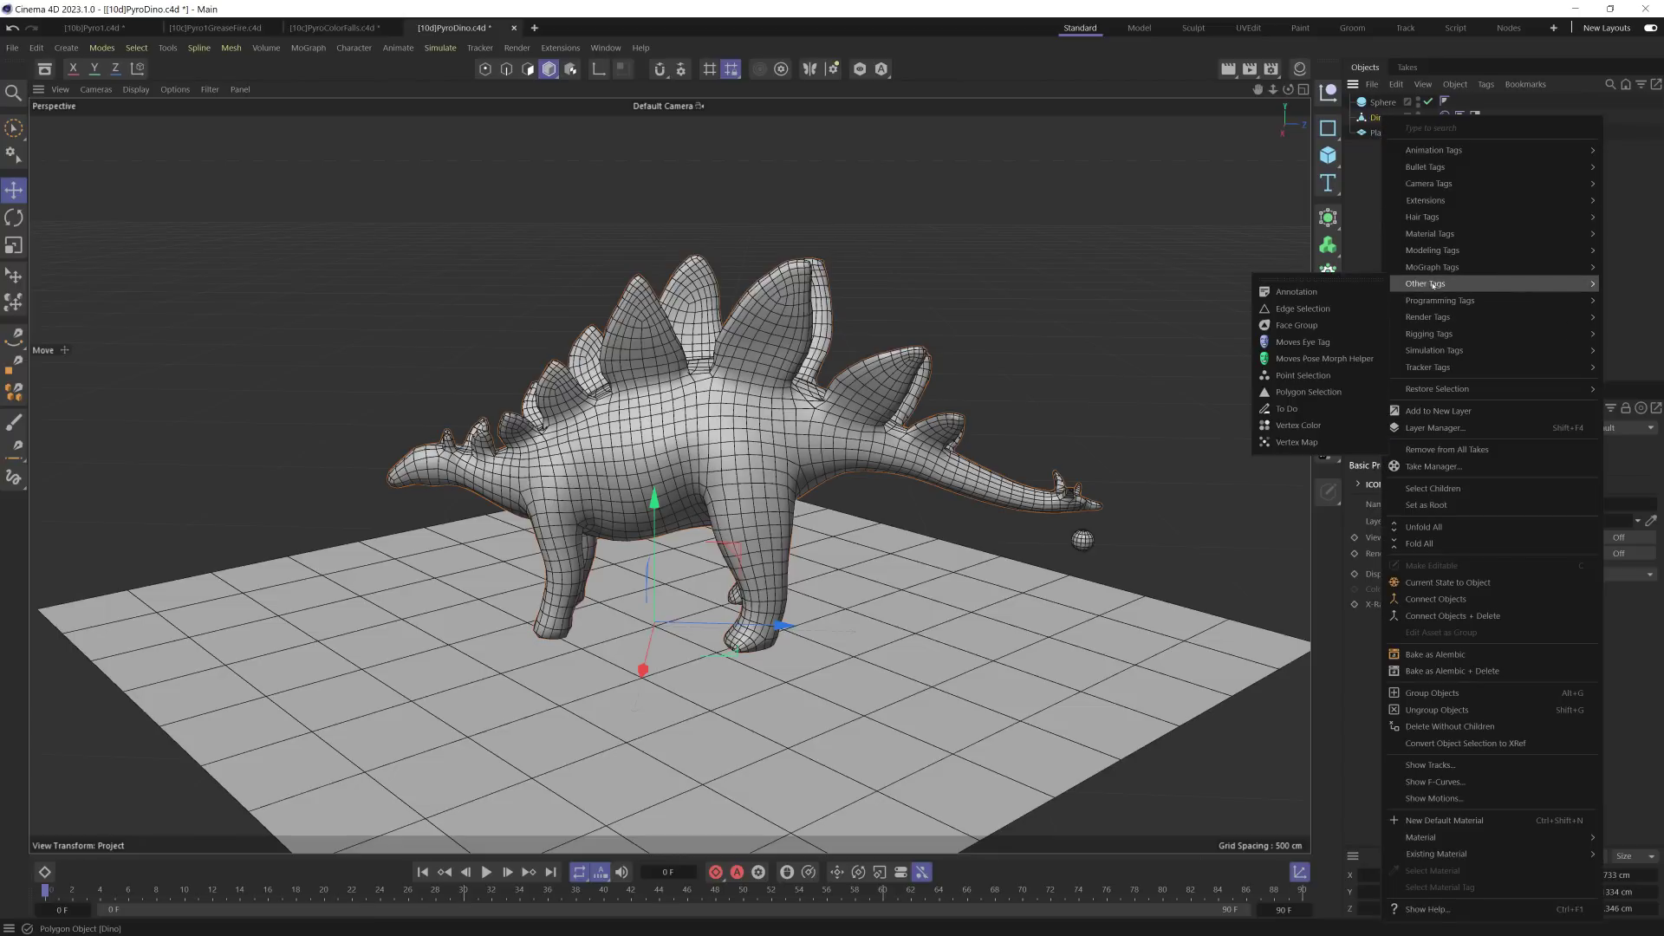
# Step: Add a Vertex Map tag to Dino using fields, replacing the default Freeze layer with the Sphere
pyautogui.click(1287, 443)
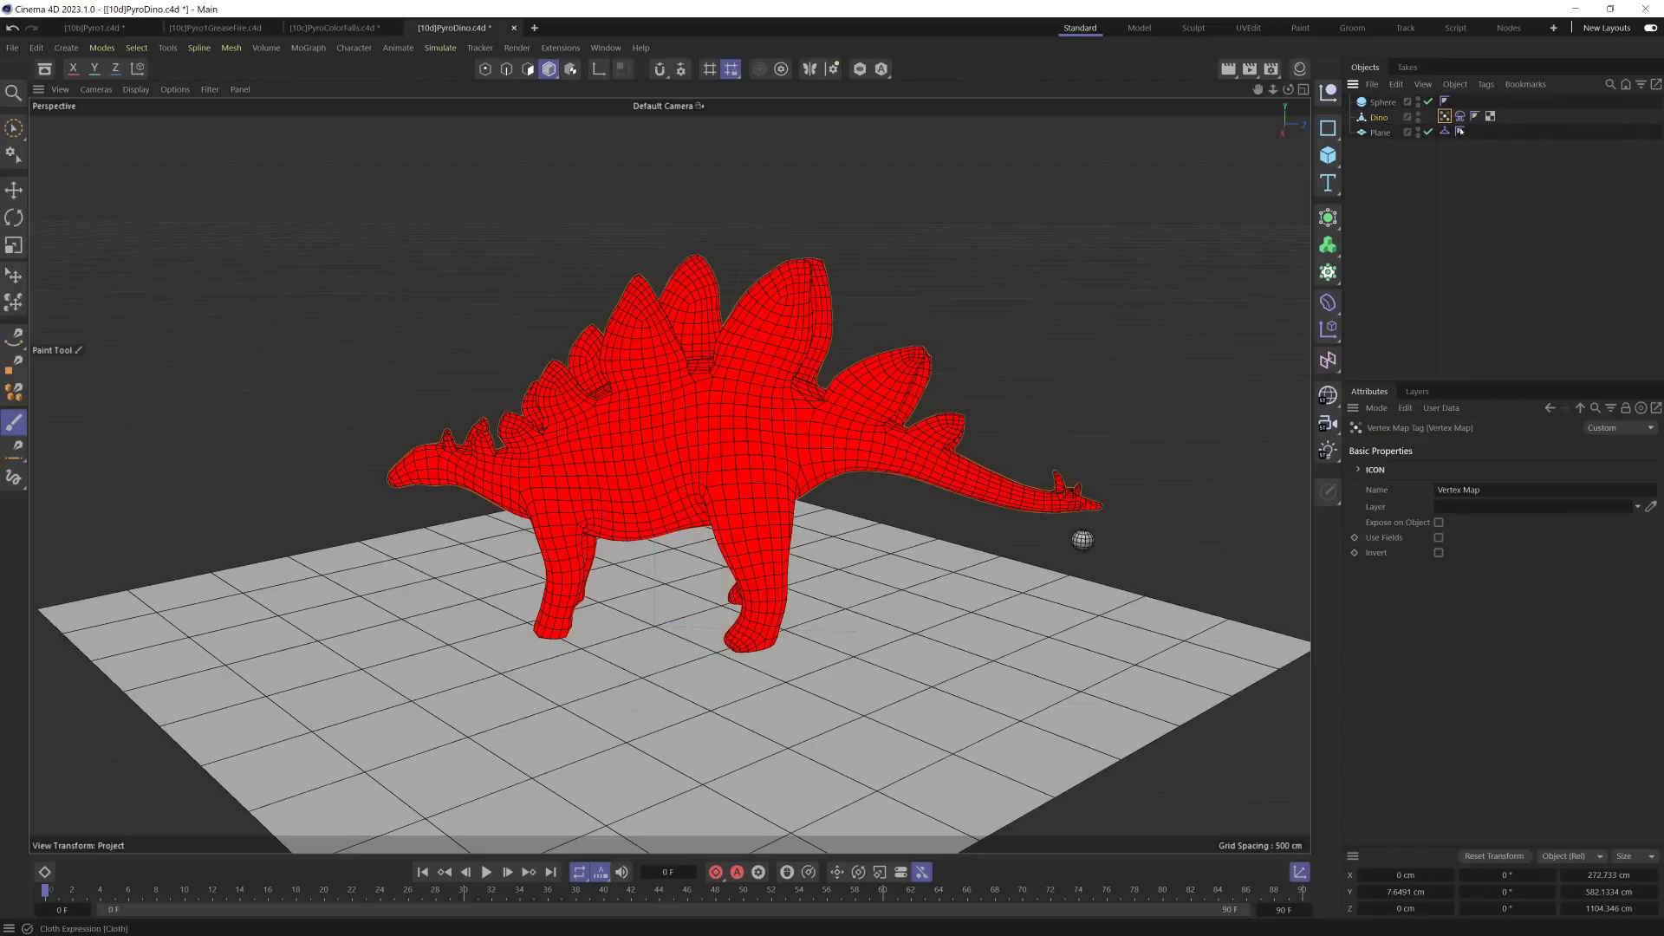
pyautogui.click(1438, 537)
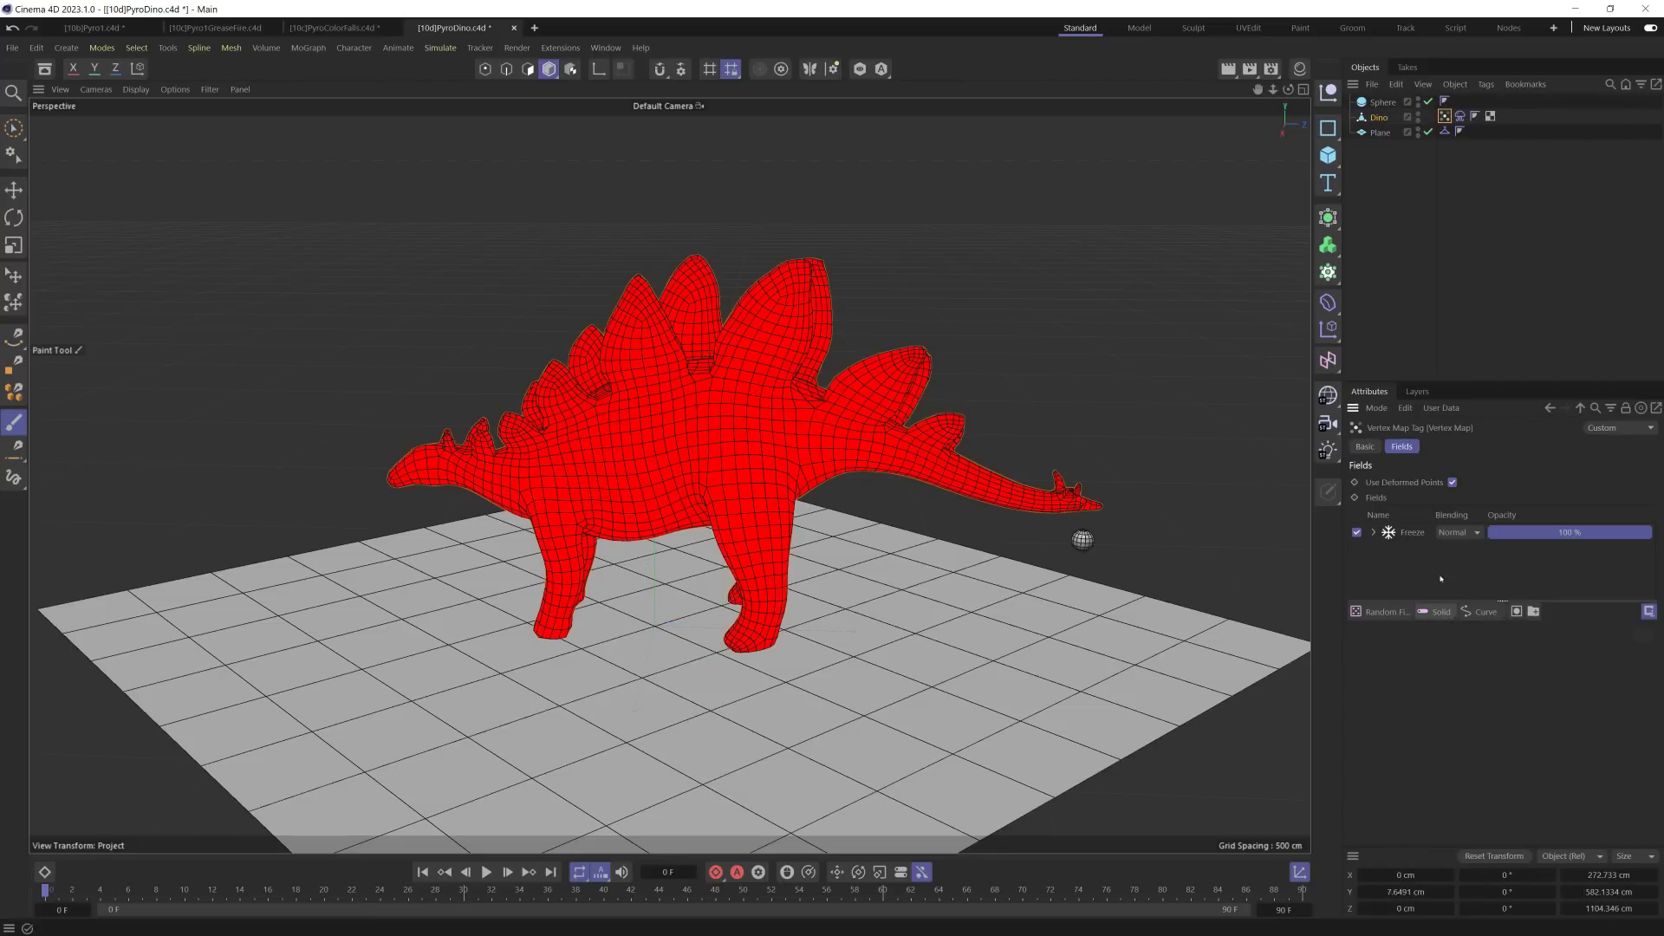
pyautogui.press('Delete')
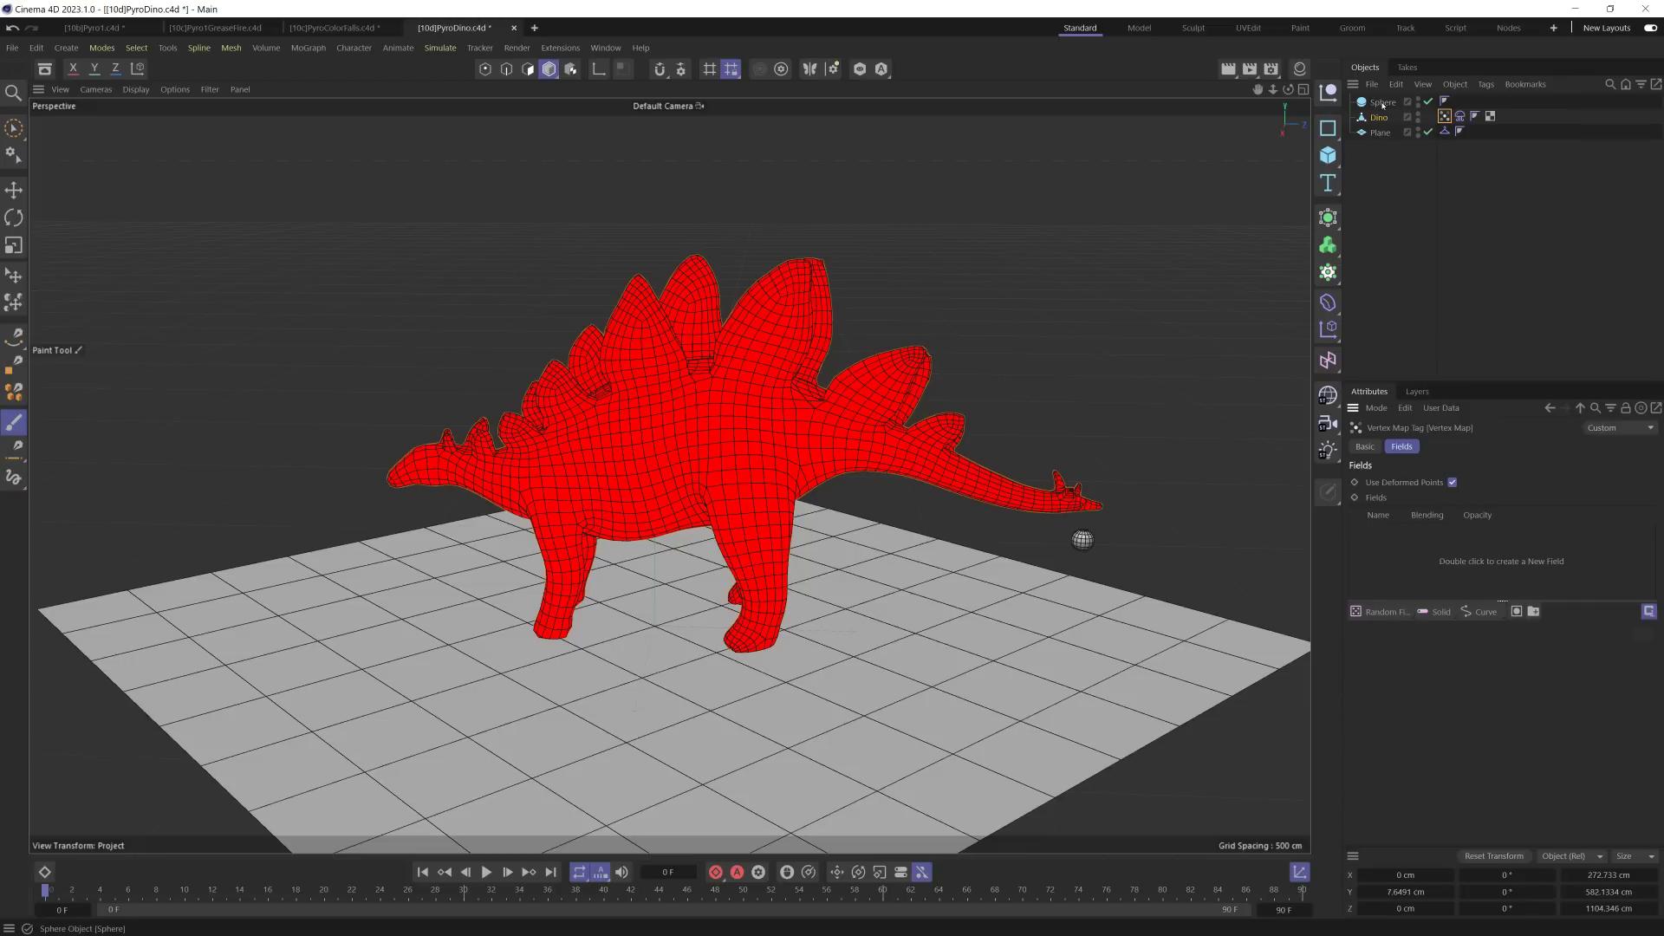
pyautogui.moveTo(1389, 585); pyautogui.dragTo(1346, 542)
pyautogui.click(1413, 533)
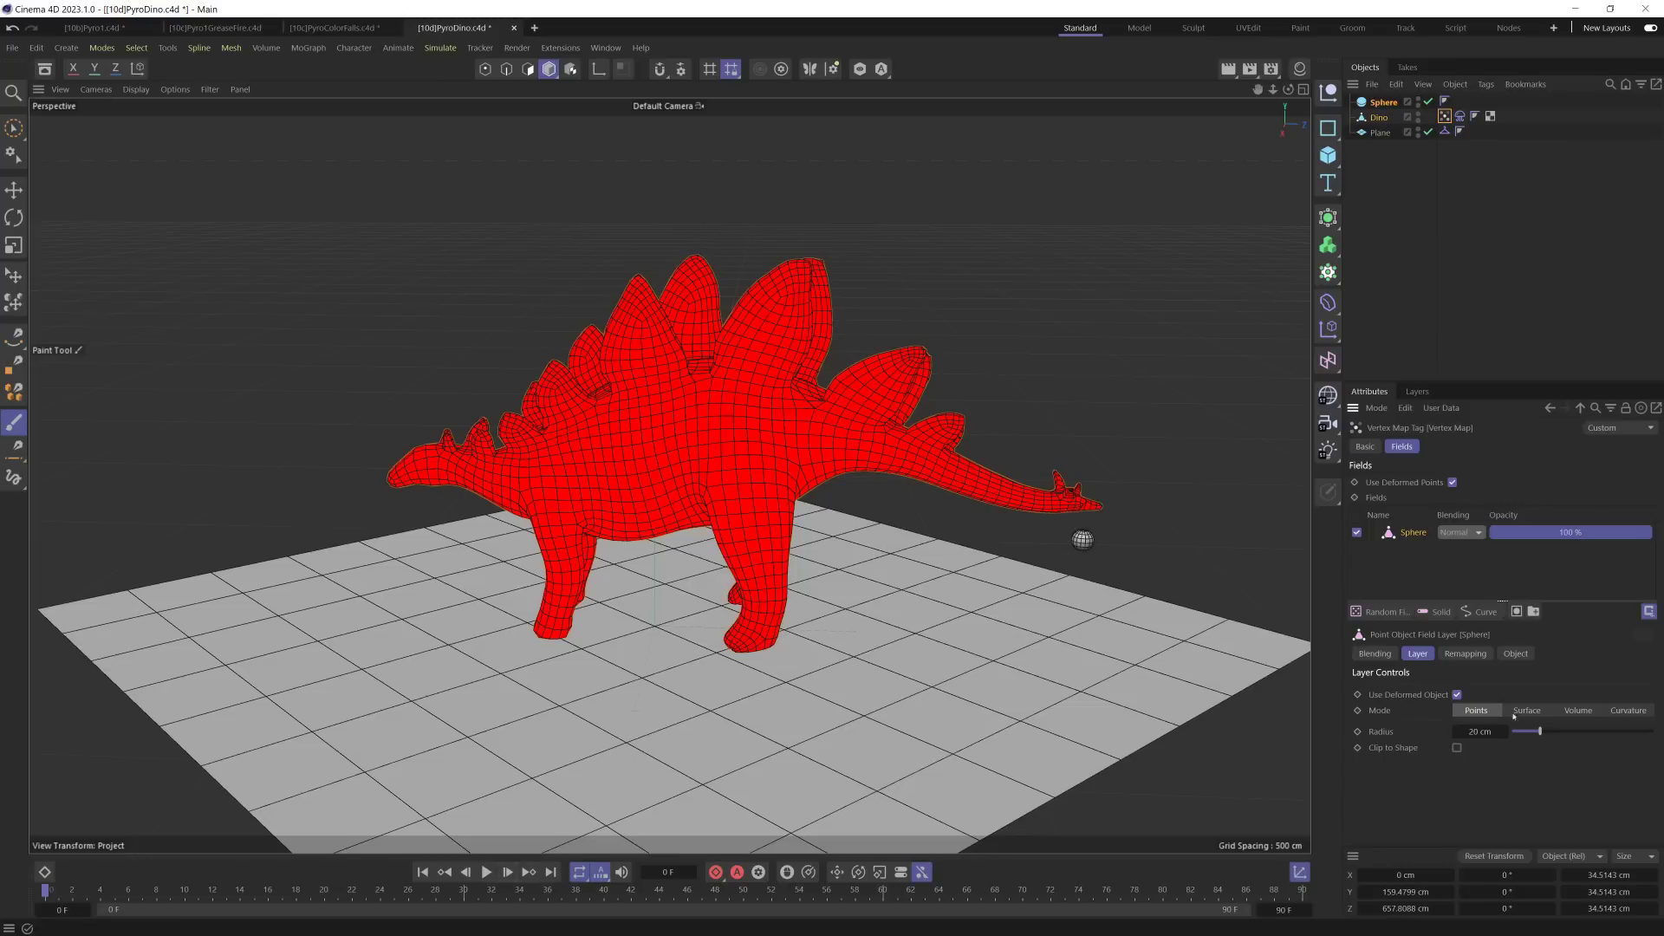
# Step: Step forward six frames and add a Freeze modifier layer above the Sphere layer
pyautogui.click(507, 872)
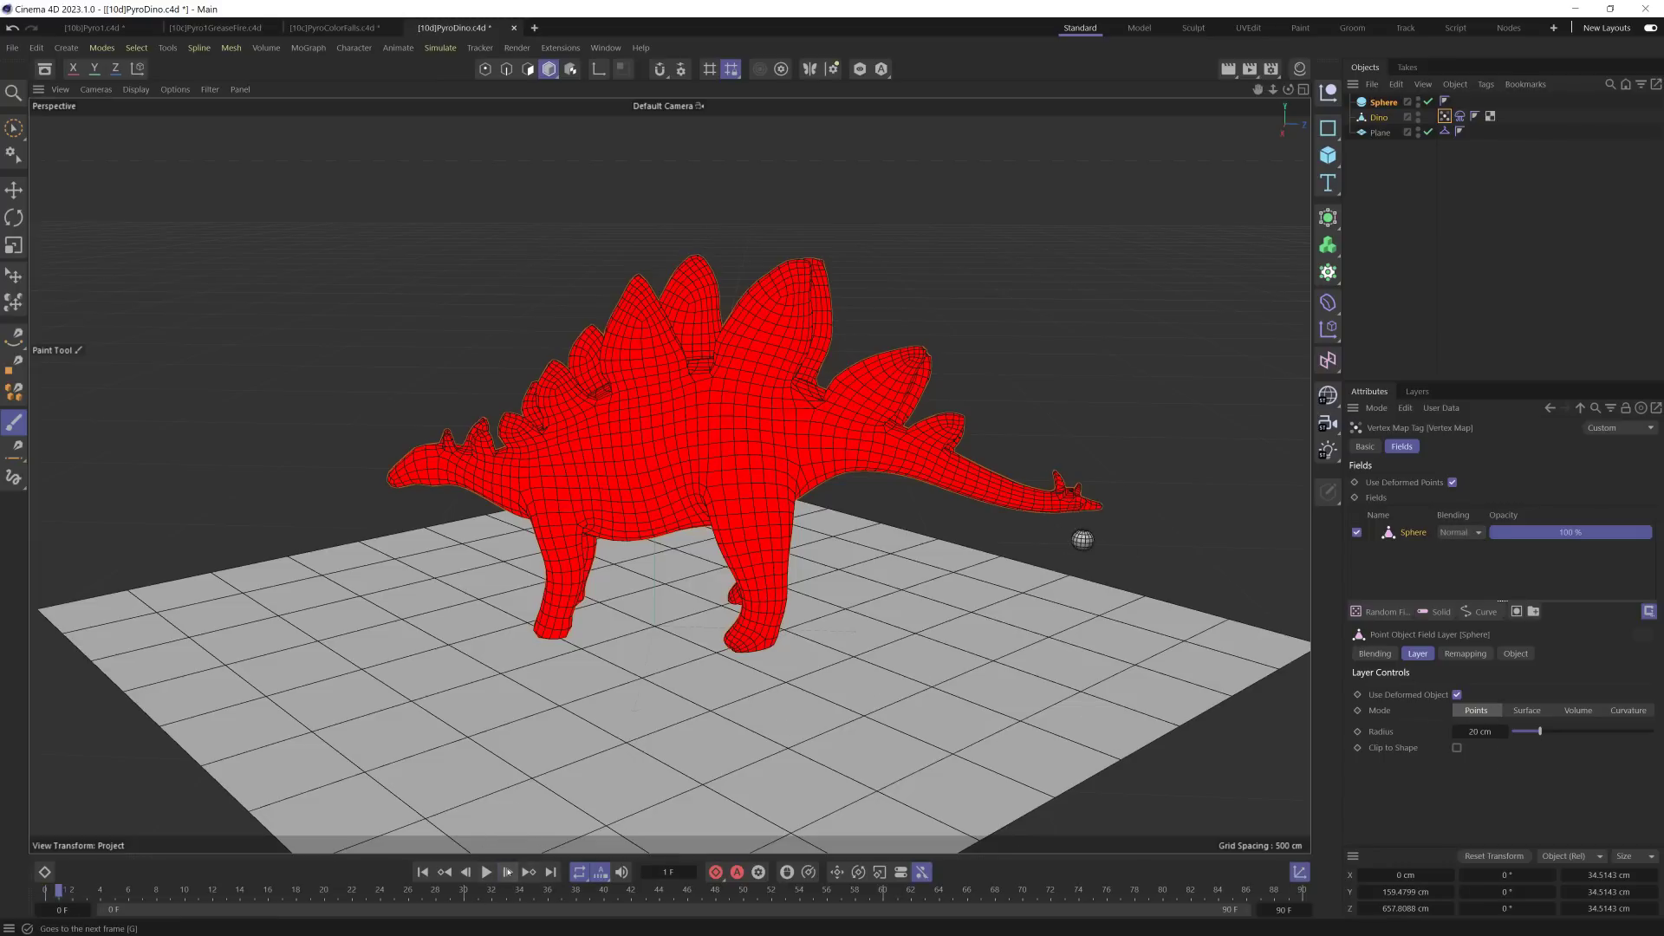
pyautogui.click(508, 871)
pyautogui.click(507, 872)
pyautogui.click(507, 872)
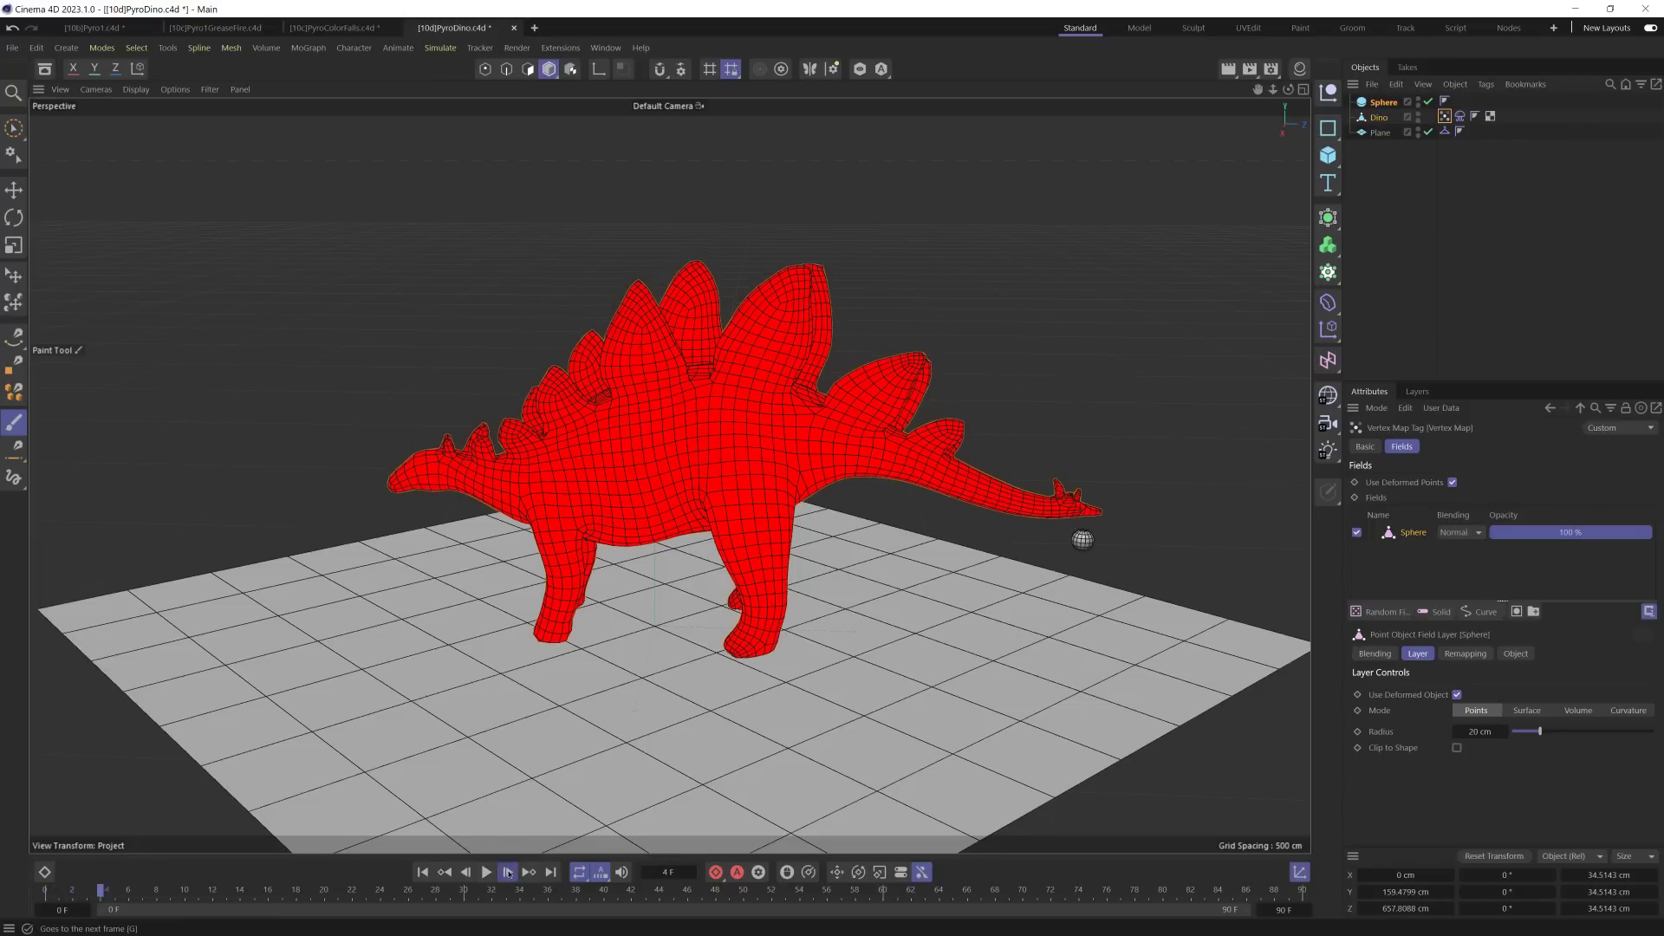
pyautogui.click(508, 871)
pyautogui.click(507, 871)
pyautogui.click(508, 872)
pyautogui.click(508, 872)
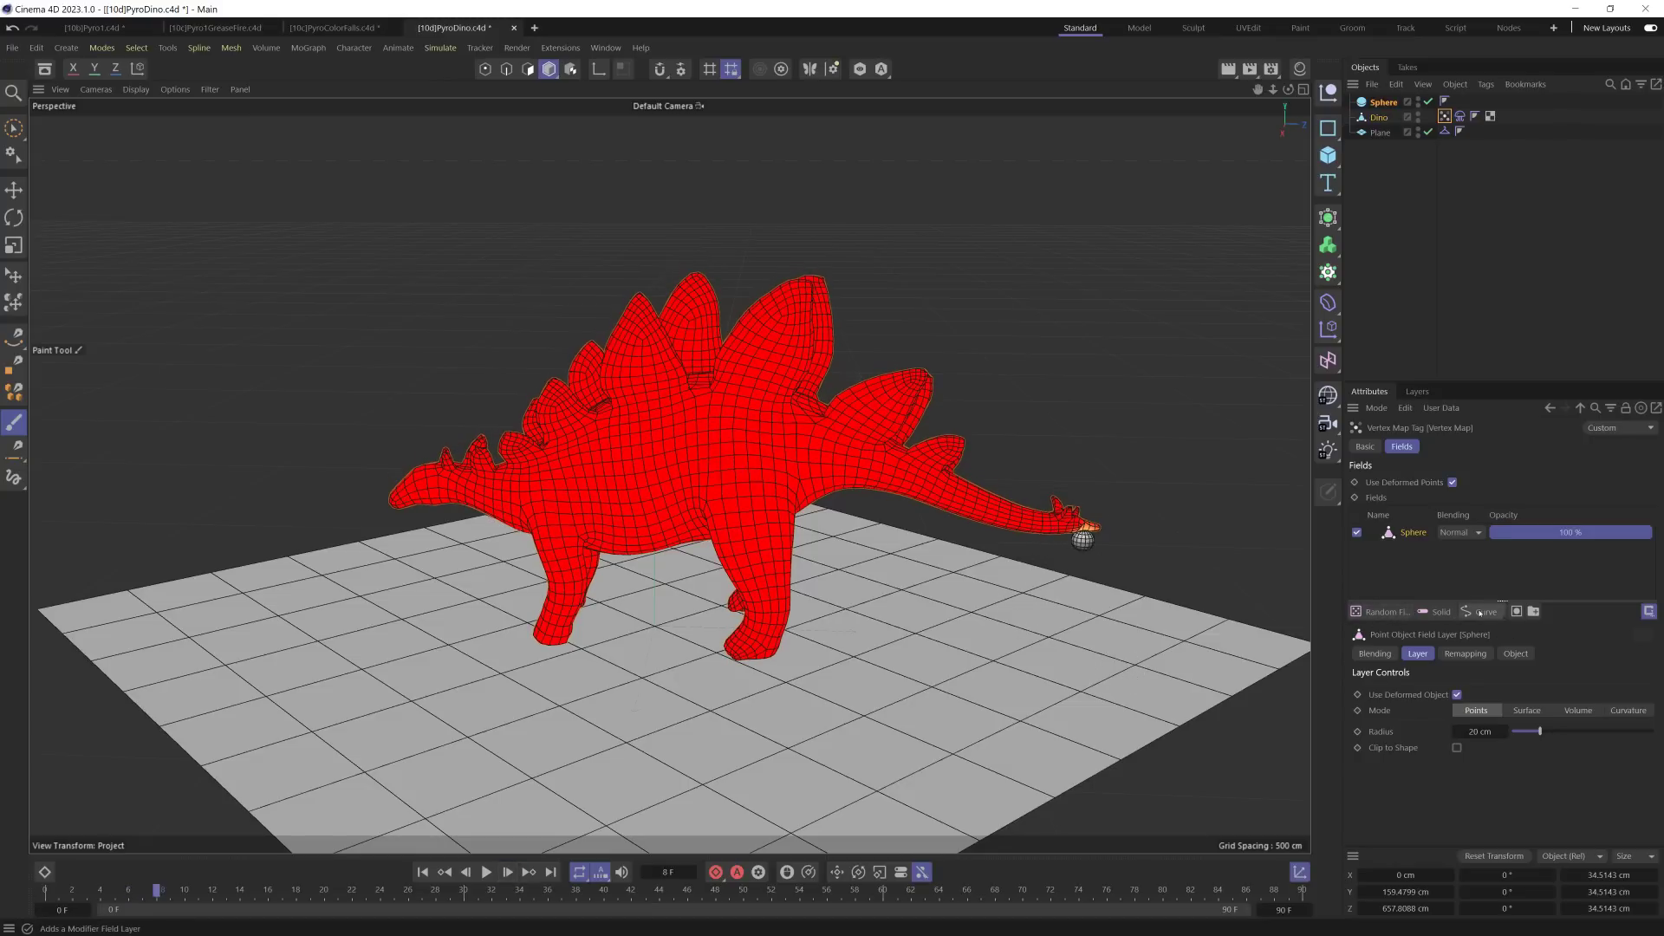
pyautogui.click(1482, 611)
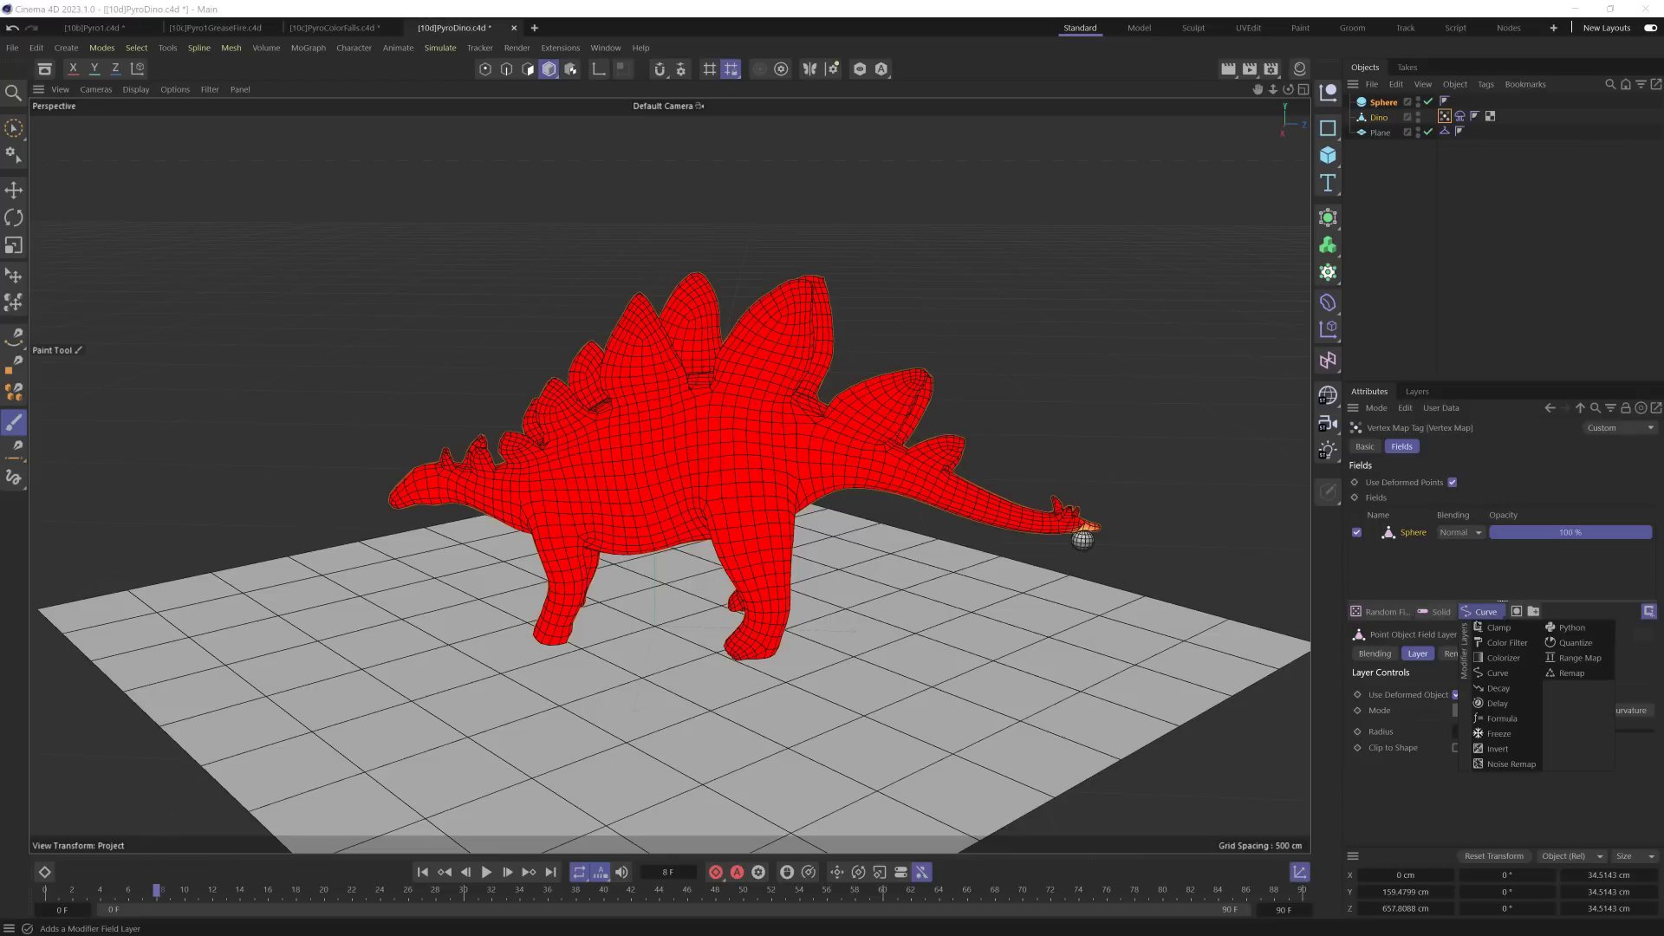
pyautogui.click(1497, 733)
# Step: Set the Freeze layer's blending to Add and its mode to Grow
pyautogui.click(1460, 532)
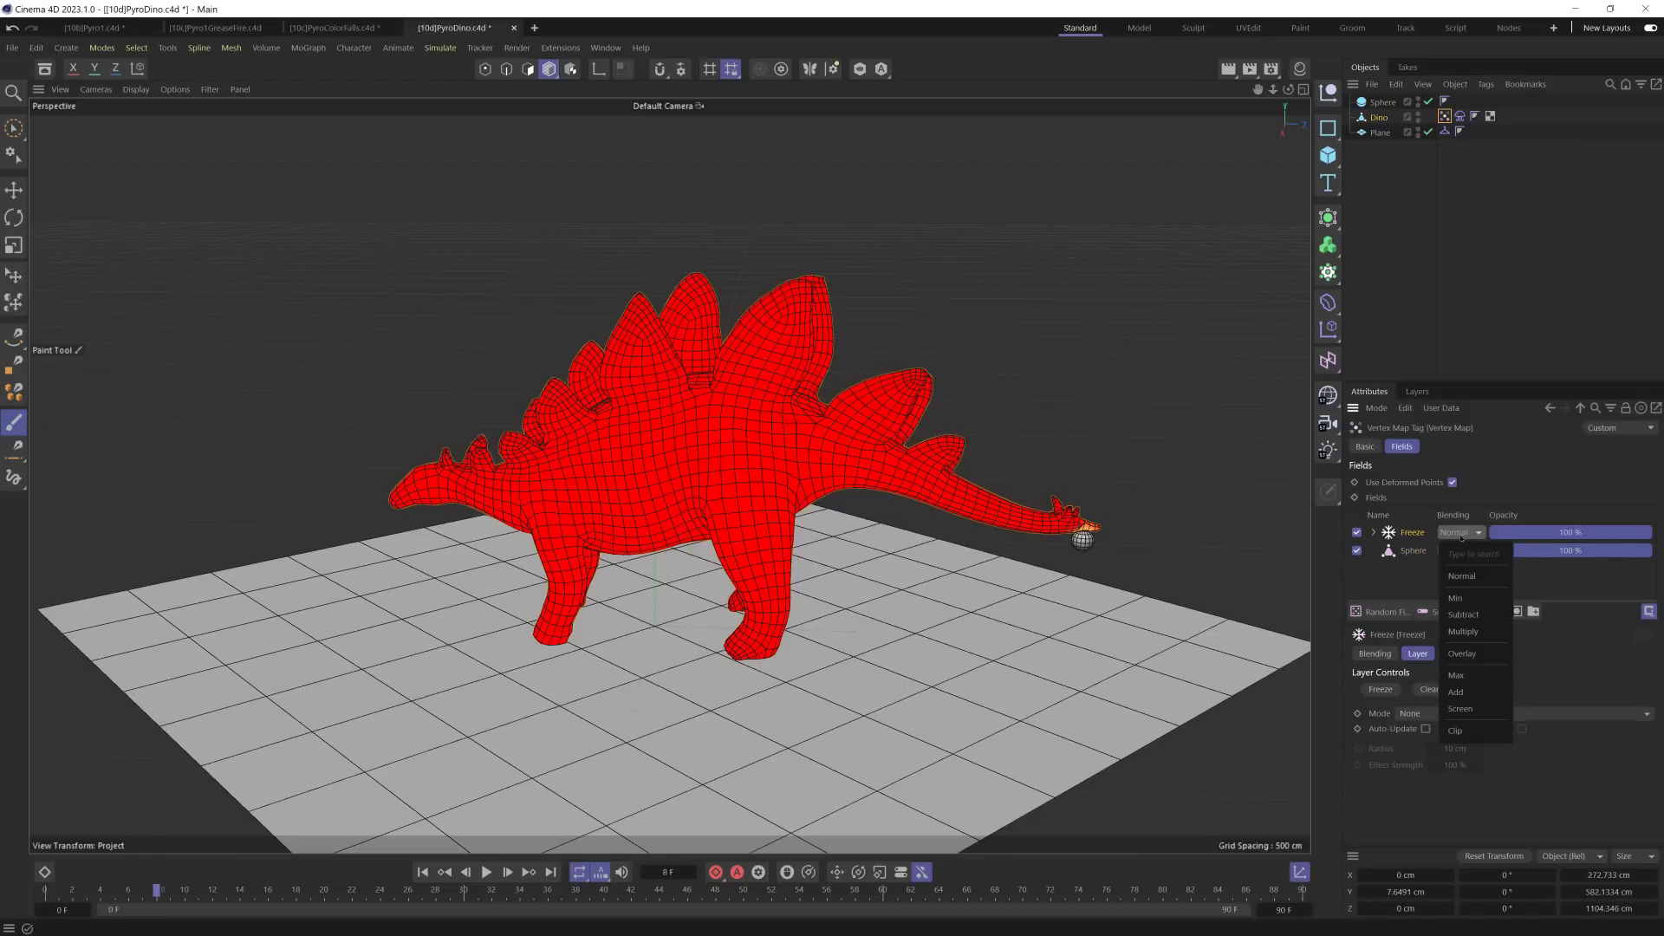
pyautogui.click(1479, 692)
pyautogui.click(1375, 532)
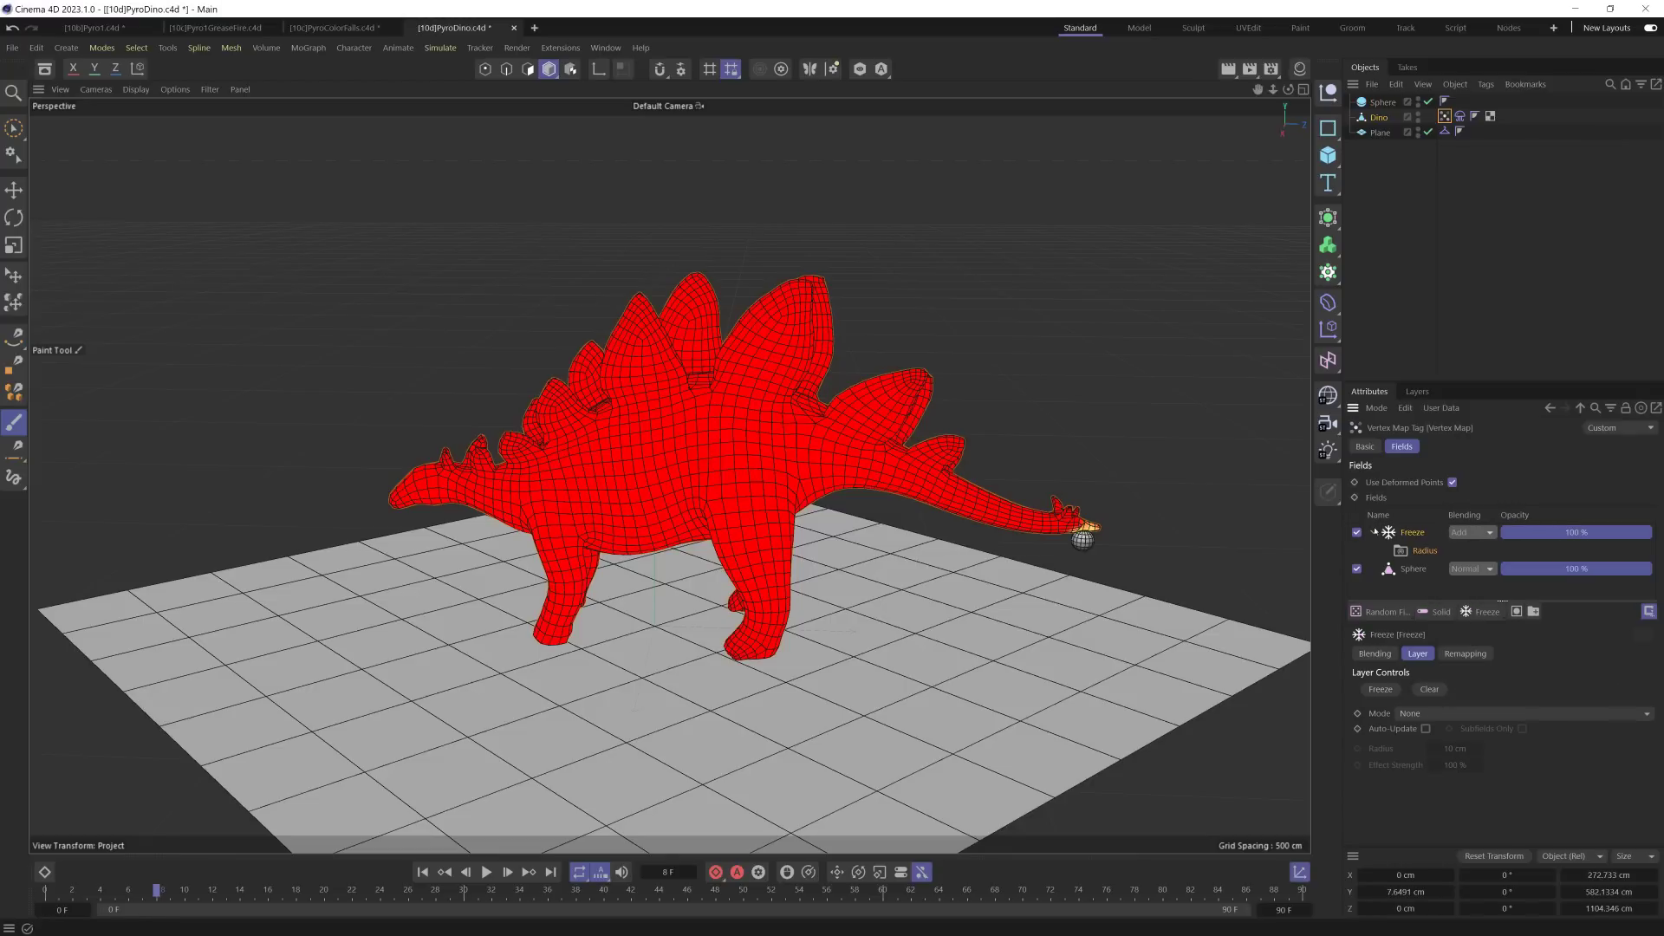
pyautogui.click(1419, 714)
pyautogui.click(1432, 796)
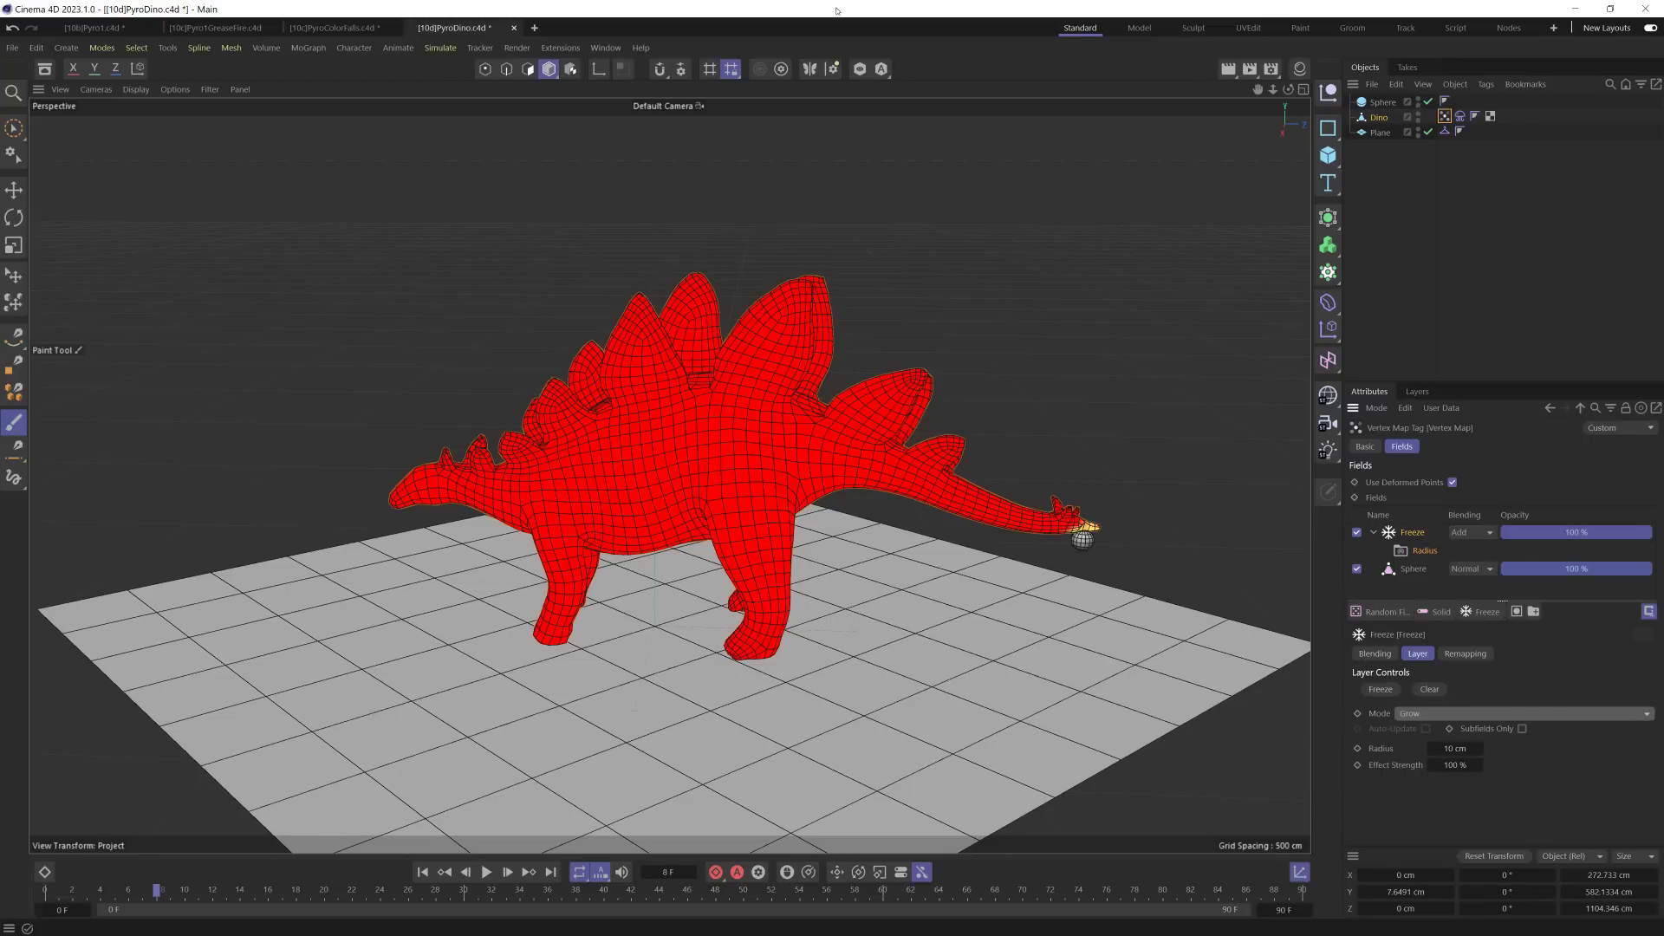
pyautogui.click(1331, 149)
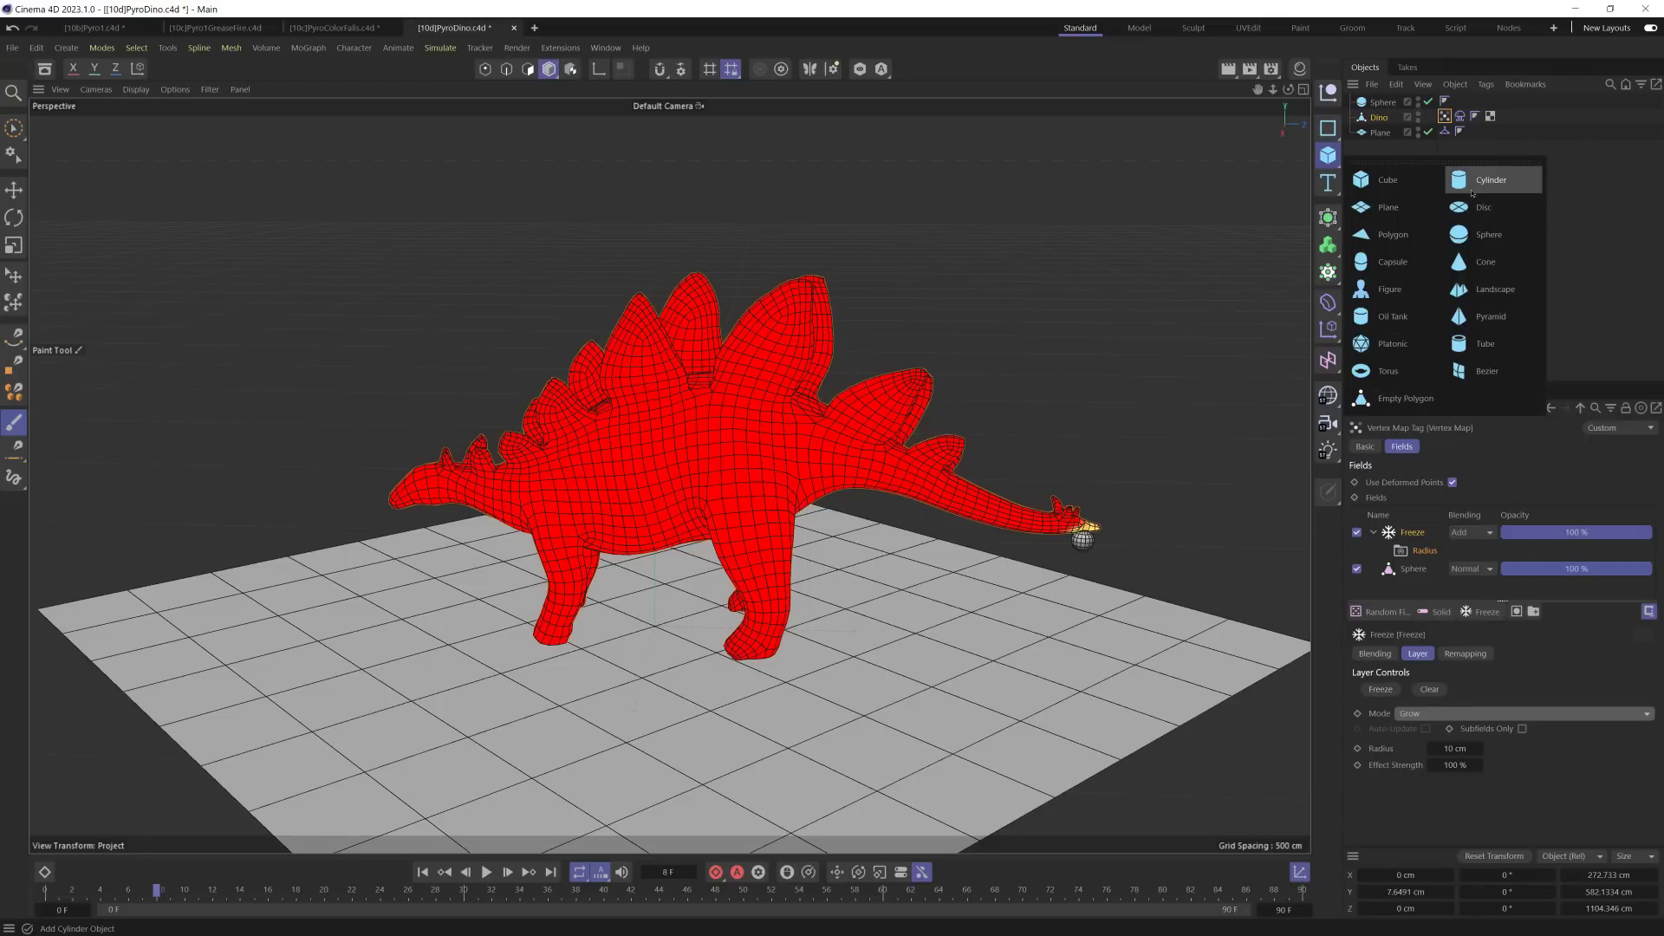
pyautogui.click(1402, 190)
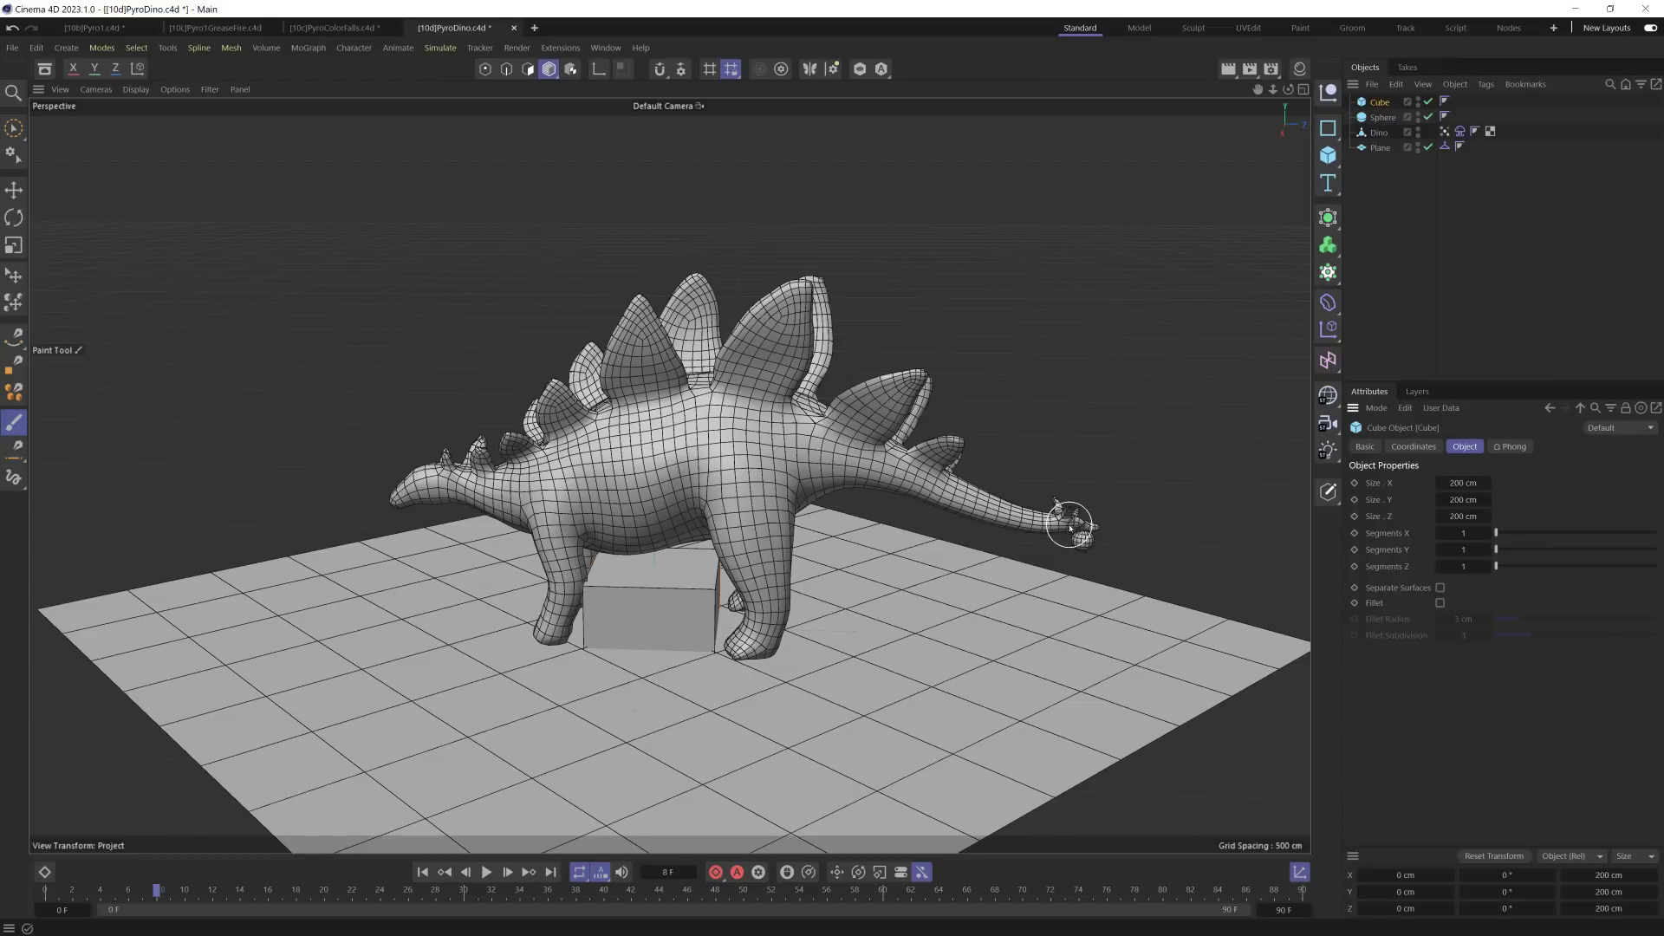
pyautogui.press('Delete')
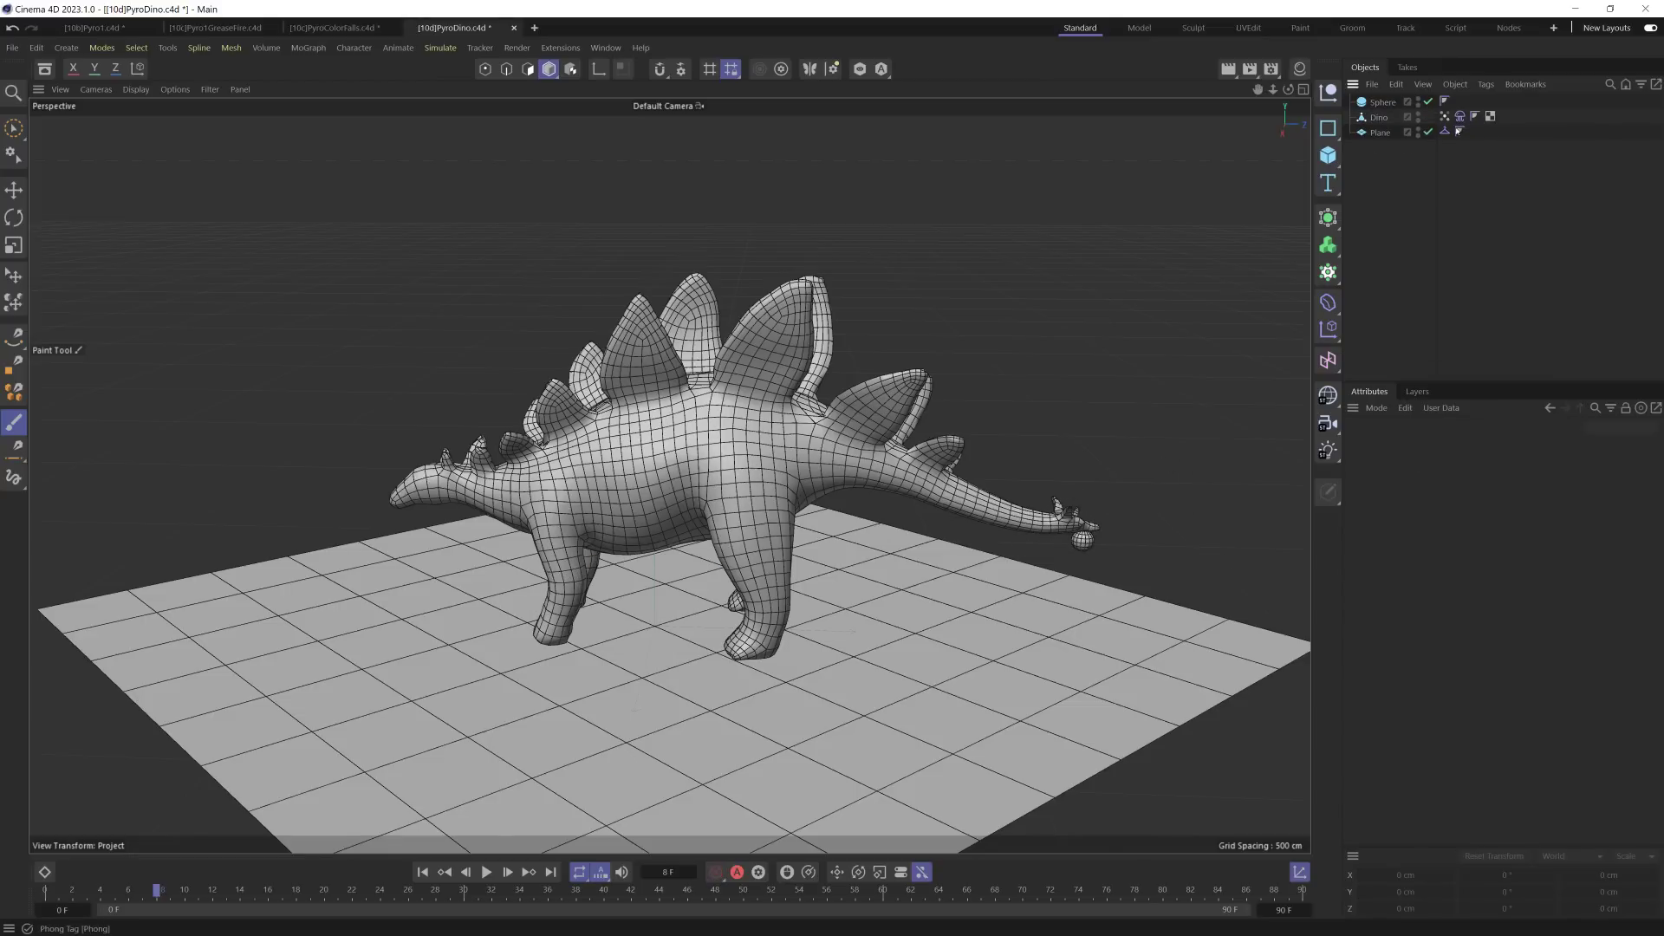
# Step: Give the Freeze layer a 100 cm radius and 5% effect strength, then rewind
pyautogui.click(1444, 116)
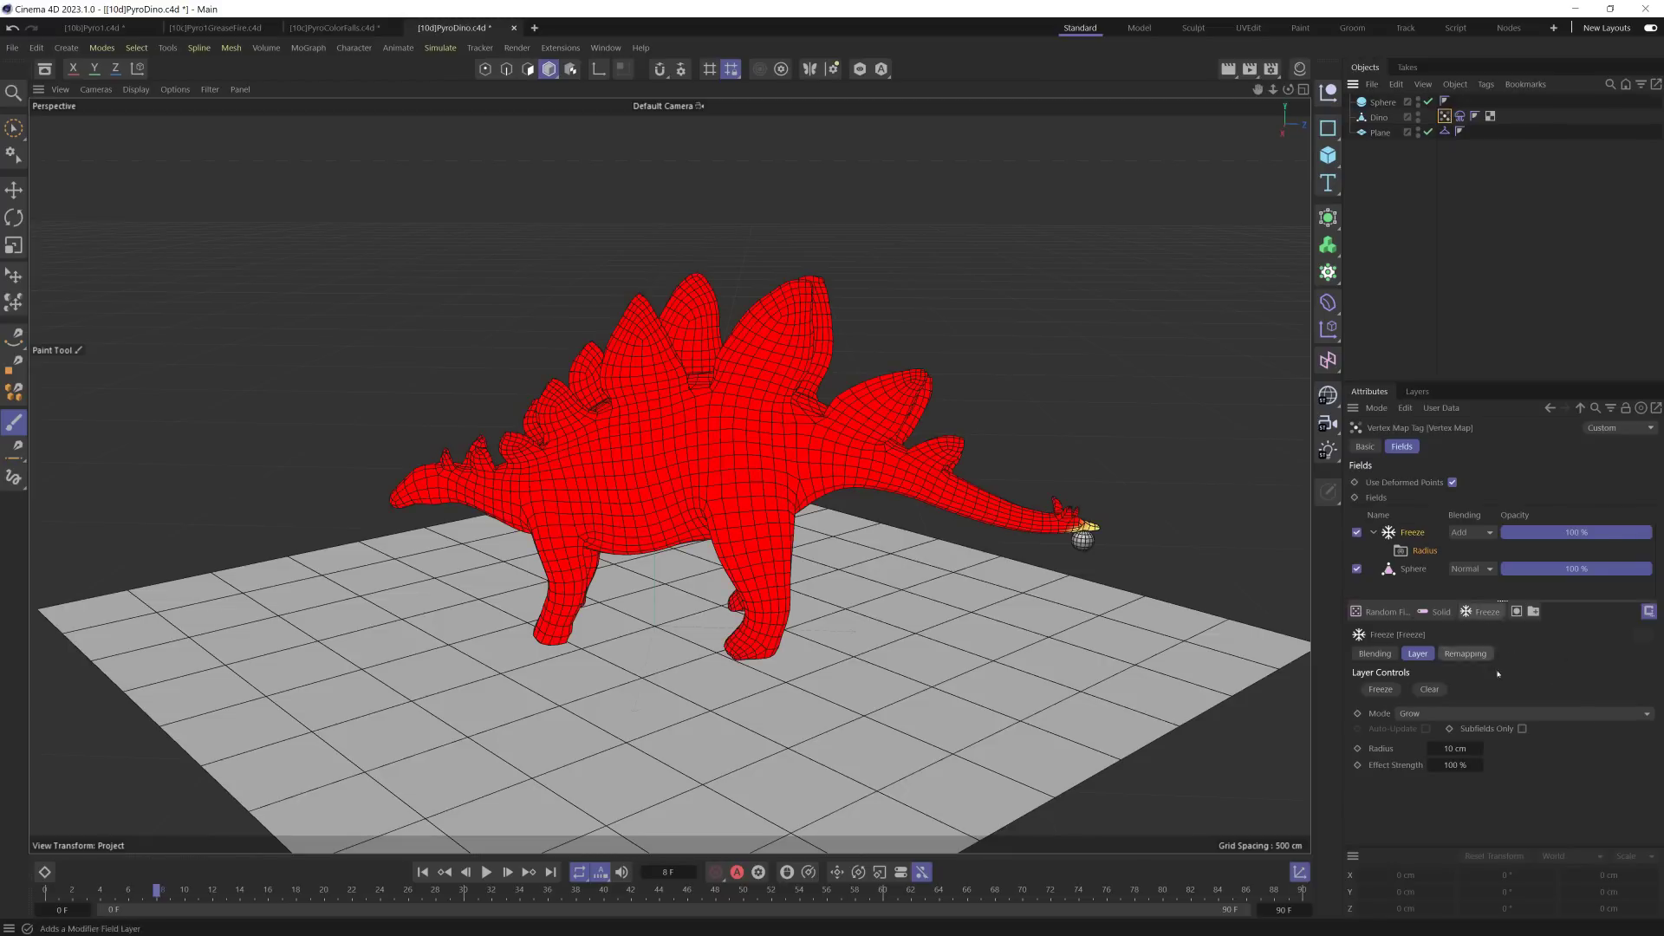
pyautogui.click(1457, 750)
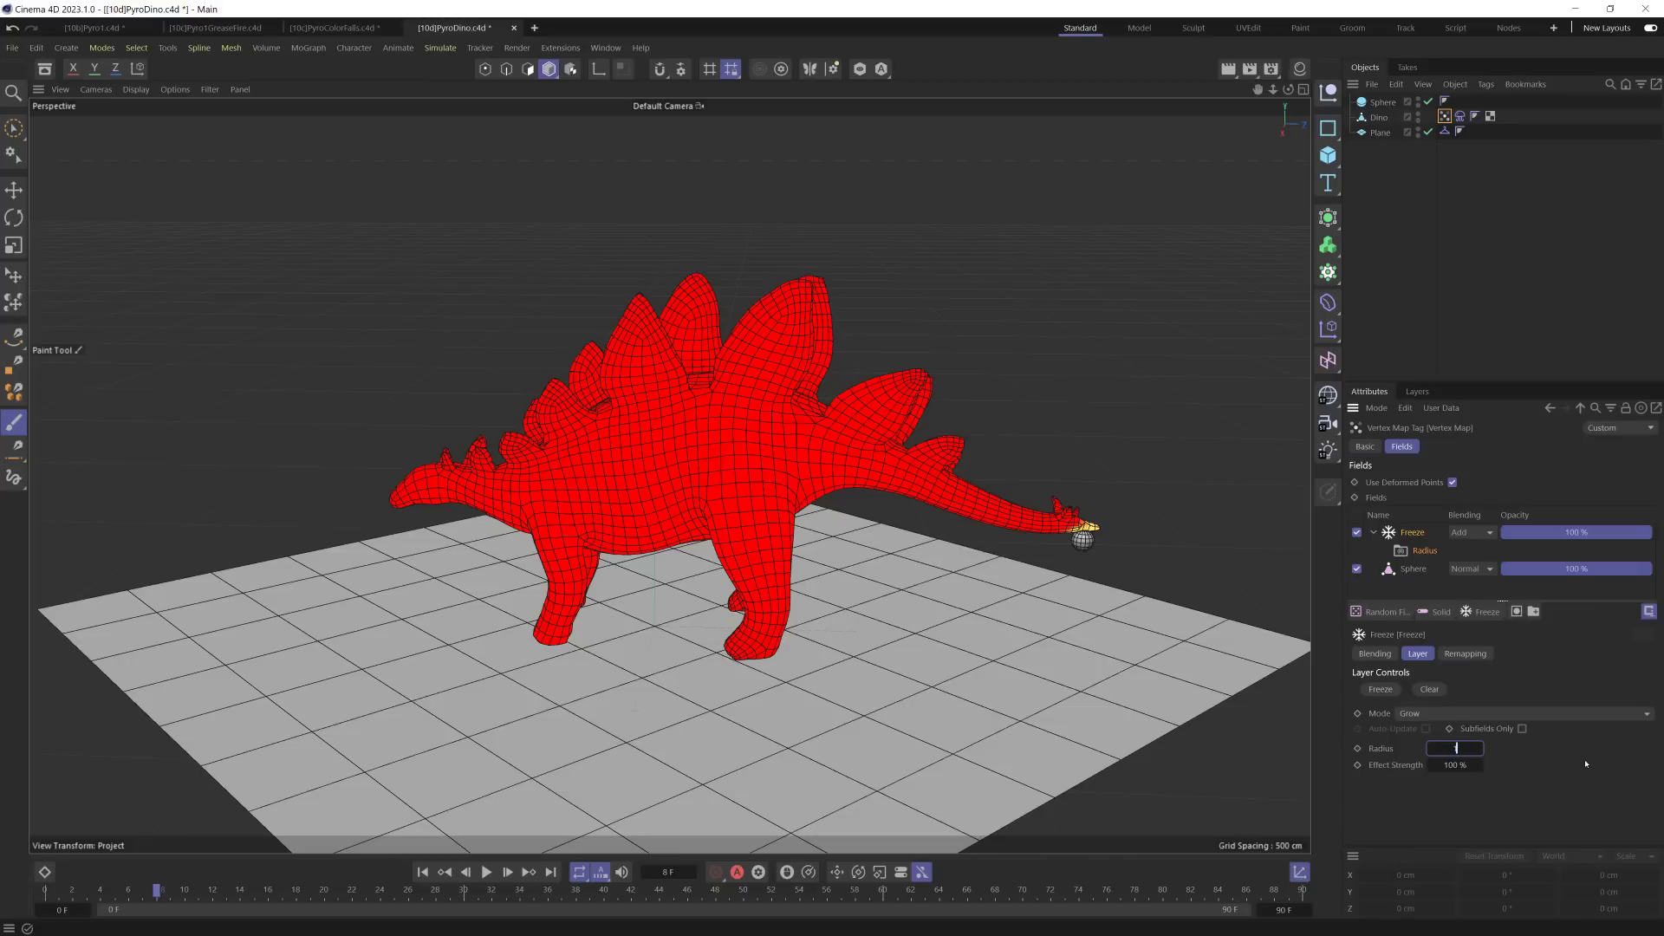
pyautogui.write('100')
pyautogui.press('Return')
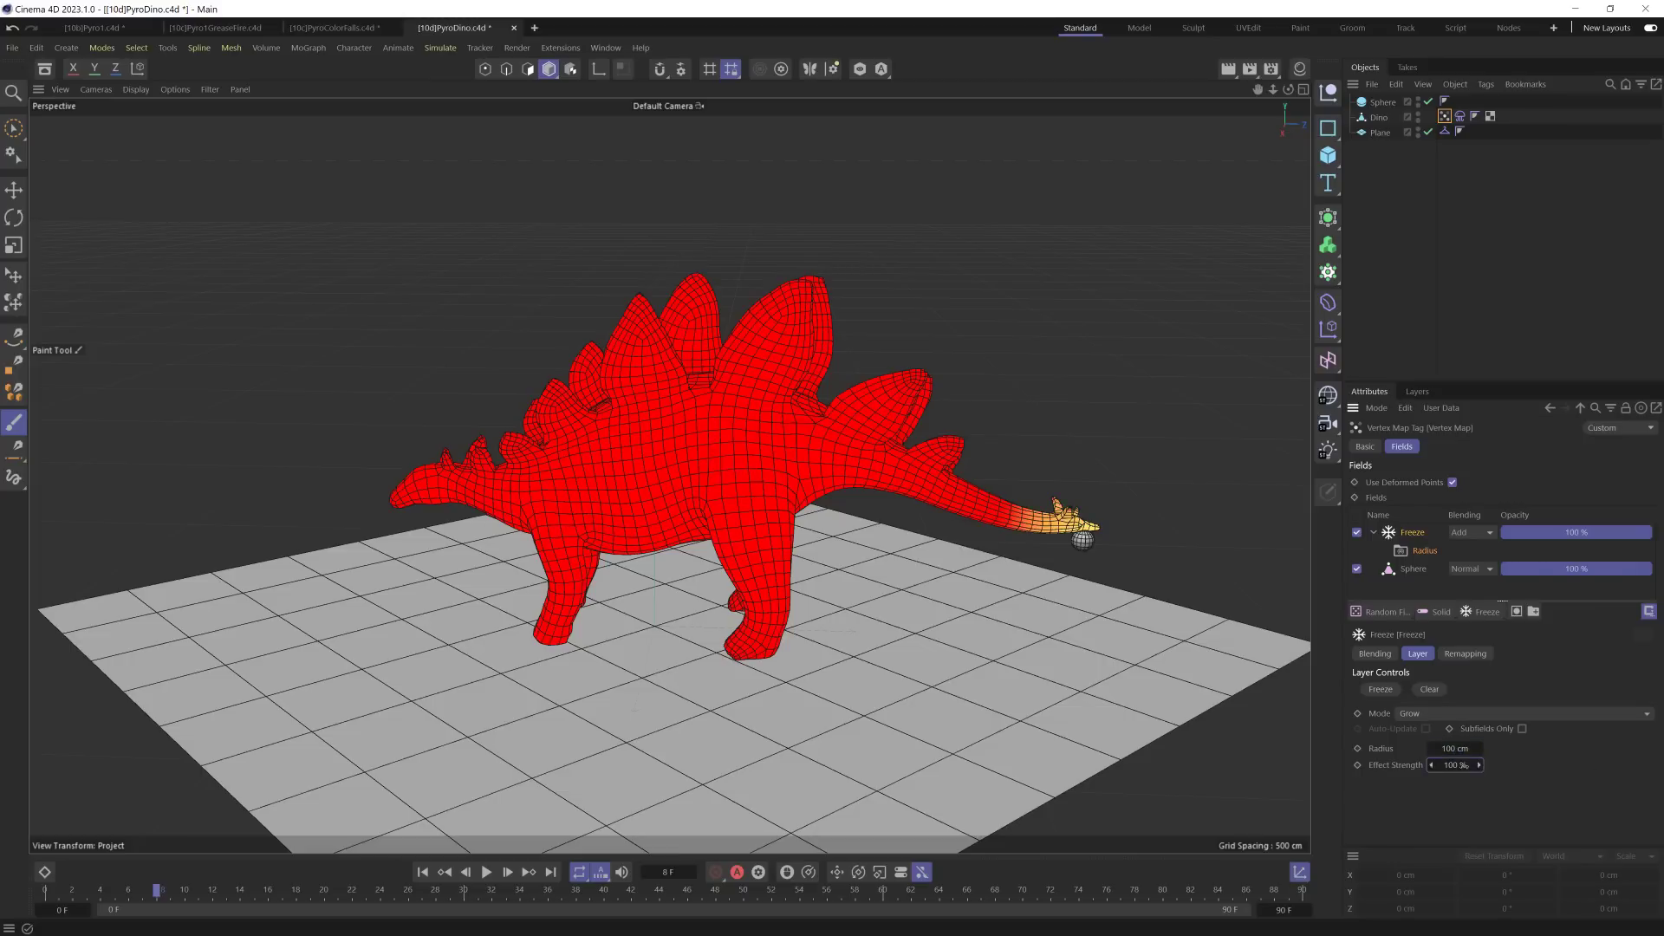
pyautogui.write('5')
pyautogui.press('Return')
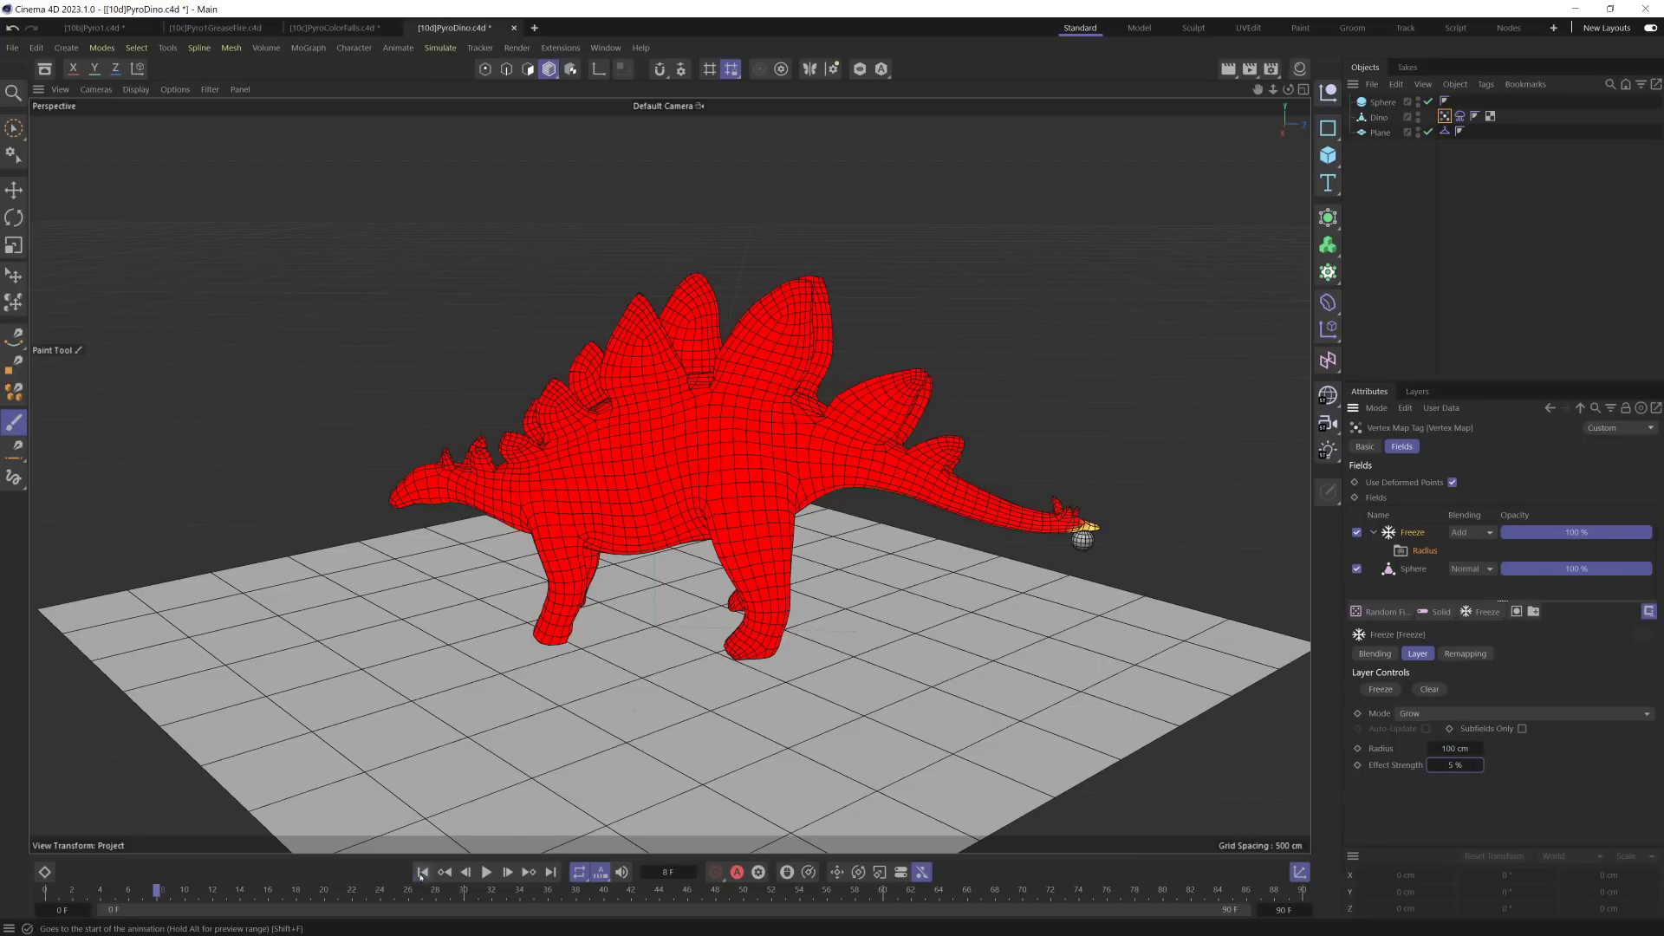
pyautogui.click(477, 874)
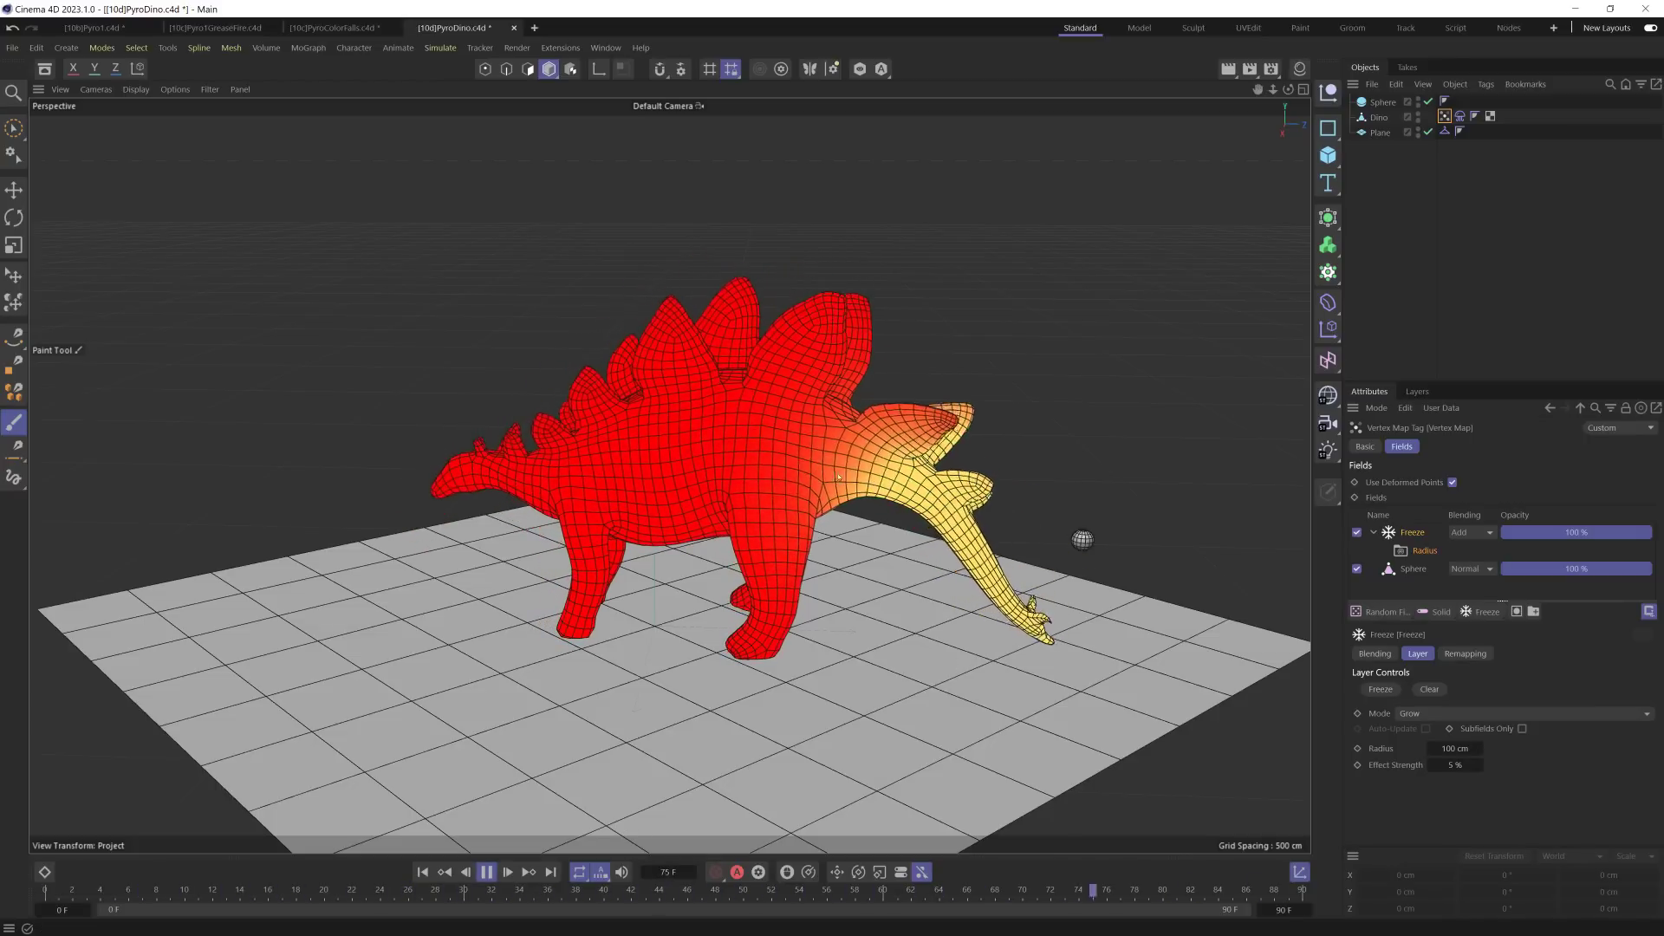
# Step: Change the Freeze radius to 200 cm and strength to 2%, stopping once the tail fills
pyautogui.click(1462, 749)
pyautogui.write('200')
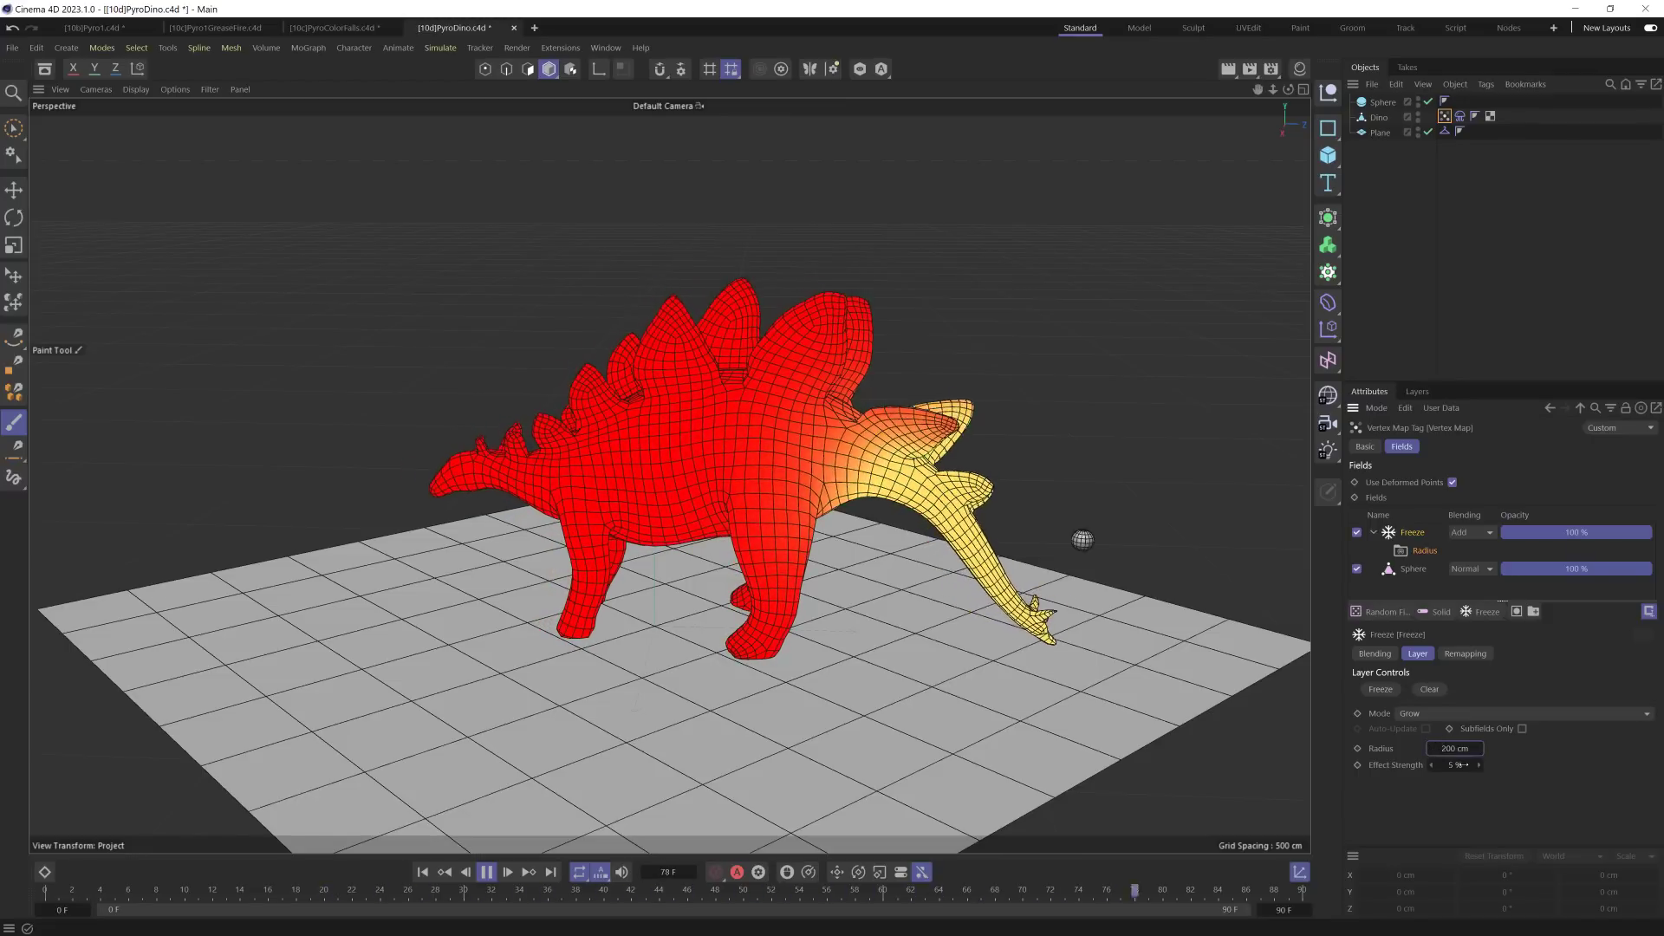
pyautogui.press('Tab')
pyautogui.write('2')
pyautogui.press('Return')
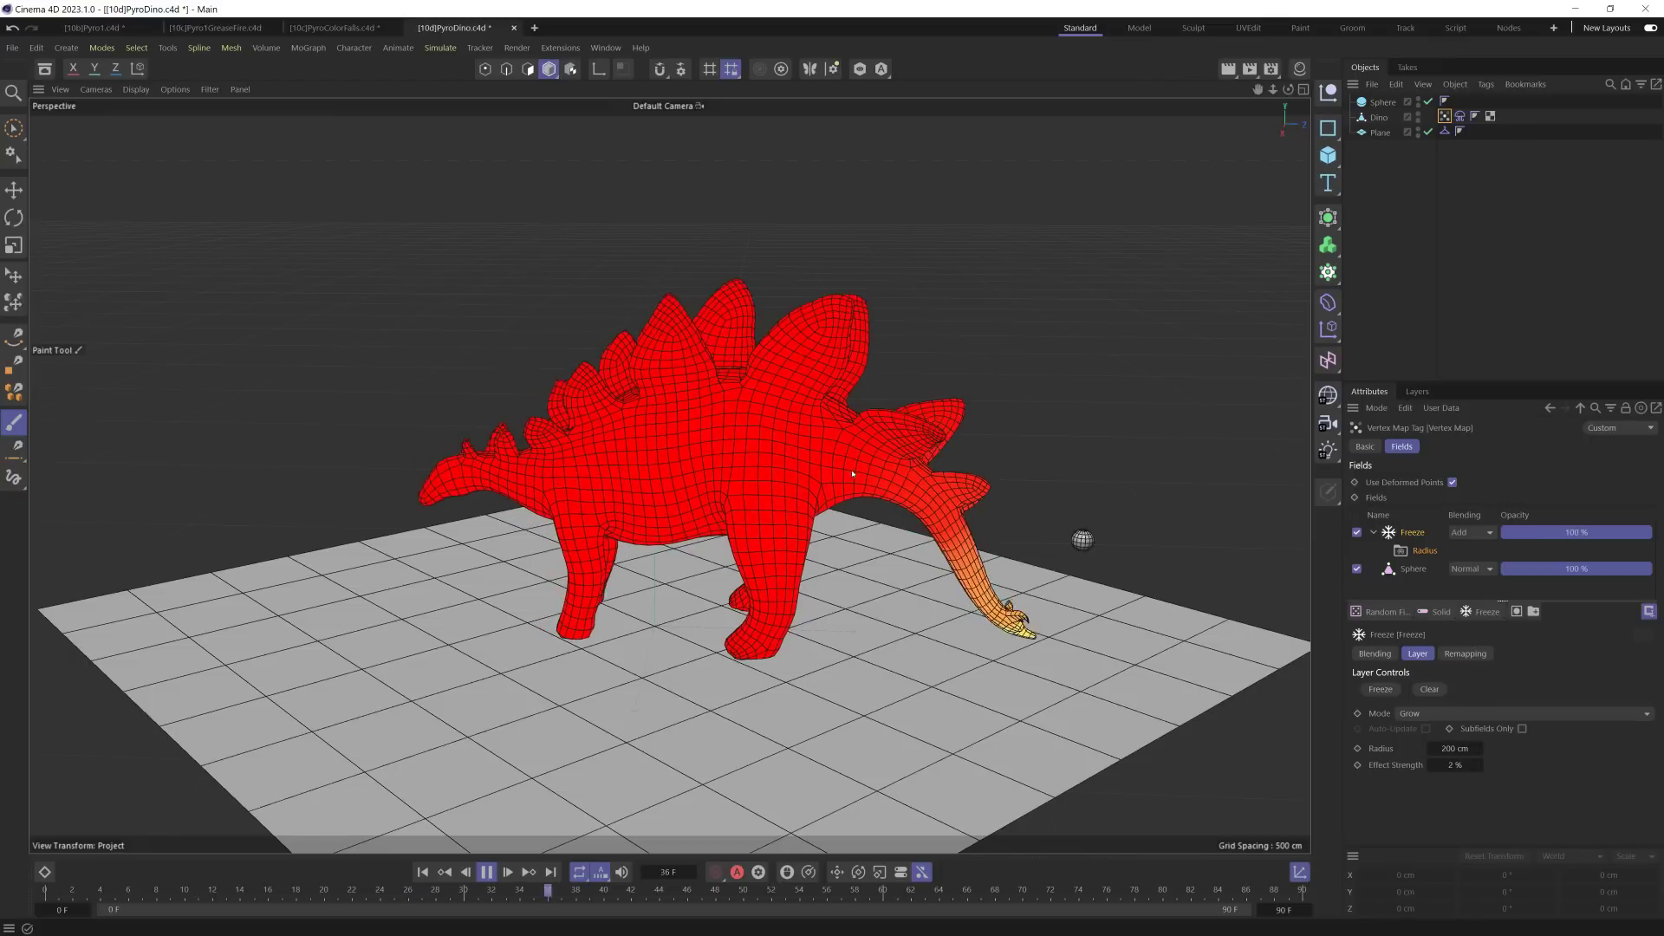
pyautogui.click(663, 819)
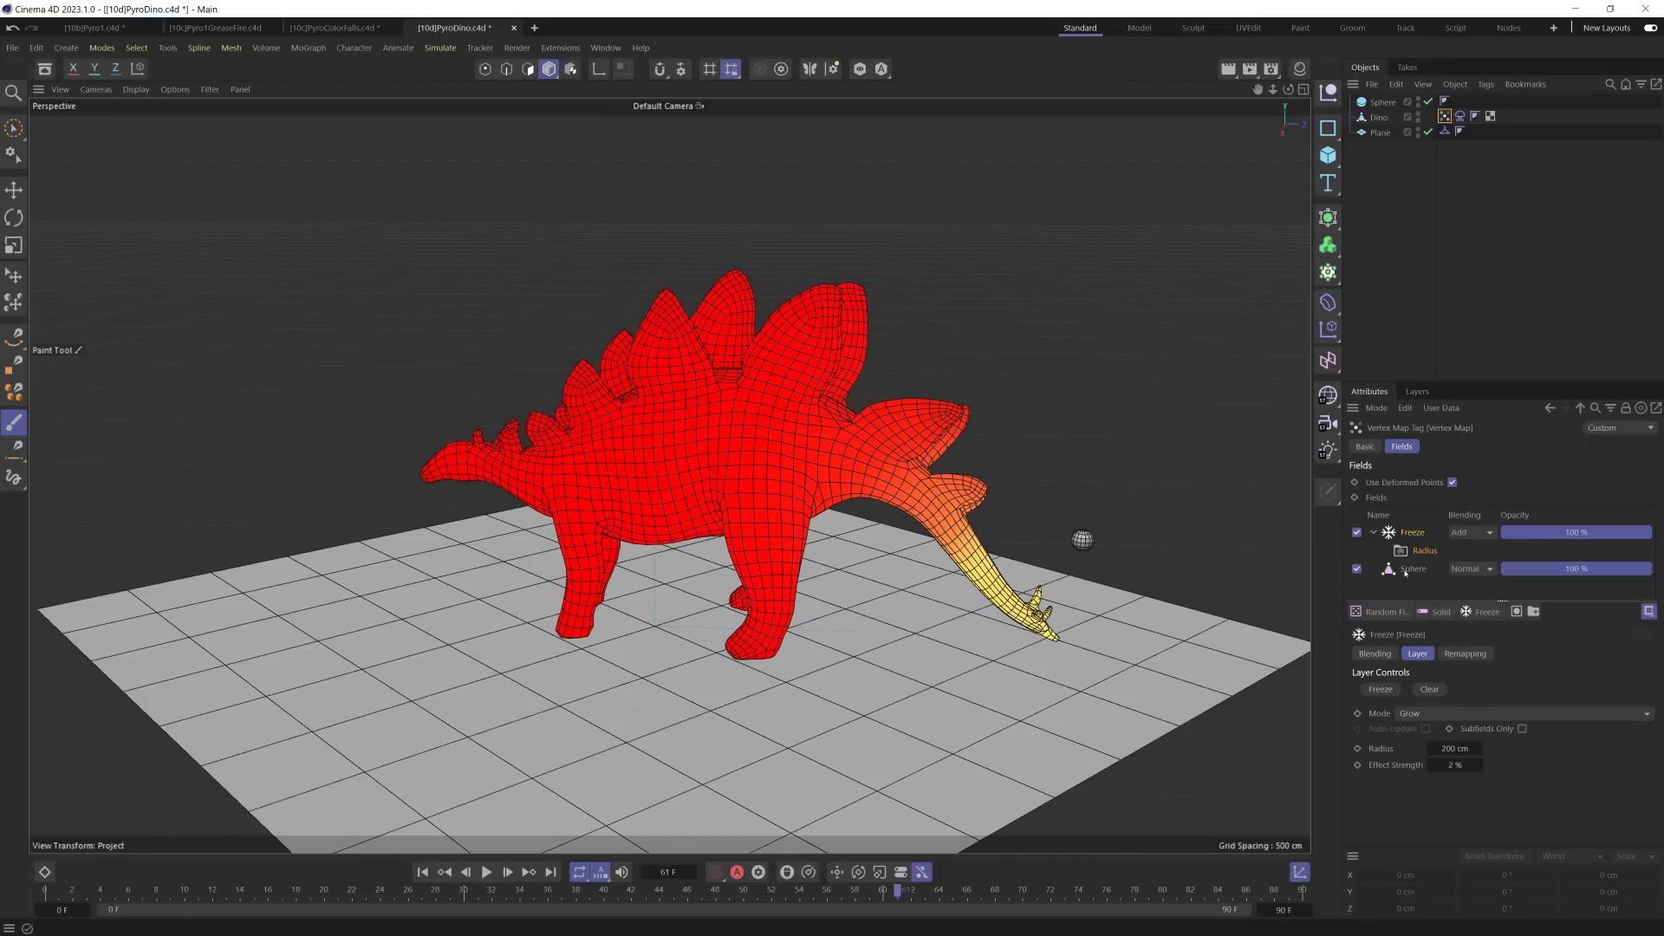
# Step: Add a Solid field layer below Sphere with Normal blending and 0% value
pyautogui.click(1404, 571)
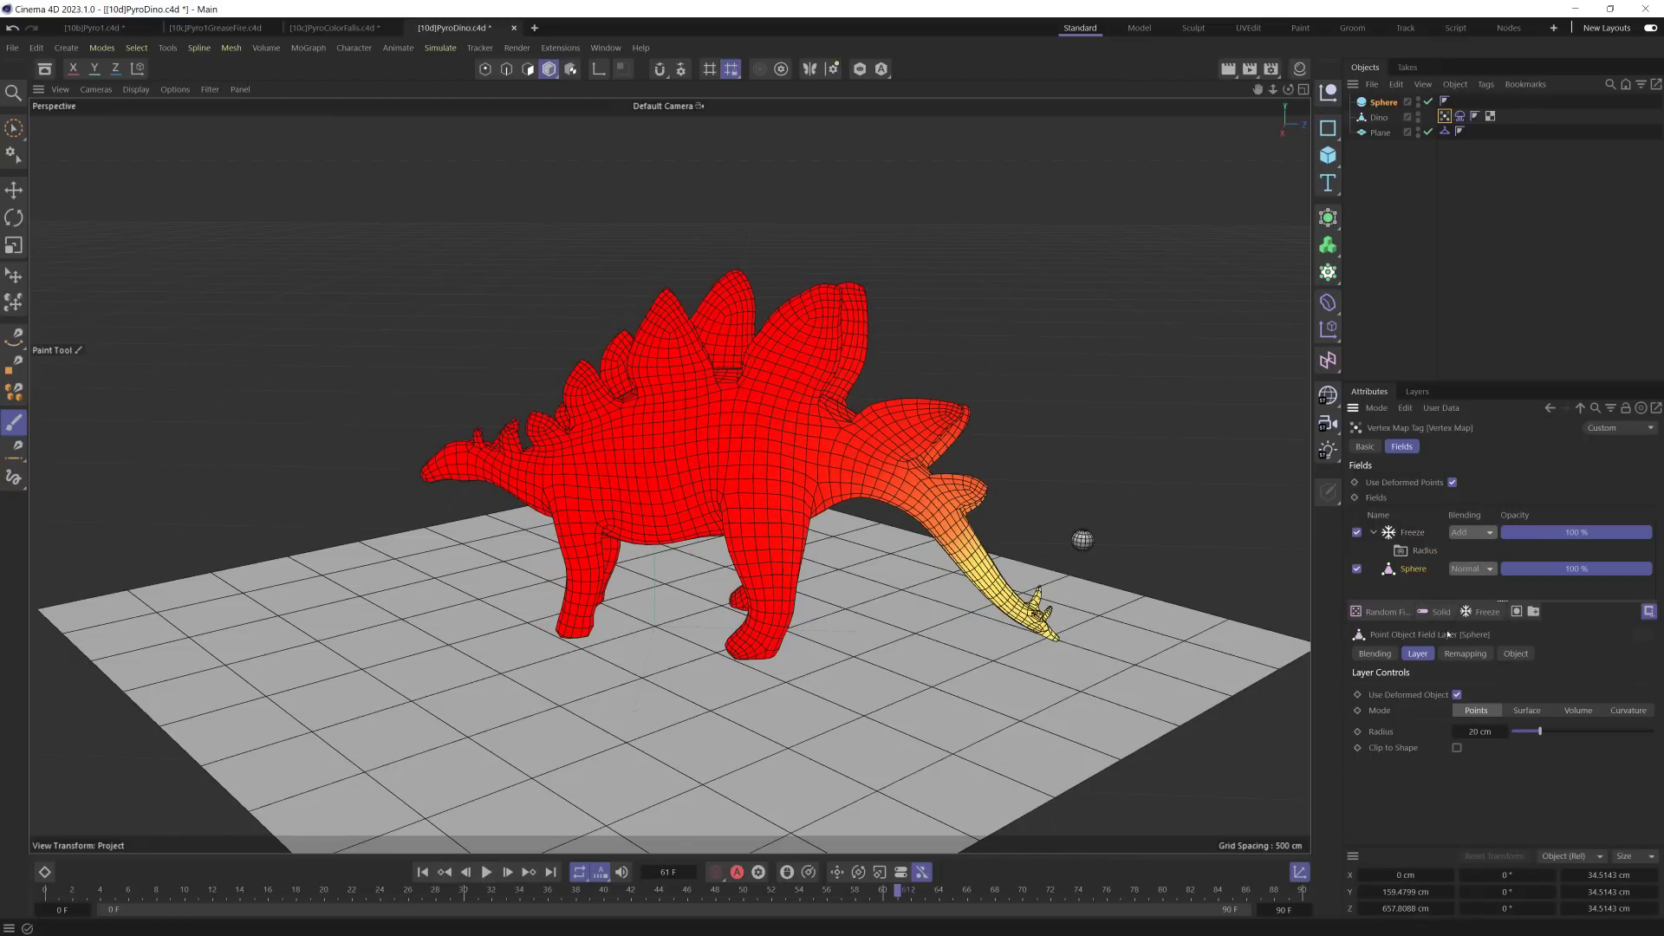
pyautogui.click(1417, 552)
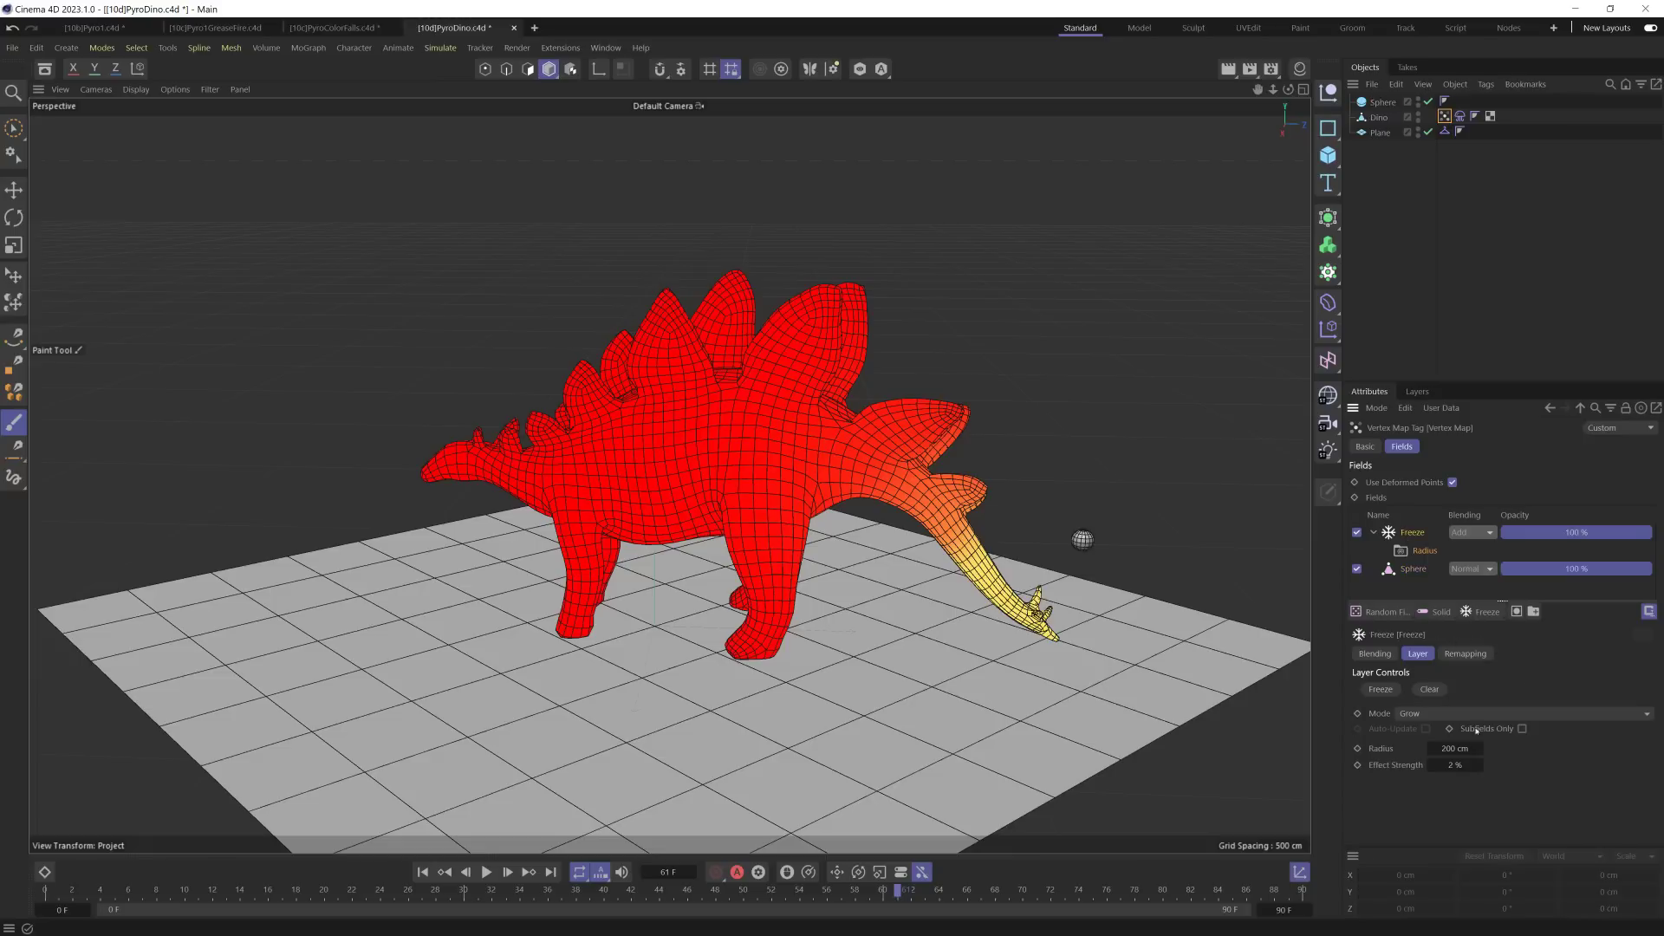
pyautogui.click(1411, 571)
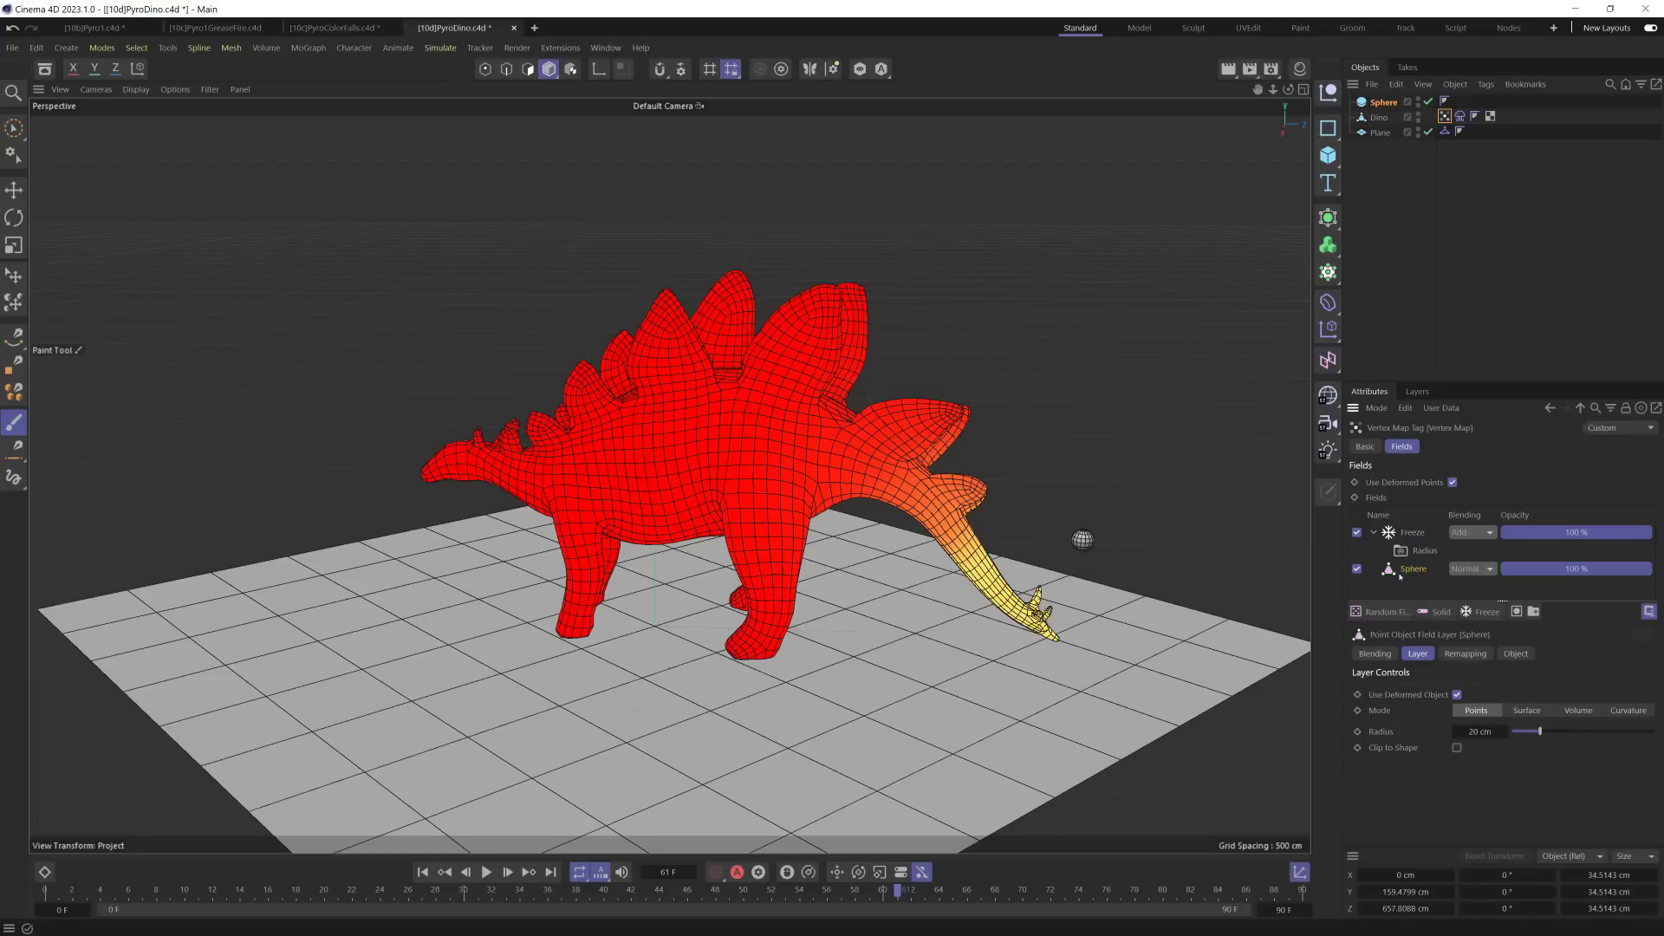
pyautogui.click(1439, 612)
pyautogui.moveTo(1424, 591); pyautogui.dragTo(1422, 596)
pyautogui.click(1472, 587)
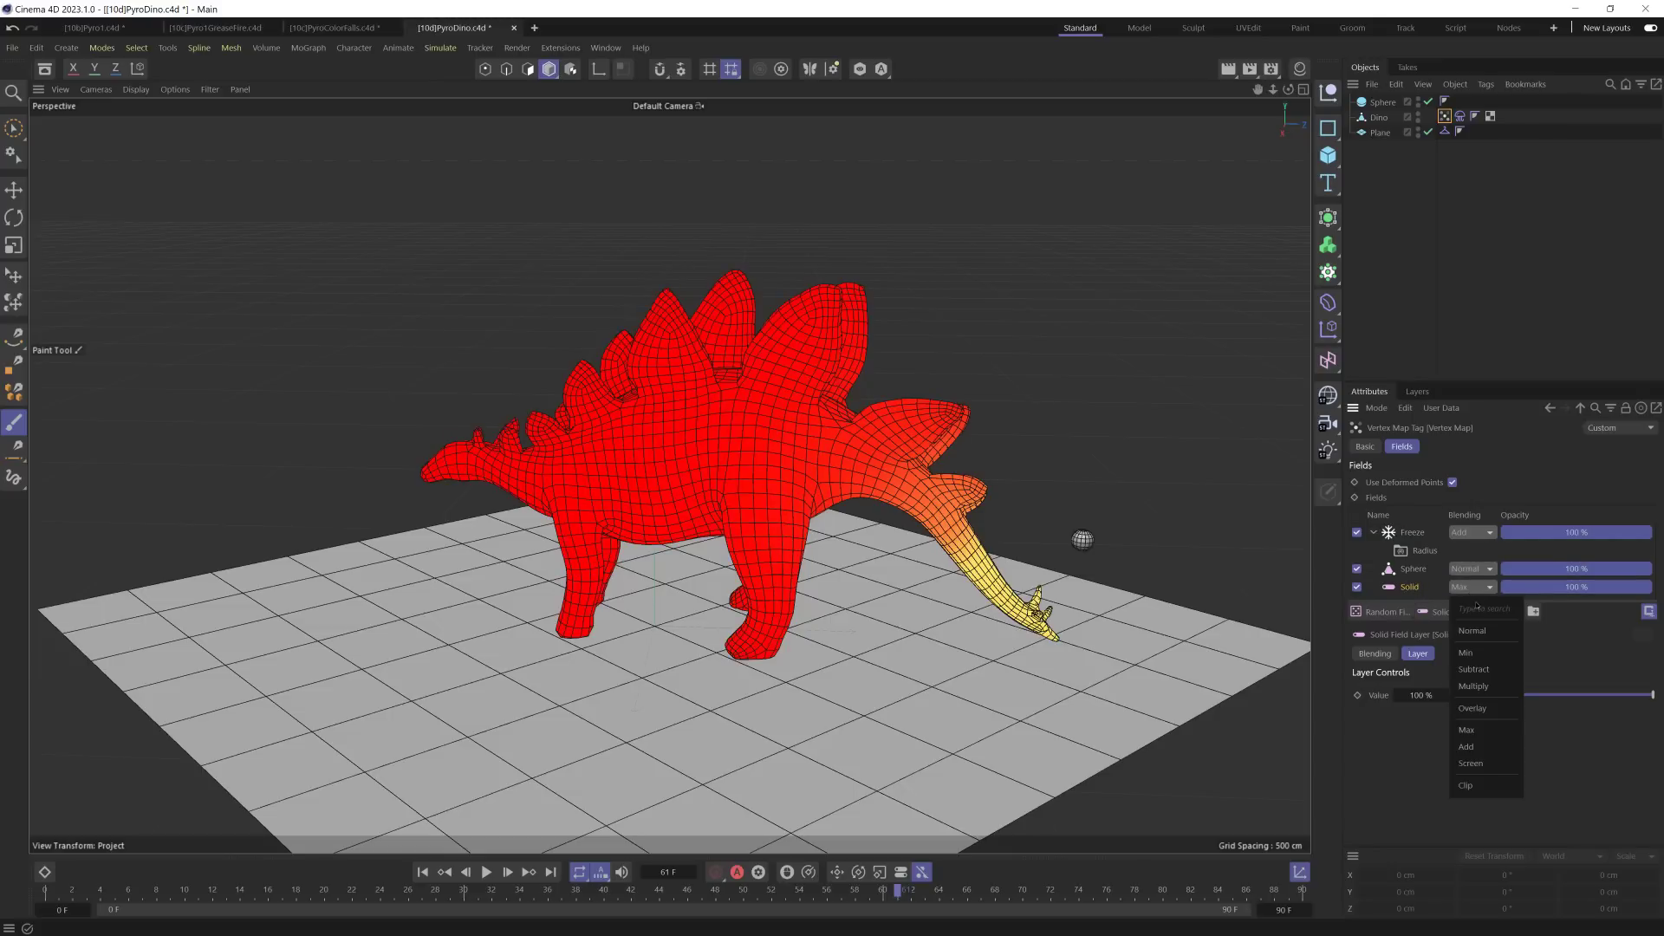
pyautogui.click(1485, 628)
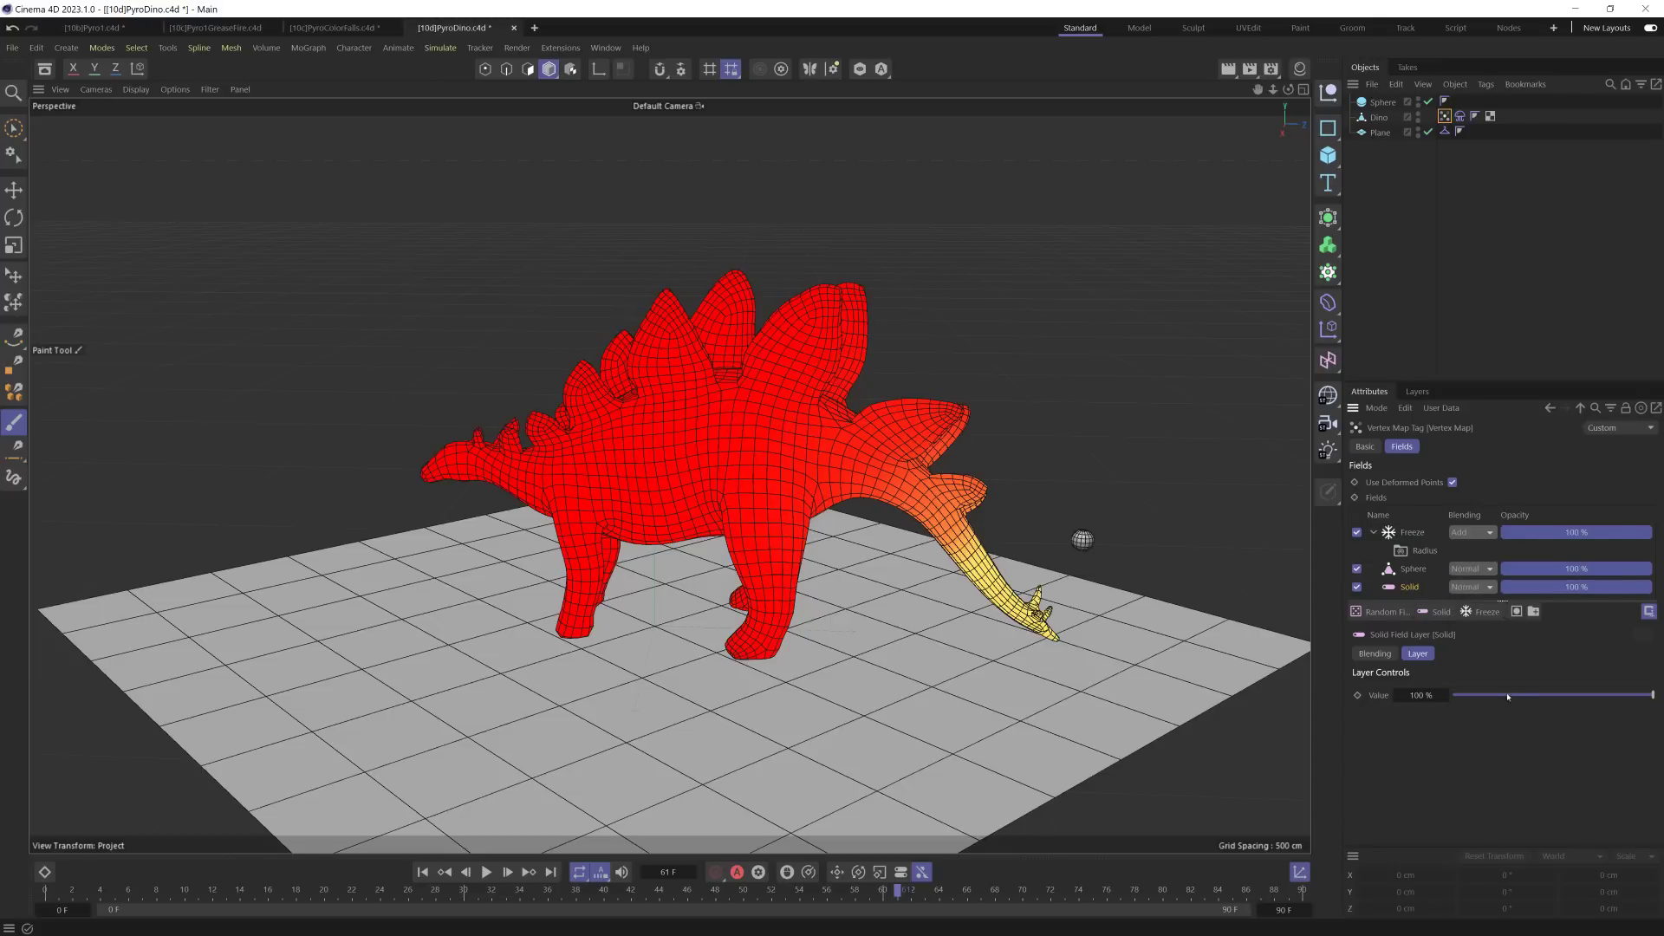
pyautogui.moveTo(1508, 696); pyautogui.dragTo(1446, 696)
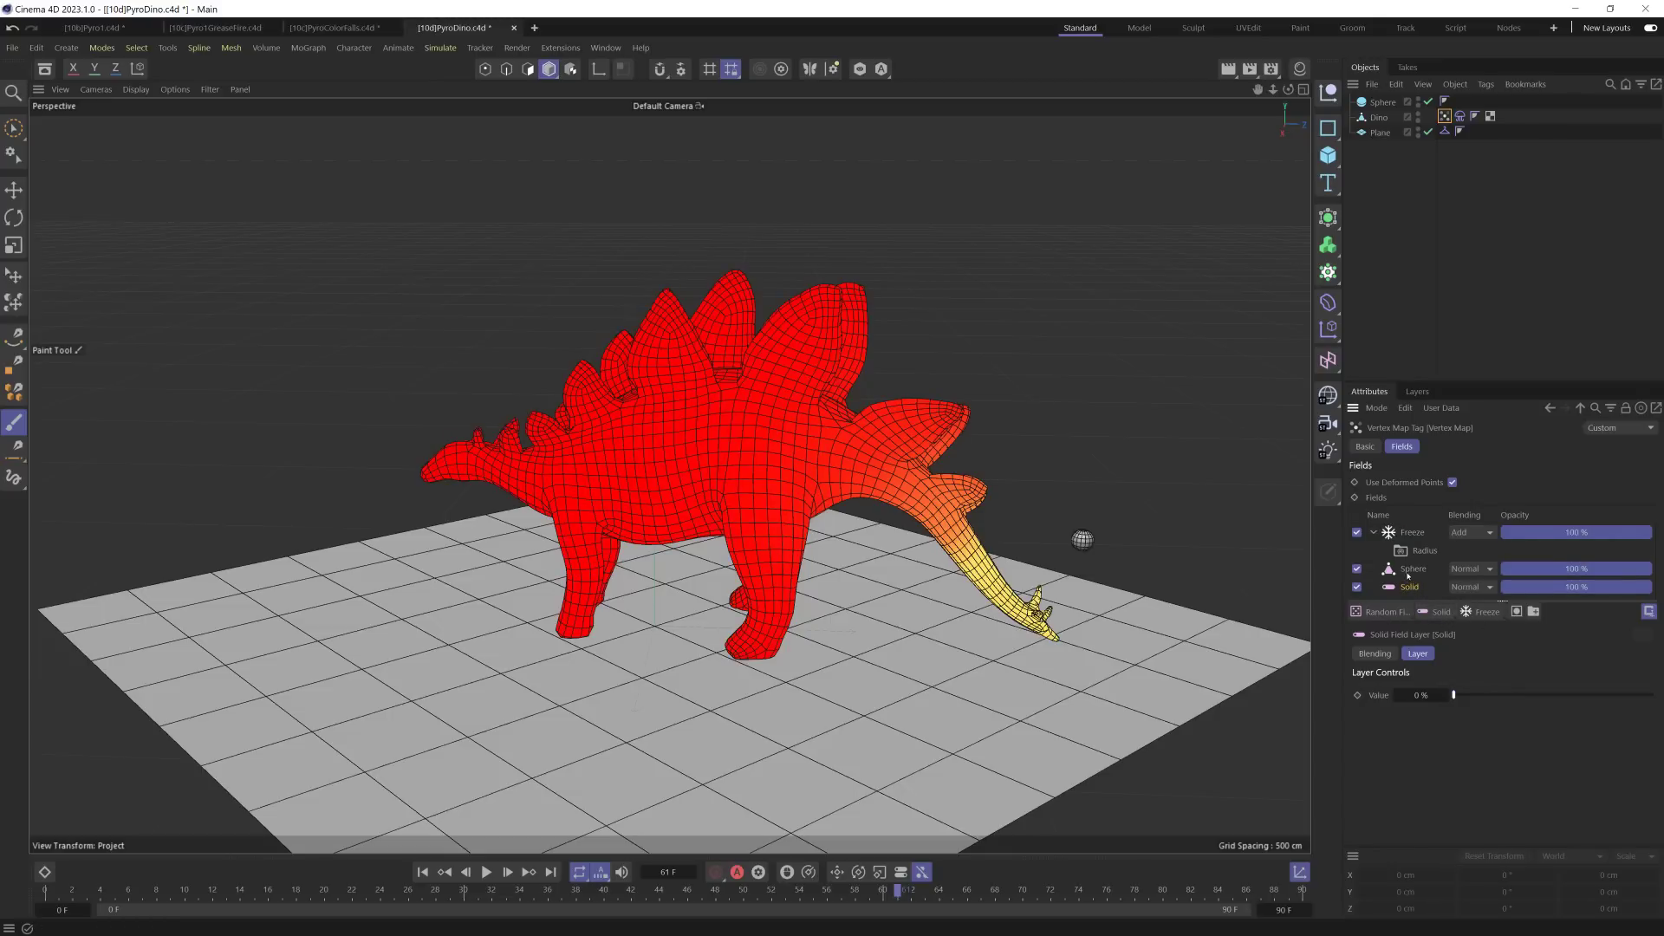
# Step: Set the Sphere layer opacity to 2% and replay the animation from the start
pyautogui.click(1410, 569)
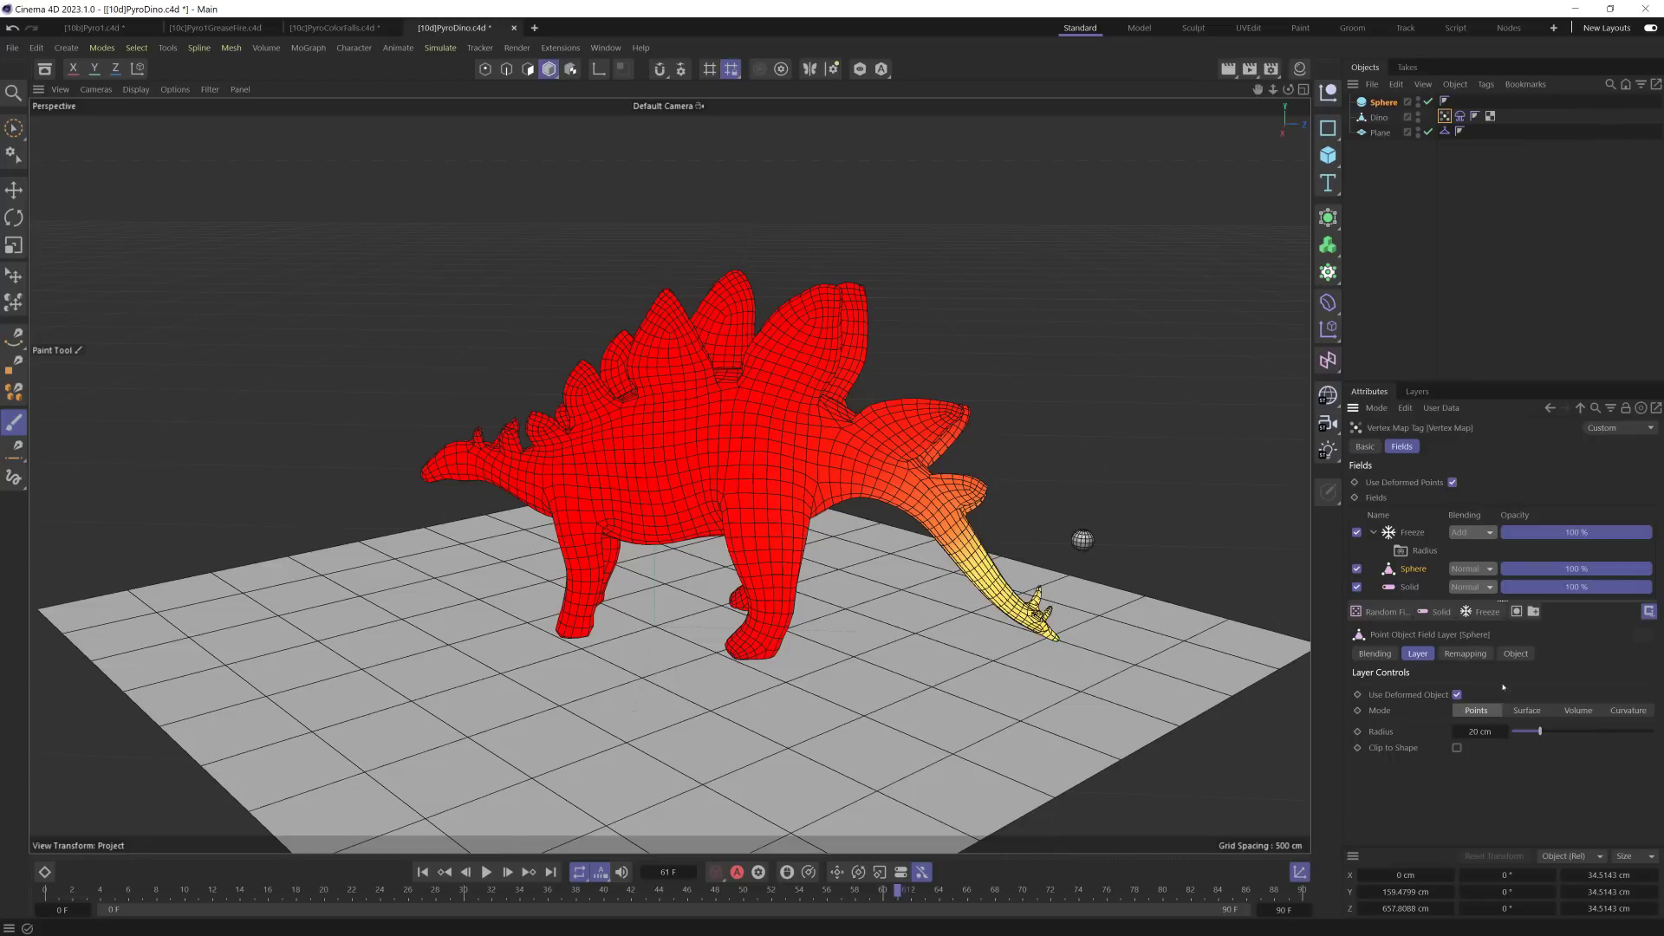
pyautogui.click(1374, 653)
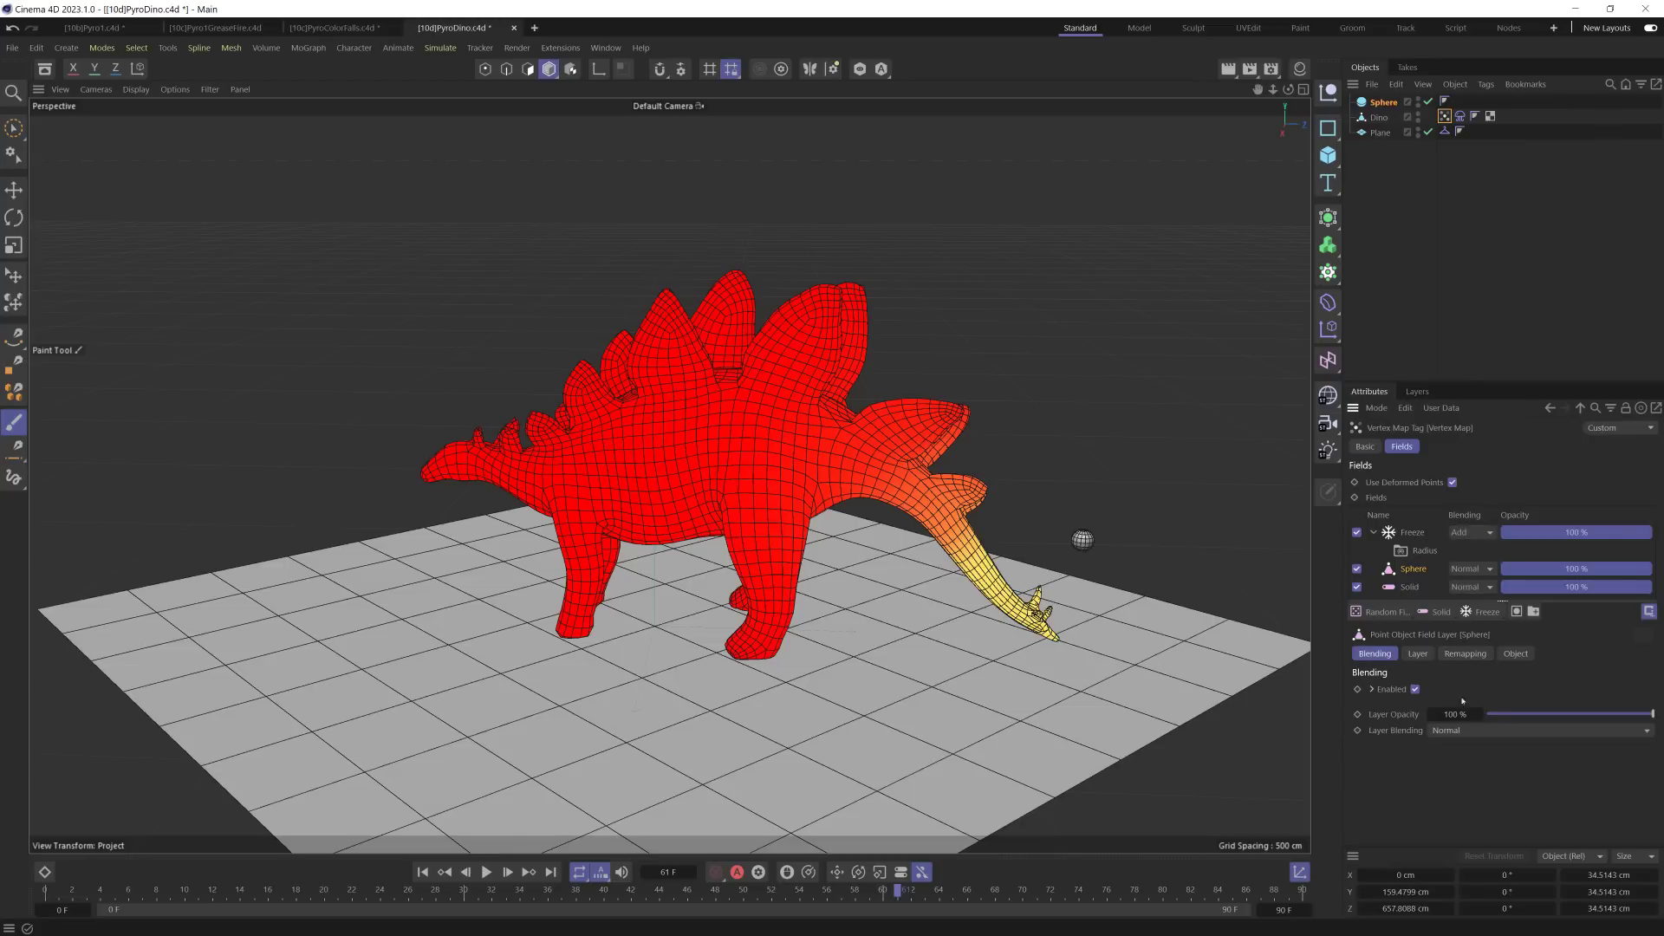
pyautogui.doubleClick(1455, 714)
pyautogui.write('2')
pyautogui.press('Return')
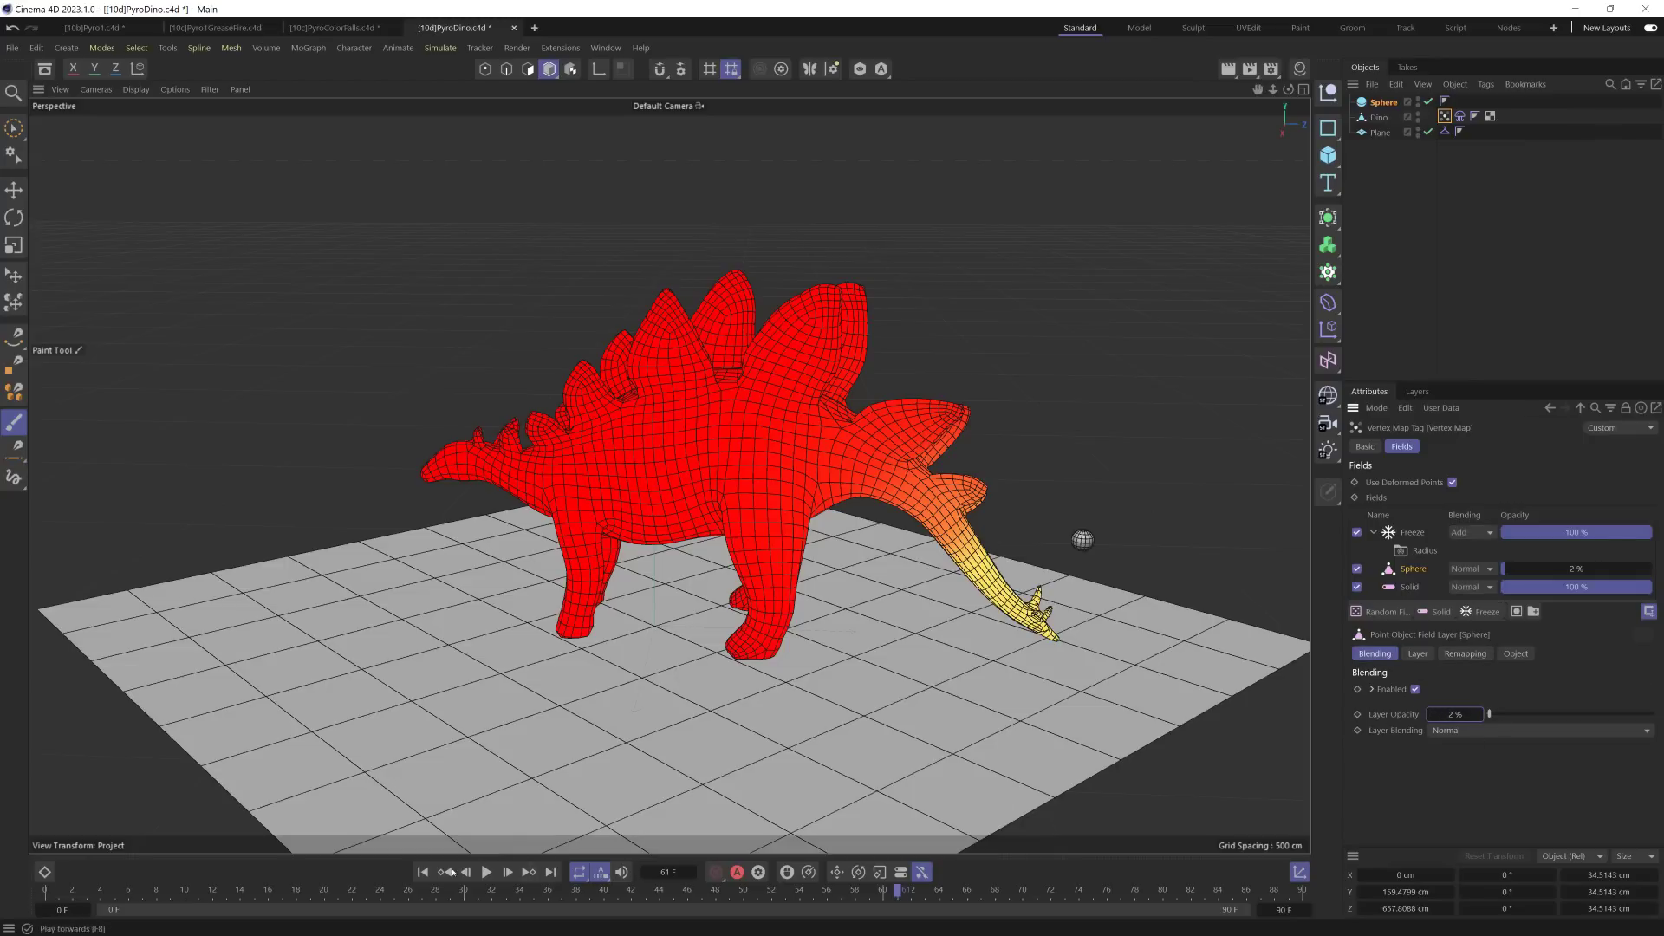
pyautogui.click(422, 872)
pyautogui.click(486, 872)
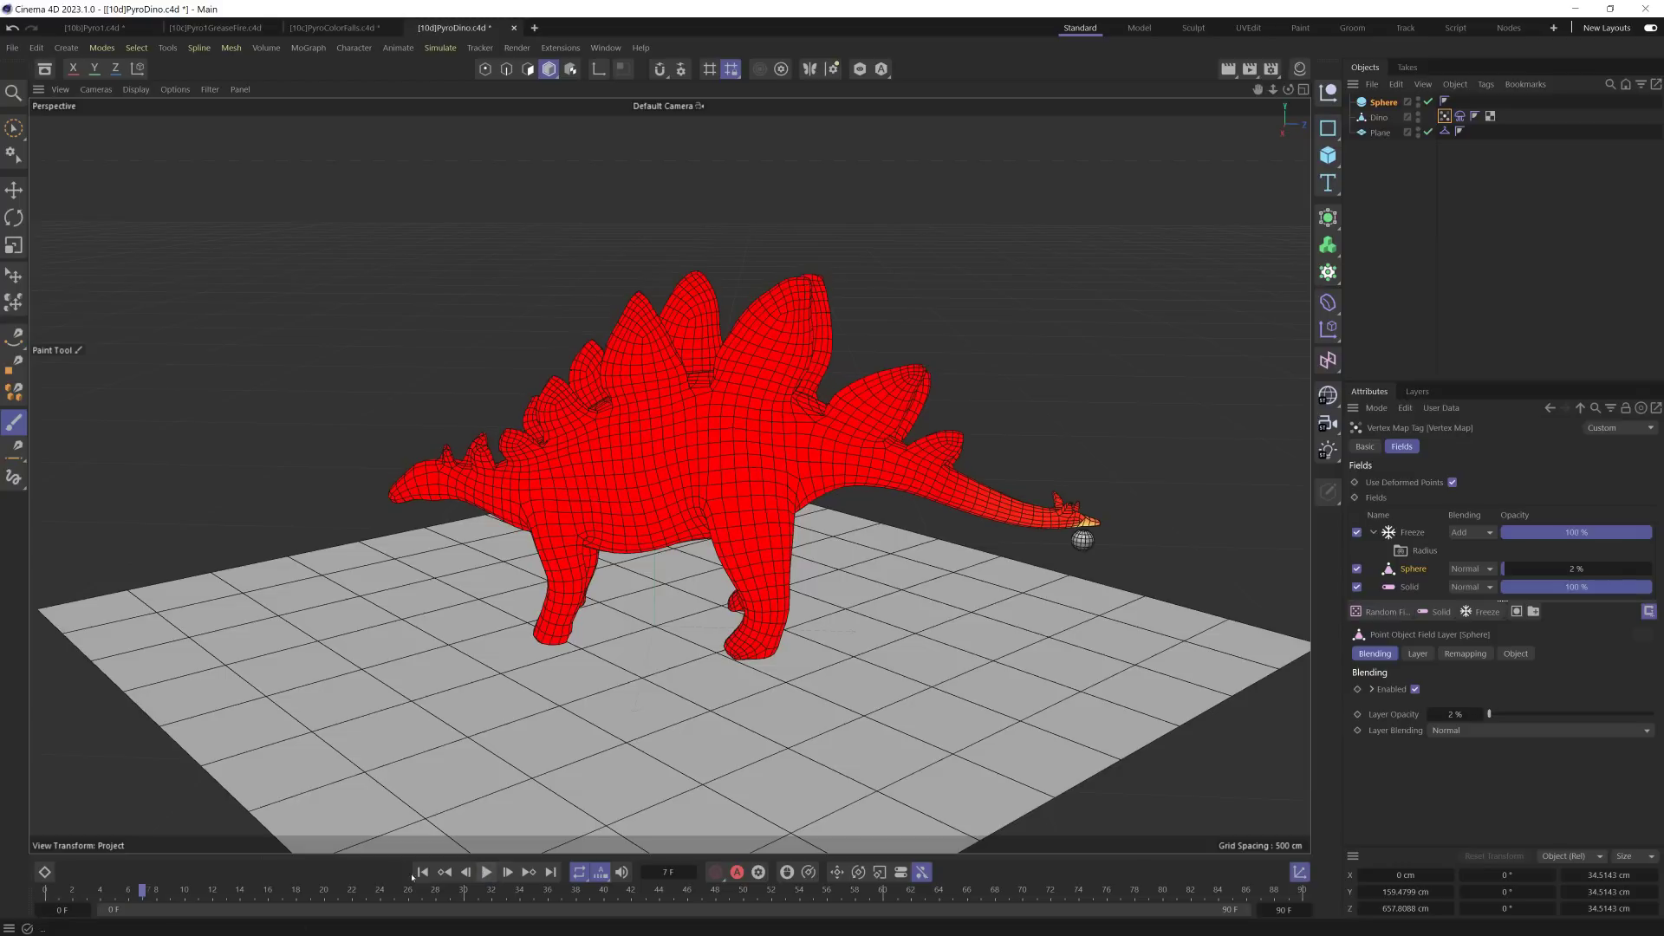
# Step: Clear the Freeze layer's frozen spread and replay, stopping at frame 75
pyautogui.click(486, 871)
pyautogui.click(1409, 532)
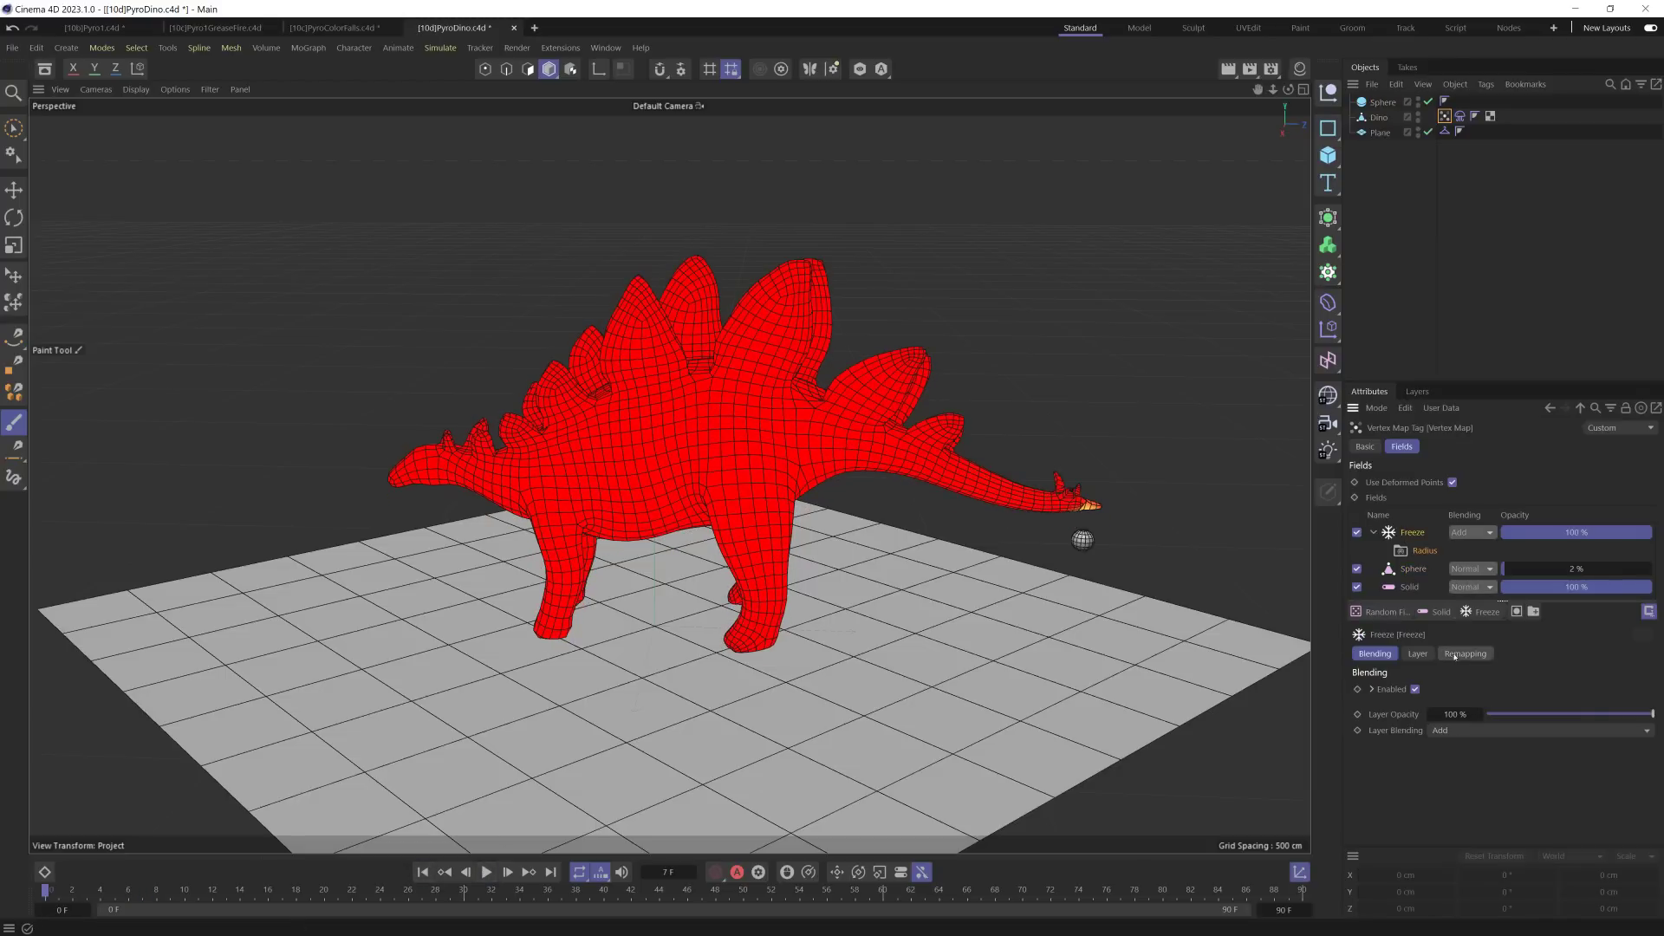
pyautogui.click(1418, 654)
pyautogui.click(1434, 689)
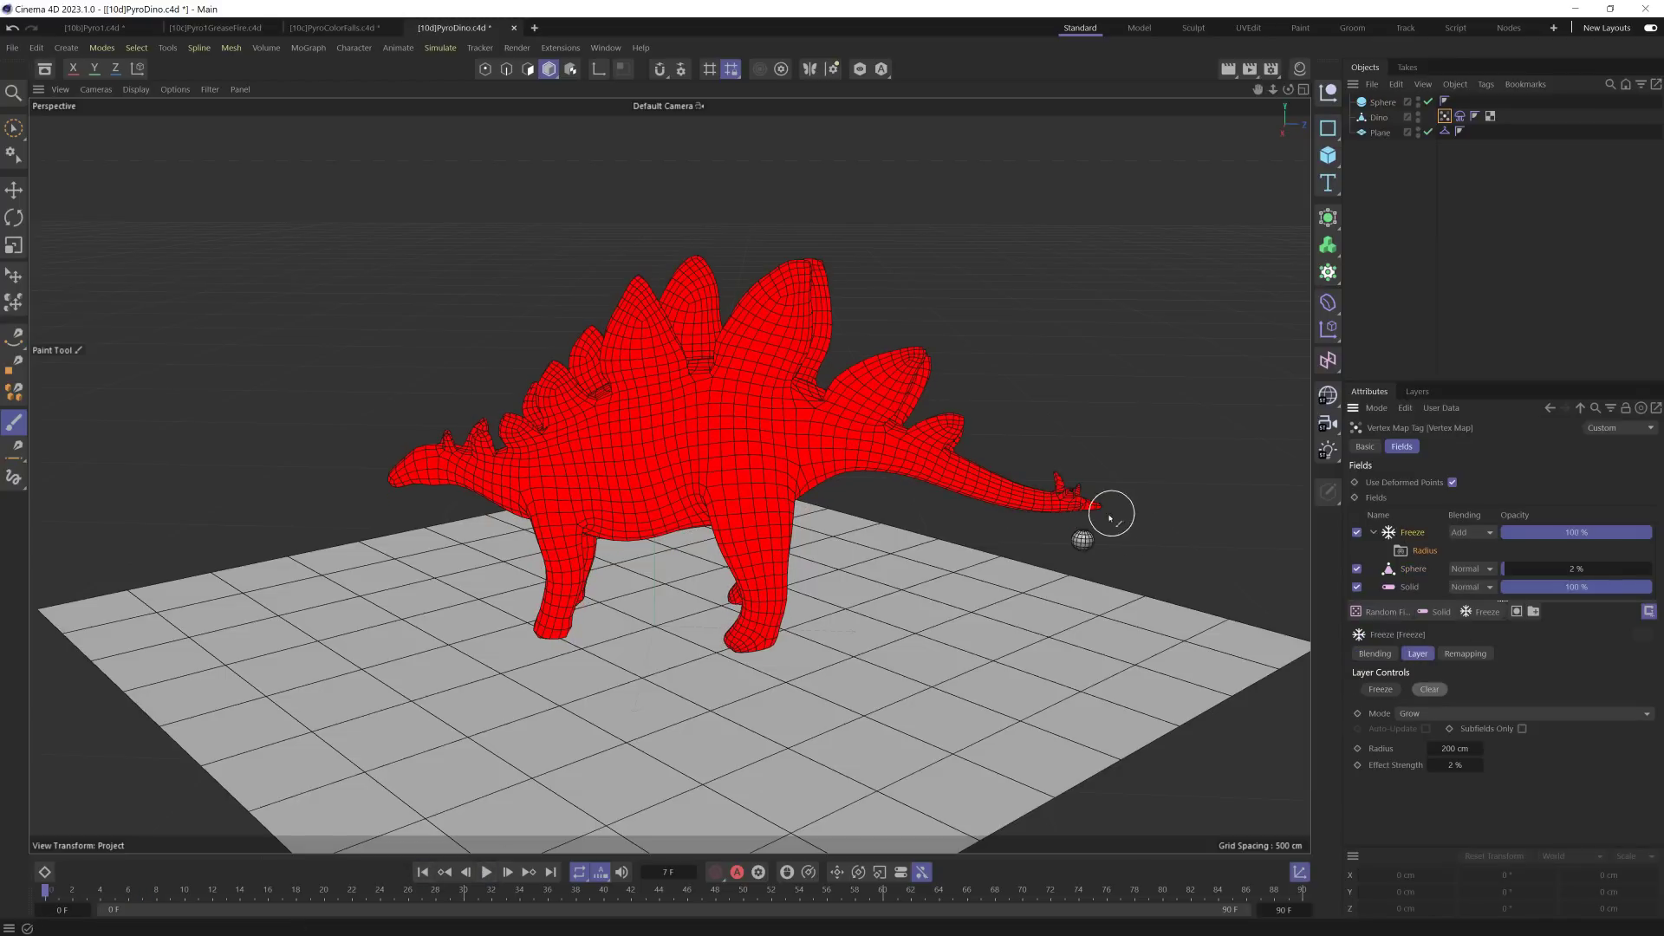
pyautogui.click(487, 872)
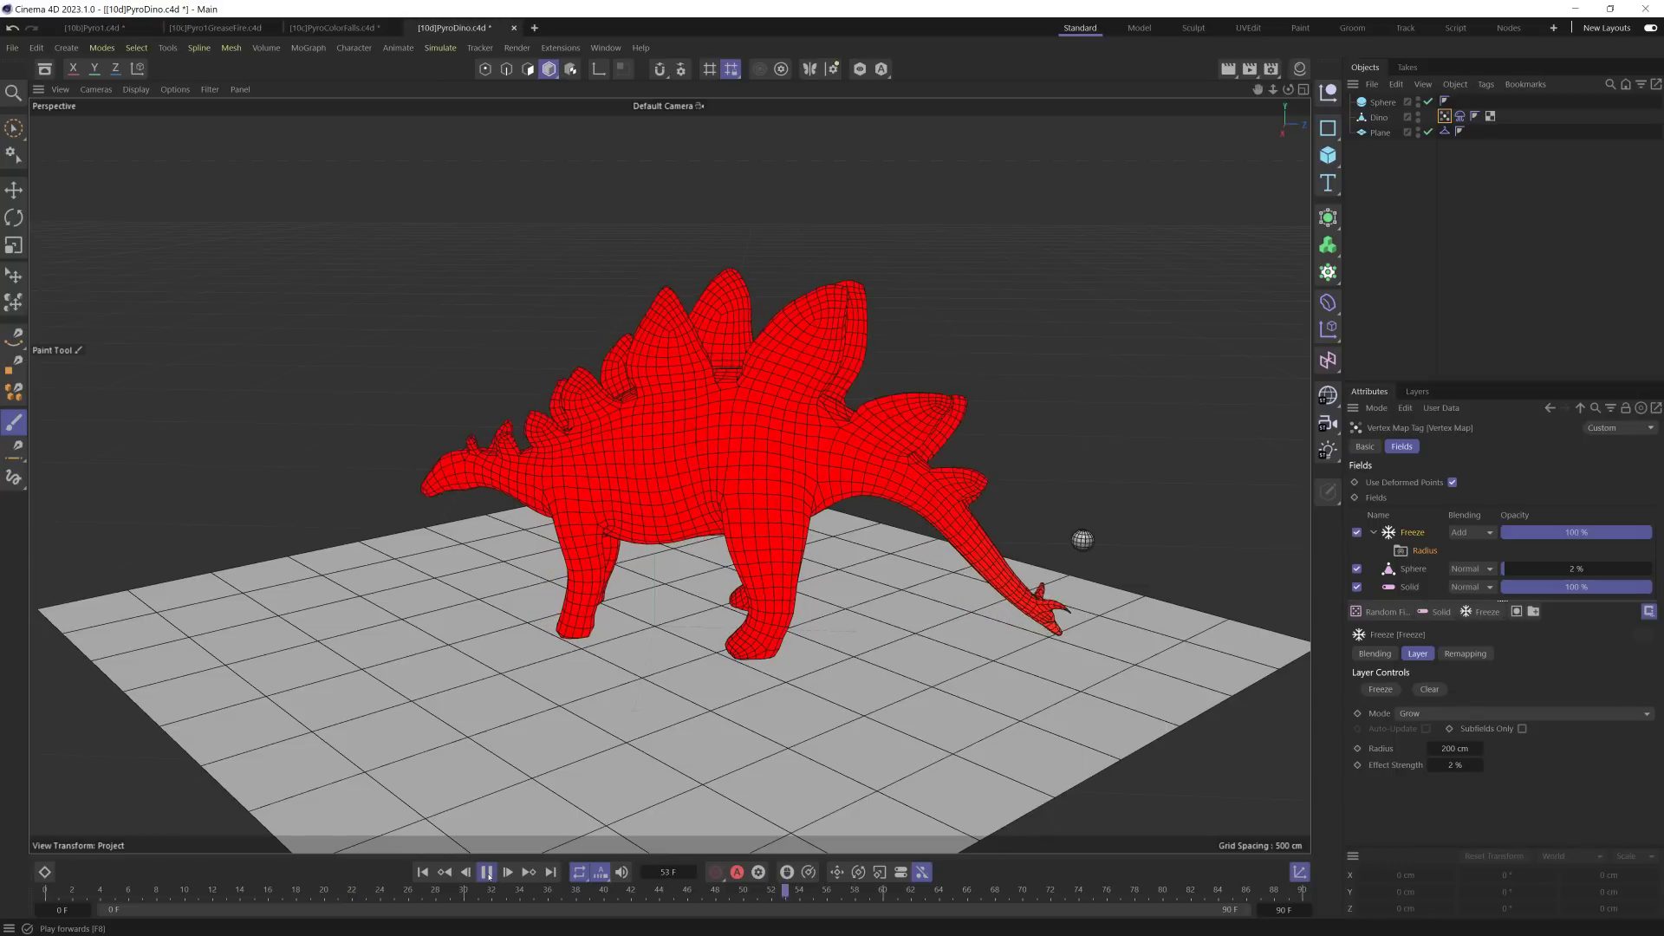
pyautogui.click(487, 872)
# Step: Set Sphere opacity to 5%, extend the end frame to 360 F, and stop at frame 309
pyautogui.click(1409, 574)
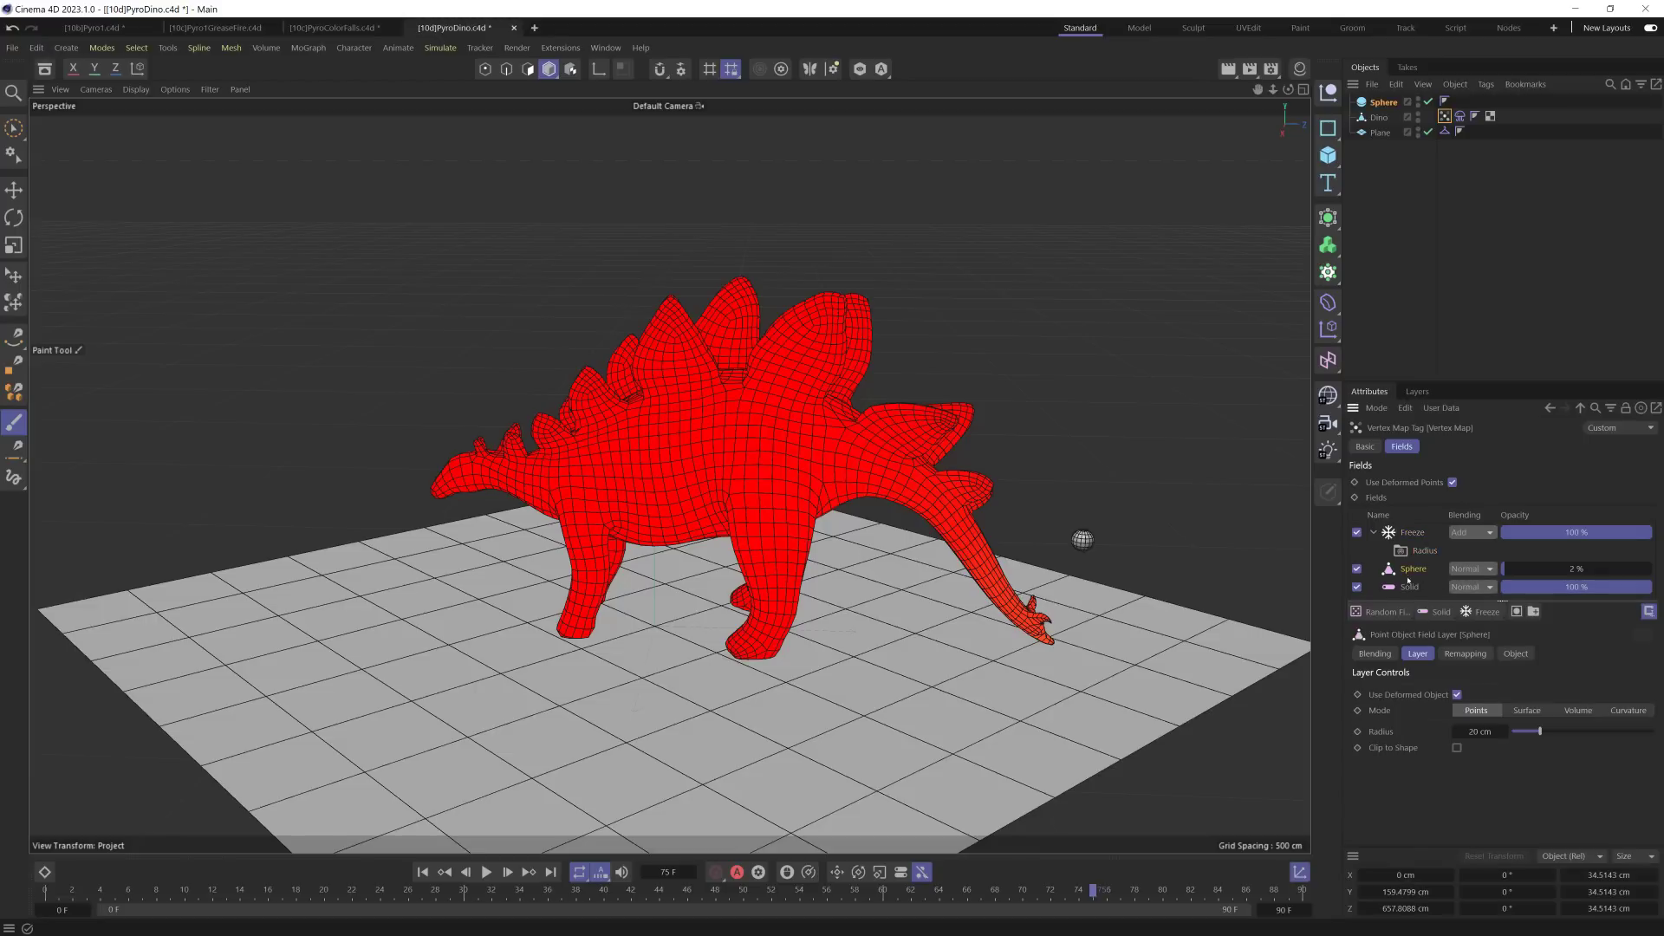
pyautogui.click(1375, 654)
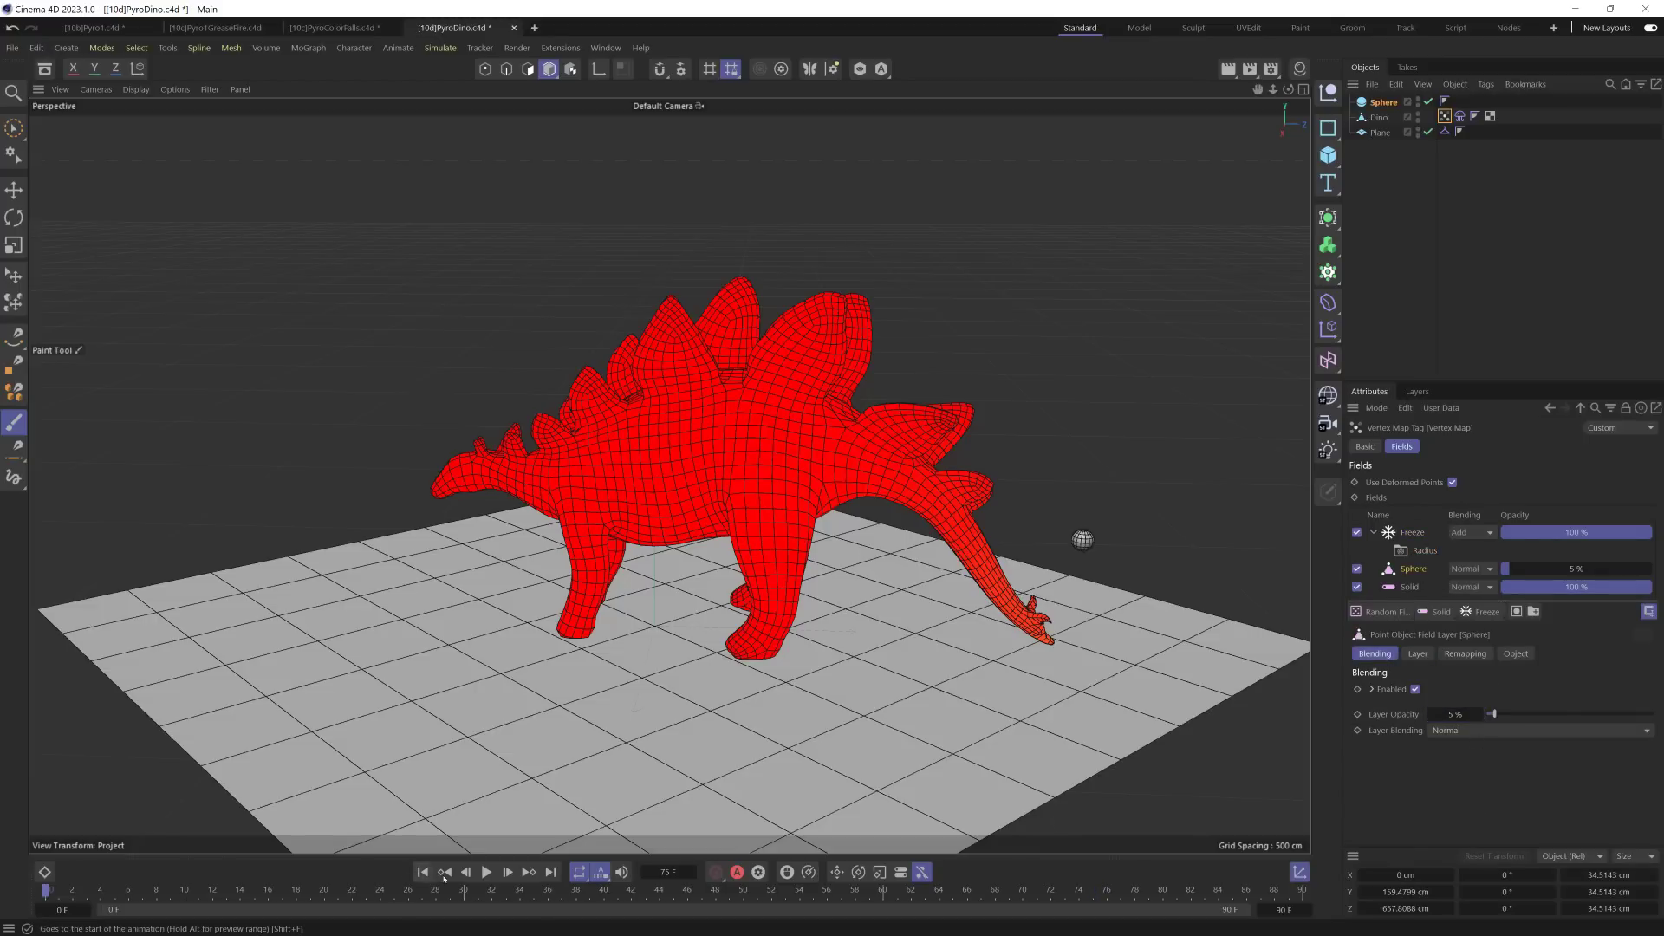
pyautogui.click(487, 871)
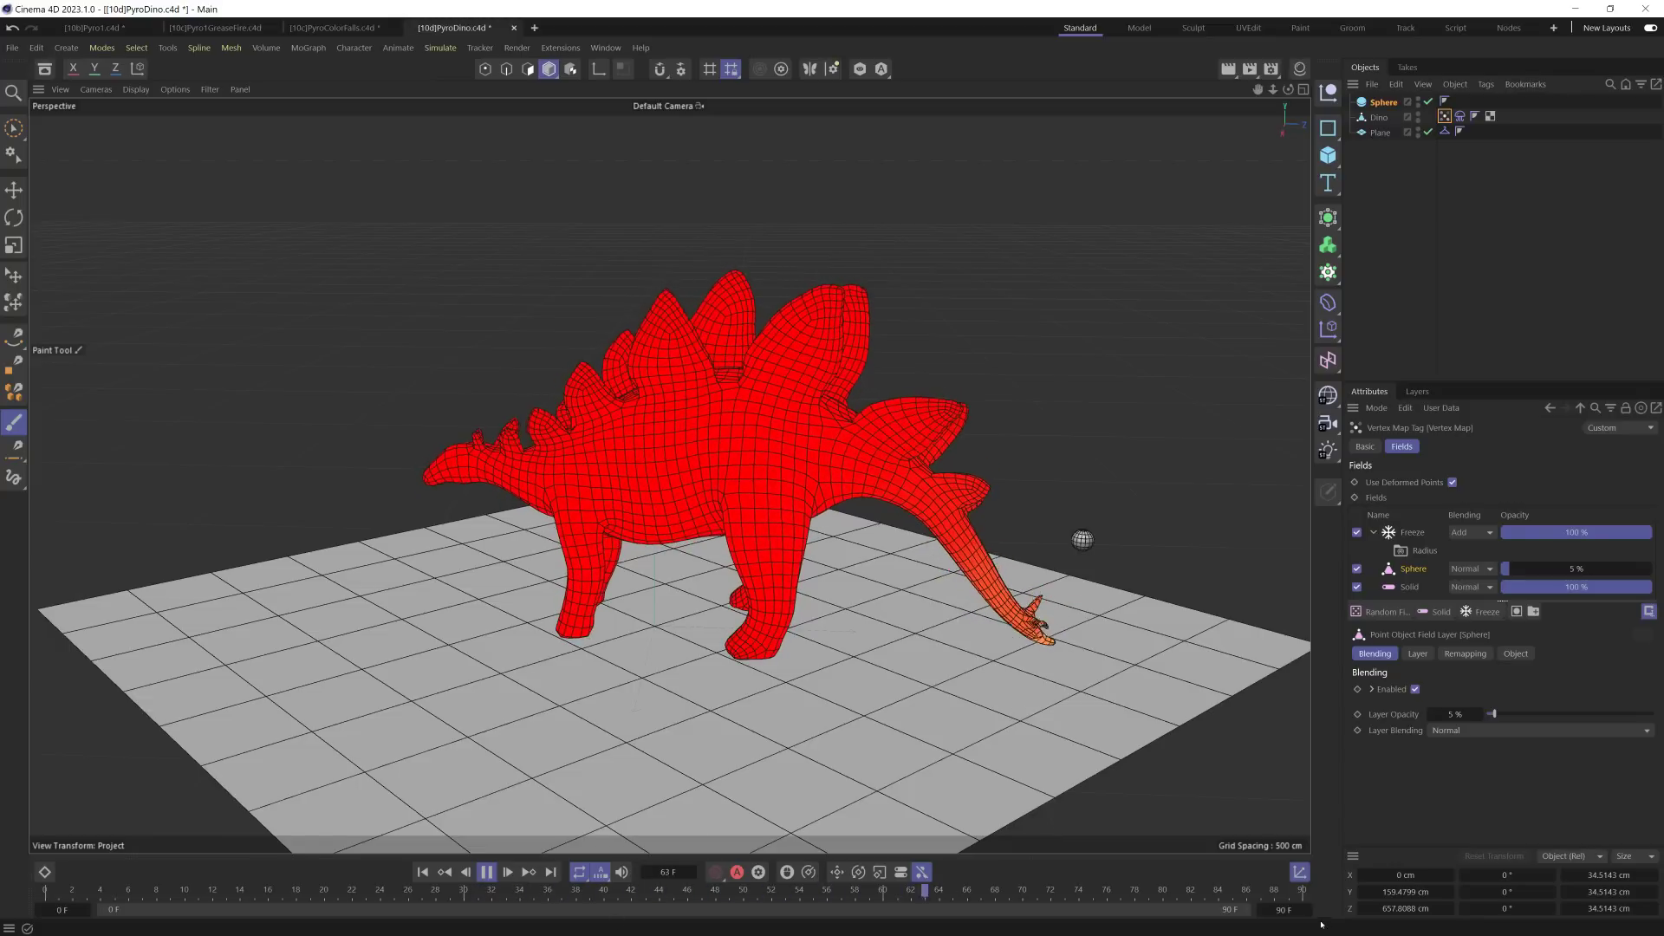
pyautogui.write('60')
pyautogui.press('Return')
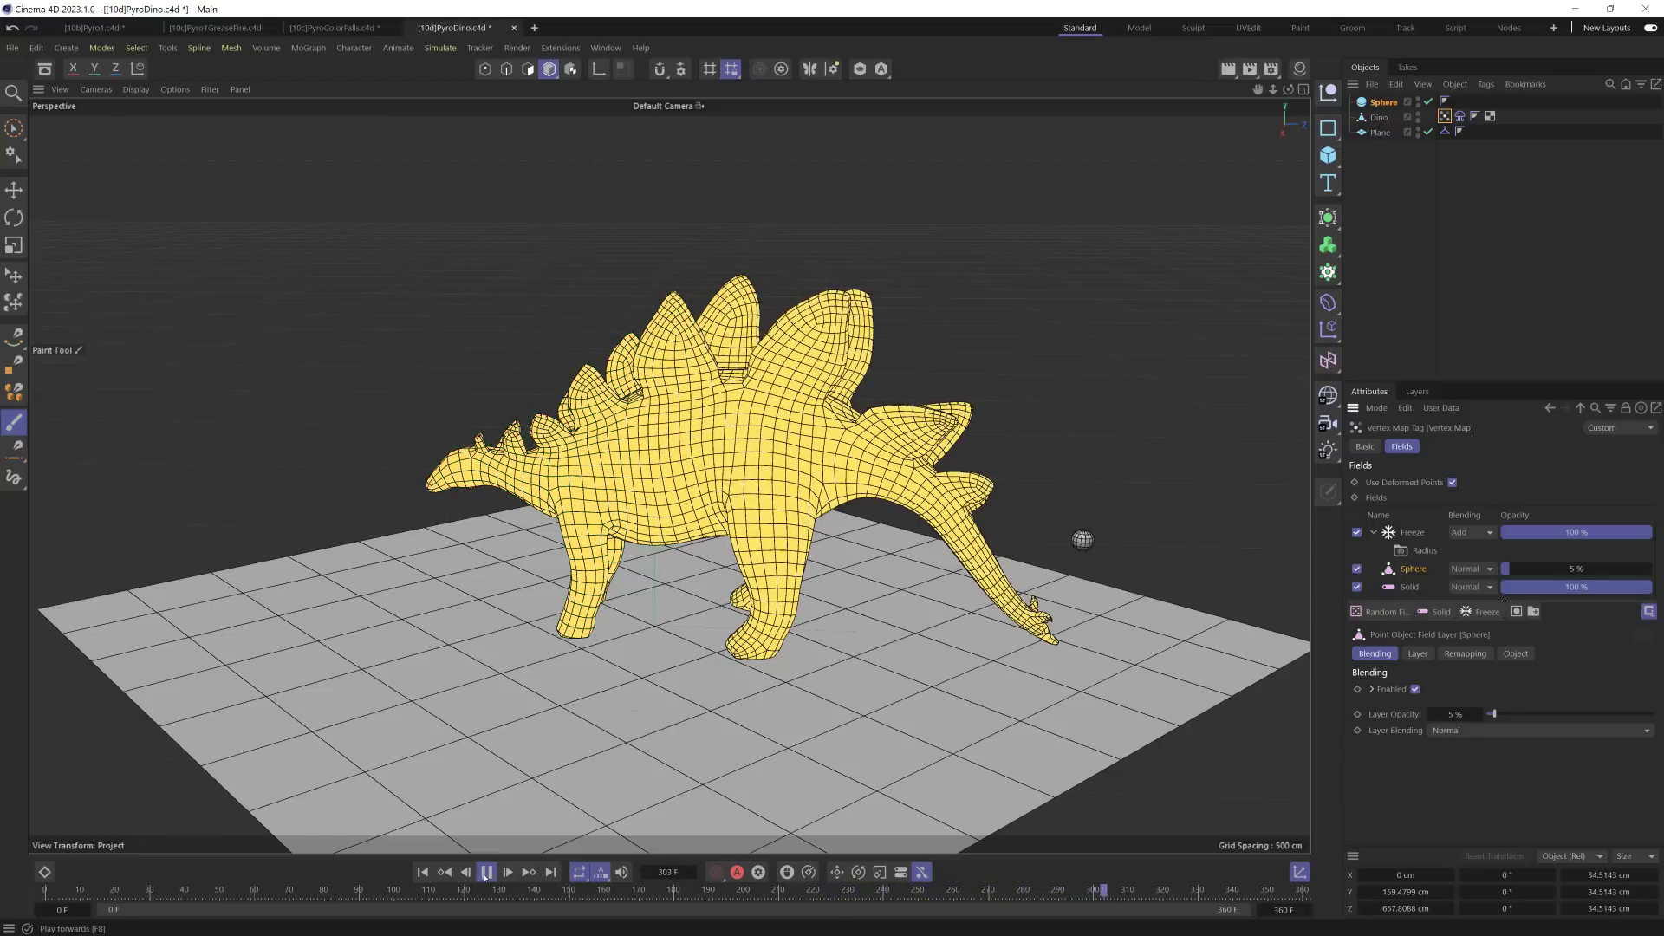
pyautogui.press('space')
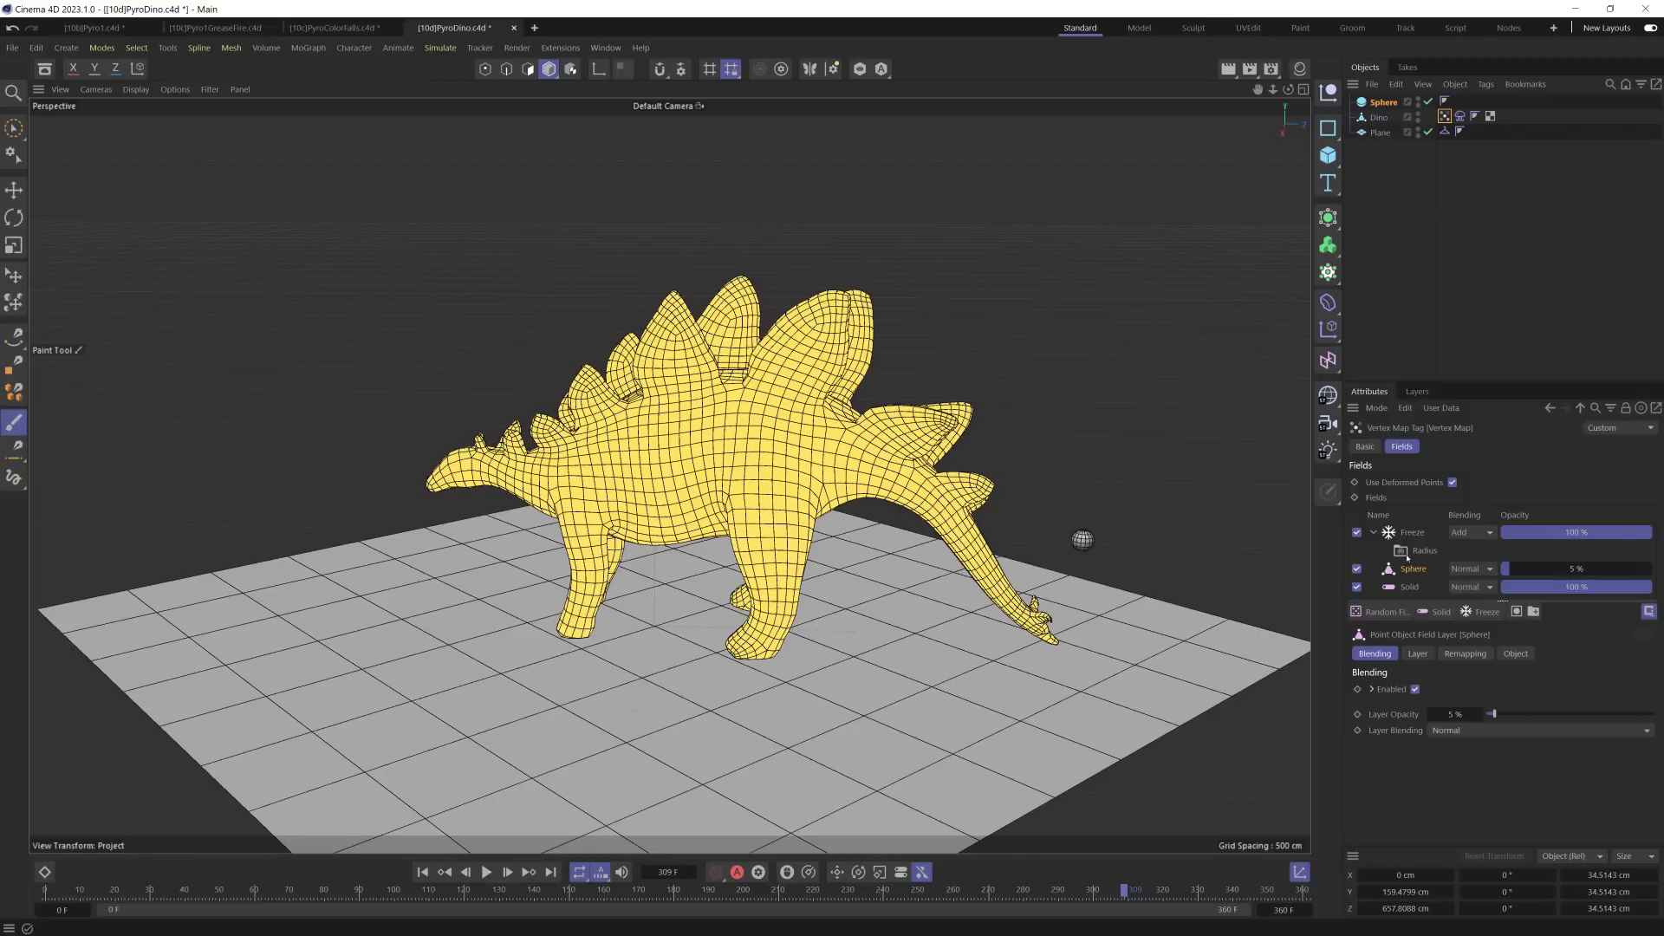
# Step: Add a Random Field with Luka noise at 2570% scale, nested under the Freeze layer's Radius
pyautogui.click(1384, 612)
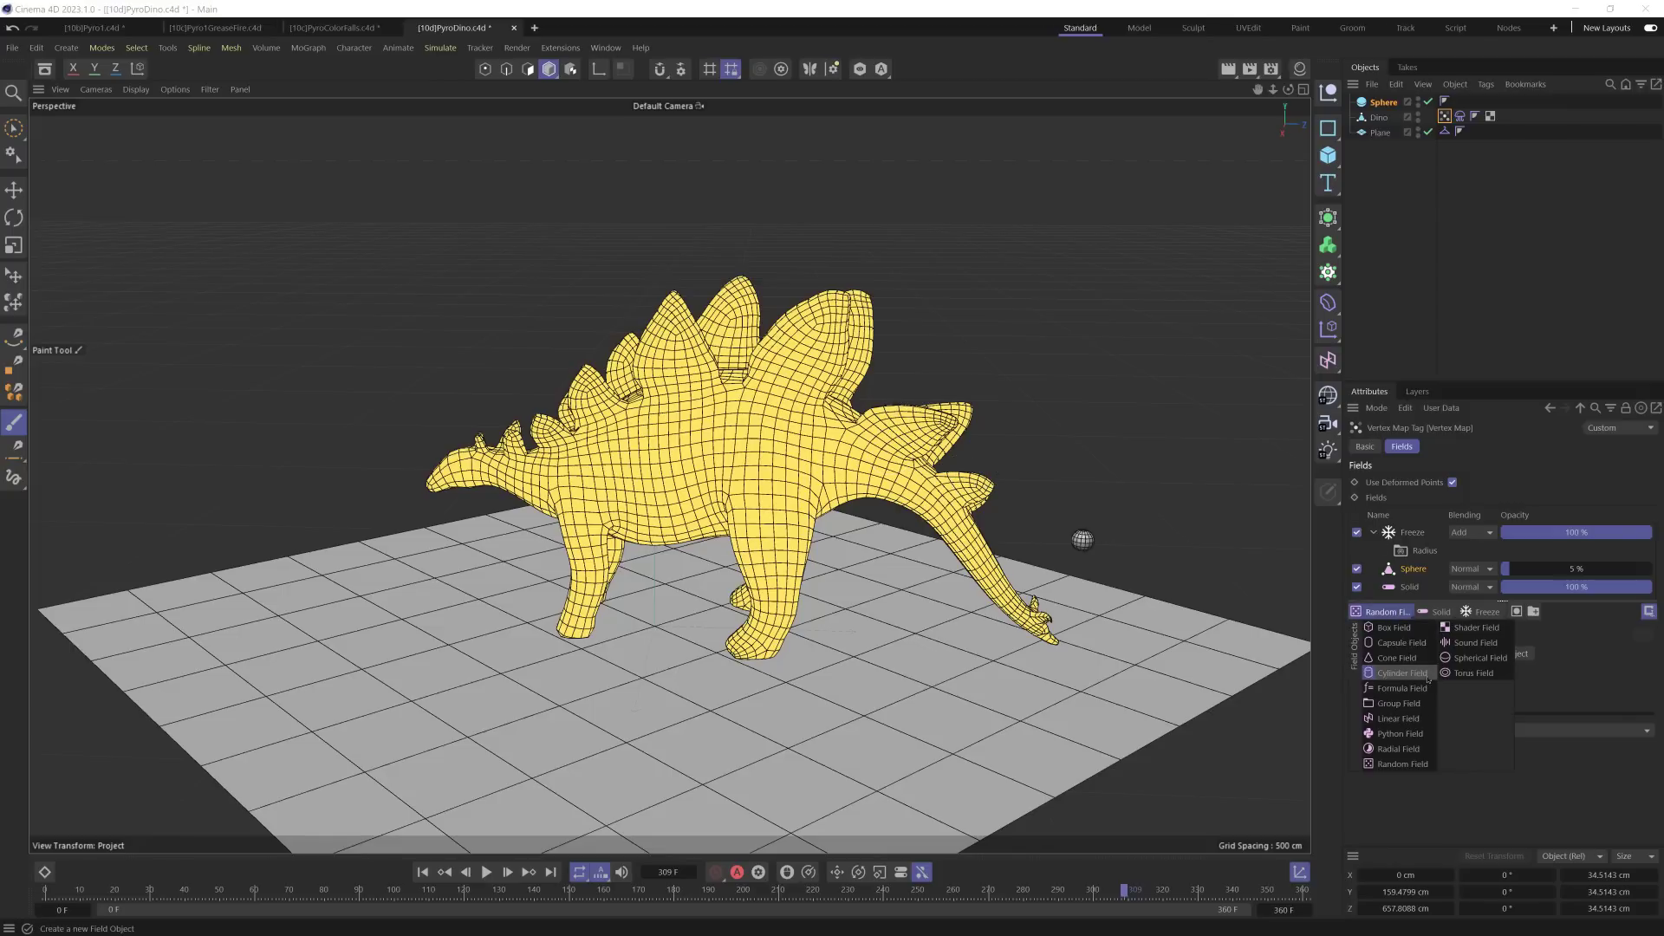
pyautogui.click(1416, 766)
pyautogui.click(1486, 532)
pyautogui.click(1483, 551)
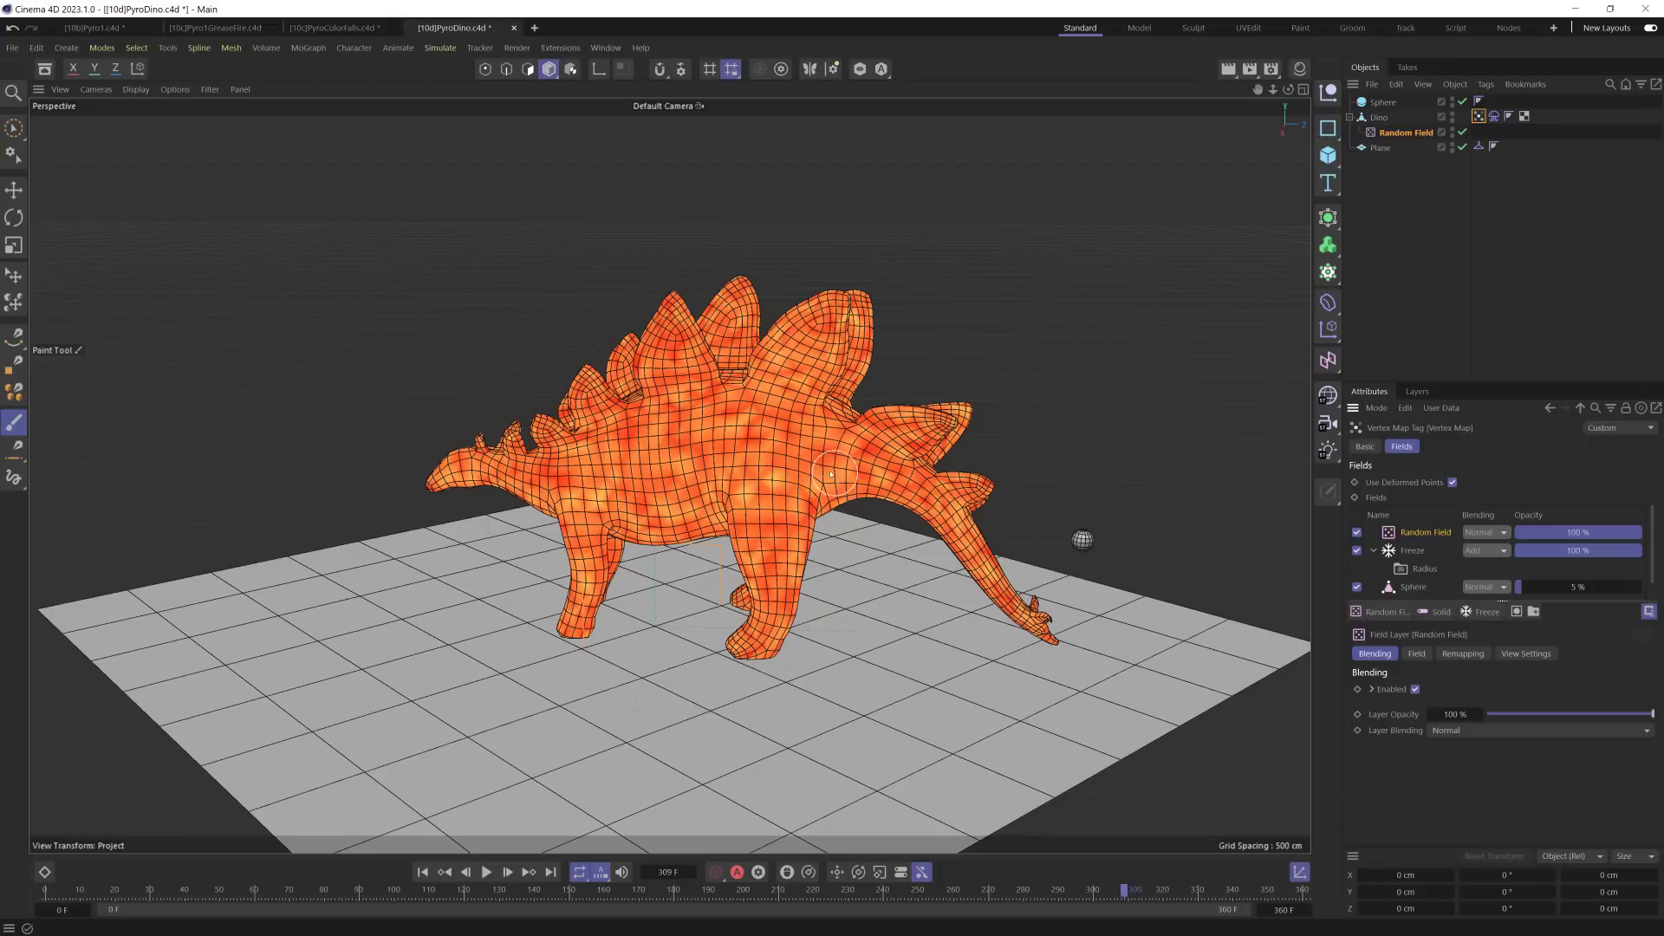
pyautogui.click(1416, 654)
pyautogui.click(1514, 726)
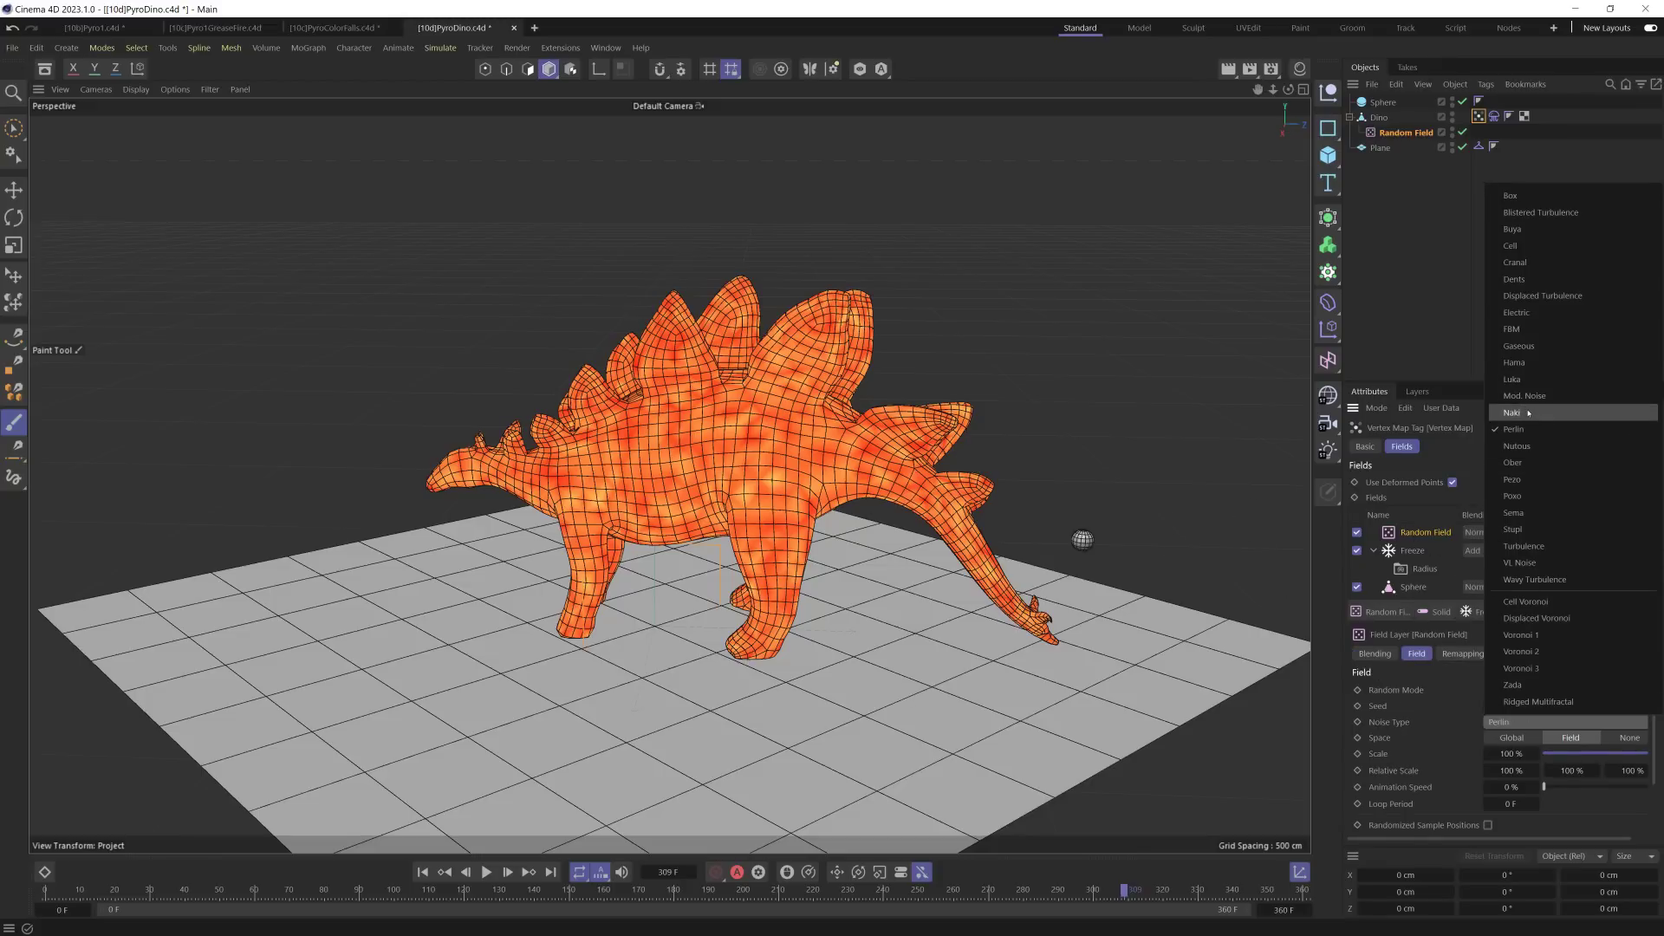
pyautogui.click(1529, 381)
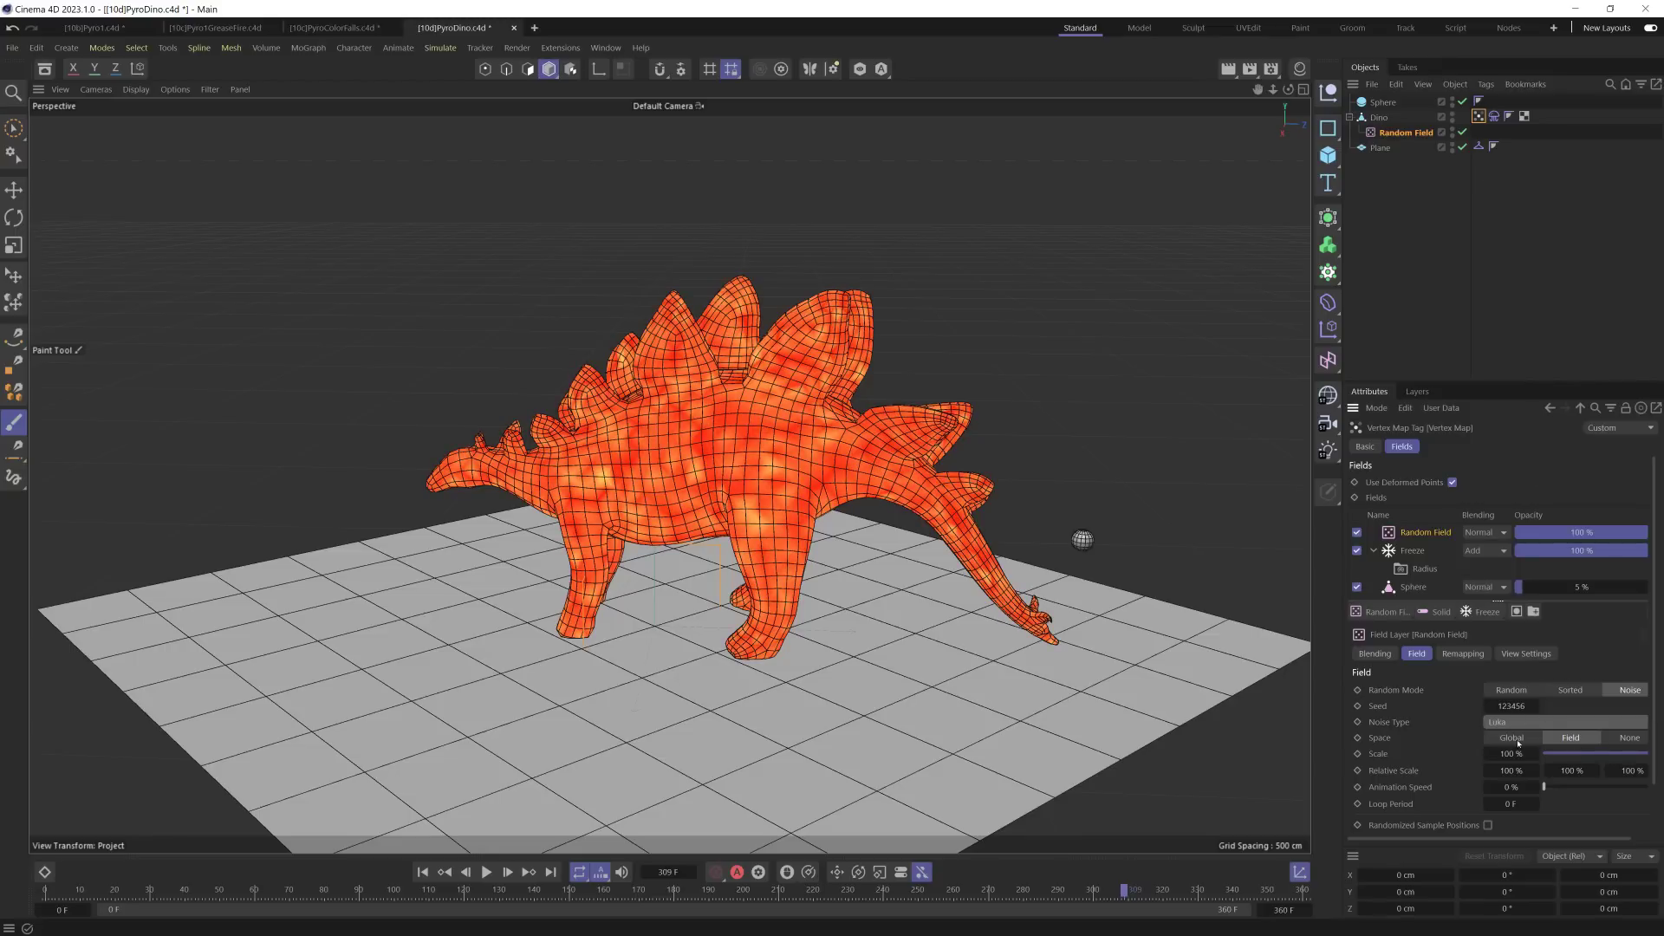
pyautogui.moveTo(1511, 753); pyautogui.dragTo(1647, 787)
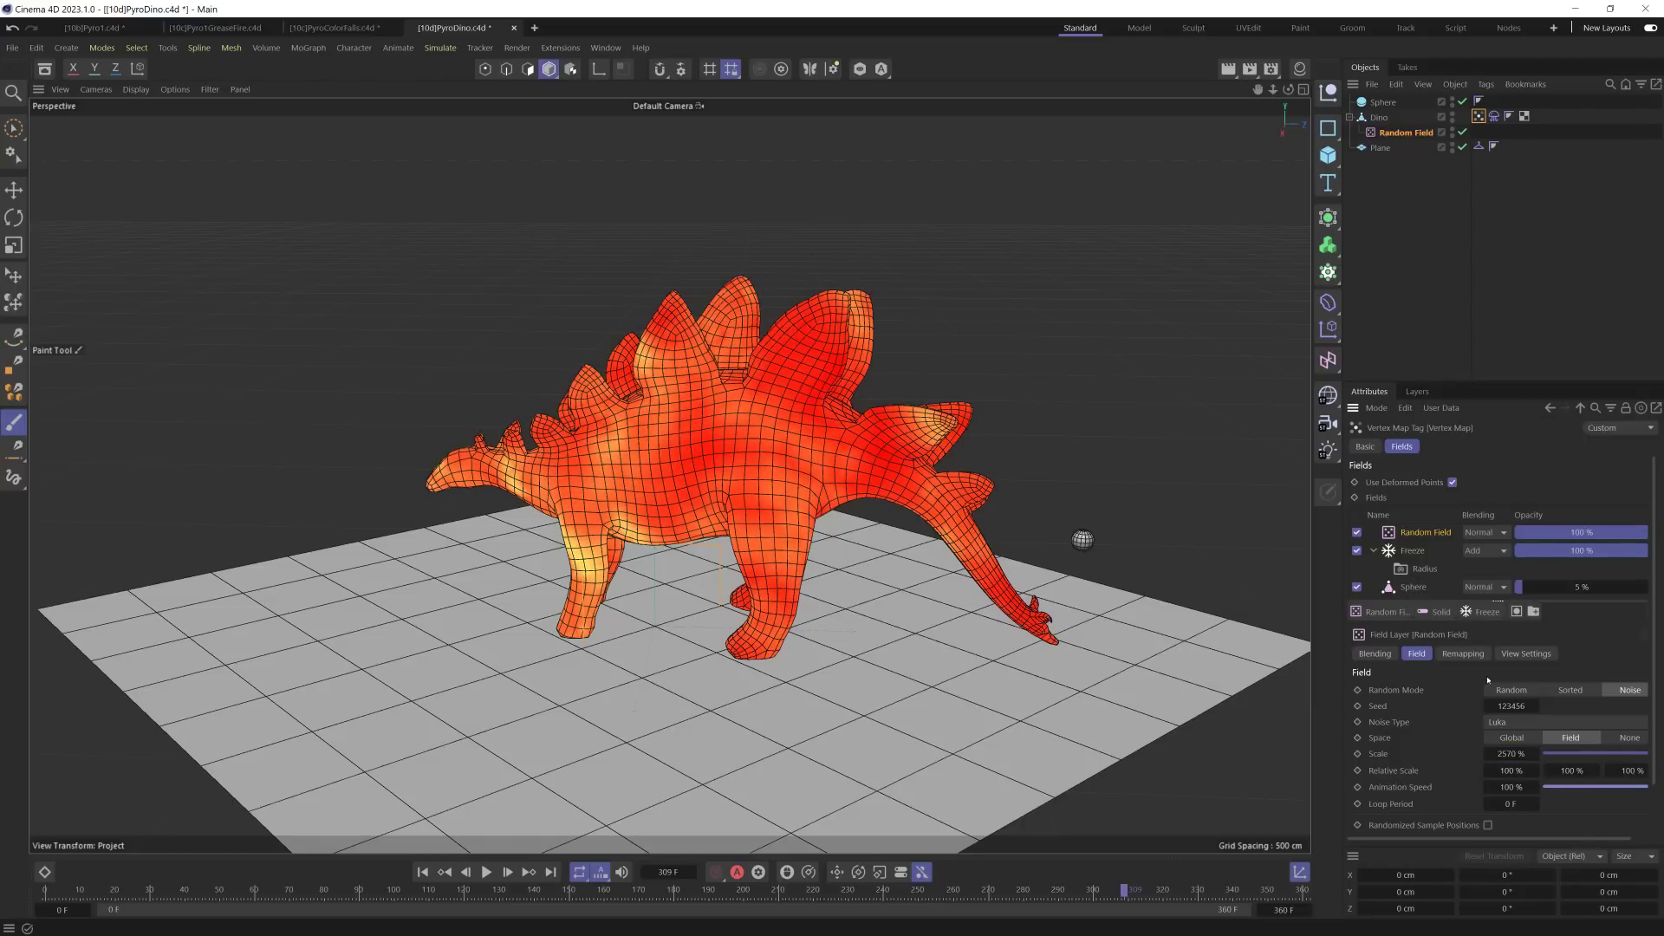
pyautogui.moveTo(1415, 535); pyautogui.dragTo(1432, 560)
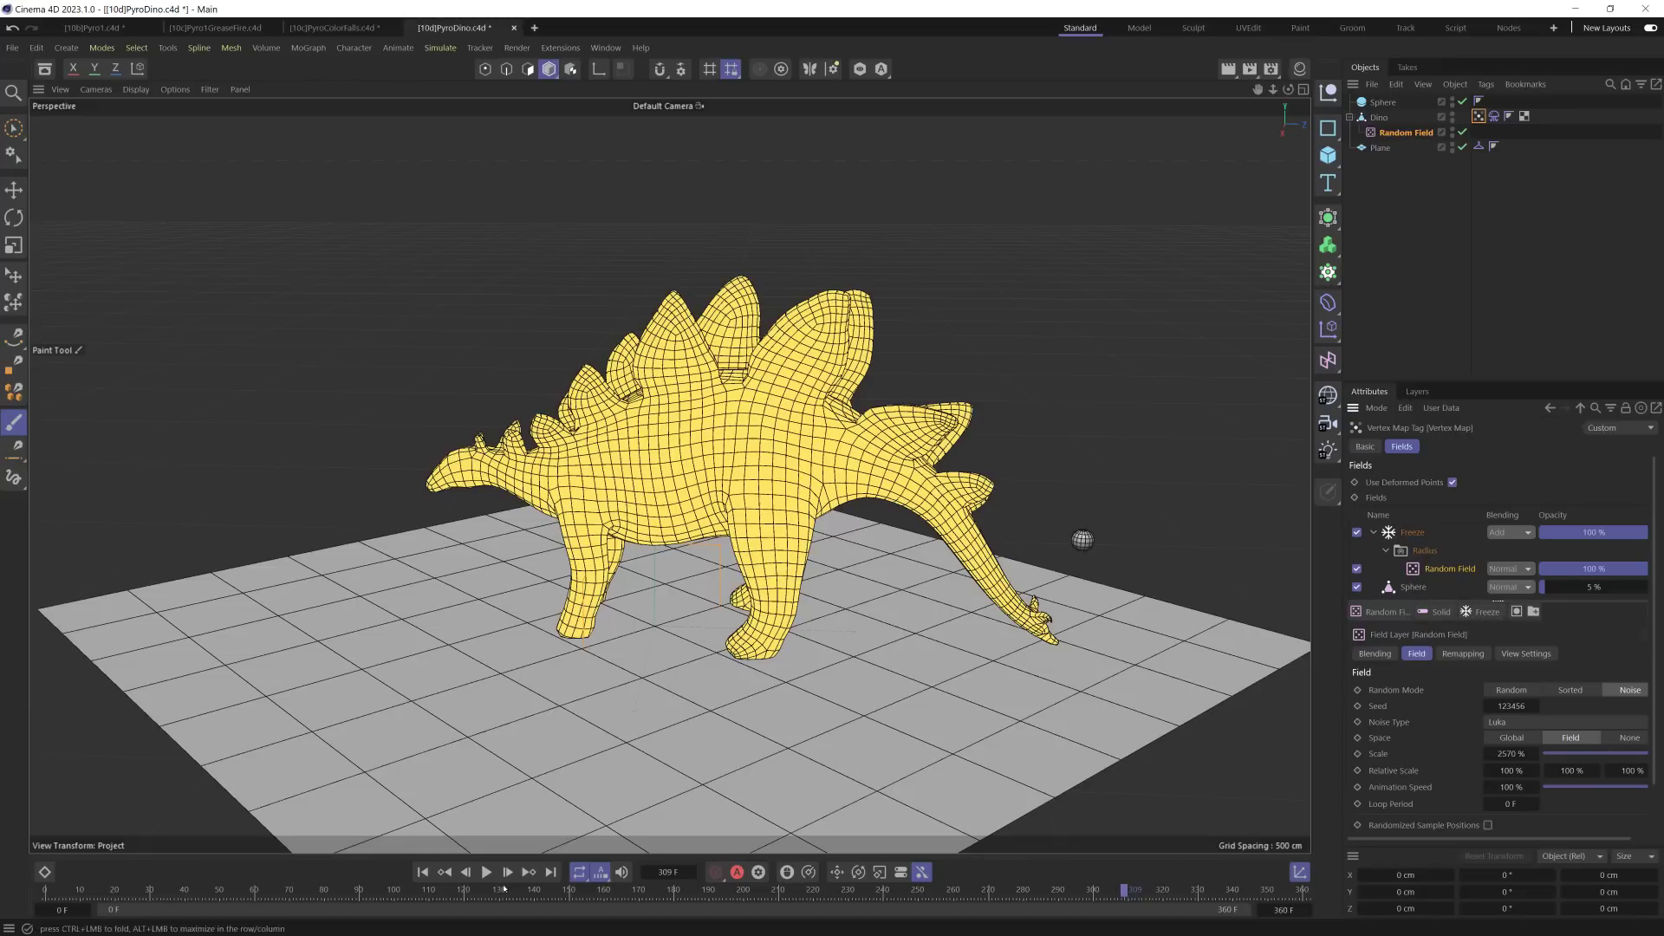
# Step: Set the Freeze Effect Strength to 4% and preview the playback from the start
pyautogui.click(1420, 535)
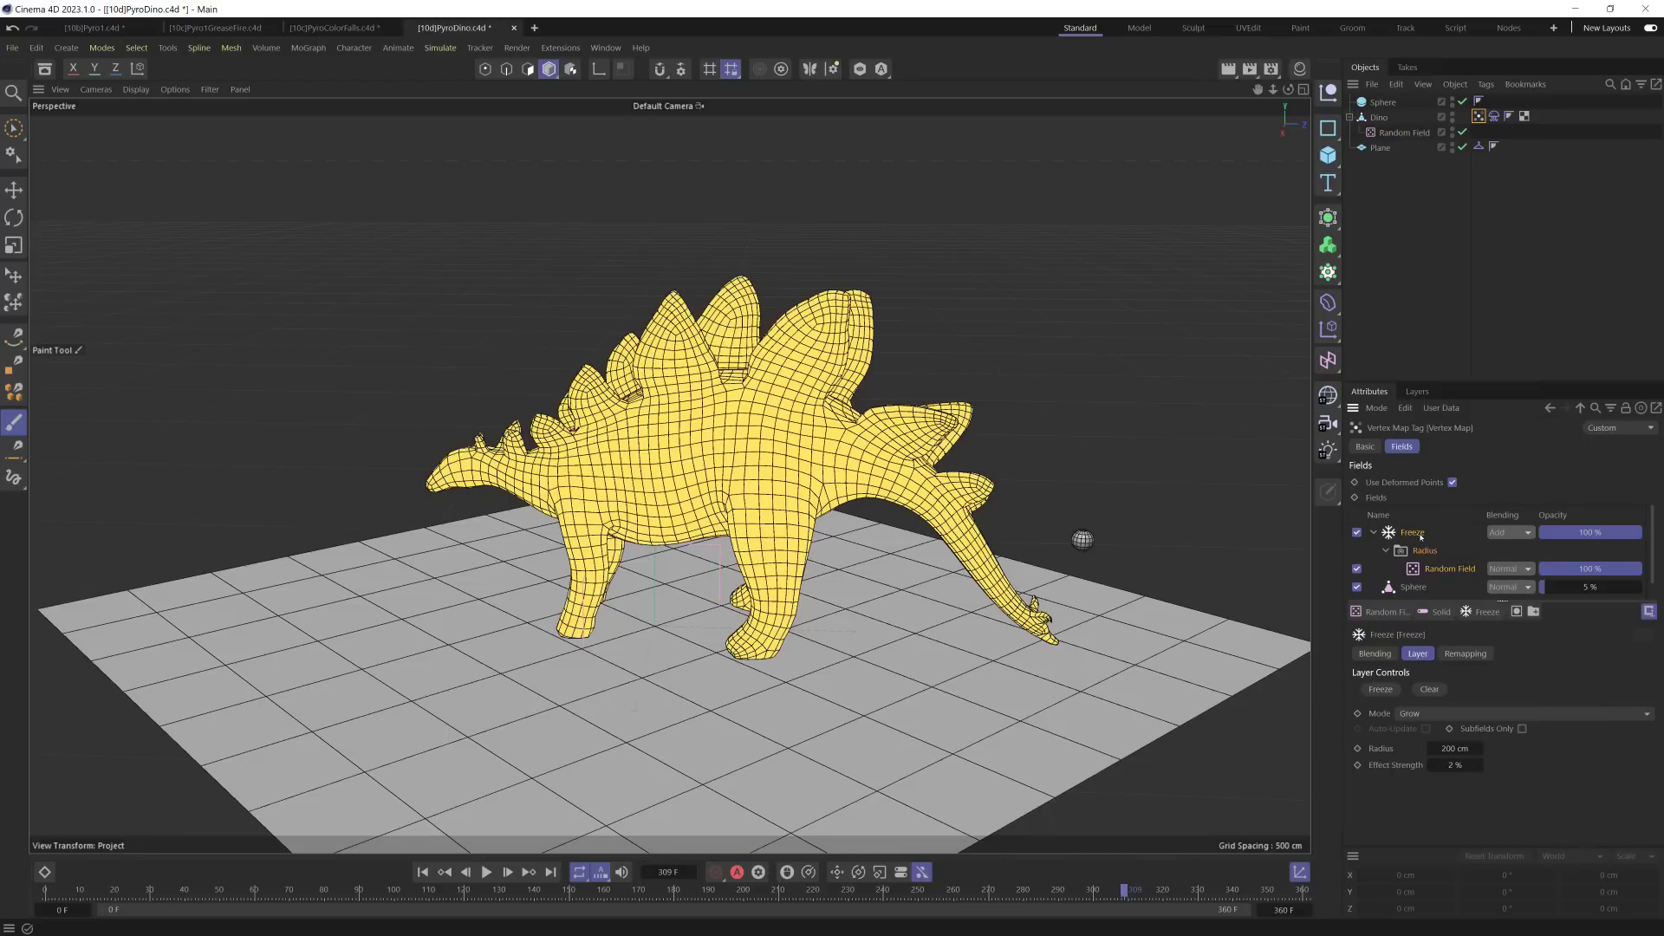
pyautogui.click(1456, 764)
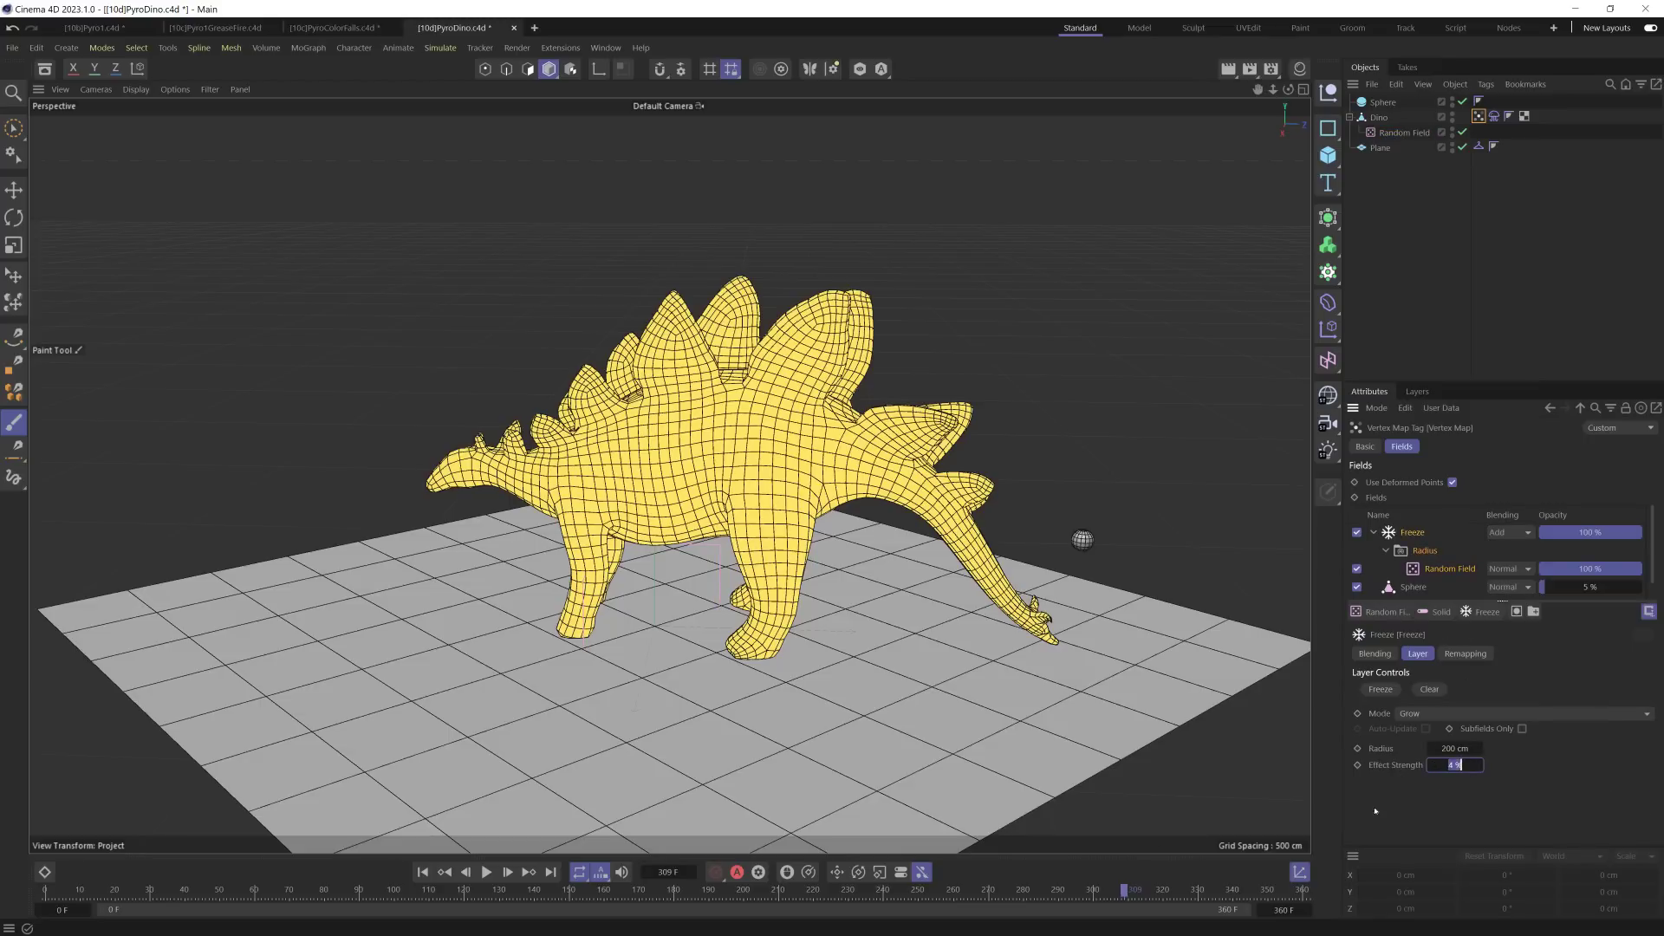
pyautogui.click(422, 872)
pyautogui.click(440, 870)
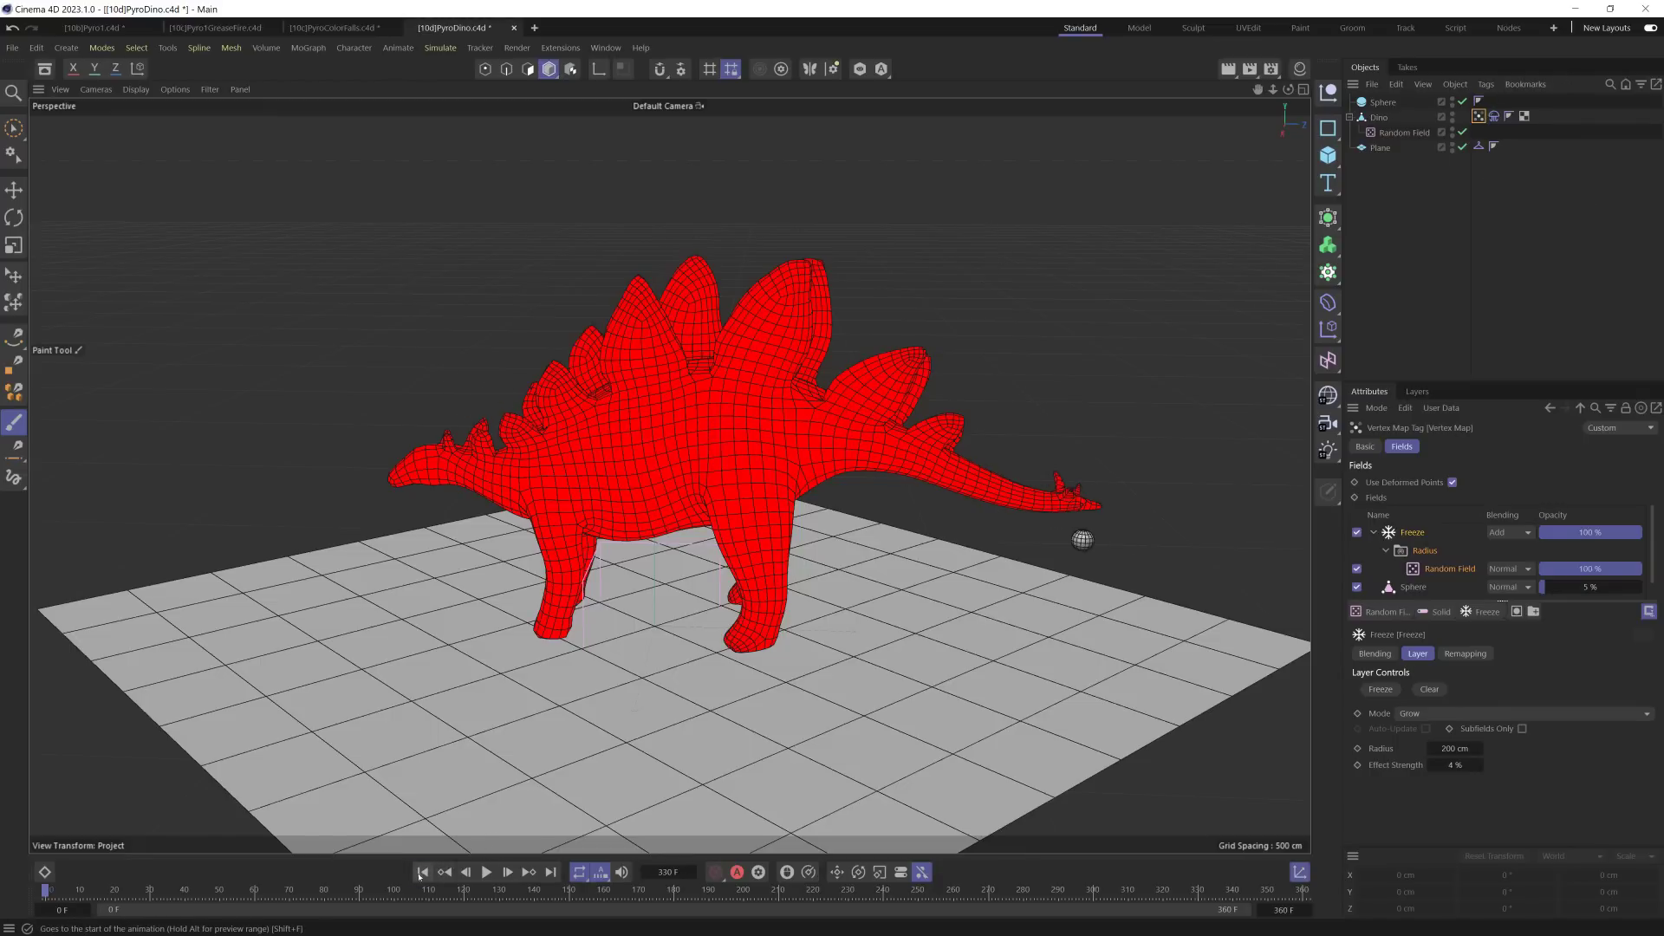
# Step: Rename the vertex map tag to Ramp and add another tag to Dino
pyautogui.click(1364, 446)
pyautogui.click(1456, 504)
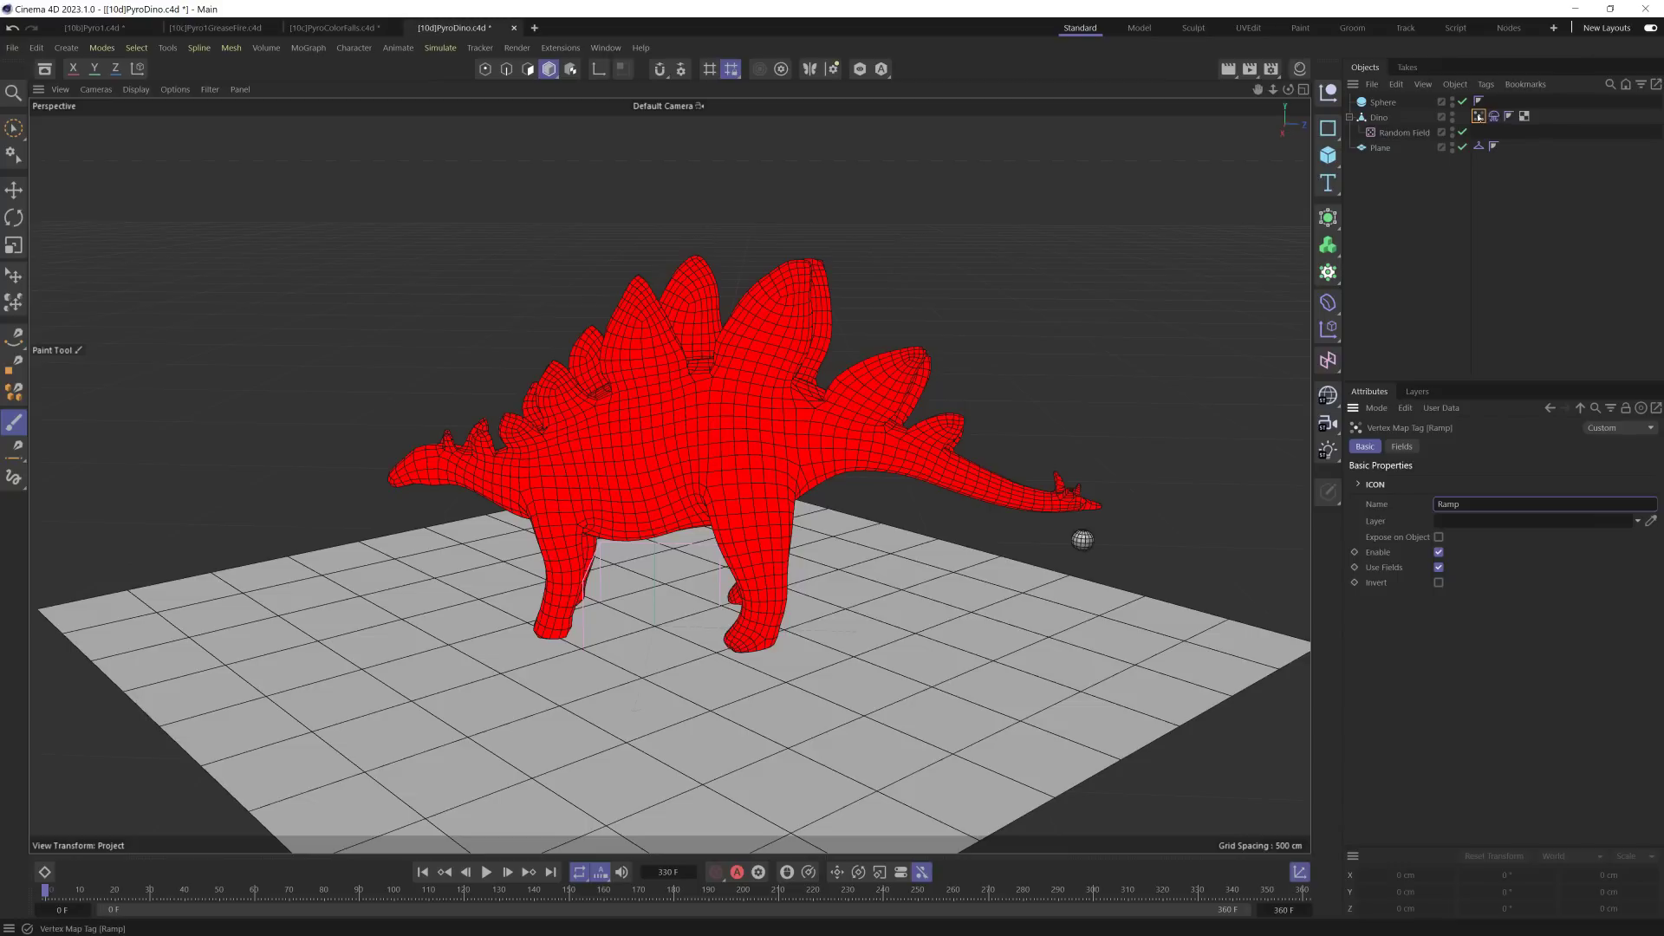
pyautogui.keyDown('ctrl'); pyautogui.moveTo(1480, 119); pyautogui.dragTo(1495, 118); pyautogui.keyUp('ctrl')
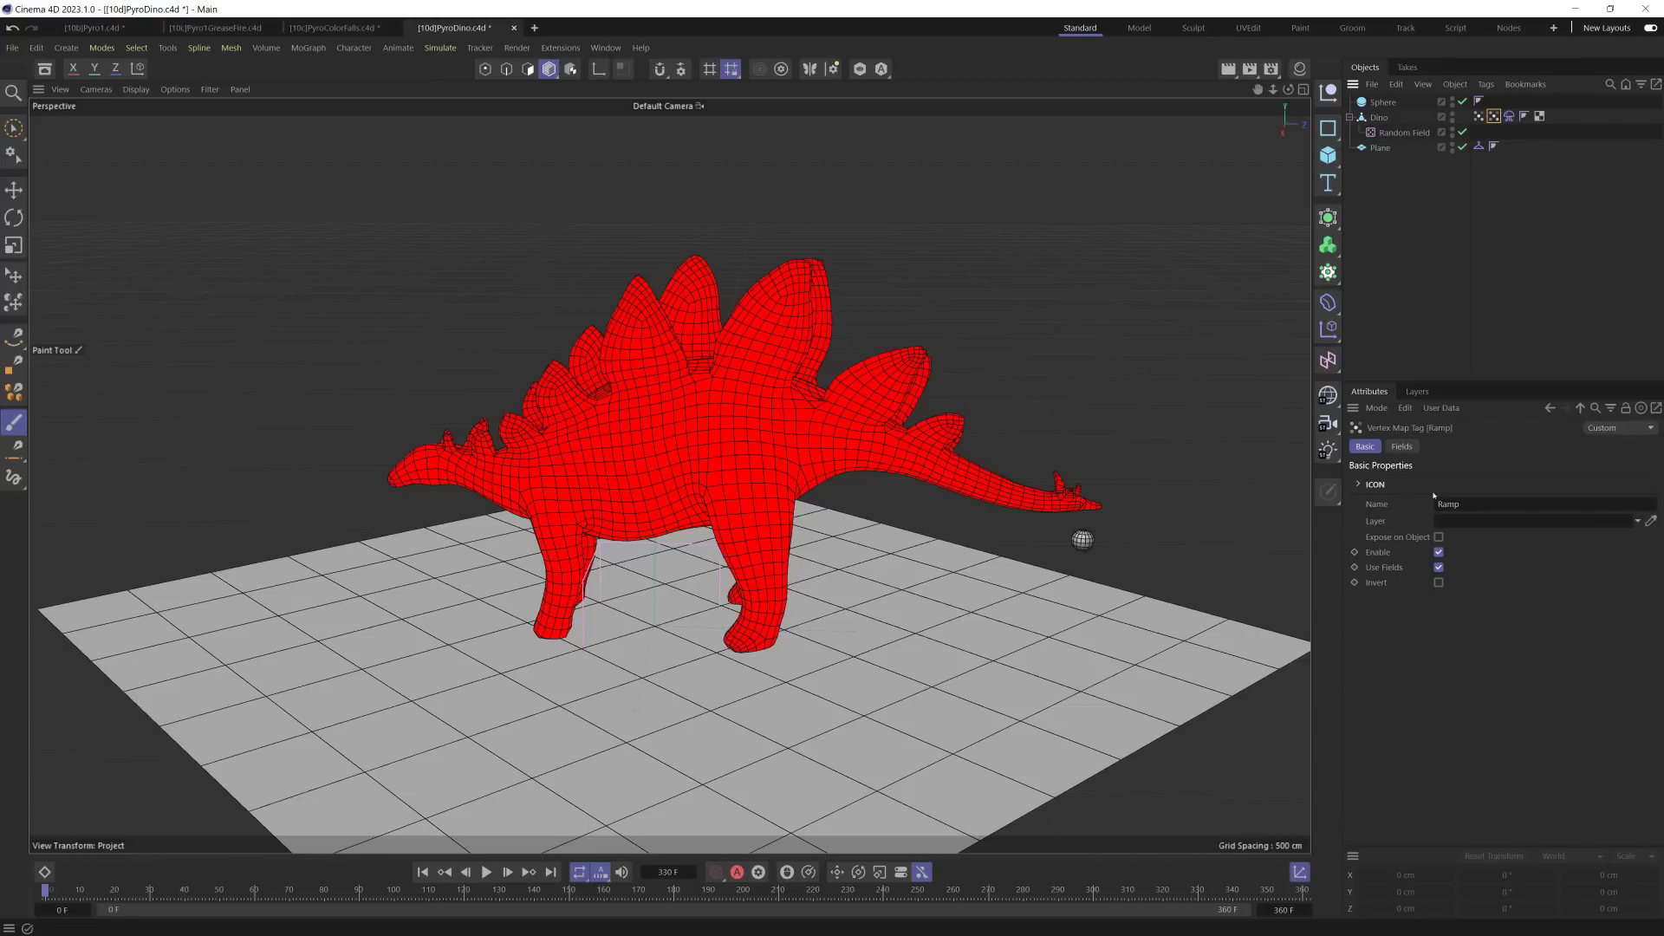
# Step: Feed the Ramp map into the new tag's fields and rename the tag Flame
pyautogui.click(1402, 447)
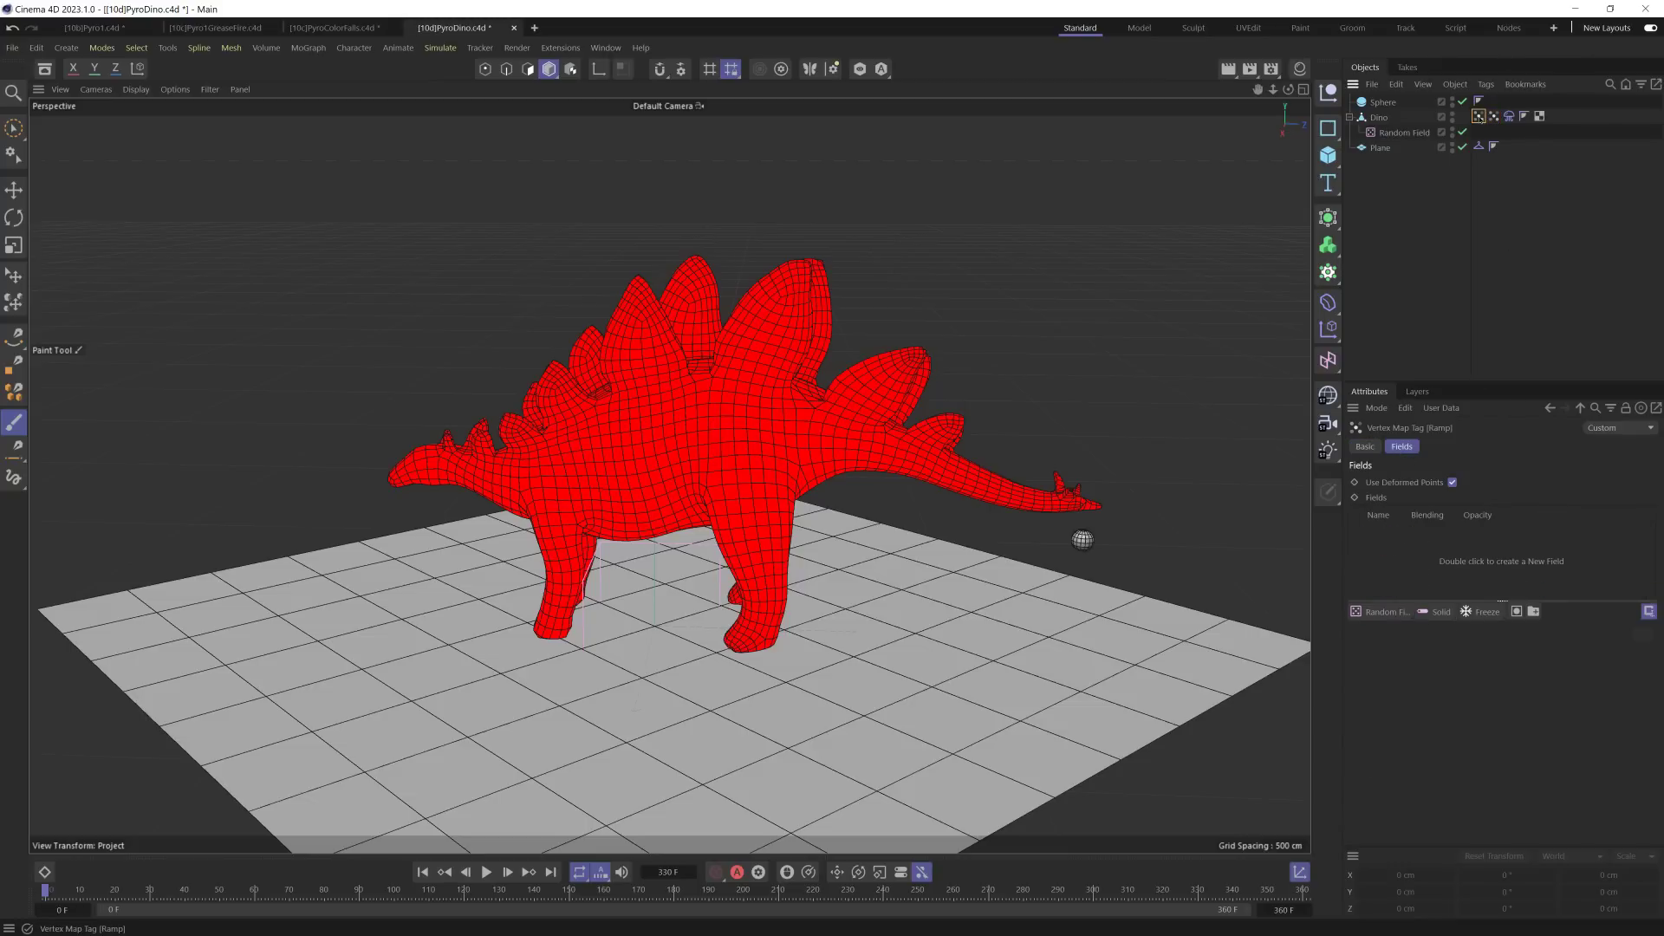
pyautogui.moveTo(1415, 534); pyautogui.dragTo(1413, 559)
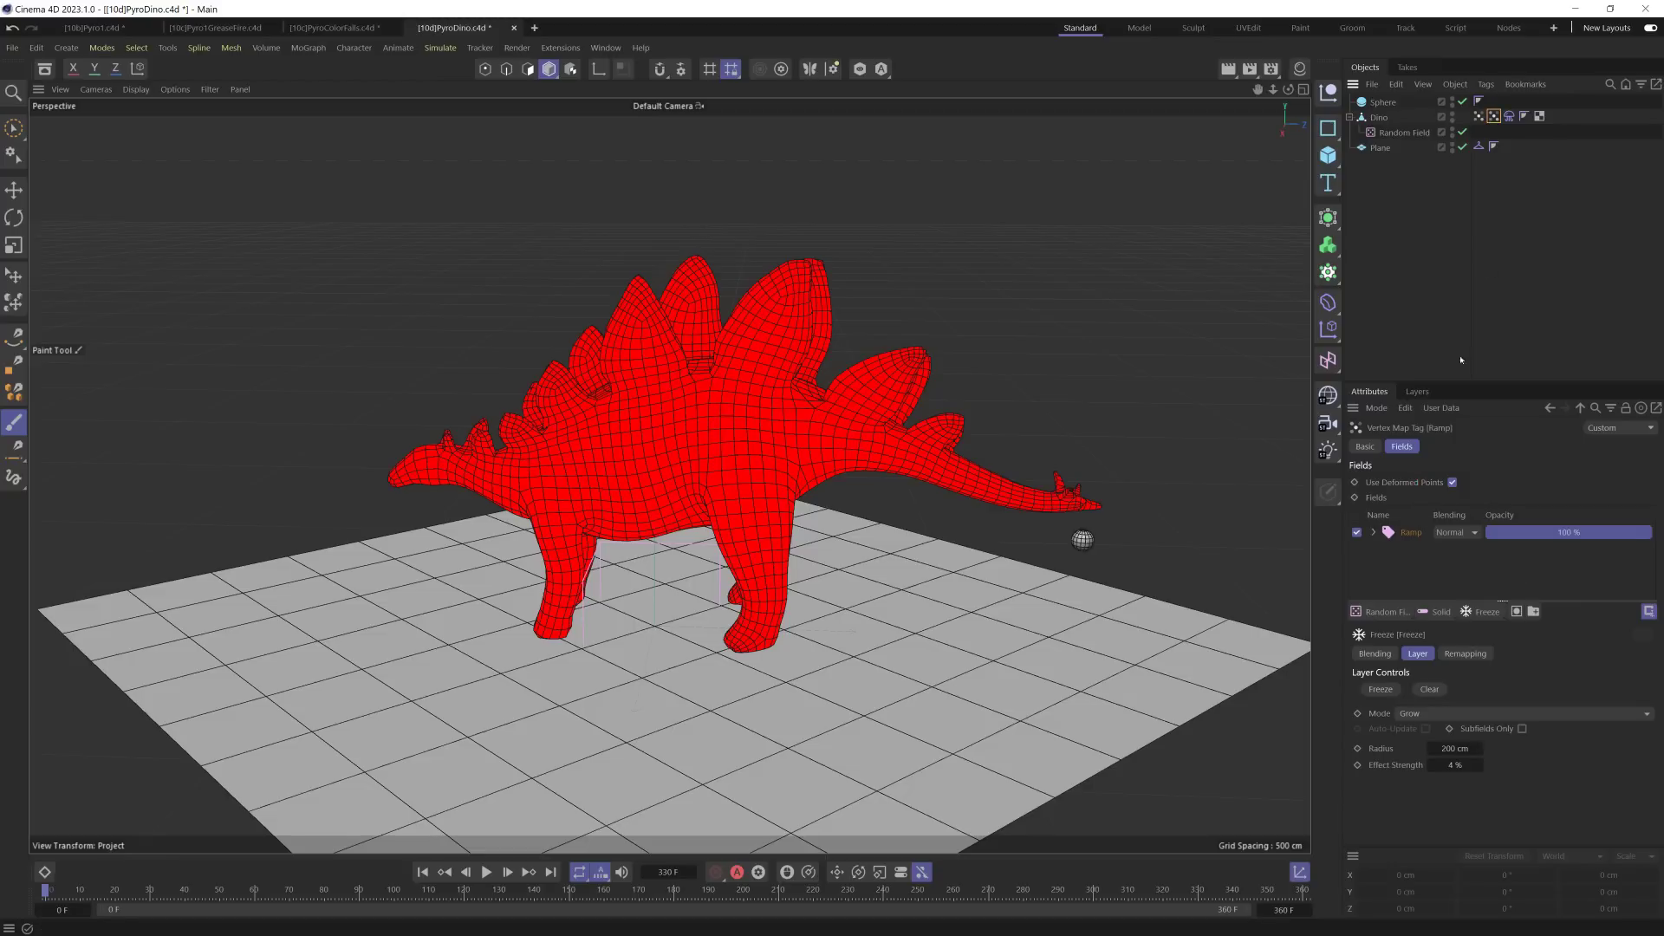
pyautogui.click(1358, 447)
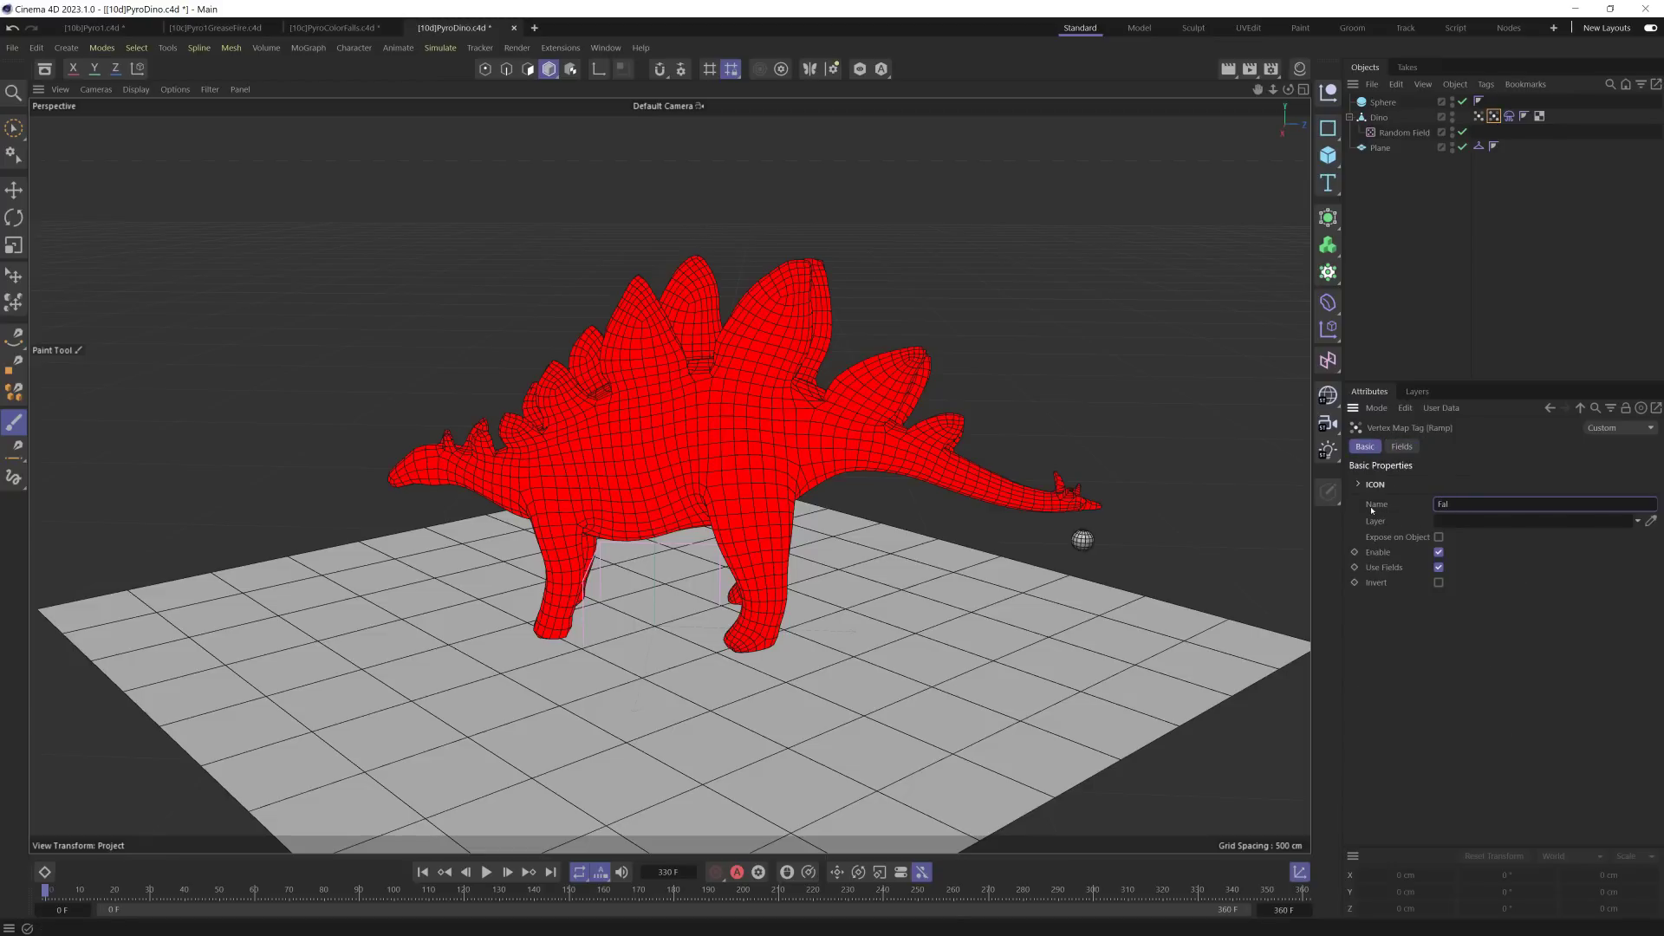
pyautogui.write('Flame')
pyautogui.click(1401, 448)
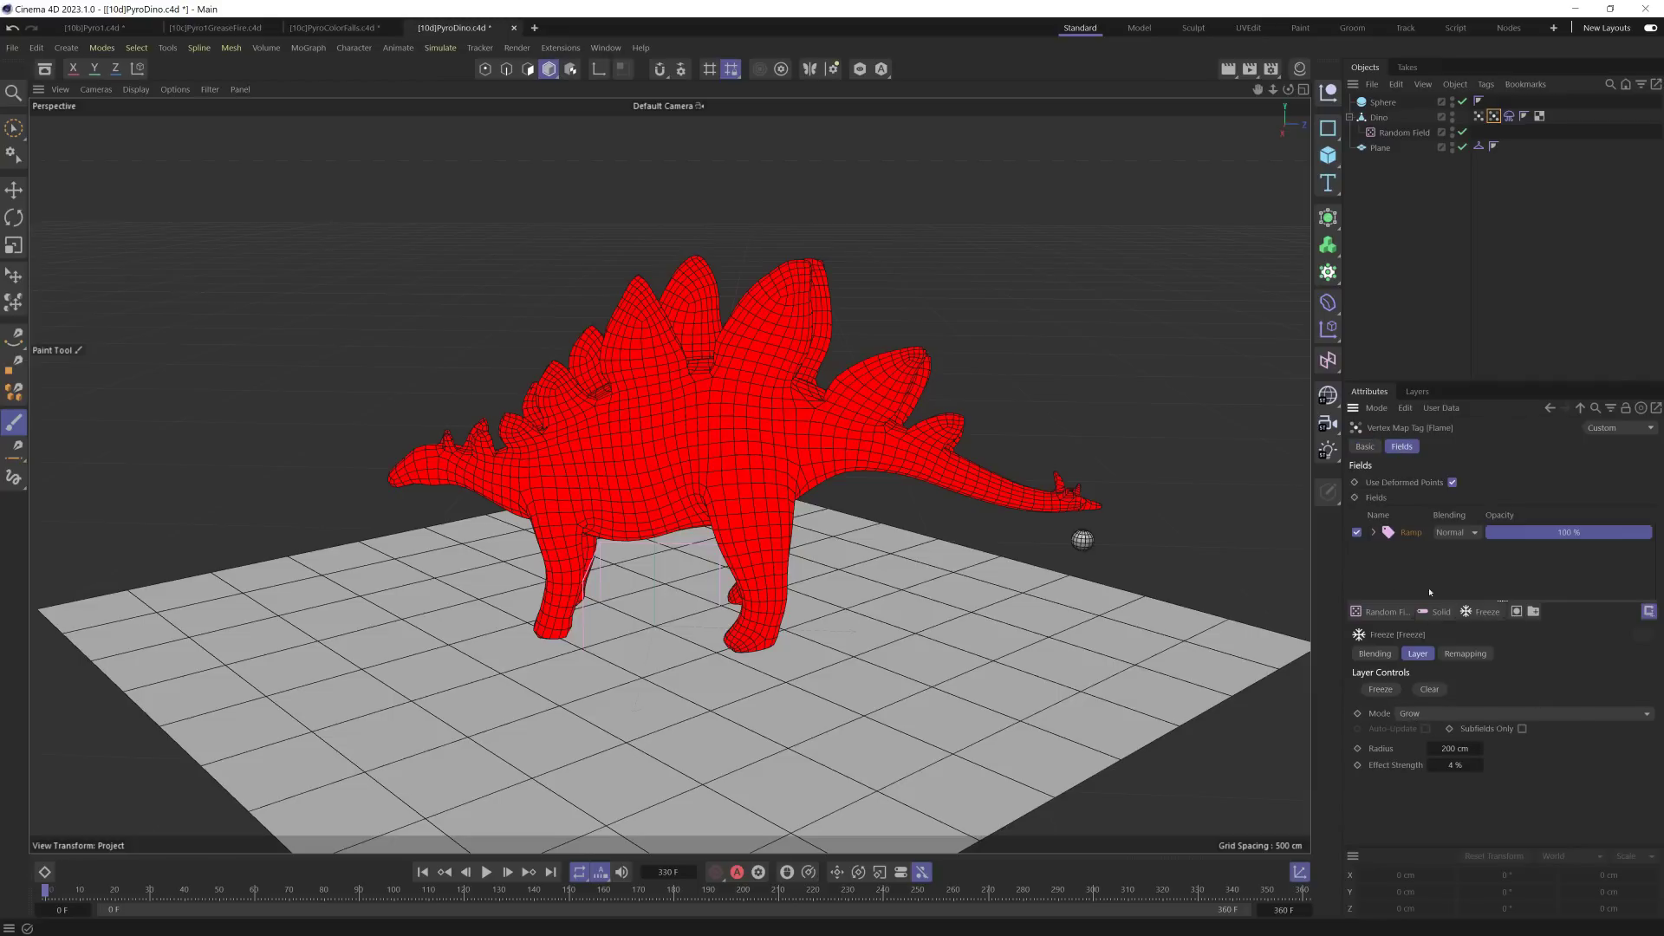
# Step: Set the Ramp layer's mode to Index and preview the colouring with playback
pyautogui.click(1412, 532)
pyautogui.click(1485, 691)
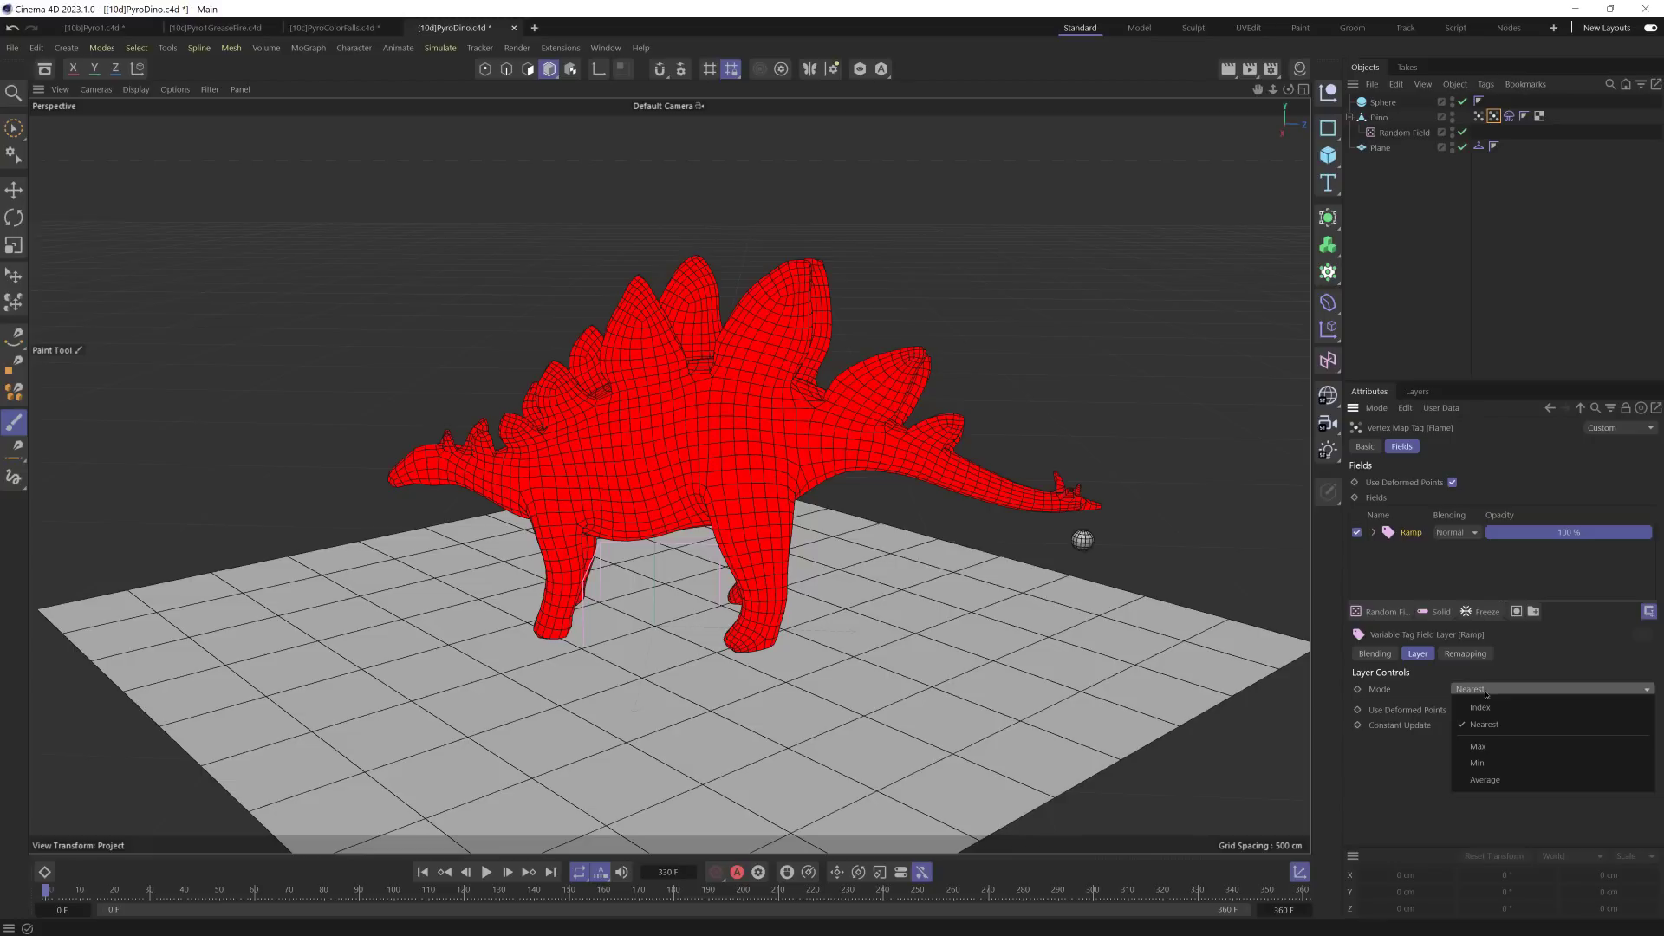
pyautogui.click(1473, 705)
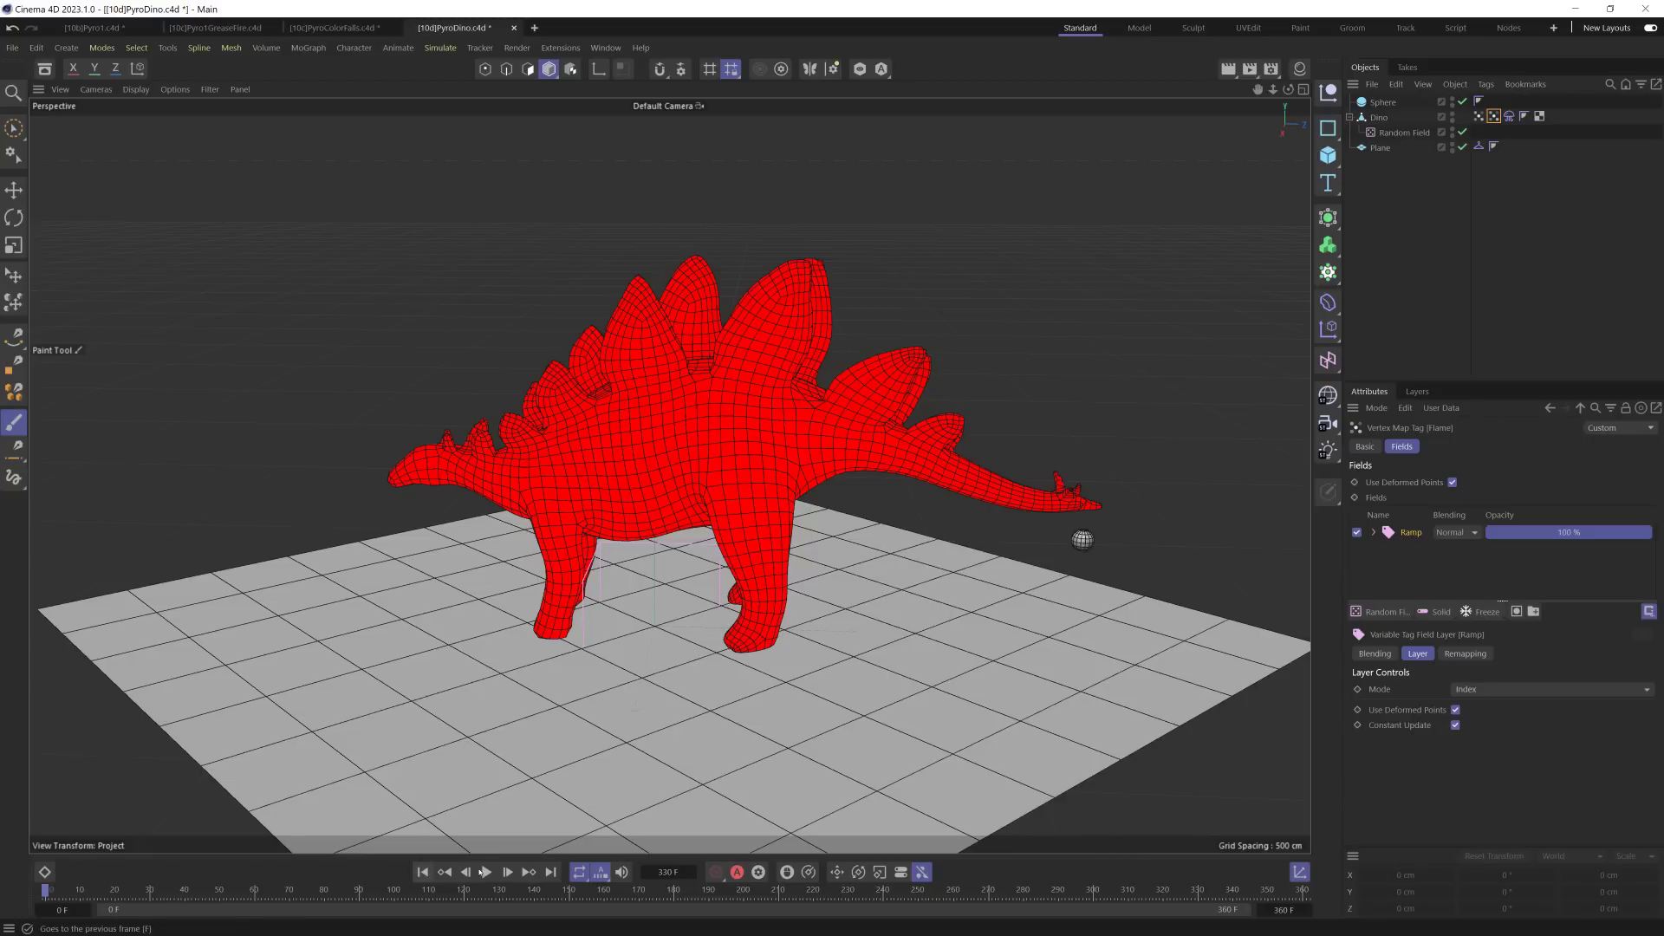
pyautogui.click(486, 871)
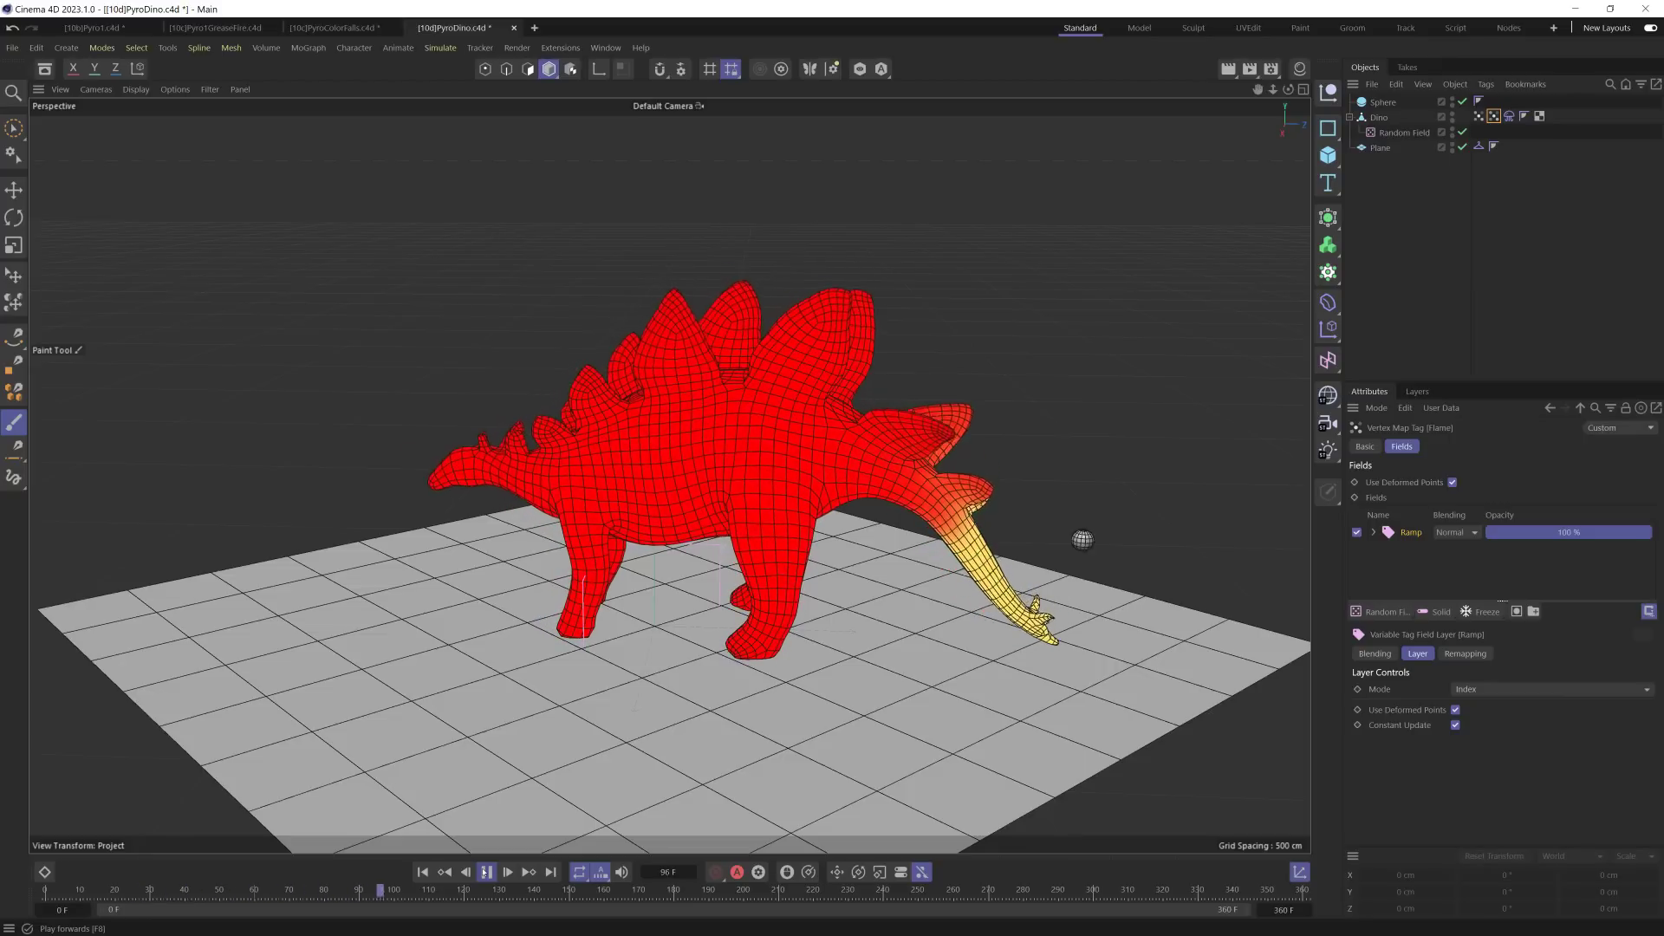
pyautogui.click(486, 872)
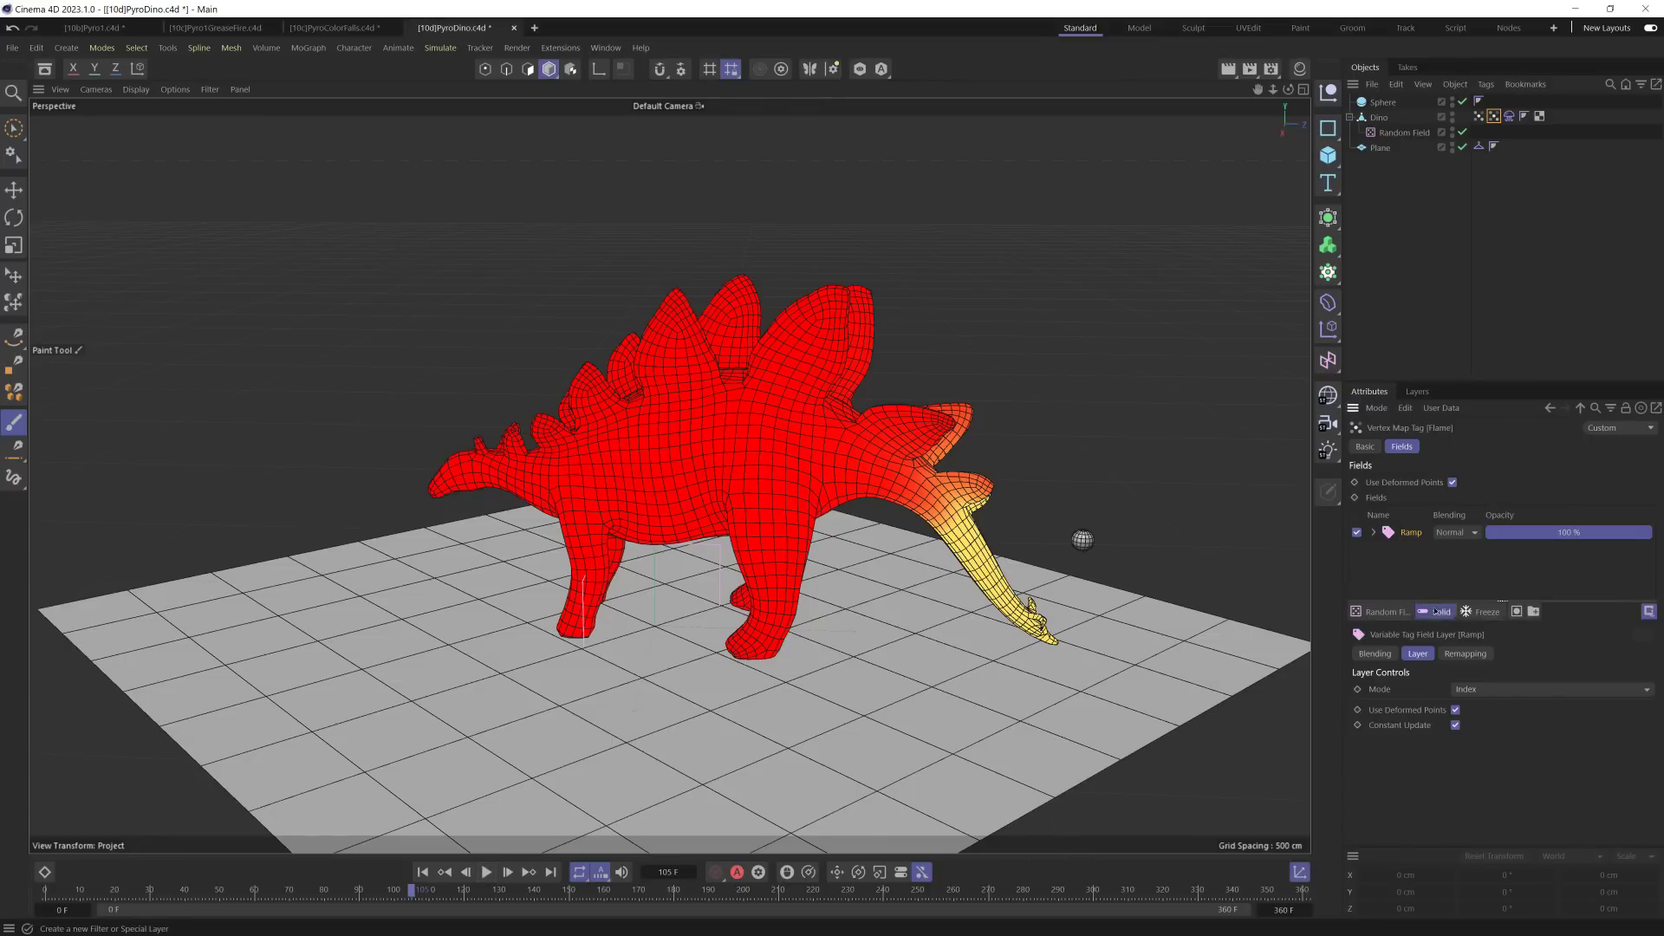
# Step: Add a Curve layer above Ramp and pull its end down into a bell shape
pyautogui.click(1437, 610)
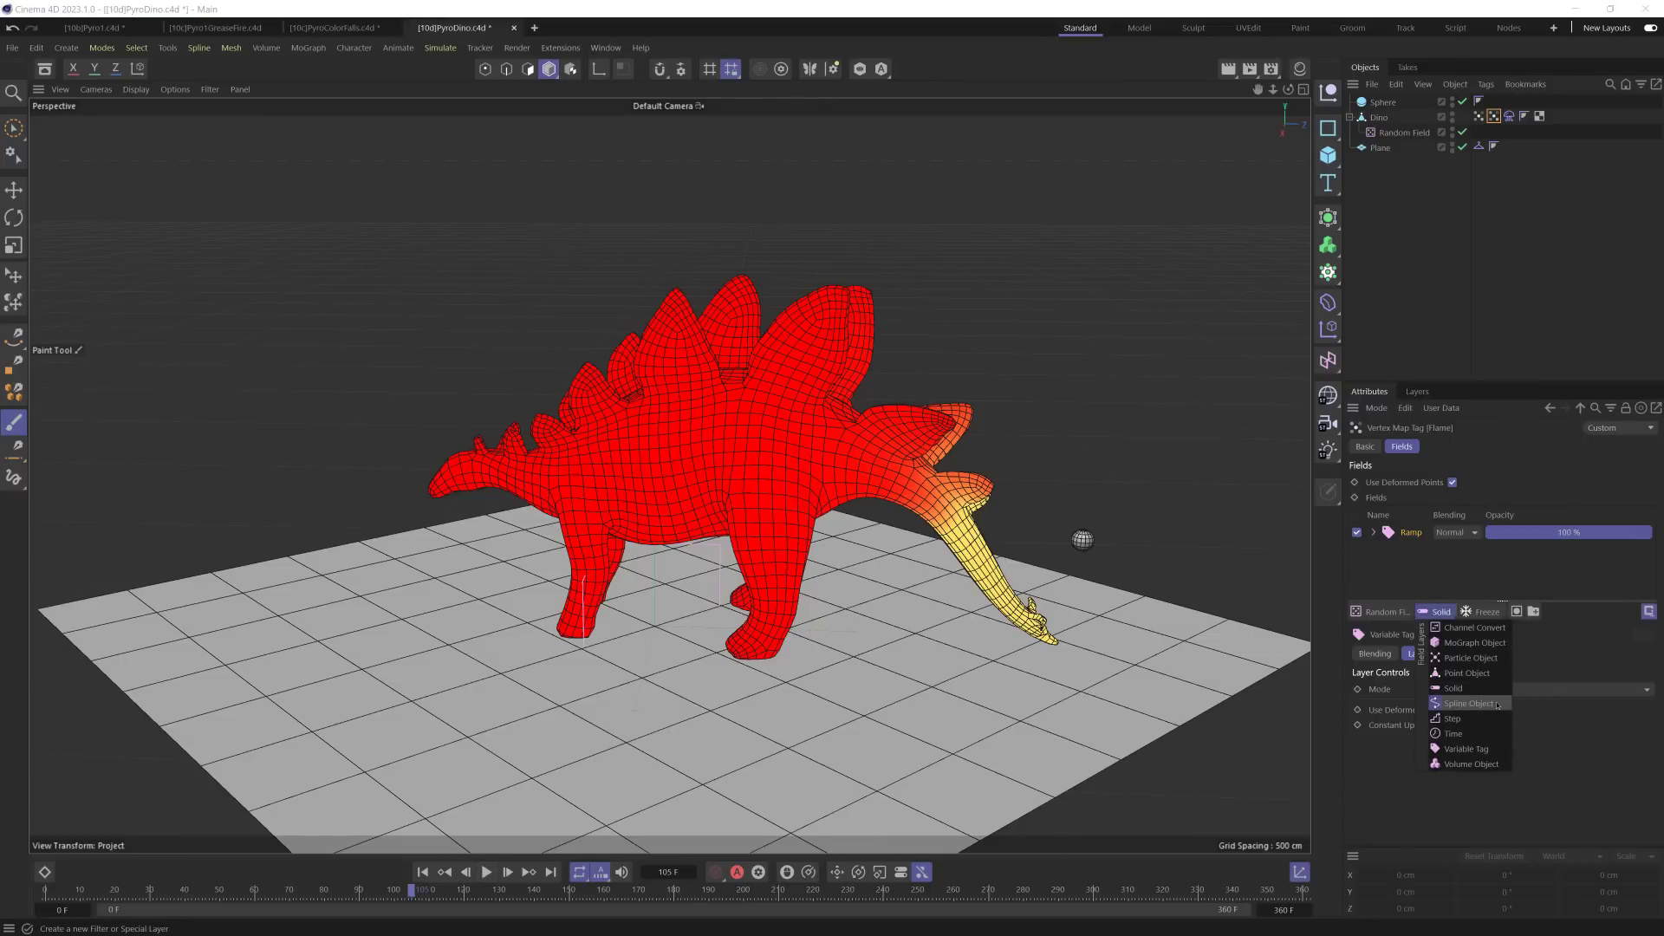
pyautogui.click(1504, 677)
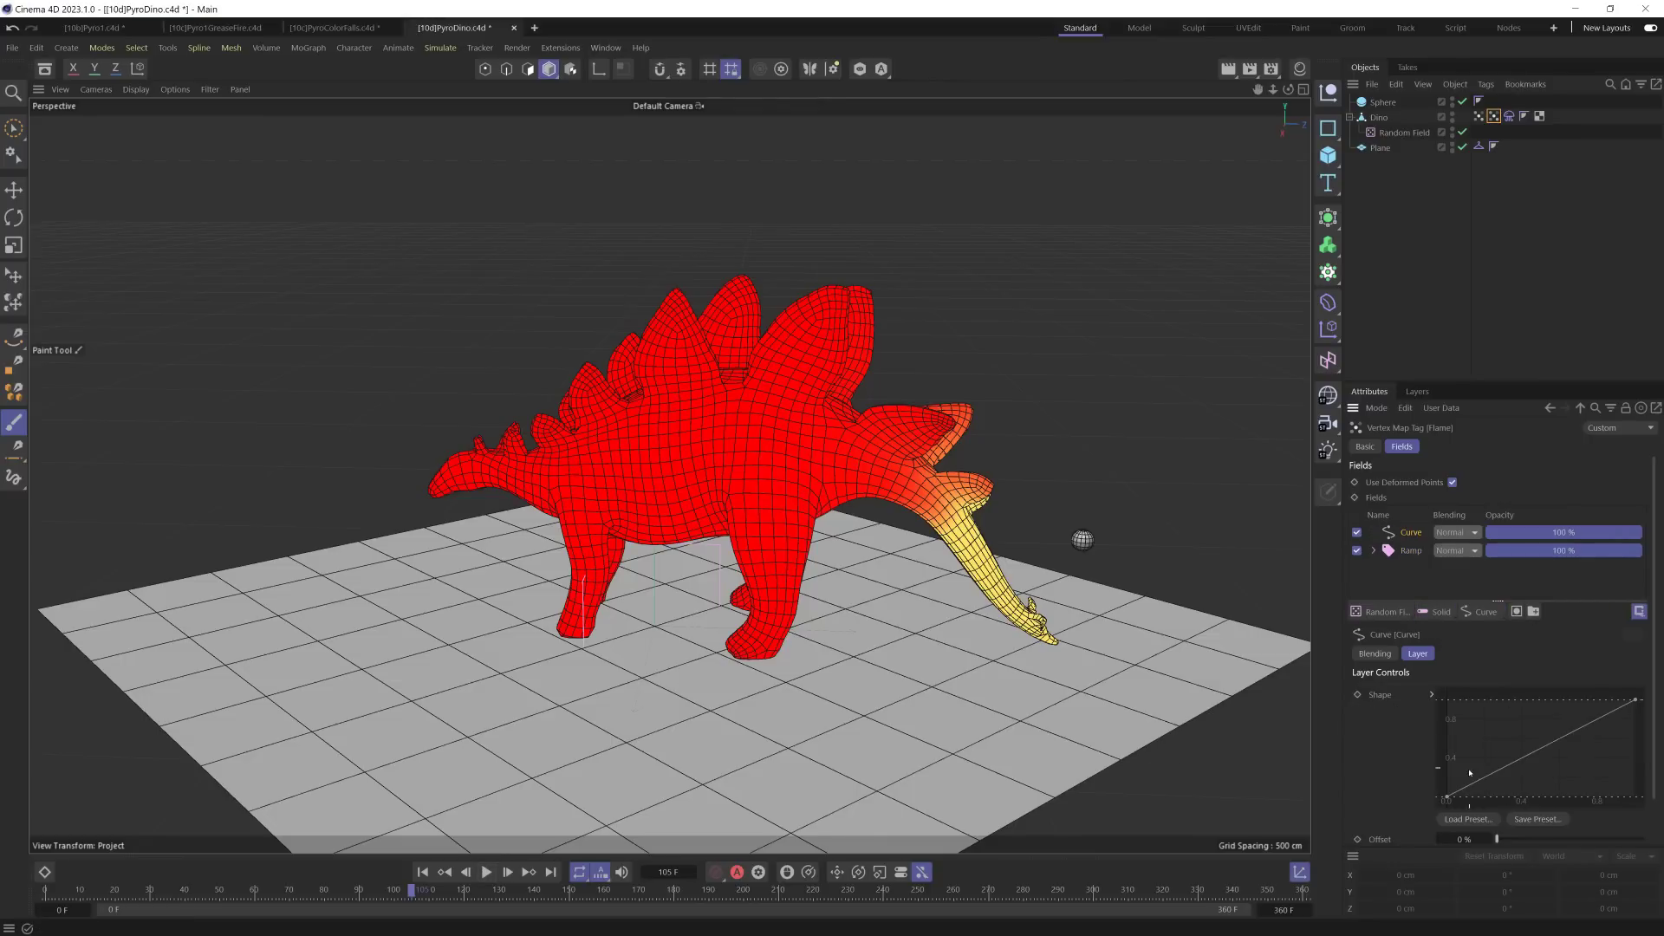
pyautogui.moveTo(1634, 700); pyautogui.dragTo(1540, 690)
pyautogui.moveTo(1640, 700); pyautogui.dragTo(1621, 795)
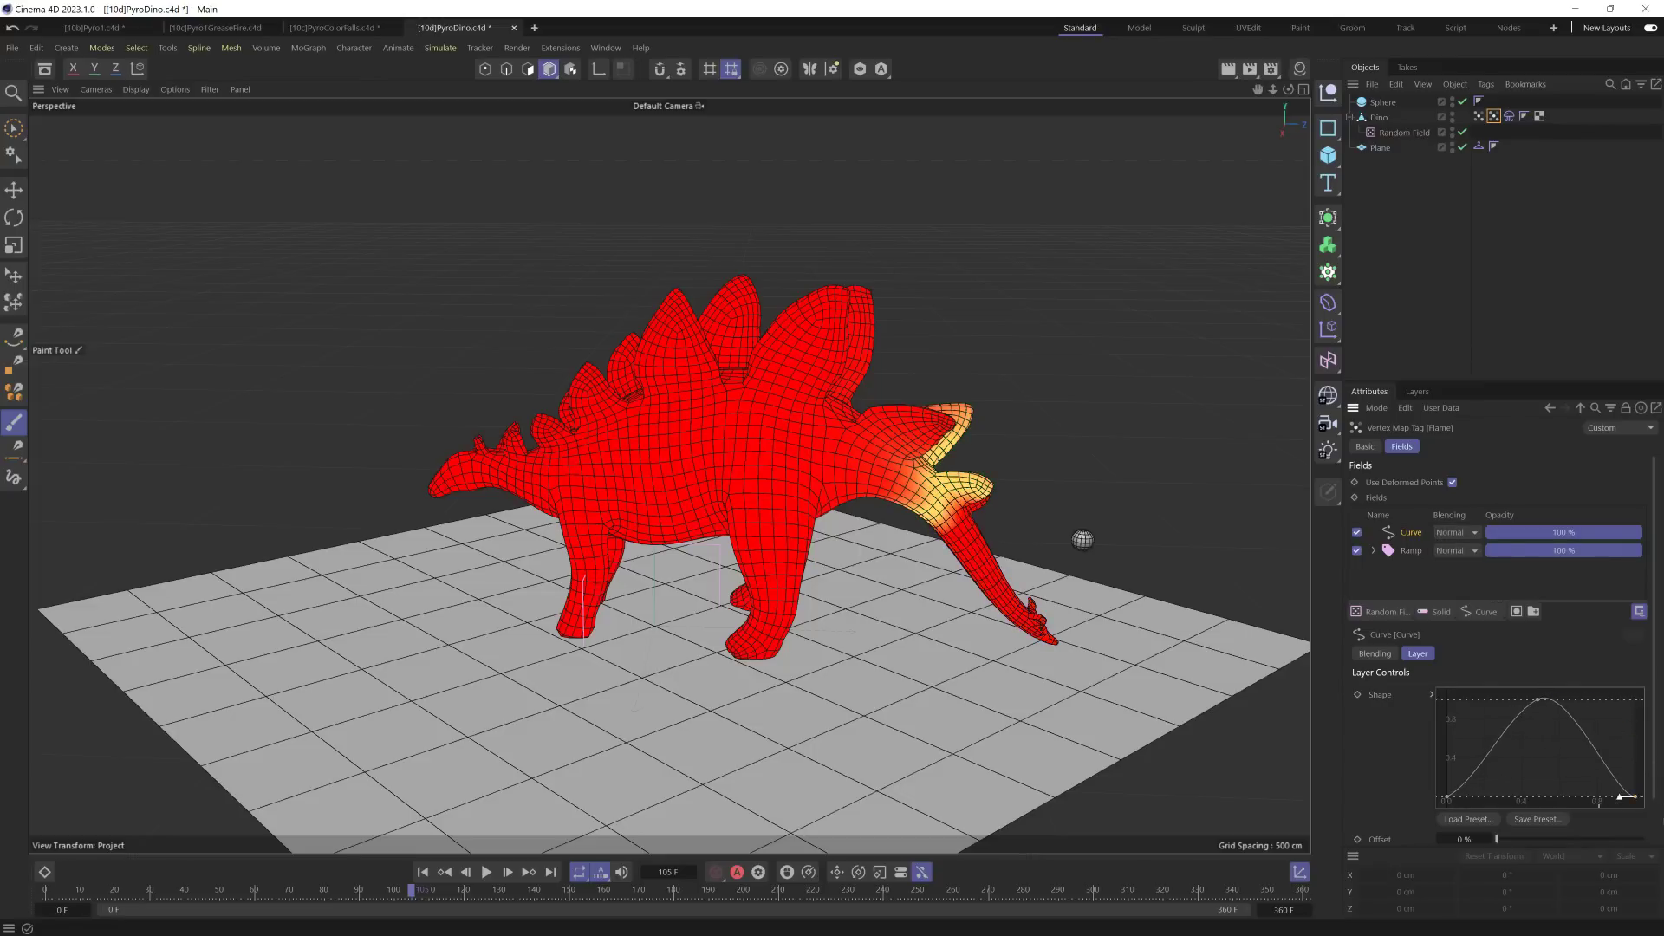
# Step: Reshape the curve into a steep-sided symmetric arch with its end raised to about 0.2
pyautogui.click(1447, 795)
pyautogui.moveTo(1467, 786); pyautogui.dragTo(1445, 758)
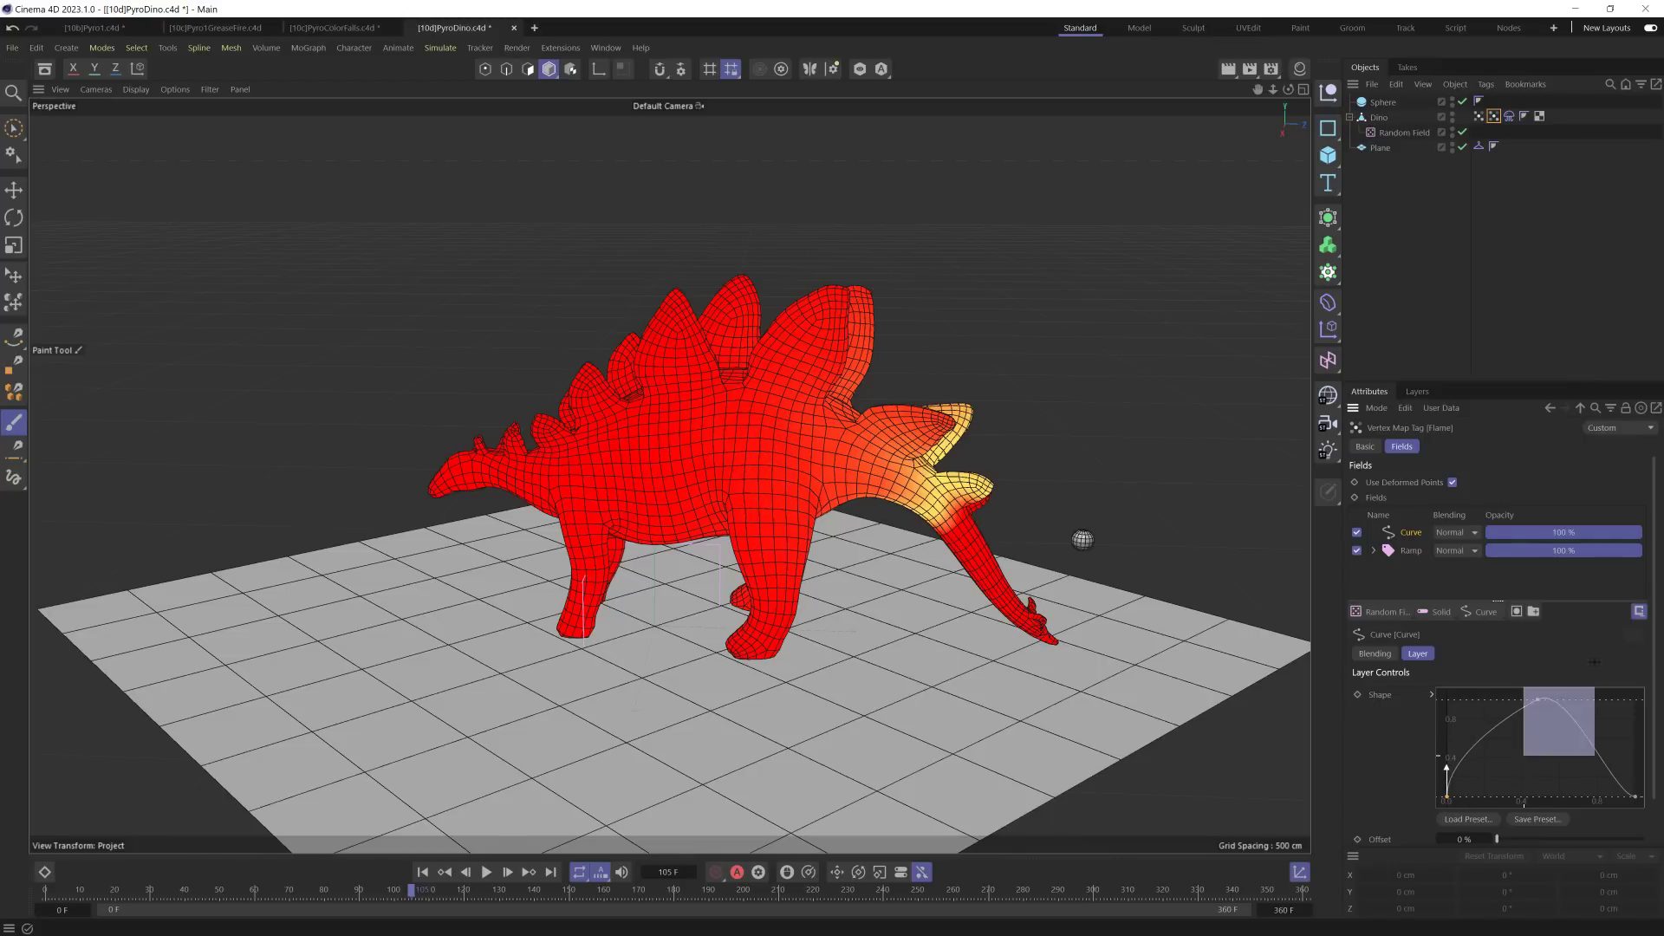
pyautogui.click(1537, 699)
pyautogui.moveTo(1514, 713); pyautogui.dragTo(1512, 700)
pyautogui.click(1634, 796)
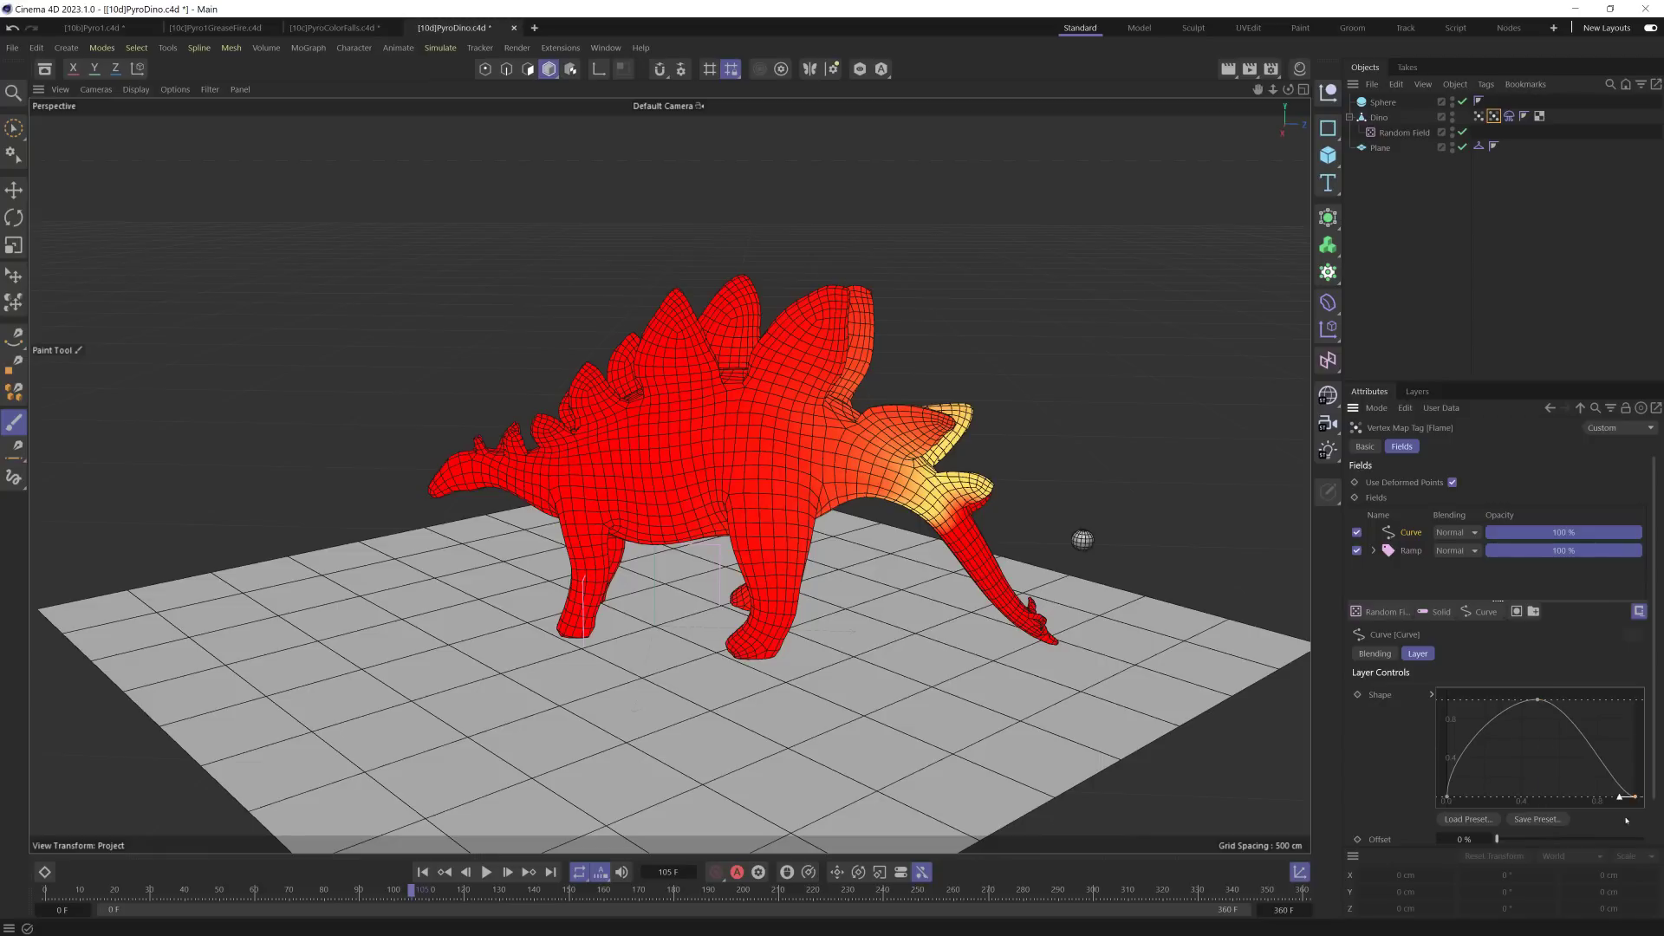
pyautogui.moveTo(1635, 796); pyautogui.dragTo(1641, 741)
pyautogui.click(1446, 797)
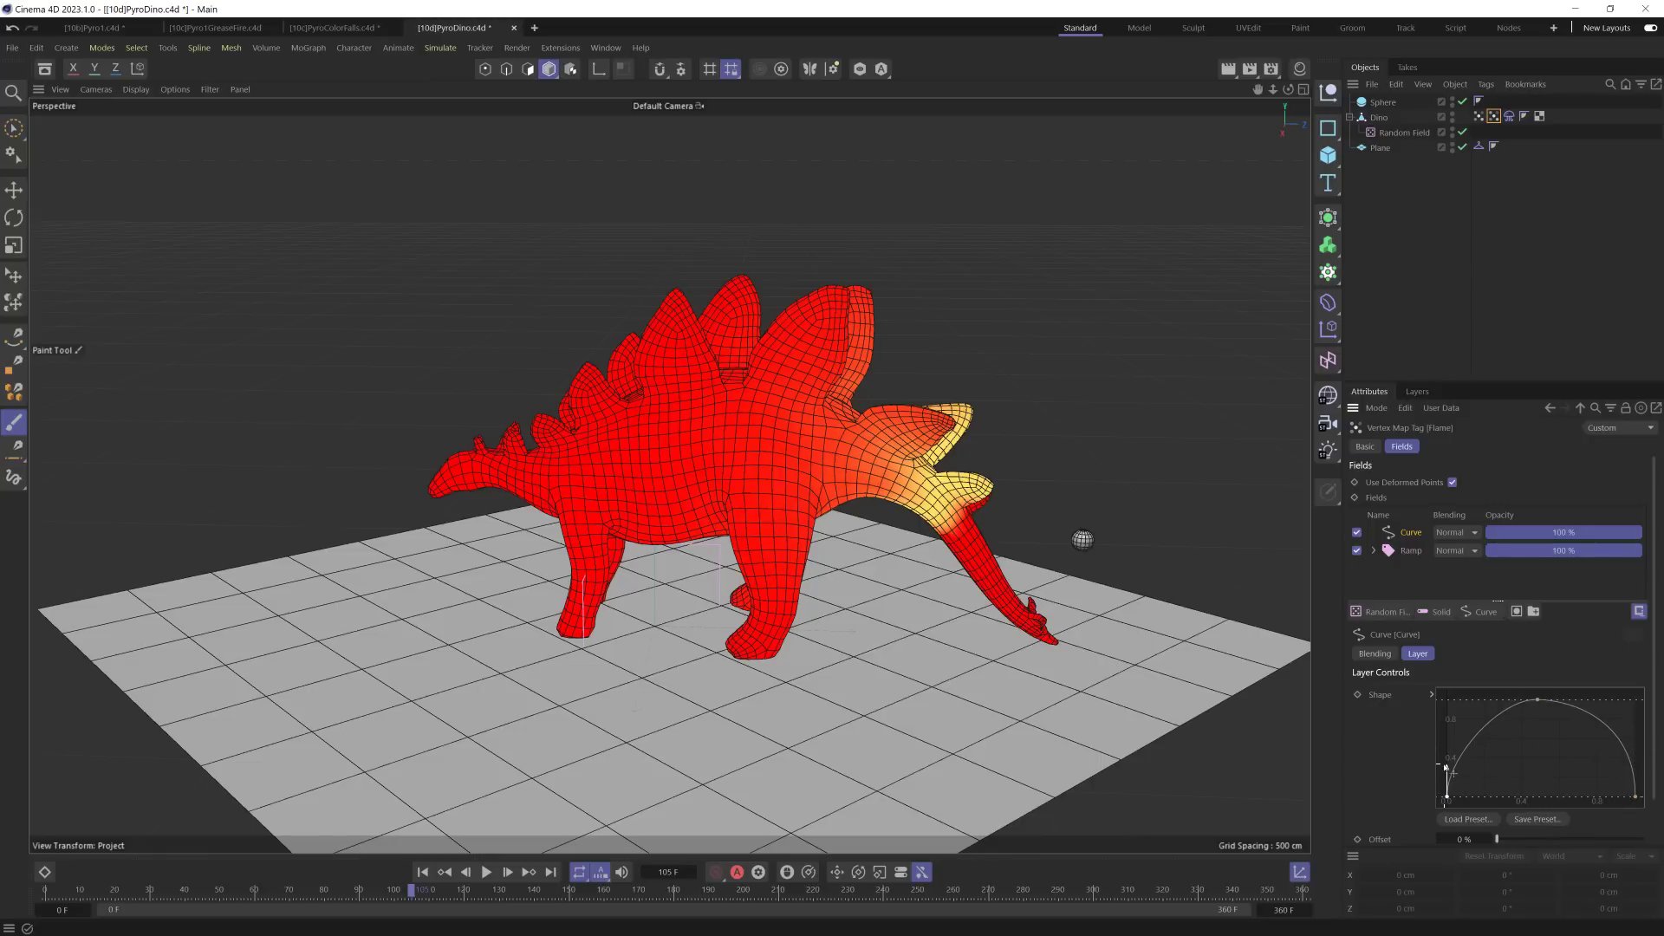
pyautogui.moveTo(1445, 766); pyautogui.dragTo(1445, 743)
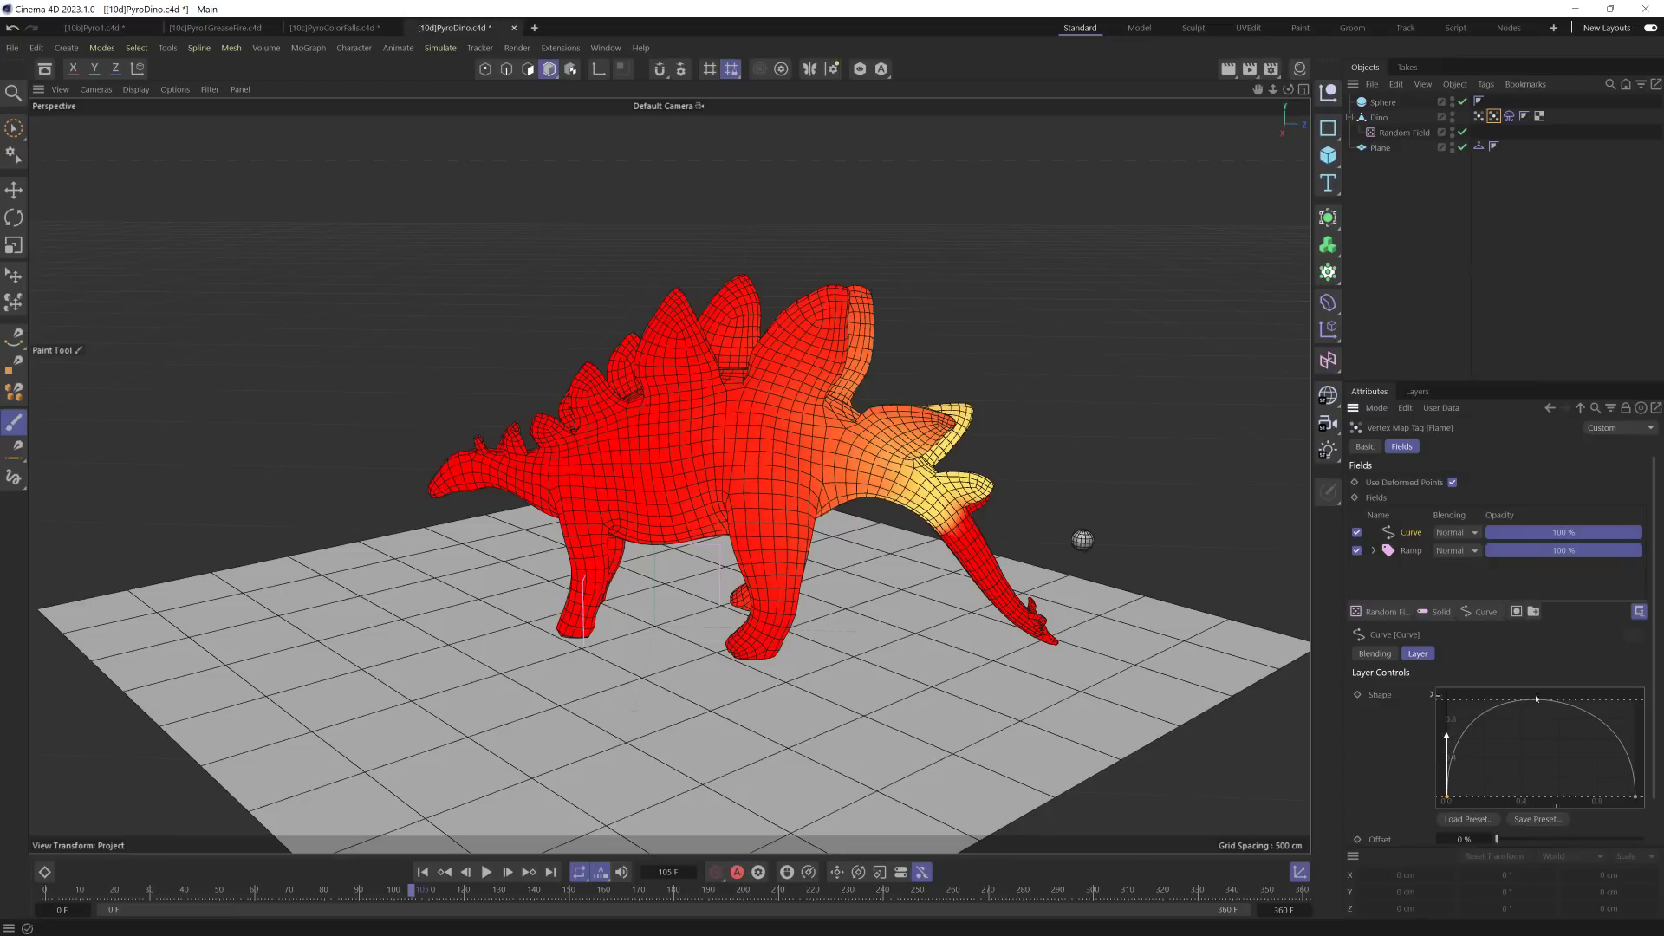
# Step: Narrow the curve's peak by bending its right falloff and lowering its start, checking with playback
pyautogui.click(486, 872)
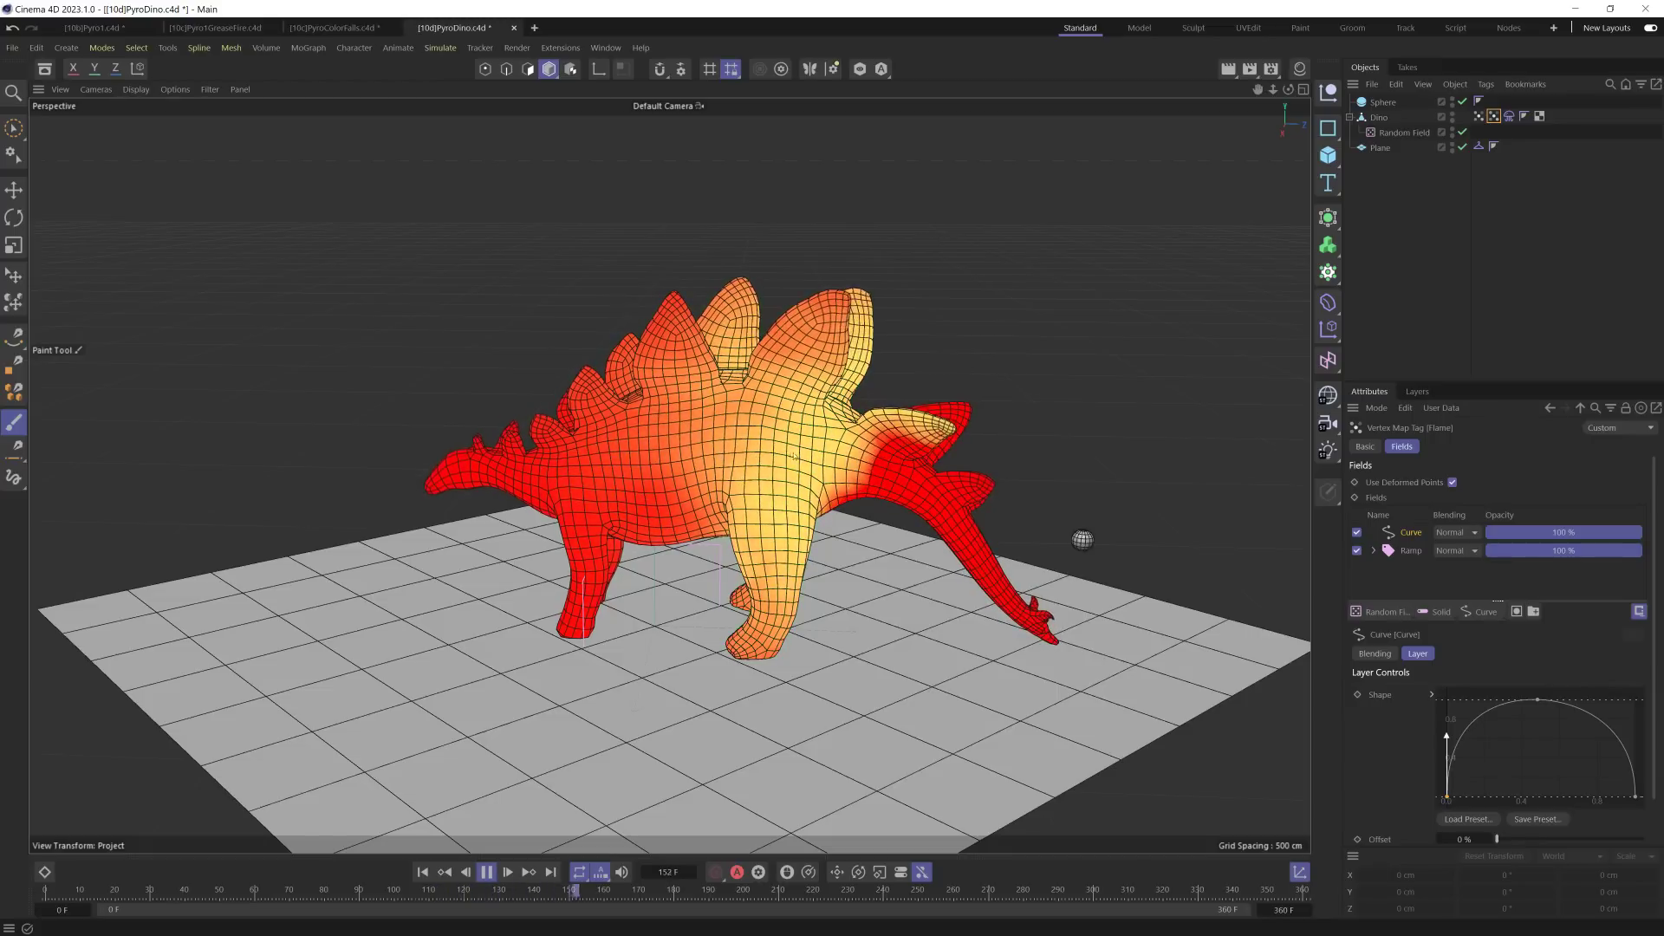
pyautogui.press('F8')
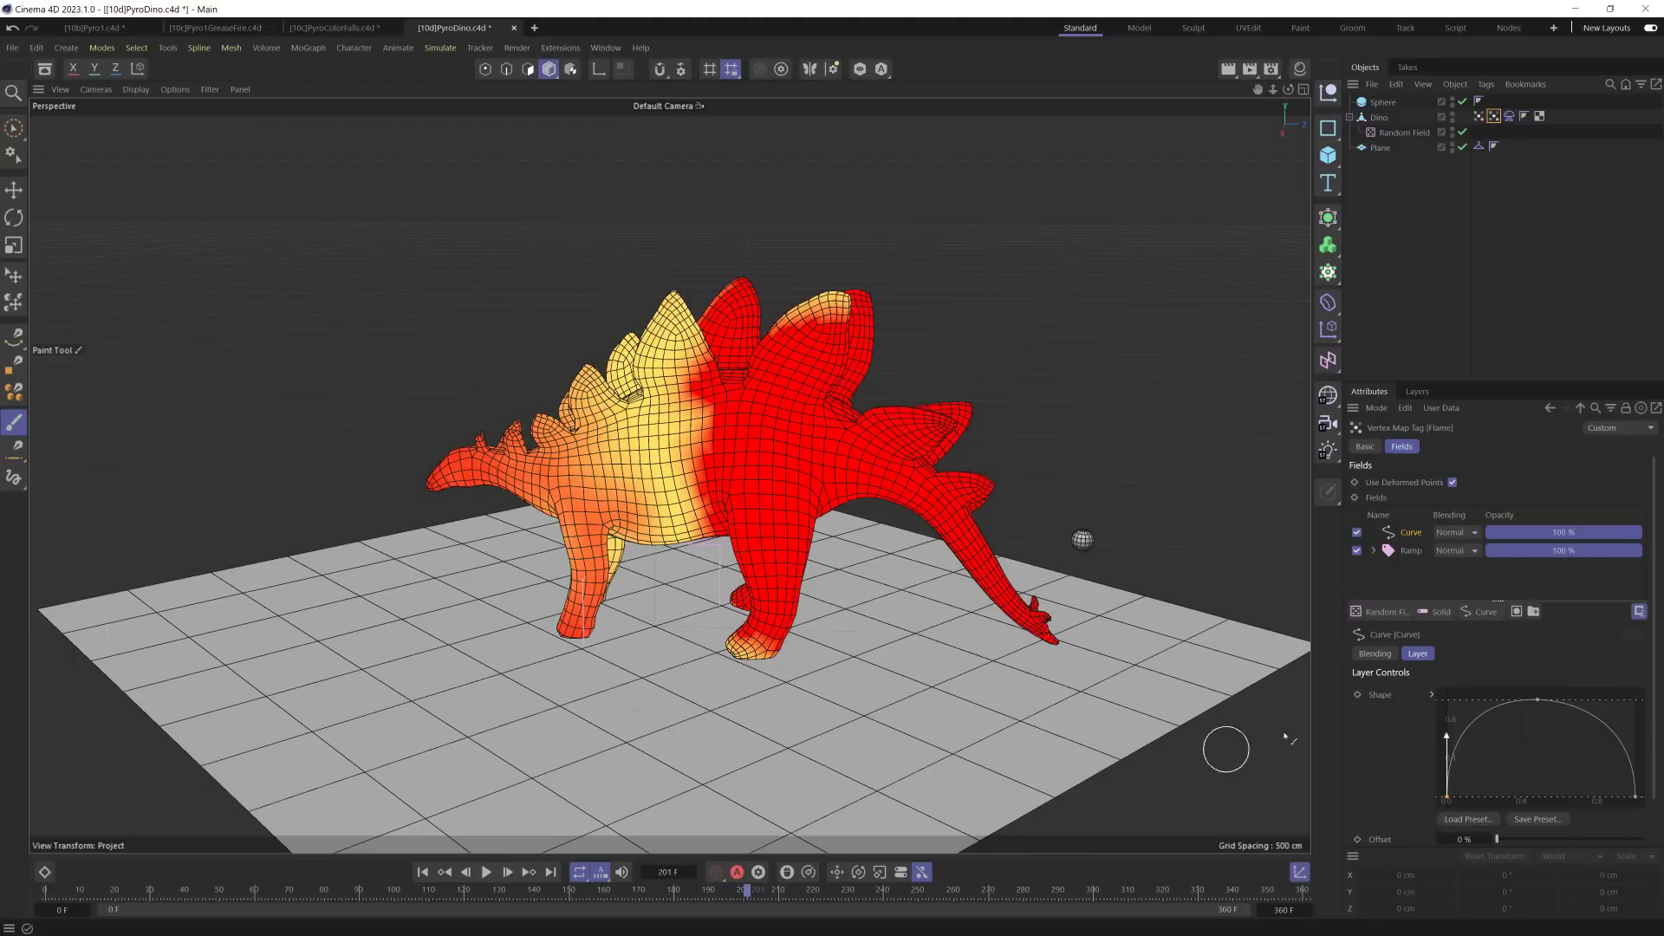
pyautogui.click(1538, 698)
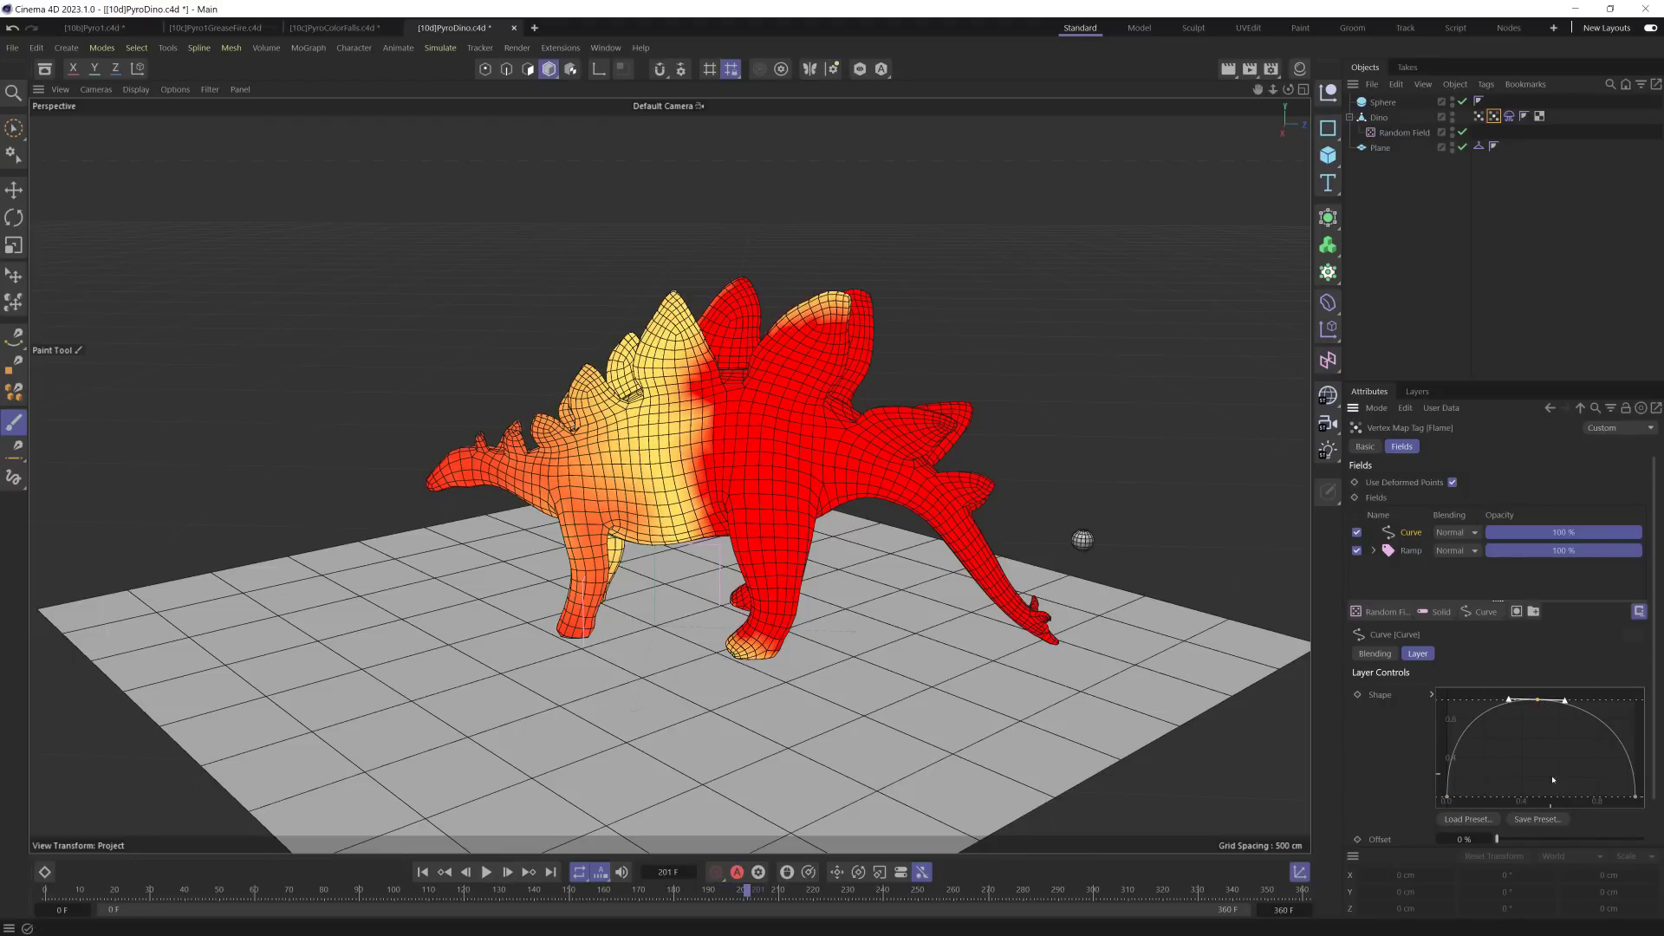
pyautogui.click(1634, 795)
pyautogui.moveTo(1634, 743); pyautogui.dragTo(1557, 783)
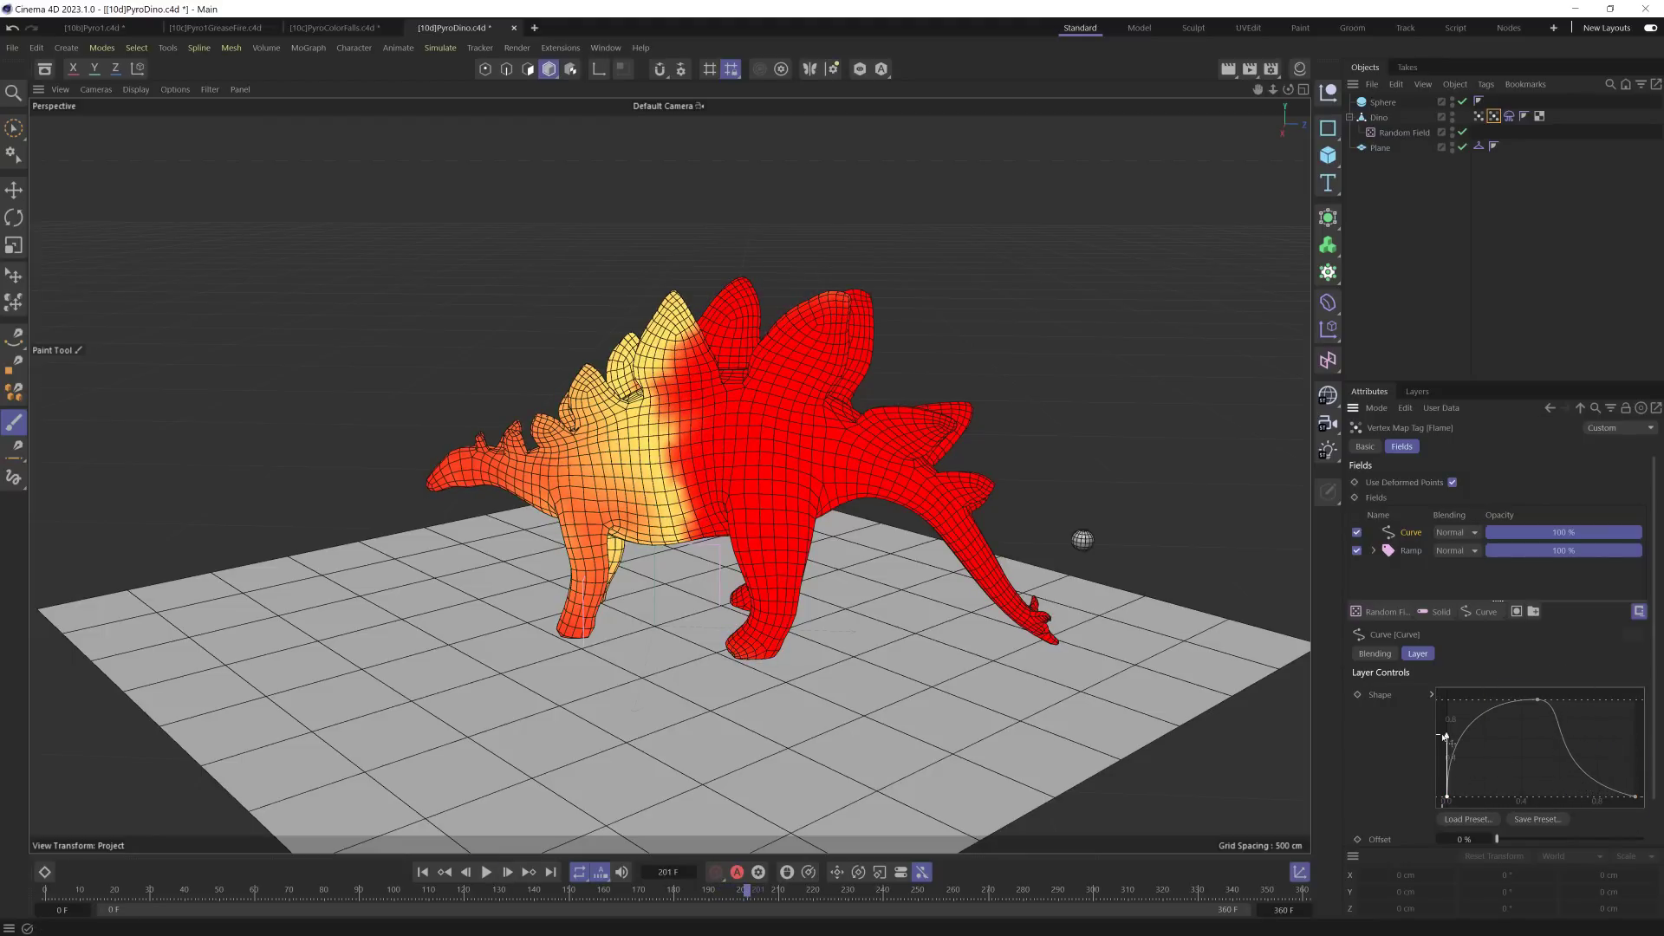
pyautogui.moveTo(1444, 735); pyautogui.dragTo(1446, 788)
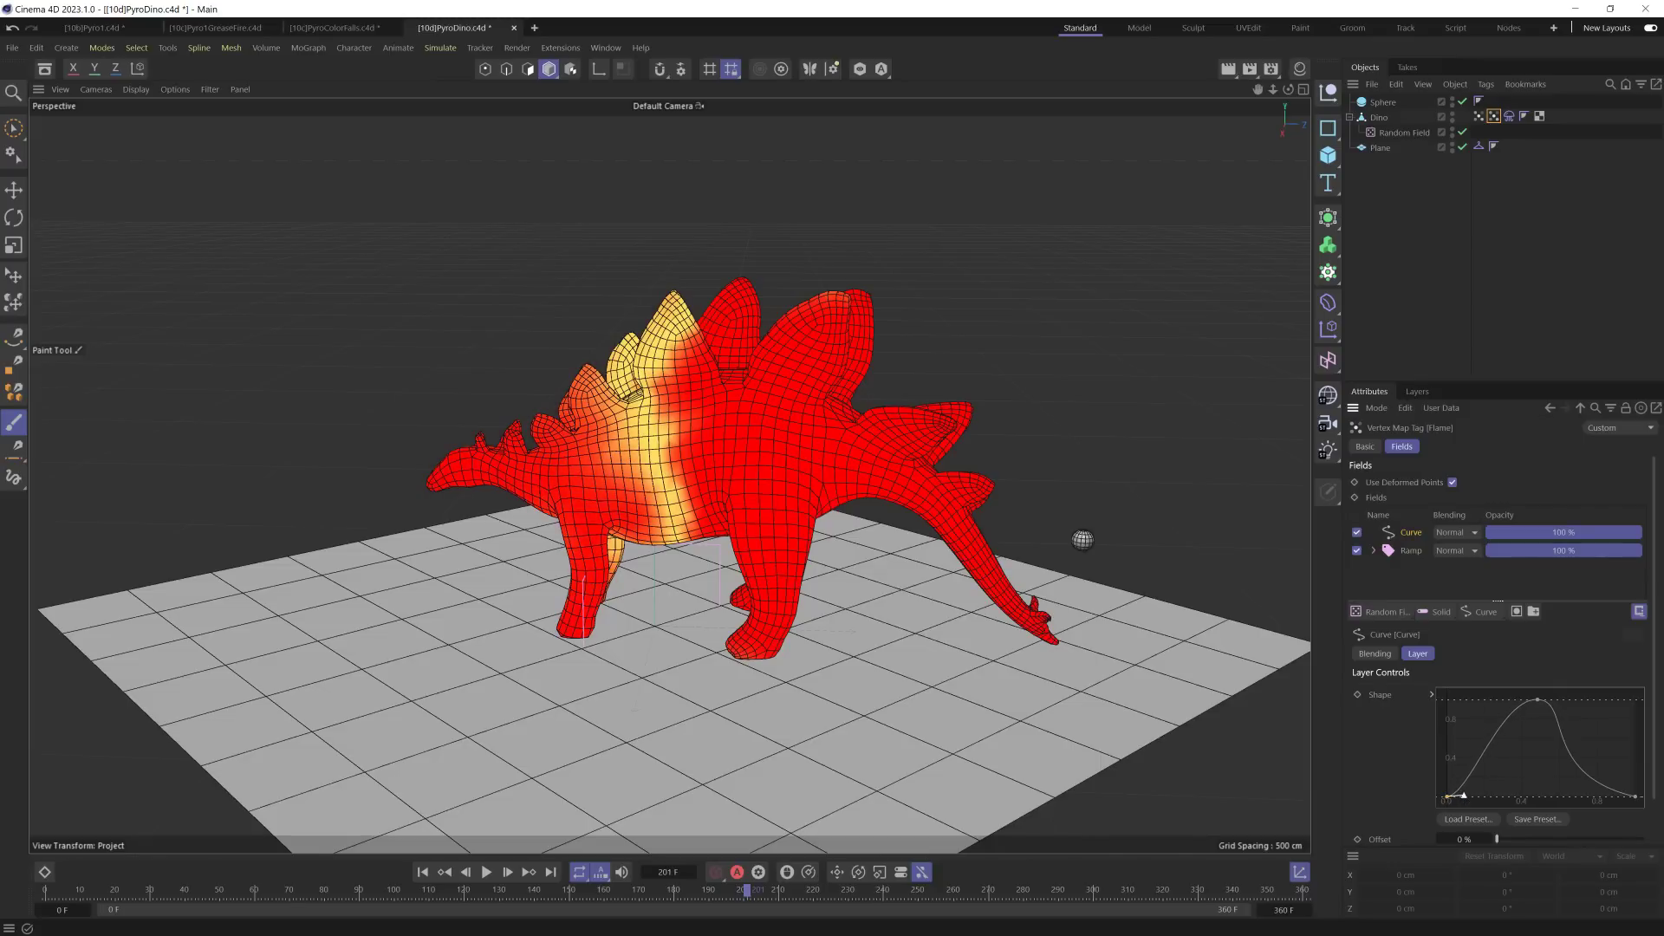
pyautogui.click(488, 872)
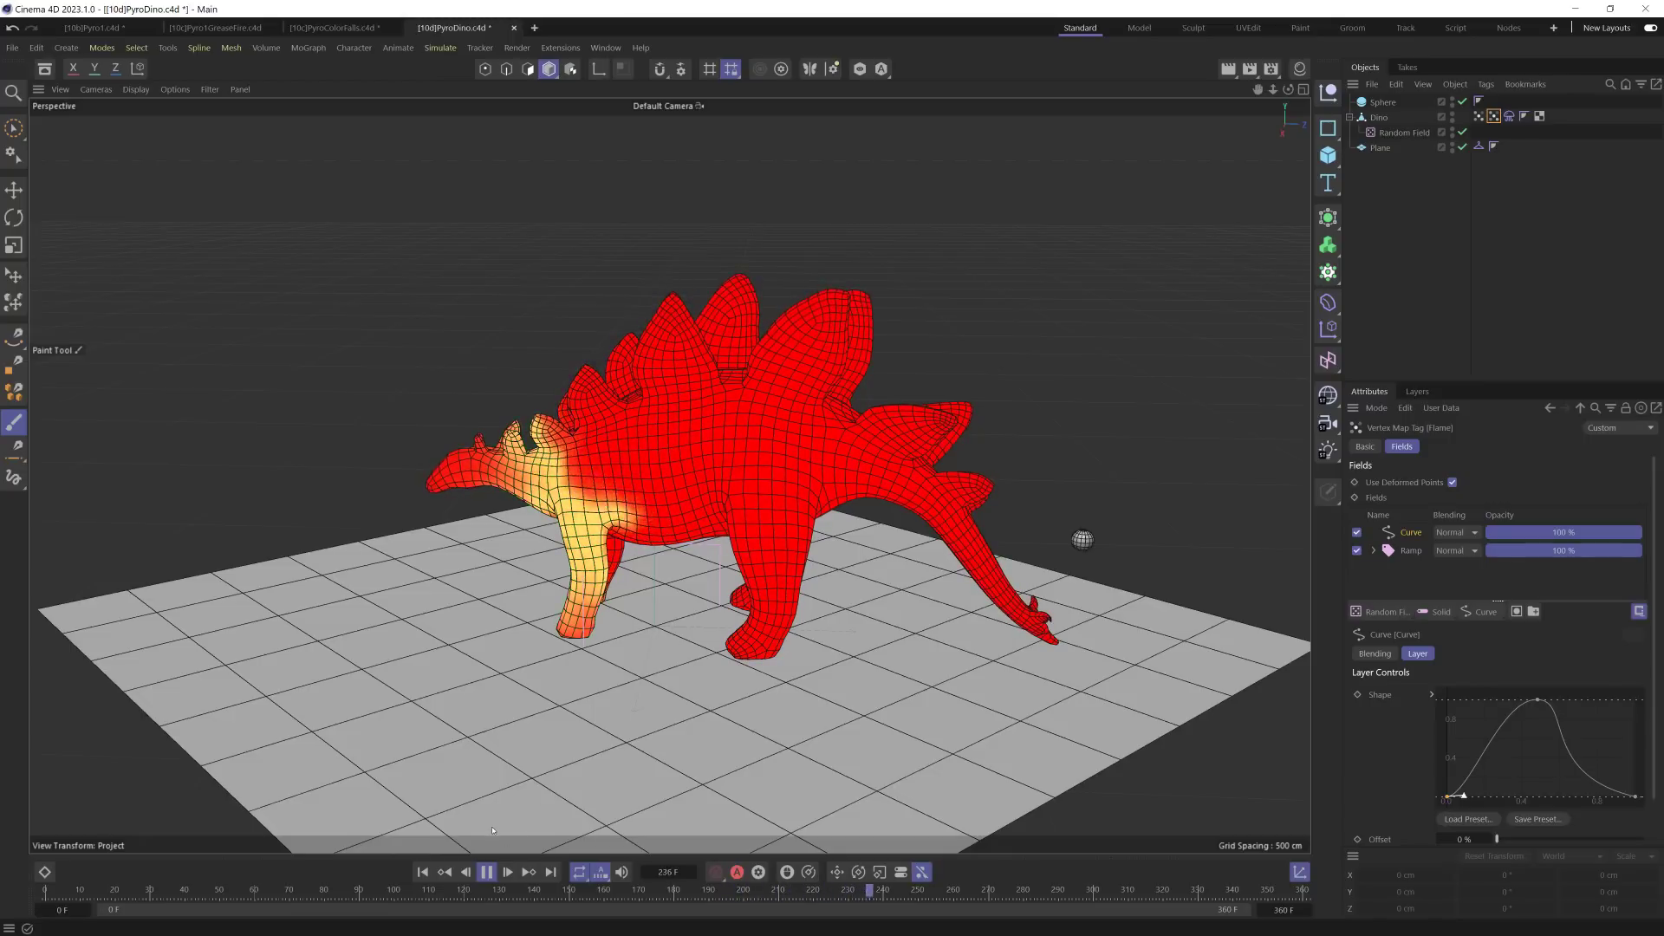
pyautogui.press('F8')
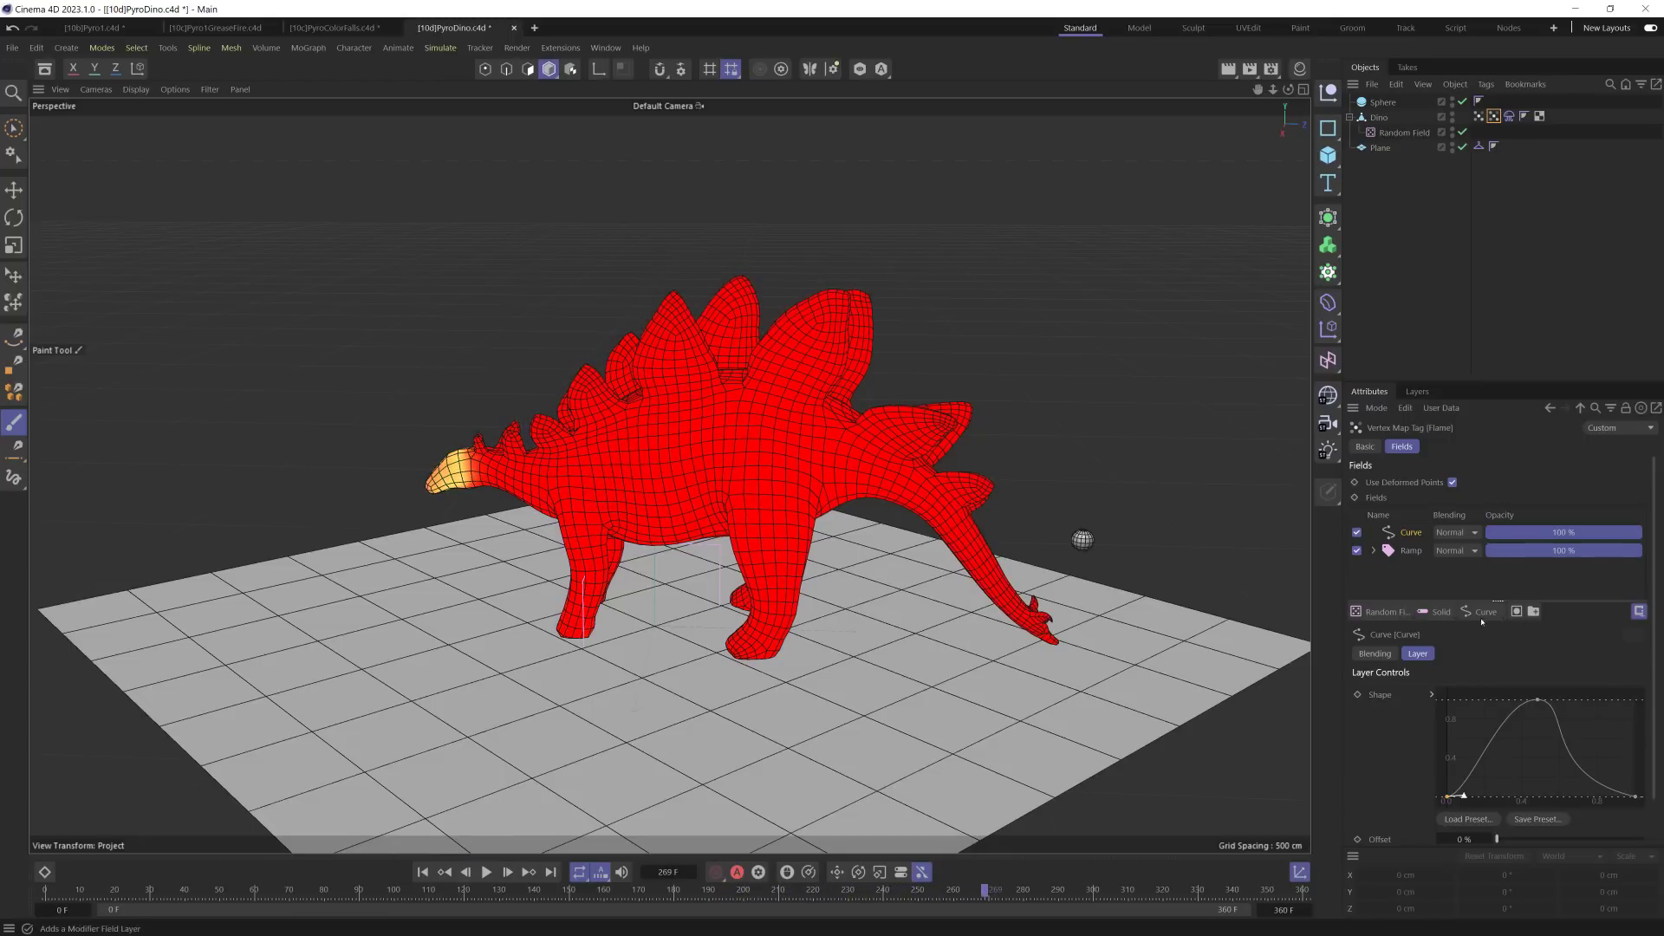
# Step: Add a Quantize layer with Steps set to 1 and preview the hard-edged band
pyautogui.click(1486, 611)
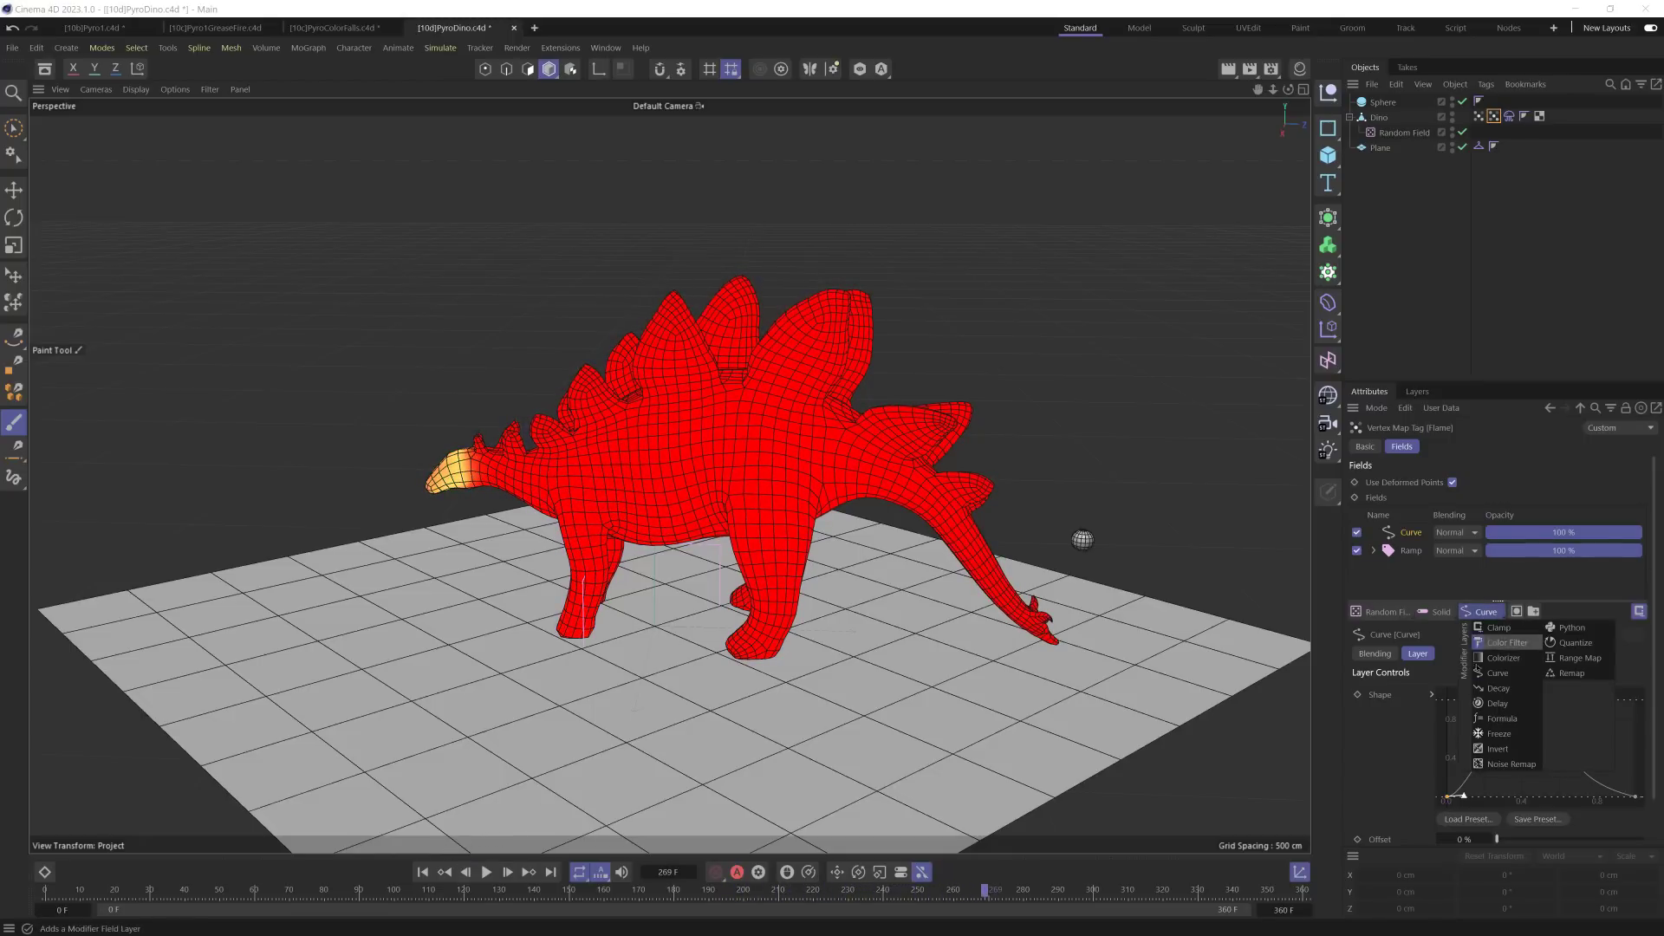
pyautogui.click(1573, 643)
pyautogui.moveTo(1542, 694); pyautogui.dragTo(1321, 740)
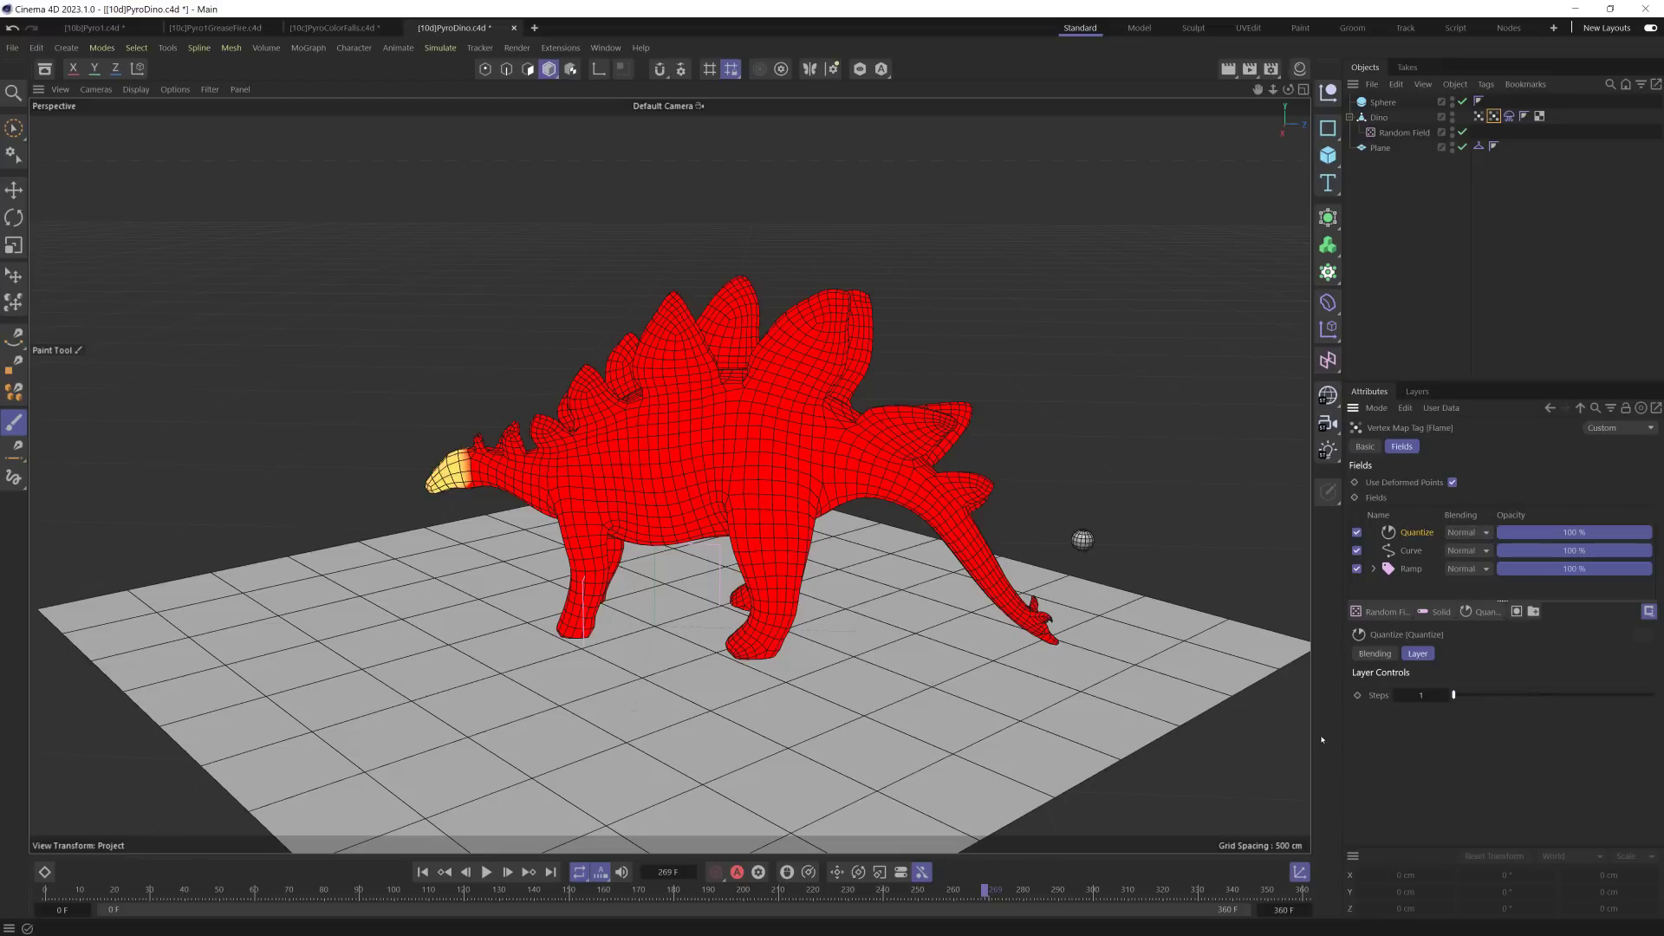
pyautogui.click(423, 872)
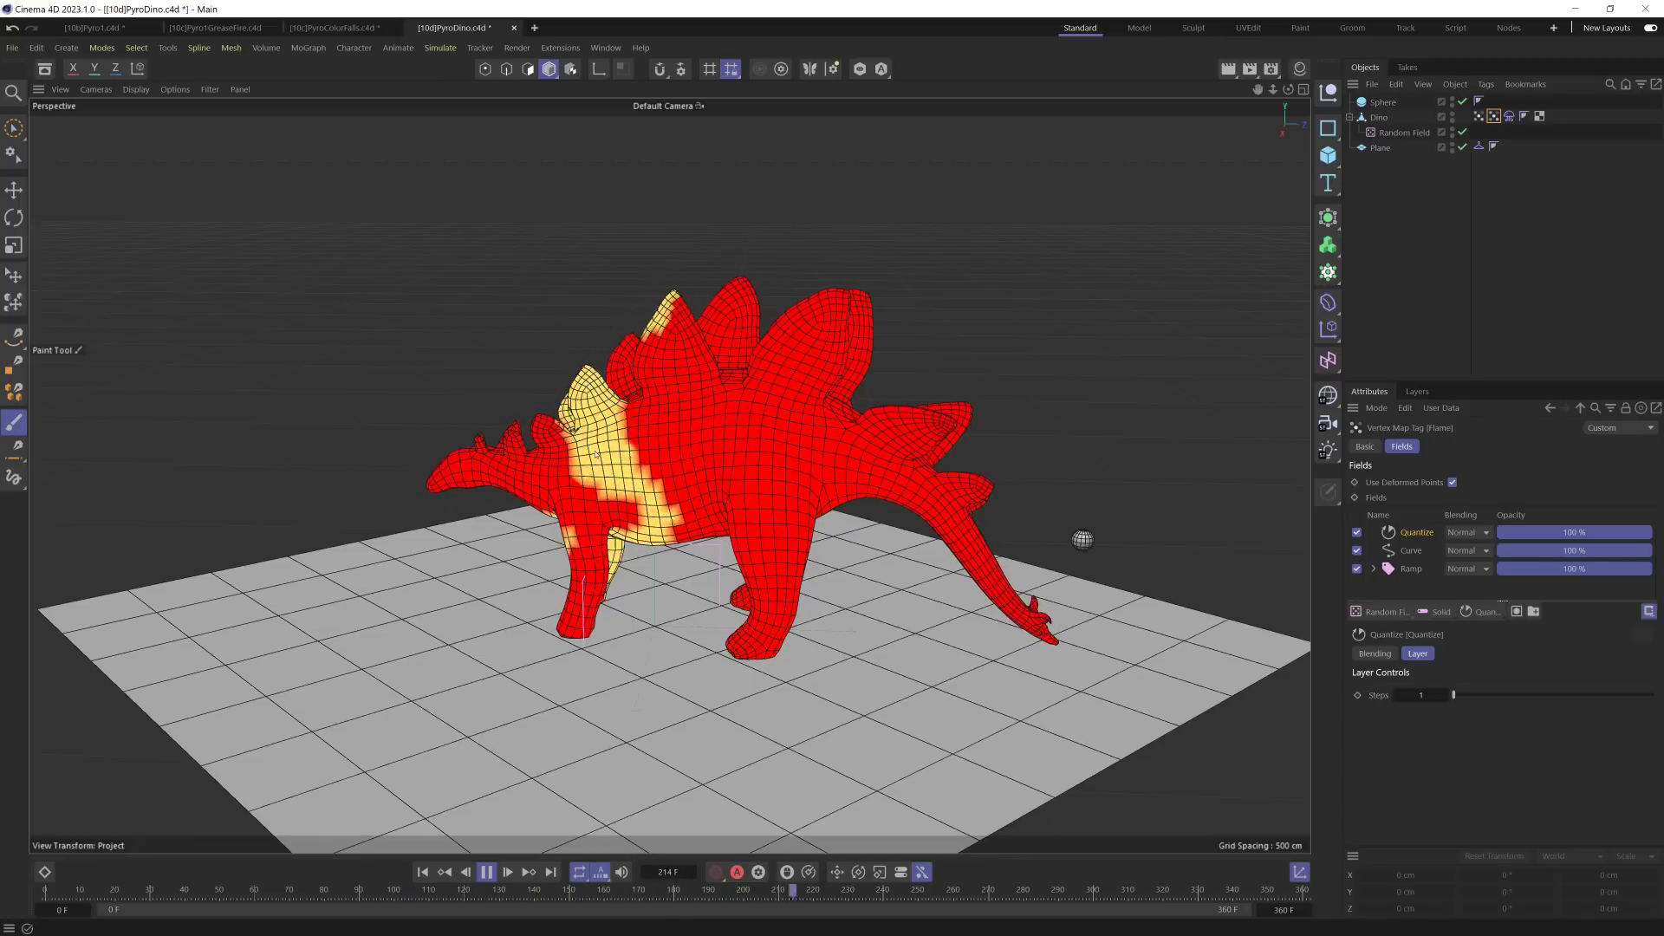
pyautogui.click(487, 872)
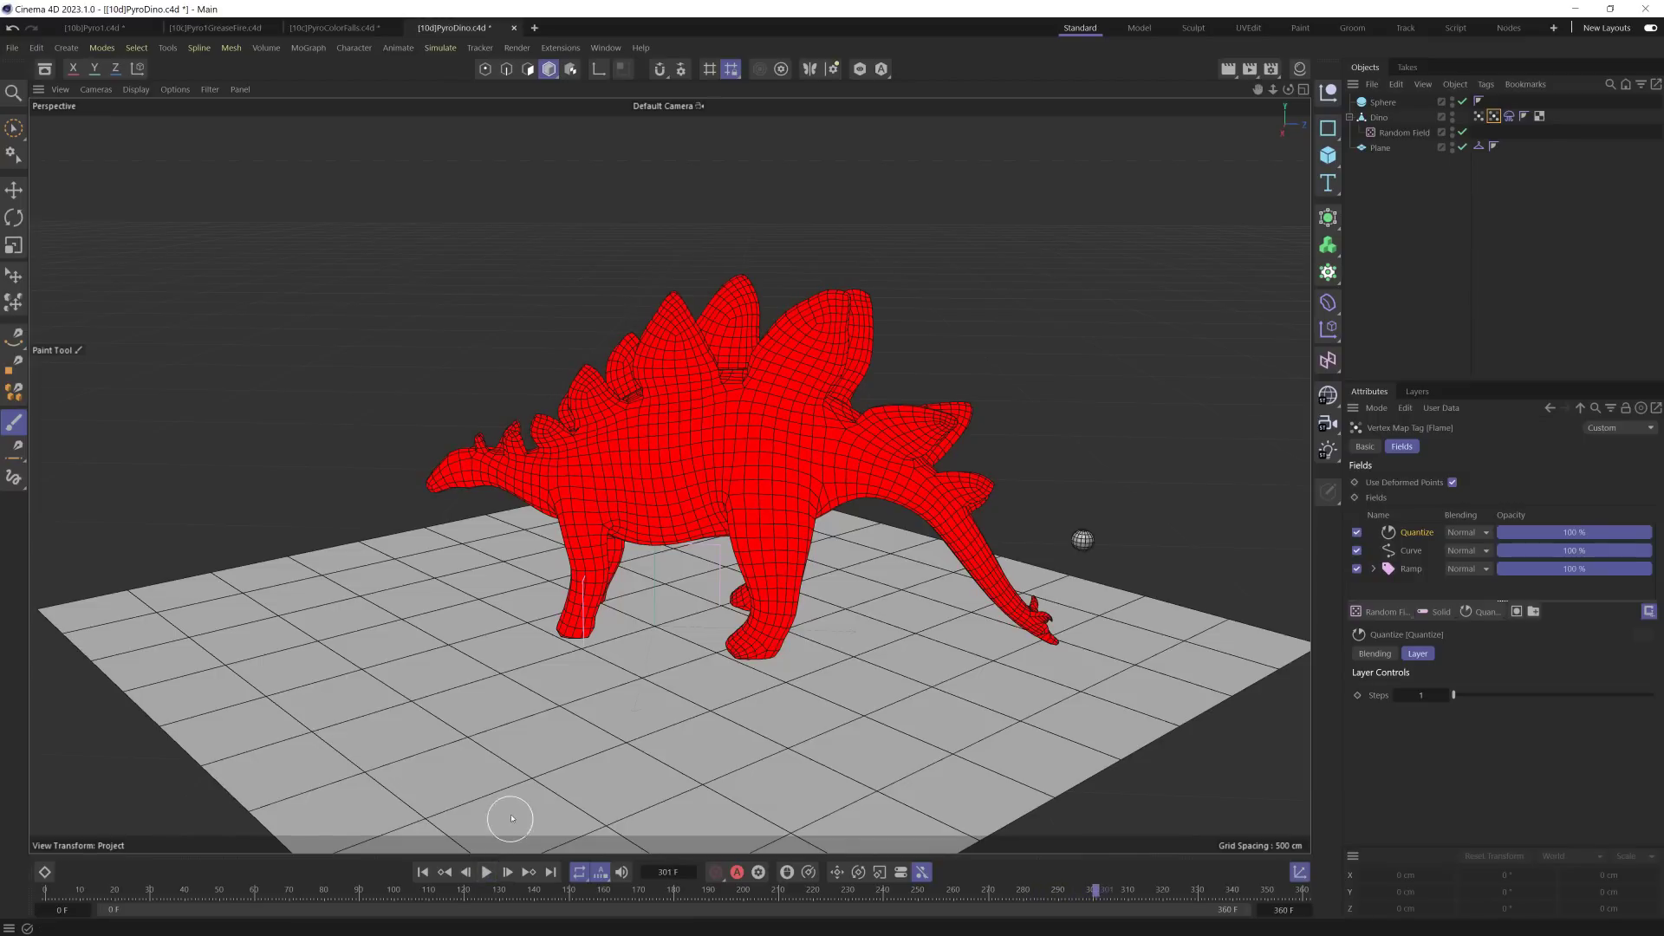
pyautogui.click(422, 871)
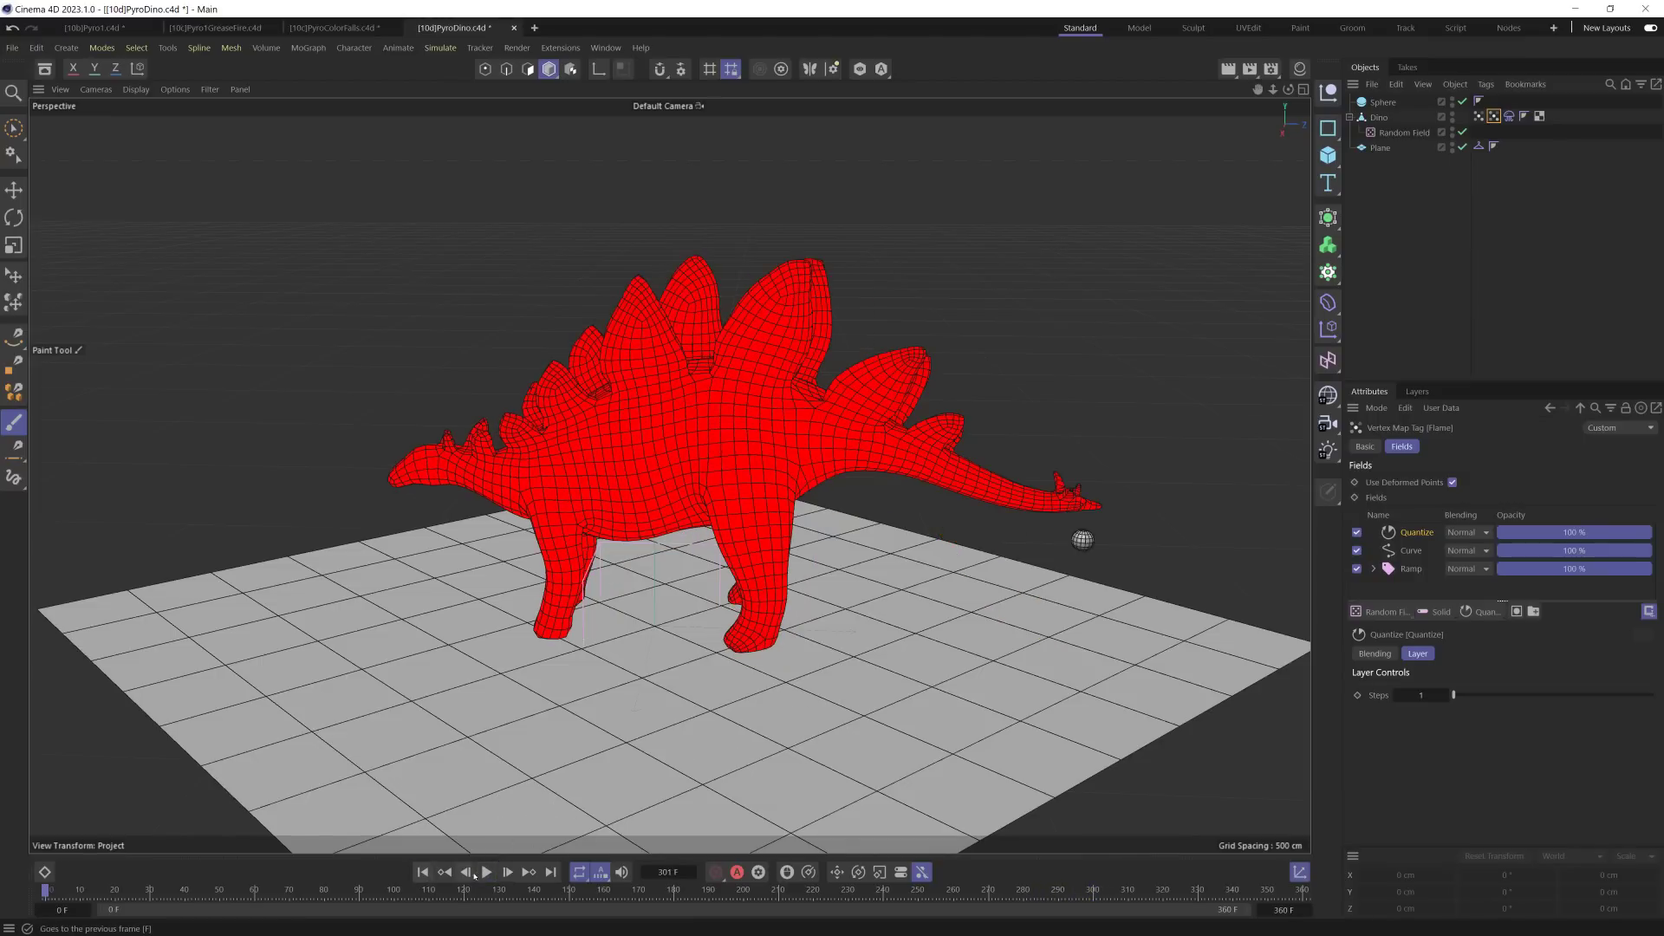
pyautogui.click(483, 872)
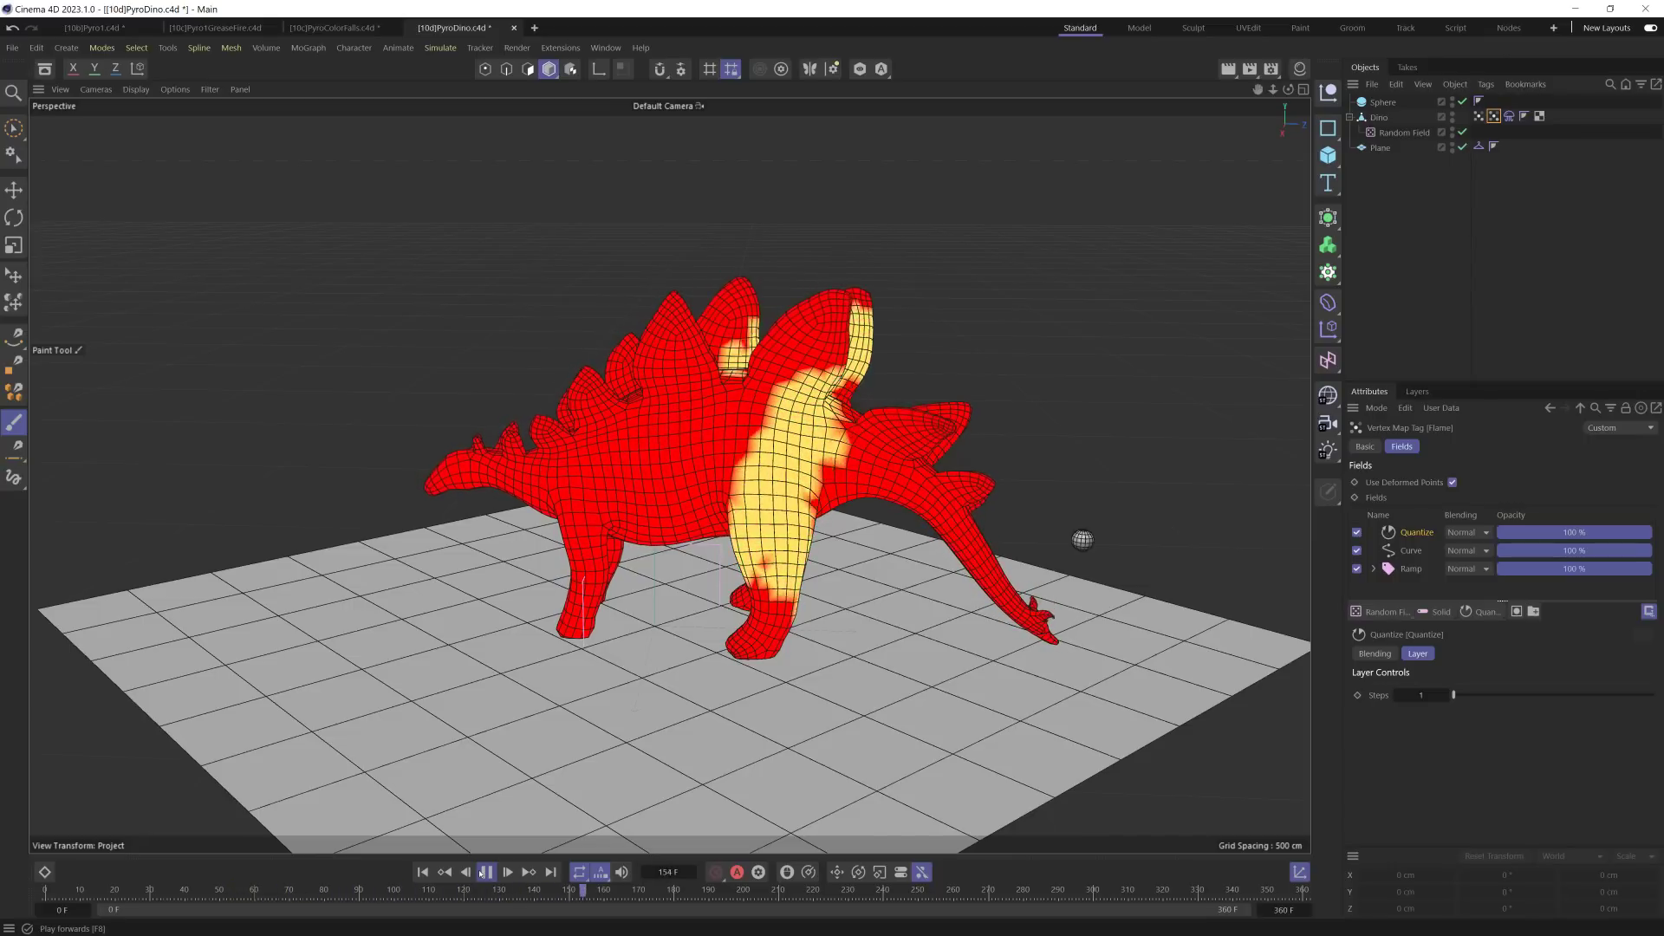
pyautogui.click(483, 872)
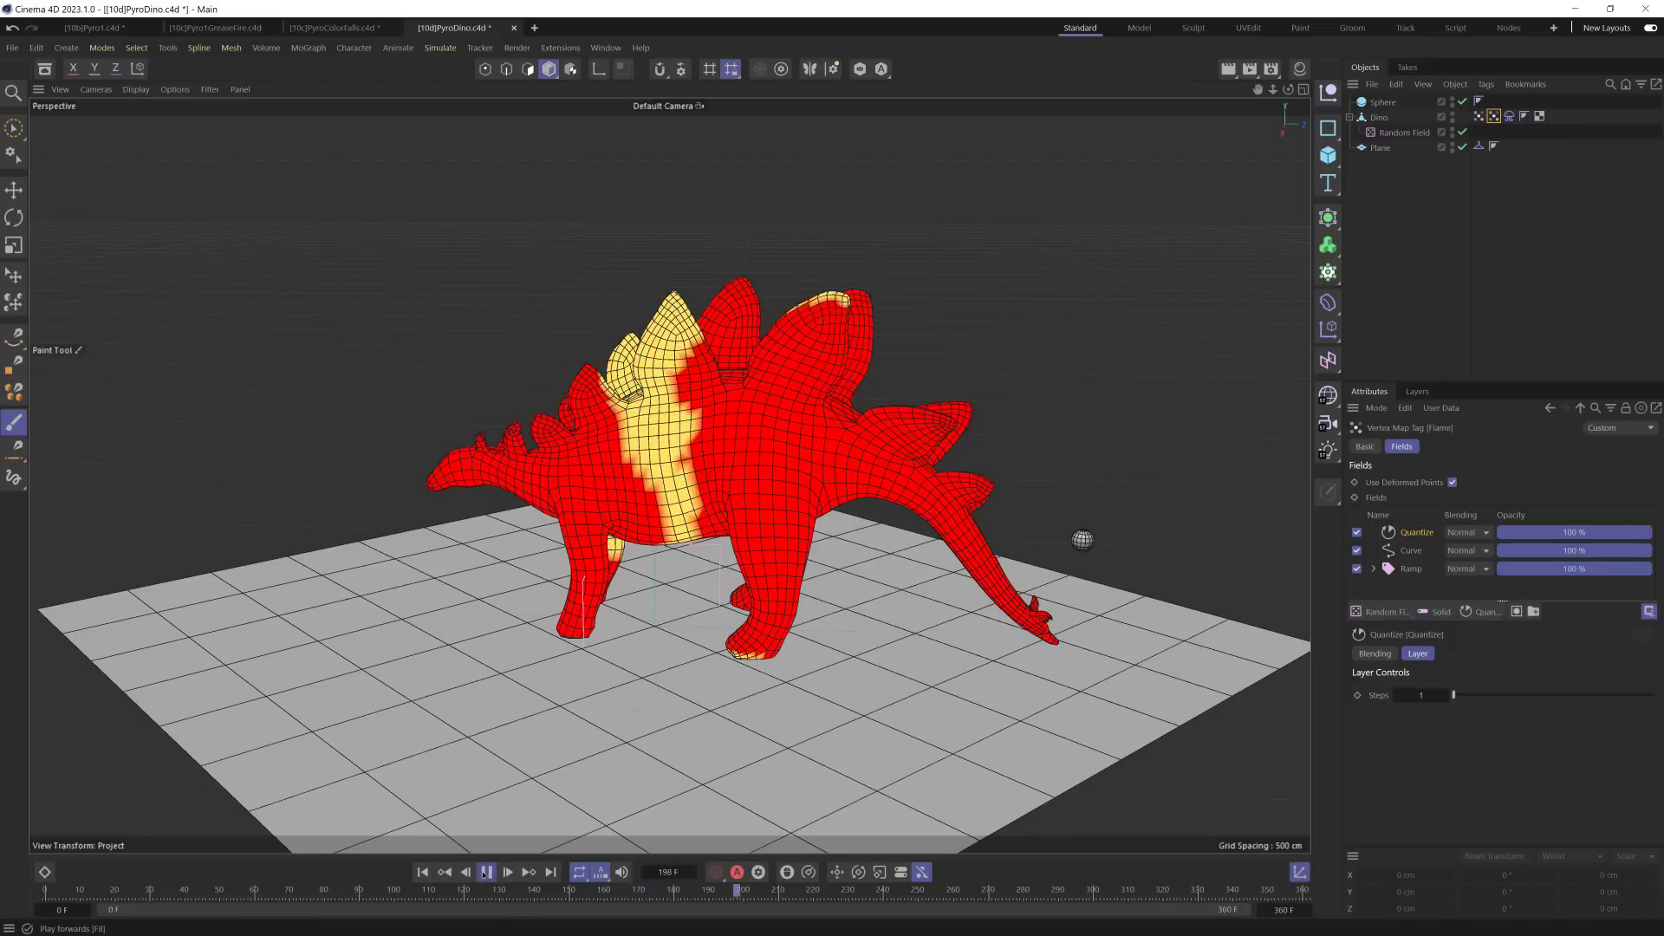
# Step: Save the scene as [10d]PyroDino.c4d and duplicate Dino's vertex map tag
pyautogui.click(485, 872)
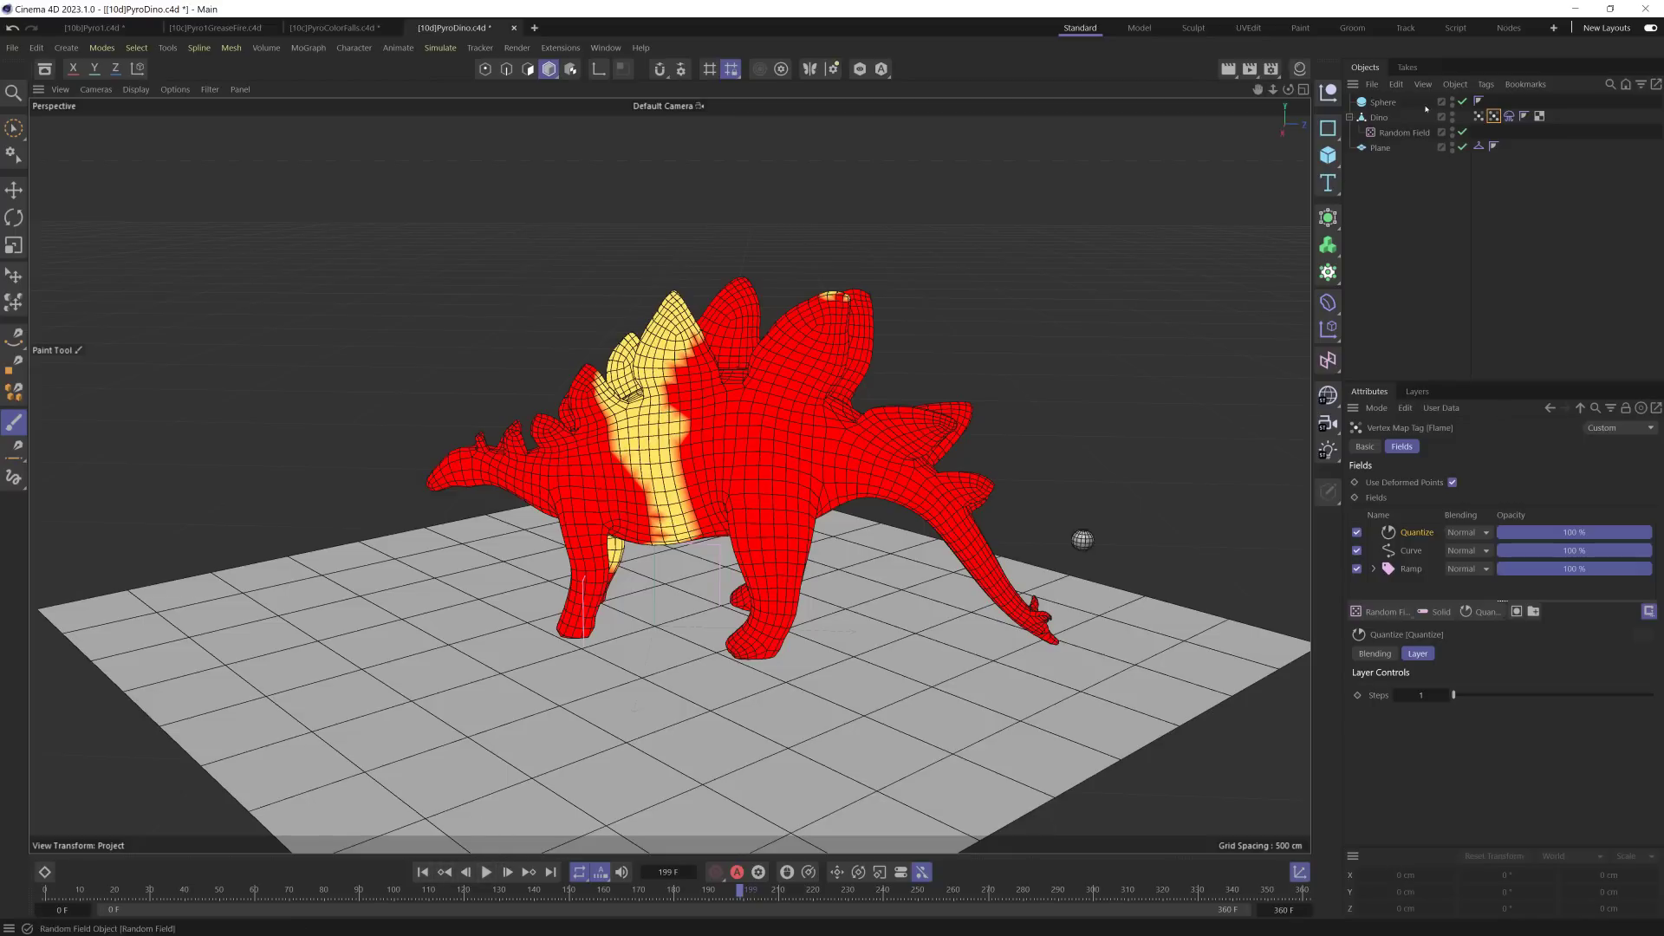
pyautogui.click(422, 872)
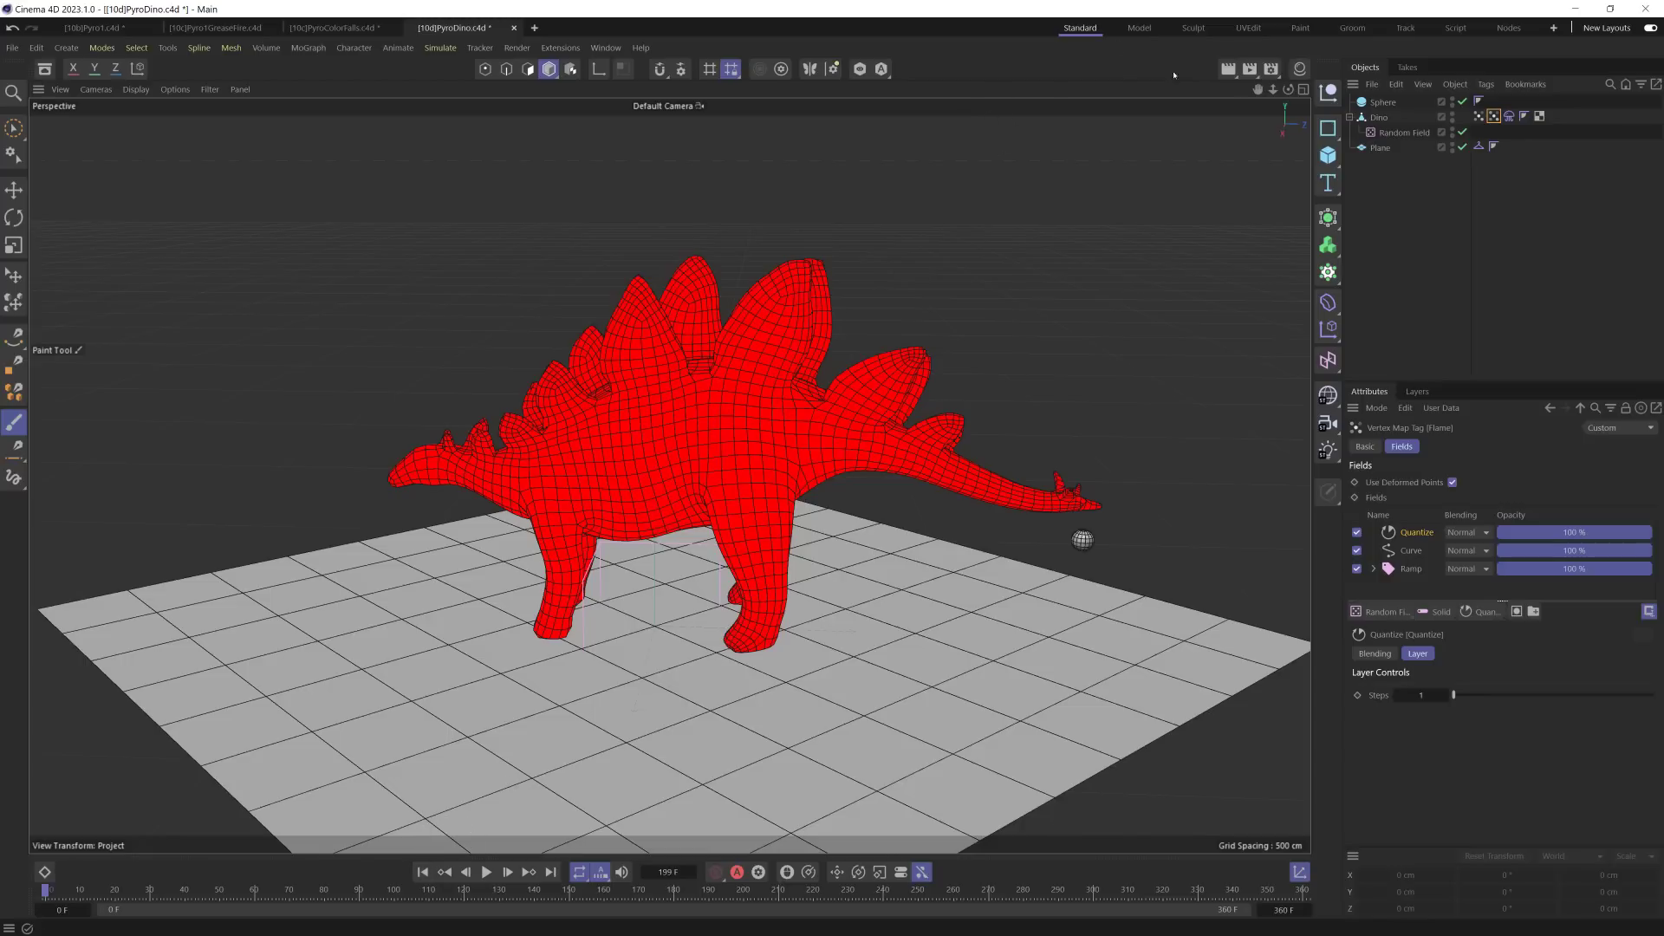
pyautogui.hotkey('ctrl', 's')
pyautogui.keyDown('ctrl'); pyautogui.moveTo(1509, 121); pyautogui.dragTo(1509, 119); pyautogui.keyUp('ctrl')
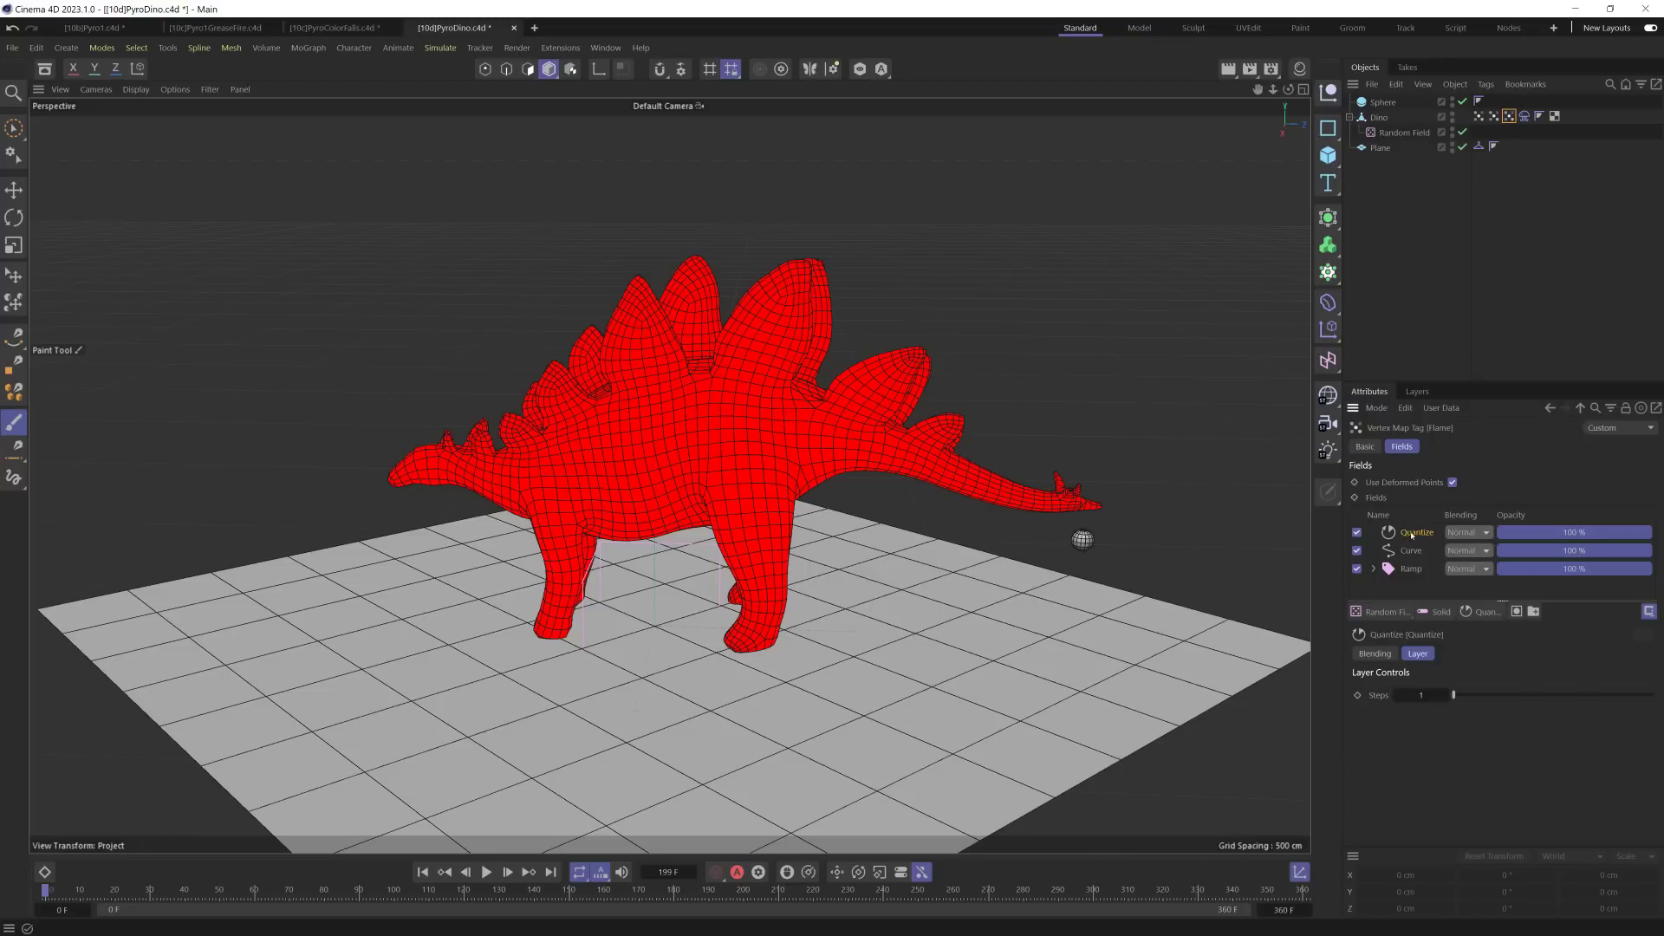
# Step: Delete the Quantize layer and the curve's falloff point, moving the peak to the right end
pyautogui.press('Delete')
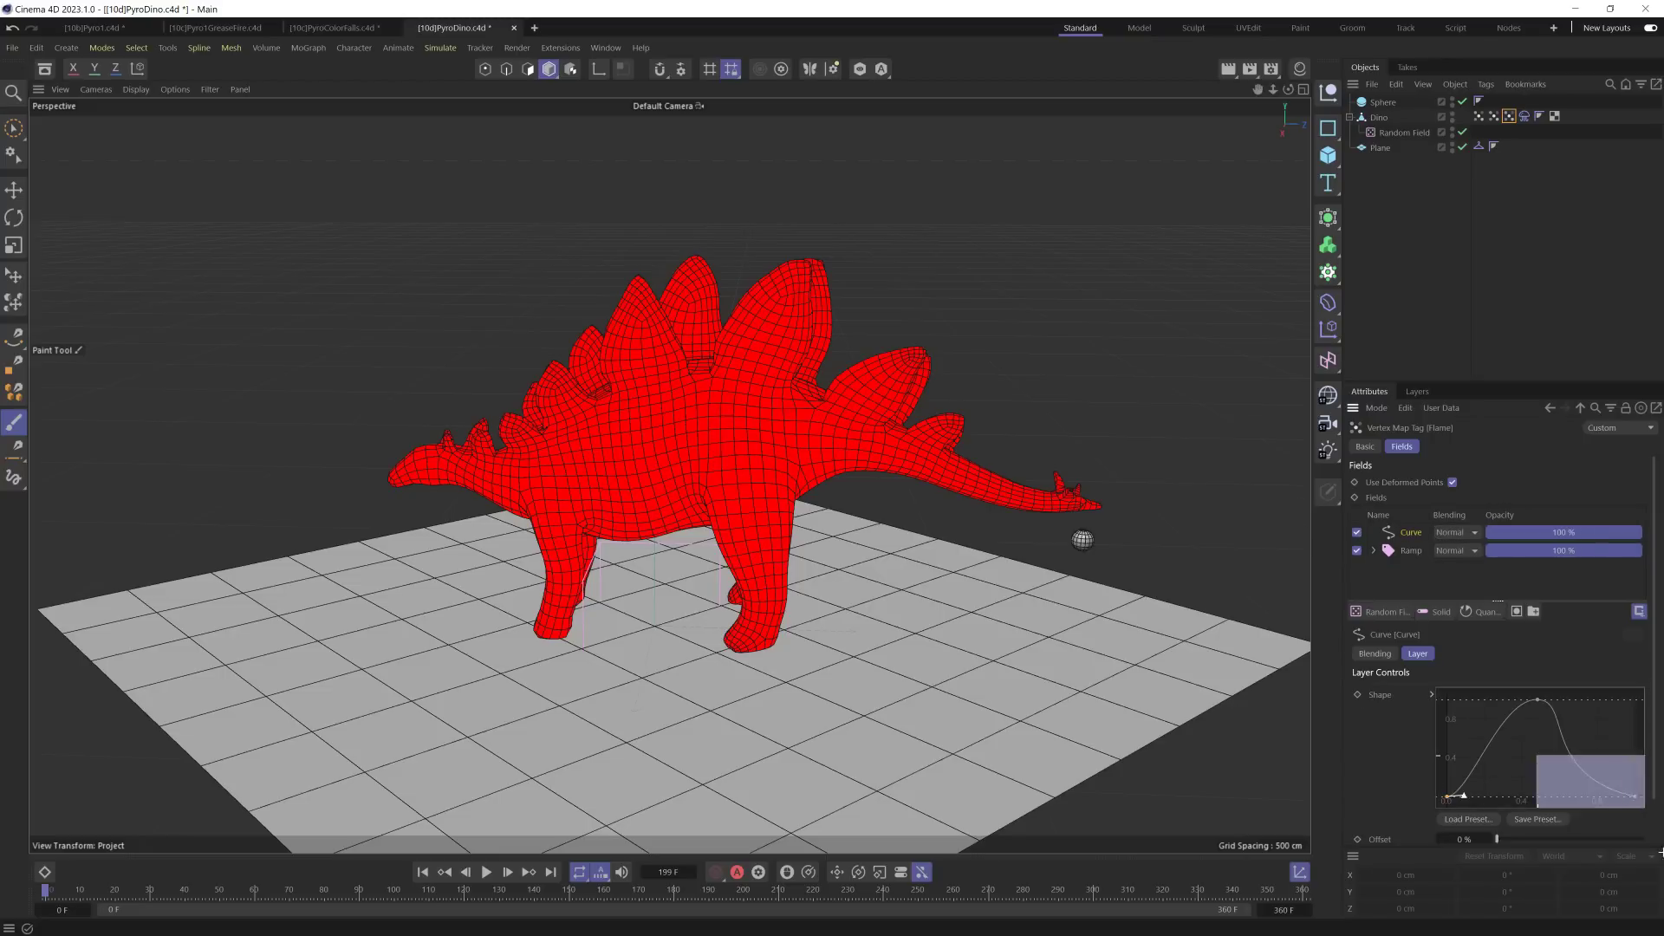
pyautogui.click(1528, 743)
pyautogui.moveTo(1538, 701); pyautogui.dragTo(1635, 699)
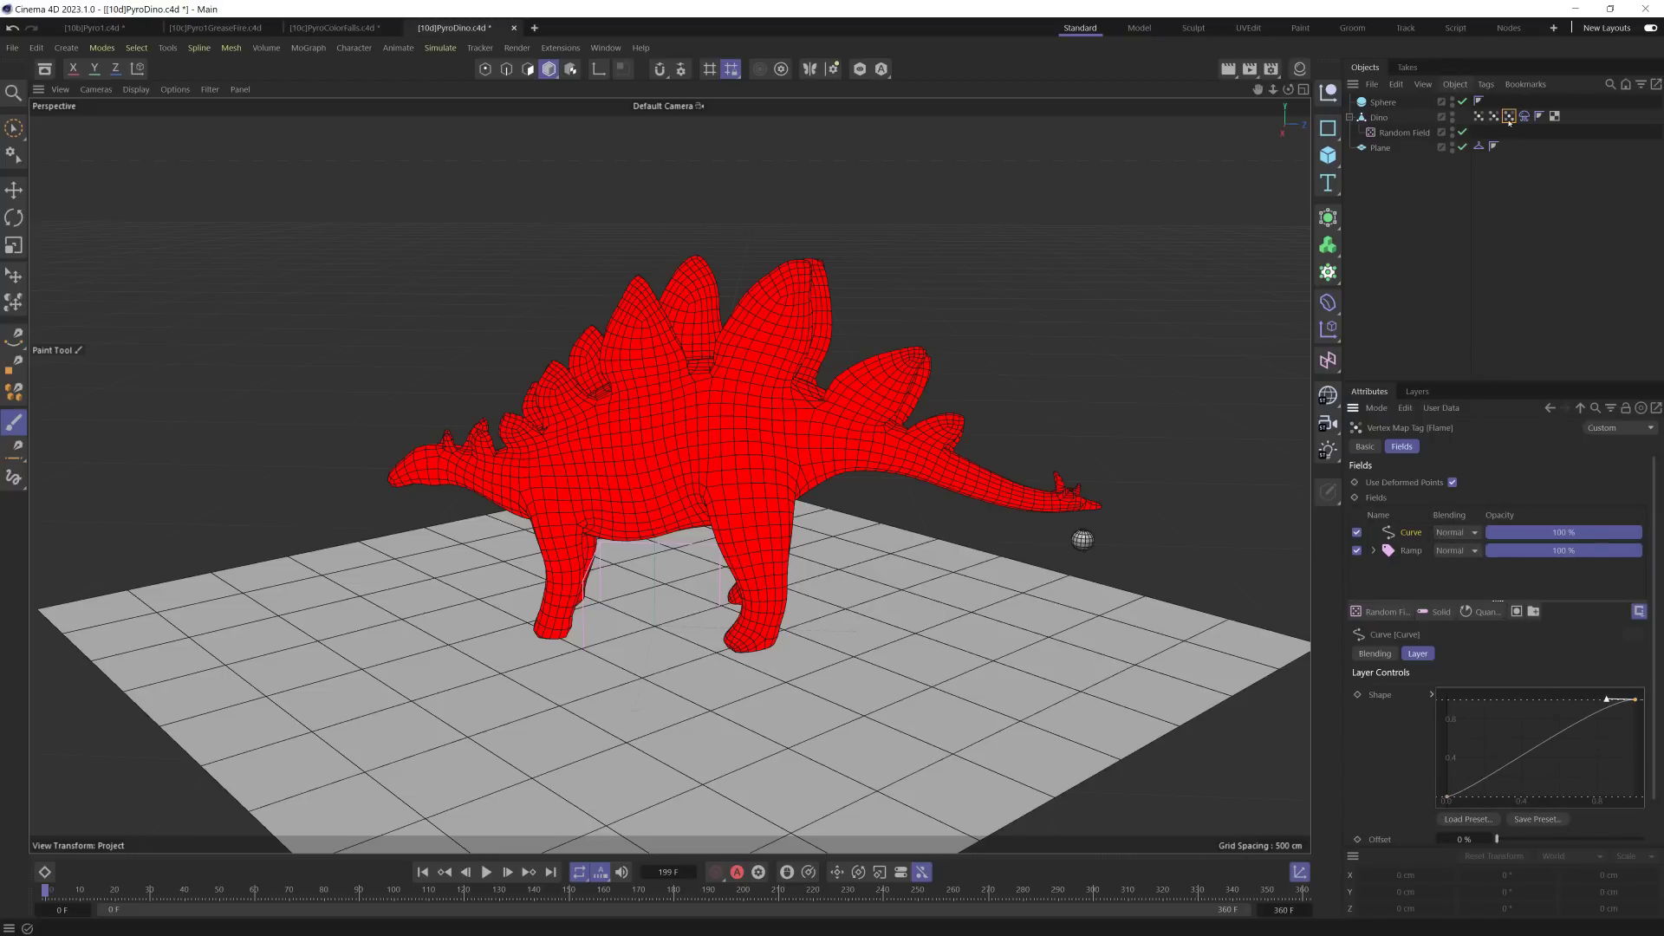
# Step: Shape the curve into an S-shaped rise, blending Dino from red front to yellow tail
pyautogui.click(422, 872)
pyautogui.click(486, 872)
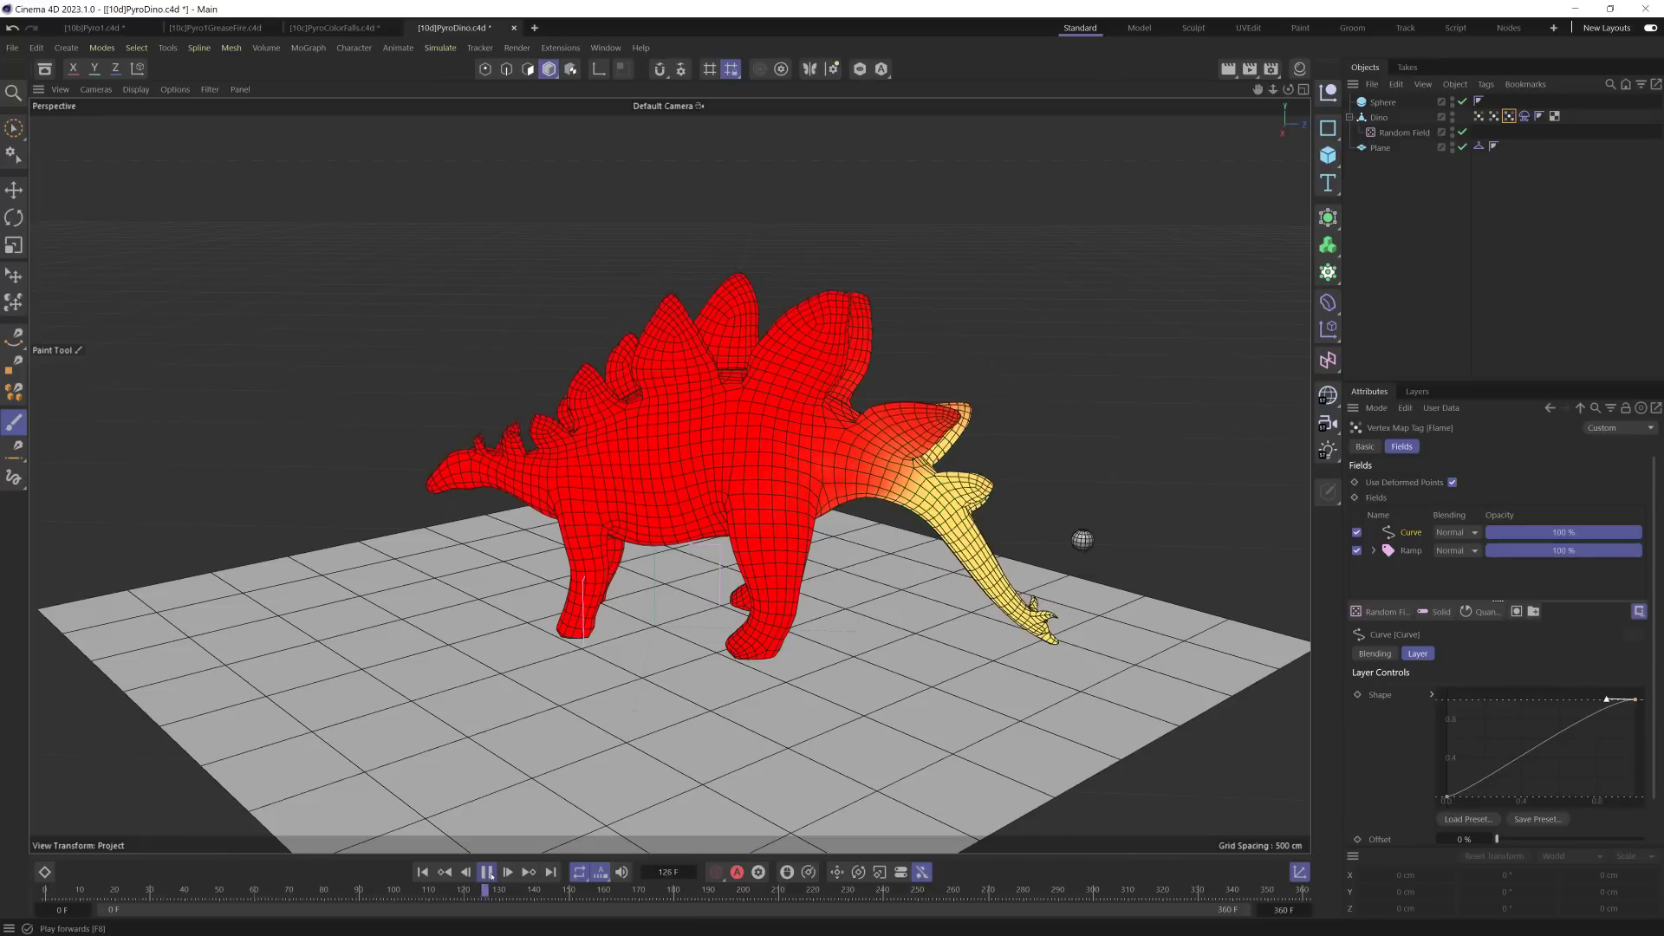
pyautogui.press('space')
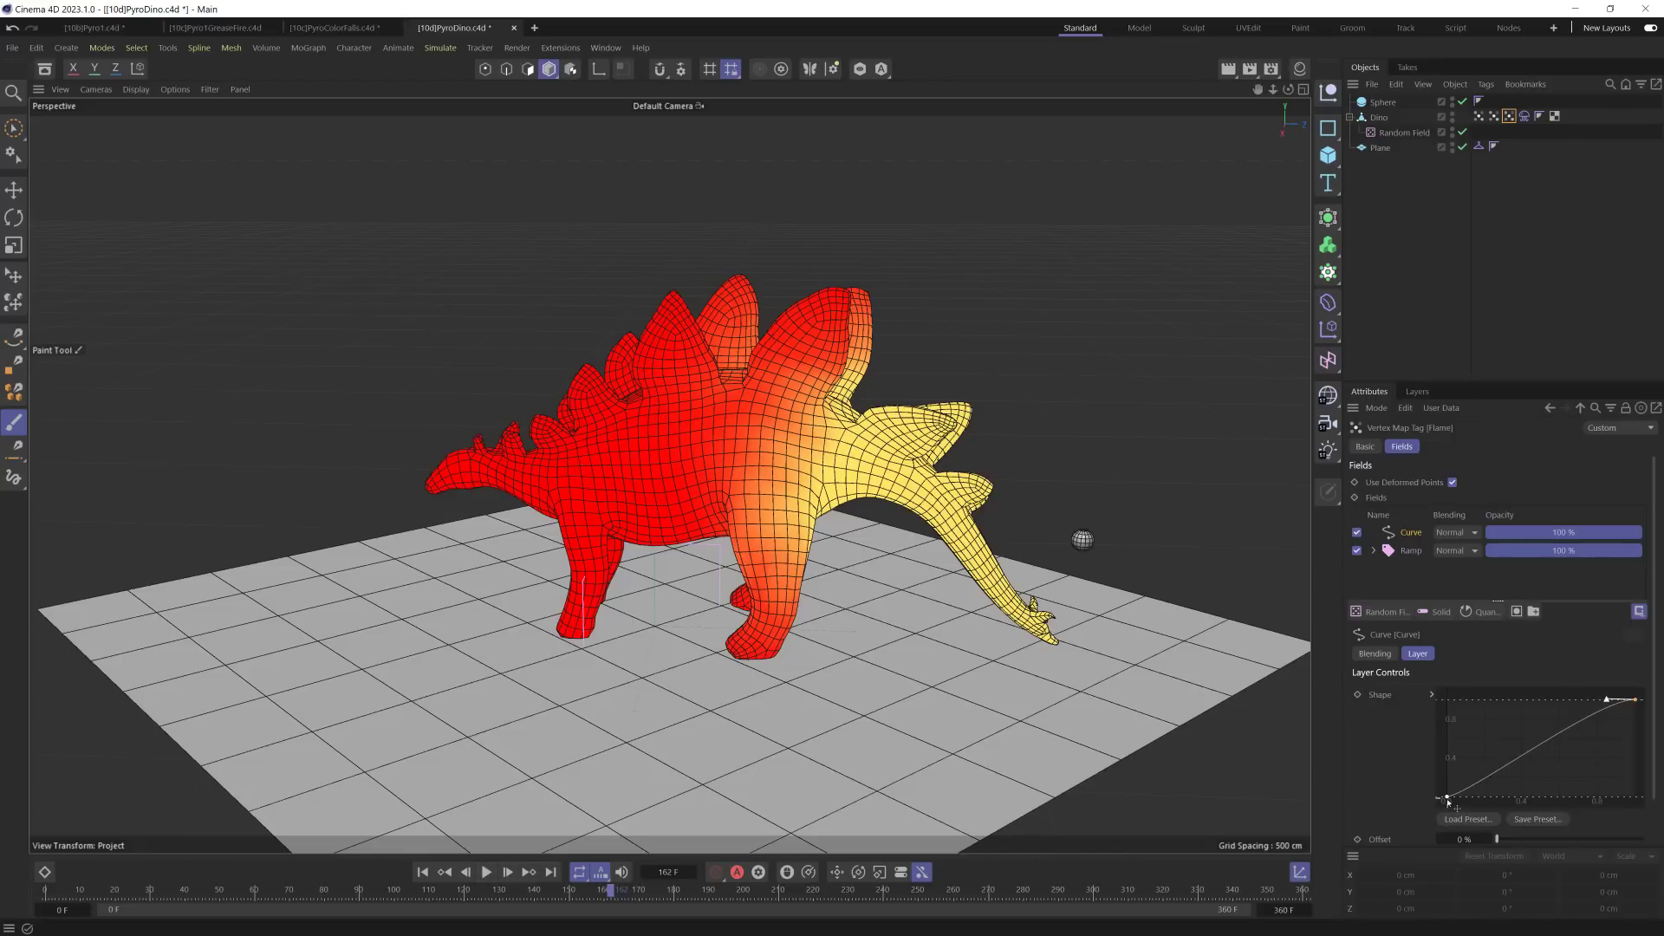
pyautogui.moveTo(1446, 798); pyautogui.dragTo(1492, 796)
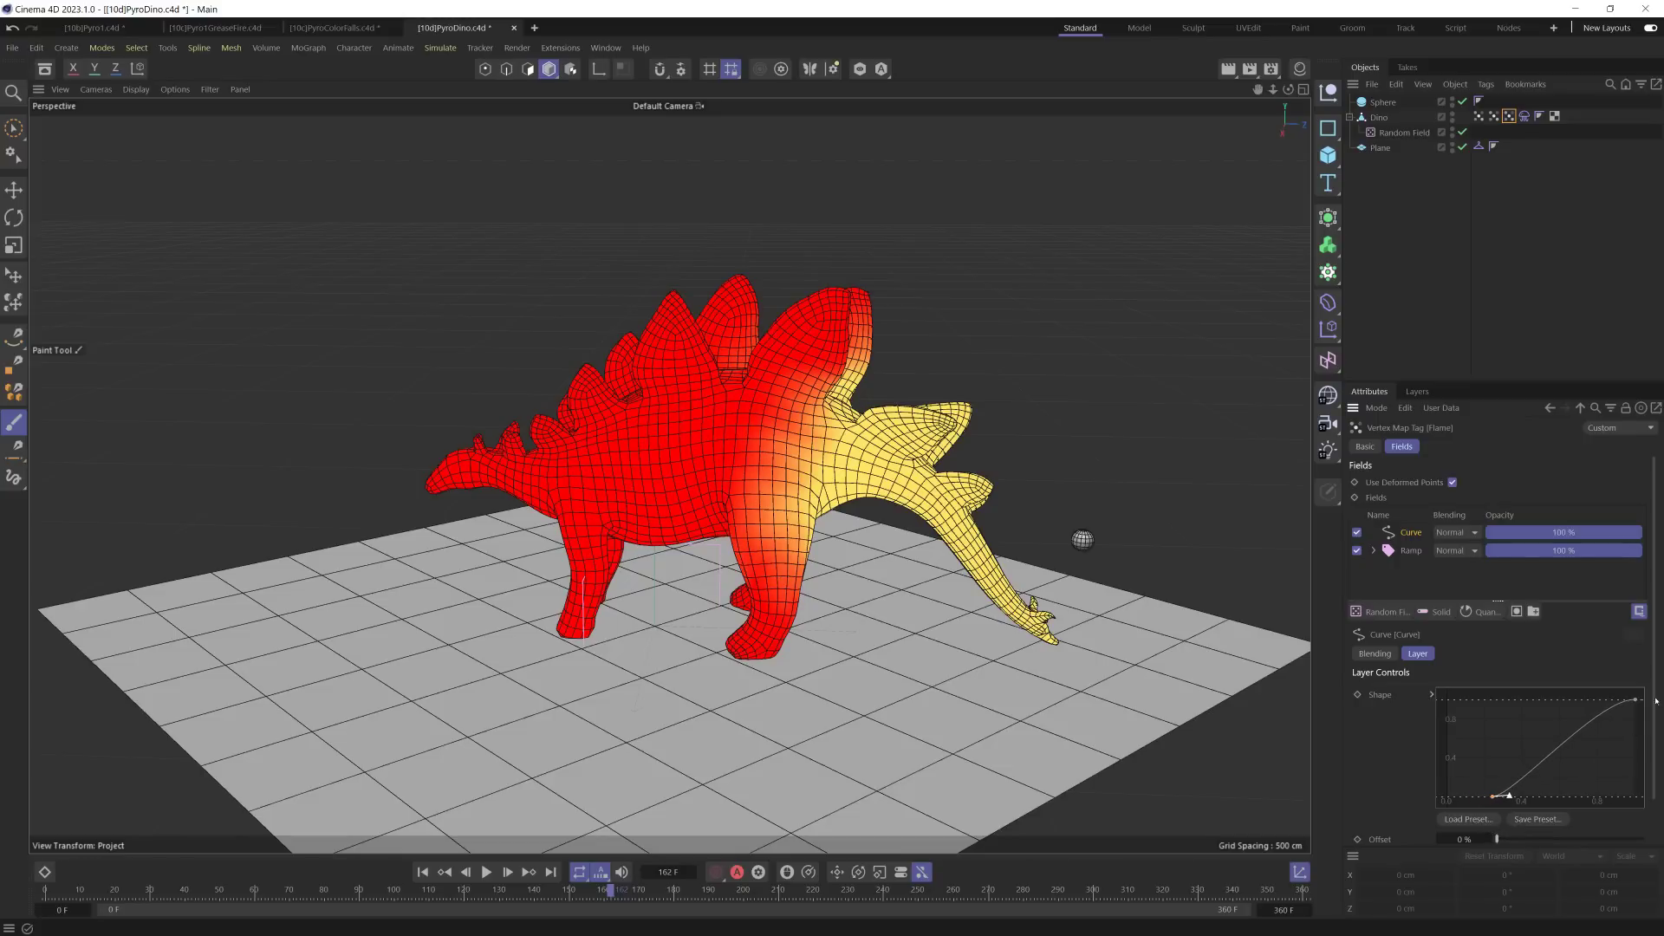
pyautogui.moveTo(1637, 702); pyautogui.dragTo(1587, 687)
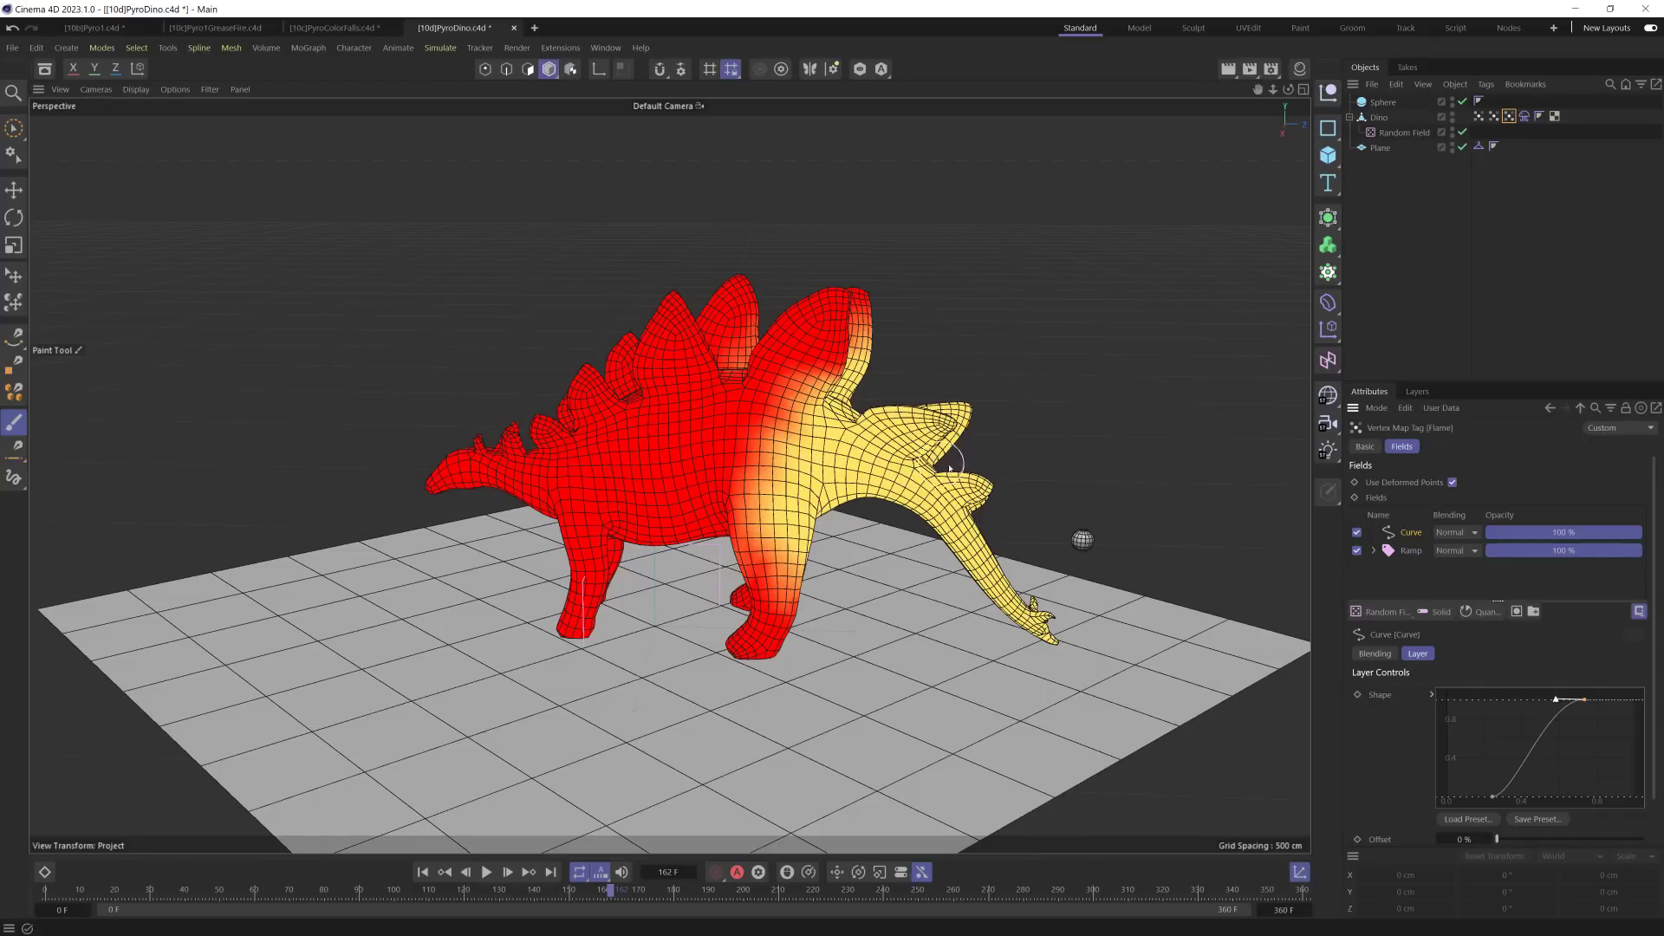
# Step: Name the vertex map Bend and link it into the Cloth tag's Surface Bendiness map slot
pyautogui.click(1363, 446)
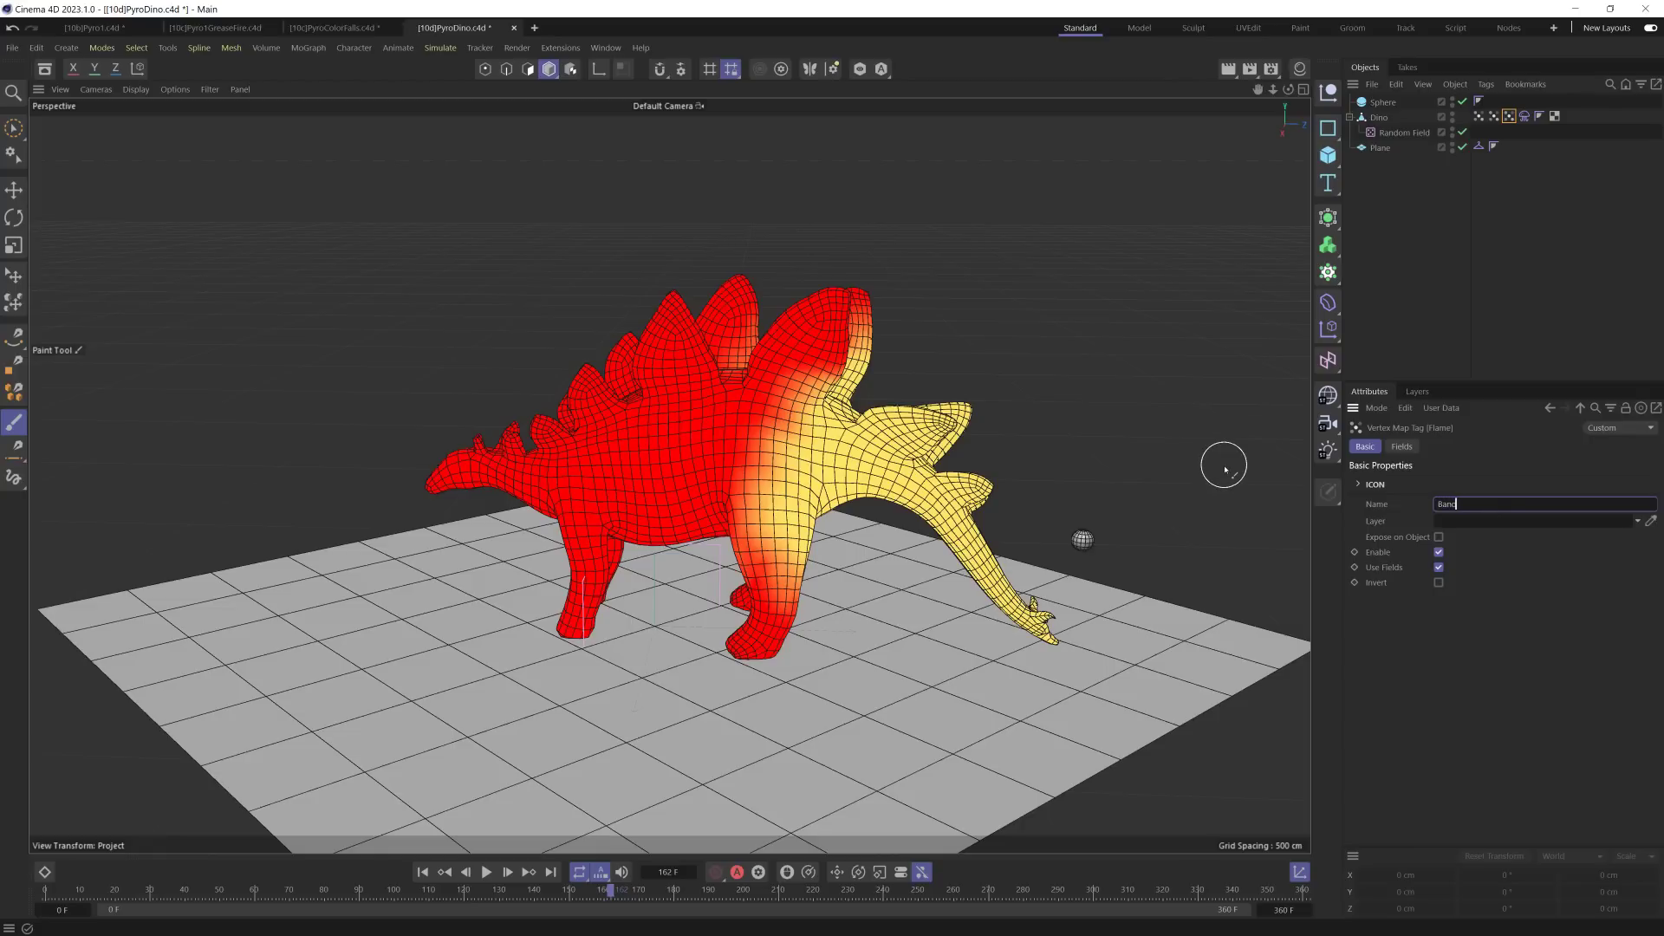
pyautogui.click(1524, 117)
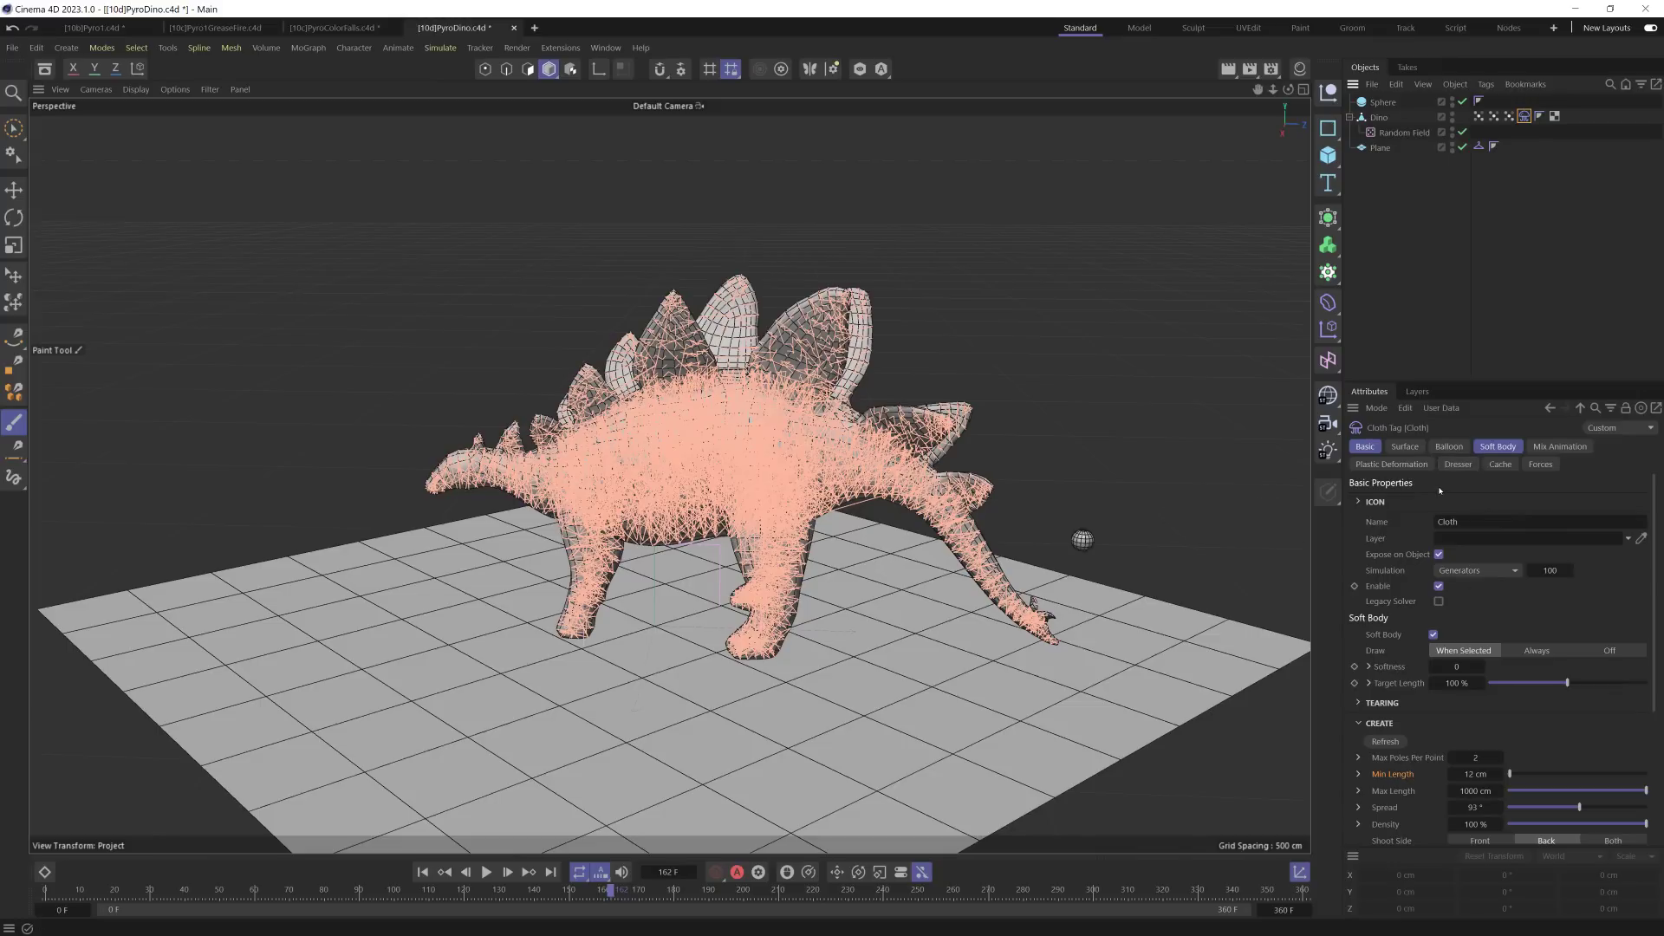
pyautogui.click(1405, 447)
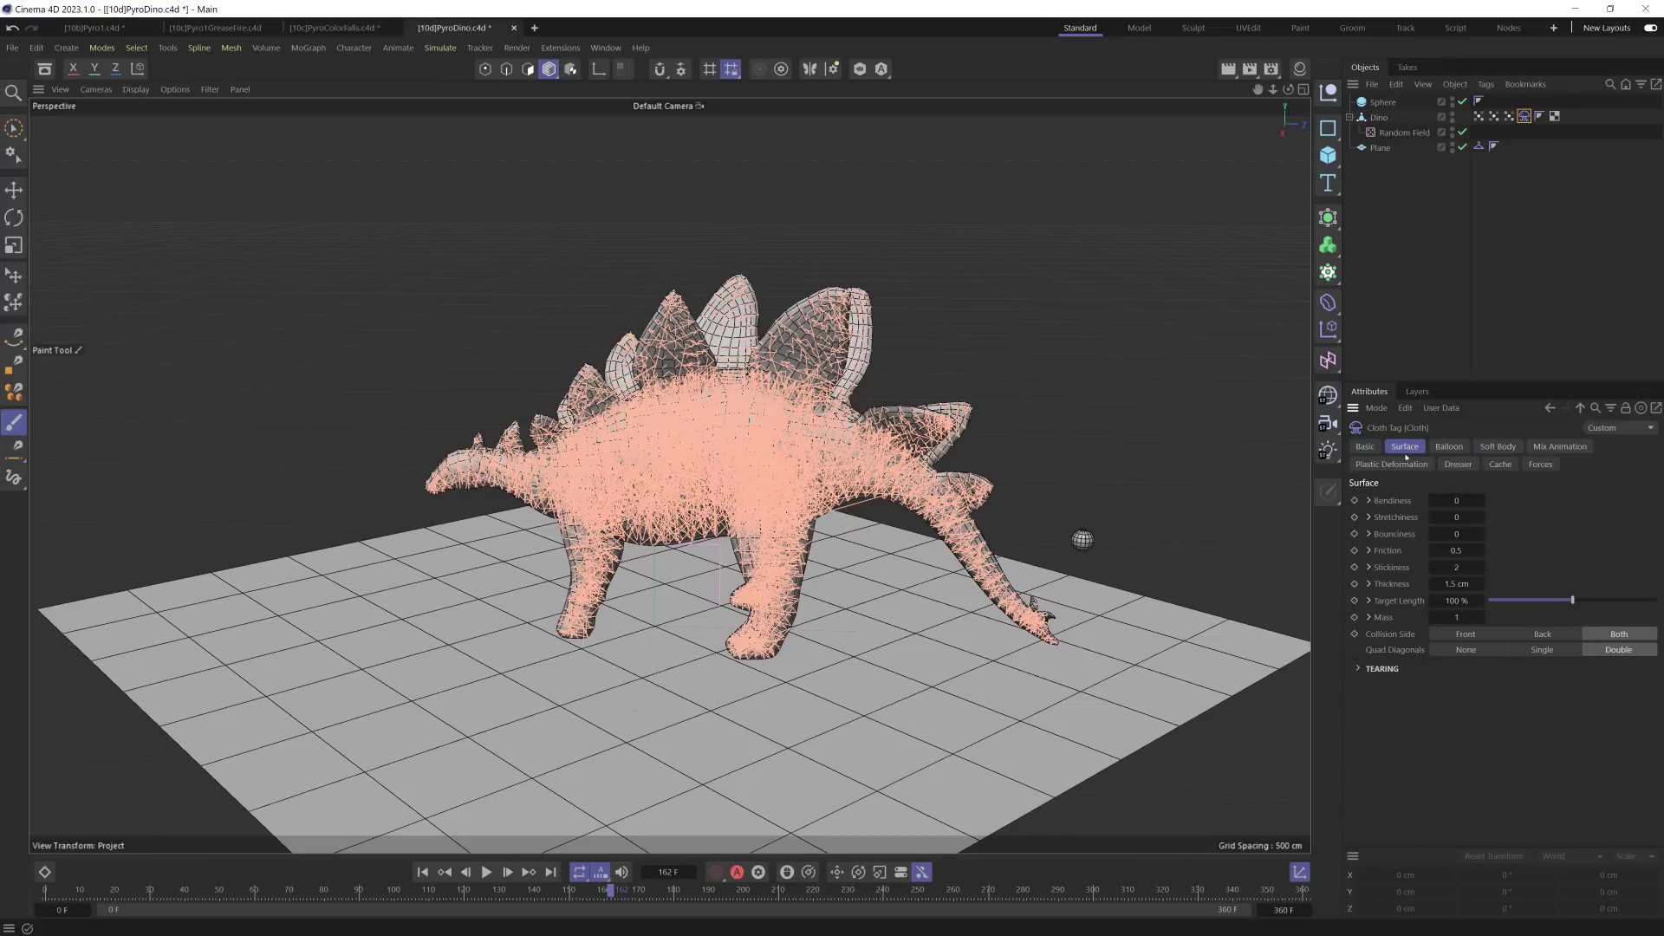
pyautogui.click(1369, 501)
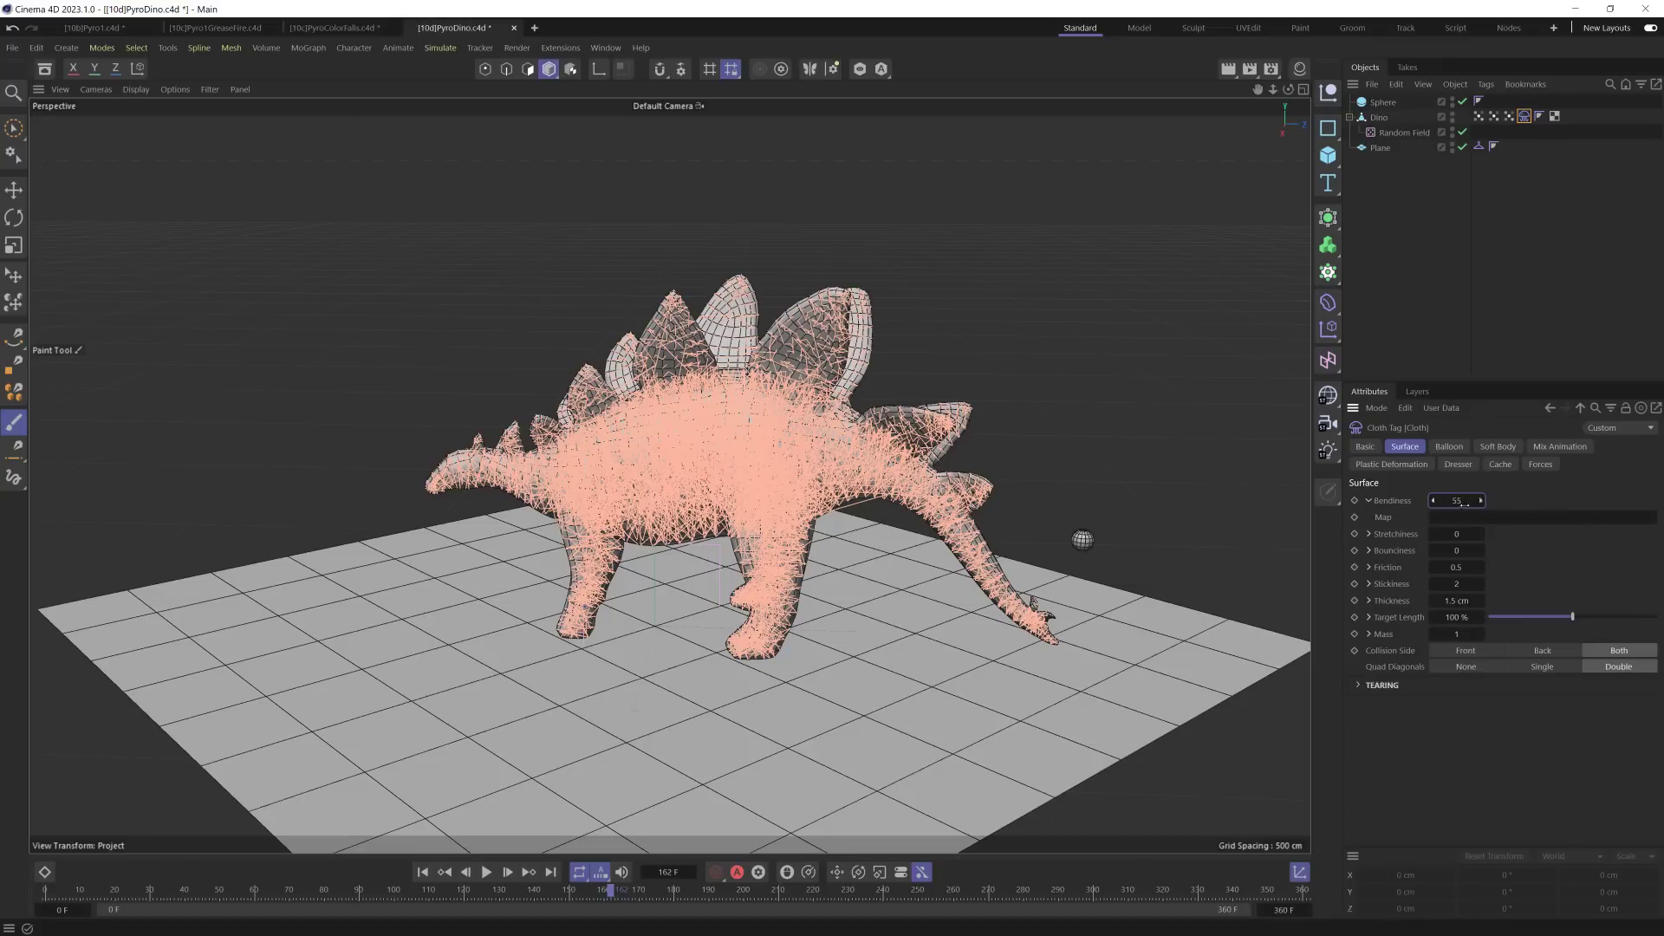
pyautogui.moveTo(1509, 115); pyautogui.dragTo(1463, 517)
# Step: Preview the Bend-driven collapse from frame 0, reset, and show the Cloth tag's Soft Body settings
pyautogui.click(708, 734)
pyautogui.click(422, 872)
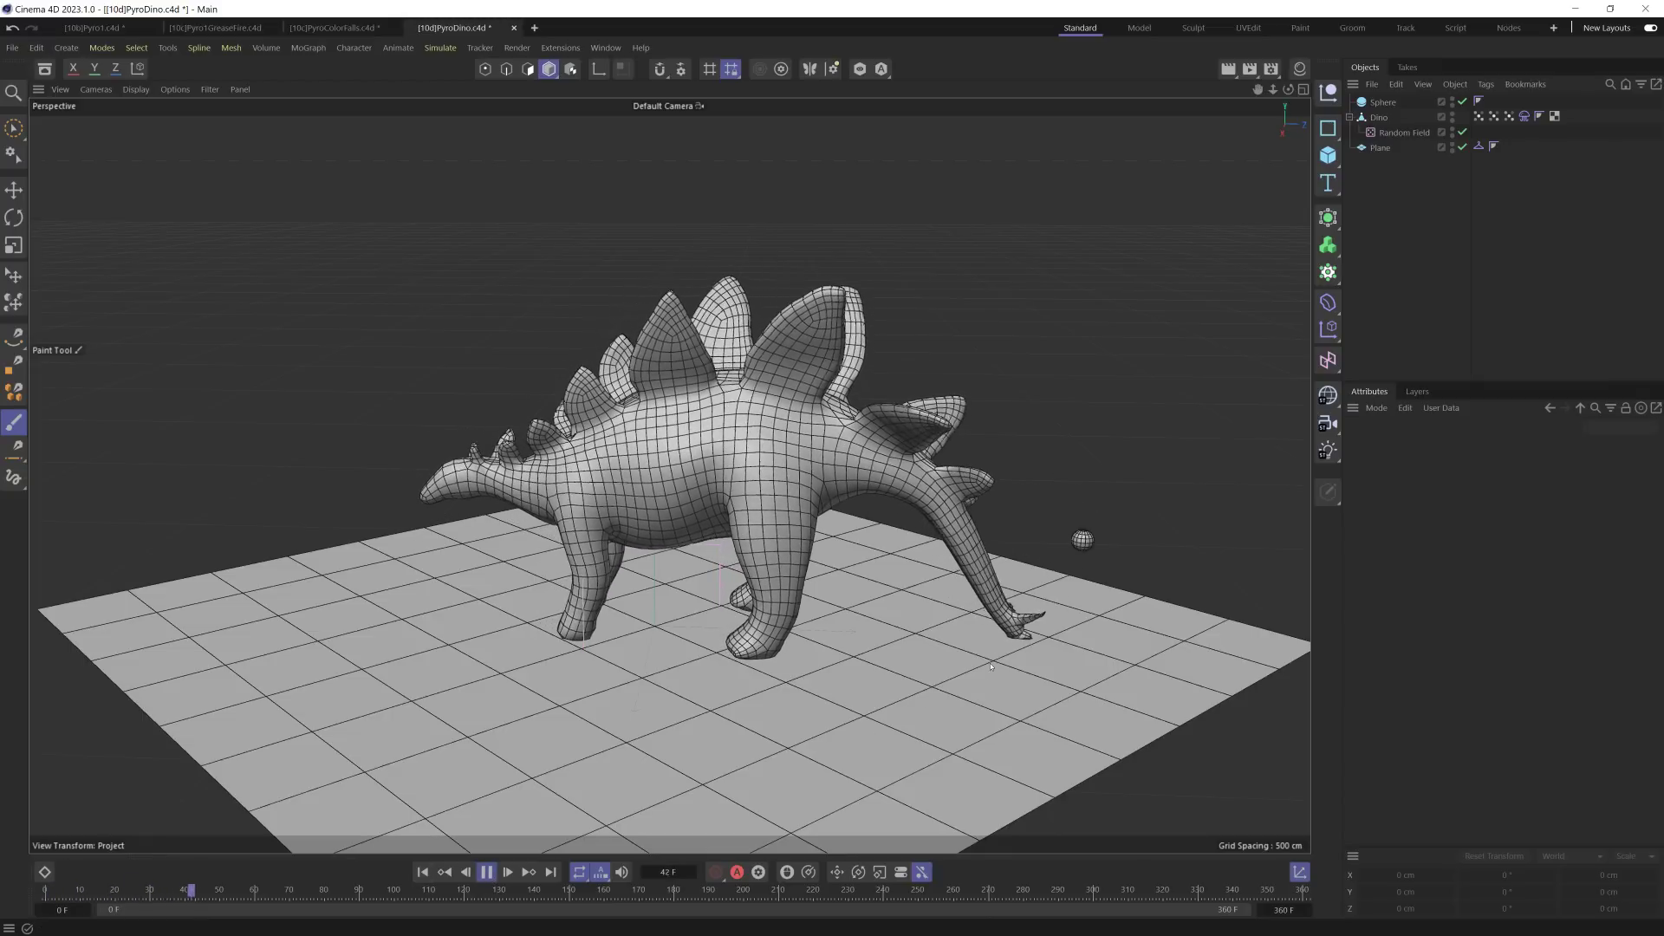
pyautogui.click(1509, 115)
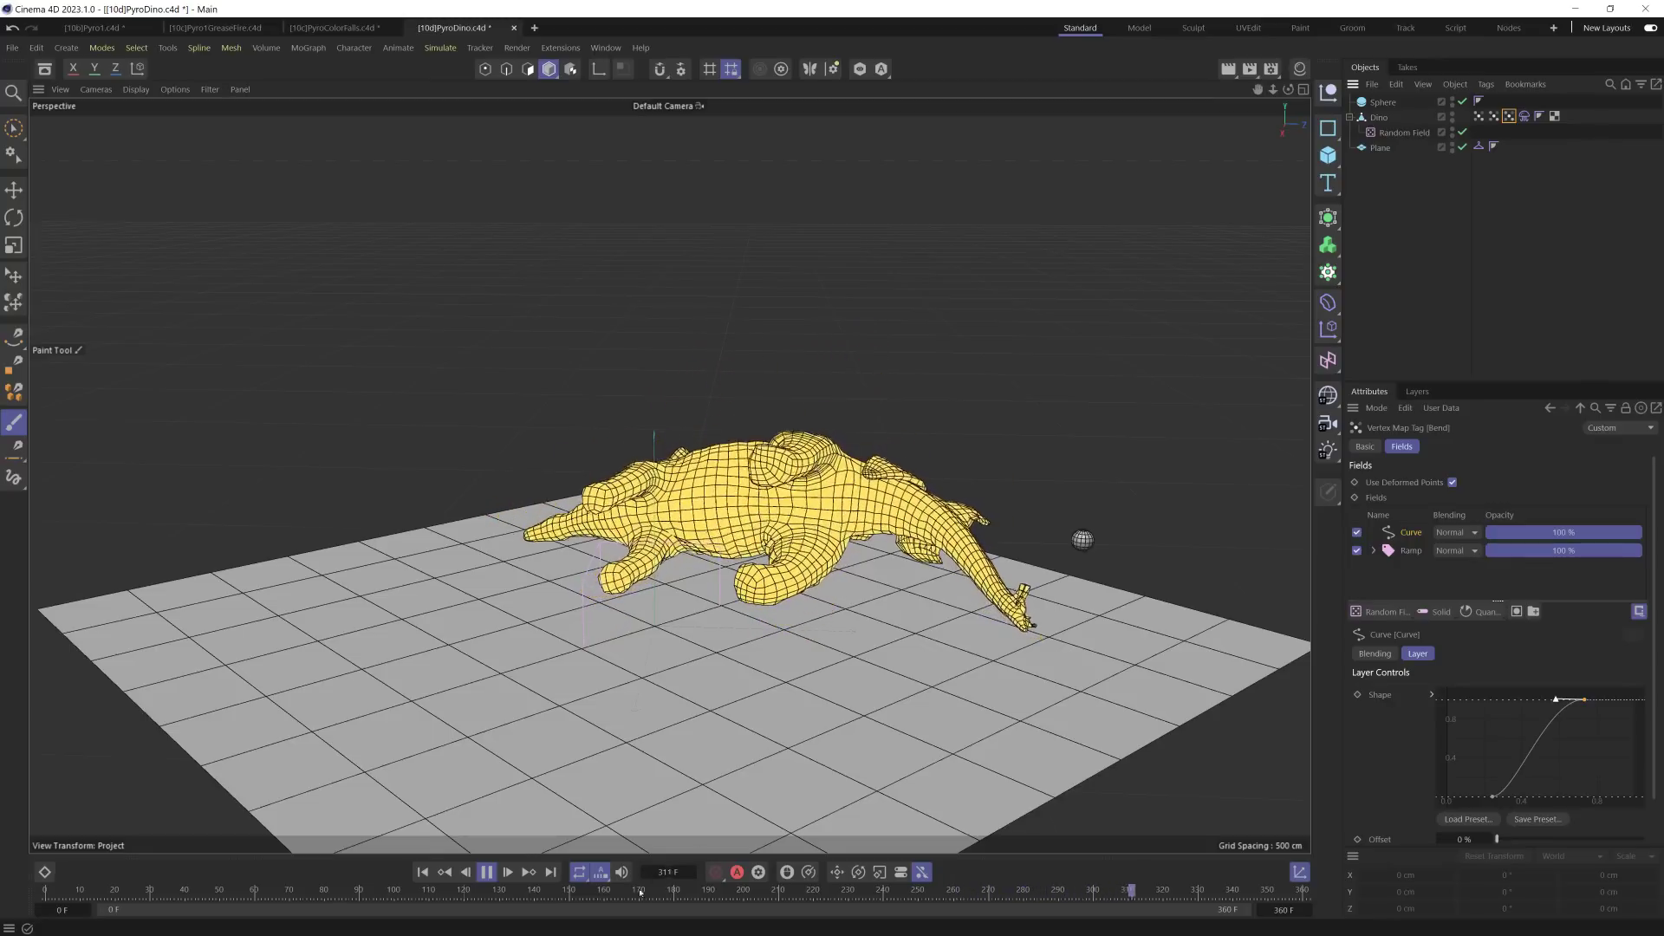
pyautogui.hotkey('shift', 'f')
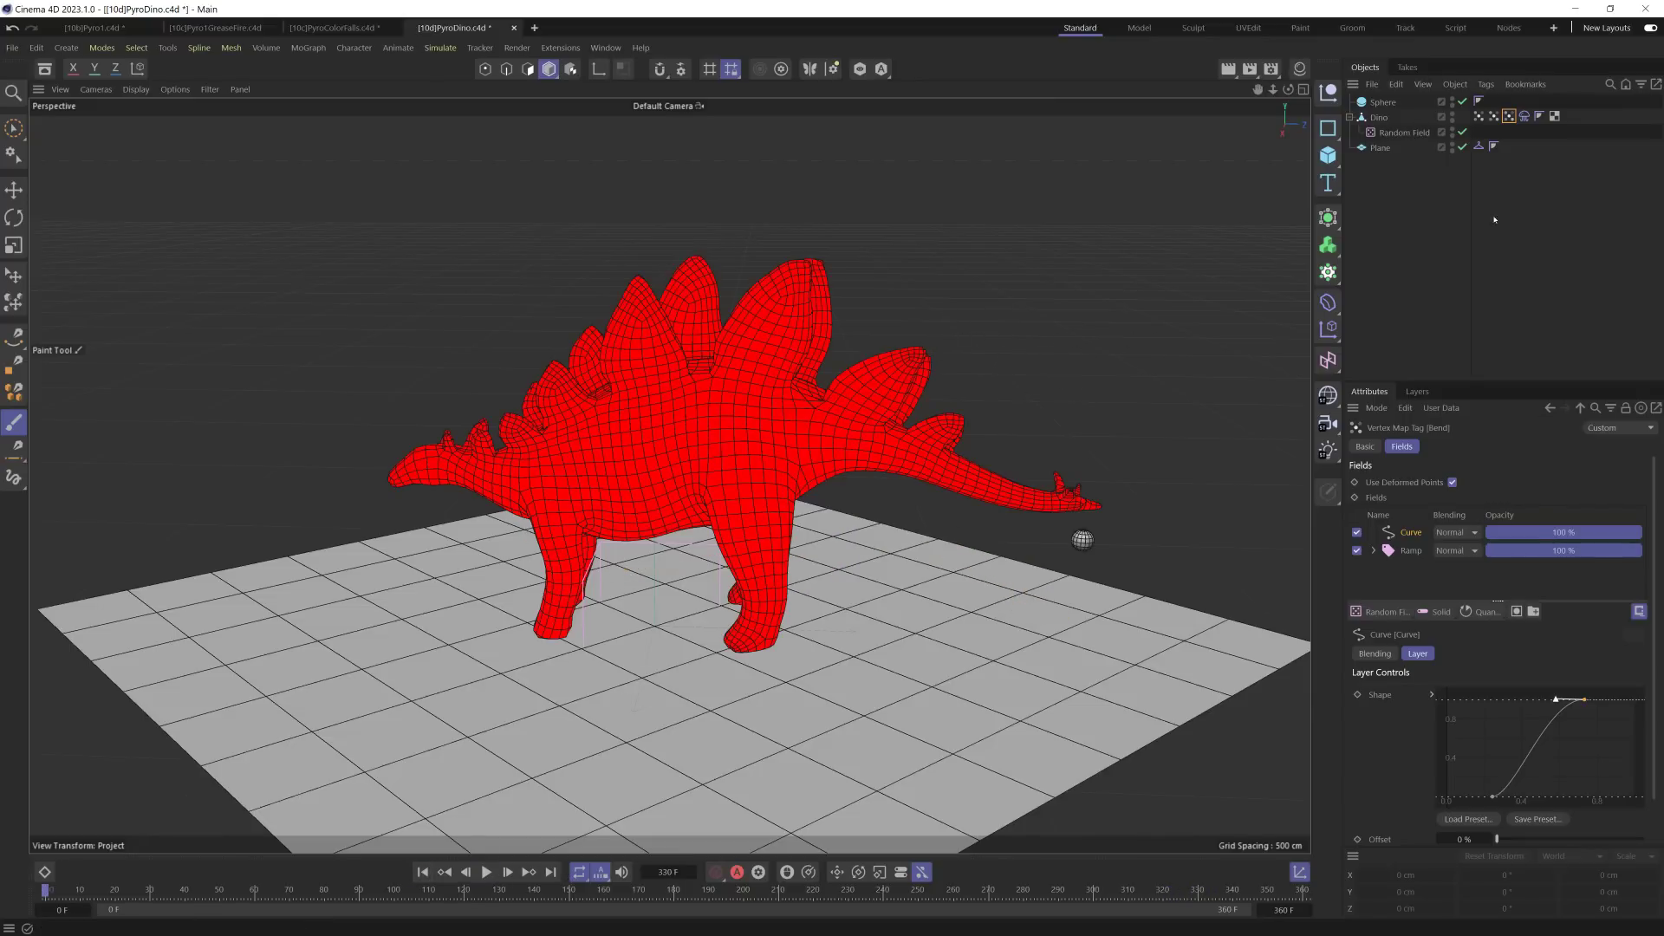
pyautogui.click(1524, 116)
pyautogui.click(1480, 448)
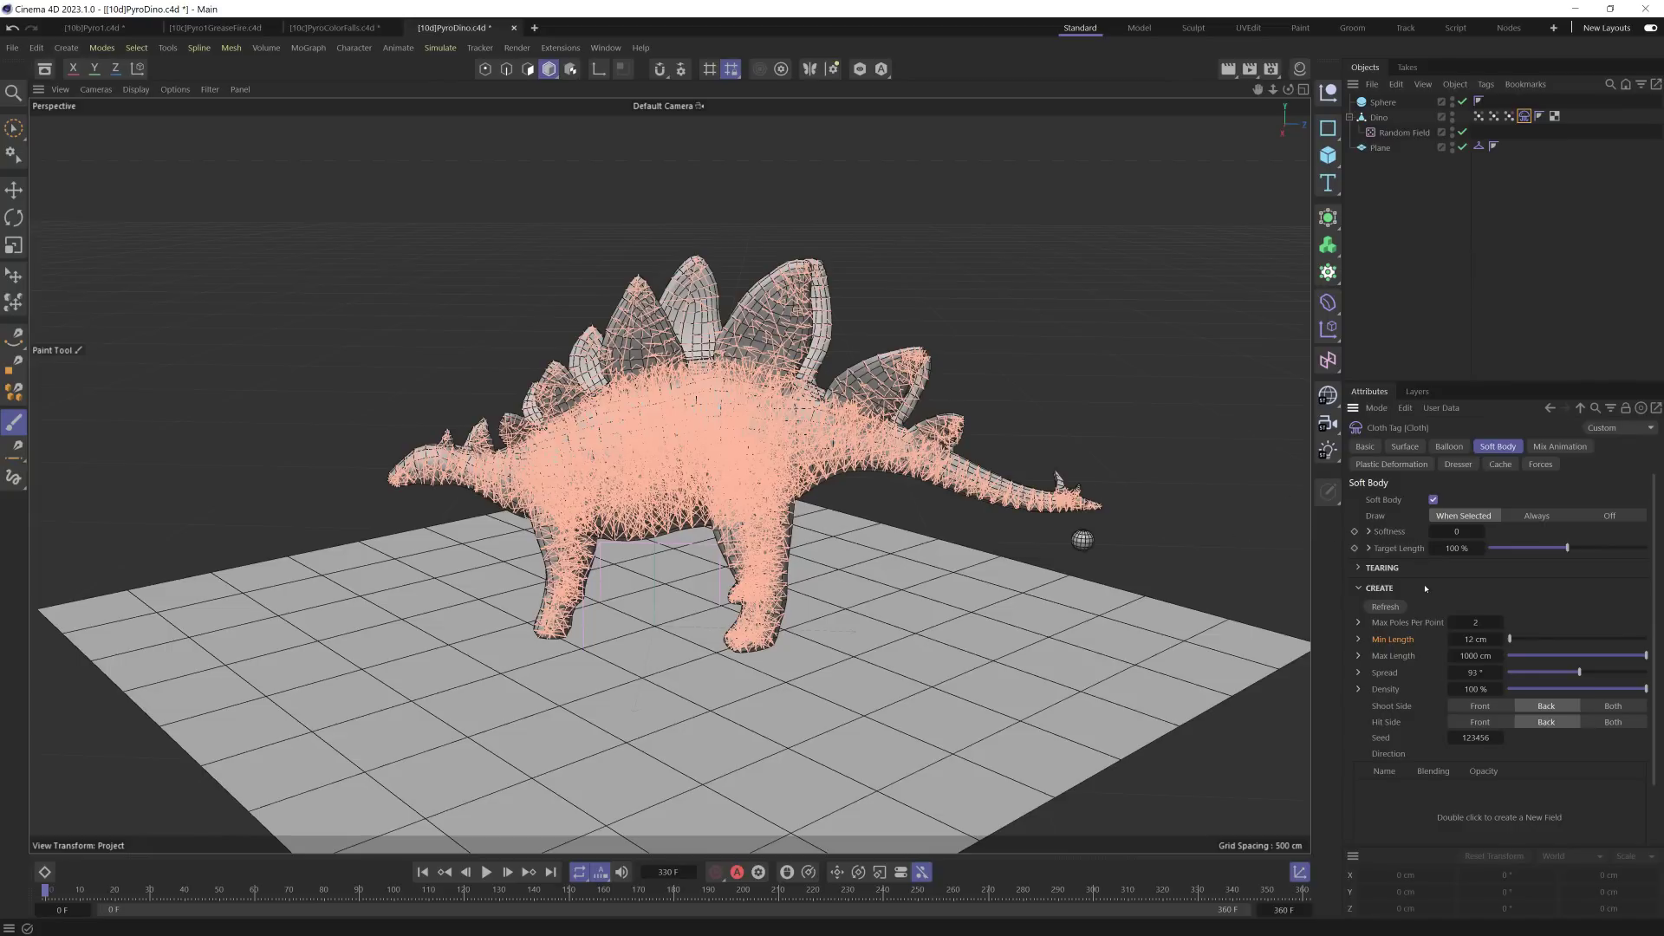
# Step: Map Softness with the Bend vertex map, set Softness to 10000, and replay from the start
pyautogui.click(1369, 532)
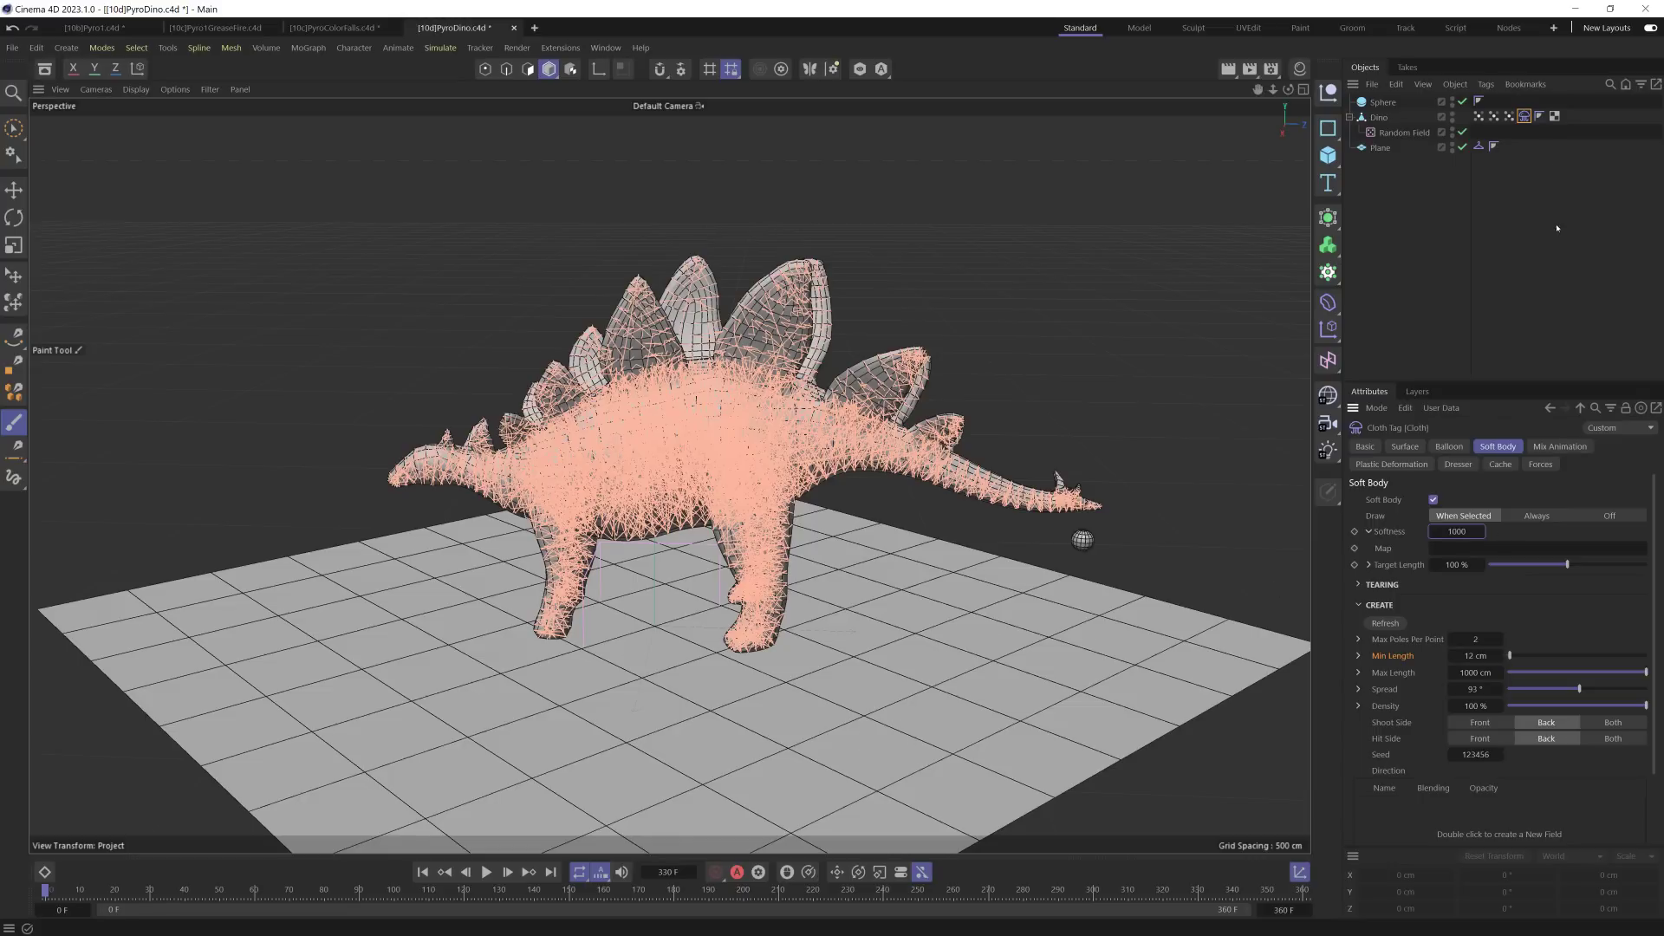
pyautogui.moveTo(1509, 115); pyautogui.dragTo(1457, 549)
pyautogui.click(487, 873)
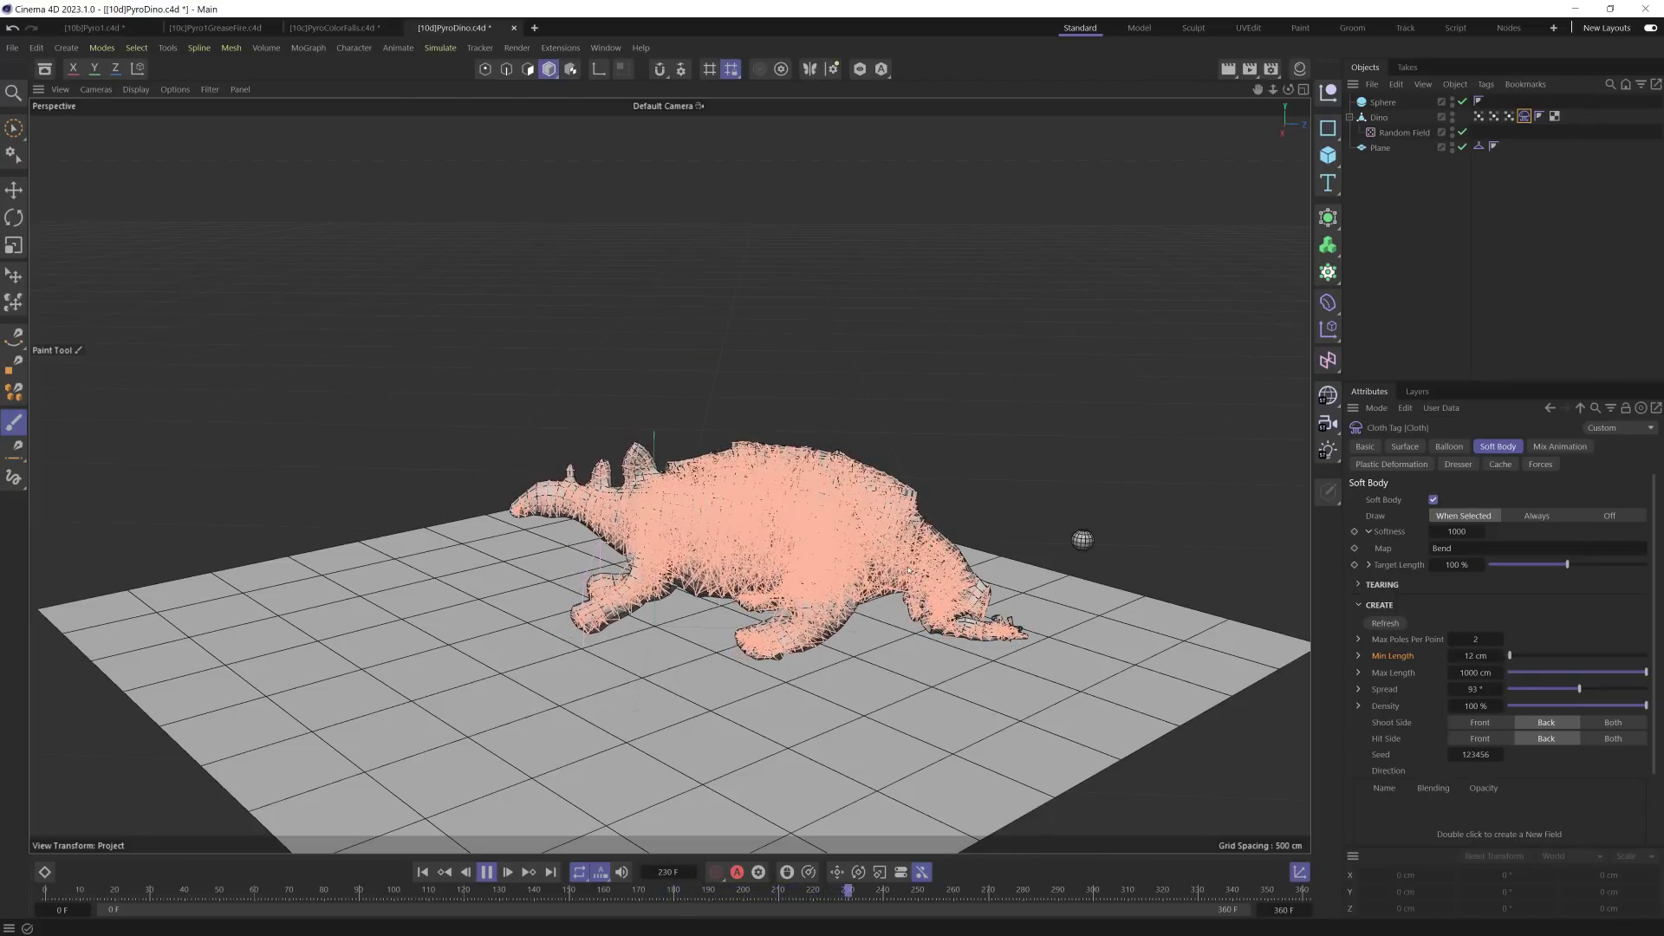
pyautogui.doubleClick(1458, 531)
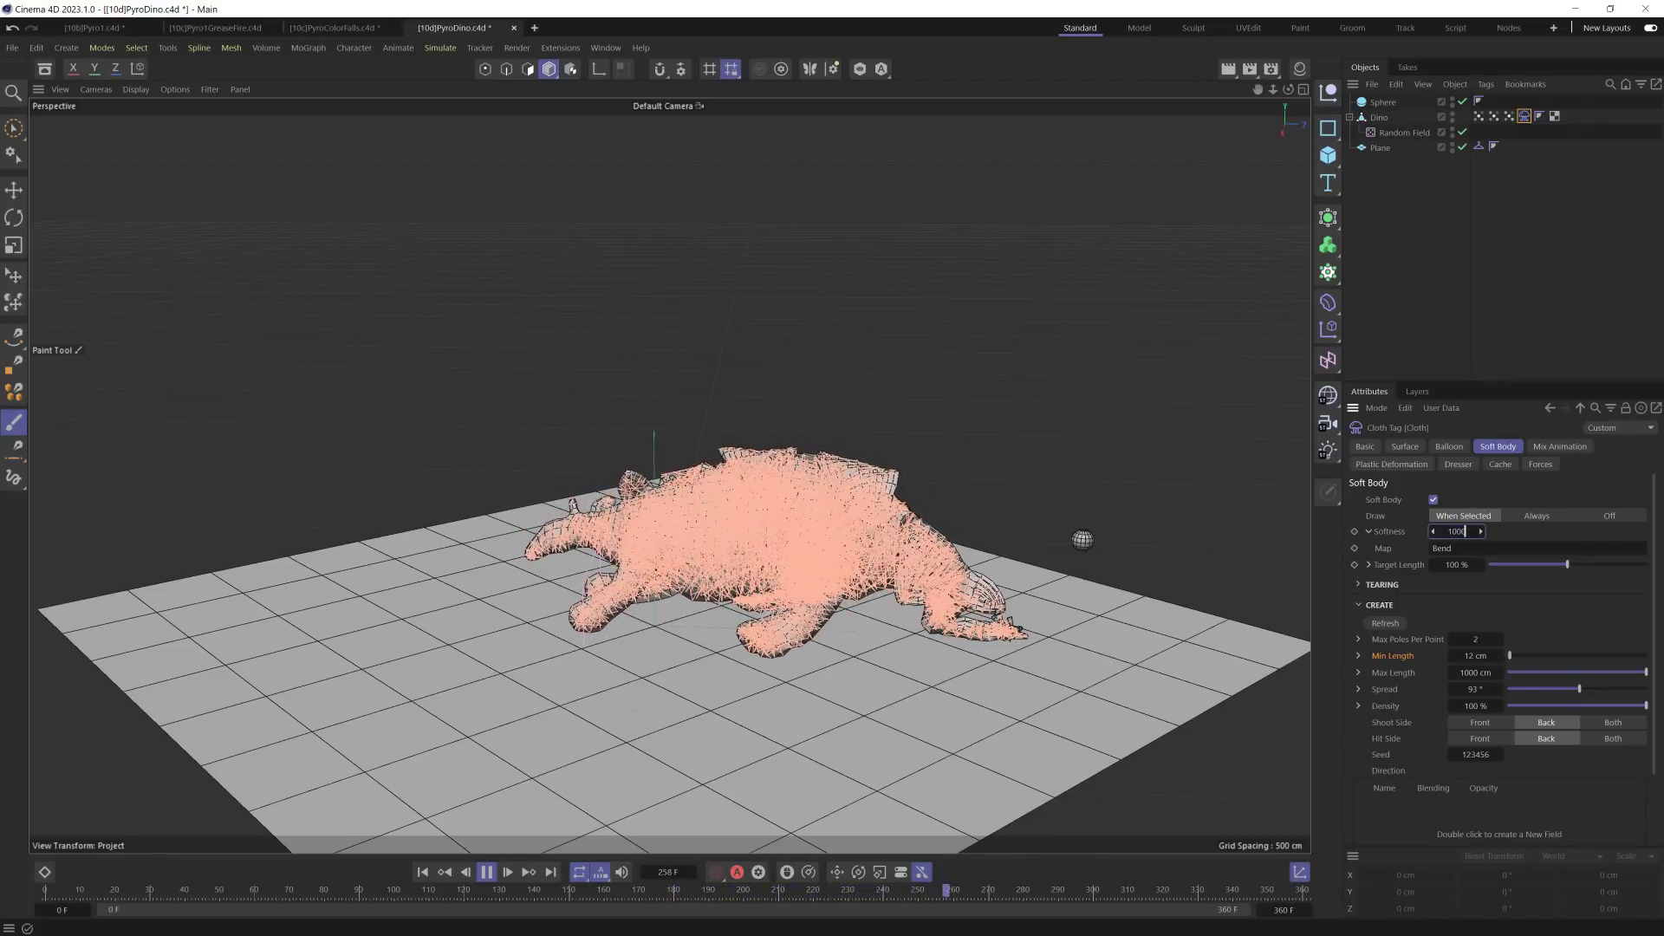
pyautogui.press('Return')
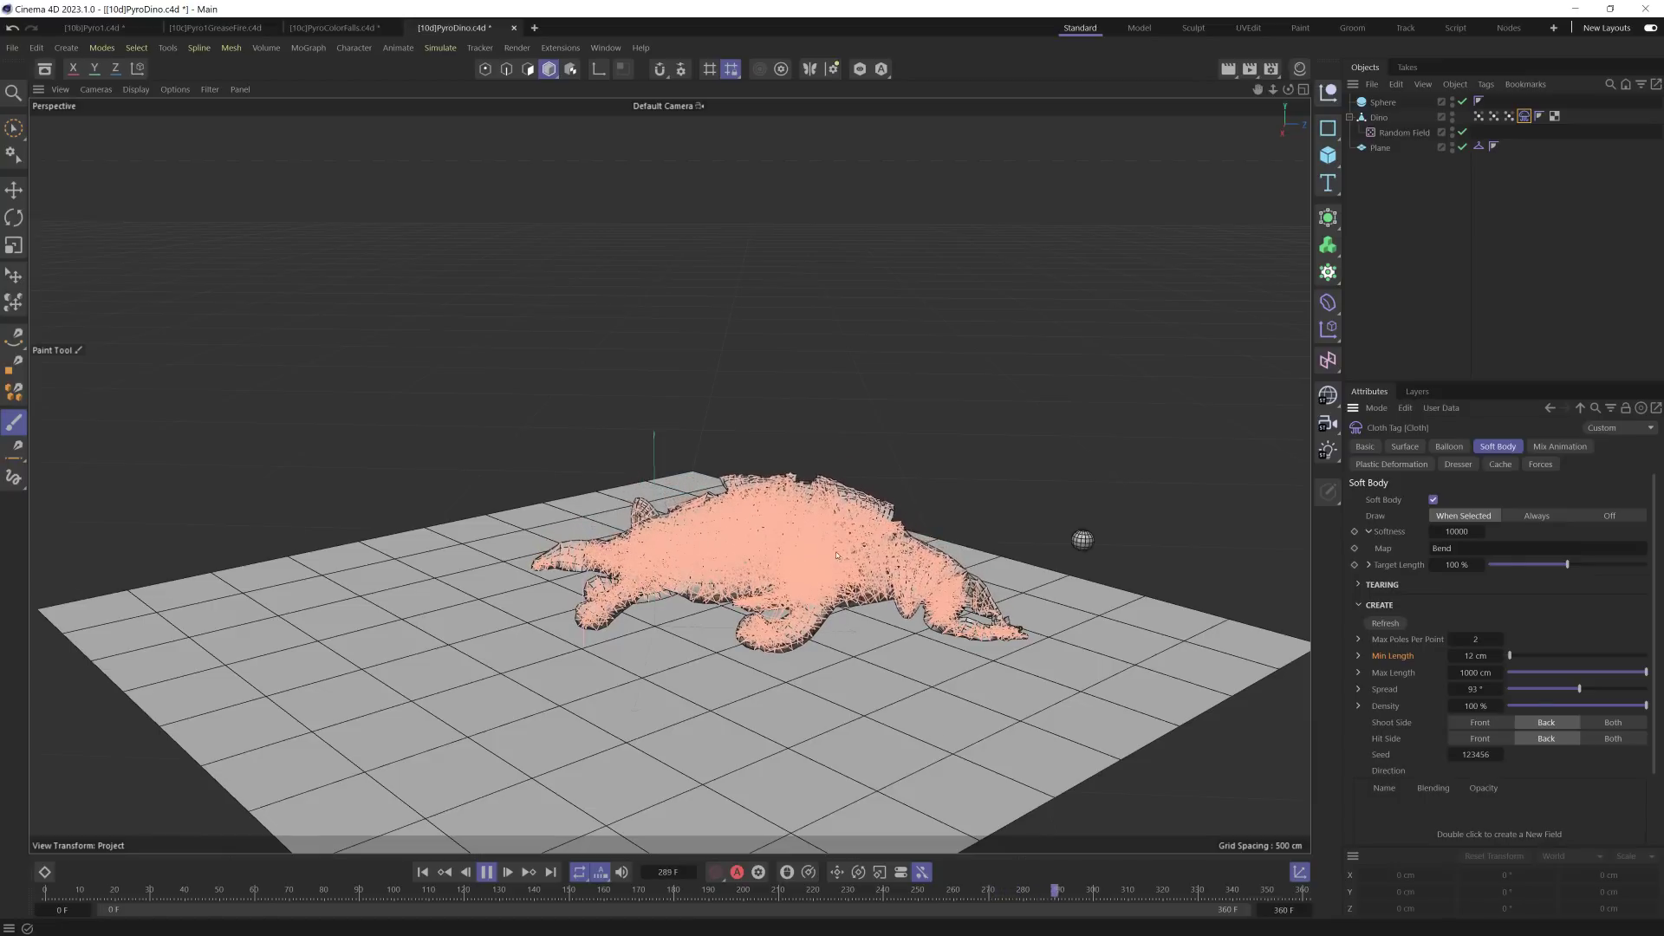
pyautogui.click(422, 872)
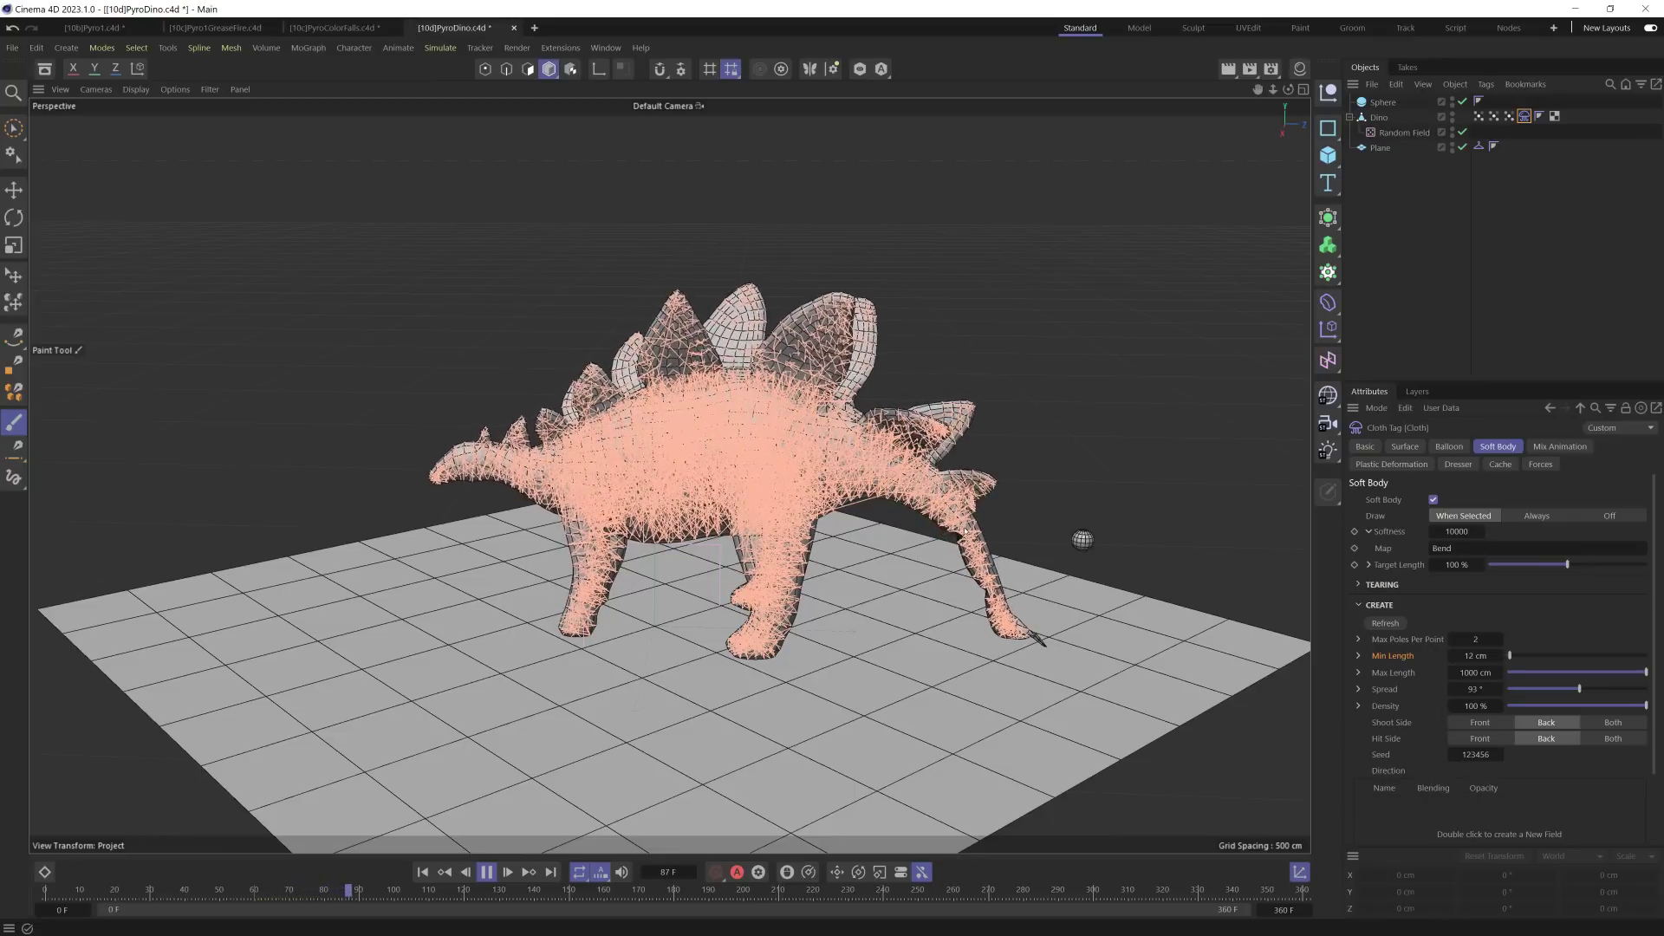
pyautogui.click(1228, 405)
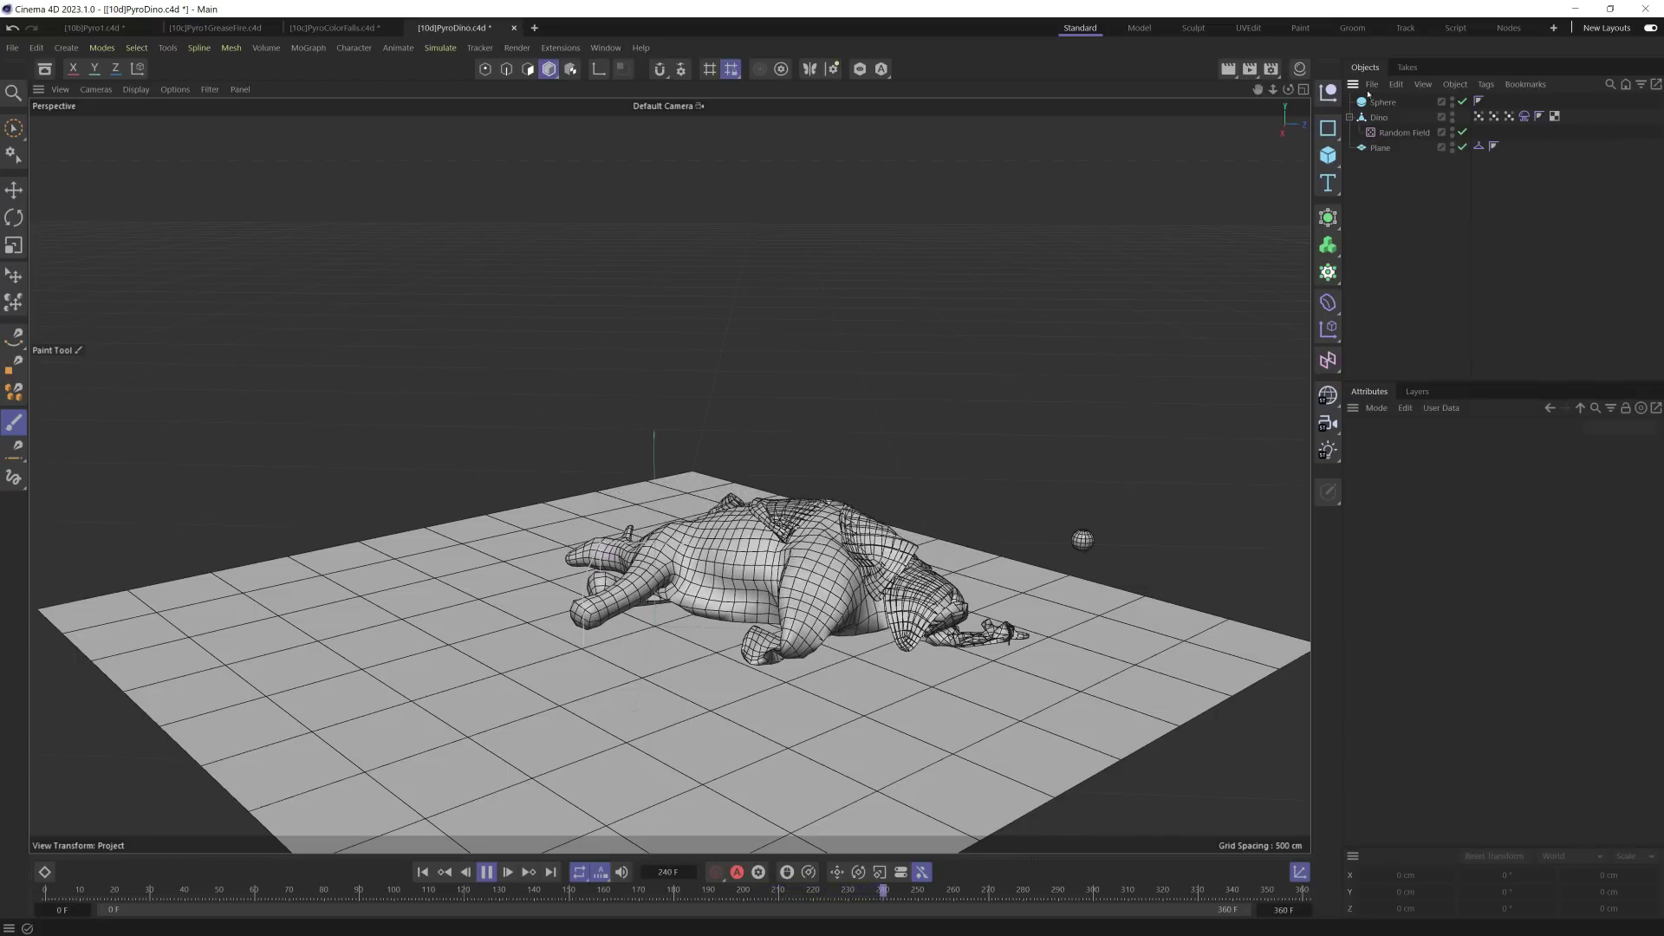
# Step: Duplicate the Flame vertex map tag at frame 0 and rename the copy Burnt
pyautogui.click(1492, 116)
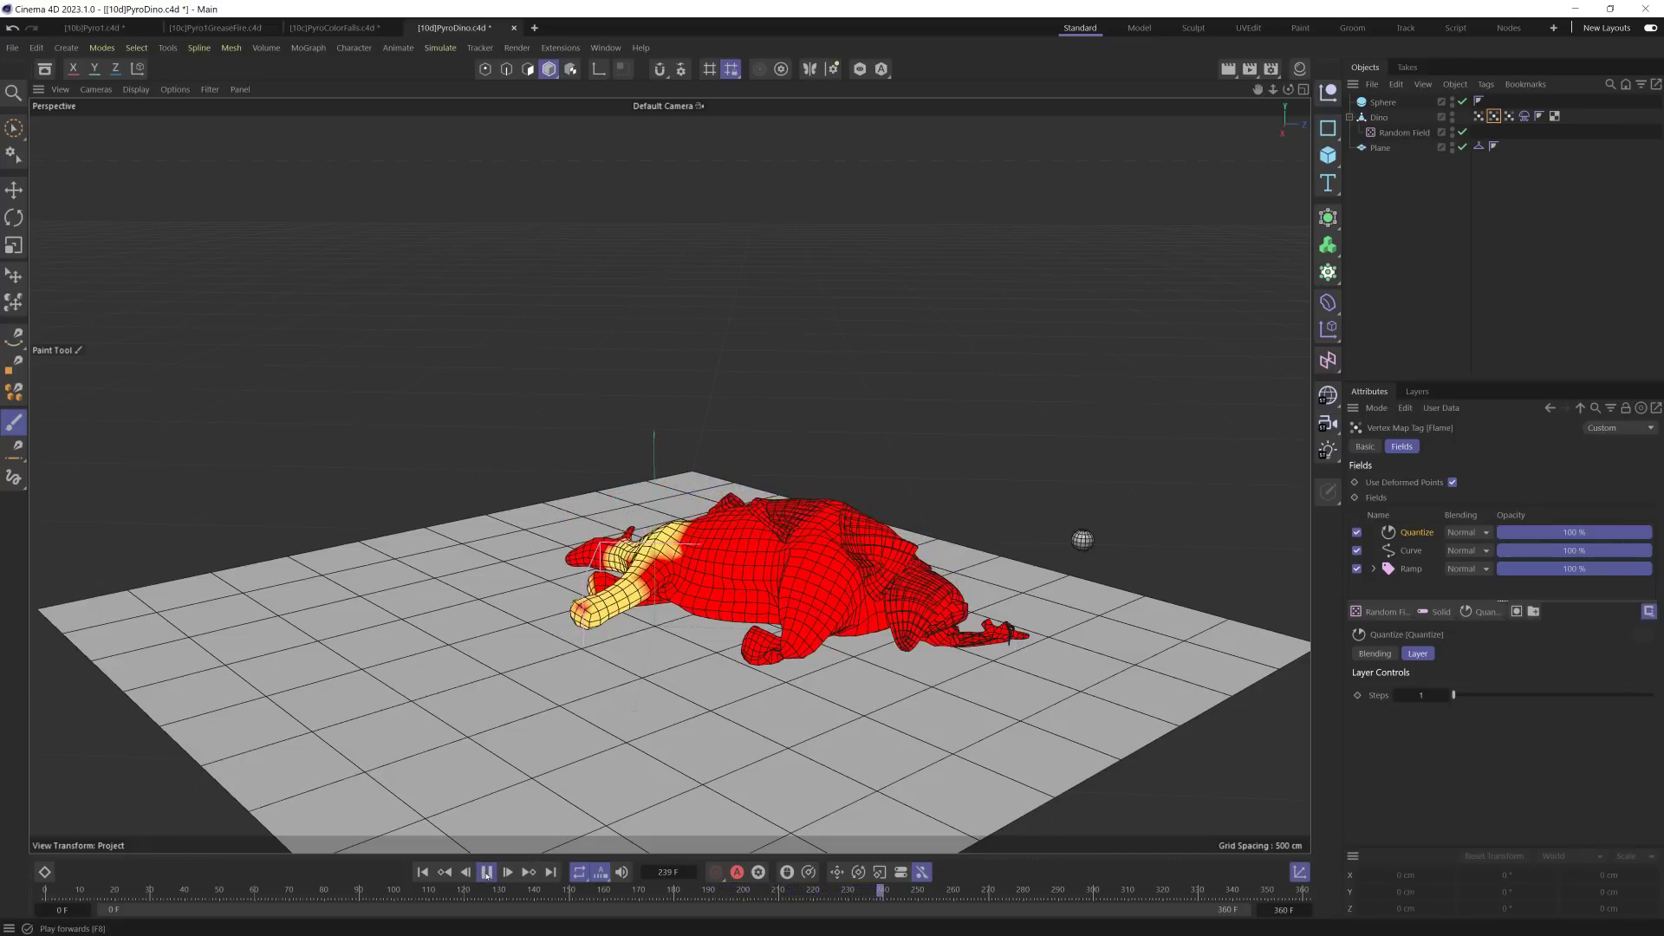
pyautogui.click(423, 872)
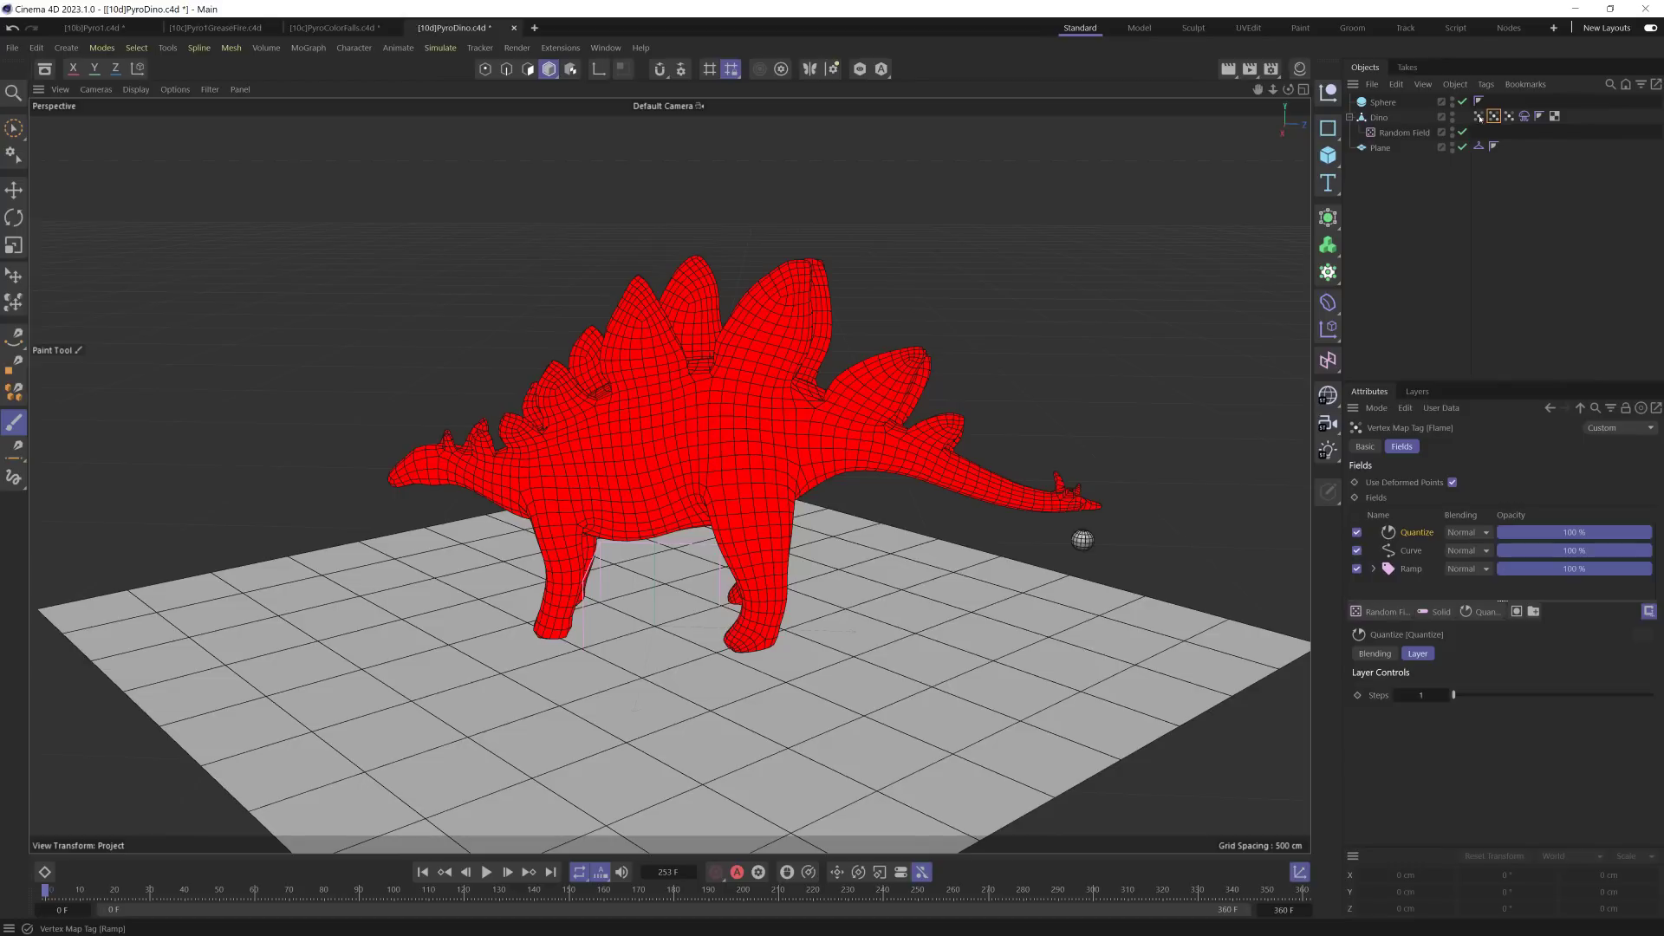
pyautogui.doubleClick(1522, 116)
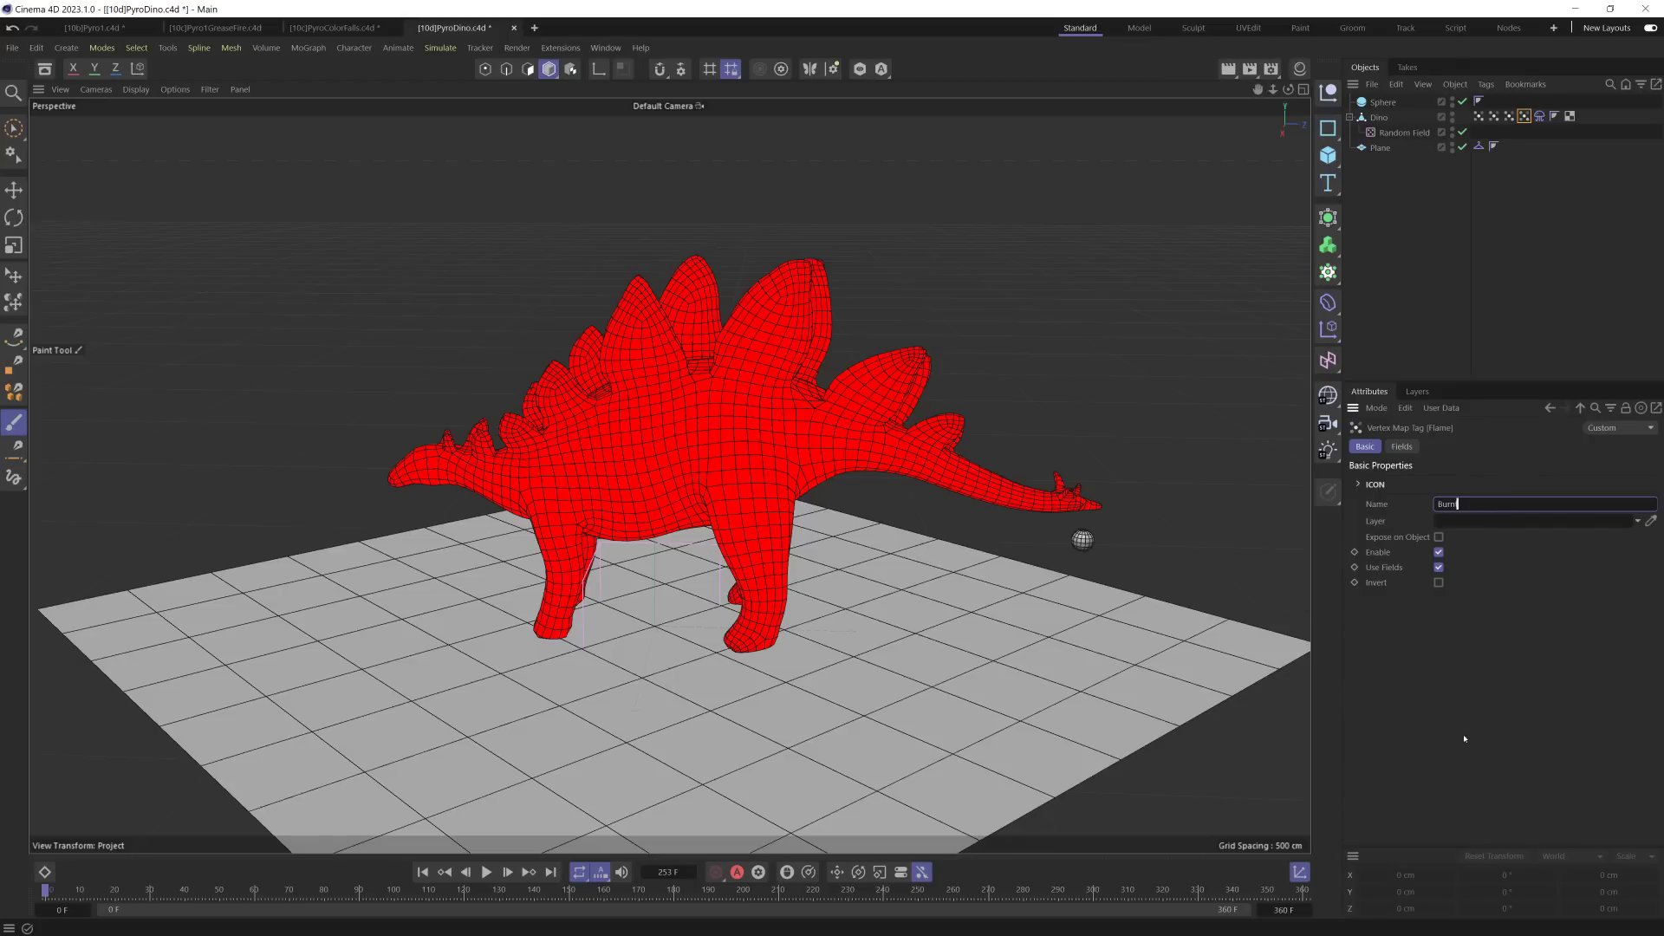
# Step: Remove Burnt's Quantize field and the curve's end point, then shift the Shape keys right
pyautogui.click(1404, 446)
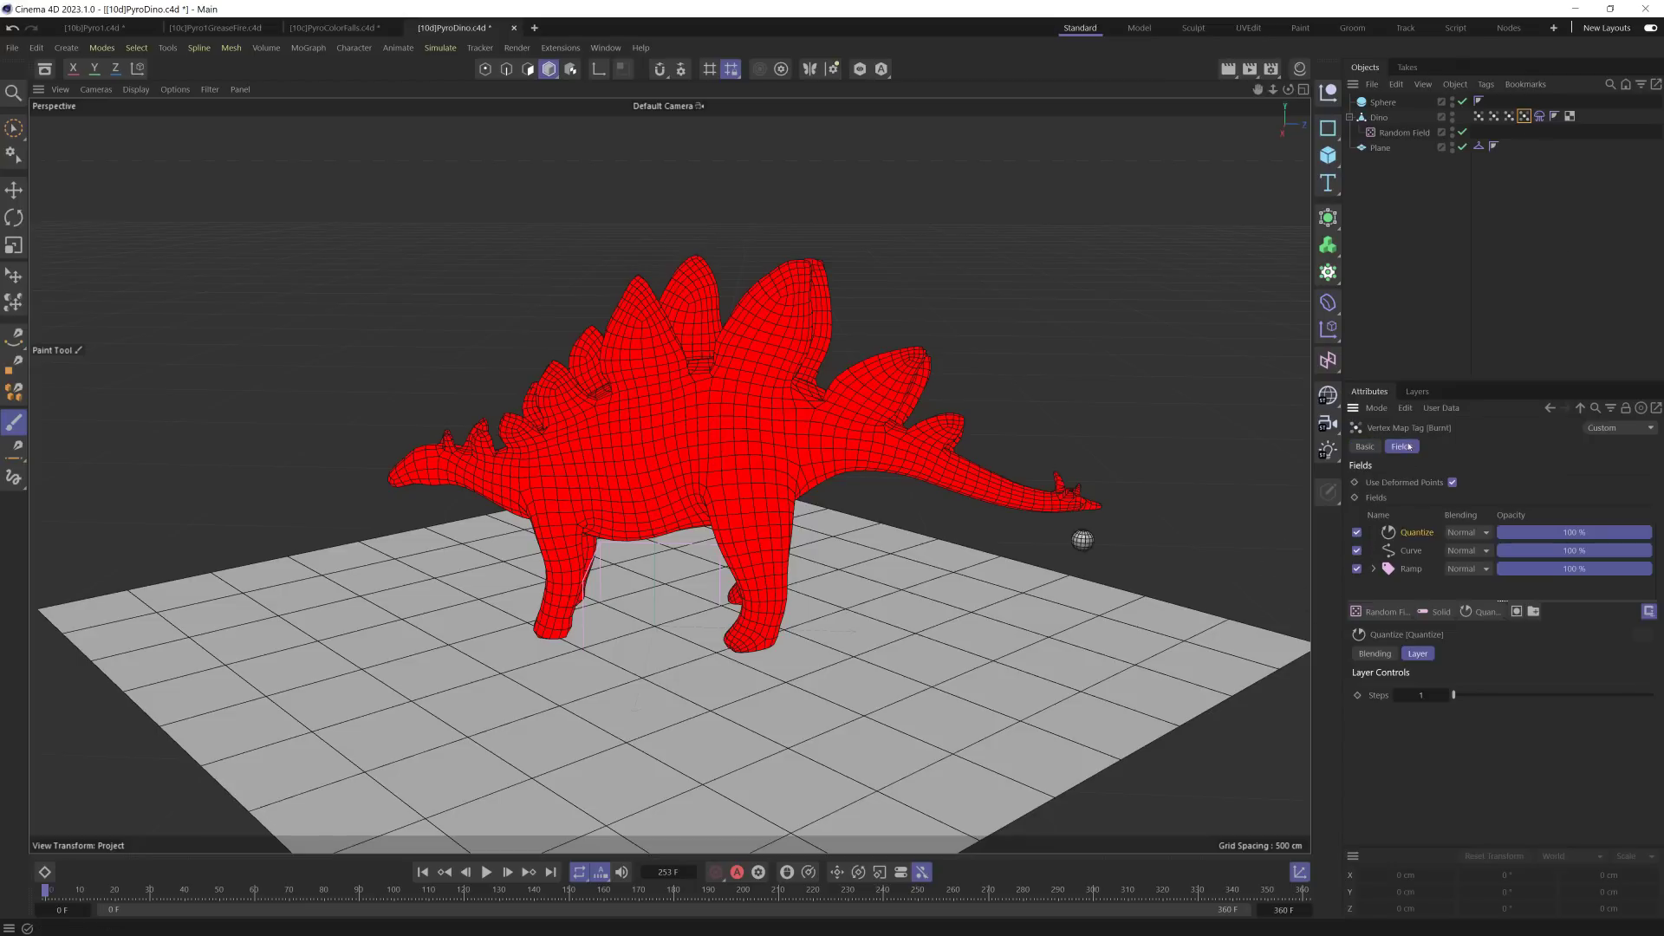
pyautogui.press('Delete')
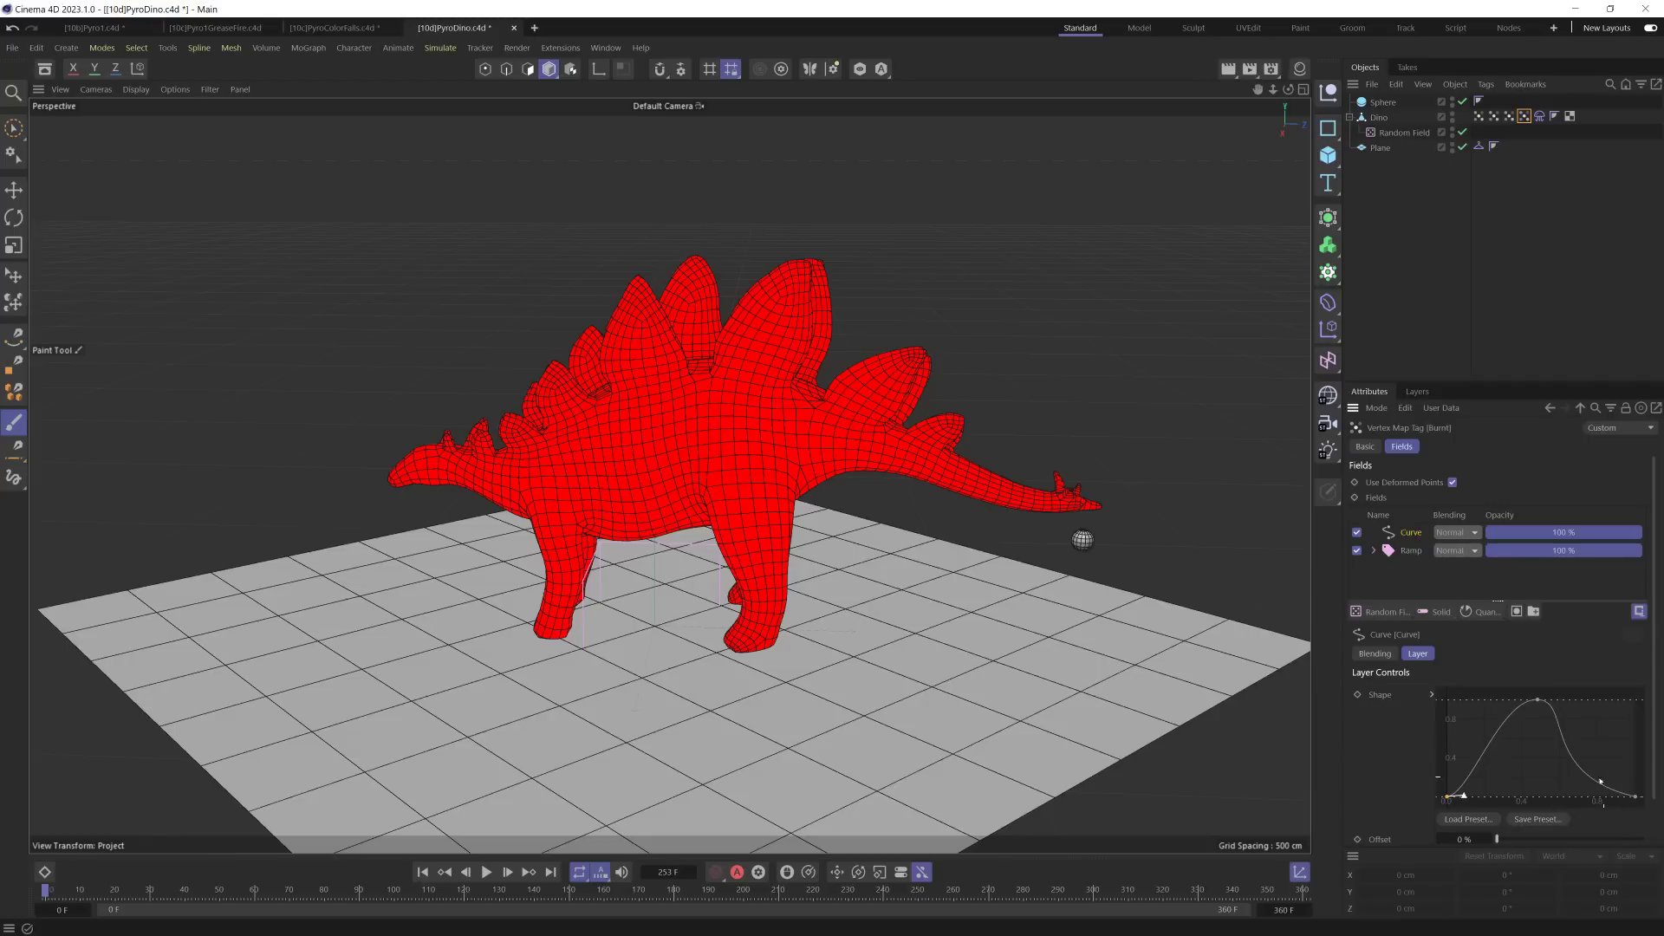
pyautogui.press('Delete')
pyautogui.moveTo(1538, 702)
pyautogui.mouseDown()
pyautogui.moveTo(1620, 692)
pyautogui.moveTo(1565, 699)
pyautogui.mouseUp()
pyautogui.moveTo(1447, 797); pyautogui.dragTo(1490, 796)
pyautogui.moveTo(1565, 699); pyautogui.dragTo(1599, 699)
# Step: Play the animation to compare the Burnt map against the Flame map
pyautogui.click(484, 872)
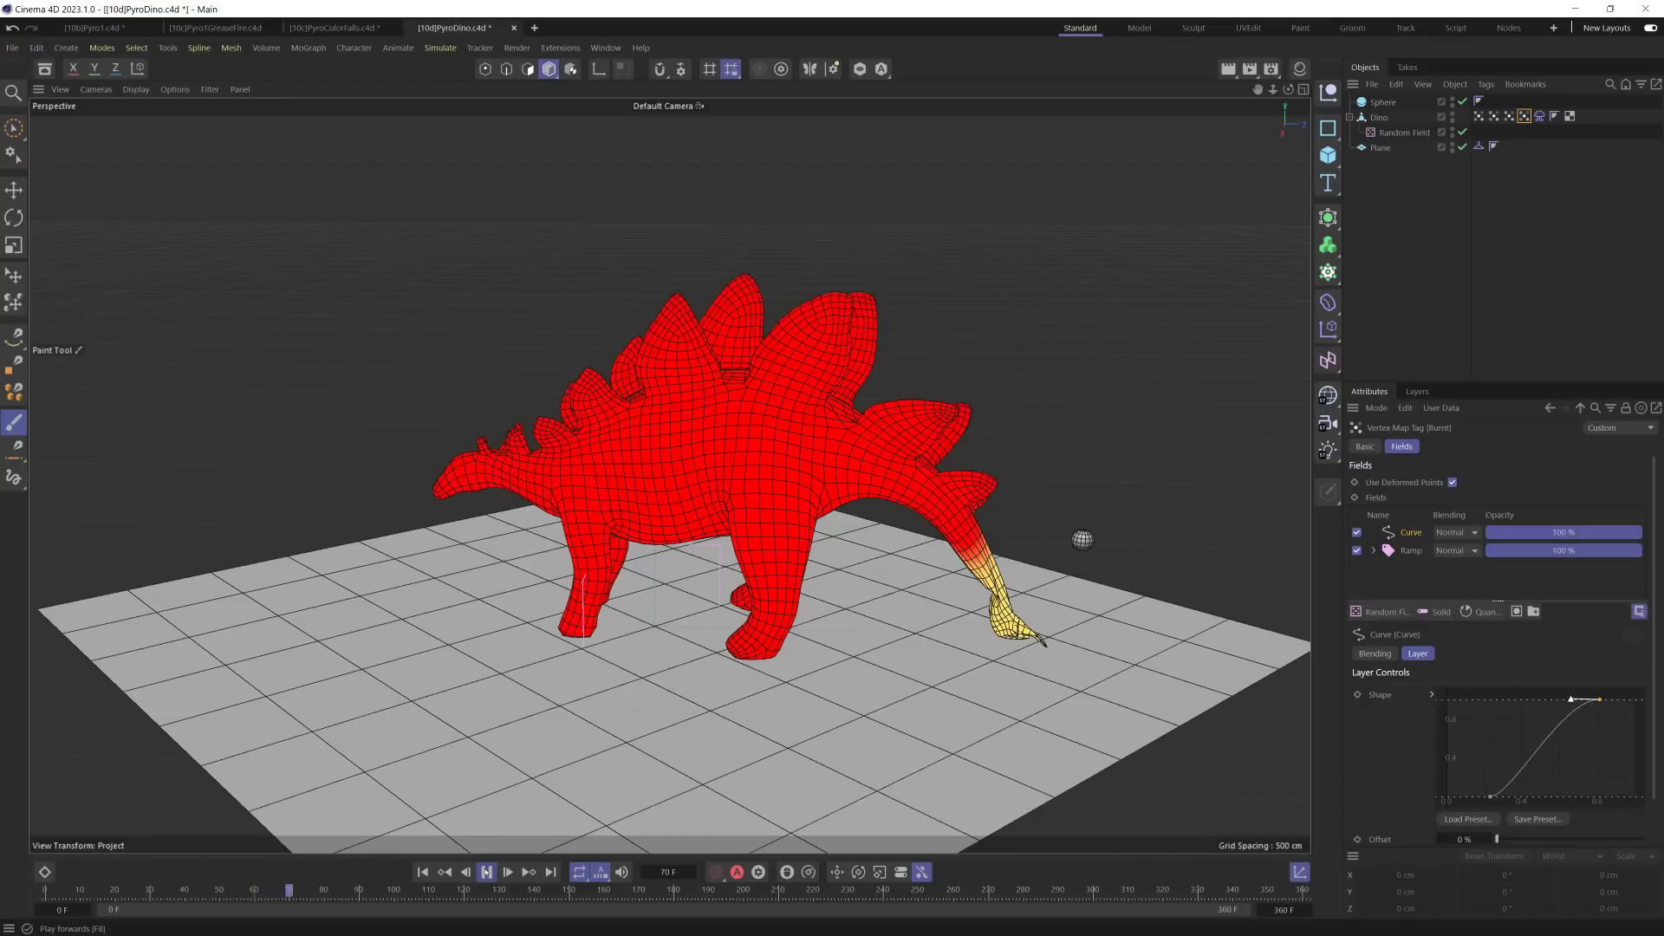
pyautogui.click(486, 872)
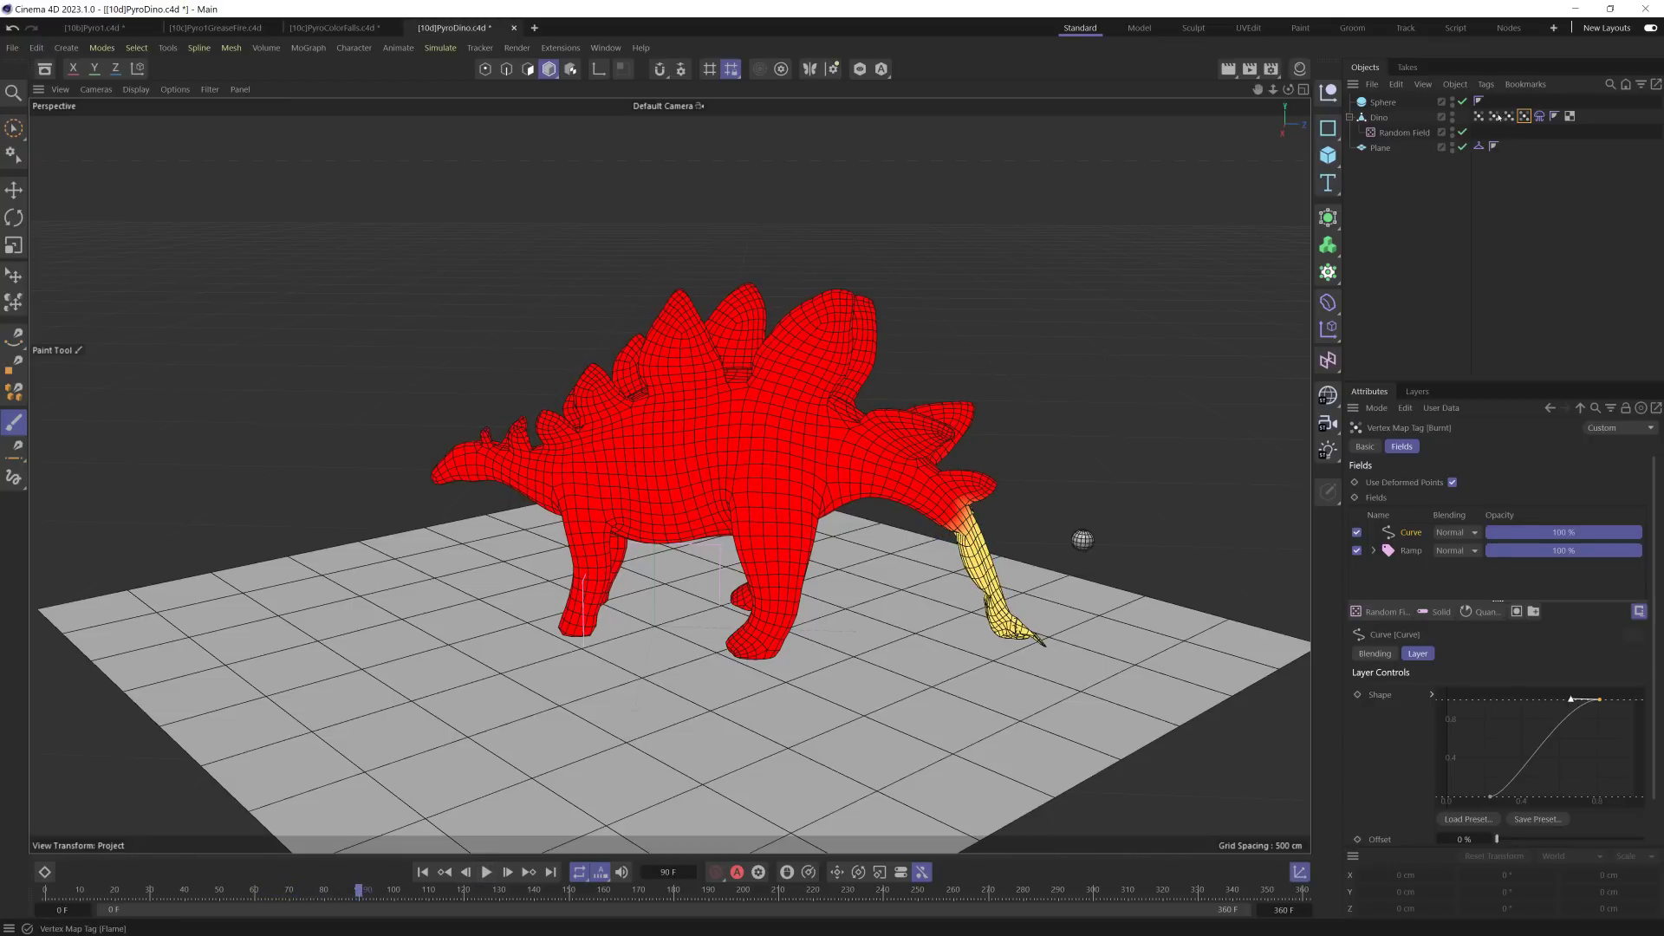
pyautogui.click(1494, 116)
pyautogui.click(487, 873)
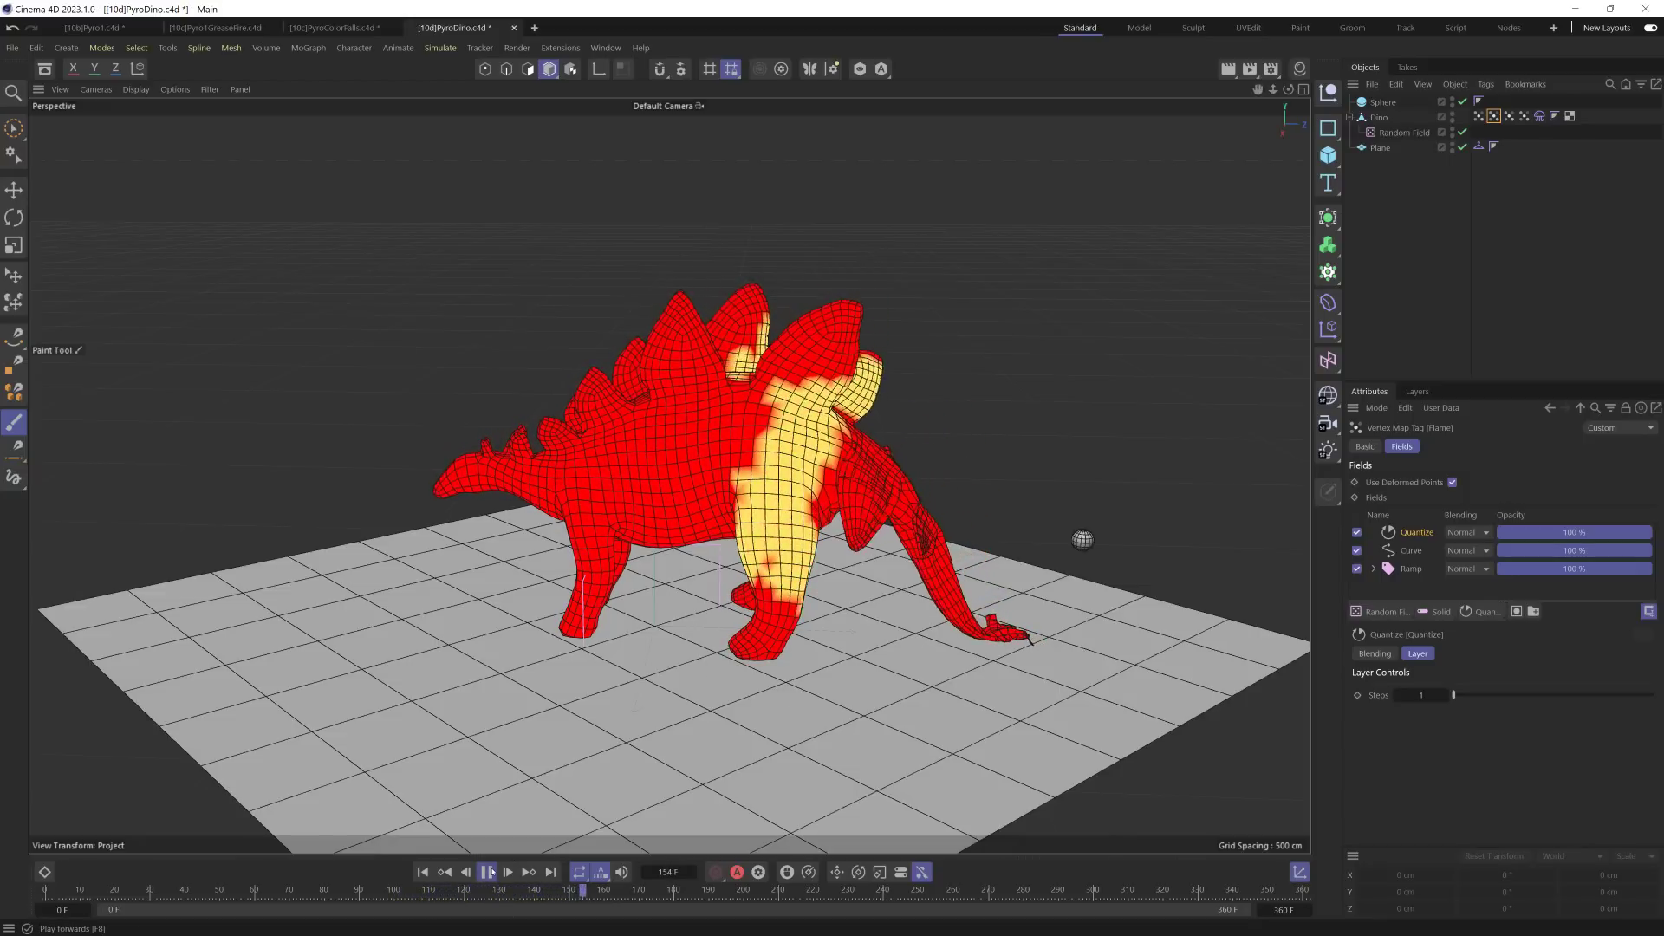
pyautogui.click(488, 872)
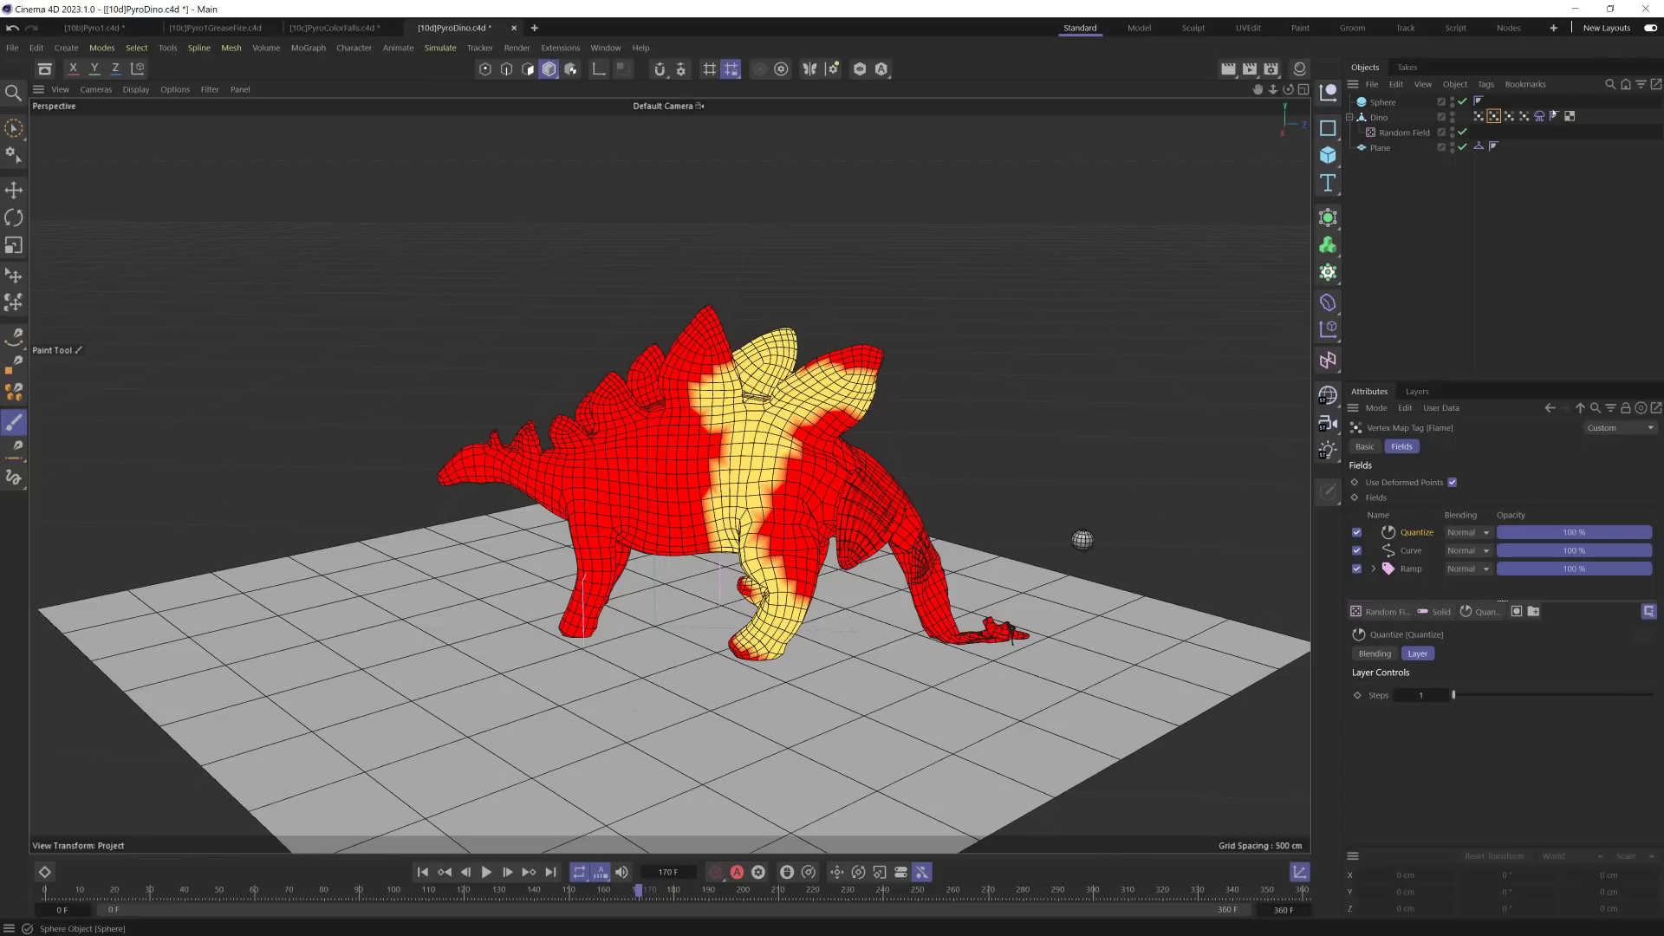
pyautogui.click(1525, 117)
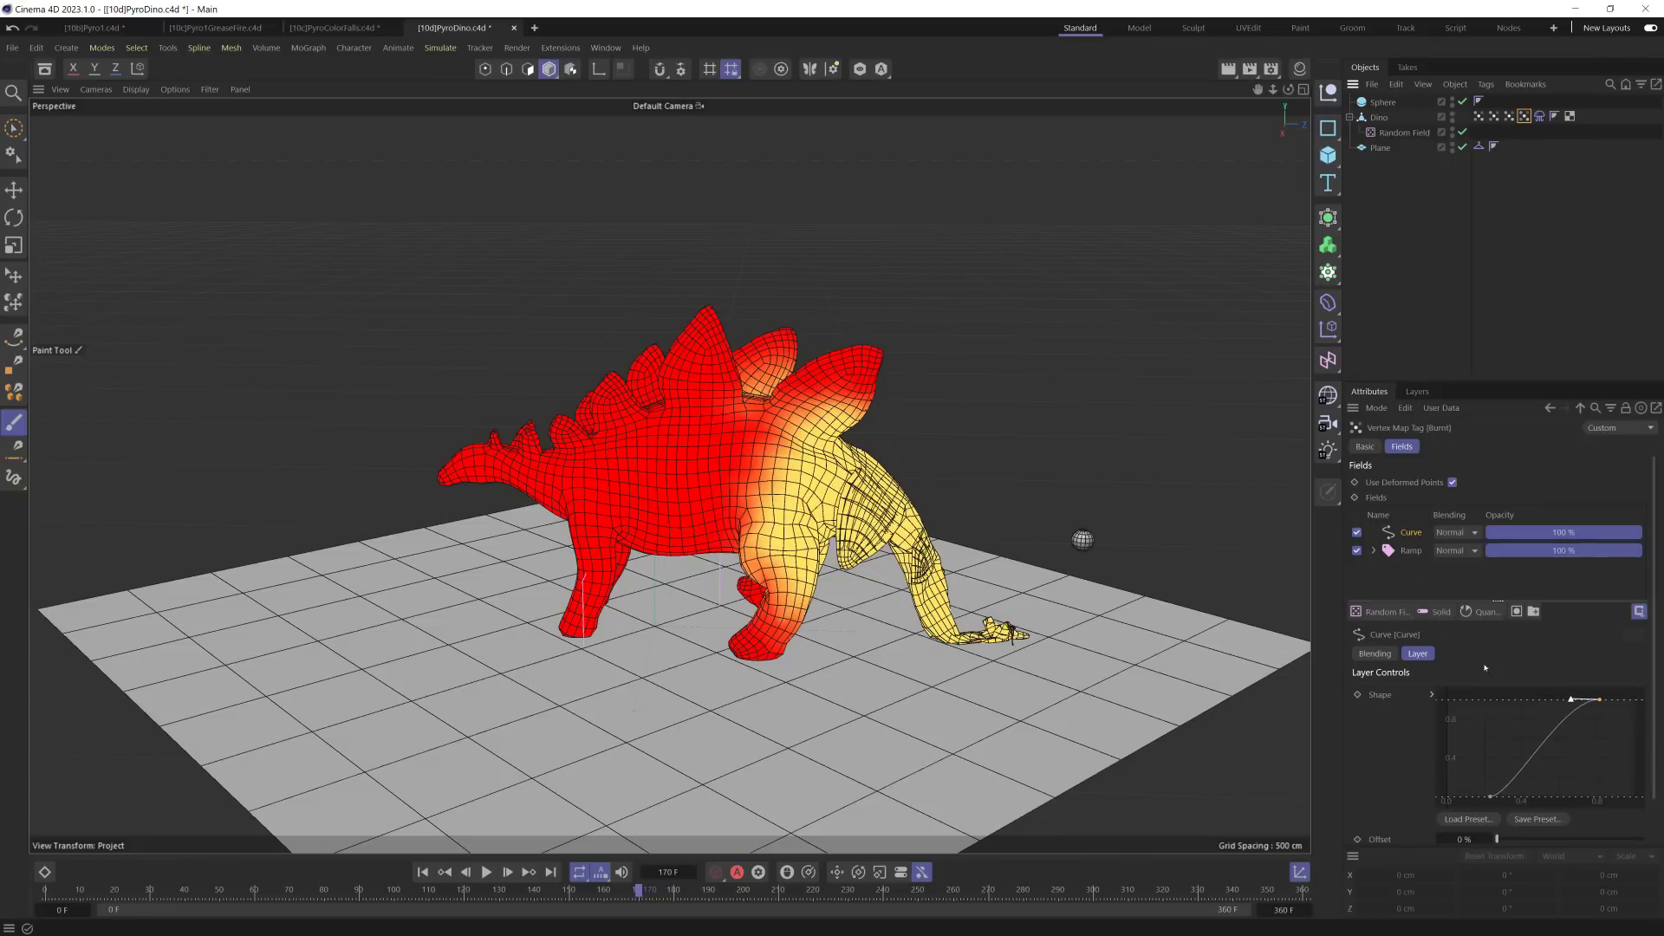
# Step: Refine the Burnt curve keys into a soft S-curve with the bottom key near 0
pyautogui.moveTo(1491, 797); pyautogui.dragTo(1473, 796)
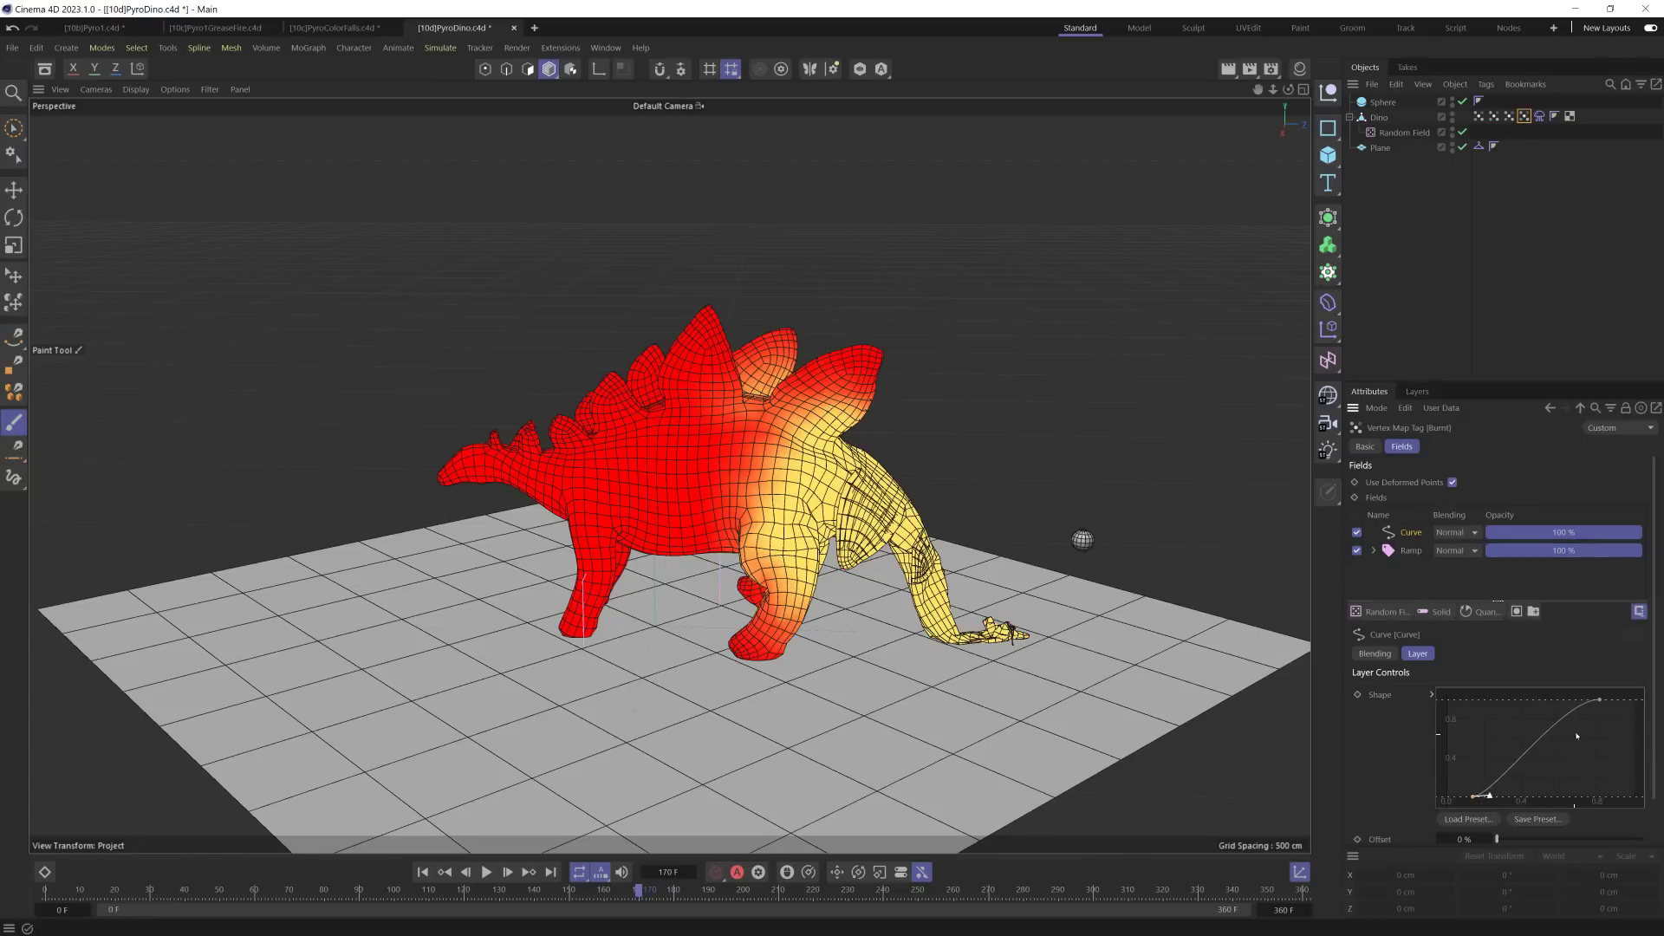
pyautogui.moveTo(1551, 691); pyautogui.dragTo(1561, 692)
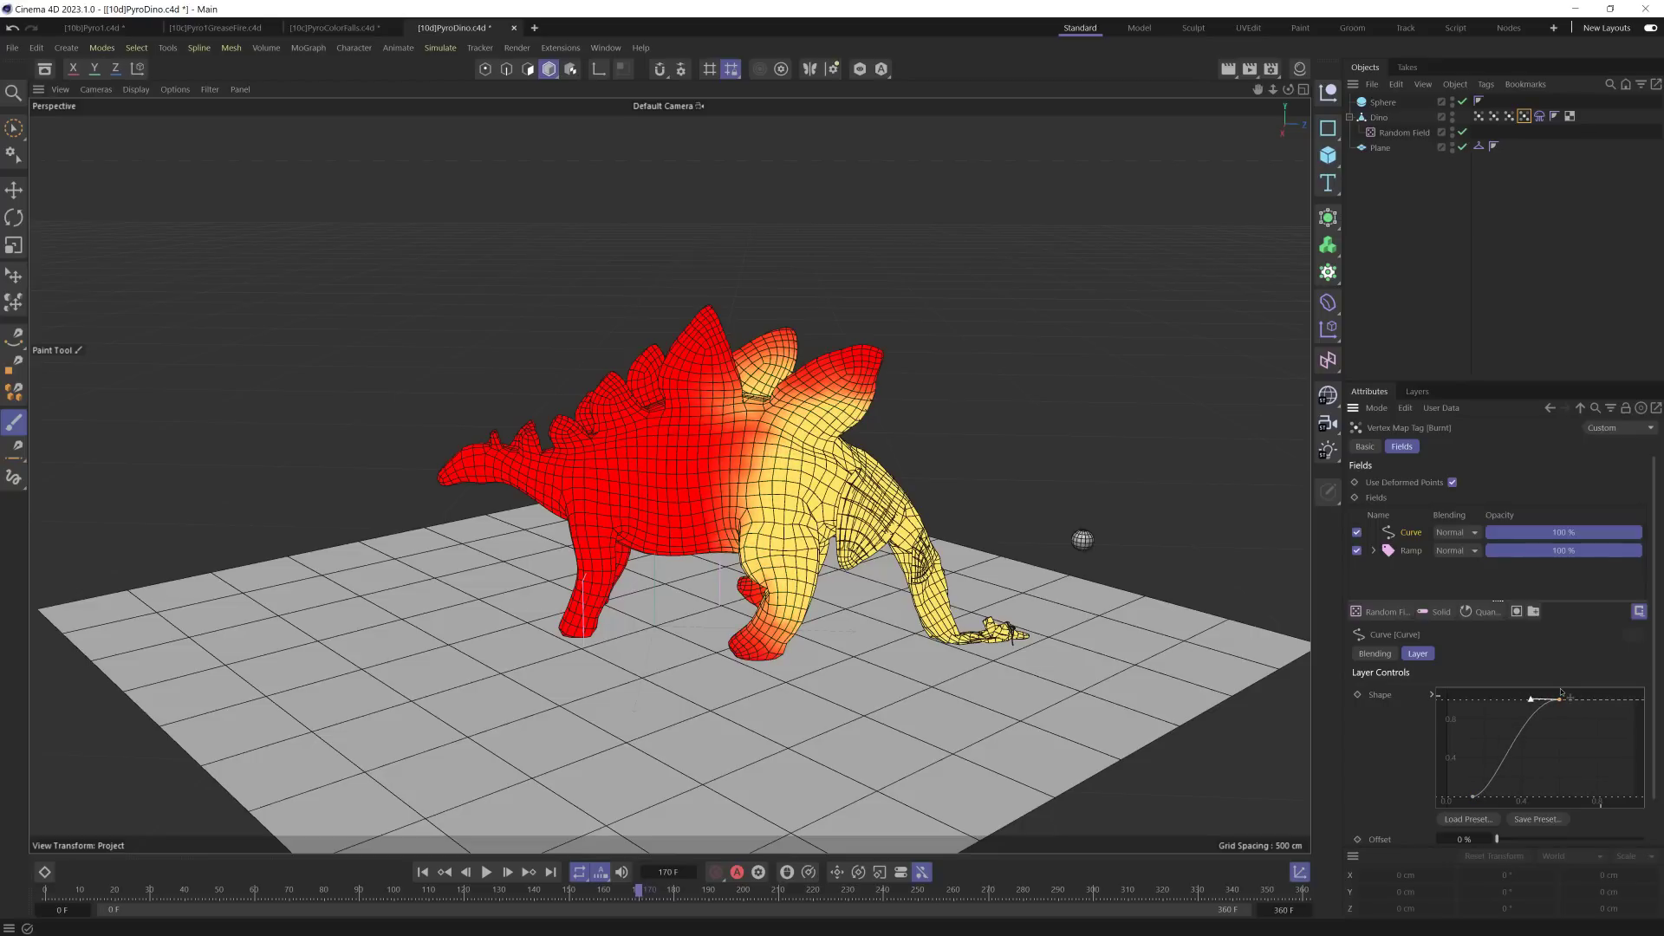
pyautogui.moveTo(1472, 804); pyautogui.dragTo(1495, 804)
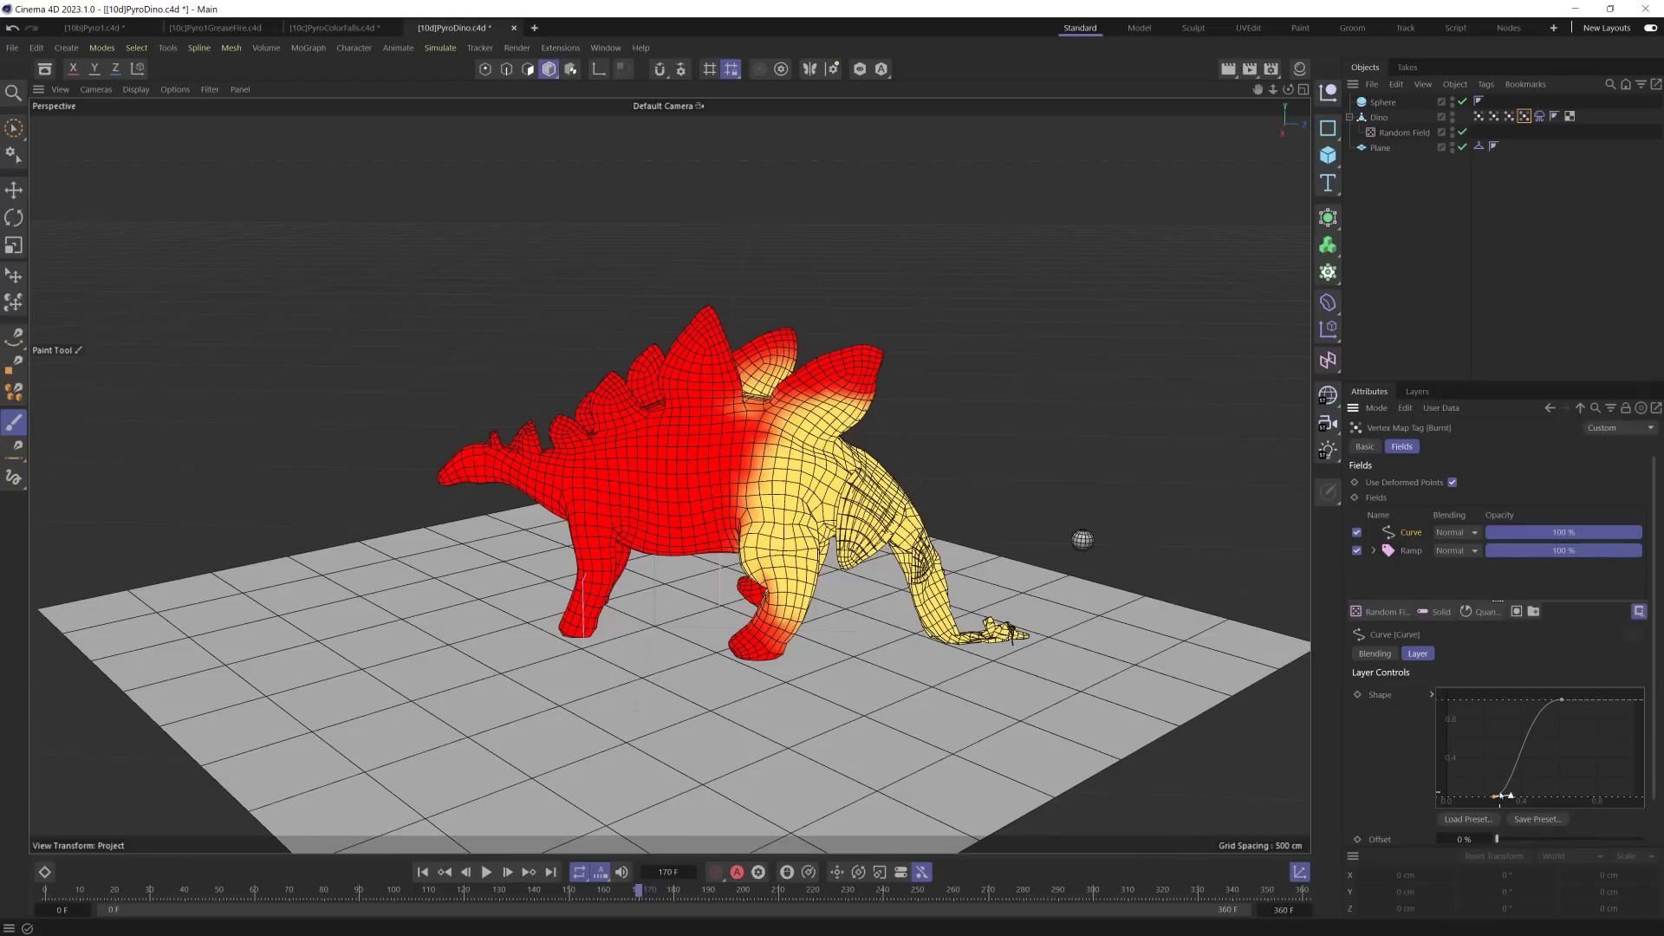
pyautogui.moveTo(1498, 797)
pyautogui.mouseDown()
pyautogui.moveTo(1460, 799)
pyautogui.moveTo(1489, 797)
pyautogui.mouseUp()
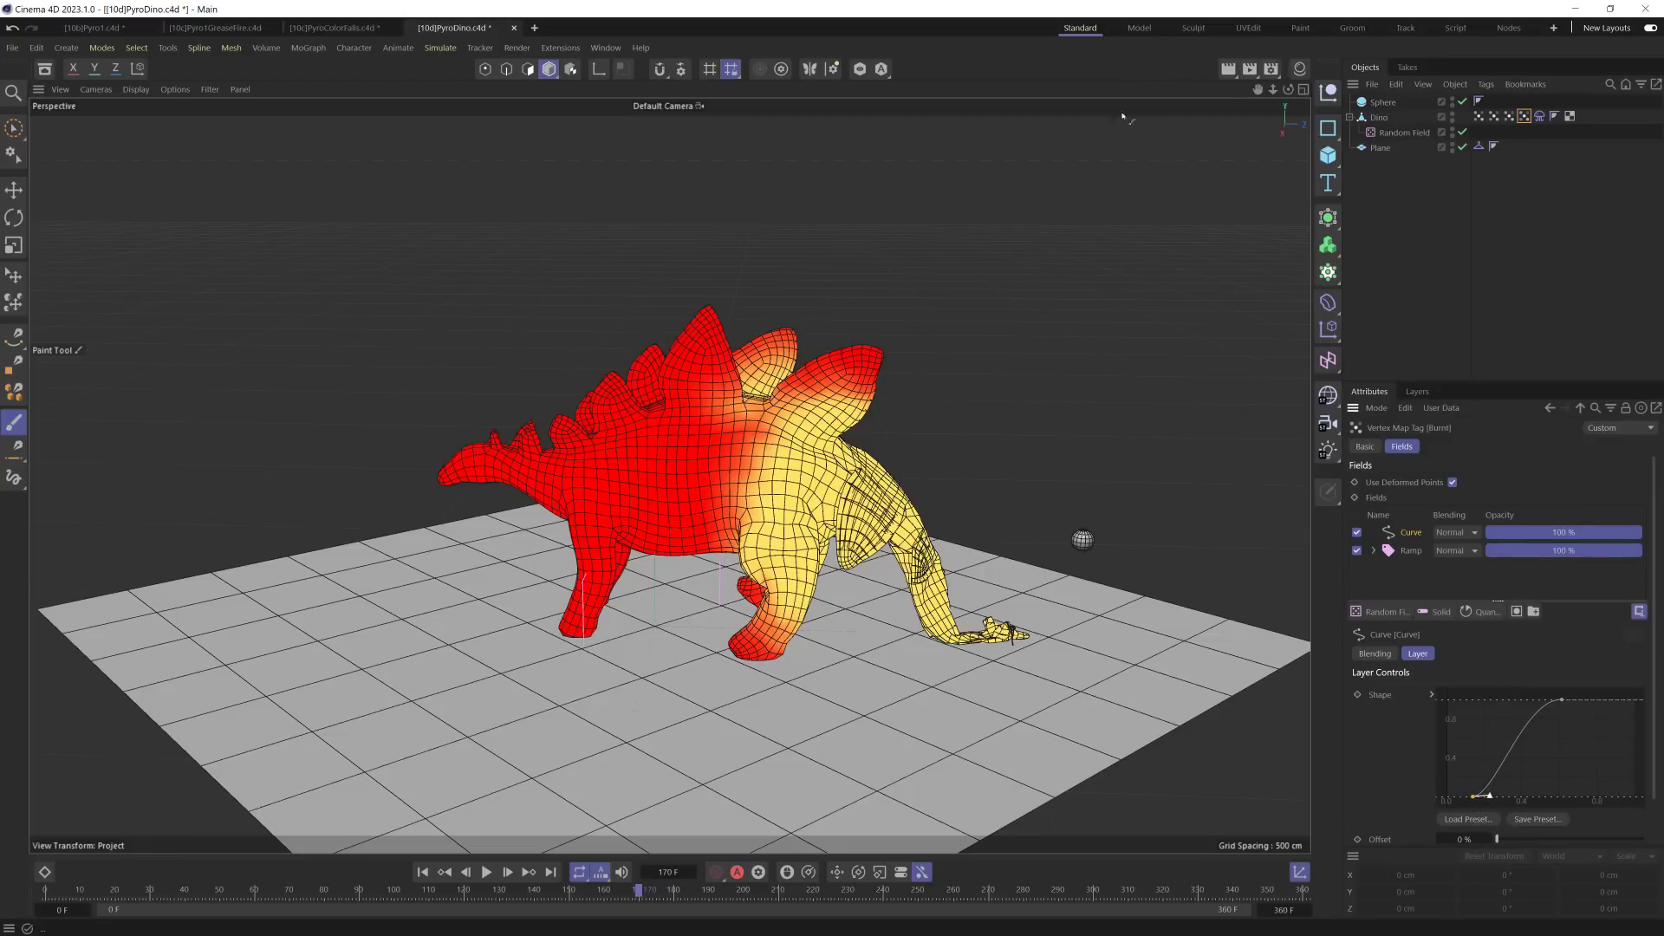
# Step: Save the project and switch the renderer to Redshift in Render Settings
pyautogui.hotkey('ctrl', 'b')
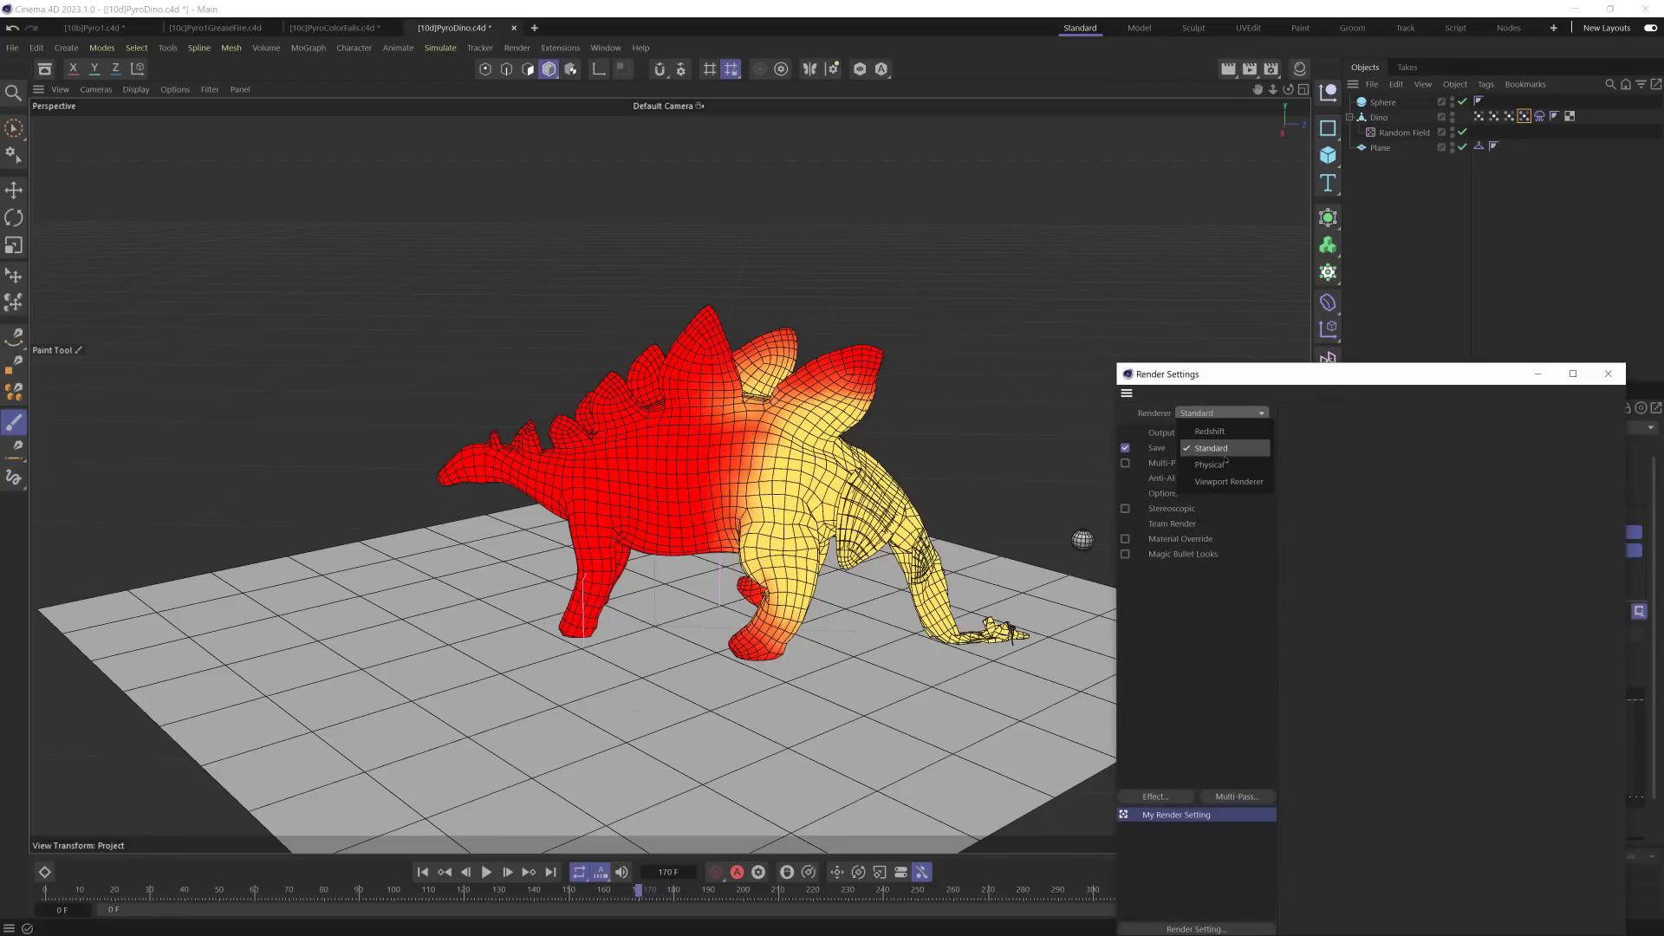
pyautogui.hotkey('ctrl', 's')
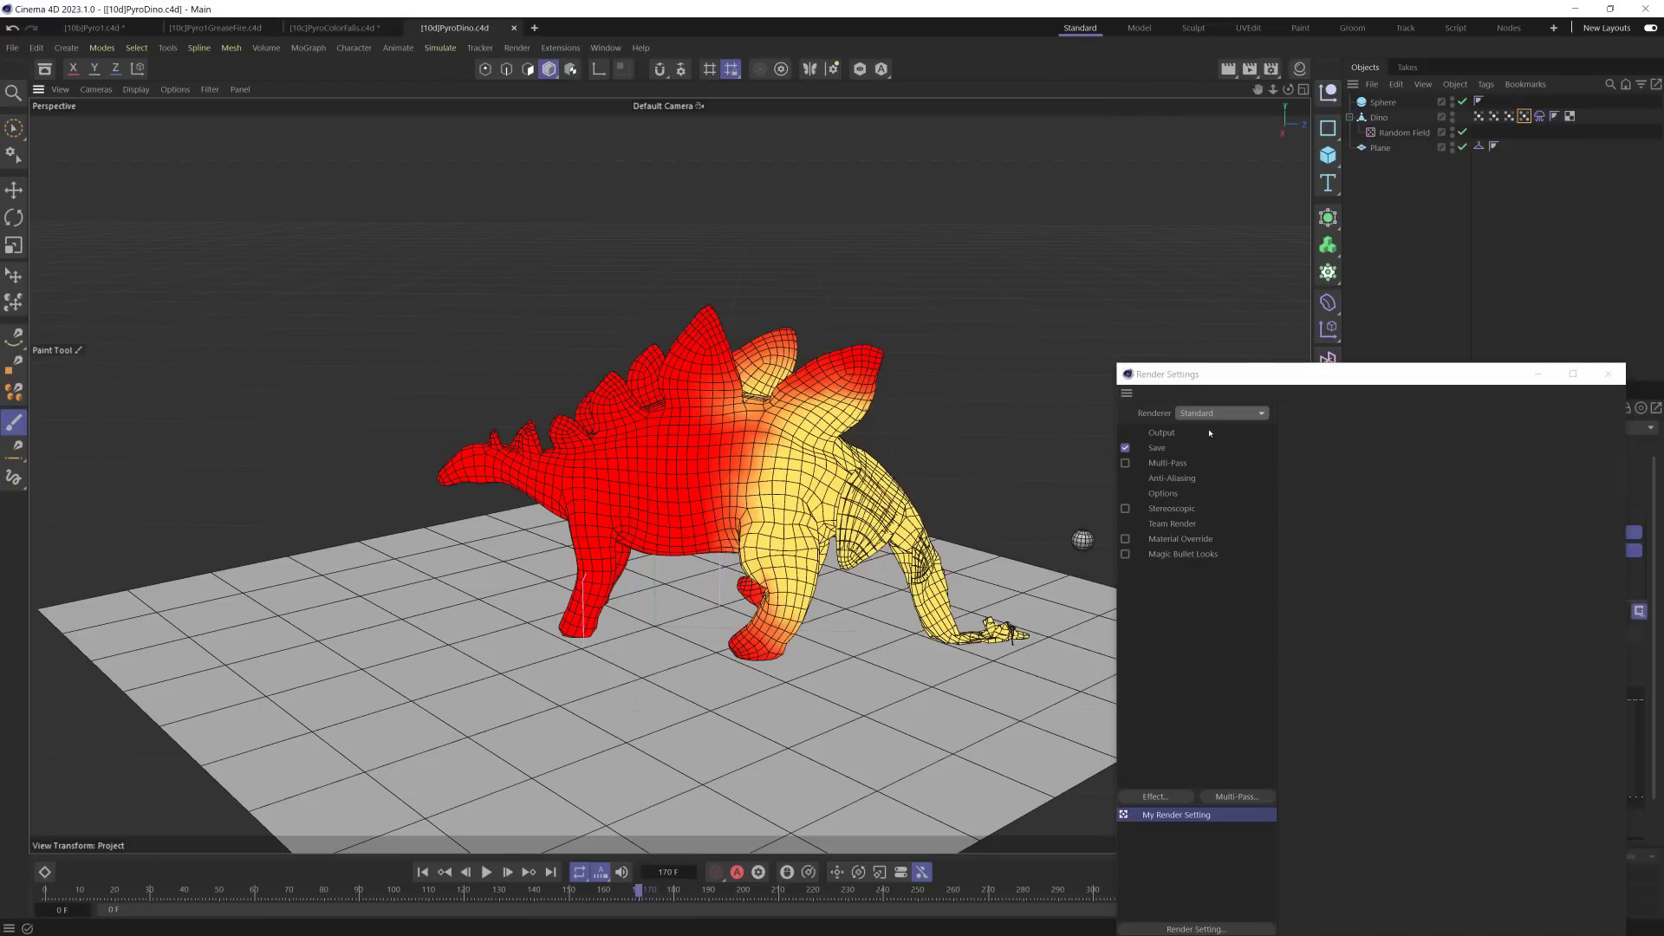
pyautogui.click(1220, 413)
pyautogui.click(1214, 451)
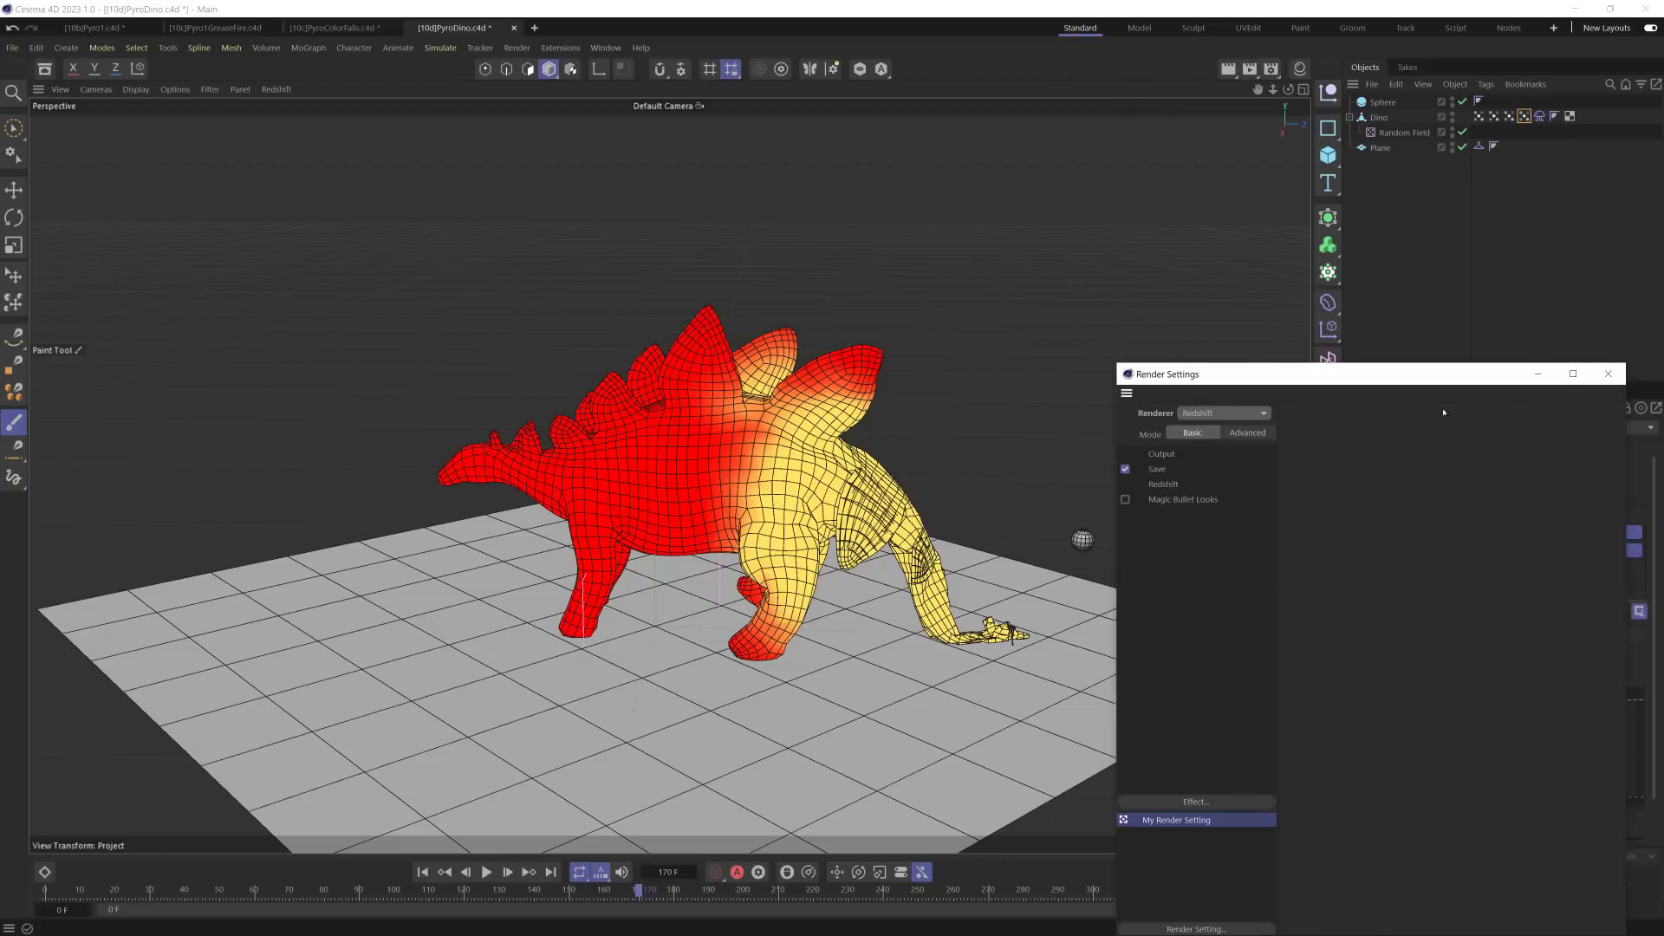
pyautogui.click(1609, 373)
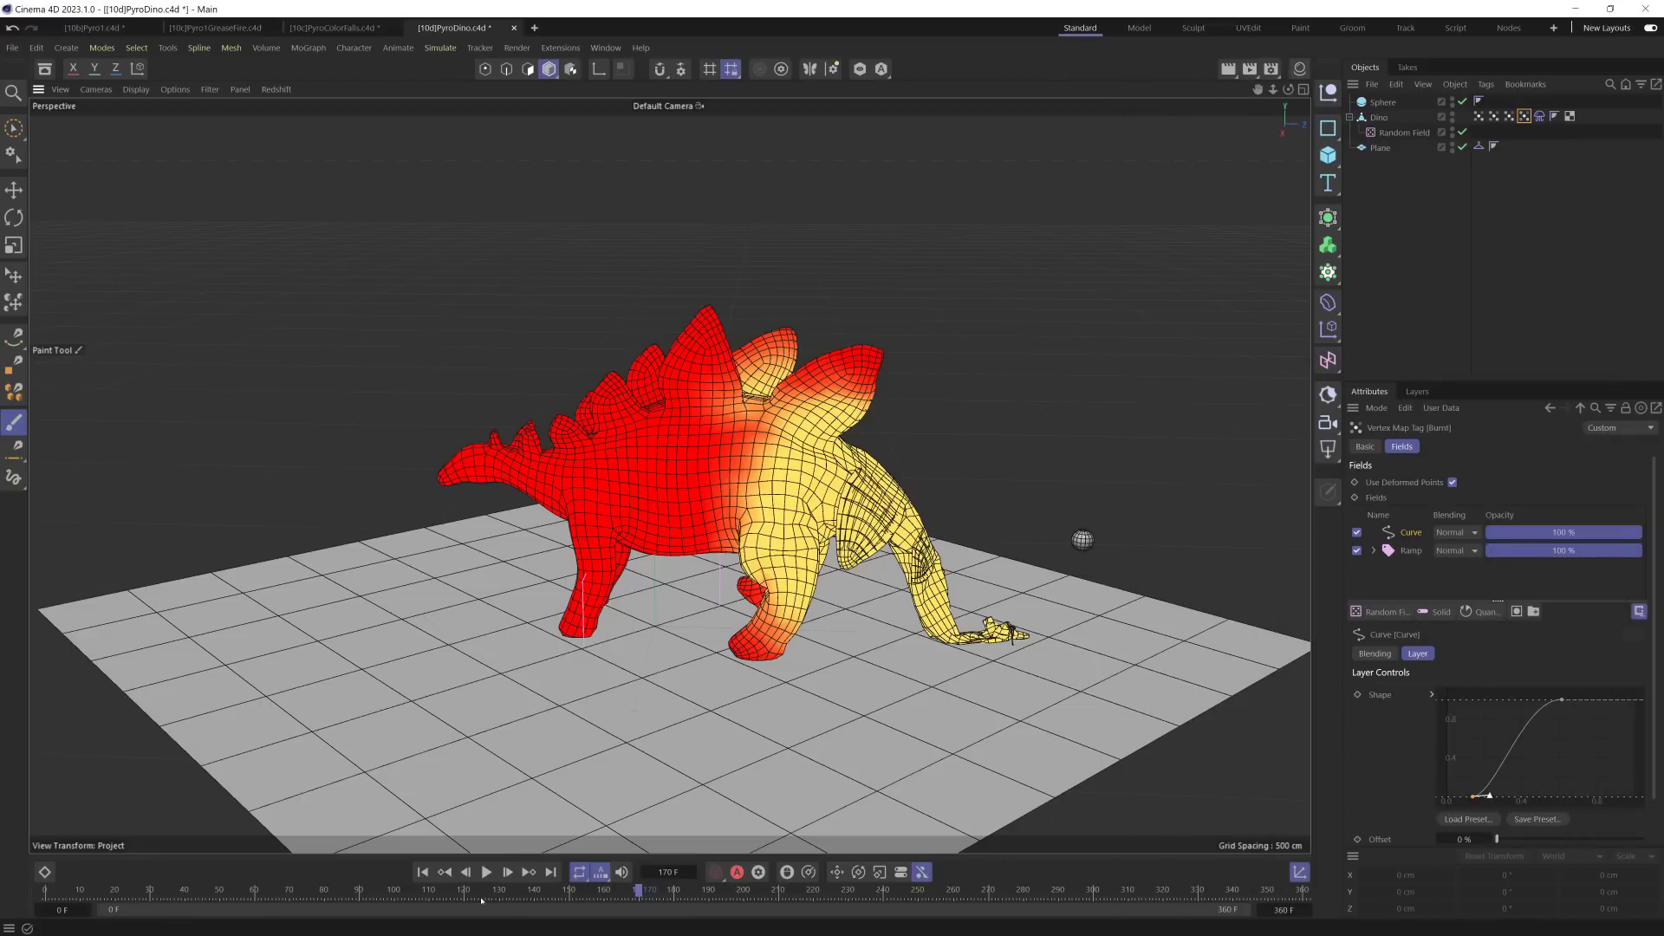
# Step: Create a Redshift Standard material and apply it to Dino
pyautogui.hotkey('shift', 'F2')
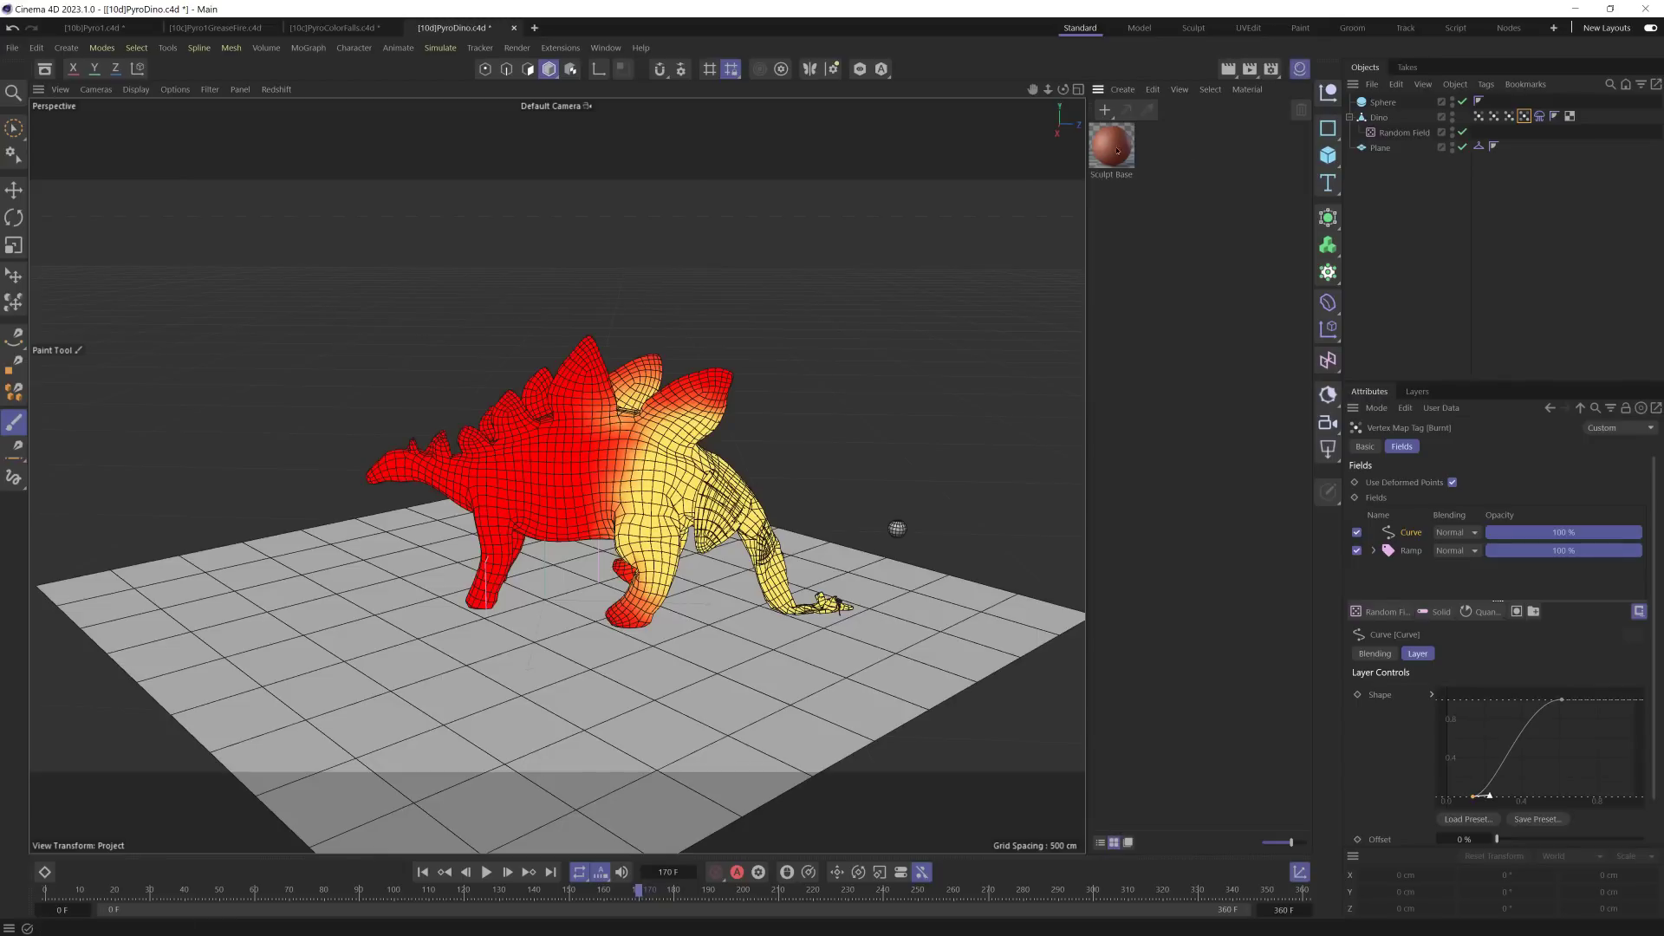
pyautogui.click(1117, 152)
pyautogui.click(1122, 89)
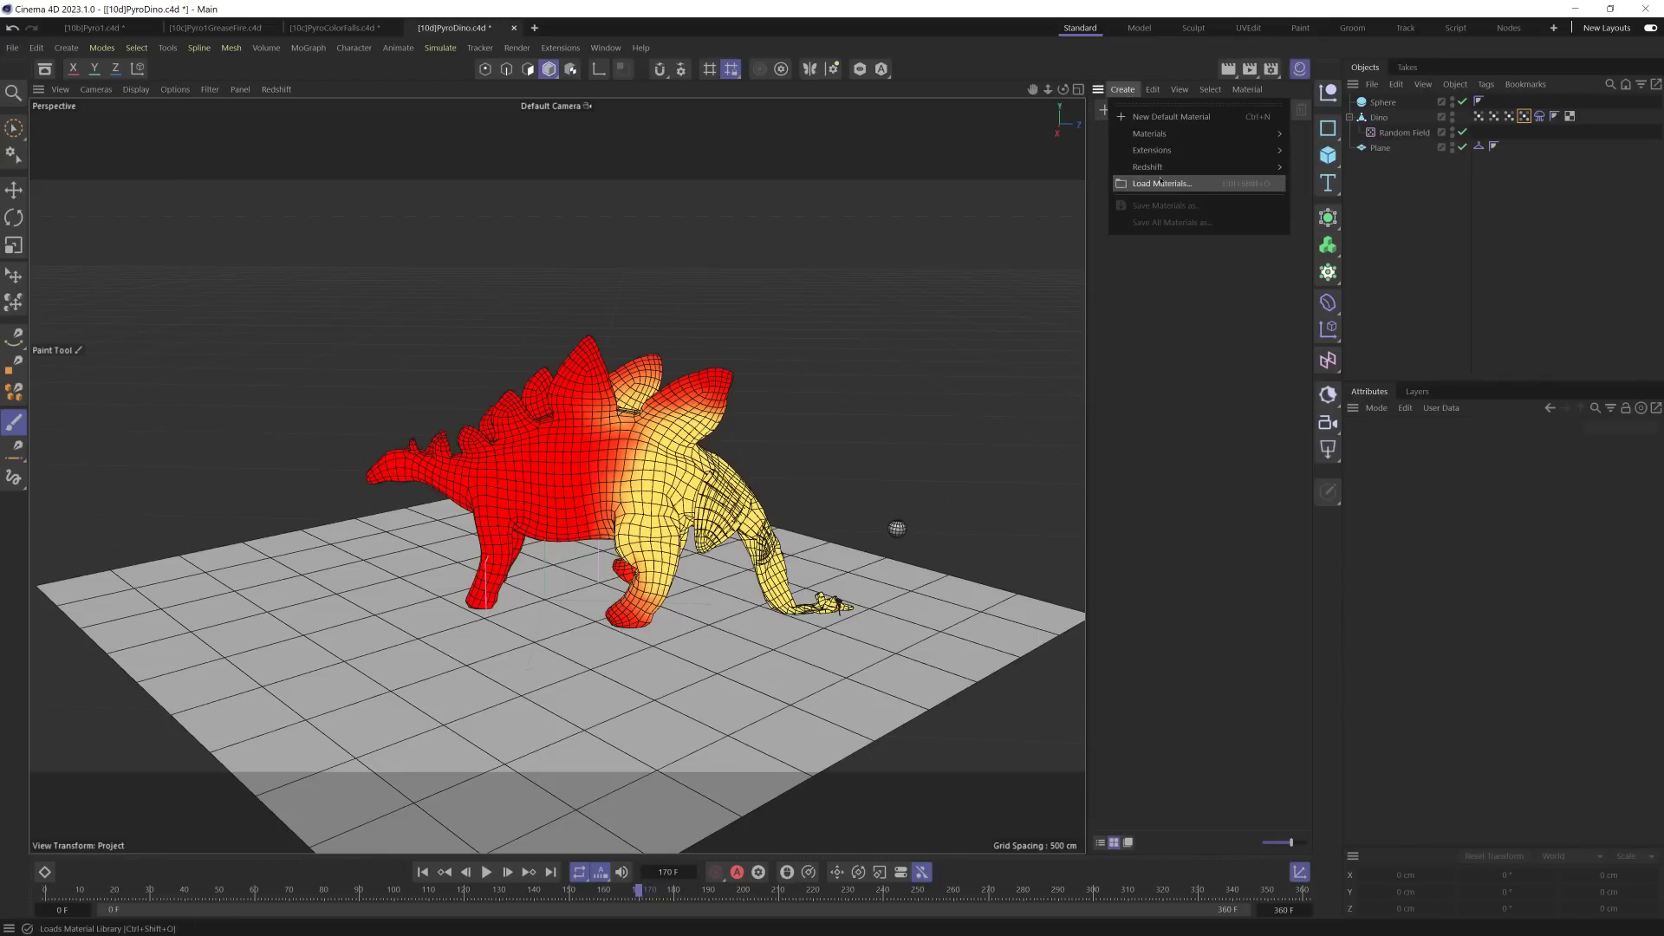
pyautogui.moveTo(1196, 166)
pyautogui.moveTo(1338, 167)
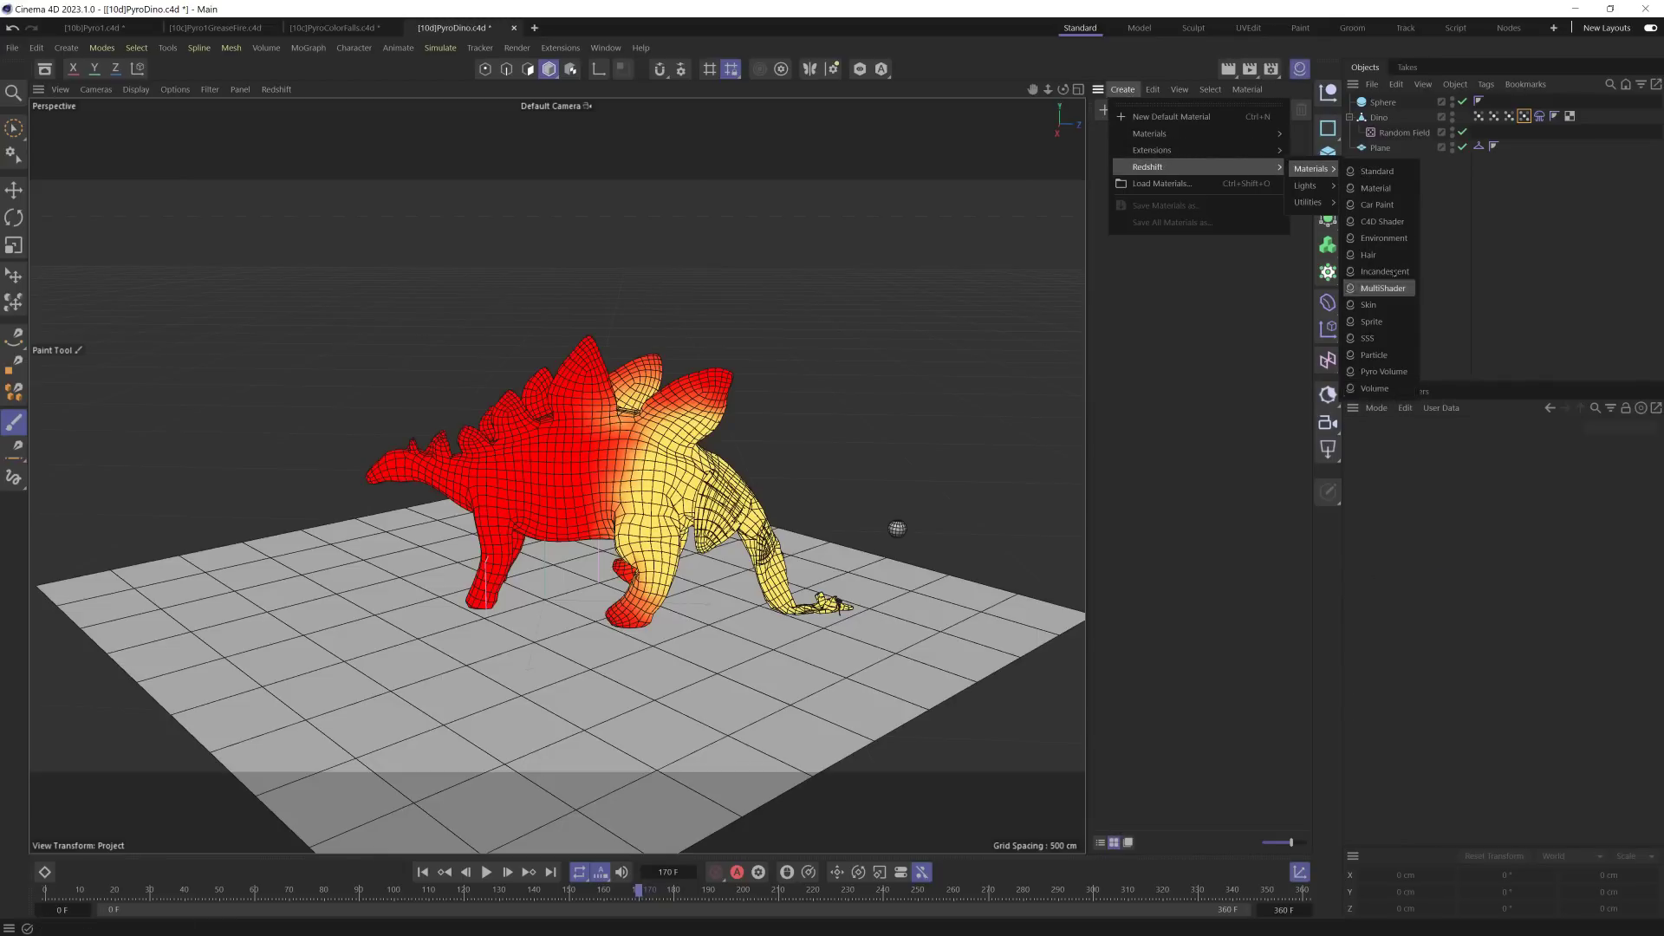
pyautogui.click(1377, 172)
pyautogui.moveTo(1111, 147); pyautogui.dragTo(1381, 118)
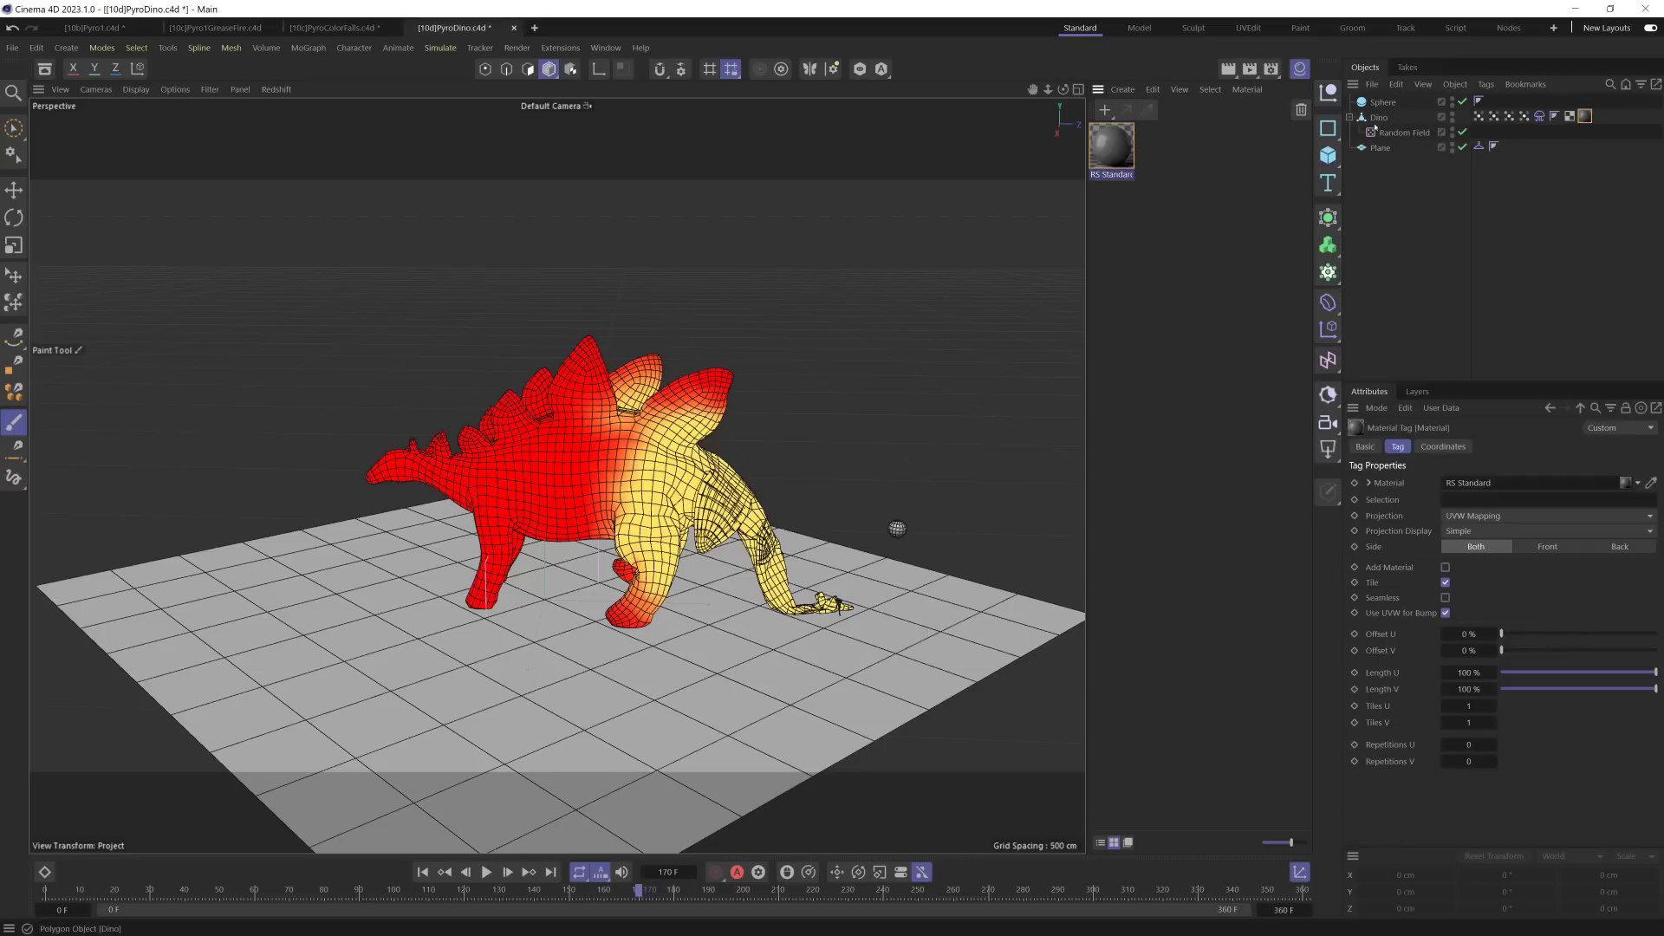
# Step: Add a Vertex Attribute node beside RS Standard in the Node Editor
pyautogui.doubleClick(1109, 163)
pyautogui.doubleClick(823, 358)
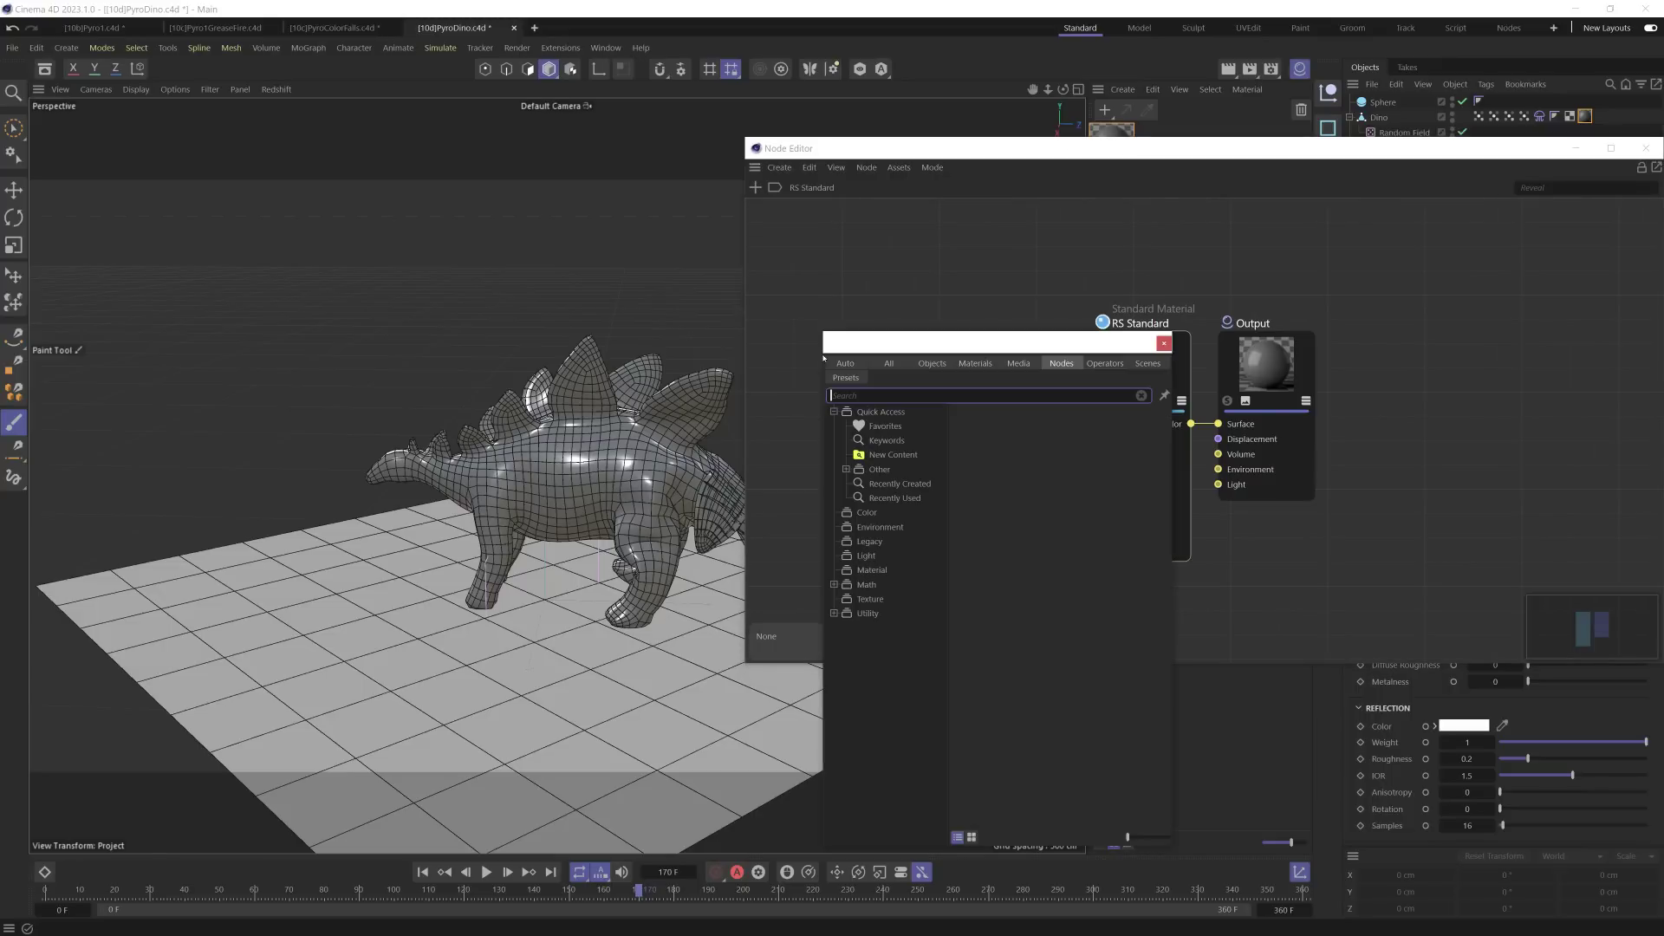
pyautogui.write('vet')
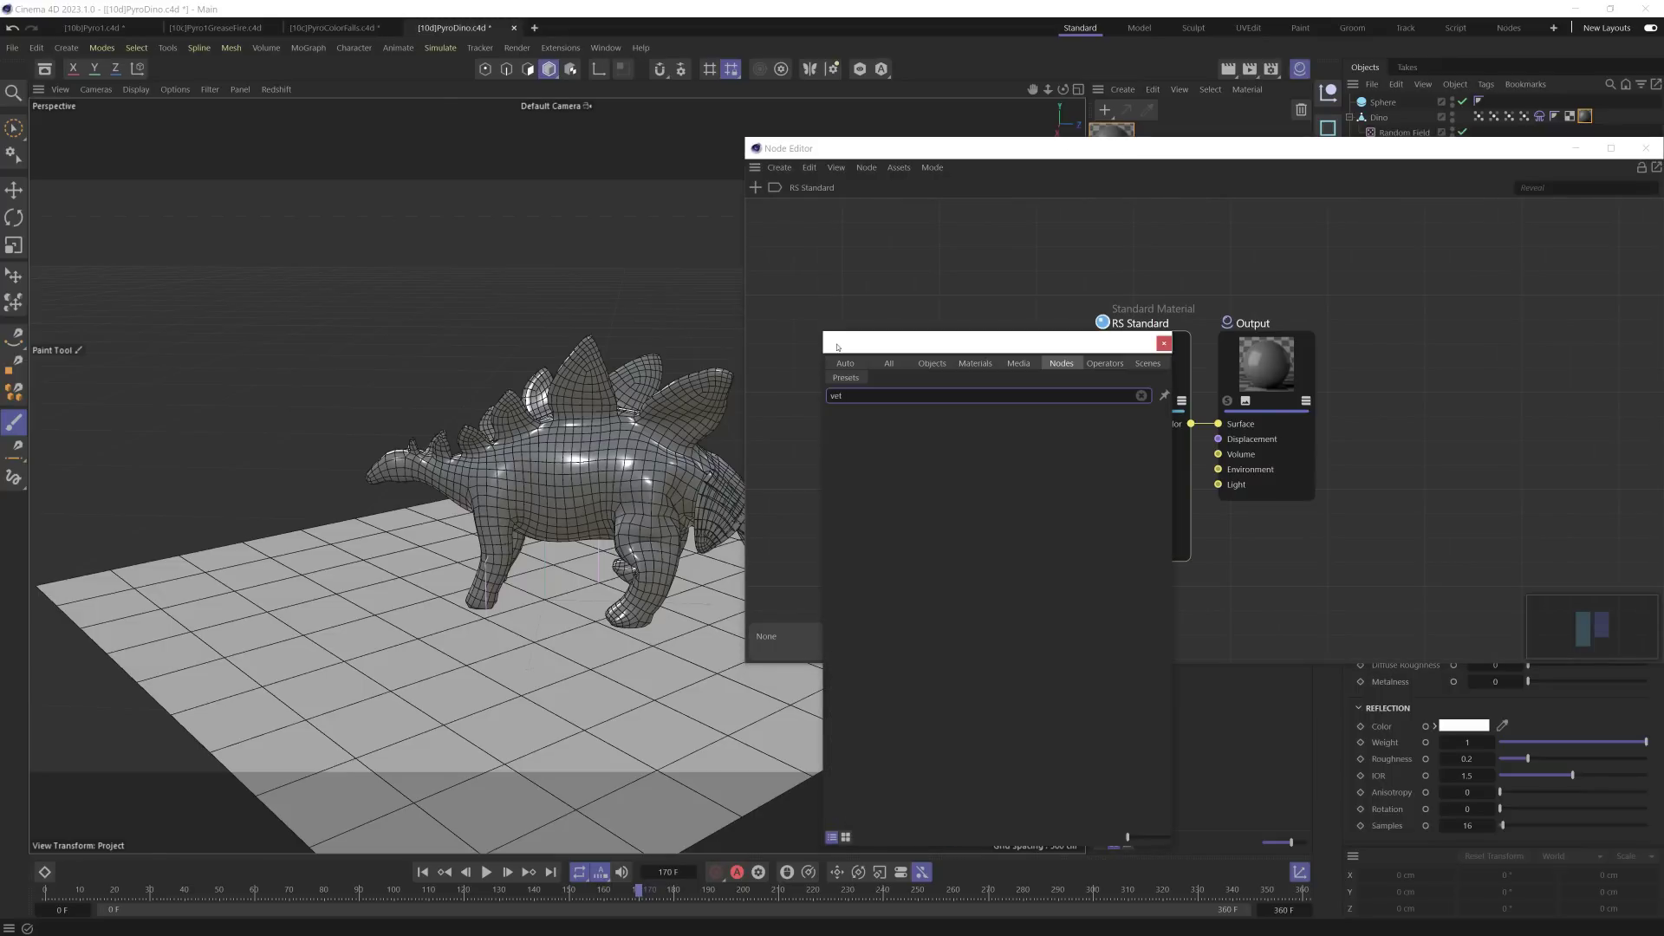
pyautogui.press('BackSpace')
pyautogui.moveTo(874, 423); pyautogui.dragTo(885, 335)
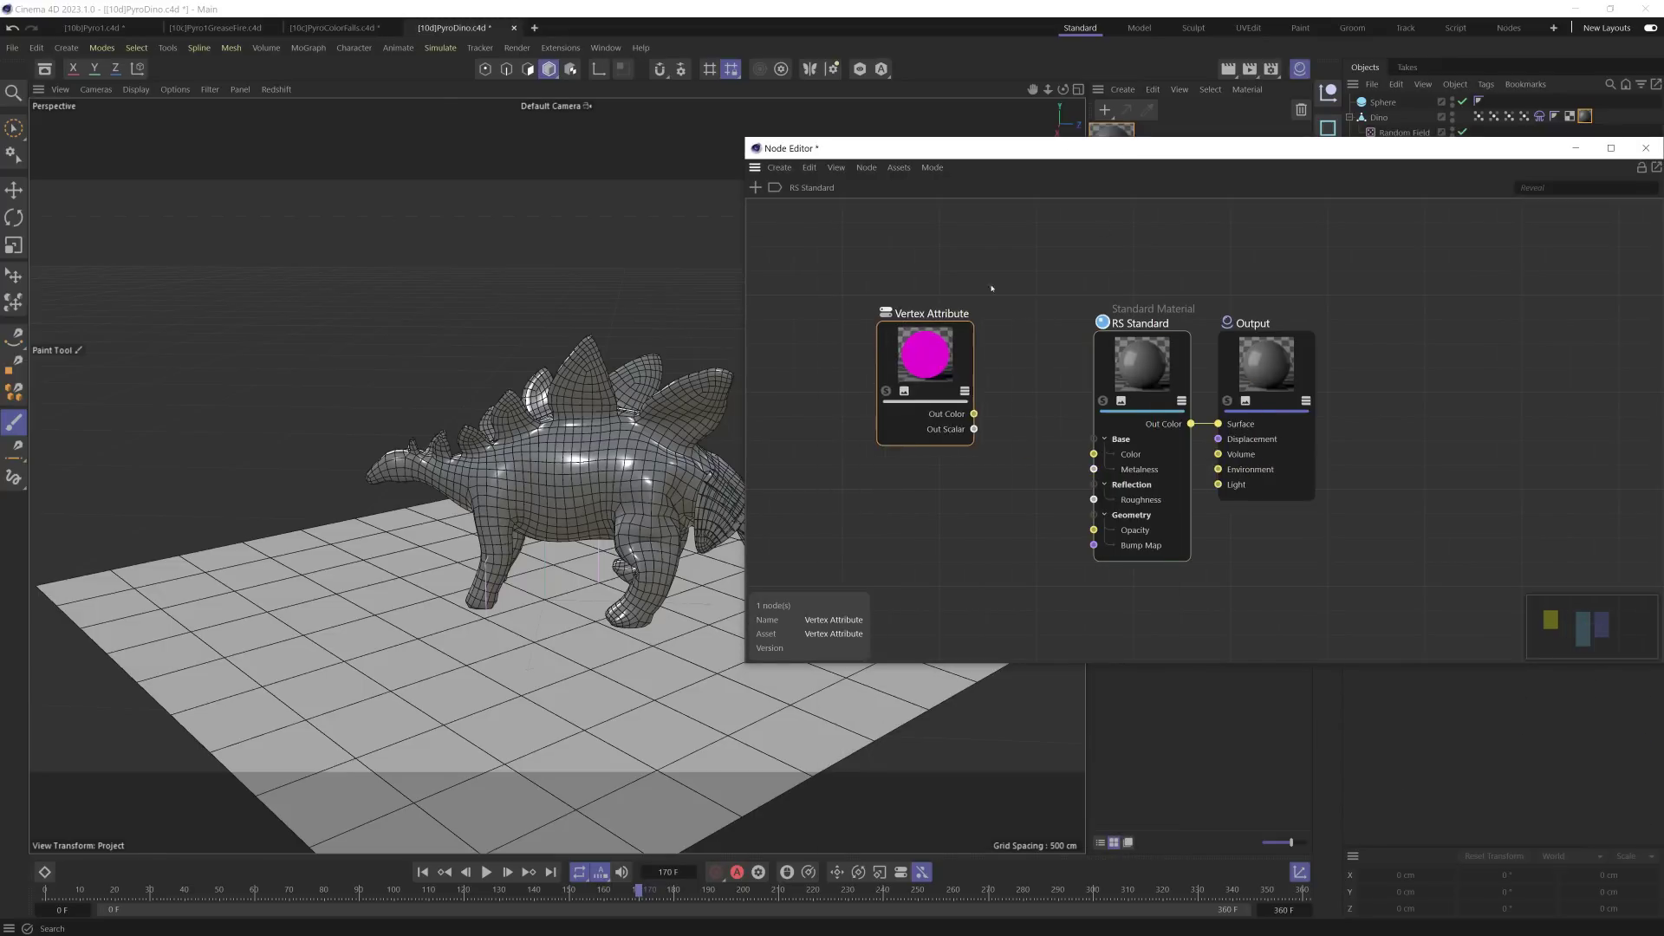
pyautogui.moveTo(1186, 152); pyautogui.dragTo(680, 209)
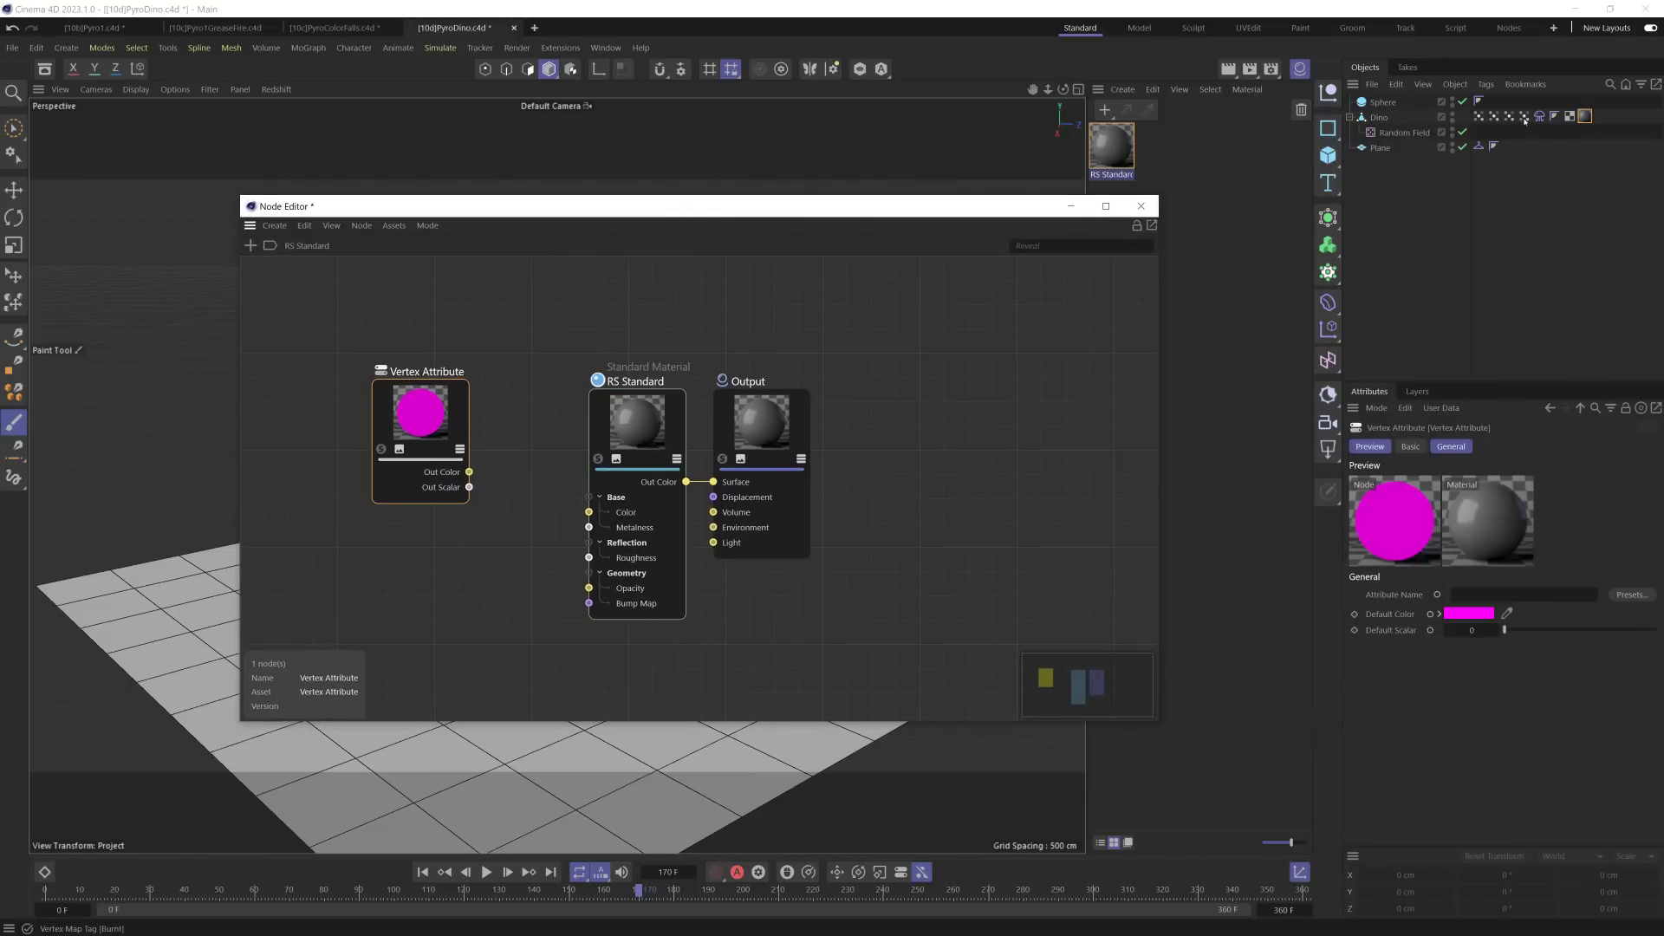
# Step: Set the node's Attribute Name to the Burnt map and wire Out Color into Color
pyautogui.moveTo(1525, 118); pyautogui.dragTo(1524, 612)
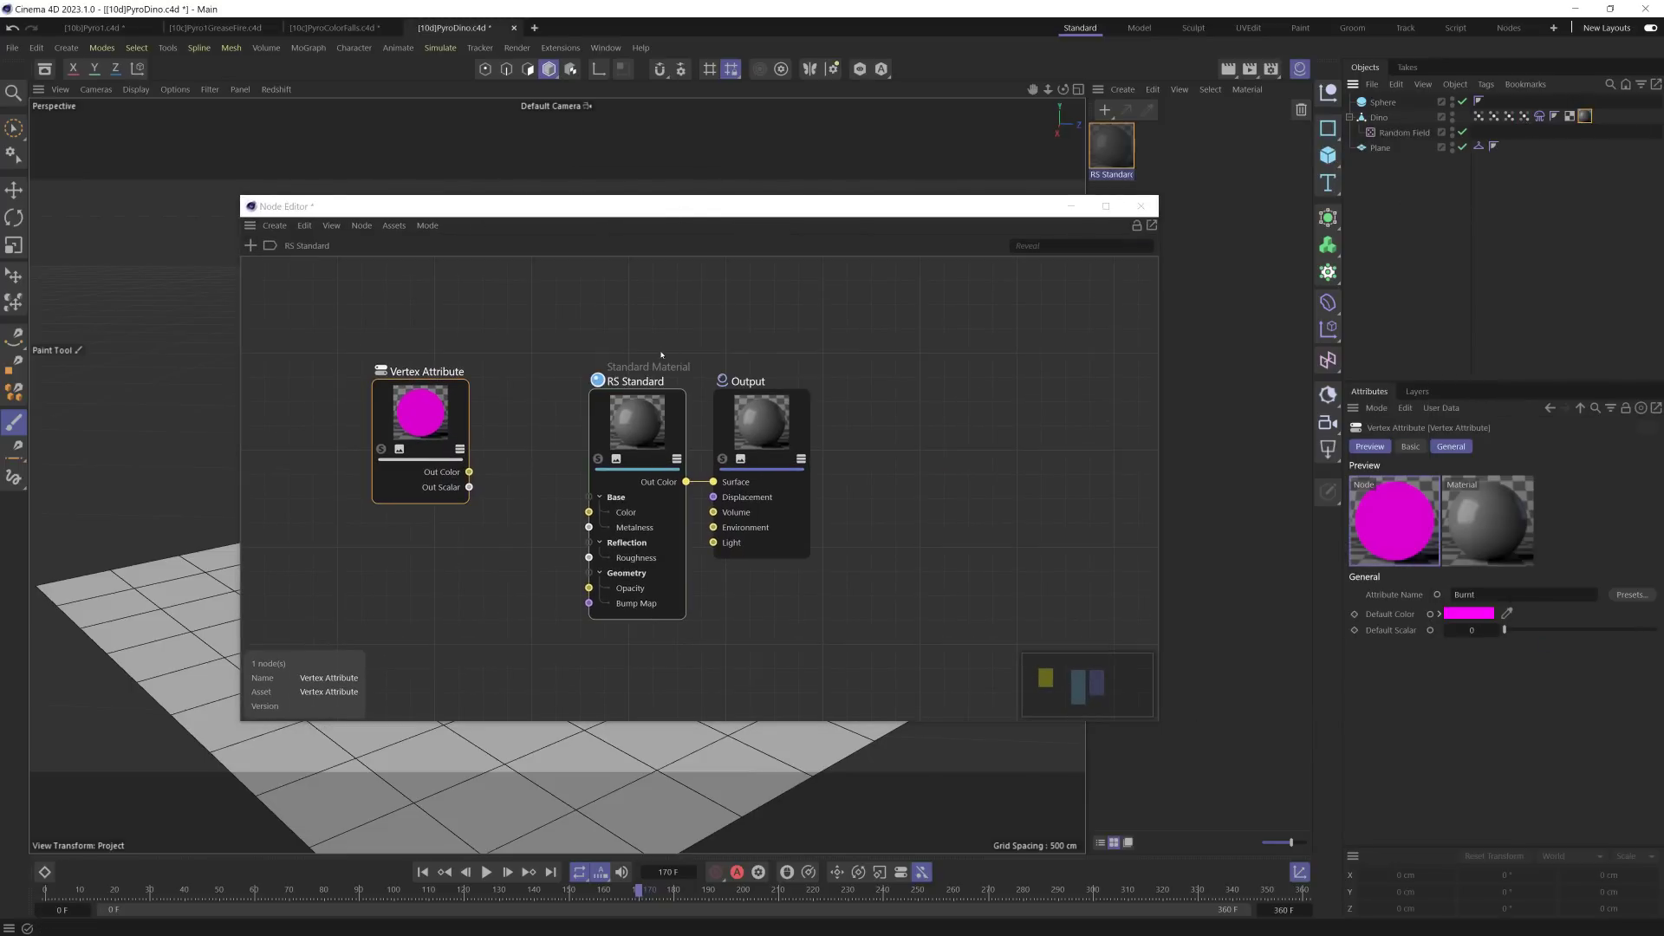
pyautogui.moveTo(693, 208); pyautogui.dragTo(855, 446)
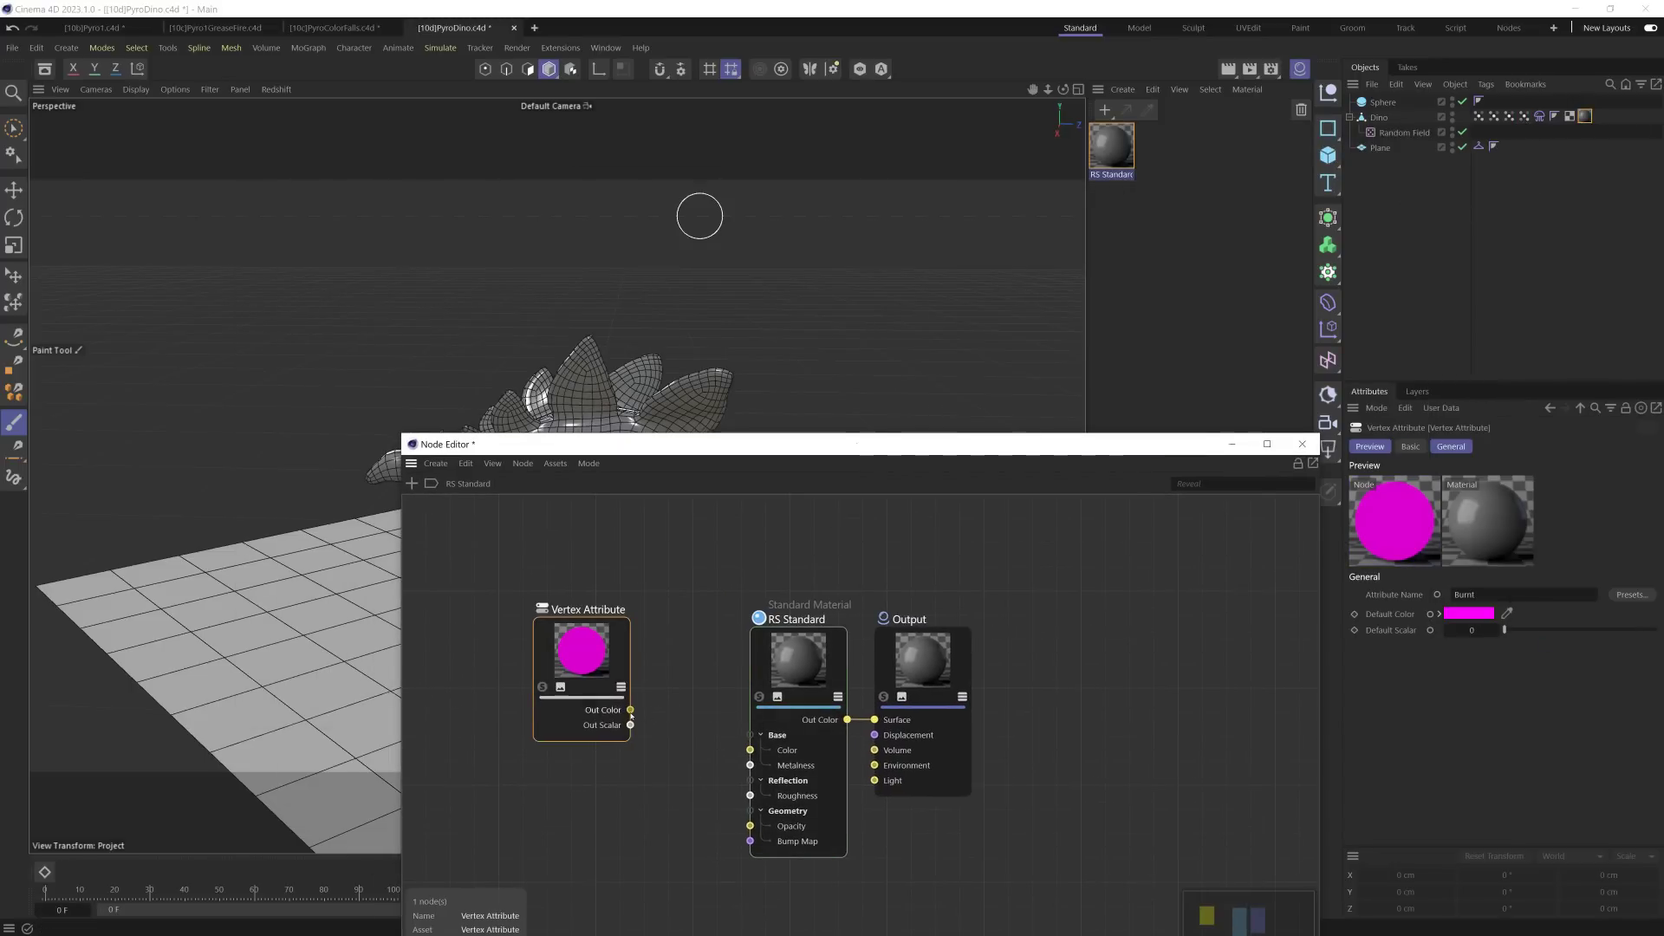
pyautogui.moveTo(630, 710); pyautogui.dragTo(749, 749)
pyautogui.moveTo(736, 444)
pyautogui.mouseDown()
pyautogui.moveTo(736, 667)
pyautogui.moveTo(727, 612)
pyautogui.mouseUp()
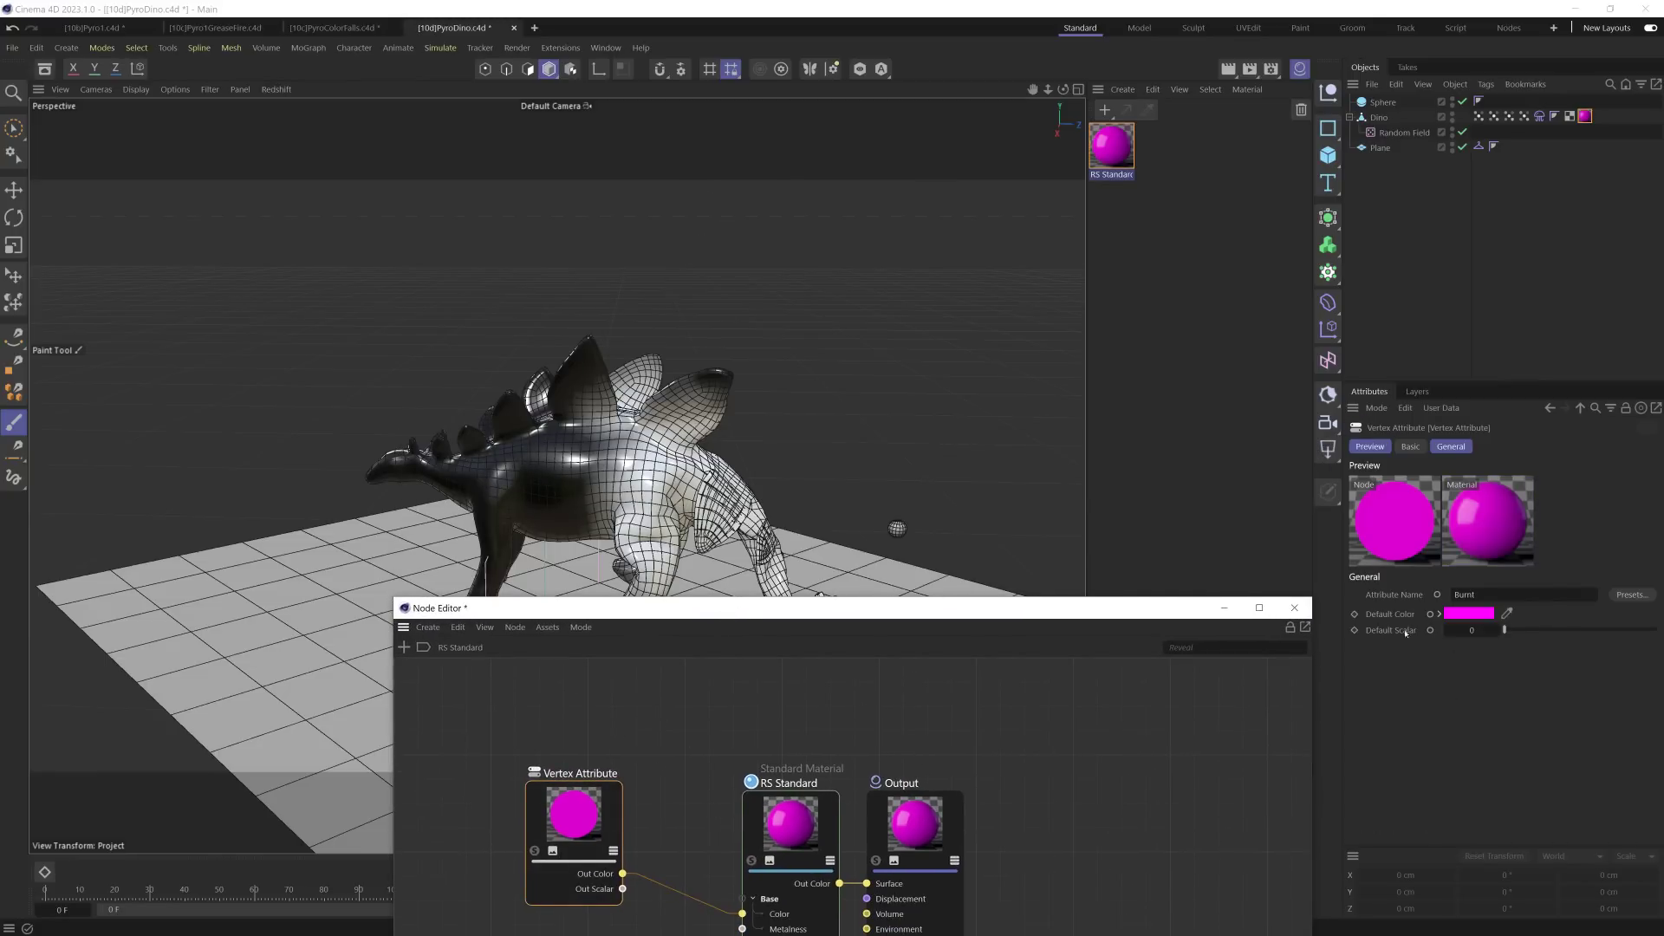
# Step: Add a Noise Remap modifier layer to the Burnt vertex map's fields
pyautogui.click(1524, 117)
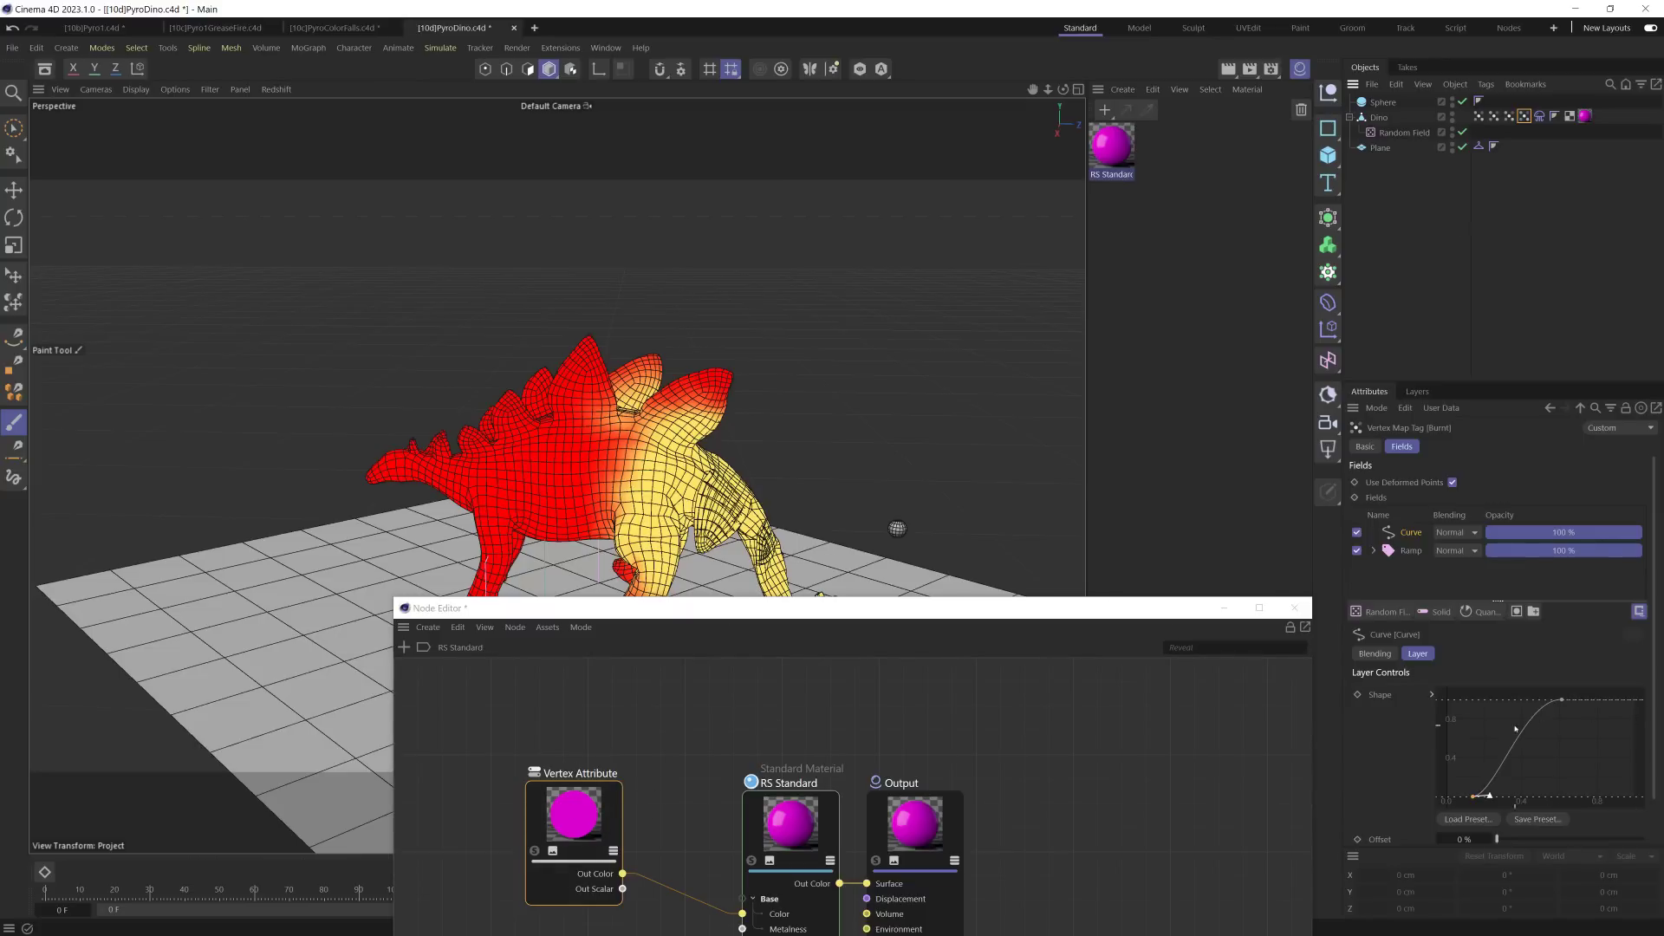
pyautogui.click(1482, 611)
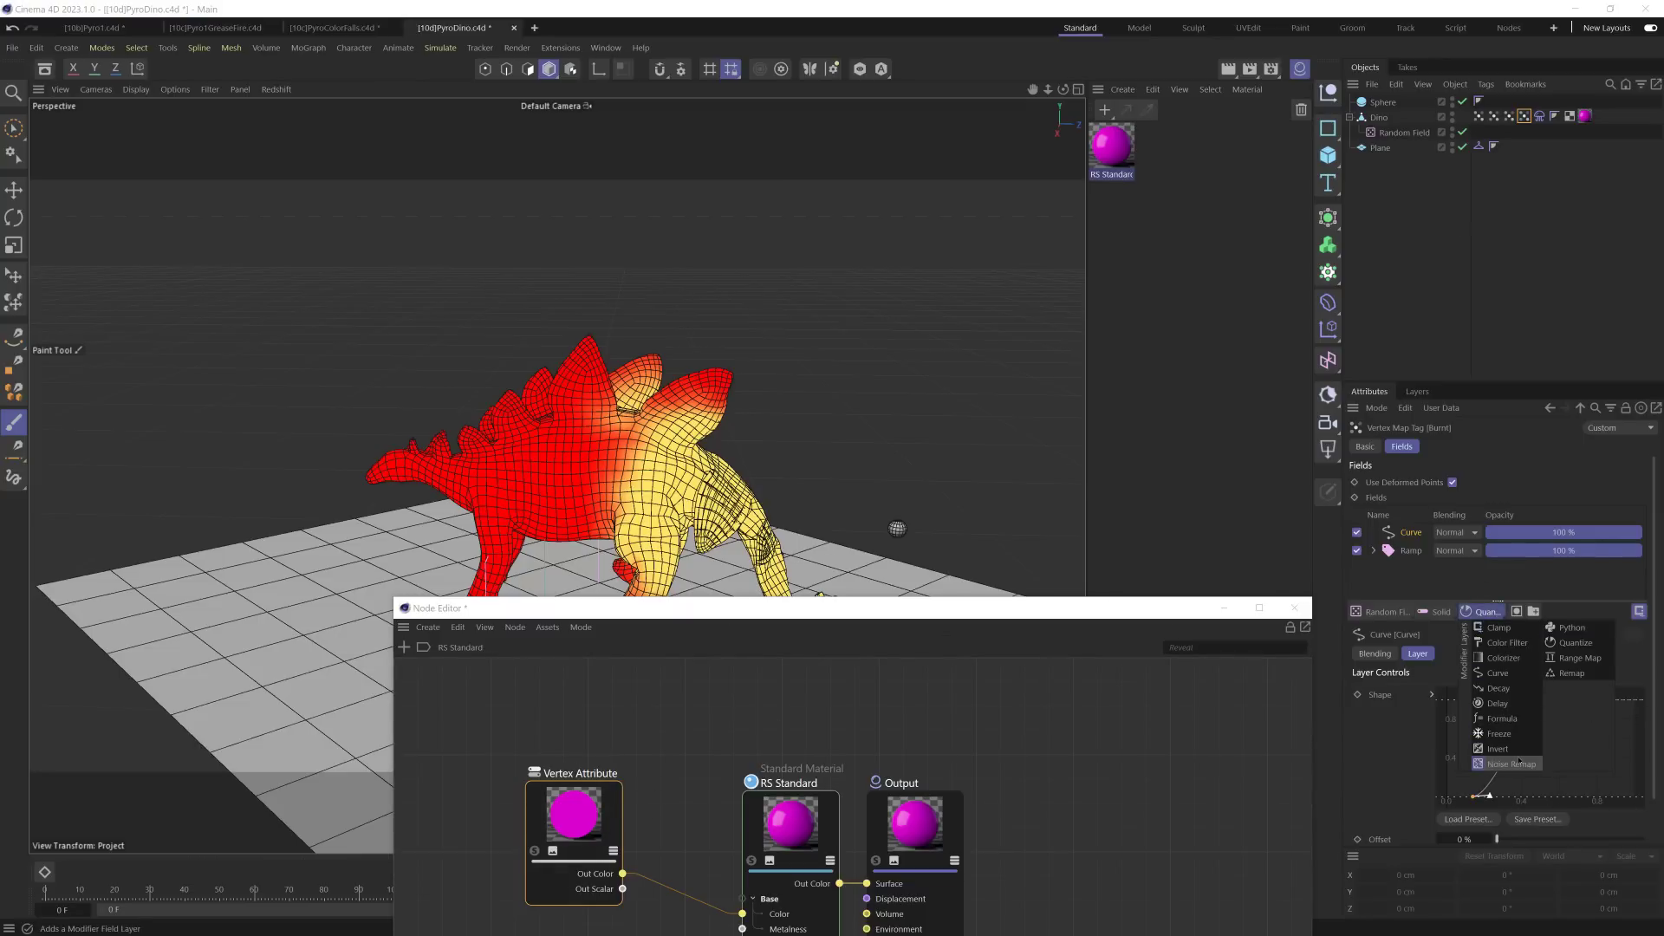
pyautogui.click(1518, 760)
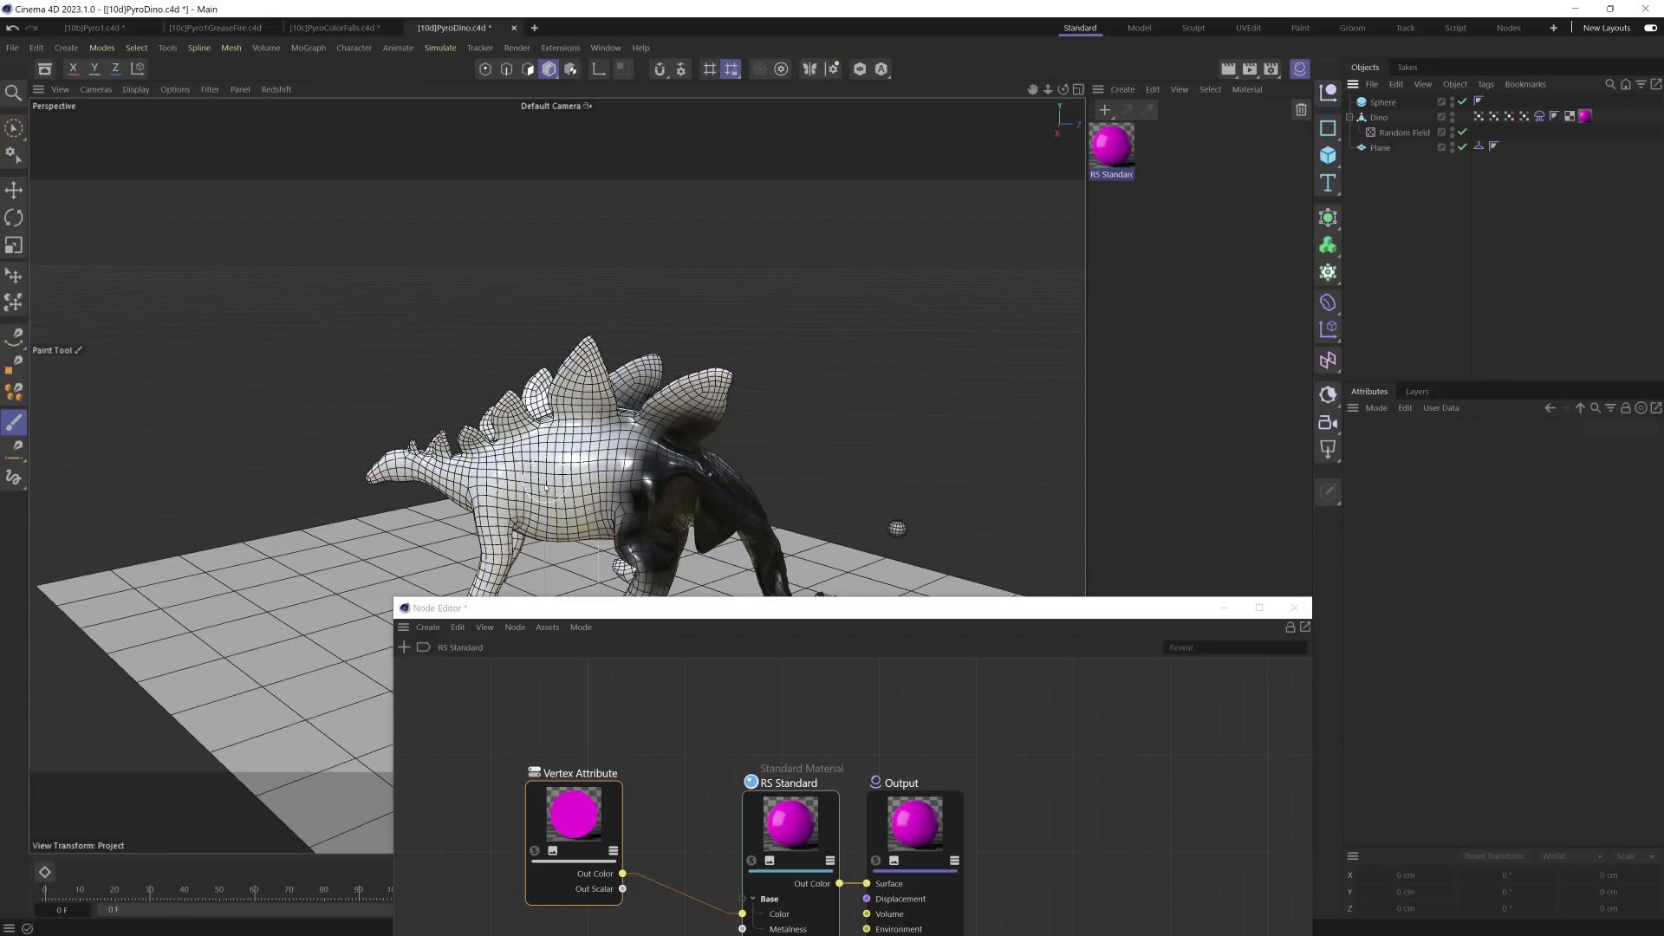
# Step: Close the Node Editor, replay the collapse to frame 300, rewind to 0, and save
pyautogui.click(1294, 608)
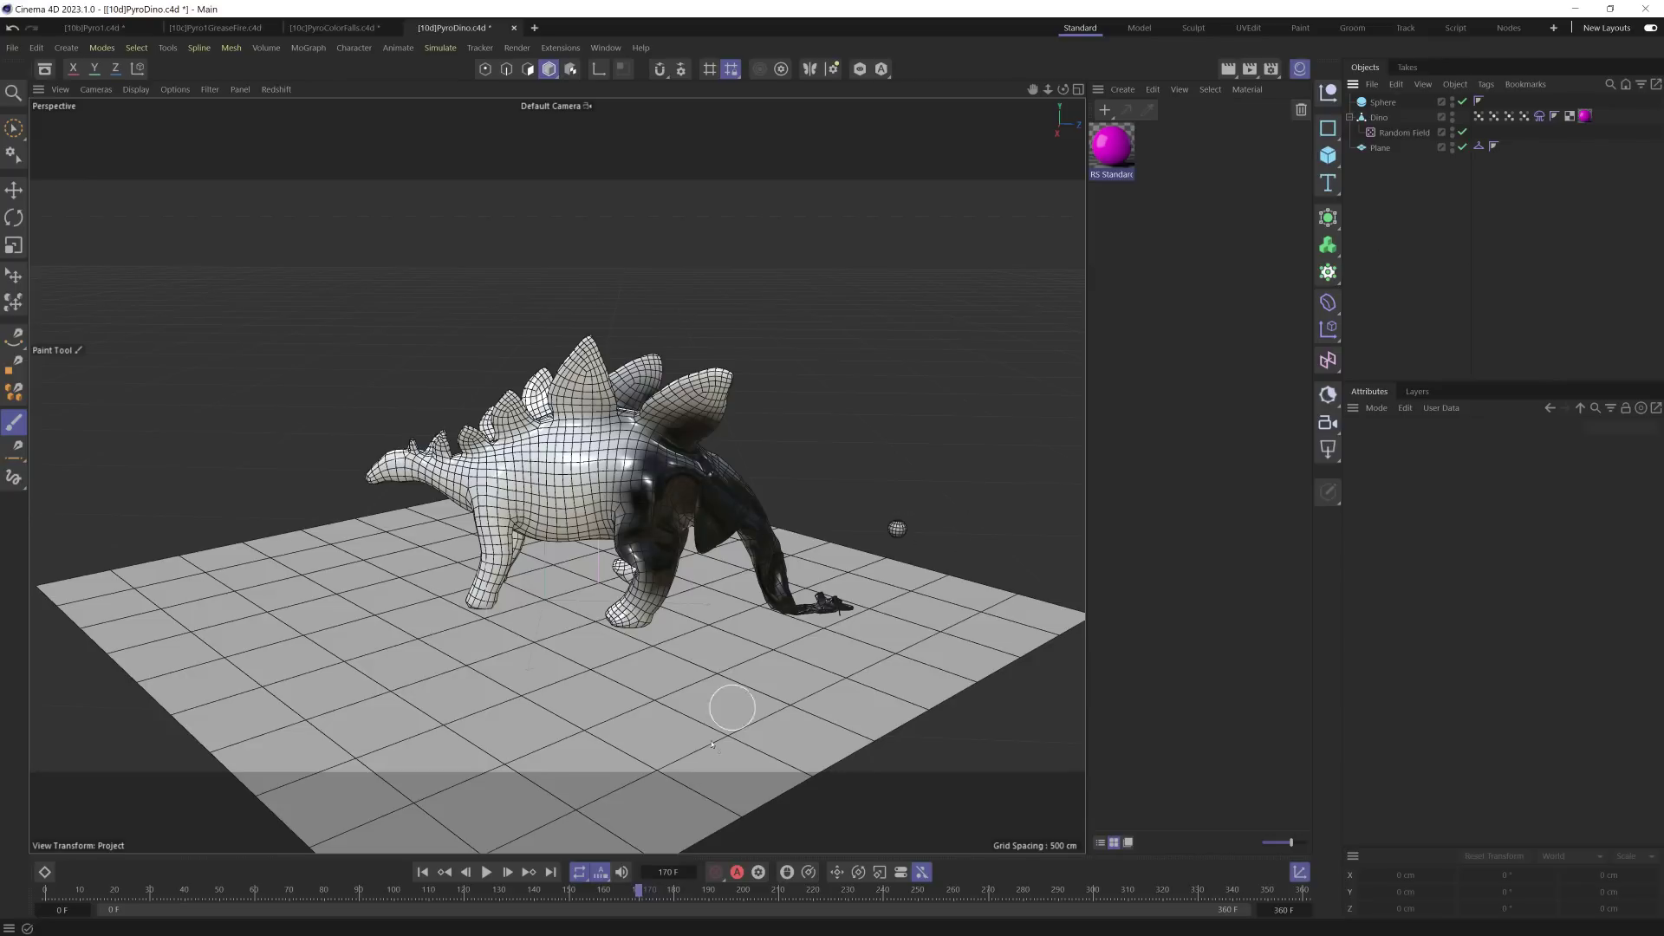
pyautogui.click(422, 871)
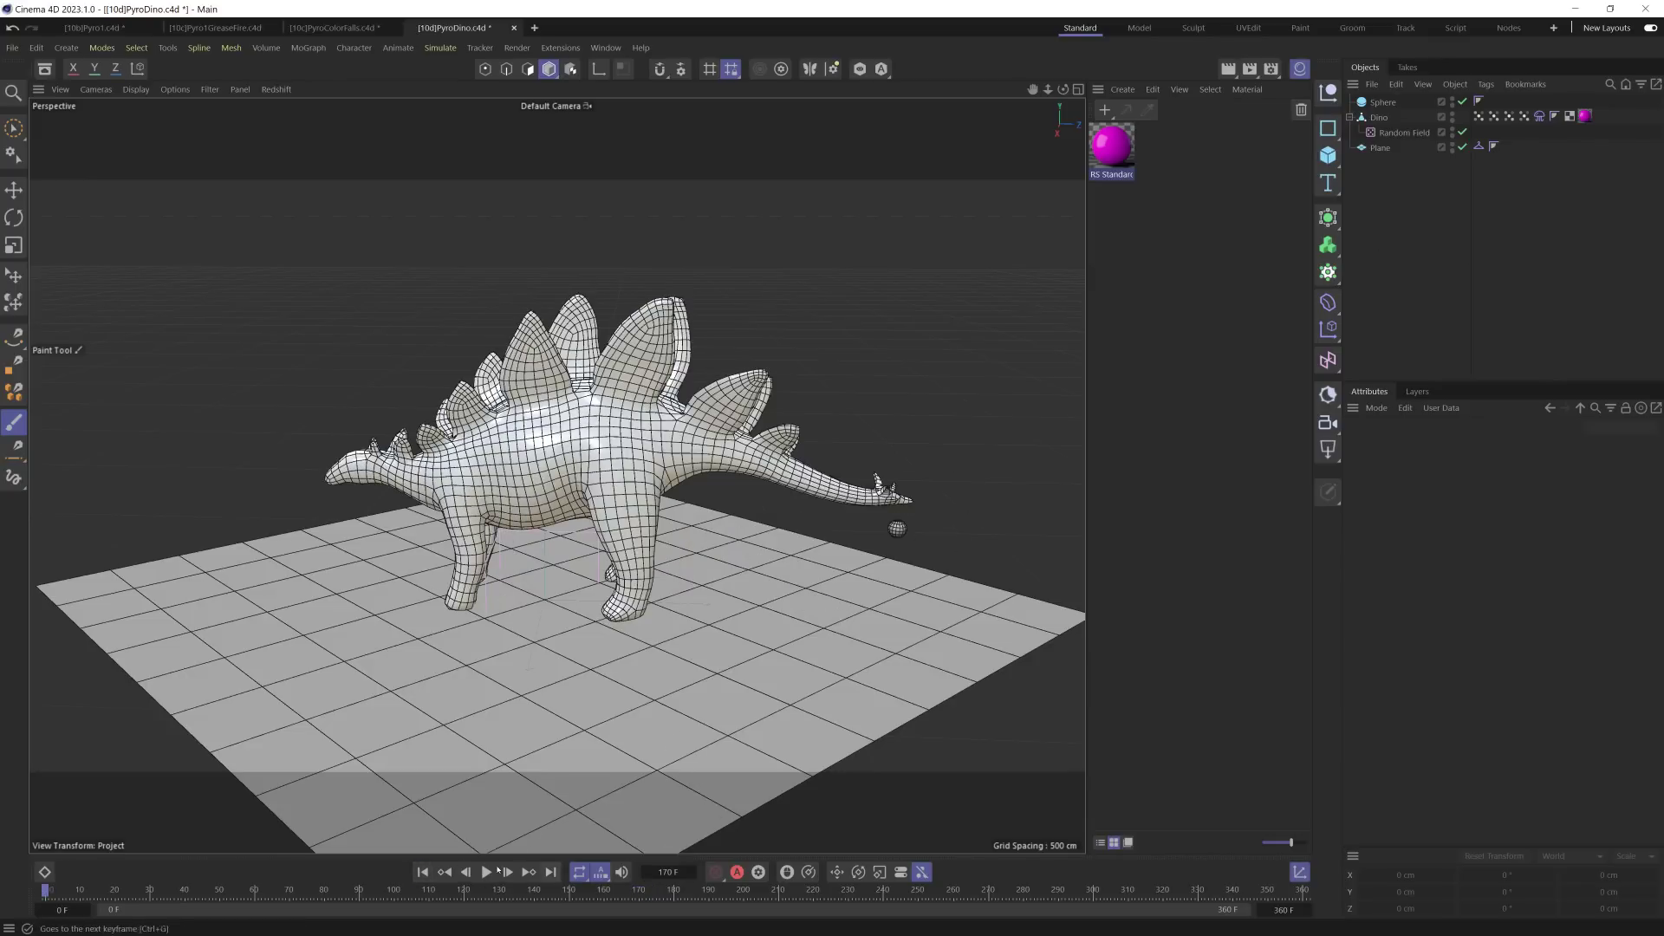
pyautogui.click(497, 871)
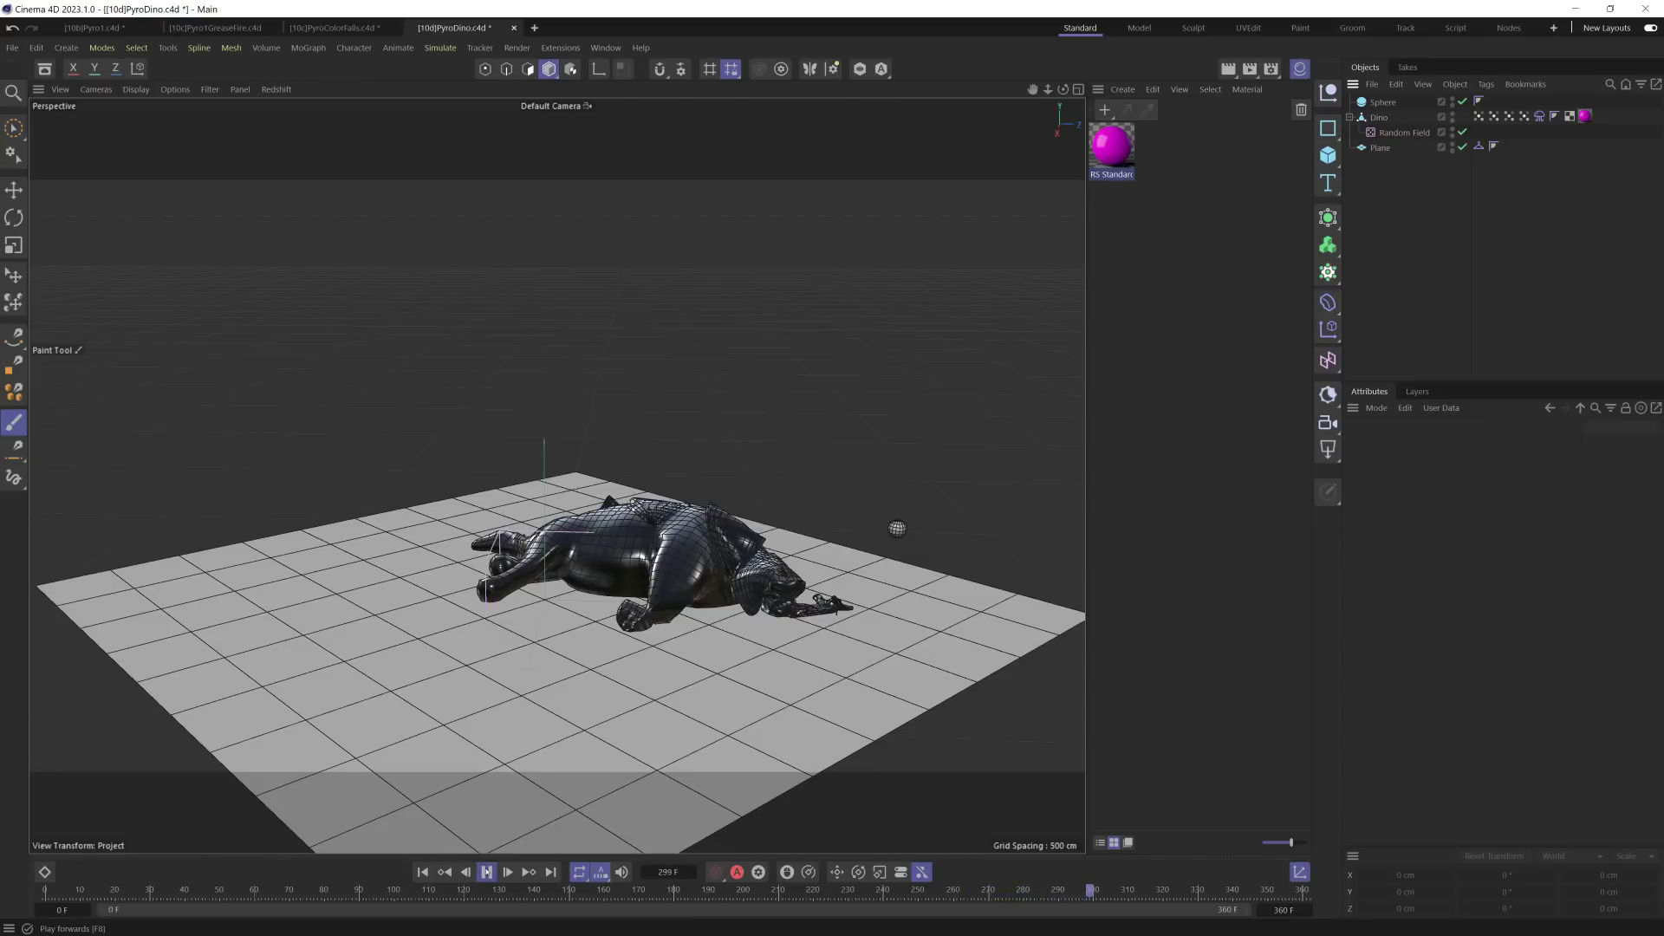
pyautogui.click(486, 872)
pyautogui.click(424, 872)
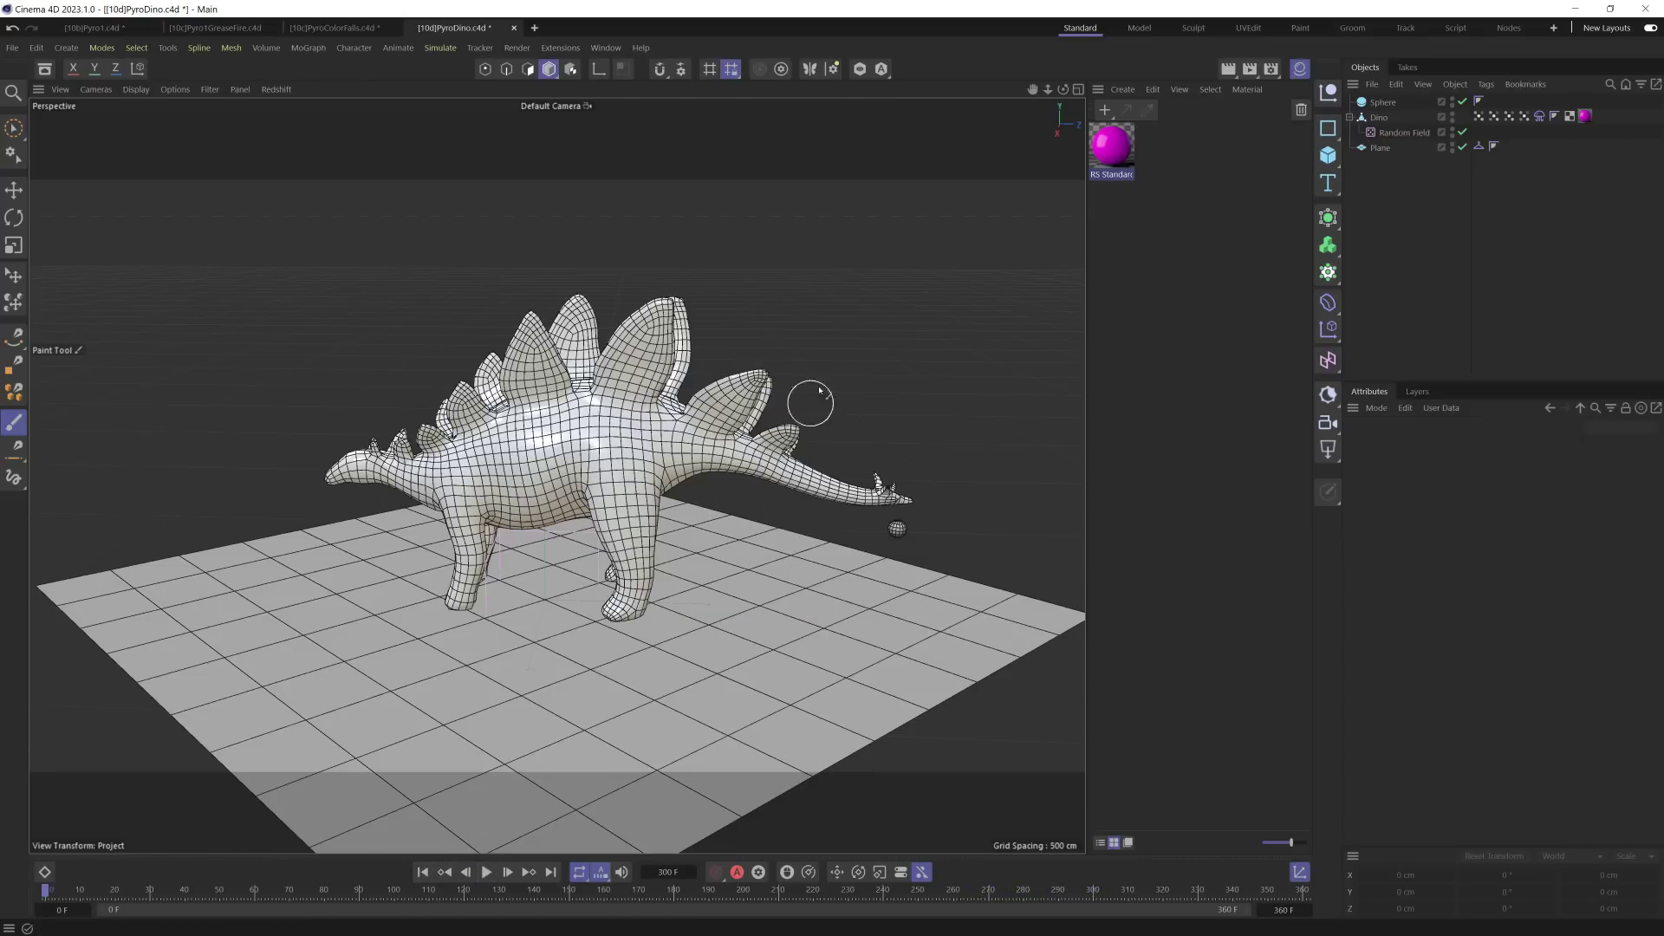
pyautogui.hotkey('ctrl', 's')
# Step: Hide the Material Manager, collapse Dino, and give it a Pyro simulation tag
pyautogui.click(1300, 68)
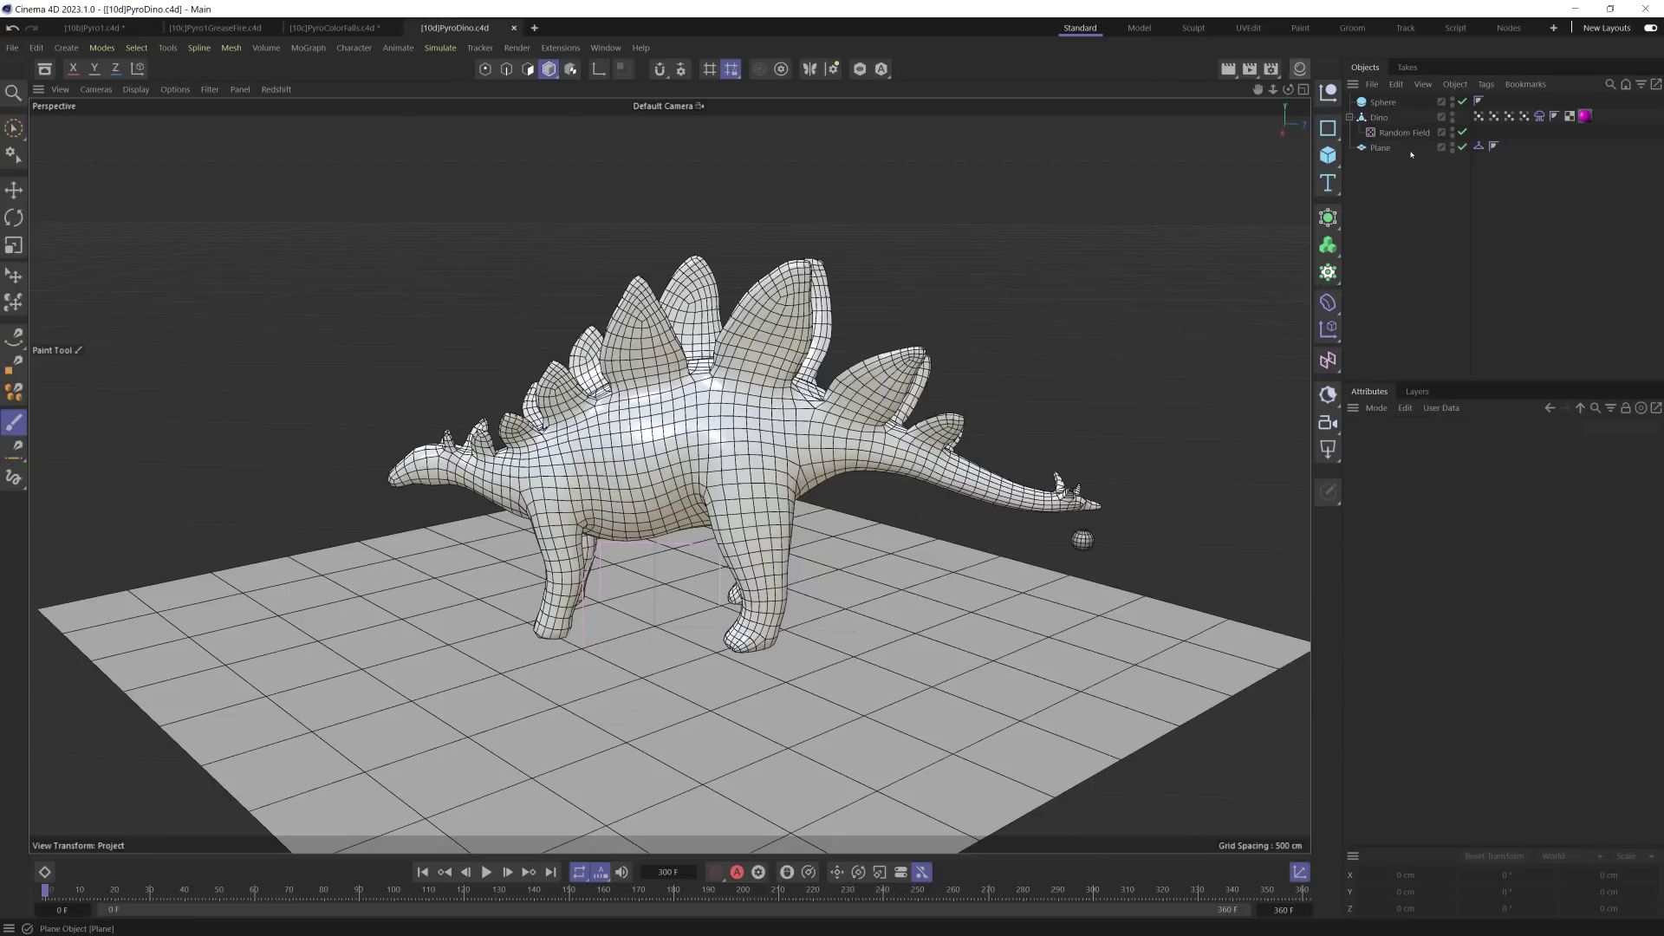
pyautogui.click(1349, 118)
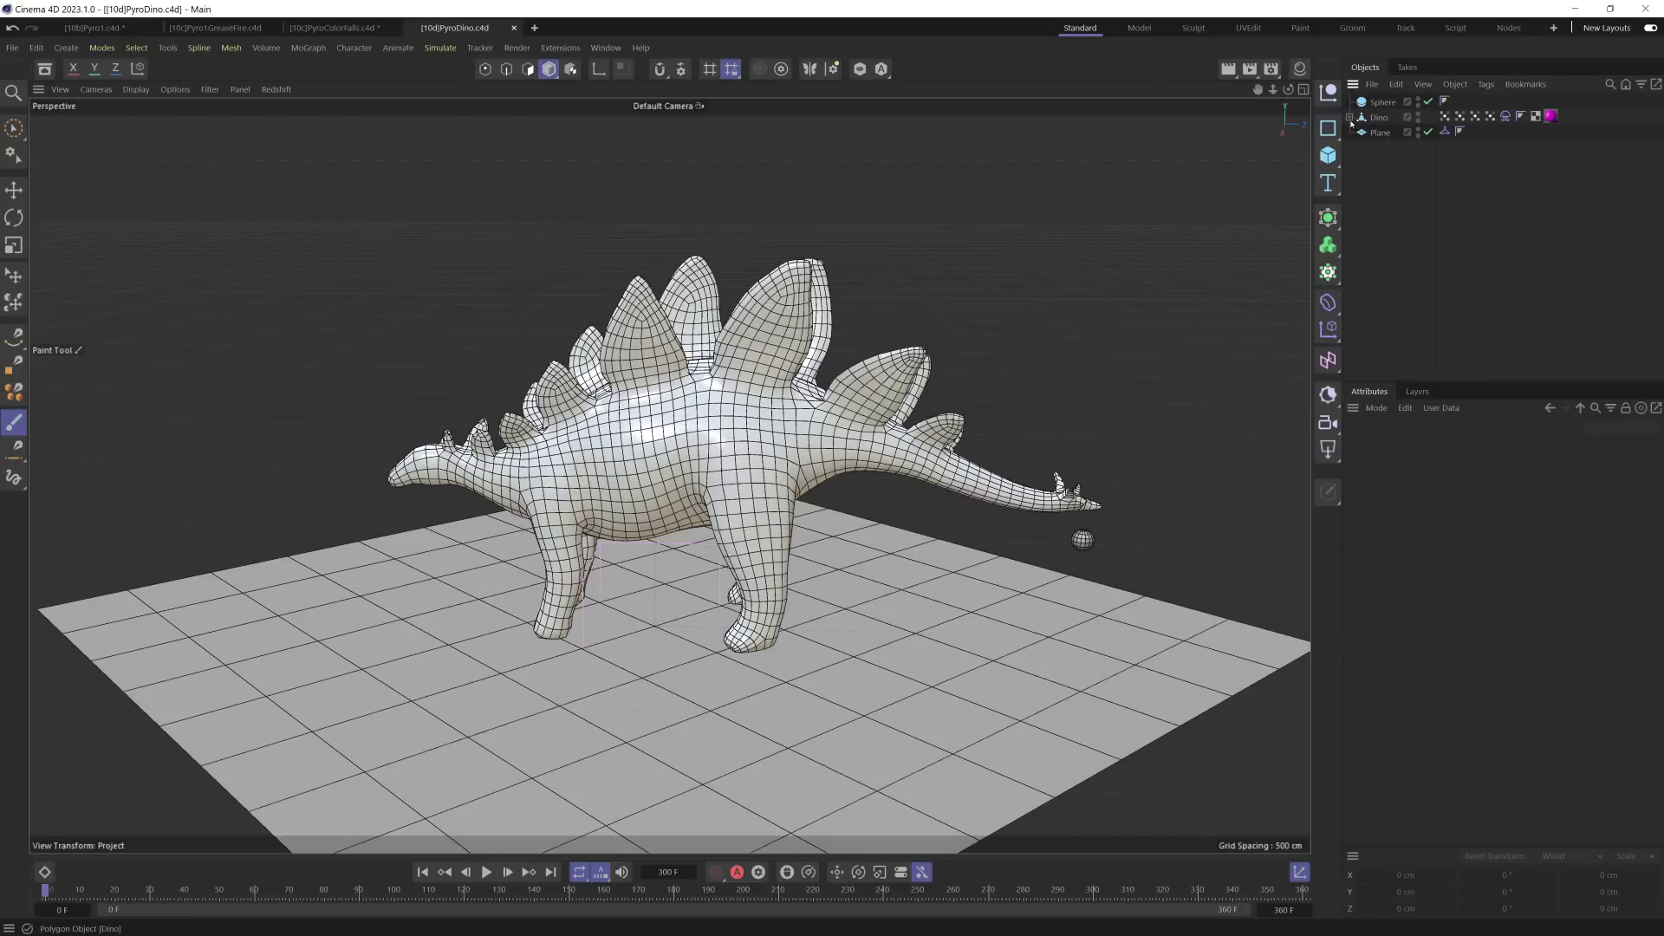
pyautogui.rightClick(1370, 122)
pyautogui.moveTo(1421, 355)
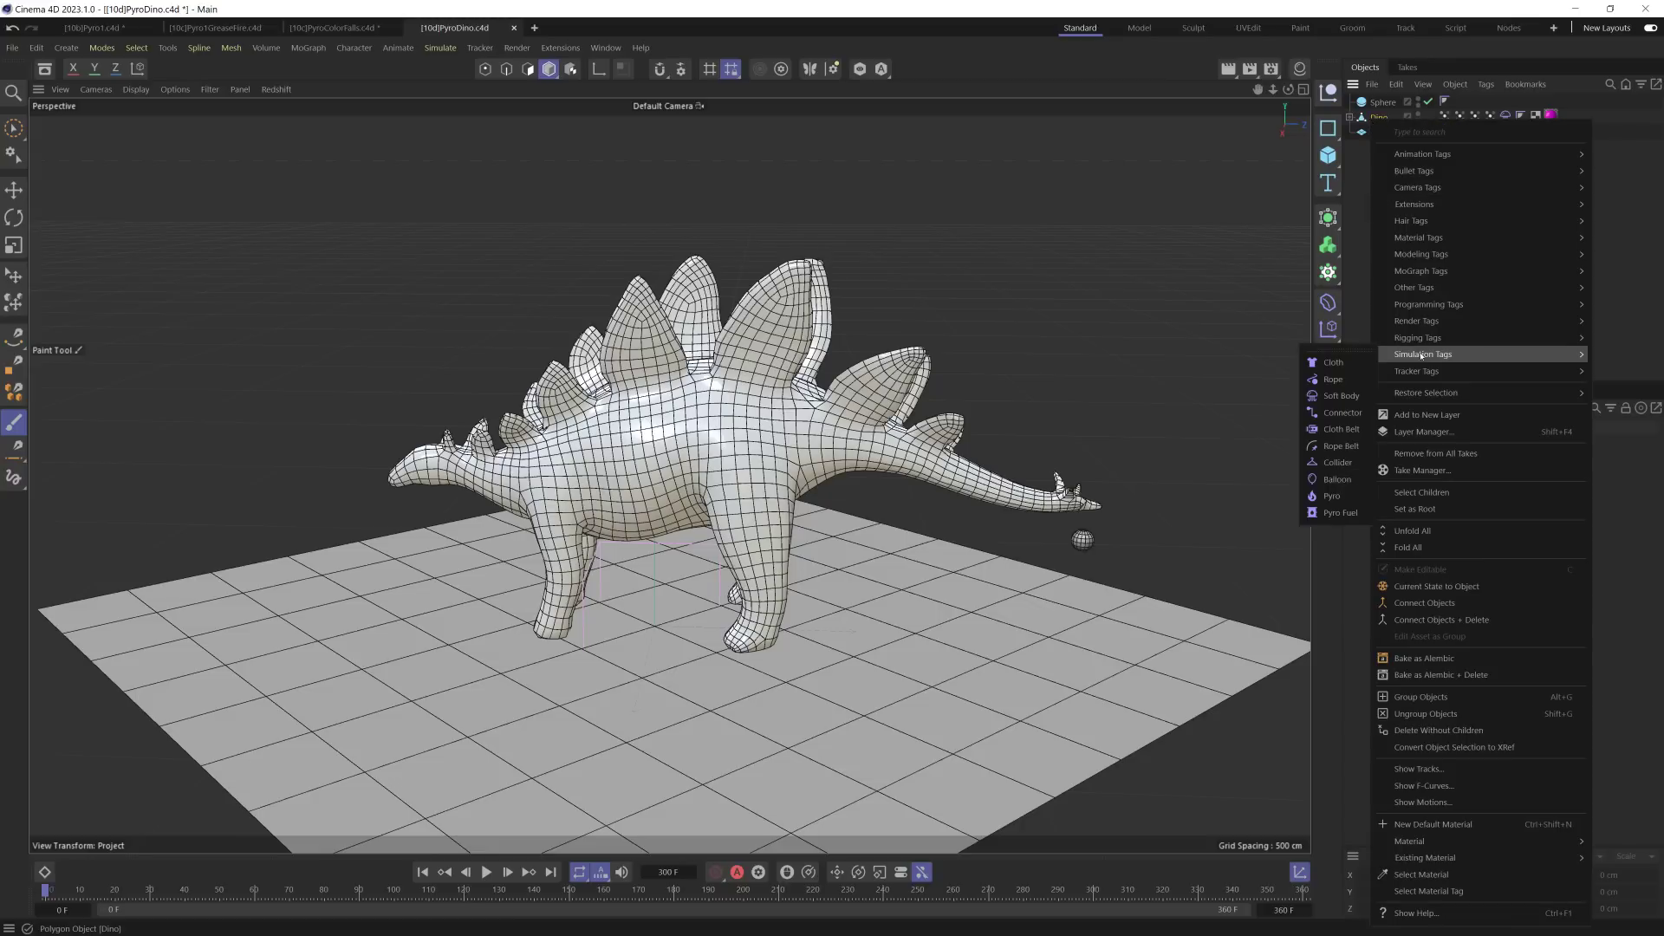
pyautogui.click(1331, 495)
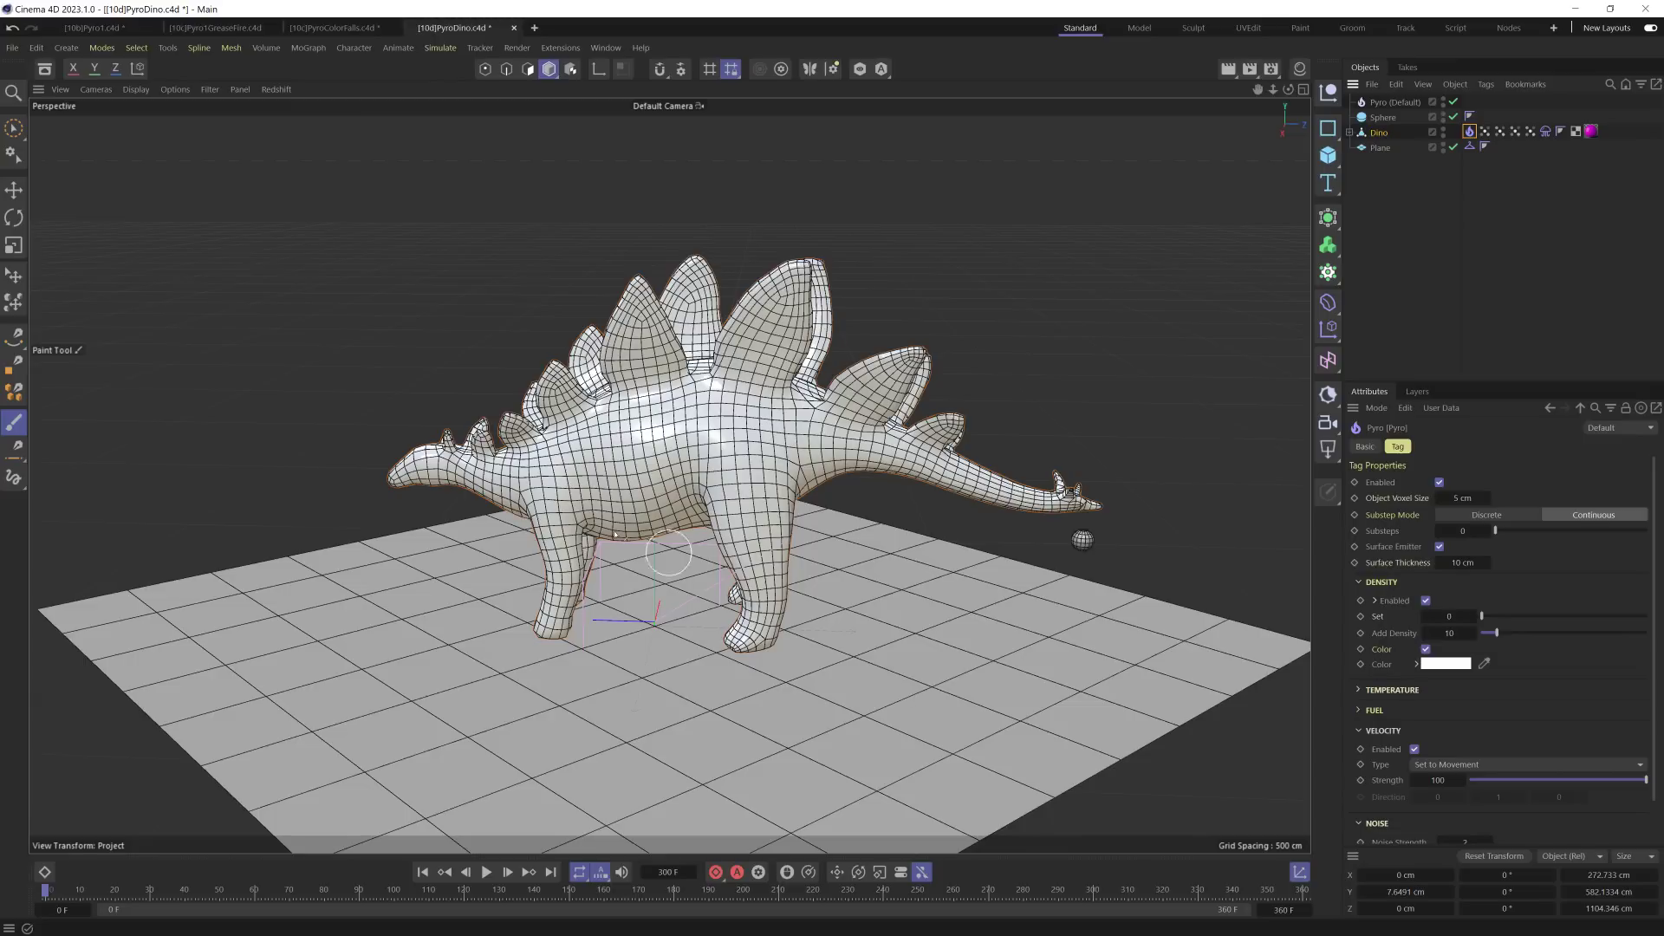
# Step: Turn off density on the Dino's Pyro tag, emit temperature from the Flame map with Add 0, and play
pyautogui.click(1426, 601)
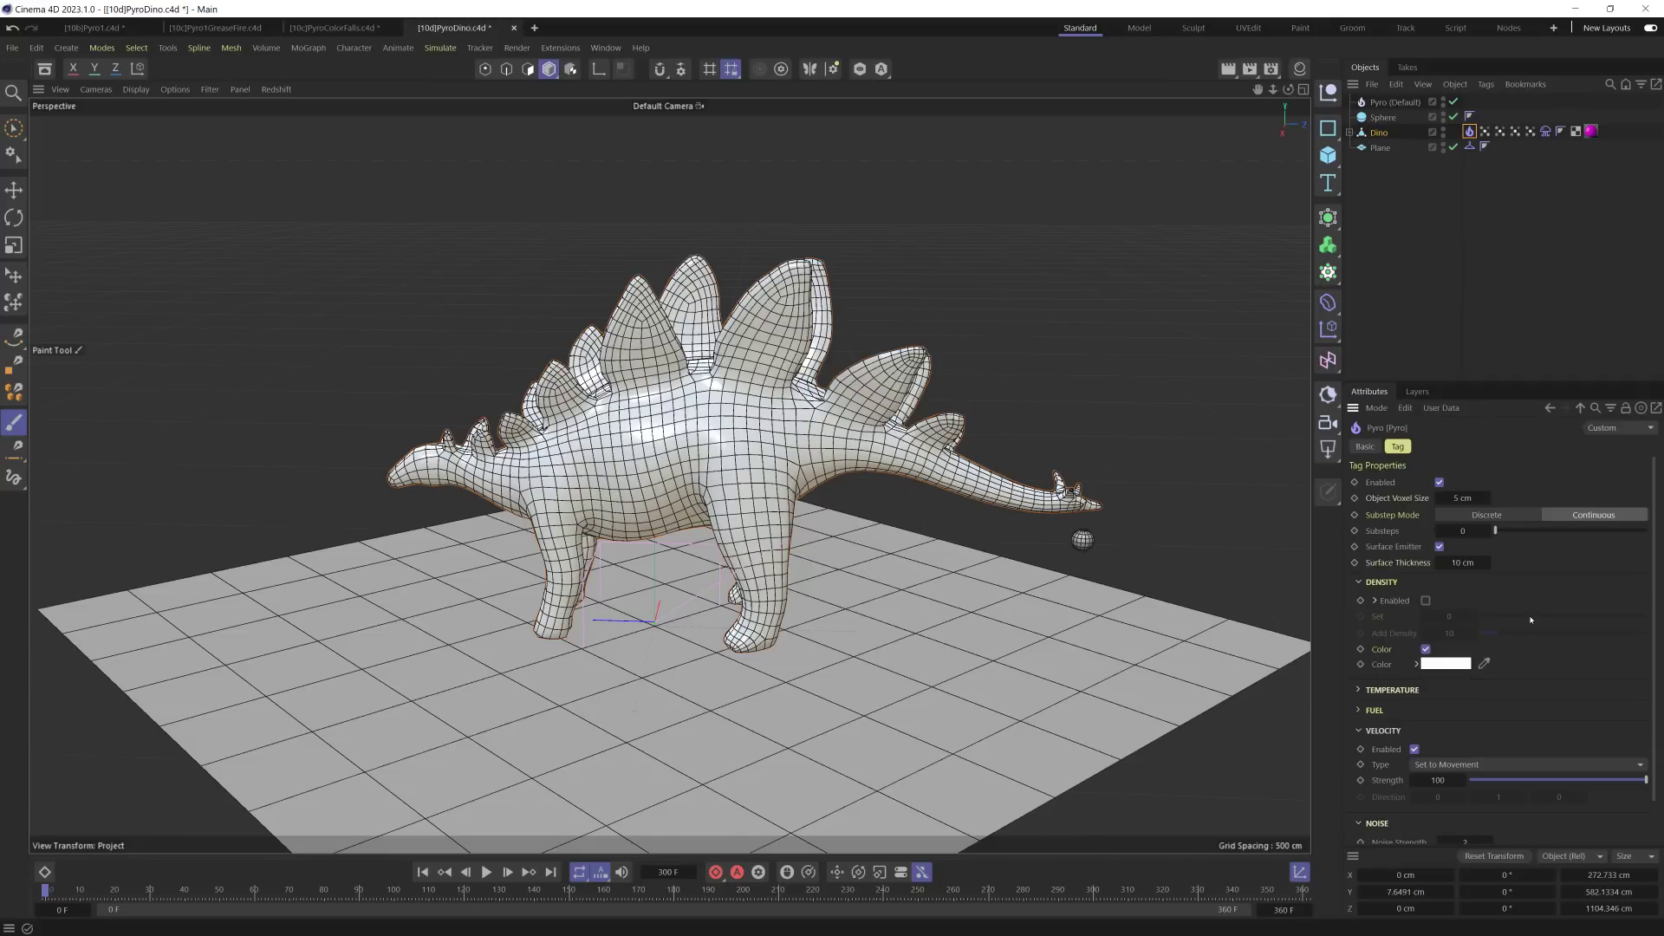
pyautogui.click(1406, 691)
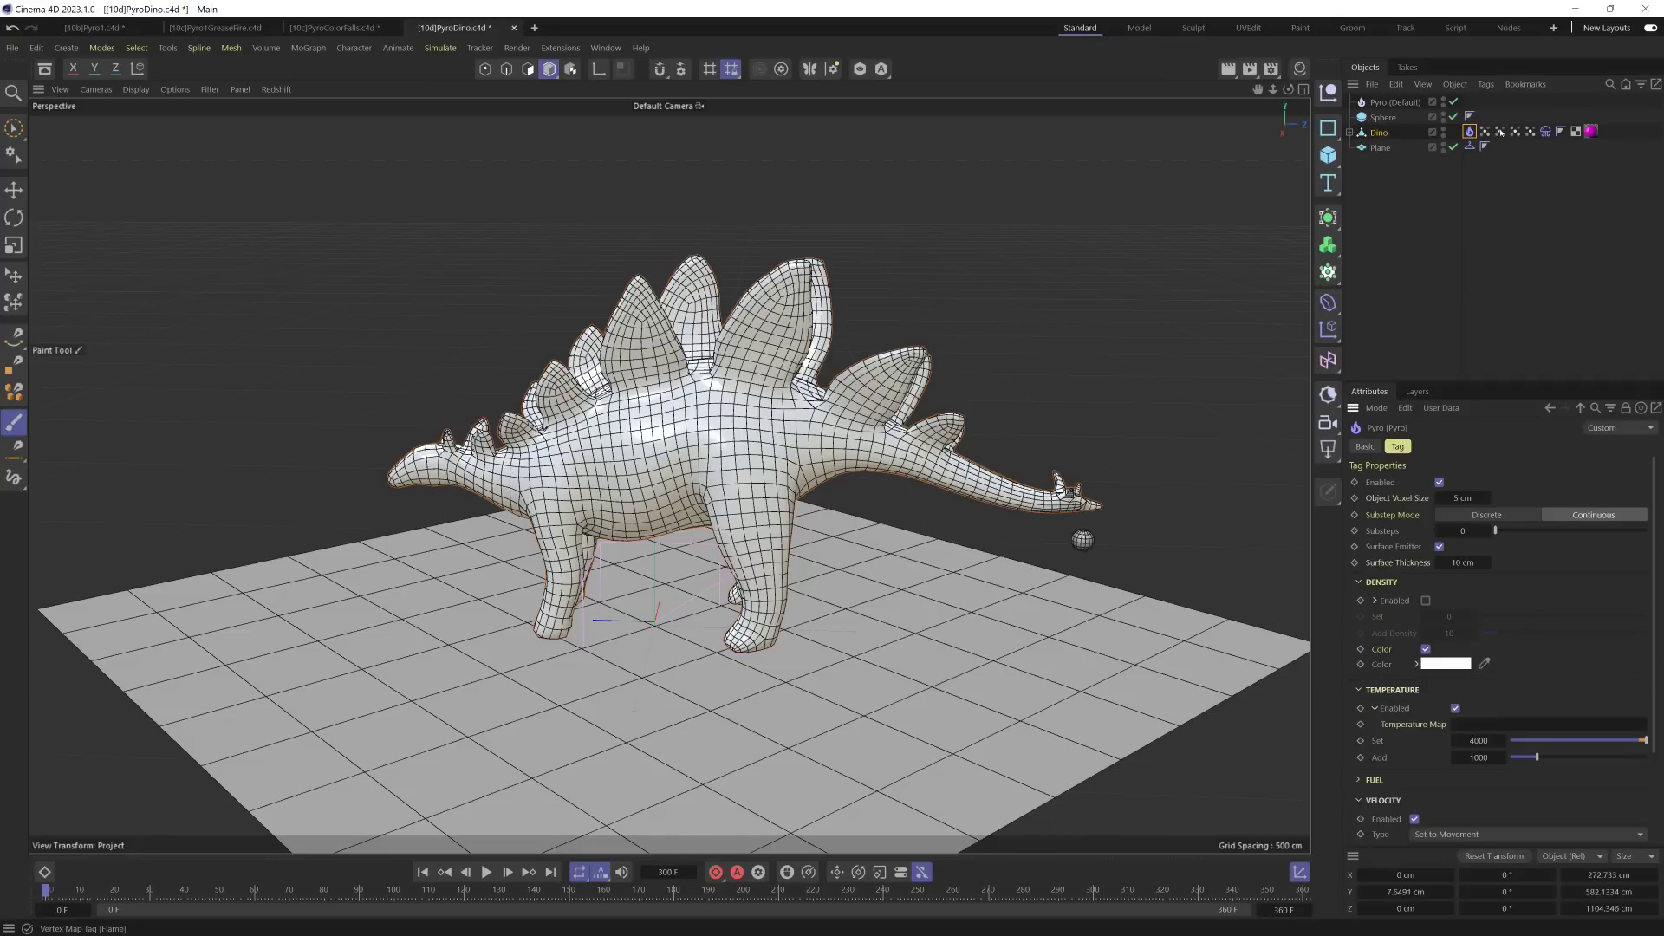
pyautogui.moveTo(1500, 131); pyautogui.dragTo(1394, 768)
pyautogui.click(487, 873)
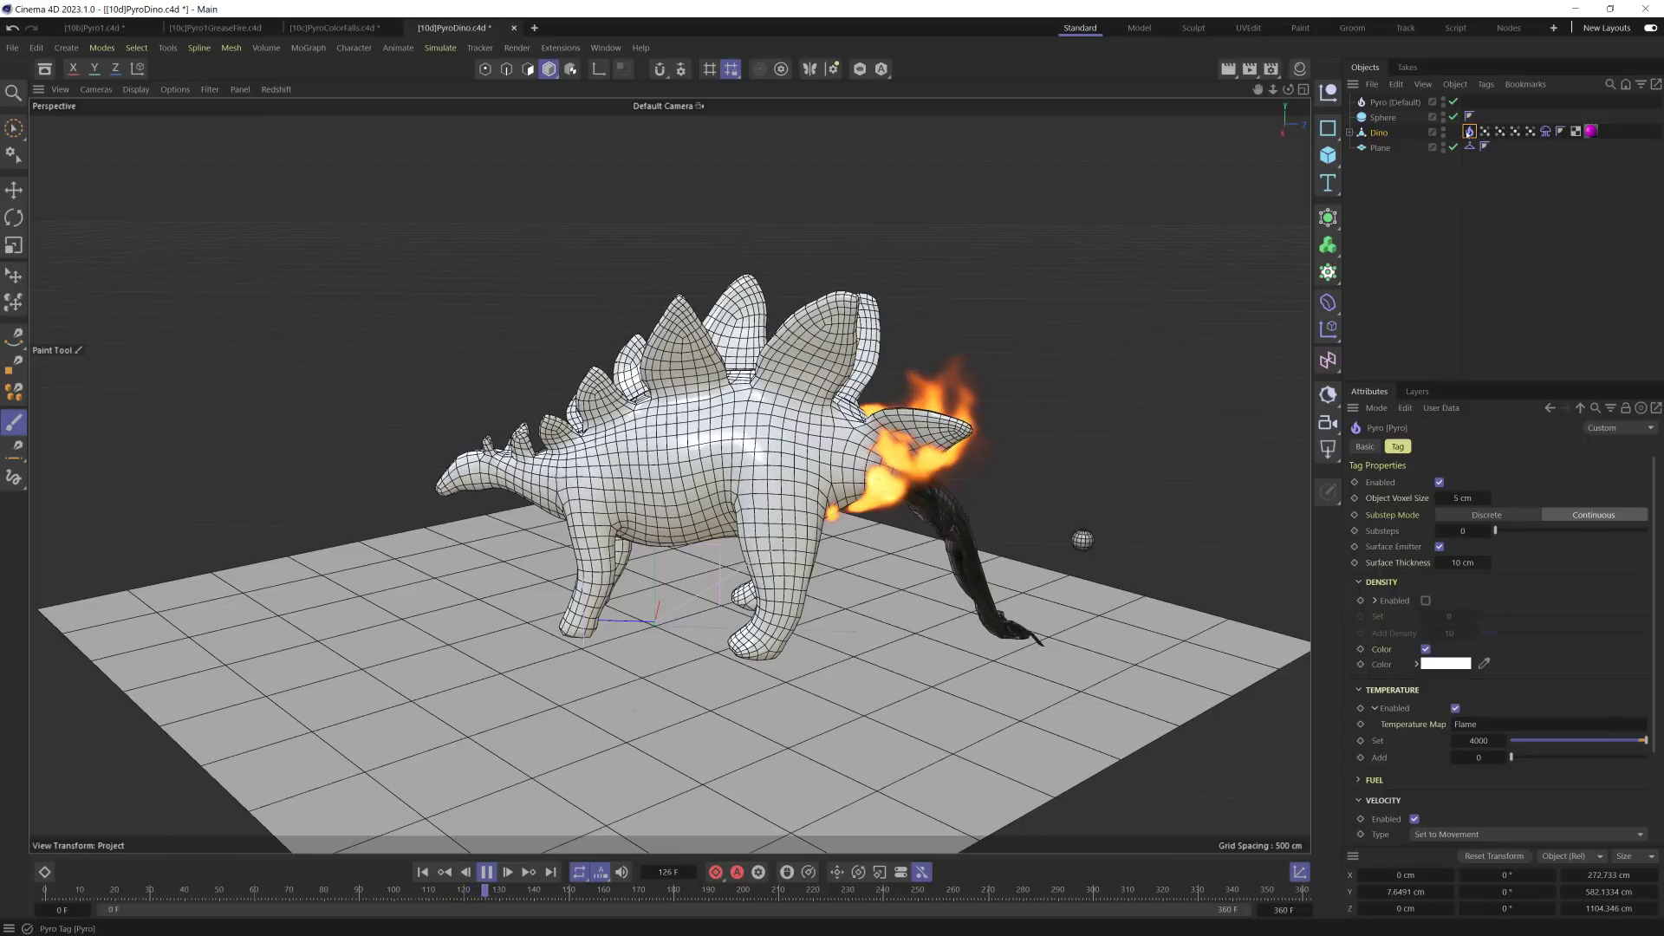
# Step: Show the Pyro object's voxel tree, set Tree Padding to 1, and replay the simulation
pyautogui.click(1382, 105)
pyautogui.scroll(-10, 1376, 737)
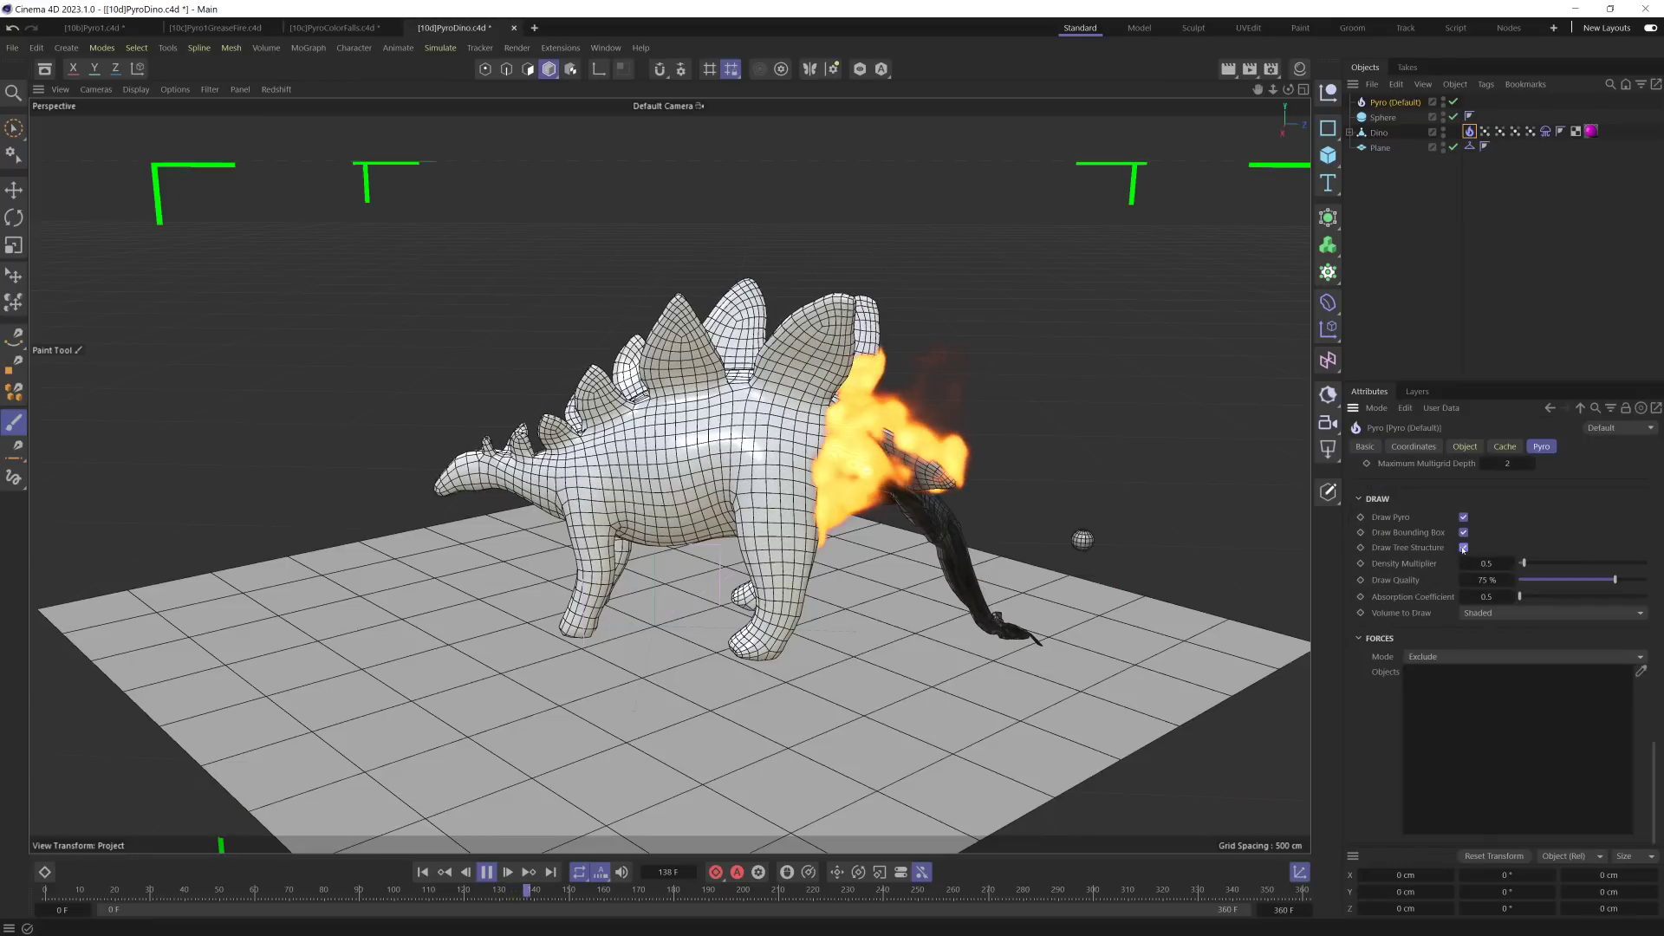
pyautogui.click(1463, 548)
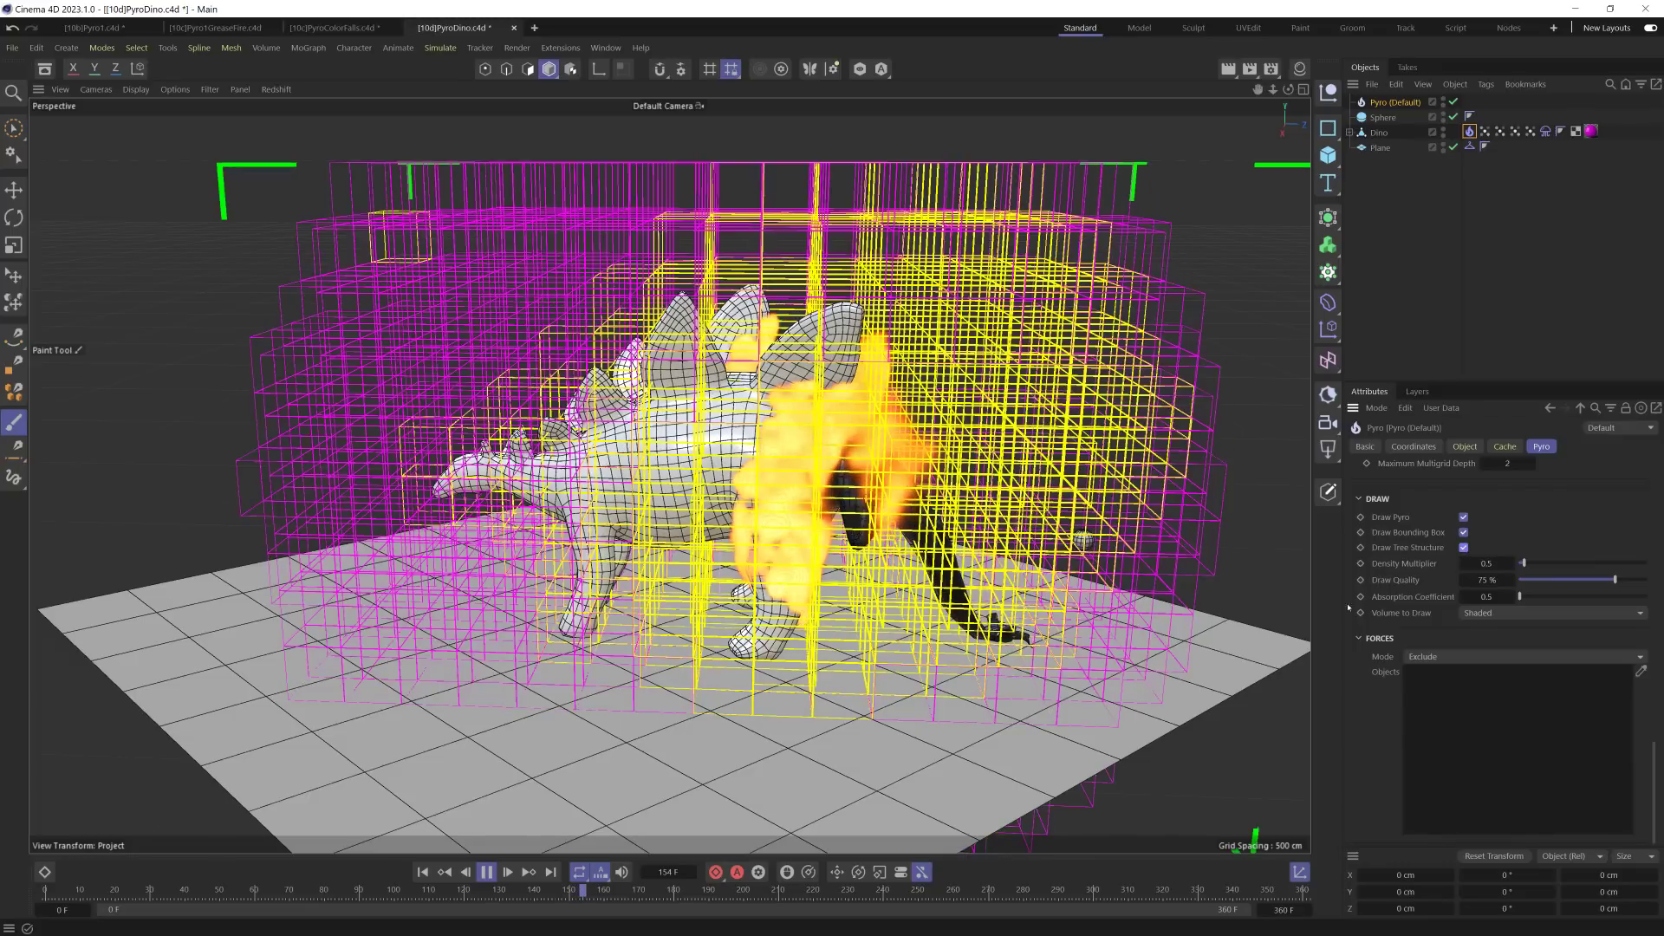
pyautogui.click(505, 873)
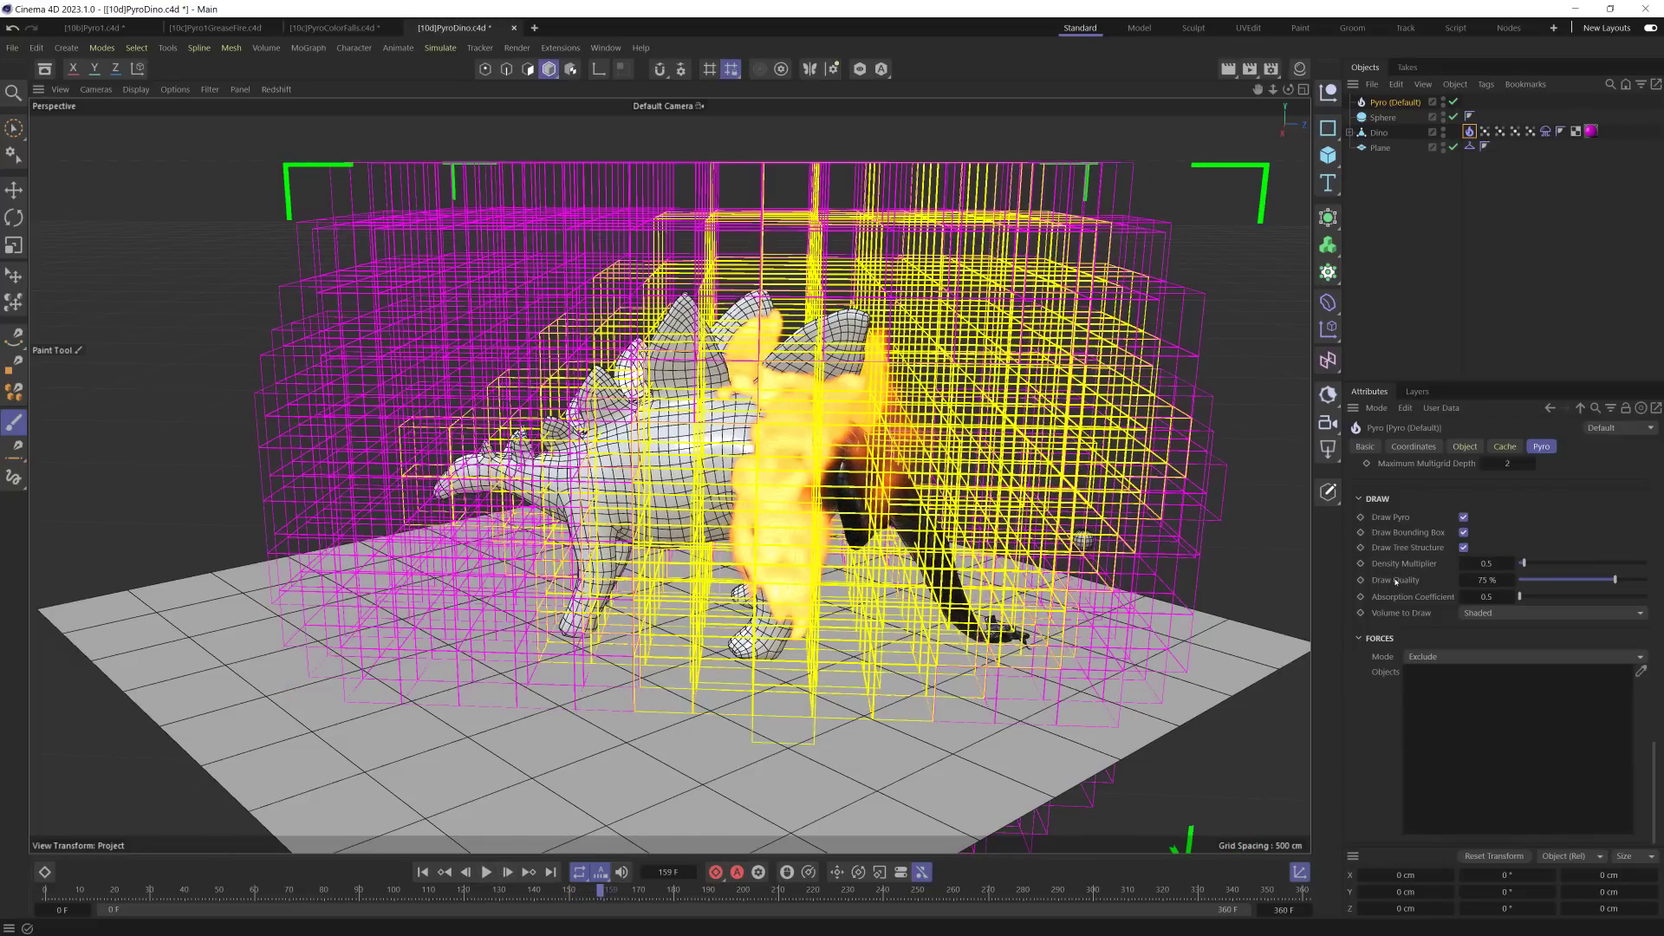
pyautogui.scroll(15, 1396, 582)
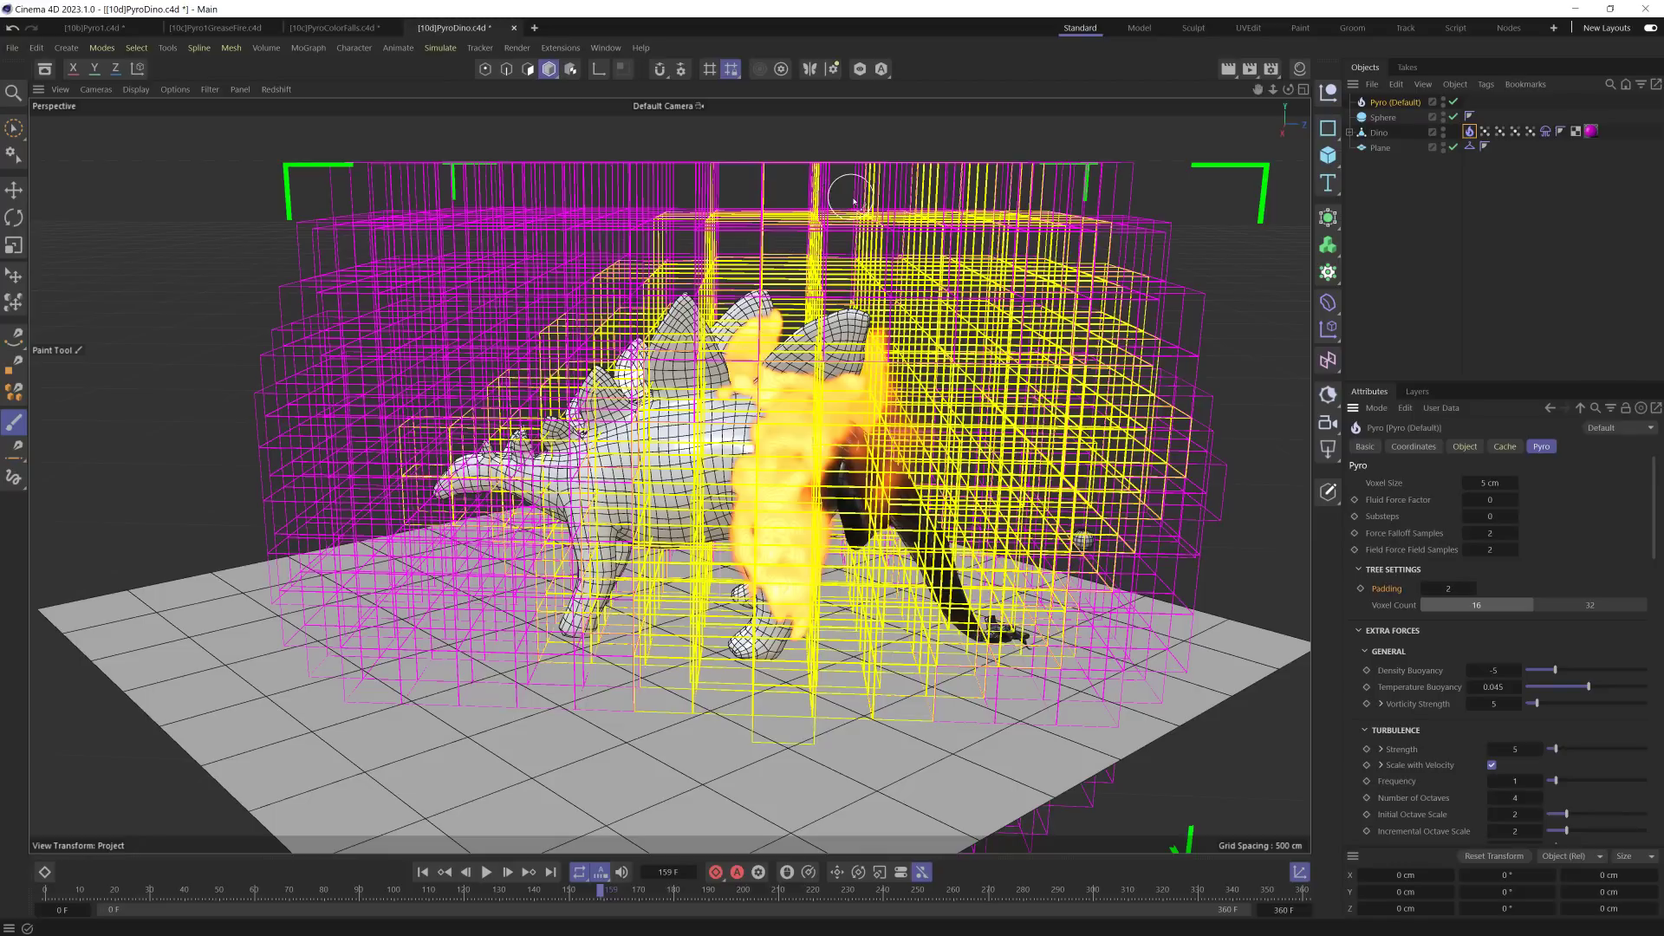
pyautogui.click(1447, 589)
pyautogui.click(486, 872)
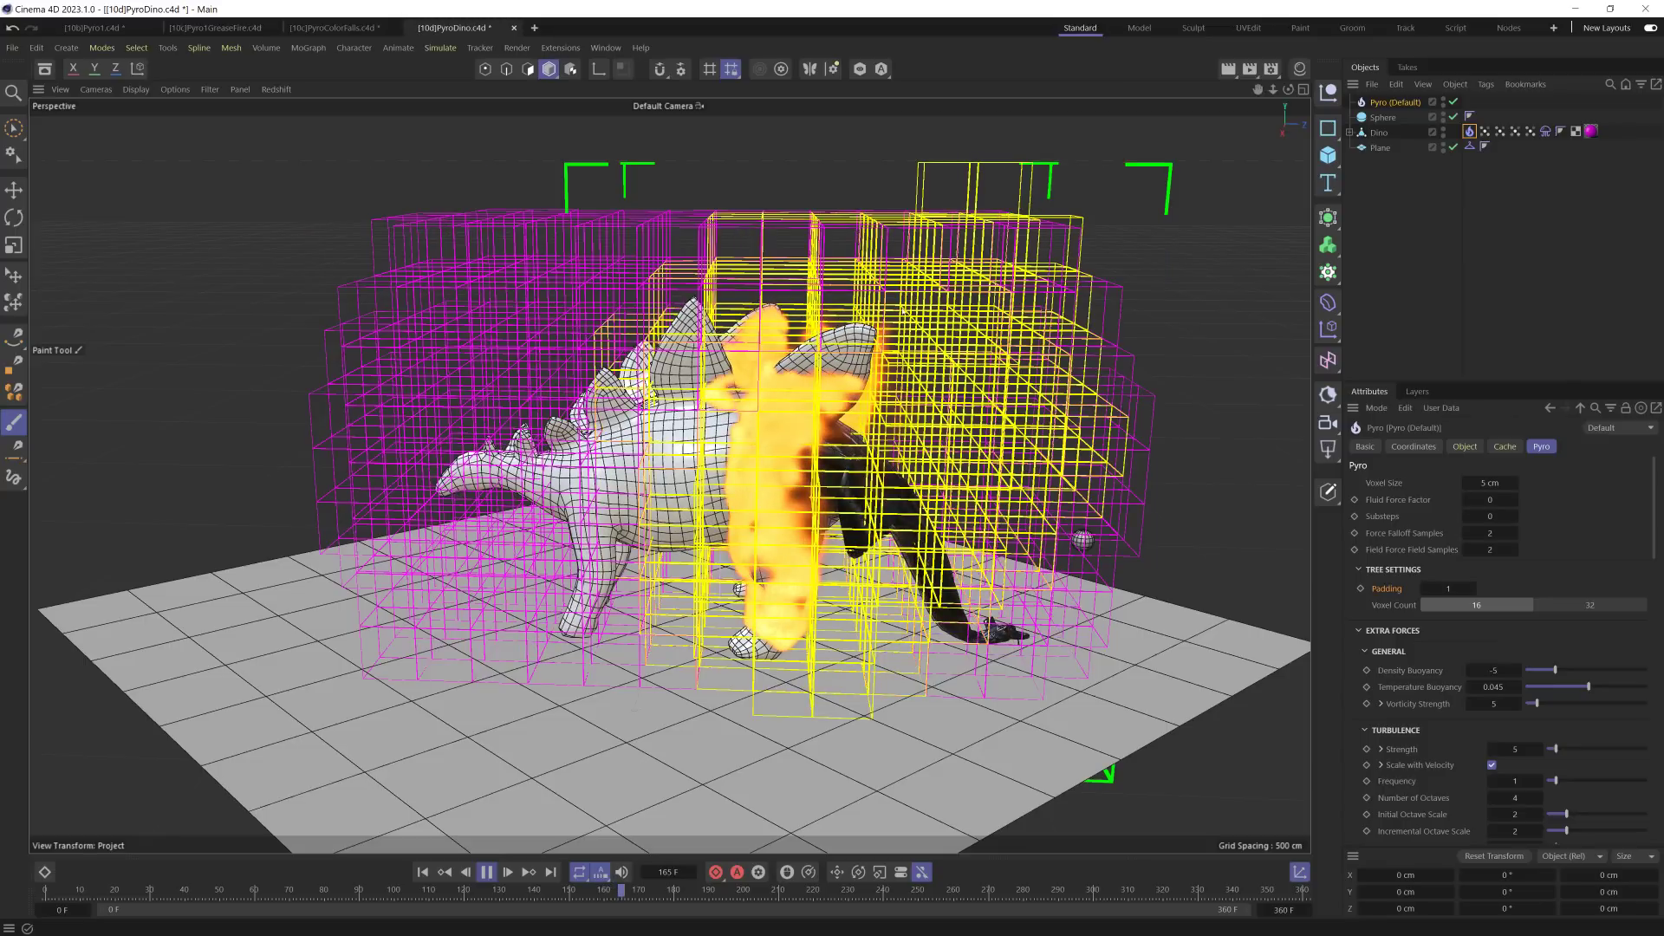
# Step: Undo parenting Pyro under Sphere and turn off Draw Tree Structure
pyautogui.click(1421, 262)
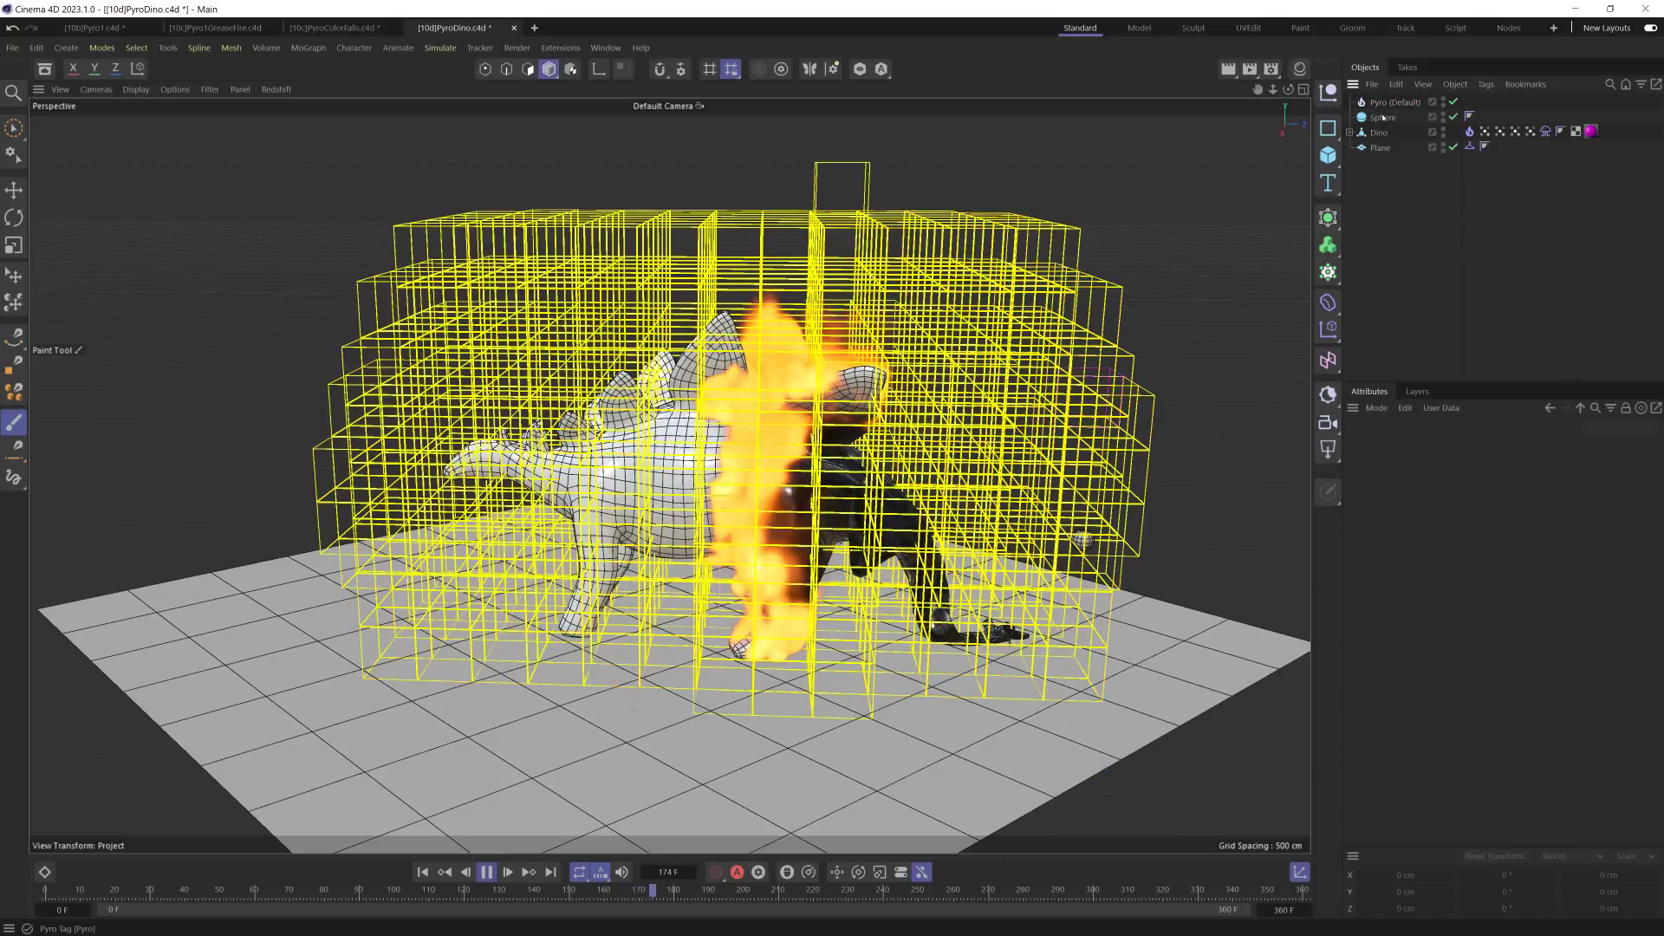
pyautogui.moveTo(1393, 102); pyautogui.dragTo(1382, 118)
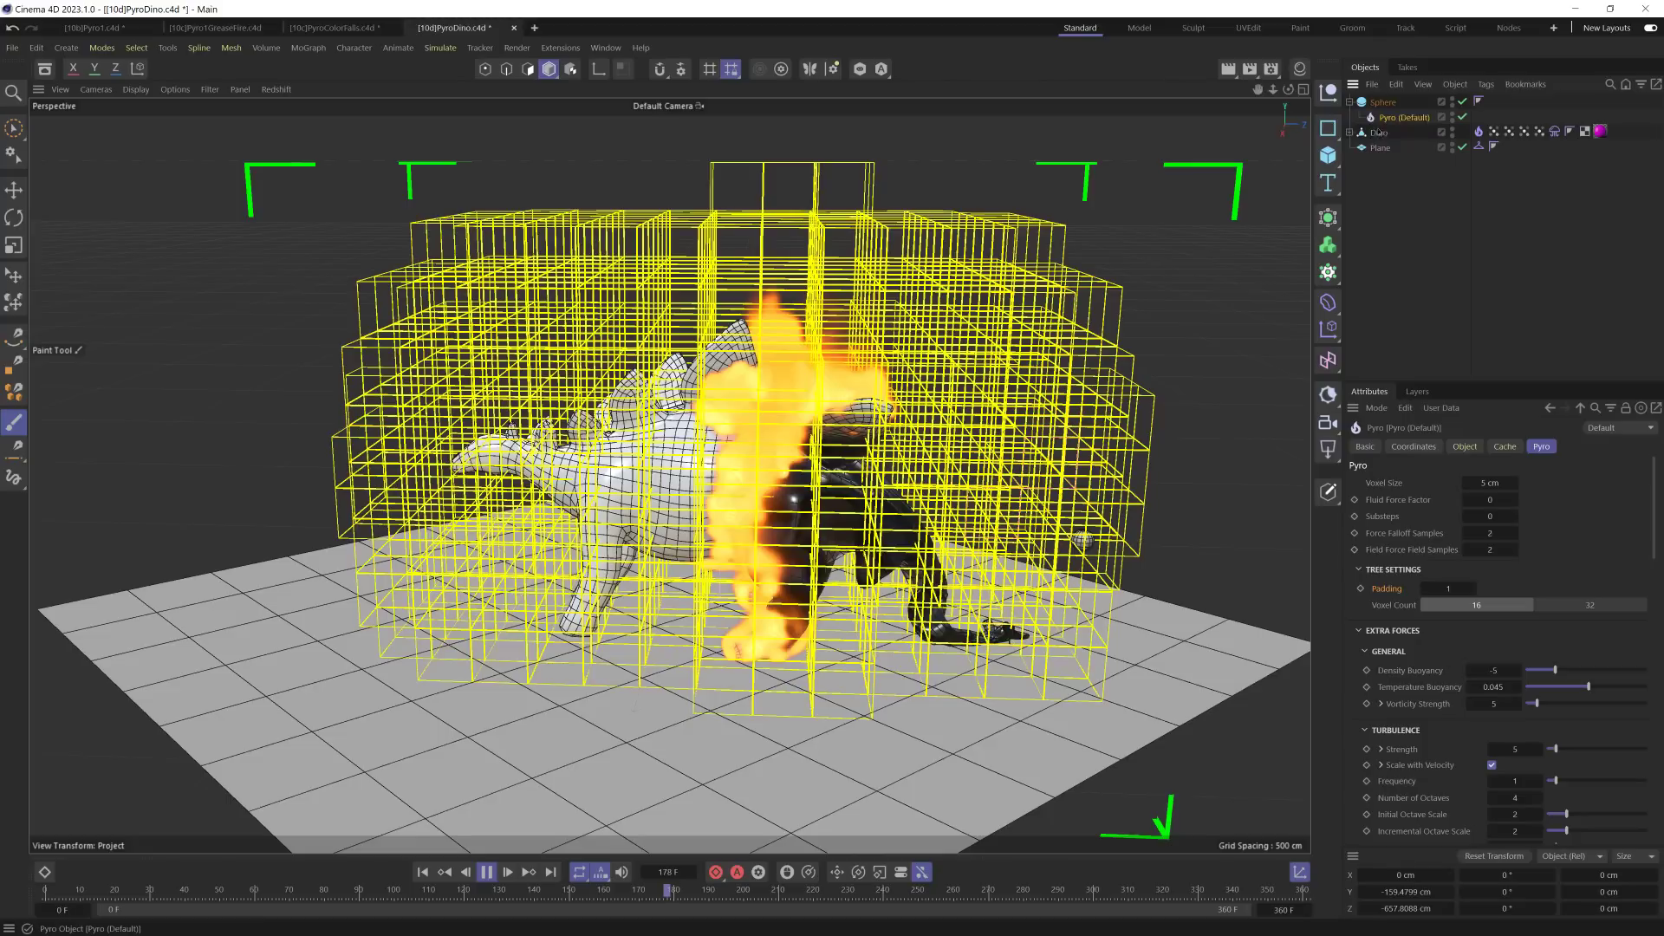
pyautogui.hotkey('ctrl', 'z')
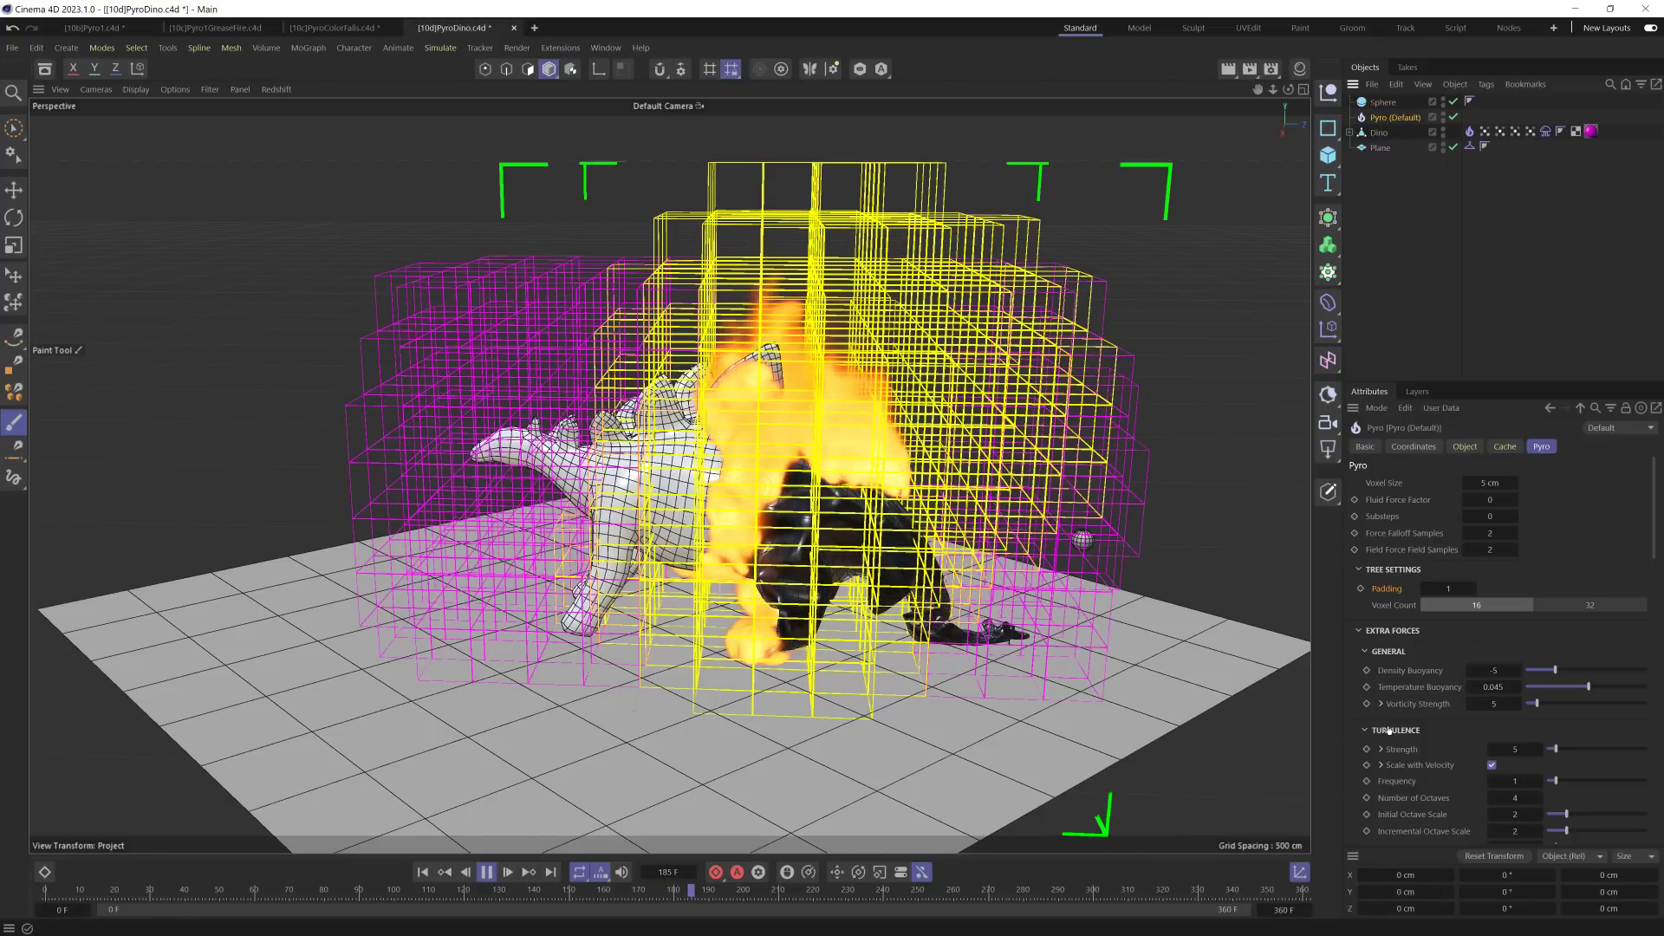
pyautogui.scroll(-10, 1384, 735)
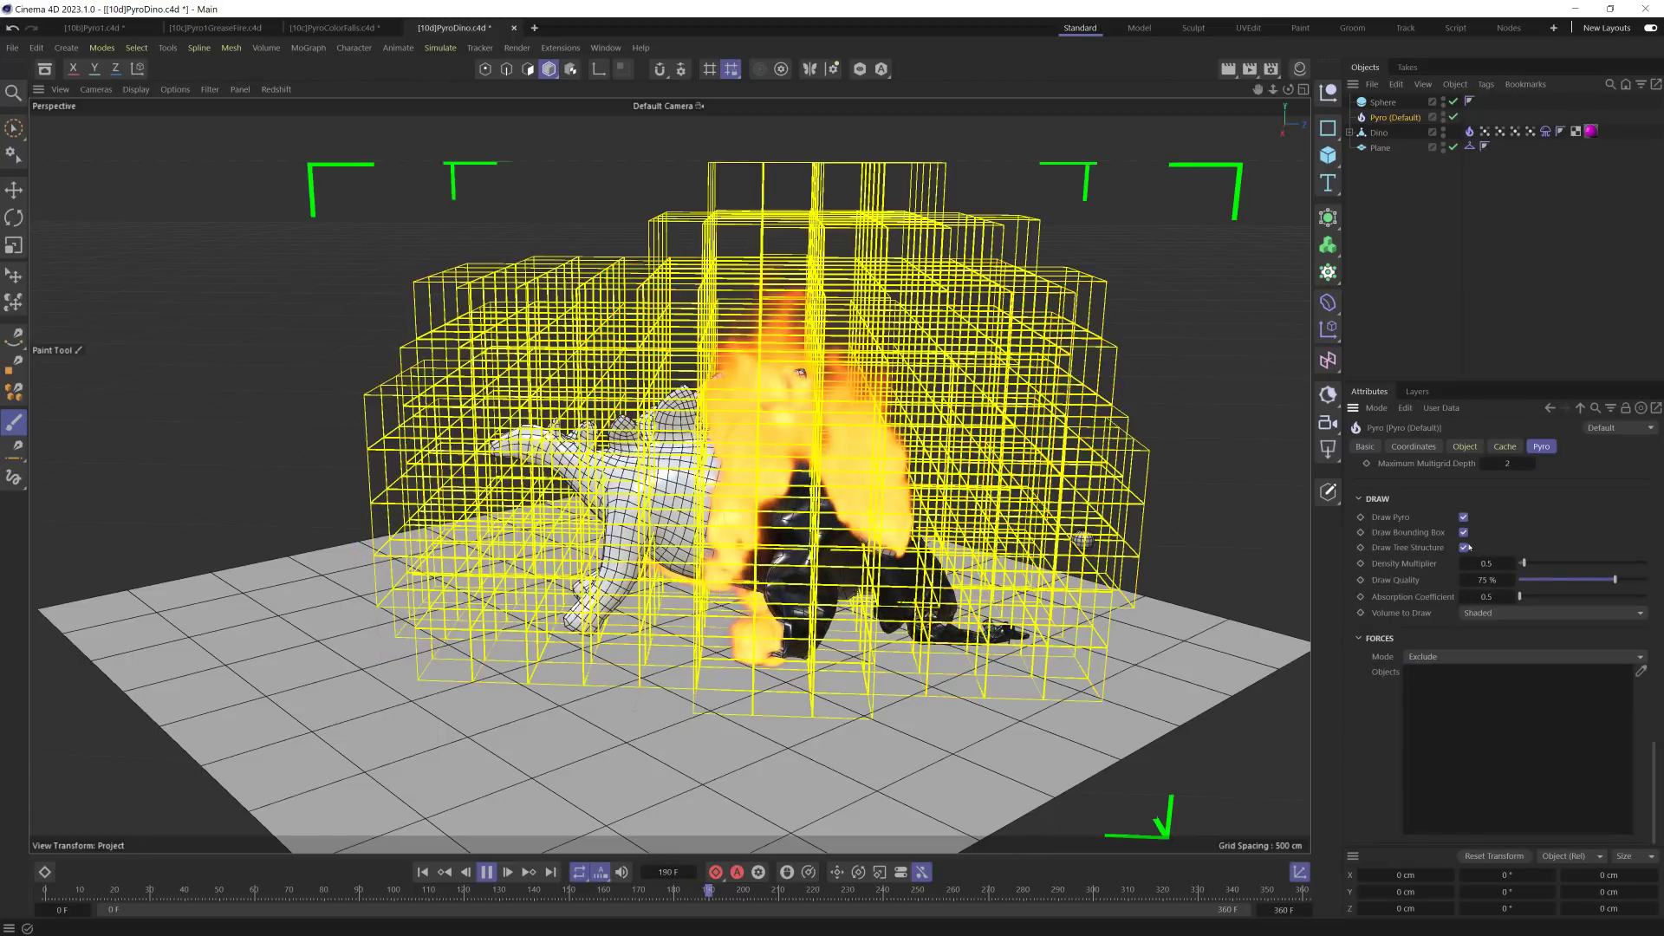
pyautogui.click(1464, 548)
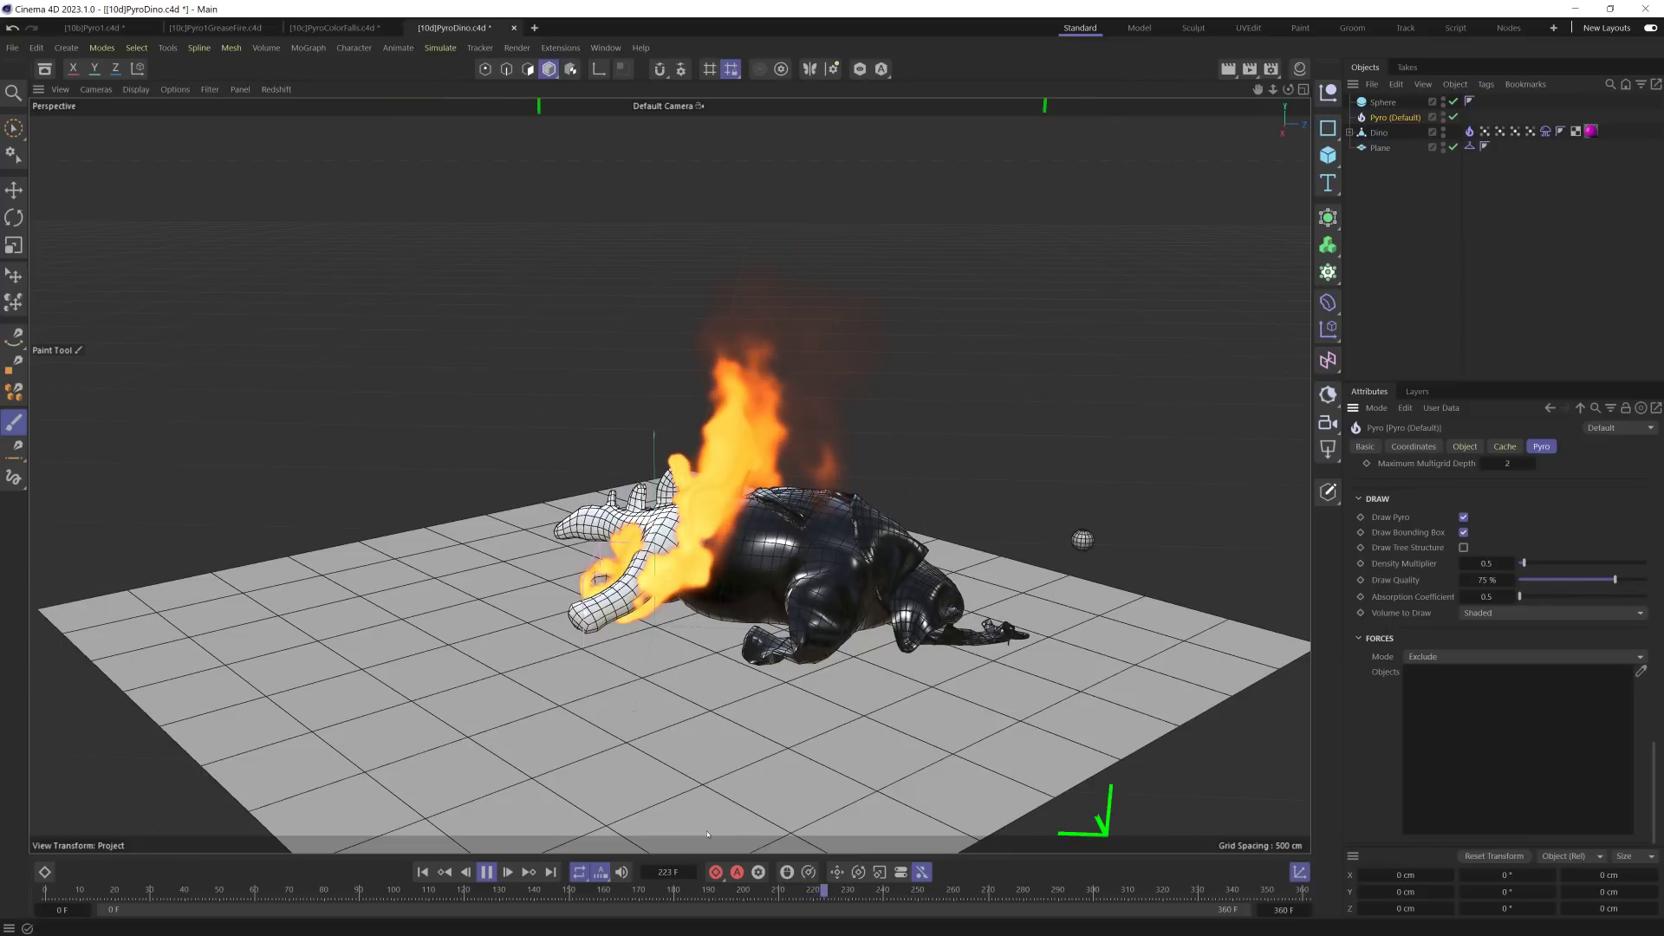
# Step: Pause and resume the fire playback, stopping at frame 240 with flames at the dino's head
pyautogui.click(483, 873)
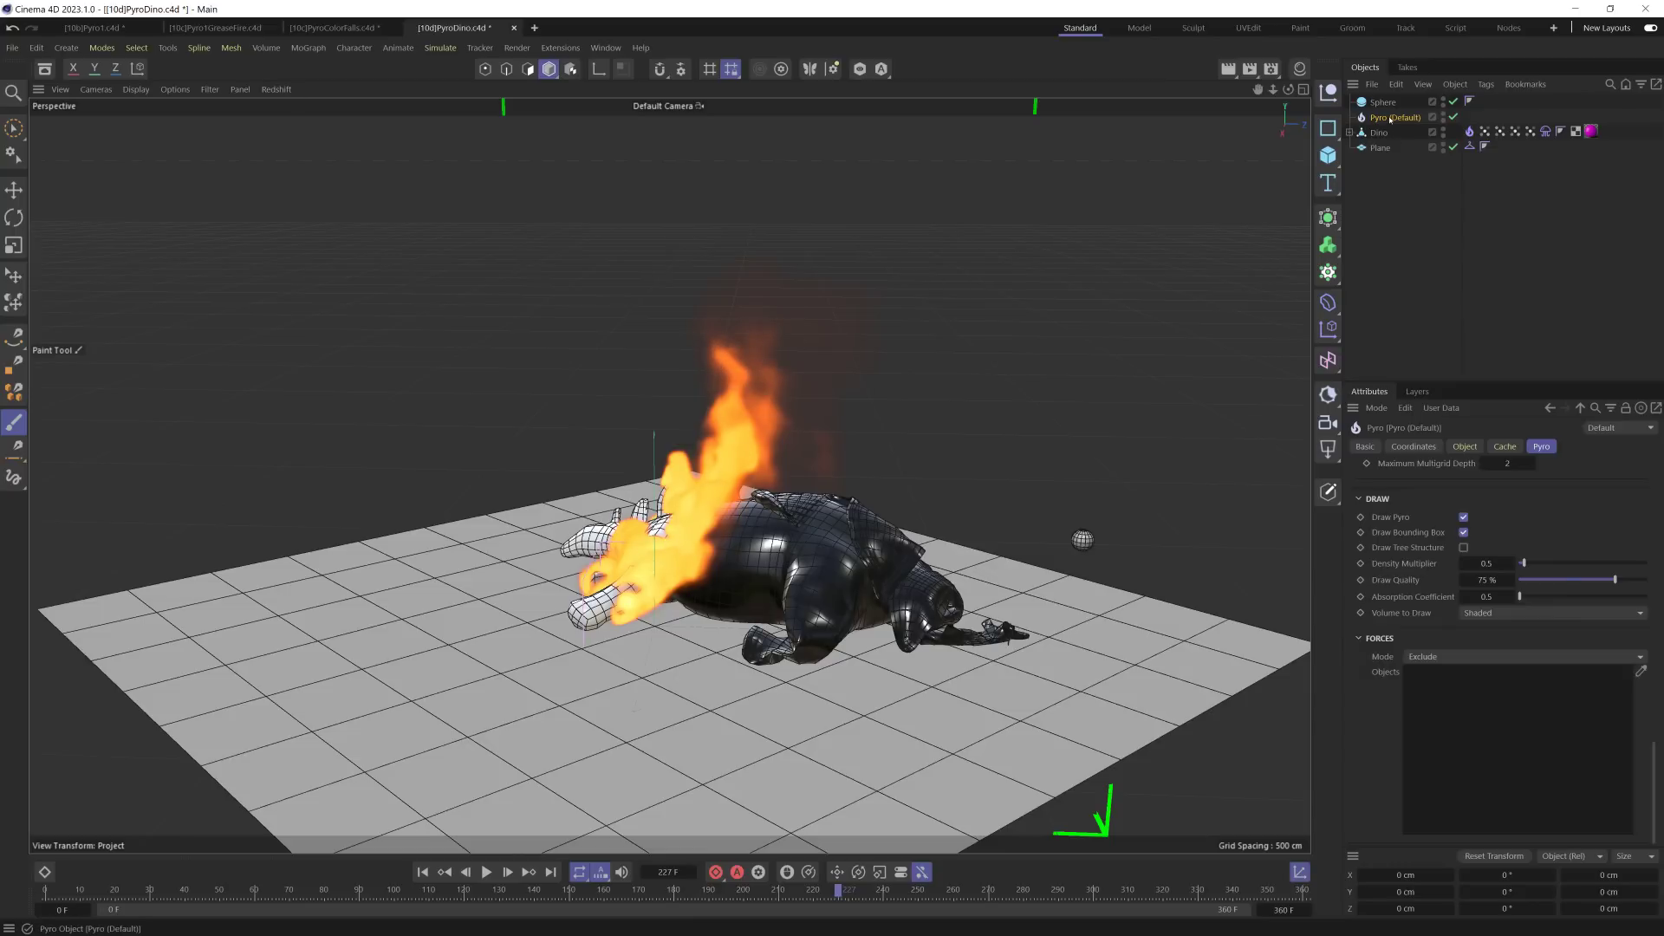
pyautogui.scroll(-5, 1387, 534)
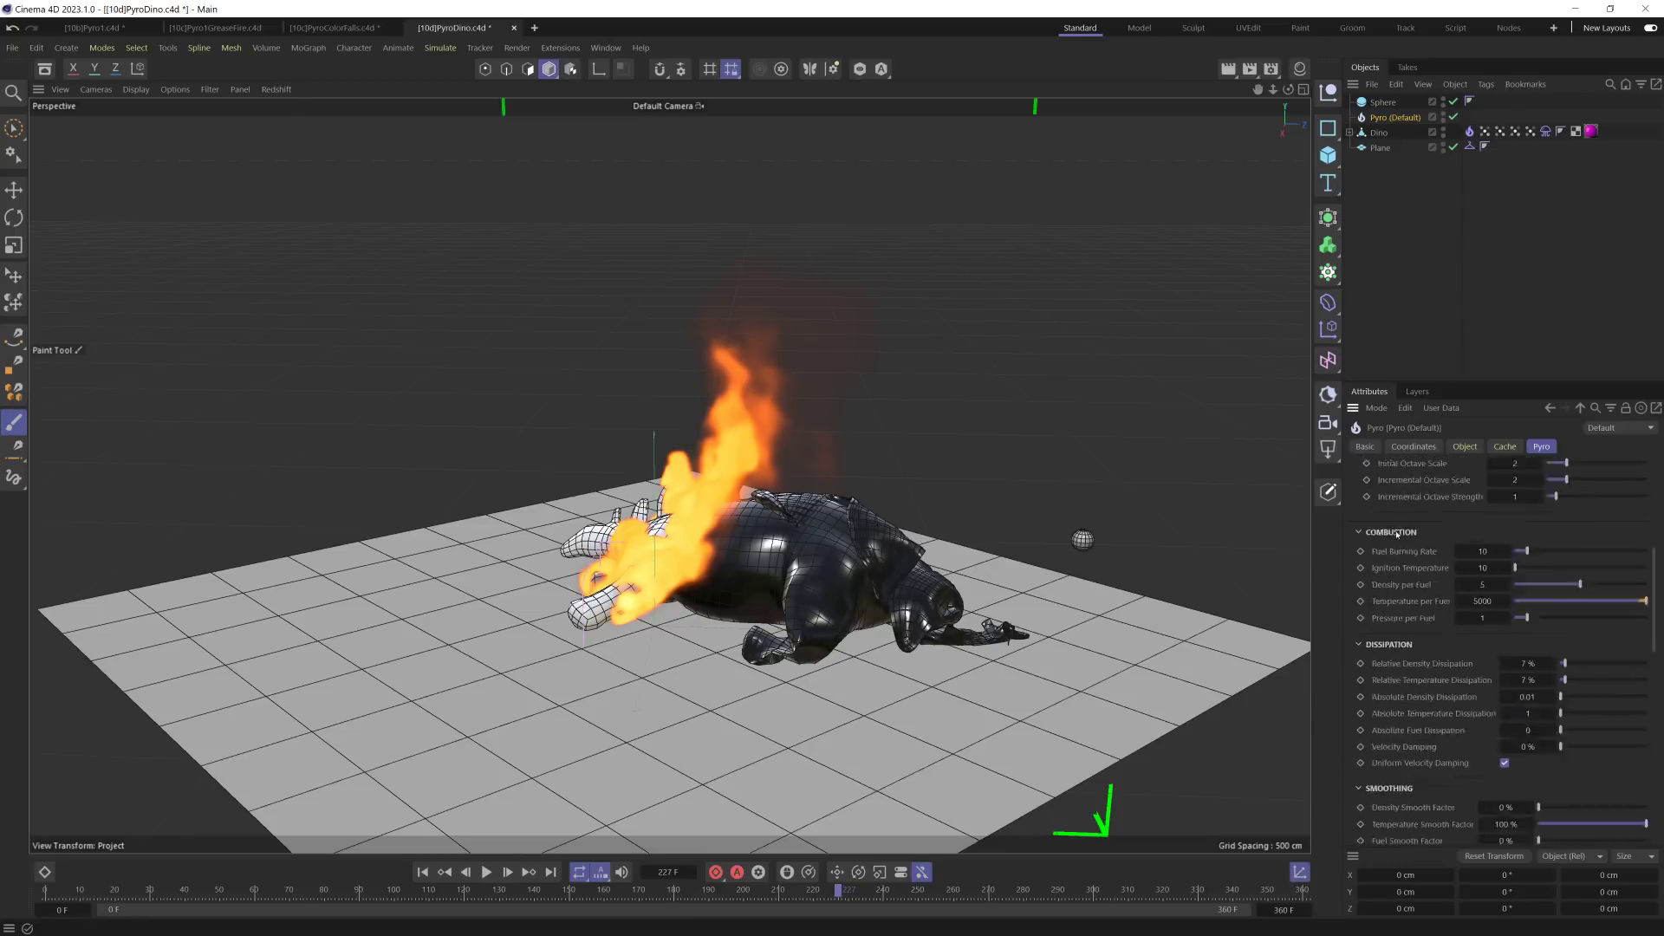
pyautogui.click(491, 873)
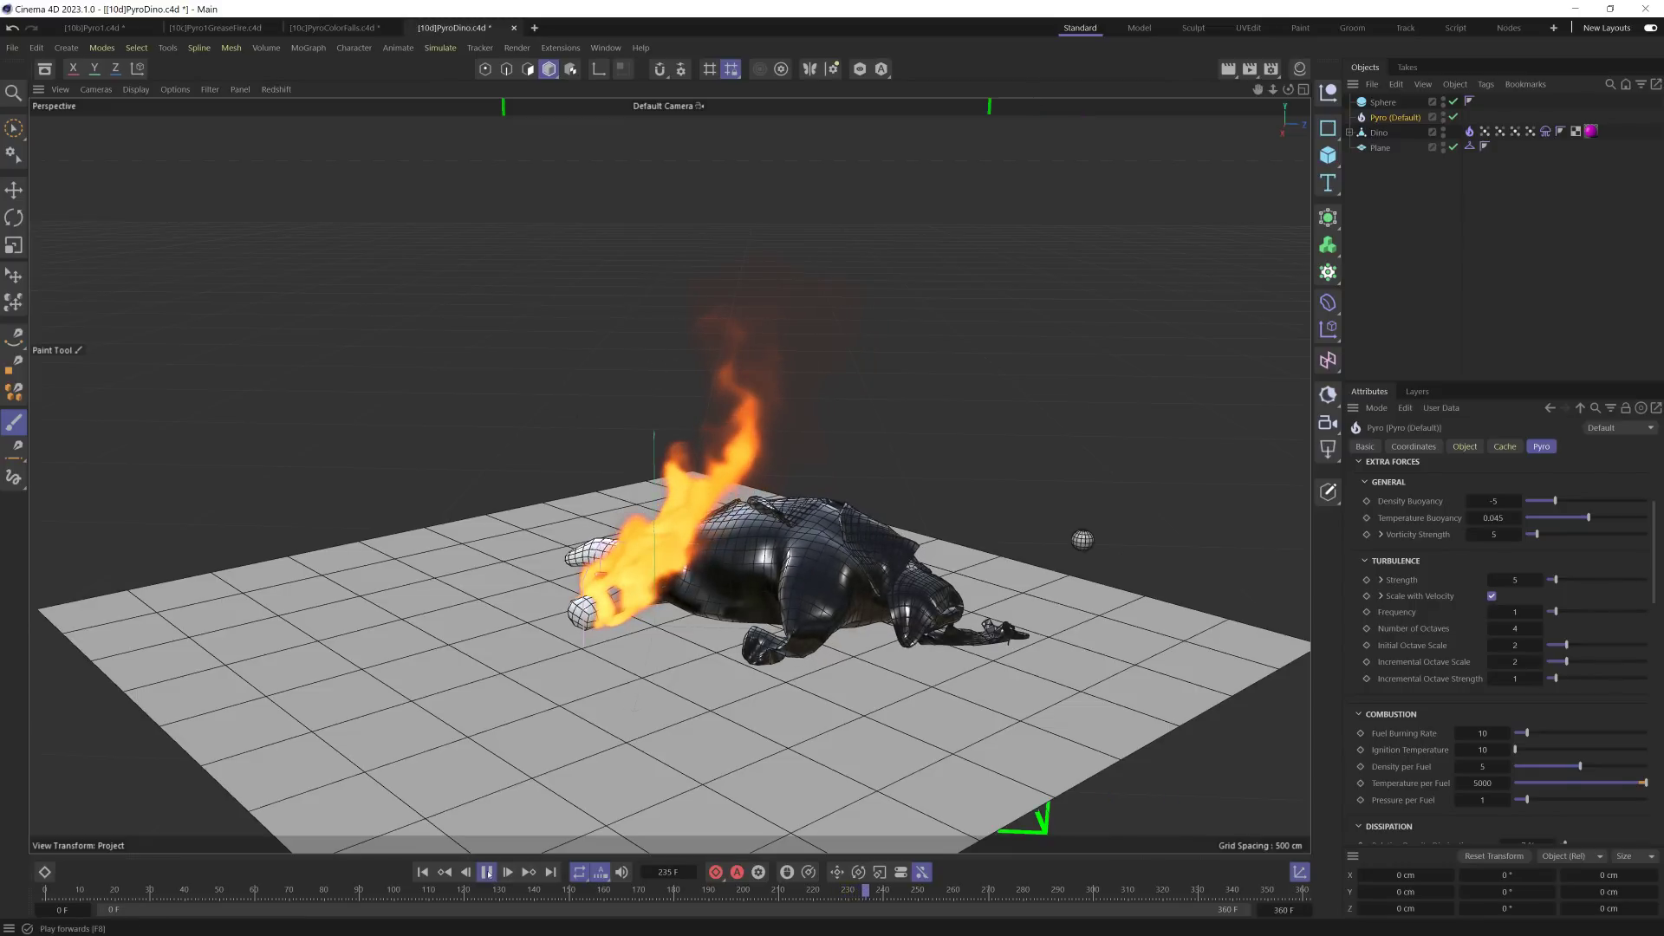
pyautogui.click(488, 873)
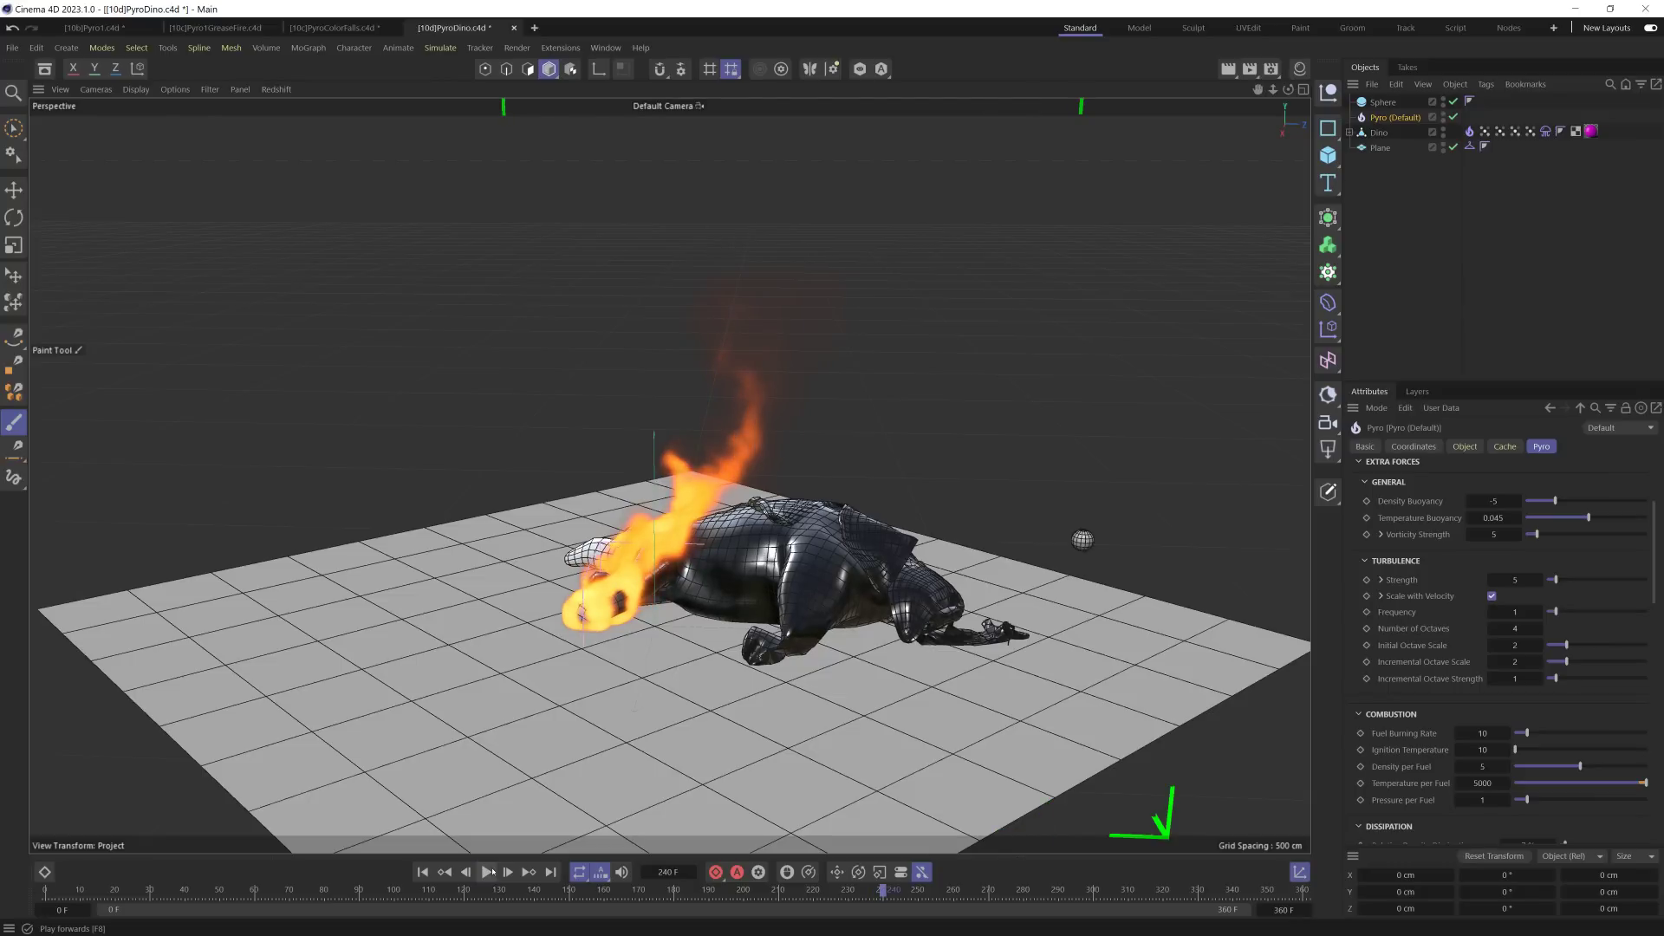
pyautogui.scroll(3, 1415, 522)
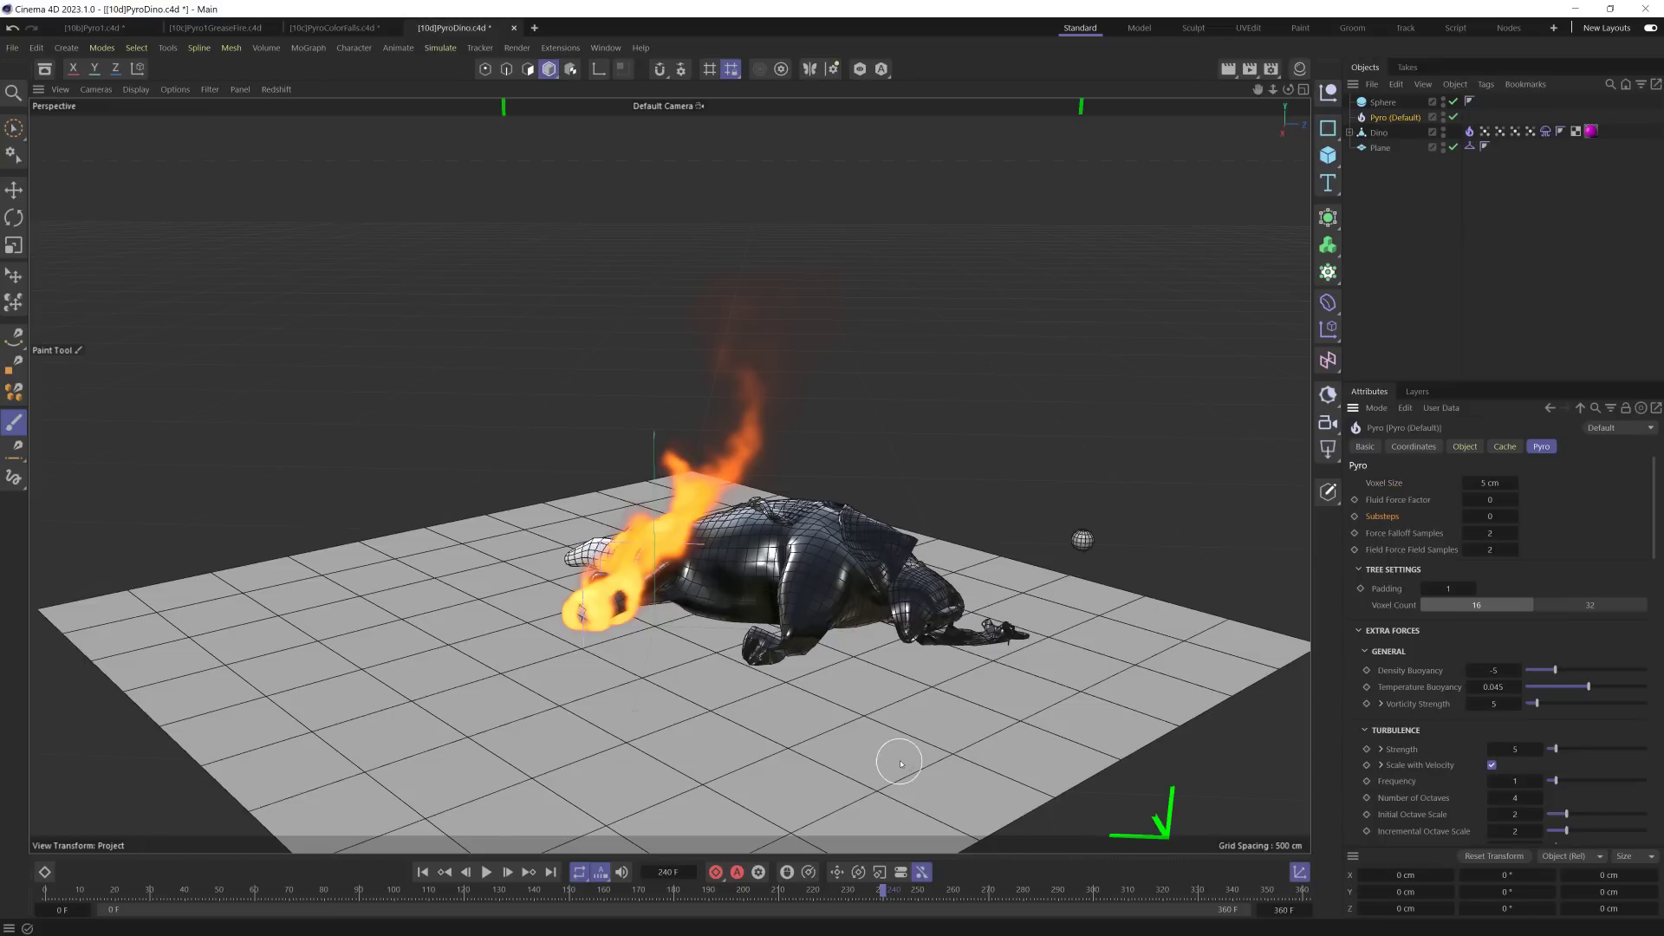
pyautogui.scroll(-2, 1400, 654)
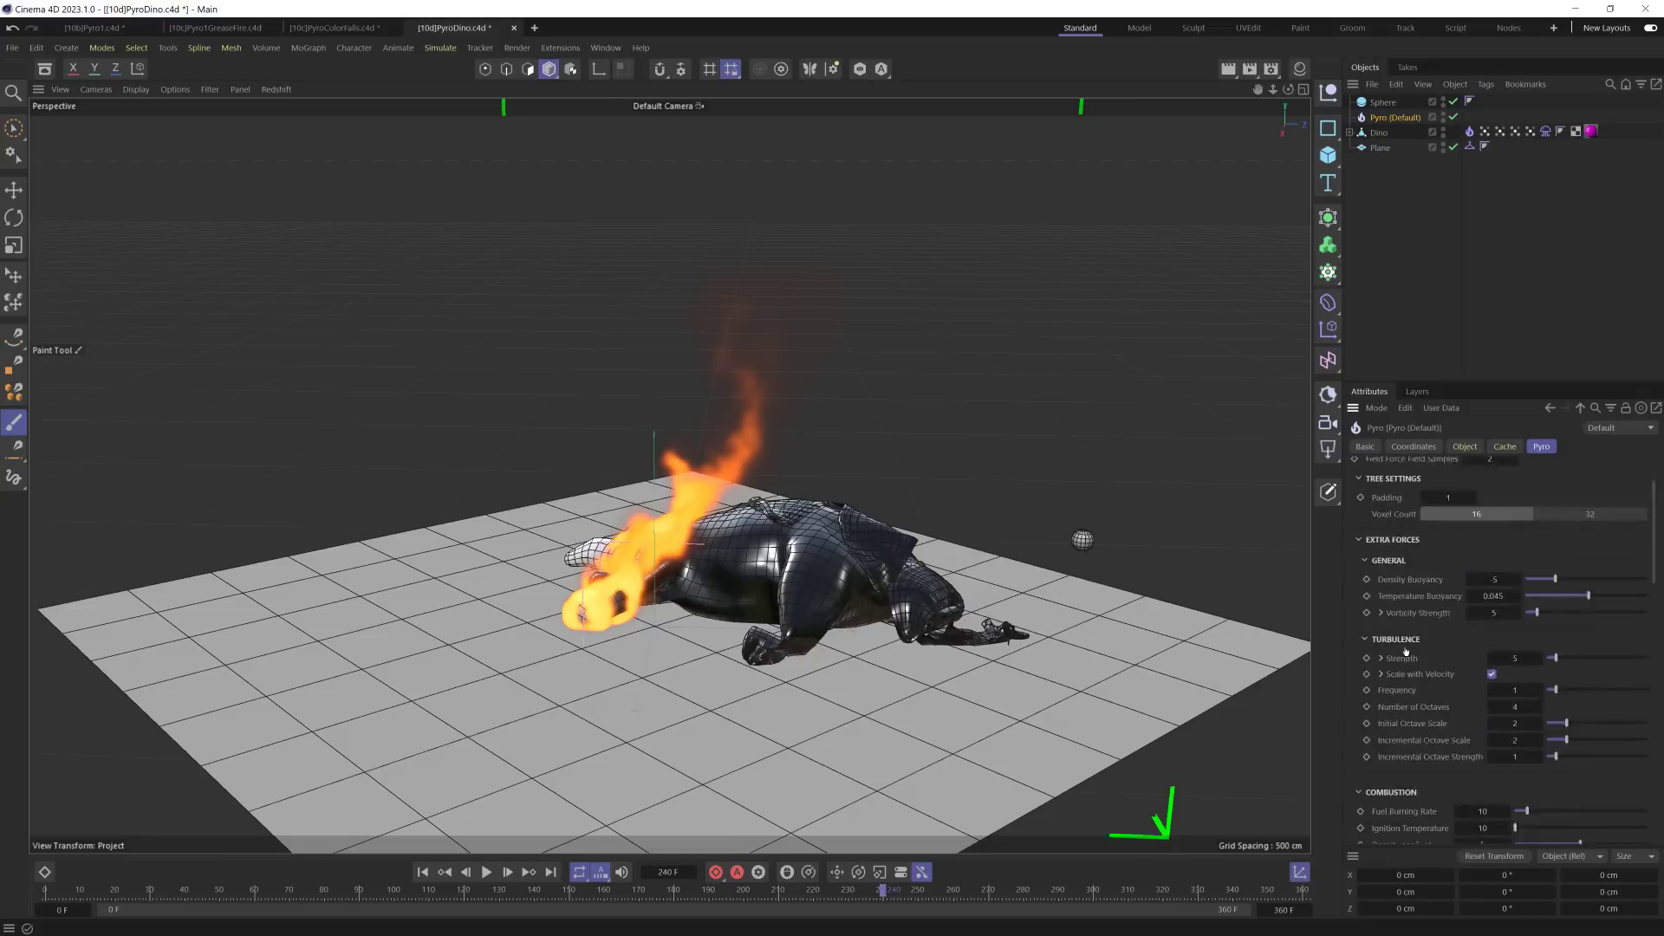
pyautogui.scroll(2, 1401, 545)
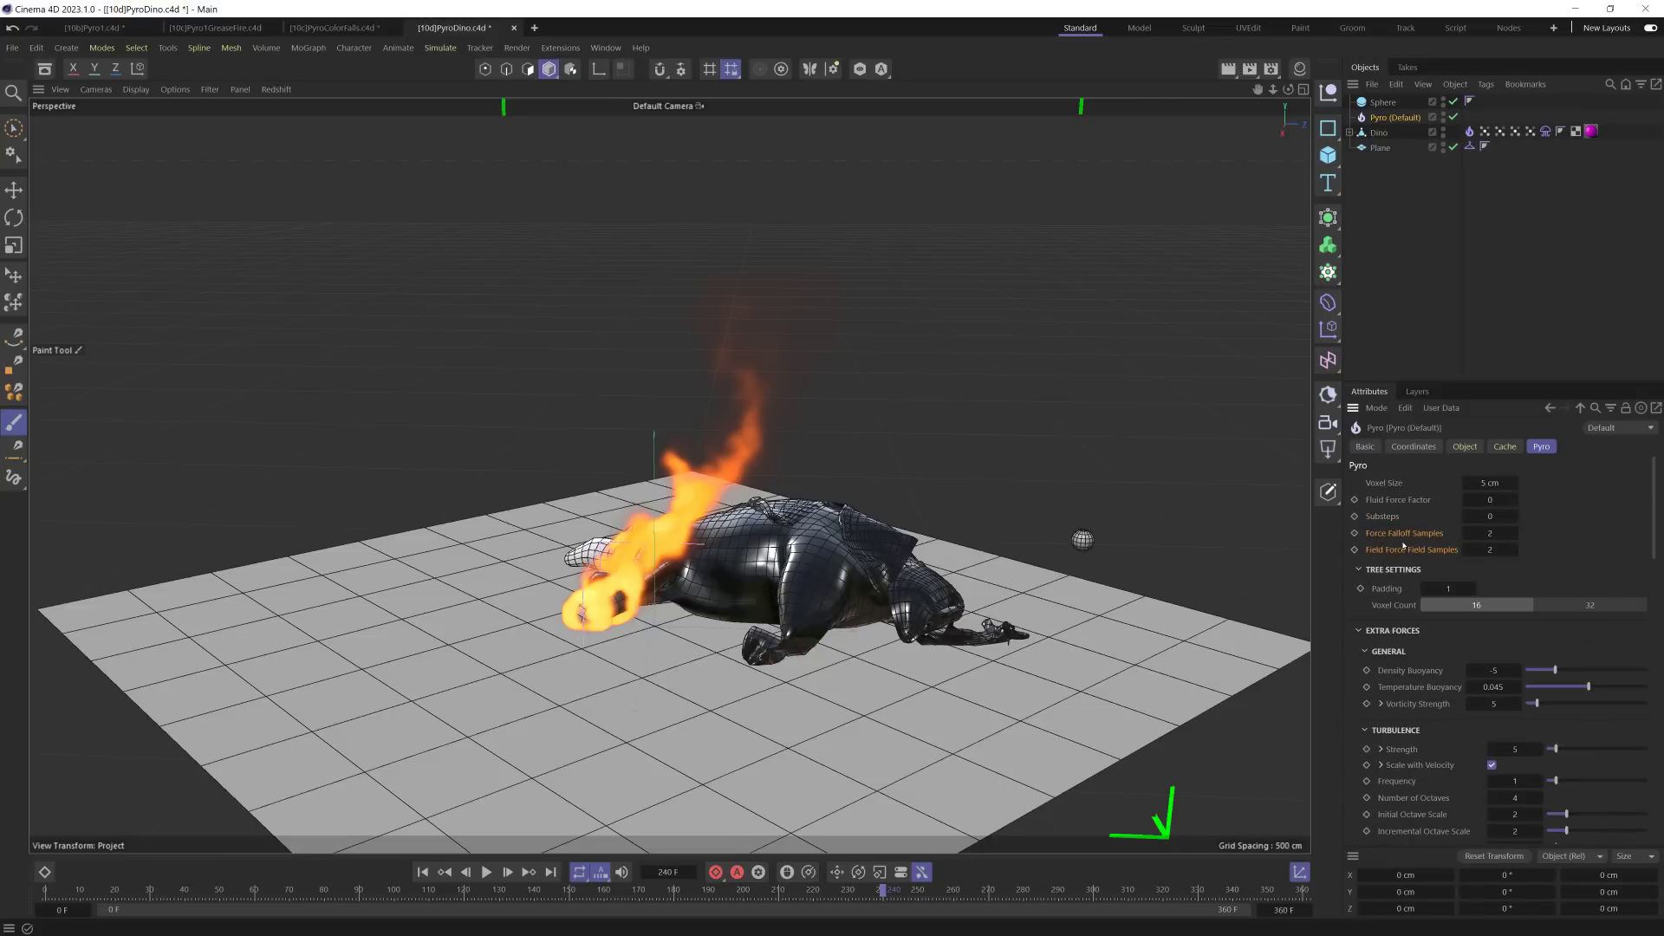
pyautogui.scroll(-3, 1395, 646)
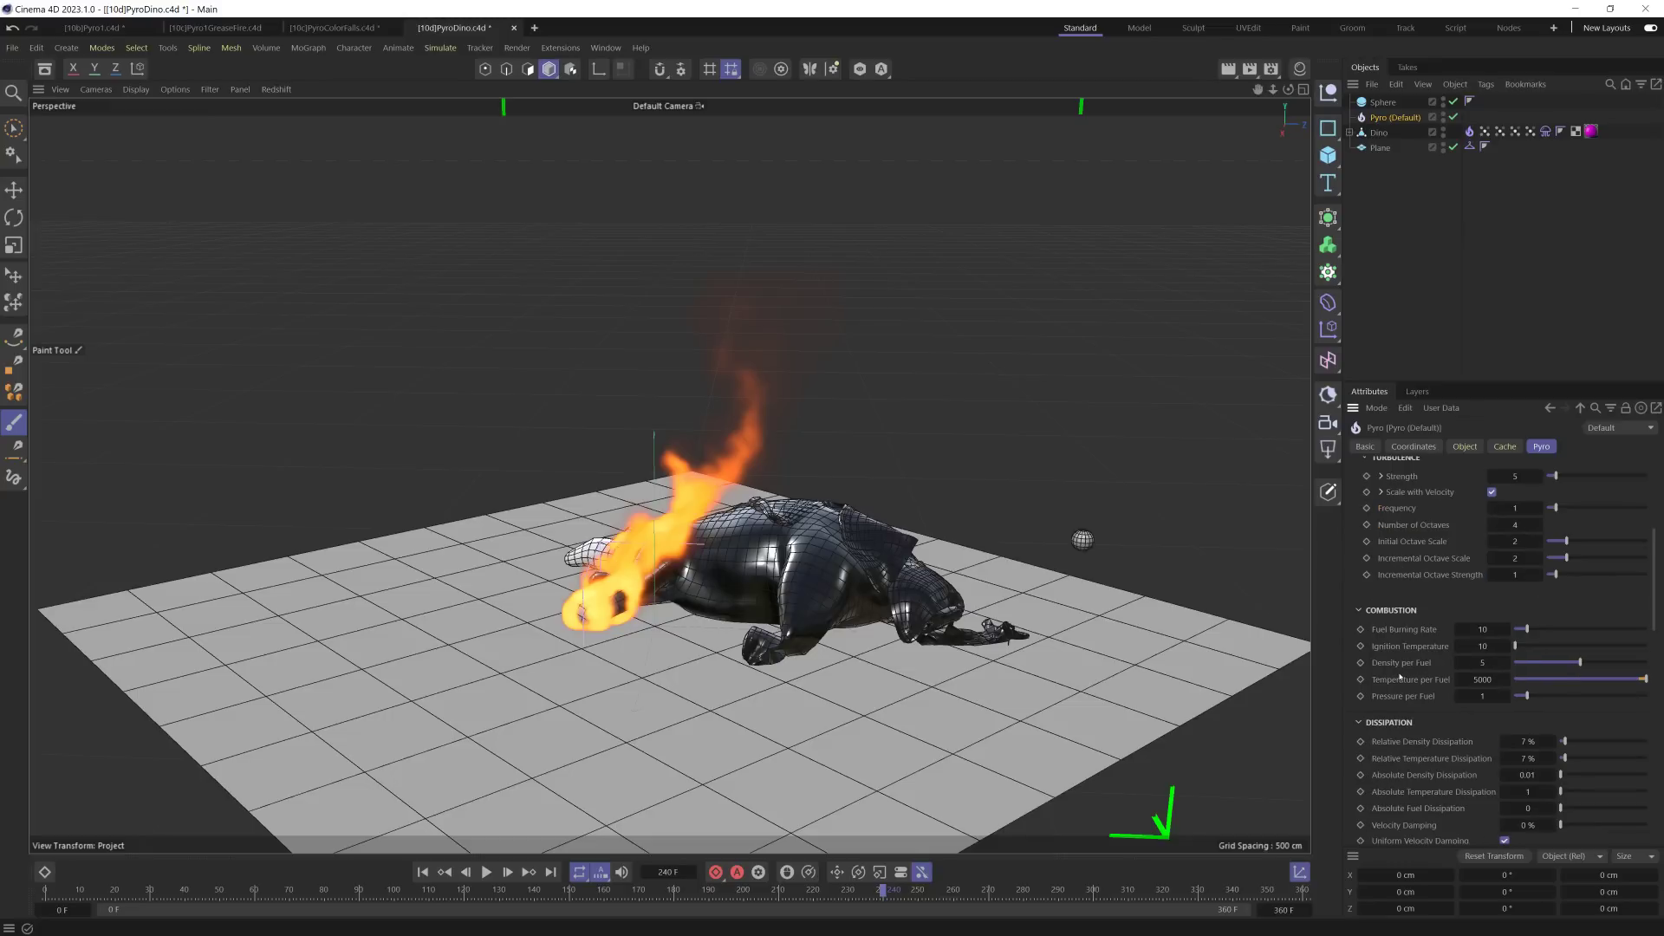
pyautogui.scroll(3, 1435, 633)
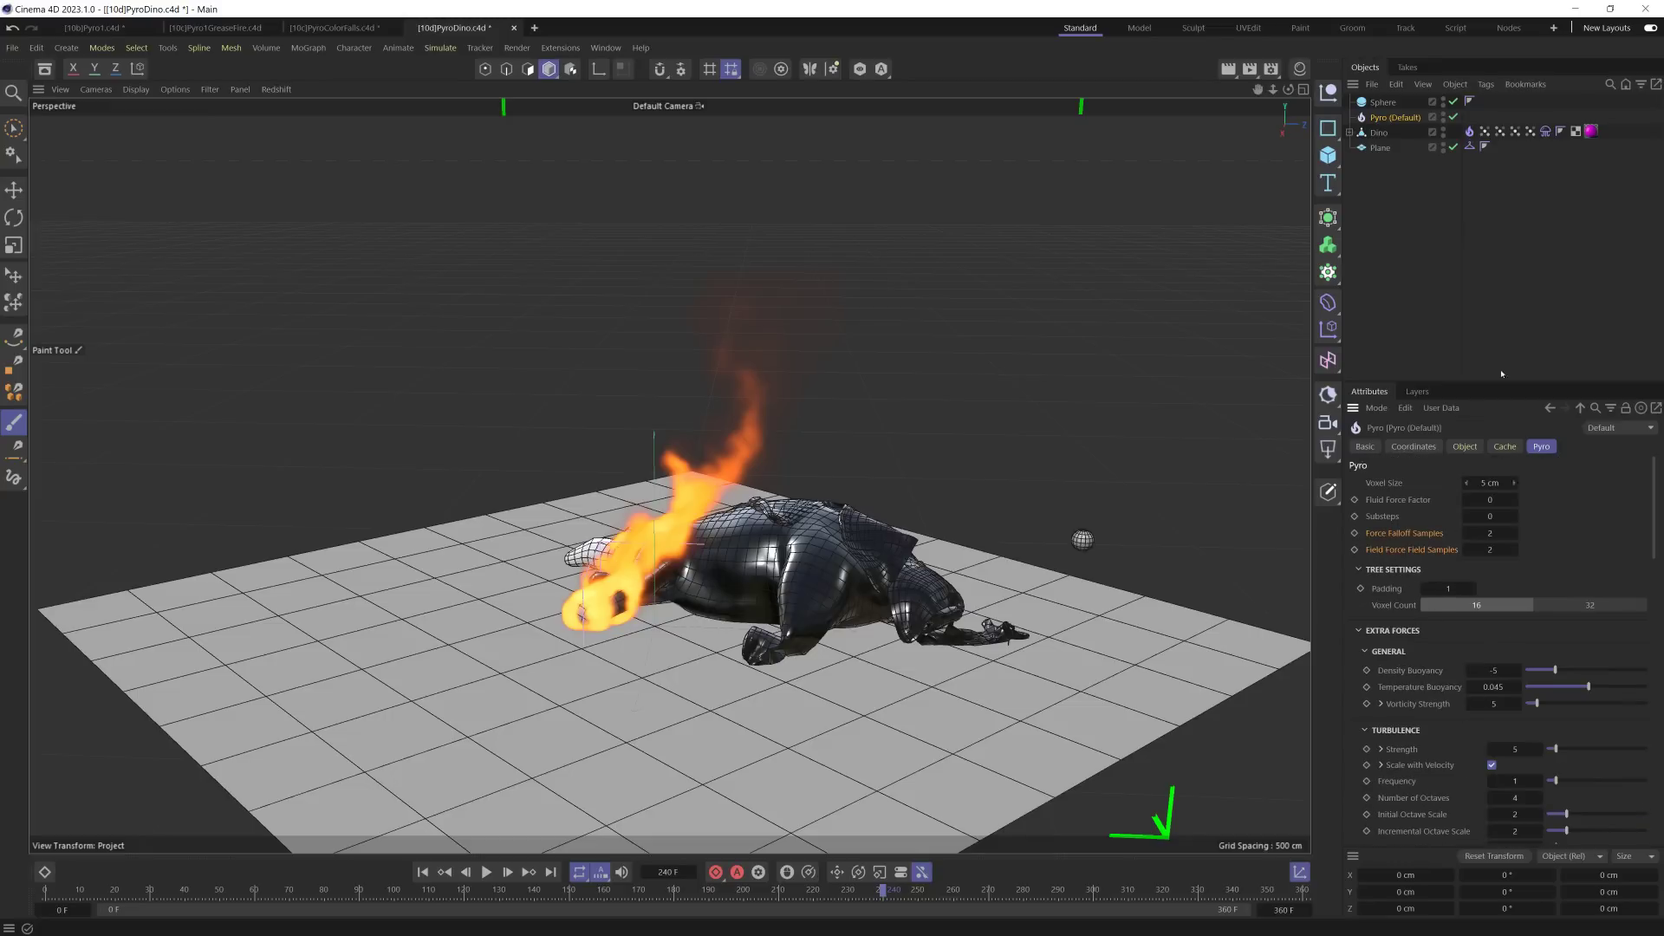
# Step: Enable Fuel on the Dino's Pyro tag with the Flame vertex map as its Fuel Map
pyautogui.click(1545, 131)
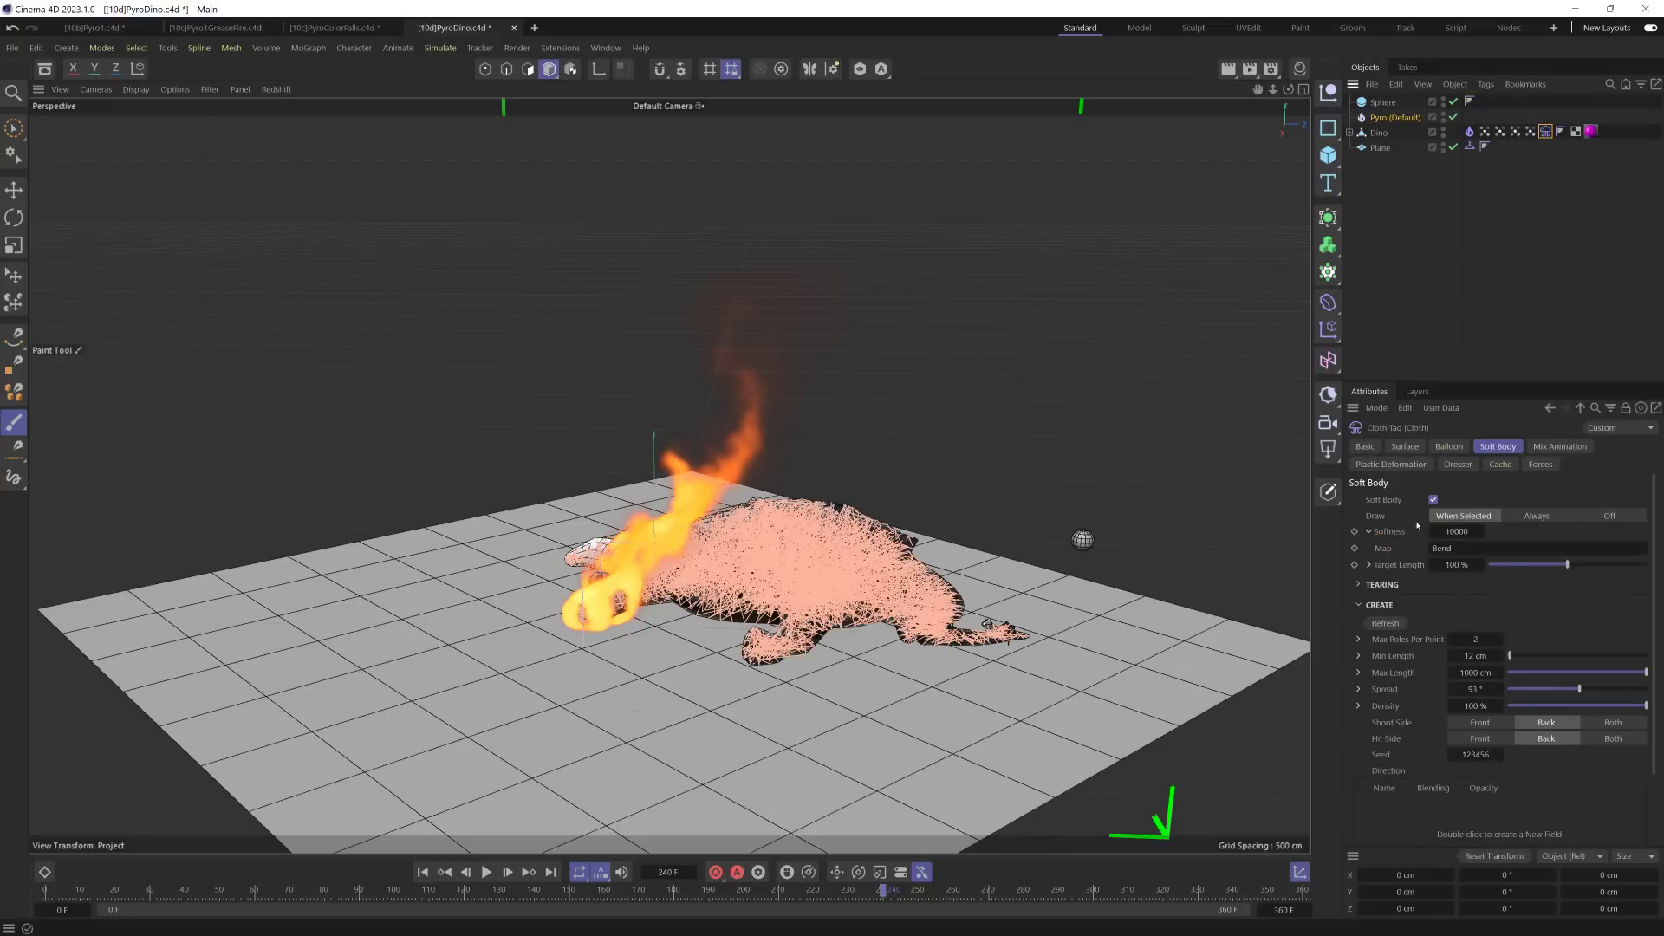
pyautogui.hotkey('ctrl', 'z')
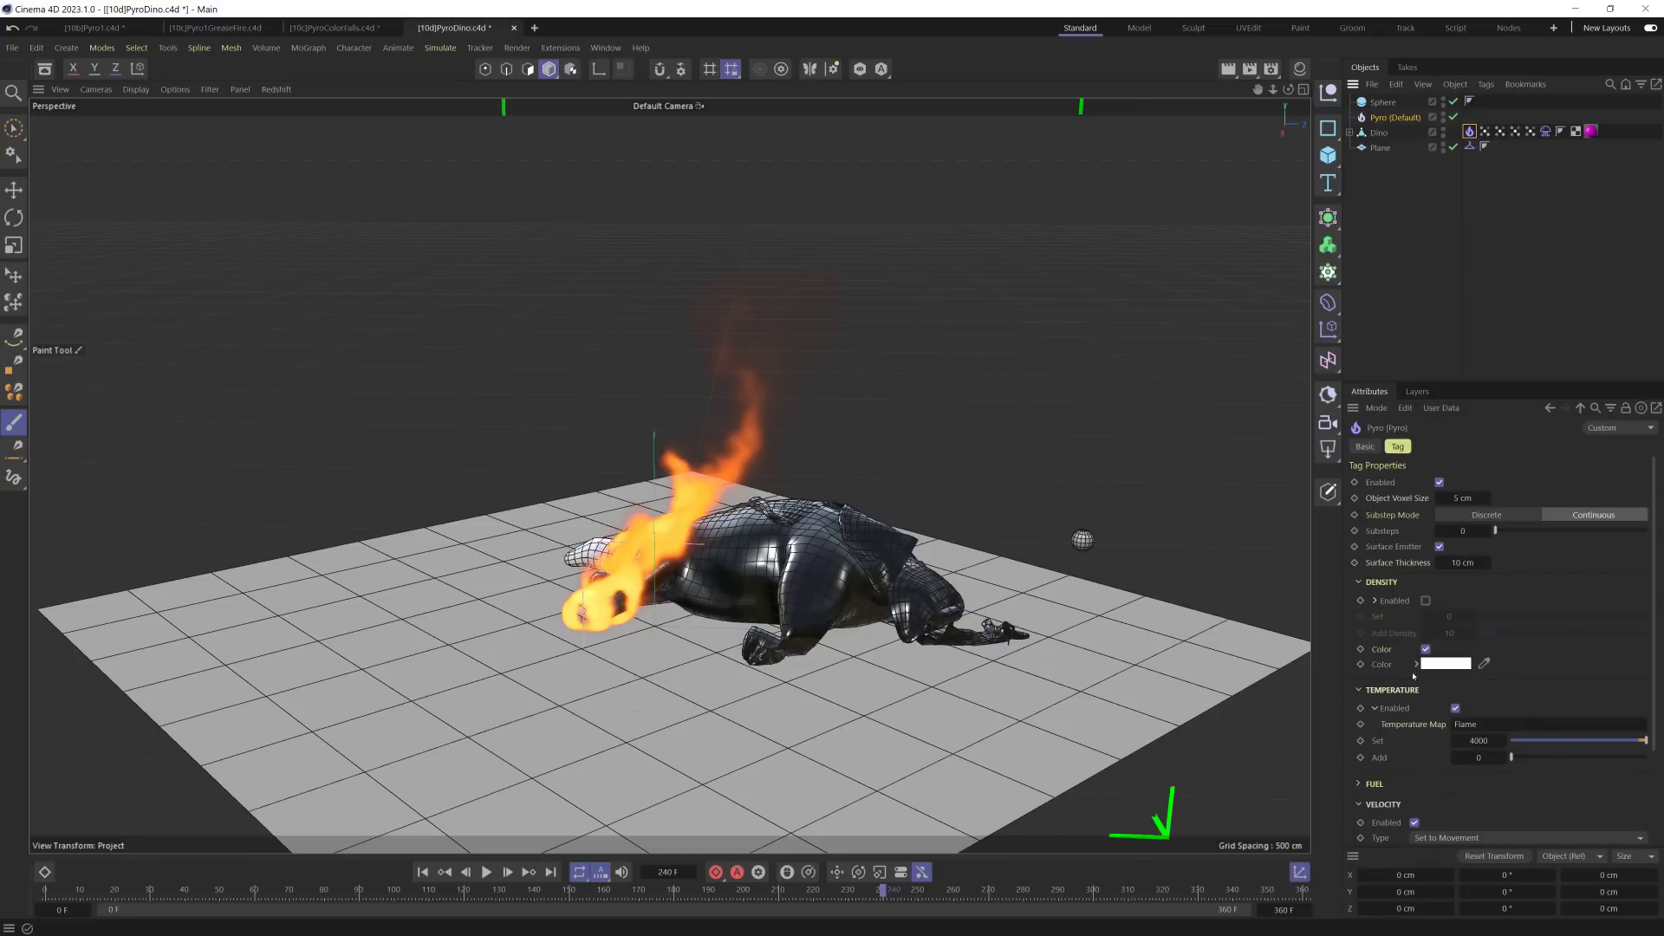
pyautogui.scroll(-1, 1393, 759)
pyautogui.click(1367, 693)
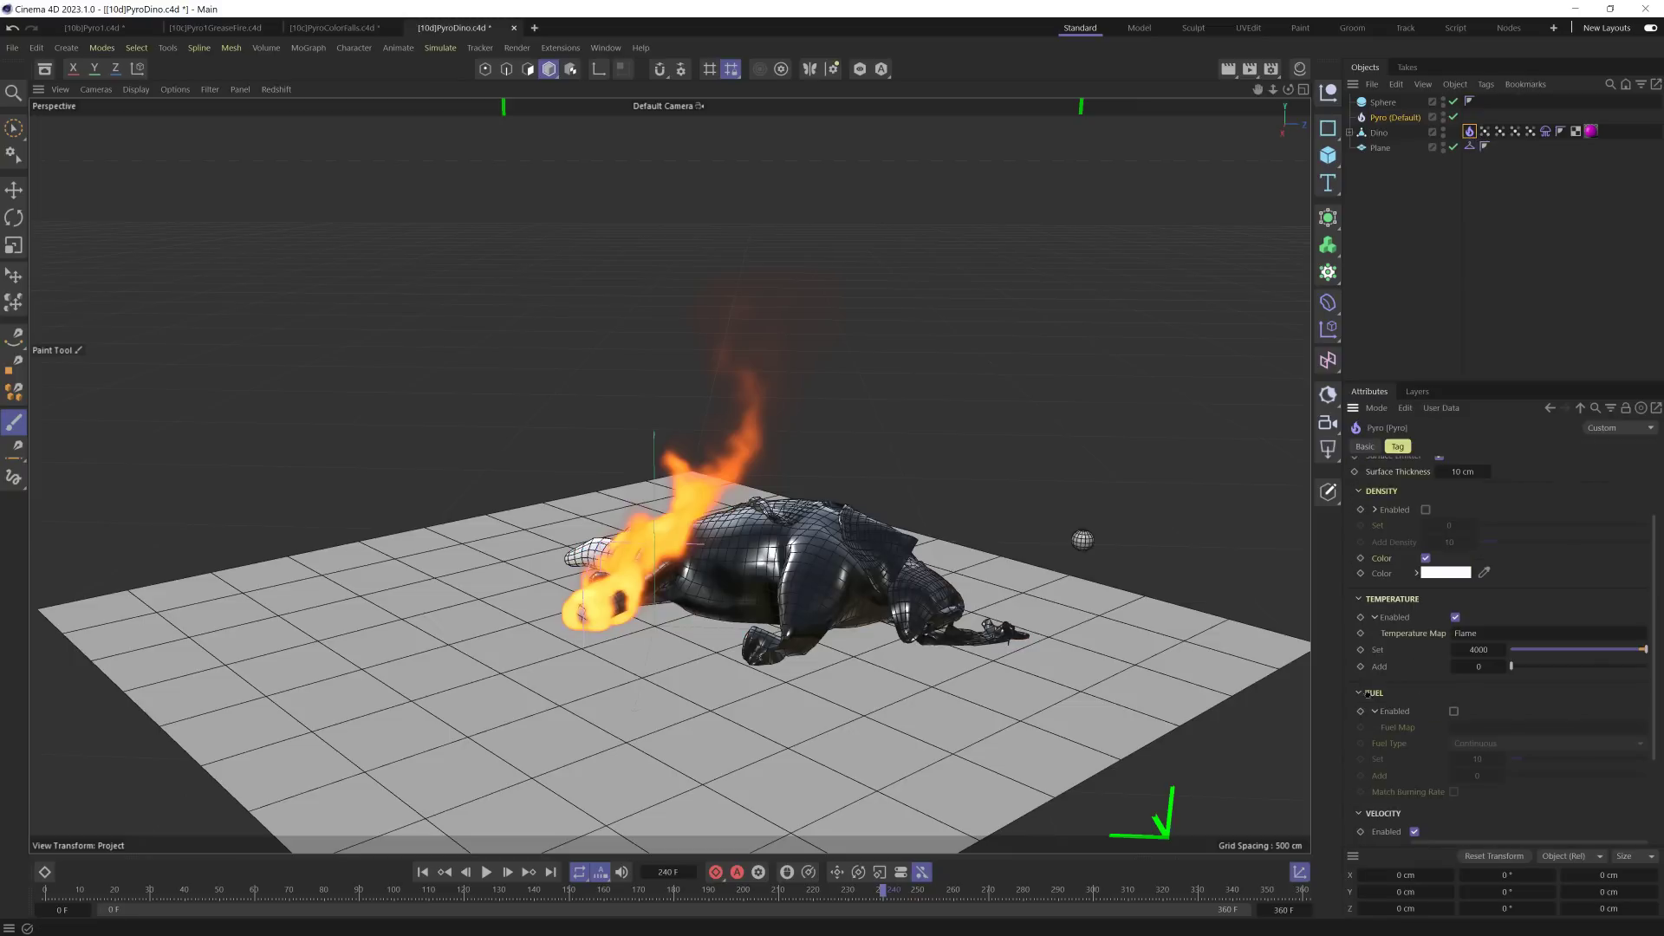
pyautogui.click(1453, 711)
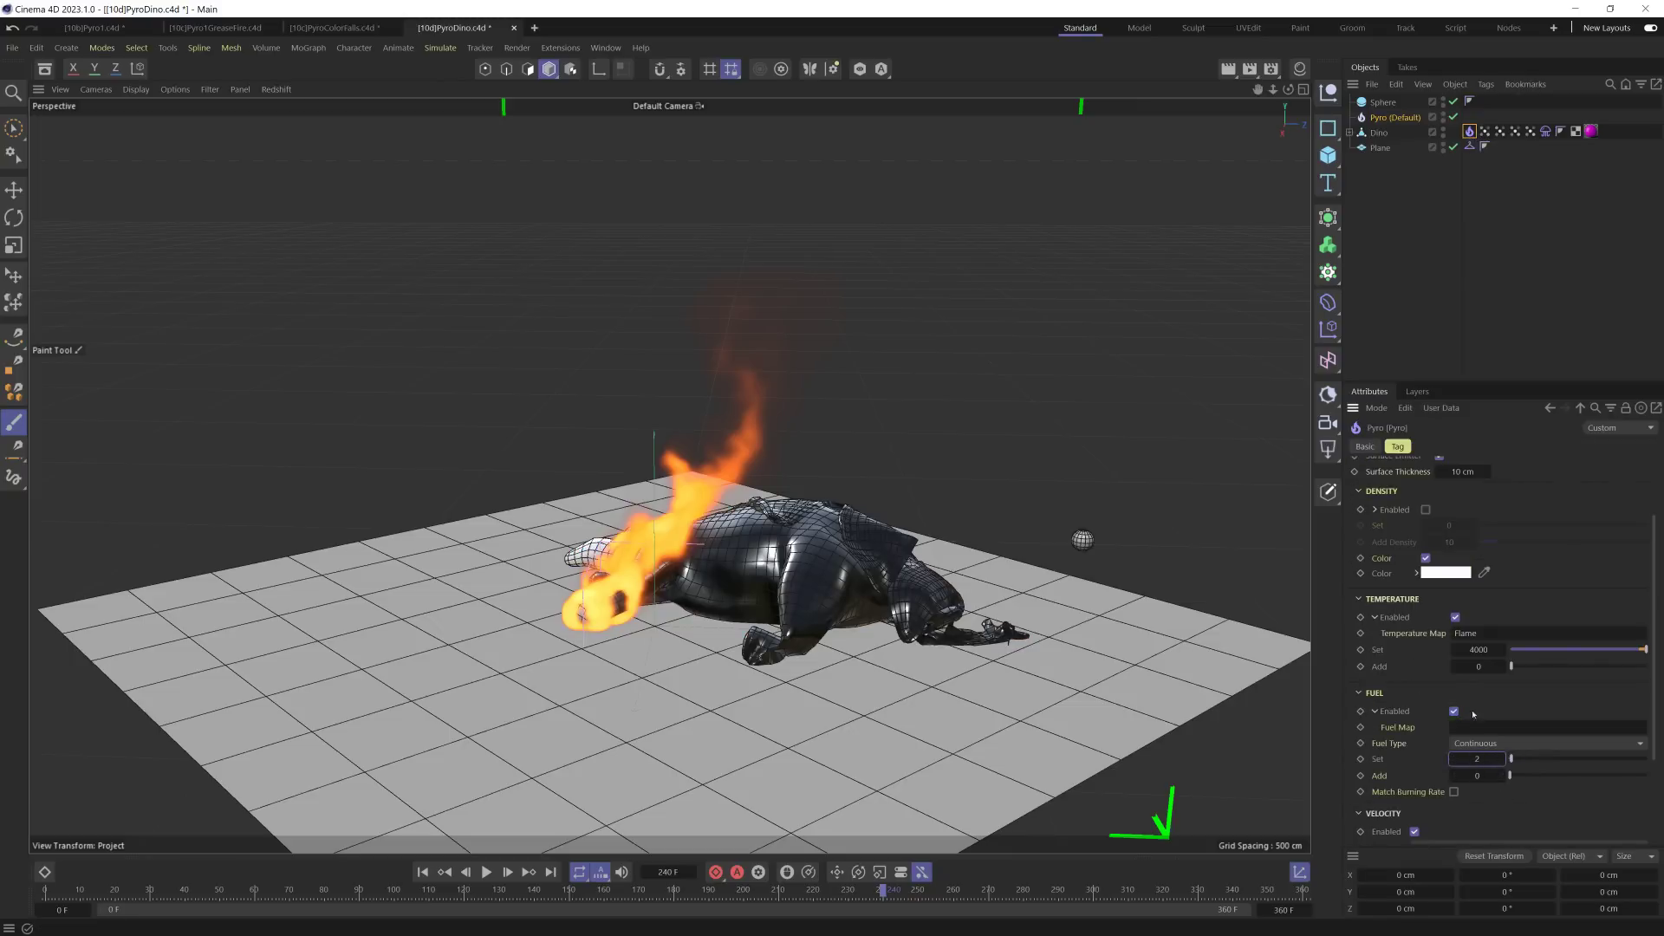
pyautogui.doubleClick(1465, 633)
pyautogui.hotkey('ctrl', 'c')
pyautogui.click(1547, 727)
pyautogui.hotkey('ctrl', 'v')
pyautogui.press('Return')
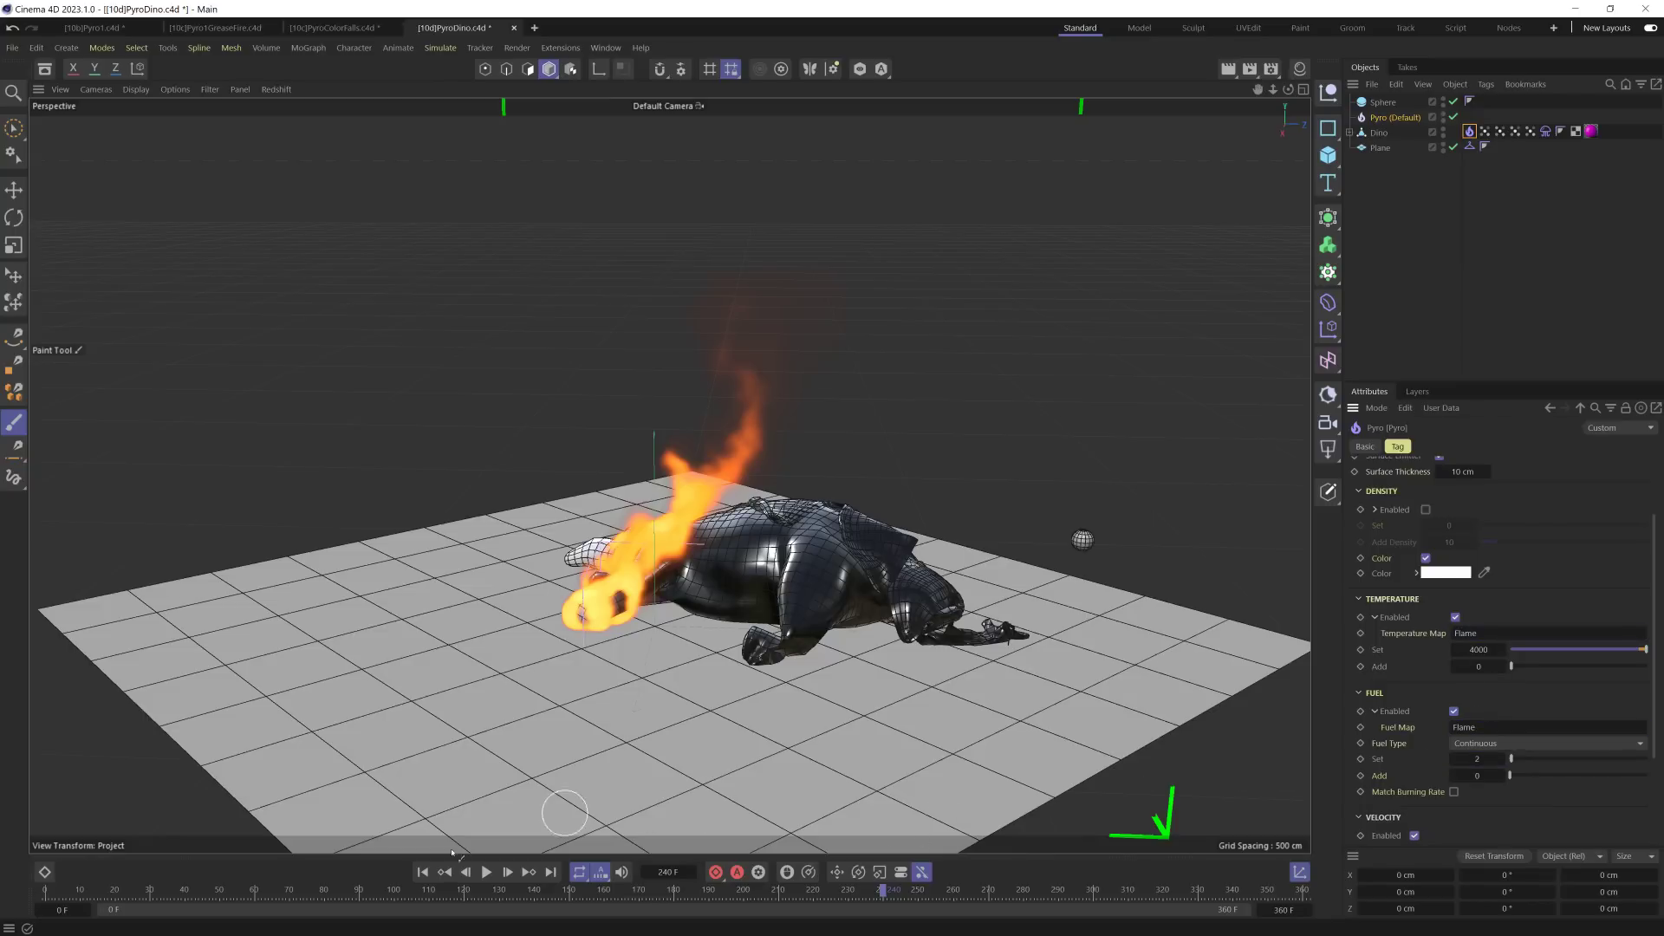
# Step: Preview the fireball explosions, set the Pyro object's Density per Fuel to 0, and replay from the start
pyautogui.click(484, 871)
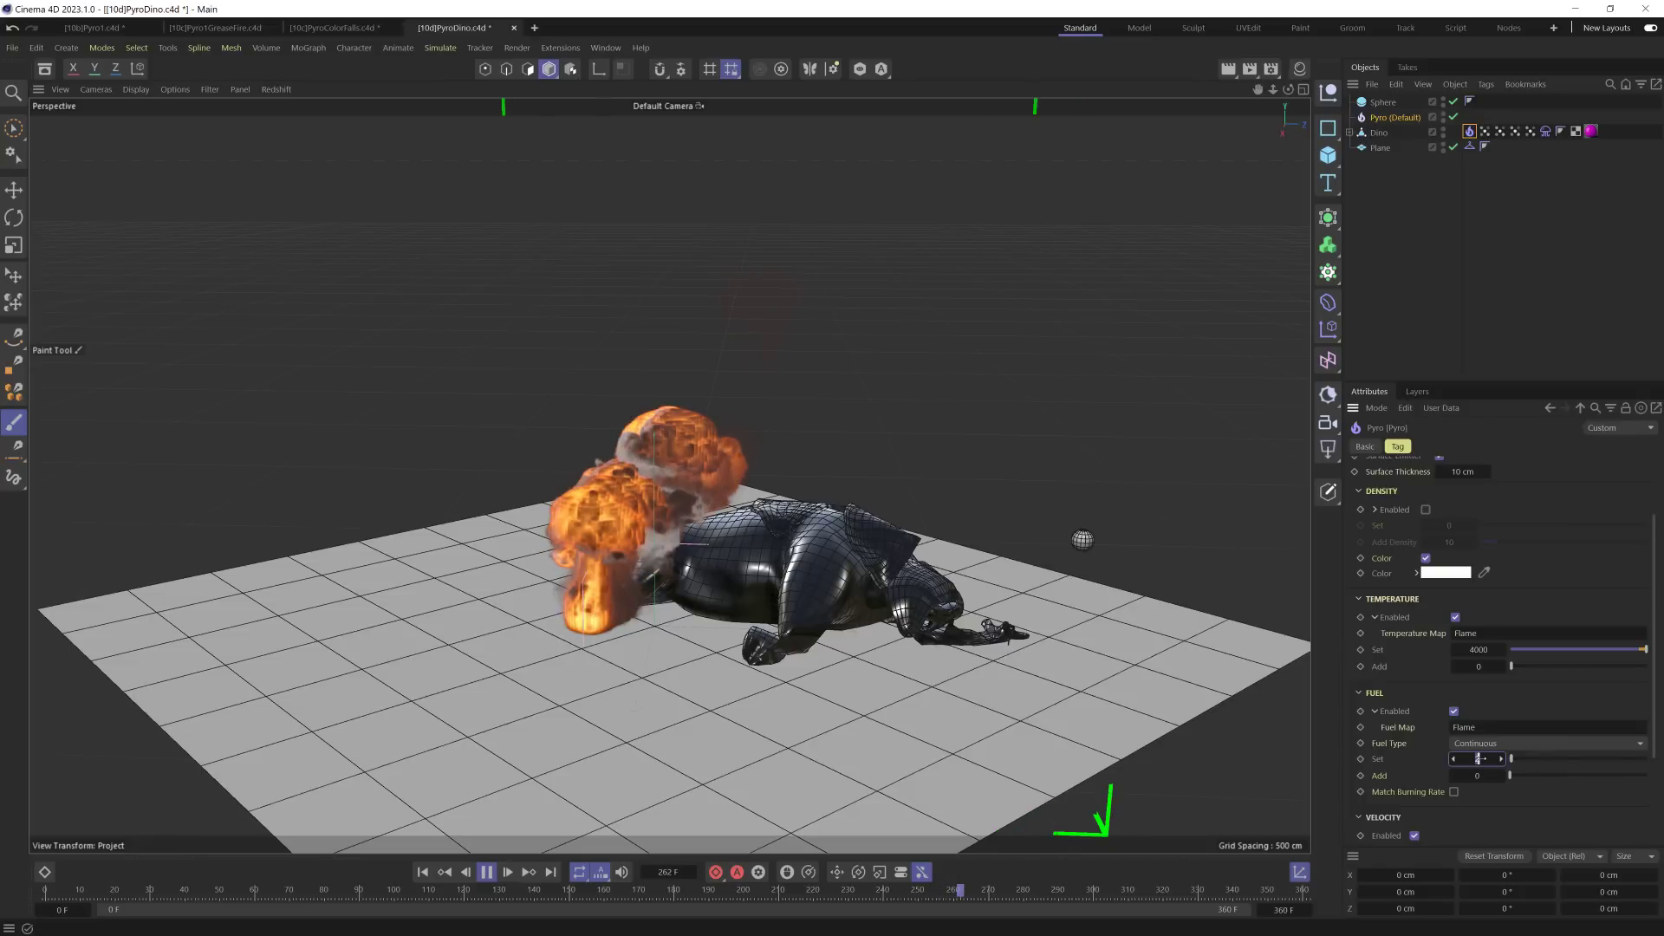
pyautogui.click(485, 872)
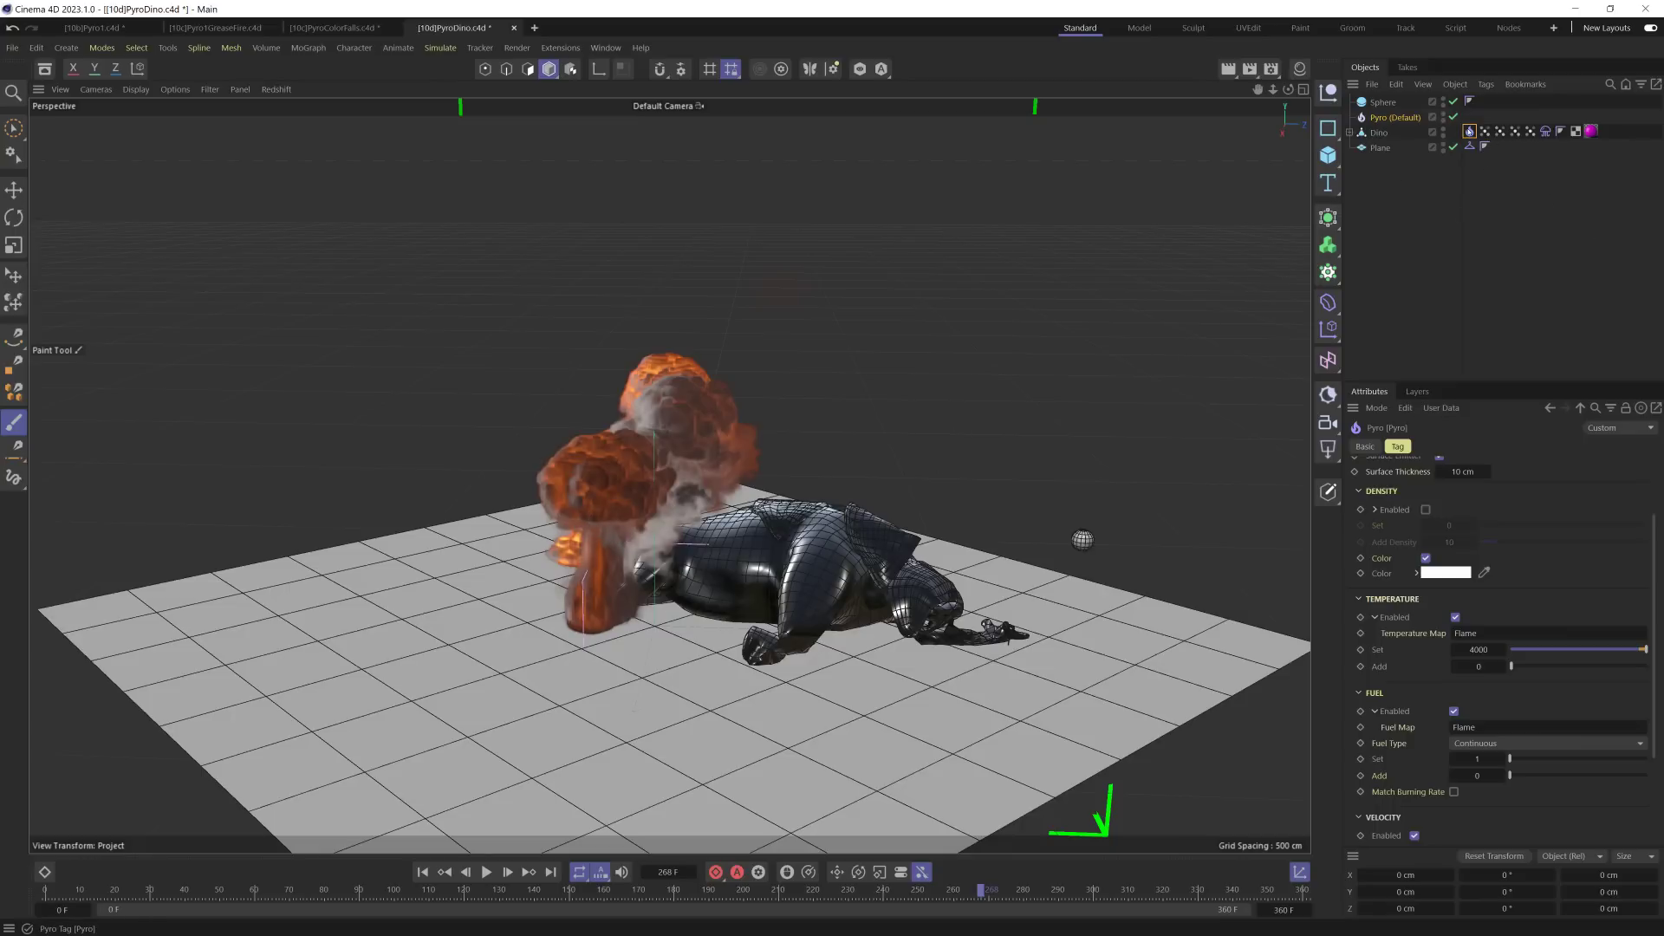
pyautogui.click(1393, 117)
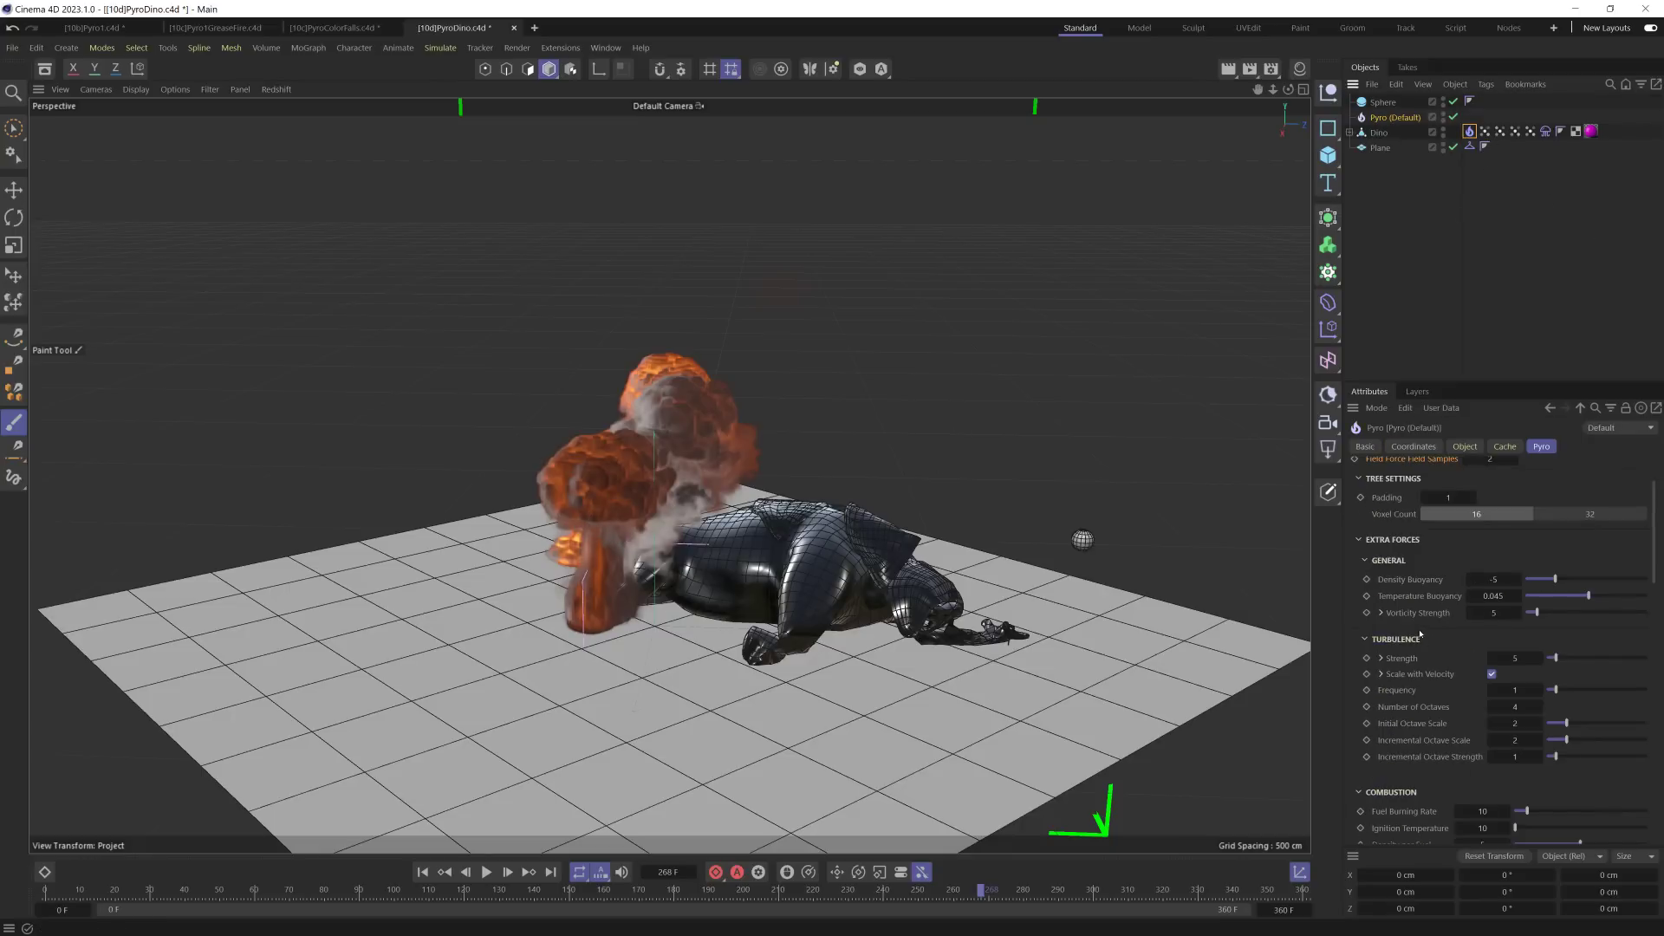
pyautogui.scroll(-10, 1420, 635)
pyautogui.scroll(4, 1411, 648)
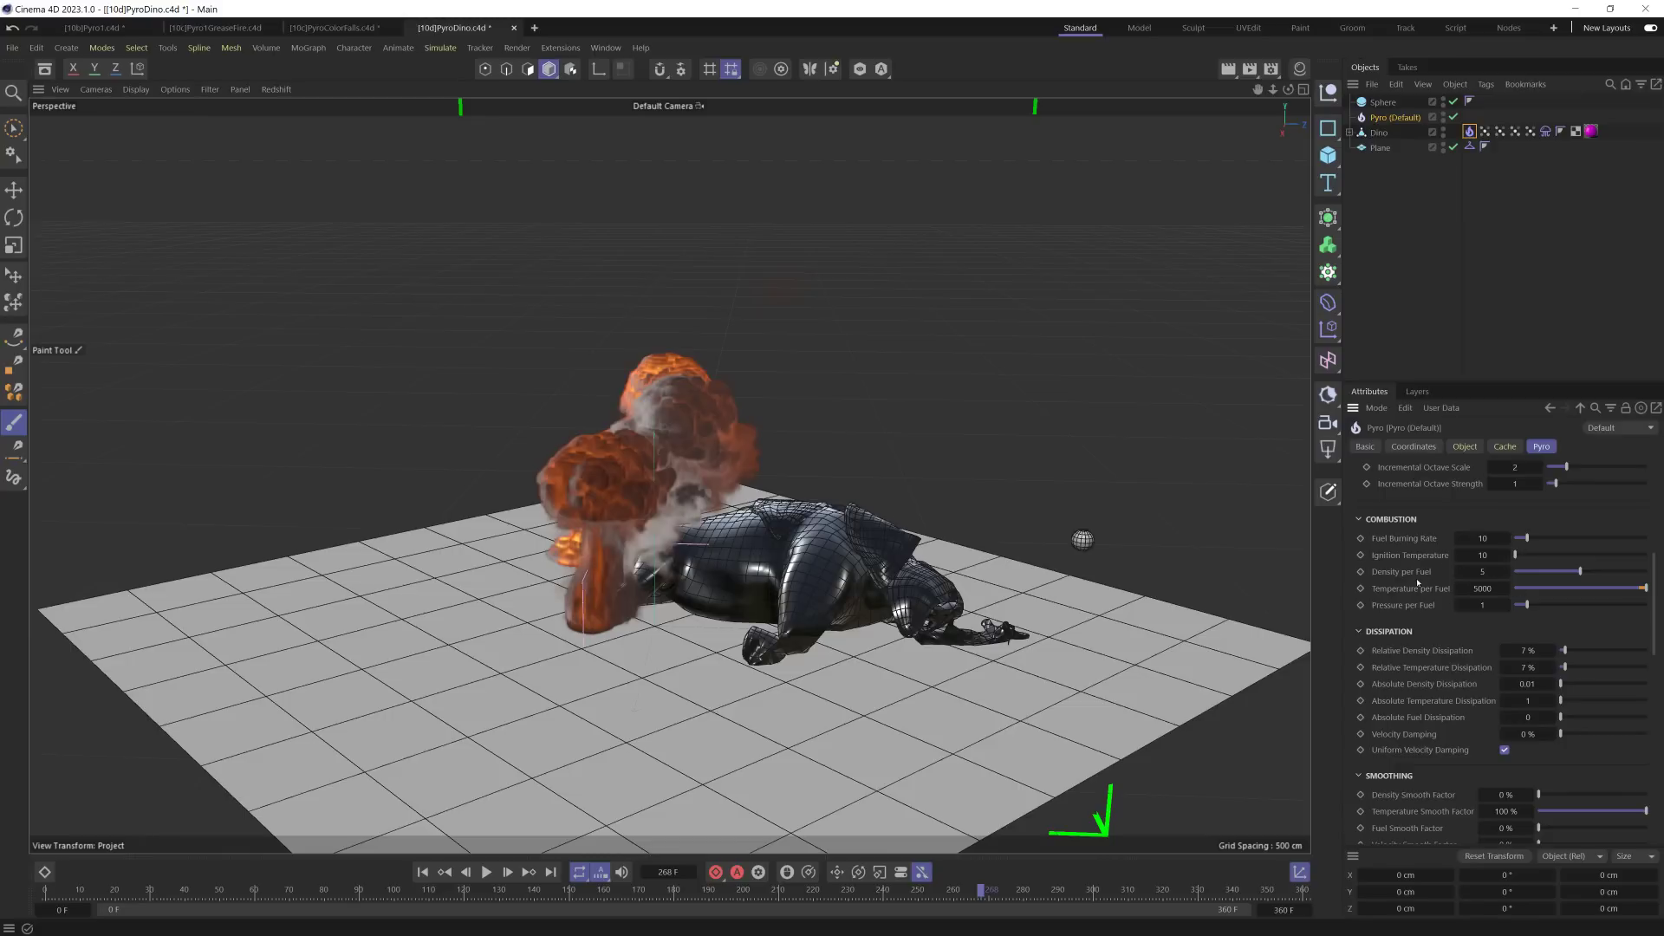
pyautogui.moveTo(1550, 578); pyautogui.dragTo(1510, 576)
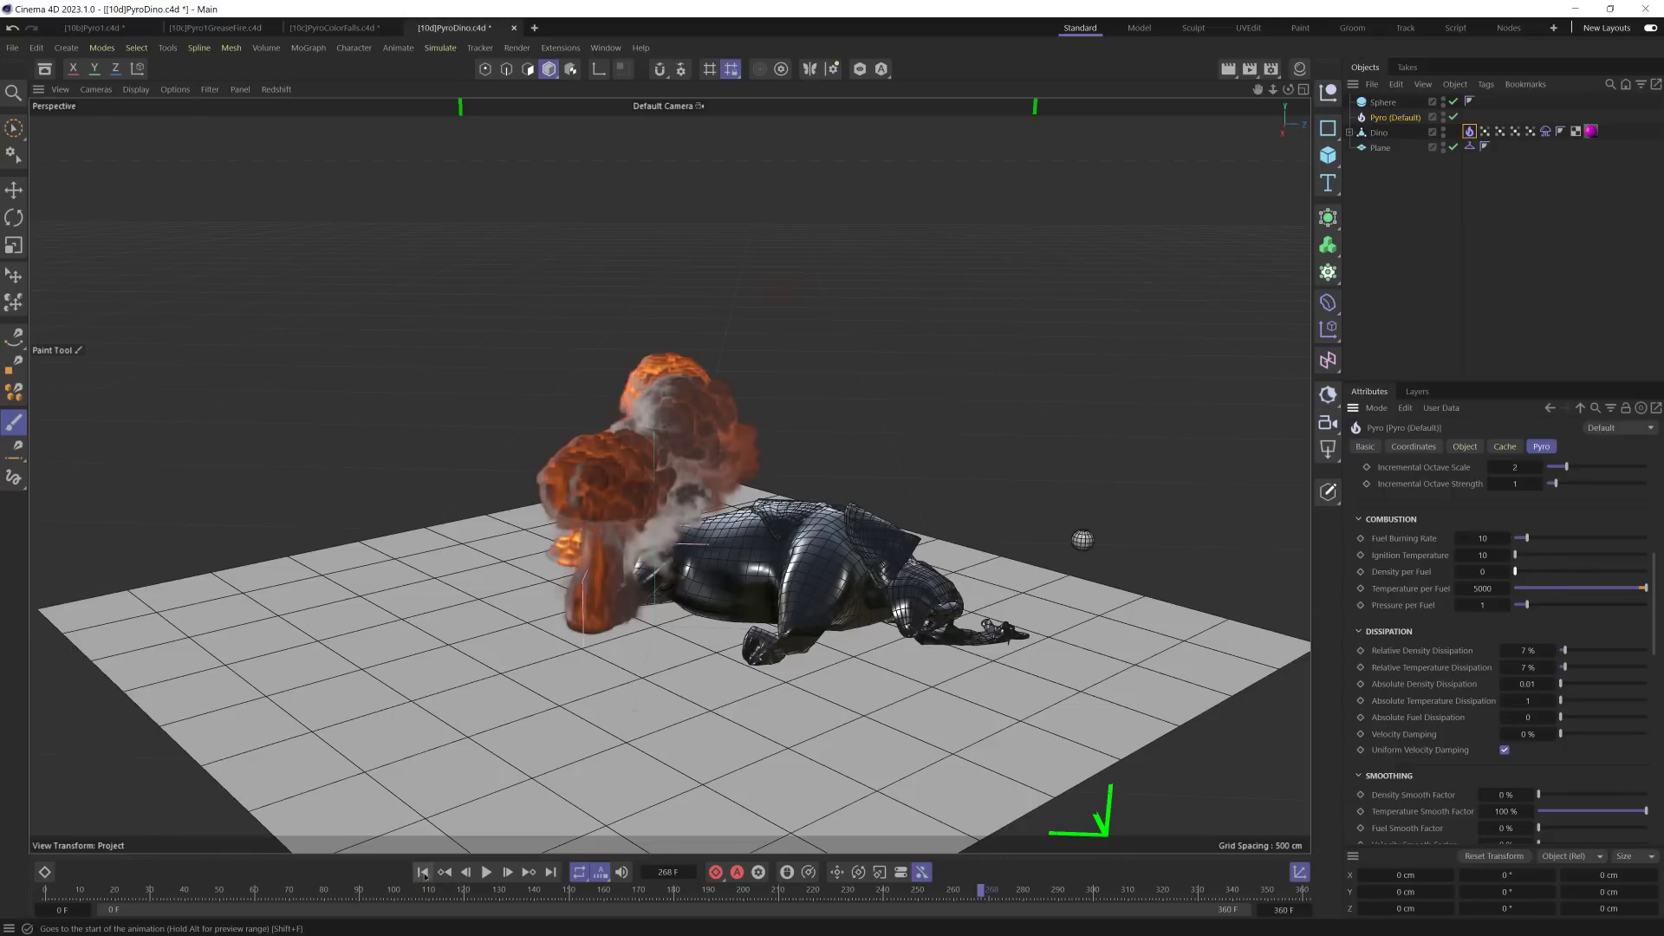
pyautogui.click(423, 873)
pyautogui.click(486, 873)
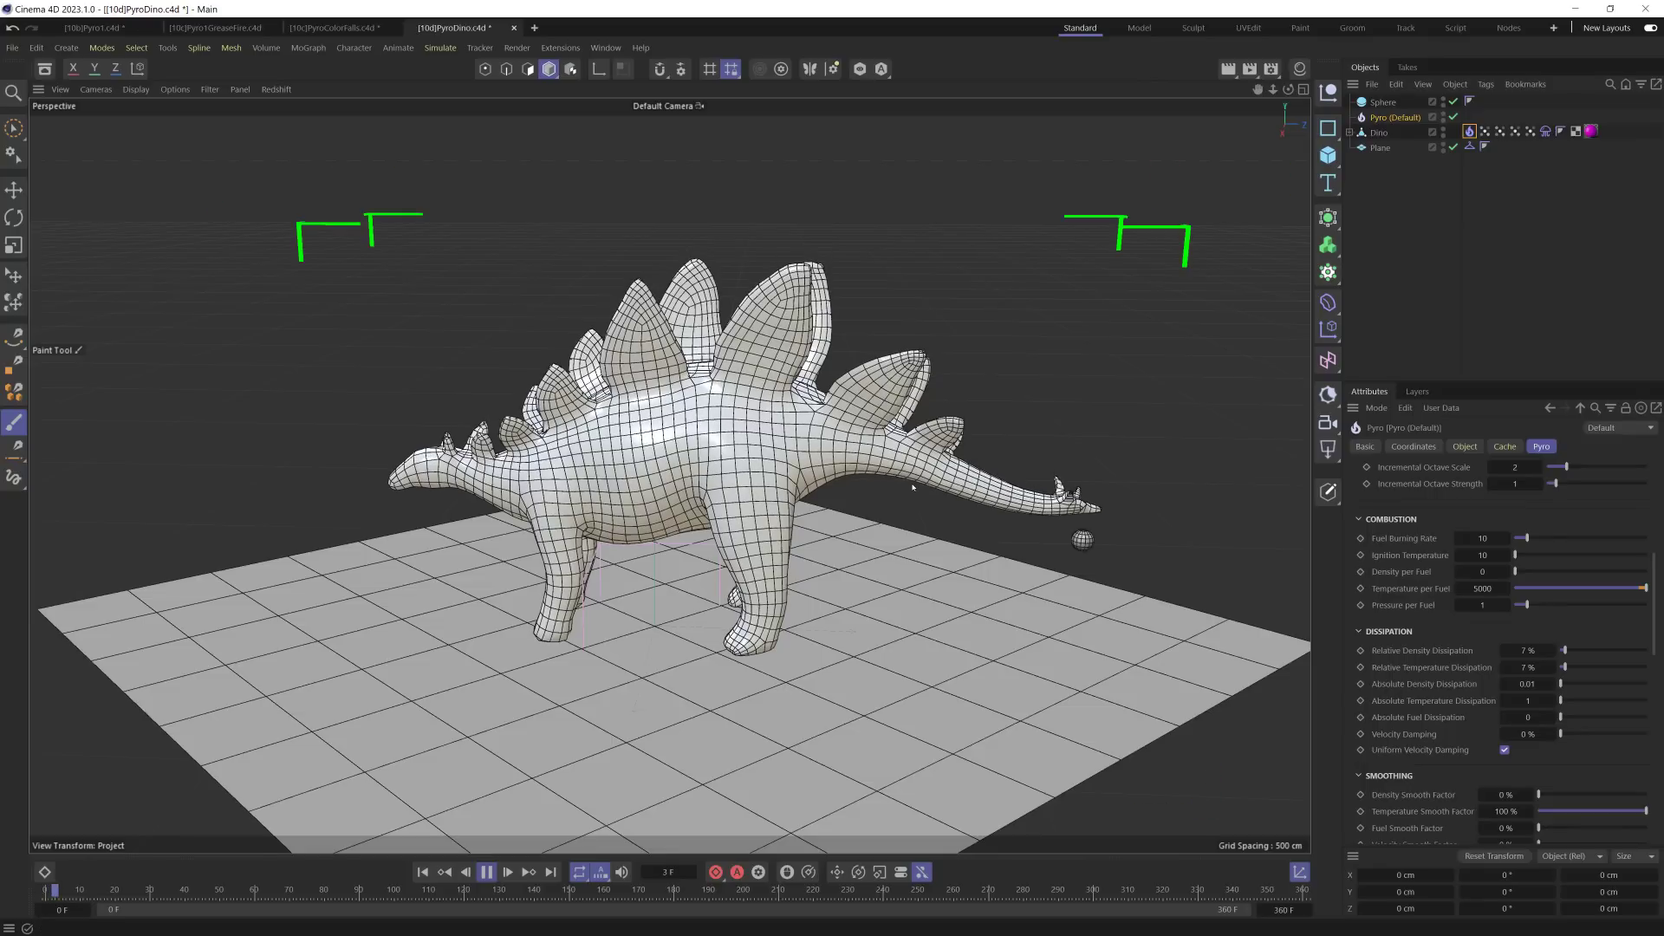
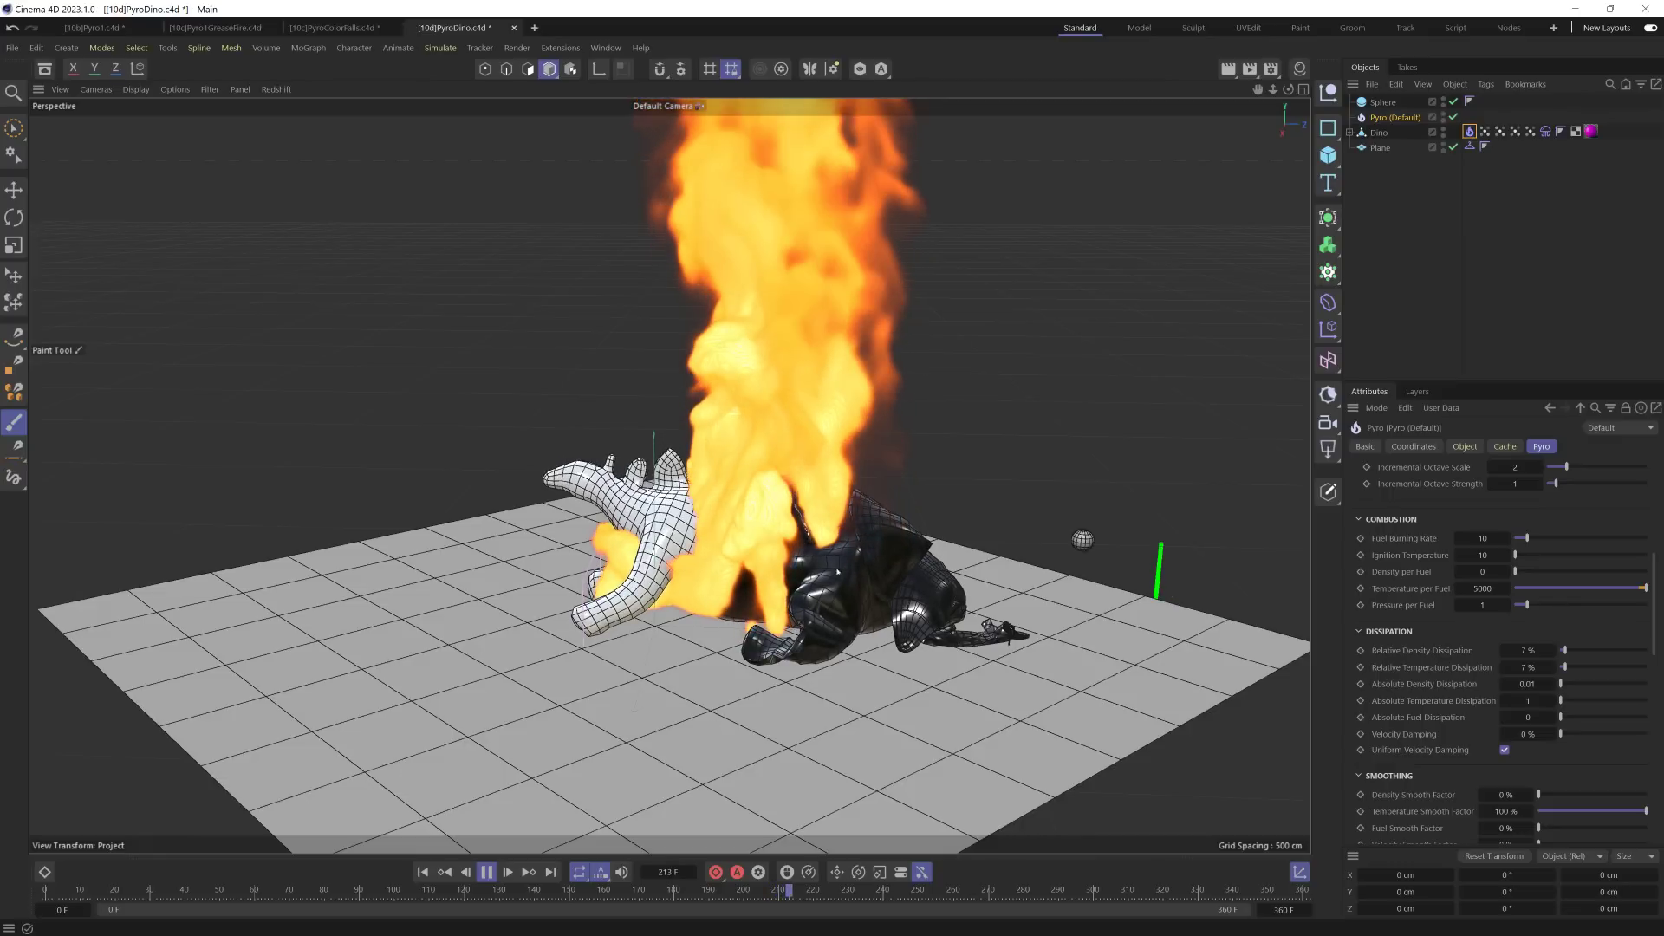
# Step: Show the export channel settings in the Pyro (Default) object's Object tab
pyautogui.scroll(5, 1391, 573)
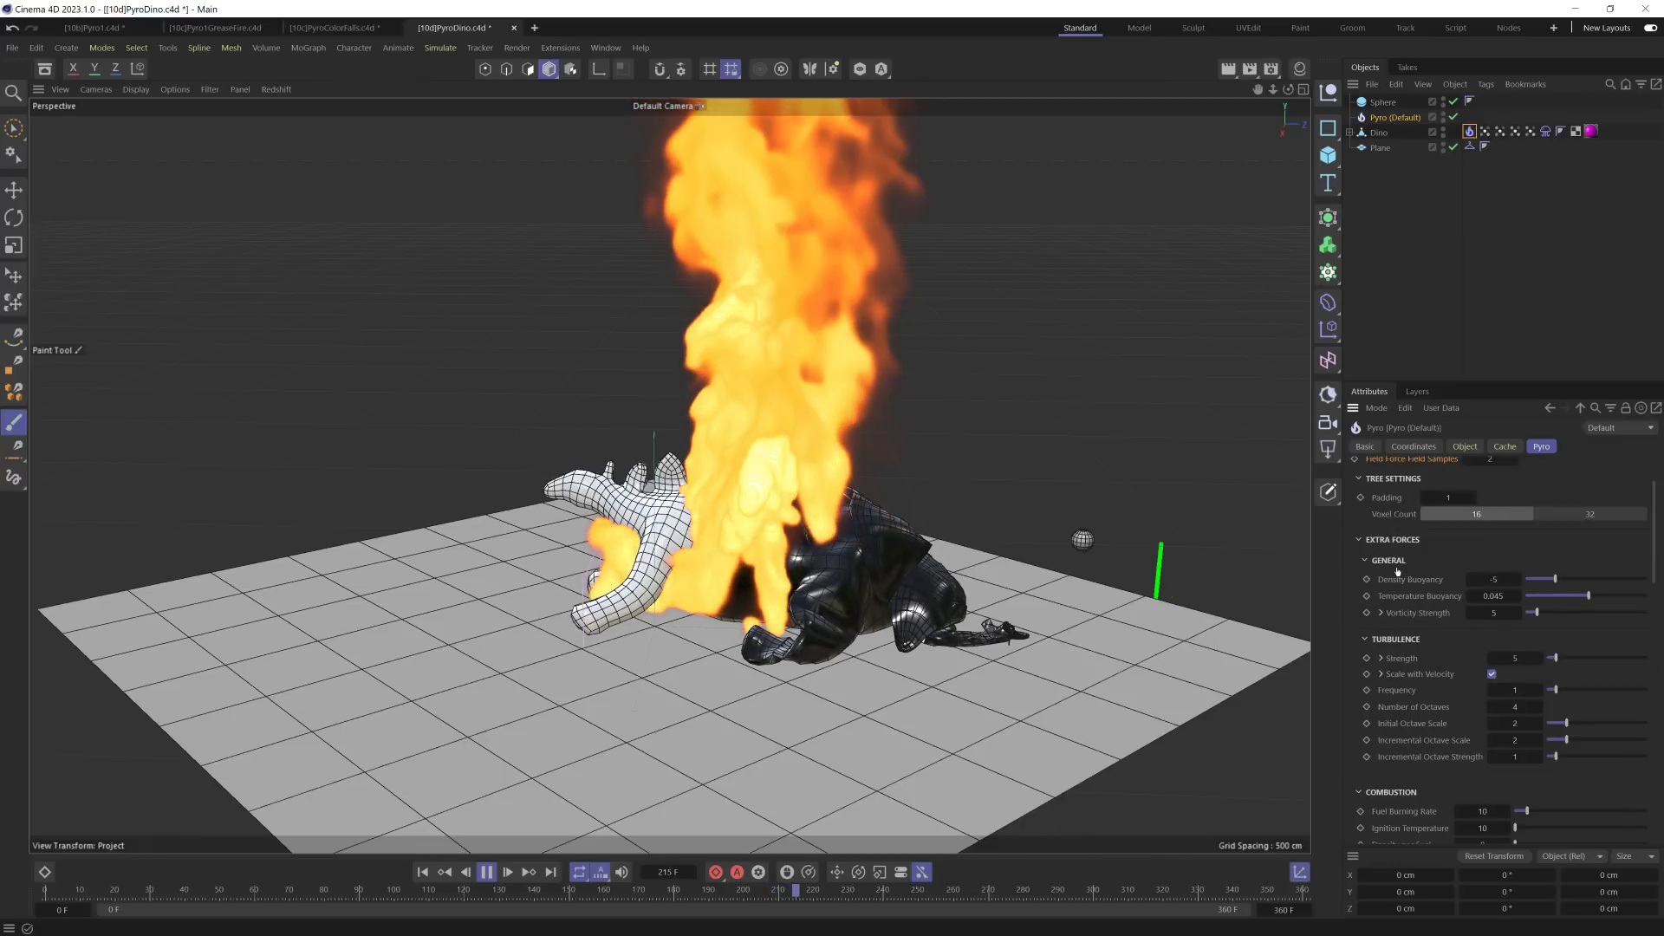
pyautogui.scroll(5, 1397, 571)
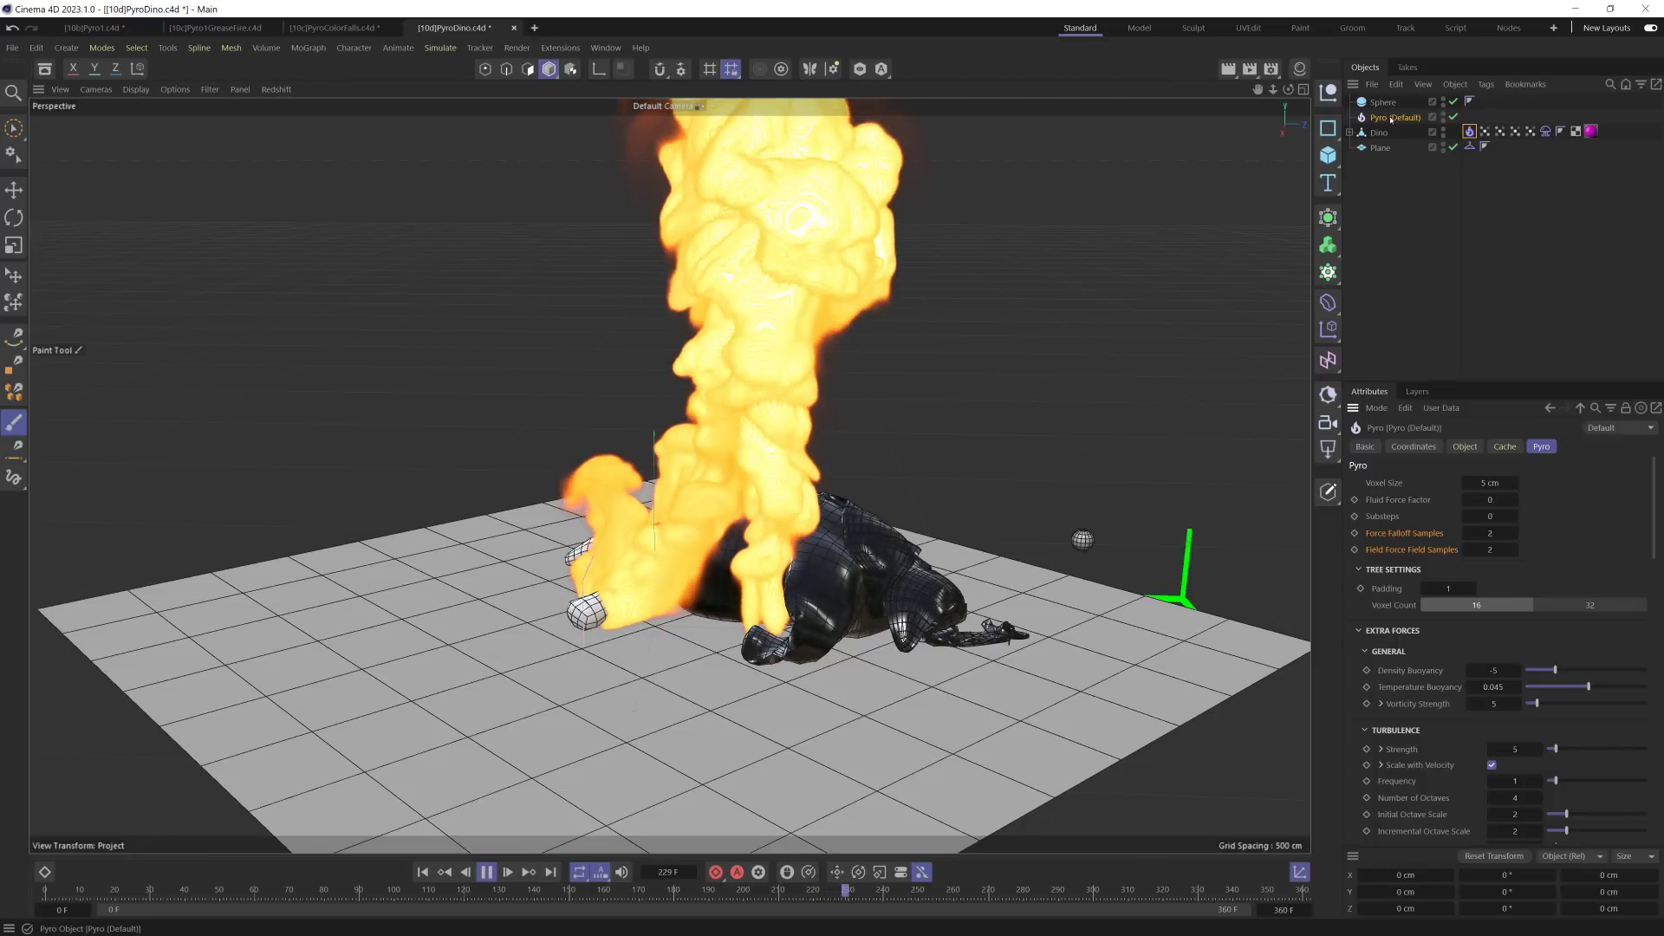
pyautogui.click(1464, 447)
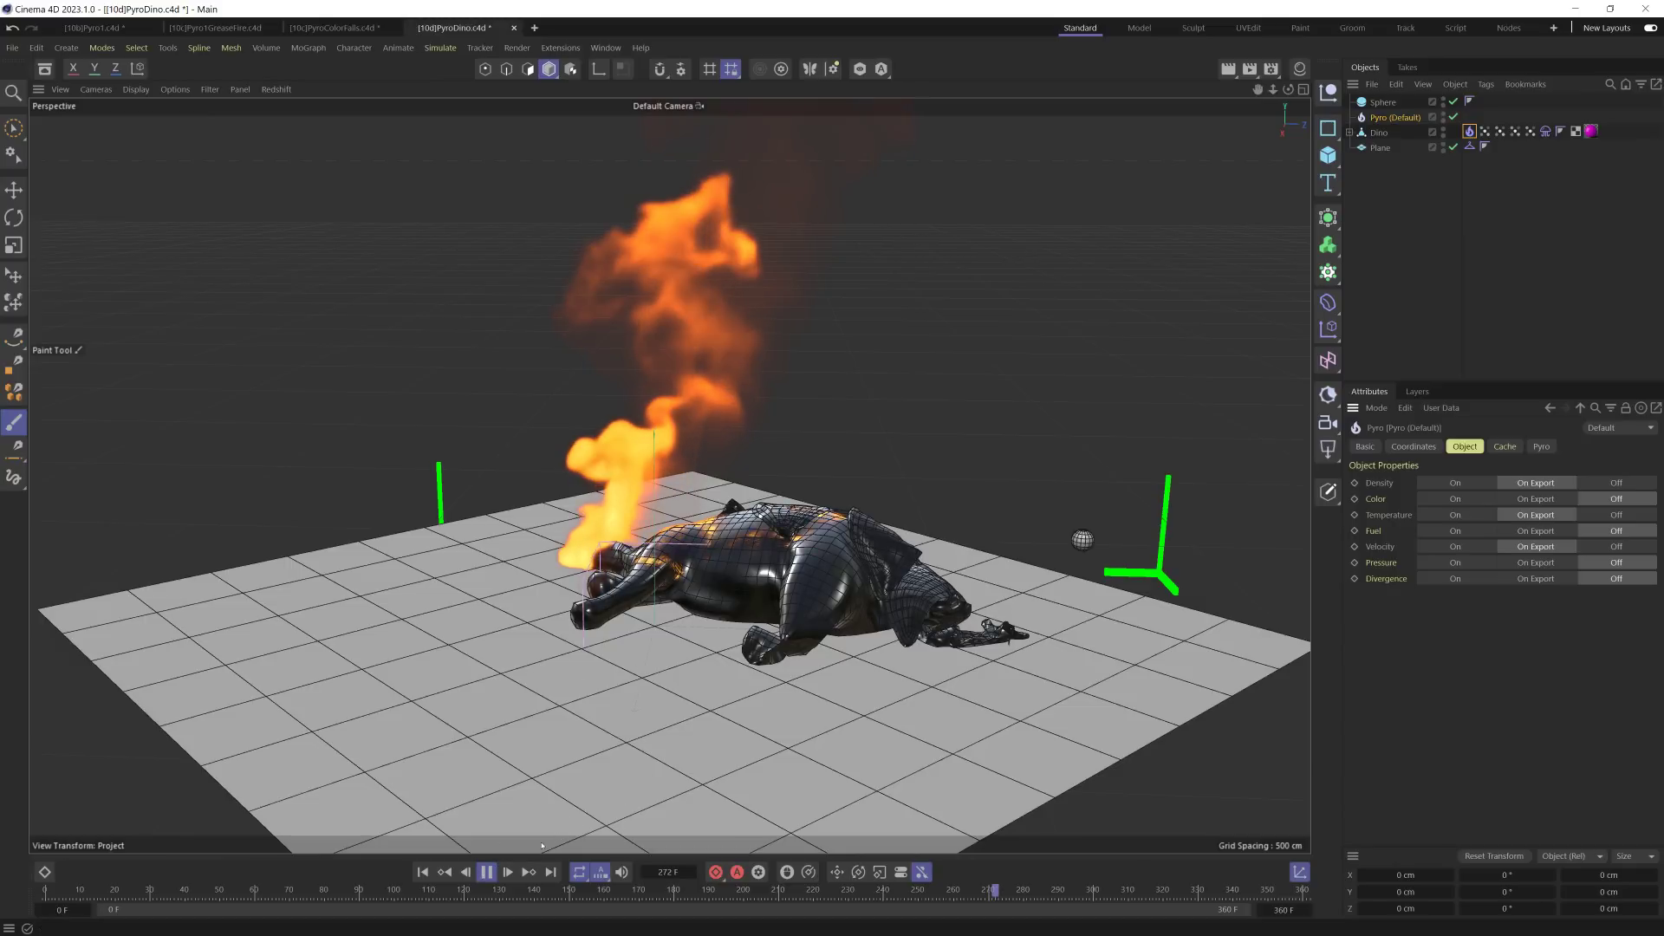
pyautogui.click(488, 873)
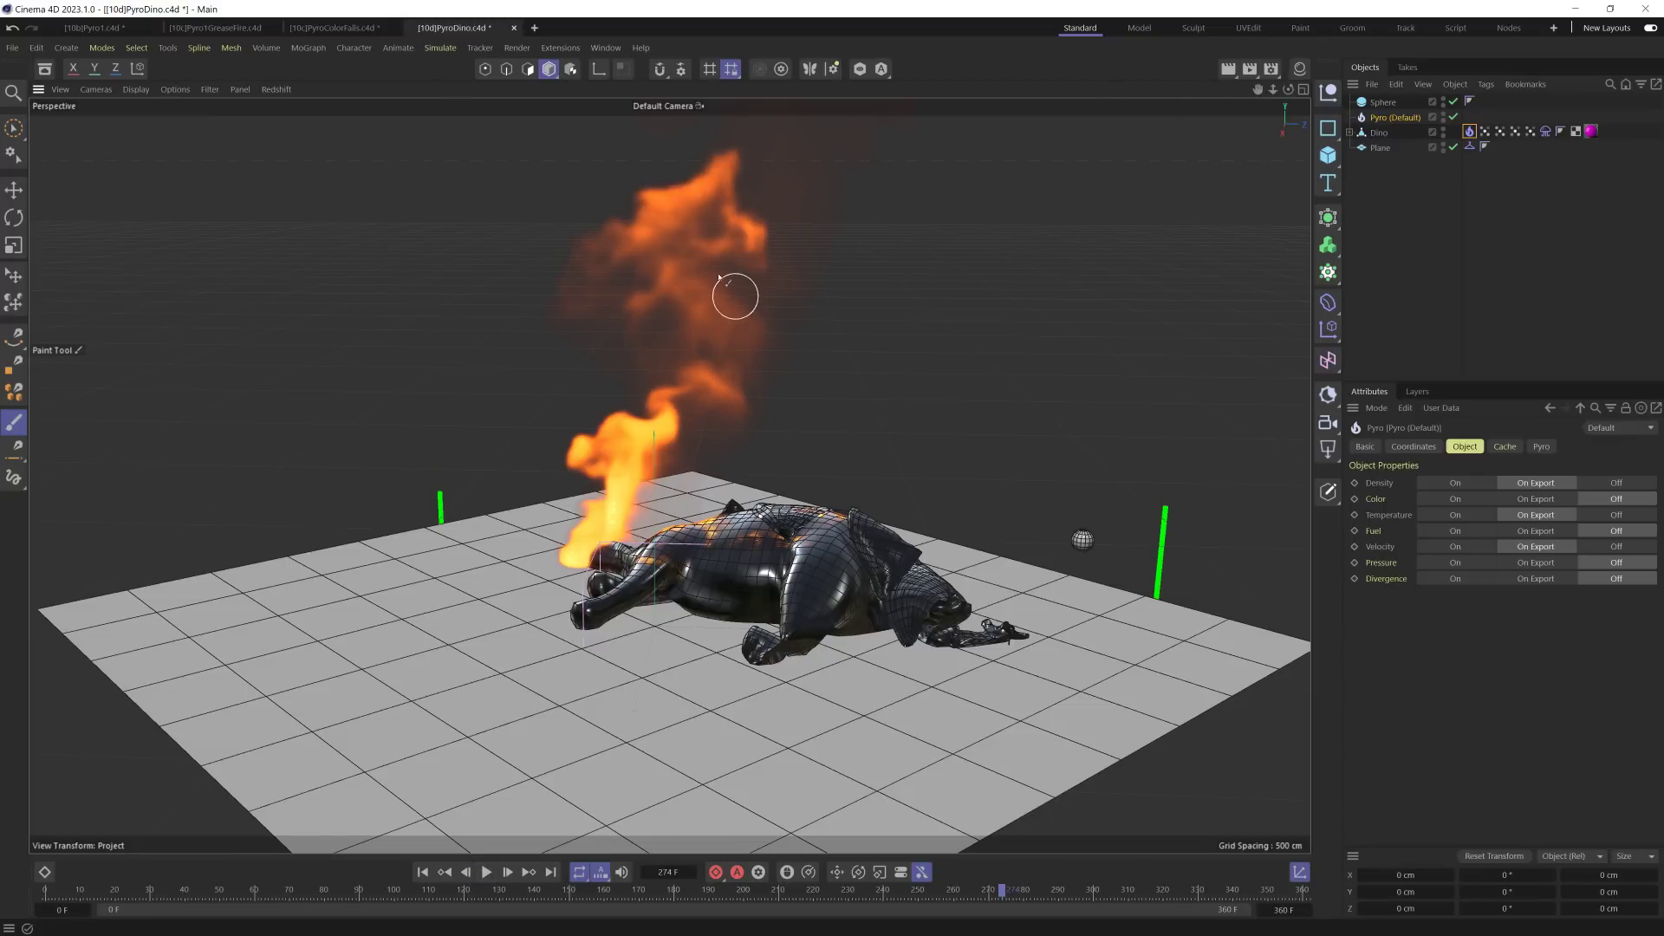
pyautogui.click(1469, 131)
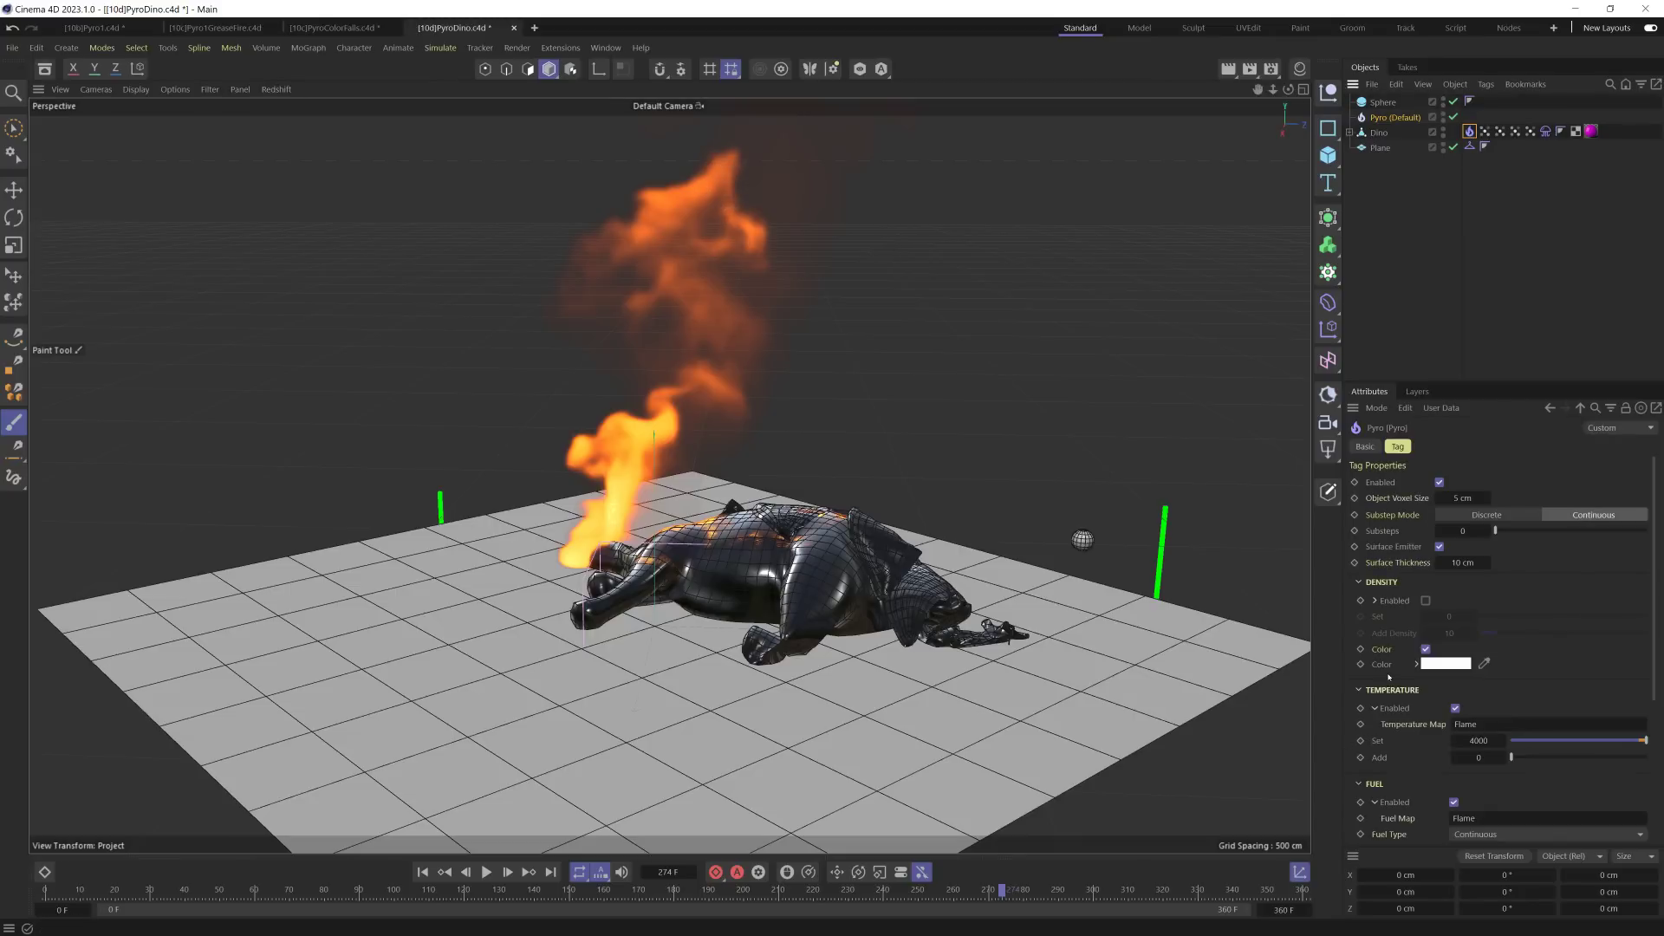
pyautogui.click(1392, 118)
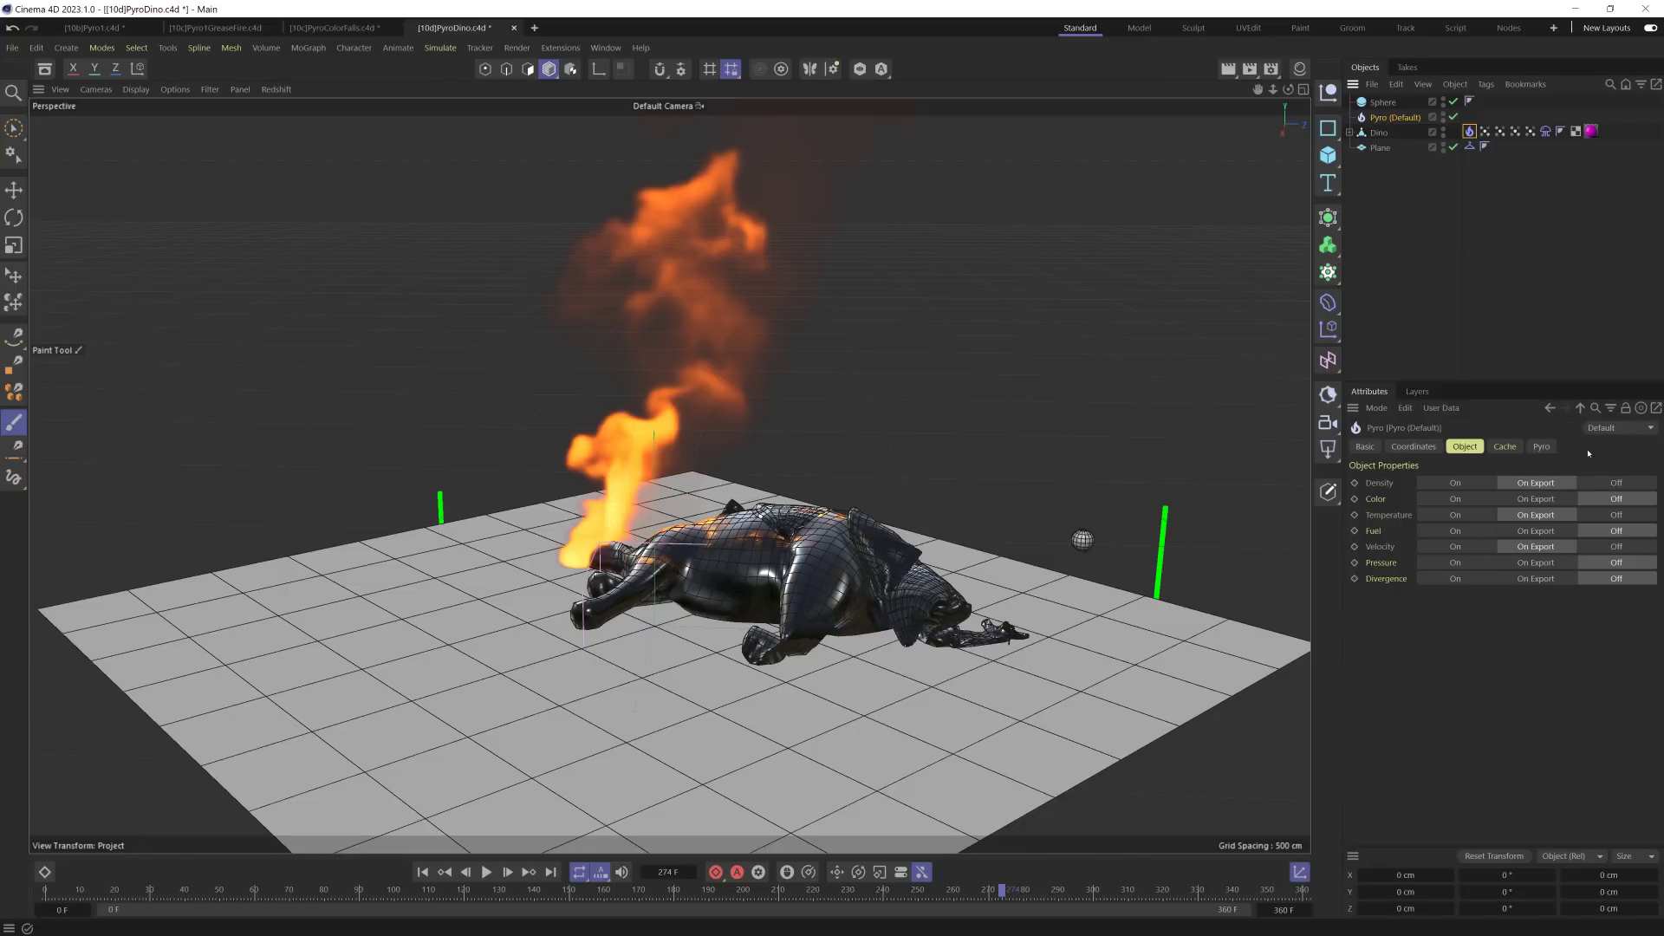
# Step: Set the Pyro Temperature Threshold to 777 and replay the simulation
pyautogui.click(1542, 447)
pyautogui.scroll(-10, 1399, 609)
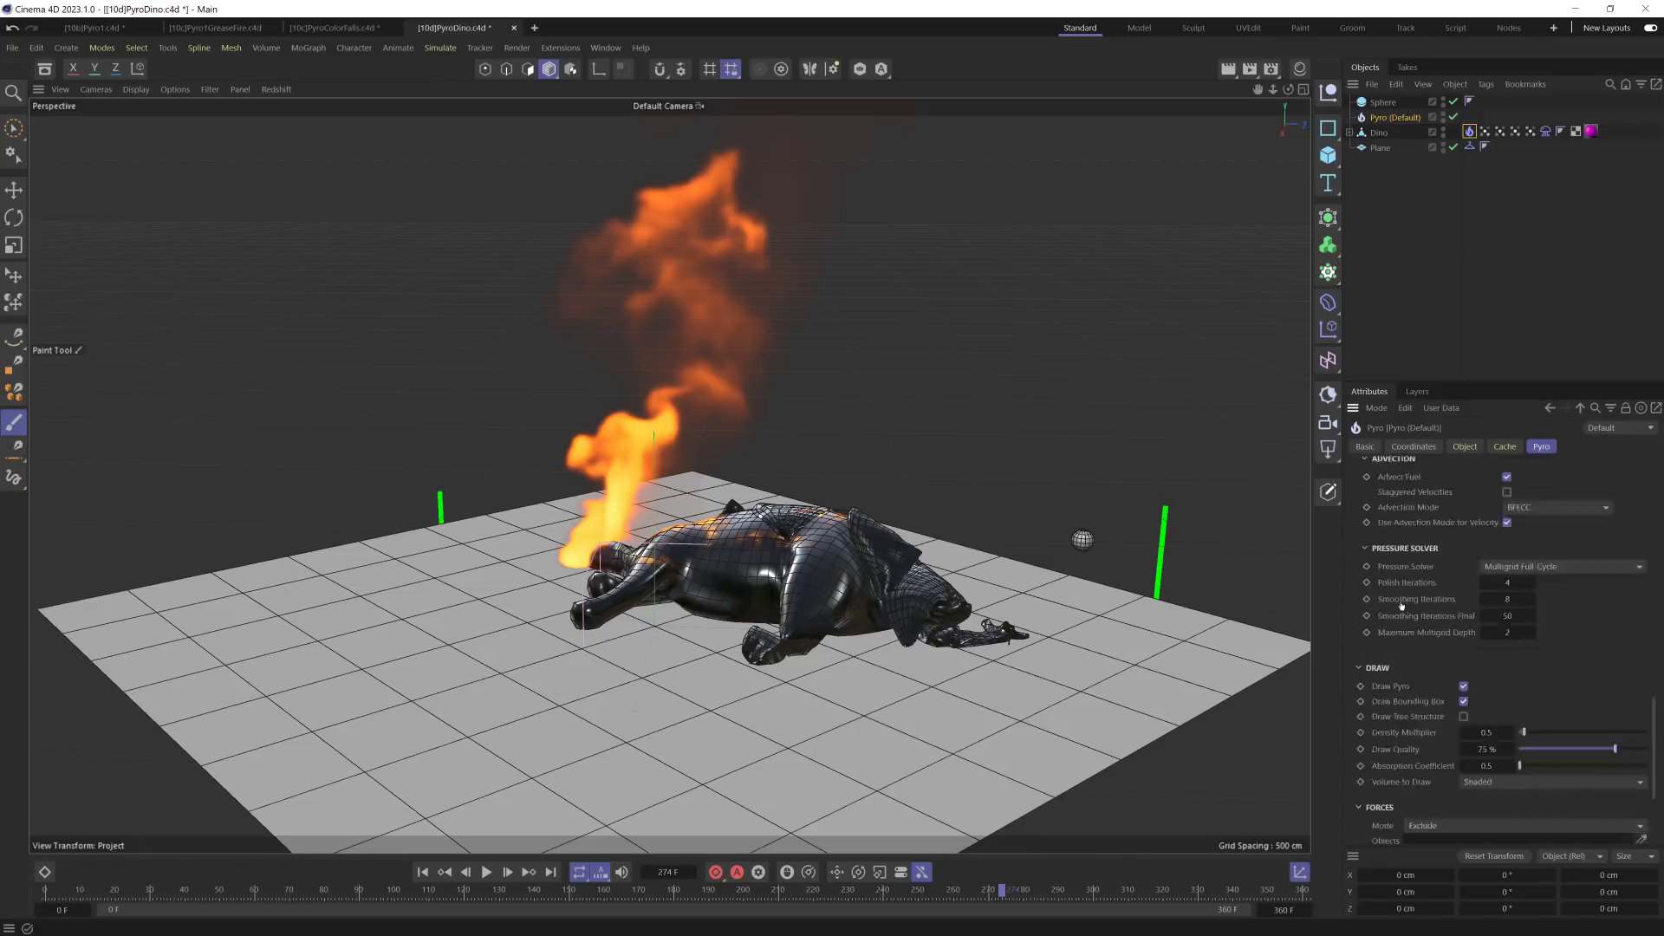
pyautogui.scroll(4, 1401, 572)
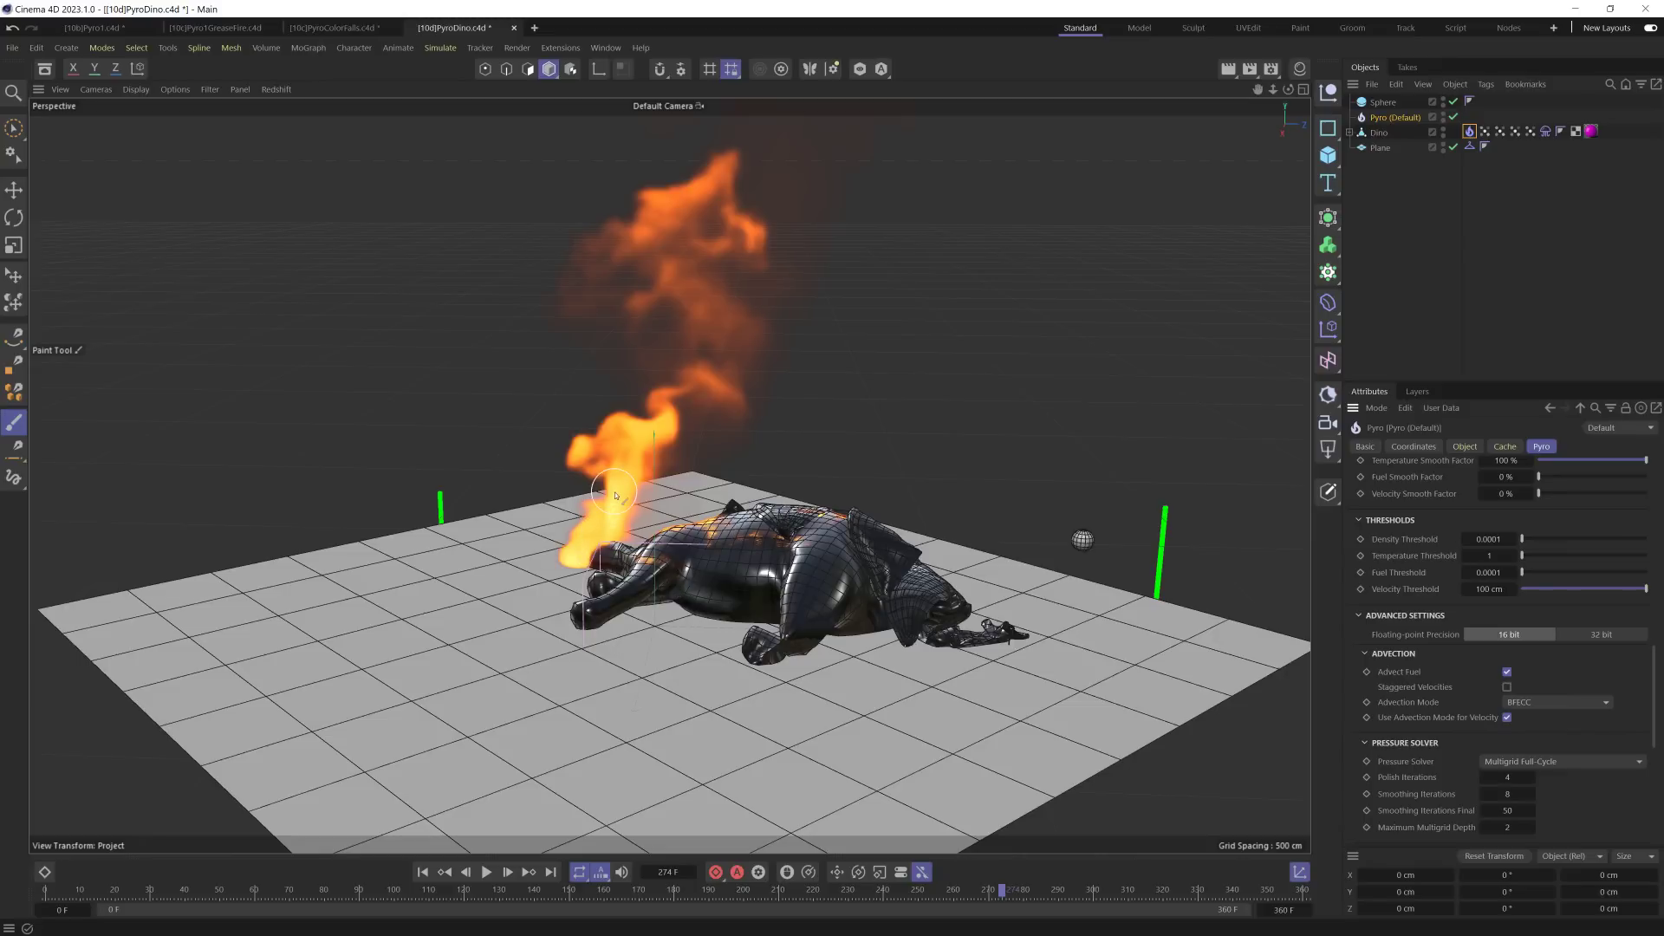
pyautogui.click(1484, 555)
pyautogui.click(486, 872)
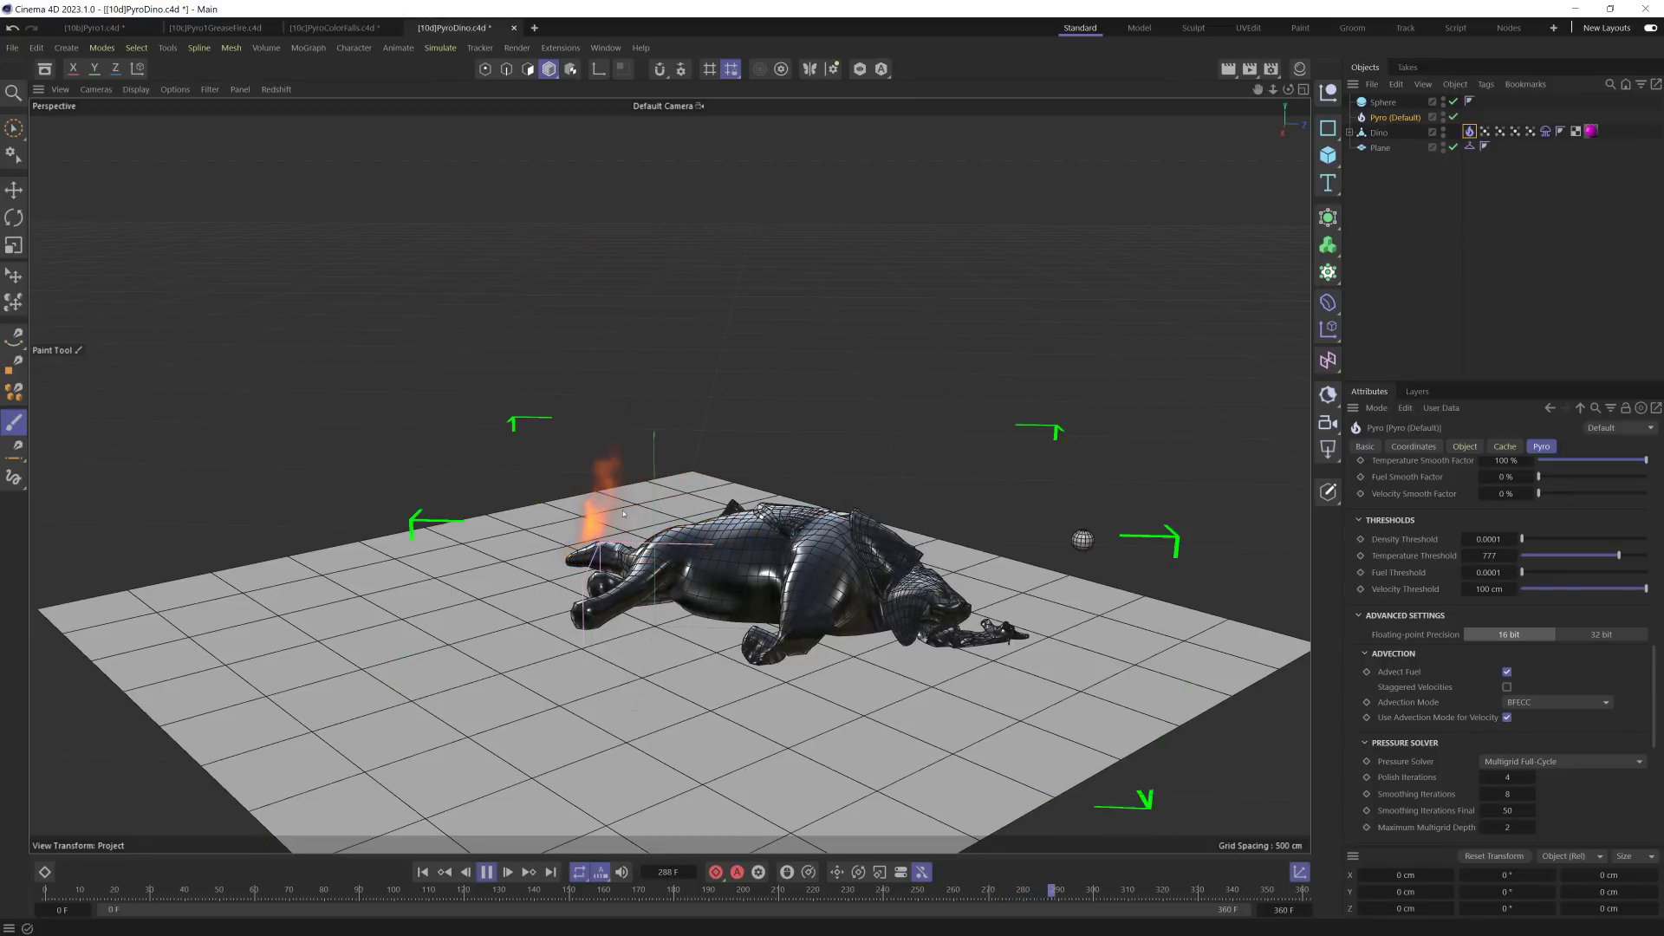
# Step: Stop the simulation playback at frame 294
pyautogui.click(487, 875)
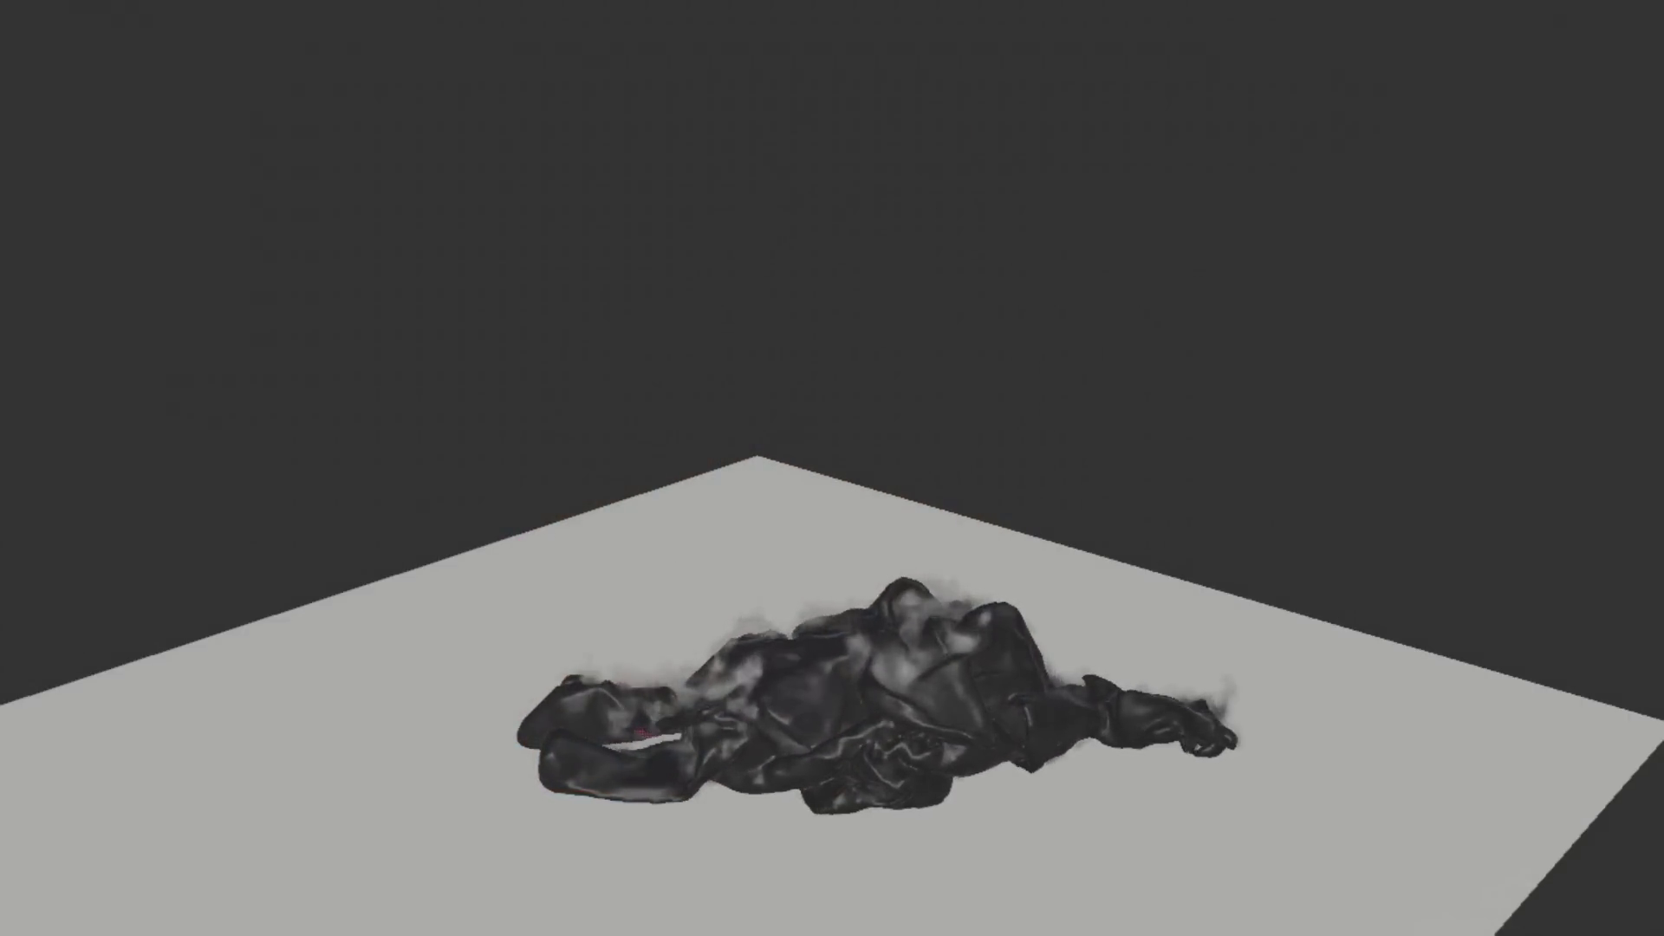
# Step: Exit fullscreen and quit VLC, closing the DinoMelt video
pyautogui.doubleClick(1111, 360)
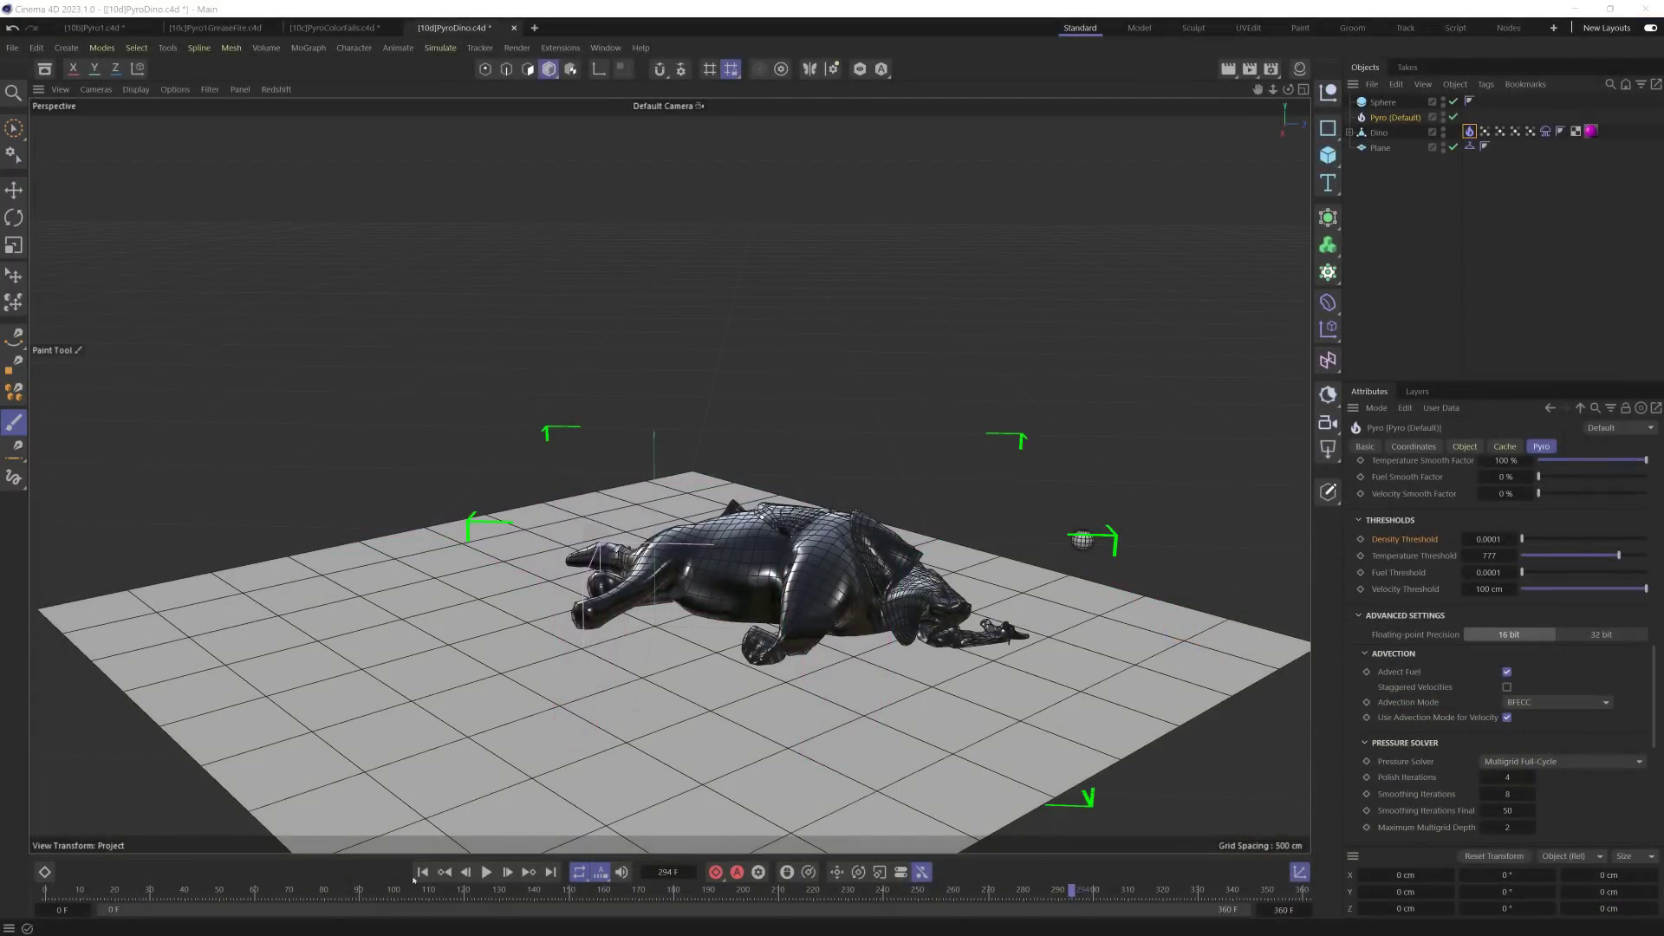
pyautogui.click(415, 877)
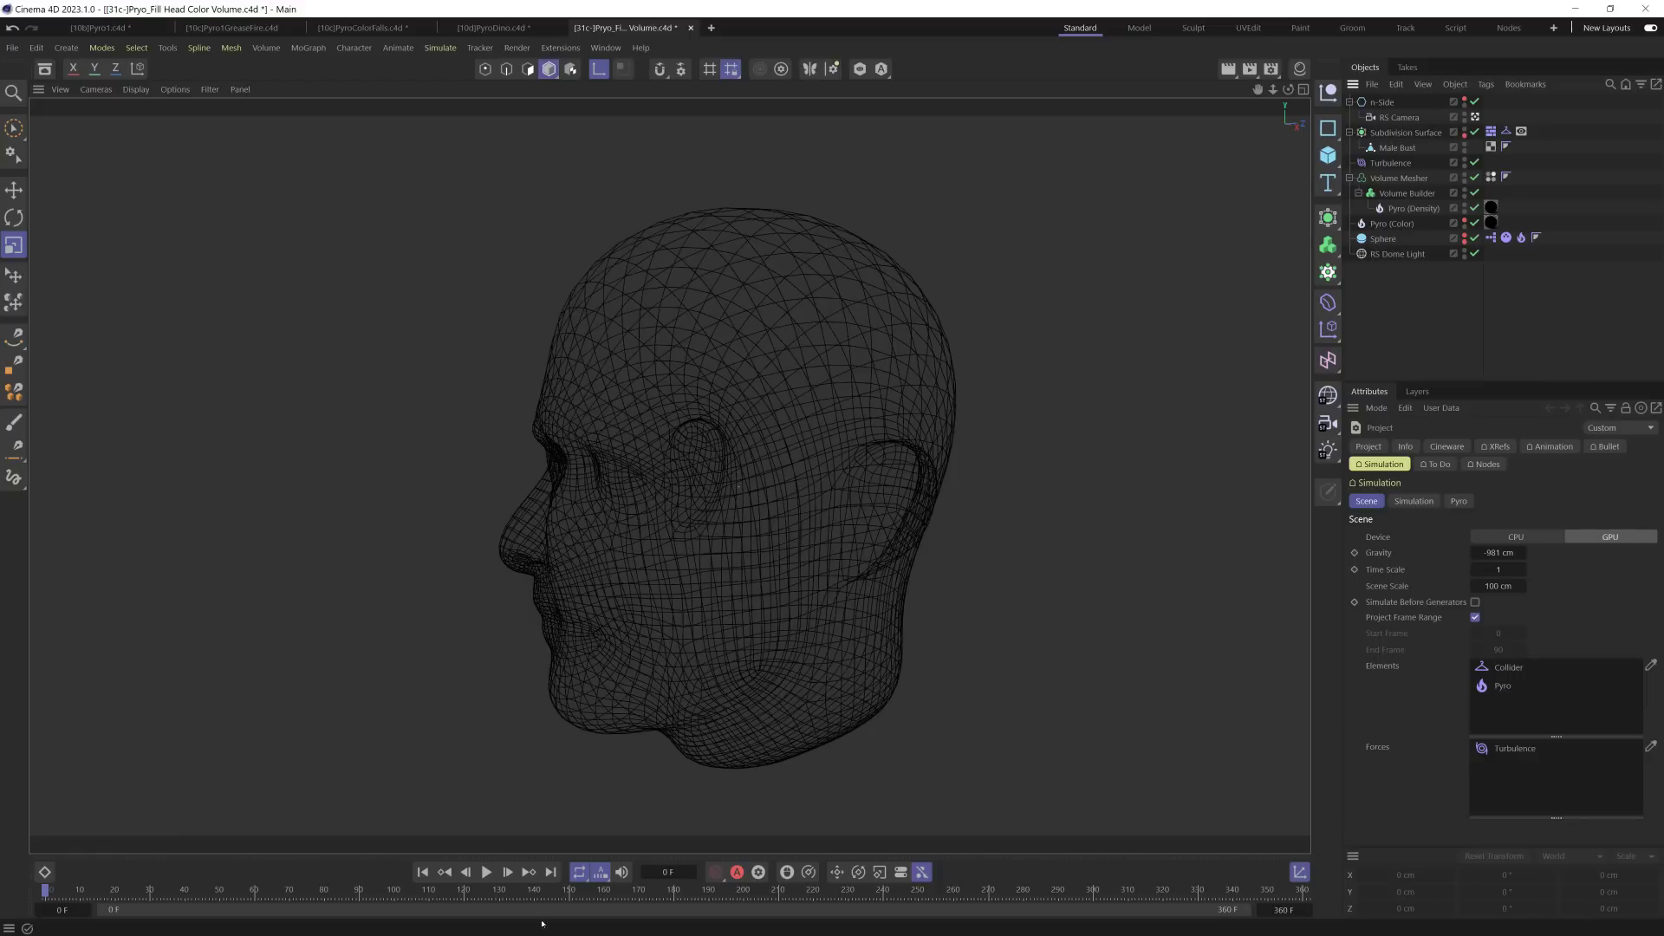
# Step: Play the head-fill simulation, hide the Subdivision Surface head, and select the Sphere's Pyro tag
pyautogui.click(487, 872)
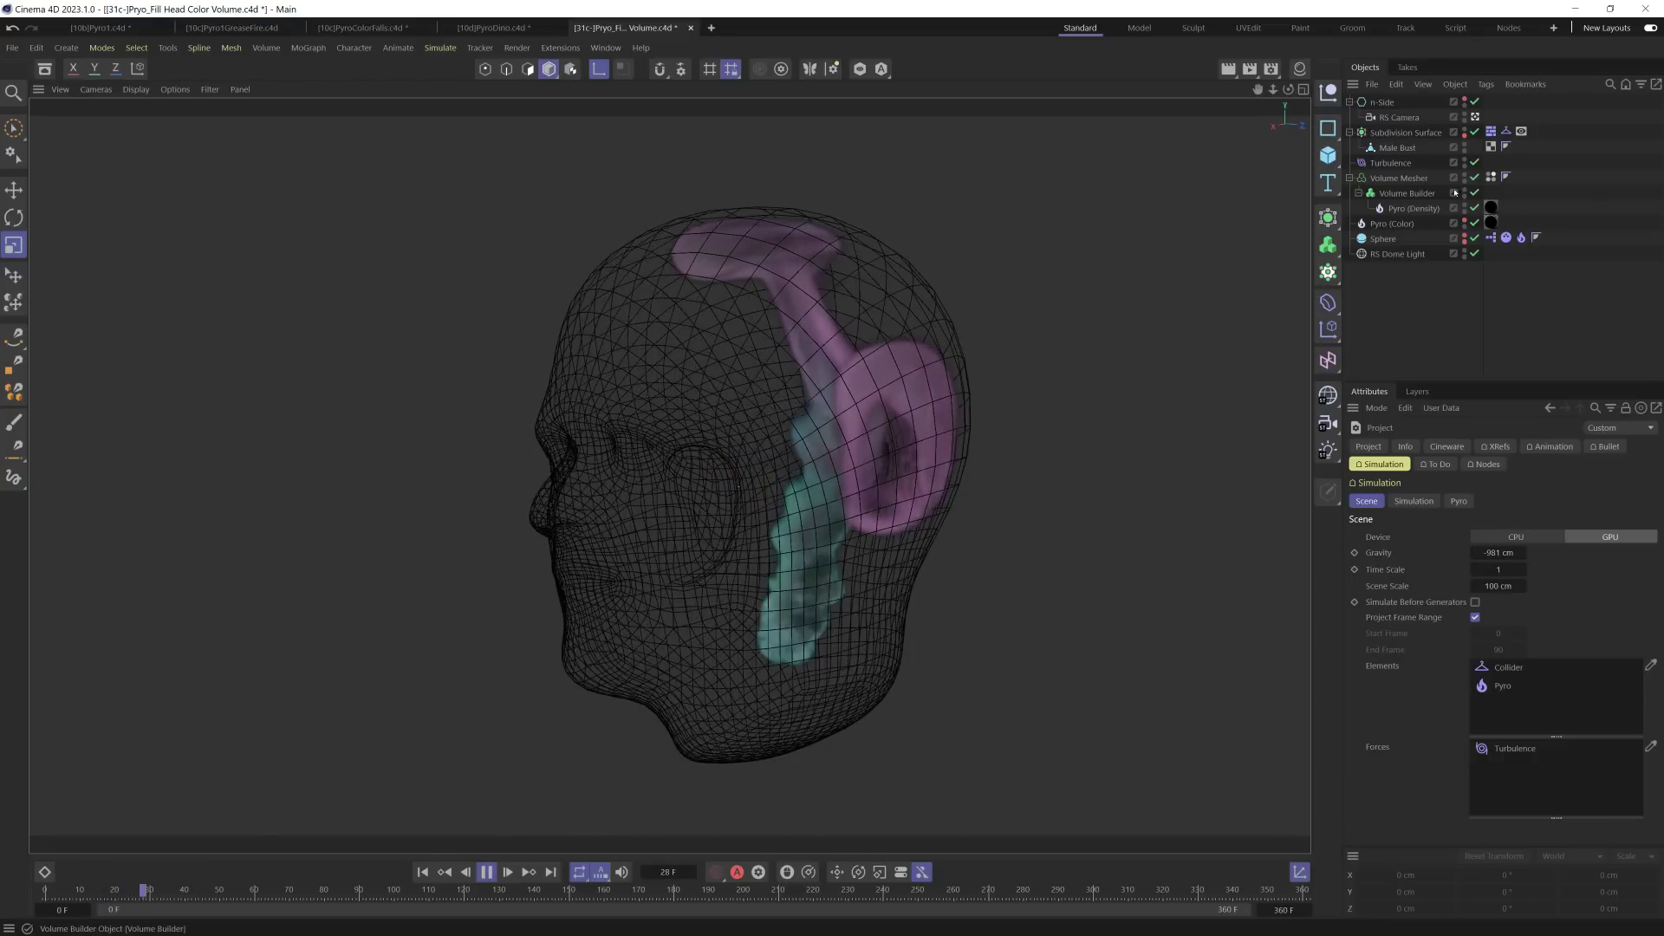
pyautogui.click(1463, 129)
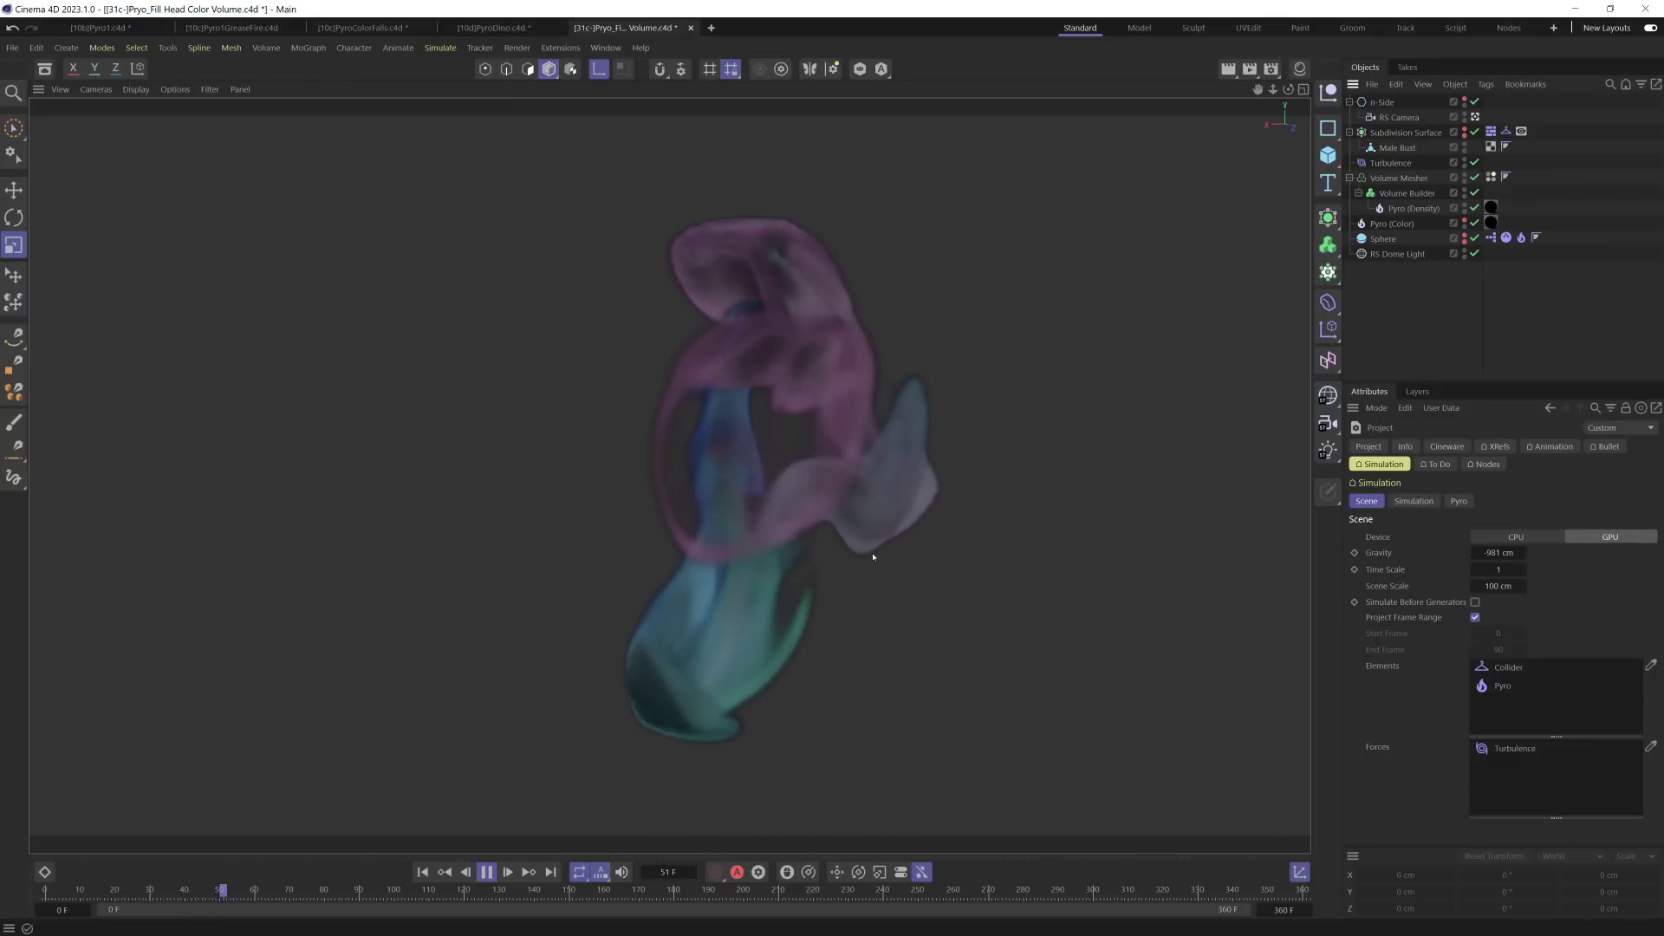
pyautogui.click(1521, 238)
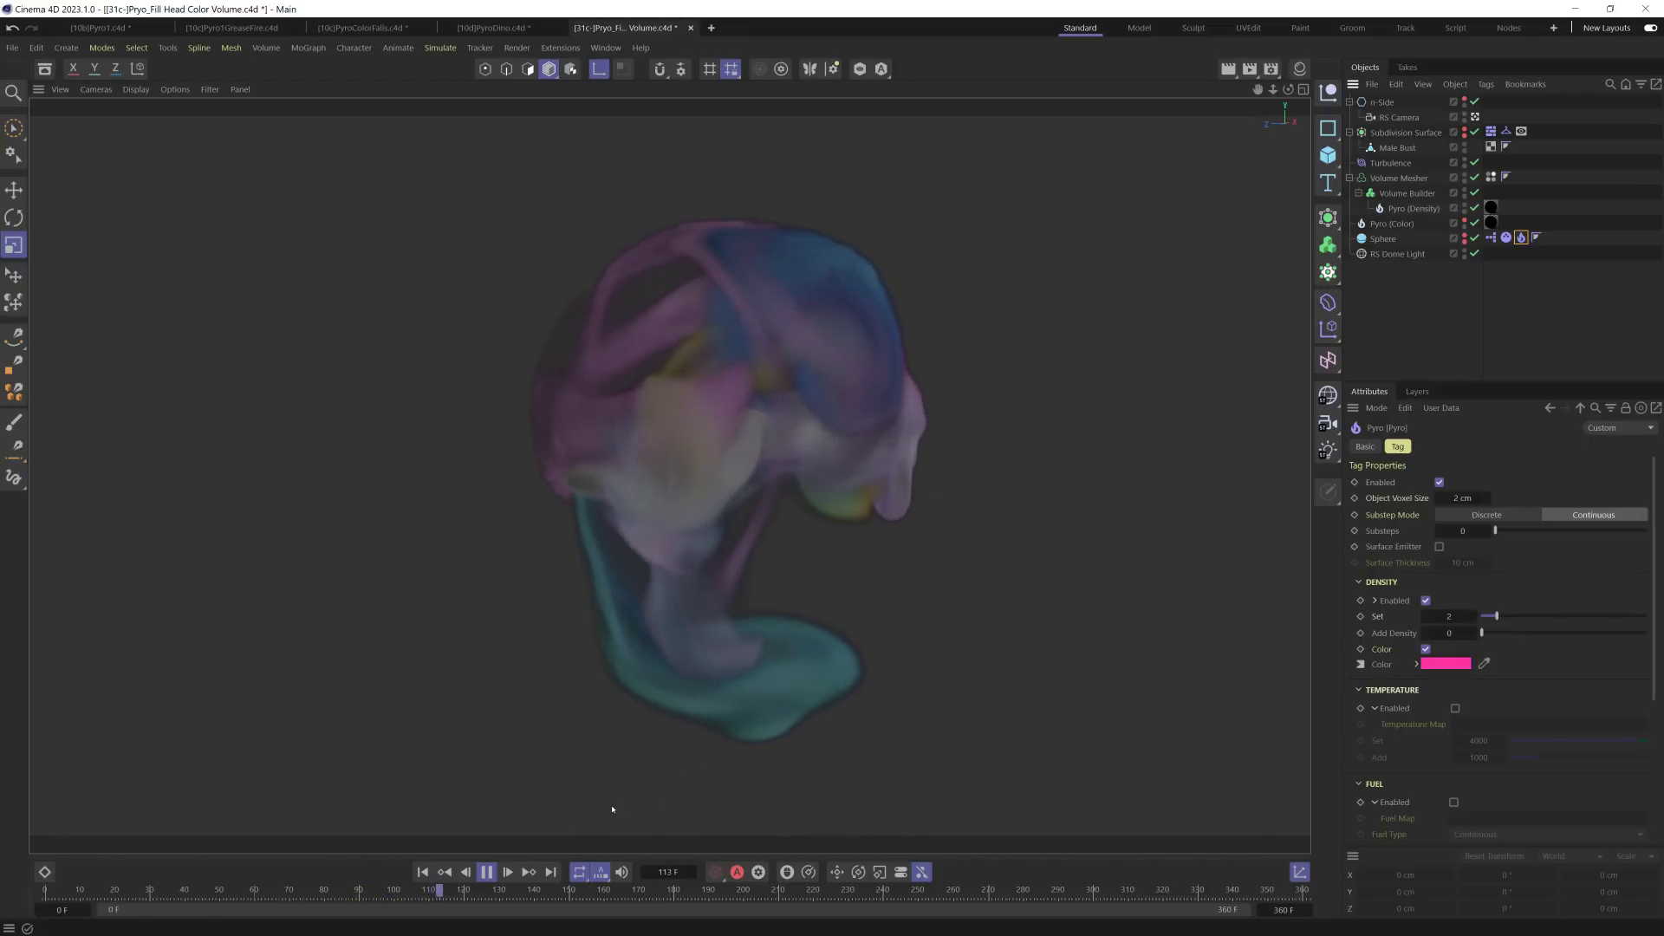
# Step: Stop at frame 122 and inspect Pyro (Density) and the Volume Builder's filter layers and volume type
pyautogui.click(486, 872)
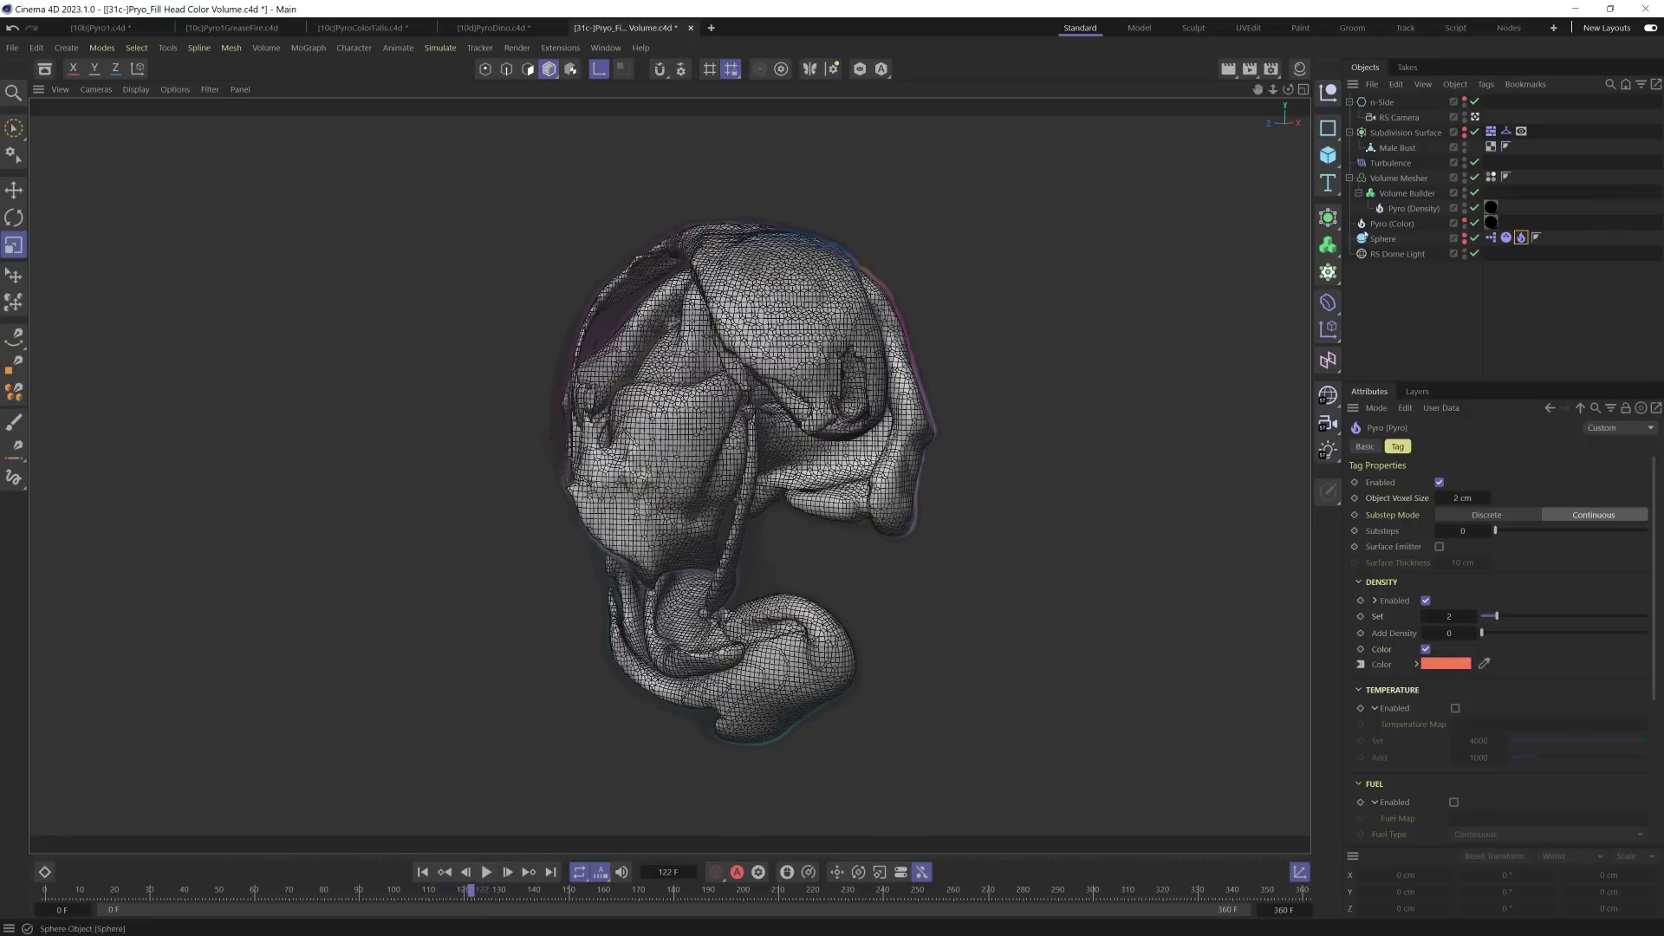
pyautogui.click(1407, 208)
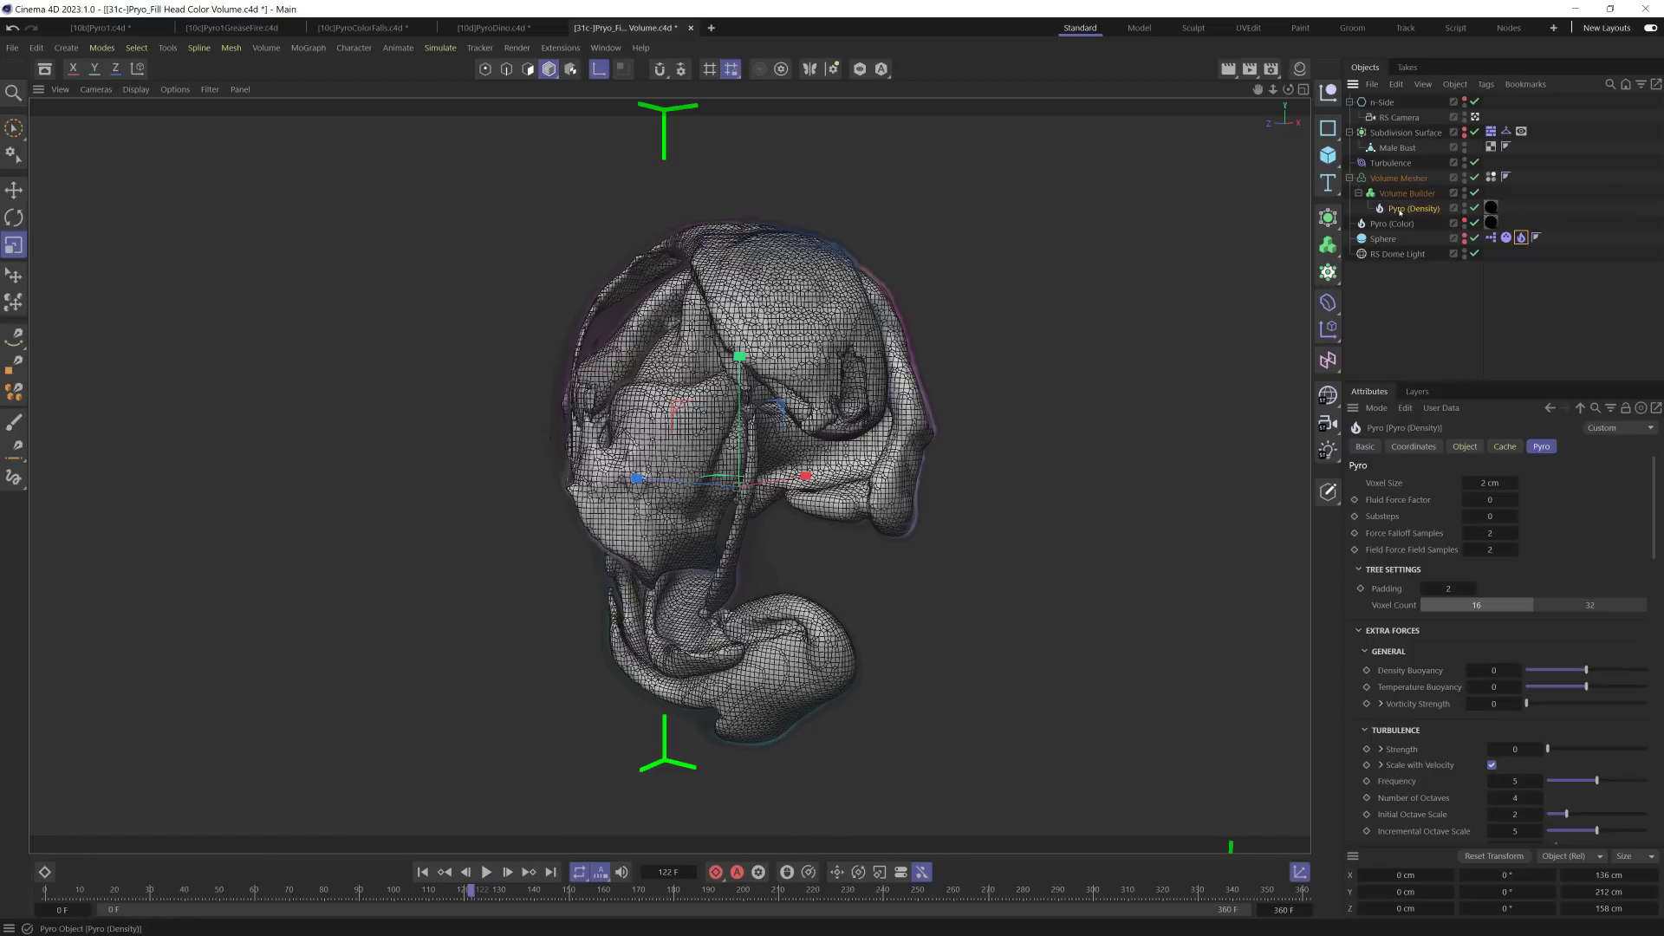
pyautogui.click(1400, 193)
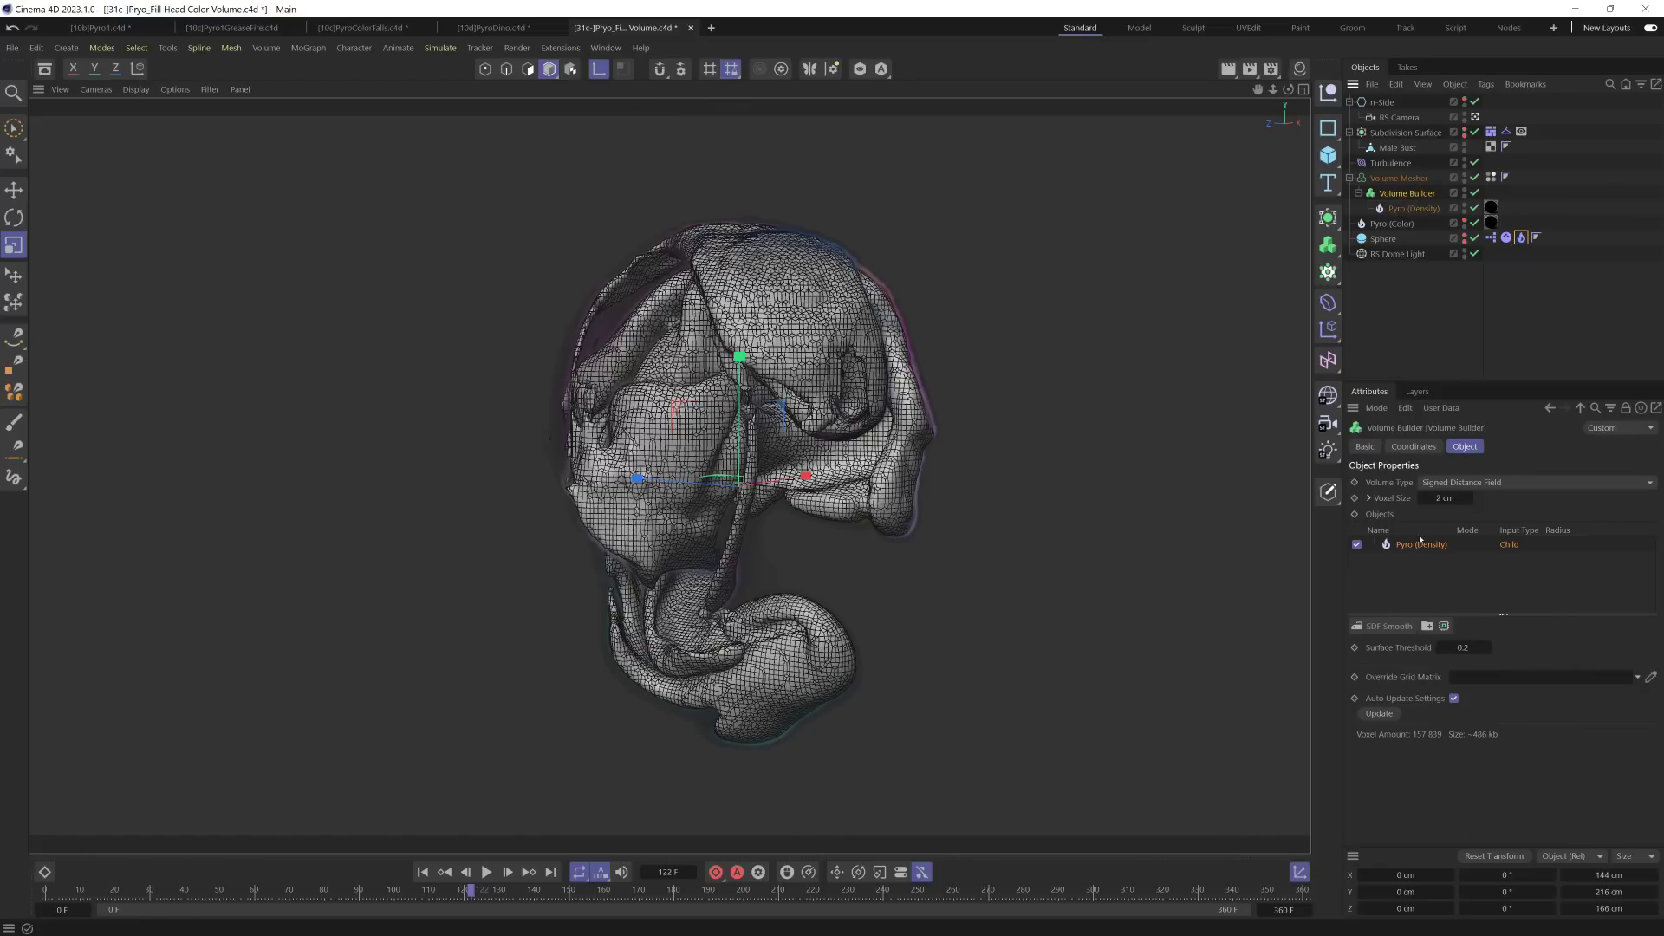
pyautogui.click(1389, 625)
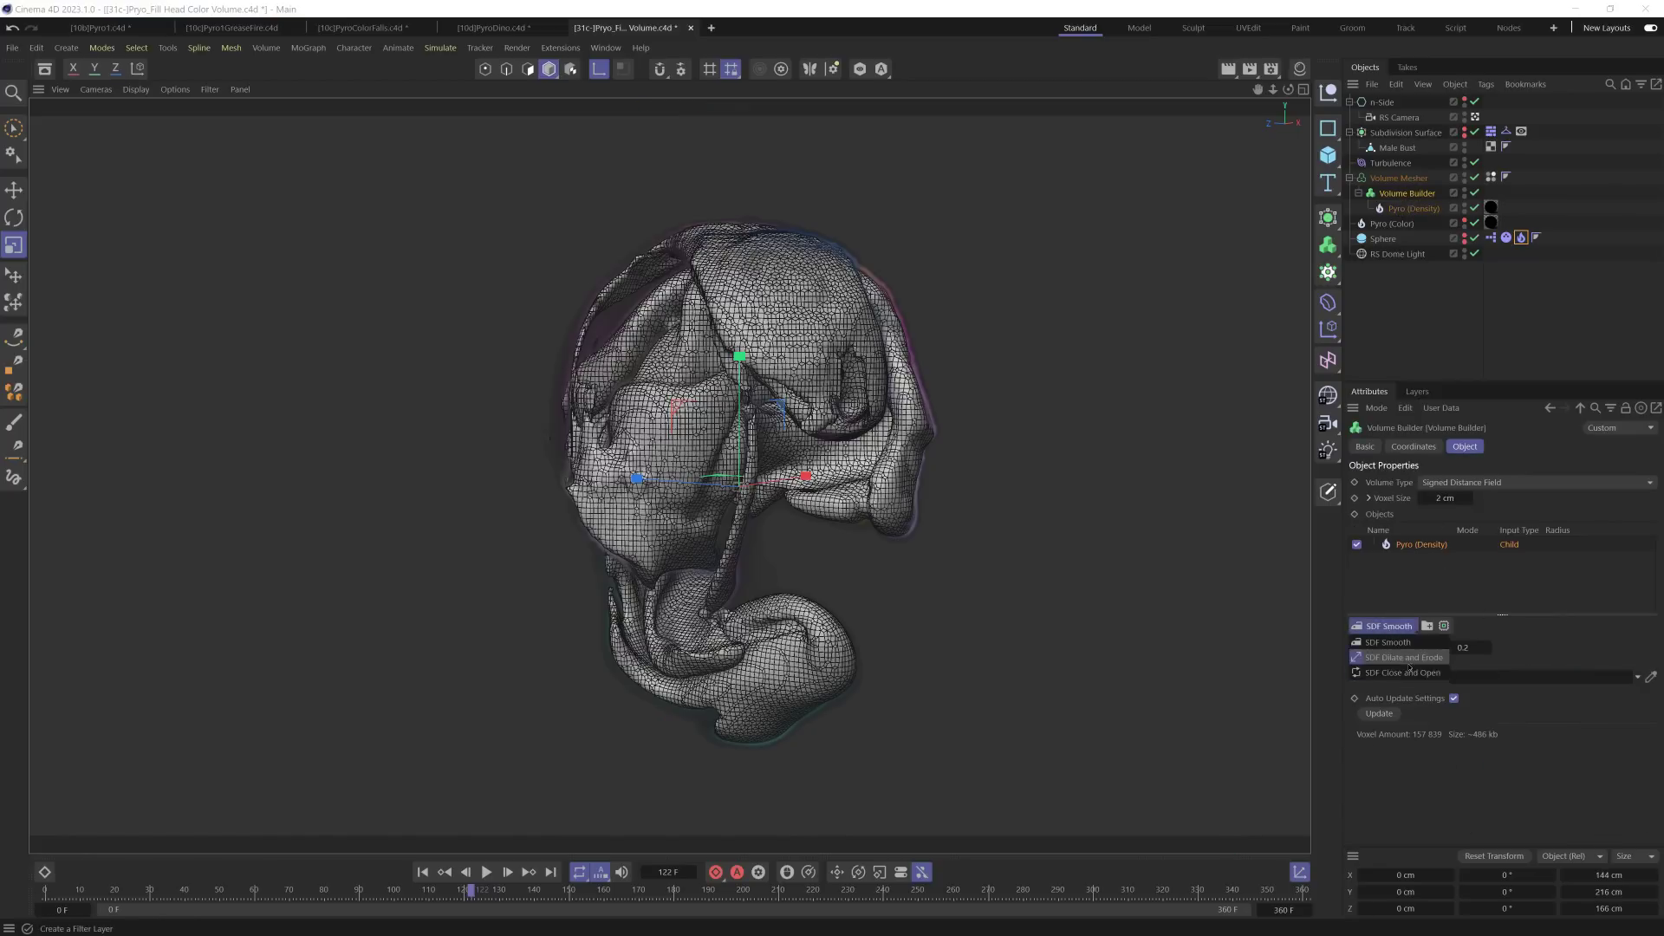
pyautogui.click(1533, 482)
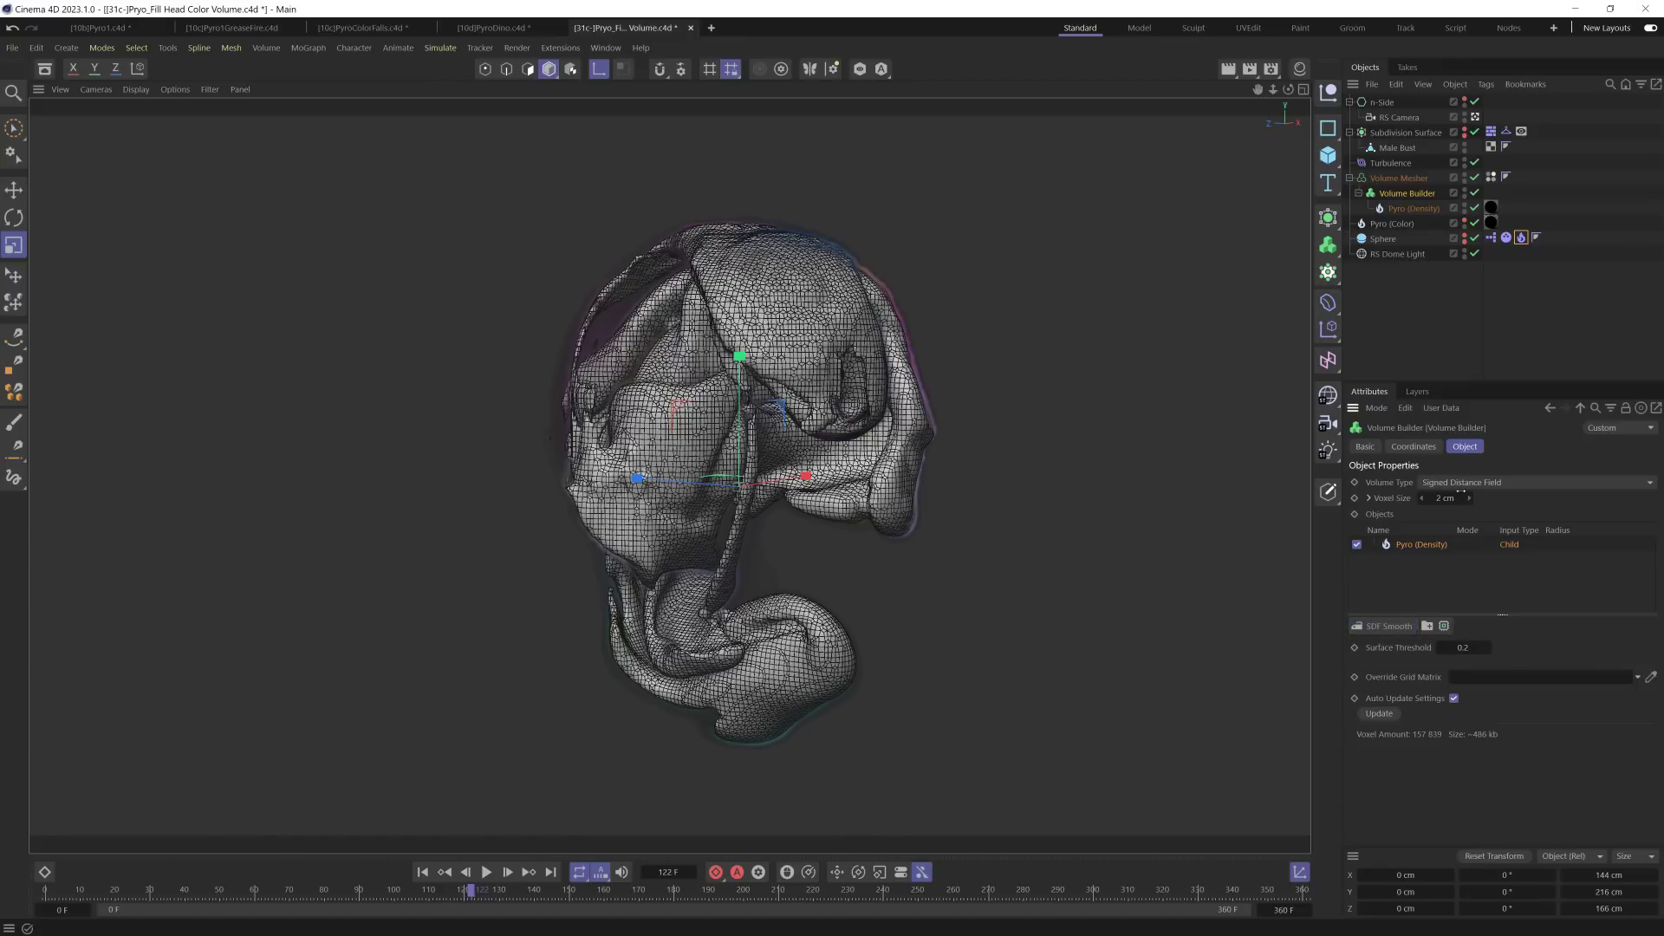
pyautogui.click(1533, 482)
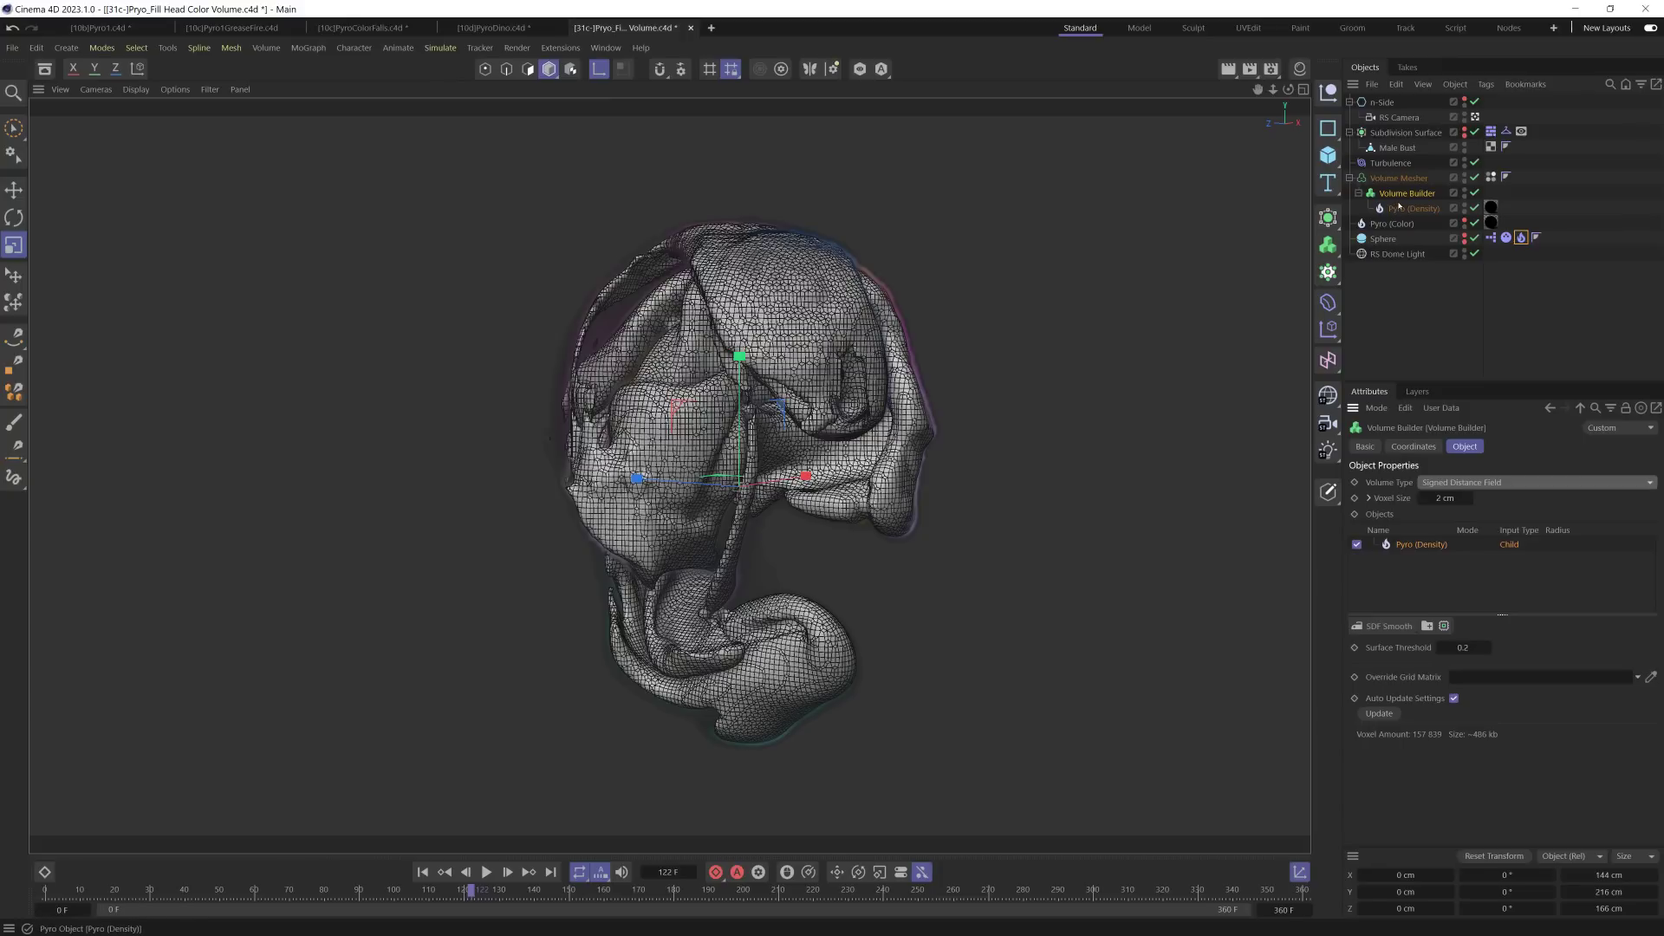
# Step: Delete the tag on the Volume Mesher and reselect Pyro (Density)
pyautogui.click(1491, 176)
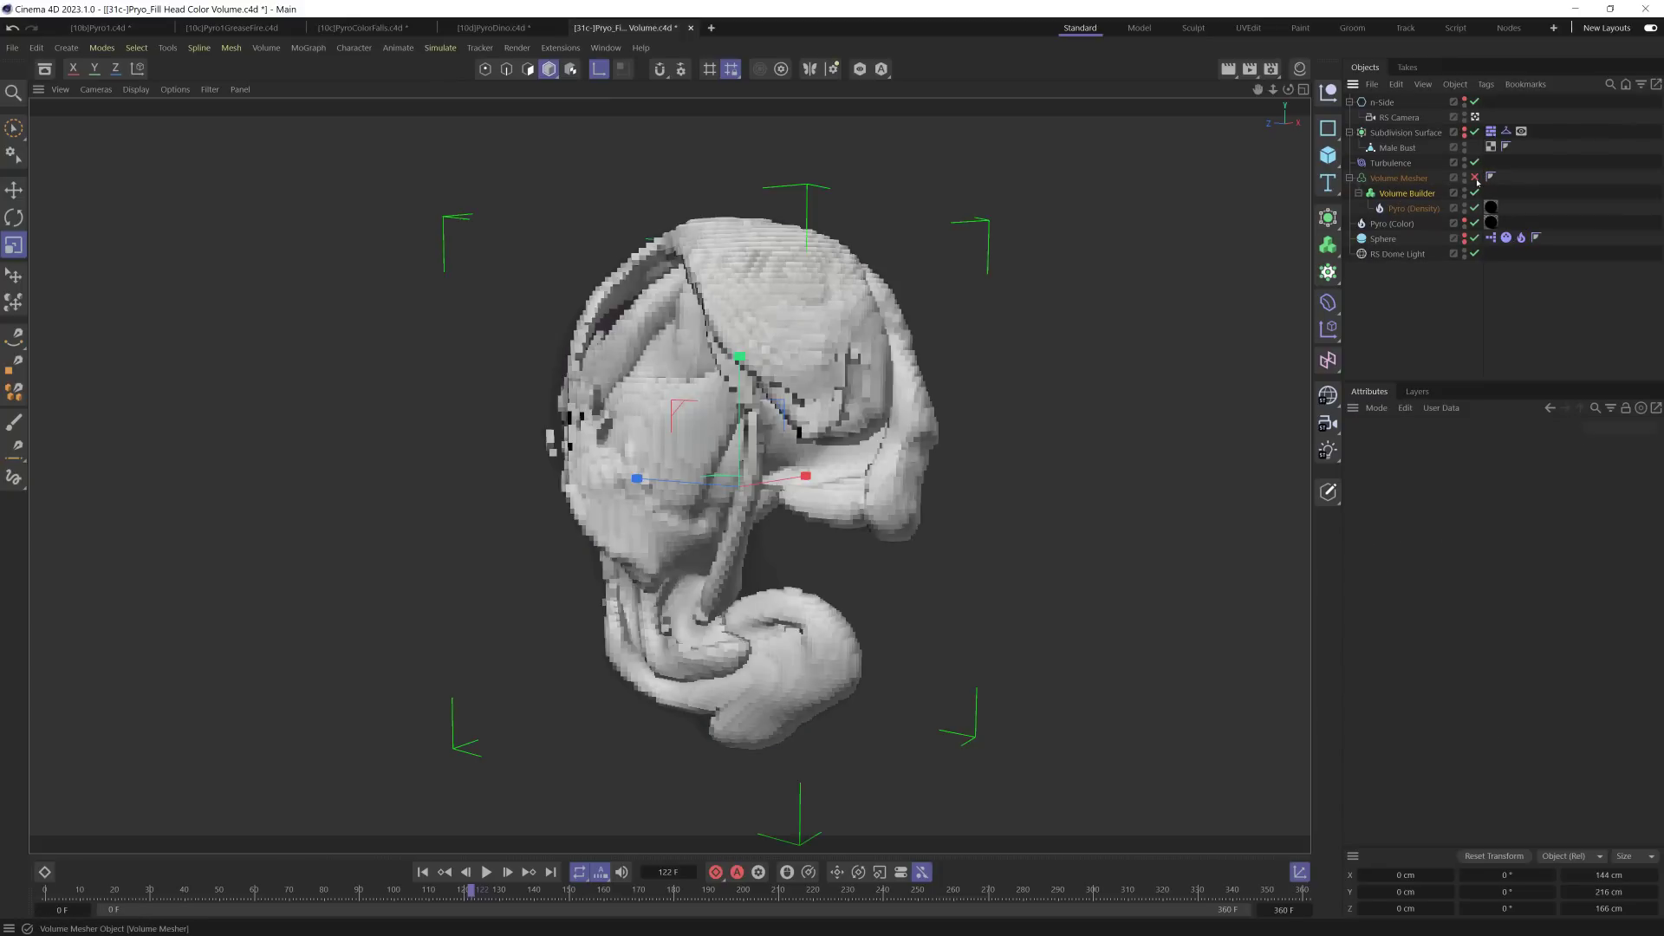
pyautogui.press('Delete')
pyautogui.click(1401, 178)
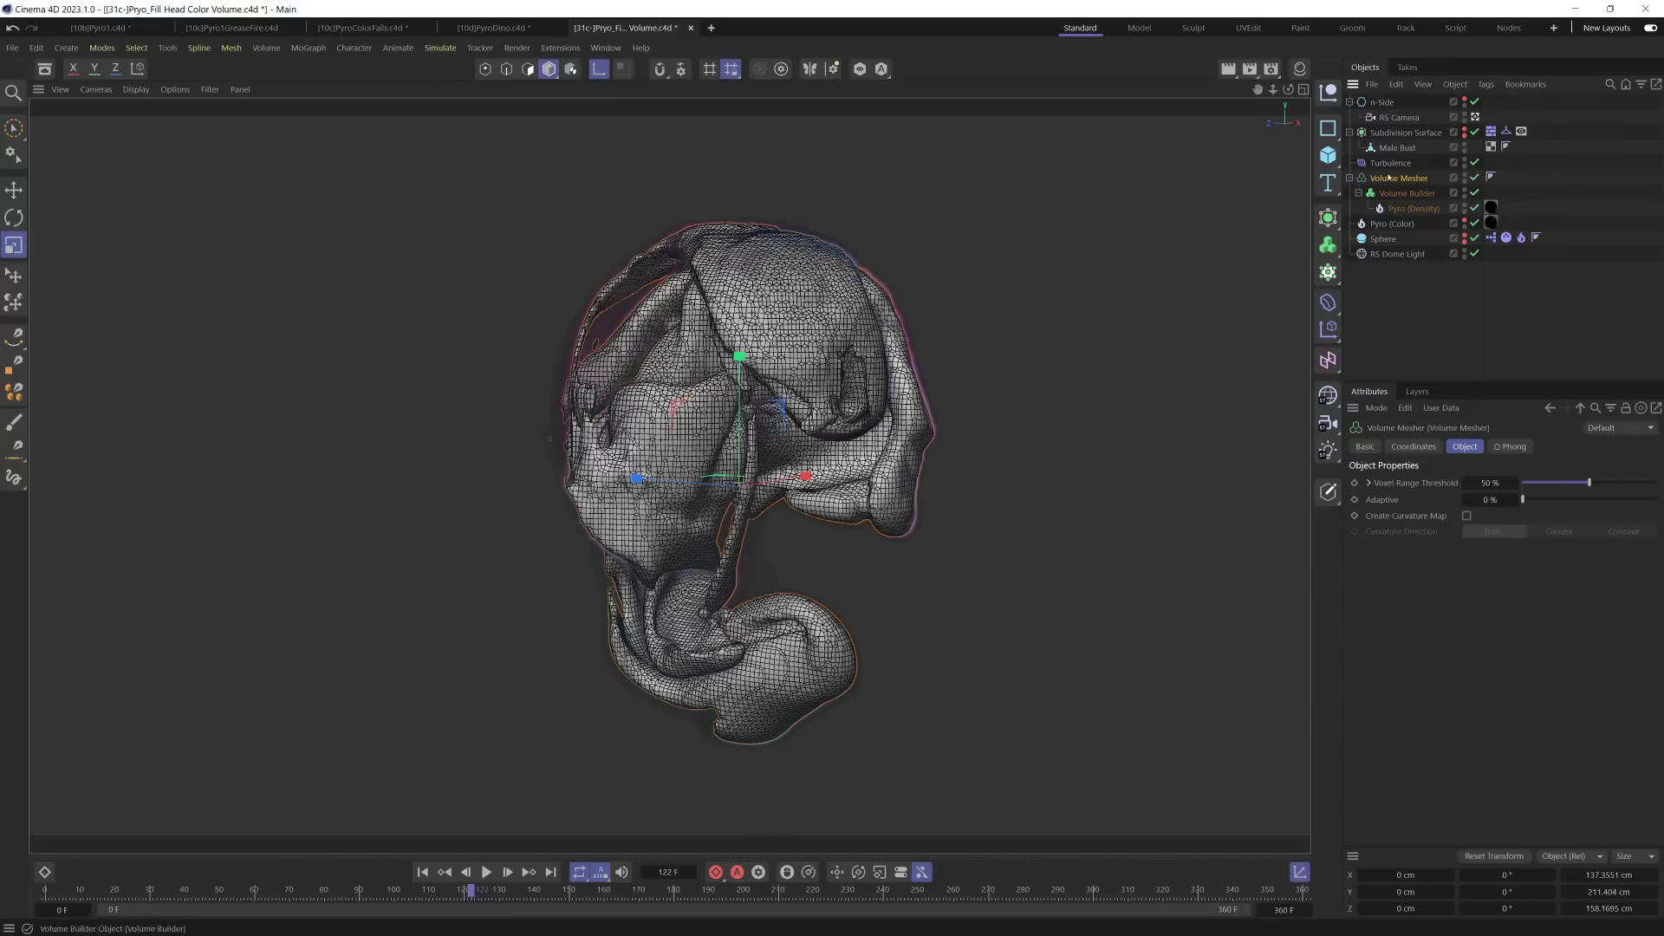
pyautogui.click(1406, 209)
# Step: Toggle the Color export channel on Pyro (Density) and remove the Pyro (Color) object
pyautogui.click(1464, 446)
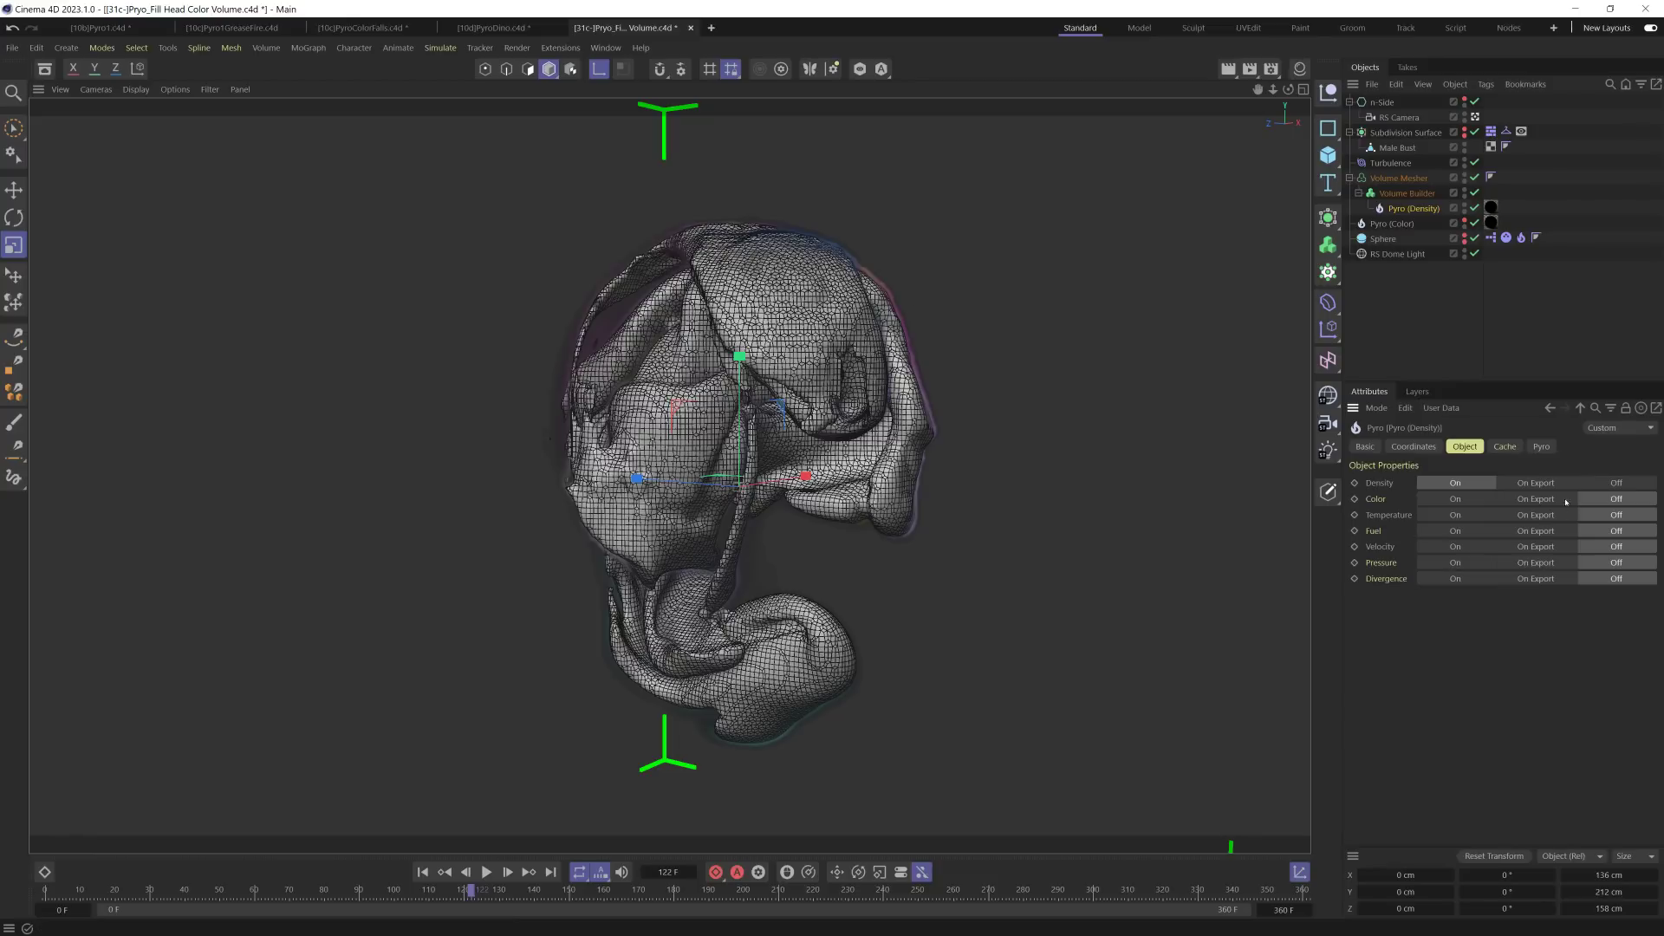
pyautogui.click(1459, 499)
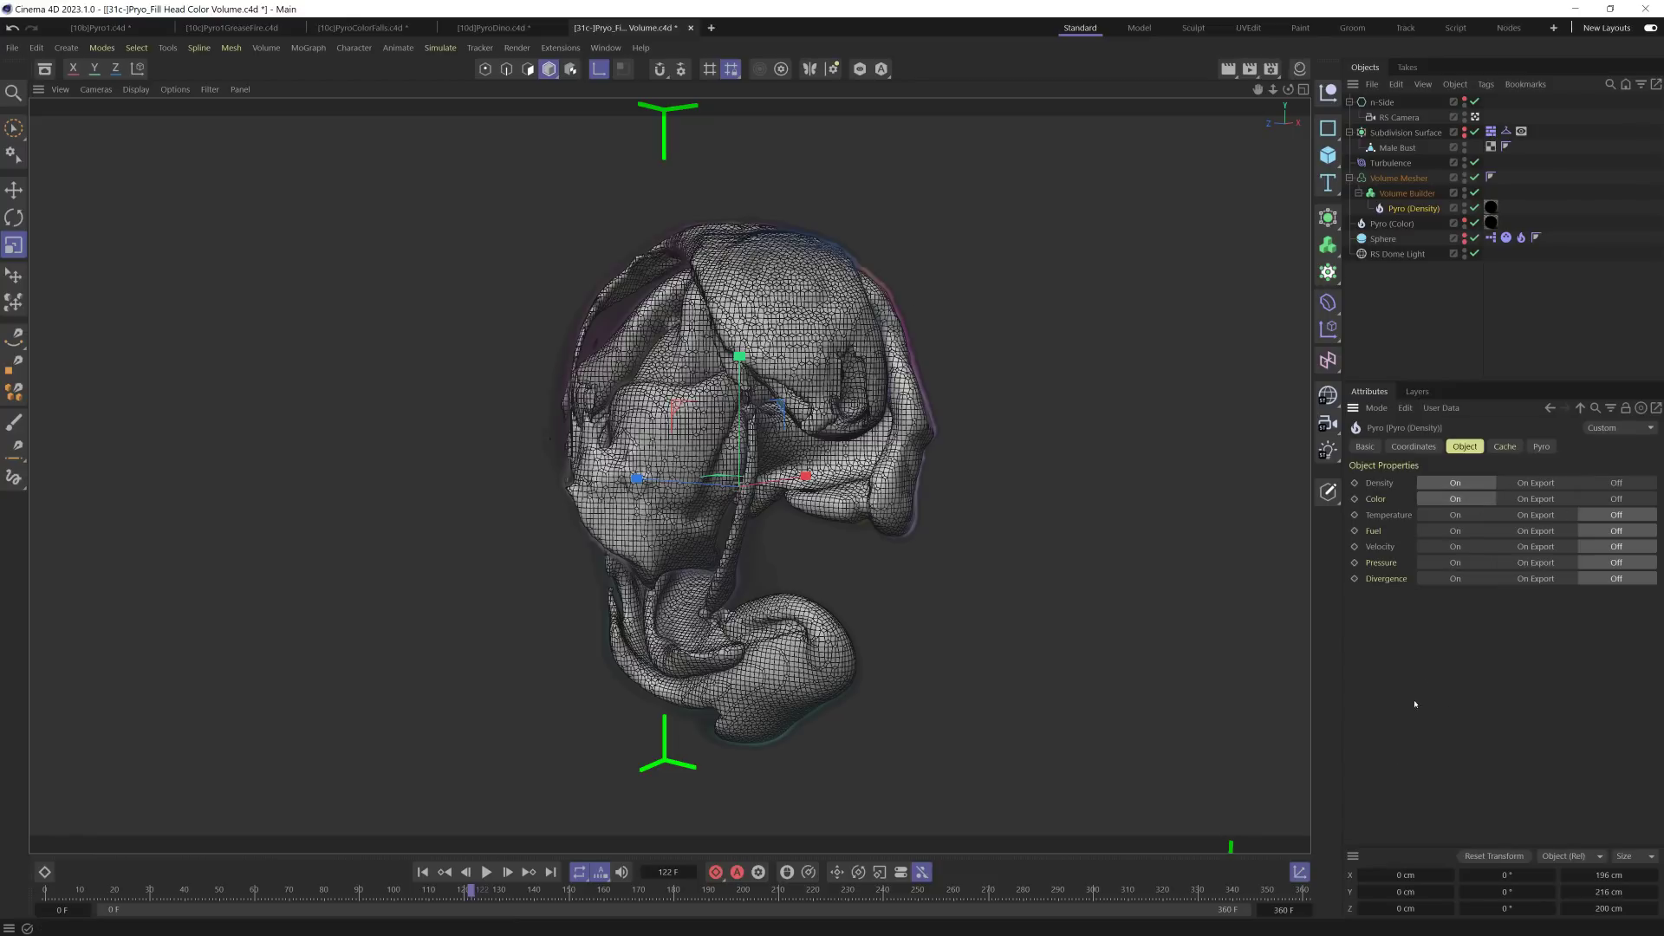
pyautogui.click(1599, 499)
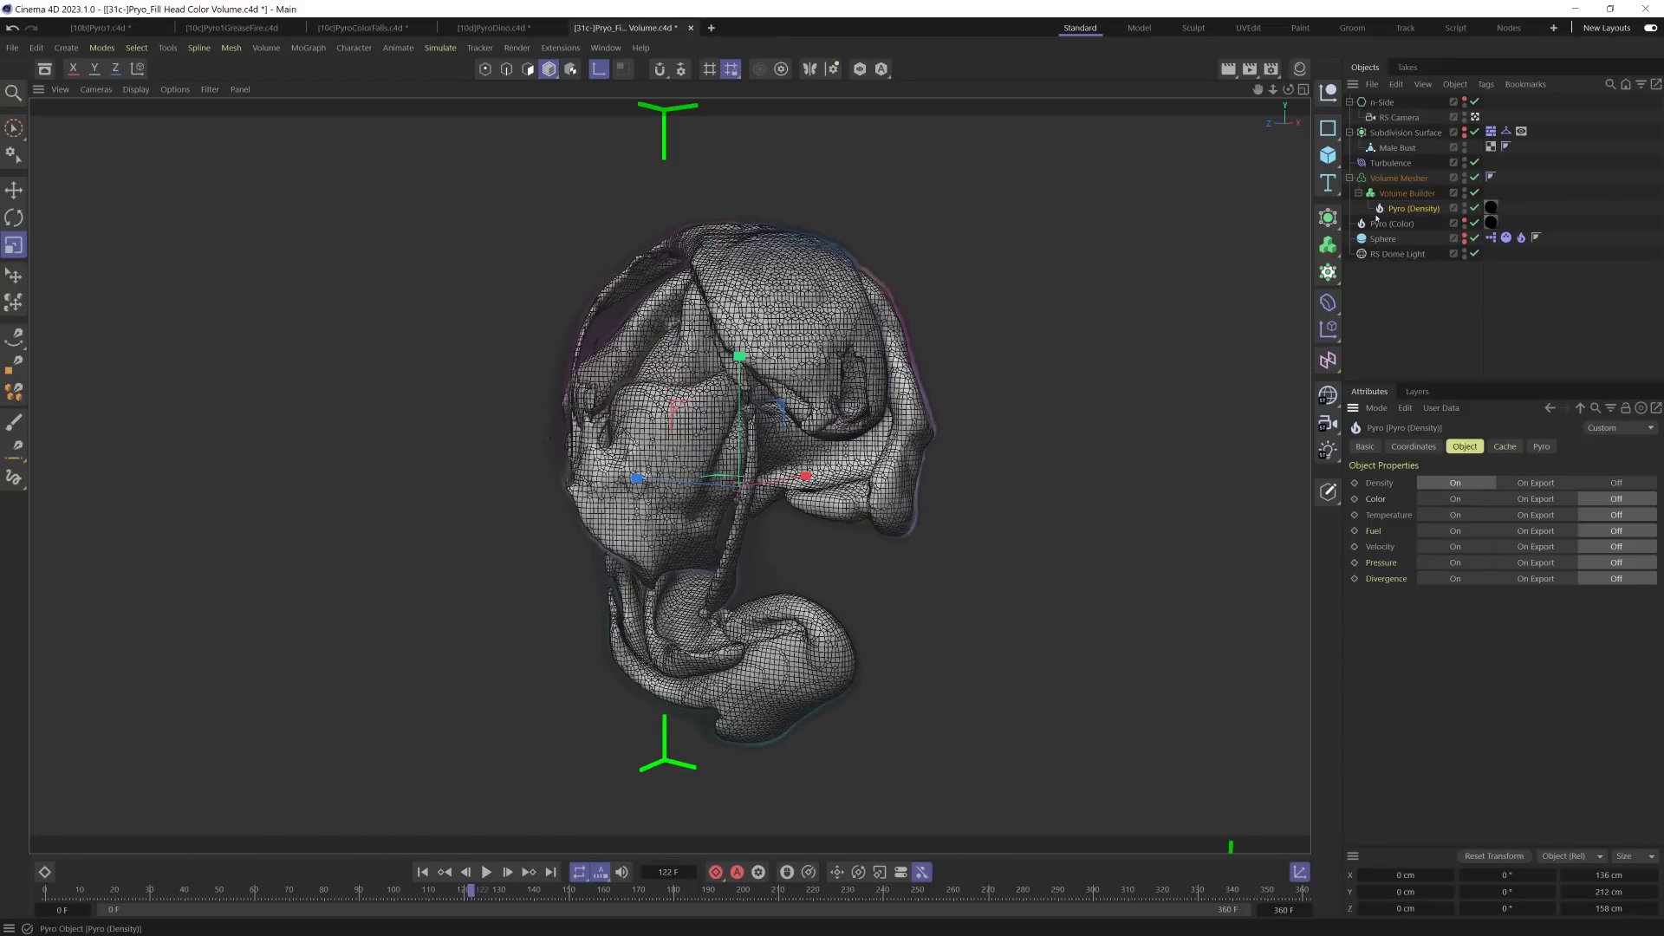
pyautogui.click(1408, 223)
pyautogui.press('Delete')
pyautogui.click(1409, 210)
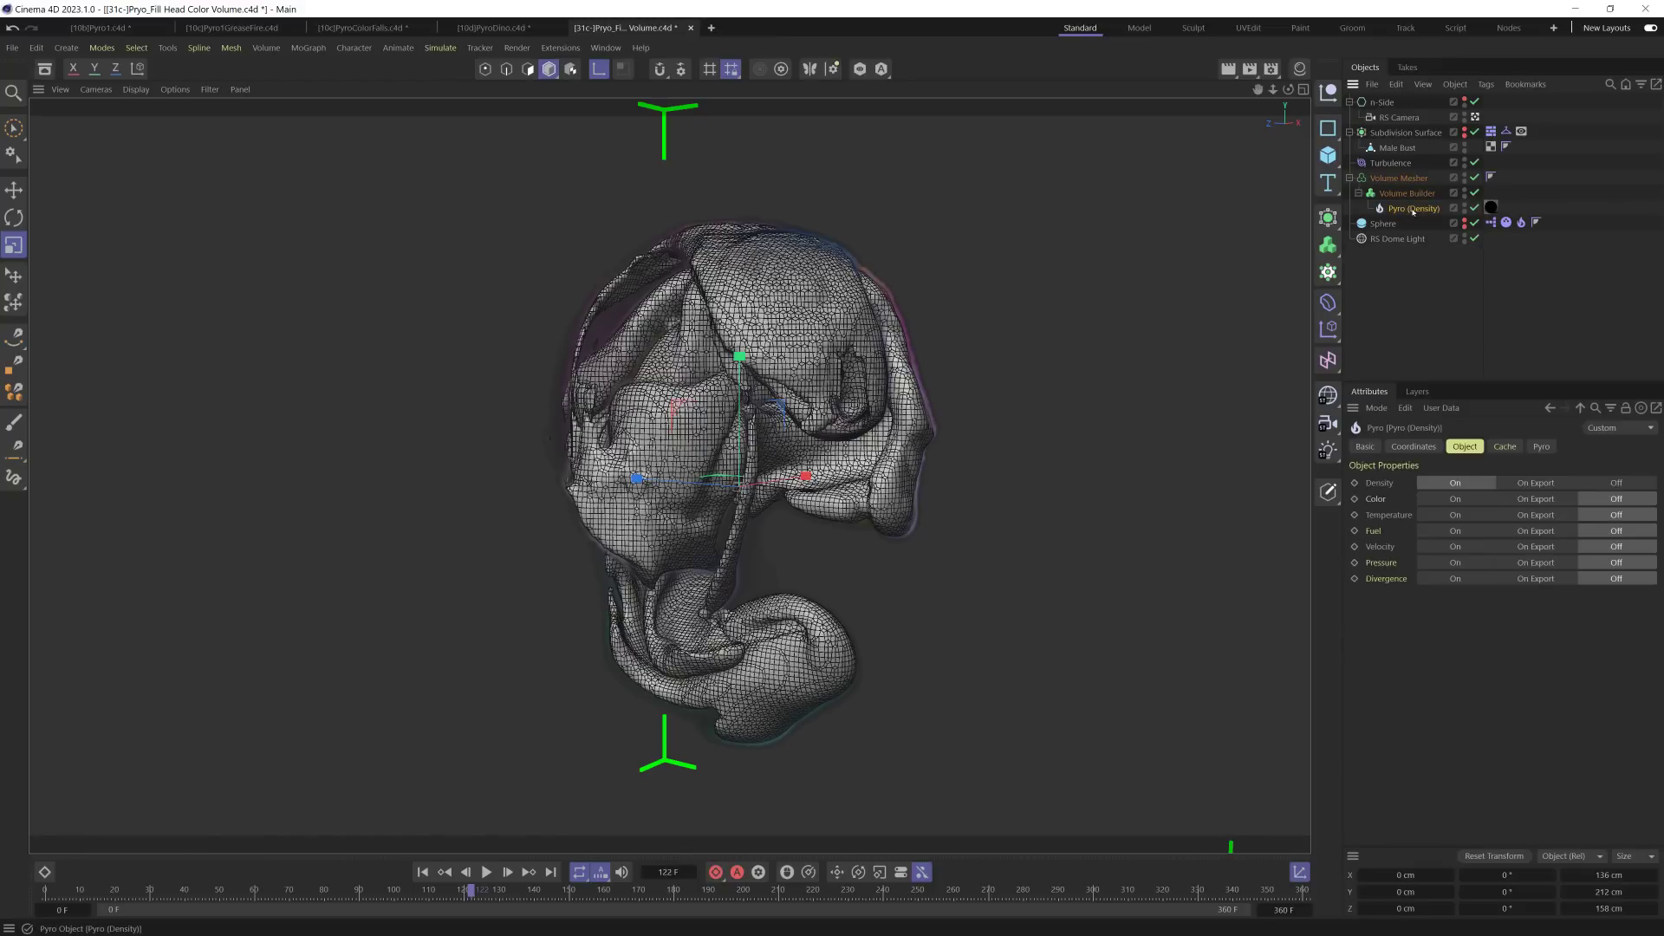
# Step: Duplicate Pyro (Density) to top level, exporting Color only with Density off, and hide it
pyautogui.moveTo(1412, 210); pyautogui.dragTo(1393, 225)
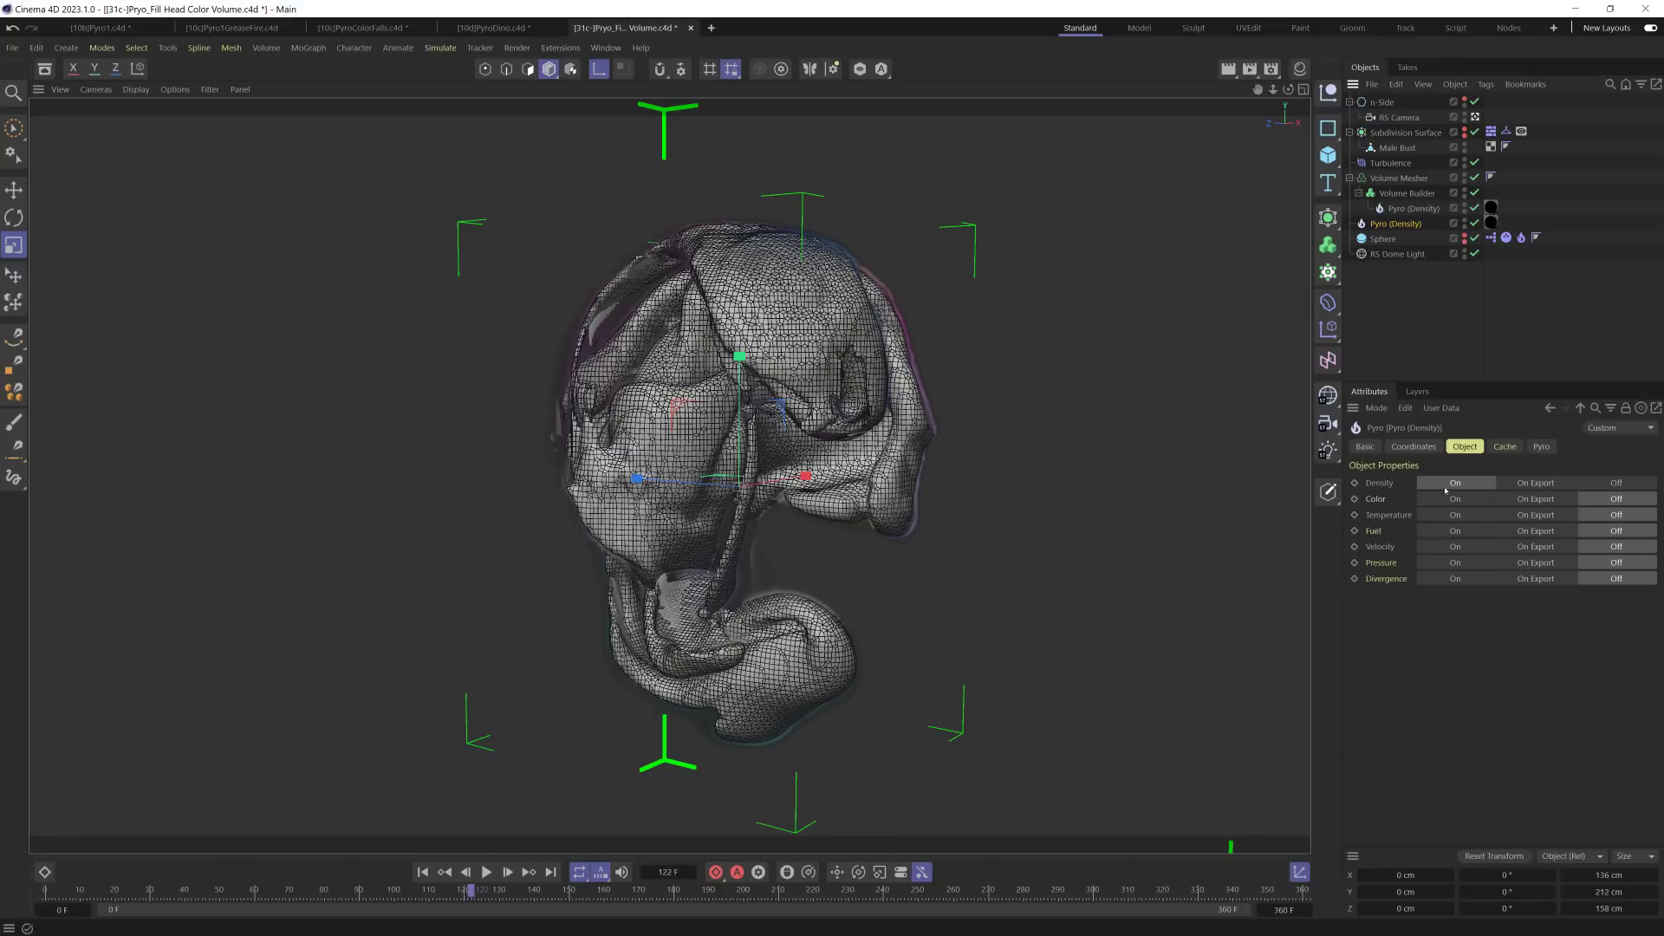
pyautogui.click(1613, 485)
pyautogui.click(1422, 501)
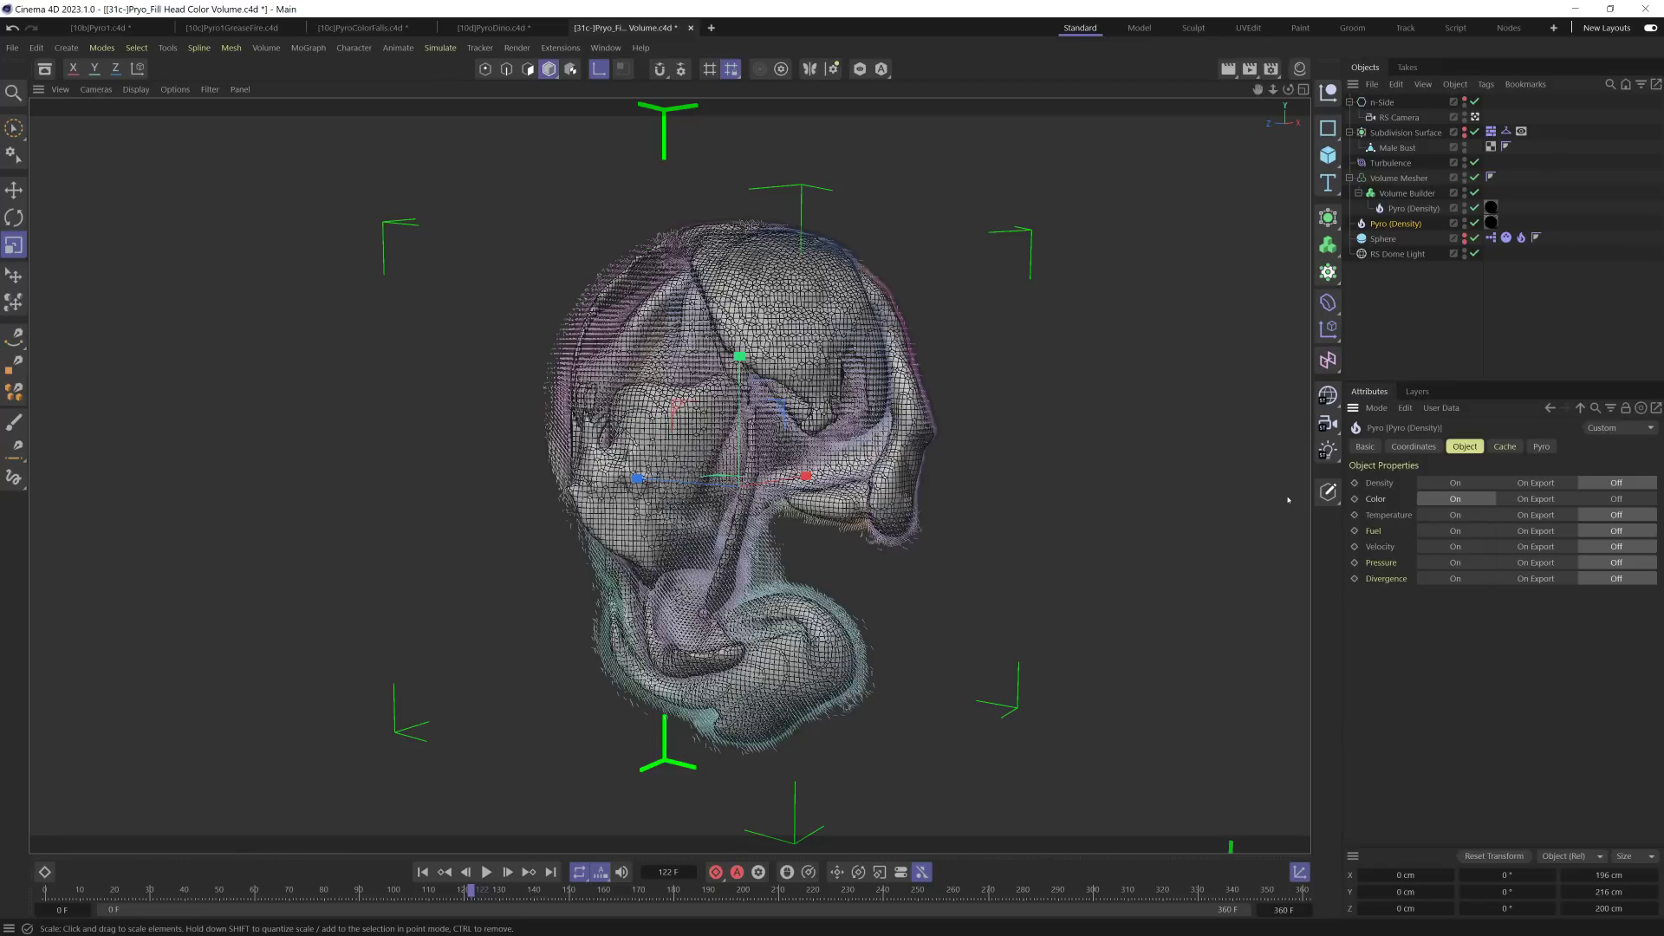
pyautogui.click(1463, 222)
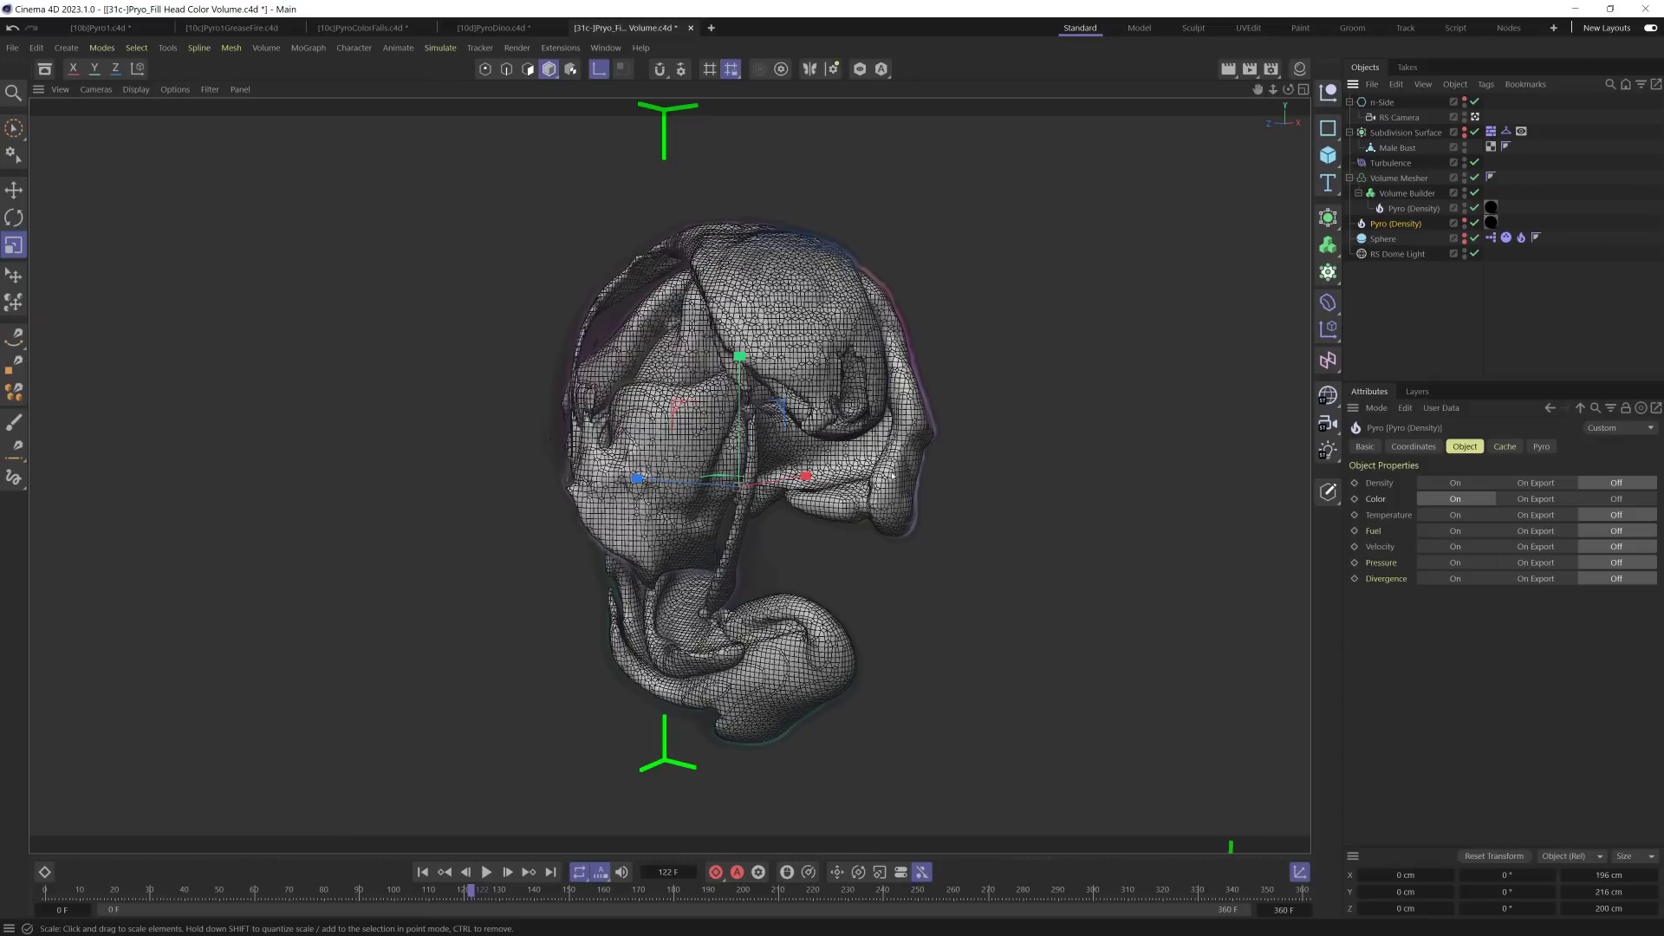
pyautogui.click(1383, 179)
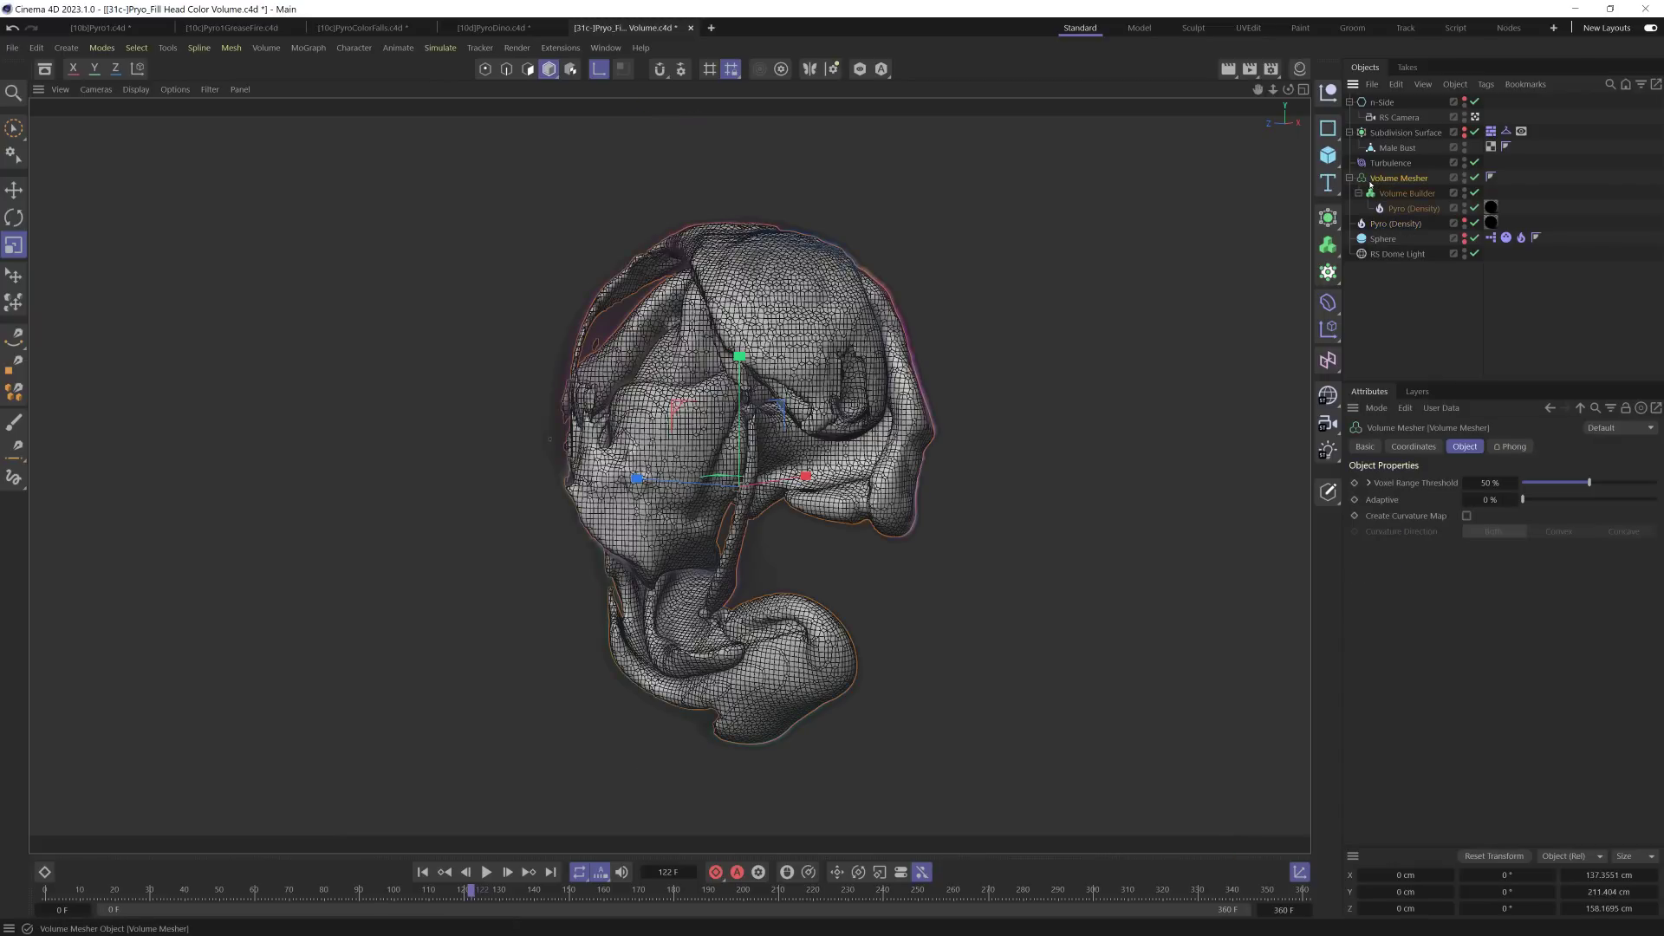
# Step: Add a Vertex Color tag to the Volume Mesher with the color Pyro in its Fields list
pyautogui.rightClick(1373, 182)
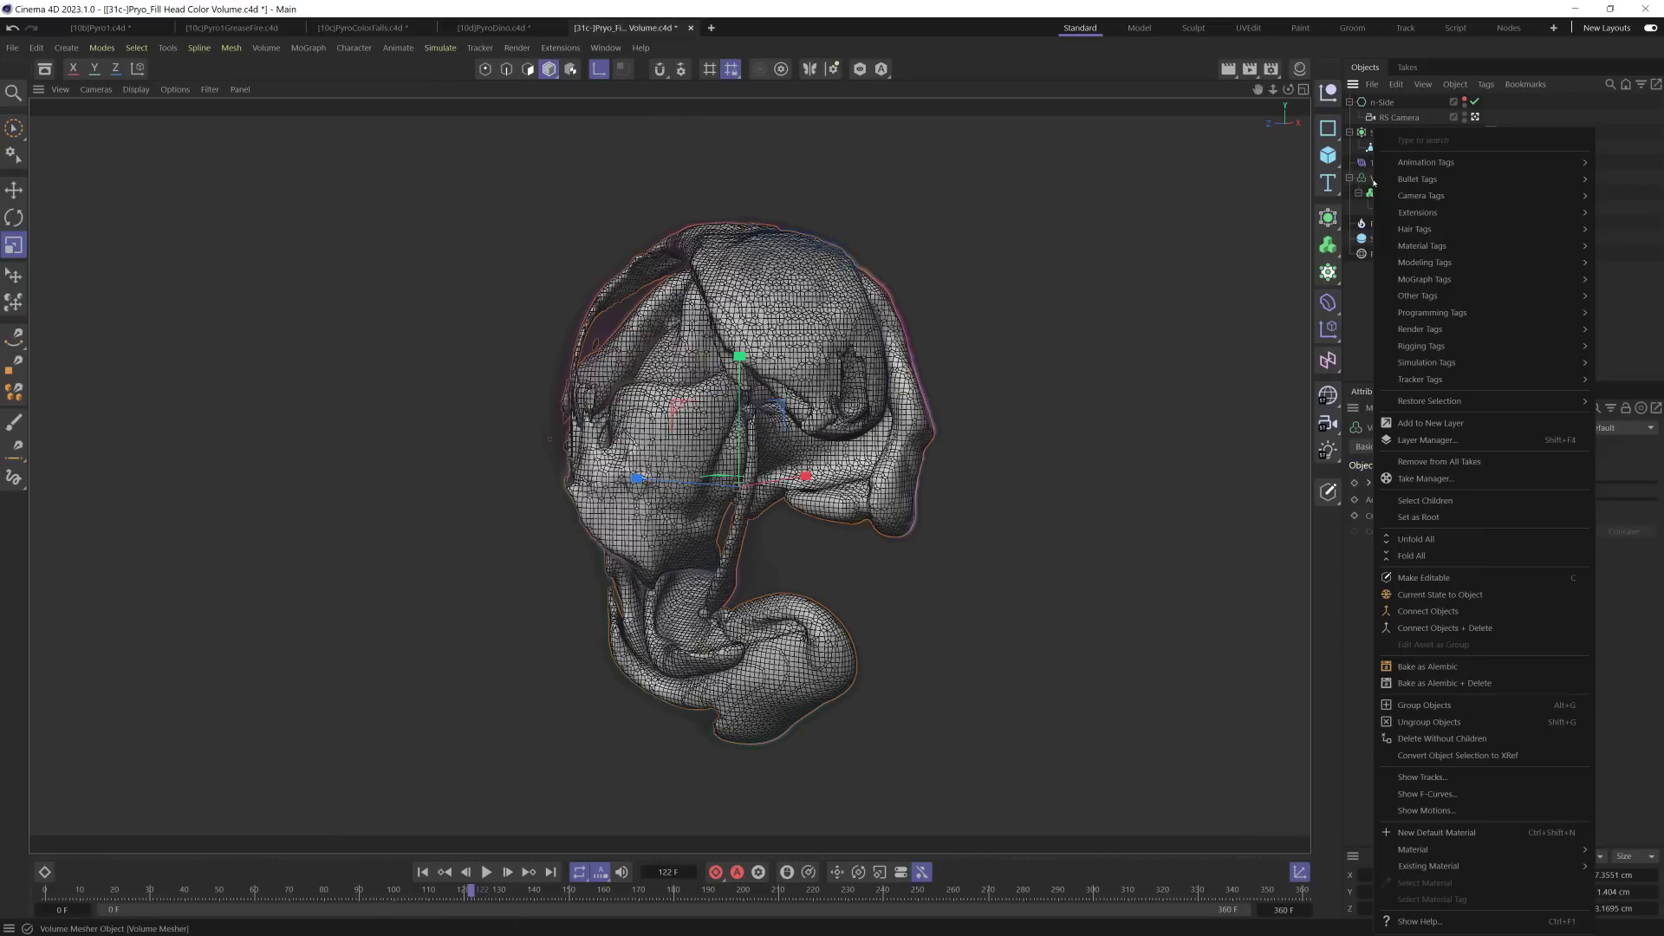
pyautogui.moveTo(1421, 295)
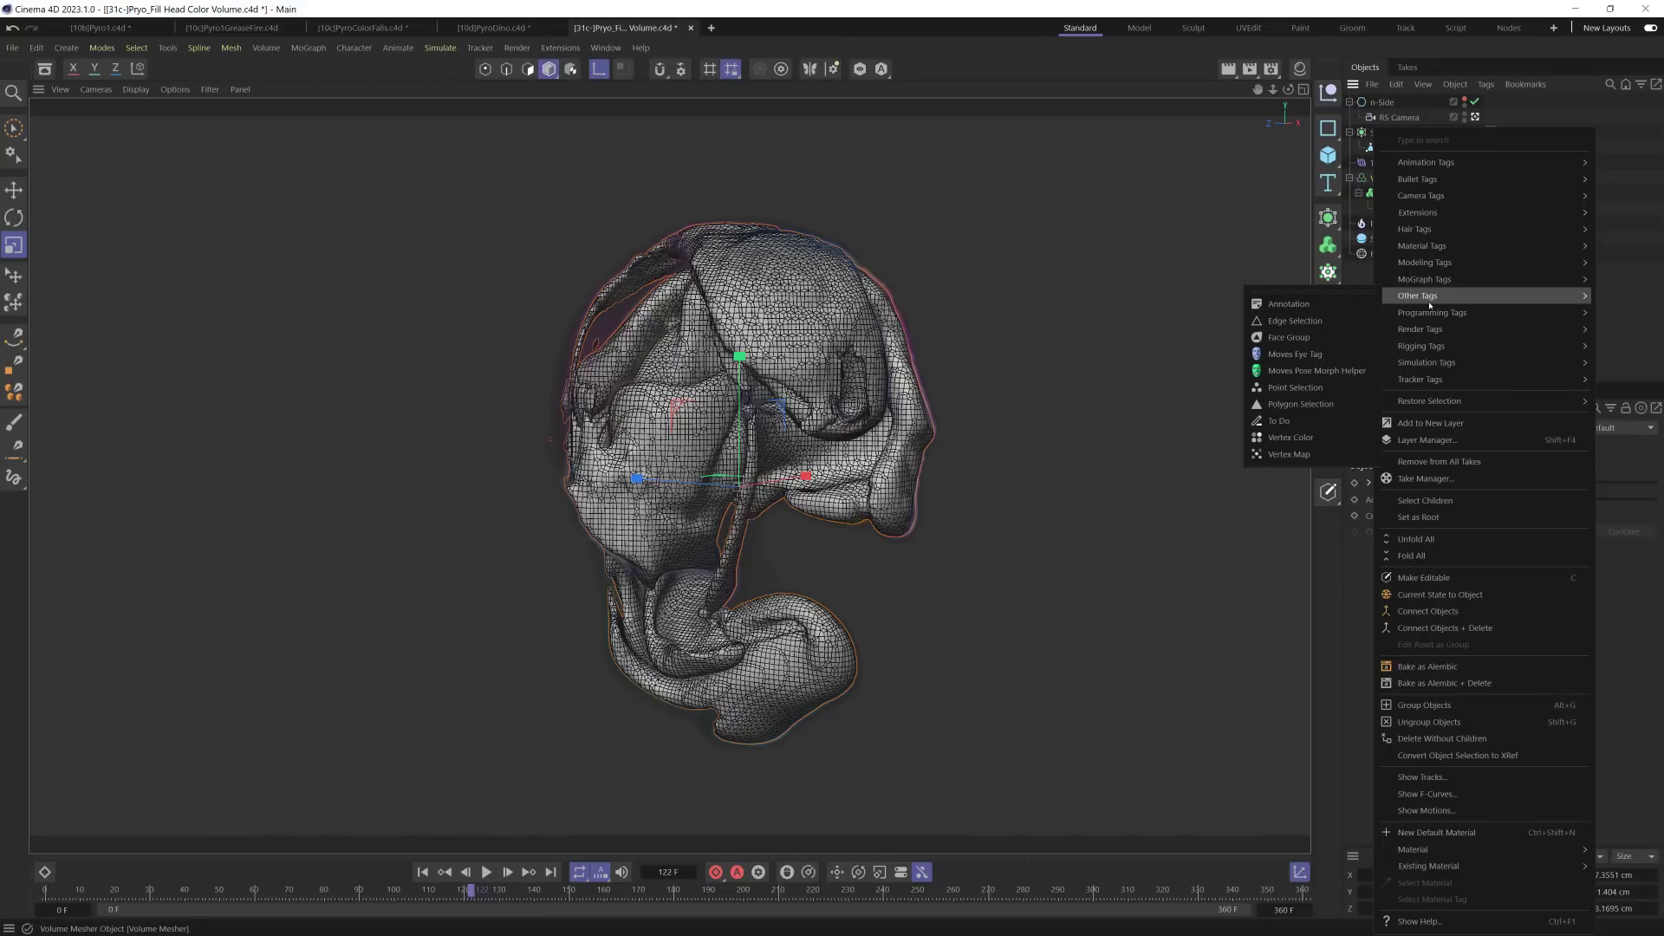
pyautogui.click(1316, 439)
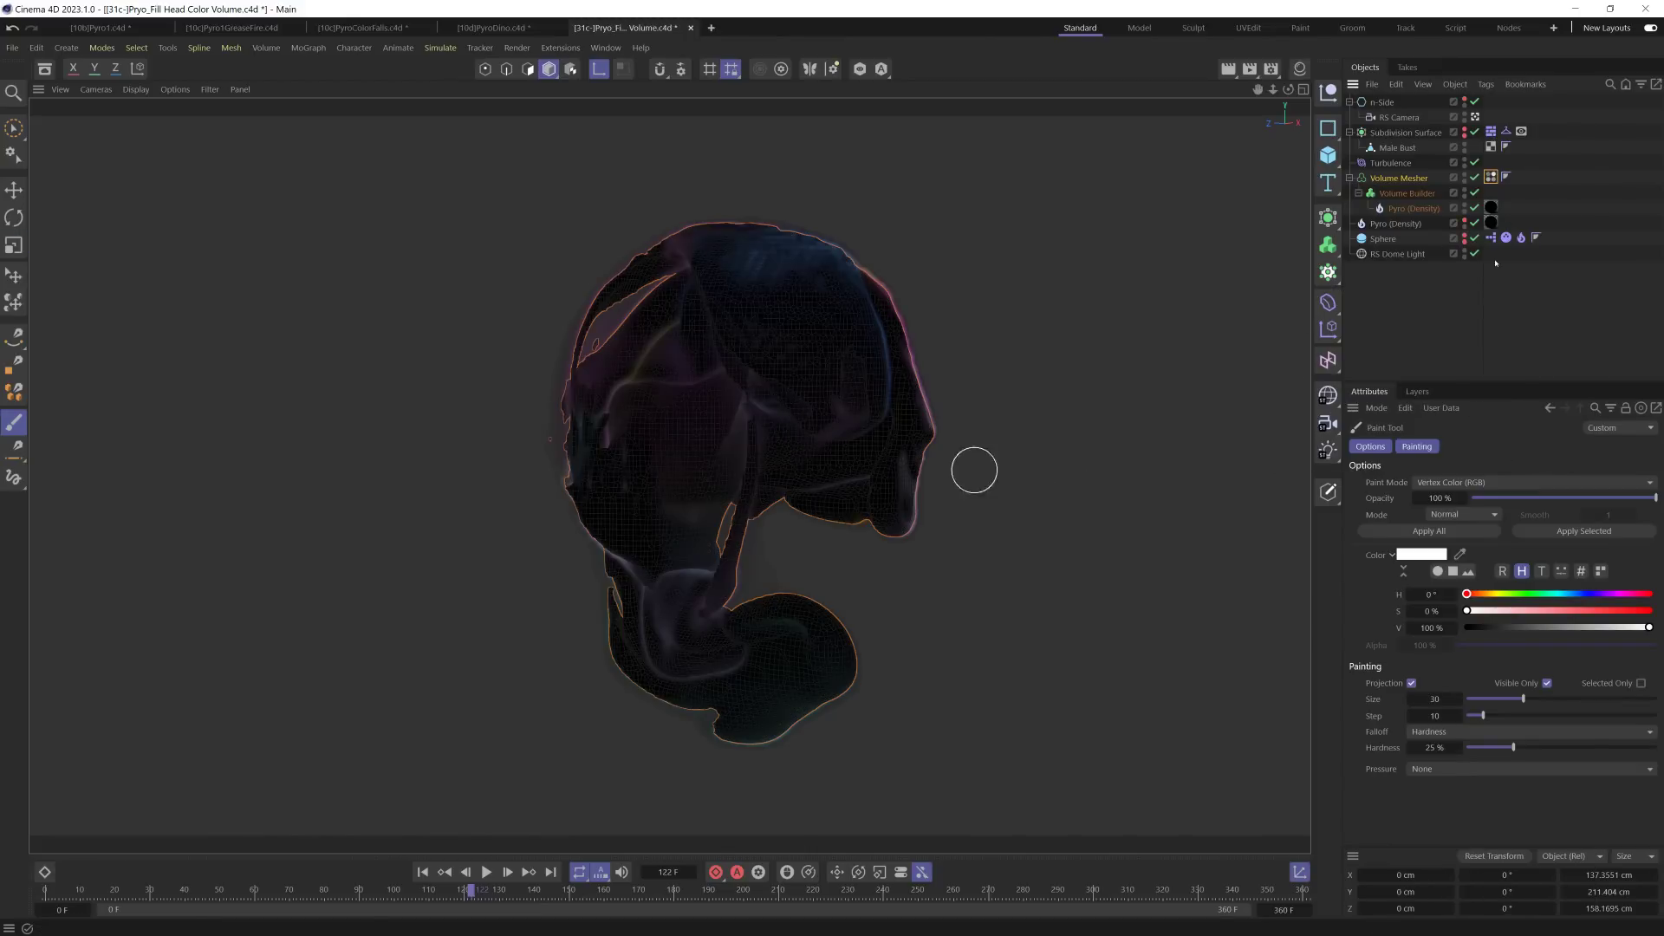
pyautogui.click(1491, 177)
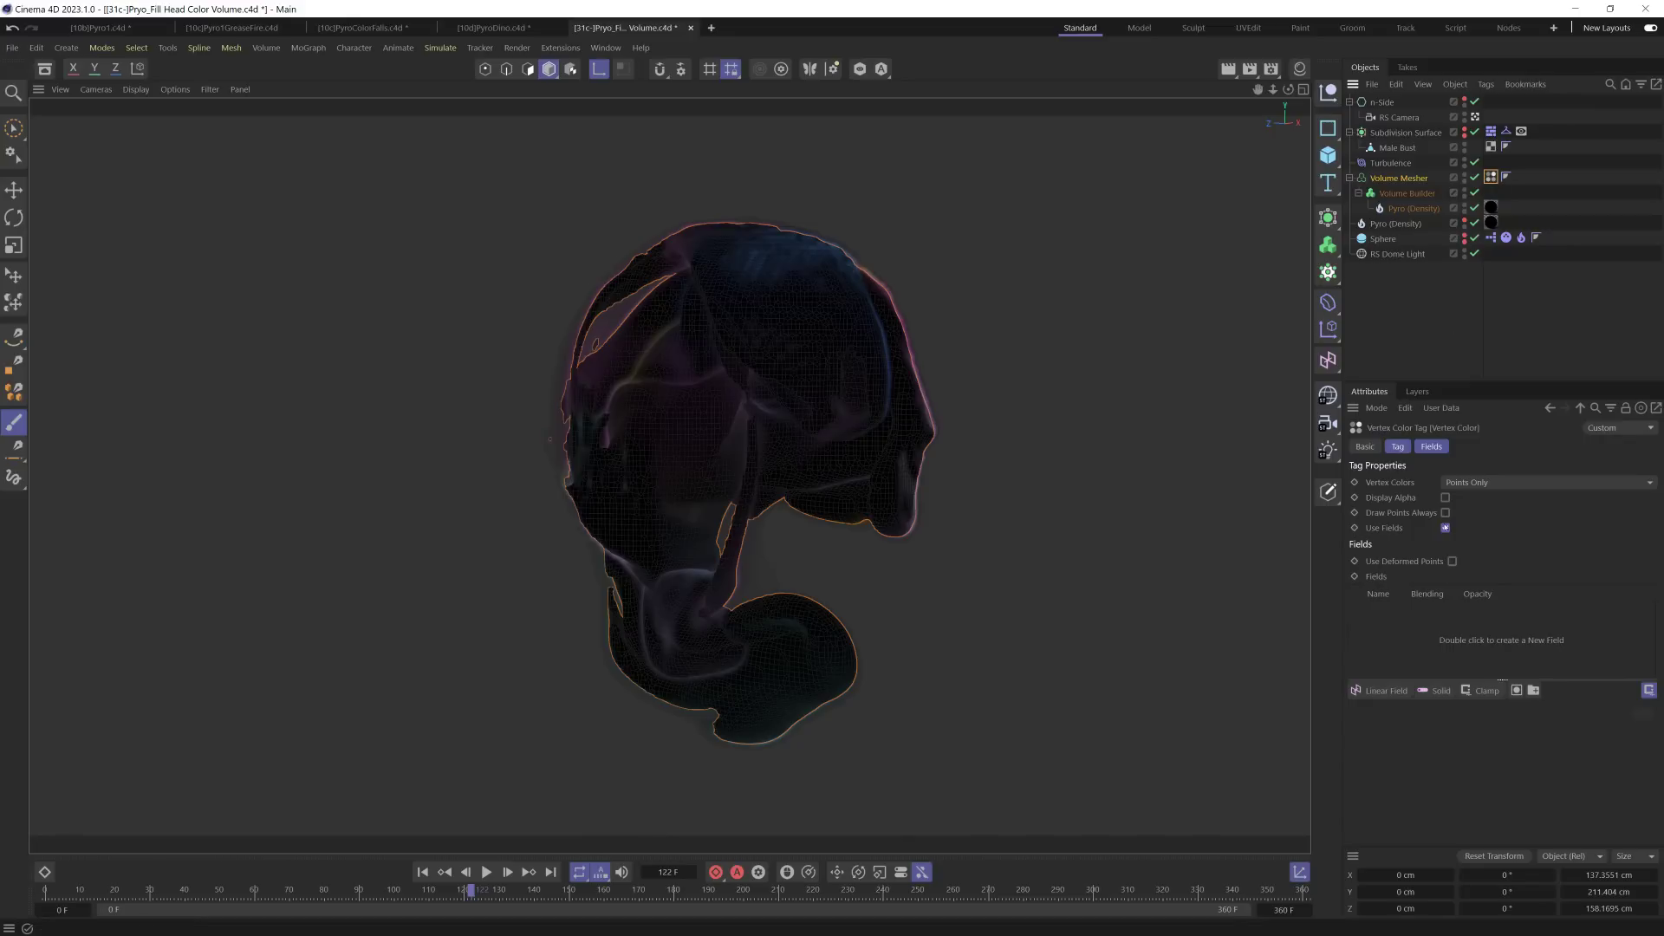
pyautogui.click(1443, 447)
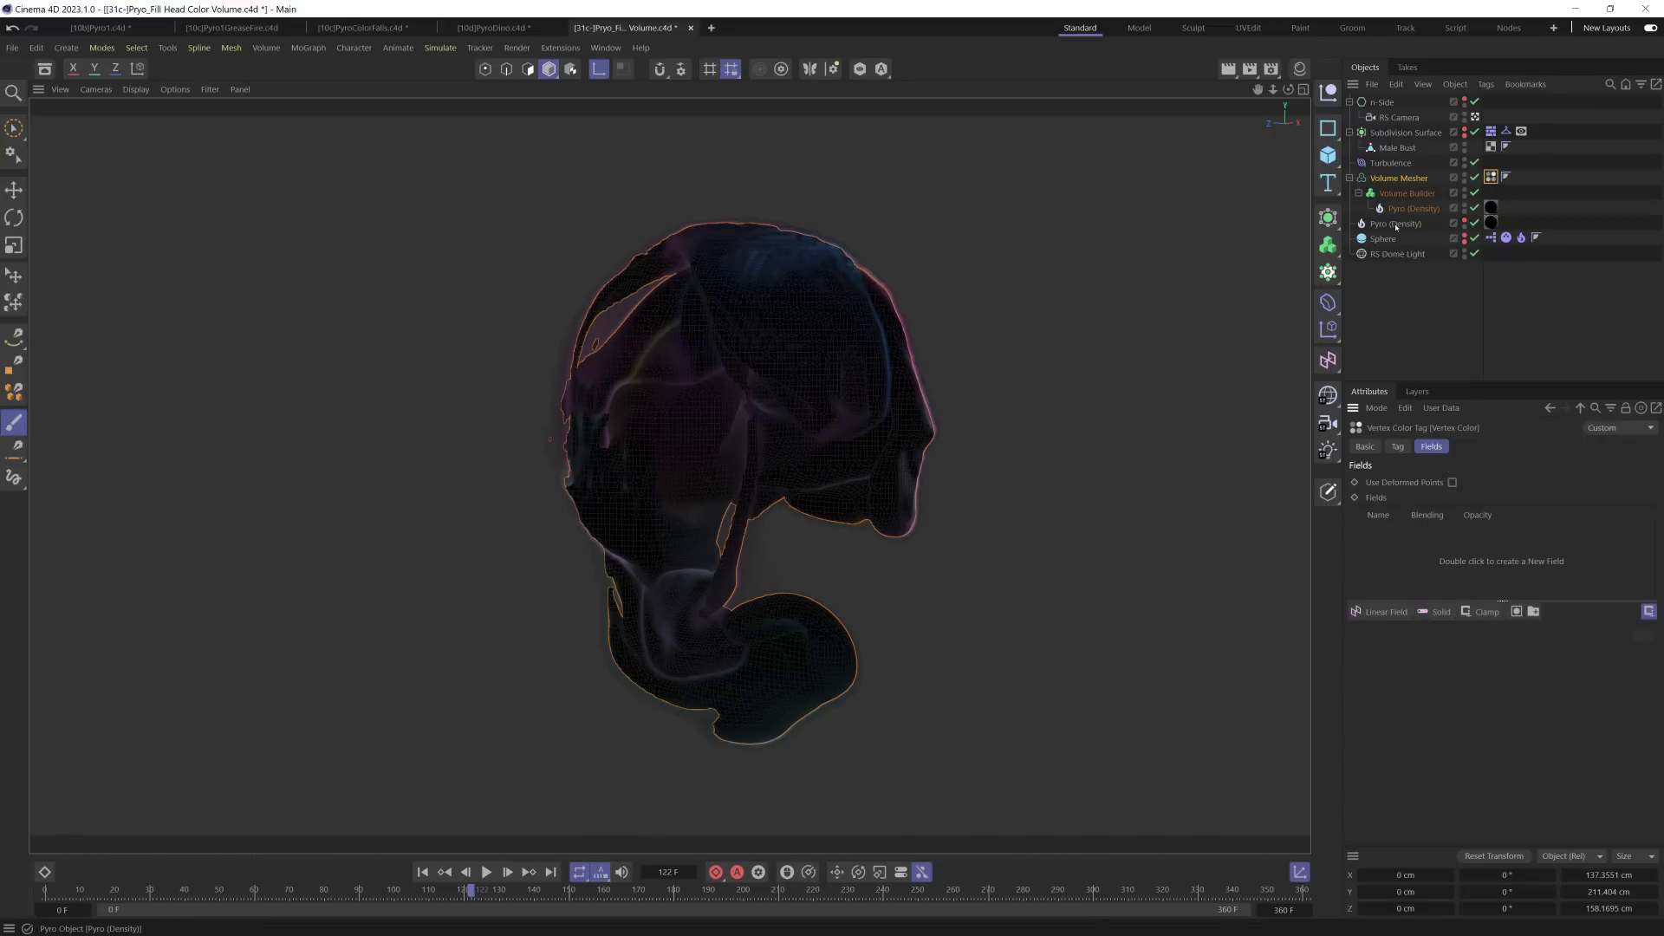
pyautogui.moveTo(1396, 227); pyautogui.dragTo(1390, 228)
pyautogui.moveTo(1390, 581); pyautogui.dragTo(1386, 580)
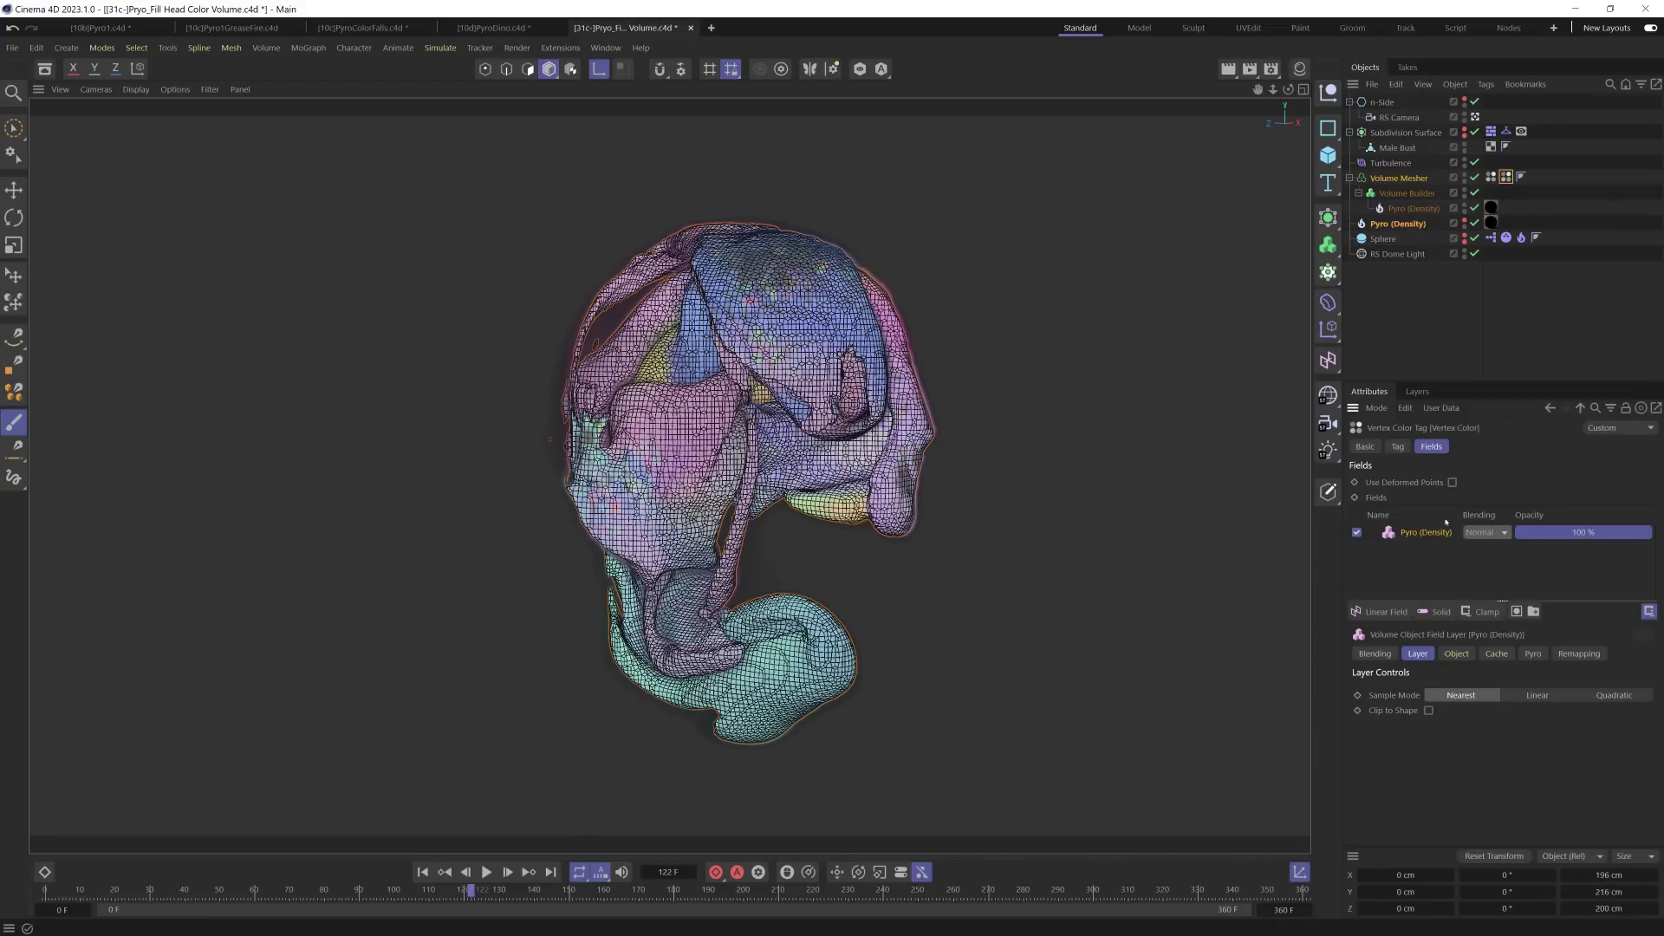
# Step: Layer the first Vertex Color tag in Average mode and rename the new tag Vertex Color2
pyautogui.hotkey('ctrl', 'z')
pyautogui.hotkey('ctrl', 'z')
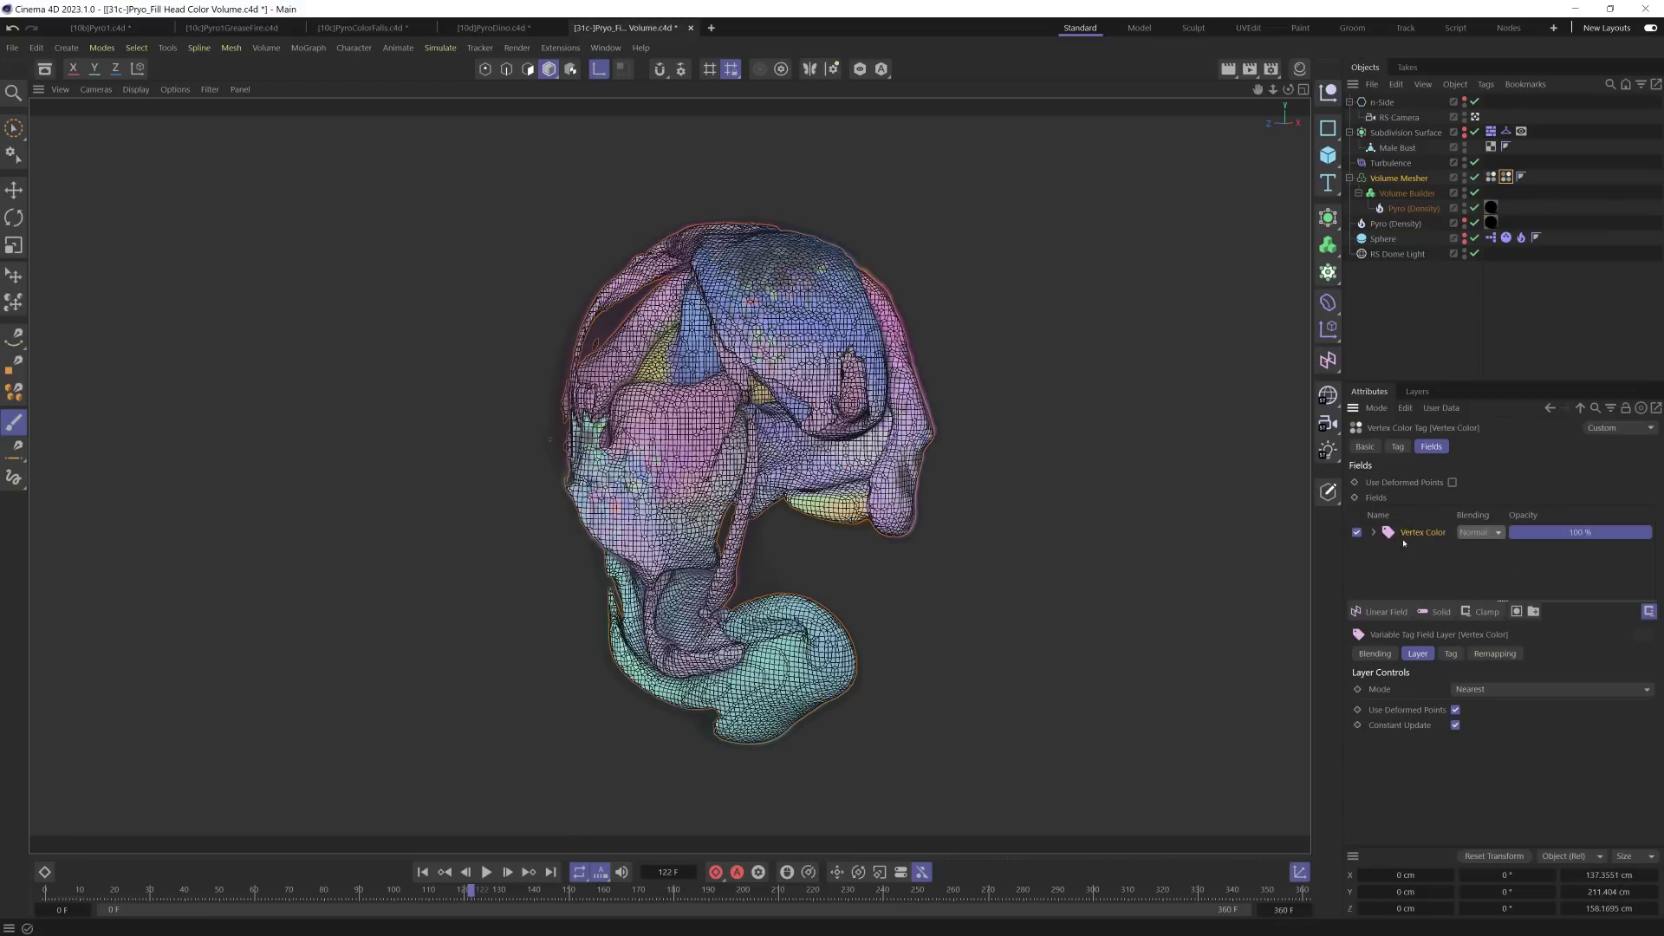
pyautogui.click(1491, 689)
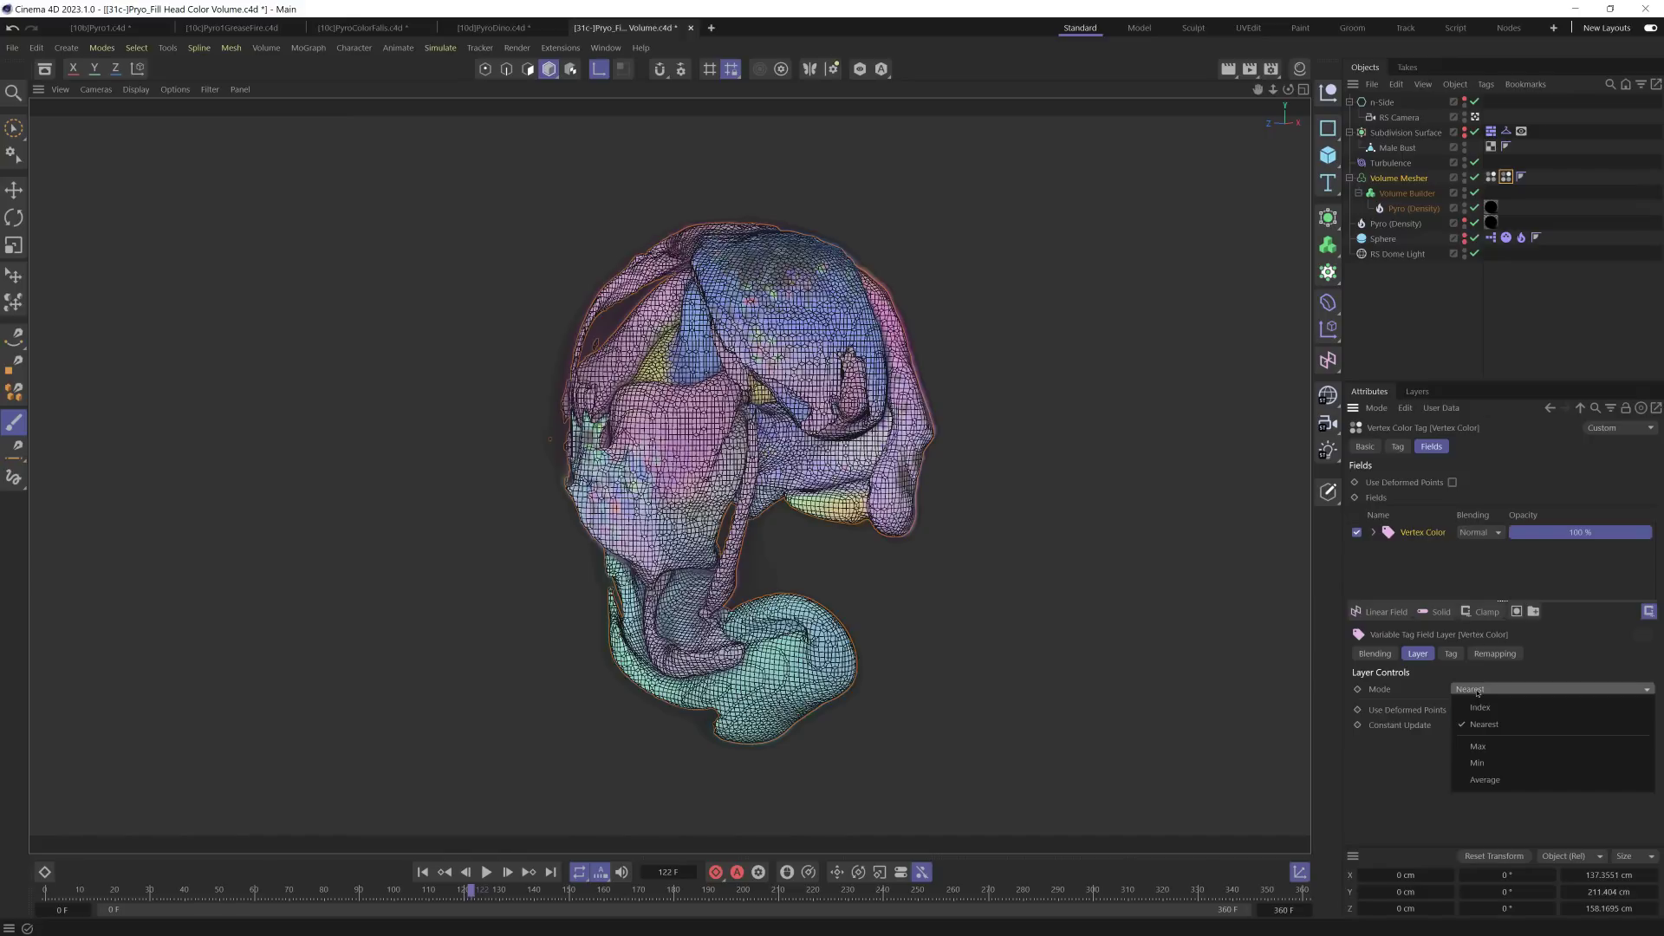
pyautogui.click(1481, 771)
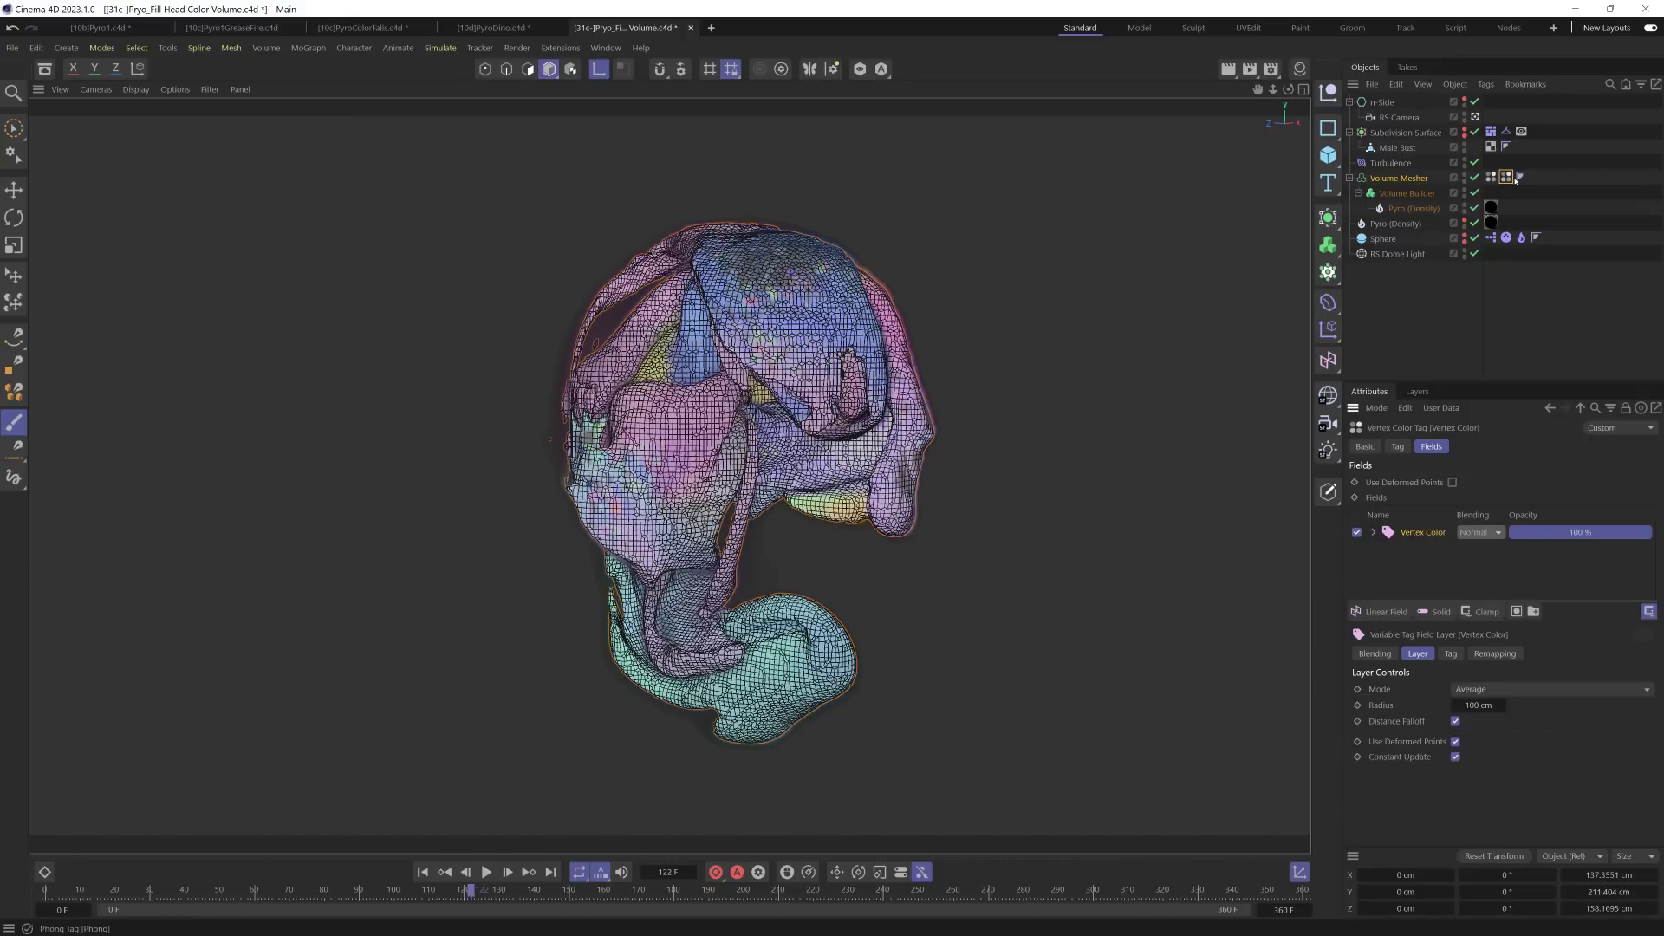
pyautogui.click(1365, 446)
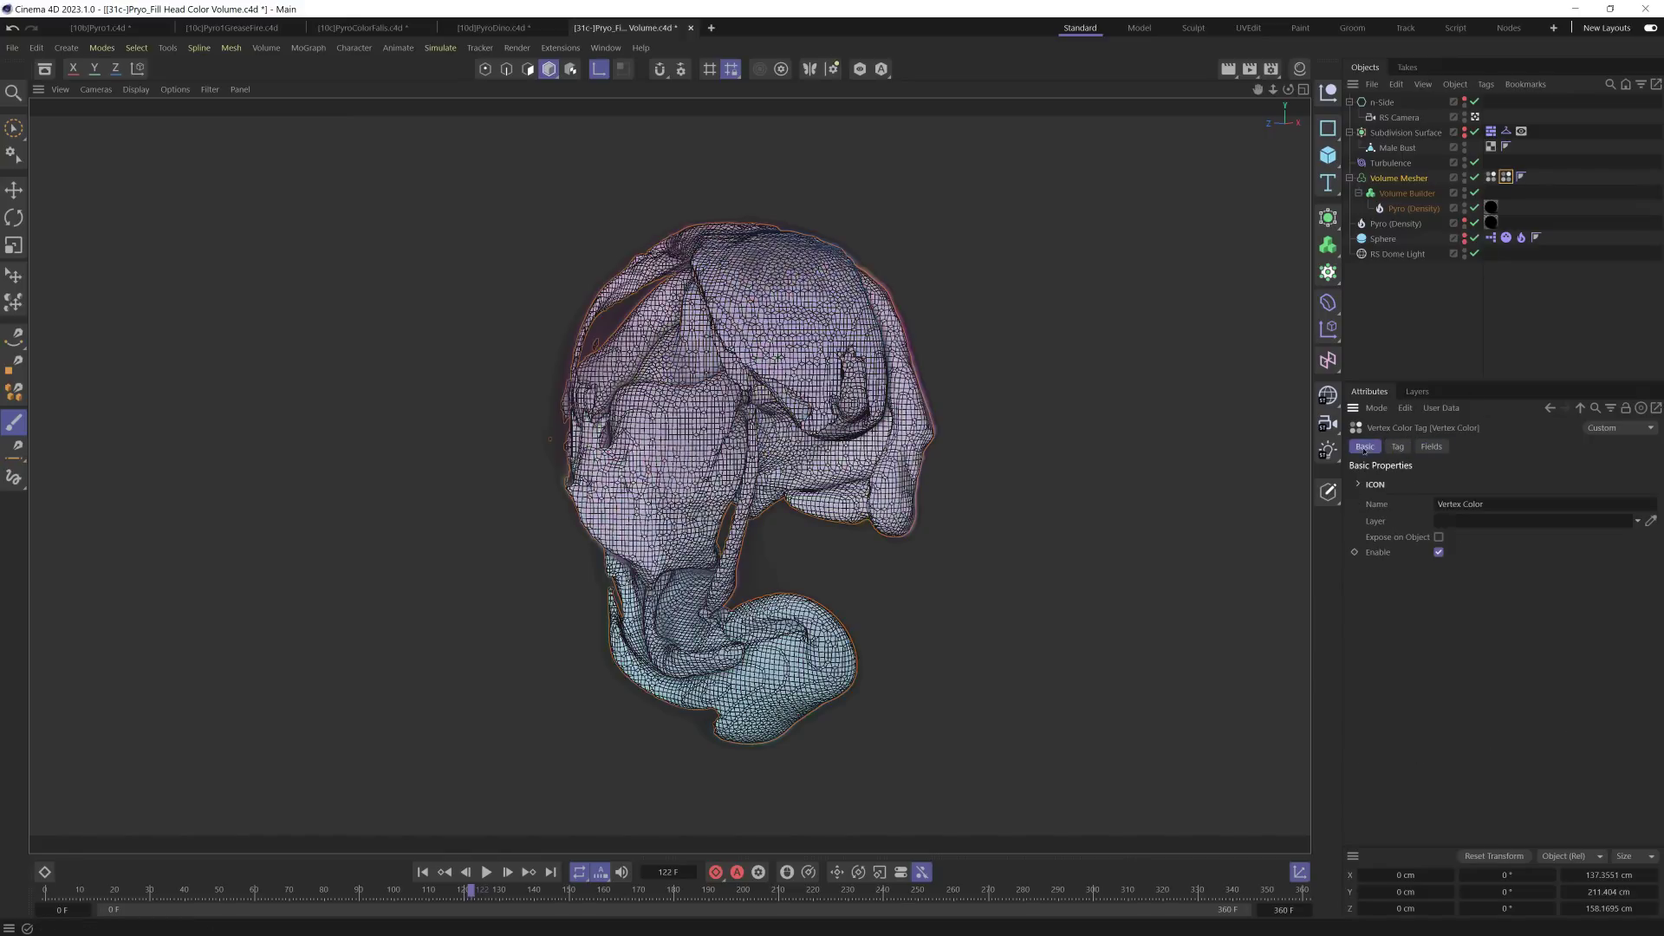
pyautogui.click(1543, 503)
pyautogui.write('2')
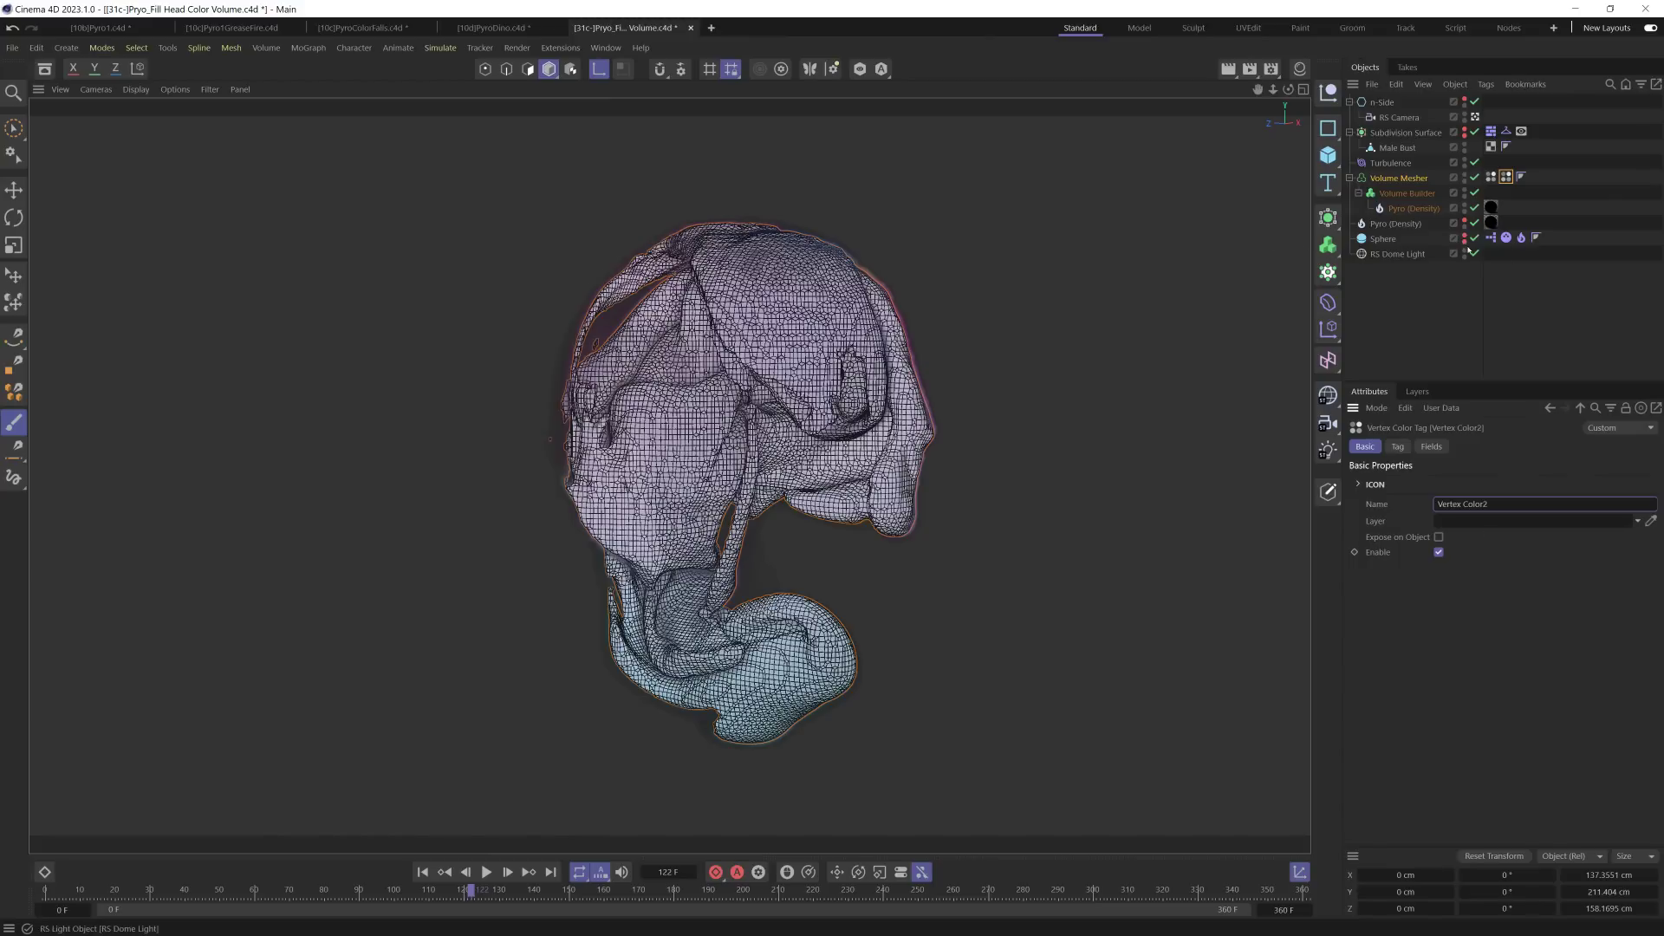
# Step: Set the averaging radius to 17 cm
pyautogui.click(1431, 447)
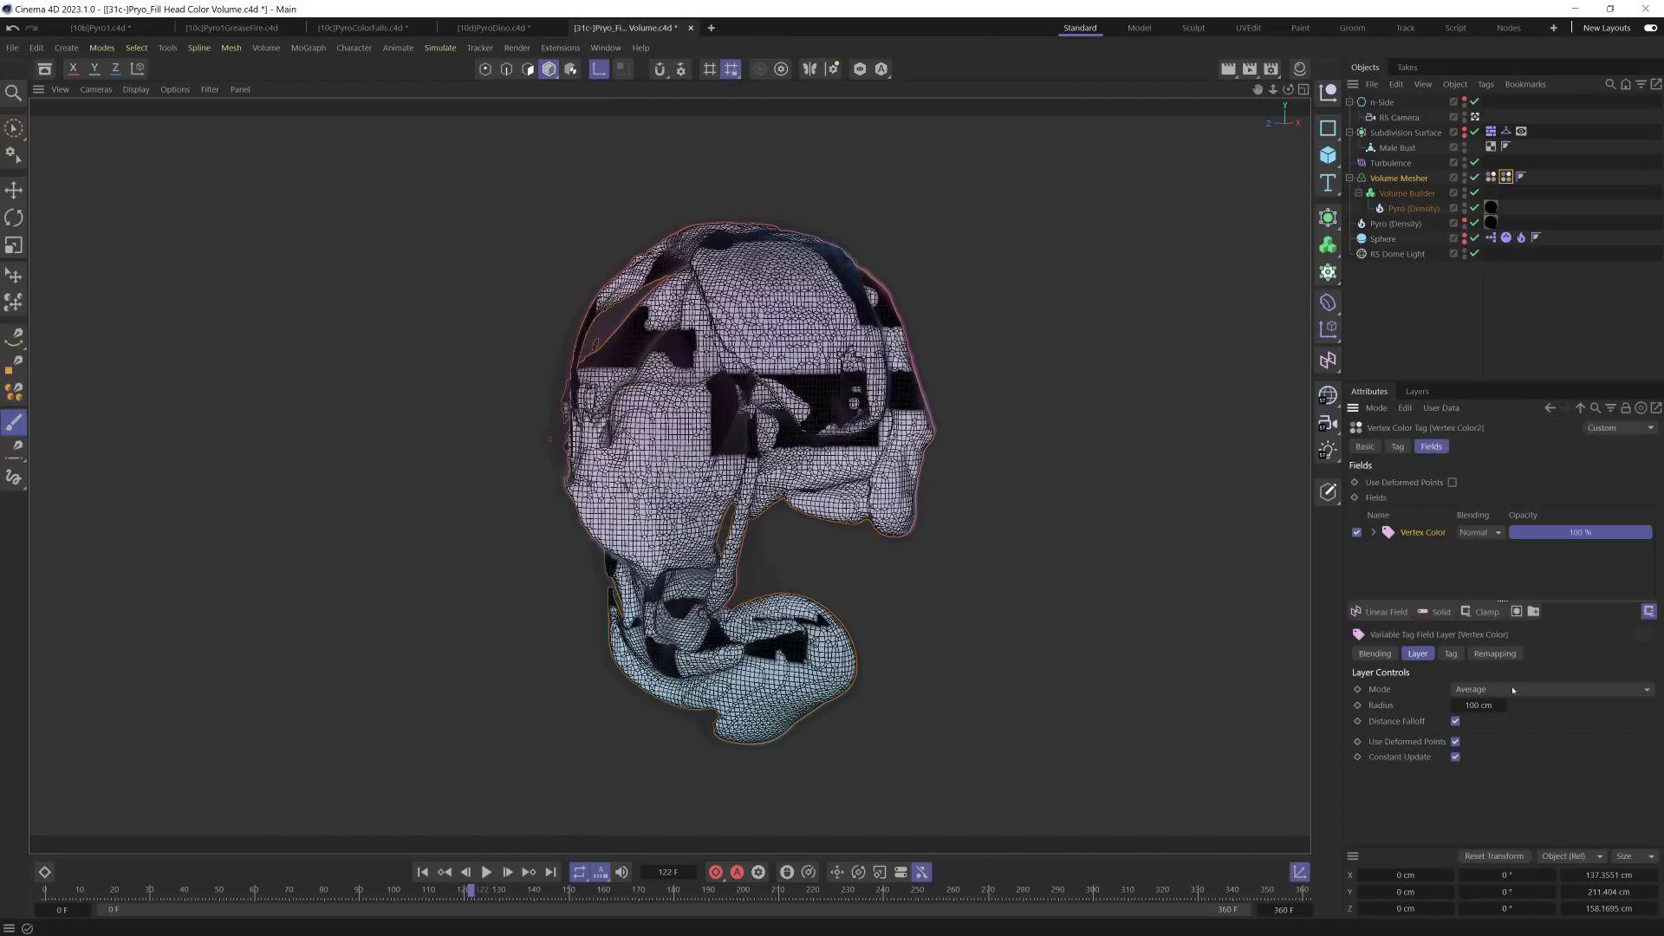
pyautogui.click(1487, 705)
pyautogui.write('0')
pyautogui.press('Return')
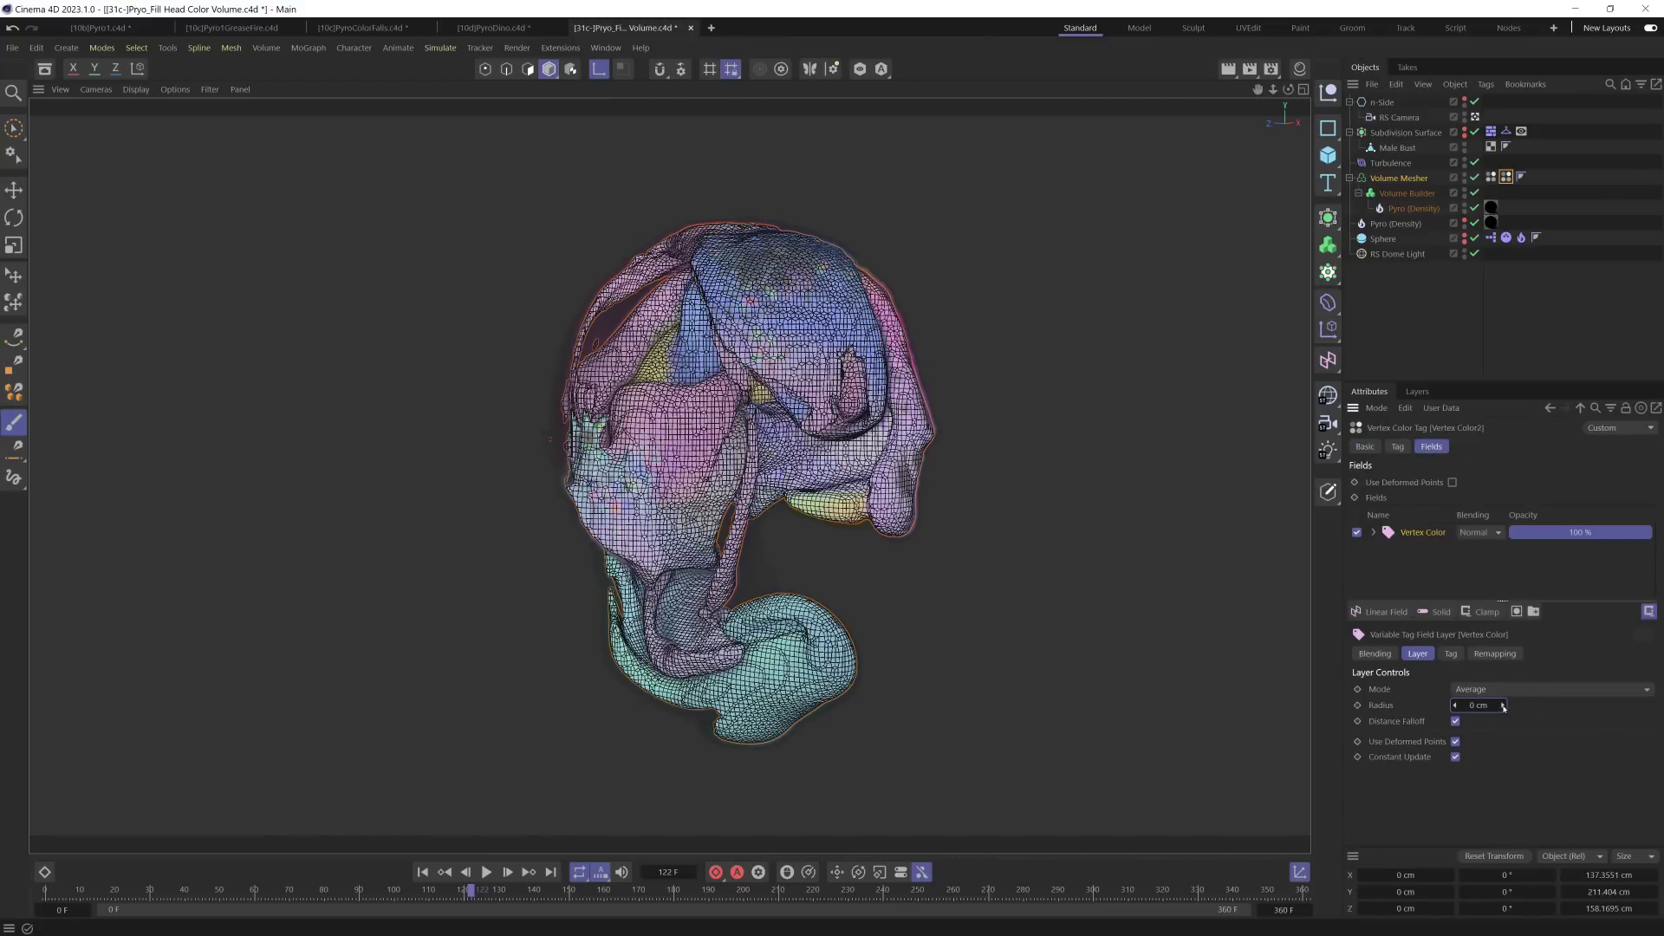
pyautogui.moveTo(1493, 707); pyautogui.dragTo(1492, 705)
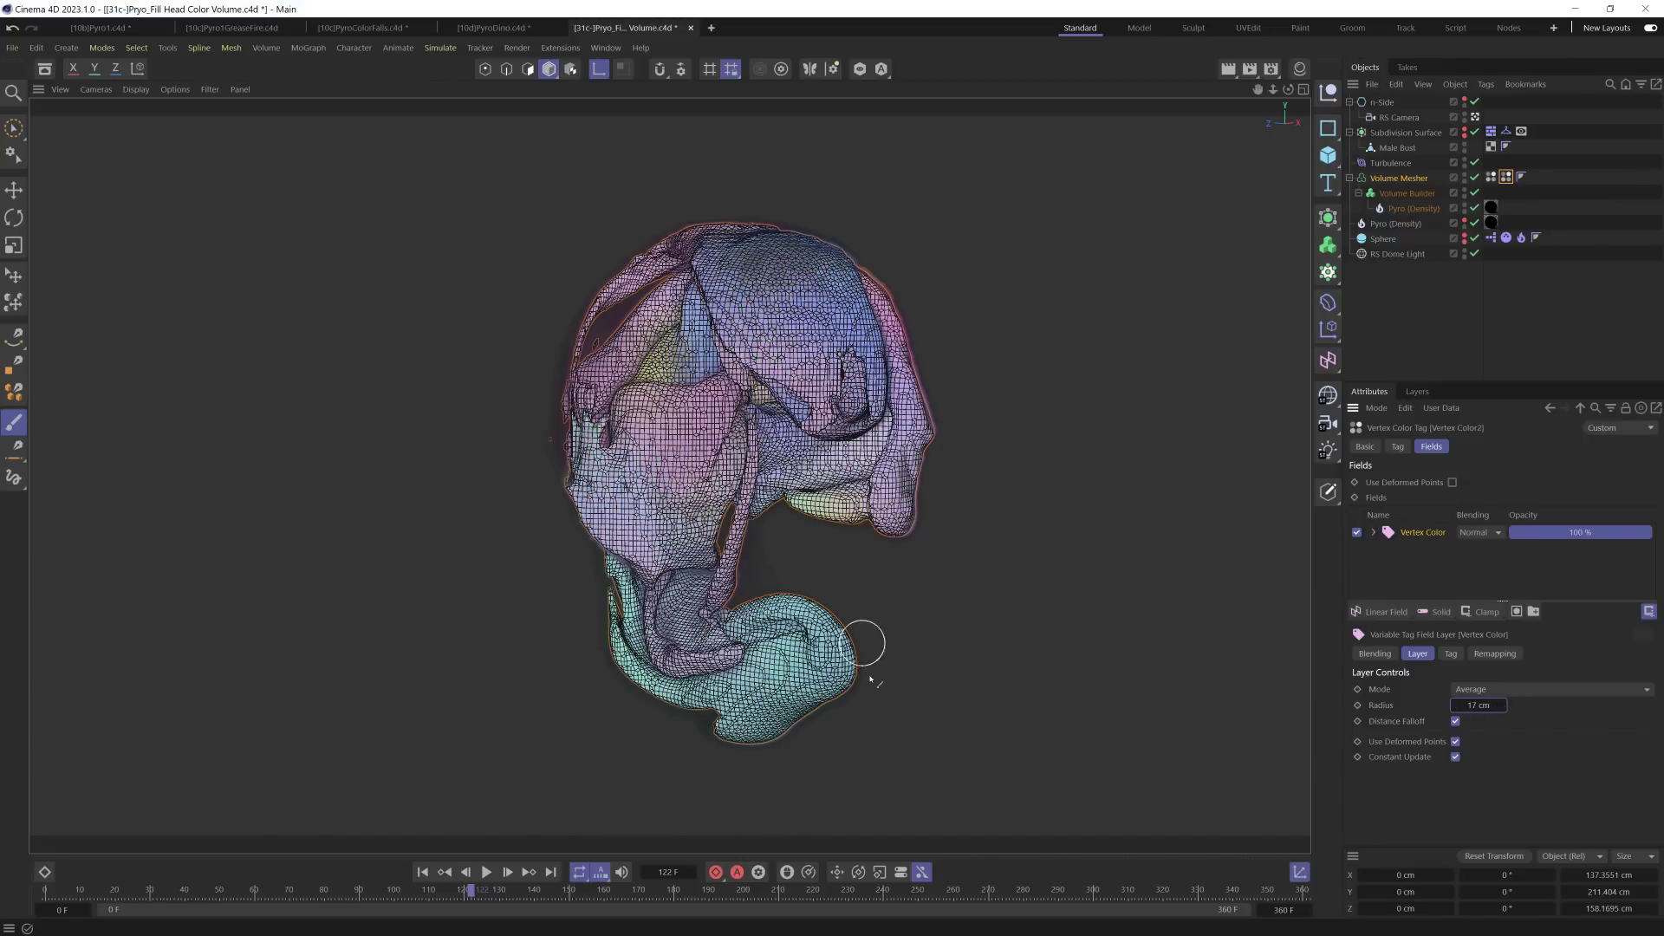
# Step: Orbit the head mesh, switching between smooth shading and shading with wireframe lines
pyautogui.moveTo(697, 438)
pyautogui.keyDown('alt'); pyautogui.mouseDown()
pyautogui.moveTo(877, 416)
pyautogui.moveTo(1183, 437)
pyautogui.moveTo(711, 408)
pyautogui.moveTo(486, 564)
pyautogui.moveTo(656, 463)
pyautogui.mouseUp(); pyautogui.keyUp('alt')
pyautogui.press('n')
pyautogui.press('a')
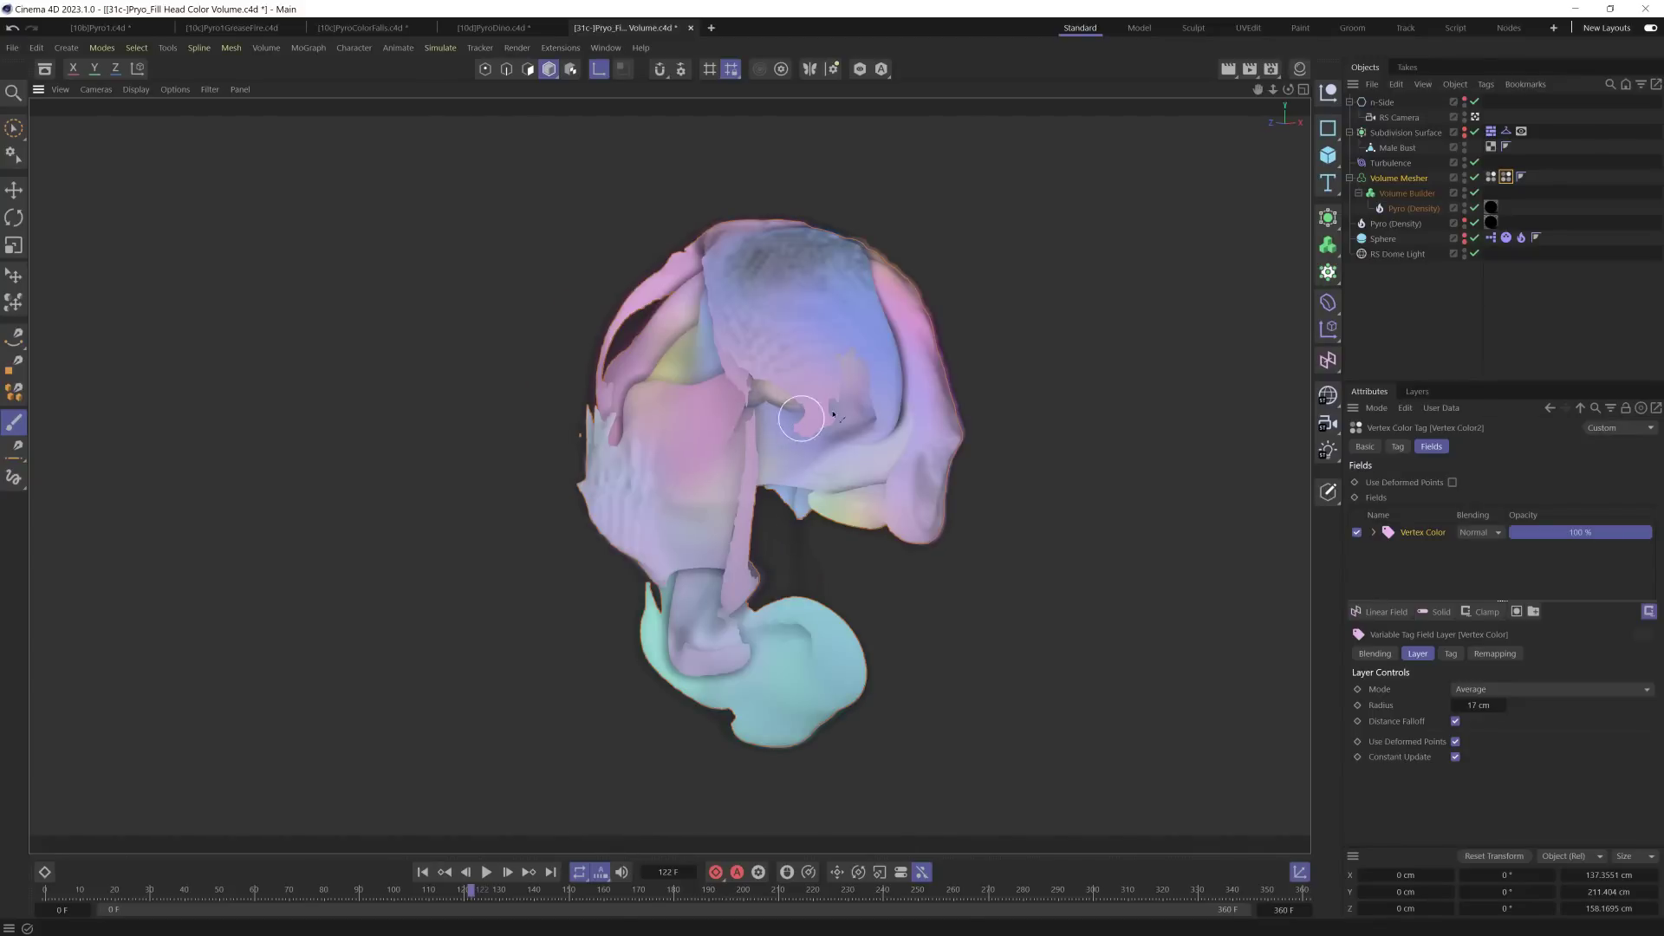
pyautogui.scroll(4, 787, 417)
pyautogui.scroll(-3, 787, 417)
pyautogui.press('n')
pyautogui.press('b')
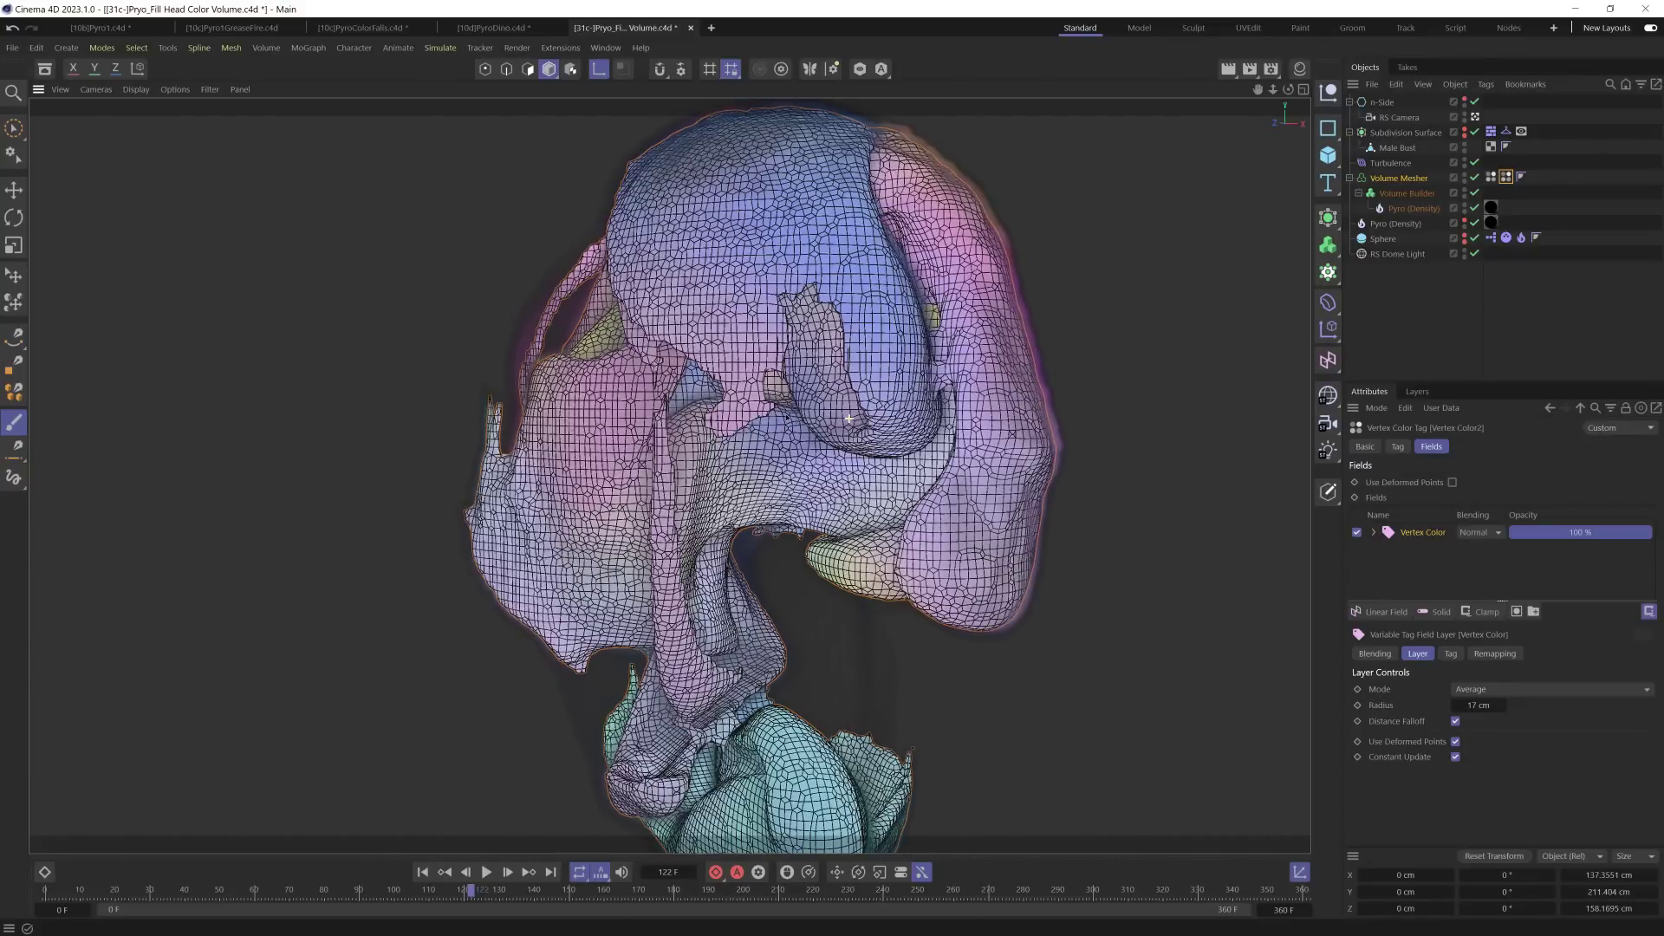
pyautogui.moveTo(787, 417)
pyautogui.keyDown('alt'); pyautogui.mouseDown()
pyautogui.moveTo(615, 376)
pyautogui.moveTo(1240, 395)
pyautogui.moveTo(338, 227)
pyautogui.moveTo(438, 367)
pyautogui.moveTo(1234, 400)
pyautogui.moveTo(997, 433)
pyautogui.moveTo(867, 468)
pyautogui.moveTo(798, 513)
pyautogui.mouseUp(); pyautogui.keyUp('alt')
pyautogui.scroll(-5, 866, 468)
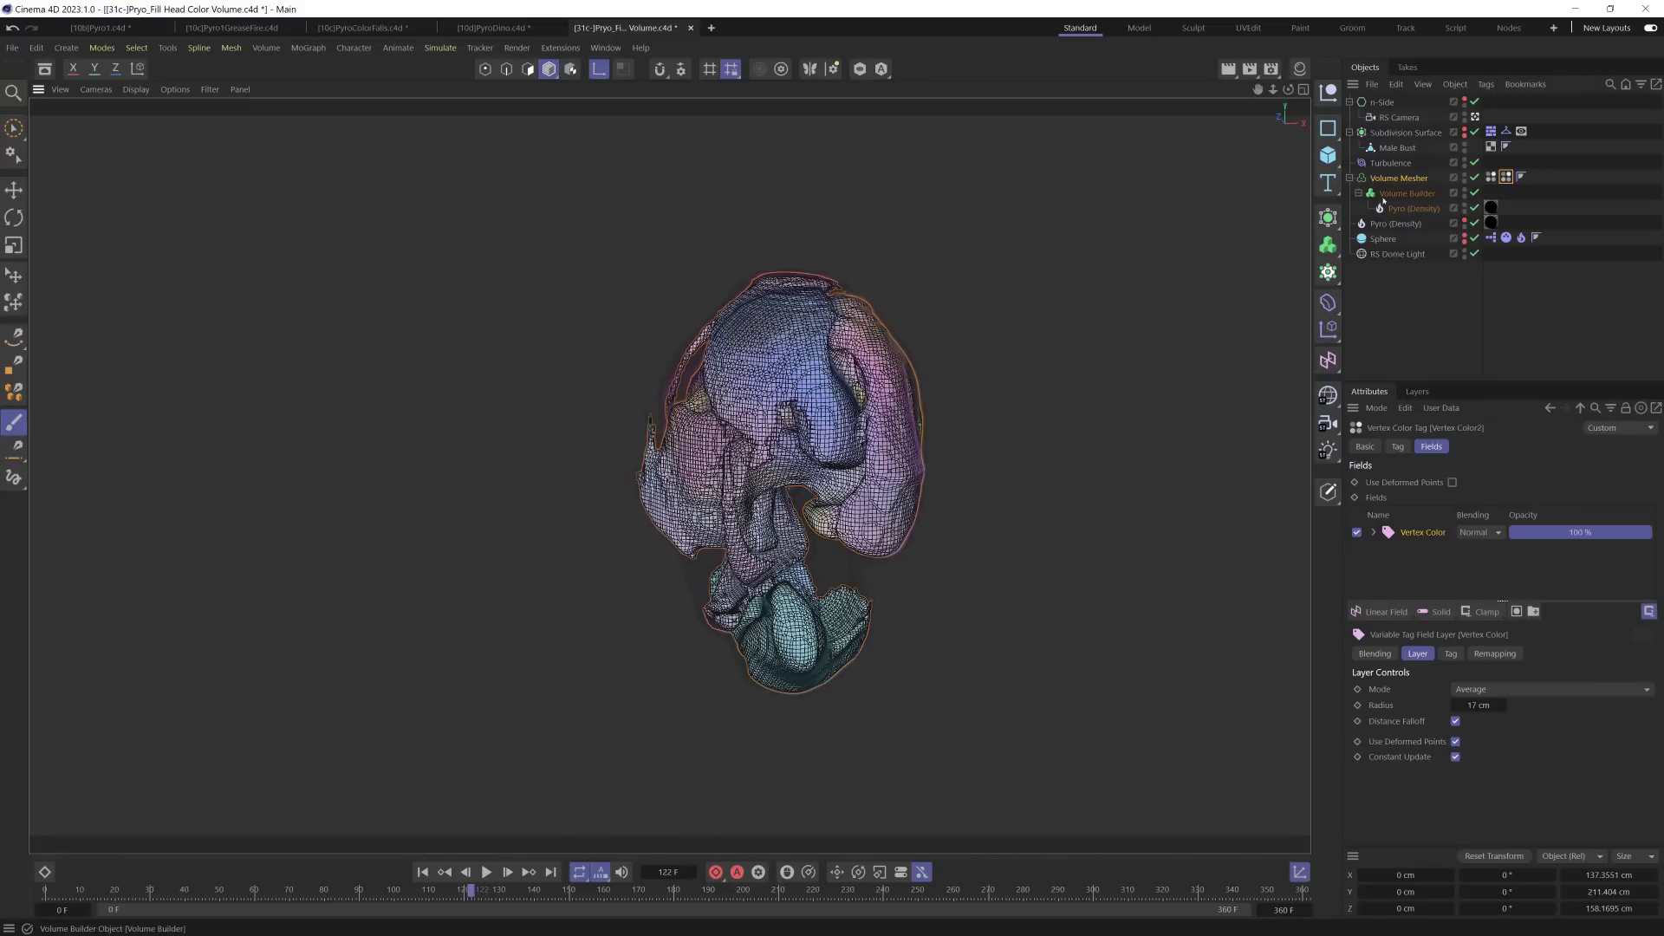
# Step: Enable Simulate Before Generators in Project settings and play the simulation to frame 166
pyautogui.hotkey('ctrl', 'd')
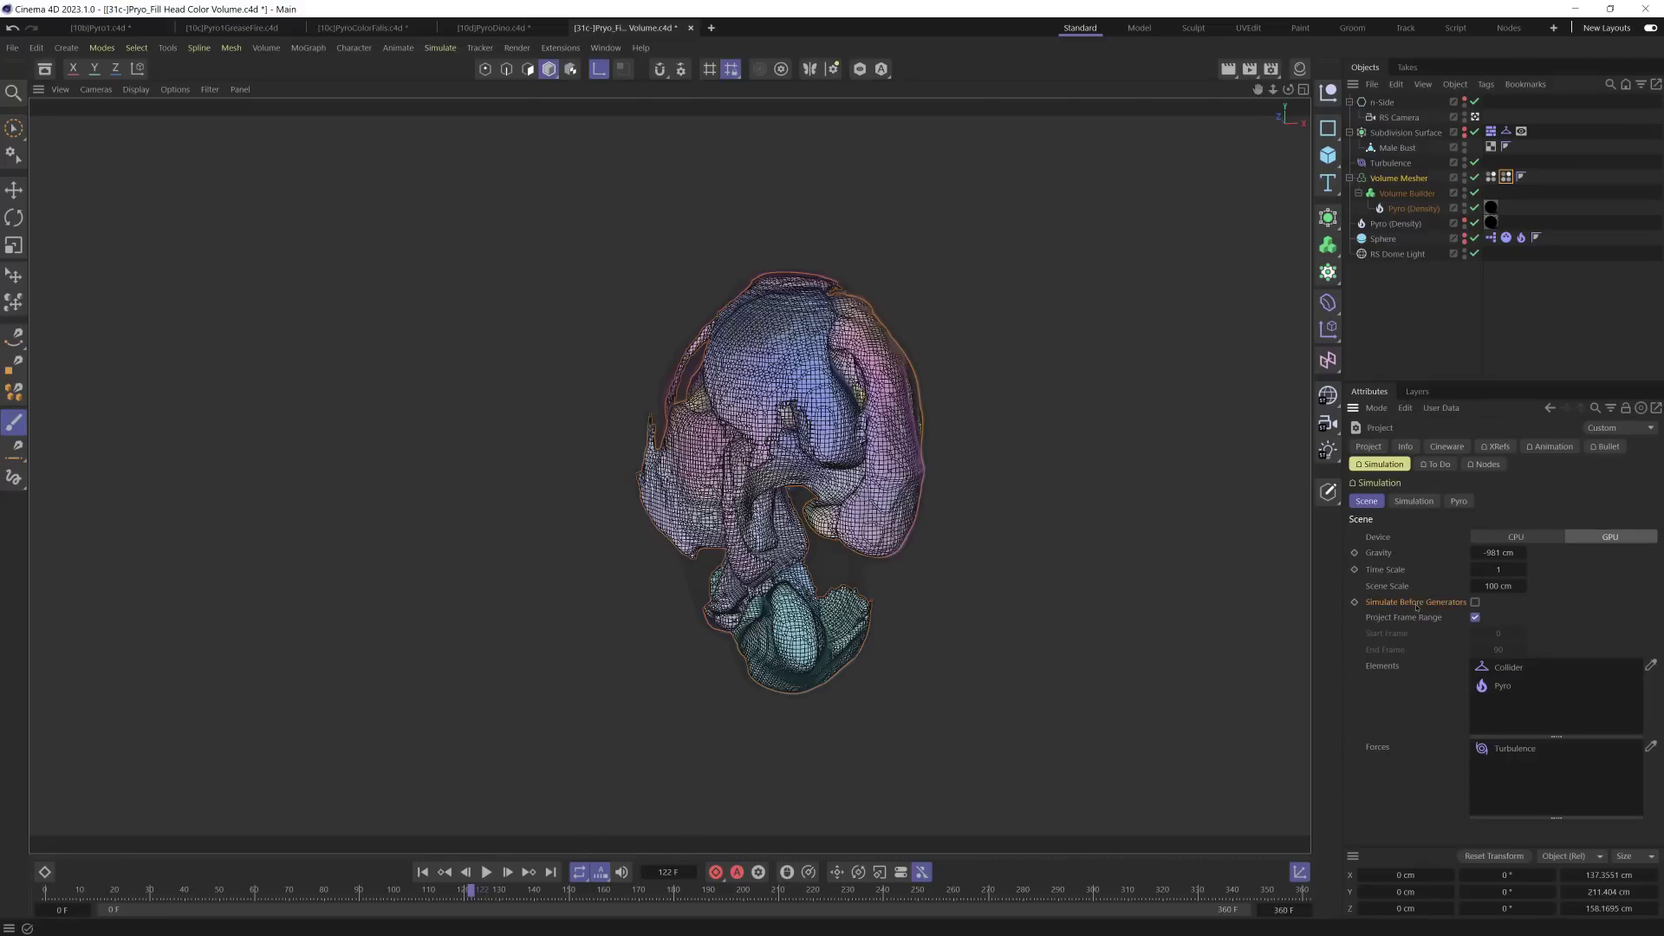
pyautogui.click(1475, 603)
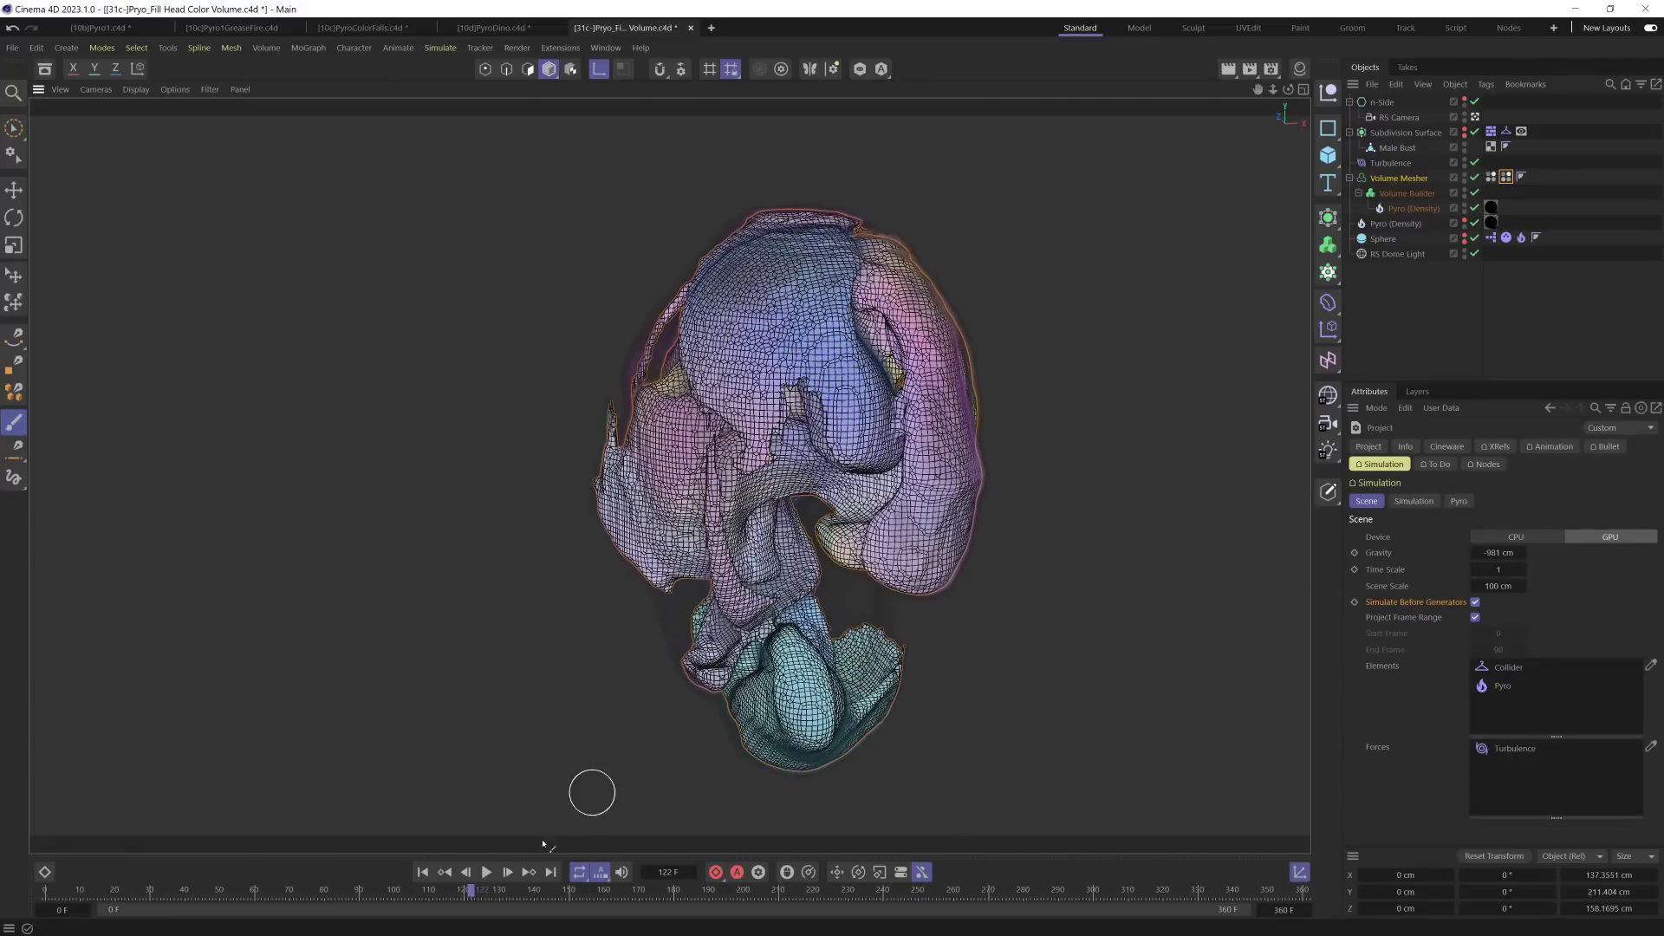
pyautogui.click(486, 872)
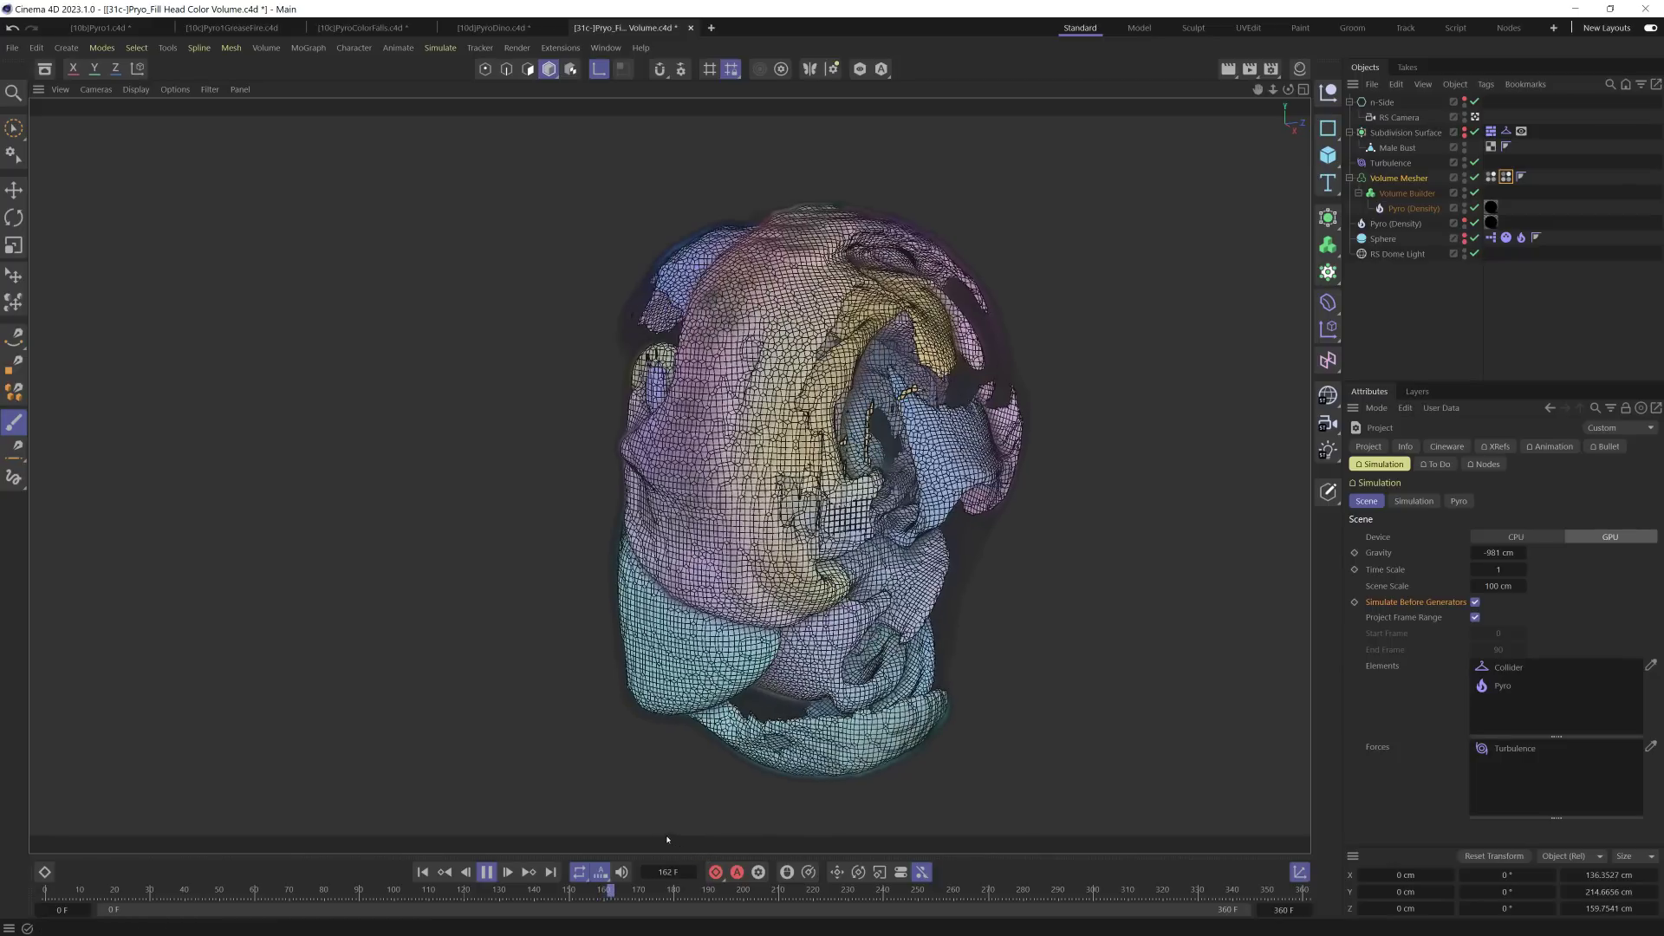
pyautogui.click(488, 871)
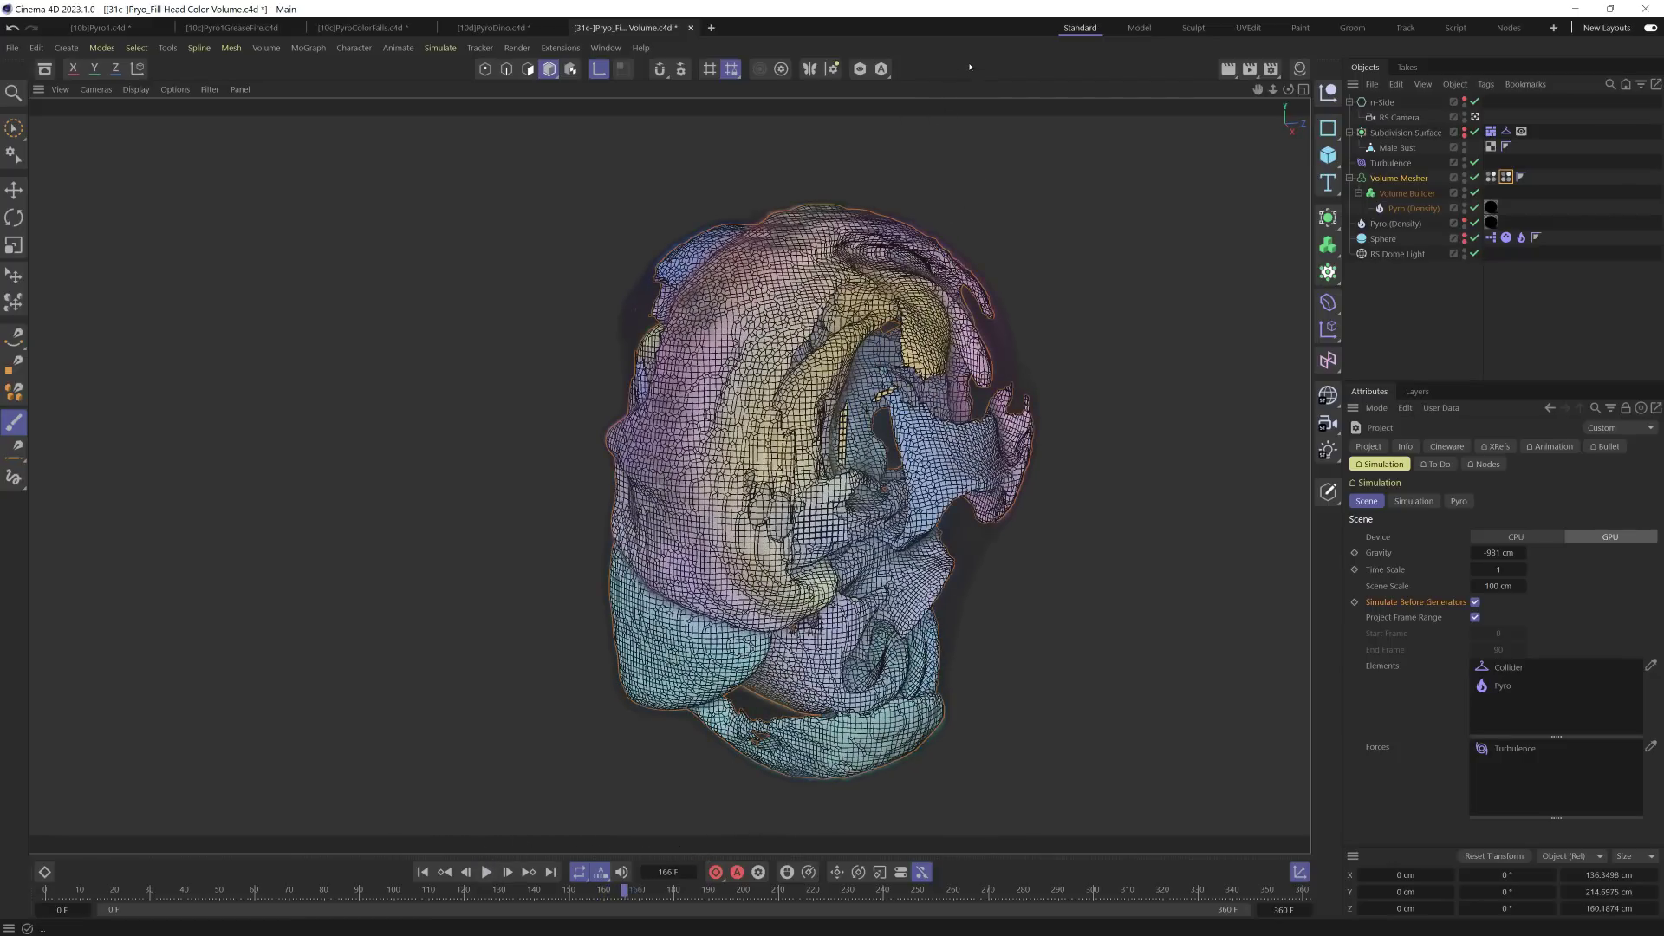